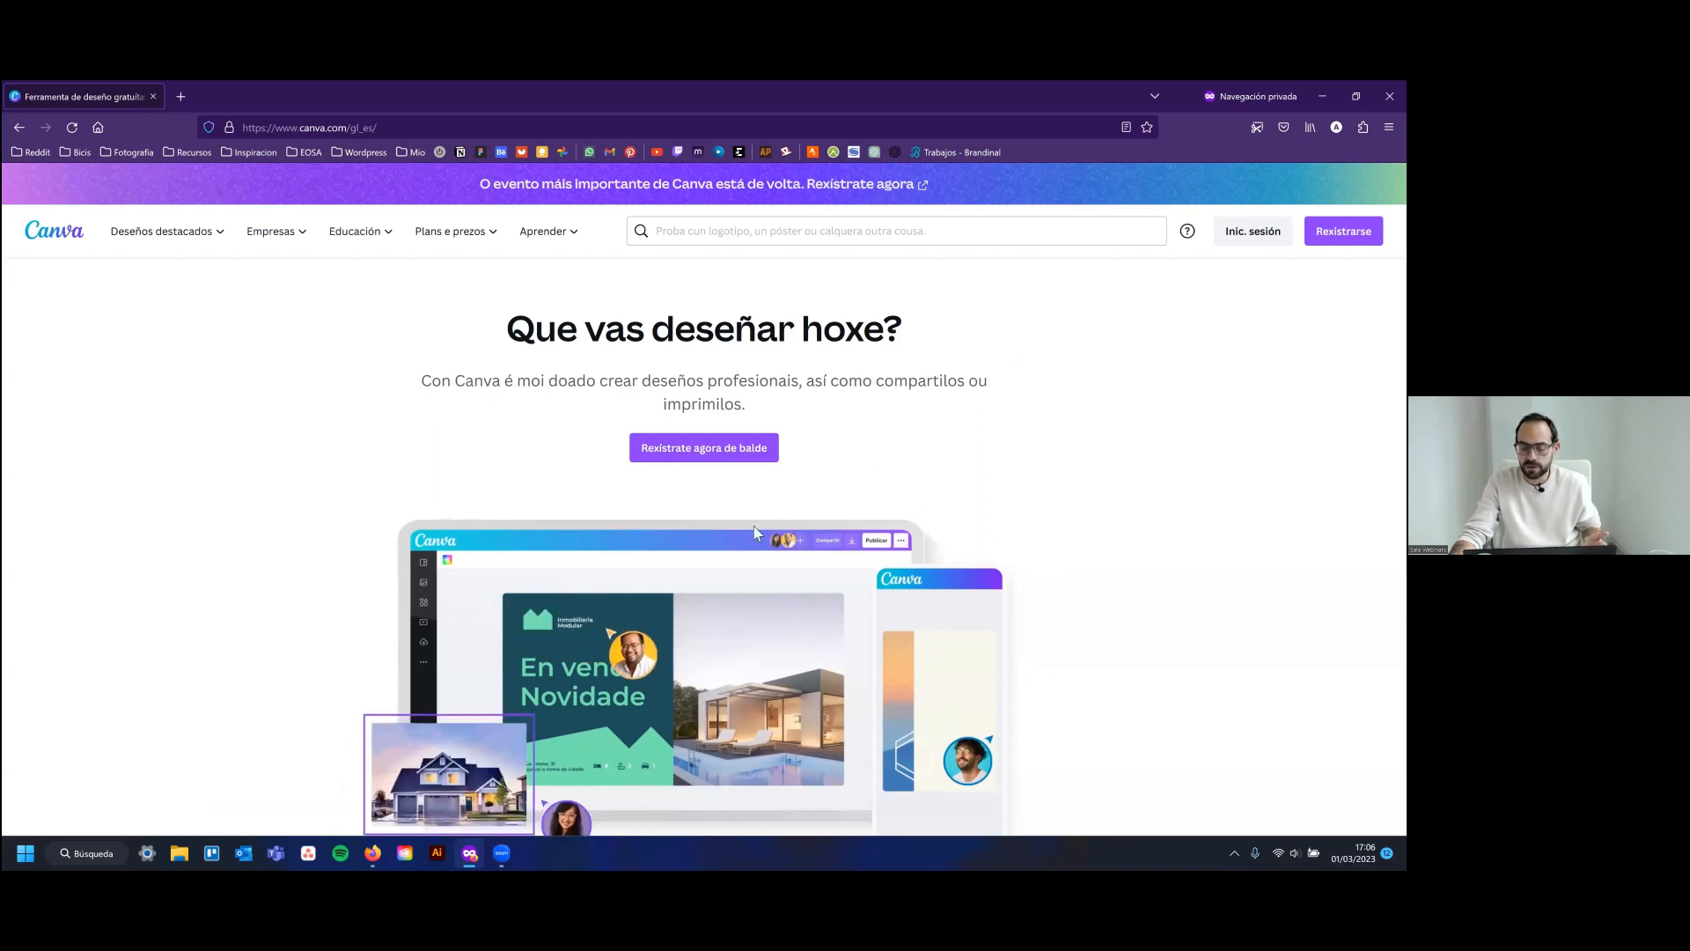
# Review the Canva landing page, including the Canva Gratis, Canva Pro and Canva para equipos plan descriptions
pyautogui.scroll(-3, 765, 528)
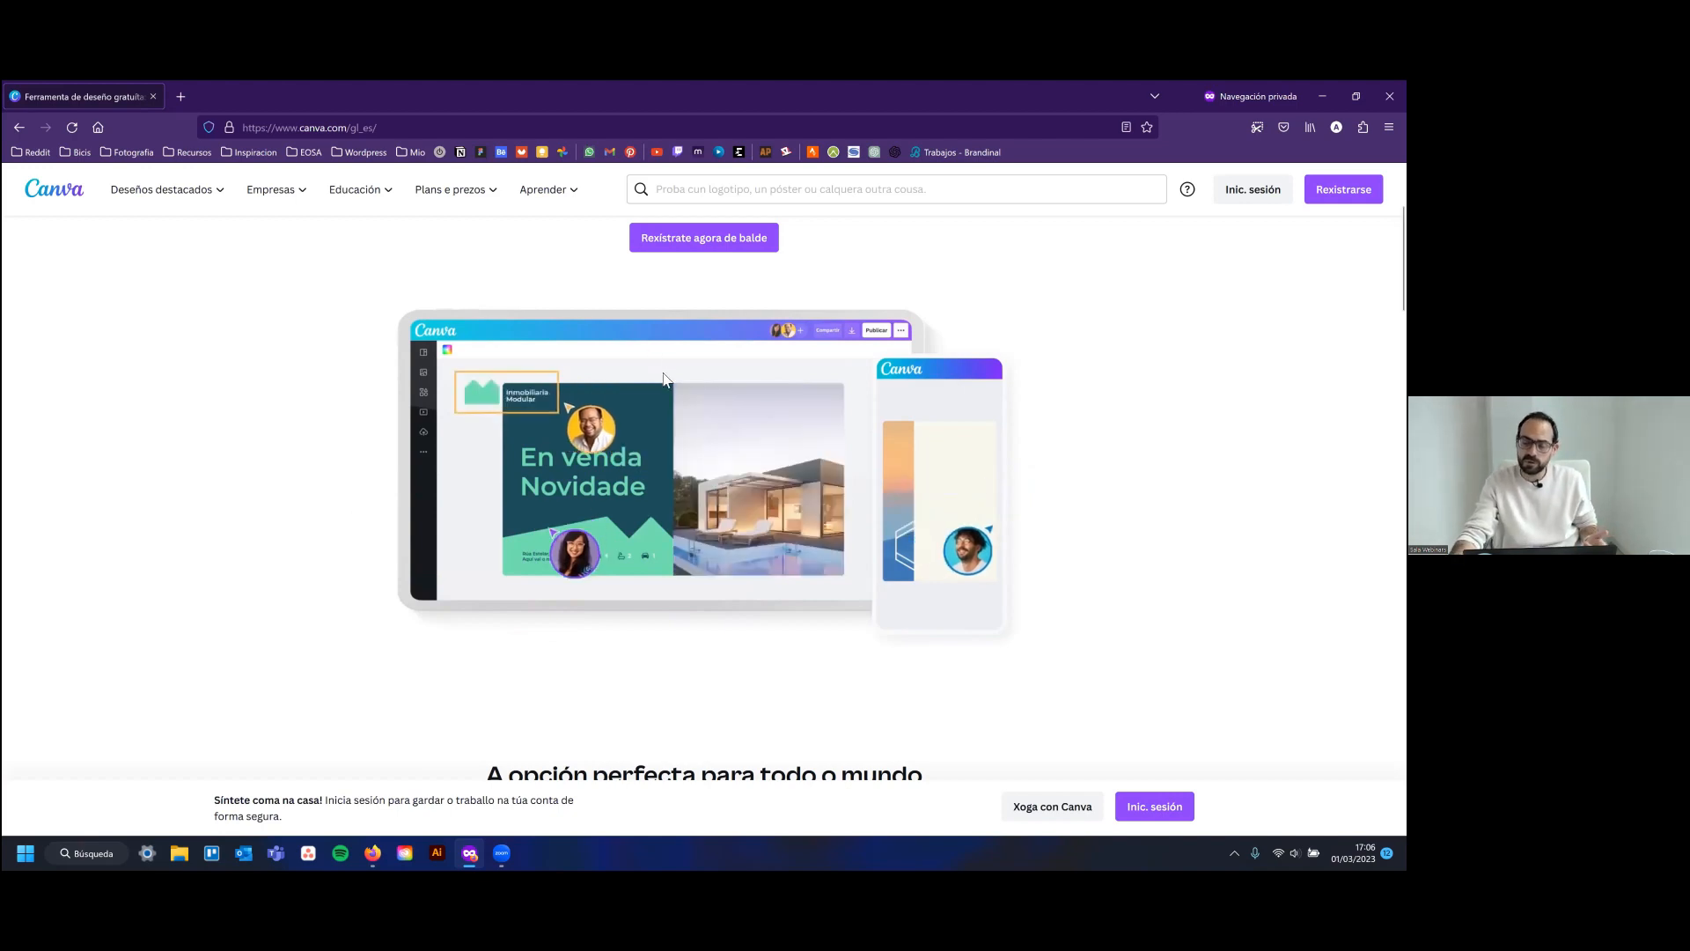
pyautogui.scroll(-3, 783, 377)
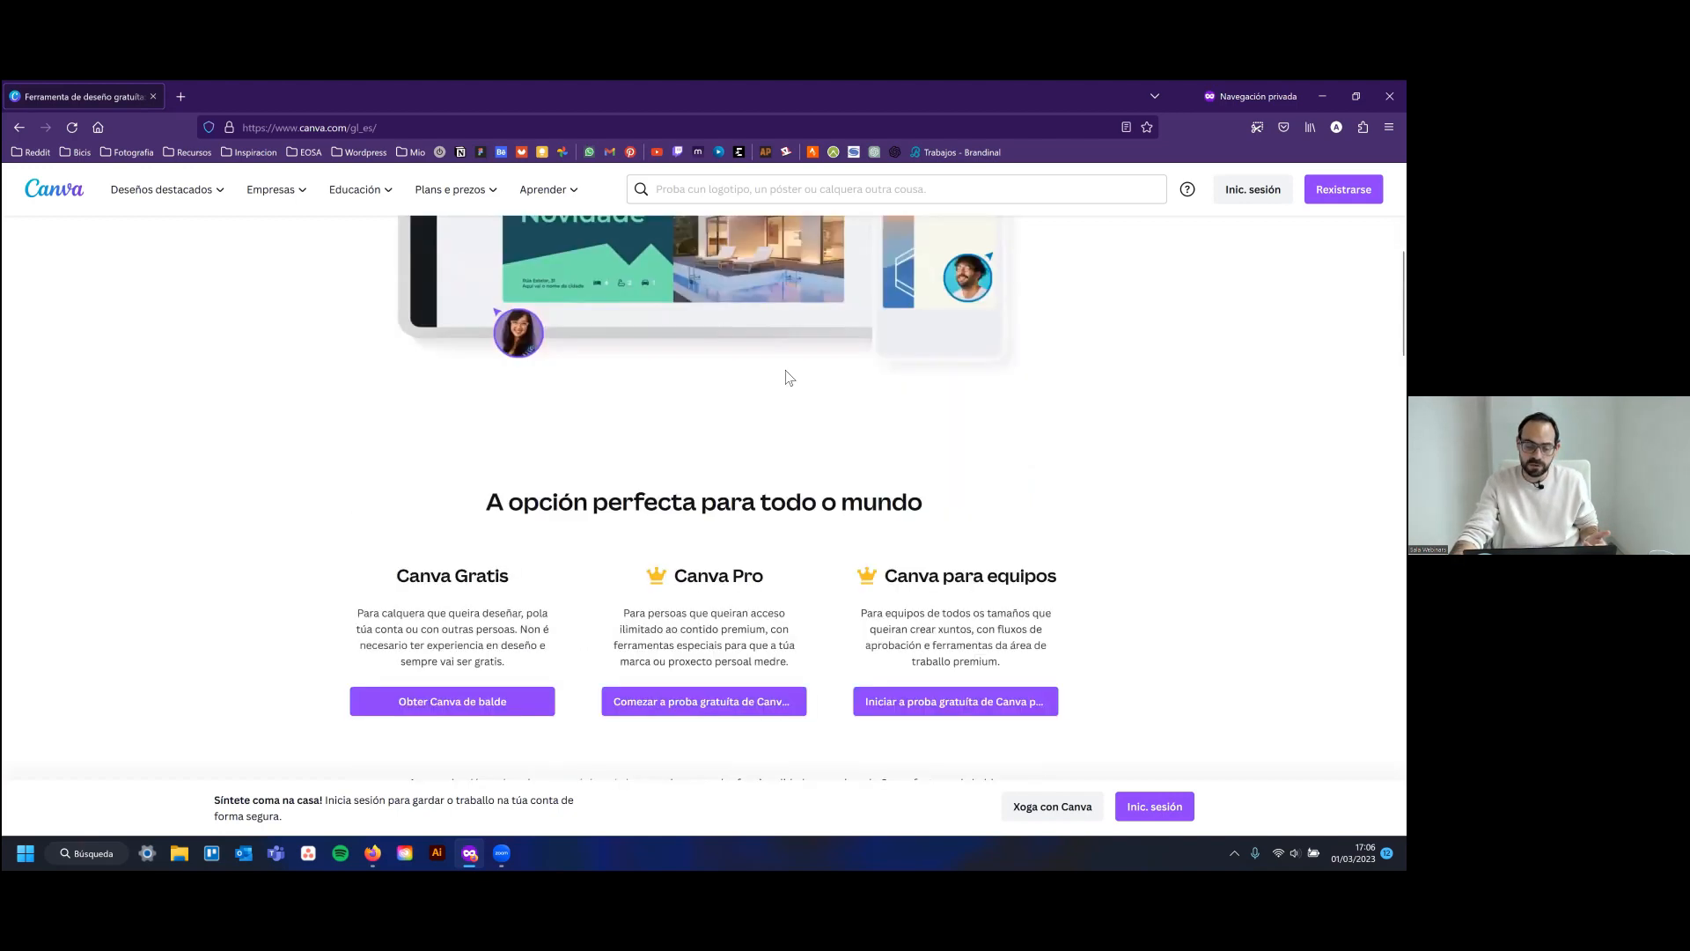
pyautogui.scroll(-2, 788, 379)
pyautogui.scroll(1, 576, 411)
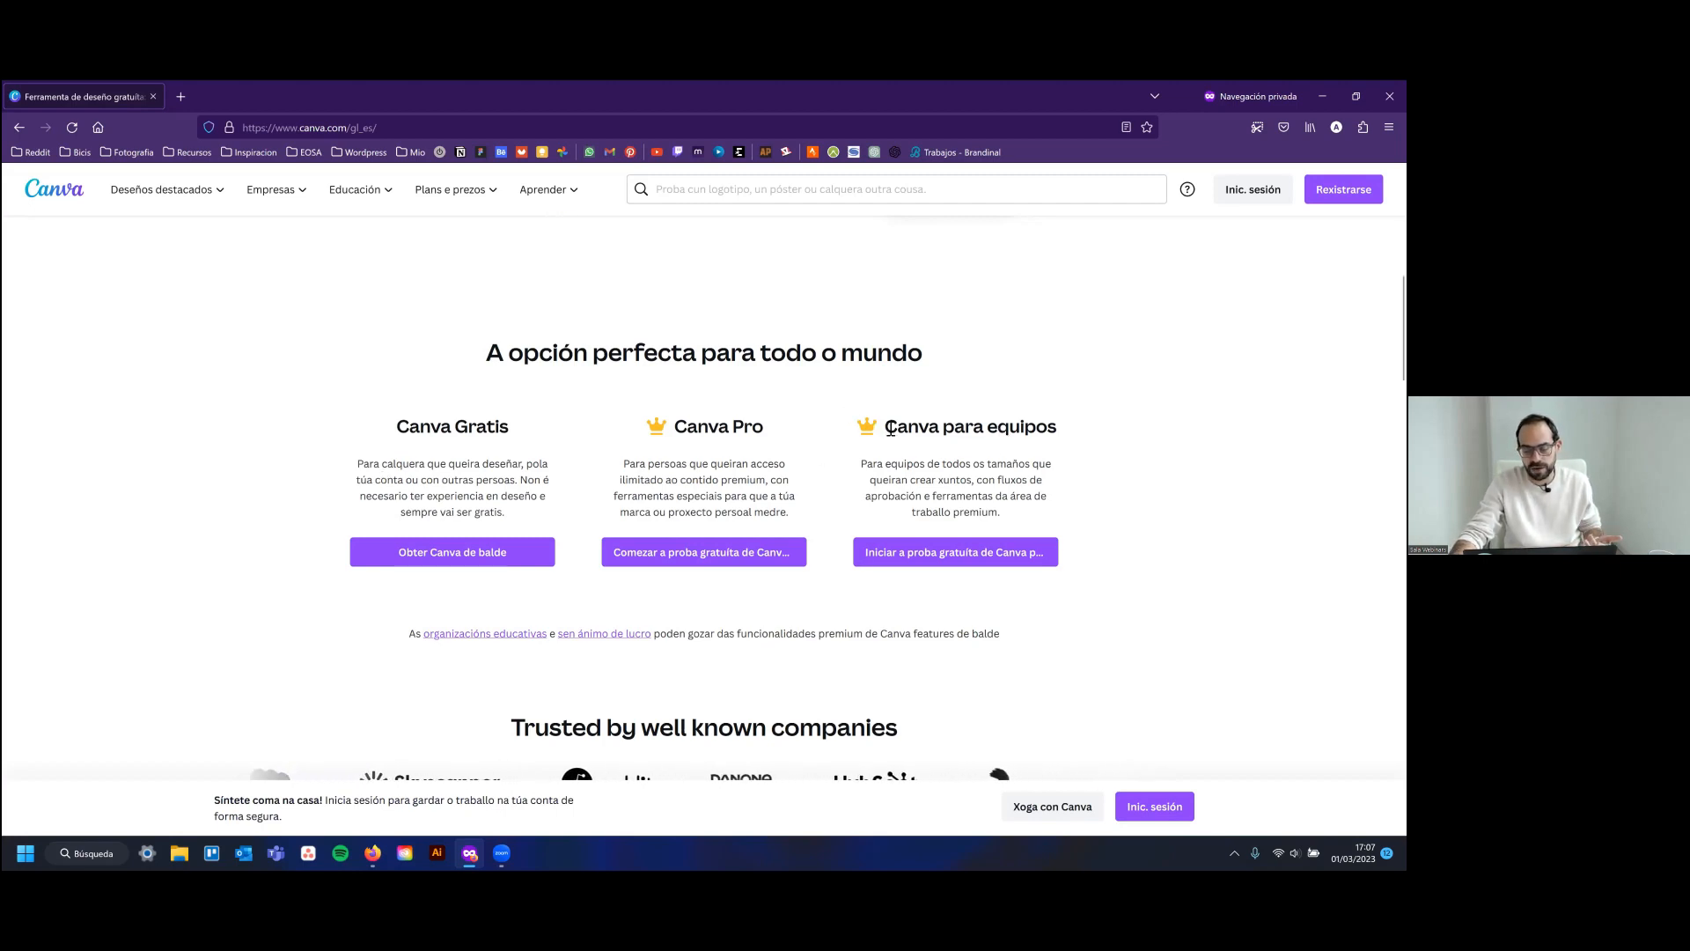
pyautogui.moveTo(896, 428); pyautogui.dragTo(1061, 433)
pyautogui.click(1064, 432)
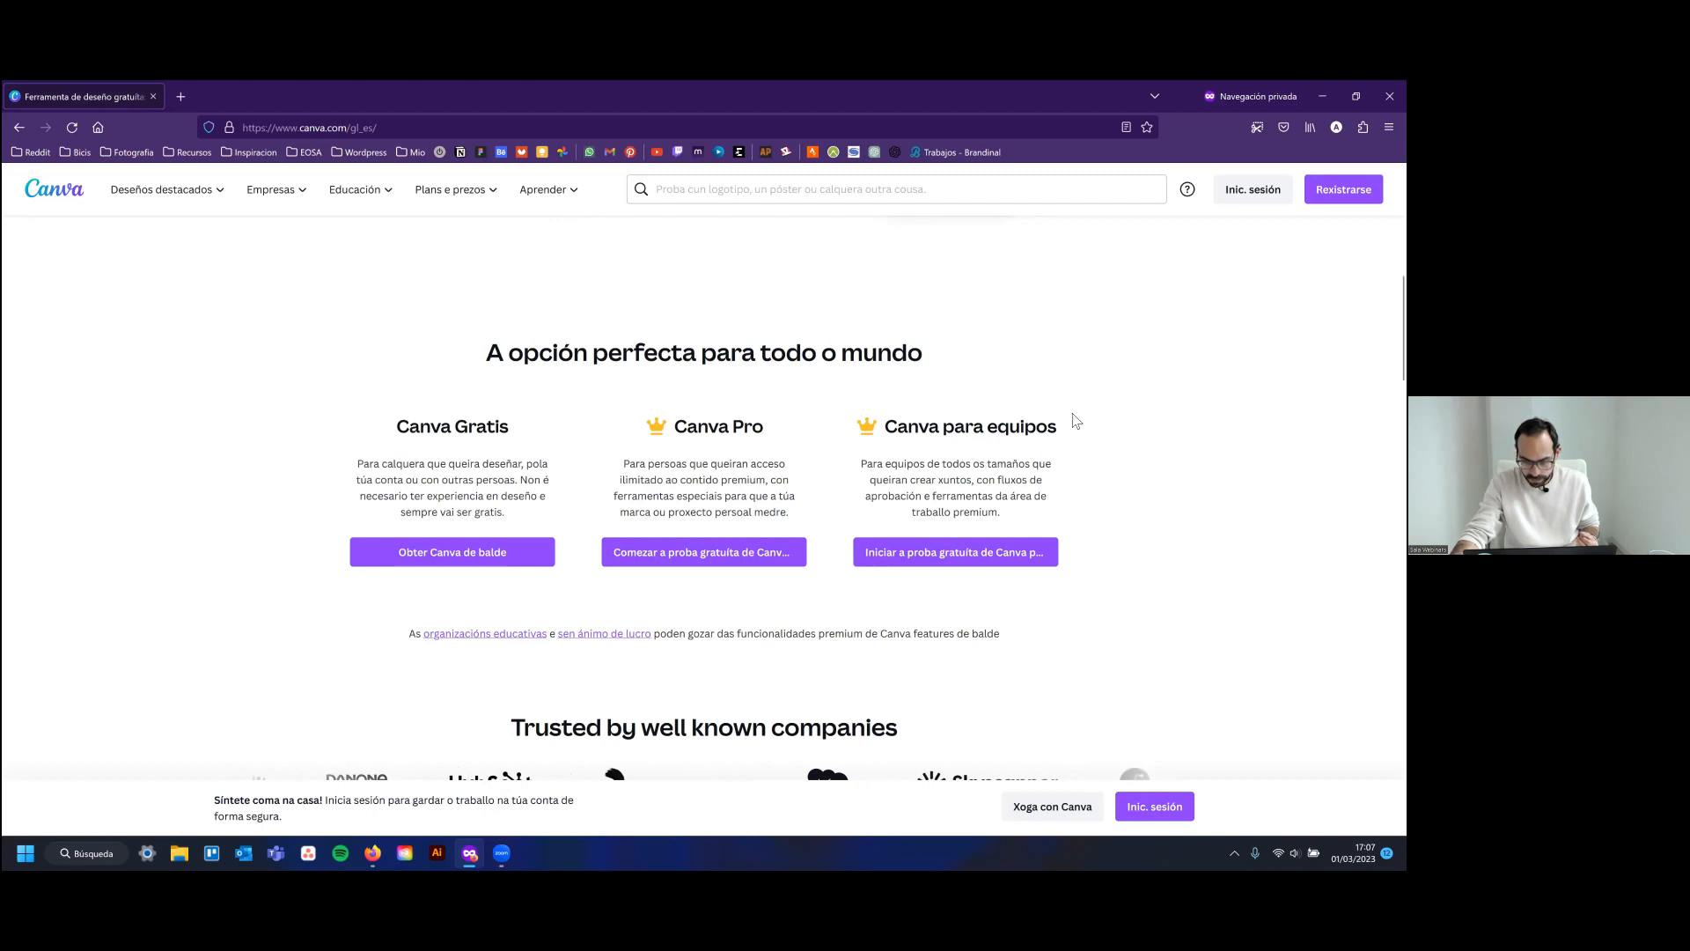
pyautogui.scroll(10, 1070, 429)
pyautogui.scroll(2, 1070, 429)
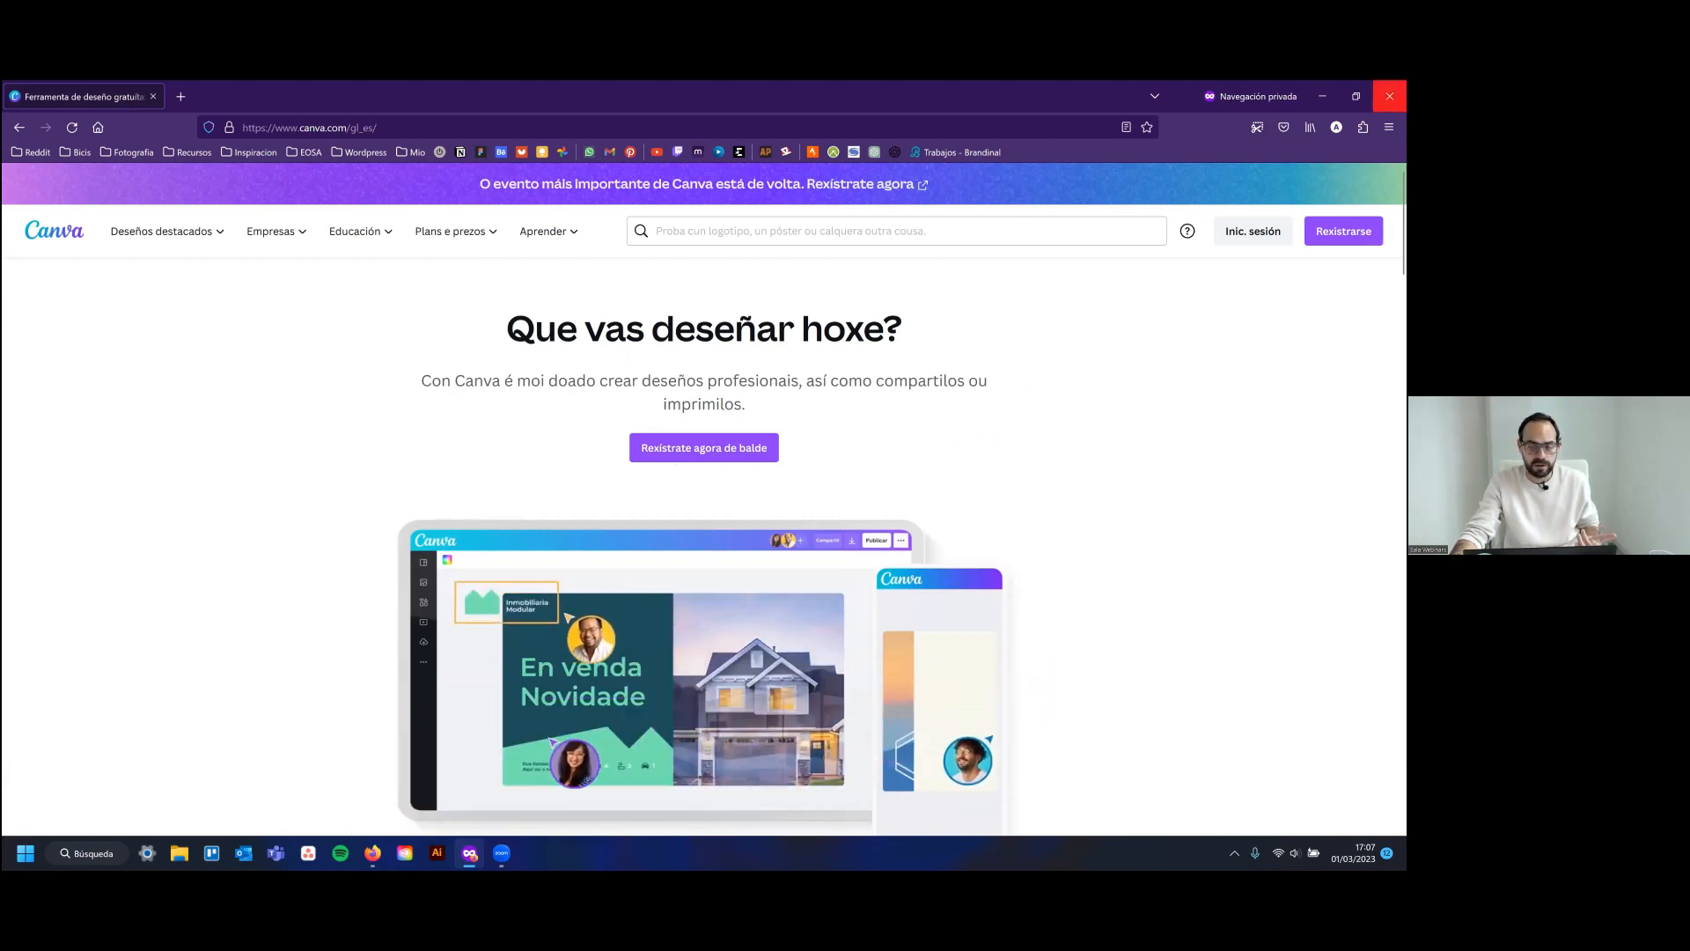
# Close the private browsing window and compare the prices and features of Canva Gratis, Pro and para Equipos on the plans page
pyautogui.hotkey('alt', 'F4')
pyautogui.scroll(-2, 278, 405)
pyautogui.scroll(-3, 299, 400)
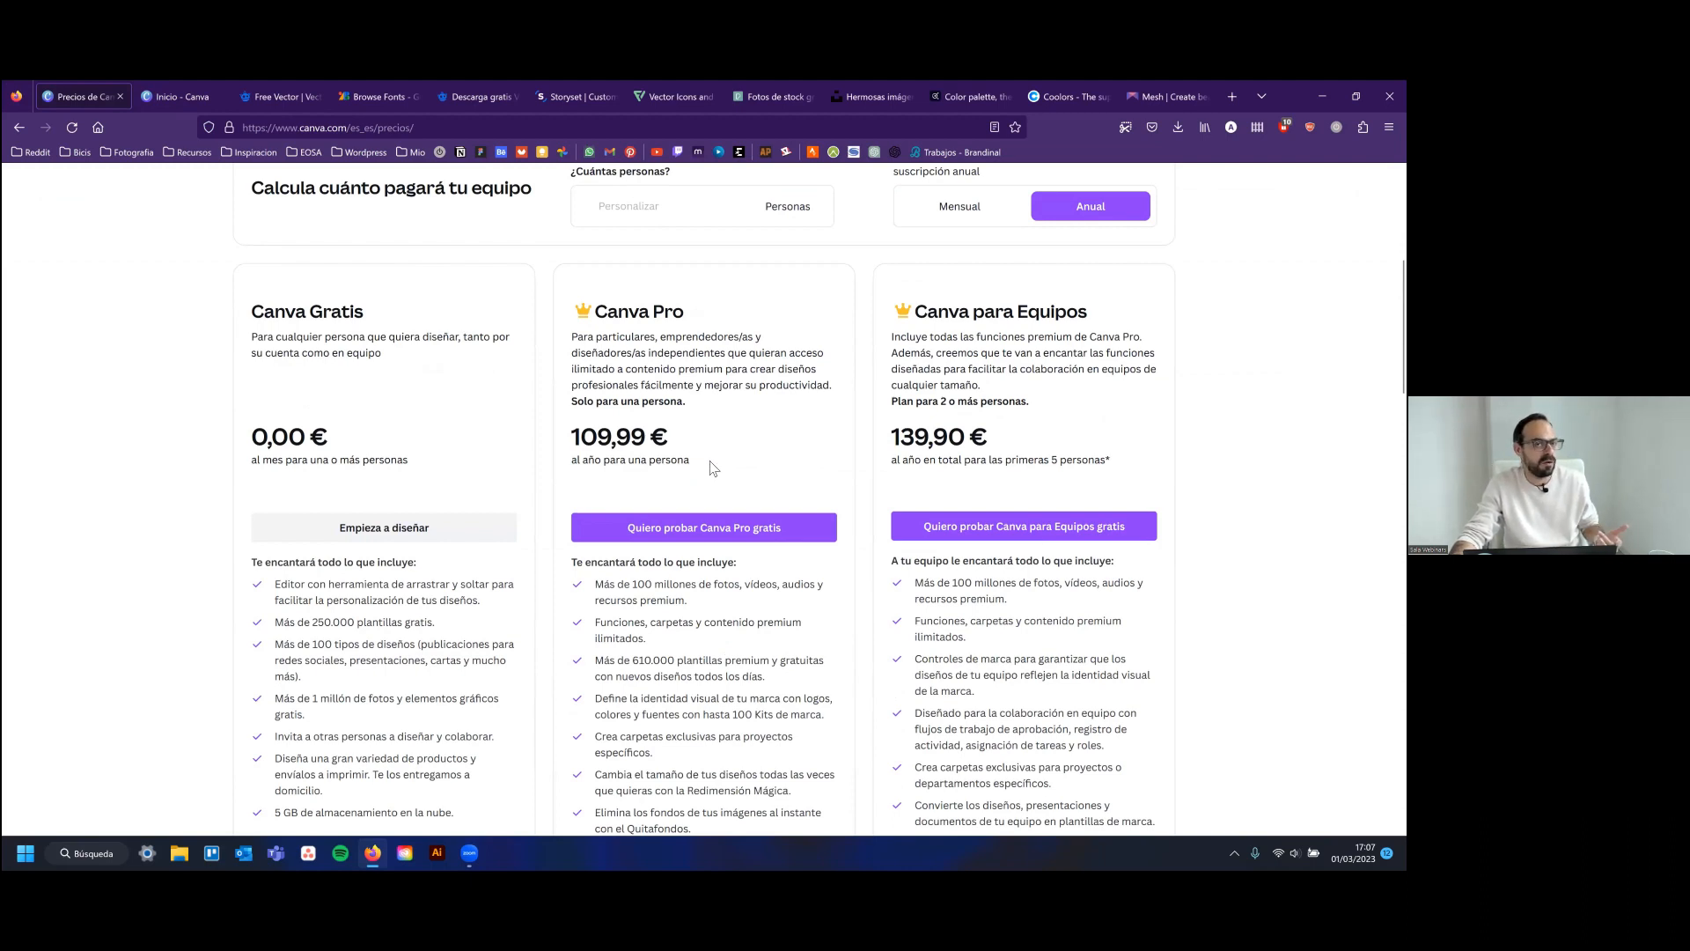
pyautogui.scroll(-1, 713, 467)
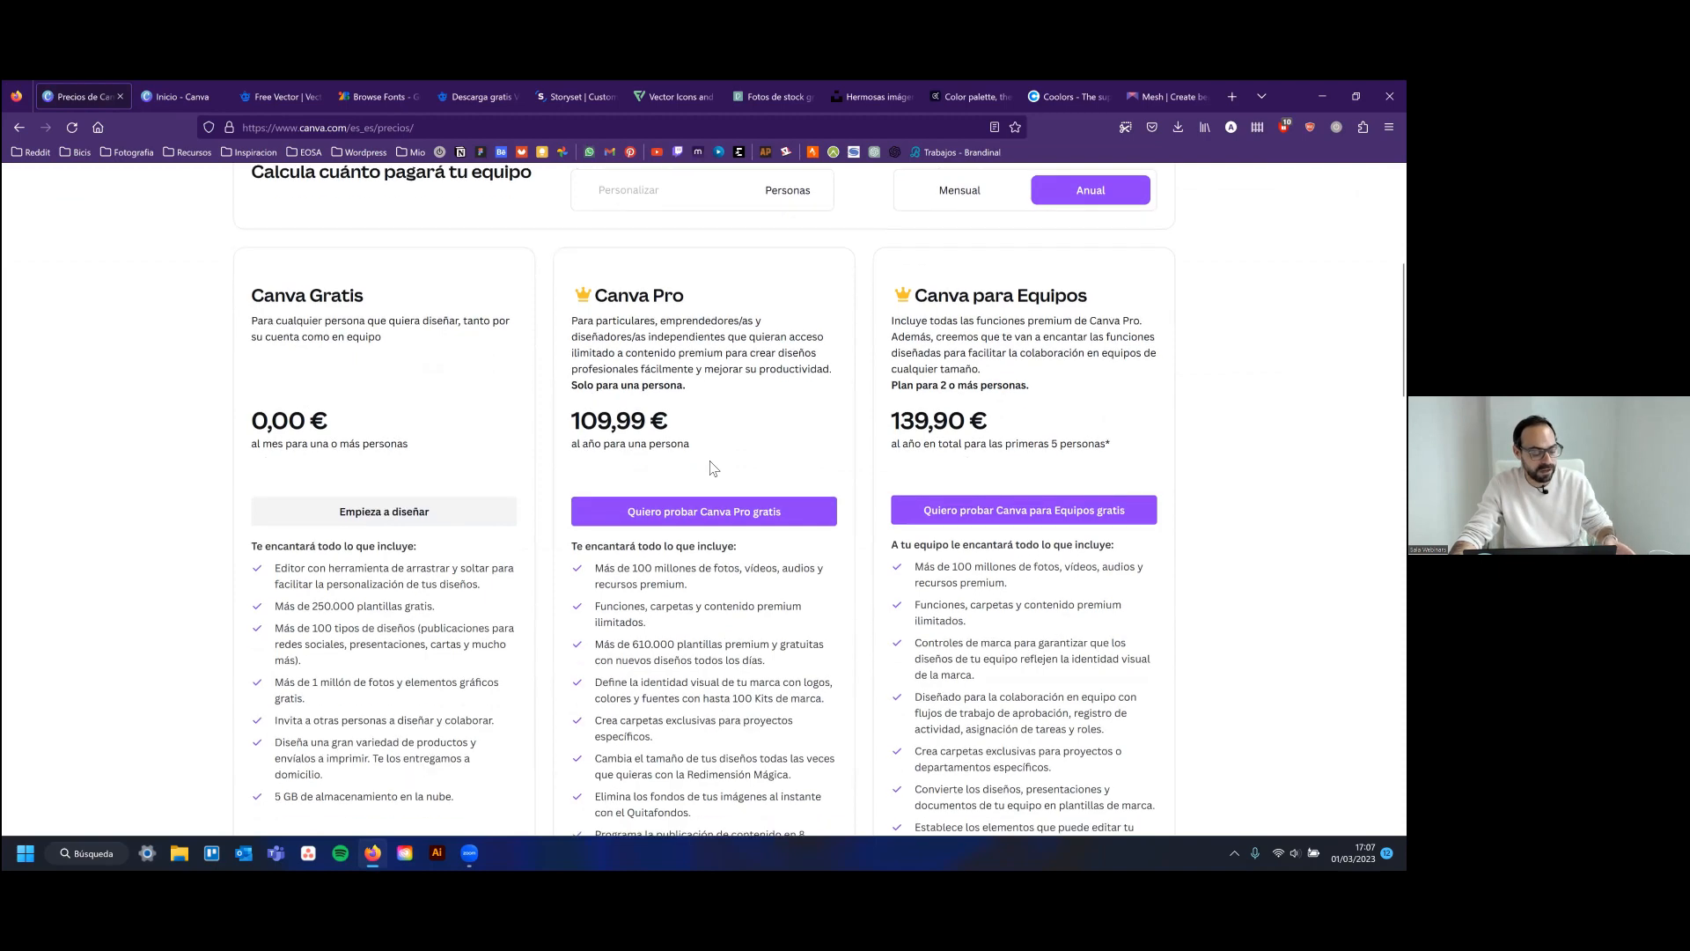
pyautogui.scroll(-2, 713, 467)
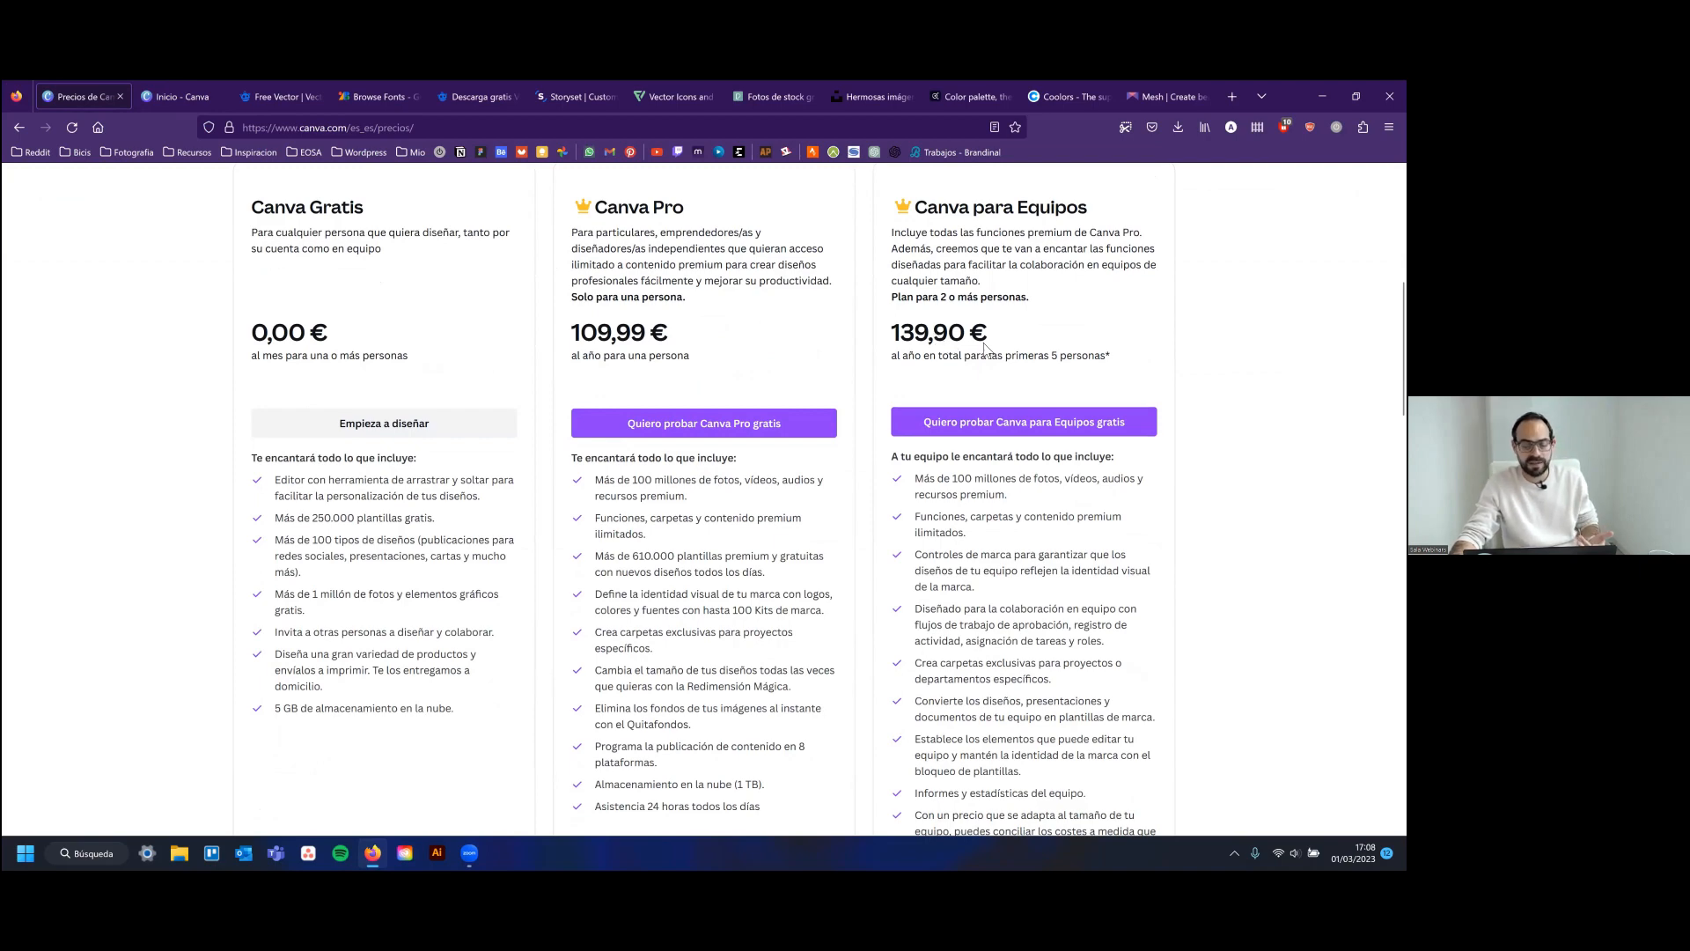
pyautogui.scroll(-3, 985, 348)
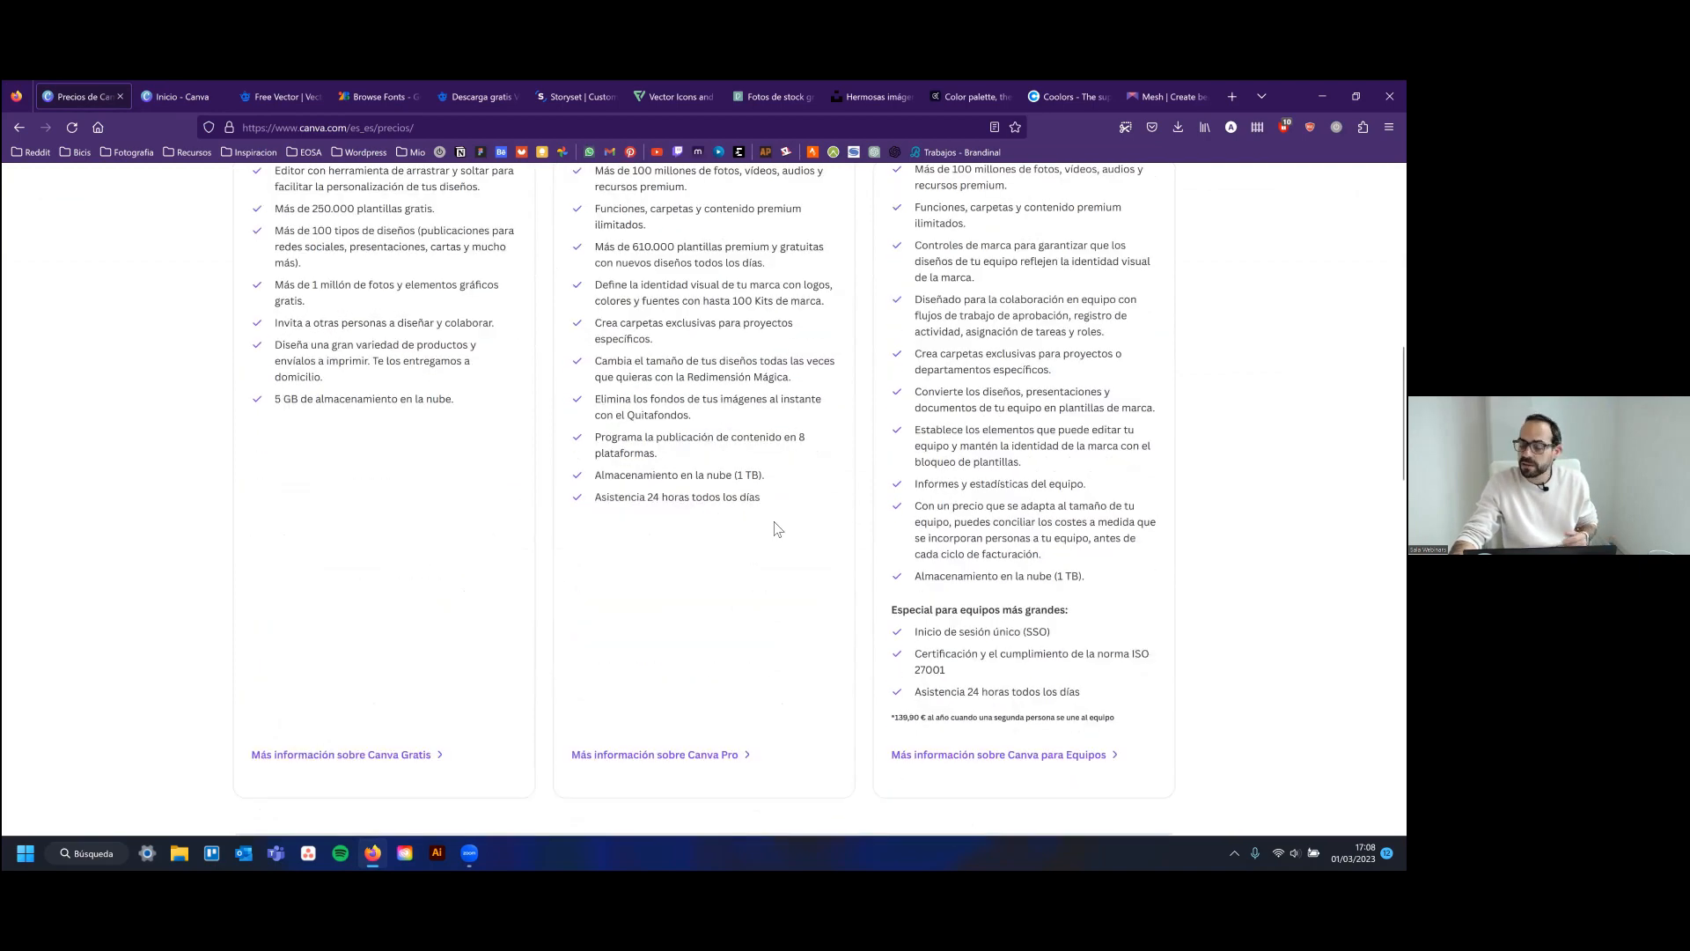
pyautogui.scroll(2, 773, 526)
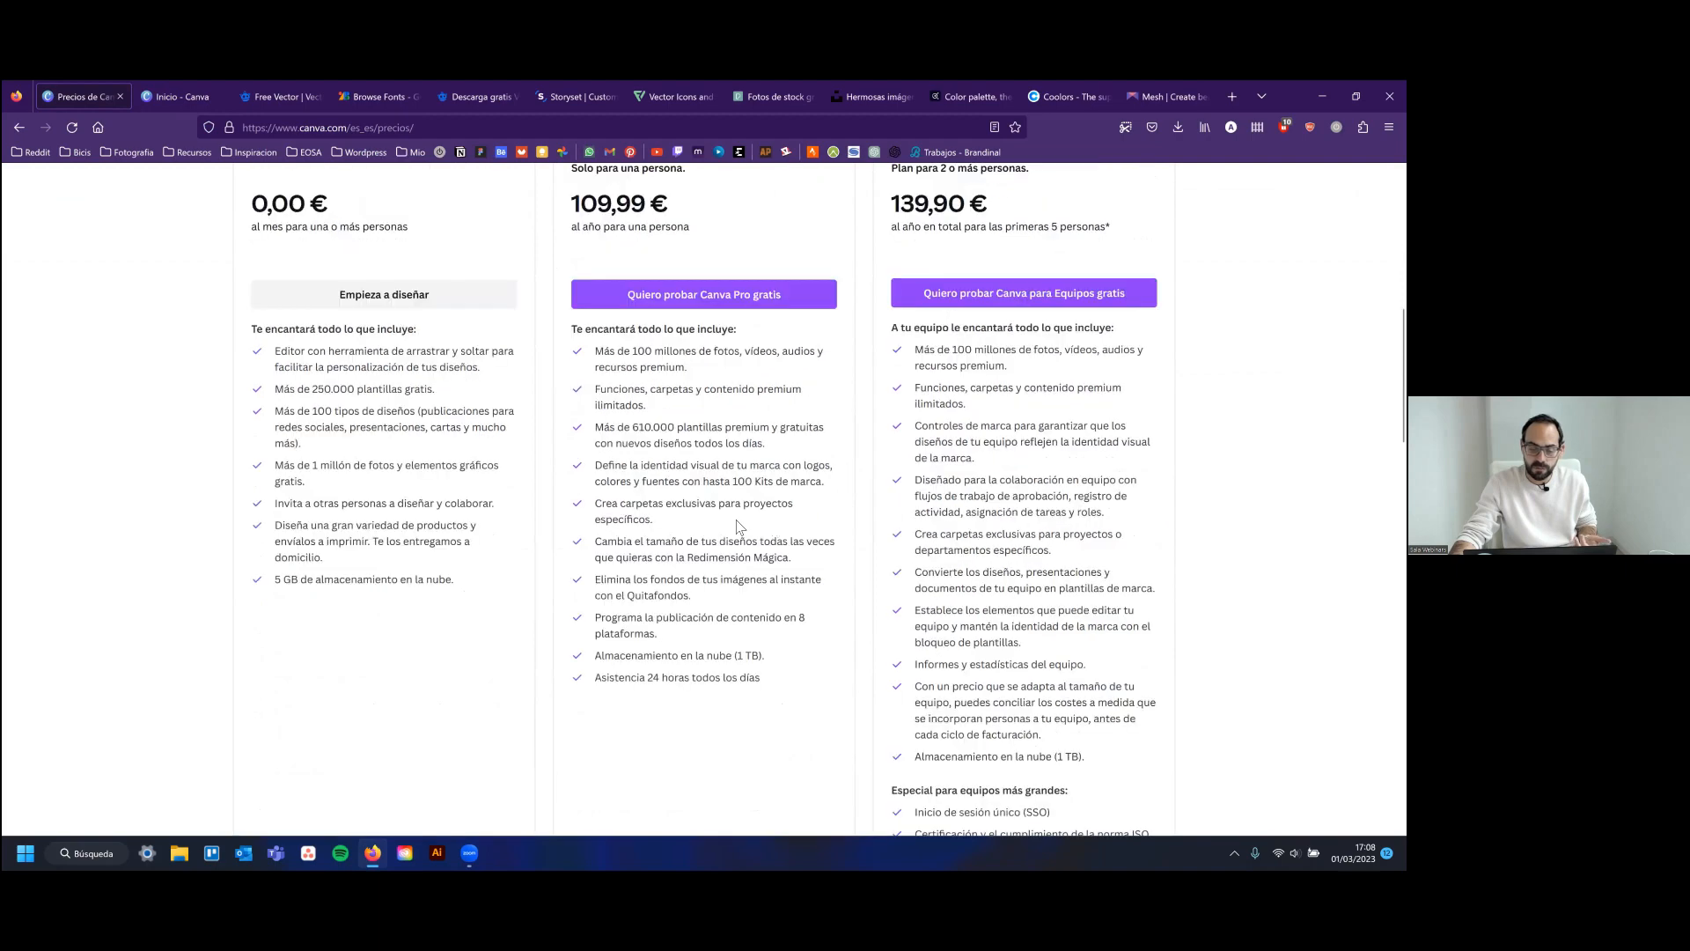
pyautogui.scroll(1, 738, 527)
pyautogui.scroll(-1, 740, 526)
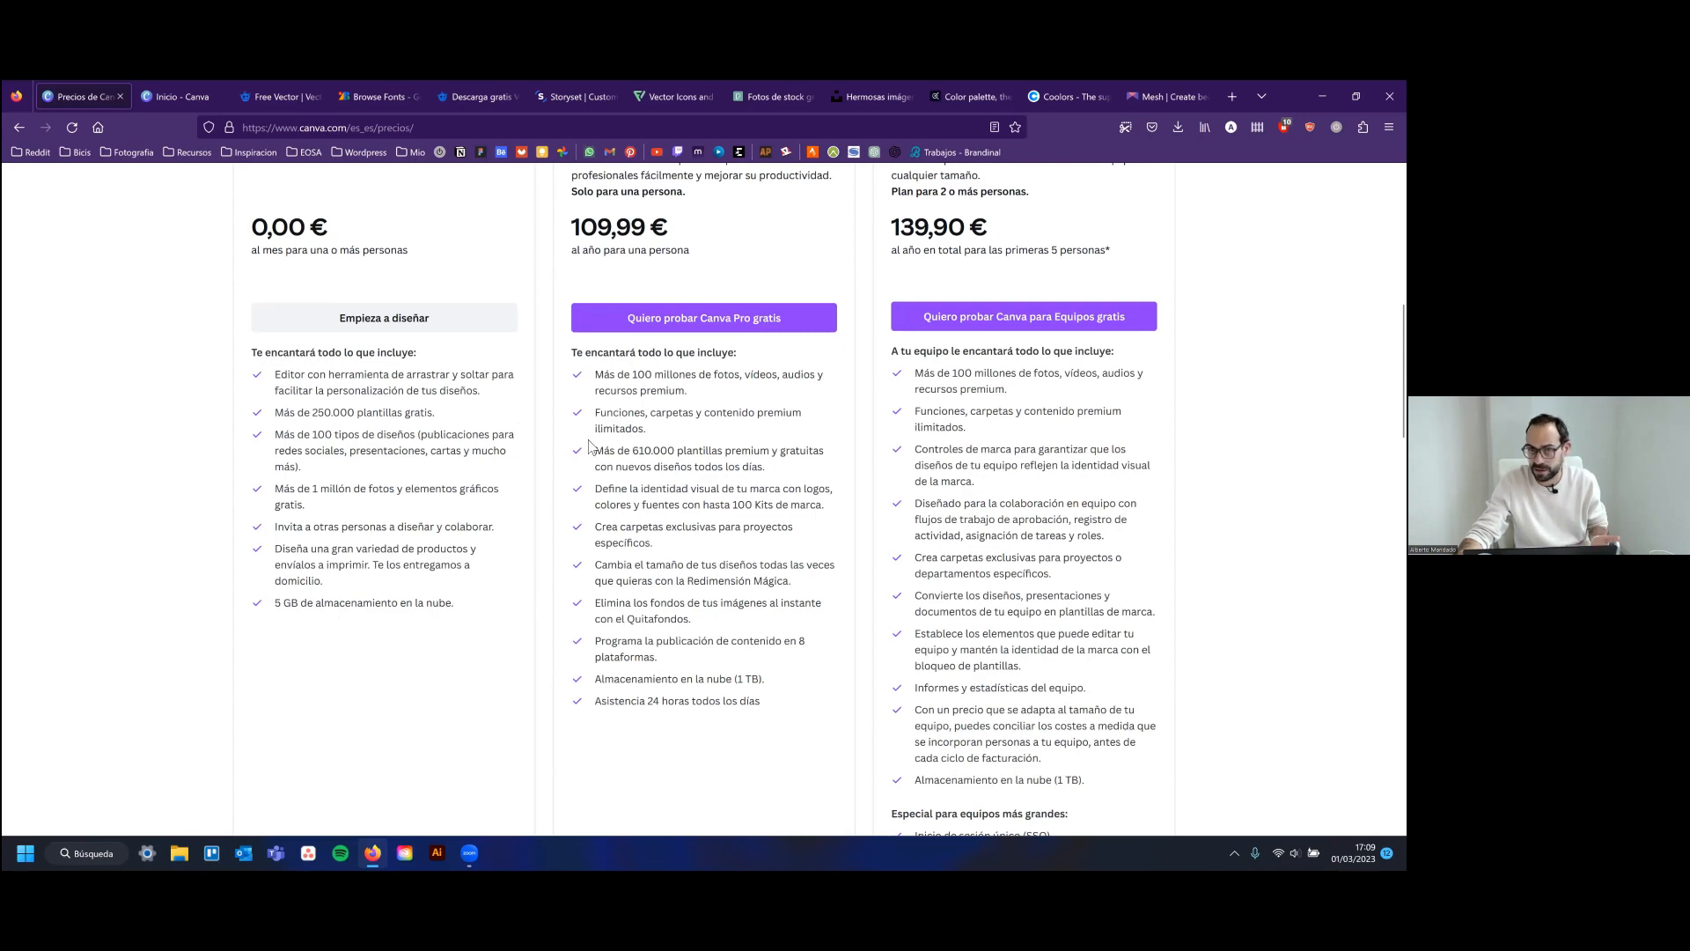
pyautogui.scroll(2, 588, 448)
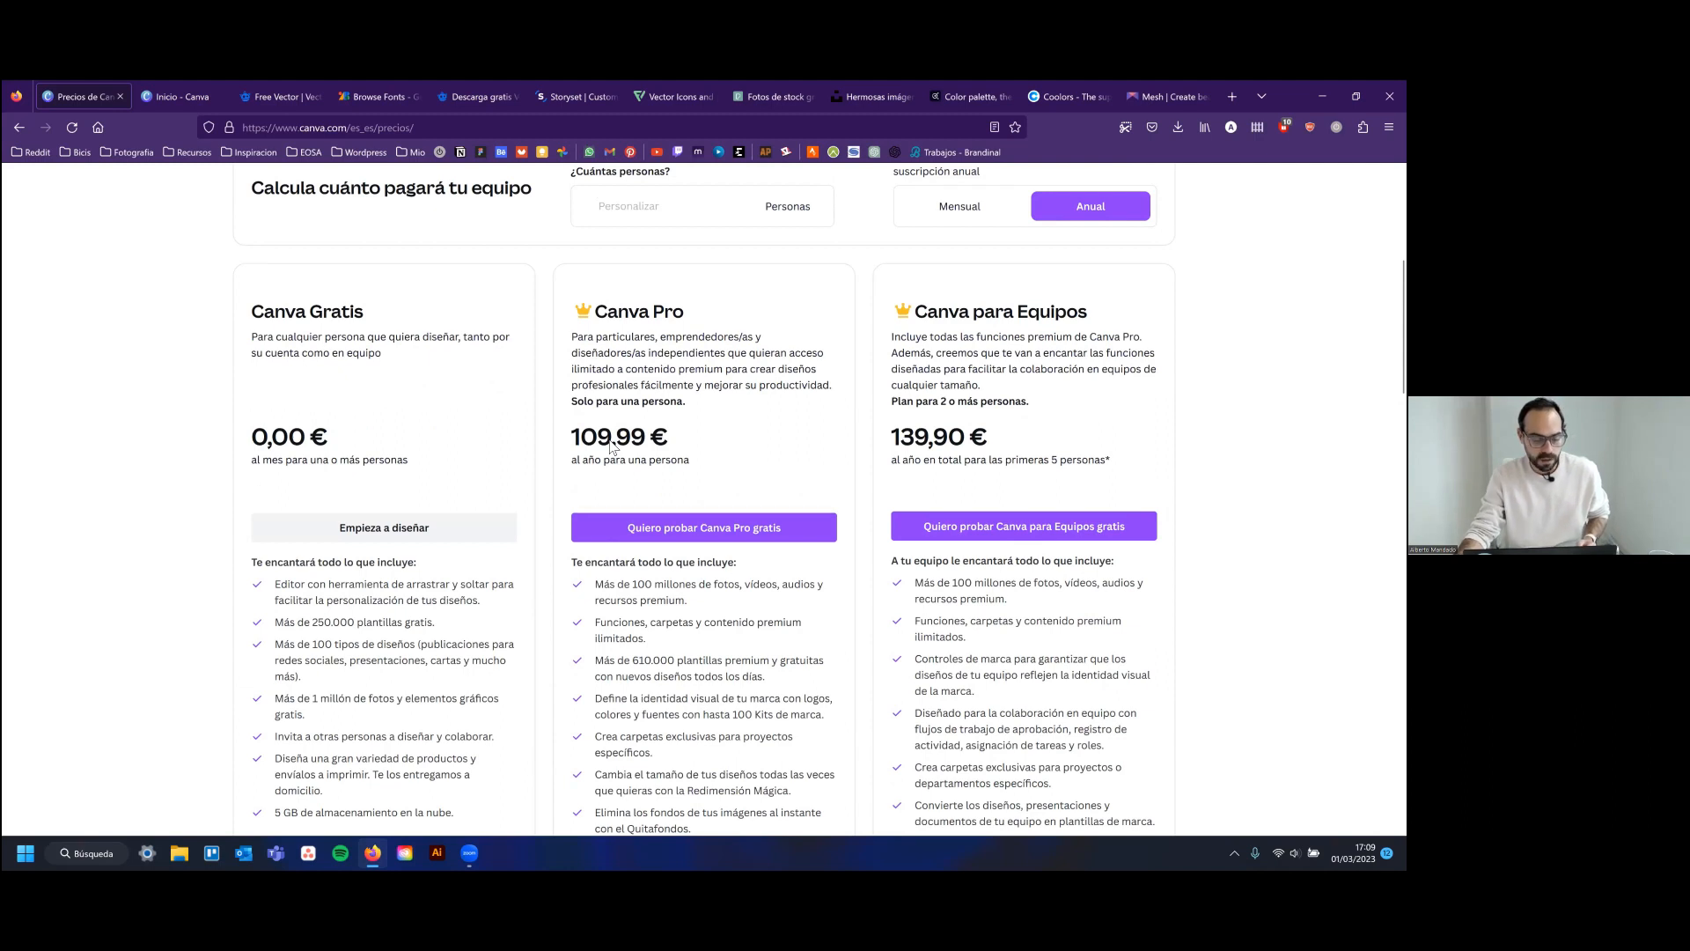
pyautogui.scroll(5, 361, 396)
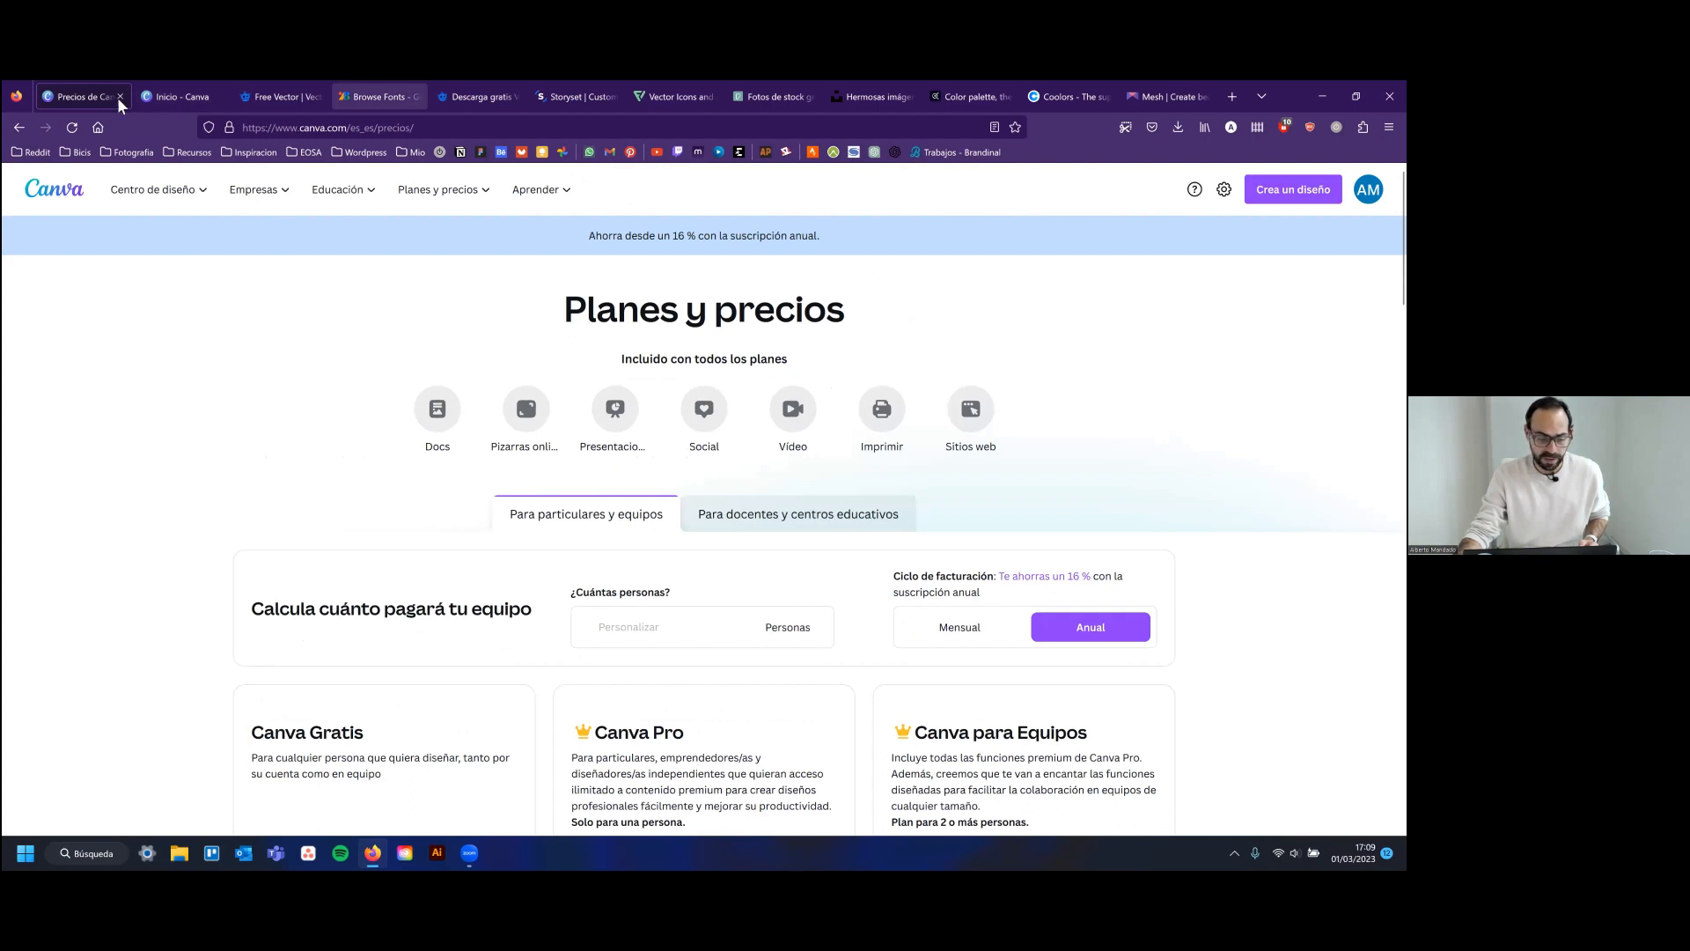
# Close the pricing page and look over the Canva home page's search suggestions and recent designs section
pyautogui.middleClick(67, 96)
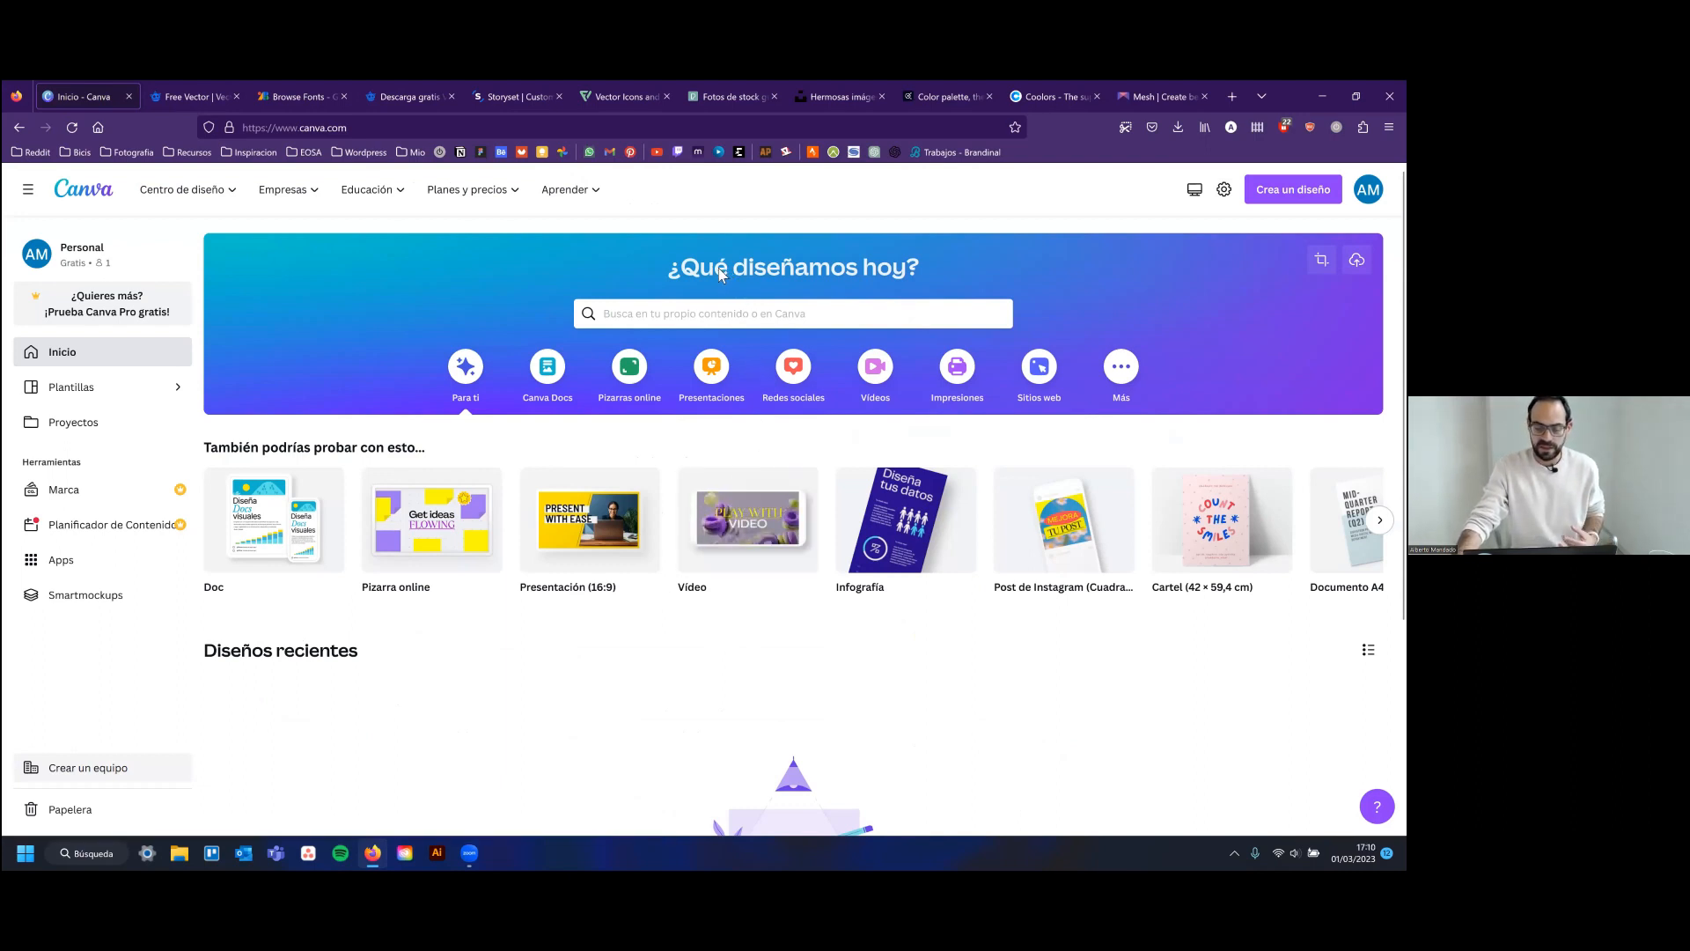
pyautogui.click(619, 320)
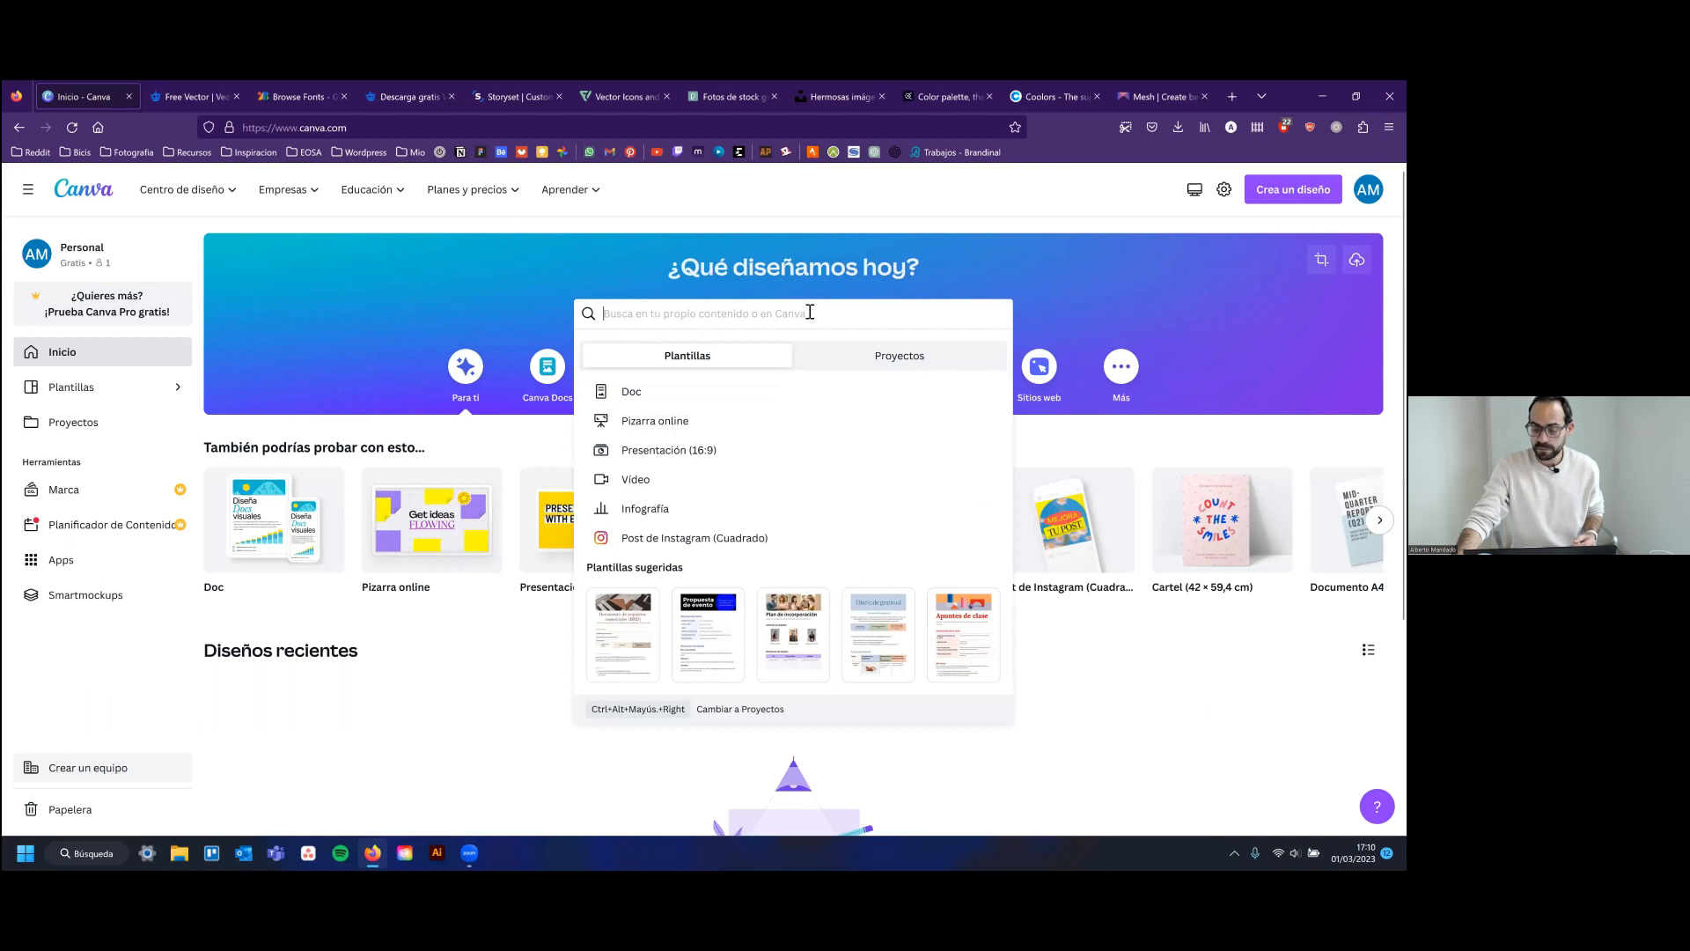
pyautogui.click(517, 285)
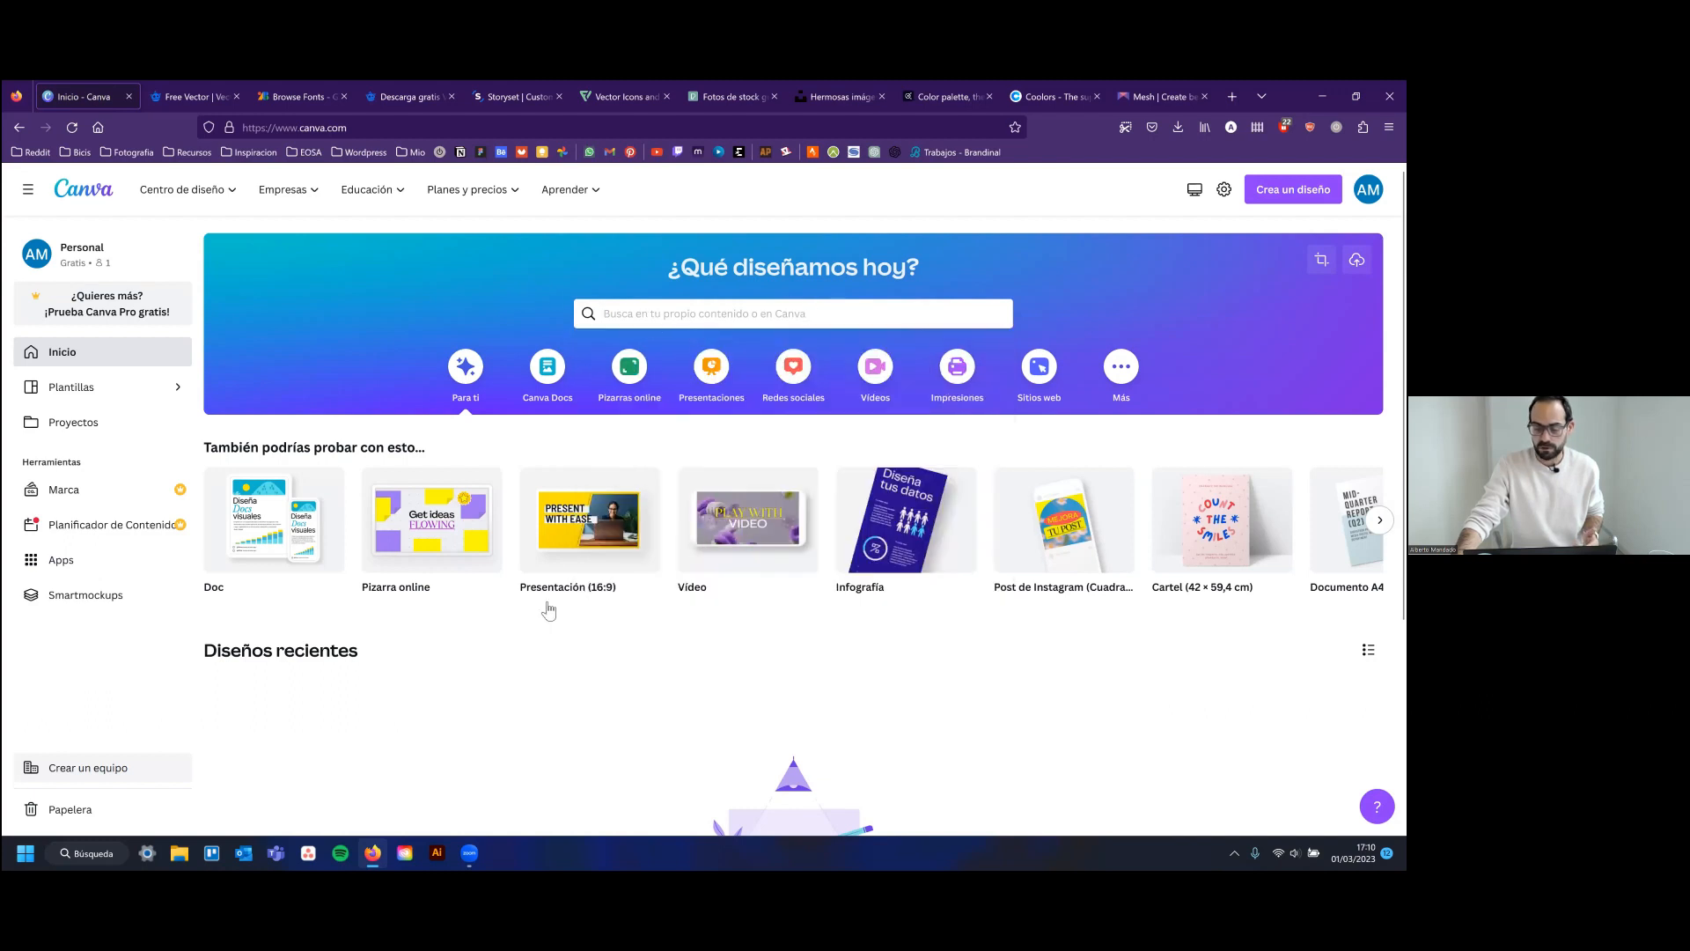
pyautogui.scroll(-3, 521, 611)
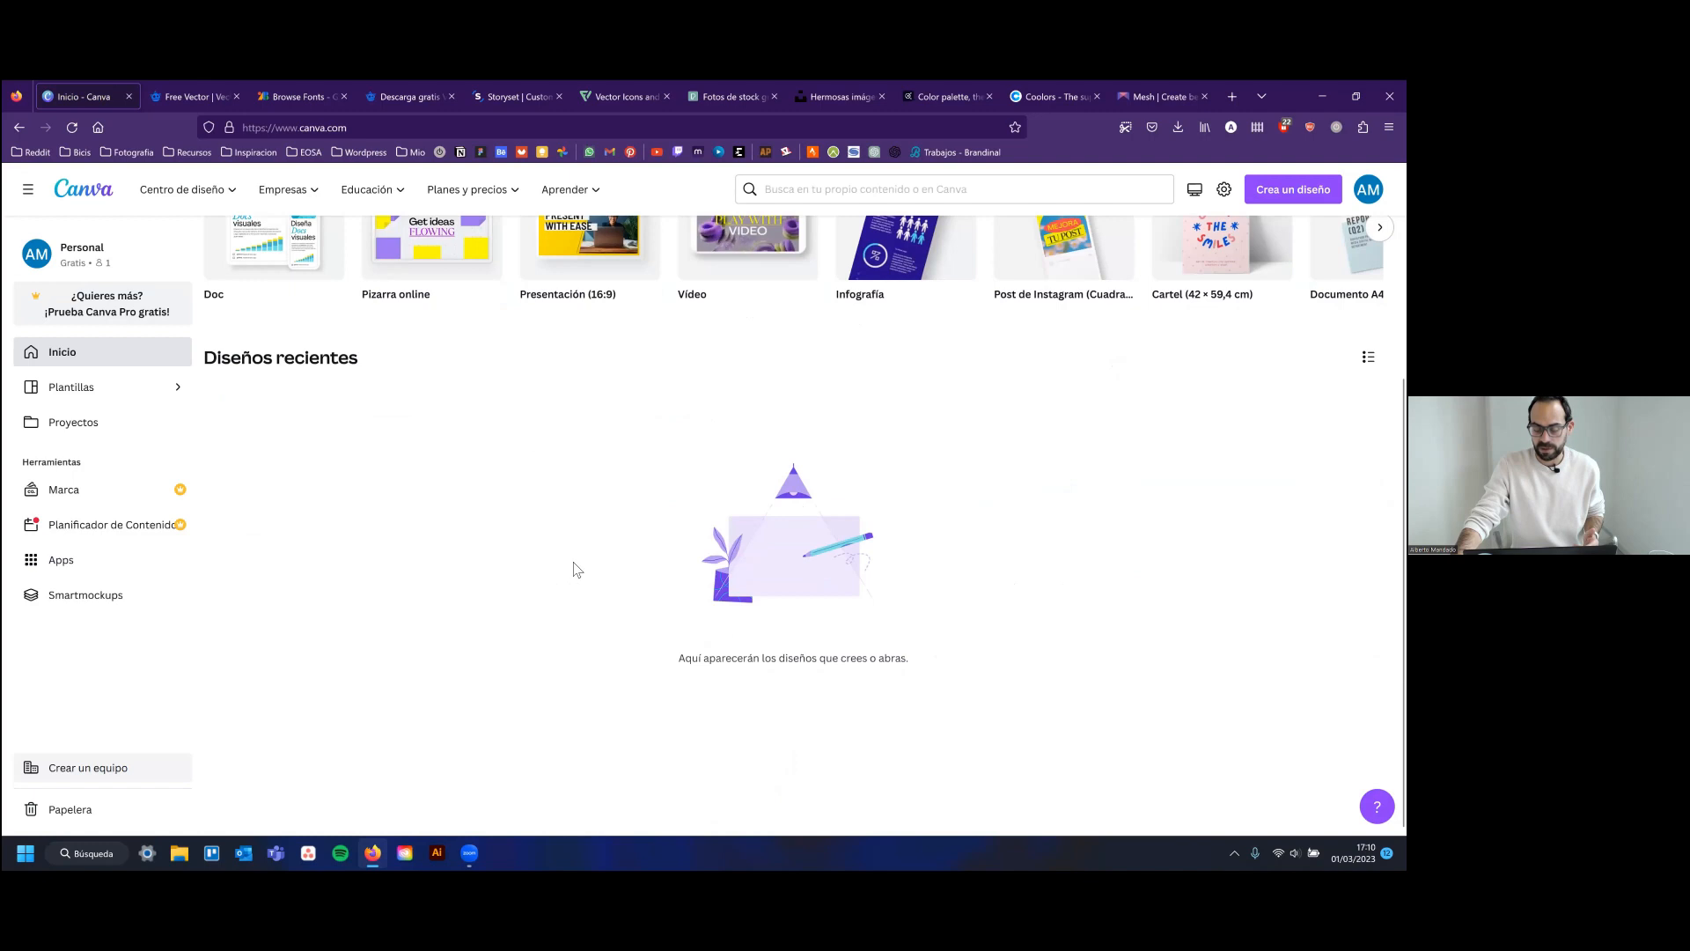
pyautogui.scroll(3, 623, 517)
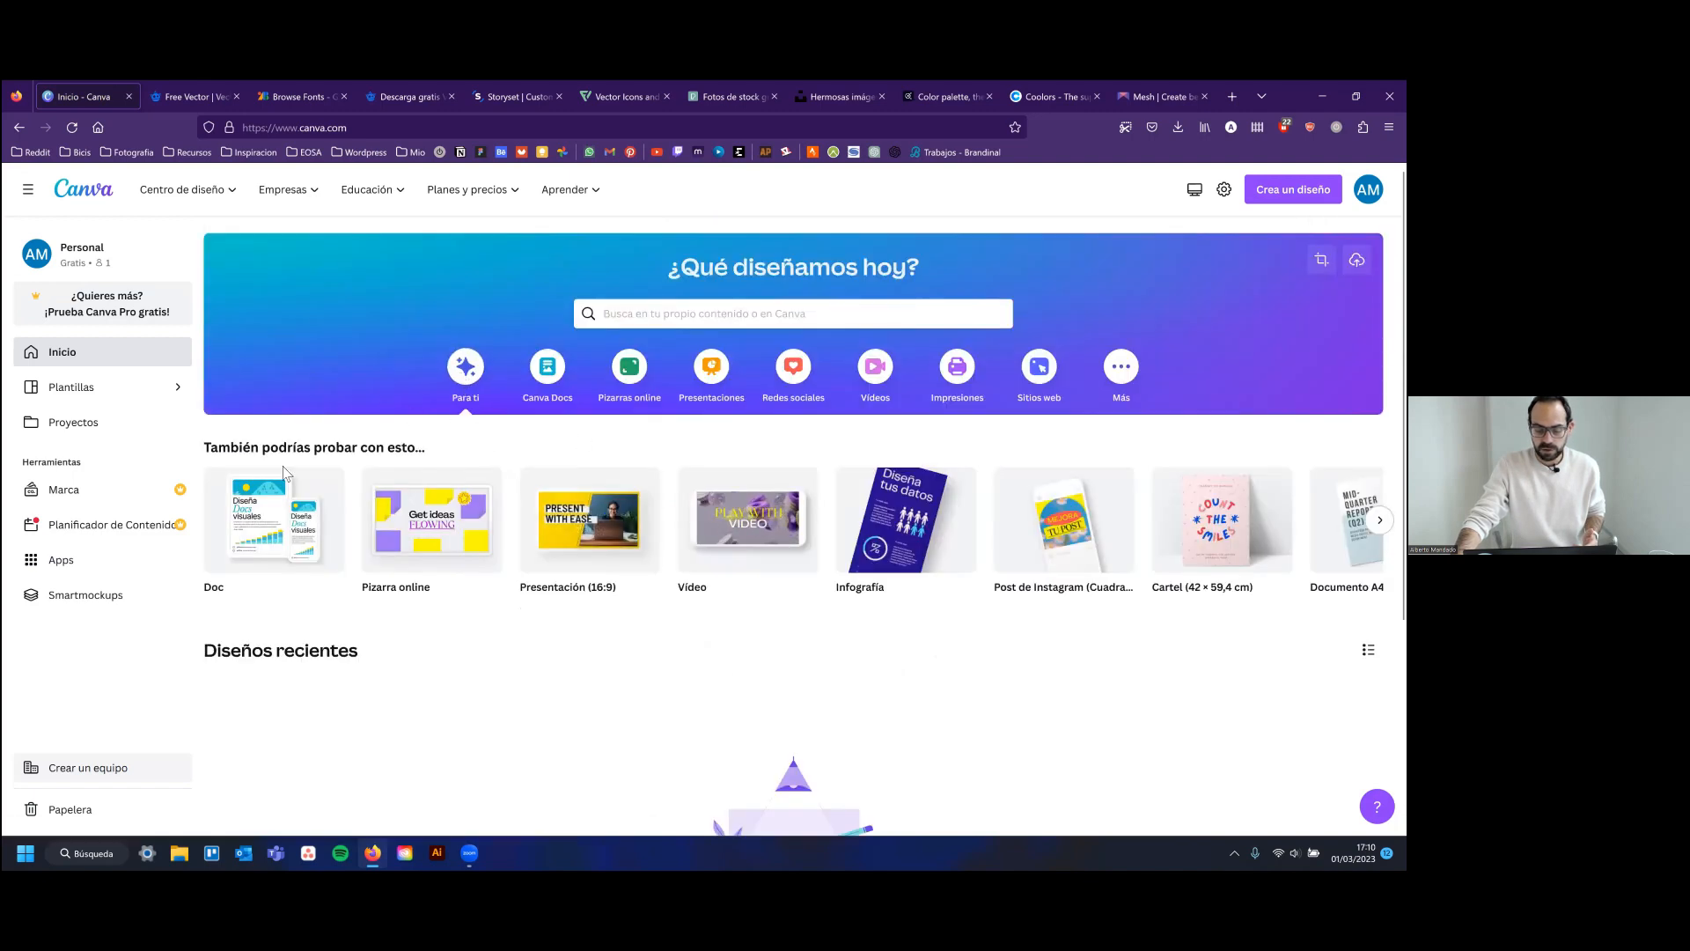
# Browse the design types under Canva Docs, Pizarras online, Presentaciones and Redes sociales, returning to Para ti
pyautogui.click(554, 385)
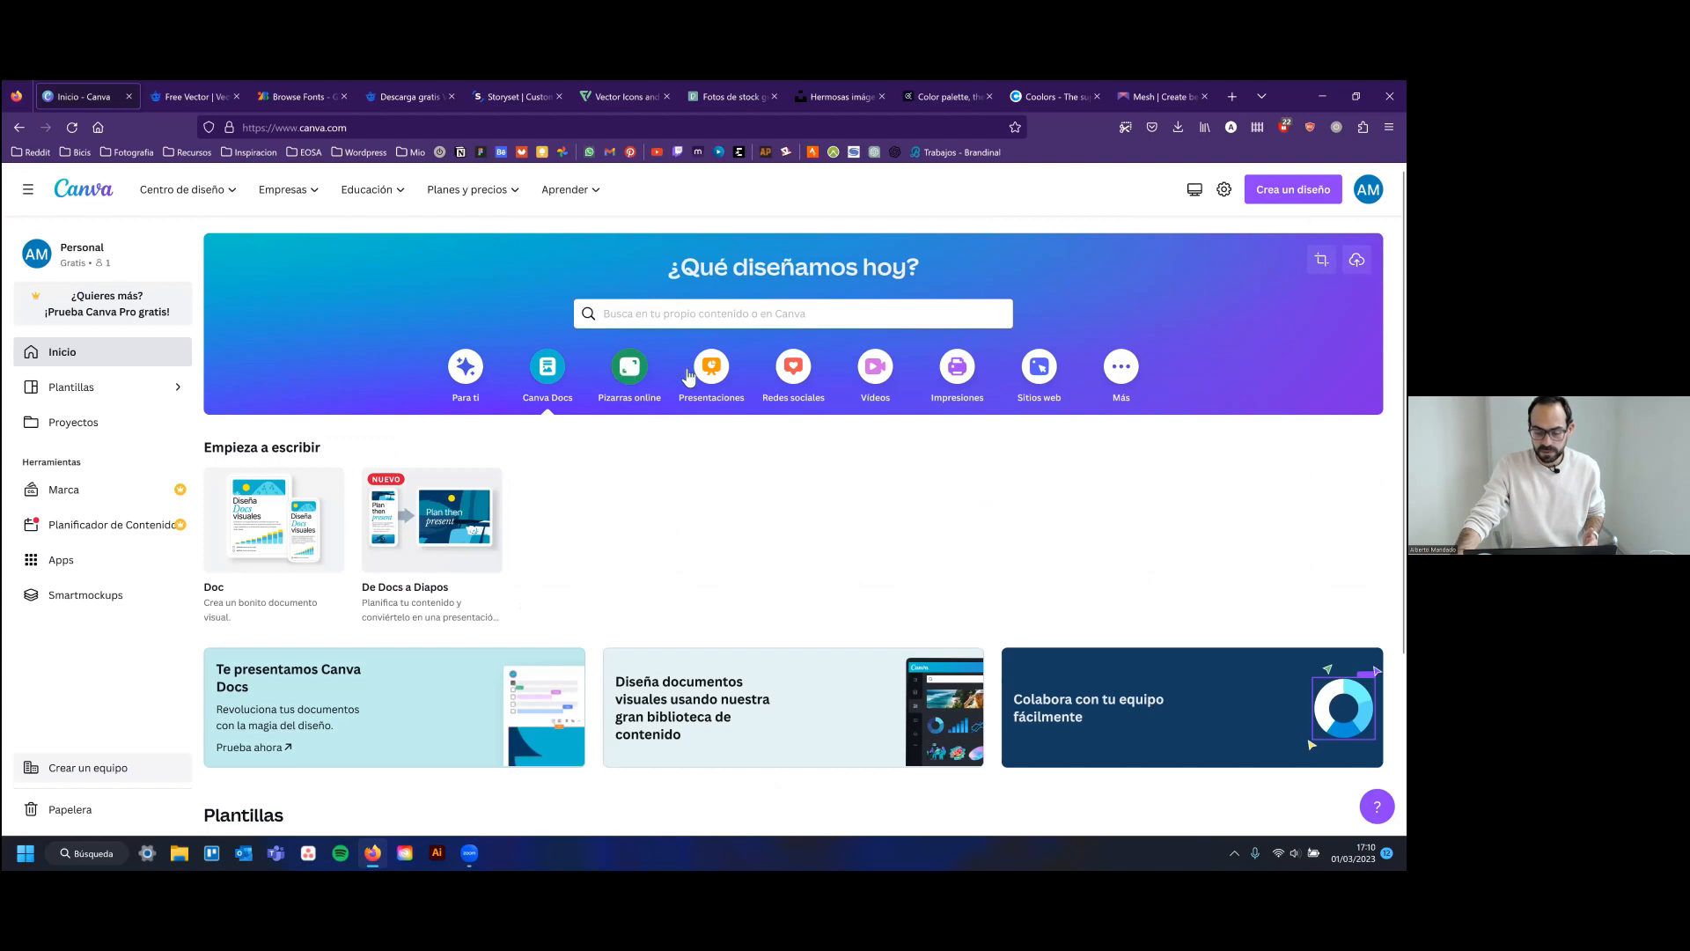
pyautogui.click(629, 371)
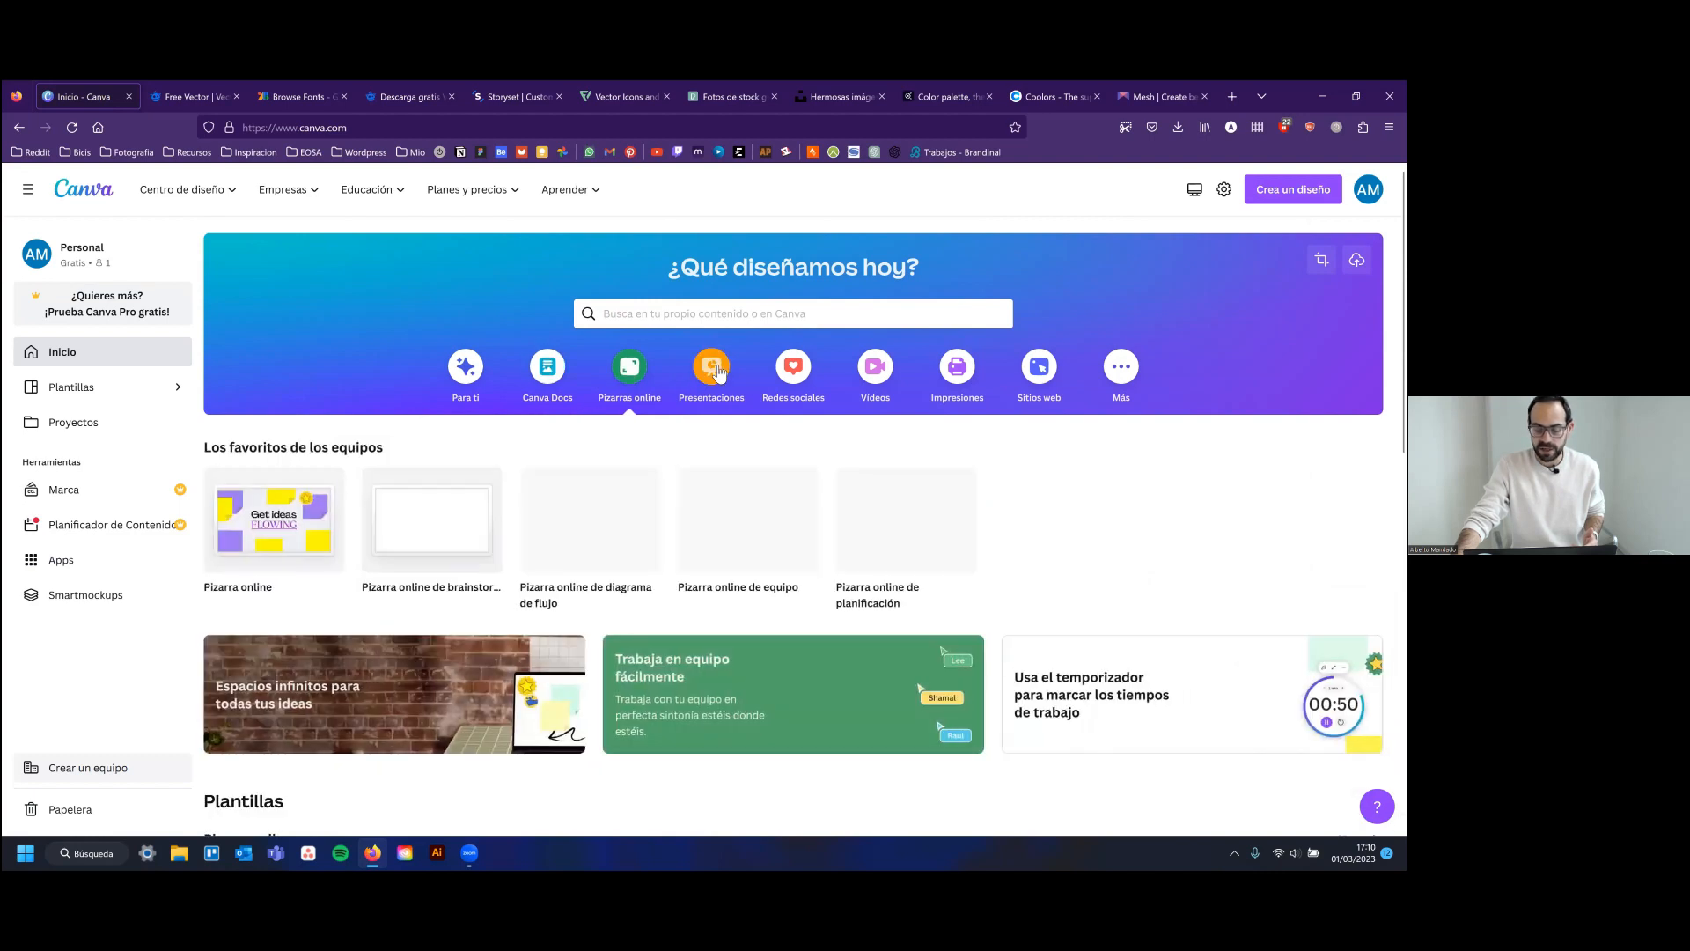
pyautogui.click(715, 370)
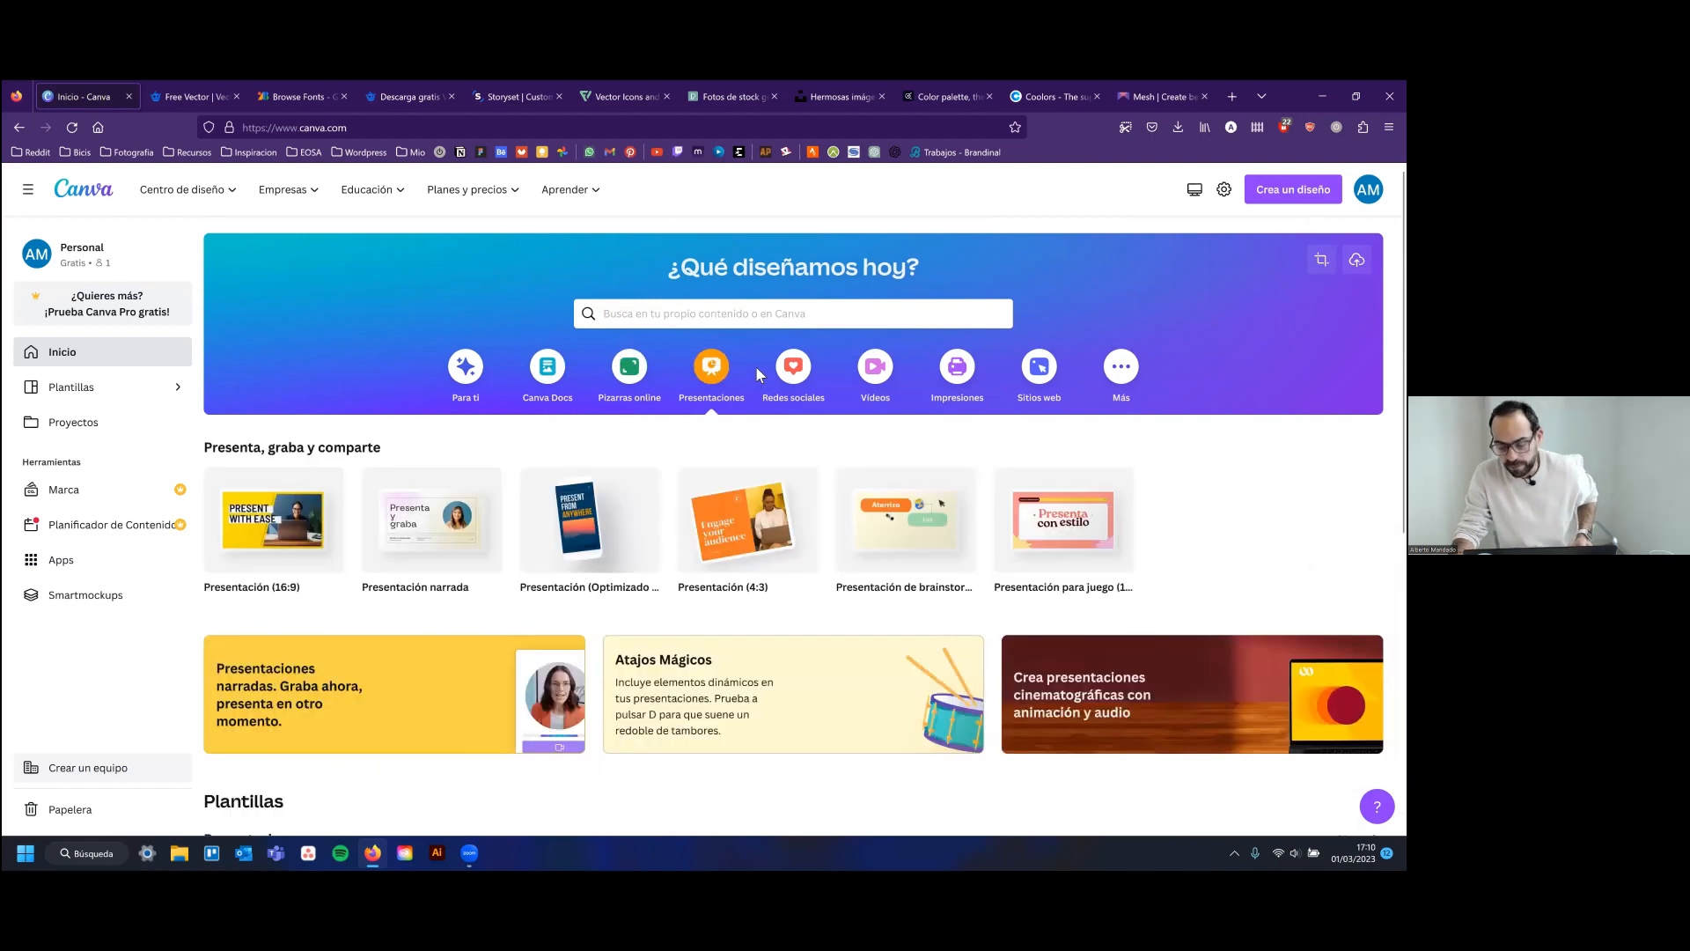
pyautogui.click(809, 374)
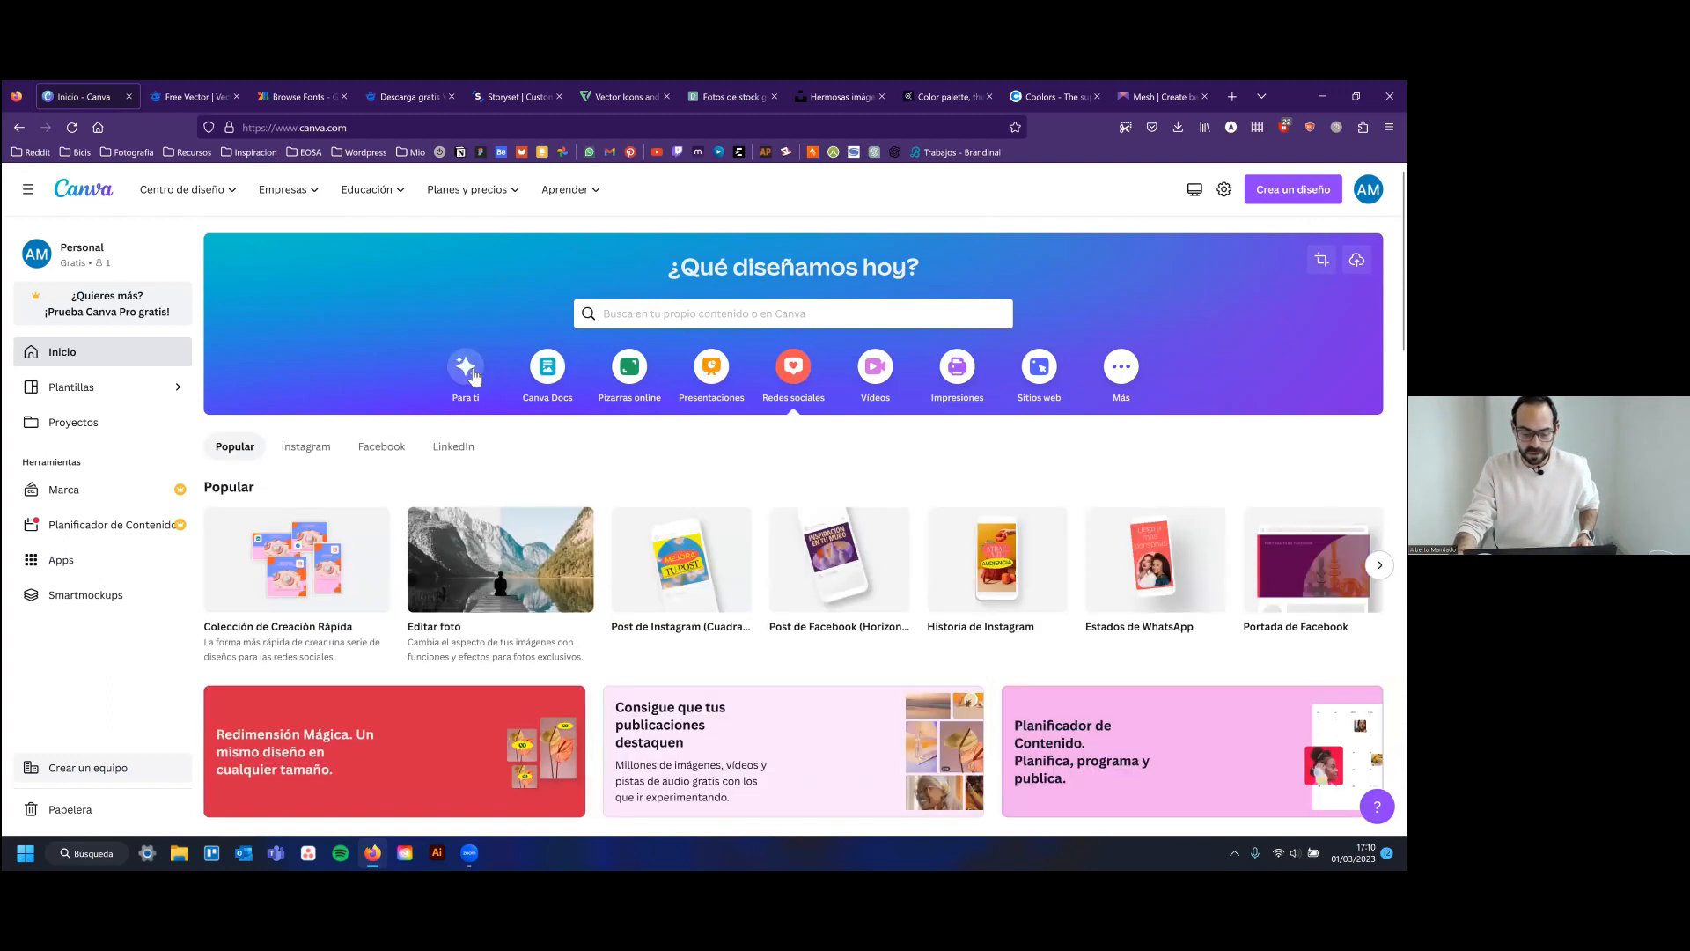
pyautogui.click(474, 377)
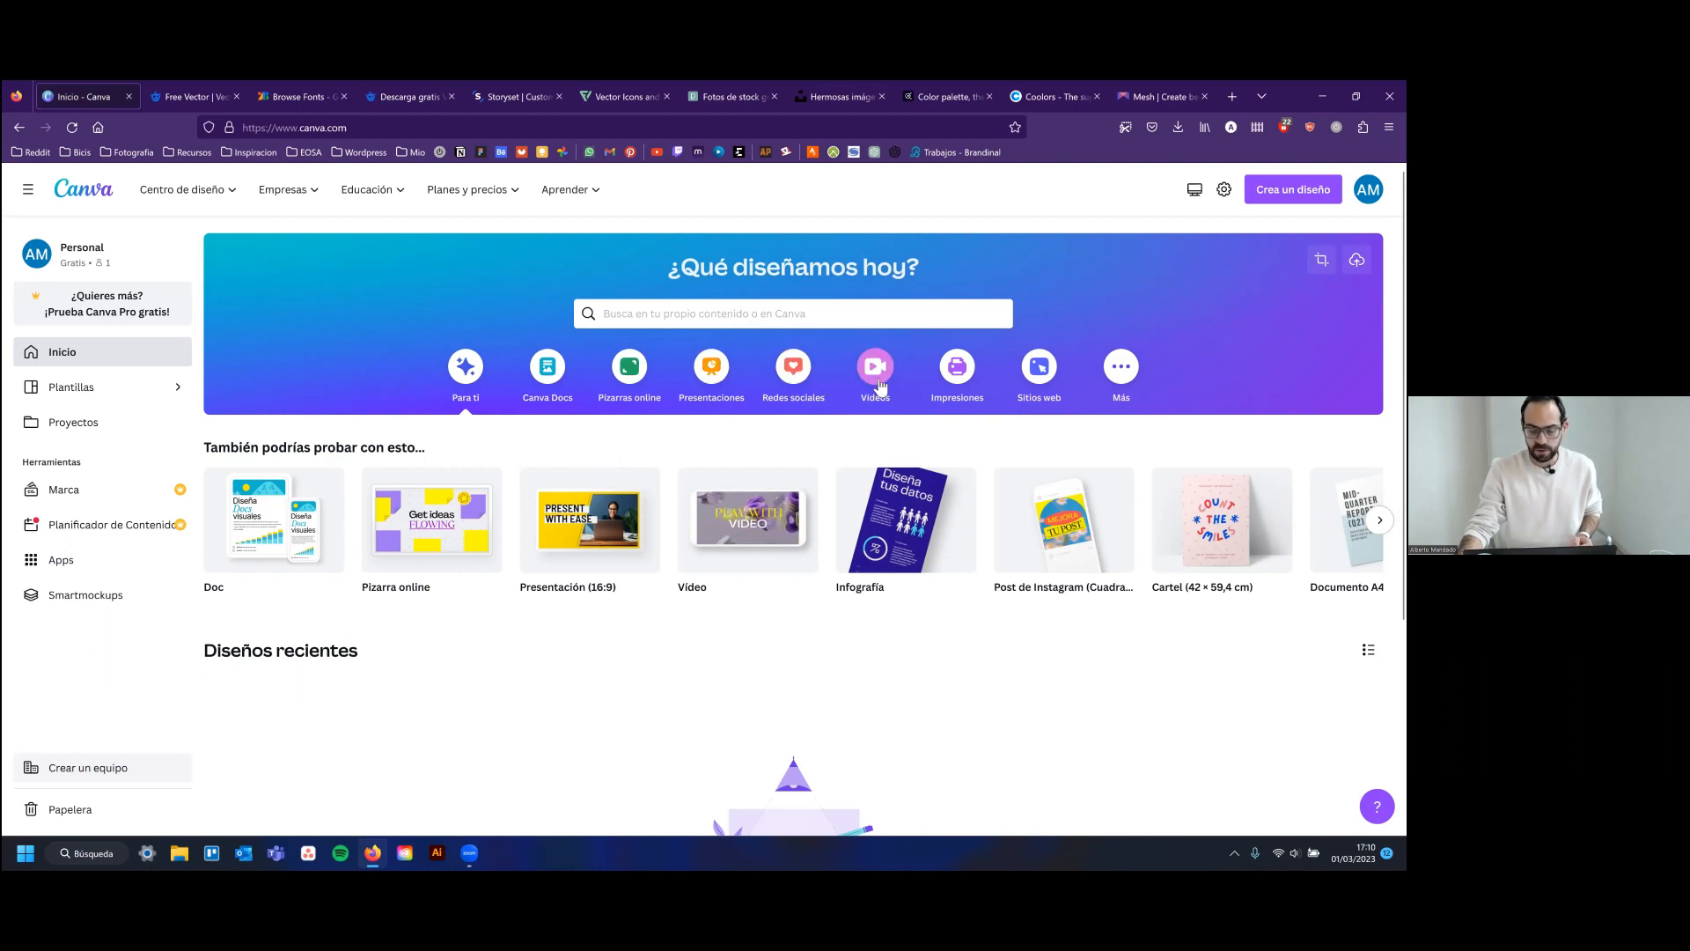
# Browse the design types and templates offered under Impresiones, Sitios web and Más
pyautogui.click(959, 387)
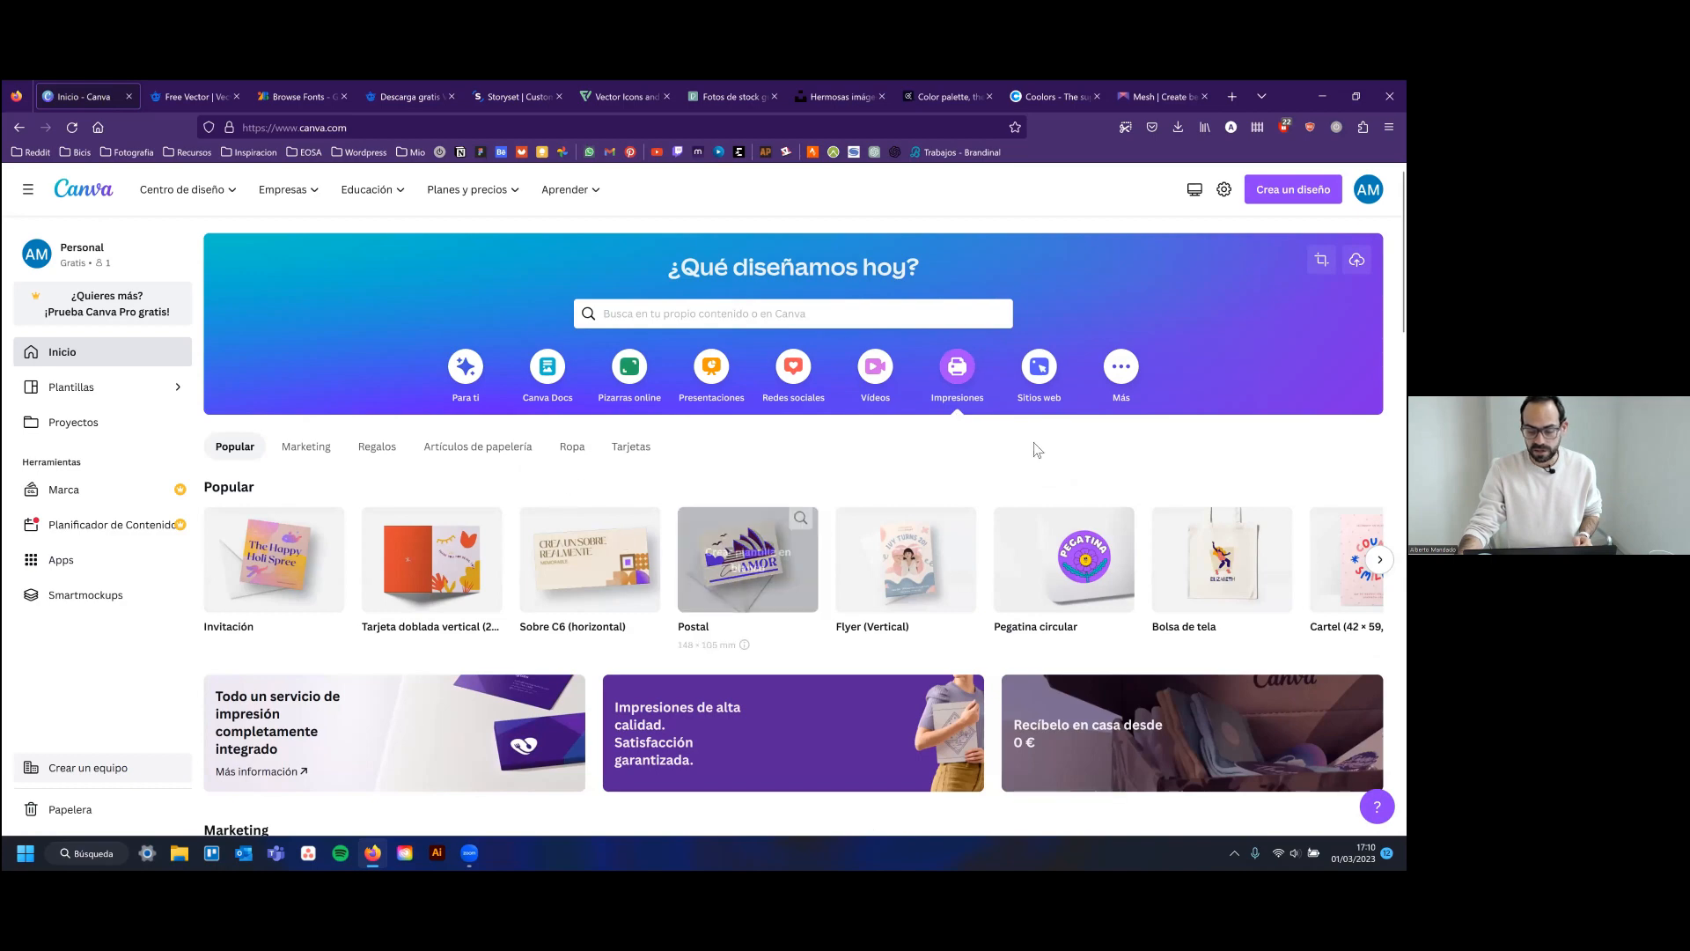
pyautogui.click(1040, 370)
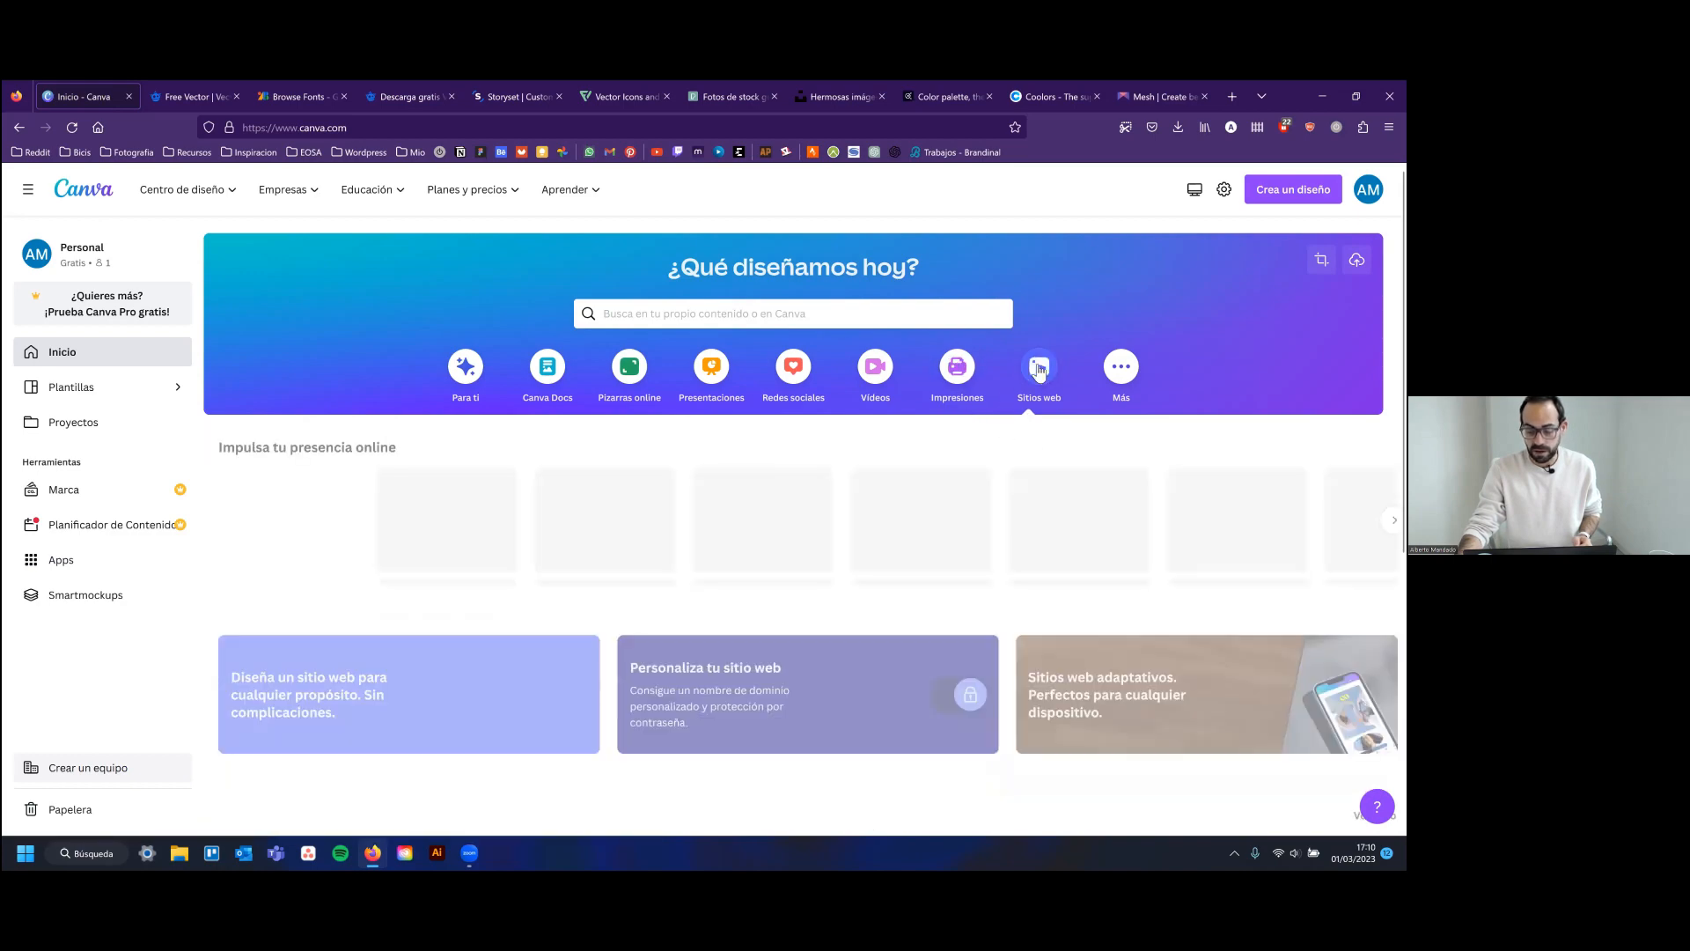
pyautogui.click(1120, 370)
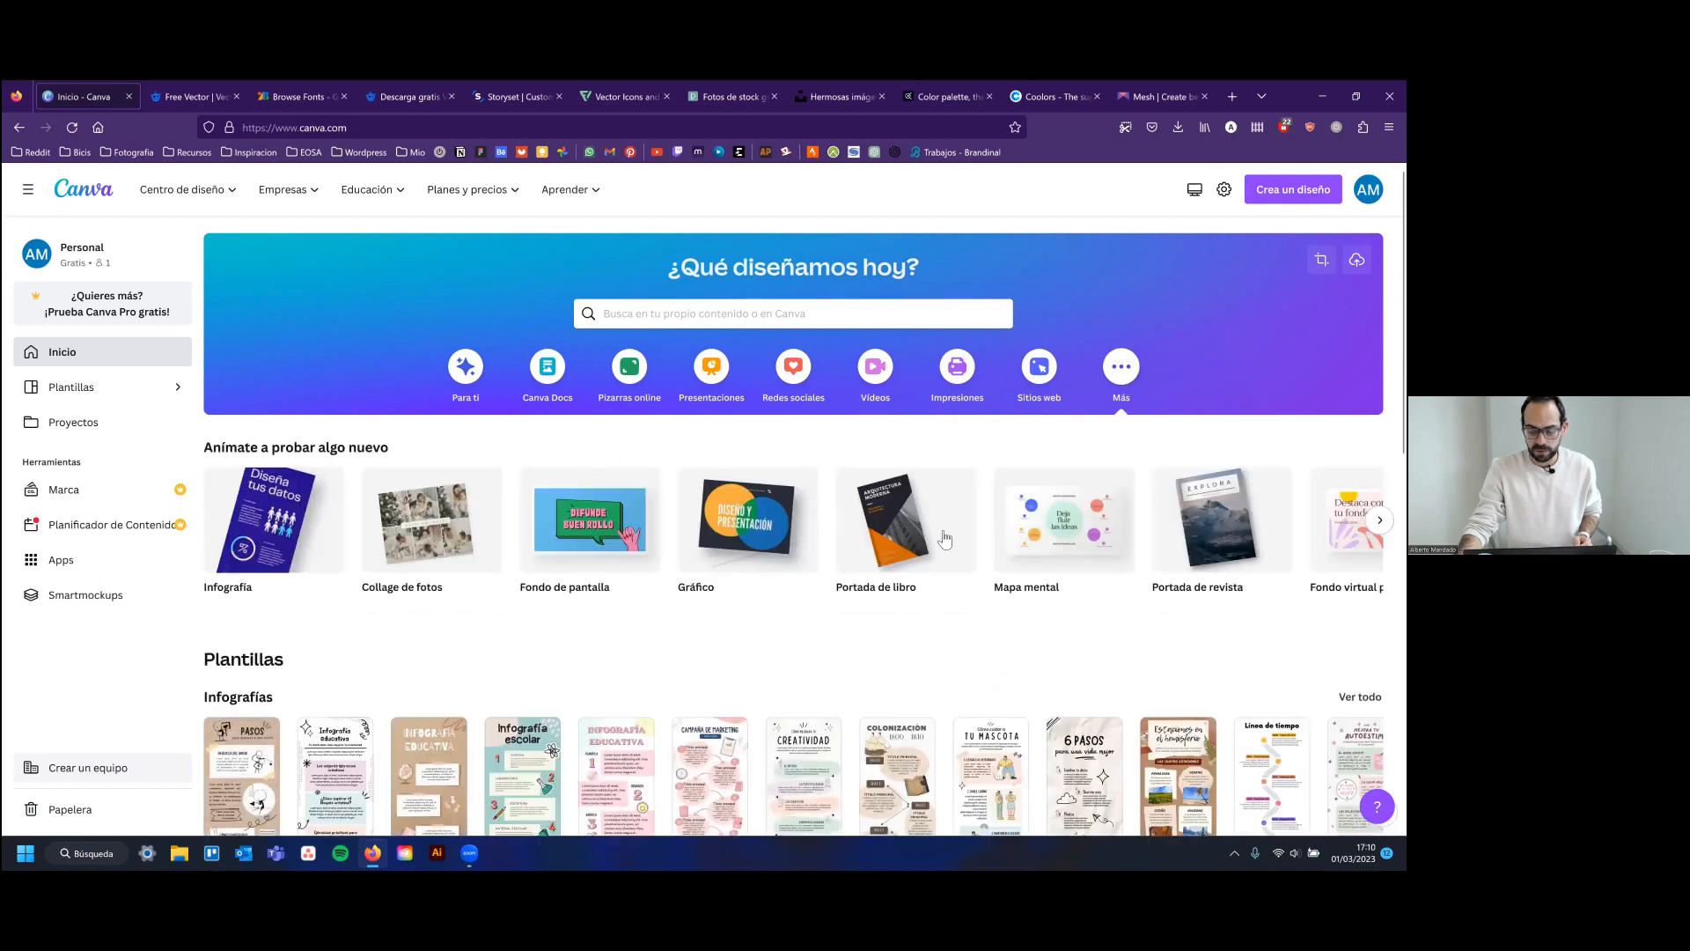
pyautogui.scroll(-1, 843, 620)
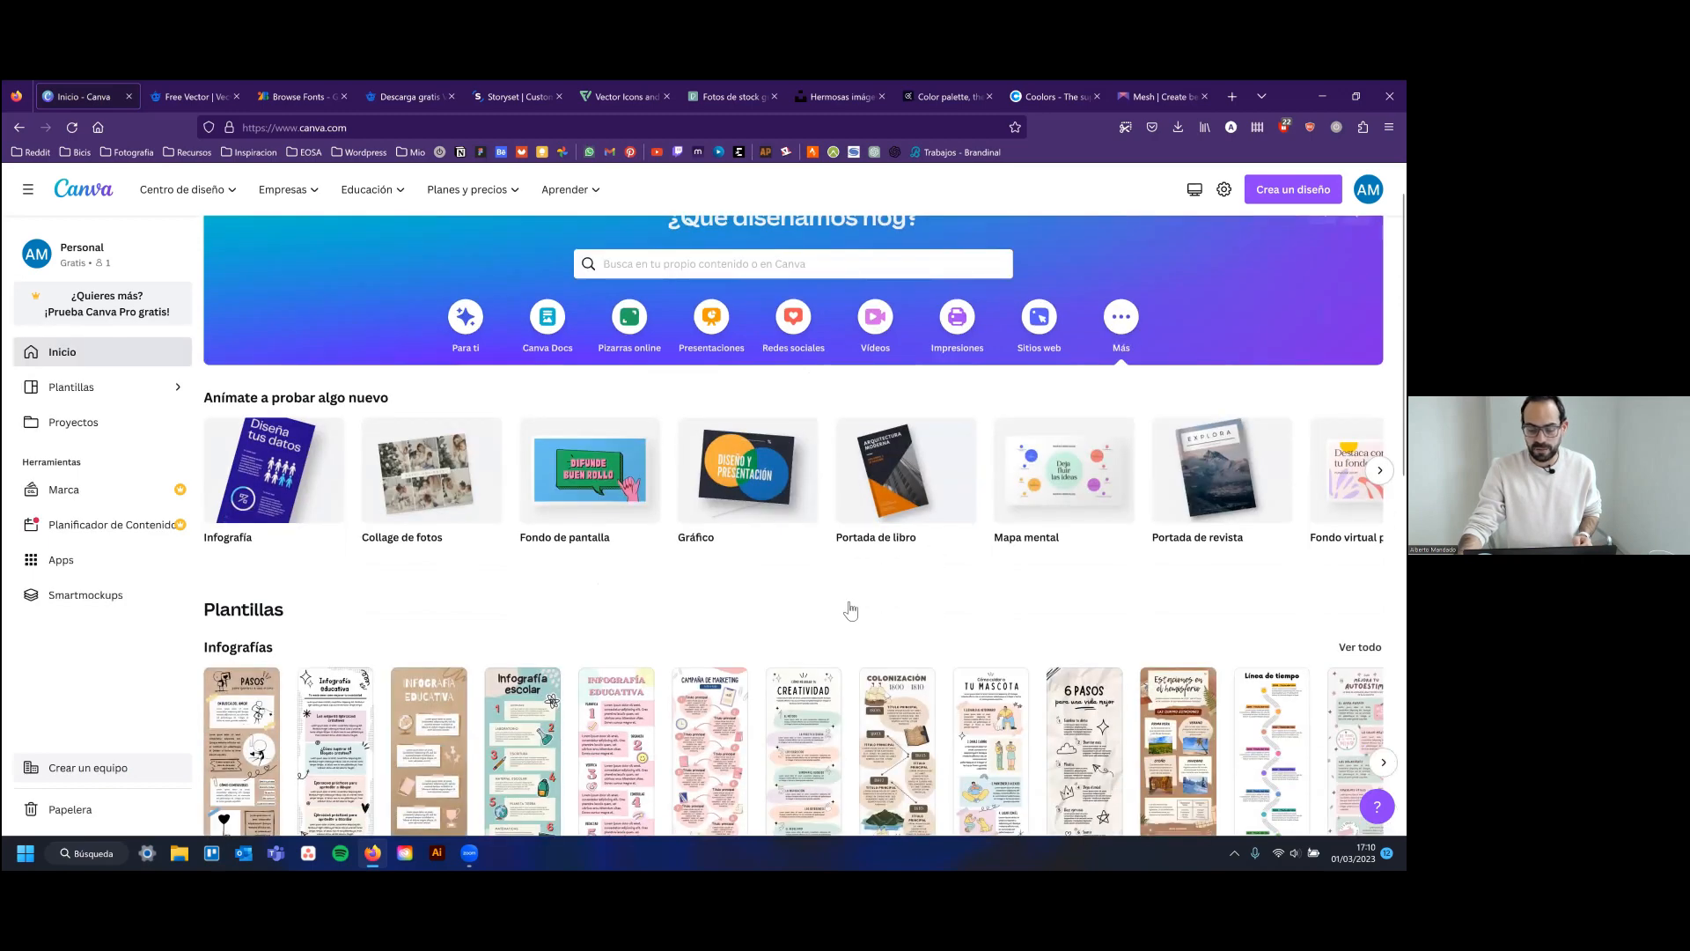
pyautogui.scroll(-1, 850, 611)
pyautogui.scroll(2, 722, 416)
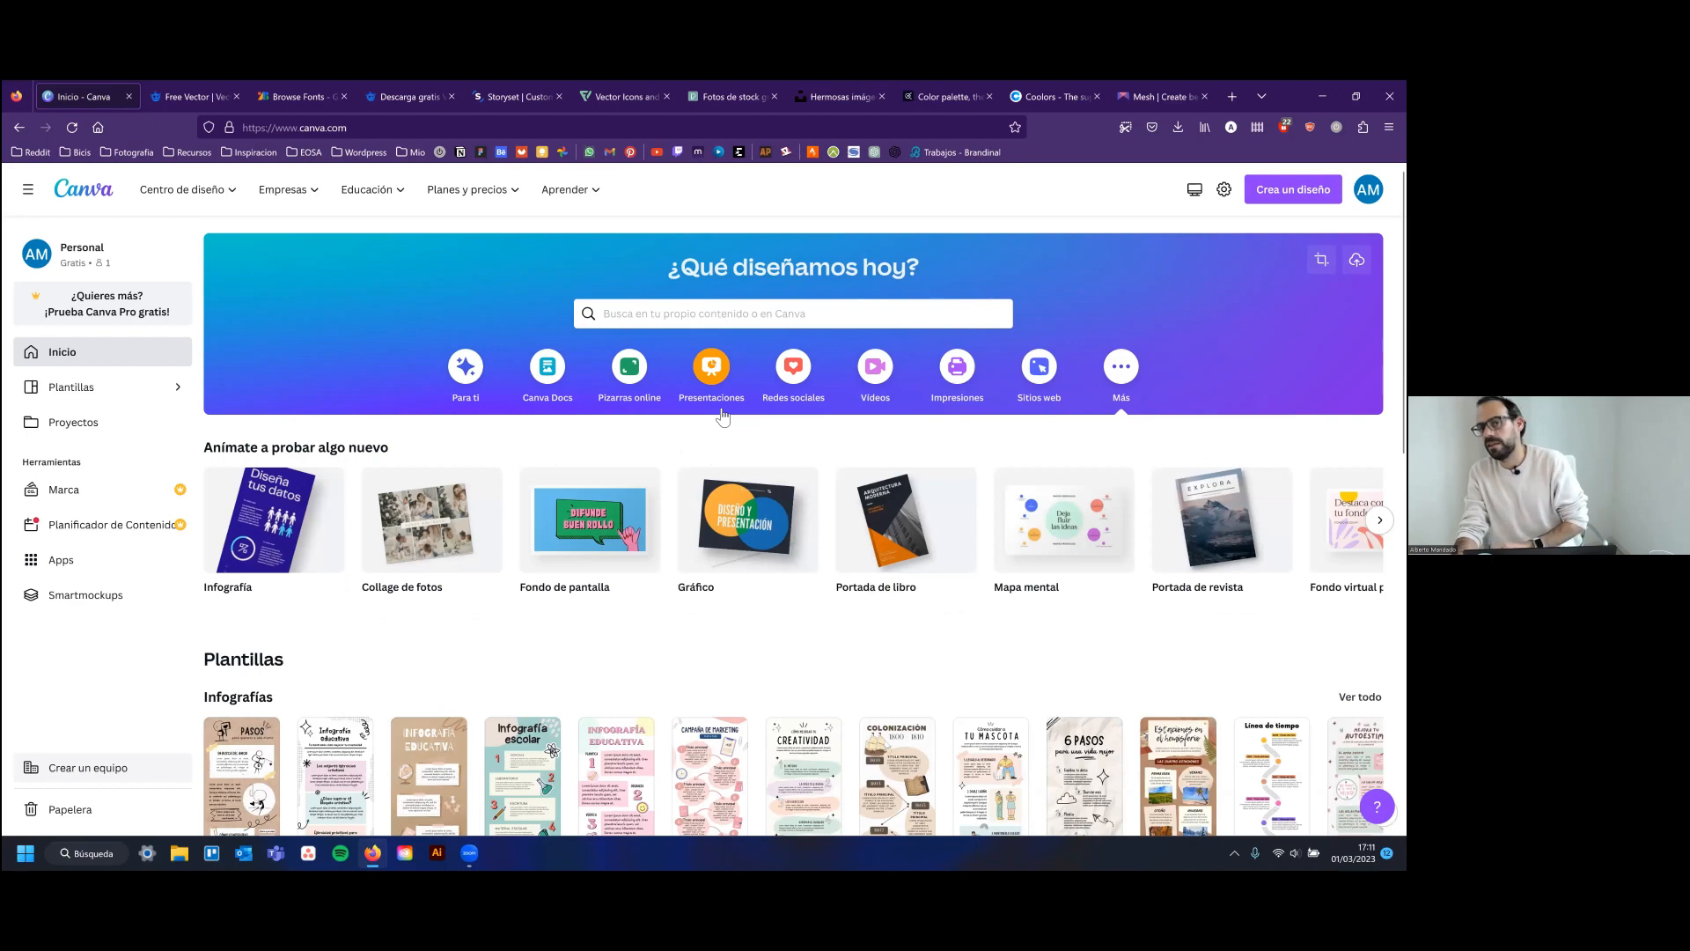
# Examine the Redes sociales formats, covering the popular designs and the Instagram, Facebook and LinkedIn sections
pyautogui.click(790, 371)
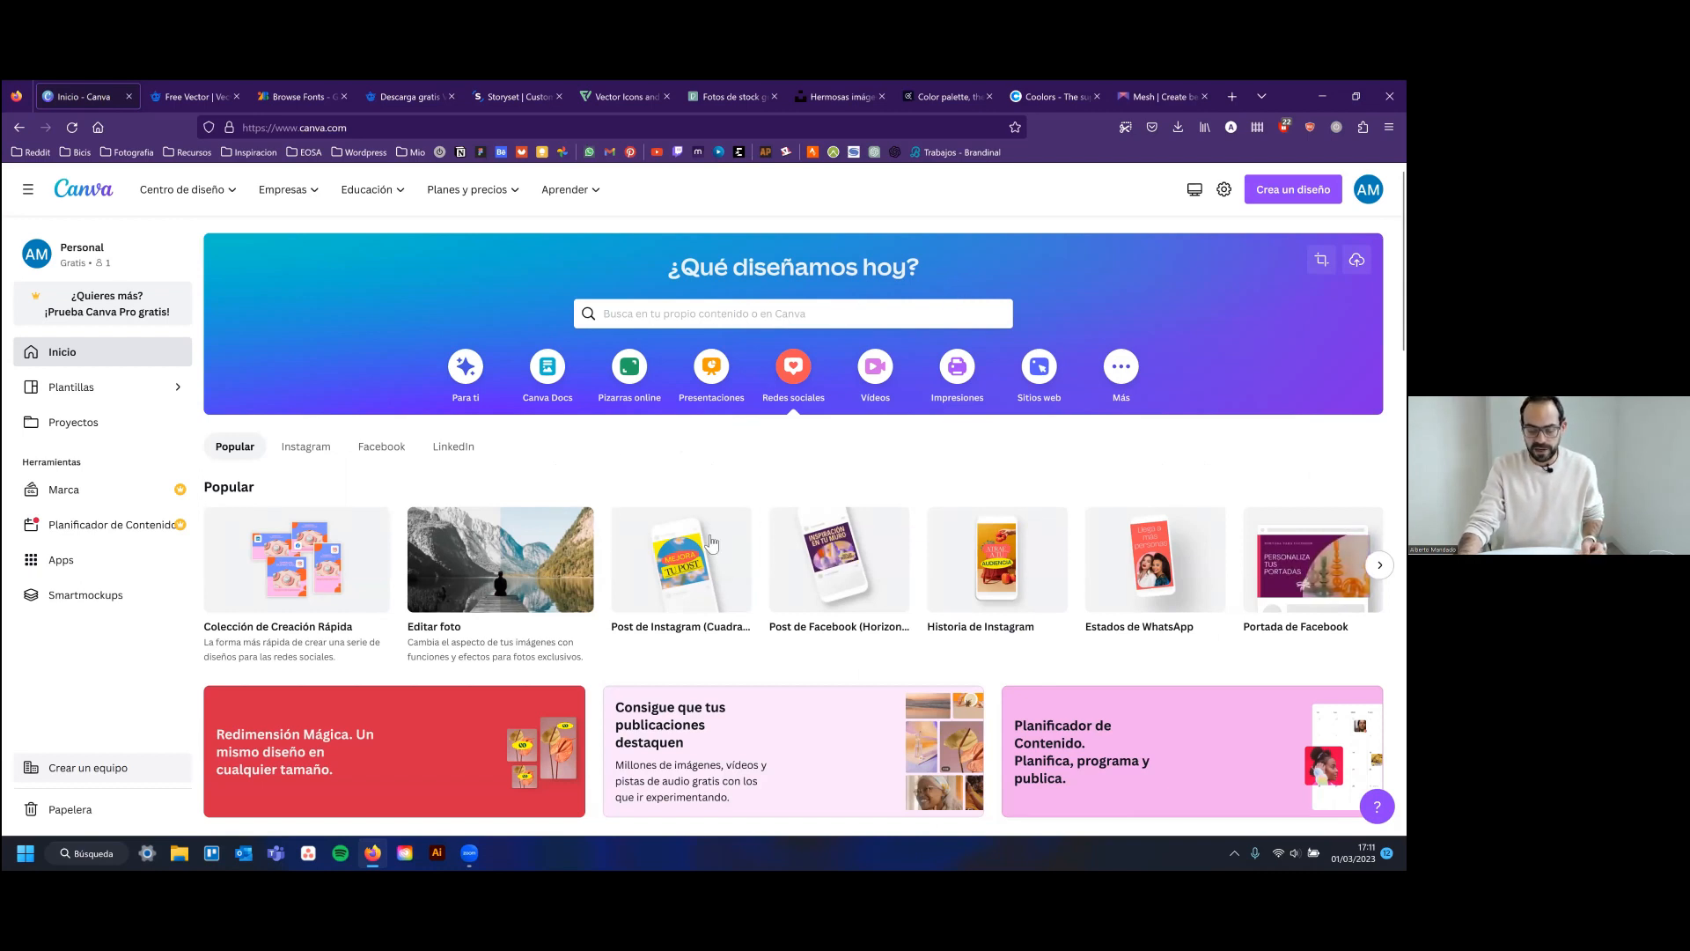
pyautogui.moveTo(711, 541)
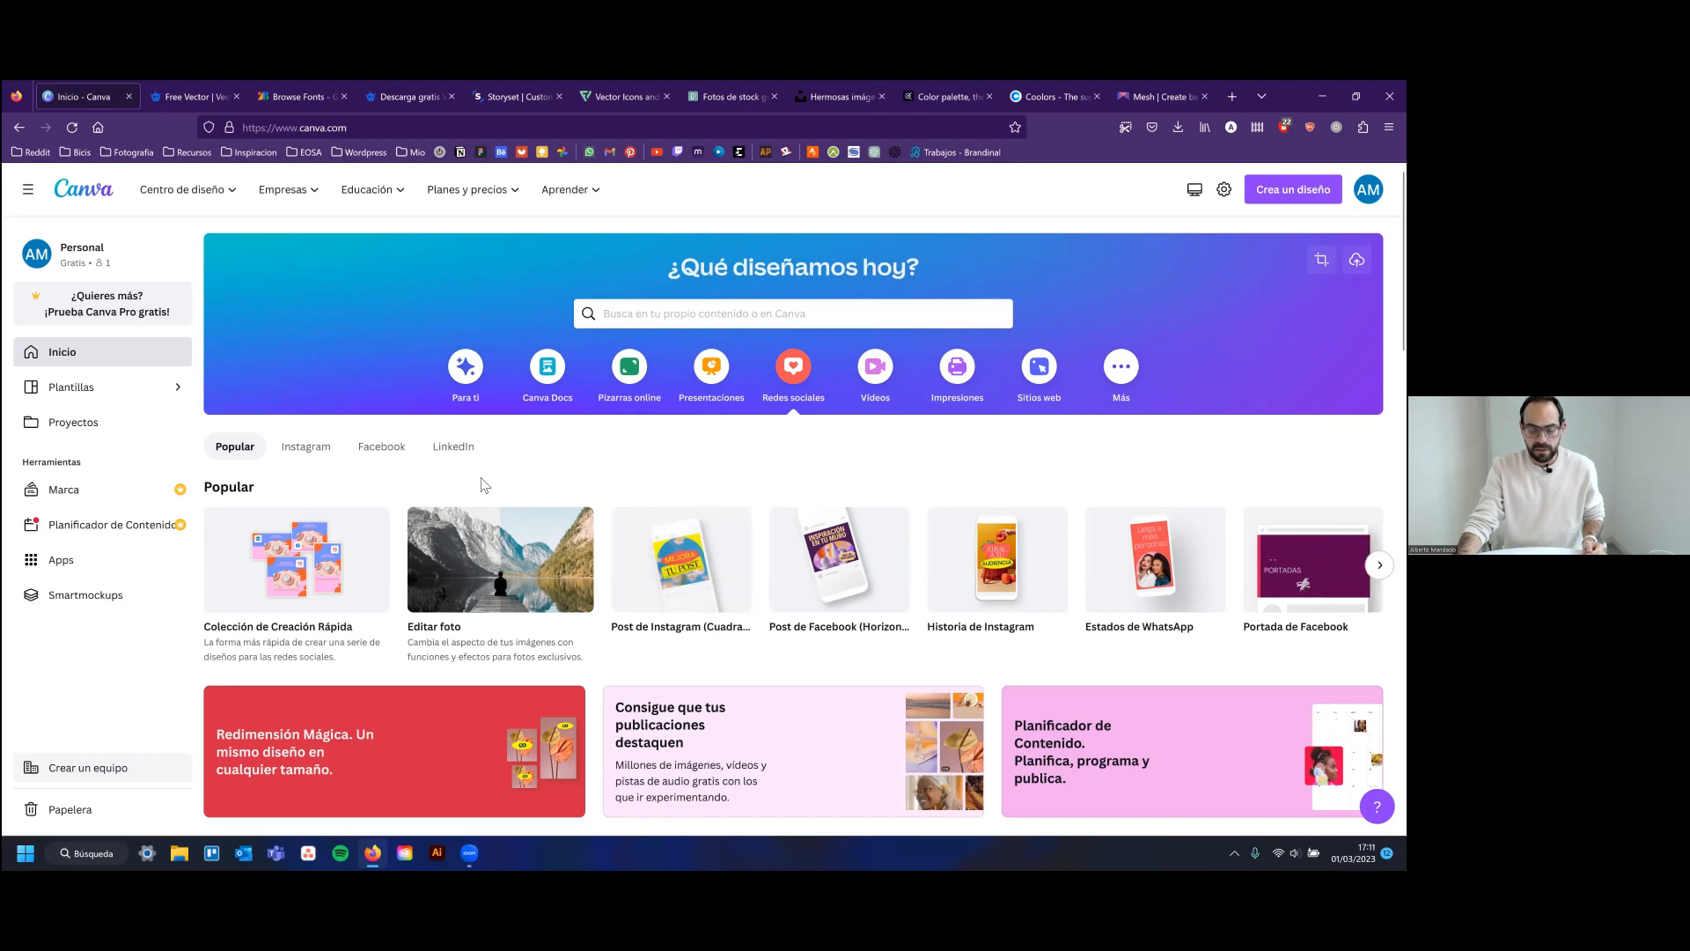
pyautogui.scroll(-2, 490, 486)
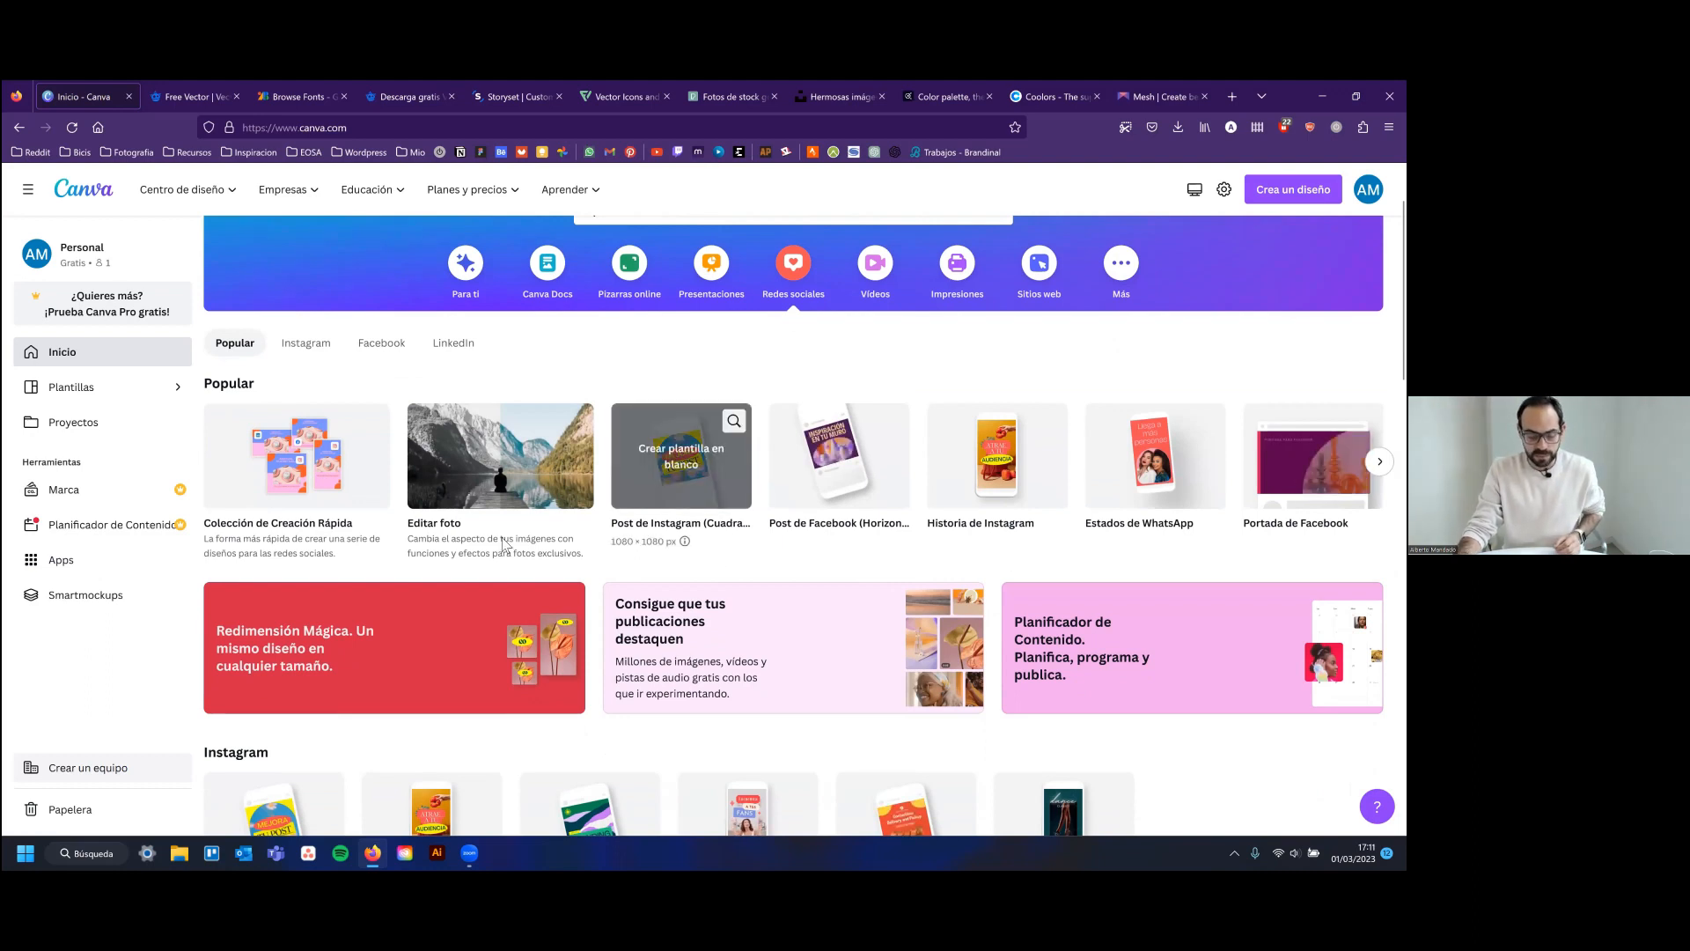
pyautogui.moveTo(350, 480)
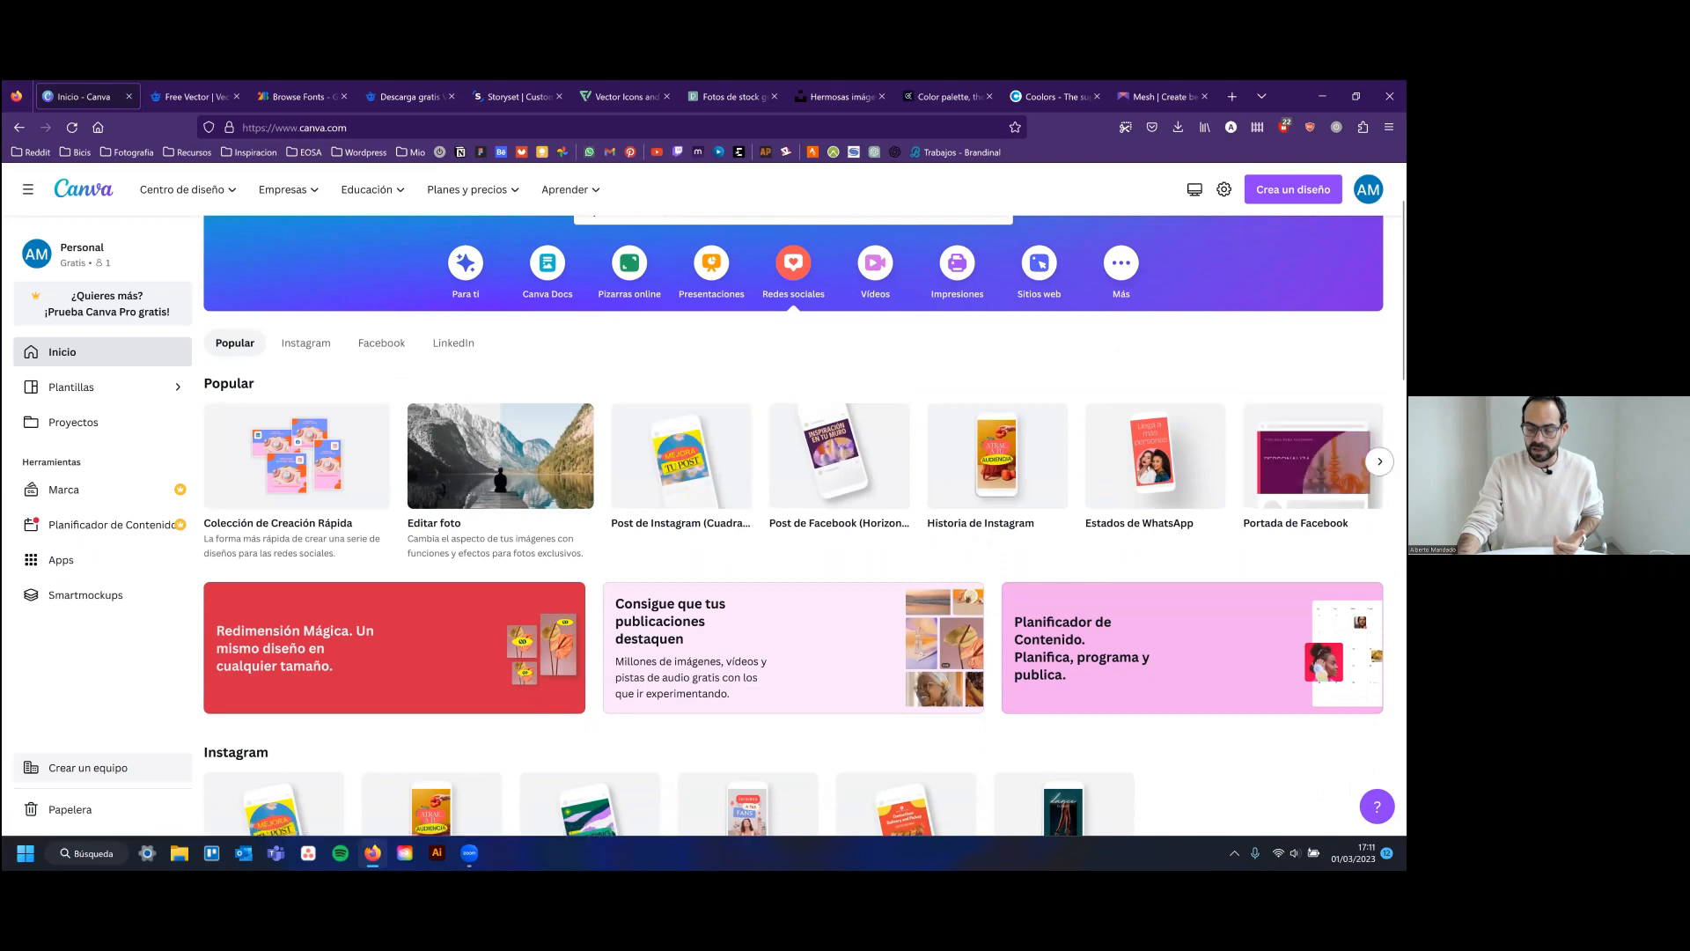
pyautogui.click(1379, 460)
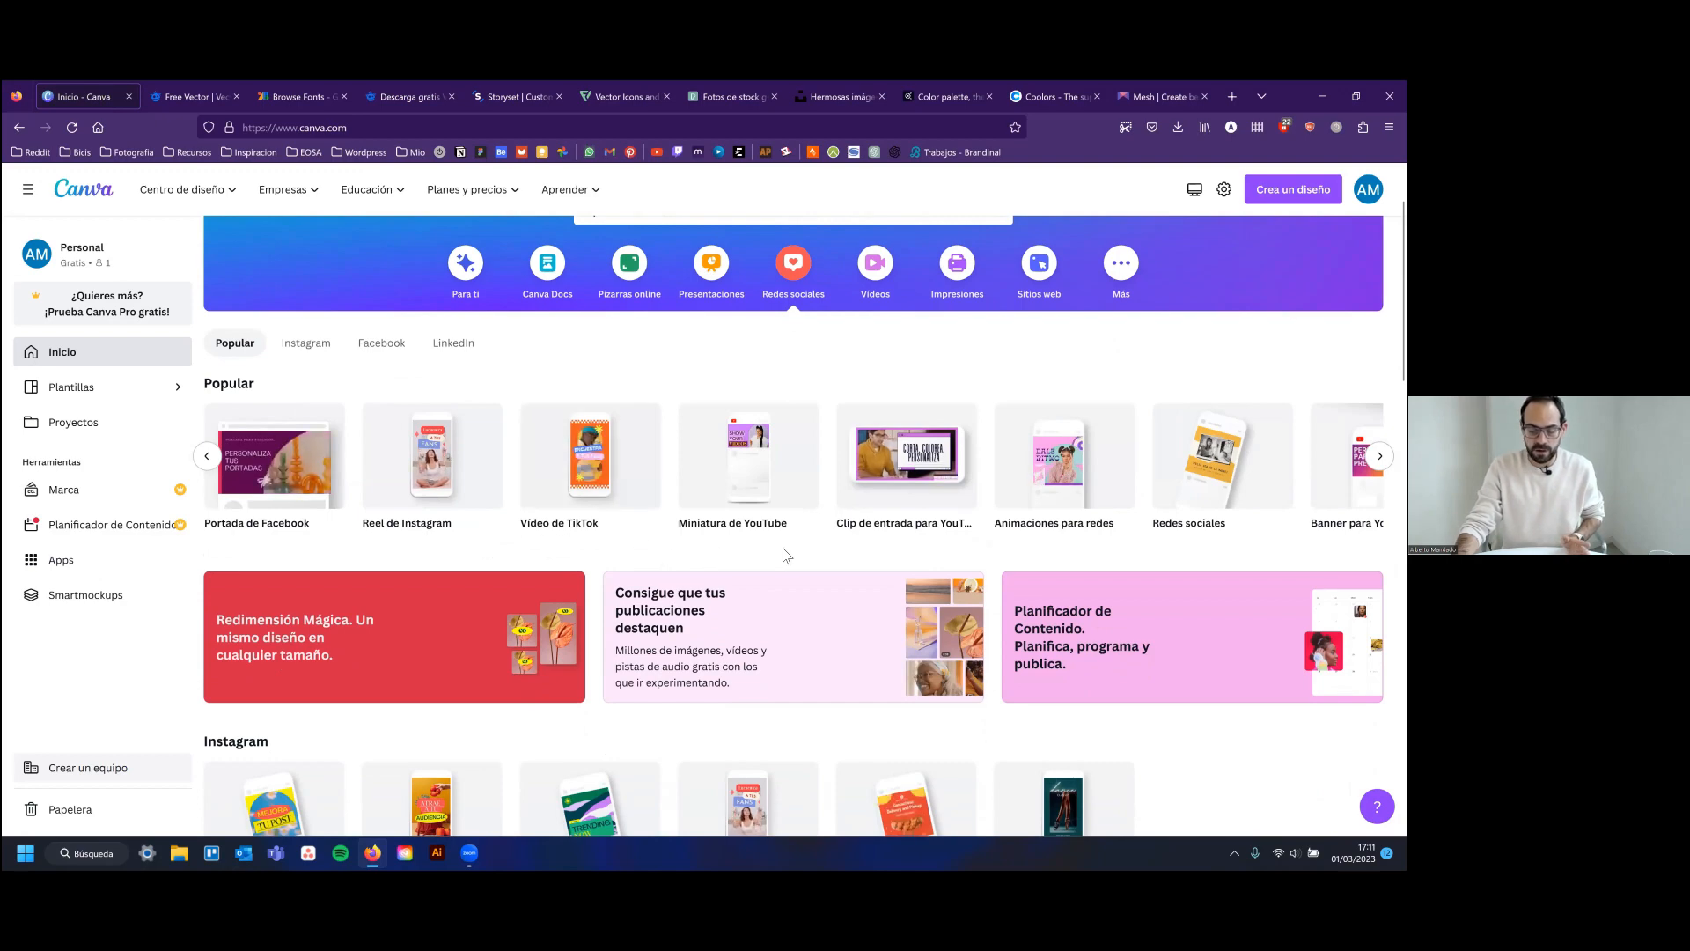
pyautogui.scroll(-2, 783, 555)
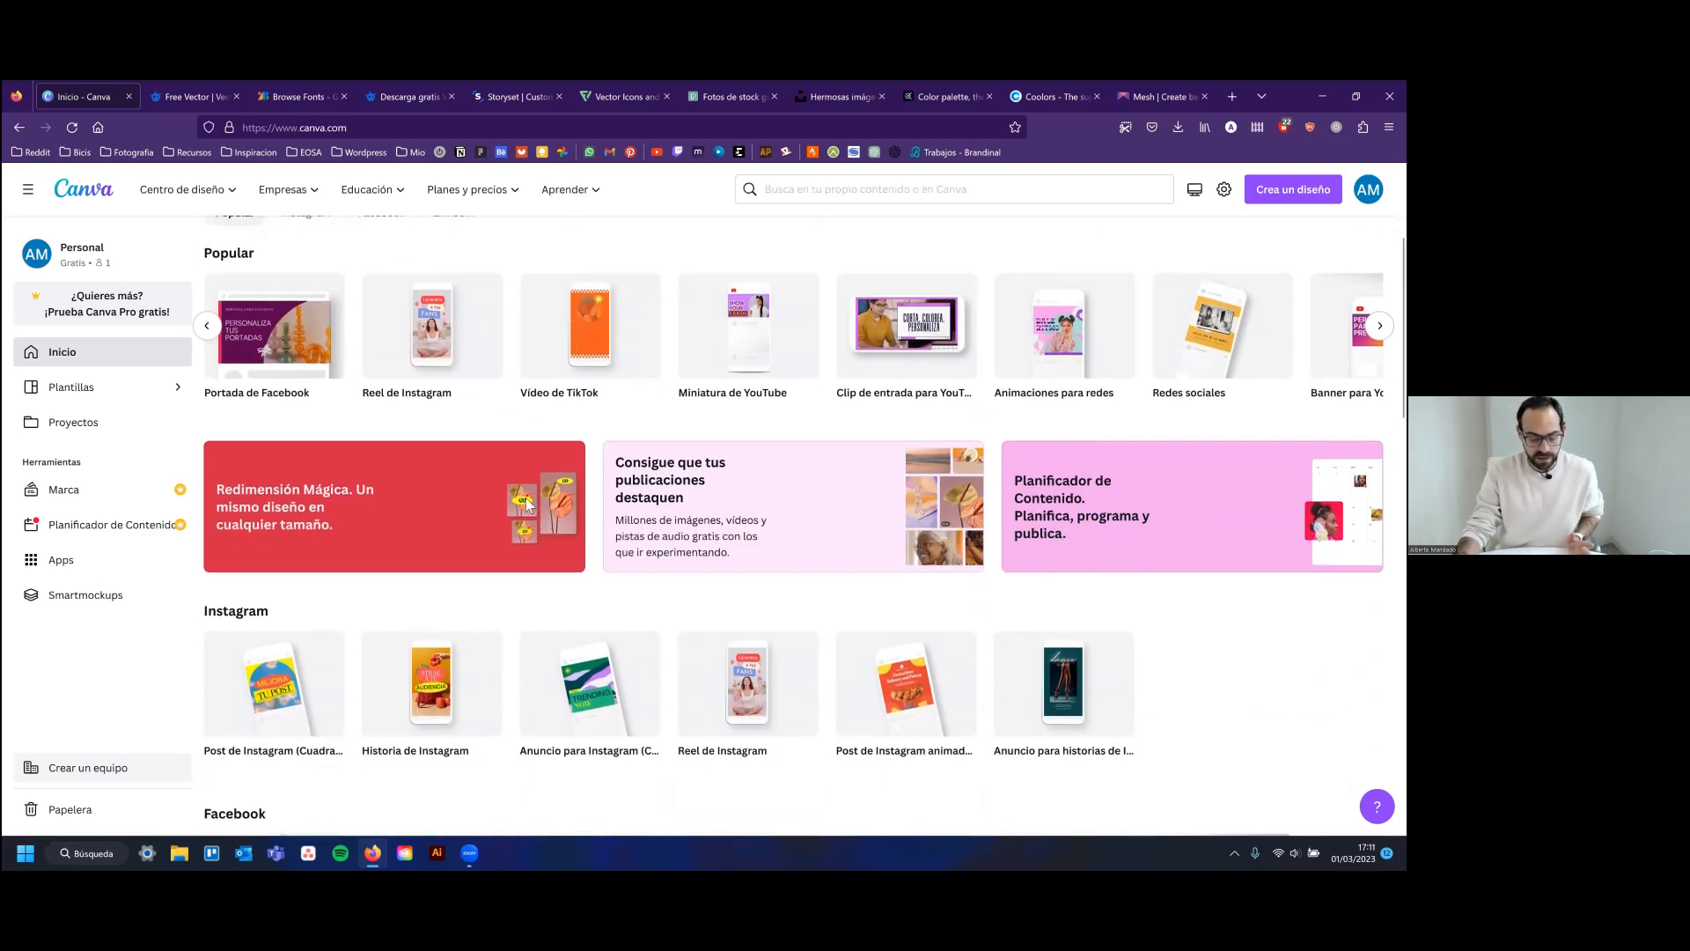
pyautogui.scroll(-2, 400, 538)
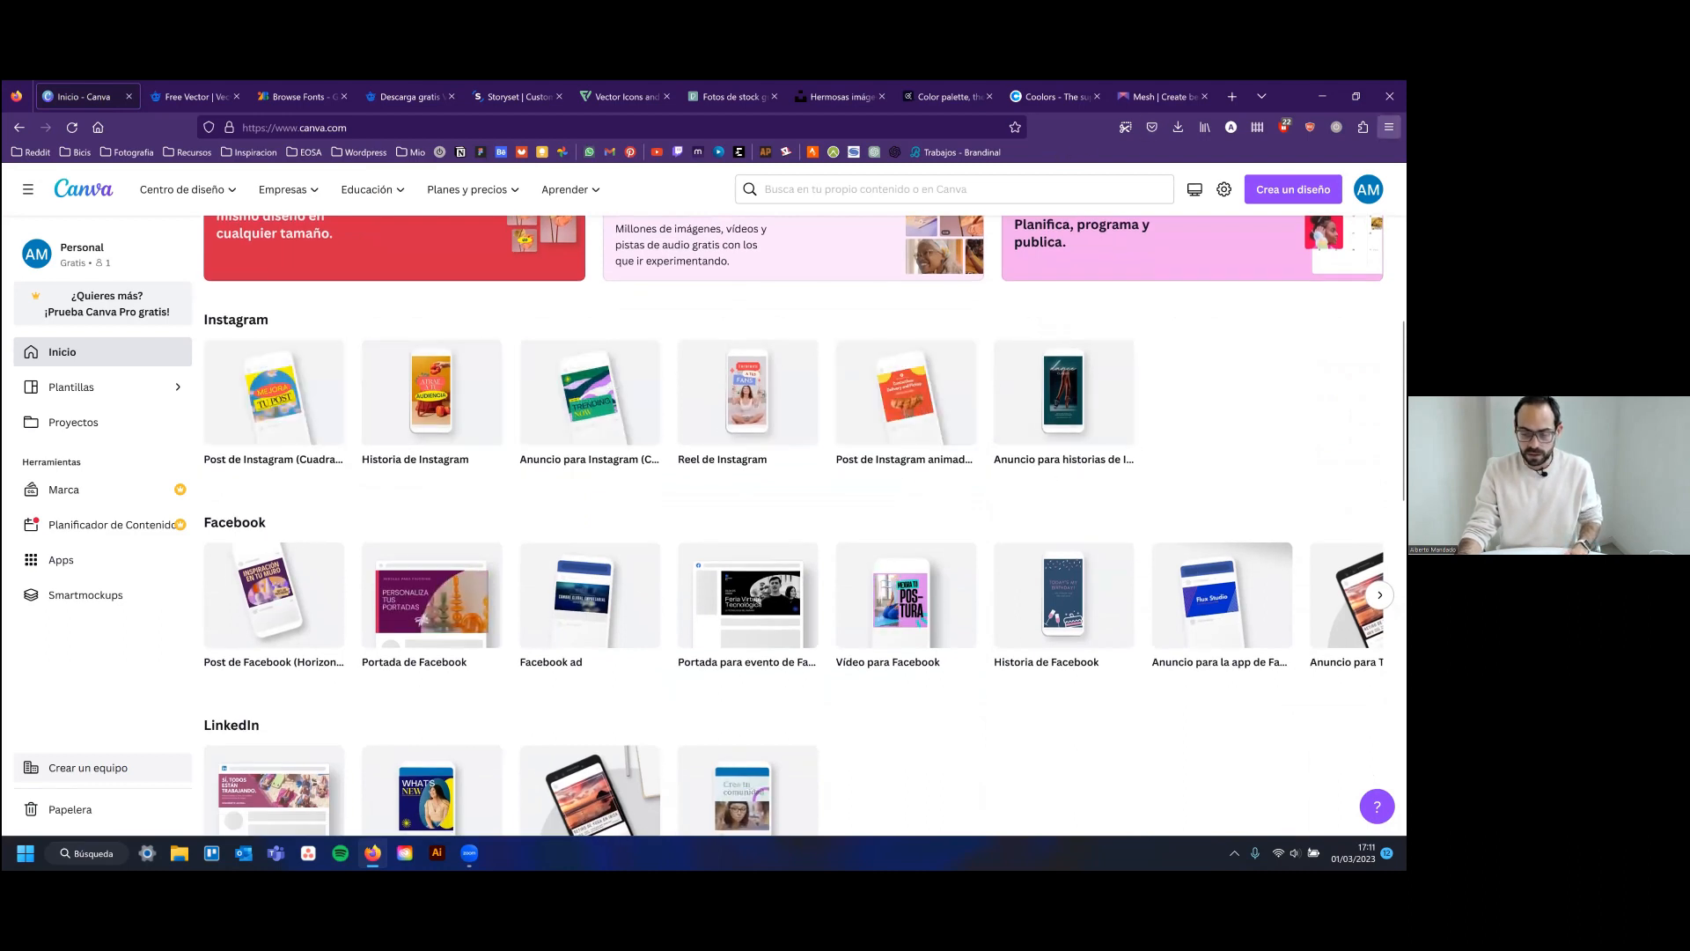
# Enlarge the browser page zoom to 120%
pyautogui.click(1389, 127)
pyautogui.click(1360, 460)
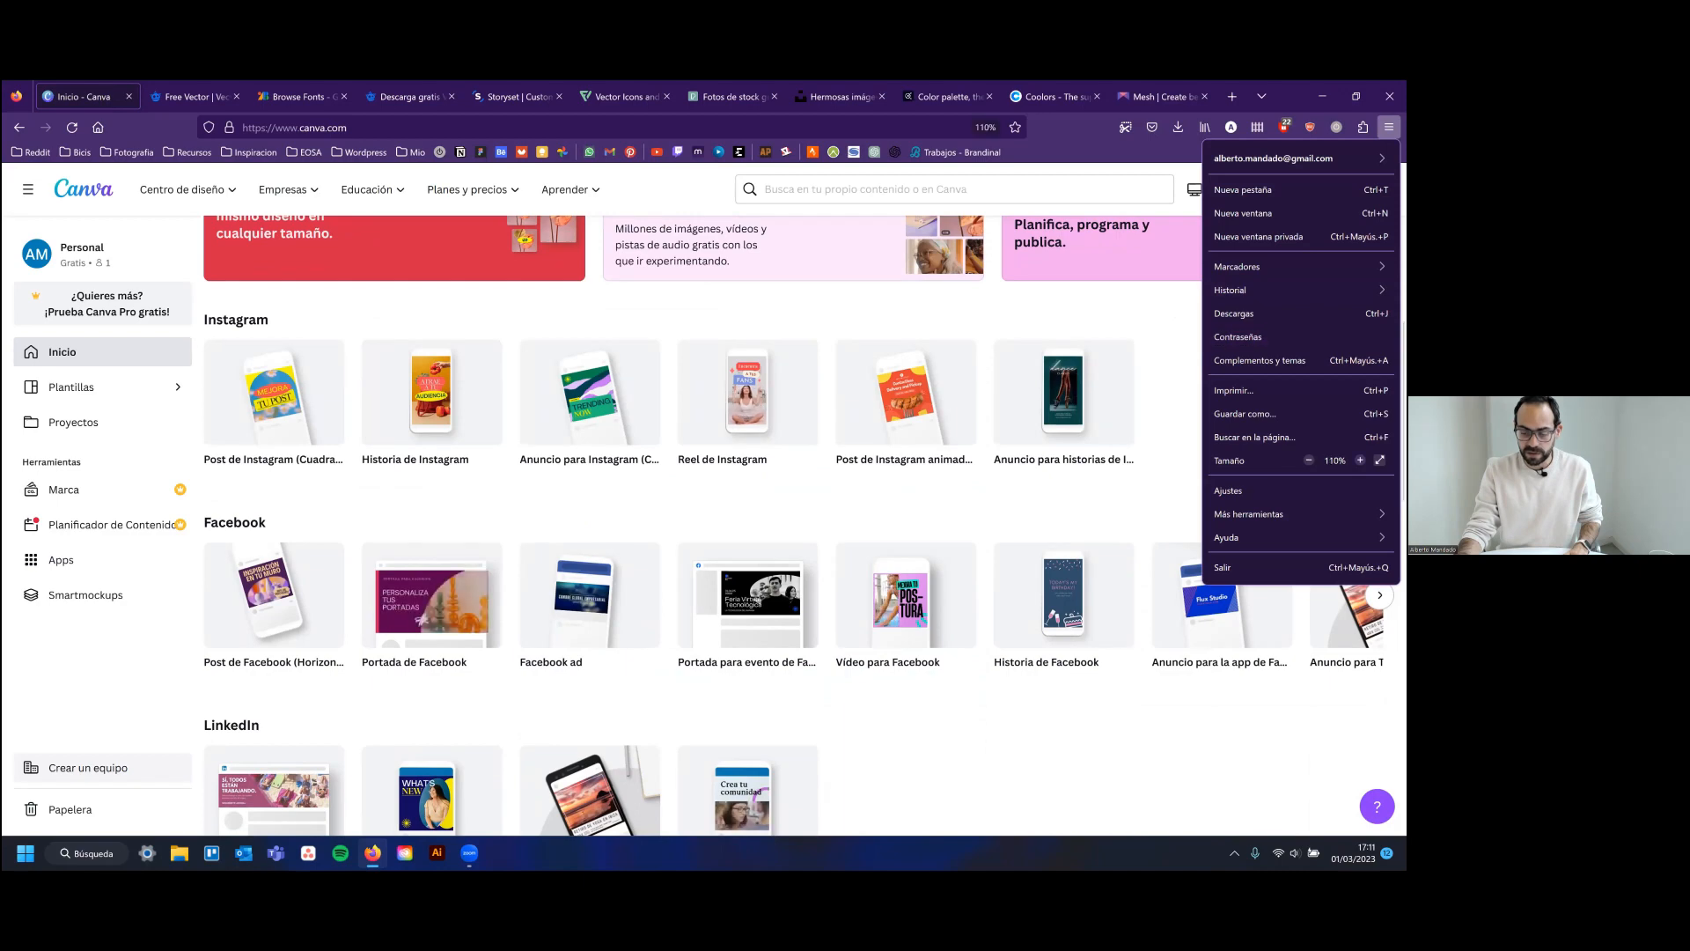
pyautogui.hotkey('ctrl', '+')
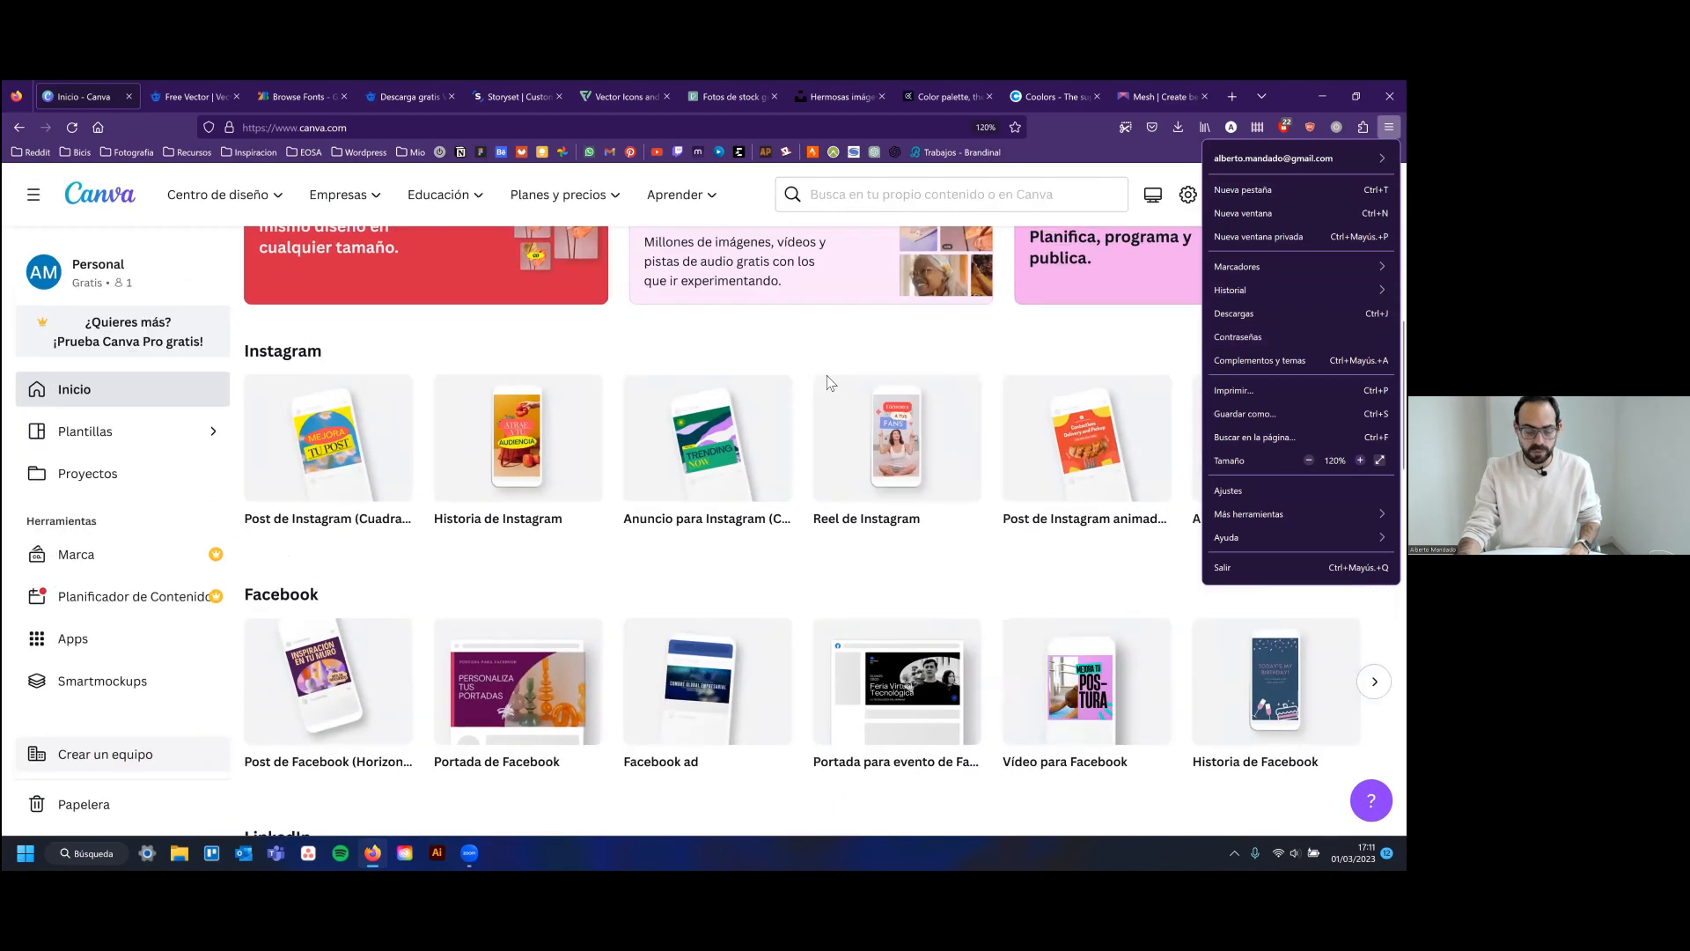
pyautogui.press('Escape')
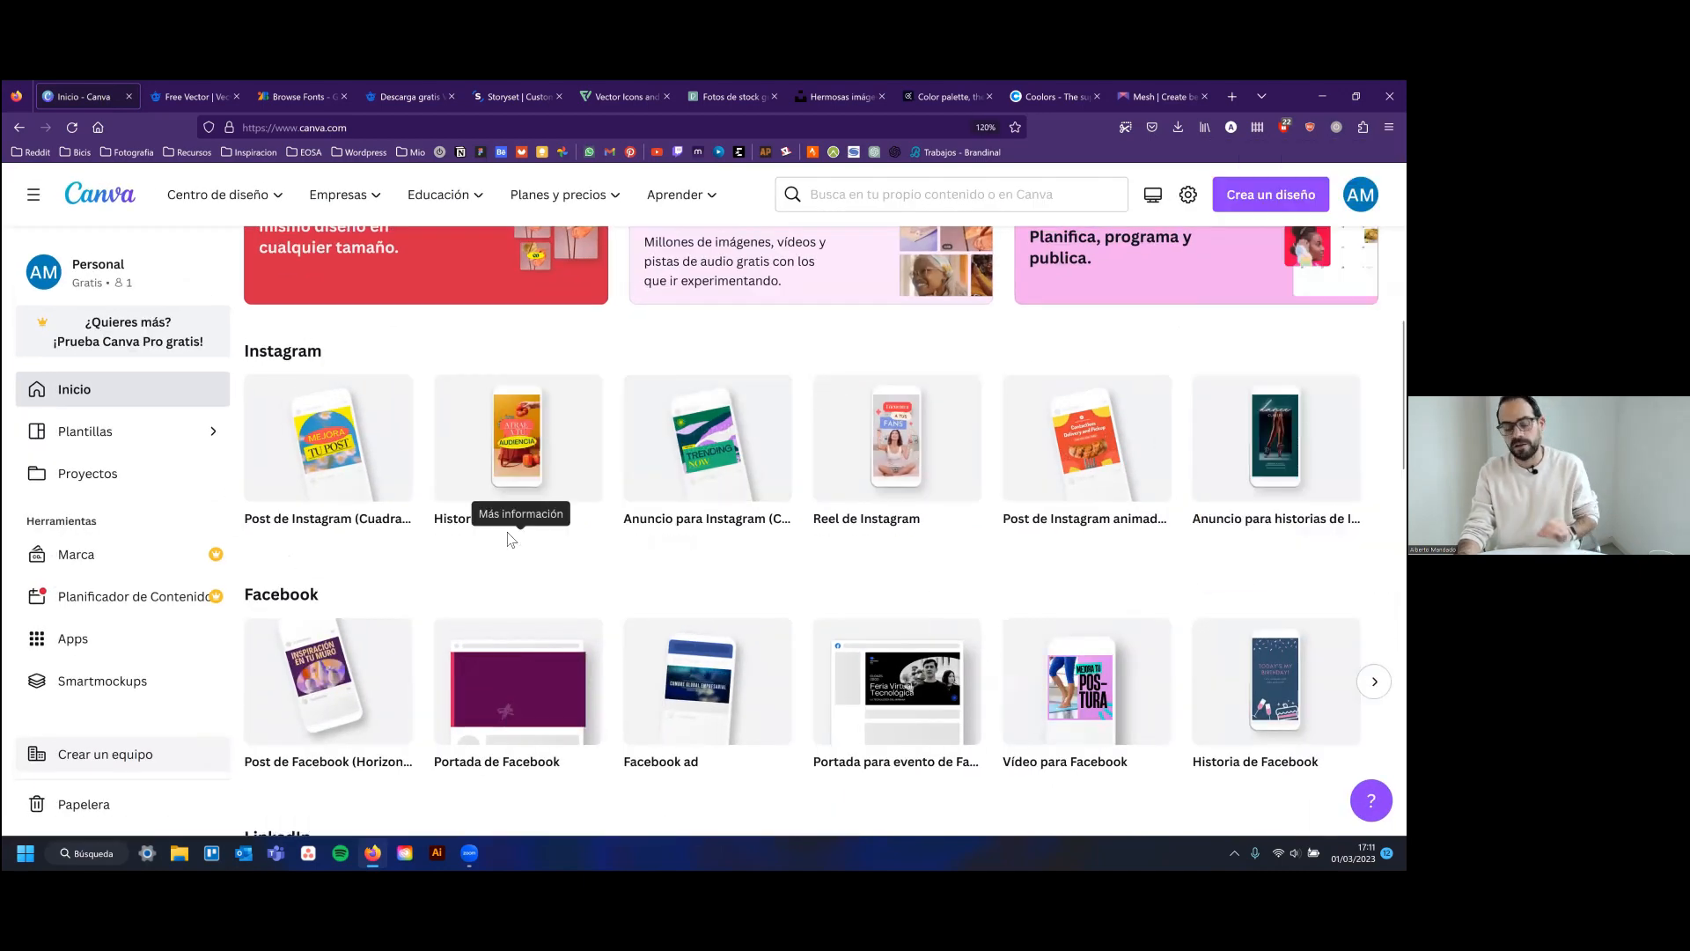
# Look through the Instagram, Facebook and LinkedIn formats and the social media templates, returning to the Instagram section
pyautogui.scroll(-1, 397, 519)
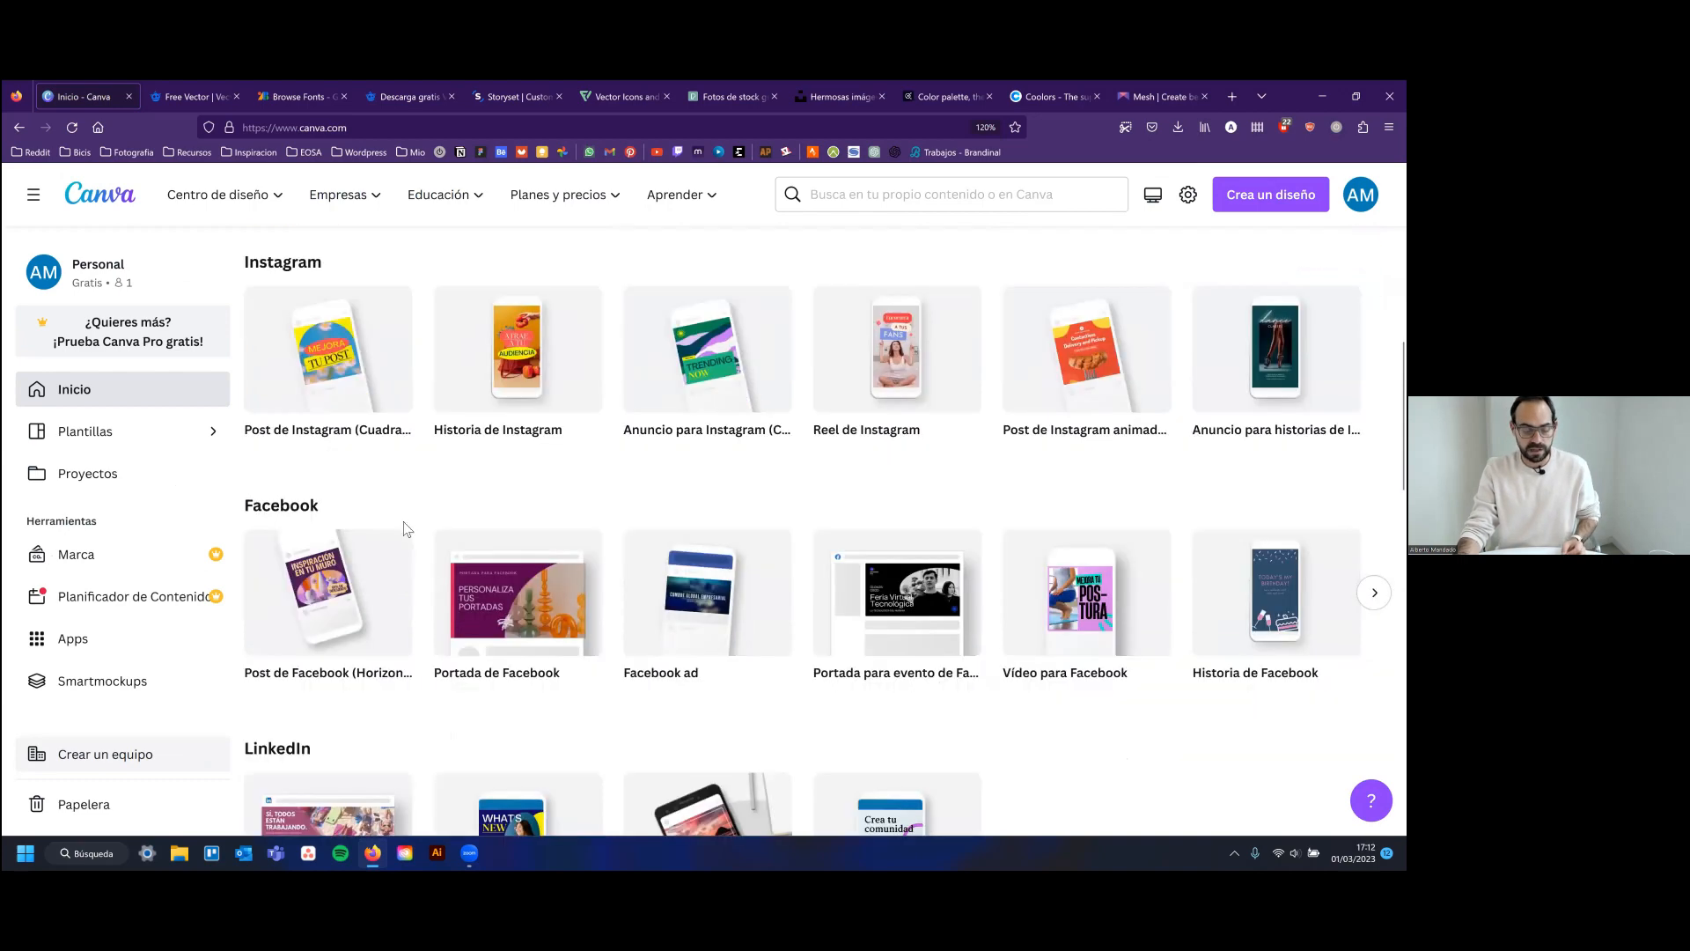
pyautogui.scroll(1, 347, 493)
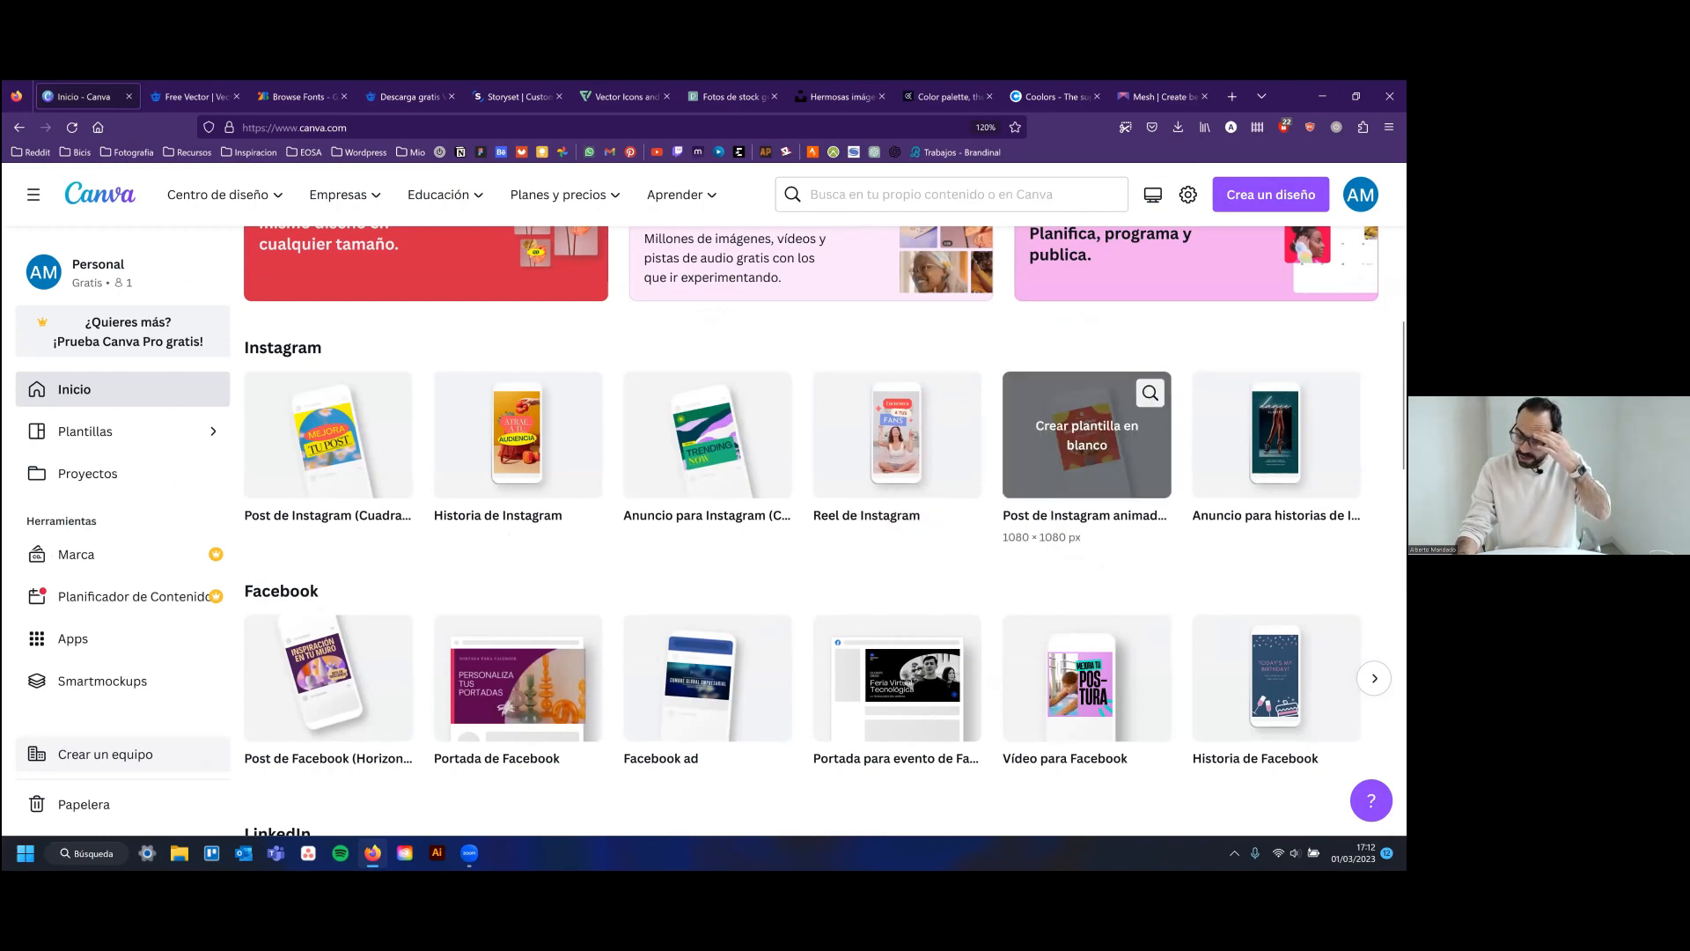
pyautogui.scroll(-3, 968, 520)
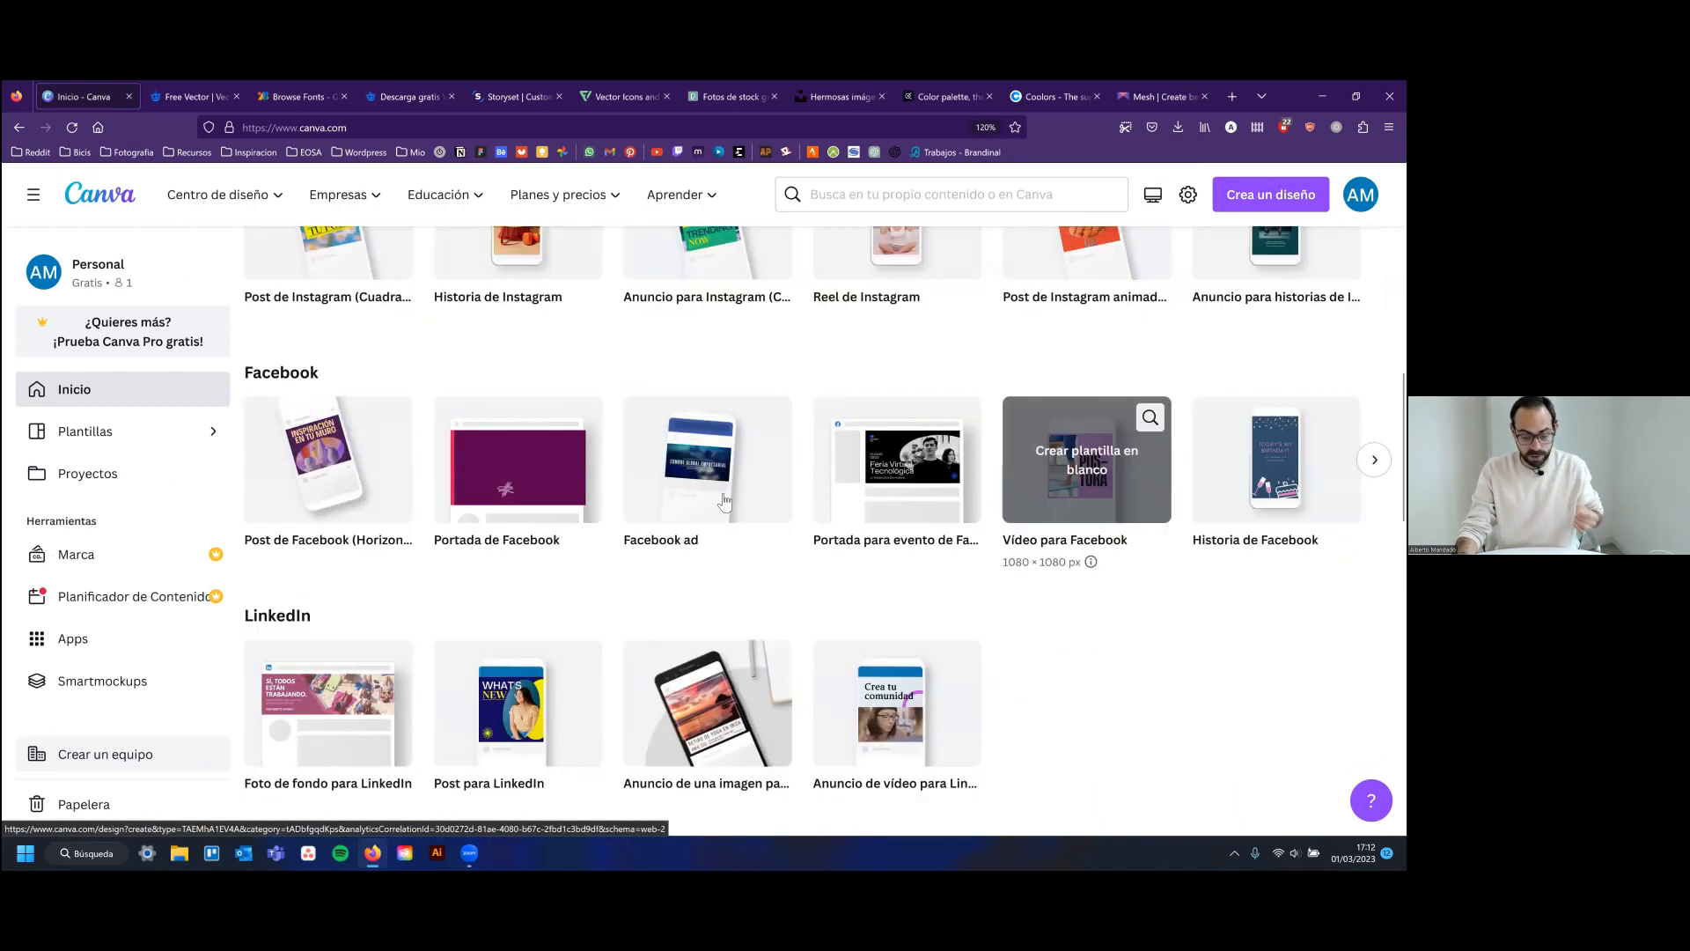
pyautogui.scroll(-1, 713, 493)
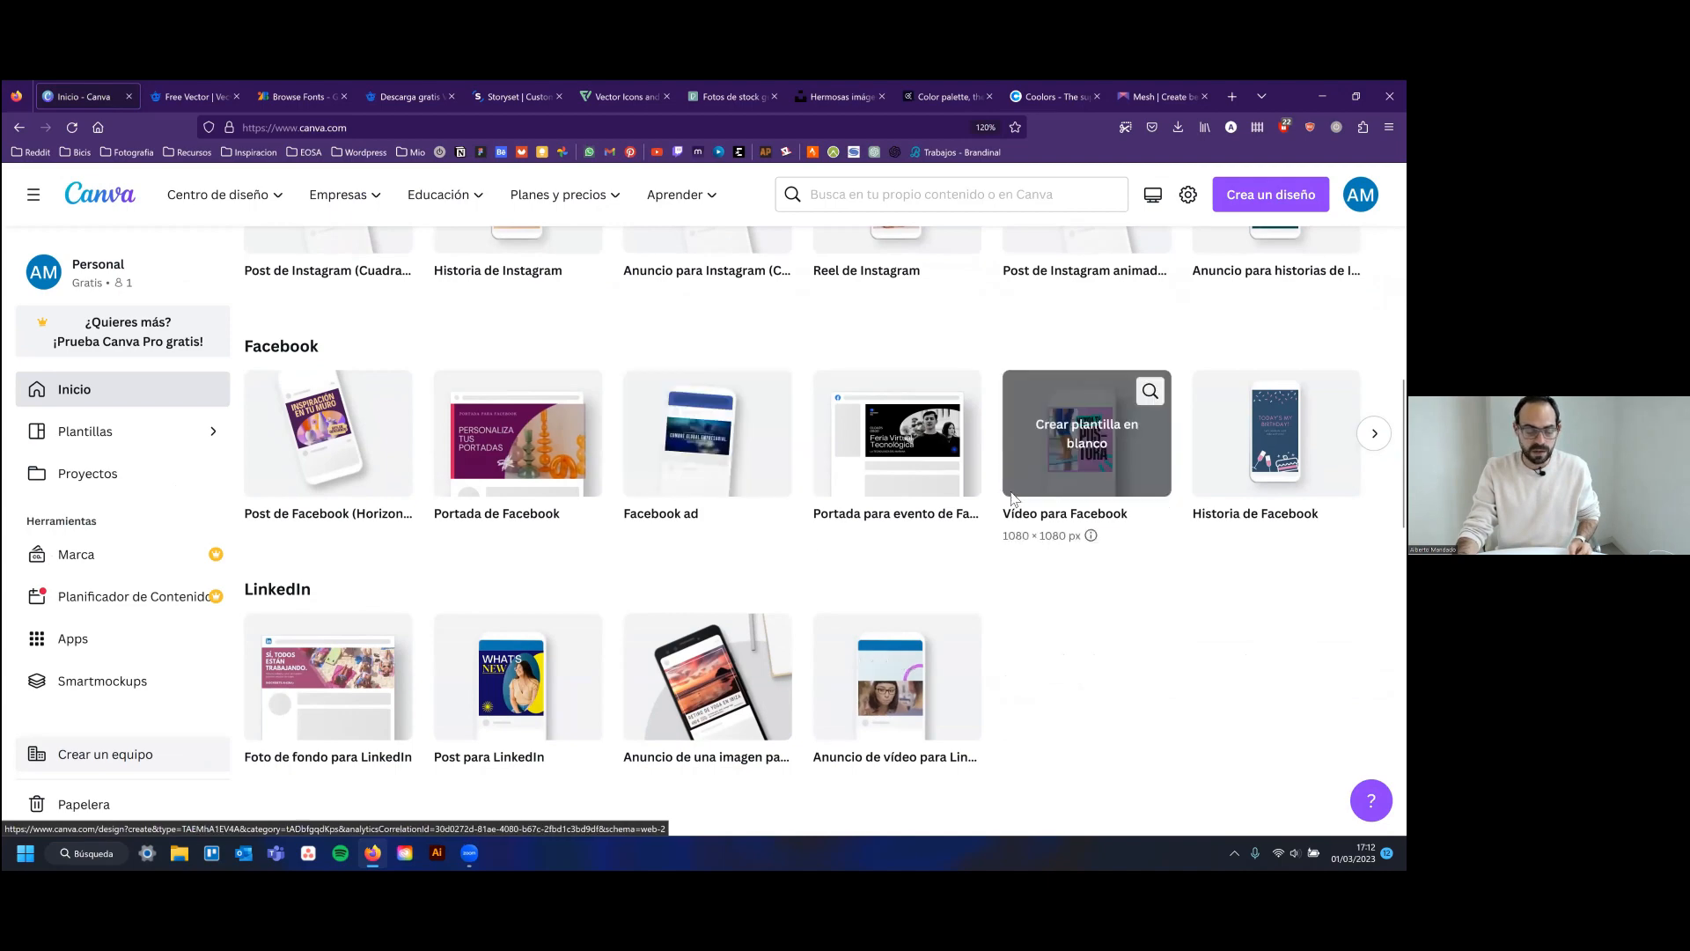
pyautogui.scroll(-4, 851, 464)
pyautogui.scroll(3, 850, 464)
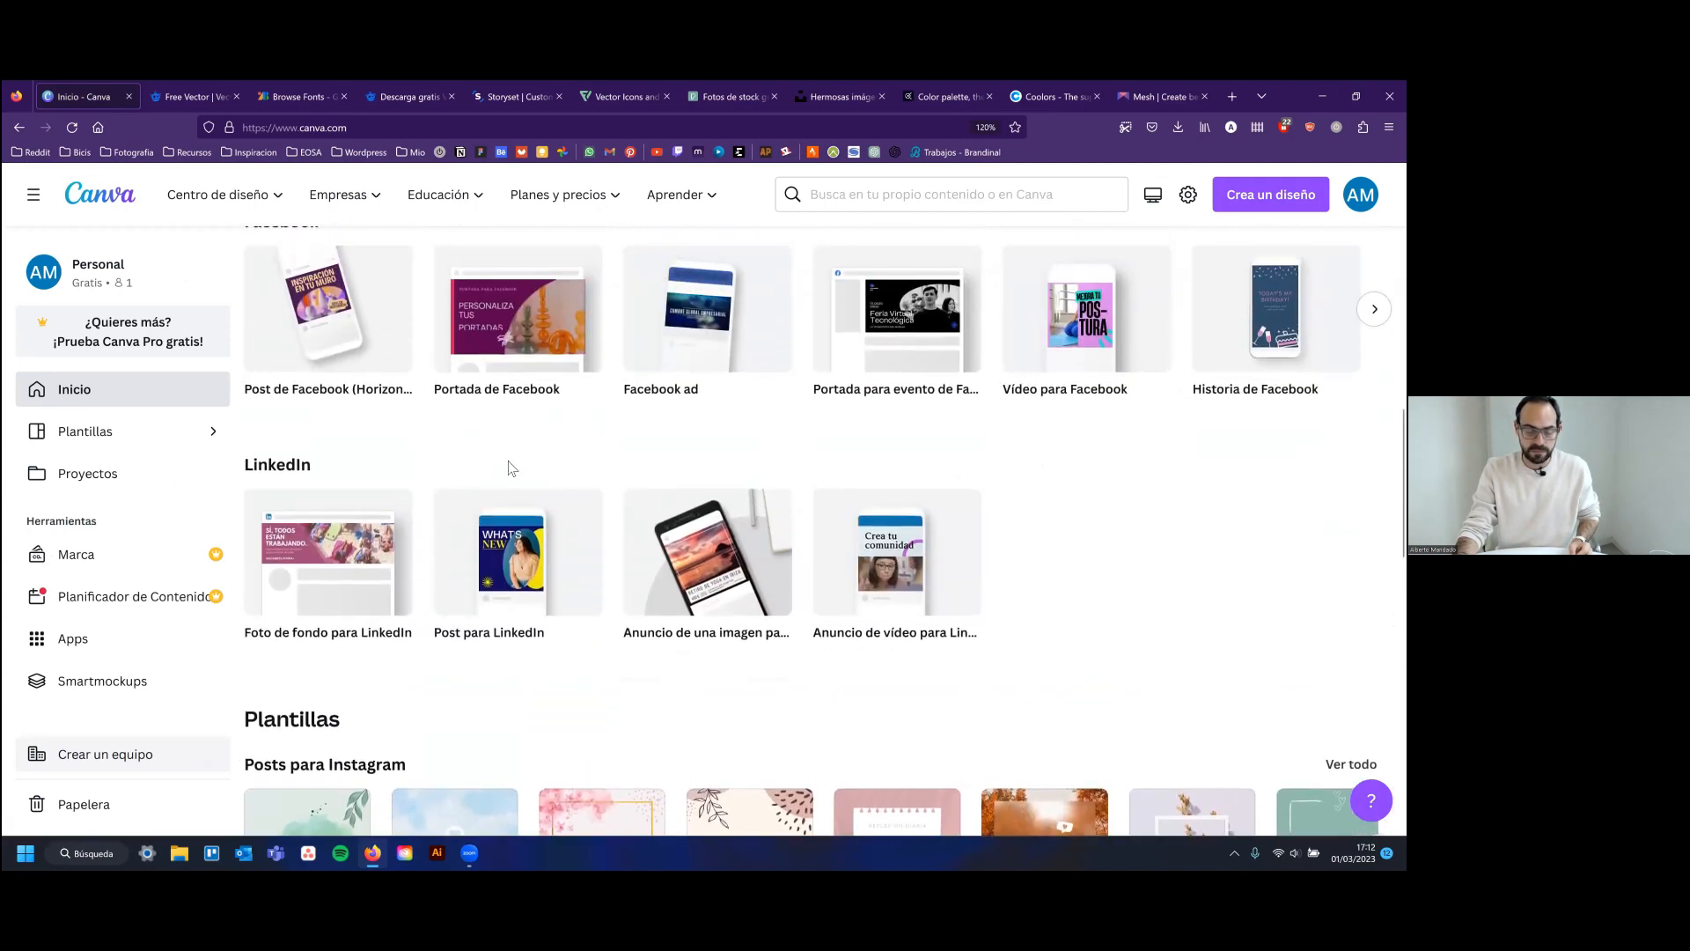
pyautogui.scroll(4, 511, 466)
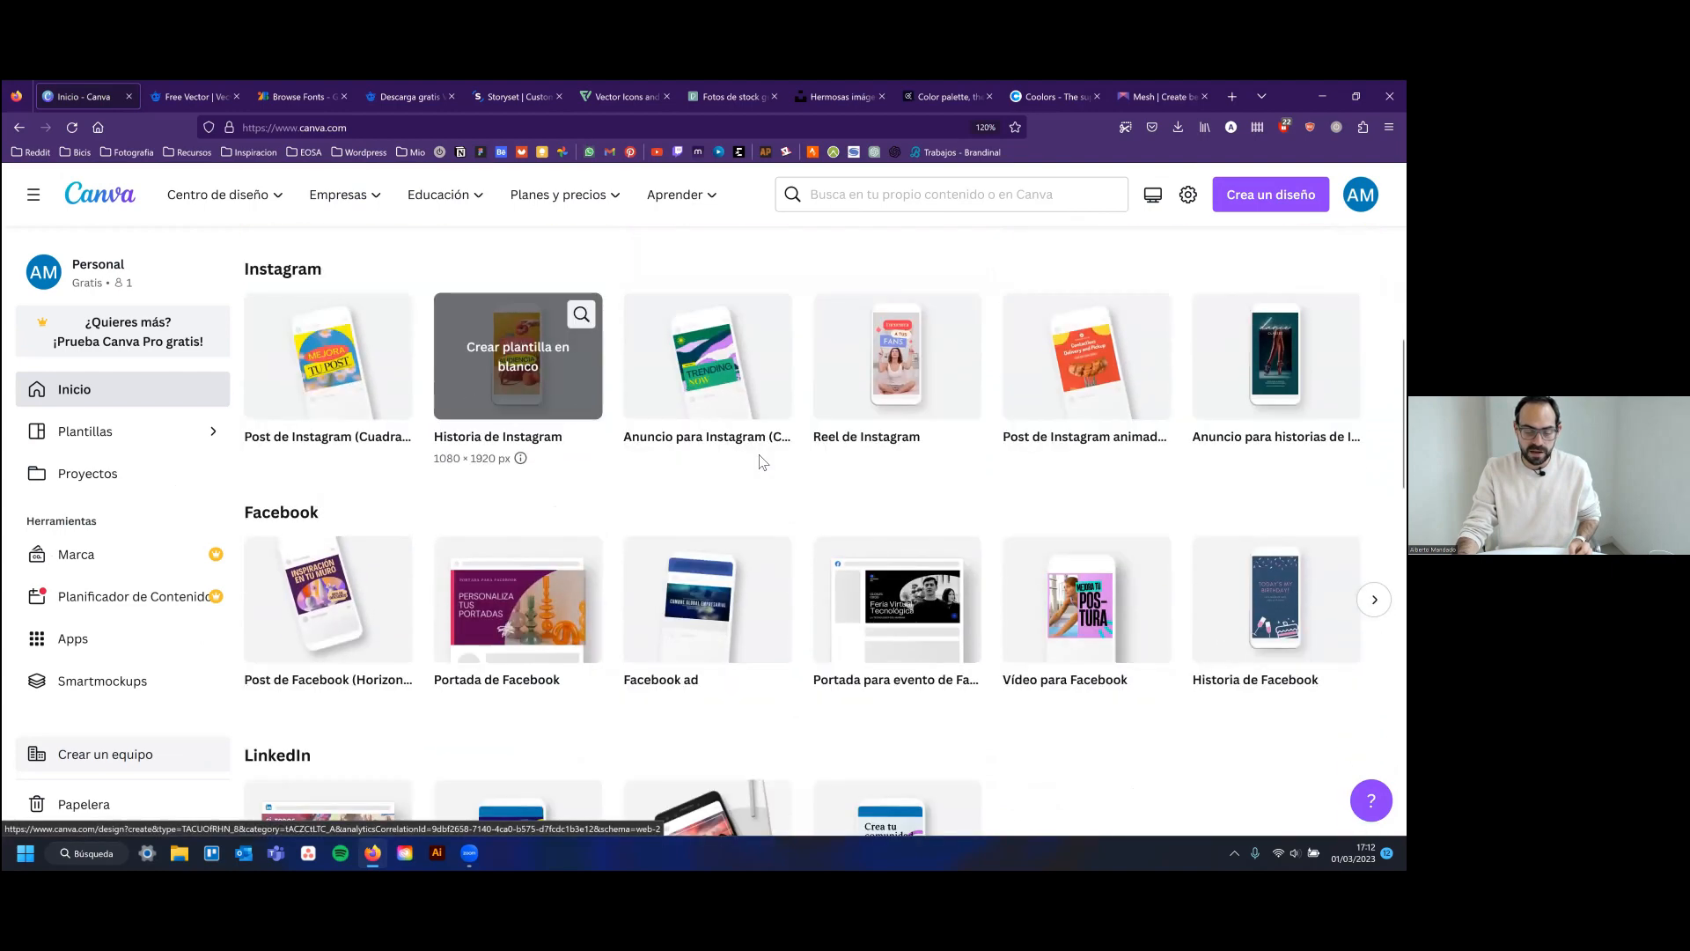
pyautogui.scroll(-1, 763, 462)
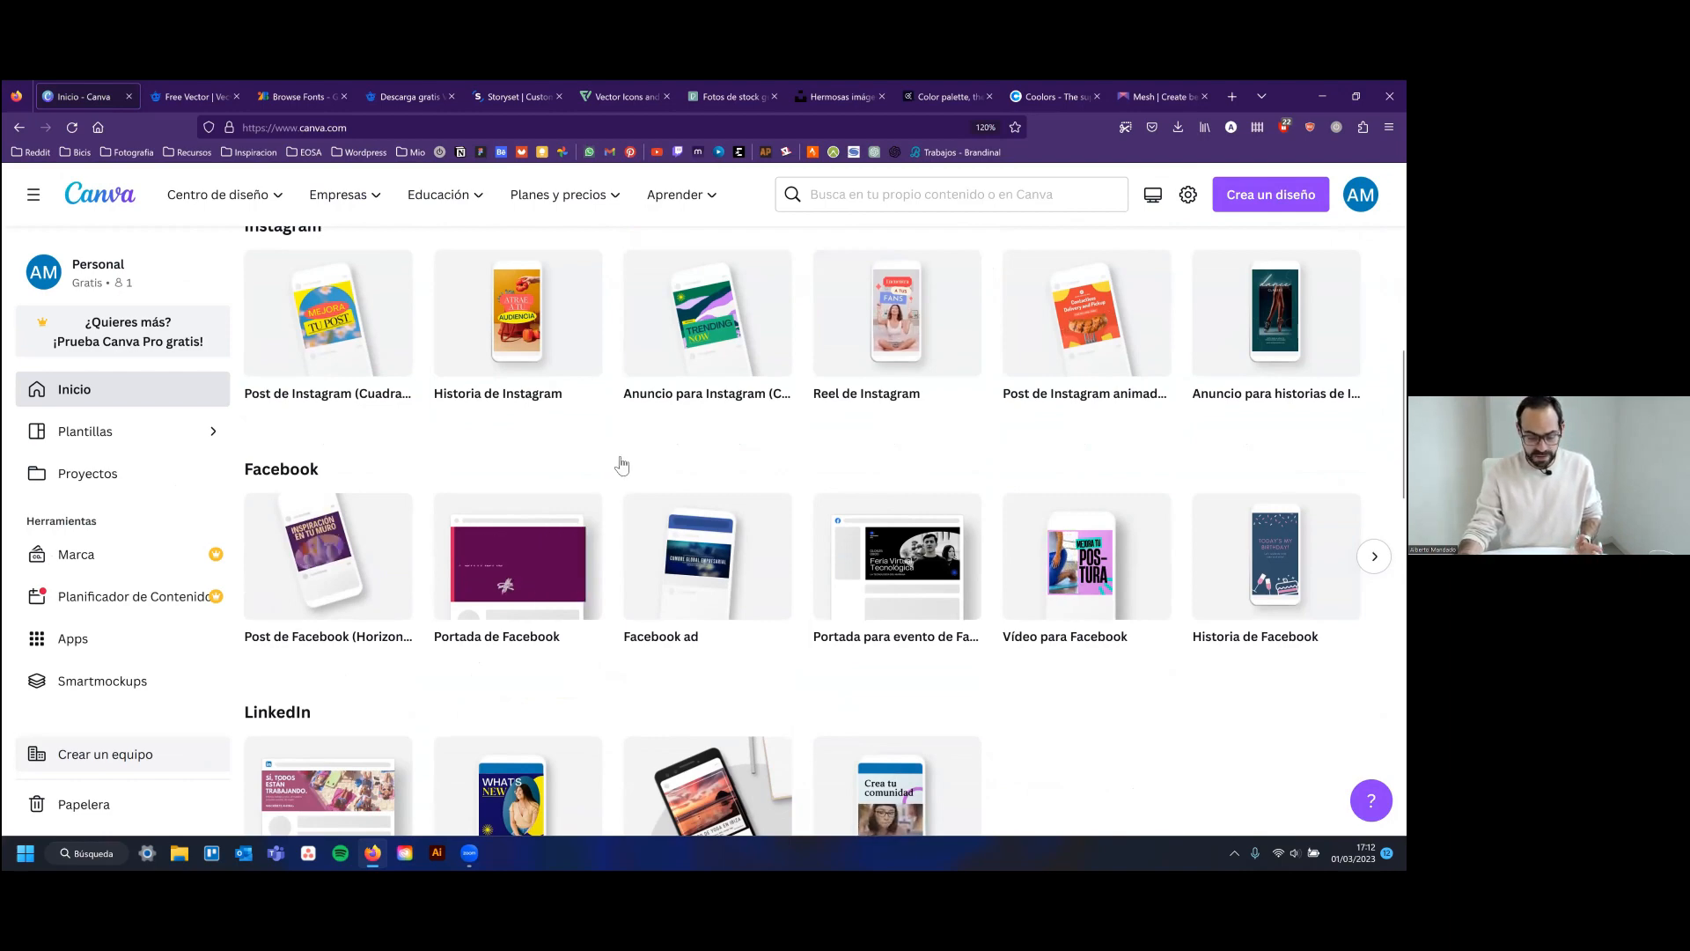
pyautogui.scroll(-10, 607, 471)
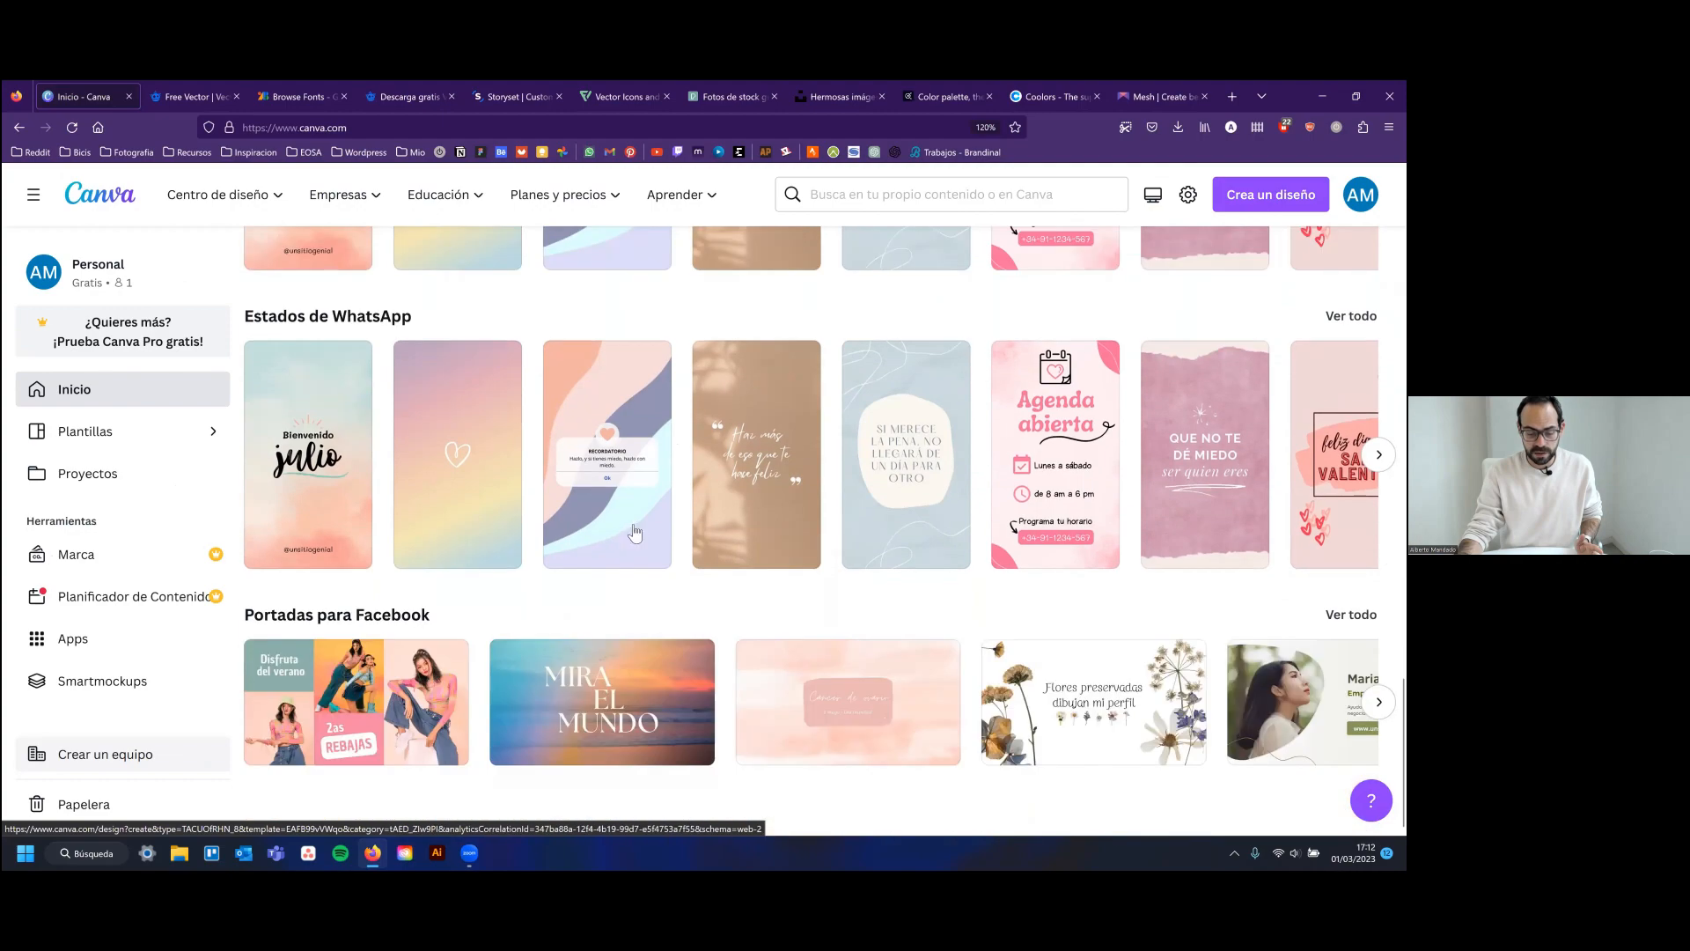
pyautogui.scroll(8, 634, 525)
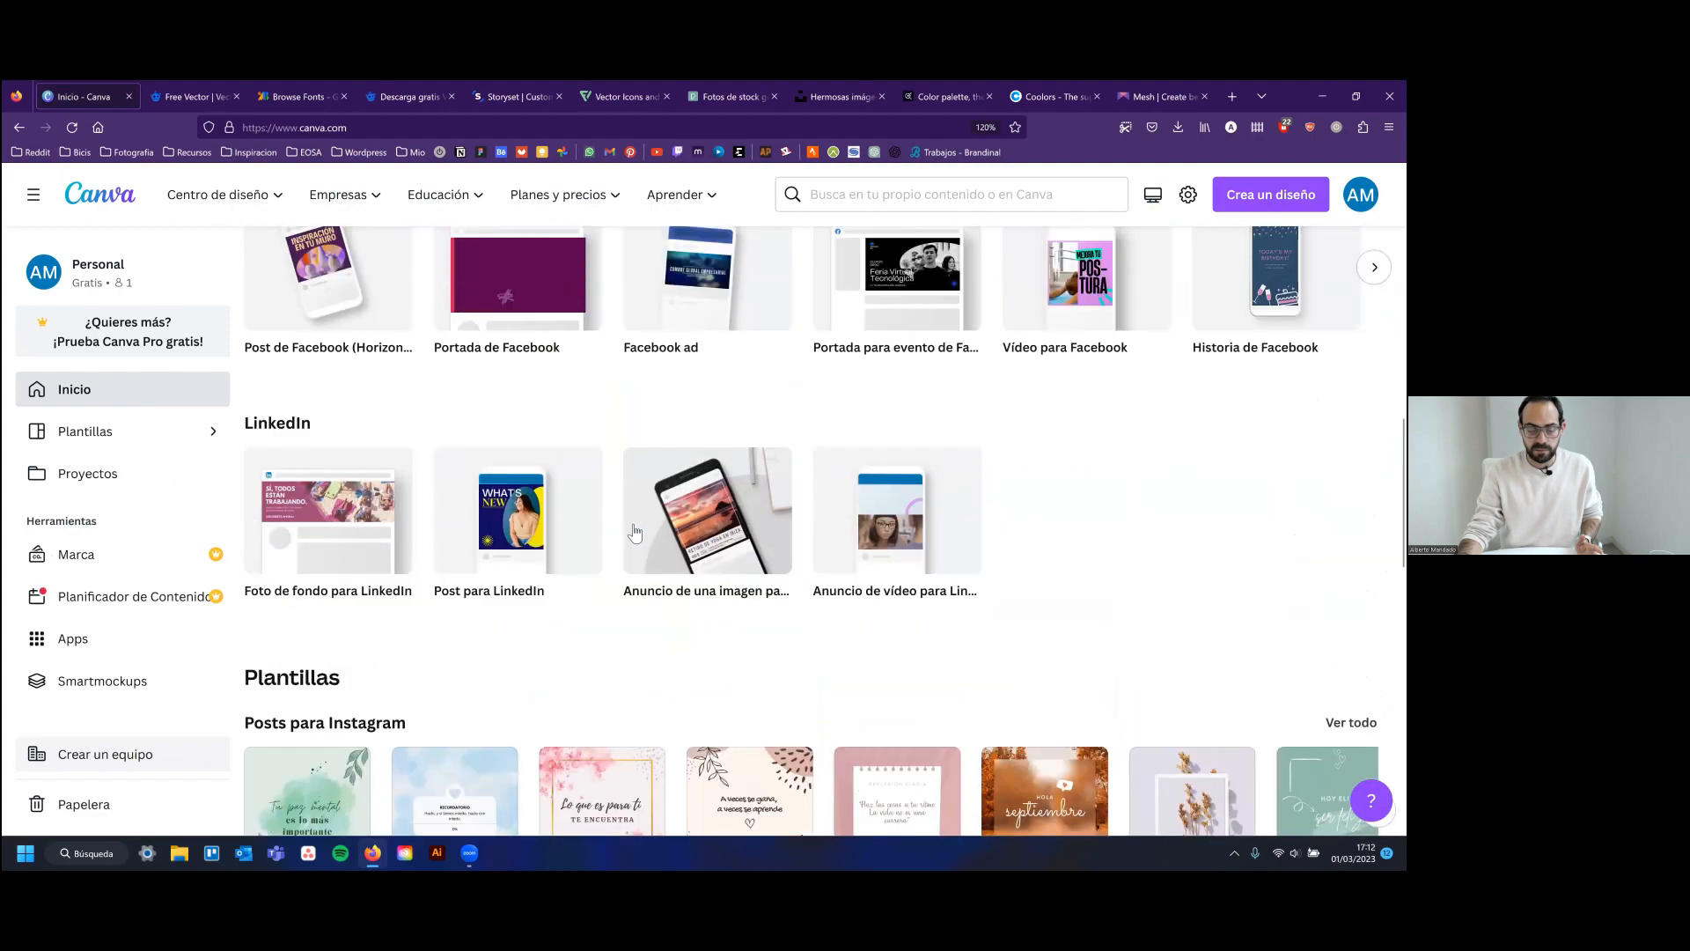
pyautogui.scroll(4, 635, 531)
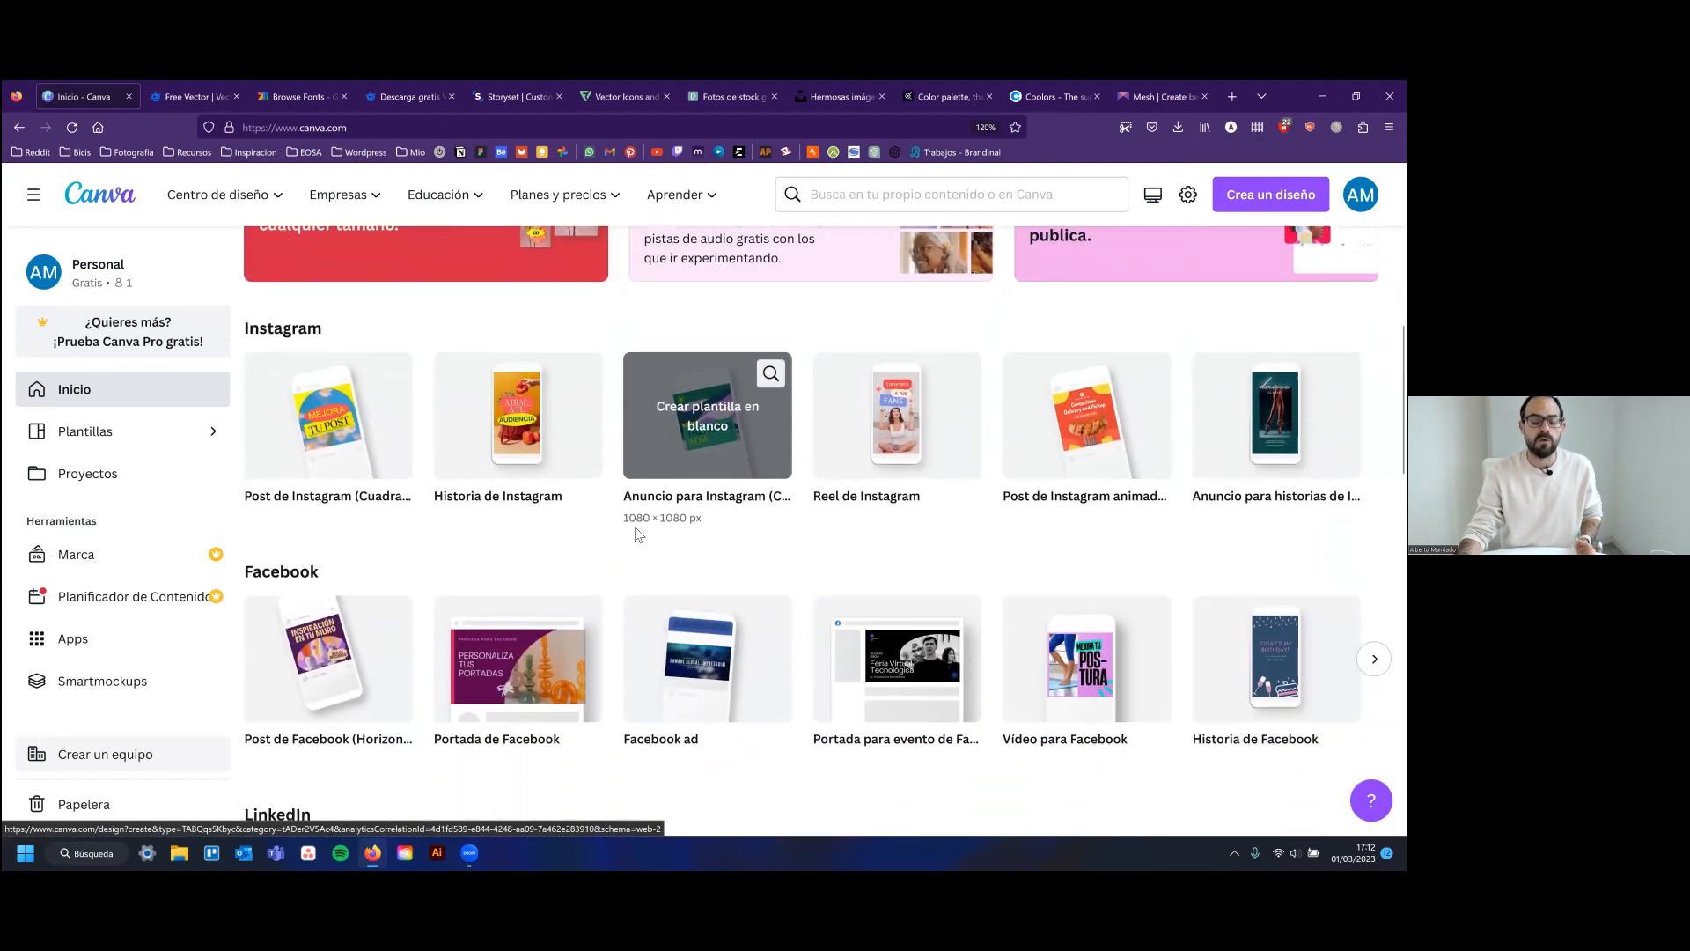
# Examine the pixel dimensions of the Instagram and Facebook formats, returning to the beginning of the home page
pyautogui.scroll(-1, 639, 535)
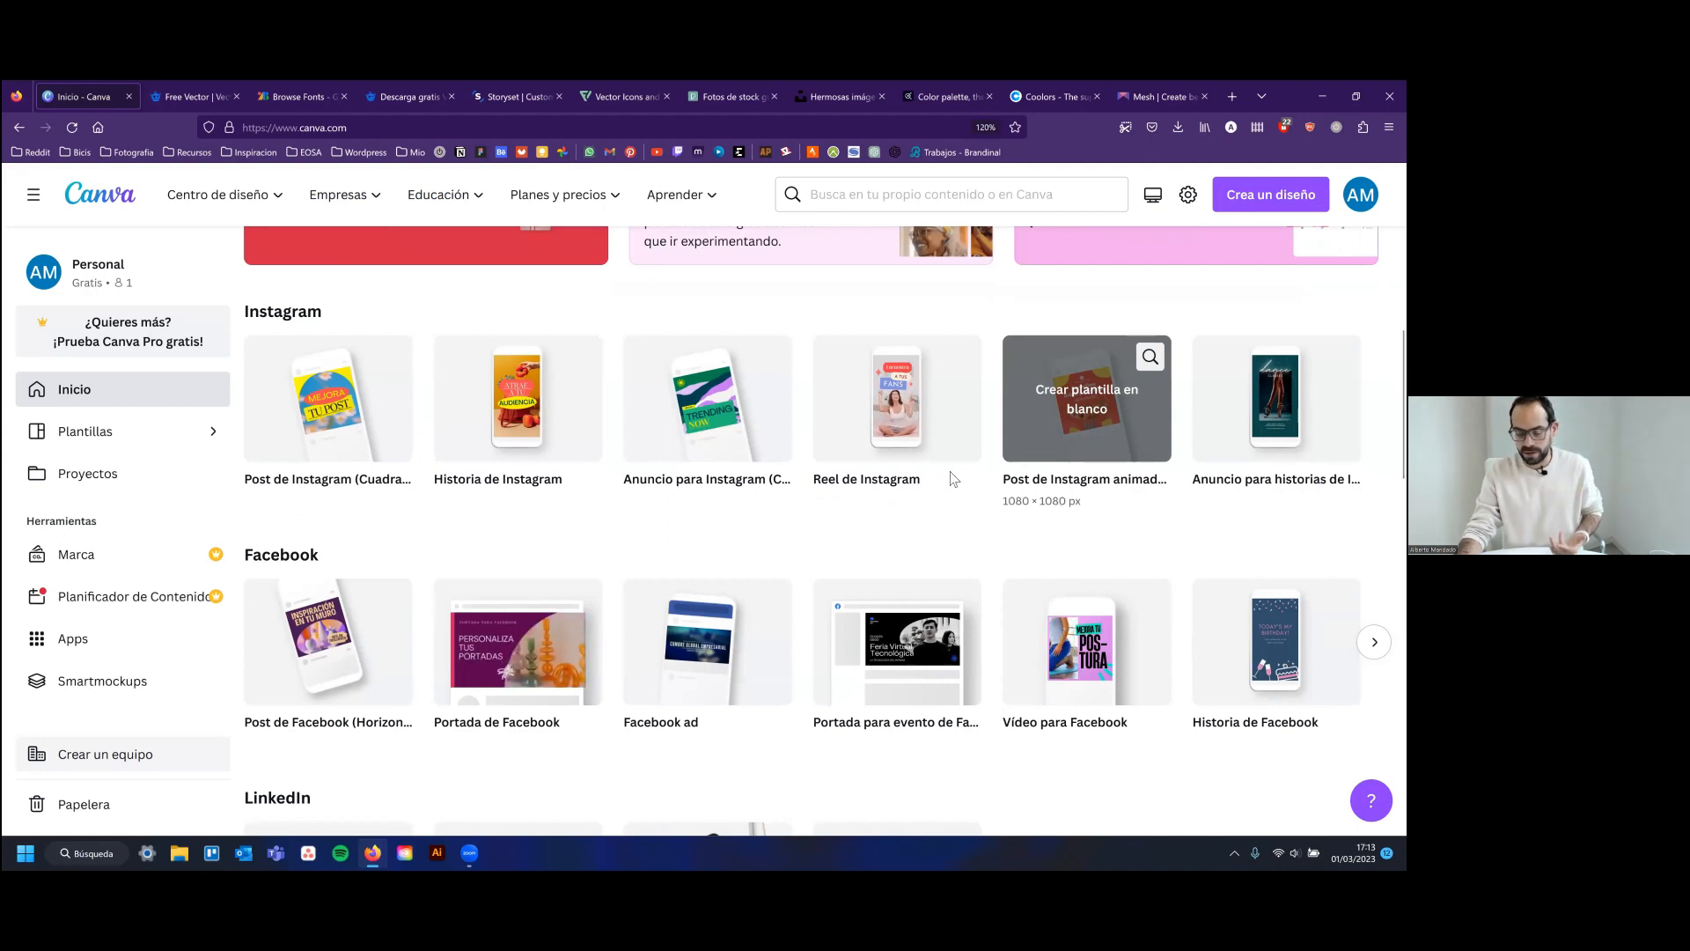
pyautogui.scroll(-2, 654, 544)
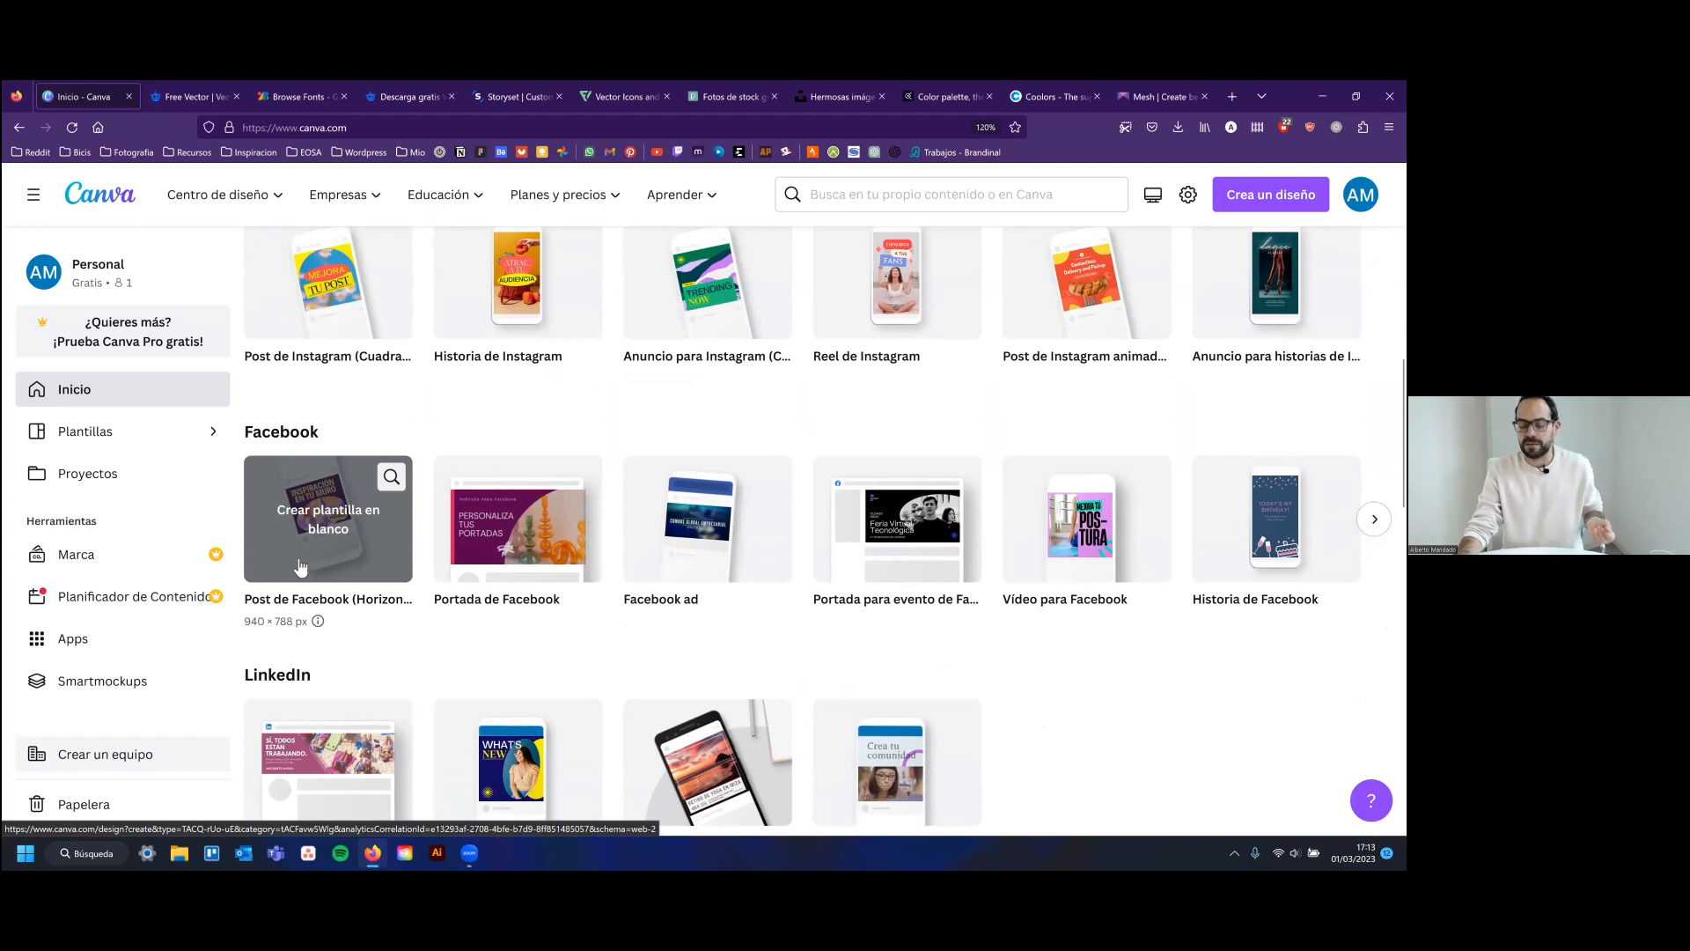
pyautogui.scroll(2, 585, 682)
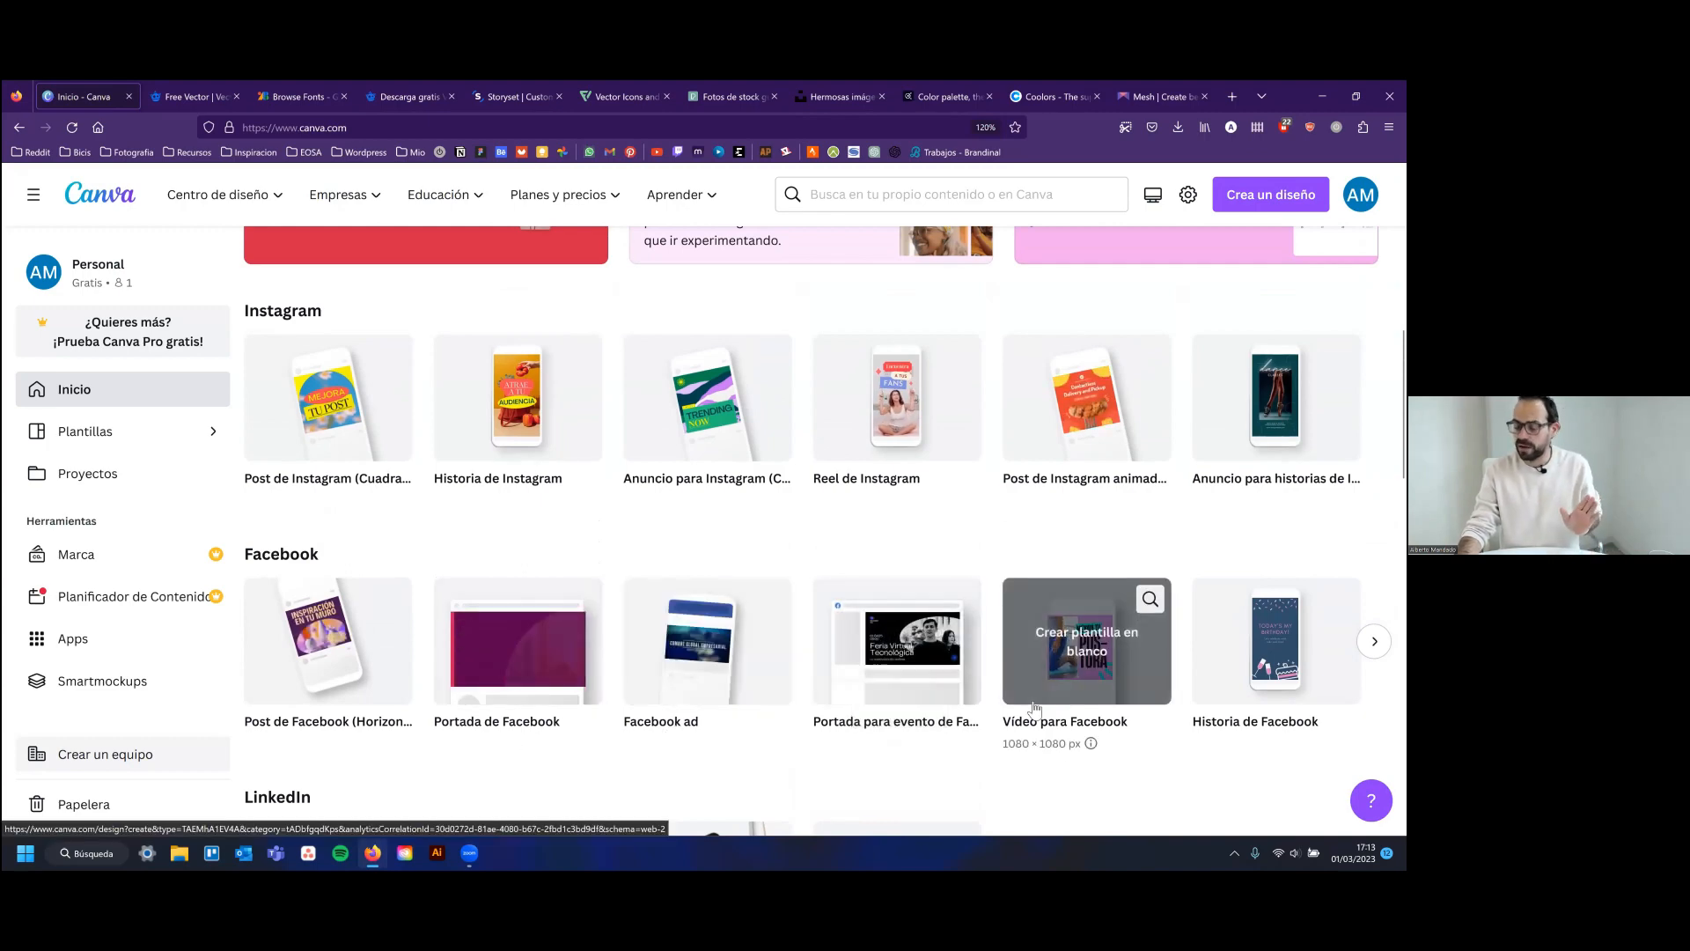
pyautogui.scroll(2, 1268, 642)
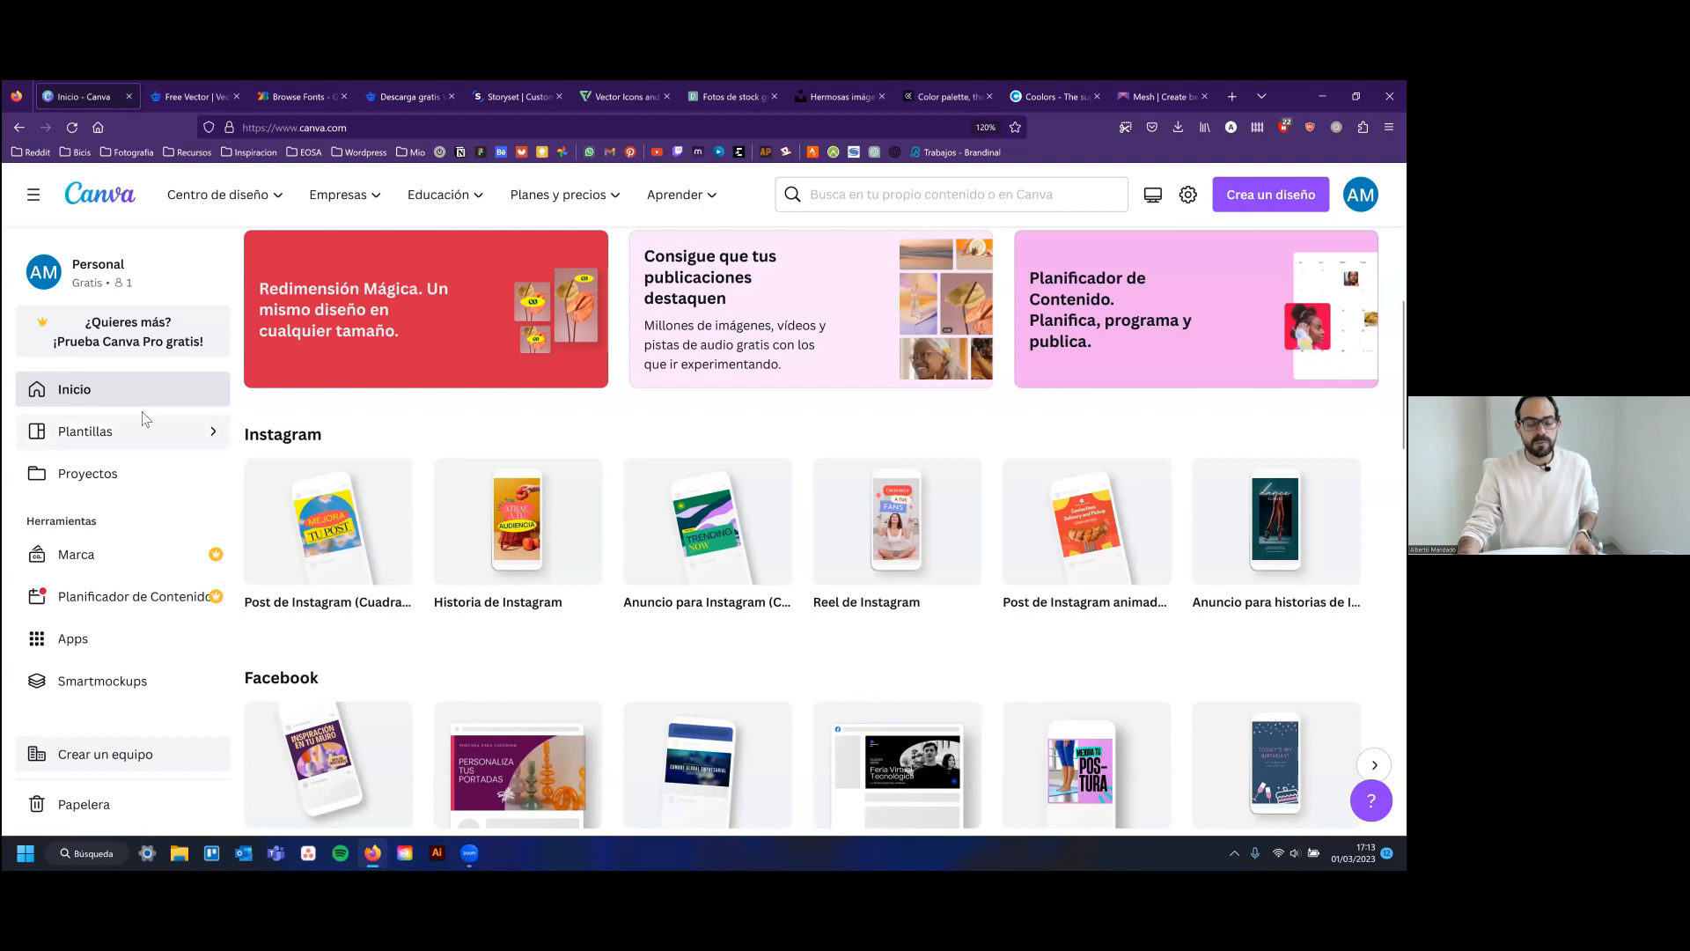
pyautogui.scroll(1, 280, 406)
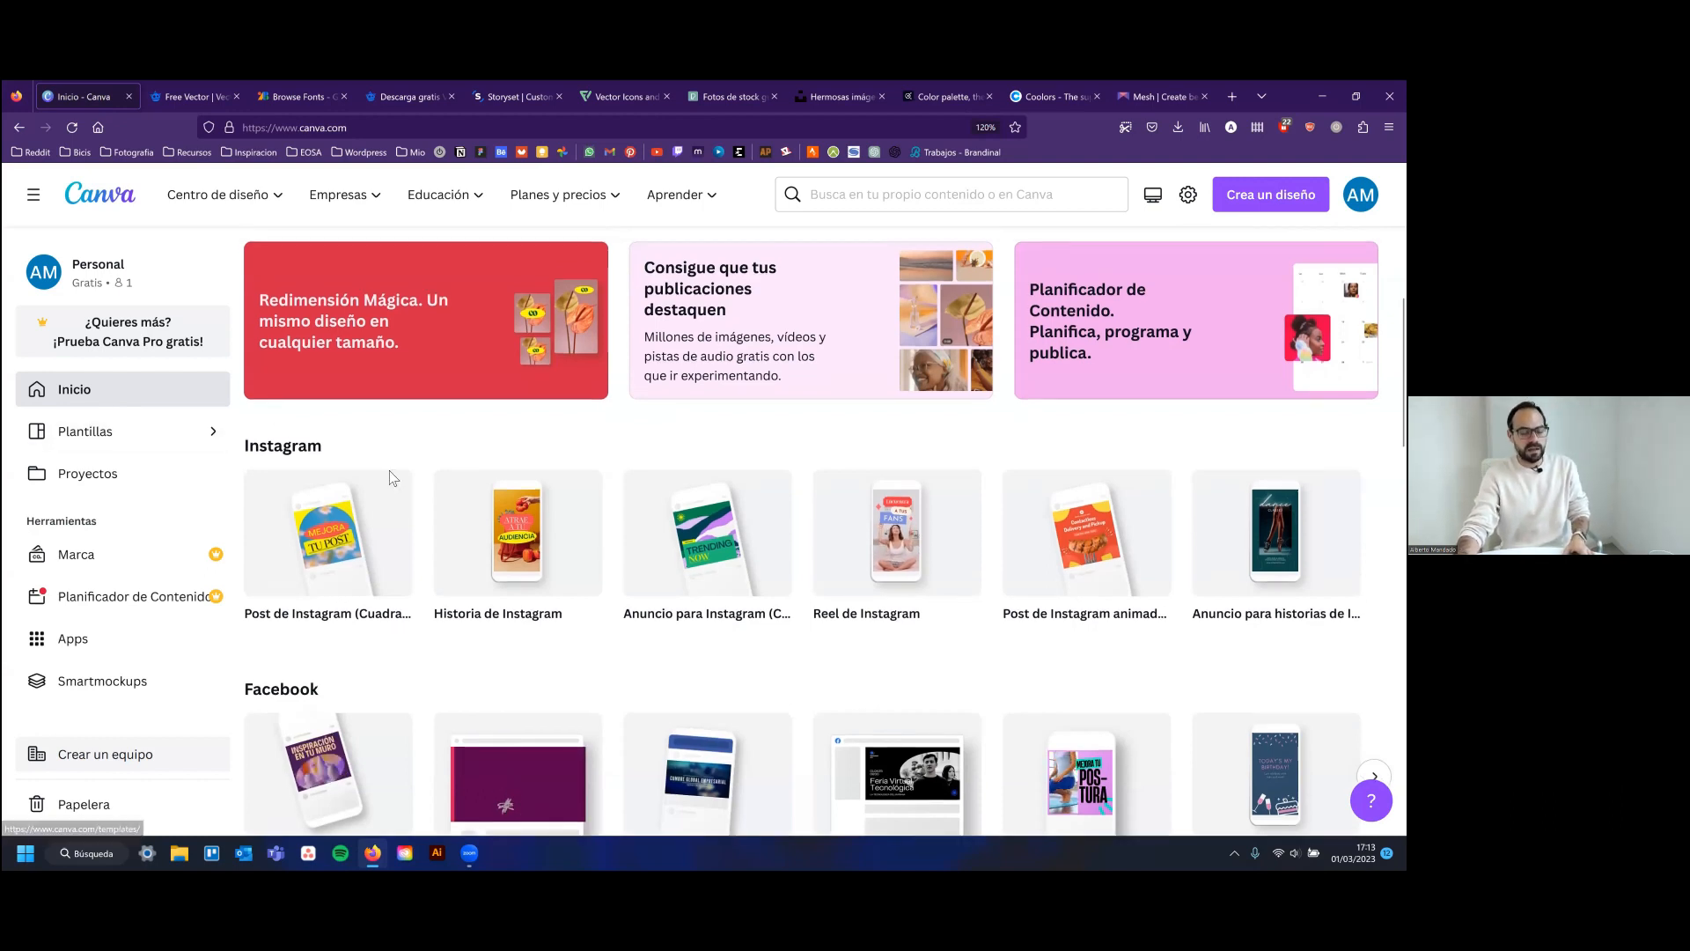
pyautogui.scroll(5, 393, 476)
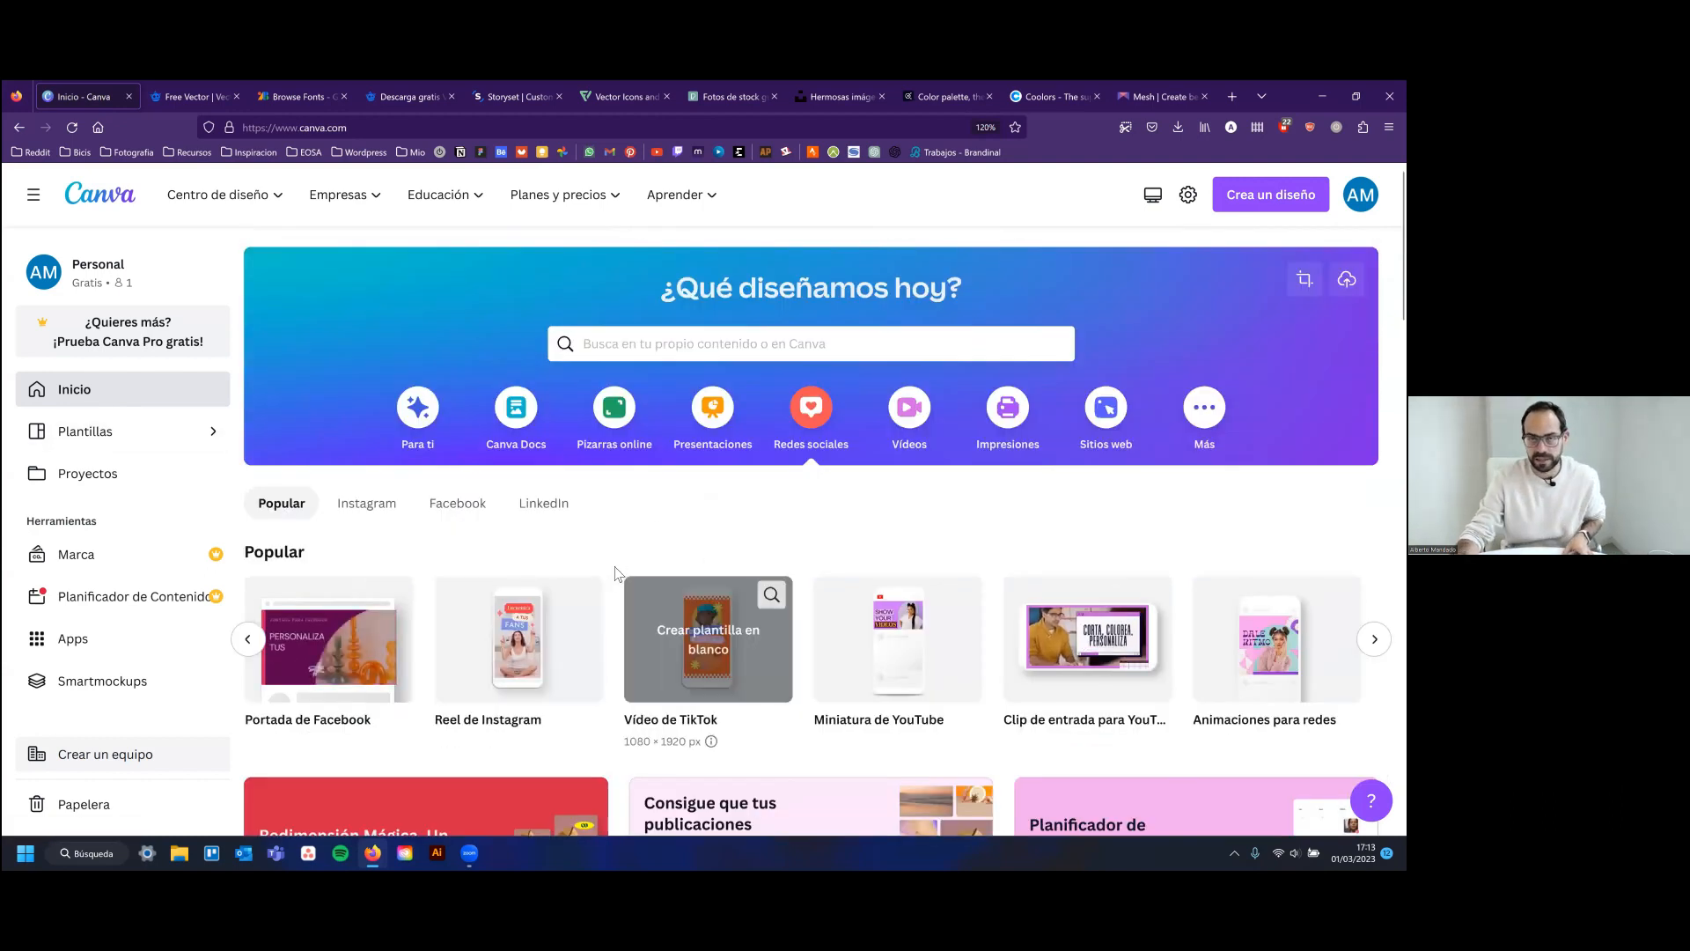
# Open the Plantillas page and look over its Recomendado formats and Búsquedas populares section
pyautogui.click(104, 432)
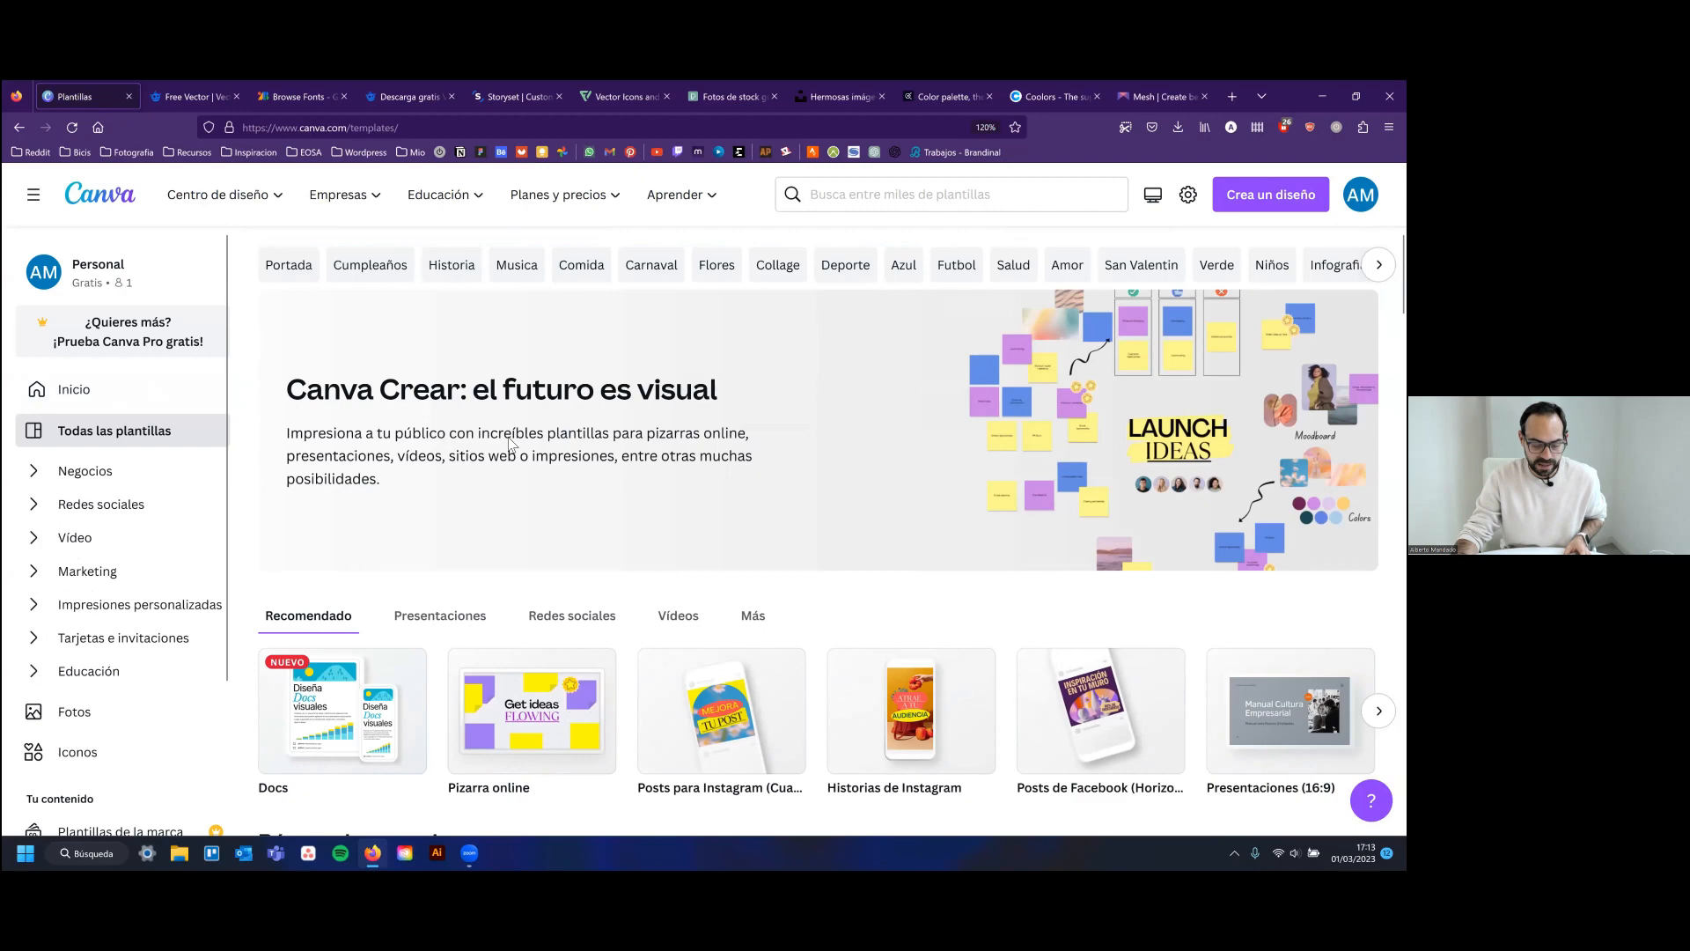
pyautogui.scroll(-3, 509, 443)
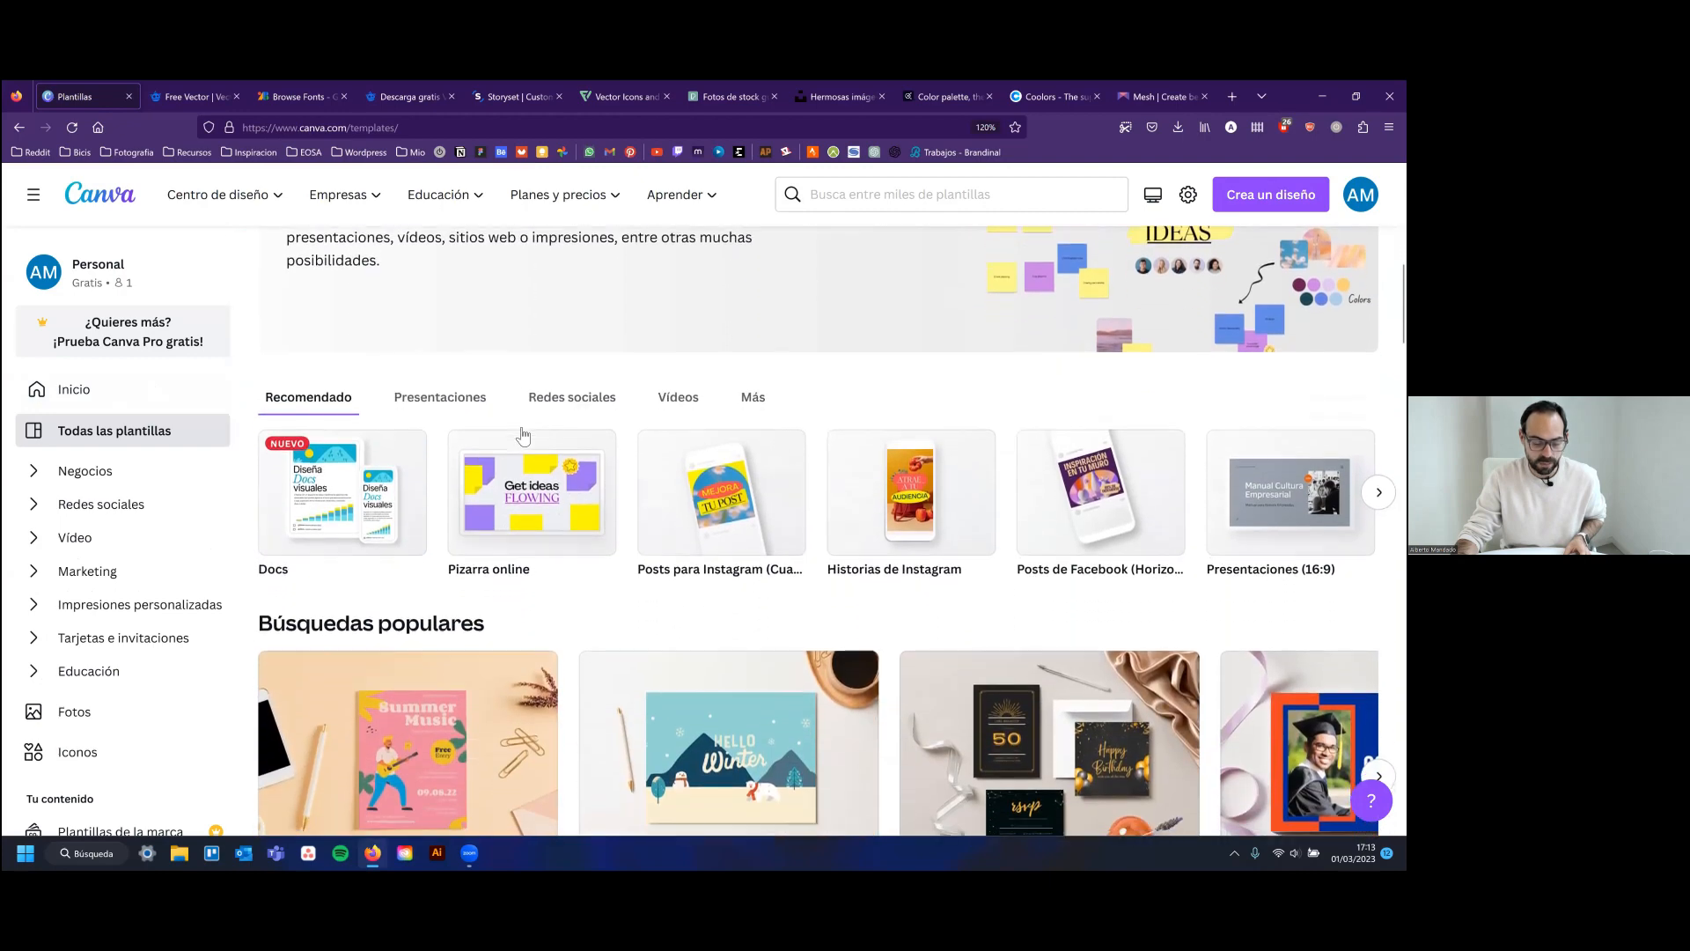
pyautogui.scroll(-4, 572, 440)
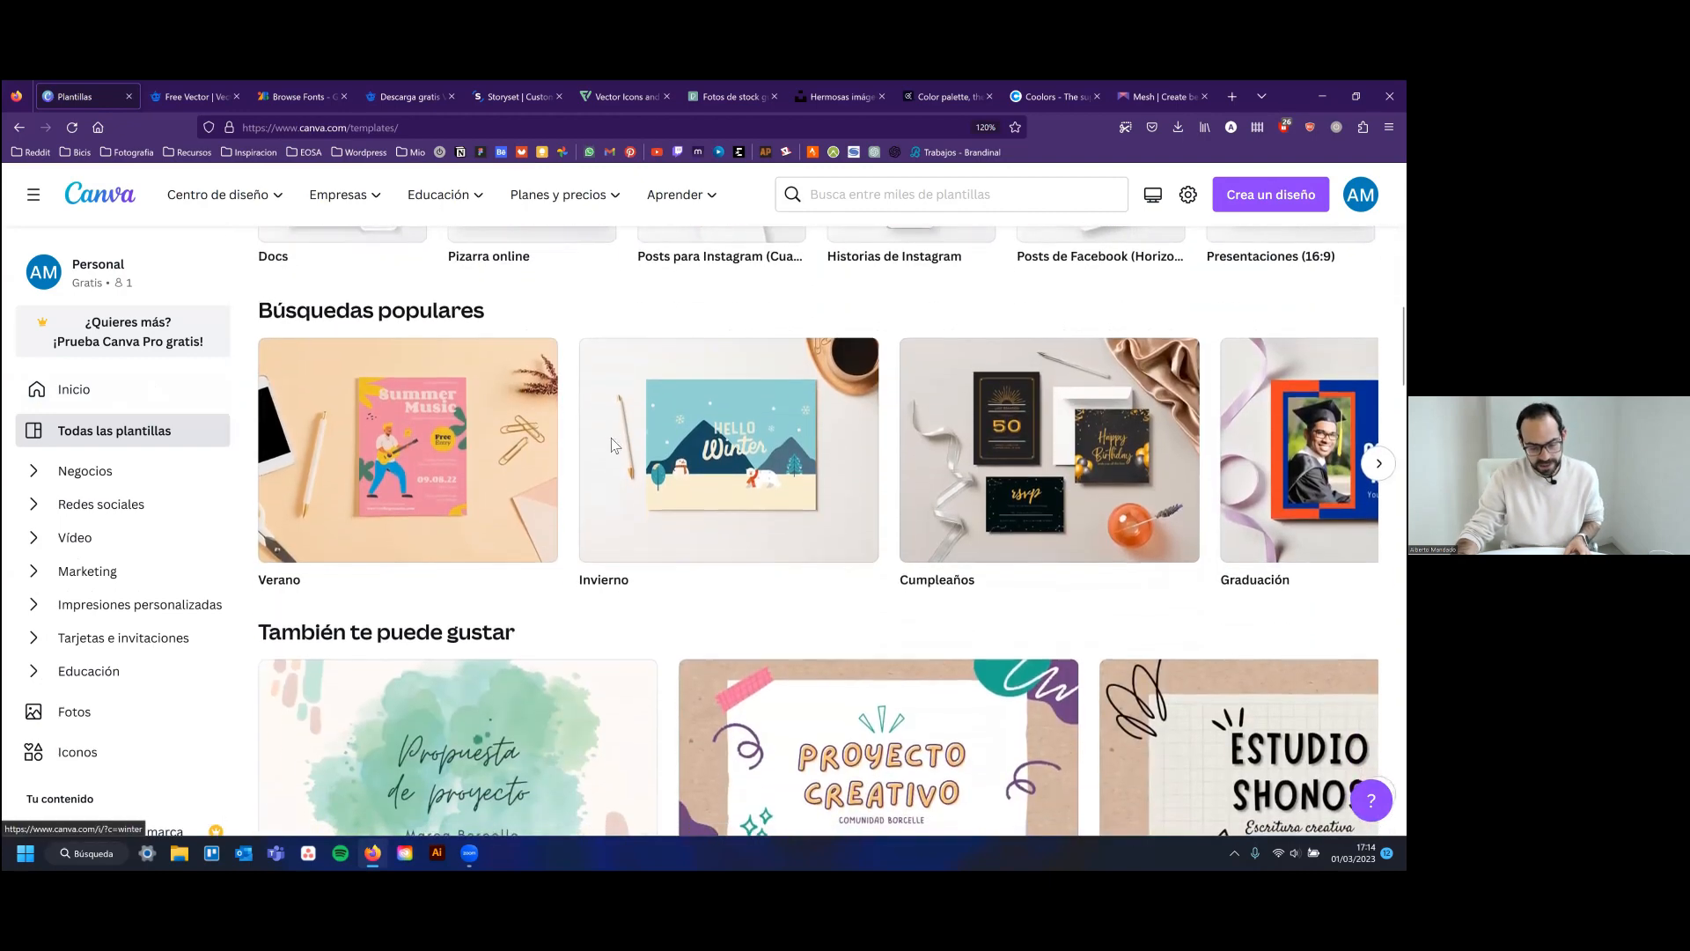
pyautogui.scroll(6, 614, 445)
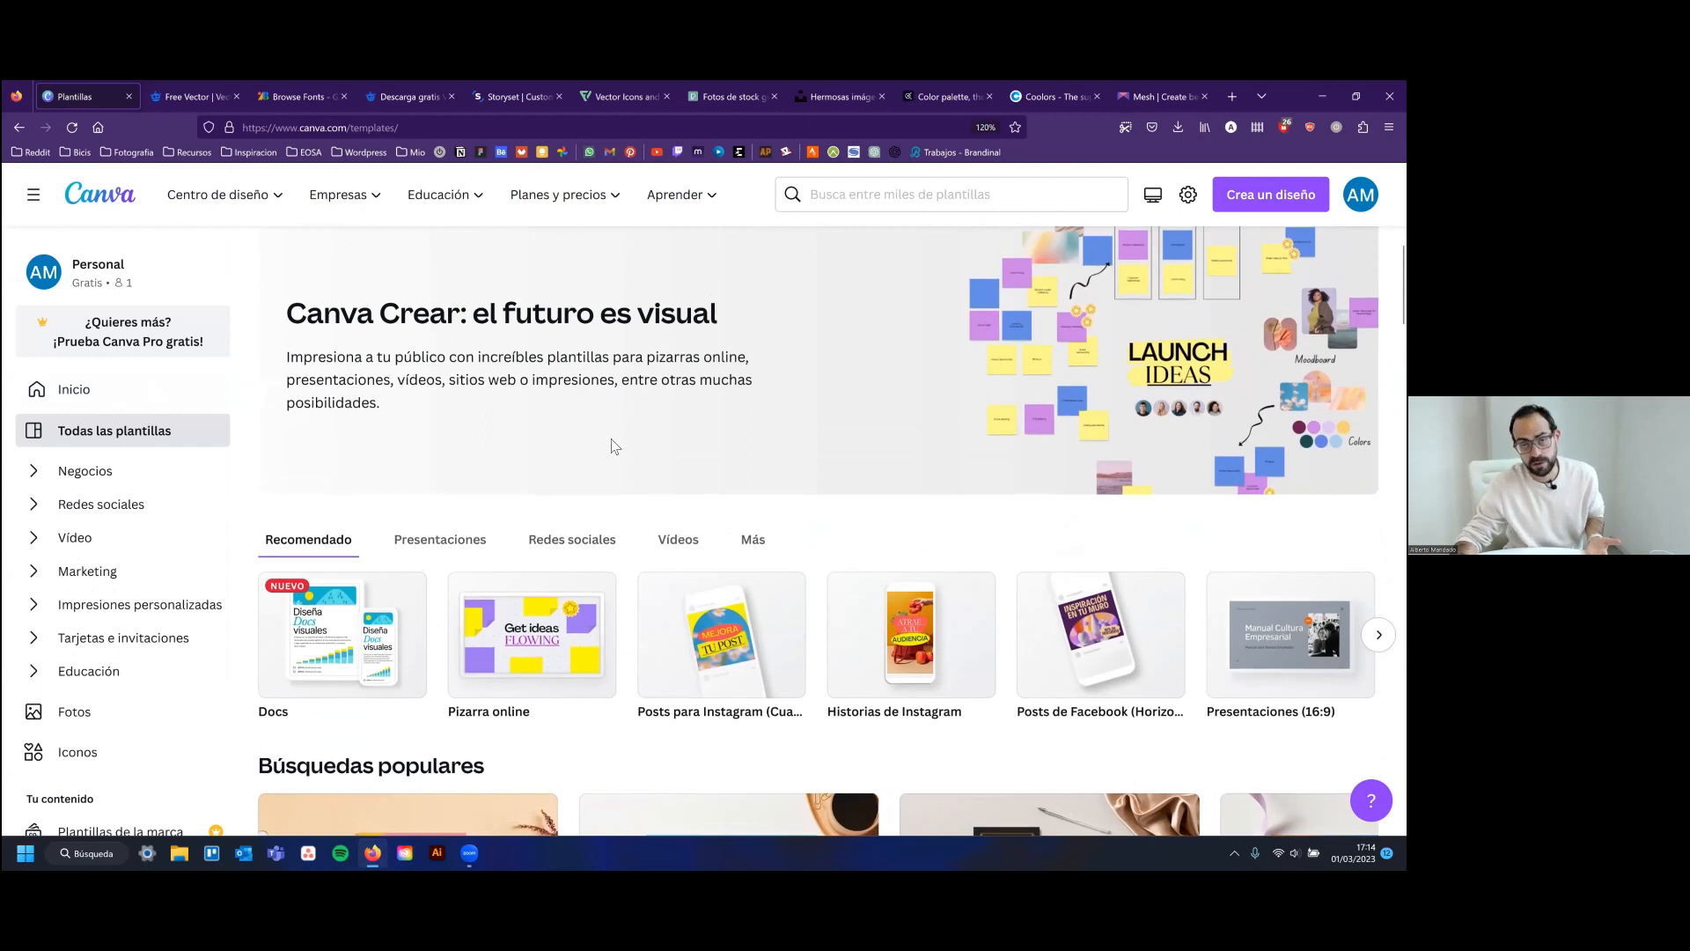
# Browse the Búsquedas populares themes from Verano through Cambio climático and return to the first ones
pyautogui.scroll(-3, 614, 446)
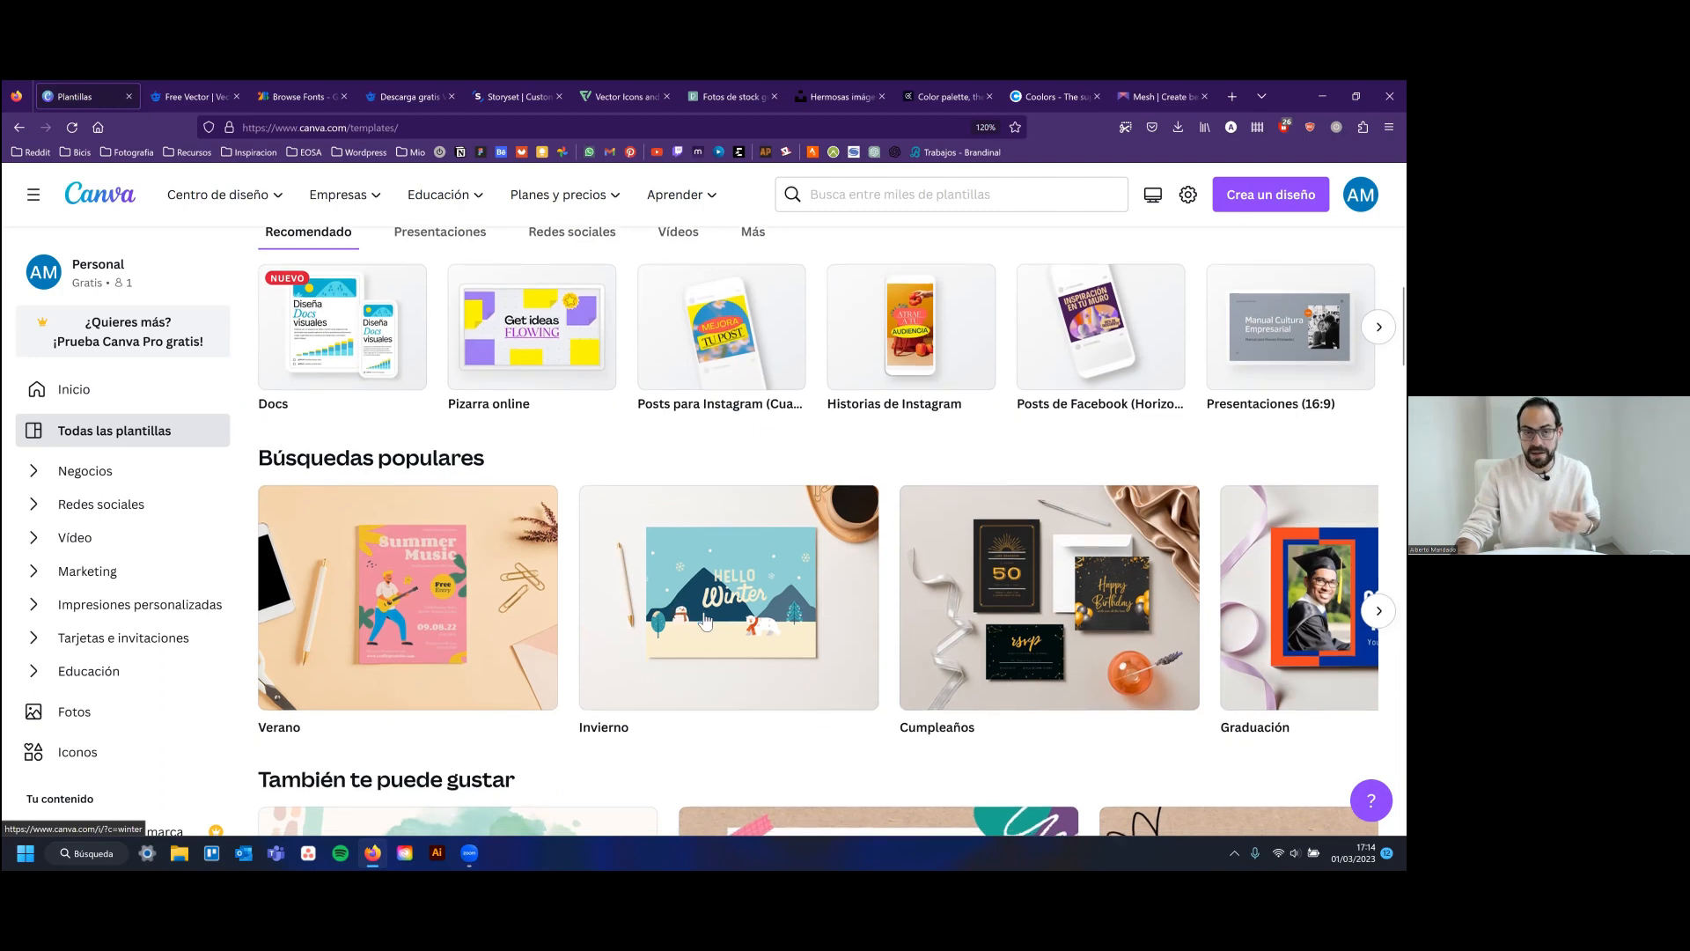
pyautogui.scroll(-1, 687, 621)
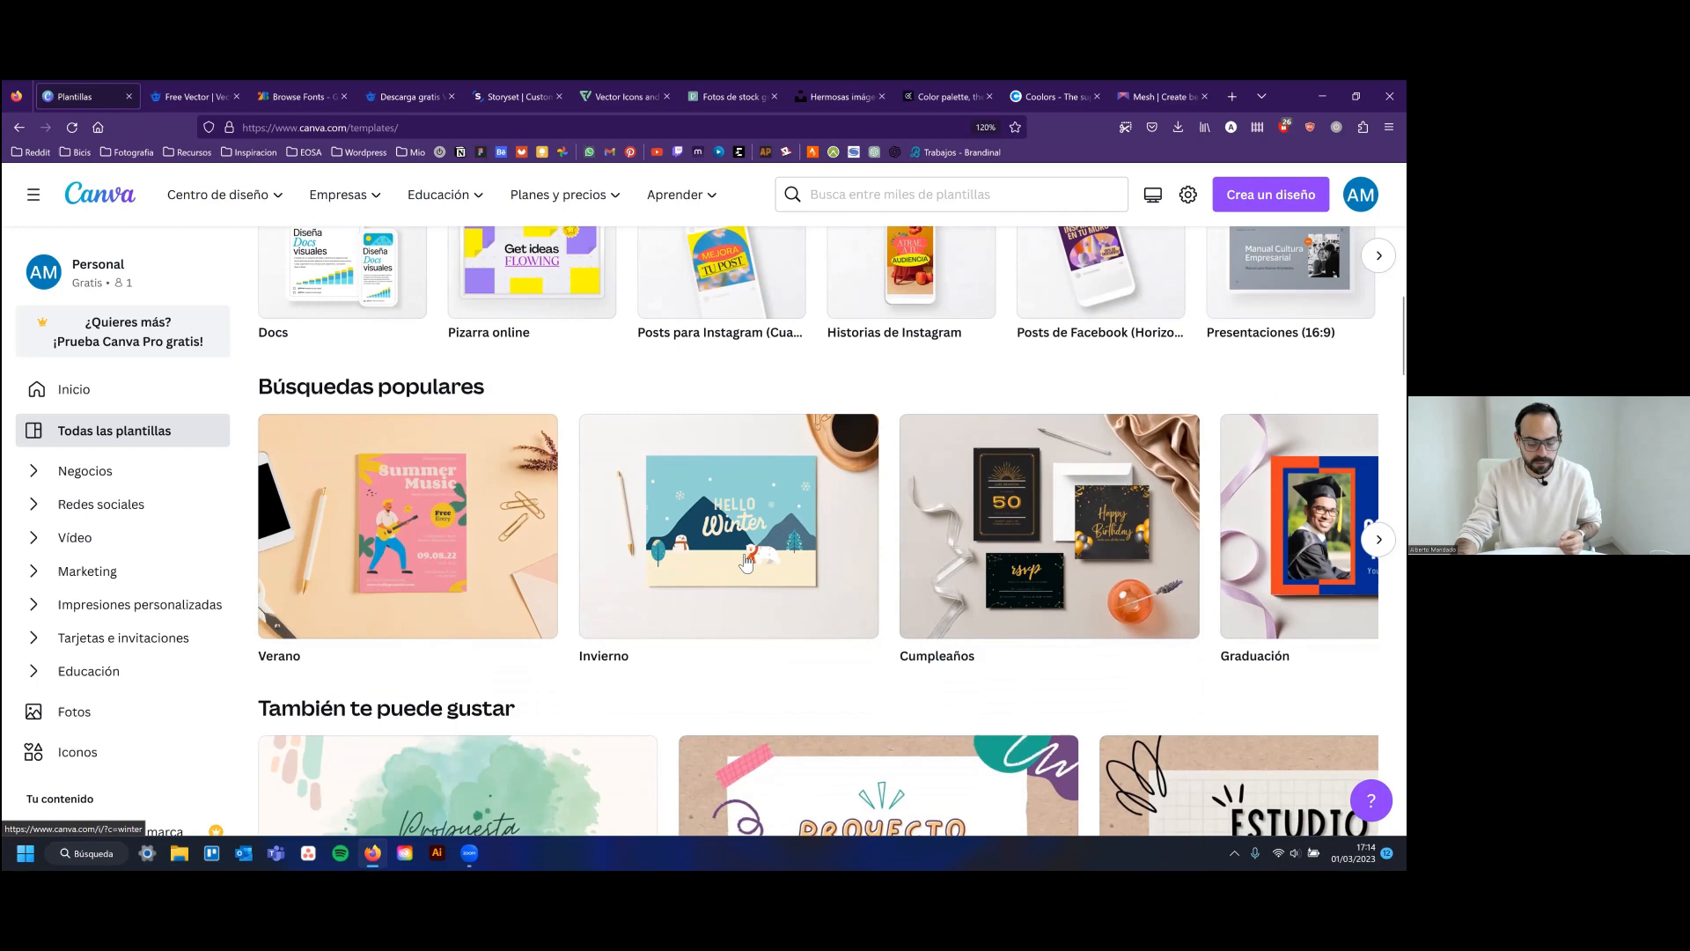
pyautogui.scroll(-1, 746, 564)
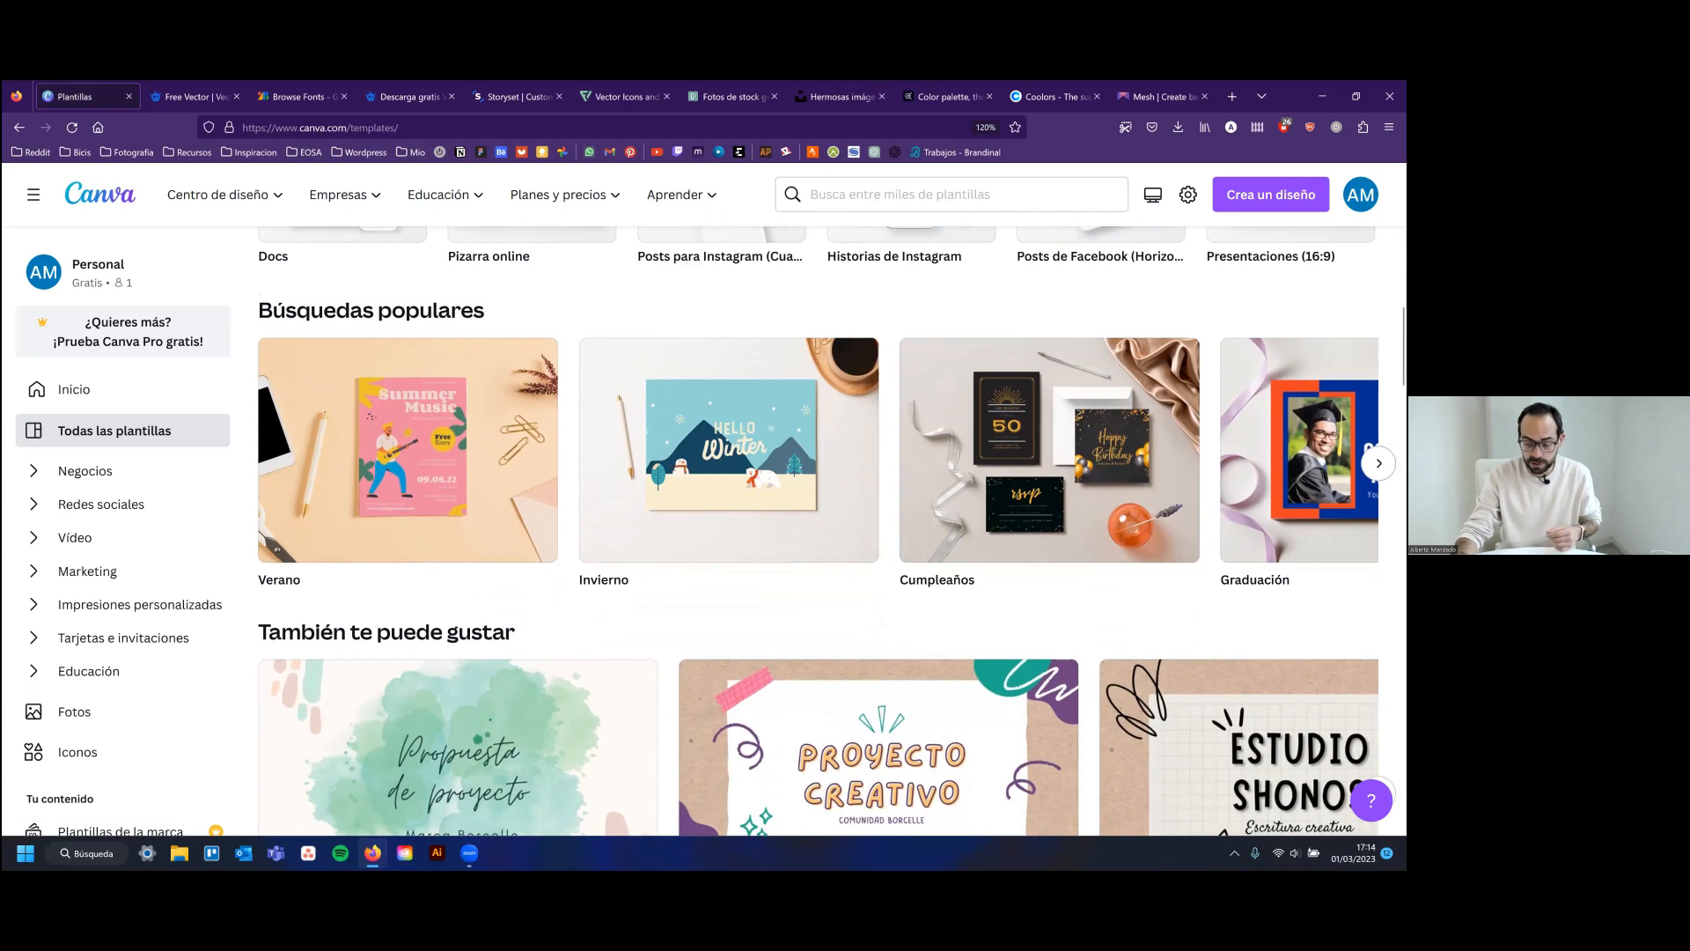
pyautogui.click(1378, 463)
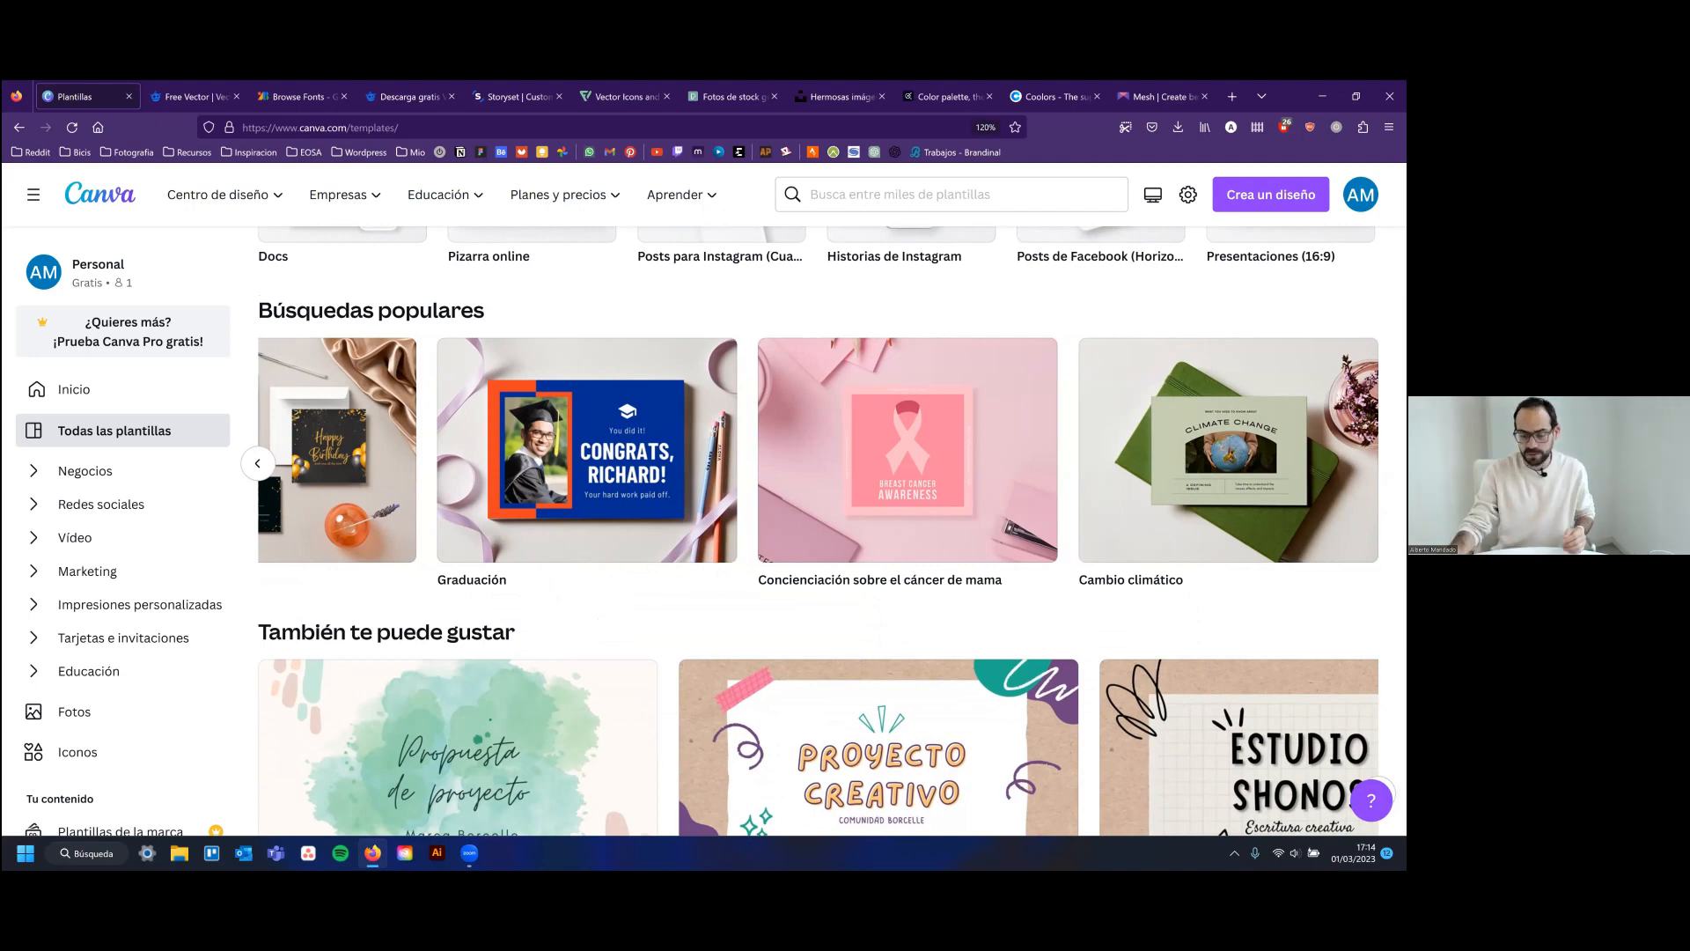
pyautogui.click(258, 464)
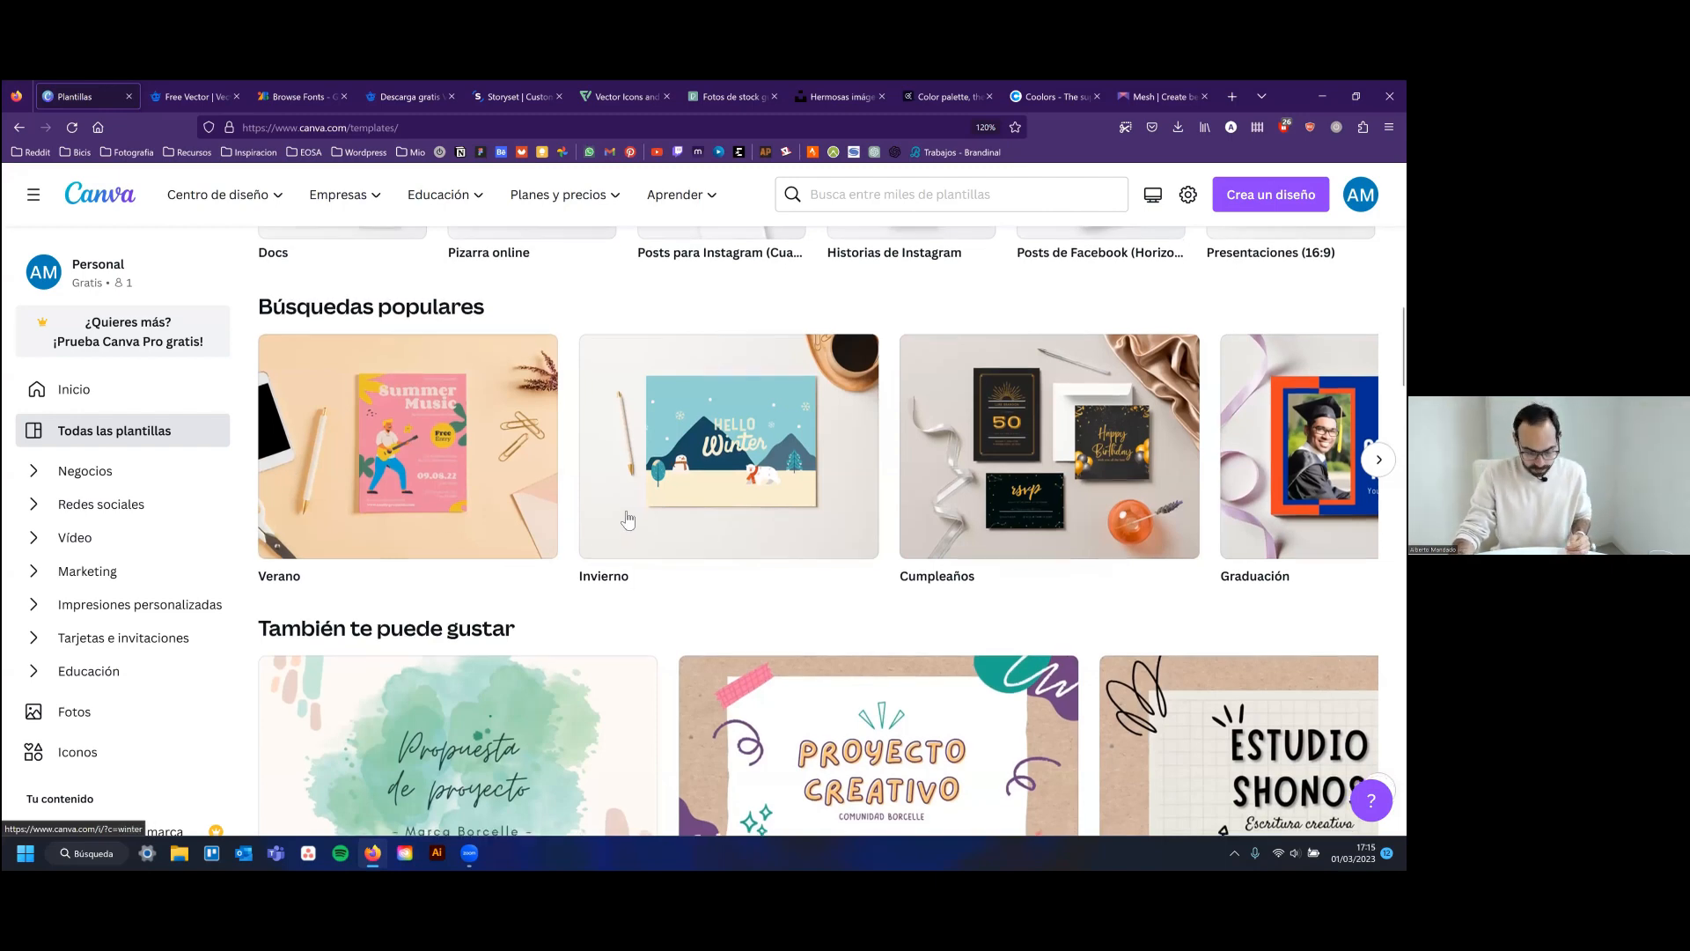
# Look over the template suggestions under También te puede gustar and Inspirado en tu último diseño
pyautogui.scroll(-2, 630, 524)
pyautogui.scroll(-2, 669, 508)
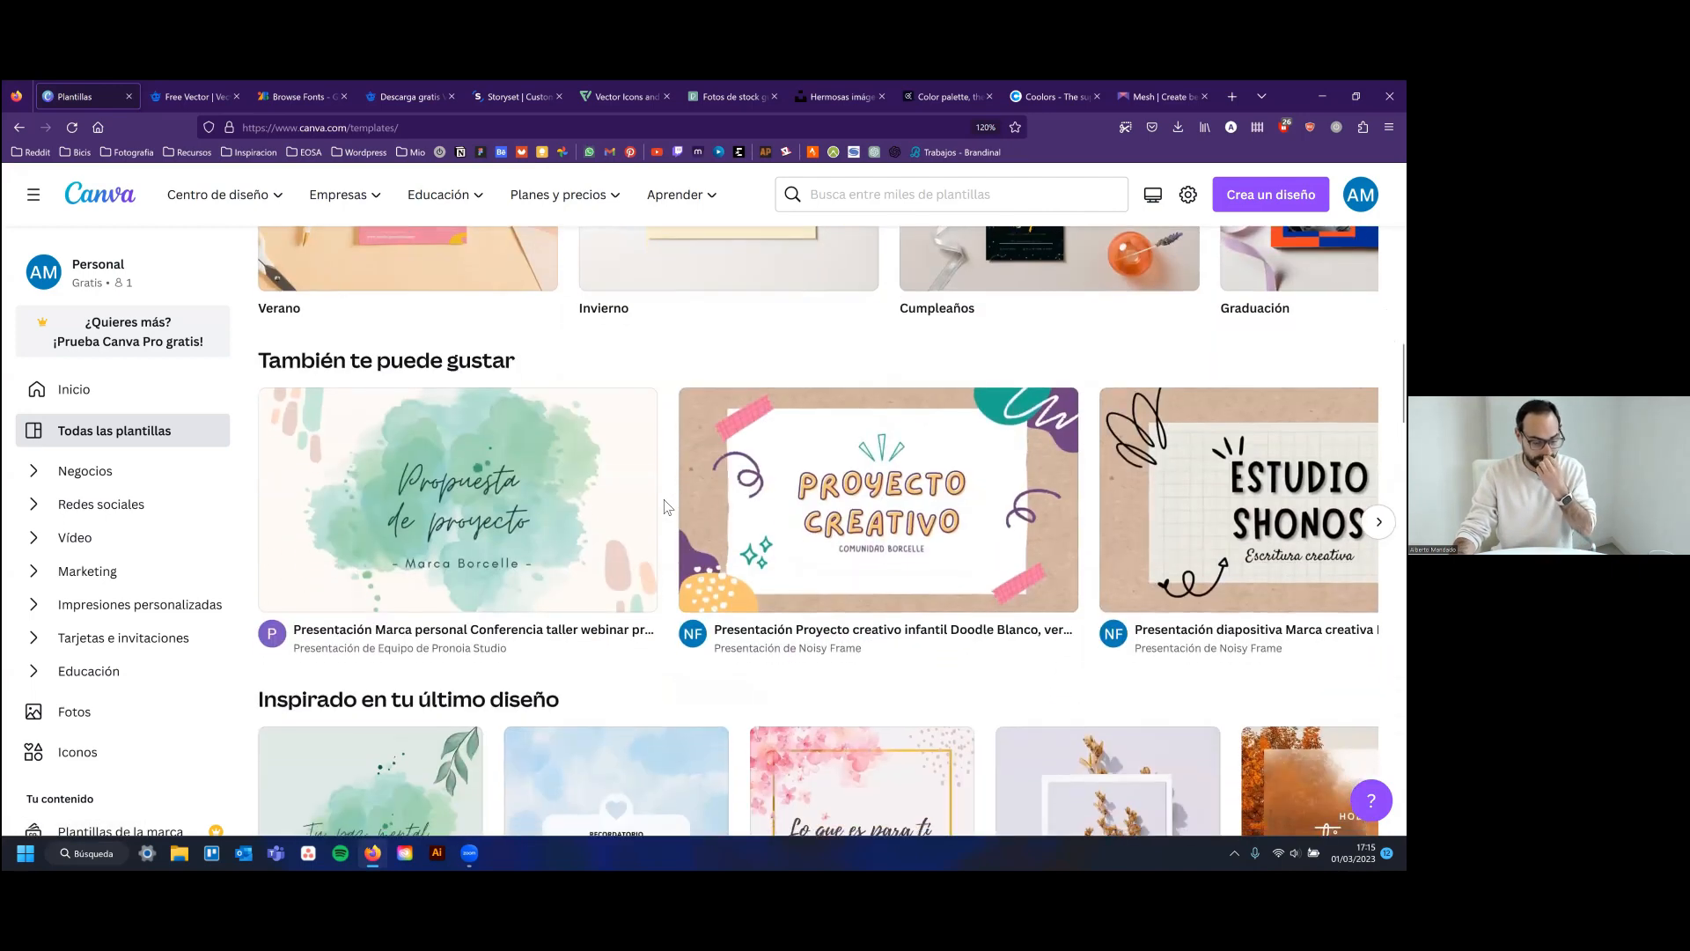
pyautogui.scroll(-4, 651, 491)
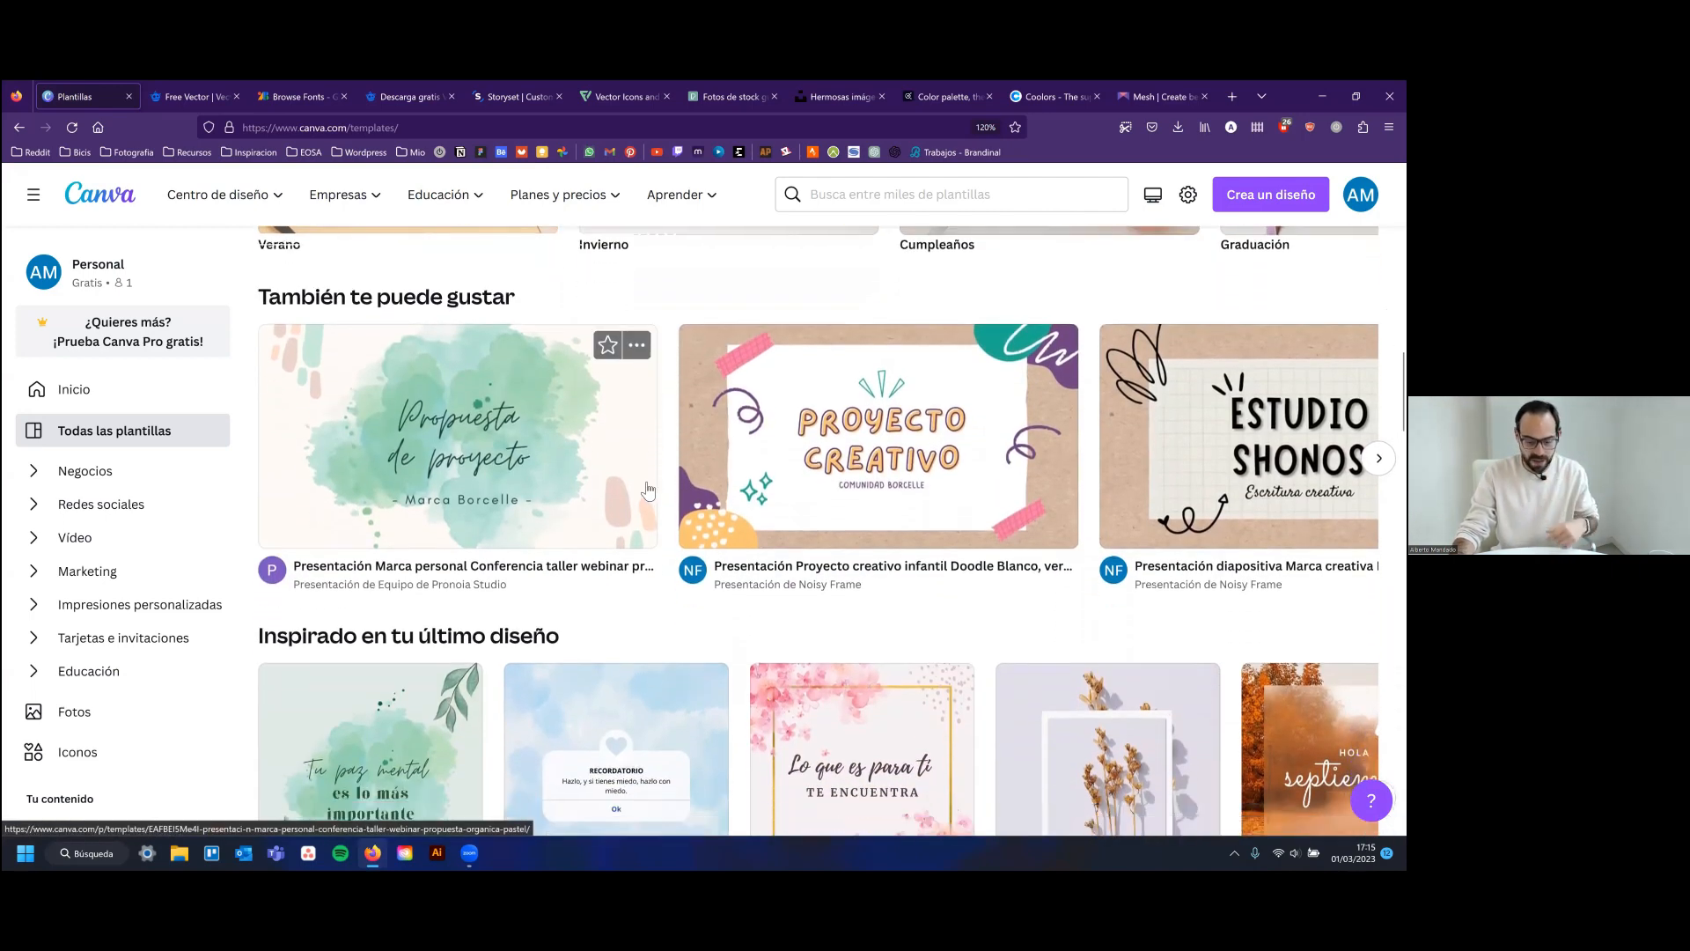
pyautogui.scroll(-1, 655, 503)
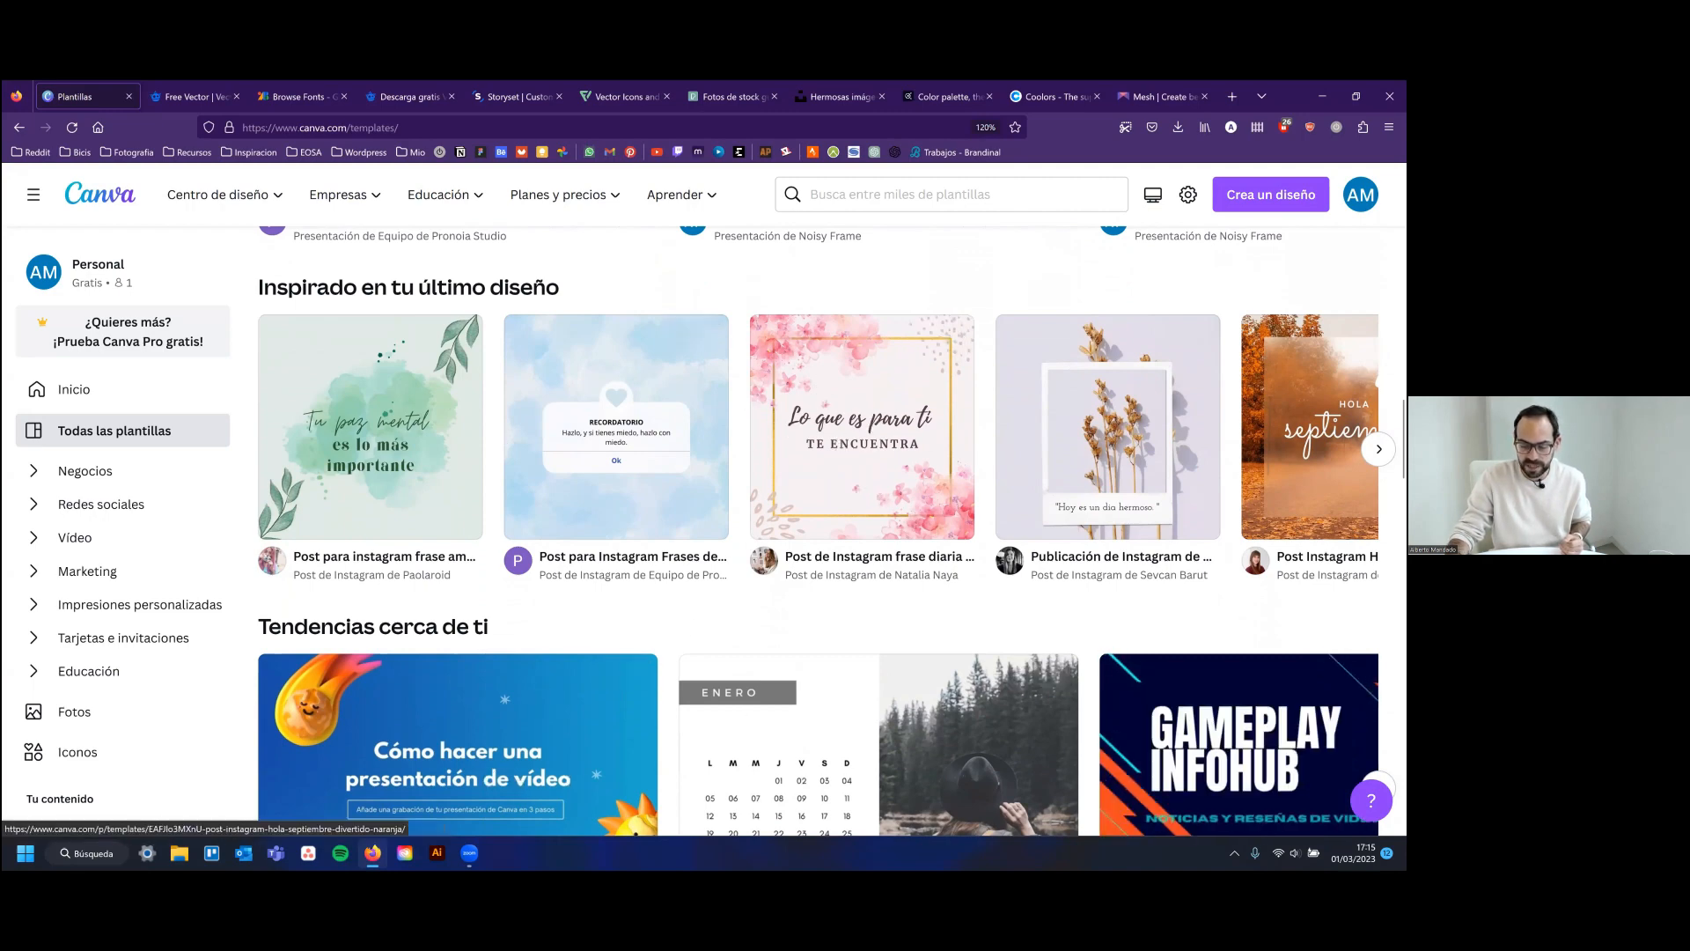
pyautogui.click(1378, 449)
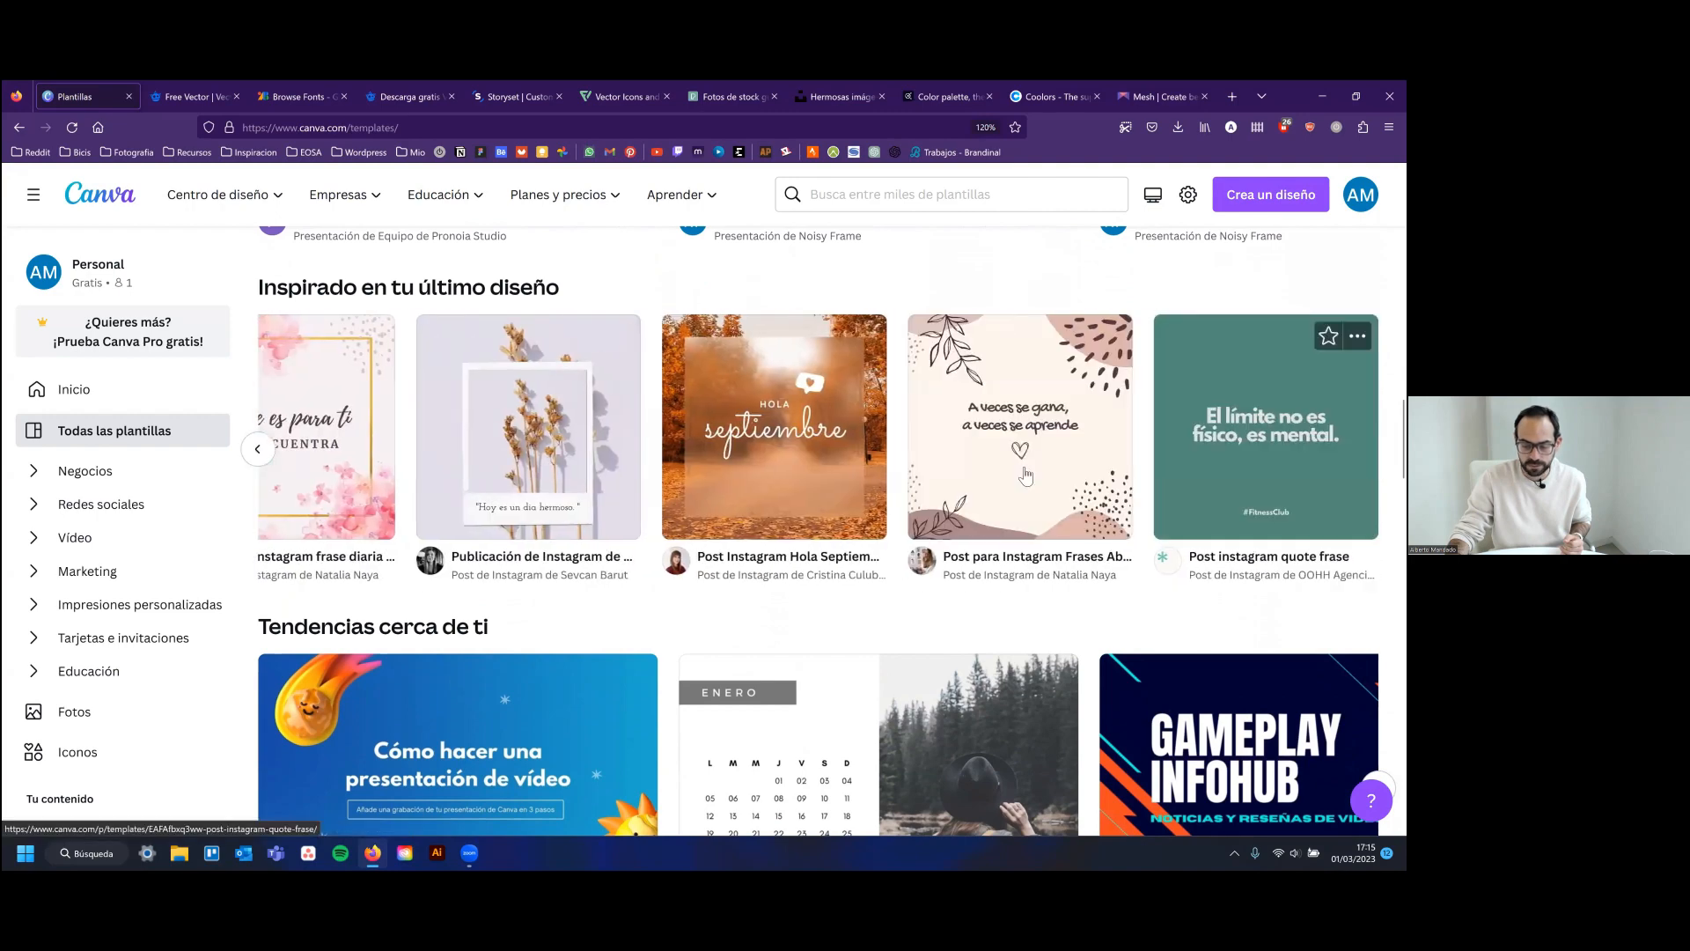
# Browse the trending templates under Tendencias cerca de ti, advancing through the presentation and video designs
pyautogui.scroll(-3, 1001, 476)
pyautogui.scroll(-1, 878, 442)
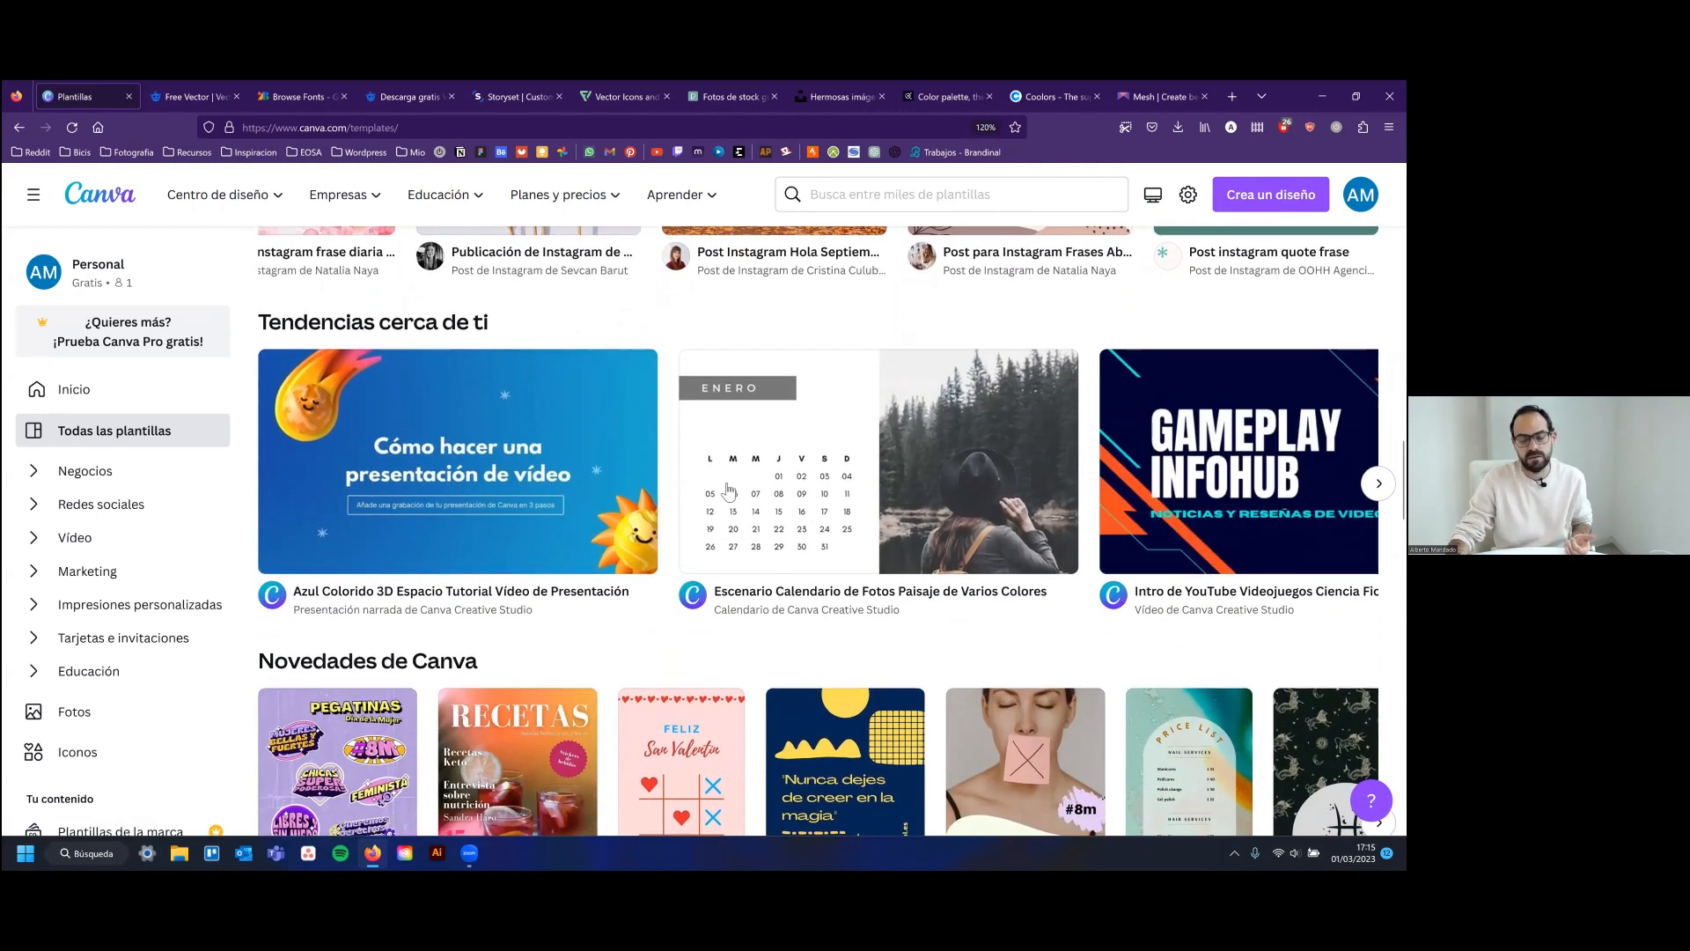
pyautogui.click(1379, 482)
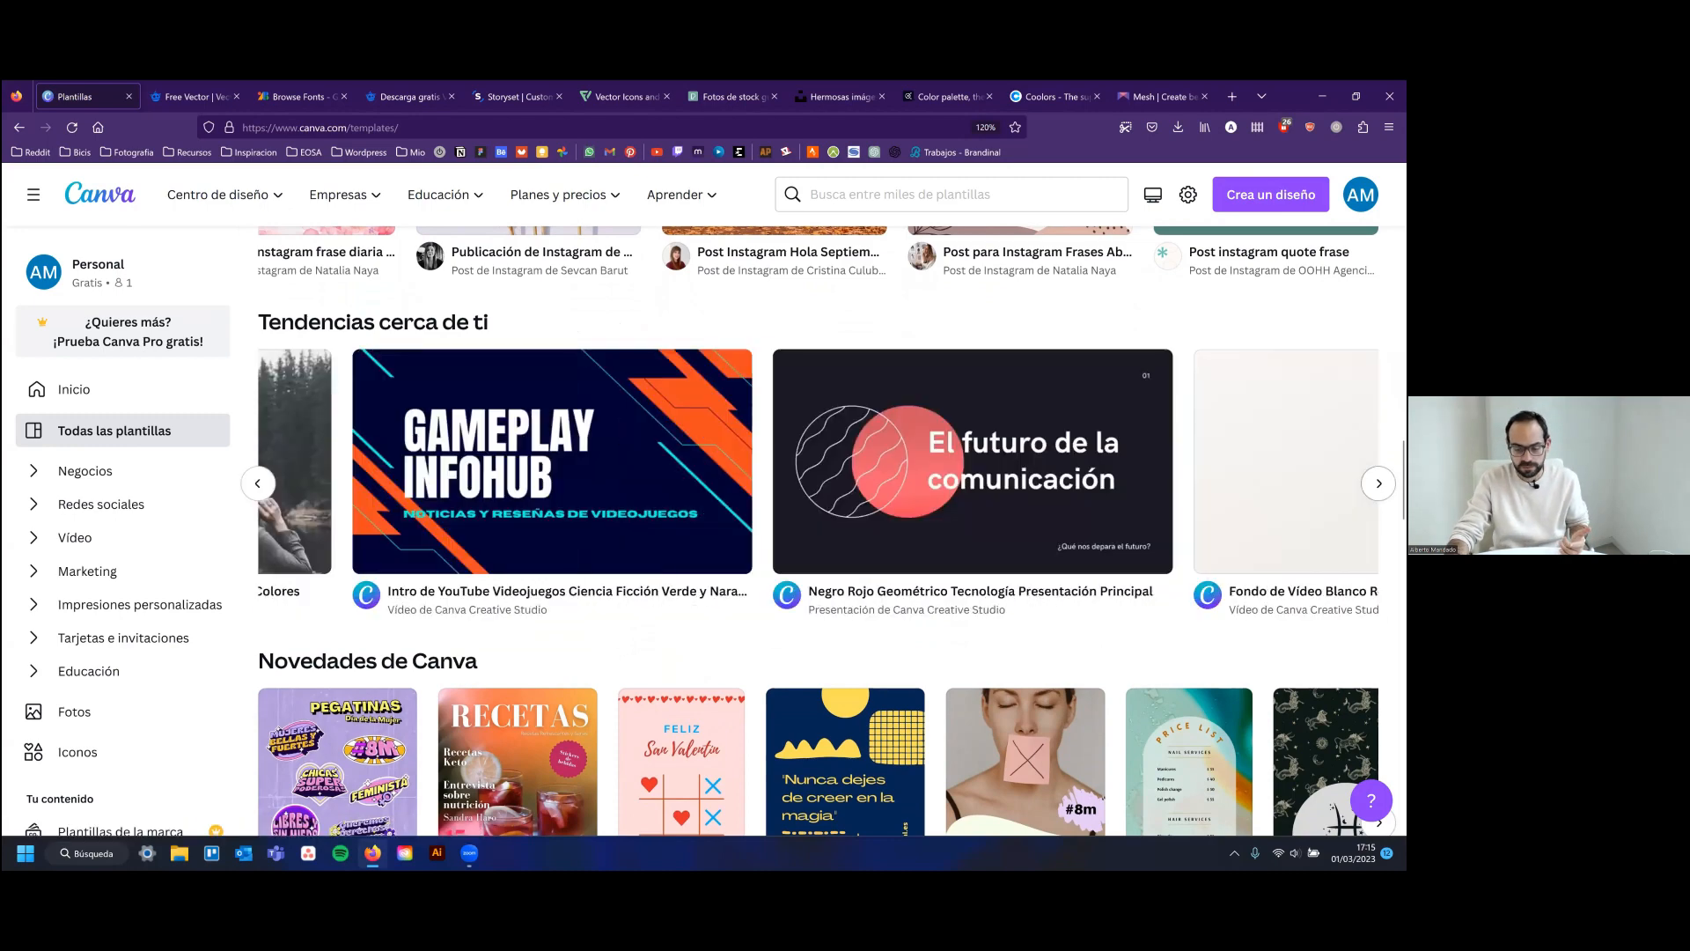
pyautogui.click(1379, 483)
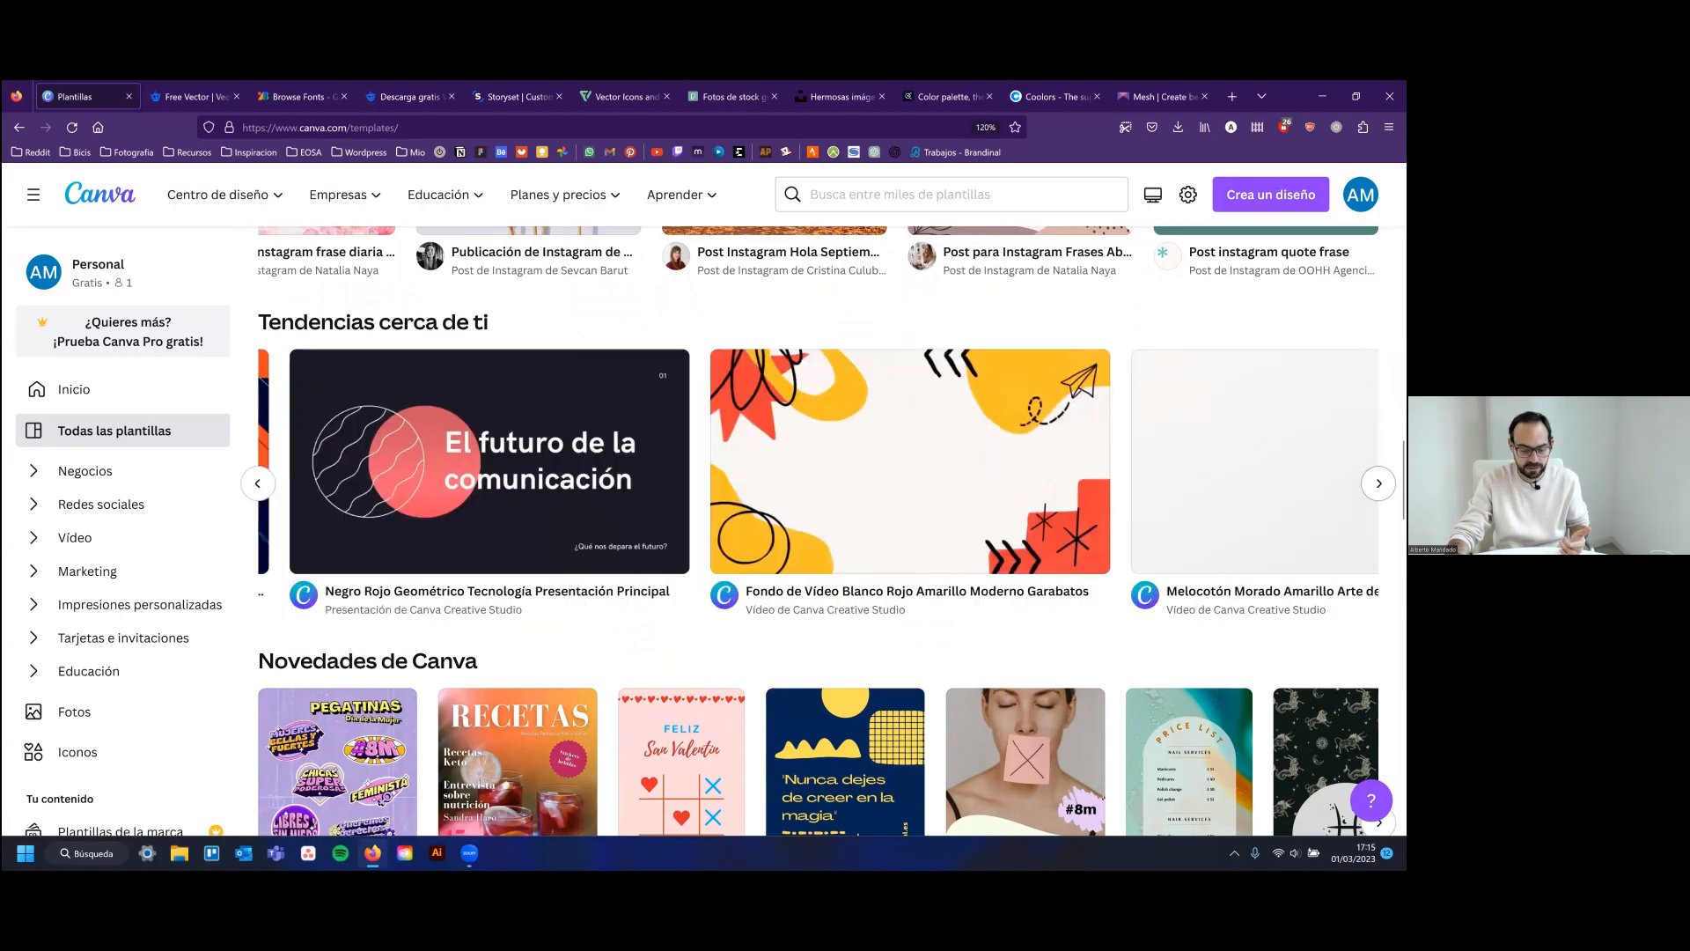
# Look through the remaining presentation and video designs in Tendencias cerca de ti and continue to Novedades de Canva
pyautogui.click(1379, 483)
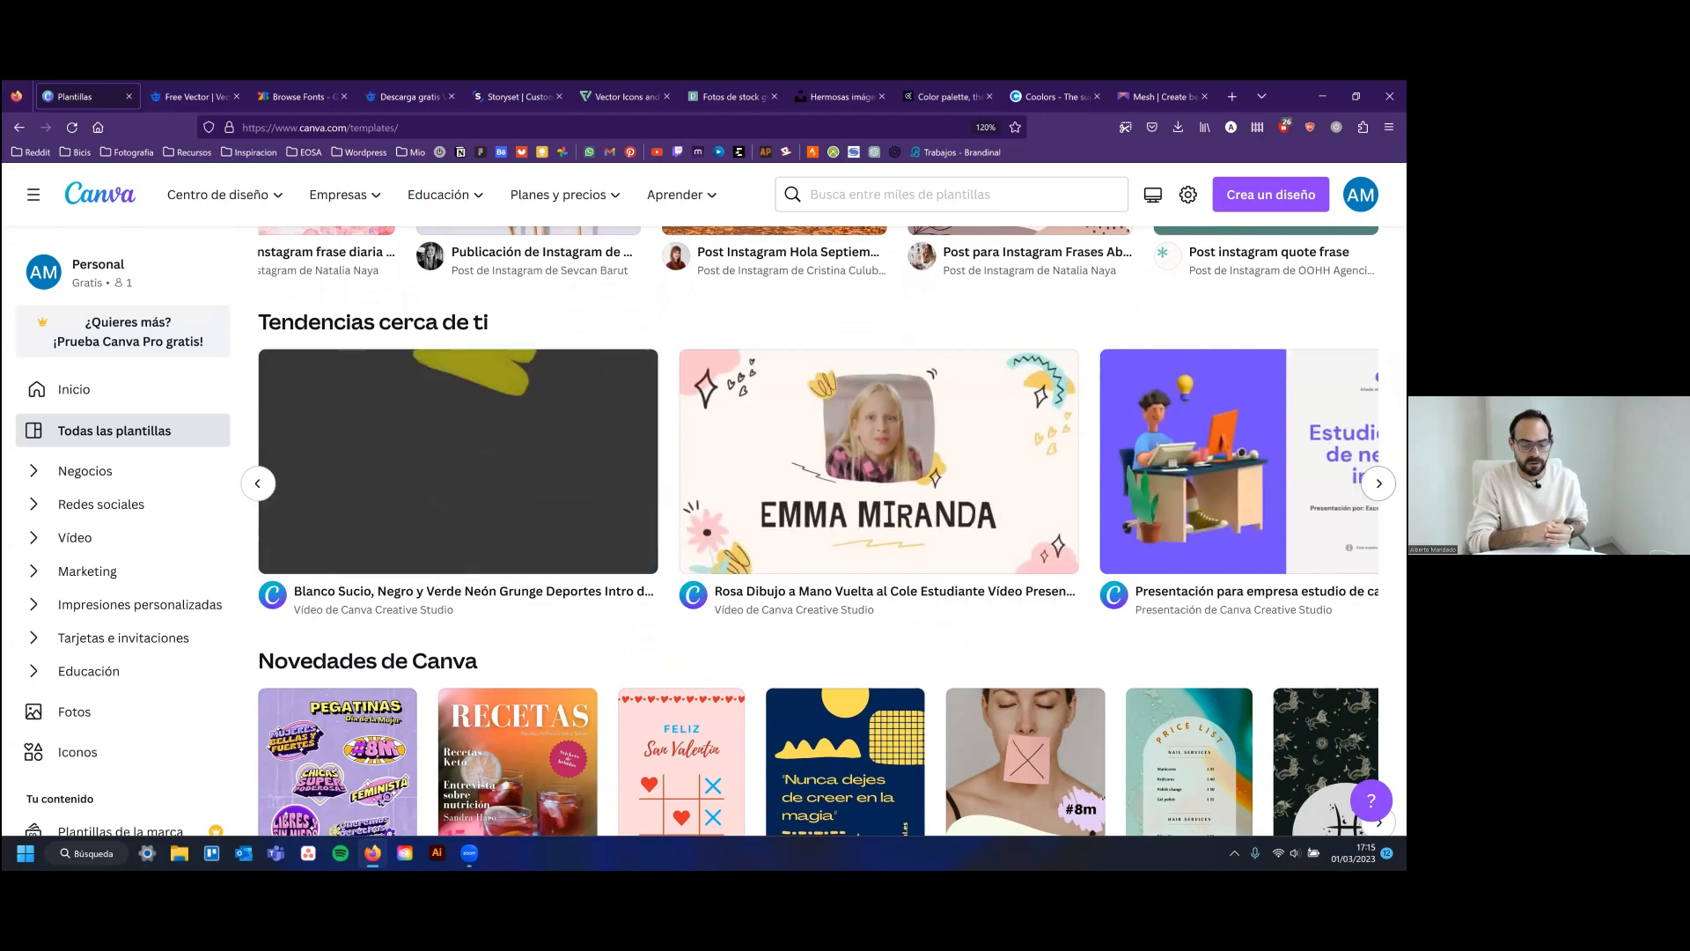
pyautogui.click(1379, 483)
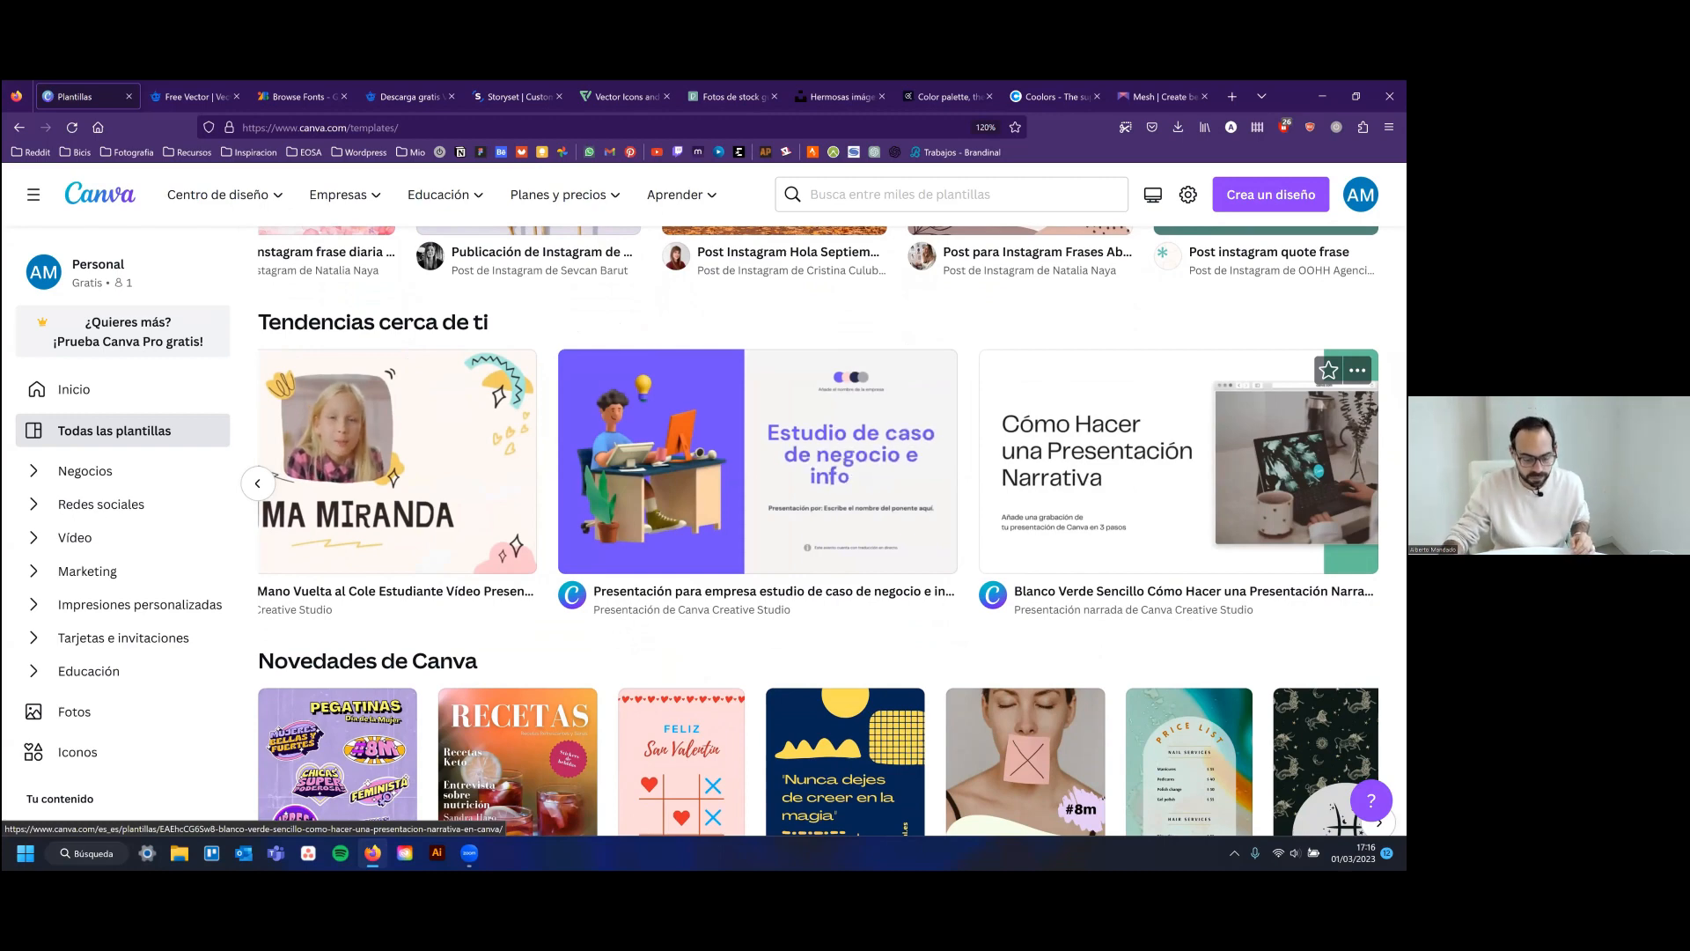
pyautogui.scroll(-5, 1059, 534)
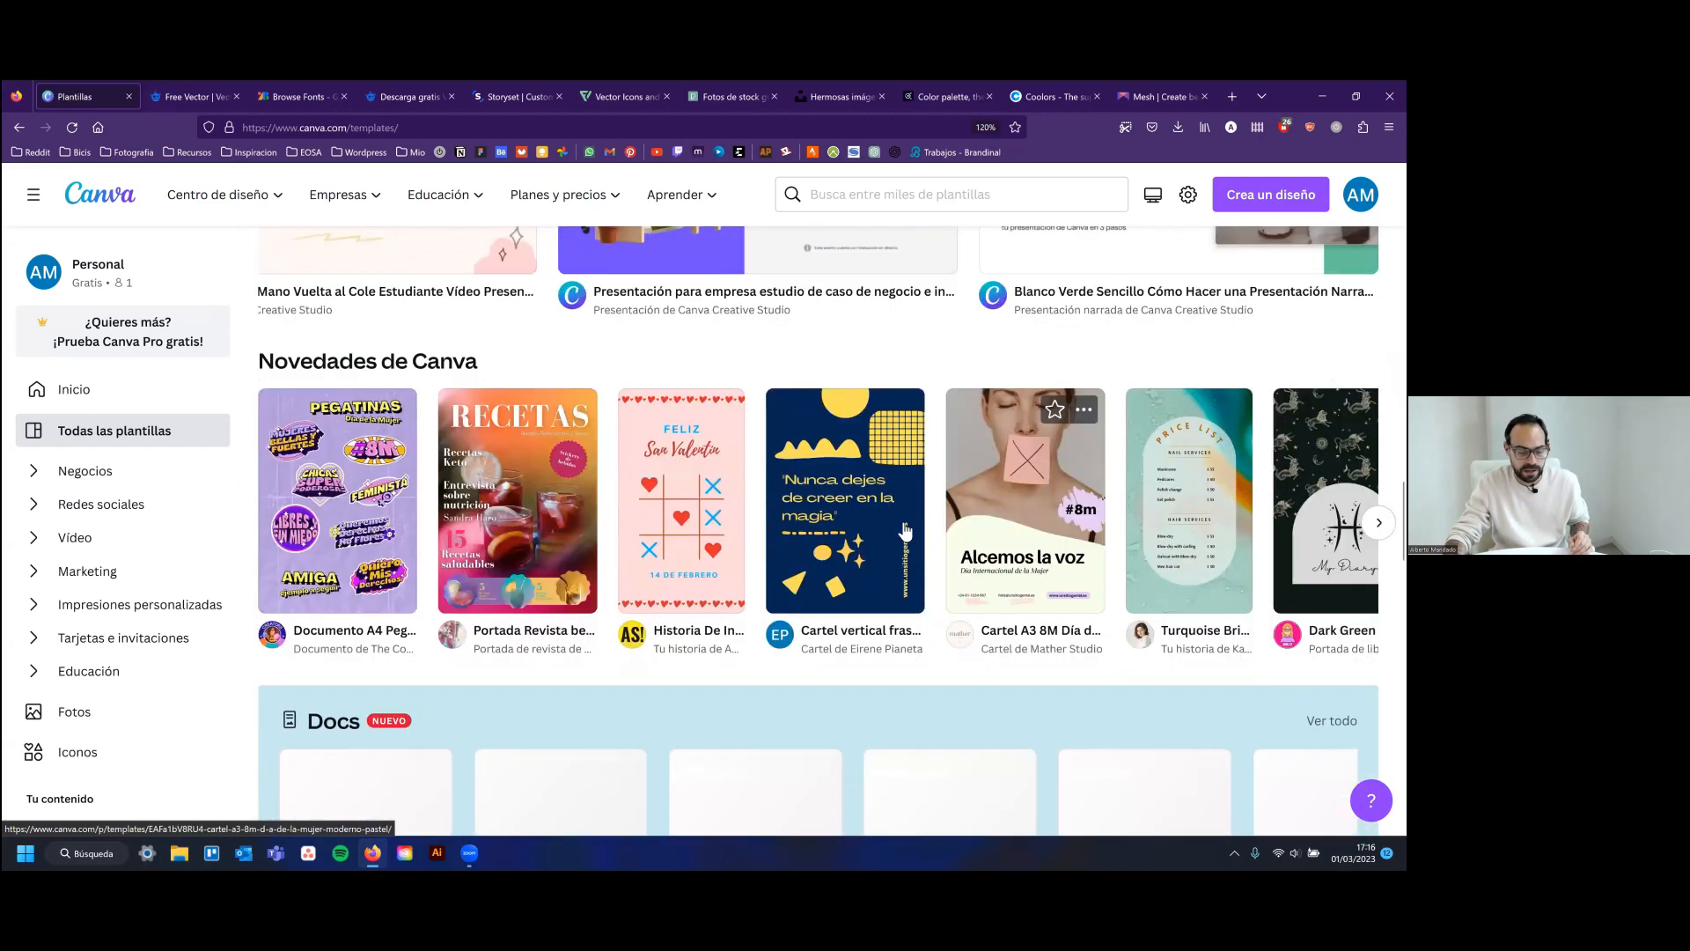
# Browse the Docs template row through to its last designs
pyautogui.scroll(-4, 933, 507)
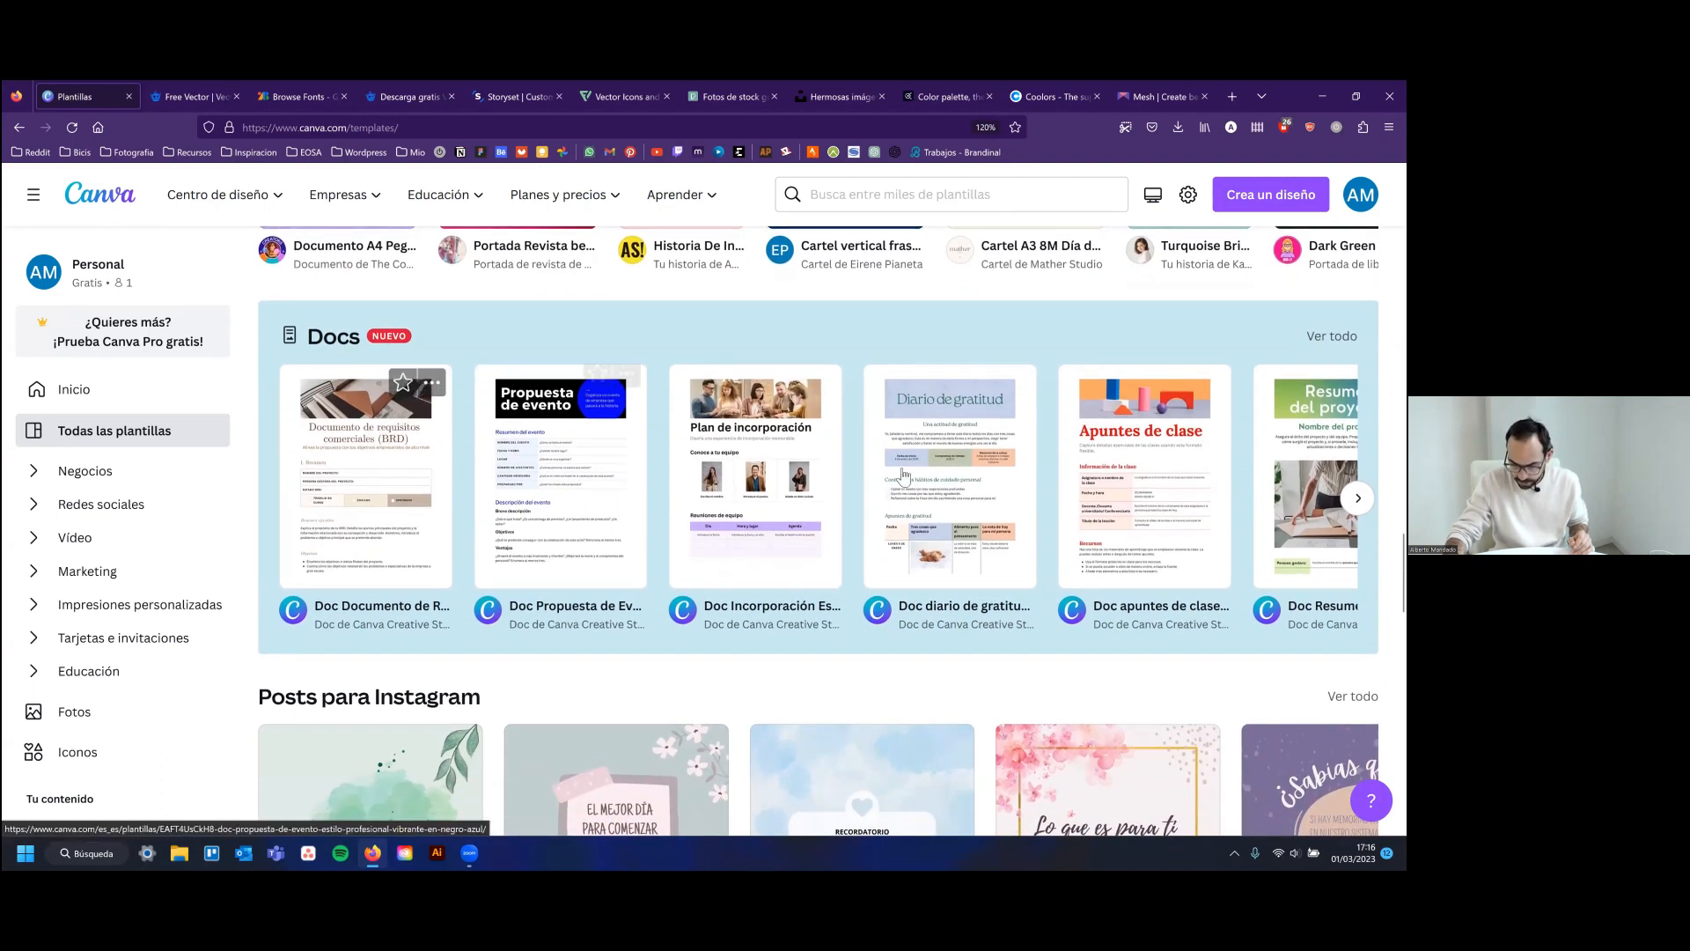
pyautogui.click(1358, 498)
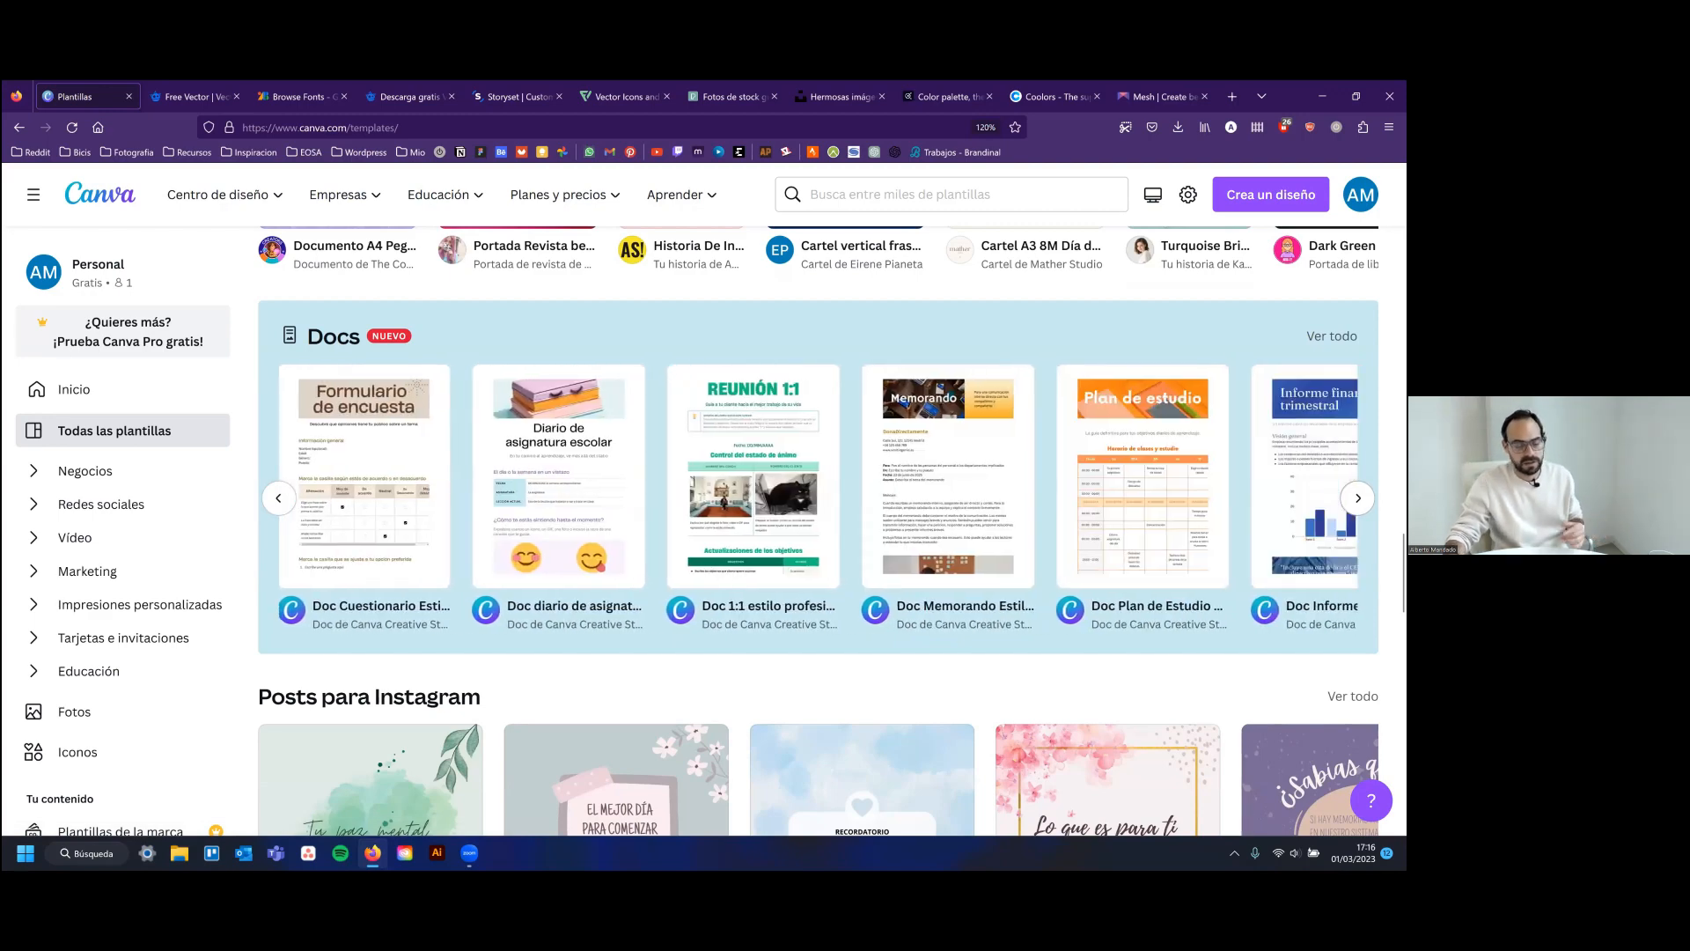
pyautogui.hscroll(5, 800, 499)
# Look over the template rows for Posts para Instagram, Documentos, Historias de Instagram and Carteles
pyautogui.scroll(-4, 800, 498)
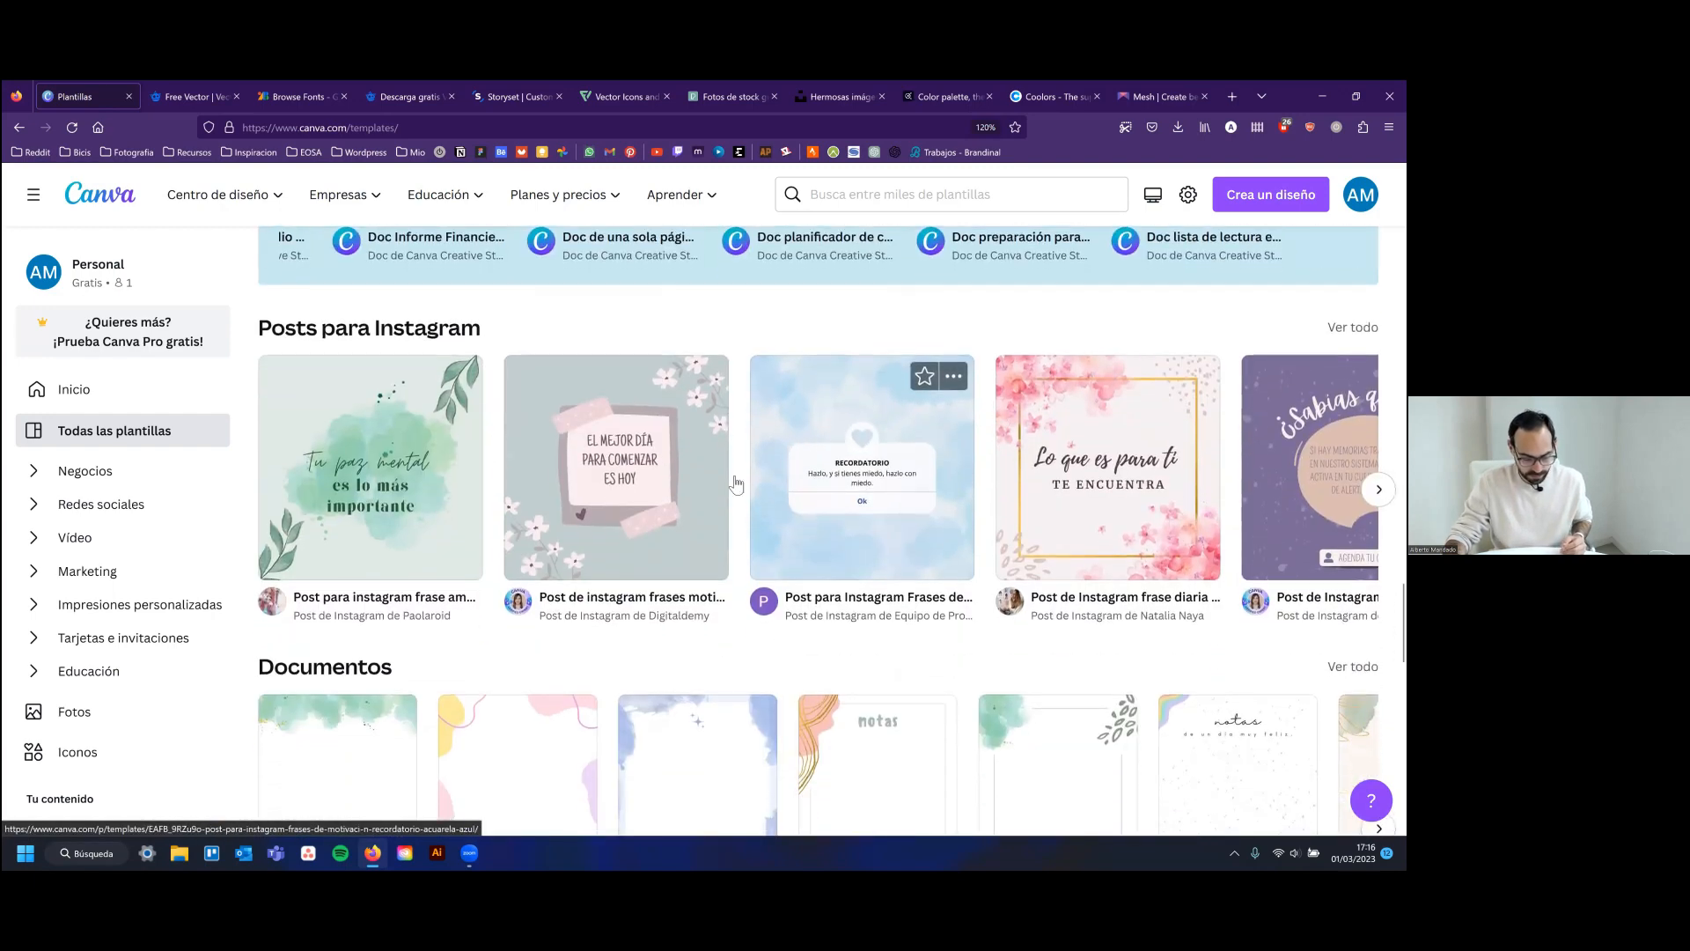
pyautogui.scroll(-2, 705, 480)
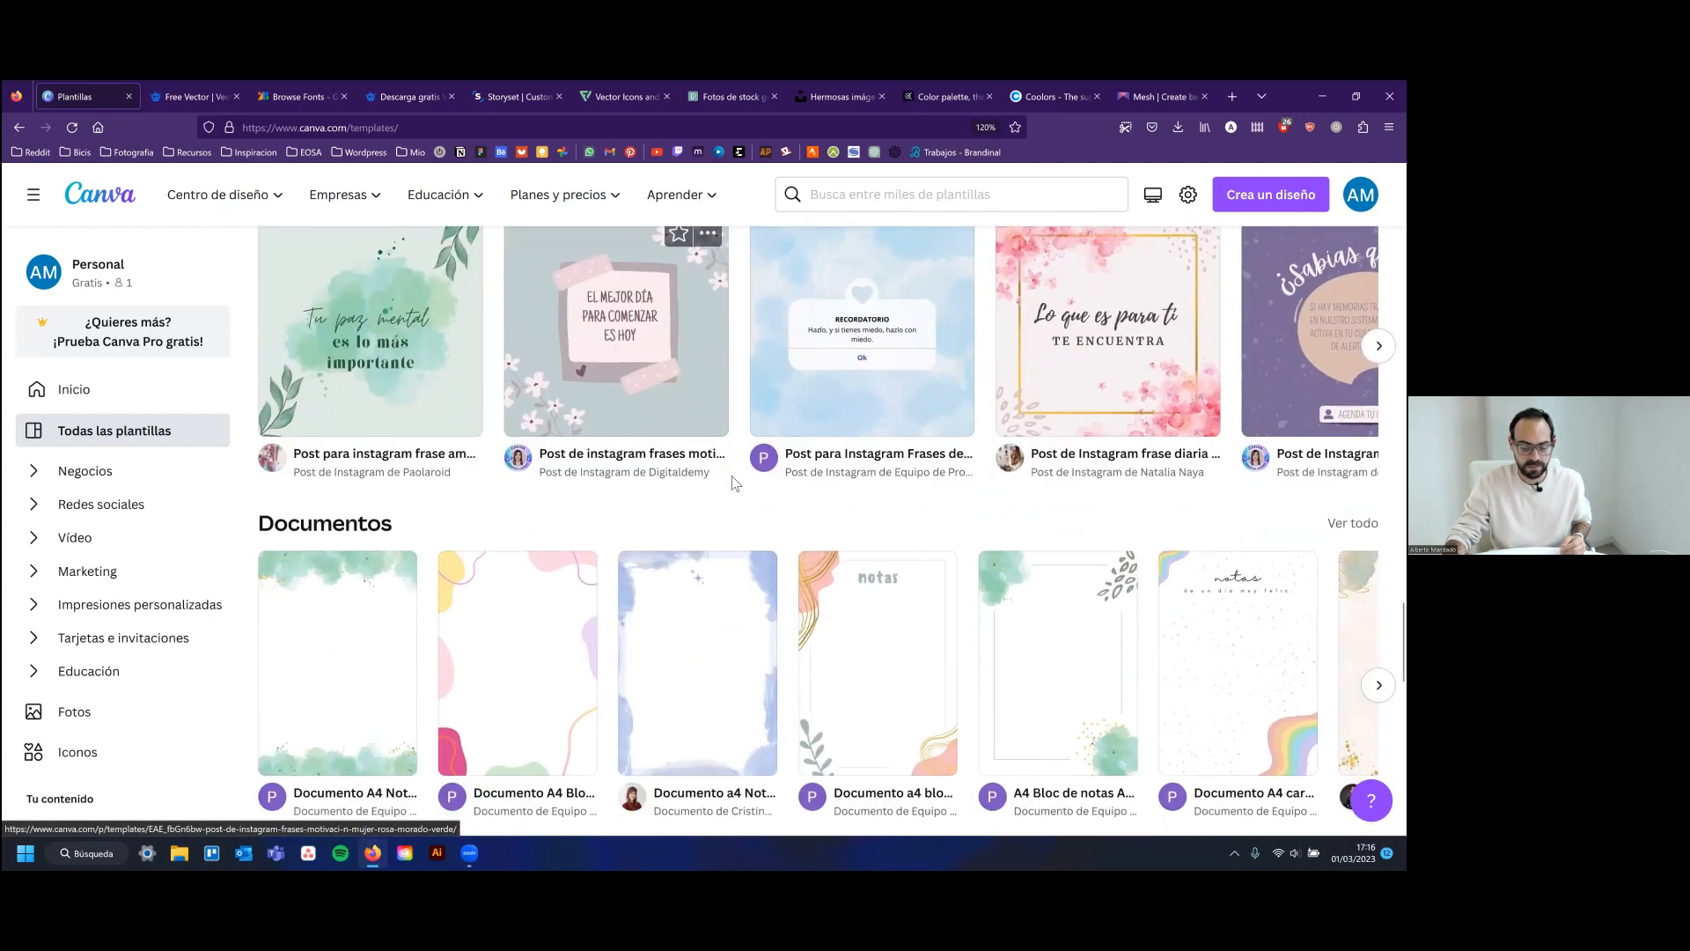
pyautogui.scroll(-5, 736, 482)
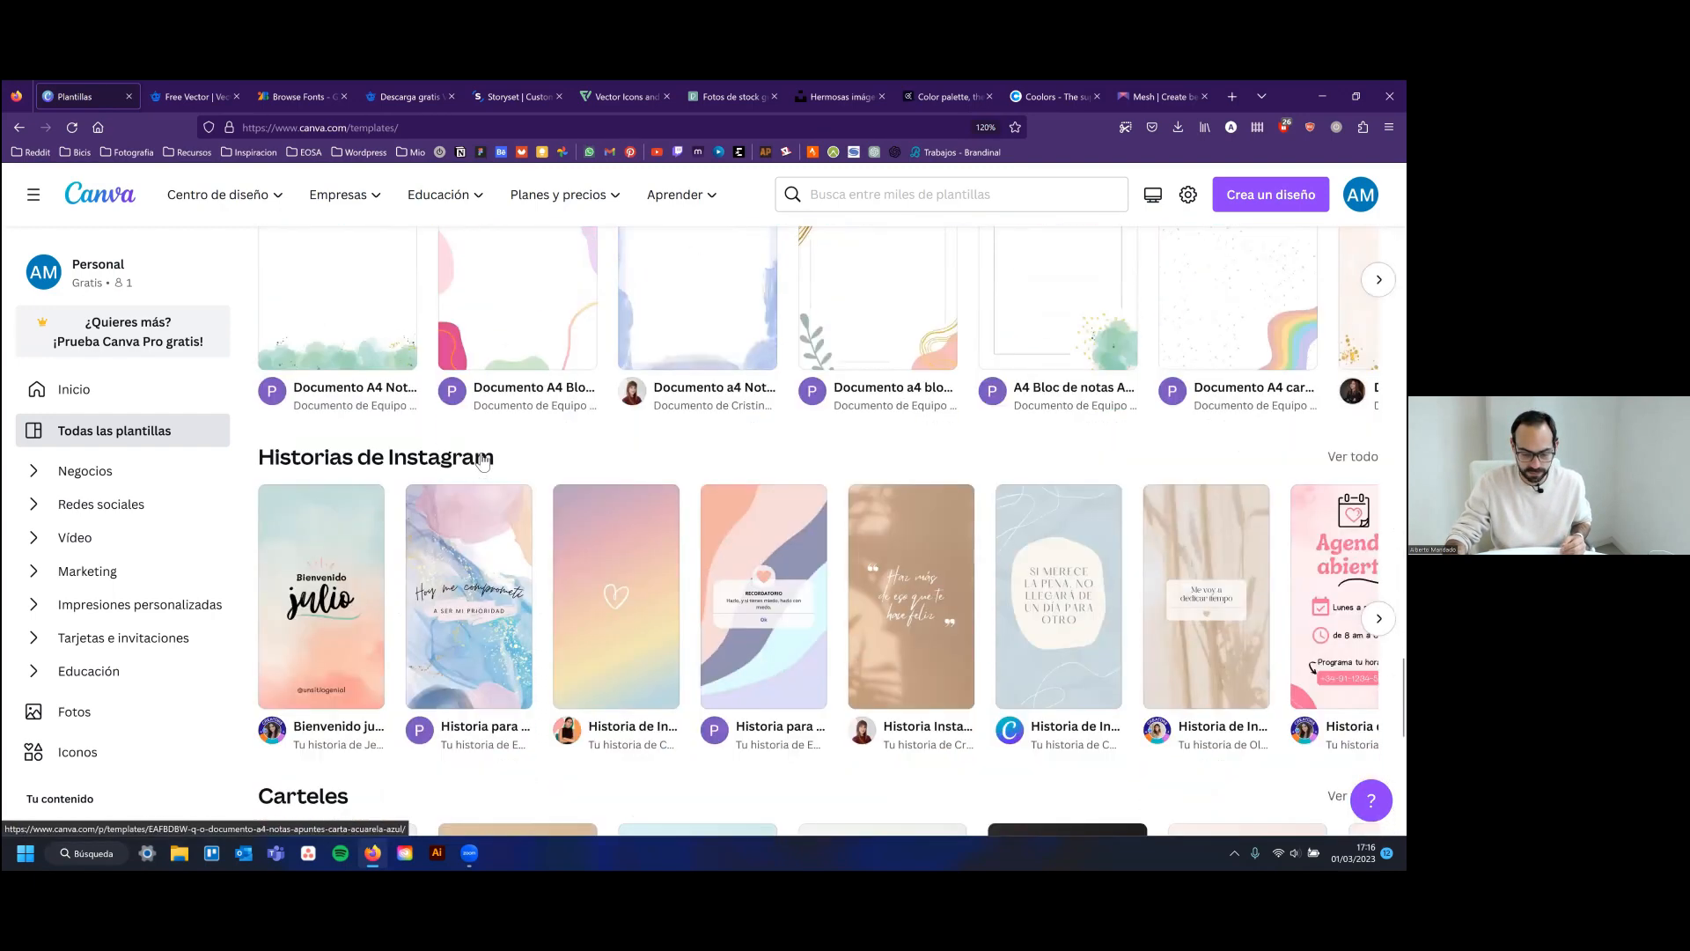
pyautogui.scroll(-3, 483, 460)
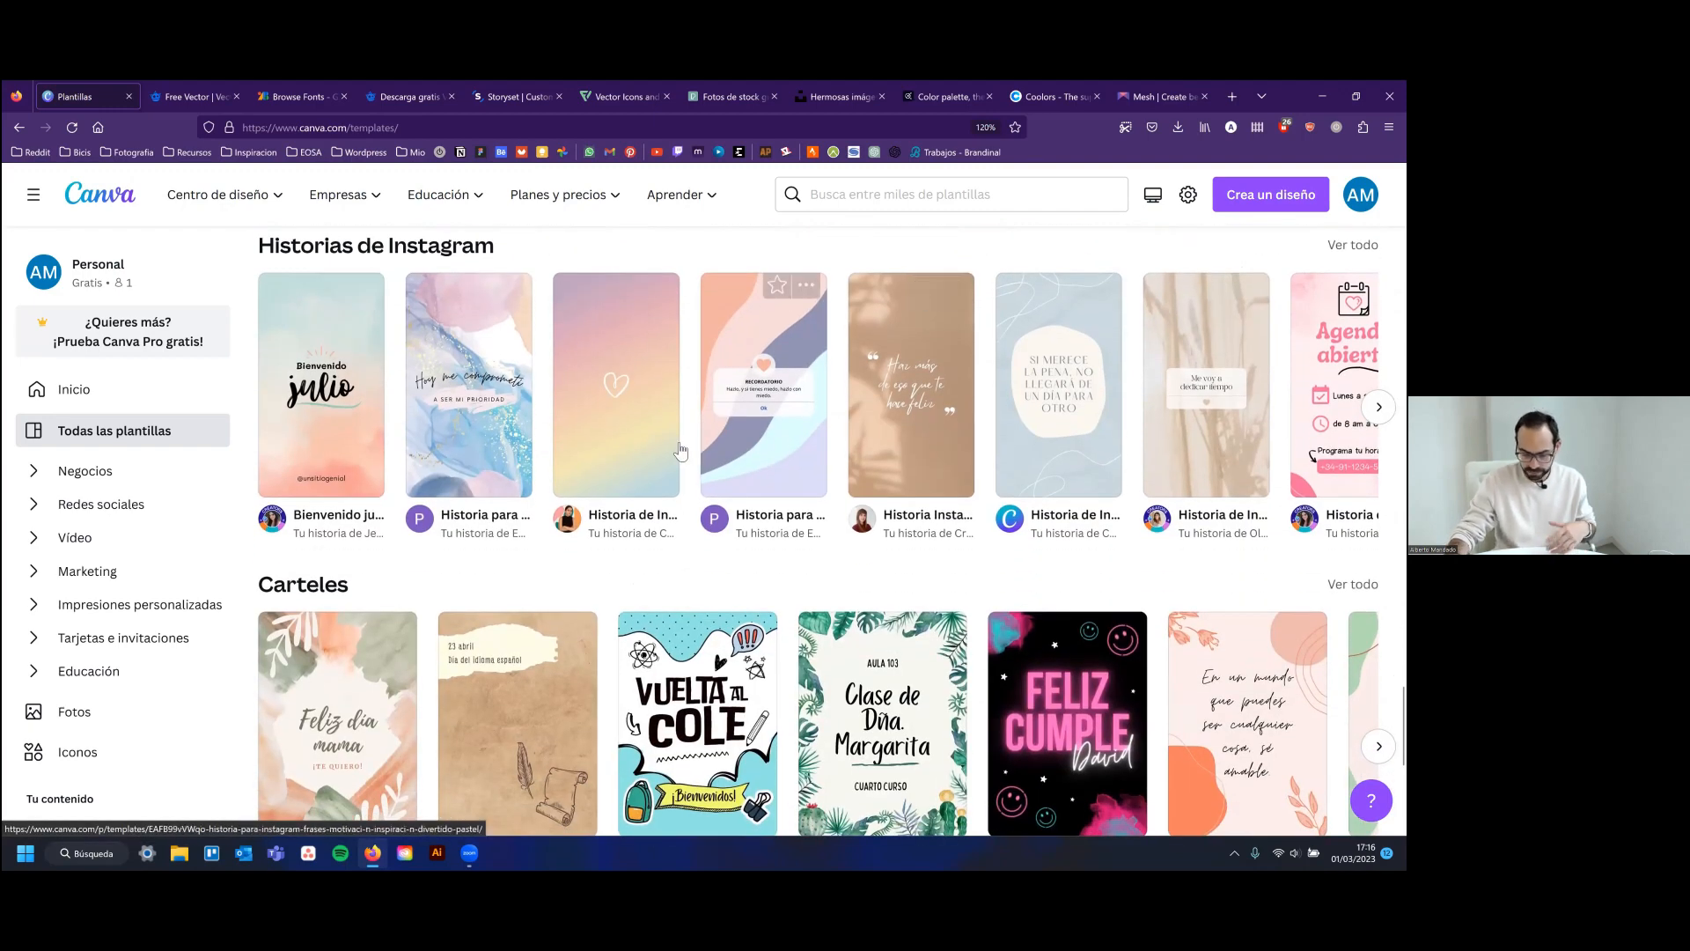
pyautogui.scroll(-3, 493, 423)
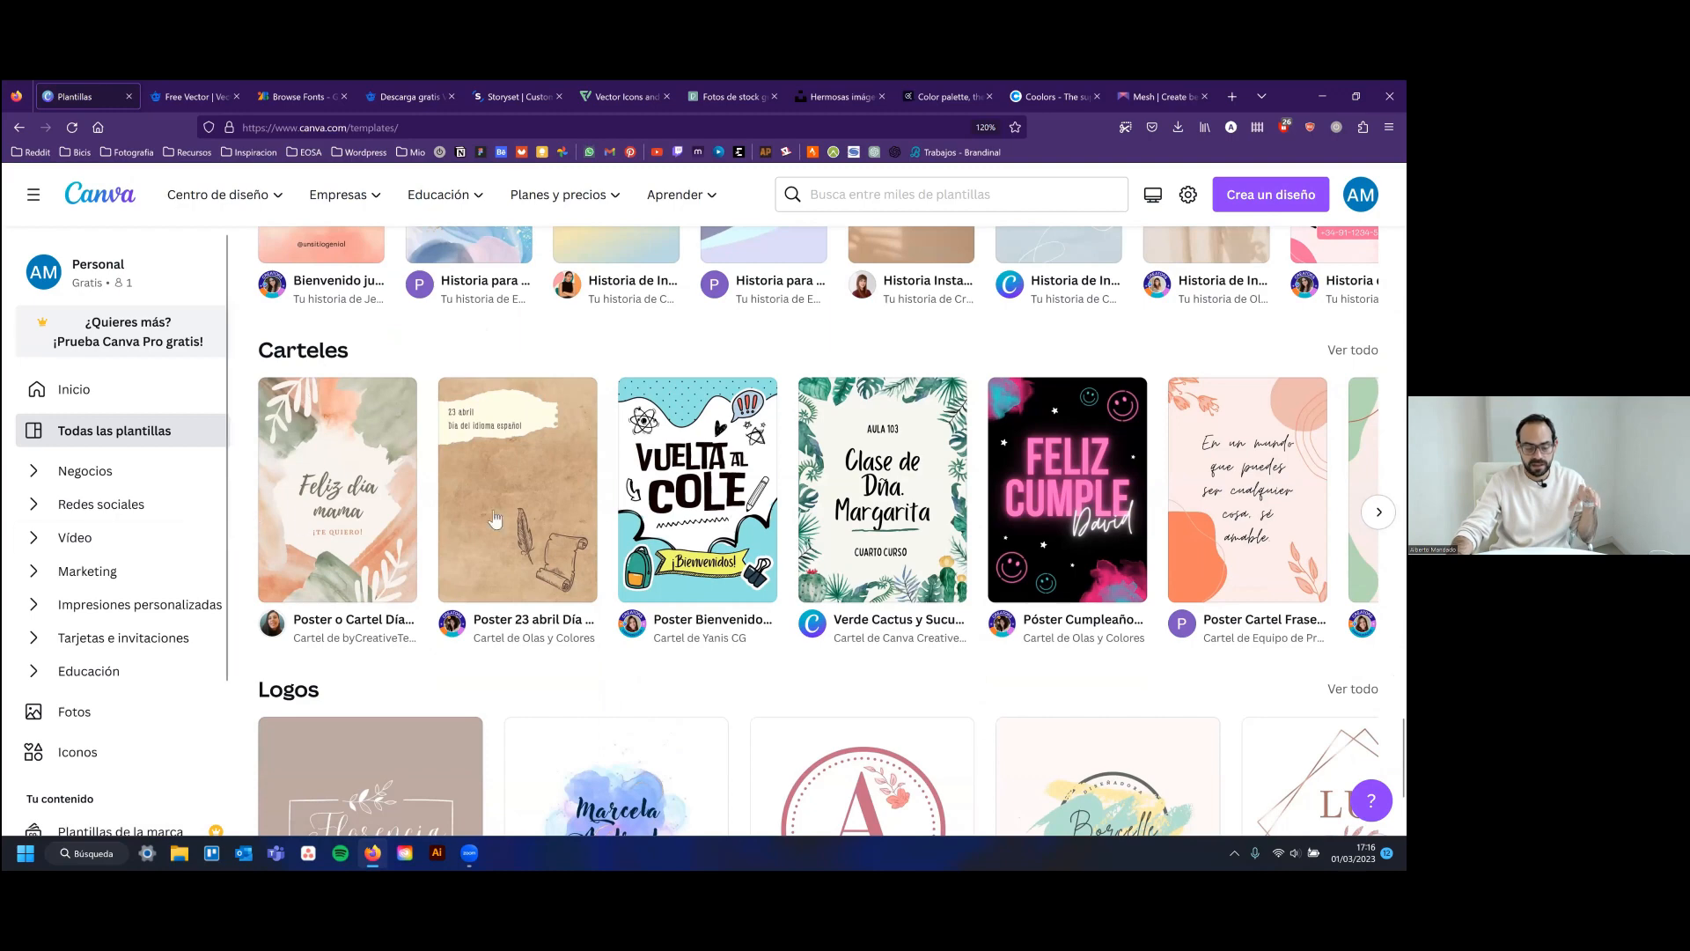
pyautogui.scroll(-3, 805, 594)
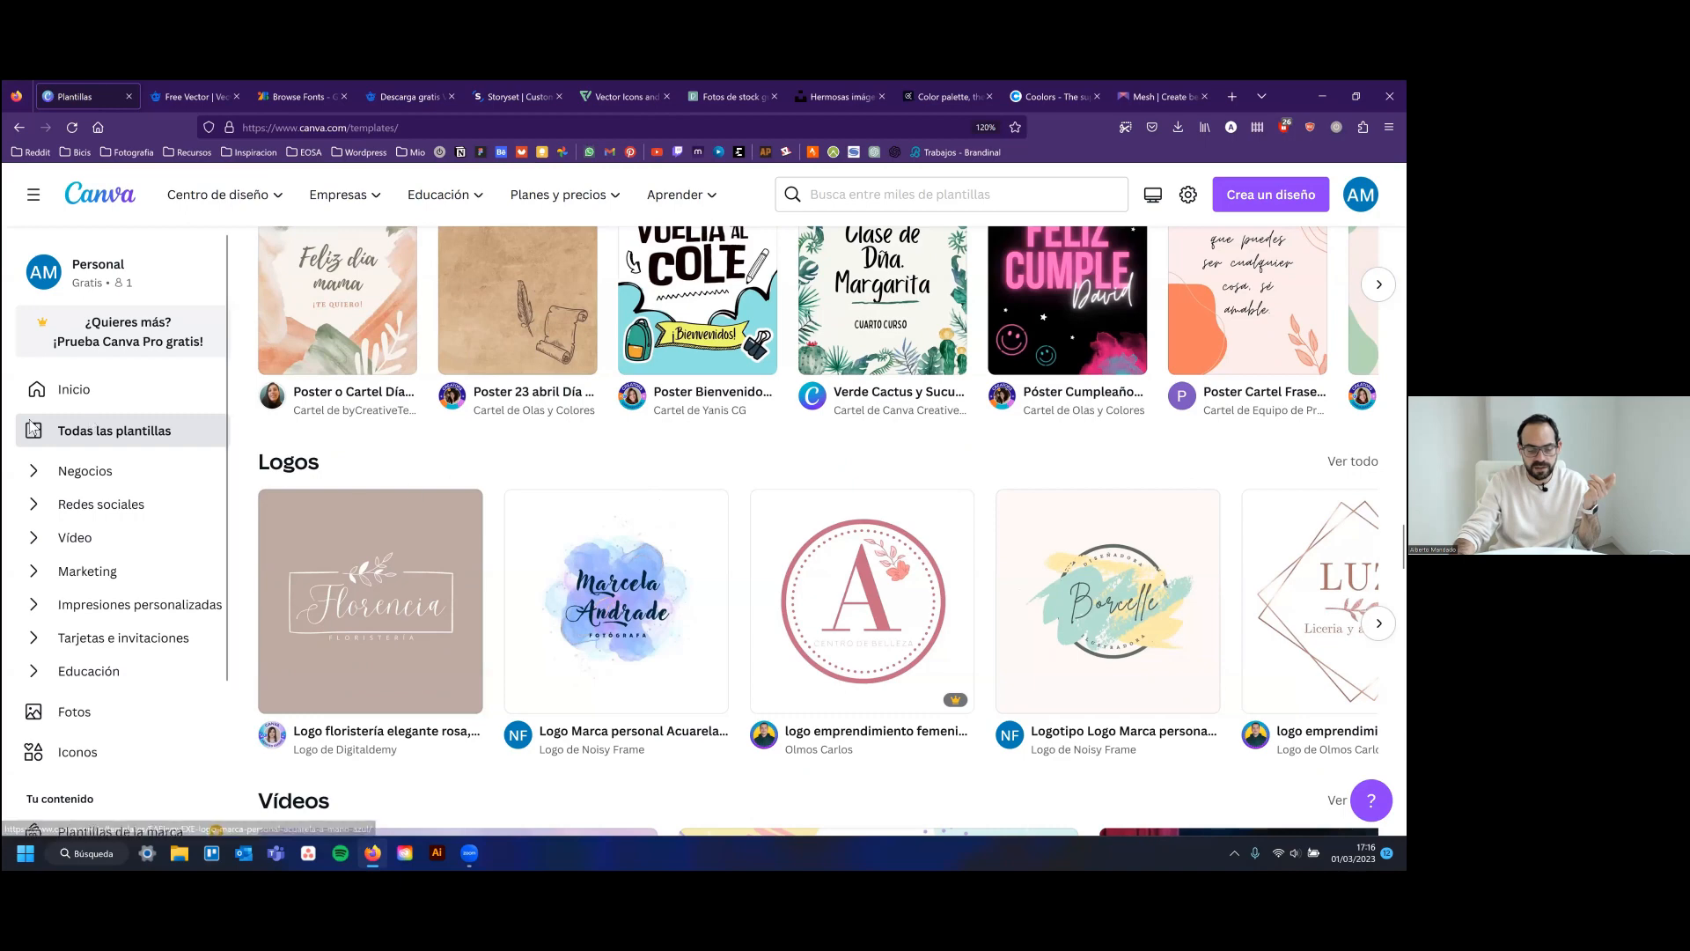
# Advance through the Logos row to its end and open the full collection of logo templates
pyautogui.scroll(-3, 792, 528)
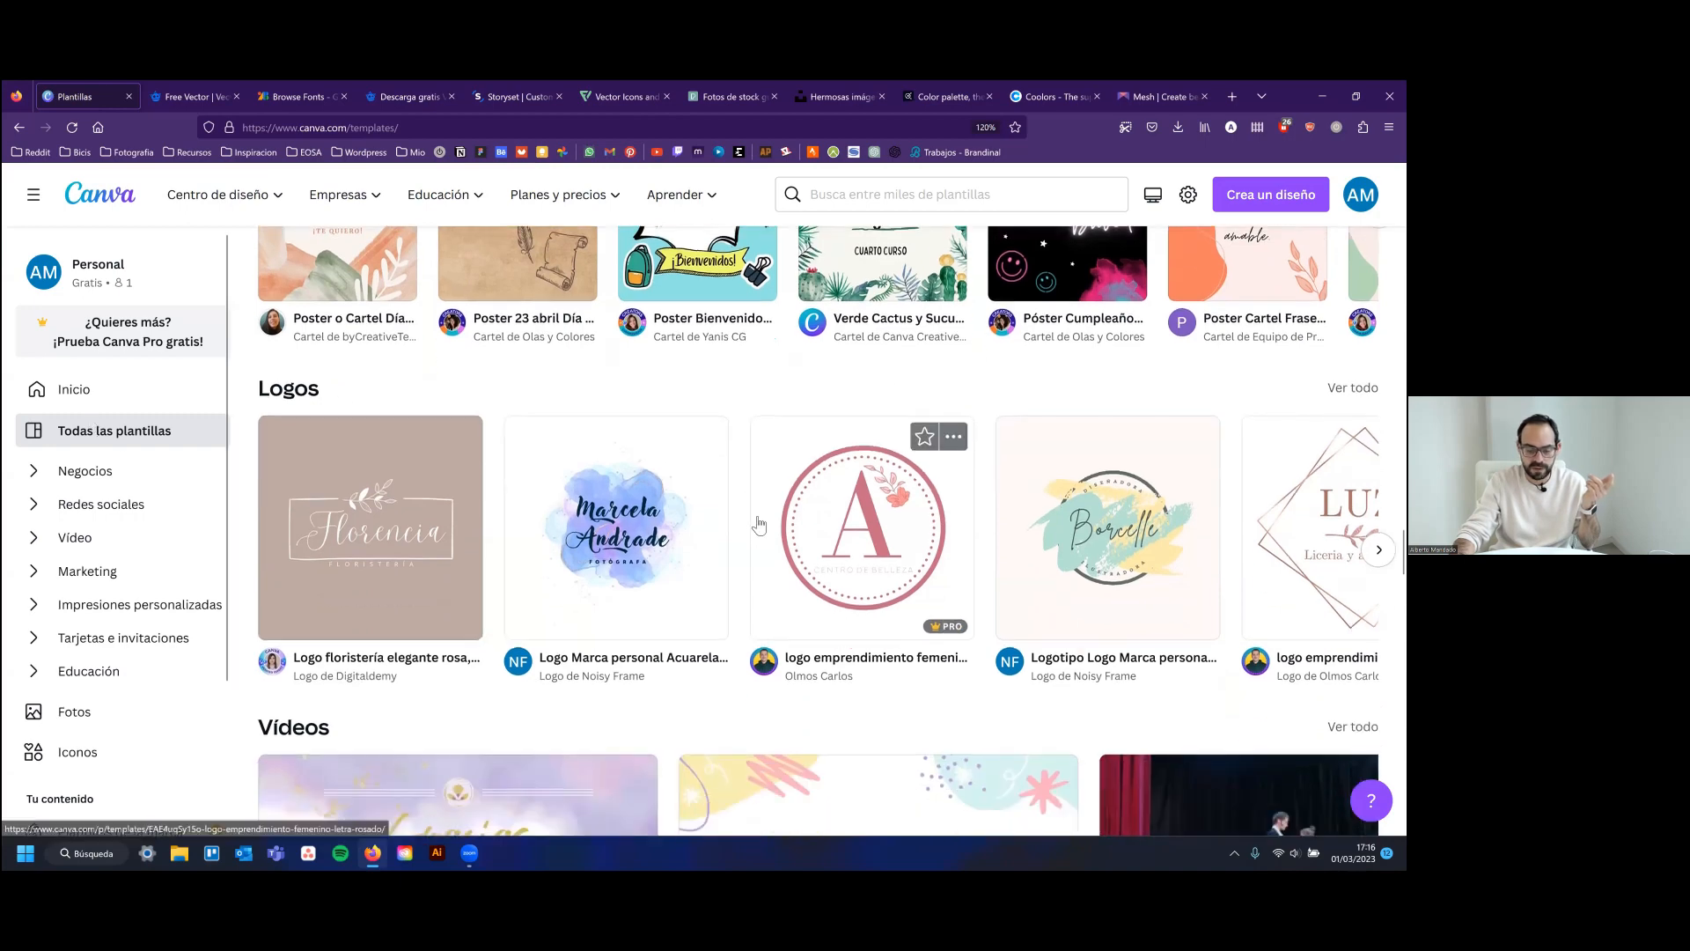
pyautogui.click(1379, 399)
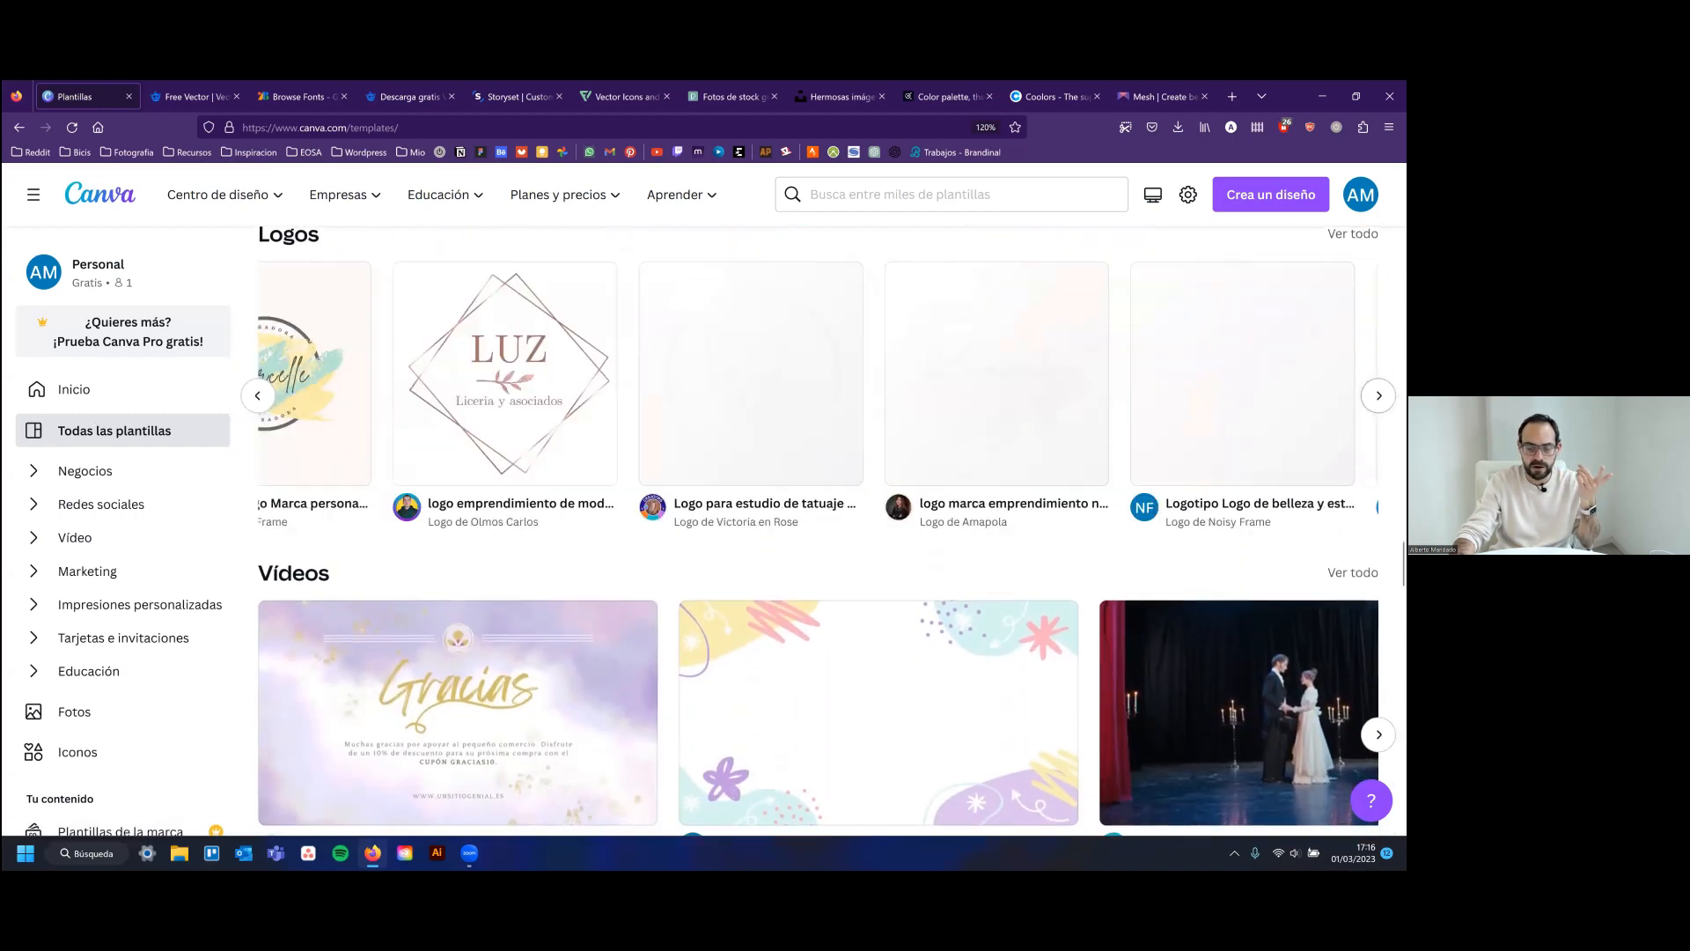
pyautogui.click(1379, 395)
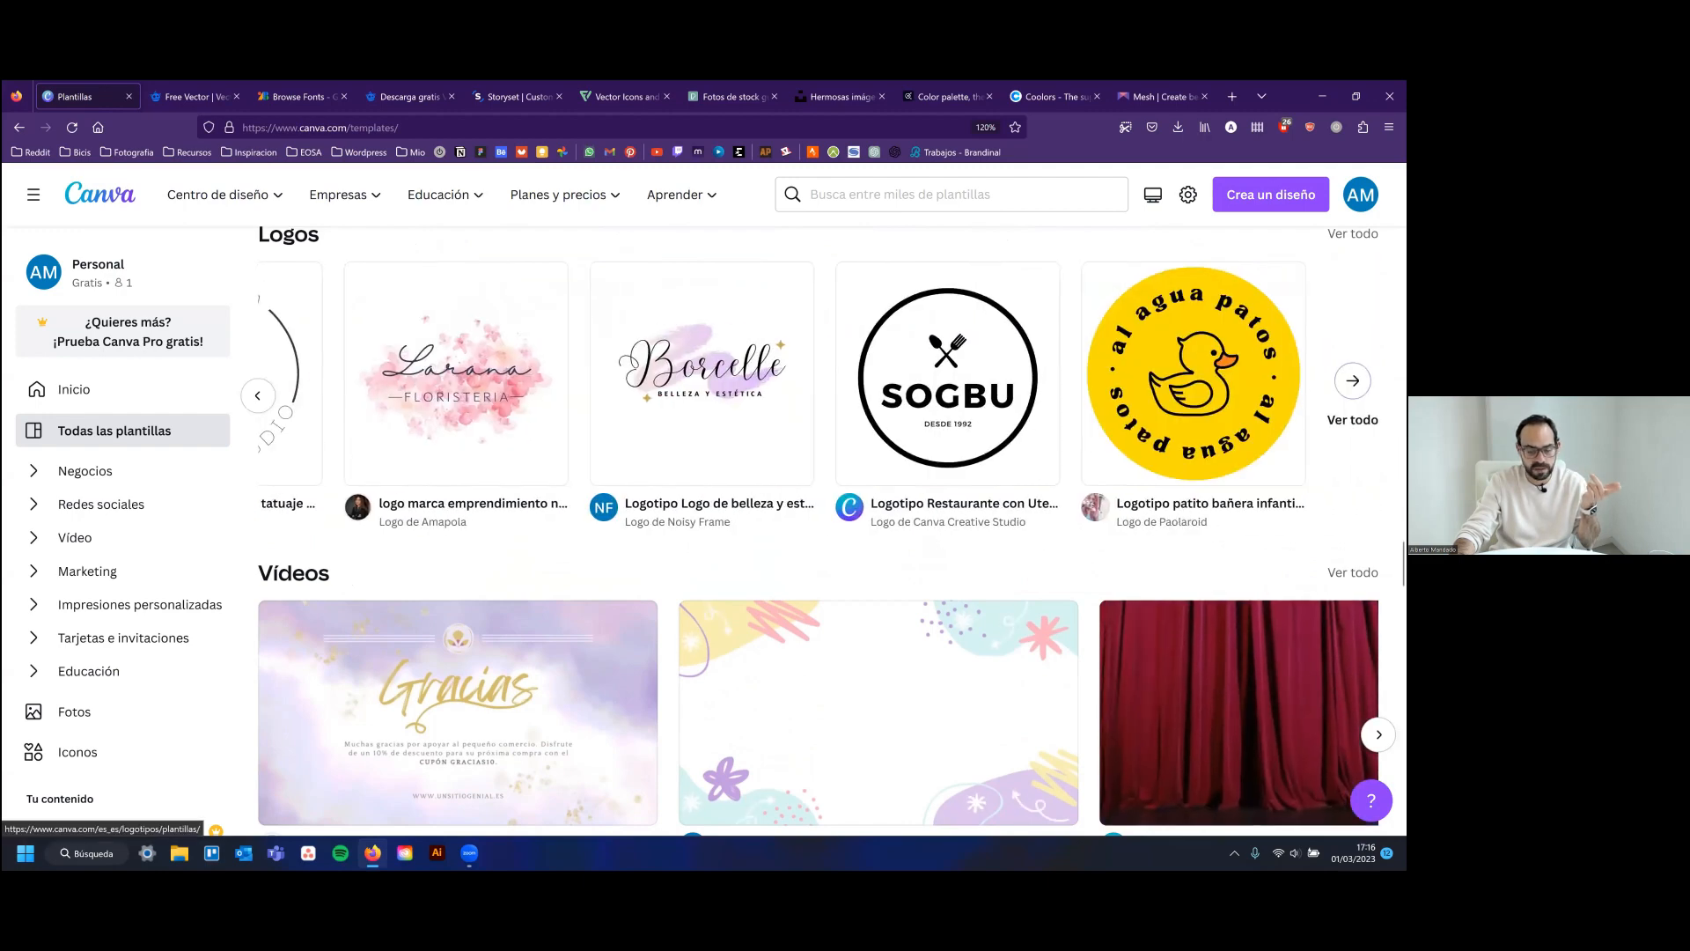
pyautogui.click(1353, 397)
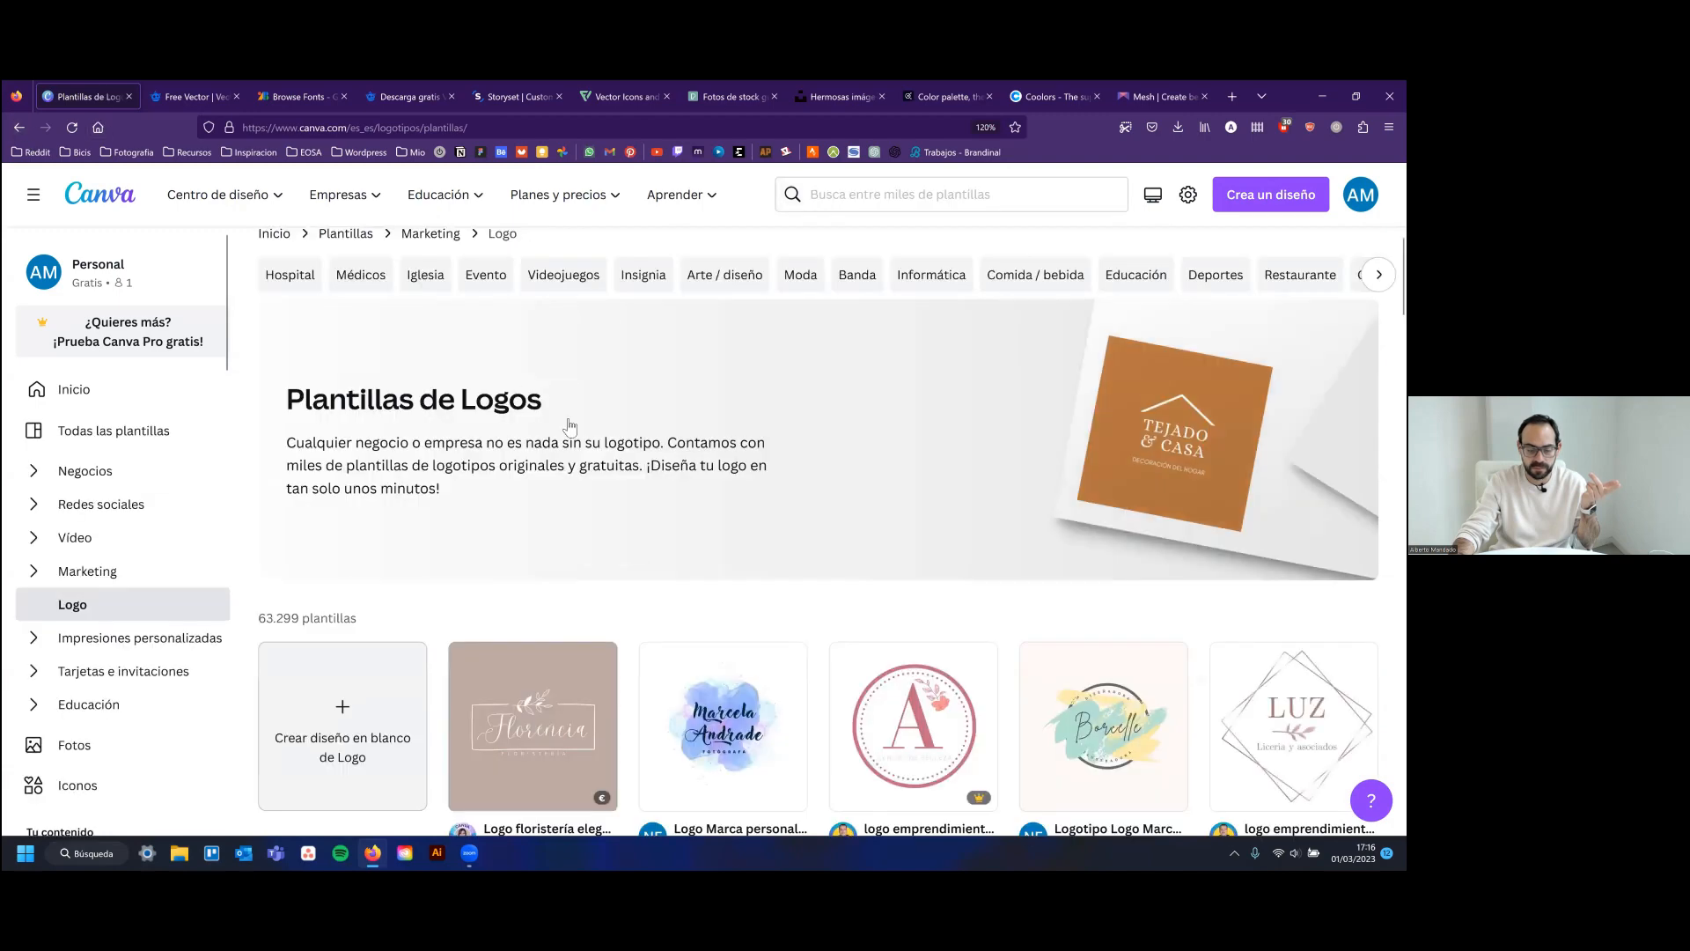
# Browse the designs in the Plantillas de Logos gallery
pyautogui.scroll(-5, 568, 426)
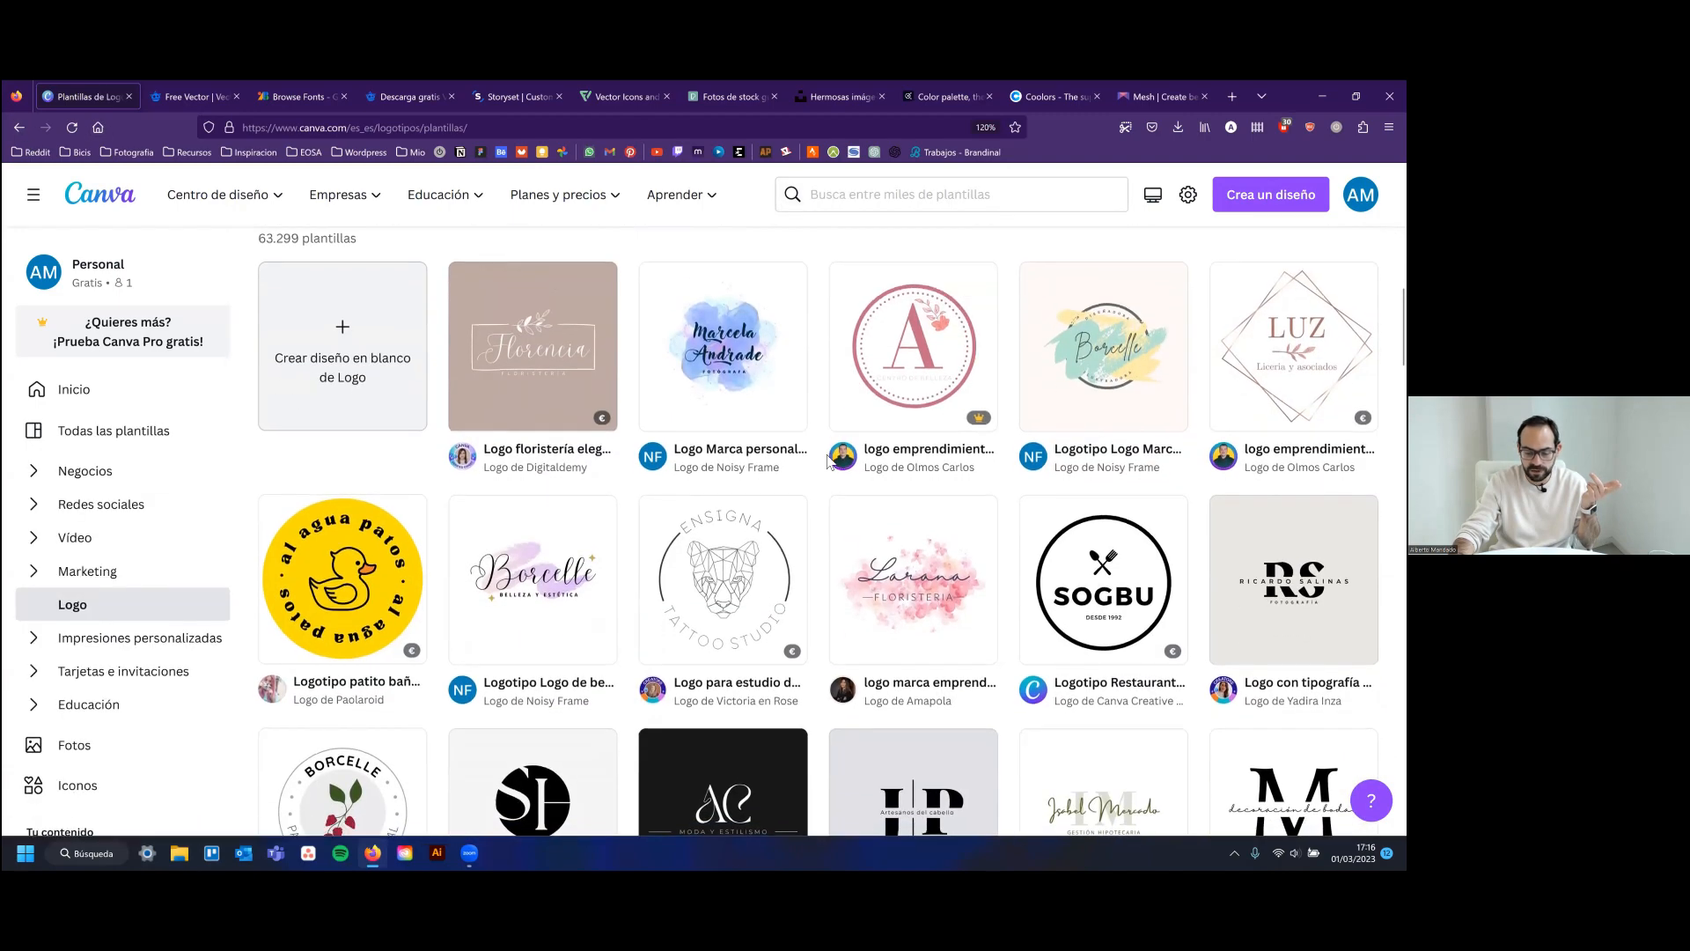
pyautogui.scroll(-5, 915, 493)
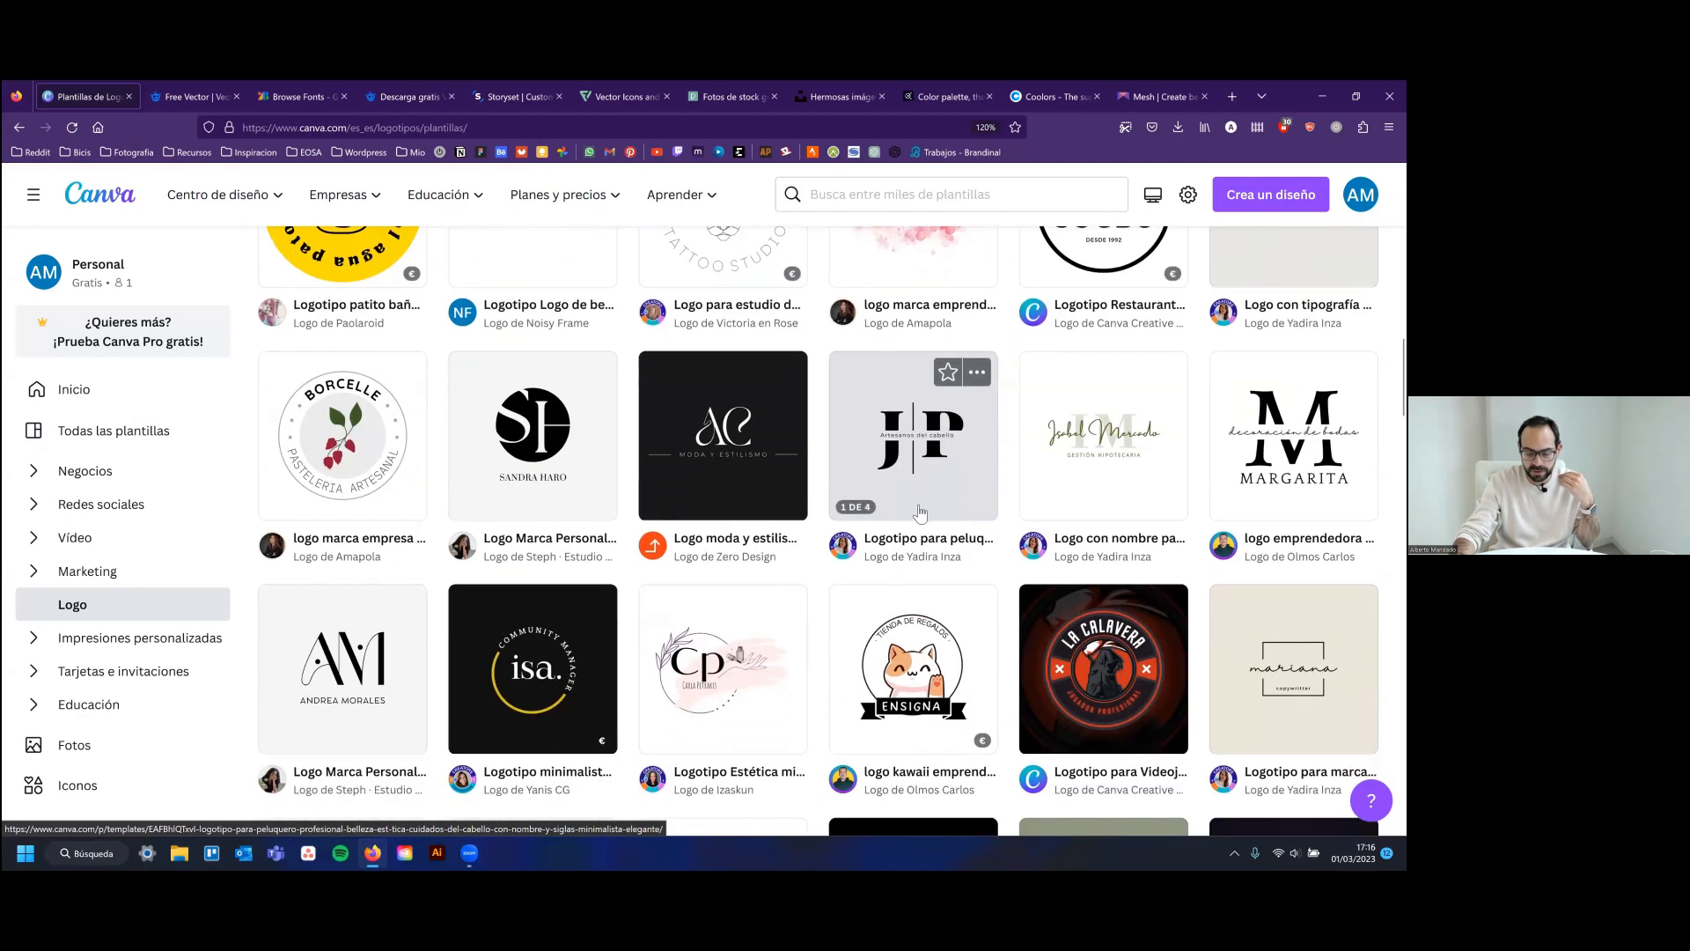
pyautogui.scroll(-6, 920, 511)
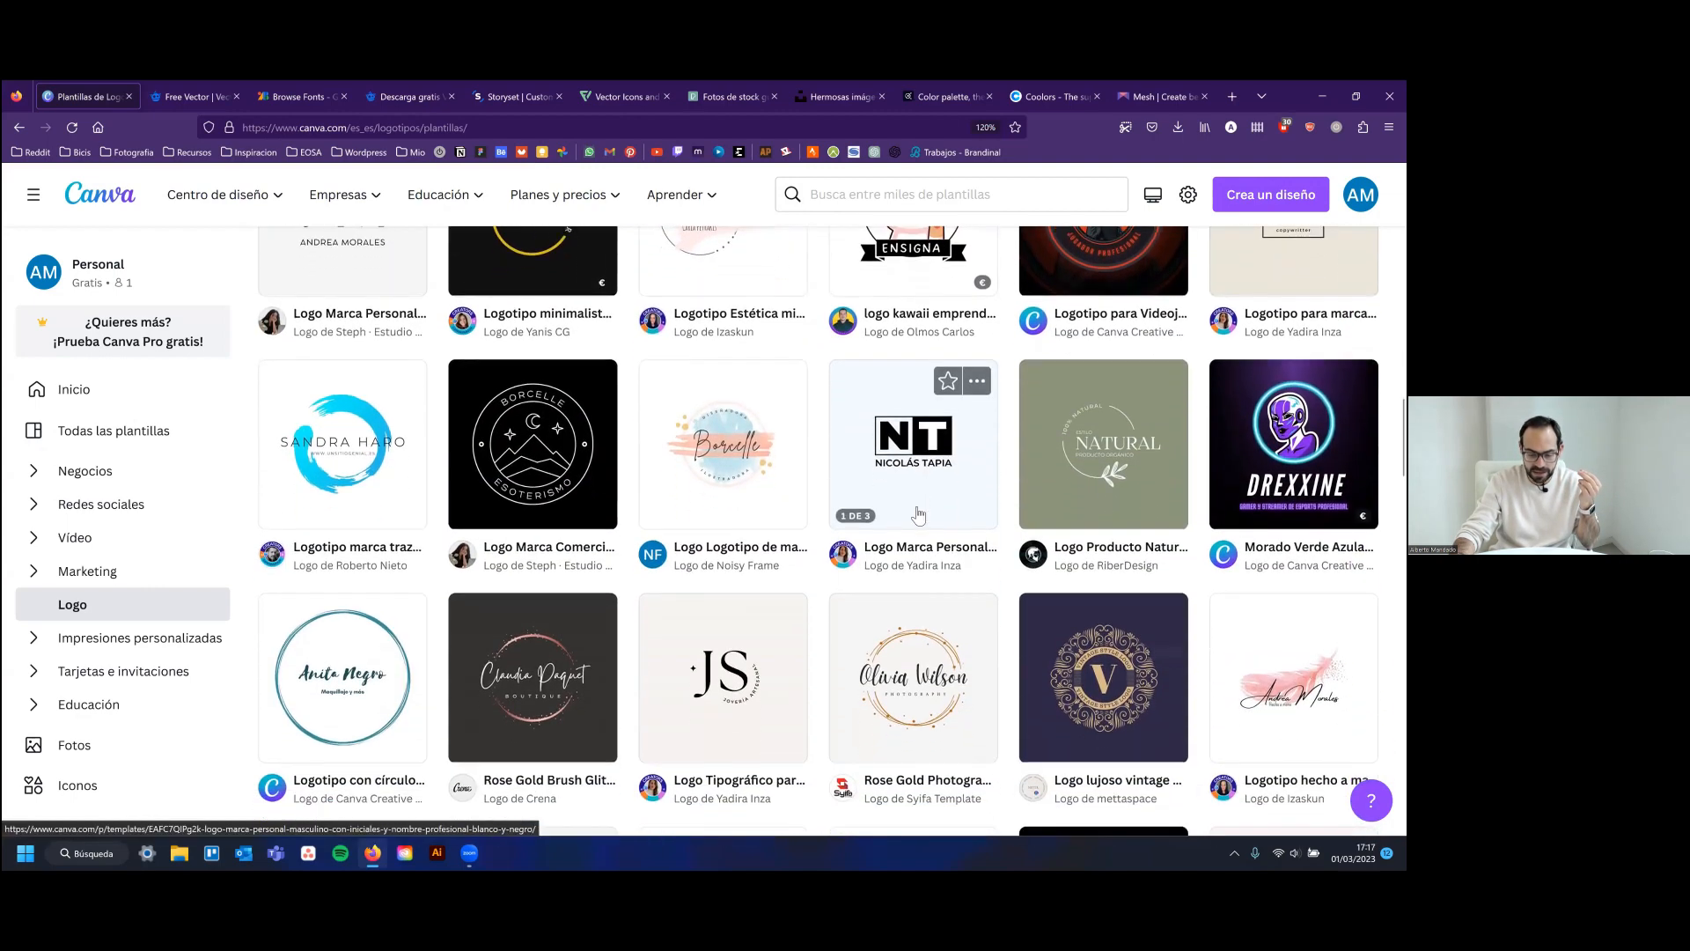
pyautogui.scroll(-6, 918, 514)
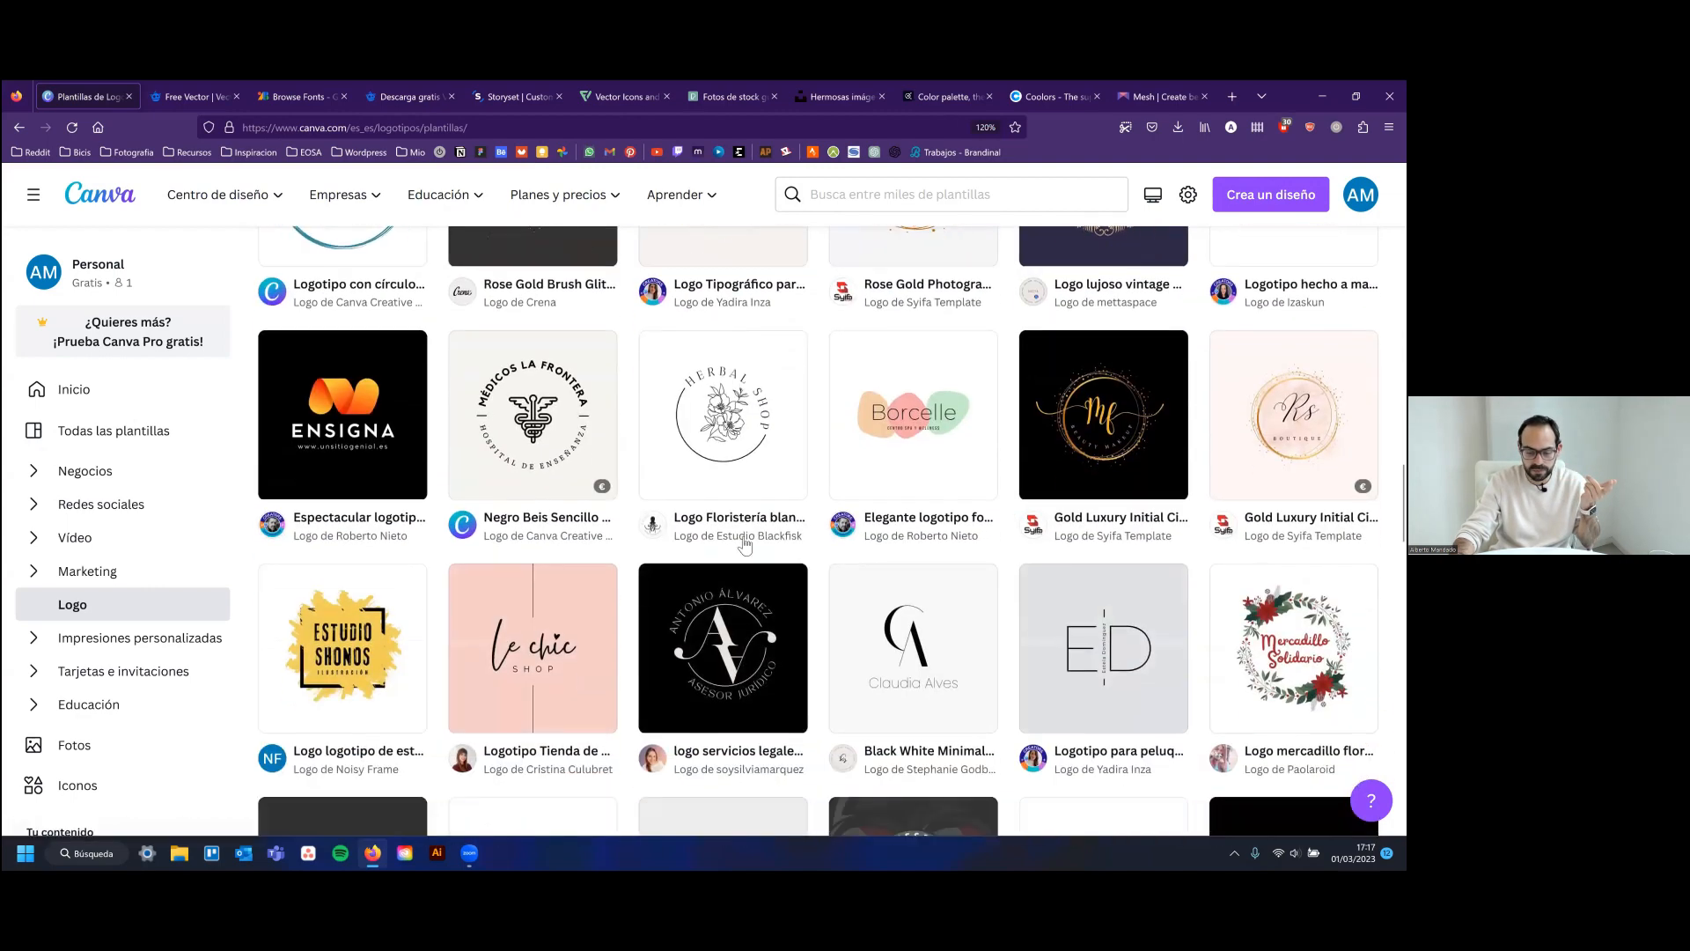
pyautogui.scroll(-4, 744, 546)
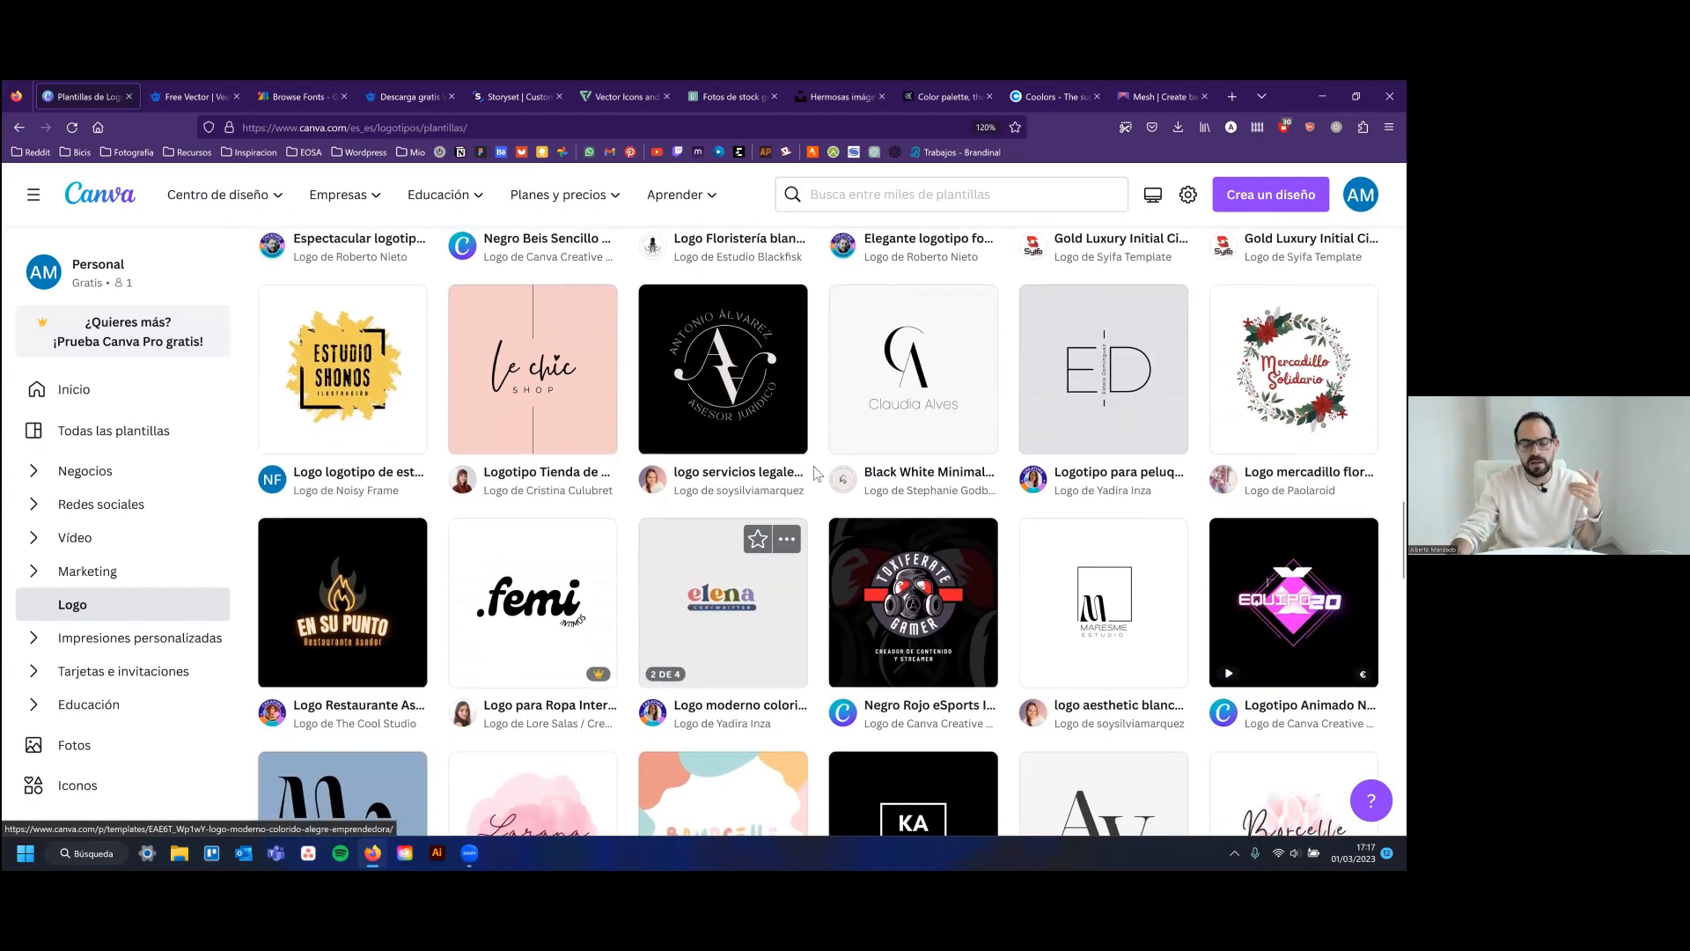
# Return to the main Plantillas page and show its Redes sociales formats
pyautogui.click(19, 127)
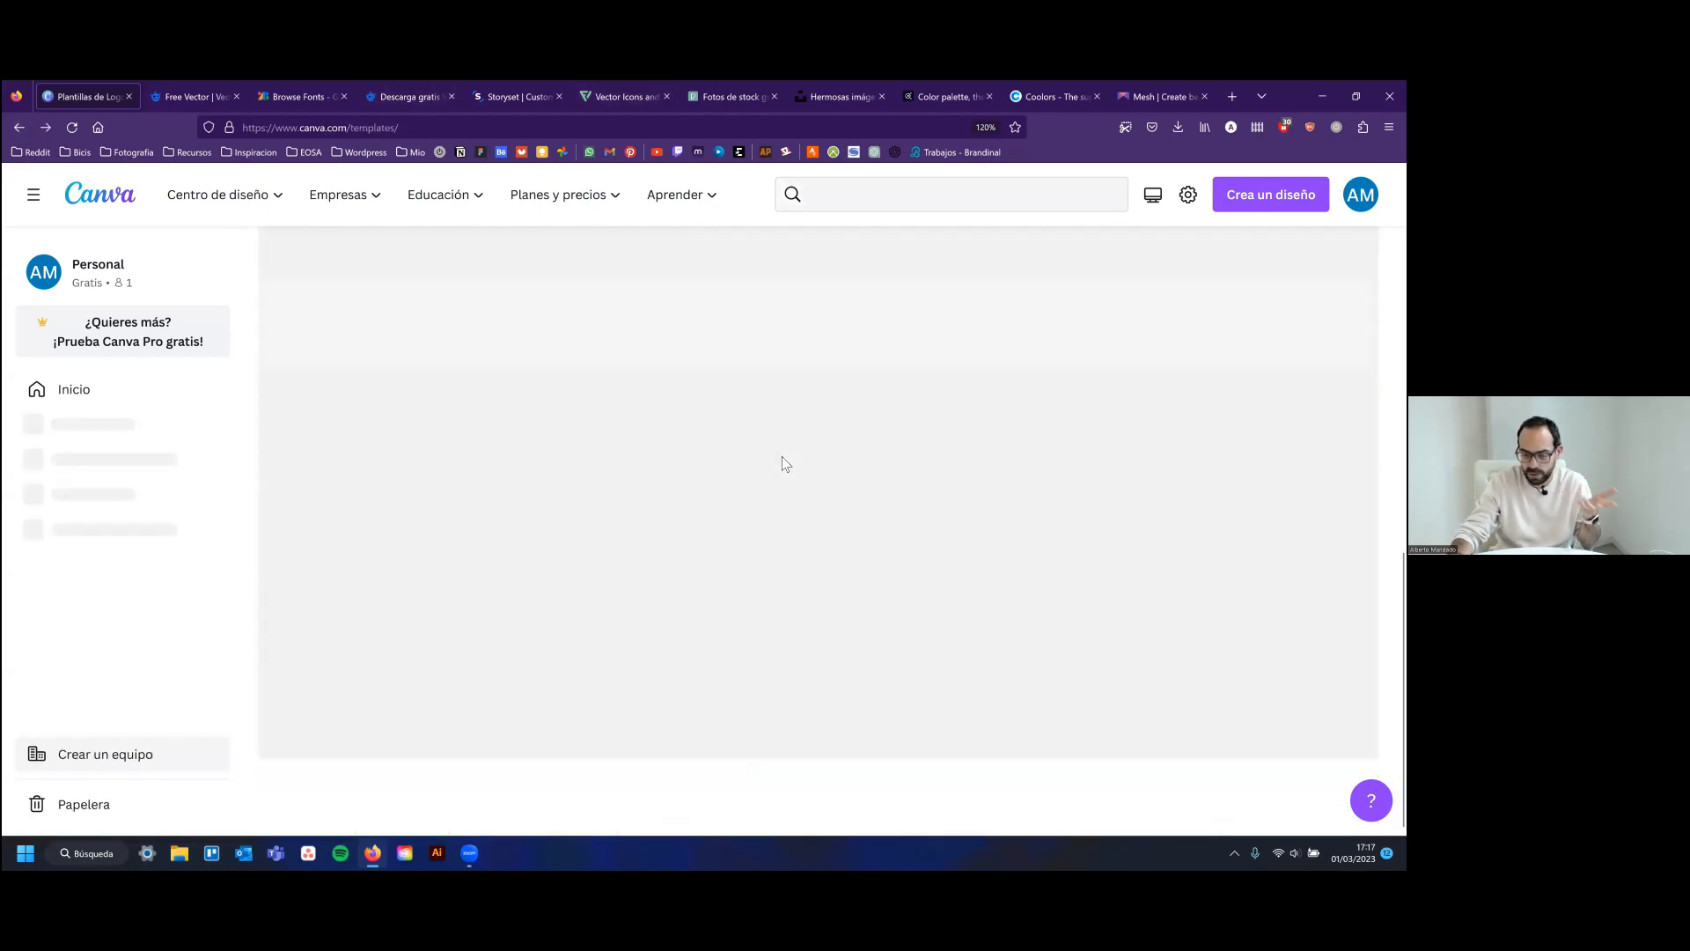
pyautogui.scroll(-3, 493, 328)
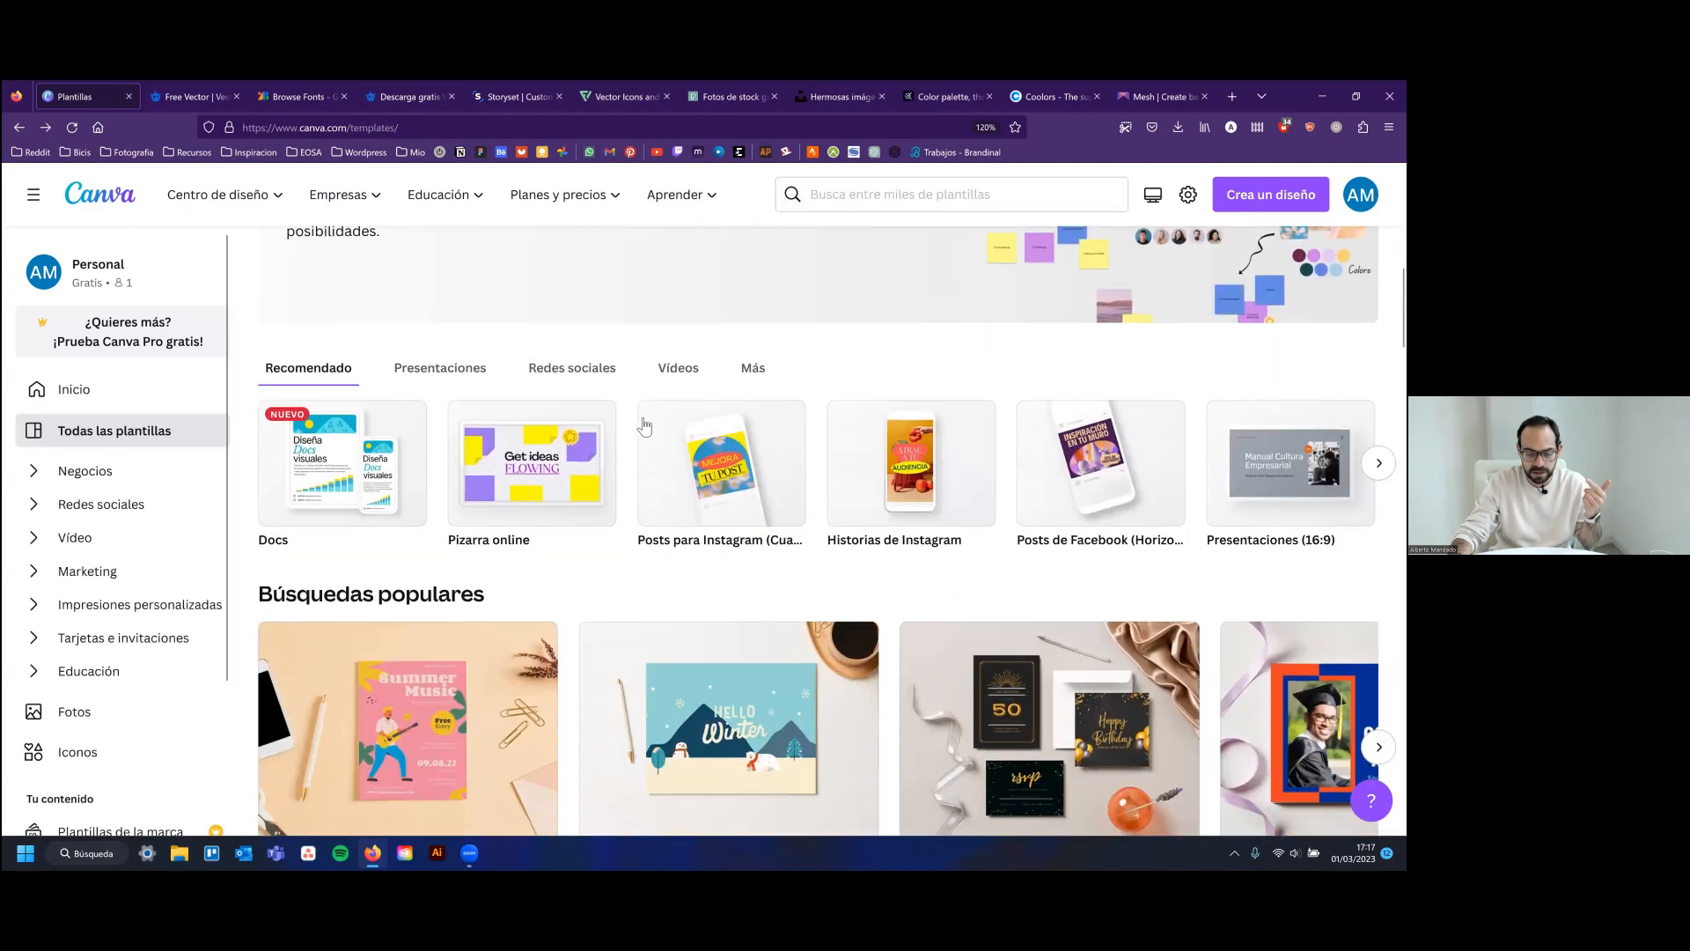
pyautogui.scroll(3, 471, 332)
pyautogui.click(608, 540)
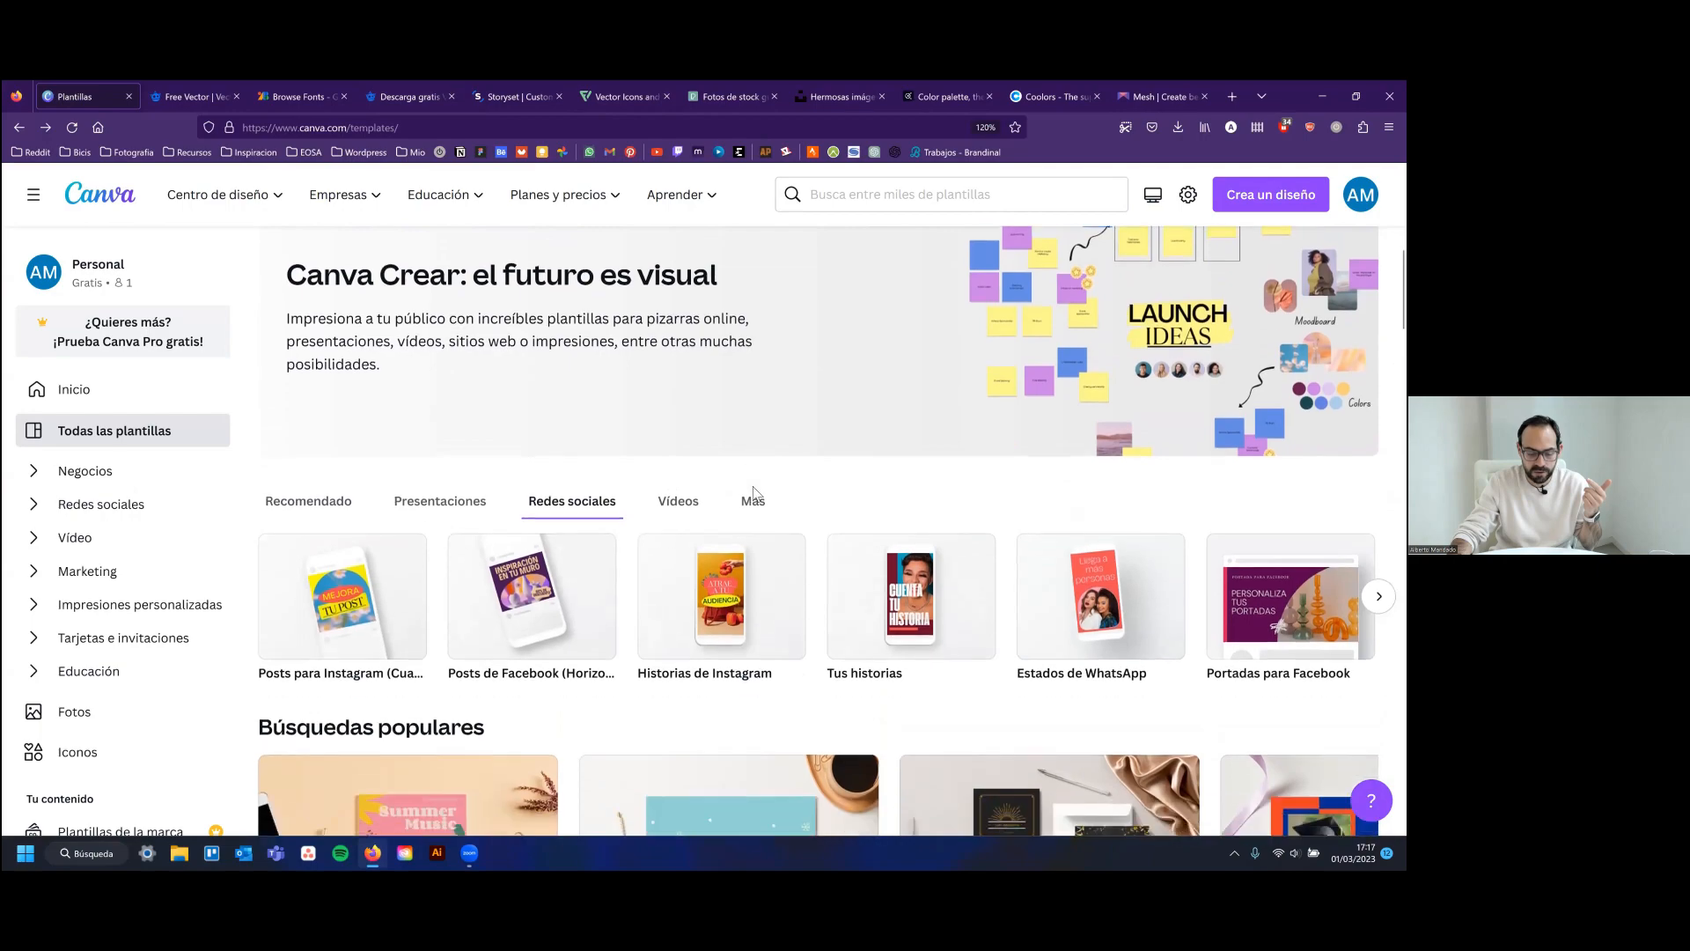
# Expand the Redes sociales template category and open its Post de Instagram templates
pyautogui.scroll(-5, 753, 493)
pyautogui.scroll(-3, 753, 493)
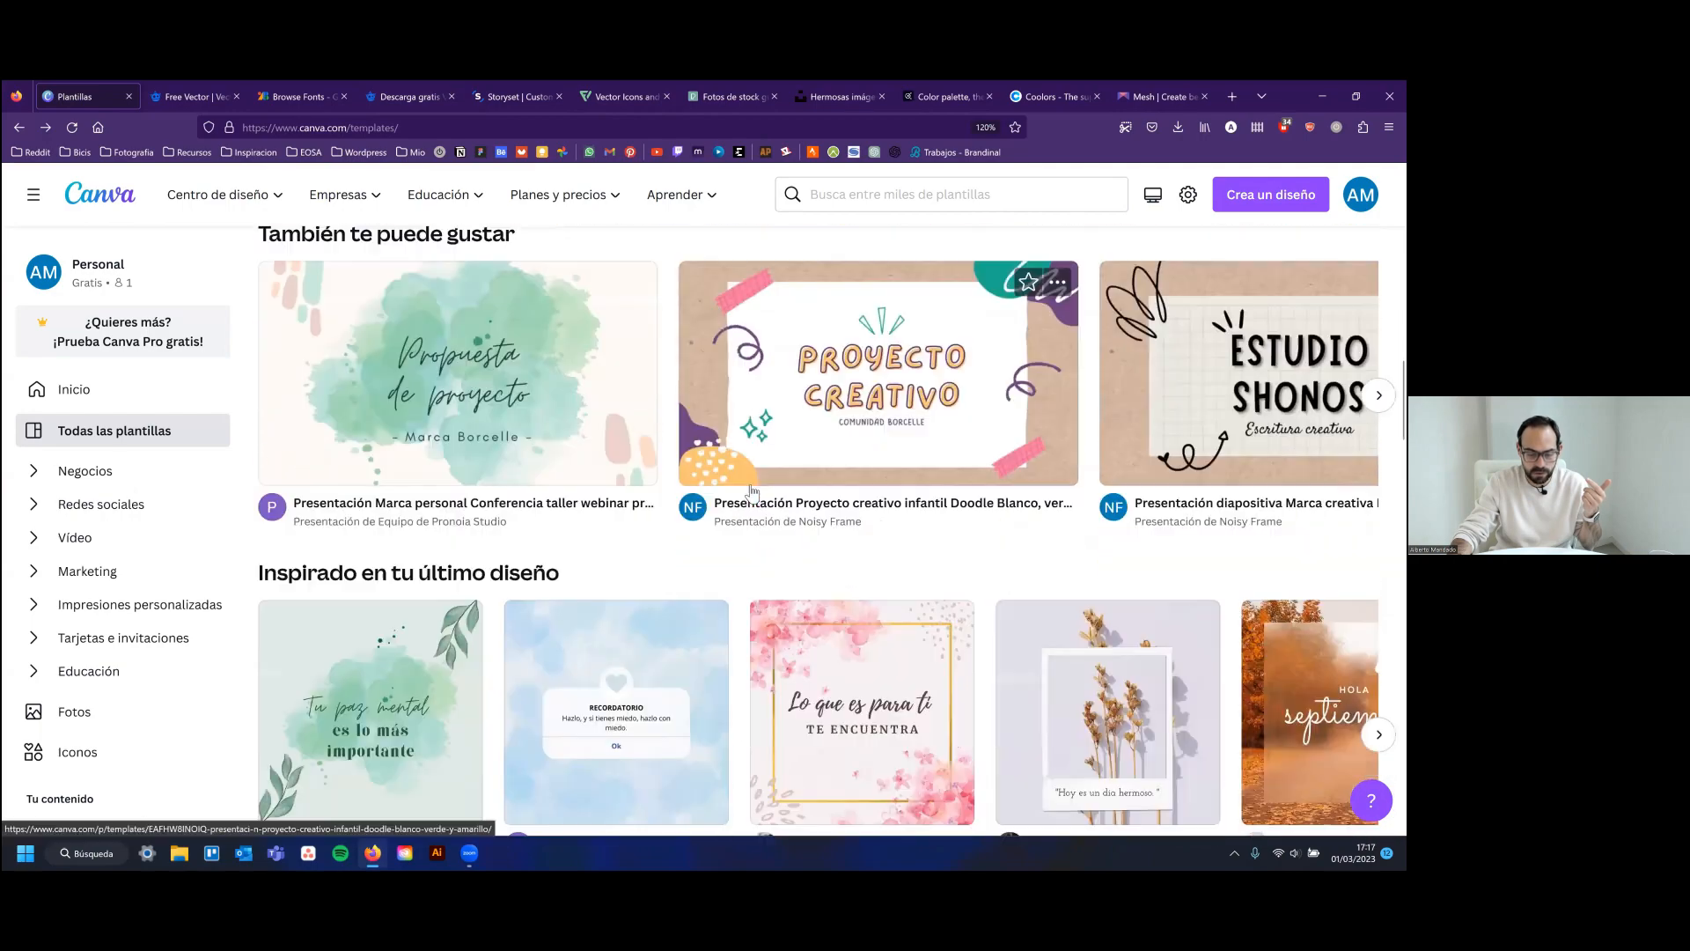
pyautogui.scroll(7, 753, 493)
pyautogui.scroll(-10, 704, 497)
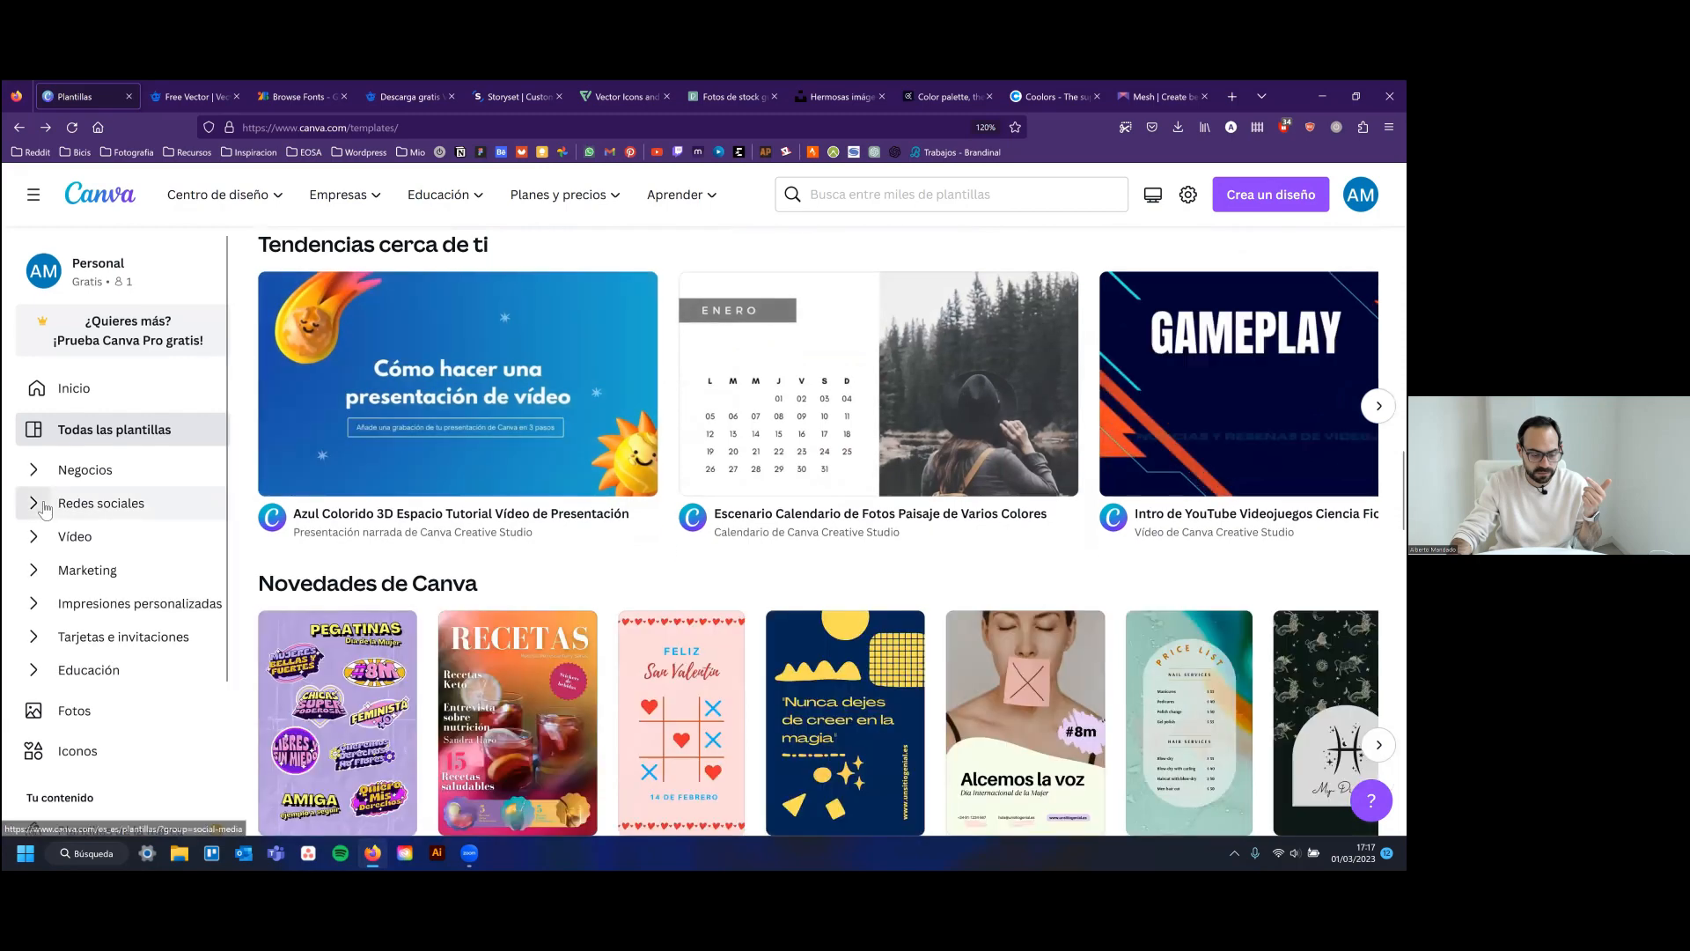
pyautogui.click(44, 507)
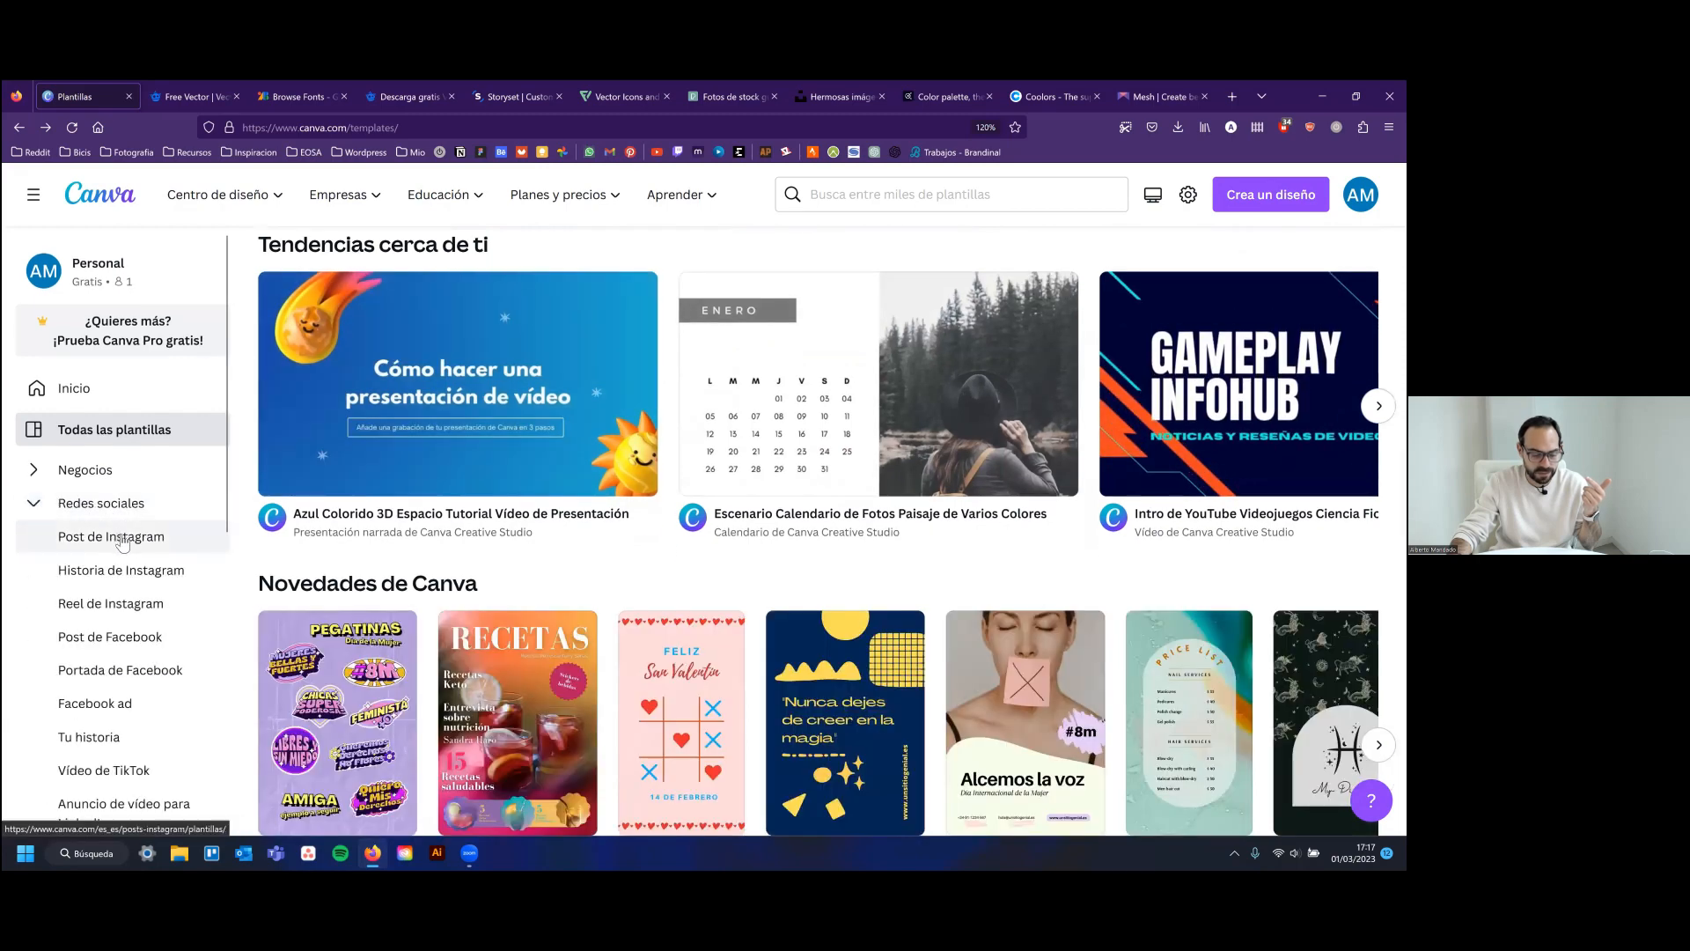
pyautogui.scroll(-2, 123, 563)
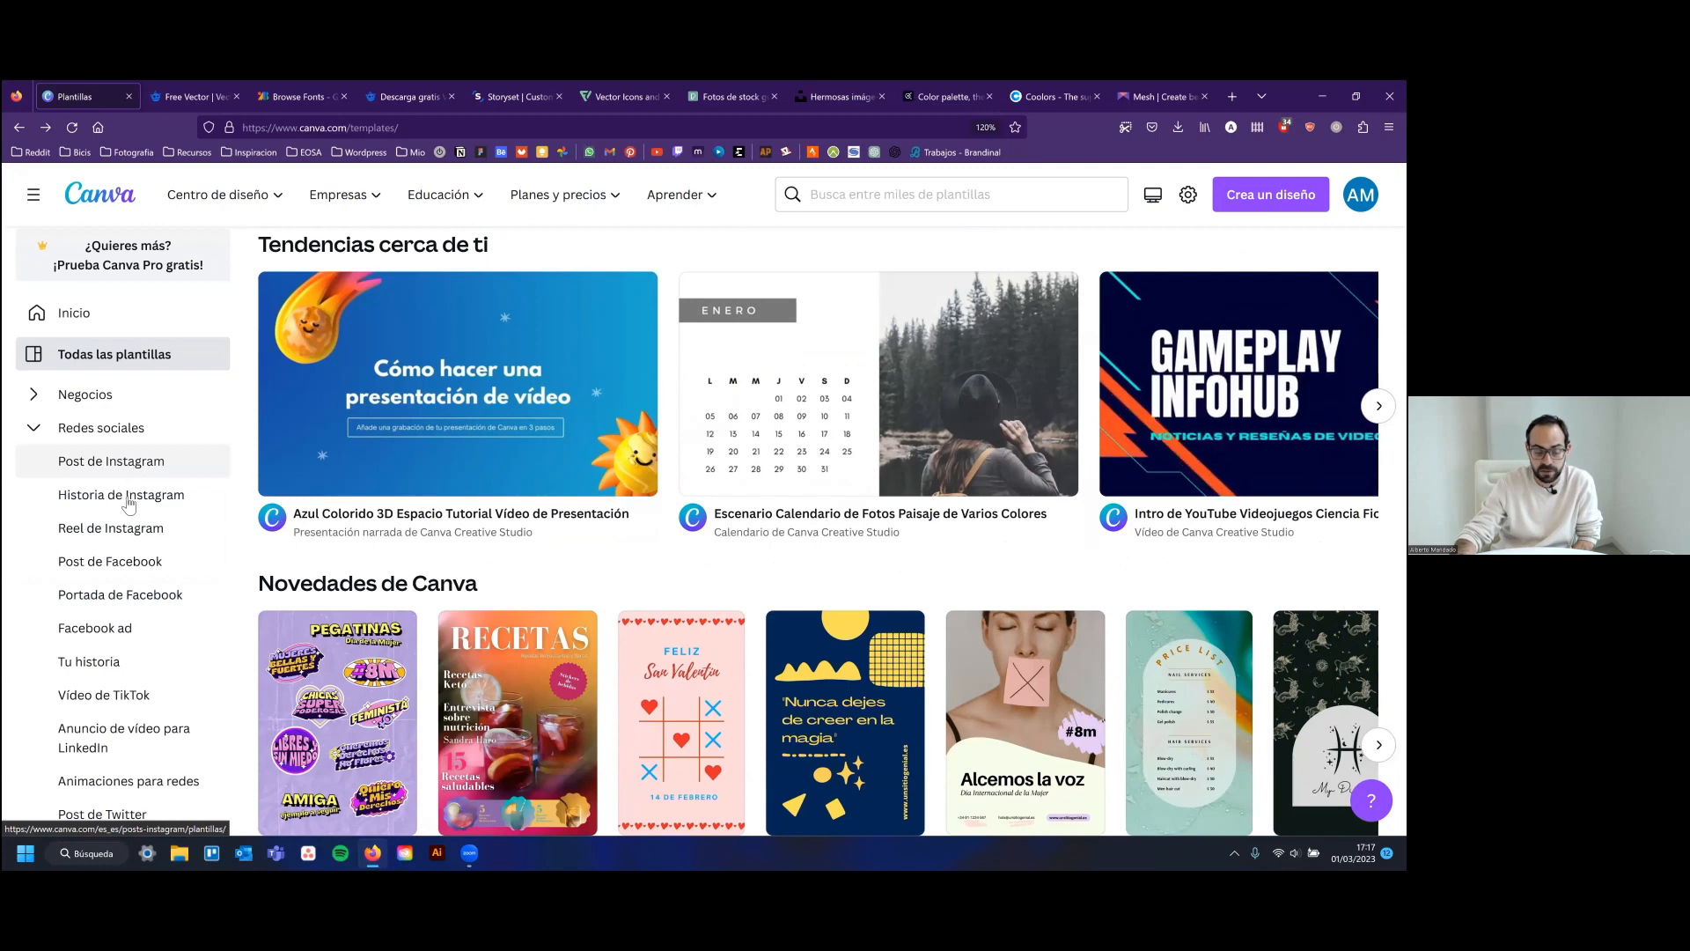
pyautogui.click(125, 467)
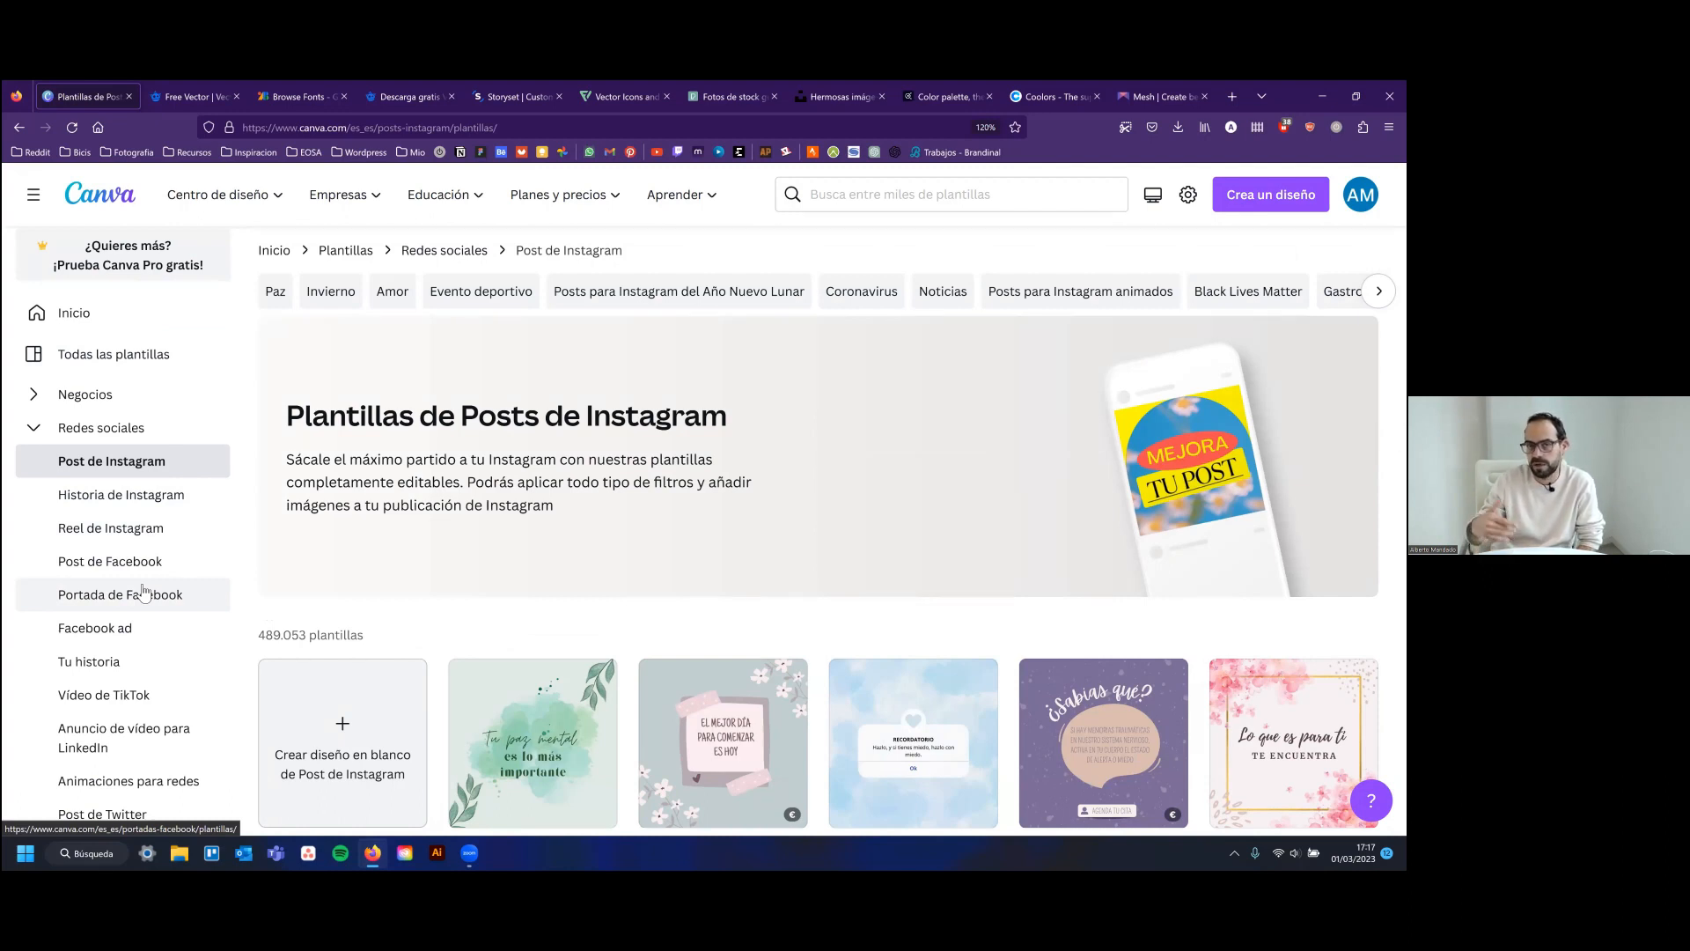
# Check the other Redes sociales subcategories and browse the Instagram post template gallery
pyautogui.scroll(-2, 139, 594)
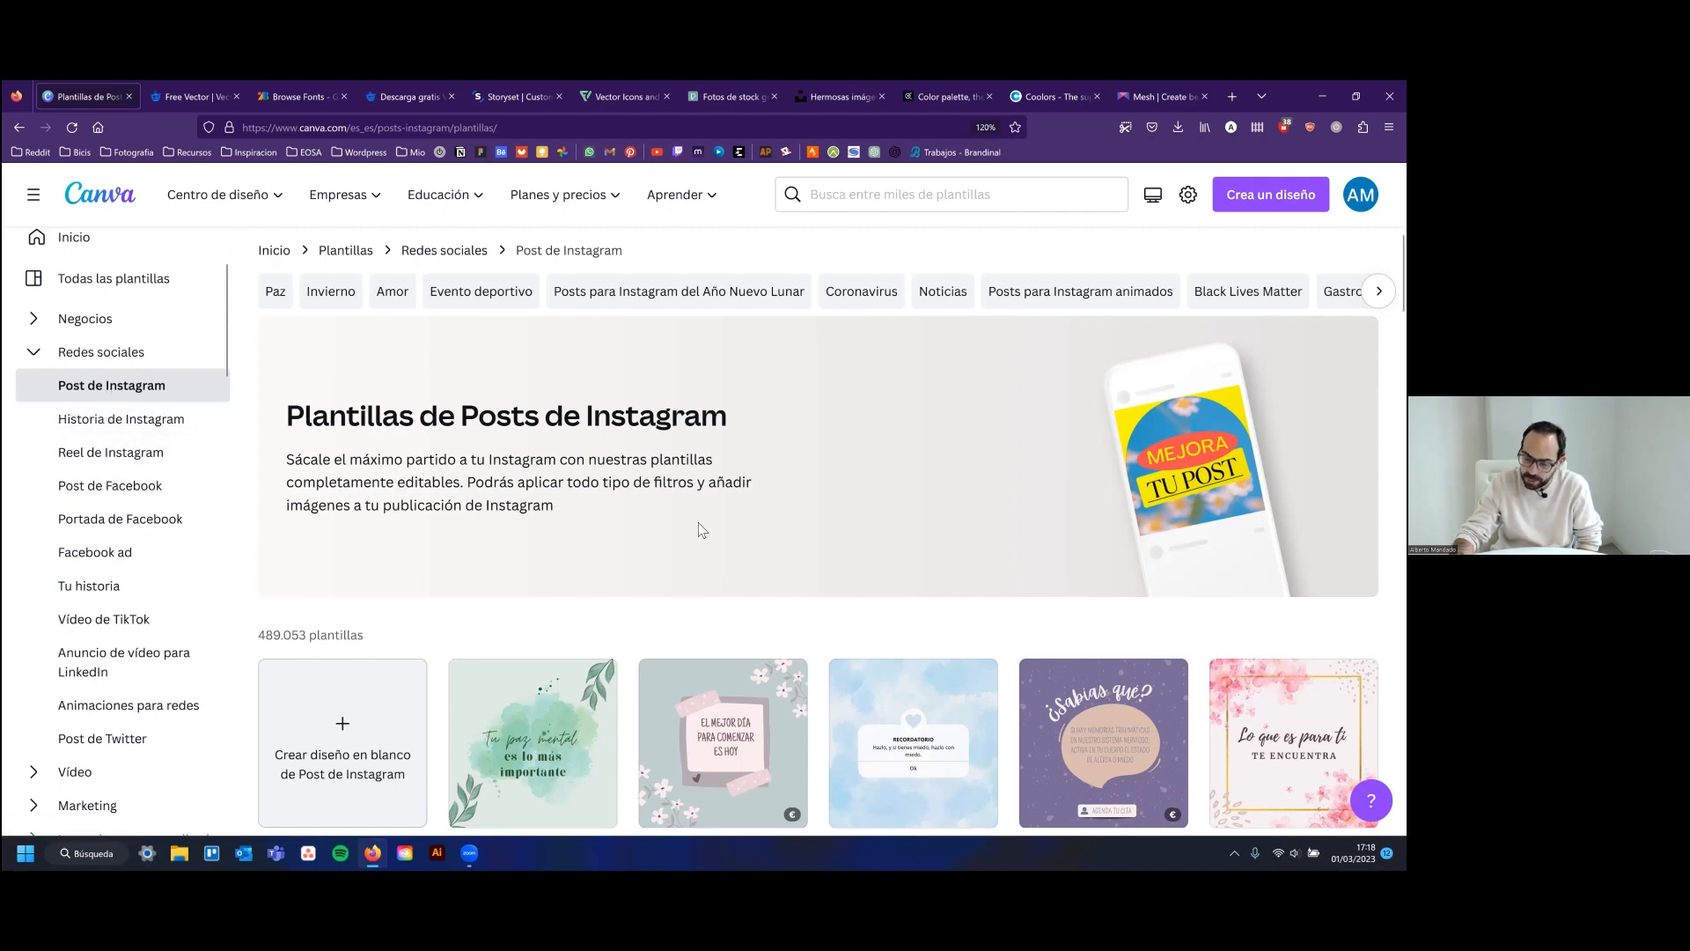
pyautogui.scroll(-4, 701, 529)
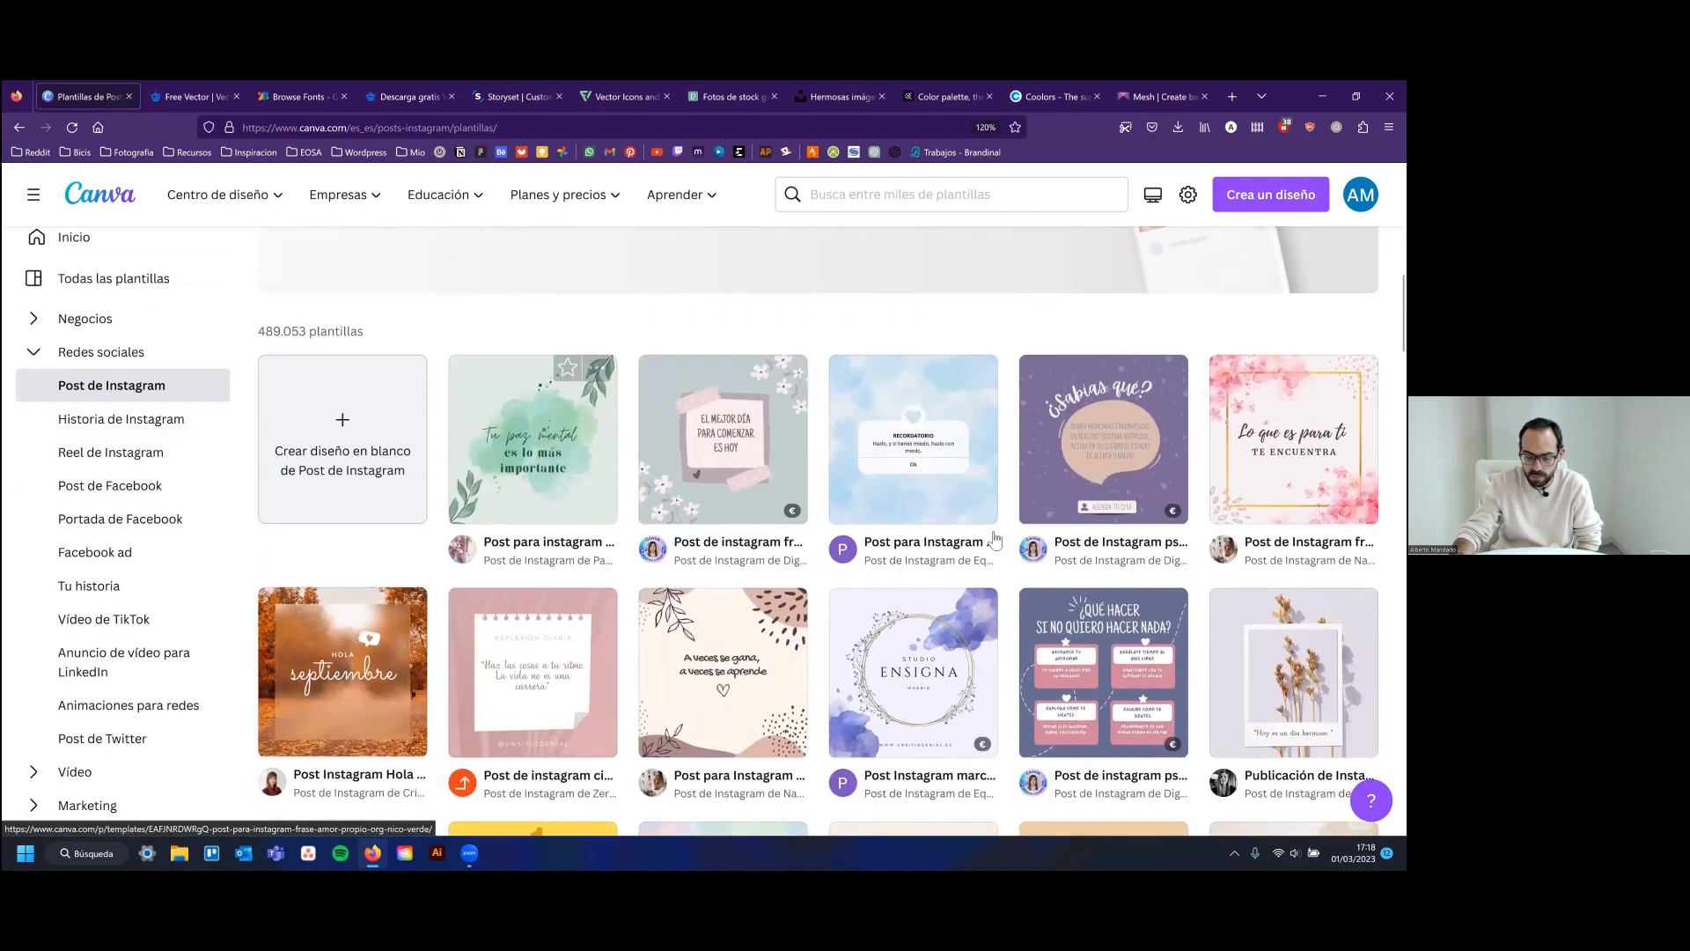
pyautogui.scroll(-1, 995, 538)
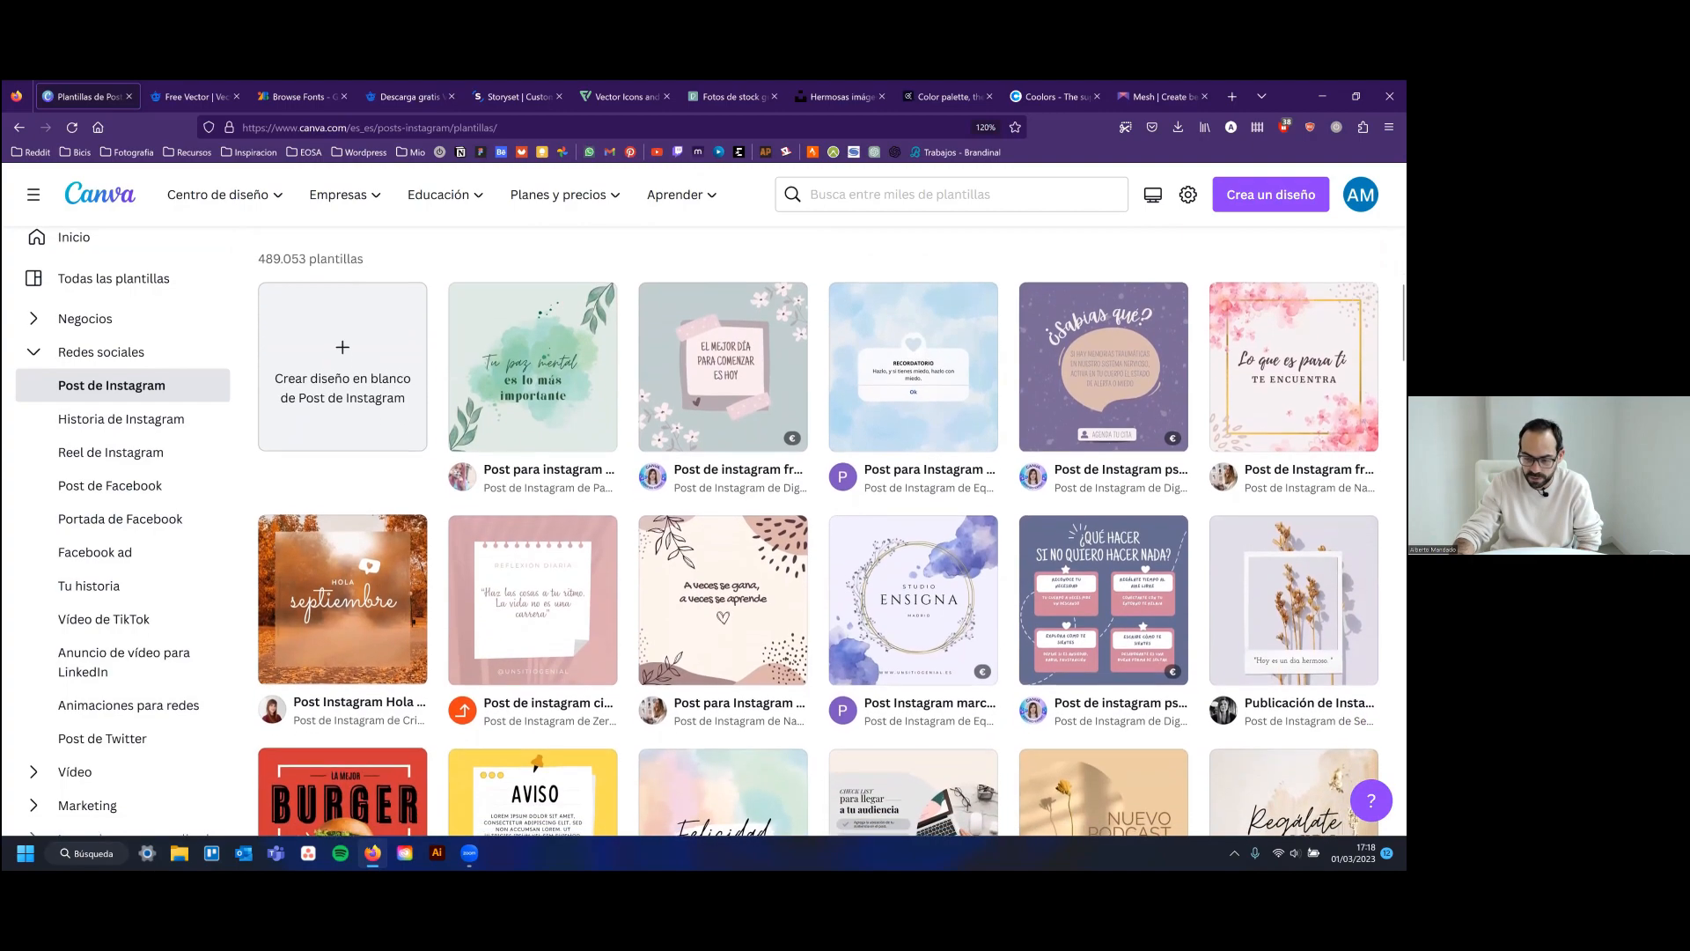
pyautogui.scroll(-8, 817, 528)
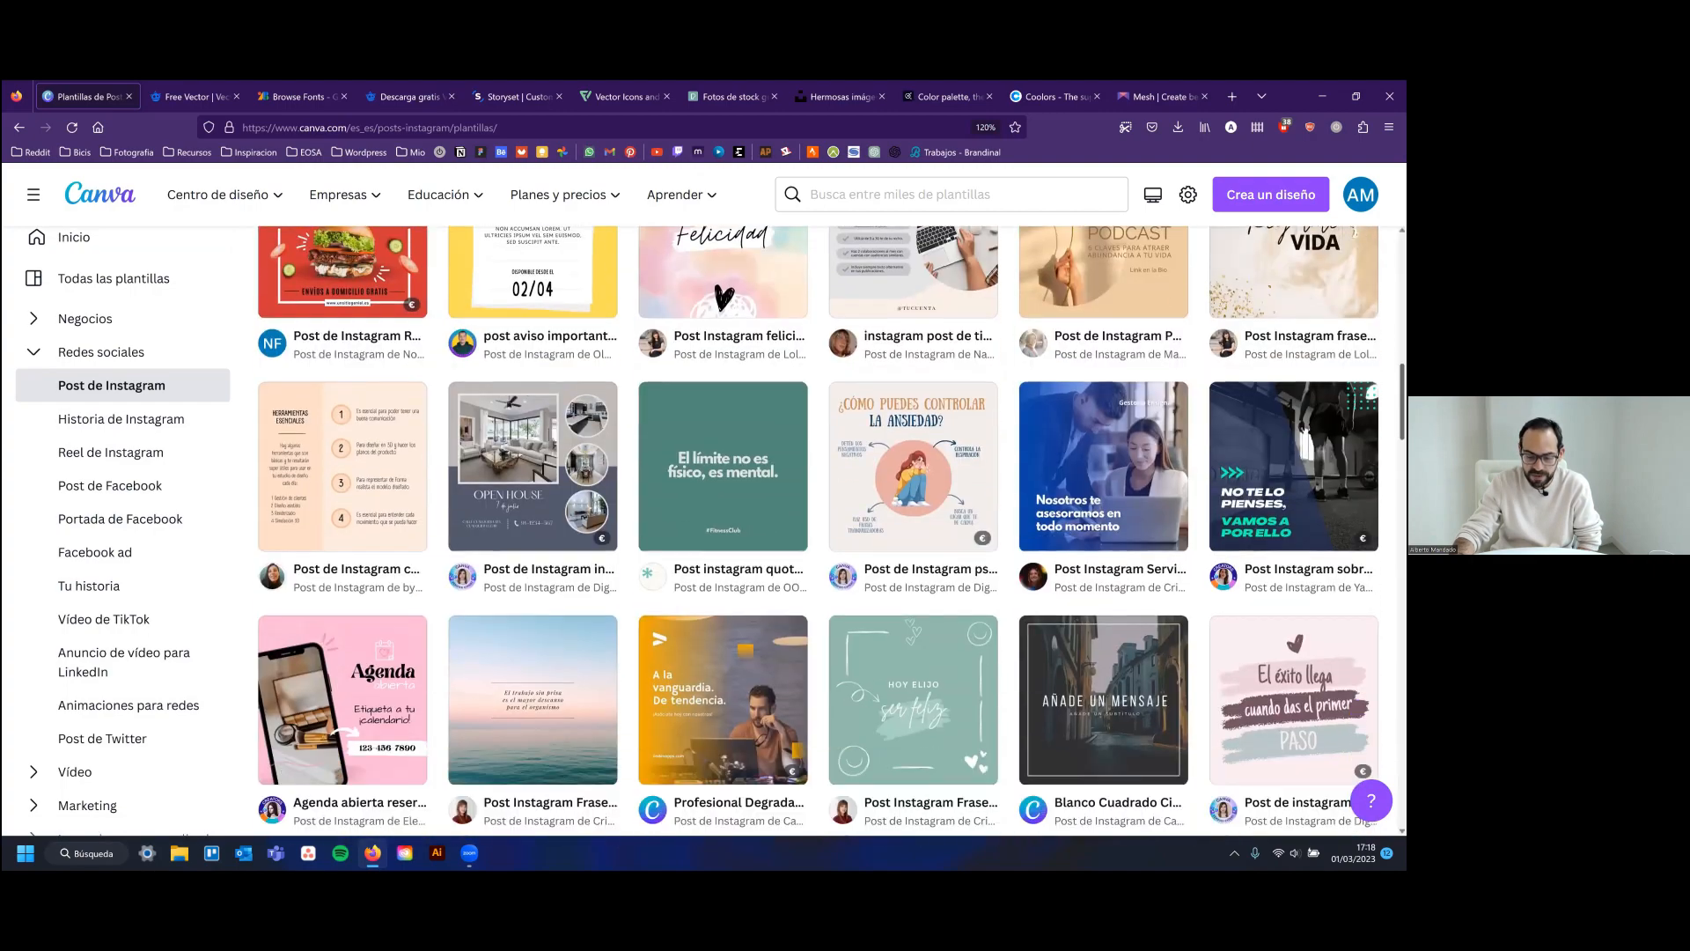
pyautogui.scroll(-4, 869, 534)
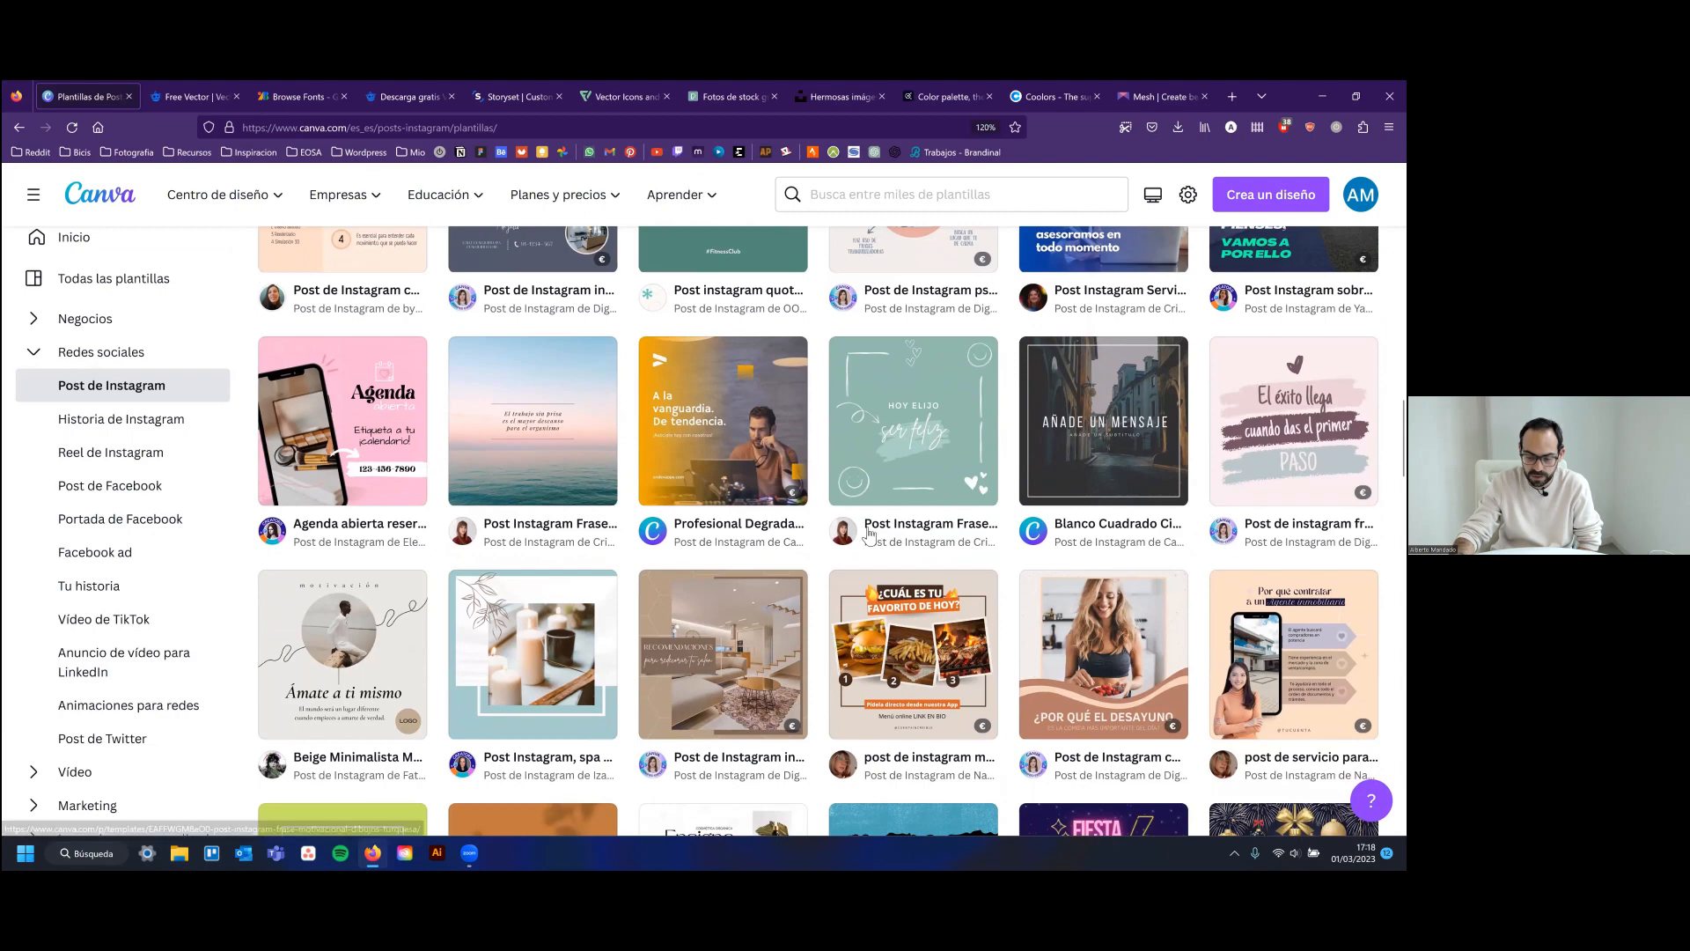
pyautogui.scroll(-1, 792, 572)
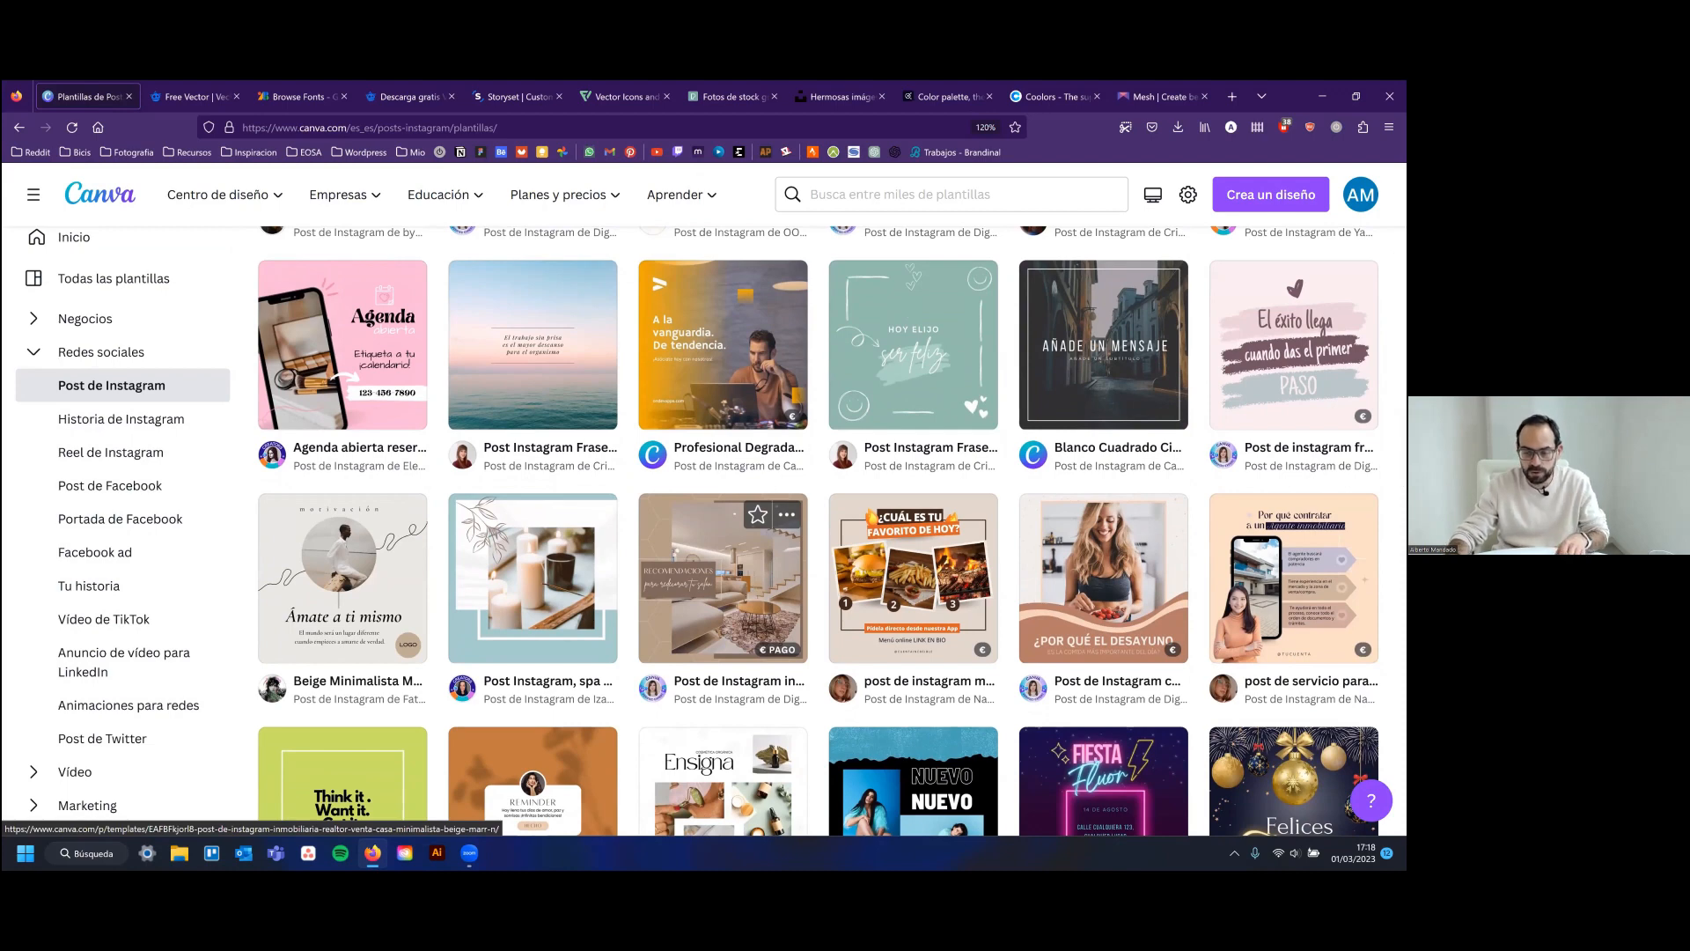
# Open instagram.com in a new browser tab and go to its Explore page
pyautogui.click(1231, 95)
pyautogui.write('instagram.com/')
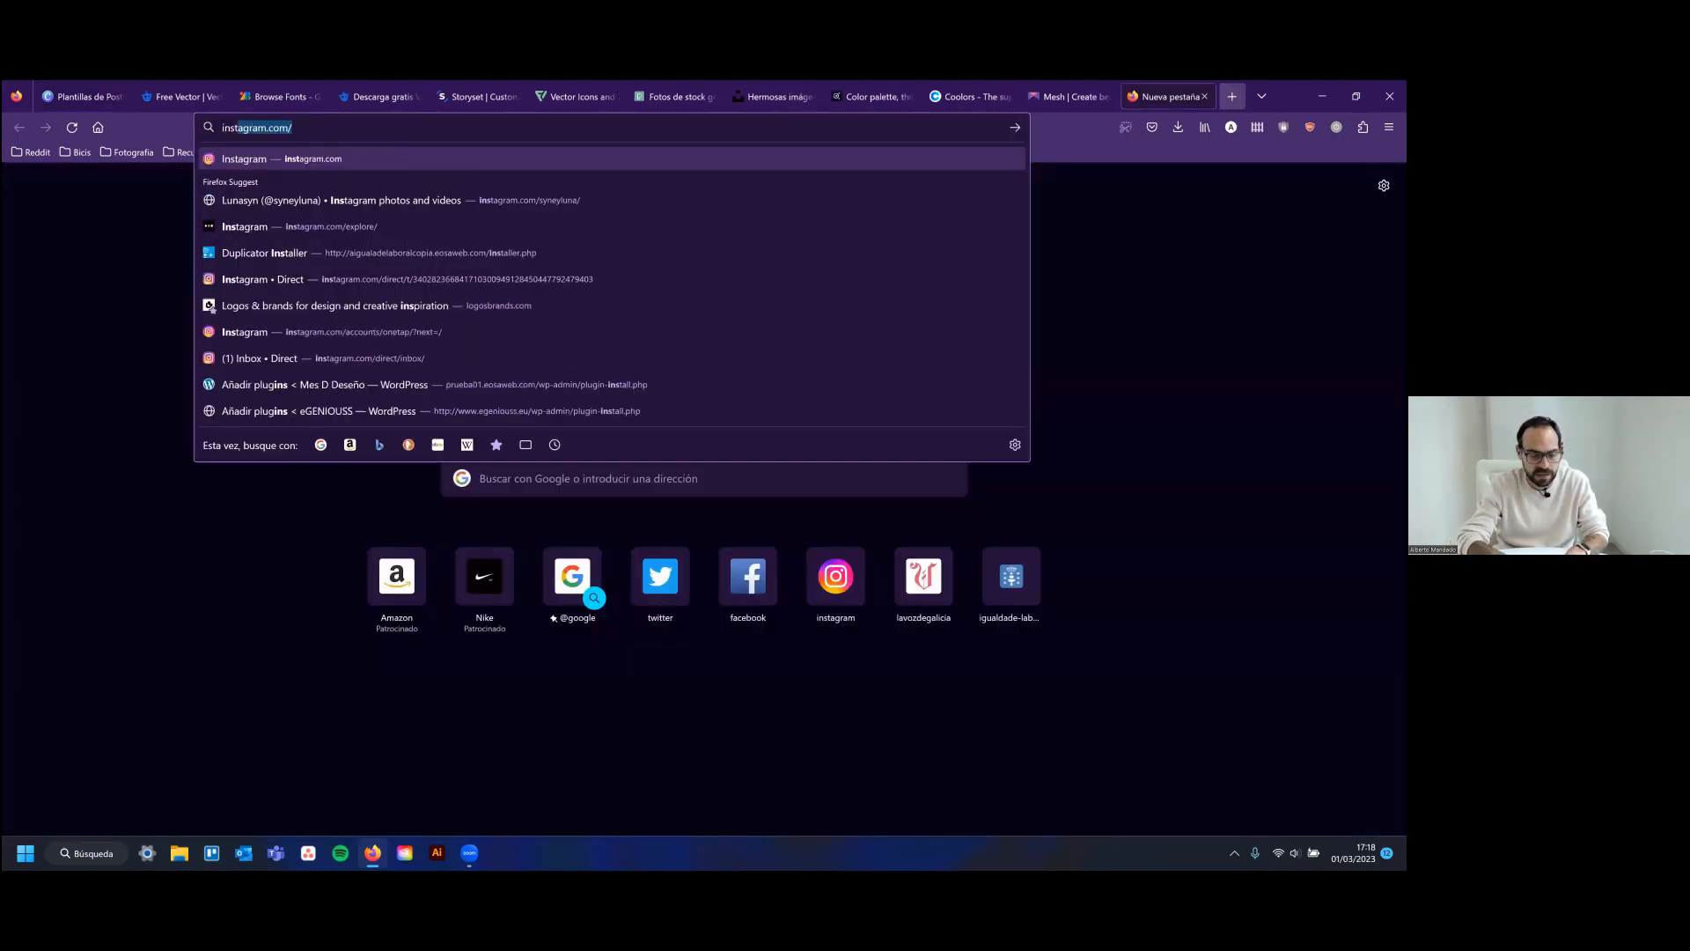
pyautogui.press('Return')
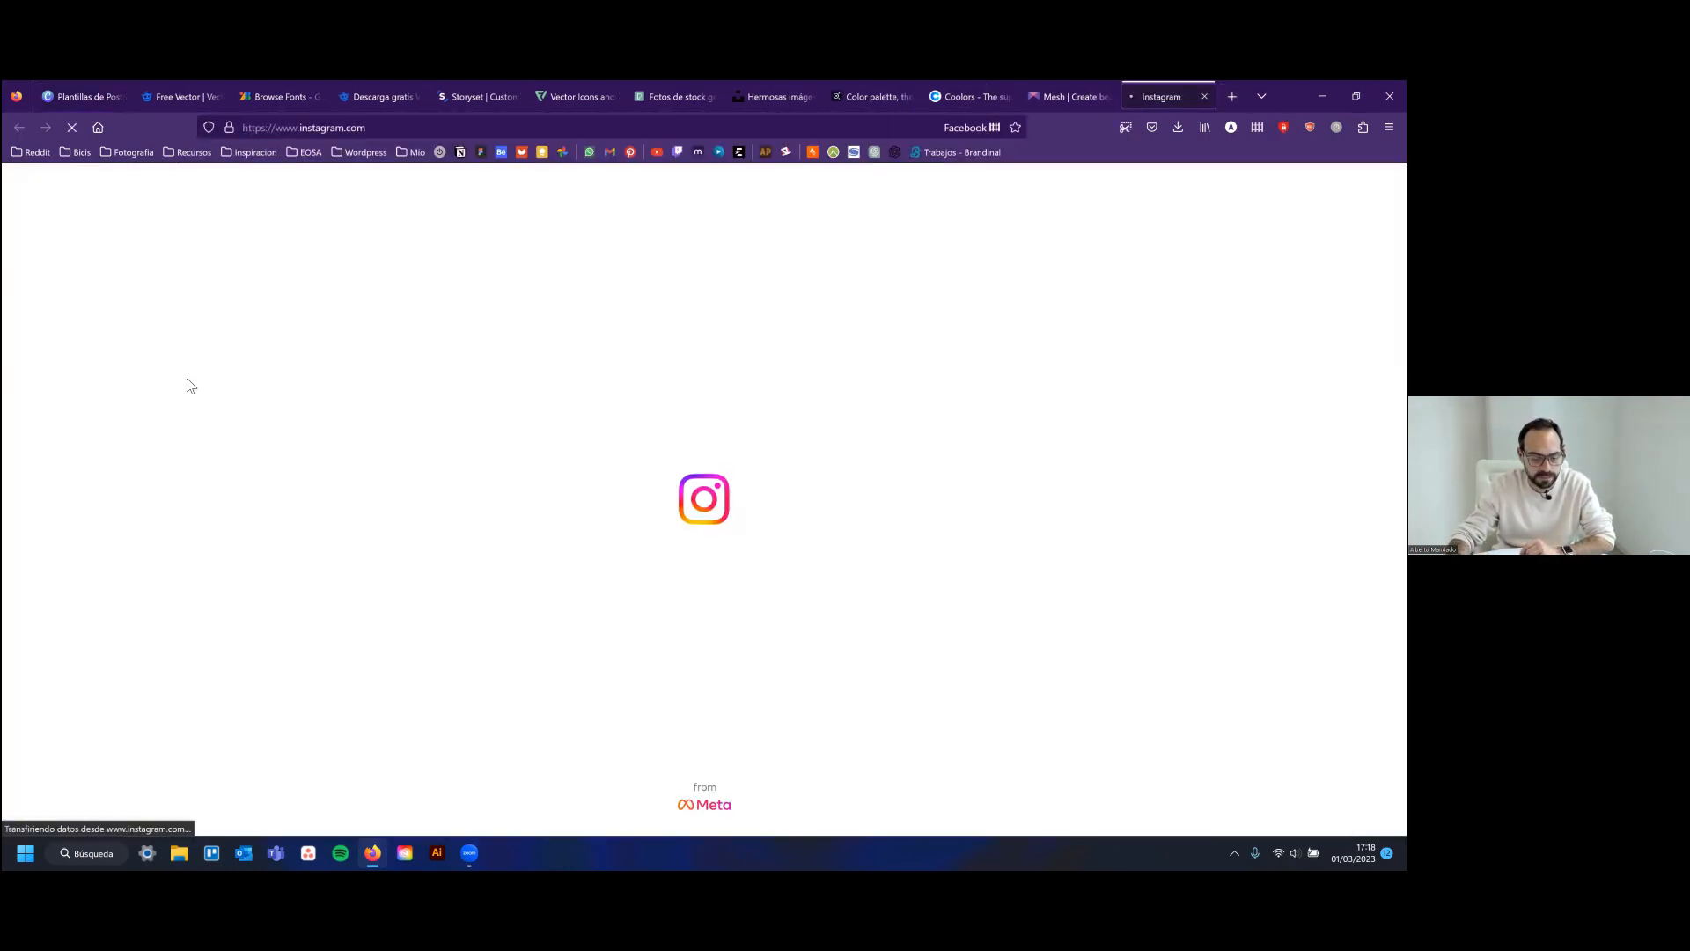
pyautogui.click(64, 344)
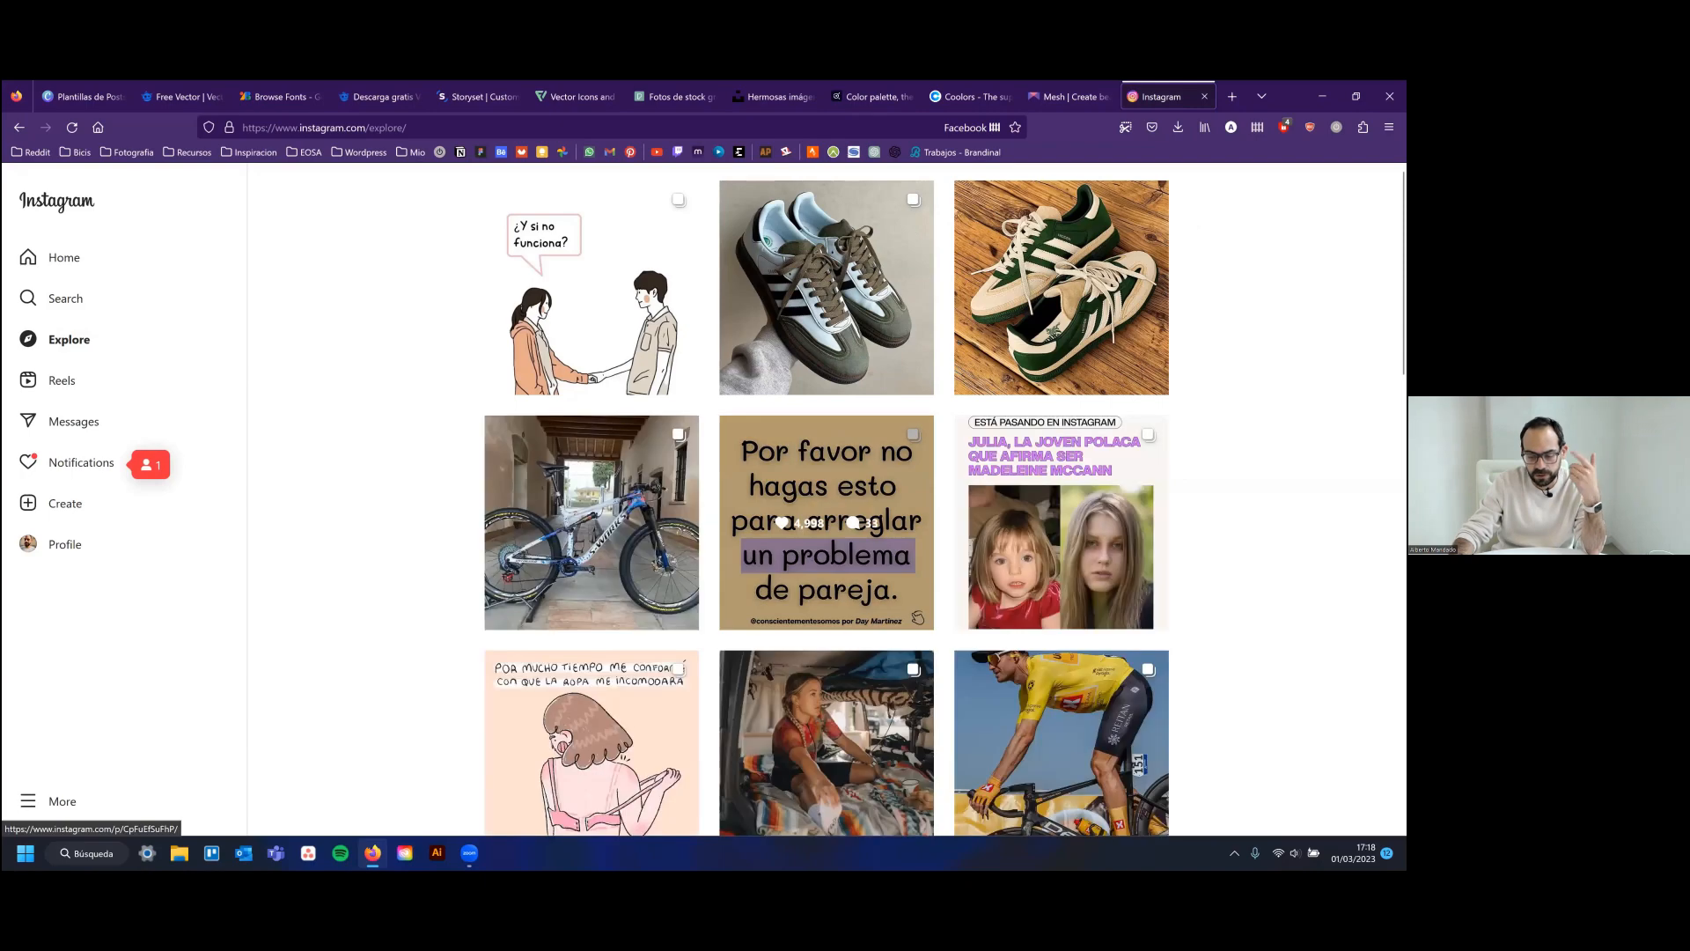
# Browse the Instagram Explore feed for examples of graphic and text-based posts
pyautogui.scroll(-2, 827, 499)
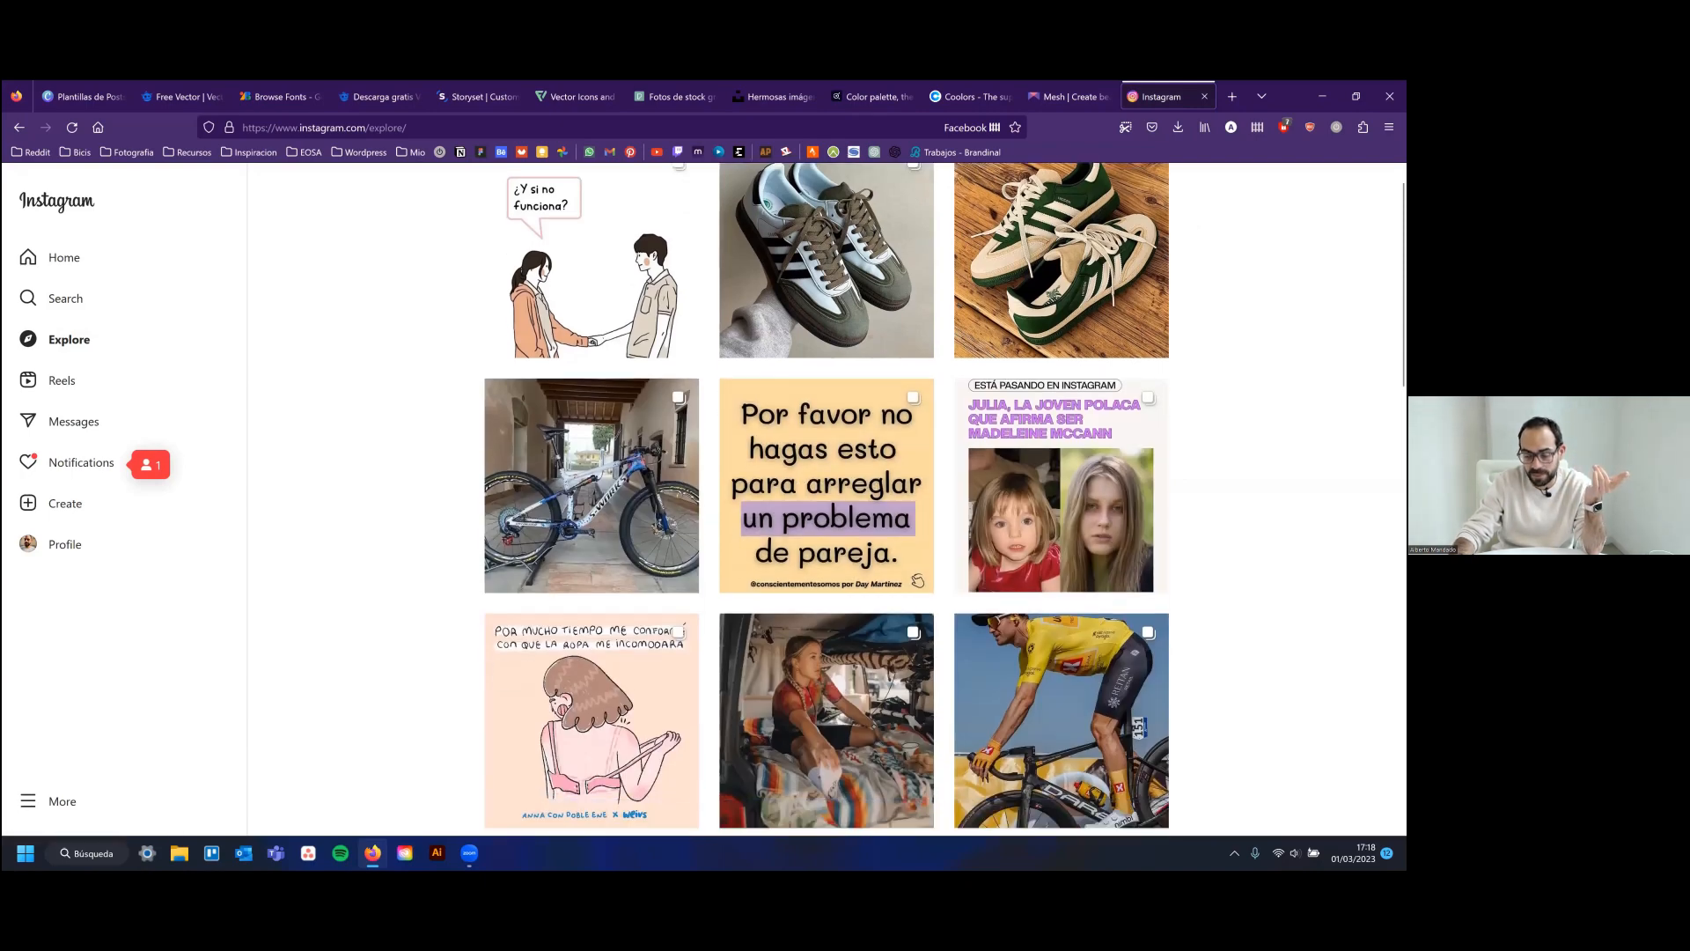
pyautogui.scroll(-5, 826, 393)
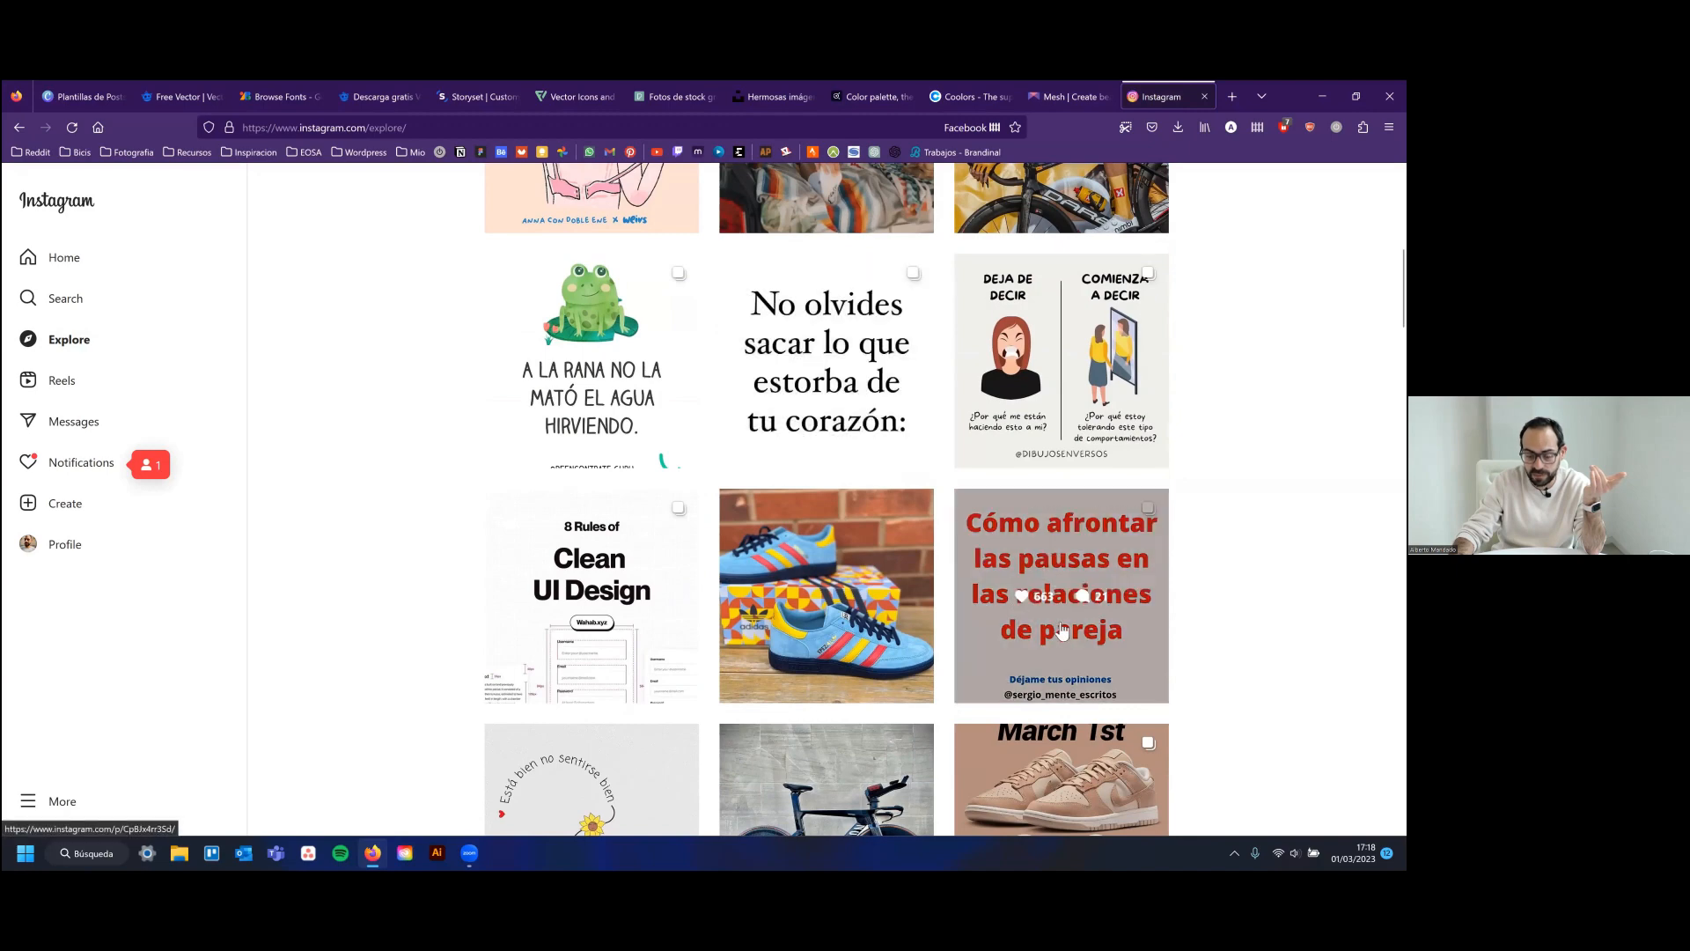
pyautogui.scroll(-6, 997, 566)
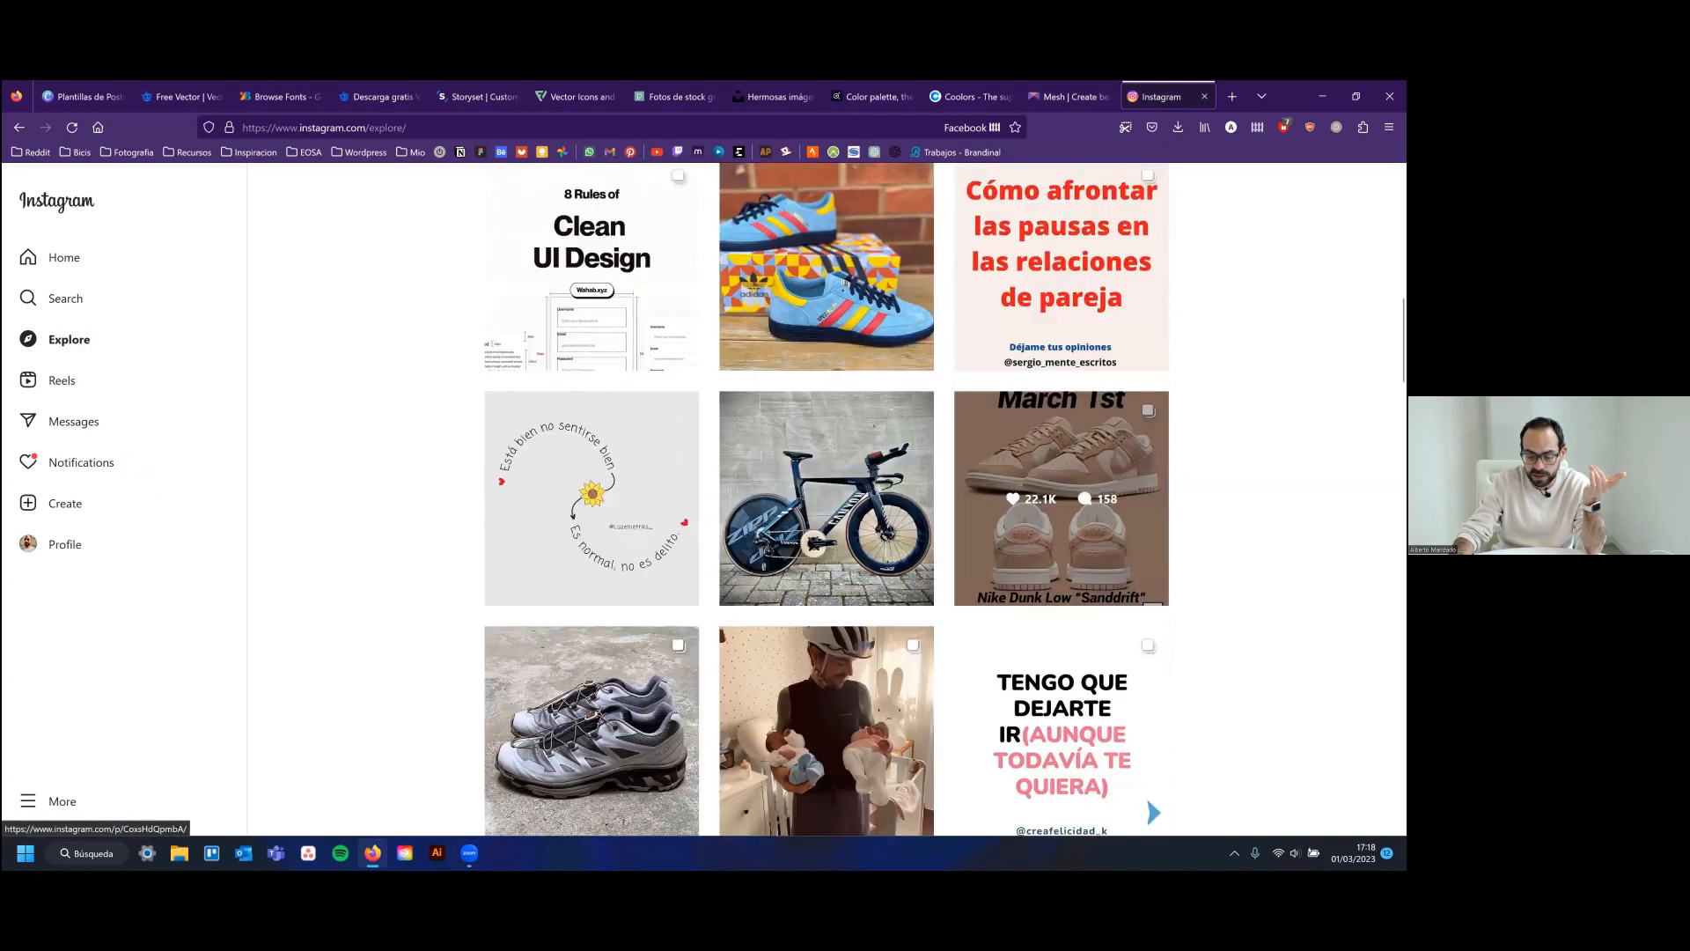
pyautogui.scroll(-4, 616, 502)
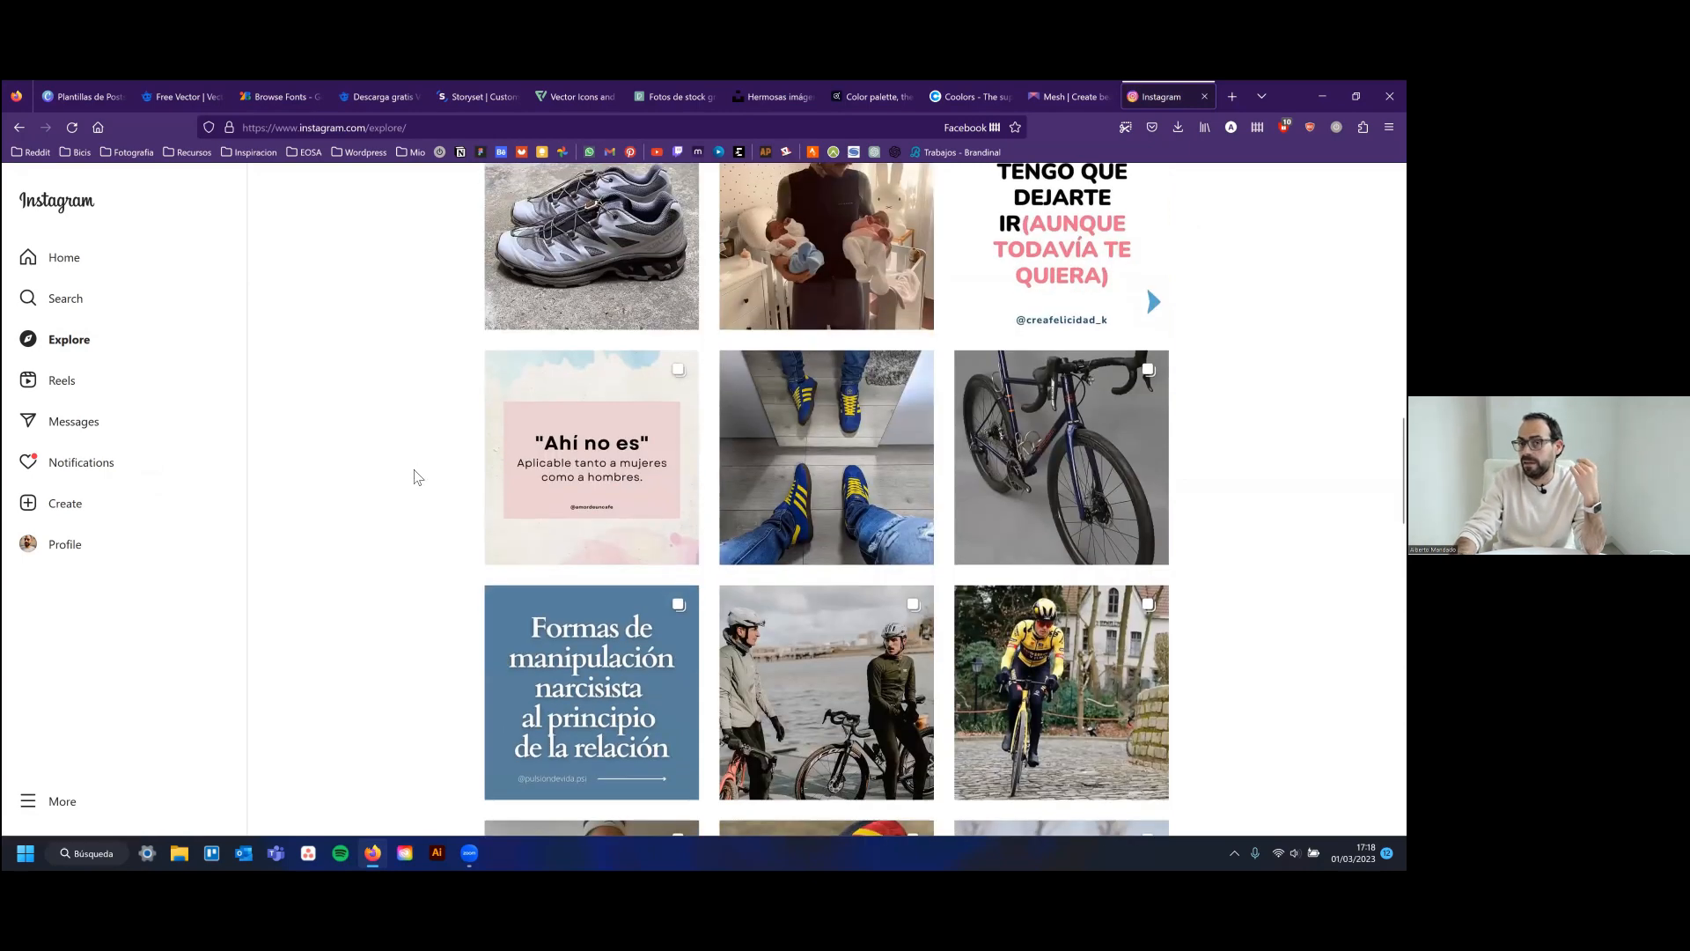
pyautogui.scroll(-4, 413, 478)
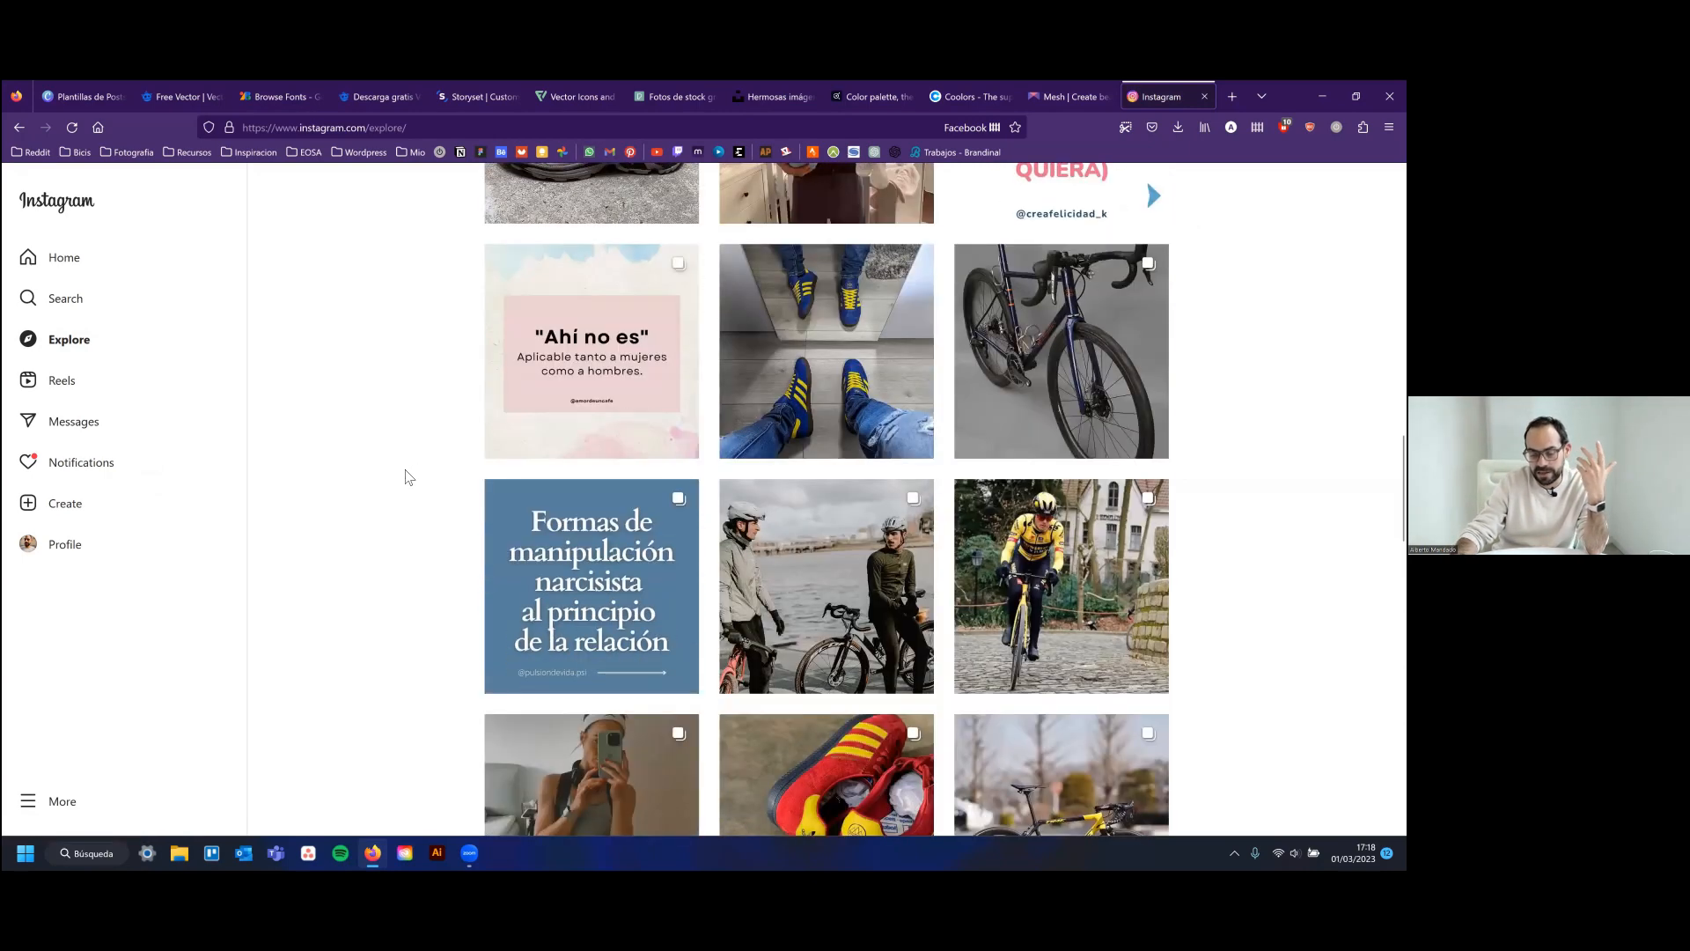
pyautogui.scroll(-2, 401, 468)
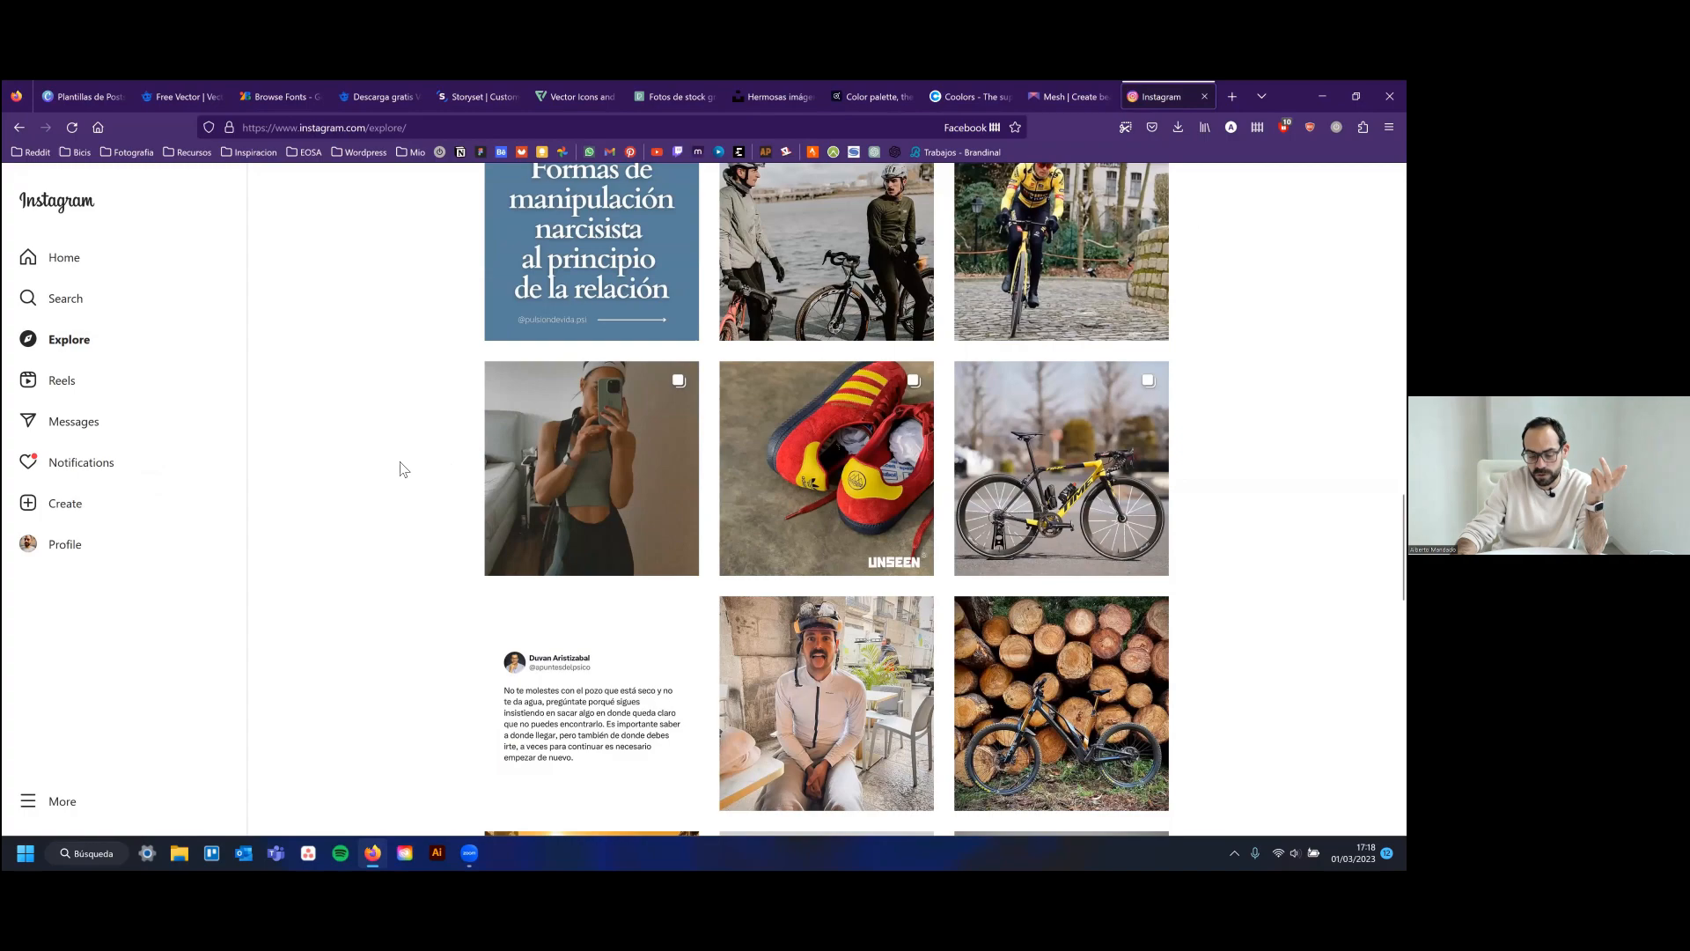
pyautogui.scroll(-7, 400, 469)
pyautogui.scroll(-5, 423, 469)
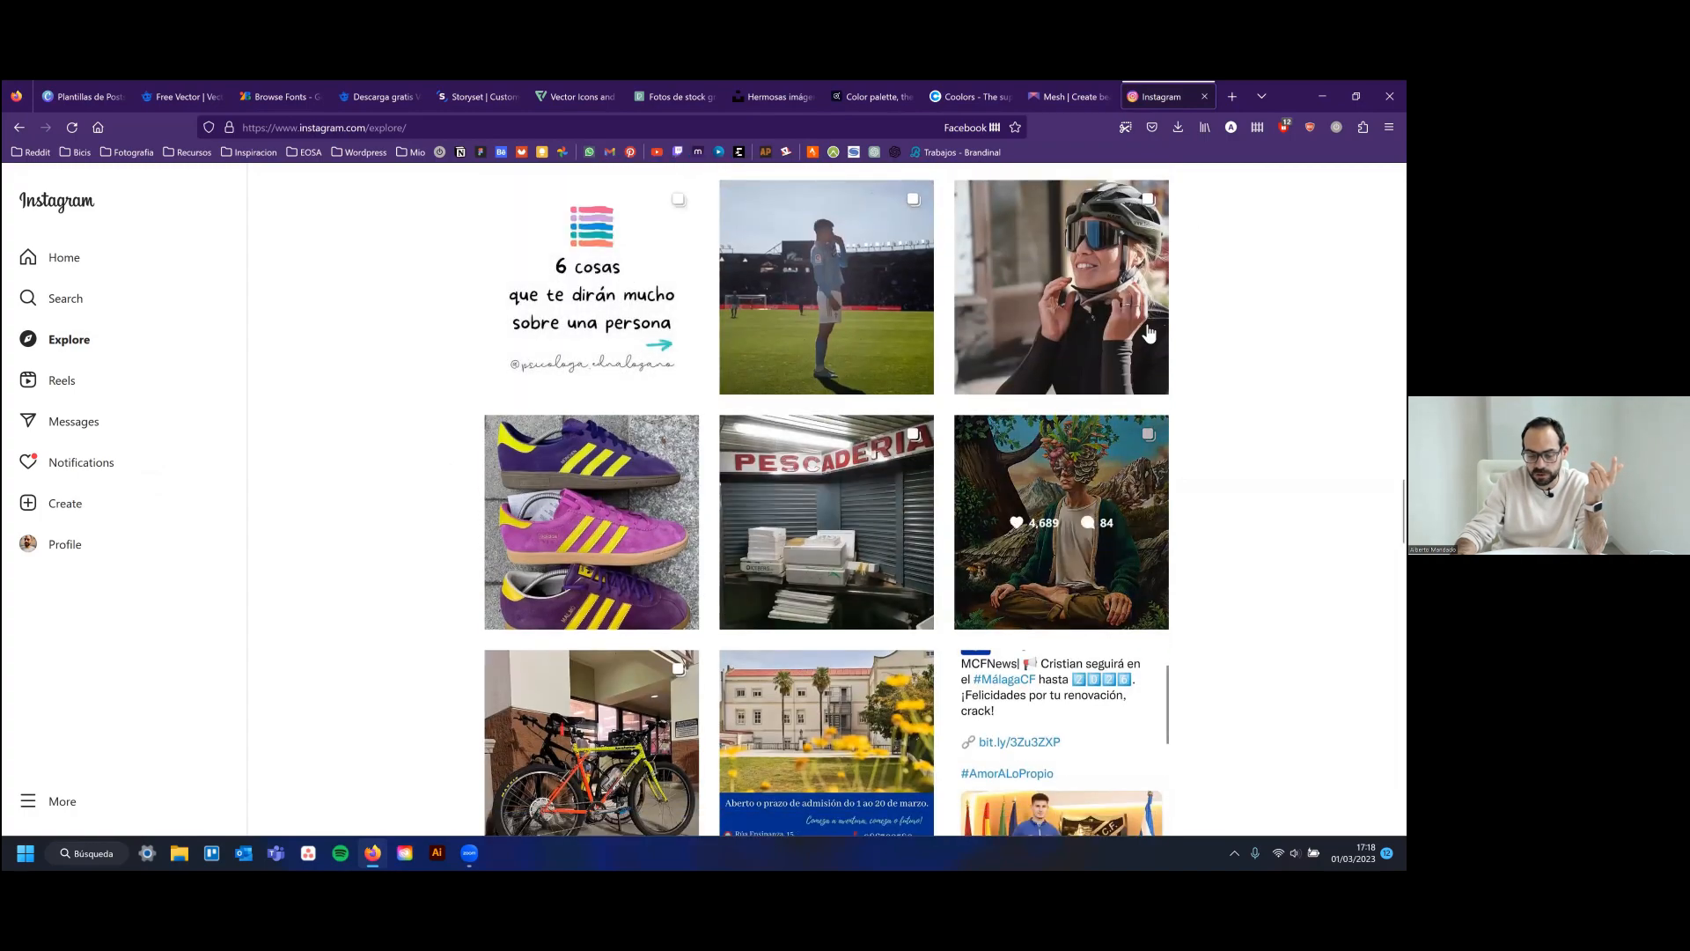
pyautogui.scroll(-7, 808, 390)
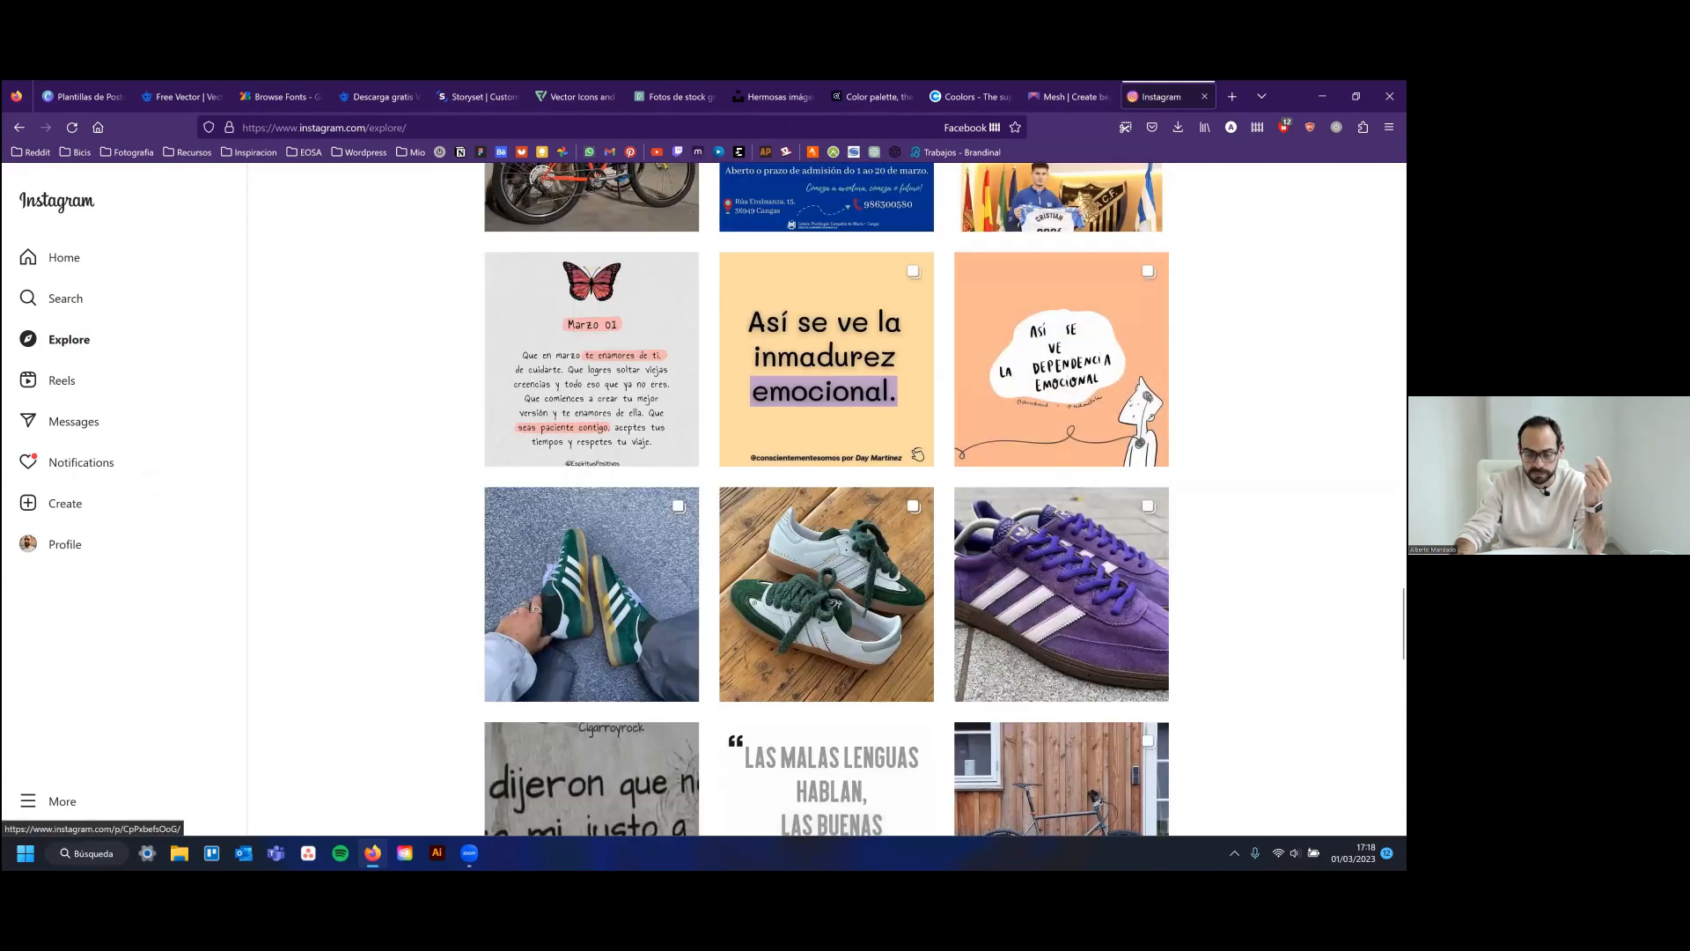
# Close Instagram, return to Canva's Post de Instagram gallery and look through more templates
pyautogui.hotkey('ctrl', 'w')
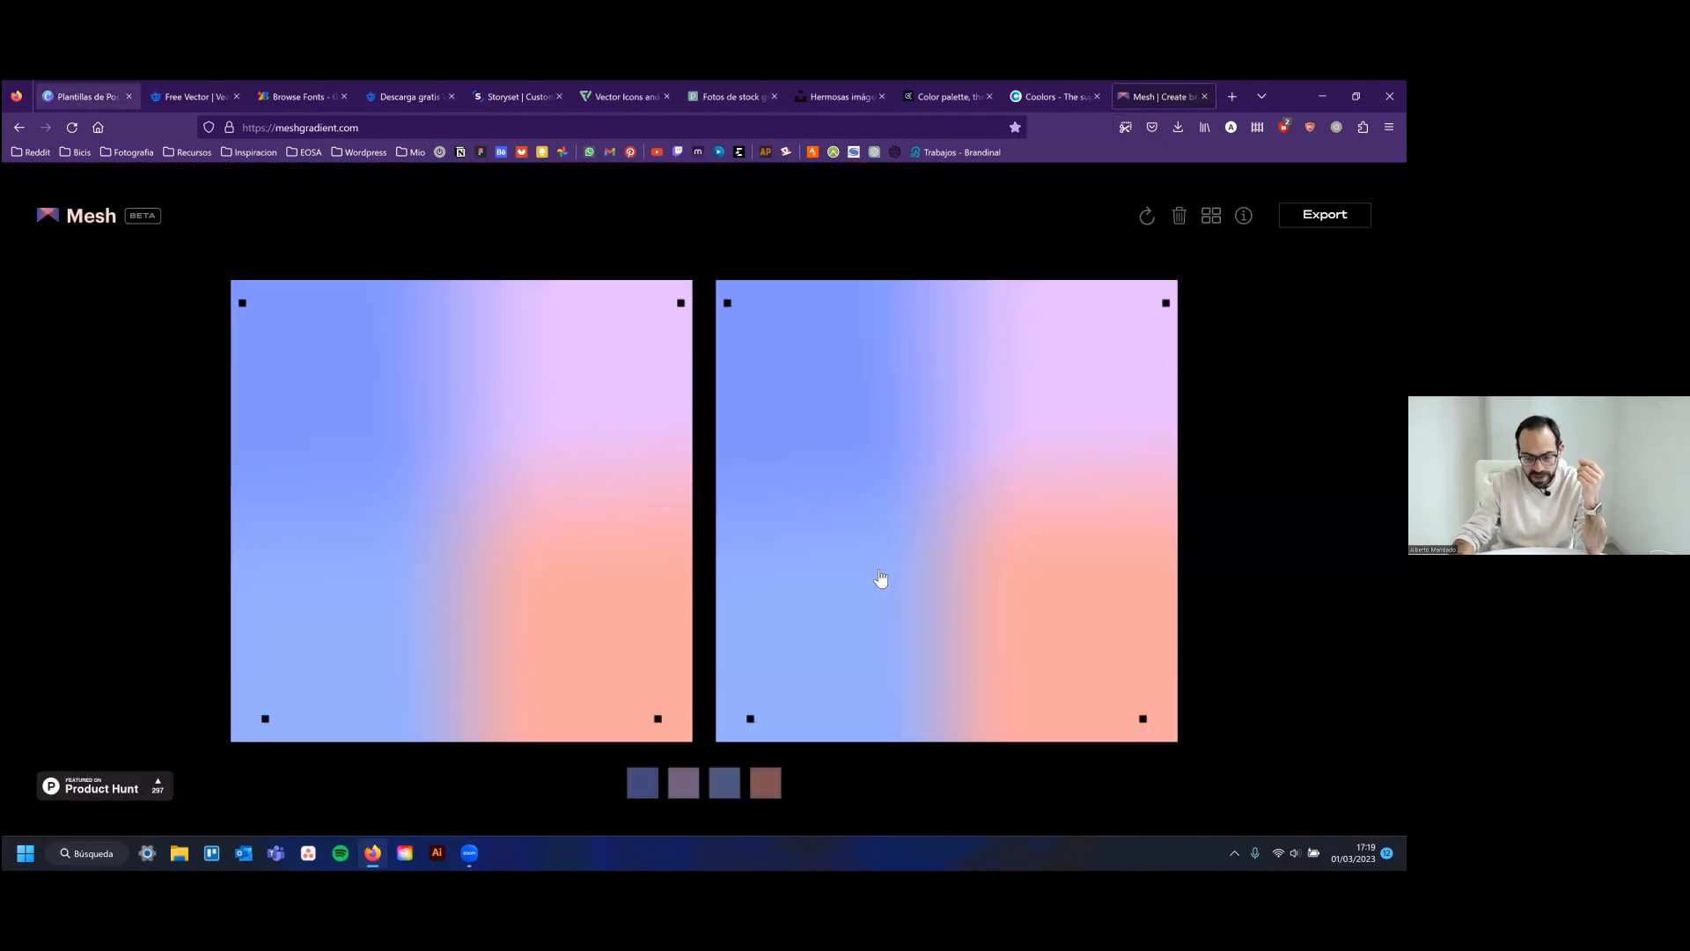
pyautogui.hotkey('ctrl', 'Tab')
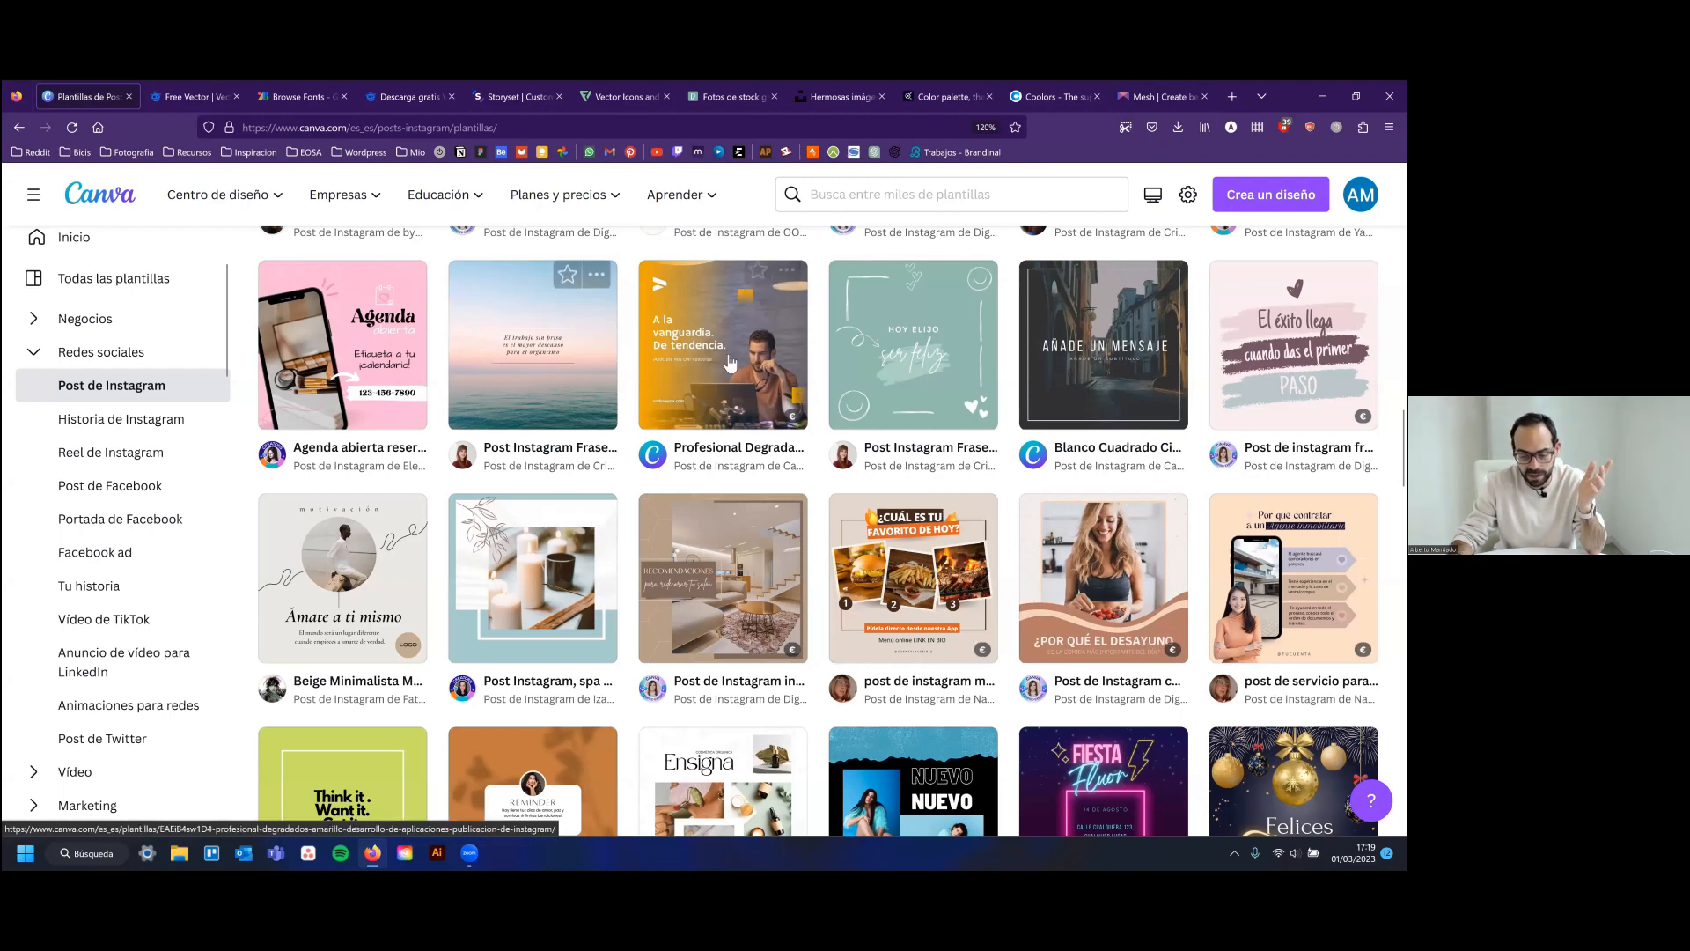
pyautogui.scroll(-3, 938, 452)
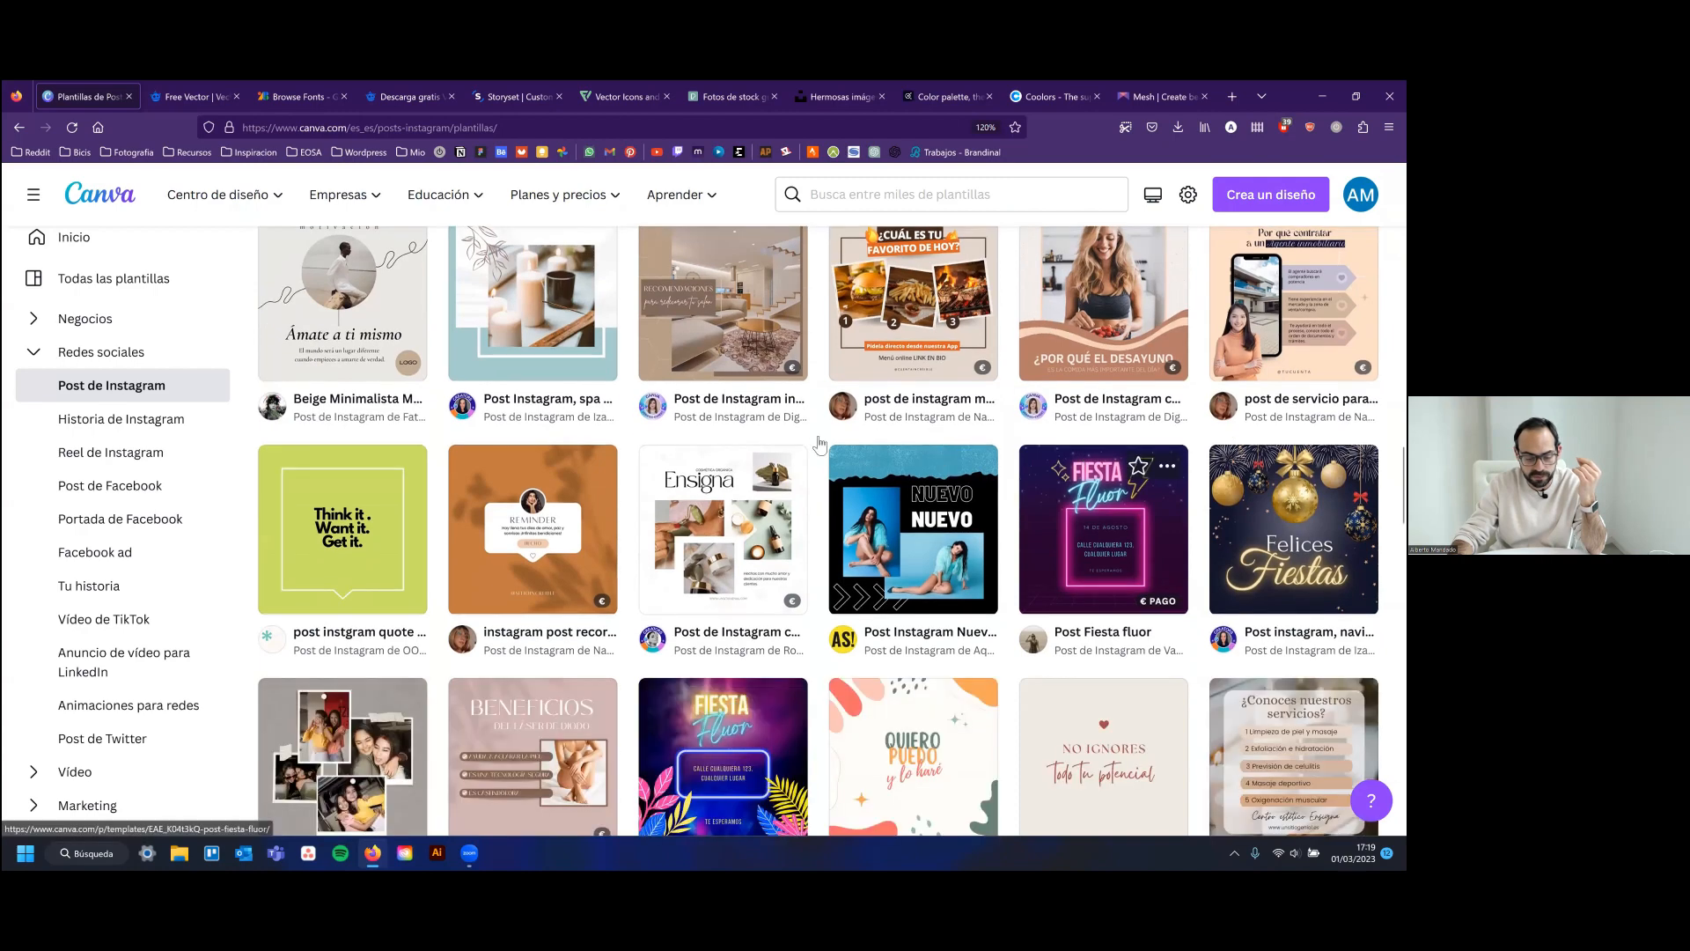
pyautogui.scroll(-1, 701, 537)
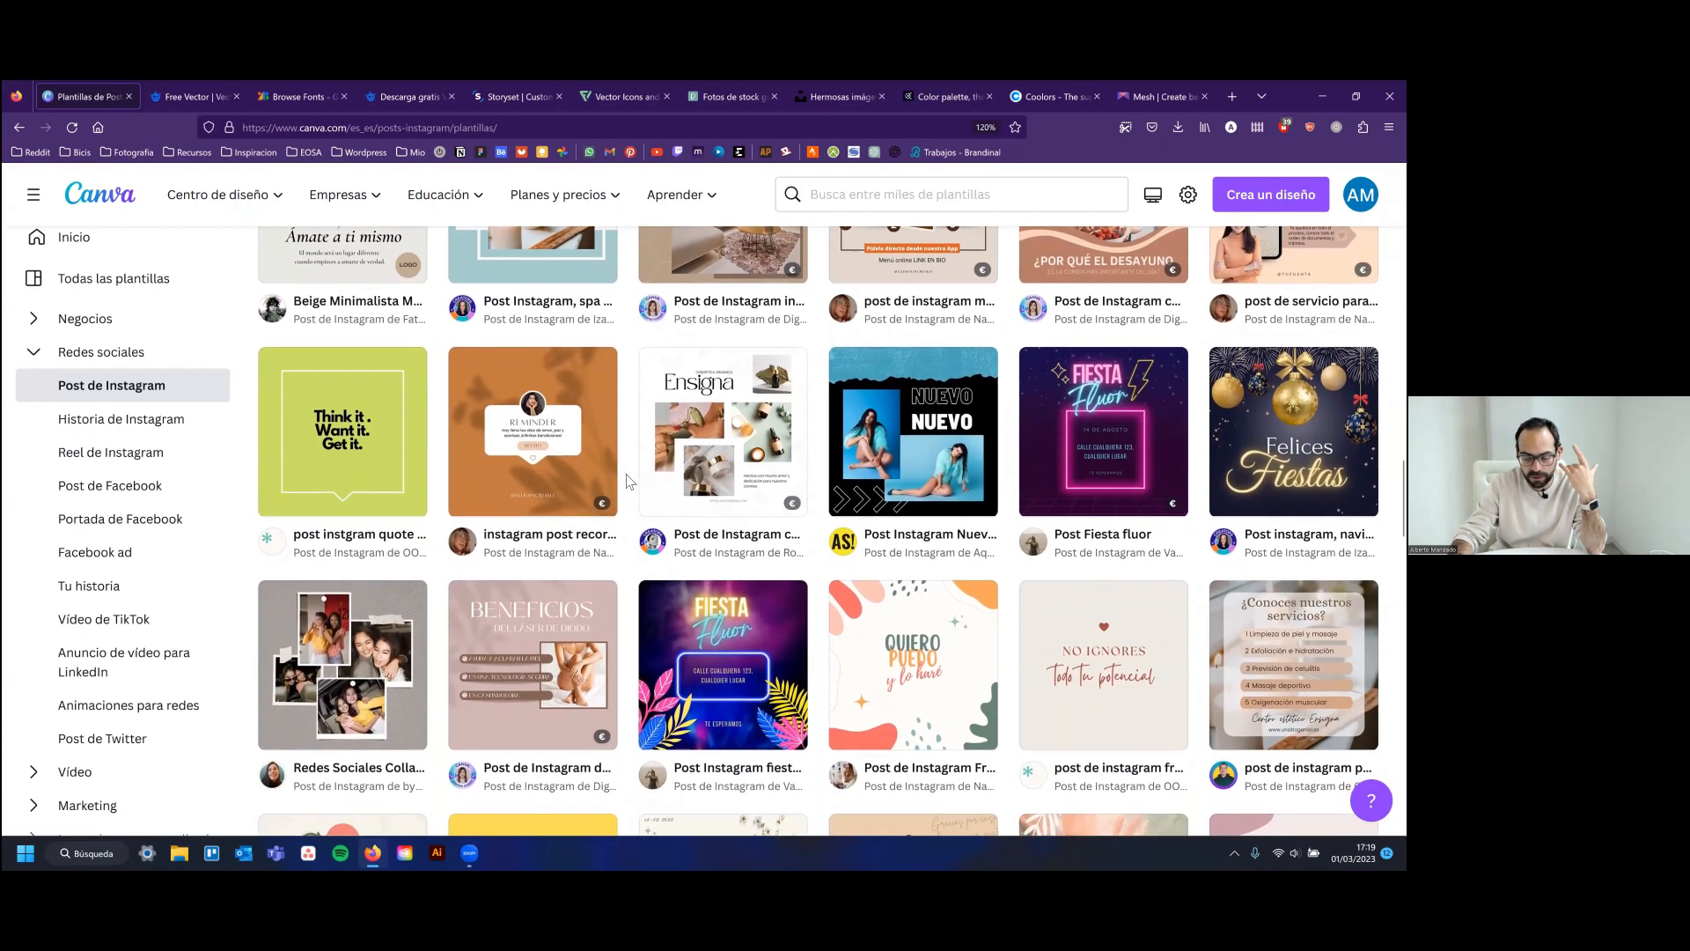
pyautogui.scroll(-2, 623, 479)
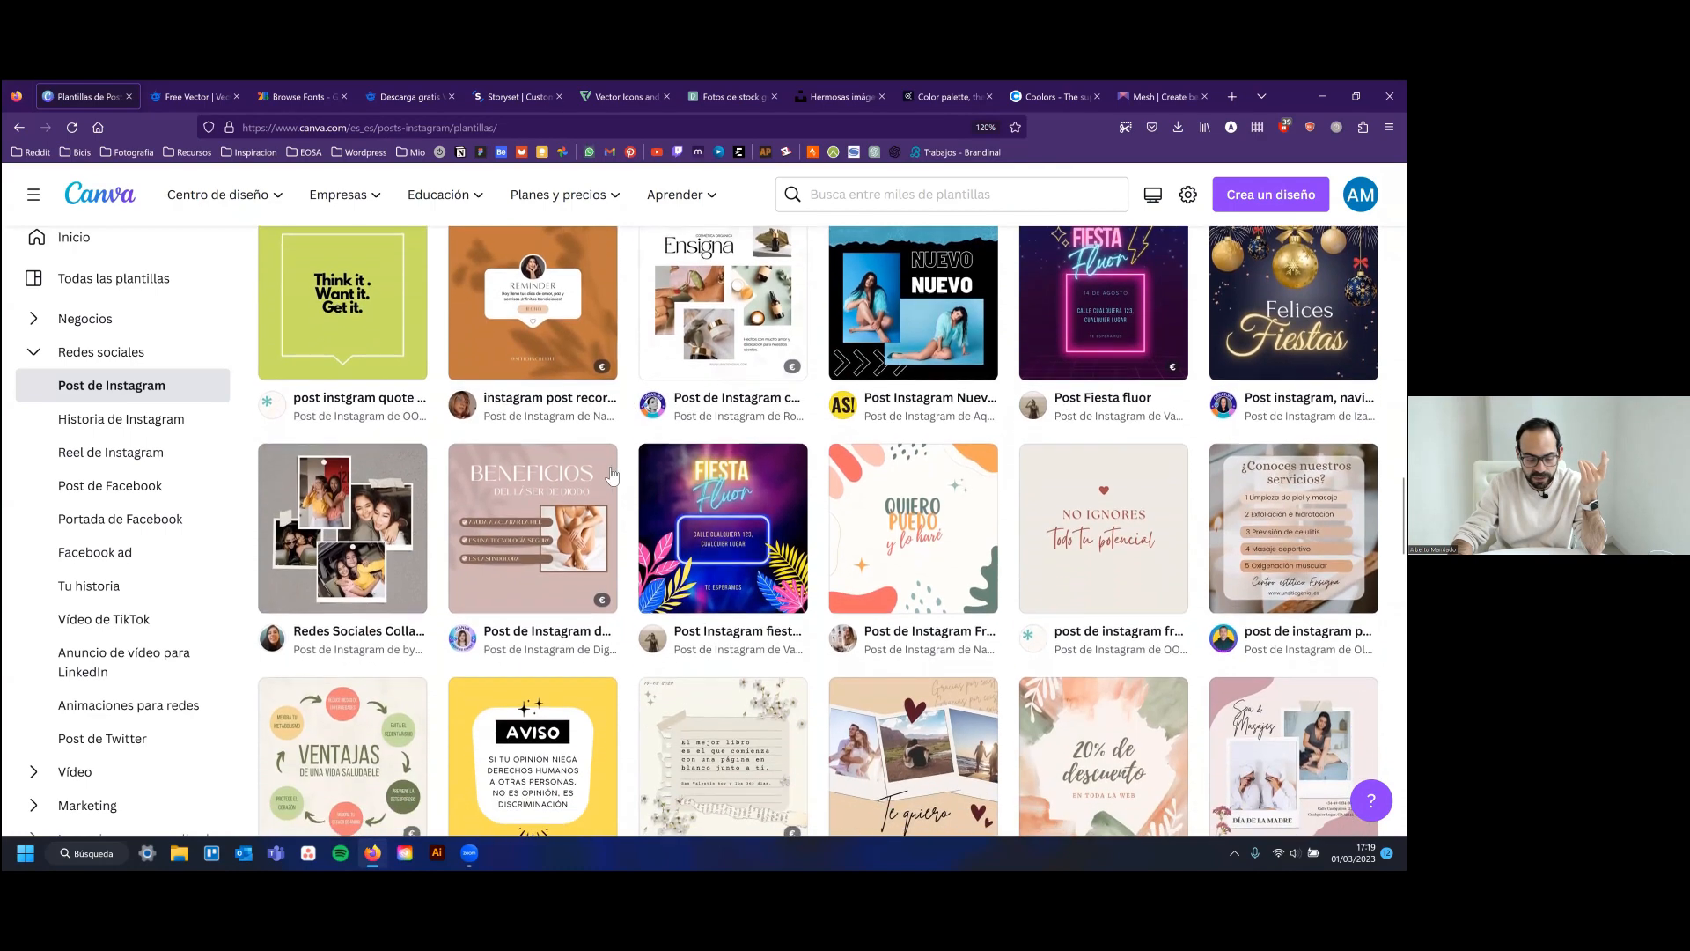
# Open the green "Think it. Want it. Get it." quote template and start customizing it in the editor
pyautogui.scroll(1, 314, 364)
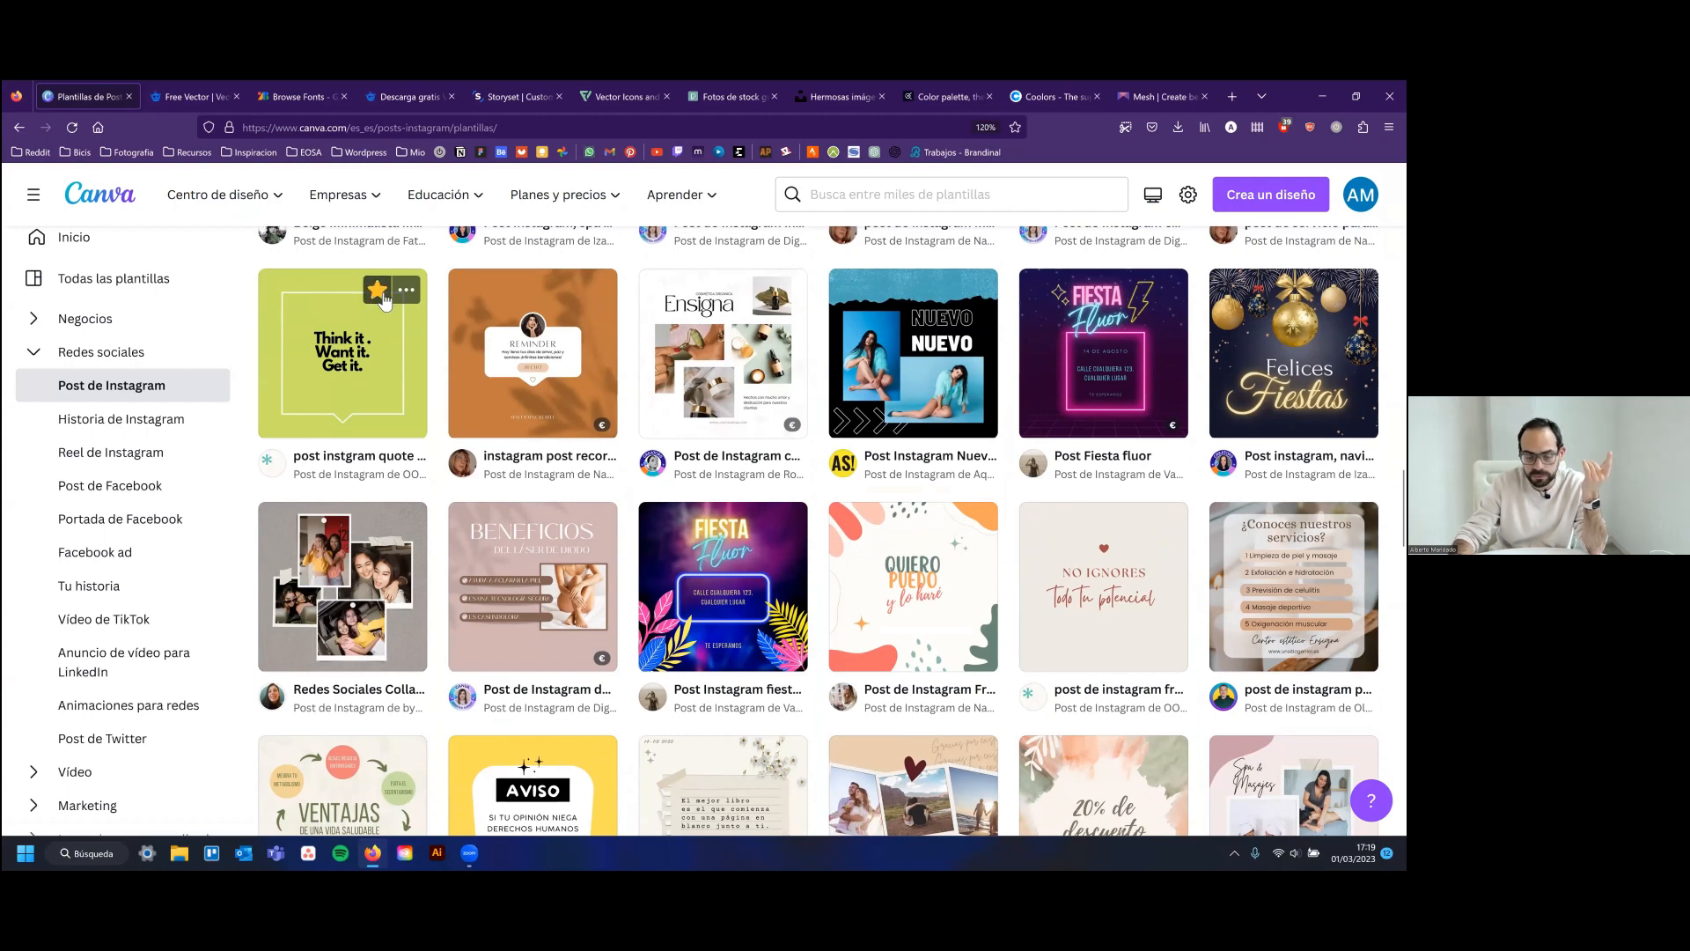
pyautogui.scroll(1, 348, 435)
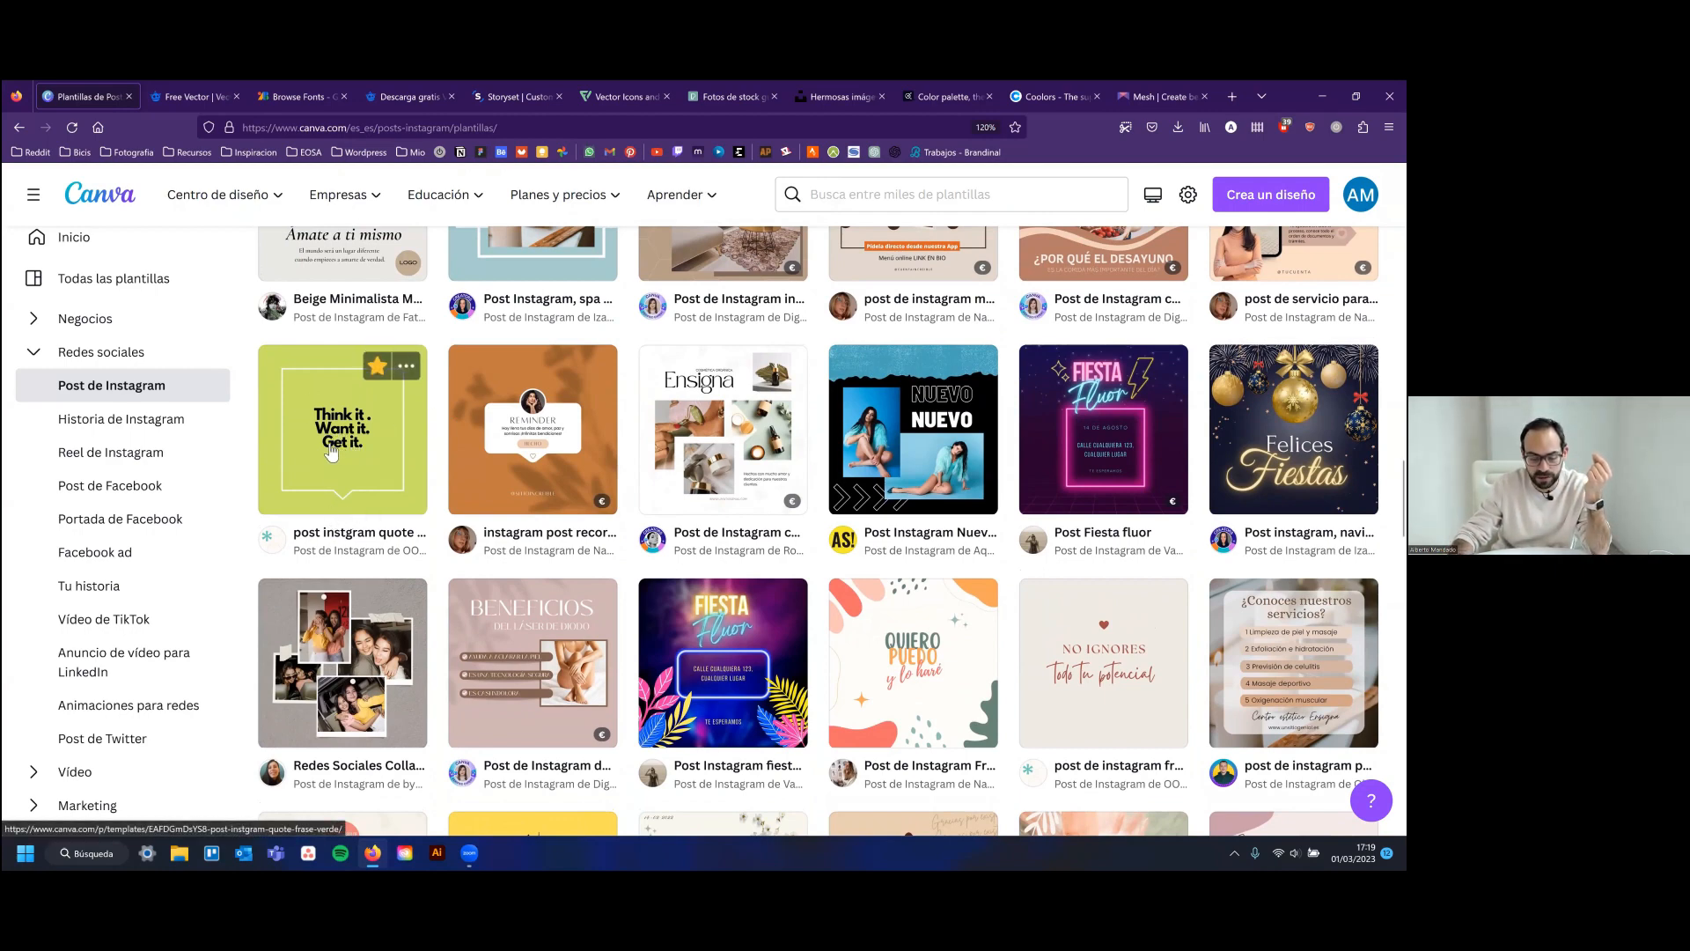
pyautogui.click(331, 452)
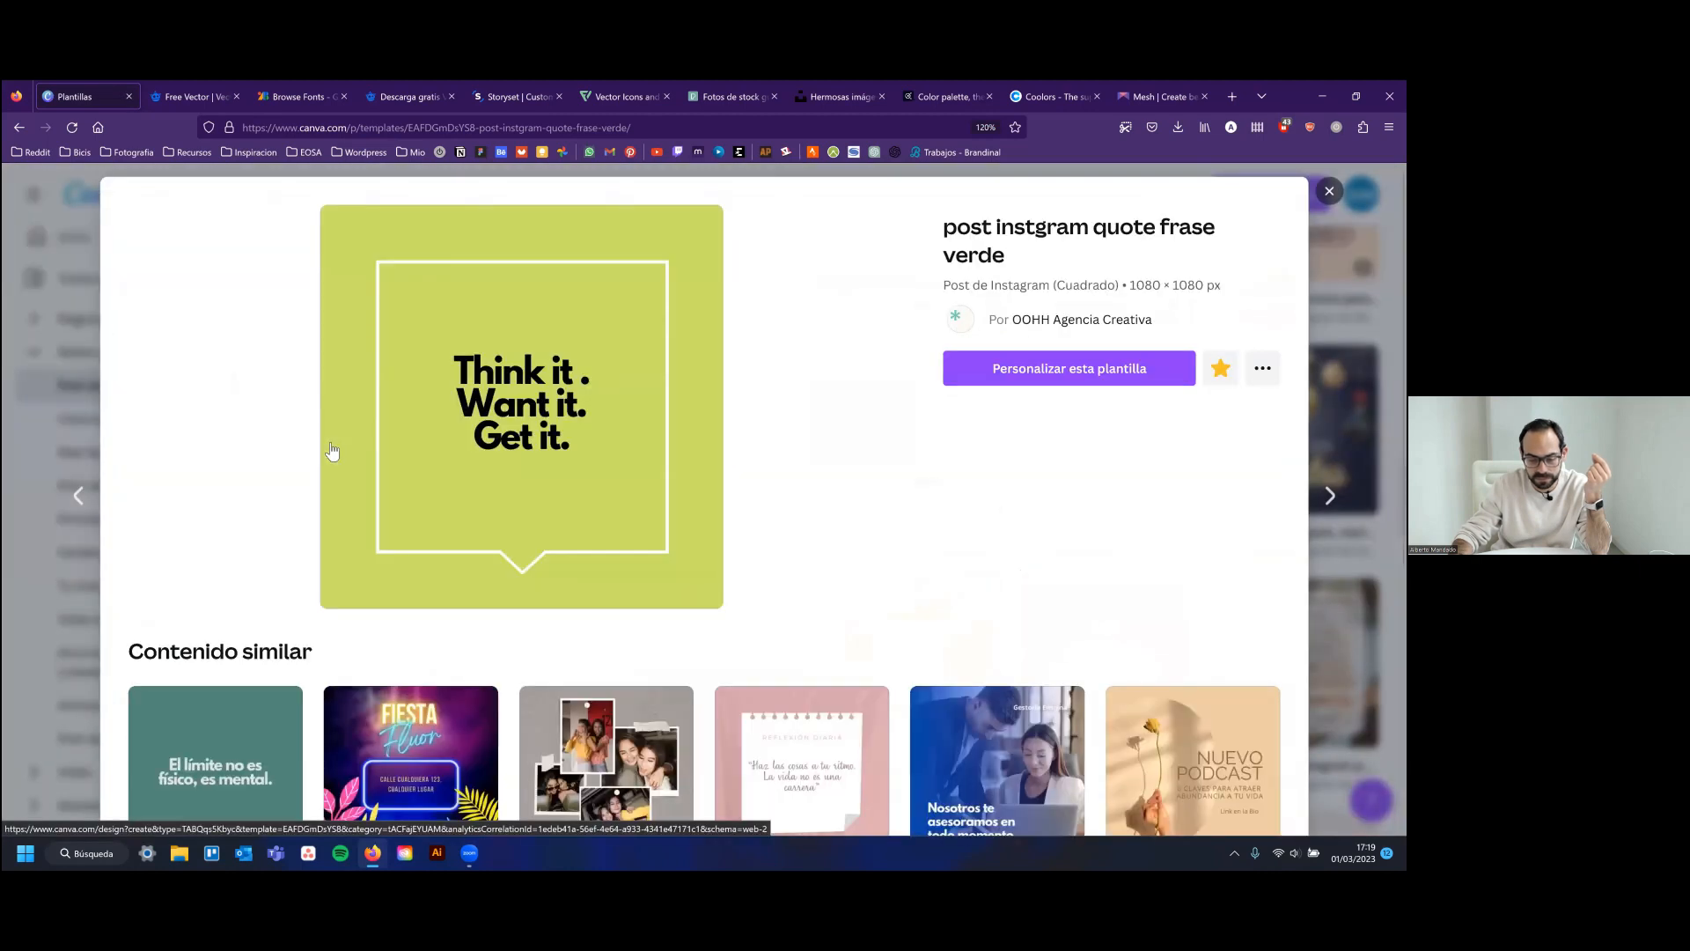
pyautogui.click(564, 440)
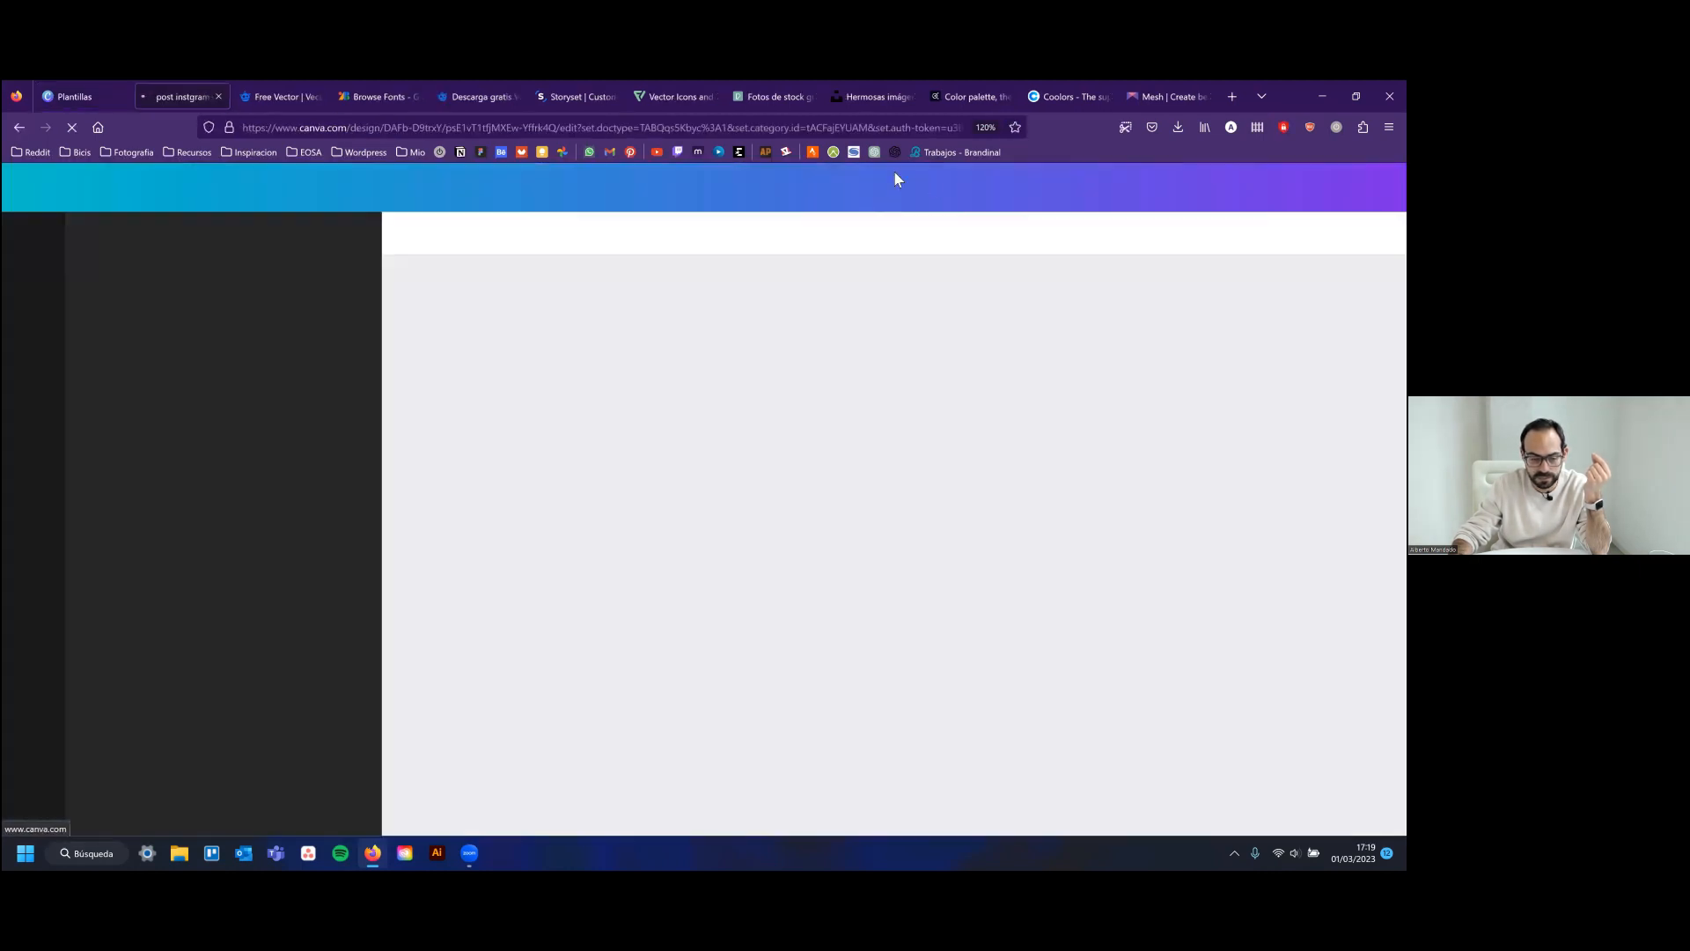
# Return to the green quote template's detail page and browse its Contenido similar designs down to the Explora más tags
pyautogui.click(88, 95)
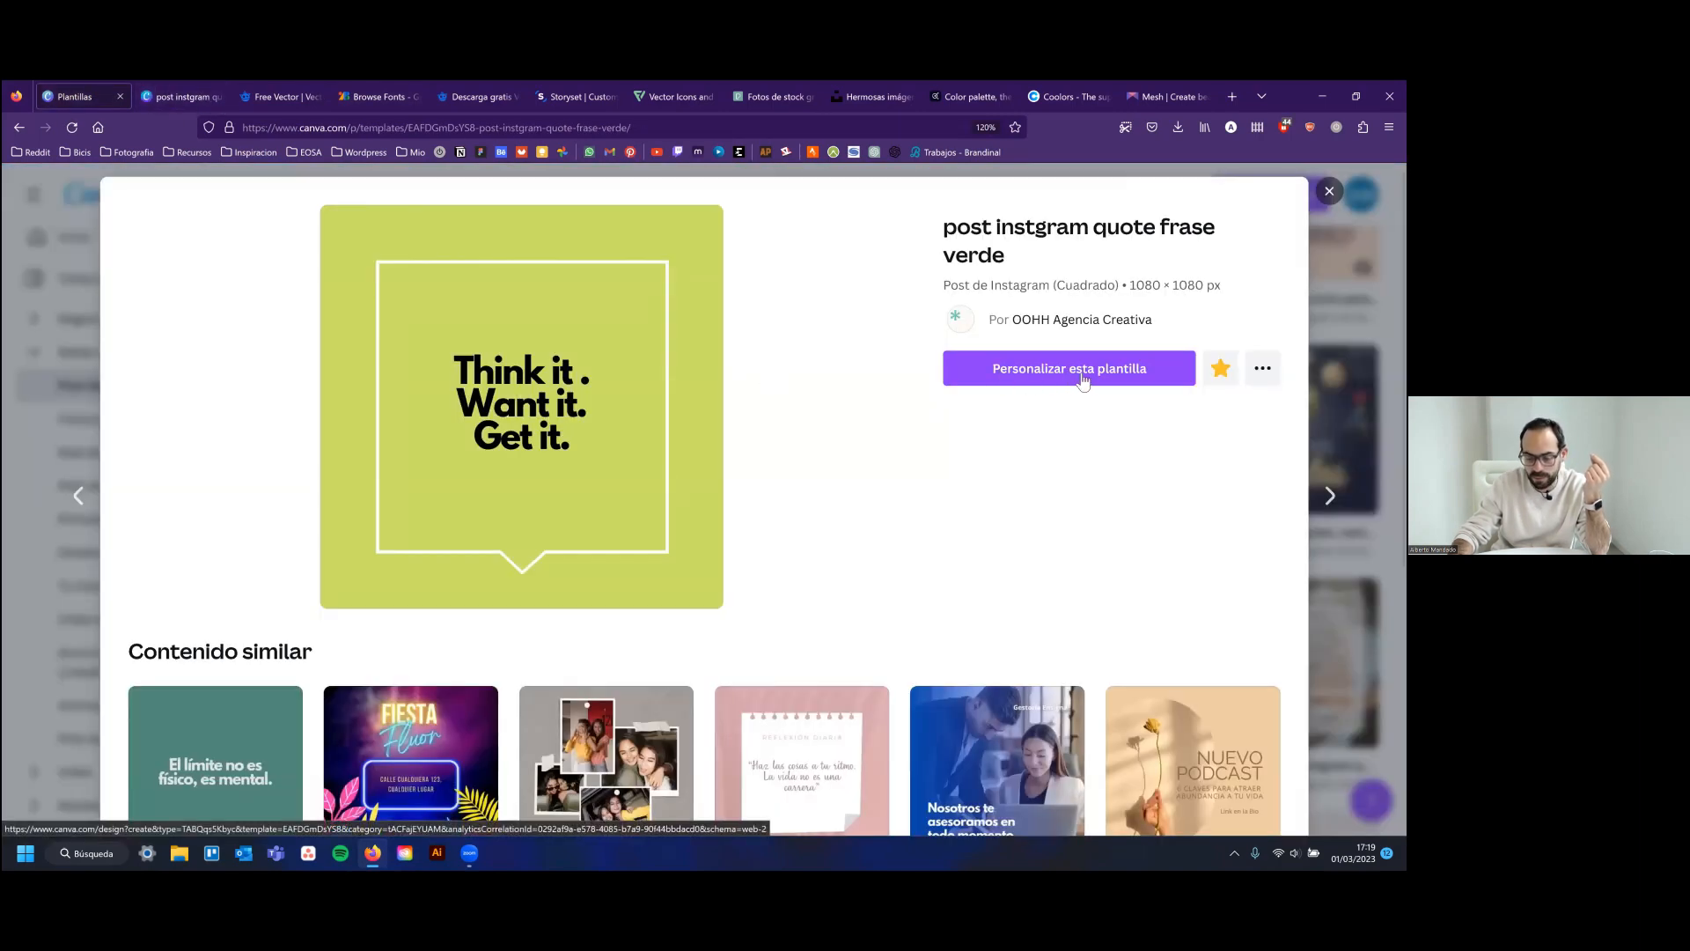
pyautogui.scroll(-3, 961, 432)
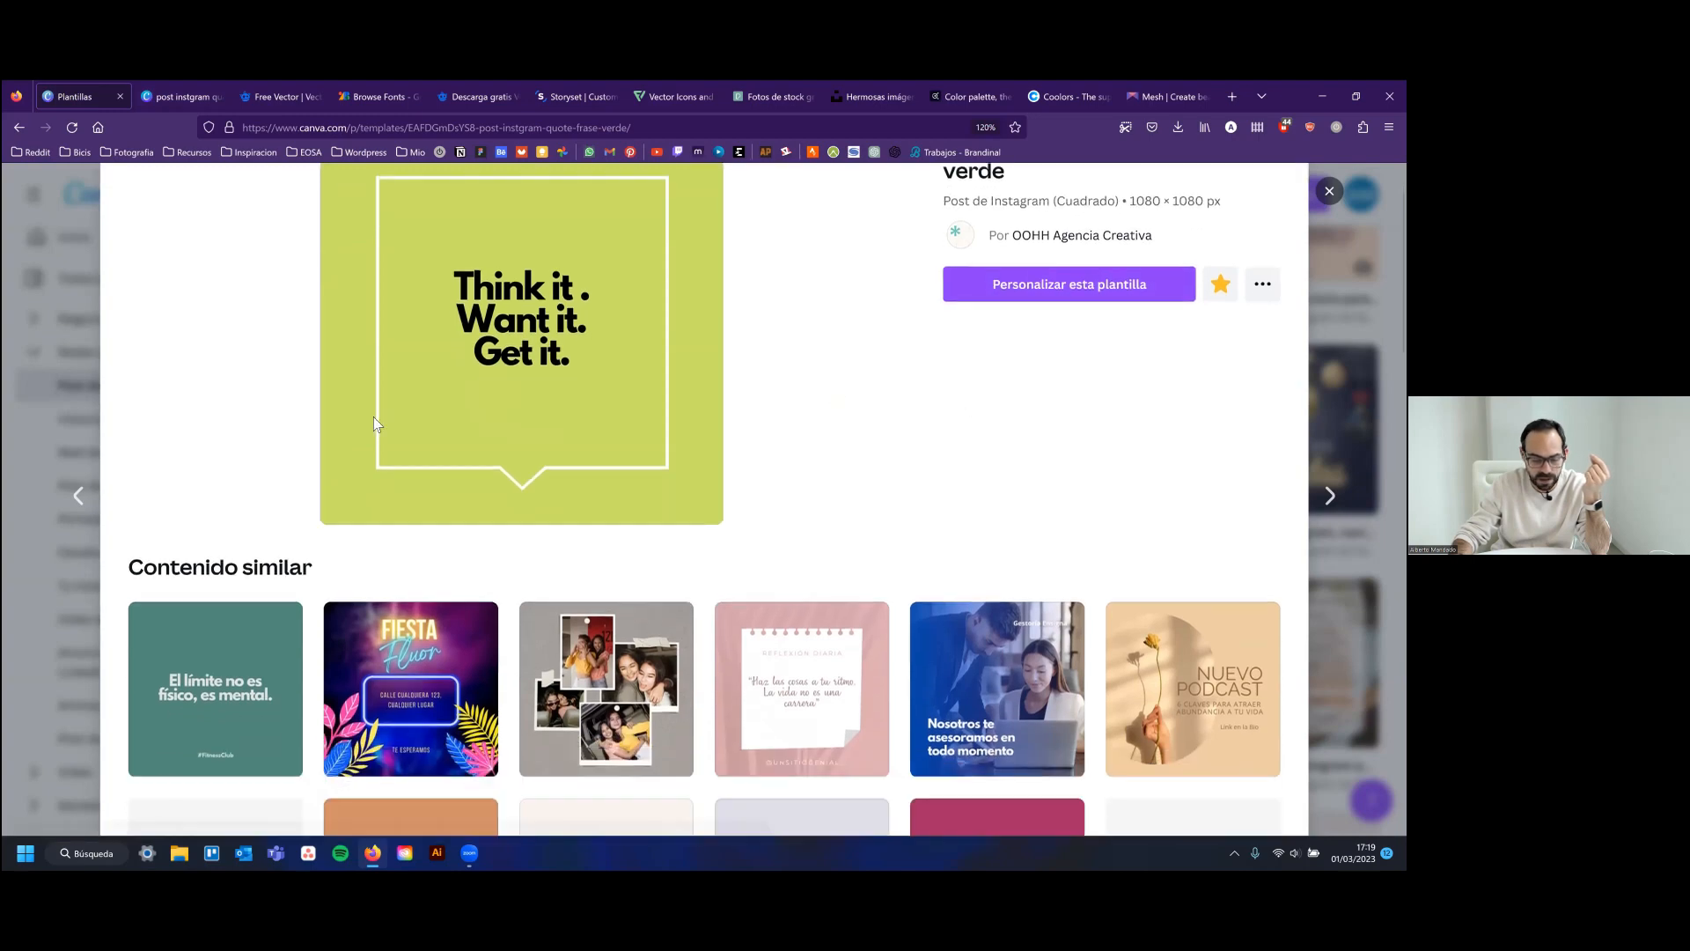
pyautogui.scroll(3, 488, 344)
pyautogui.scroll(-5, 842, 502)
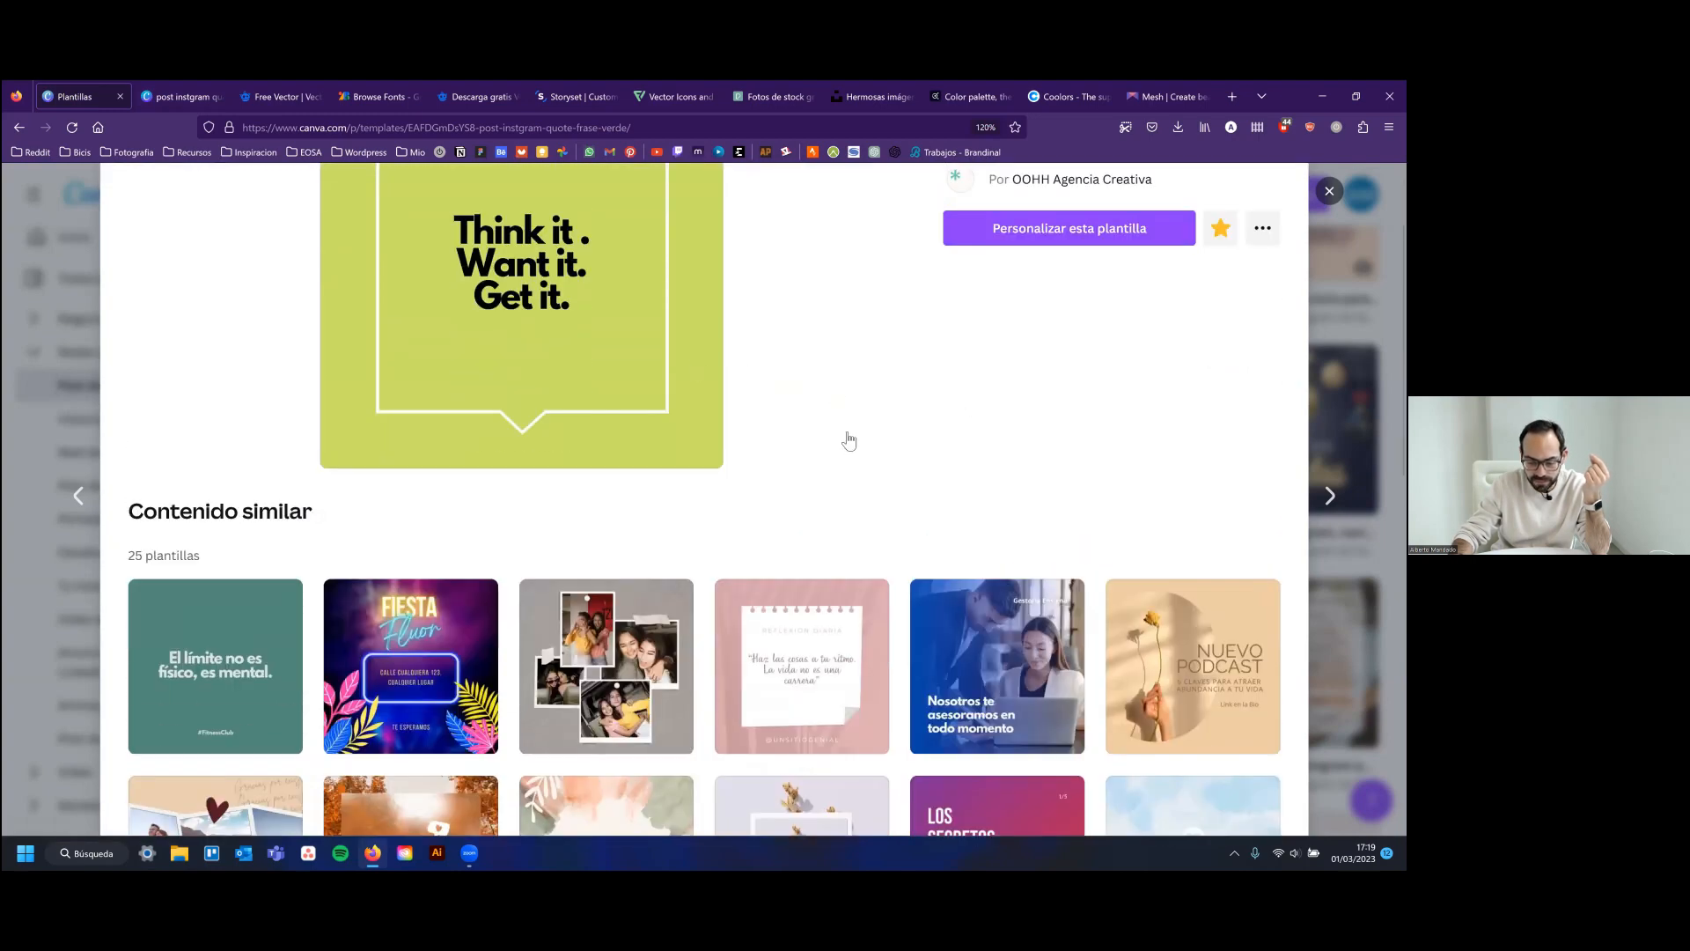
pyautogui.scroll(-2, 566, 370)
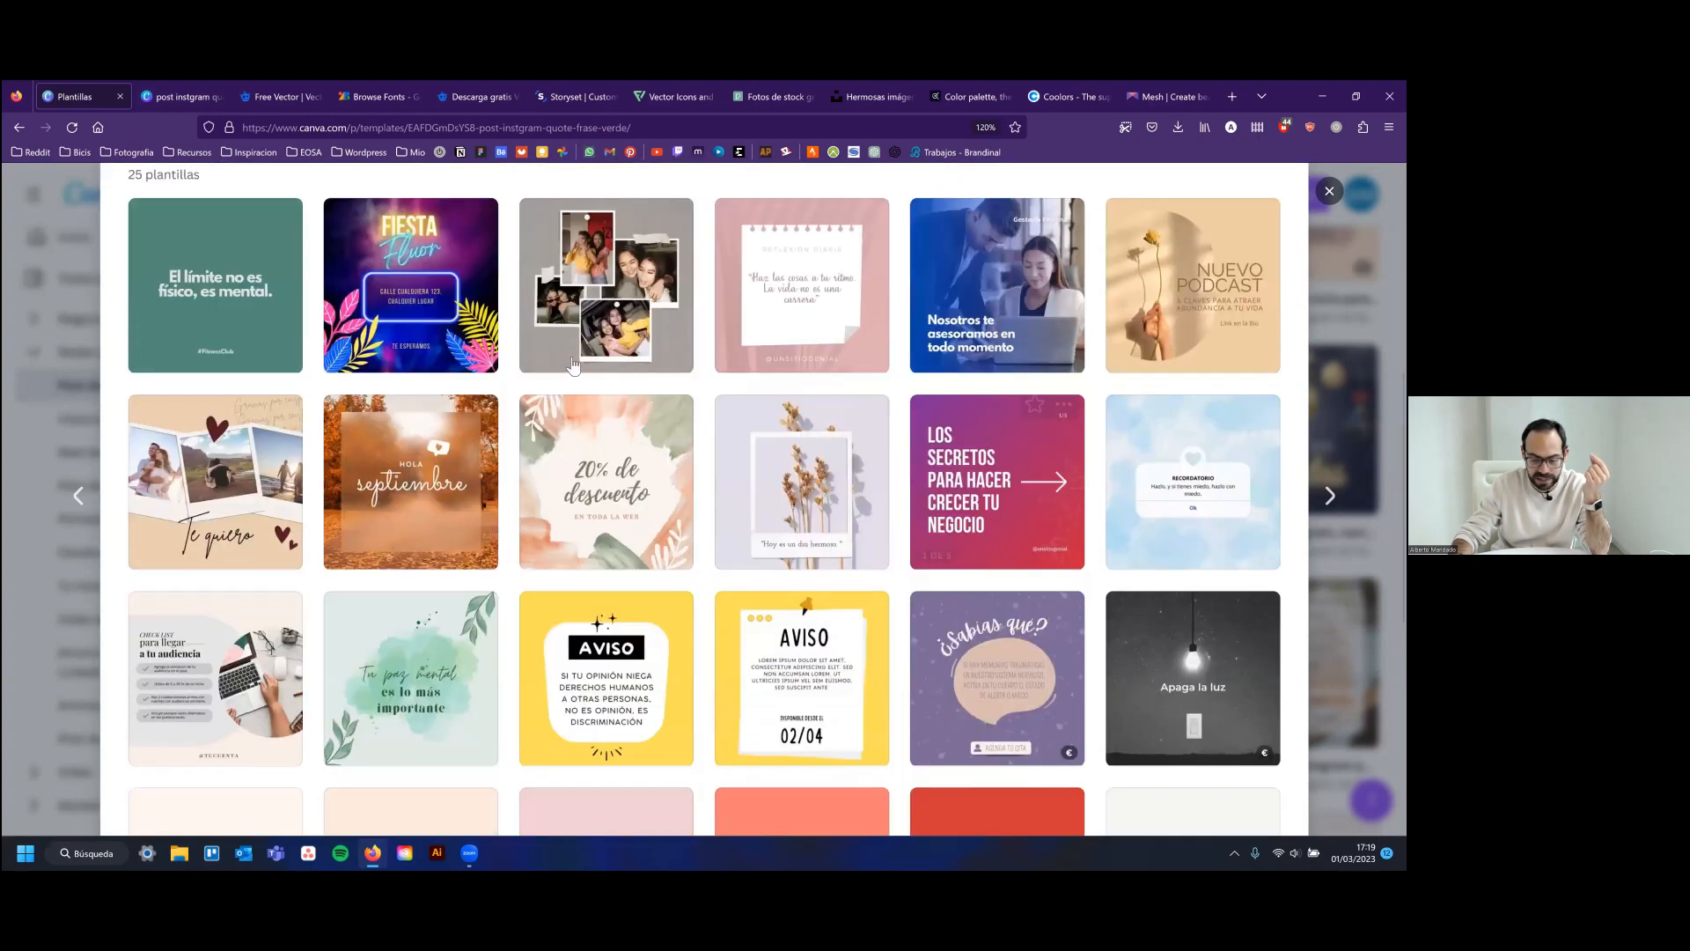
pyautogui.scroll(2, 572, 363)
pyautogui.scroll(-1, 715, 368)
pyautogui.scroll(-6, 557, 355)
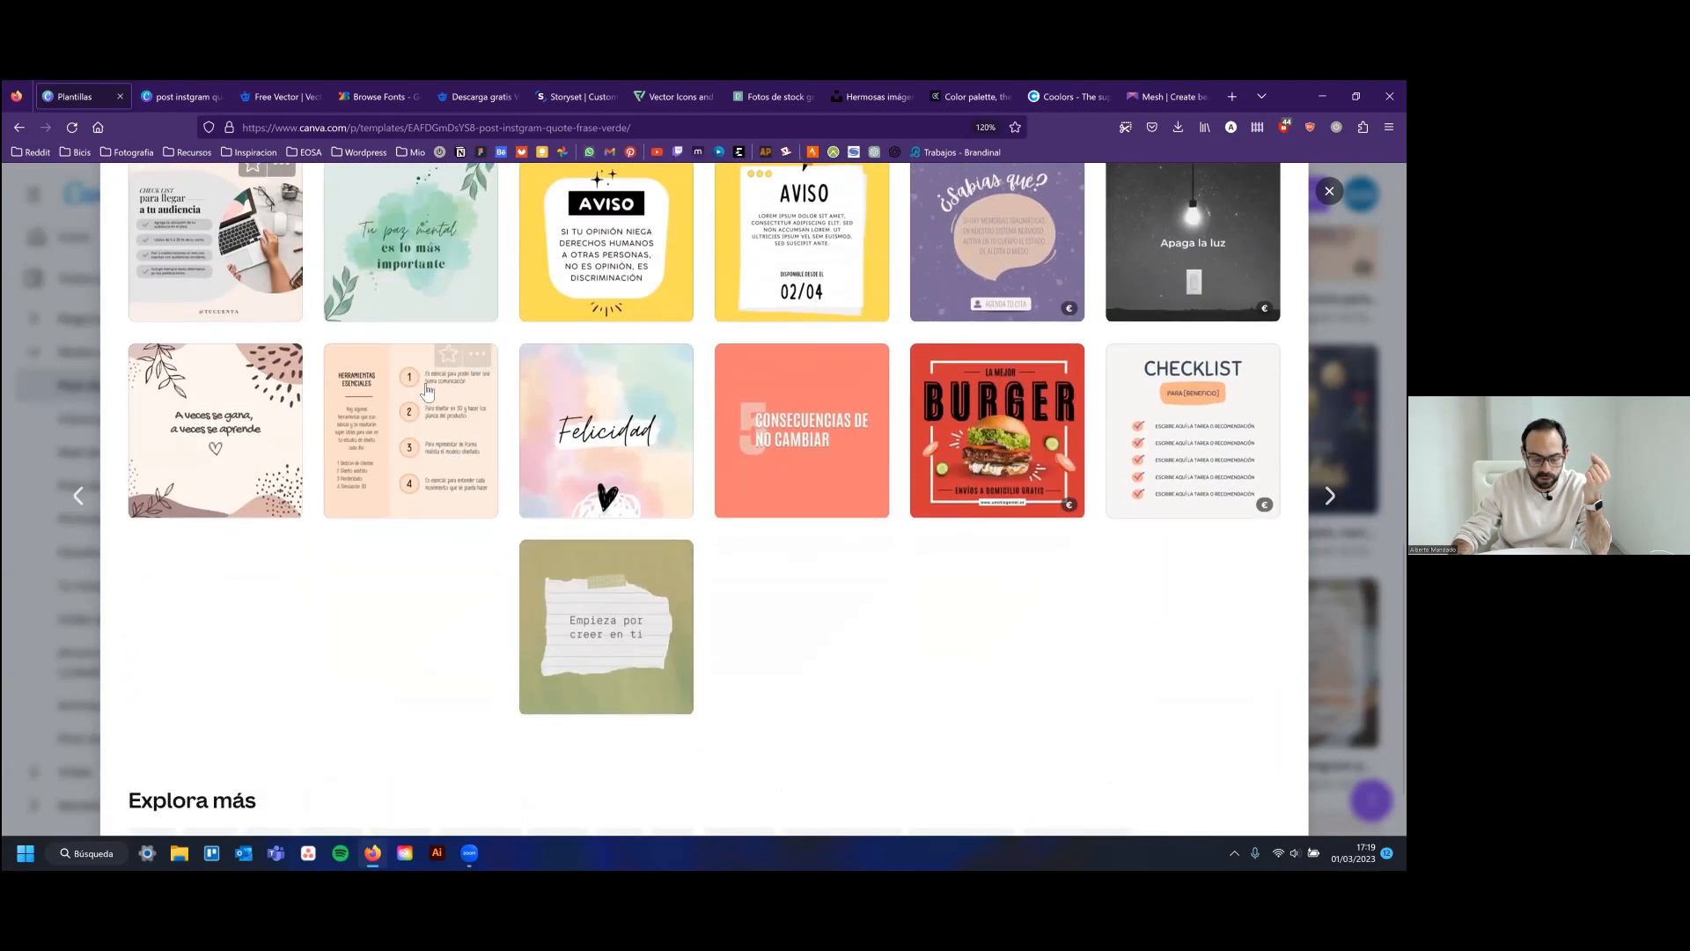
pyautogui.scroll(-1, 408, 387)
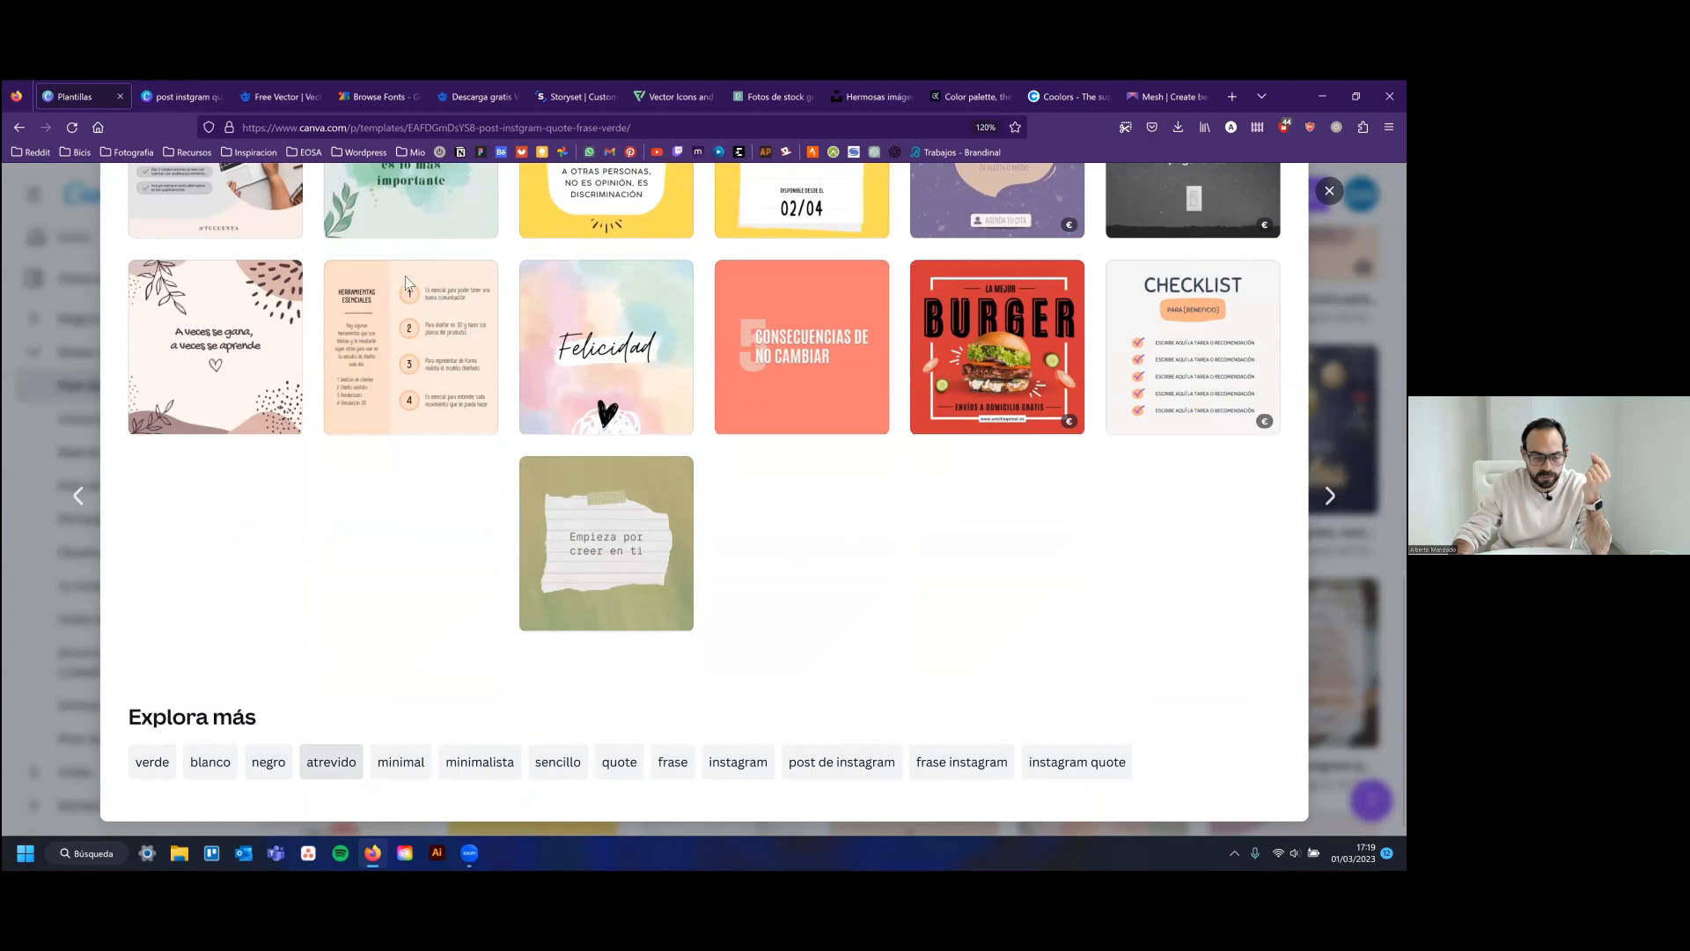
# Compare the green quote design open in the editor with its template detail page, ending in the editor
pyautogui.click(176, 95)
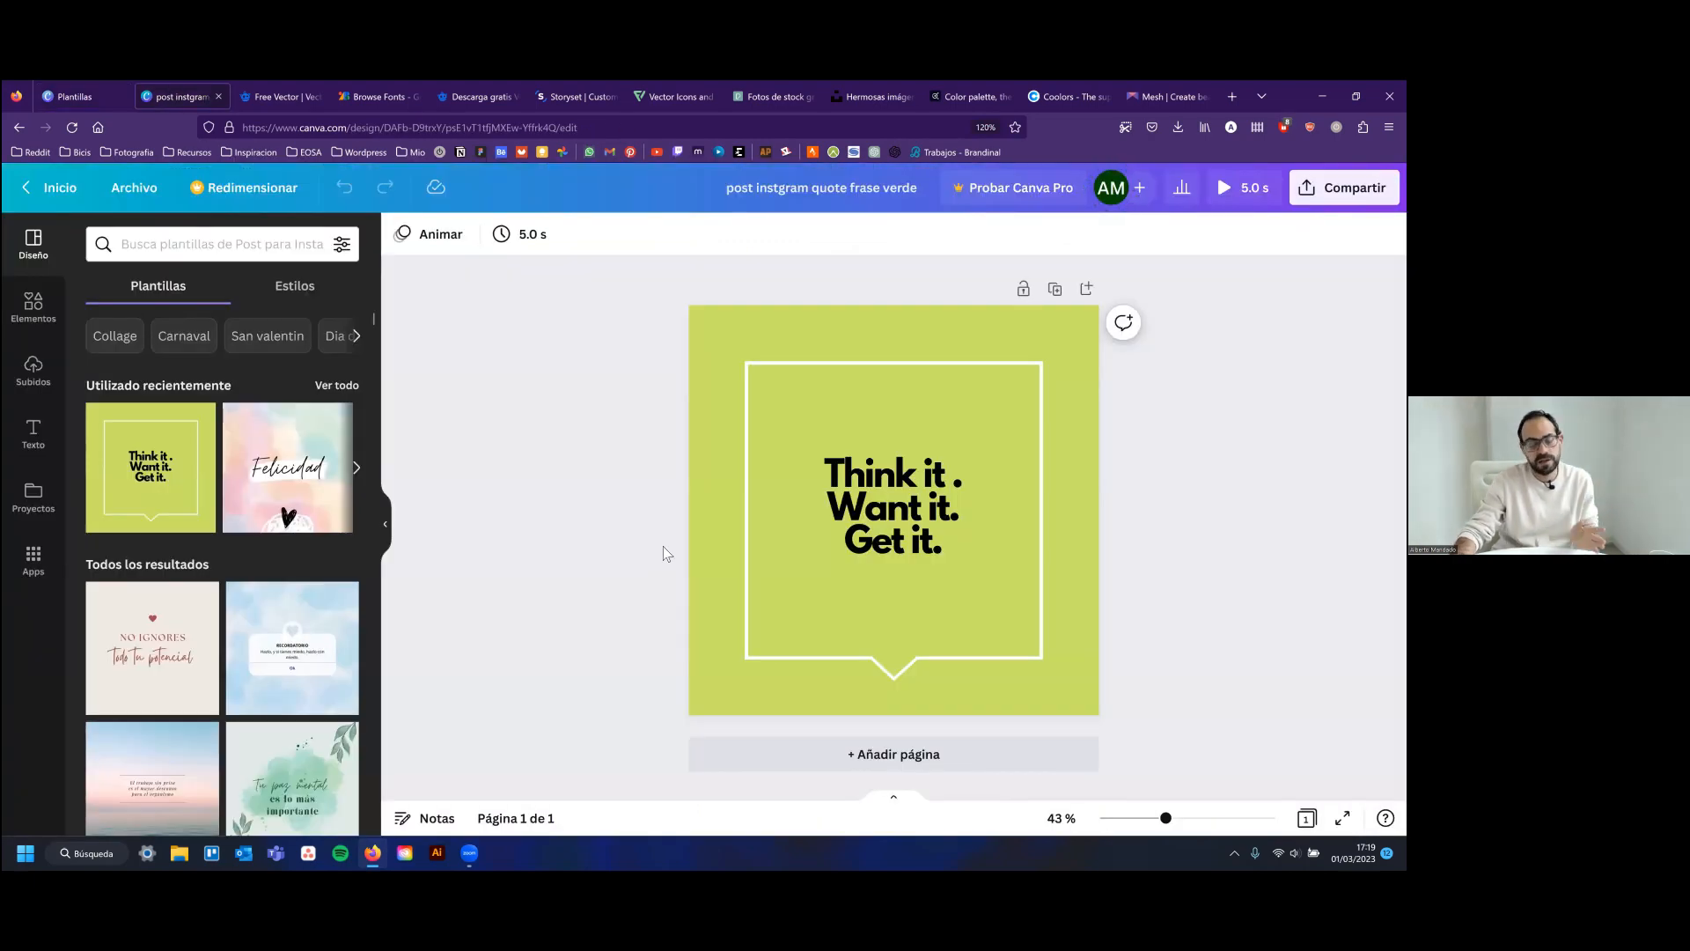
pyautogui.click(16, 96)
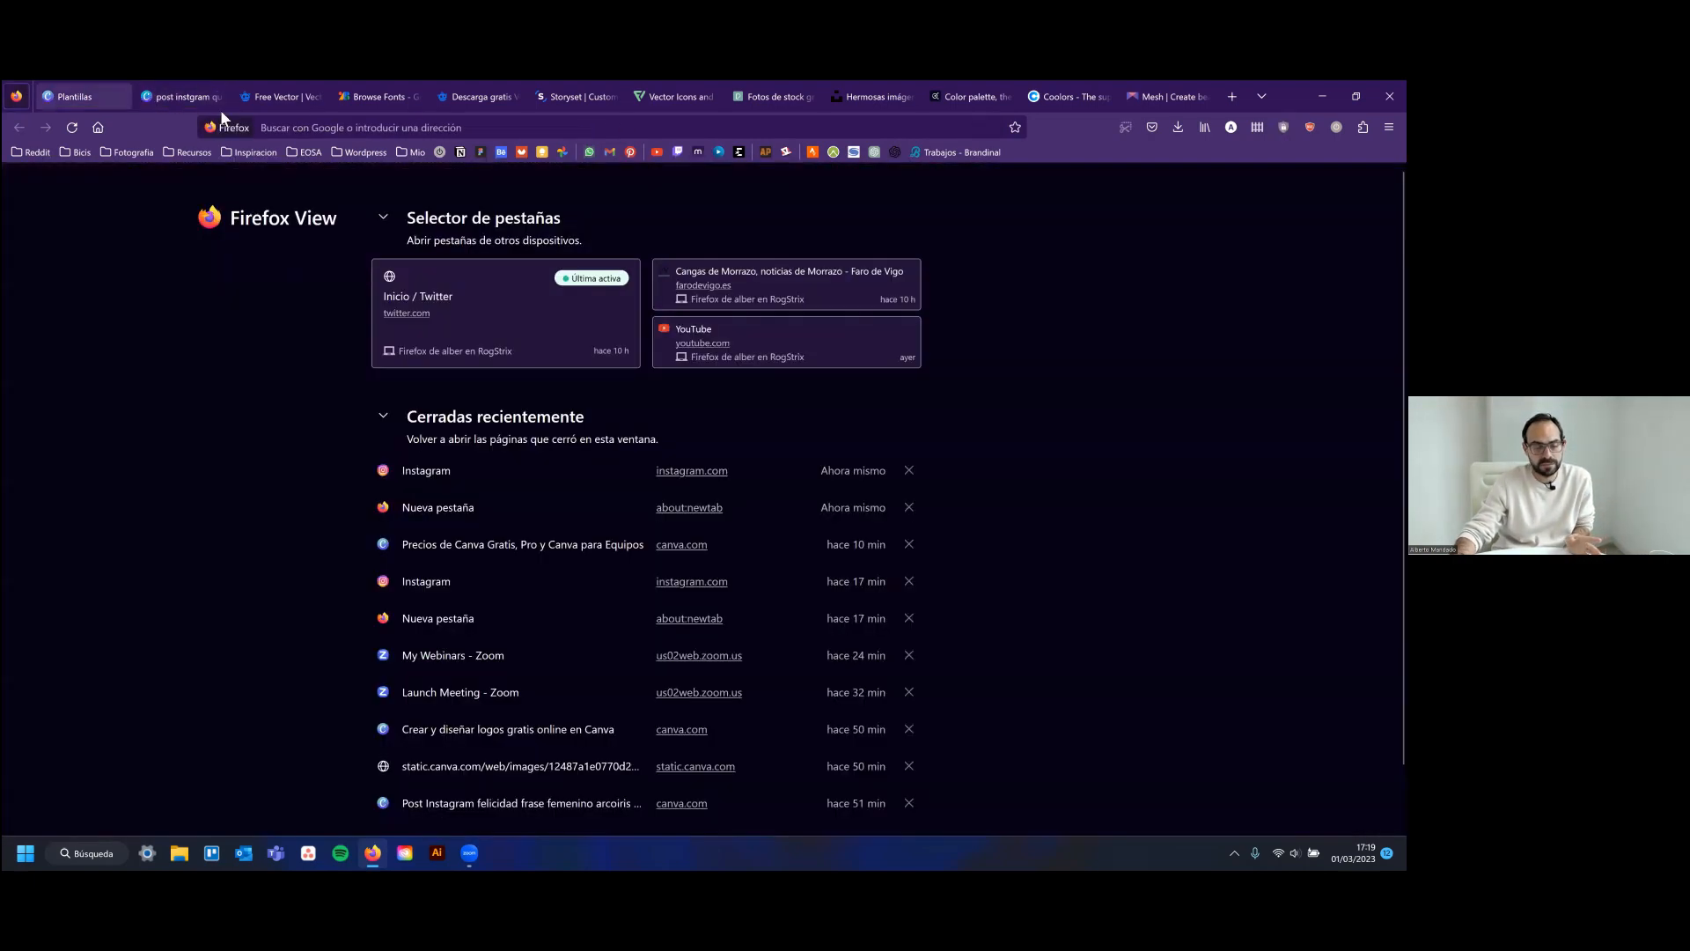
pyautogui.click(77, 96)
pyautogui.scroll(3, 858, 364)
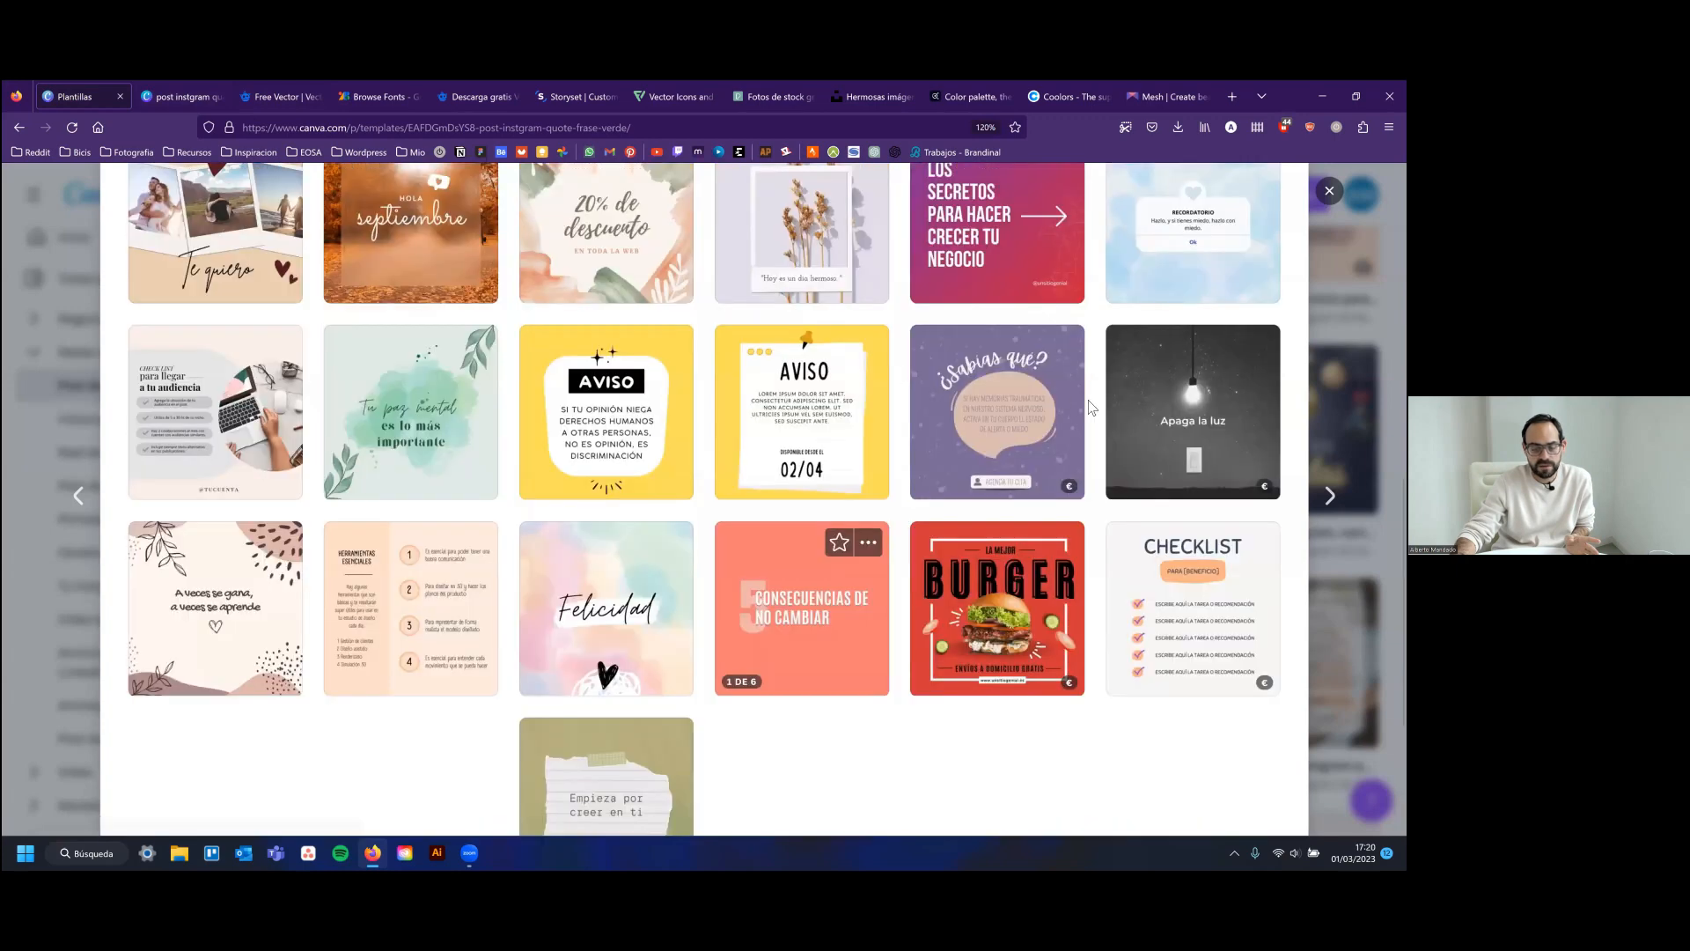
pyautogui.scroll(5, 1090, 407)
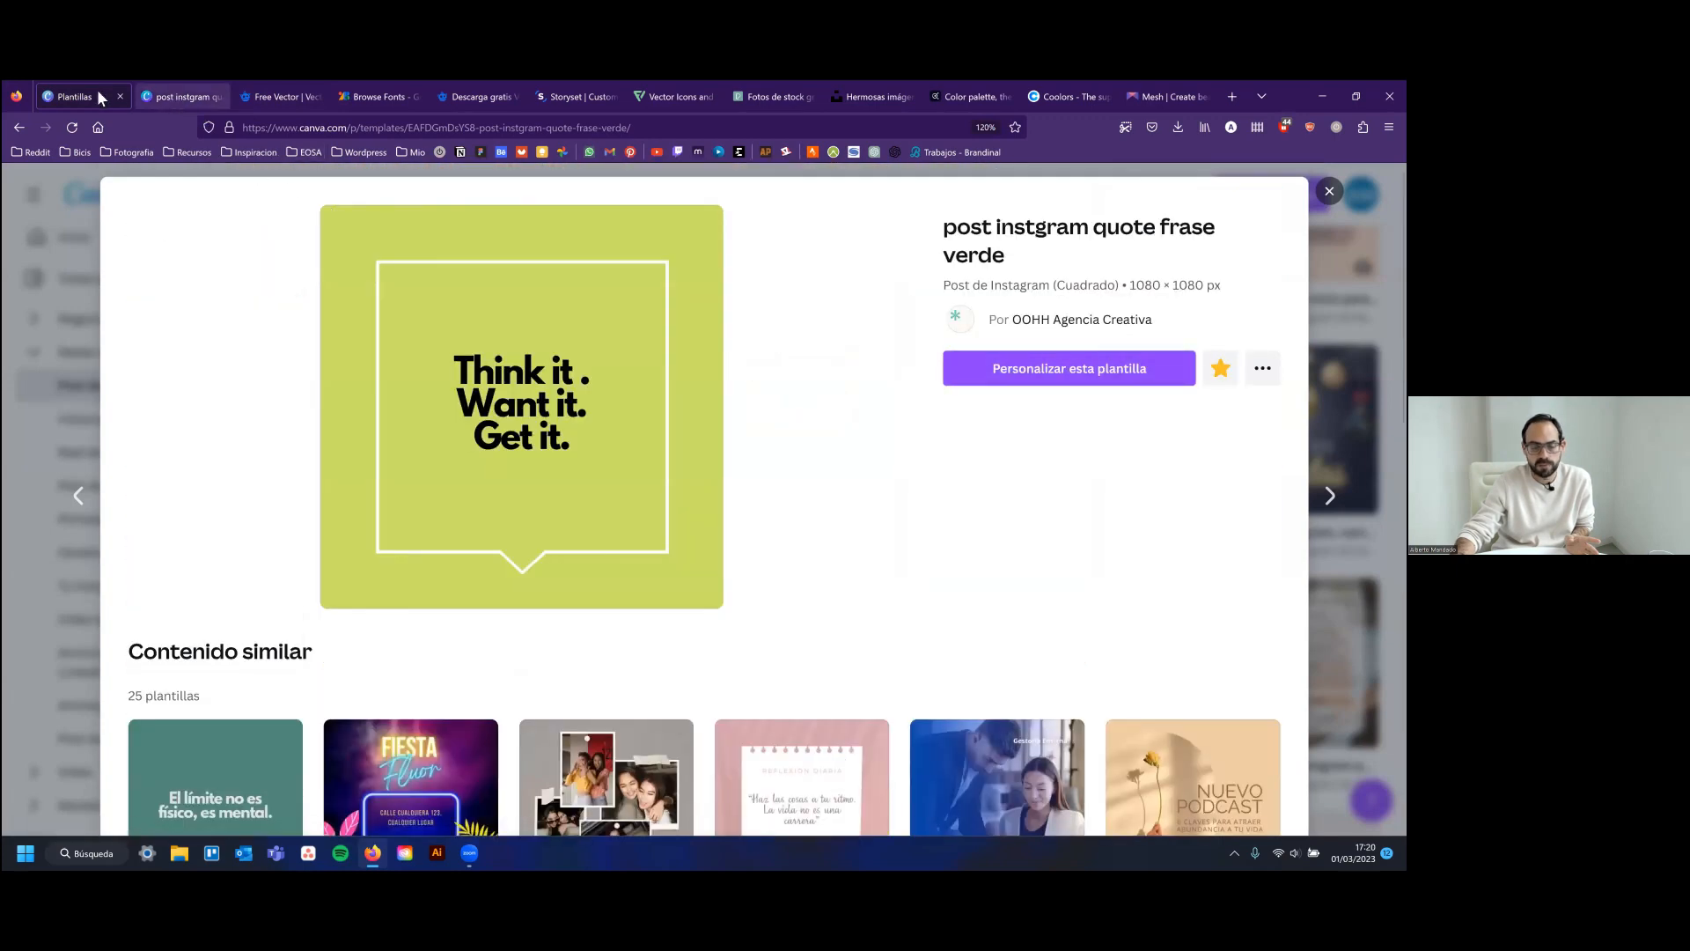
pyautogui.hotkey('ctrl', 'Tab')
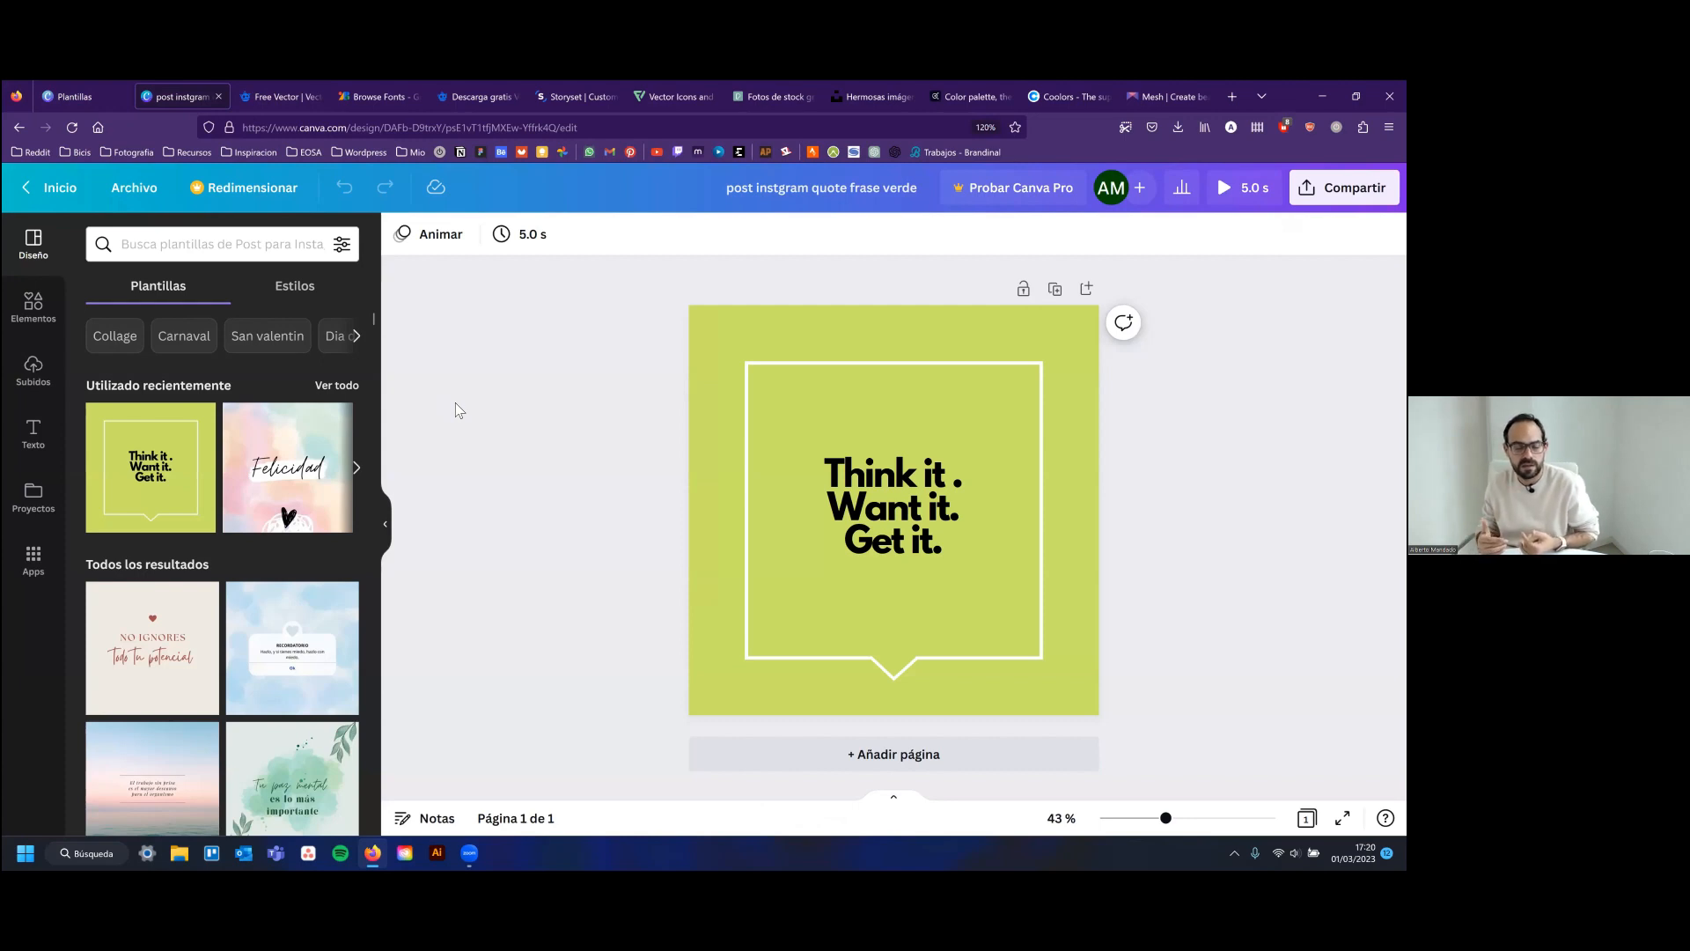
# Go back to the template page, close its detail view and reopen the green quote template from the gallery
pyautogui.click(62, 96)
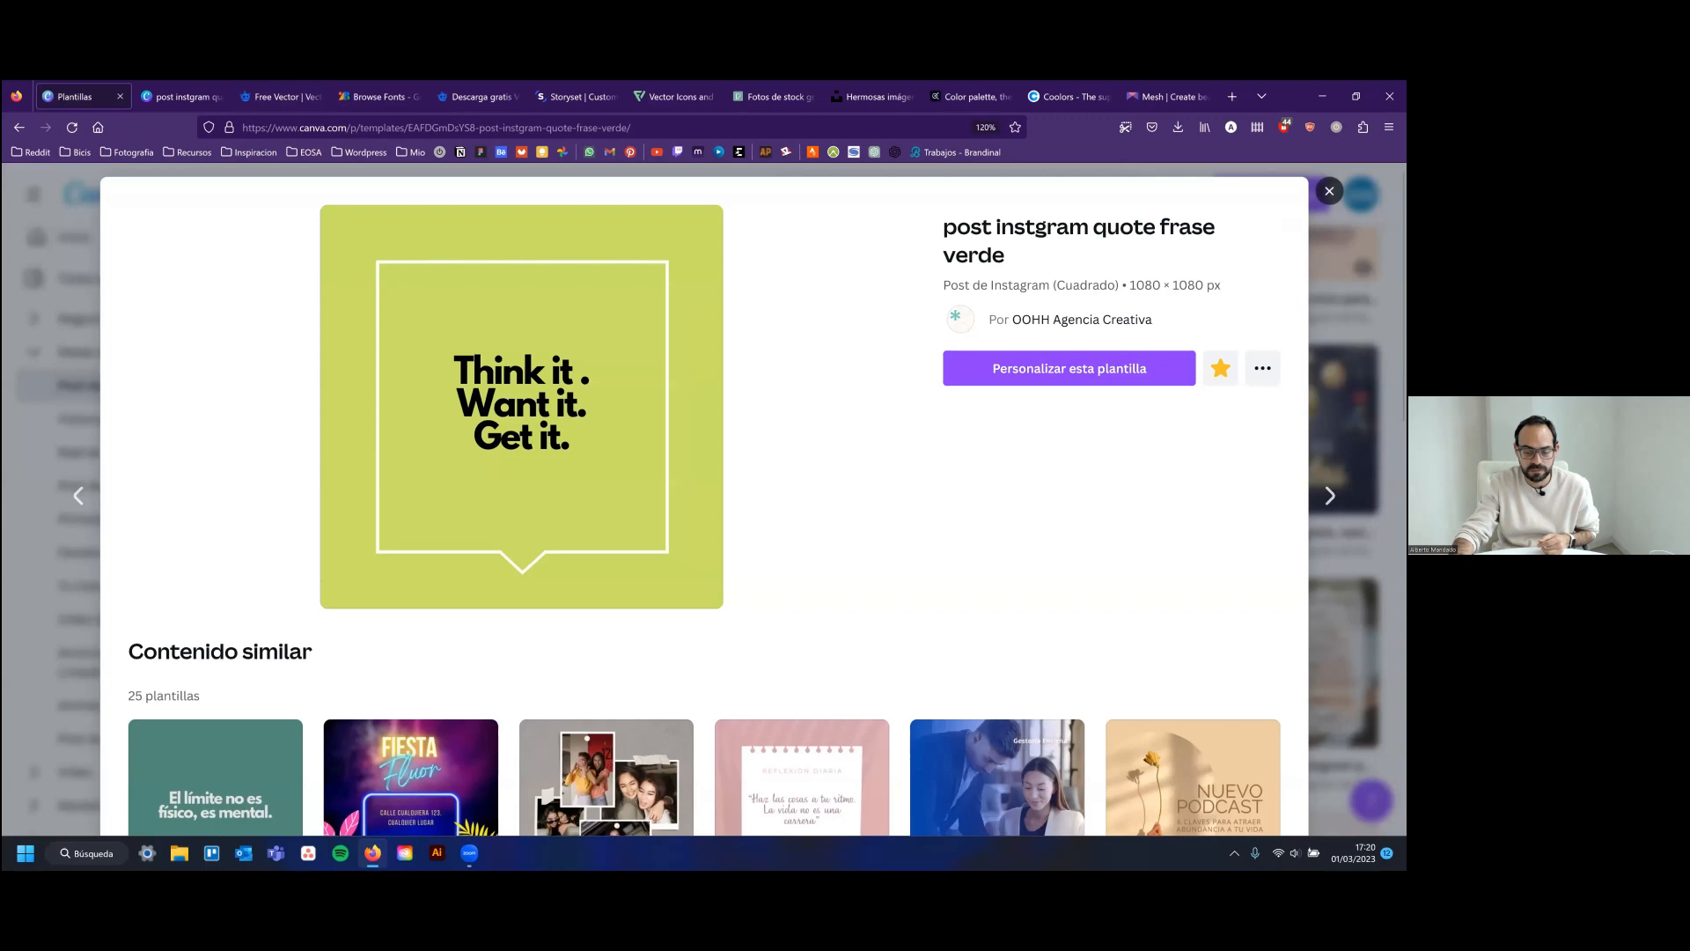
pyautogui.press('Escape')
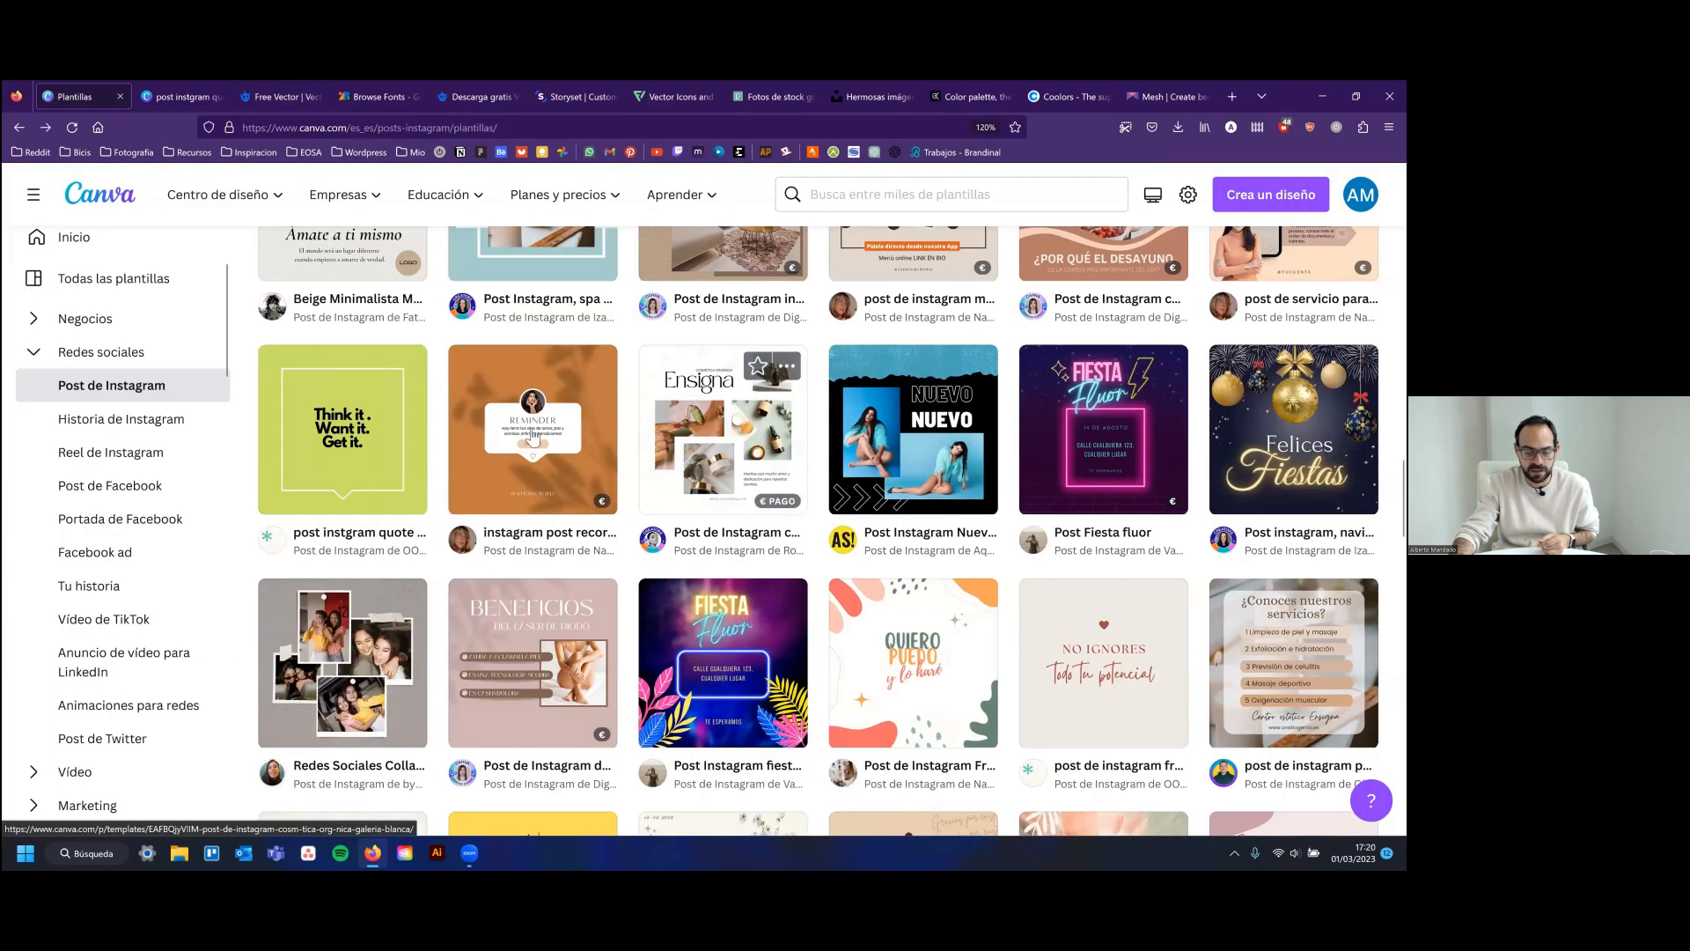
pyautogui.scroll(-1, 382, 331)
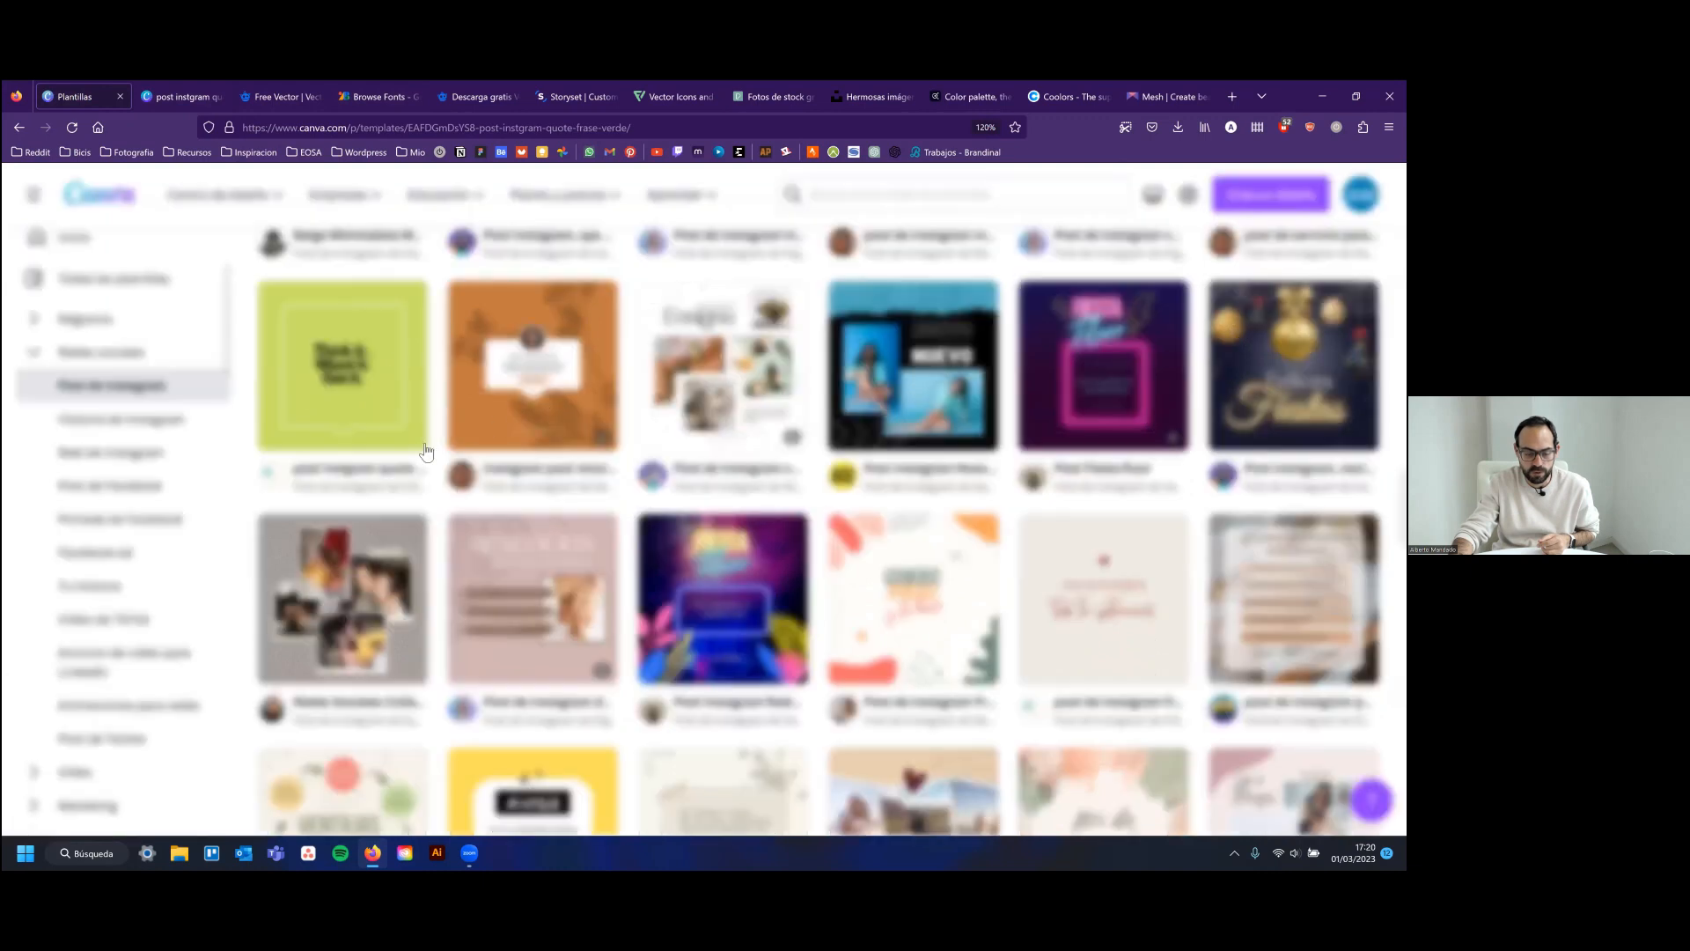
pyautogui.click(306, 389)
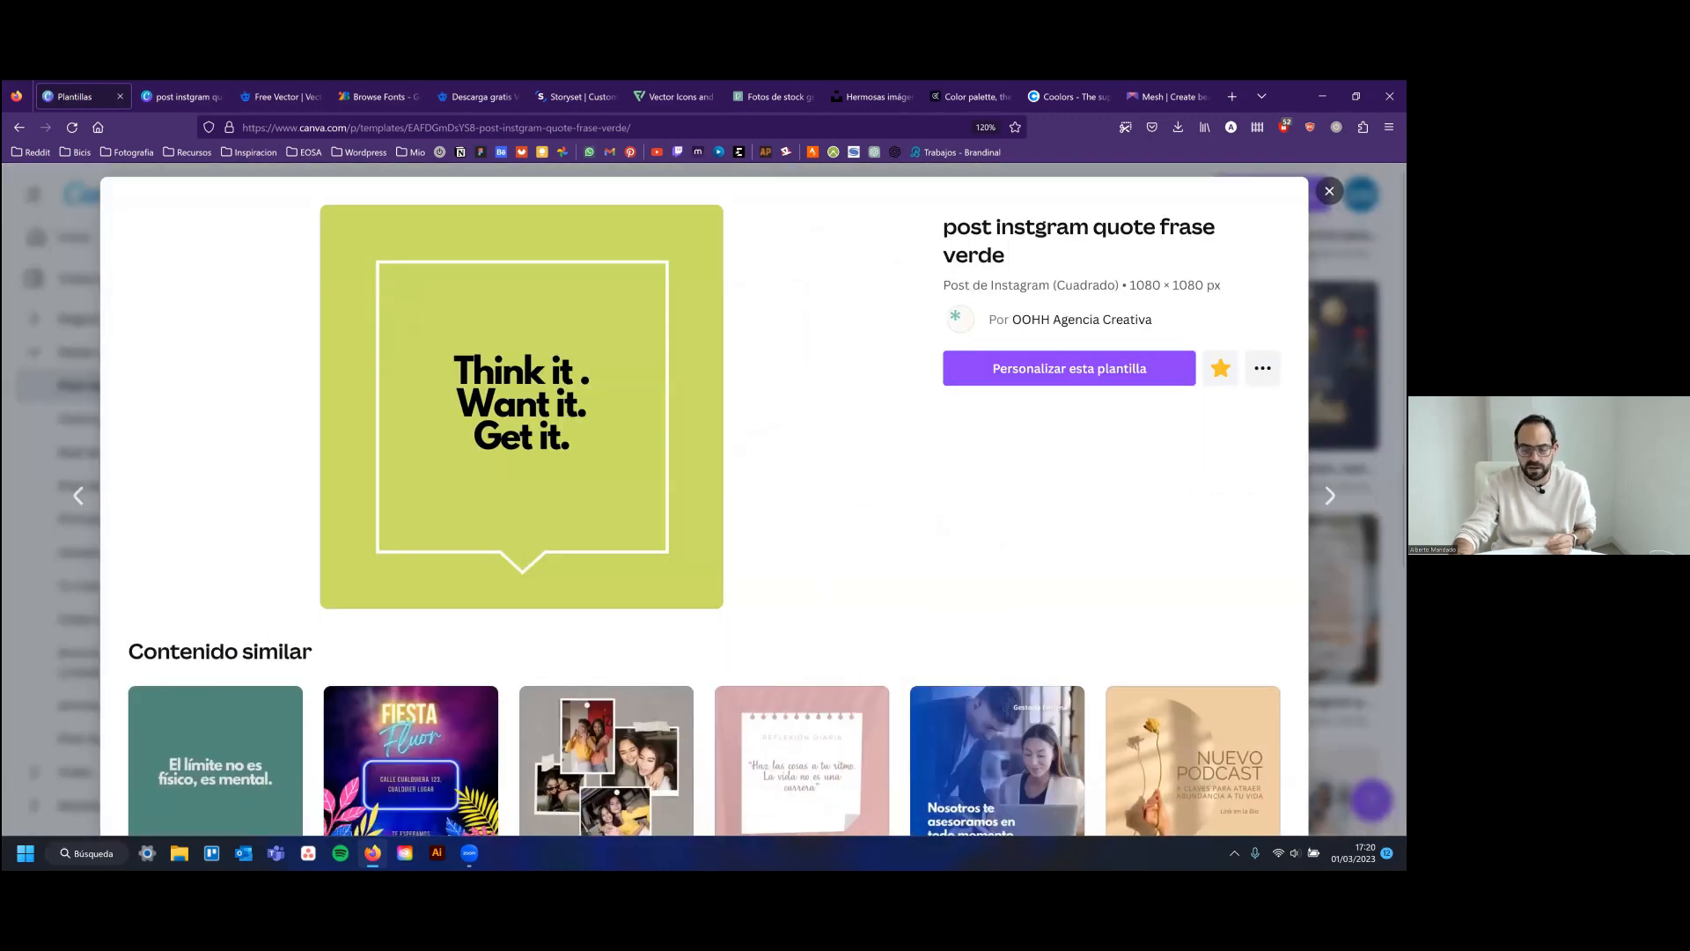
# Leave the green quote template's detail view and start customizing the "Quiero puedo y lo haré" template from the gallery
pyautogui.press('Escape')
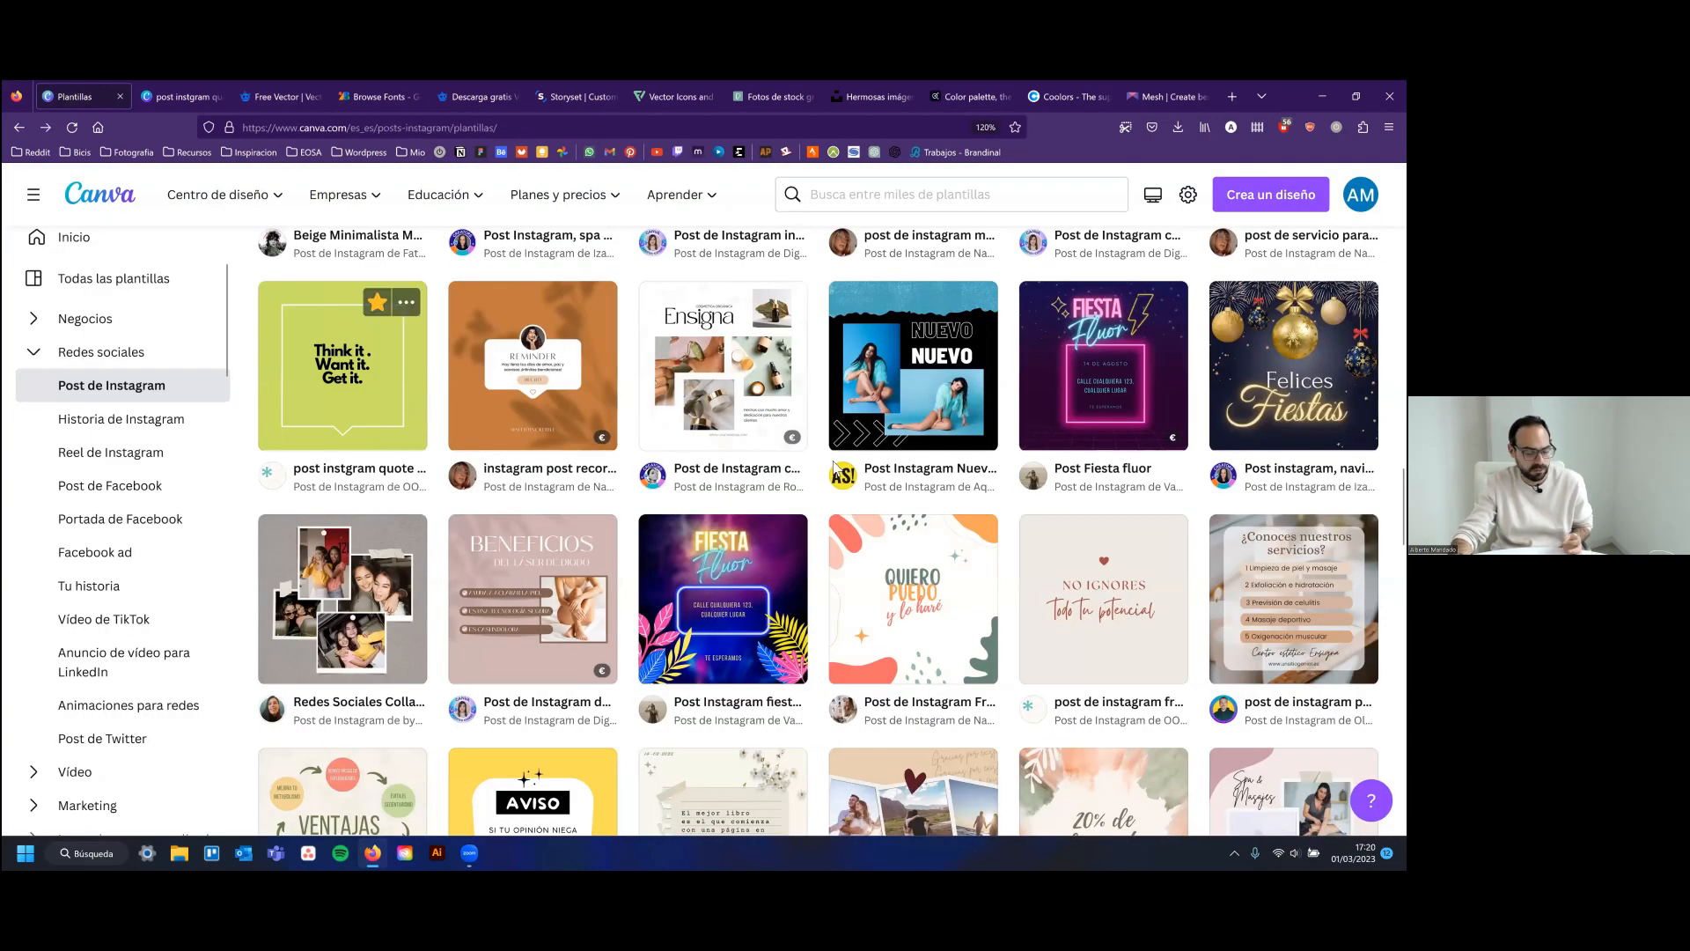
pyautogui.scroll(-3, 895, 430)
pyautogui.click(894, 430)
pyautogui.click(1074, 400)
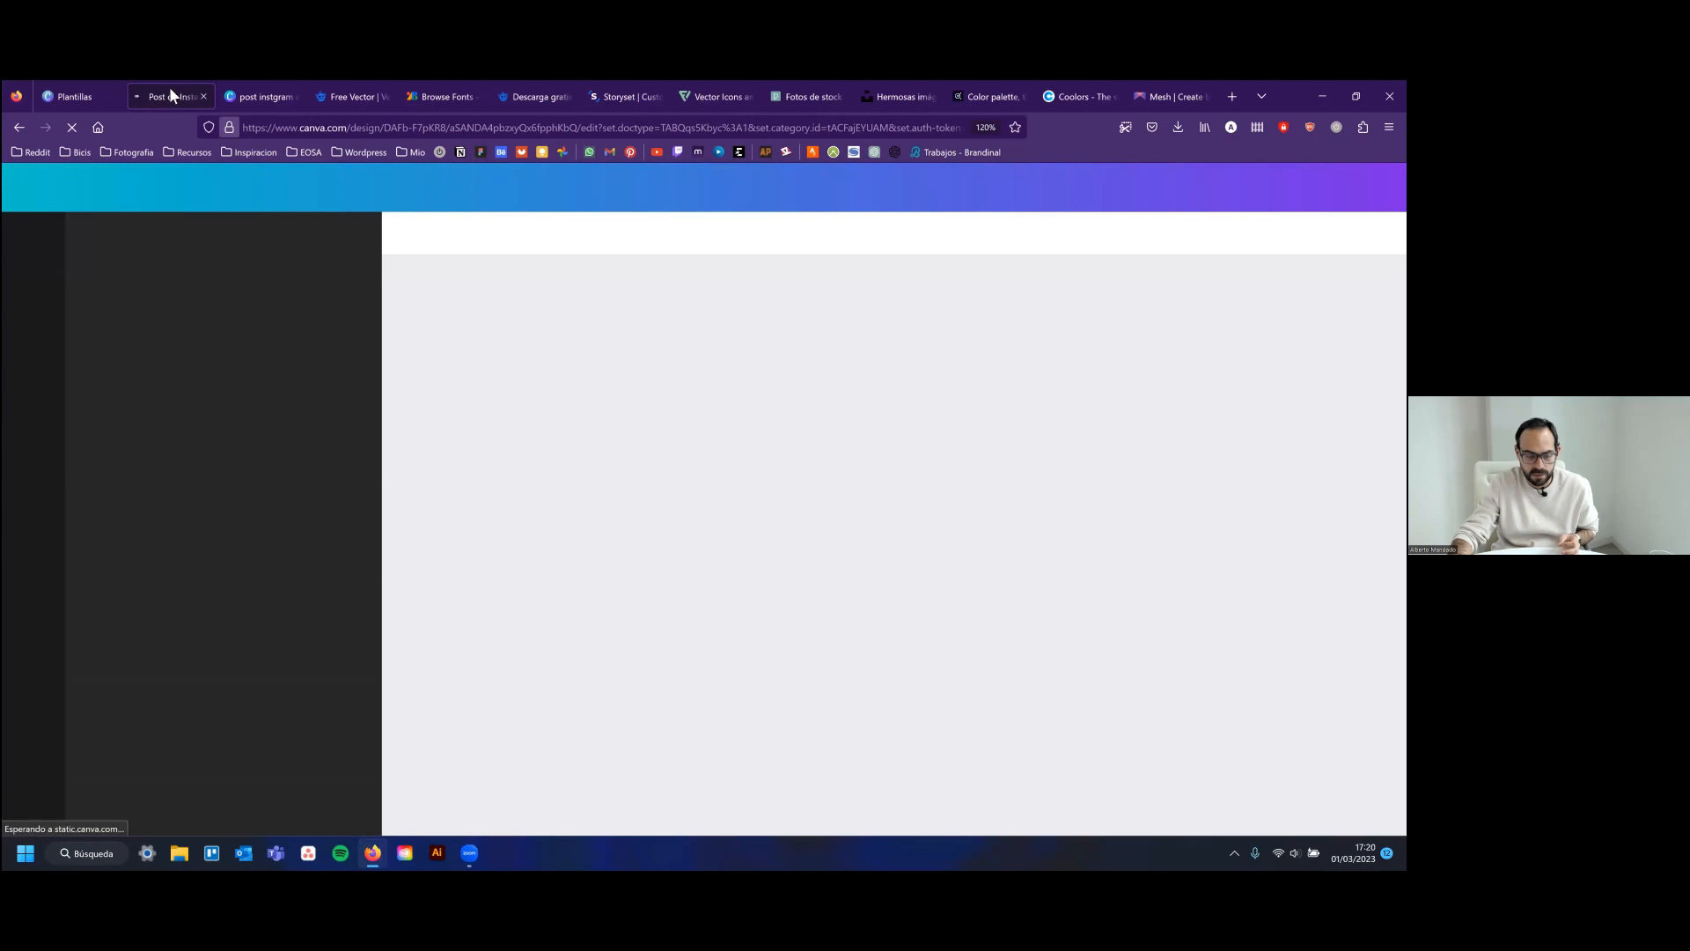
# Compare the "Quiero puedo y lo haré" design with the green quote design in the editor, ending on the green quote
pyautogui.click(252, 97)
pyautogui.click(178, 89)
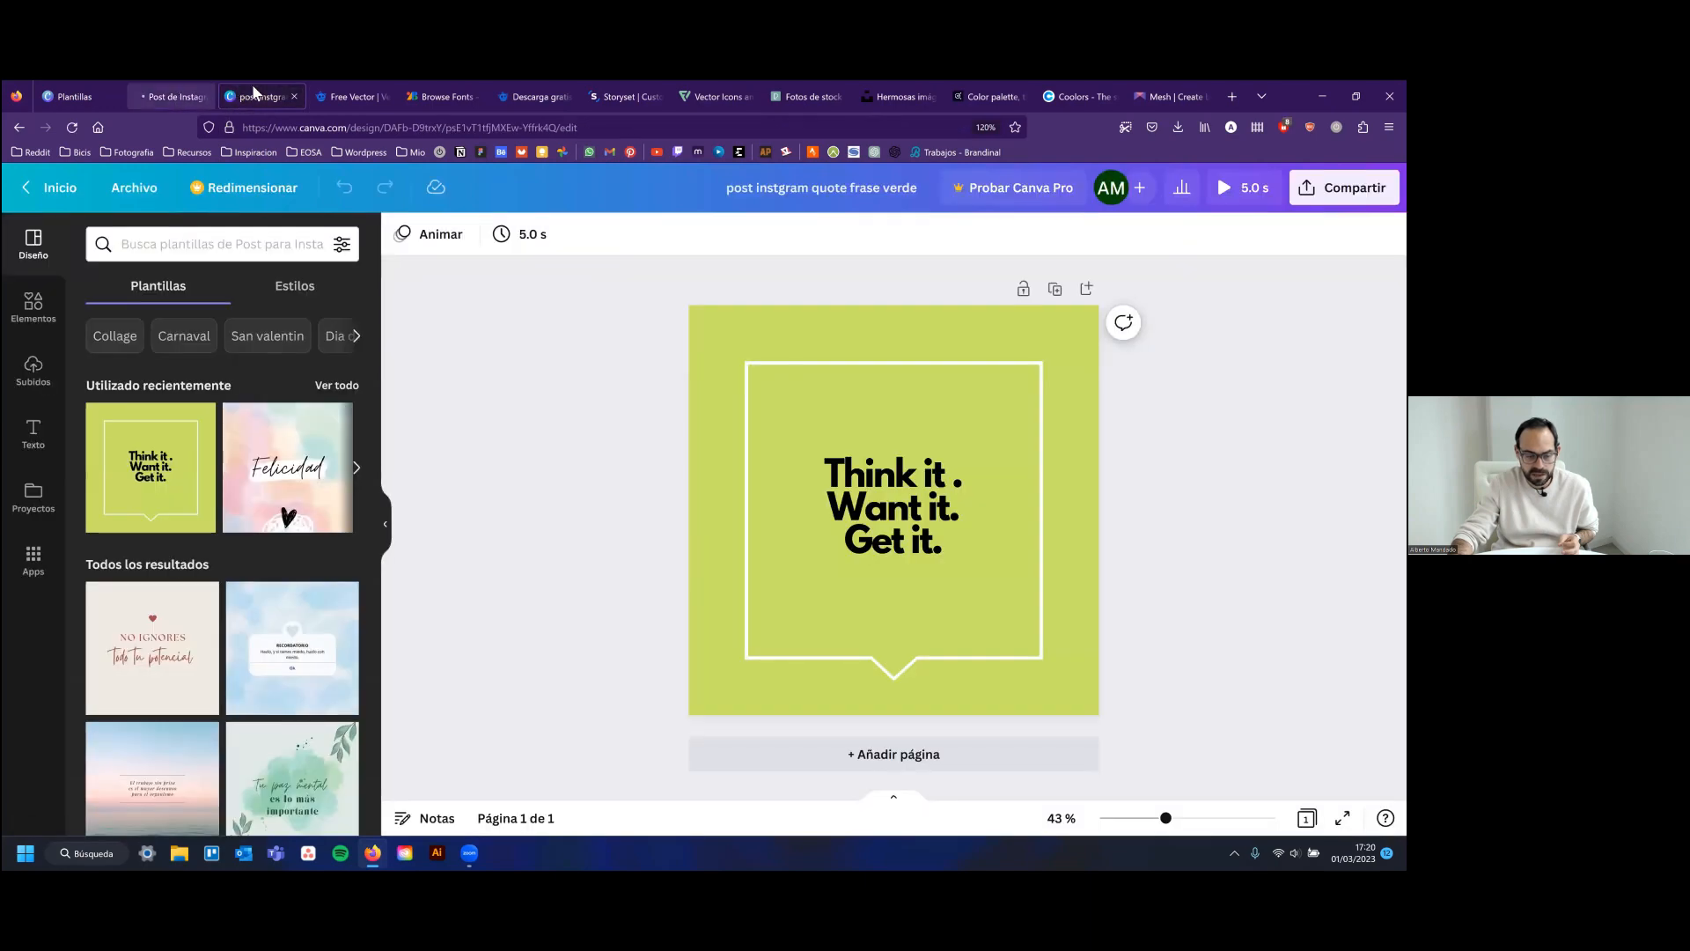
pyautogui.click(260, 97)
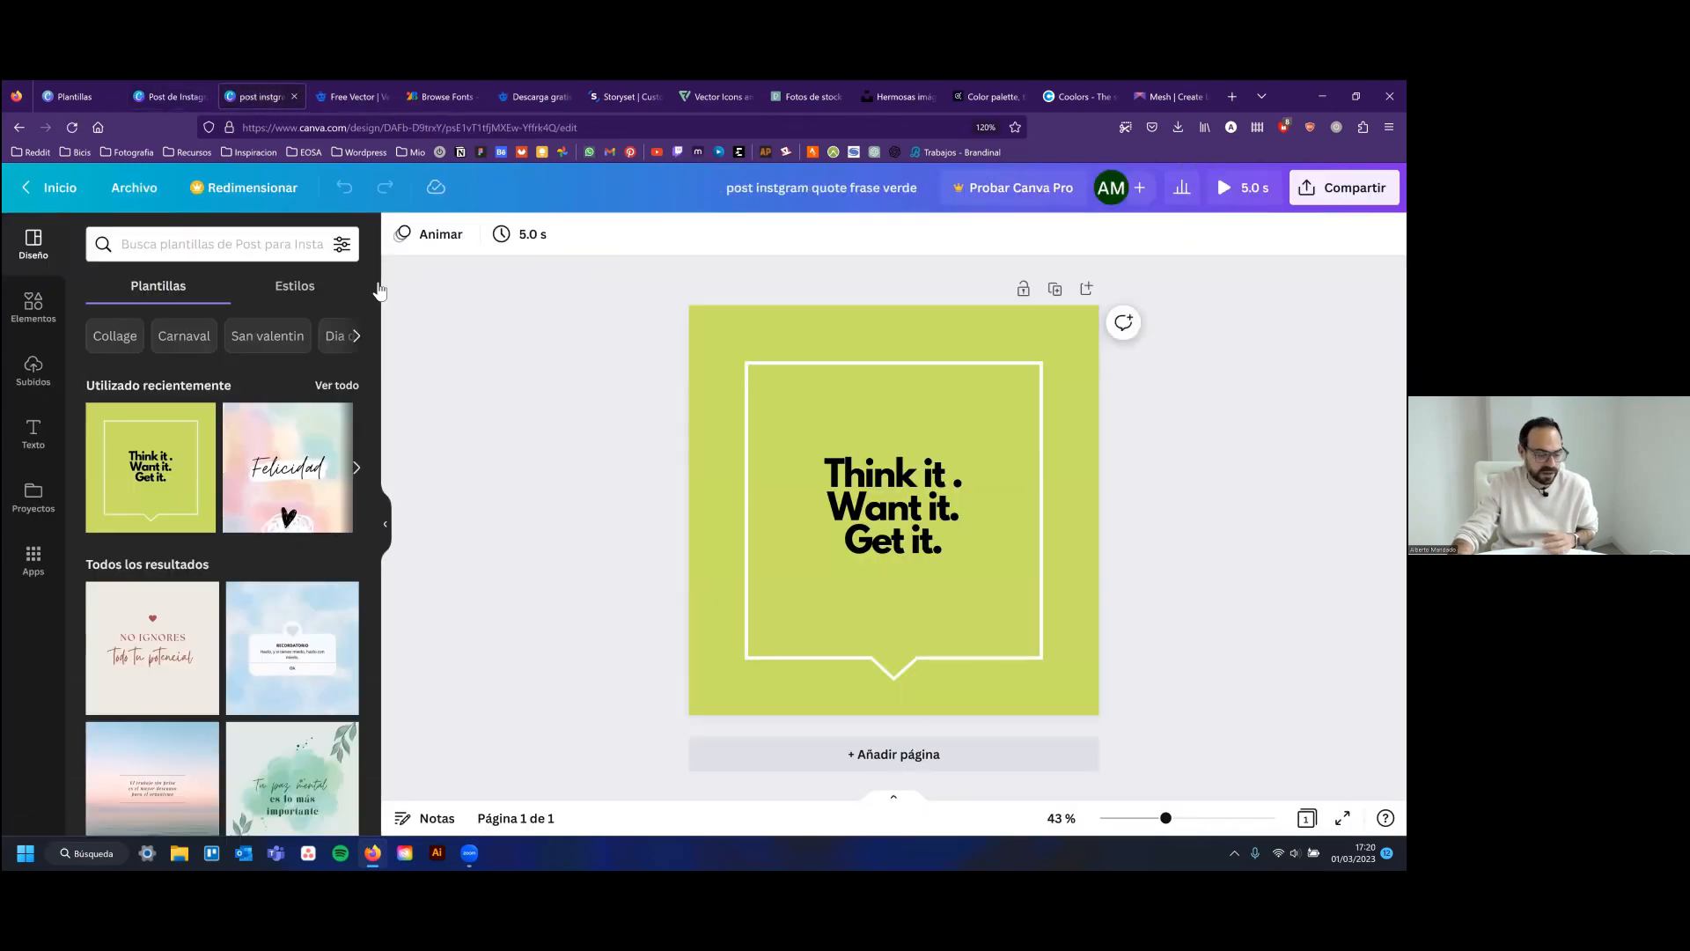
pyautogui.click(170, 92)
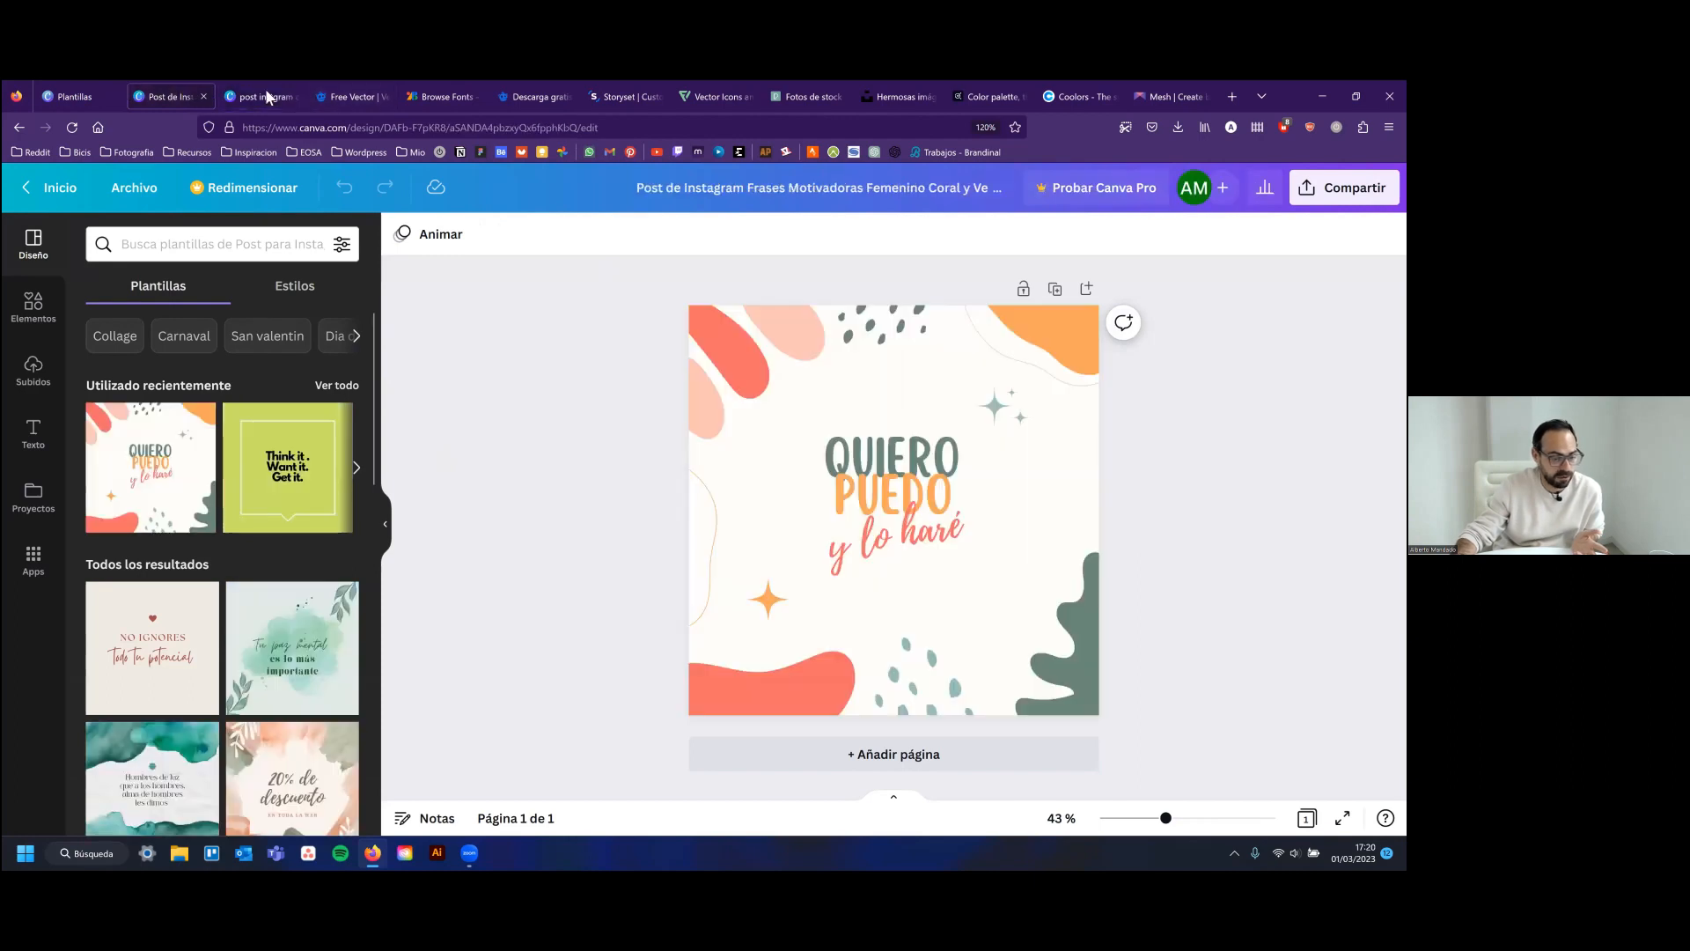
pyautogui.click(257, 97)
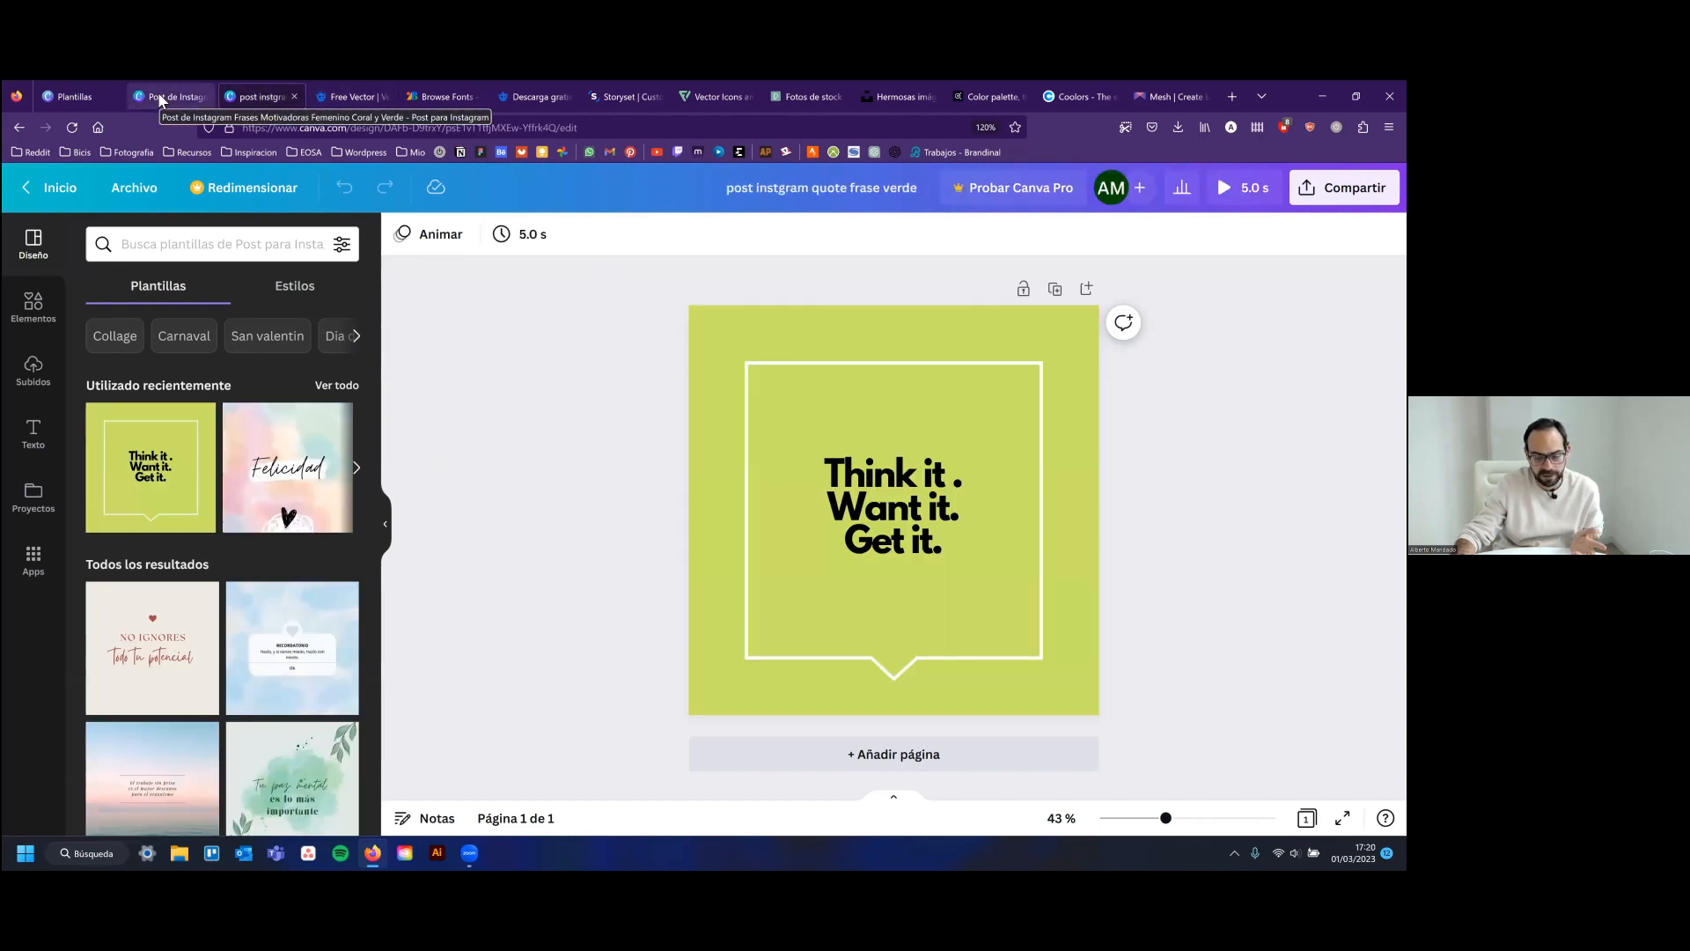
pyautogui.click(159, 95)
pyautogui.click(241, 93)
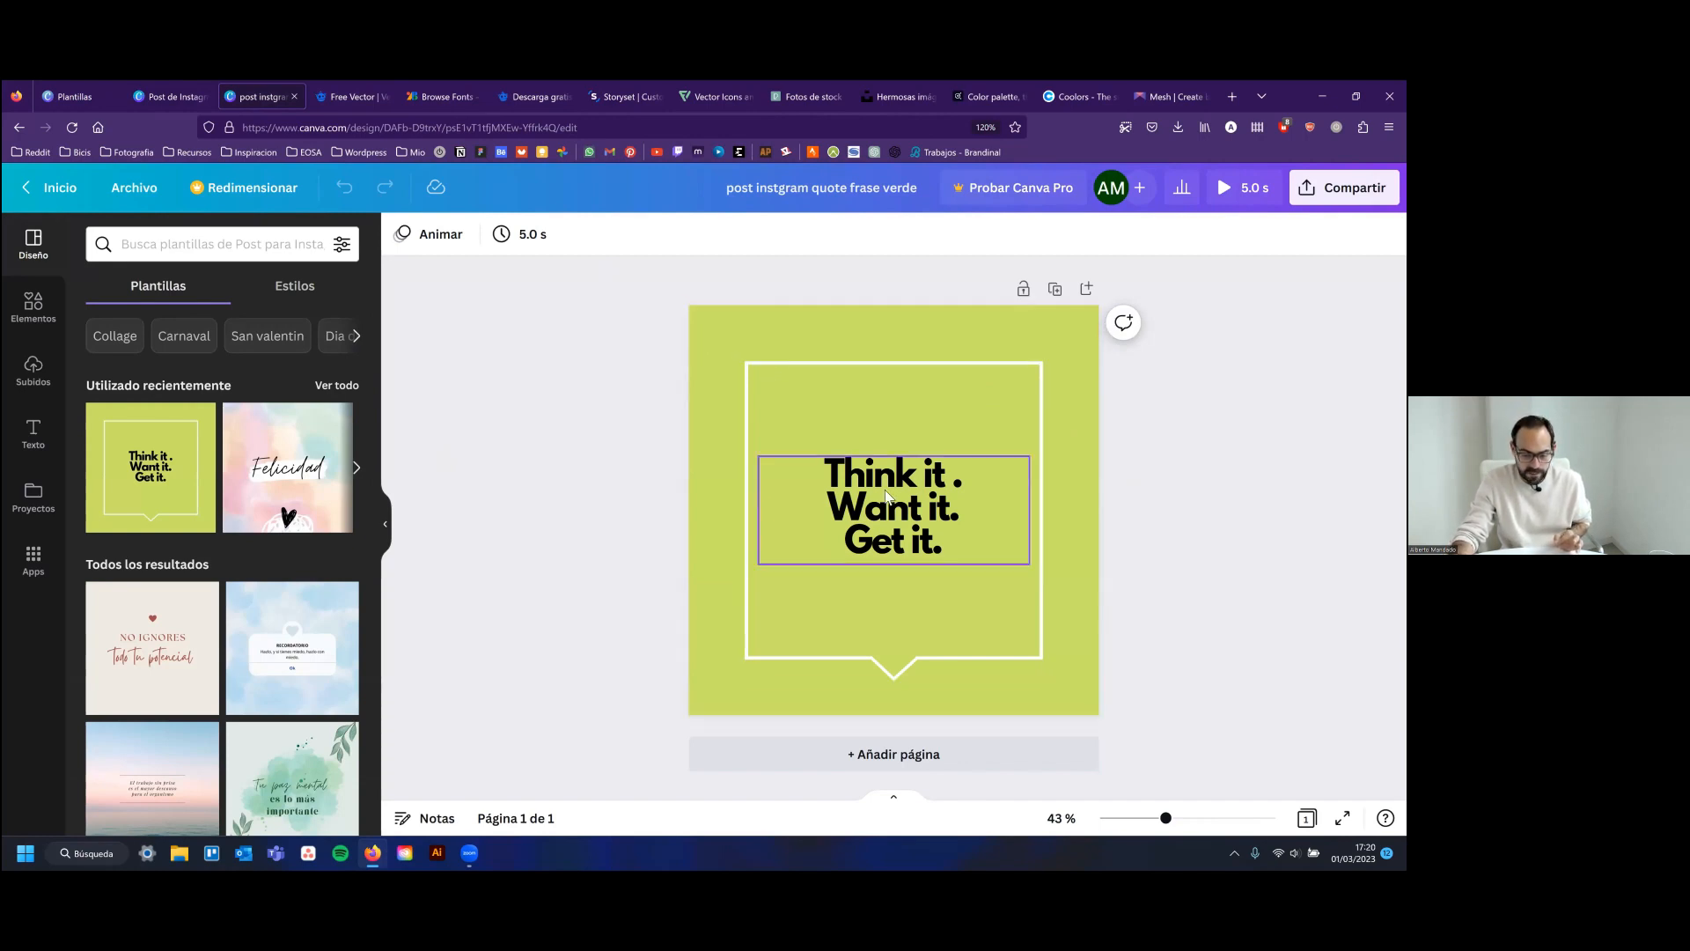
# Lock the green quote design's page, unlock it again and deselect it
pyautogui.click(839, 323)
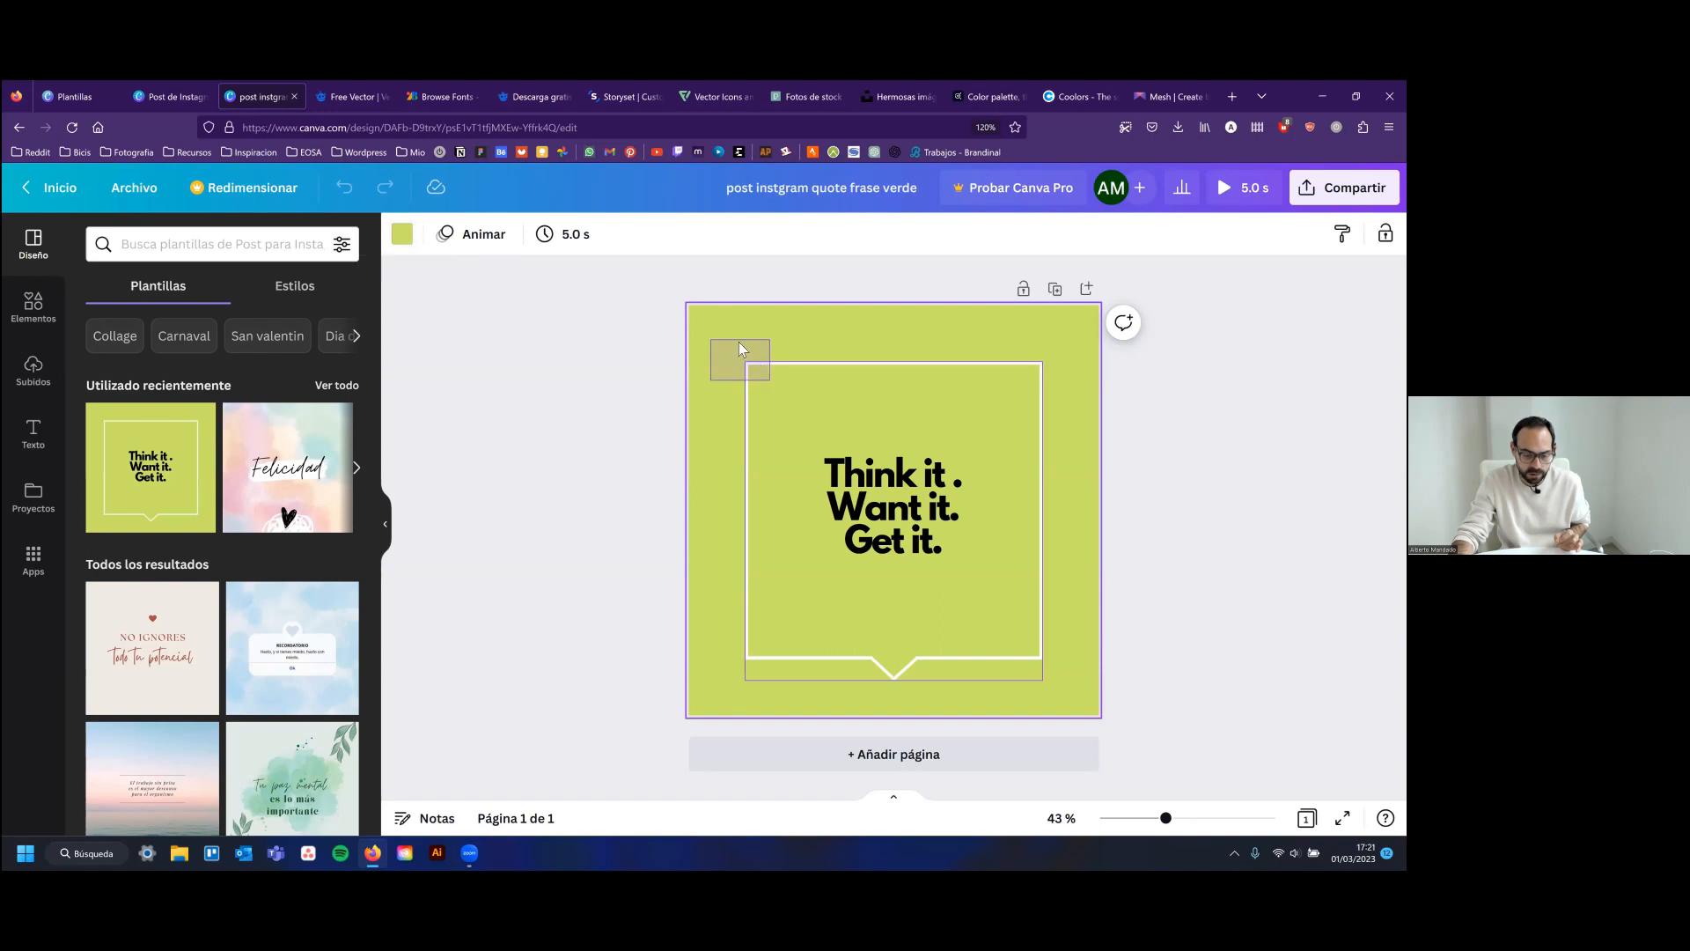
pyautogui.click(1023, 289)
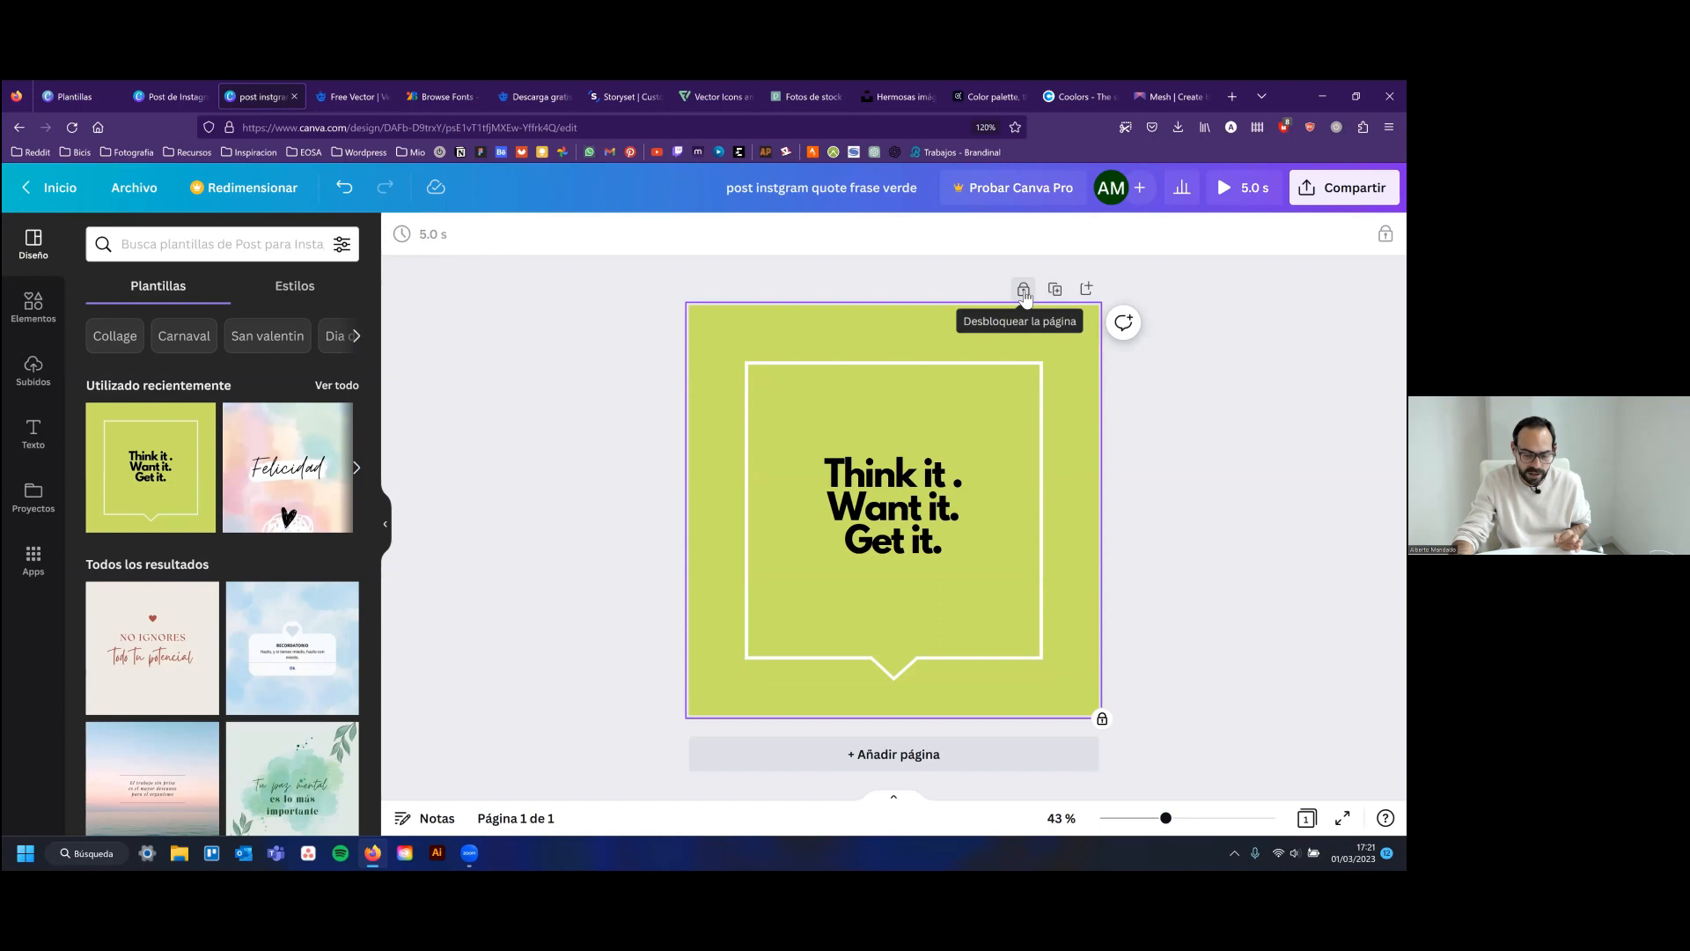
pyautogui.click(1023, 290)
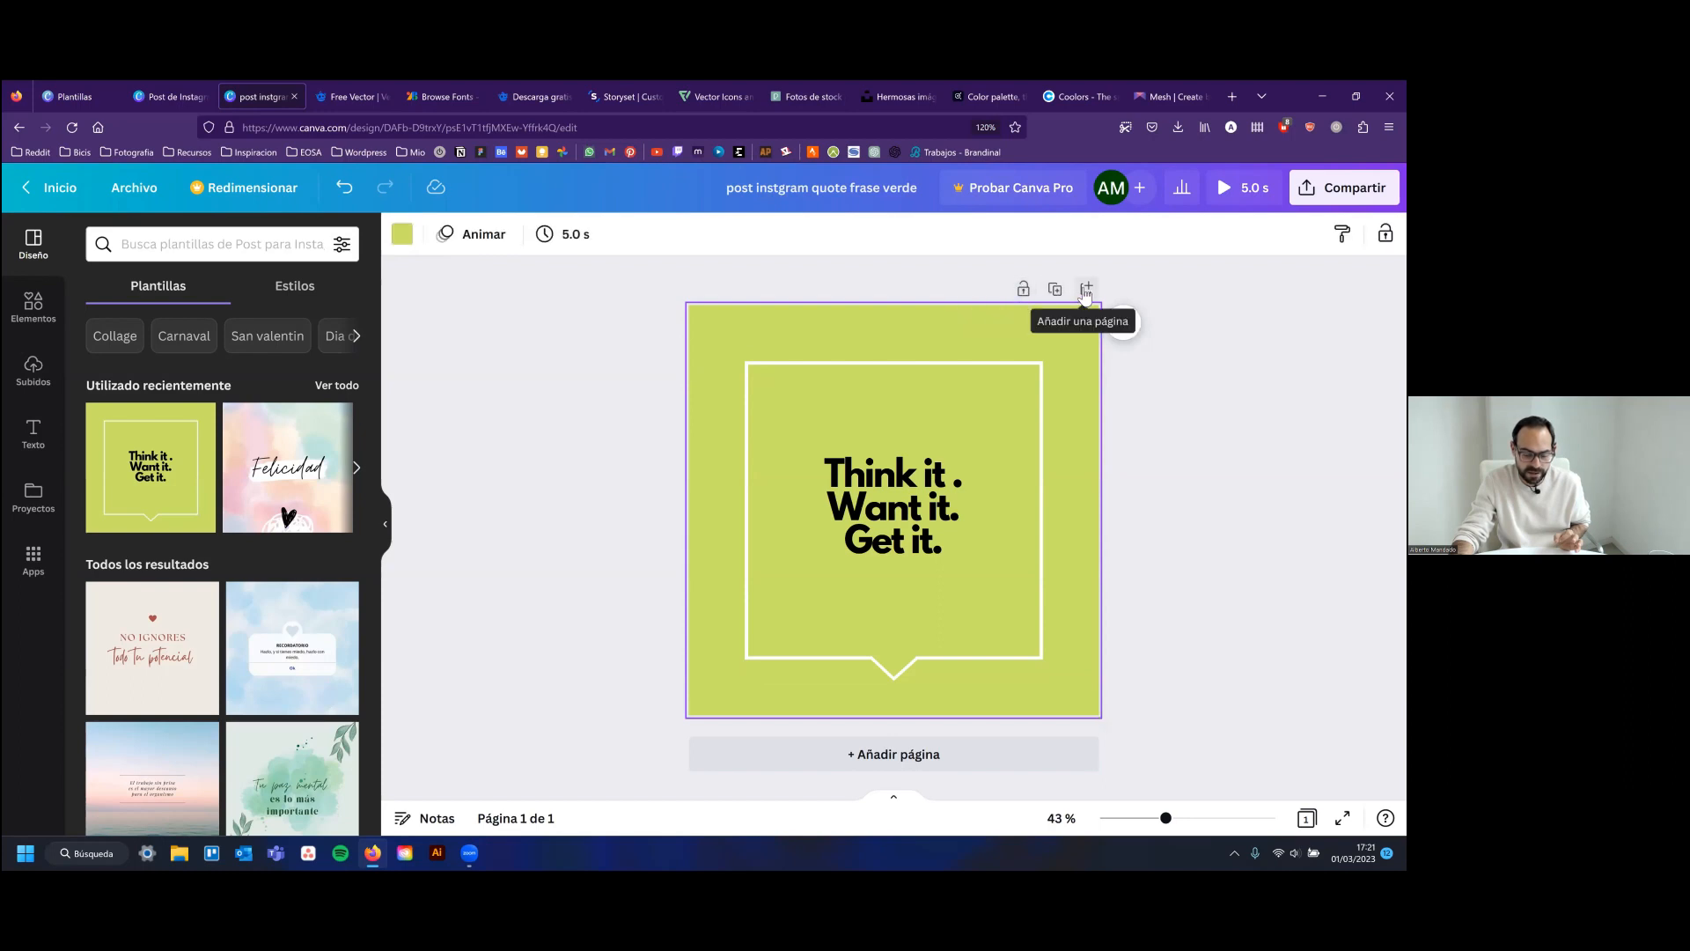
pyautogui.click(1102, 468)
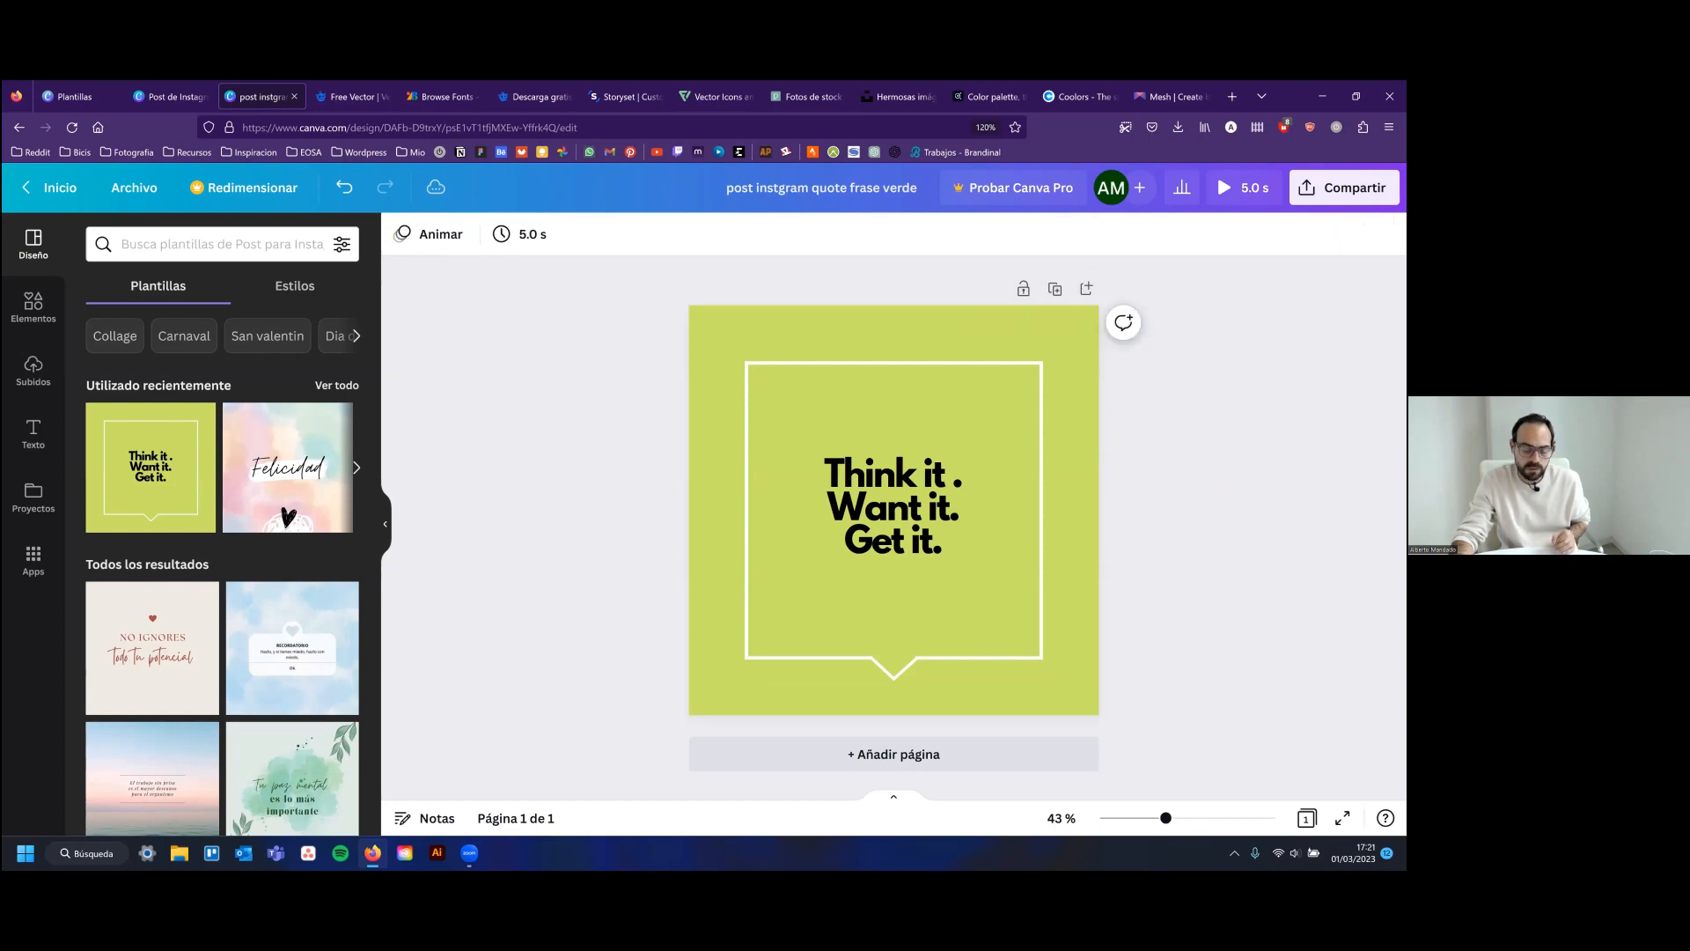
# Add a second page to the green quote design and delete it again
pyautogui.click(944, 755)
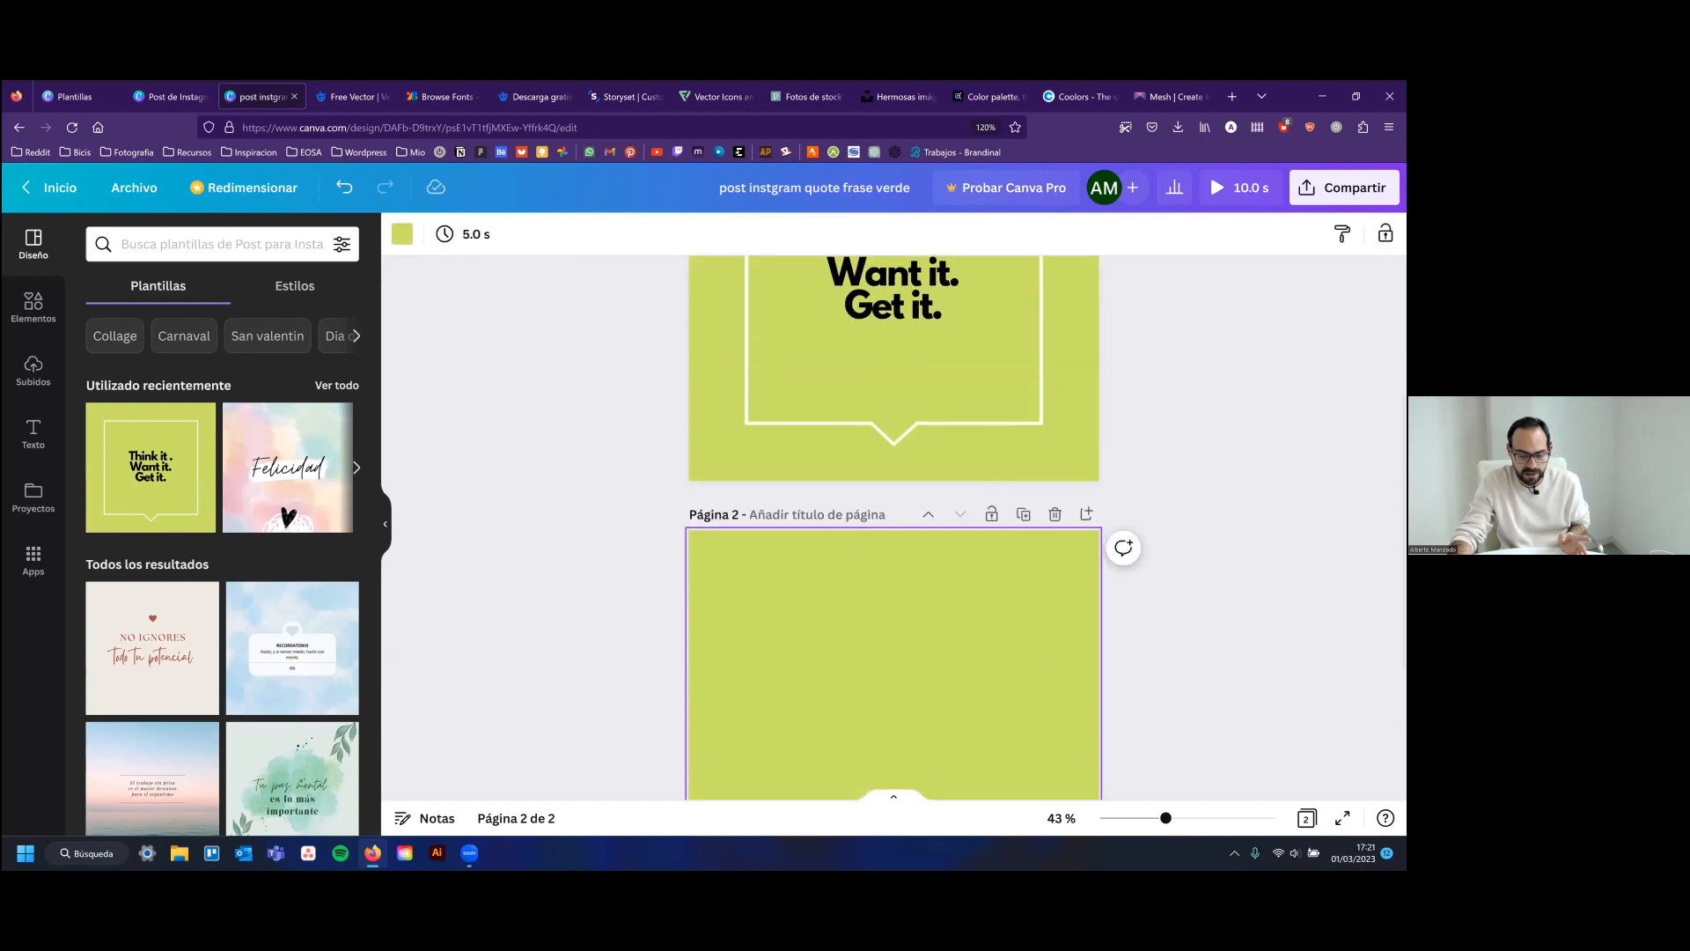
pyautogui.scroll(3, 958, 557)
pyautogui.scroll(-3, 959, 584)
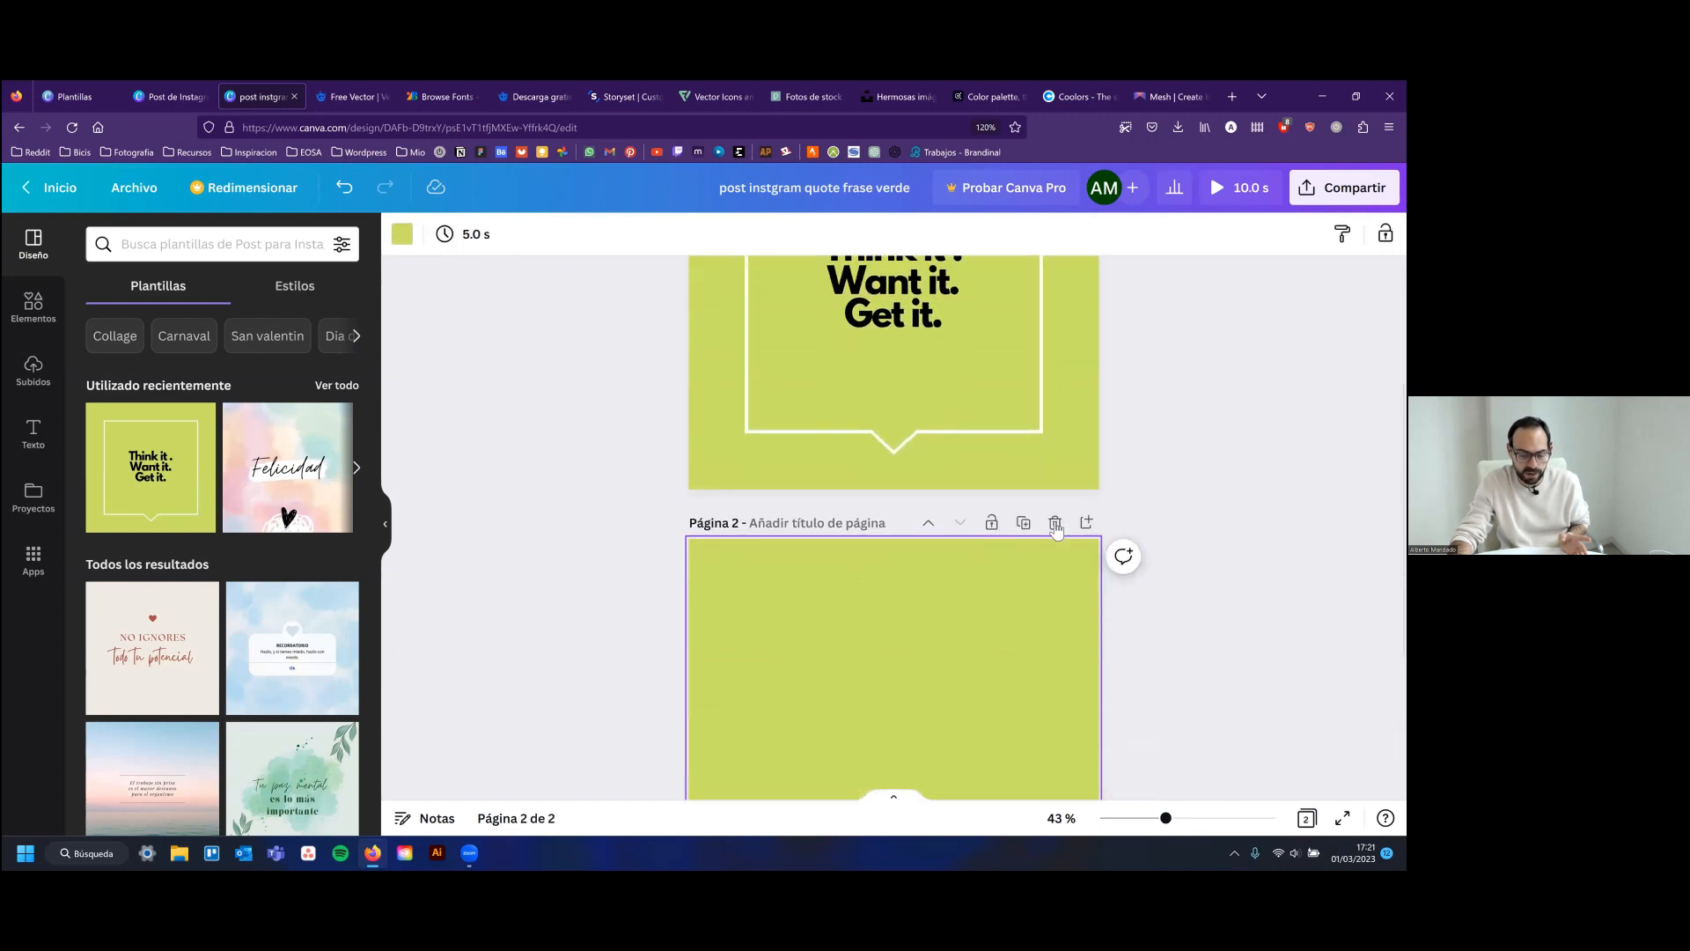
pyautogui.click(1056, 523)
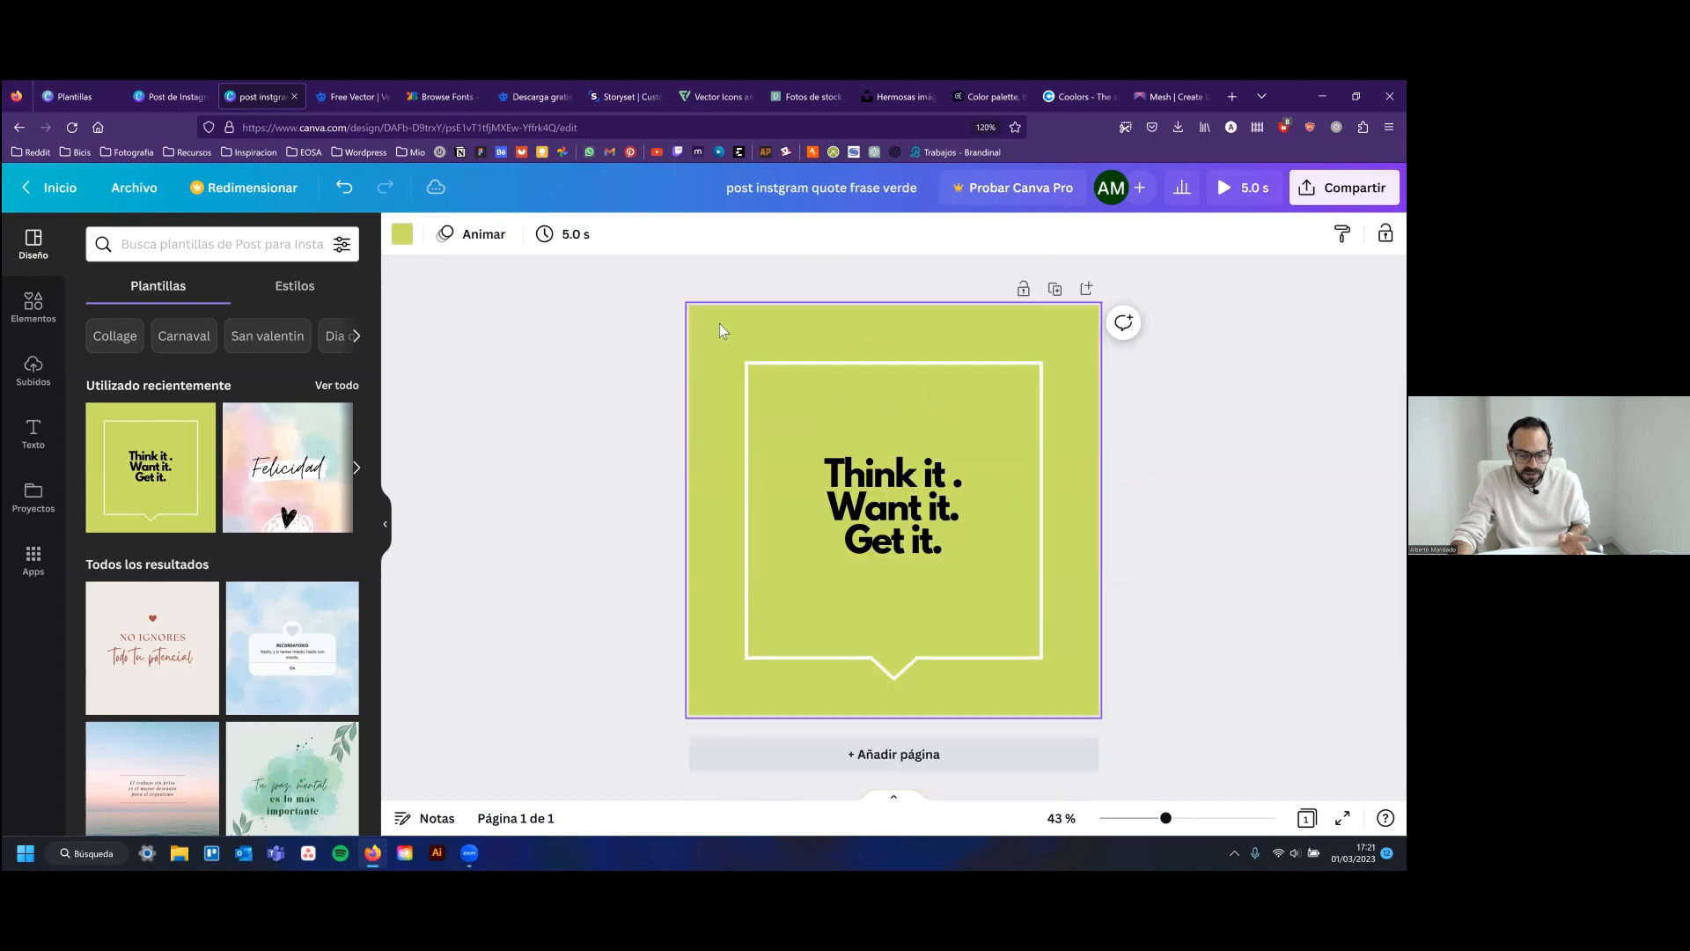
# Set the page background to the default light purple and apply it to all matching elements of the design
pyautogui.click(405, 238)
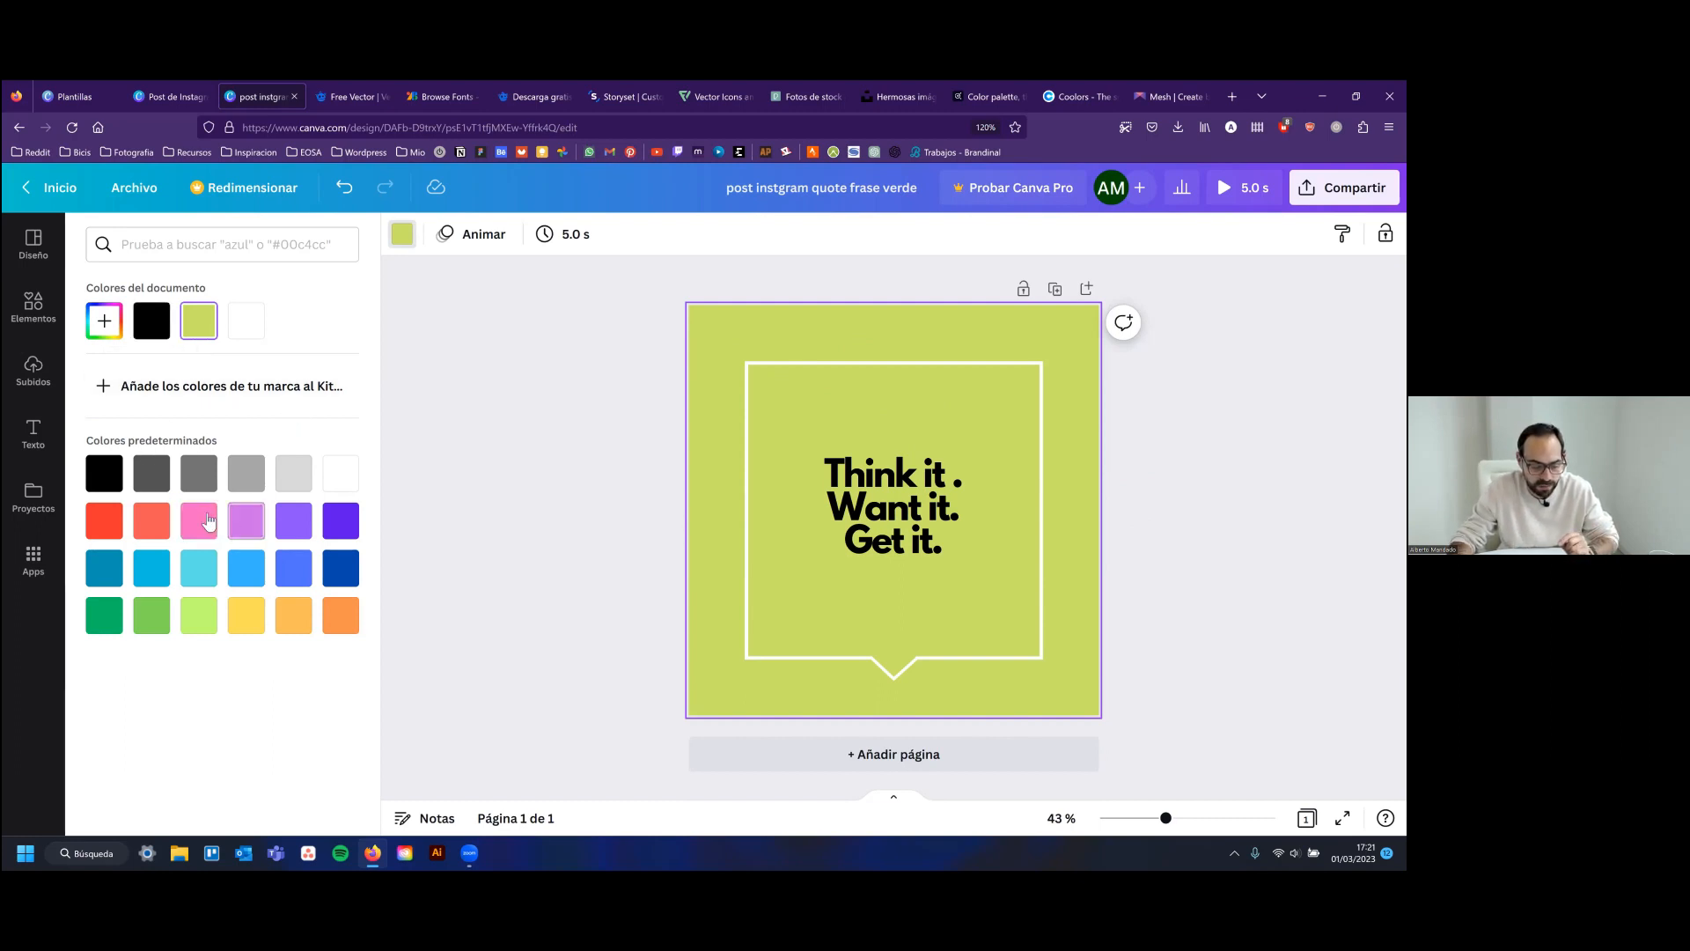
pyautogui.click(301, 533)
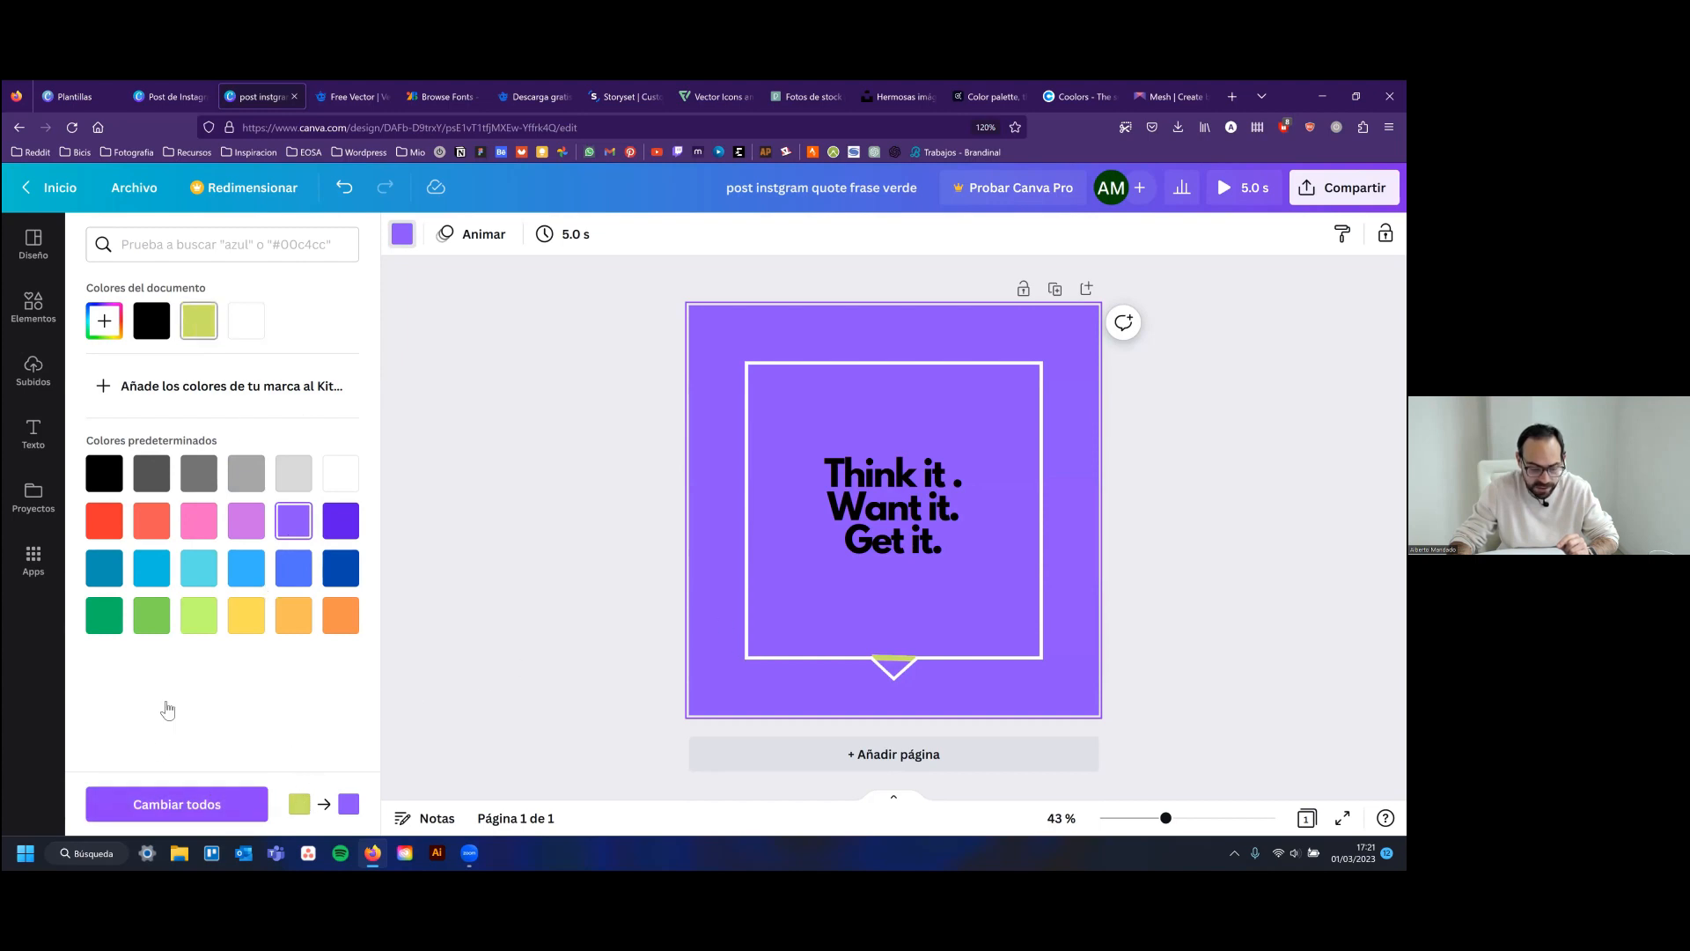
pyautogui.click(177, 804)
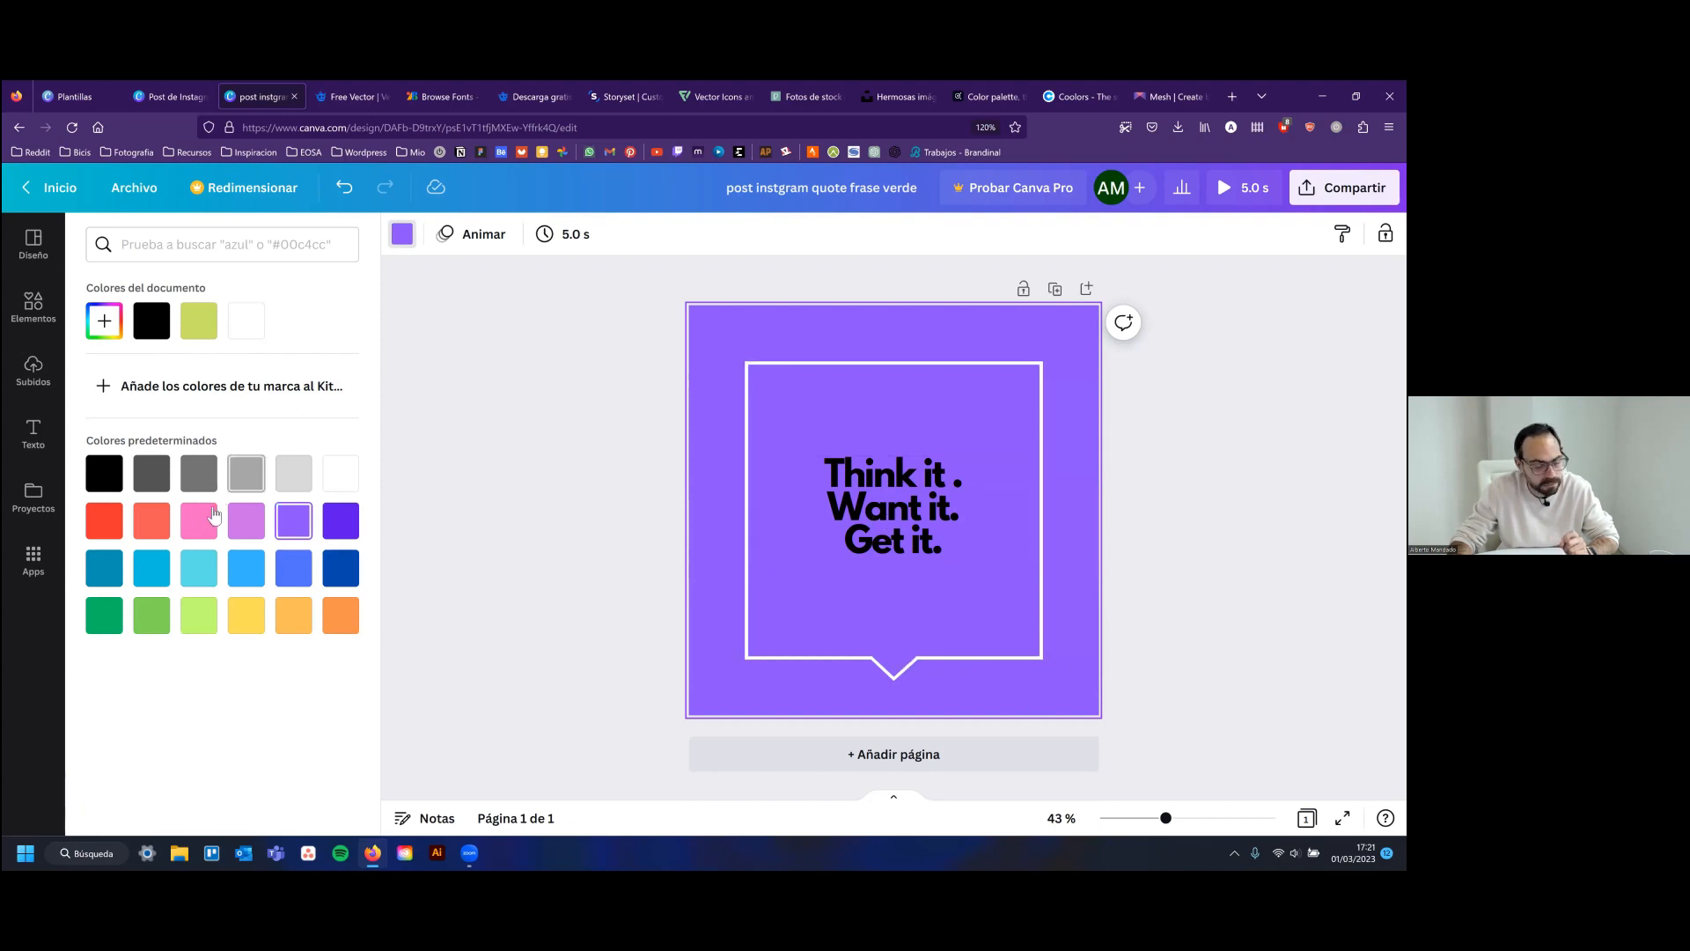
# Recolour the background and matching elements light blue, and replace it with the default dark blue #004AAD
pyautogui.click(245, 568)
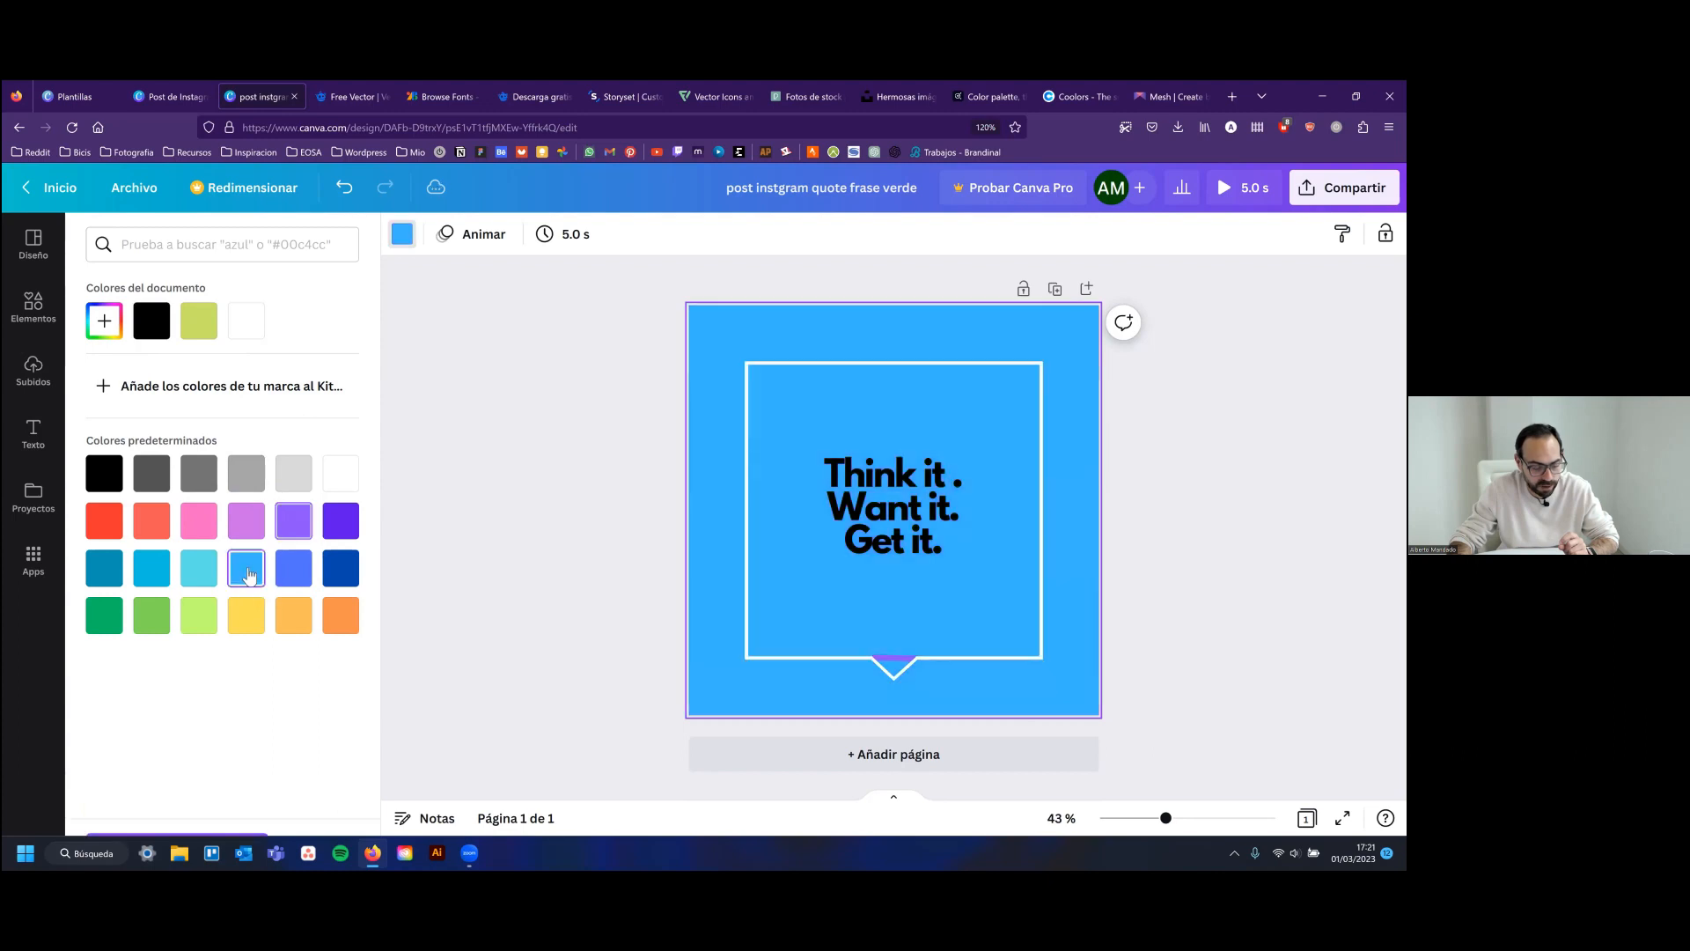
pyautogui.click(181, 804)
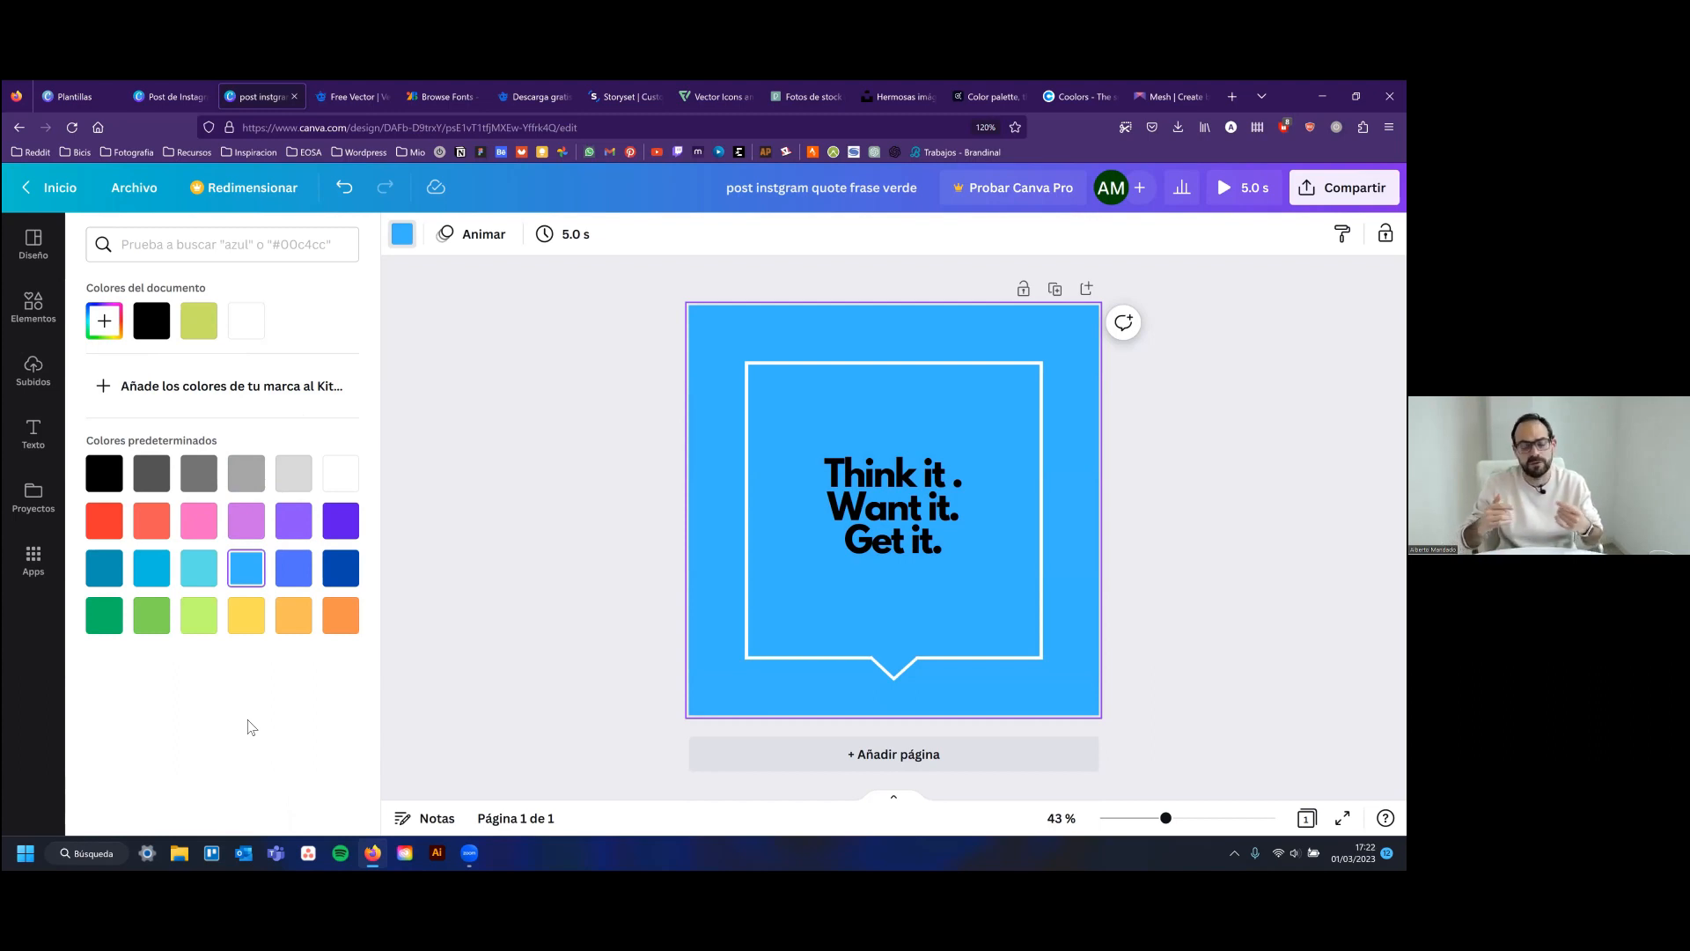
pyautogui.click(343, 570)
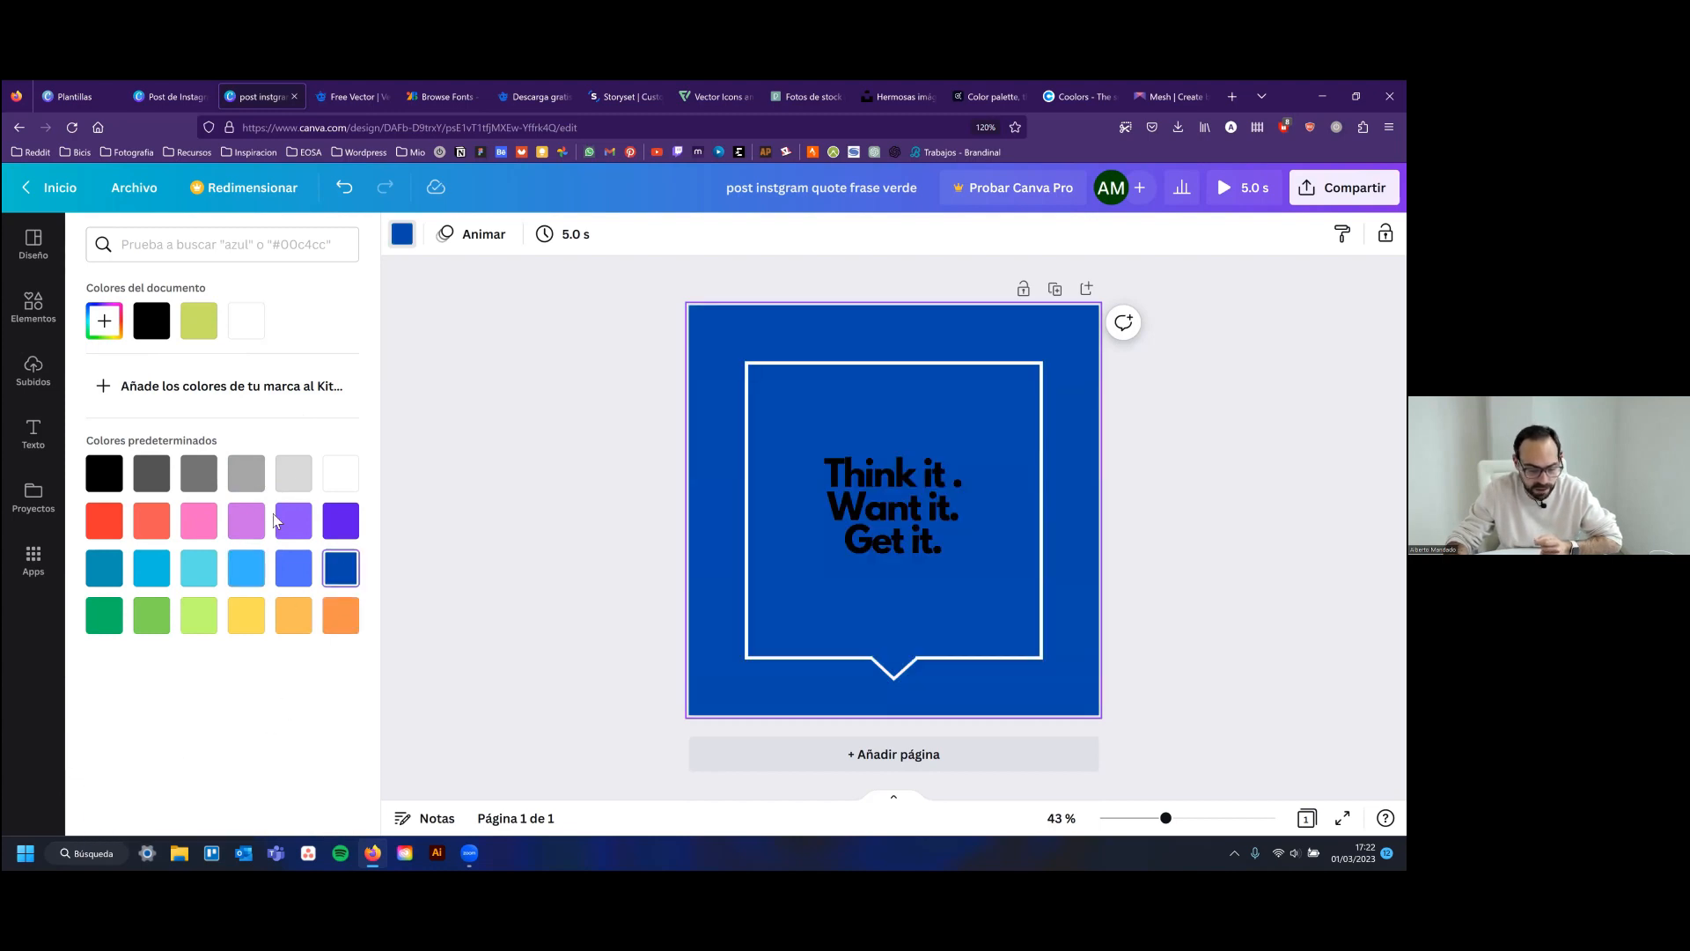
# Mix a custom background colour by adjusting hue and shade to the pale teal #B2DCD8
pyautogui.click(102, 322)
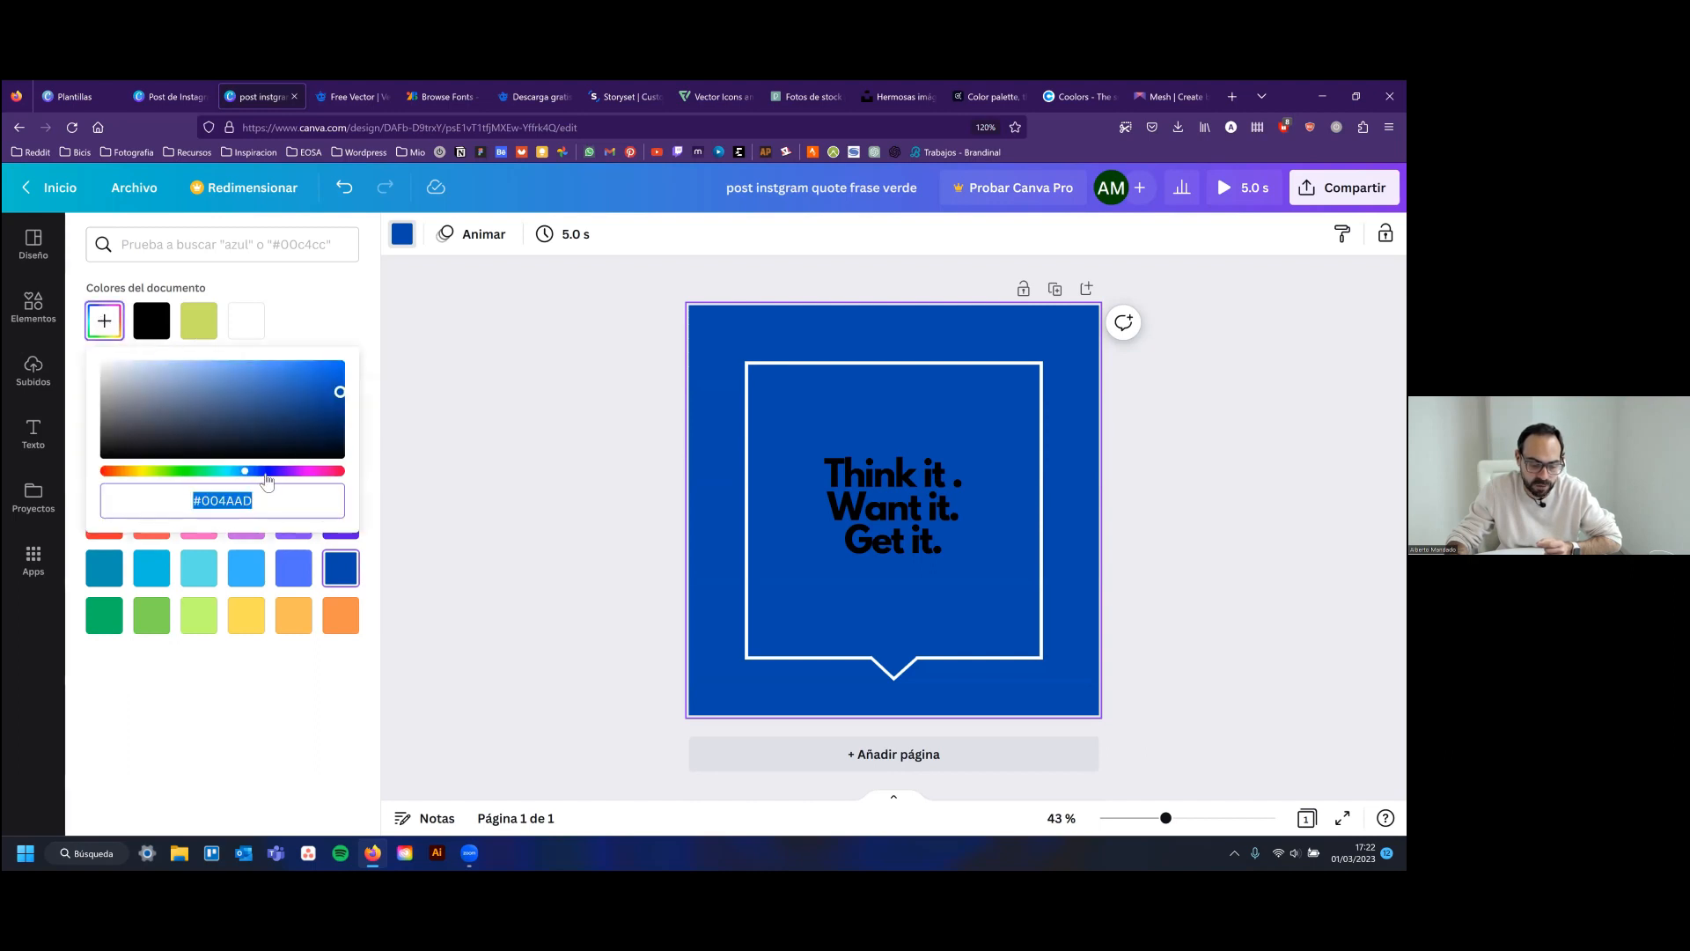
pyautogui.moveTo(247, 476); pyautogui.dragTo(274, 385)
pyautogui.moveTo(235, 478); pyautogui.dragTo(290, 476)
pyautogui.moveTo(279, 415); pyautogui.dragTo(157, 388)
pyautogui.moveTo(290, 473); pyautogui.dragTo(219, 478)
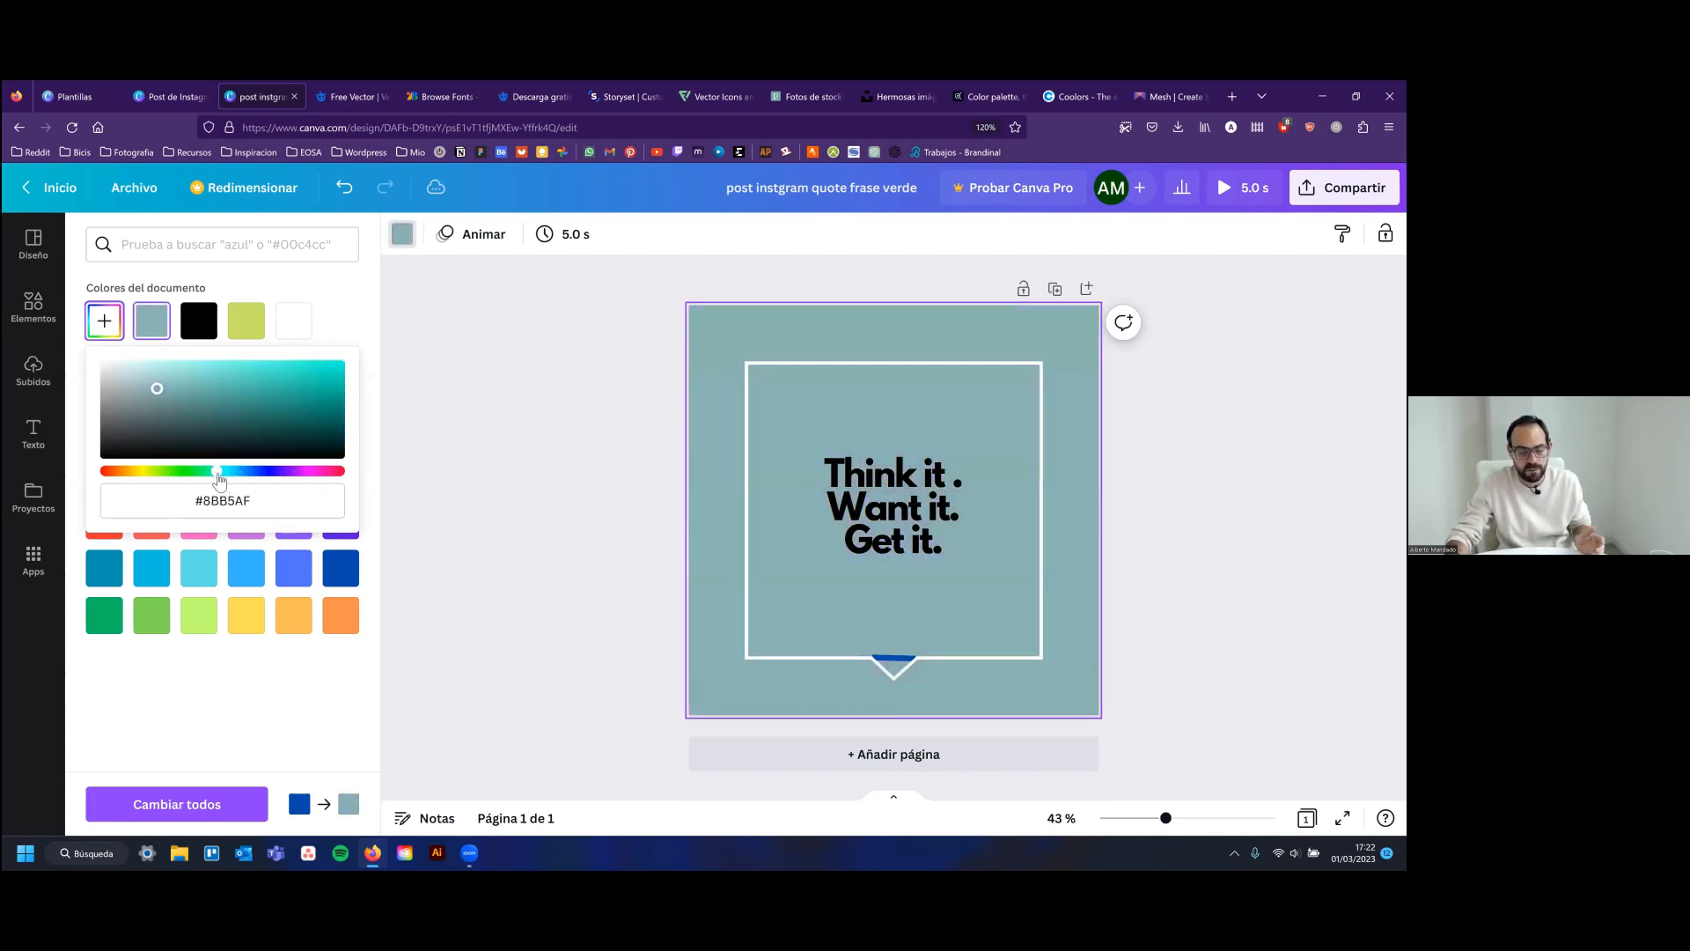
pyautogui.moveTo(193, 408); pyautogui.dragTo(148, 380)
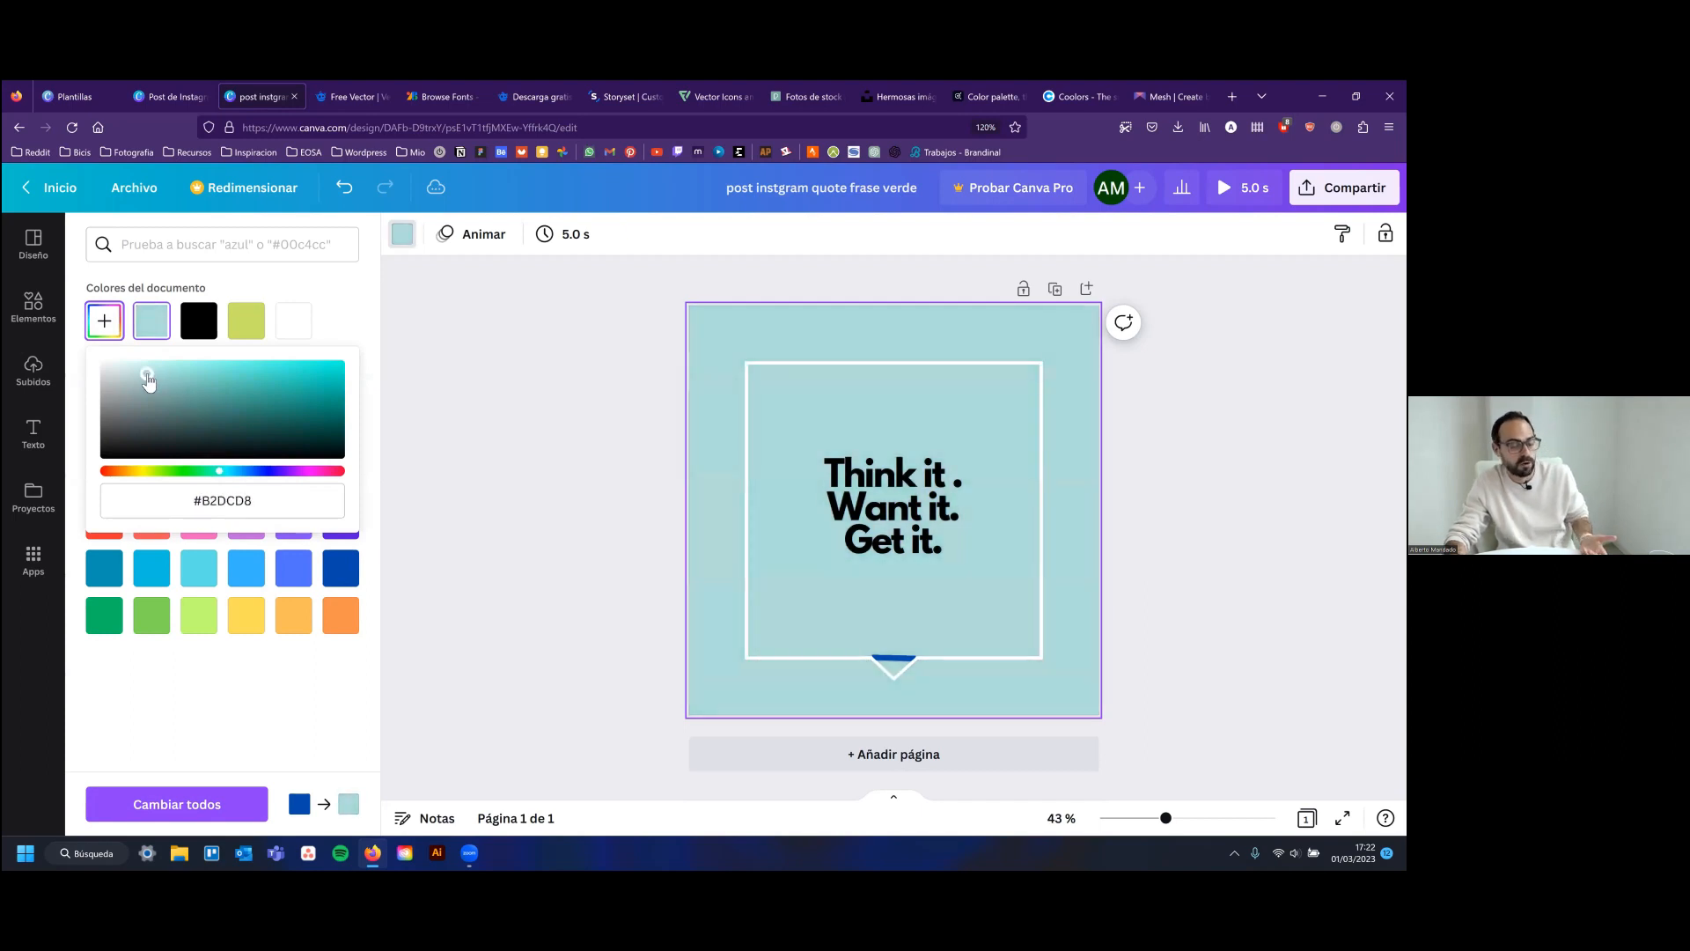
# Clear the hex code of the custom background colour, leaving only the # sign
pyautogui.click(223, 506)
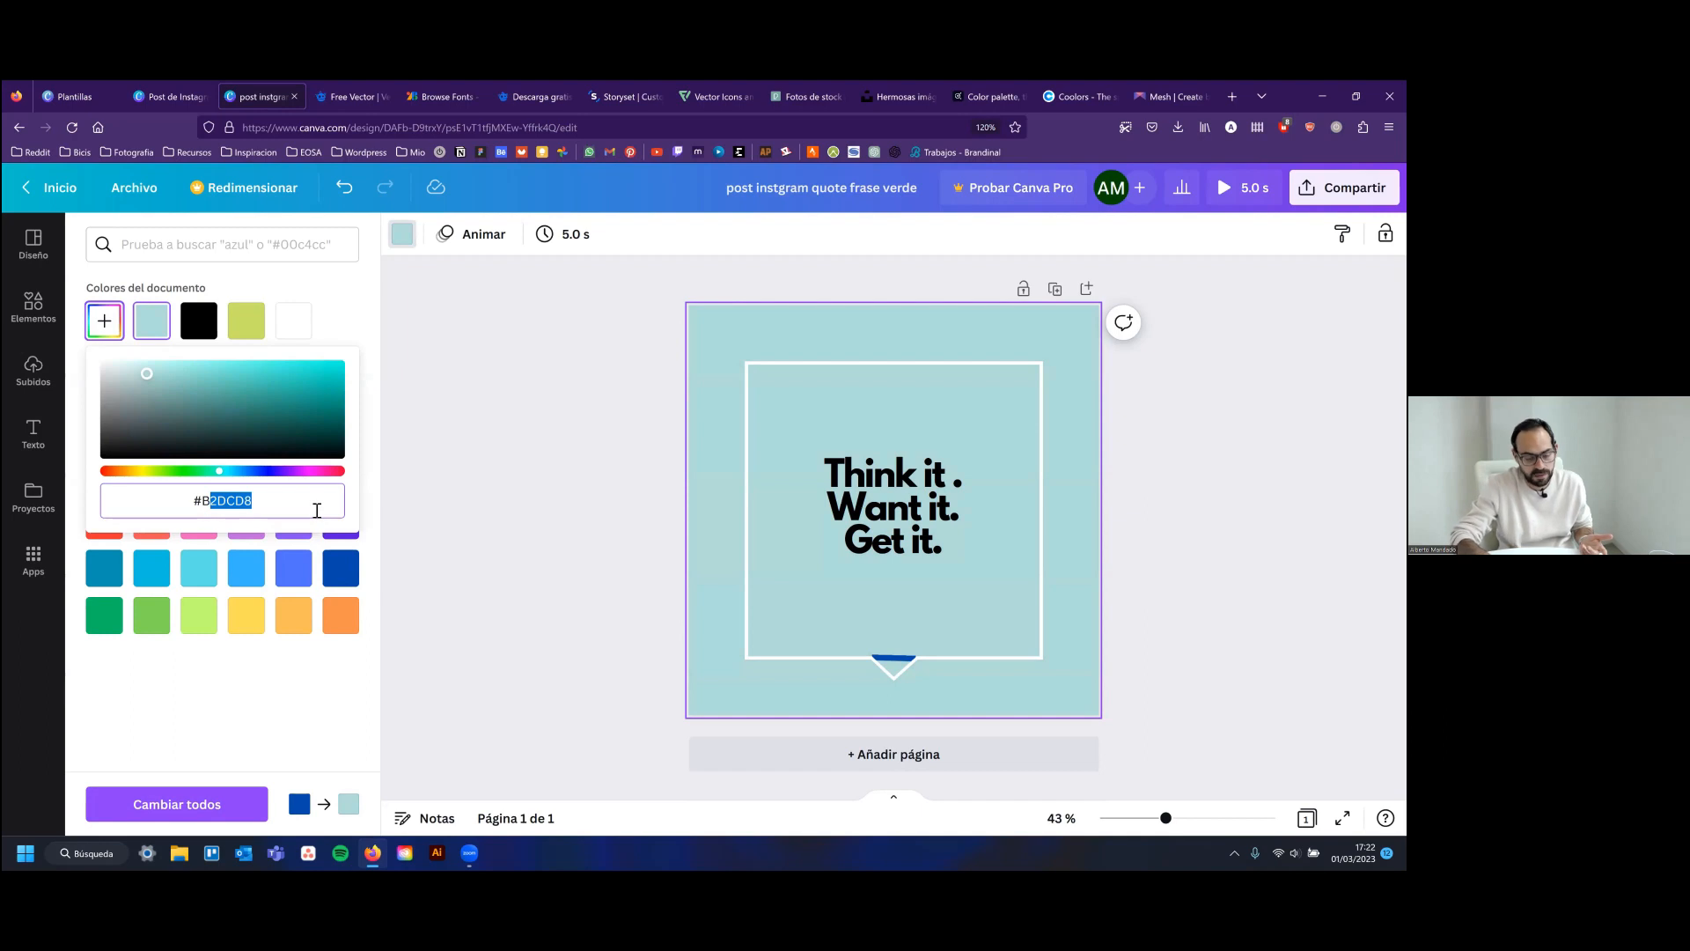
pyautogui.press('BackSpace')
pyautogui.press('BackSpace')
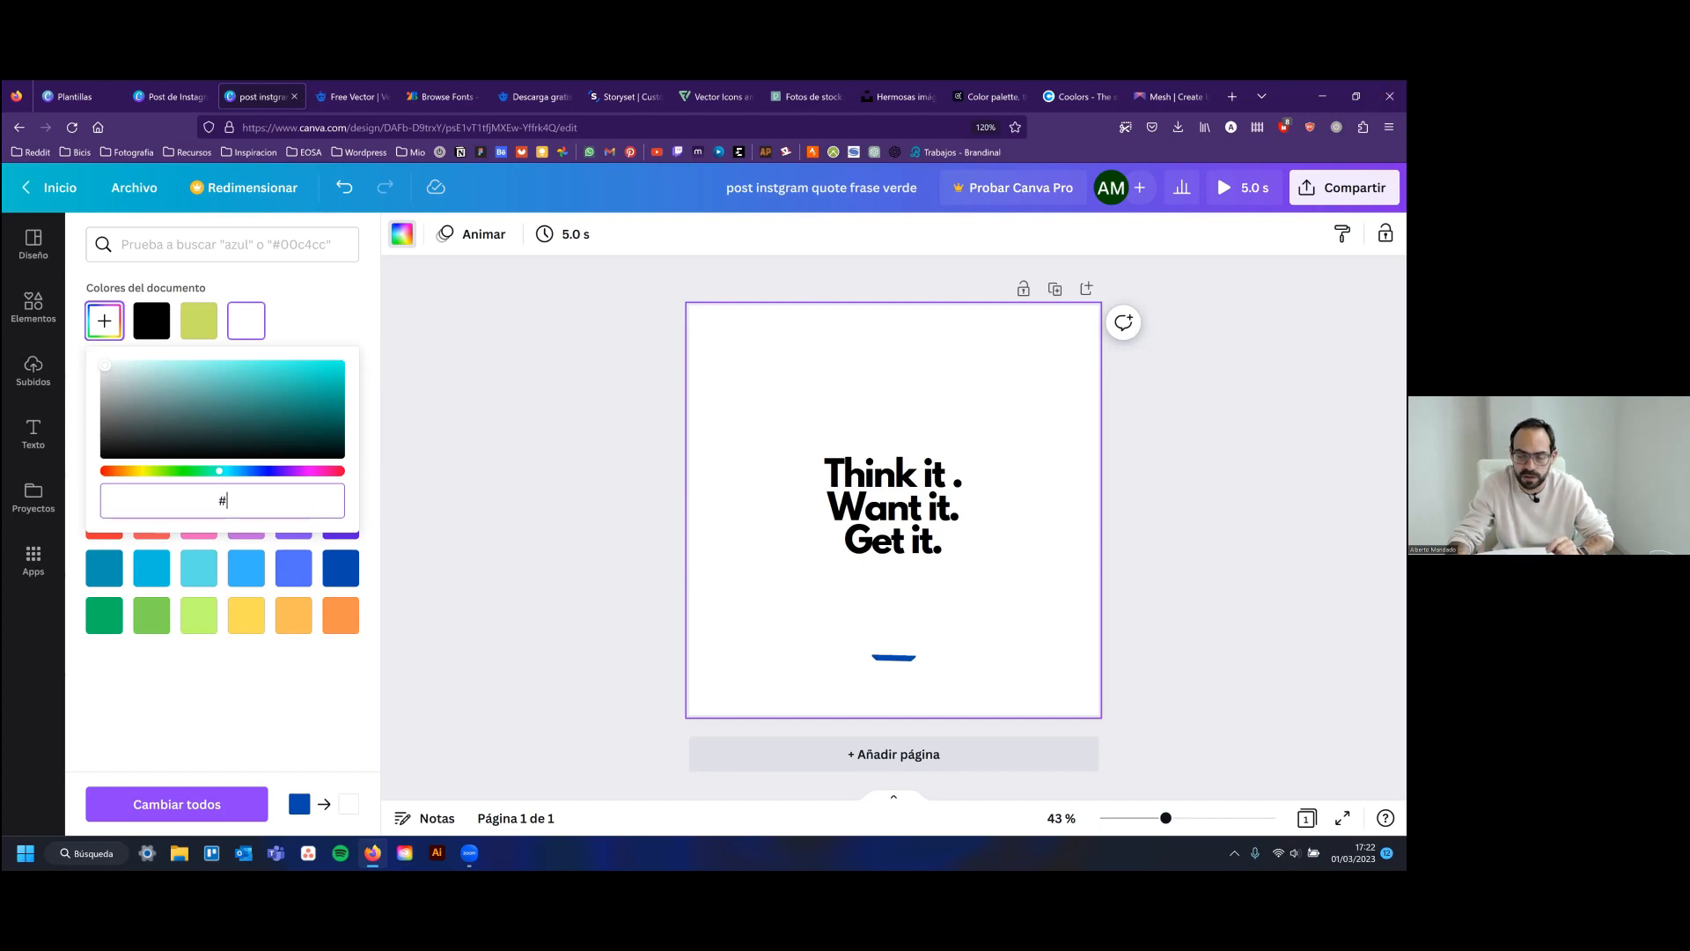
# Check the Manuales Corporativos folder of the Recursos bookmarks from a new browser tab
pyautogui.hotkey('ctrl', 't')
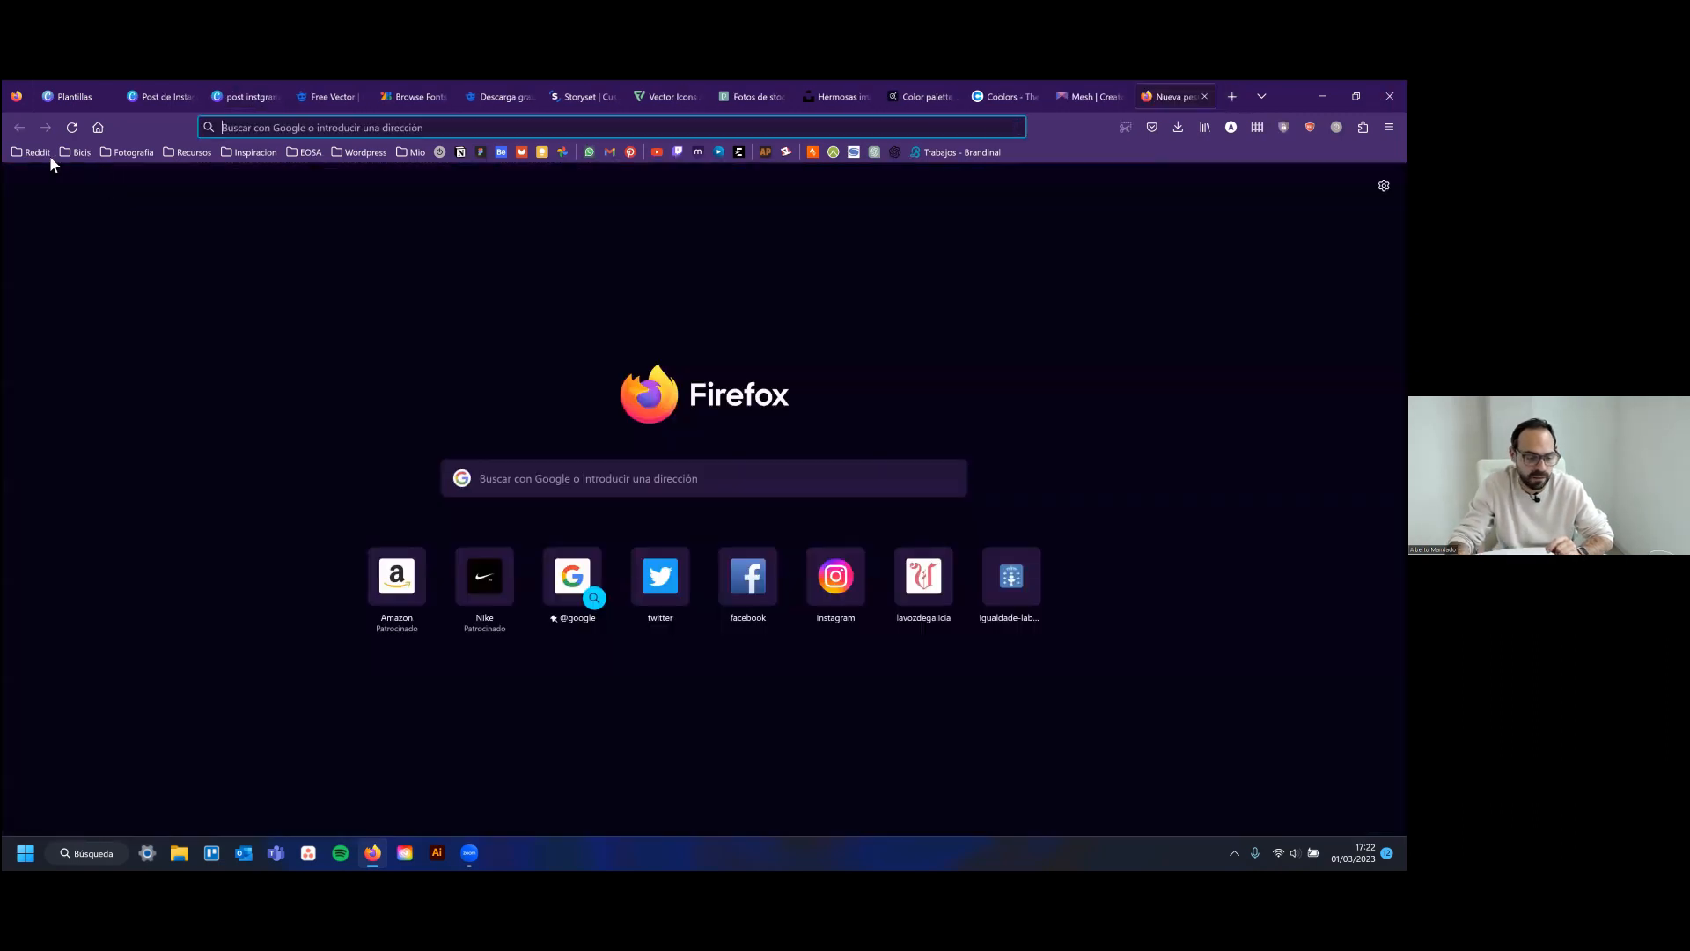
pyautogui.click(189, 158)
pyautogui.moveTo(232, 271)
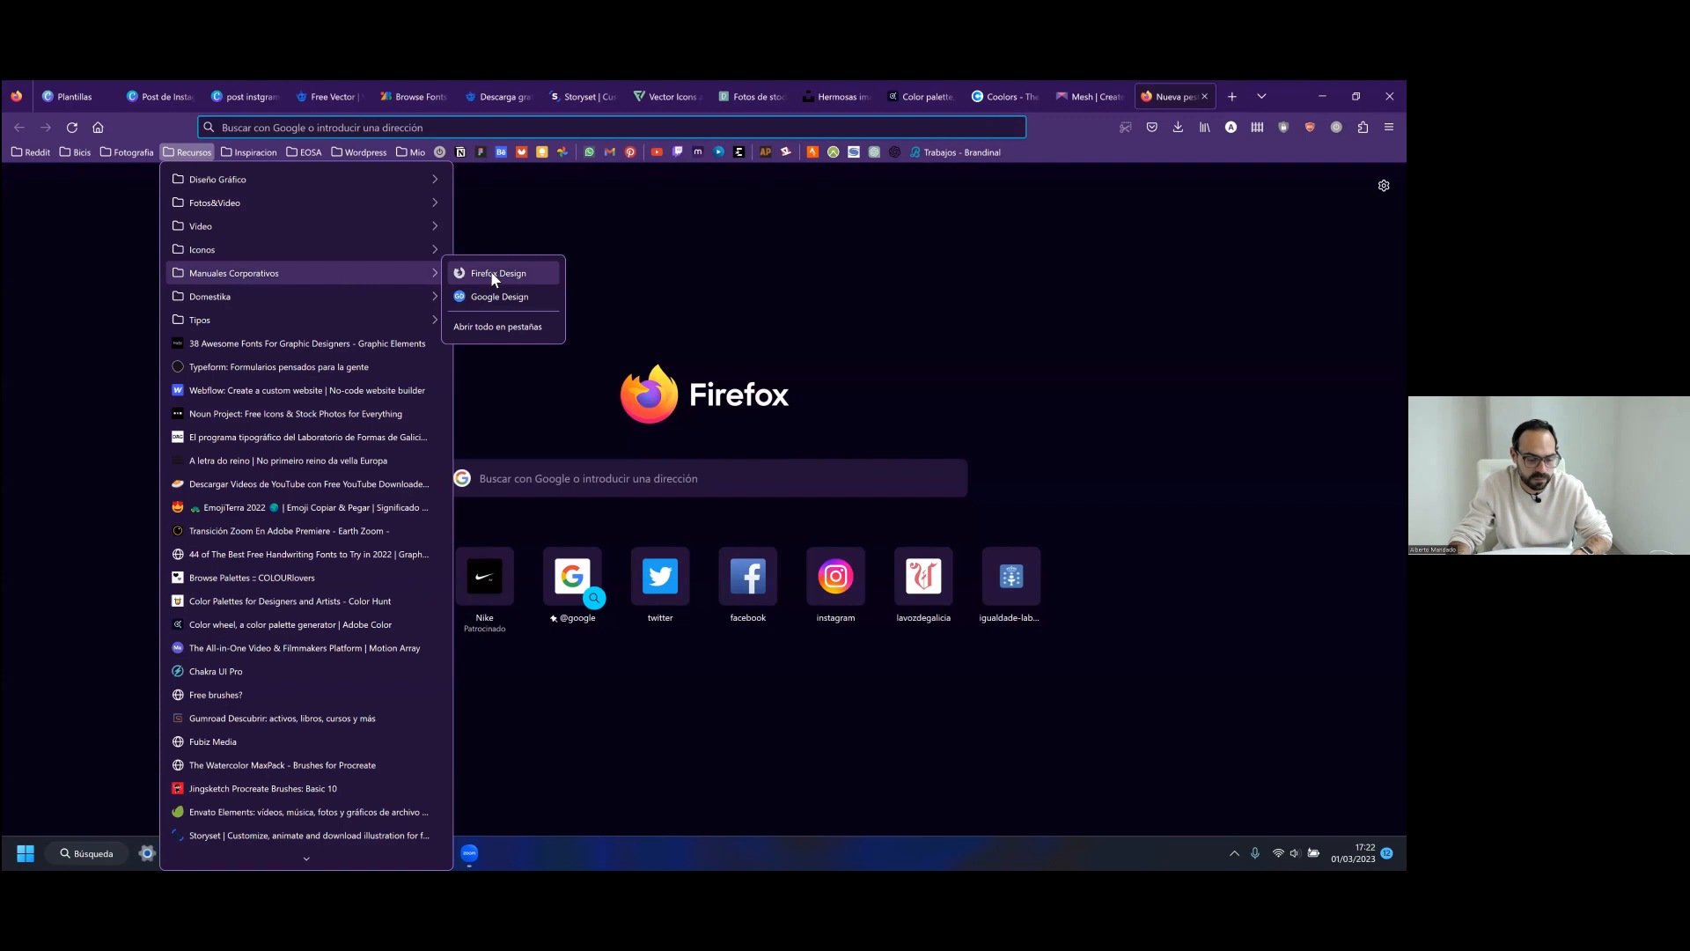
# Search the web for "manual de identidade corporativa"
pyautogui.click(563, 125)
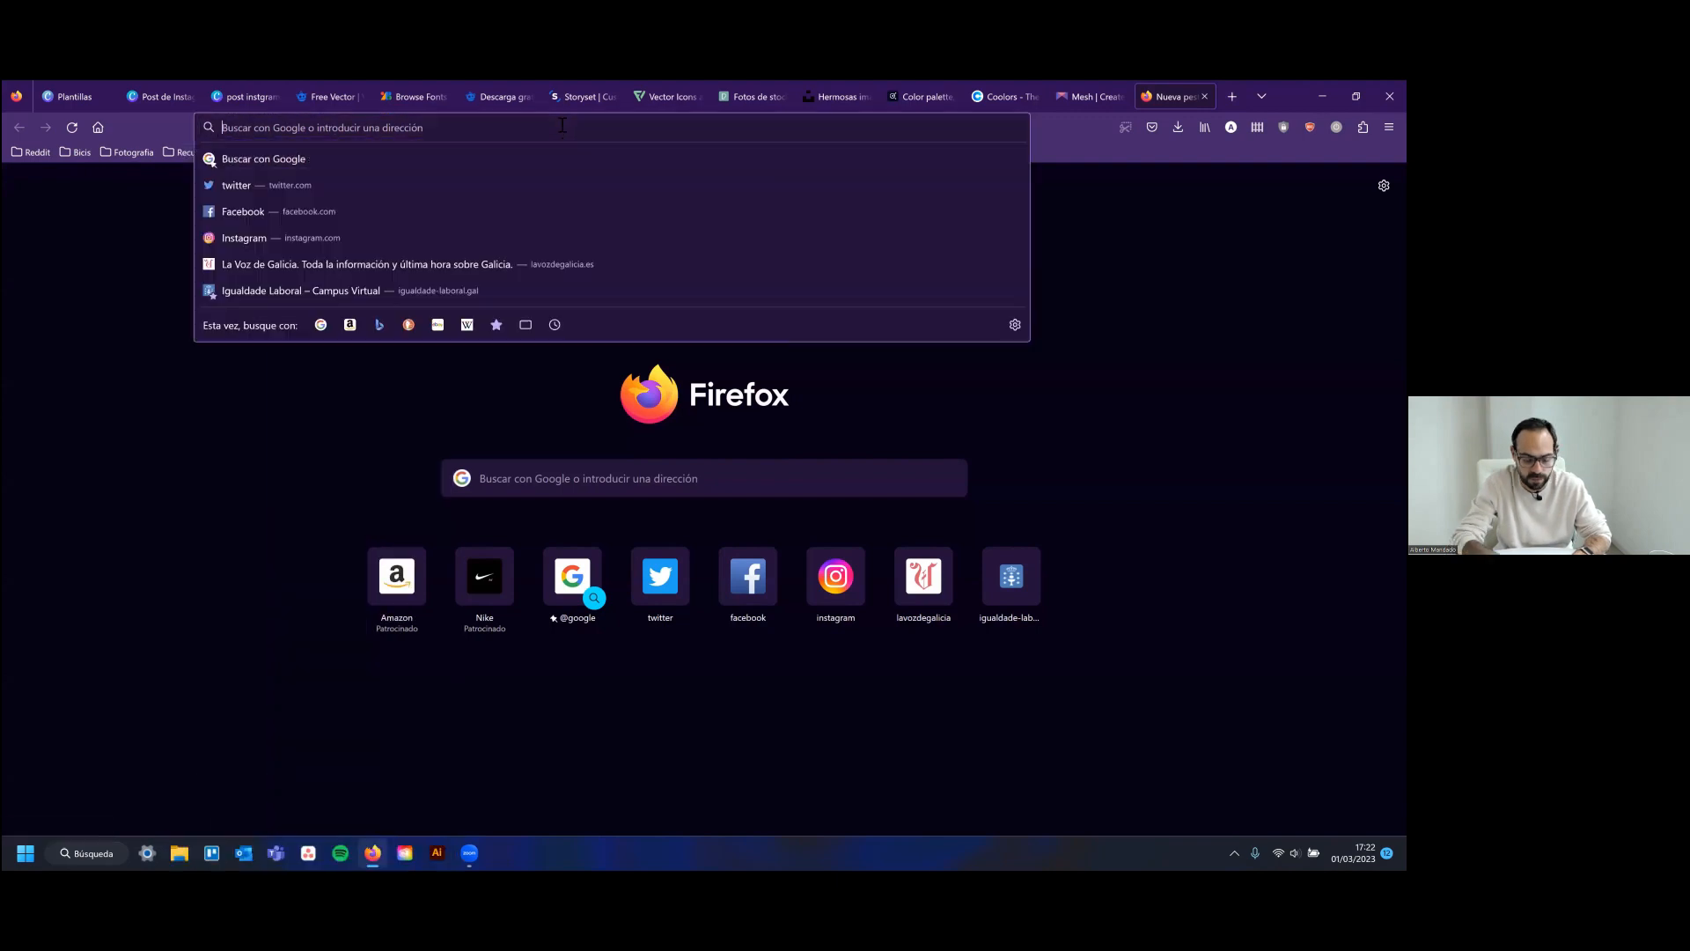
pyautogui.write('manual de i')
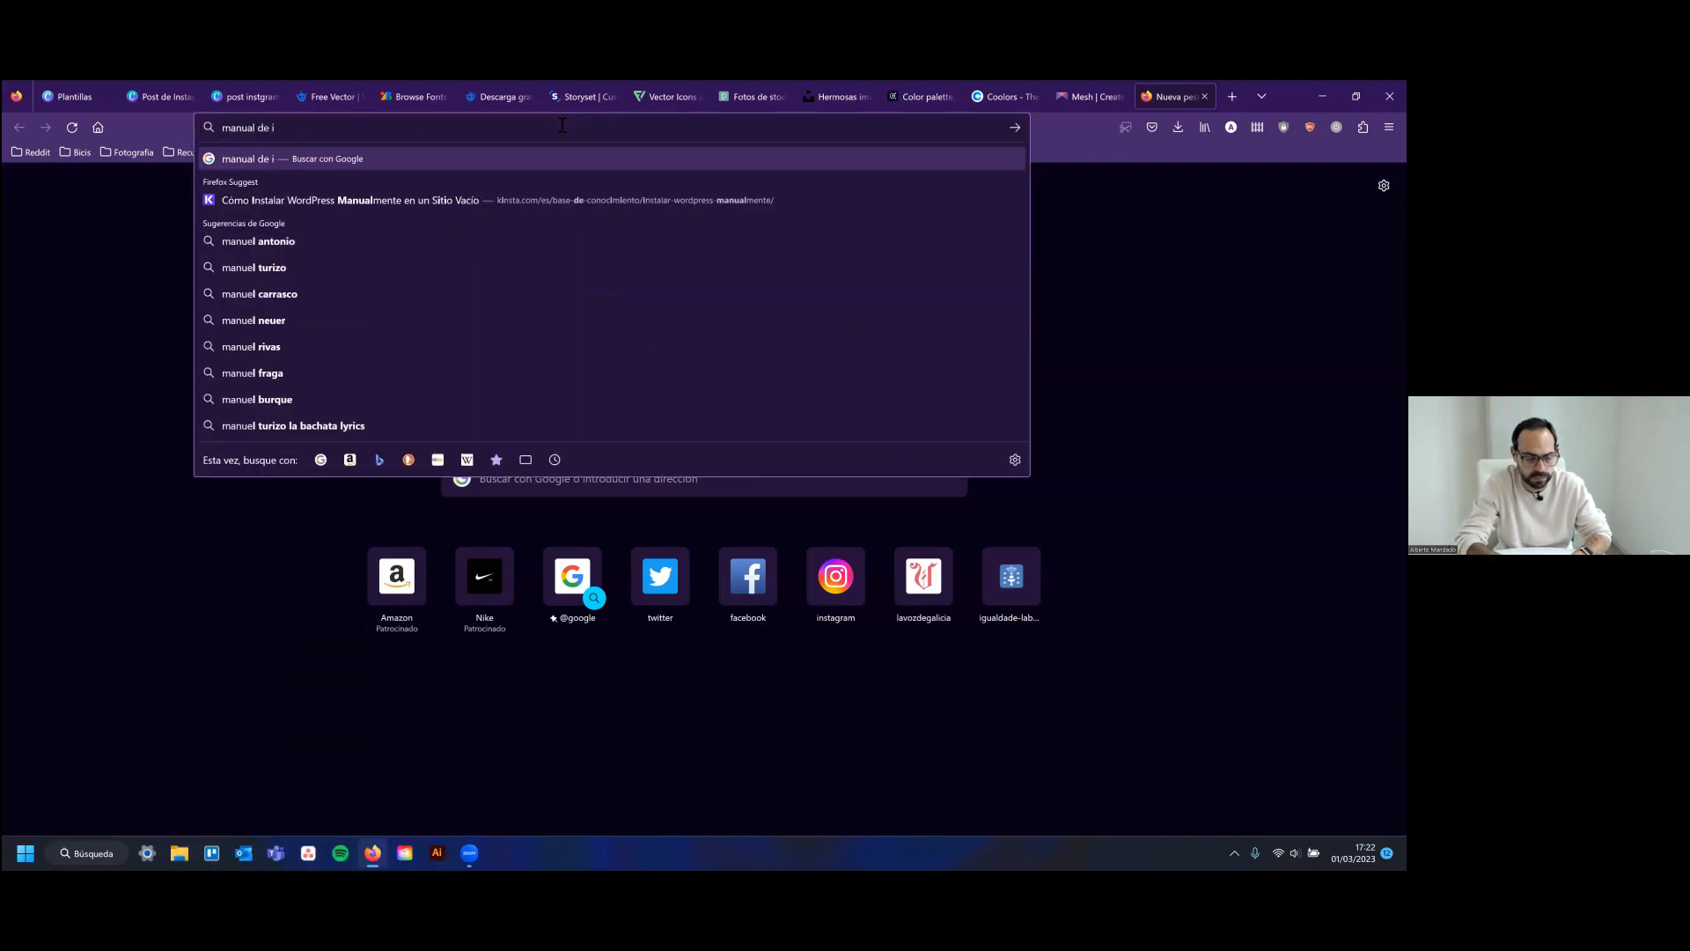
pyautogui.write('dentidade corporativa')
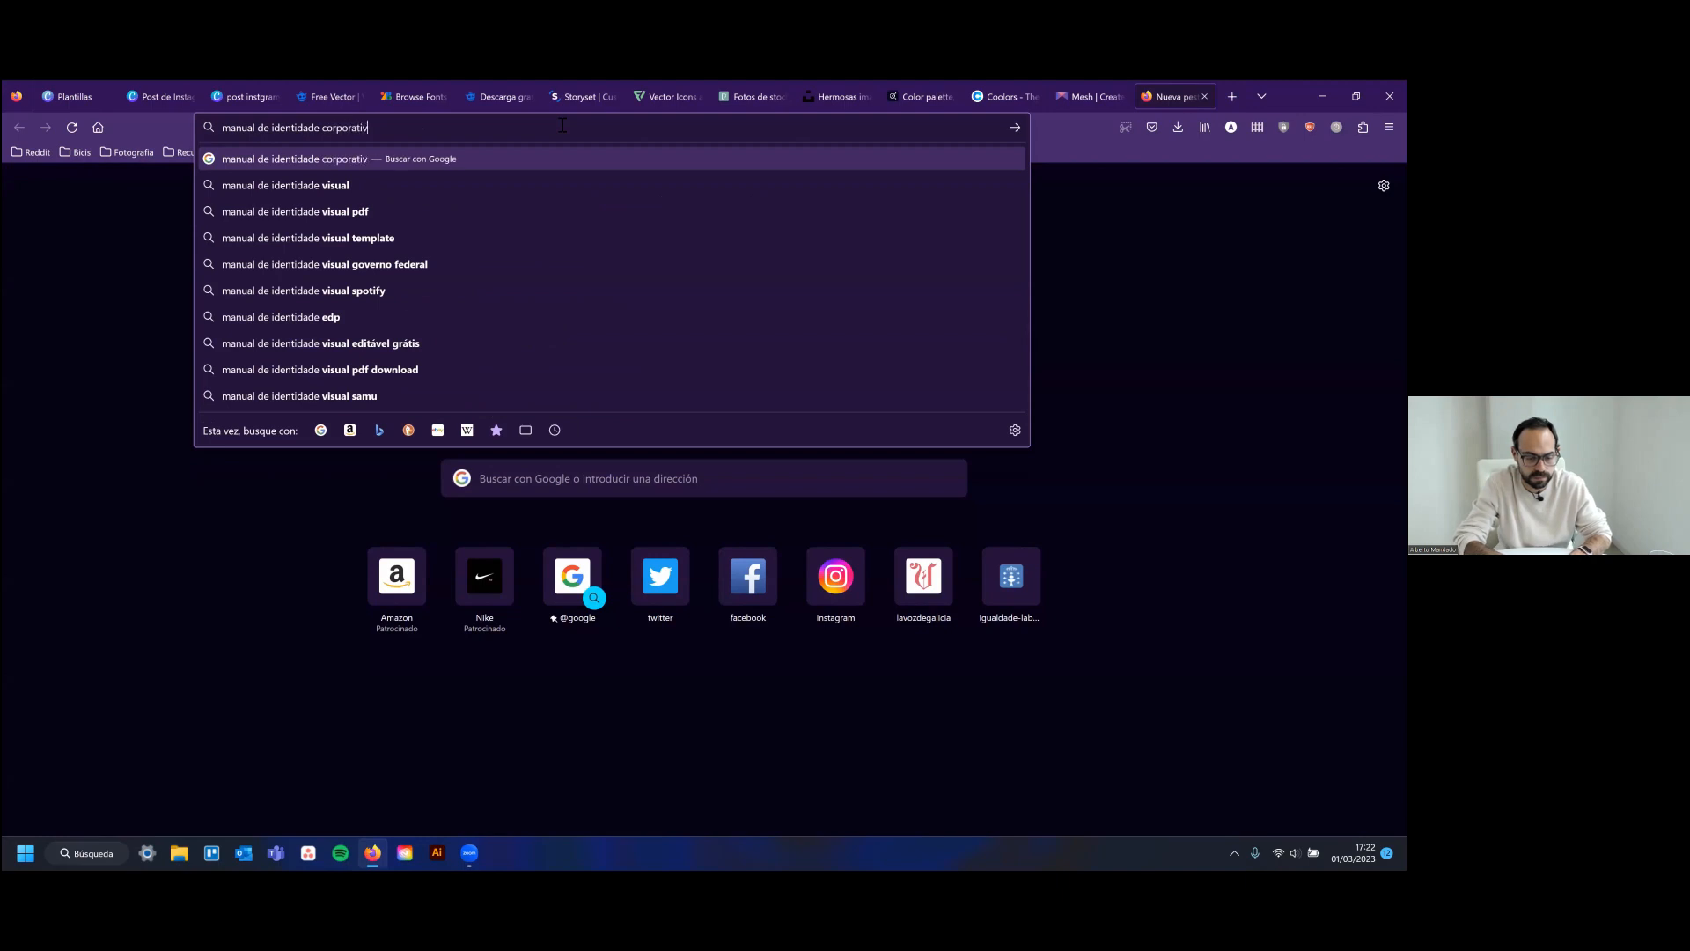
pyautogui.press('Return')
# Open the Xunta de Galicia page for downloading the Manual de Identidade Corporativa and open its PDF
pyautogui.click(311, 377)
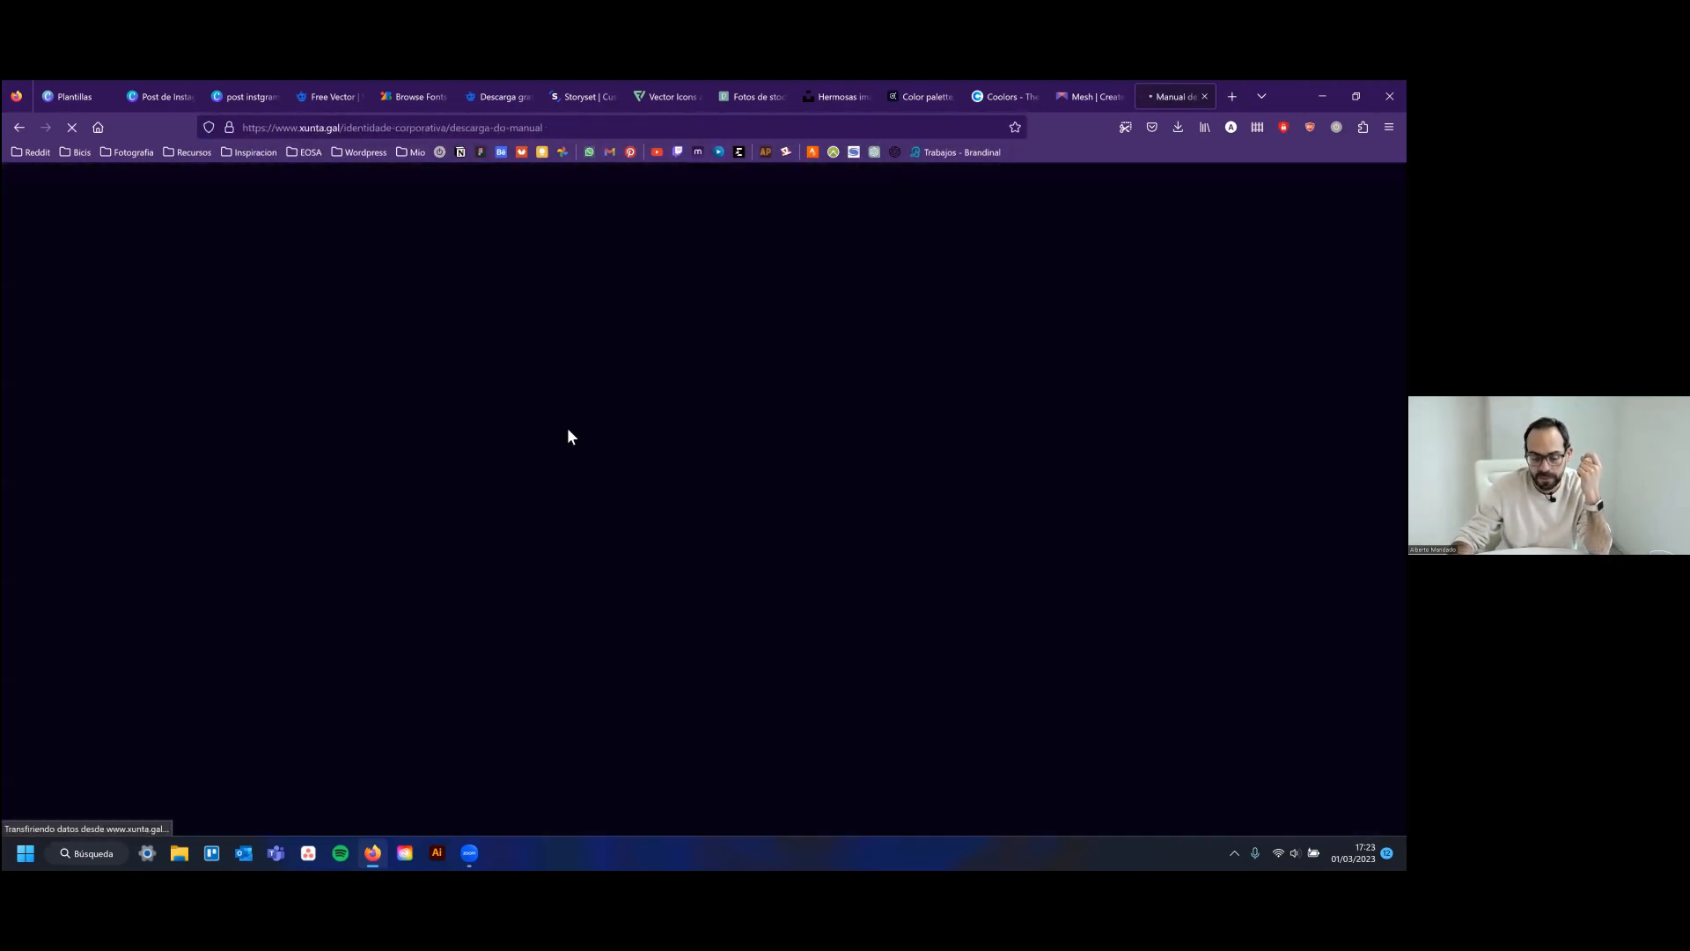
pyautogui.scroll(-2, 695, 546)
pyautogui.scroll(-5, 700, 588)
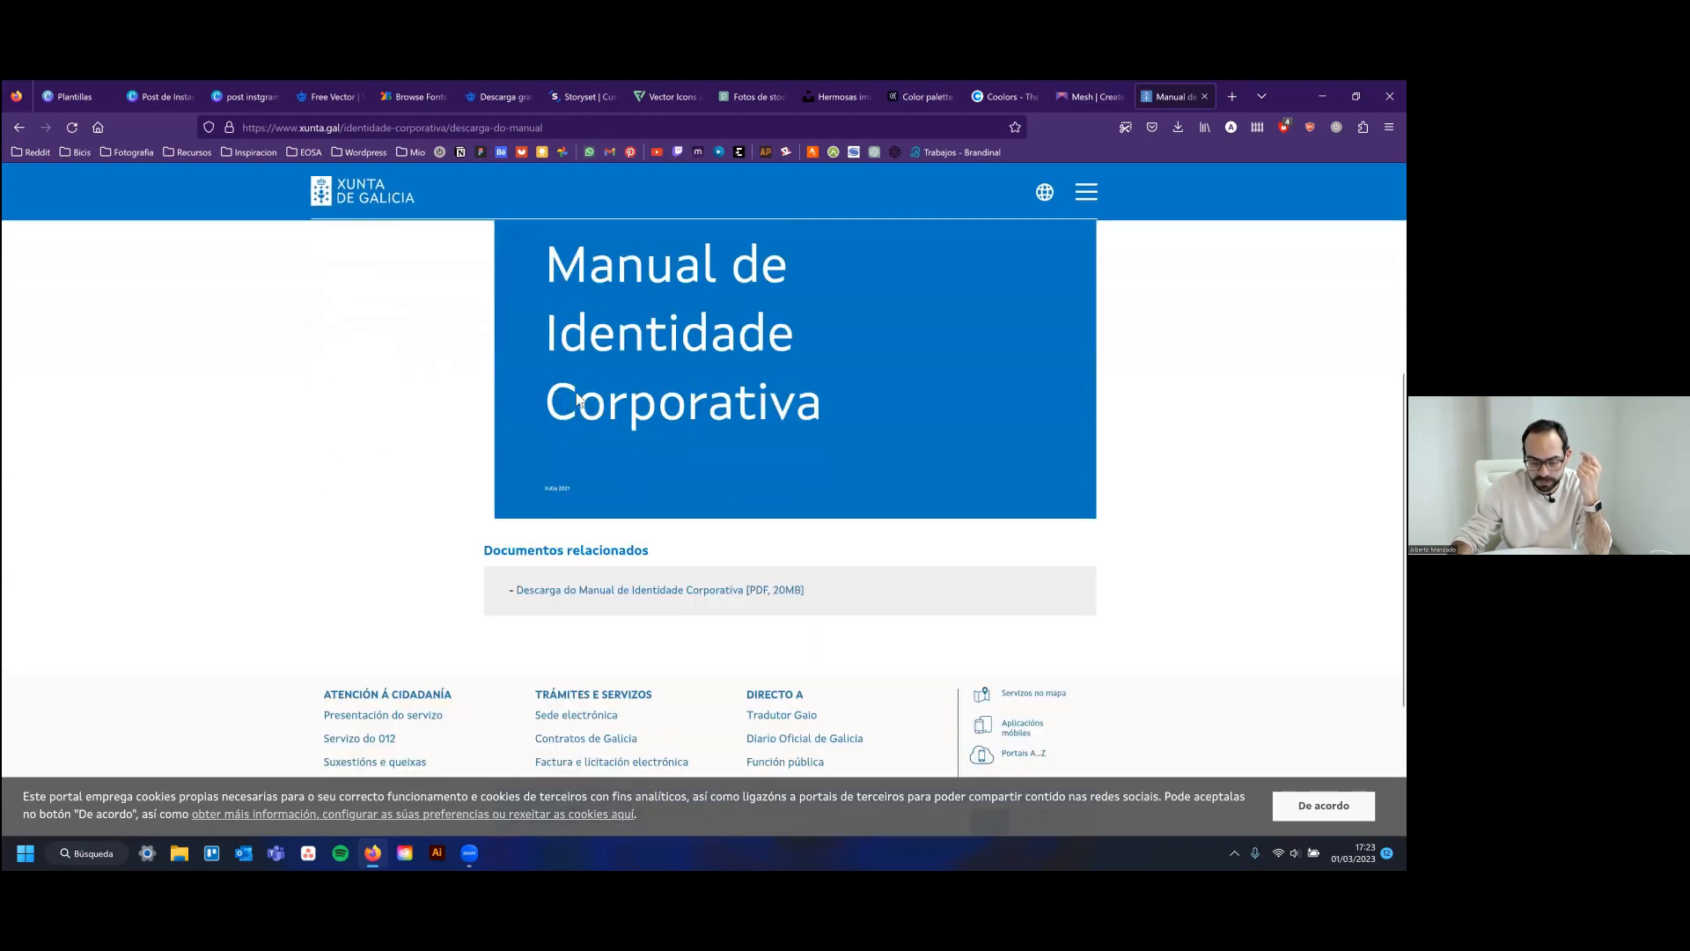
pyautogui.click(680, 367)
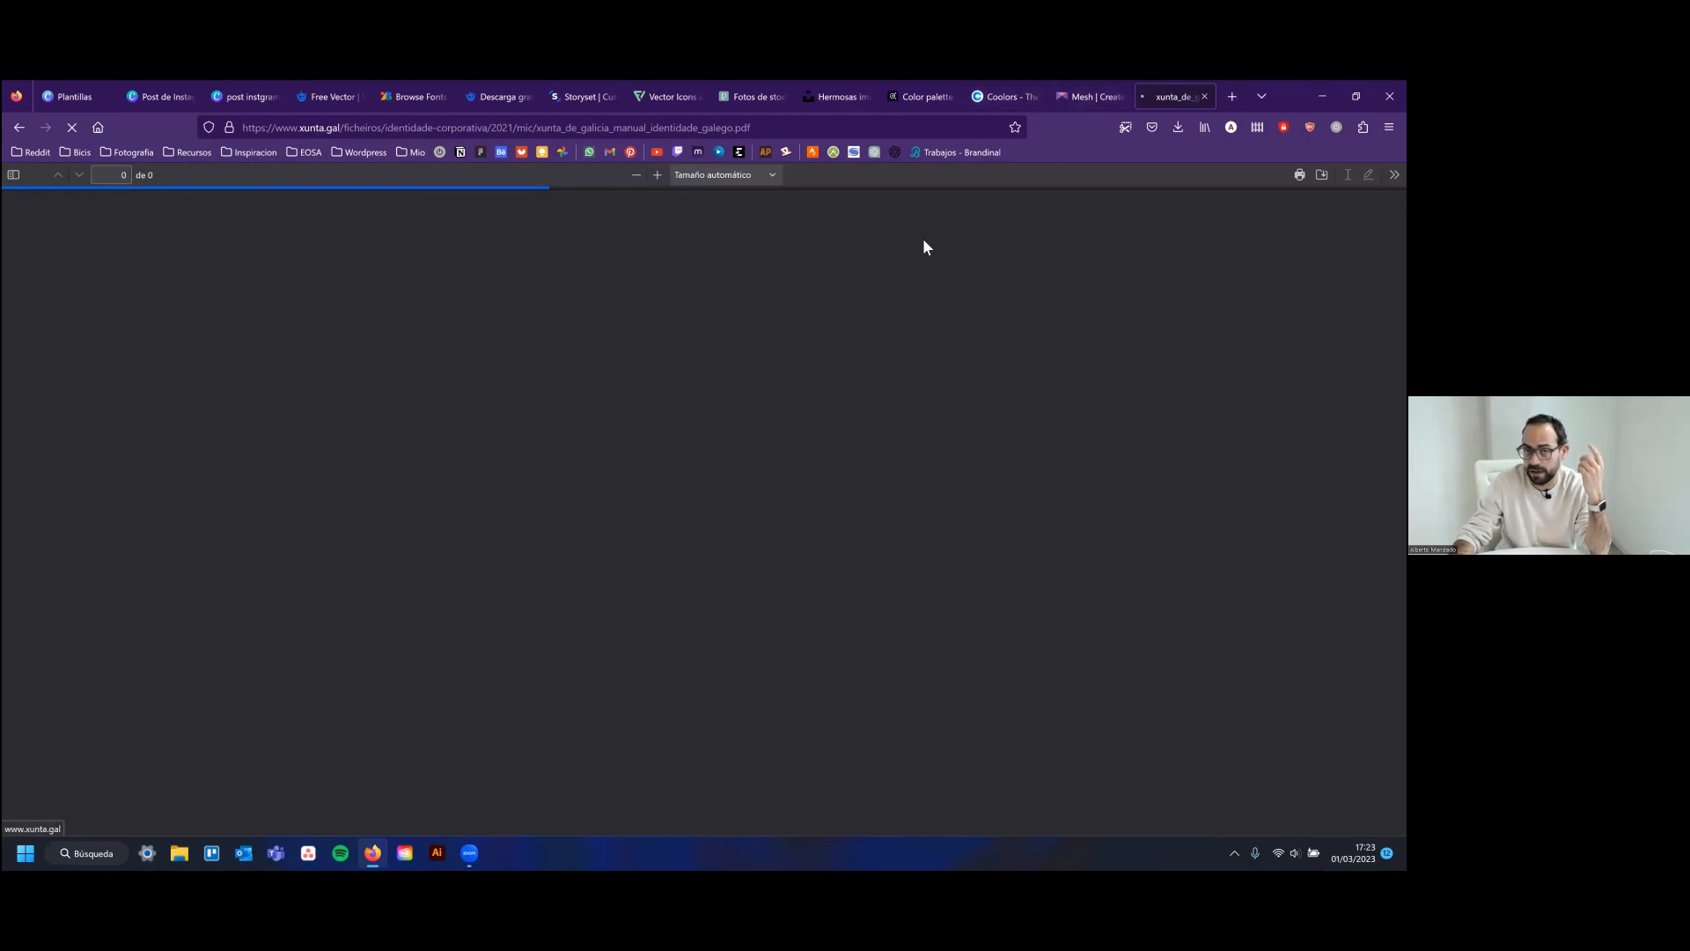
# Go through the identity manual's index to page 39, section 6.1 "A cor principal", and examine the corporate colour codes
pyautogui.scroll(-10, 805, 356)
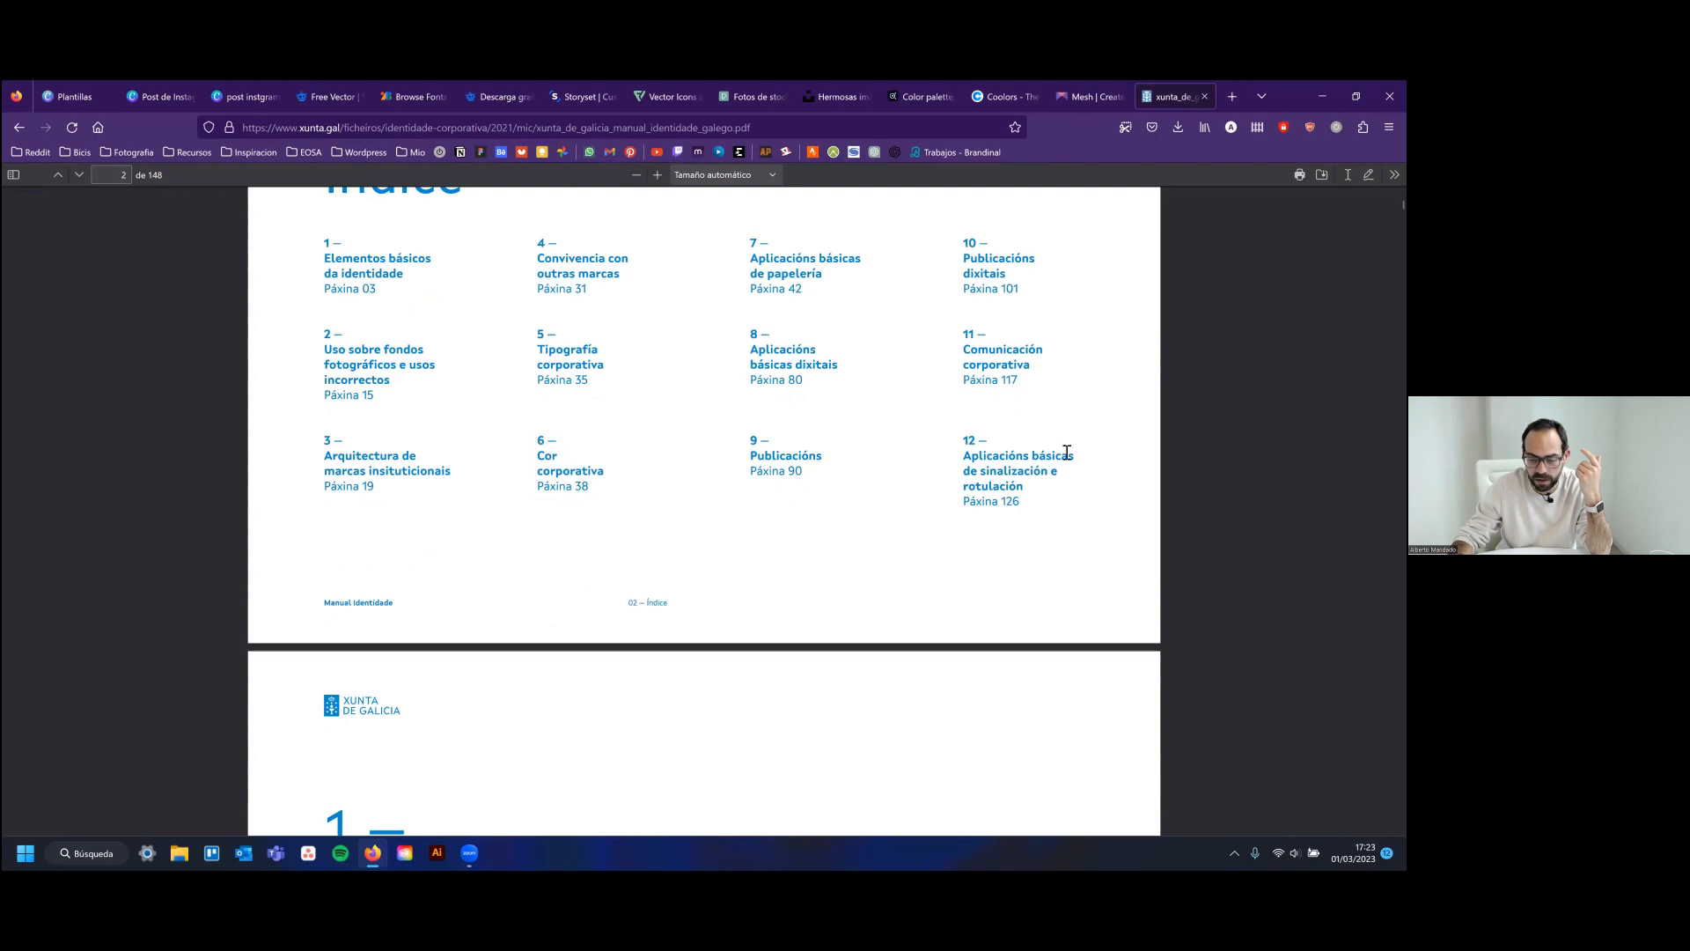
pyautogui.moveTo(1402, 205); pyautogui.dragTo(1403, 356)
pyautogui.scroll(-4, 585, 302)
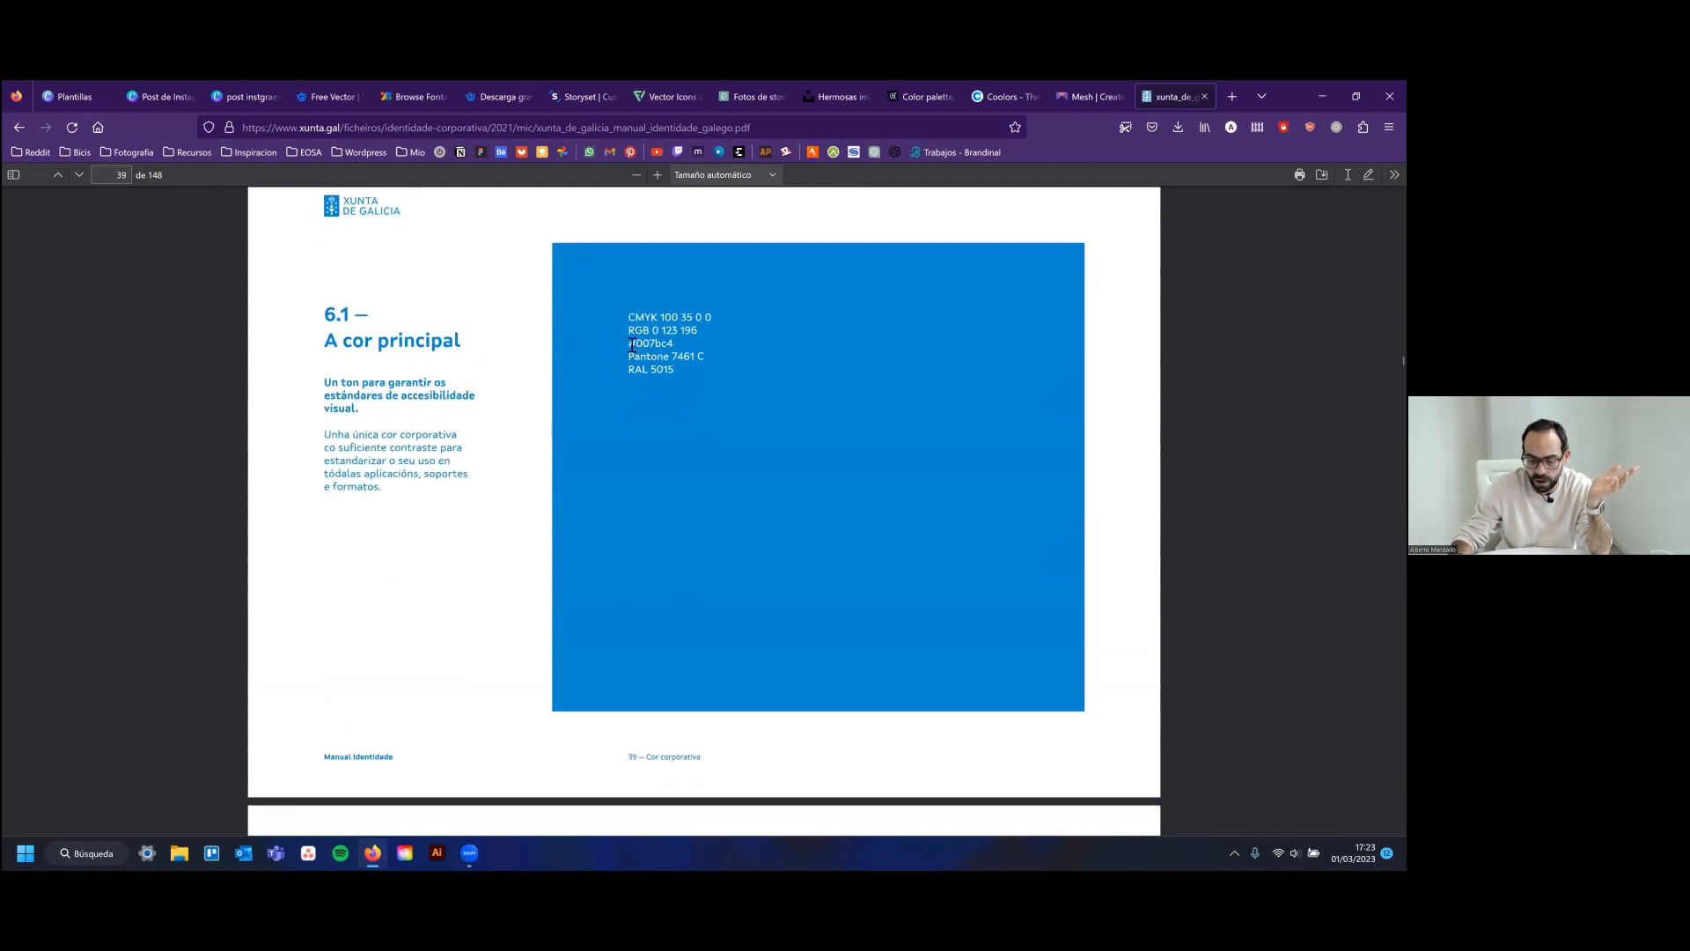
# Copy the hex code #007bc4 from page 39 of the identity manual and apply it as the Canva design's background colour
pyautogui.moveTo(630, 344); pyautogui.dragTo(677, 346)
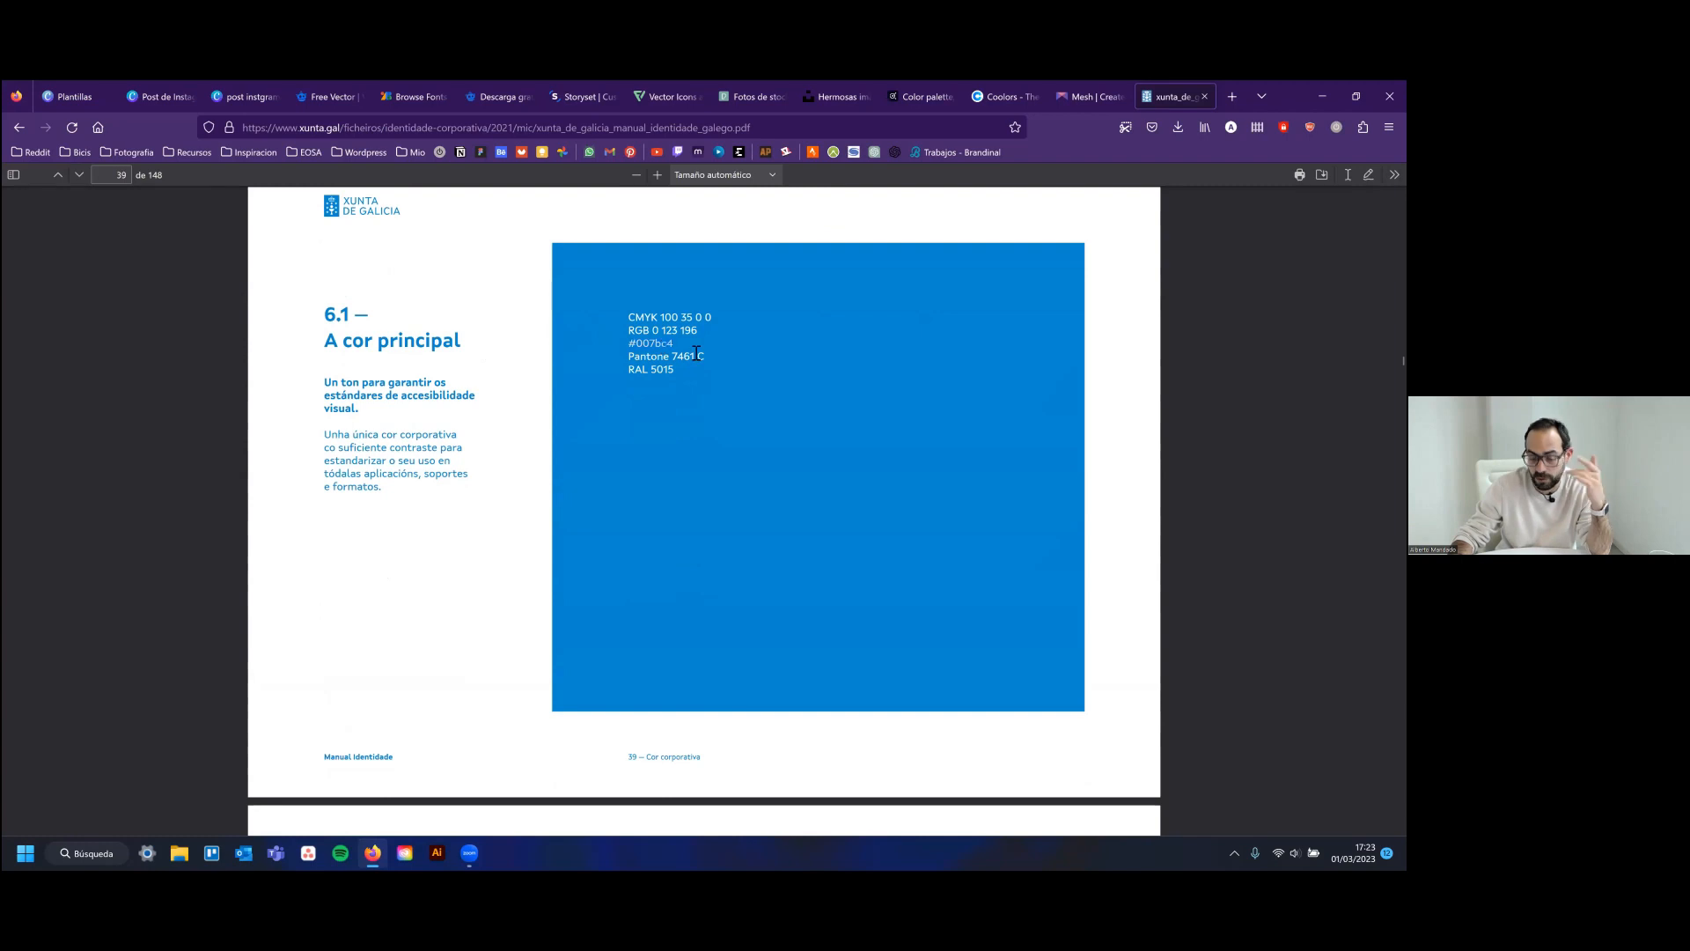
pyautogui.keyDown('ctrl'); pyautogui.scroll(10, 647, 350); pyautogui.keyUp('ctrl')
pyautogui.scroll(2, 538, 444)
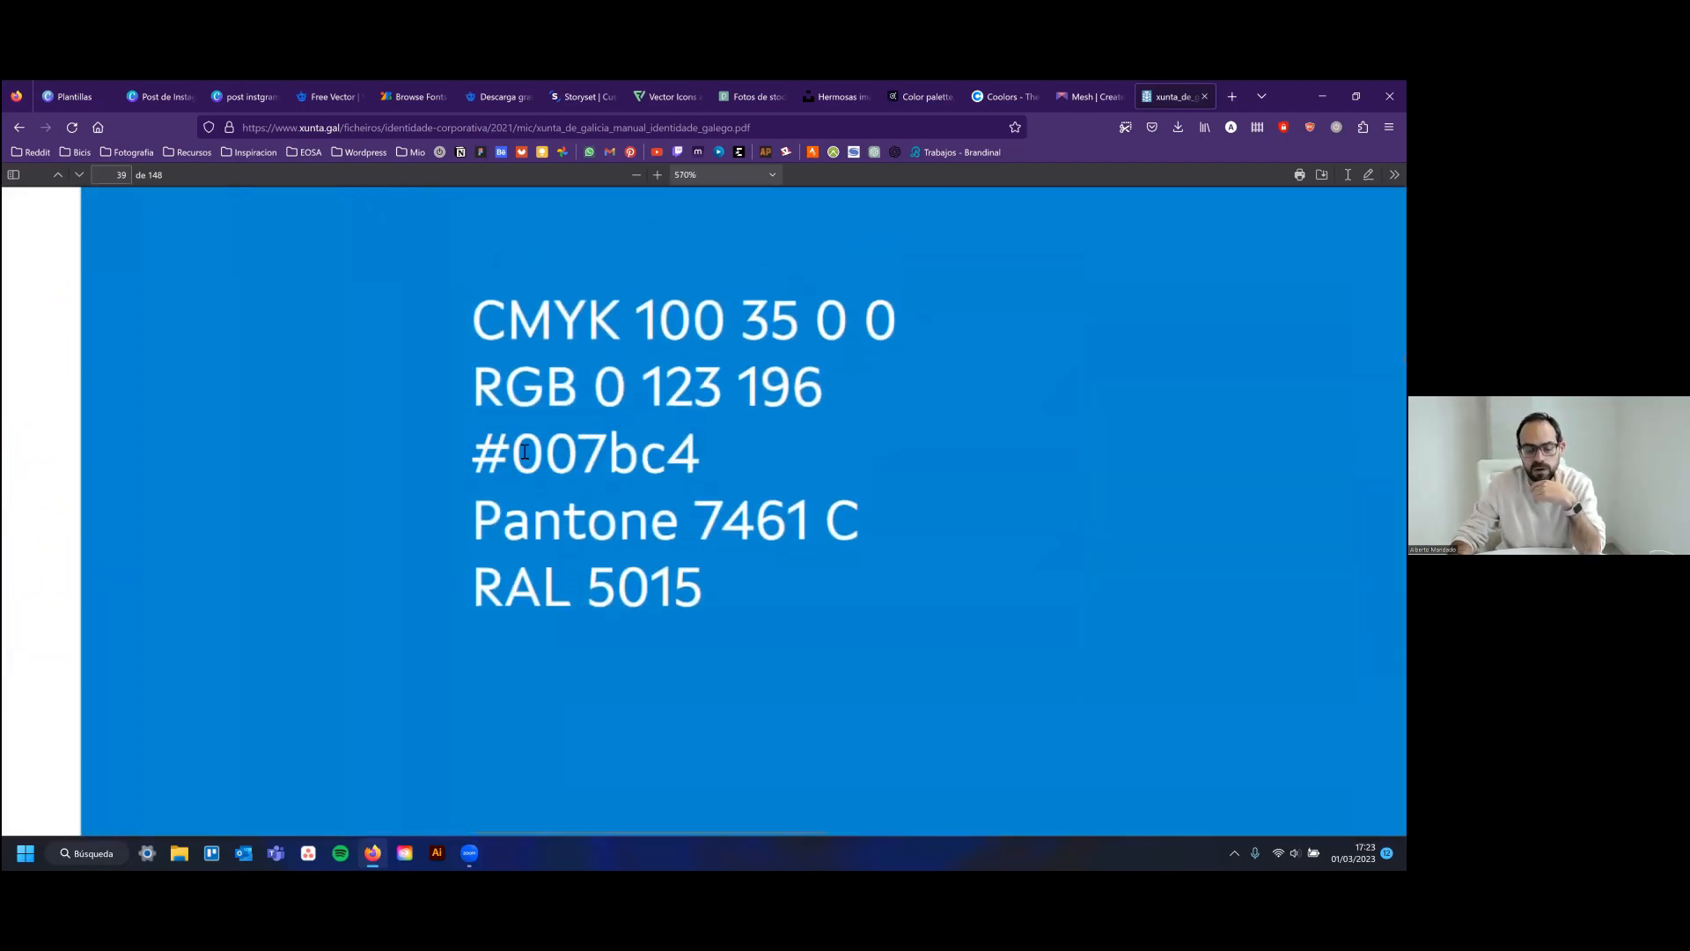
pyautogui.doubleClick(624, 479)
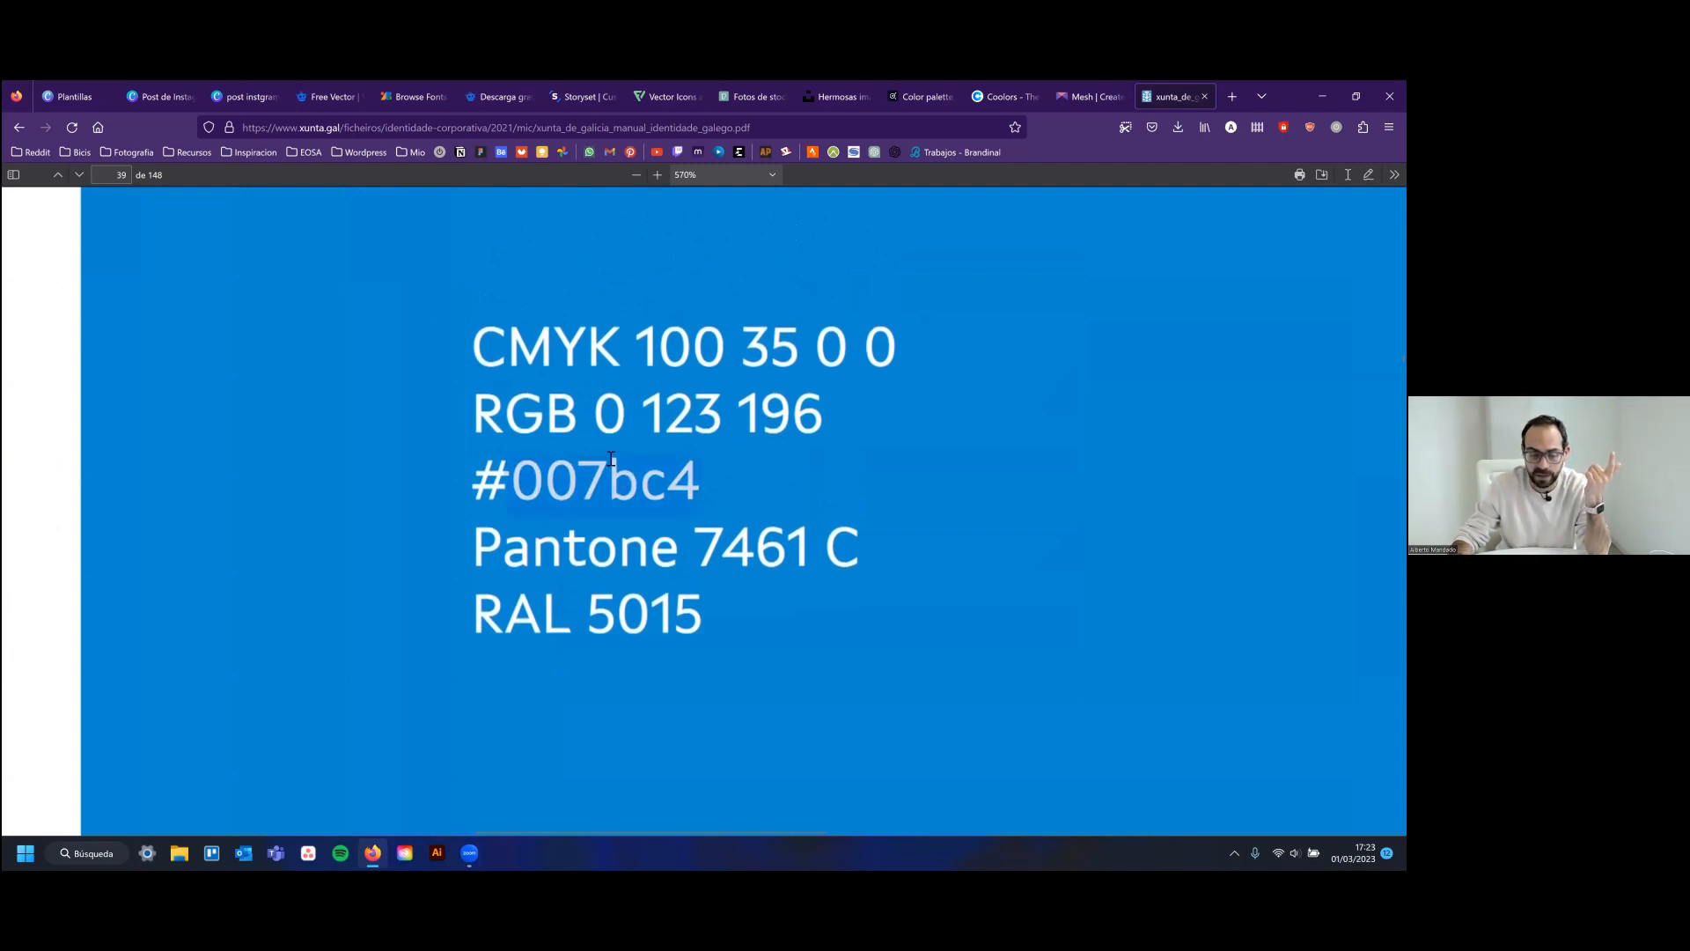
pyautogui.click(85, 84)
pyautogui.click(238, 95)
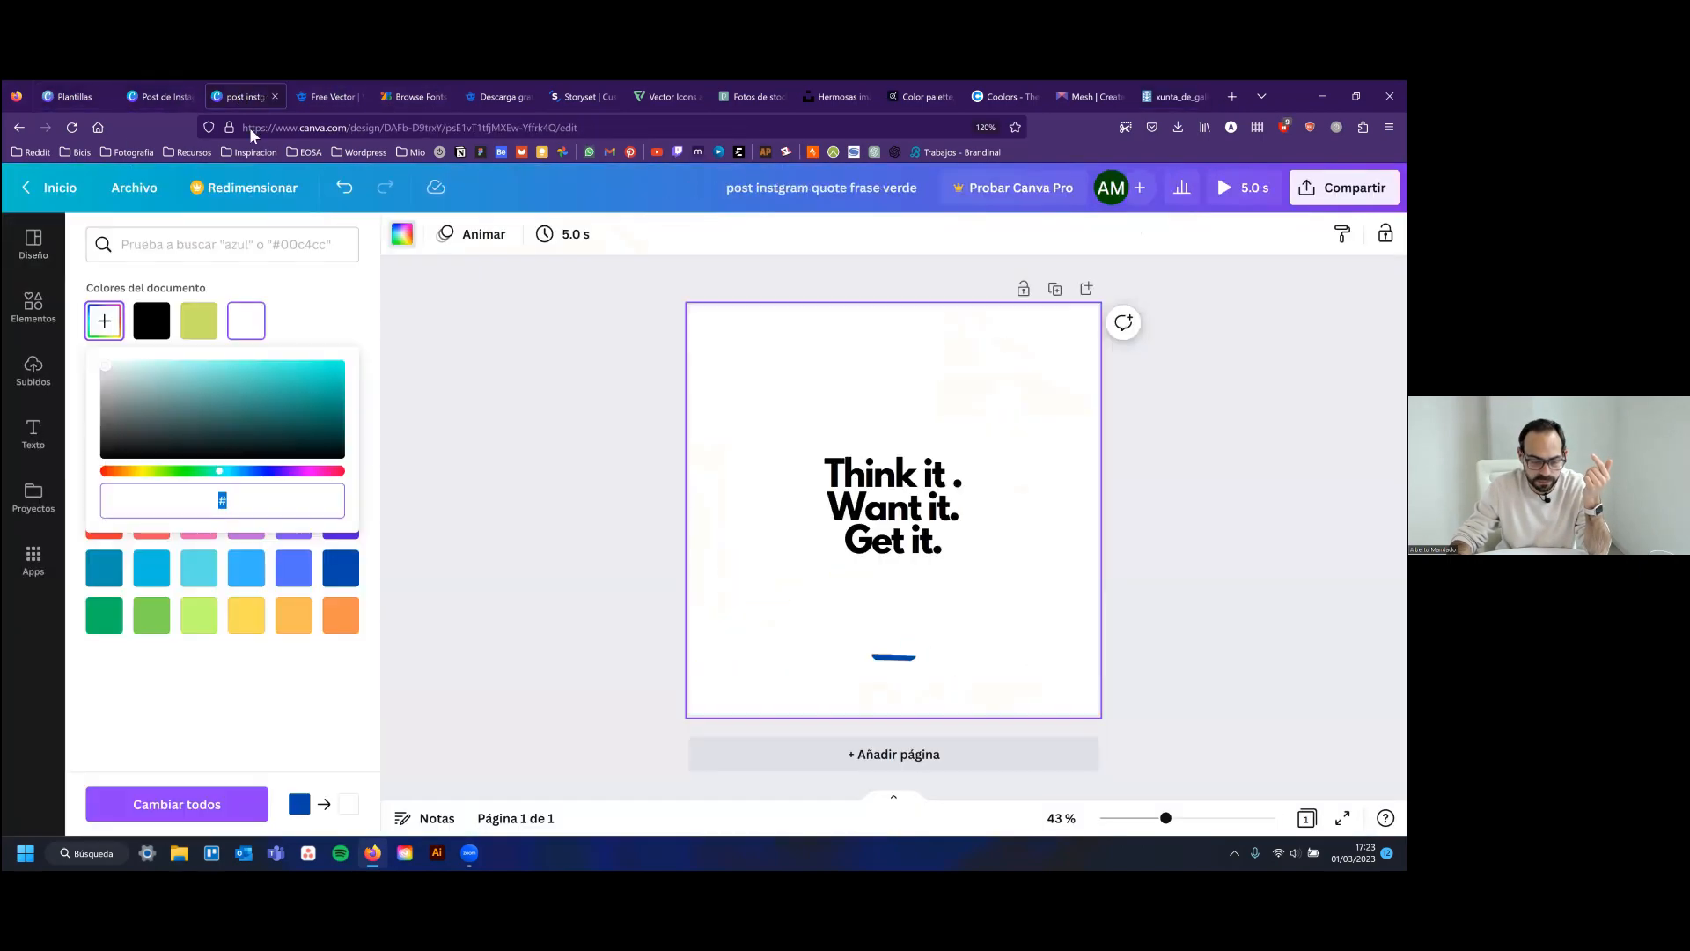
pyautogui.click(239, 508)
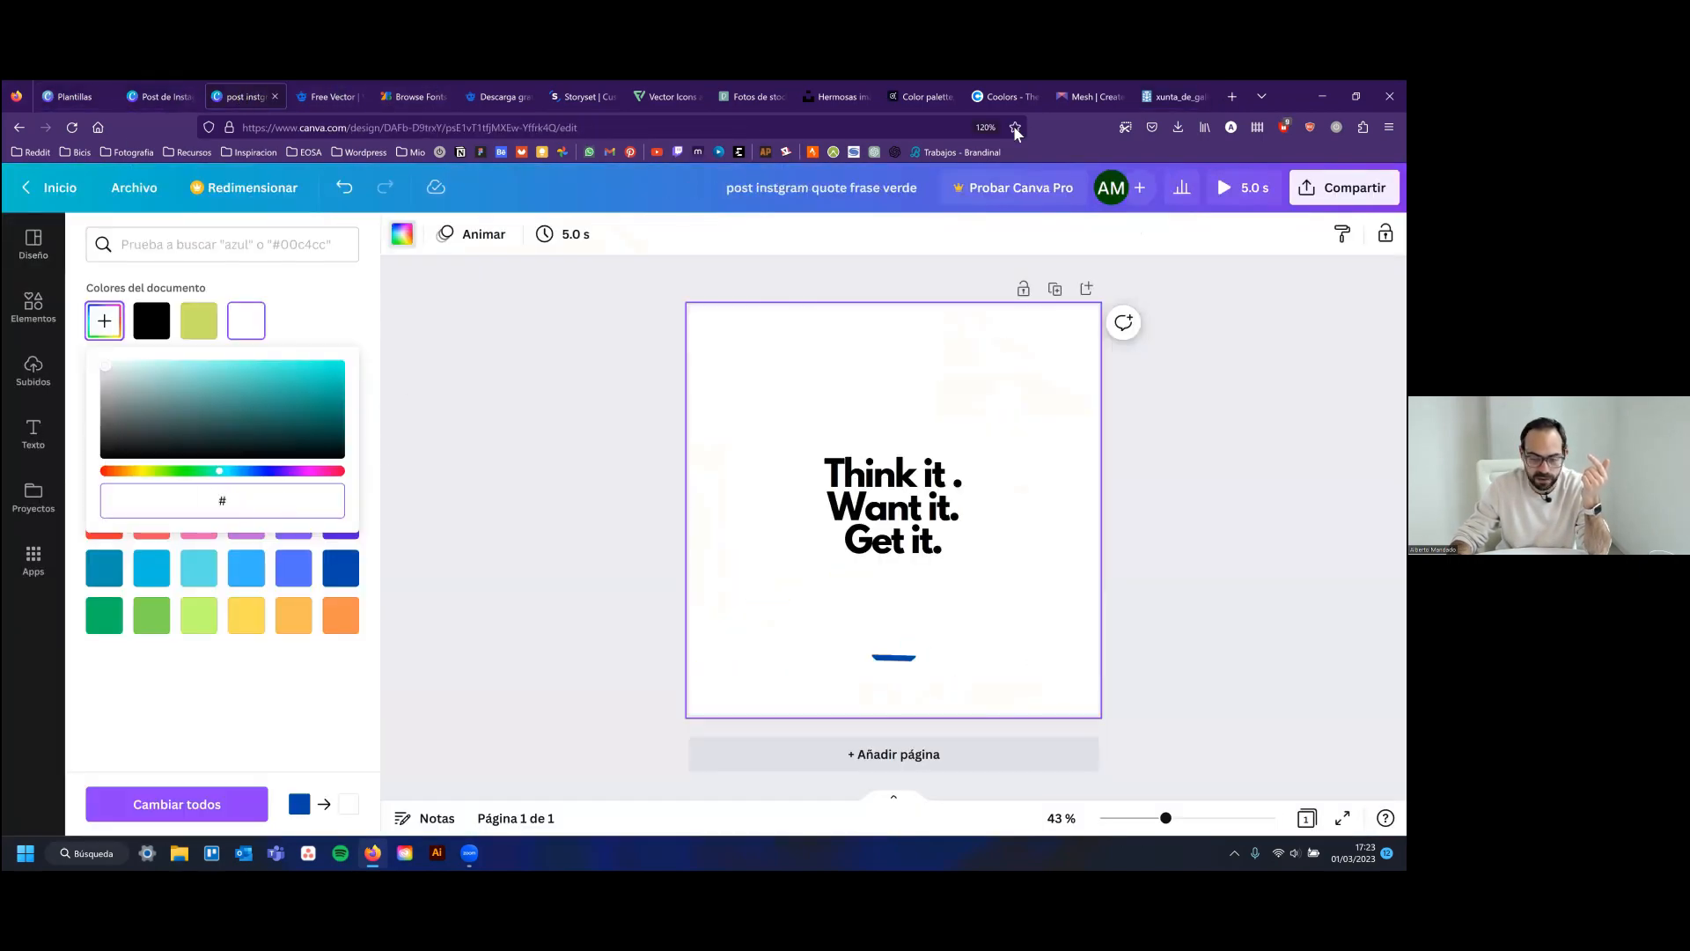
pyautogui.click(1175, 96)
pyautogui.tripleClick(630, 475)
pyautogui.click(240, 94)
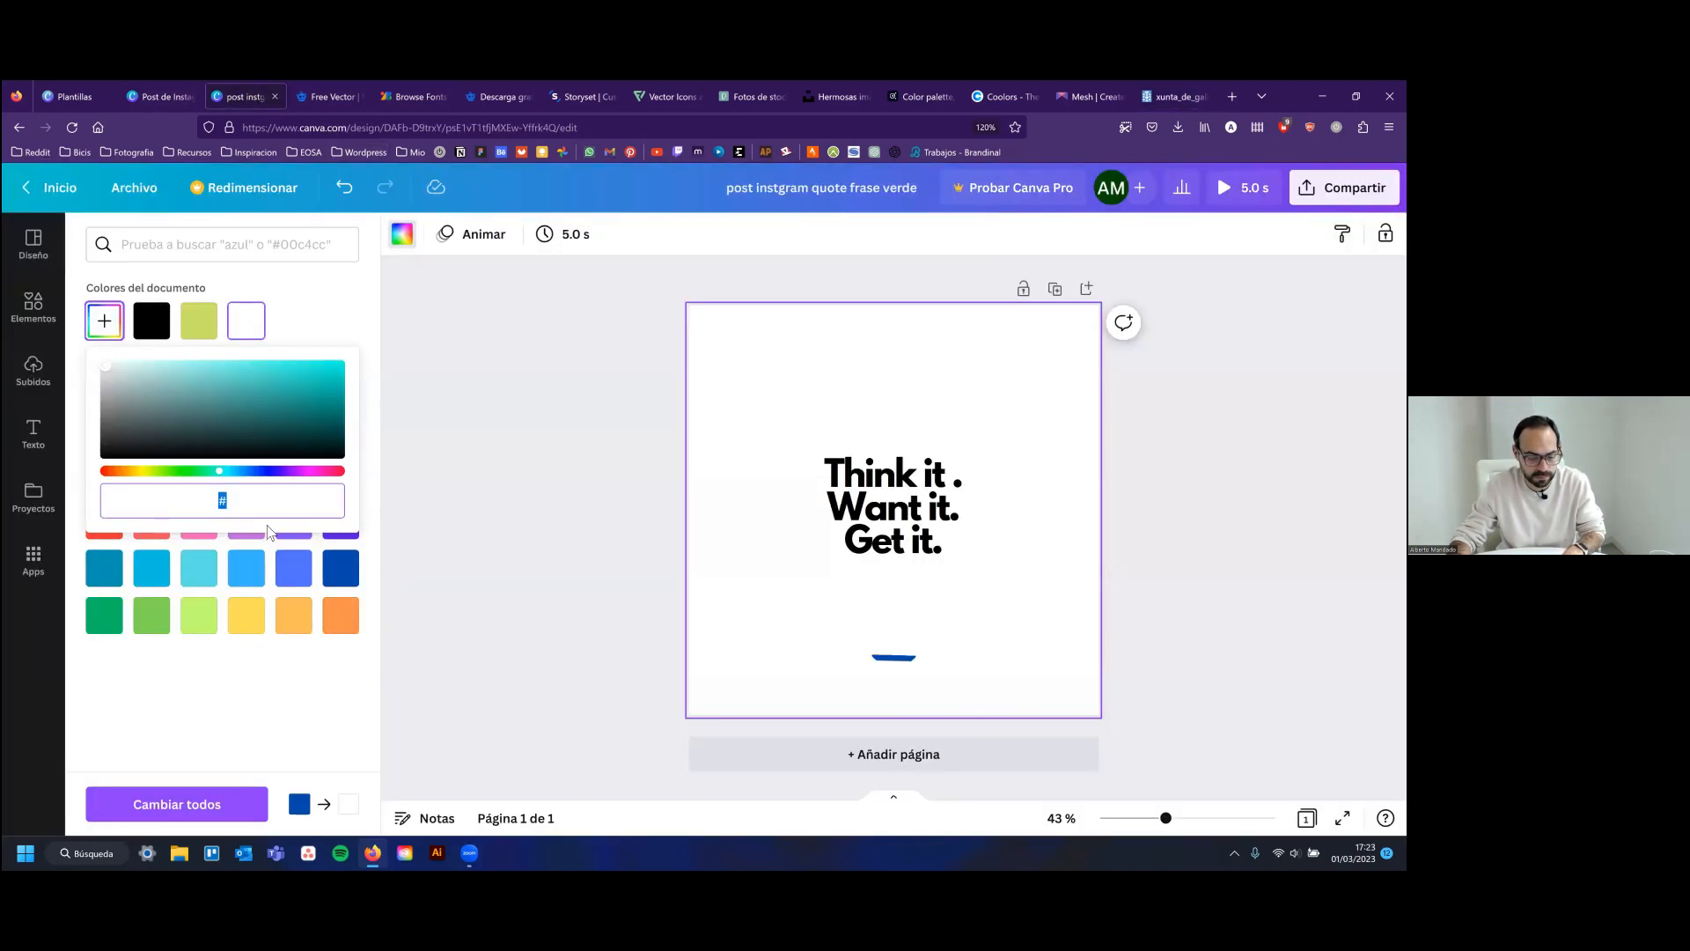
pyautogui.write('#007BC4')
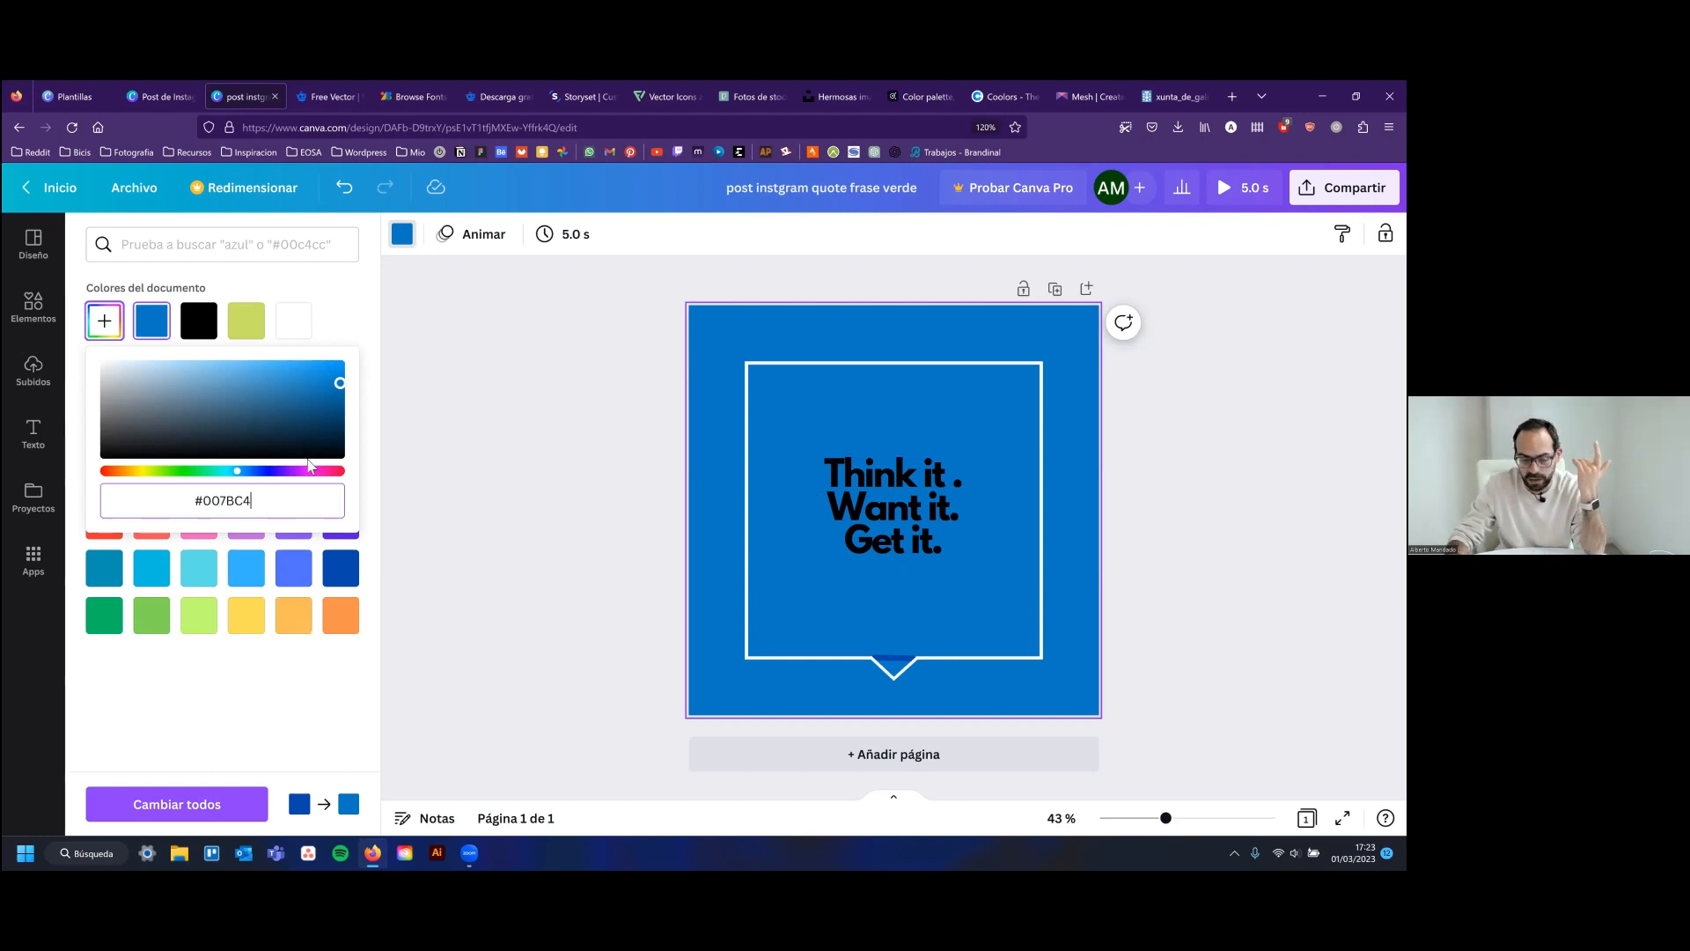
# Try other custom blues for the background by varying shade and hue, ending on #41ABE8
pyautogui.moveTo(308, 403)
pyautogui.mouseDown()
pyautogui.moveTo(333, 384)
pyautogui.moveTo(253, 372)
pyautogui.moveTo(313, 386)
pyautogui.moveTo(306, 398)
pyautogui.mouseUp()
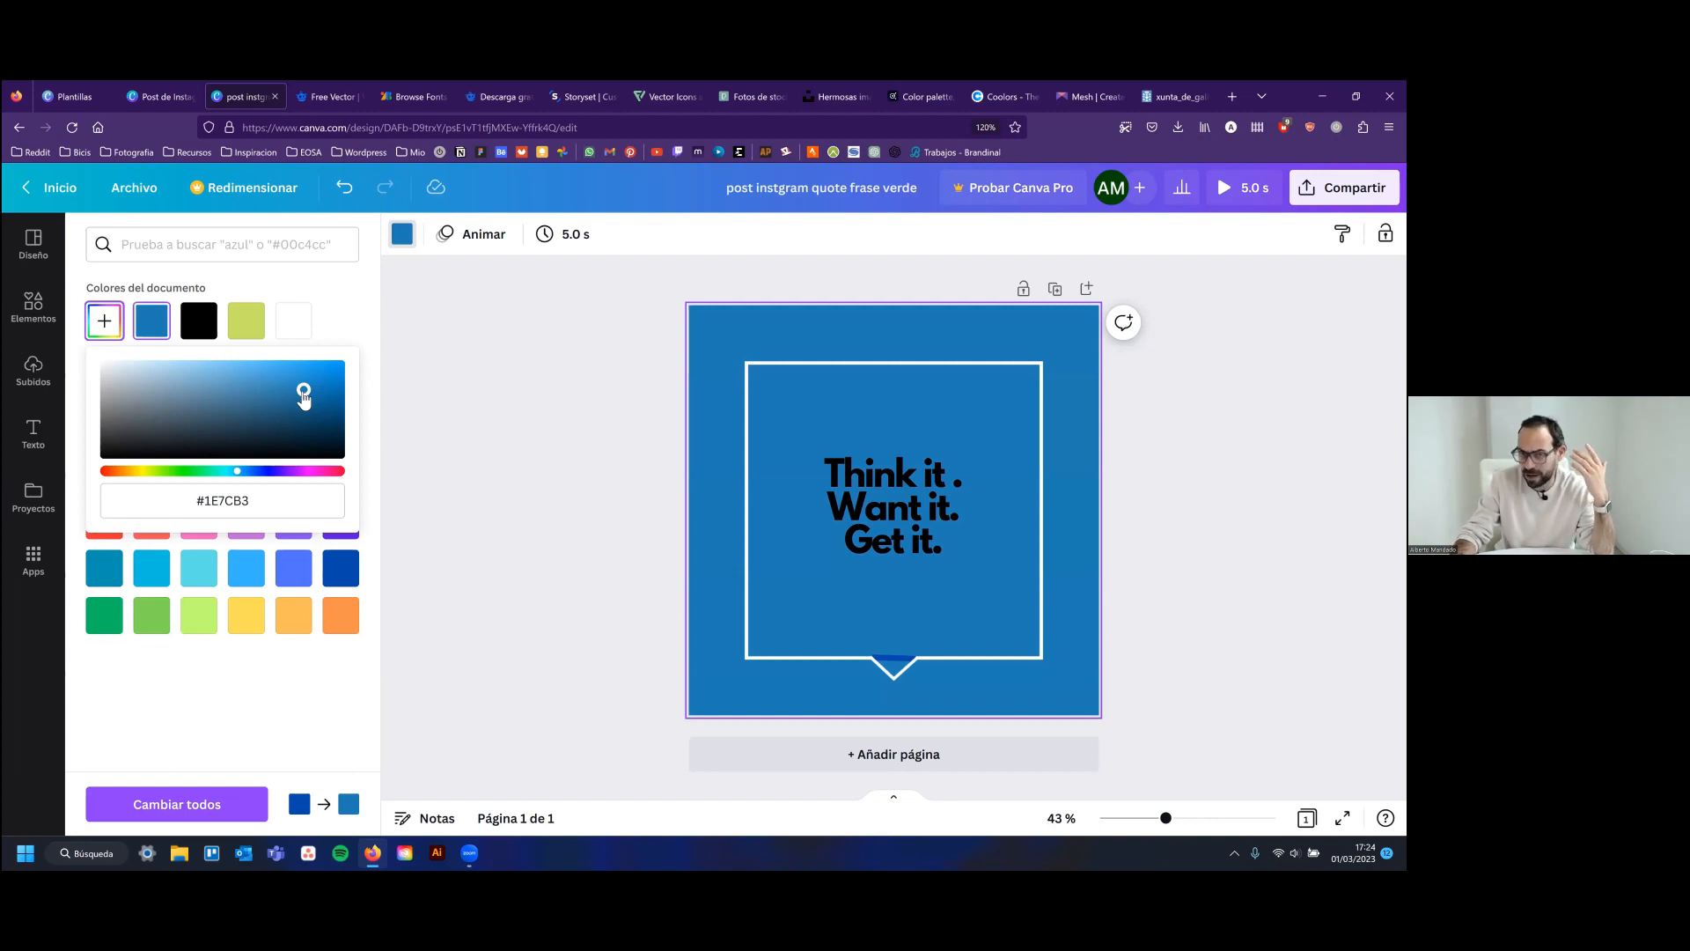
pyautogui.moveTo(304, 391)
pyautogui.mouseDown()
pyautogui.moveTo(324, 400)
pyautogui.moveTo(306, 398)
pyautogui.mouseUp()
pyautogui.moveTo(238, 470); pyautogui.dragTo(248, 471)
pyautogui.moveTo(310, 404); pyautogui.dragTo(314, 395)
pyautogui.moveTo(248, 471); pyautogui.dragTo(236, 471)
pyautogui.moveTo(309, 396); pyautogui.dragTo(276, 369)
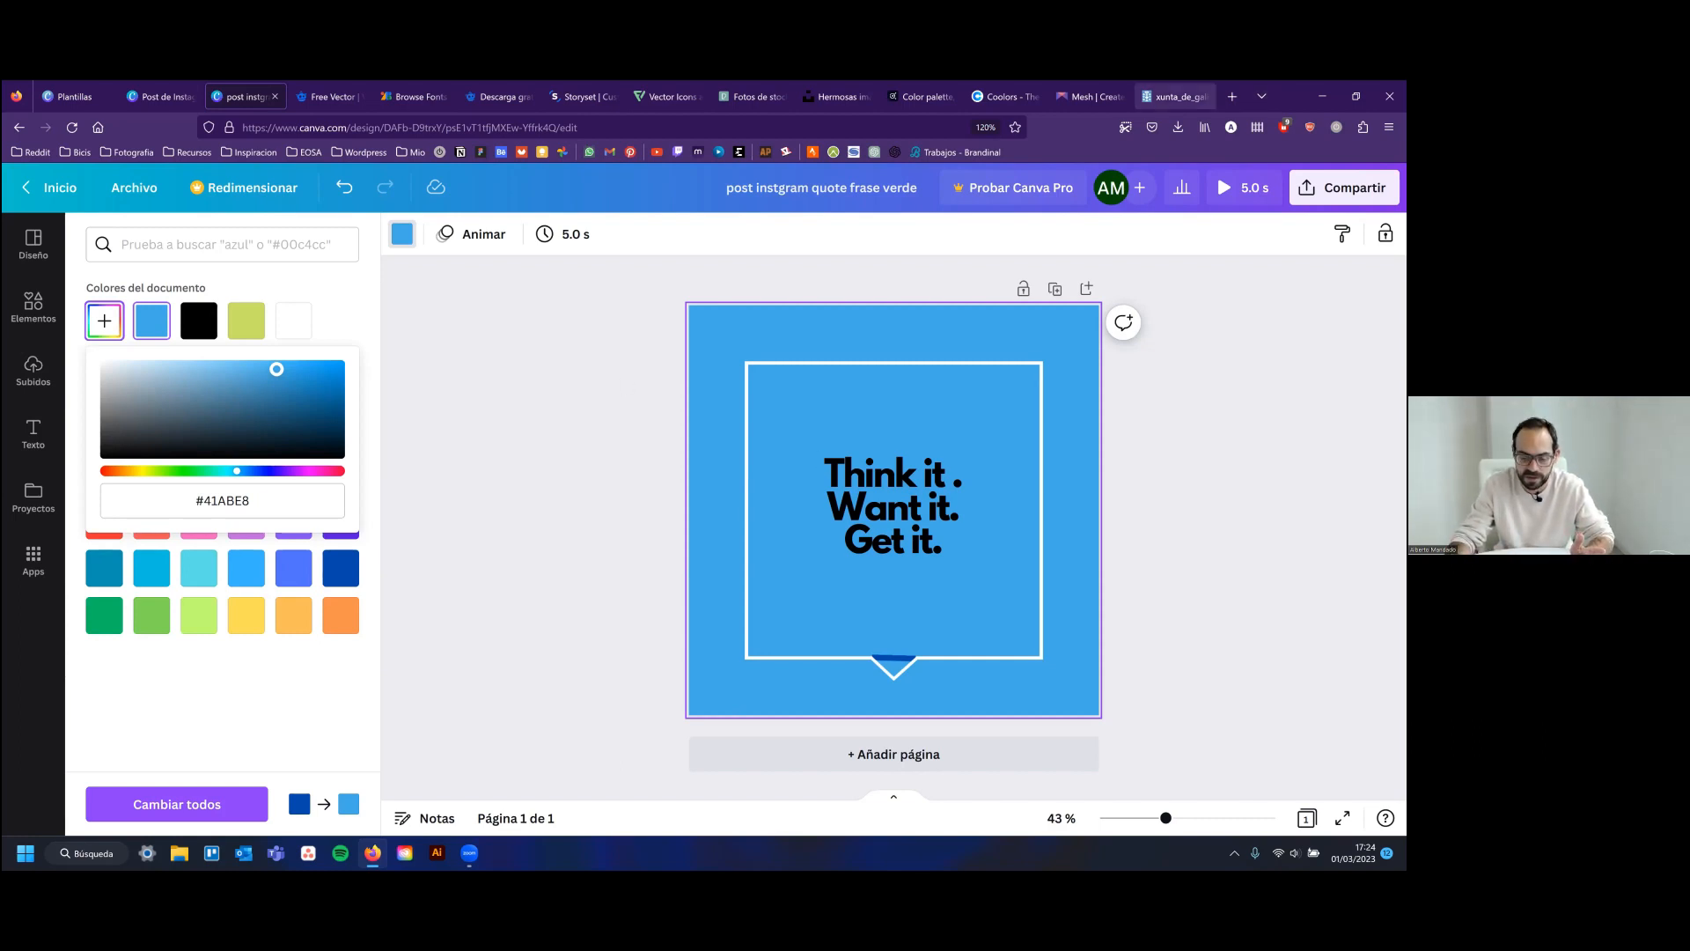
# Return to the identity manual and examine the CMYK, RGB, hexadecimal, Pantone and RAL codes of the main corporate colour
pyautogui.click(1144, 94)
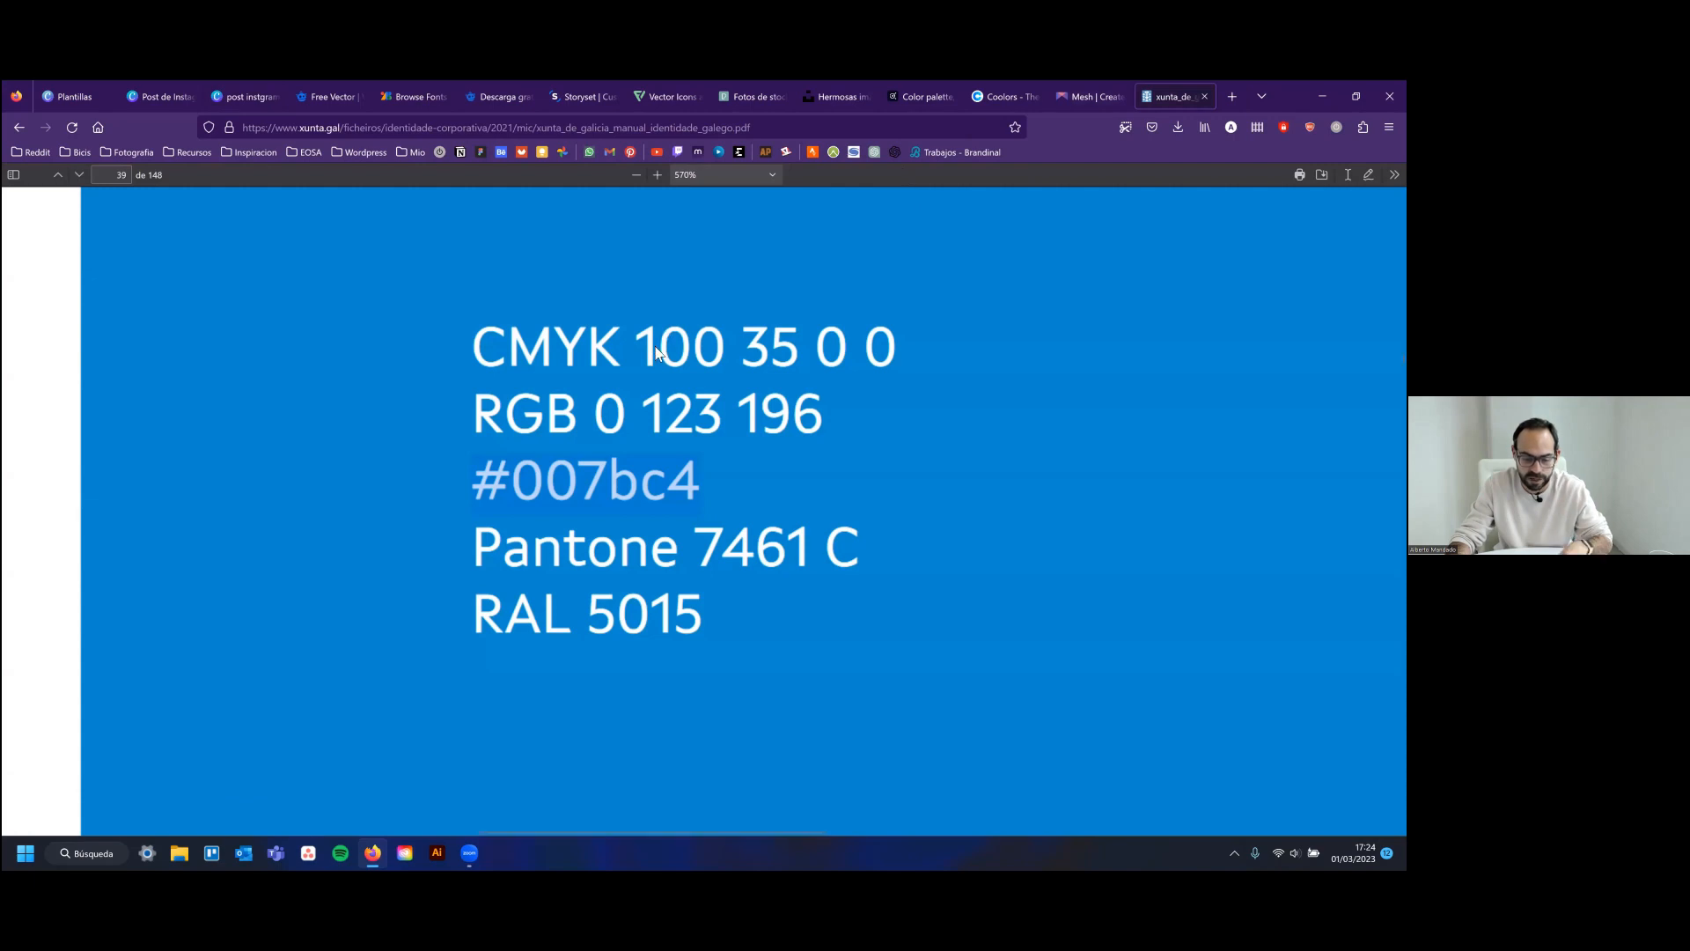
pyautogui.scroll(3, 656, 352)
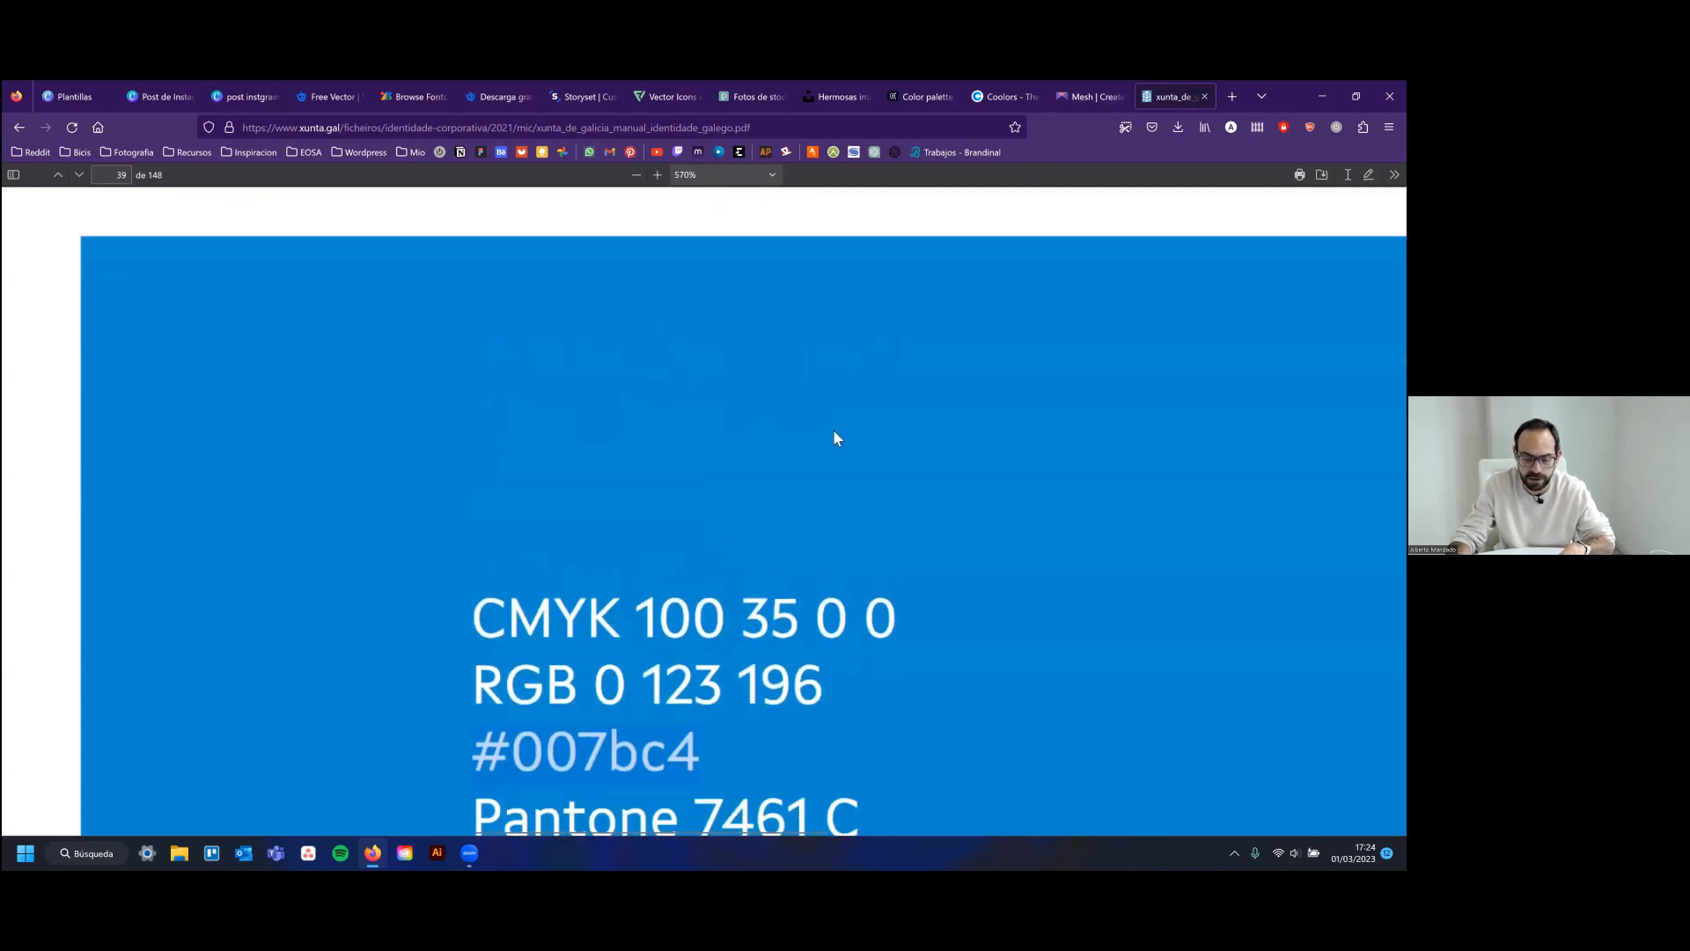
pyautogui.scroll(-3, 836, 438)
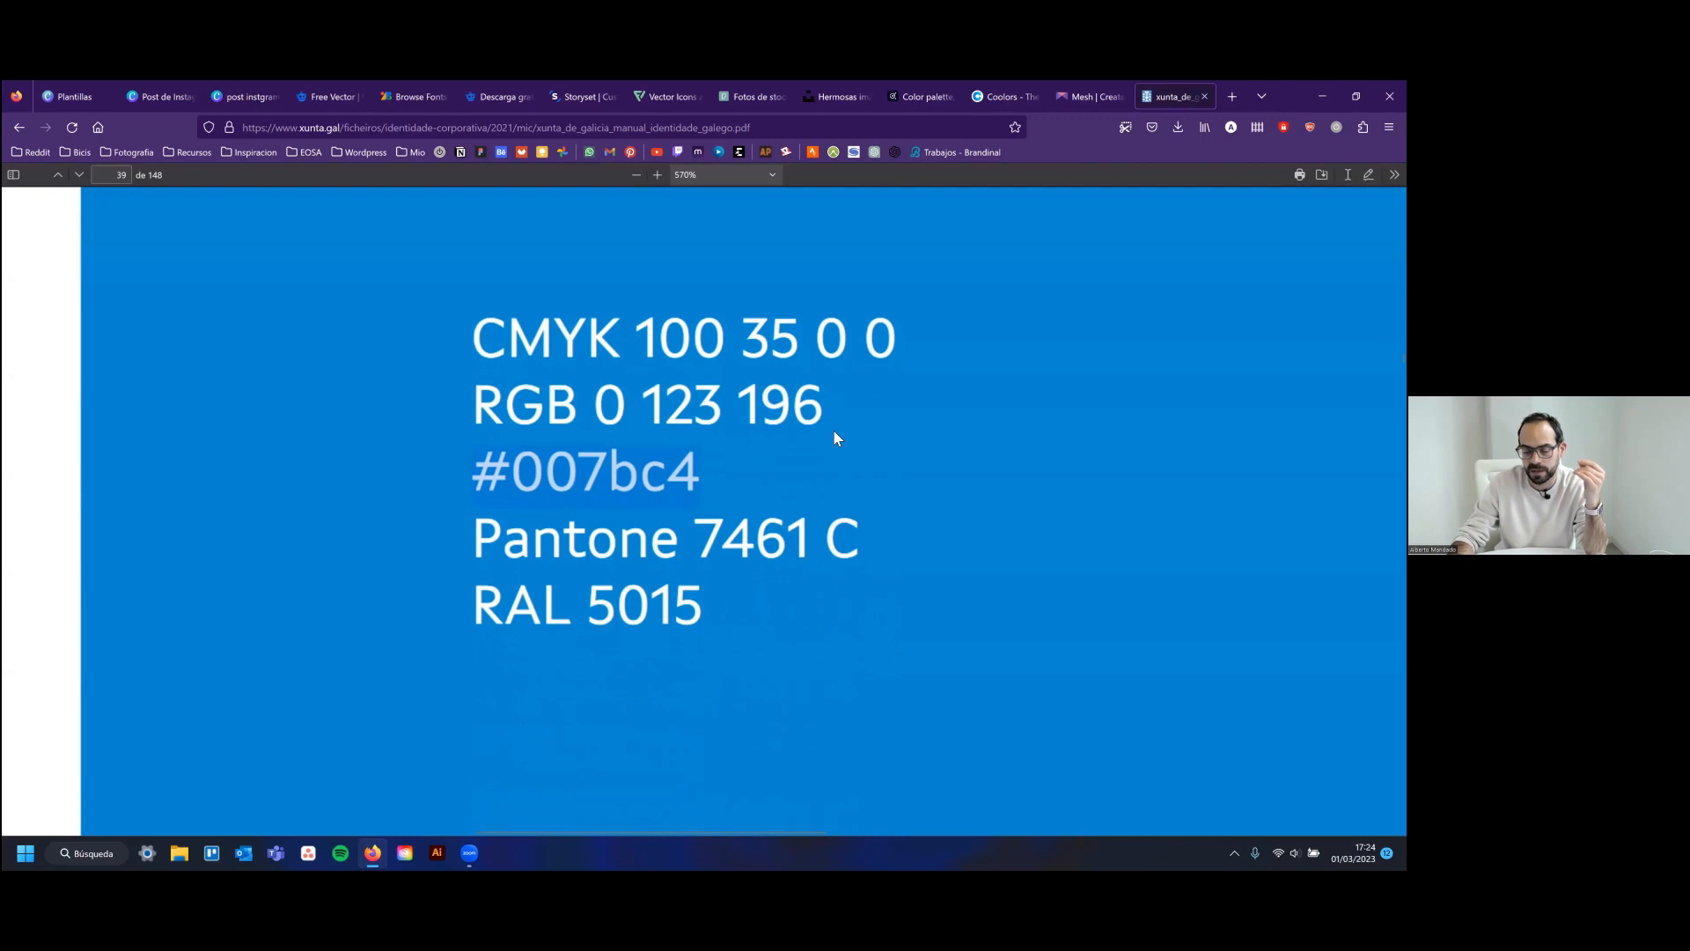
pyautogui.click(736, 424)
pyautogui.doubleClick(679, 413)
pyautogui.click(655, 466)
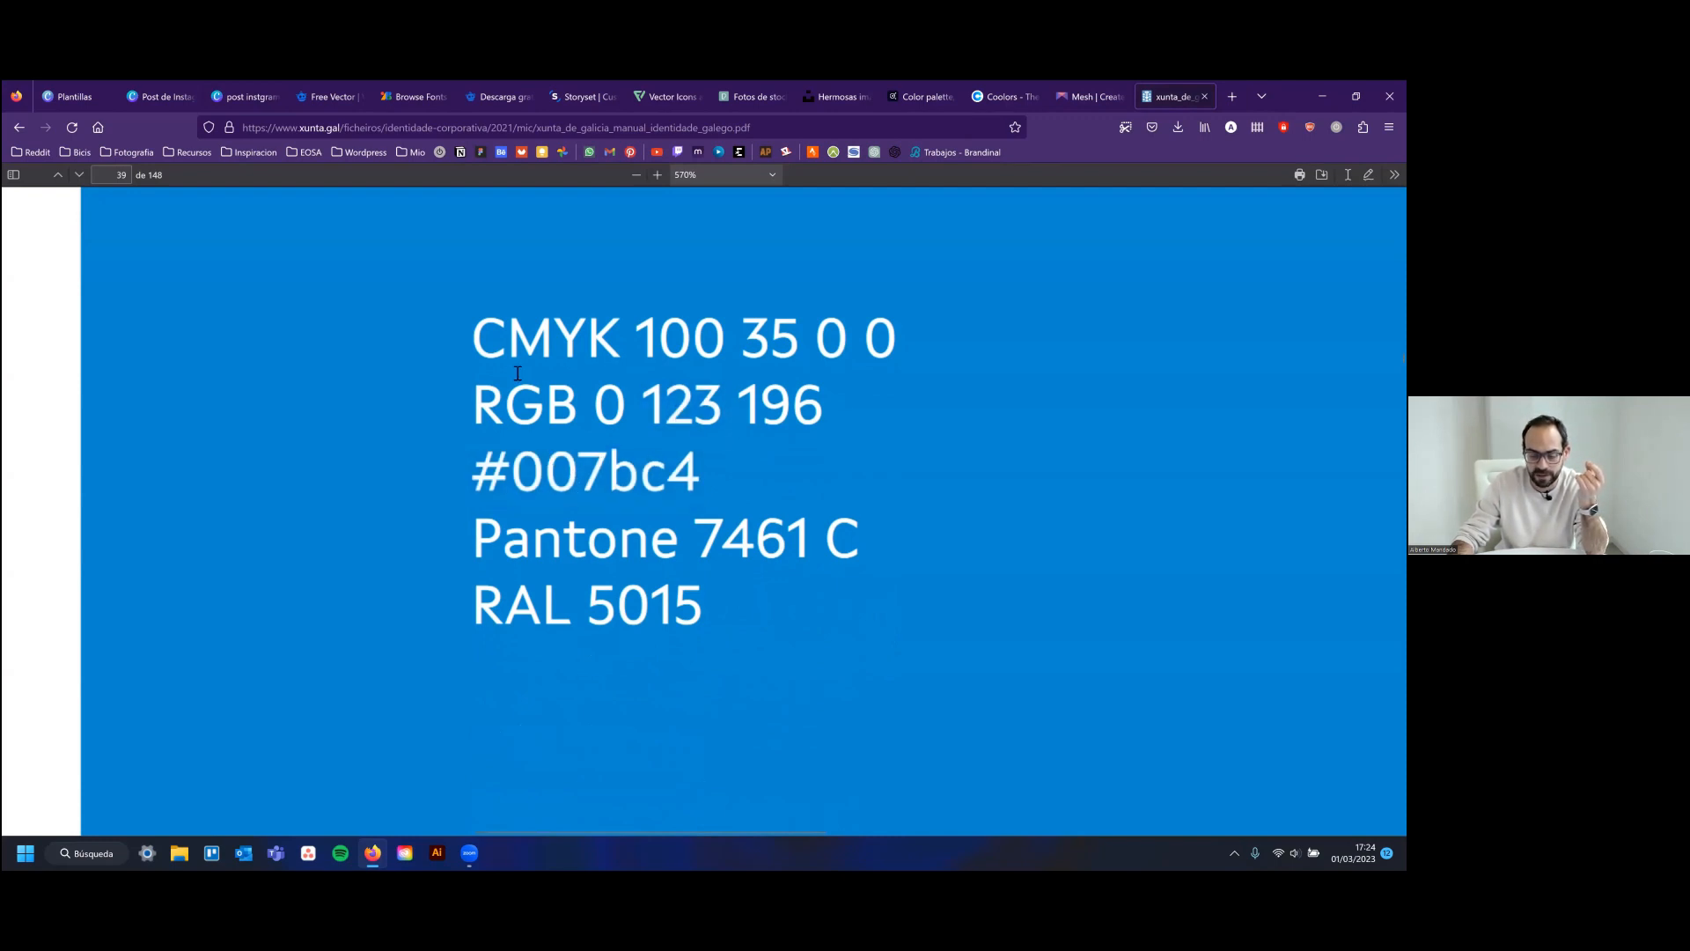
pyautogui.moveTo(491, 352); pyautogui.dragTo(765, 360)
pyautogui.click(596, 412)
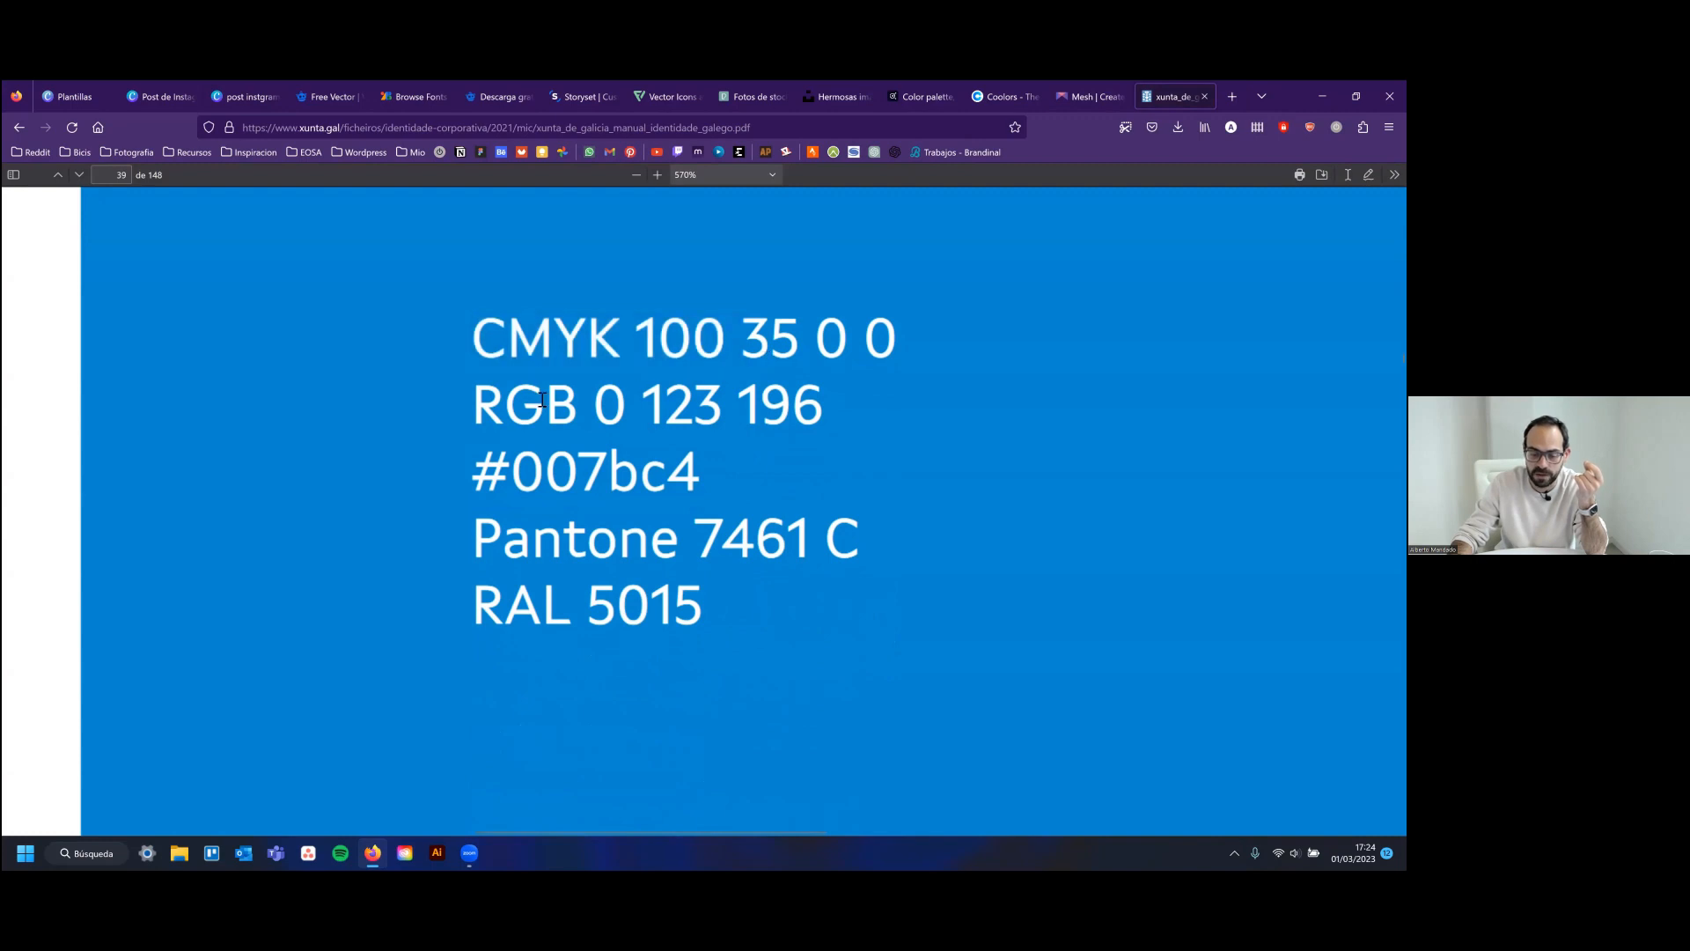
pyautogui.moveTo(484, 343); pyautogui.dragTo(675, 335)
pyautogui.click(675, 336)
pyautogui.moveTo(553, 335); pyautogui.dragTo(773, 339)
pyautogui.click(685, 341)
pyautogui.moveTo(500, 405); pyautogui.dragTo(823, 403)
pyautogui.click(554, 459)
pyautogui.moveTo(486, 473); pyautogui.dragTo(704, 466)
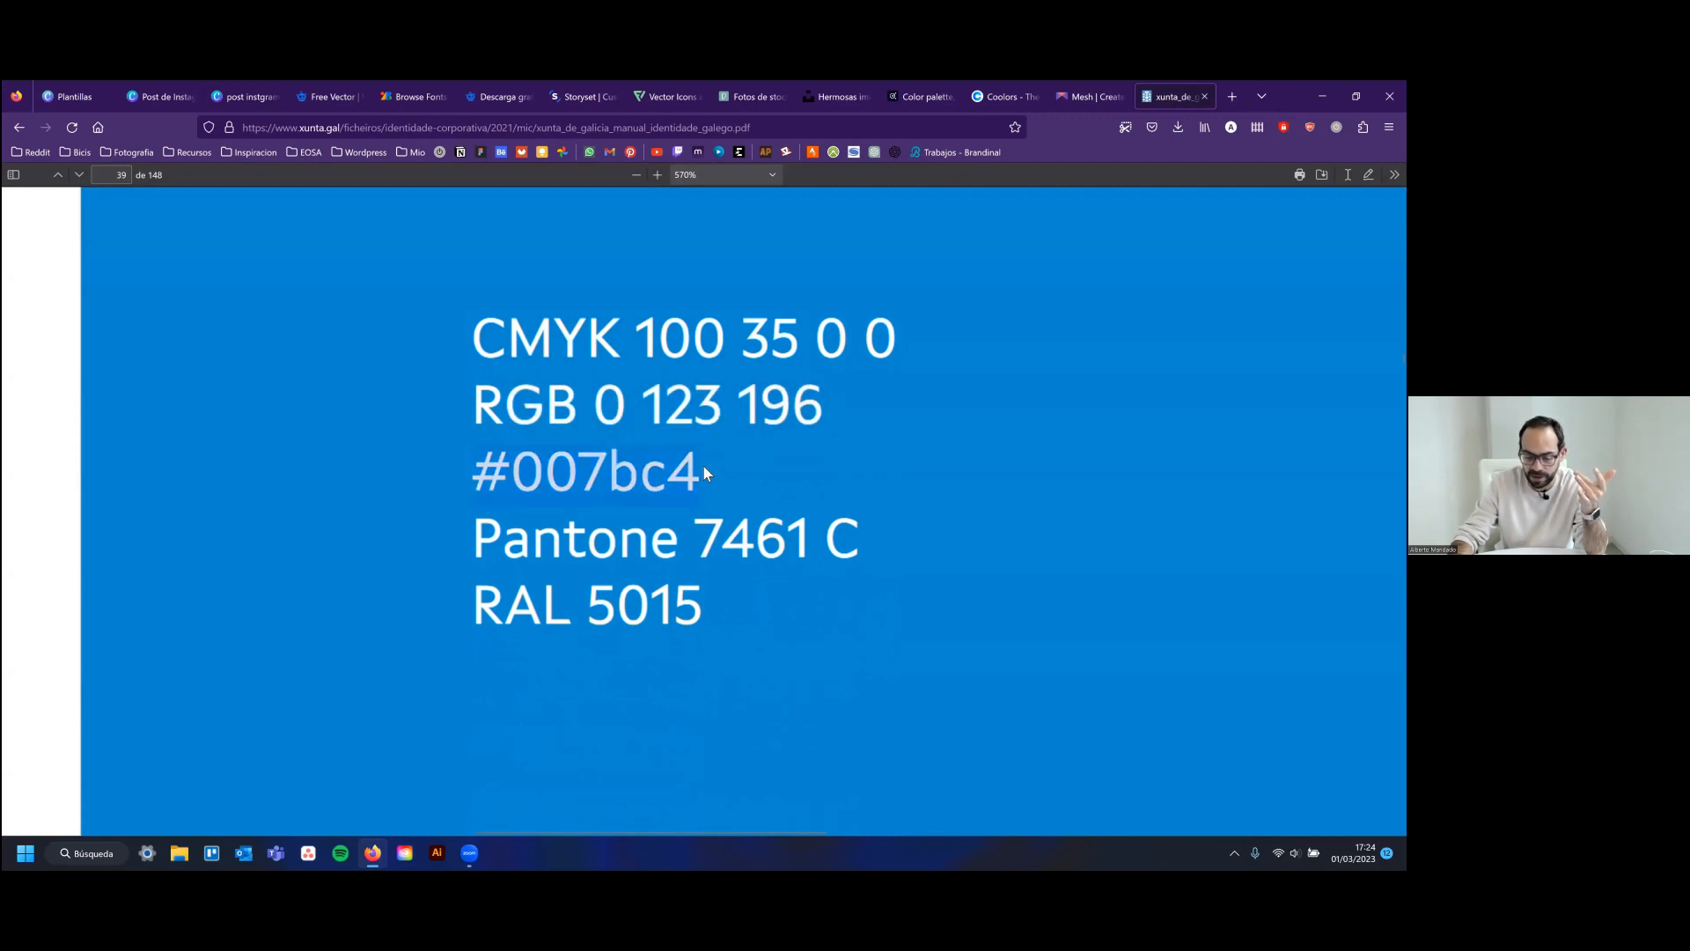
pyautogui.doubleClick(626, 522)
pyautogui.tripleClick(557, 597)
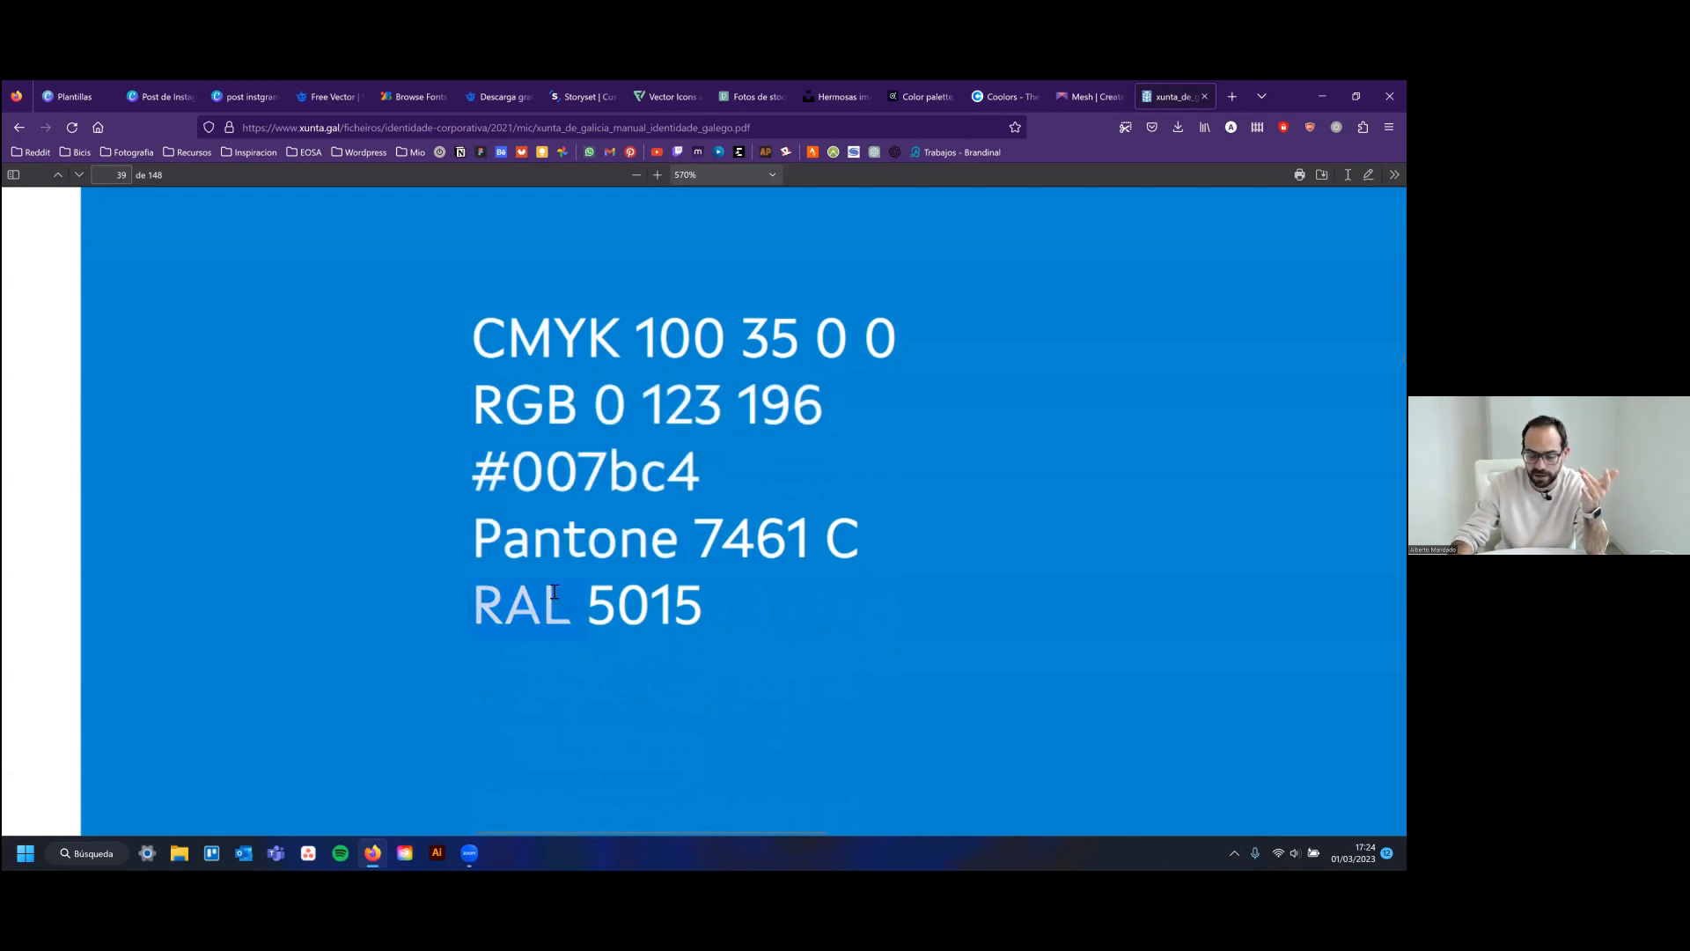
# Copy the manual's hex code again and set the background of the Canva quote post back to #007BC4
pyautogui.click(620, 537)
pyautogui.tripleClick(536, 486)
pyautogui.hotkey('ctrl', 'c')
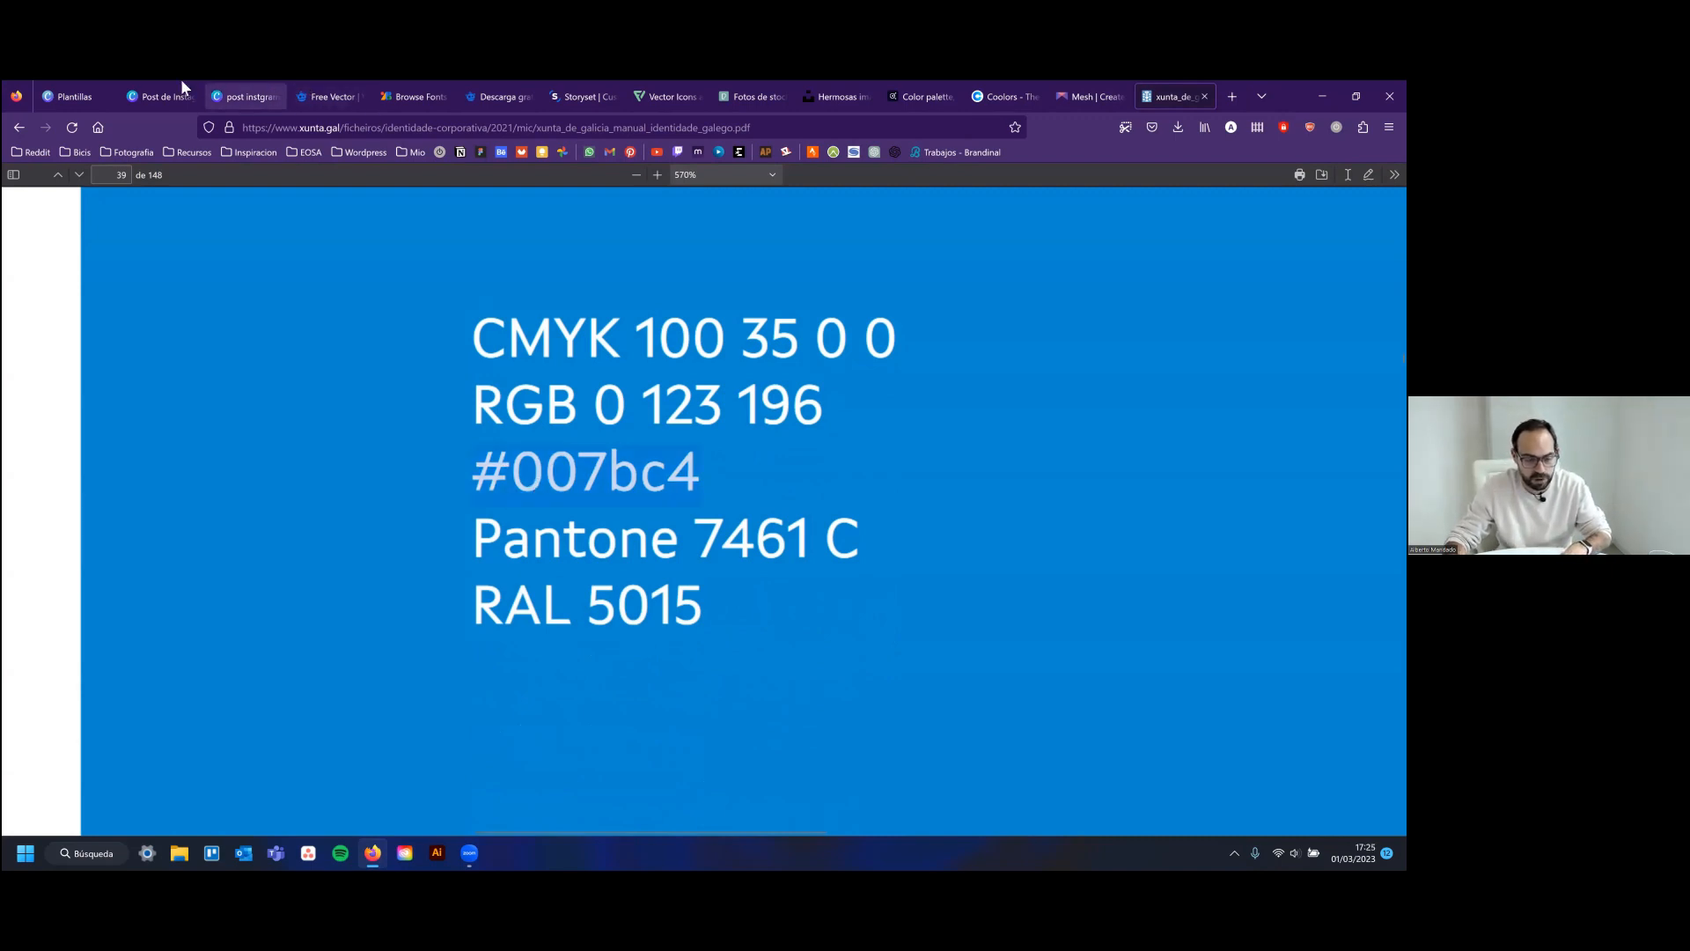
pyautogui.click(205, 94)
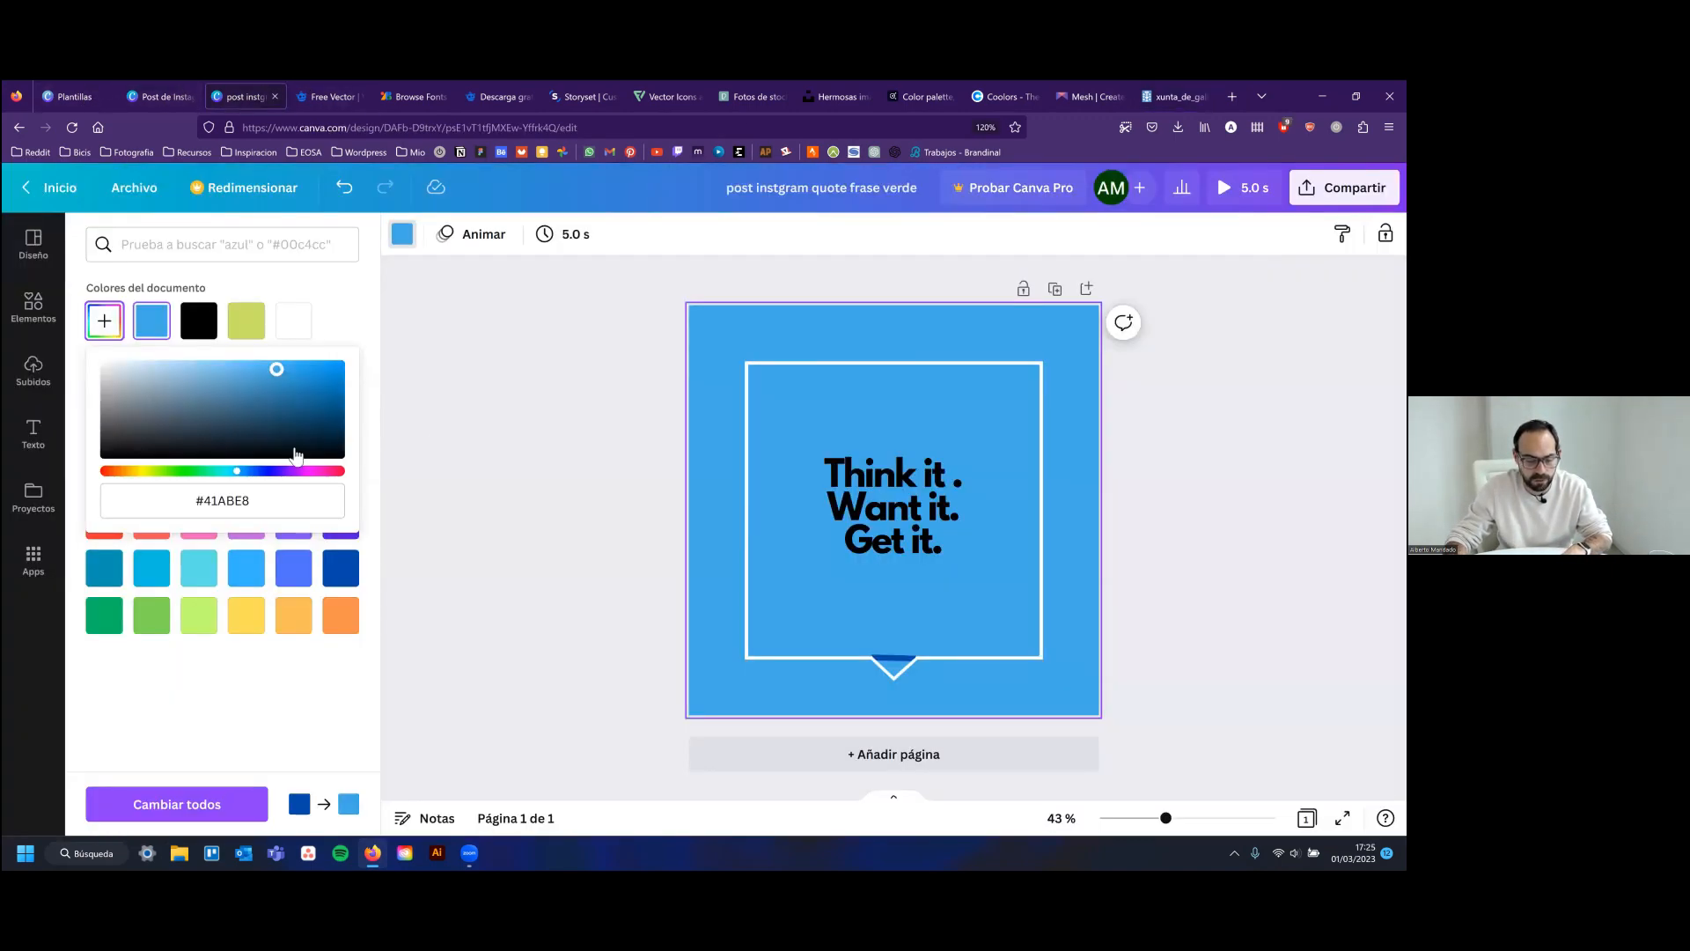
pyautogui.click(241, 498)
pyautogui.hotkey('ctrl', 'v')
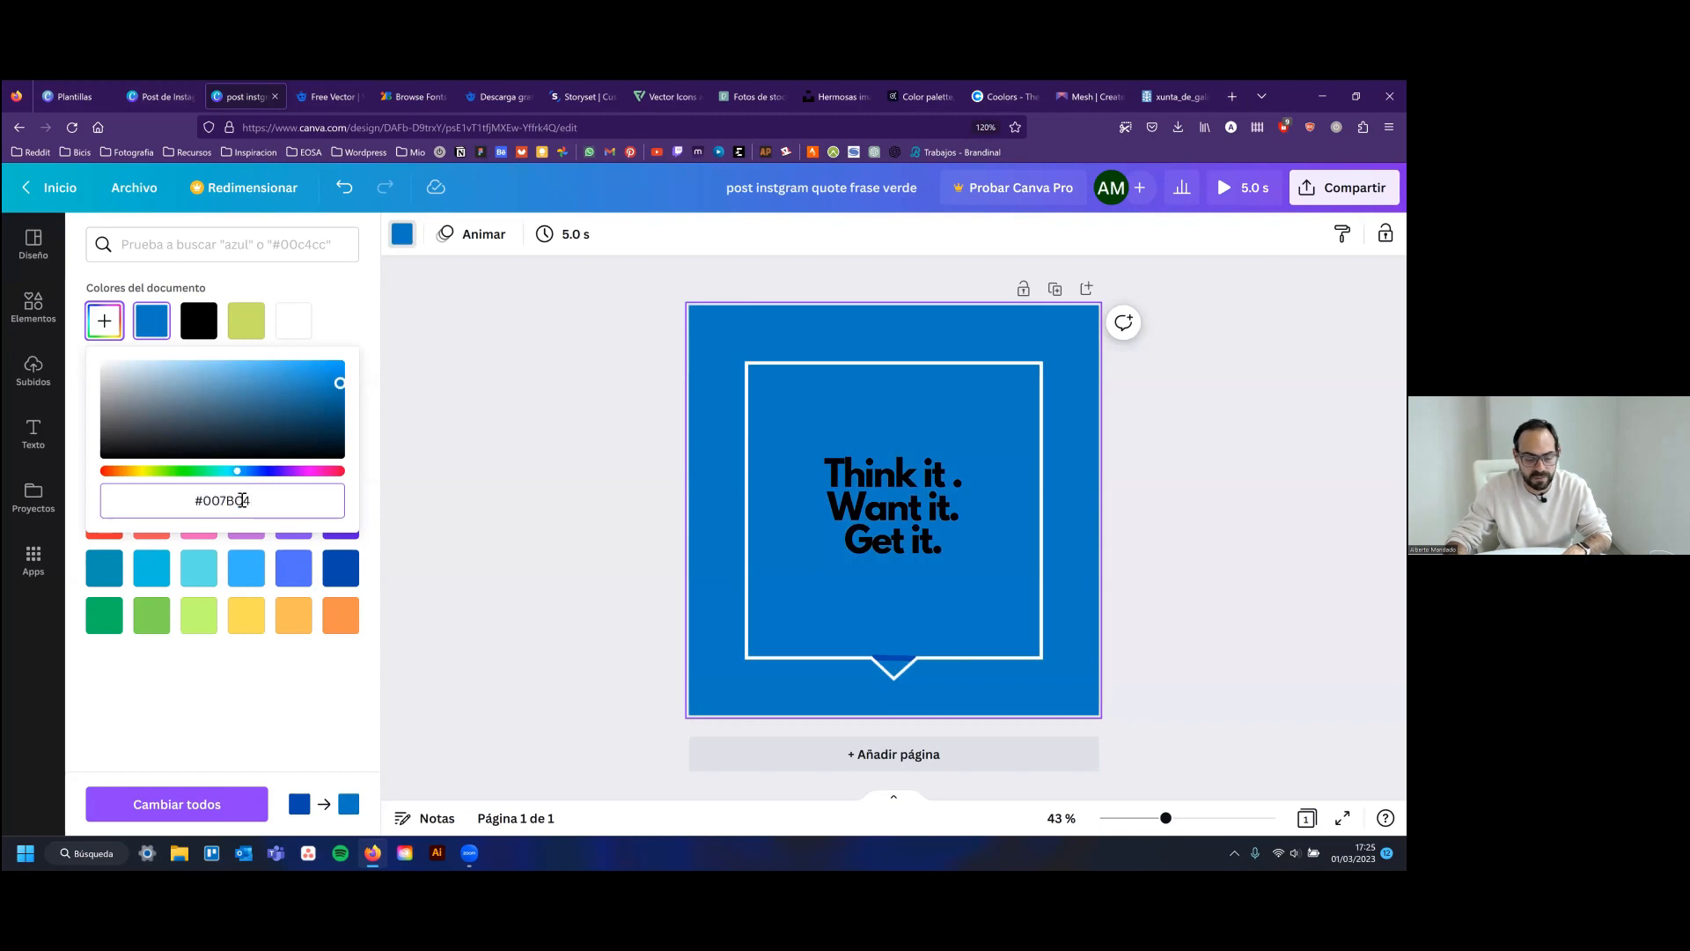
pyautogui.click(295, 723)
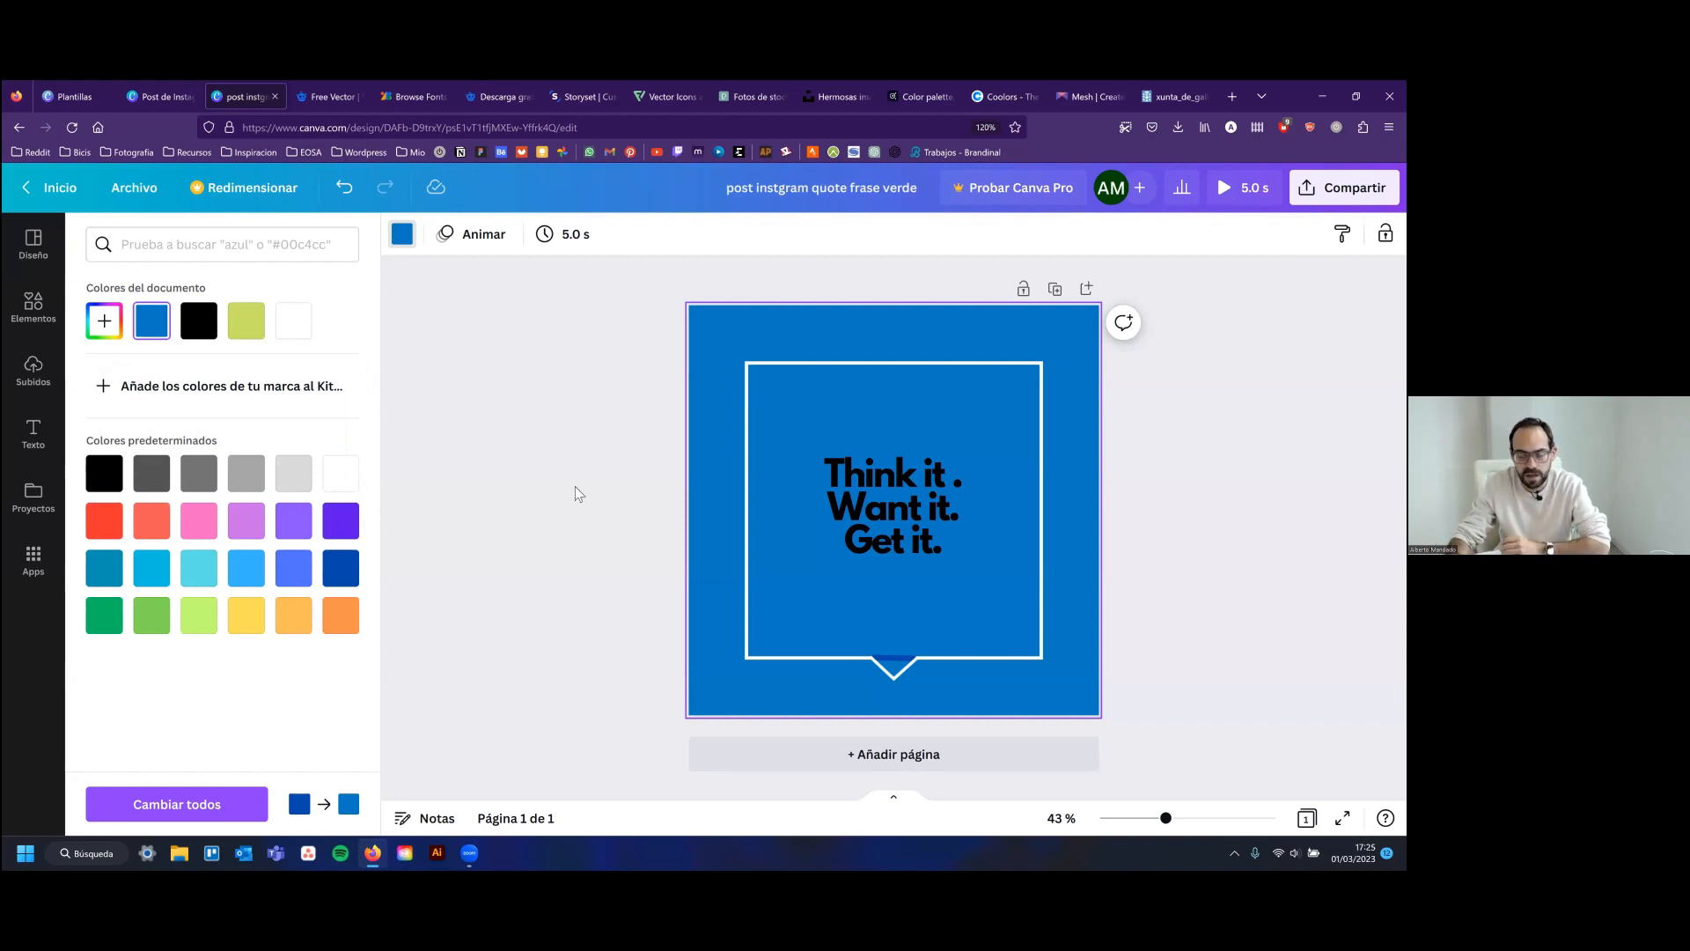
# Select the background and the quote text in turn to compare the editing options offered for each
pyautogui.click(588, 428)
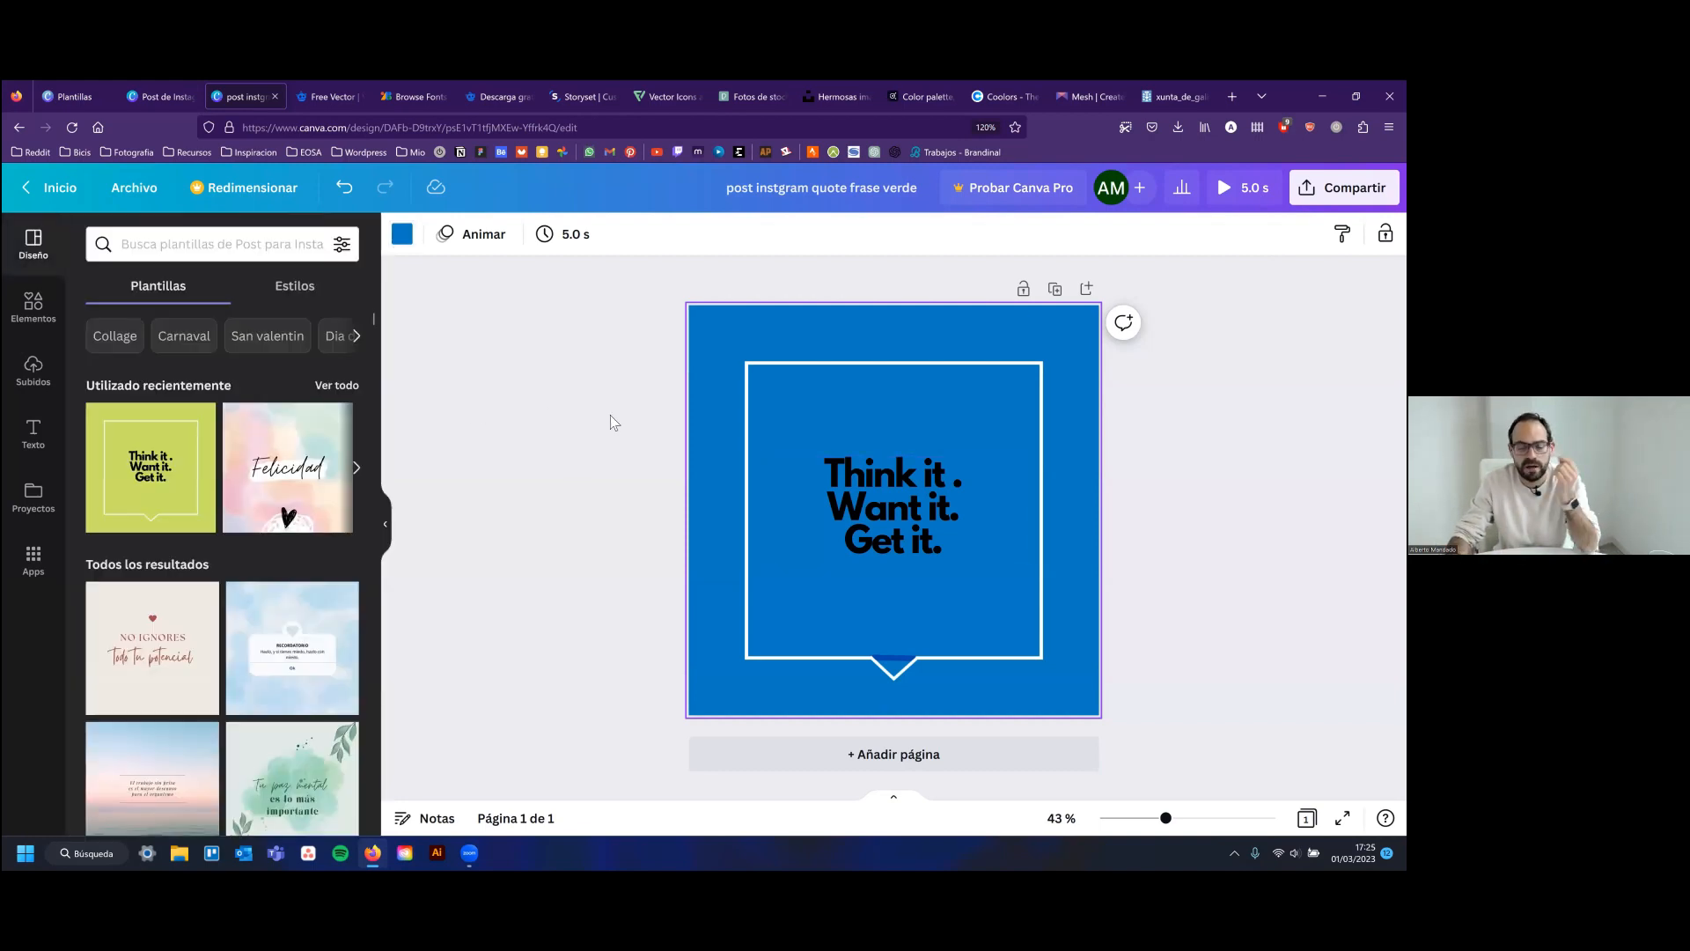
pyautogui.click(601, 414)
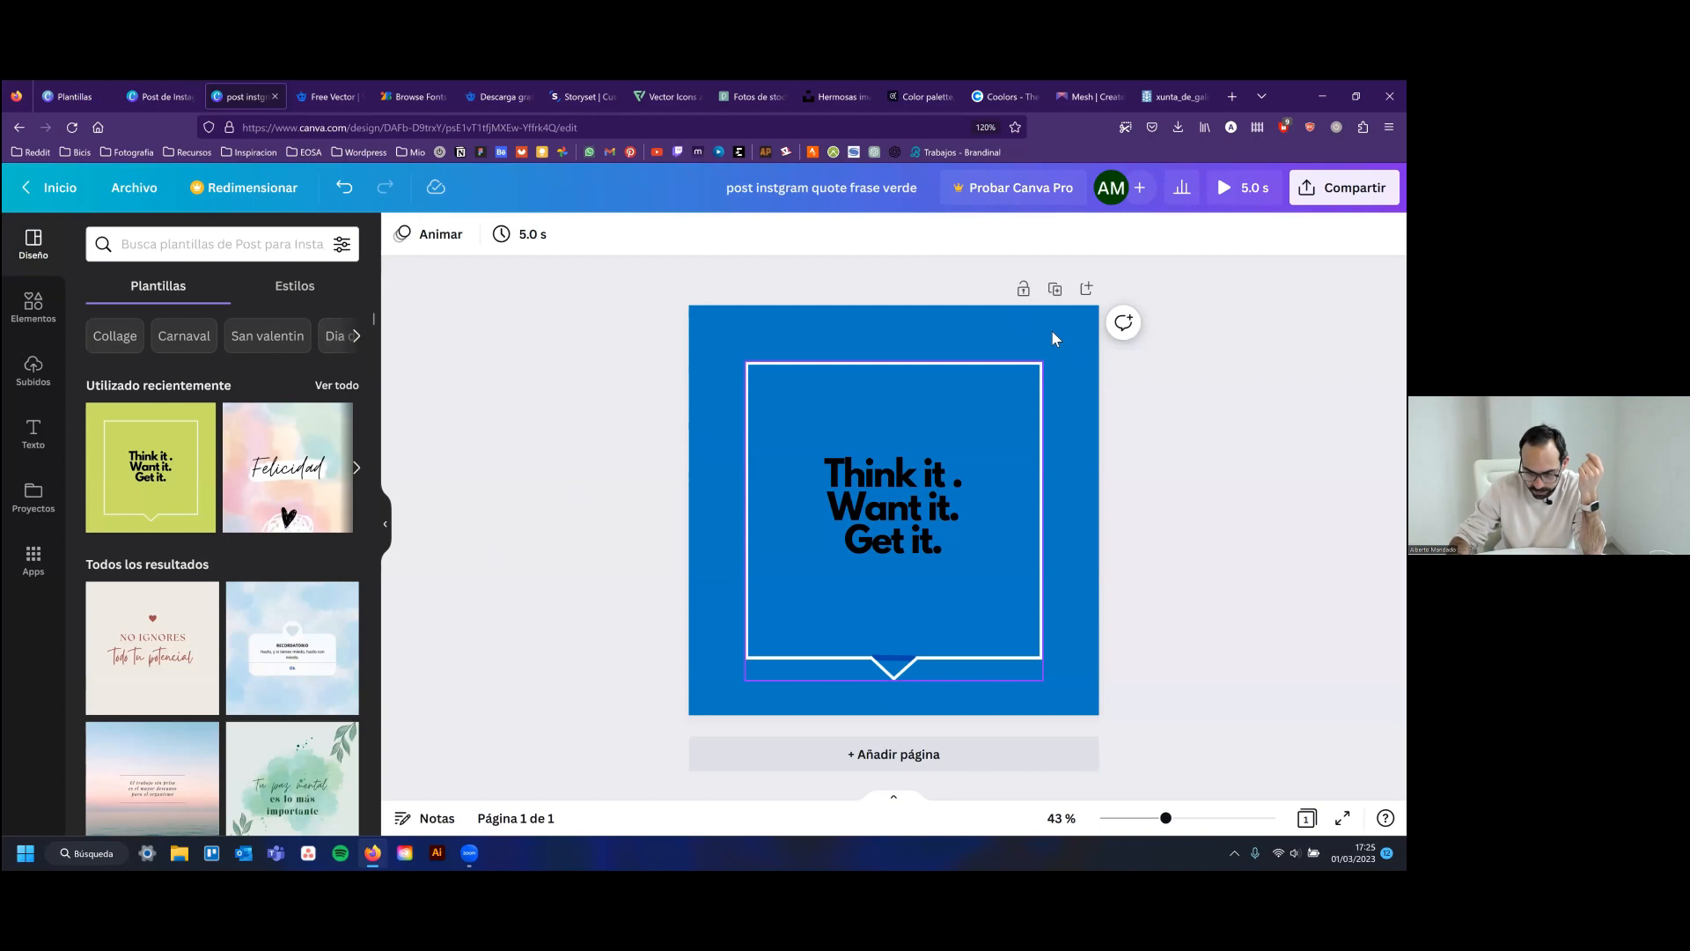
pyautogui.click(785, 352)
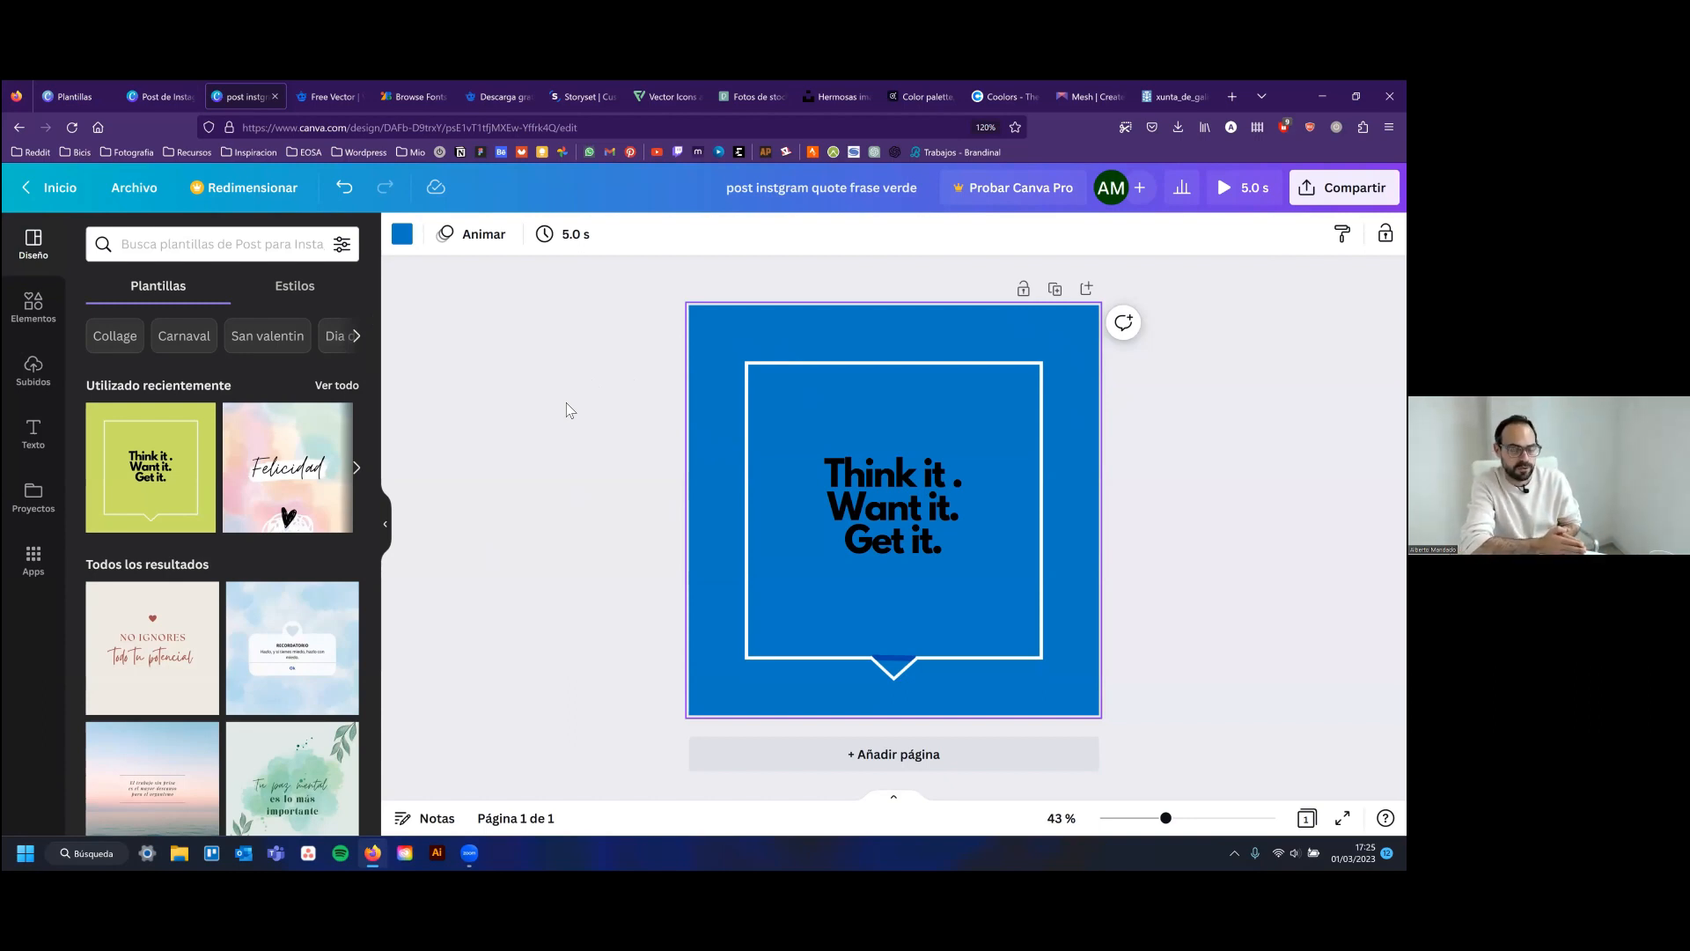
pyautogui.click(919, 467)
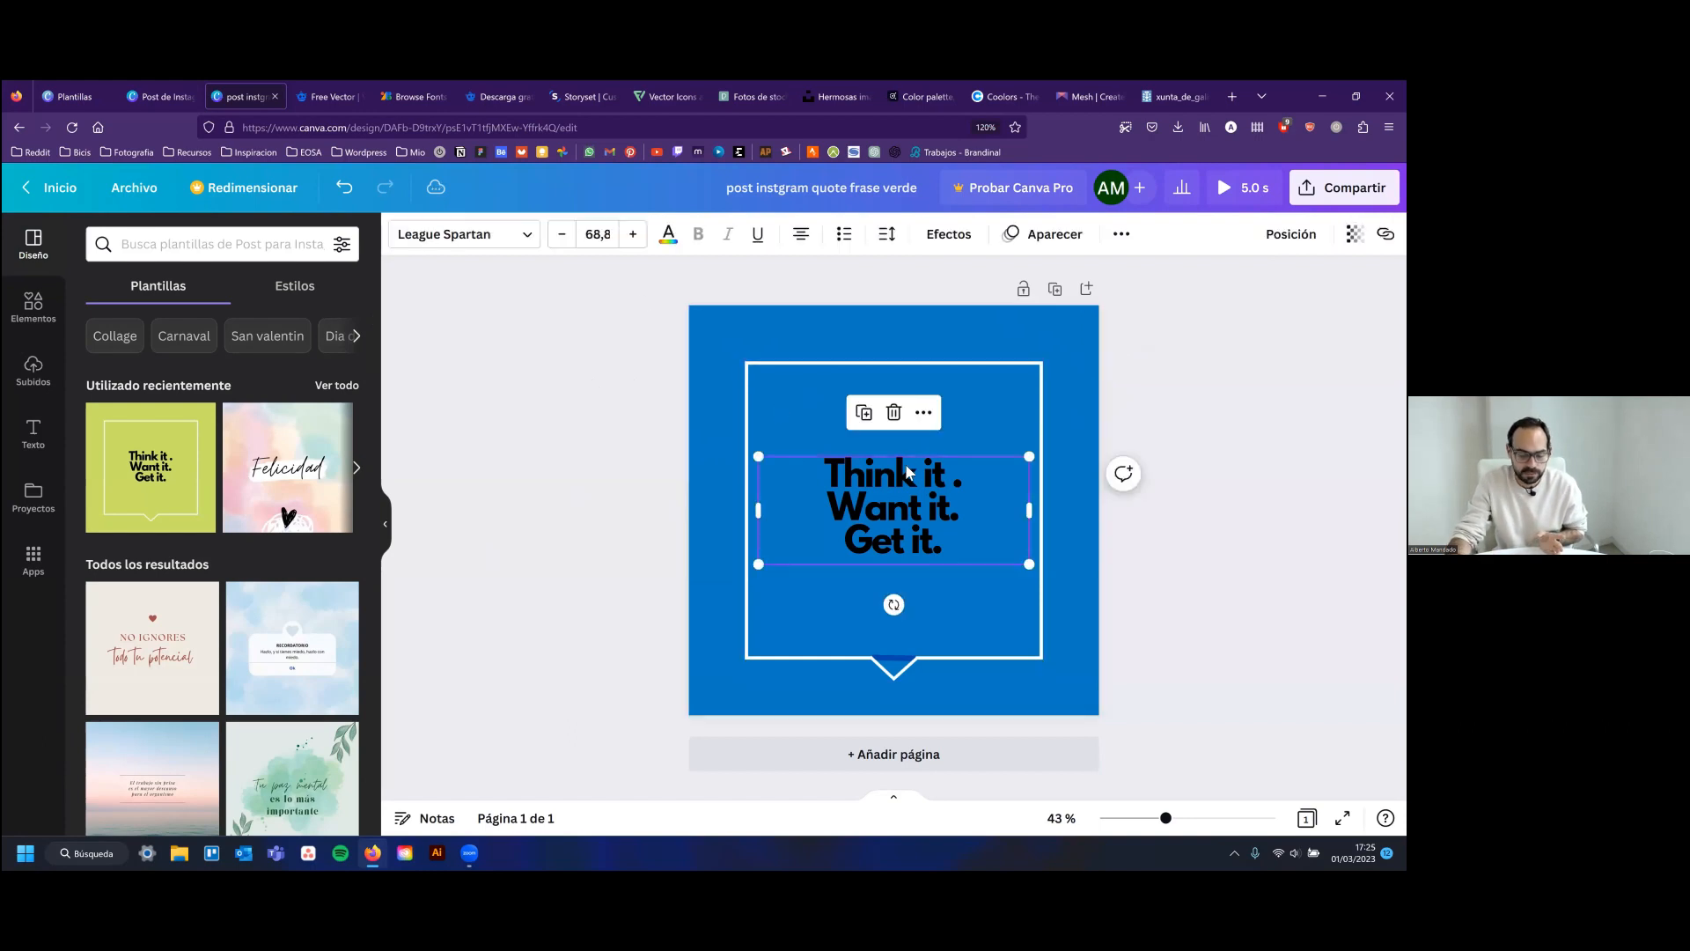
pyautogui.click(509, 375)
pyautogui.click(837, 338)
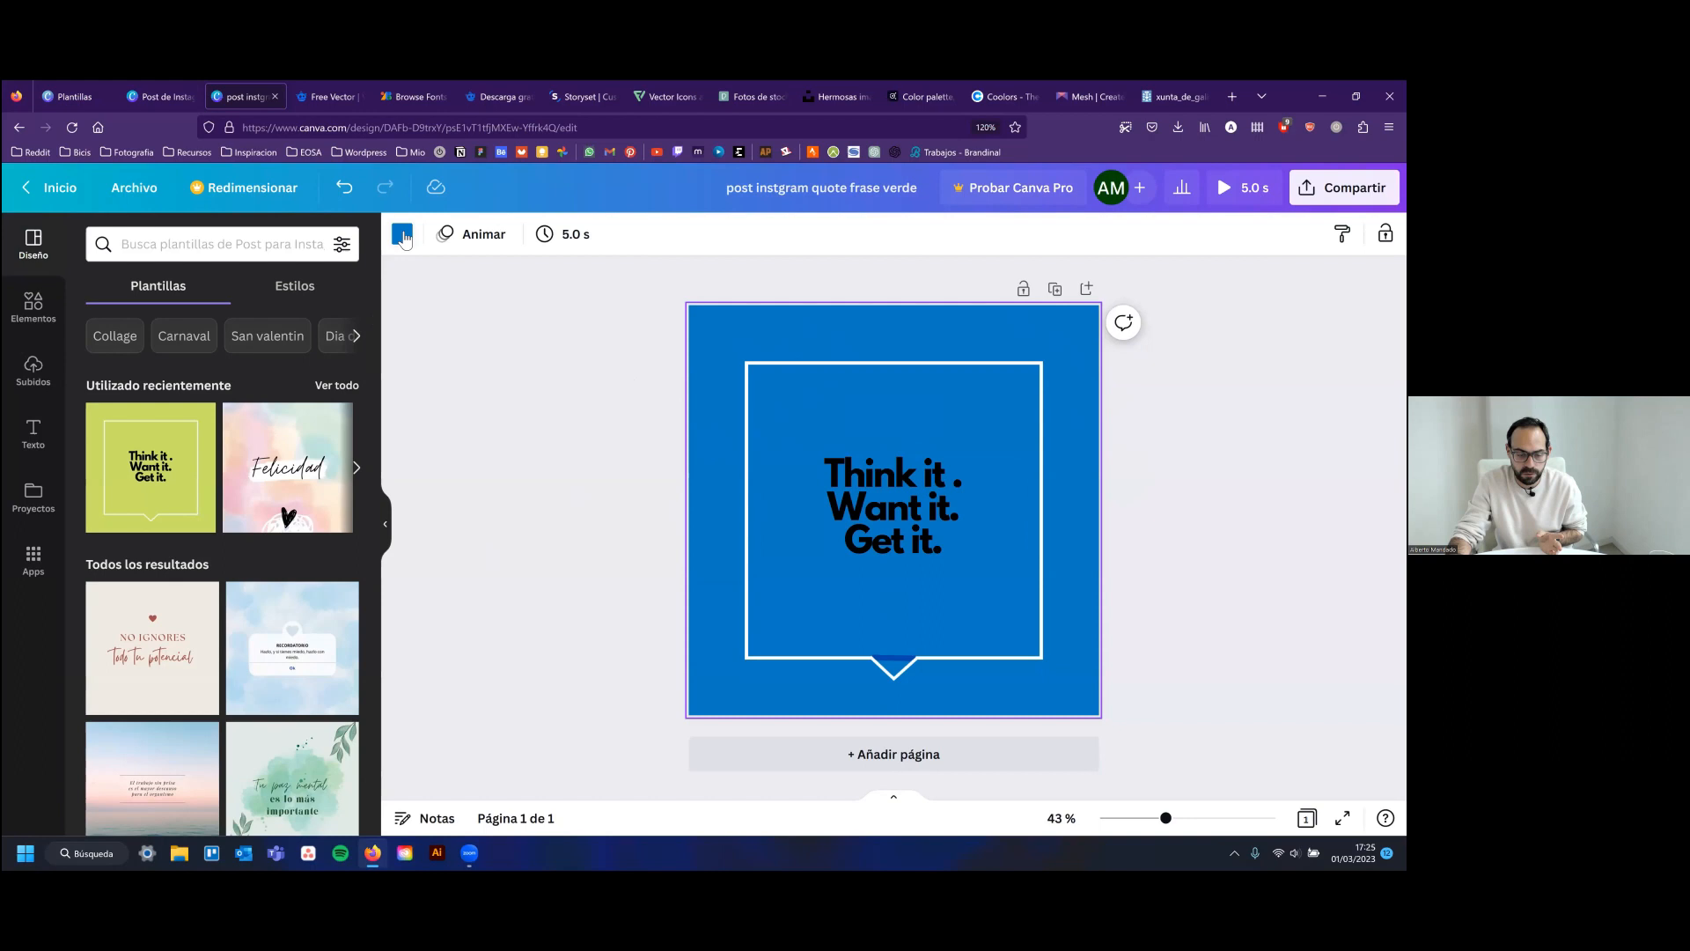
pyautogui.click(404, 235)
pyautogui.click(774, 358)
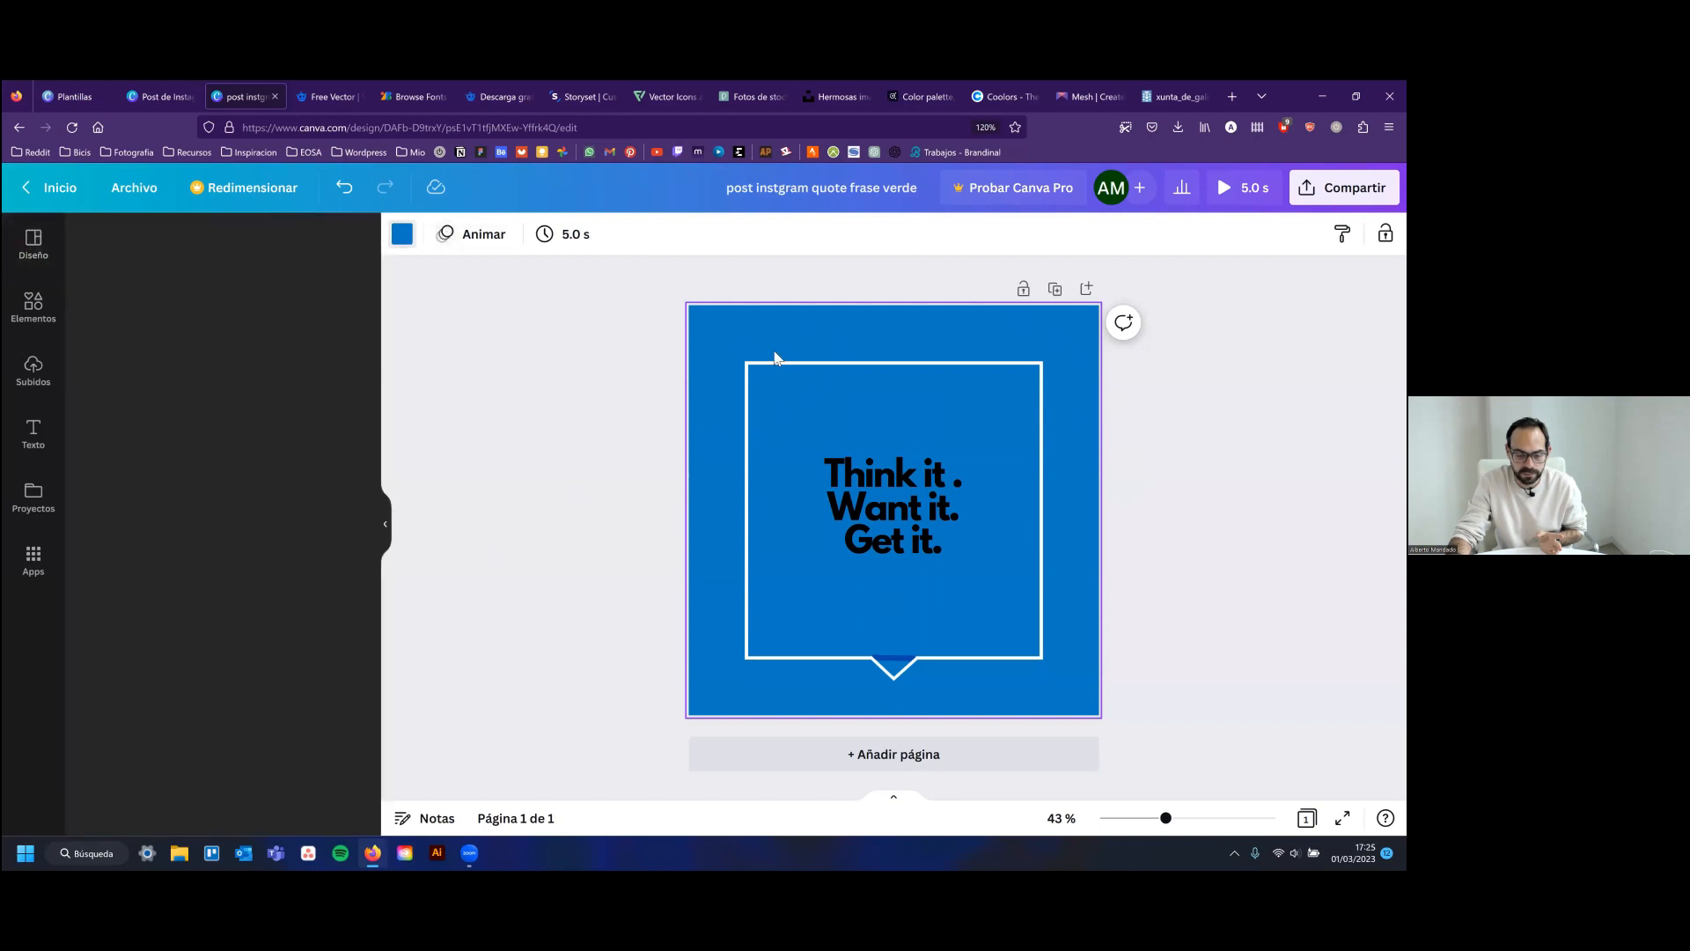
pyautogui.click(905, 506)
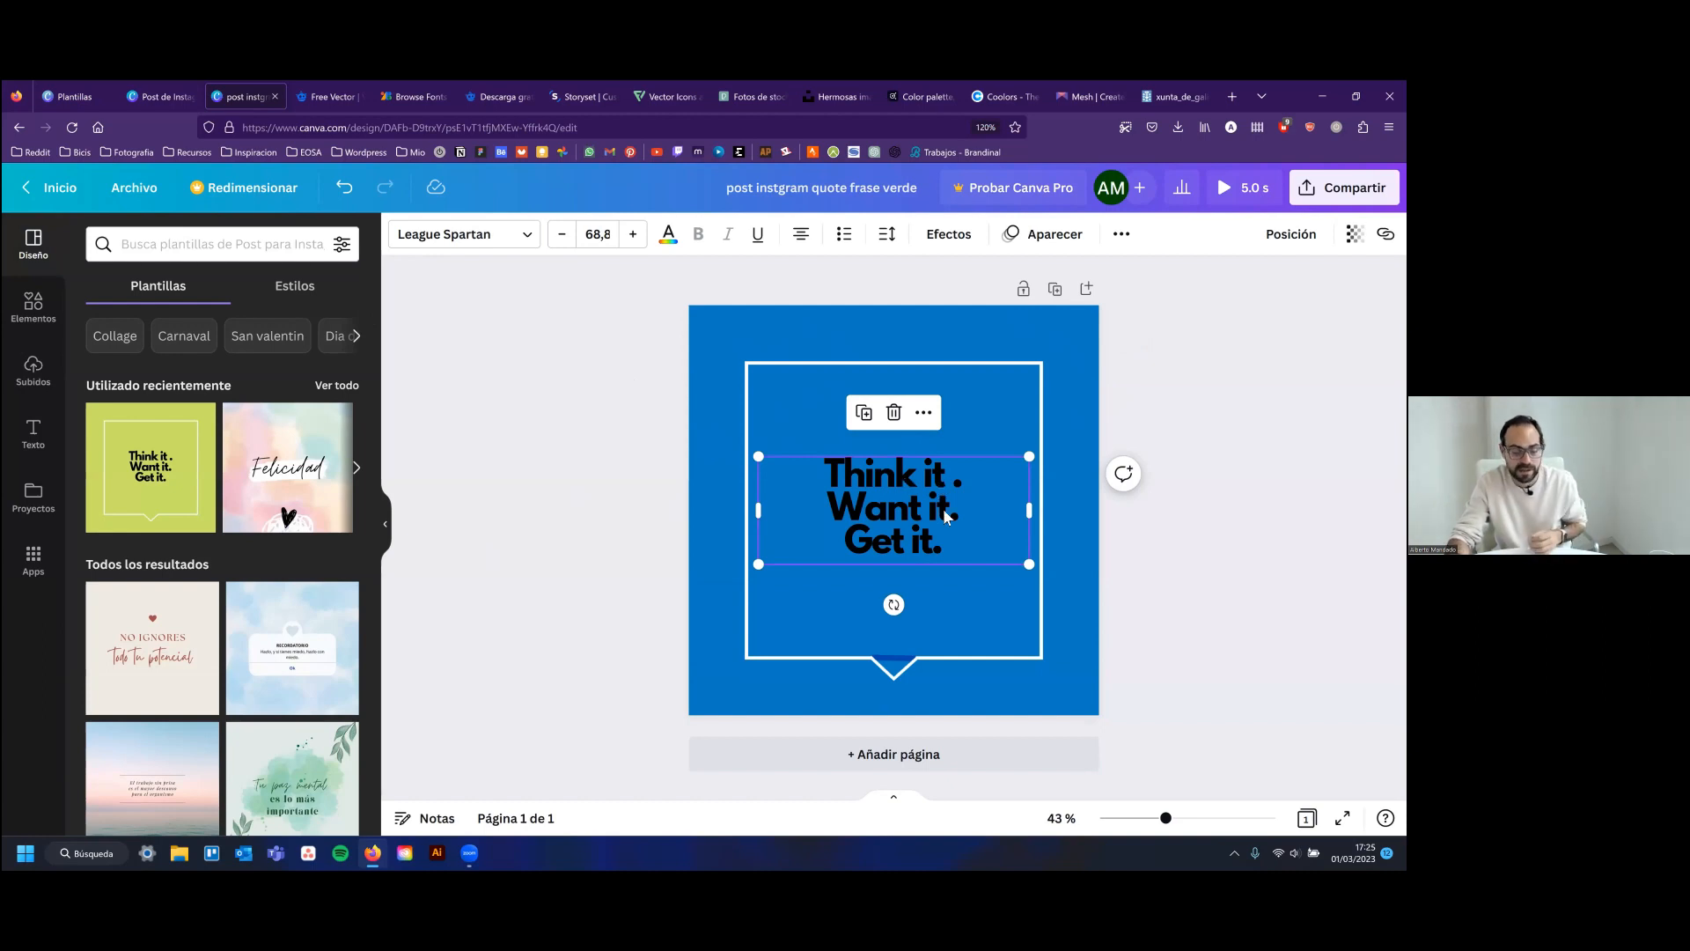
pyautogui.click(1138, 430)
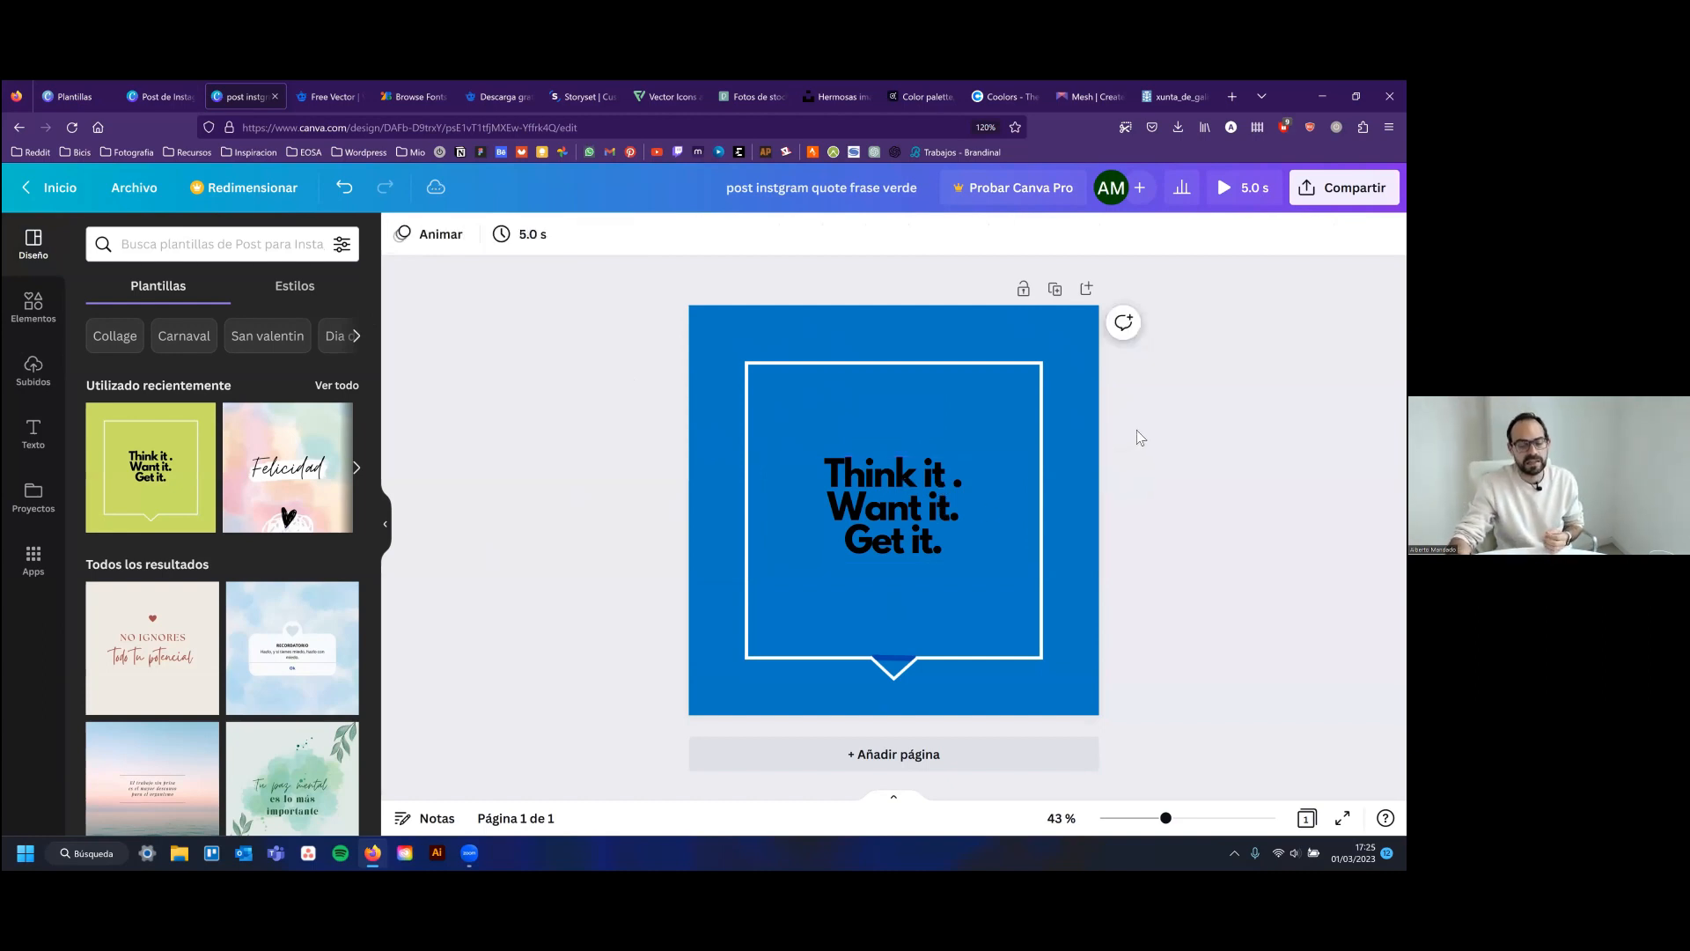
# Select all of the quote text on the blue post and set its colour to white
pyautogui.click(915, 543)
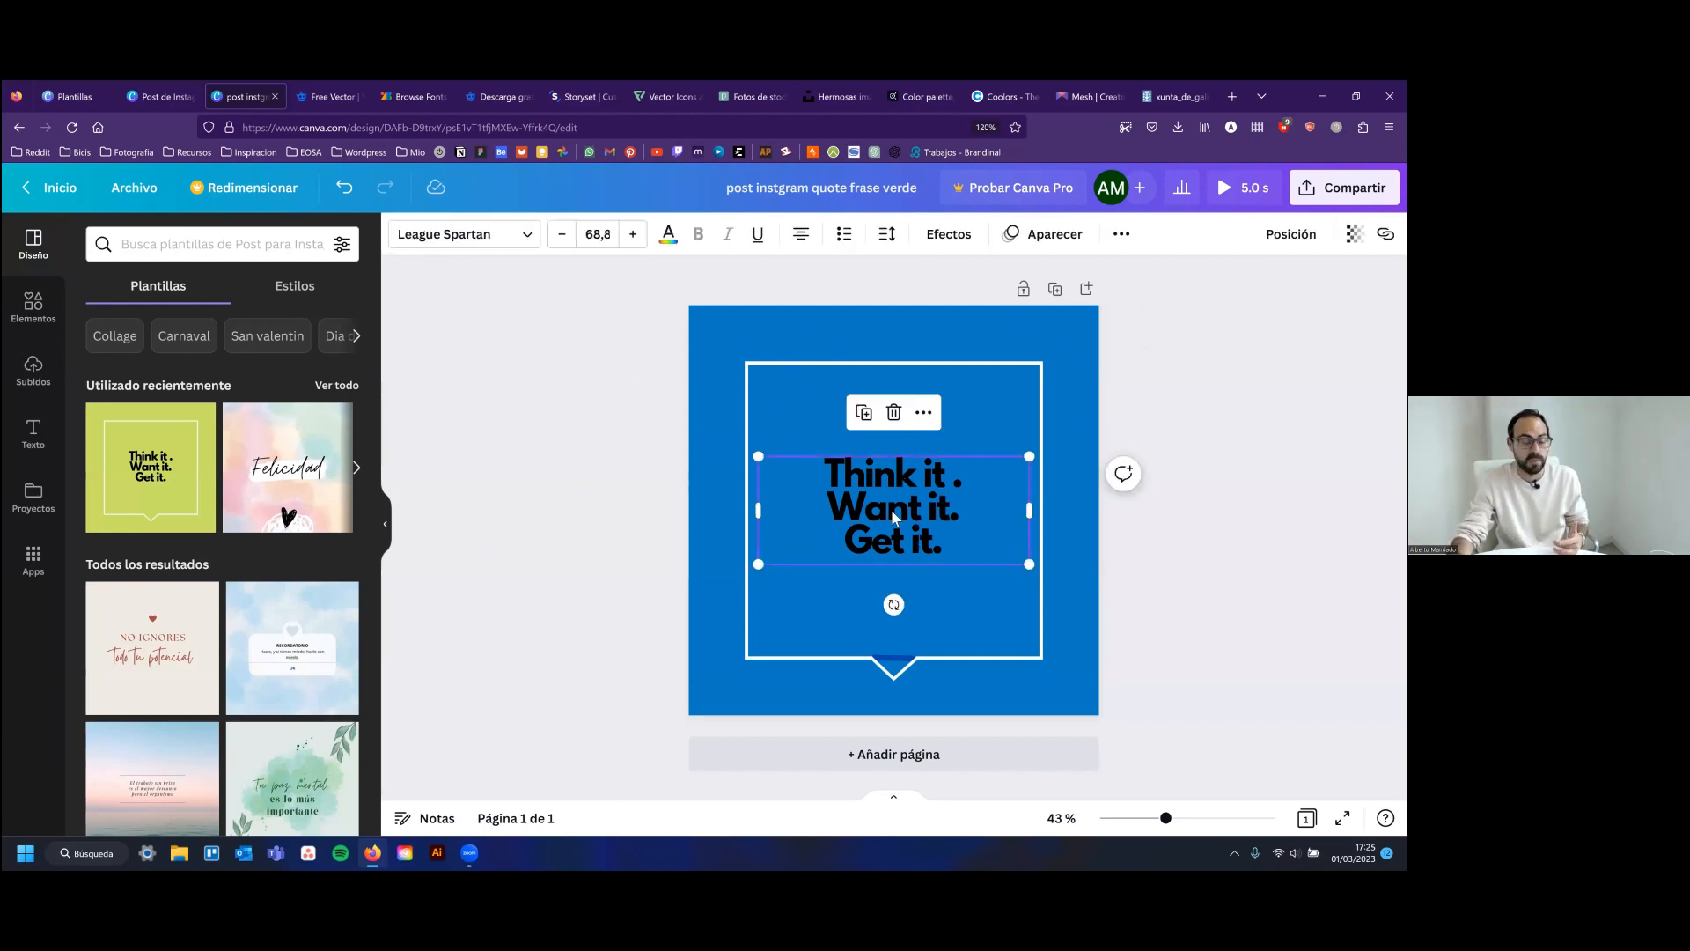
pyautogui.doubleClick(893, 518)
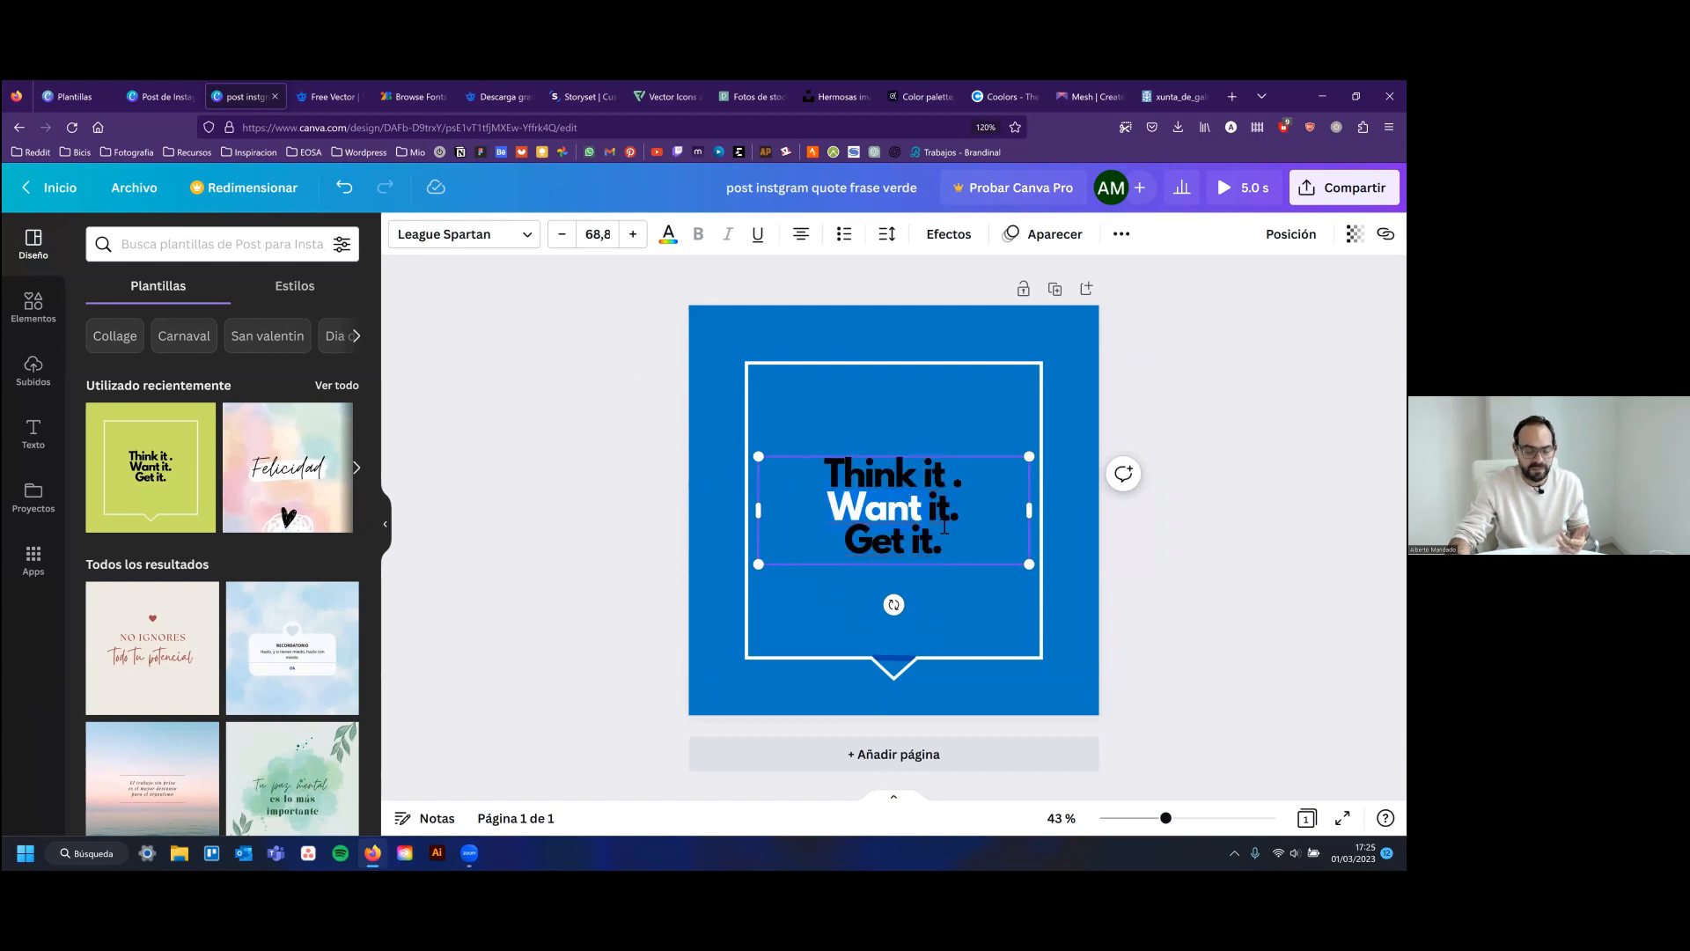
pyautogui.press('Escape')
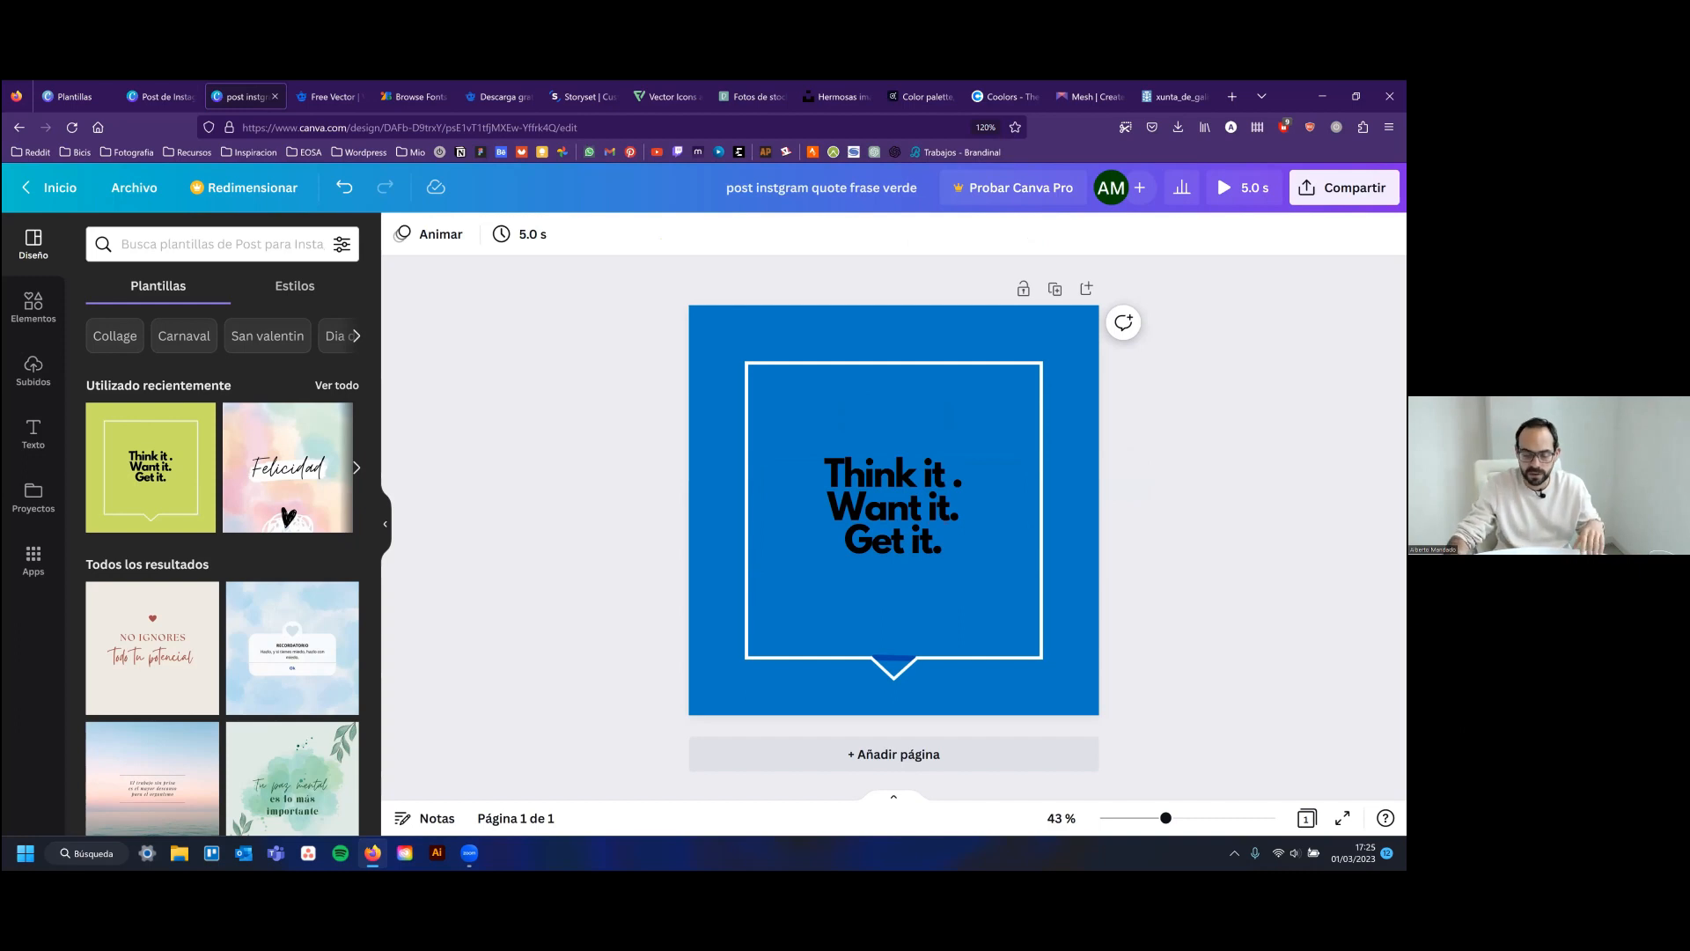
pyautogui.click(793, 498)
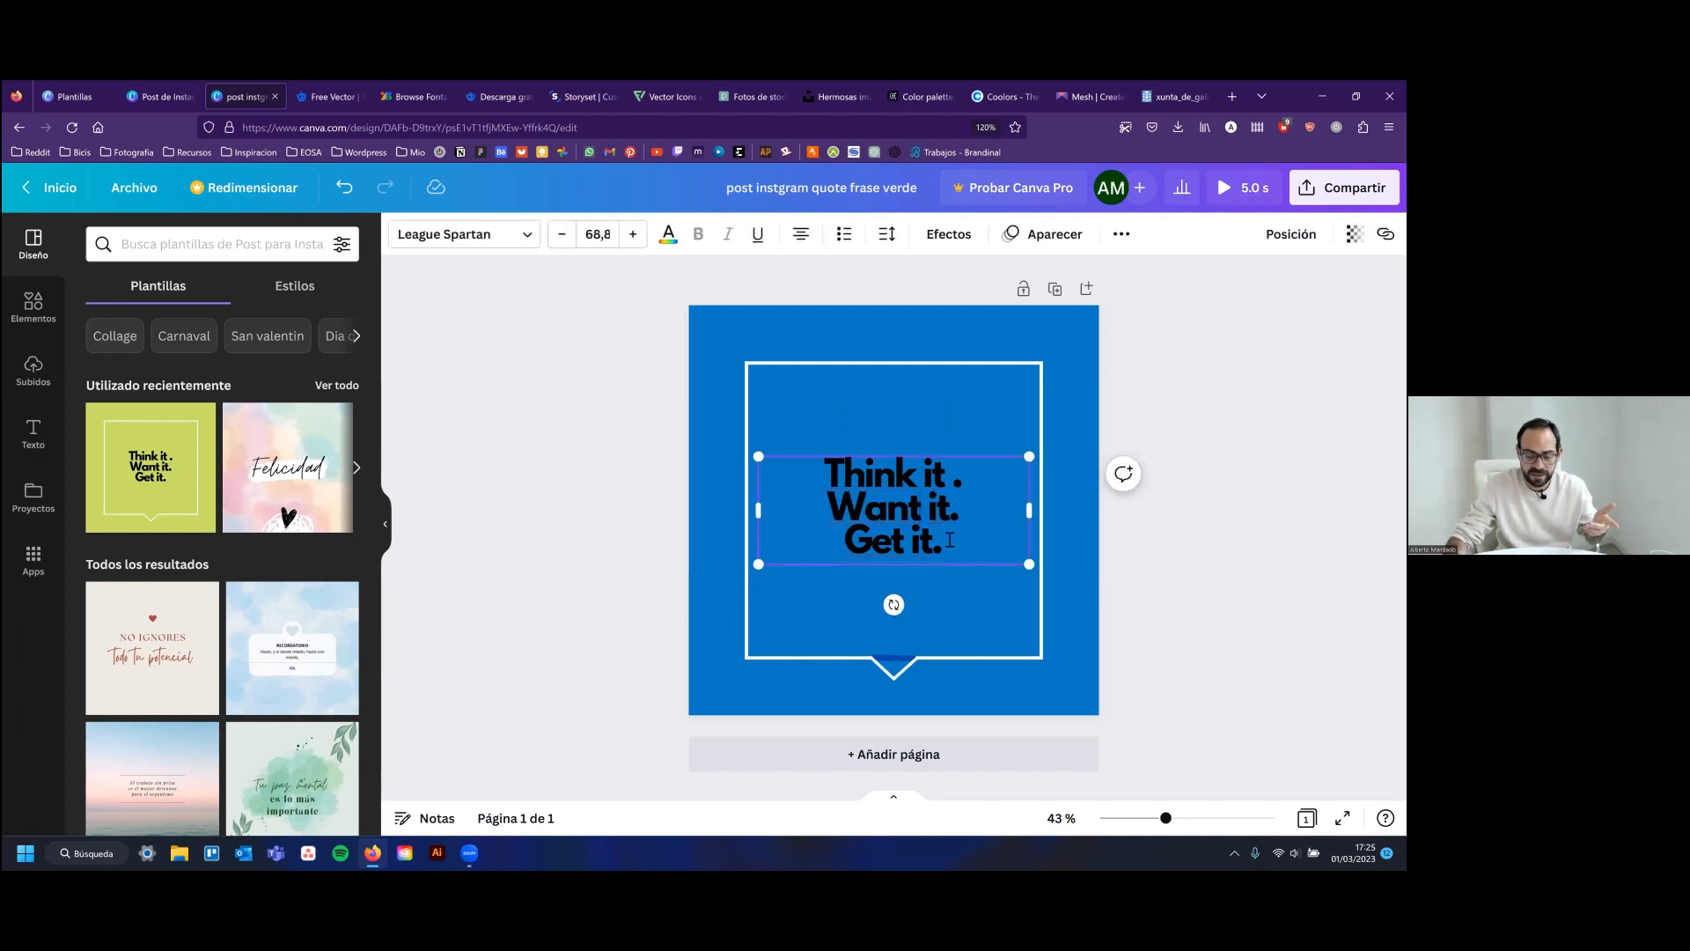
pyautogui.doubleClick(770, 464)
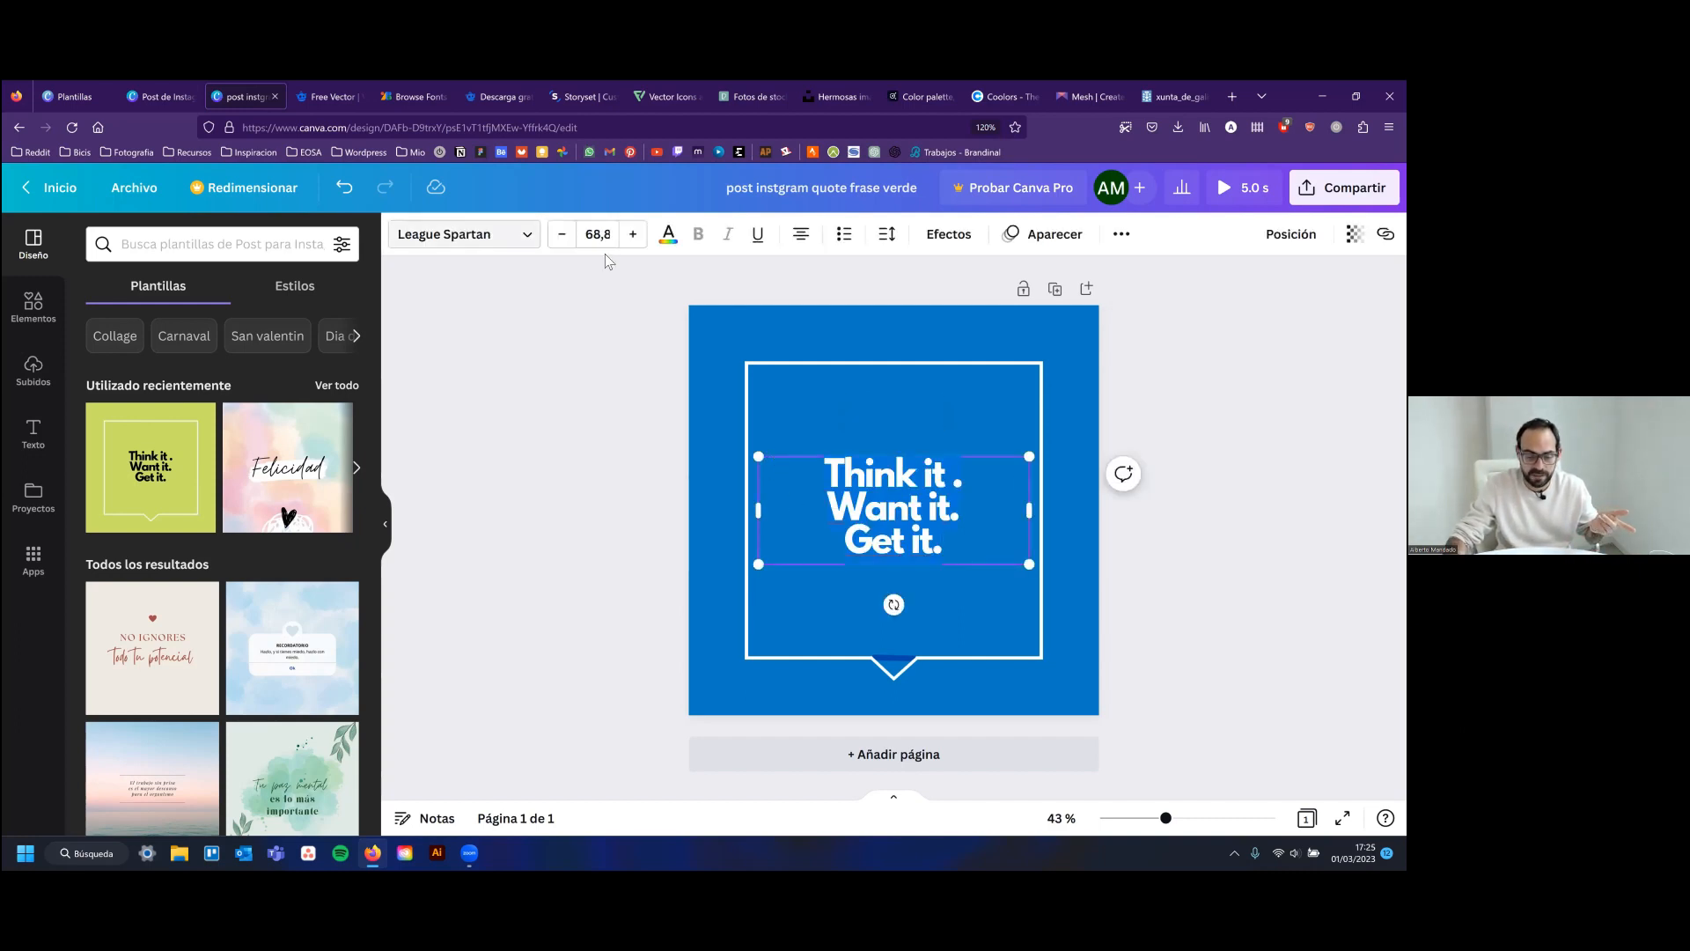
pyautogui.click(669, 236)
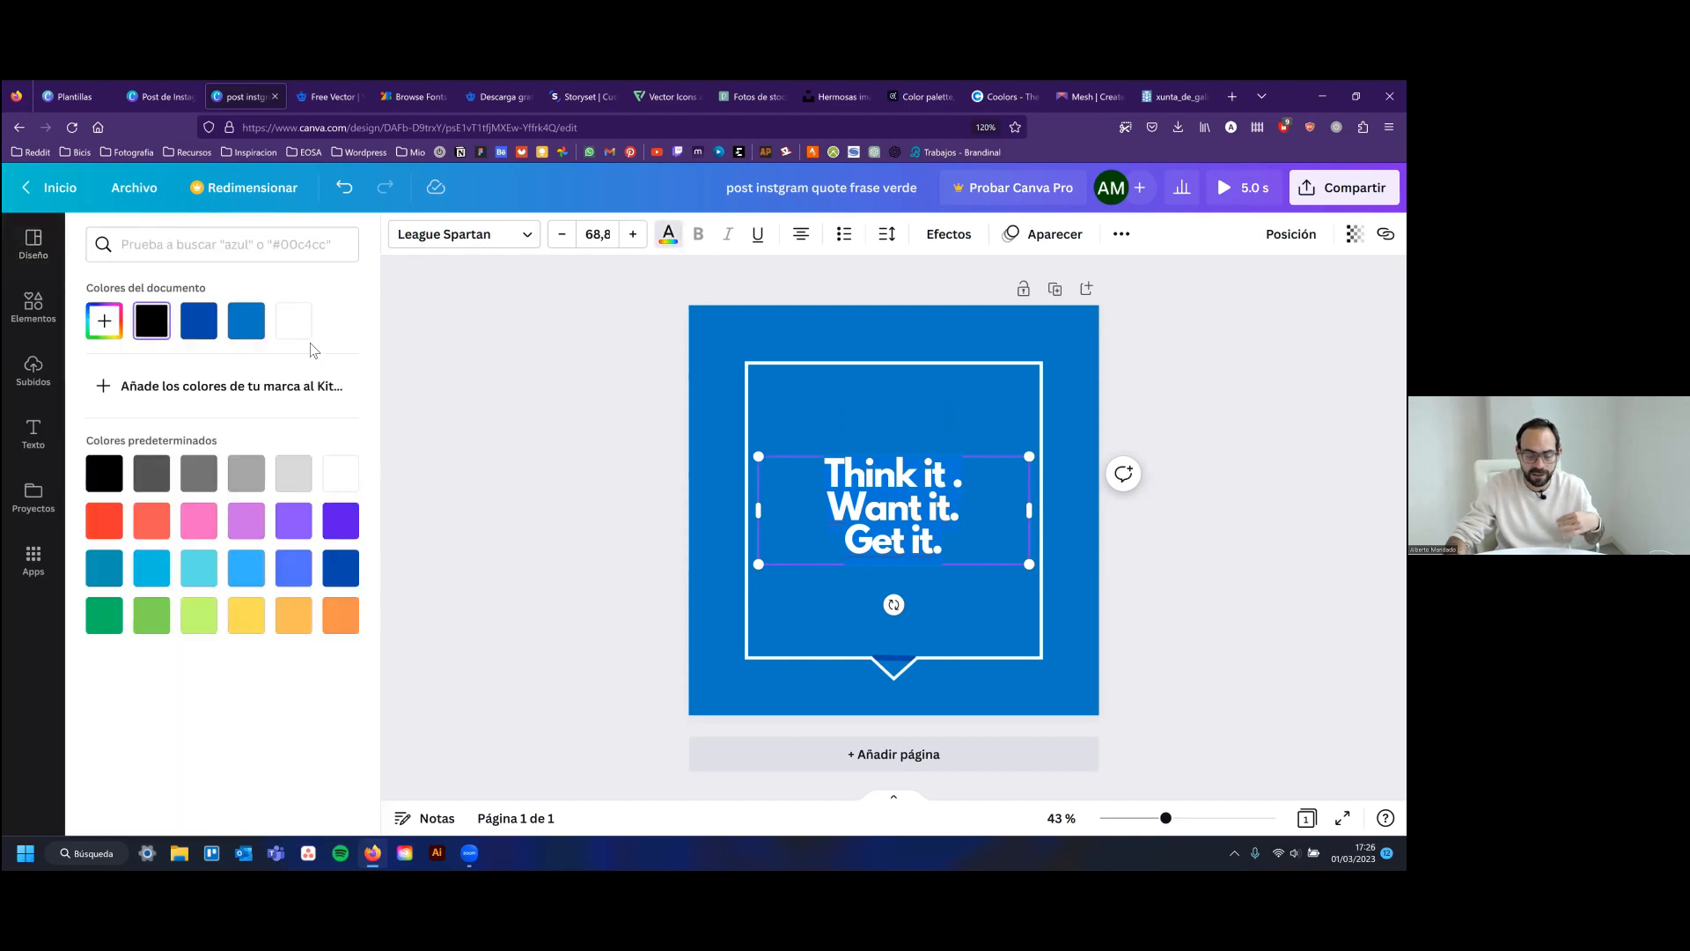
pyautogui.click(876, 504)
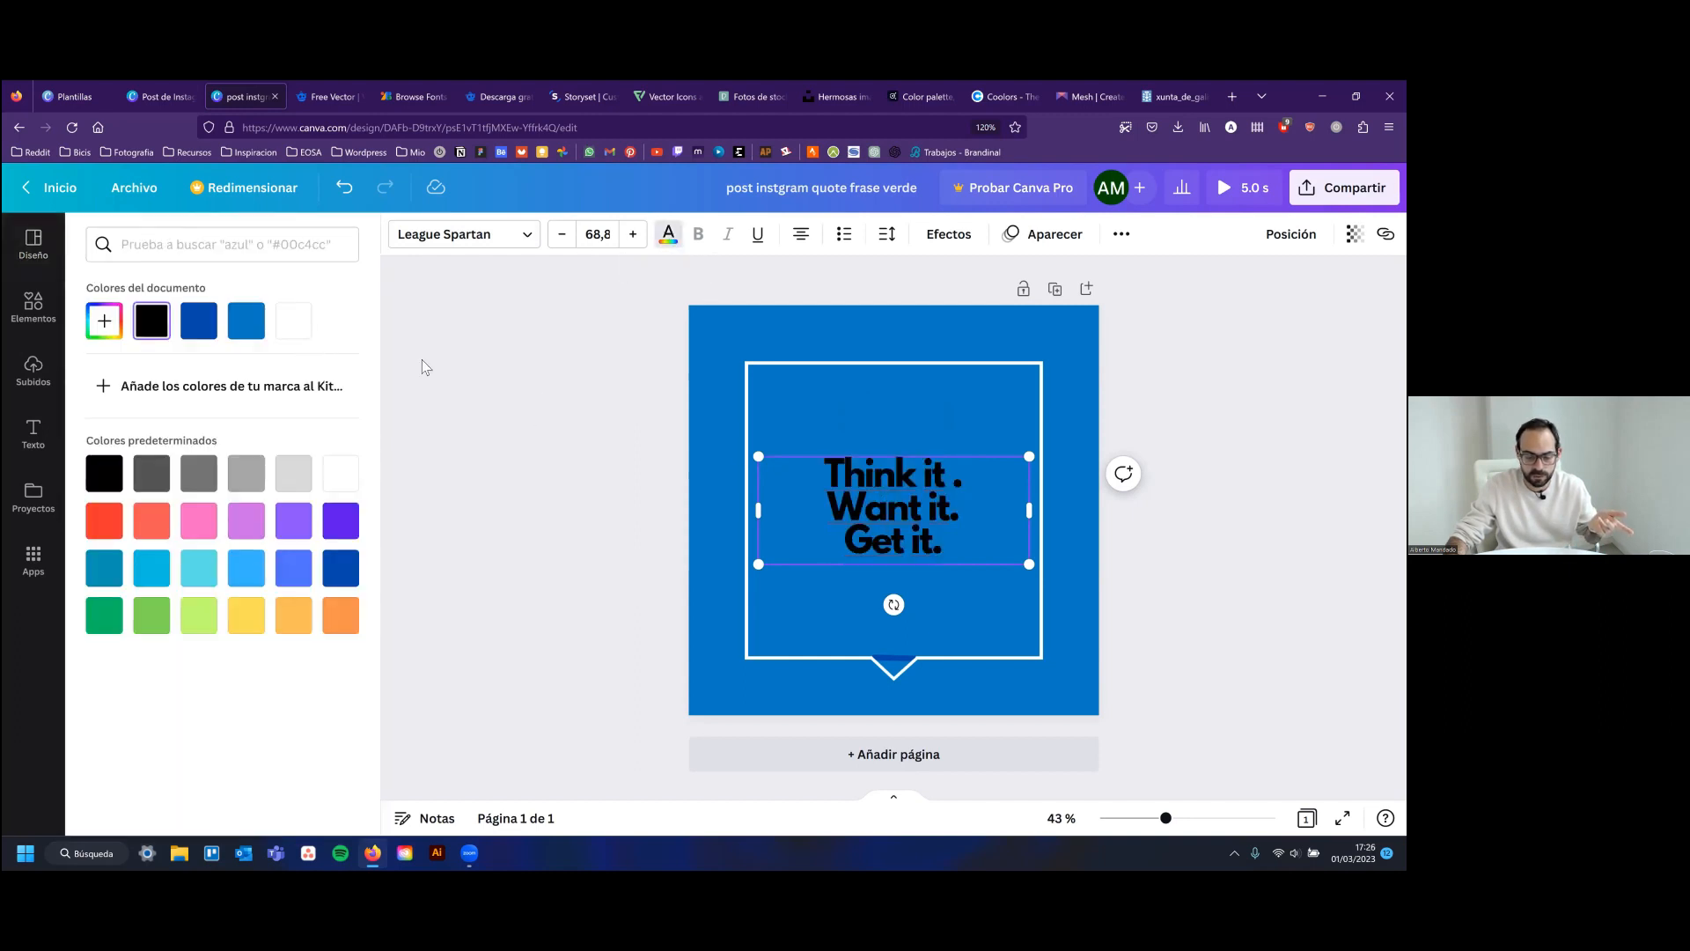
pyautogui.click(293, 321)
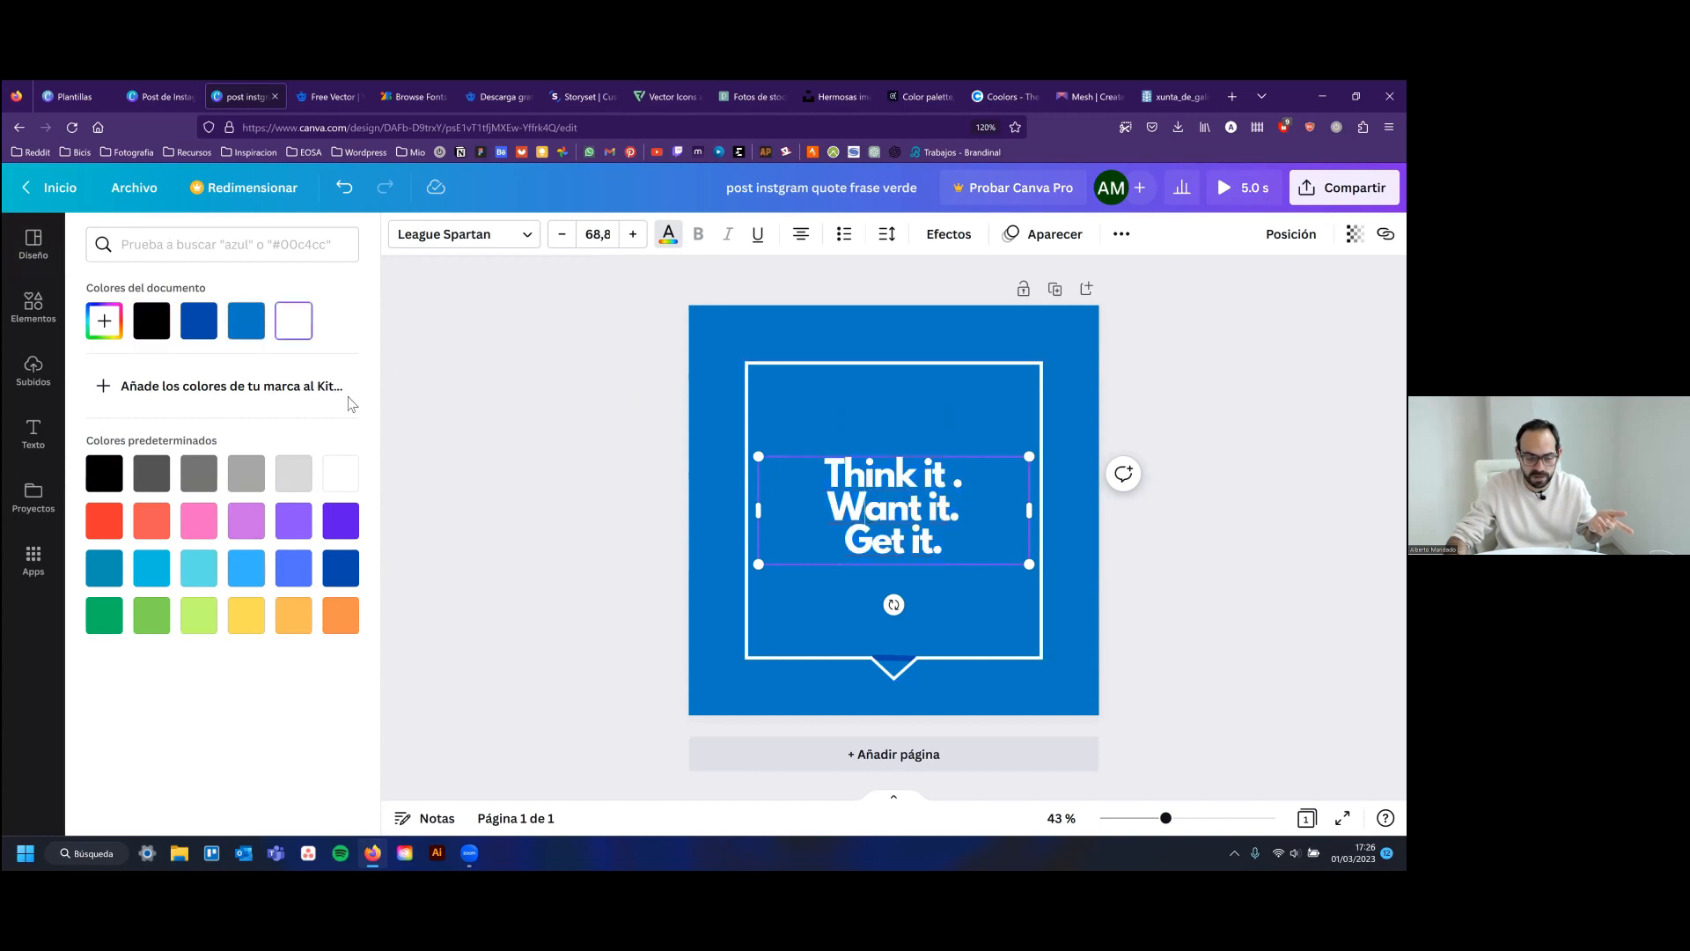
pyautogui.click(634, 435)
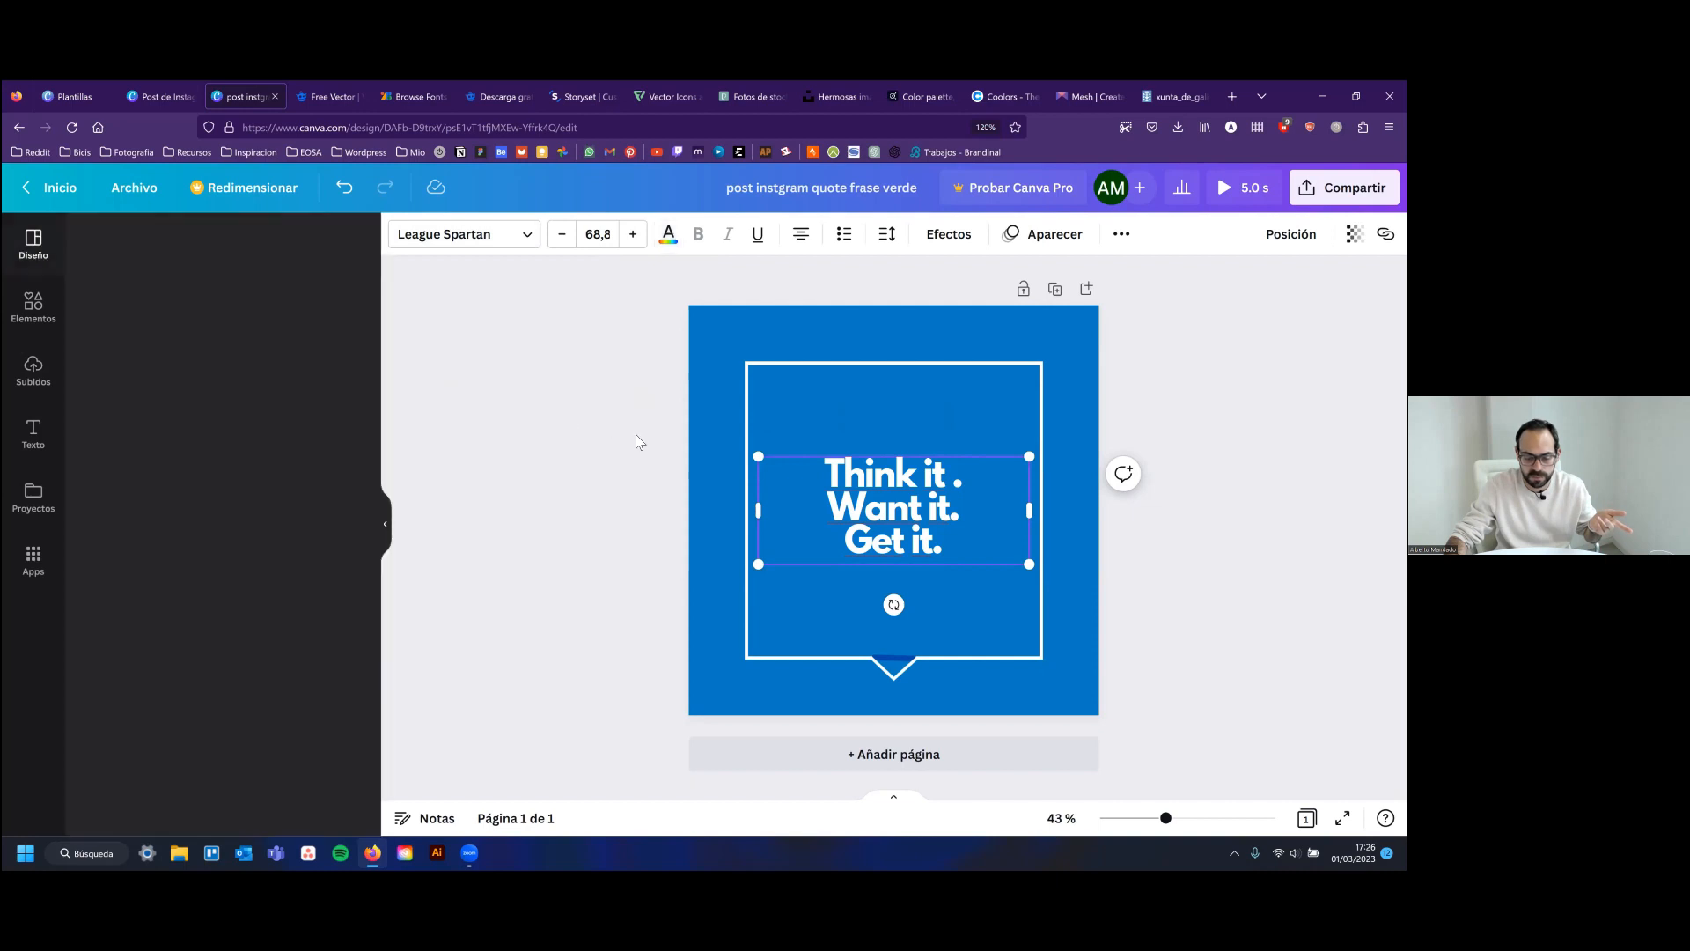
pyautogui.click(1144, 427)
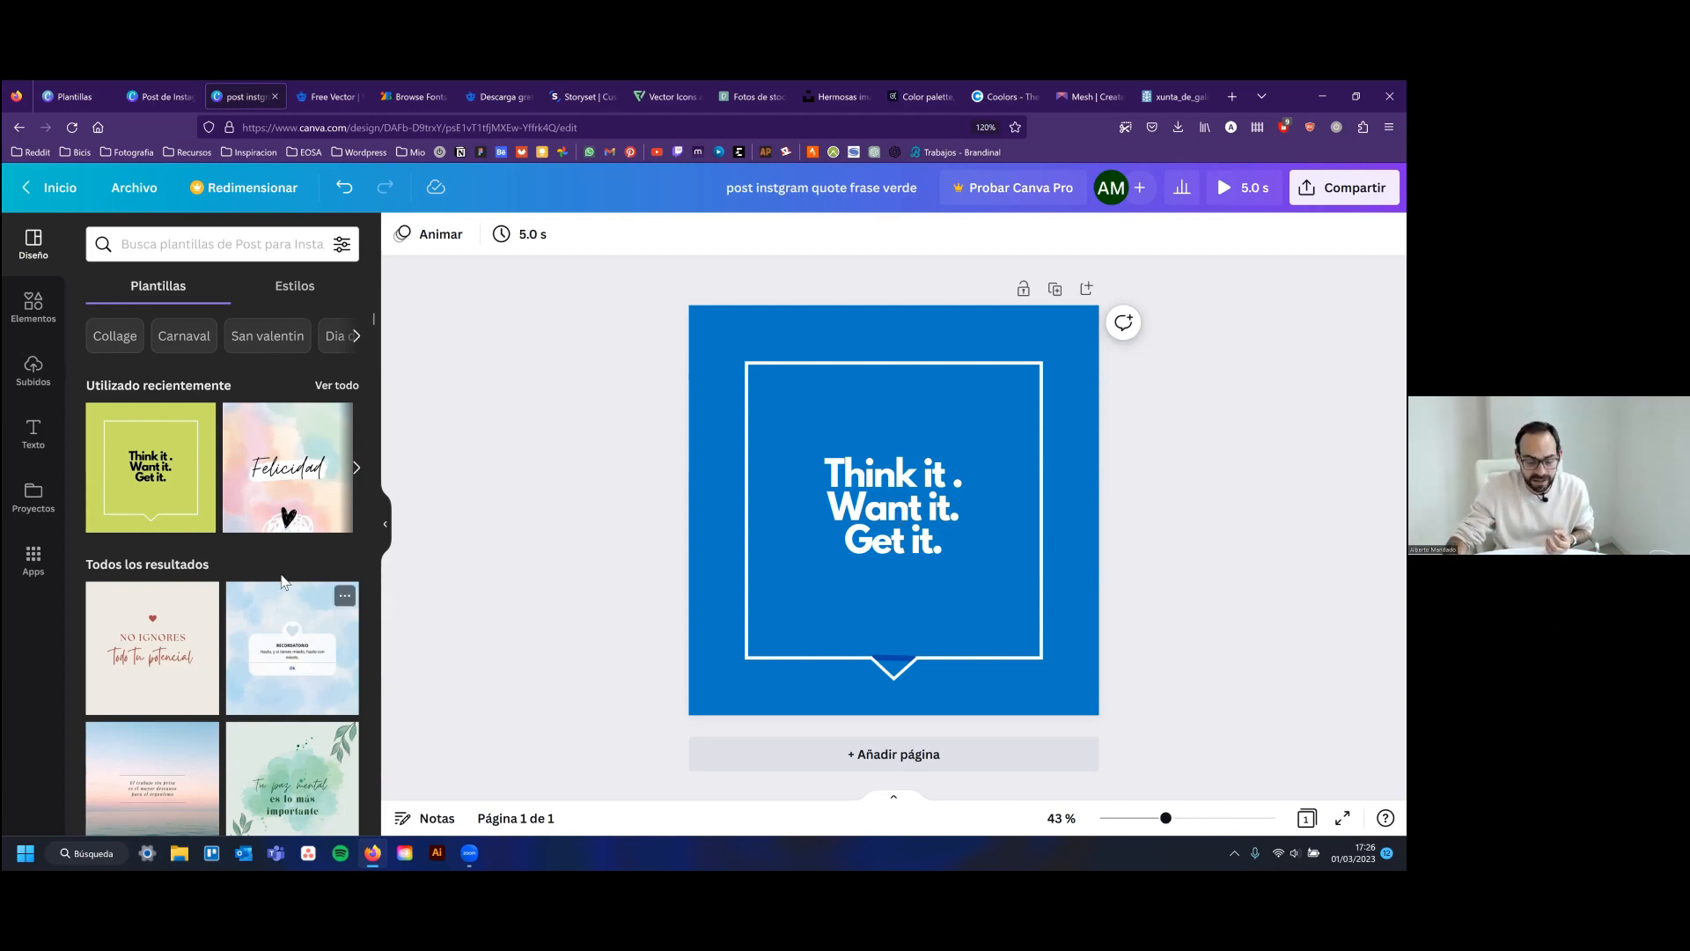
# Browse the Instagram post templates and examine how their text and background colours are combined
pyautogui.scroll(-2, 285, 585)
pyautogui.scroll(-5, 284, 586)
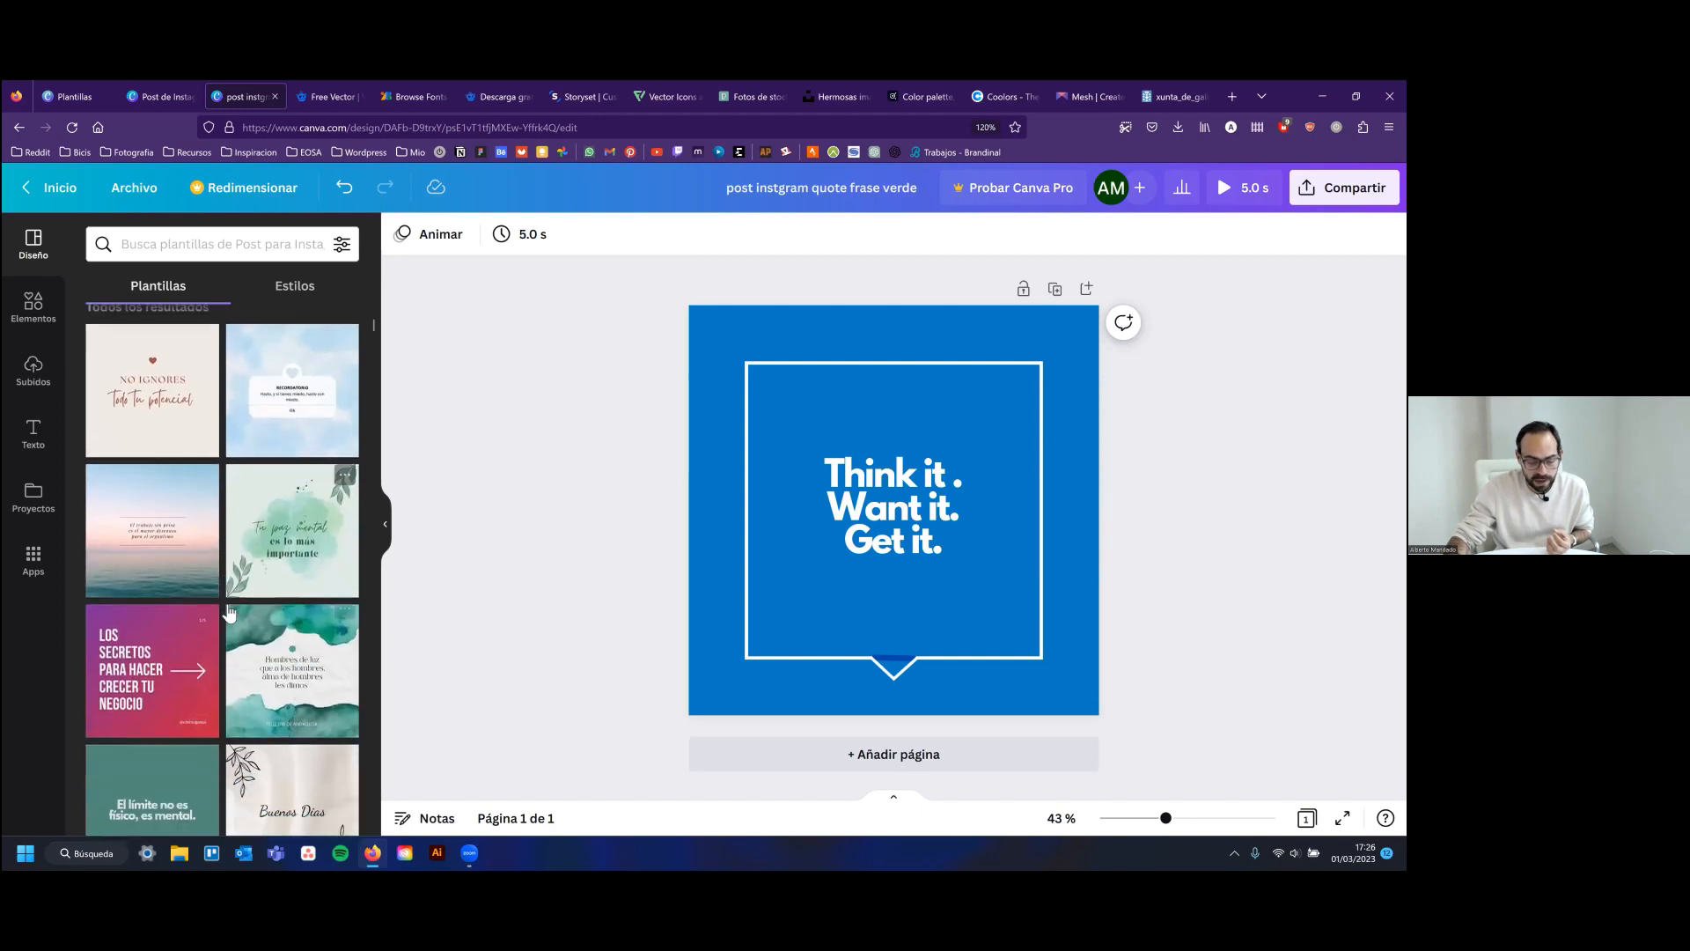
pyautogui.scroll(-4, 232, 606)
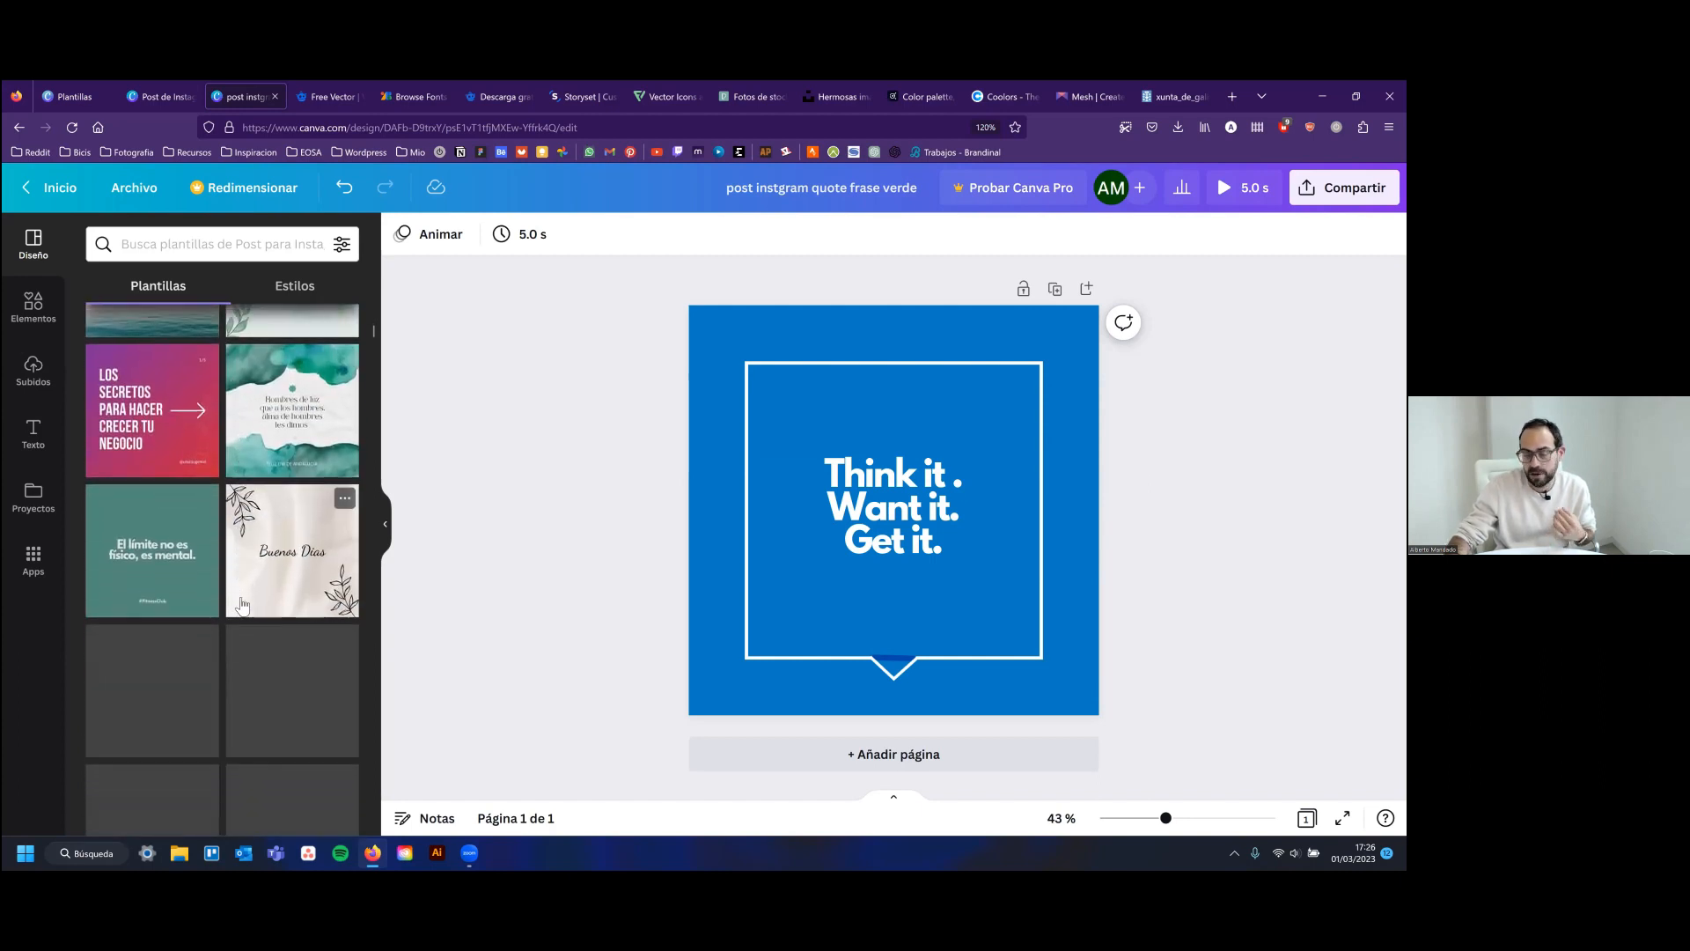
pyautogui.scroll(4, 193, 546)
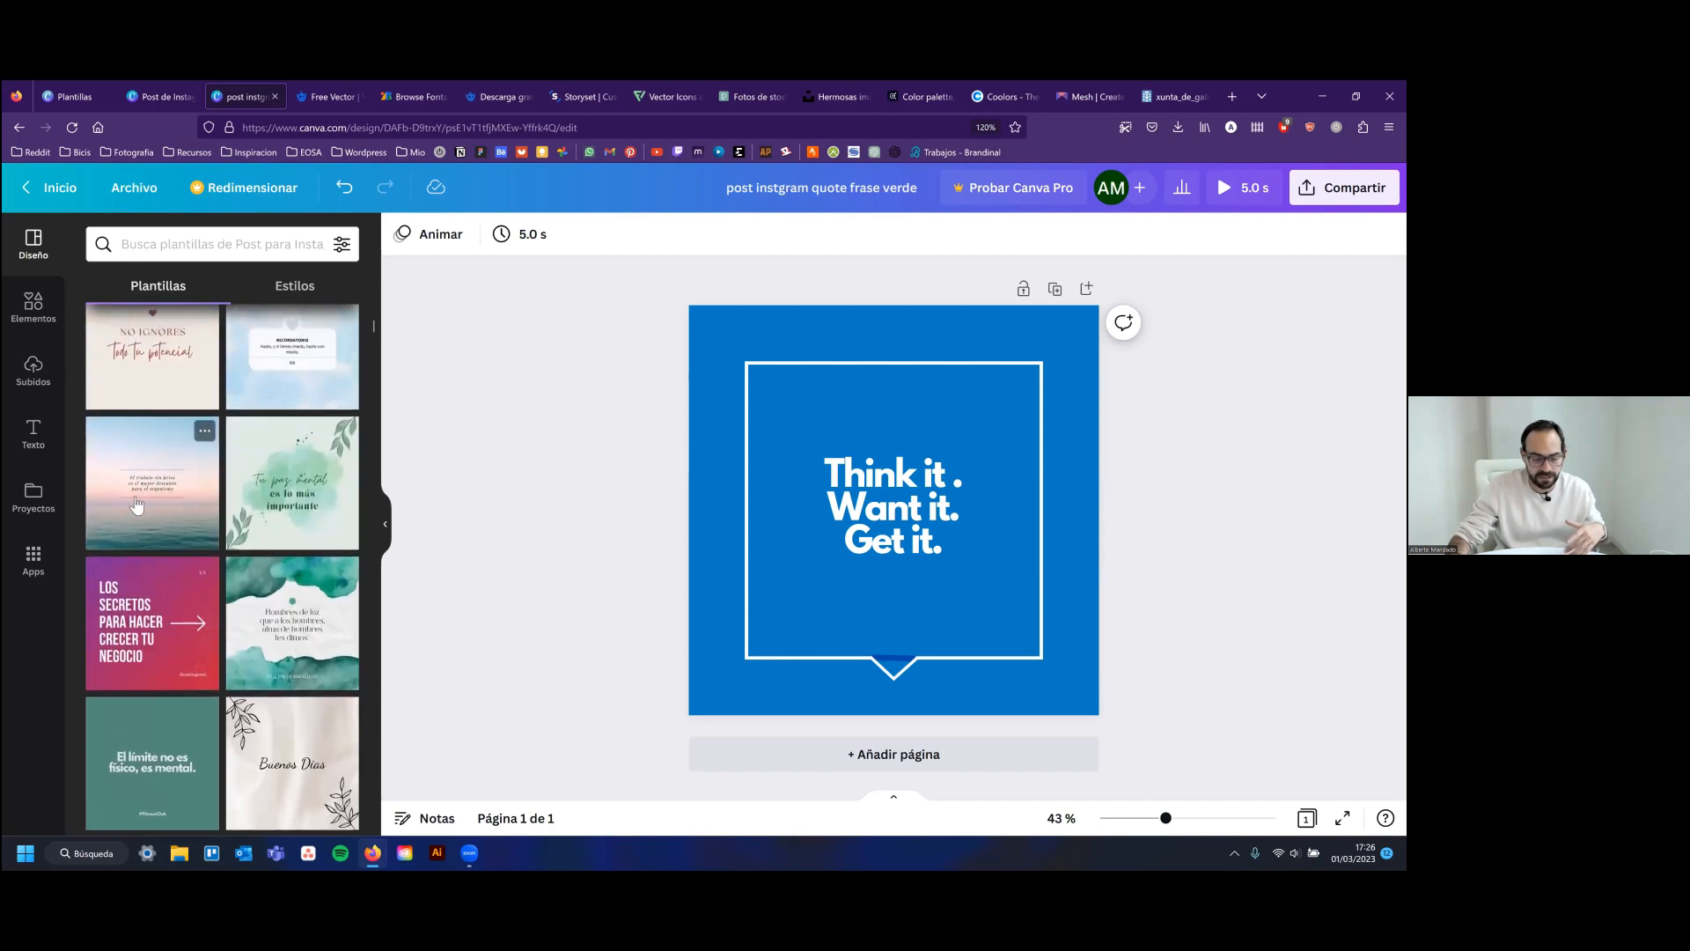
pyautogui.scroll(-7, 158, 546)
pyautogui.scroll(-3, 167, 574)
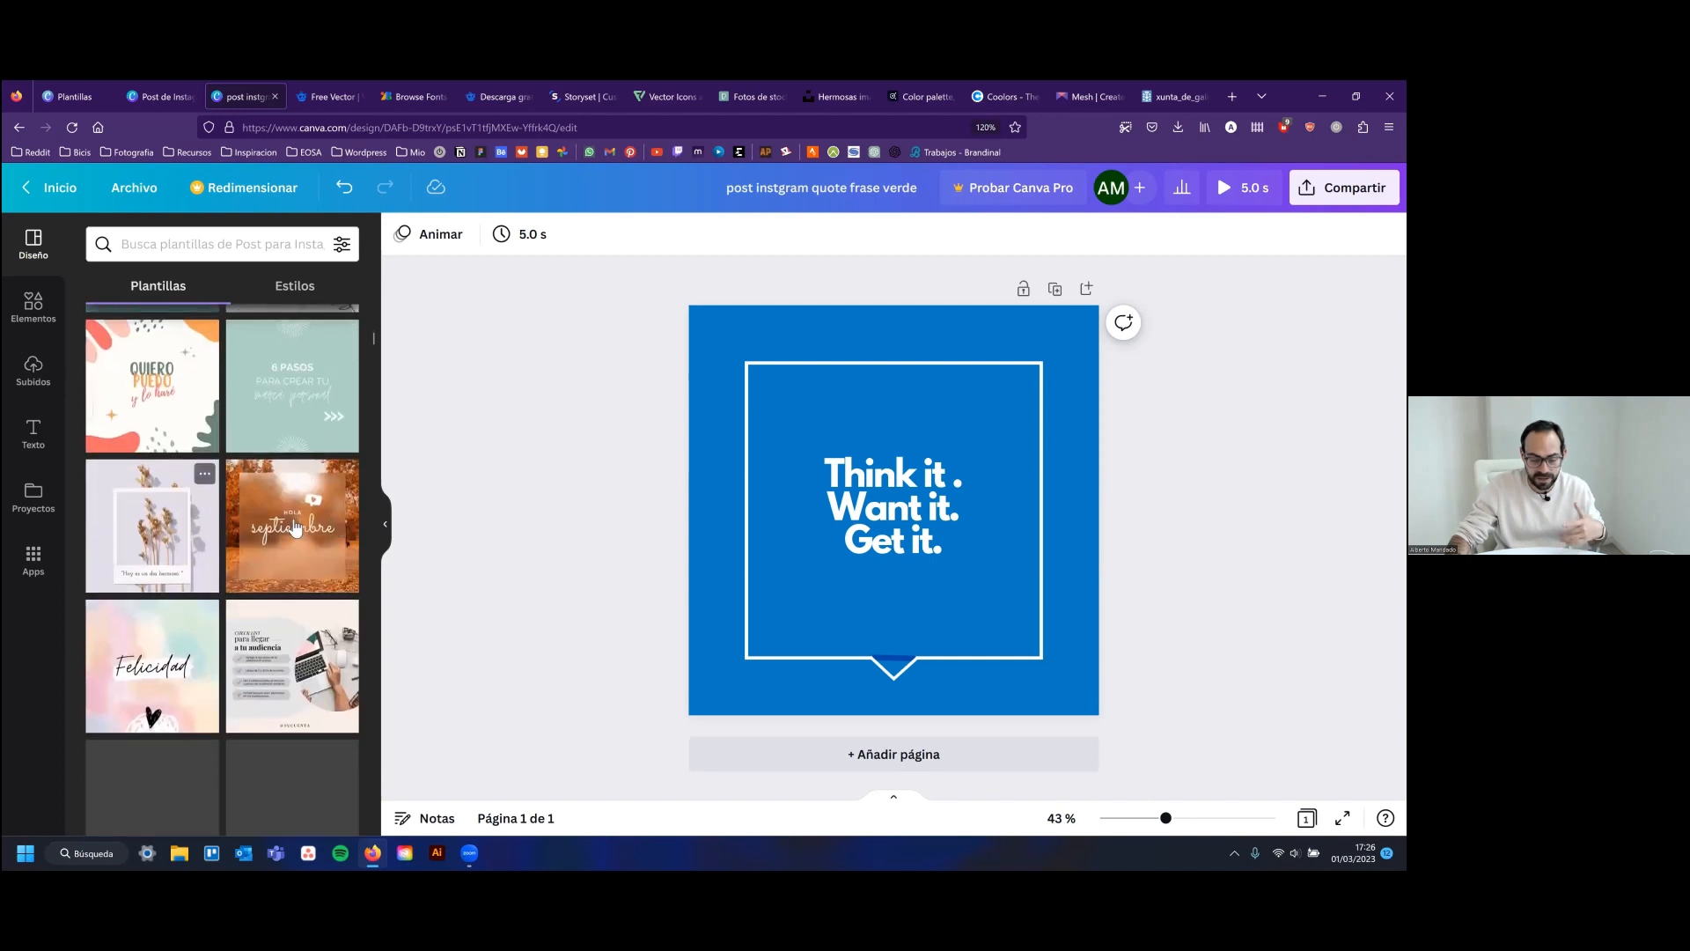
pyautogui.scroll(-4, 259, 639)
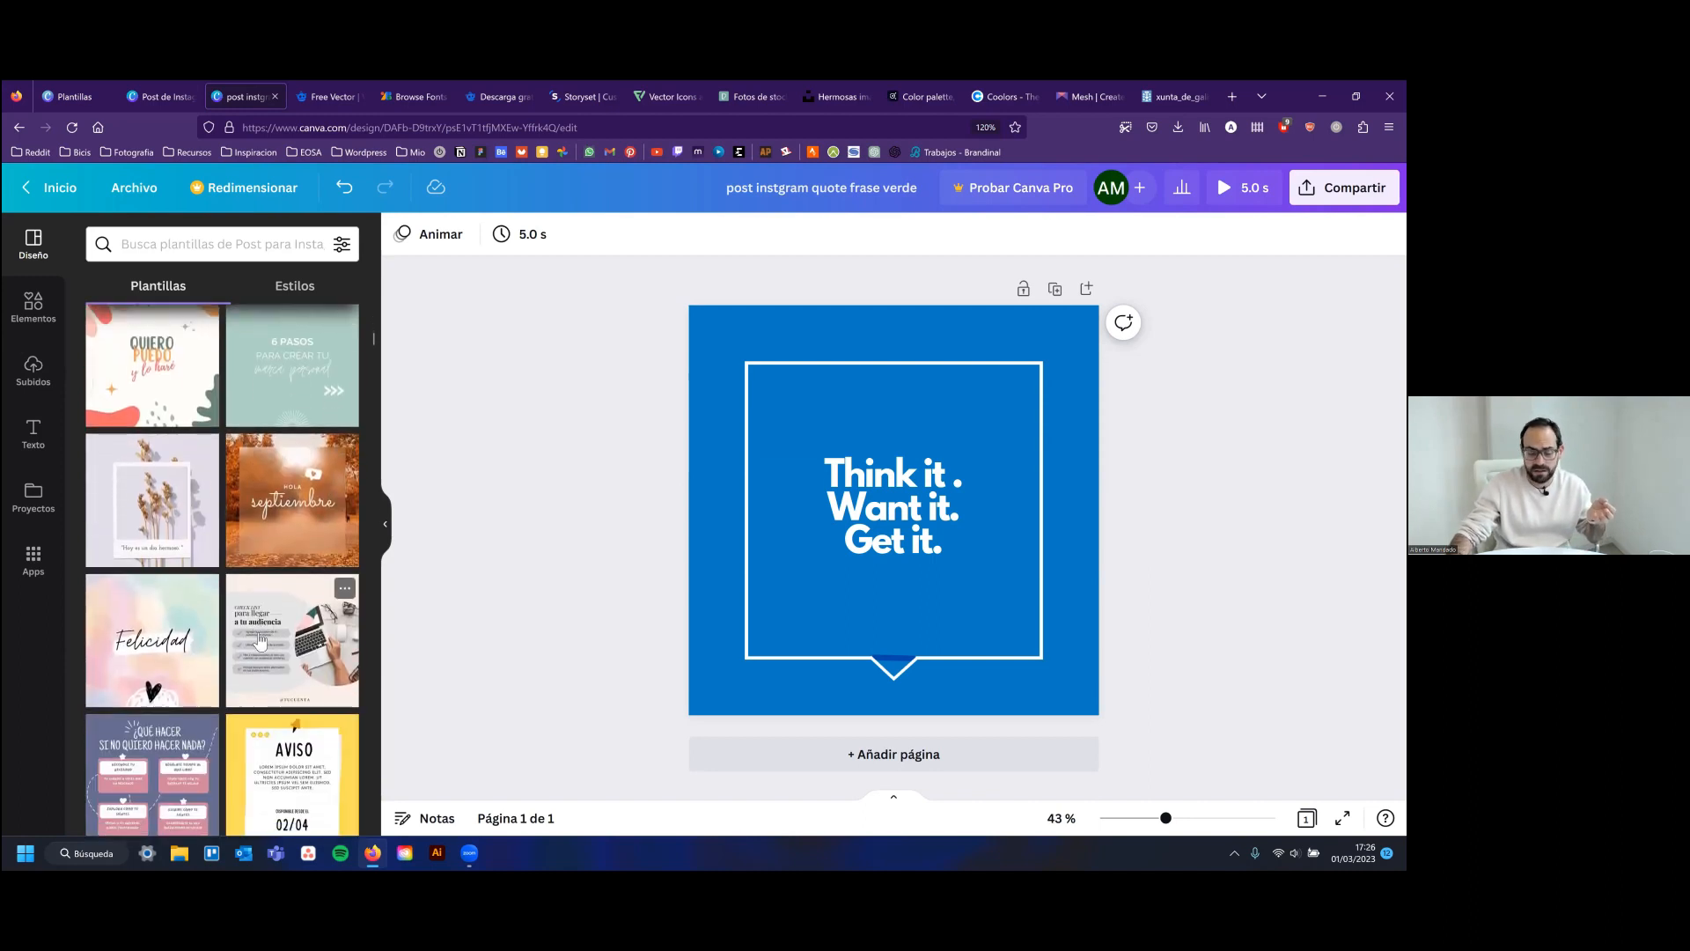
pyautogui.scroll(-4, 260, 650)
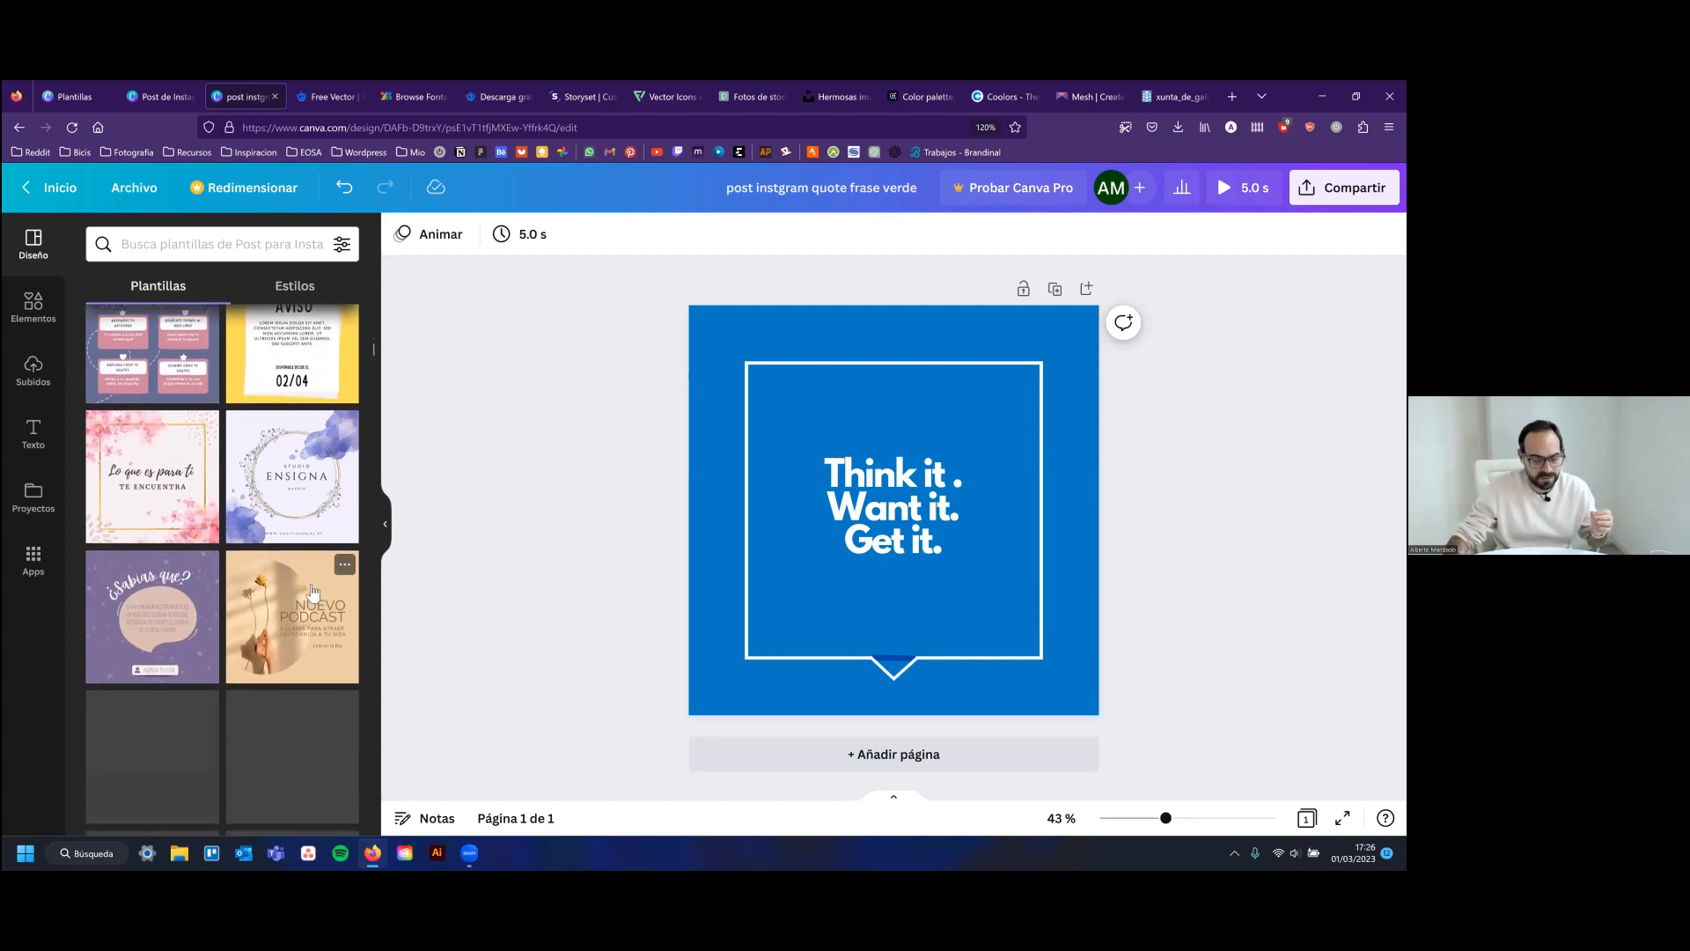
pyautogui.scroll(-4, 316, 588)
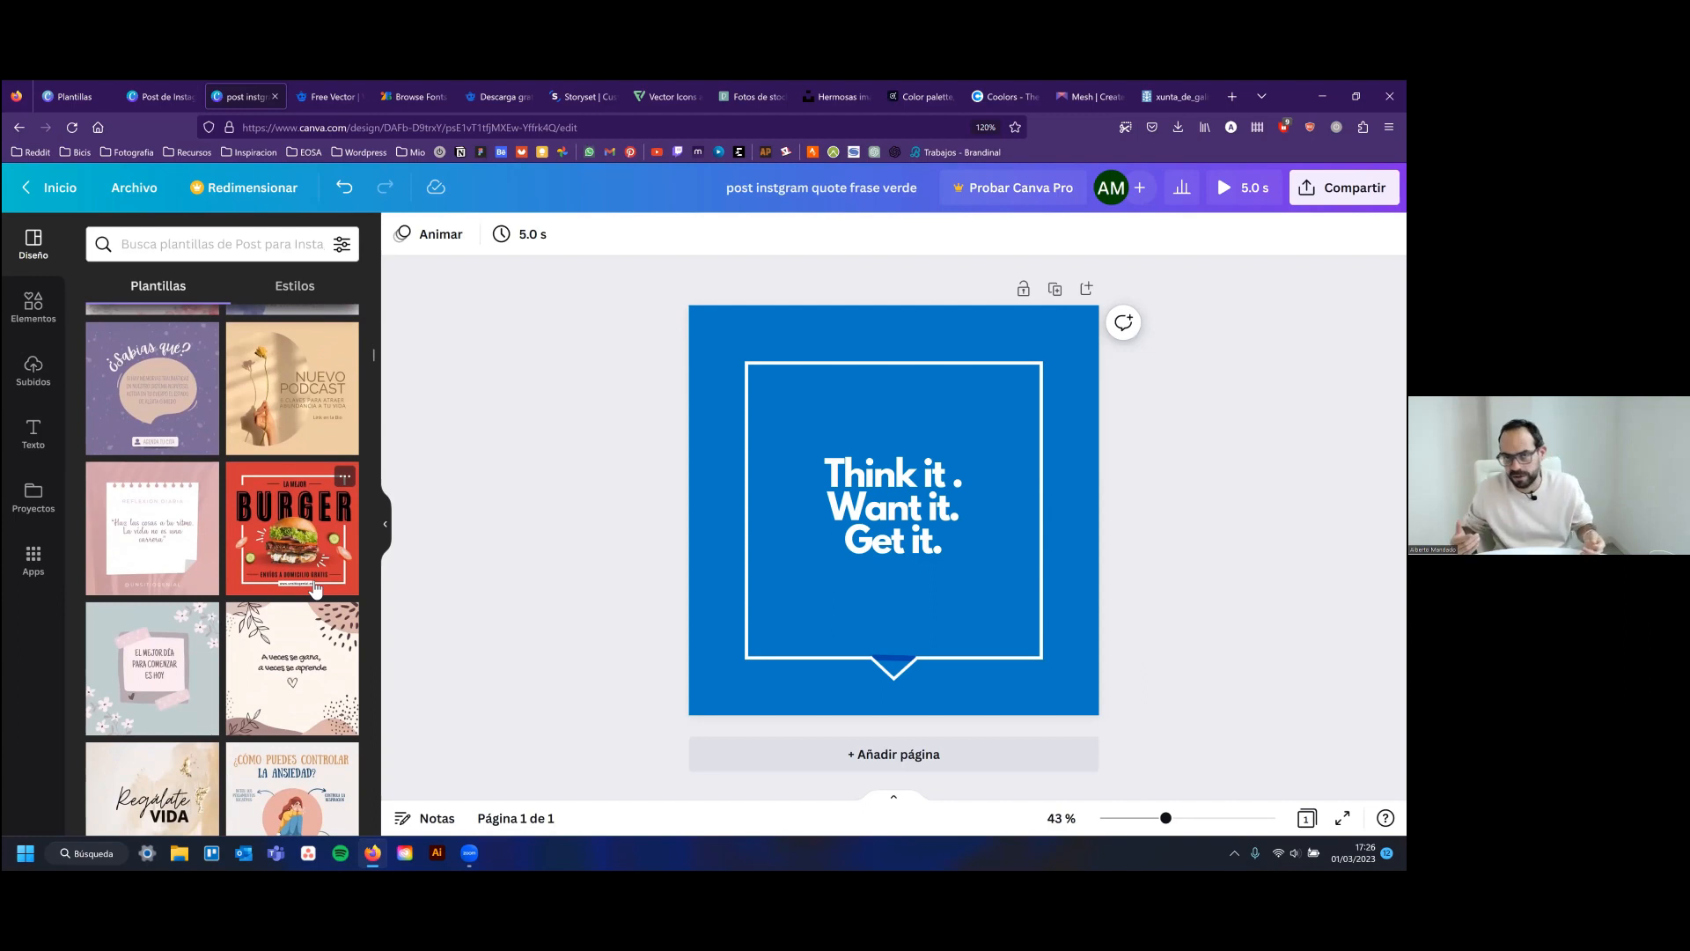
# Set the post's background to the dark violet preset colour
pyautogui.click(917, 366)
pyautogui.click(544, 385)
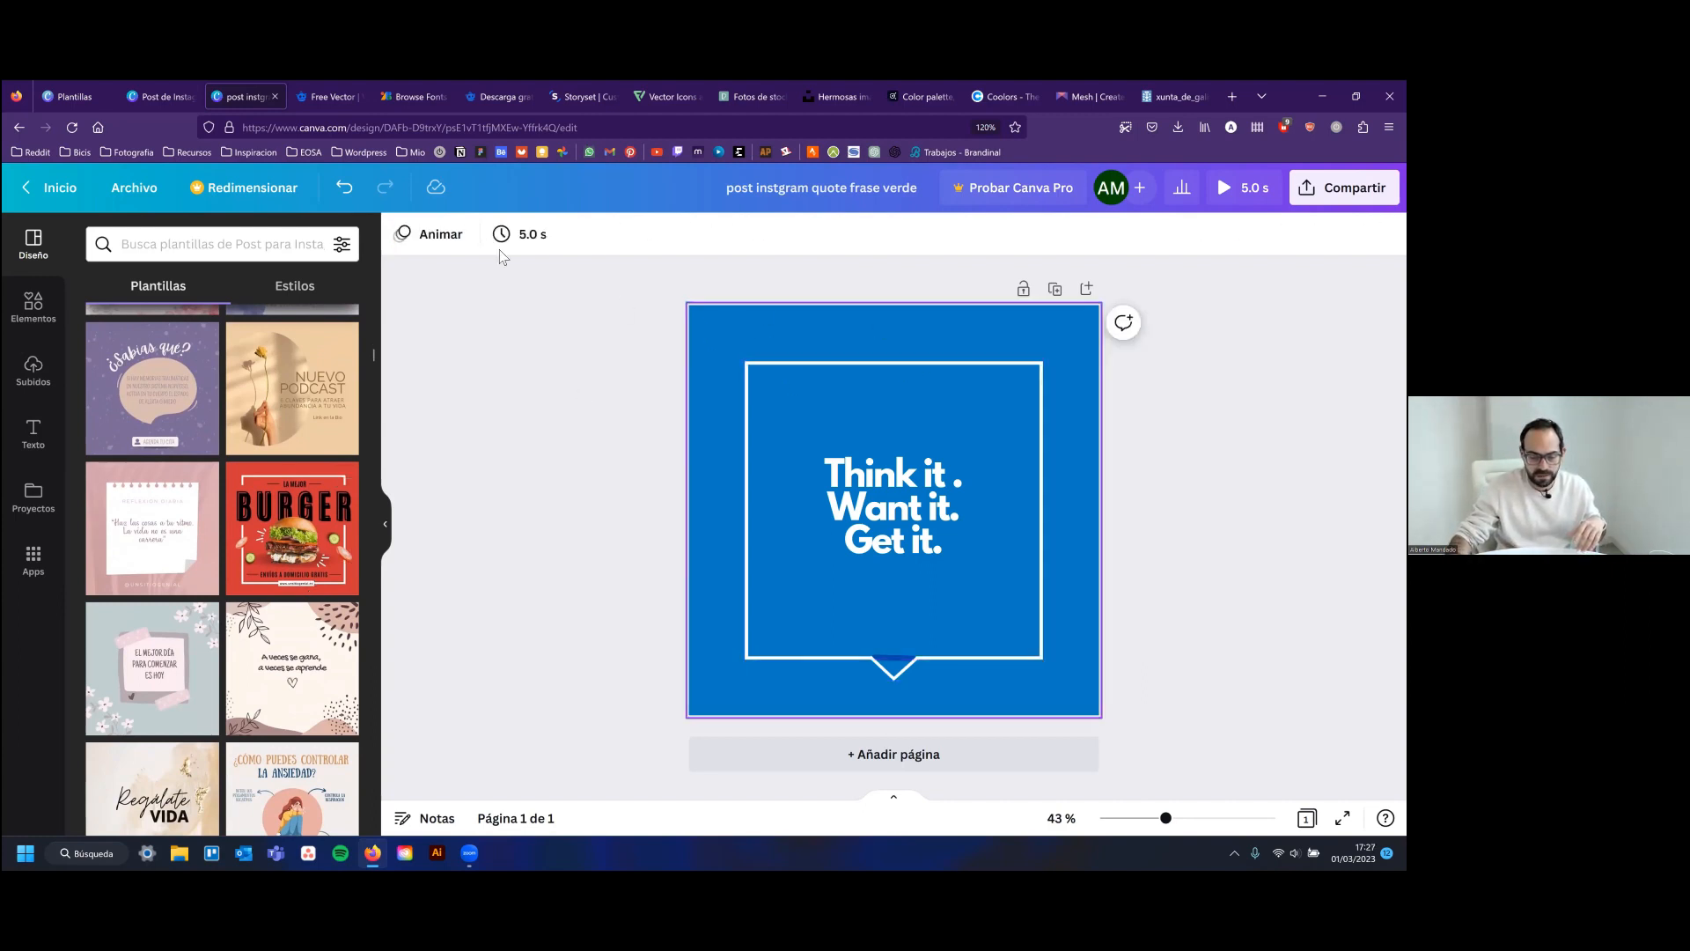
pyautogui.click(402, 234)
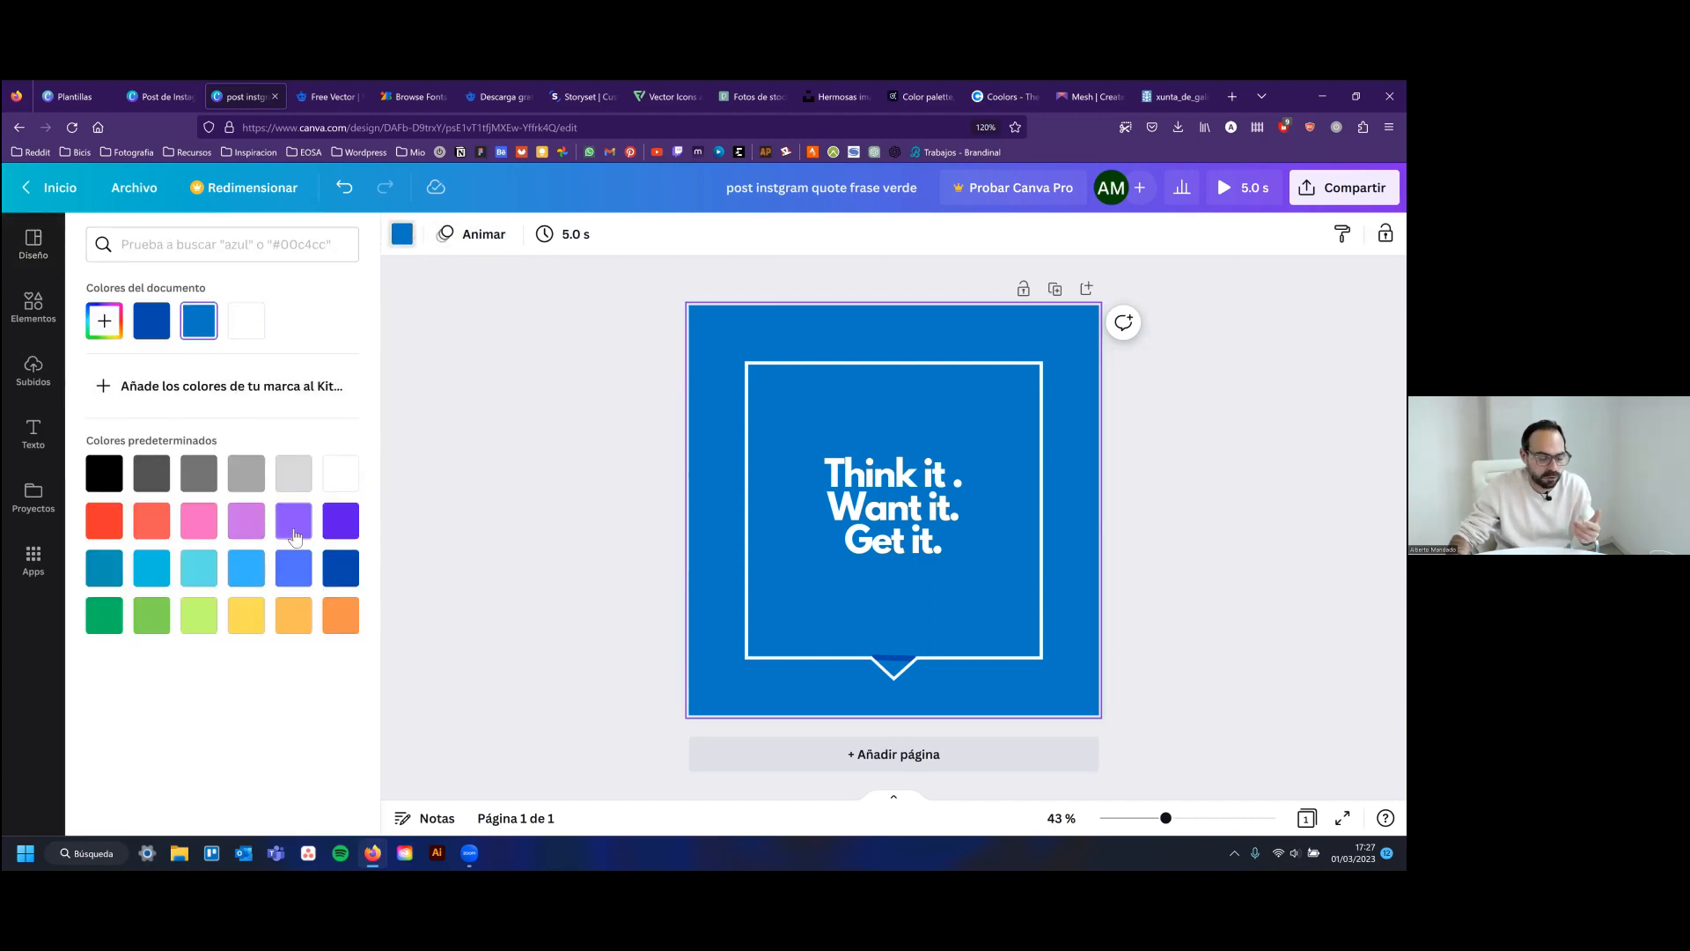
pyautogui.click(347, 531)
# Recolour the quote text with the pinkish lilac preset colour and deselect it
pyautogui.click(891, 508)
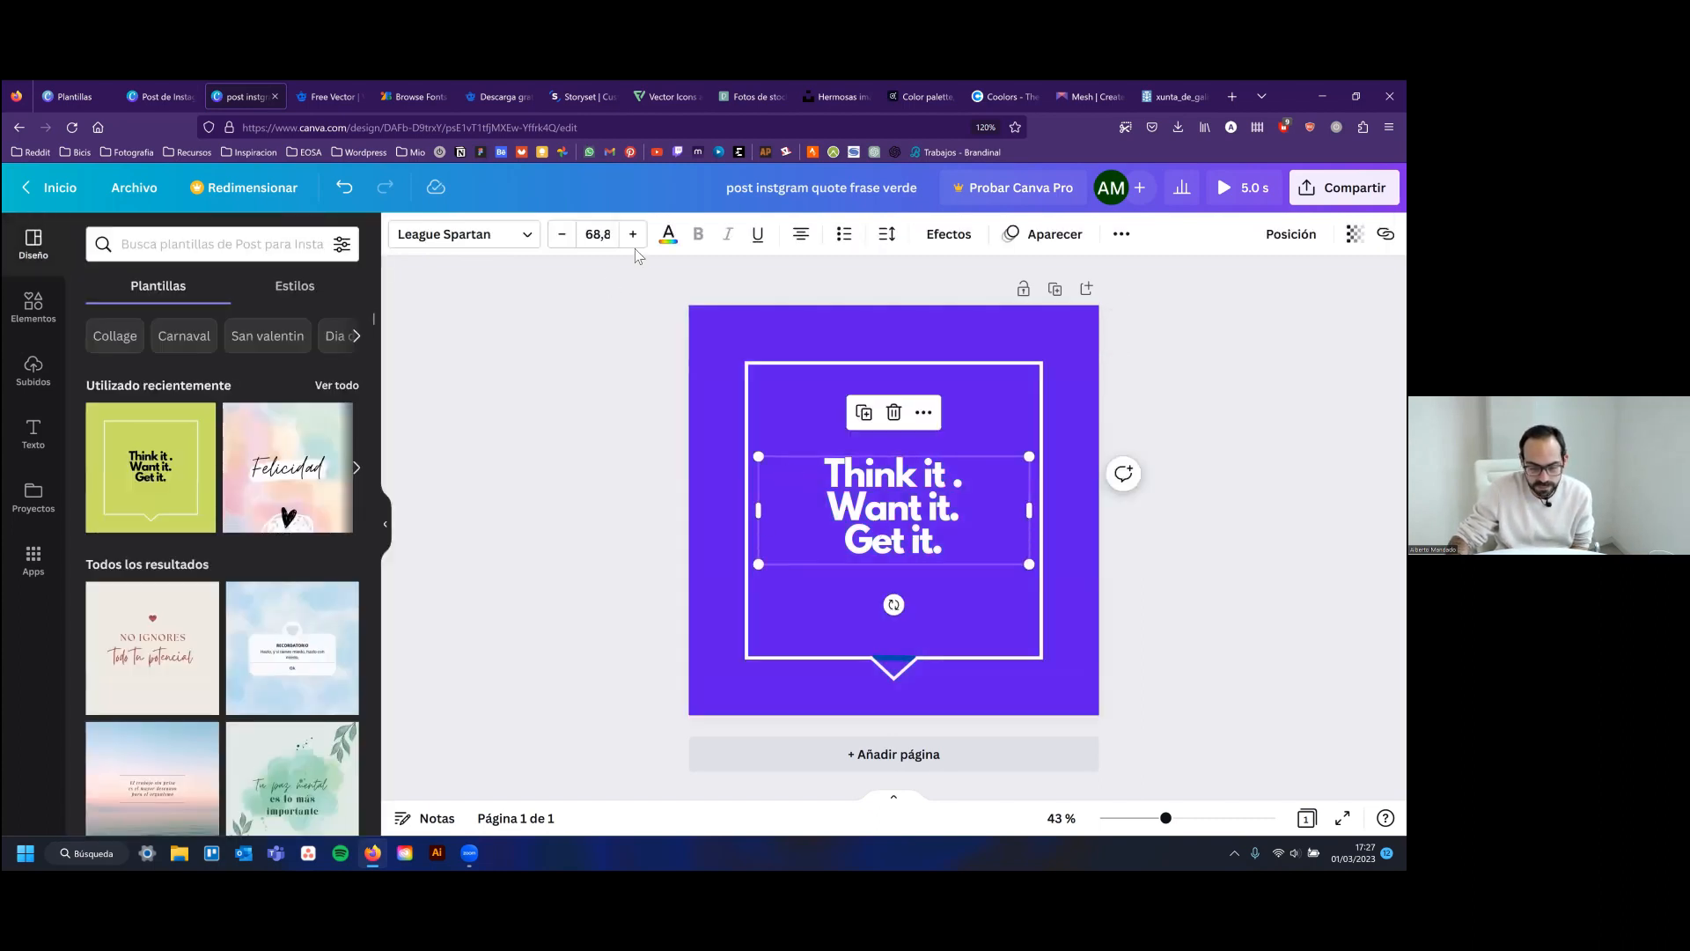
pyautogui.click(668, 234)
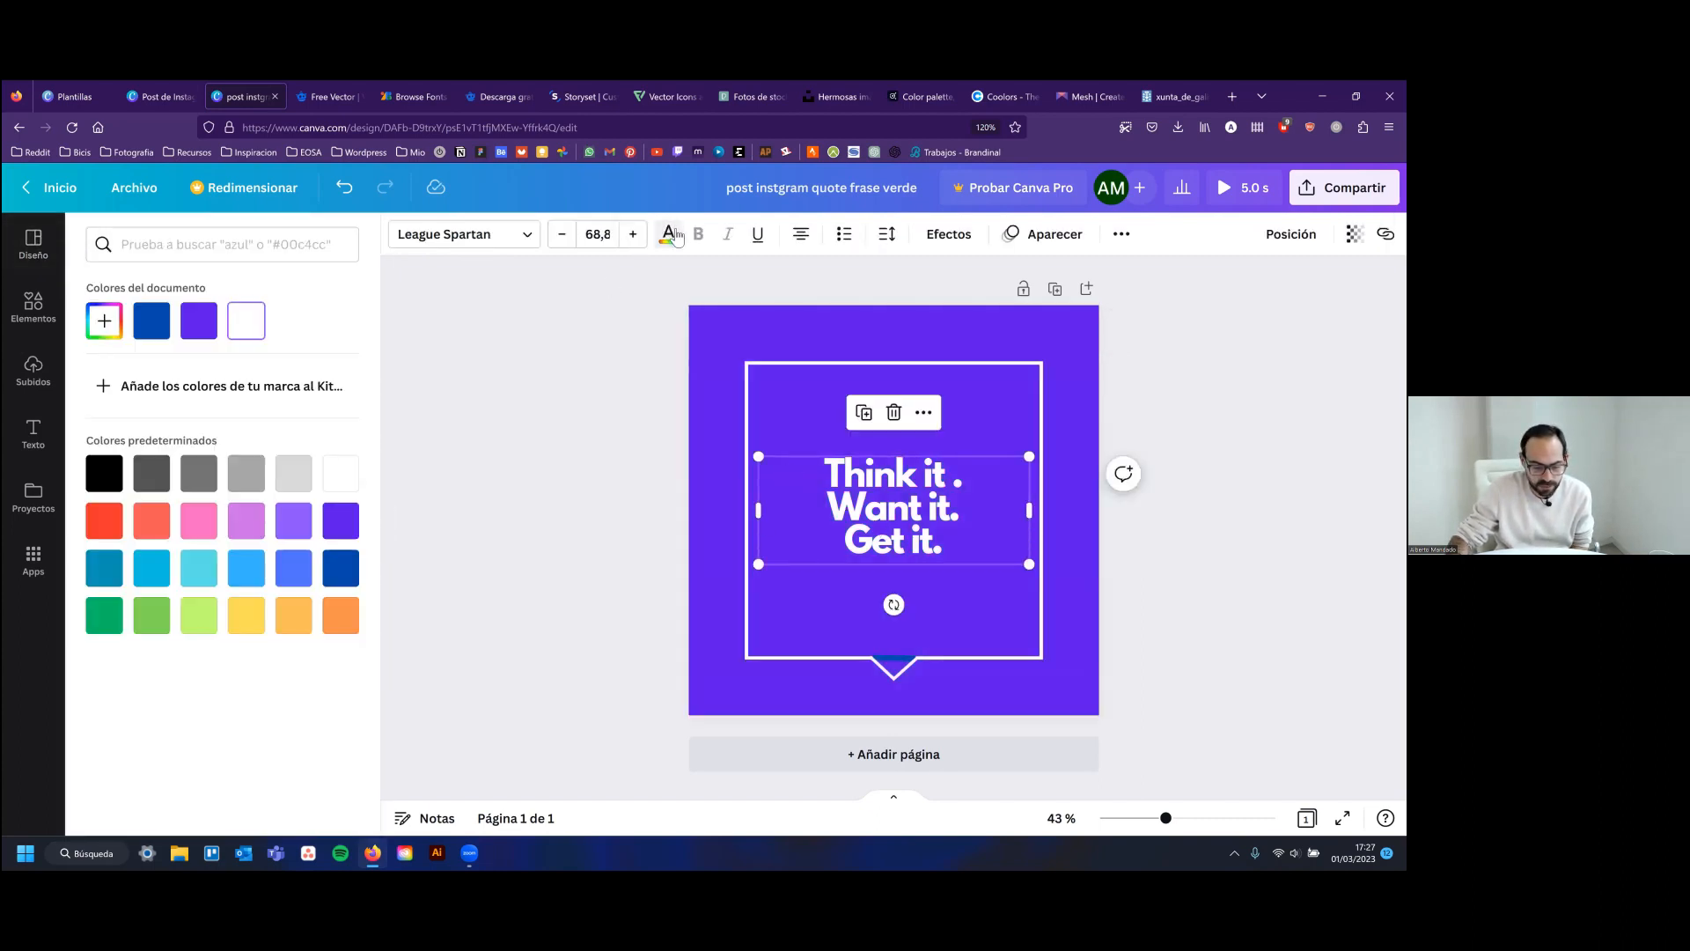
pyautogui.click(243, 526)
pyautogui.press('Escape')
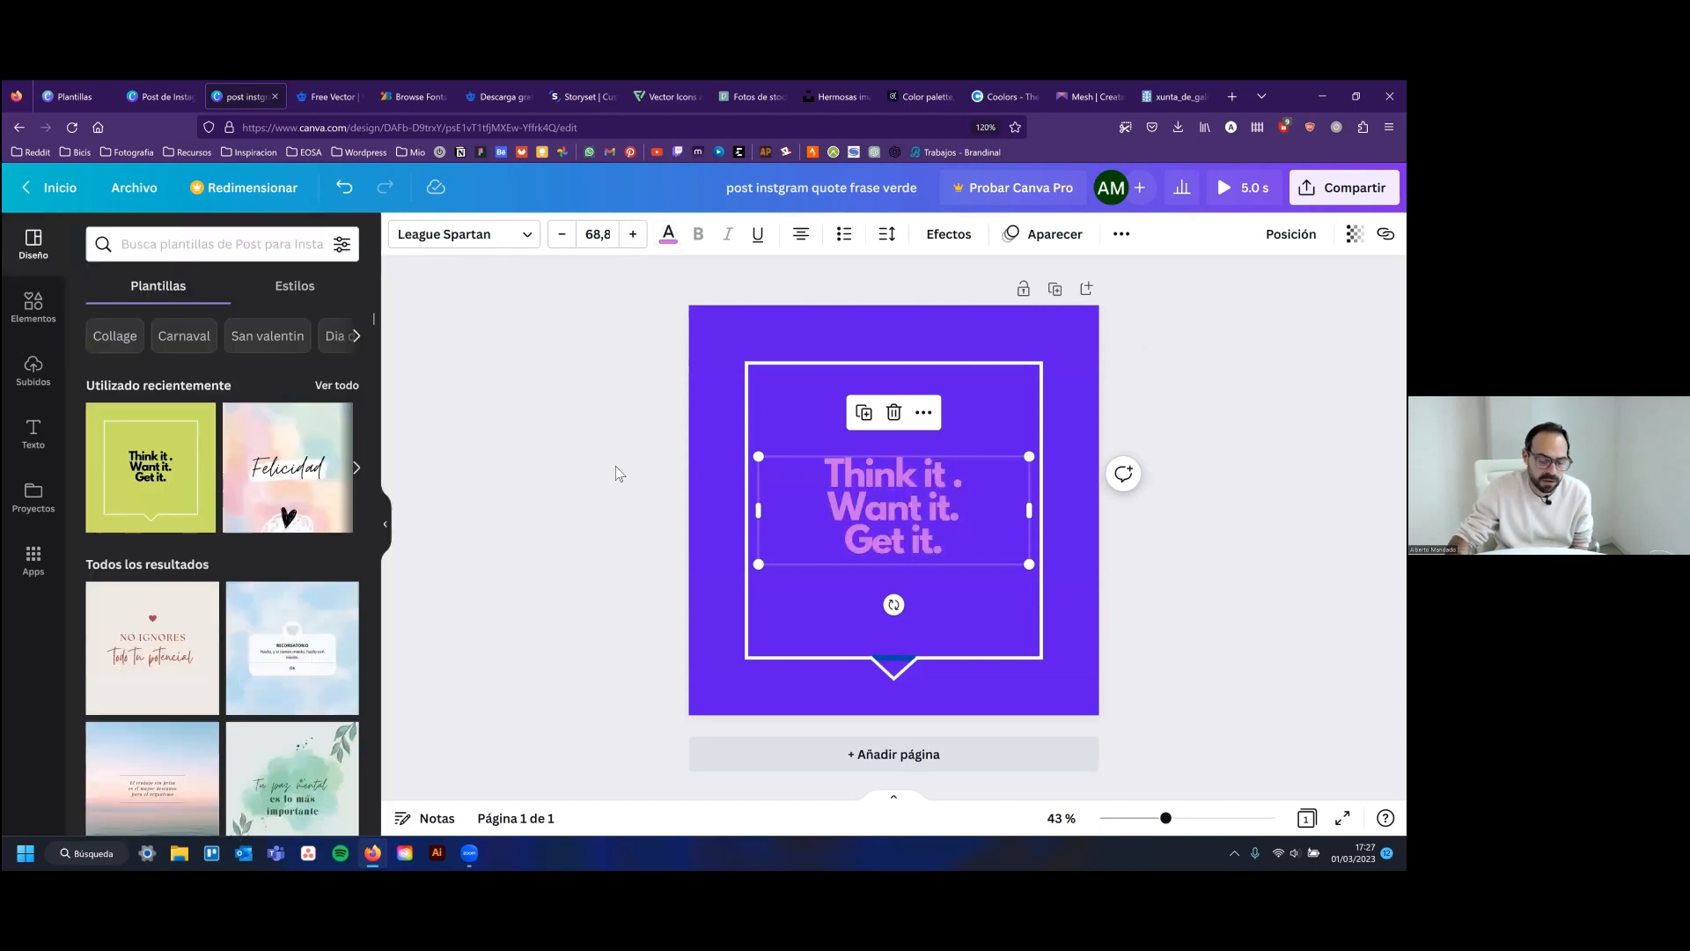
pyautogui.click(615, 474)
pyautogui.click(1072, 502)
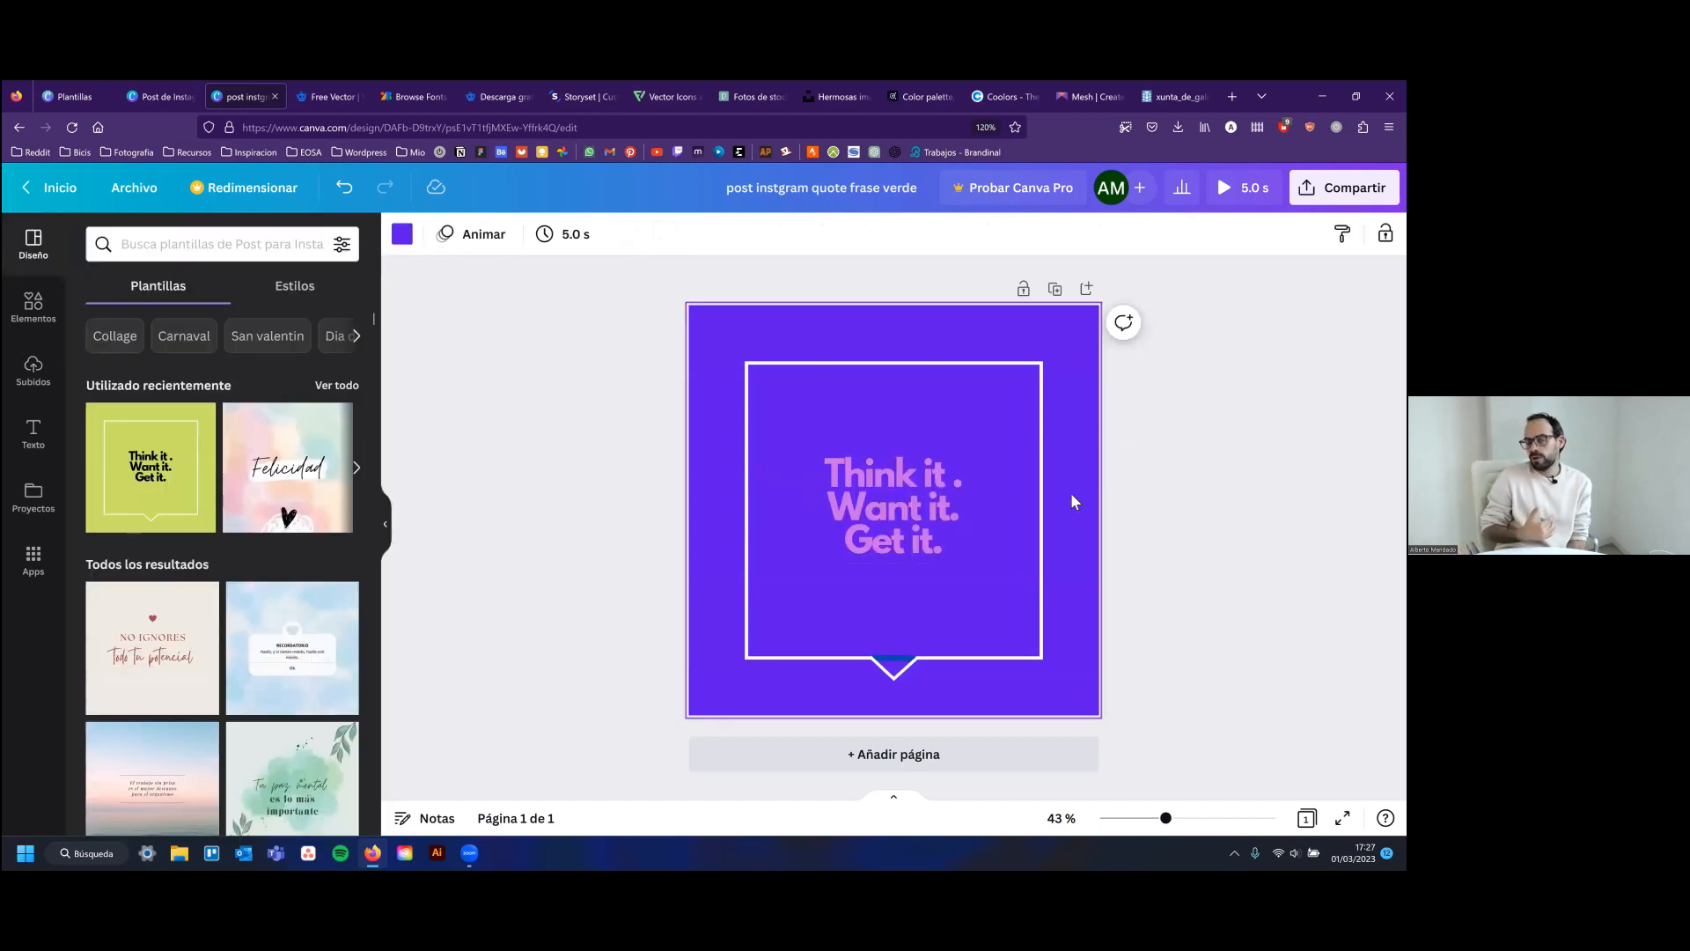
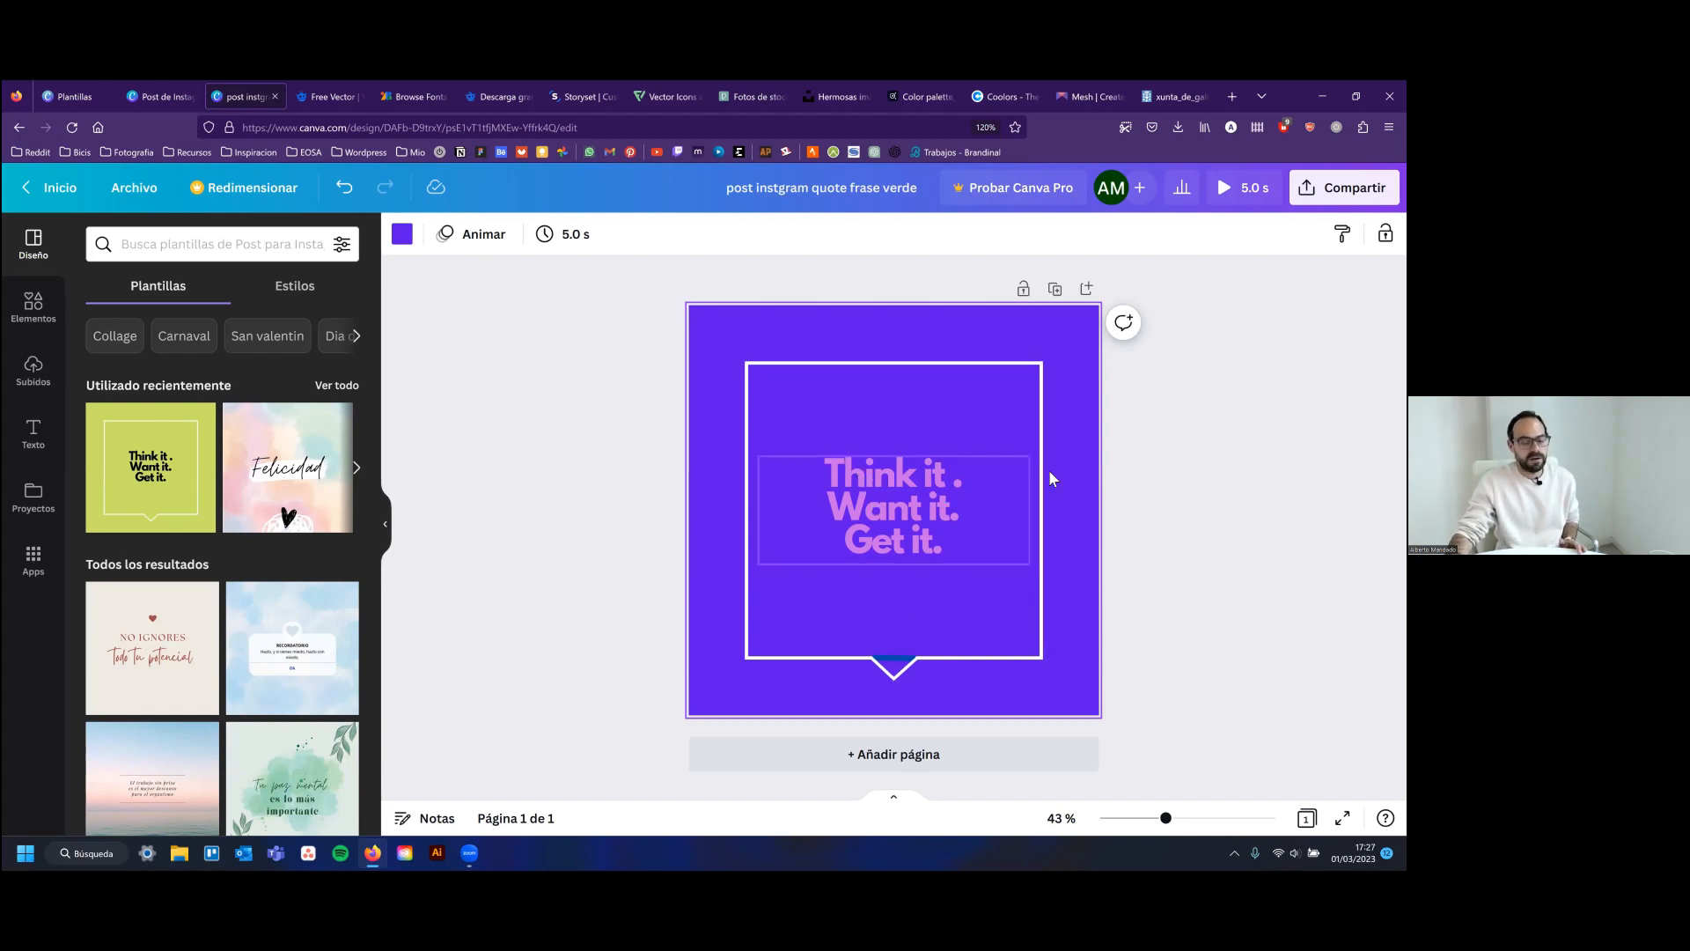
pyautogui.click(1138, 471)
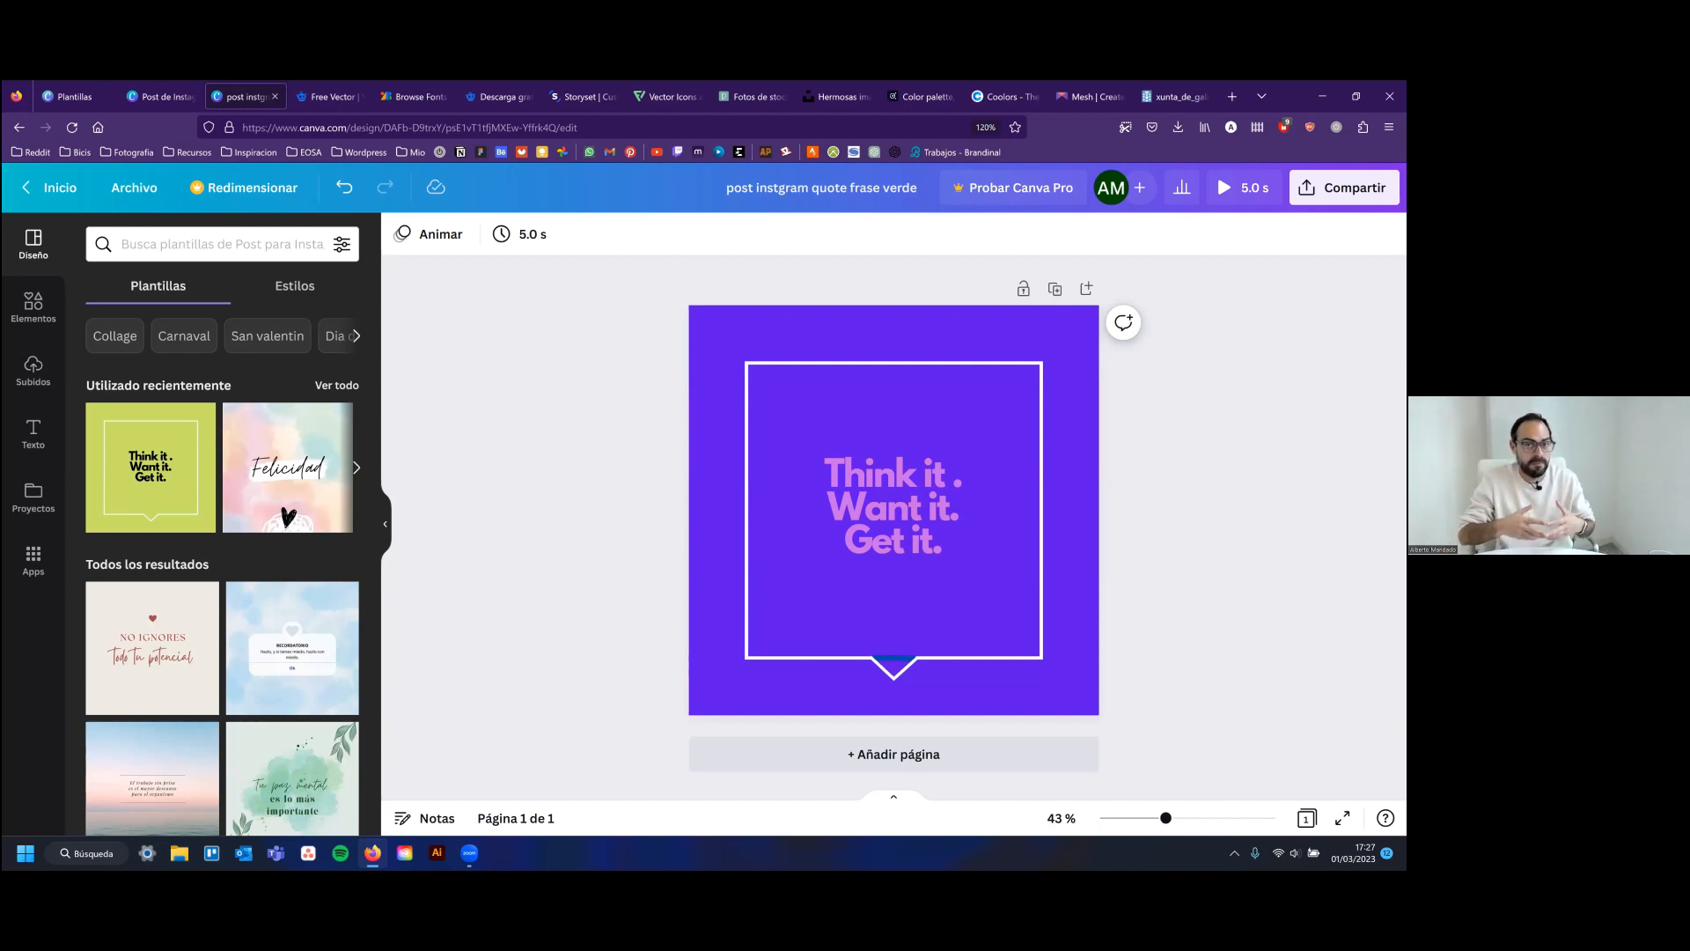
# Try the light violet and dark violet presets on the quote text, ending on orange #ff914d
pyautogui.click(861, 472)
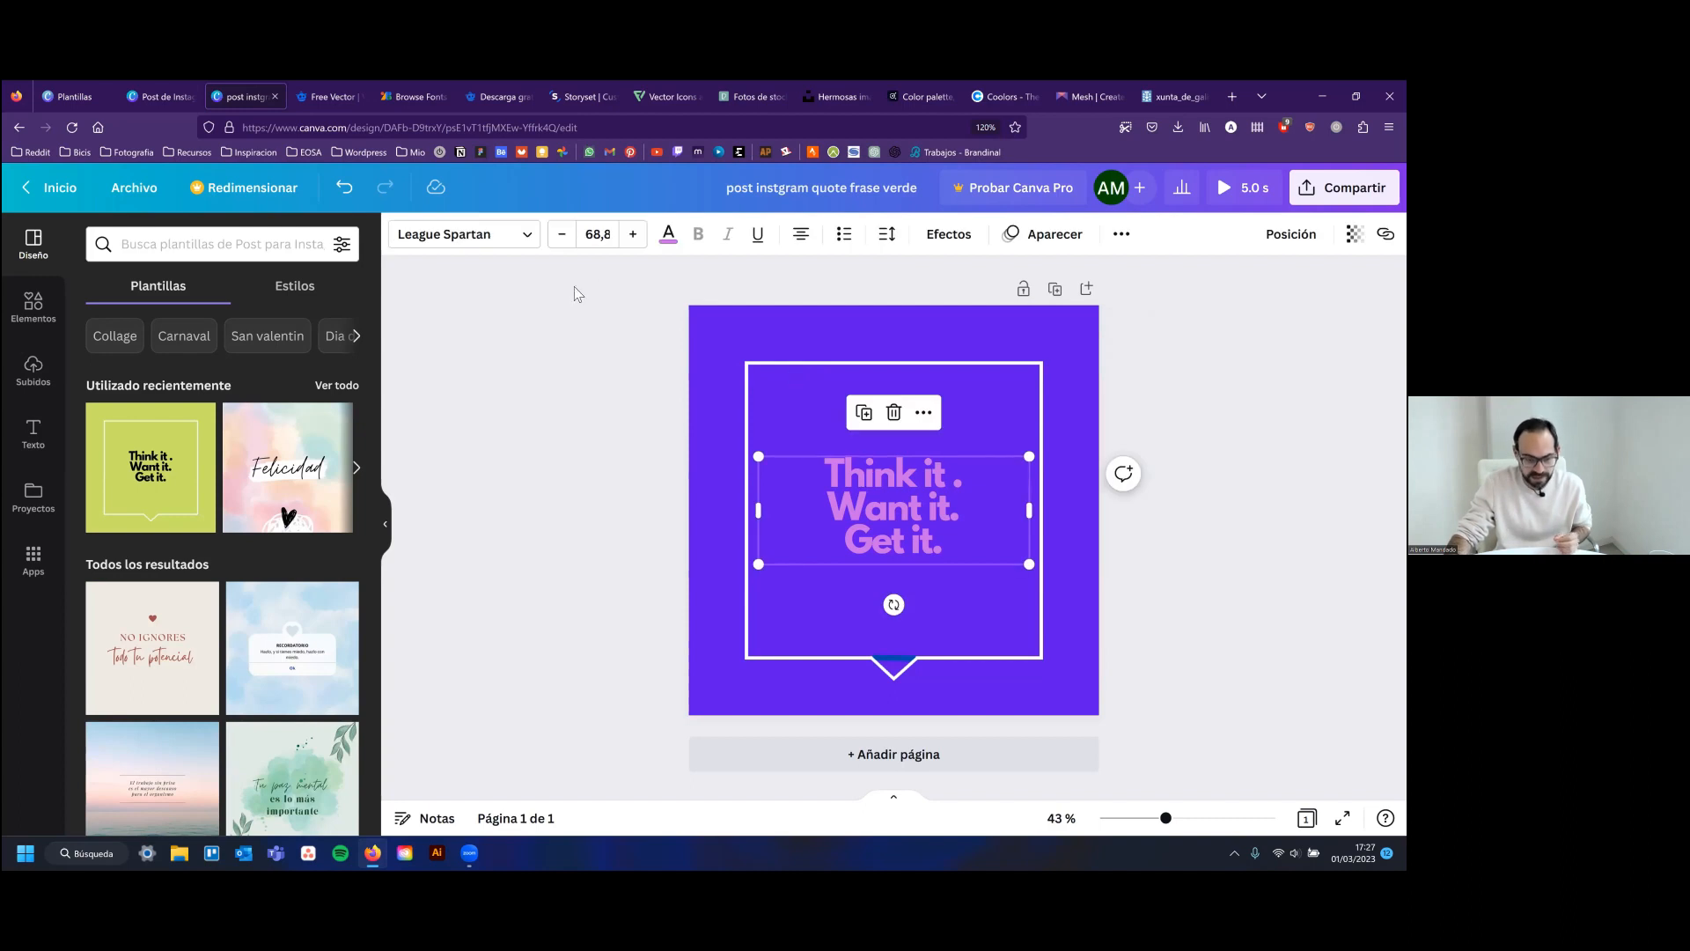
pyautogui.click(668, 234)
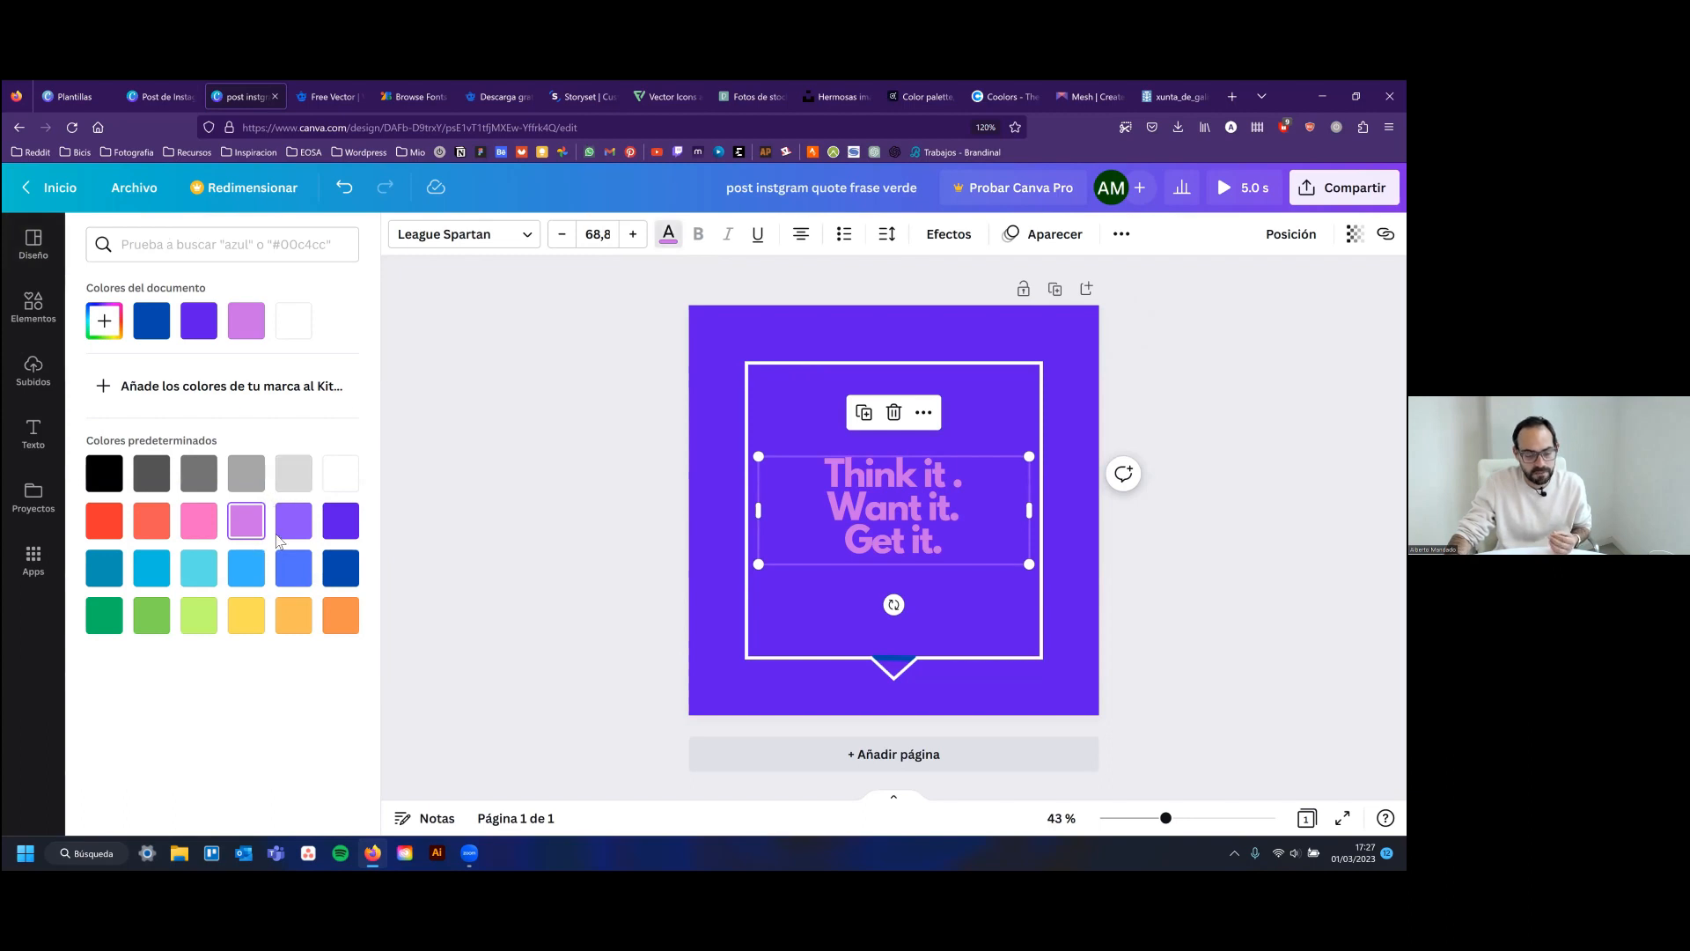
pyautogui.click(298, 527)
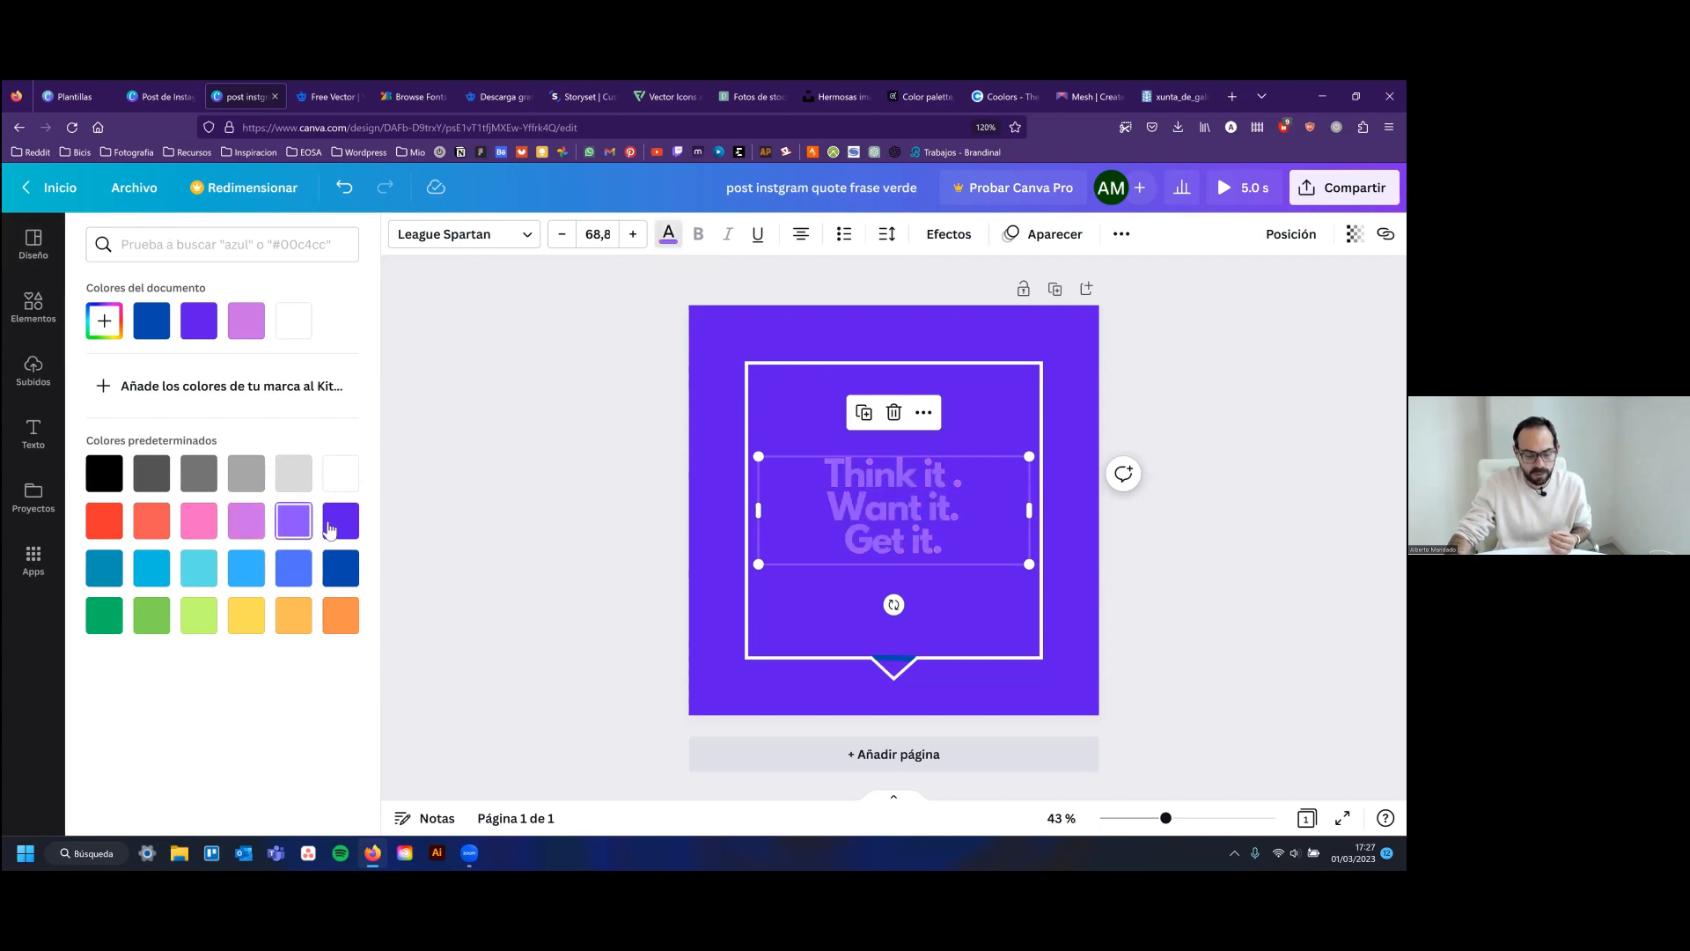
pyautogui.click(336, 527)
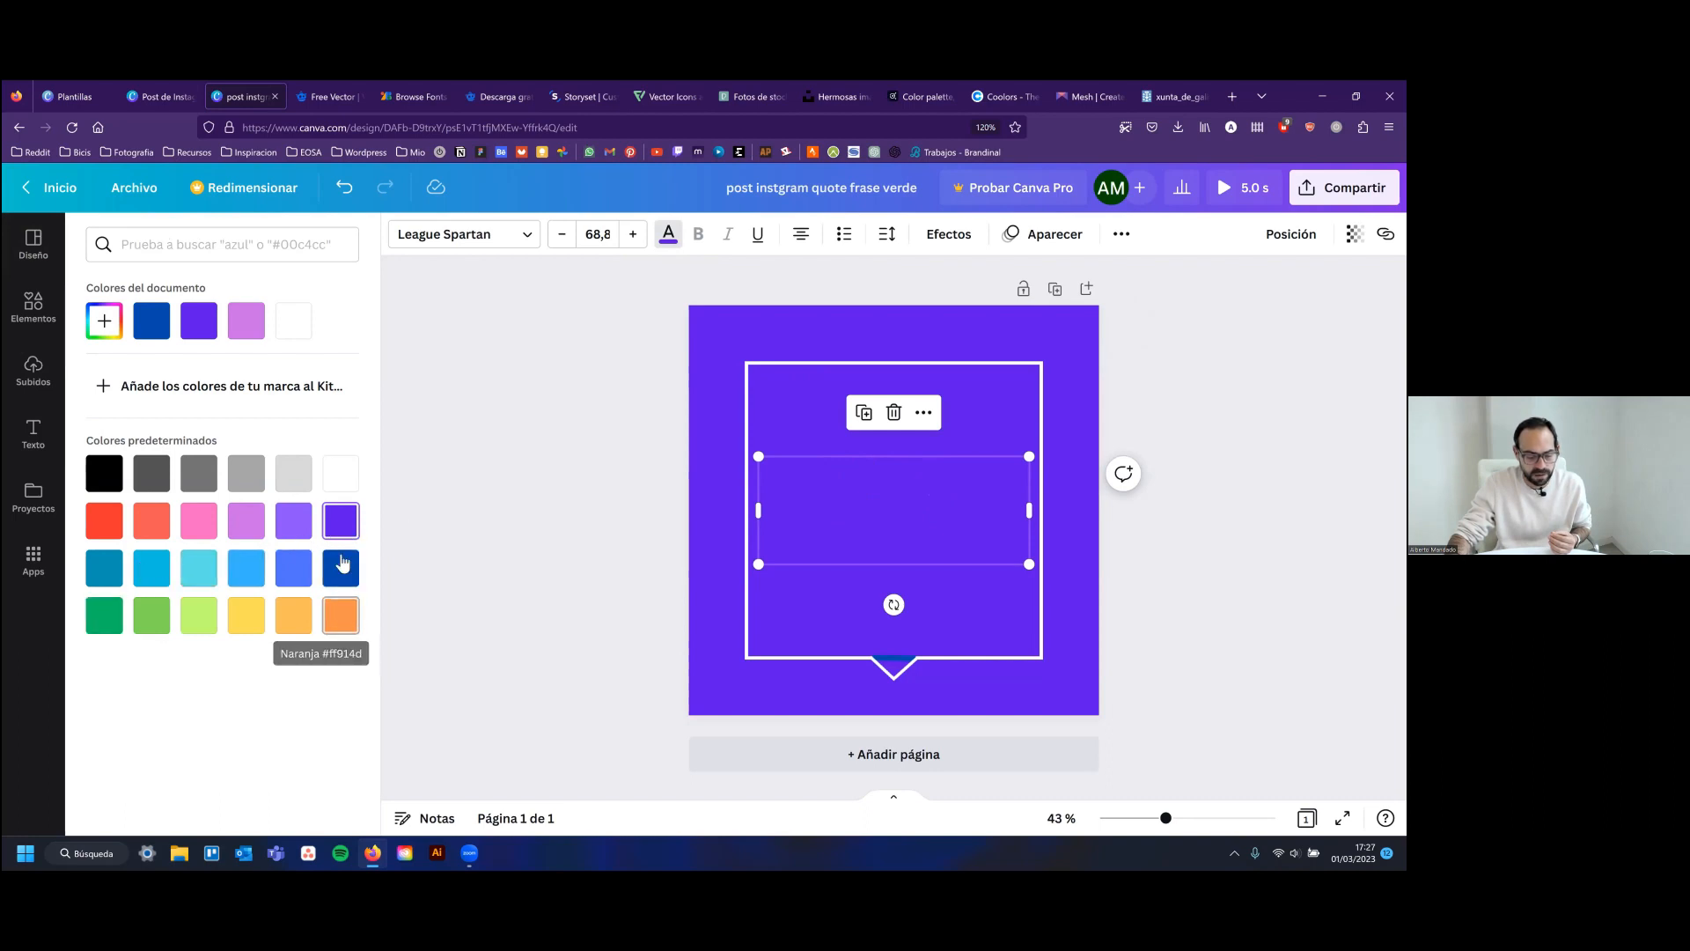
pyautogui.click(329, 621)
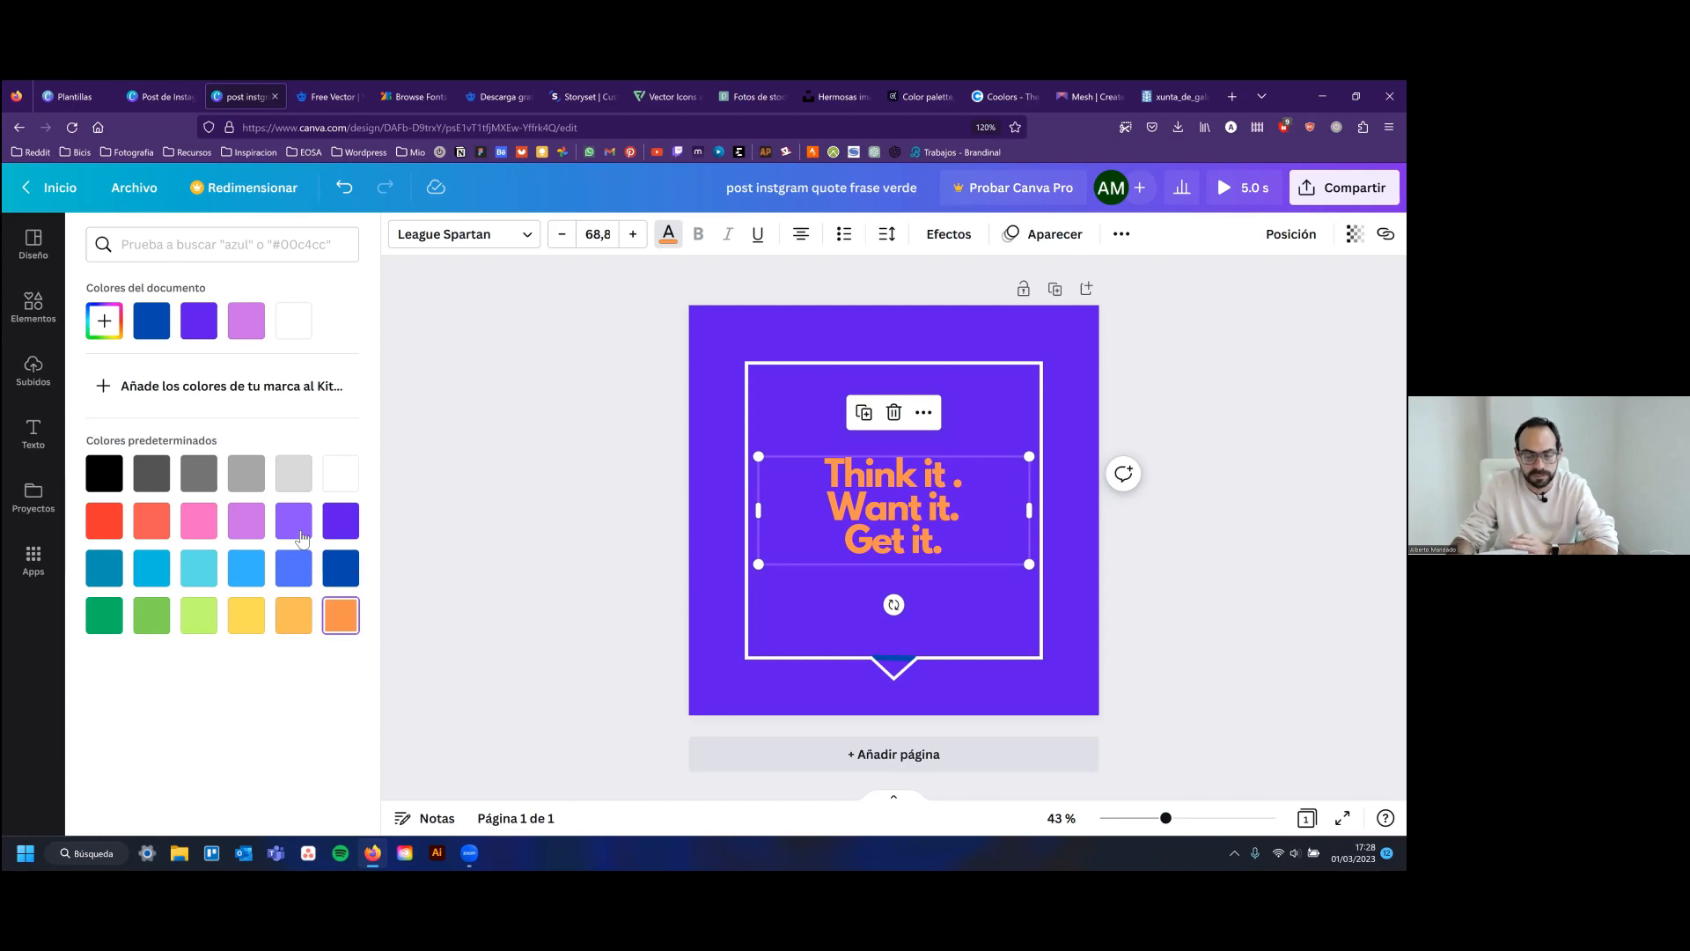
# Switch to the Adobe Color site by searching the web for "adobe color", open its colour wheel and select palette colour B
pyautogui.click(929, 85)
pyautogui.scroll(5, 245, 171)
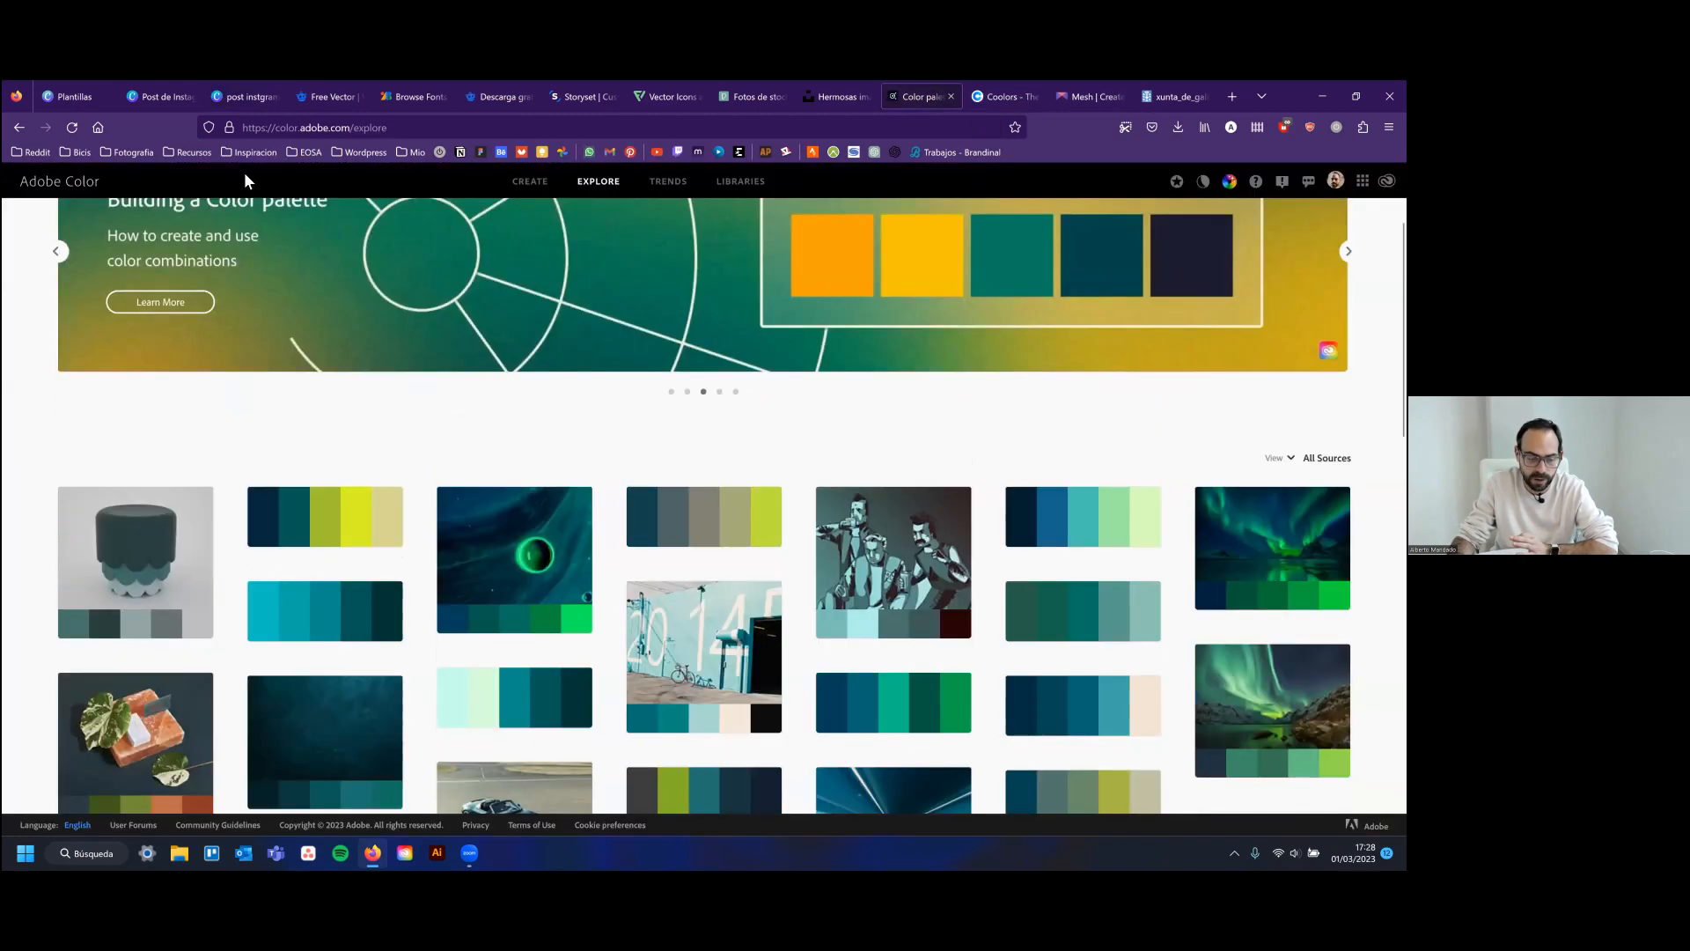
pyautogui.click(349, 132)
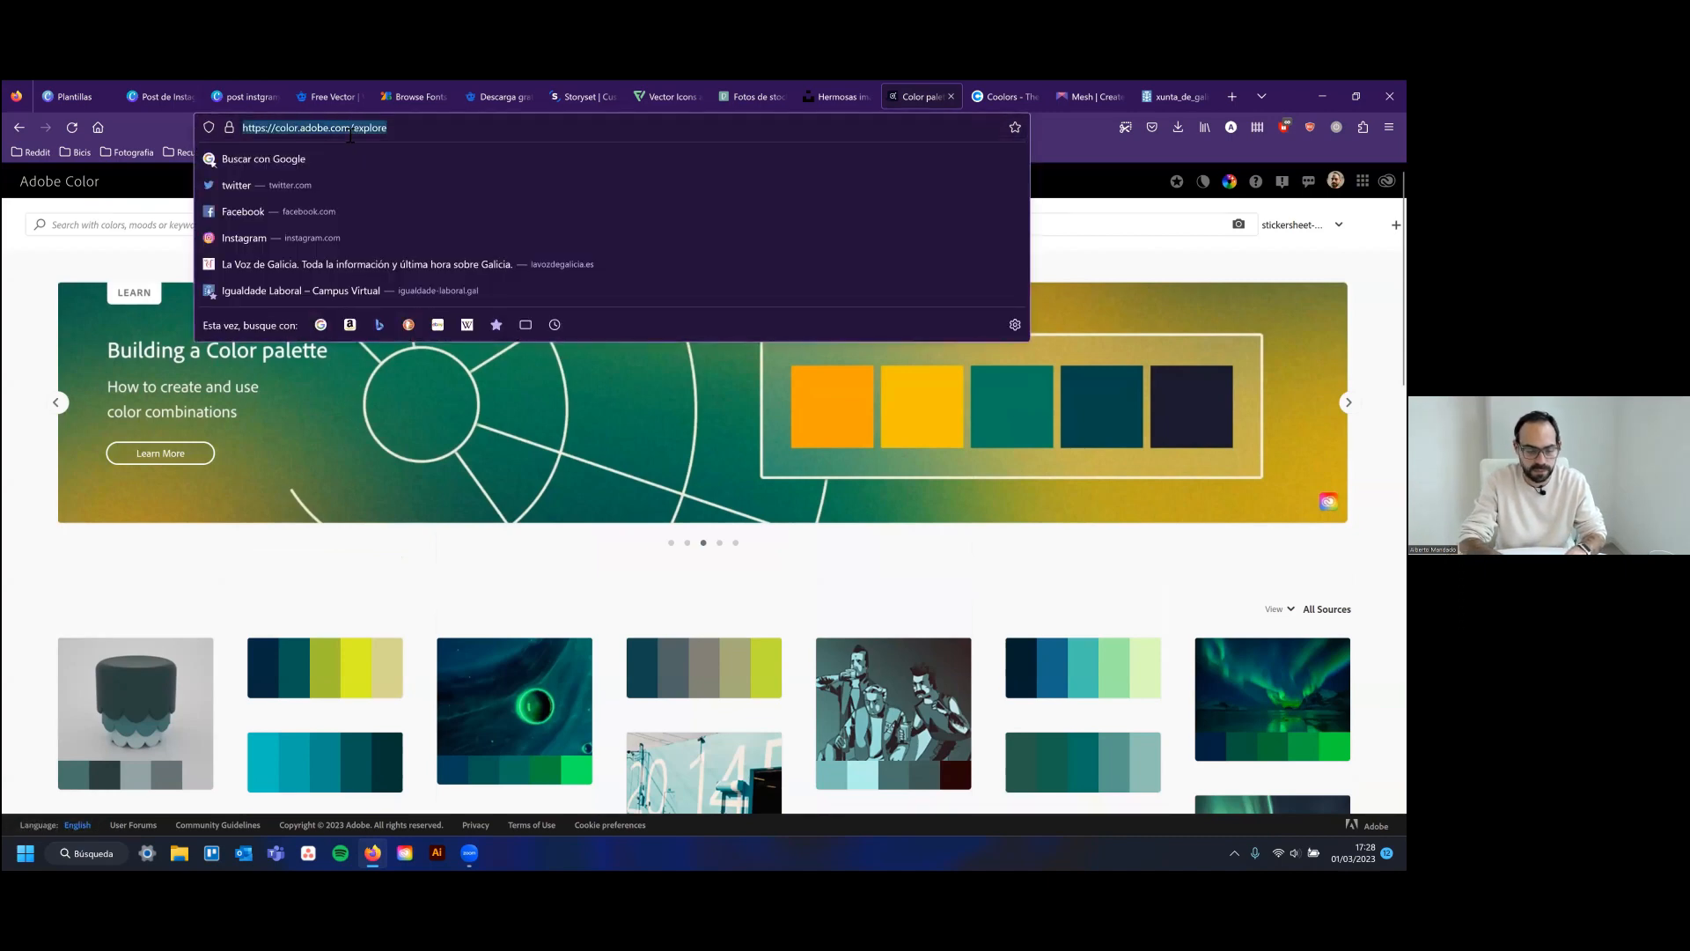
pyautogui.write('adobe color')
pyautogui.press('Return')
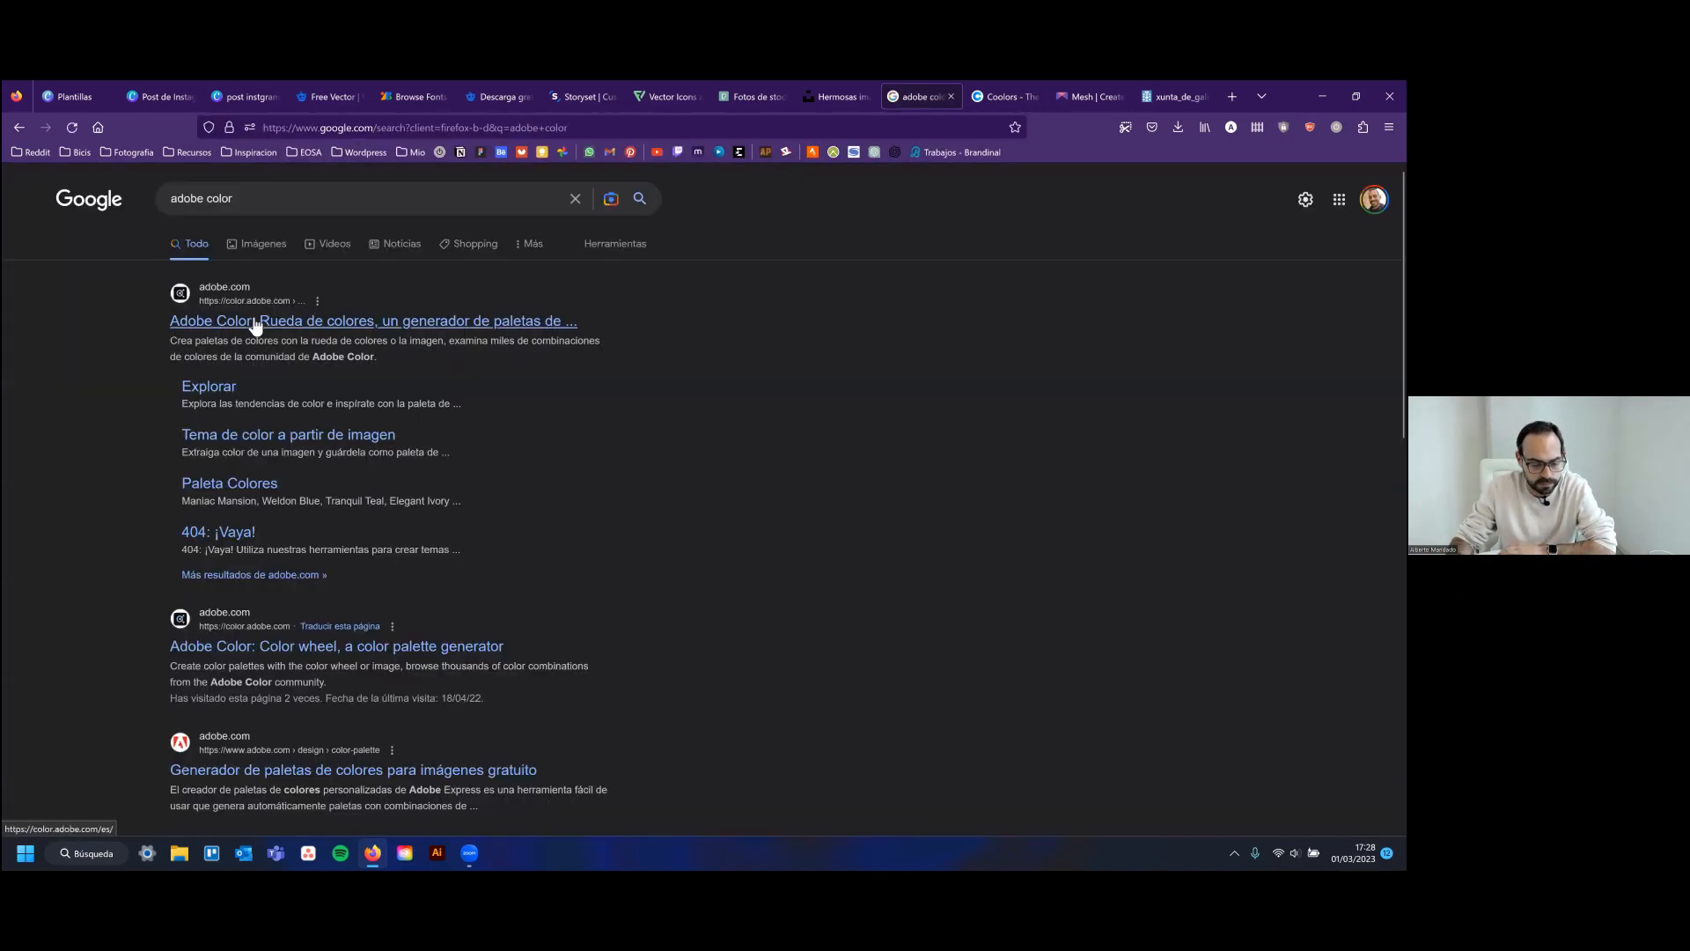
pyautogui.click(323, 322)
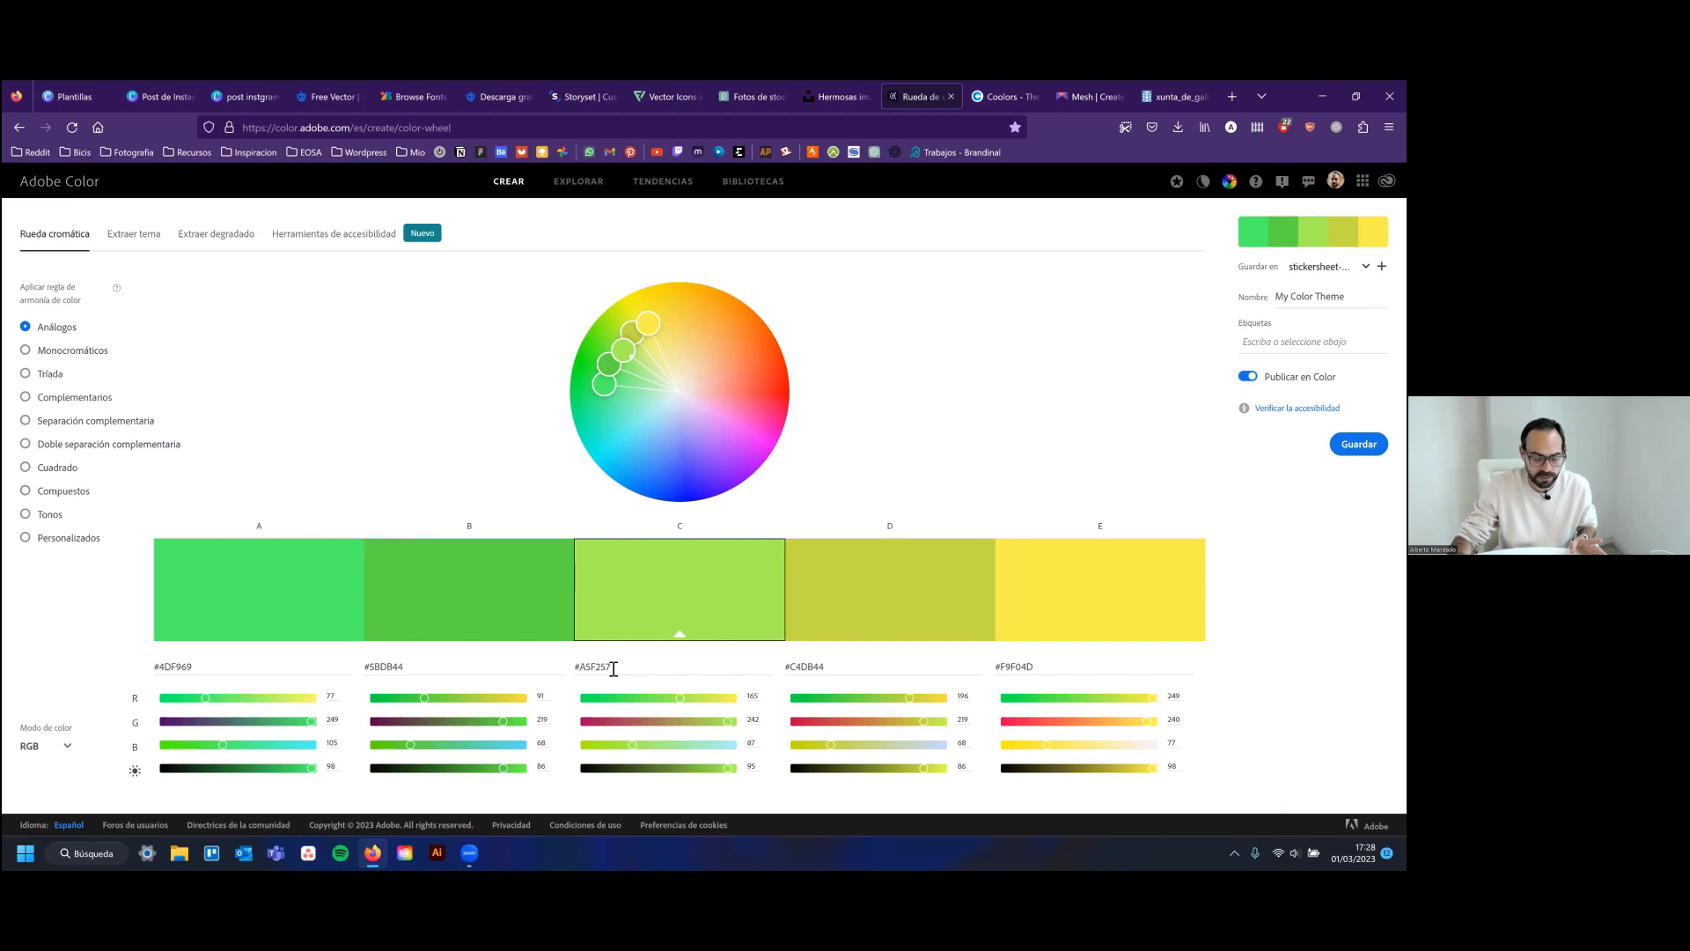
pyautogui.click(467, 658)
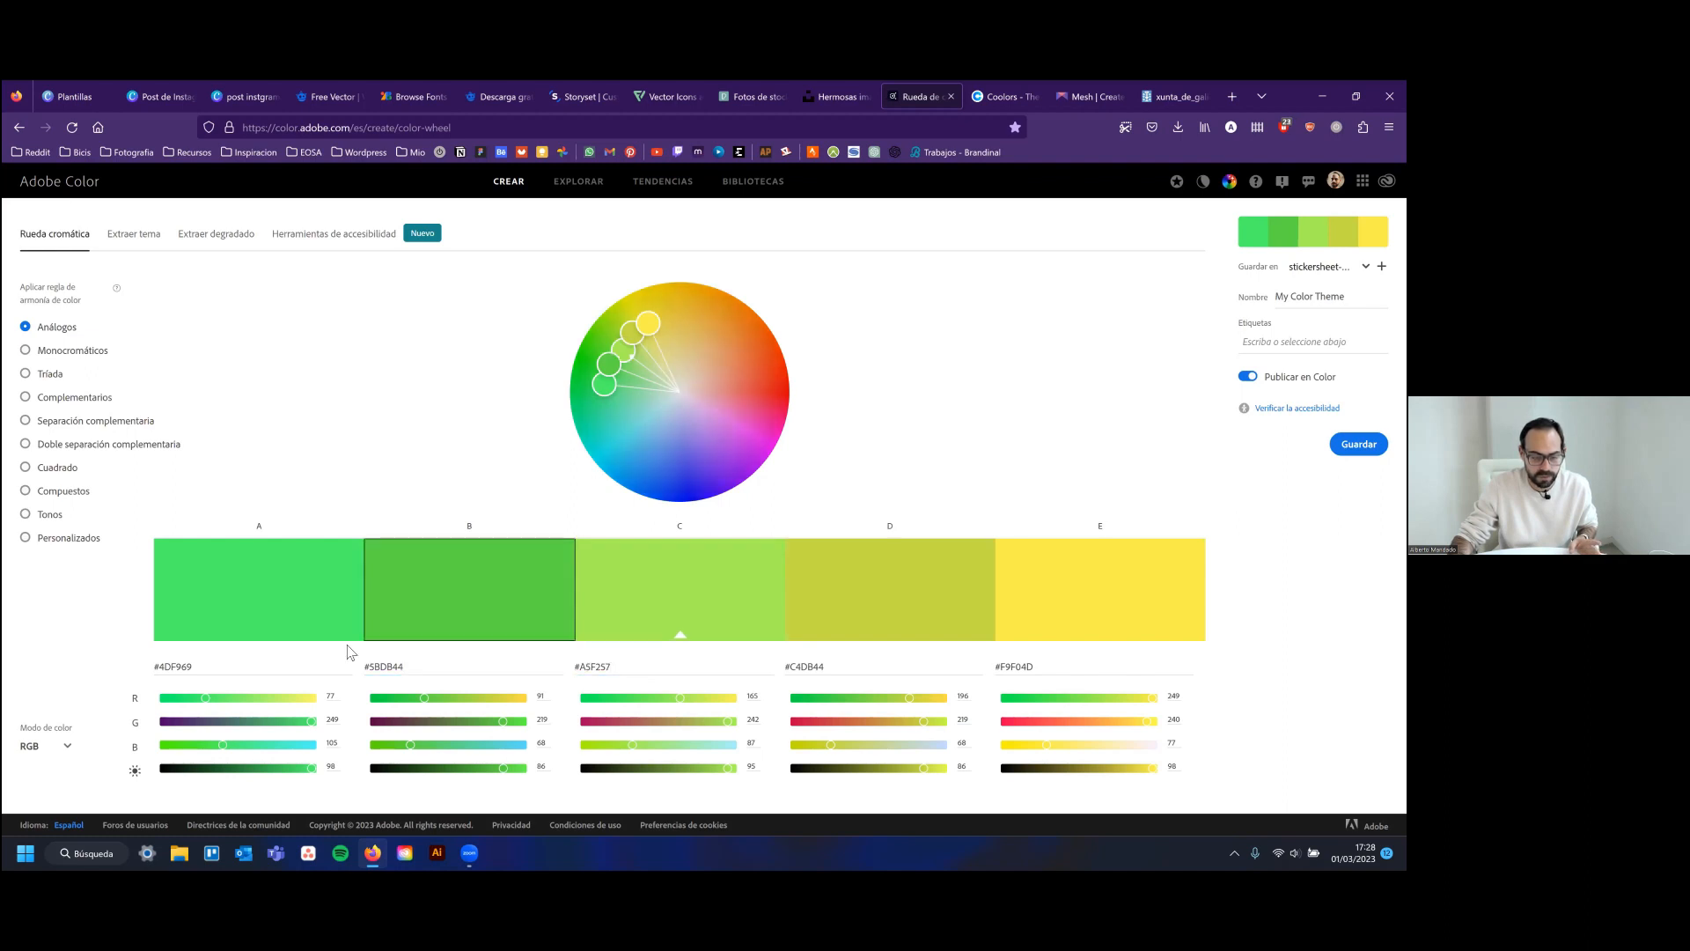
# Switch to the Canva quote post, try the document's blue on the background and restore the violet
pyautogui.click(401, 672)
pyautogui.press('Tab')
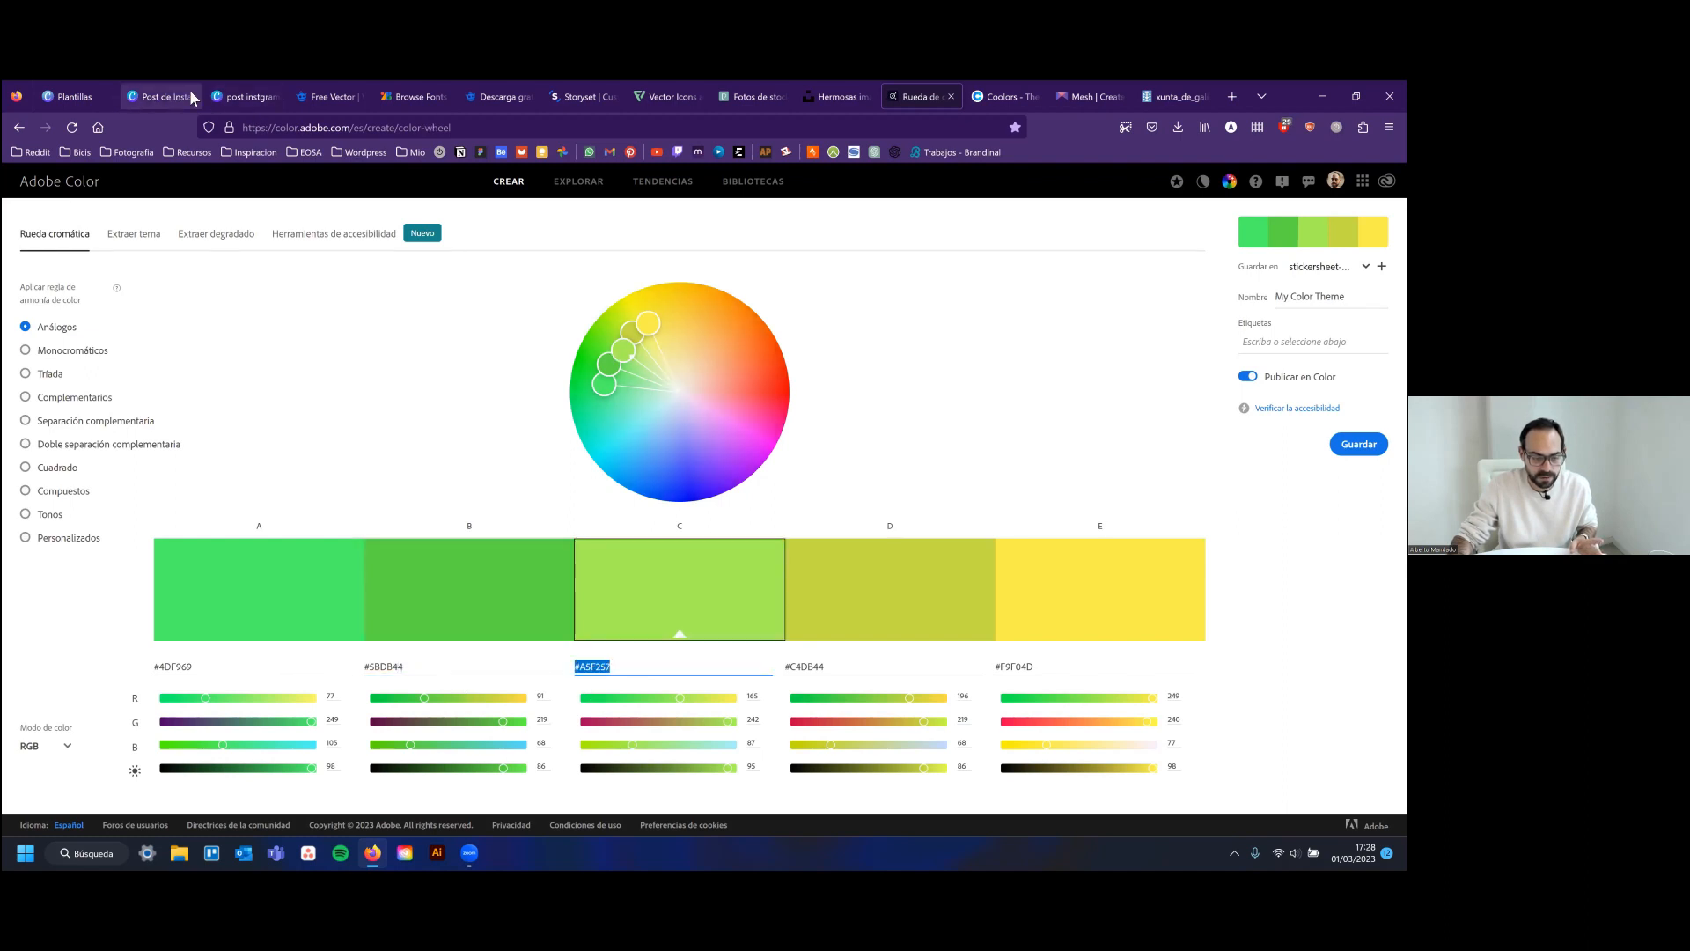
pyautogui.click(162, 97)
pyautogui.click(244, 97)
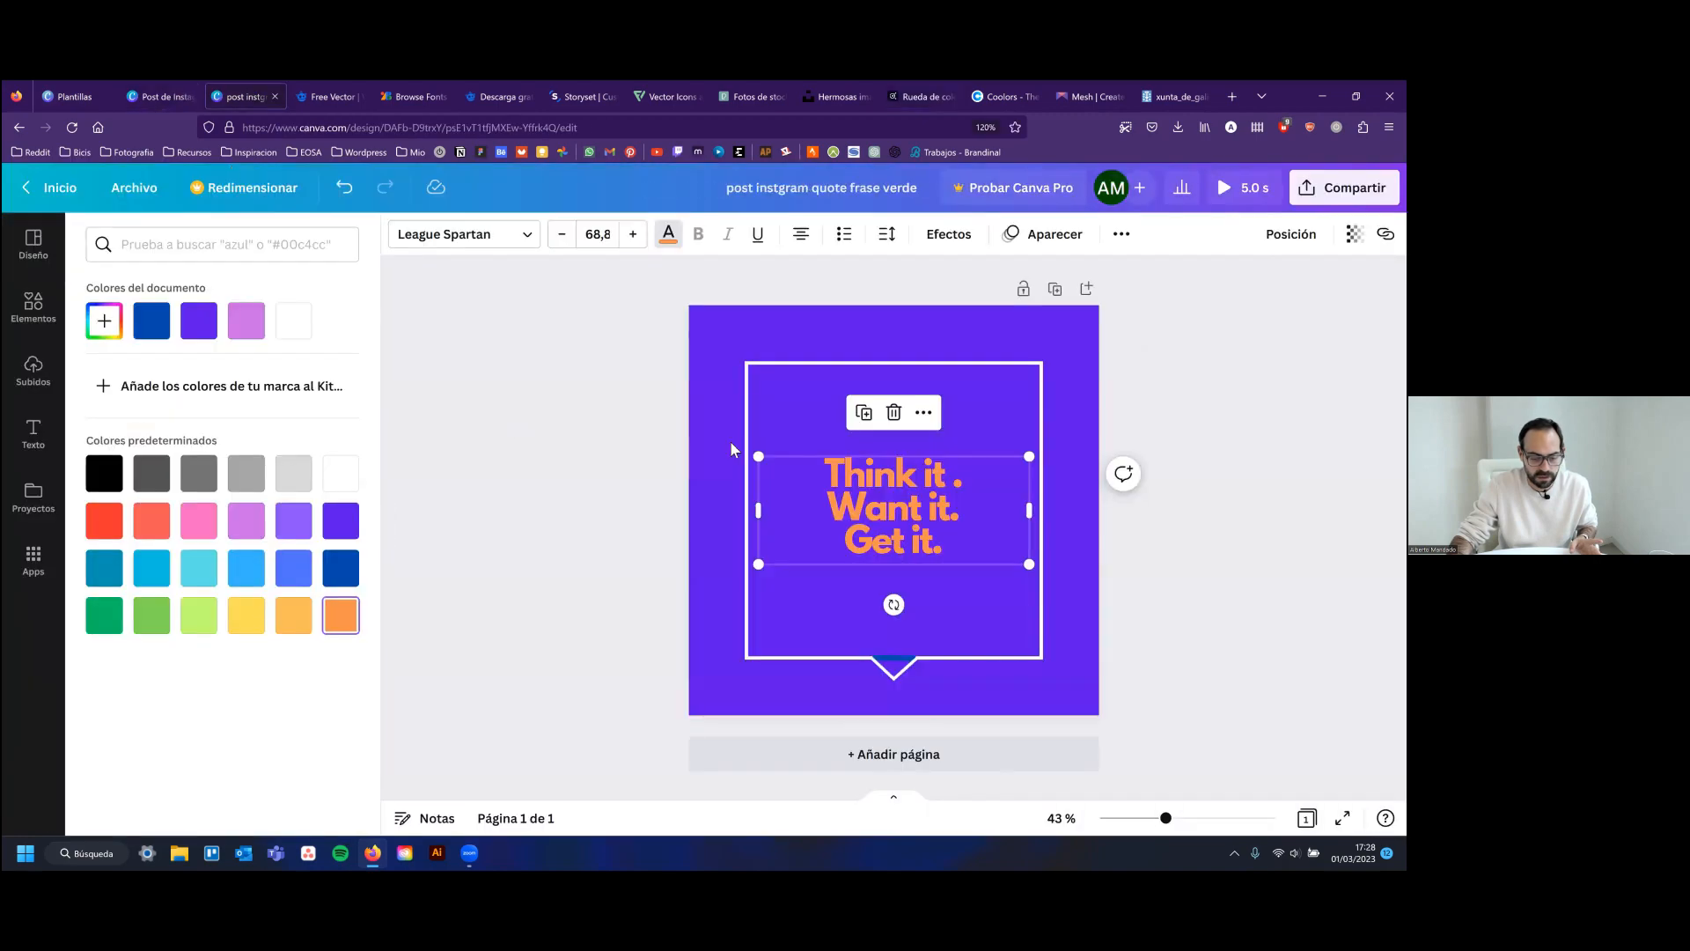
pyautogui.press('Escape')
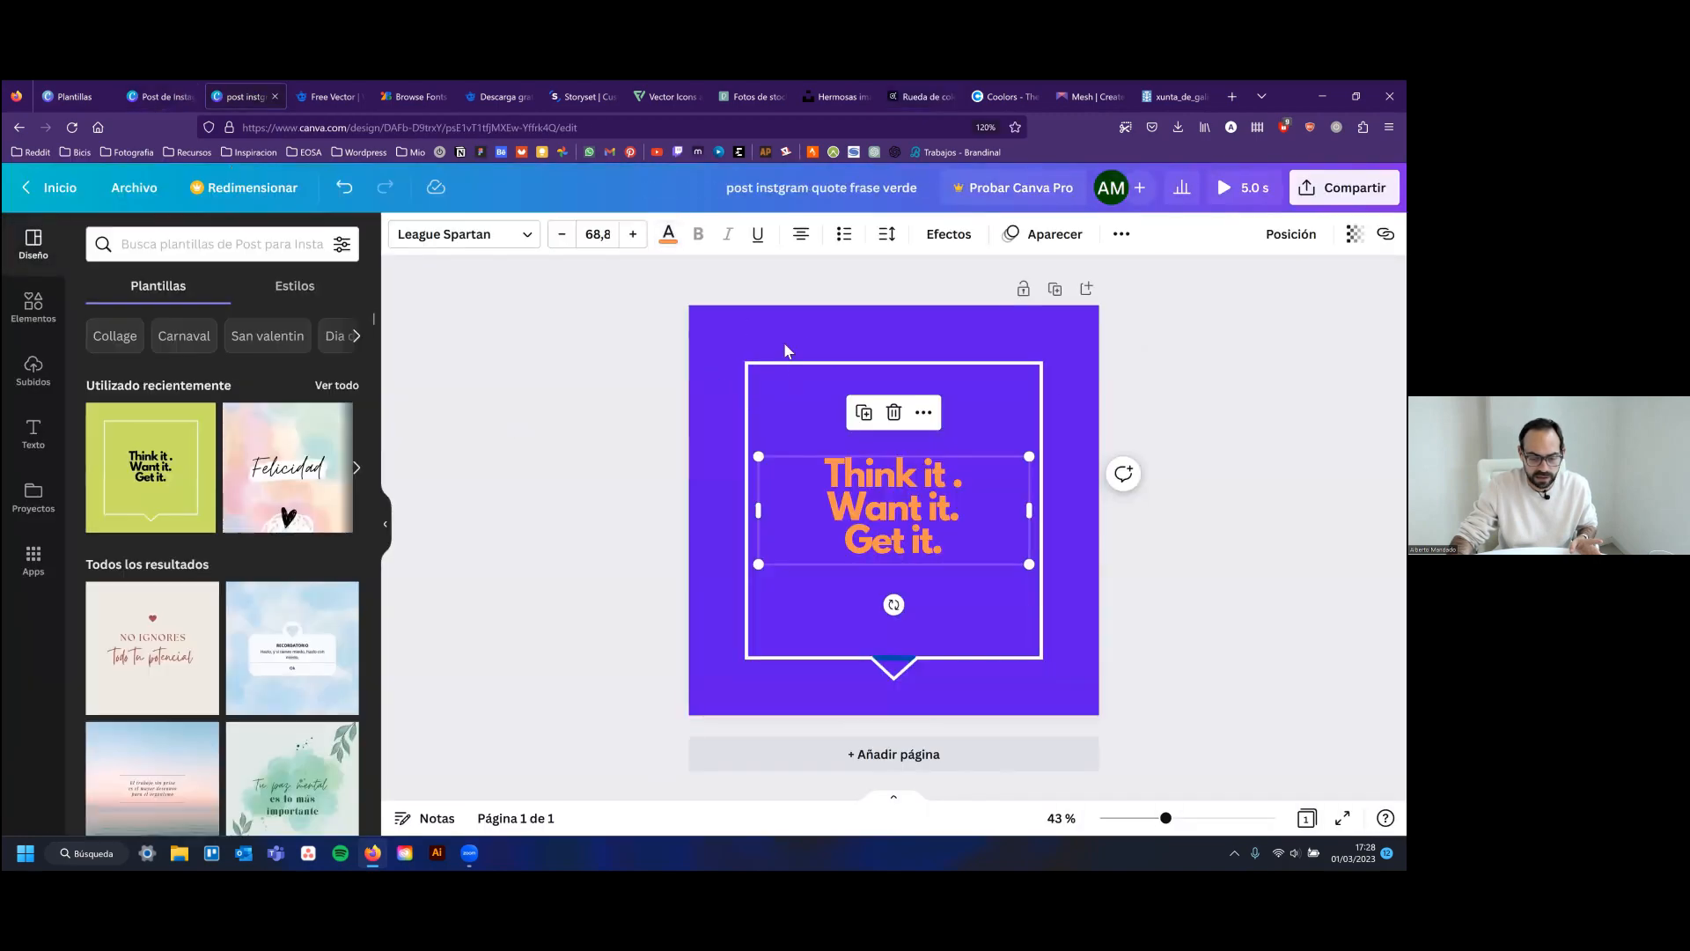
pyautogui.click(785, 347)
pyautogui.click(402, 233)
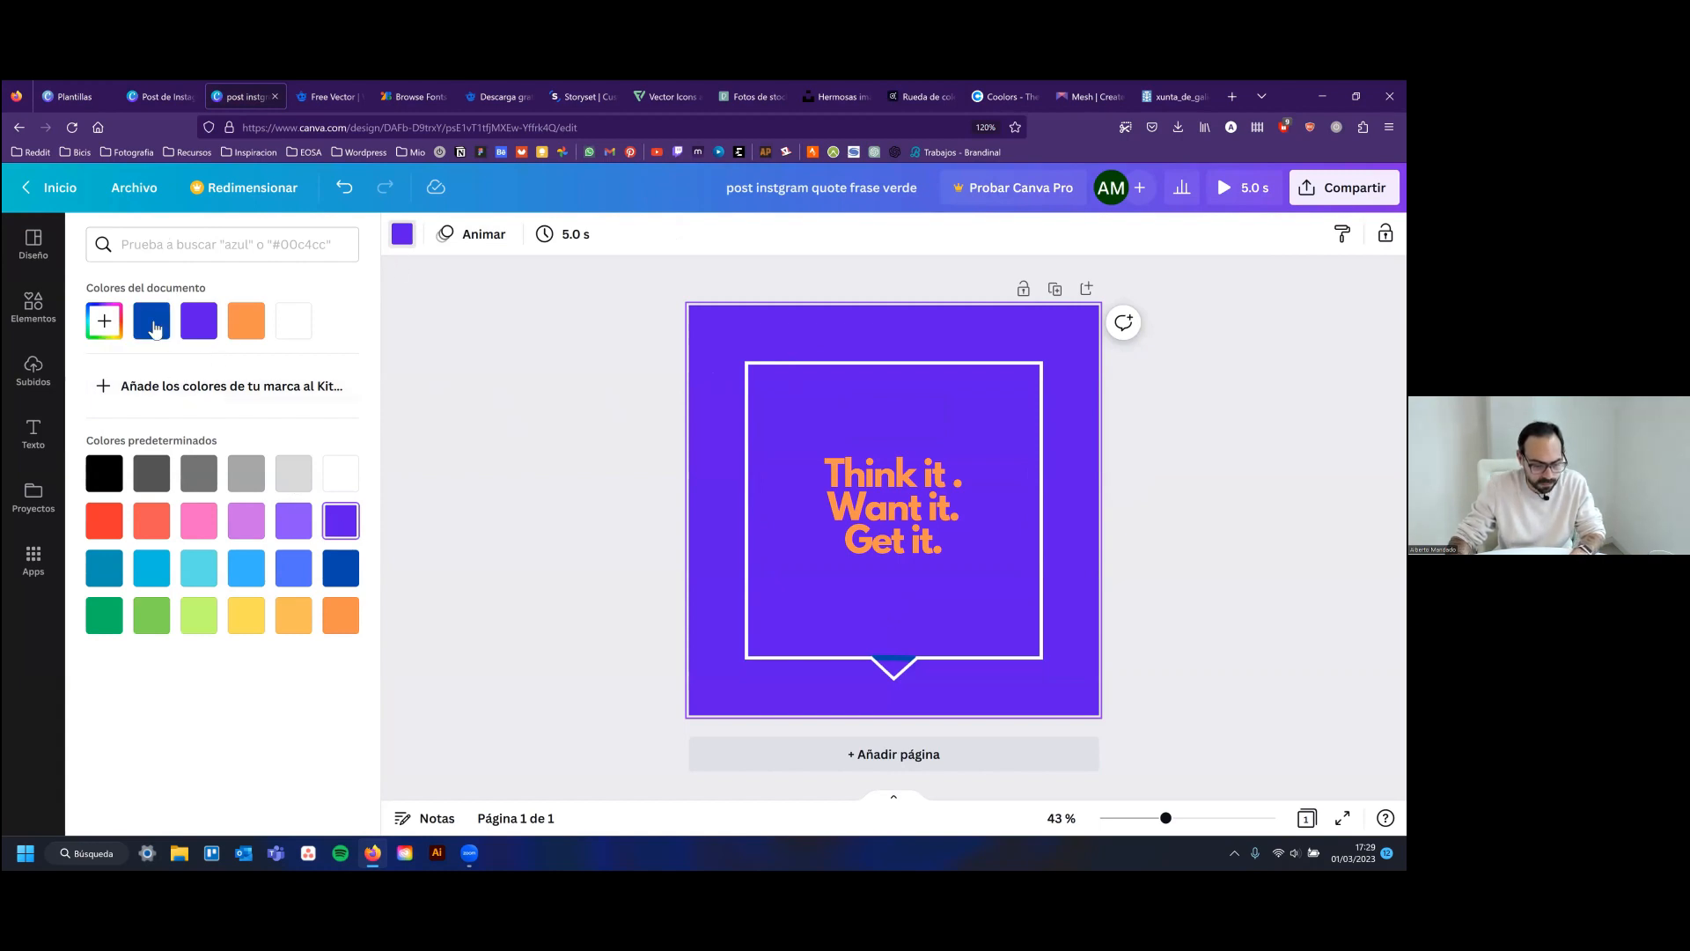
pyautogui.click(154, 328)
pyautogui.click(203, 330)
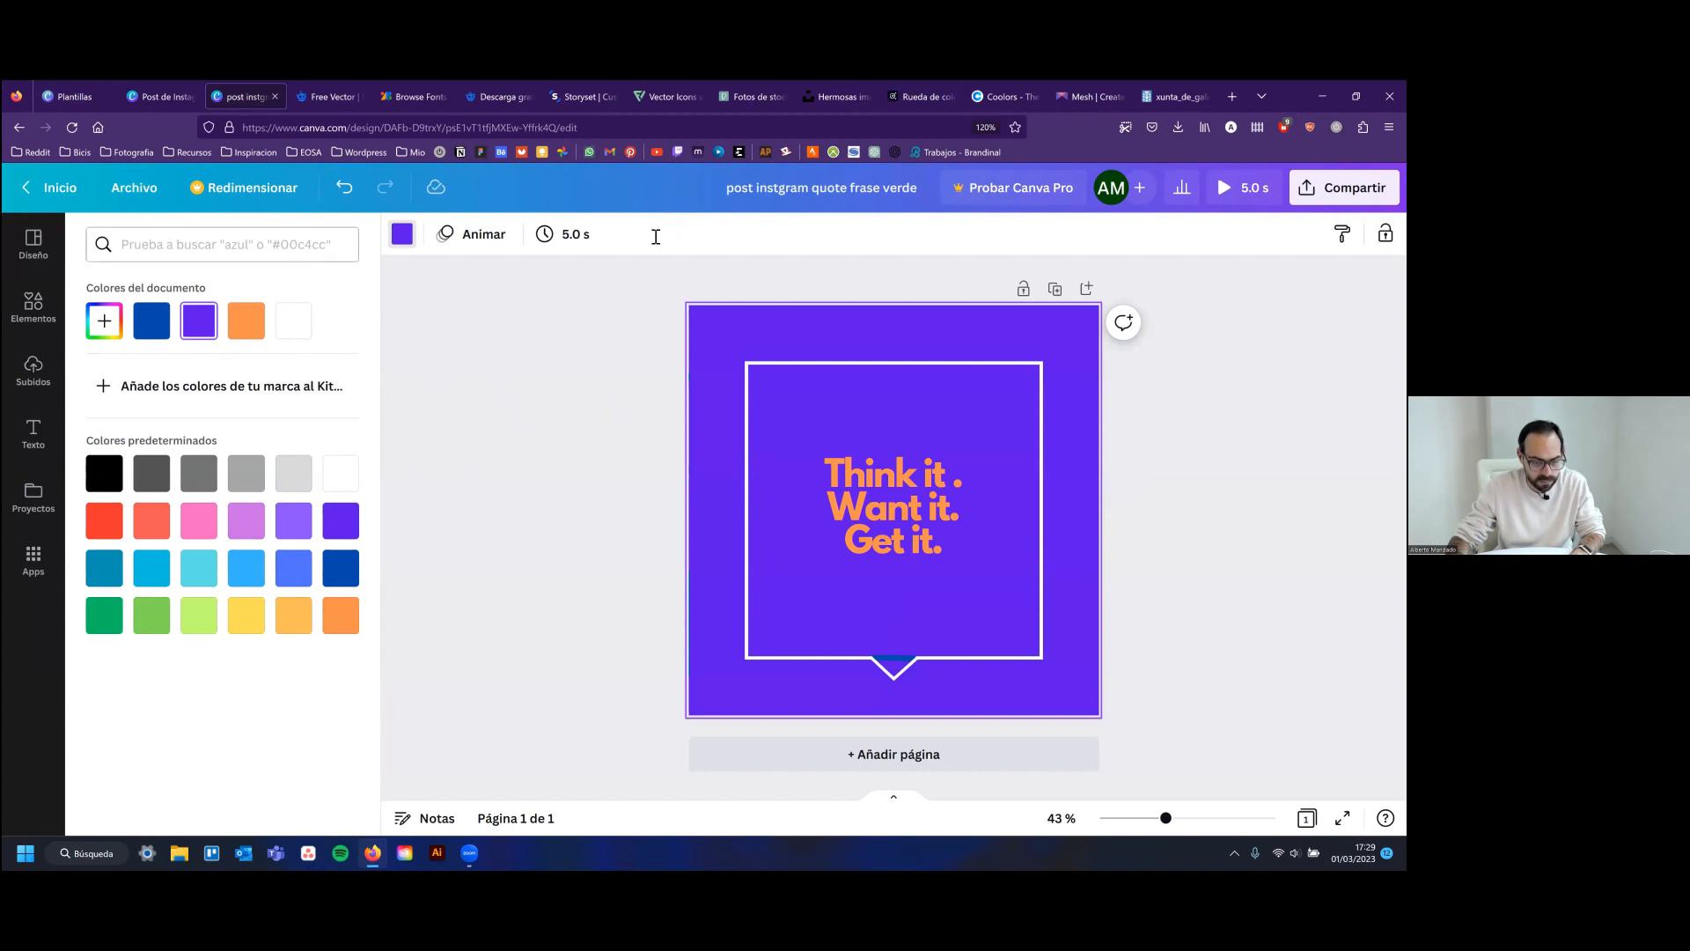
# Check the hex code in the Xunta identity manual and the violet background's colour code in the Canva post
pyautogui.click(1175, 96)
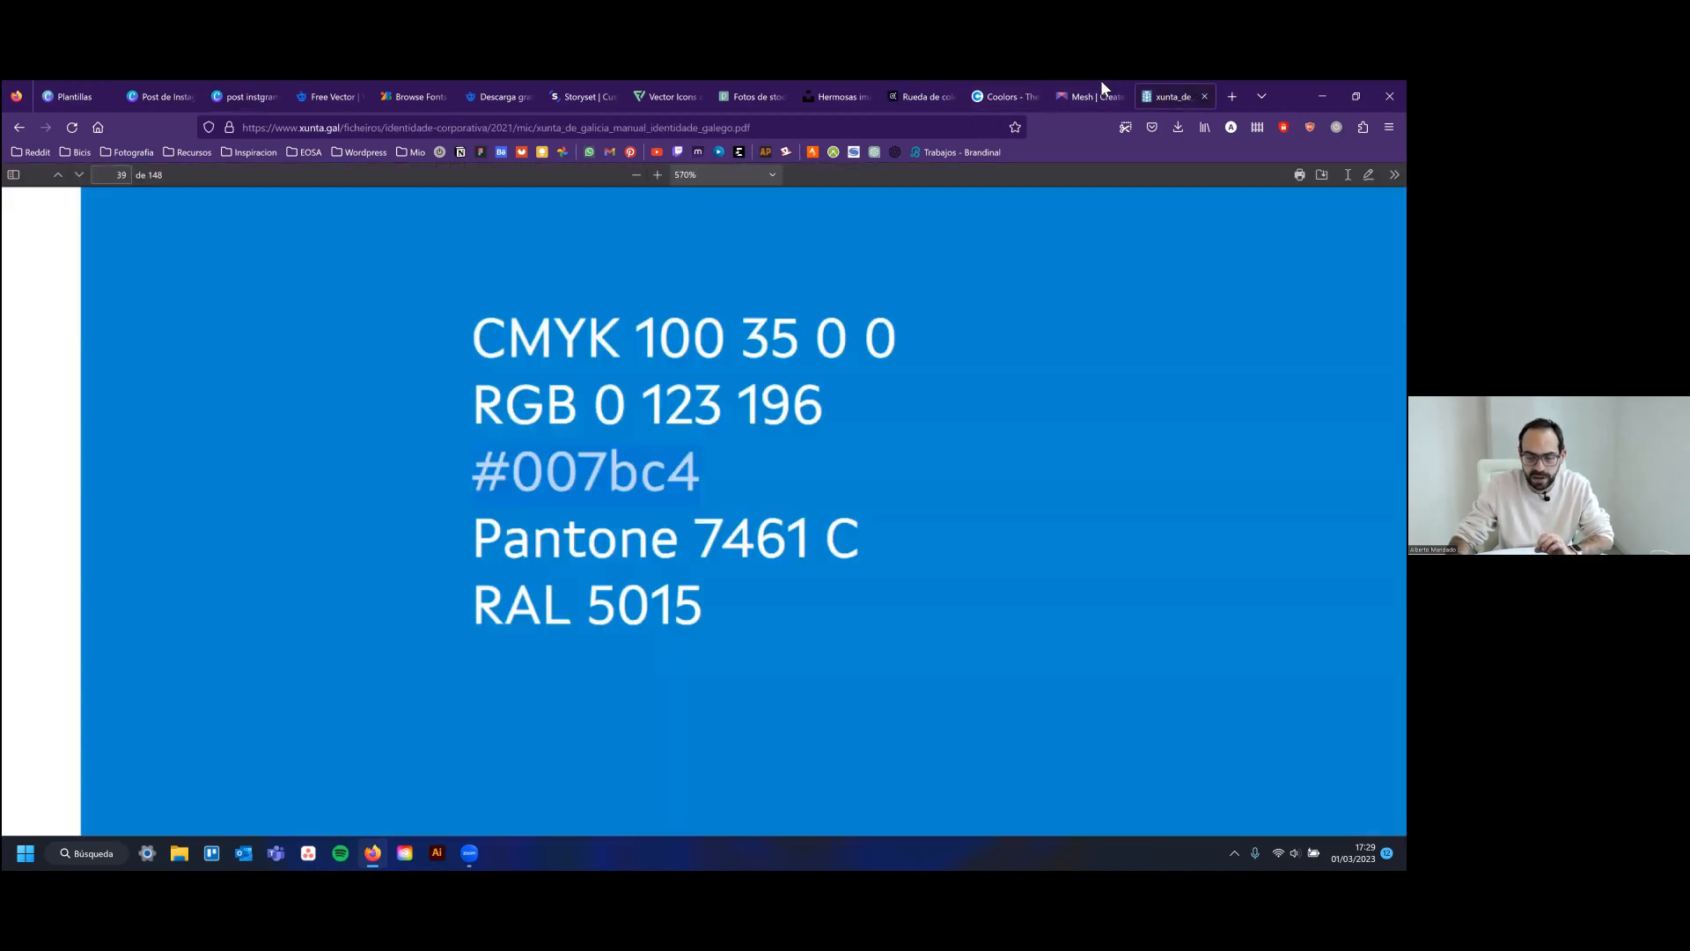
pyautogui.click(896, 95)
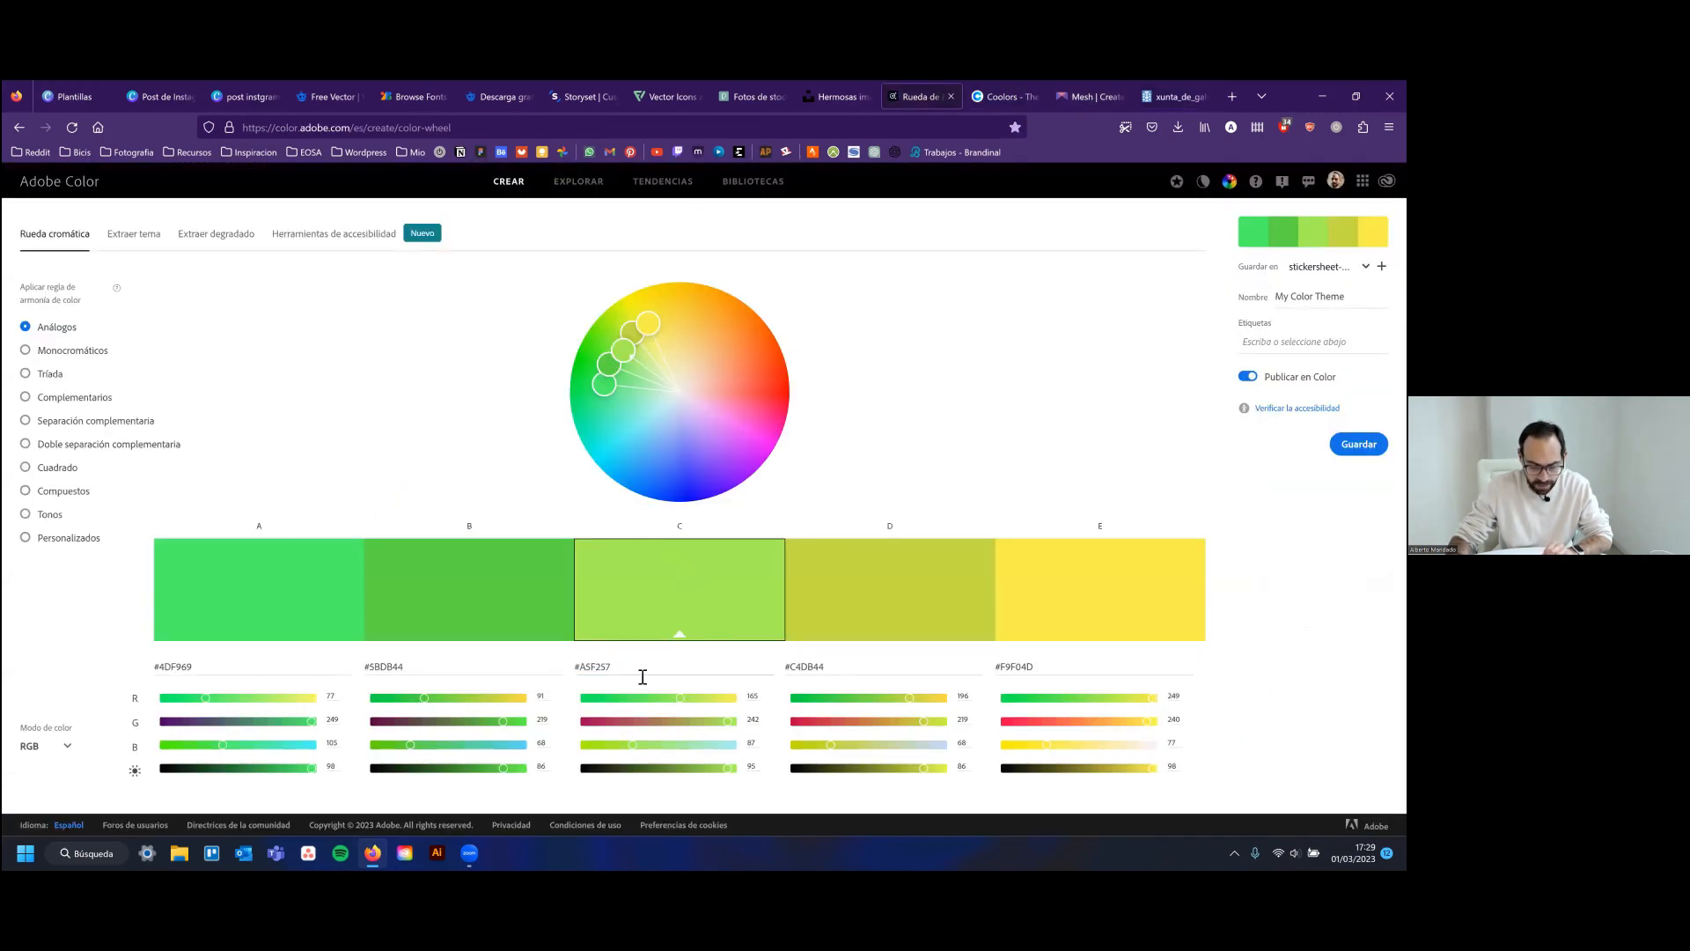
pyautogui.click(171, 88)
pyautogui.click(222, 94)
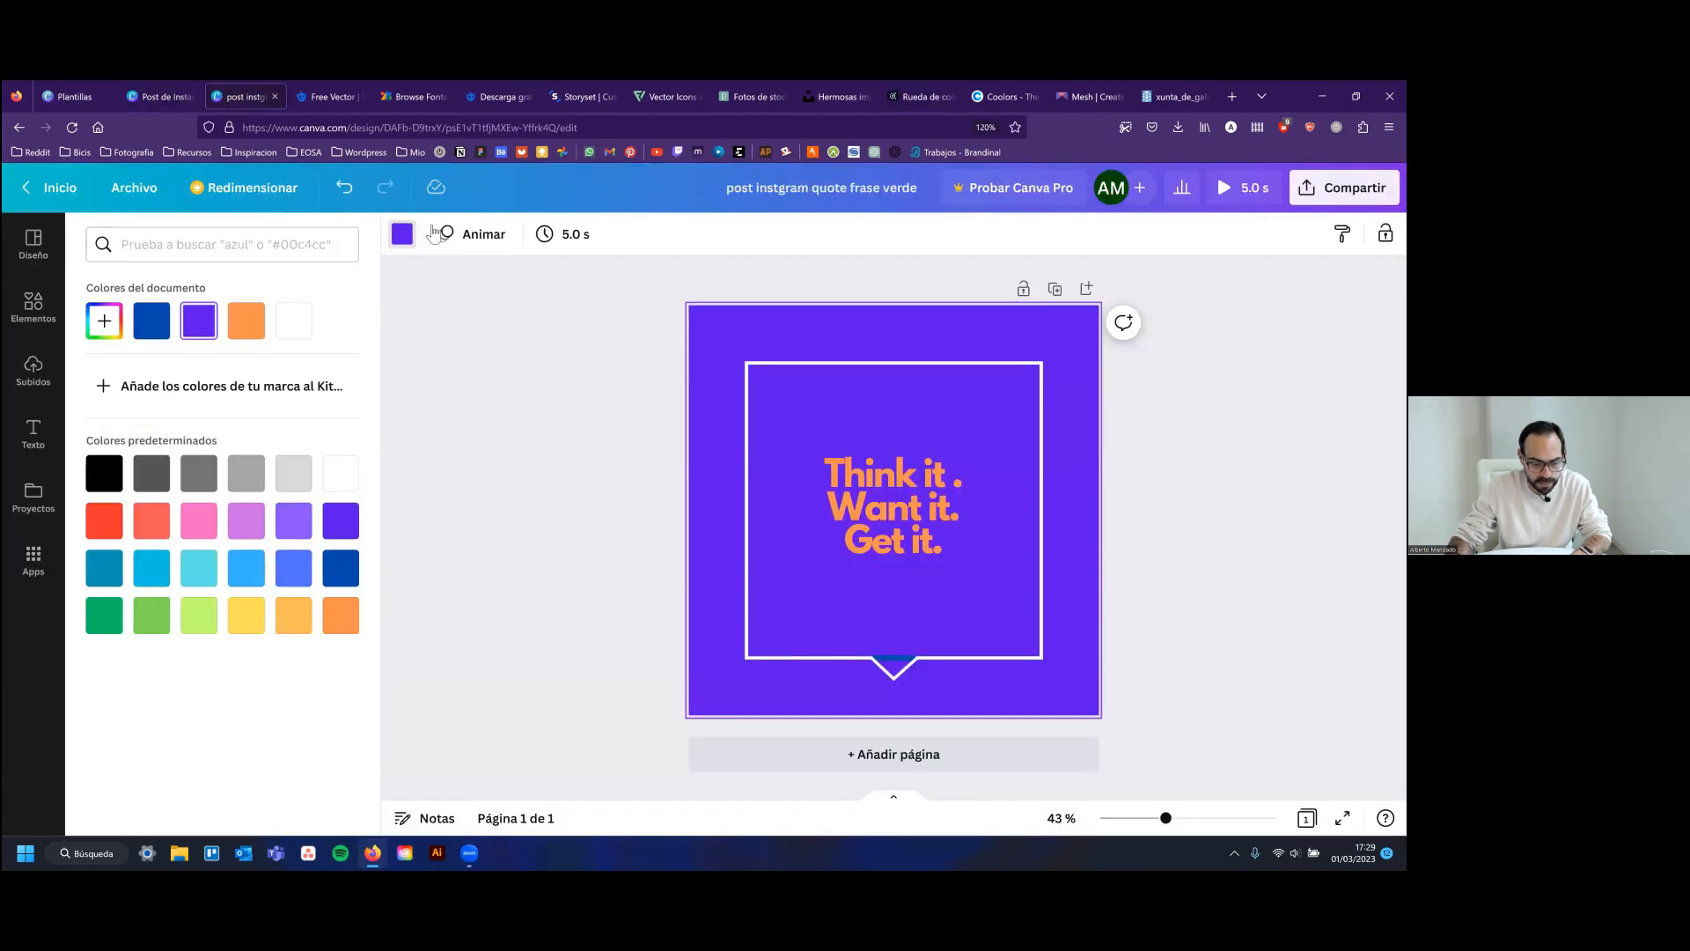
pyautogui.click(402, 235)
pyautogui.click(402, 234)
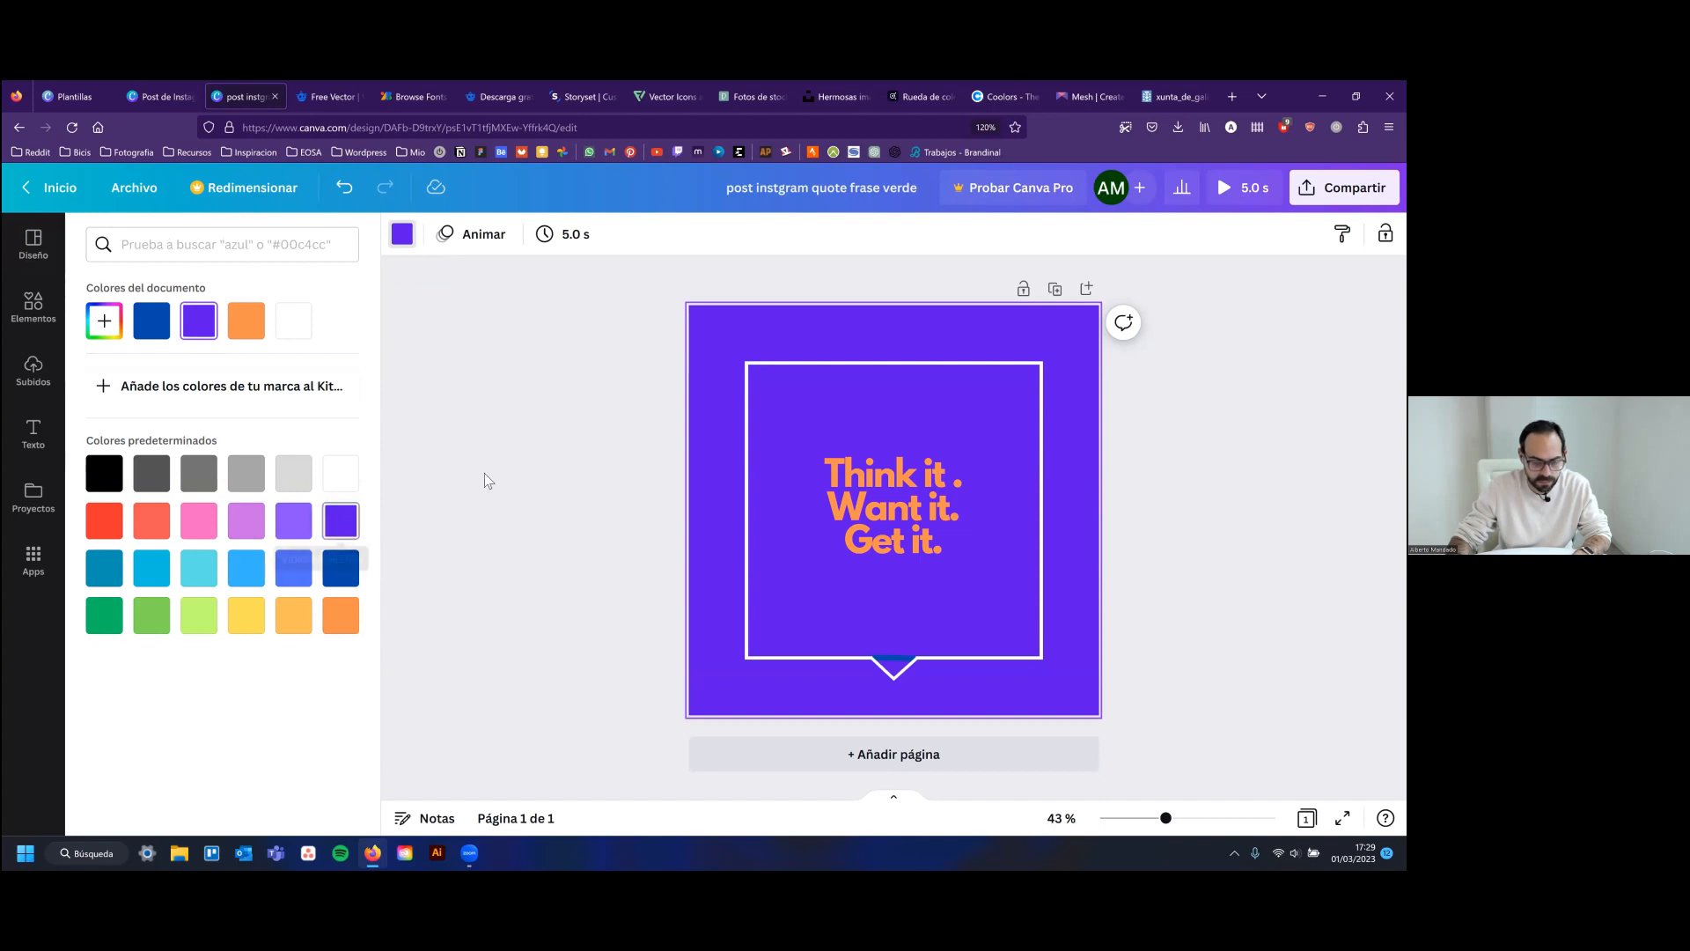
# Switch to Adobe Color and set the base palette colour C to #5E07EB
pyautogui.click(1007, 92)
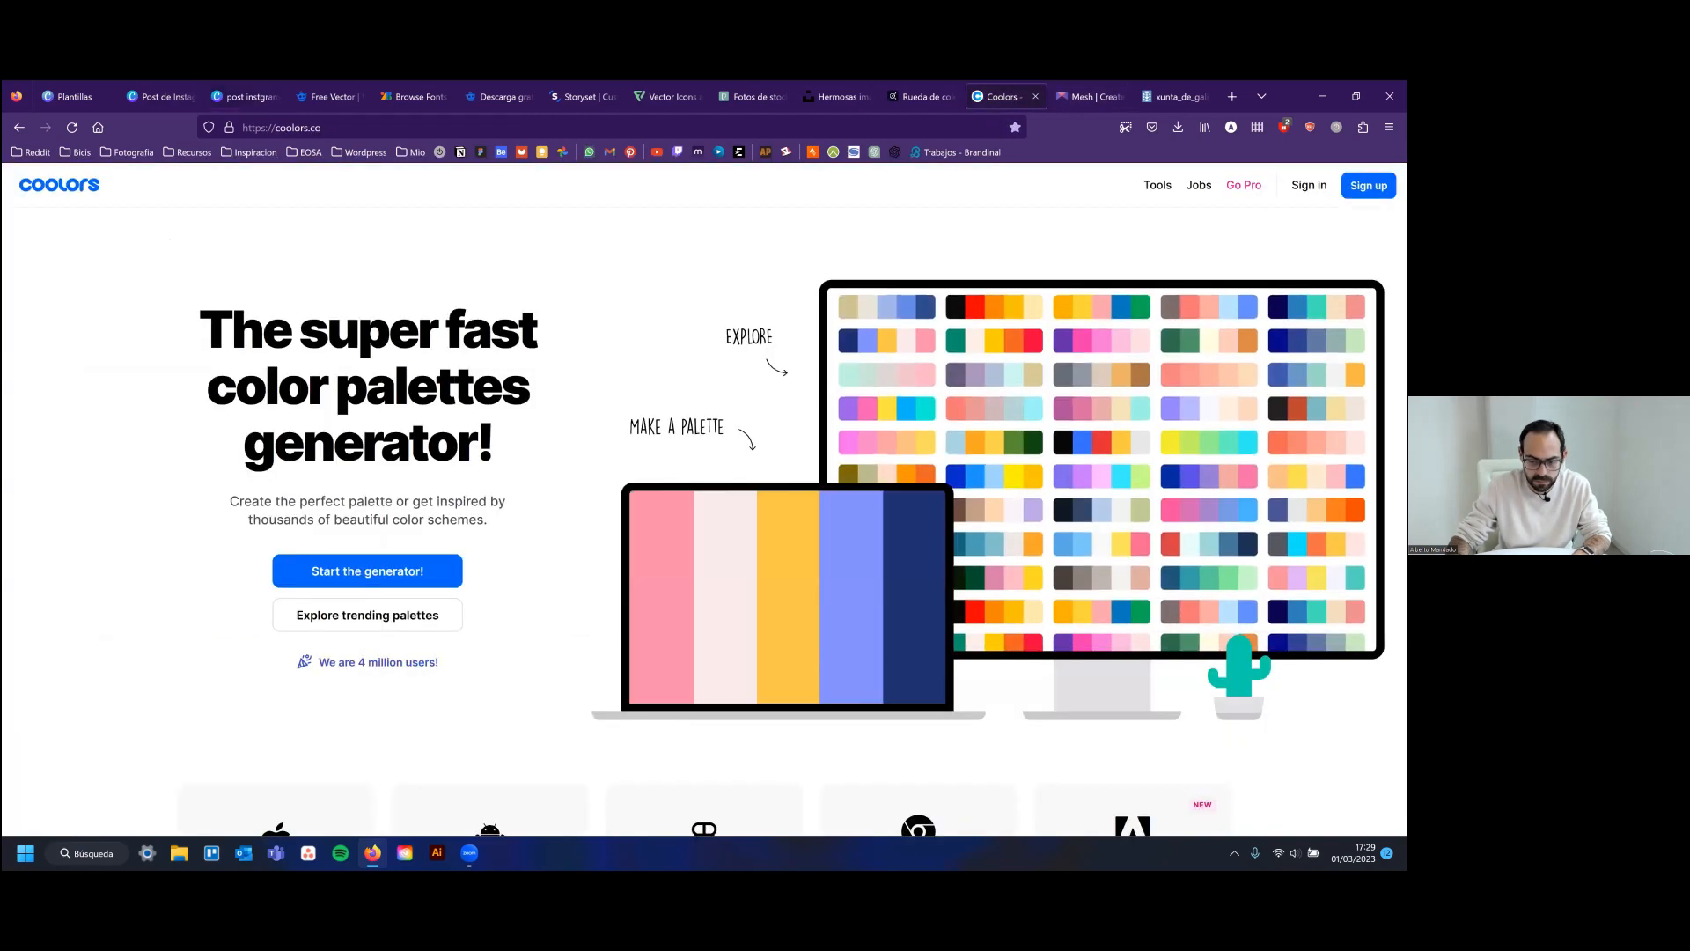
pyautogui.click(1088, 96)
pyautogui.hotkey('ctrl', 'Tab')
pyautogui.click(923, 97)
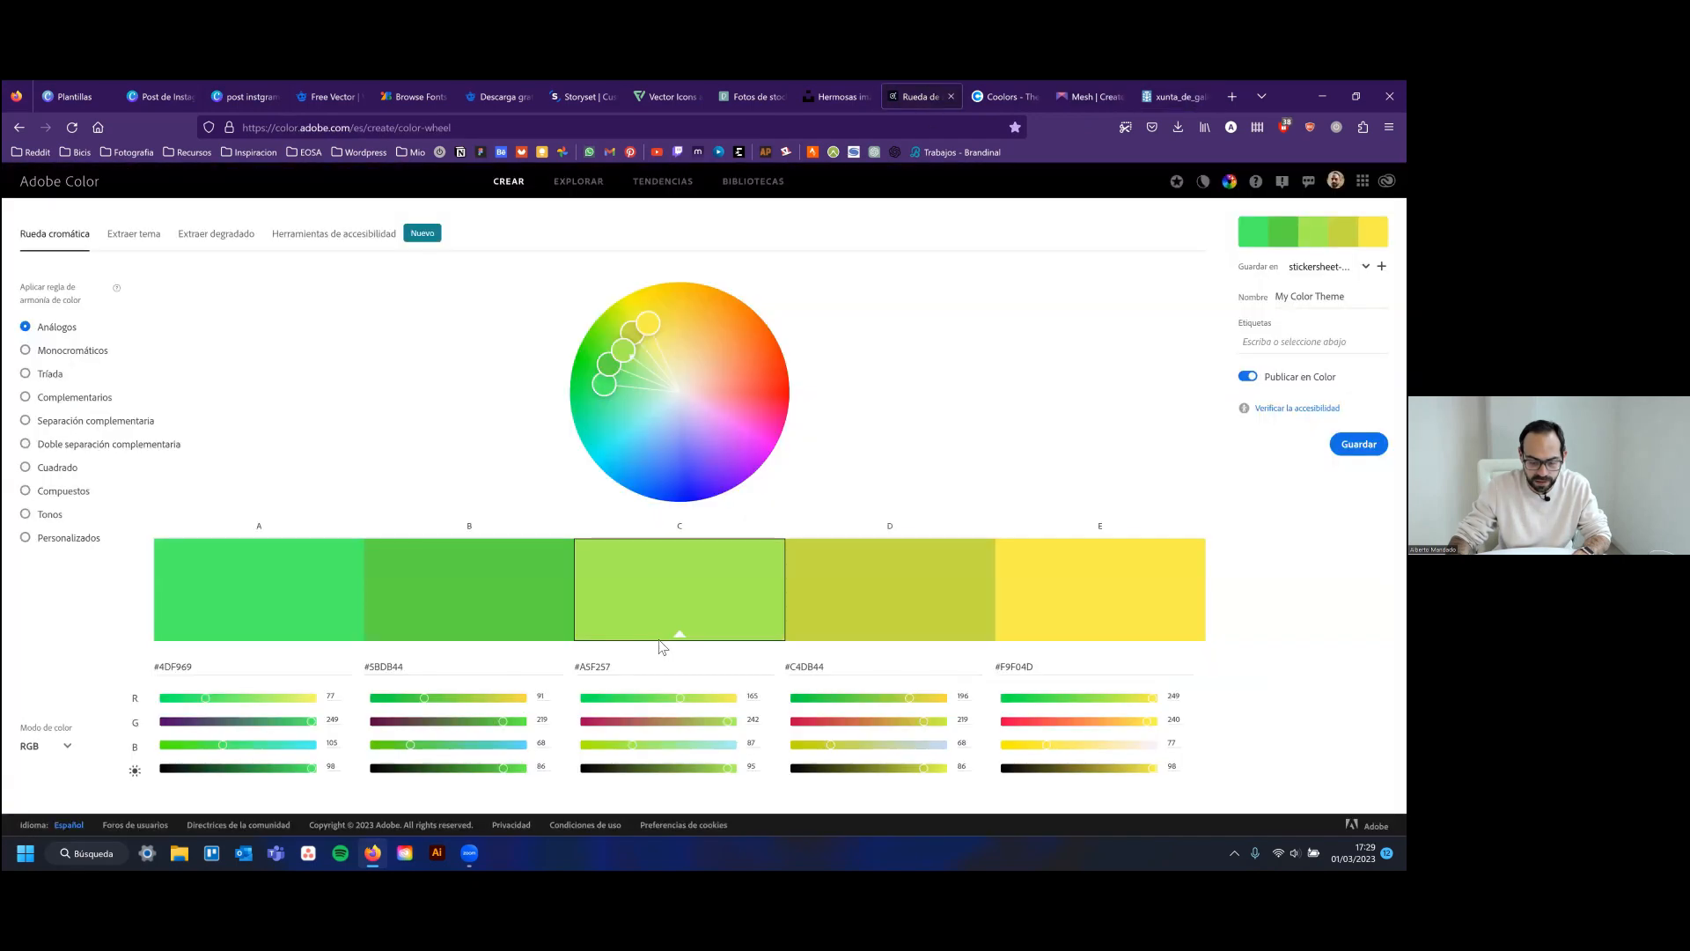
pyautogui.doubleClick(585, 667)
pyautogui.write('5')
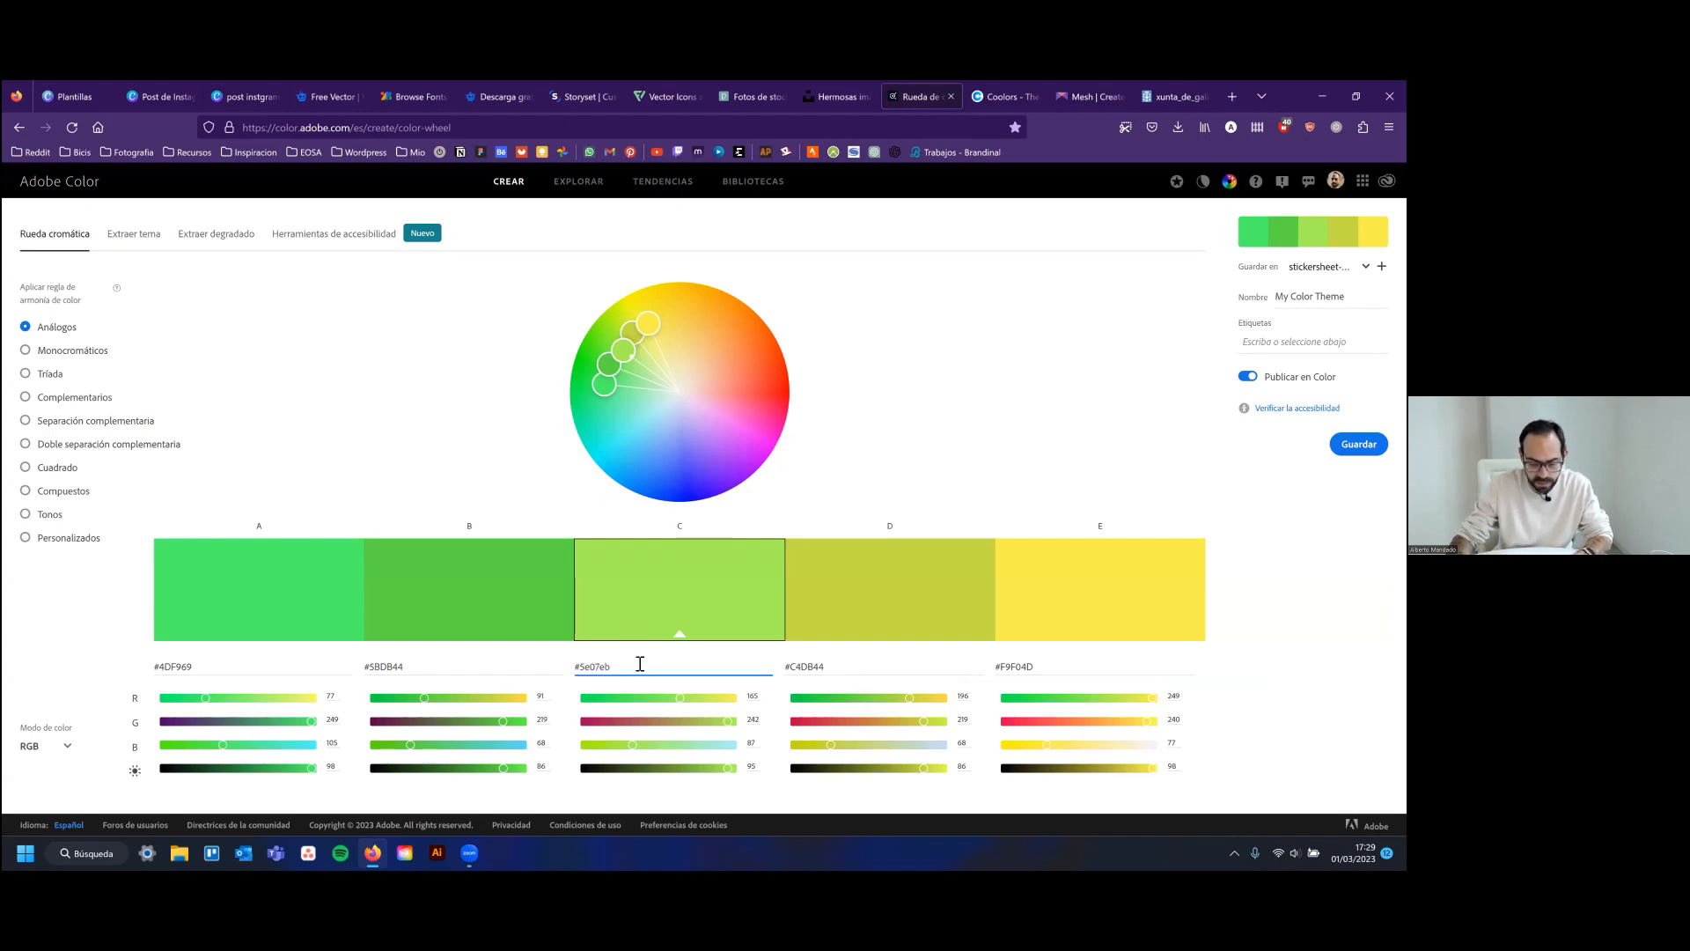
pyautogui.write('e07eb')
pyautogui.press('Return')
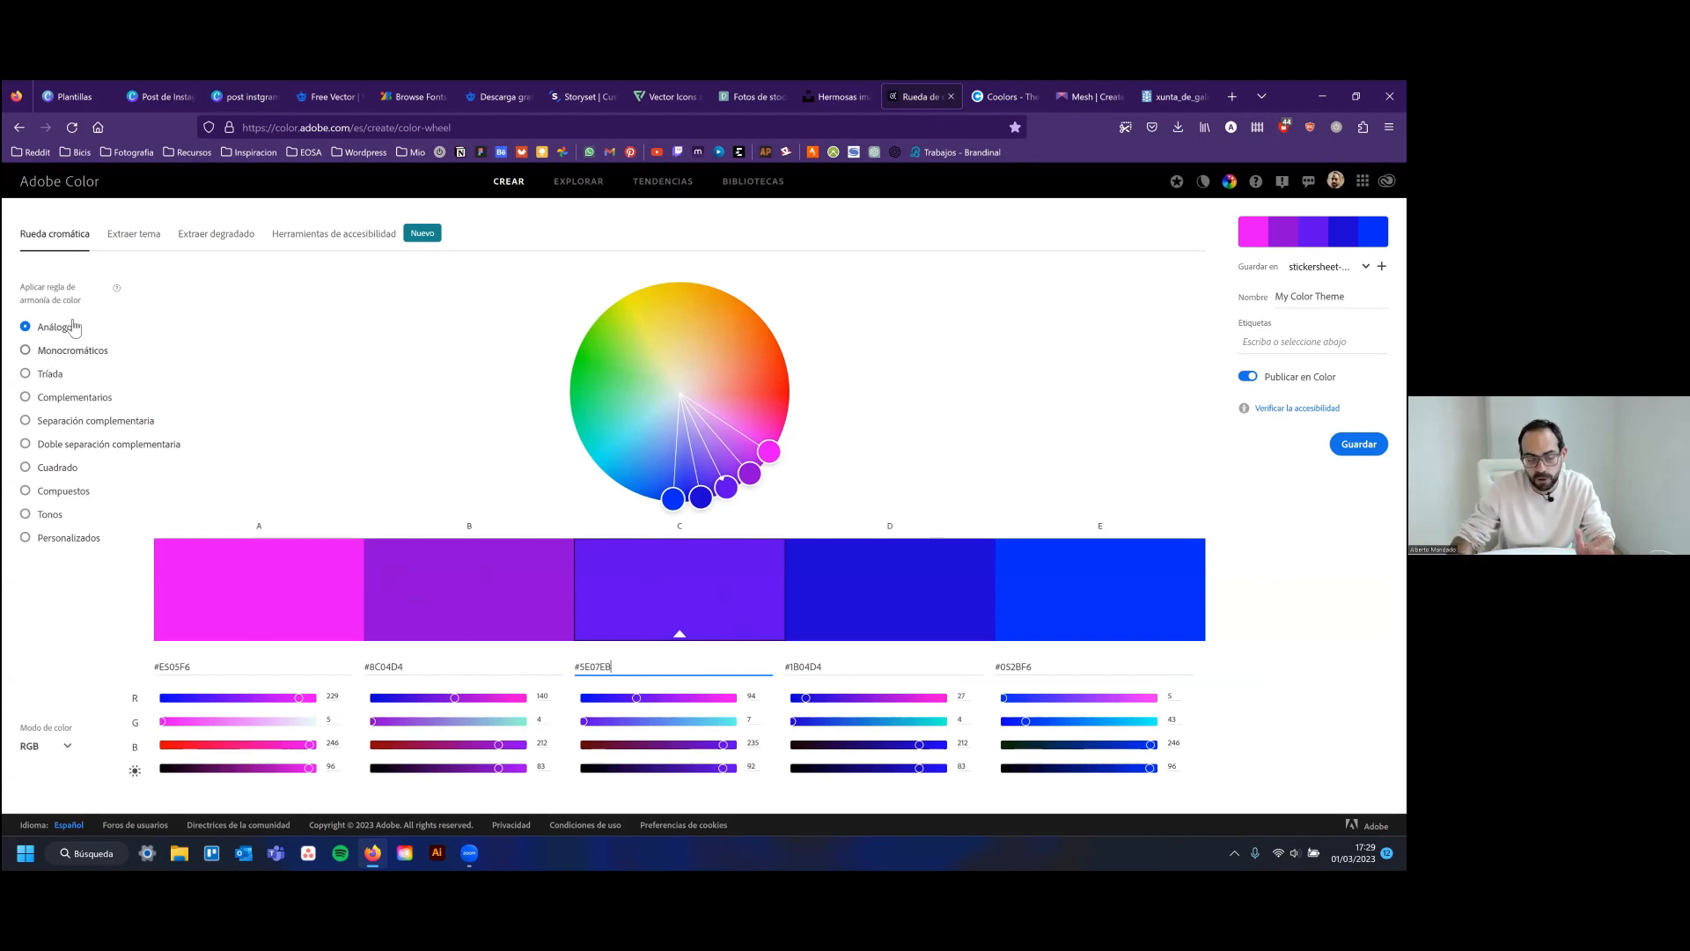
# Compare the Monocromáticos, Tríada, Complementarios and Análogos harmony rules for the violet palette, ending on Complementarios
pyautogui.click(64, 352)
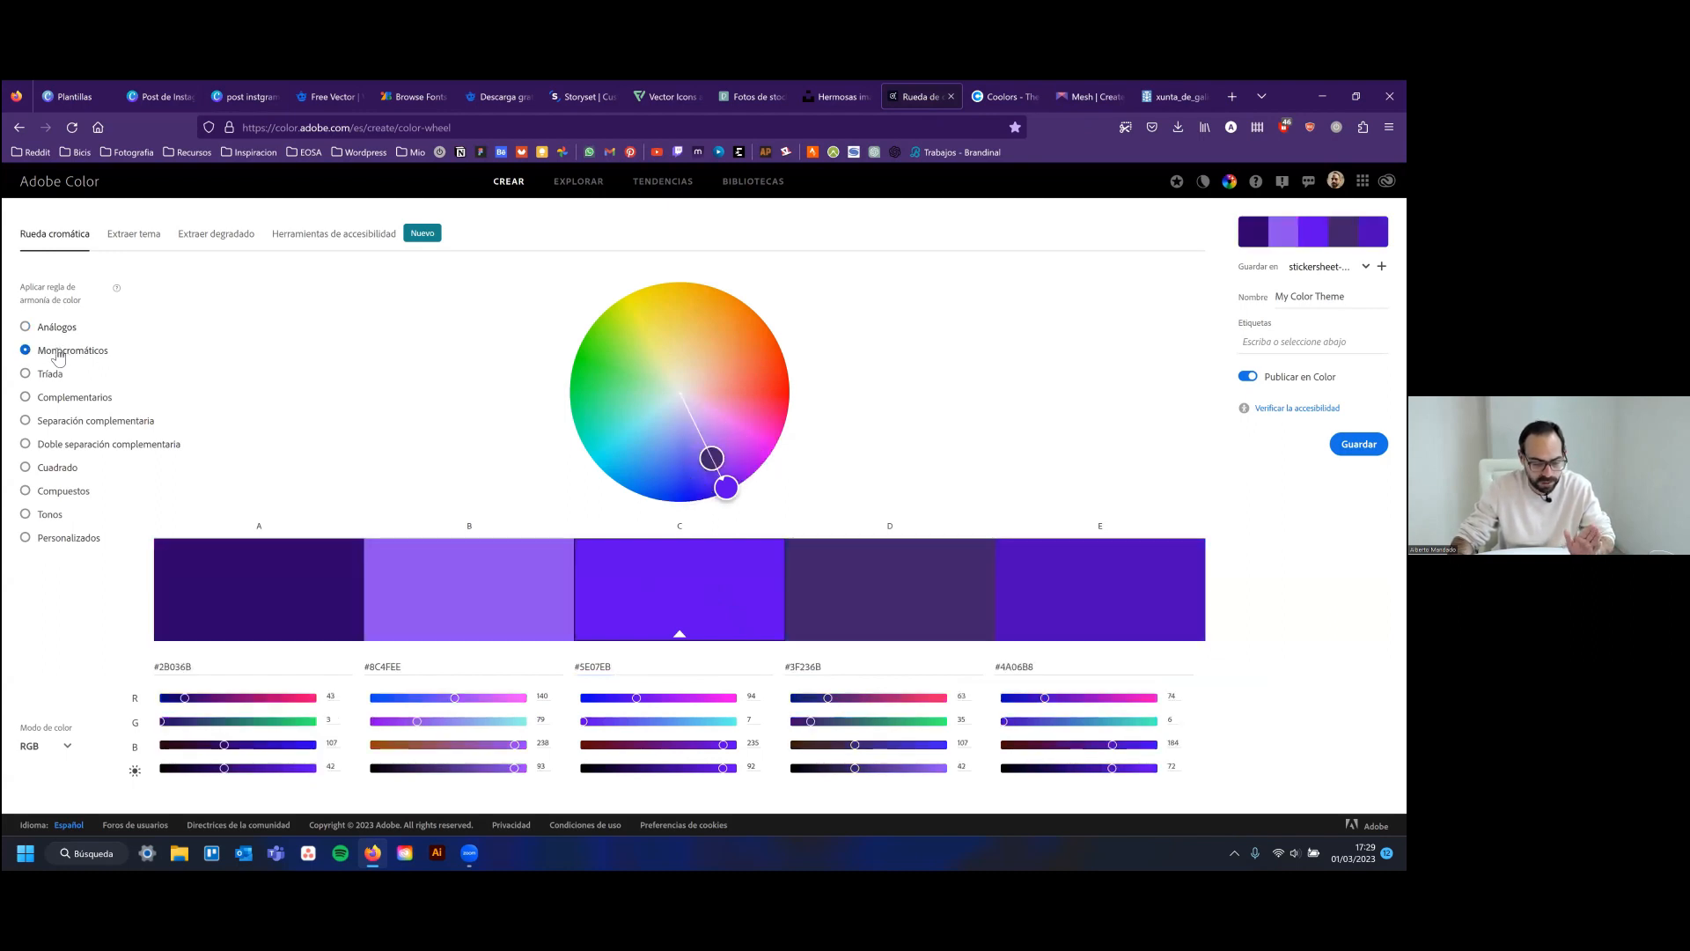
pyautogui.click(43, 376)
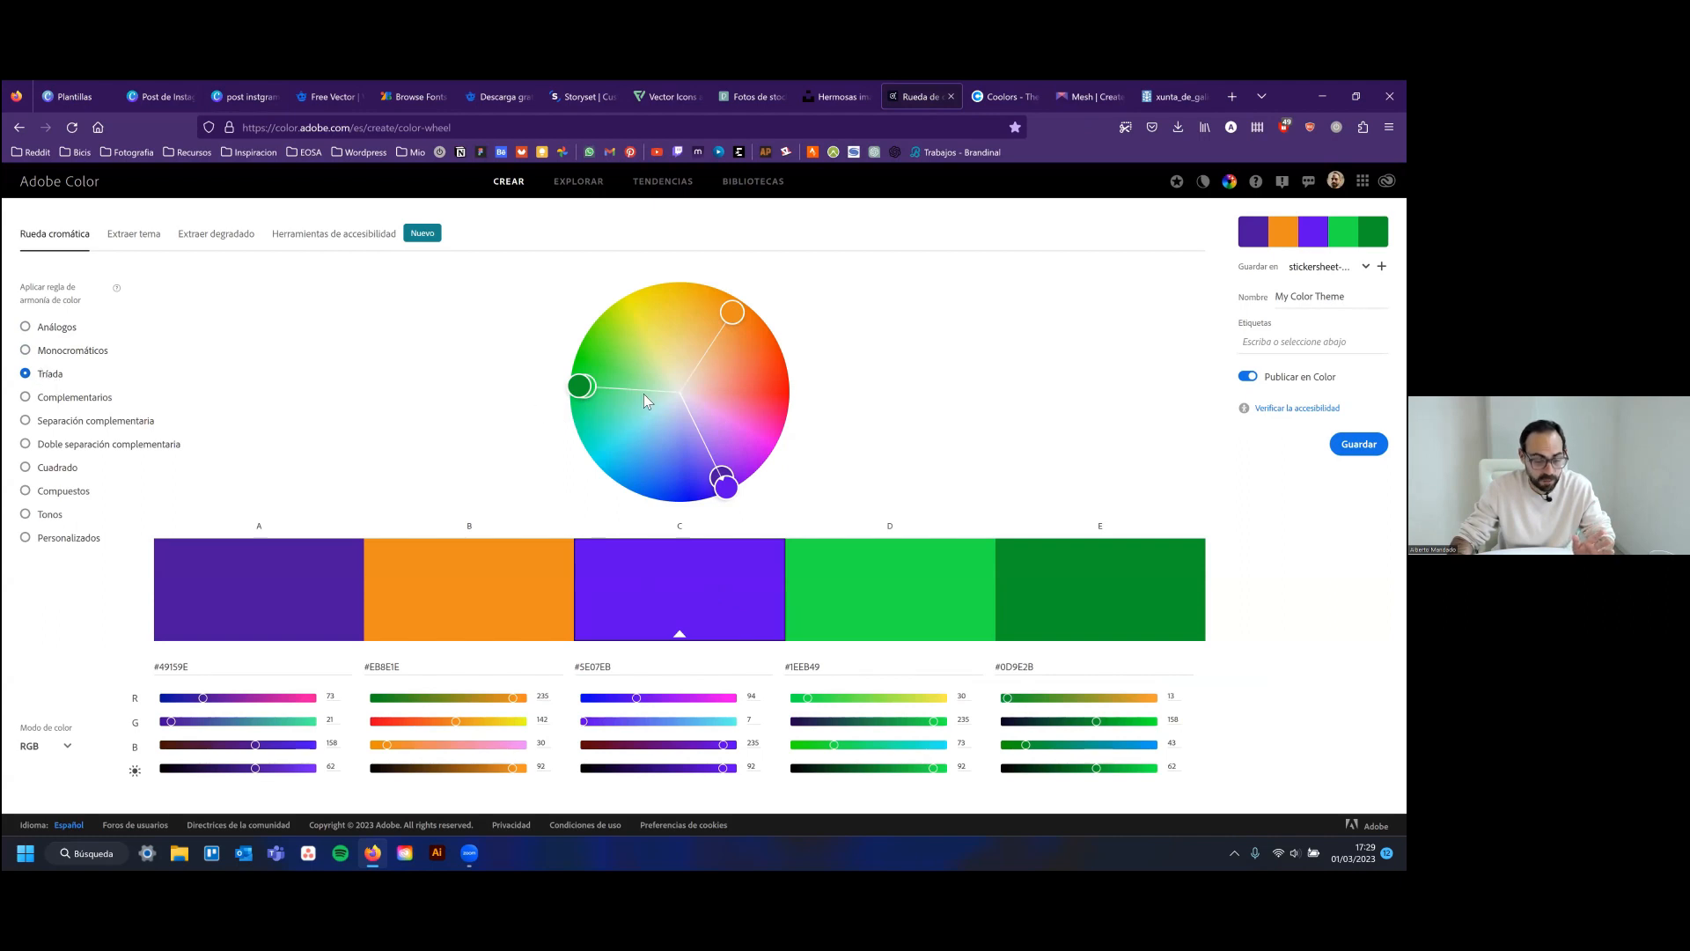
pyautogui.click(96, 406)
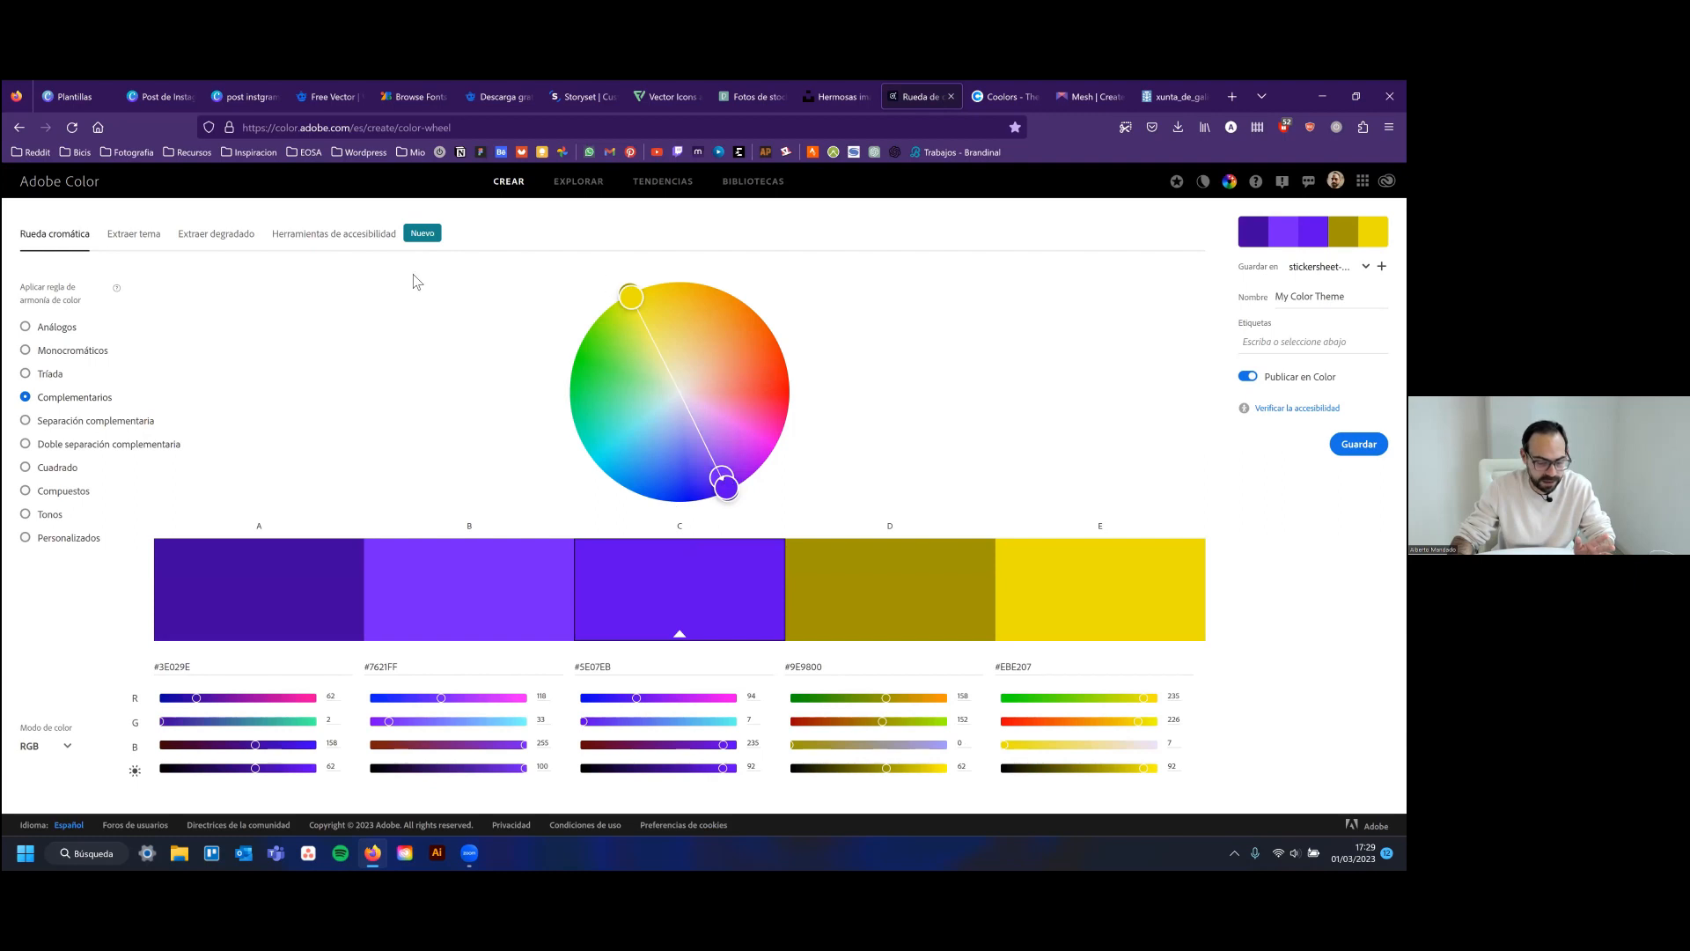
pyautogui.click(66, 331)
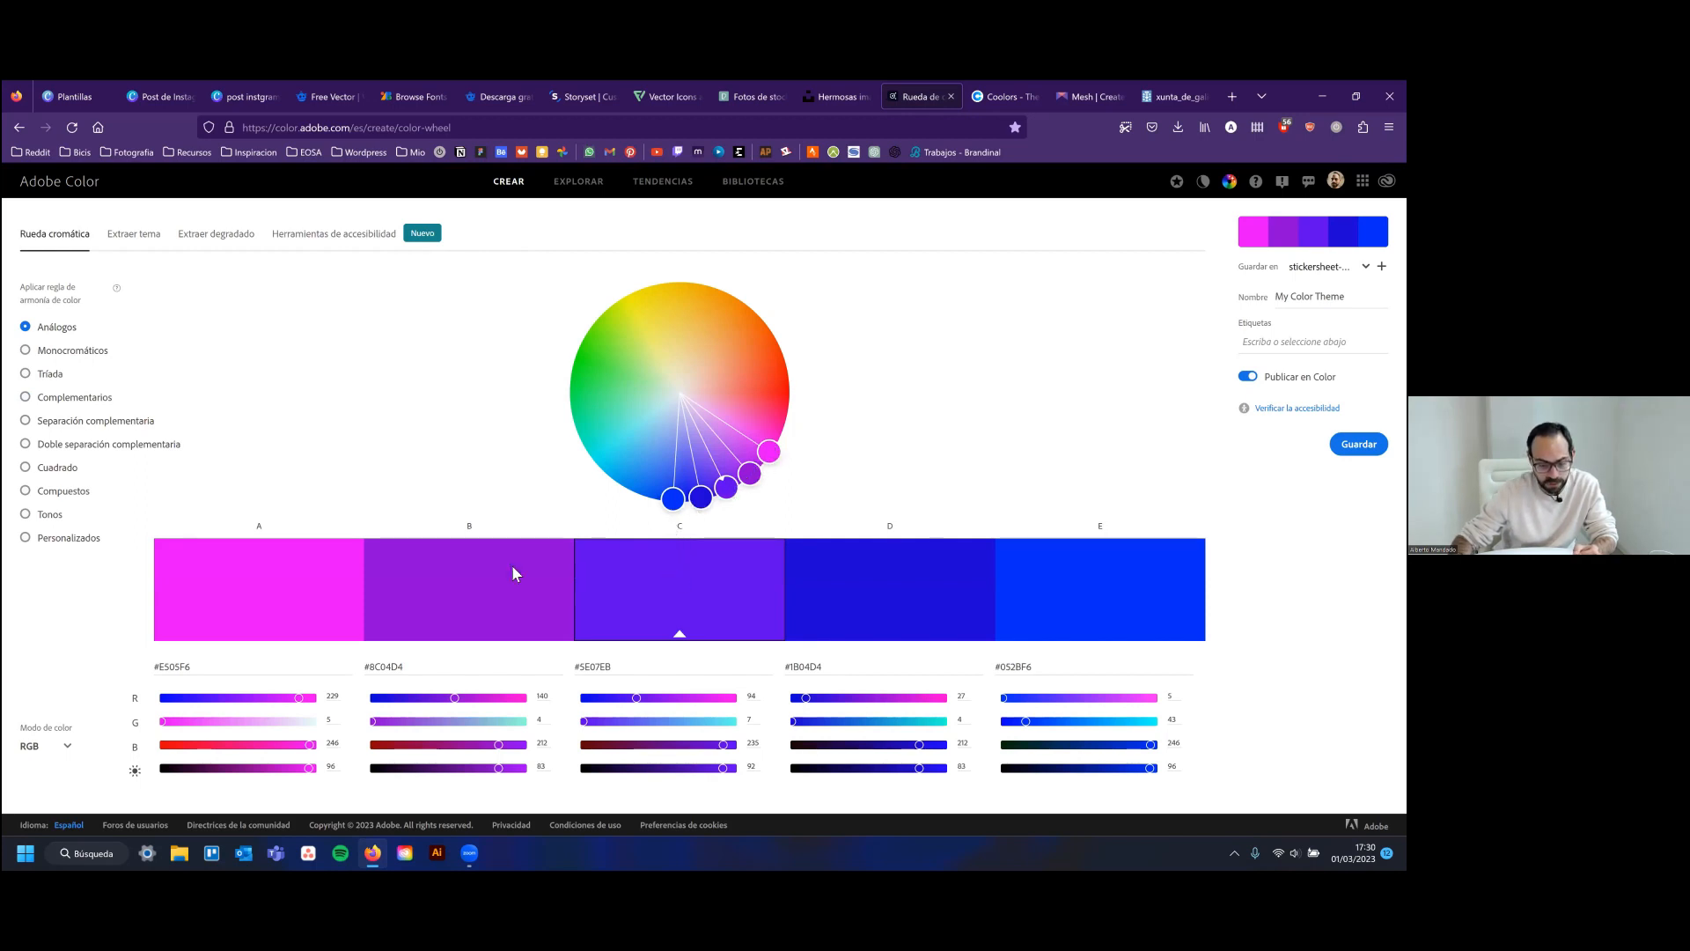
pyautogui.click(91, 350)
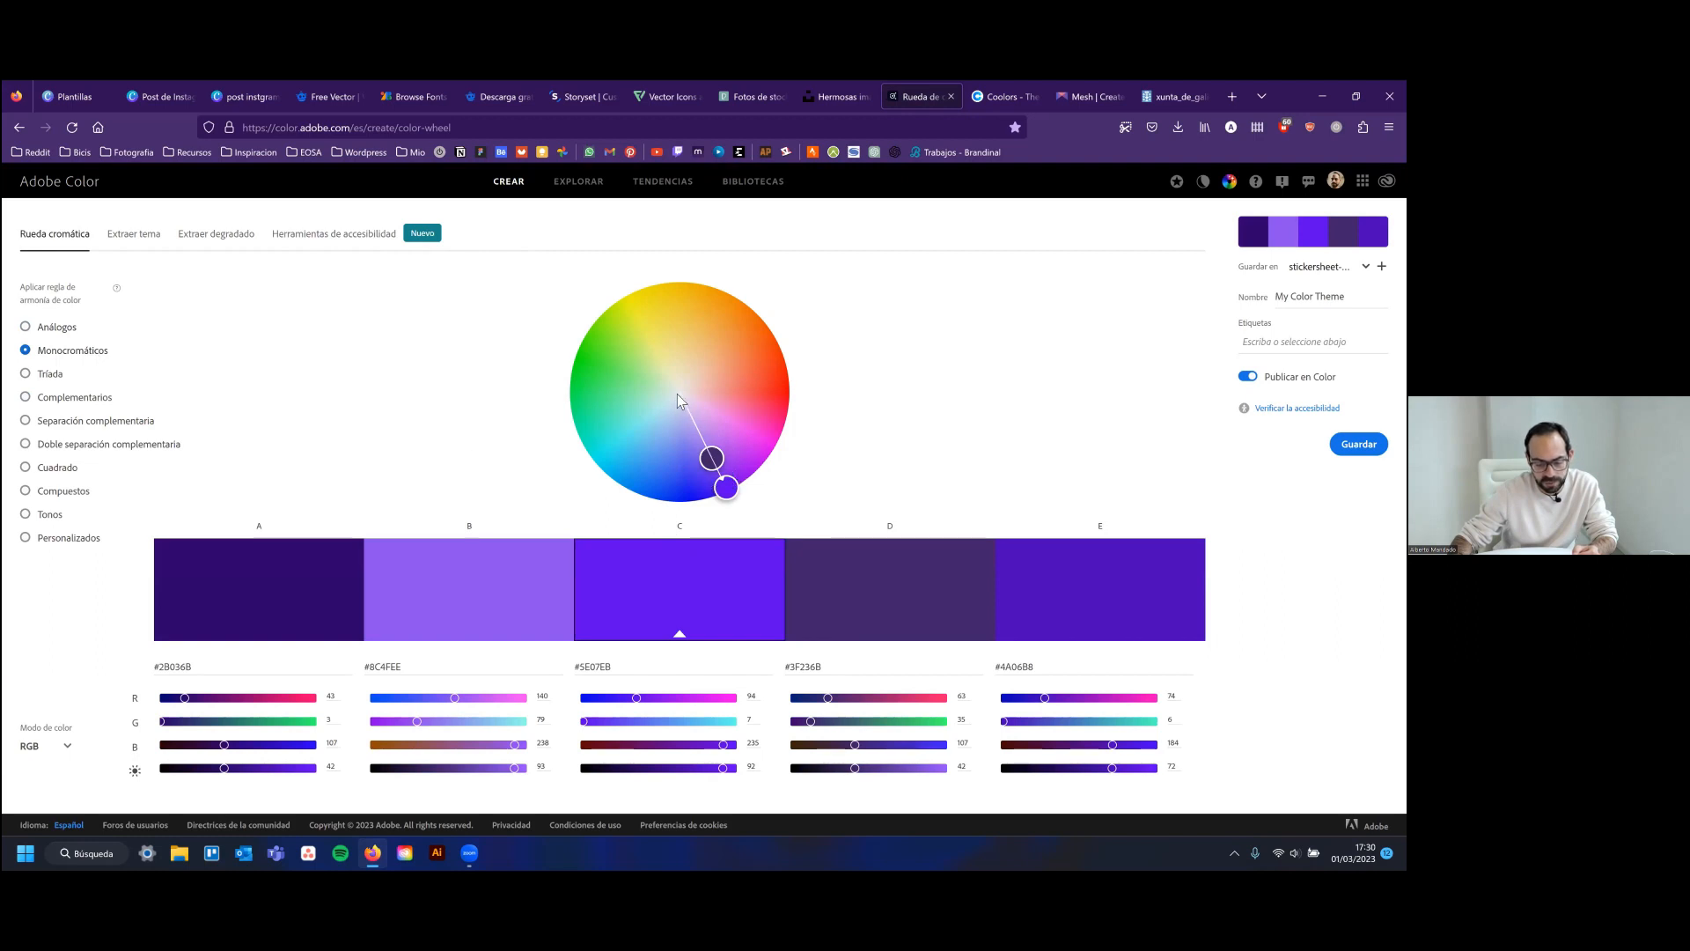
pyautogui.click(40, 373)
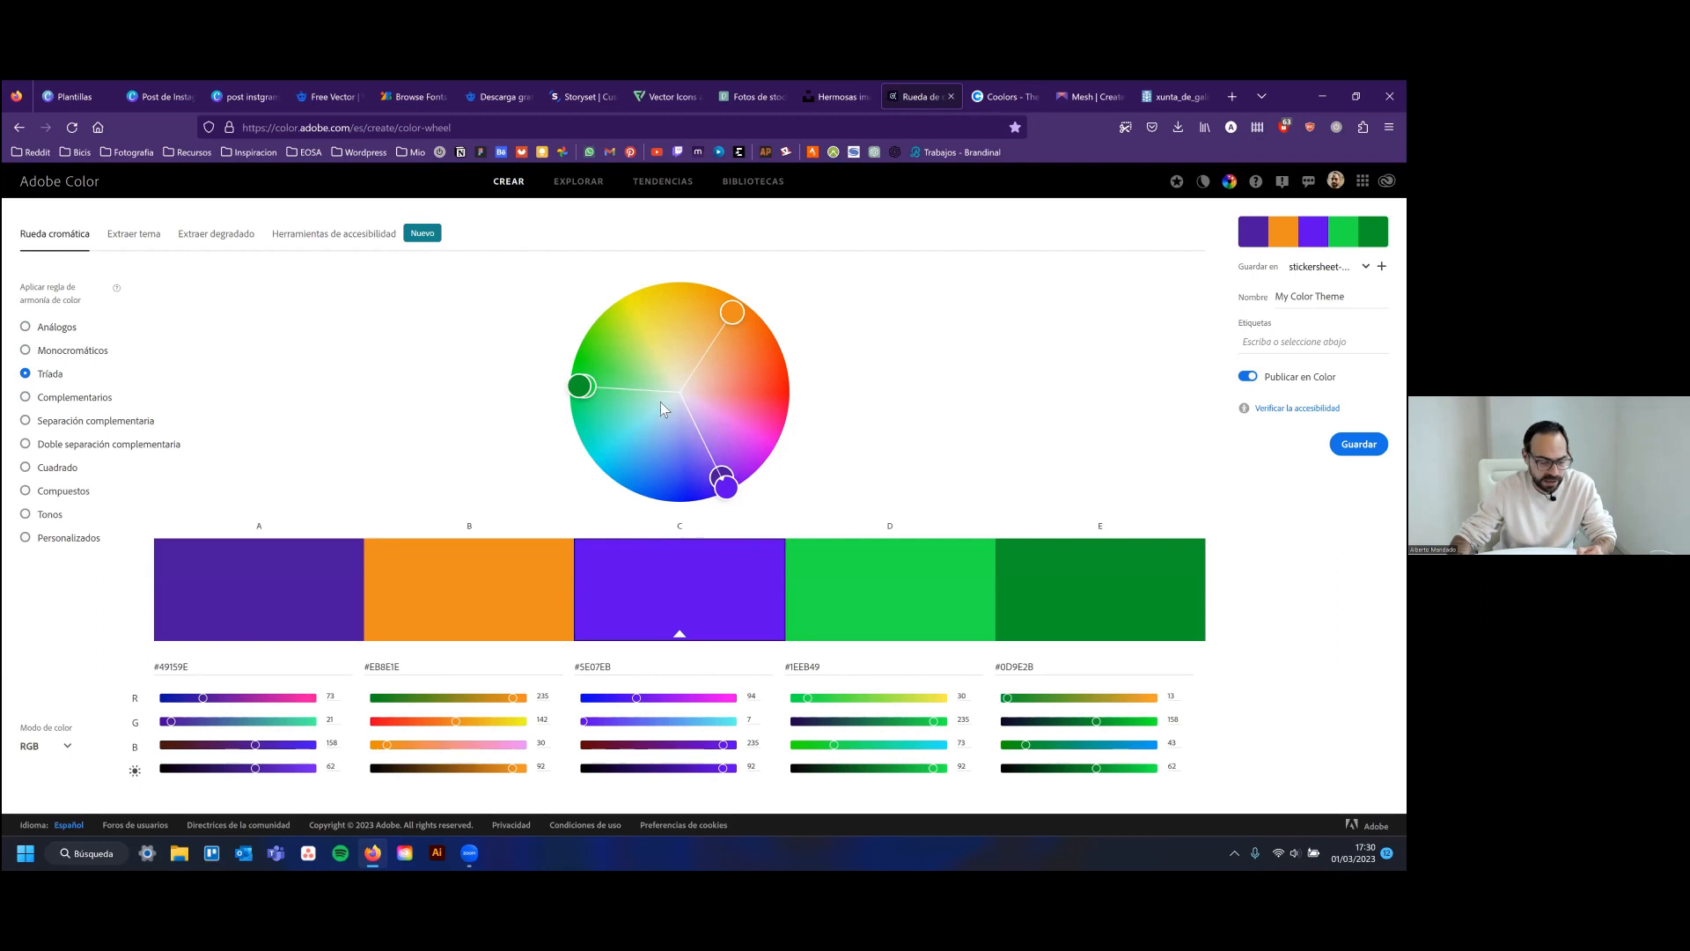
pyautogui.click(79, 399)
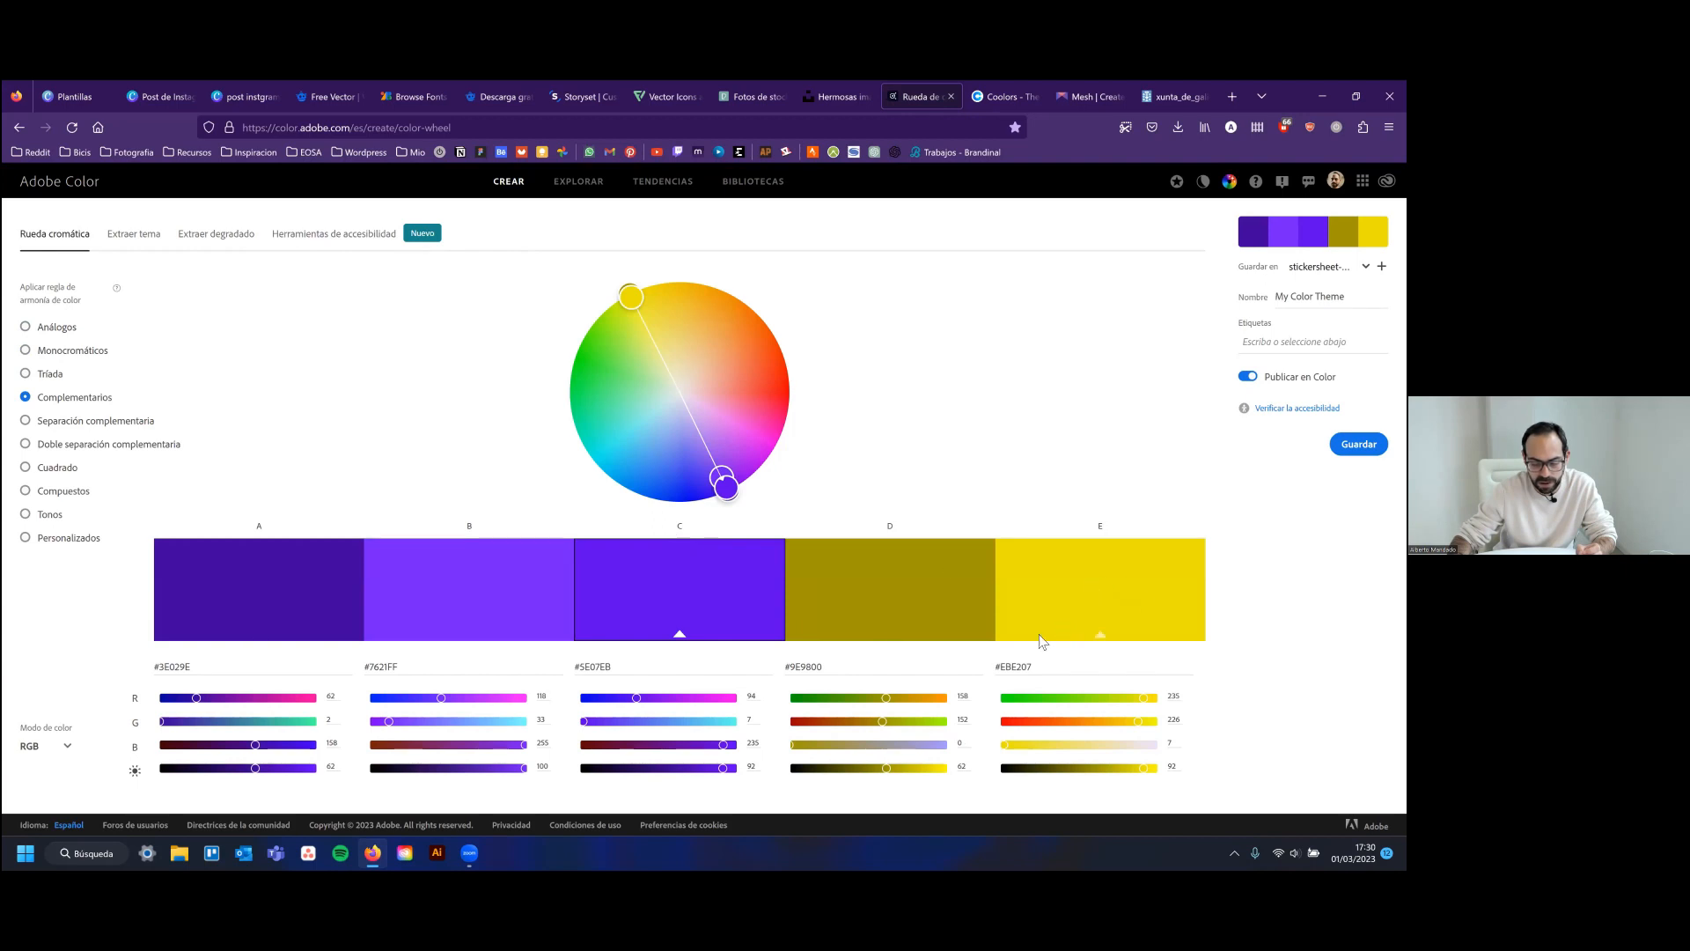
# Copy the hex code of palette colour E, #EBE207, and apply that yellow to the quote text in the Canva post
pyautogui.click(1027, 670)
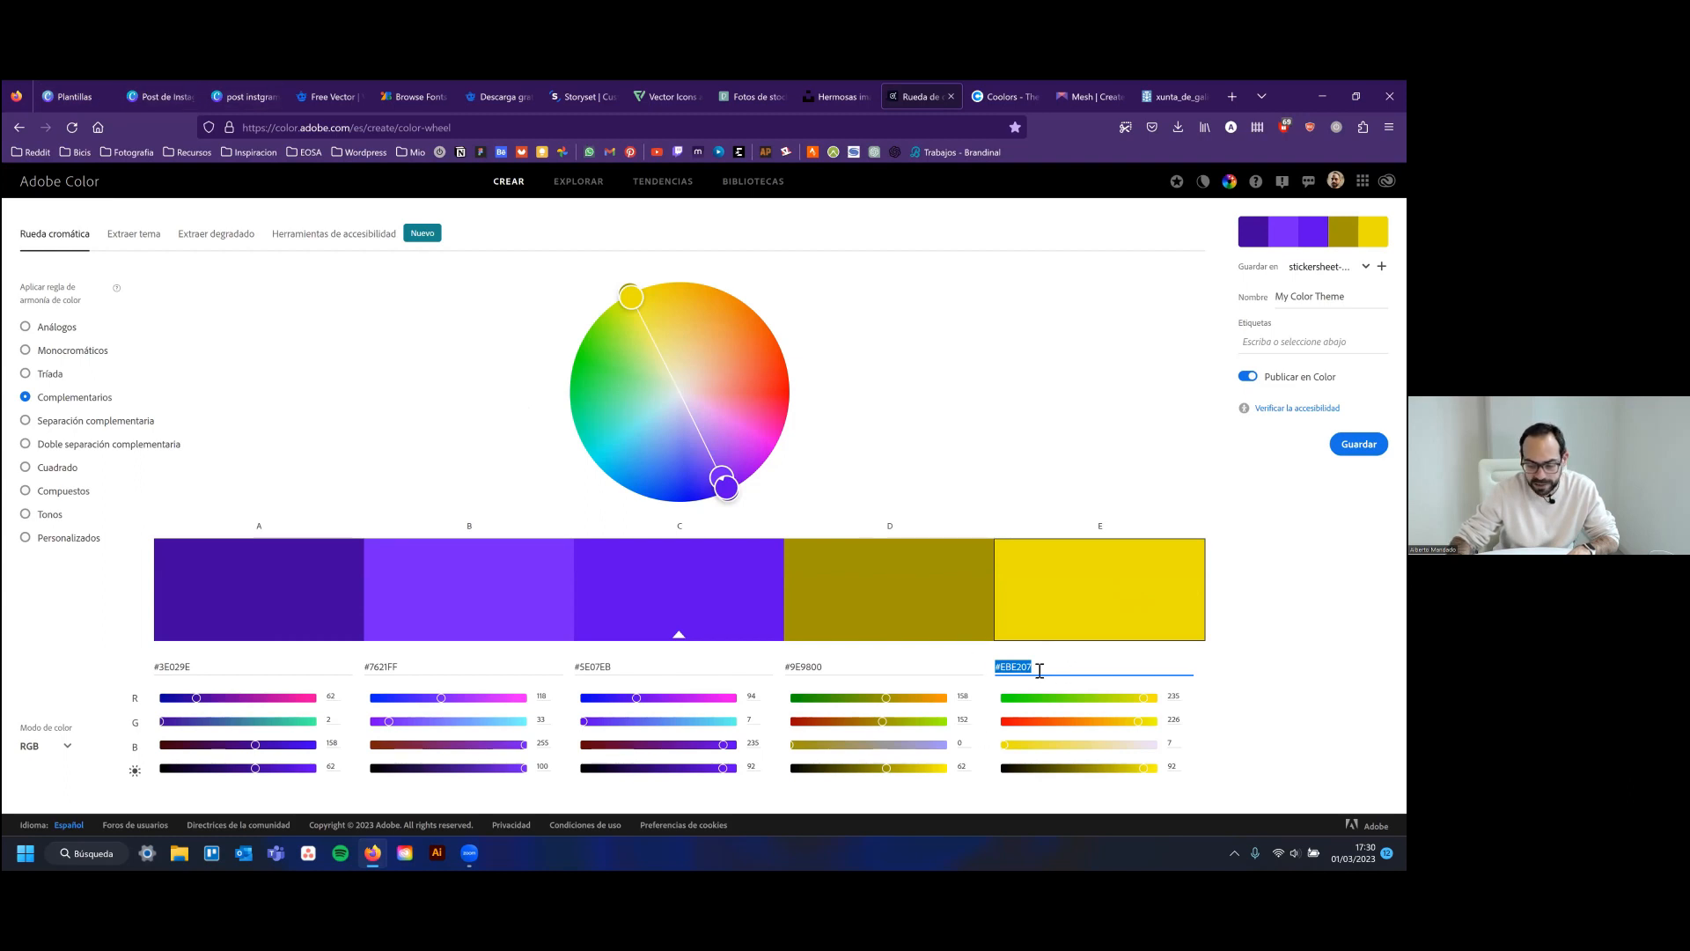
pyautogui.click(230, 93)
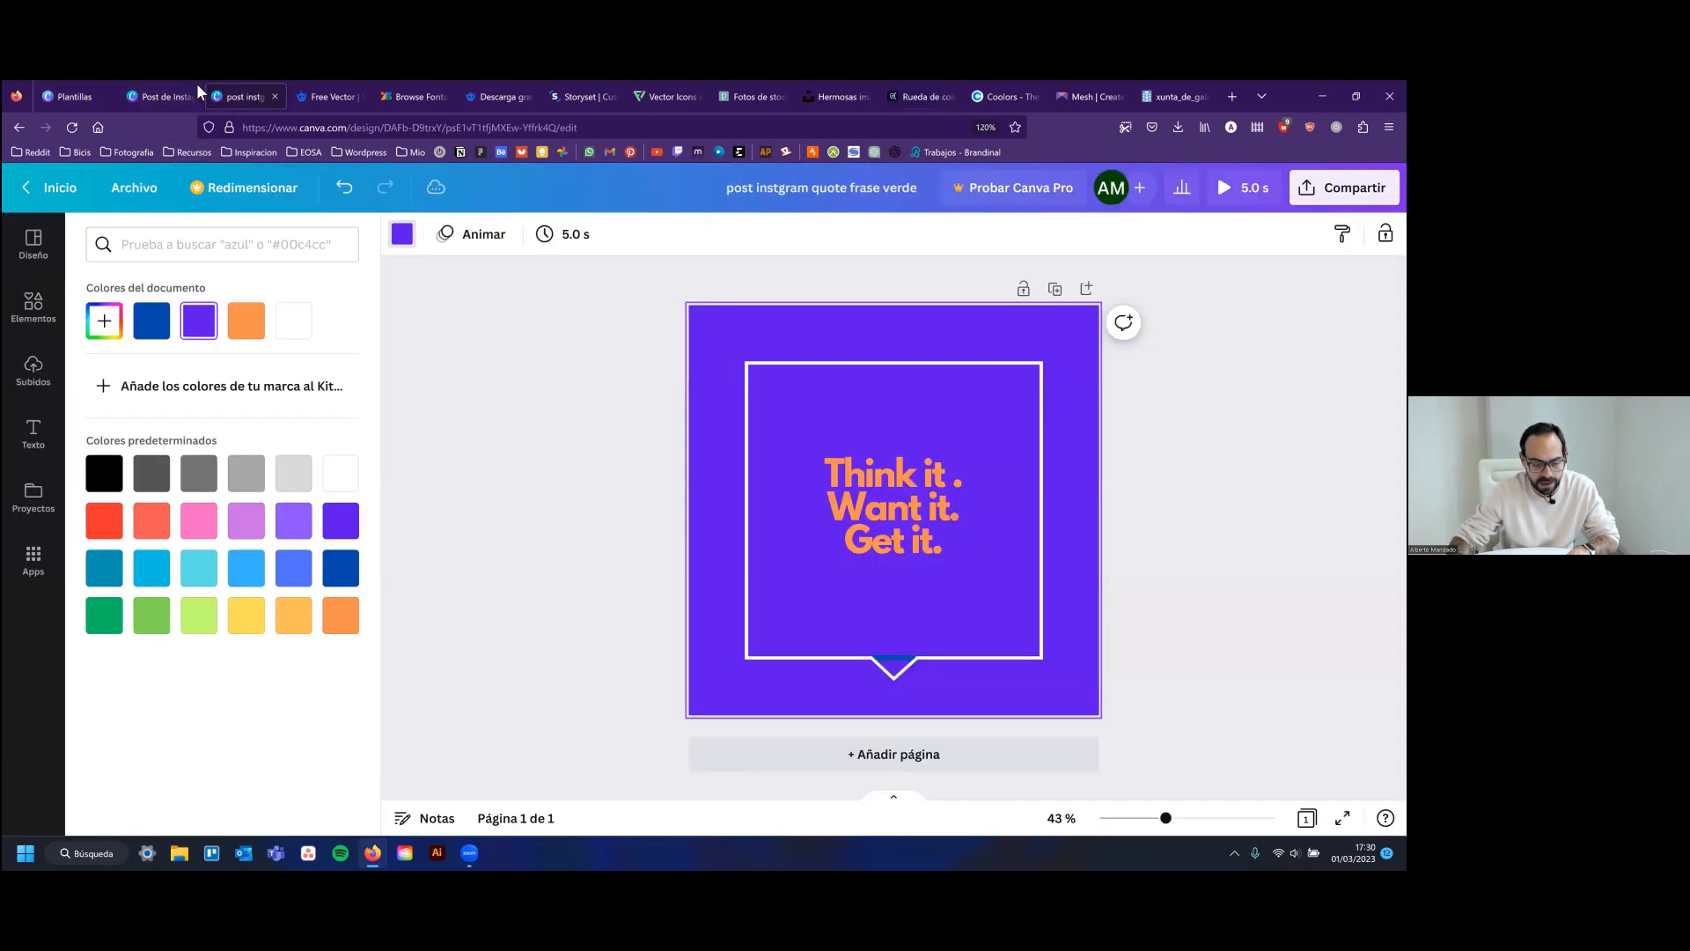
pyautogui.click(898, 479)
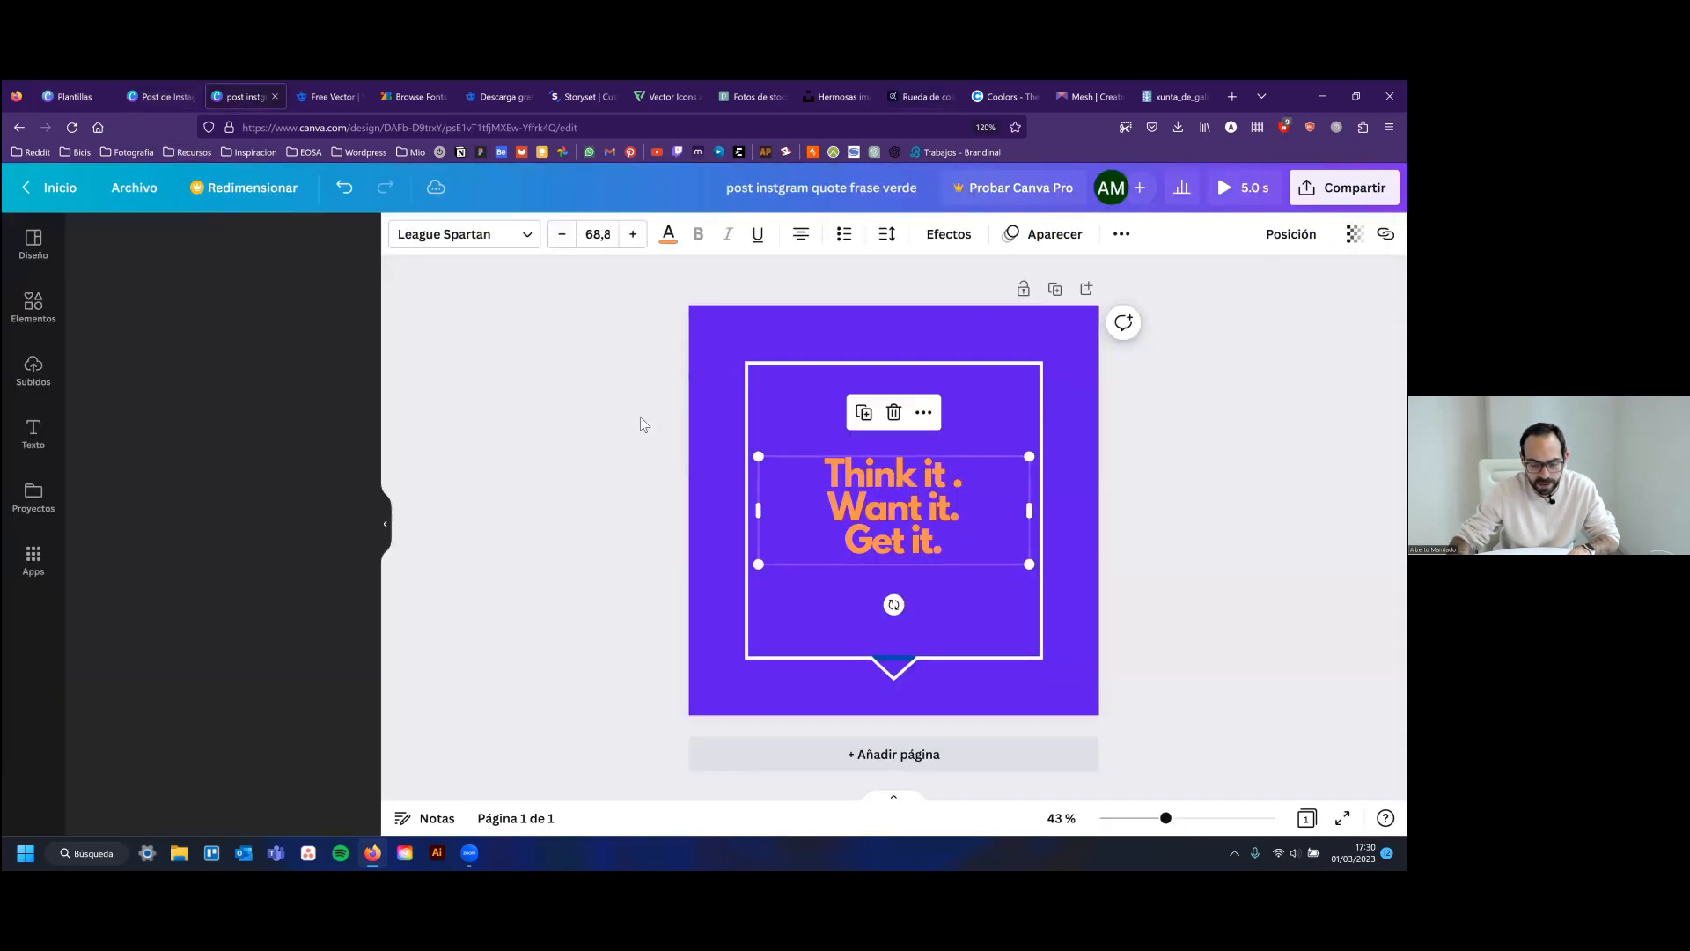
pyautogui.doubleClick(867, 484)
pyautogui.moveTo(959, 542); pyautogui.dragTo(789, 465)
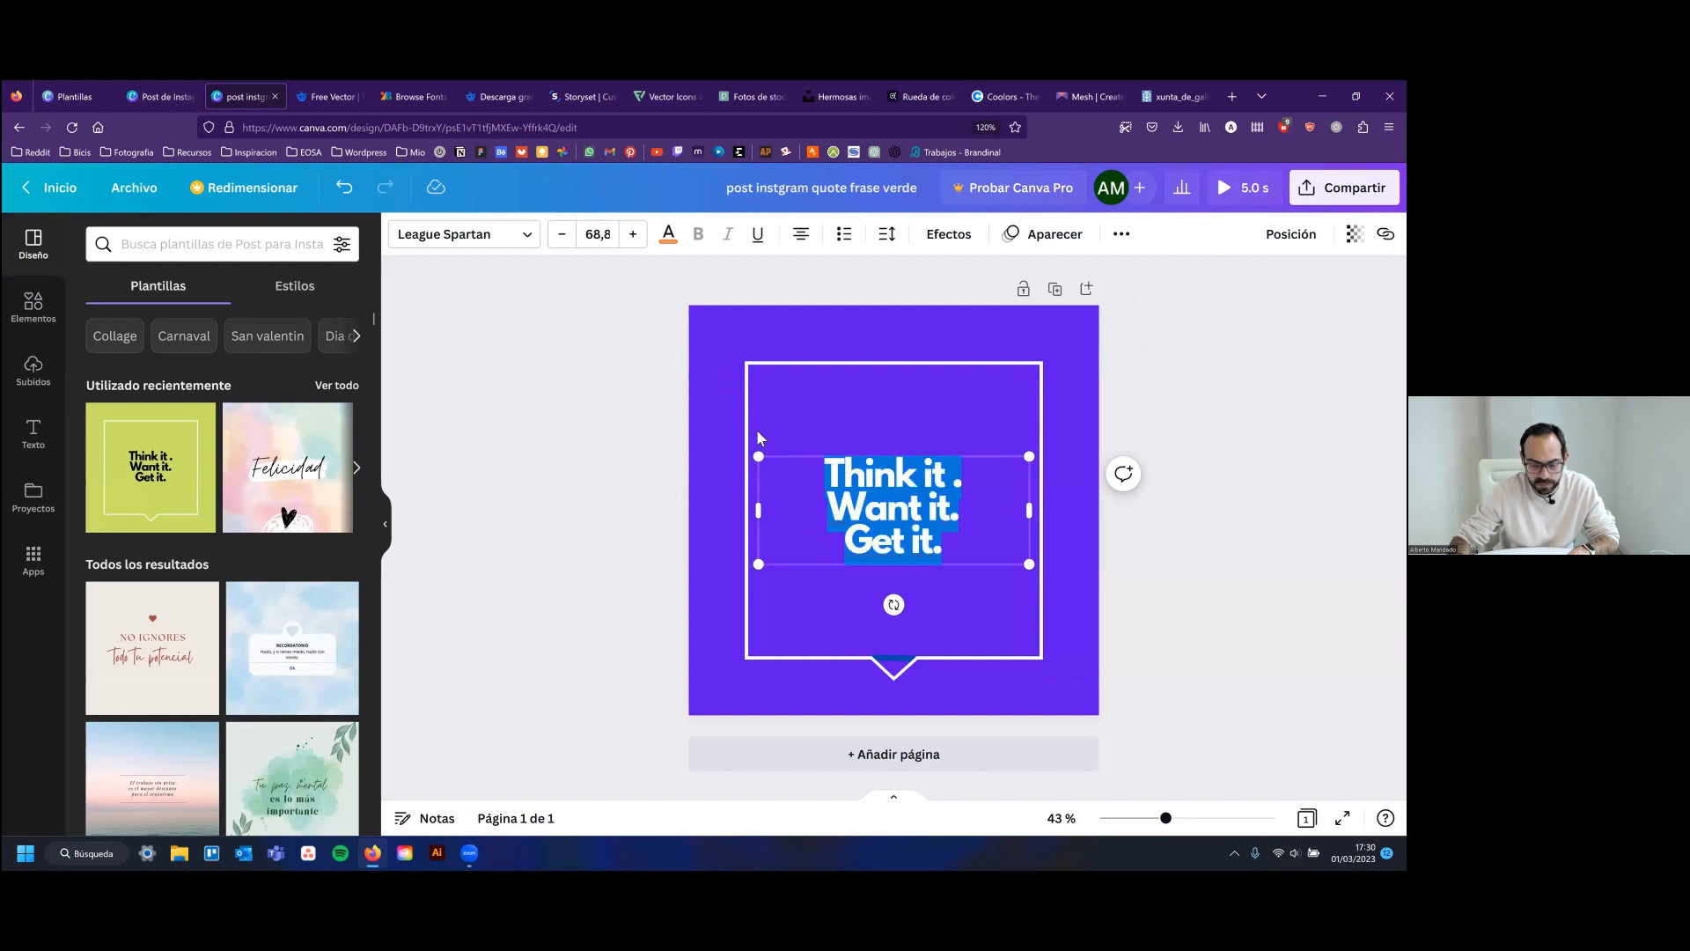
pyautogui.click(669, 234)
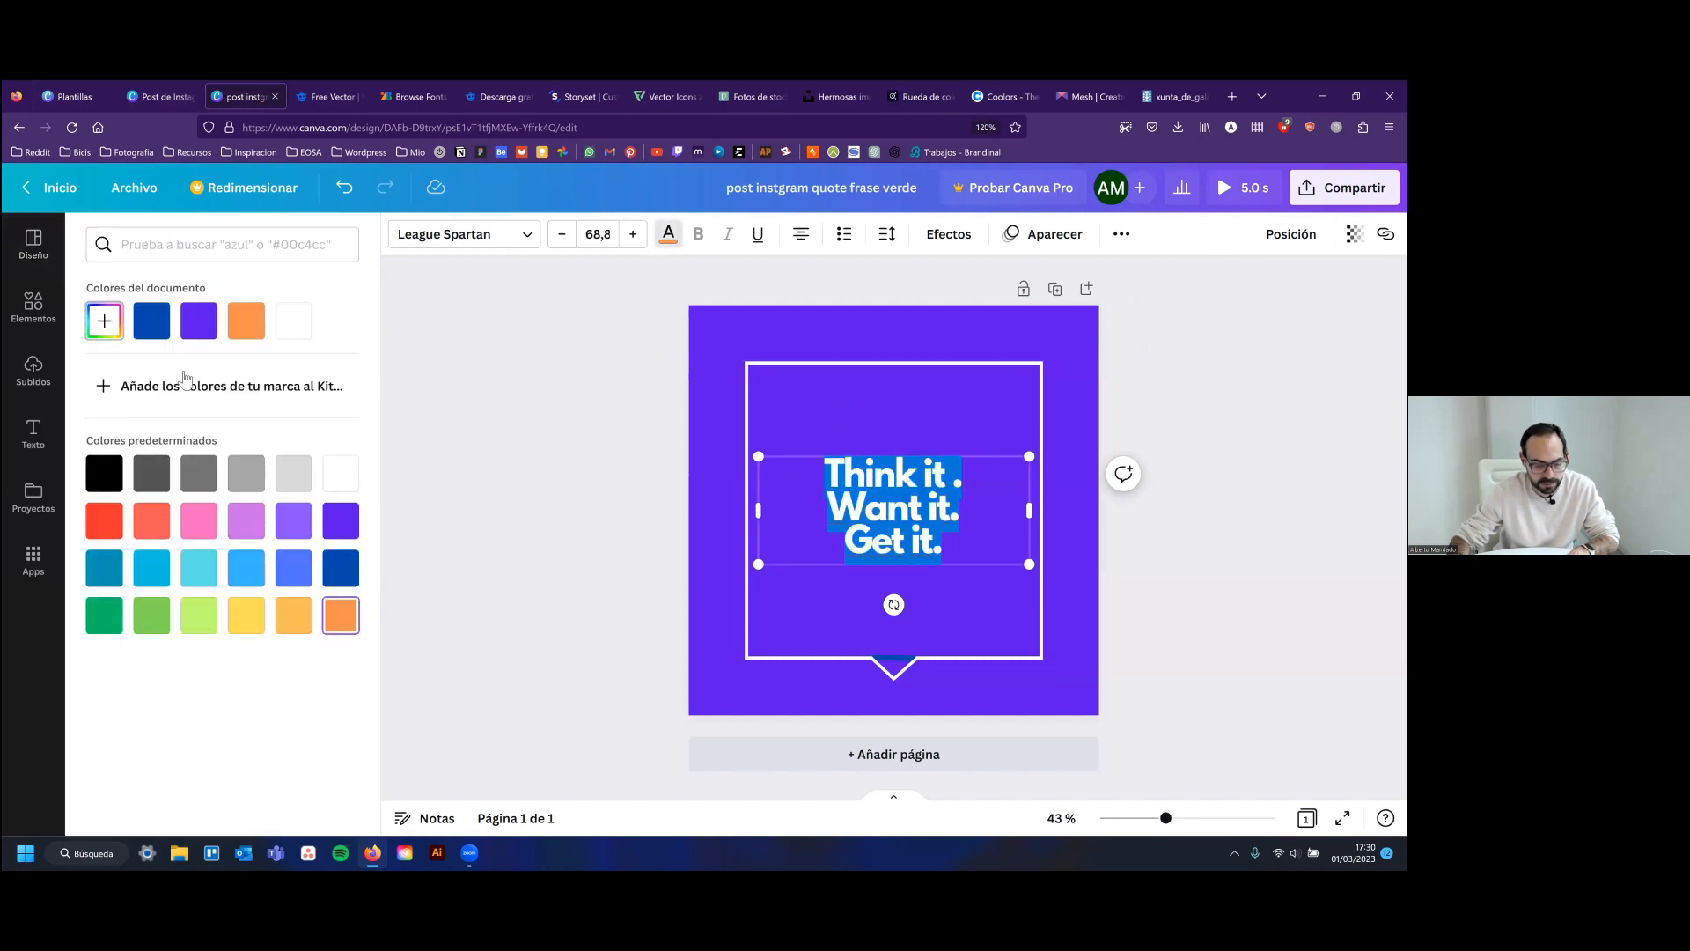
pyautogui.click(104, 320)
pyautogui.write('#EED202')
pyautogui.click(563, 444)
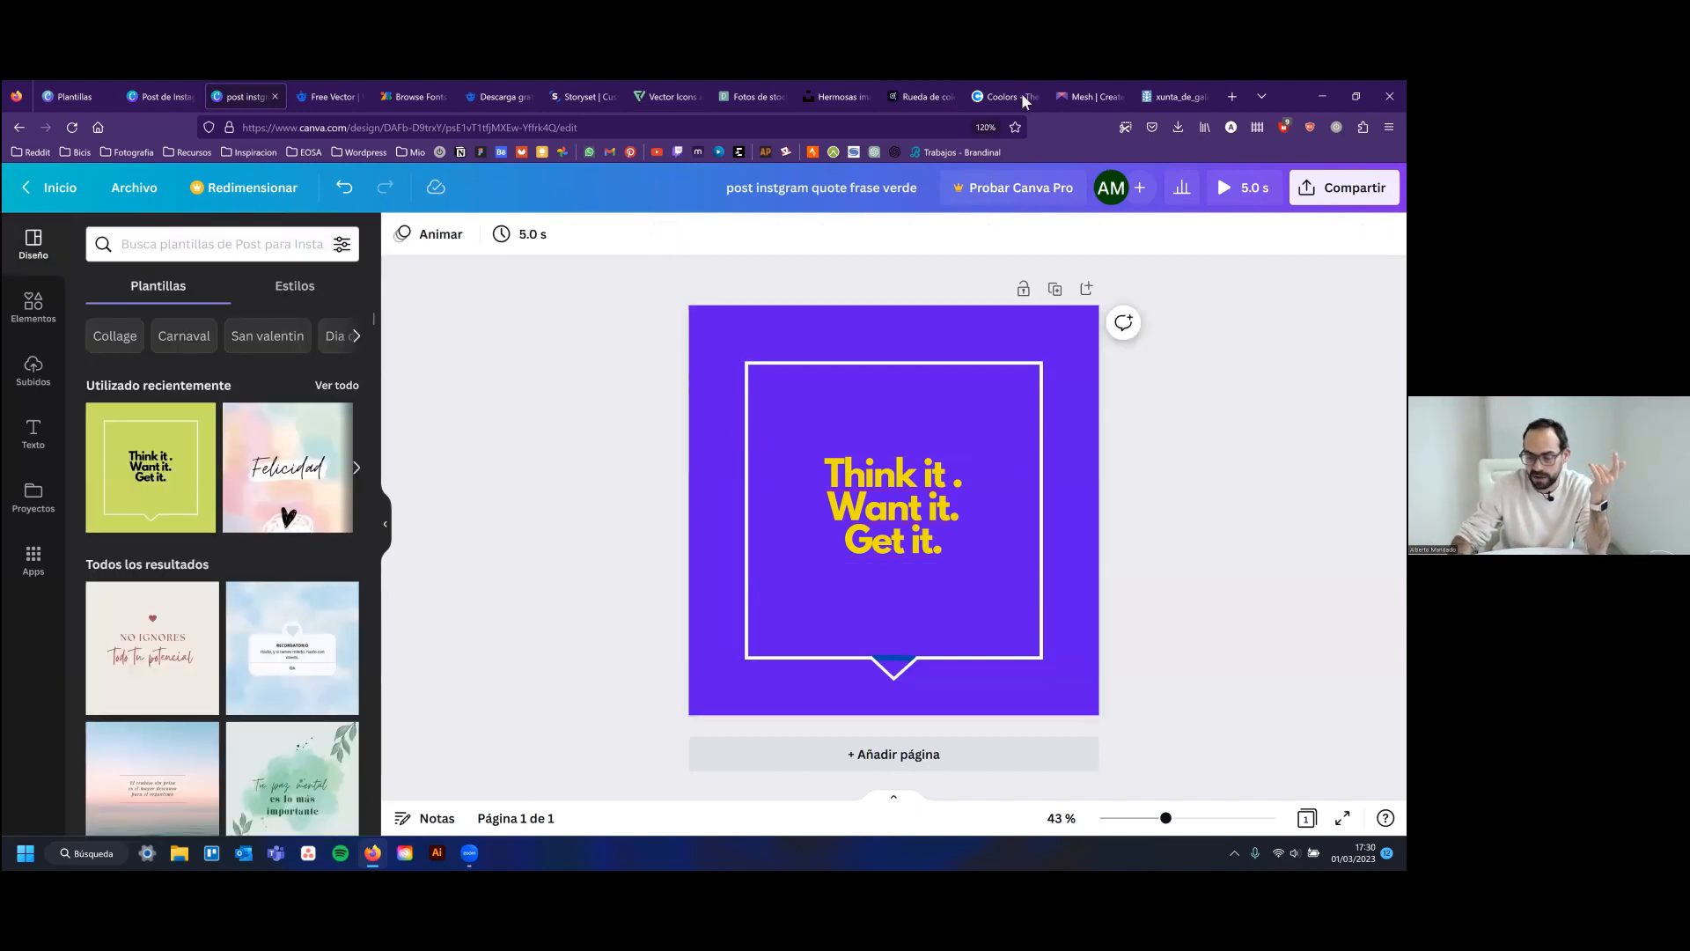
# Switch back to Adobe Color and try the Separación complementaria, Doble separación complementaria, Cuadrado, Compuestos and Tonos harmony rules
pyautogui.click(918, 94)
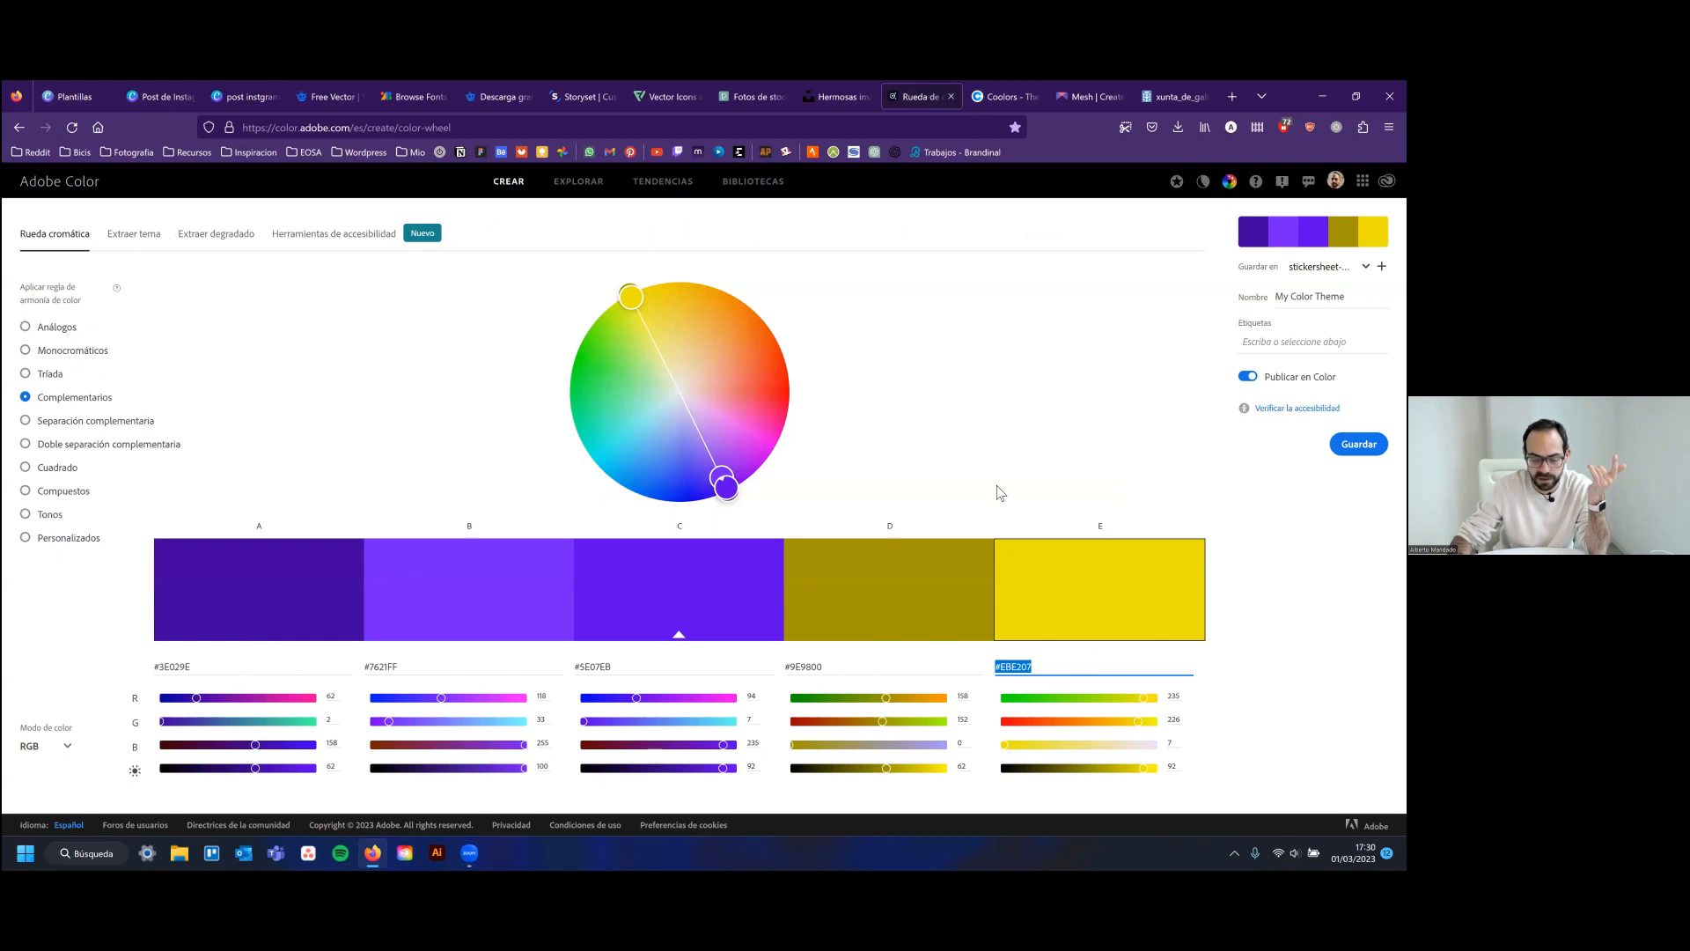
pyautogui.click(969, 473)
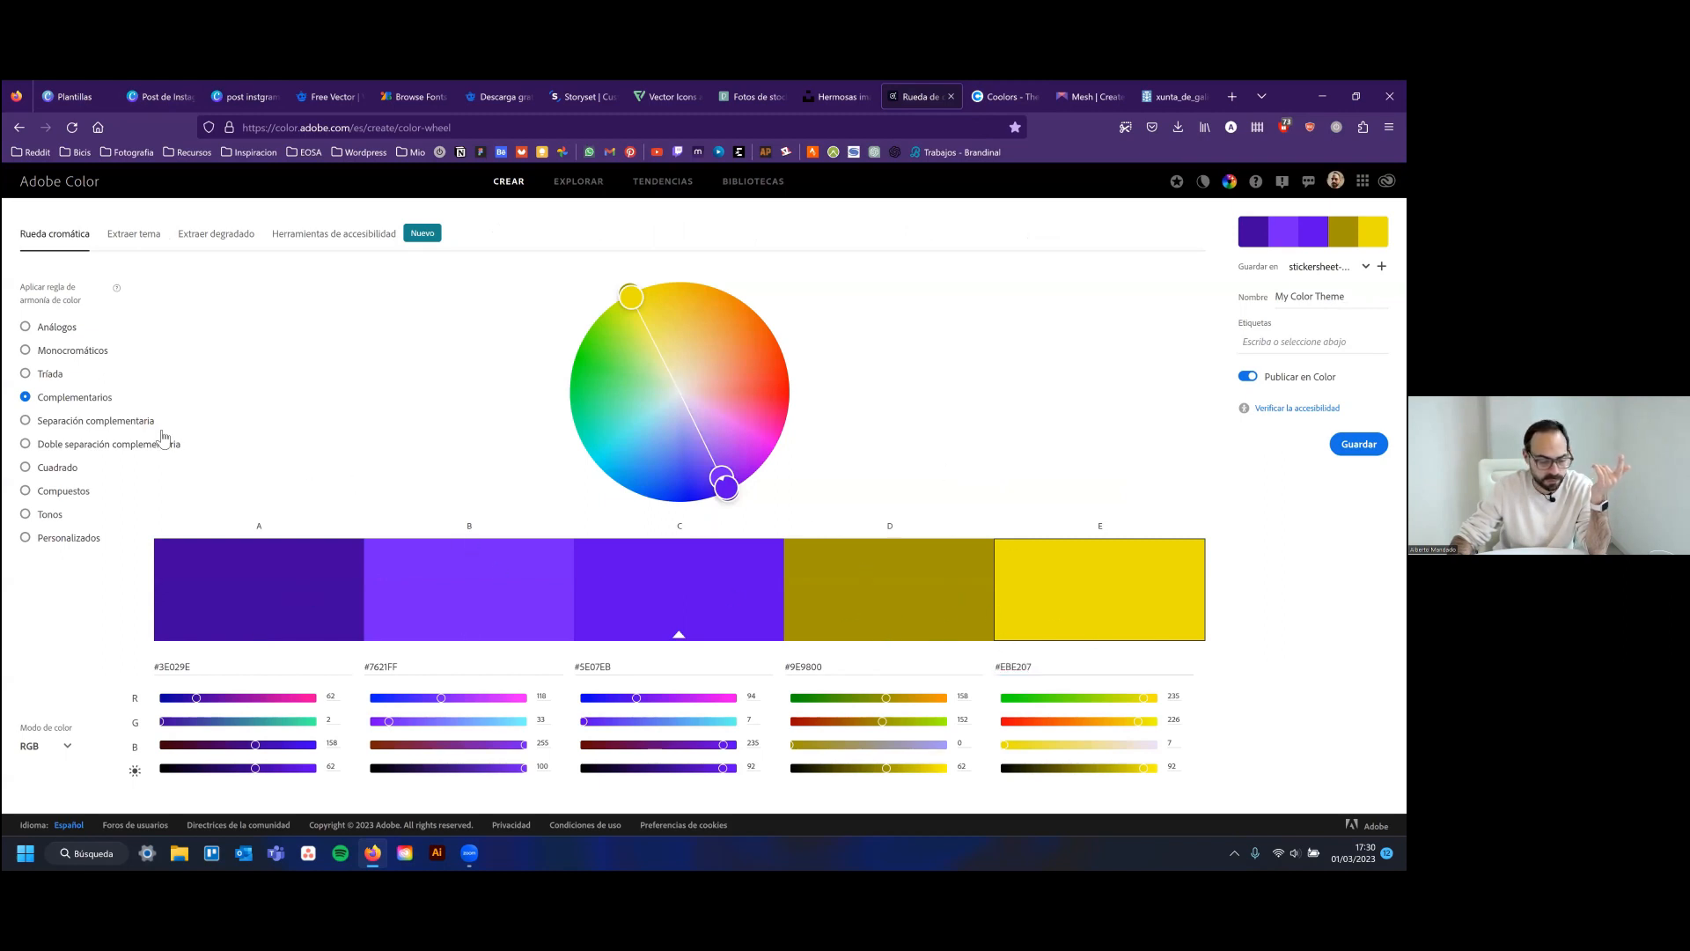
pyautogui.click(122, 429)
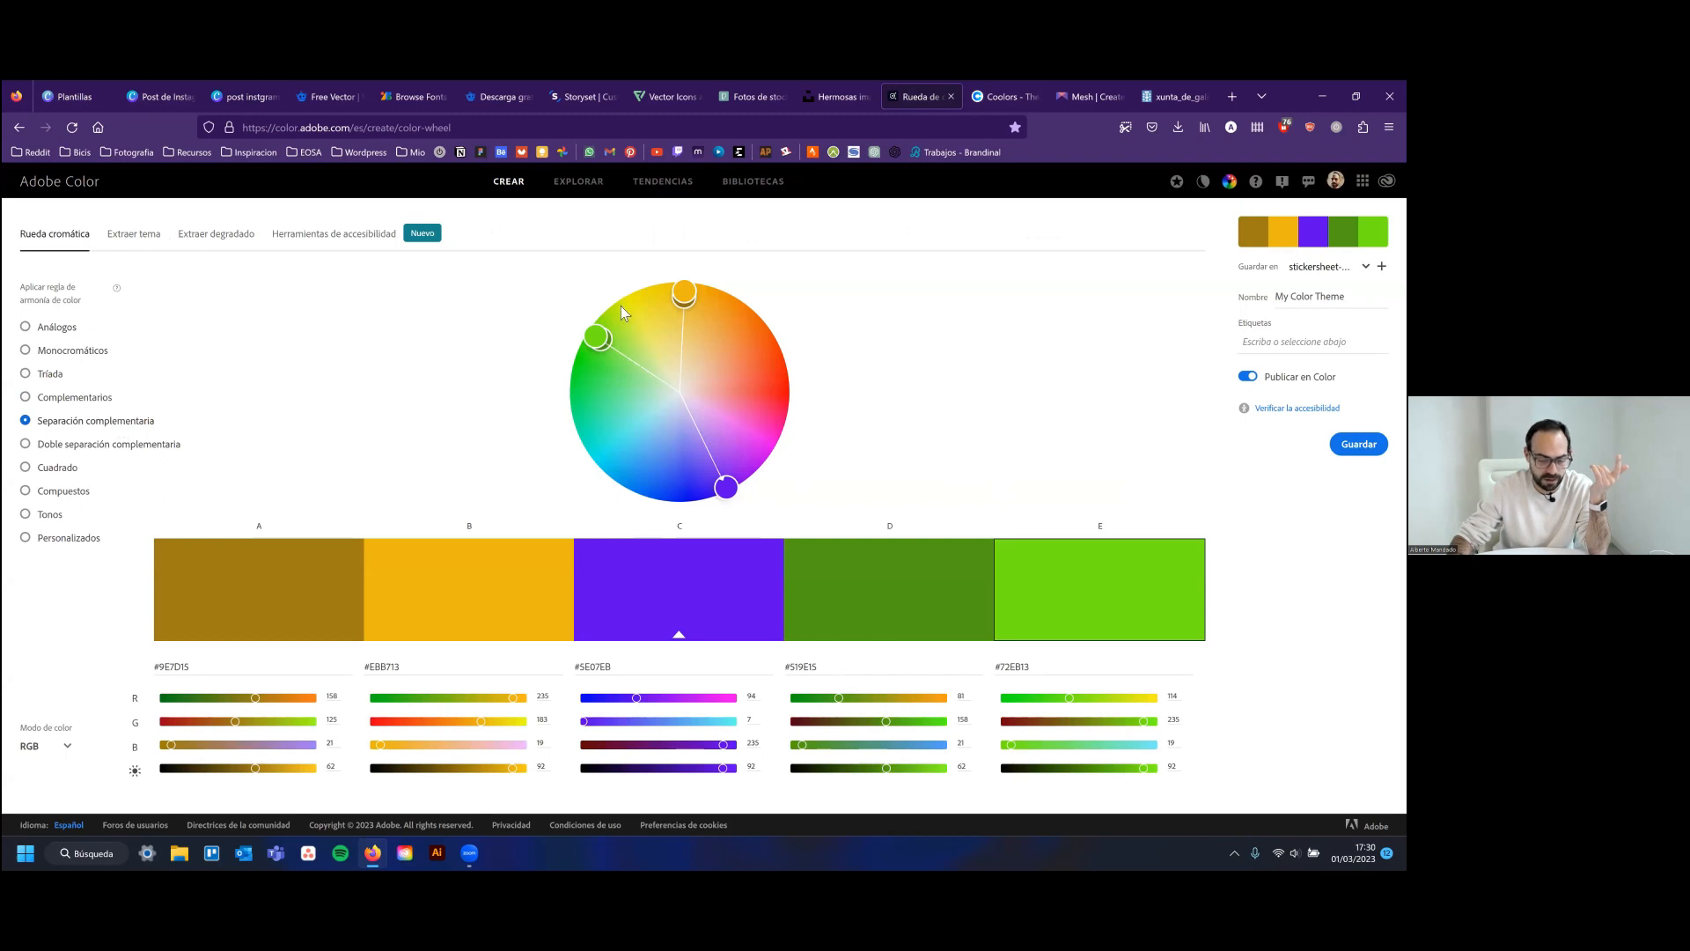
pyautogui.click(91, 451)
pyautogui.click(64, 478)
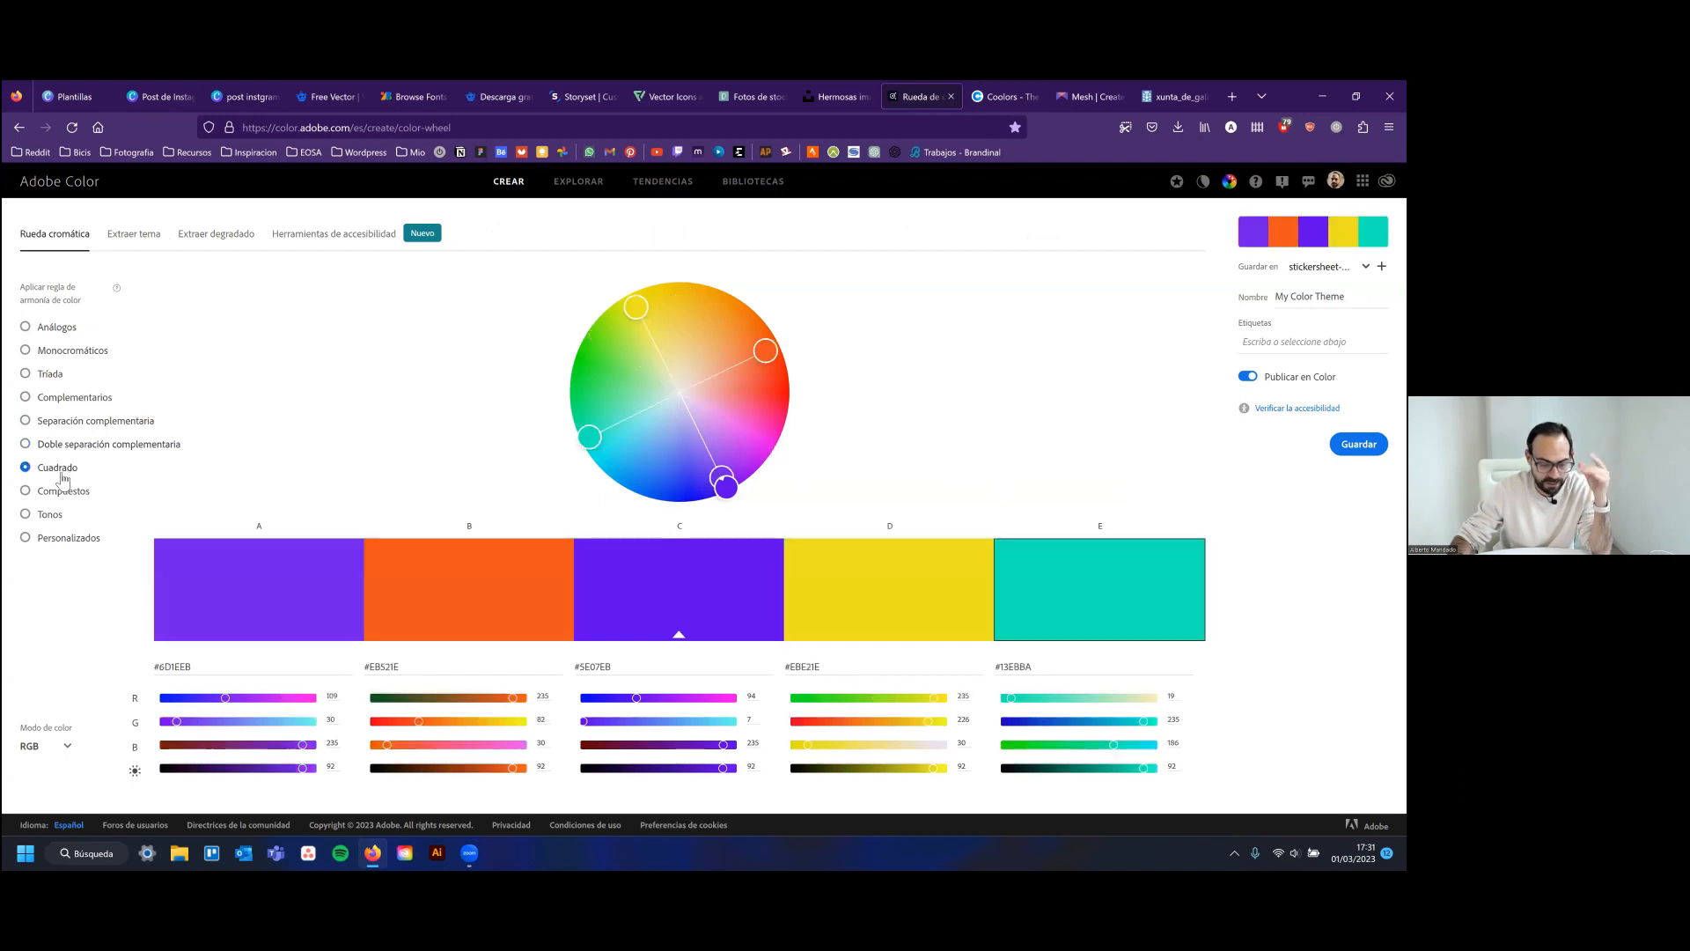
pyautogui.click(60, 496)
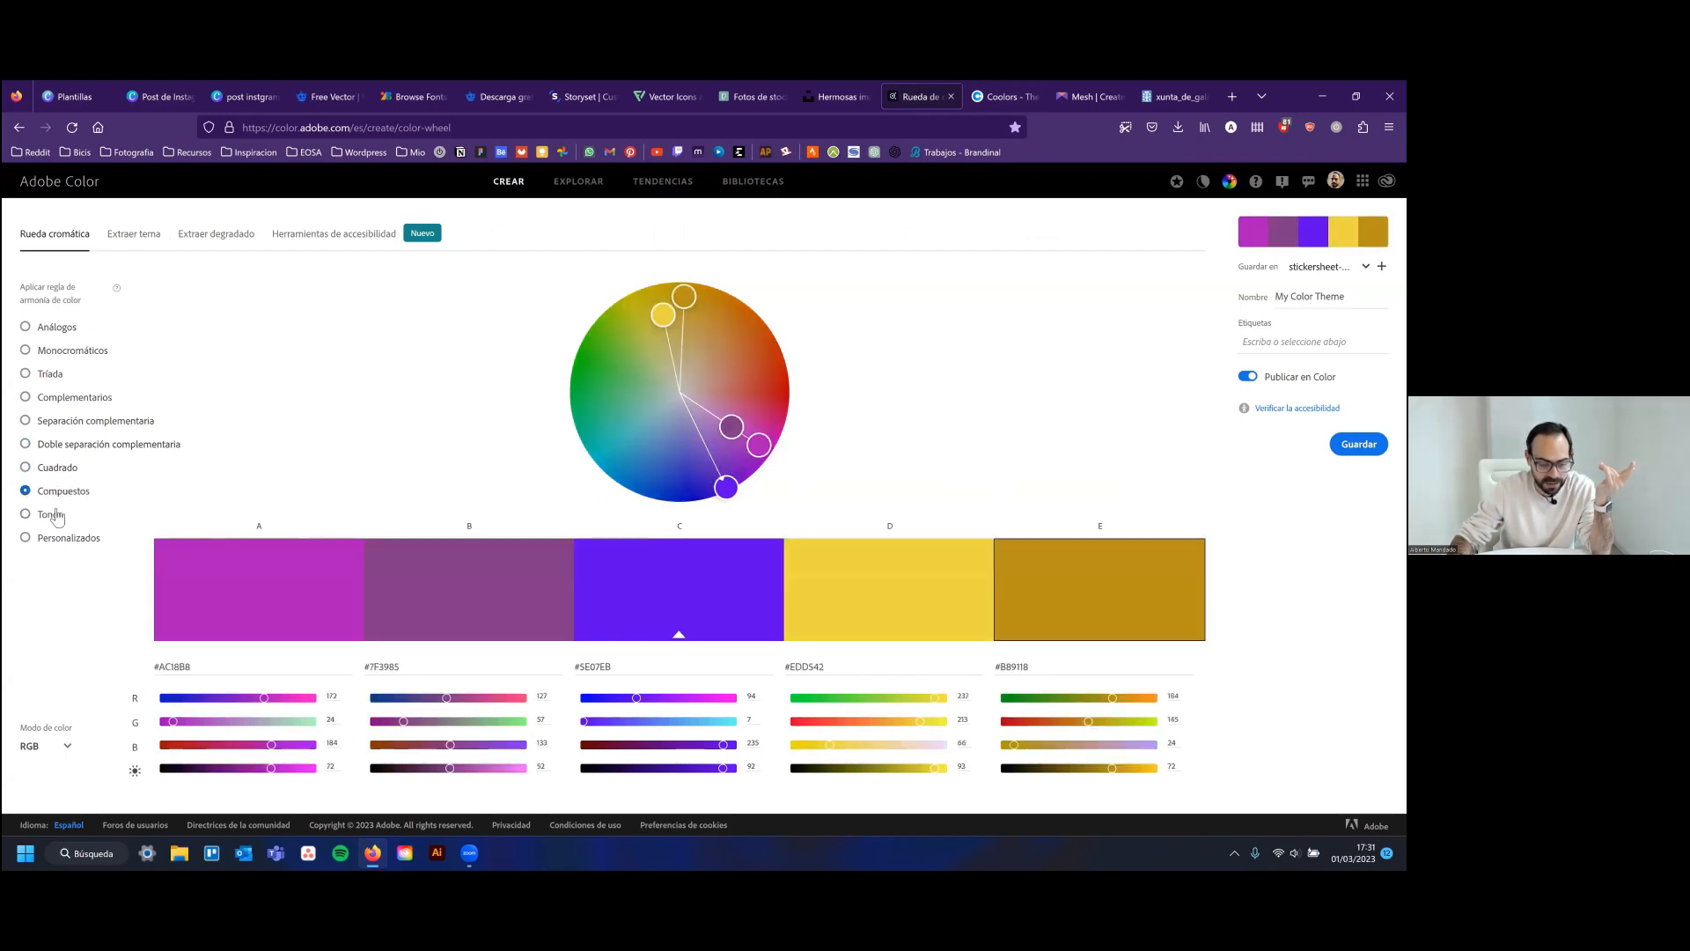
pyautogui.click(53, 515)
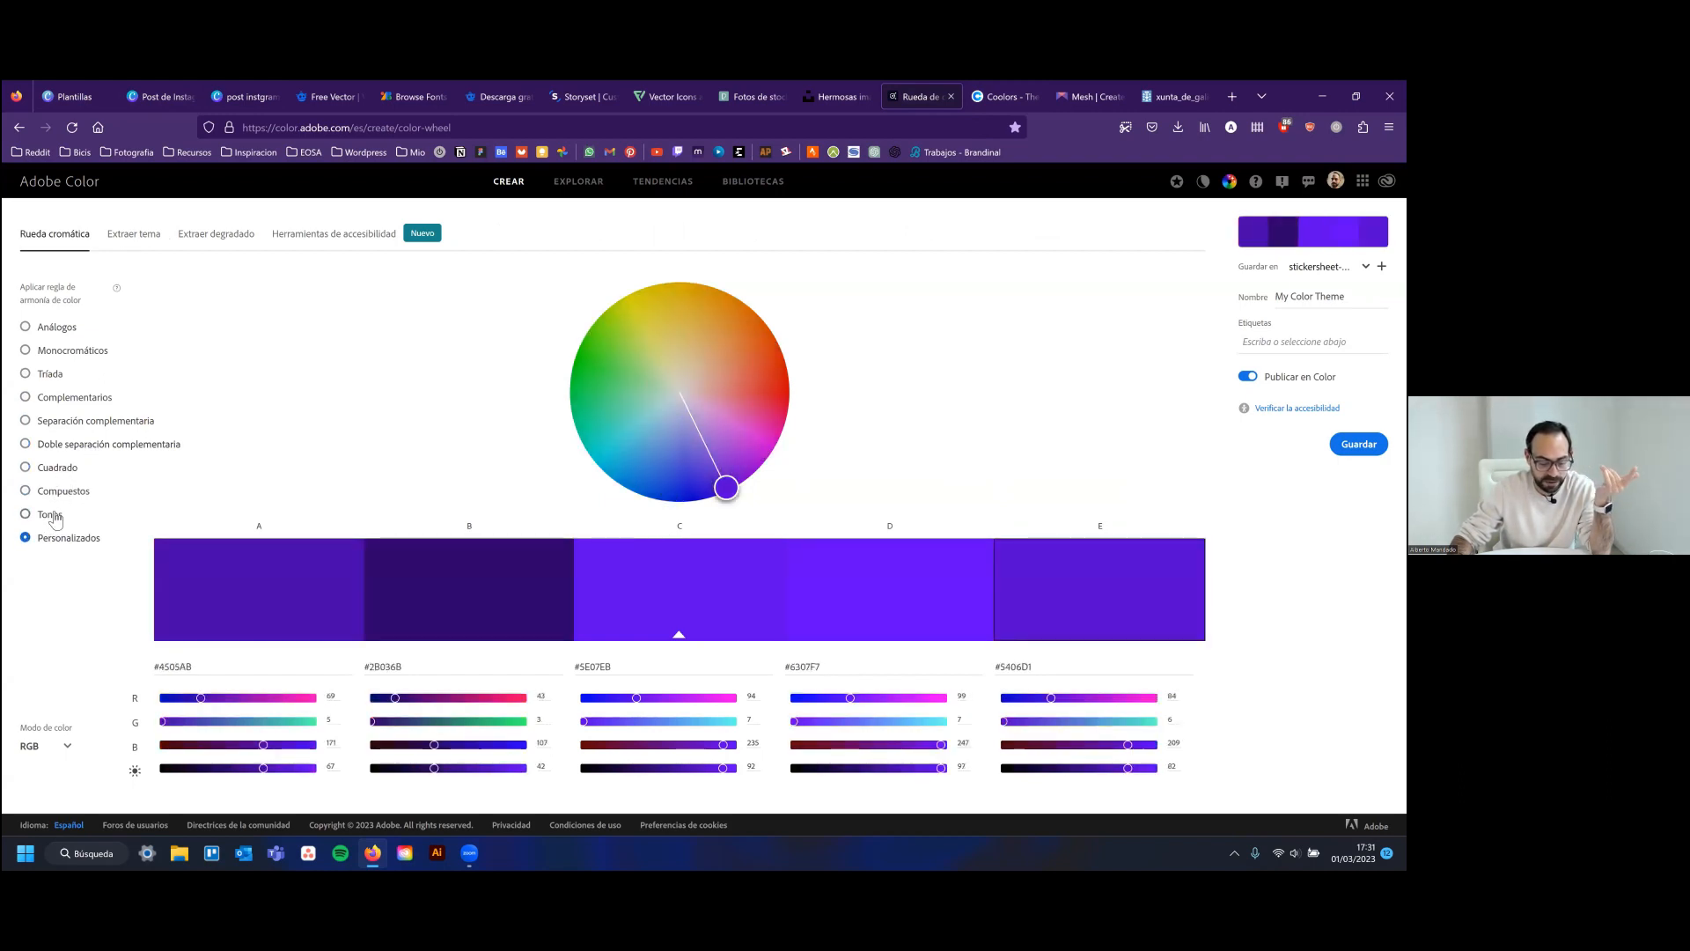
# Compare the Complementarios harmony rule with Análogos and finish on Complementarios
pyautogui.click(62, 403)
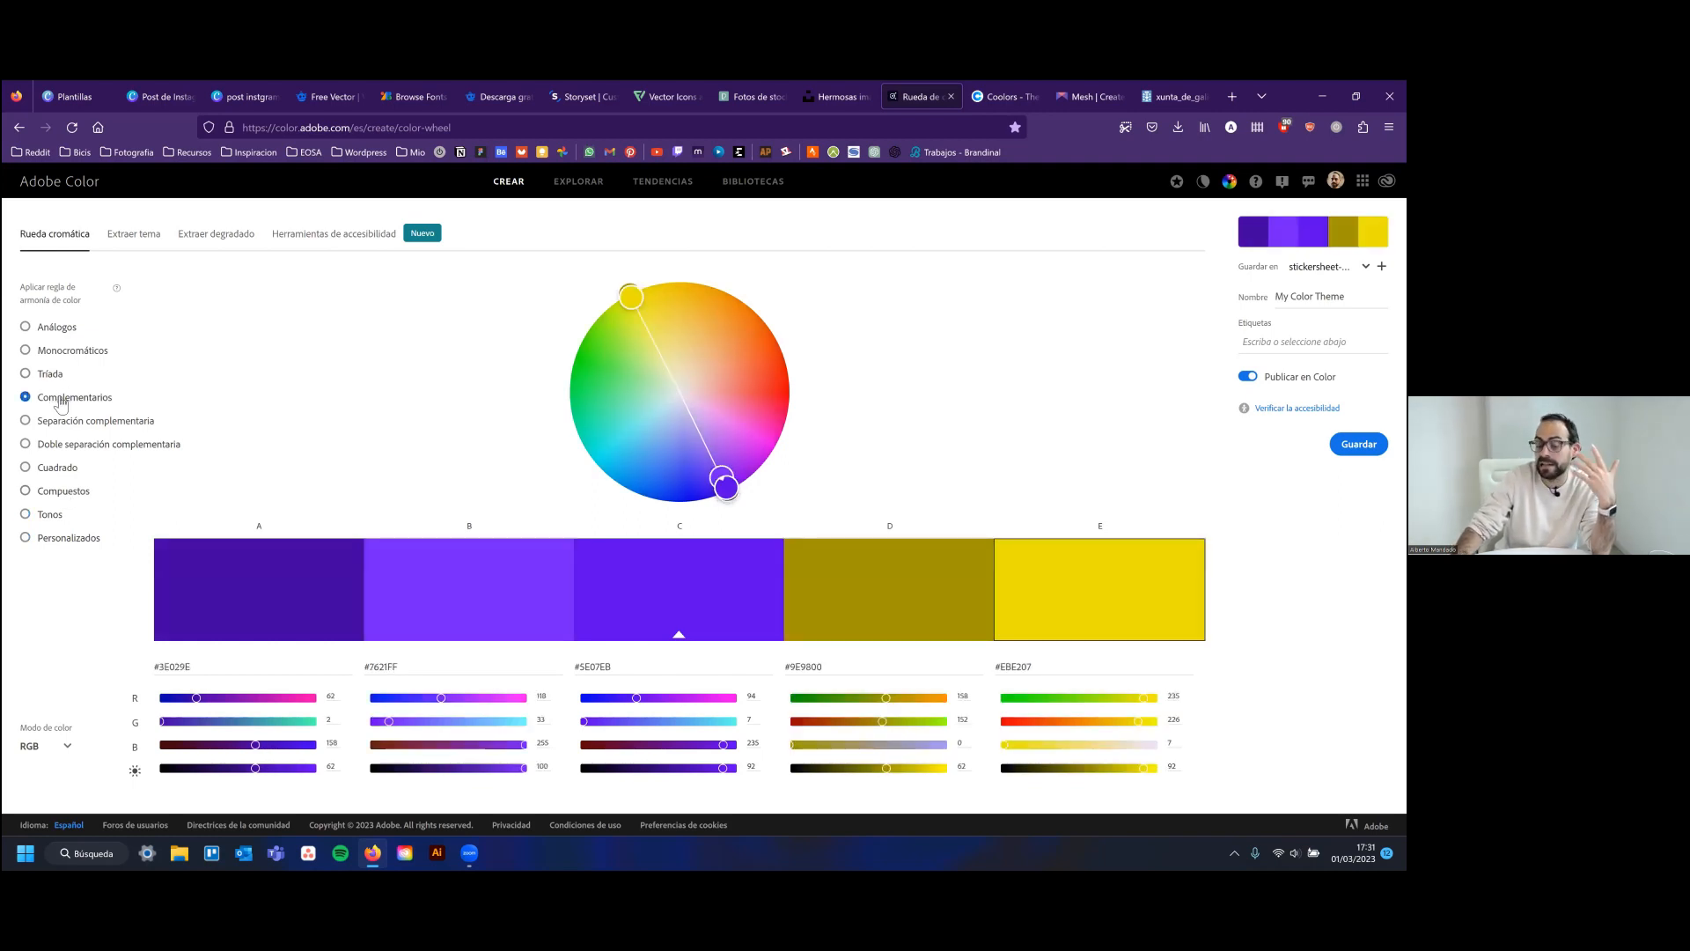
pyautogui.click(58, 329)
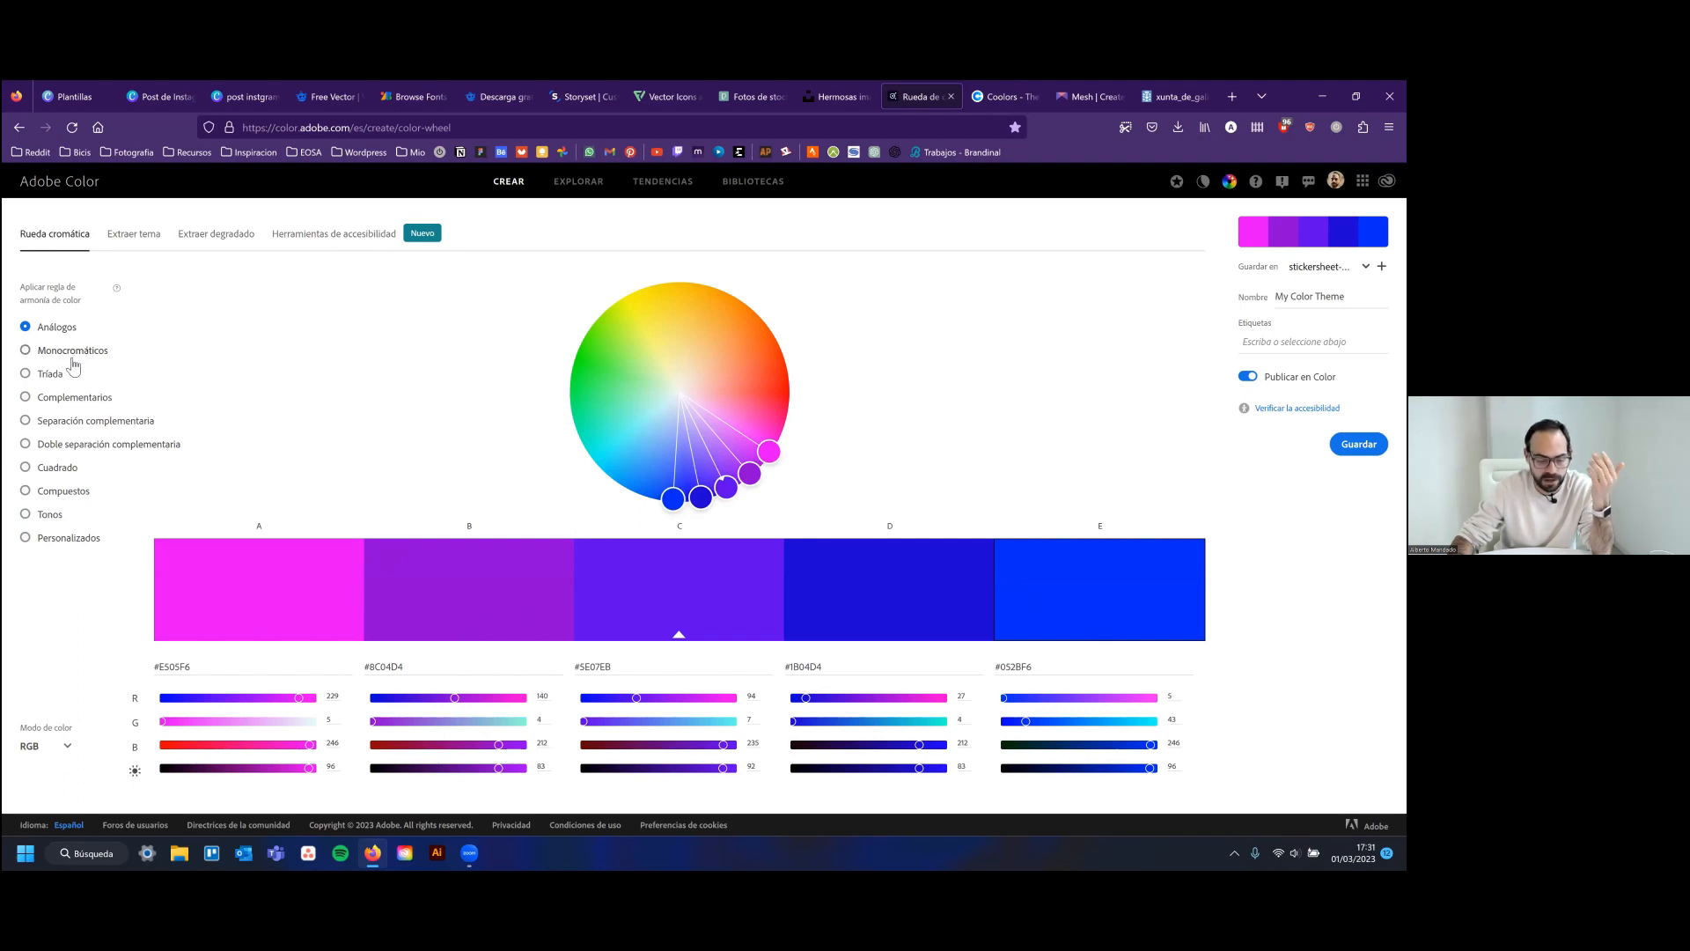
pyautogui.click(75, 403)
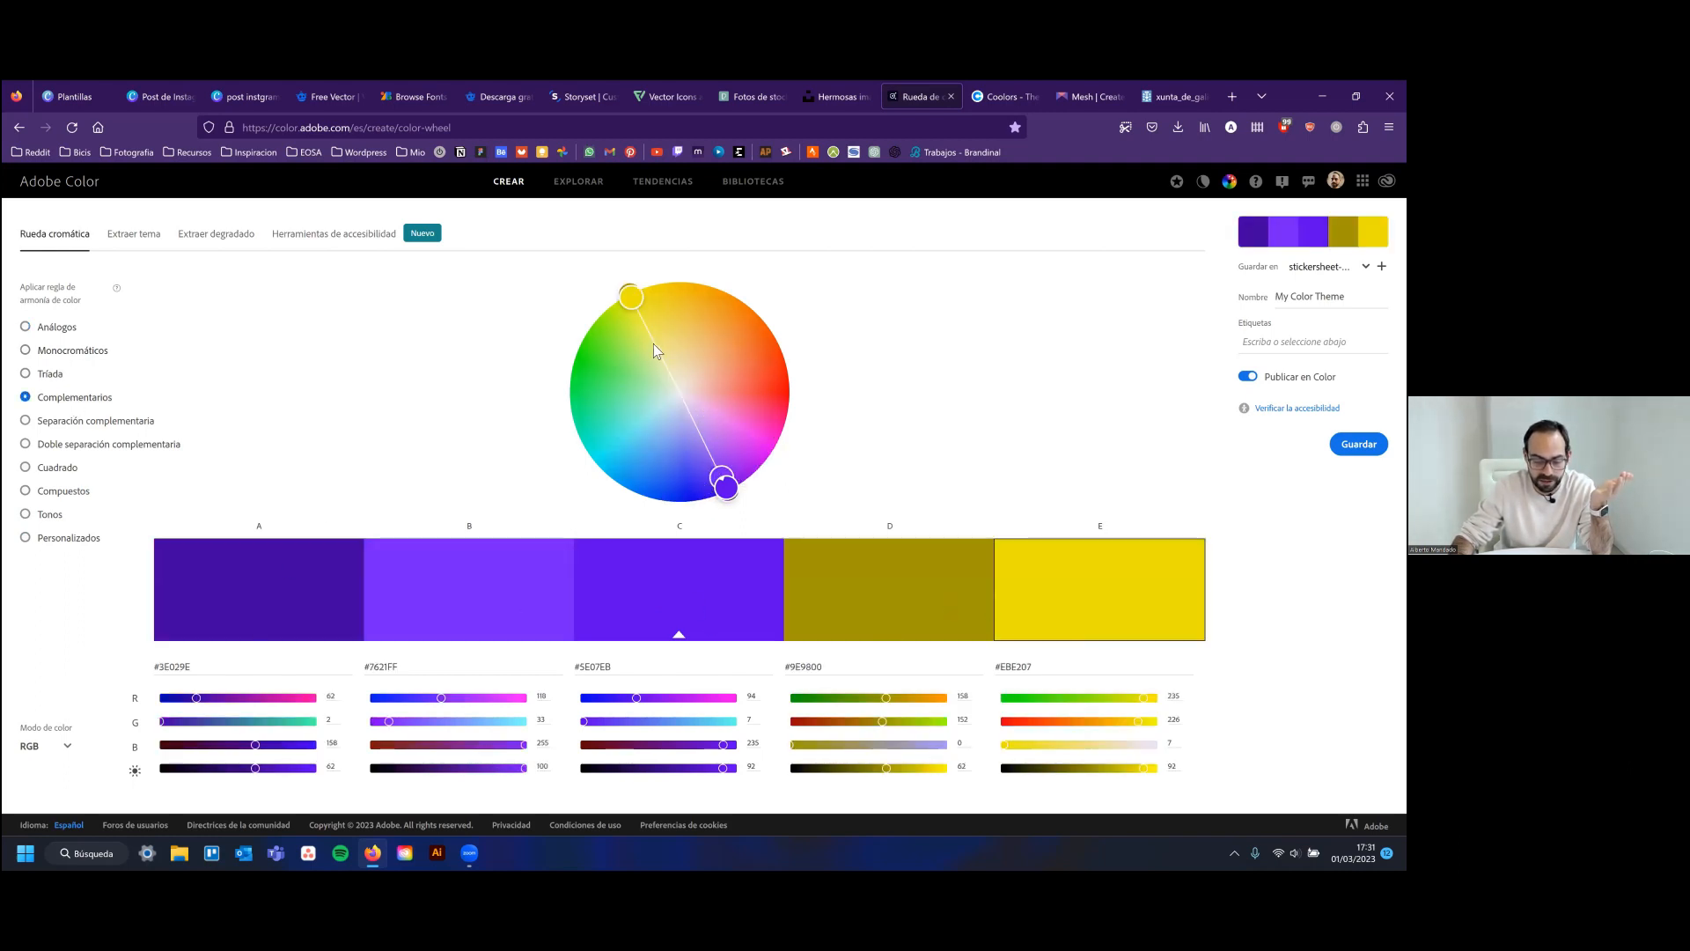
# Try a green and pink Complementarios palette on the colour wheel, and build an orange Monocromáticos palette, selecting colour B's hex code
pyautogui.moveTo(640, 308)
pyautogui.mouseDown()
pyautogui.moveTo(660, 308)
pyautogui.moveTo(637, 313)
pyautogui.moveTo(623, 355)
pyautogui.moveTo(705, 332)
pyautogui.moveTo(725, 408)
pyautogui.moveTo(686, 429)
pyautogui.moveTo(656, 414)
pyautogui.moveTo(649, 382)
pyautogui.mouseUp()
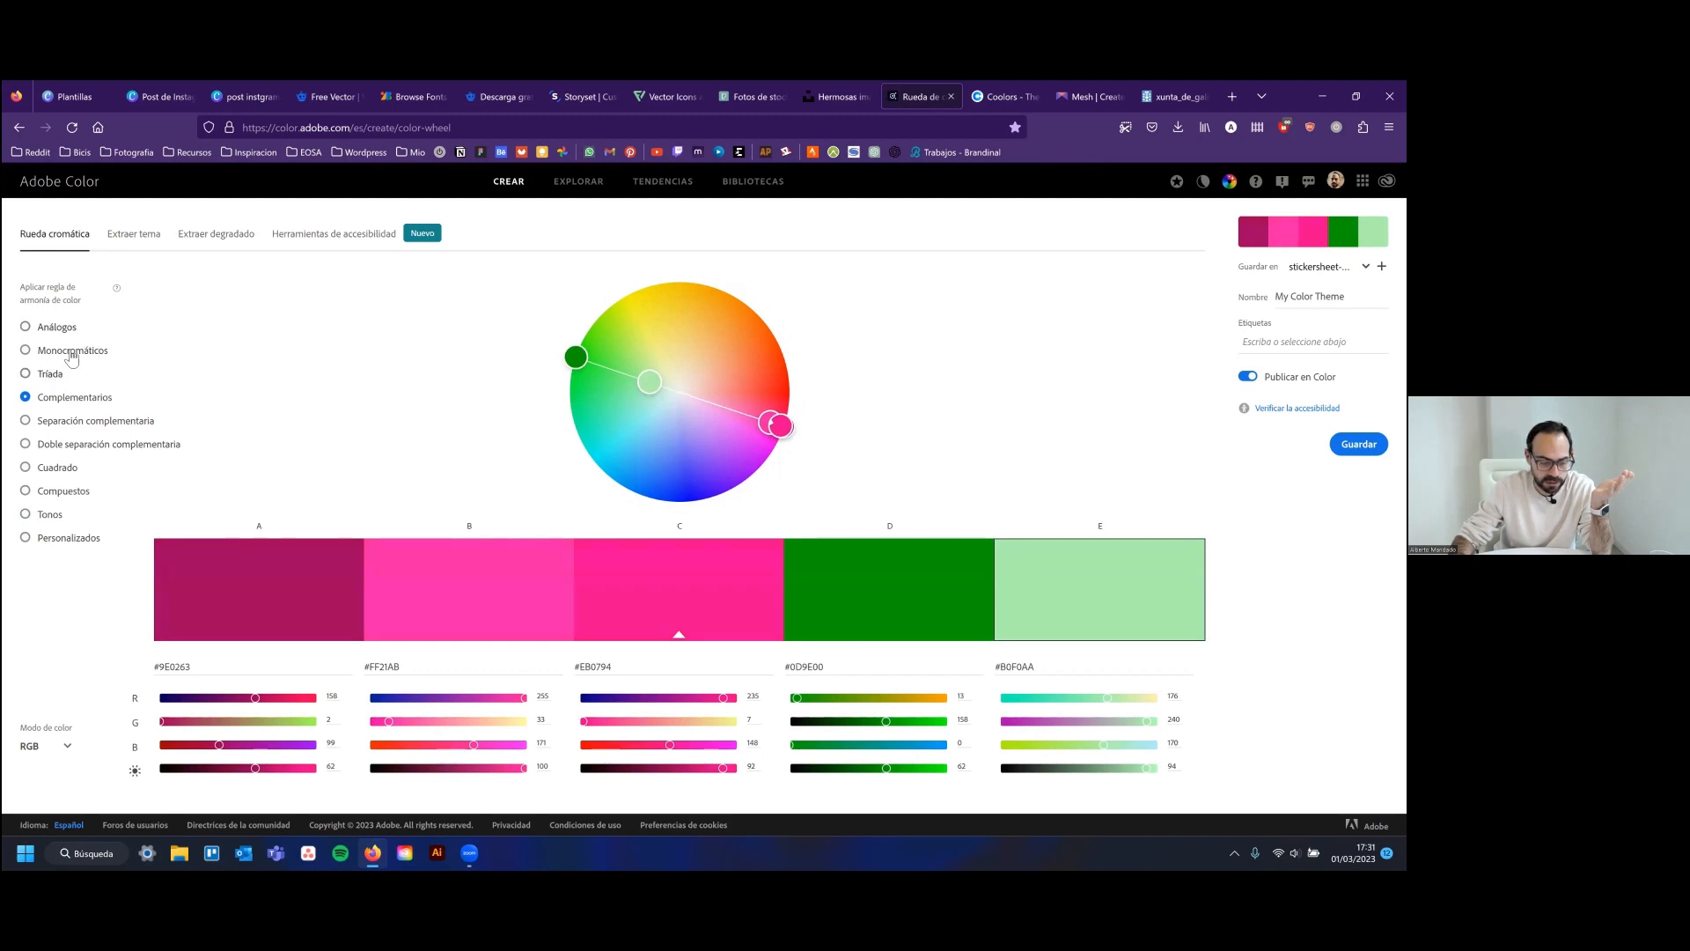
pyautogui.click(181, 352)
pyautogui.moveTo(780, 425)
pyautogui.mouseDown()
pyautogui.moveTo(763, 464)
pyautogui.moveTo(705, 478)
pyautogui.moveTo(655, 481)
pyautogui.moveTo(591, 444)
pyautogui.moveTo(583, 375)
pyautogui.moveTo(612, 317)
pyautogui.moveTo(634, 294)
pyautogui.moveTo(716, 296)
pyautogui.mouseUp()
pyautogui.doubleClick(405, 664)
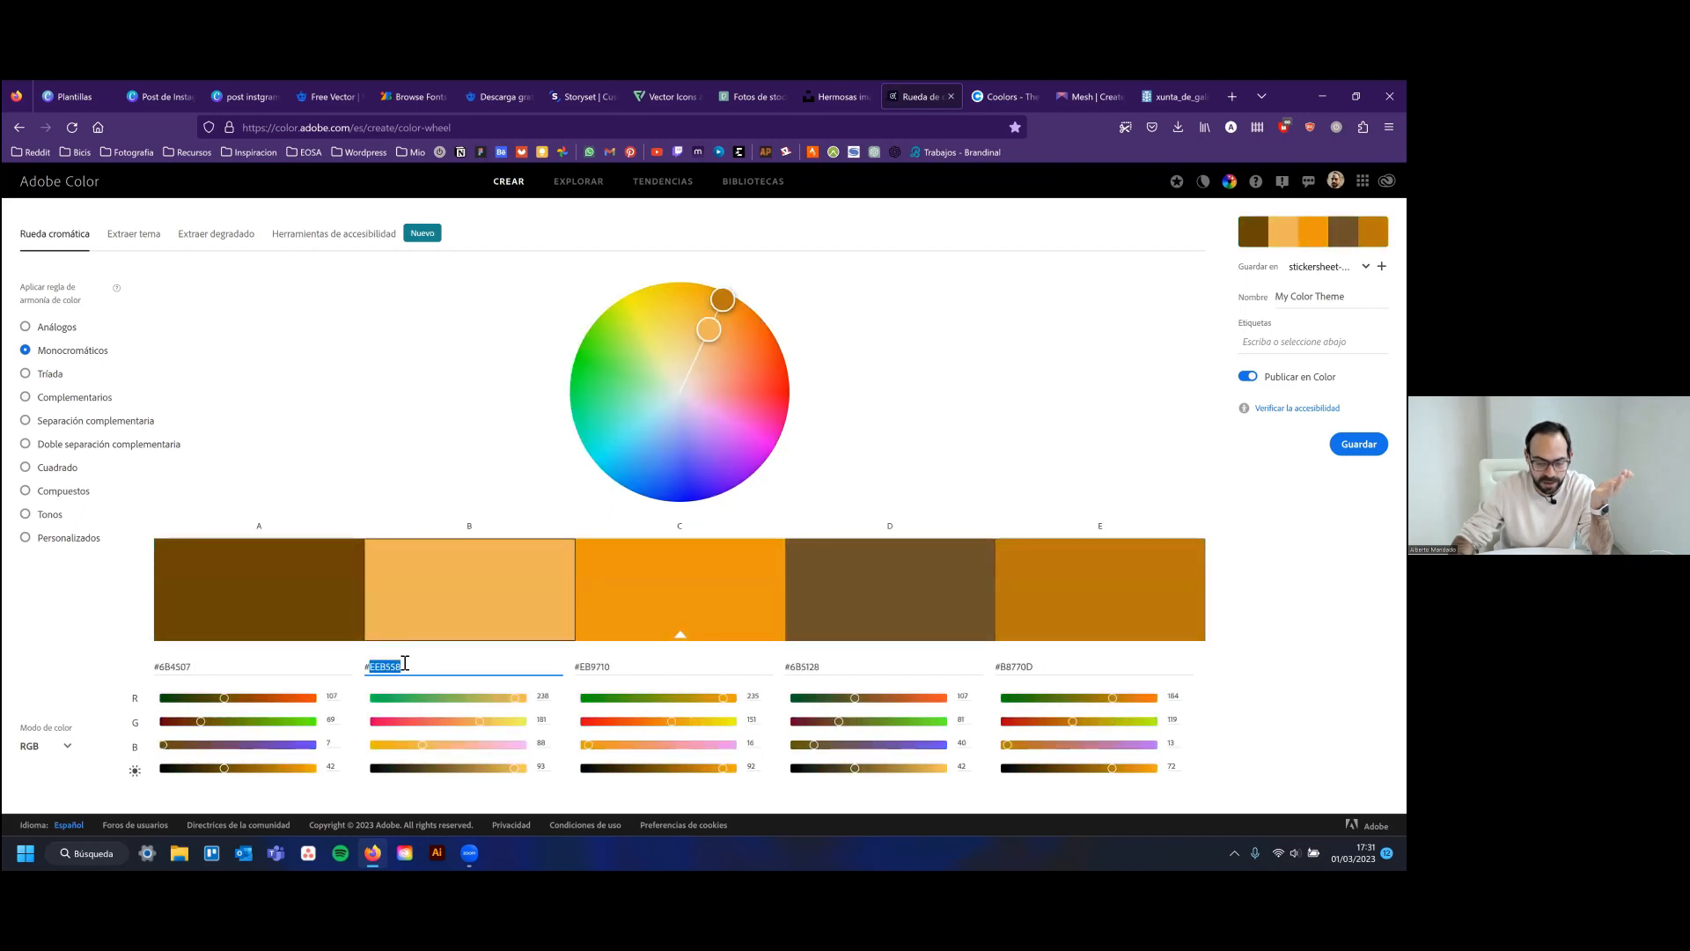
pyautogui.click(234, 285)
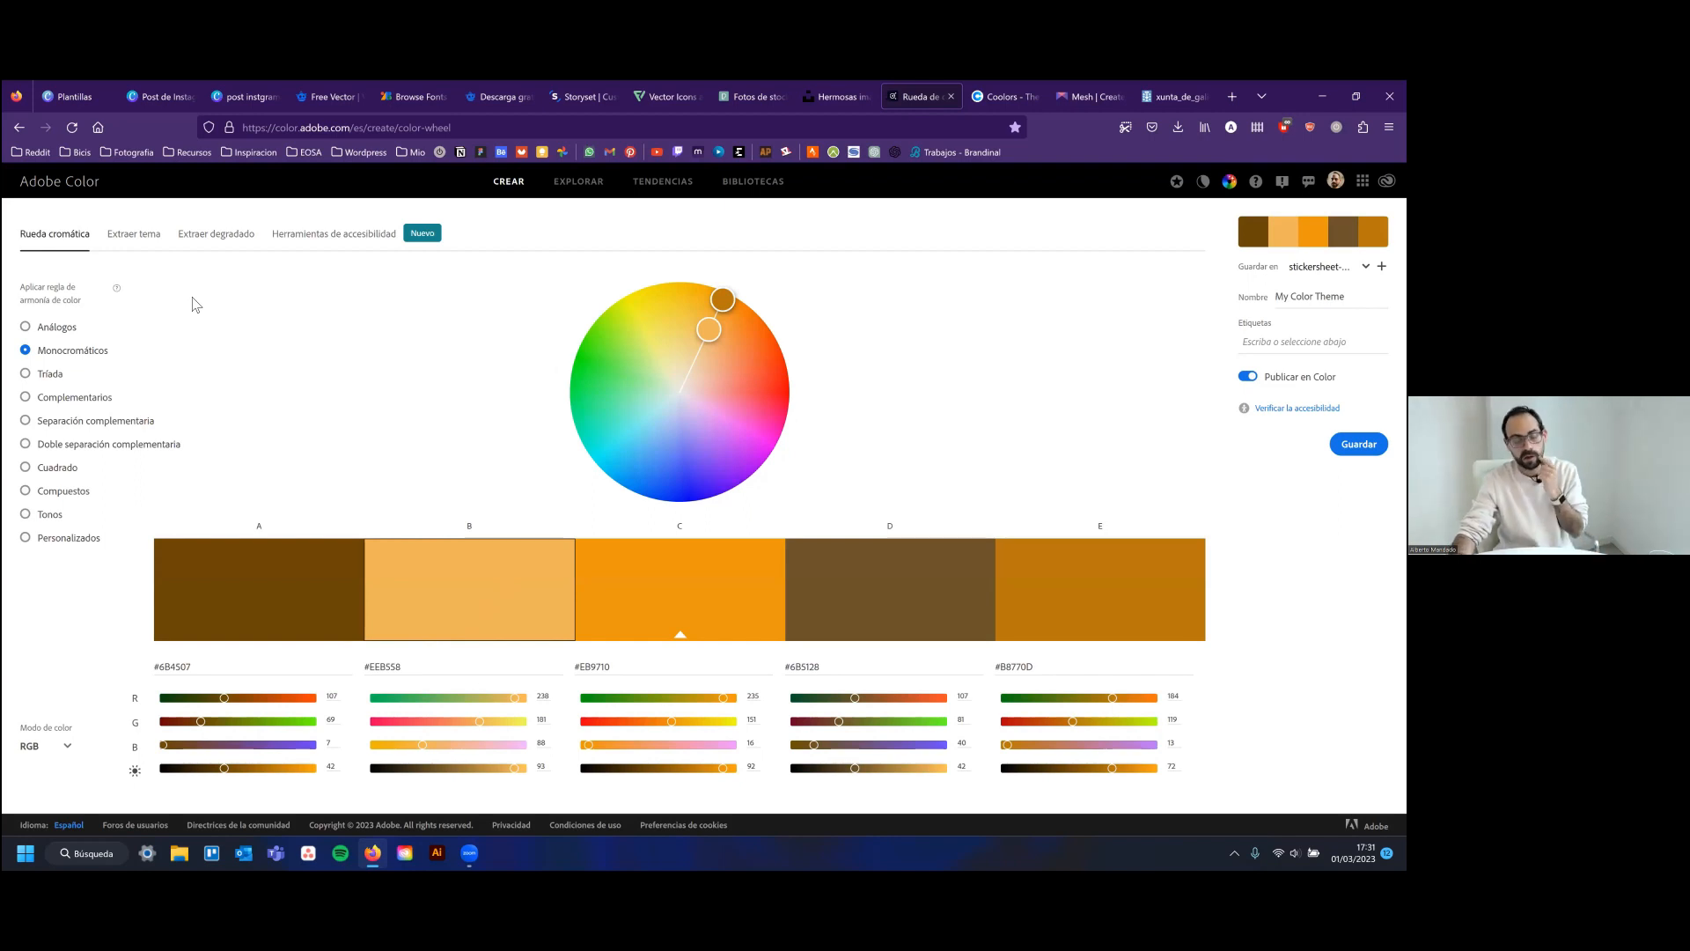
# Browse the Explorar palettes and view the colours of the Green on Green - Porsche 991 Speedster theme
pyautogui.click(588, 186)
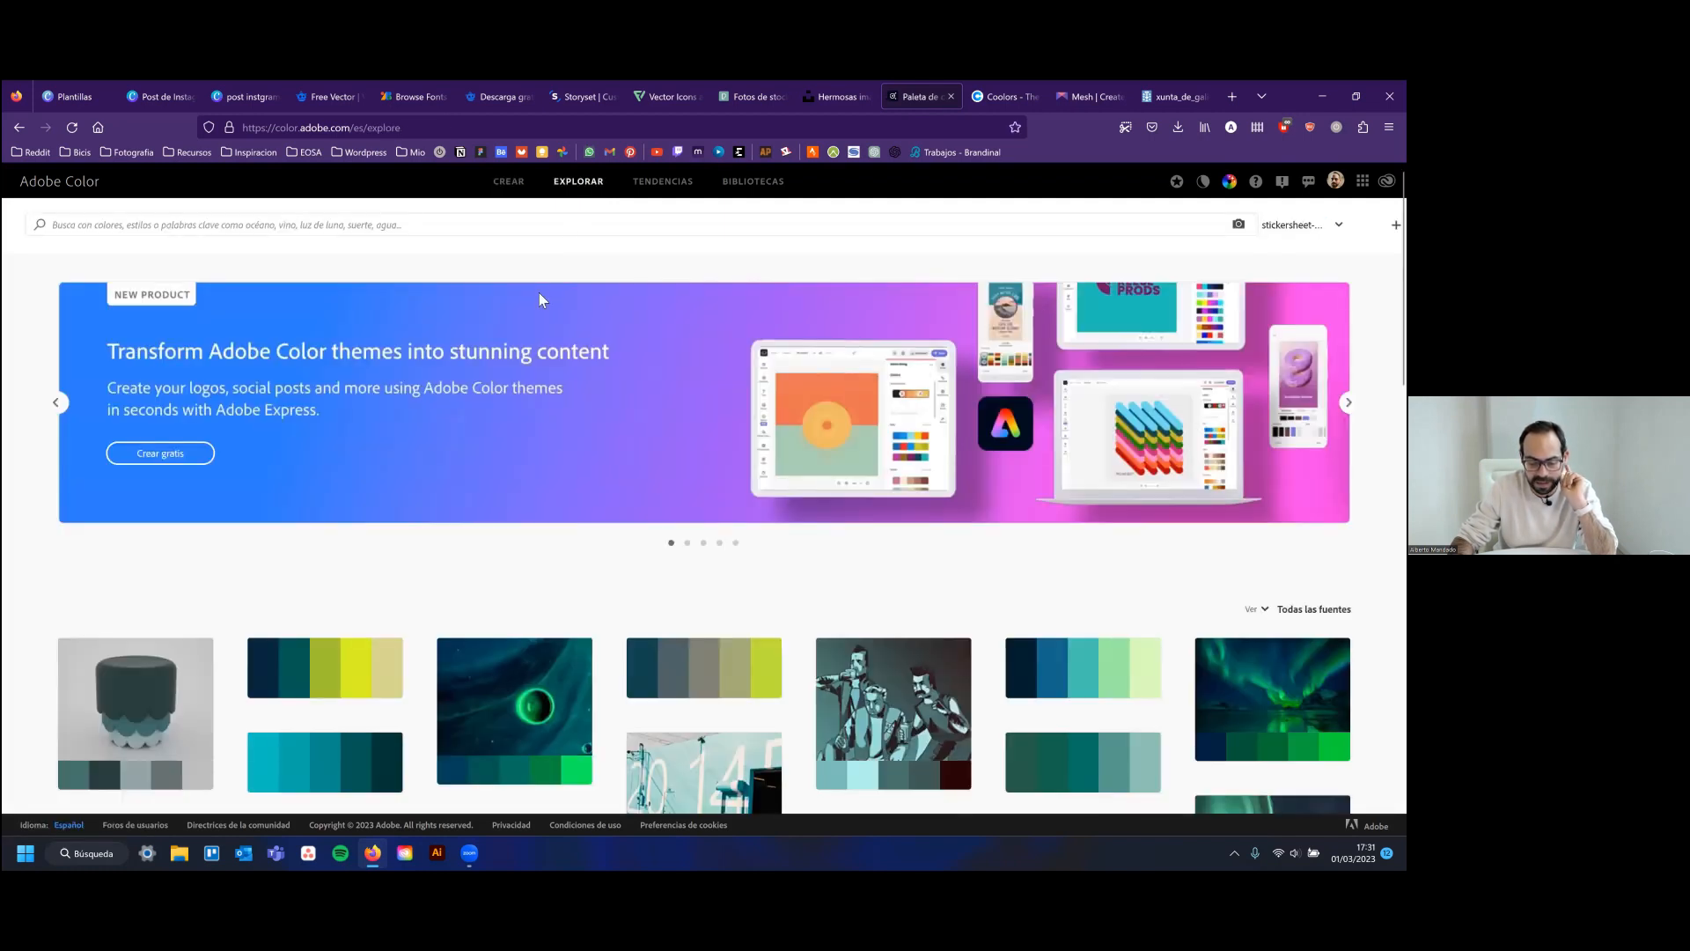
pyautogui.scroll(-3, 494, 407)
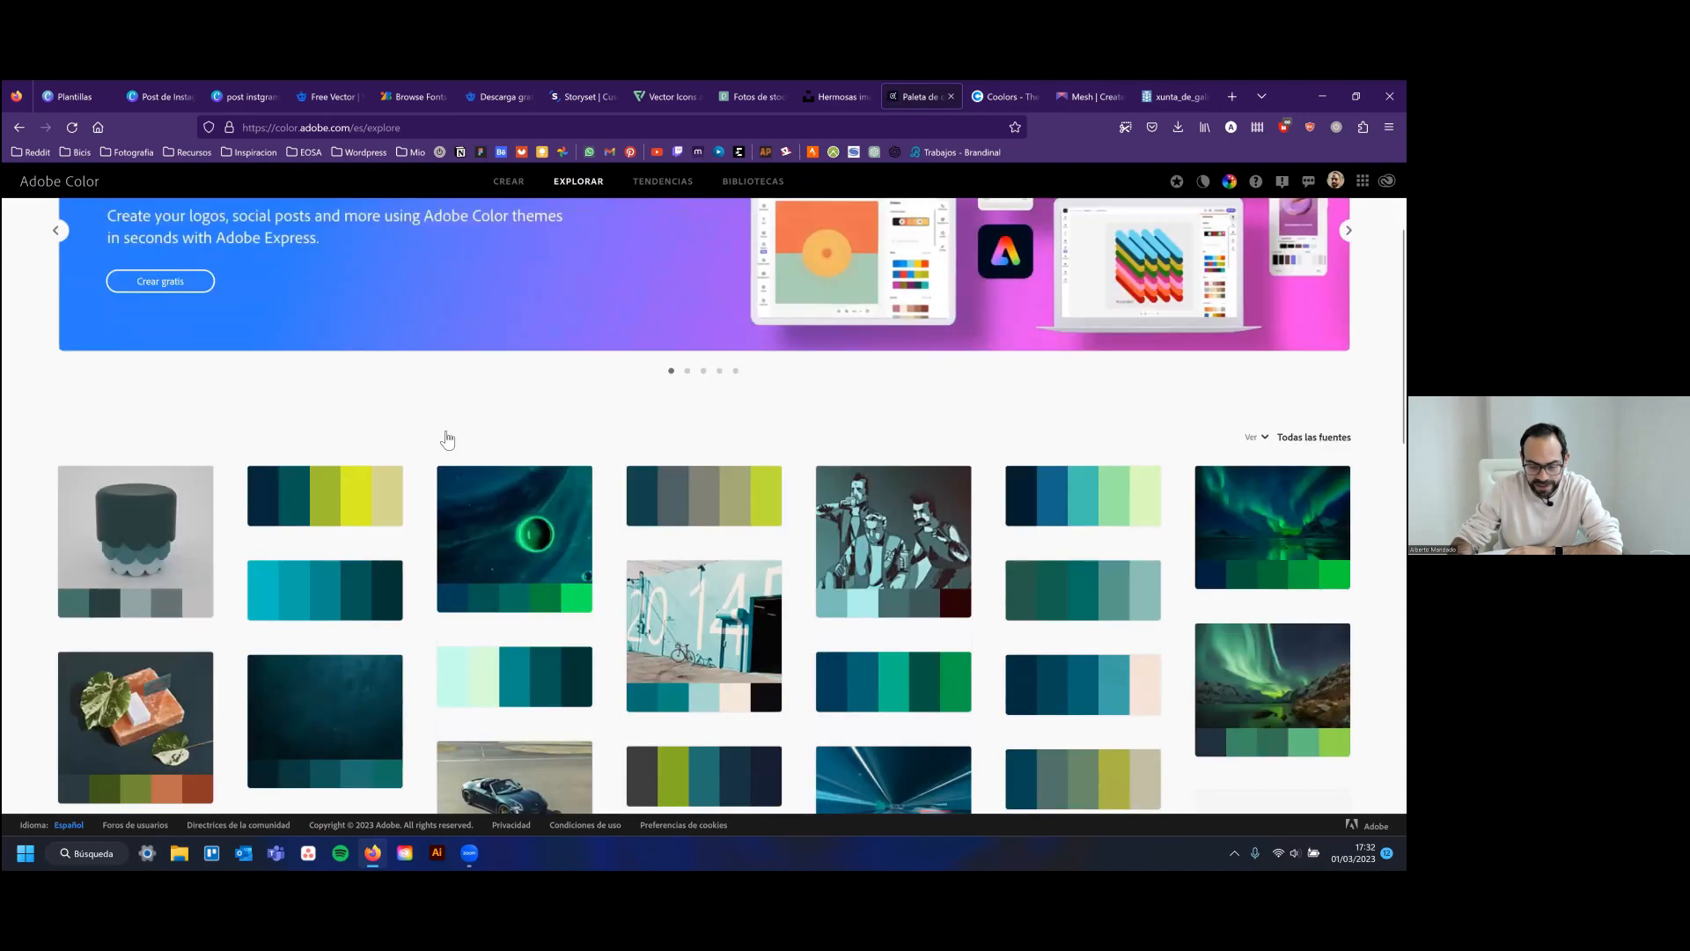
pyautogui.scroll(-2, 498, 406)
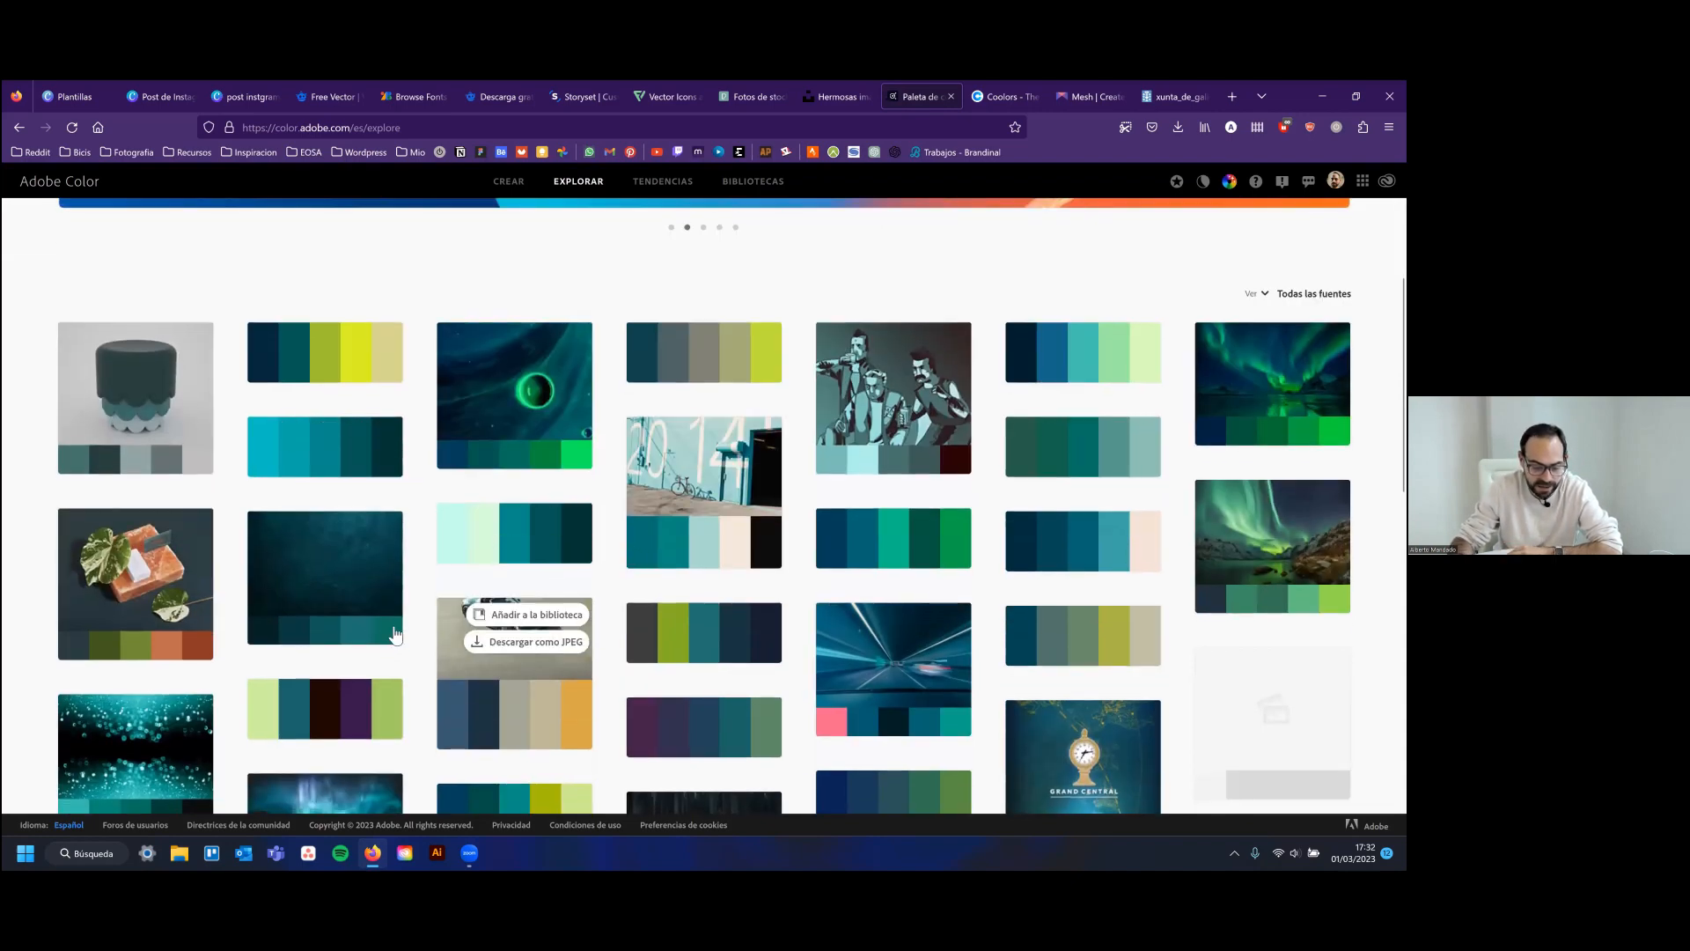
pyautogui.scroll(-4, 513, 380)
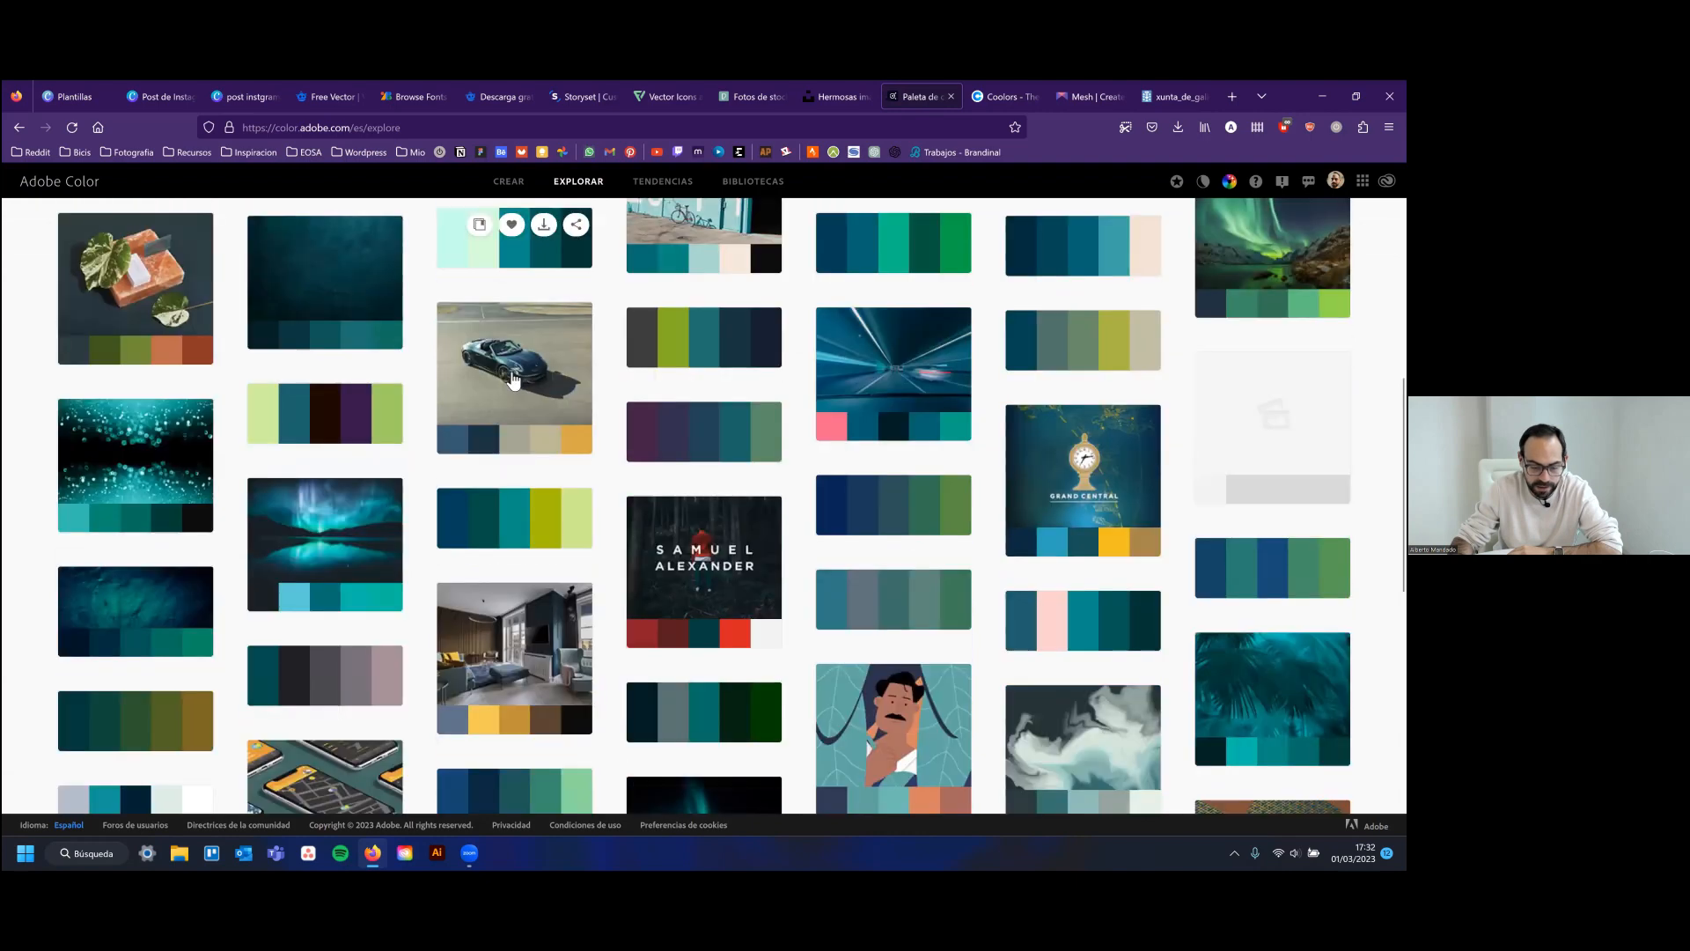
pyautogui.click(553, 380)
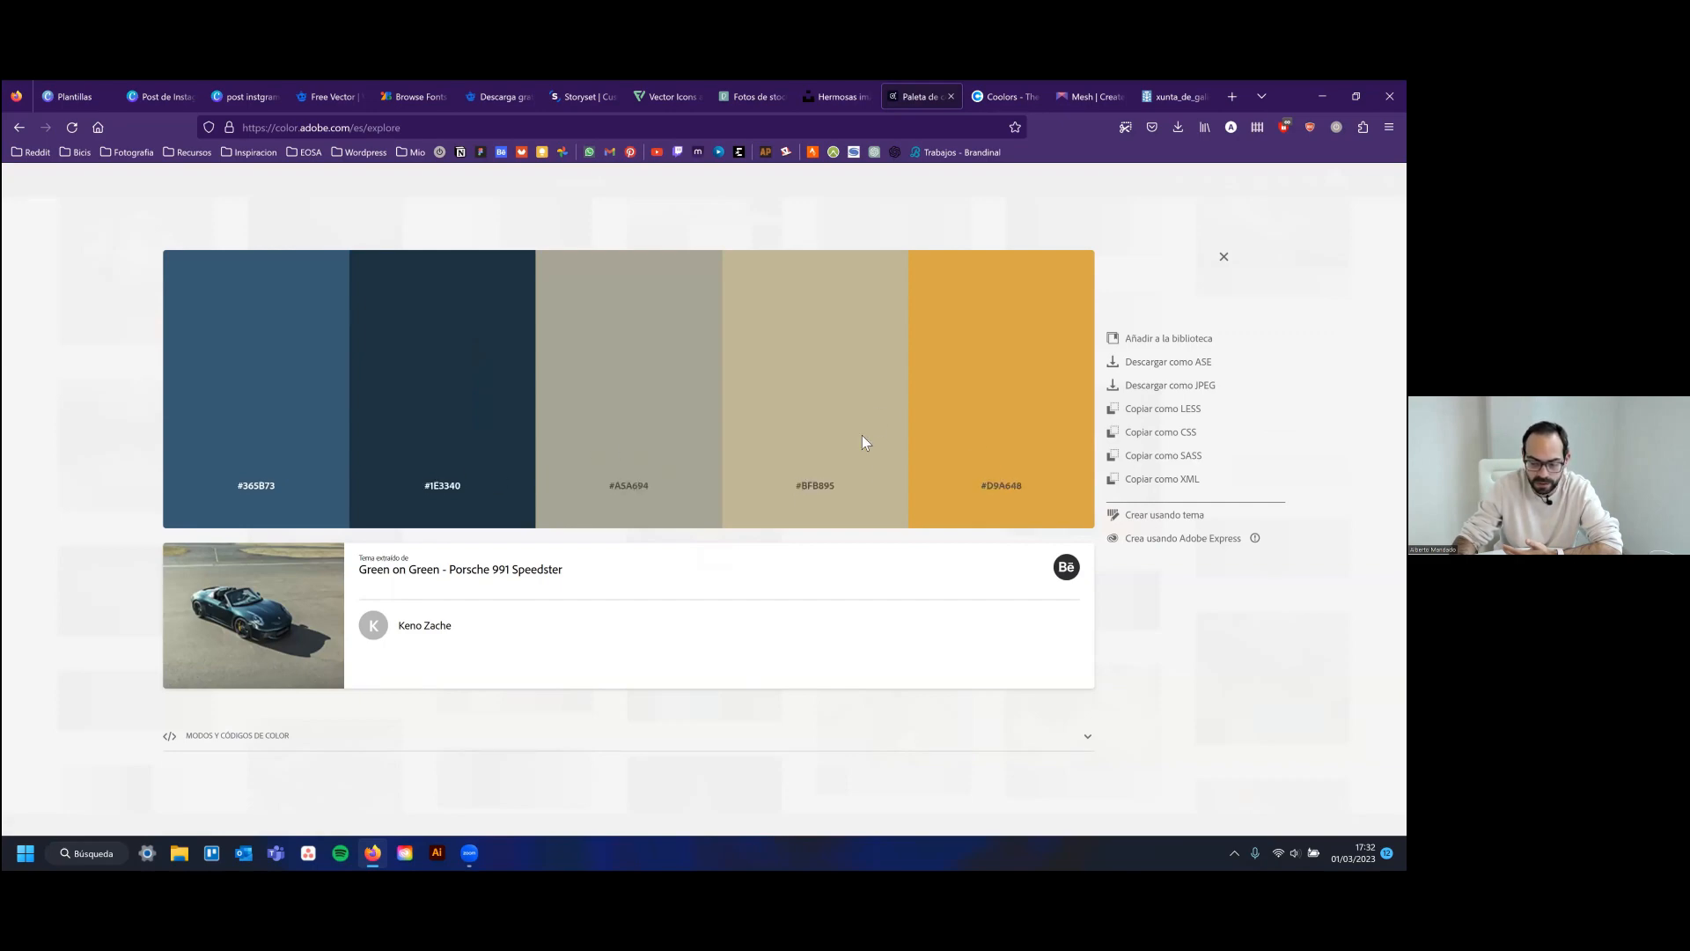
pyautogui.press('Escape')
pyautogui.scroll(-15, 859, 493)
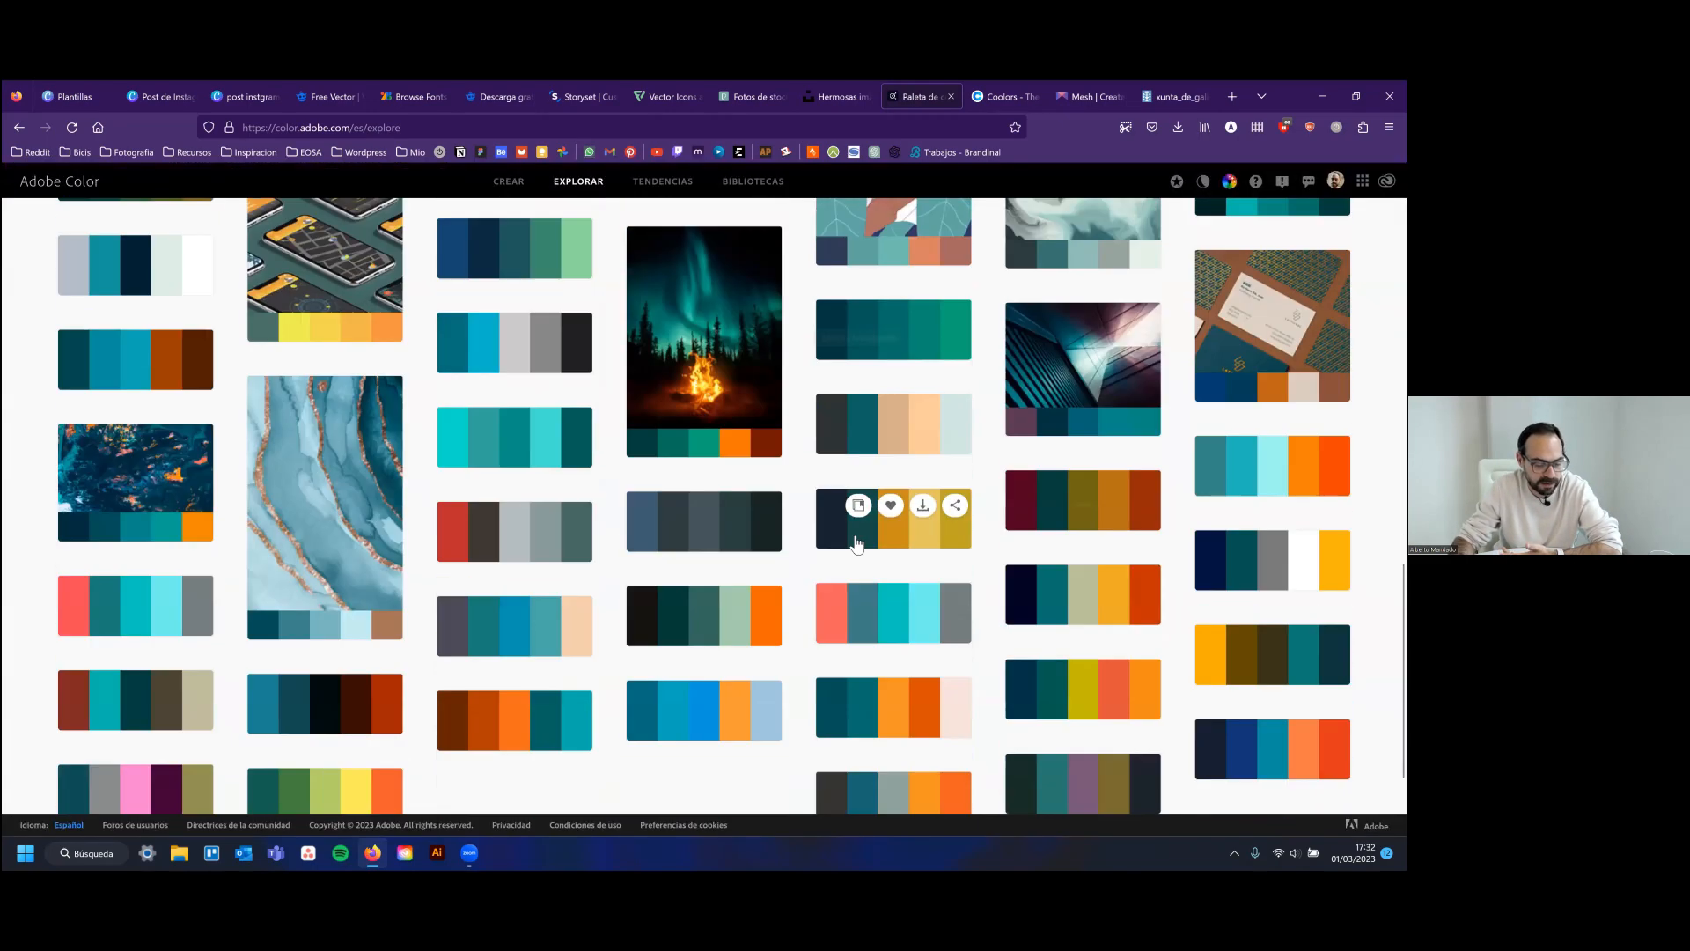
pyautogui.scroll(-5, 856, 543)
pyautogui.scroll(20, 705, 633)
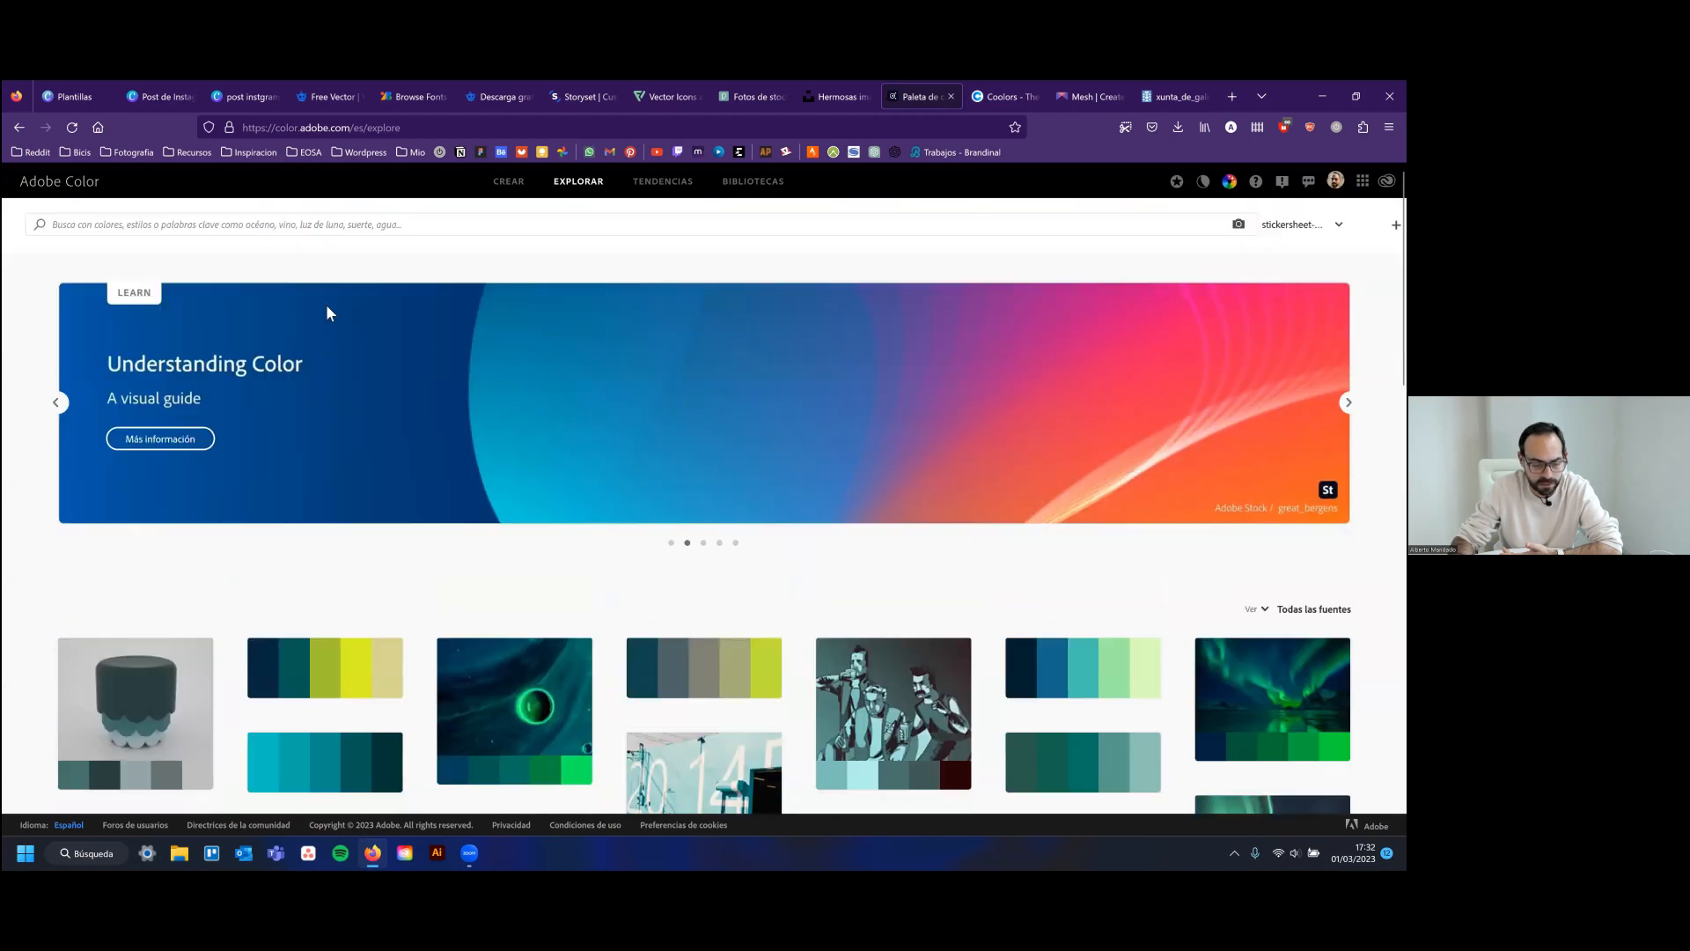
# Search the Explorar palettes for "verano"
pyautogui.click(207, 227)
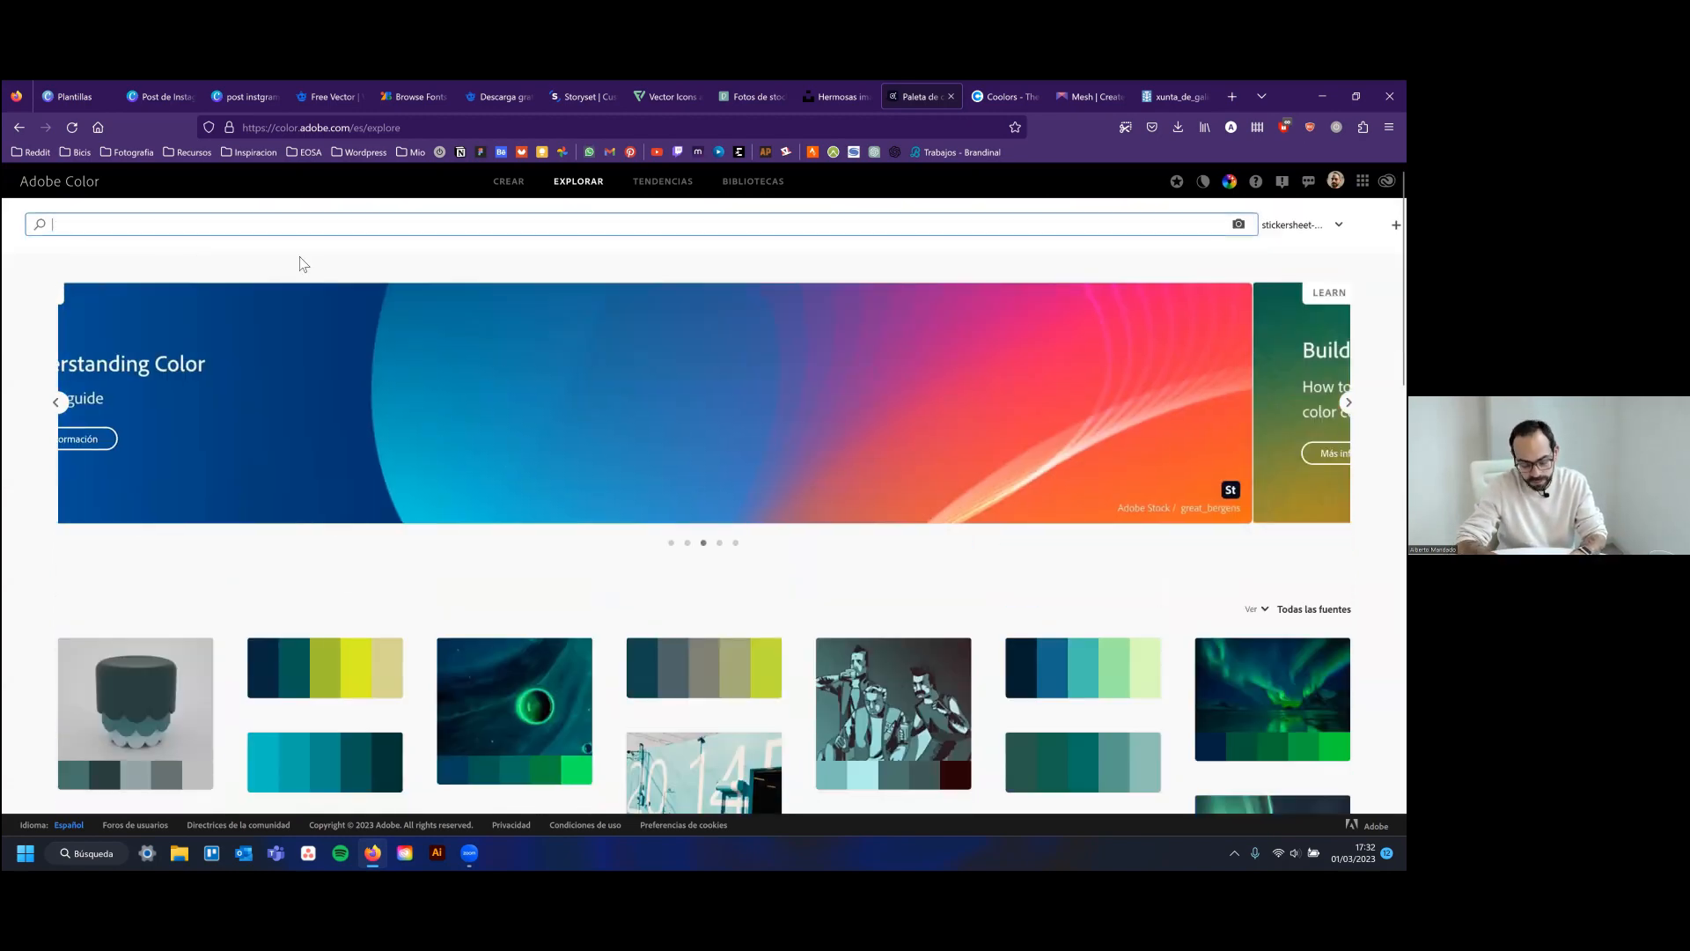
pyautogui.write('v')
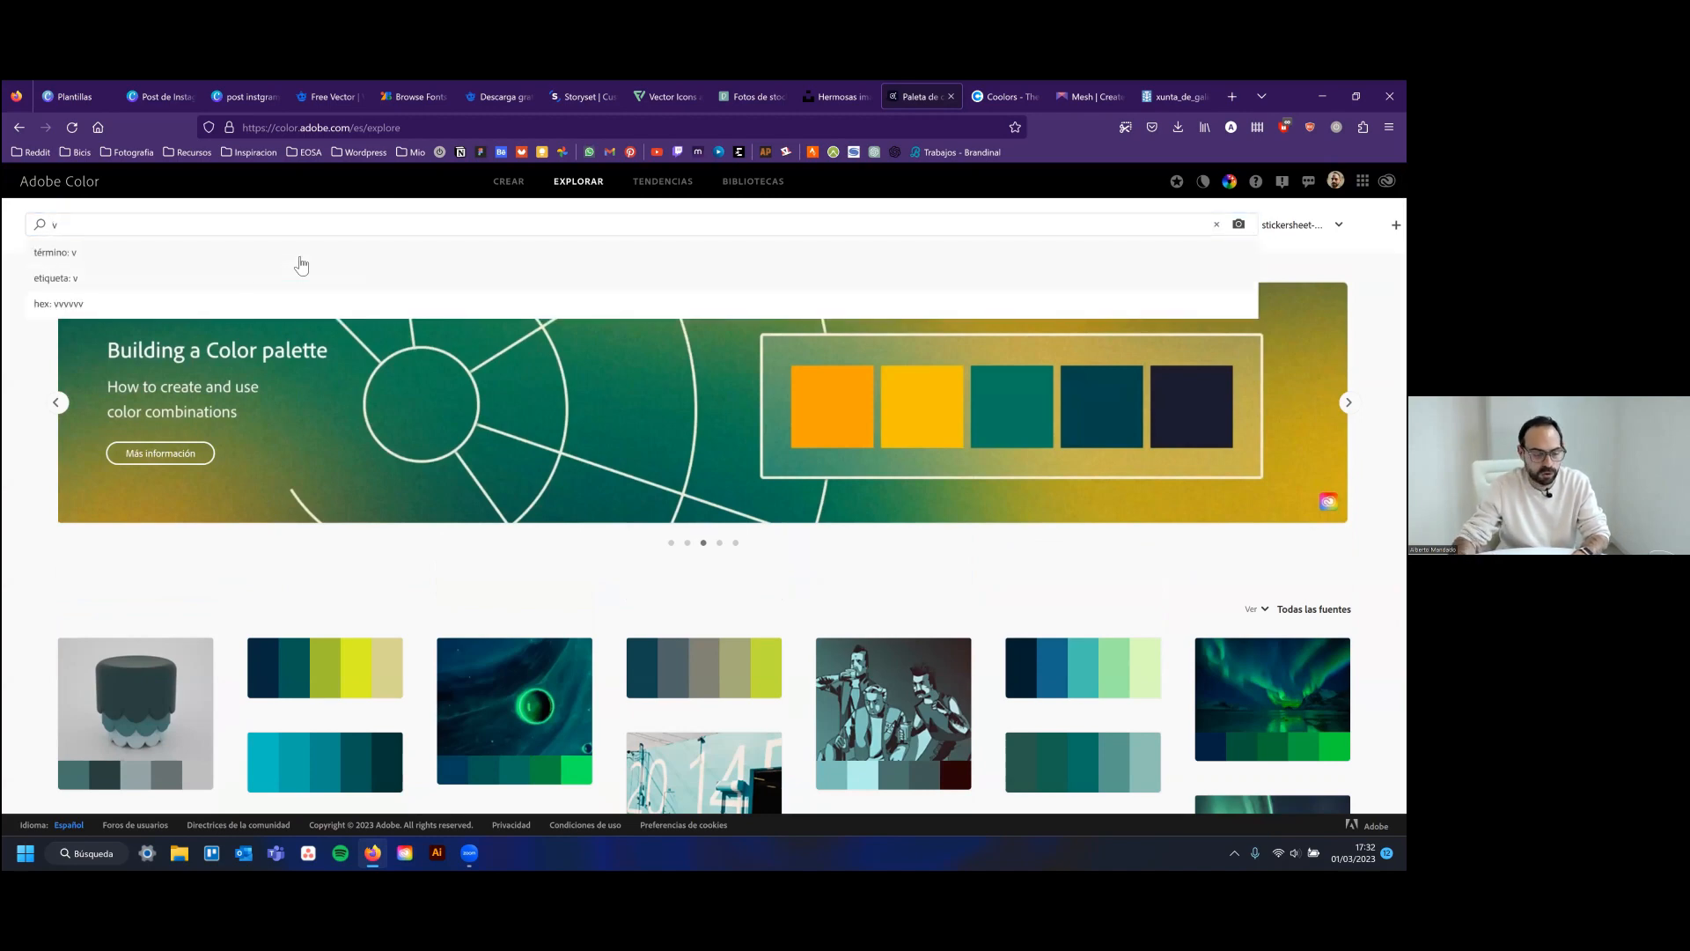
pyautogui.click(327, 224)
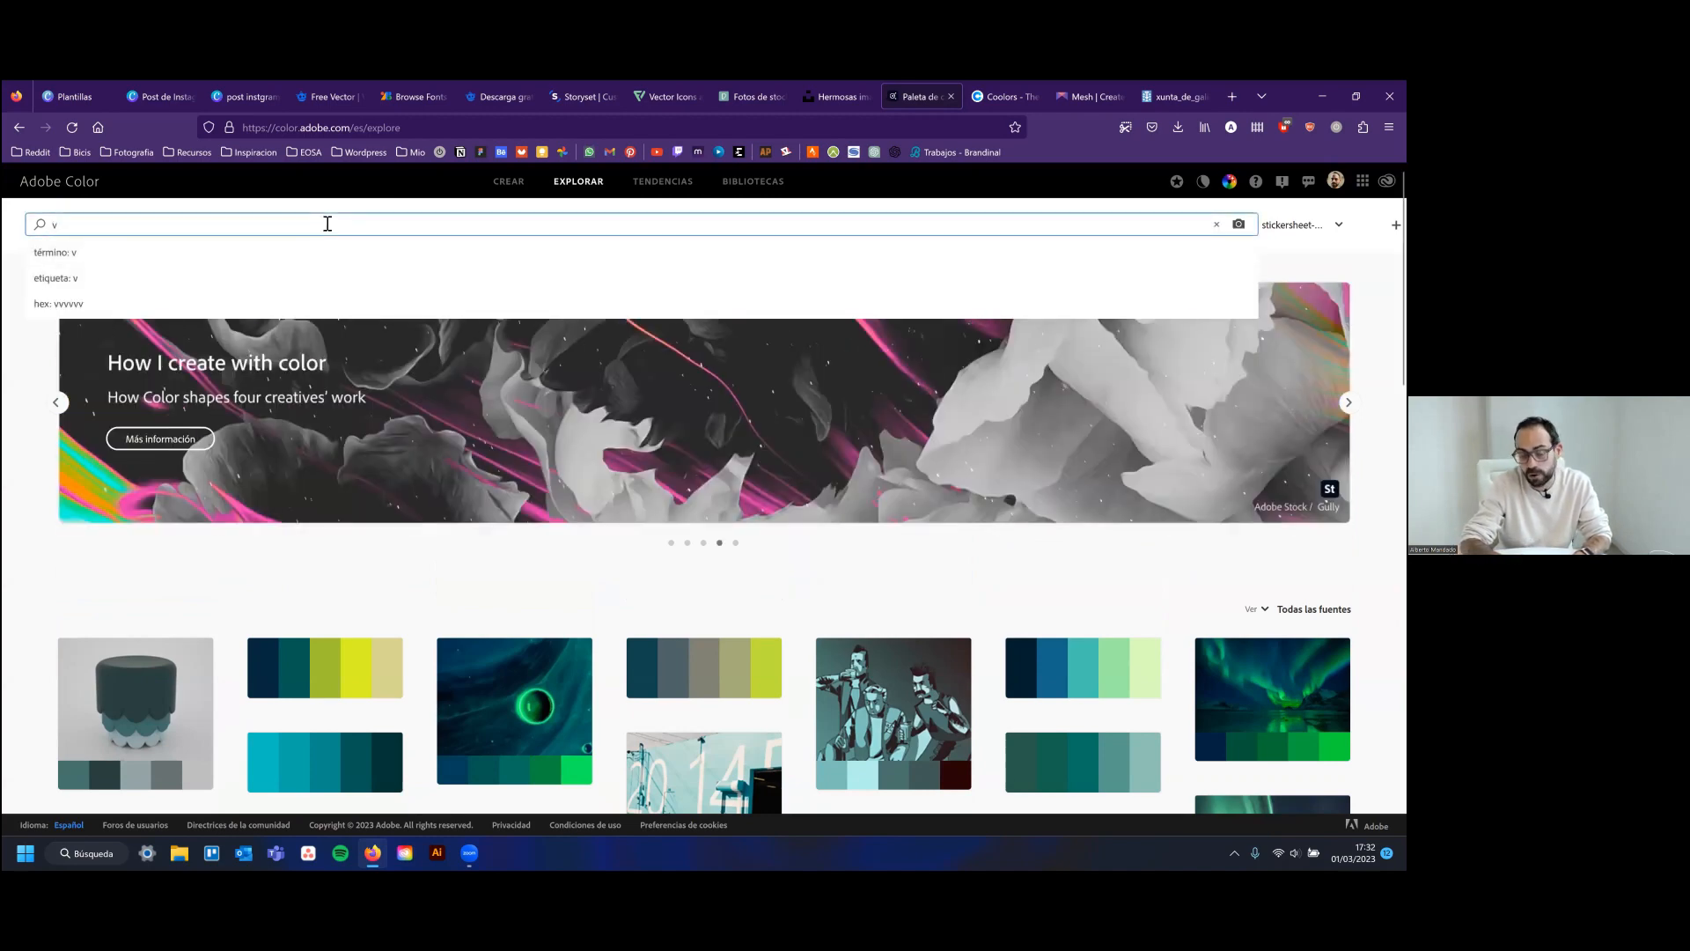
pyautogui.write('eramp')
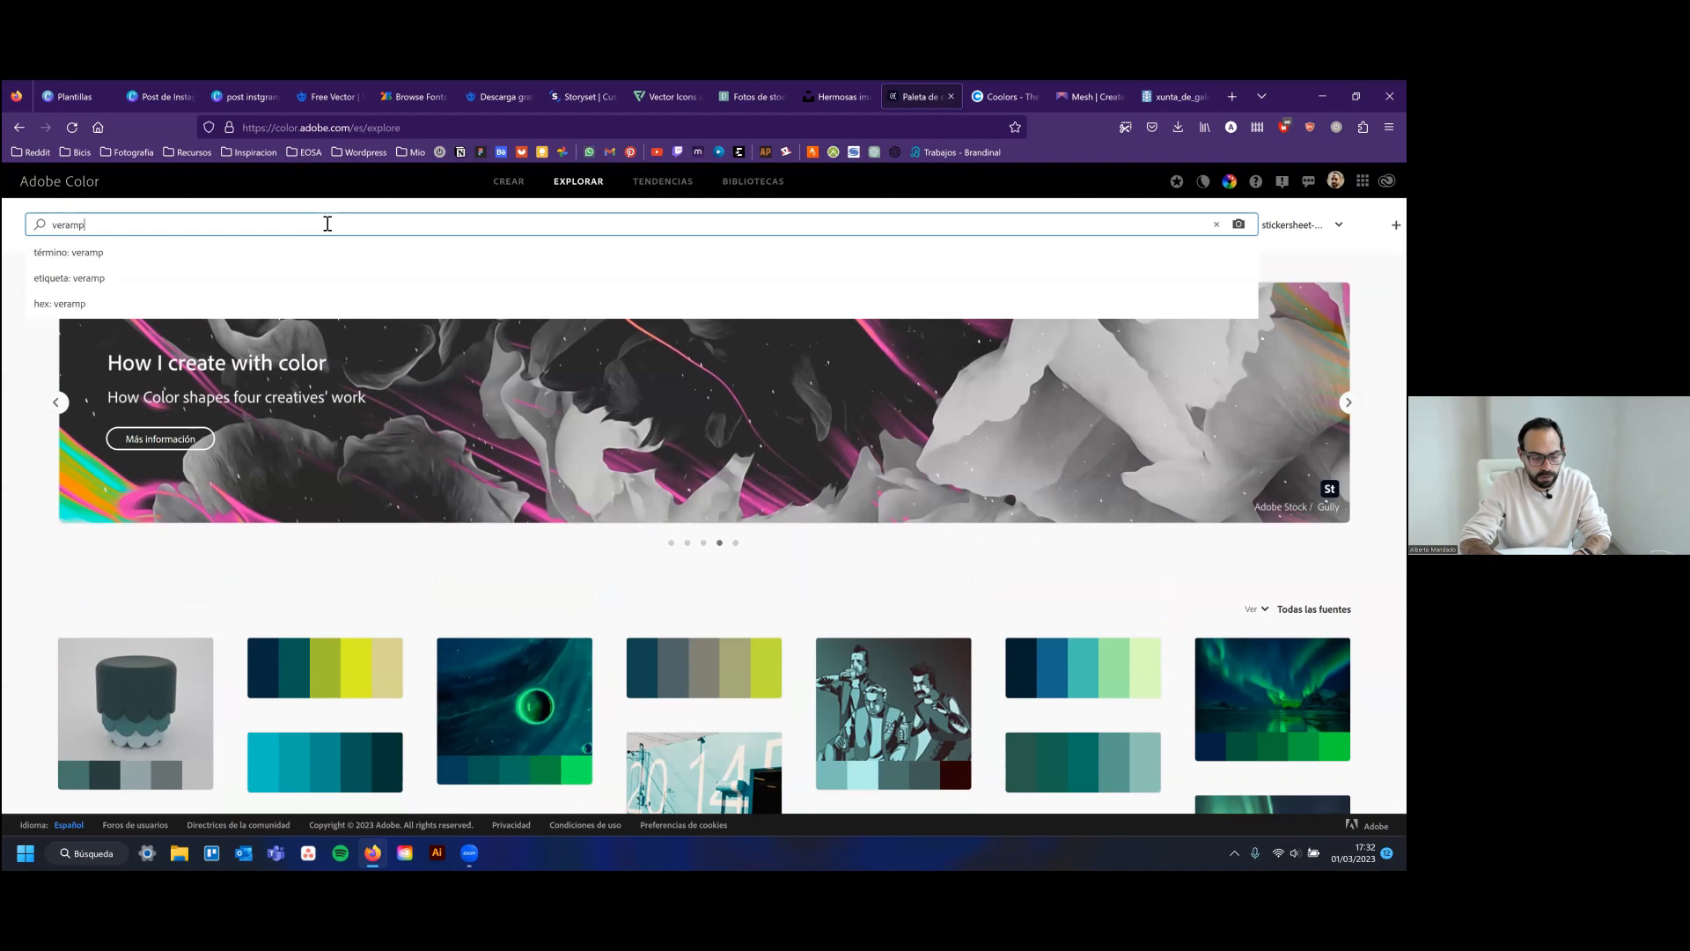
pyautogui.press('BackSpace')
pyautogui.press('BackSpace')
pyautogui.write('no')
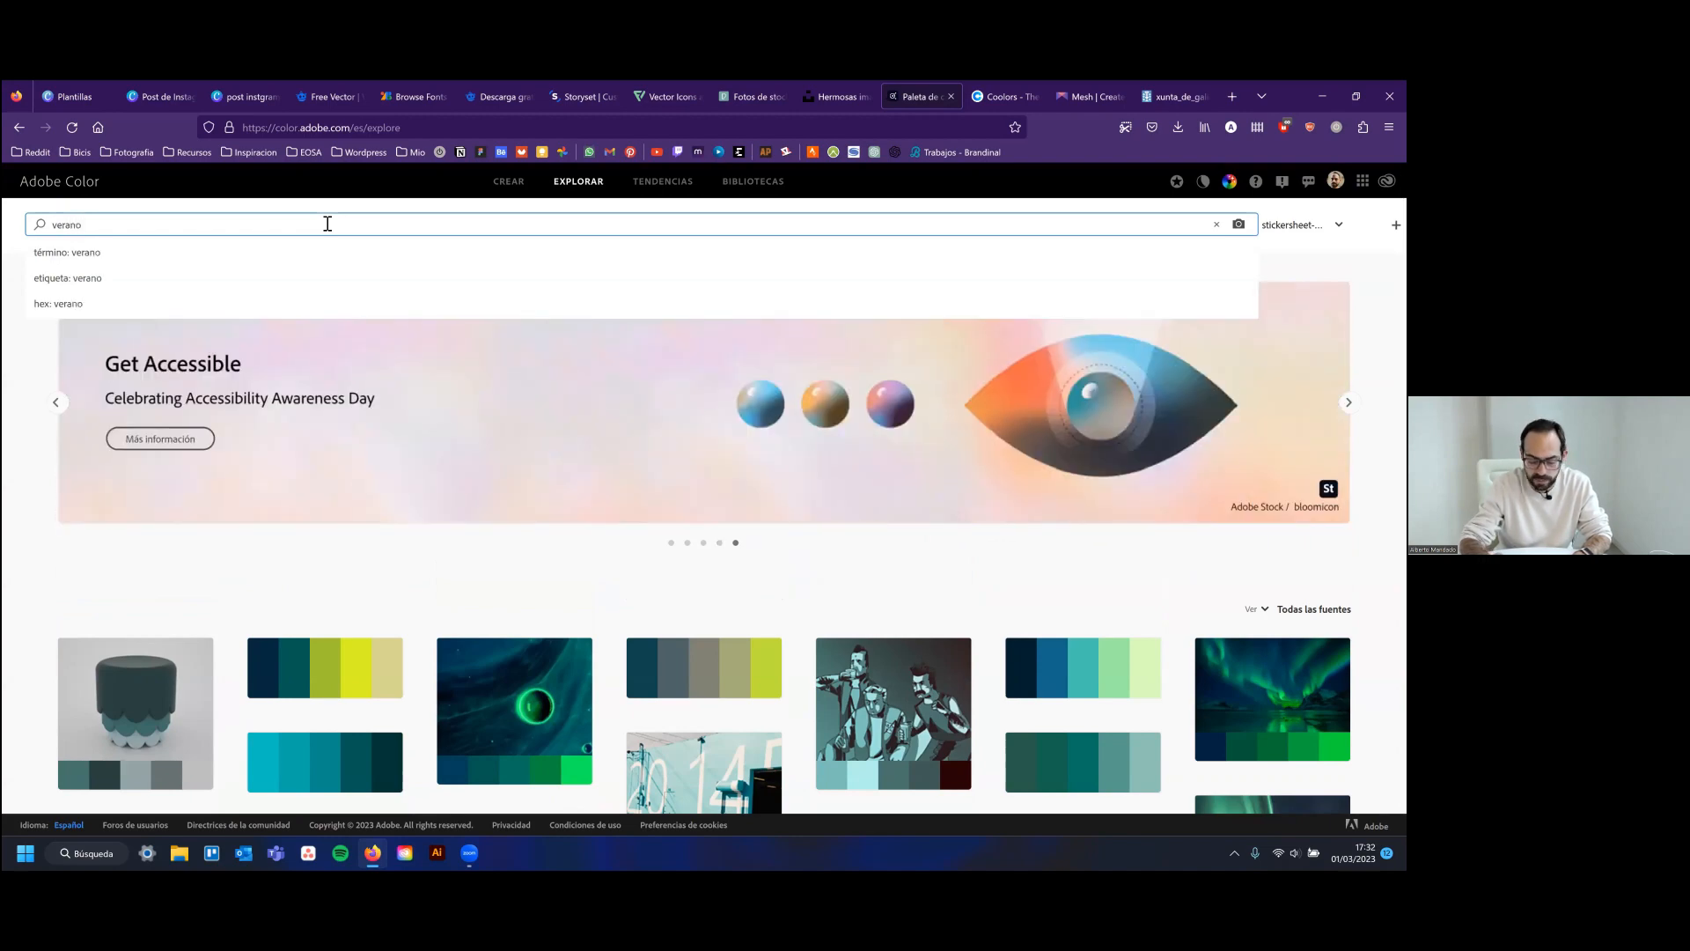
pyautogui.press('Return')
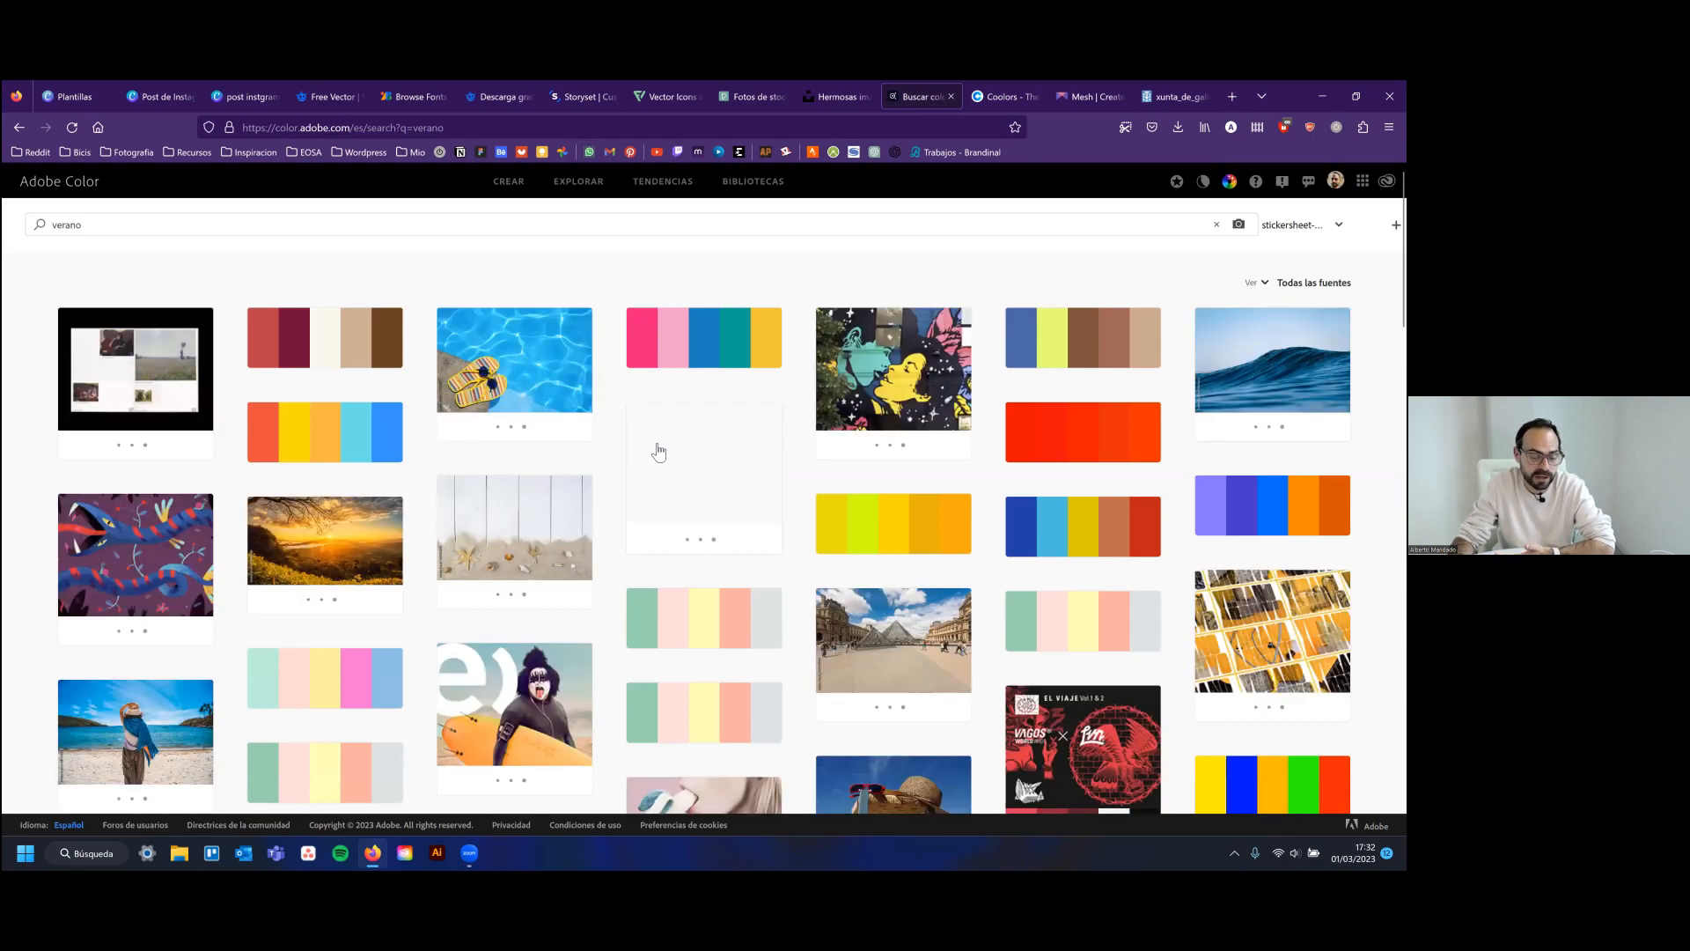
# Look through the verano palettes and view the colours of the Verano playa sombrero gafas theme
pyautogui.moveTo(660, 451)
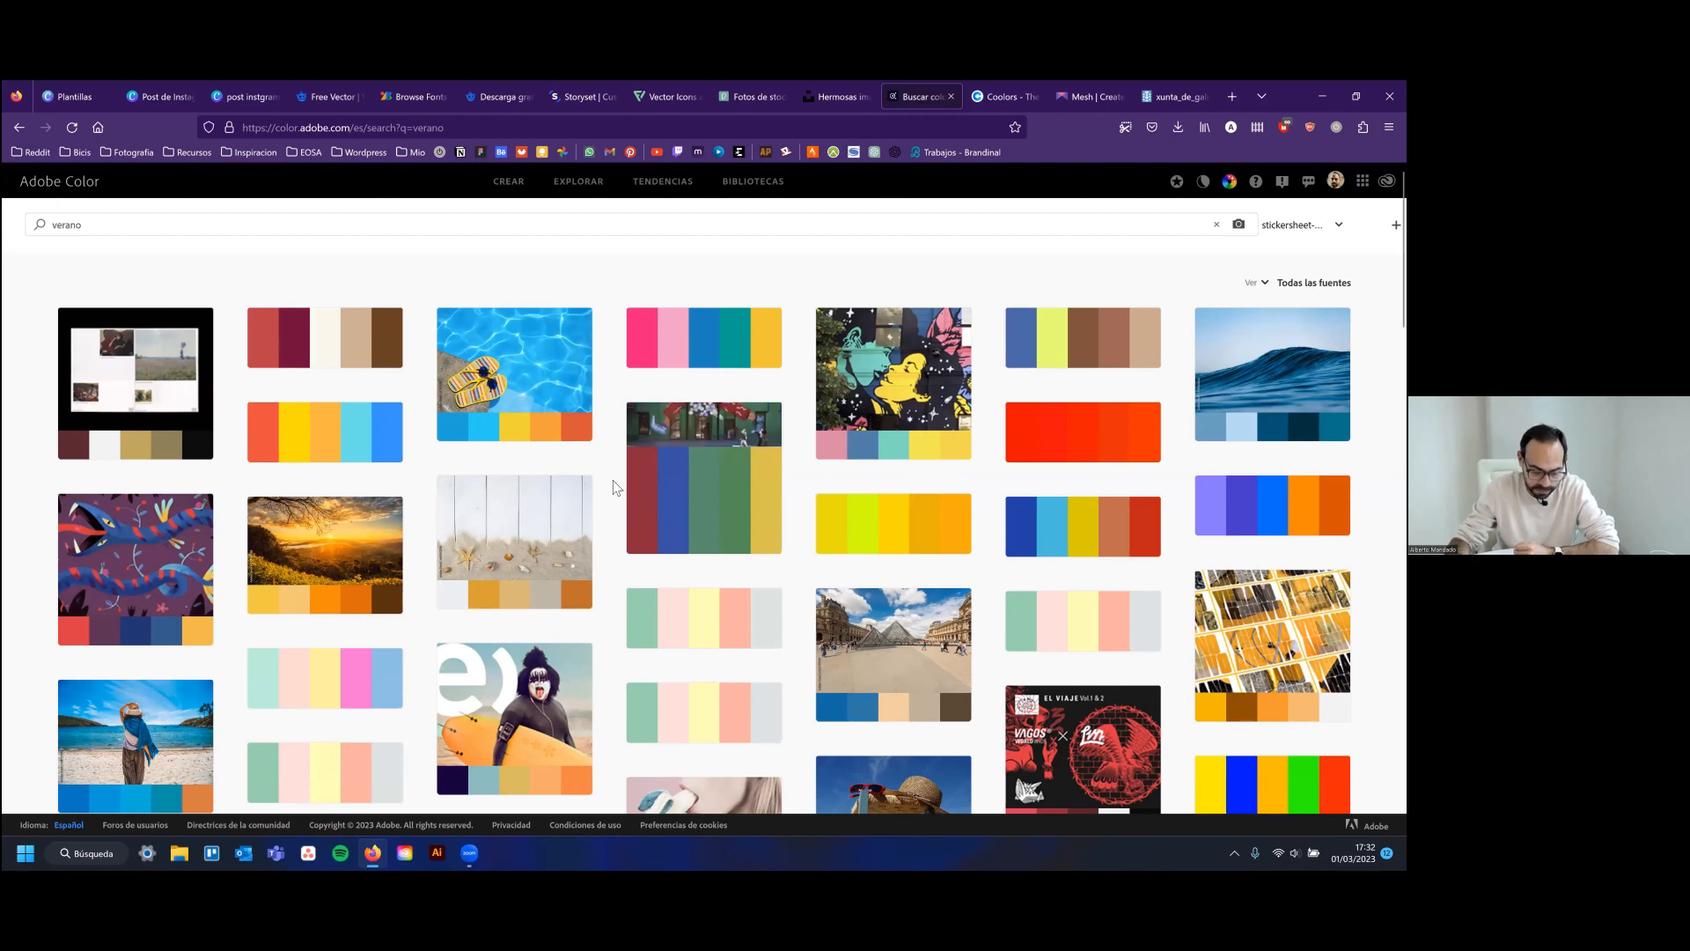
pyautogui.scroll(-4, 618, 491)
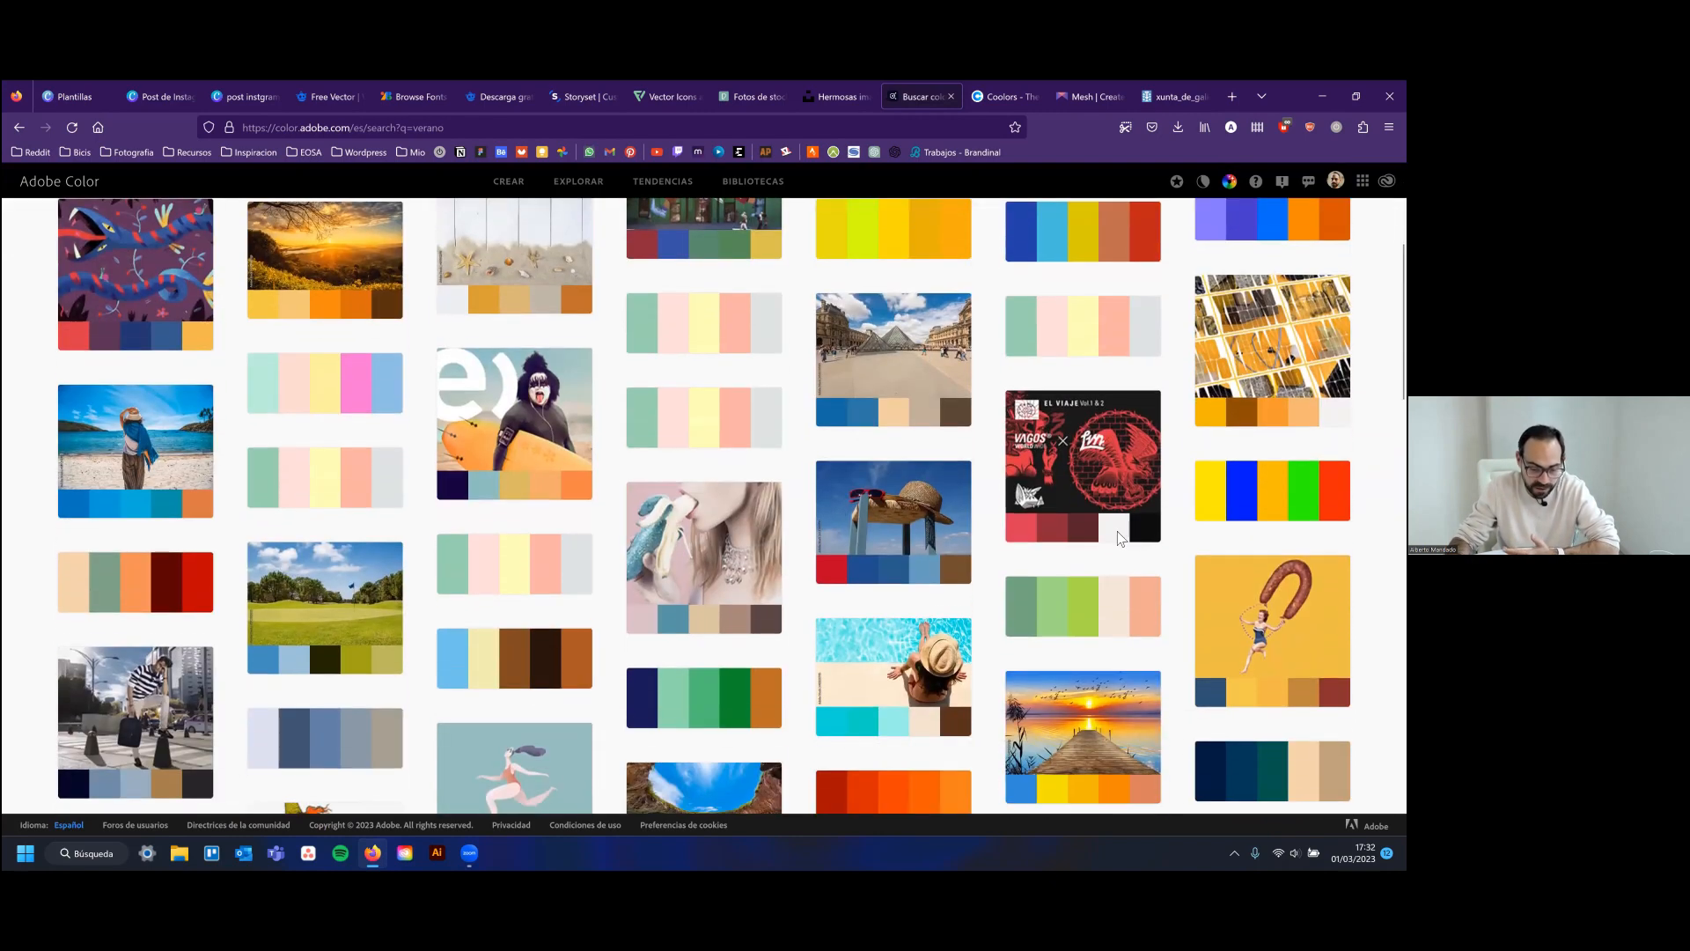
pyautogui.moveTo(1096, 531)
pyautogui.scroll(-5, 1096, 531)
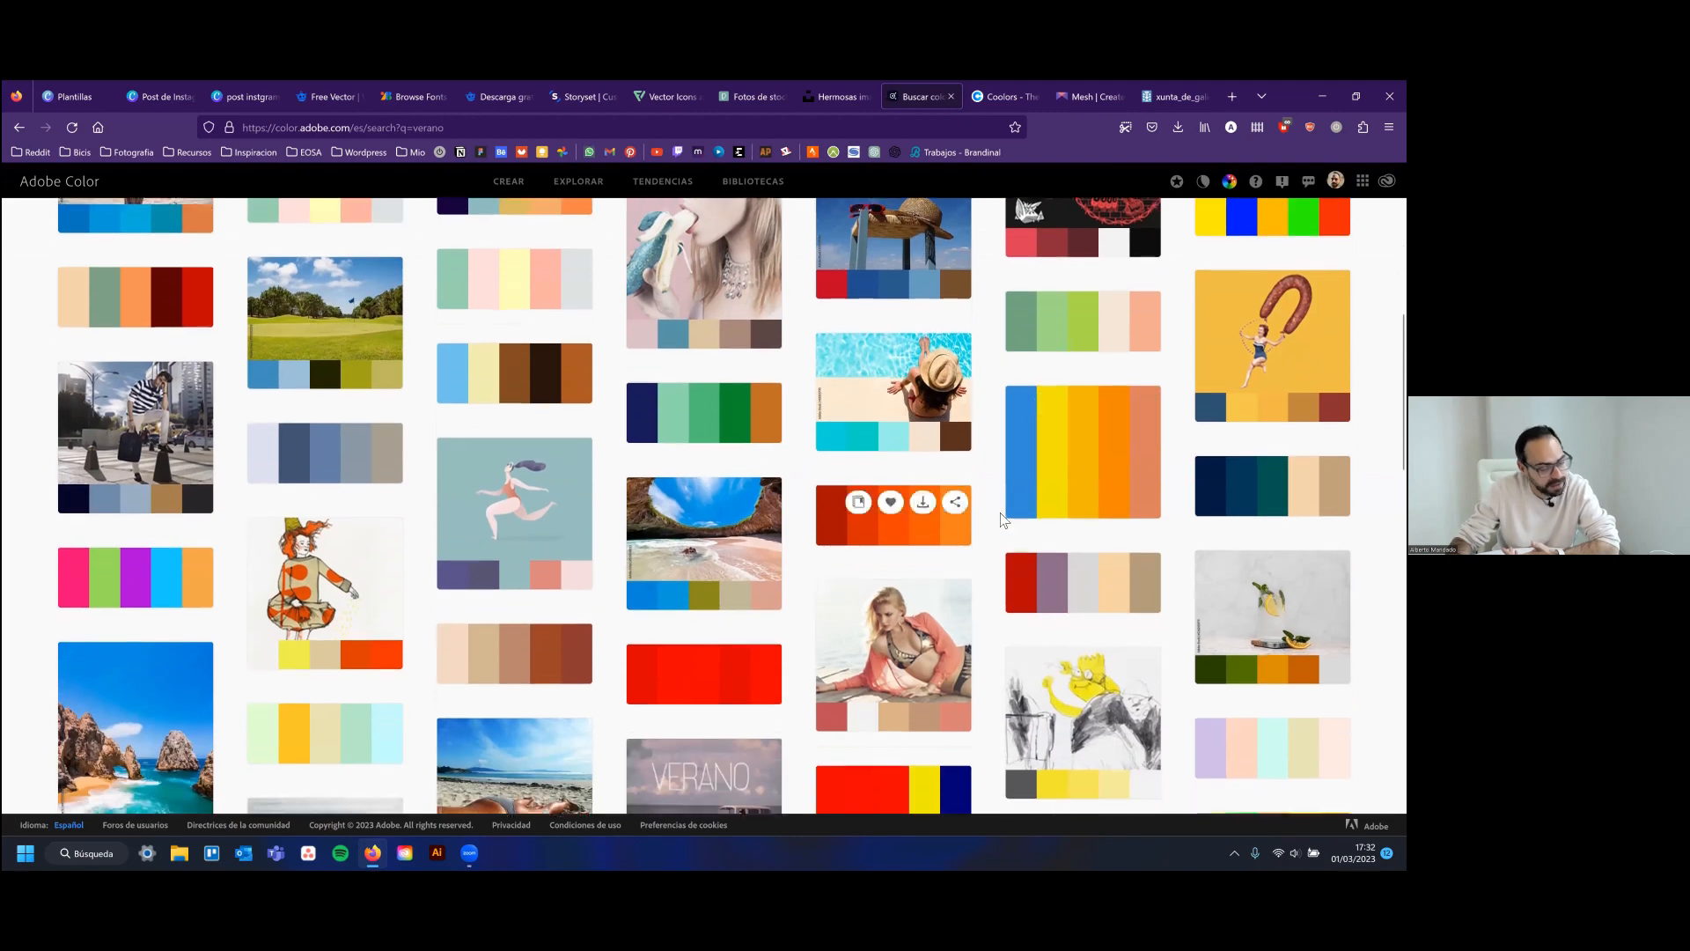
pyautogui.scroll(-3, 646, 549)
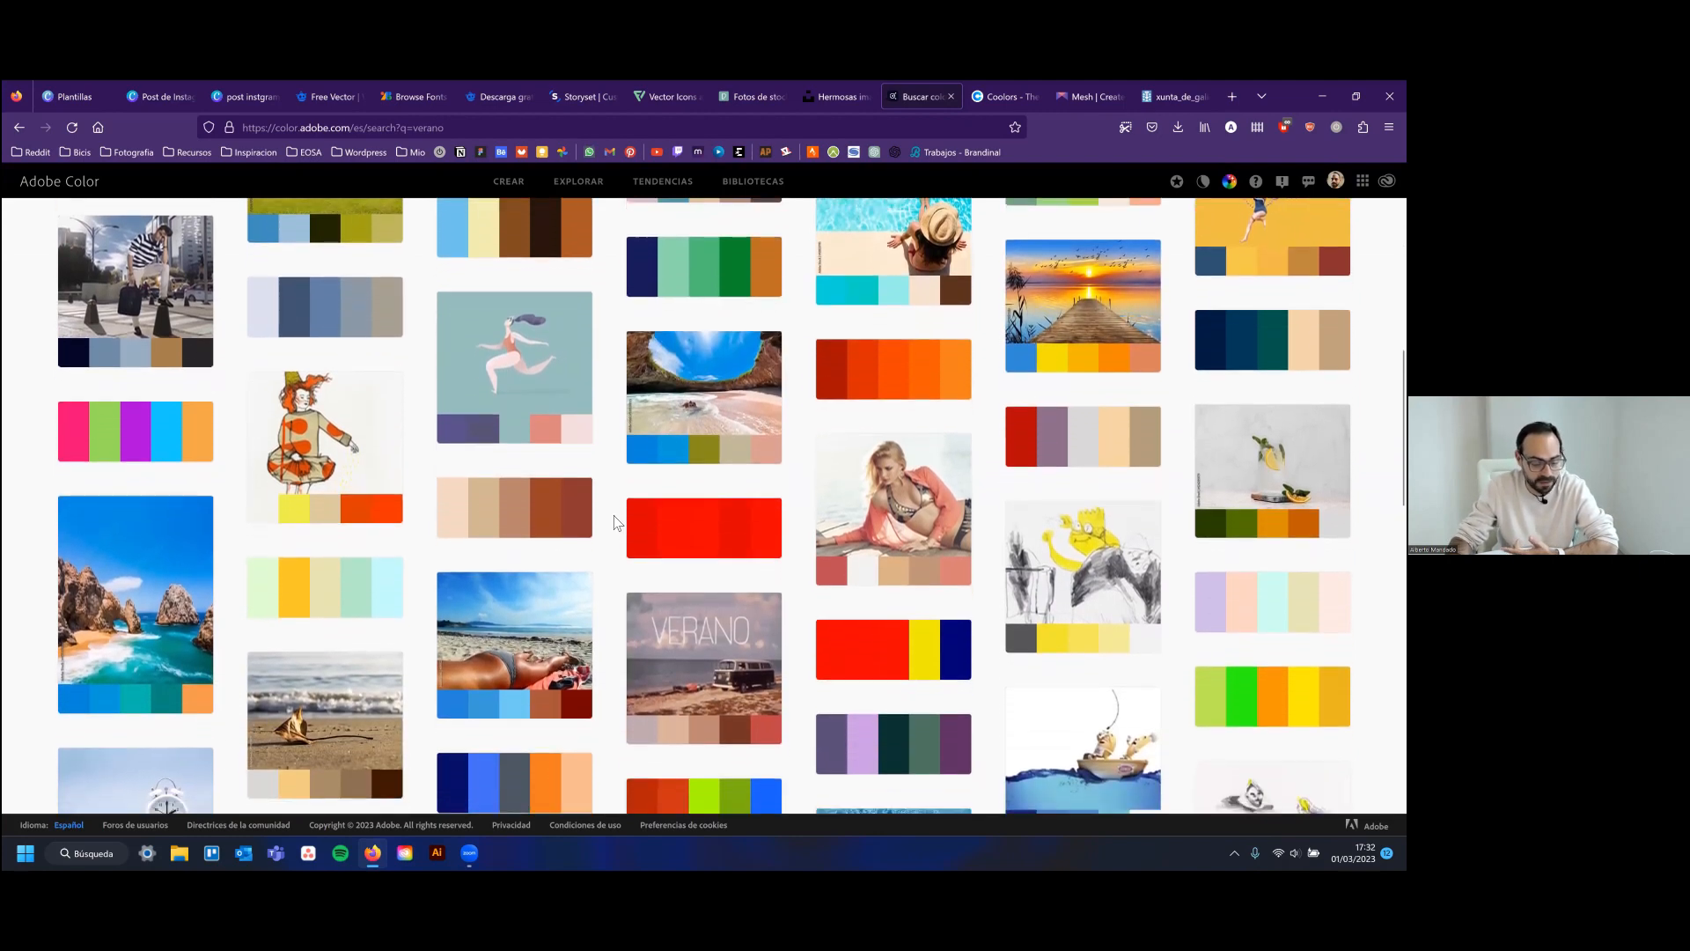
pyautogui.scroll(-2, 619, 525)
pyautogui.scroll(-5, 619, 525)
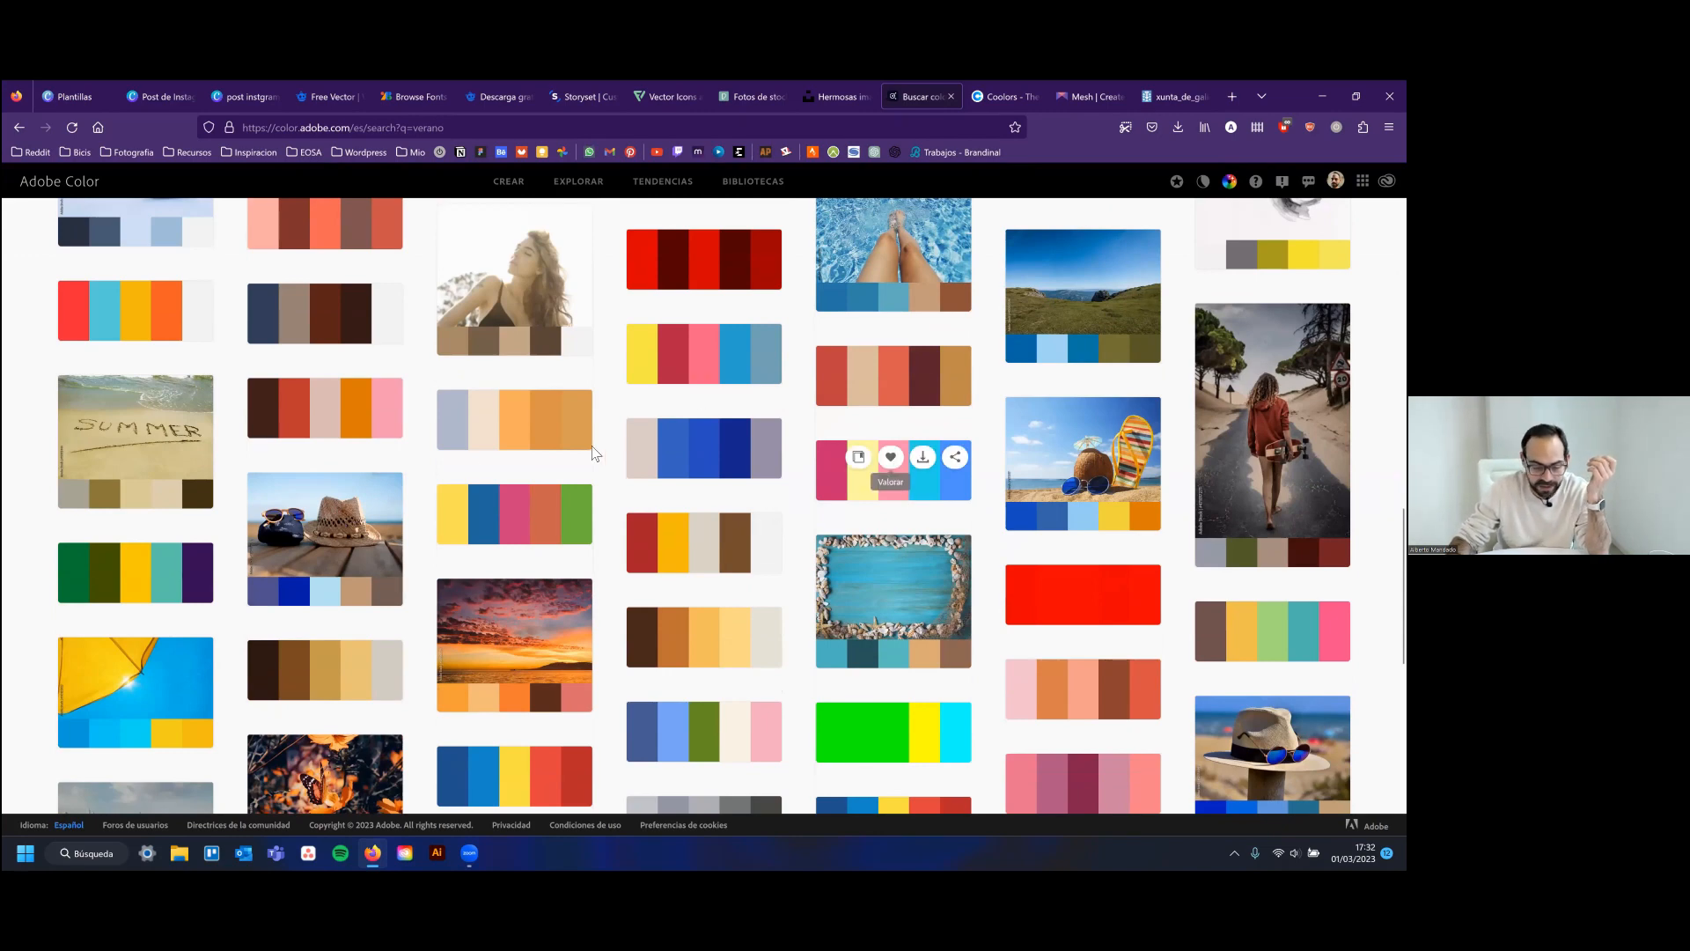
pyautogui.click(318, 555)
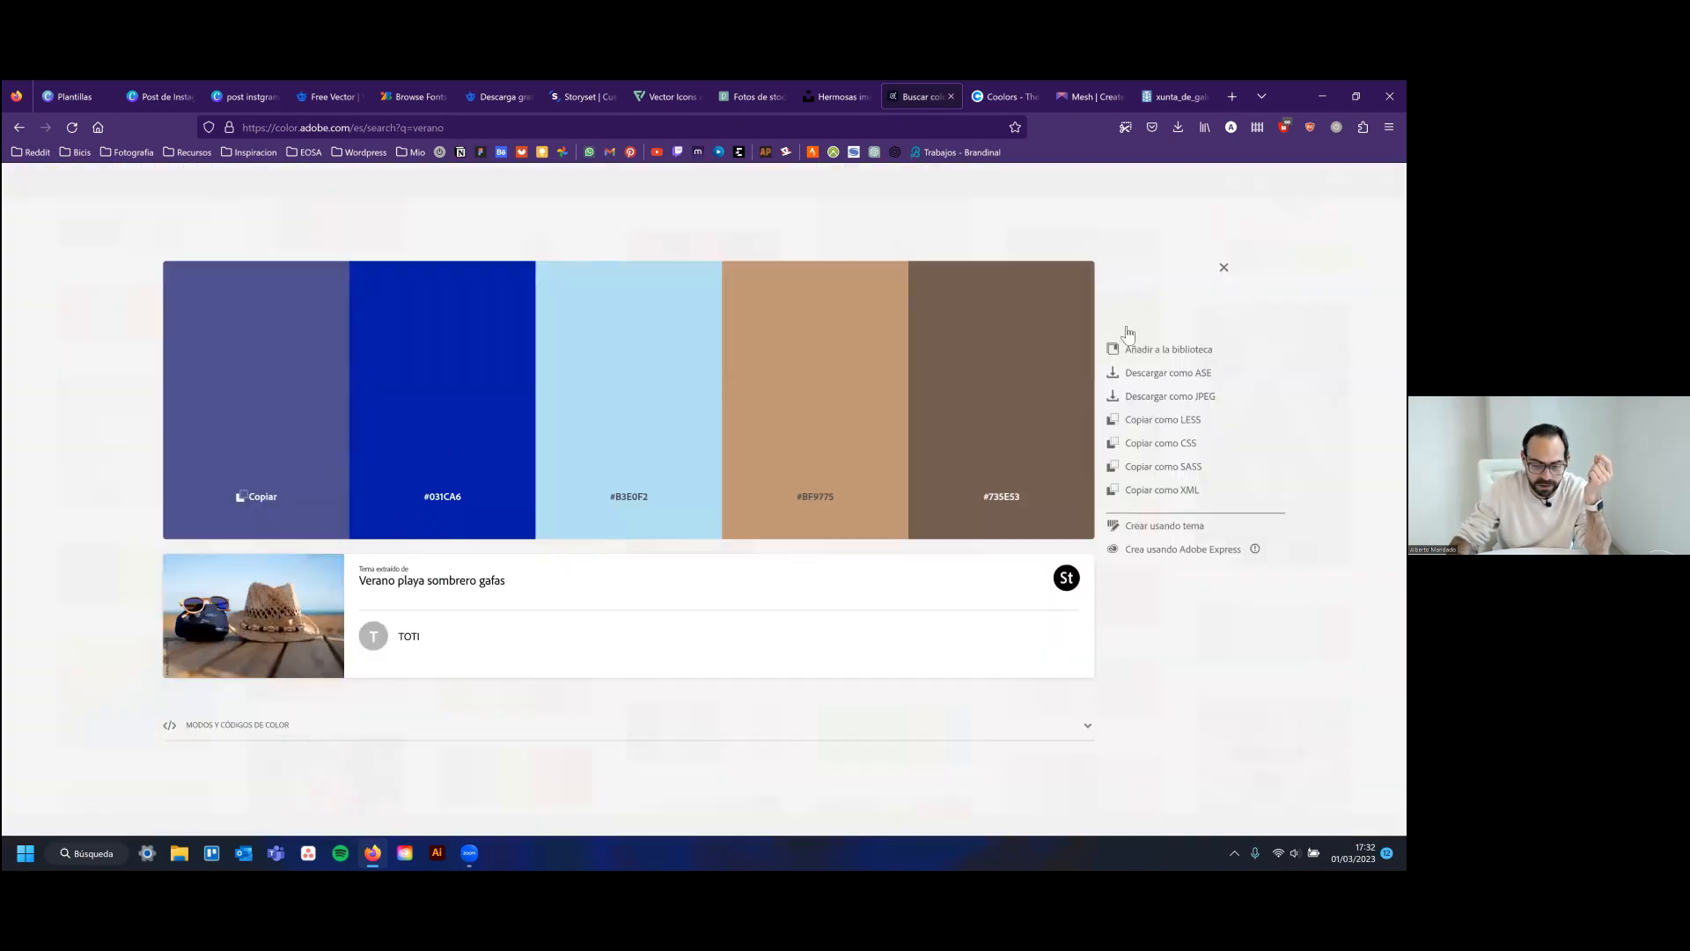
pyautogui.press('Escape')
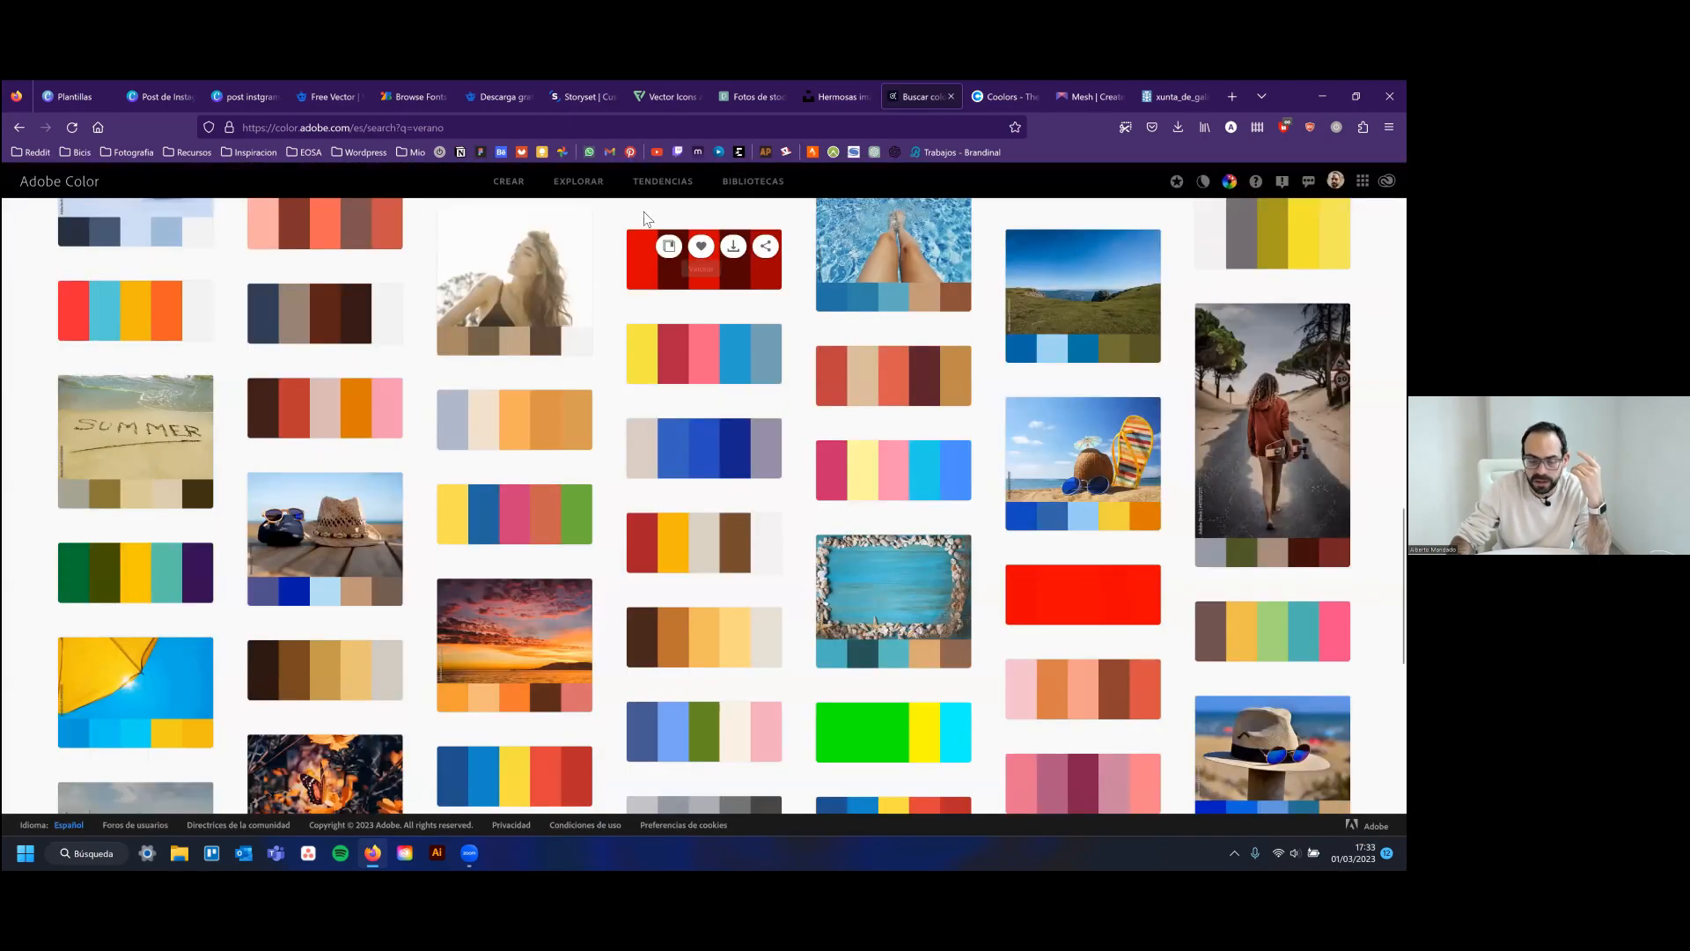
pyautogui.scroll(3, 634, 226)
pyautogui.scroll(10, 635, 227)
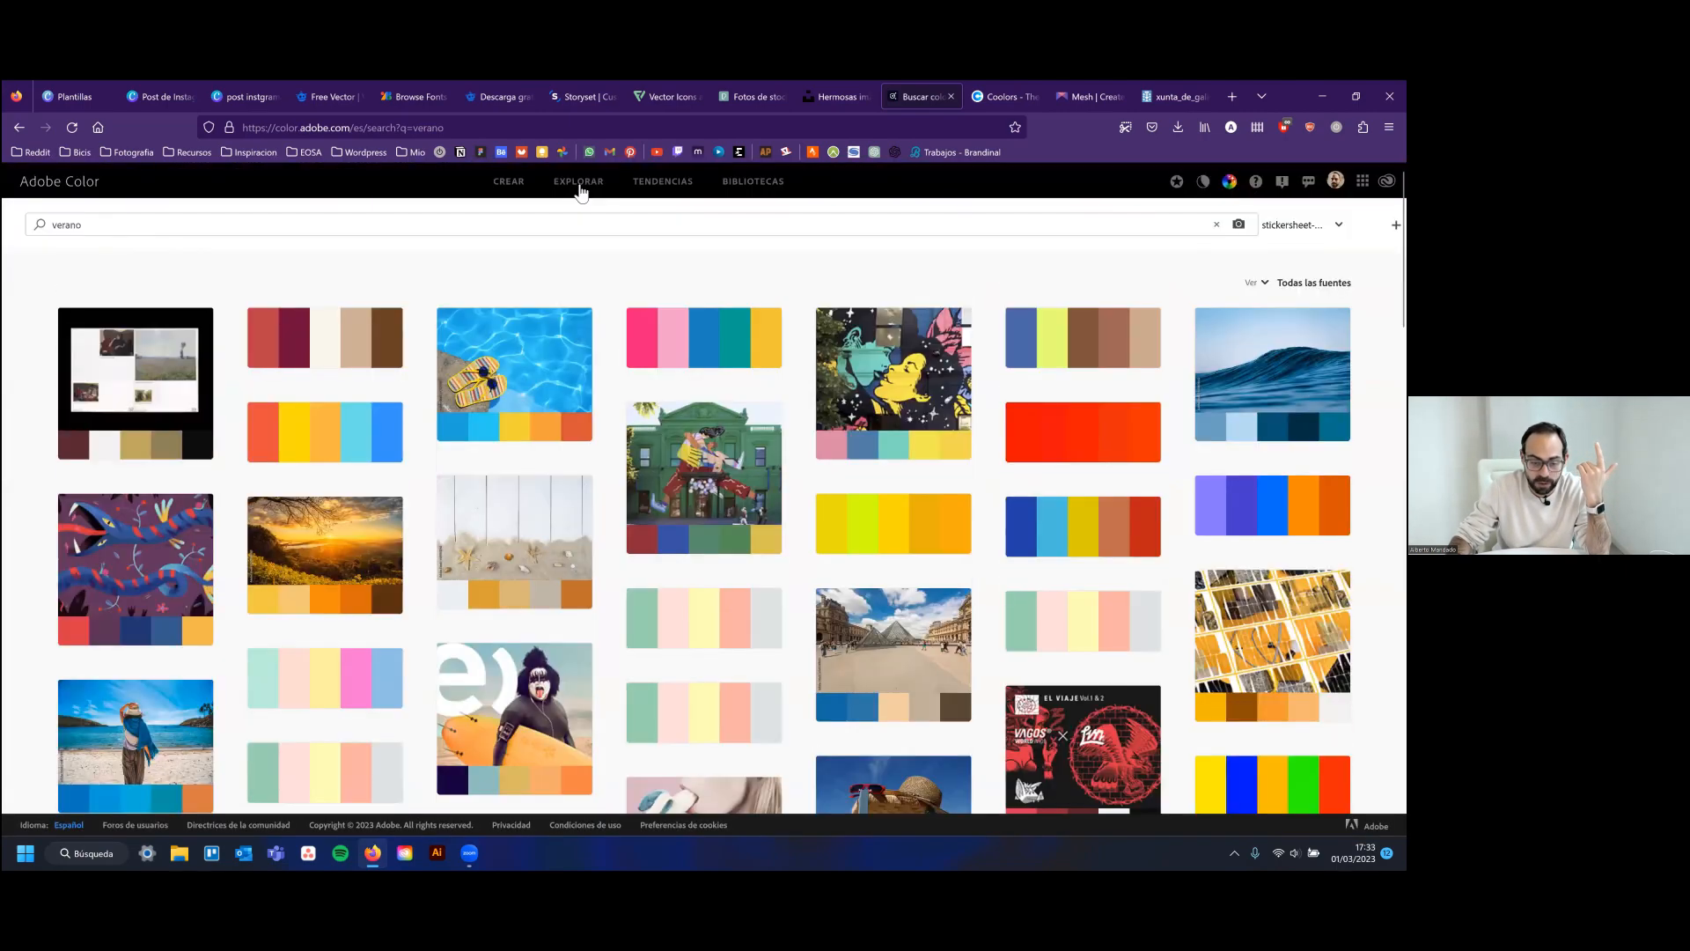
# Review the Tendencias colour palettes by sector, from Fashion and Graphic Design down to Sabor and Viajar
pyautogui.click(658, 183)
pyautogui.click(667, 184)
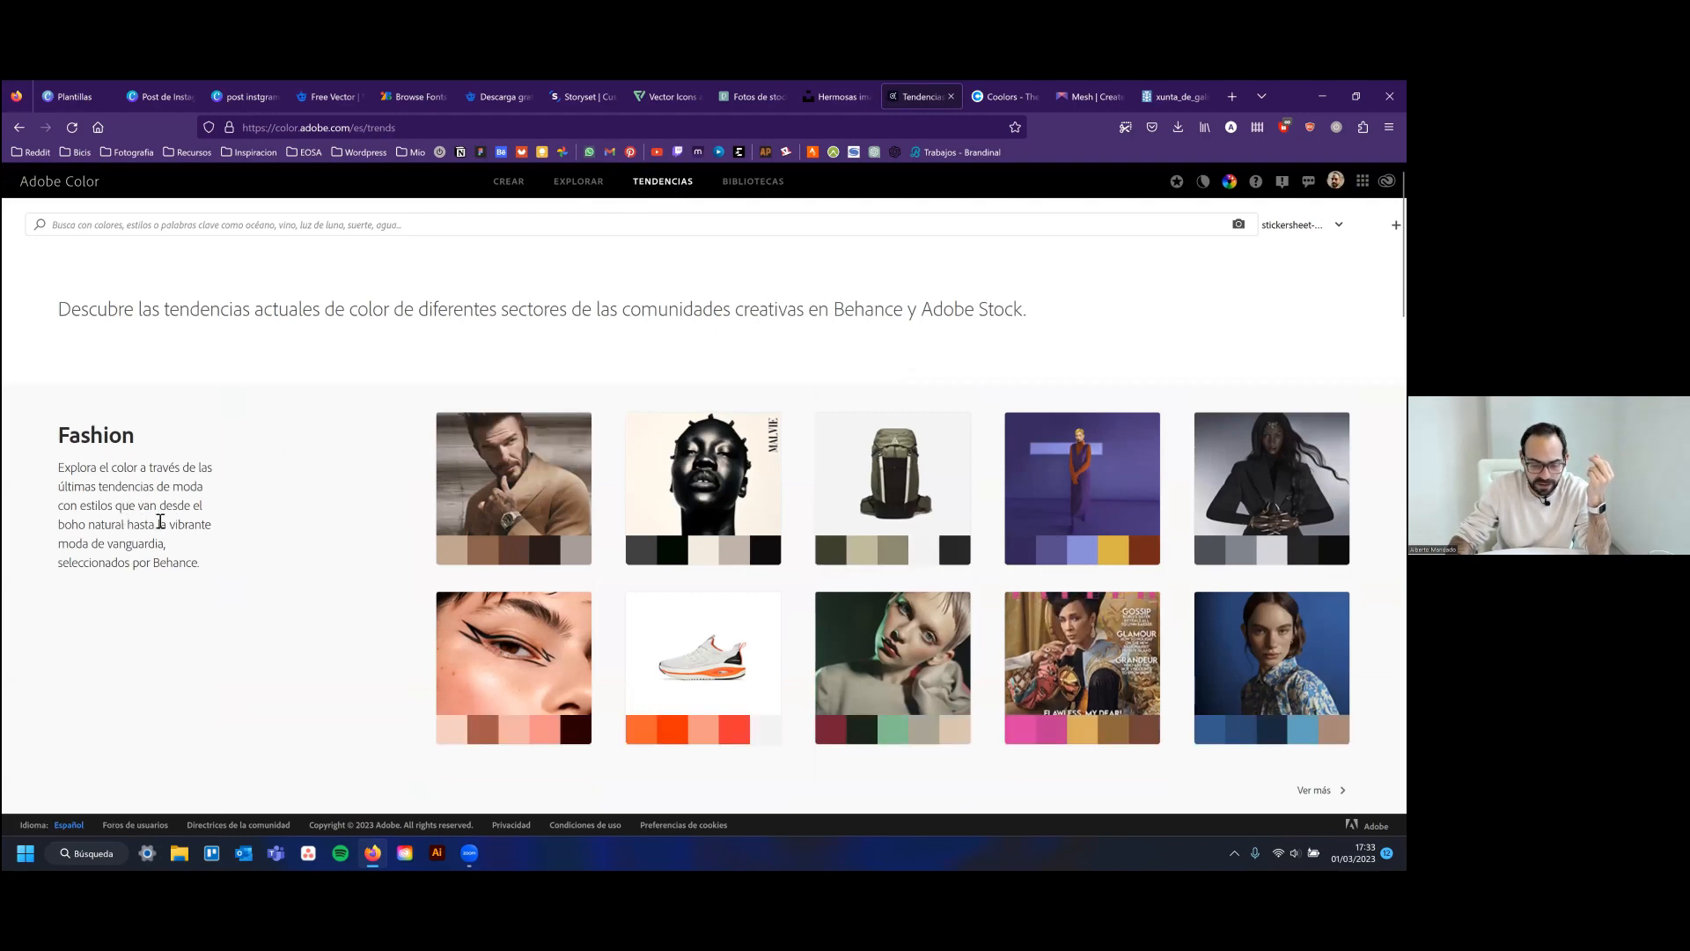
pyautogui.scroll(-2, 267, 514)
pyautogui.scroll(-4, 267, 514)
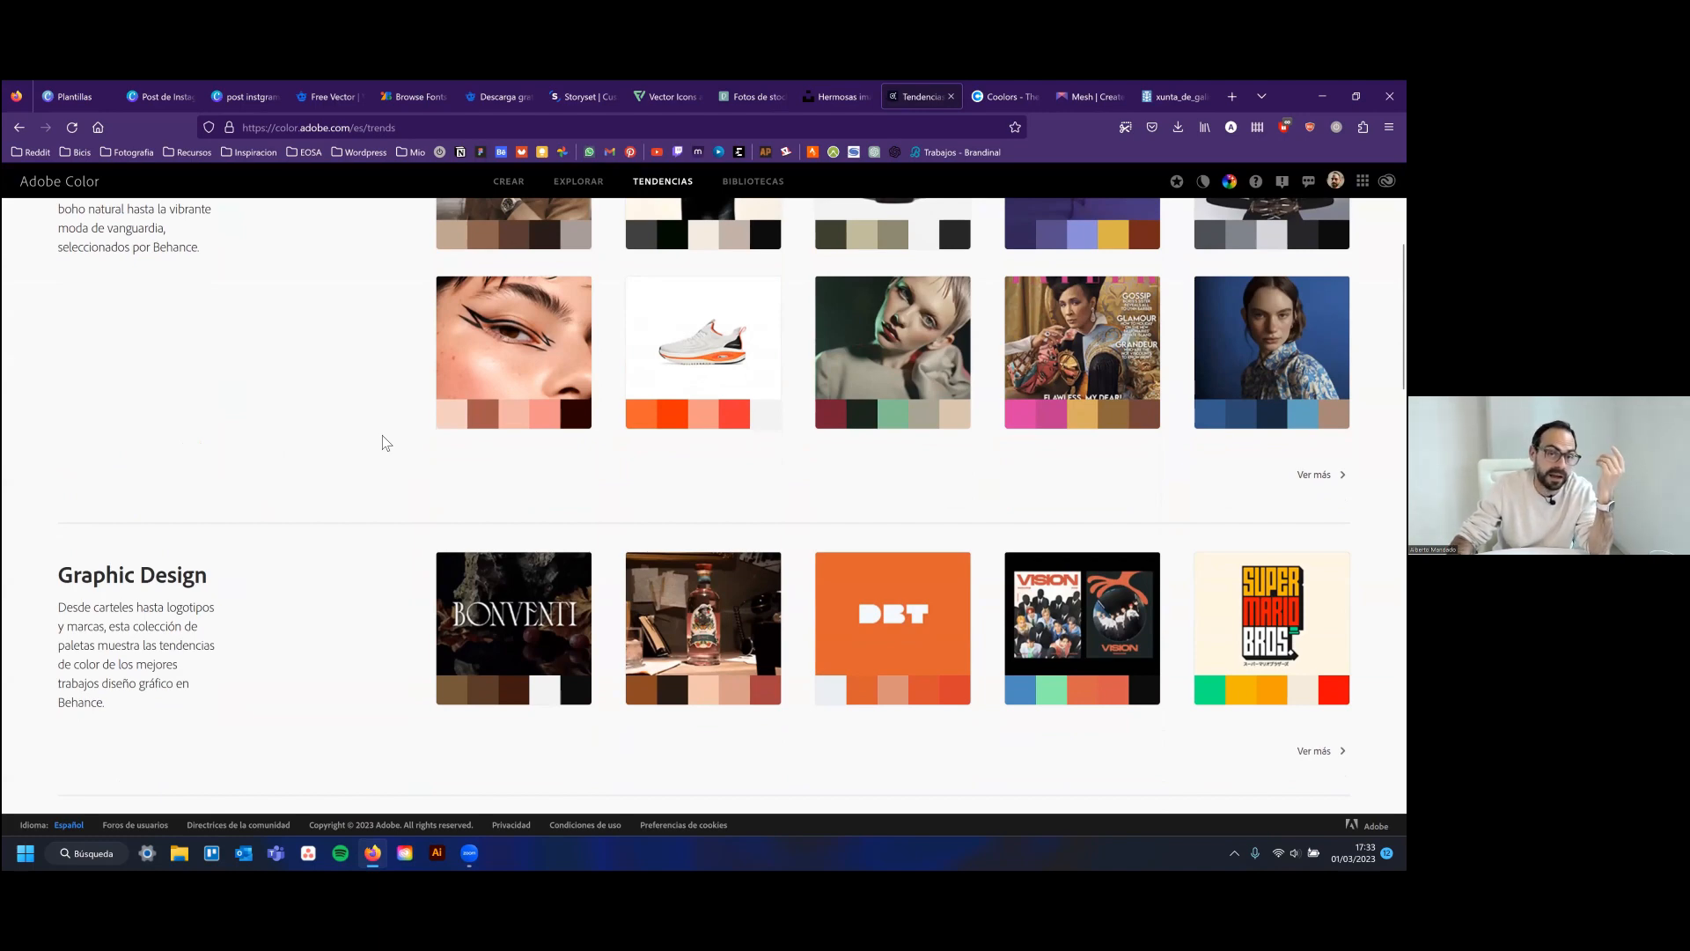
pyautogui.scroll(-6, 384, 444)
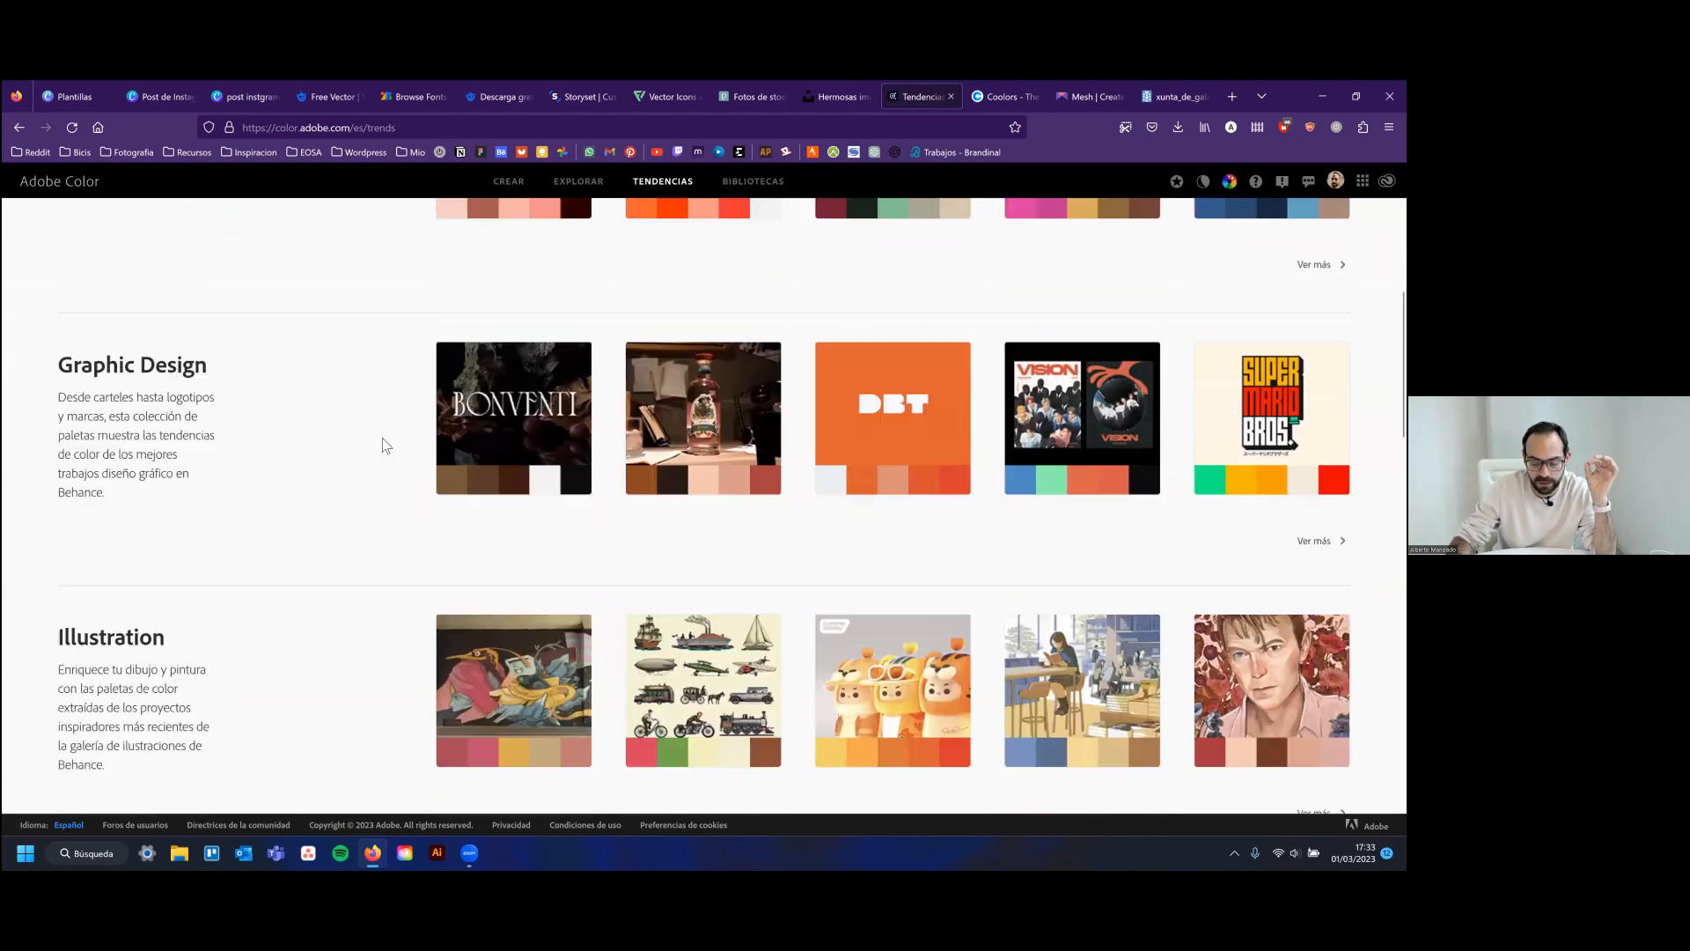
pyautogui.scroll(-2, 384, 445)
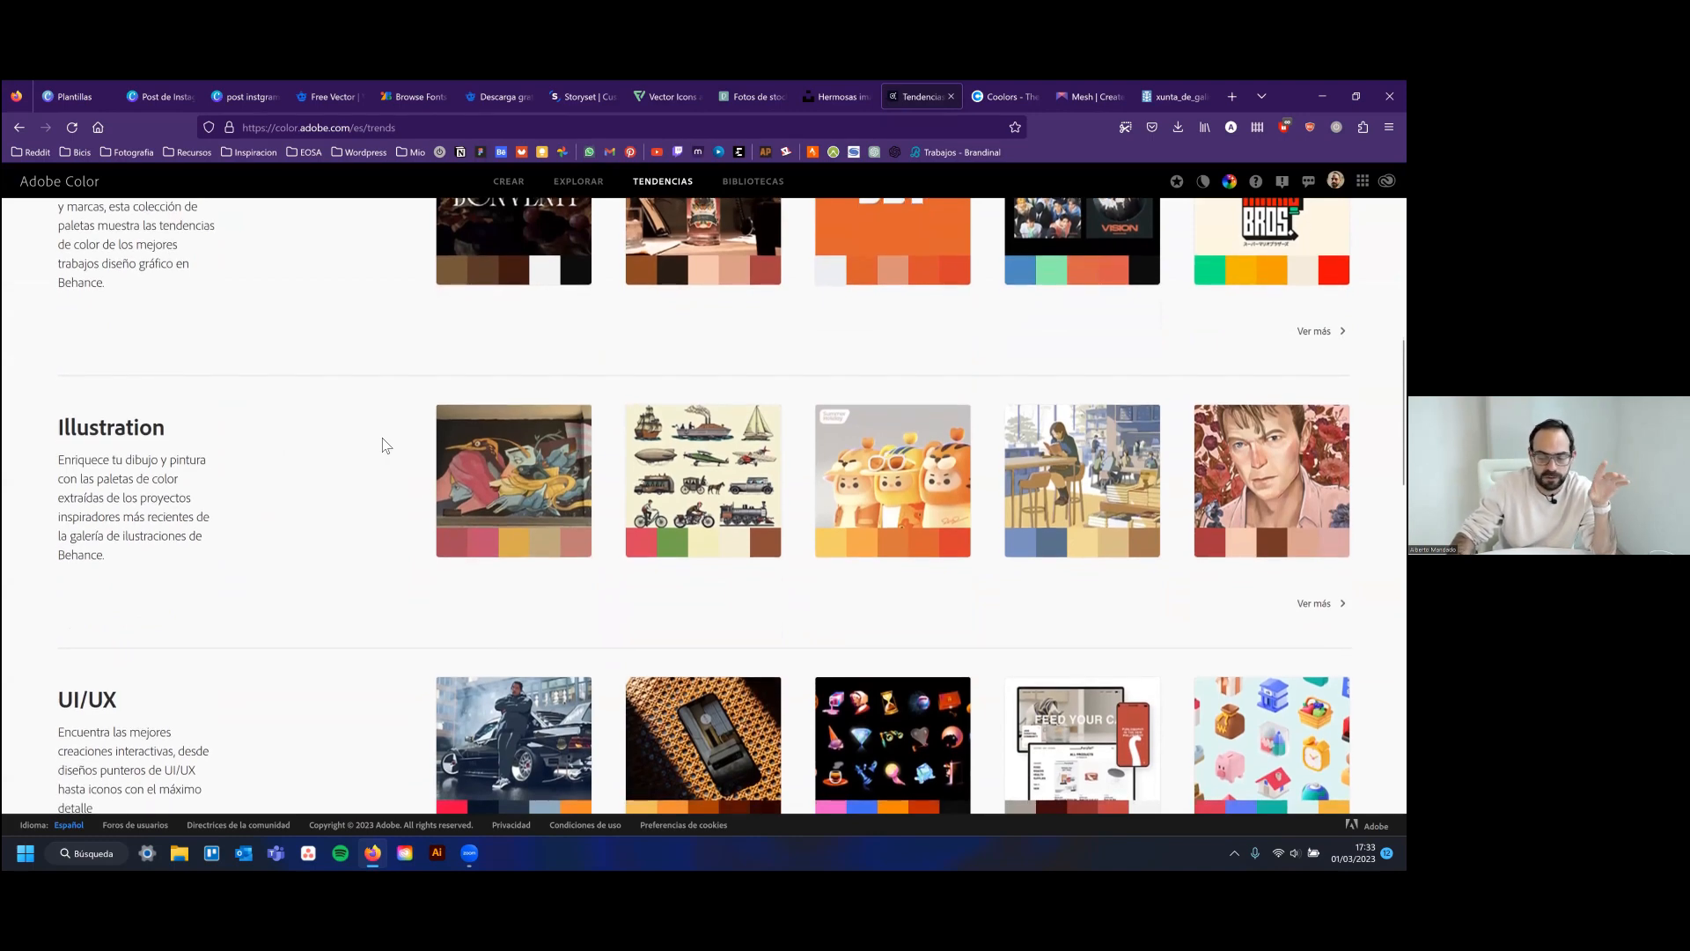
pyautogui.scroll(-6, 385, 444)
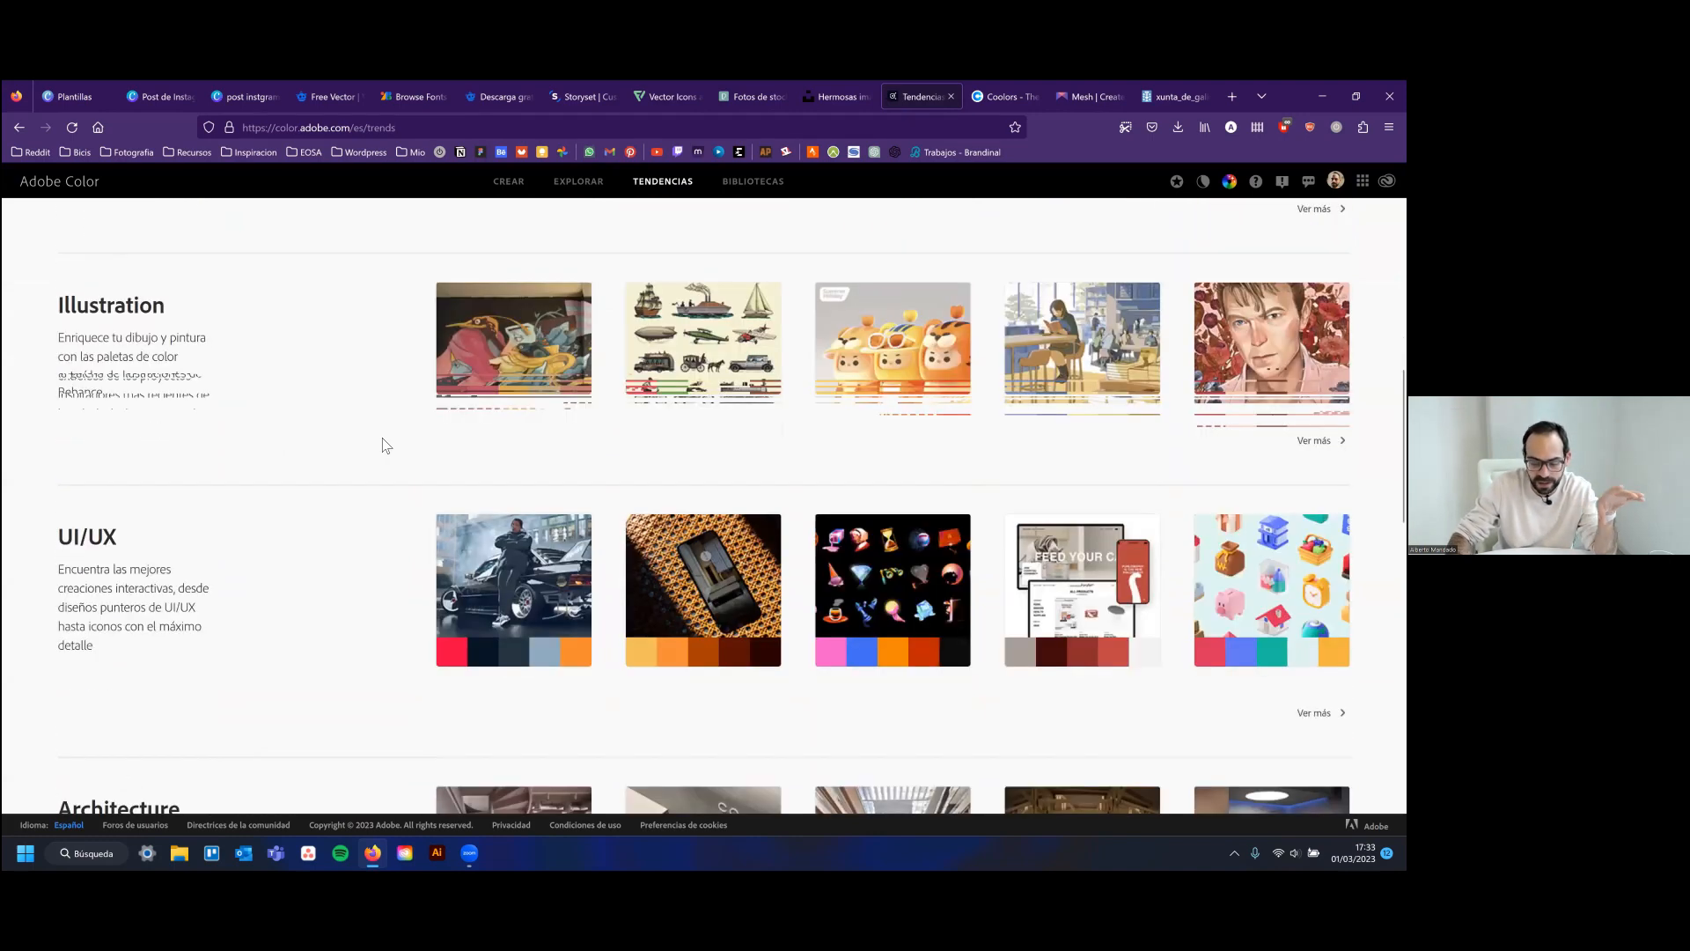
pyautogui.scroll(-6, 384, 445)
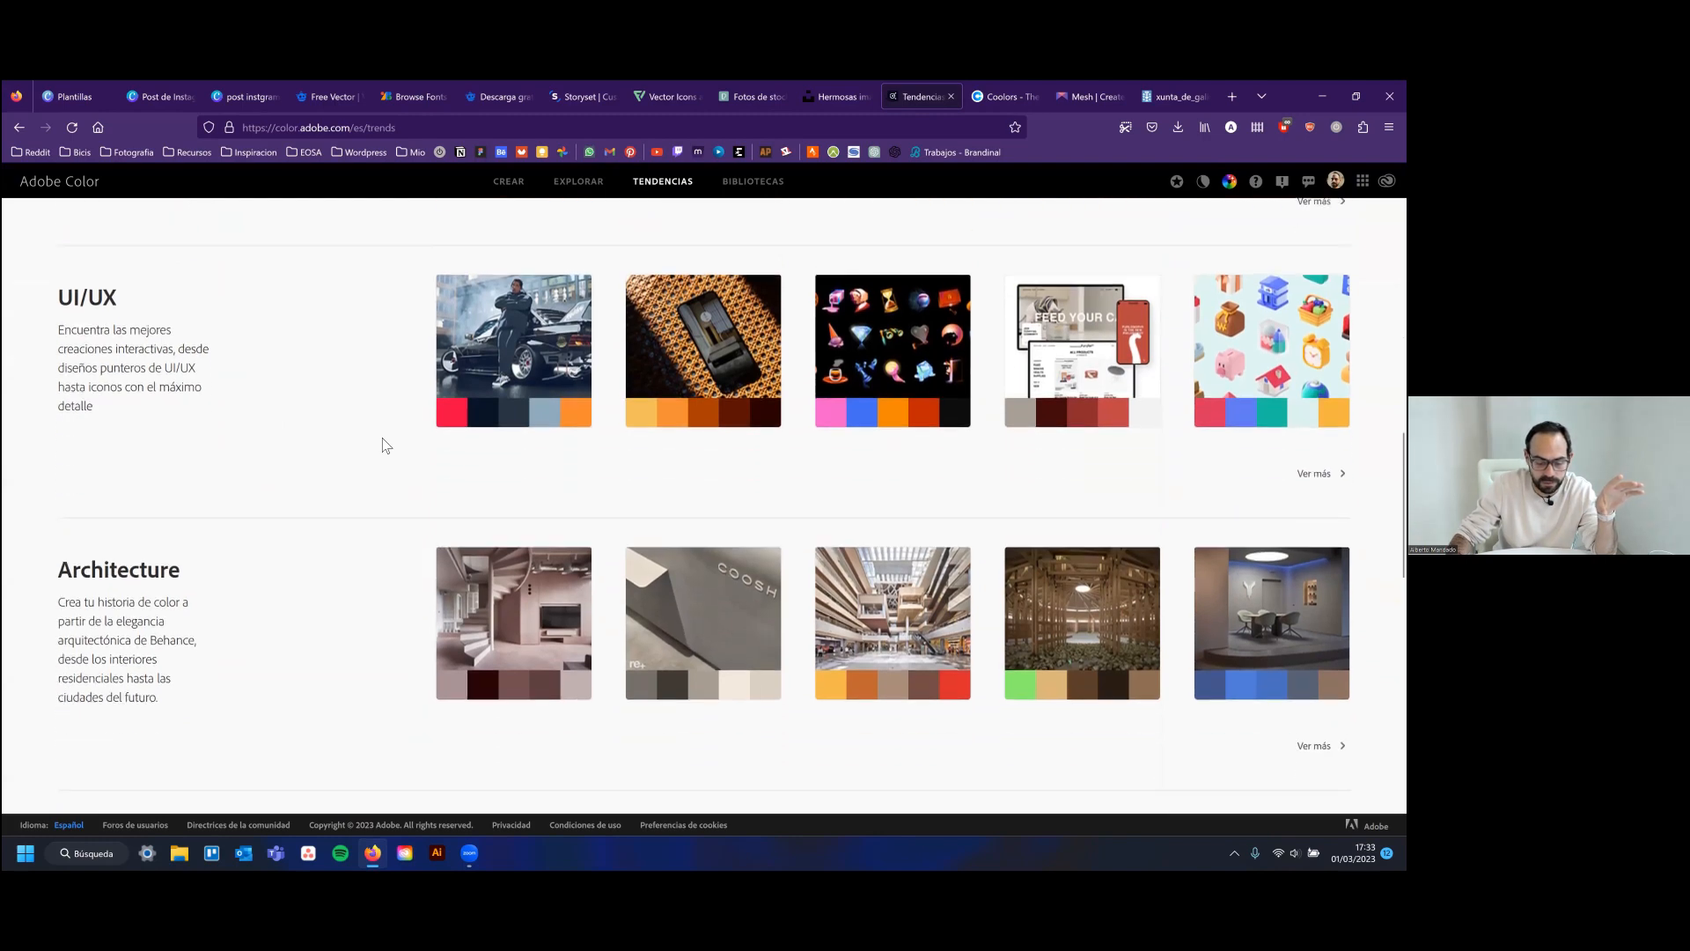
pyautogui.scroll(-4, 385, 444)
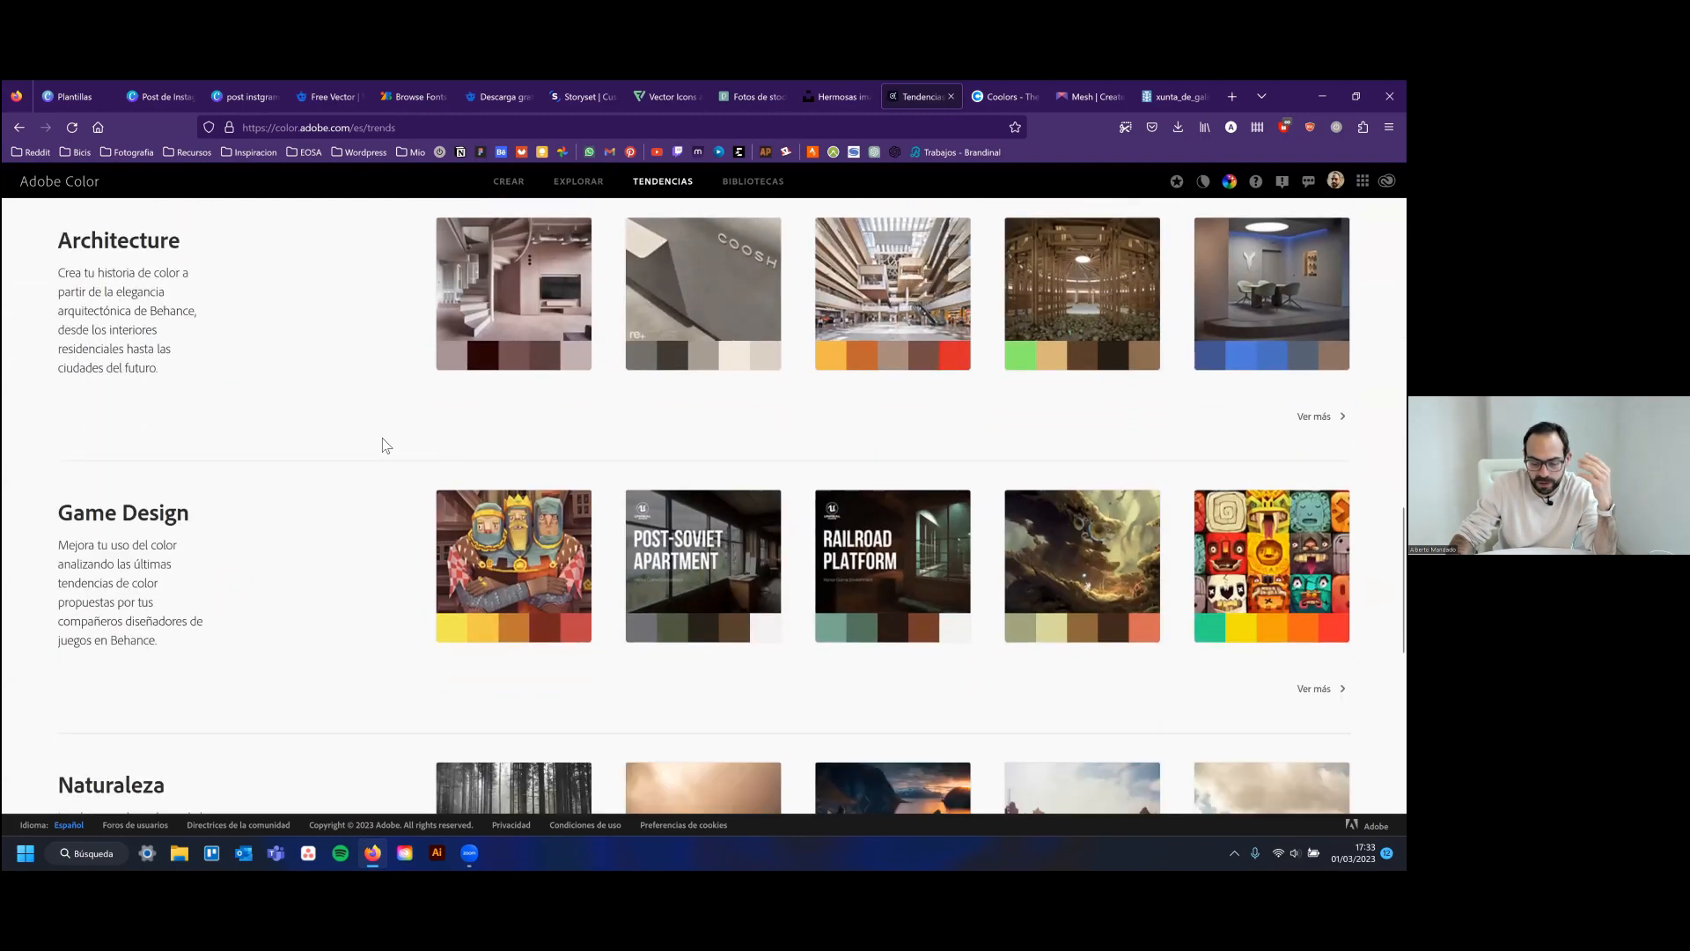
pyautogui.scroll(-8, 384, 454)
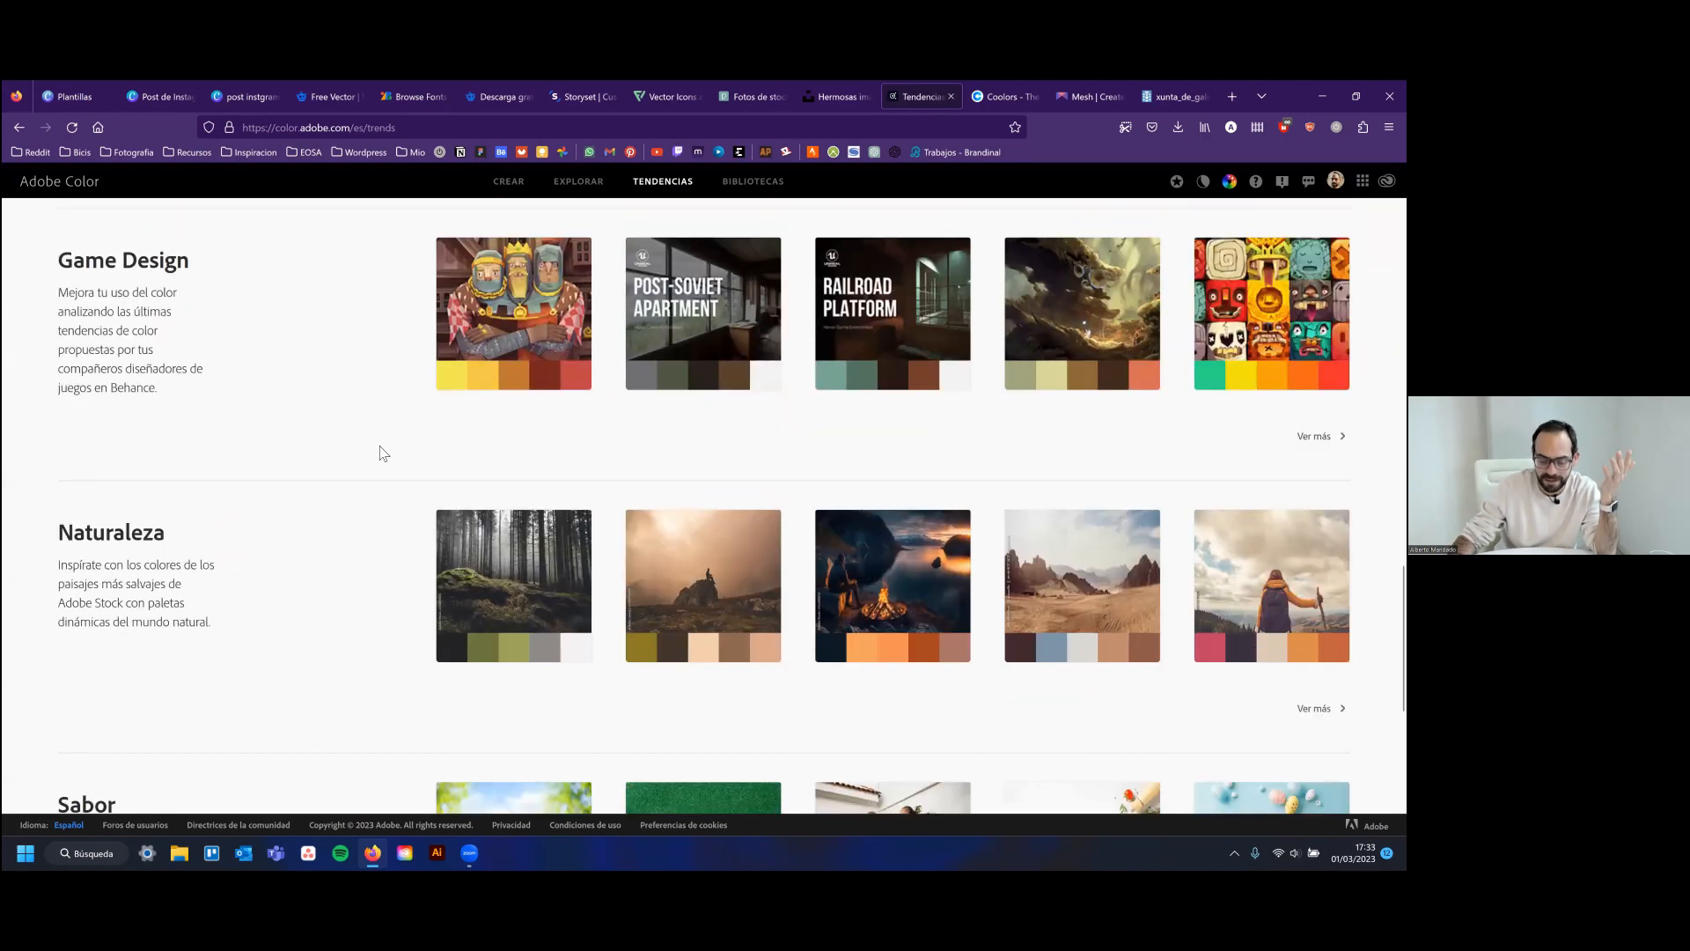
pyautogui.scroll(-4, 379, 461)
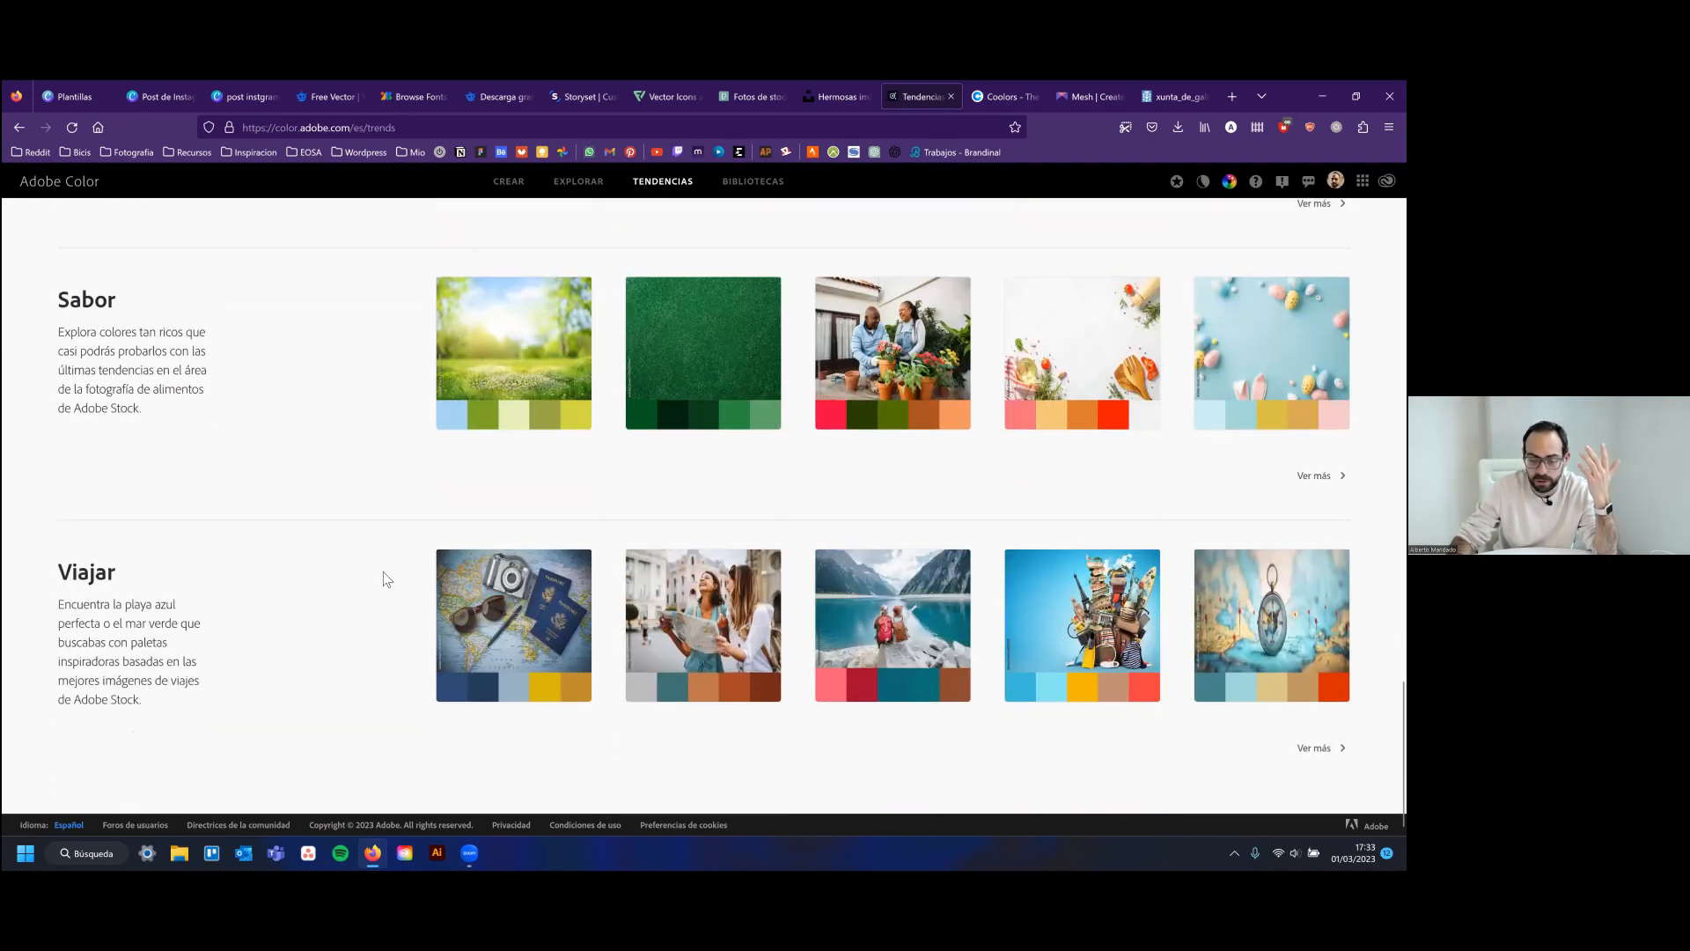
pyautogui.scroll(20, 380, 577)
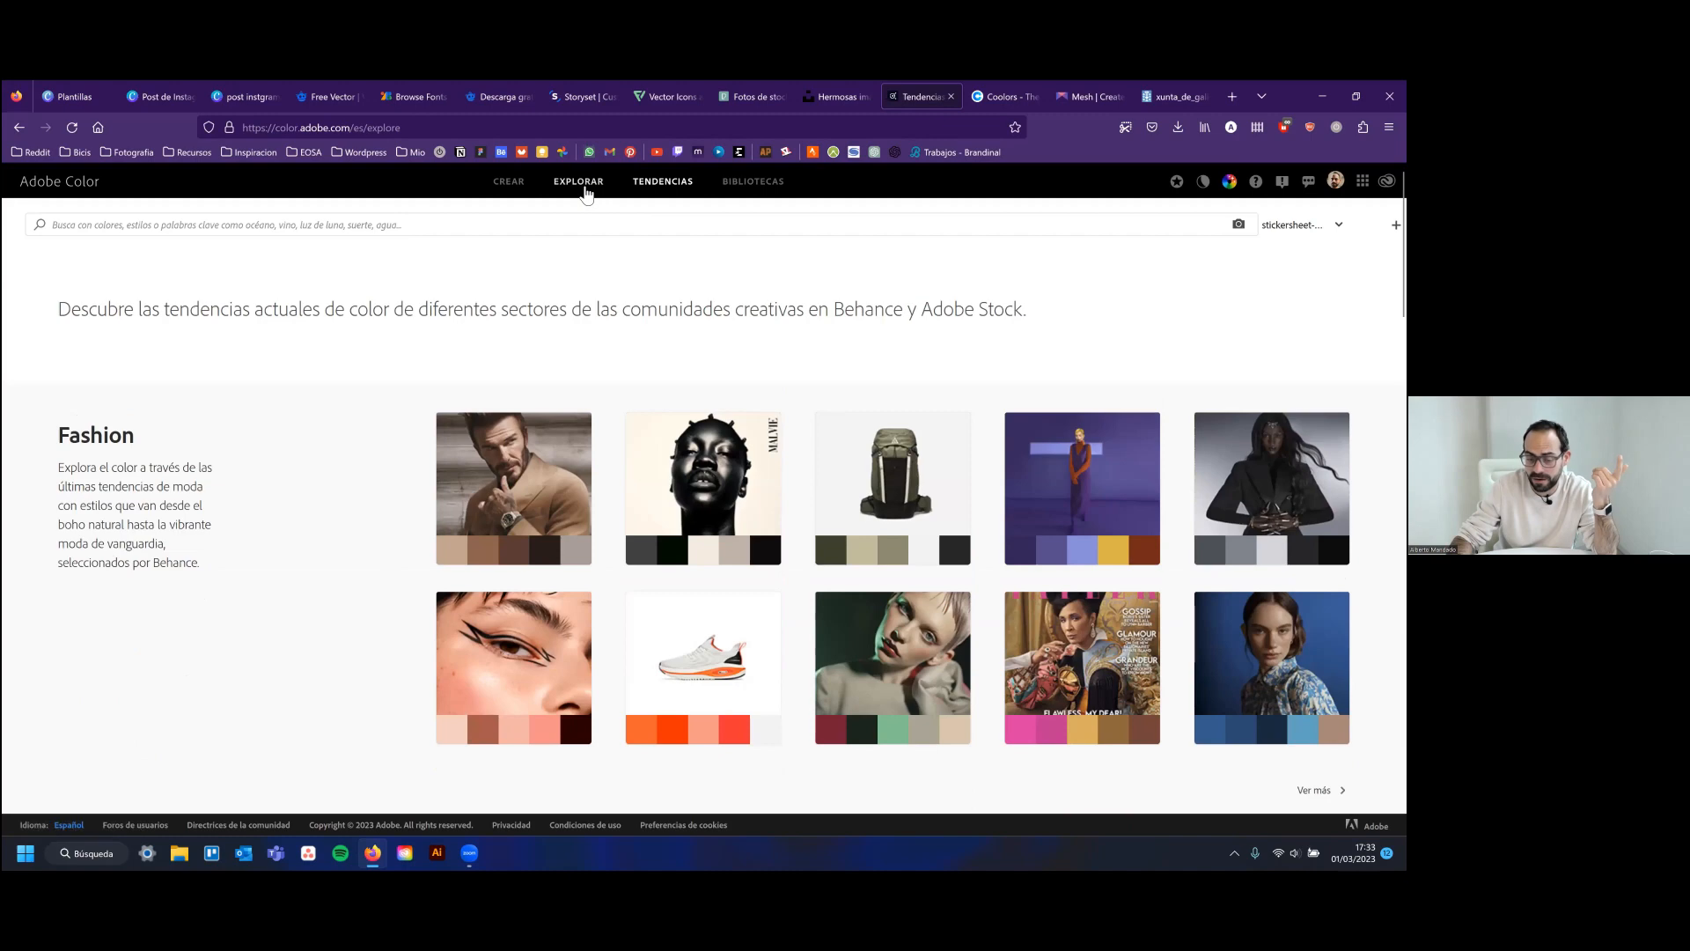
# Return to the Explorar palettes and look over the first page of colour themes
pyautogui.click(578, 181)
pyautogui.scroll(-9, 665, 410)
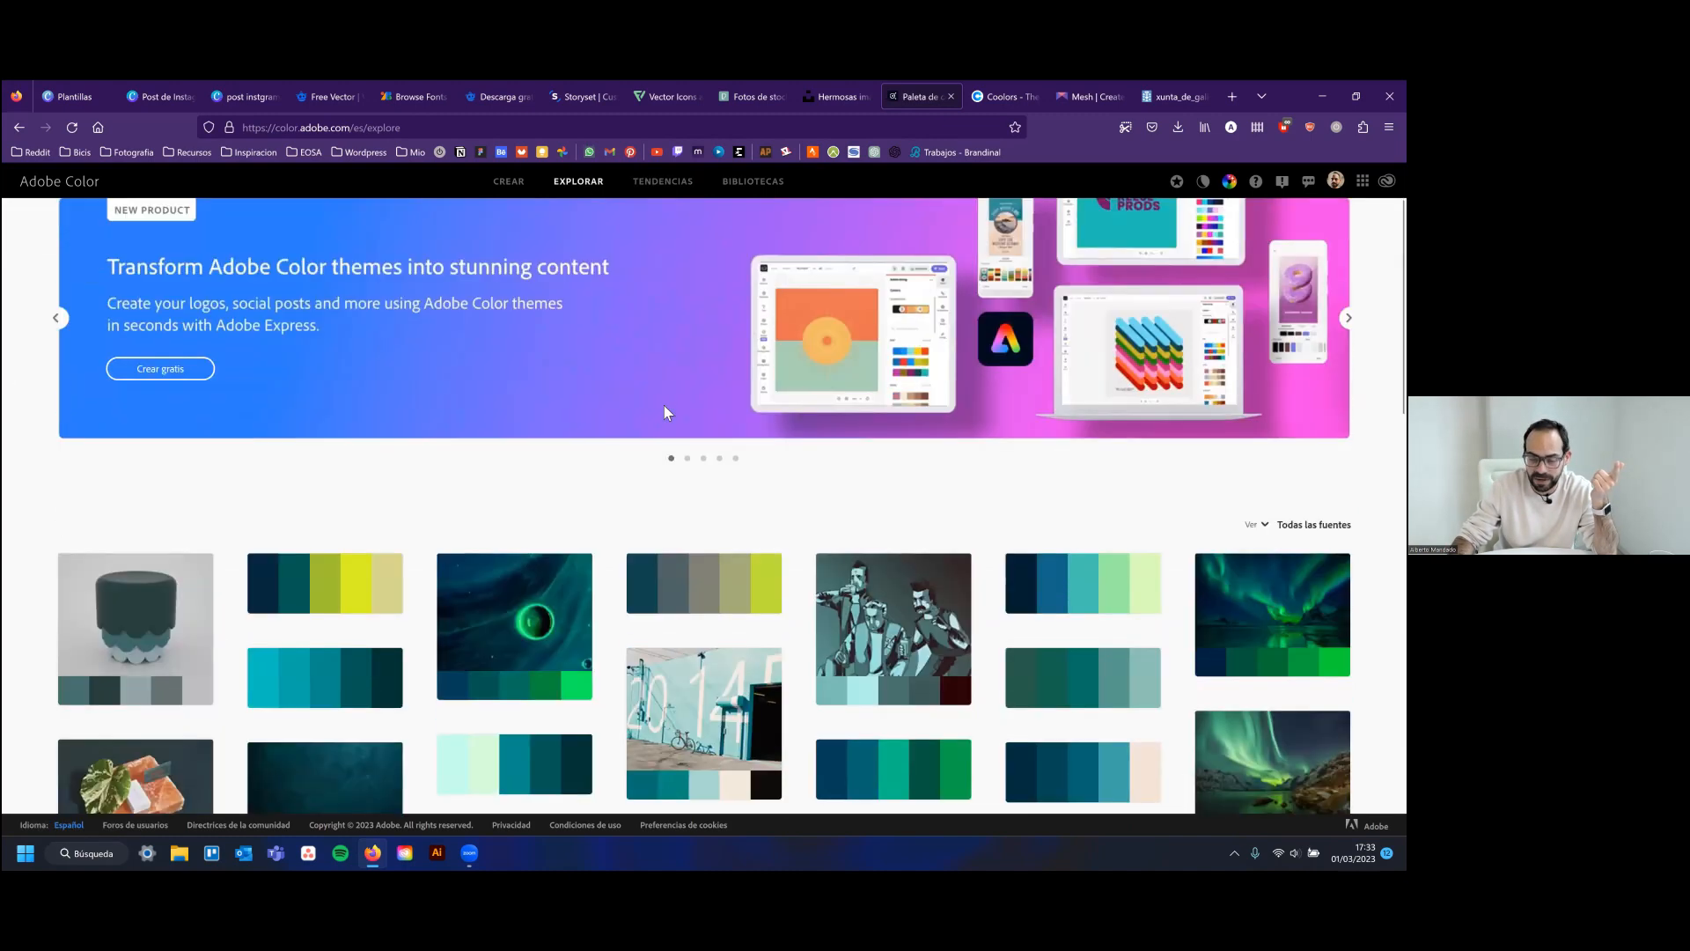
pyautogui.scroll(-6, 676, 415)
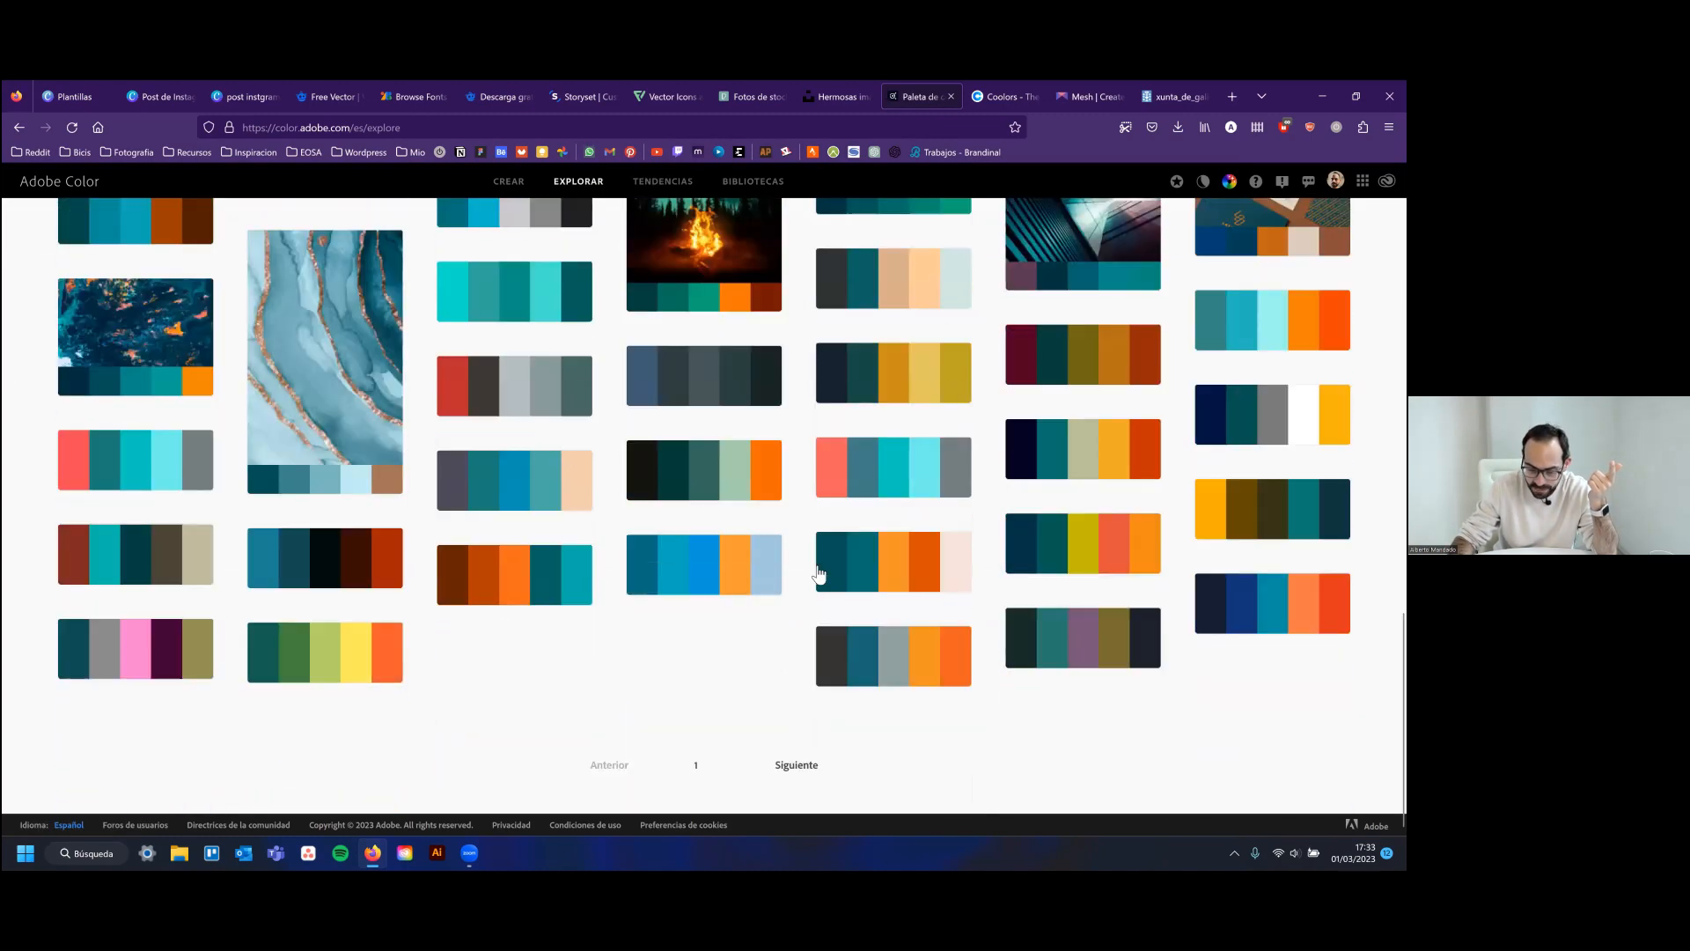
pyautogui.scroll(15, 657, 479)
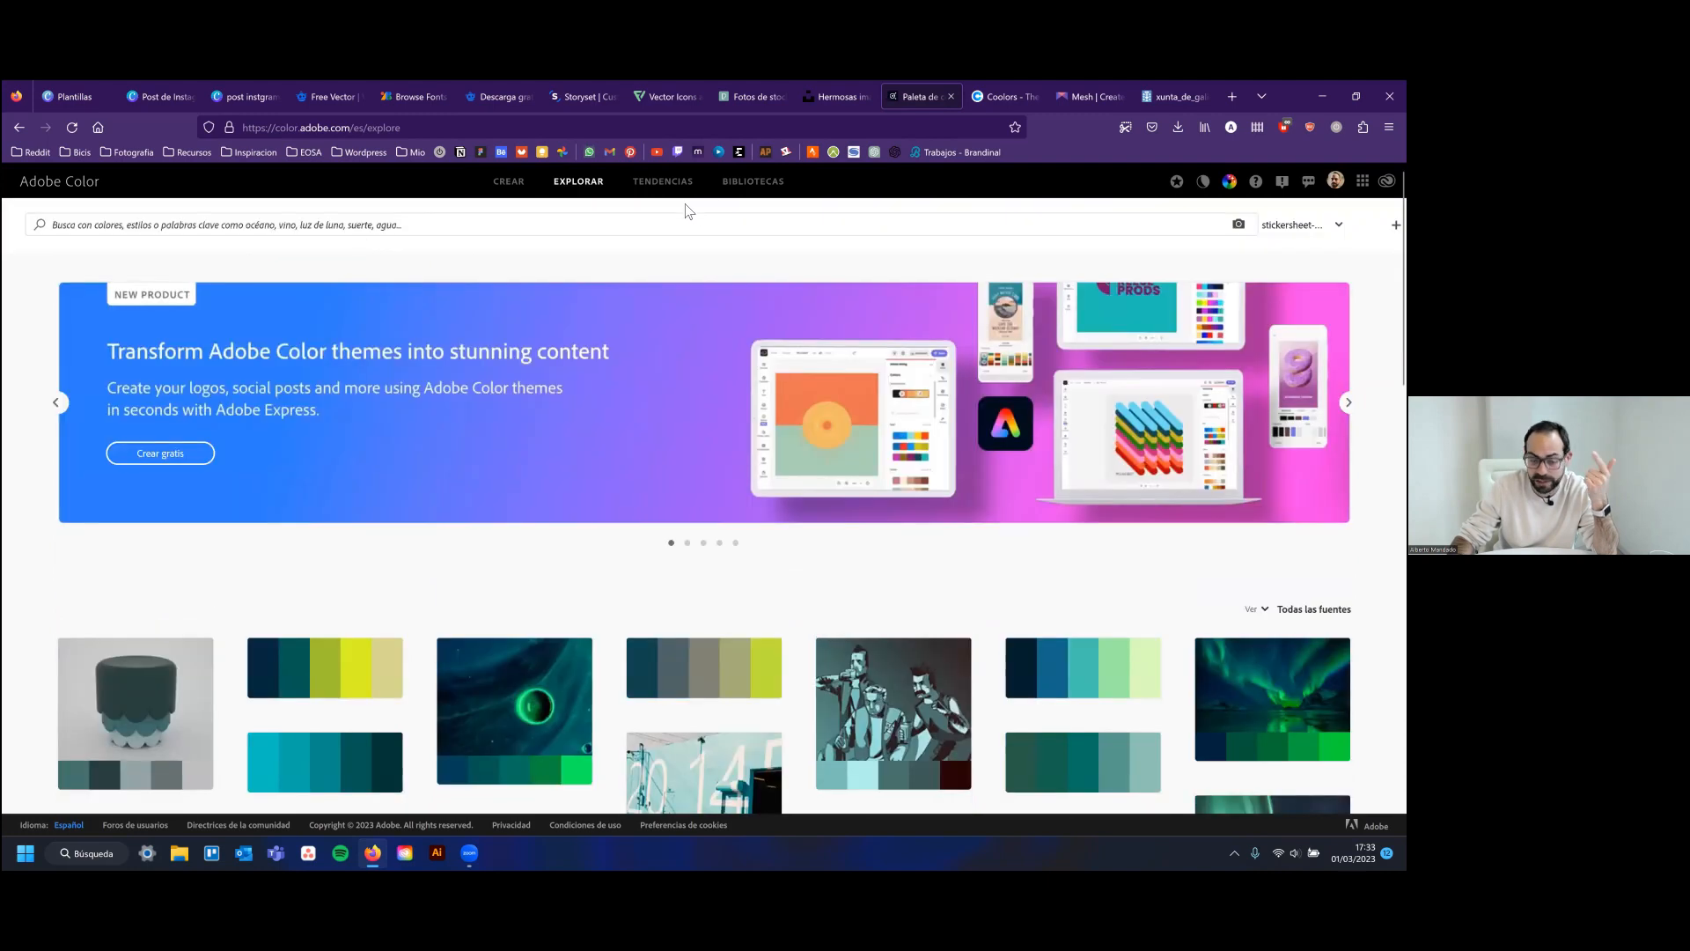
# Show the saved colour libraries and expand Mi biblioteca and Plantillas de stock to view their themes
pyautogui.click(750, 181)
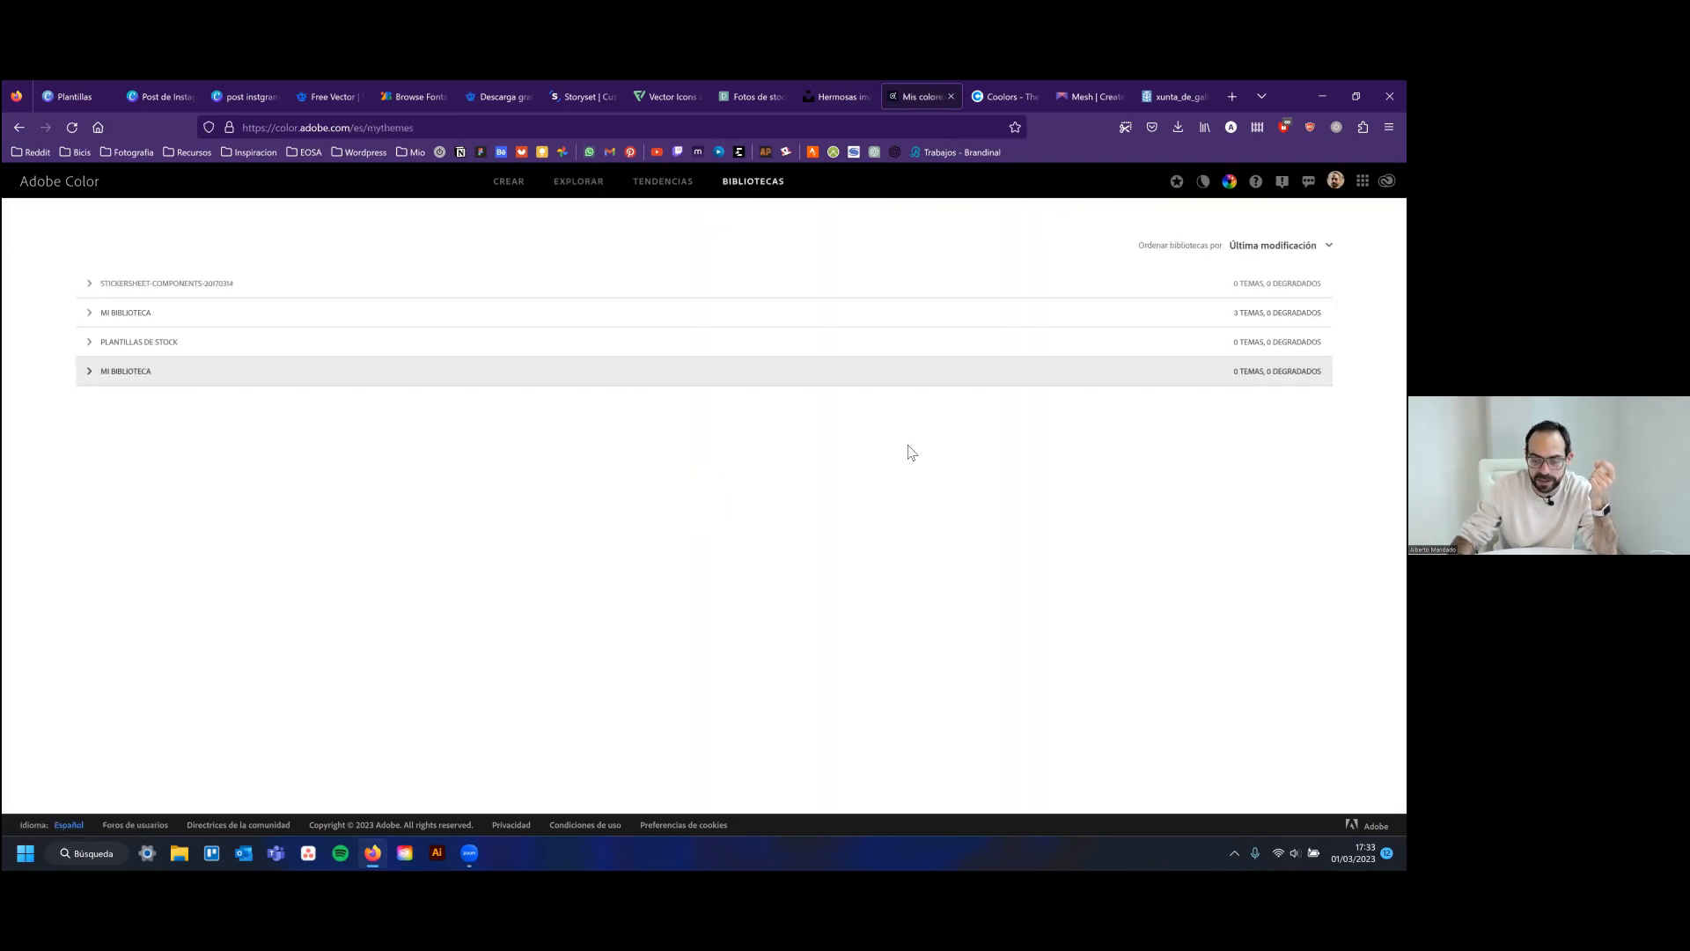
pyautogui.click(89, 314)
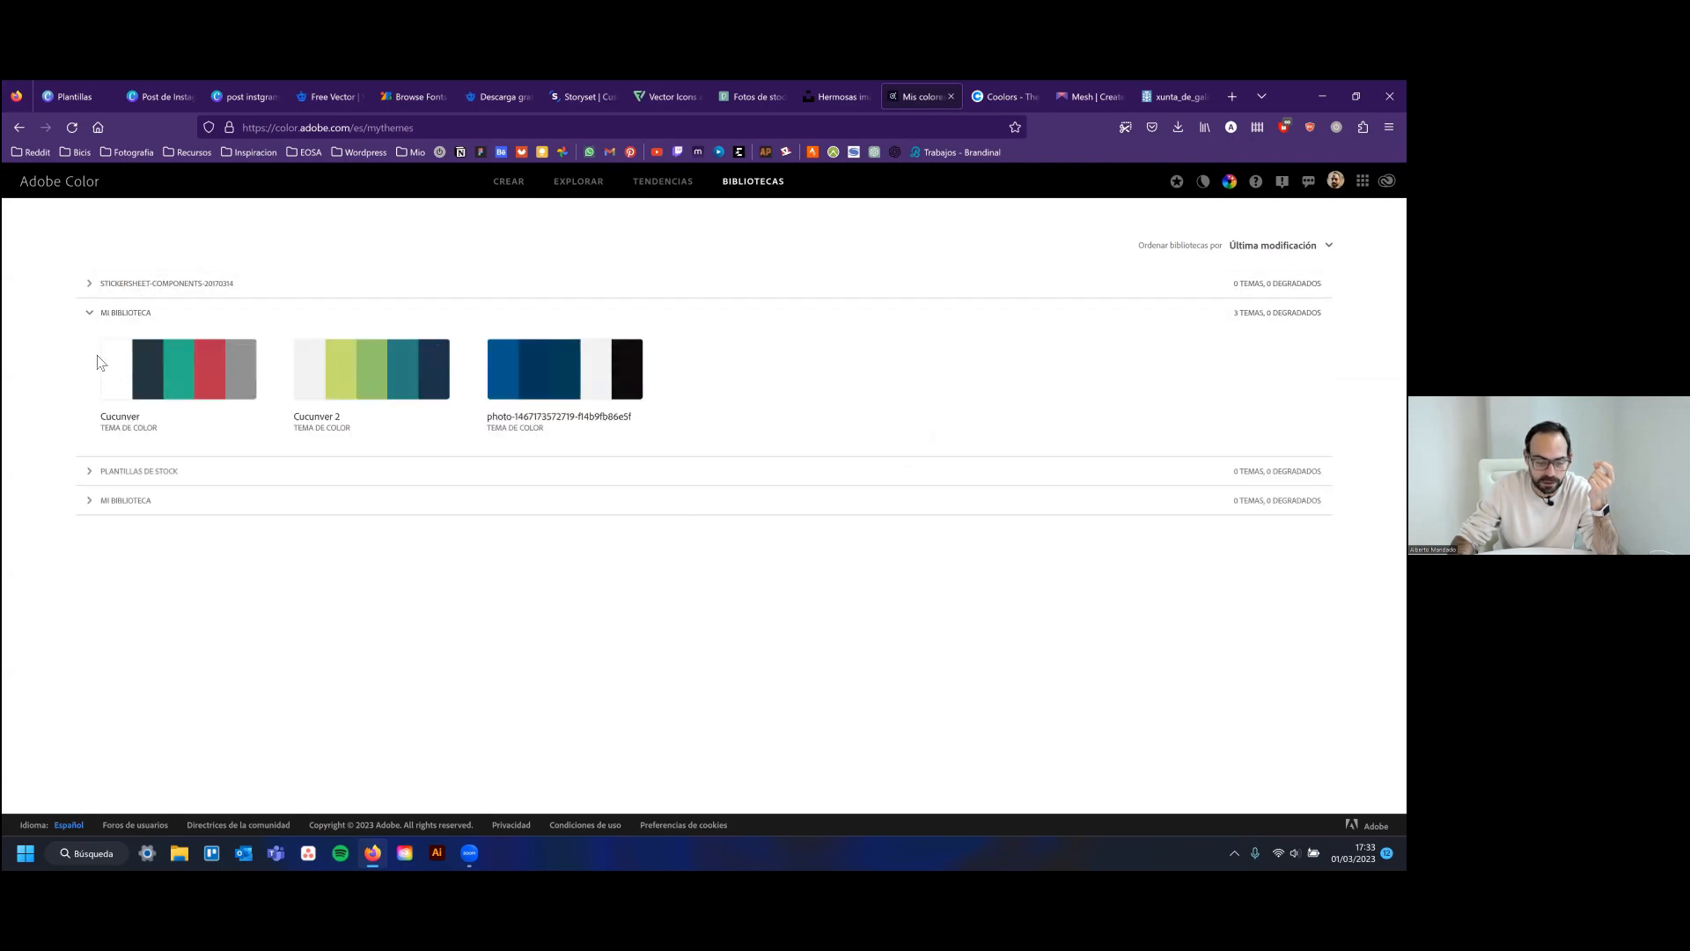
pyautogui.click(89, 471)
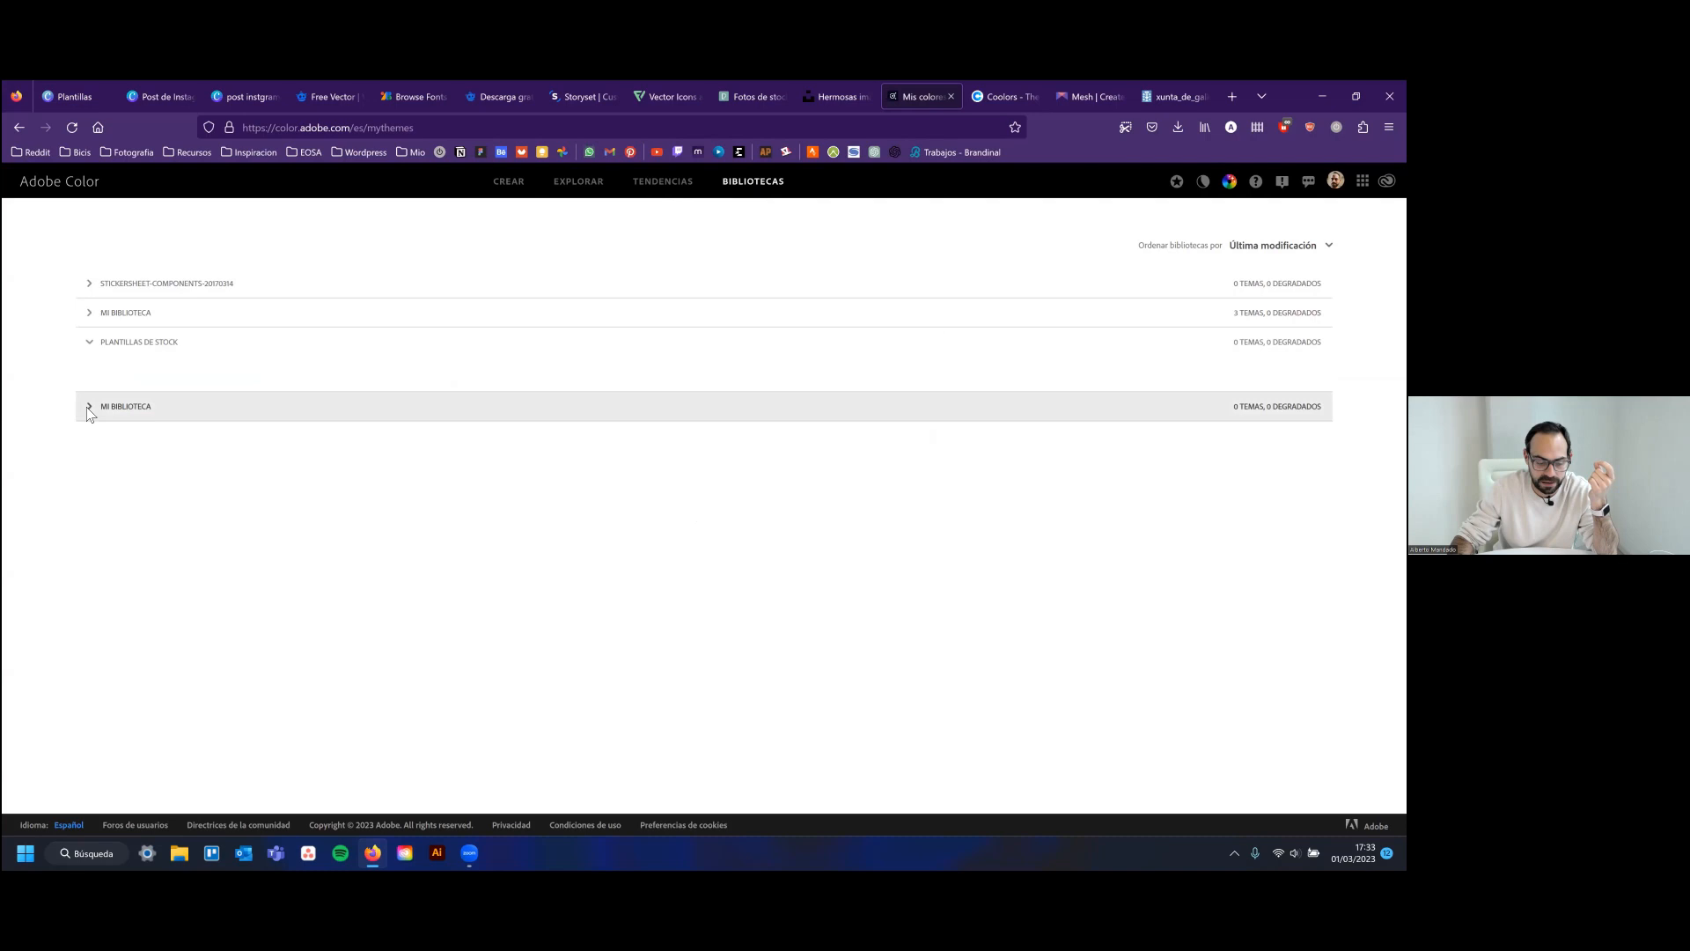
# Expand the saved Adobe Color libraries and view the color themes stored in Mi biblioteca
pyautogui.click(88, 313)
pyautogui.click(89, 283)
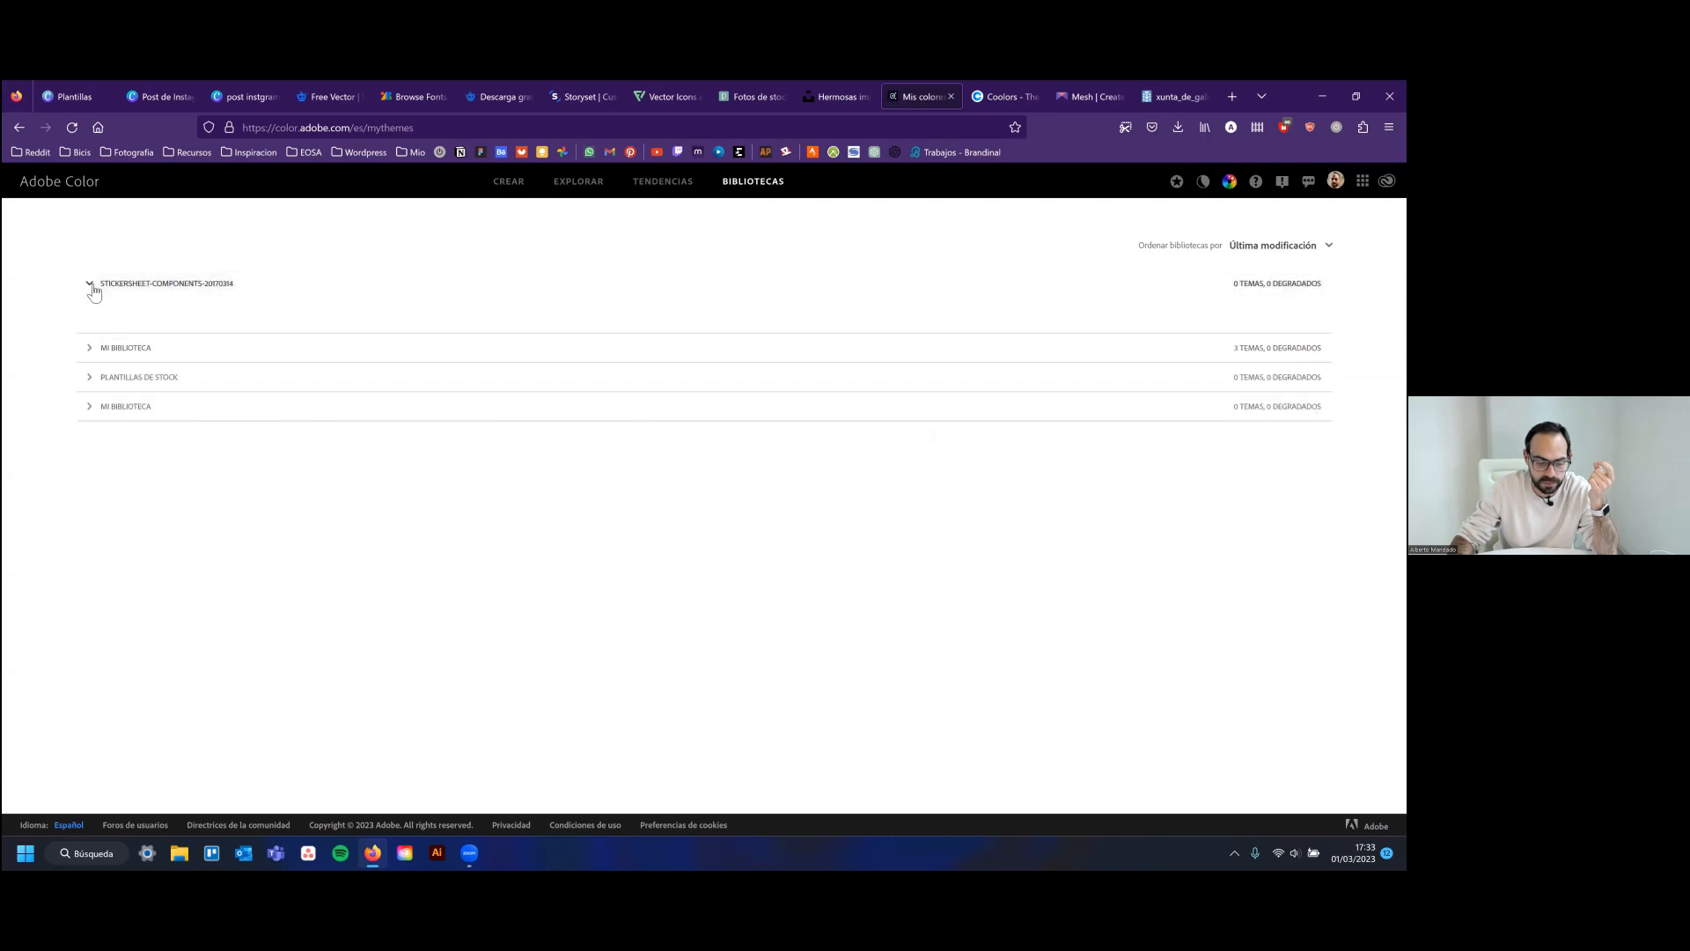
pyautogui.click(89, 350)
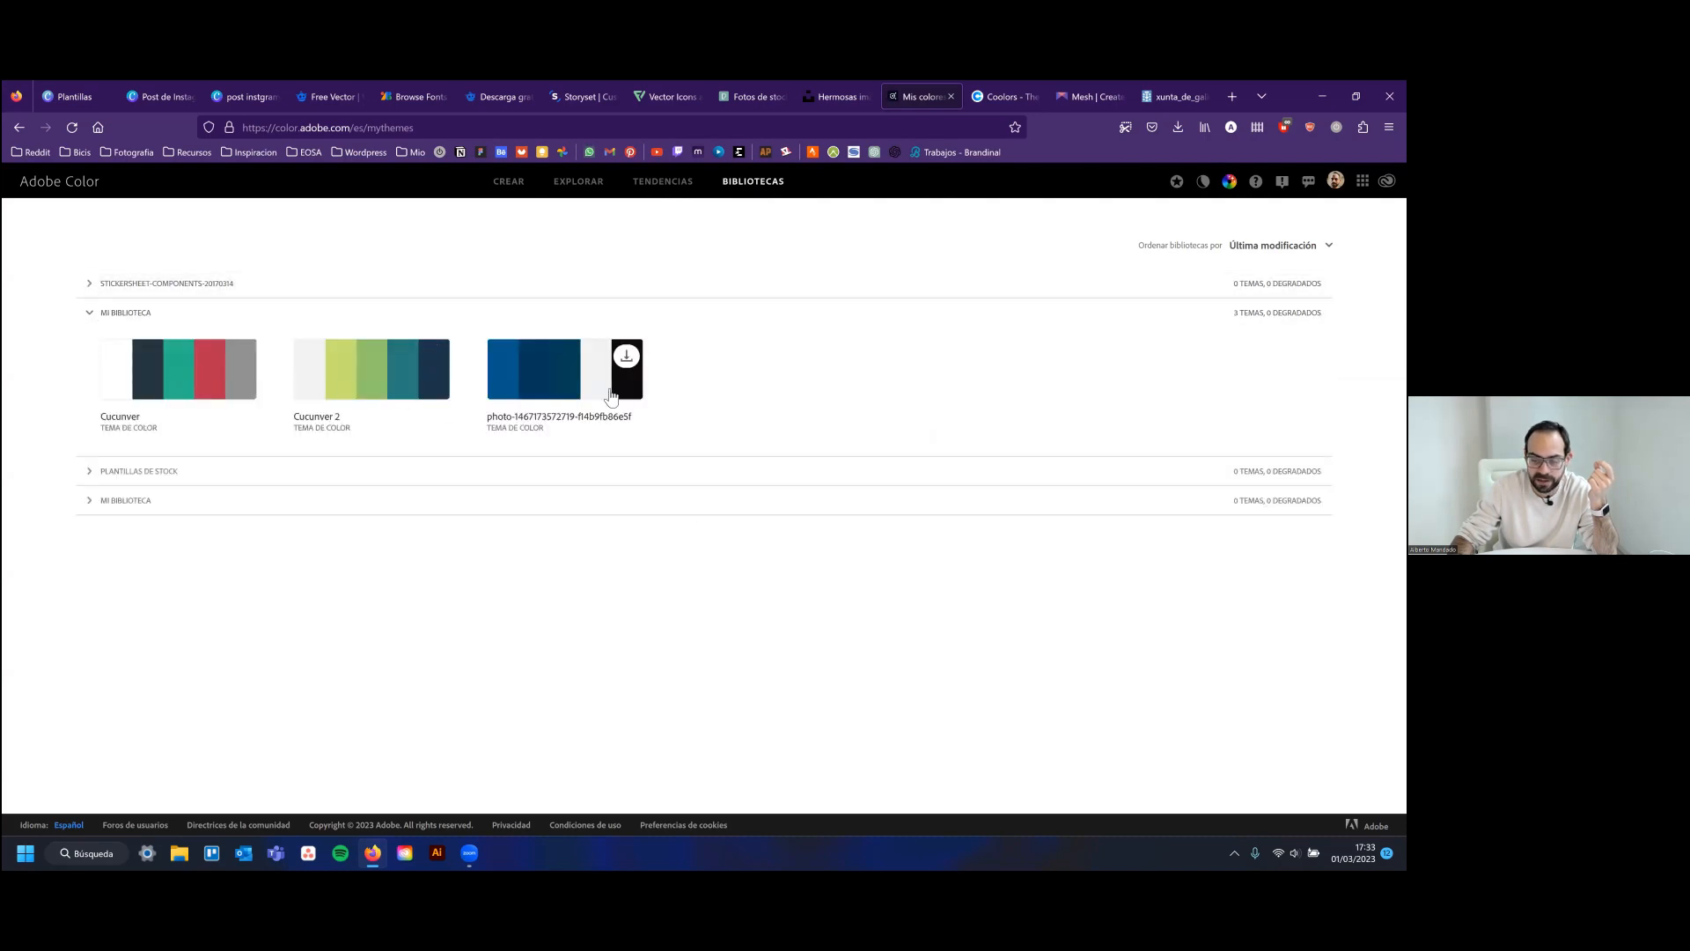
# Browse the published color themes in Adobe Color's Explorar section through to the end of the first page
pyautogui.click(581, 183)
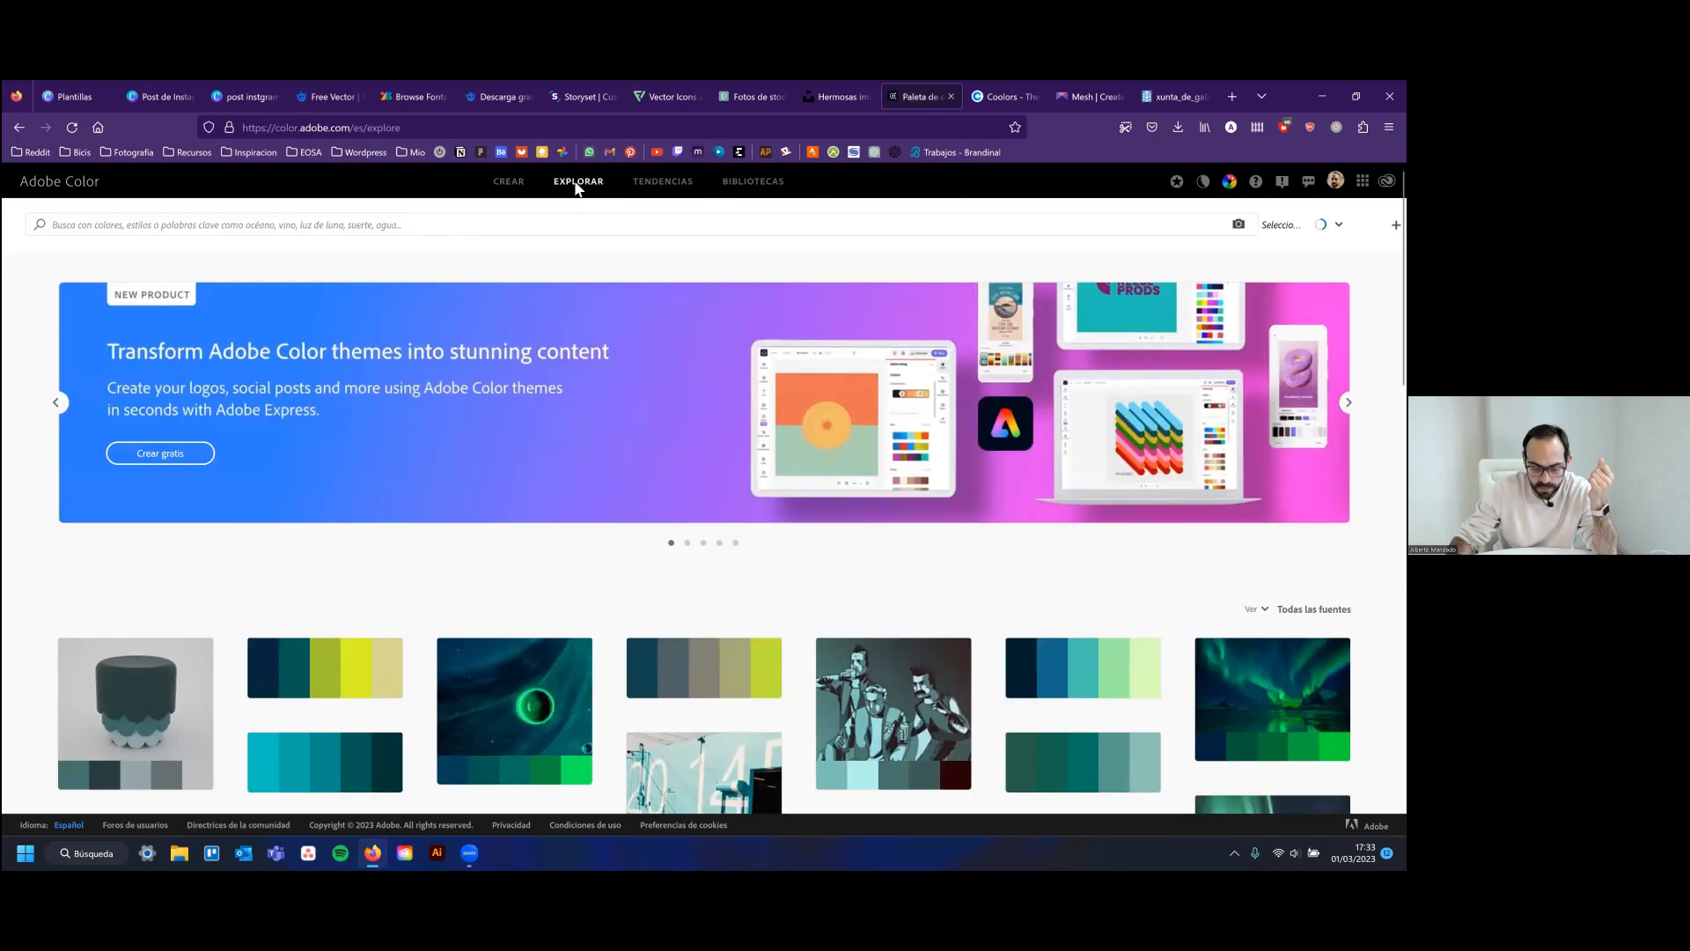
pyautogui.scroll(-5, 898, 520)
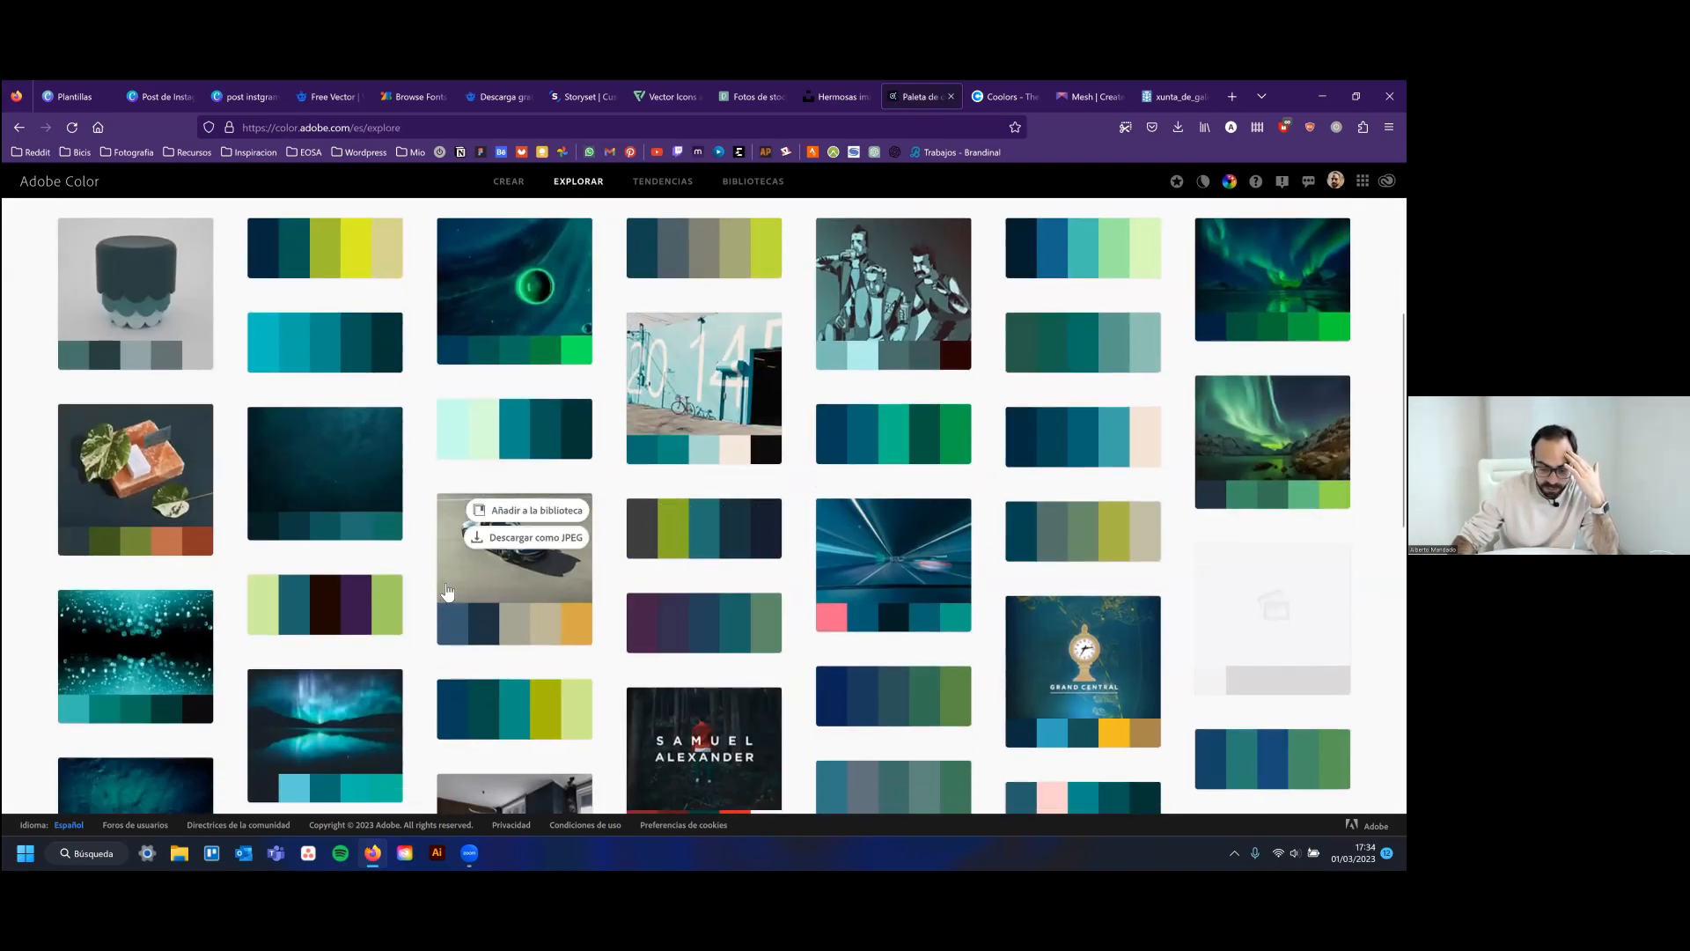
pyautogui.moveTo(667, 610)
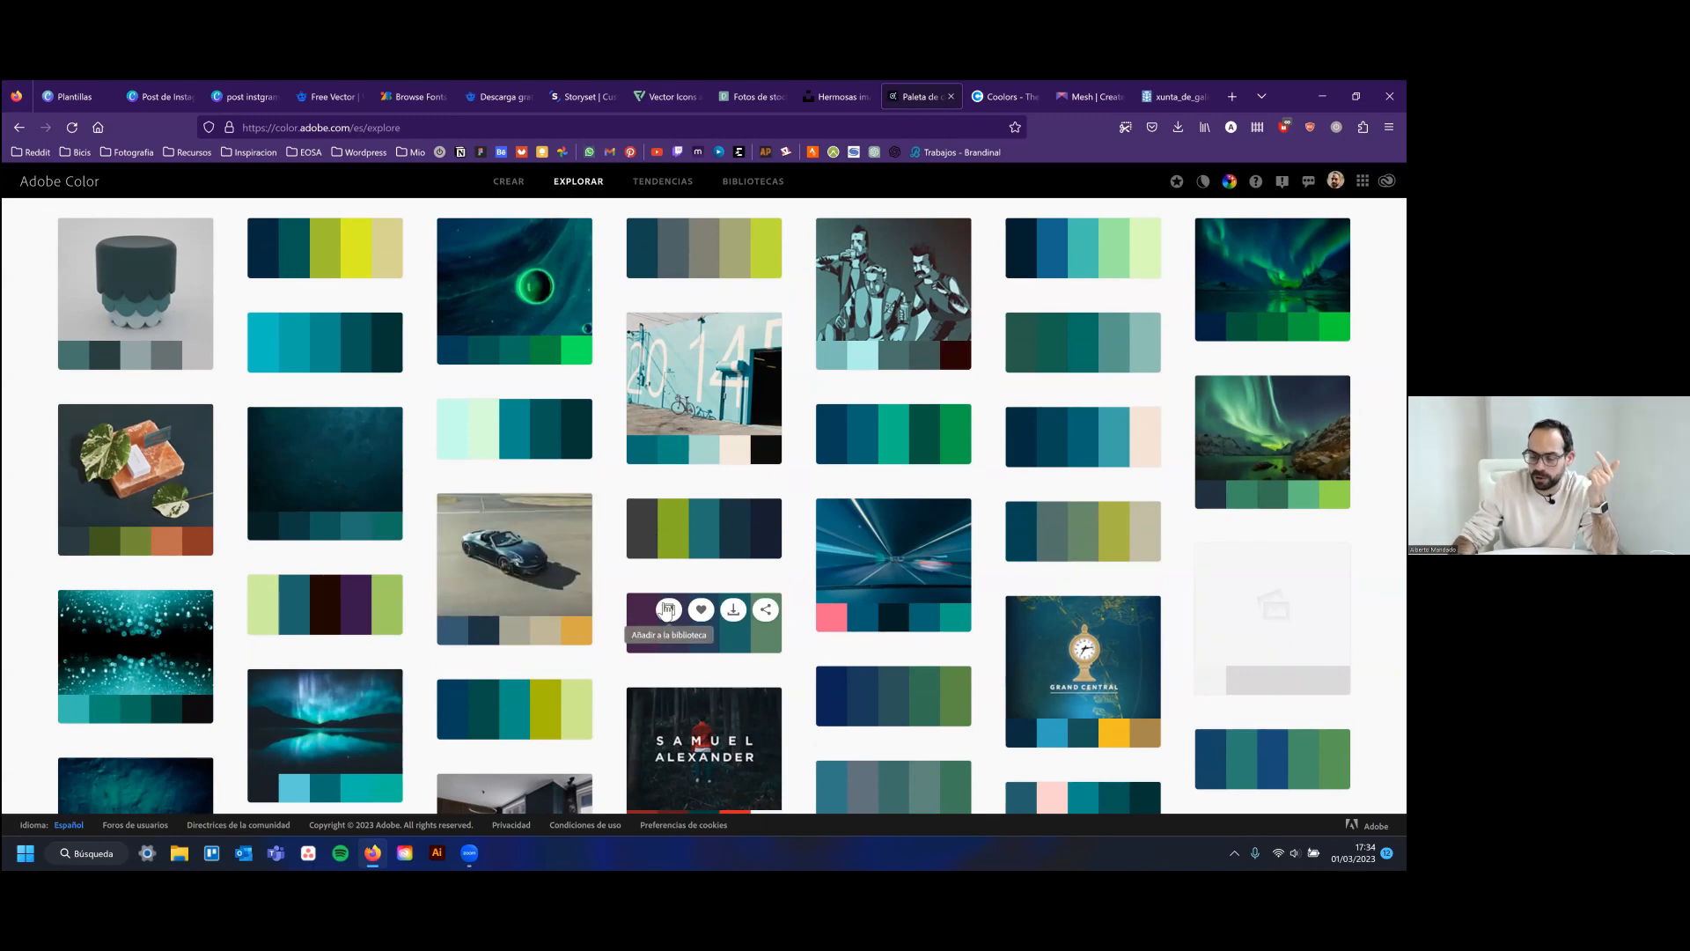
pyautogui.scroll(-6, 667, 611)
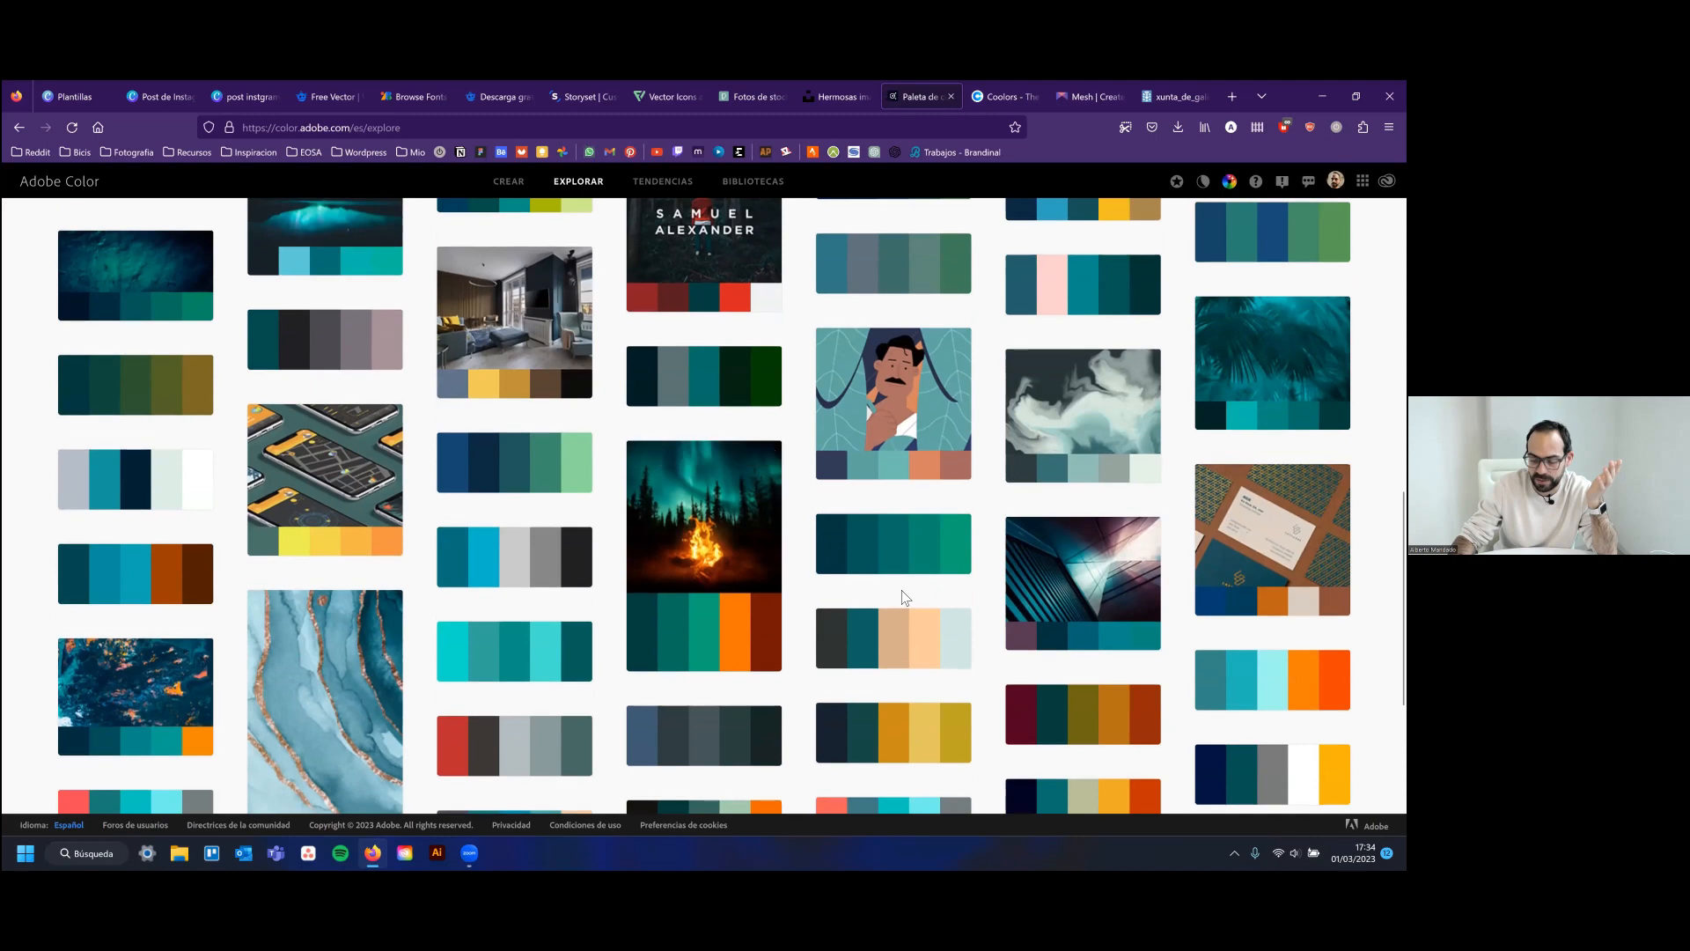
pyautogui.scroll(-2, 1076, 591)
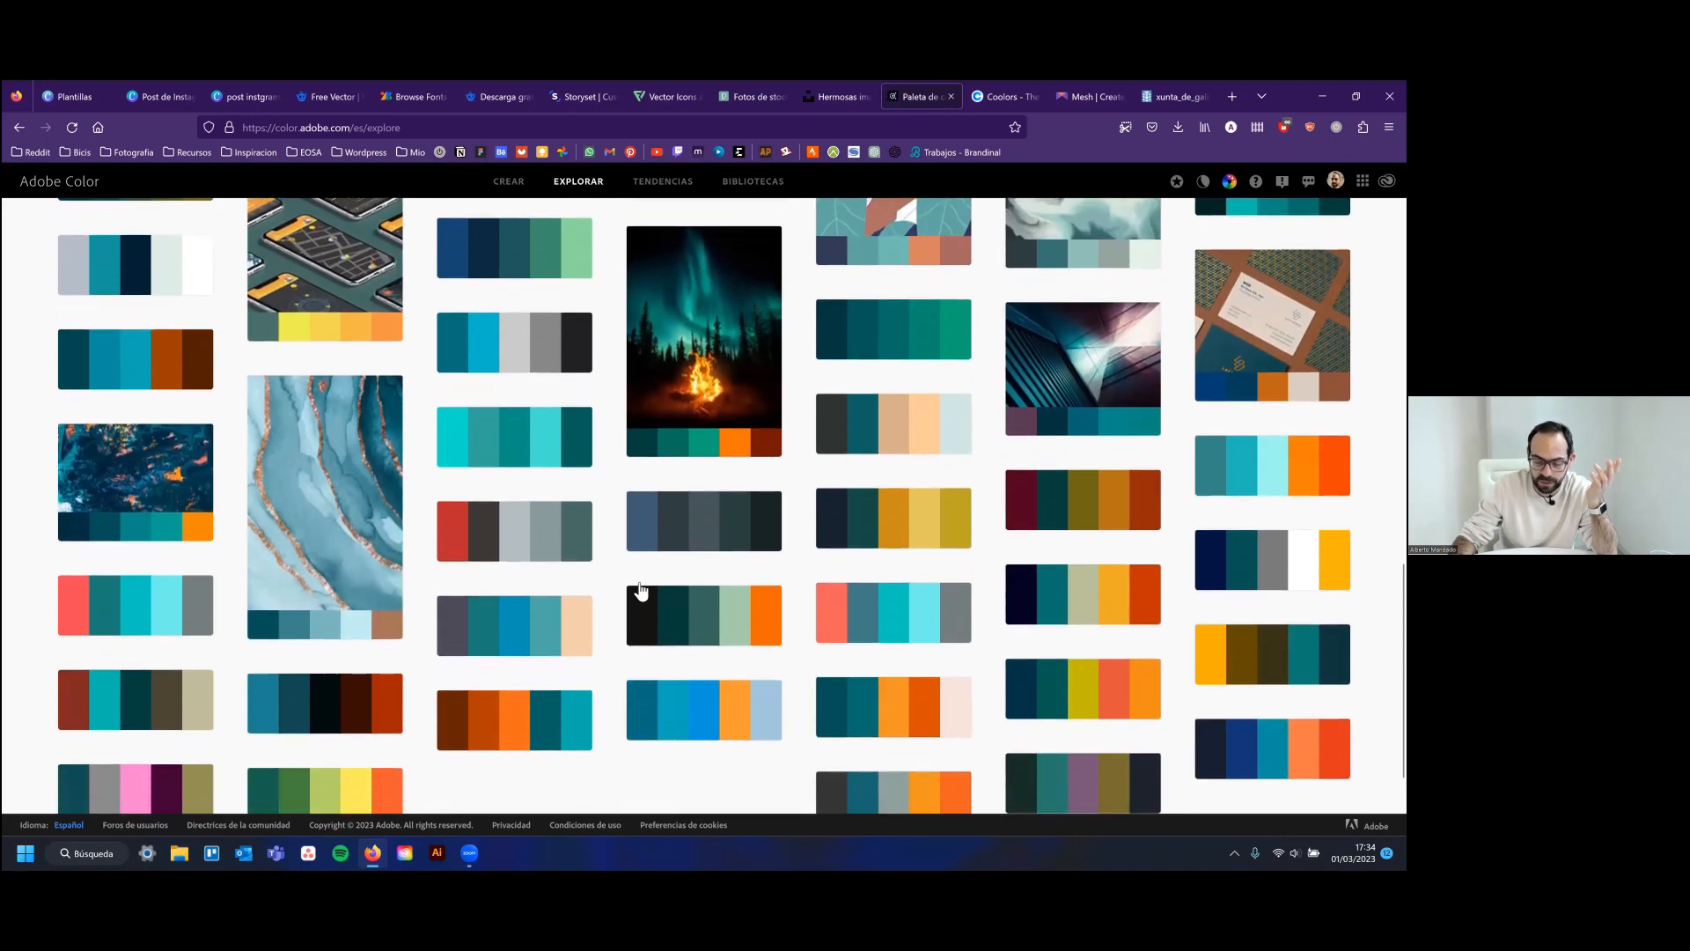
pyautogui.scroll(-2, 597, 535)
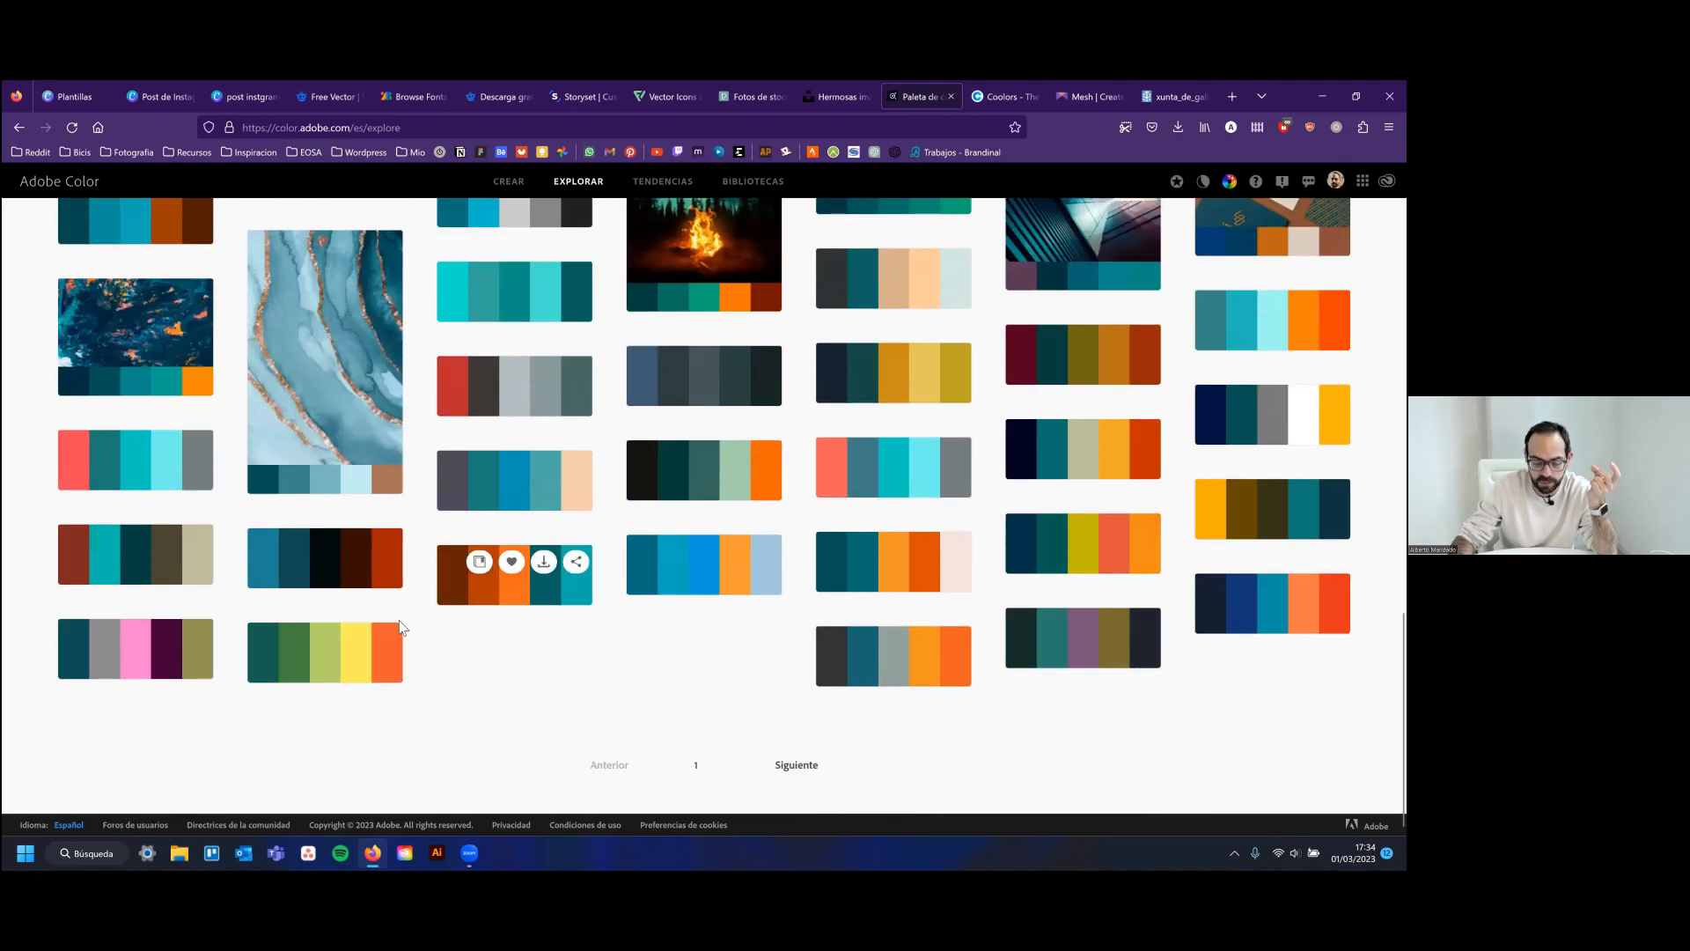
# Copy the light orange from the "orange teal" theme and open the custom color picker for the Canva quote post's background
pyautogui.click(926, 581)
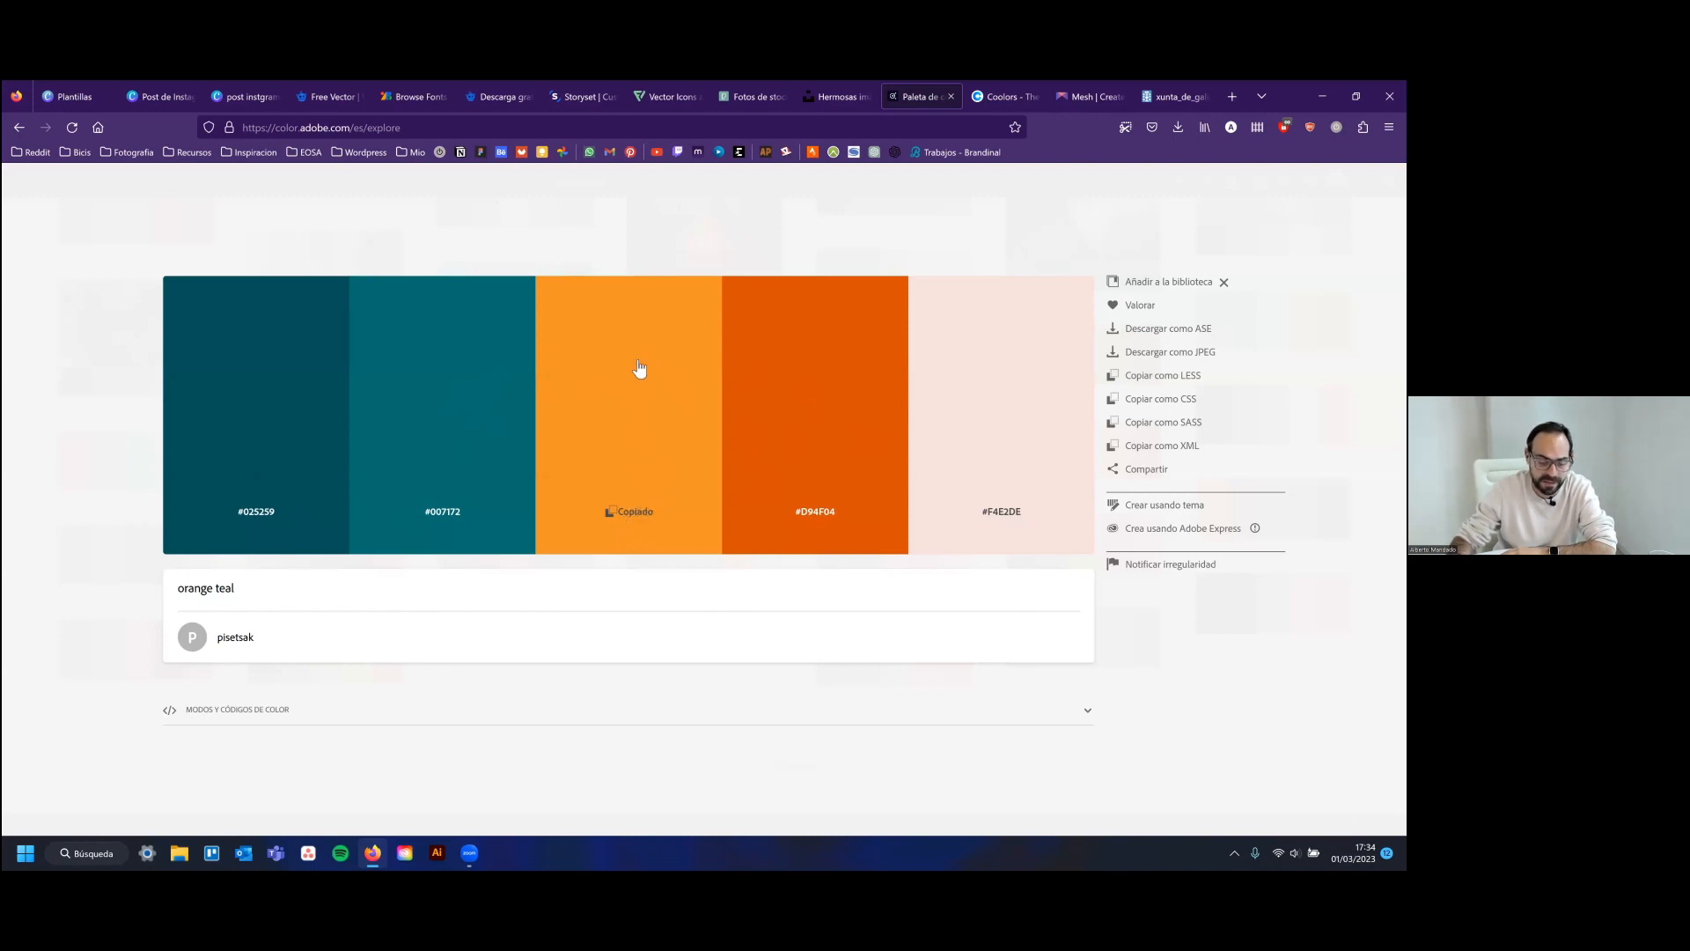
pyautogui.click(183, 95)
pyautogui.click(236, 93)
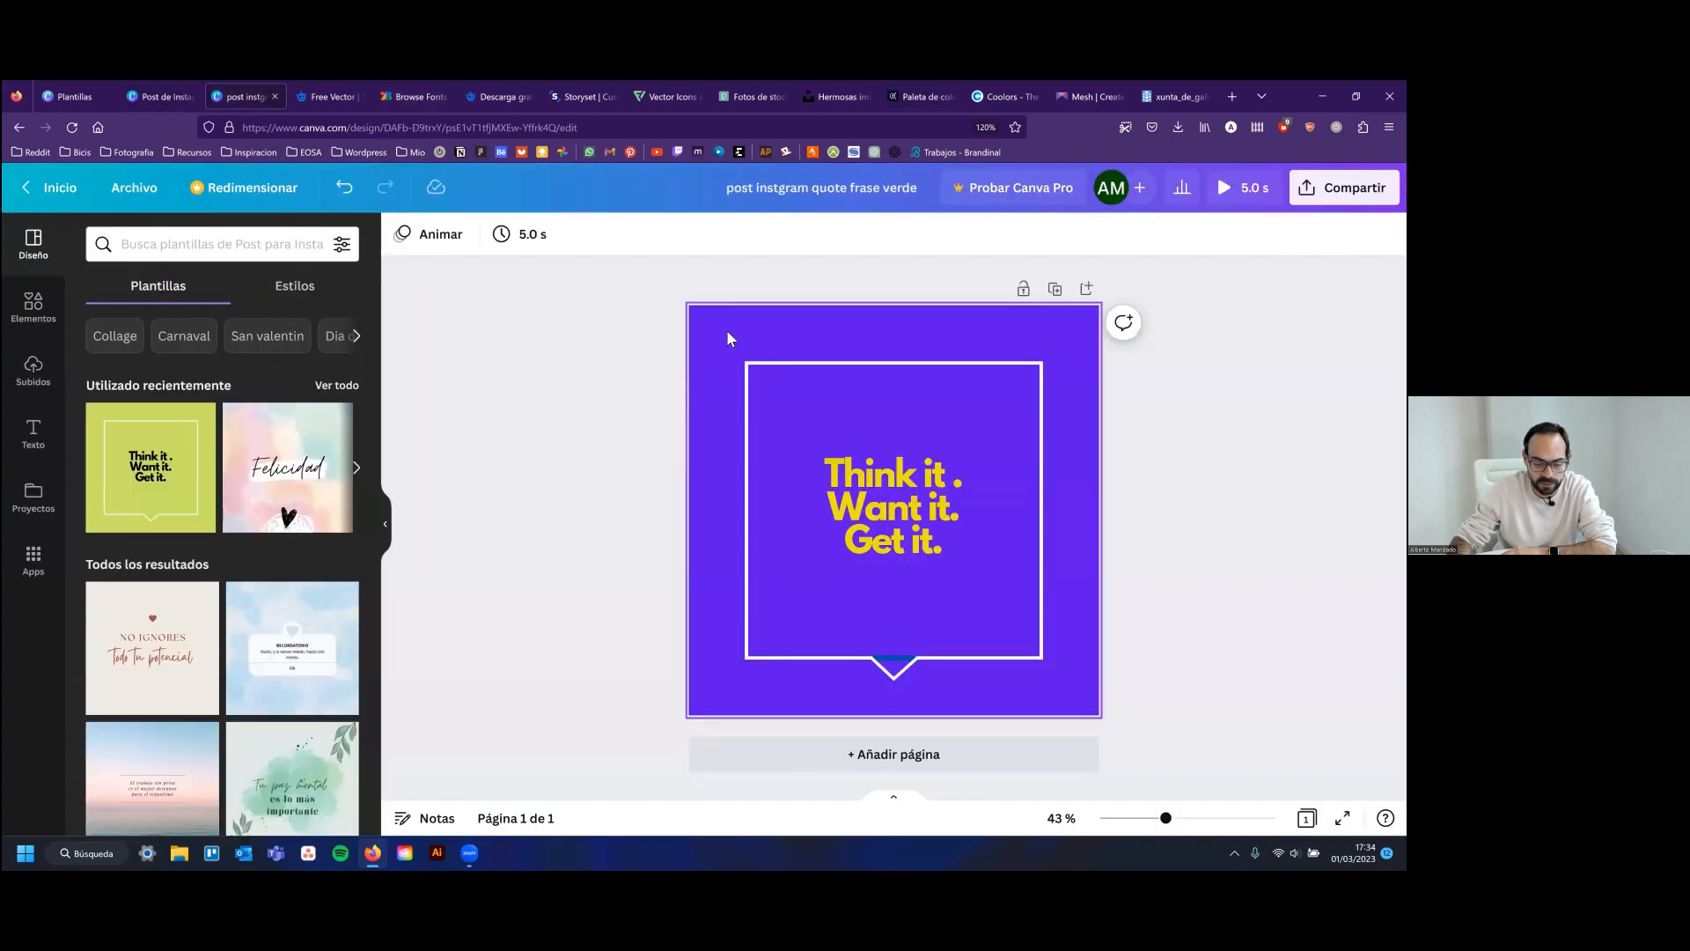
pyautogui.click(404, 235)
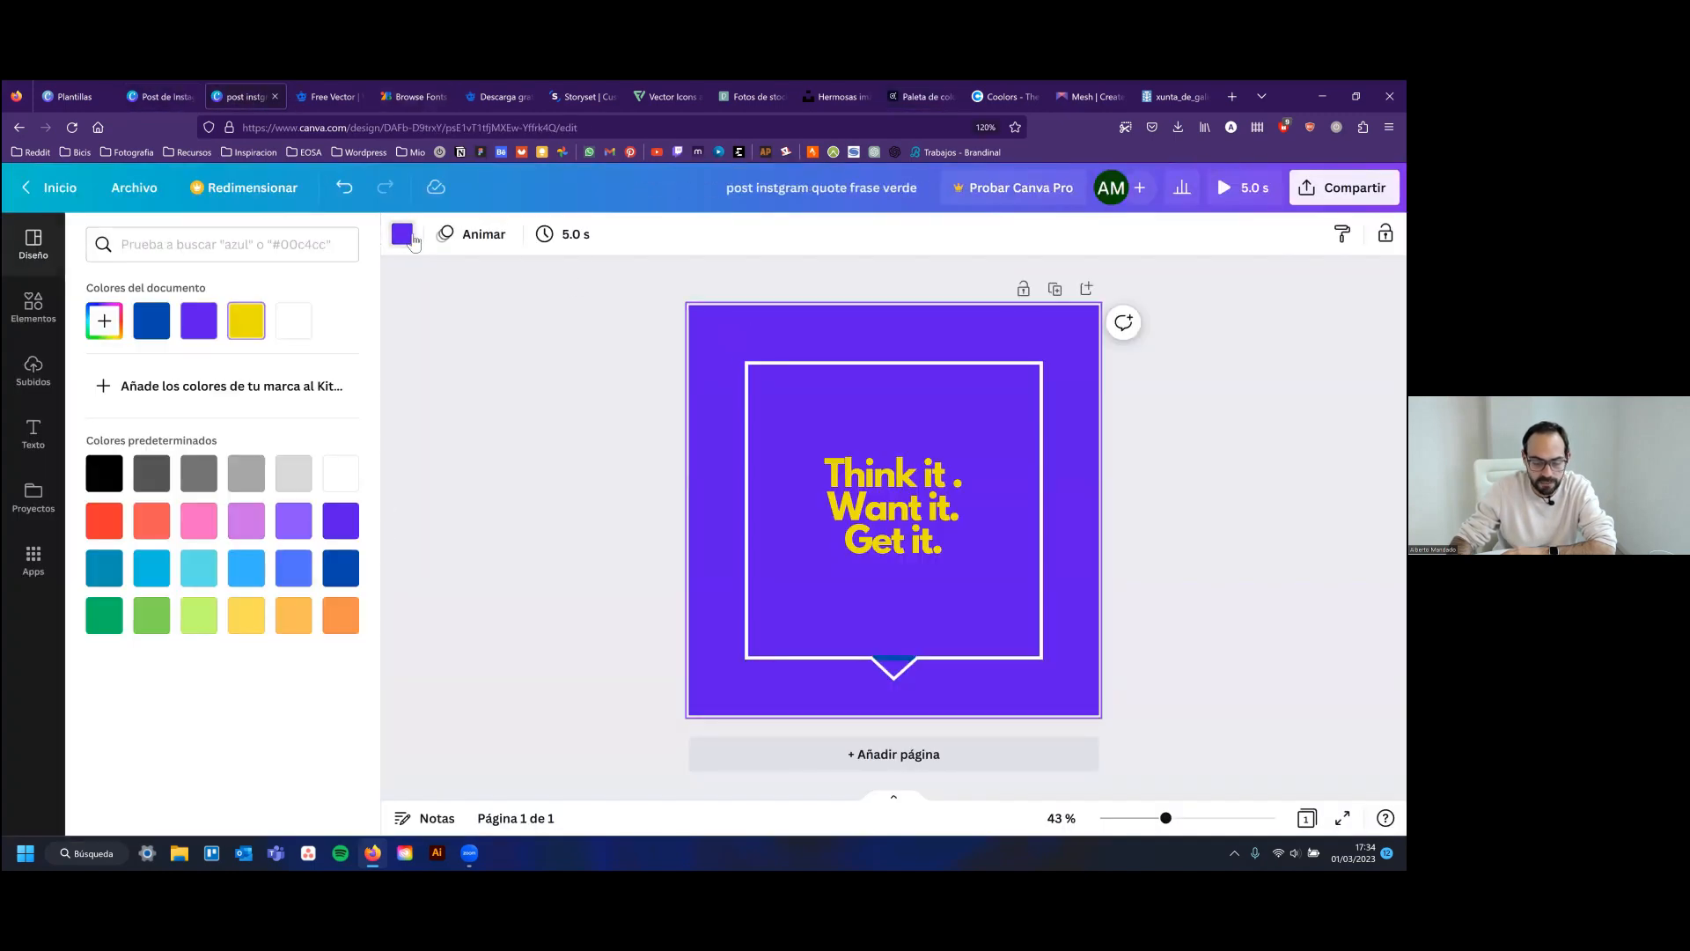
pyautogui.click(117, 328)
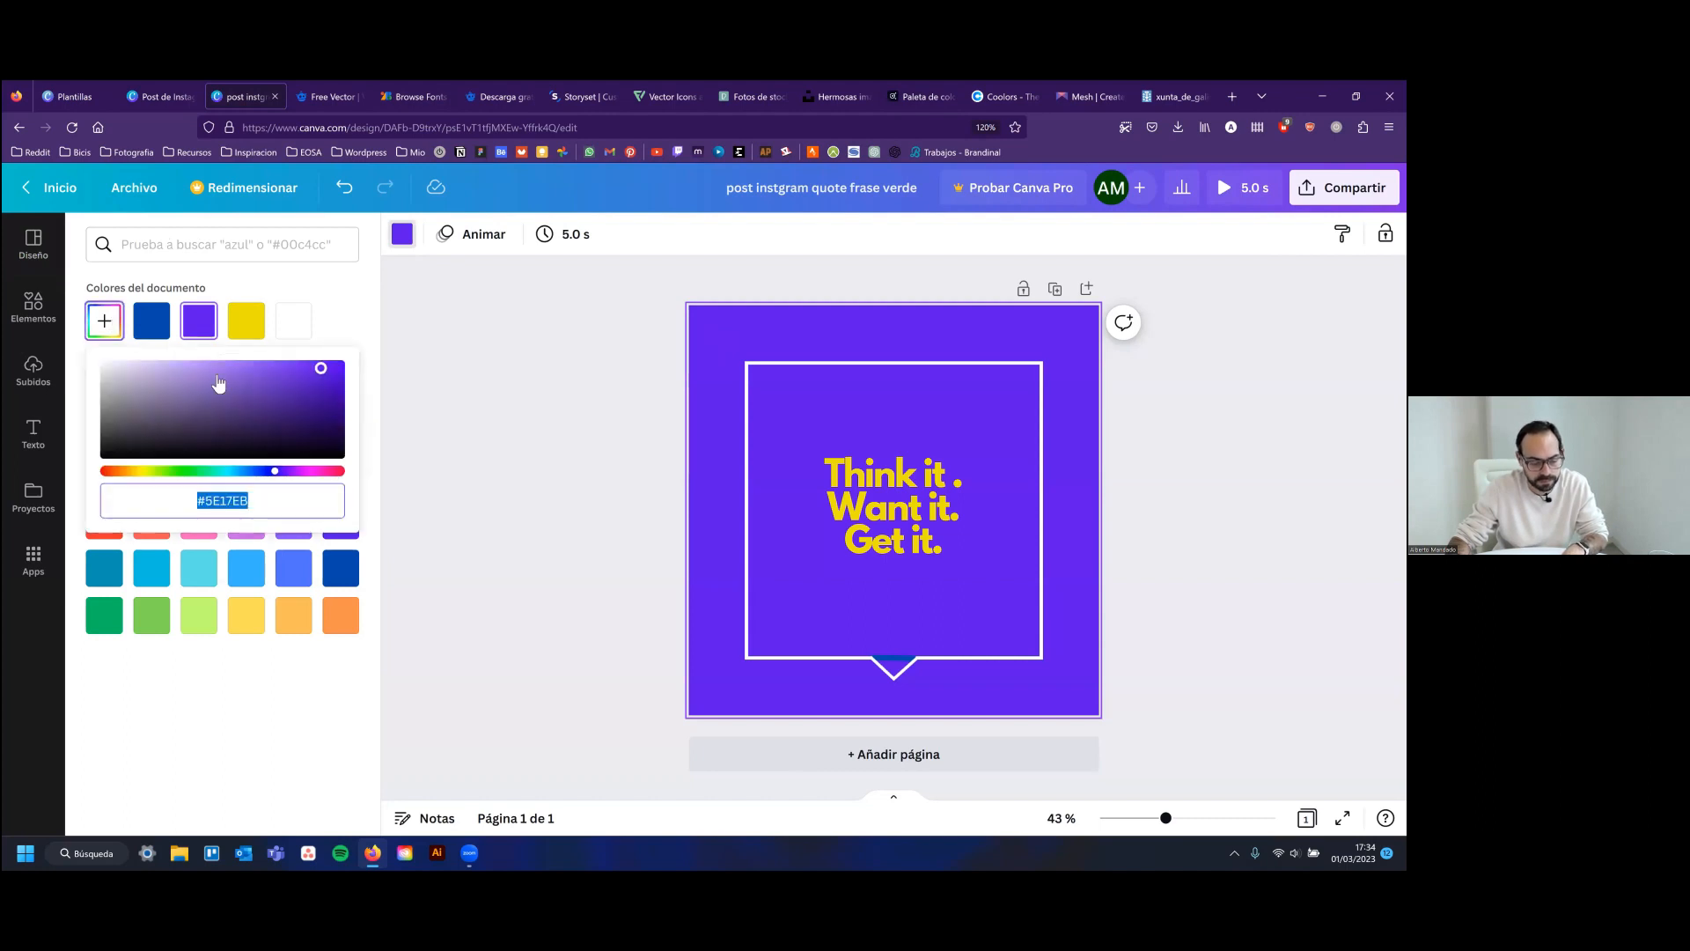
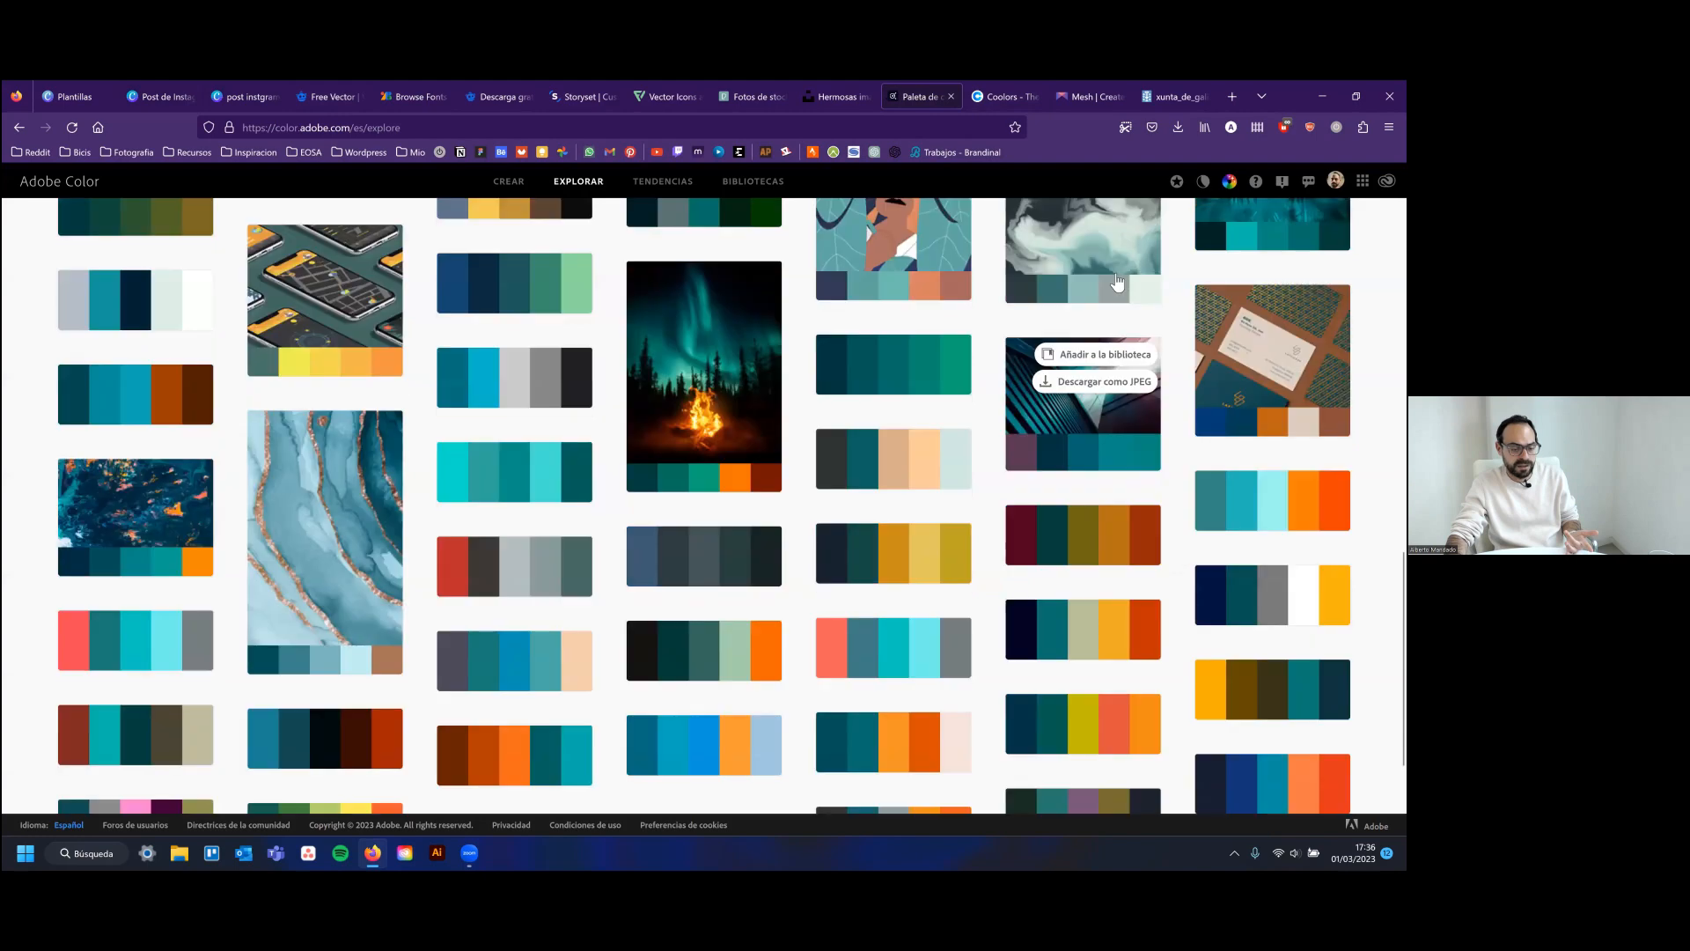
# Close Adobe Color, switch to Coolors and browse its trending color palettes
pyautogui.click(950, 96)
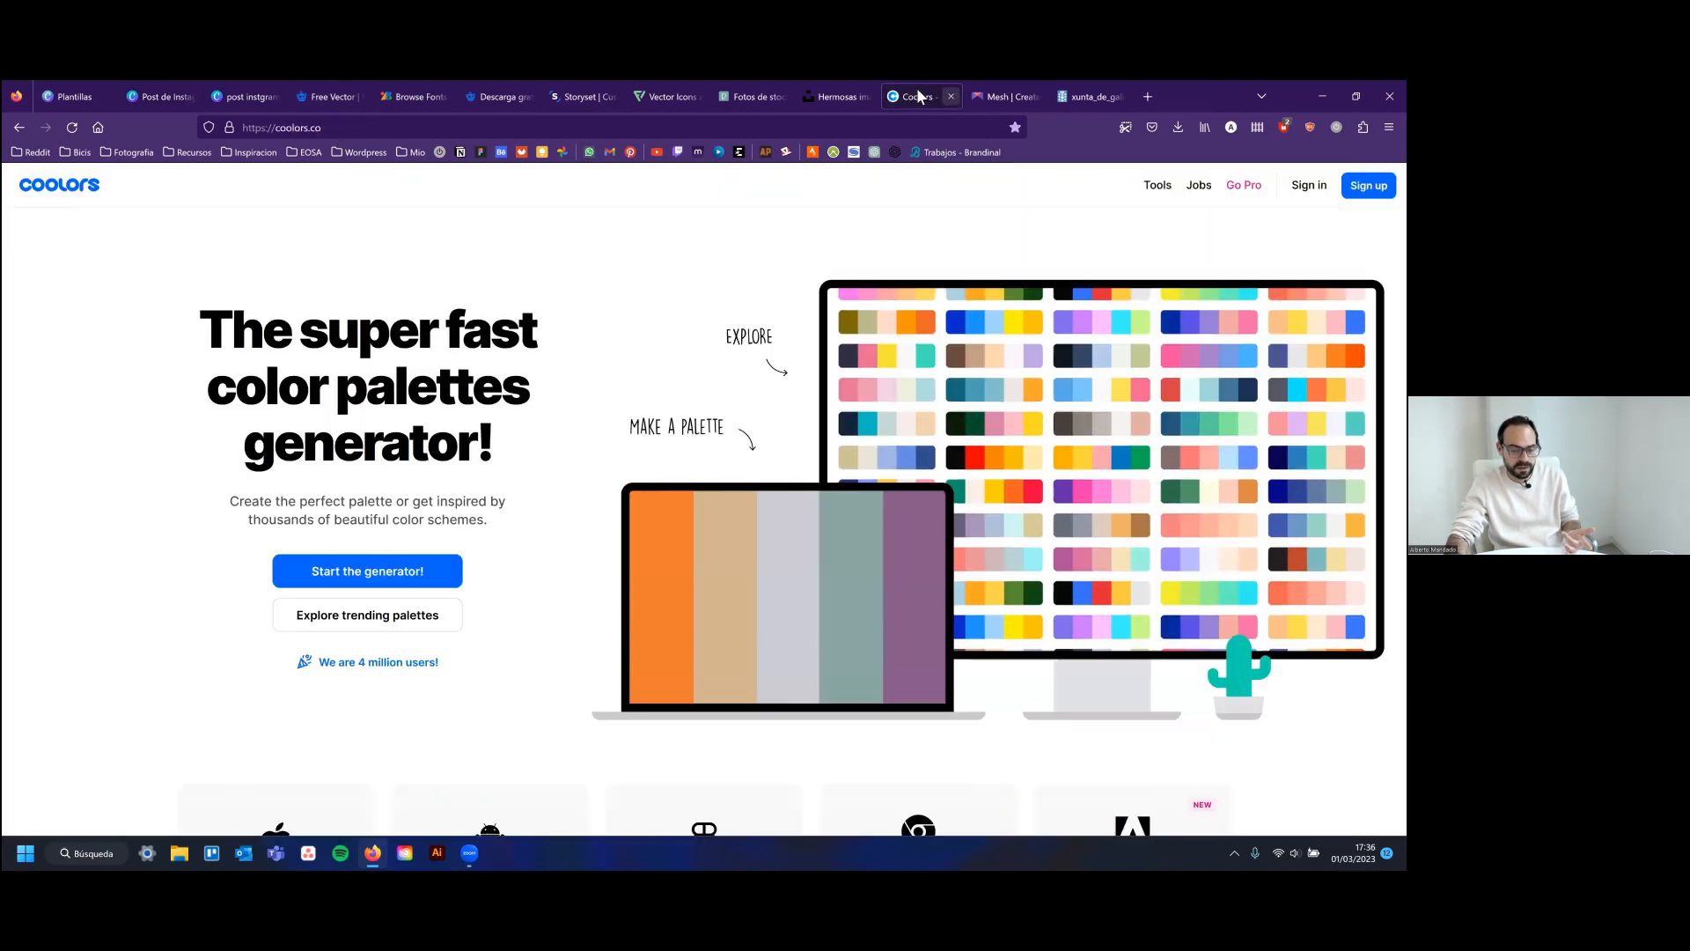
pyautogui.click(307, 130)
pyautogui.click(76, 211)
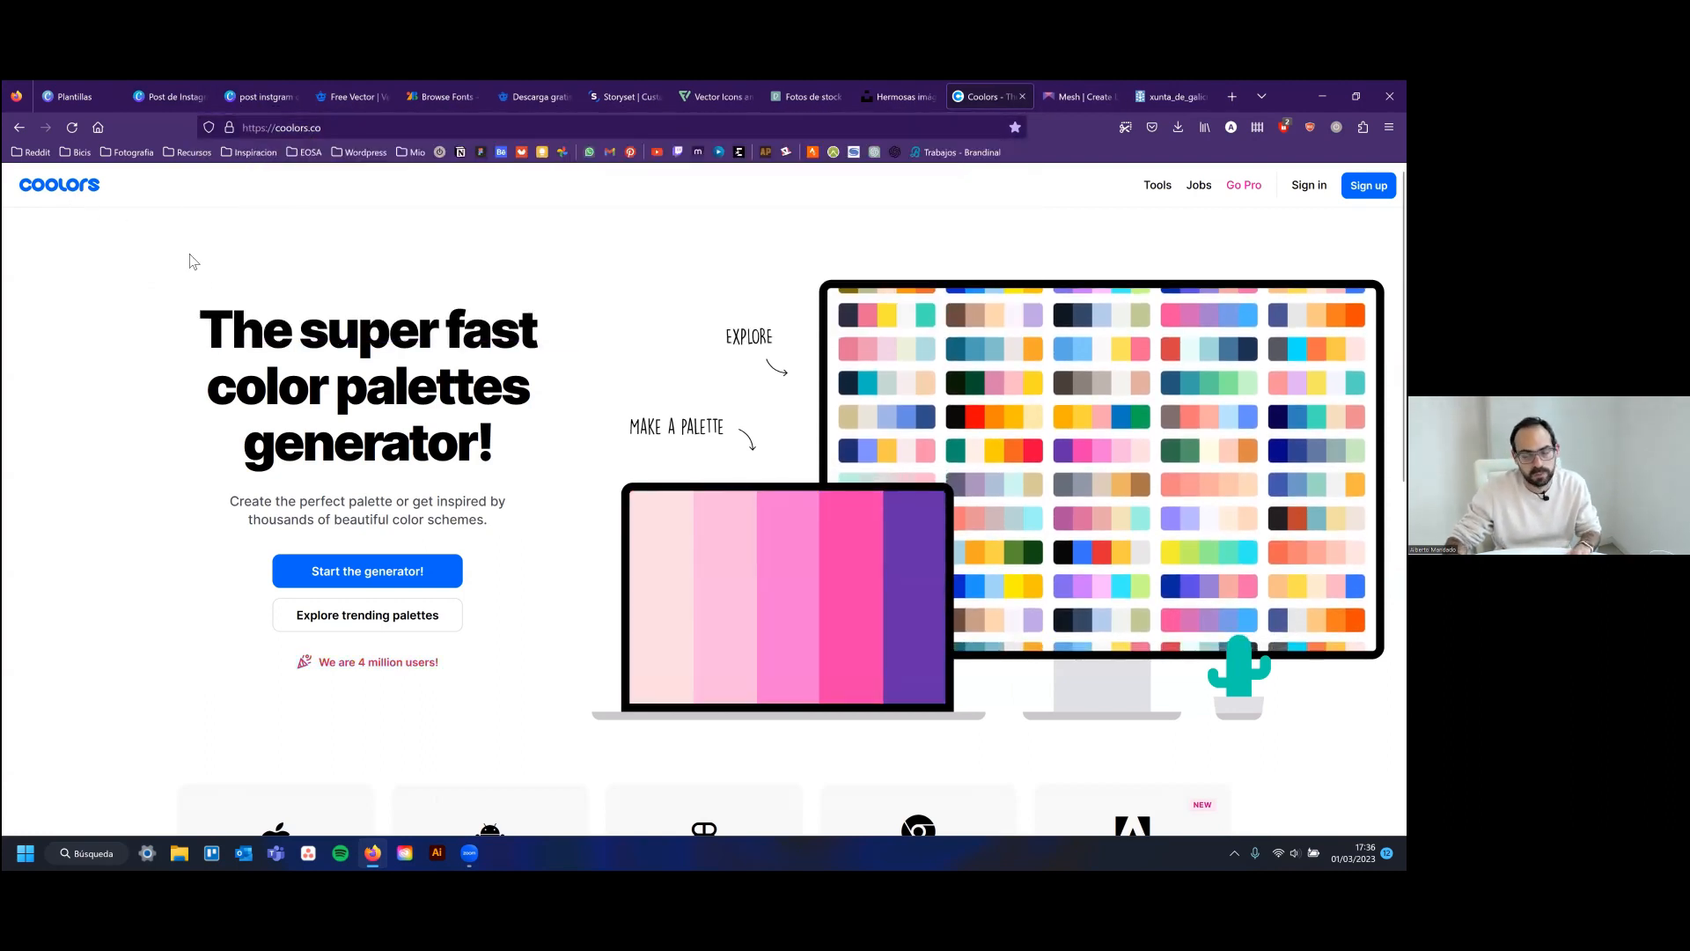
pyautogui.click(360, 622)
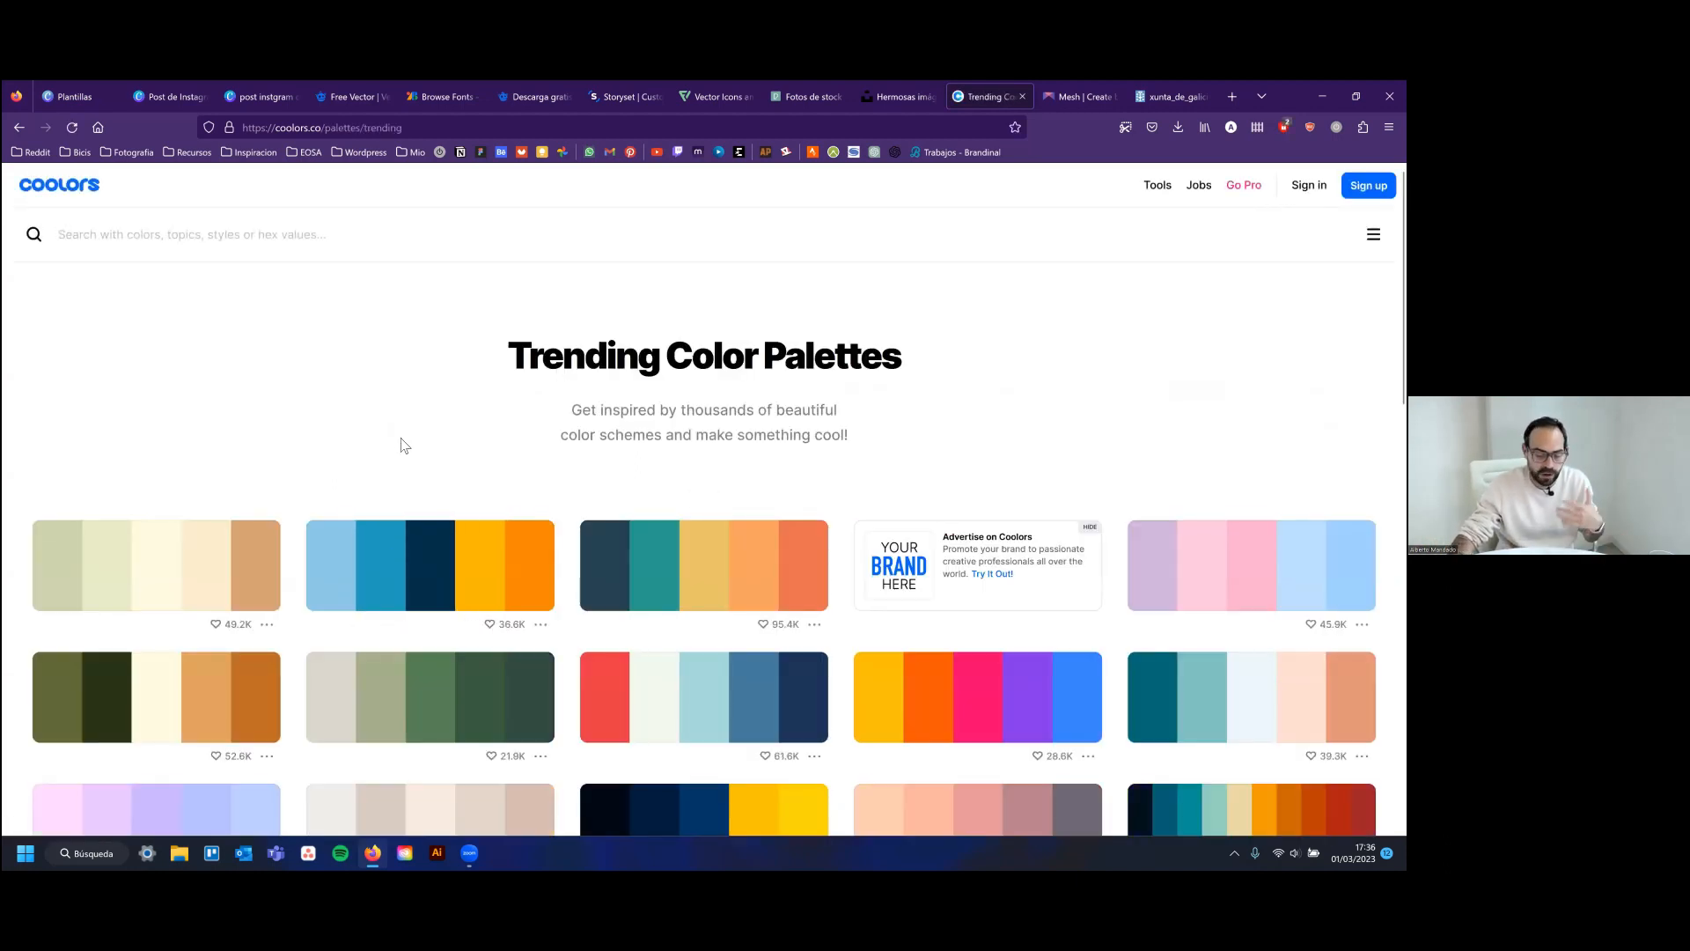
pyautogui.scroll(-3, 405, 444)
pyautogui.scroll(-10, 583, 529)
pyautogui.scroll(-5, 595, 547)
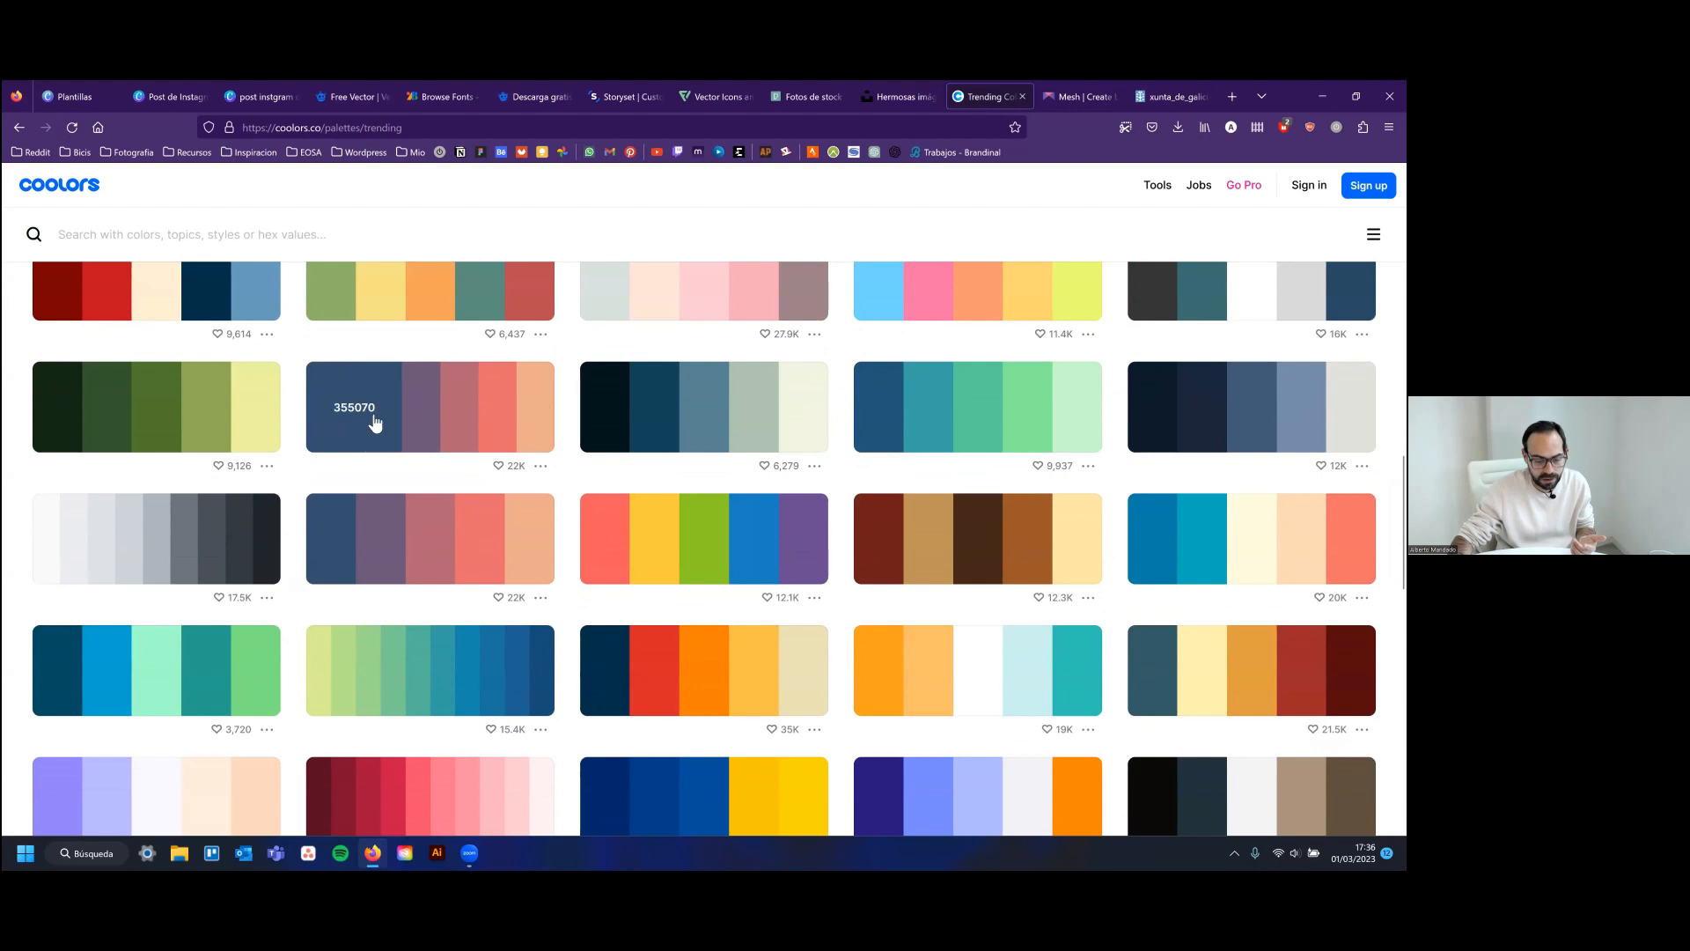
# Return to the Coolors home page, start the palette generator and generate a series of random five-color palettes
pyautogui.click(19, 128)
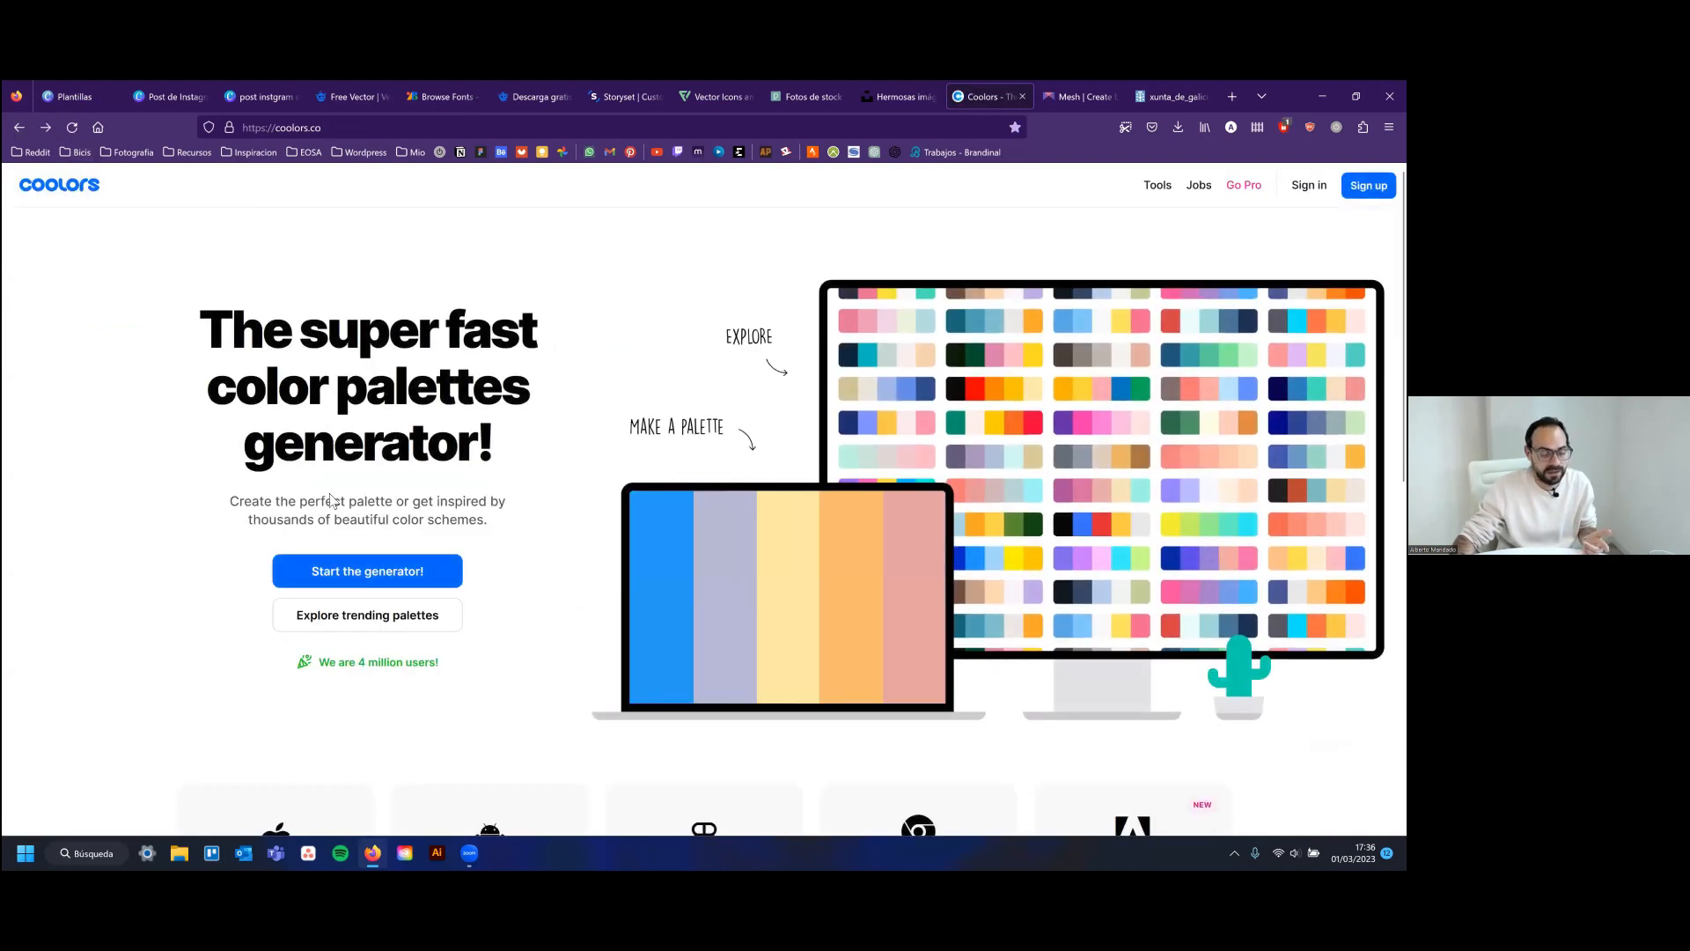
pyautogui.click(405, 574)
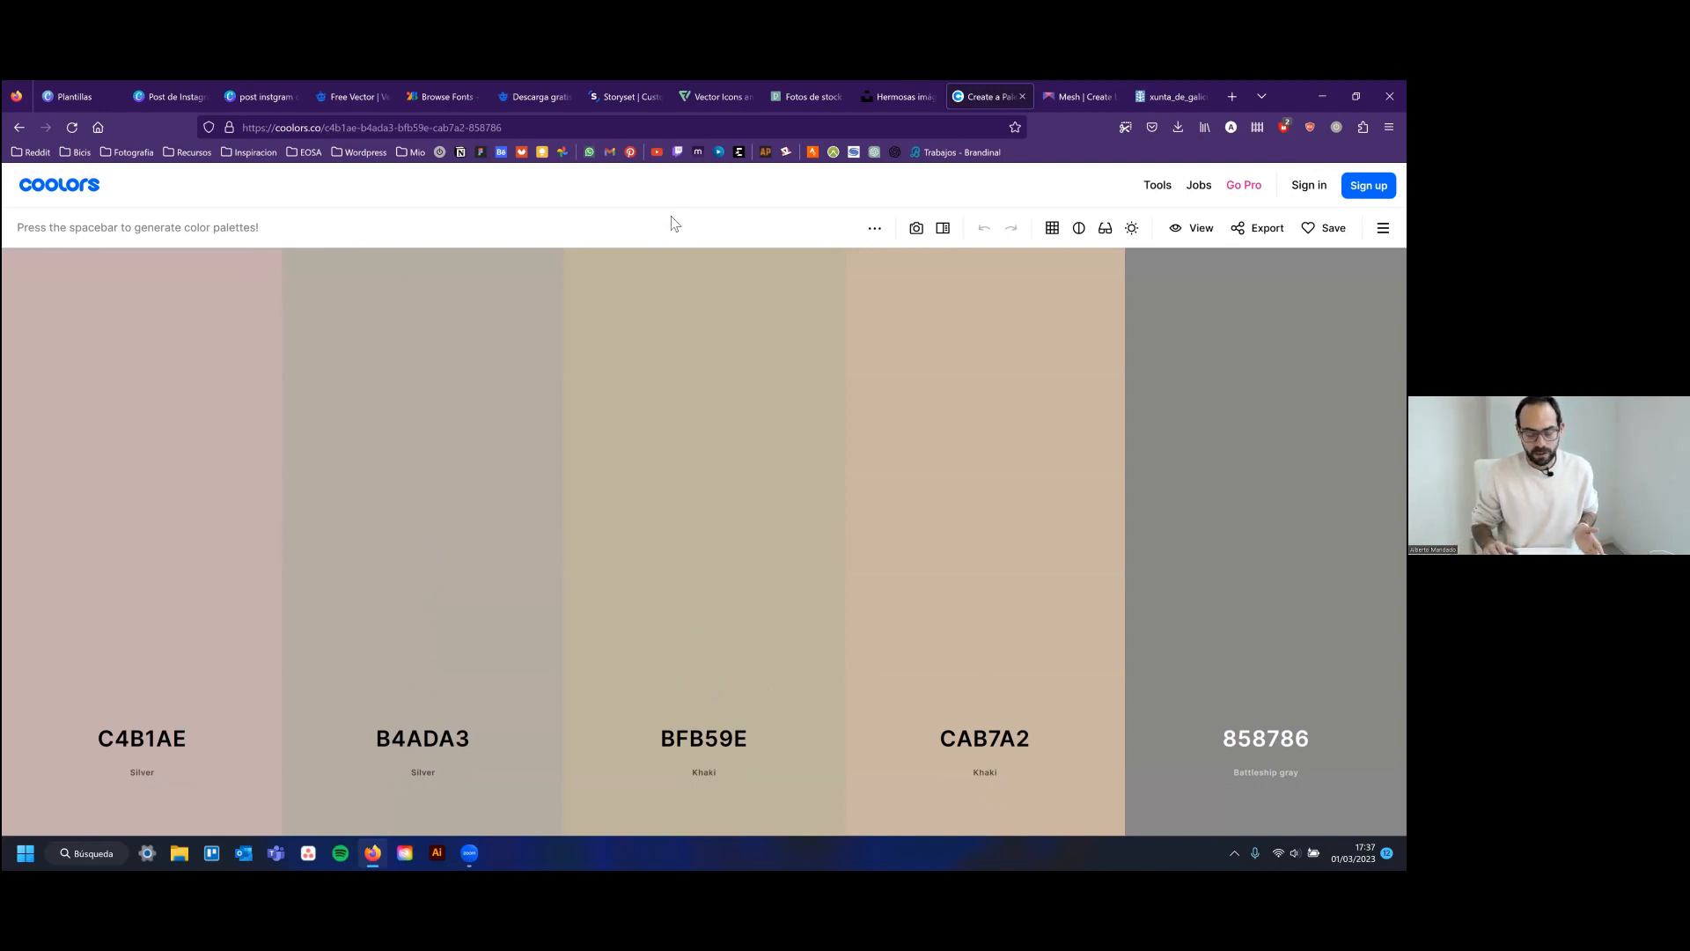
pyautogui.moveTo(713, 319)
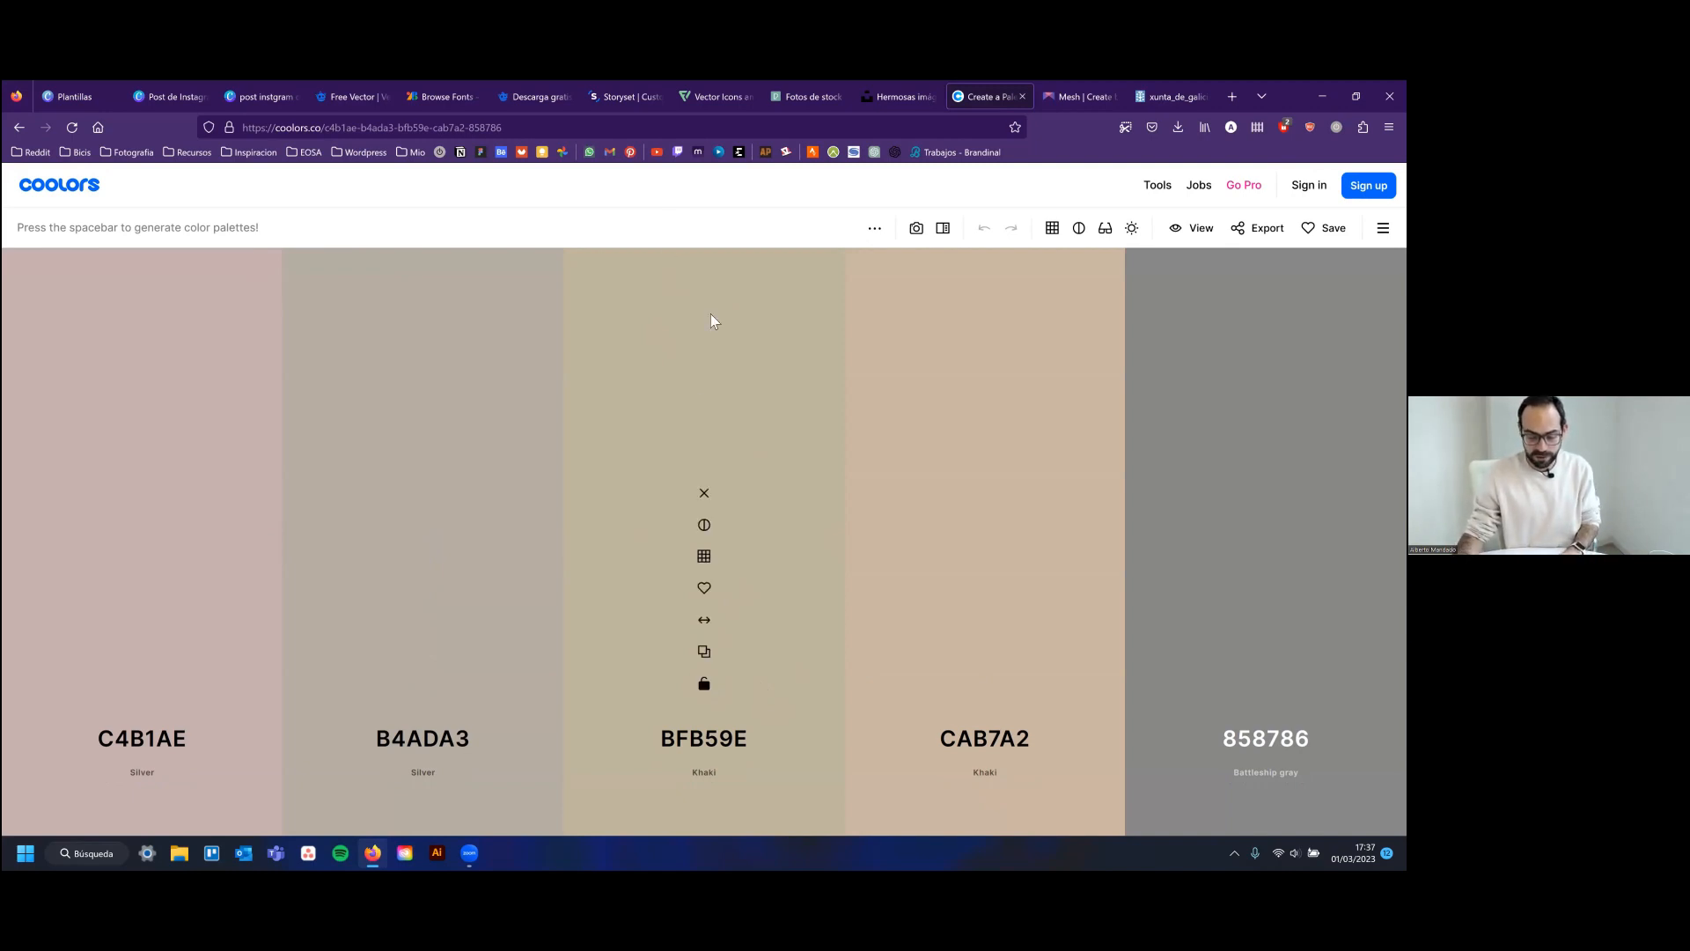
pyautogui.press('space')
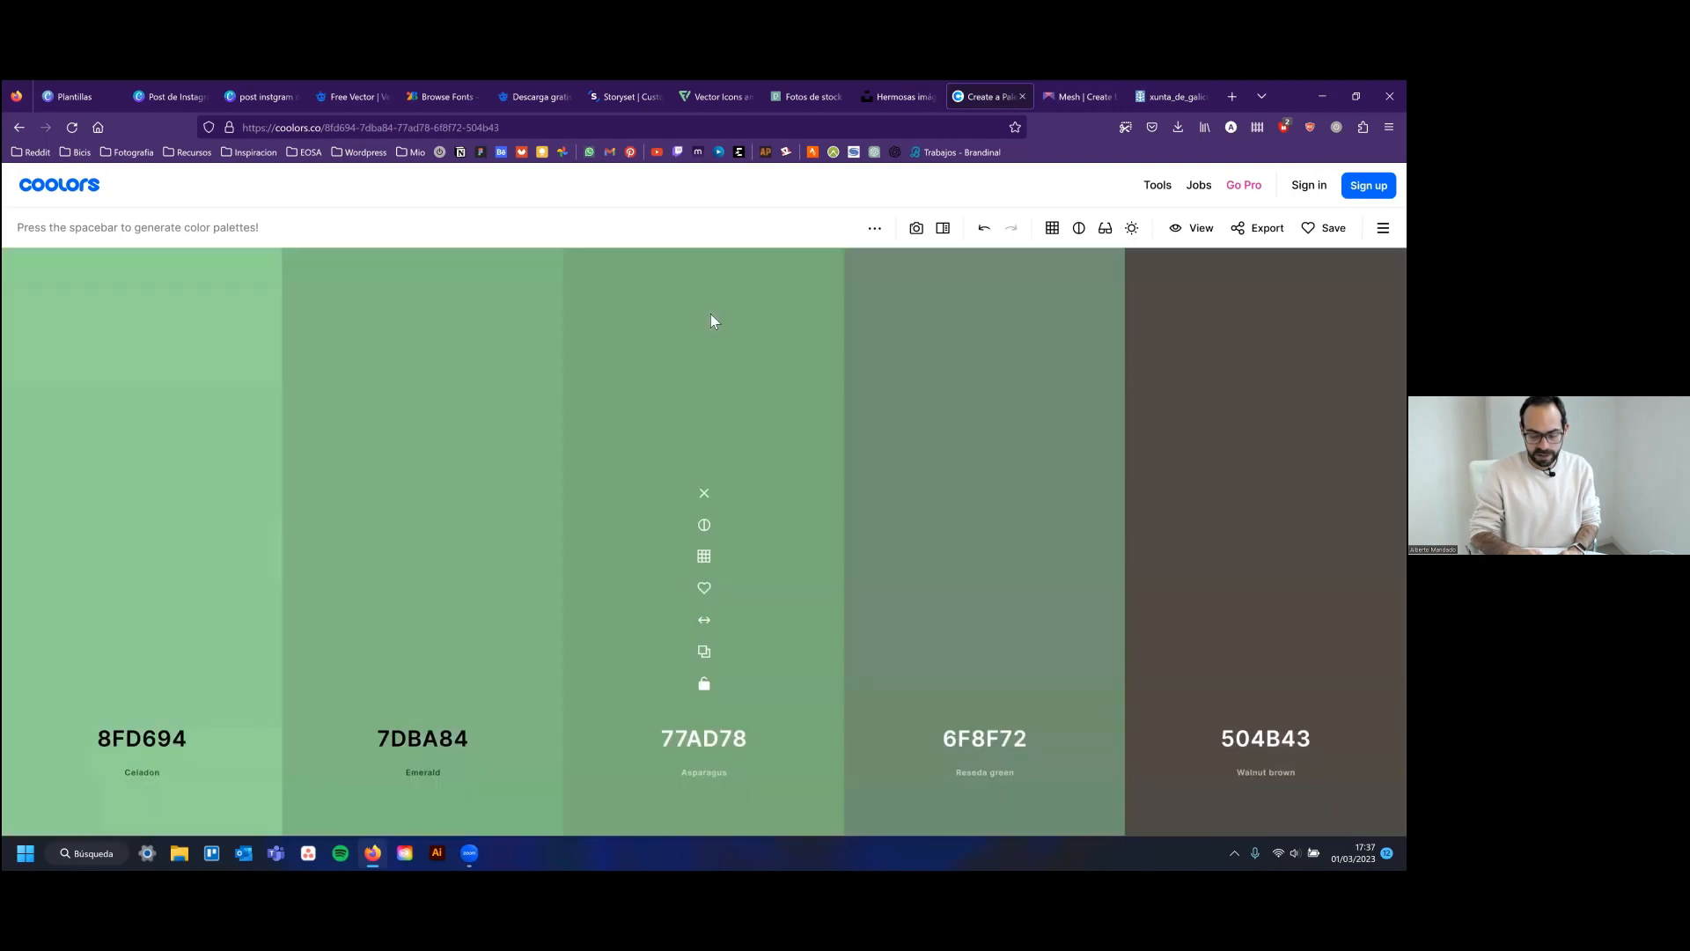
pyautogui.press('space')
pyautogui.press('space')
pyautogui.press('space')
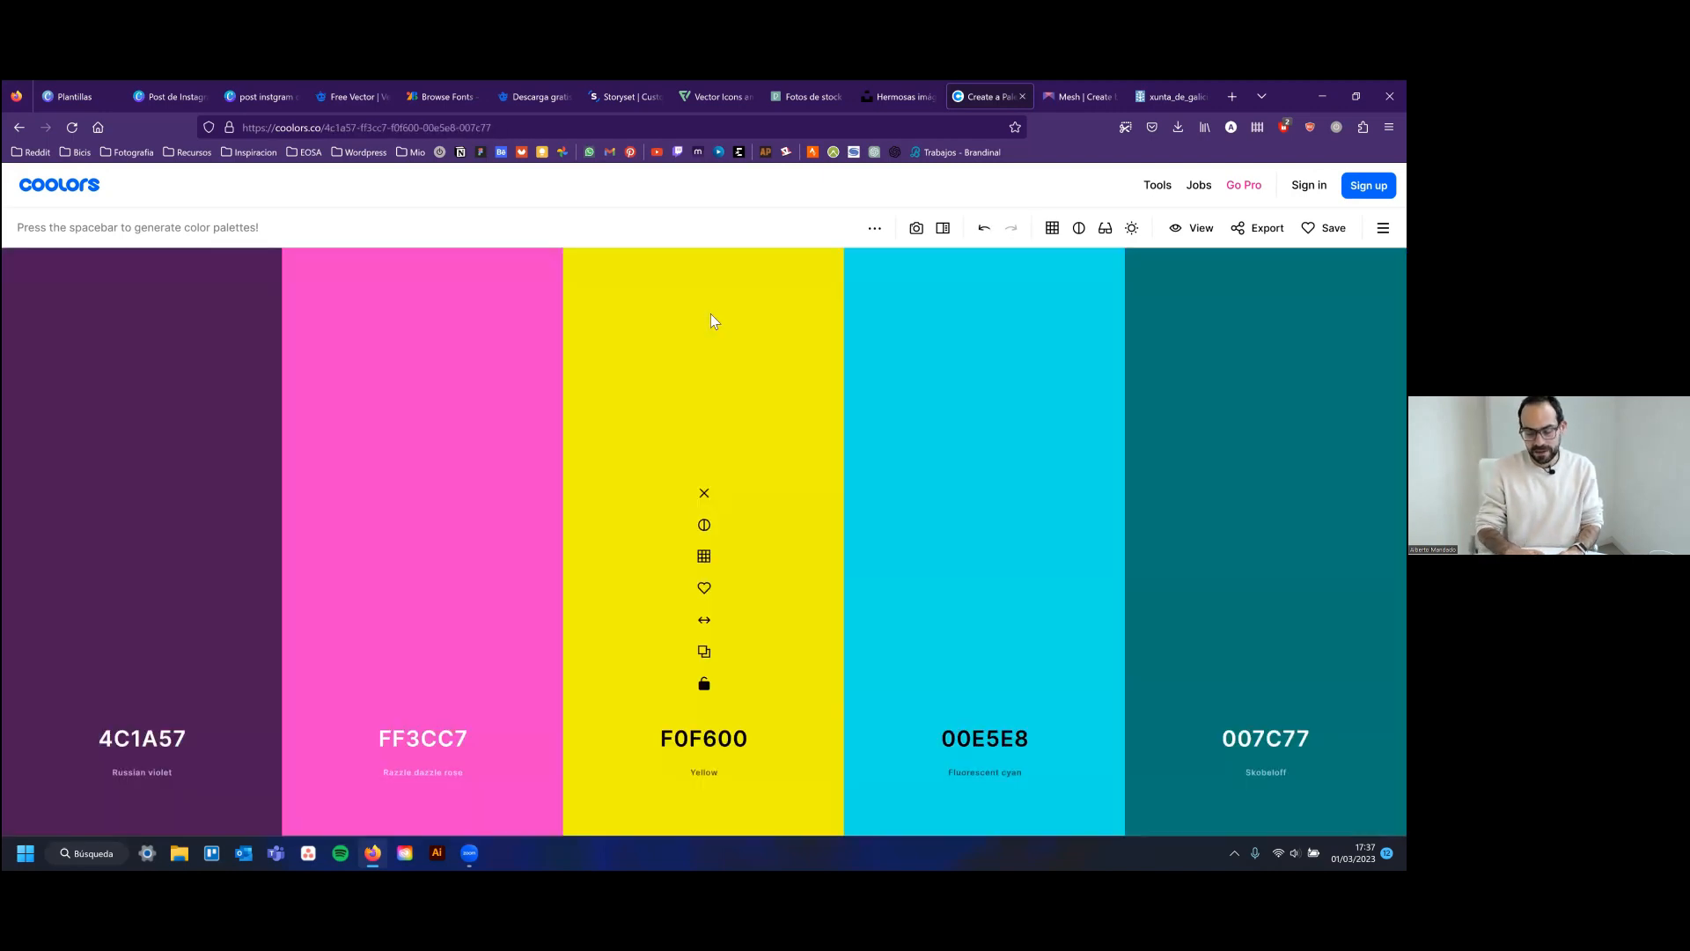
pyautogui.press('space')
pyautogui.press('space')
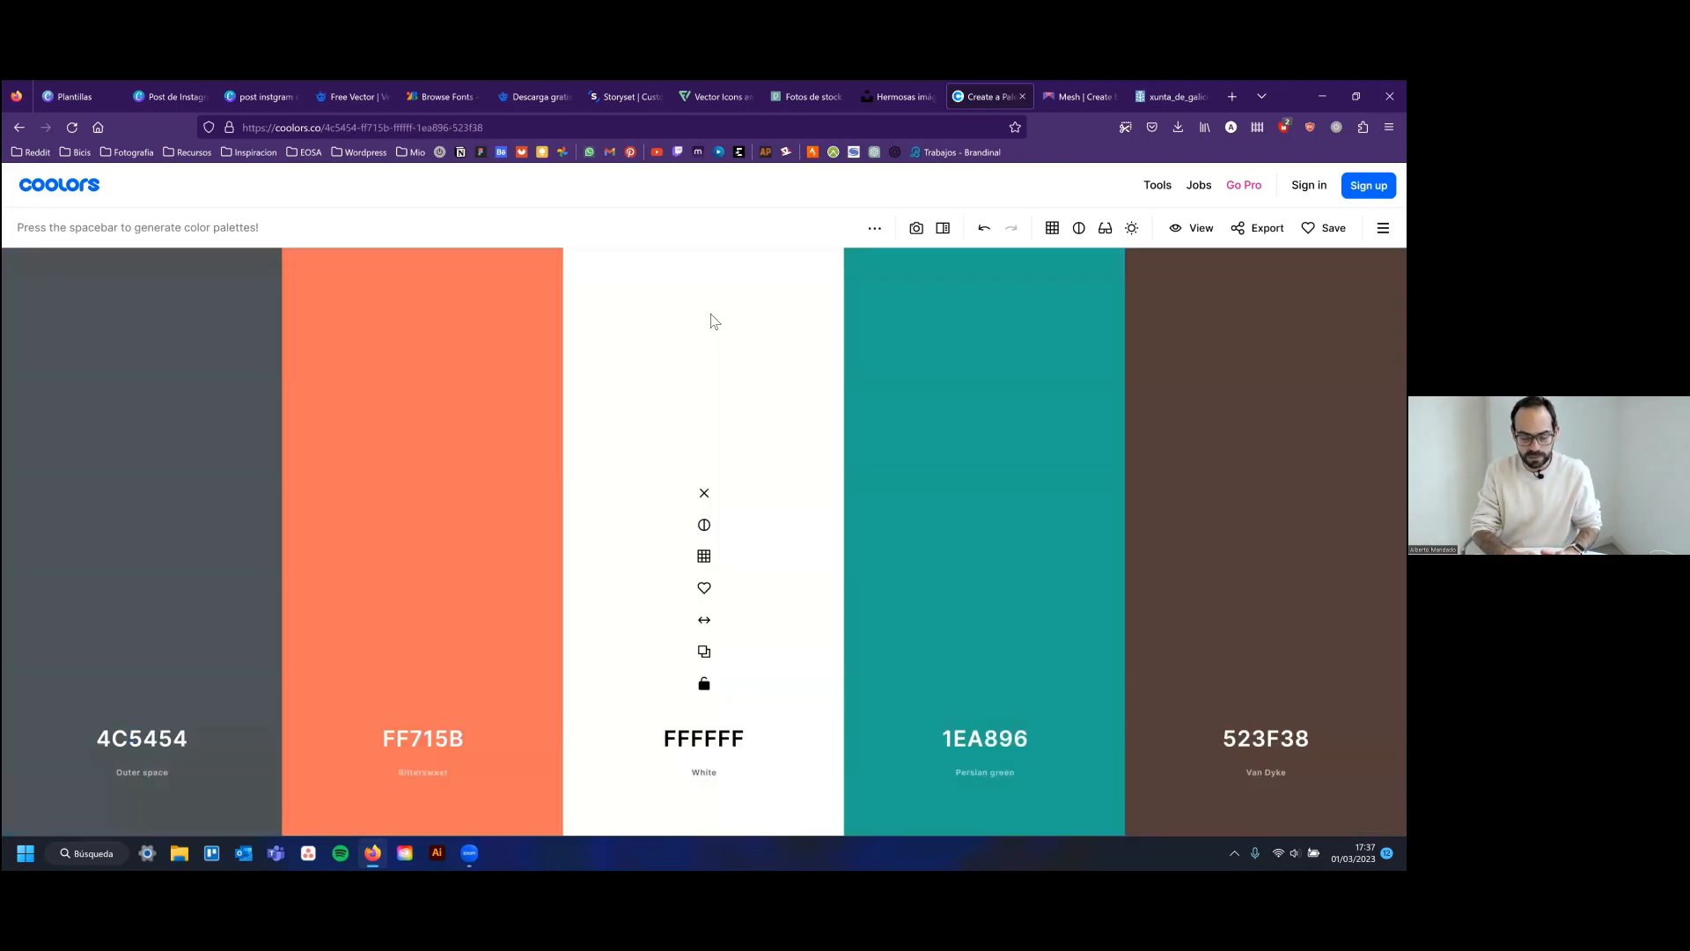
pyautogui.press('space')
pyautogui.press('space')
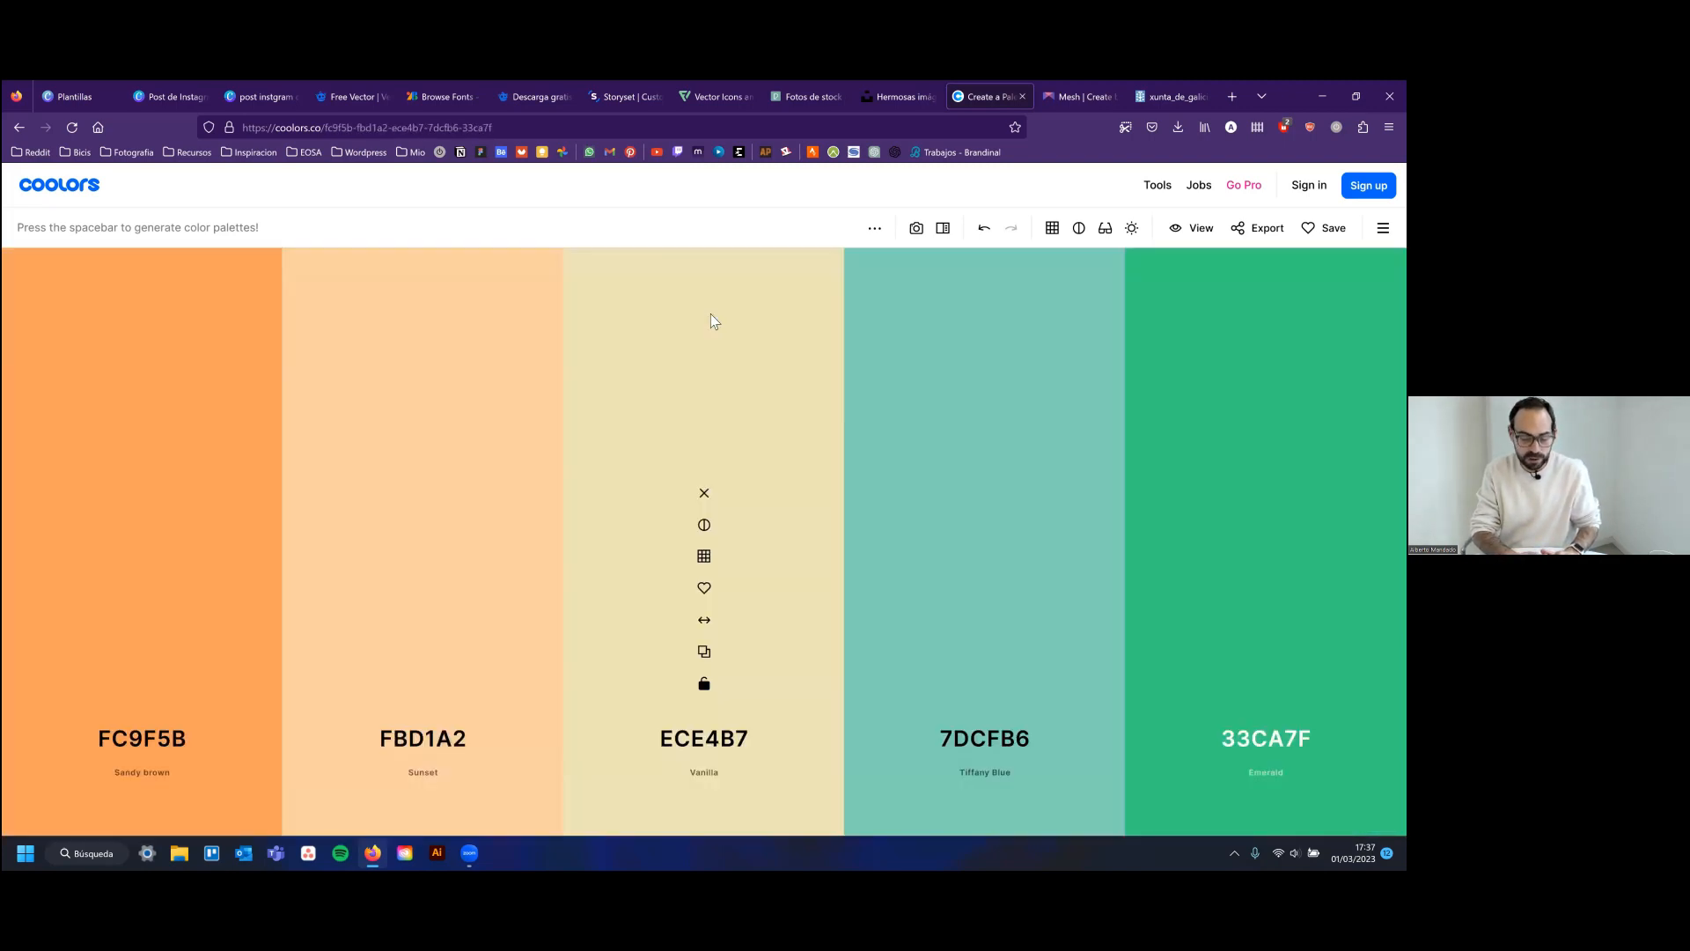
pyautogui.press('space')
pyautogui.press('space')
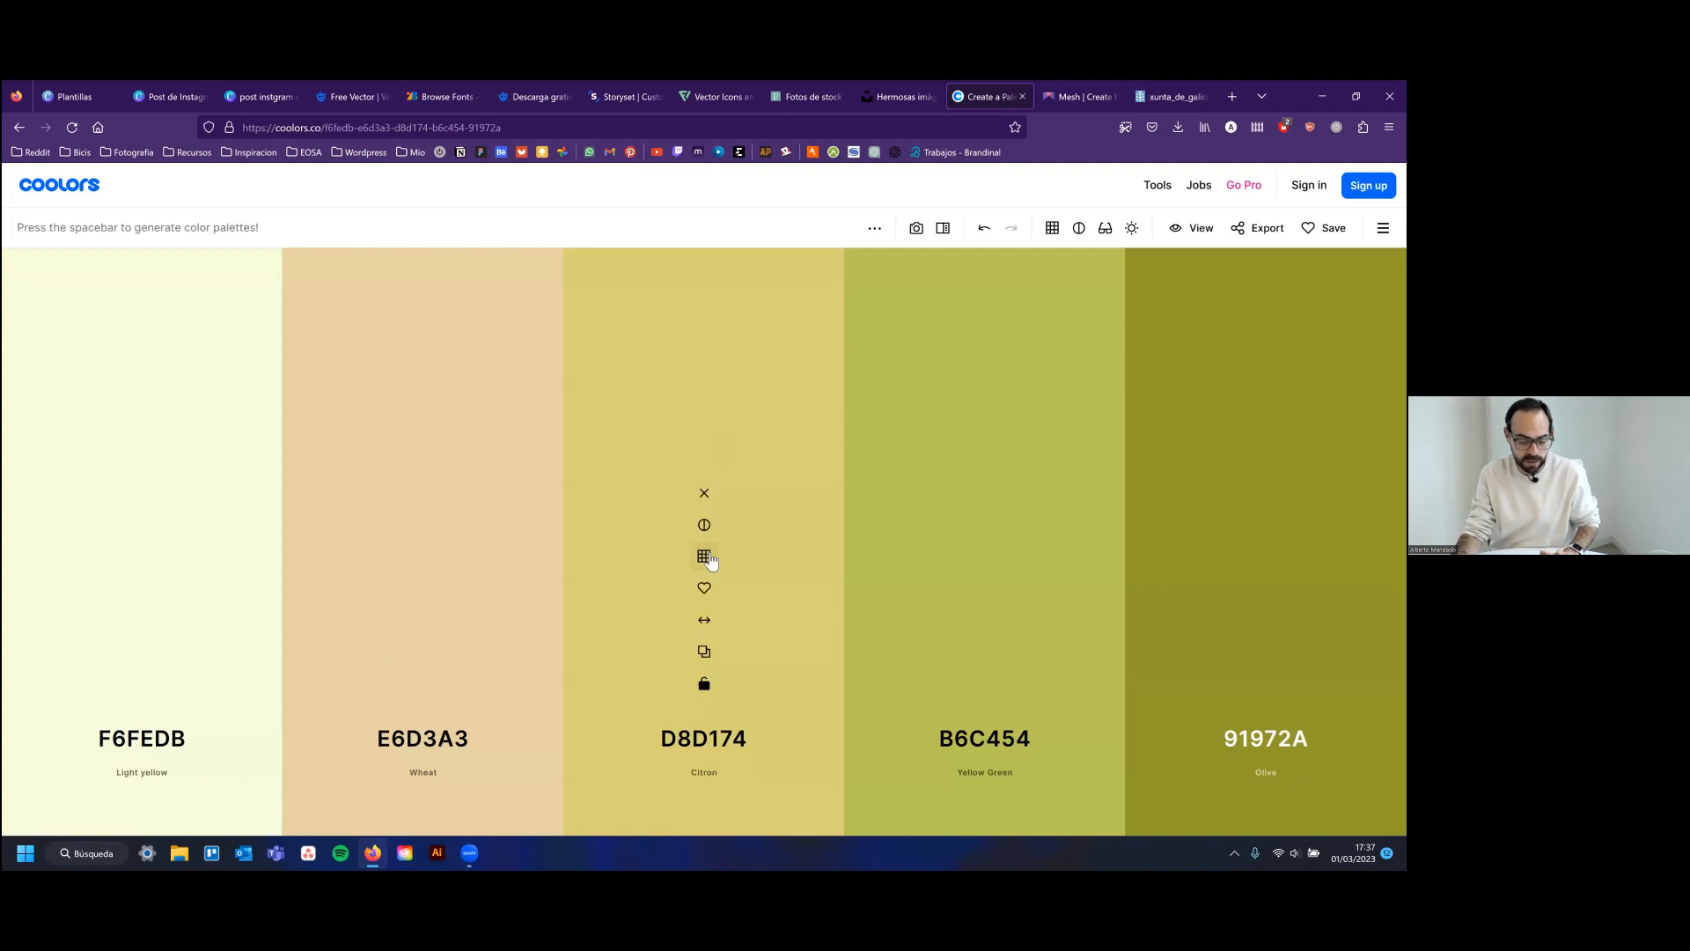
pyautogui.press('space')
pyautogui.press('space')
pyautogui.press('space')
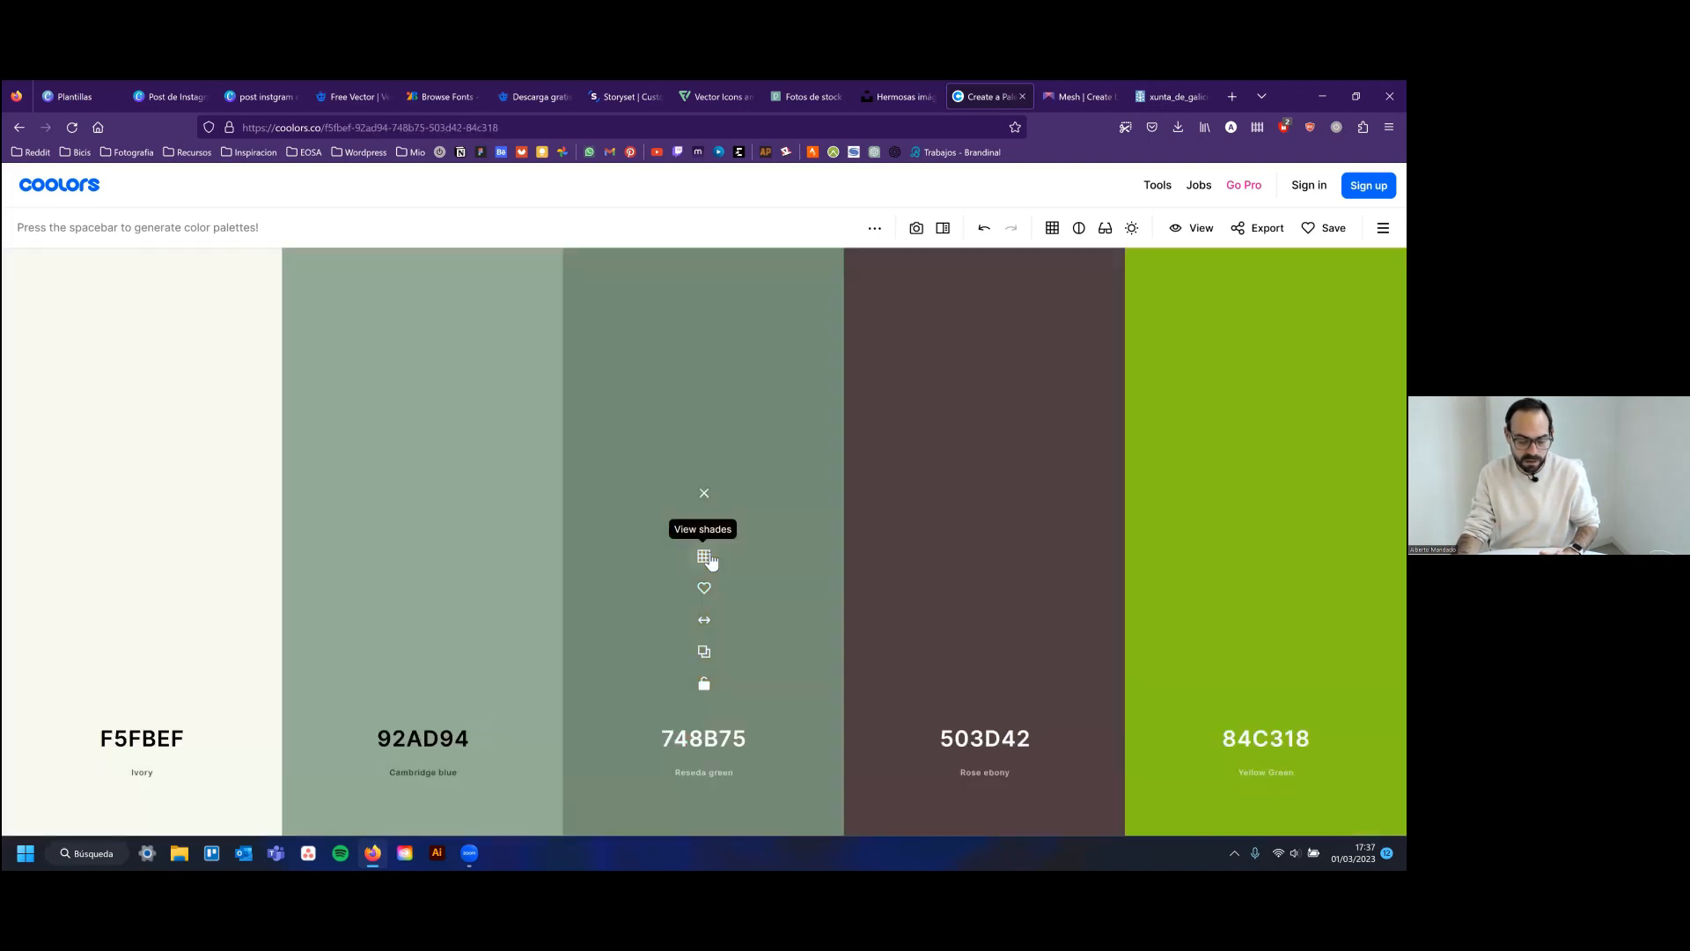
pyautogui.press('space')
pyautogui.press('space')
pyautogui.press('space')
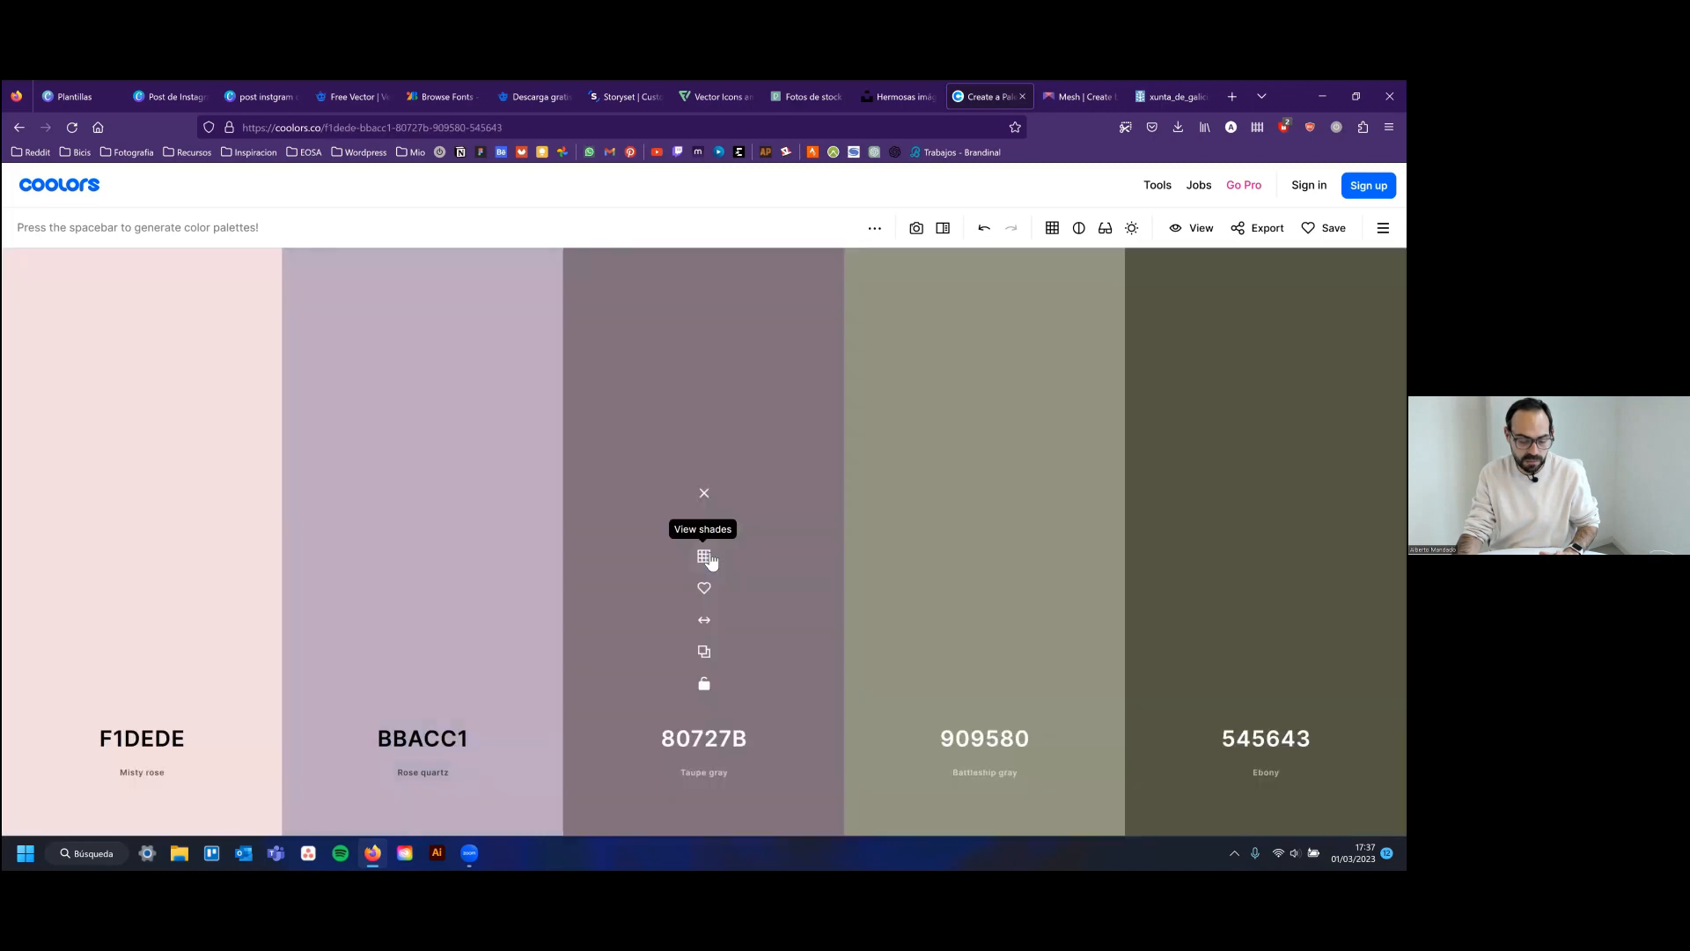
pyautogui.press('space')
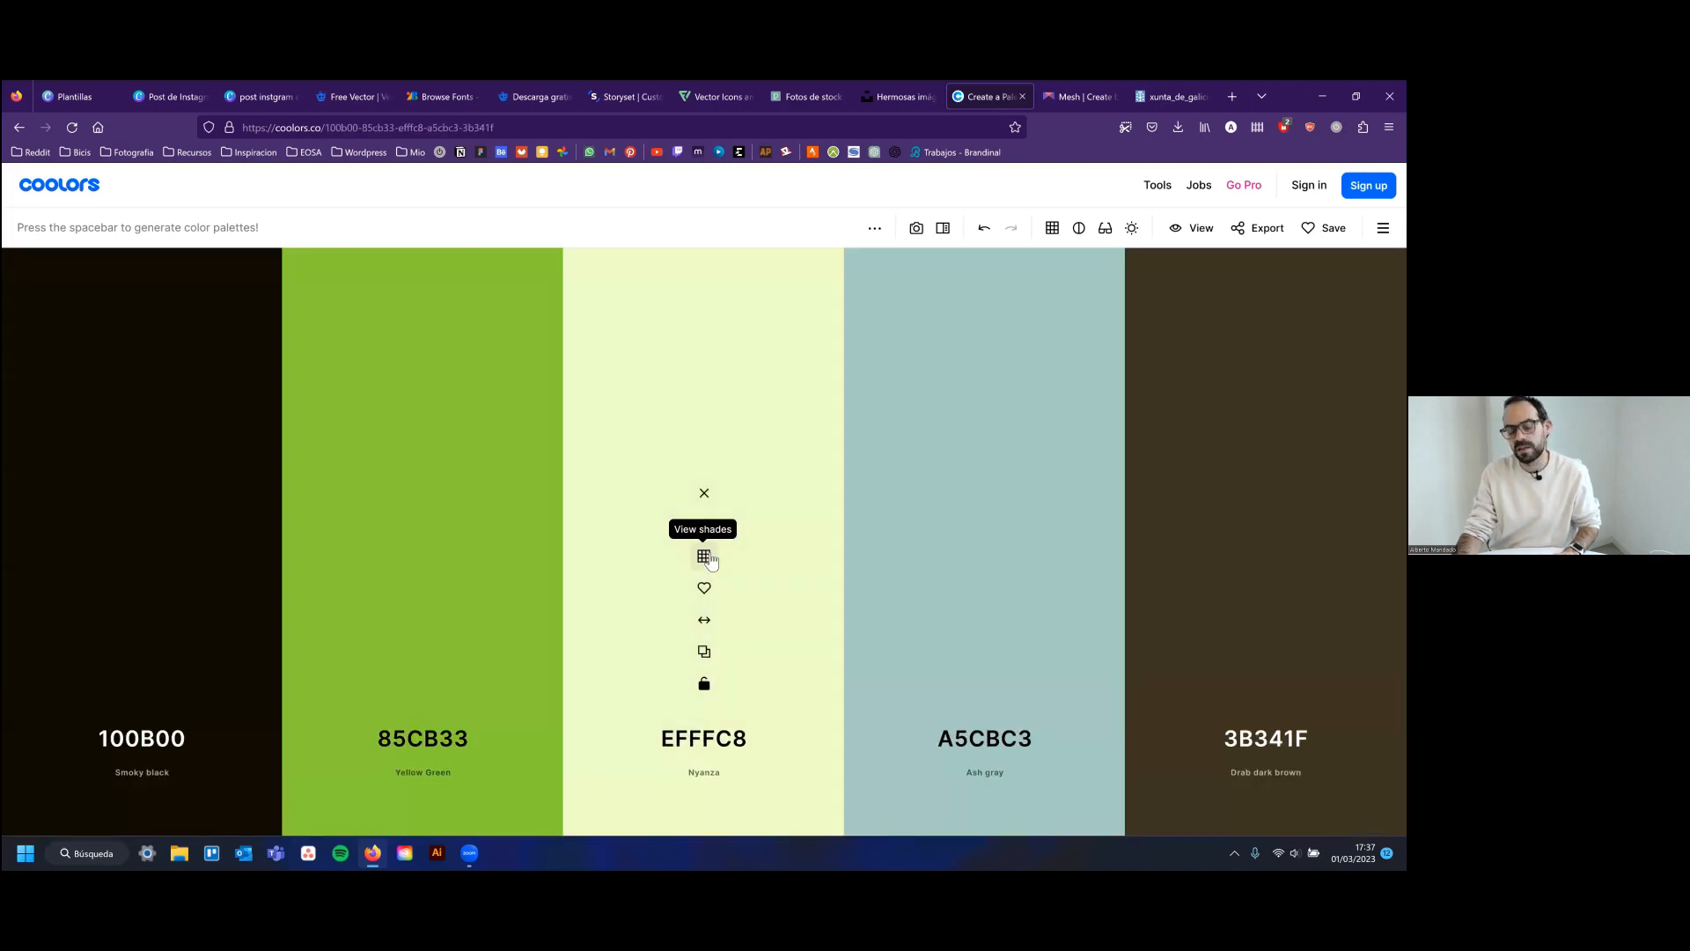
pyautogui.press('space')
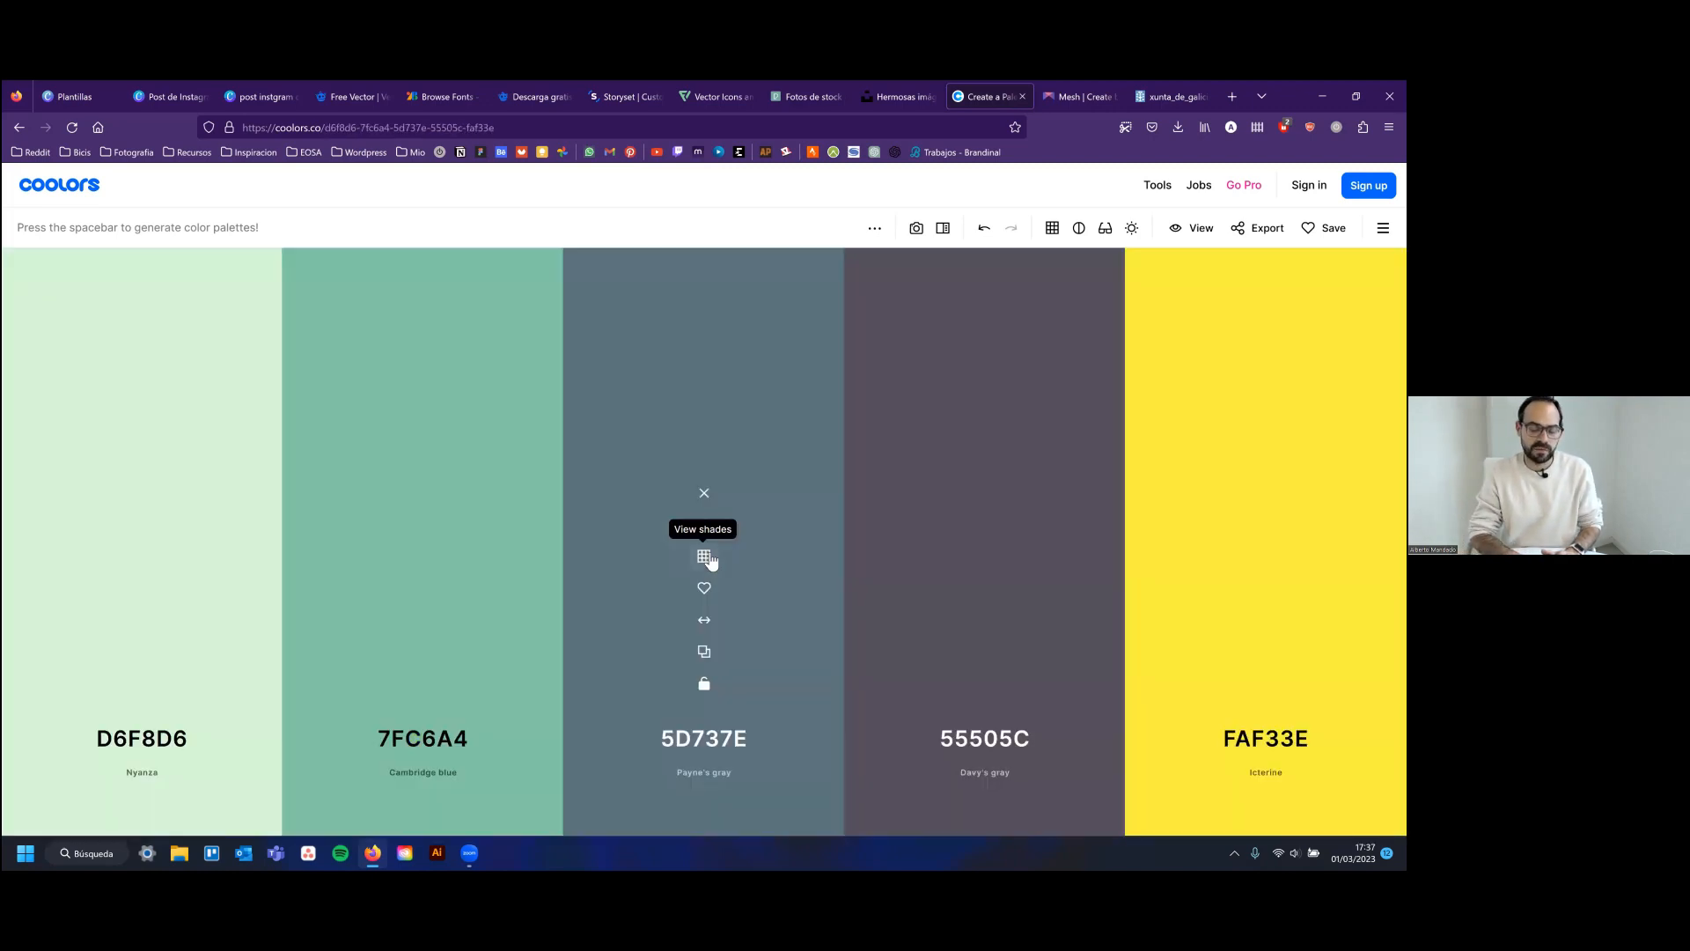
pyautogui.press('space')
pyautogui.press('space')
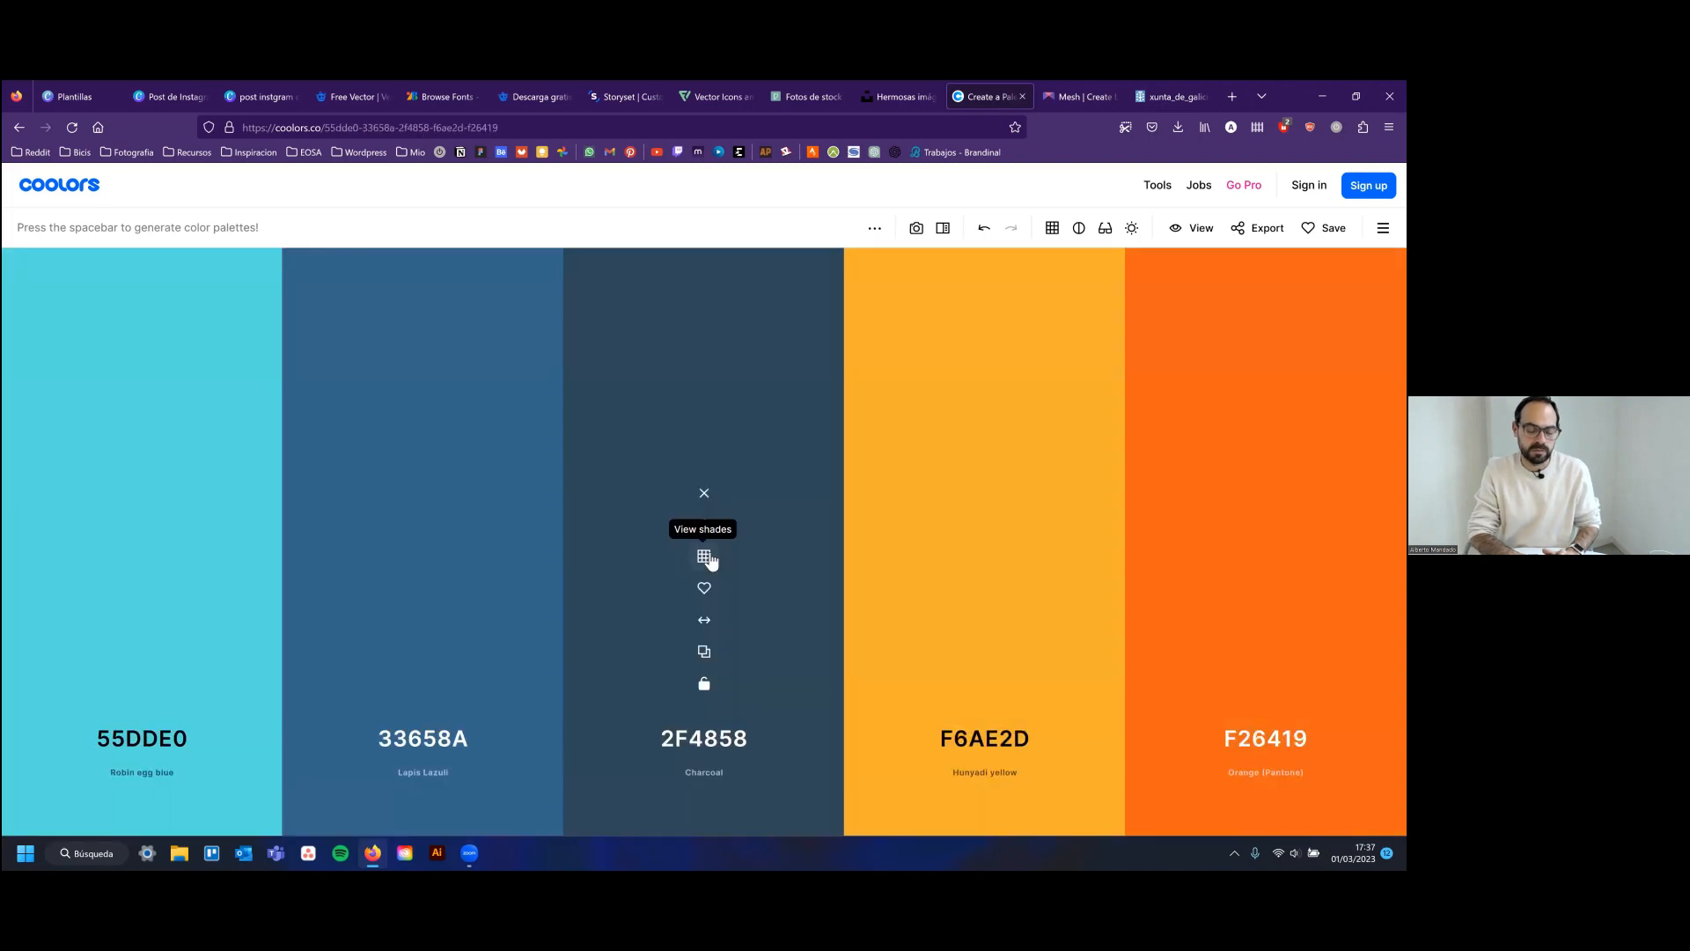
pyautogui.press('space')
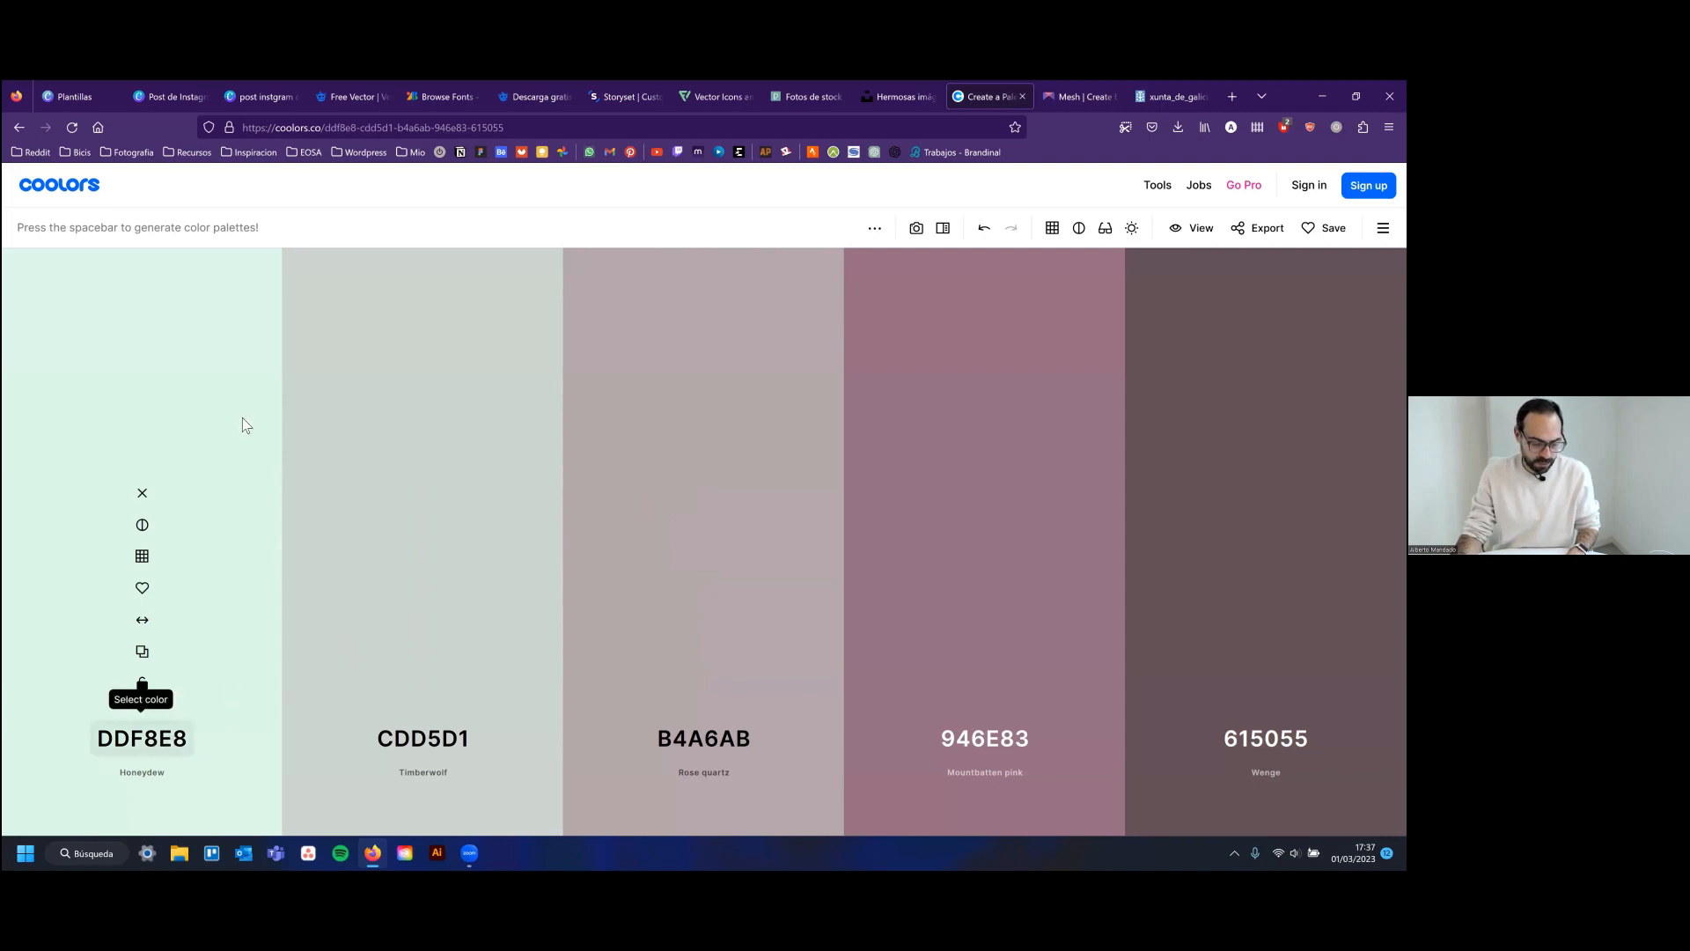
# Copy the code of the generated palette's first color, DDF8E8, and switch to the Canva quote post
pyautogui.click(145, 745)
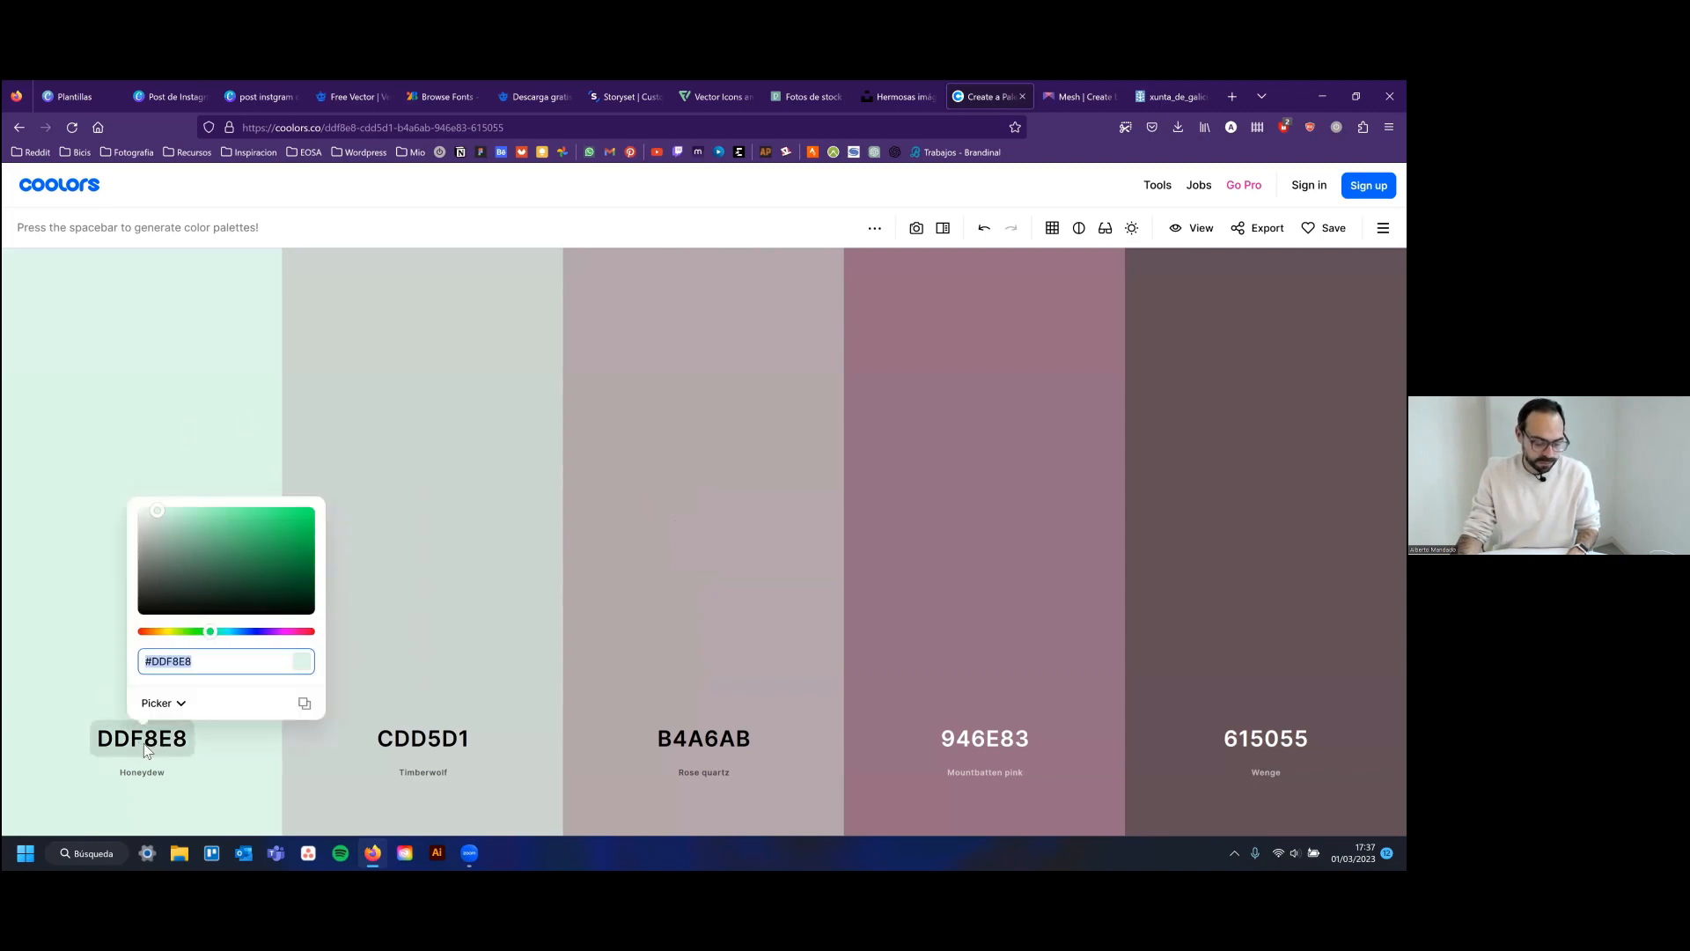
pyautogui.click(166, 724)
pyautogui.click(150, 746)
pyautogui.click(148, 733)
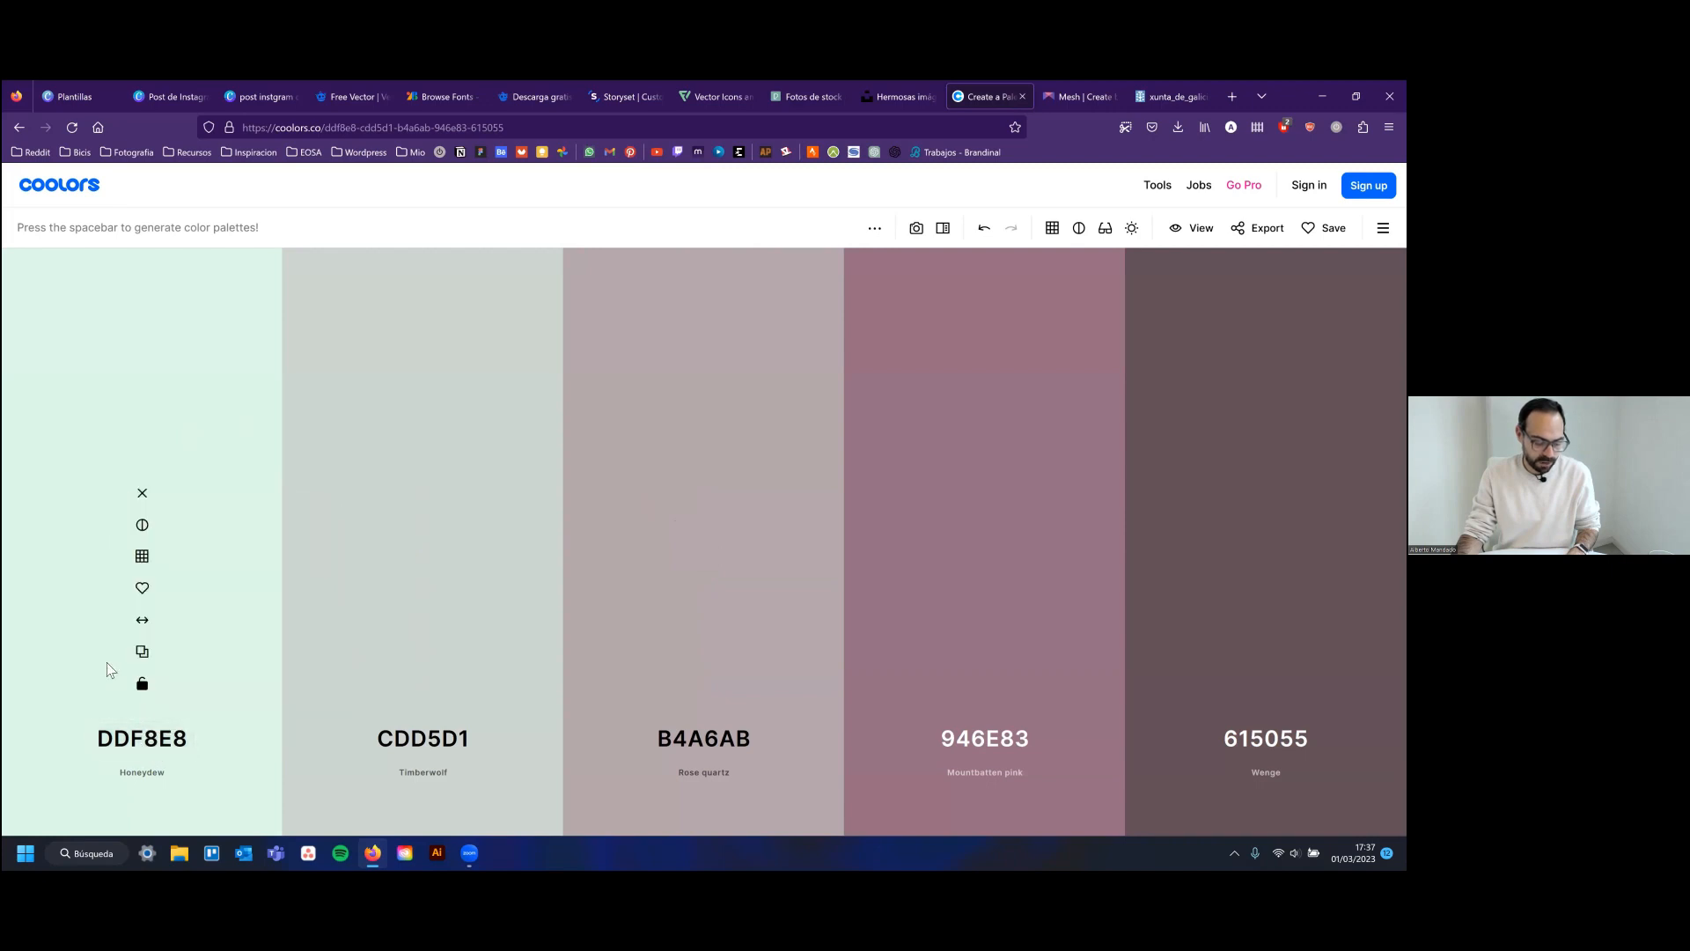
pyautogui.click(148, 653)
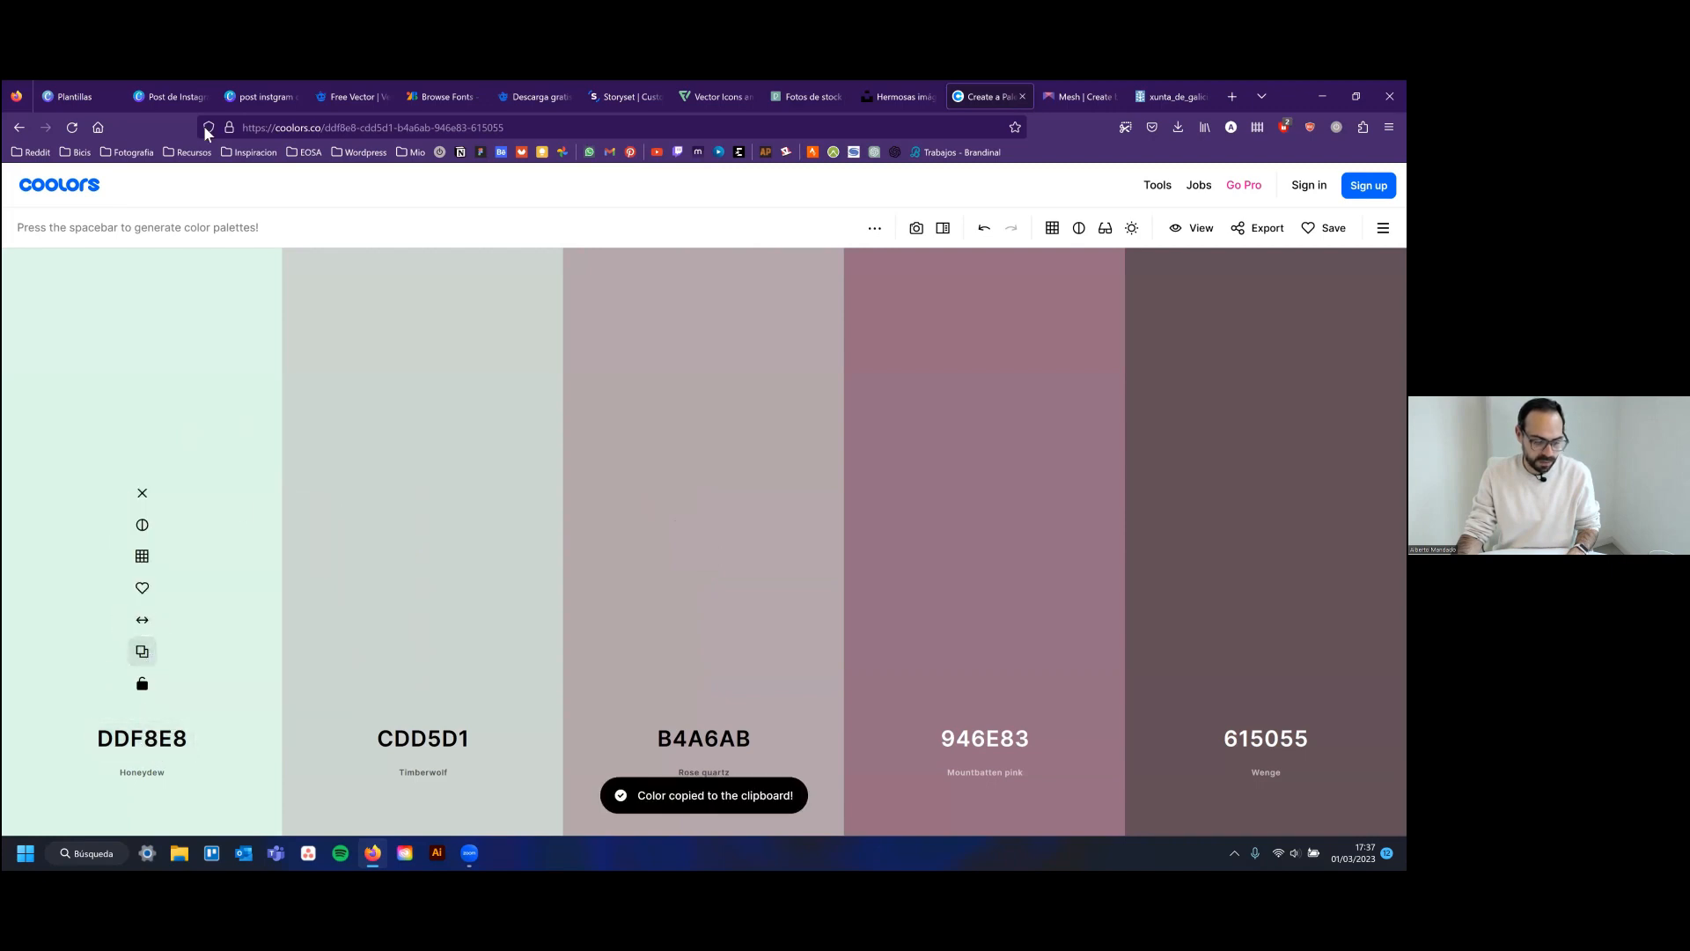
pyautogui.click(264, 96)
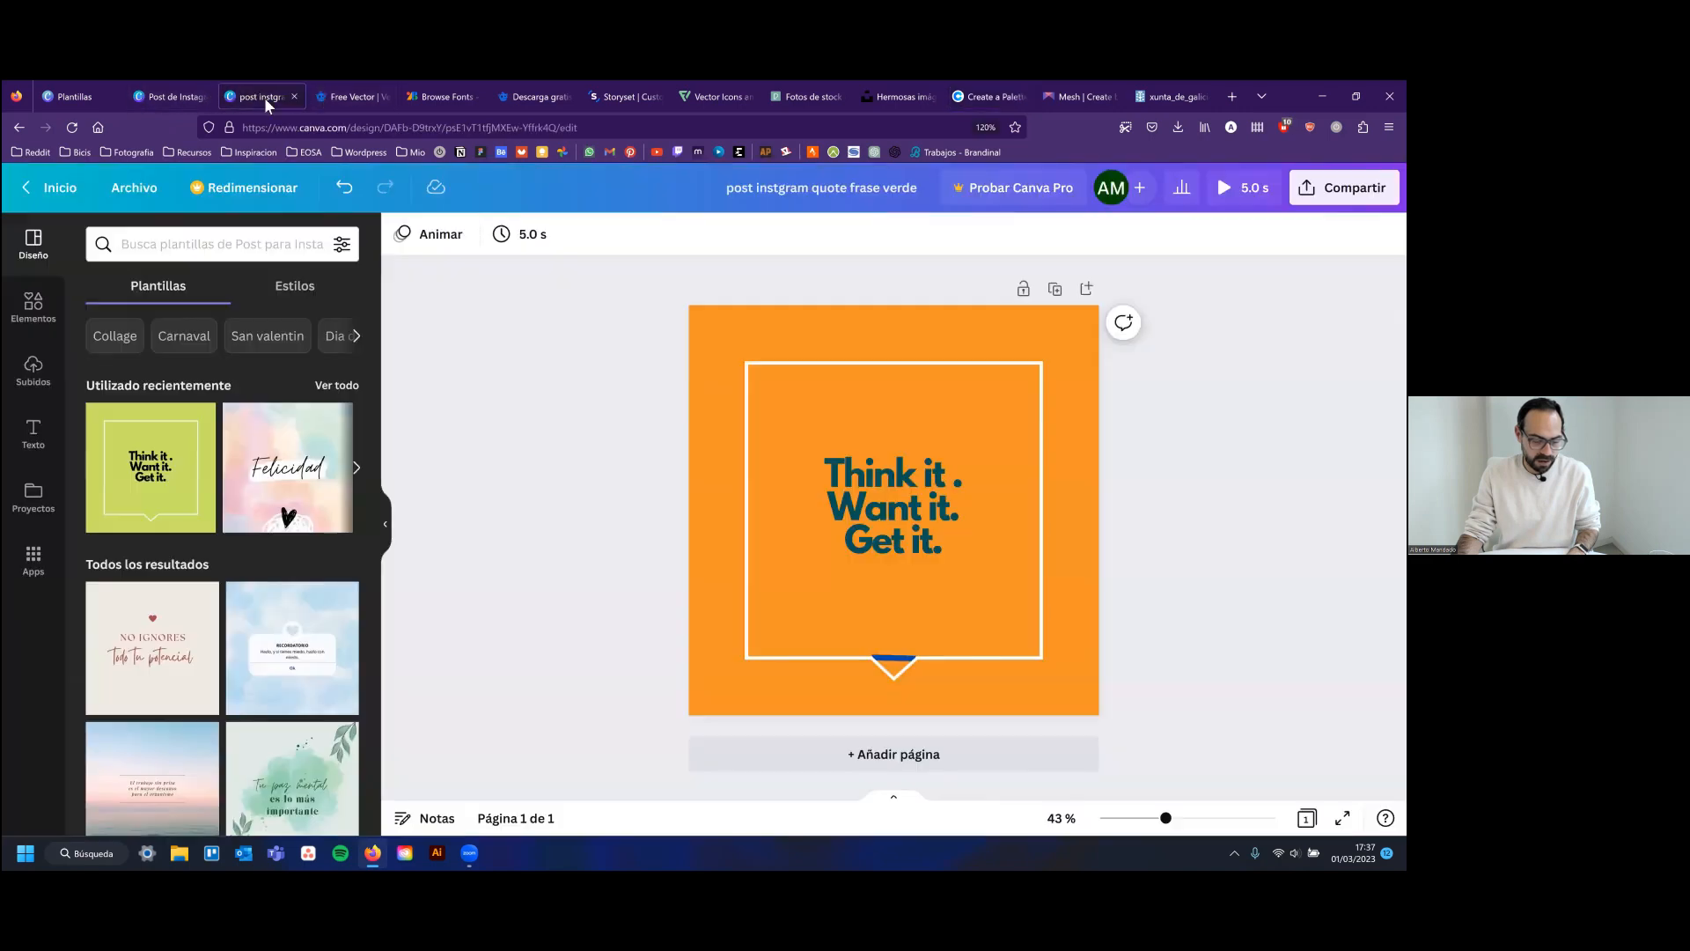
# Set the quote post's background to the copied color #DDF8E8
pyautogui.click(704, 332)
pyautogui.click(402, 234)
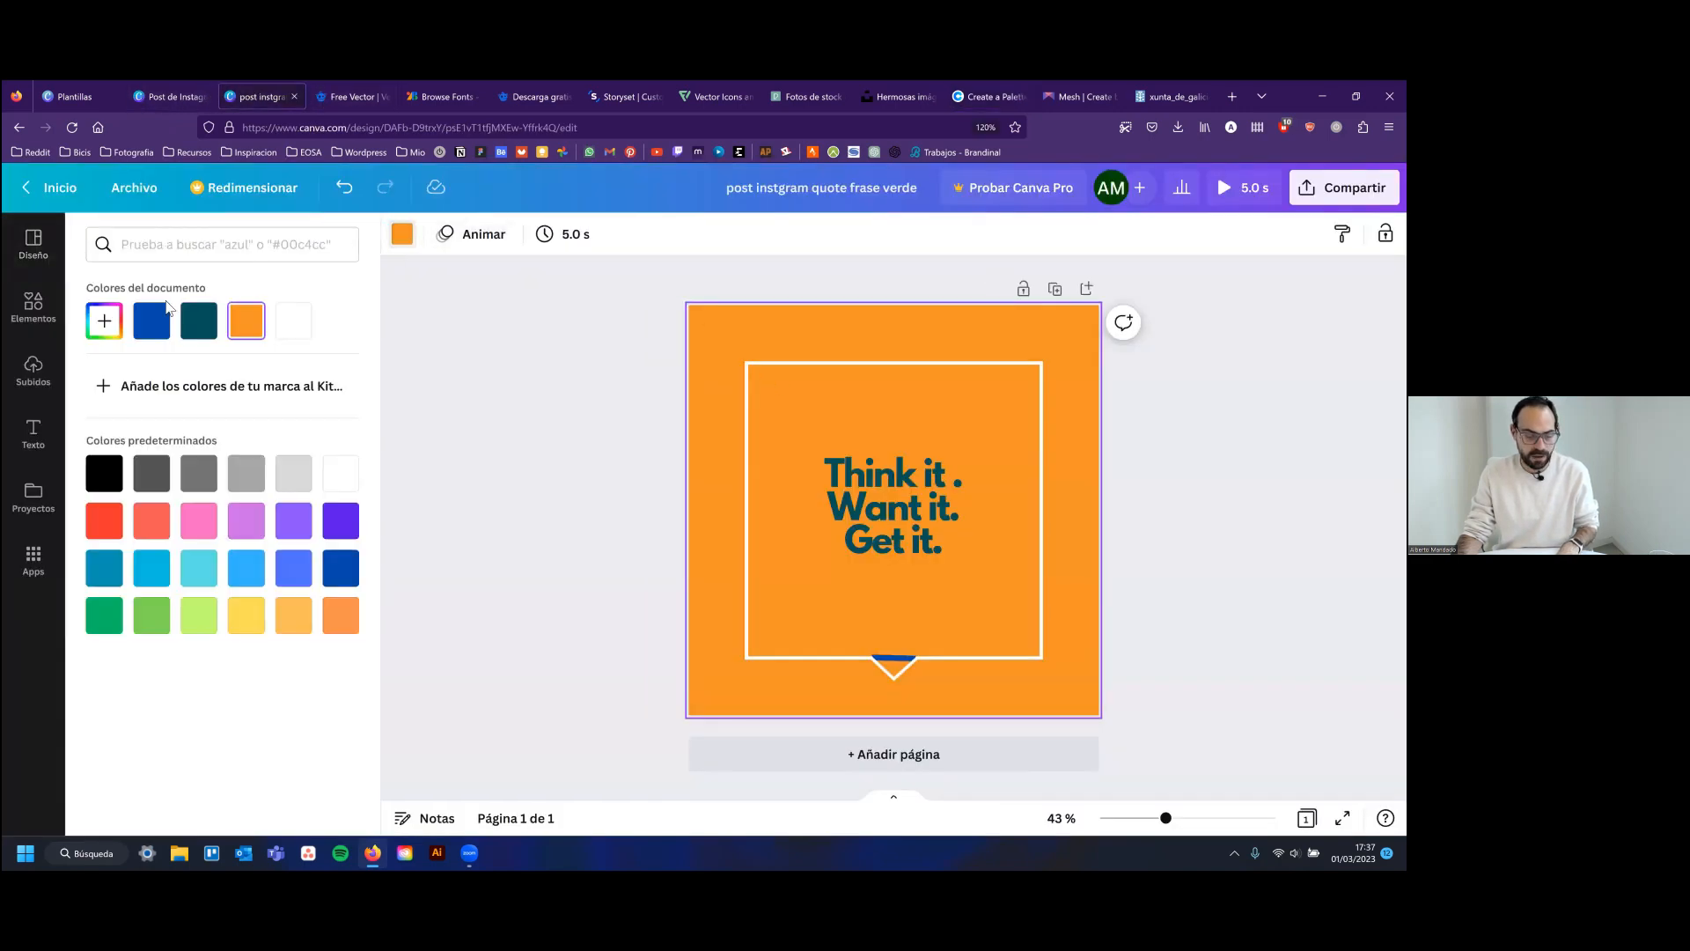
pyautogui.click(107, 326)
pyautogui.hotkey('ctrl', 'v')
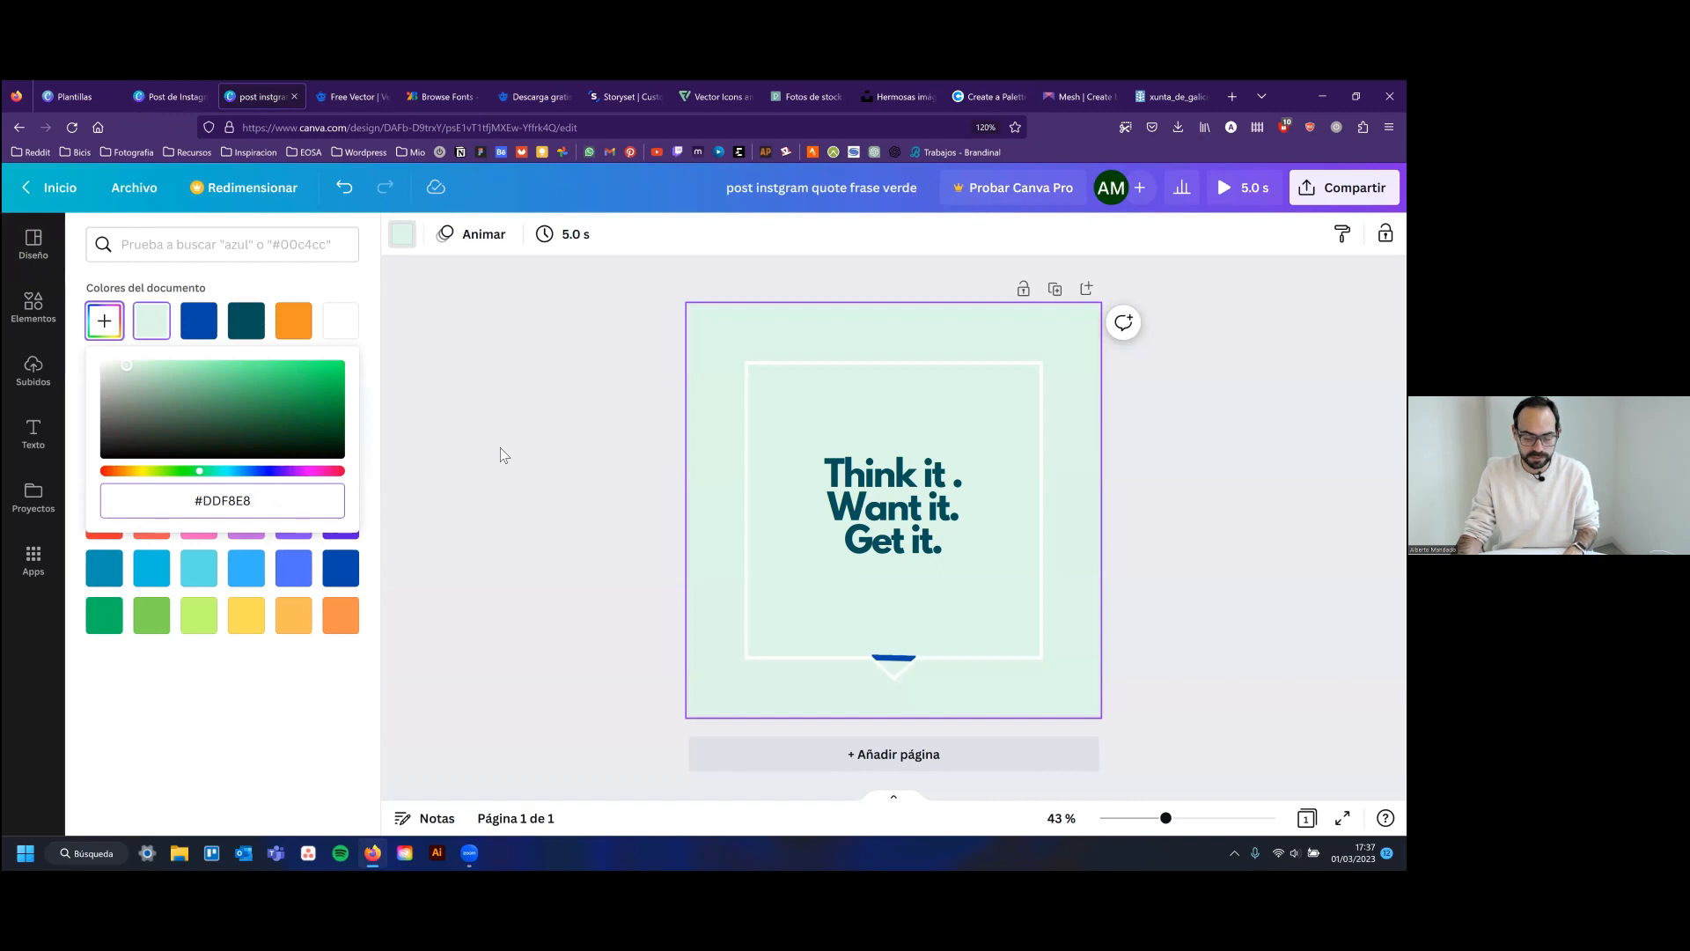
pyautogui.click(499, 453)
# Switch to Coolors, copy the palette's fourth color code, 946E83, and return to the Canva quote post
pyautogui.click(991, 96)
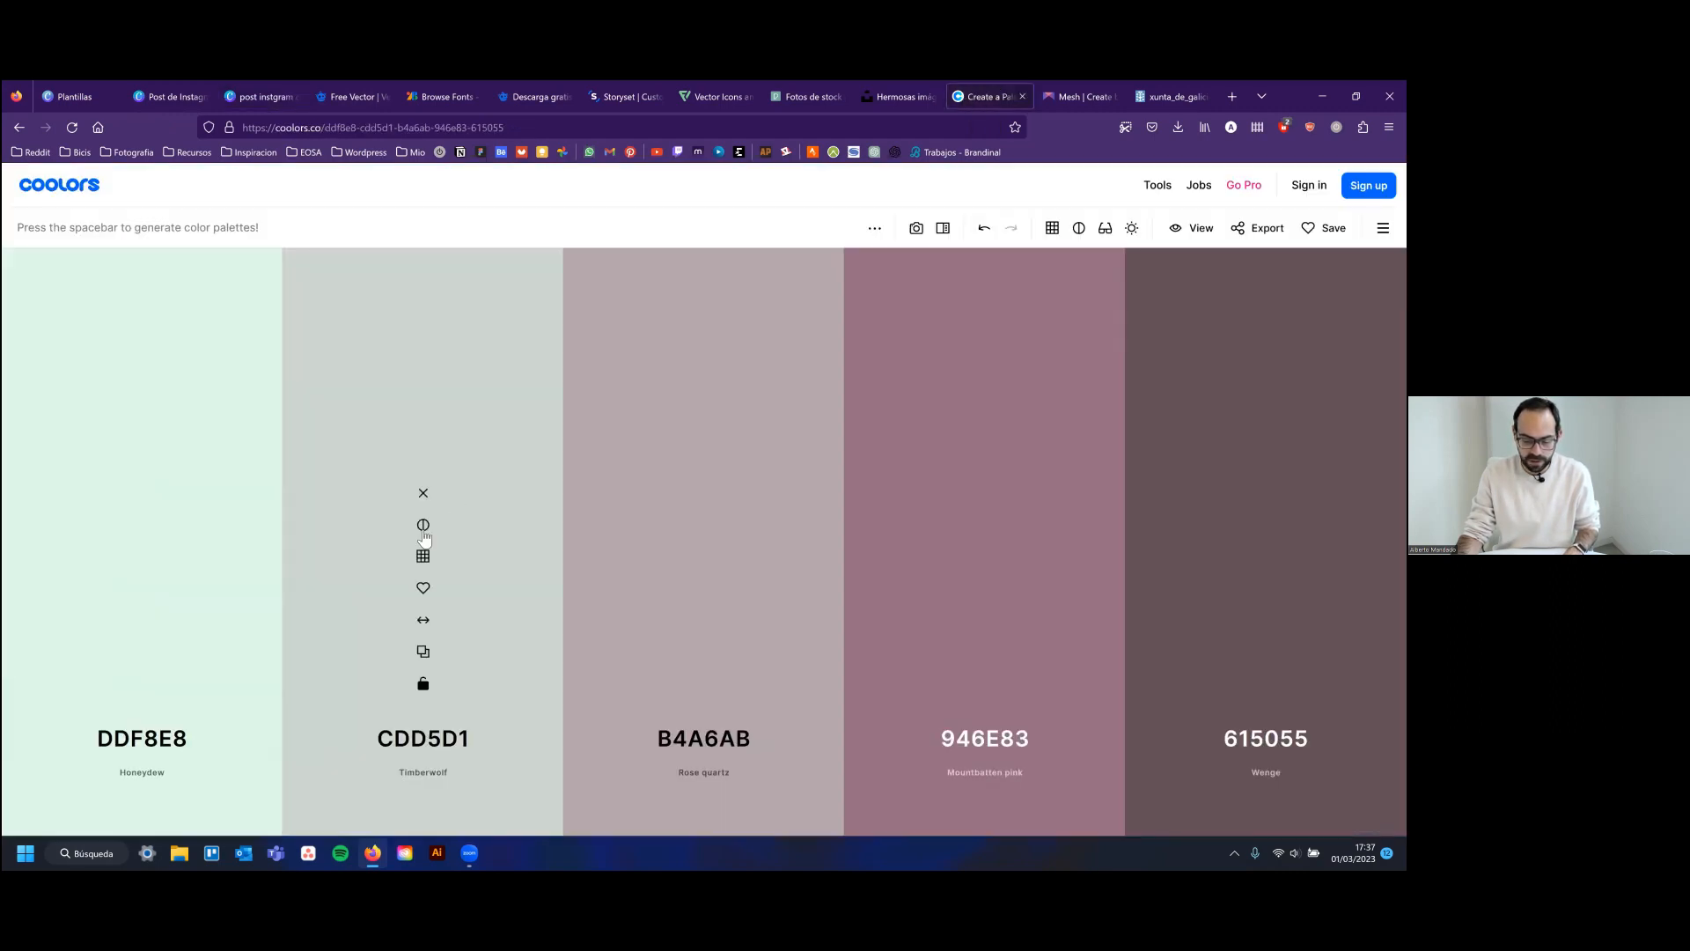
pyautogui.click(1004, 742)
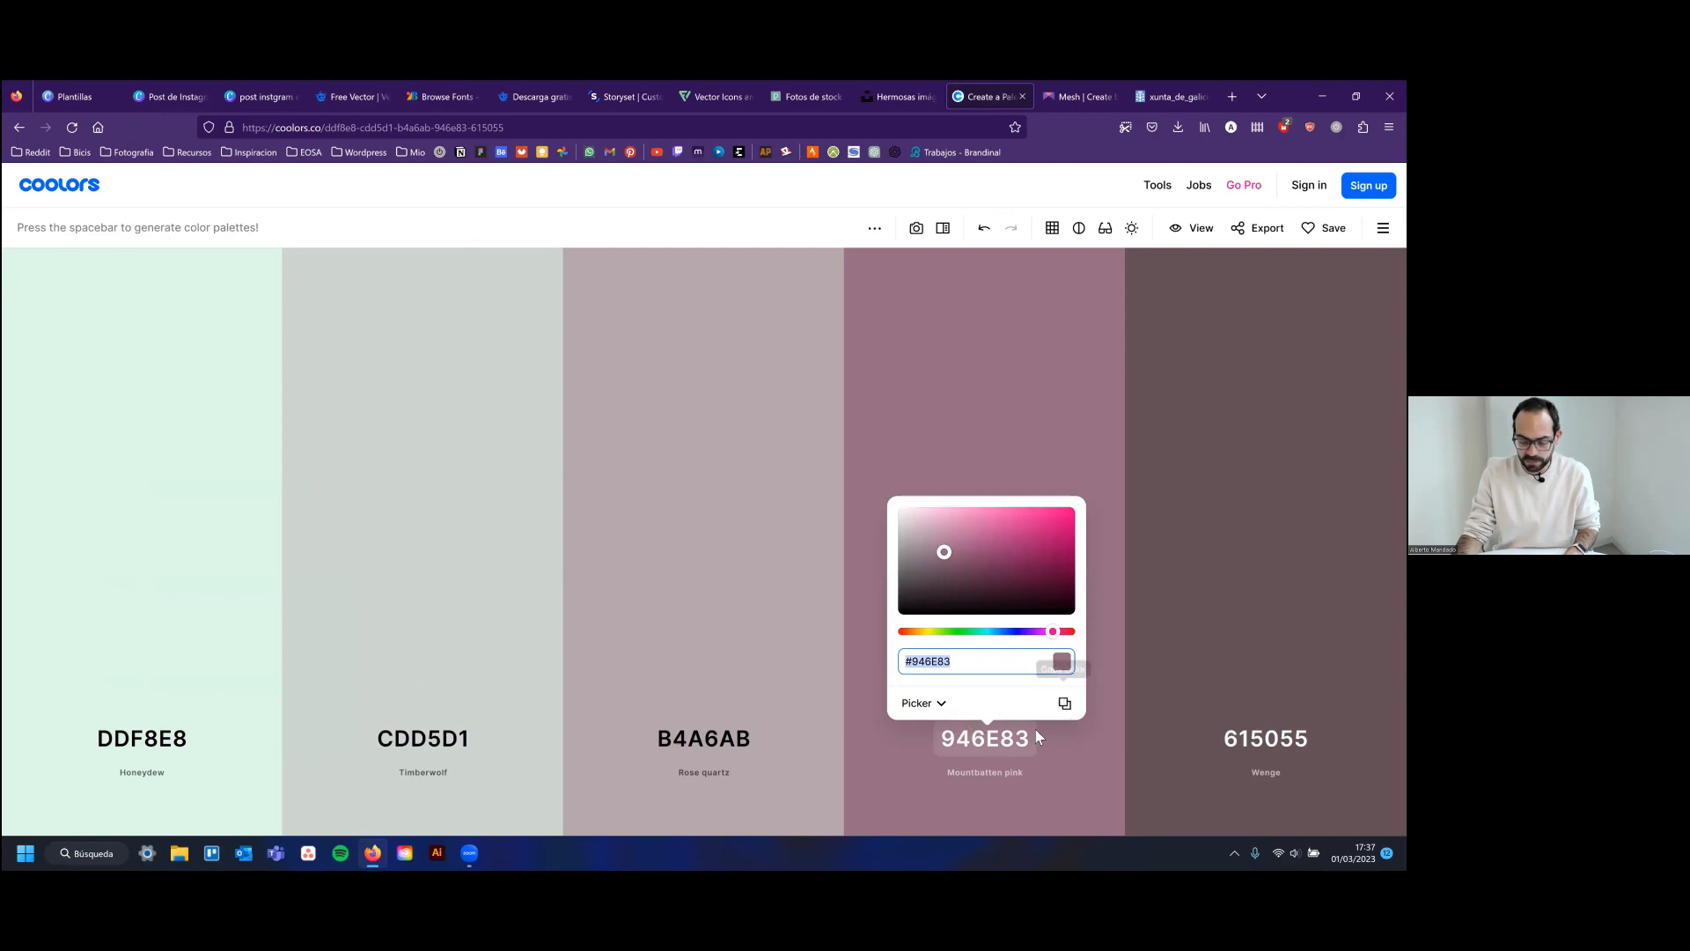
pyautogui.click(1060, 737)
pyautogui.click(984, 654)
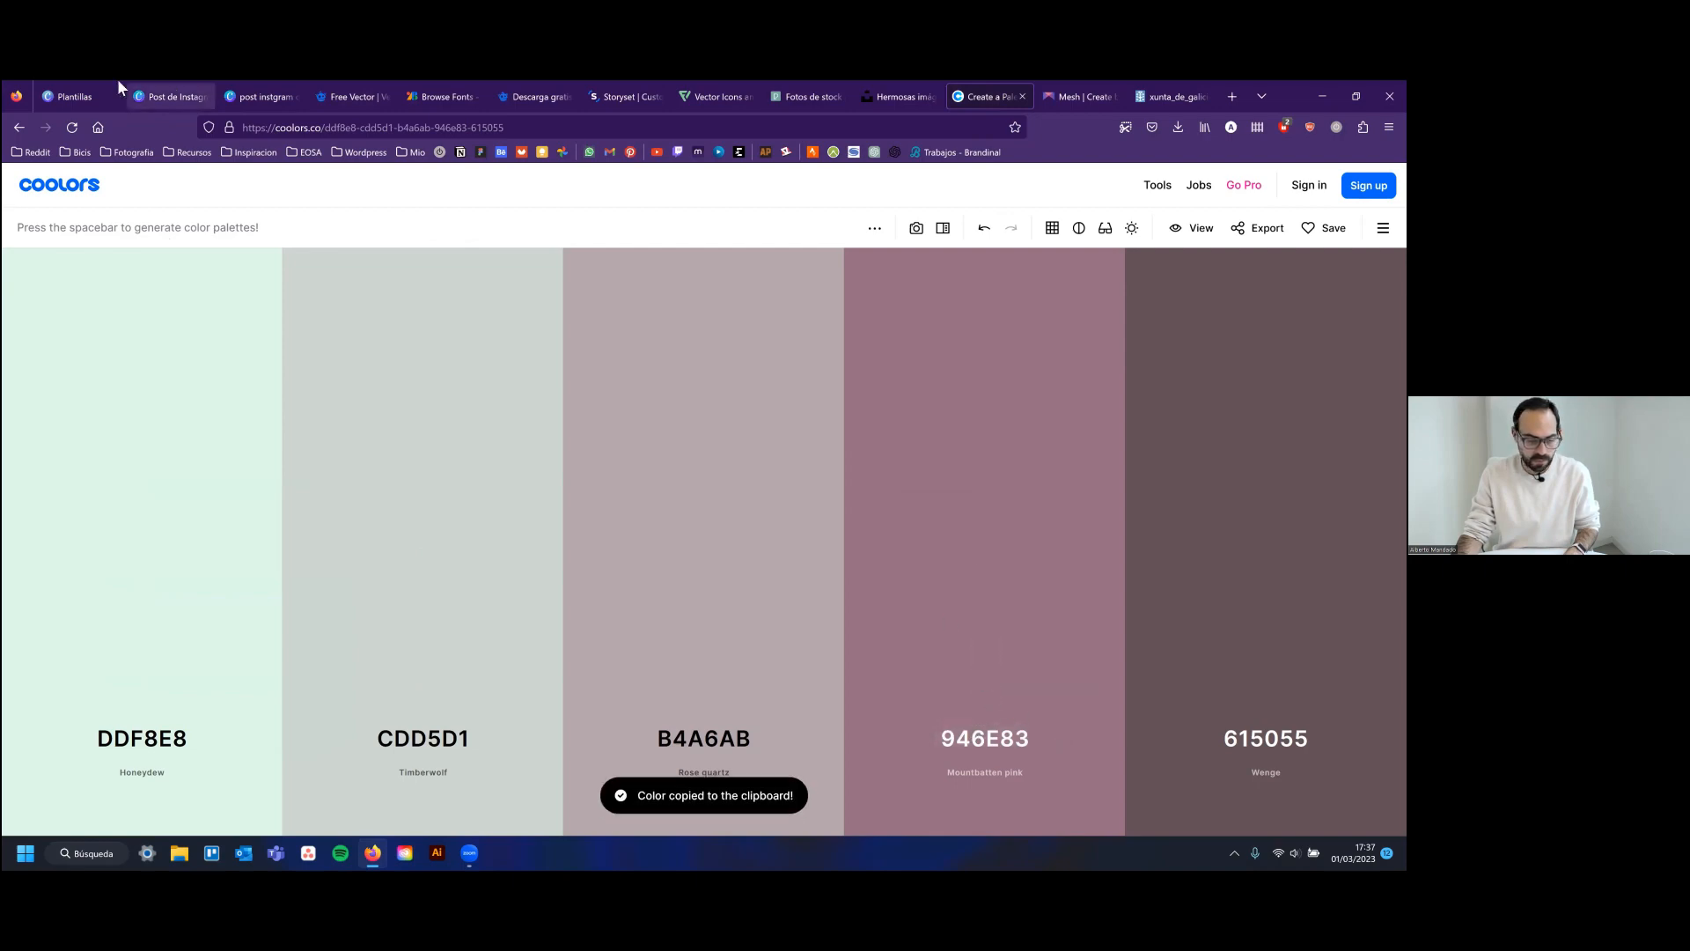
pyautogui.click(83, 92)
pyautogui.click(170, 96)
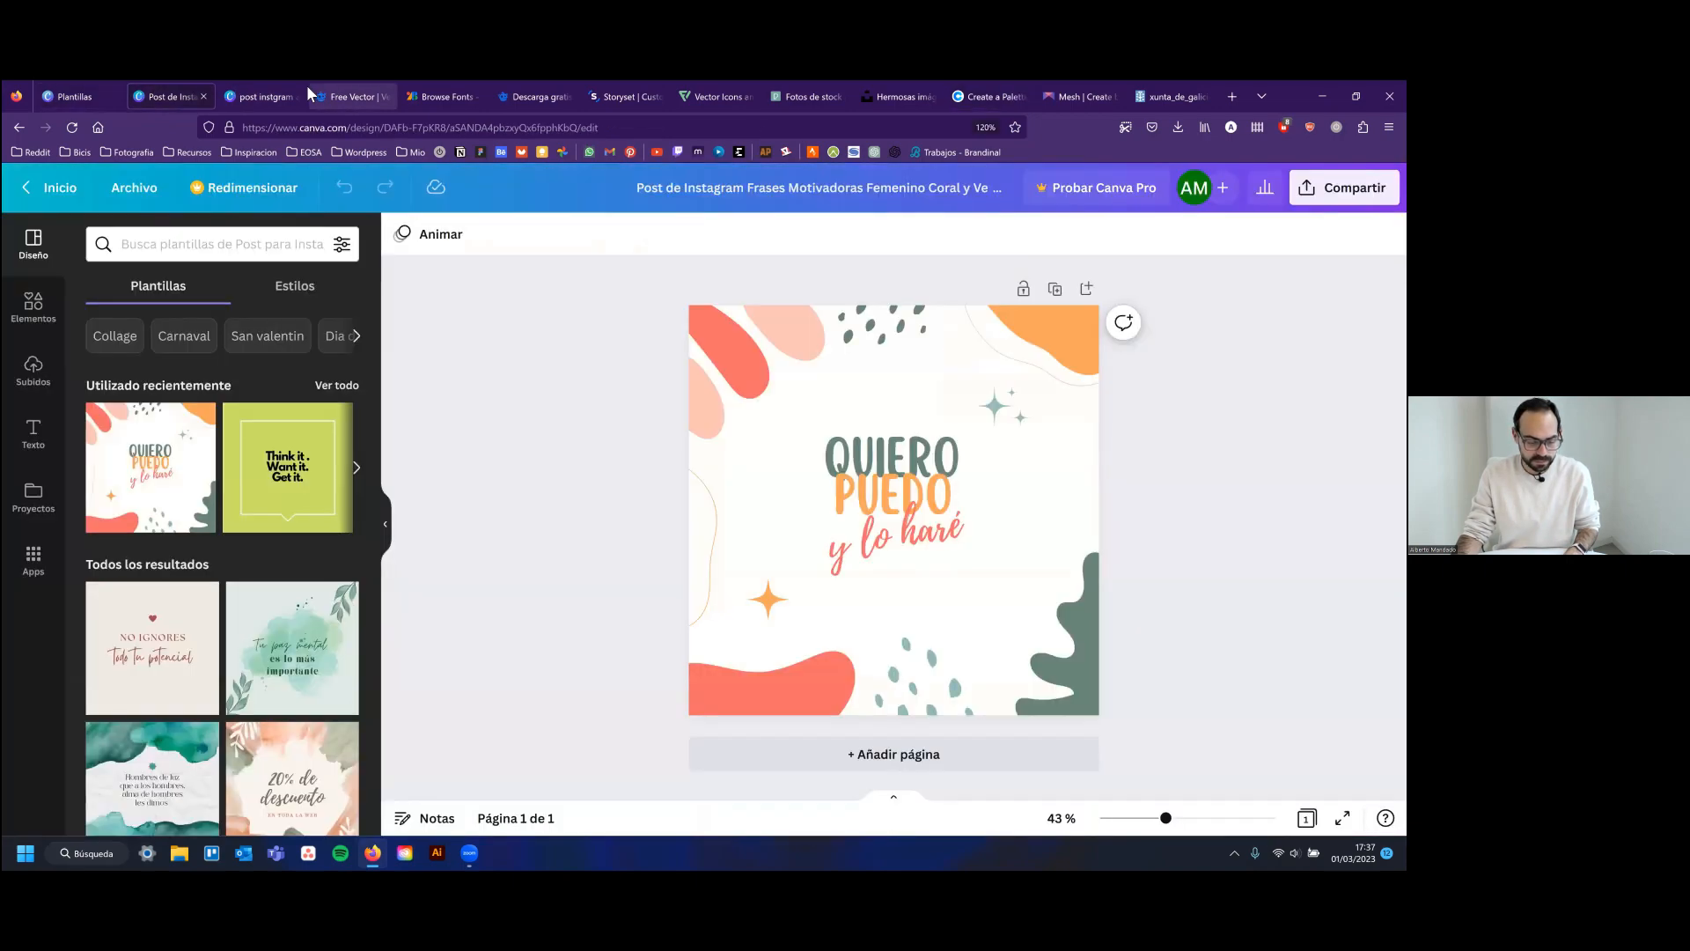
pyautogui.click(263, 96)
# Recolor the whole "Think it. Want it. Get it." text with the copied color #946E83
pyautogui.click(886, 480)
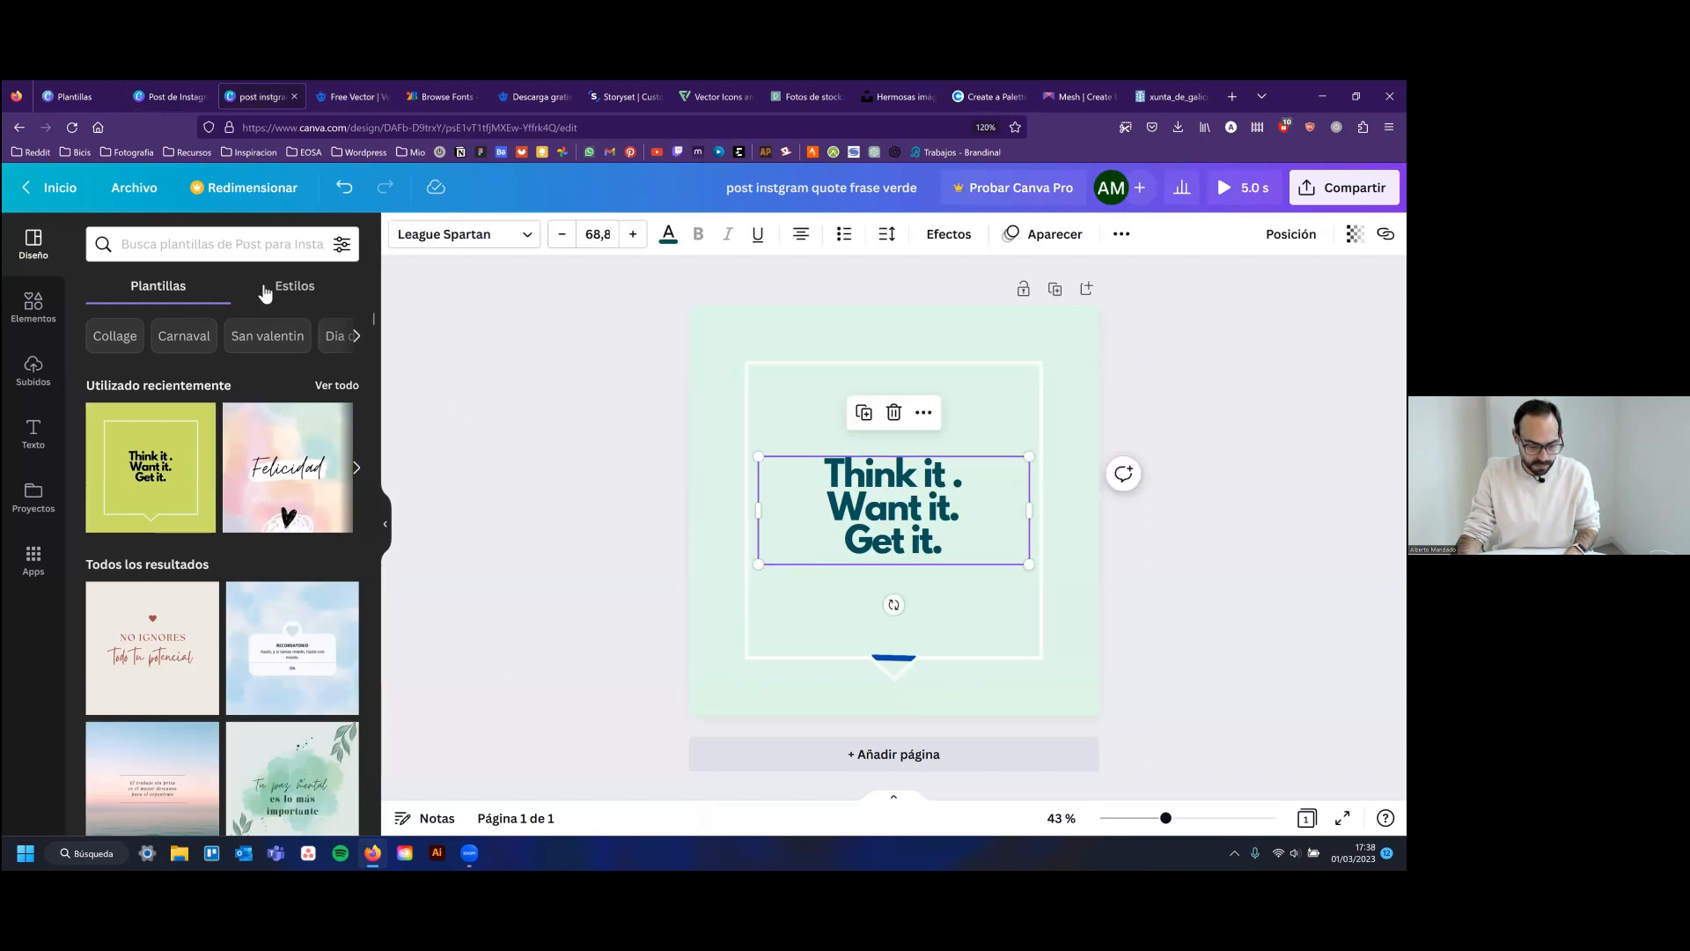
pyautogui.moveTo(825, 471); pyautogui.dragTo(920, 480)
pyautogui.moveTo(980, 544); pyautogui.dragTo(715, 283)
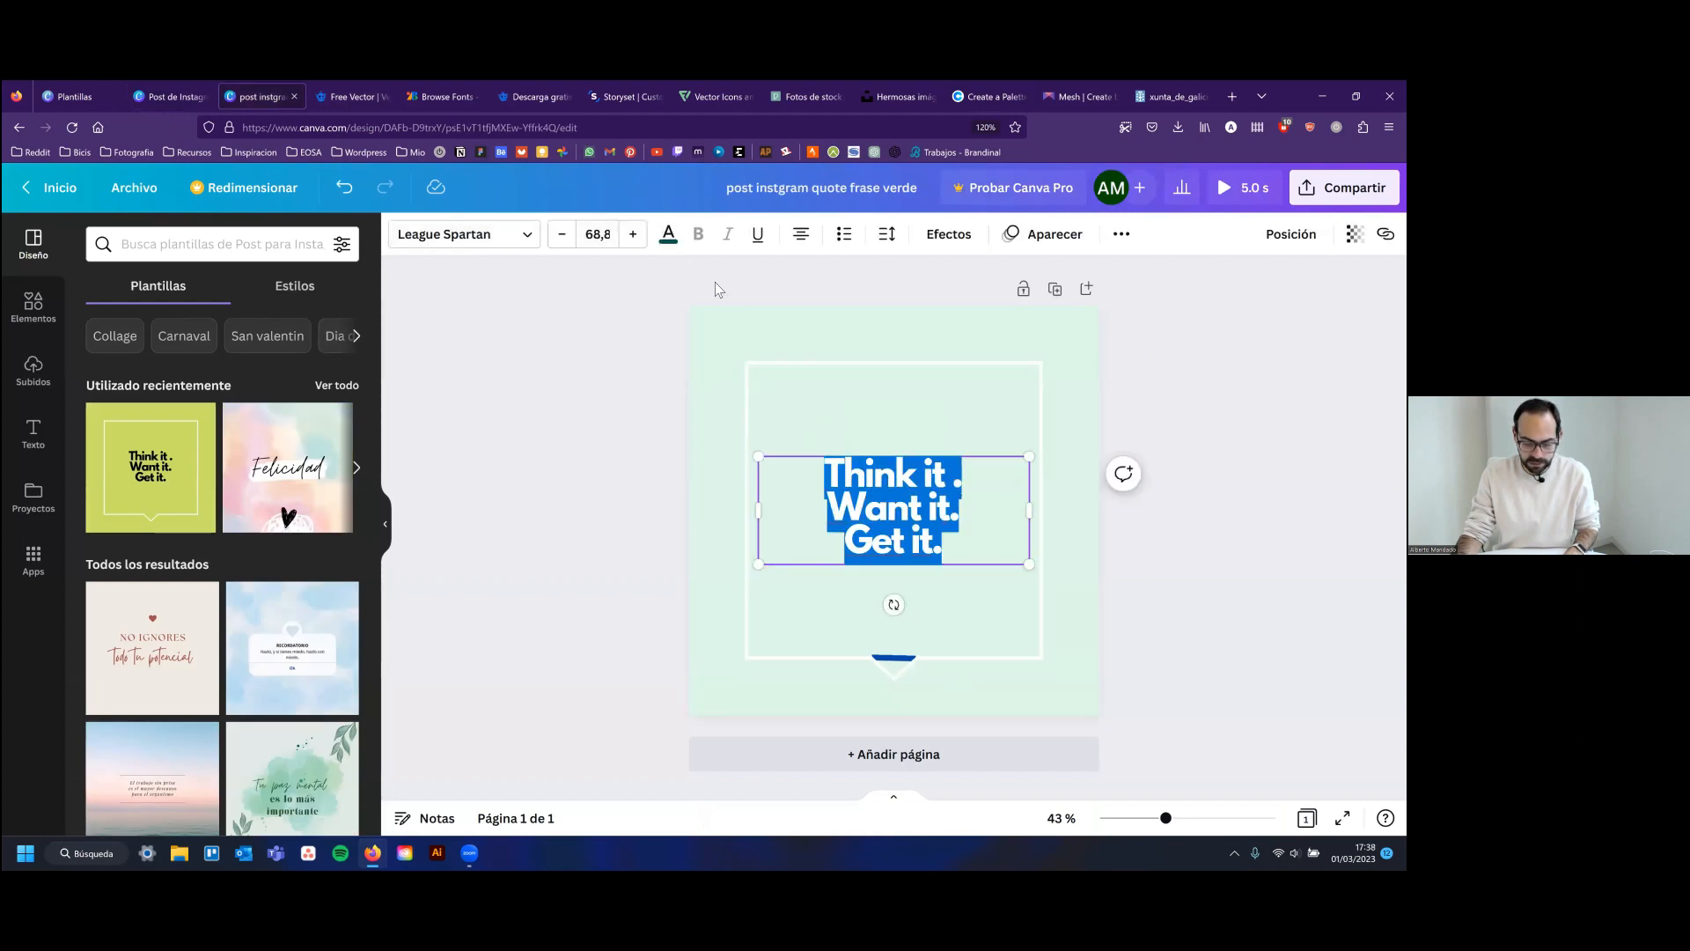
pyautogui.click(669, 236)
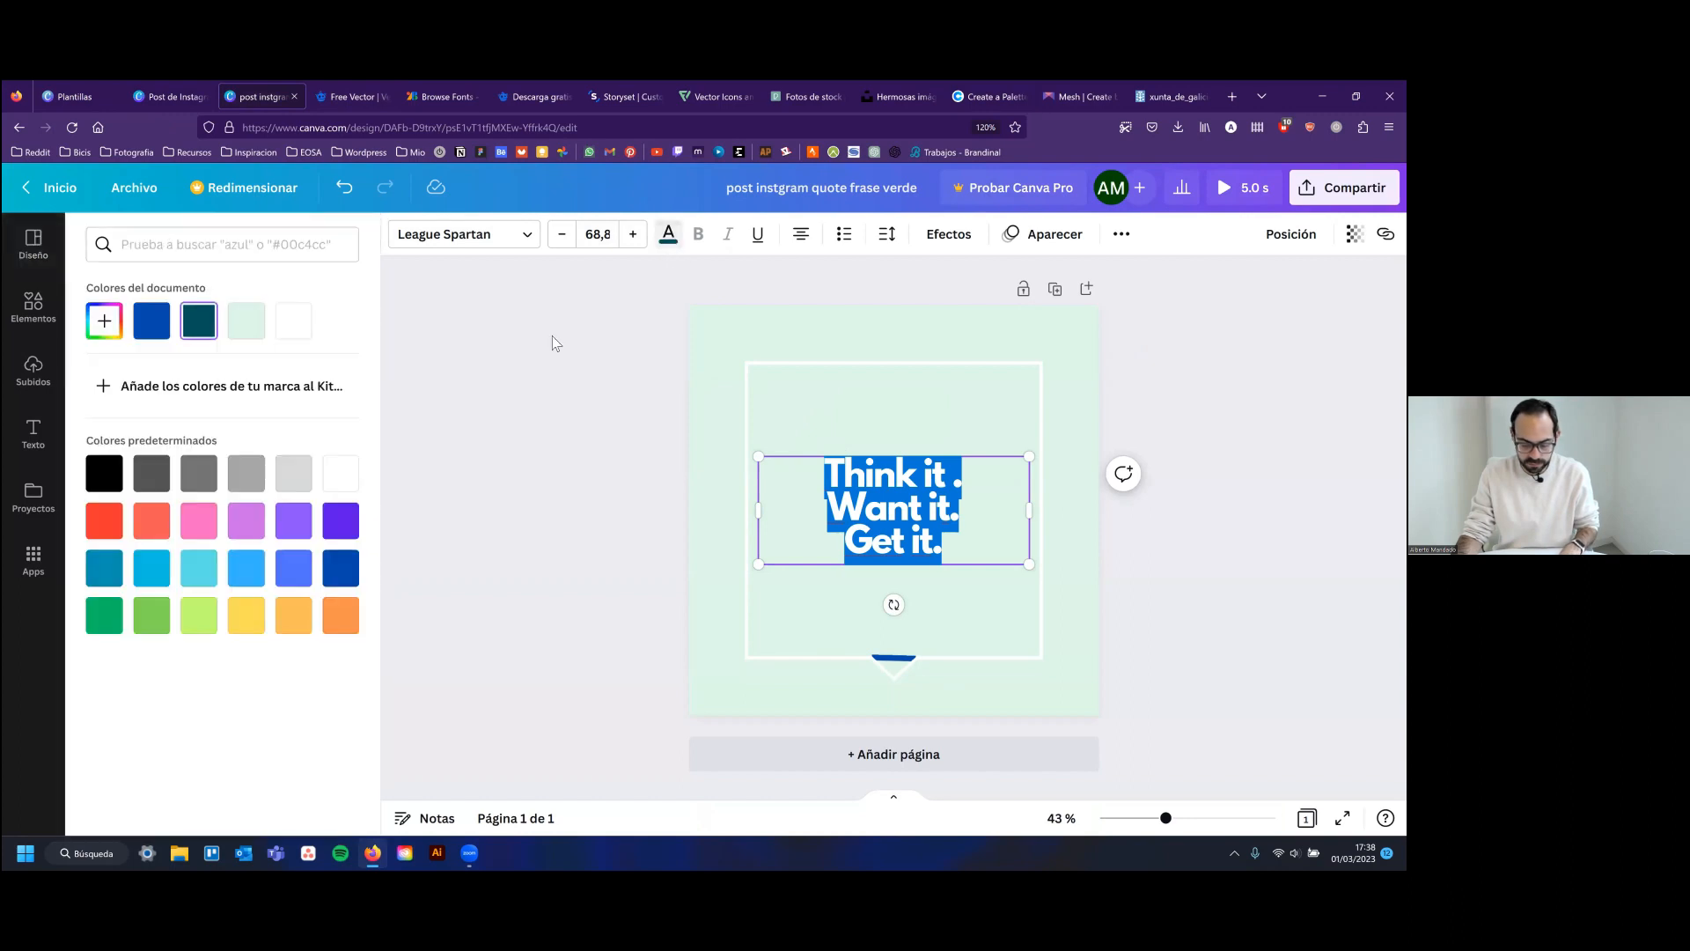
pyautogui.click(104, 320)
pyautogui.hotkey('ctrl', 'v')
pyautogui.click(529, 421)
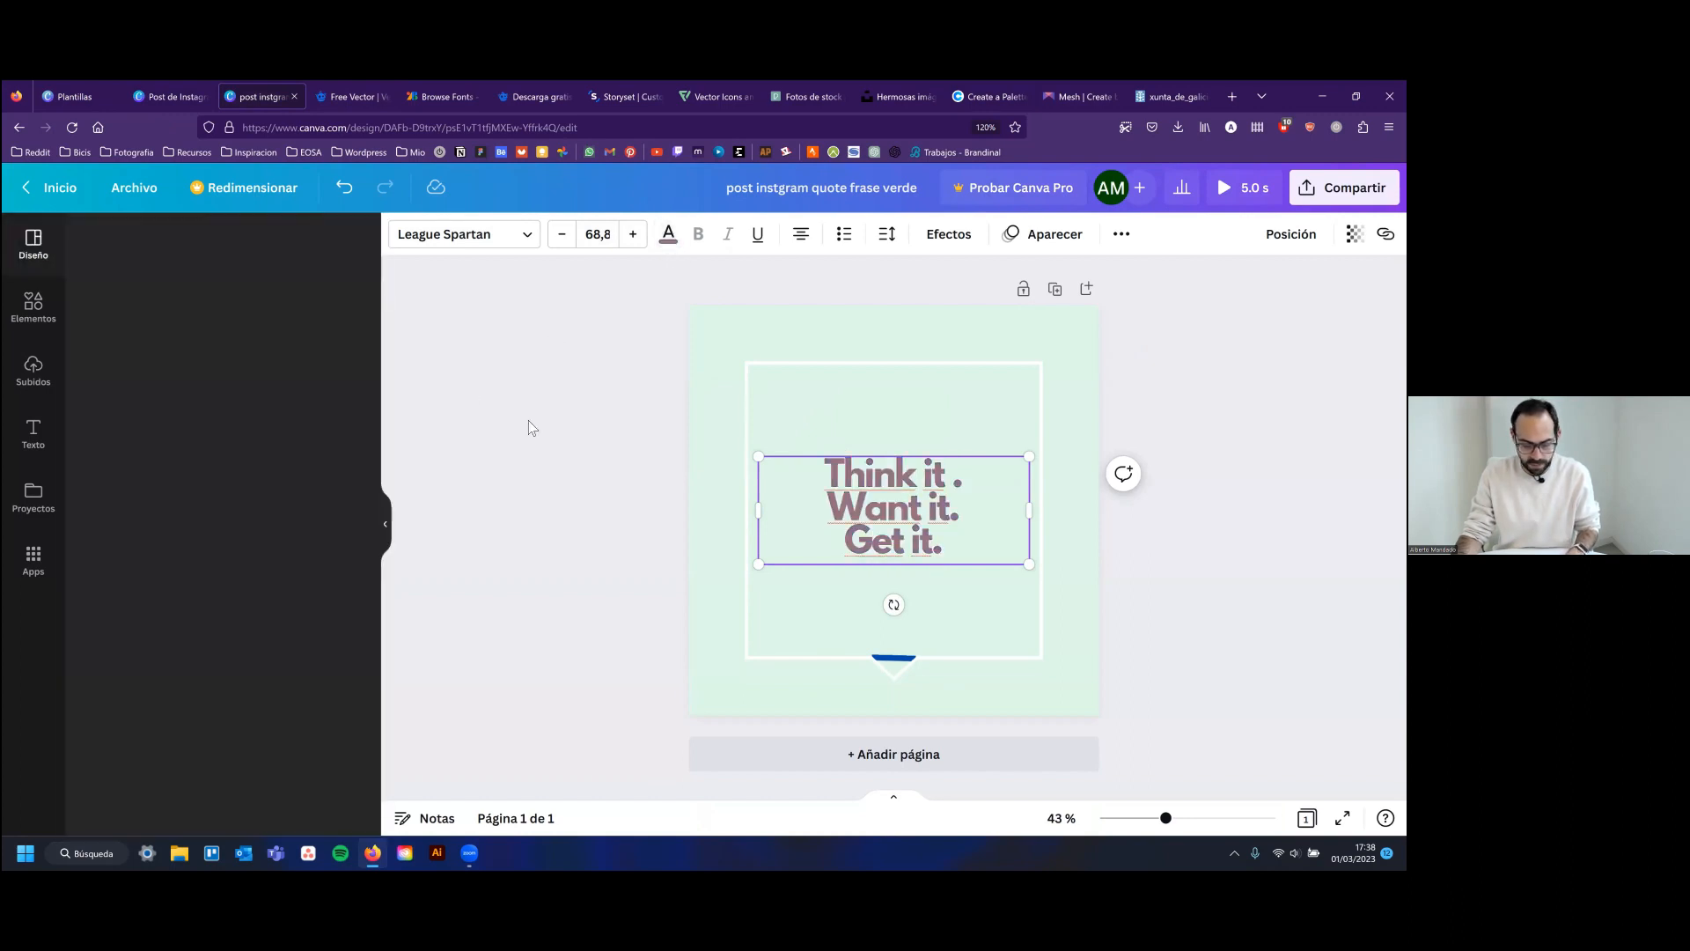
pyautogui.click(815, 363)
pyautogui.click(776, 354)
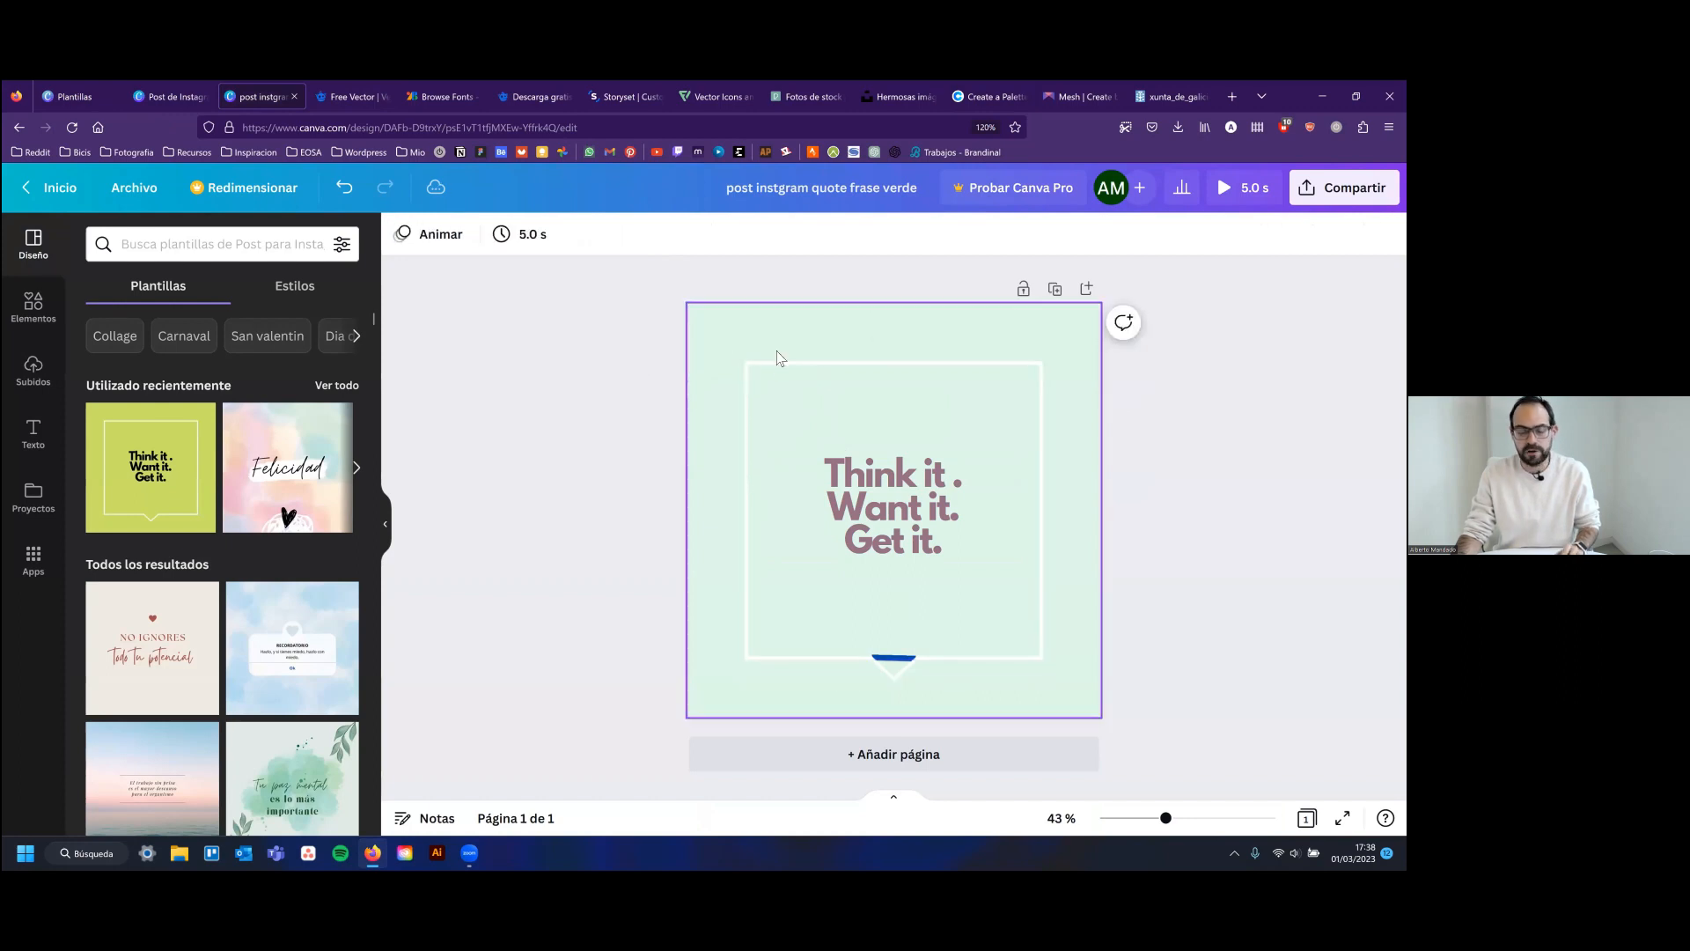
pyautogui.click(780, 370)
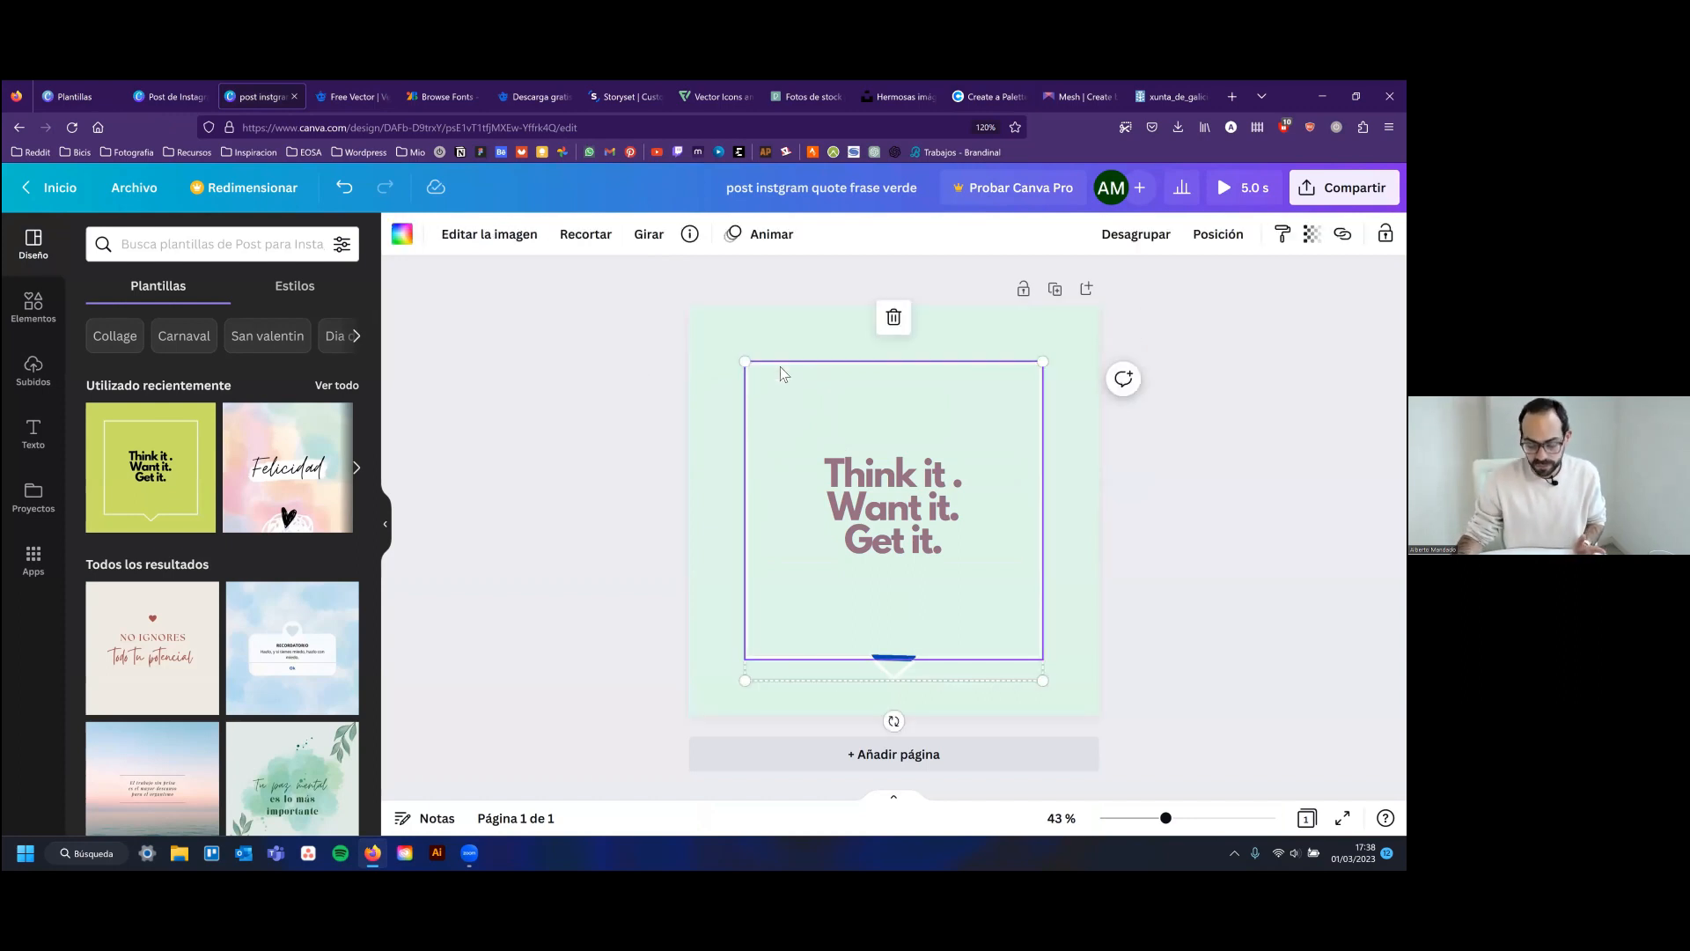
pyautogui.click(894, 380)
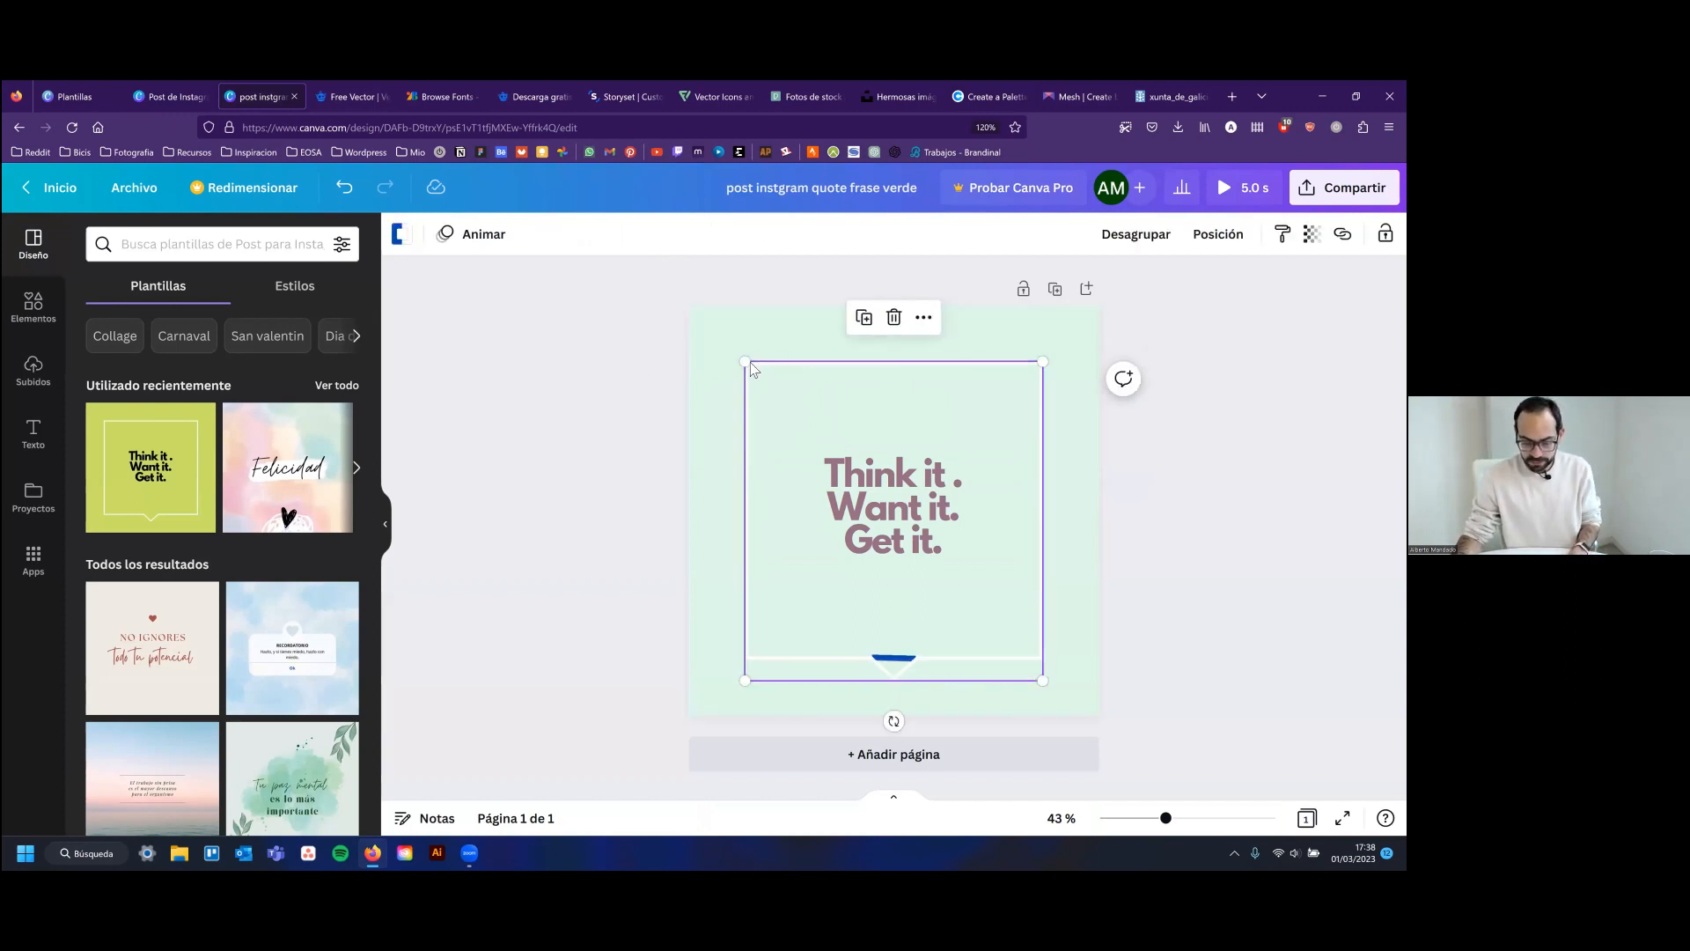
pyautogui.moveTo(749, 362); pyautogui.dragTo(820, 401)
pyautogui.hotkey('ctrl', 'z')
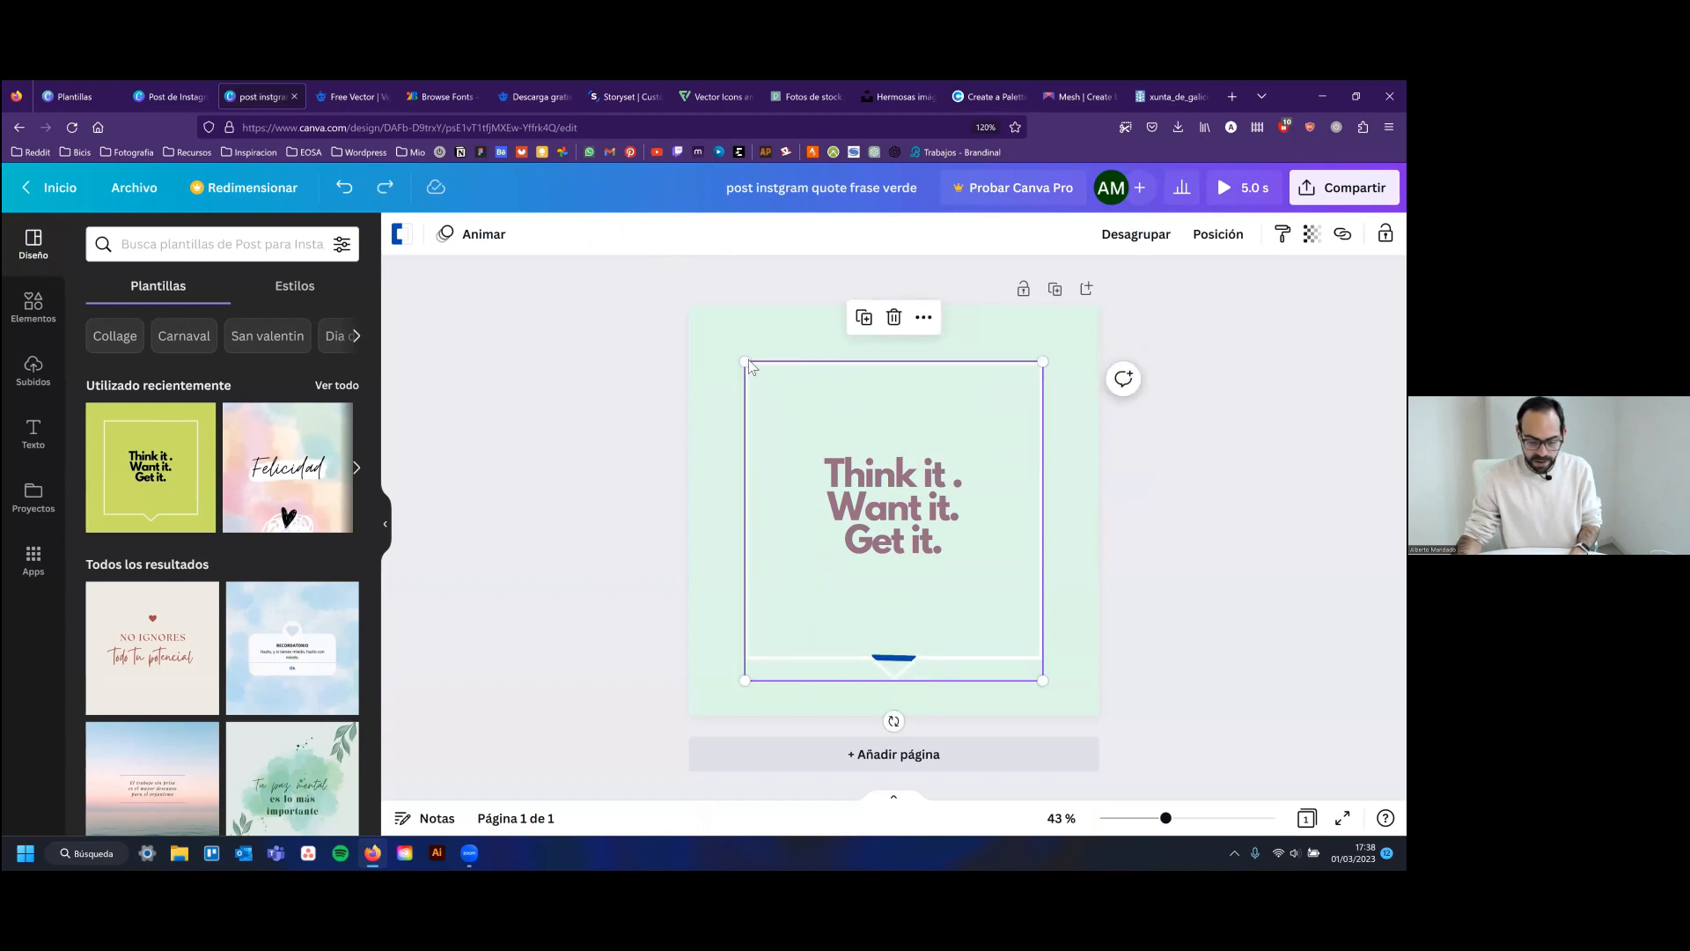
pyautogui.click(403, 234)
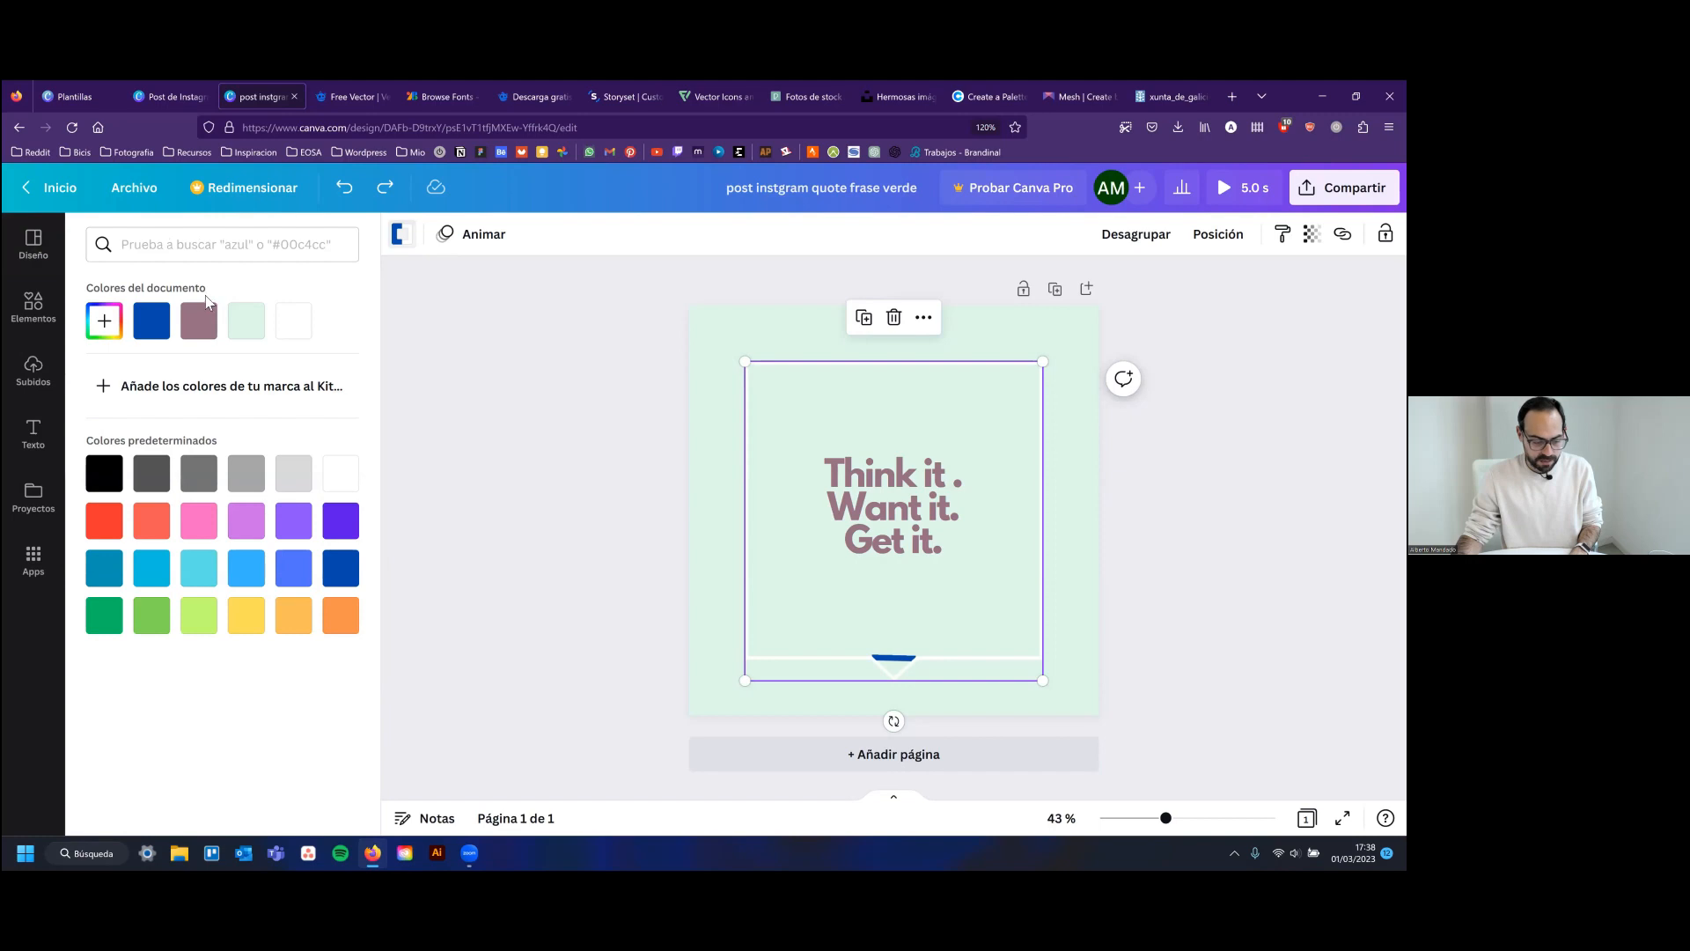
pyautogui.click(748, 363)
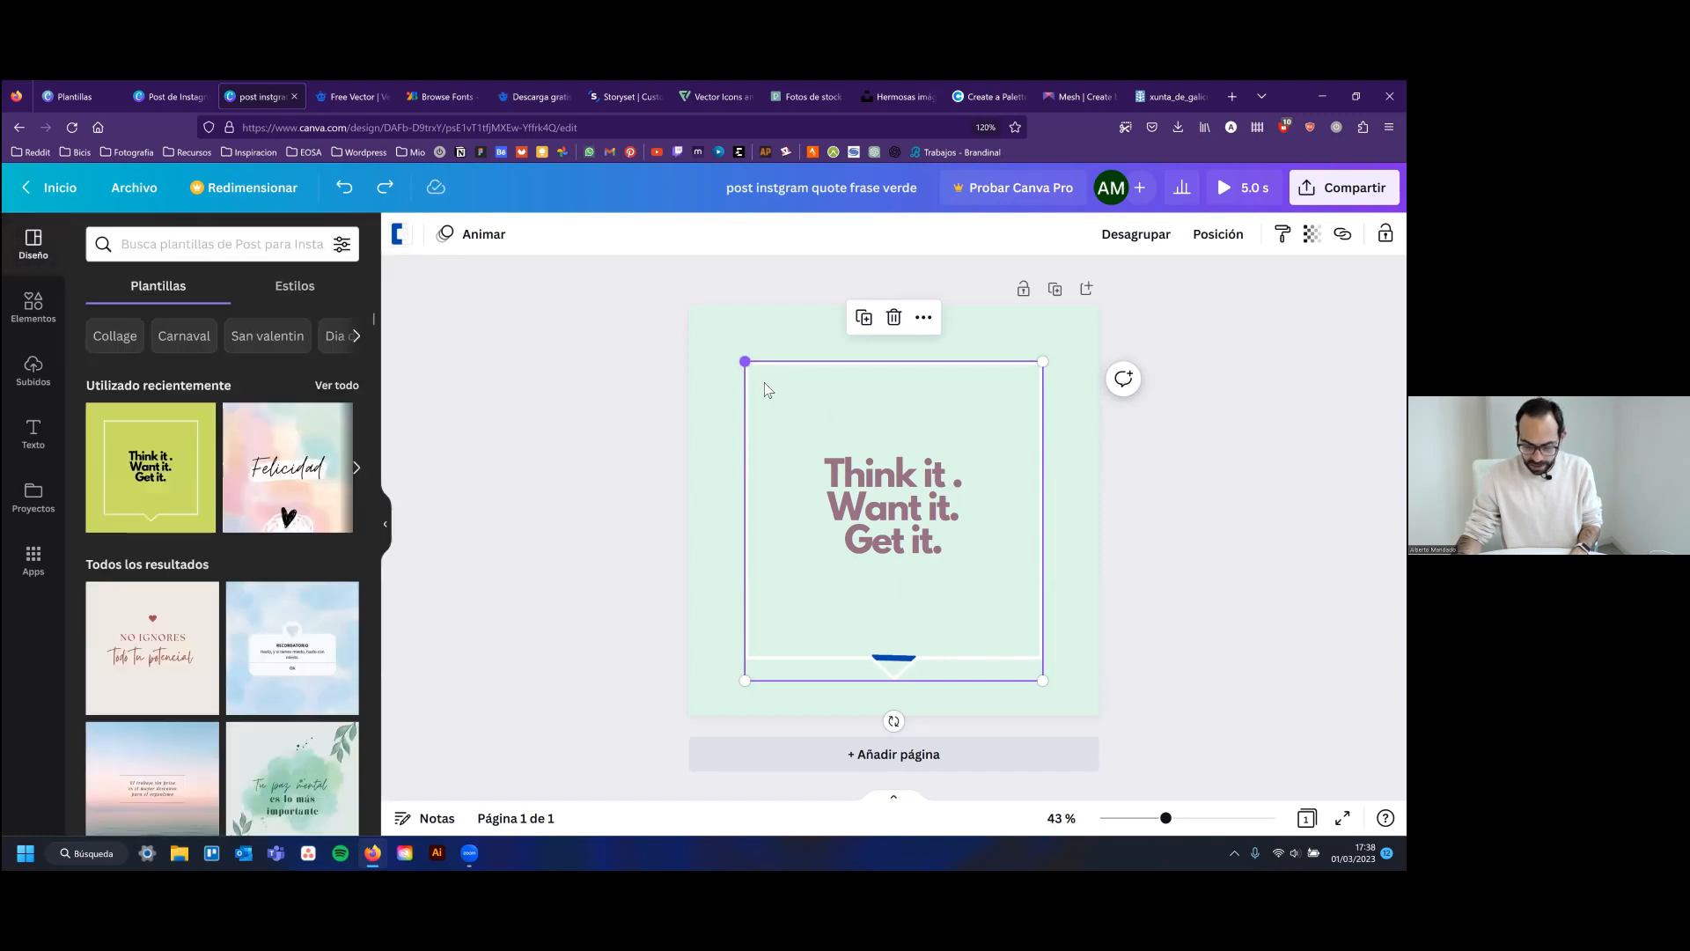
pyautogui.click(889, 653)
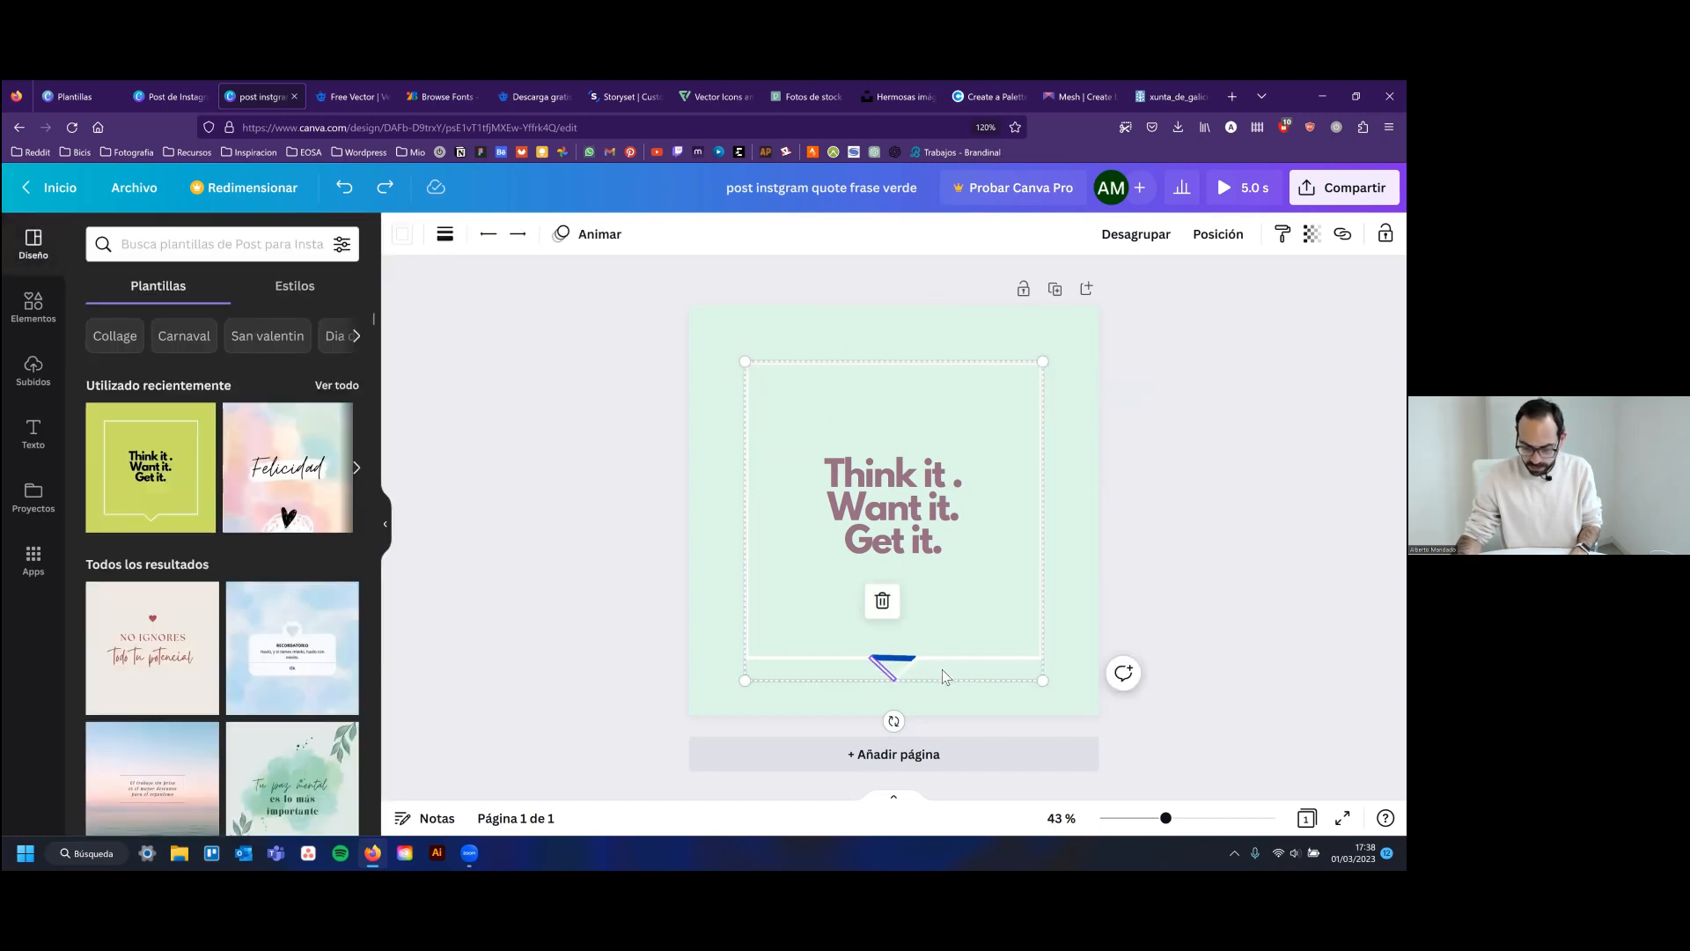
# Set the square frame around the quote to the document's light mint green
pyautogui.click(922, 659)
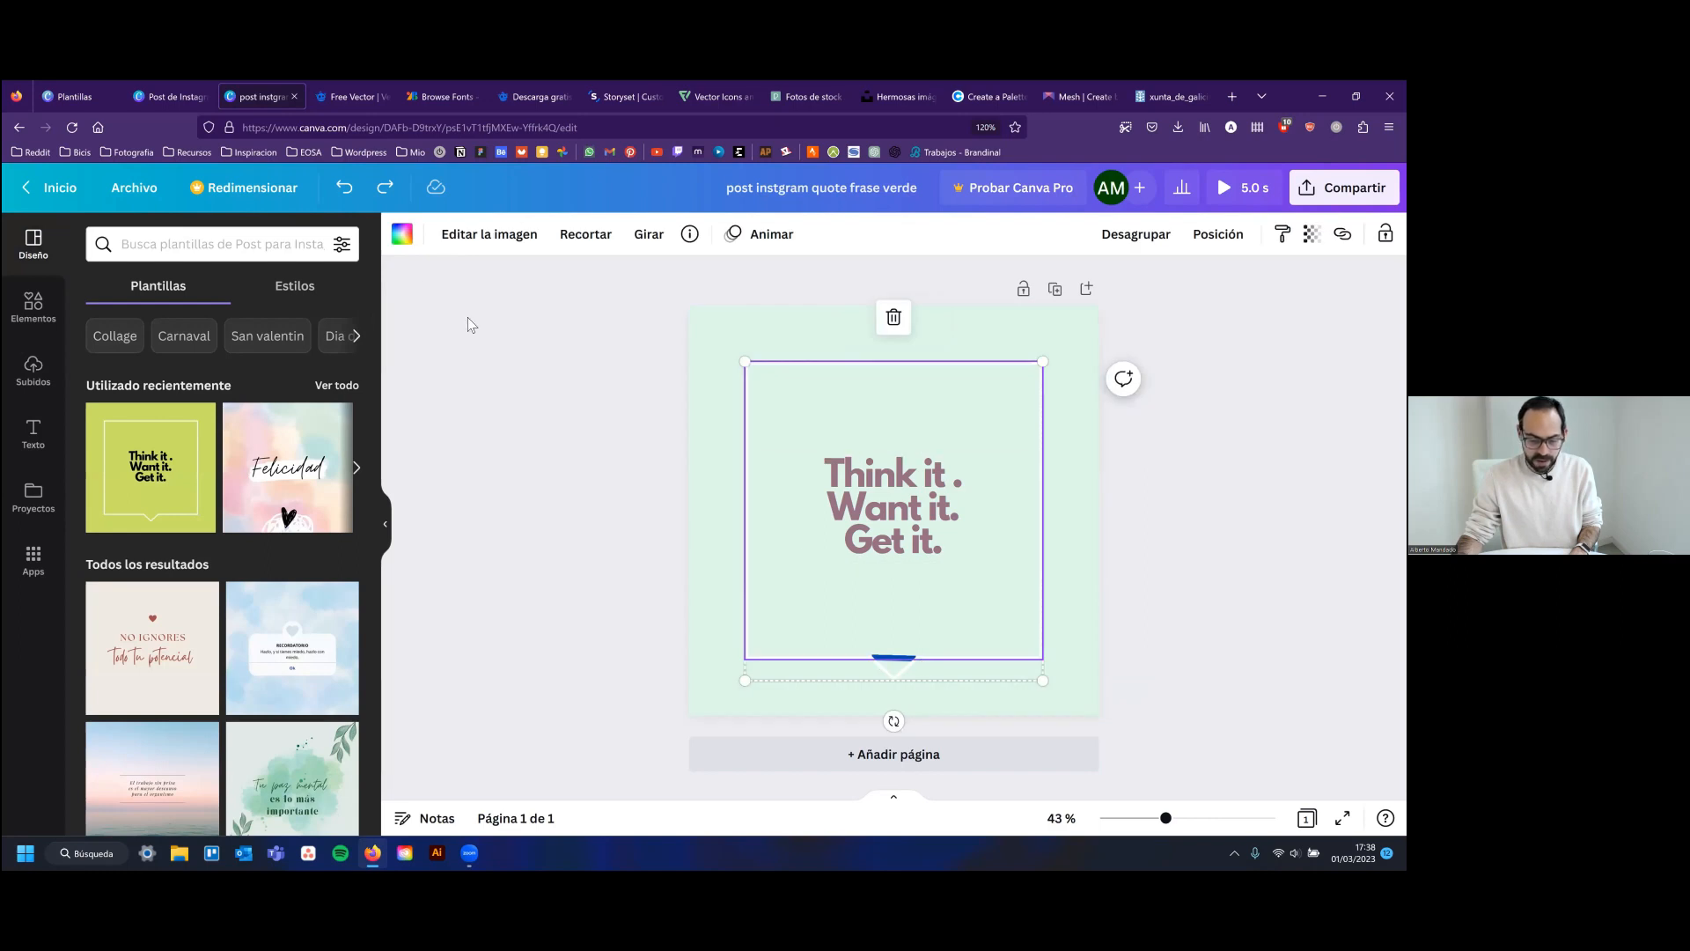
pyautogui.click(404, 240)
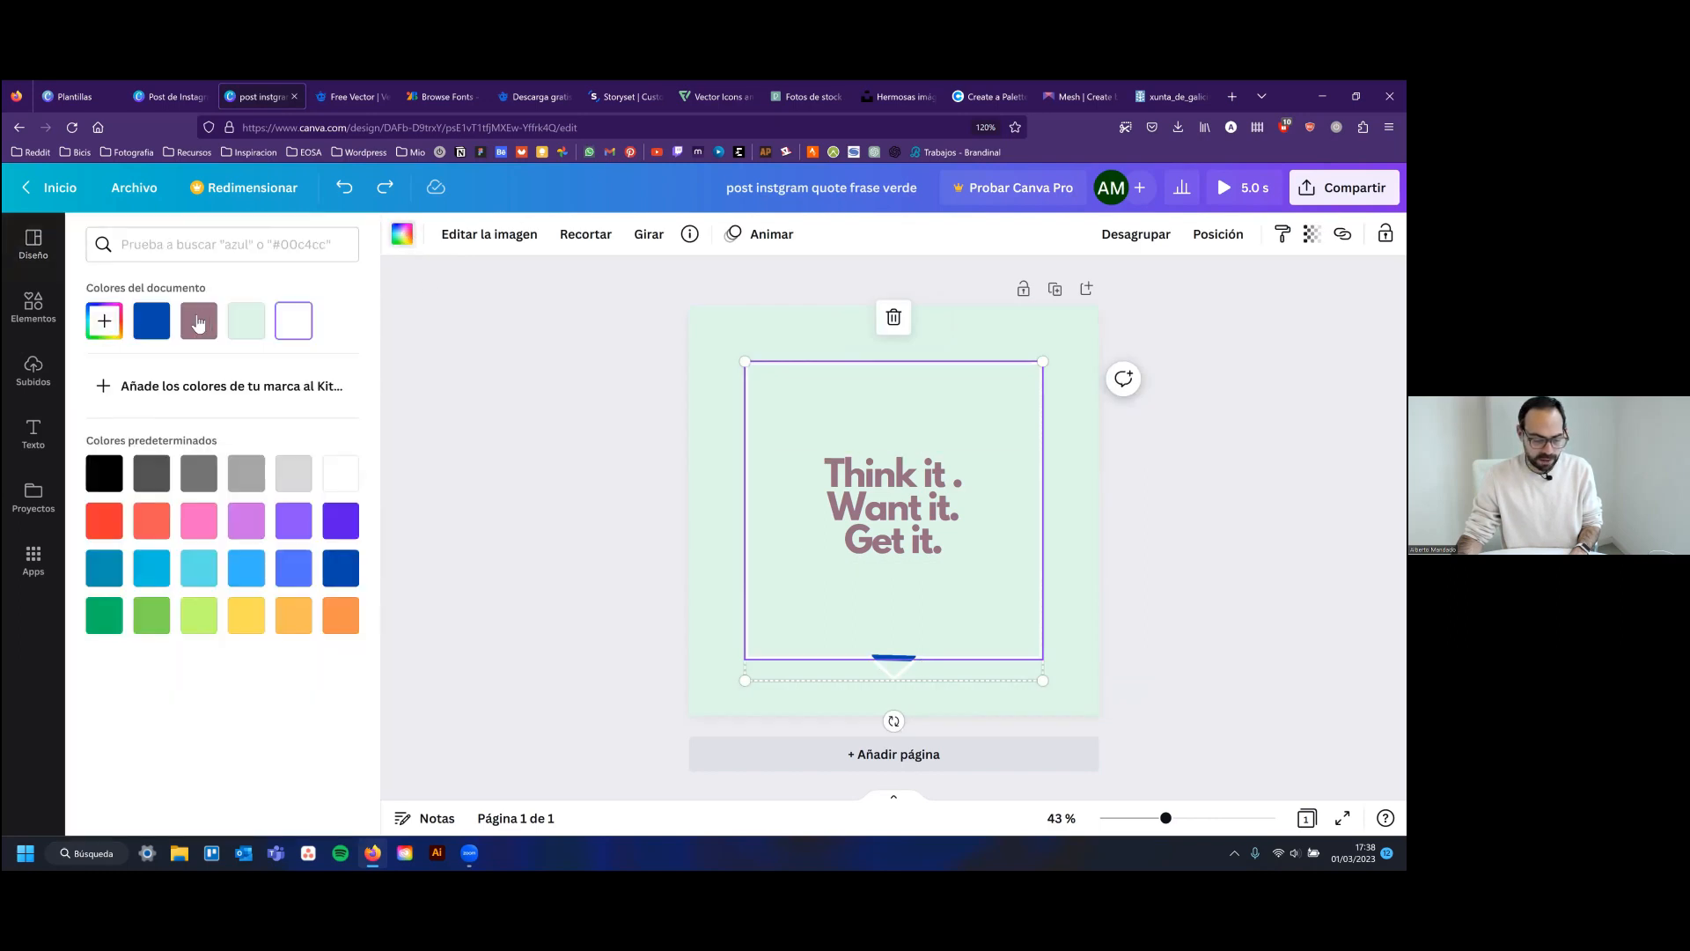
pyautogui.click(245, 321)
pyautogui.press('Escape')
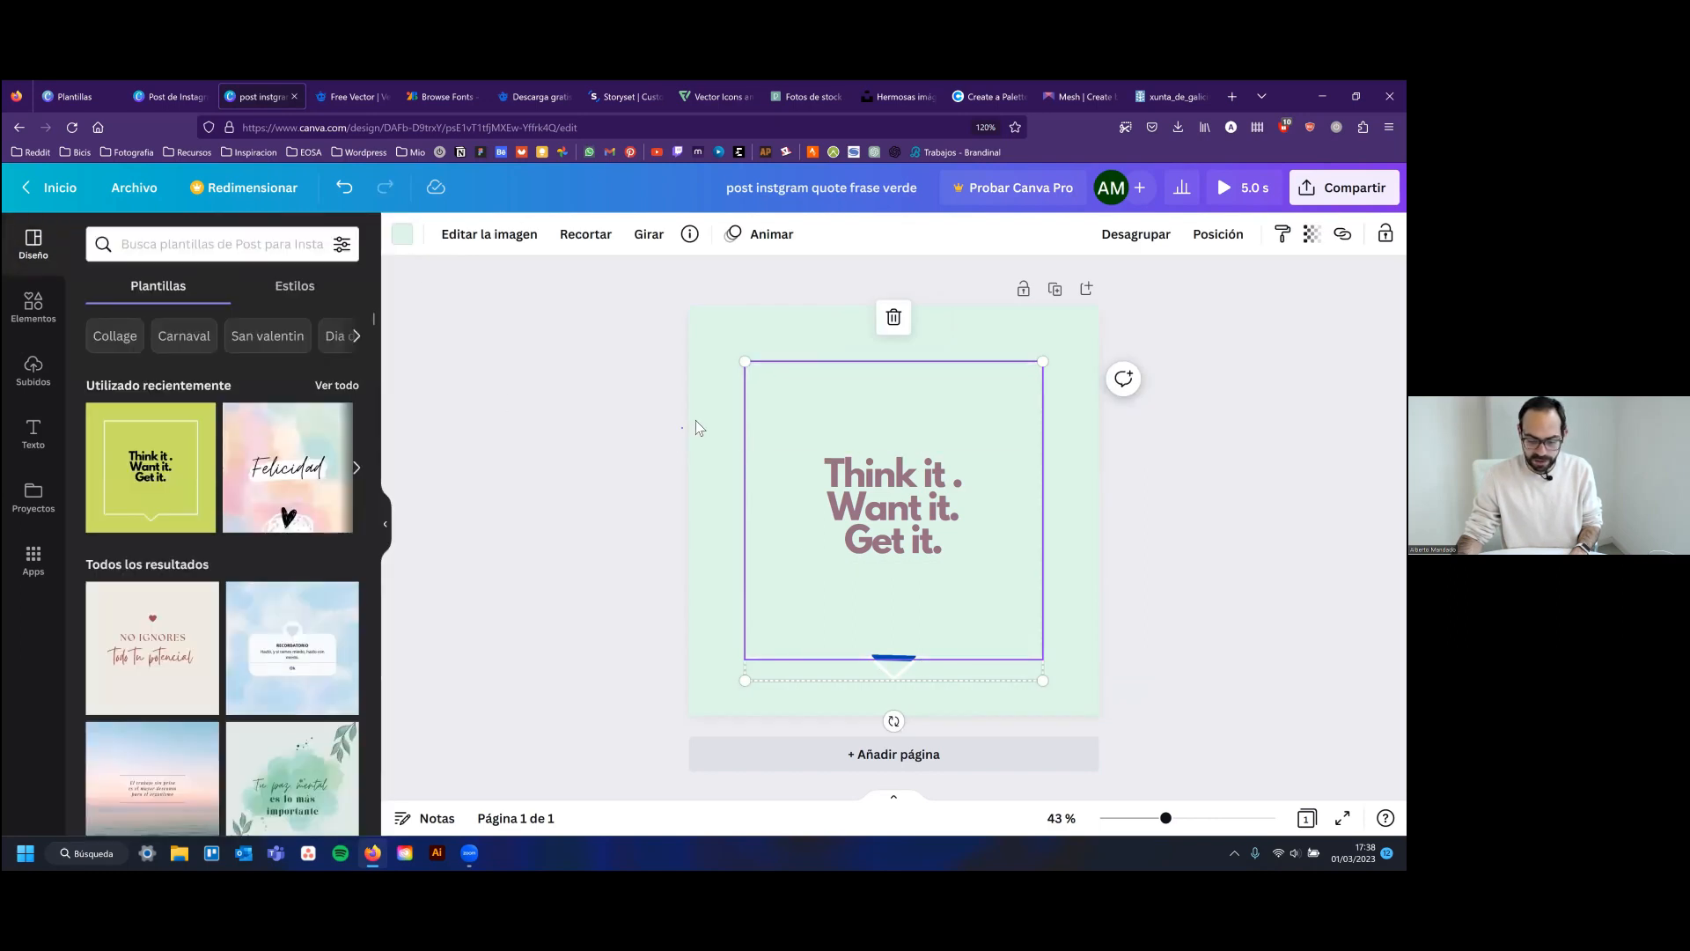
# Set the square frame's color to #946E83, and try replacing the mint green throughout the design before undoing that replacement
pyautogui.click(792, 357)
pyautogui.click(794, 367)
pyautogui.click(412, 240)
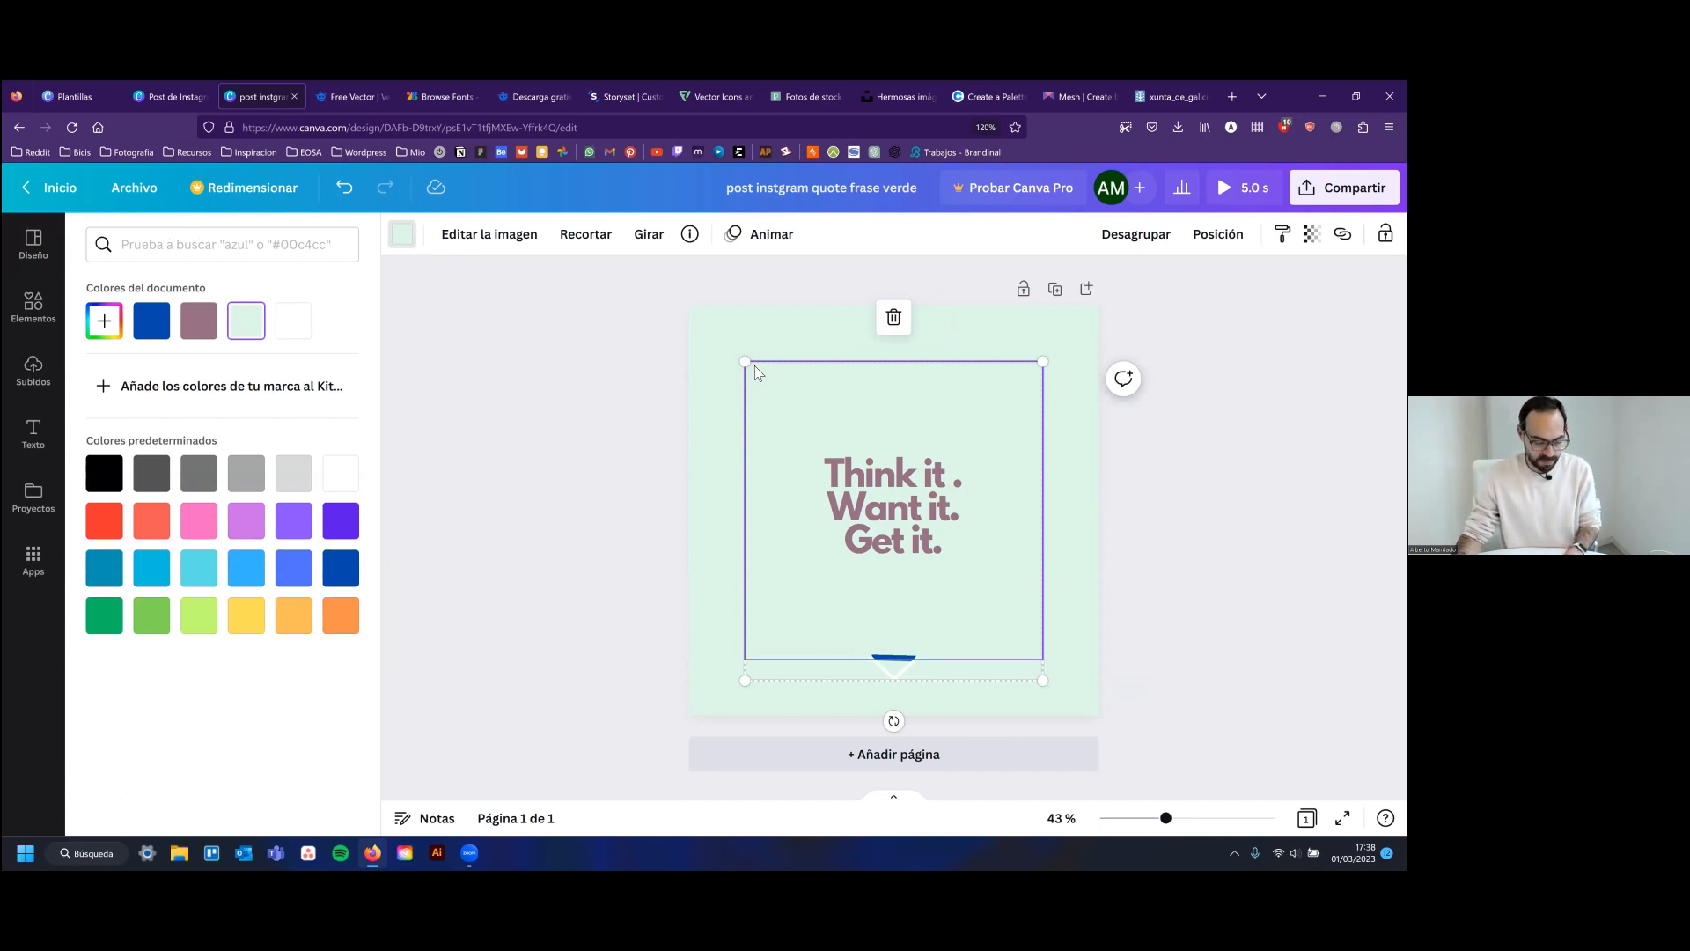
pyautogui.click(104, 320)
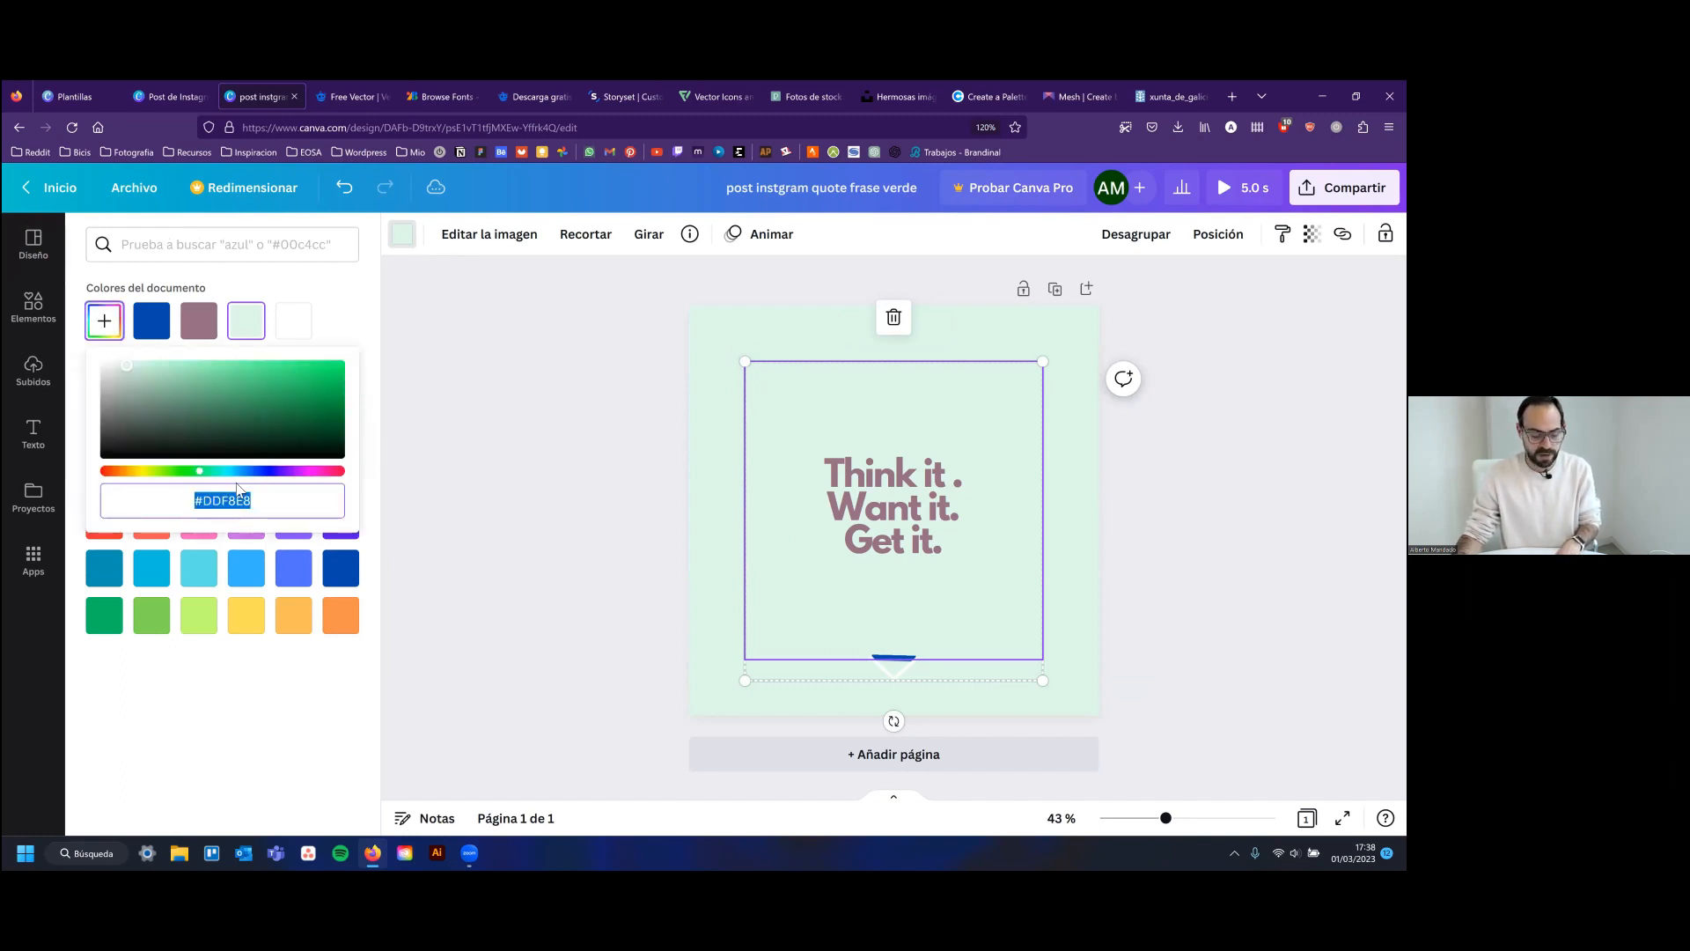
pyautogui.write('#946E83')
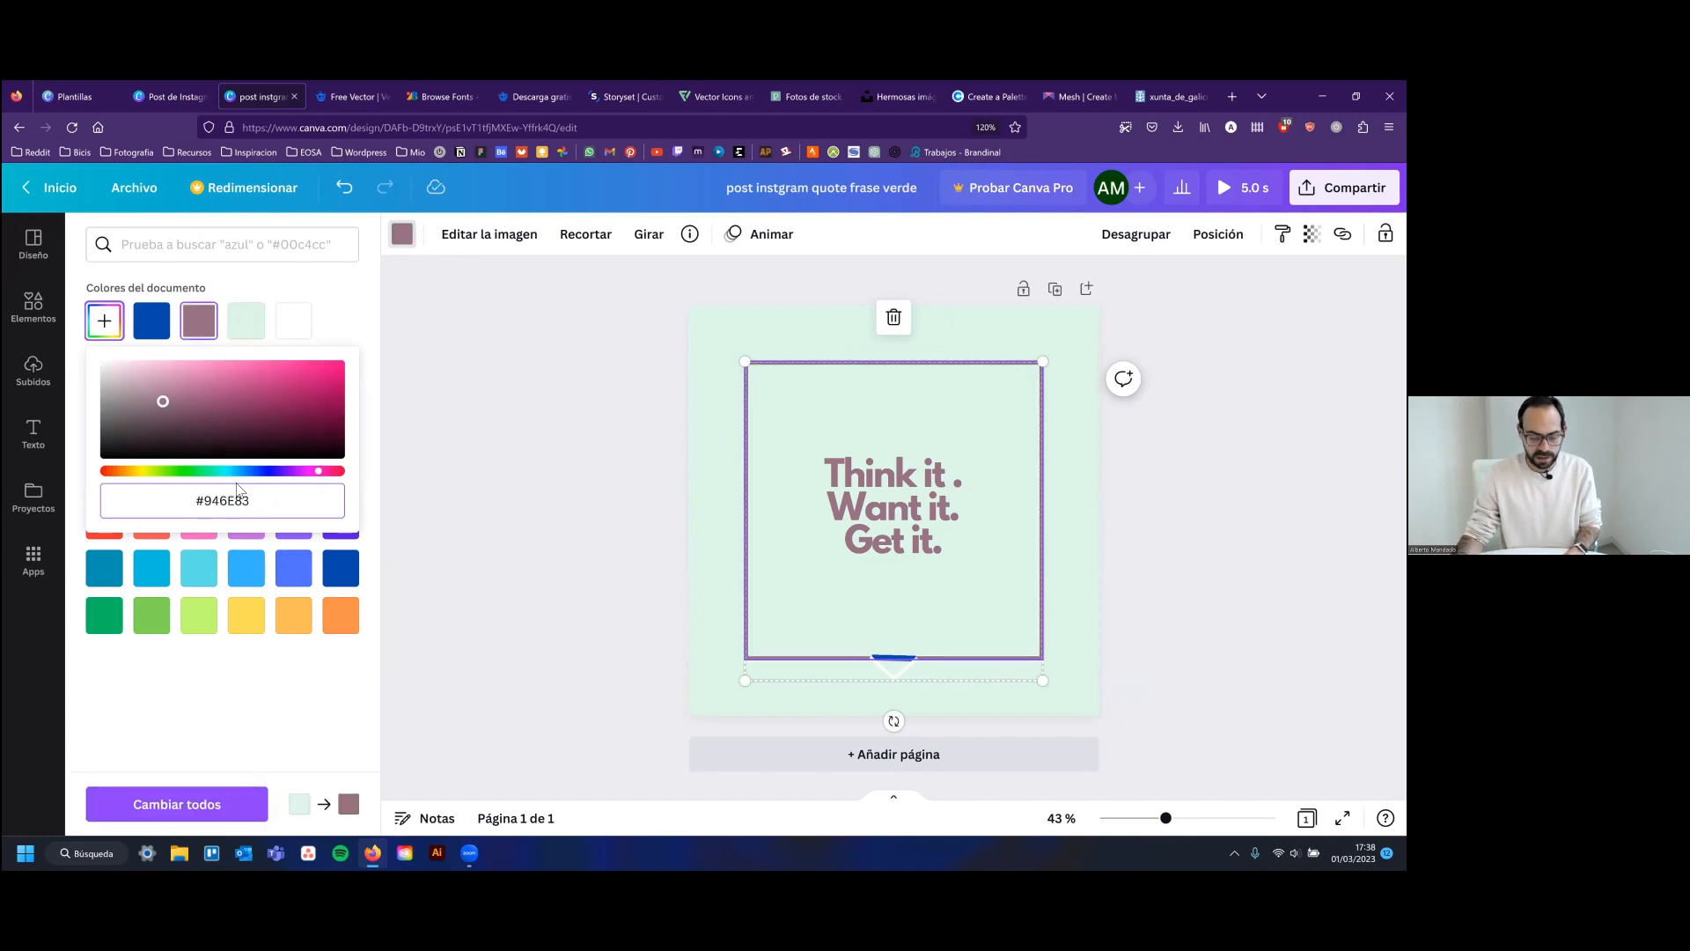
pyautogui.click(199, 808)
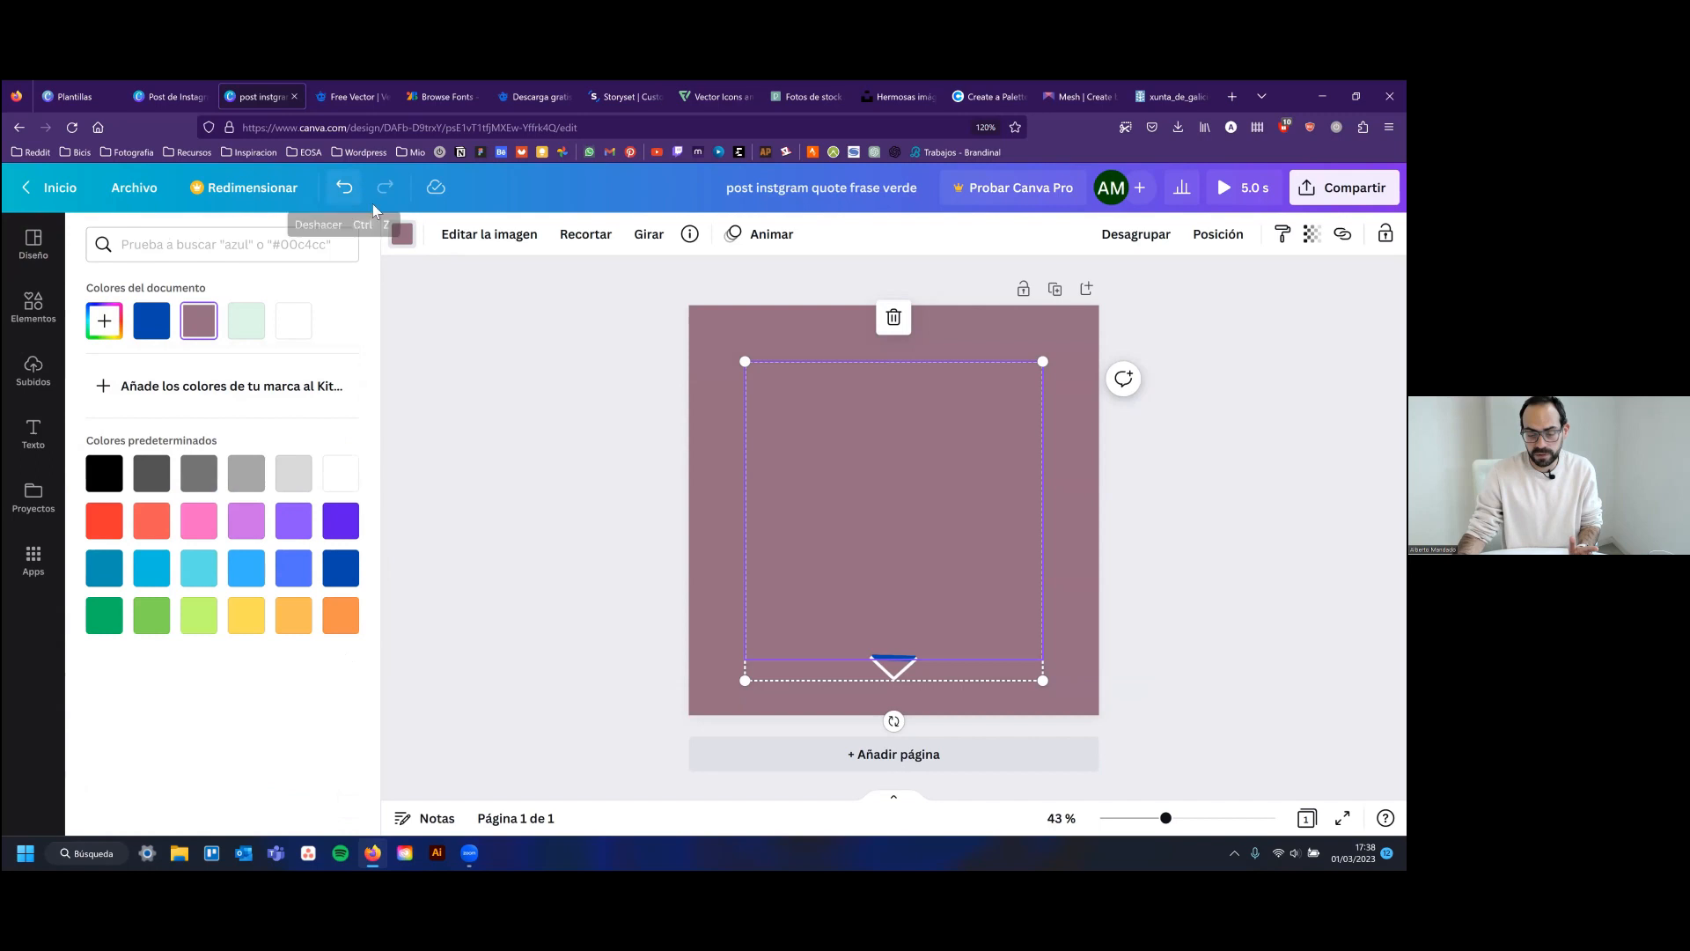
pyautogui.click(345, 190)
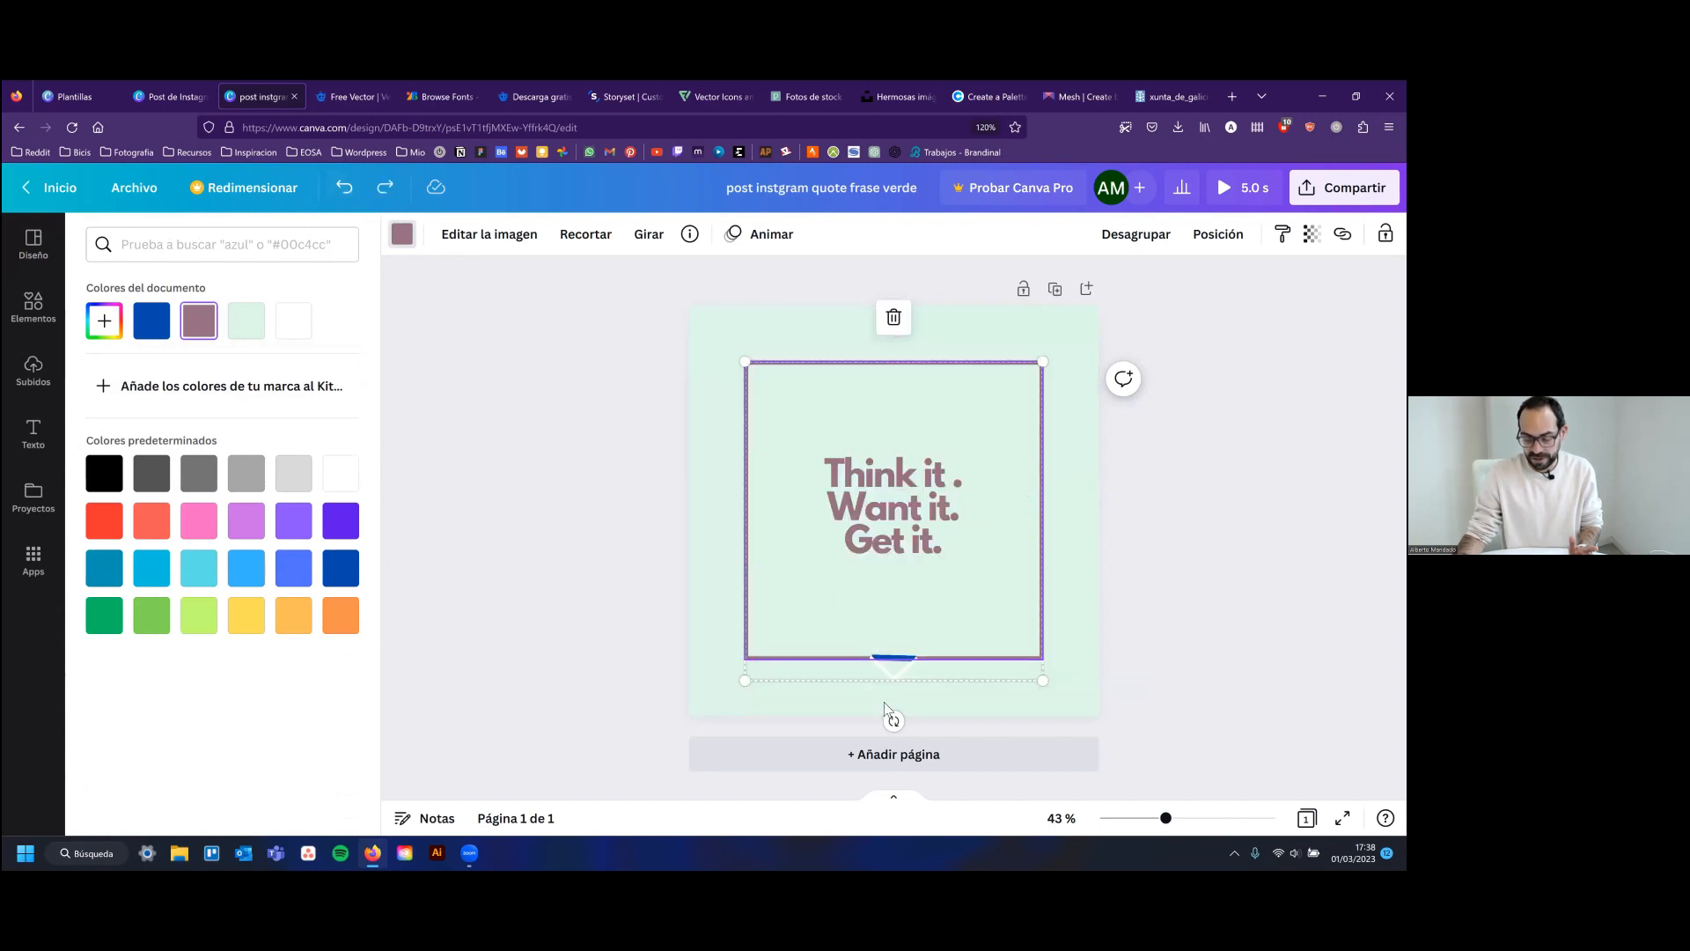
# Recolor the two white diagonal lines of the frame's speech-bubble pointer with the document's mauve
pyautogui.click(899, 674)
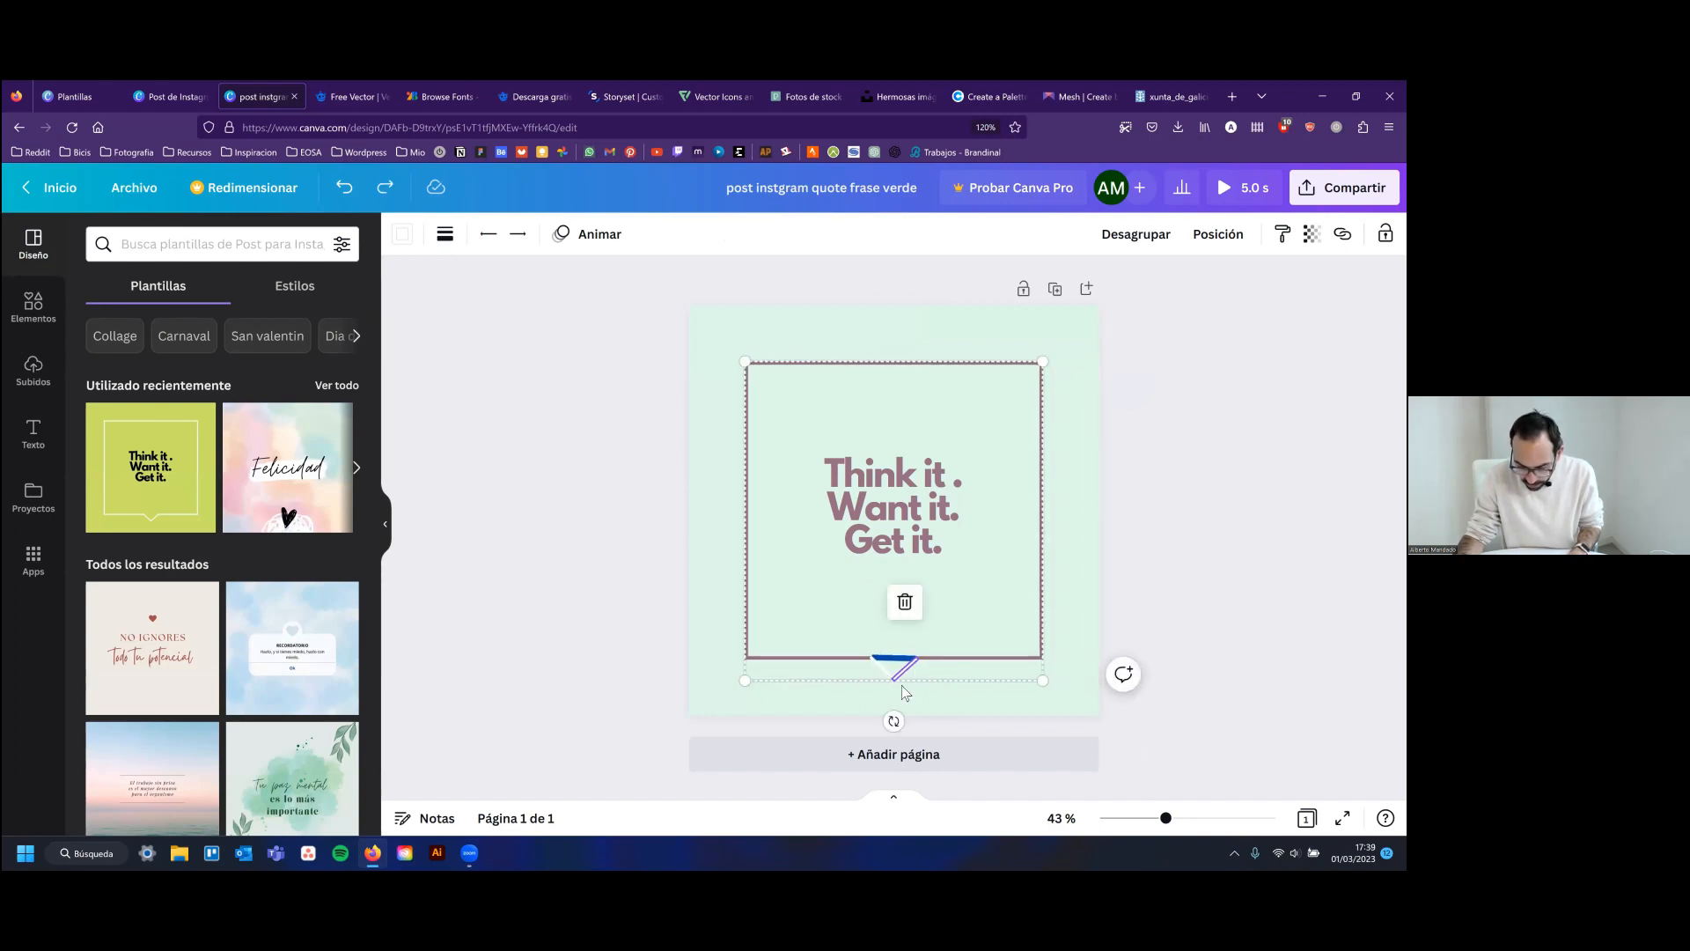
pyautogui.scroll(5, 882, 676)
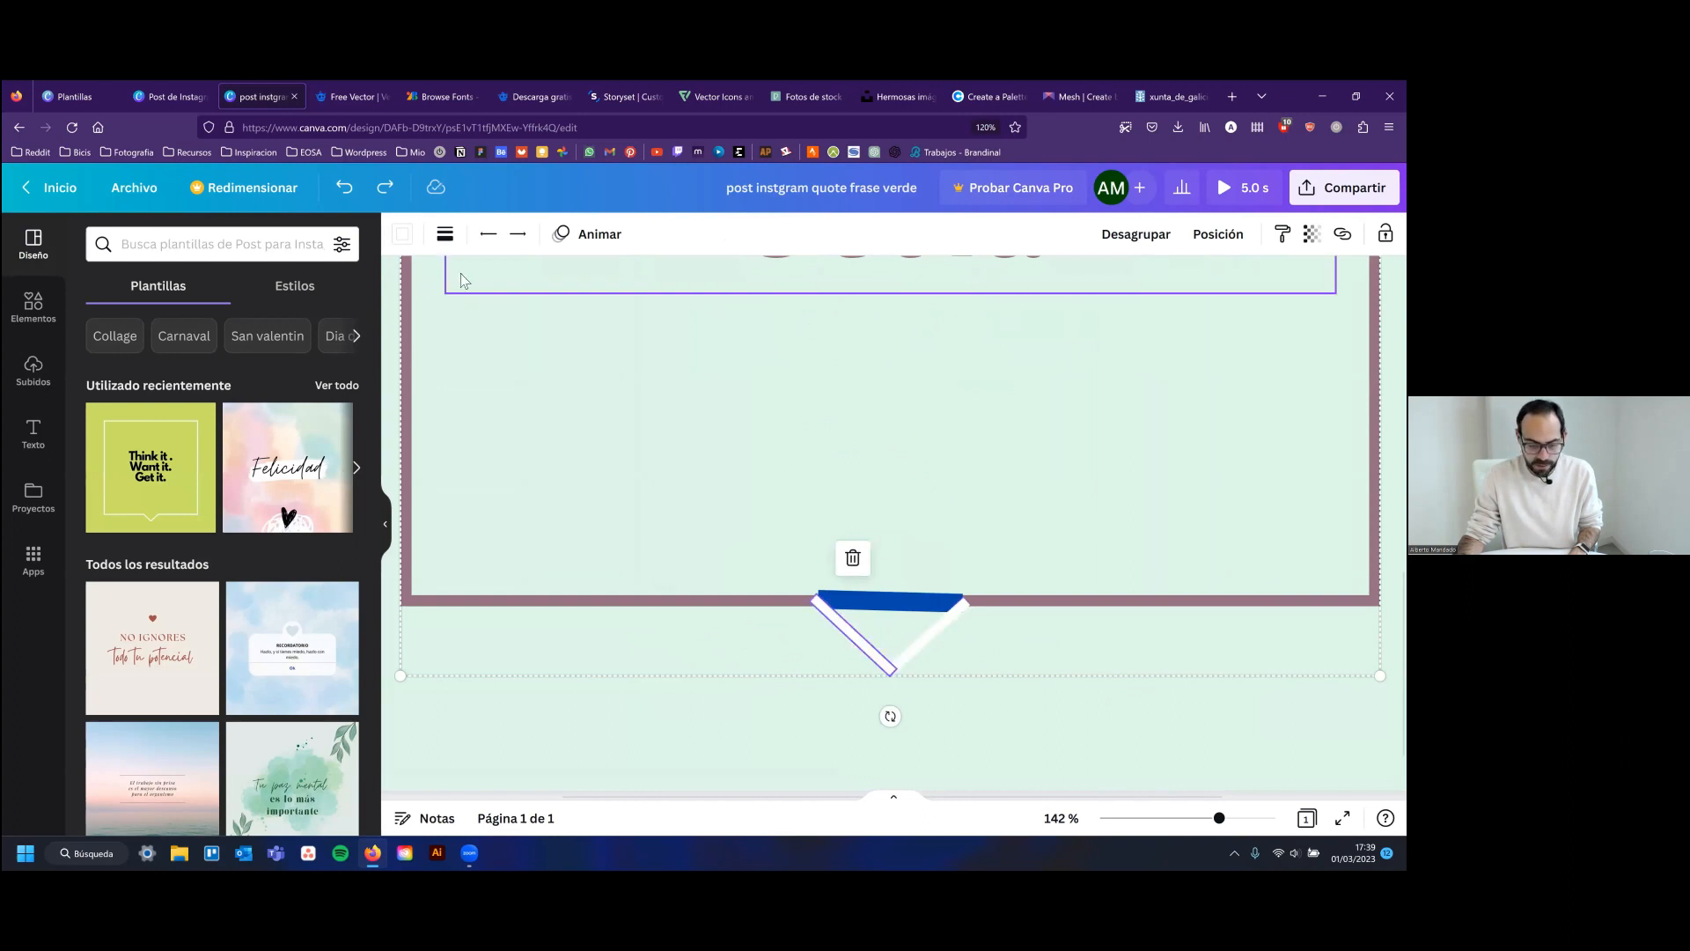
pyautogui.click(402, 233)
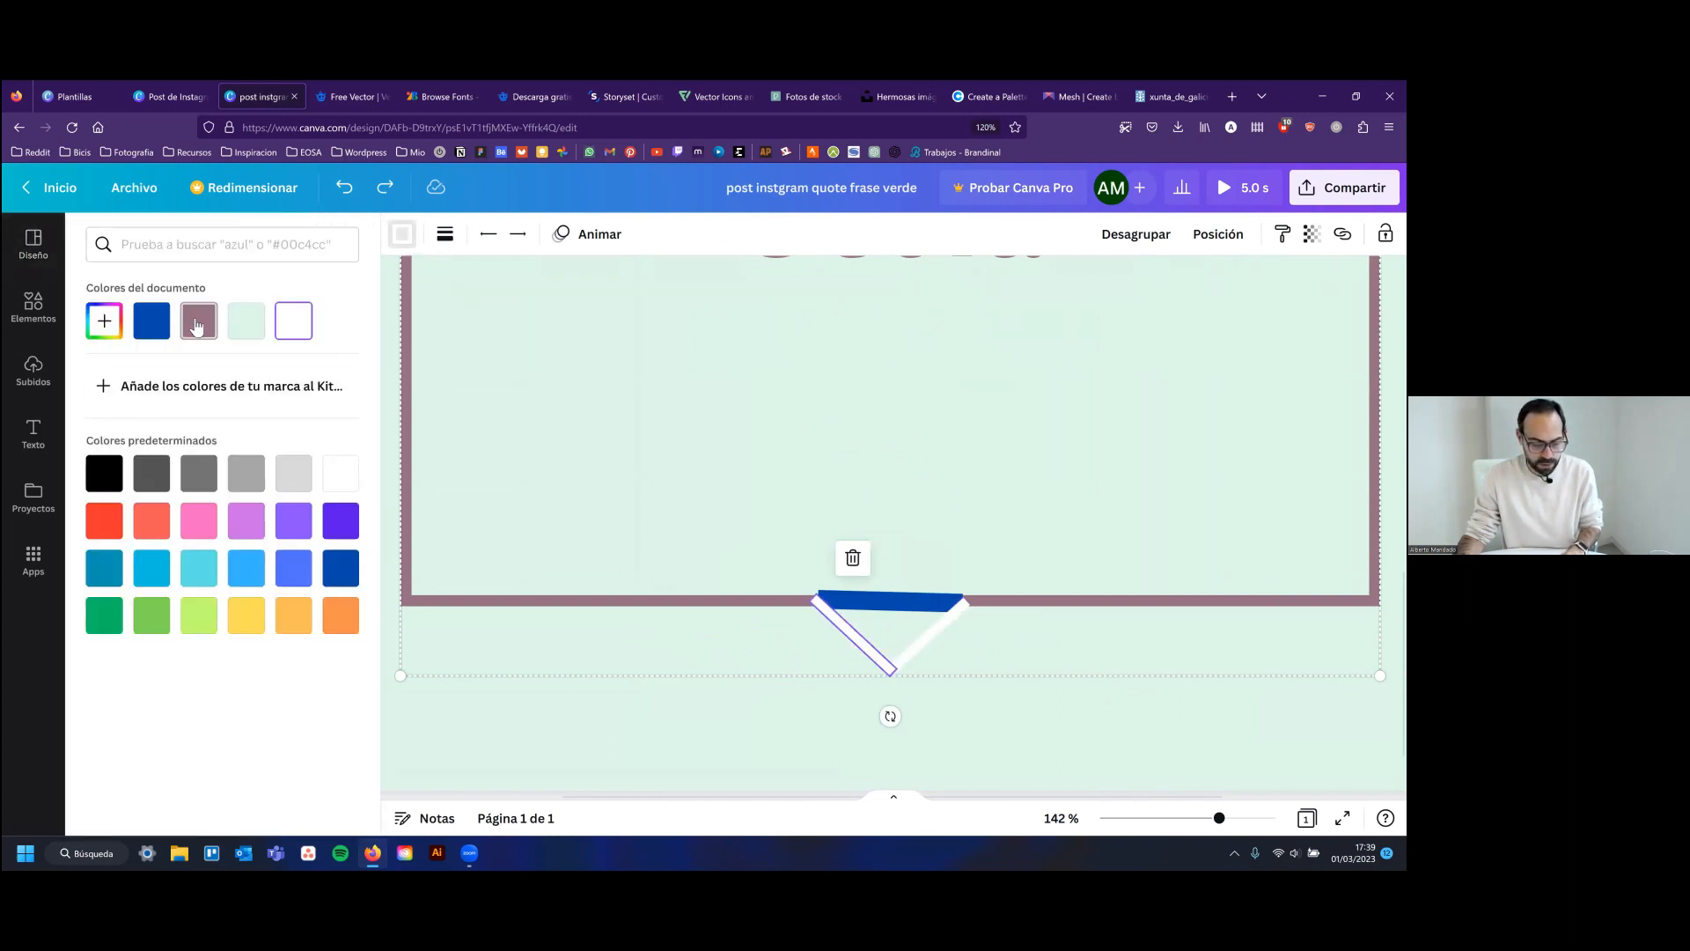
pyautogui.click(202, 322)
pyautogui.click(940, 637)
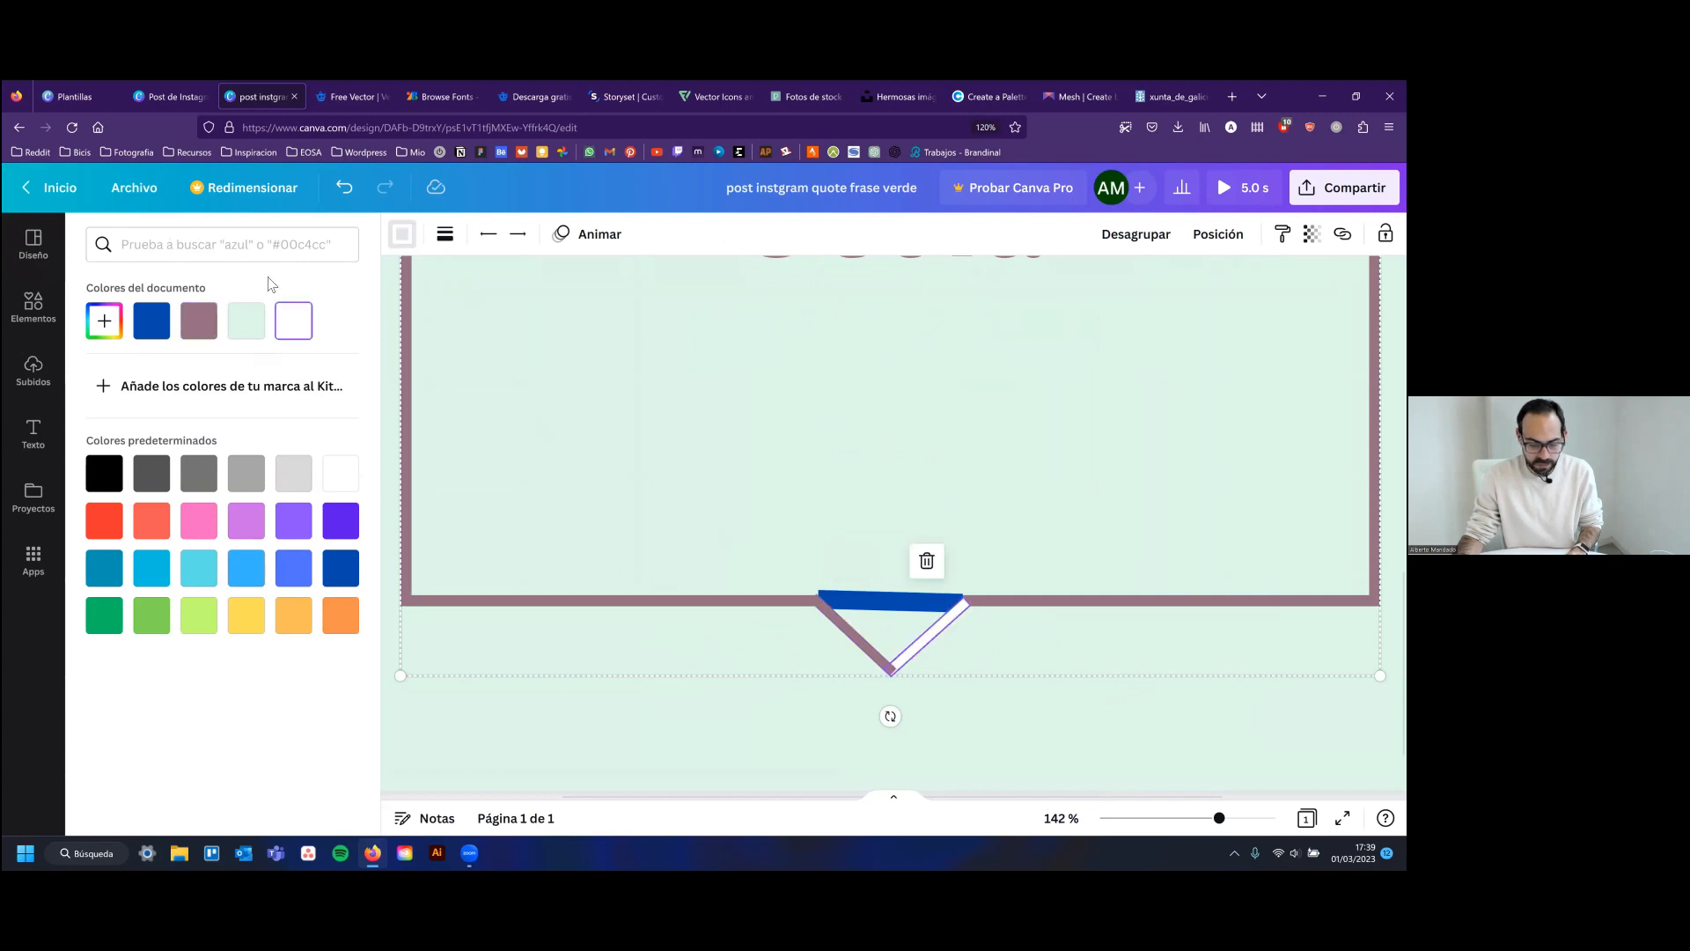
# Set the blue line above the frame's pointer to the background's light mint green
pyautogui.click(888, 604)
pyautogui.click(246, 320)
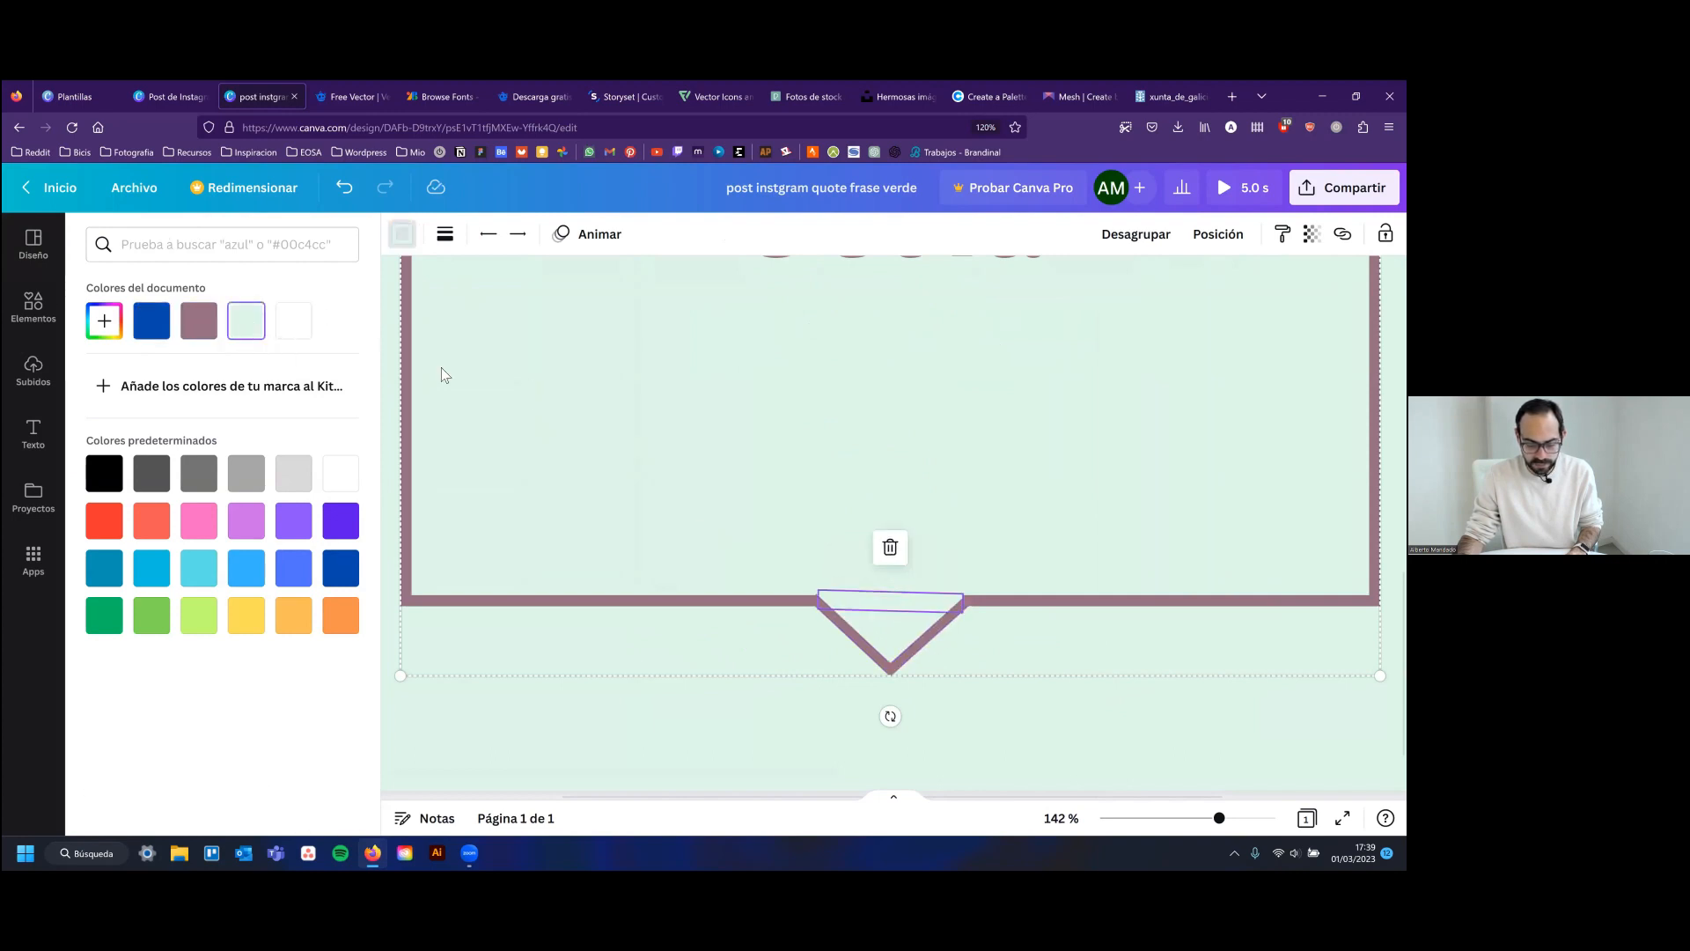
pyautogui.click(804, 535)
pyautogui.click(830, 584)
# Examine the recolored quote post as a whole with nothing selected
pyautogui.scroll(-3, 831, 579)
pyautogui.scroll(-5, 831, 580)
pyautogui.scroll(4, 916, 569)
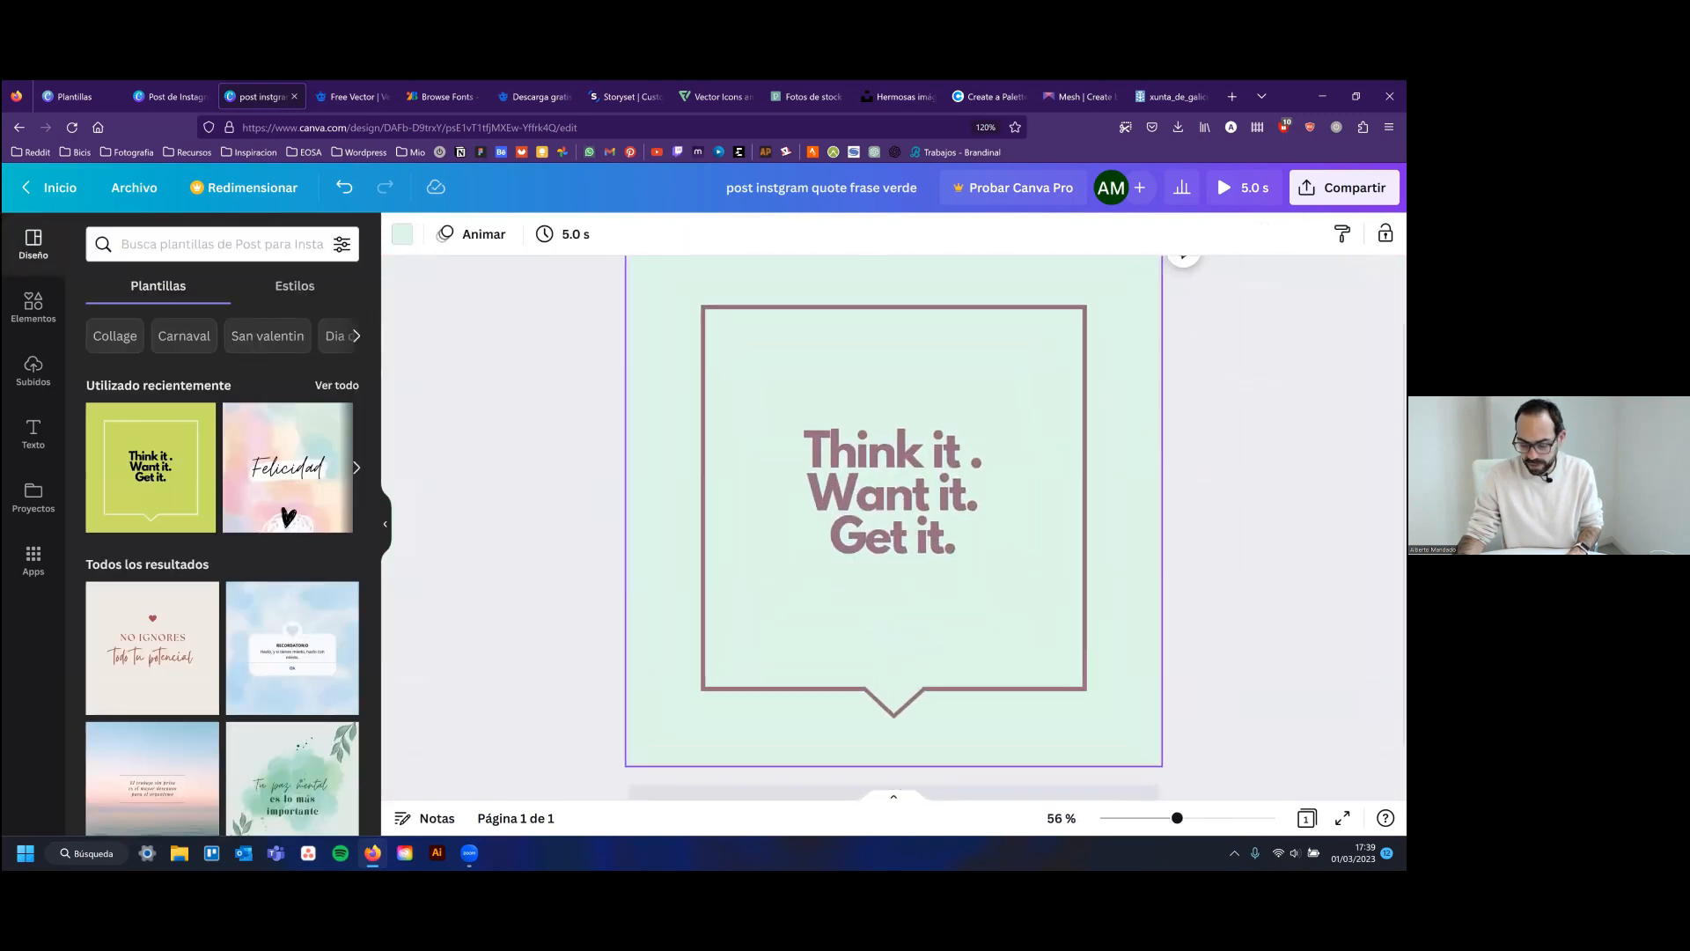
pyautogui.scroll(-3, 917, 567)
pyautogui.moveTo(1148, 818); pyautogui.dragTo(1173, 818)
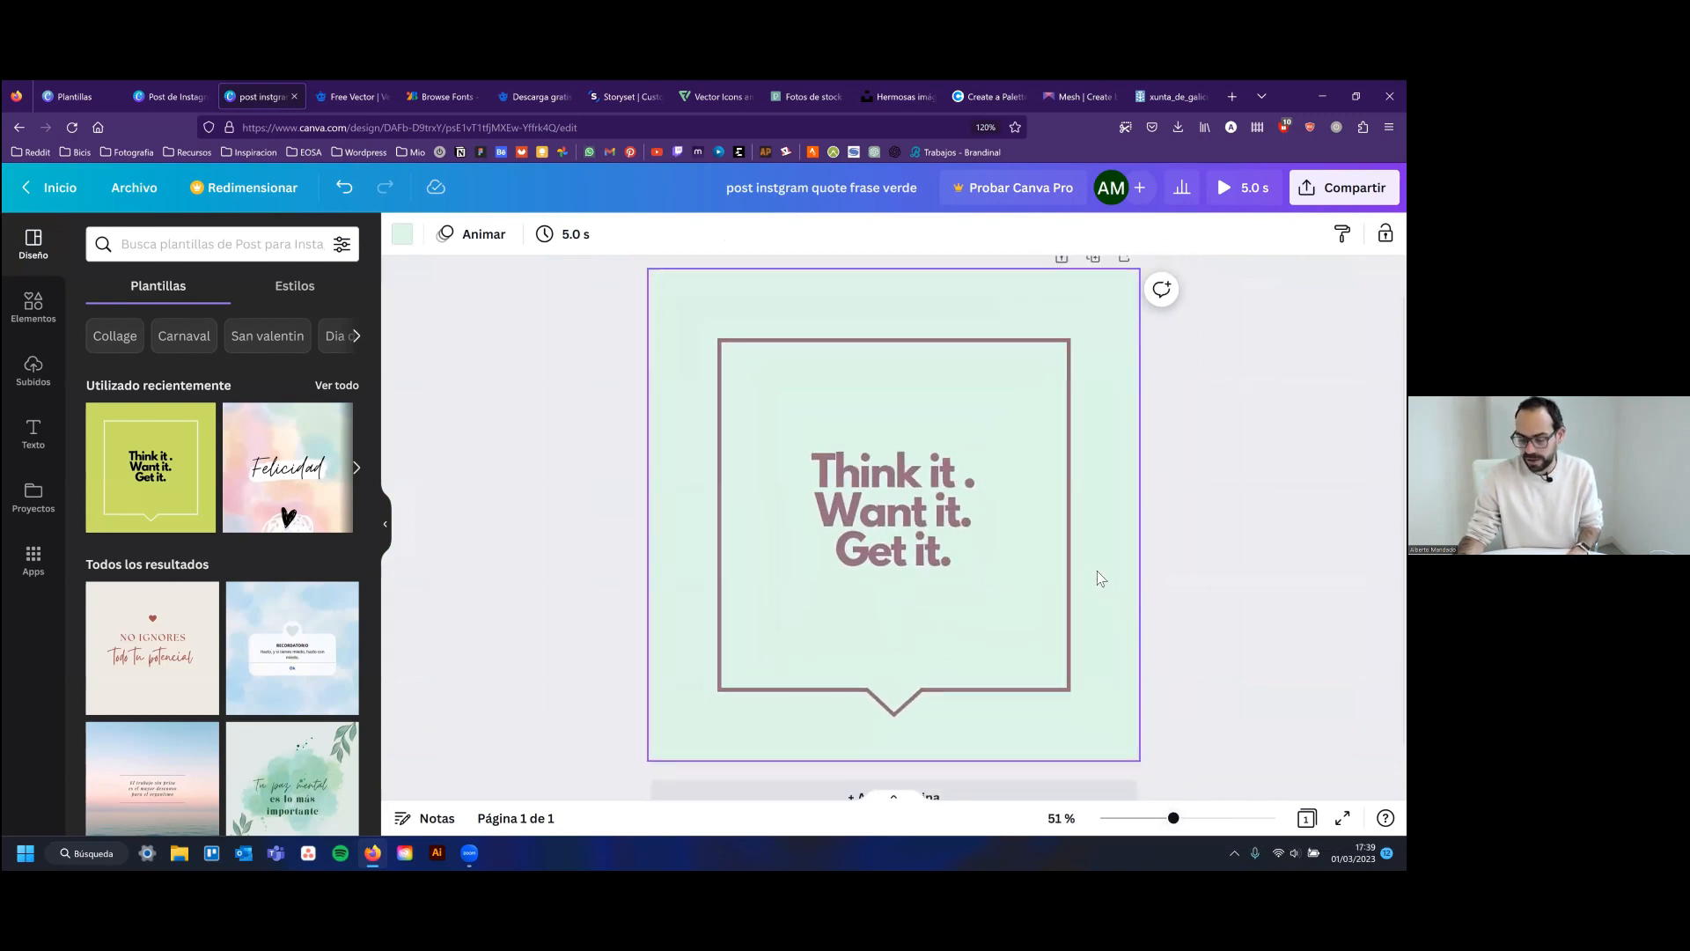
pyautogui.scroll(-3, 1128, 547)
pyautogui.scroll(2, 1129, 547)
pyautogui.scroll(-1, 1129, 546)
pyautogui.scroll(2, 1129, 546)
pyautogui.press('Escape')
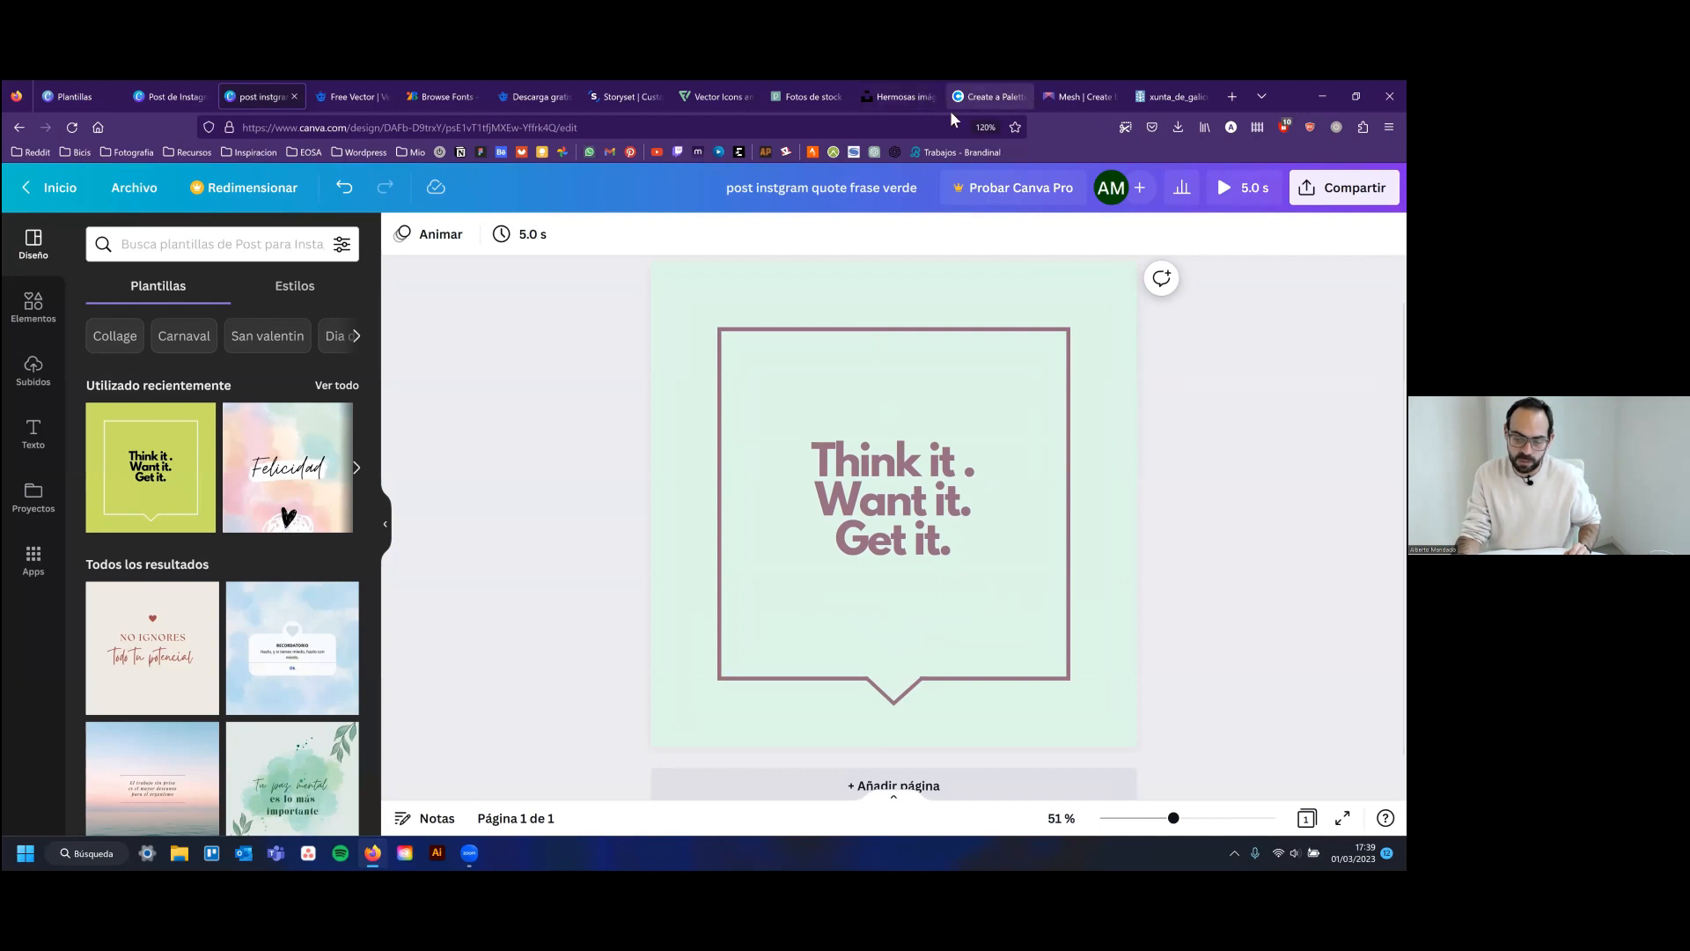
# Switch to Coolors and generate a new random five-color palette
pyautogui.click(969, 98)
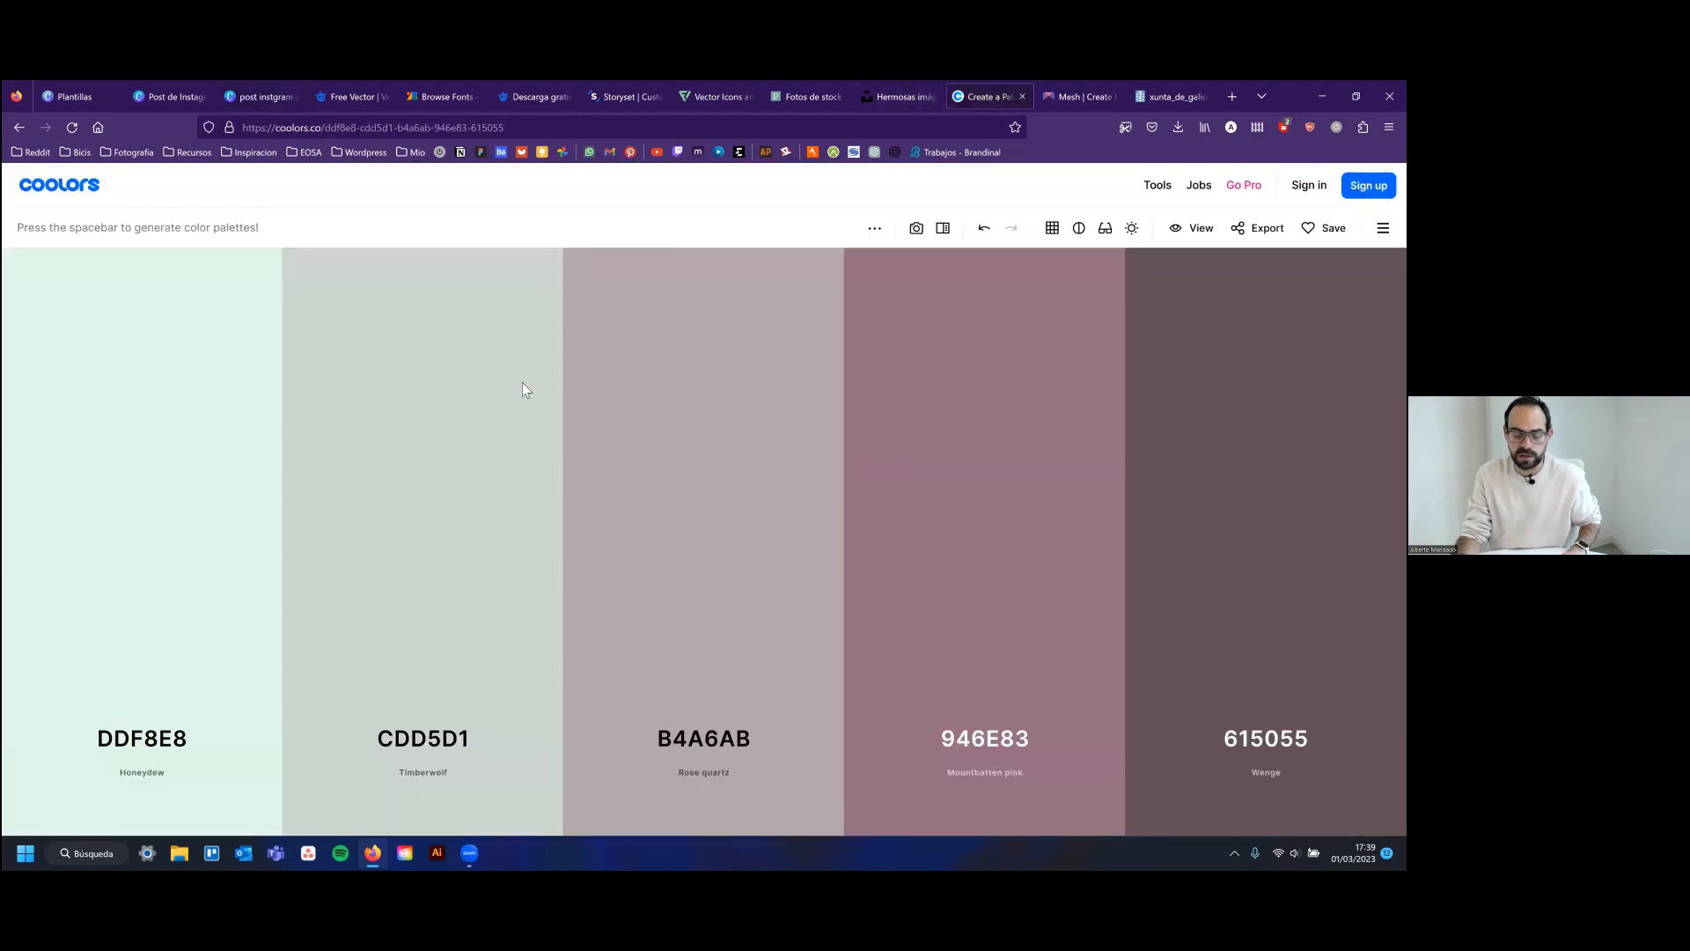
pyautogui.press('space')
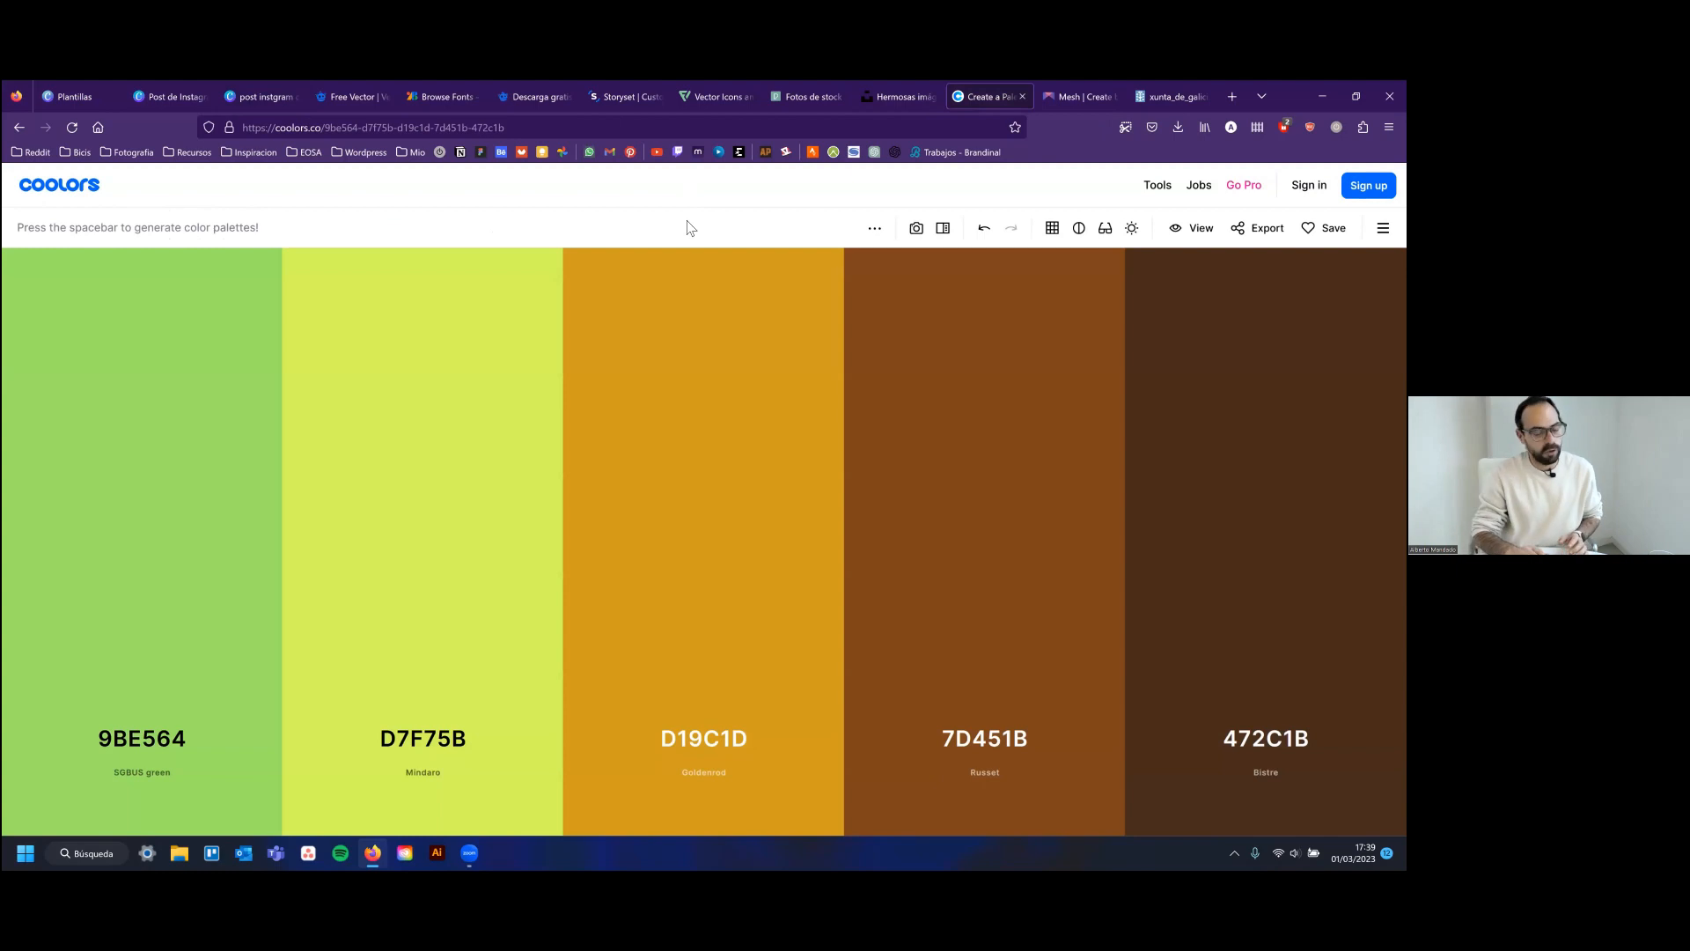
# Generate several more random five-color palettes in succession and compare their color combinations
pyautogui.press('space')
pyautogui.press('space')
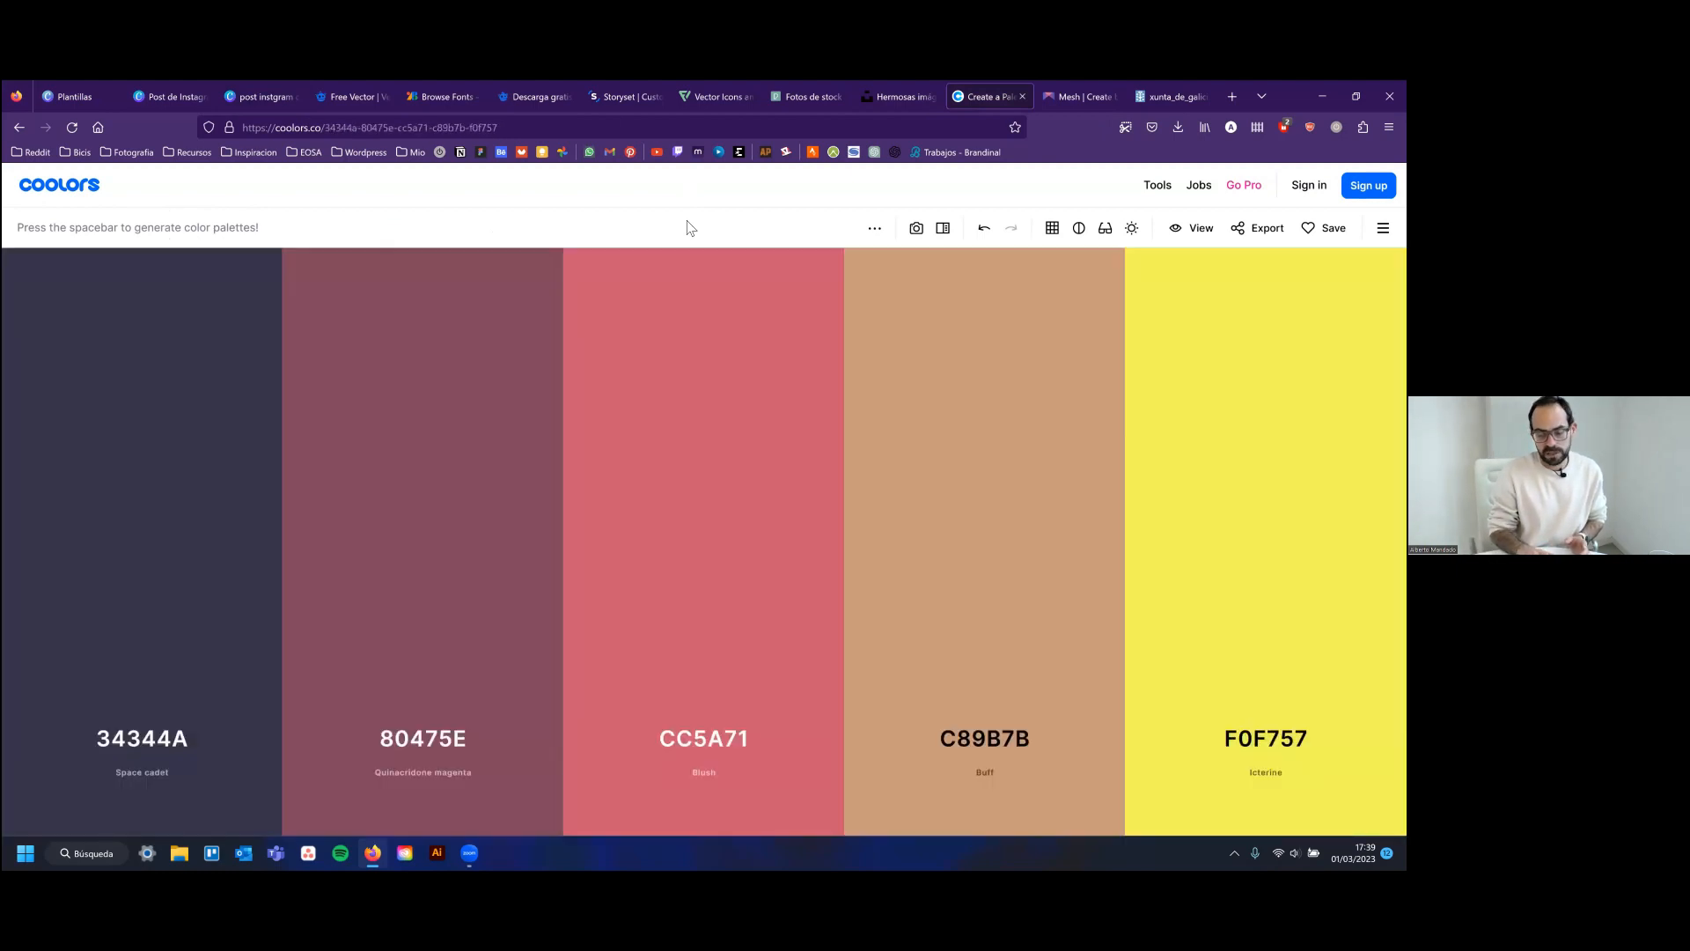
pyautogui.press('space')
pyautogui.press('space')
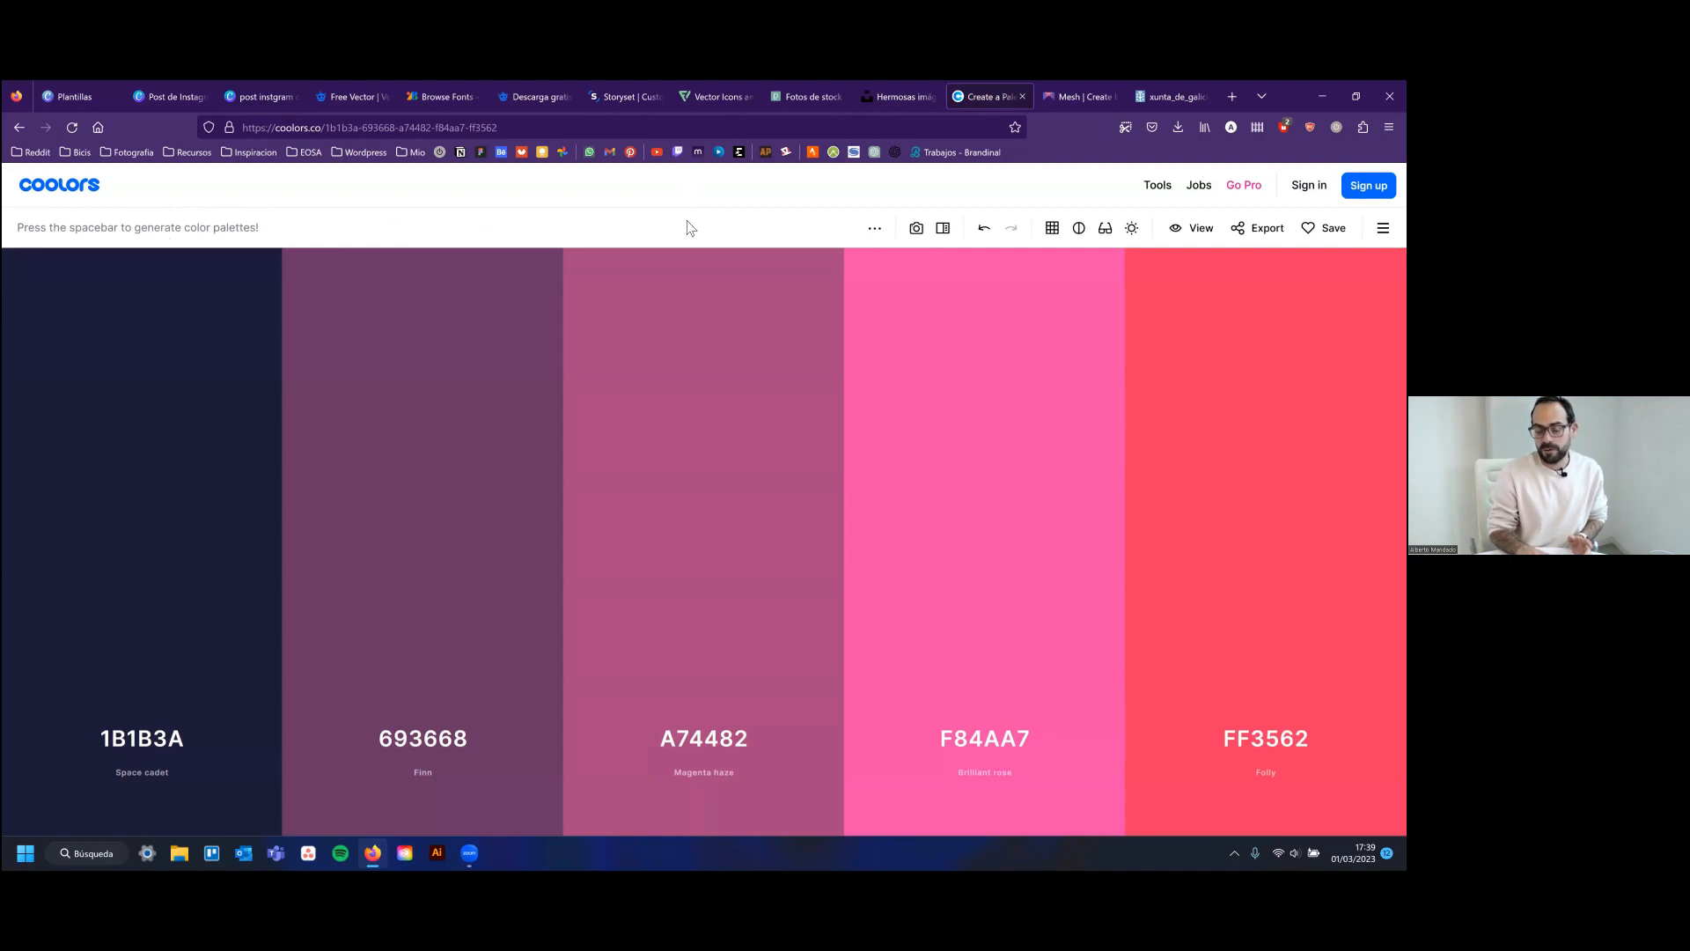
pyautogui.press('space')
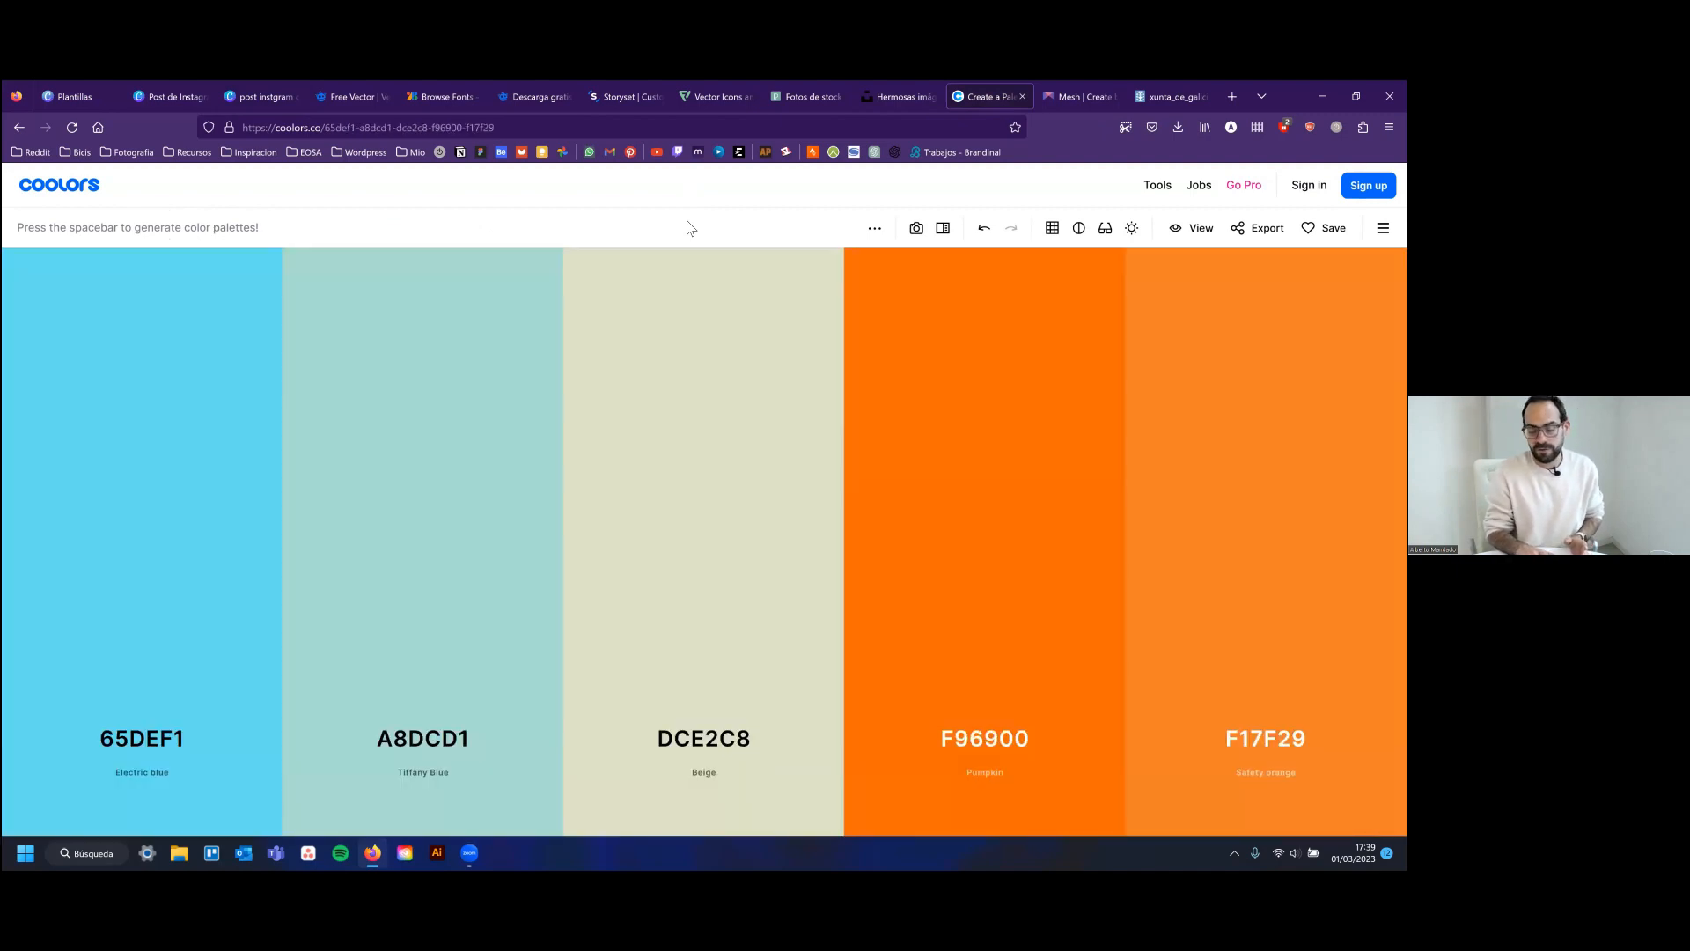
pyautogui.press('space')
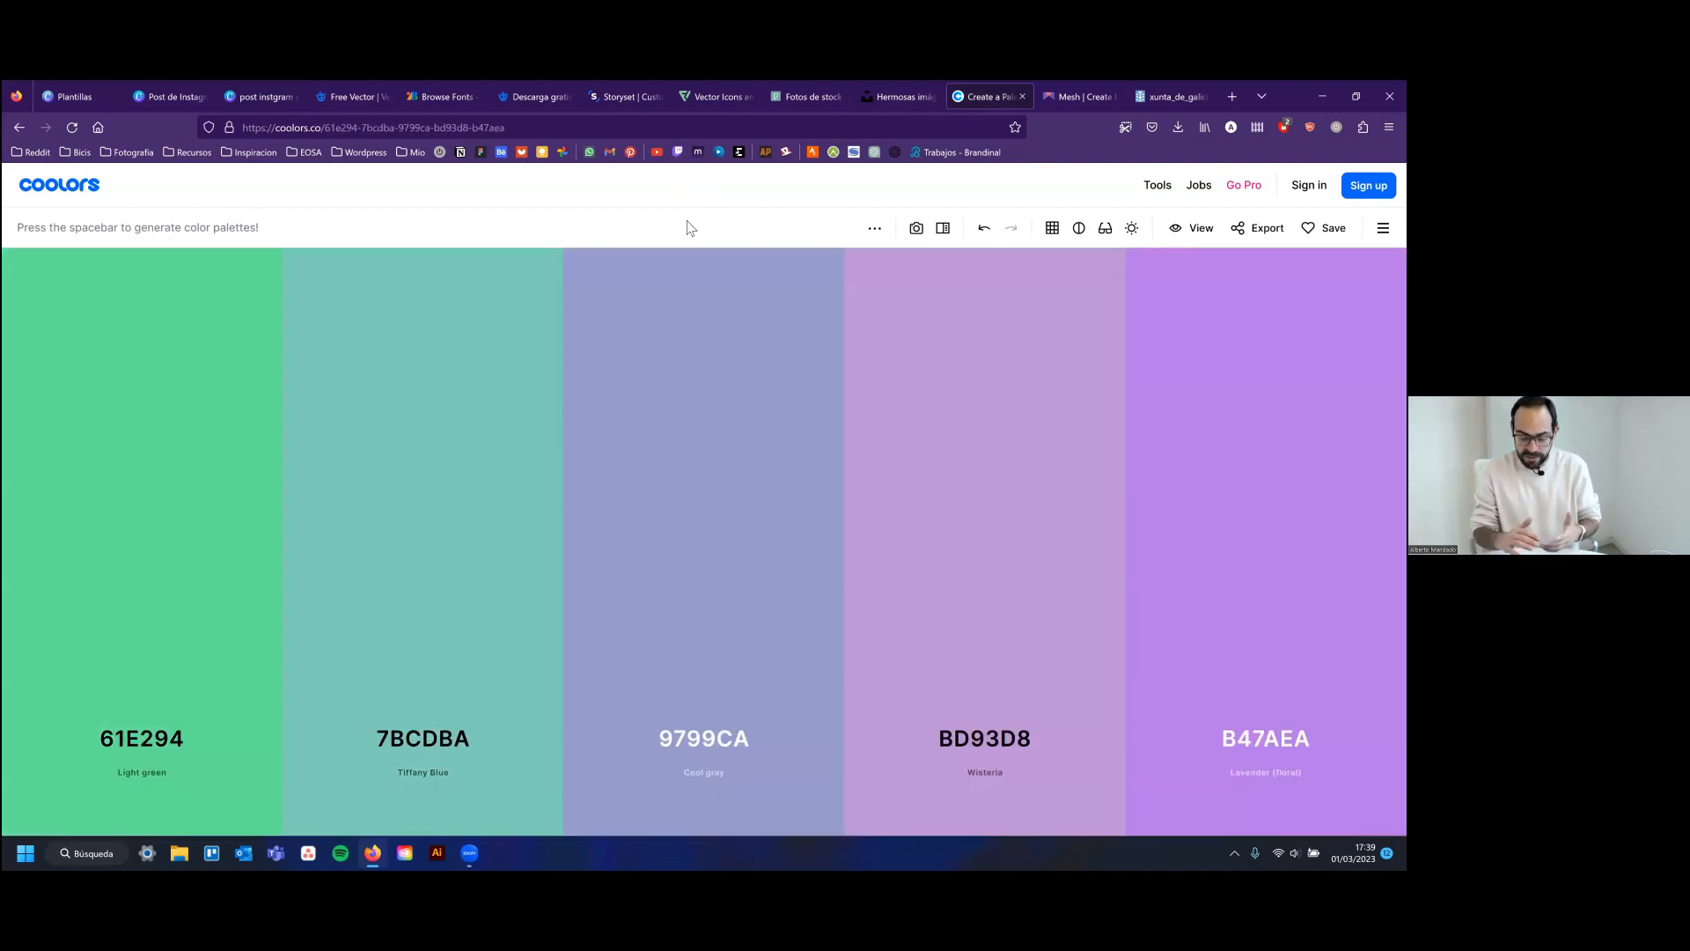
pyautogui.press('space')
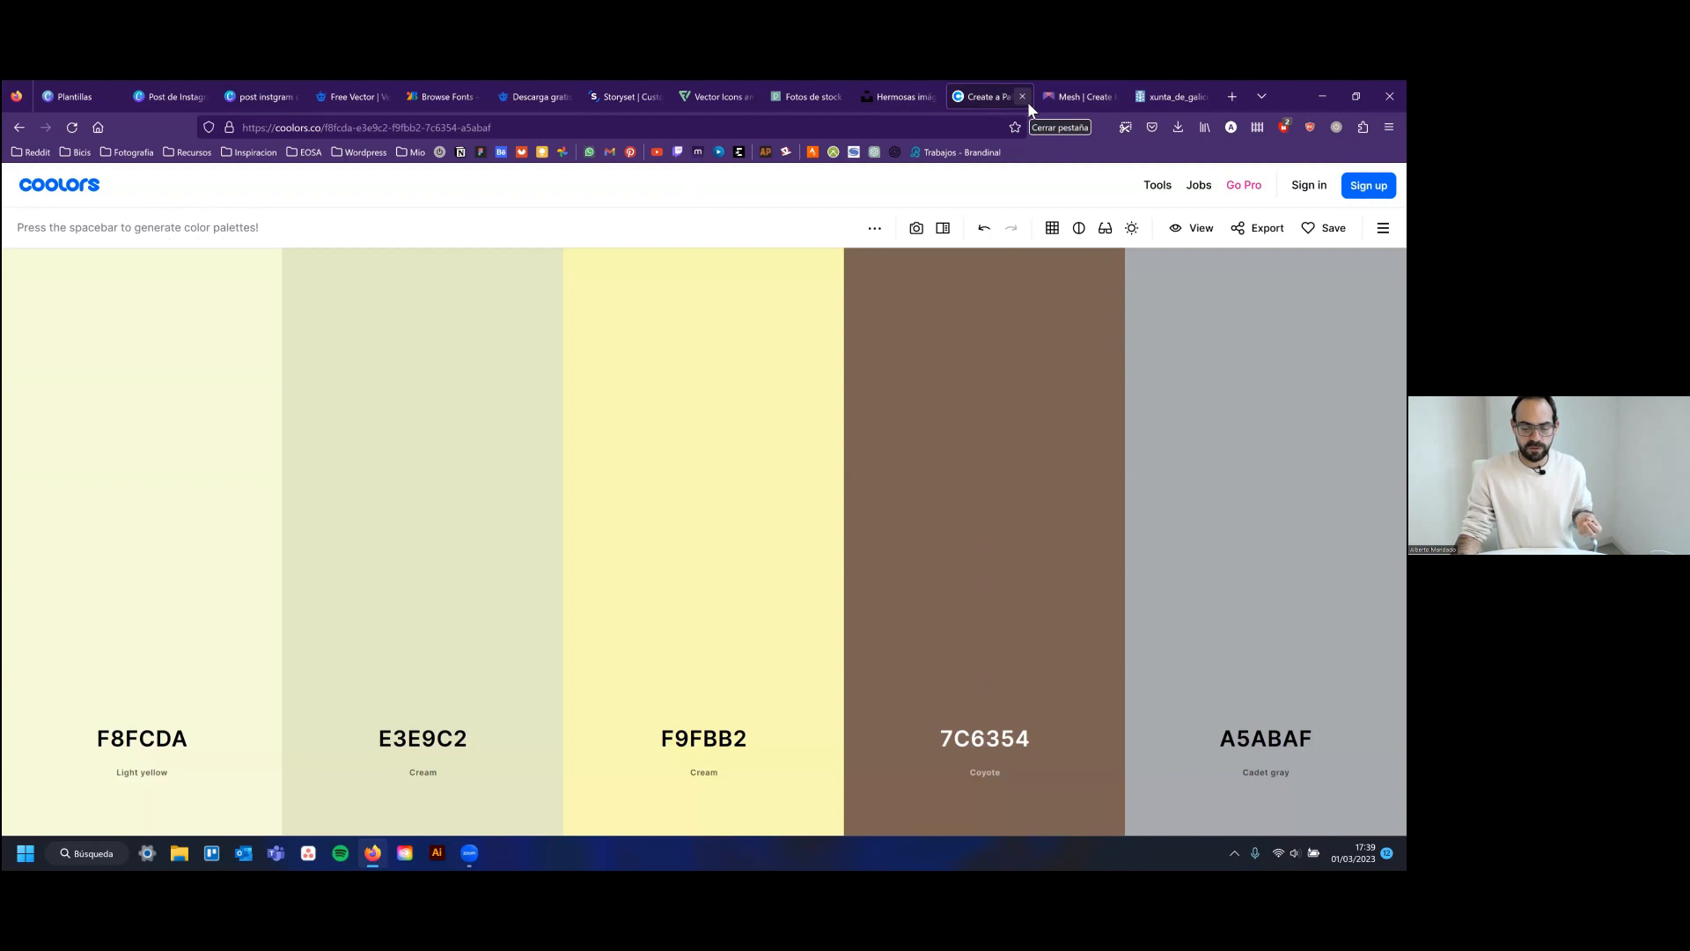
# Switch to the Mesh gradient generator and view its four-color gradient
pyautogui.click(921, 90)
pyautogui.click(968, 96)
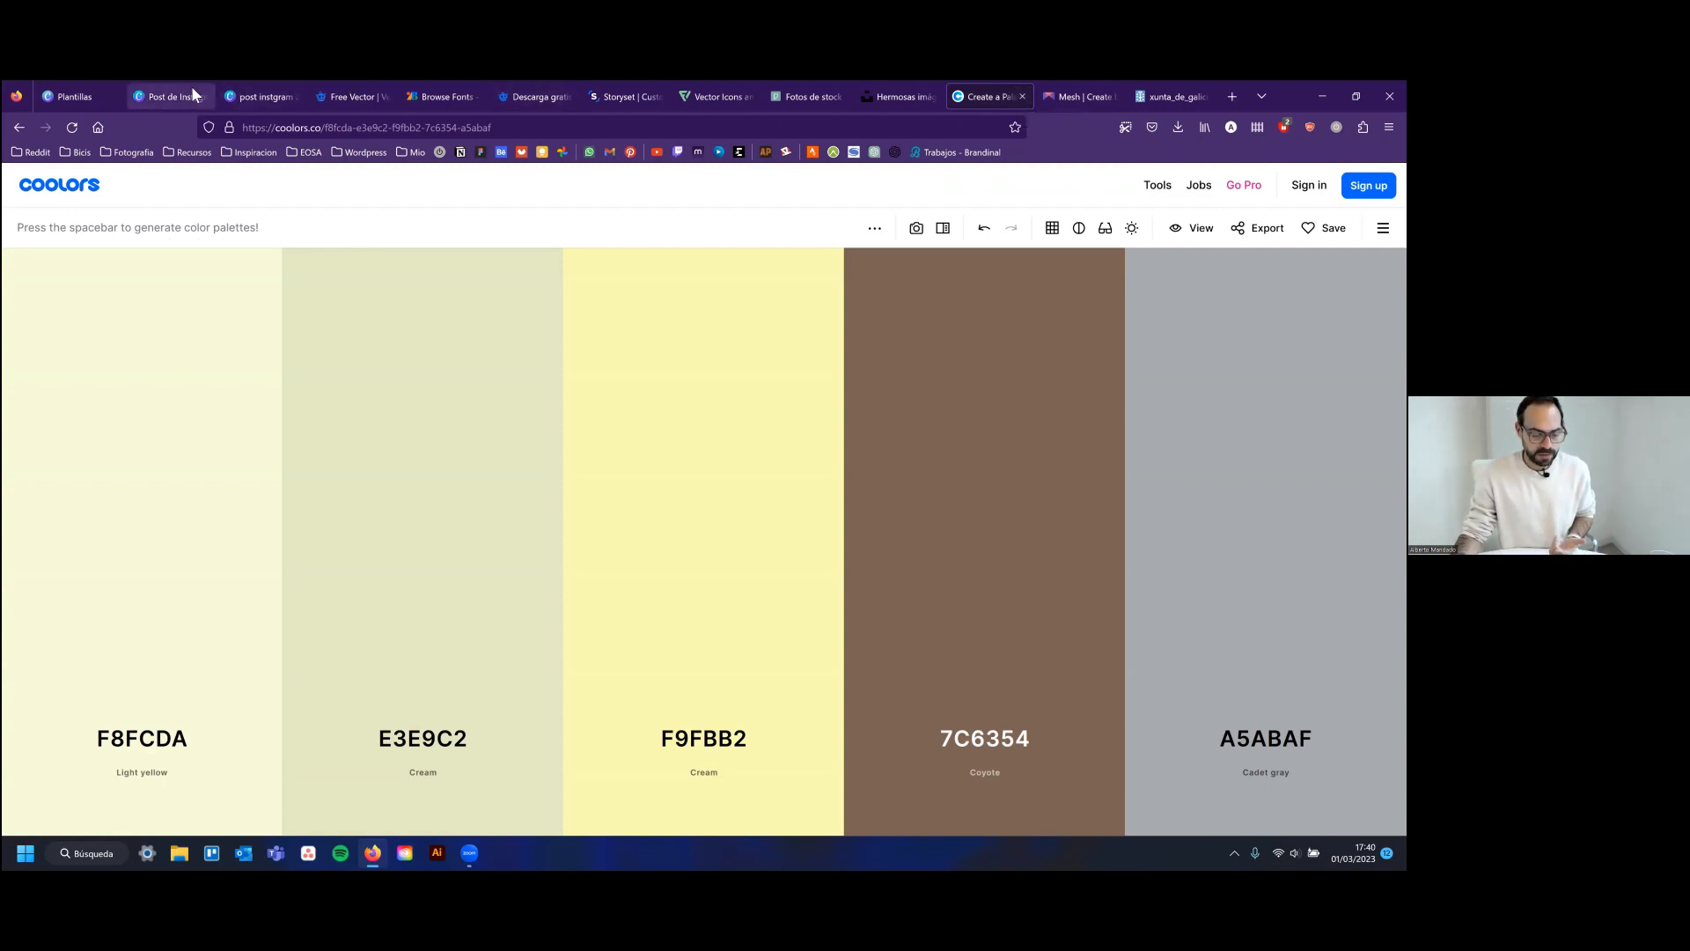
pyautogui.click(1058, 93)
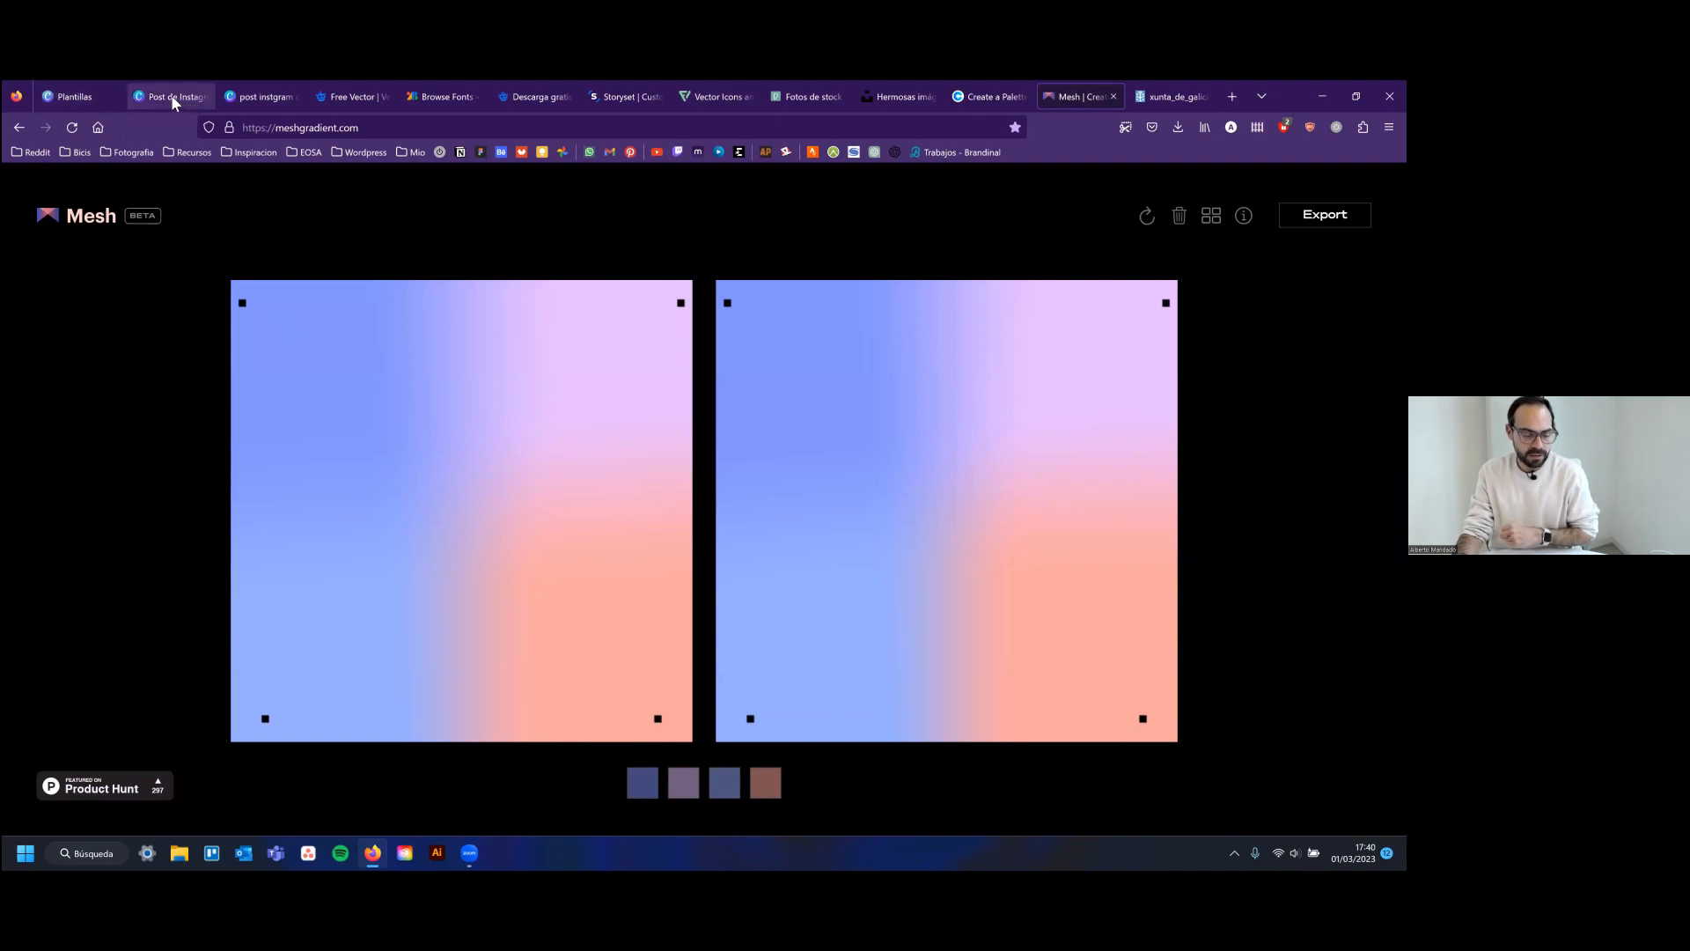
# Switch to the Canva quote post and look through its background color choices, design templates and styles
pyautogui.click(259, 97)
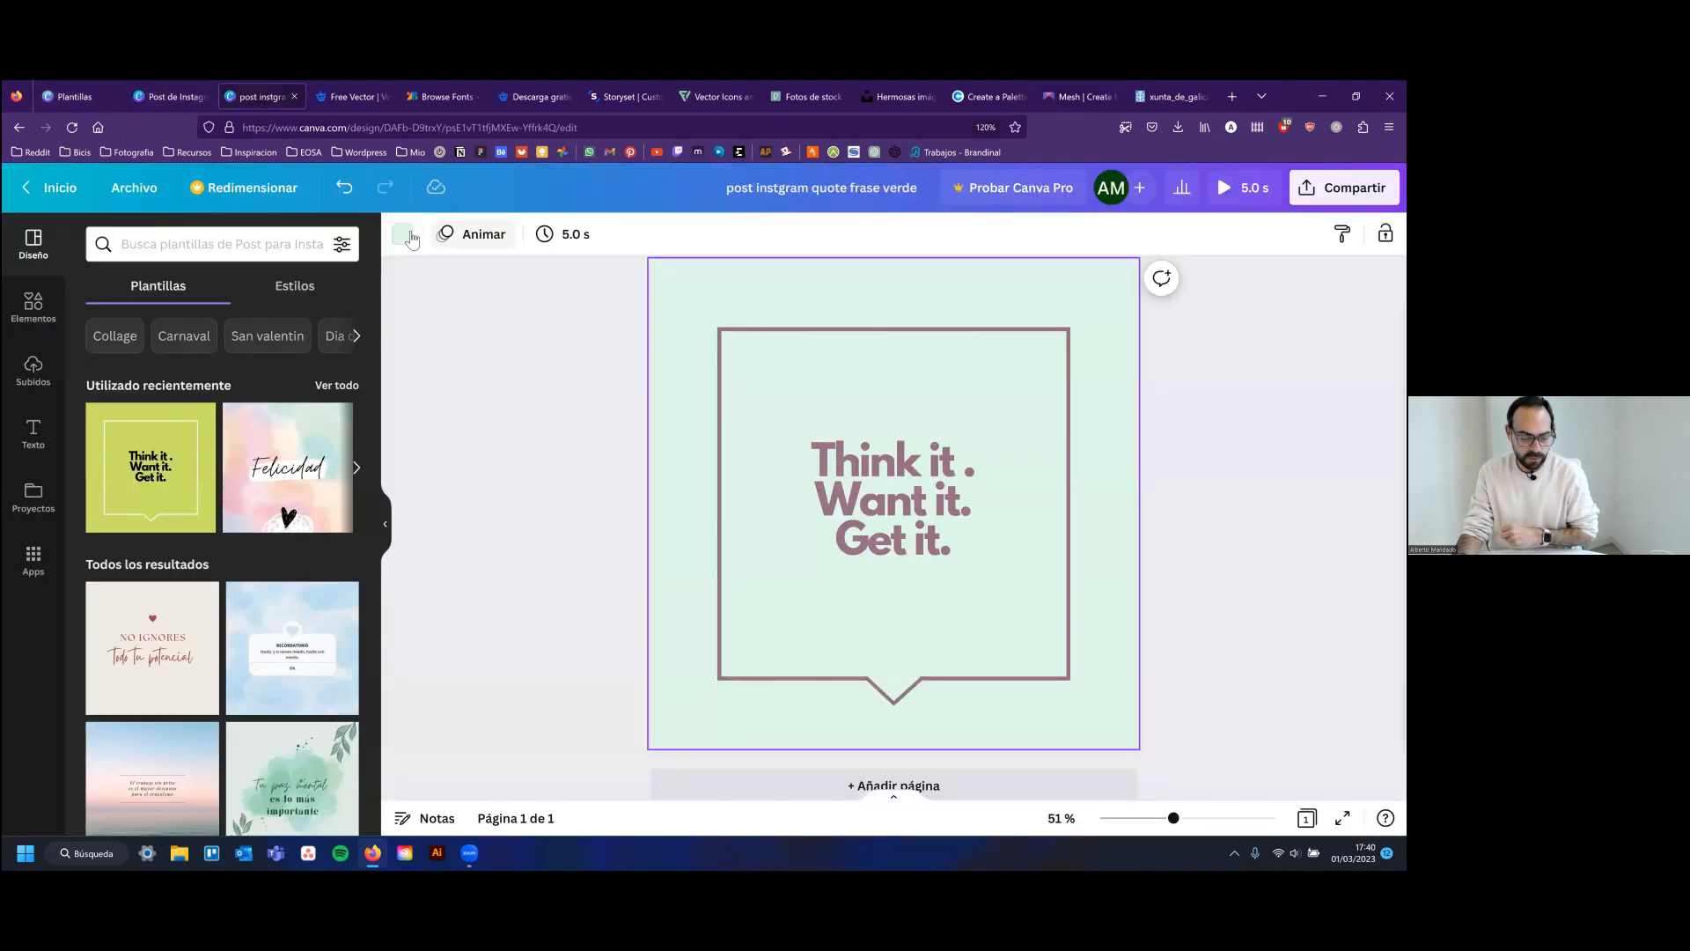
pyautogui.click(403, 234)
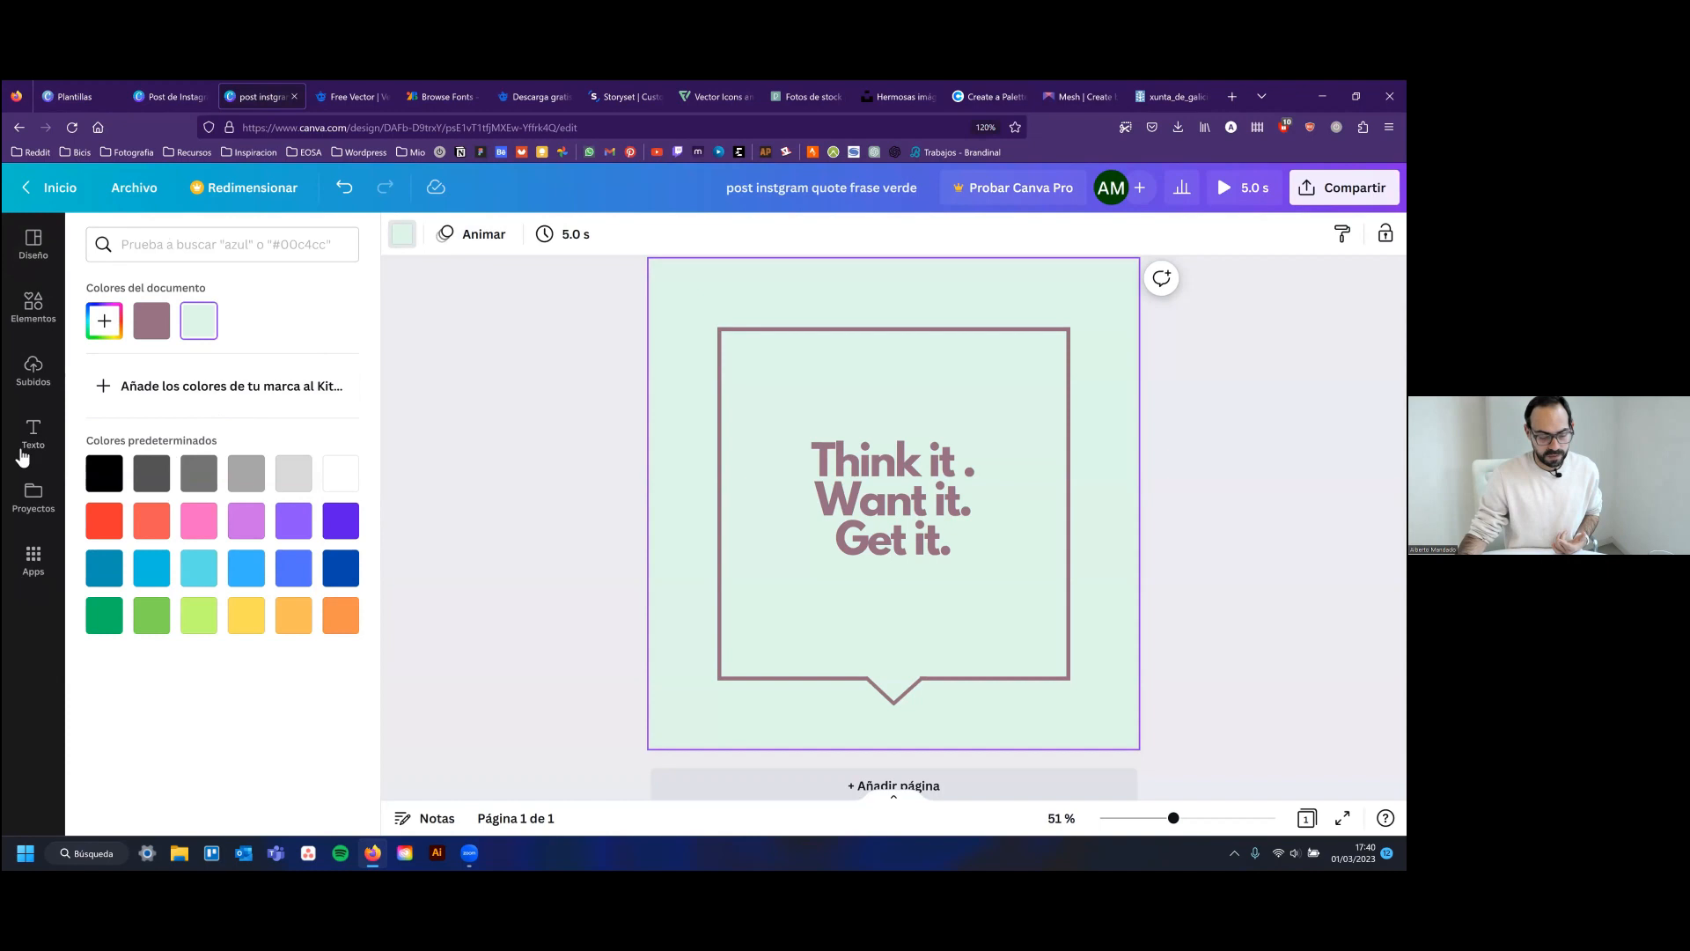
pyautogui.click(40, 255)
pyautogui.scroll(-2, 245, 471)
pyautogui.scroll(-5, 245, 471)
pyautogui.scroll(8, 255, 370)
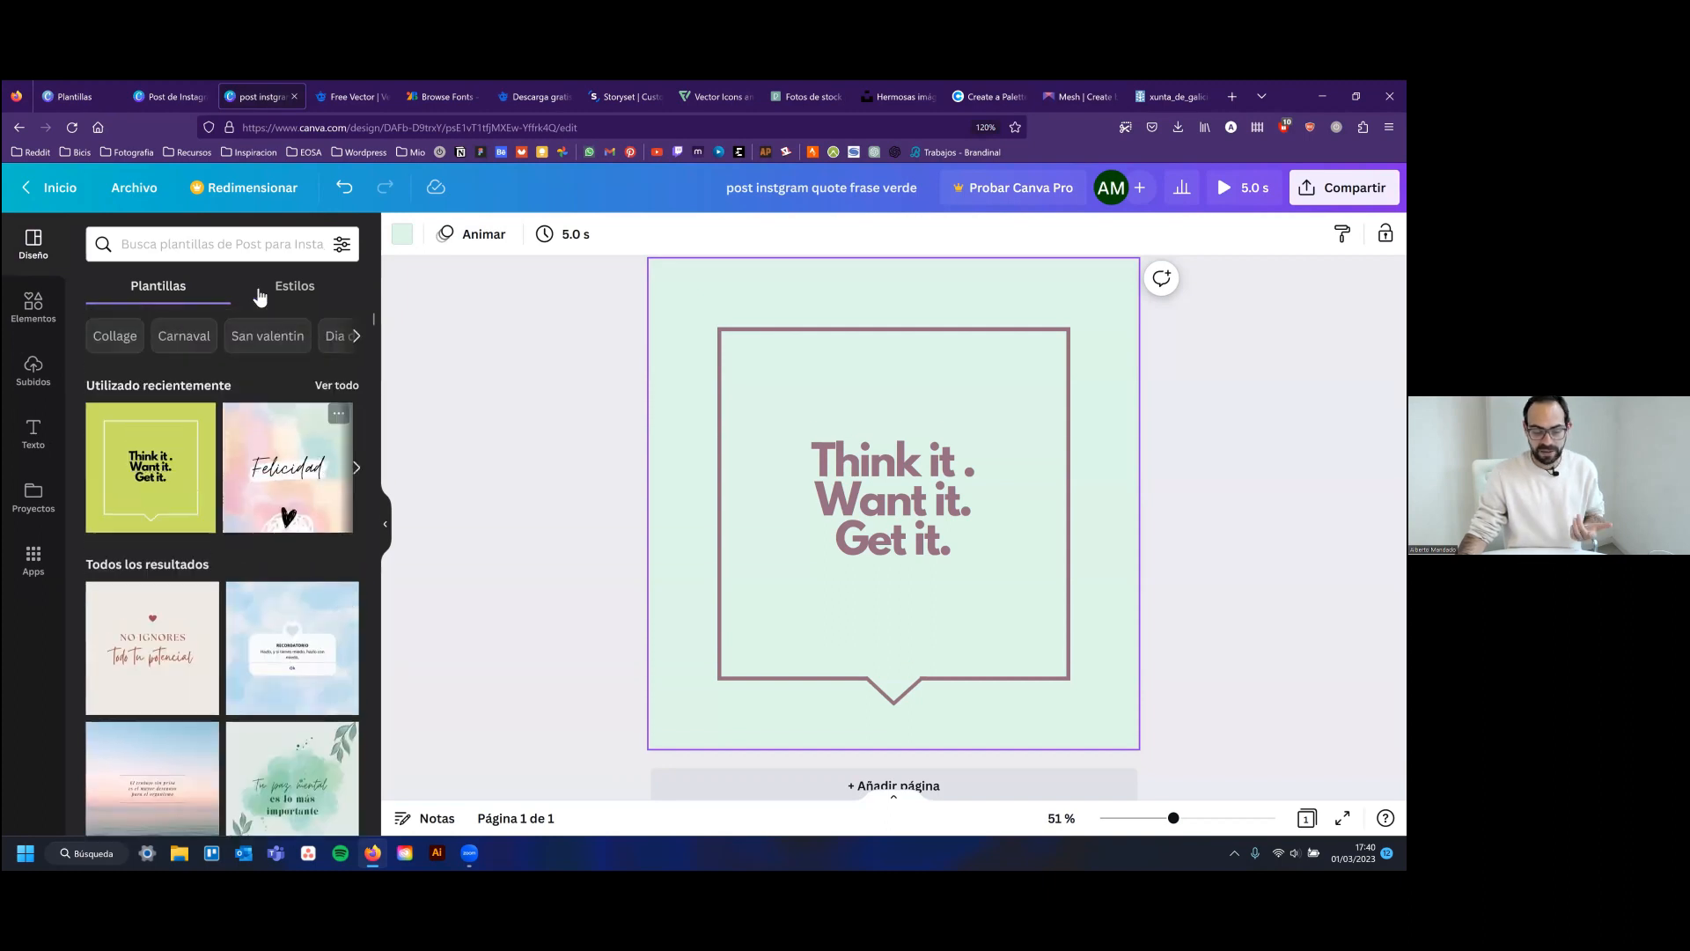
pyautogui.click(294, 285)
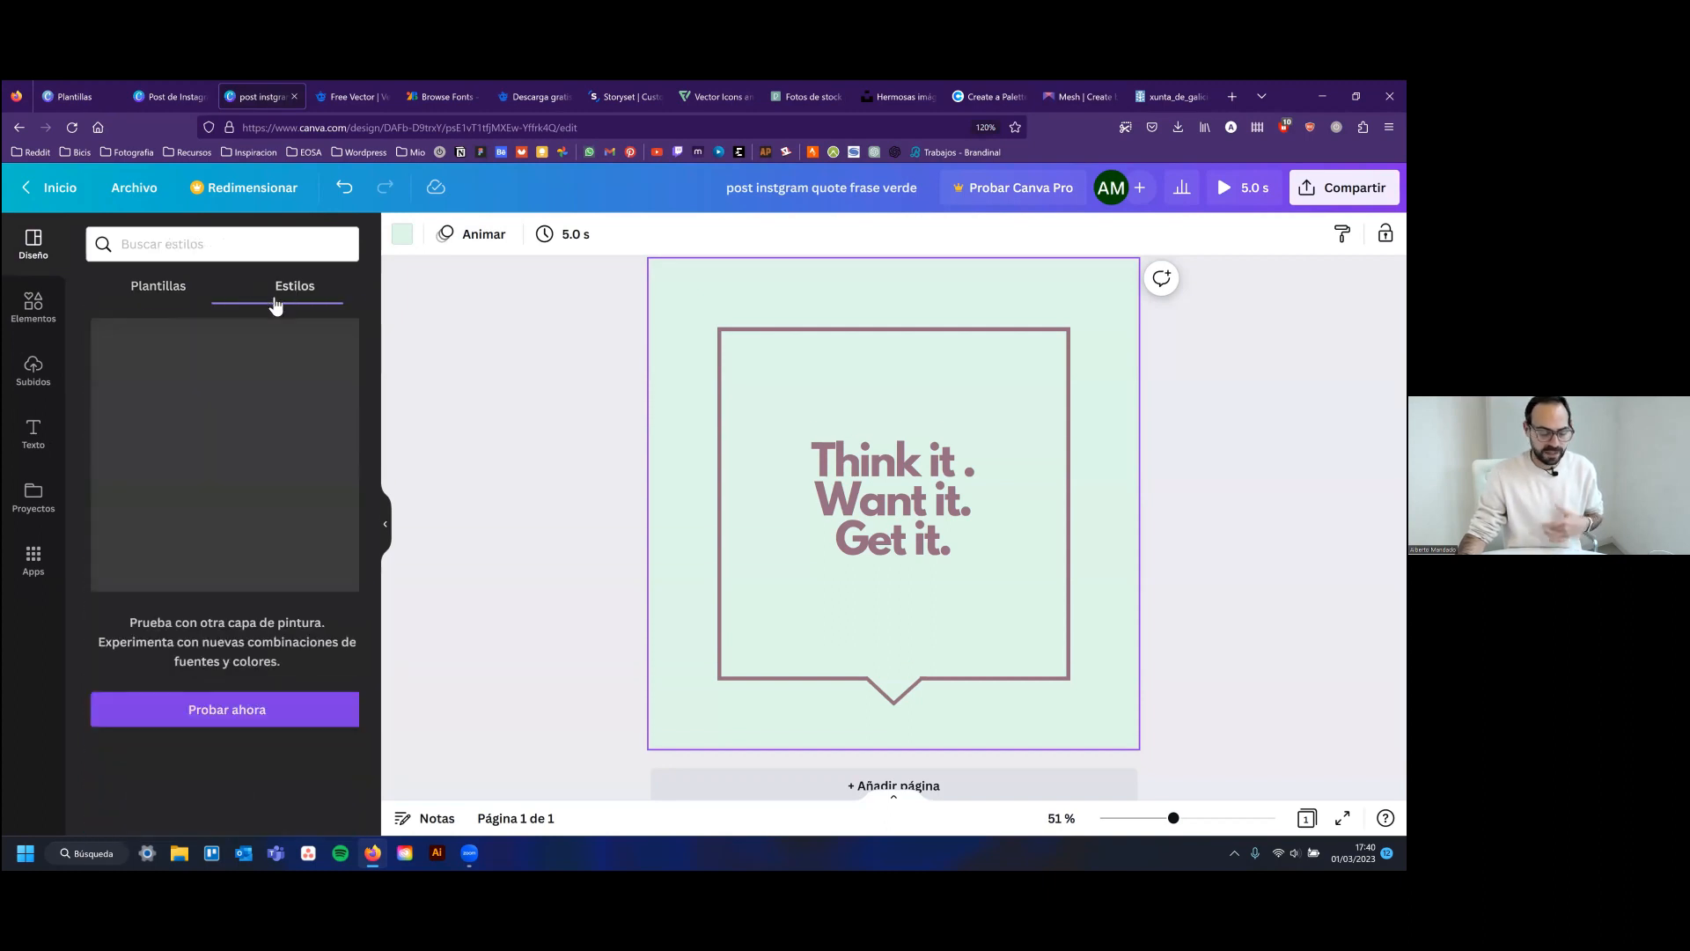
# Search the elements library for "degrado verde"
pyautogui.click(40, 308)
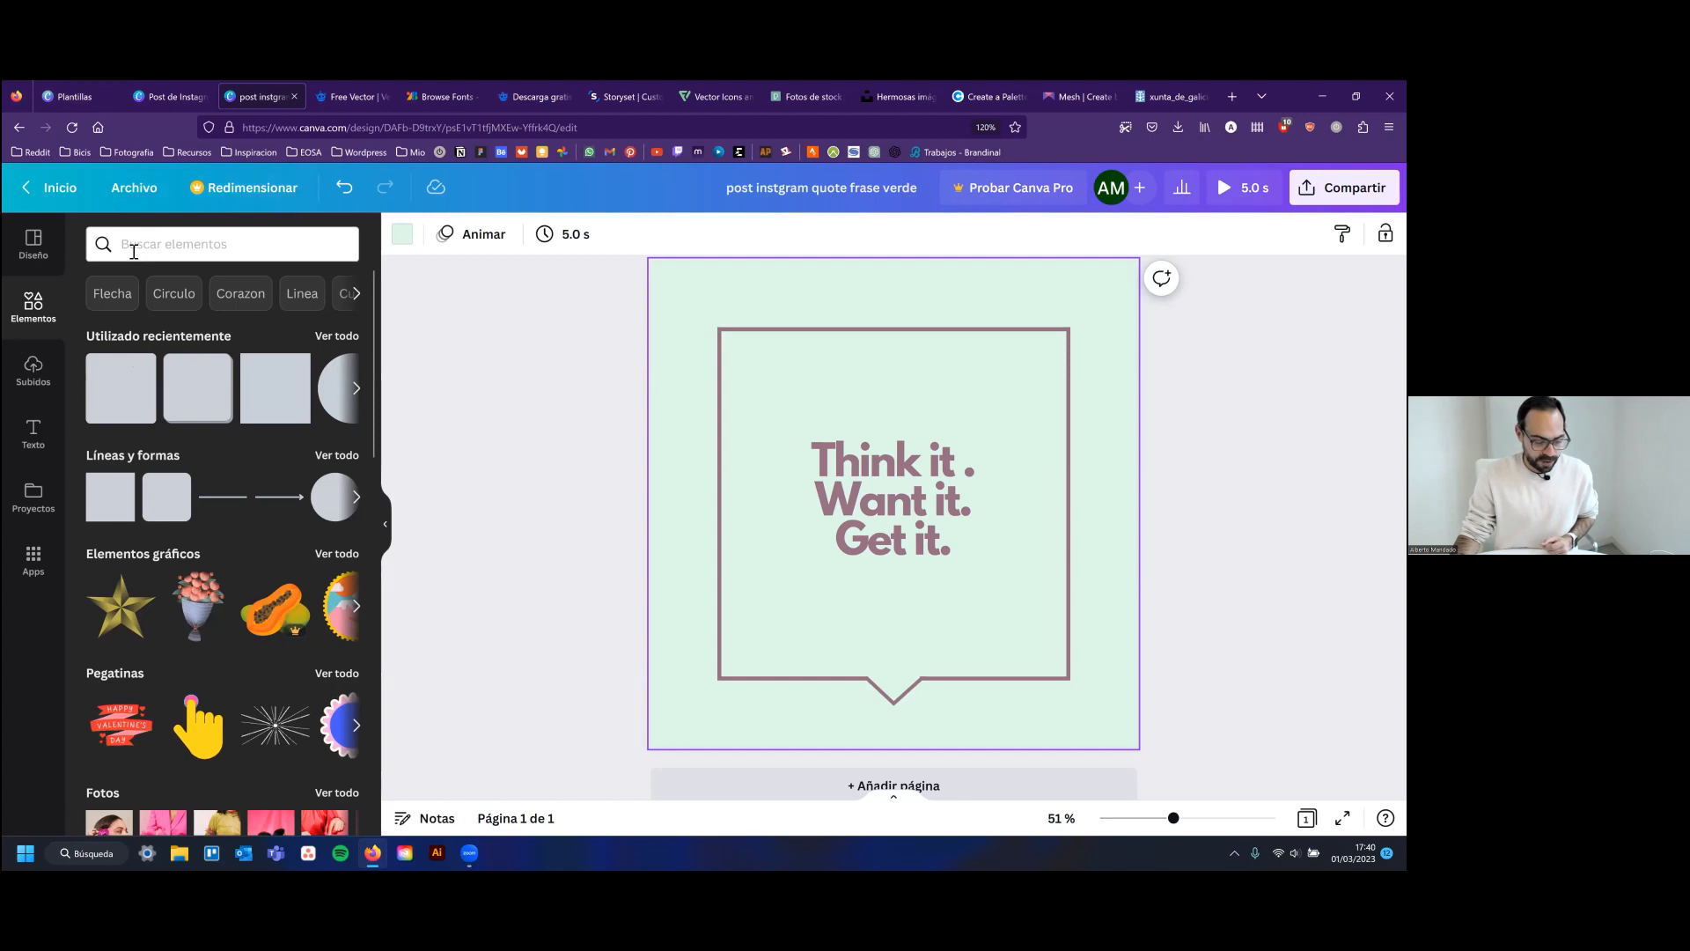
pyautogui.click(187, 243)
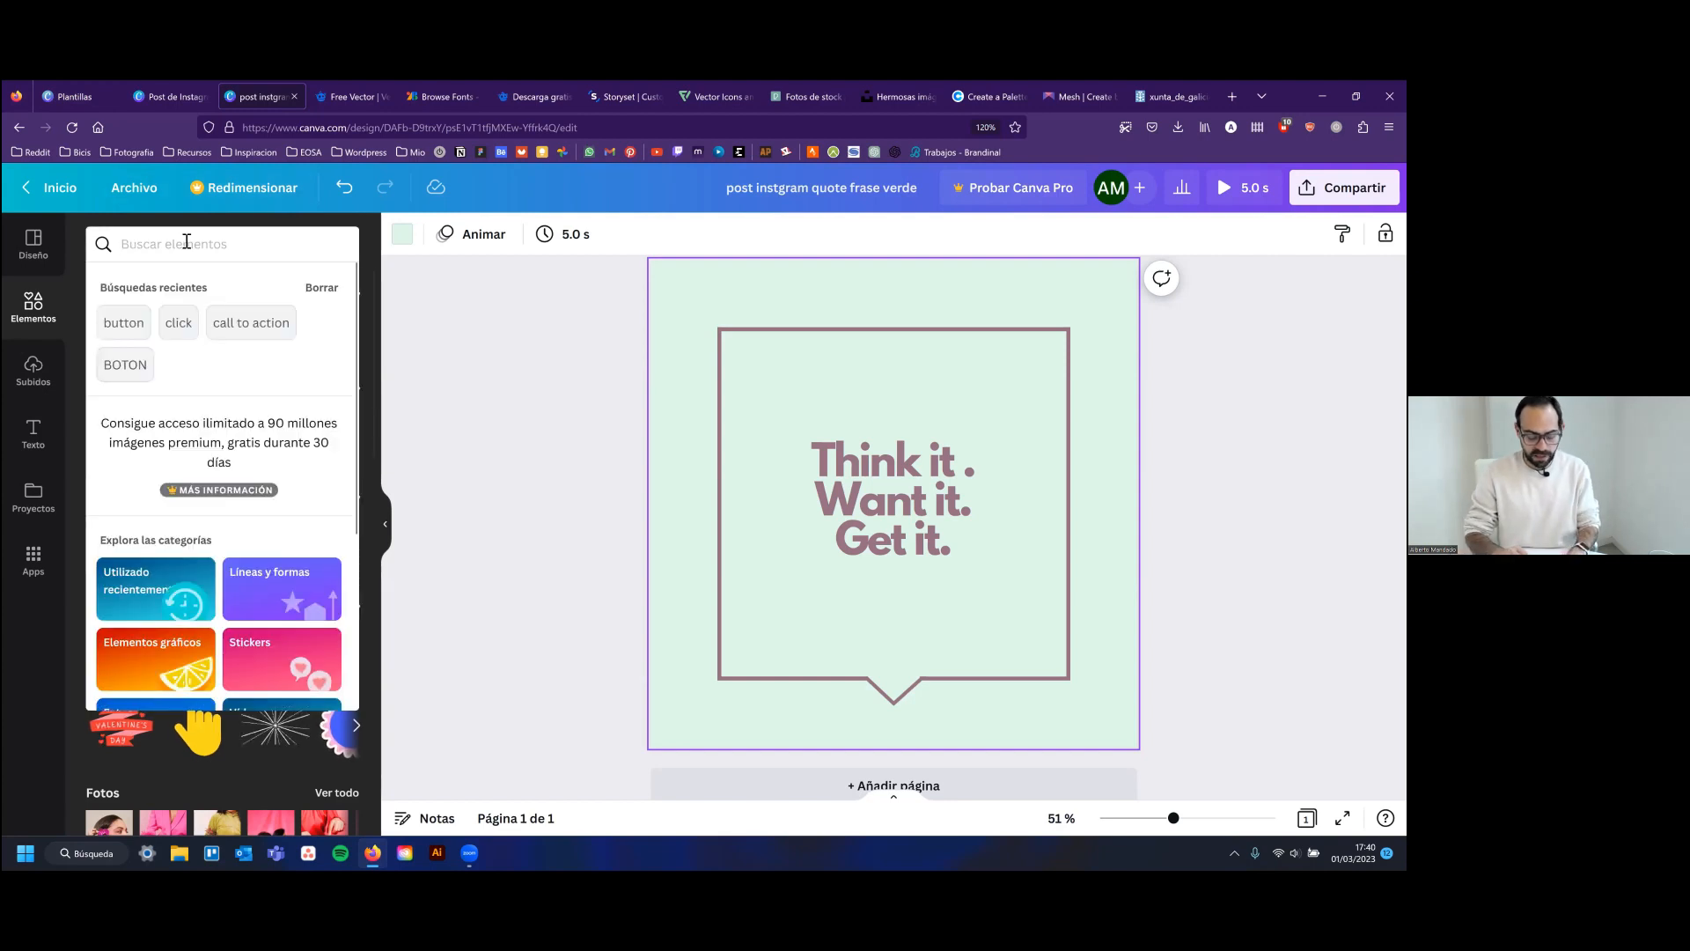
pyautogui.write('degrad')
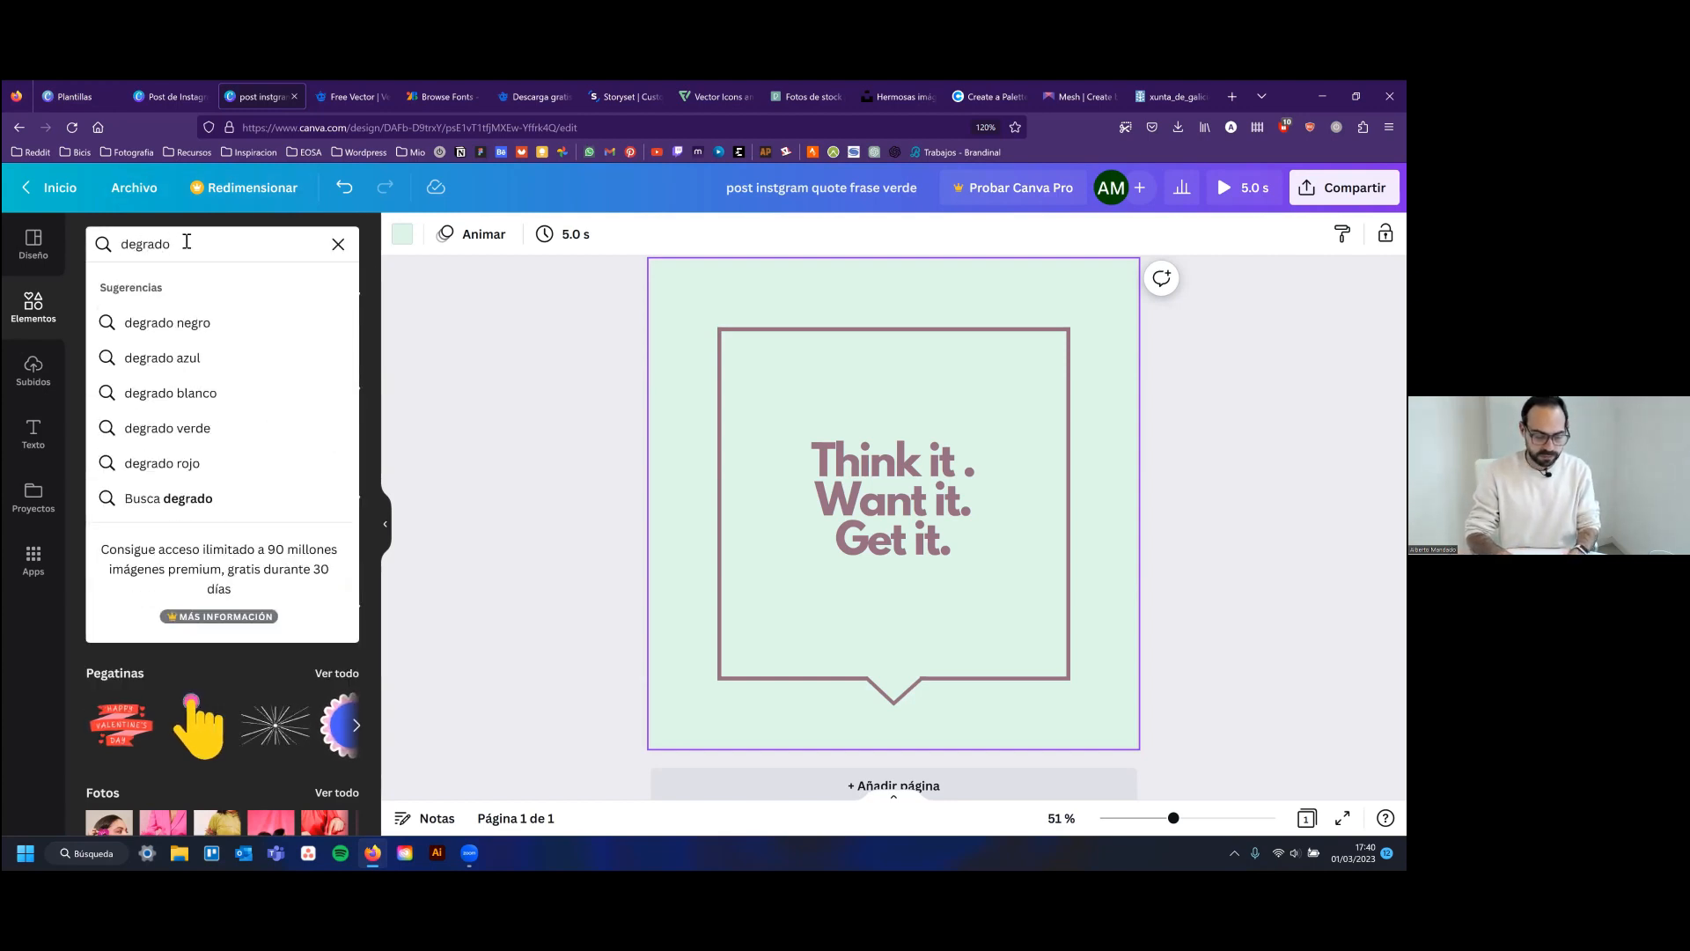
pyautogui.write('o')
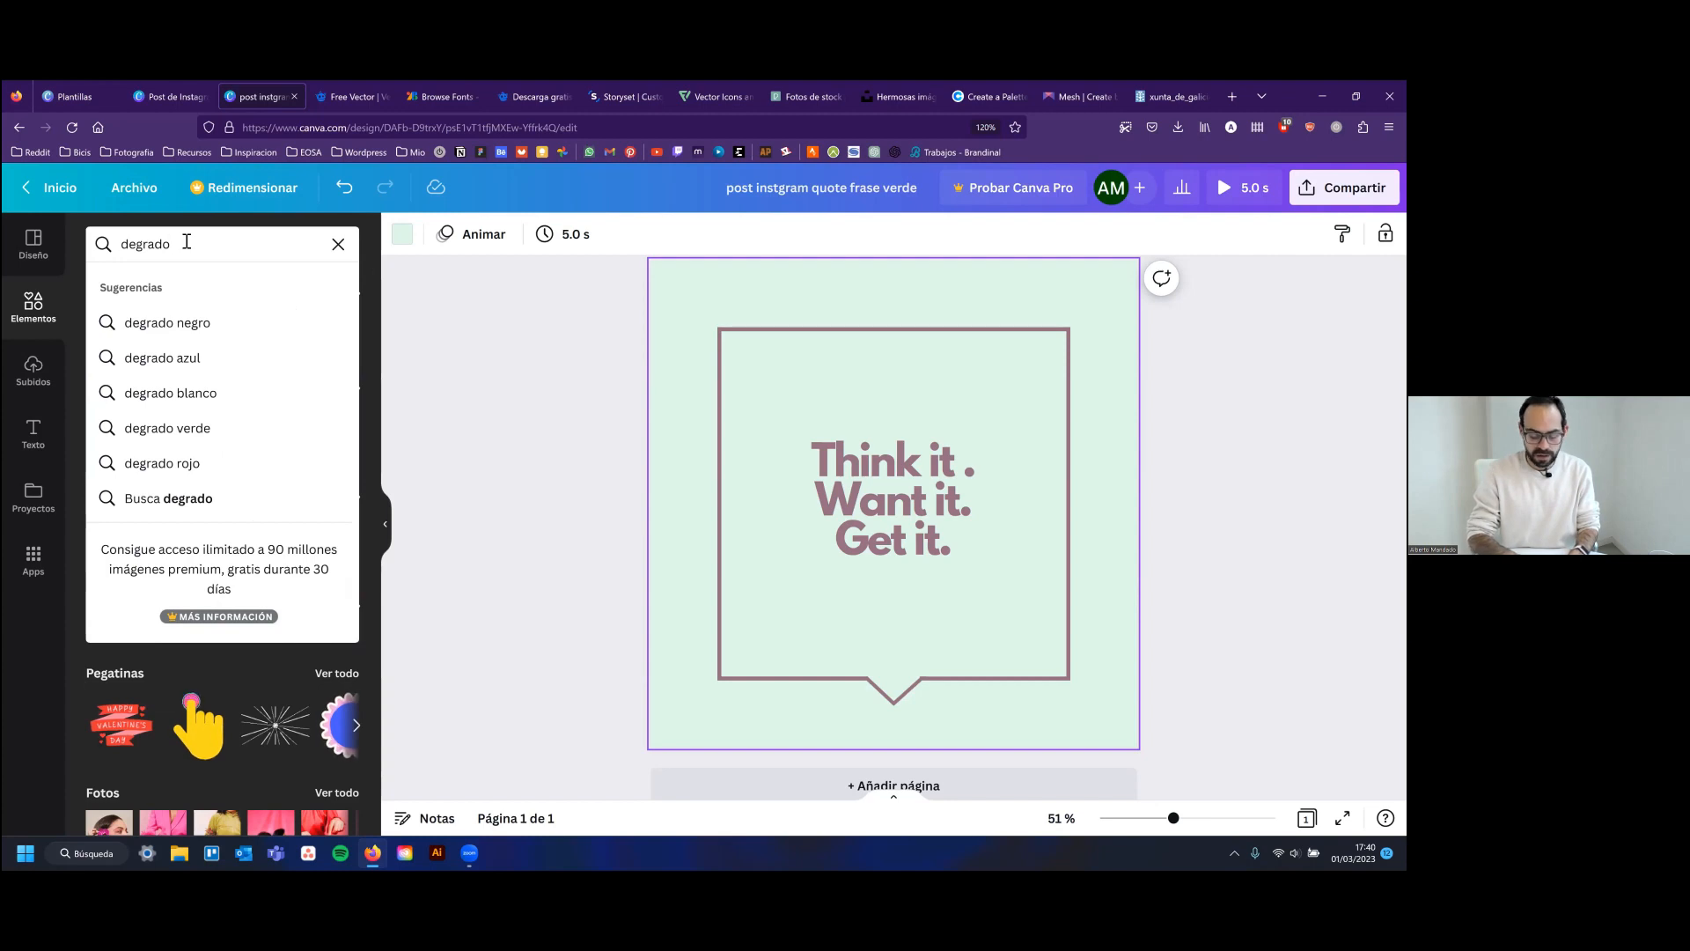
pyautogui.write(' verde')
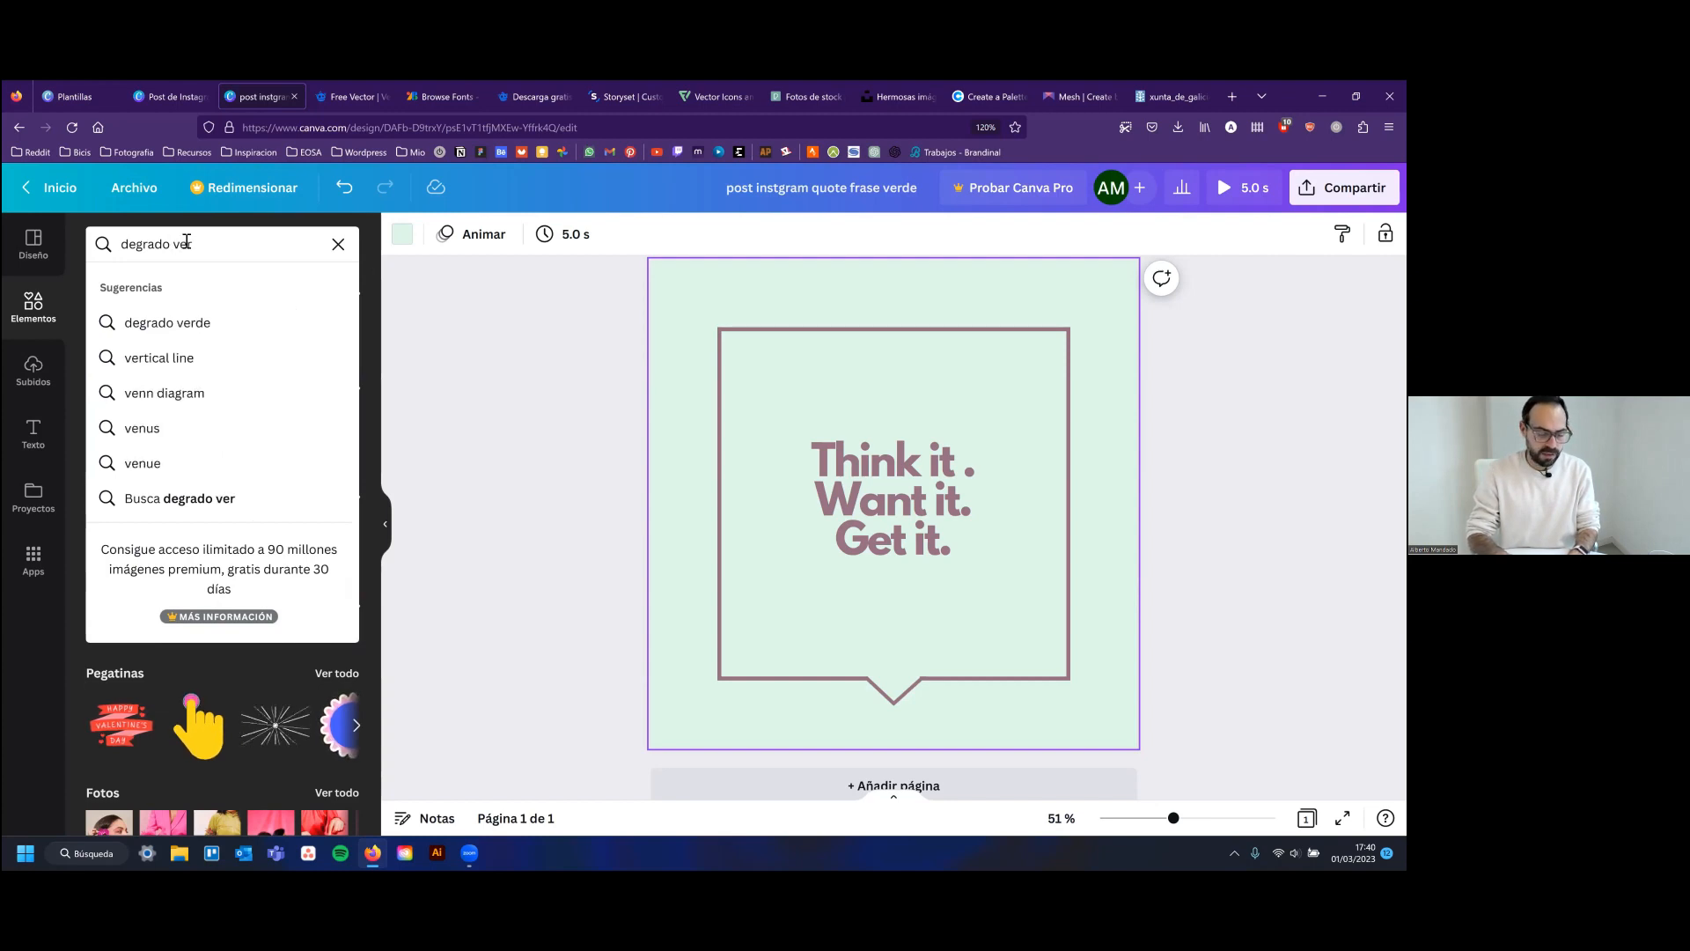
pyautogui.press('Return')
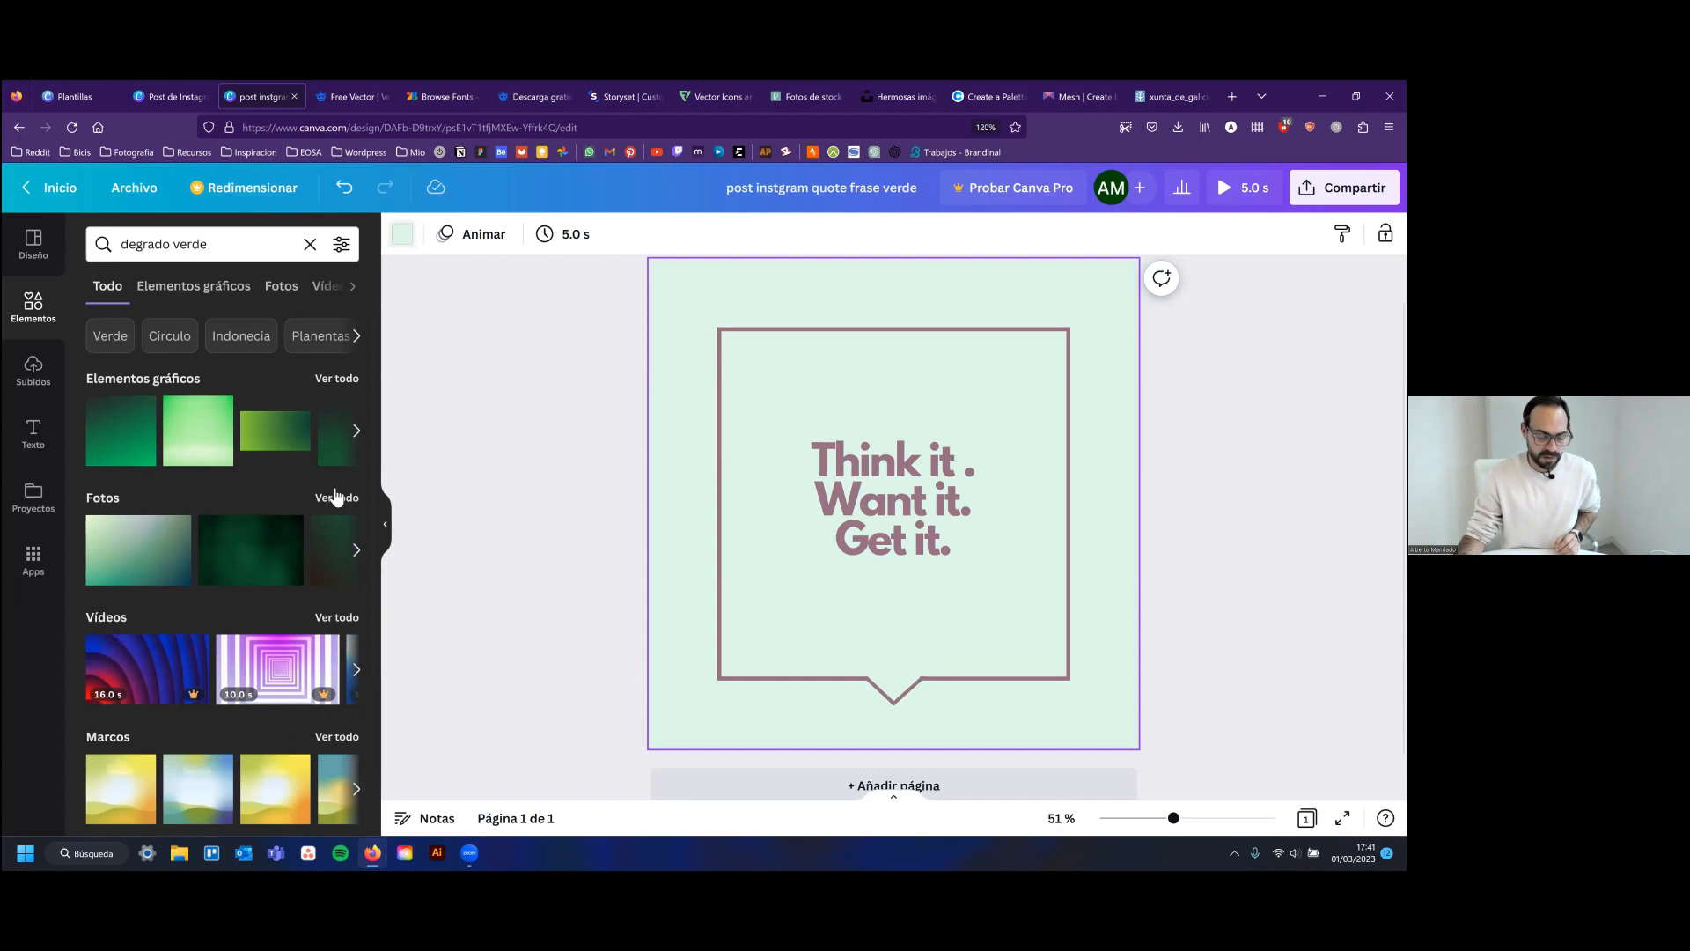
# Show all photo results for the green gradient search and browse to the green, lilac and teal gradient
pyautogui.scroll(-3, 325, 491)
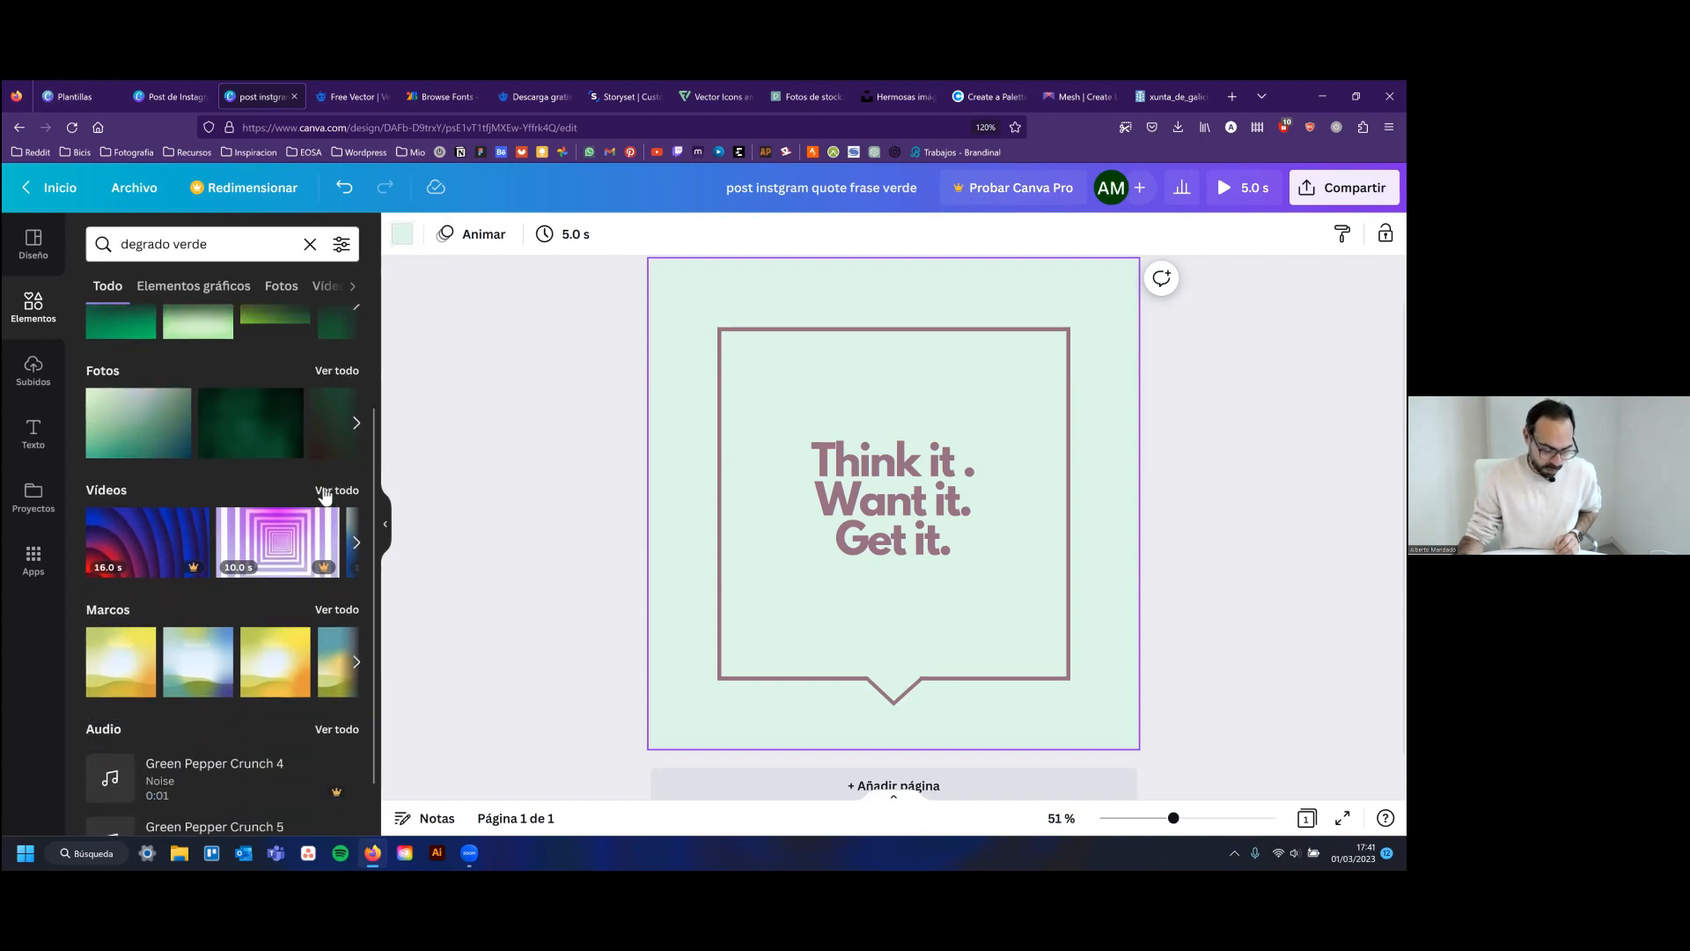
pyautogui.scroll(2, 328, 431)
pyautogui.scroll(2, 327, 431)
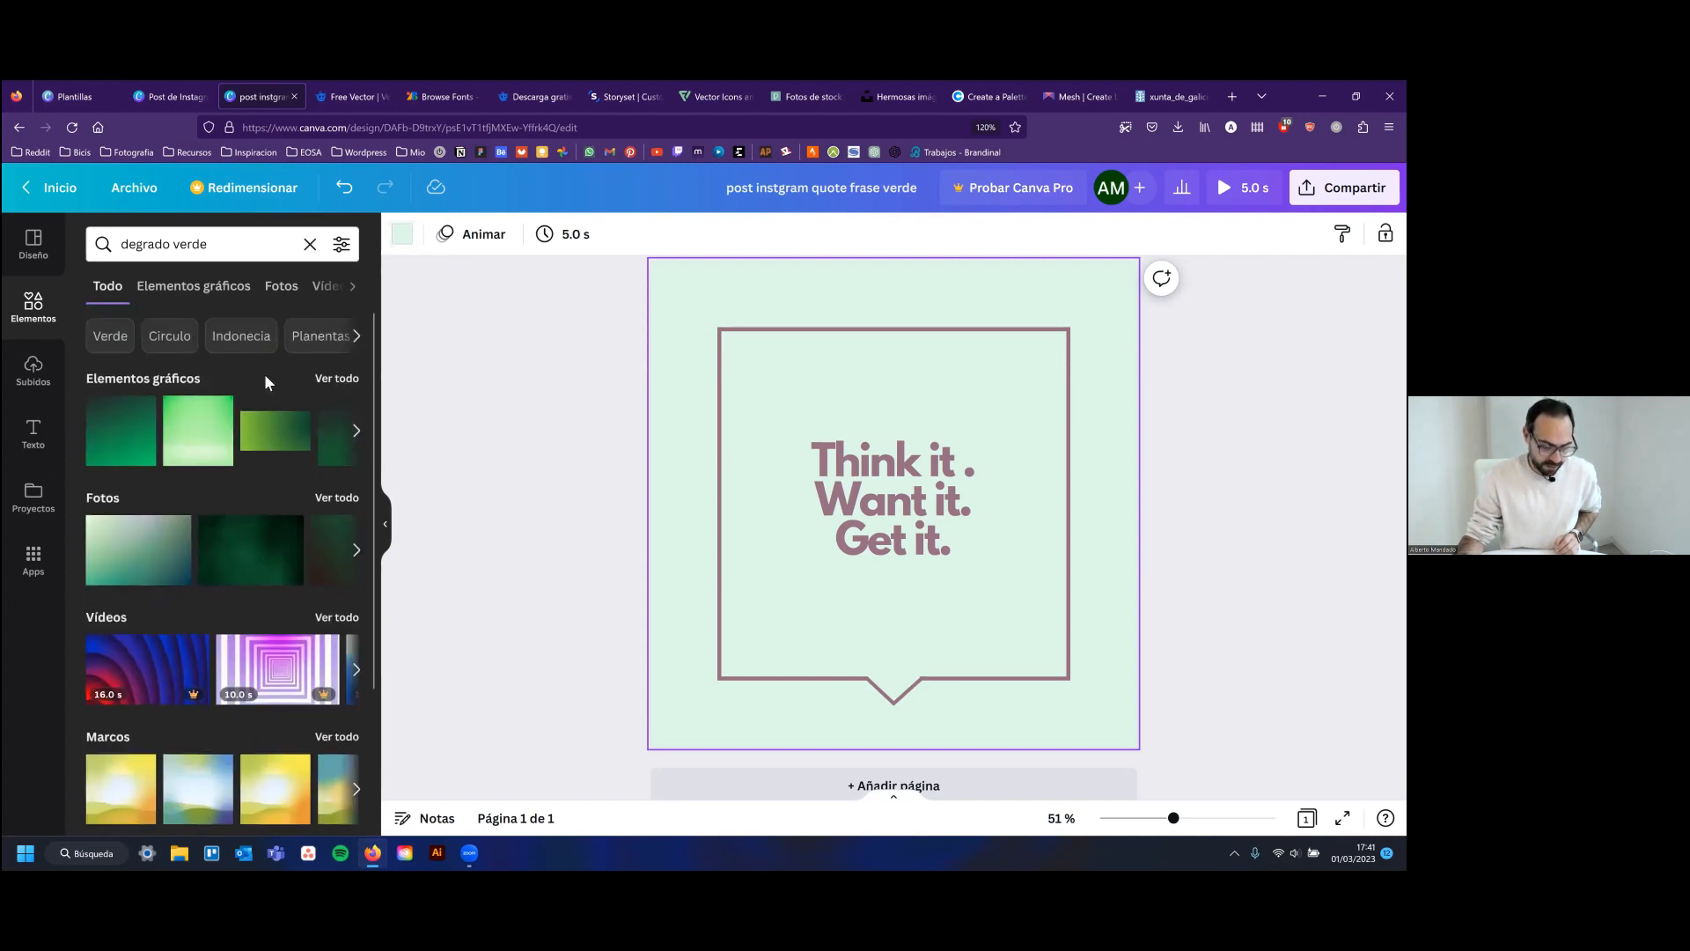
pyautogui.click(340, 499)
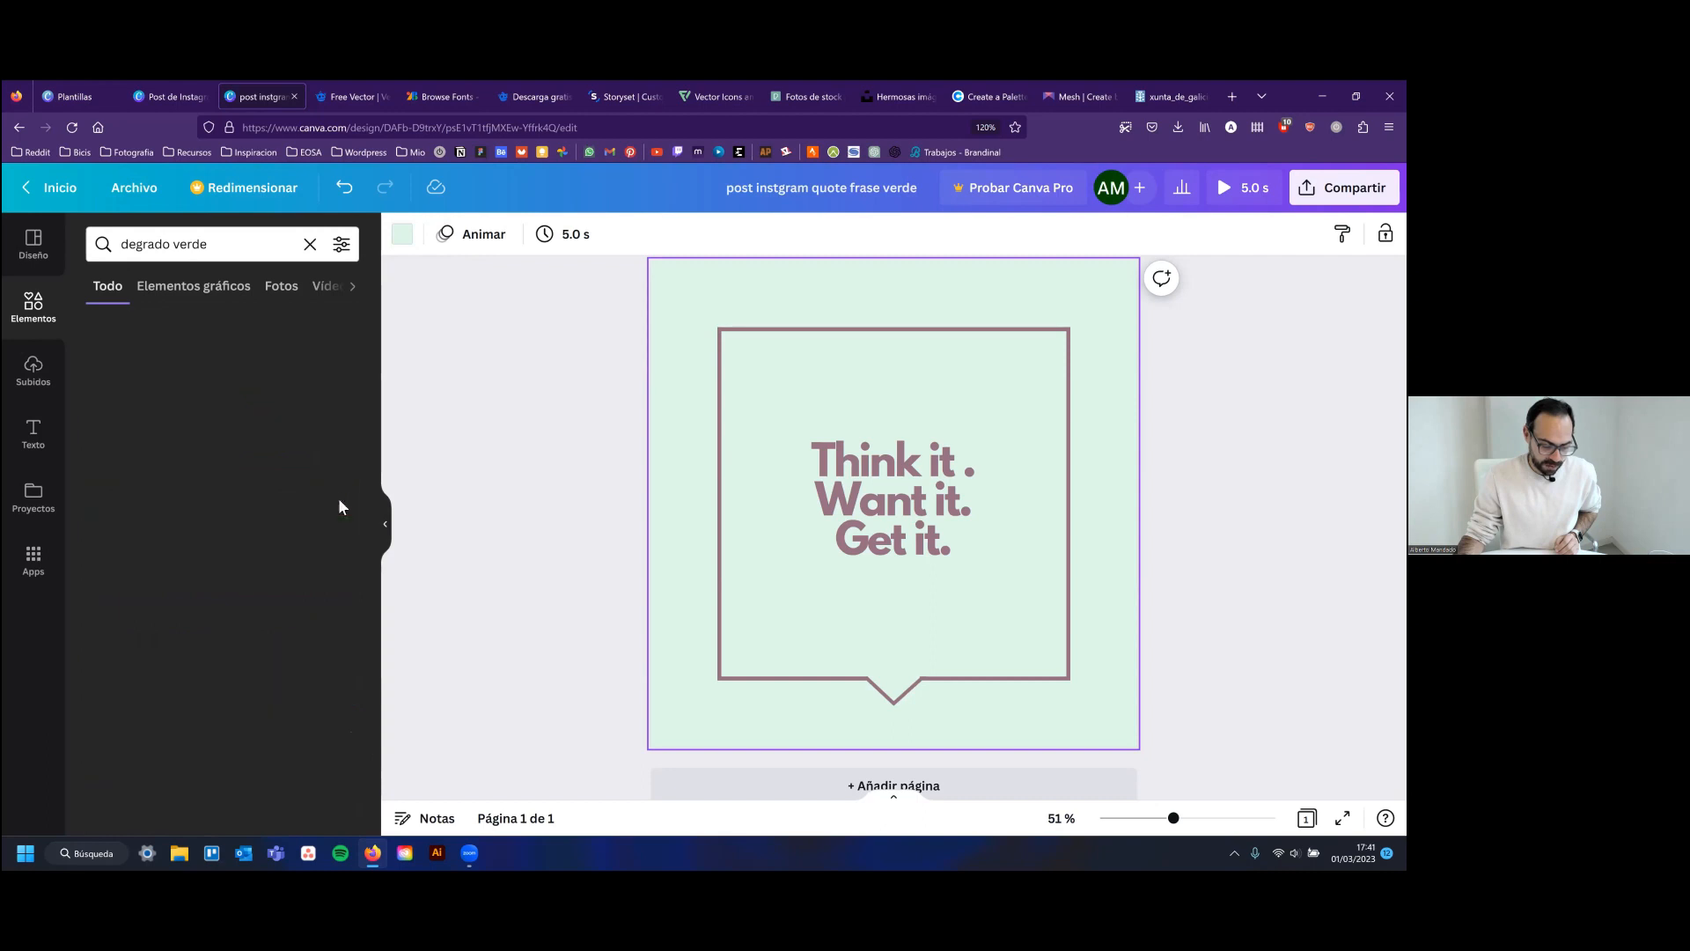
pyautogui.moveTo(371, 437); pyautogui.dragTo(379, 571)
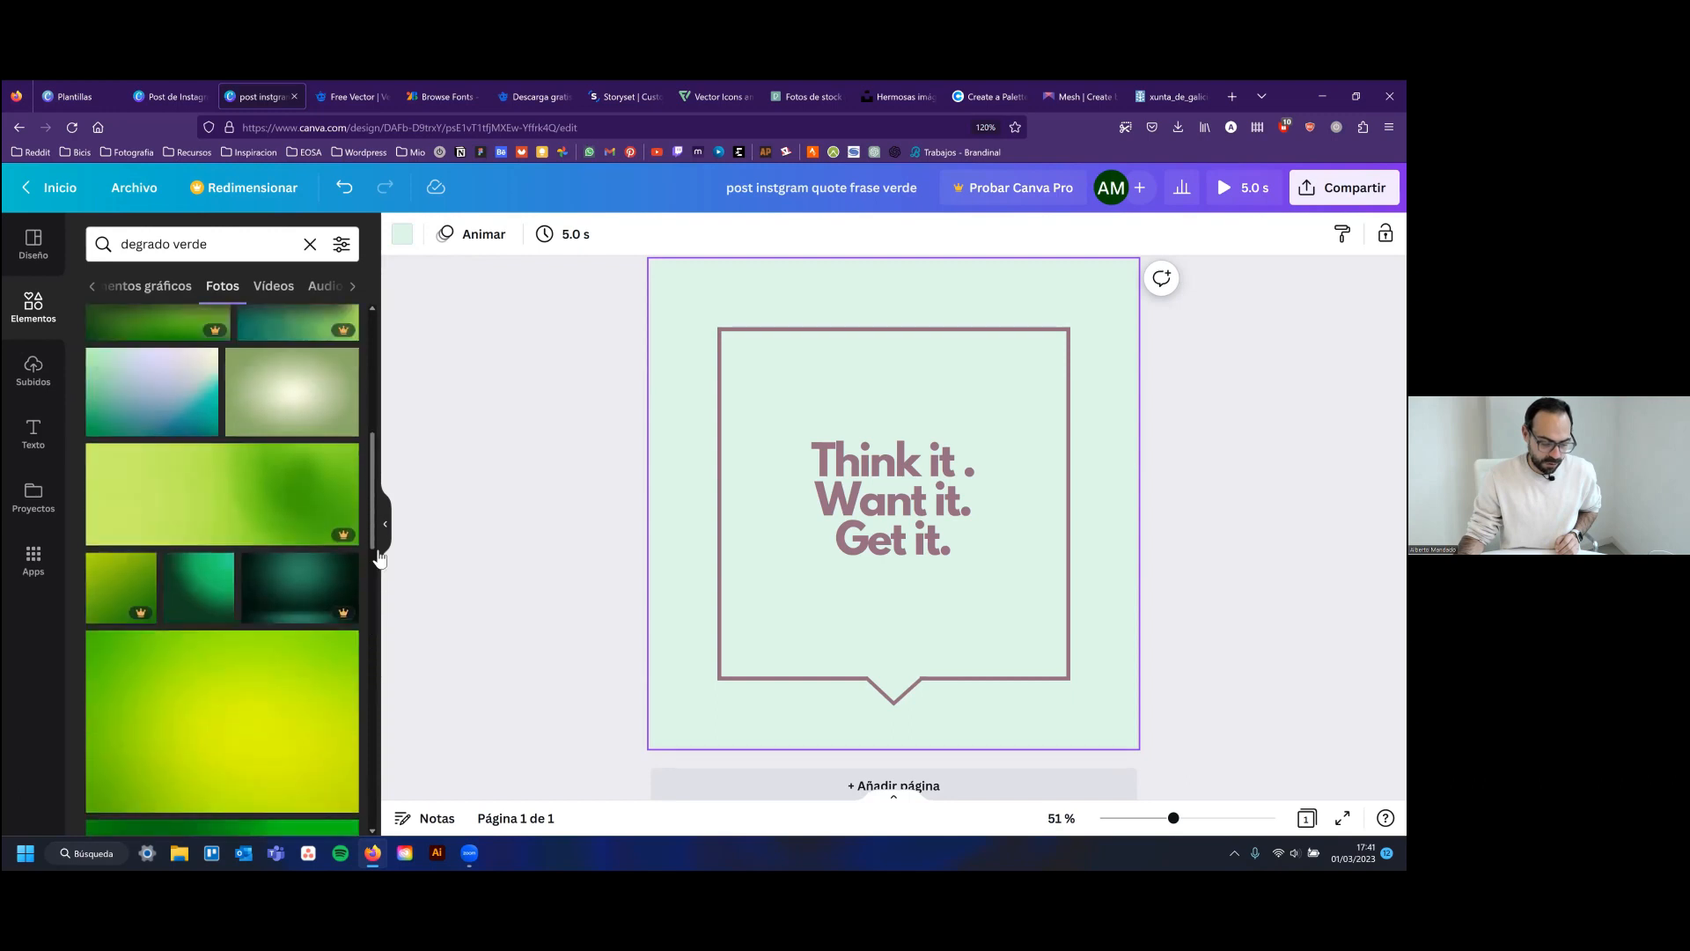
pyautogui.click(156, 395)
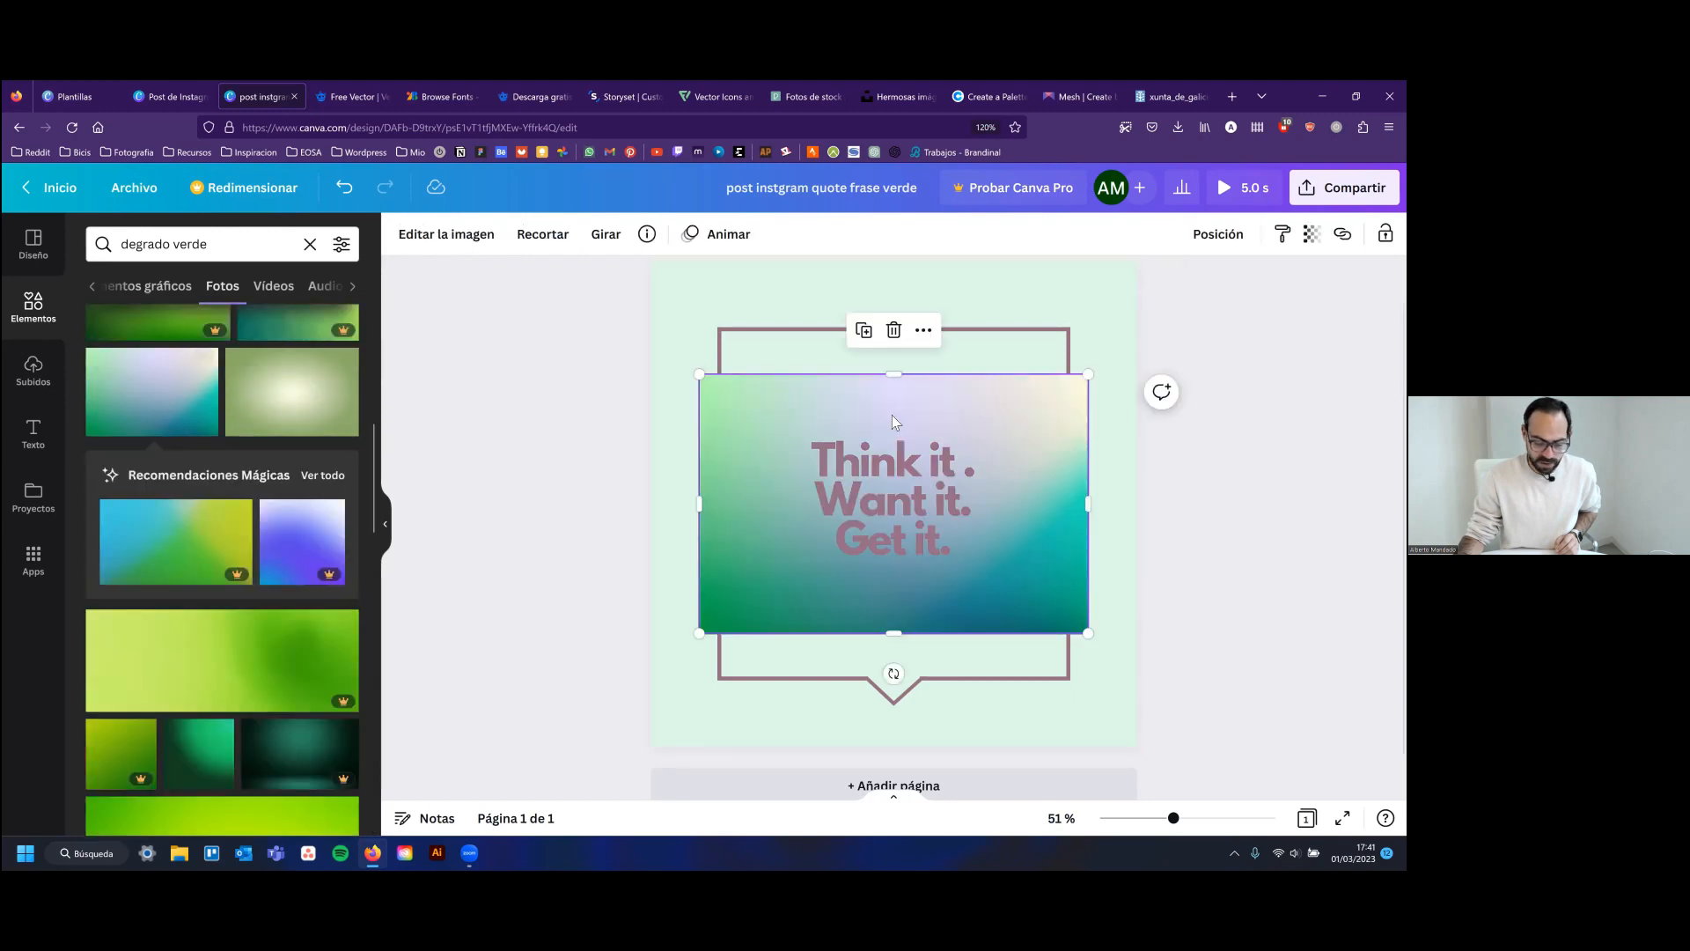
pyautogui.moveTo(1091, 377); pyautogui.dragTo(1272, 253)
pyautogui.moveTo(699, 633); pyautogui.dragTo(572, 780)
pyautogui.moveTo(721, 683); pyautogui.dragTo(842, 683)
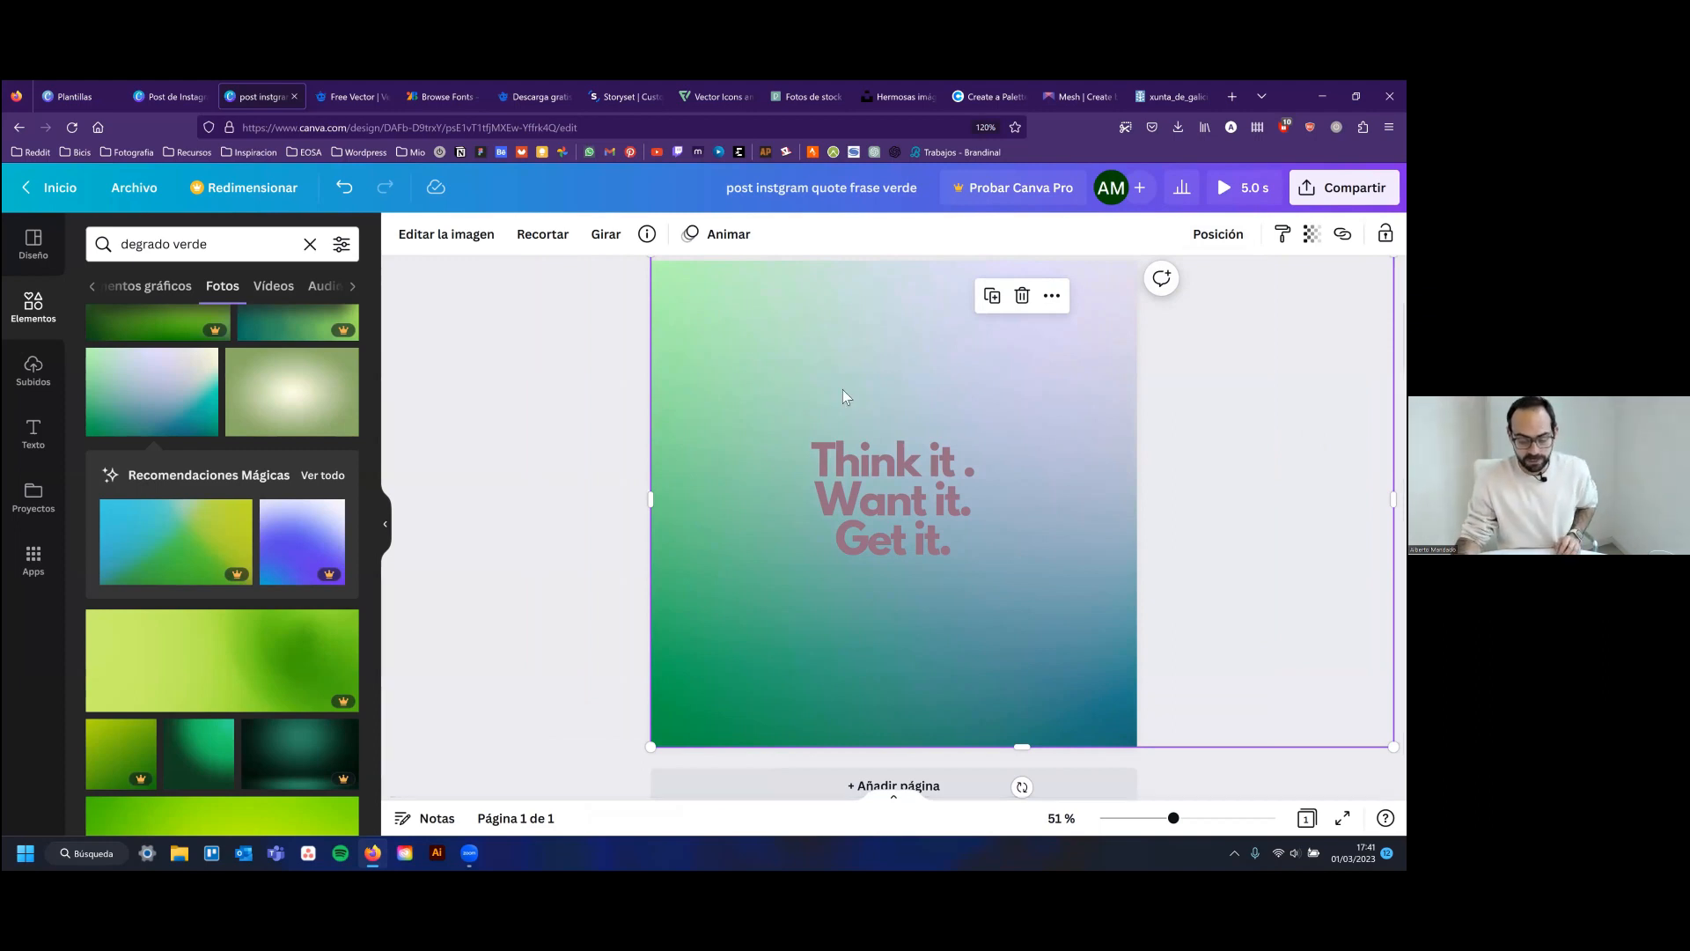
pyautogui.press('Delete')
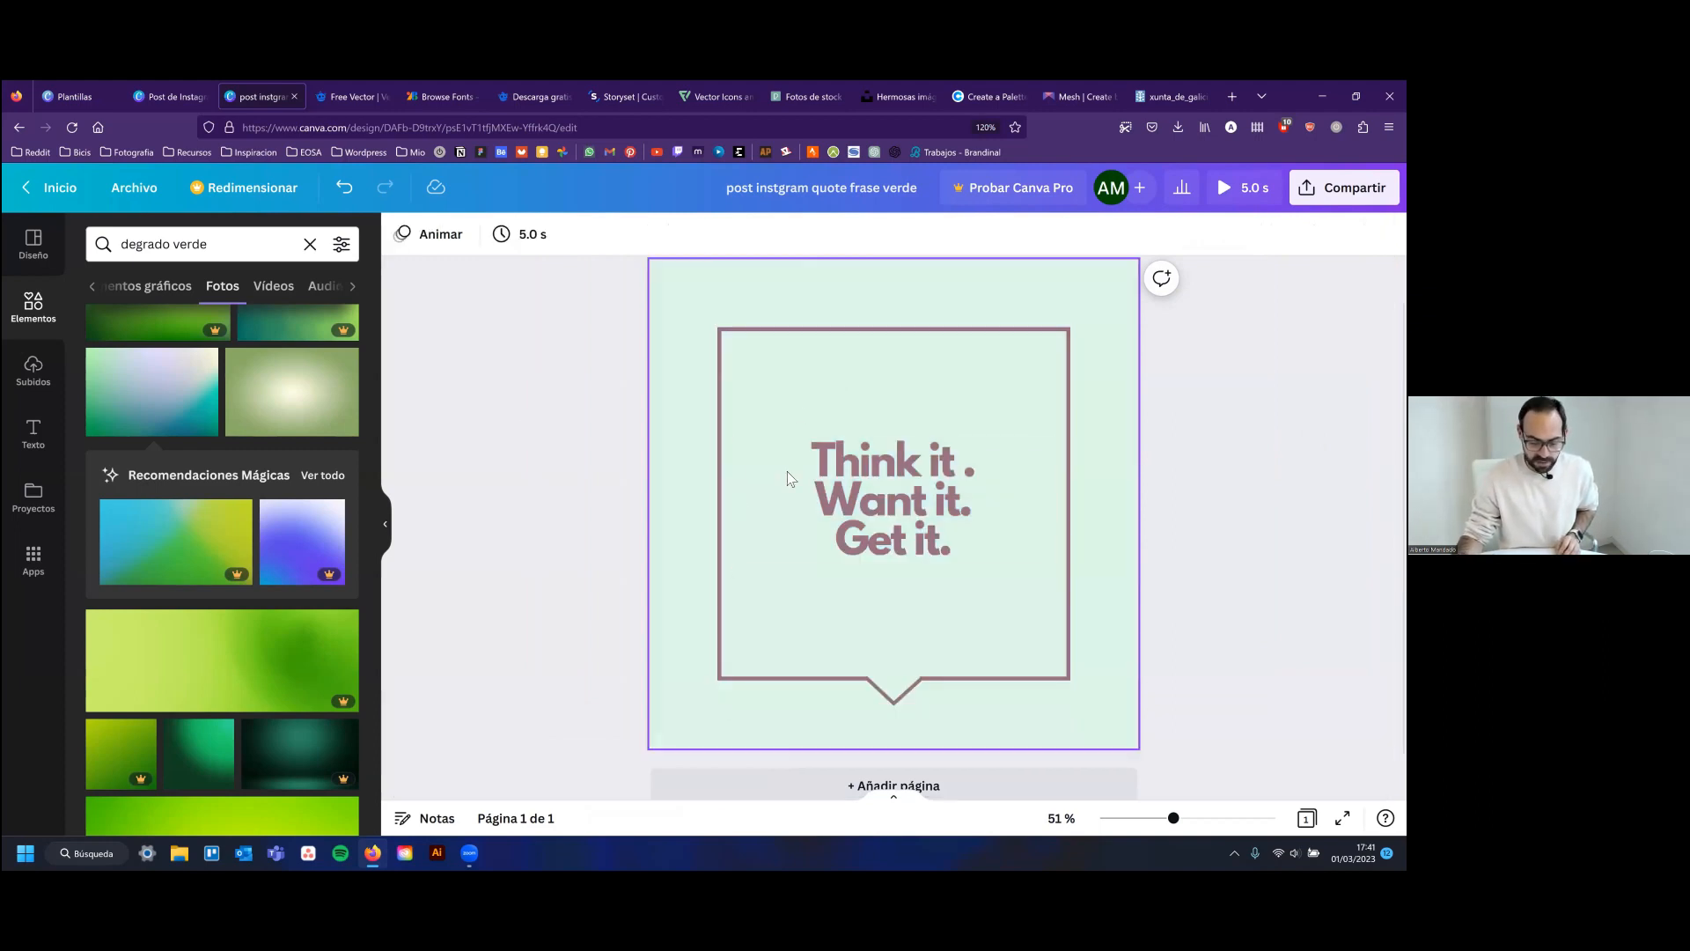
# Insert the green, lilac and teal gradient photo and enlarge it to cover the whole page
pyautogui.click(894, 465)
pyautogui.moveTo(170, 427); pyautogui.dragTo(858, 444)
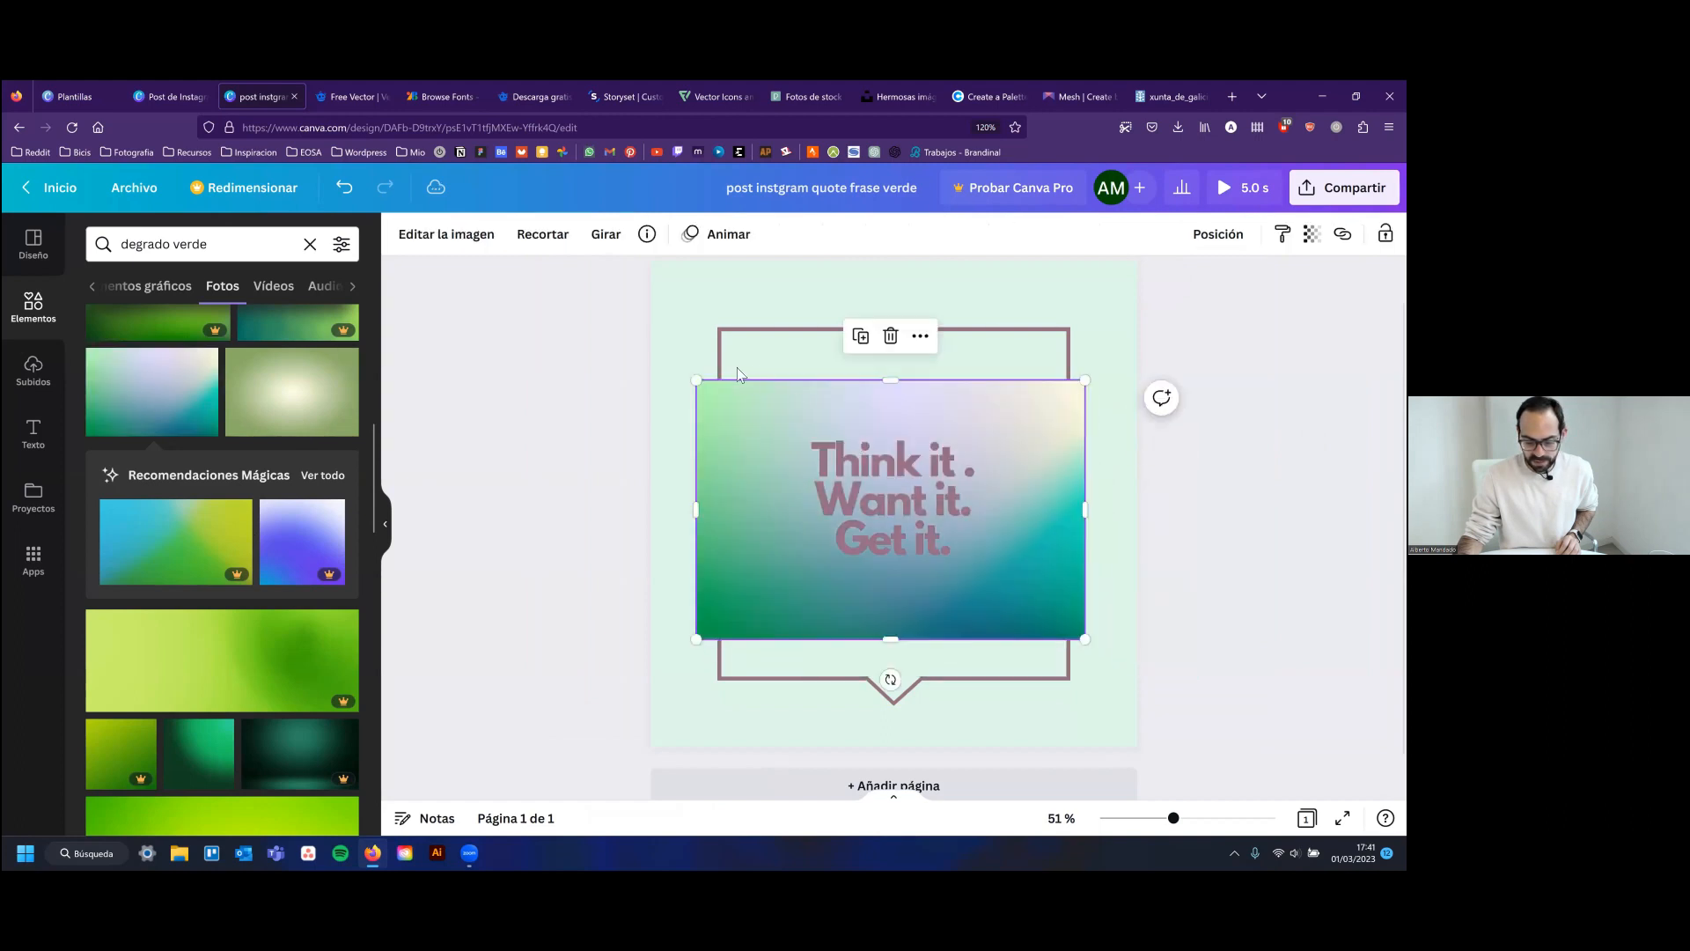
pyautogui.moveTo(696, 380); pyautogui.dragTo(581, 303)
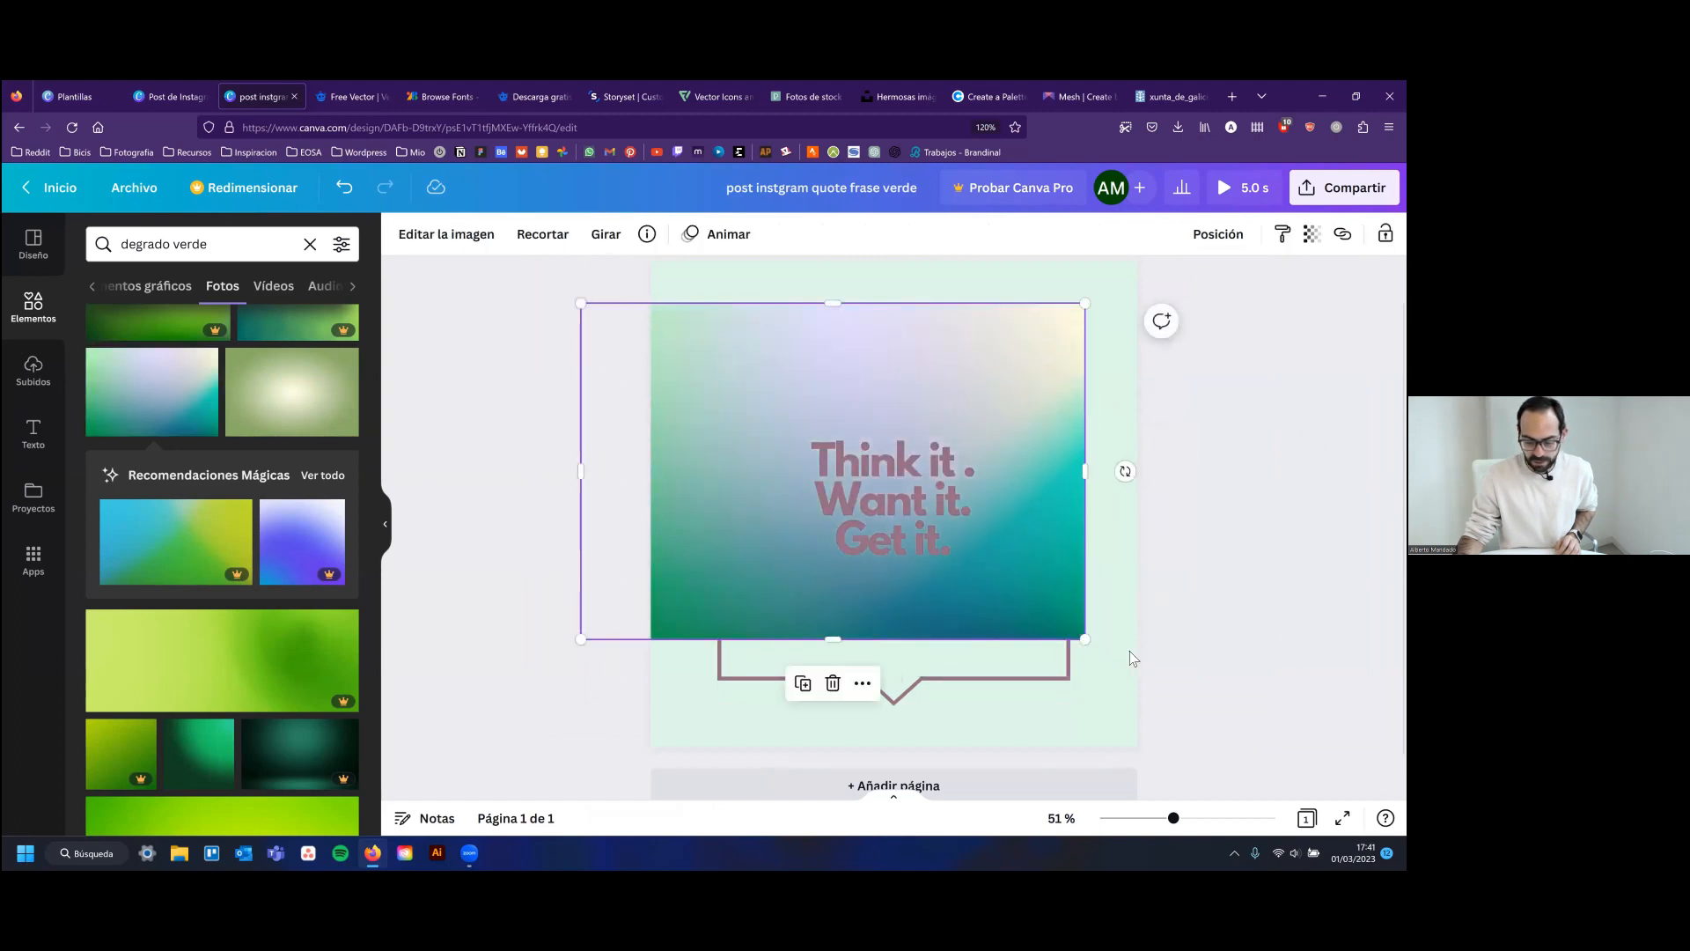
pyautogui.moveTo(1084, 640); pyautogui.dragTo(1252, 750)
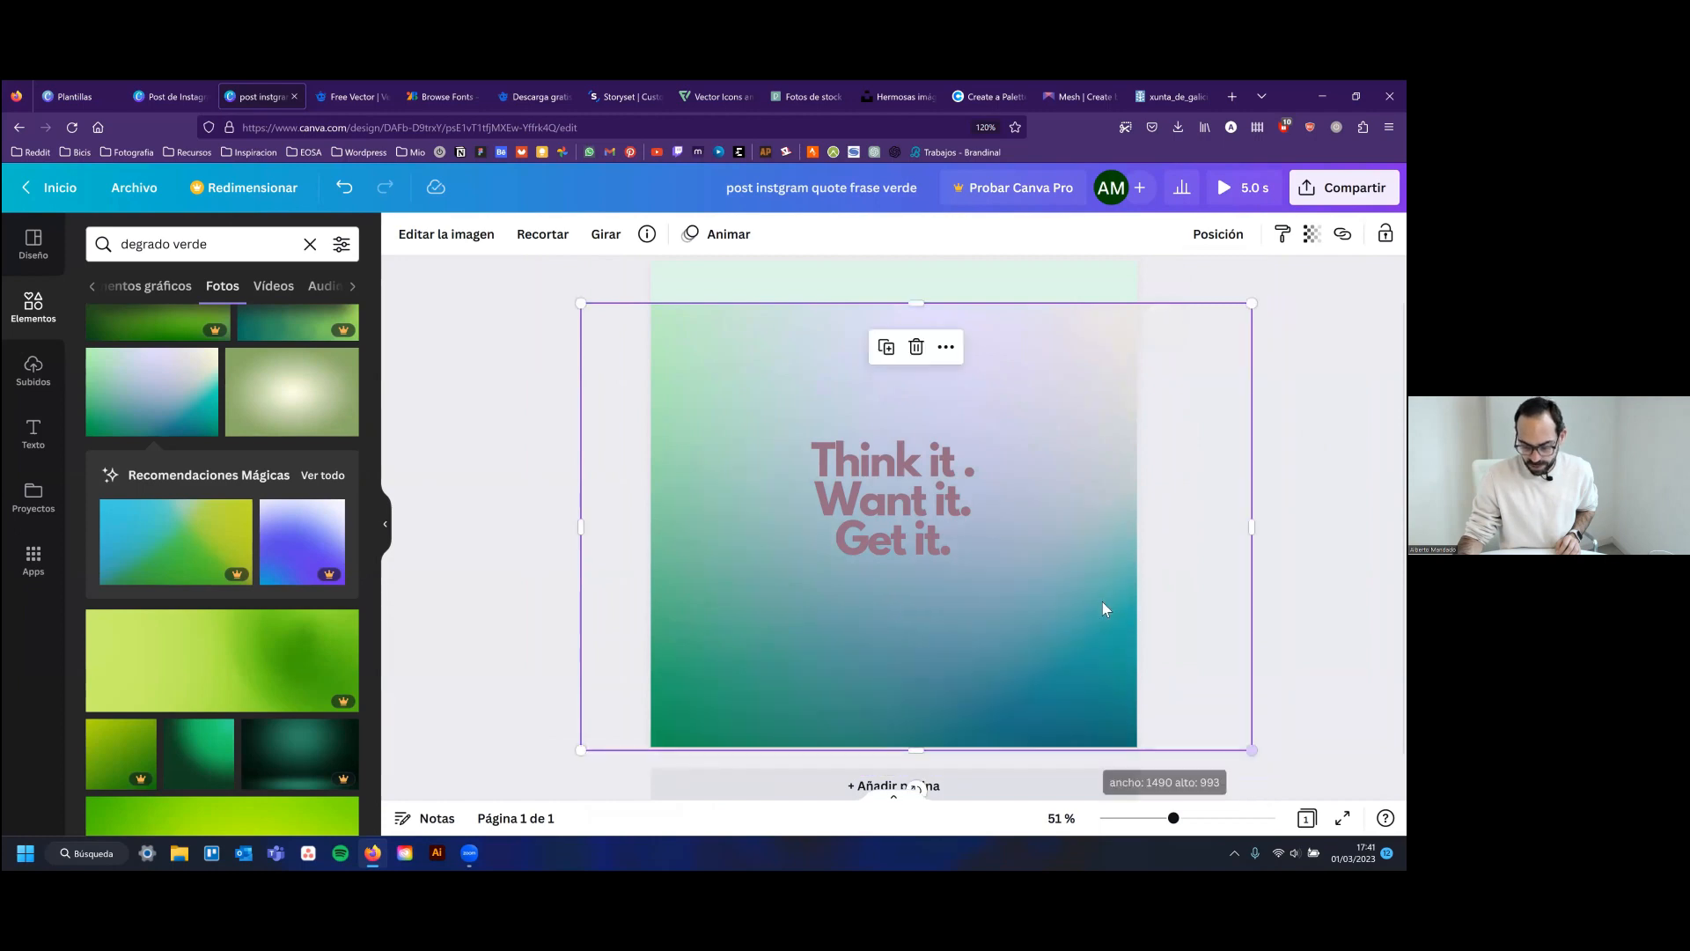
pyautogui.moveTo(1105, 608); pyautogui.dragTo(1109, 566)
pyautogui.moveTo(1261, 692); pyautogui.dragTo(1343, 758)
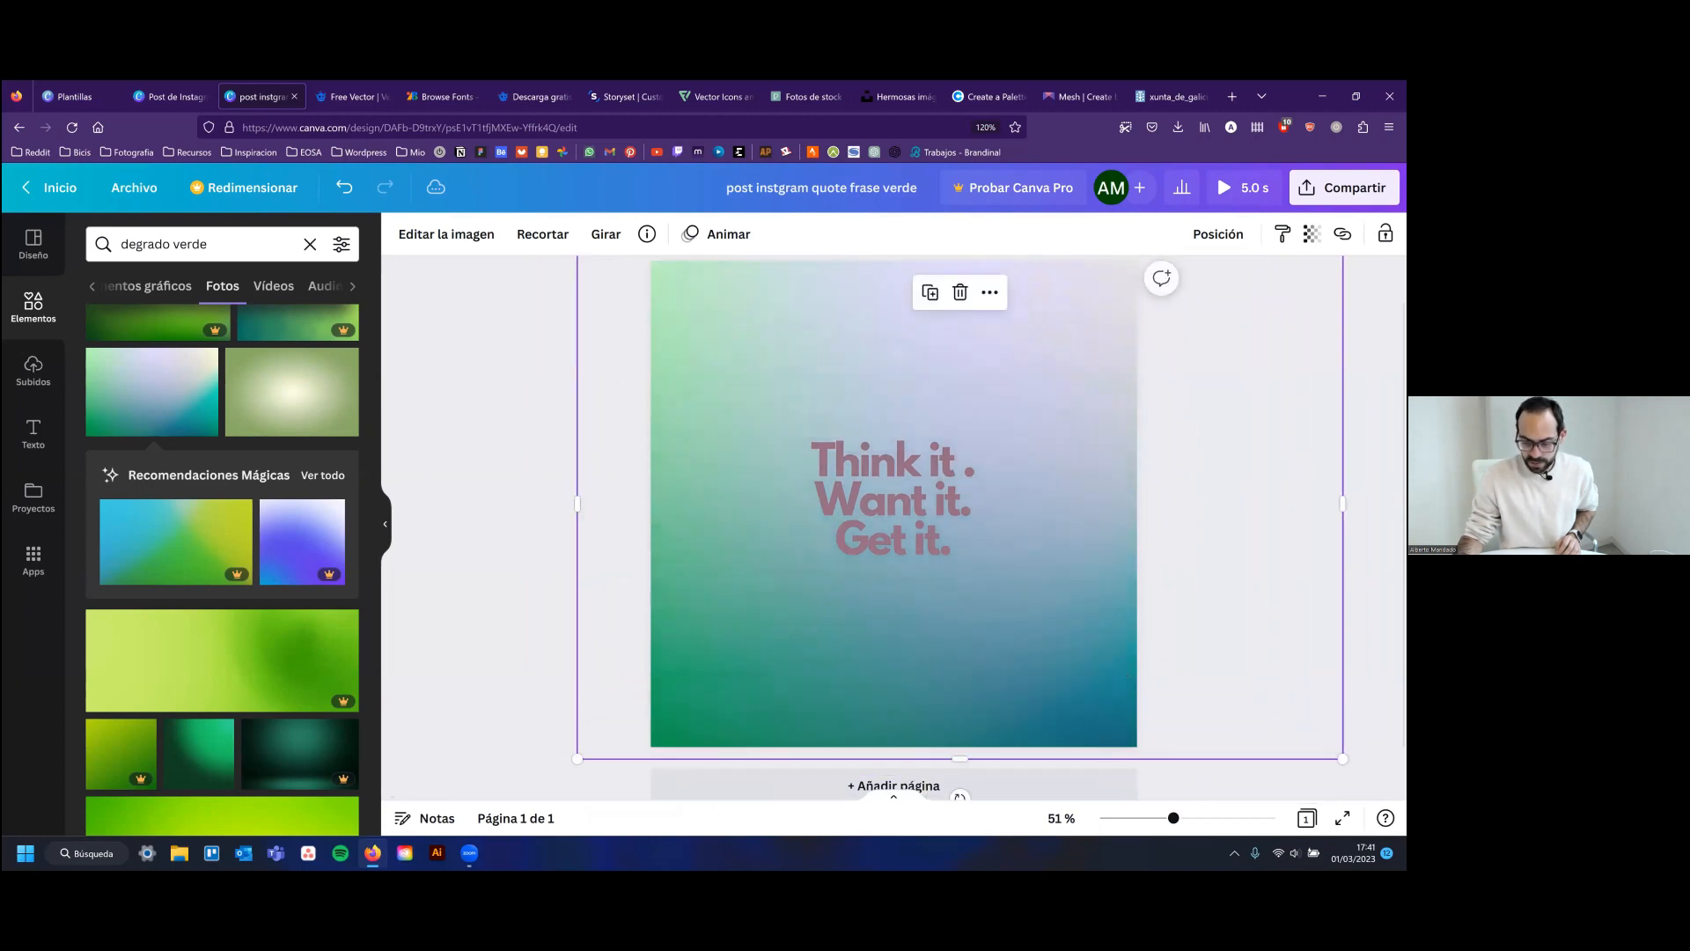
# Send the gradient photo to the back, behind the speech-bubble frame and the quote text
pyautogui.click(1218, 234)
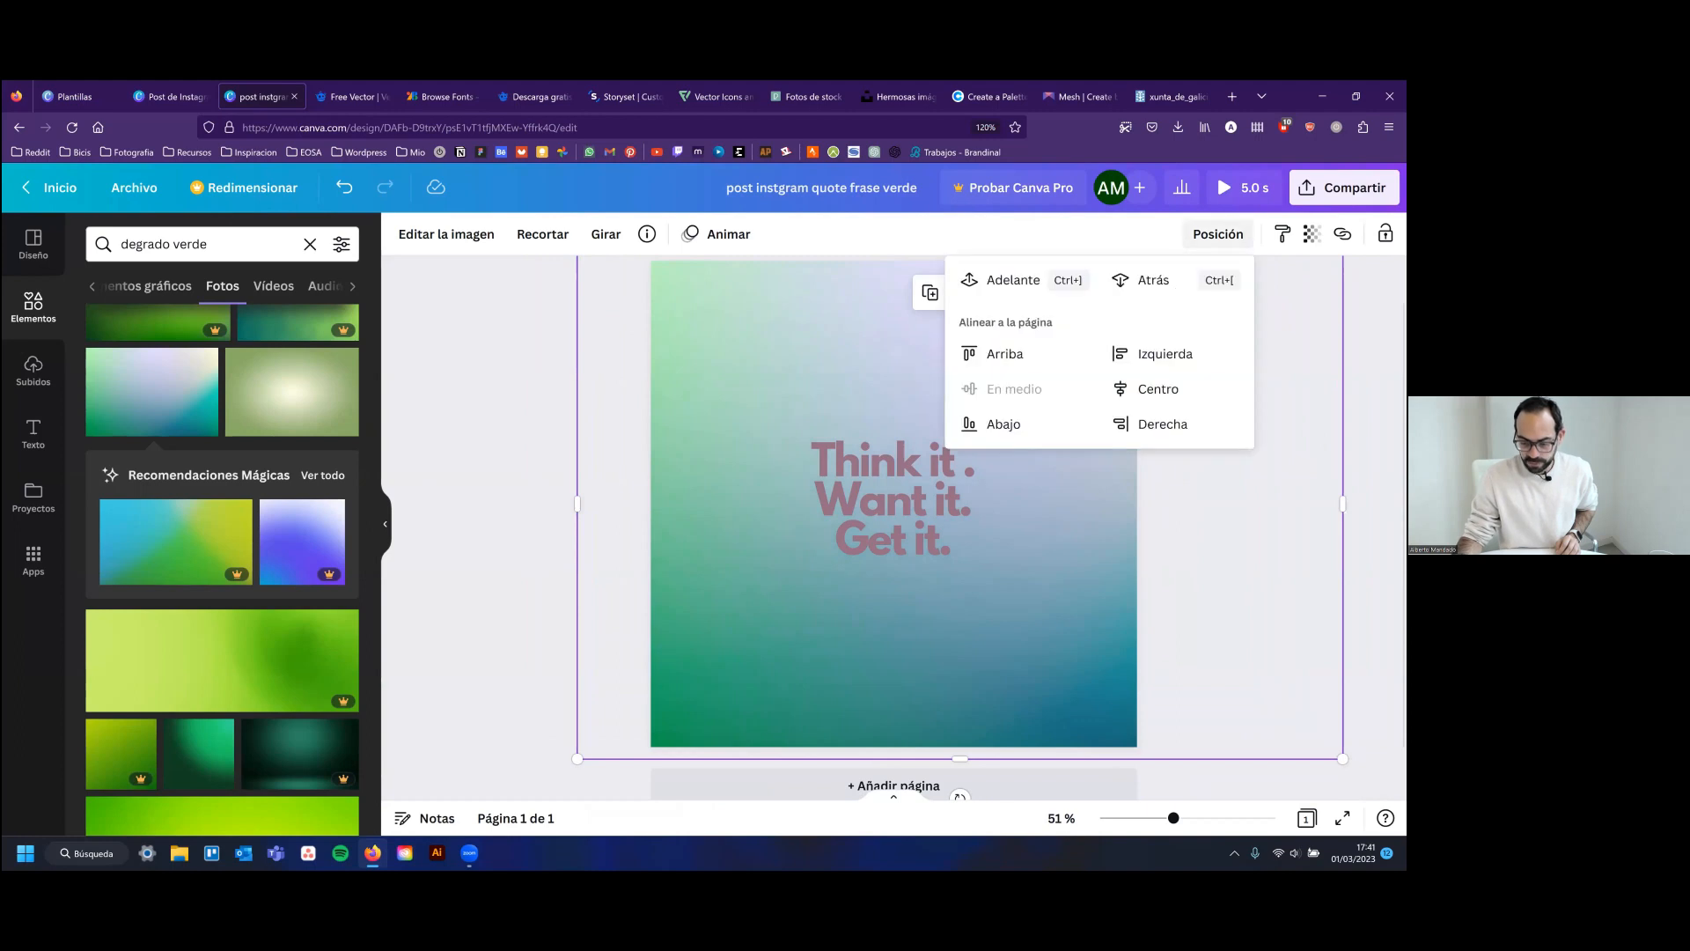
pyautogui.click(1144, 280)
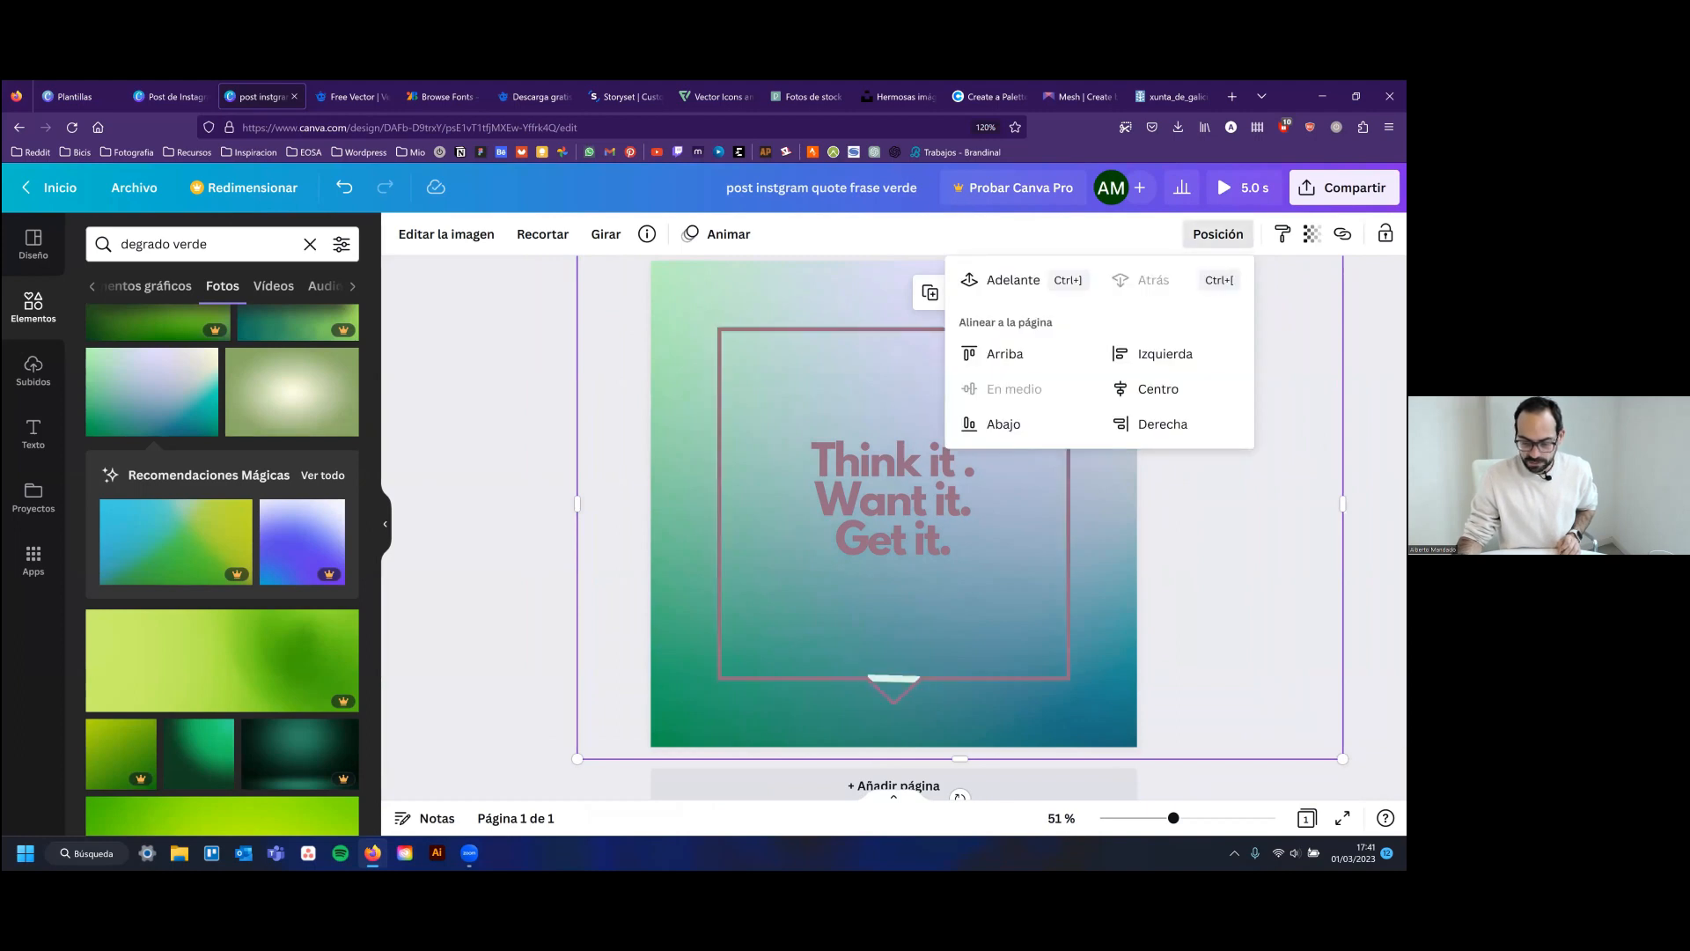
pyautogui.click(1010, 278)
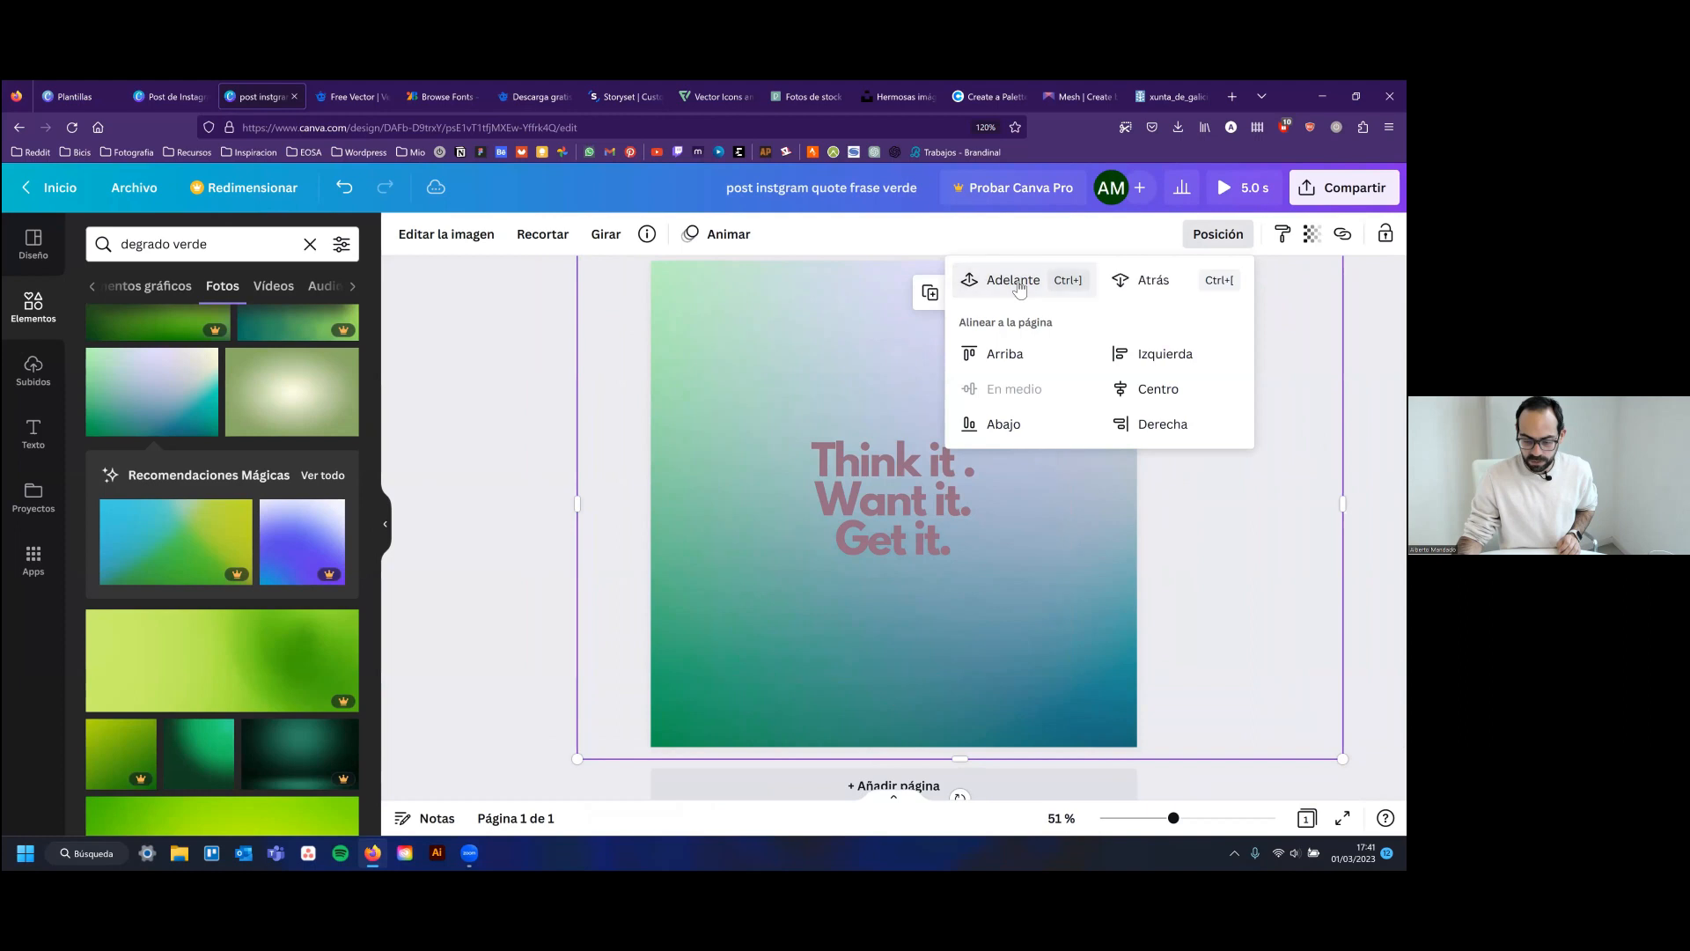
pyautogui.click(1010, 278)
pyautogui.click(1136, 283)
pyautogui.click(1144, 282)
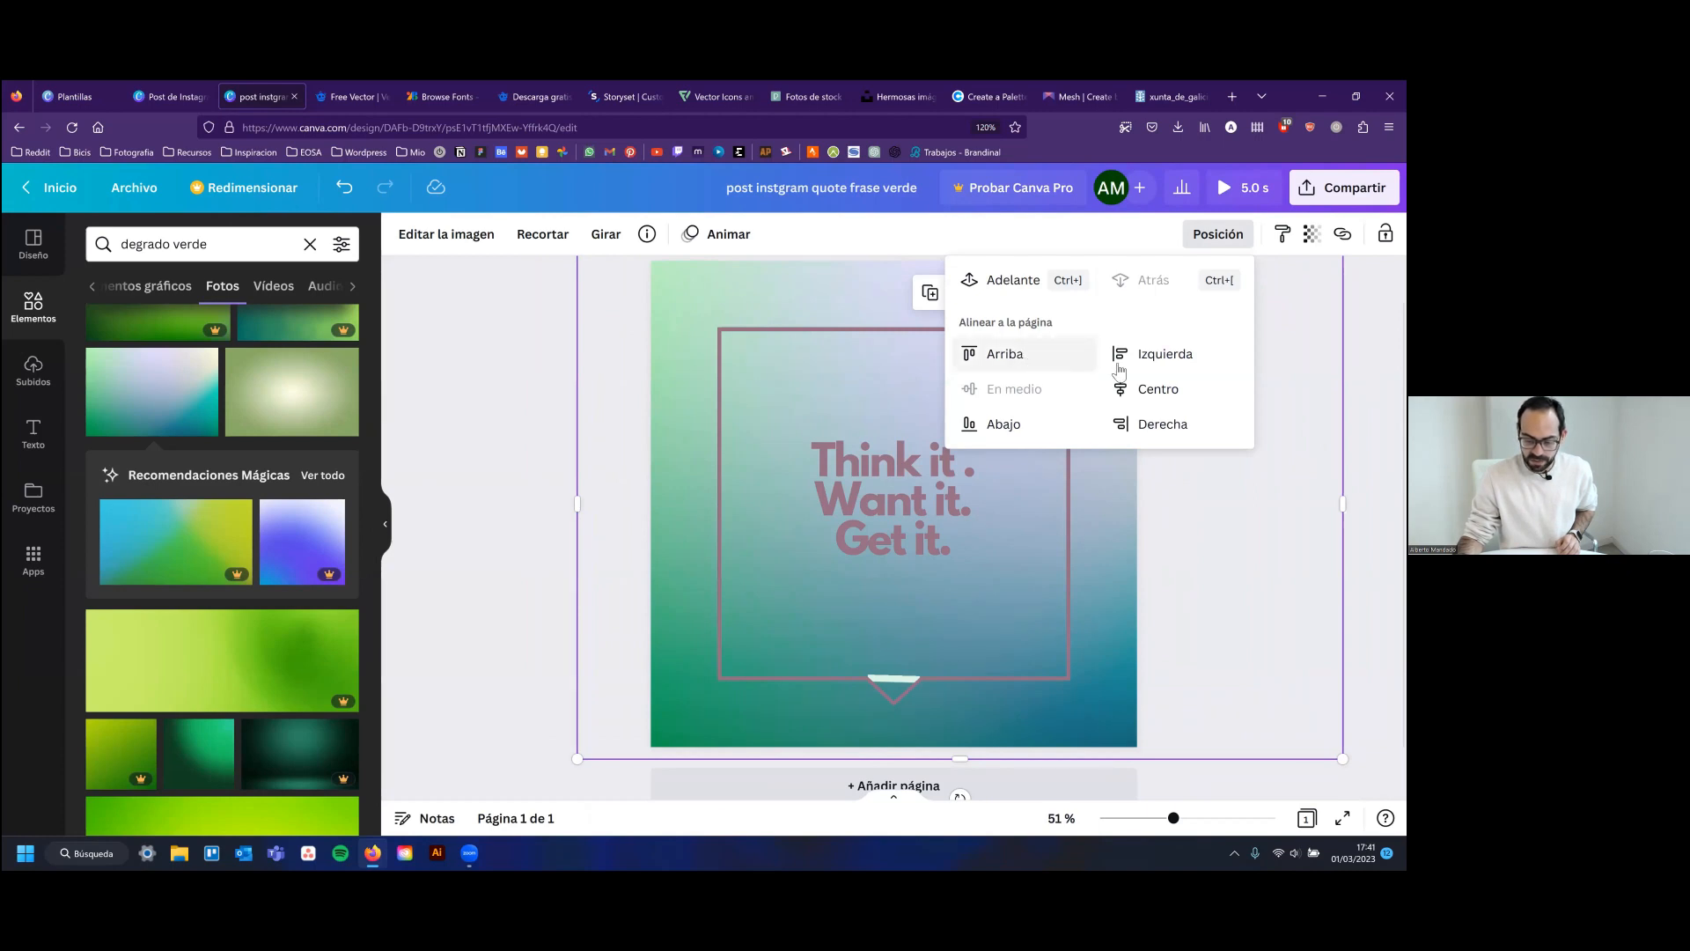
# Align the gradient photo with the page's top and center, and adjust its horizontal position behind the frame
pyautogui.click(1044, 376)
pyautogui.click(1157, 388)
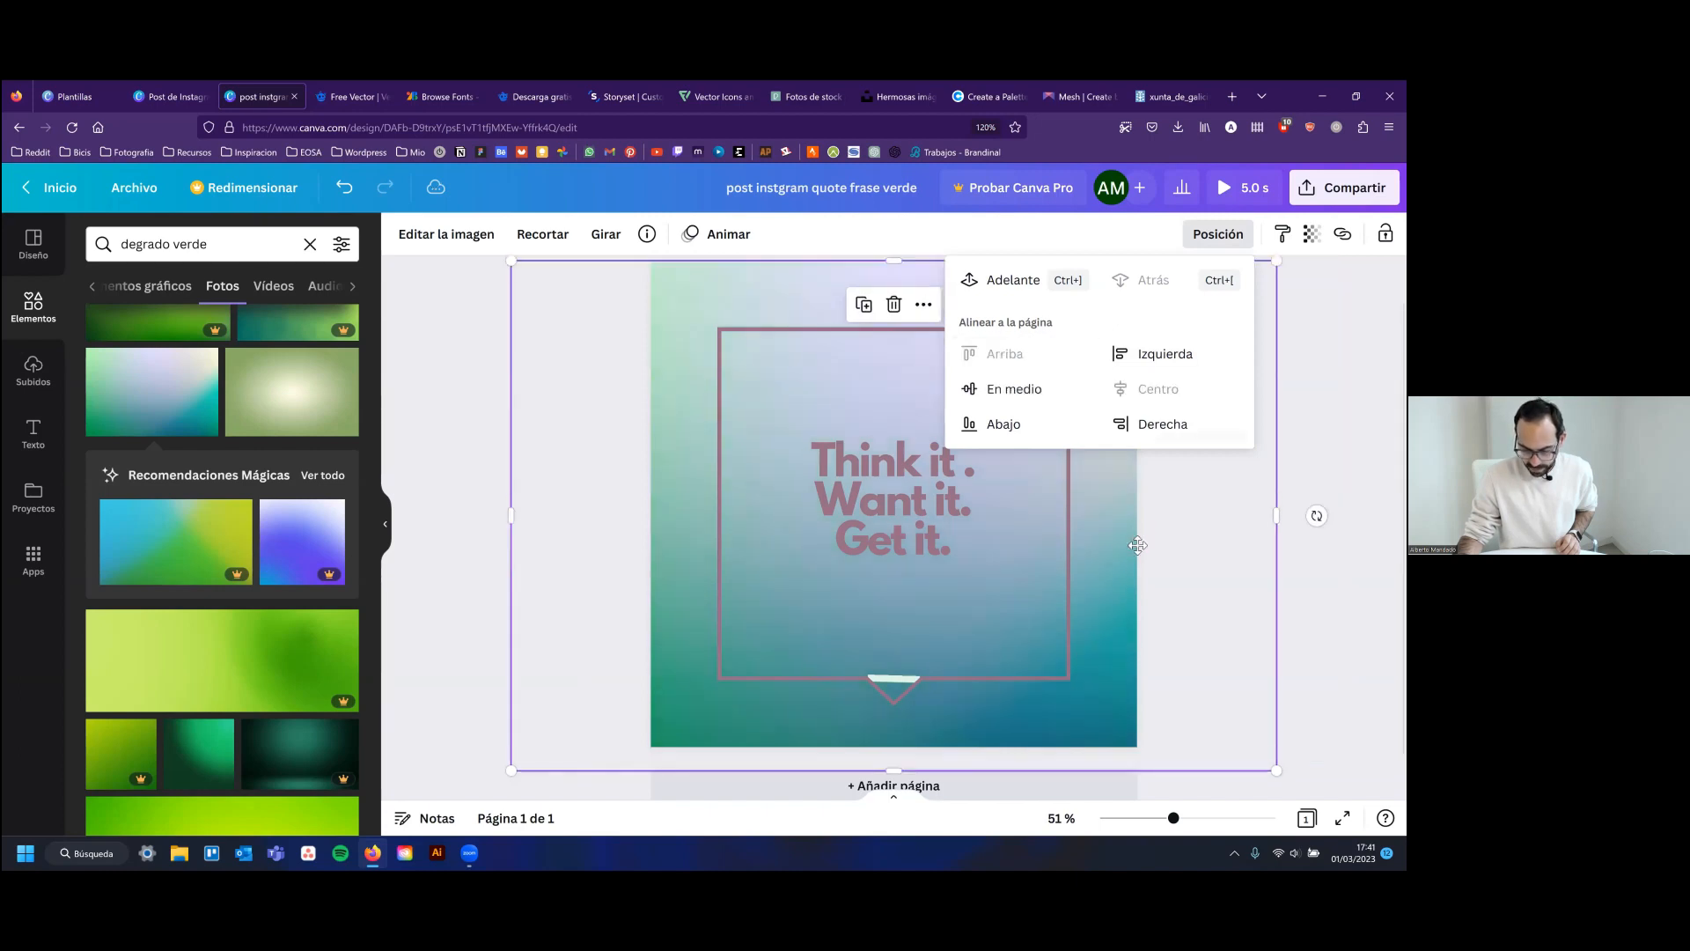
pyautogui.click(1163, 424)
pyautogui.press('Escape')
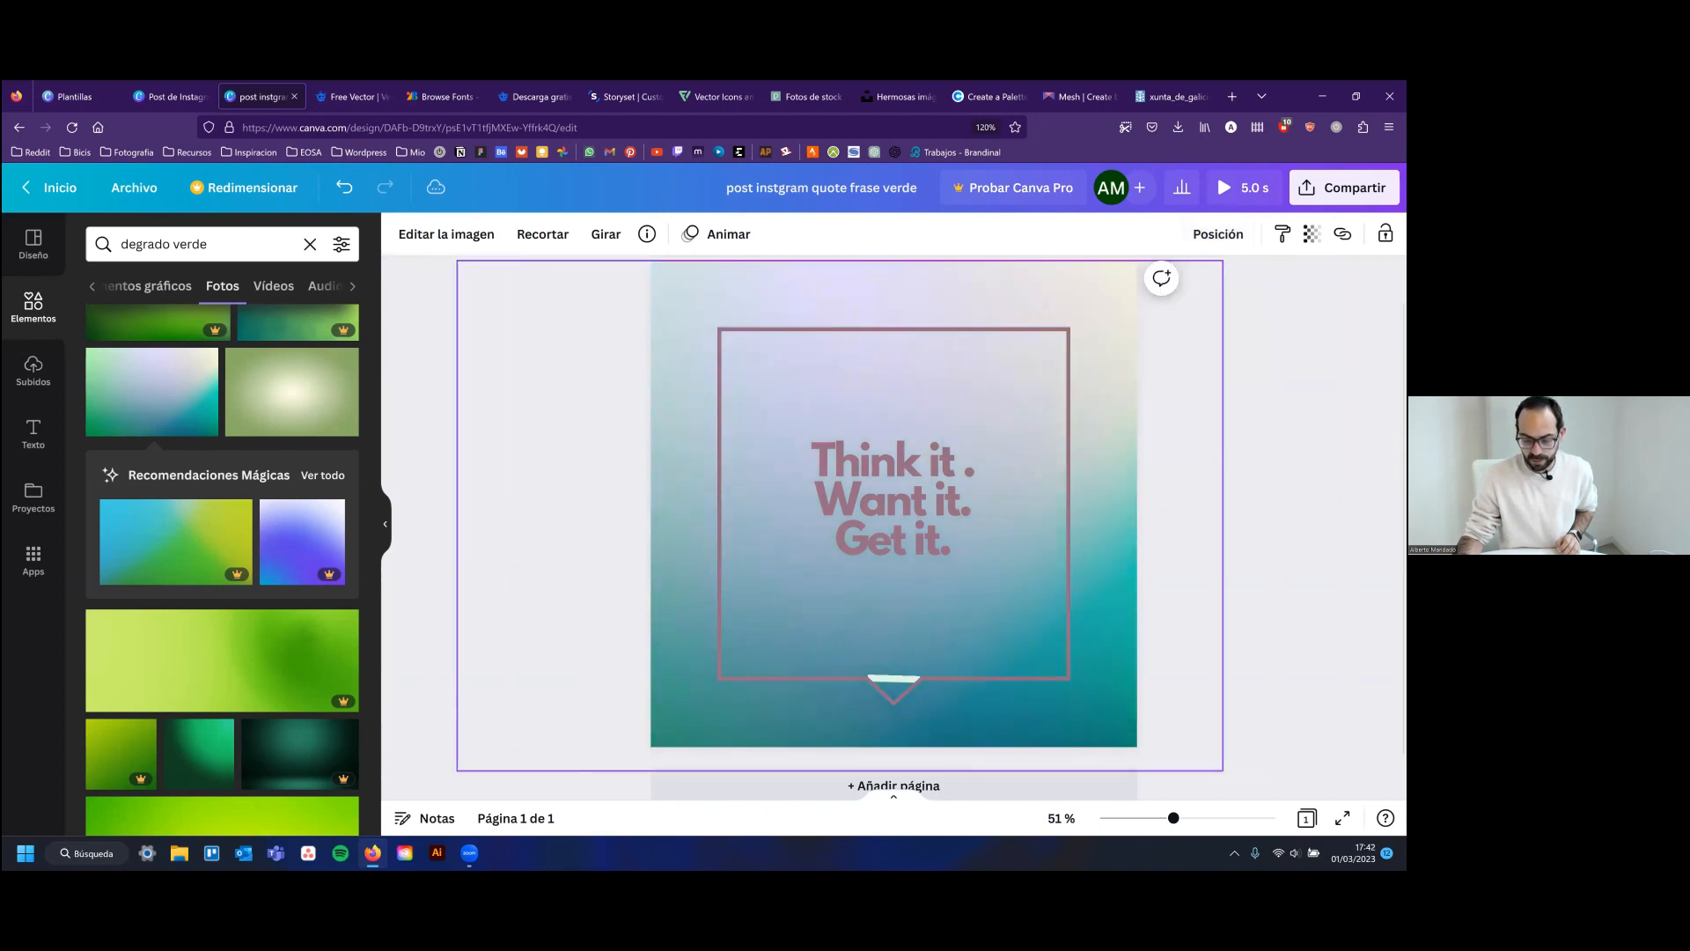
pyautogui.moveTo(851, 476); pyautogui.dragTo(941, 475)
# Recolor the whole "Think it. Want it. Get it." quote text white
pyautogui.click(967, 476)
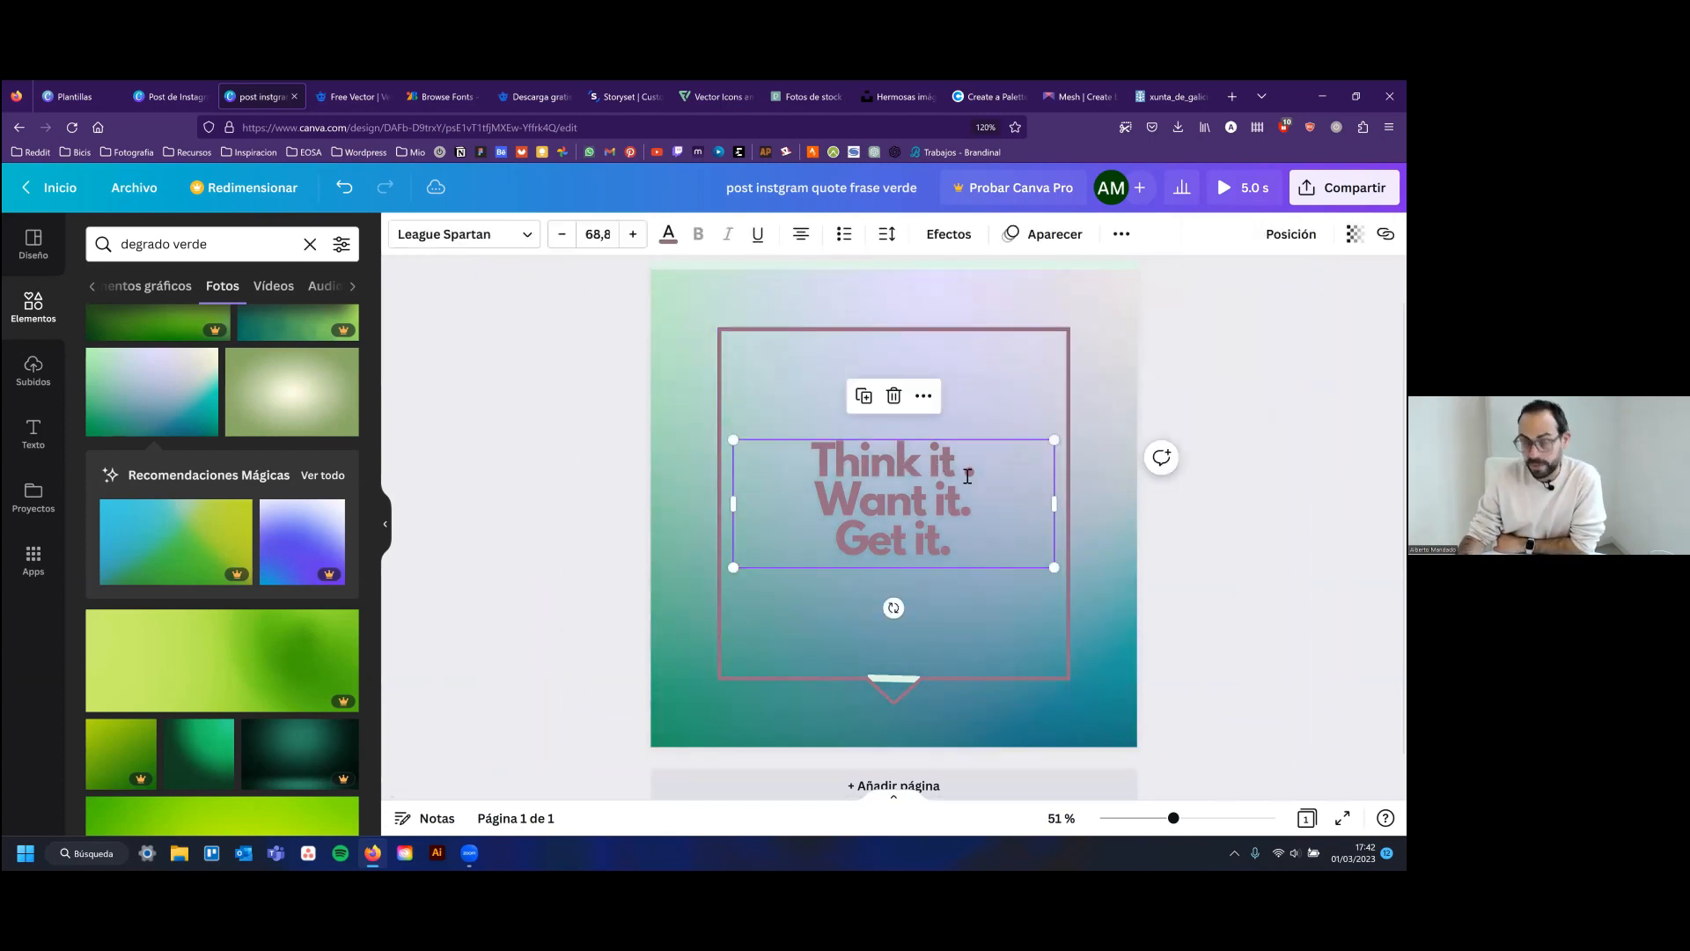
pyautogui.tripleClick(967, 476)
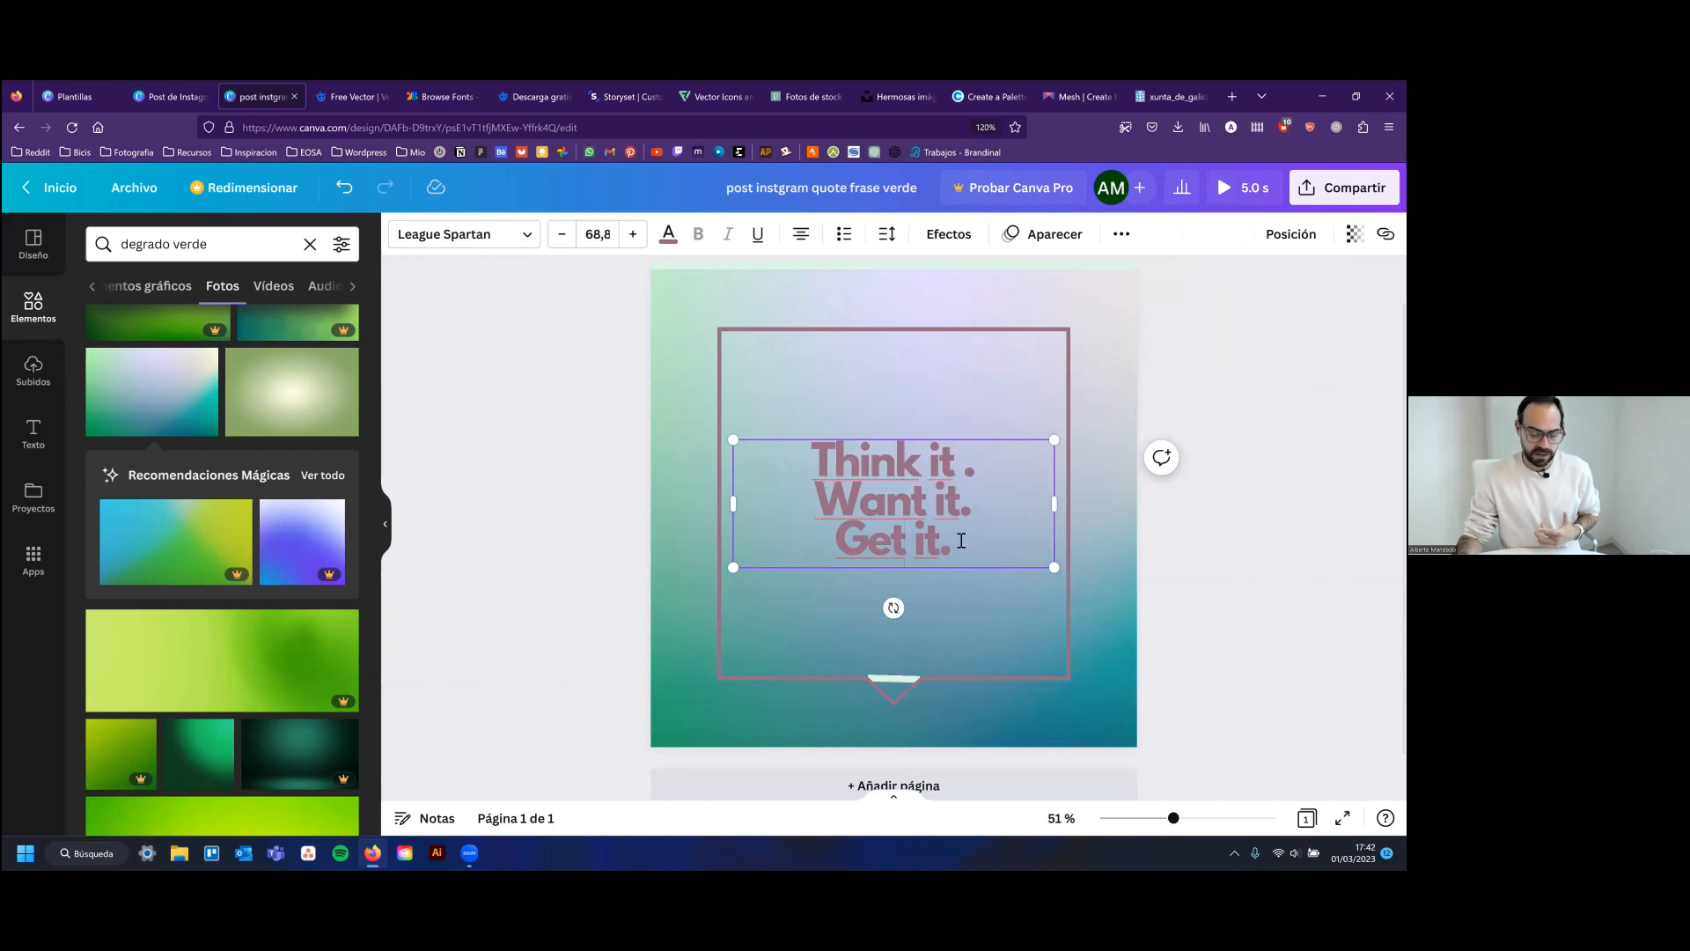
pyautogui.moveTo(963, 539); pyautogui.dragTo(797, 454)
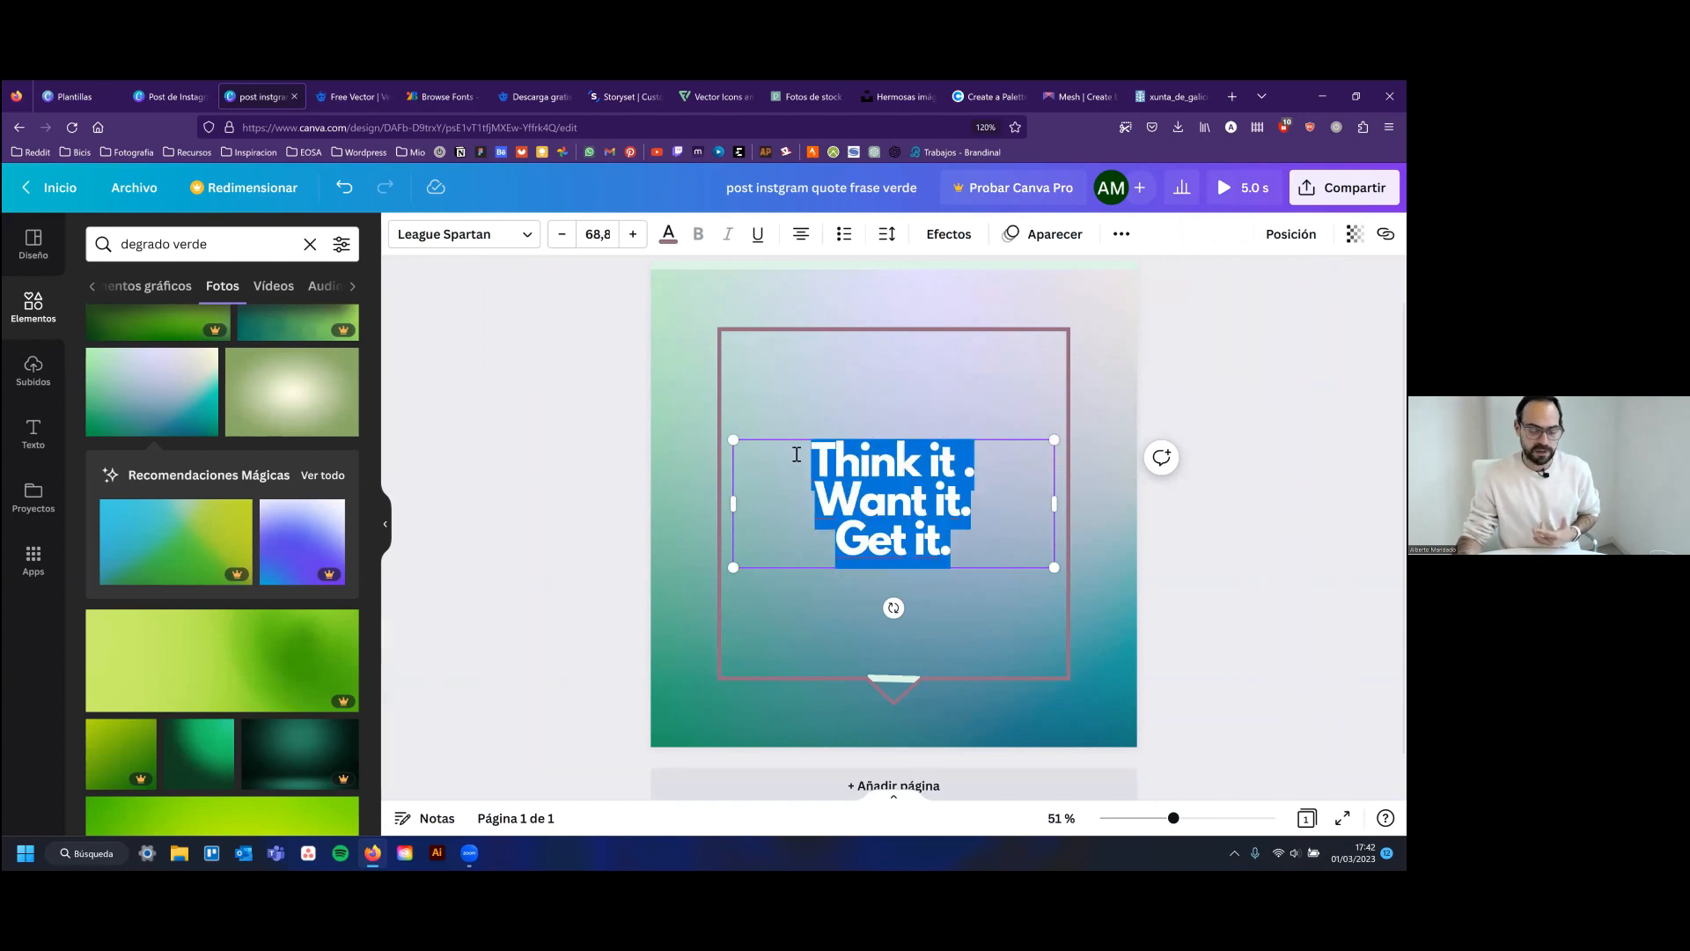
pyautogui.click(669, 234)
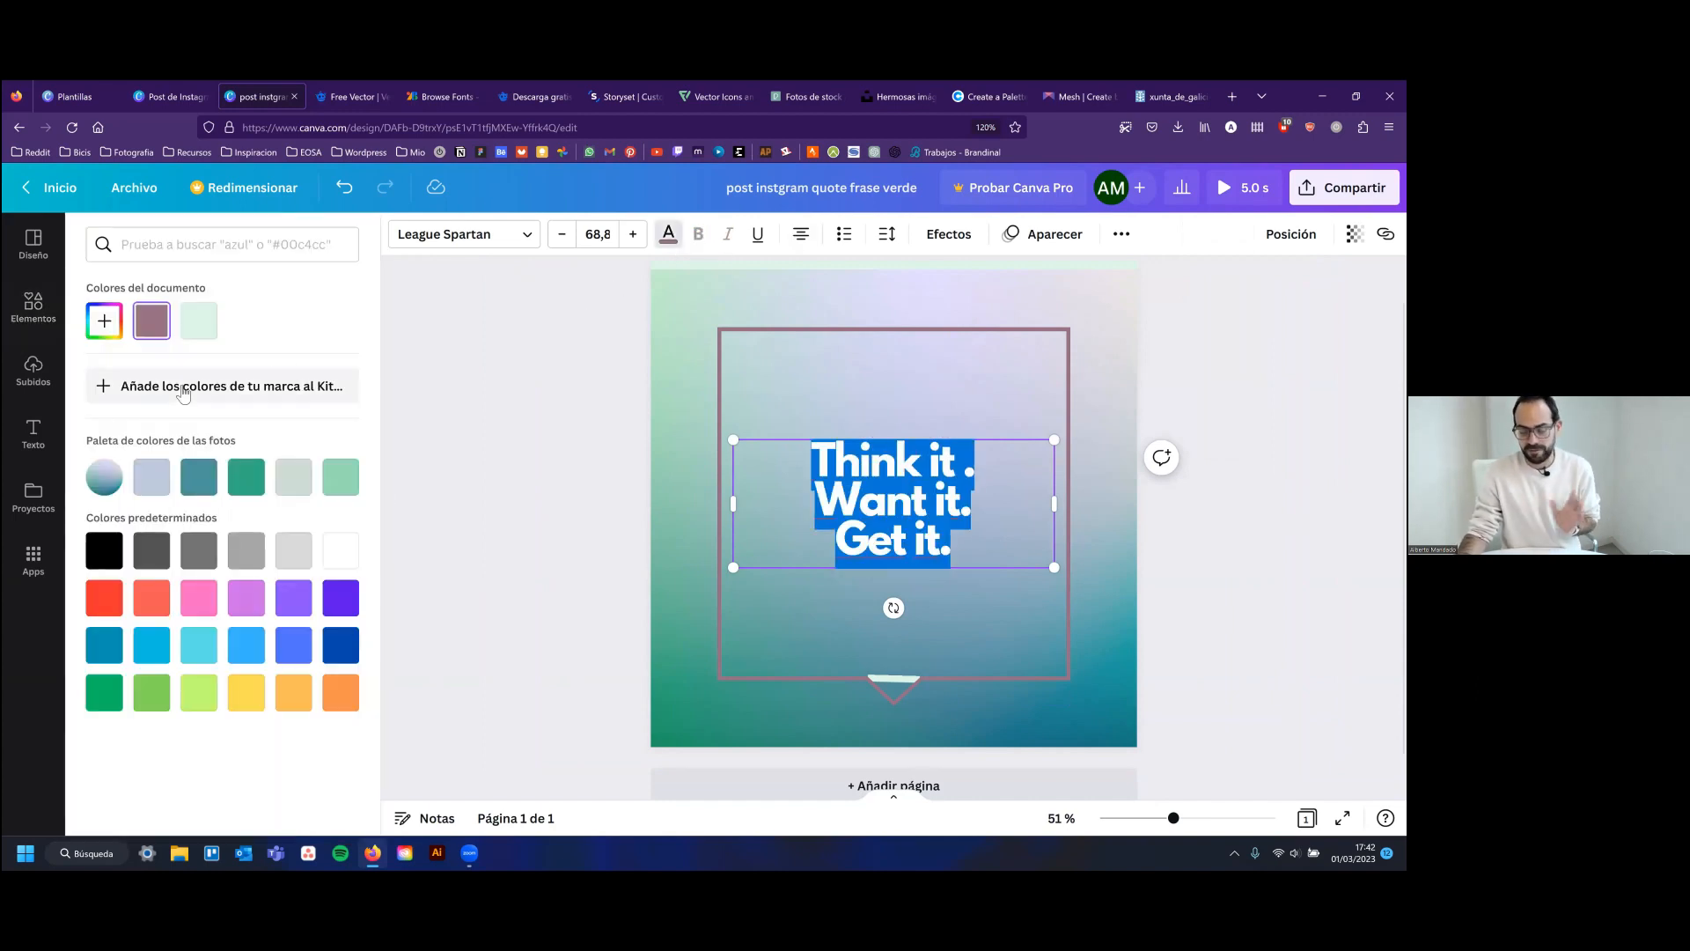
pyautogui.click(354, 555)
pyautogui.click(688, 425)
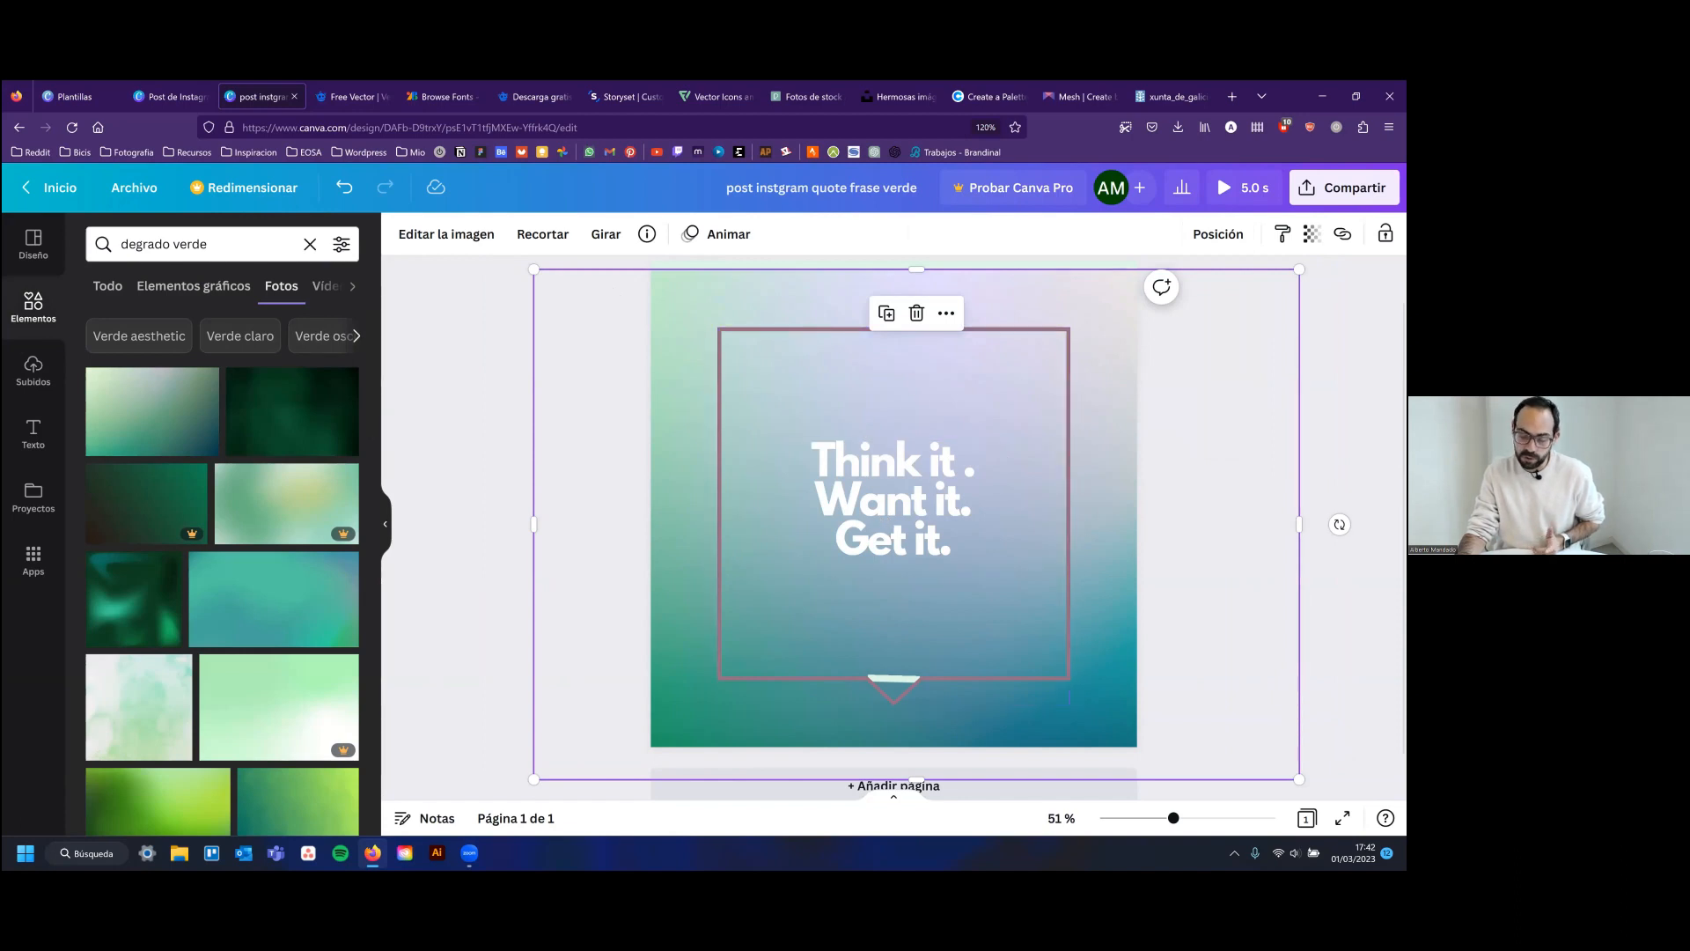
# Recolor the whole quote text with the teal #4b9599 from the photo's color palette
pyautogui.click(938, 508)
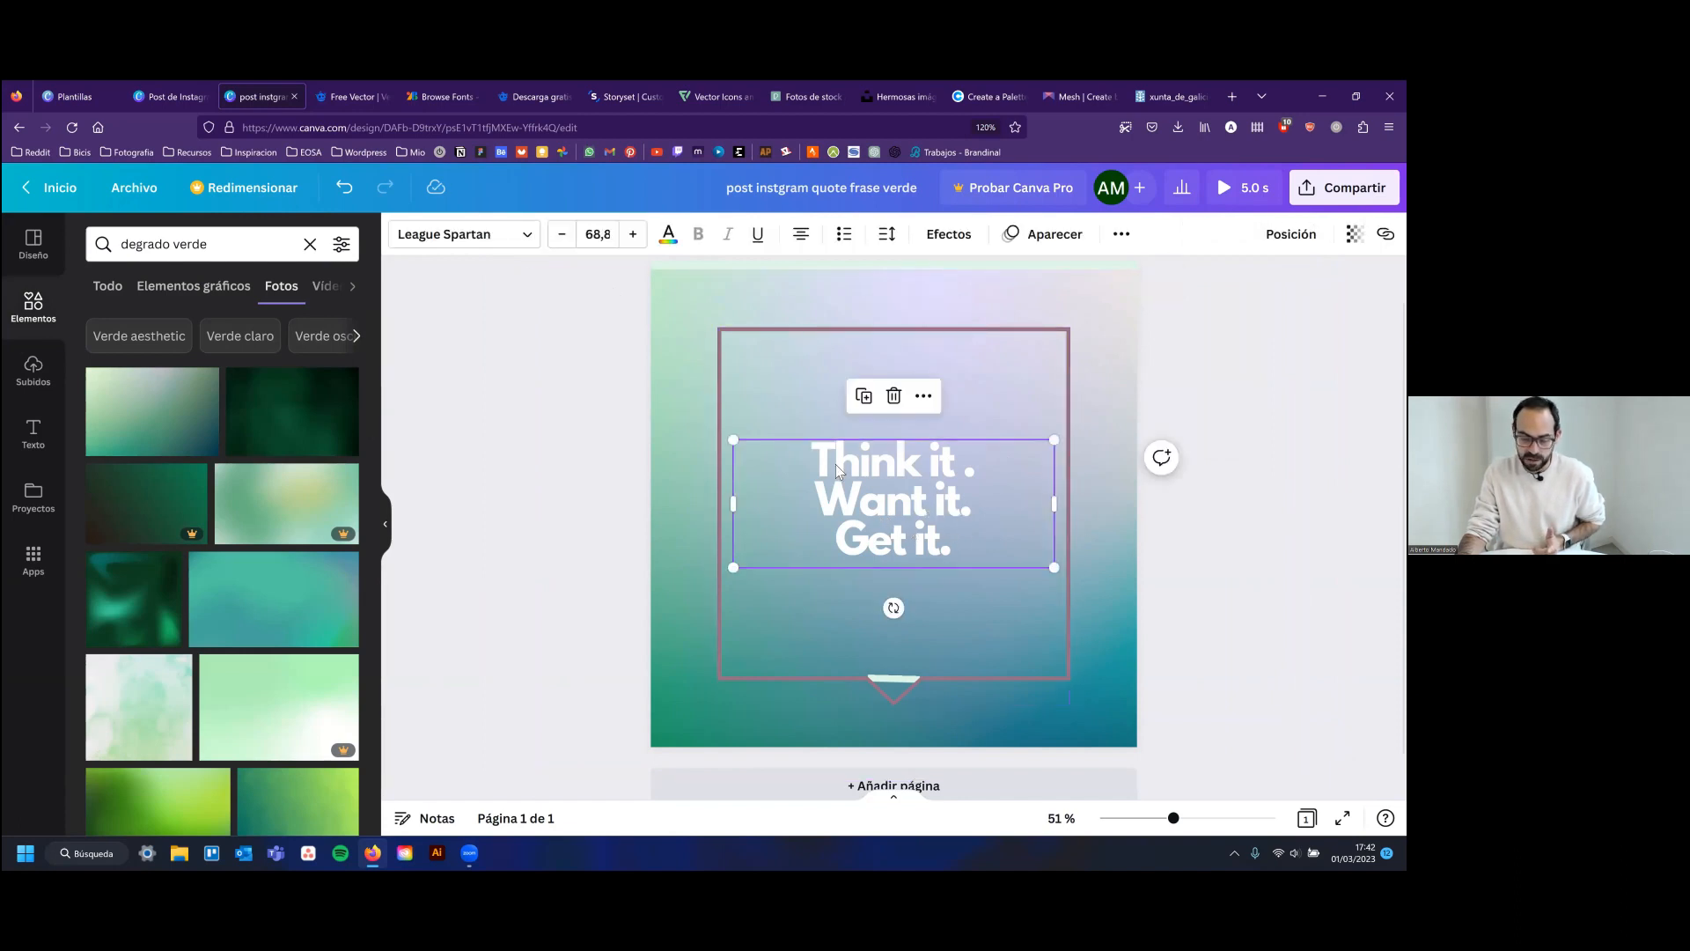
pyautogui.click(933, 539)
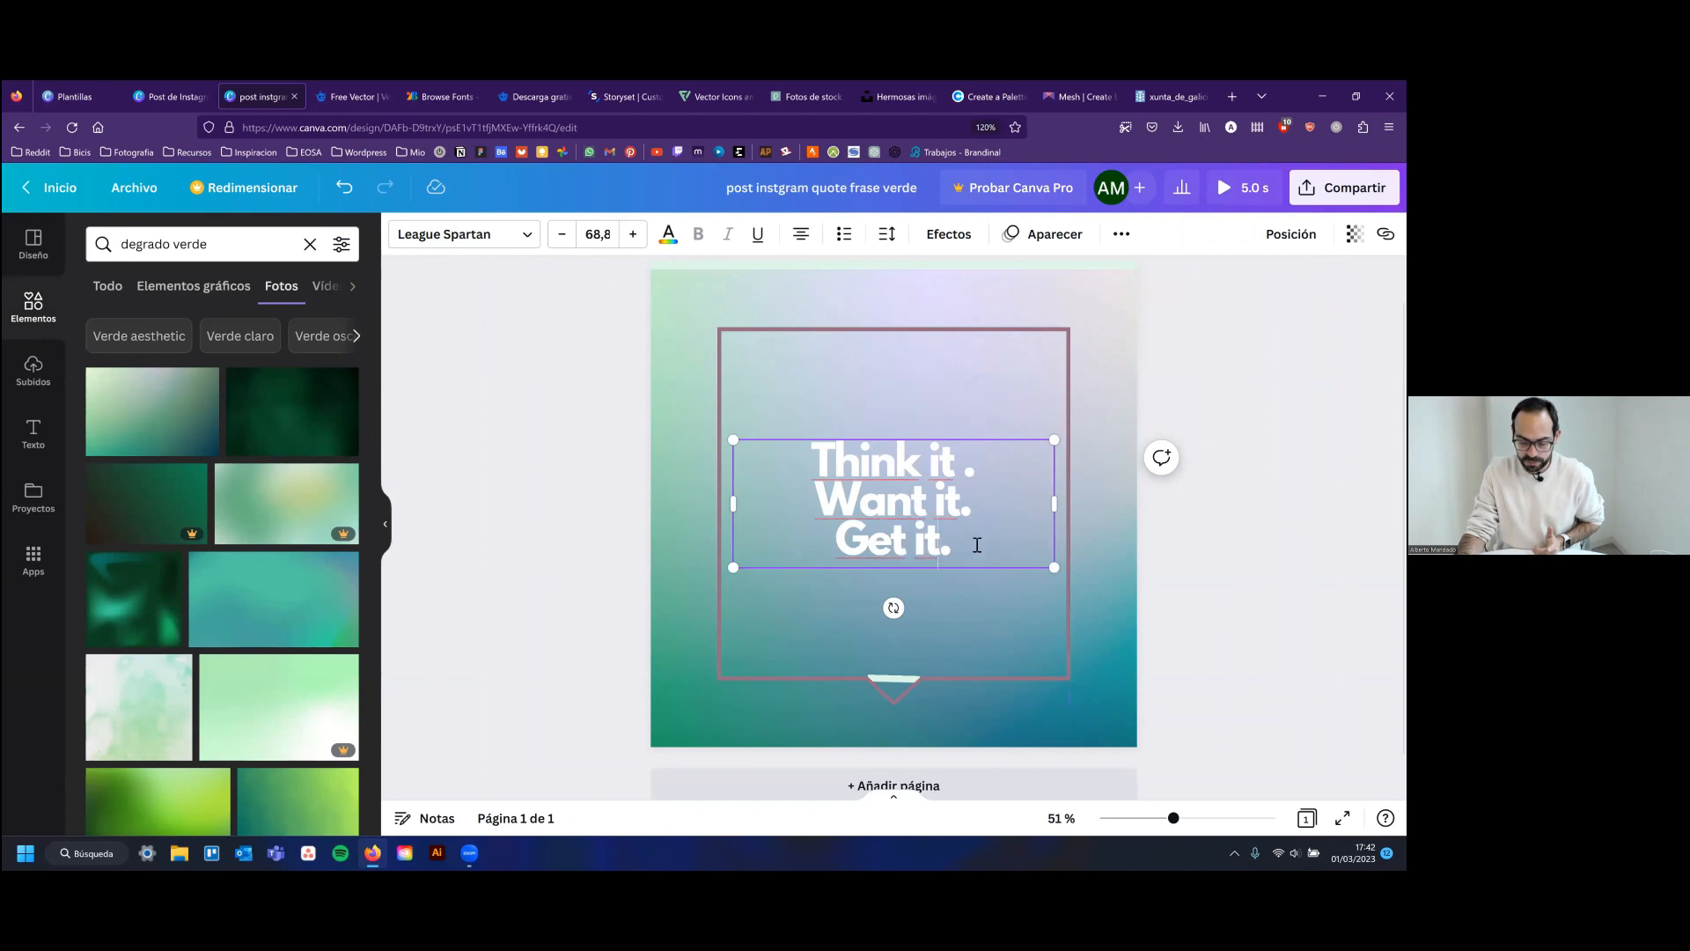
pyautogui.hotkey('ctrl', 'a')
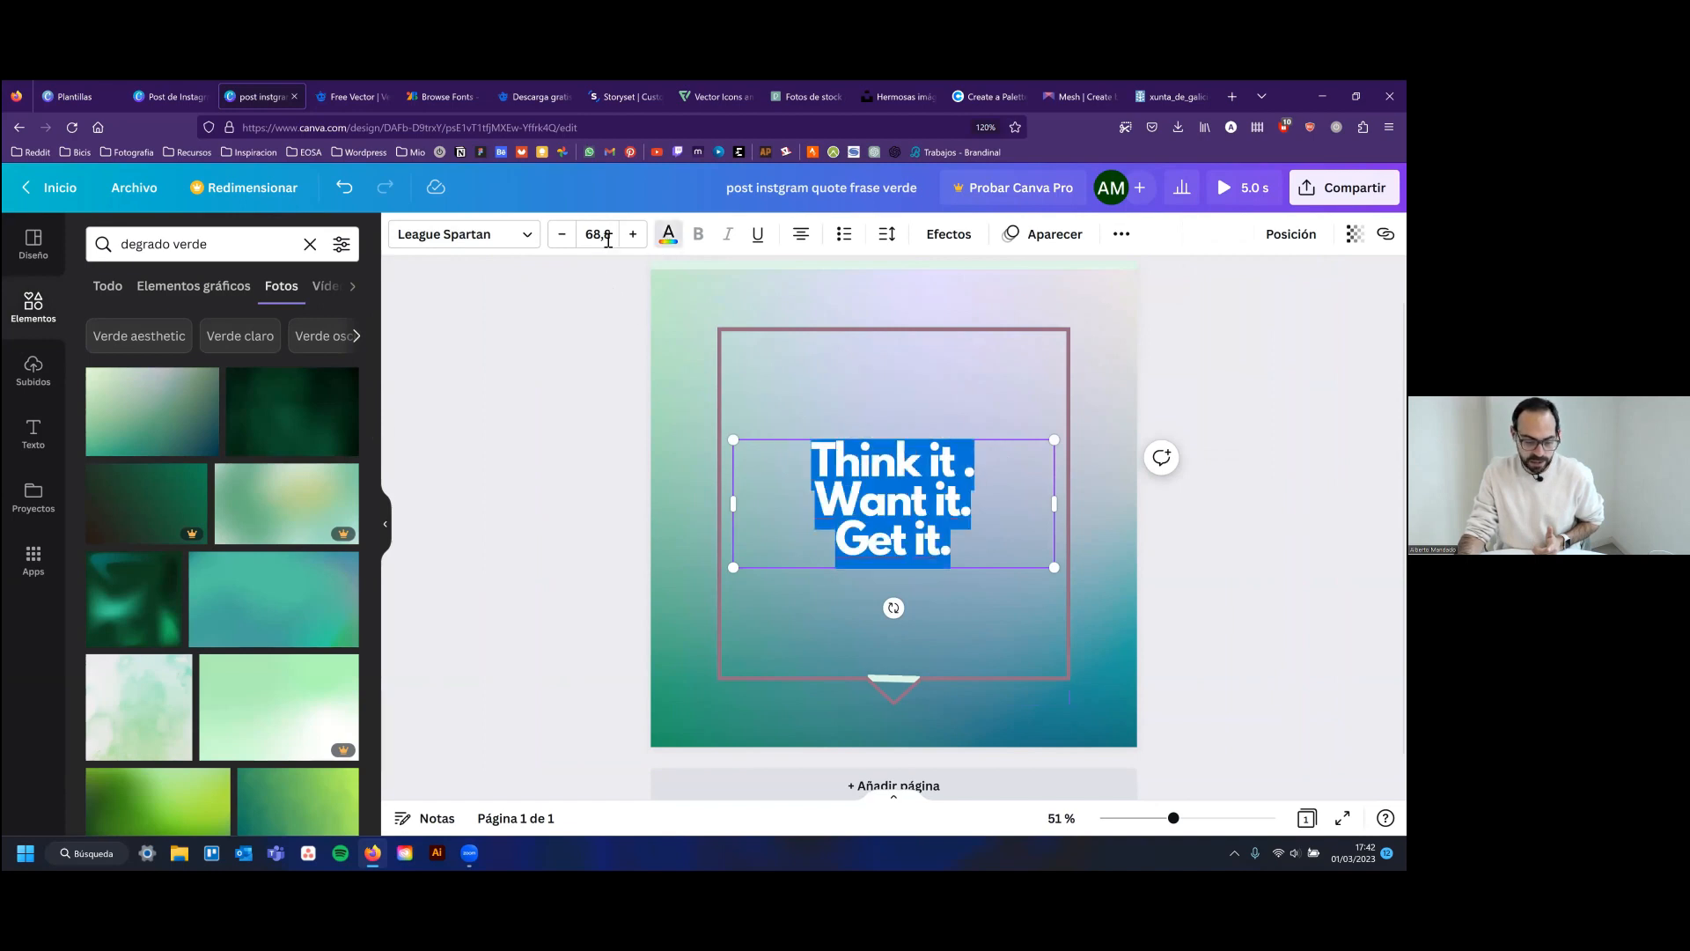
pyautogui.click(665, 236)
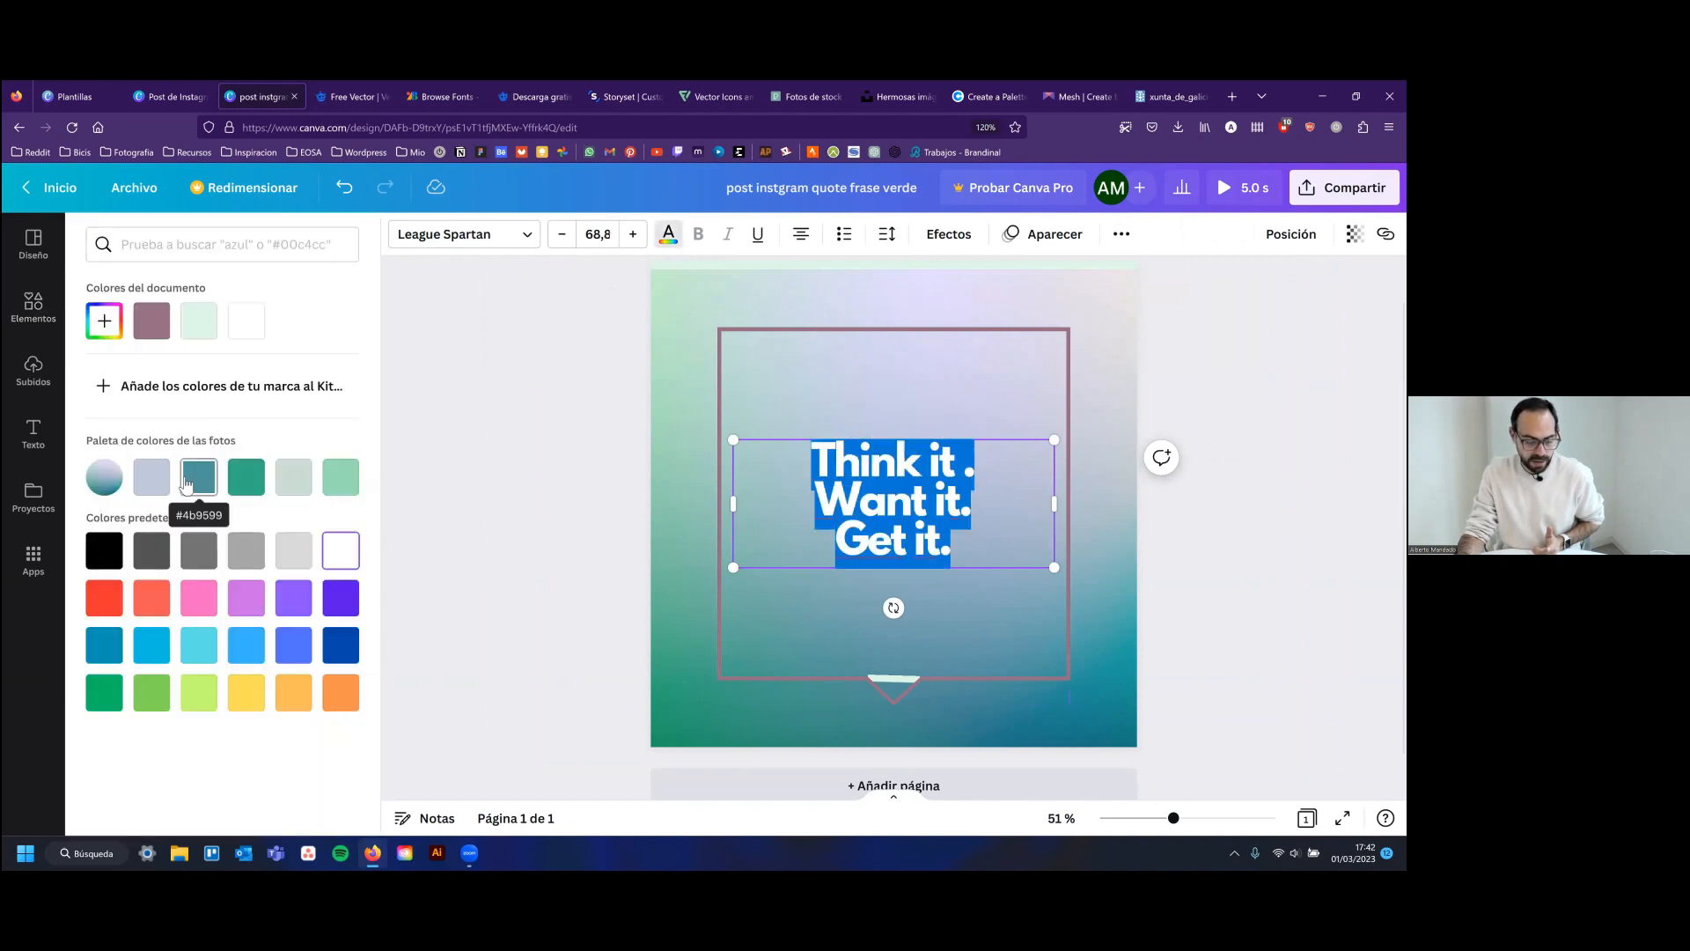
pyautogui.click(150, 478)
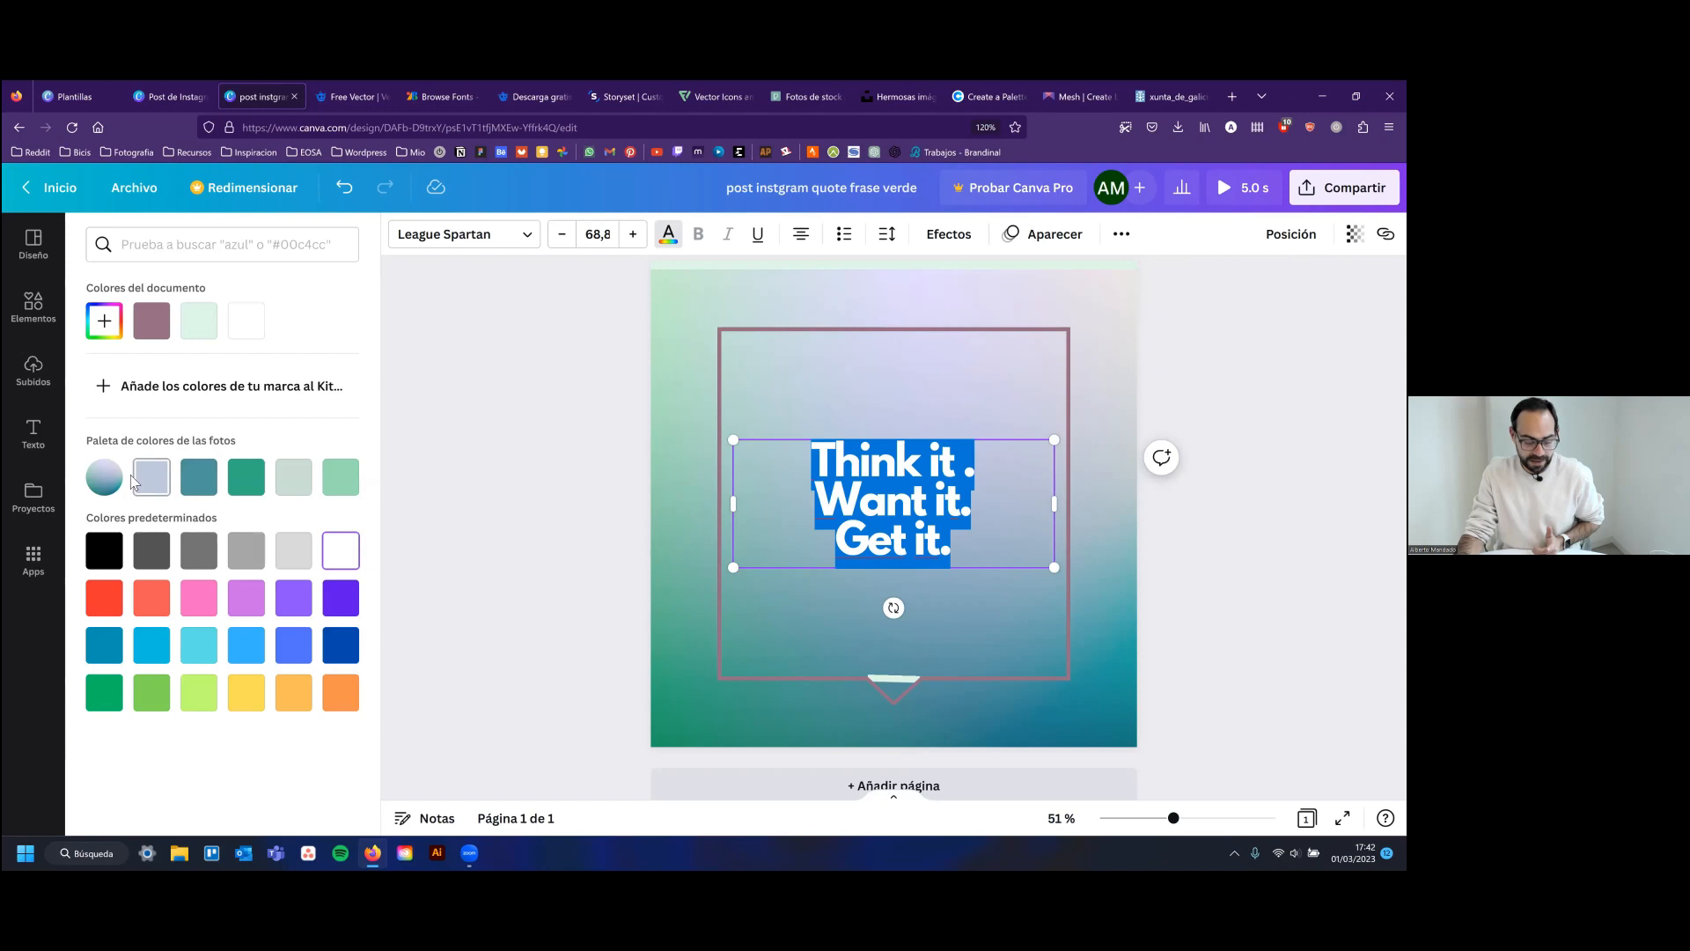
pyautogui.click(200, 482)
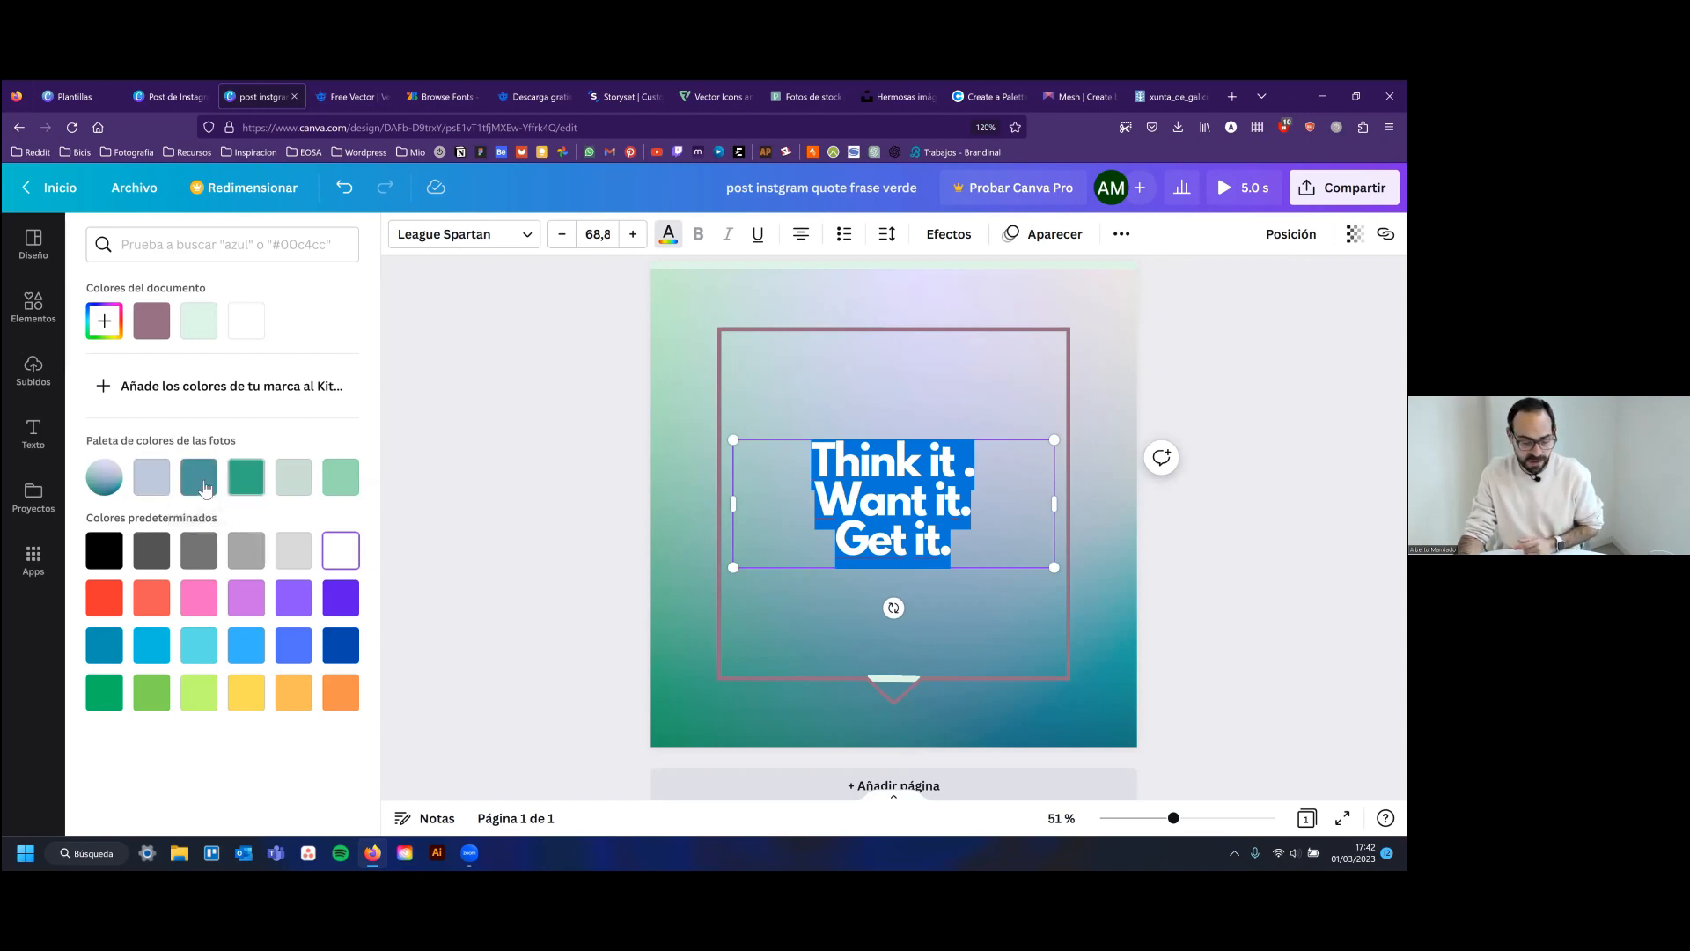
pyautogui.click(249, 486)
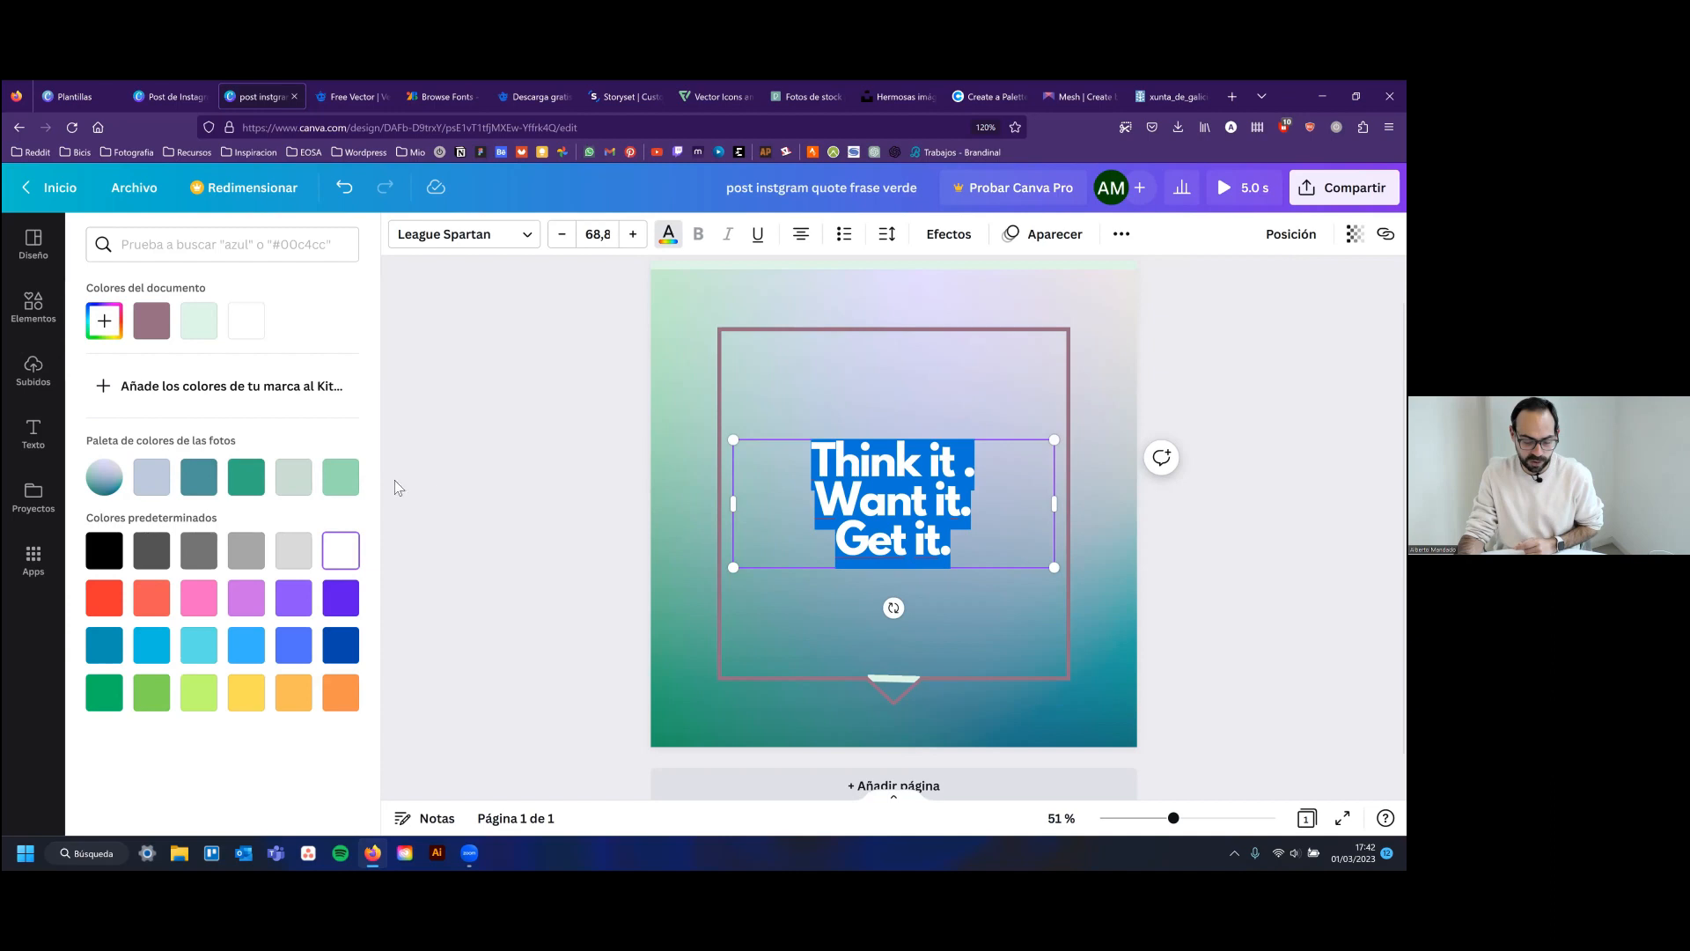
pyautogui.click(200, 475)
pyautogui.click(939, 507)
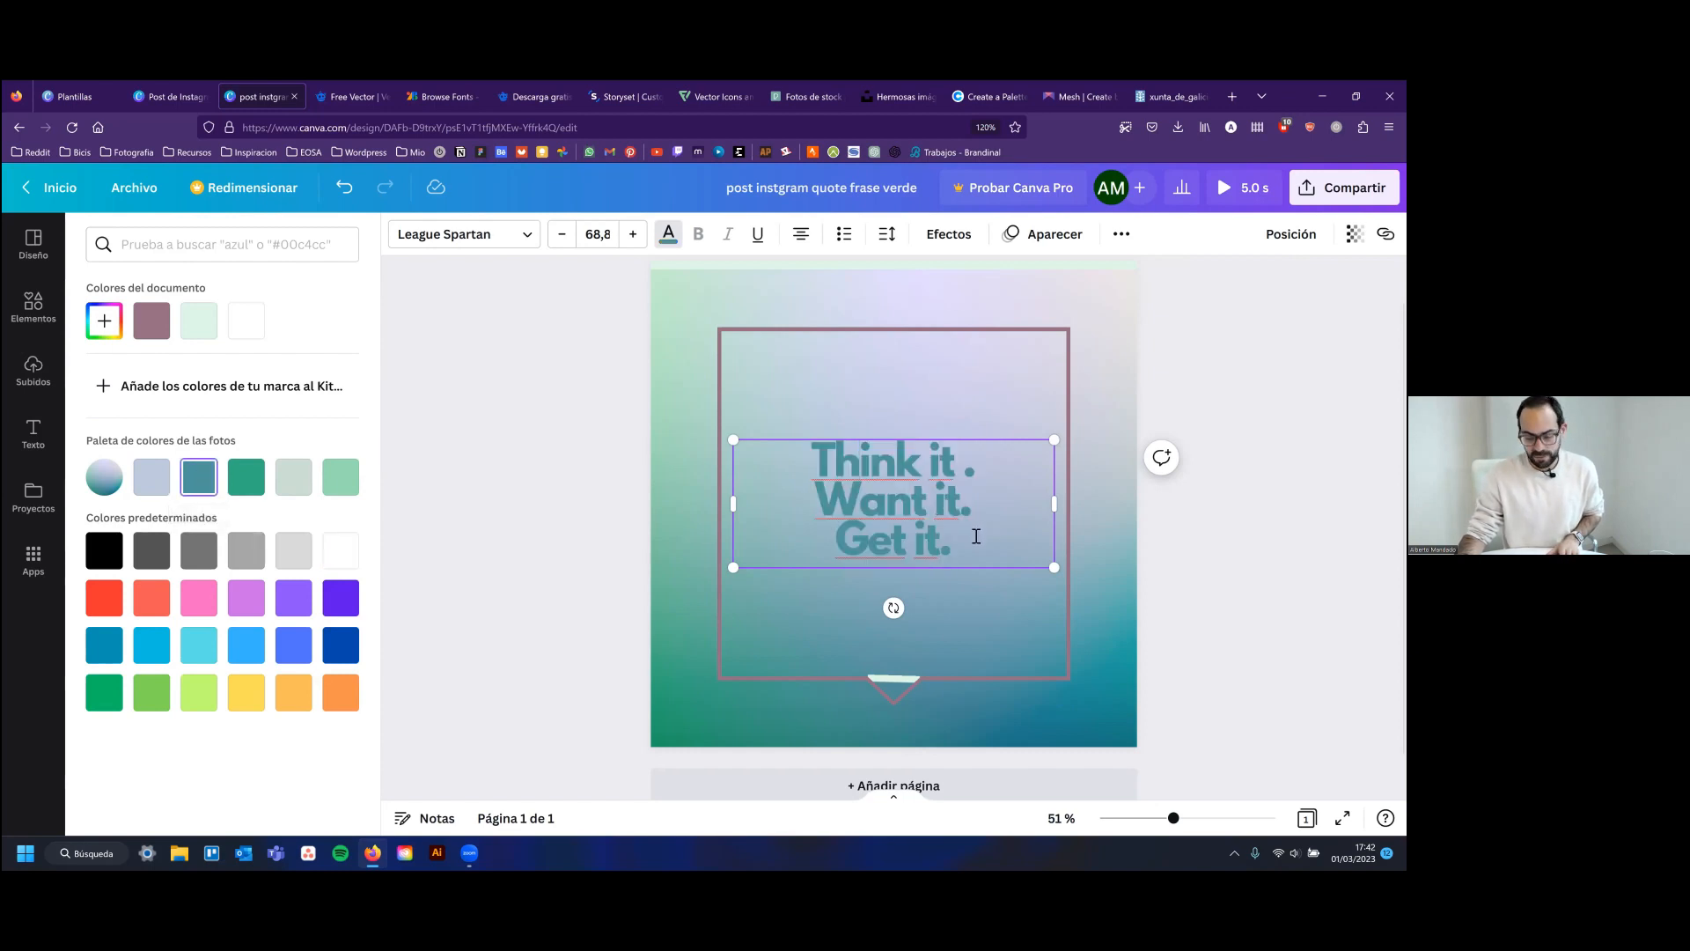
# Darken the quote text's teal to the custom color #1D3F41
pyautogui.moveTo(972, 542); pyautogui.dragTo(732, 441)
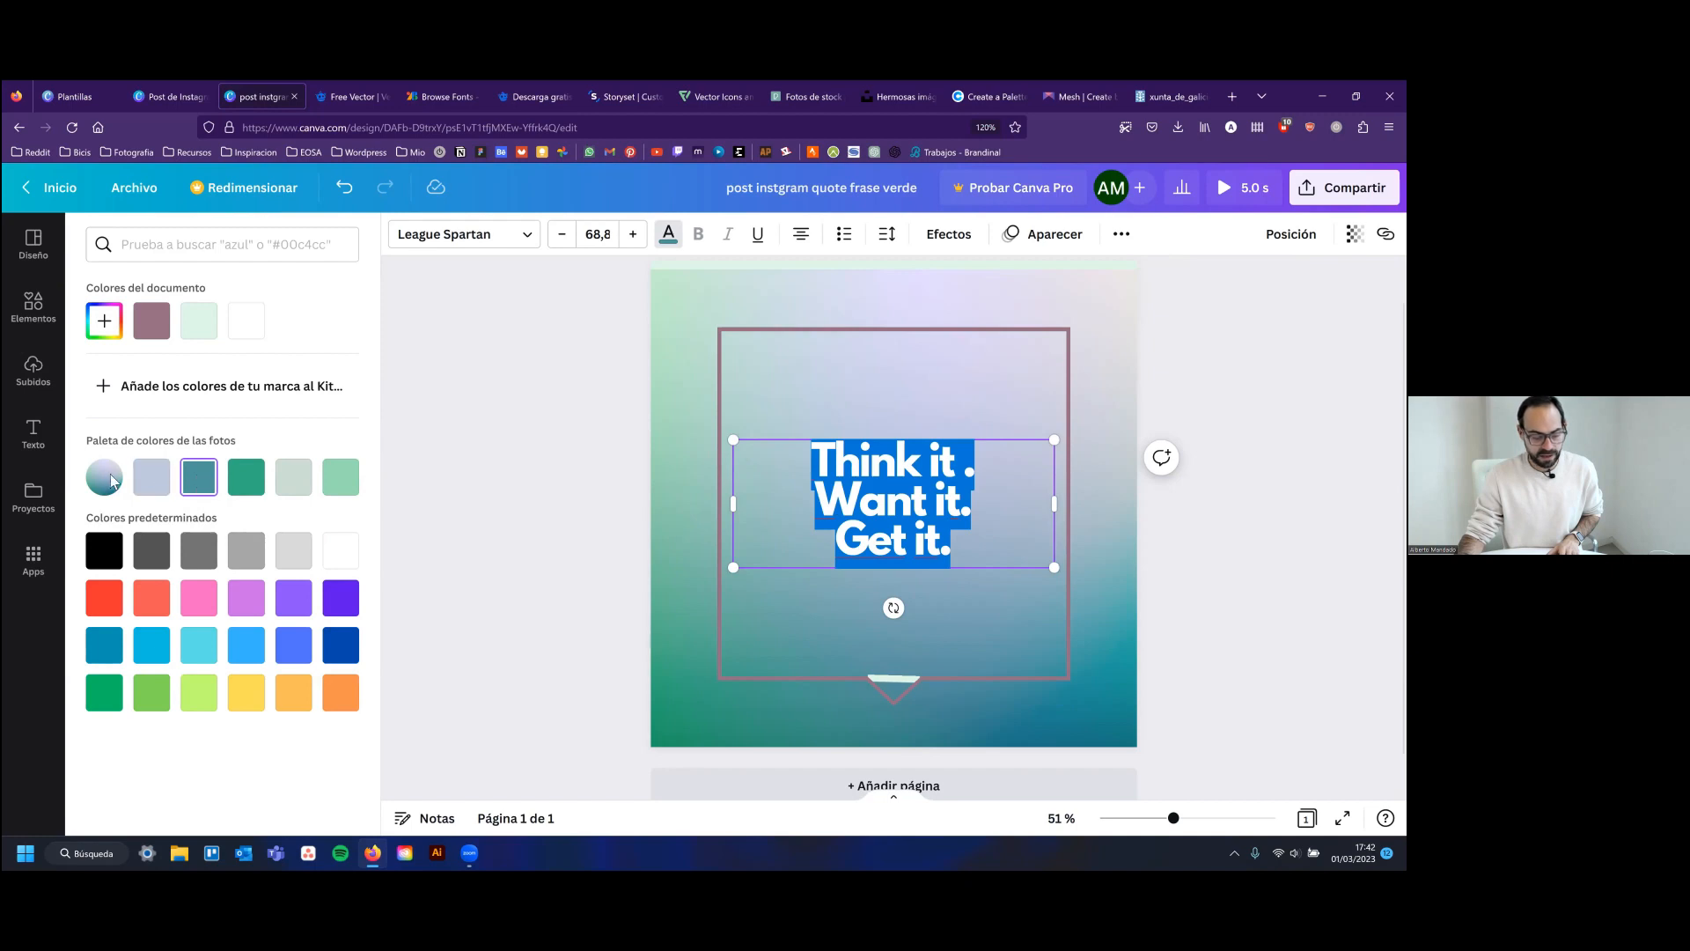
pyautogui.click(104, 322)
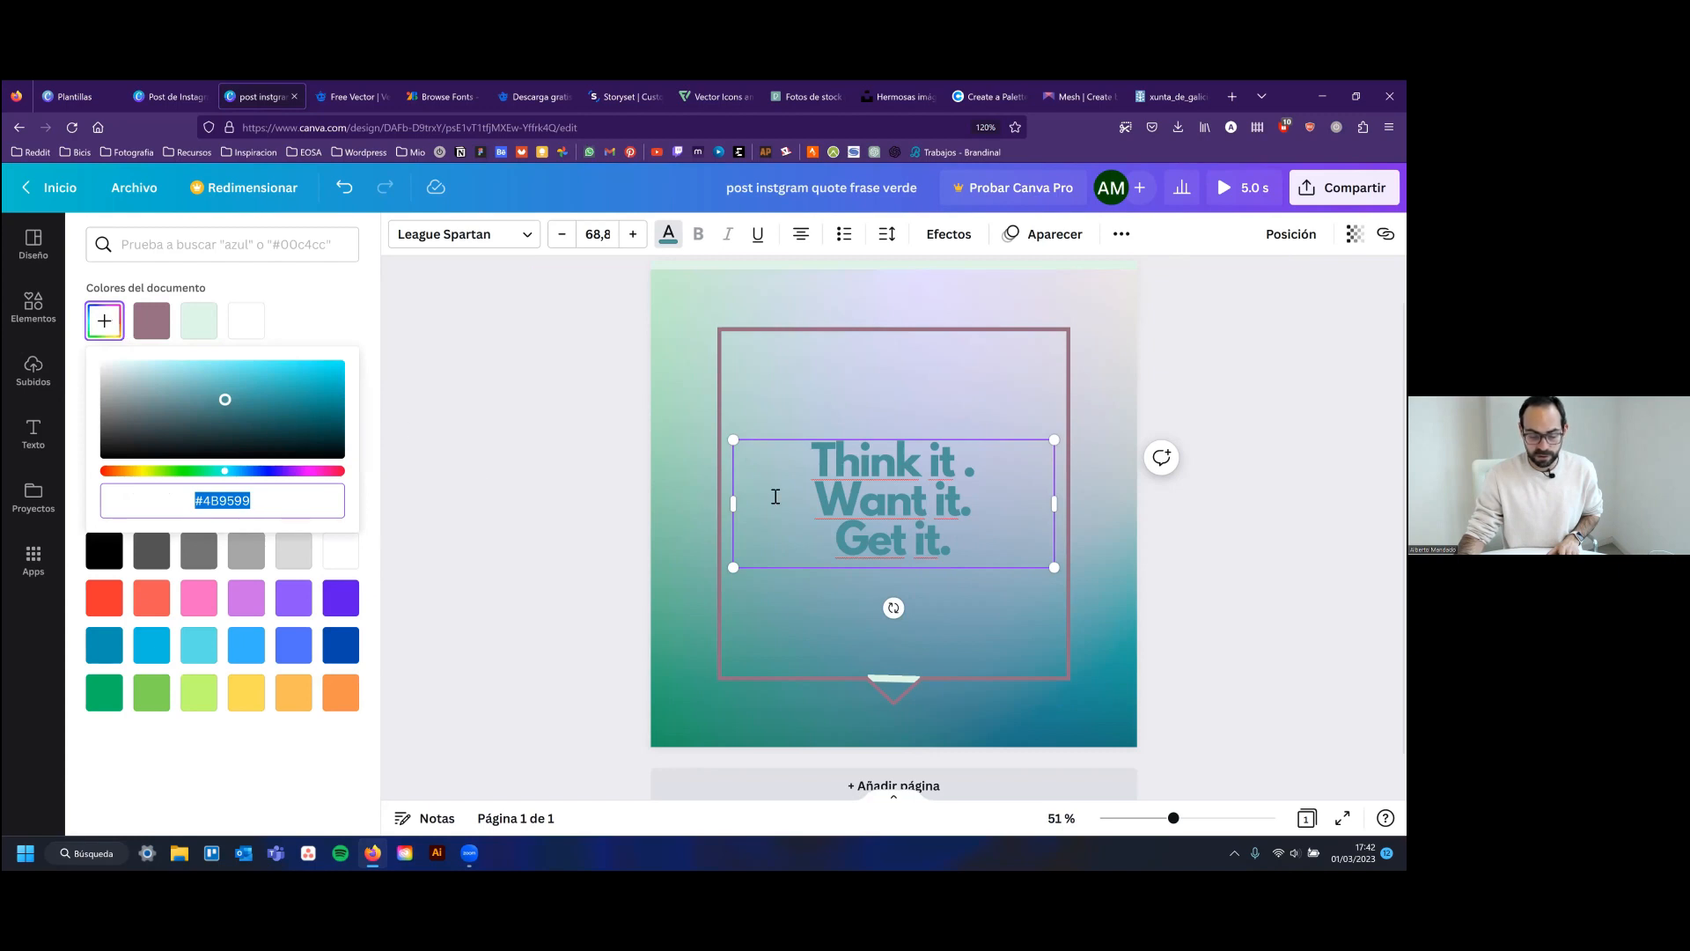
pyautogui.moveTo(227, 404); pyautogui.dragTo(239, 440)
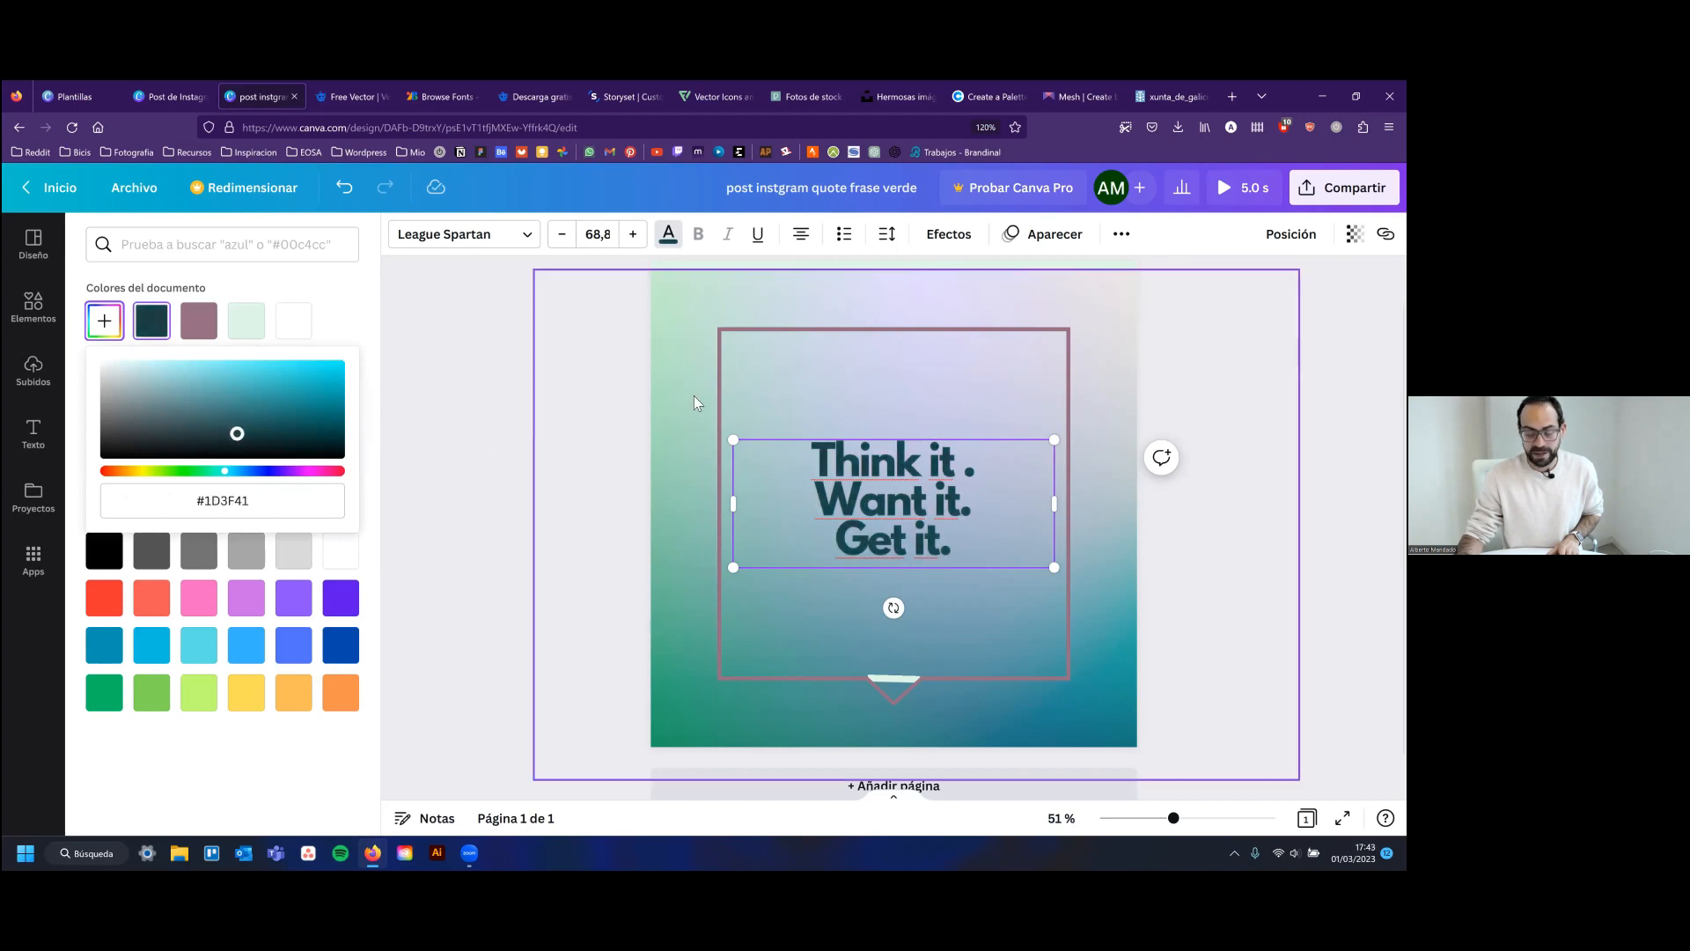
pyautogui.click(674, 357)
# Delete the square frame around the quote and shift the gradient photo slightly up and to the left
pyautogui.click(1065, 433)
pyautogui.click(1097, 425)
pyautogui.click(1065, 356)
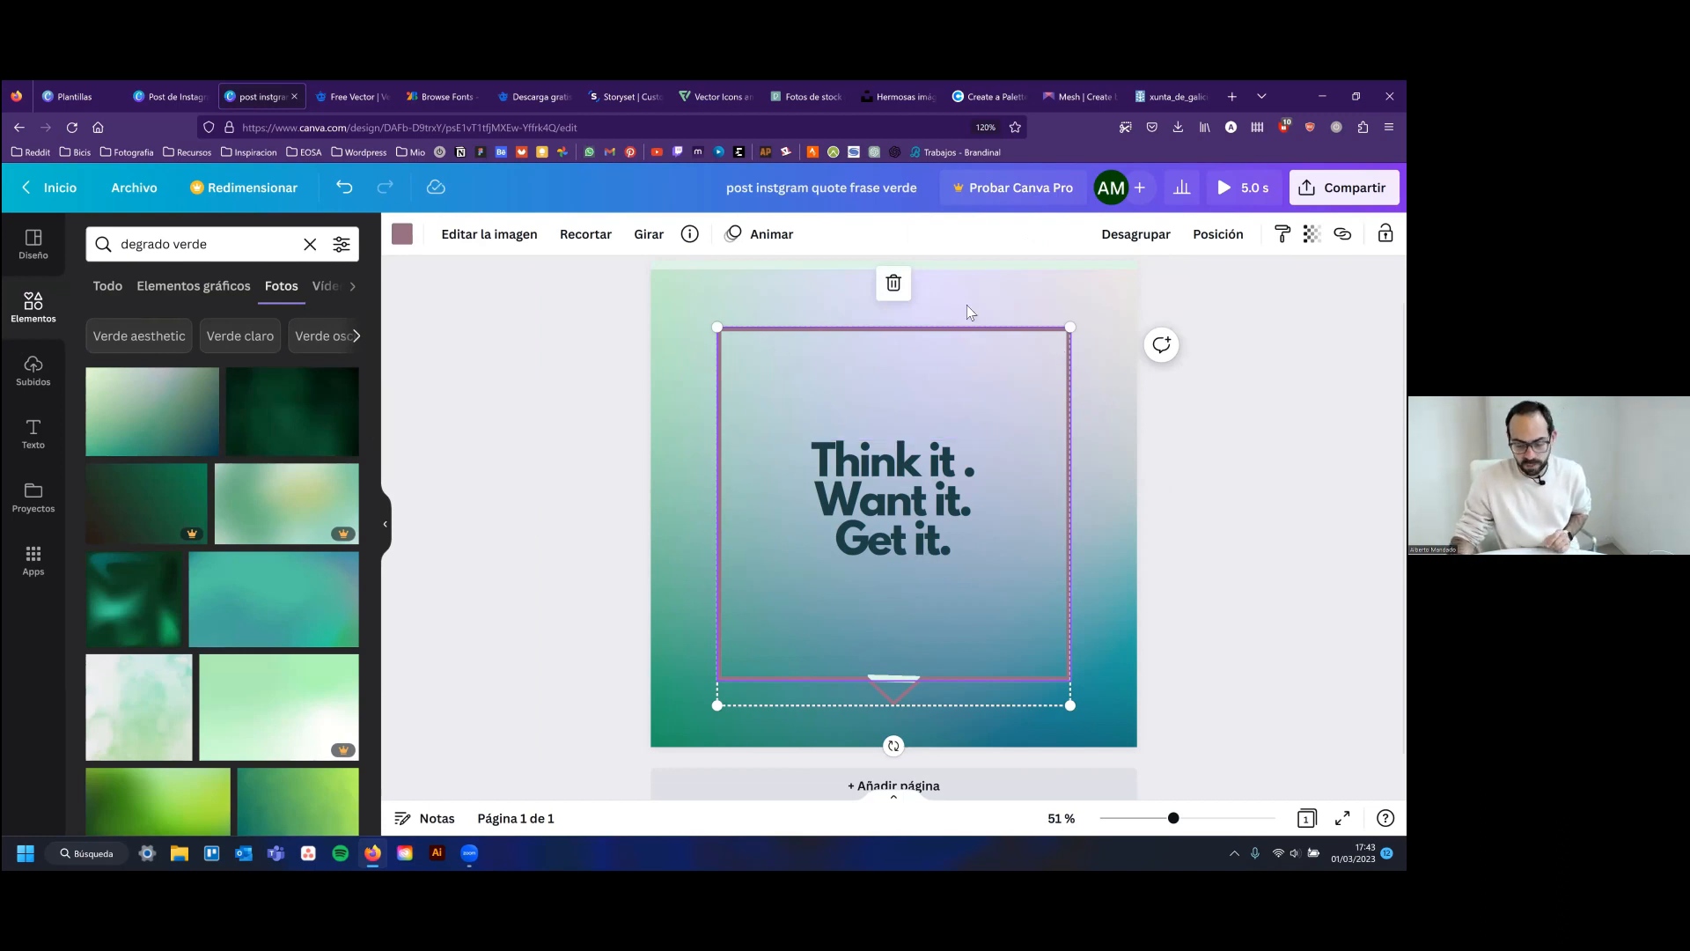
pyautogui.click(894, 286)
pyautogui.moveTo(1041, 360)
pyautogui.mouseDown()
pyautogui.moveTo(1061, 351)
pyautogui.moveTo(1018, 352)
pyautogui.mouseUp()
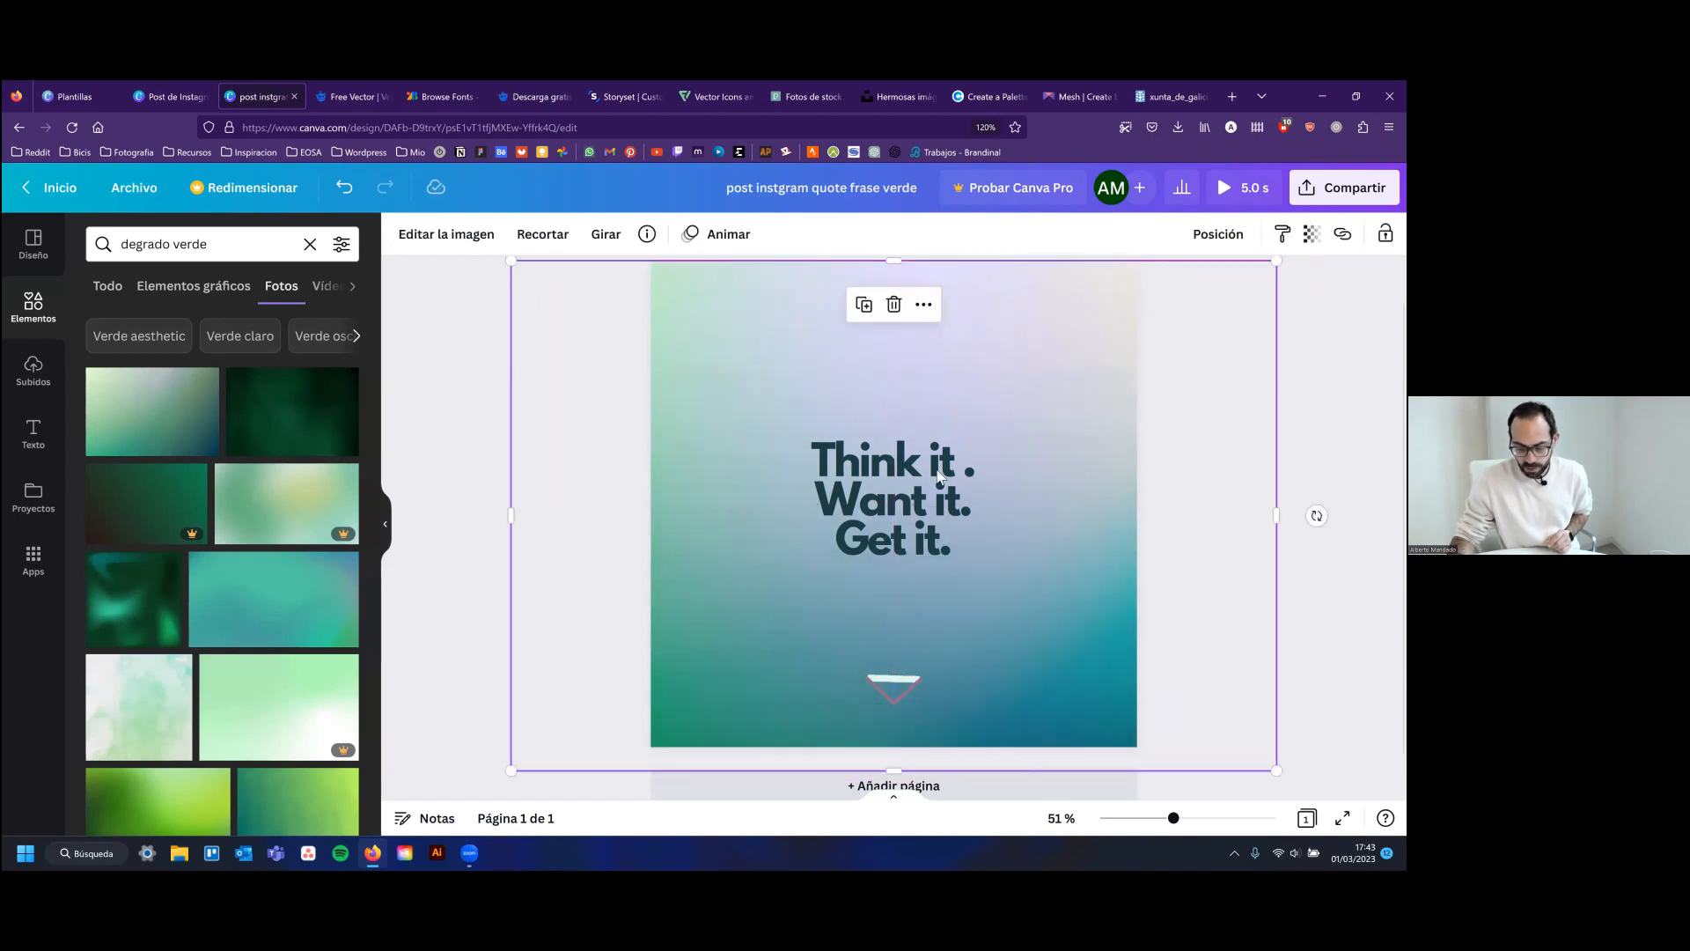
# Delete the pale line above the speech-bubble pointer and move the remaining V-shaped arrow up closer to the quote
pyautogui.click(891, 680)
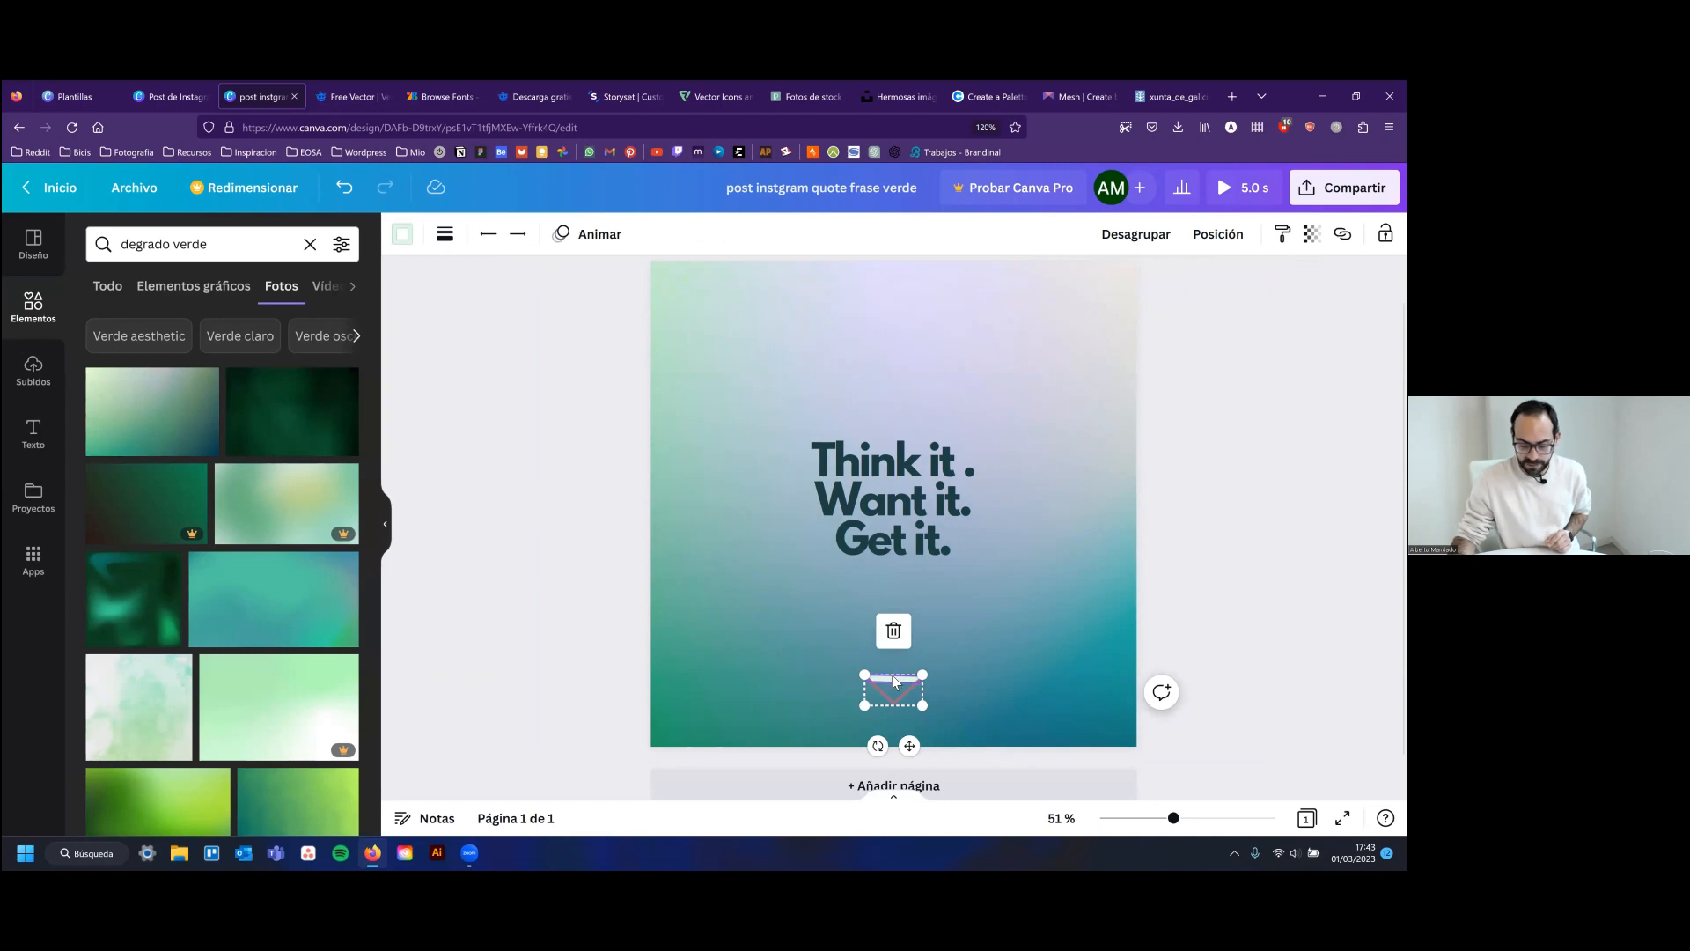
pyautogui.click(891, 632)
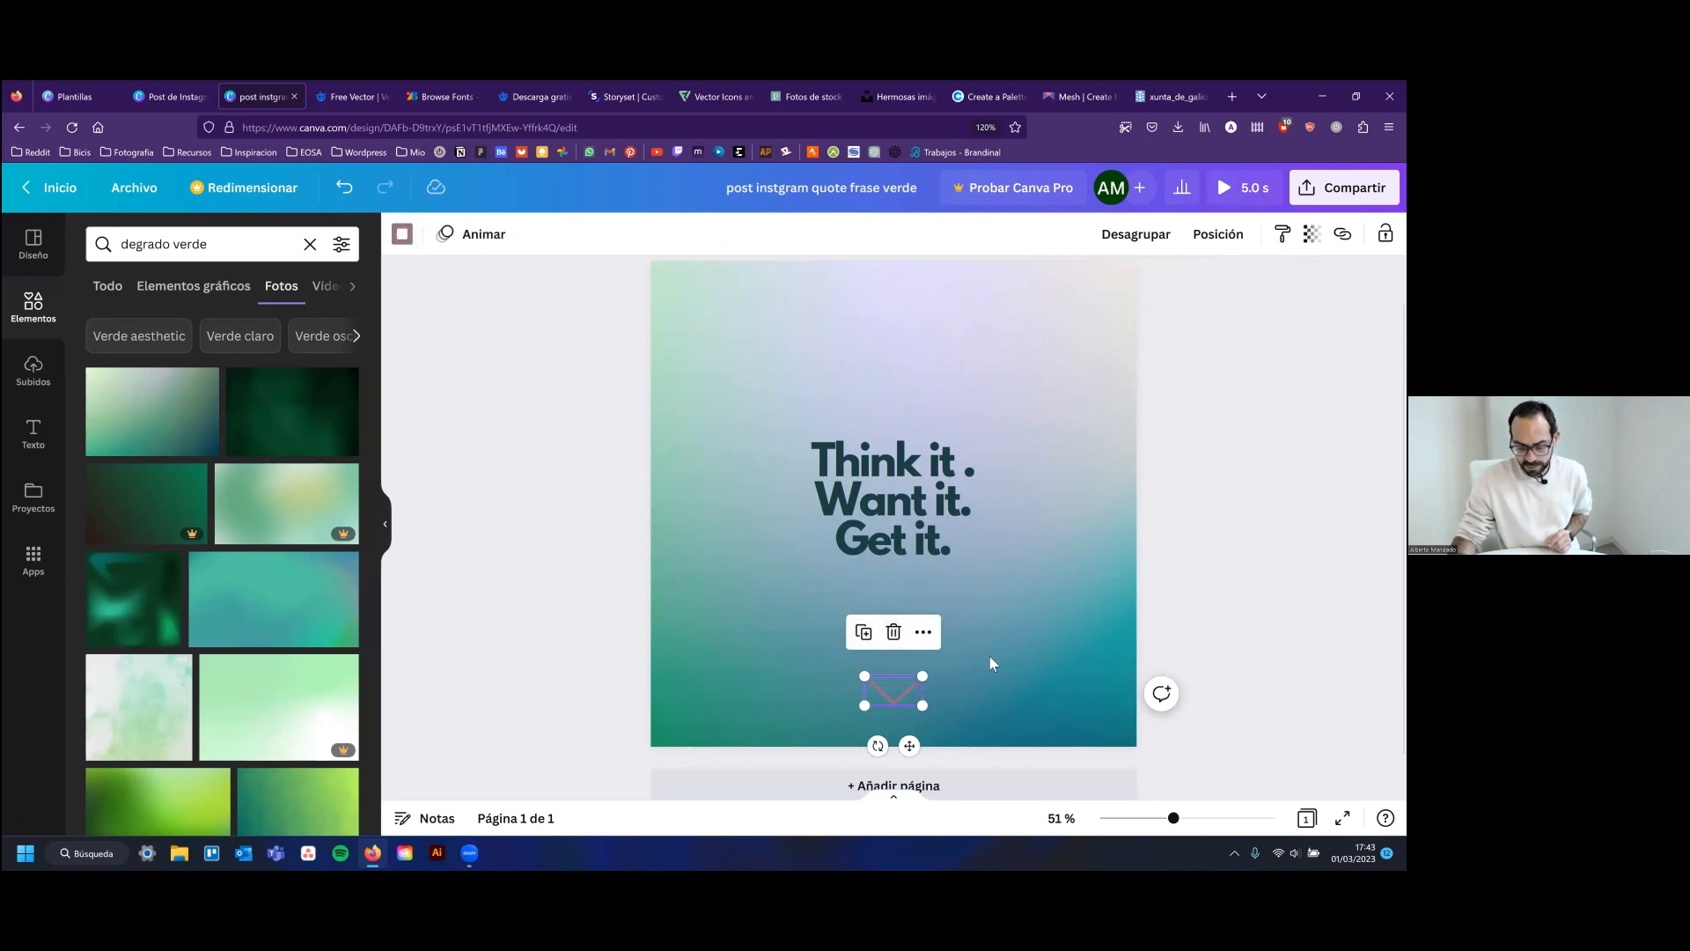
pyautogui.click(906, 687)
pyautogui.click(905, 690)
pyautogui.moveTo(906, 690); pyautogui.dragTo(907, 617)
# Recolor the V-shaped arrow's right stroke with the dark teal already used in the document
pyautogui.click(916, 606)
pyautogui.click(916, 604)
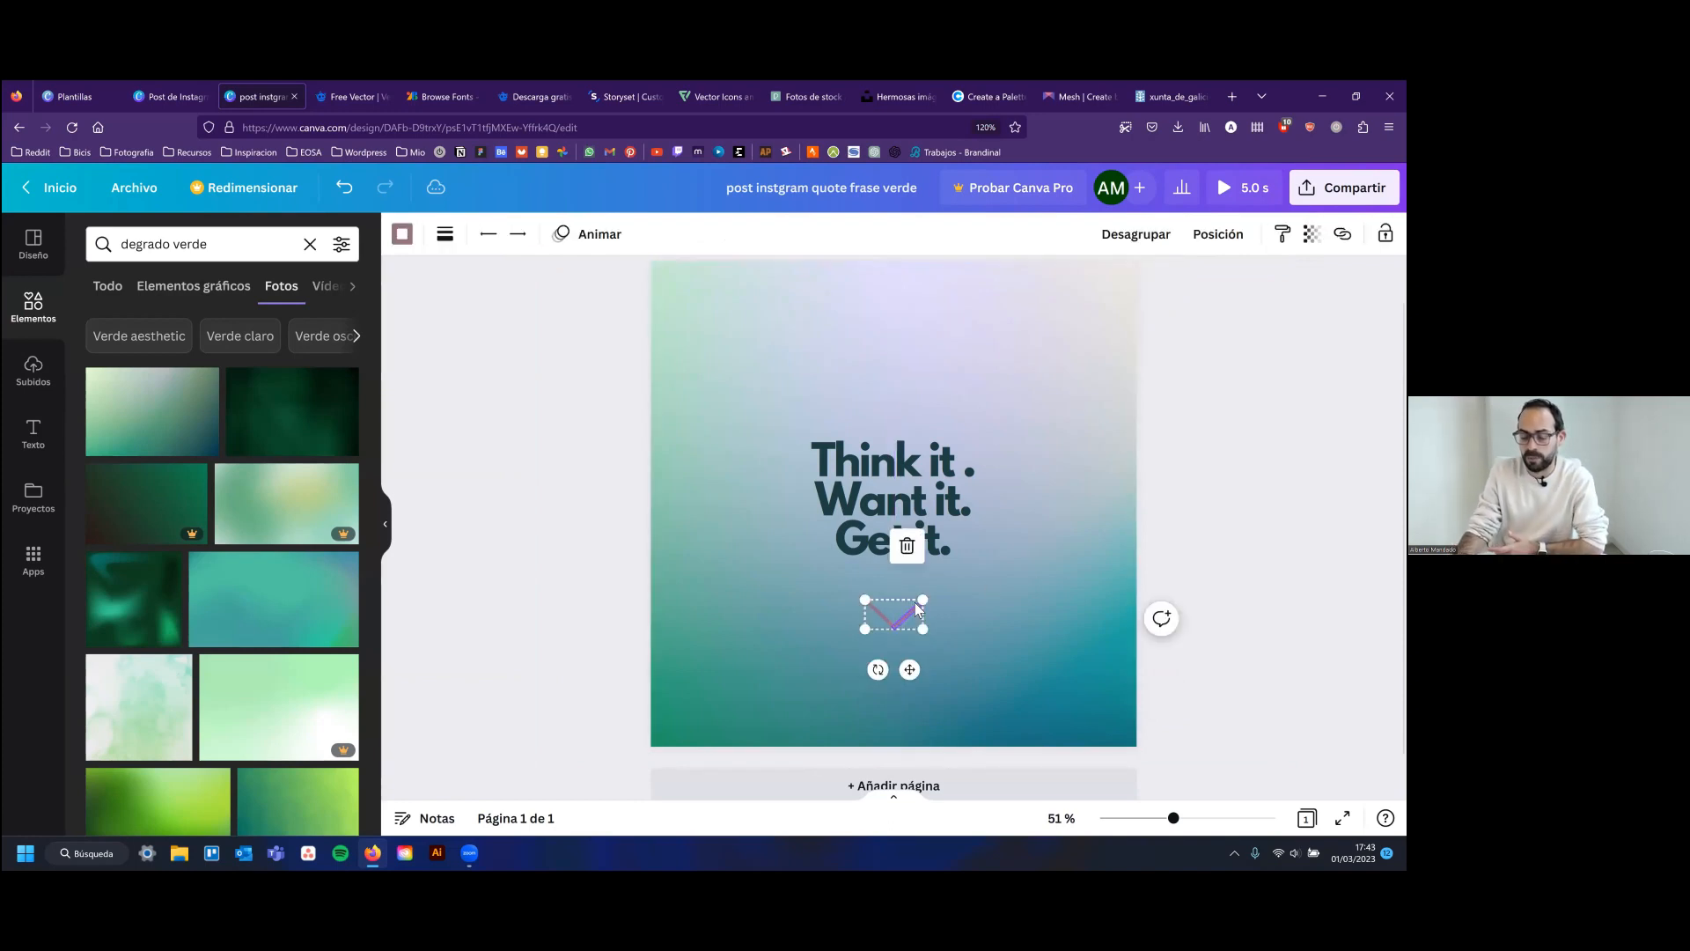
pyautogui.click(401, 234)
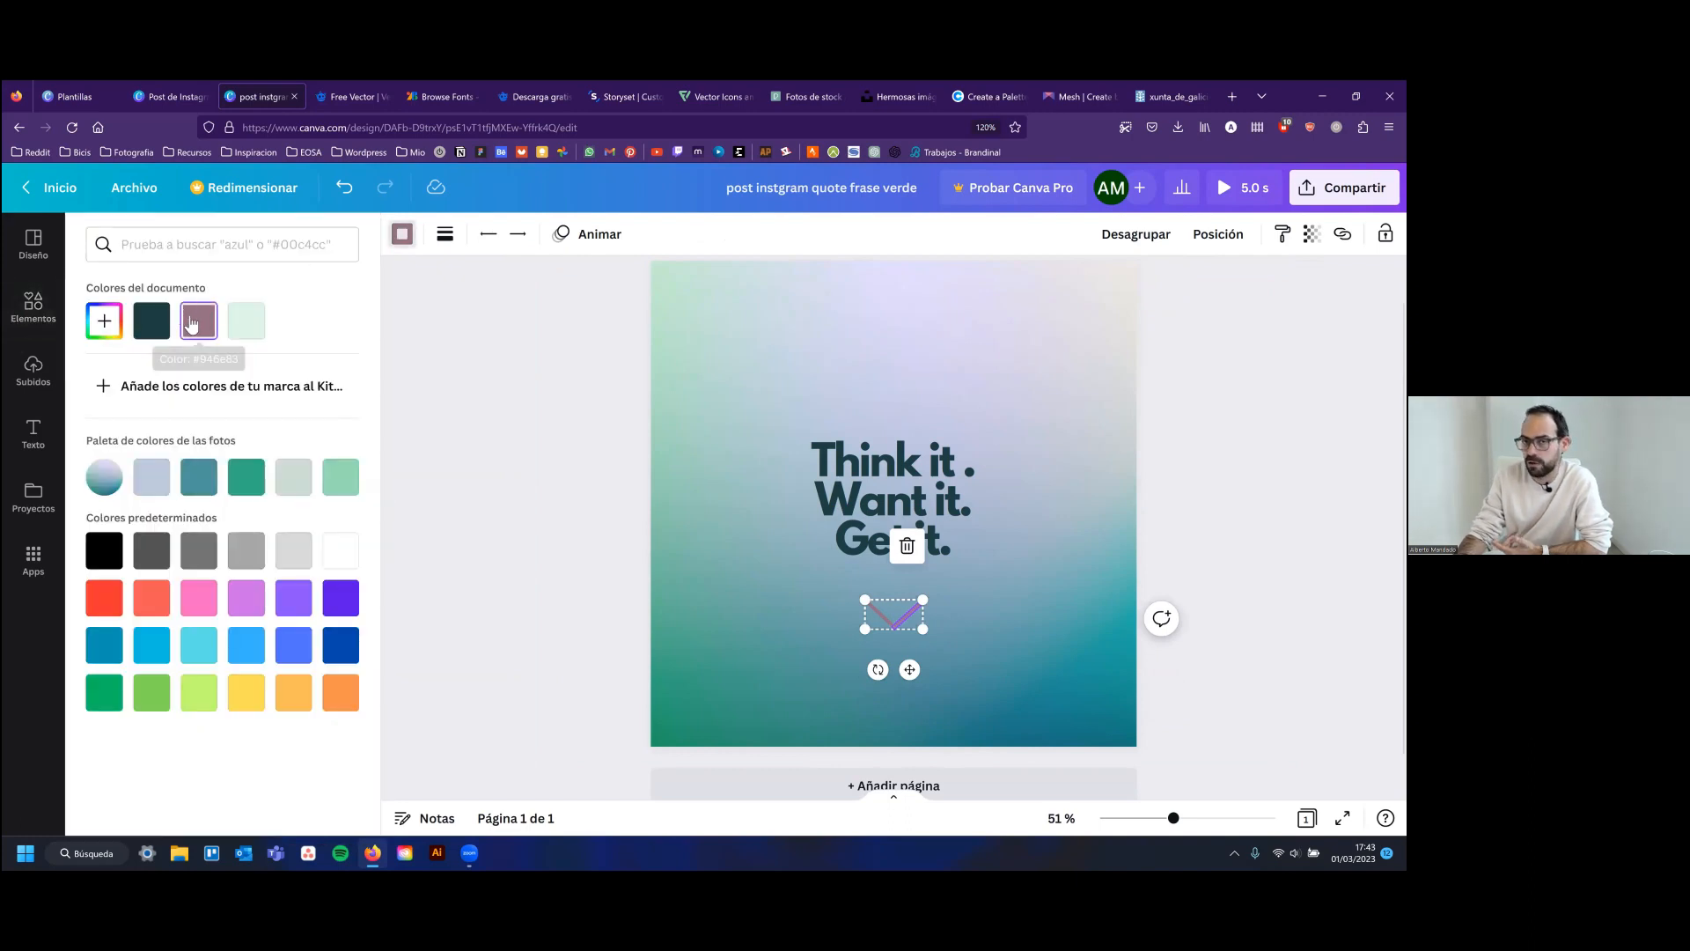
pyautogui.click(151, 320)
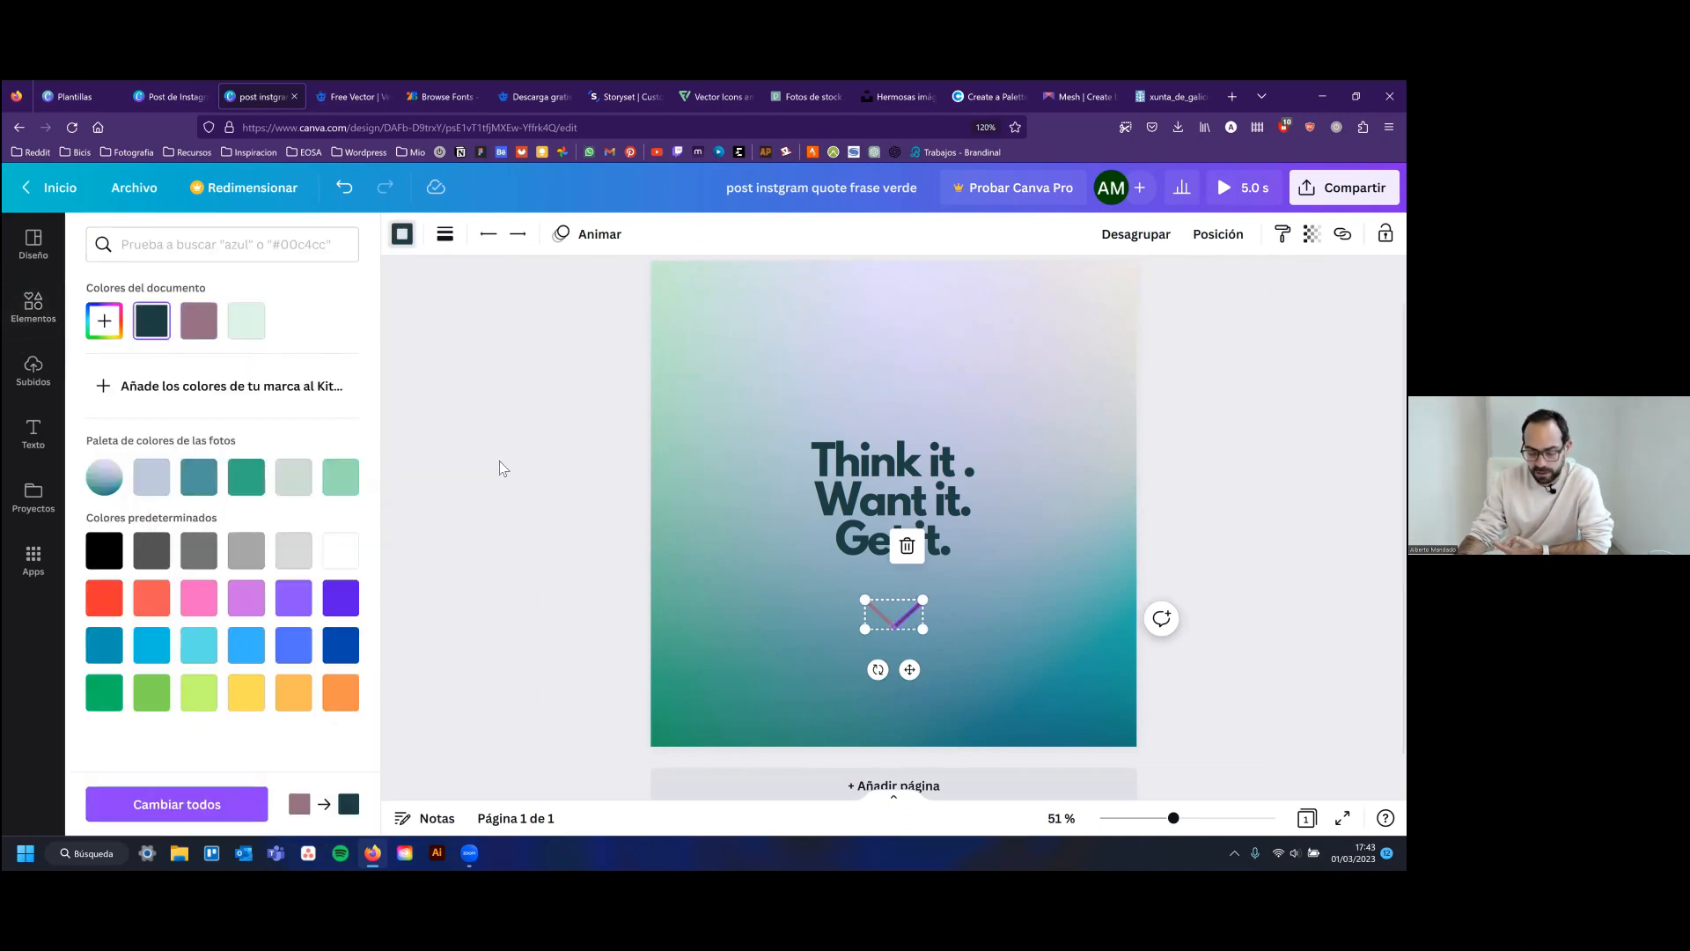
pyautogui.press('Escape')
pyautogui.click(778, 562)
# Try custom hues on the arrow's left stroke and set it to the pale pink #FFE0E0
pyautogui.click(875, 615)
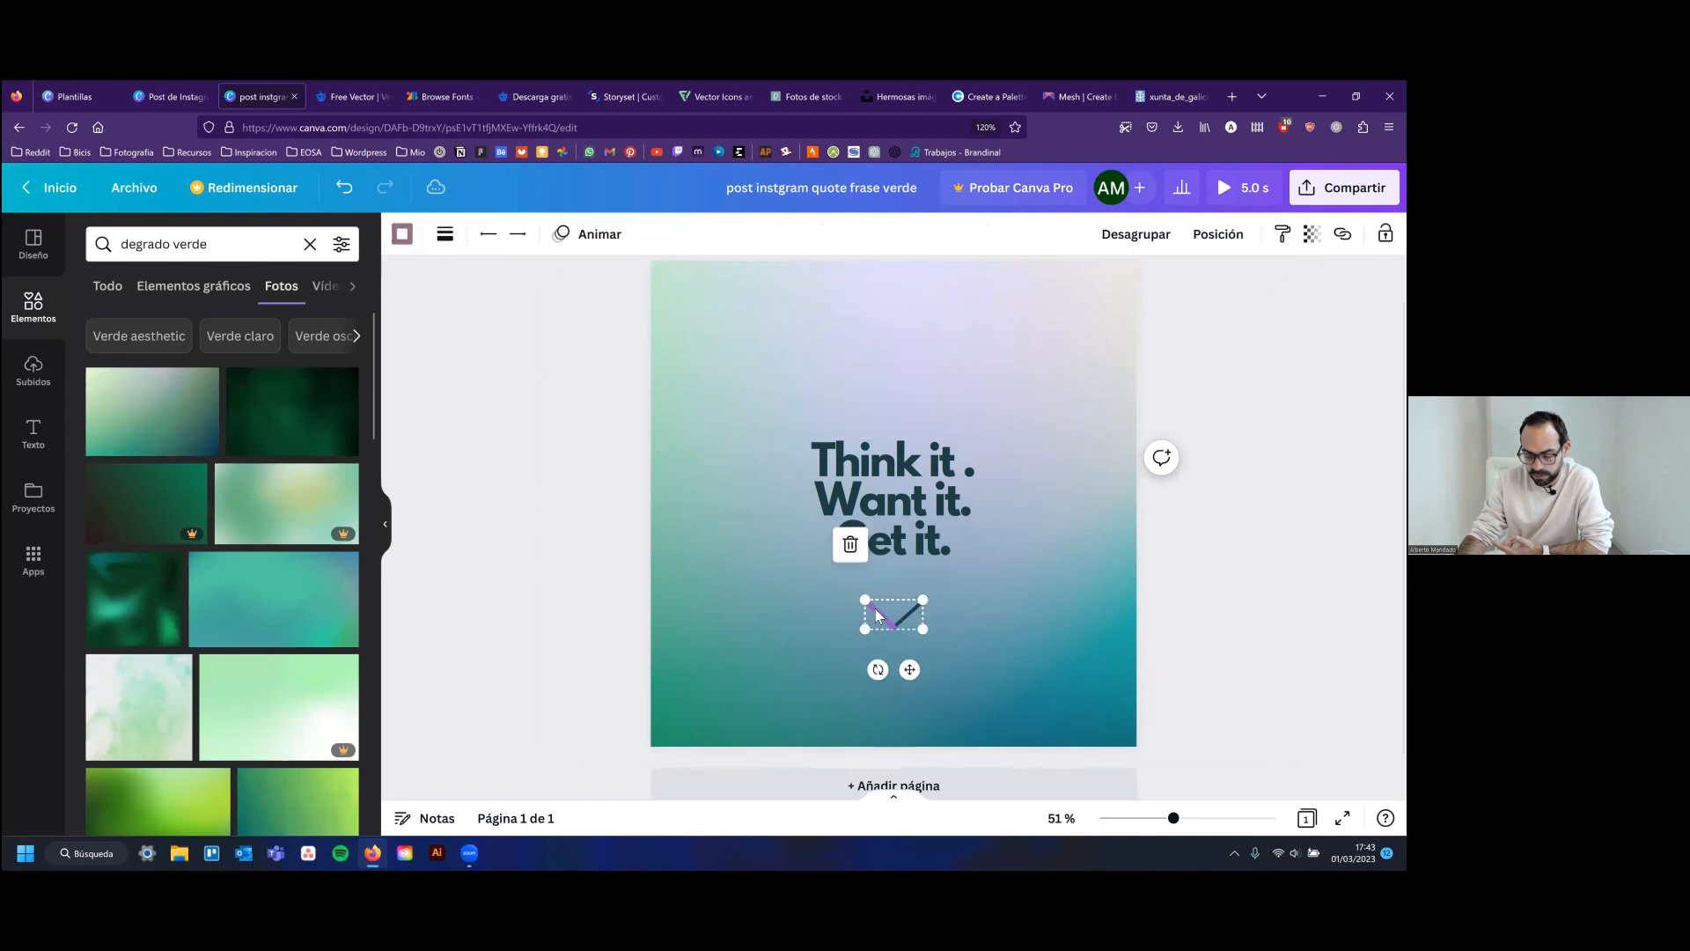
pyautogui.click(402, 234)
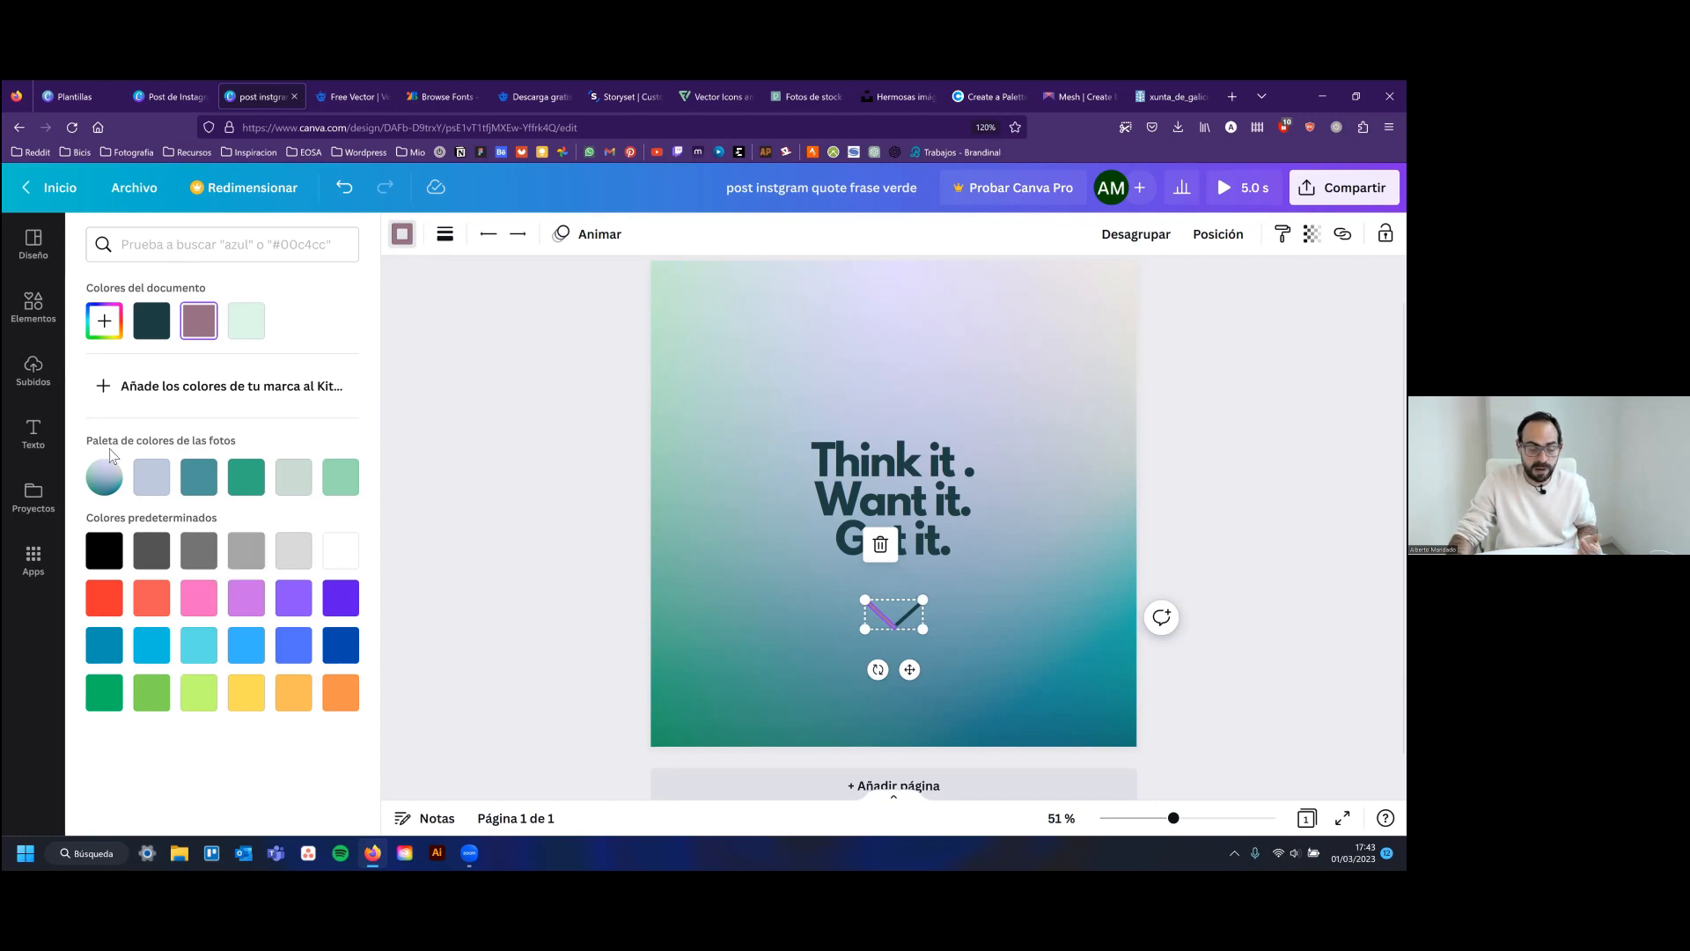
pyautogui.click(104, 321)
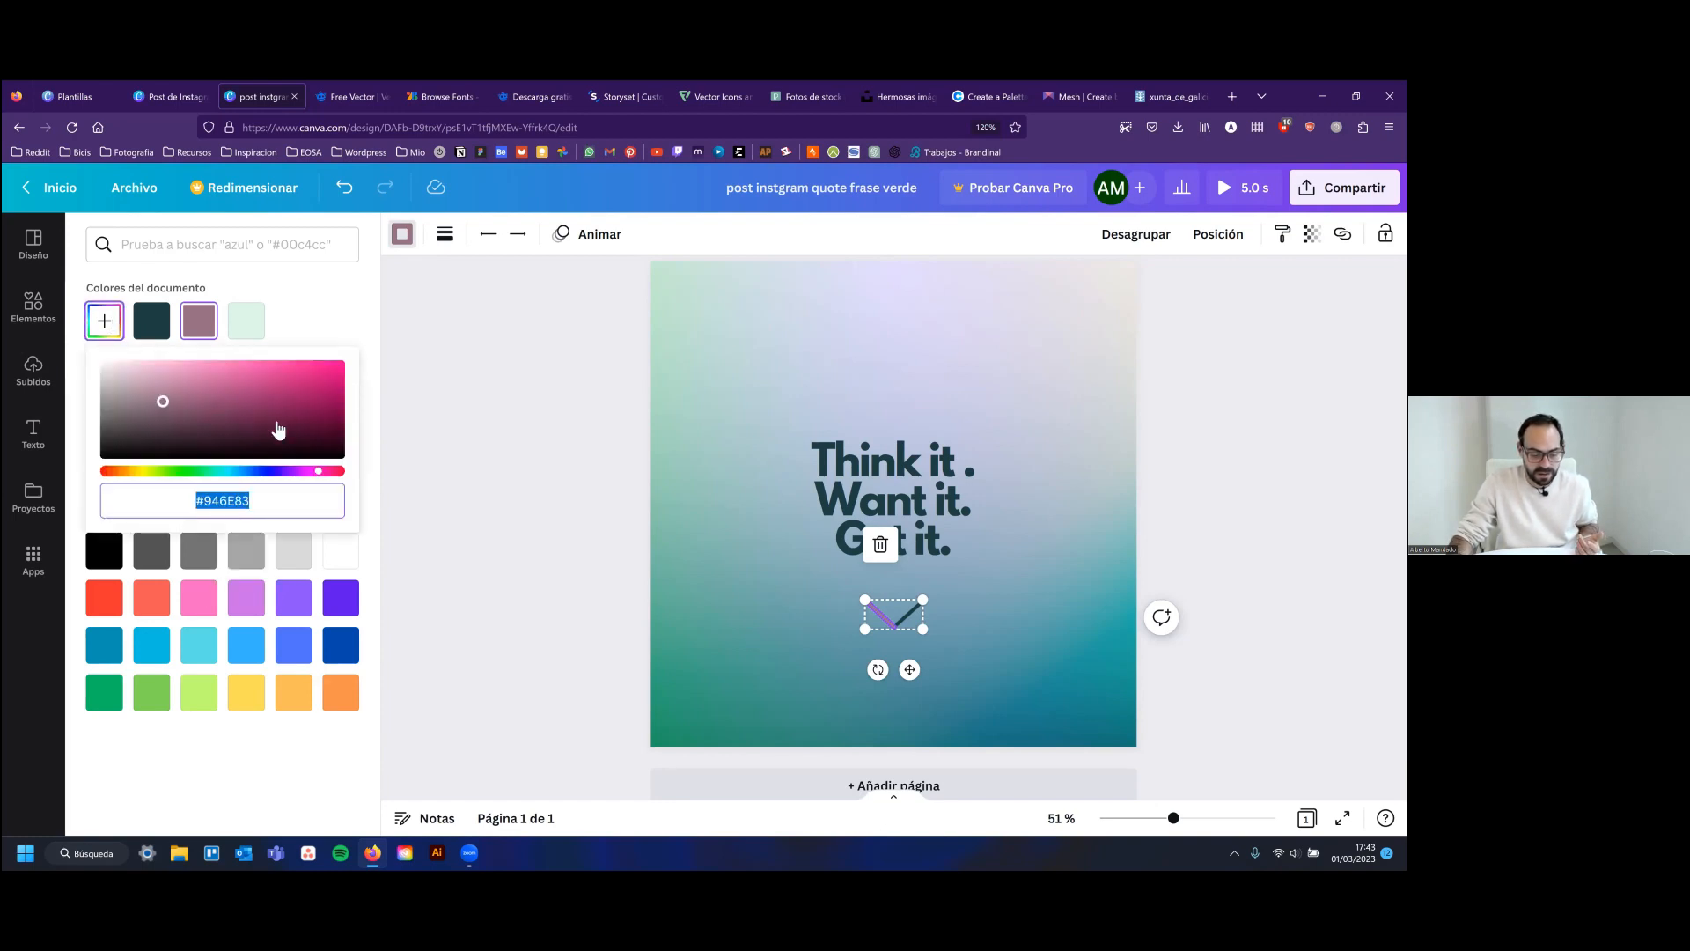
pyautogui.moveTo(318, 471); pyautogui.dragTo(212, 474)
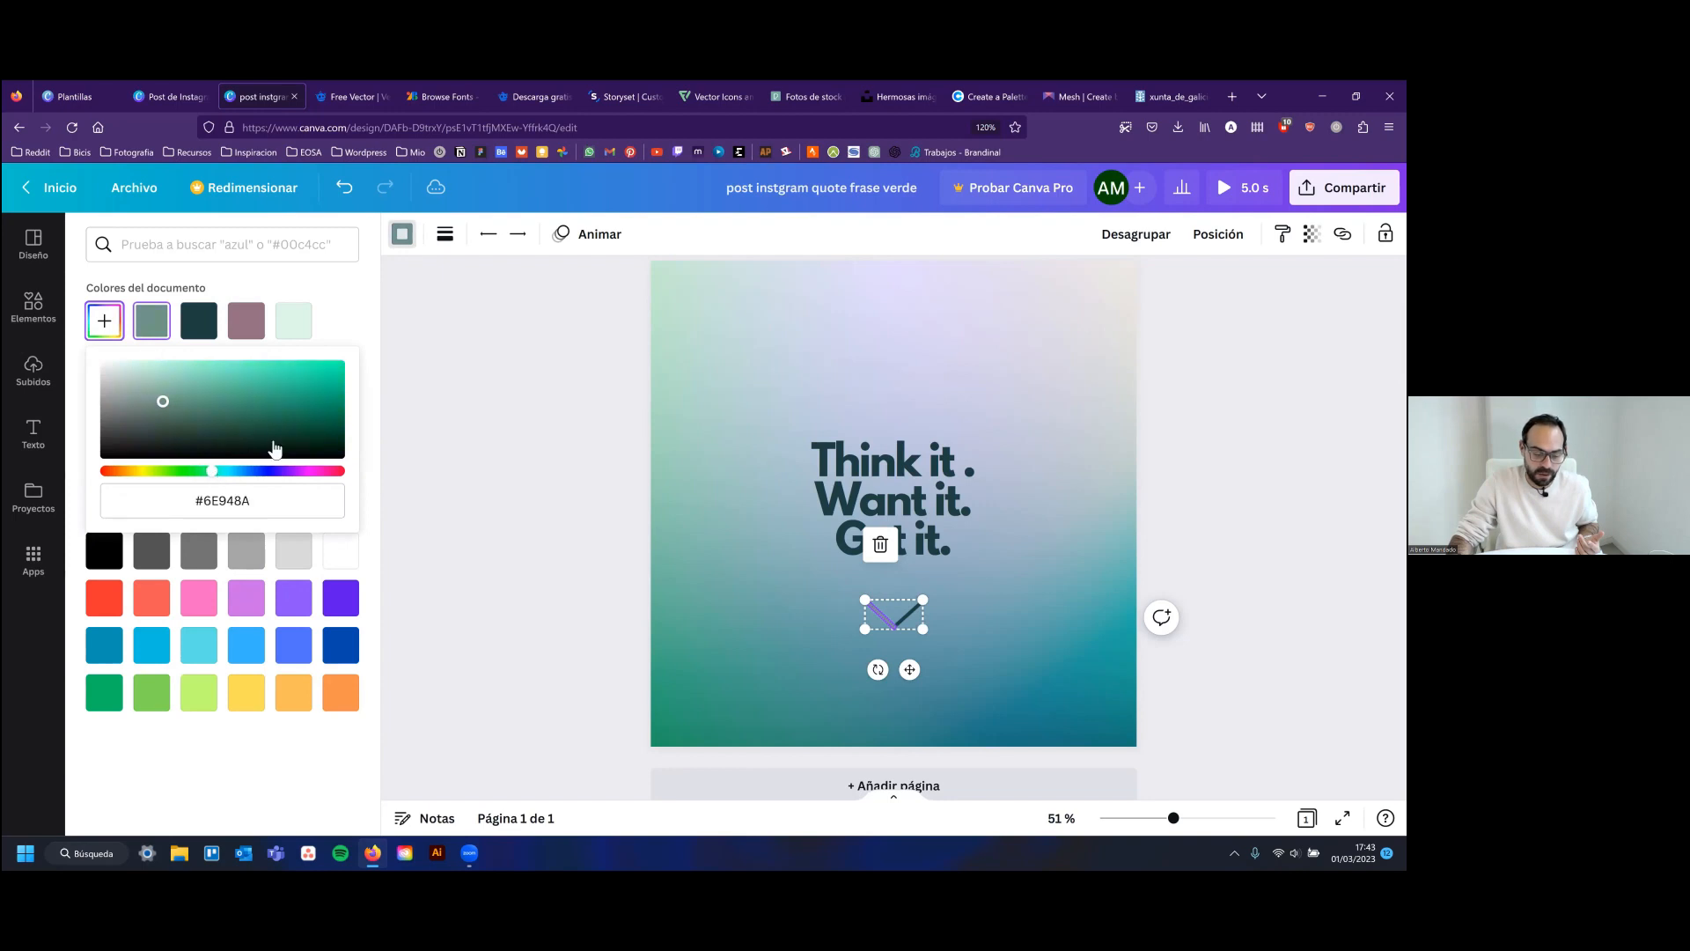
pyautogui.click(313, 379)
pyautogui.moveTo(260, 475); pyautogui.dragTo(352, 480)
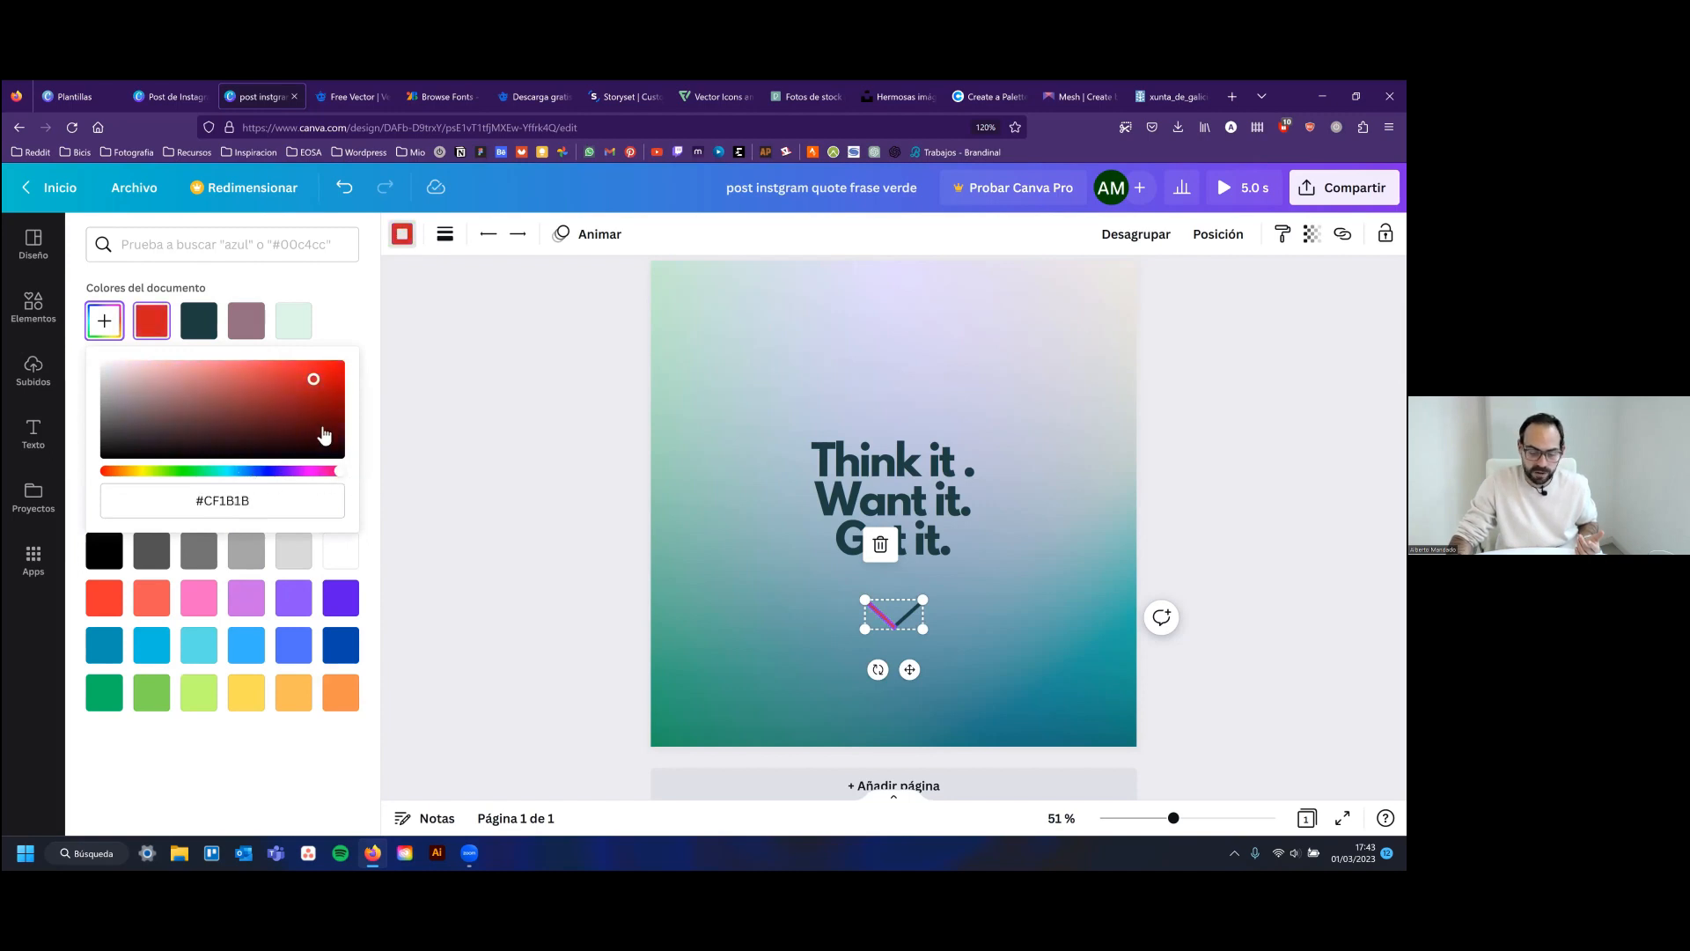
pyautogui.moveTo(315, 380); pyautogui.dragTo(131, 365)
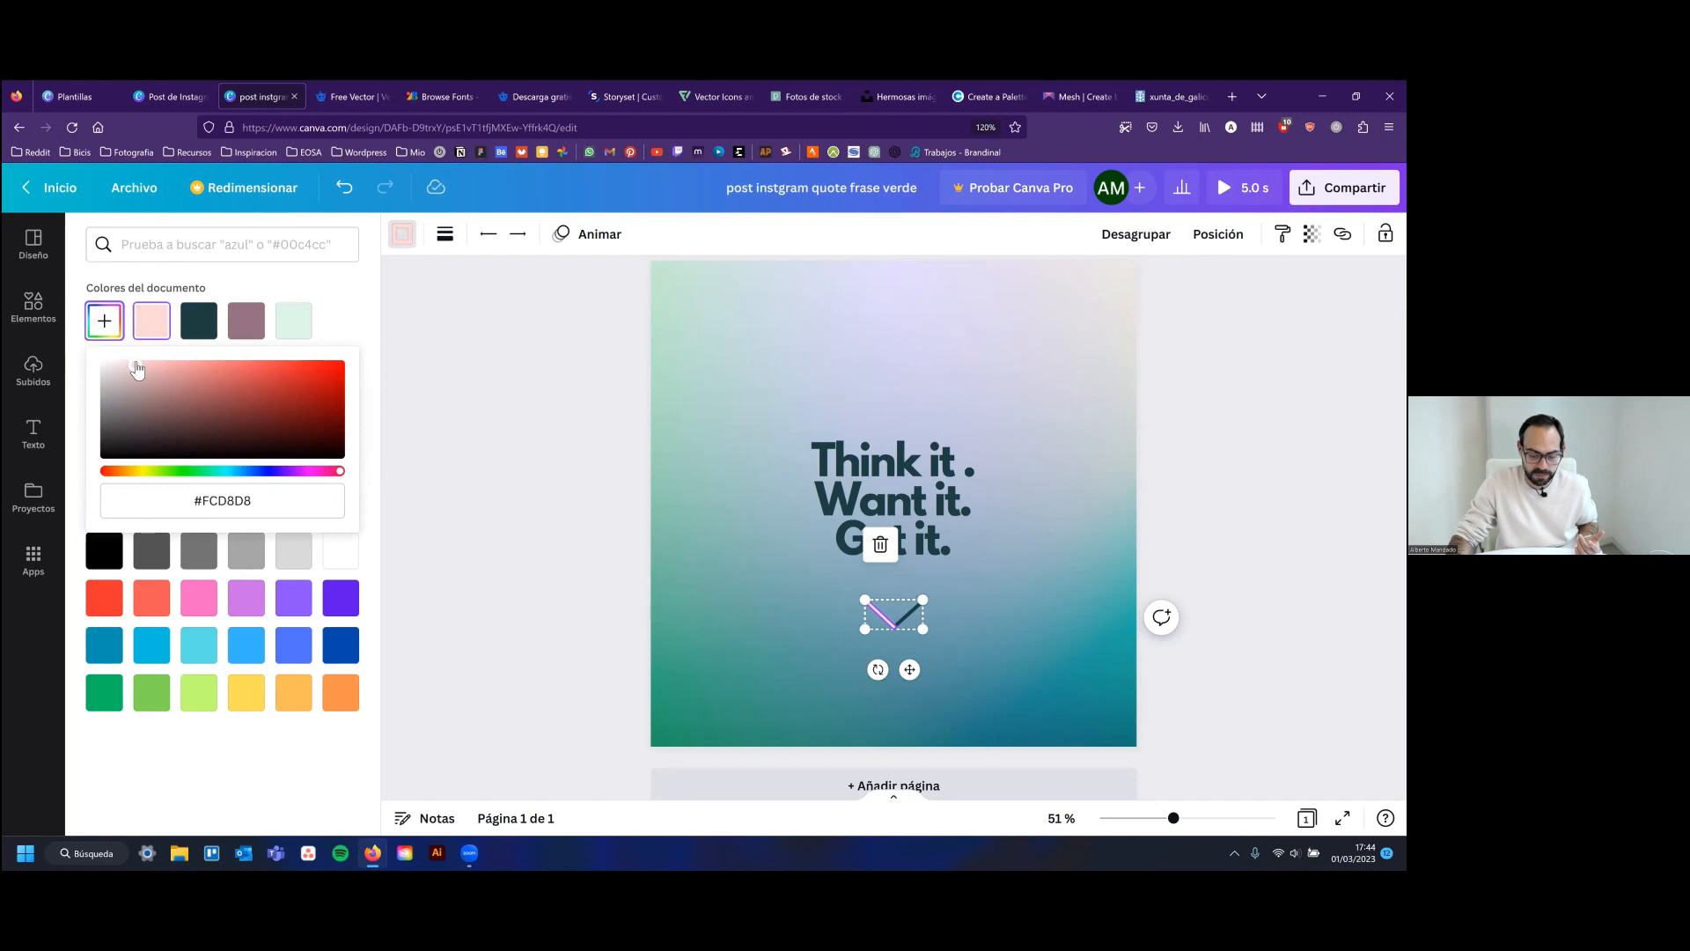
pyautogui.moveTo(130, 373); pyautogui.dragTo(132, 363)
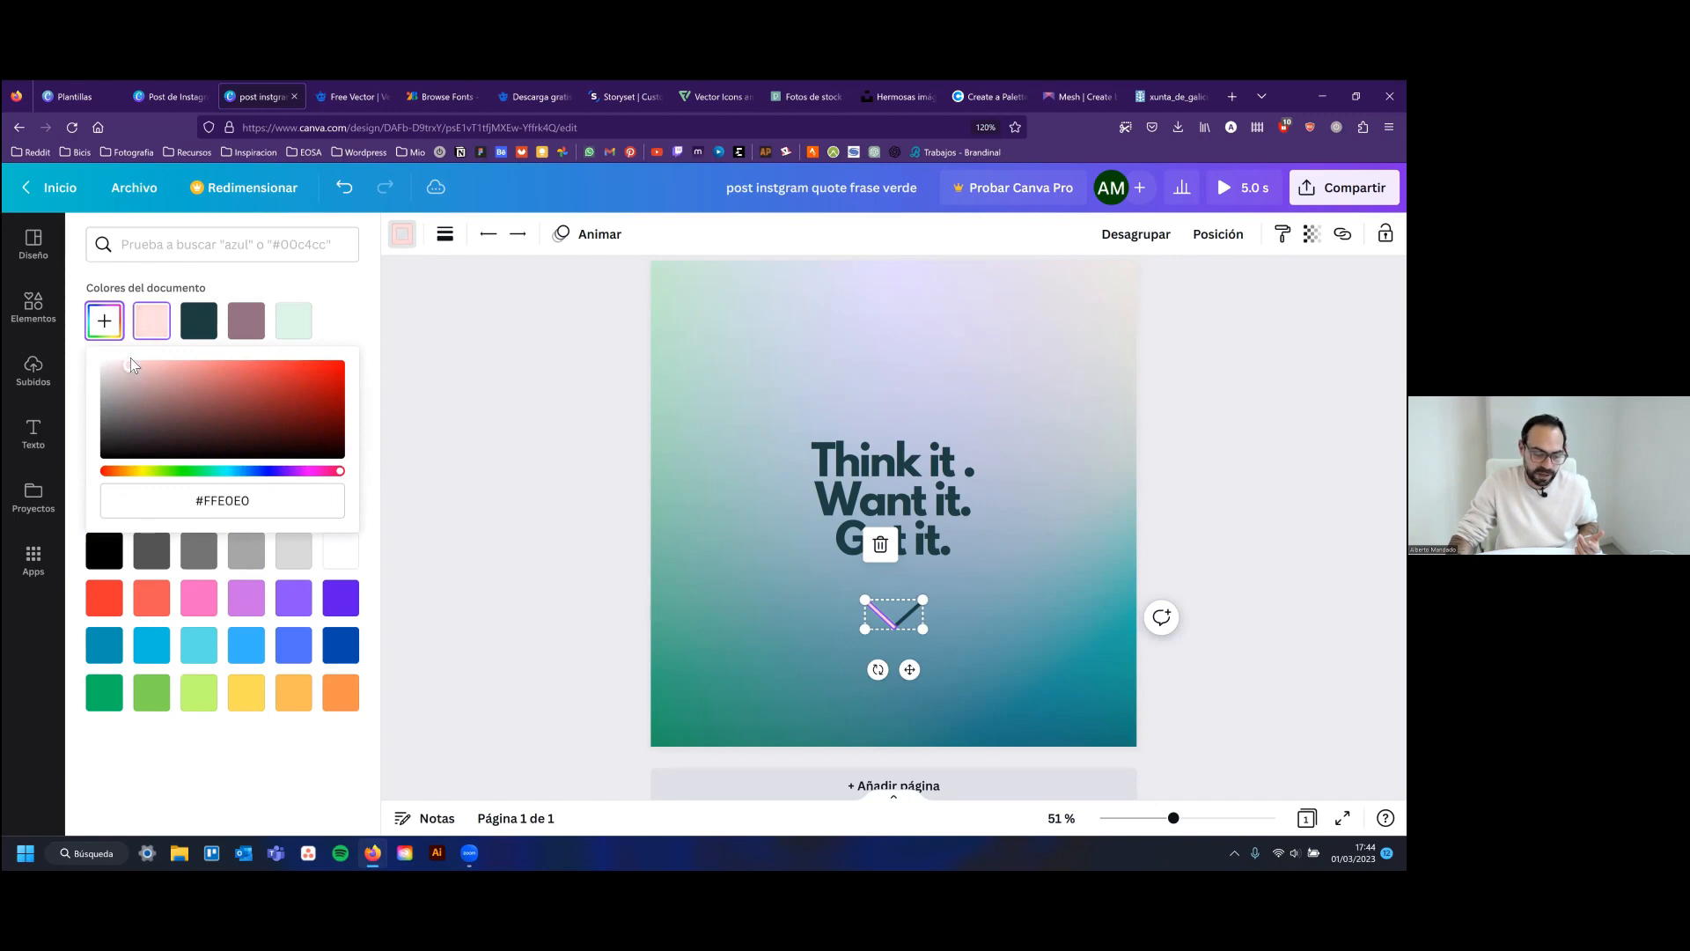
pyautogui.click(274, 516)
pyautogui.tripleClick(276, 511)
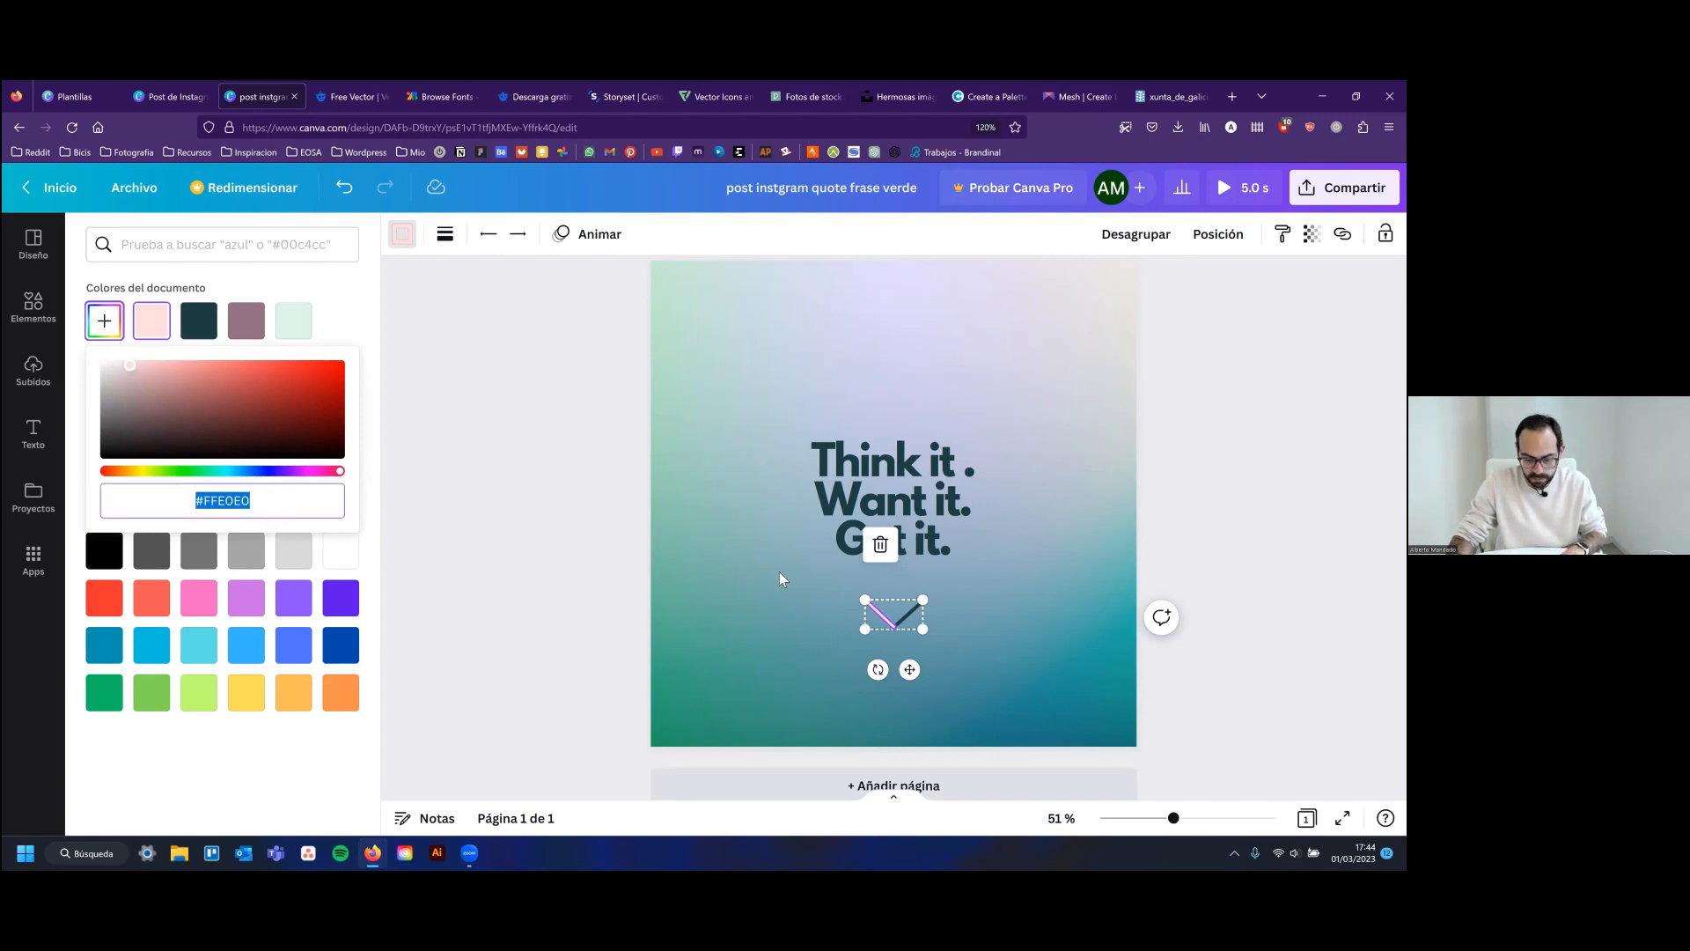
# Recolor the arrow's right stroke with the same pale pink from the document colors as the left stroke
pyautogui.click(908, 618)
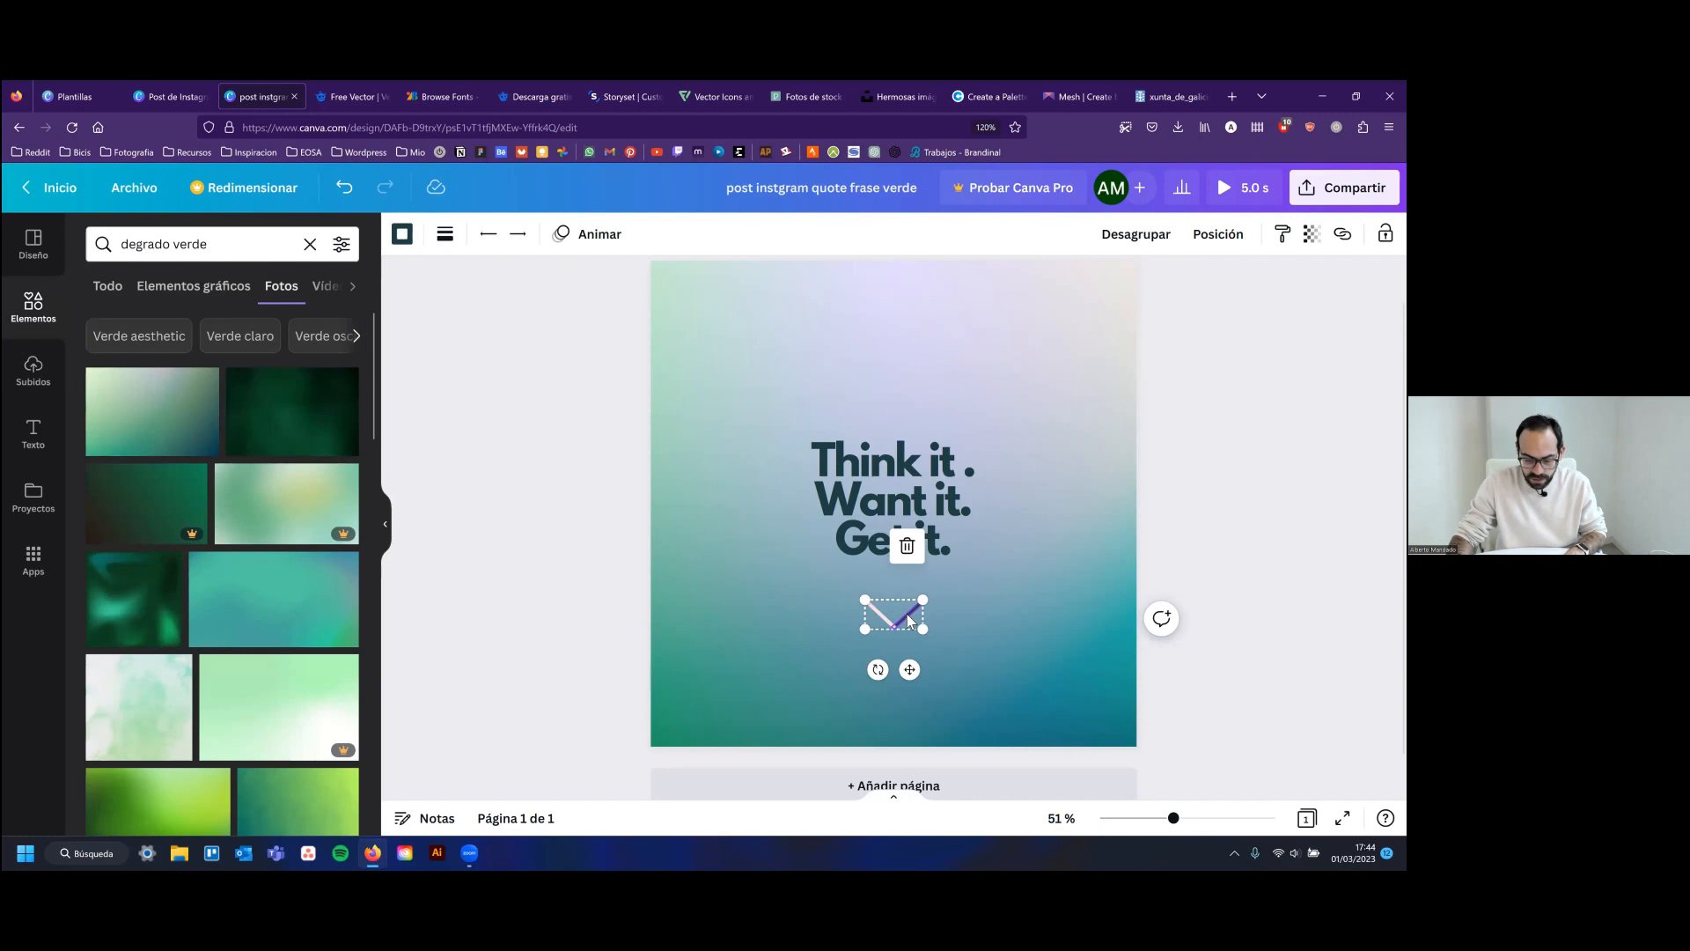
pyautogui.click(402, 233)
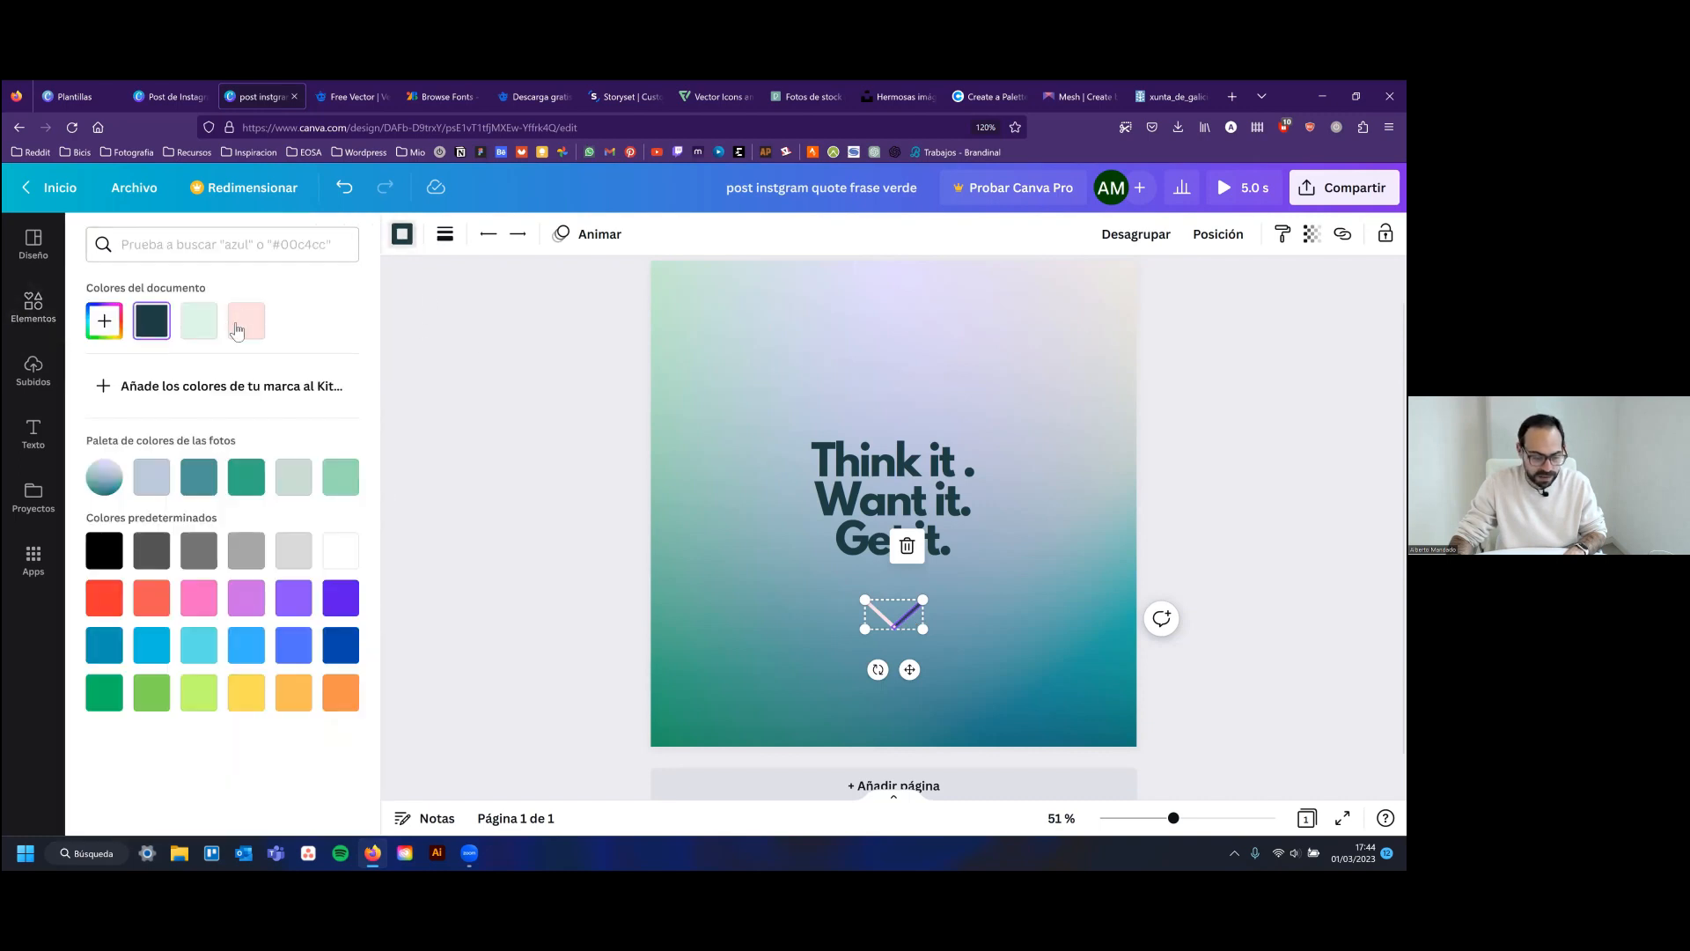
pyautogui.click(240, 331)
pyautogui.click(1140, 509)
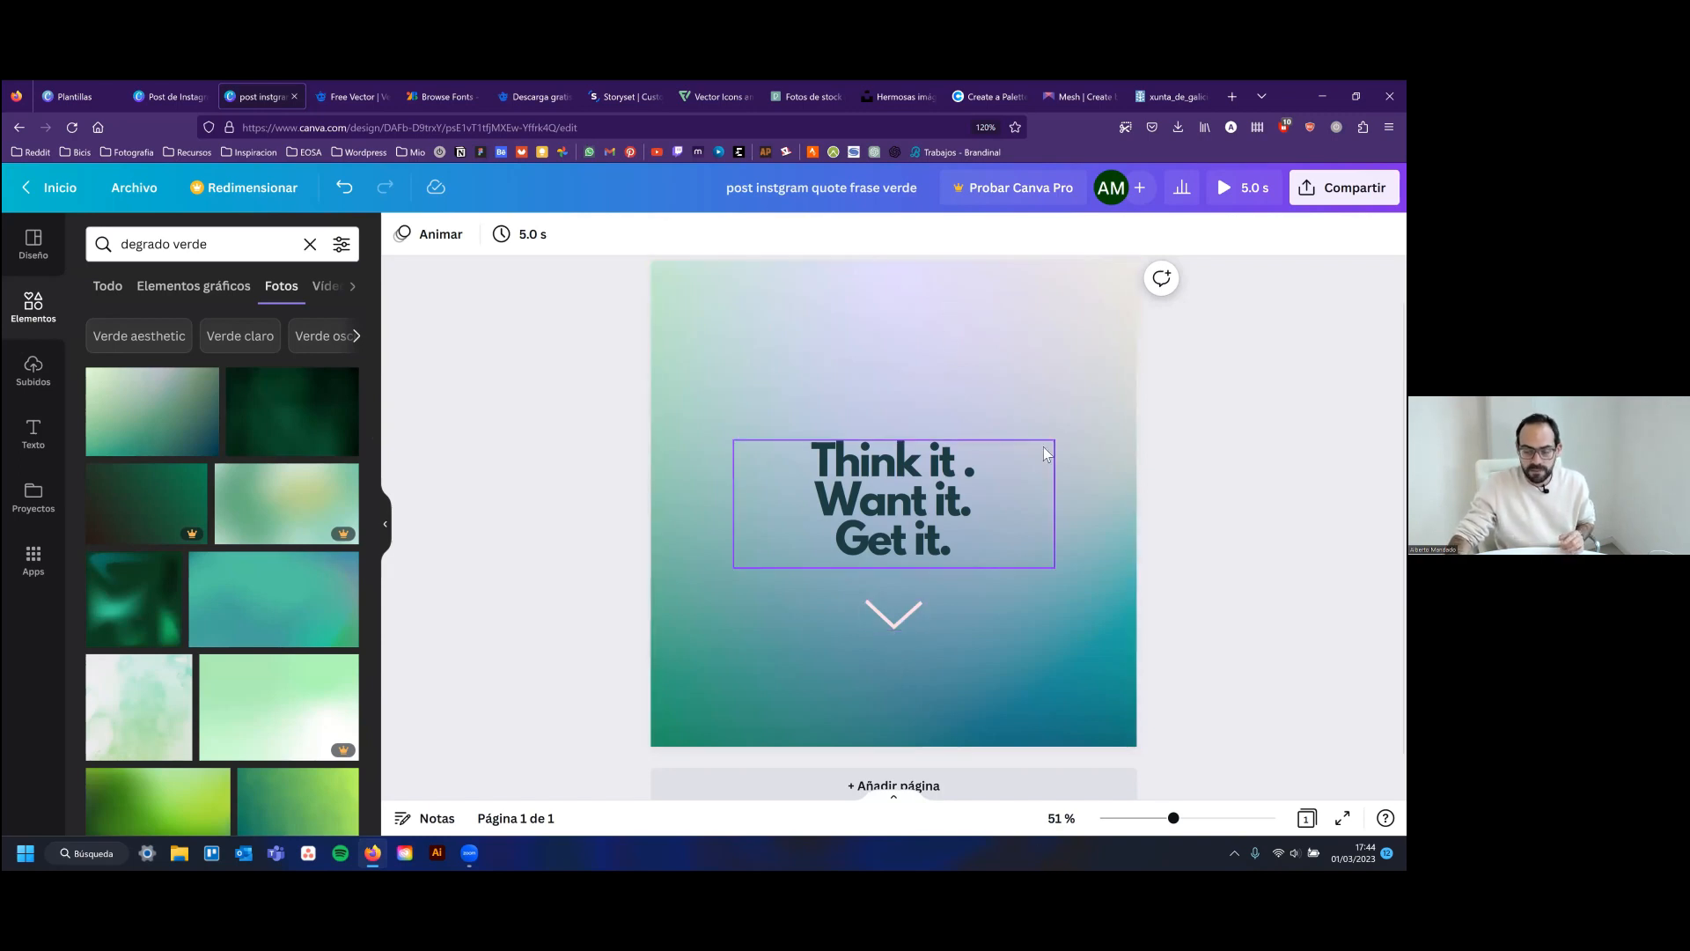
pyautogui.click(743, 343)
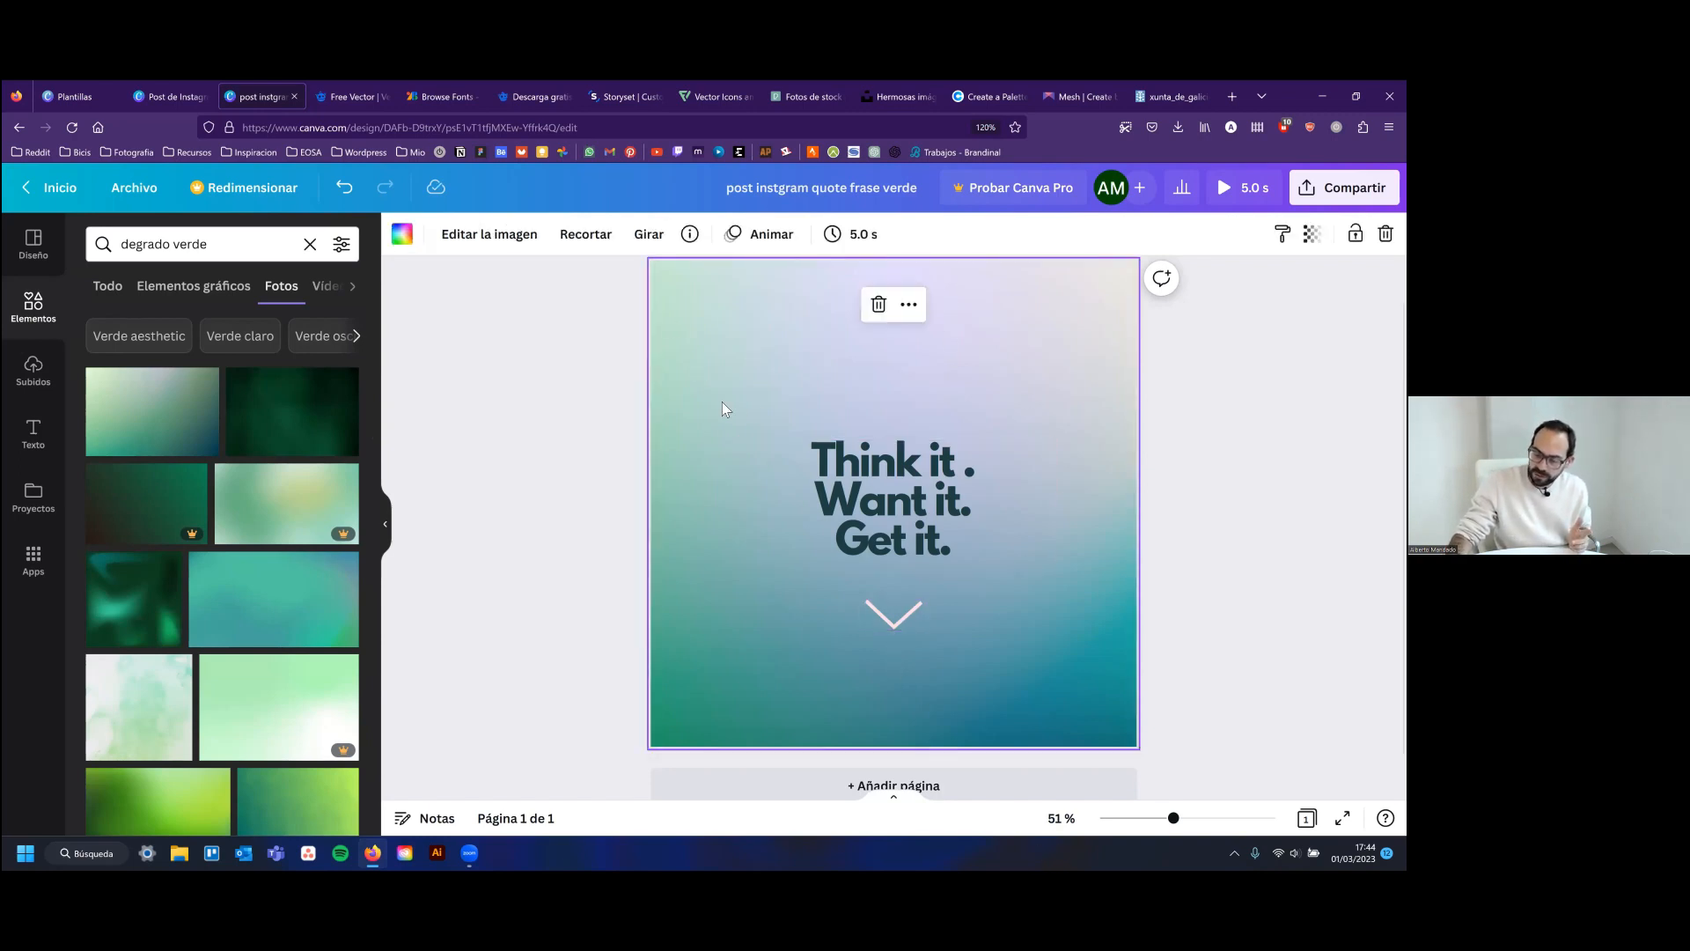
pyautogui.moveTo(785, 396); pyautogui.dragTo(627, 411)
pyautogui.moveTo(1175, 367); pyautogui.dragTo(1143, 368)
pyautogui.click(1143, 369)
pyautogui.click(1132, 375)
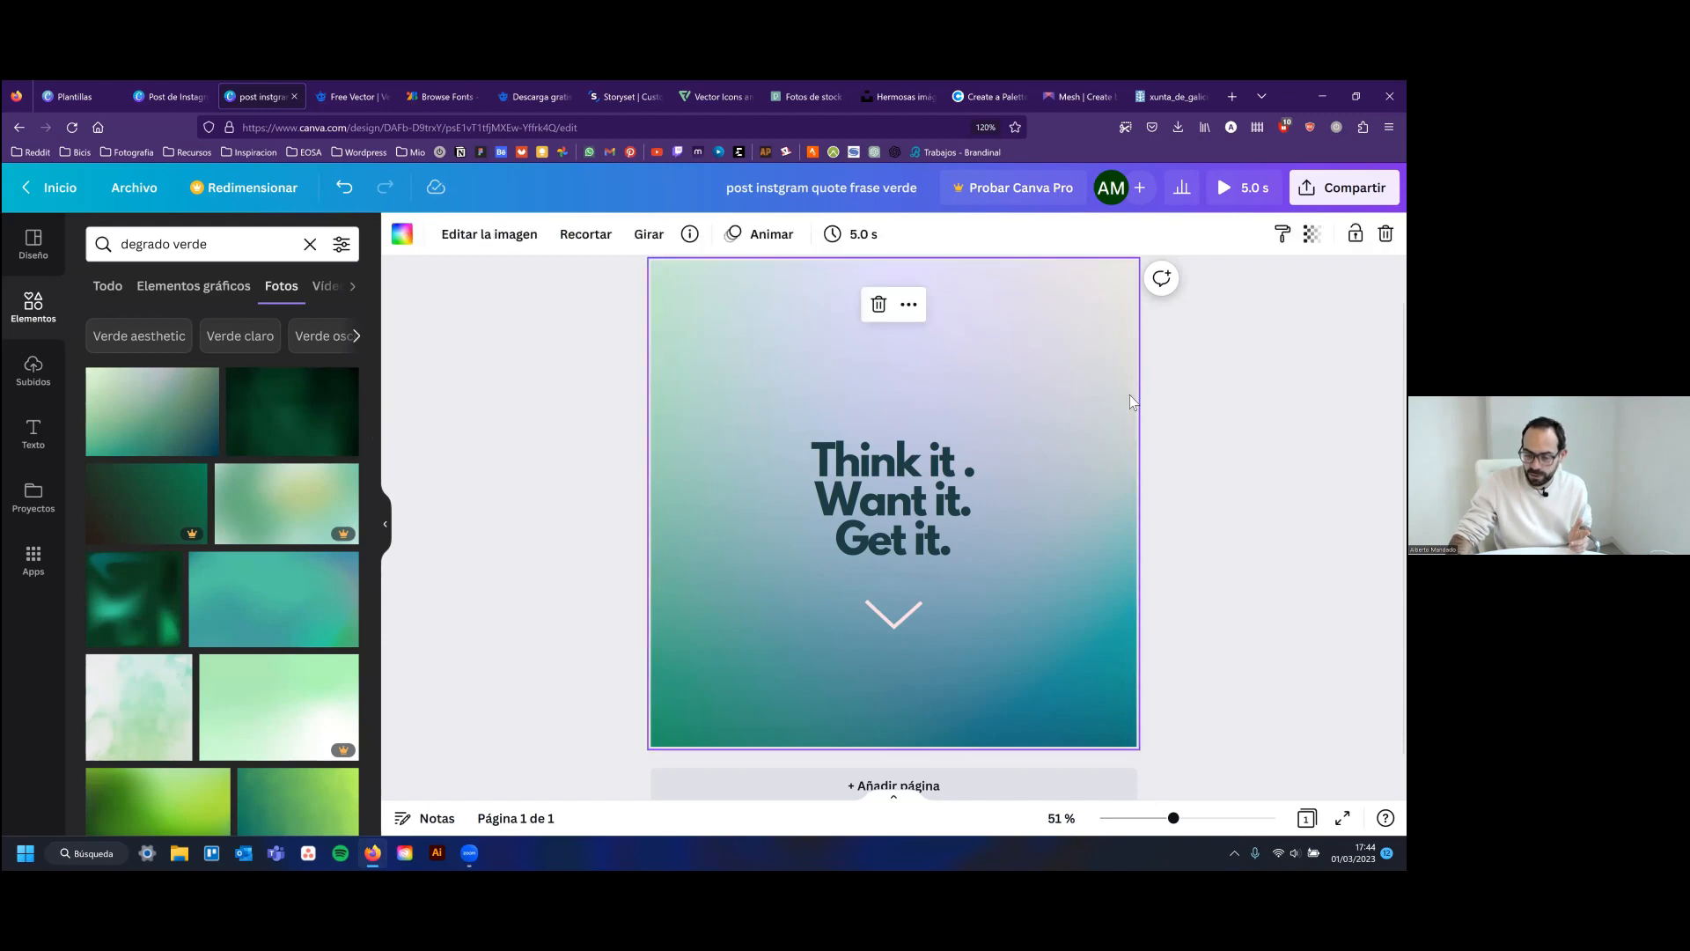
pyautogui.click(1143, 405)
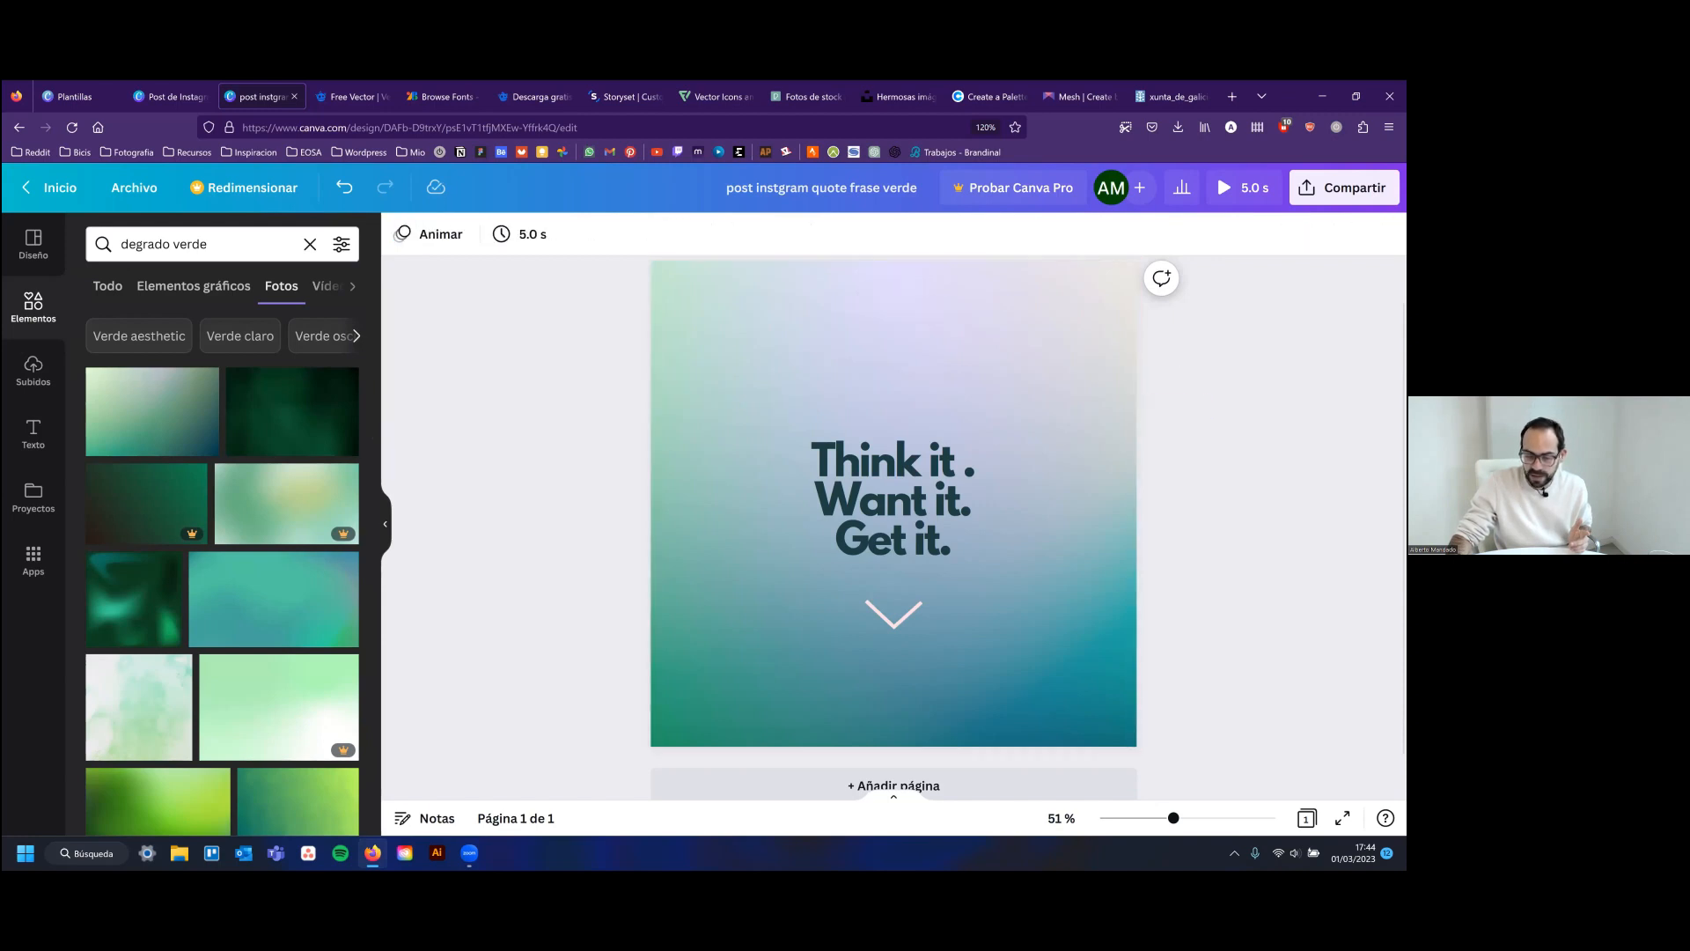
pyautogui.click(1137, 421)
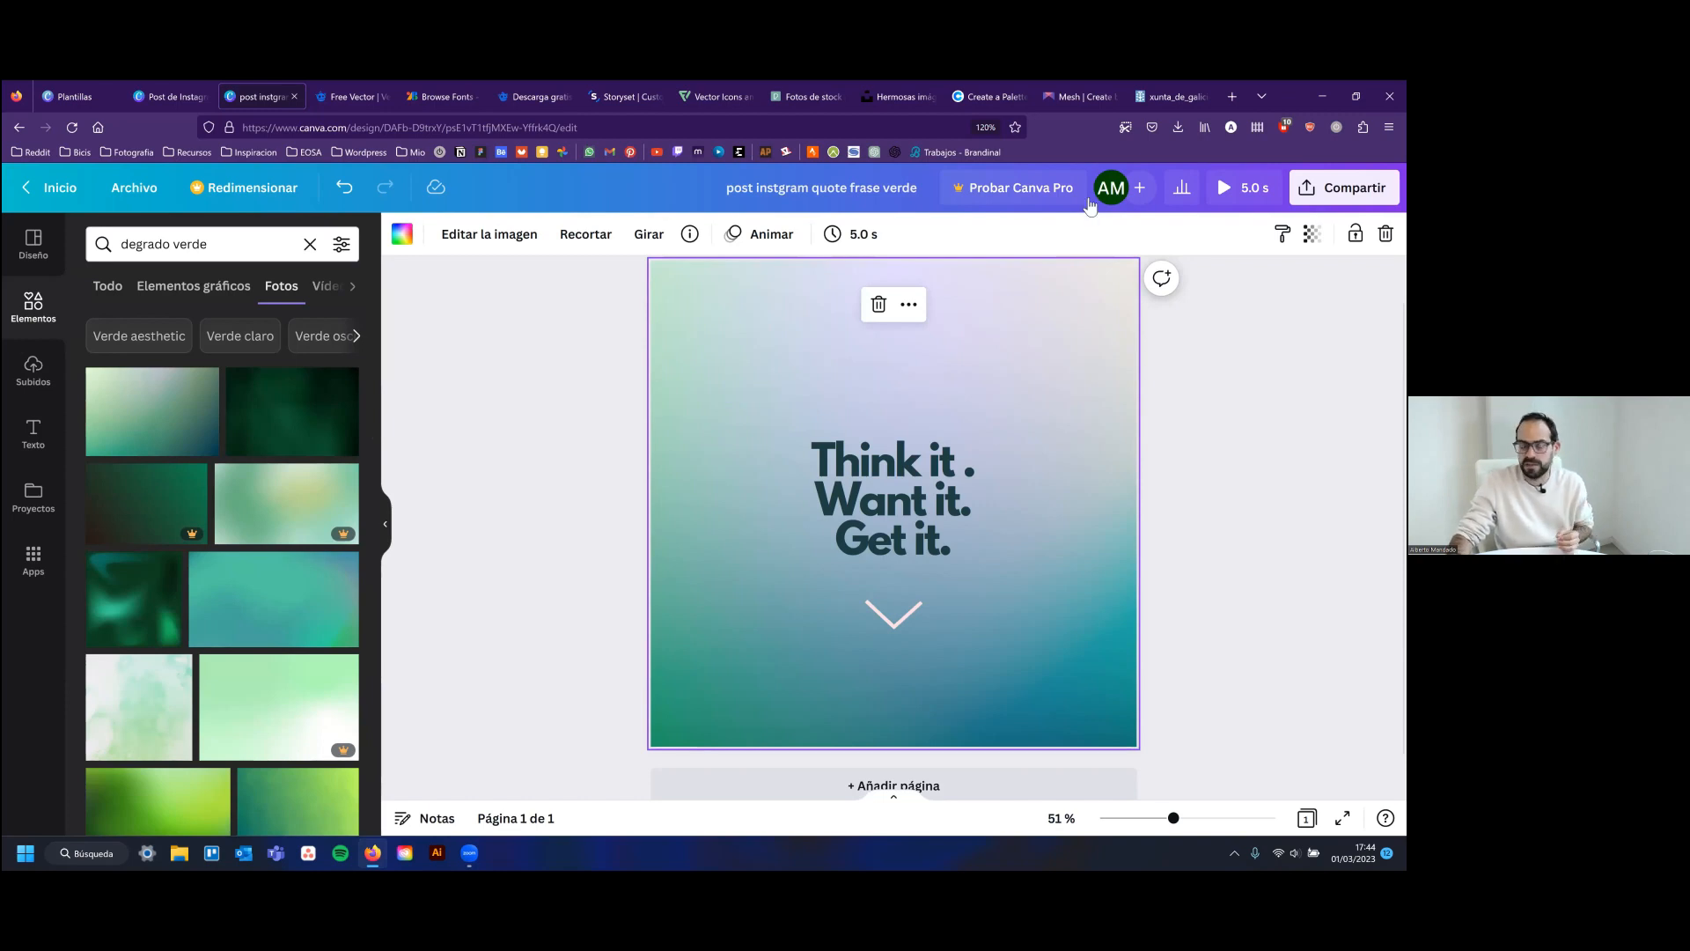
# Switch to the Mesh gradient generator page and highlight its web address, meshgradient.com
pyautogui.click(1081, 95)
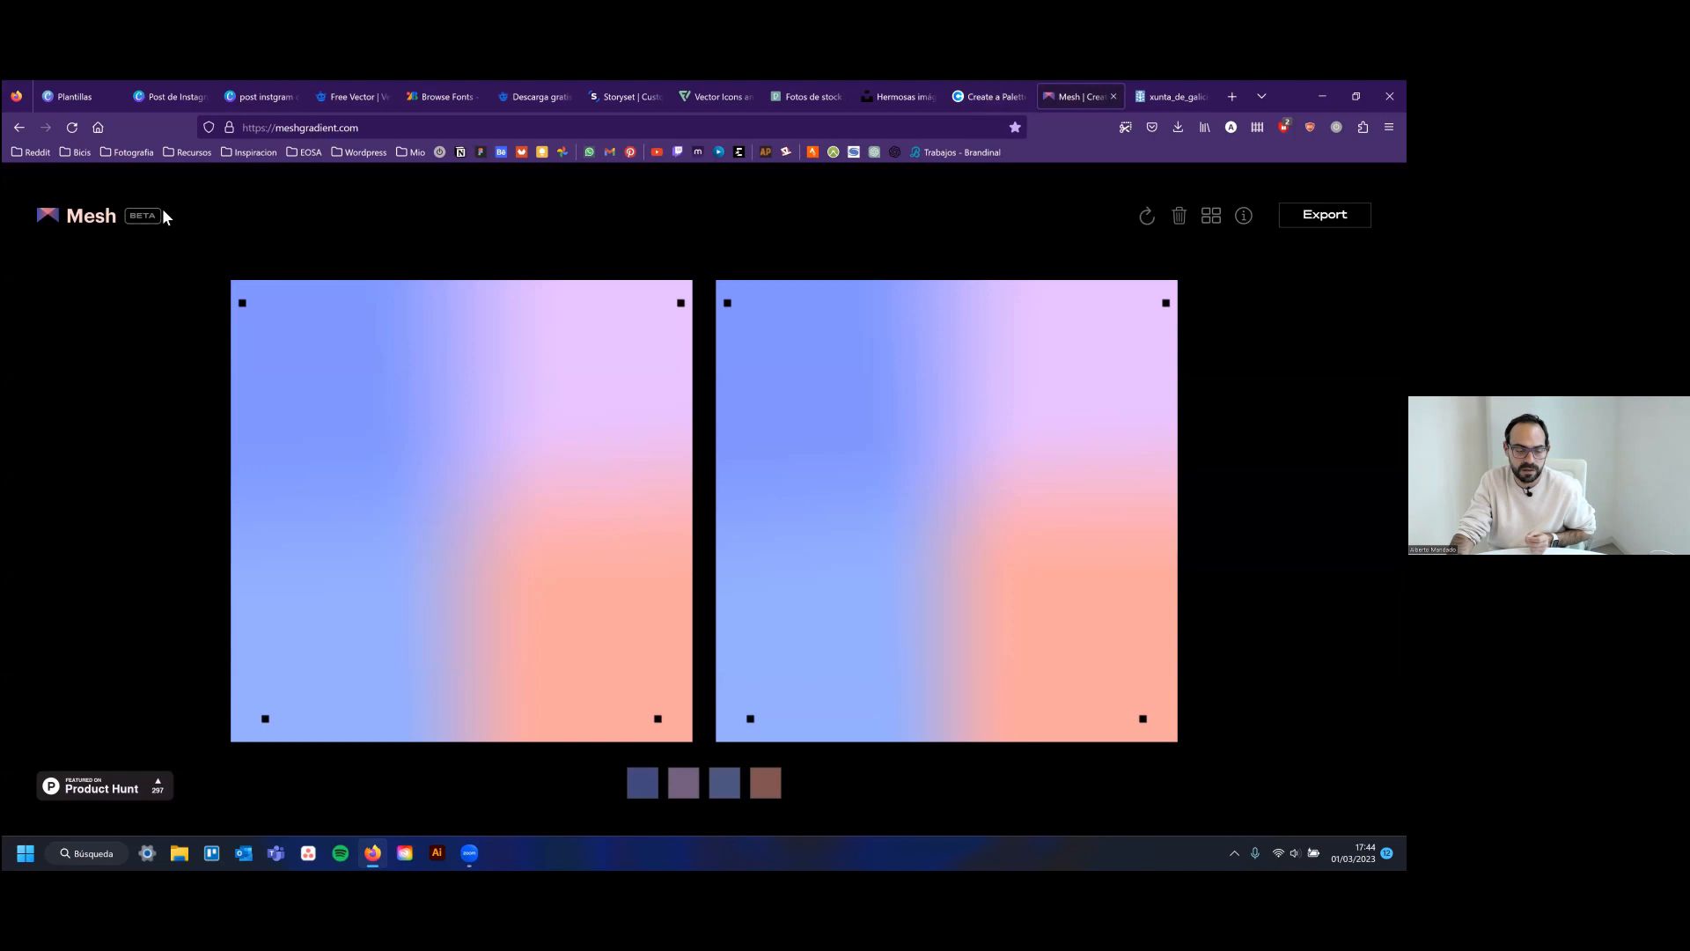
pyautogui.click(329, 128)
pyautogui.click(329, 128)
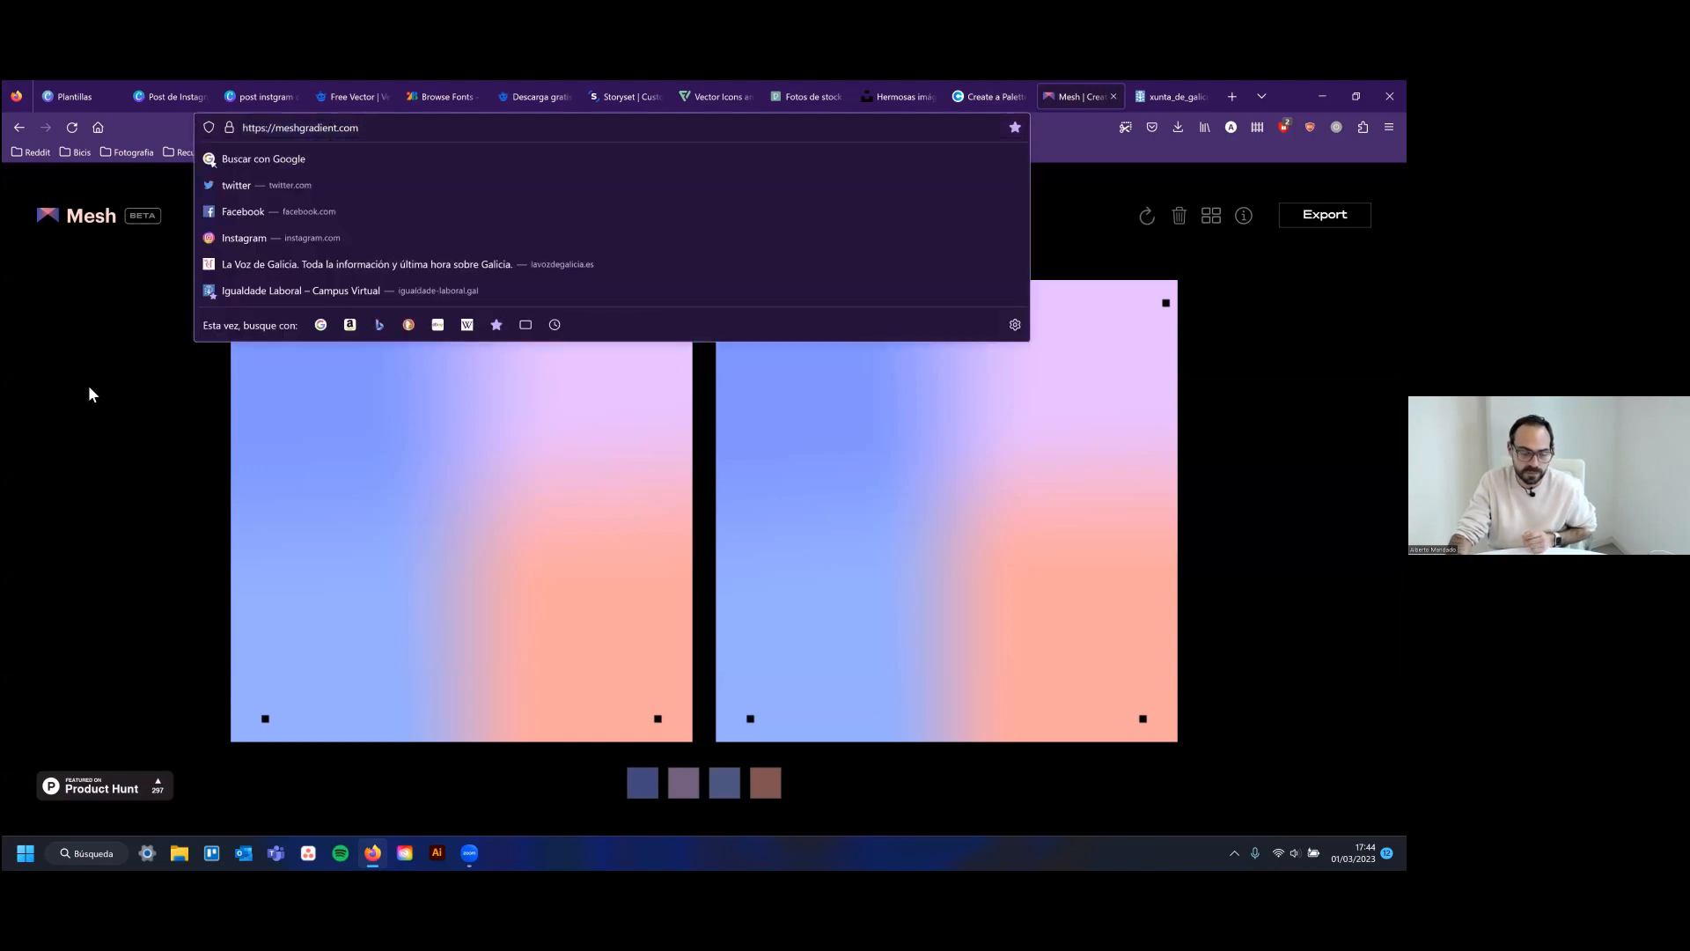
pyautogui.click(67, 388)
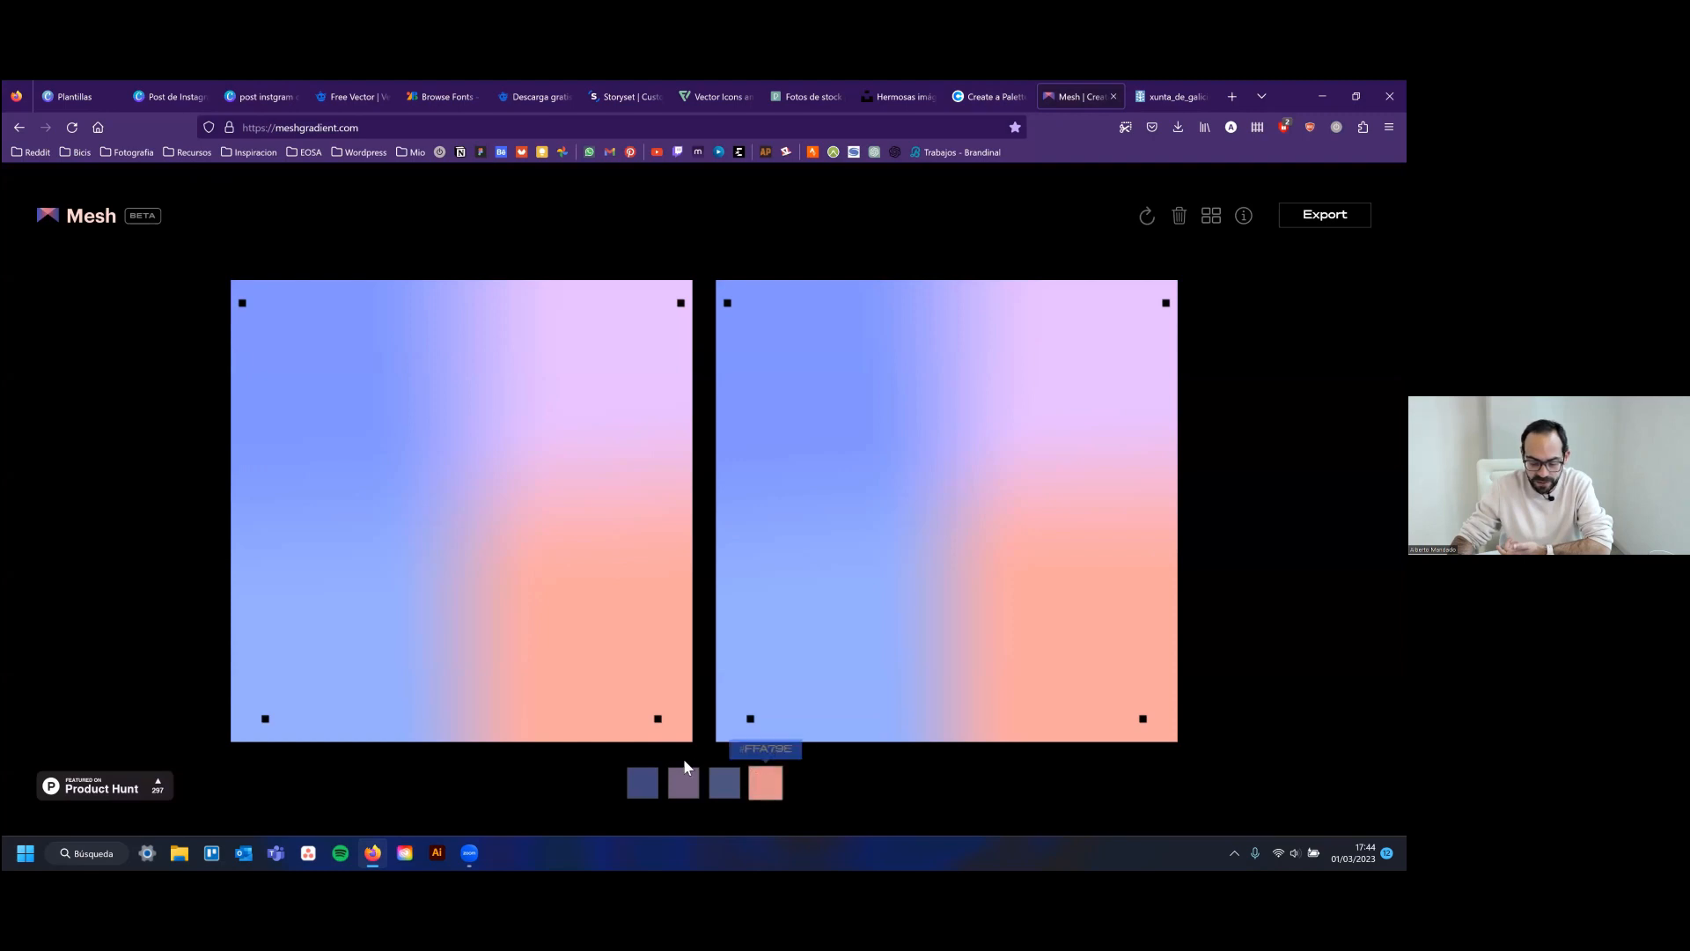
pyautogui.click(245, 304)
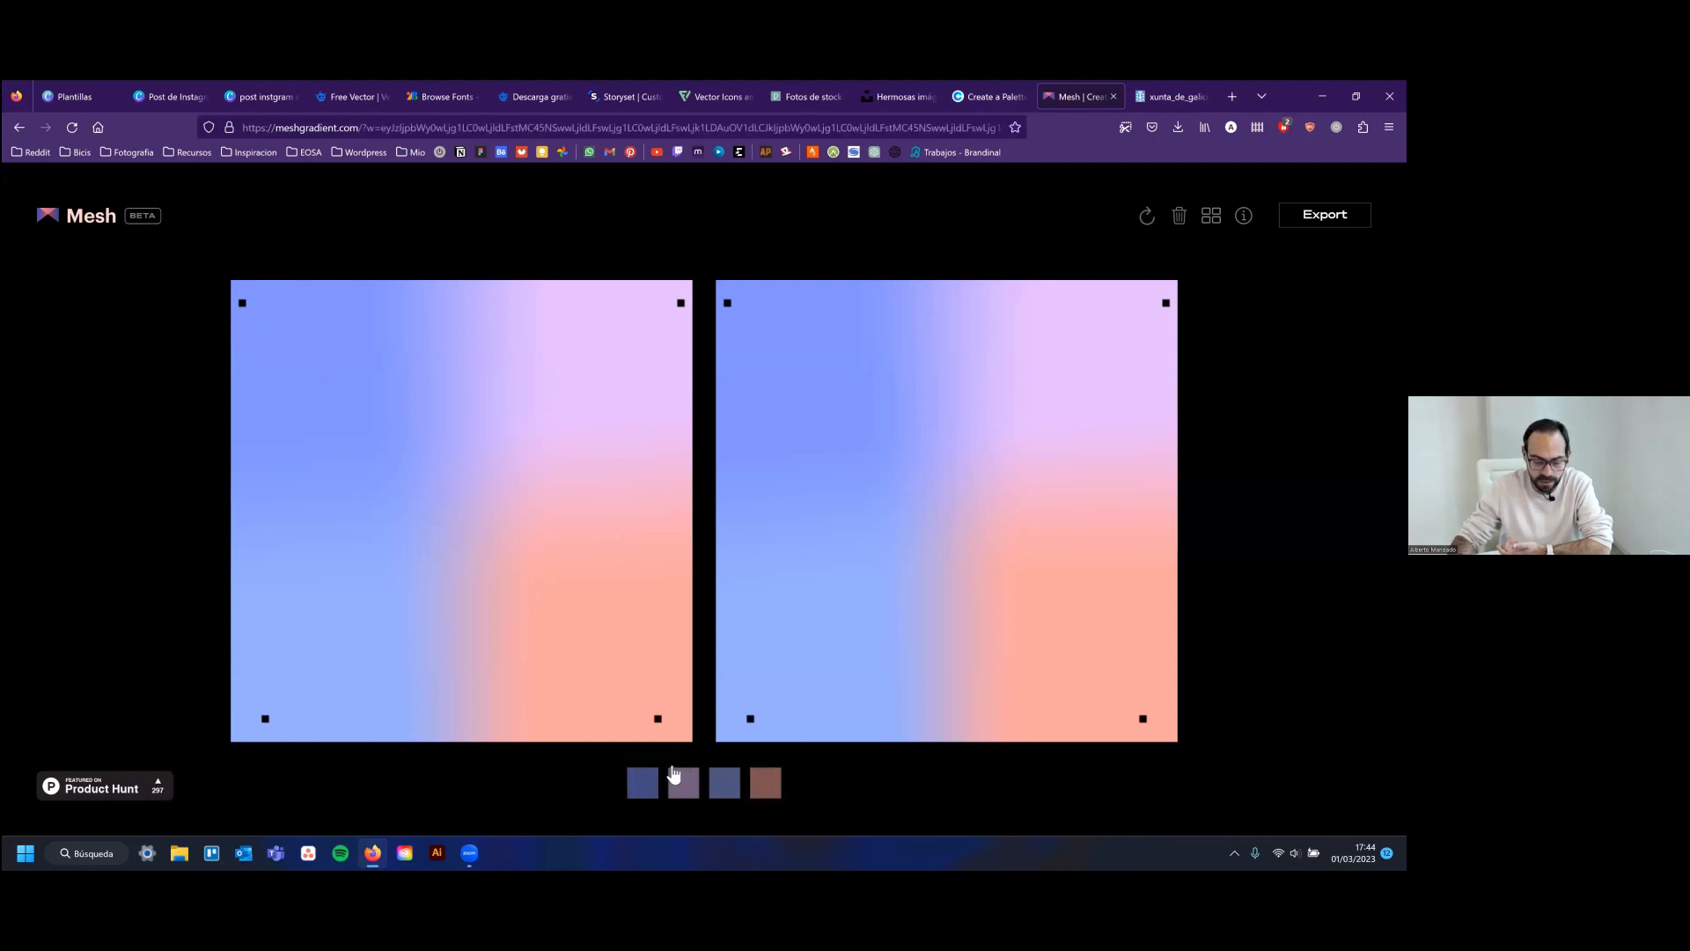
pyautogui.click(642, 782)
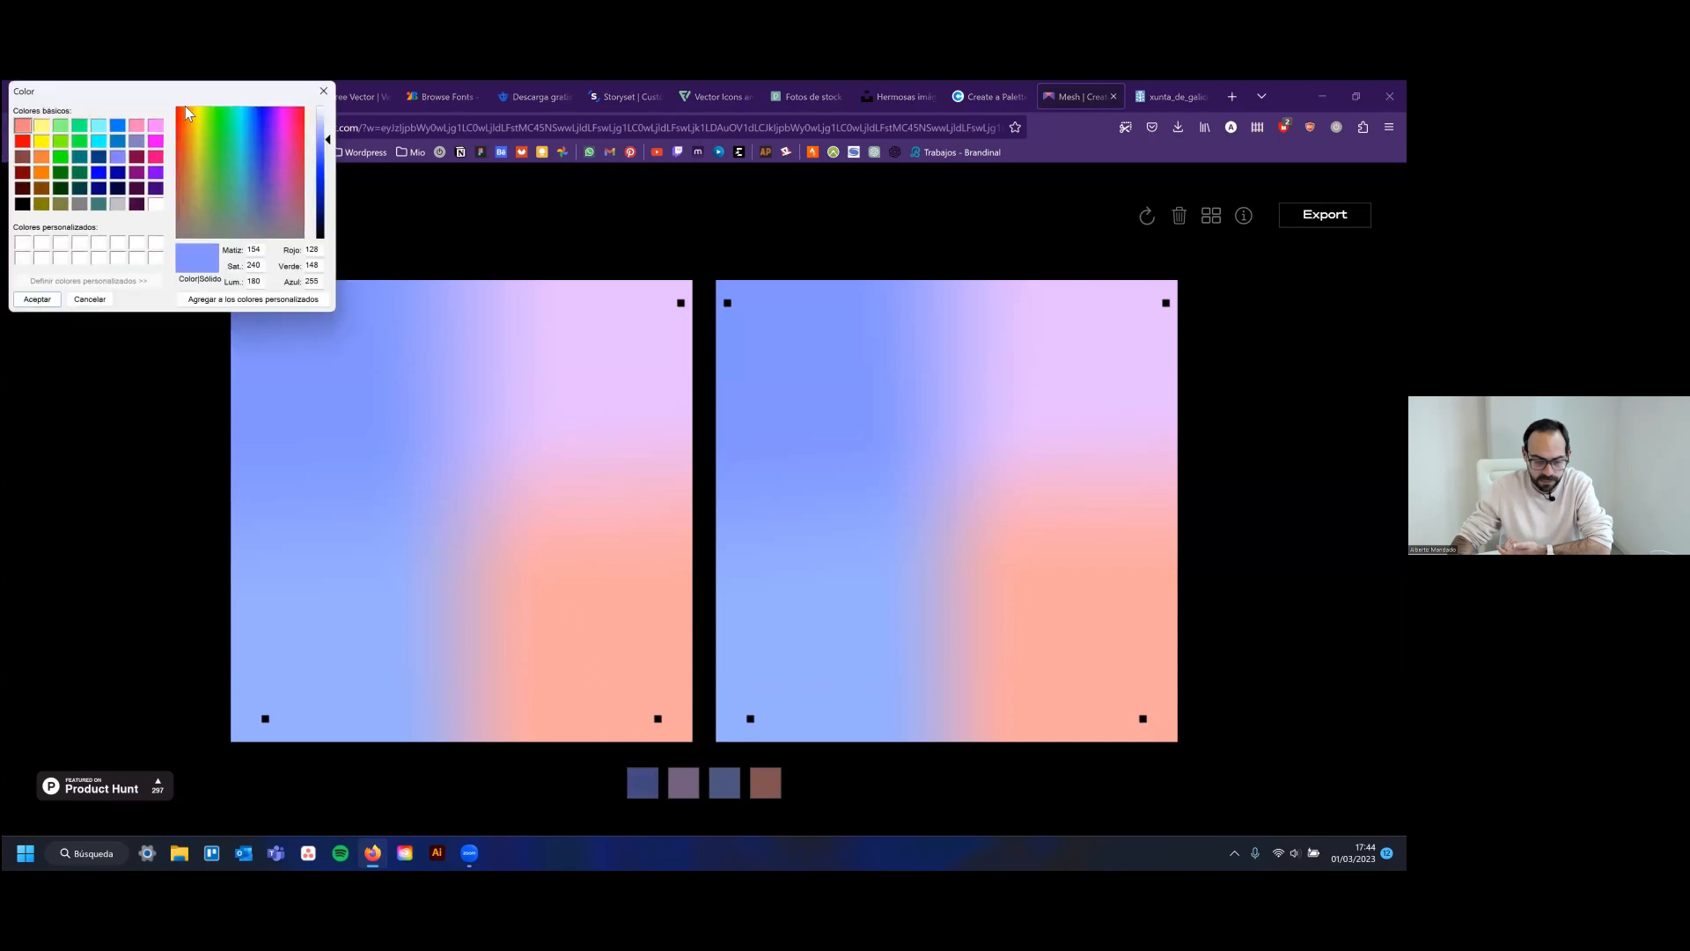
pyautogui.moveTo(194, 93); pyautogui.dragTo(630, 350)
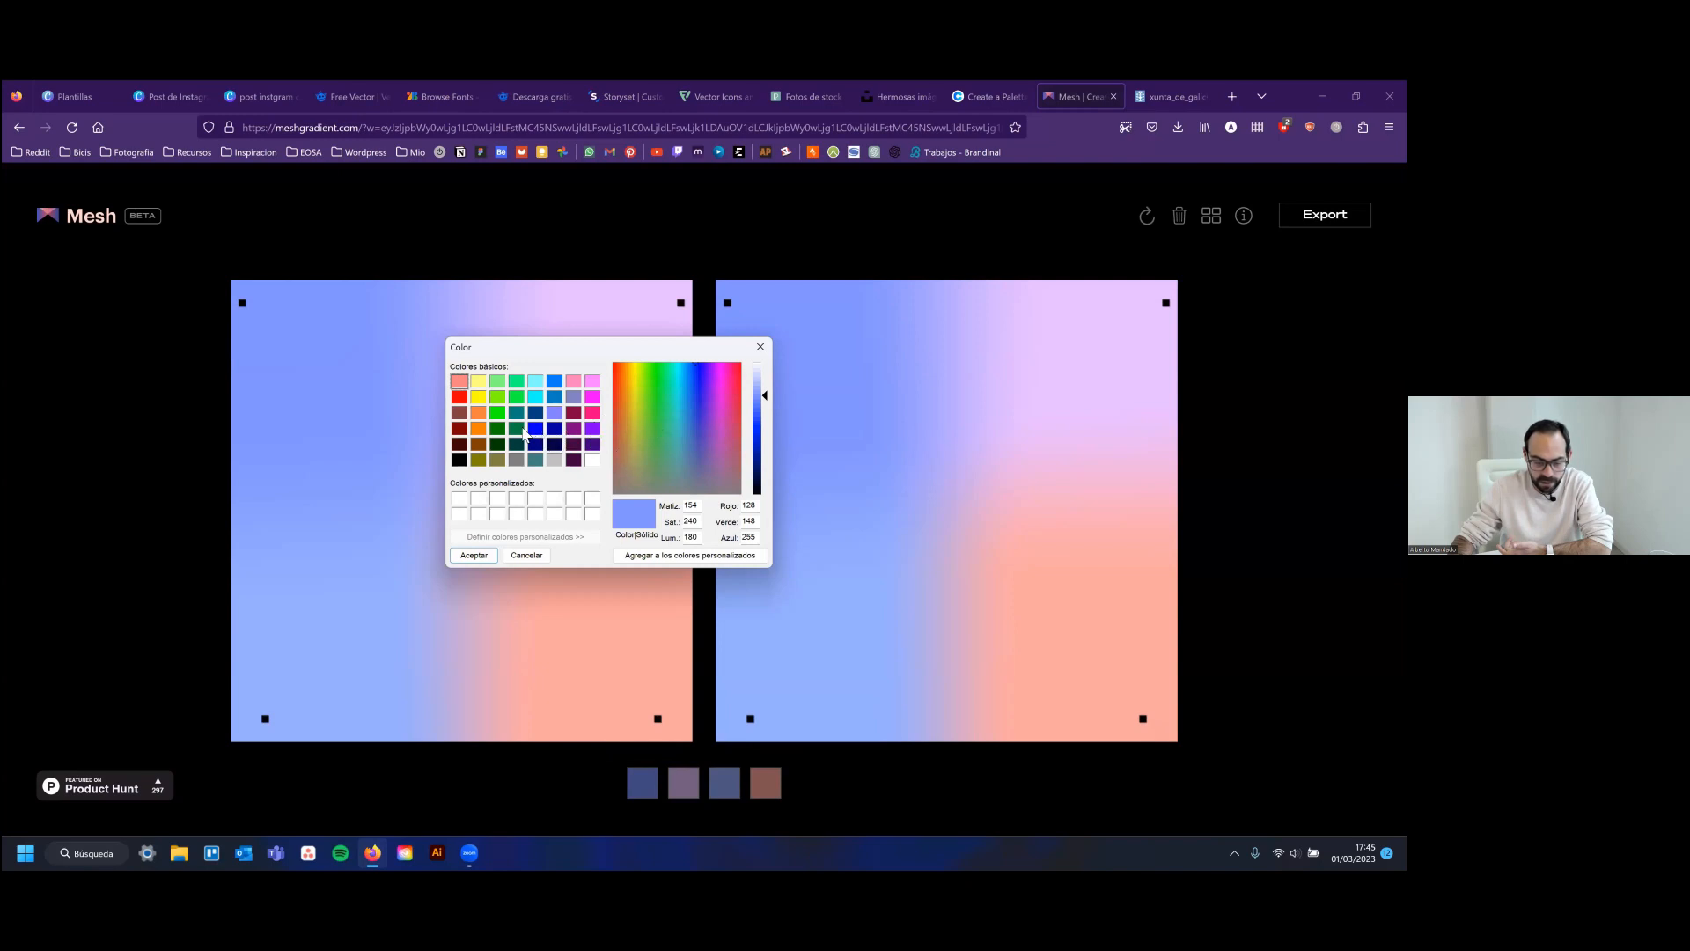
pyautogui.click(517, 428)
pyautogui.click(499, 429)
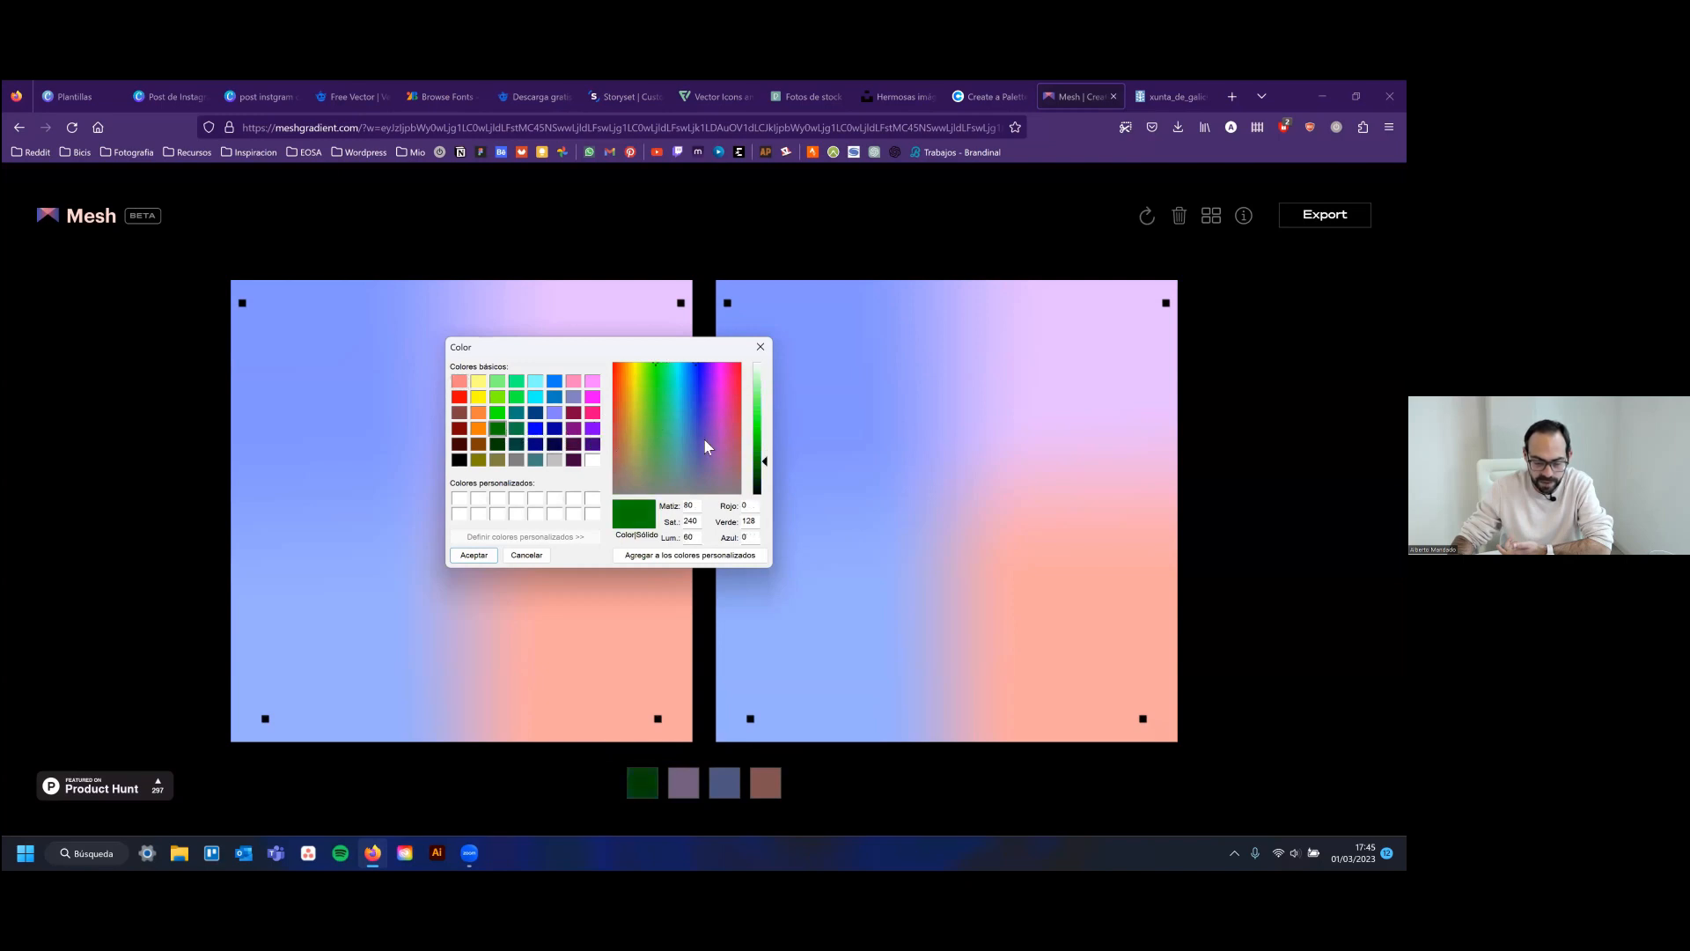
pyautogui.moveTo(767, 463); pyautogui.dragTo(767, 459)
pyautogui.click(653, 371)
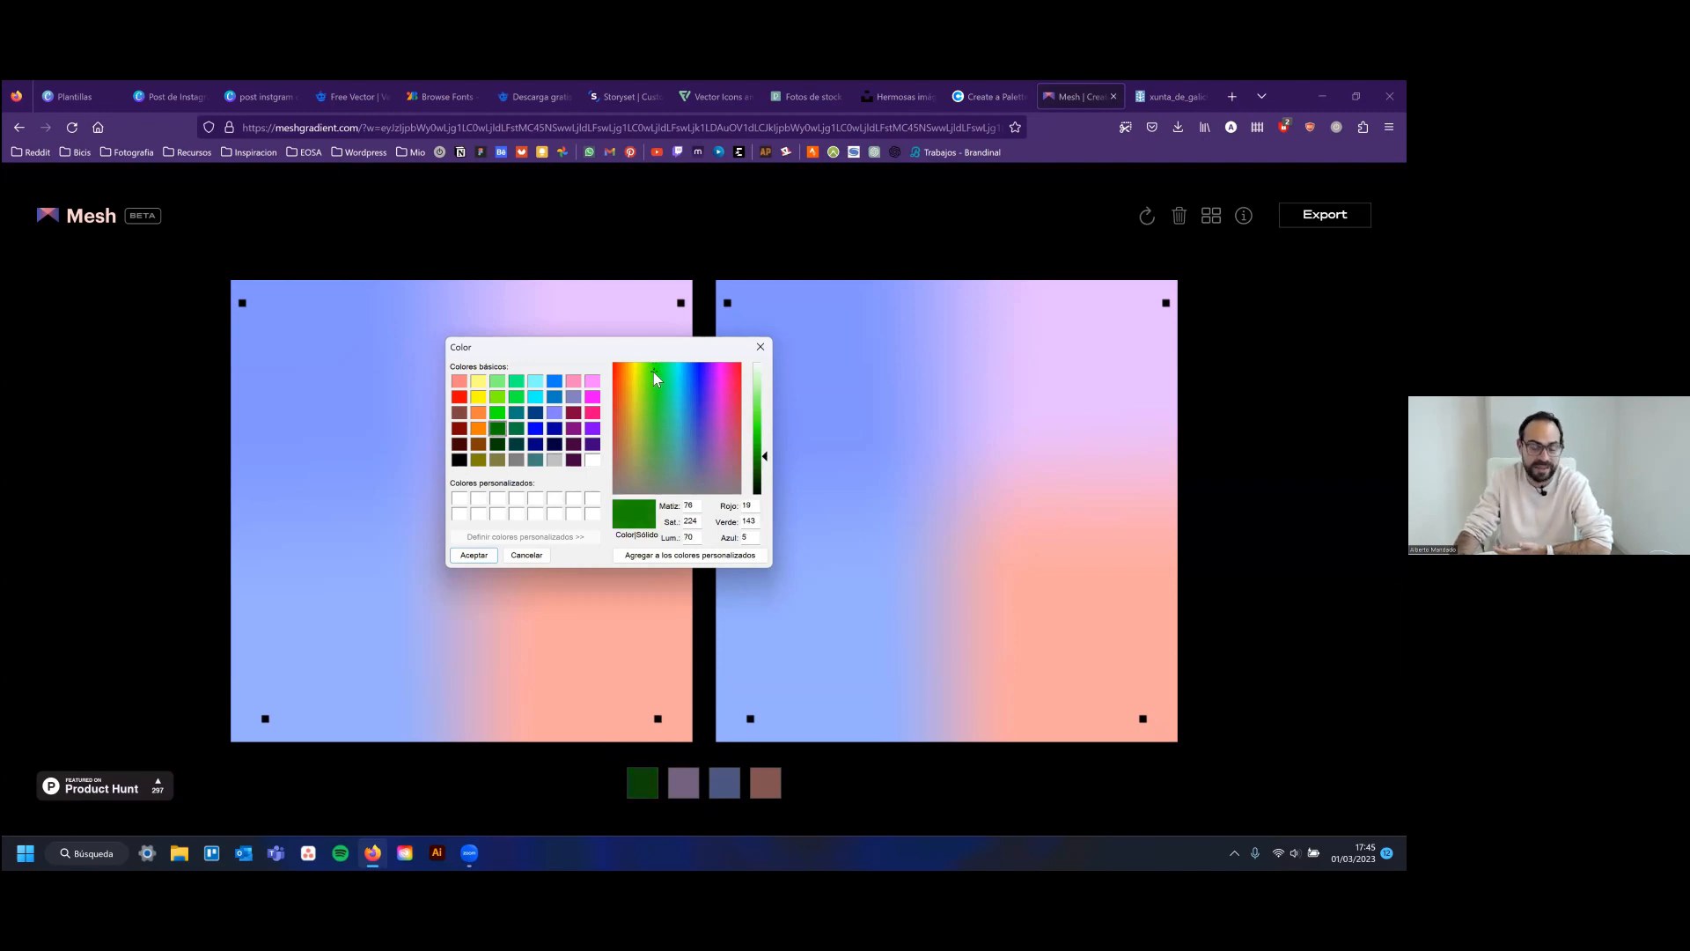
pyautogui.click(650, 367)
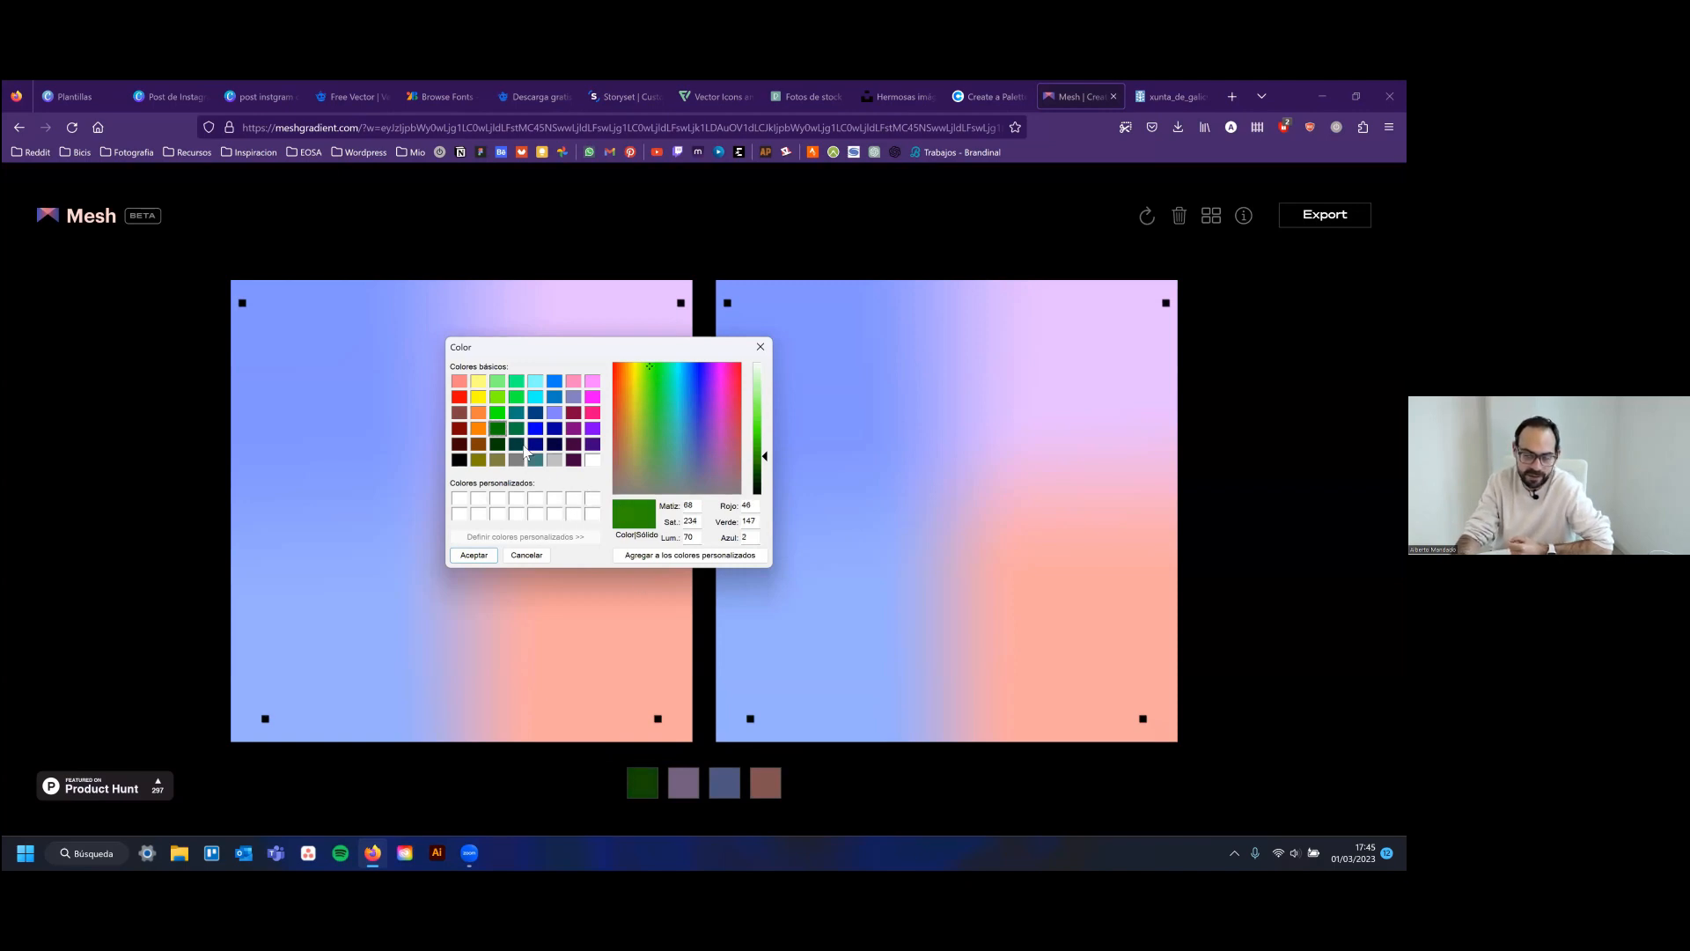
pyautogui.click(755, 350)
pyautogui.click(643, 781)
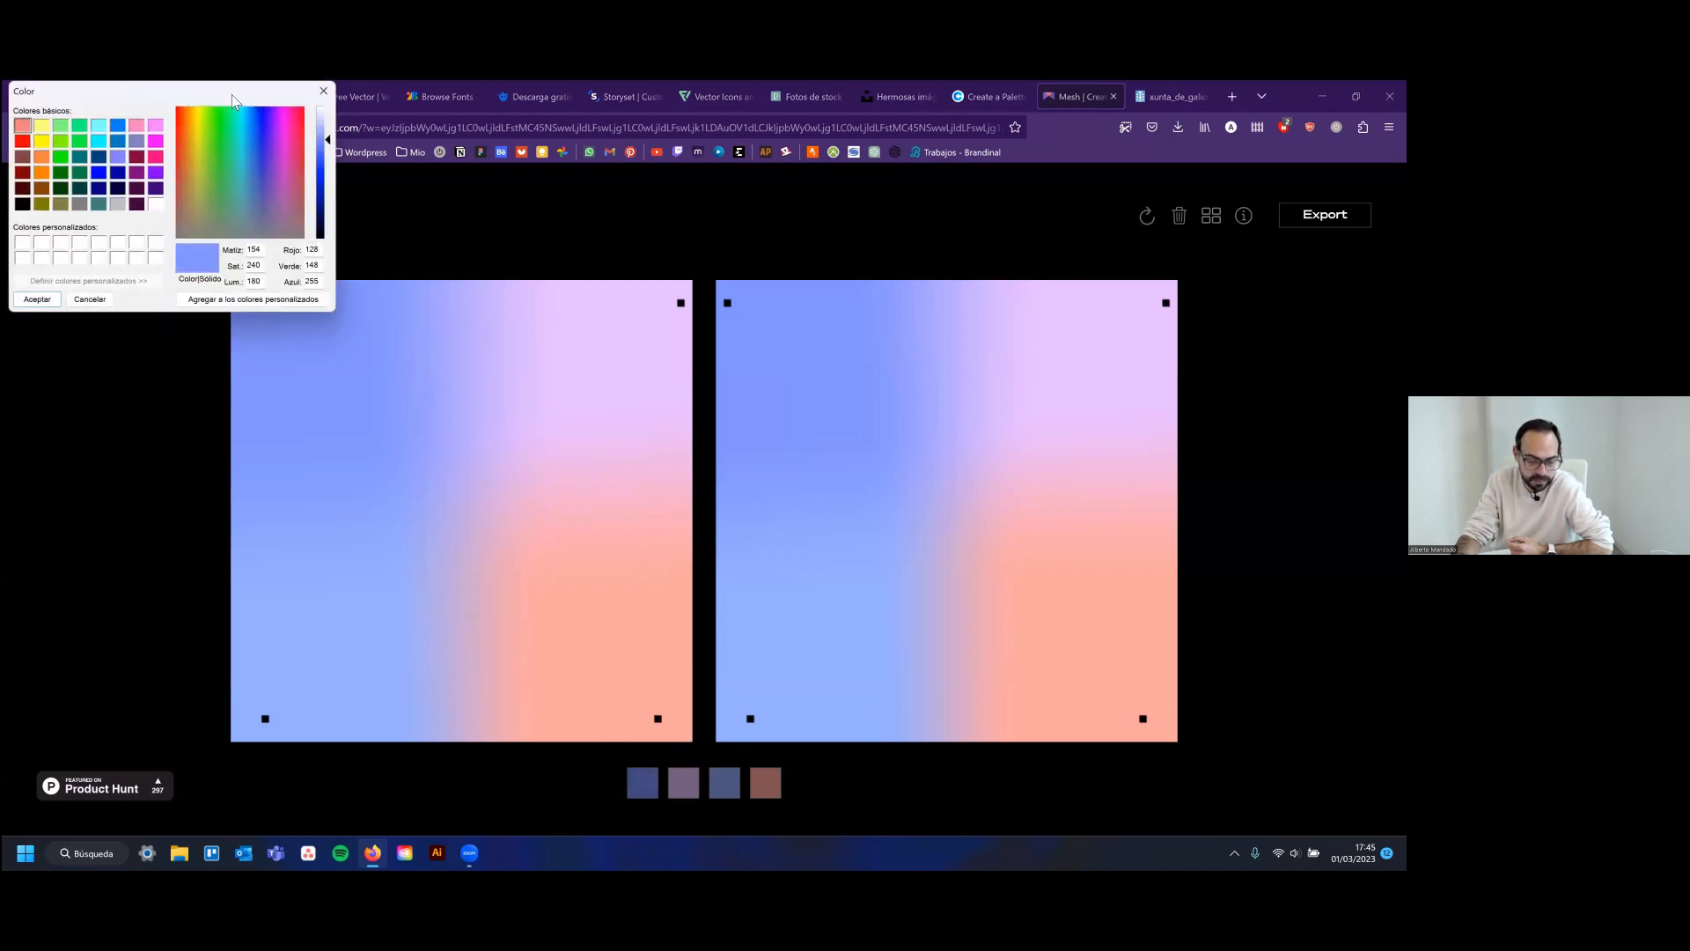
pyautogui.moveTo(230, 93); pyautogui.dragTo(592, 270)
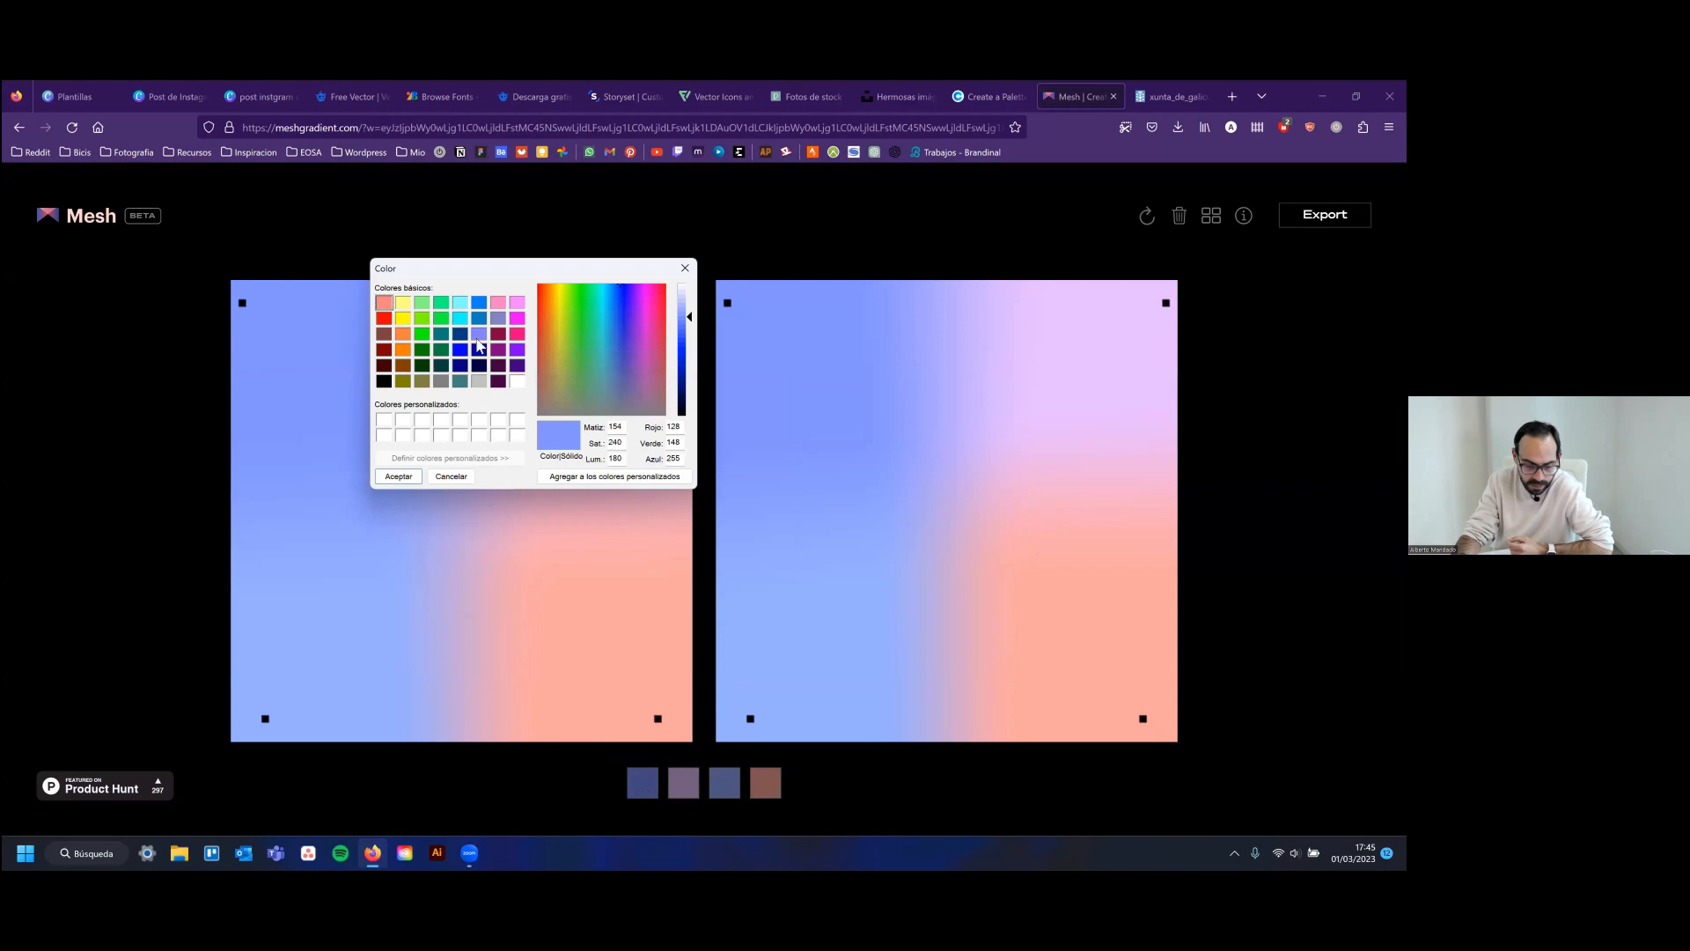
pyautogui.click(685, 267)
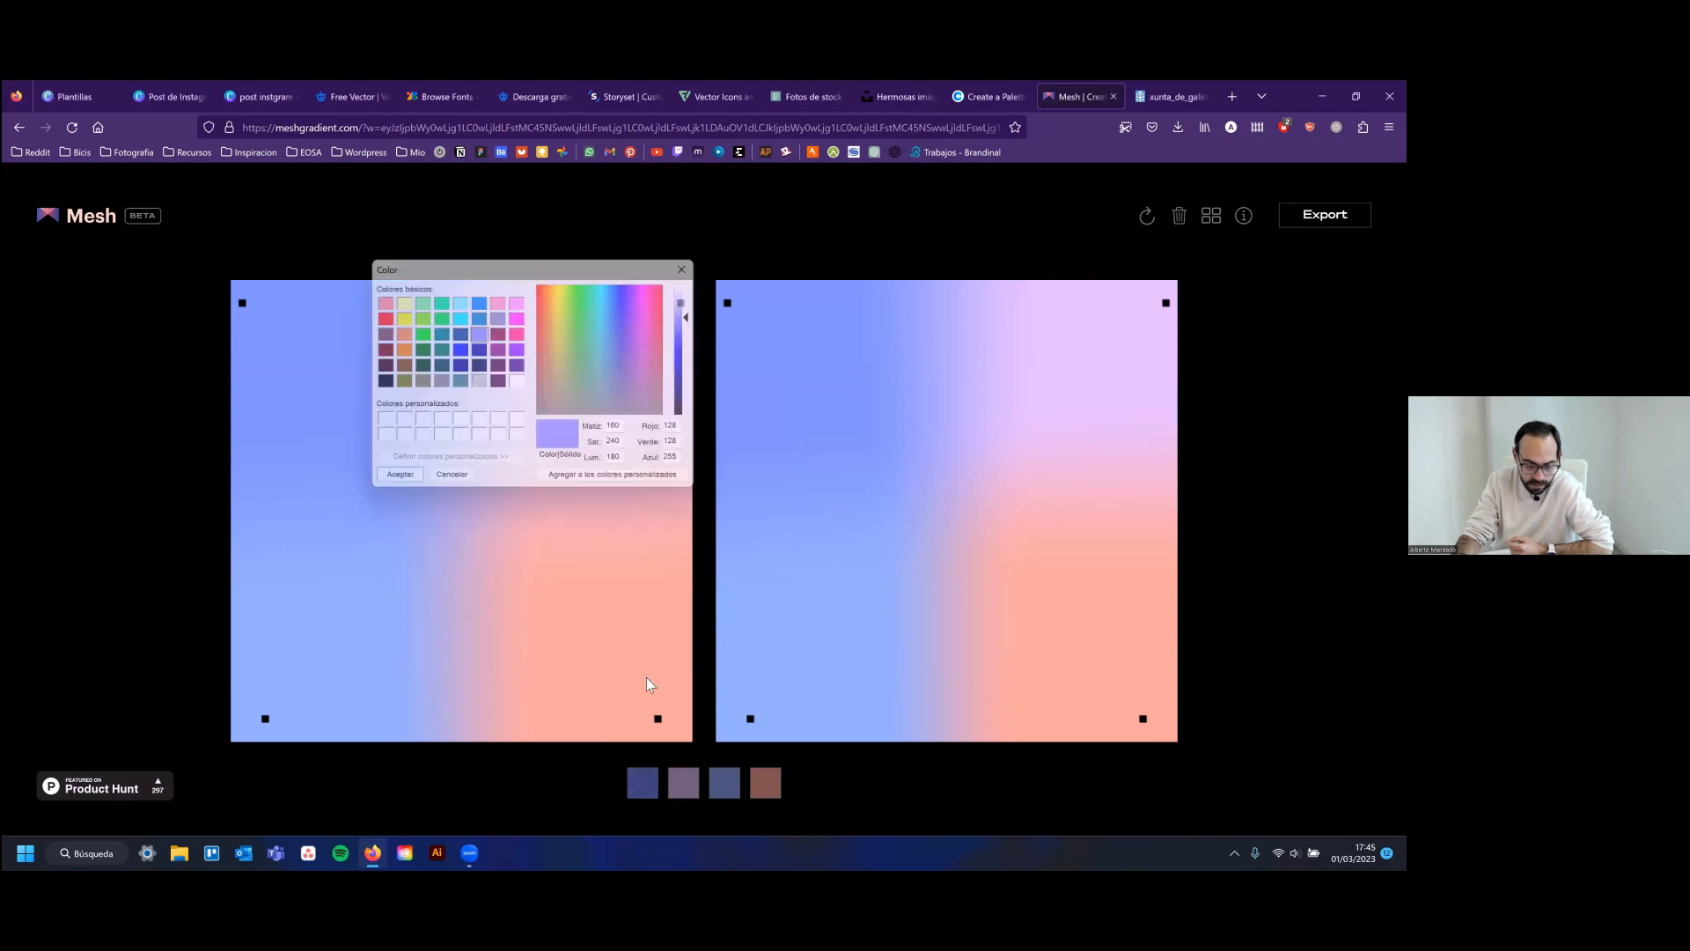
pyautogui.click(643, 780)
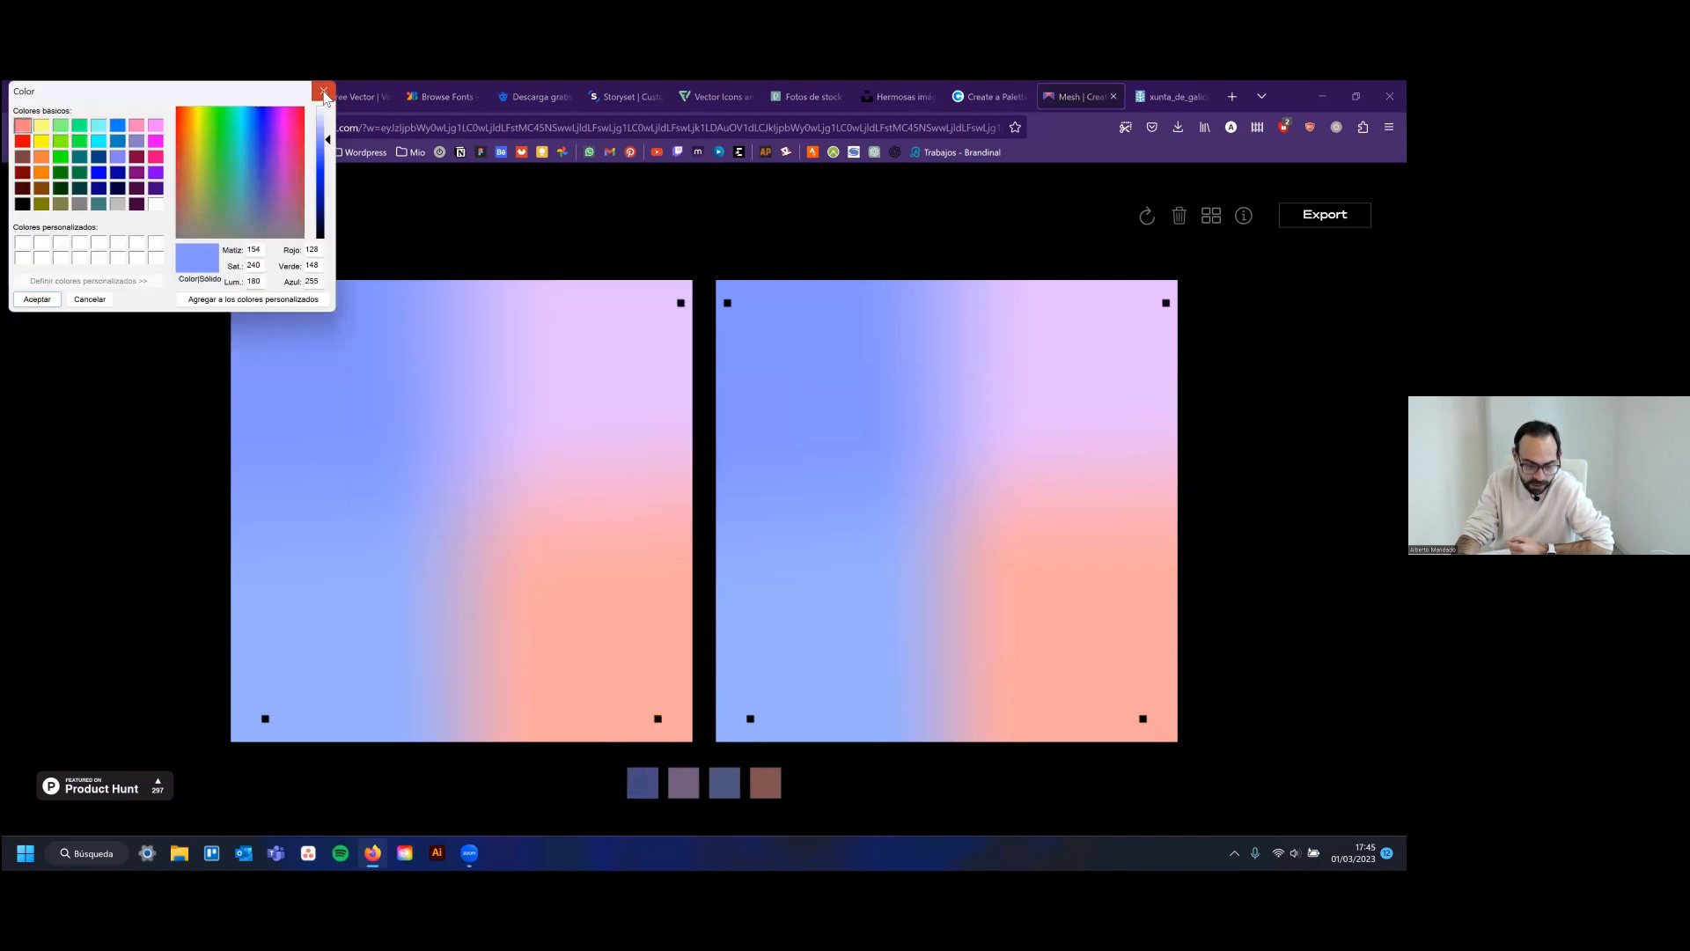
# Add a mesh point in the salmon area and change the gradient's first color from blue to a dark olive green
pyautogui.click(578, 623)
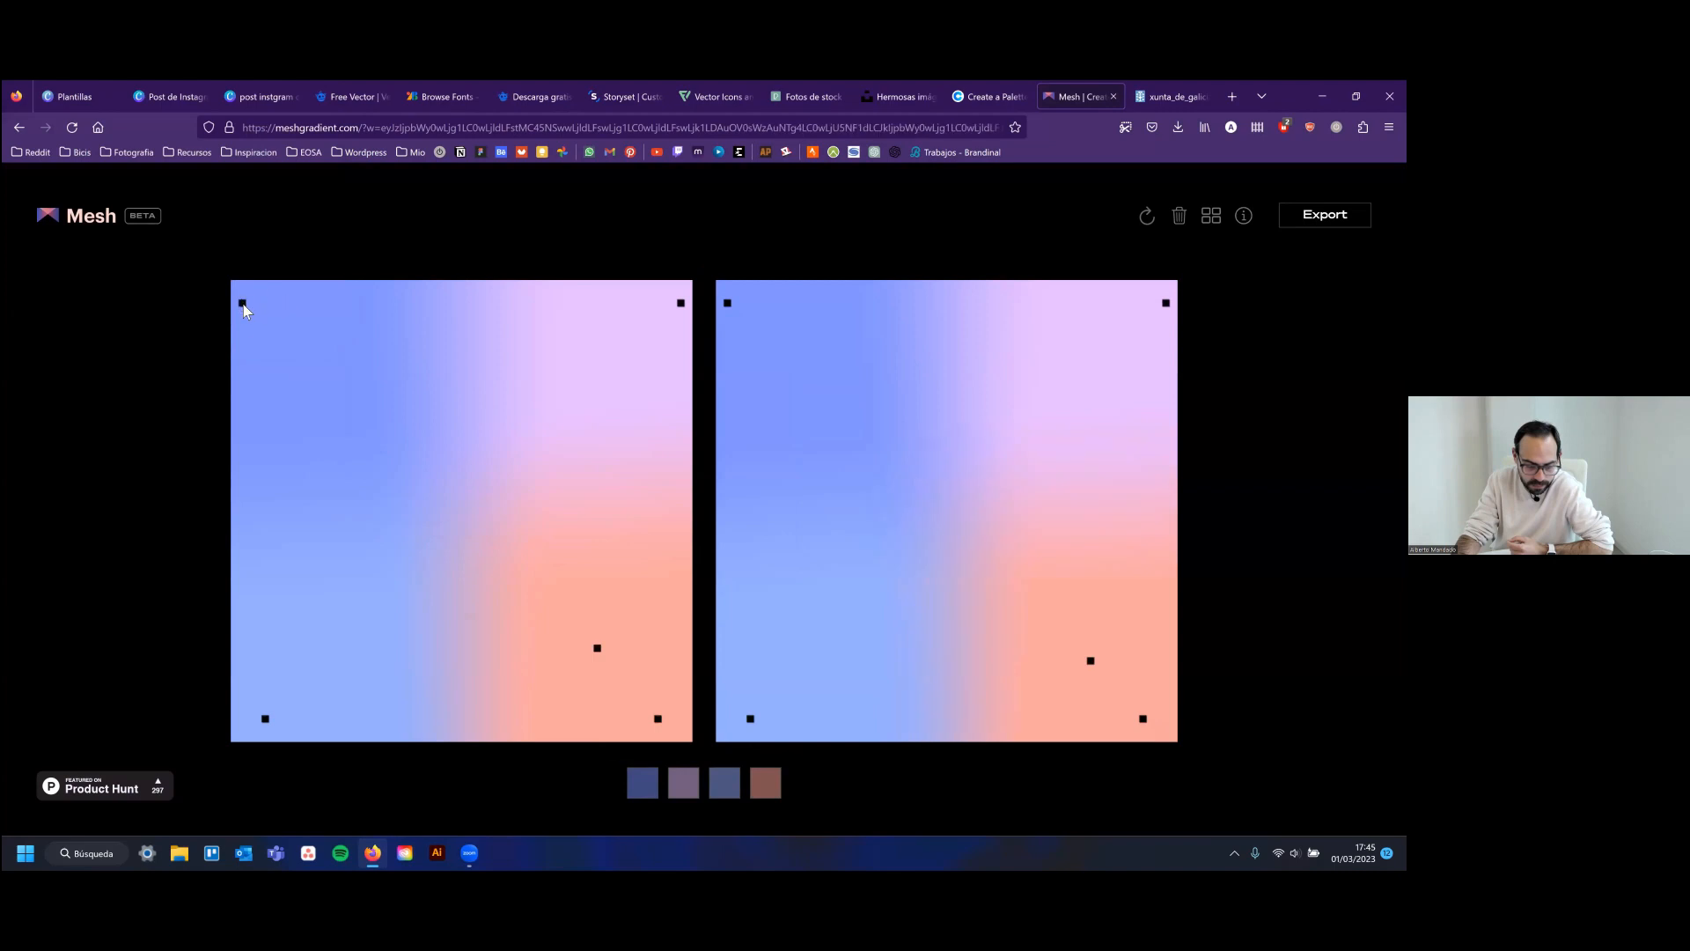
pyautogui.click(645, 781)
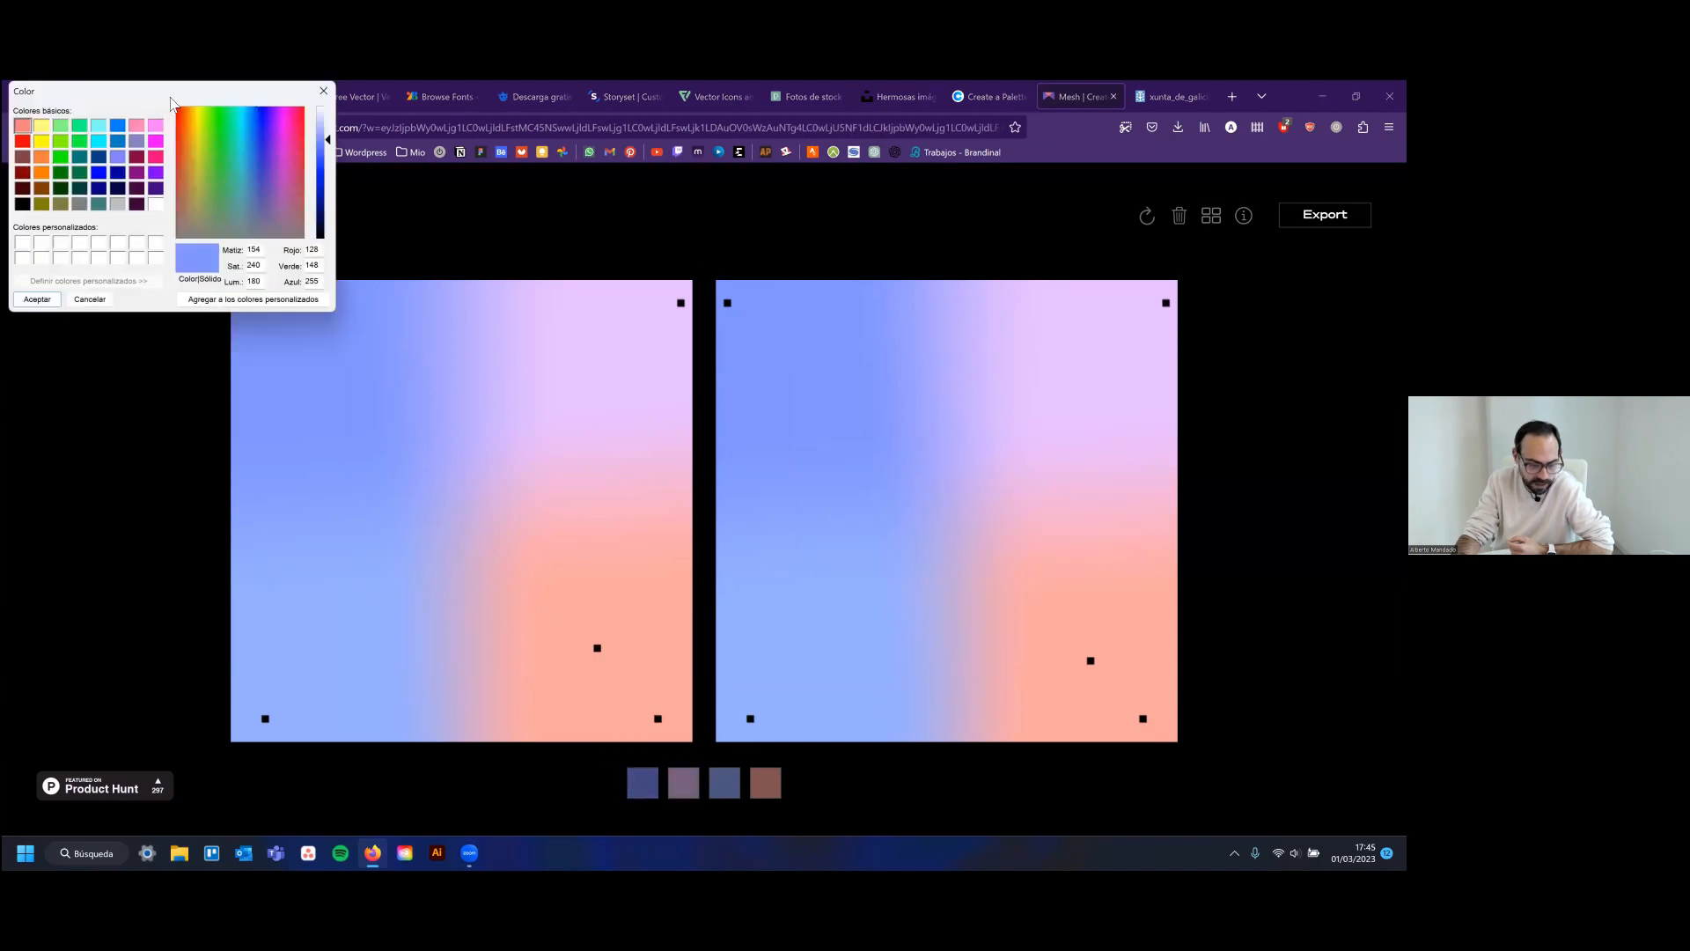
pyautogui.moveTo(523, 249); pyautogui.dragTo(403, 215)
pyautogui.moveTo(525, 281); pyautogui.dragTo(524, 308)
pyautogui.click(234, 406)
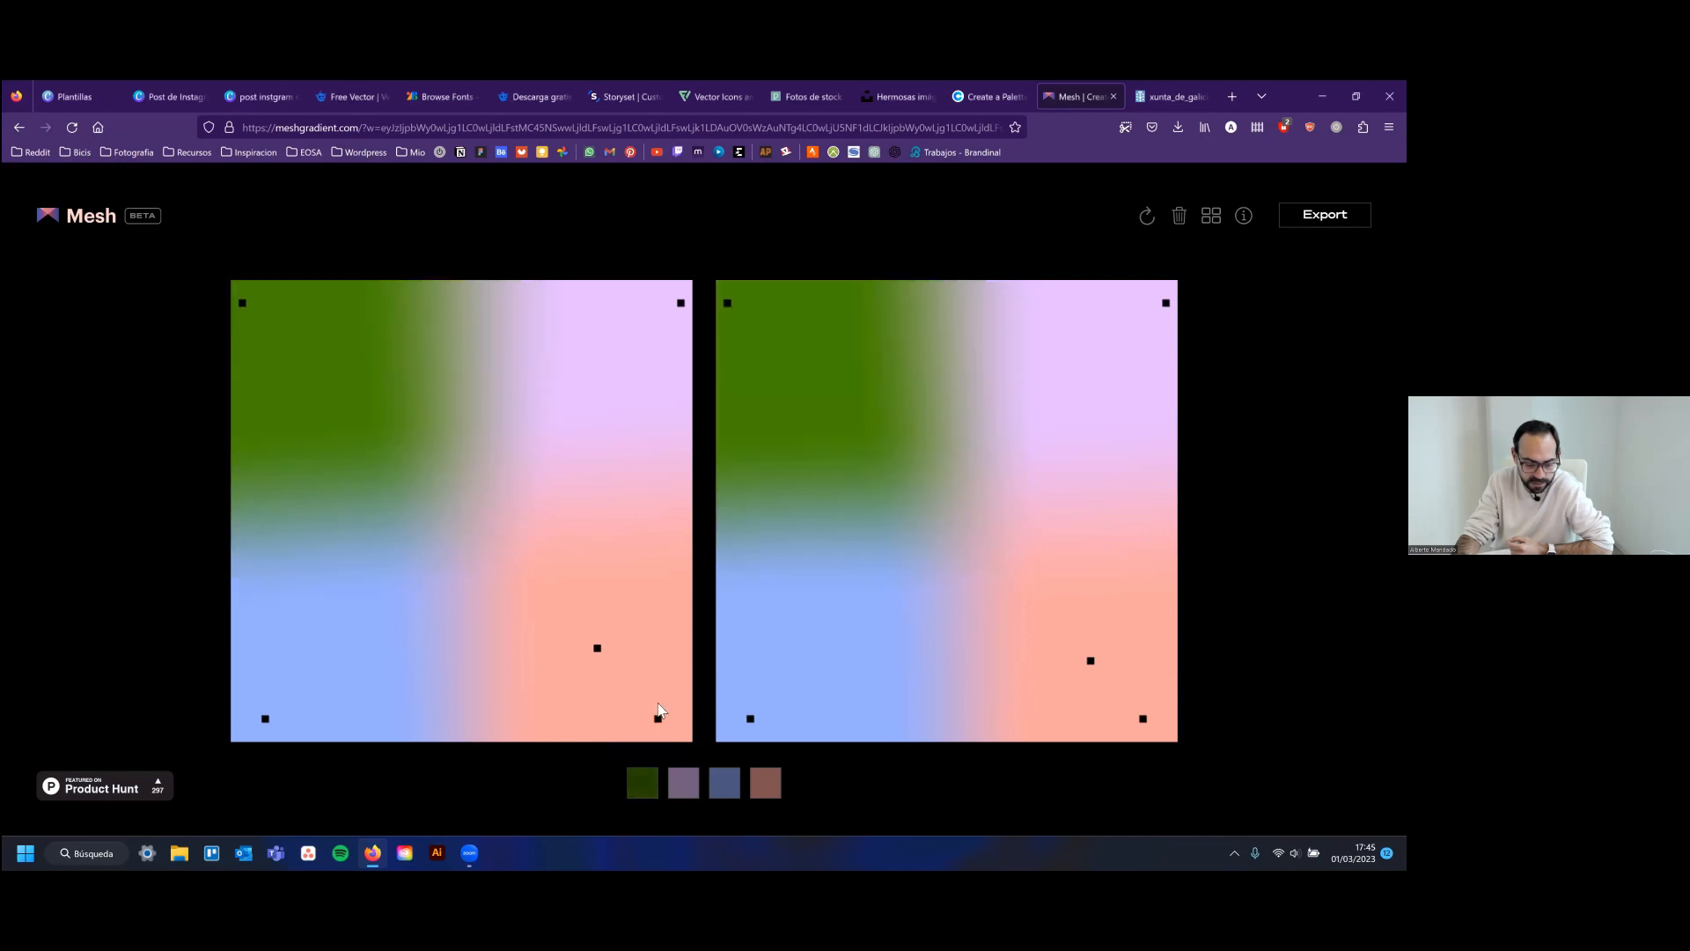
# Recolor the gradient's second color, trying a dark green basic color before choosing the muted teal one
pyautogui.click(684, 780)
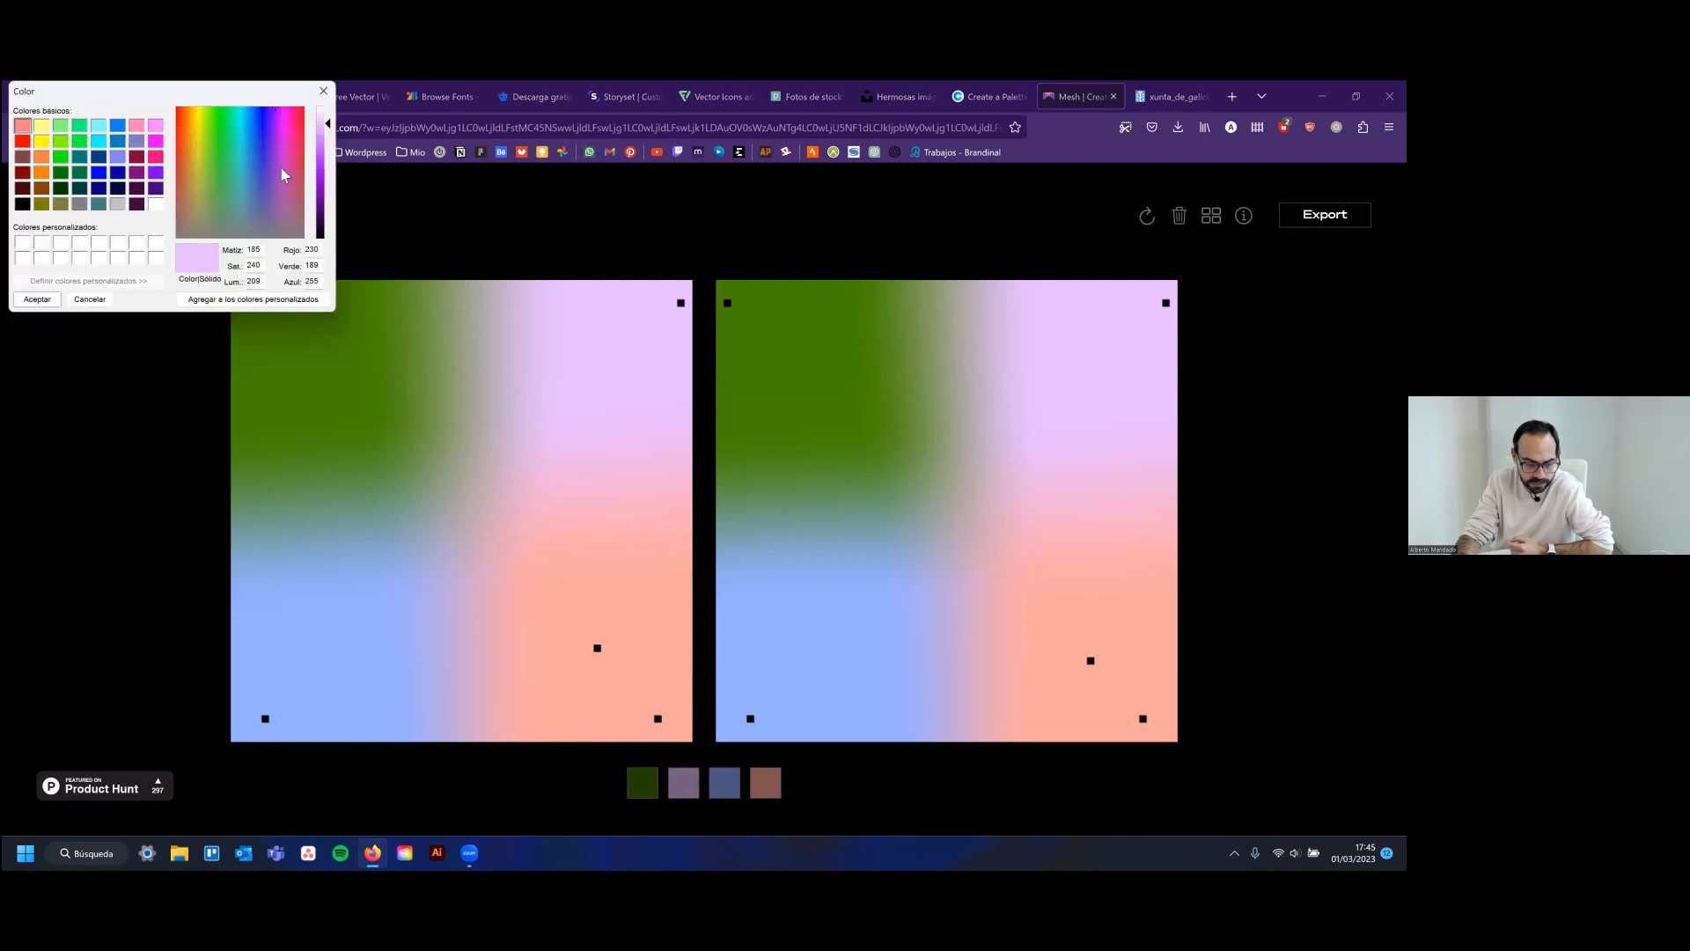
pyautogui.click(85, 172)
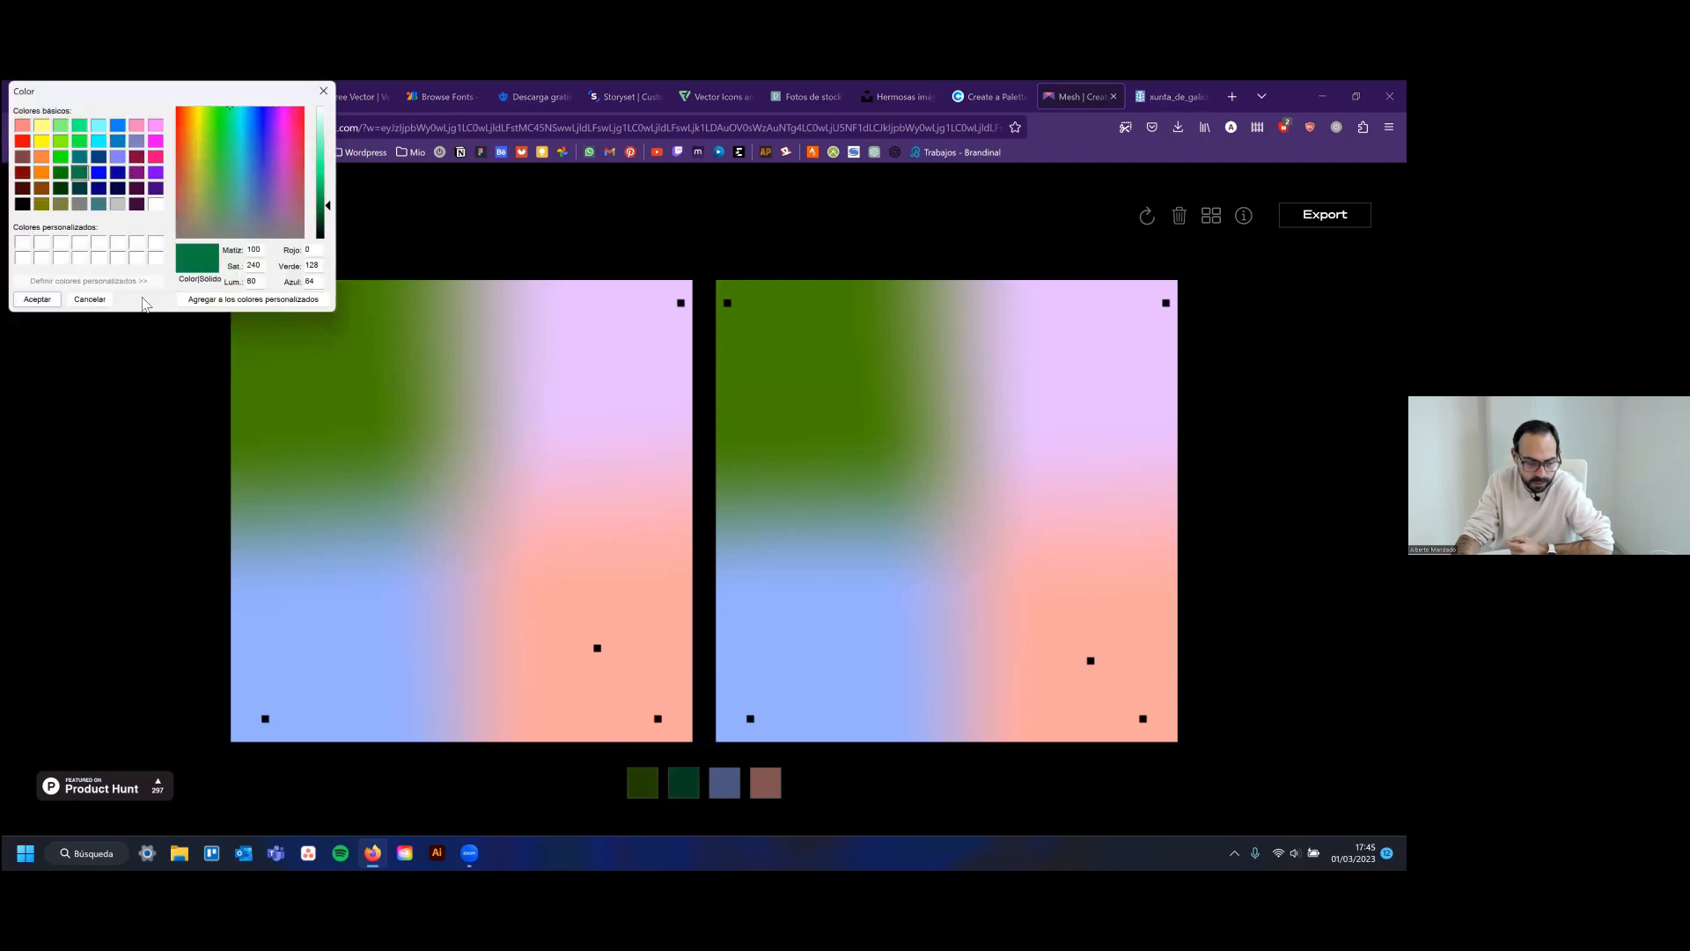
pyautogui.click(37, 299)
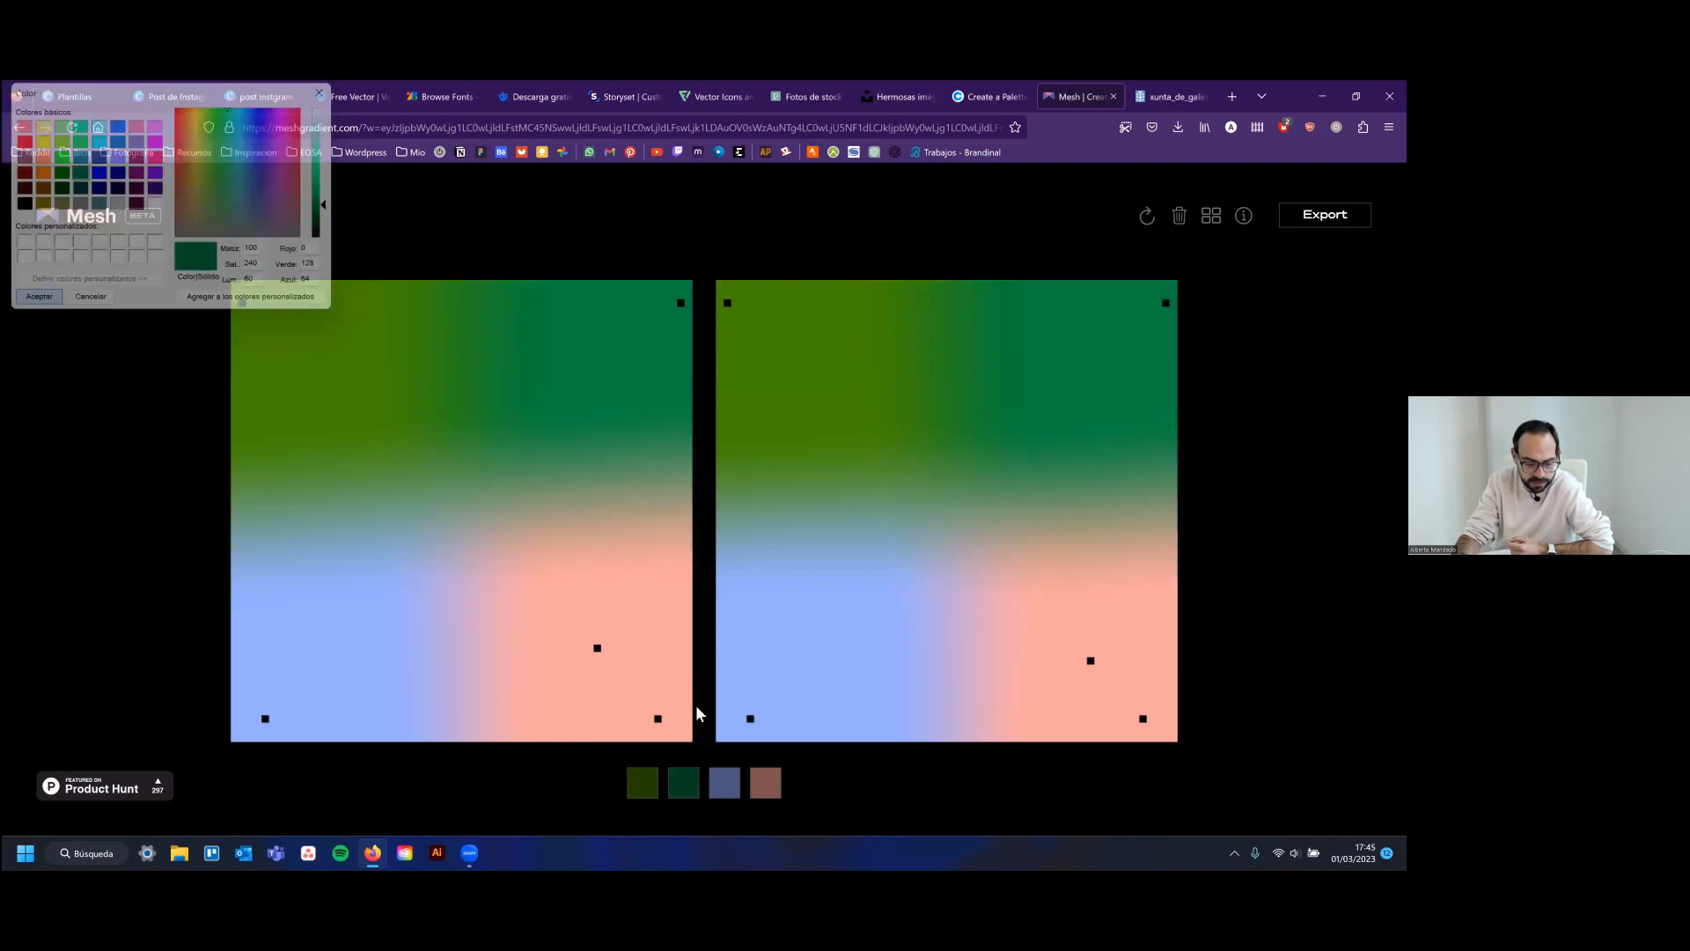
pyautogui.click(679, 771)
pyautogui.click(80, 202)
pyautogui.click(99, 203)
pyautogui.click(37, 299)
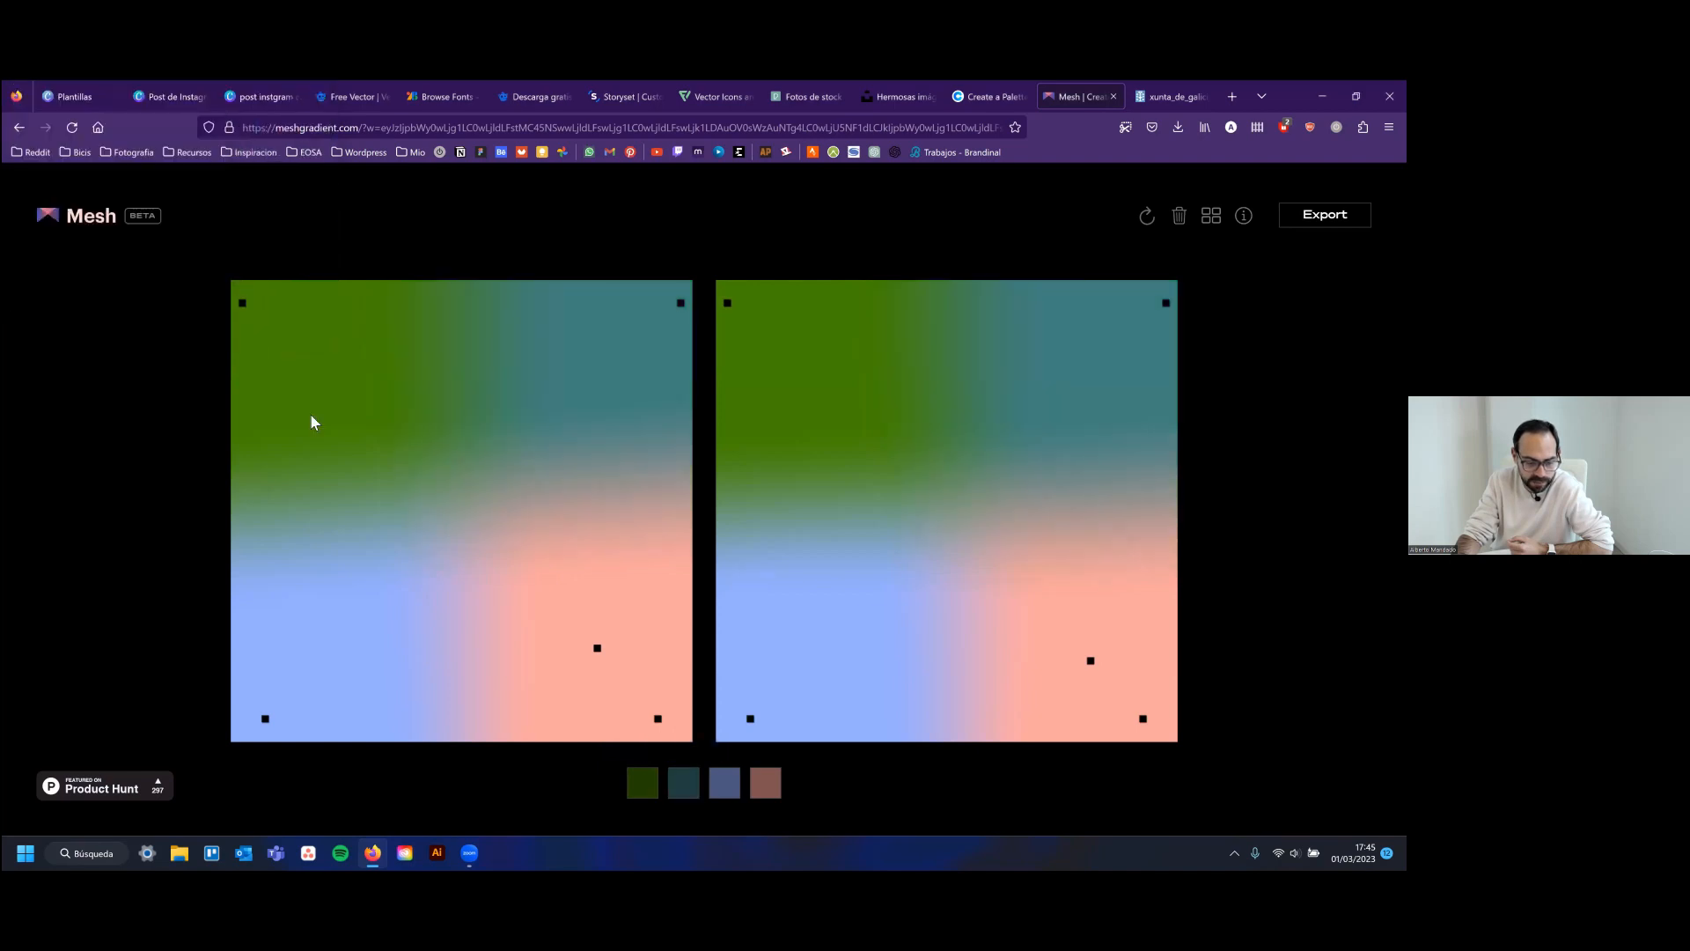
# Add a mesh point in the blue area and set the gradient's third color to the basic pink (255, 128, 192)
pyautogui.click(397, 571)
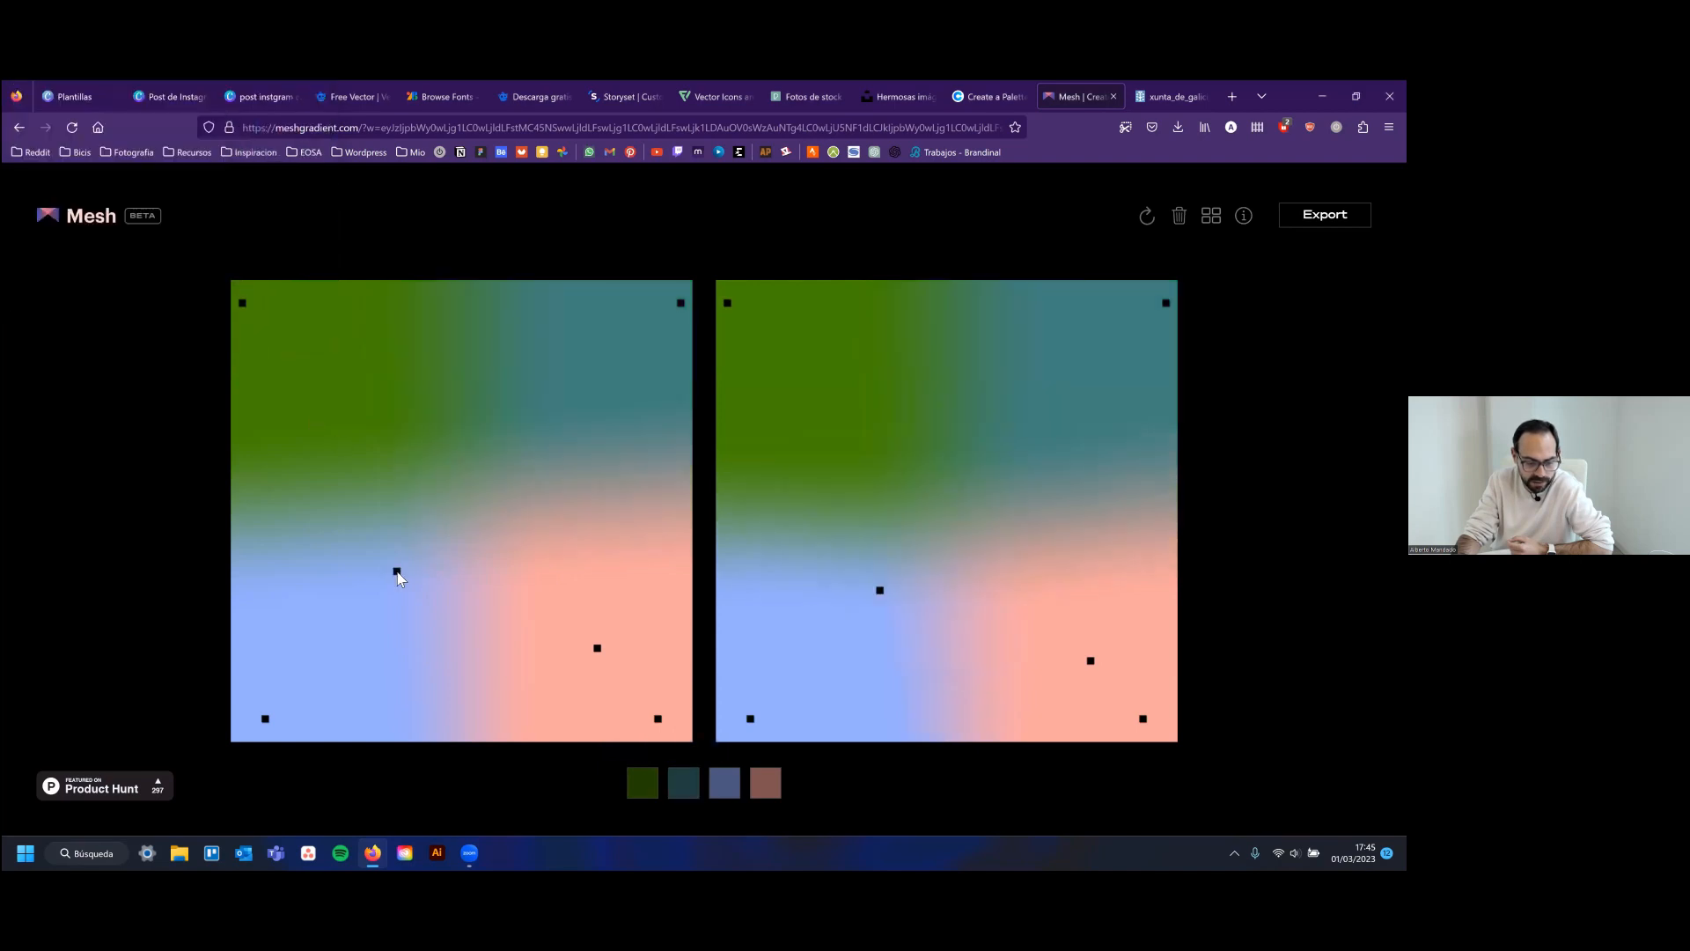
pyautogui.click(725, 783)
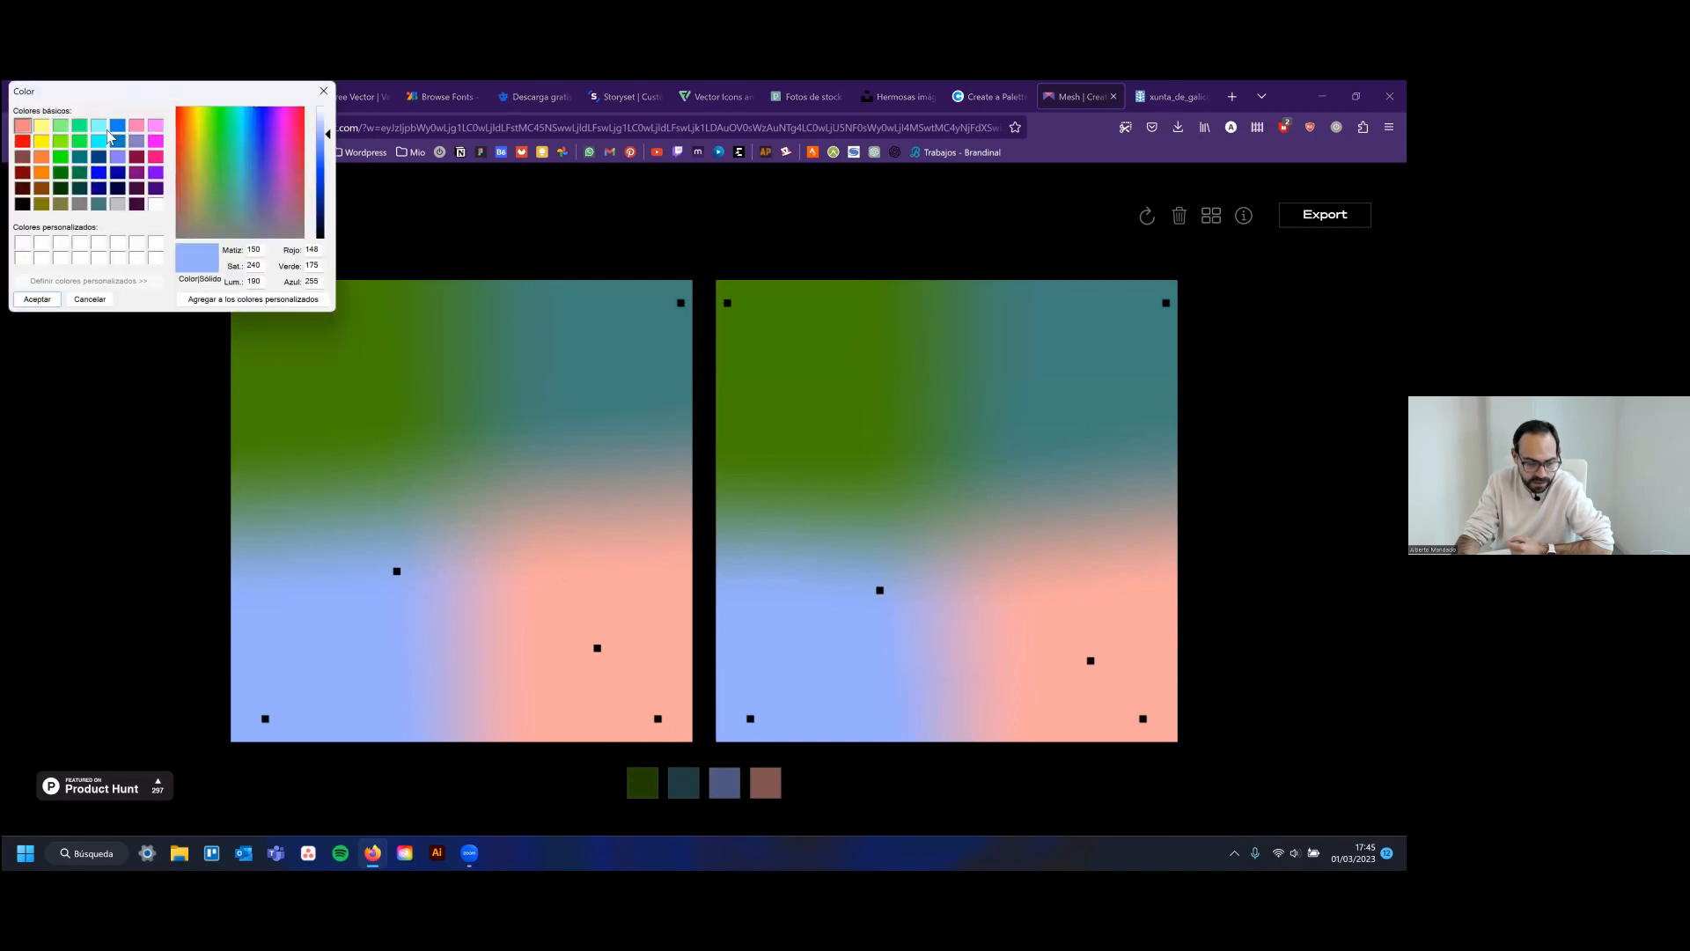
pyautogui.click(137, 129)
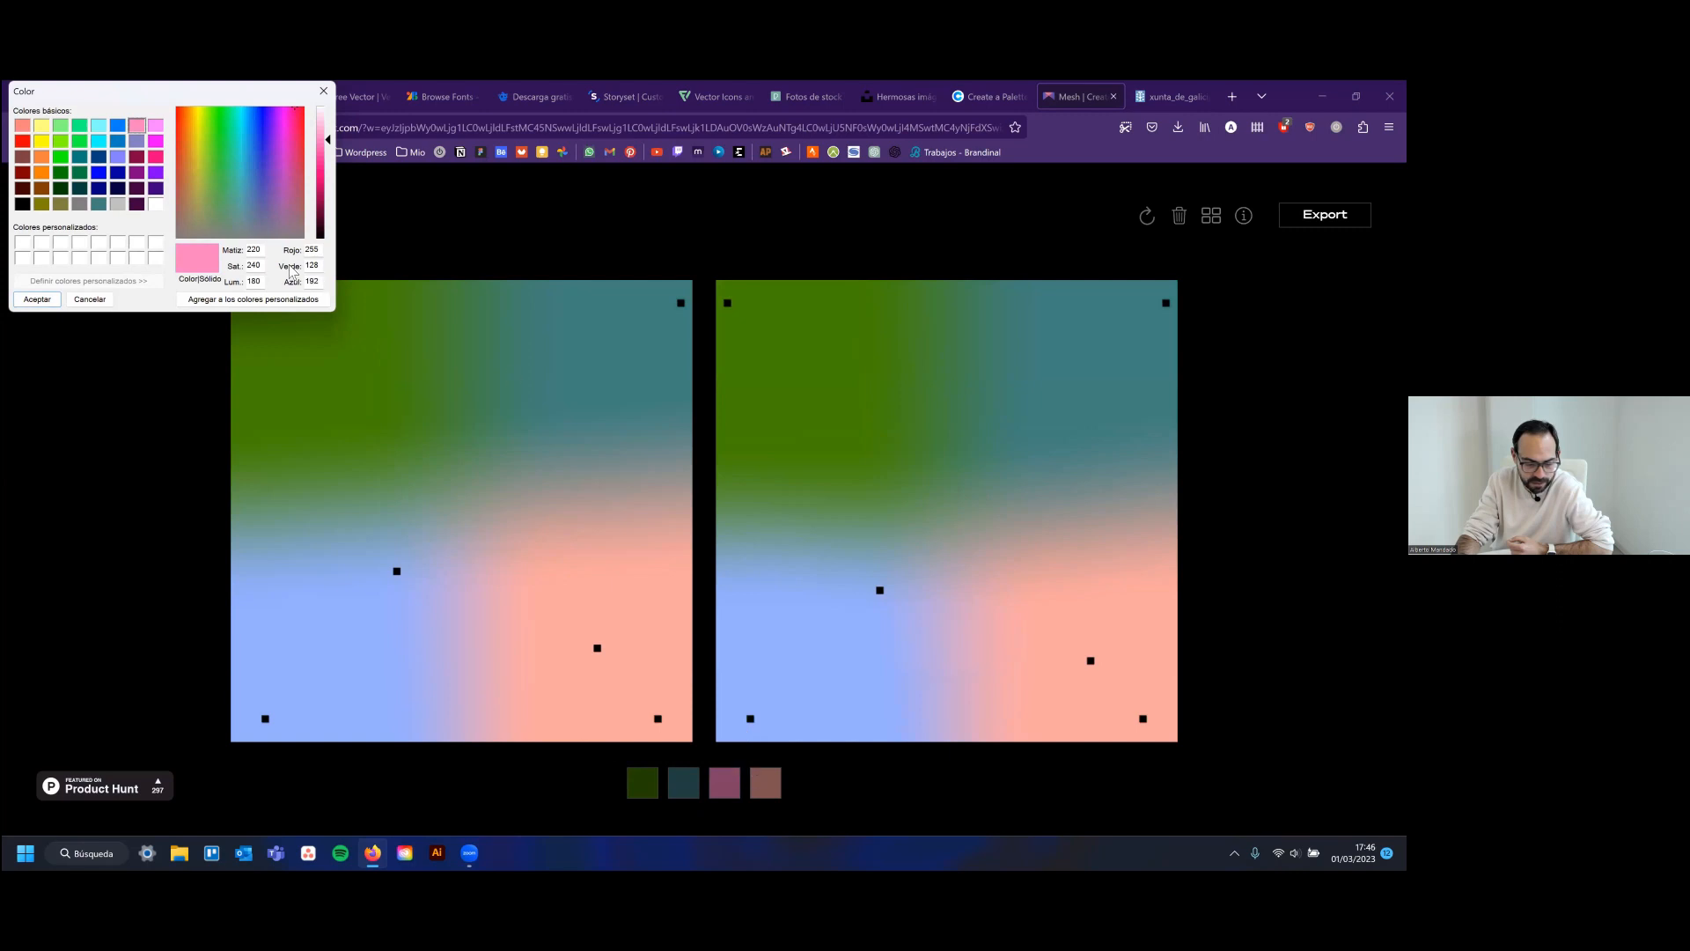
pyautogui.click(37, 299)
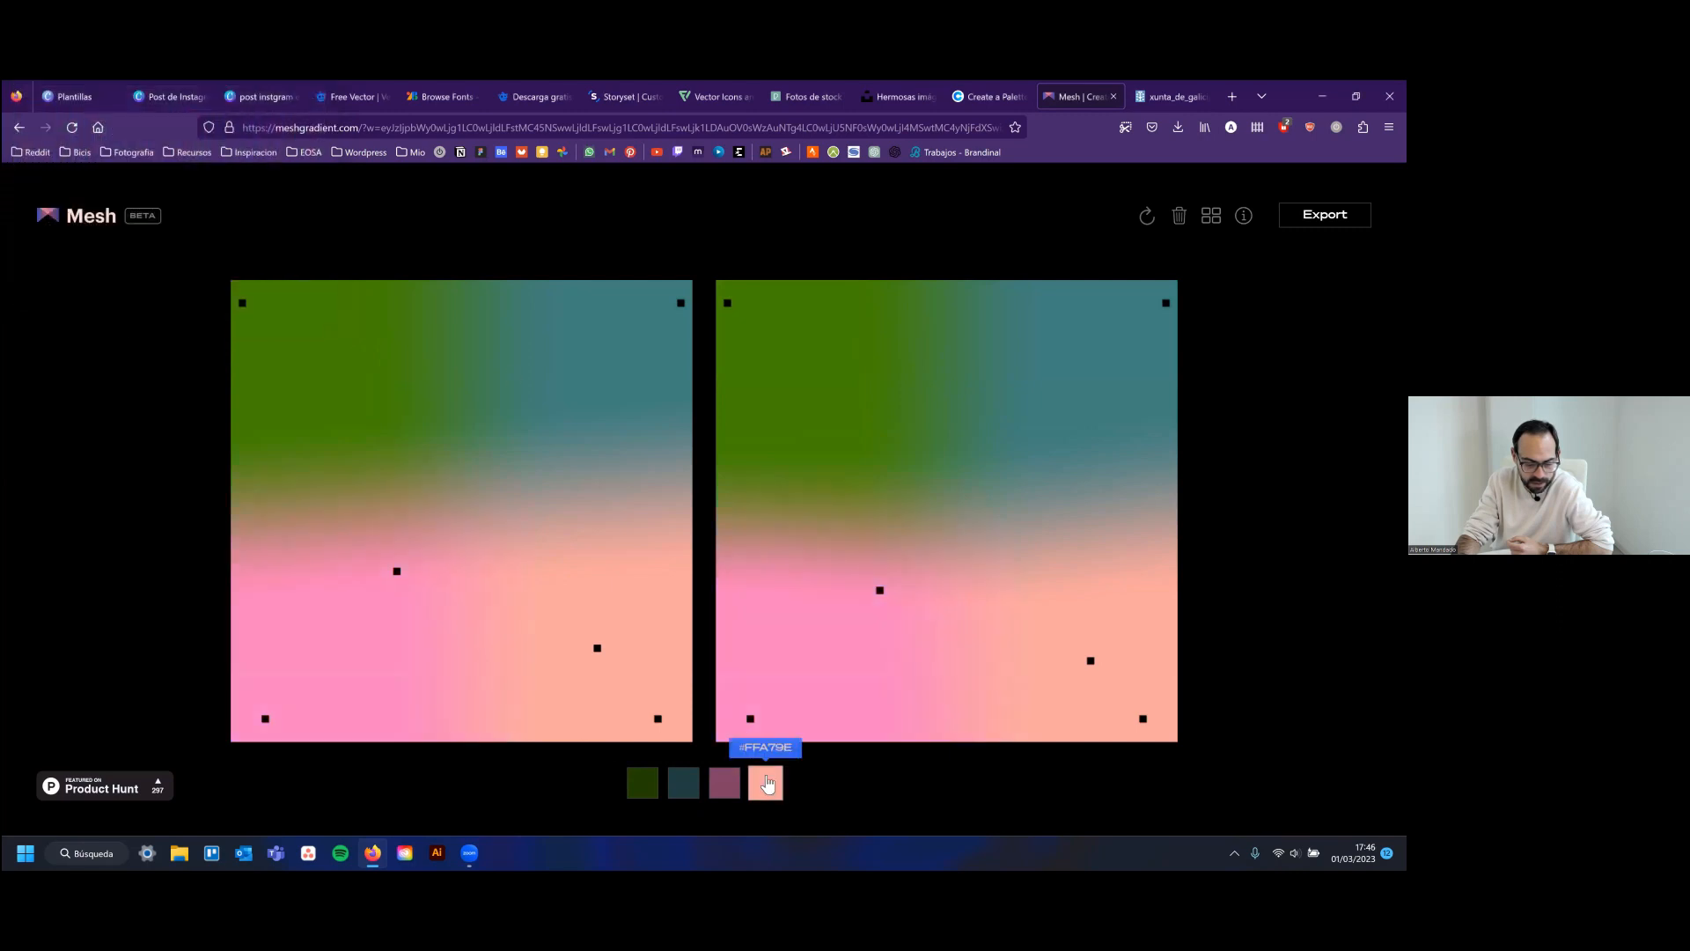
# Lighten the gradient's fourth color to a very pale pink with luminosity 230
pyautogui.click(767, 780)
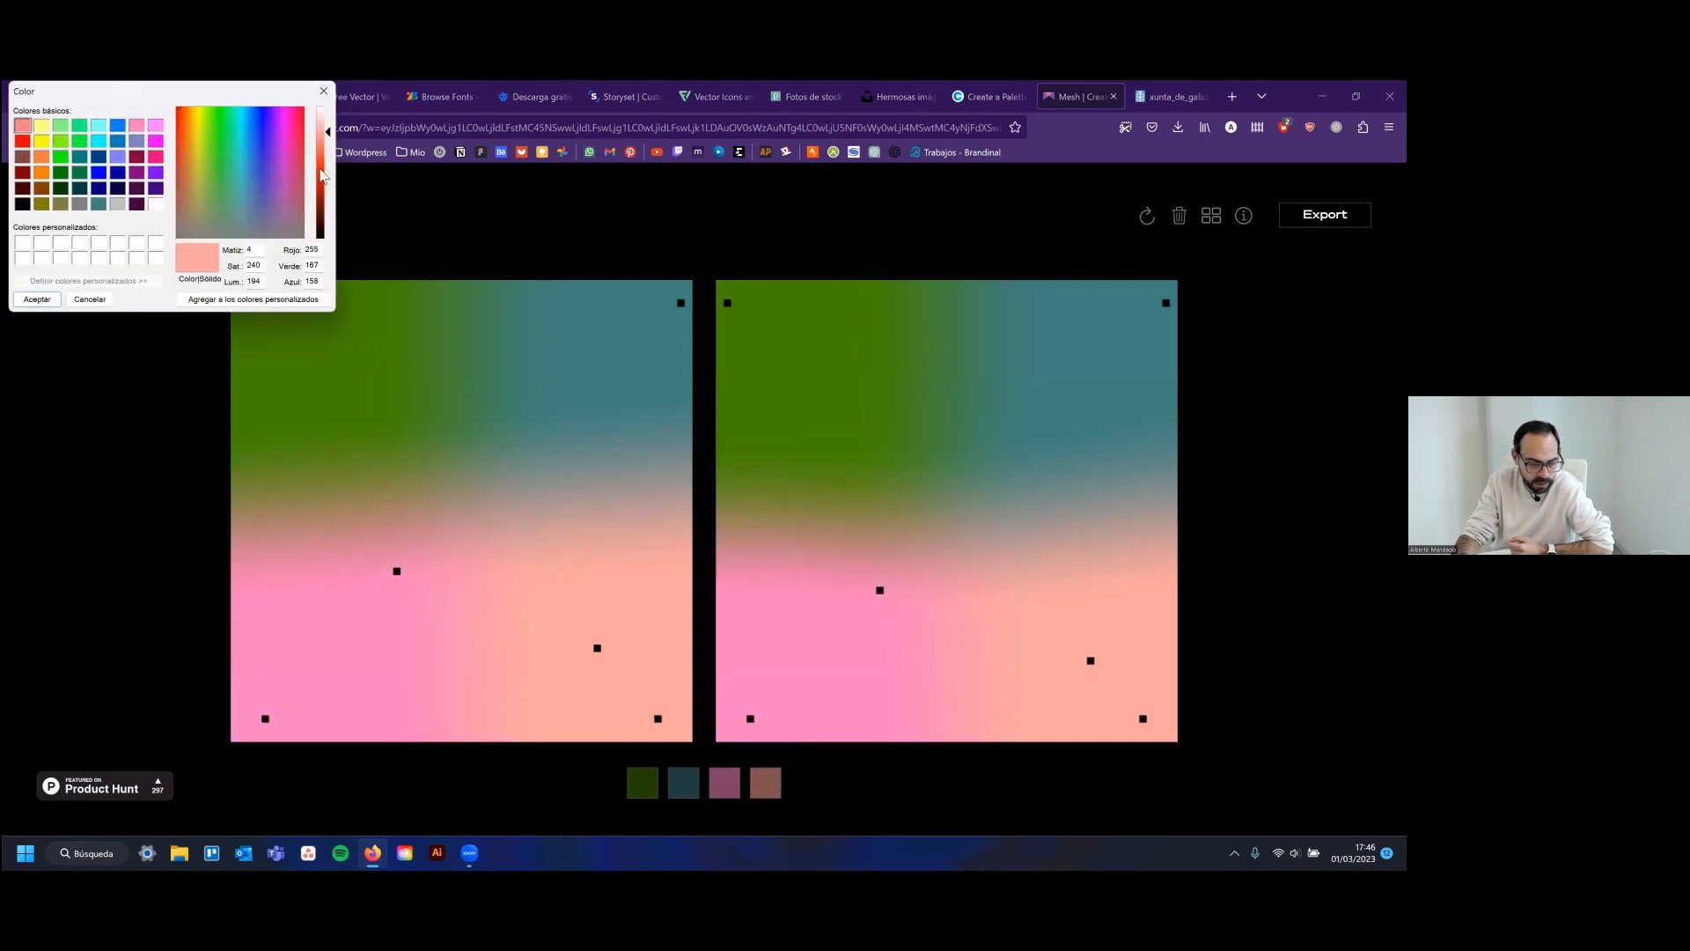
pyautogui.moveTo(328, 136); pyautogui.dragTo(330, 119)
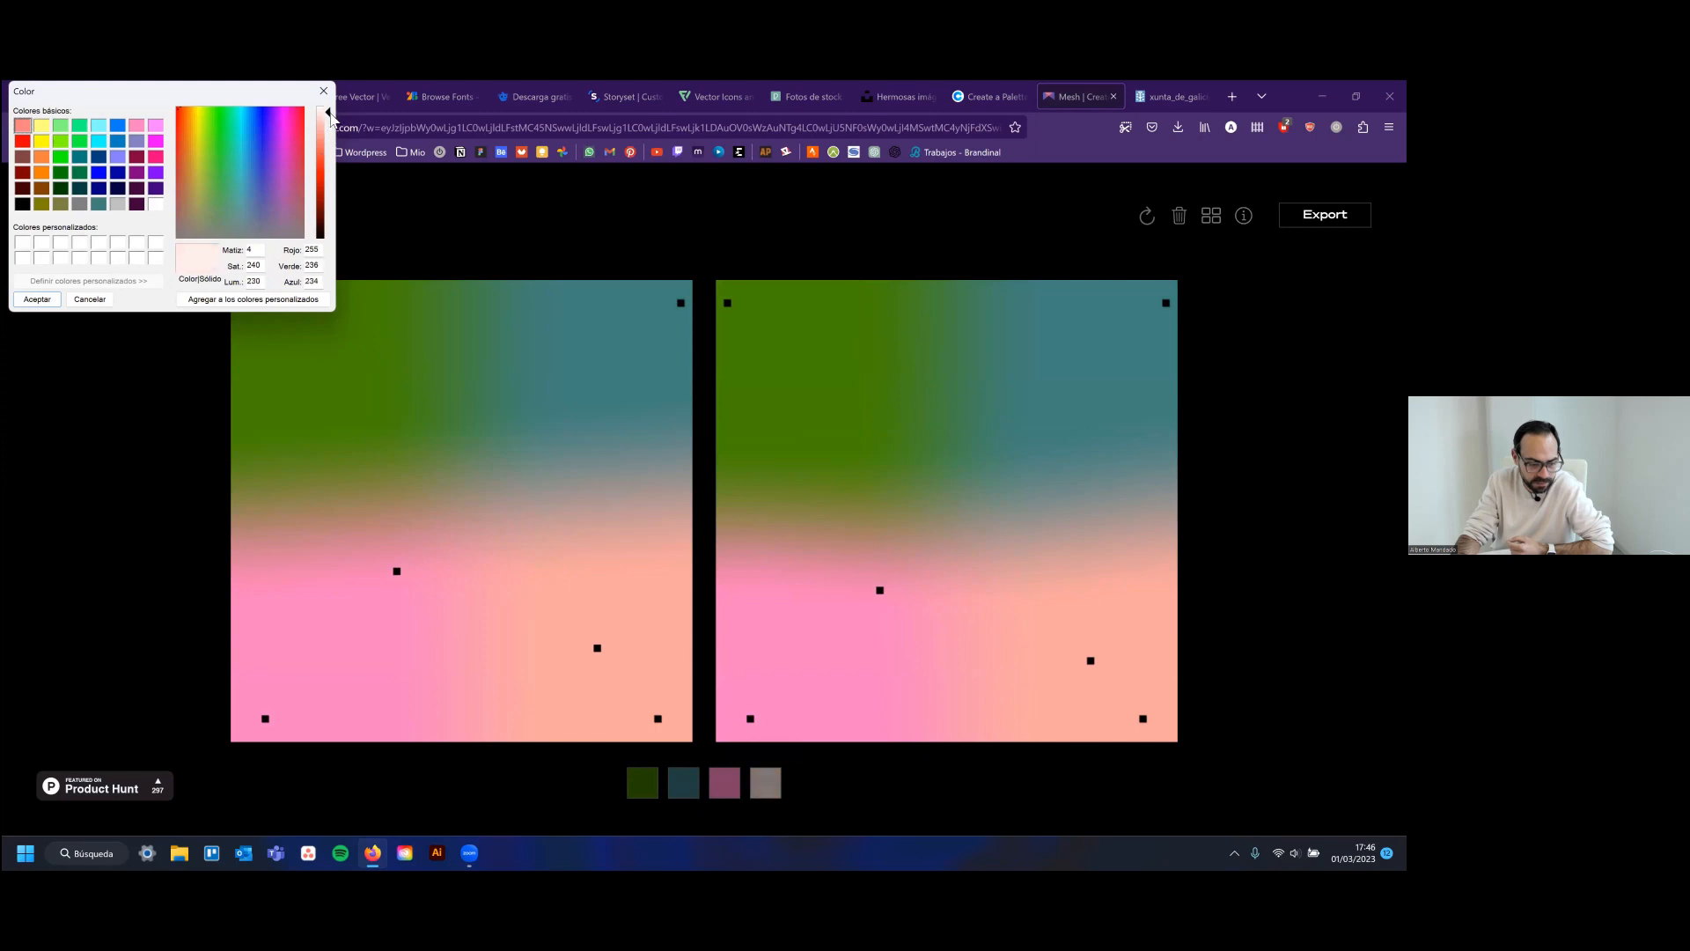
pyautogui.click(37, 299)
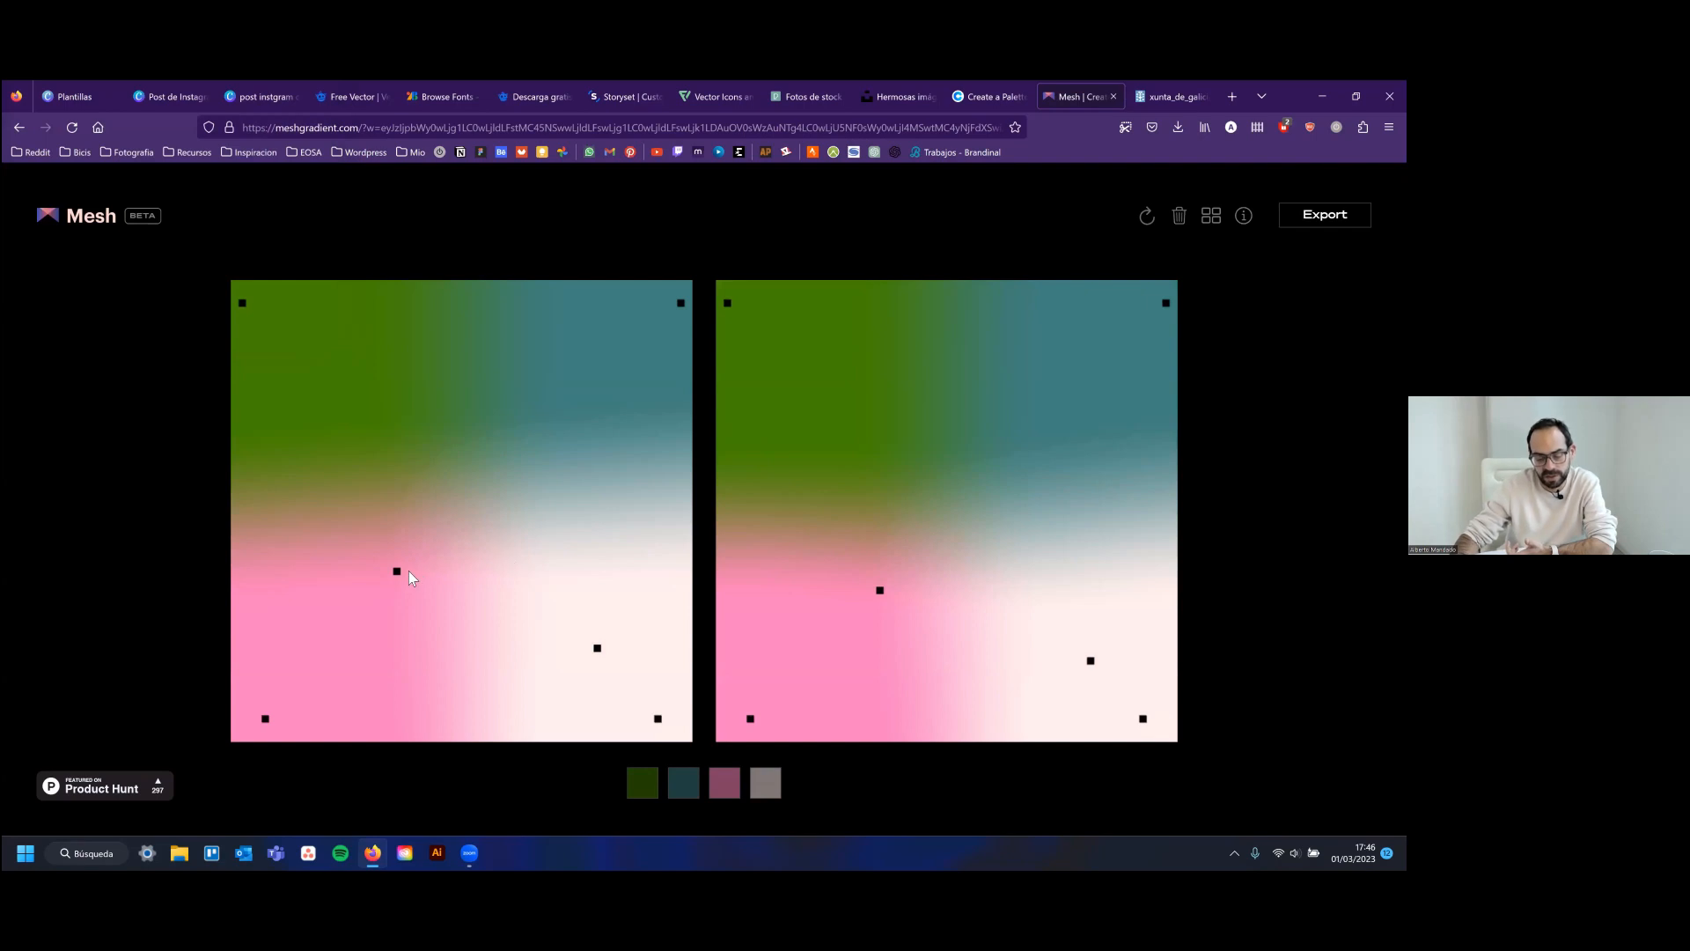
# Reshape the gradient by moving the source mesh points, placing the teal corner point in the green area and the pale one at the lower-right edge
pyautogui.moveTo(397, 572); pyautogui.dragTo(443, 495)
pyautogui.moveTo(413, 521)
pyautogui.mouseDown()
pyautogui.moveTo(368, 539)
pyautogui.moveTo(435, 546)
pyautogui.mouseUp()
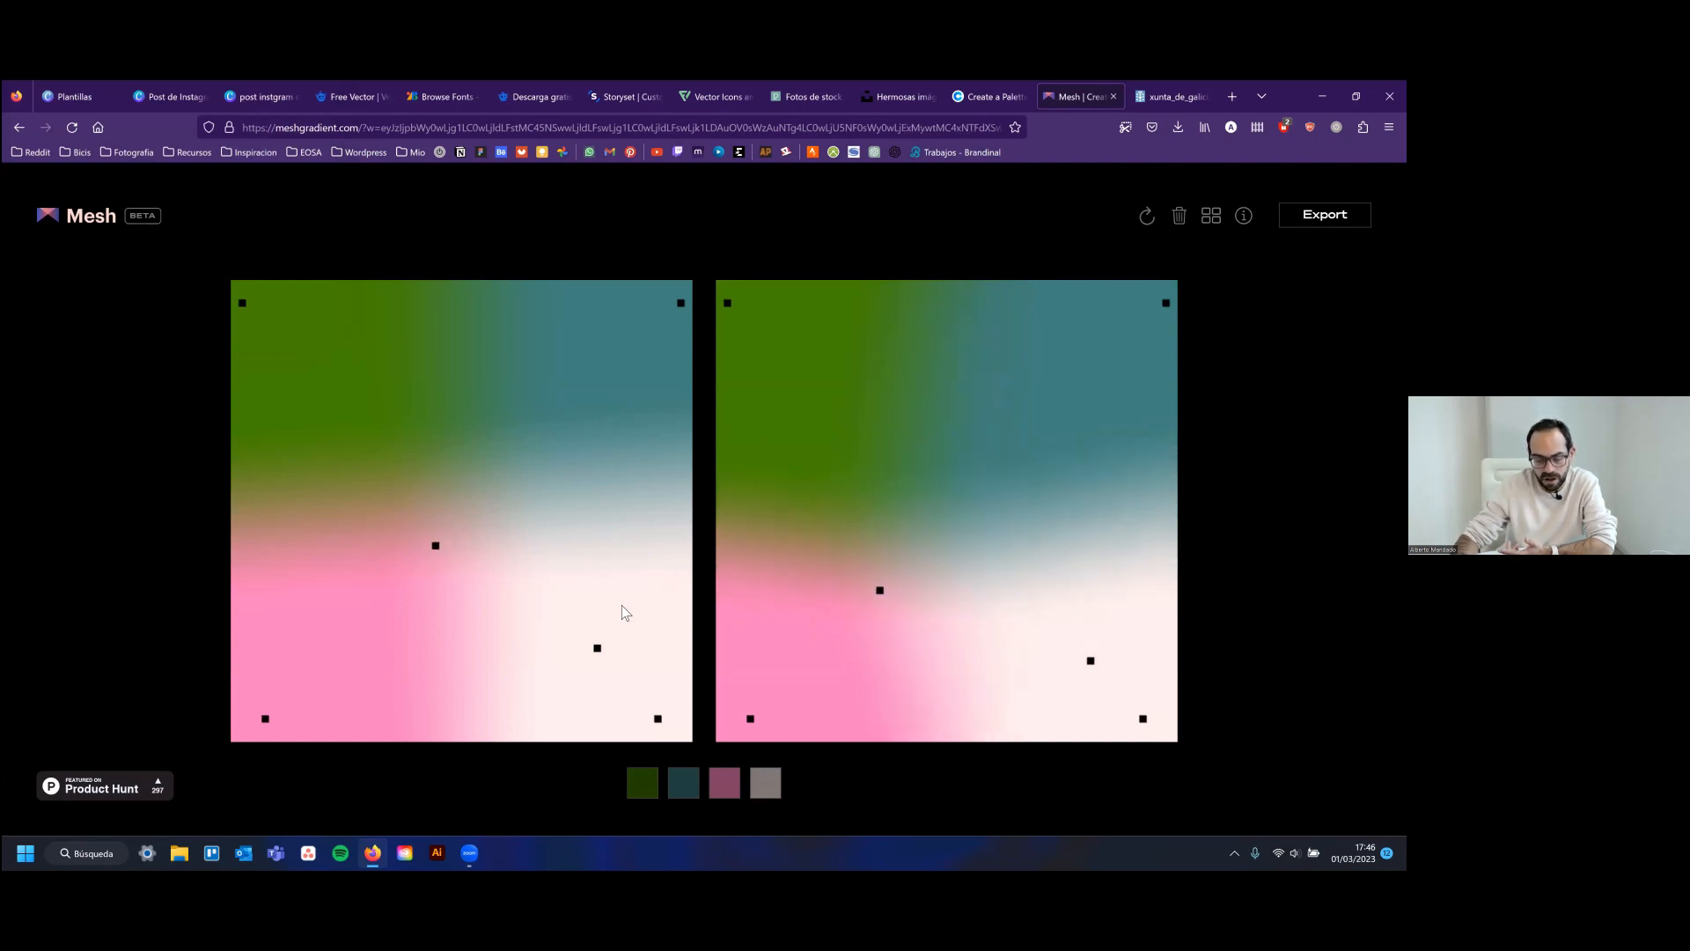
pyautogui.moveTo(607, 607); pyautogui.dragTo(534, 573)
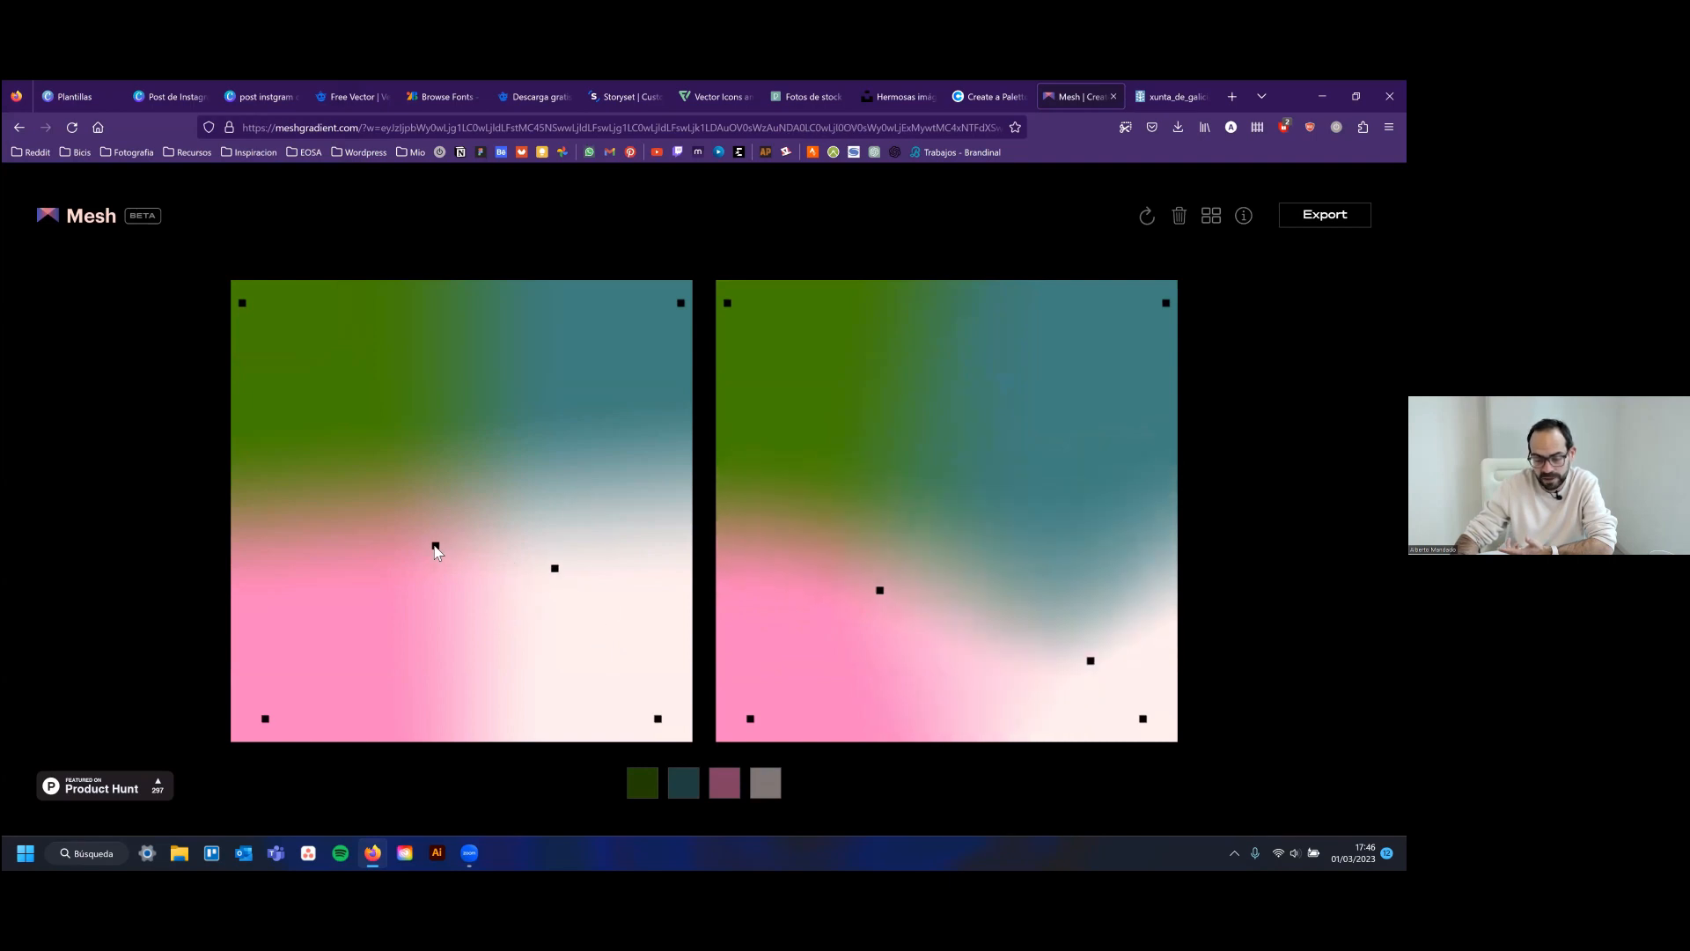
pyautogui.moveTo(418, 549); pyautogui.dragTo(373, 583)
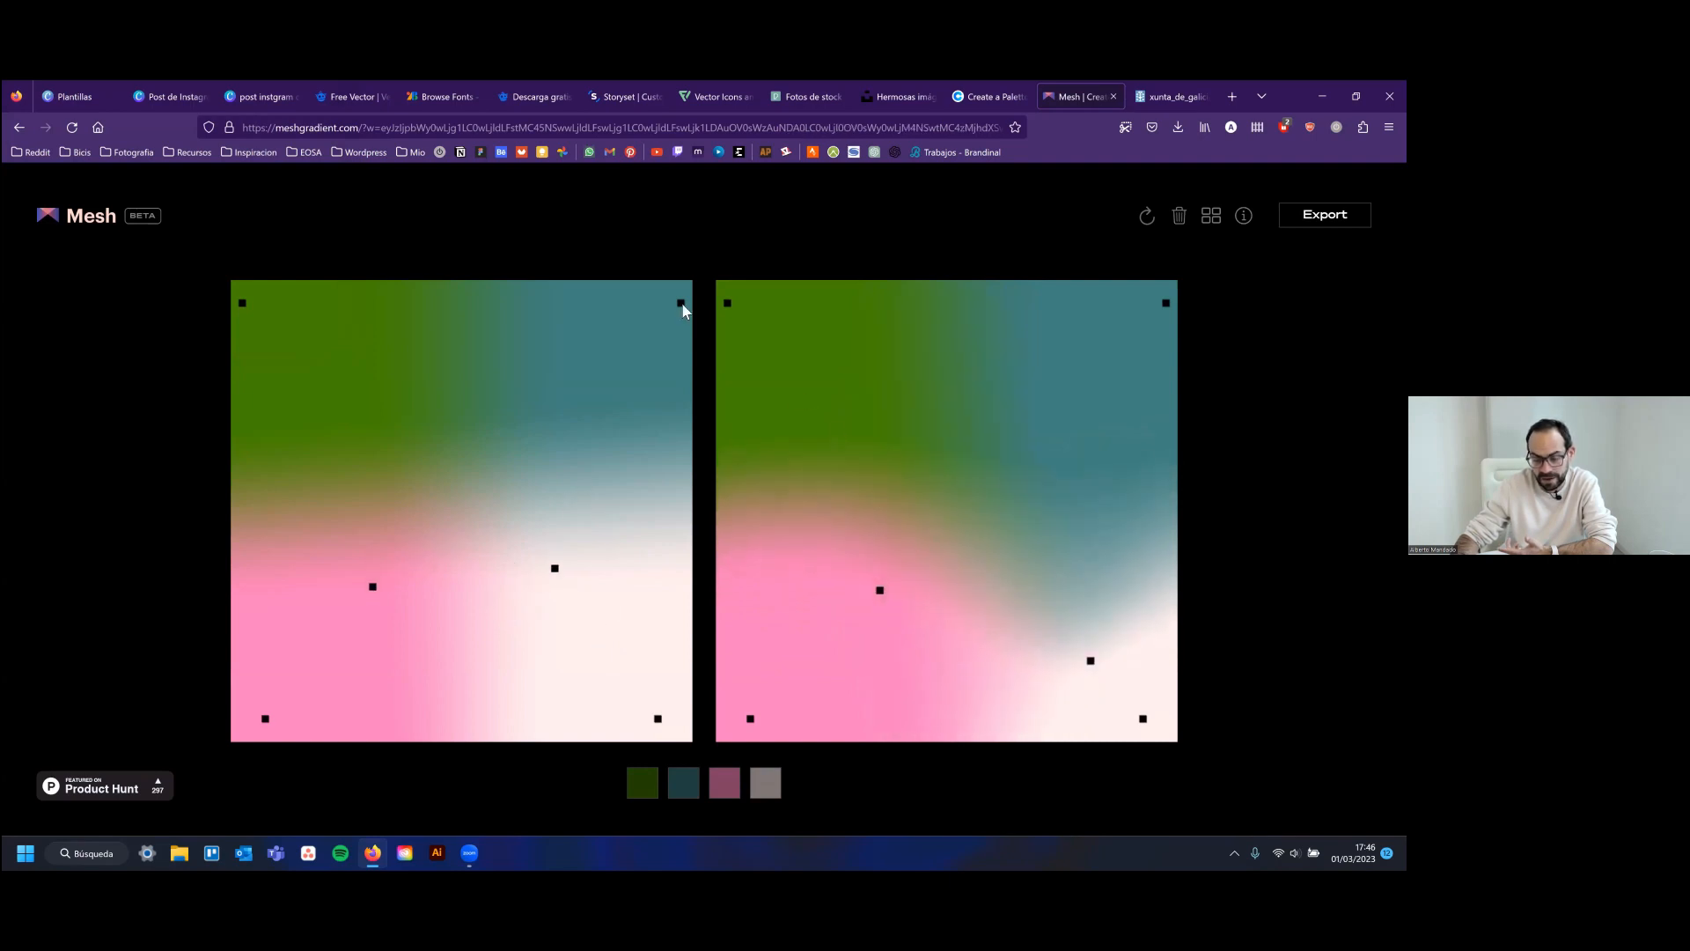
pyautogui.moveTo(655, 367); pyautogui.dragTo(351, 364)
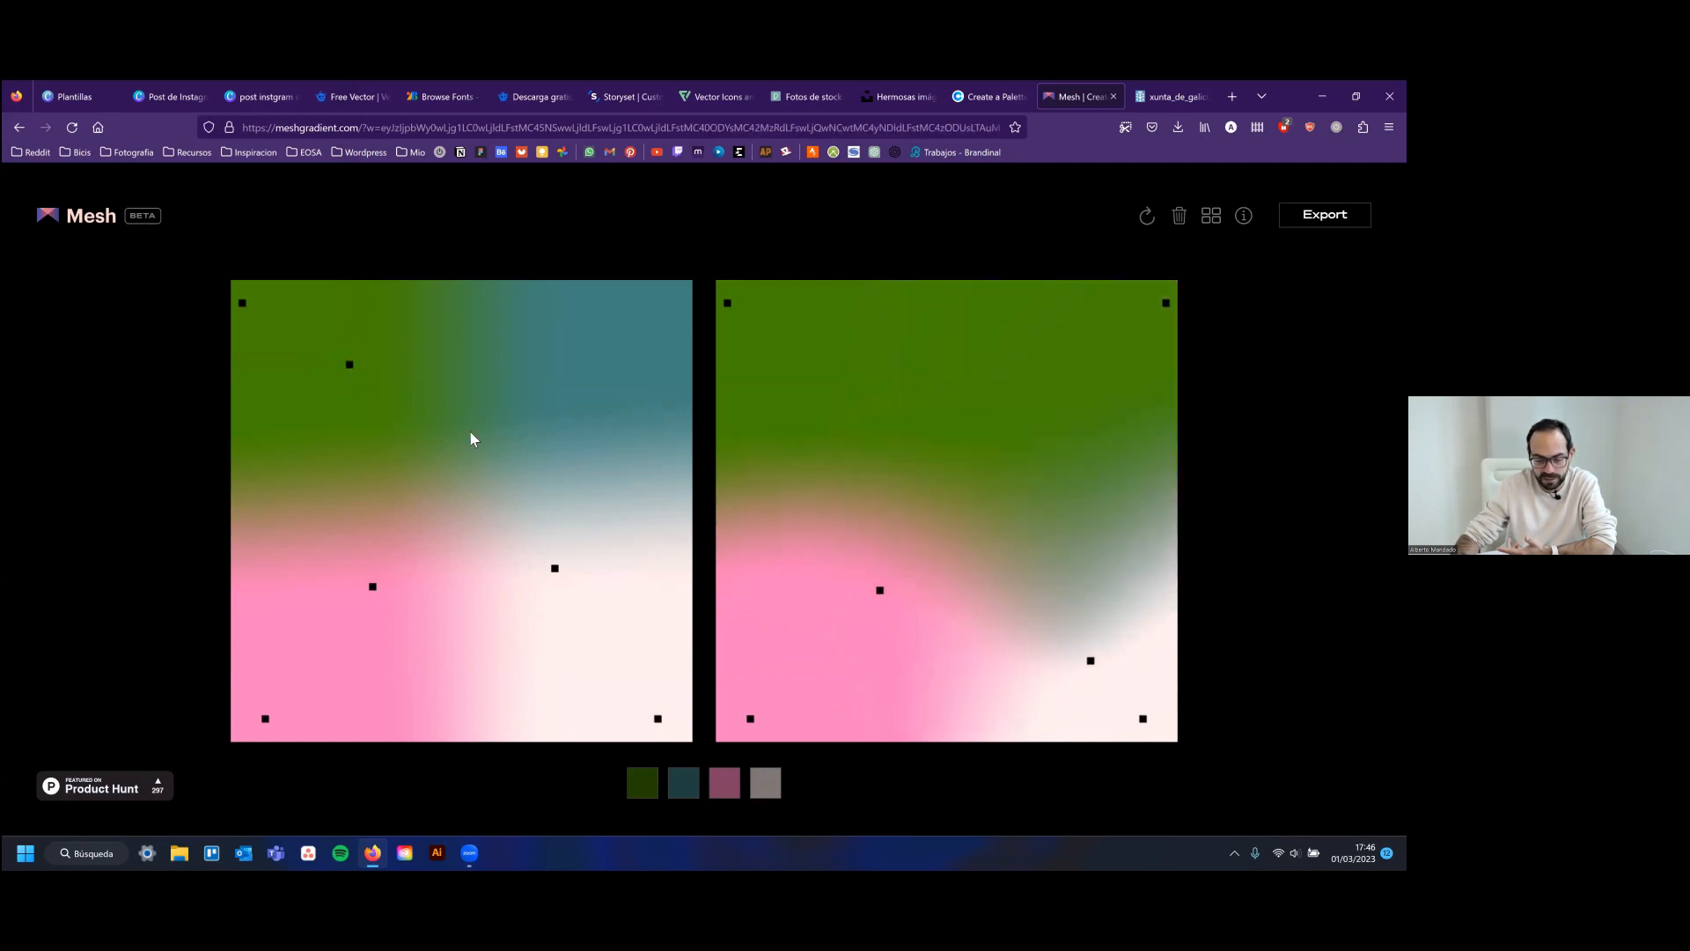
pyautogui.moveTo(554, 571); pyautogui.dragTo(759, 735)
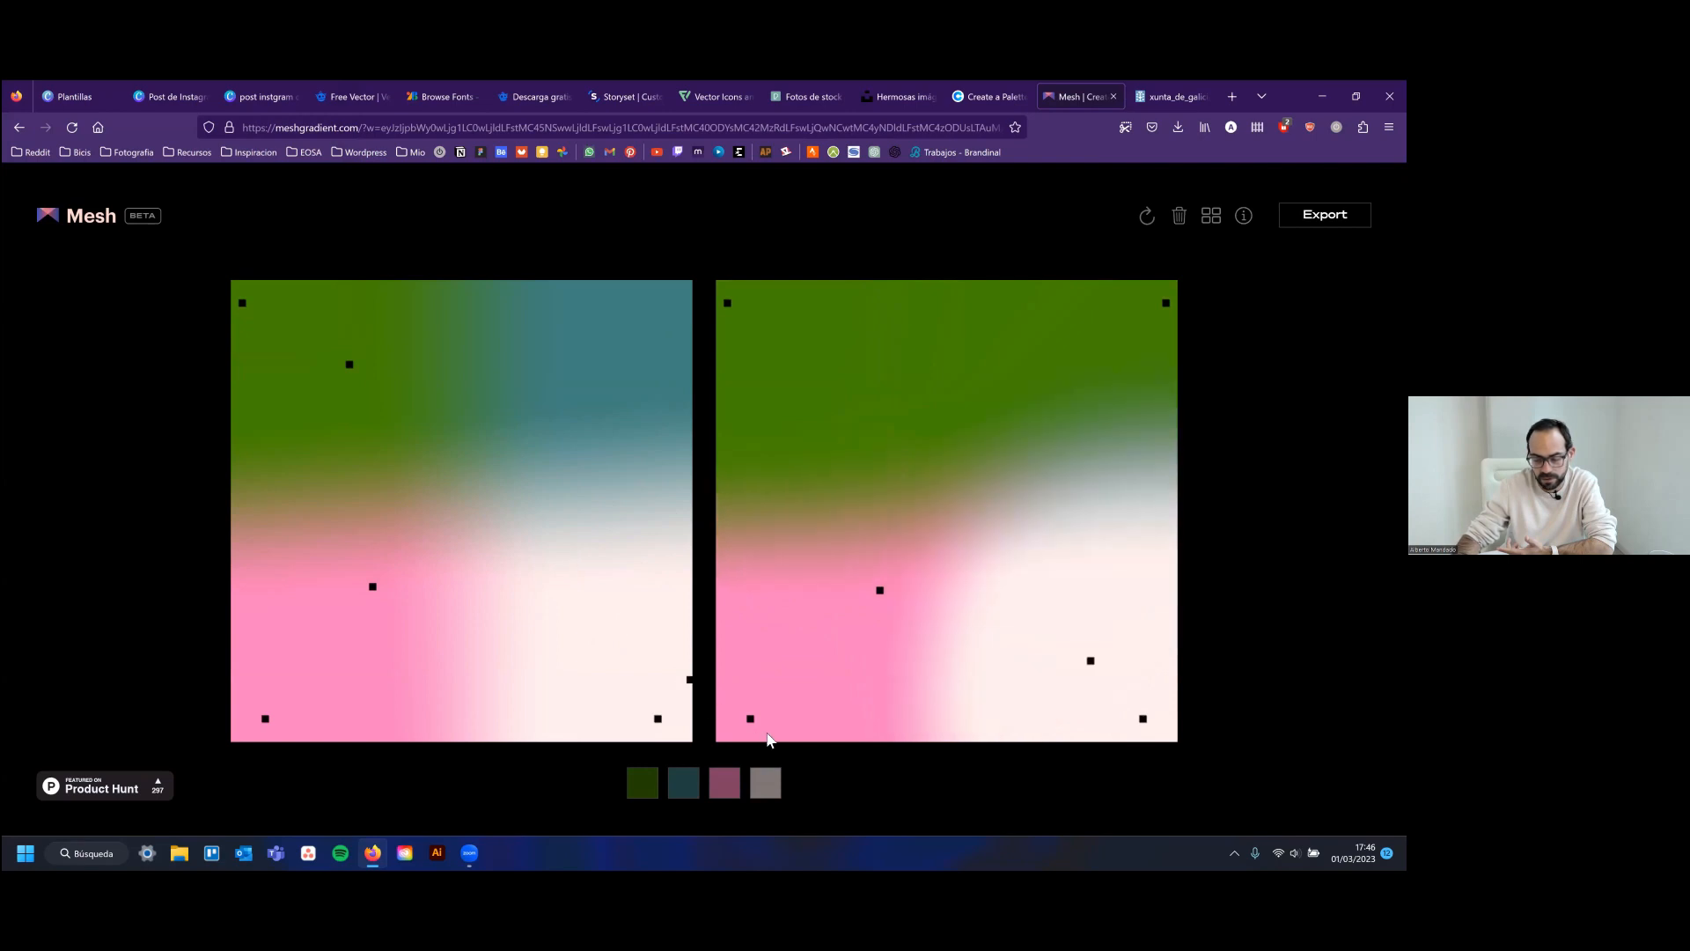
# Reshape the gradient by moving source mesh points between the green, teal and pale areas and adding a point in the pink area
pyautogui.moveTo(689, 678); pyautogui.dragTo(354, 484)
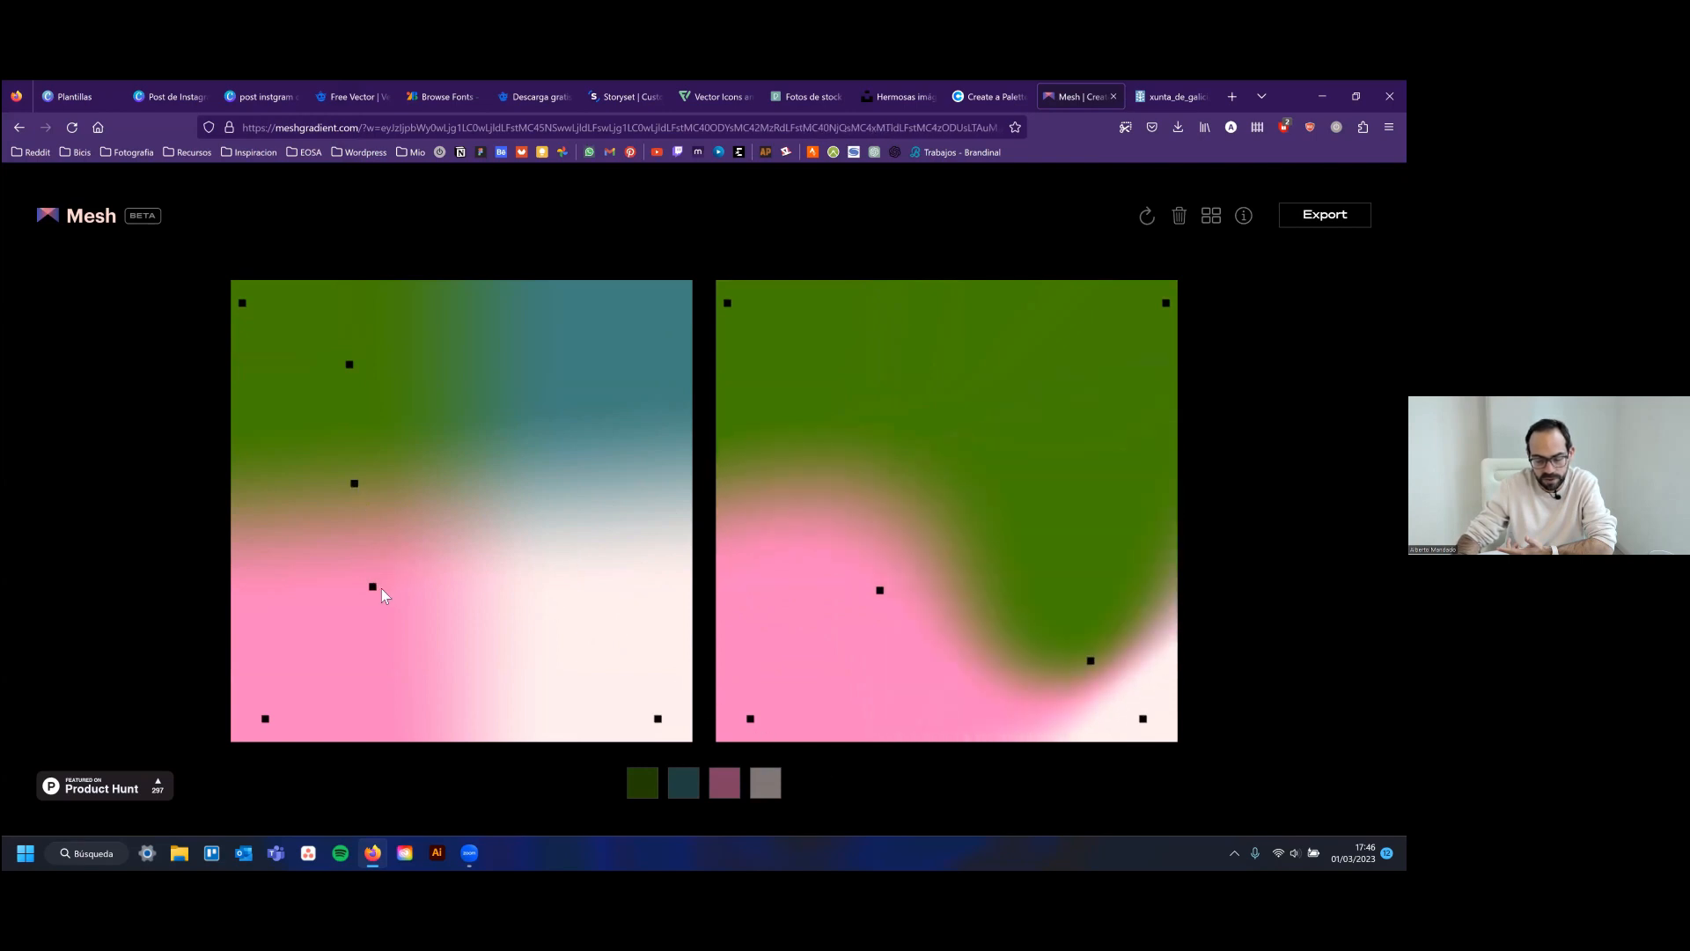
pyautogui.click(380, 591)
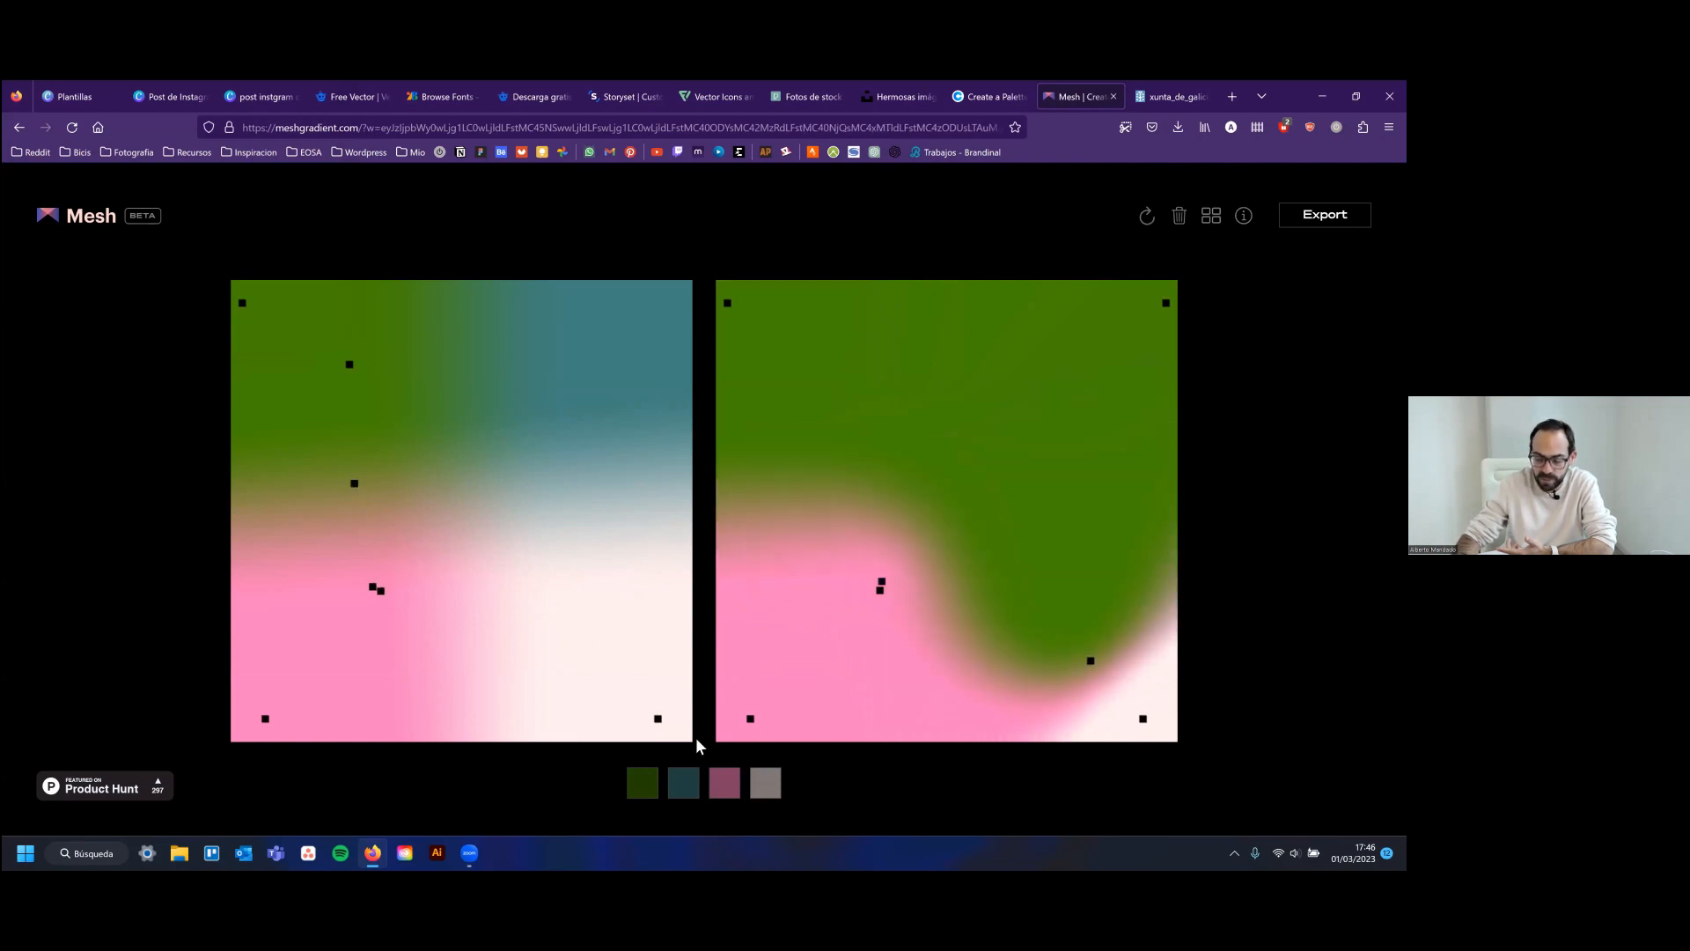
pyautogui.click(656, 719)
pyautogui.moveTo(653, 714); pyautogui.dragTo(552, 438)
pyautogui.moveTo(349, 365); pyautogui.dragTo(589, 507)
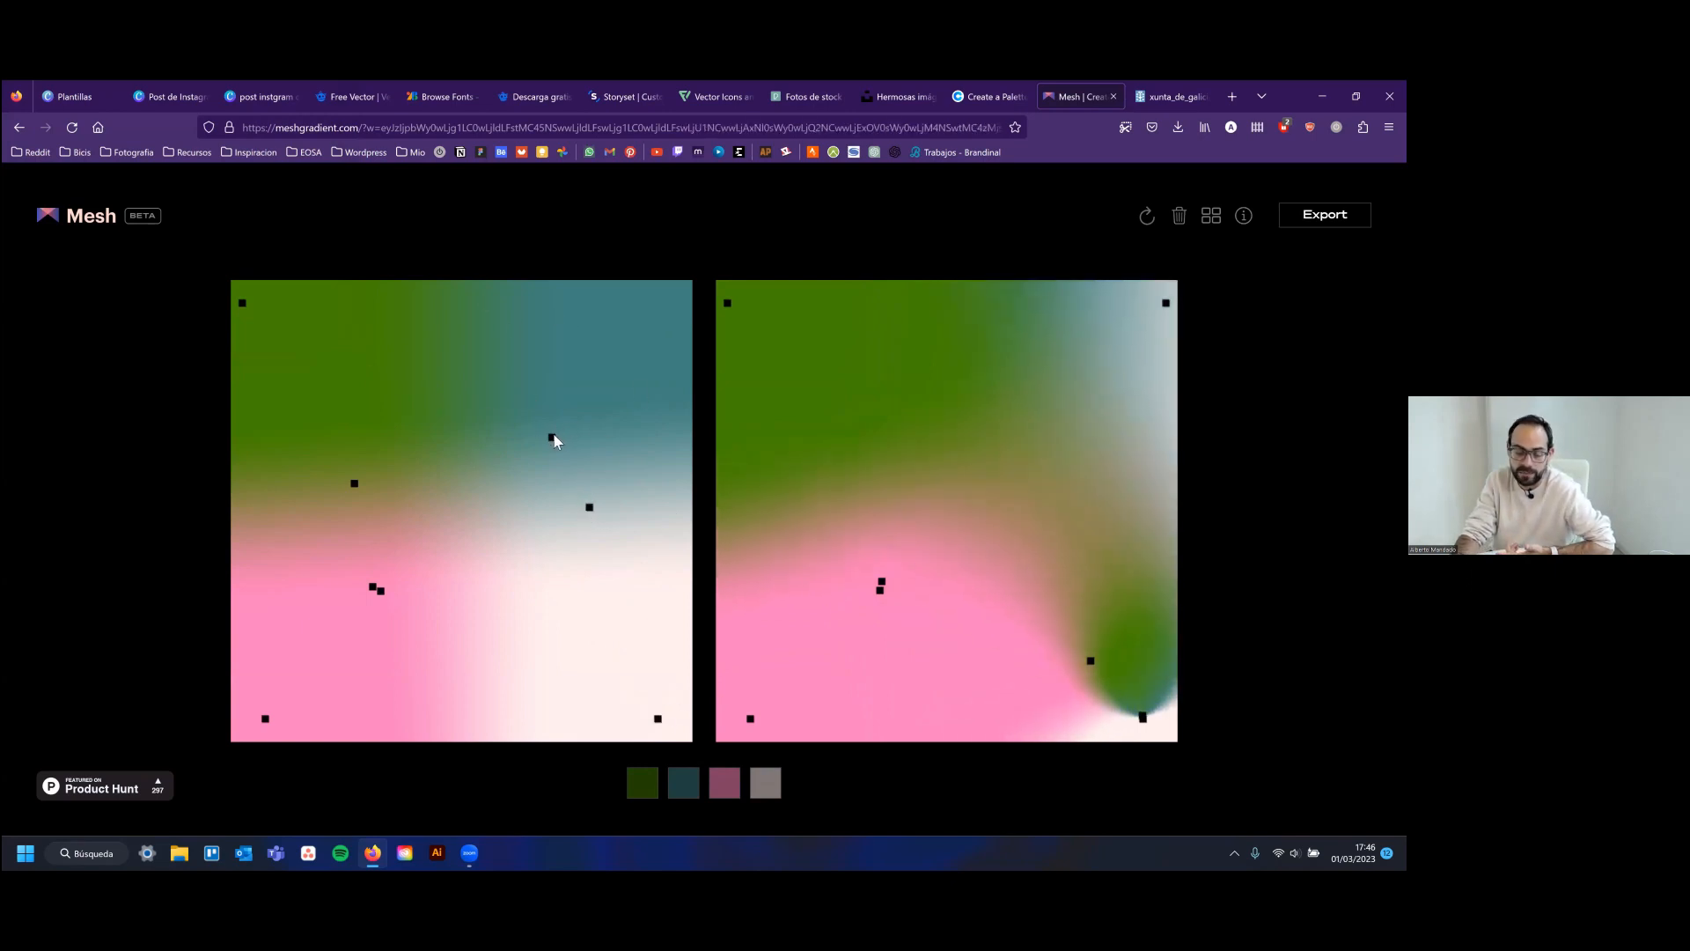
pyautogui.moveTo(552, 438); pyautogui.dragTo(678, 456)
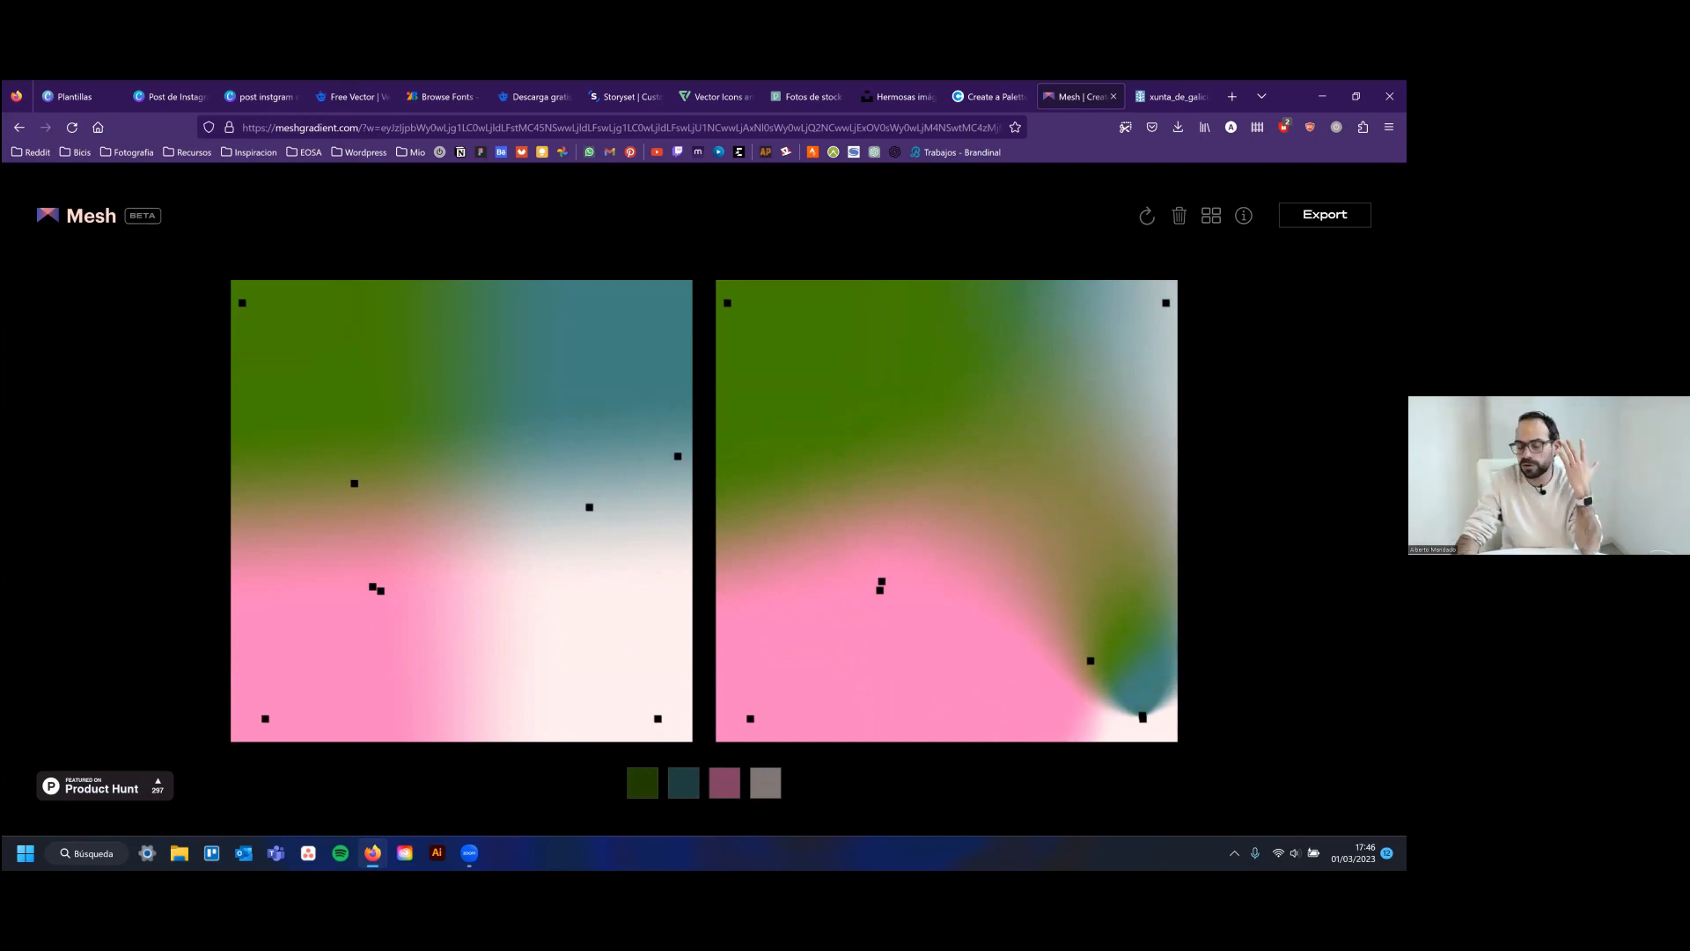
# Close the Mesh gradient page and the page open beside it, and return to the Canva quote post
pyautogui.click(1113, 97)
pyautogui.click(1114, 95)
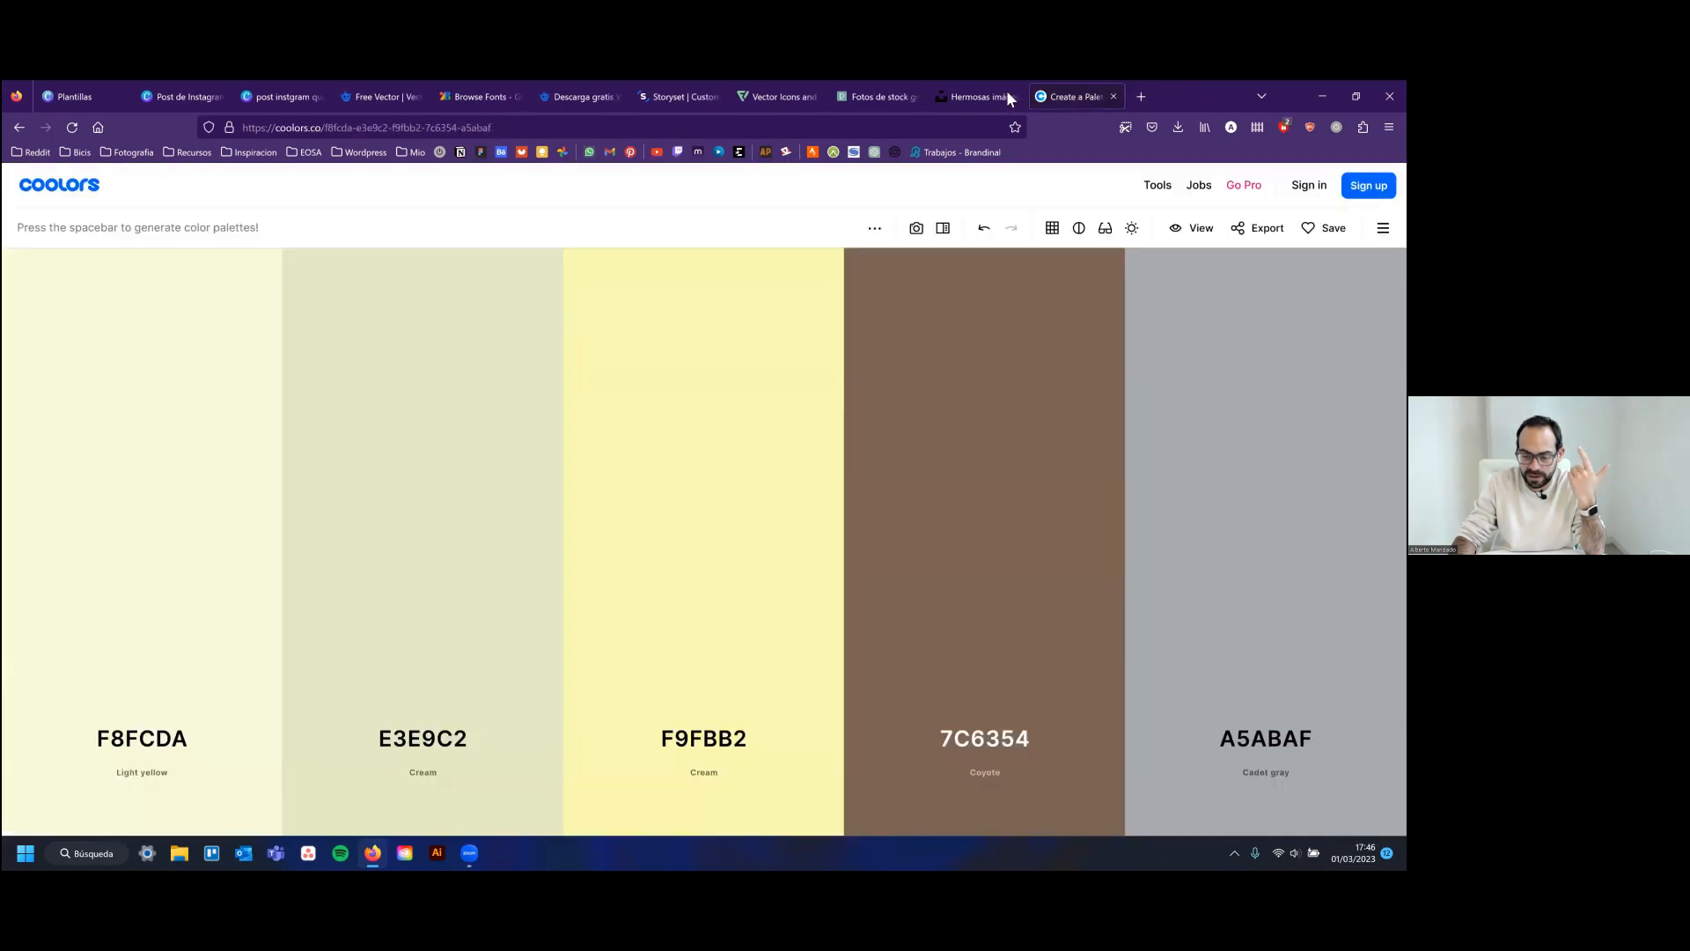
pyautogui.click(180, 96)
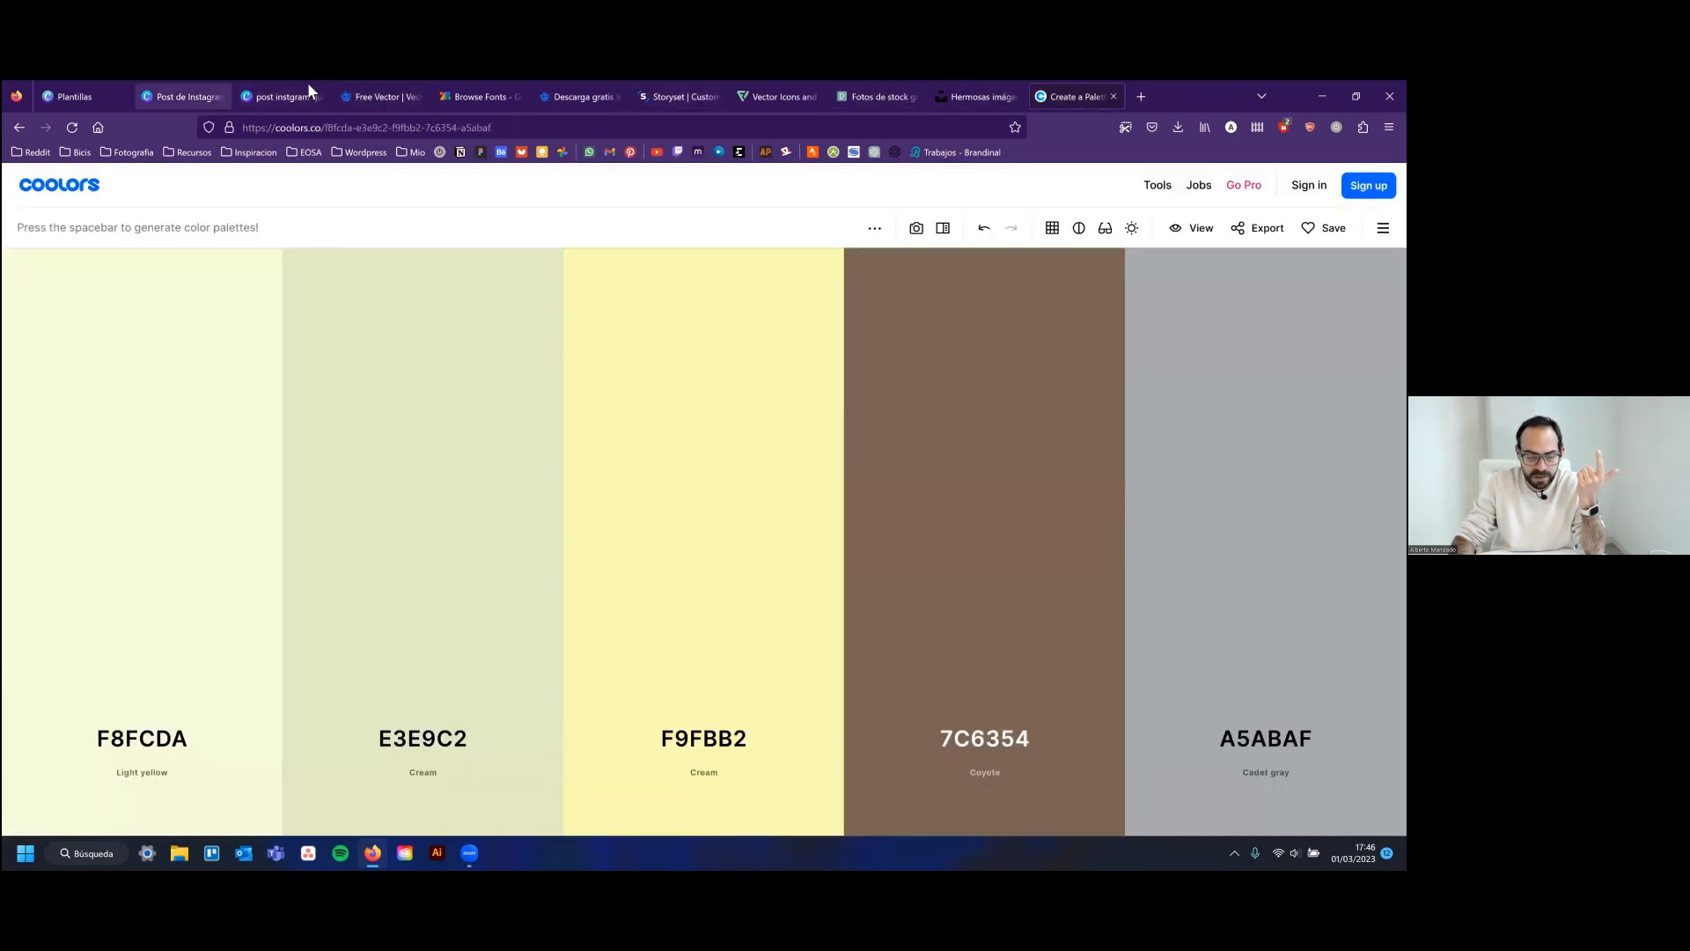
pyautogui.click(297, 95)
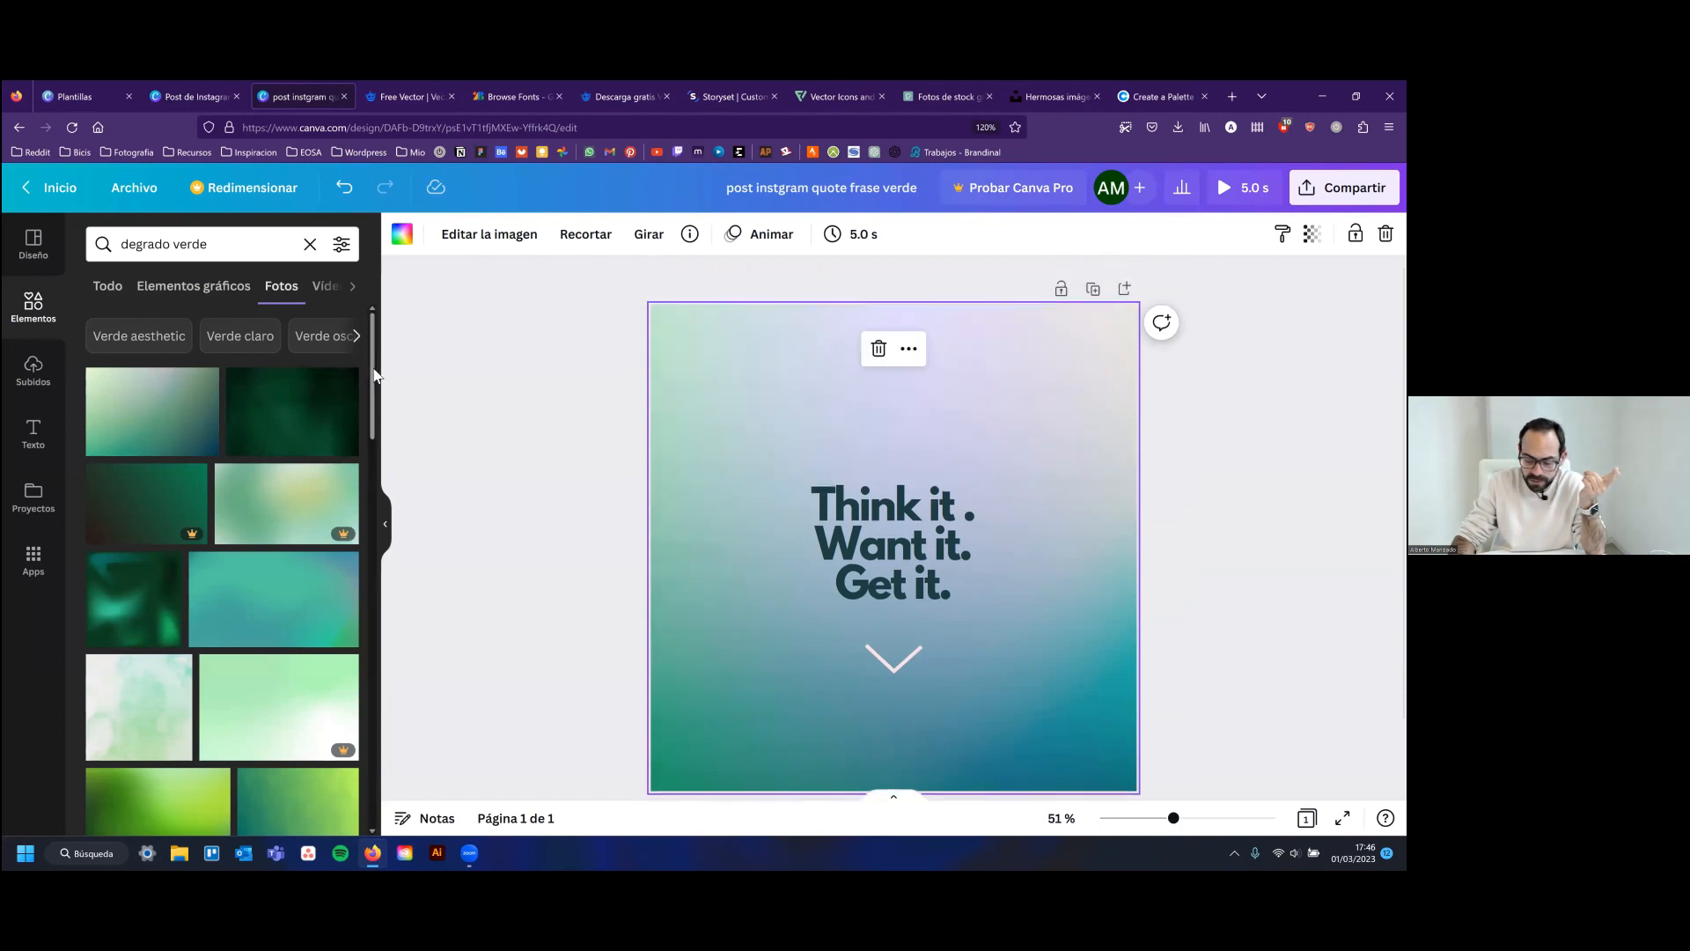
# Look through the "degrado verde" photo results and deselect the post's background image
pyautogui.moveTo(373, 403); pyautogui.dragTo(409, 394)
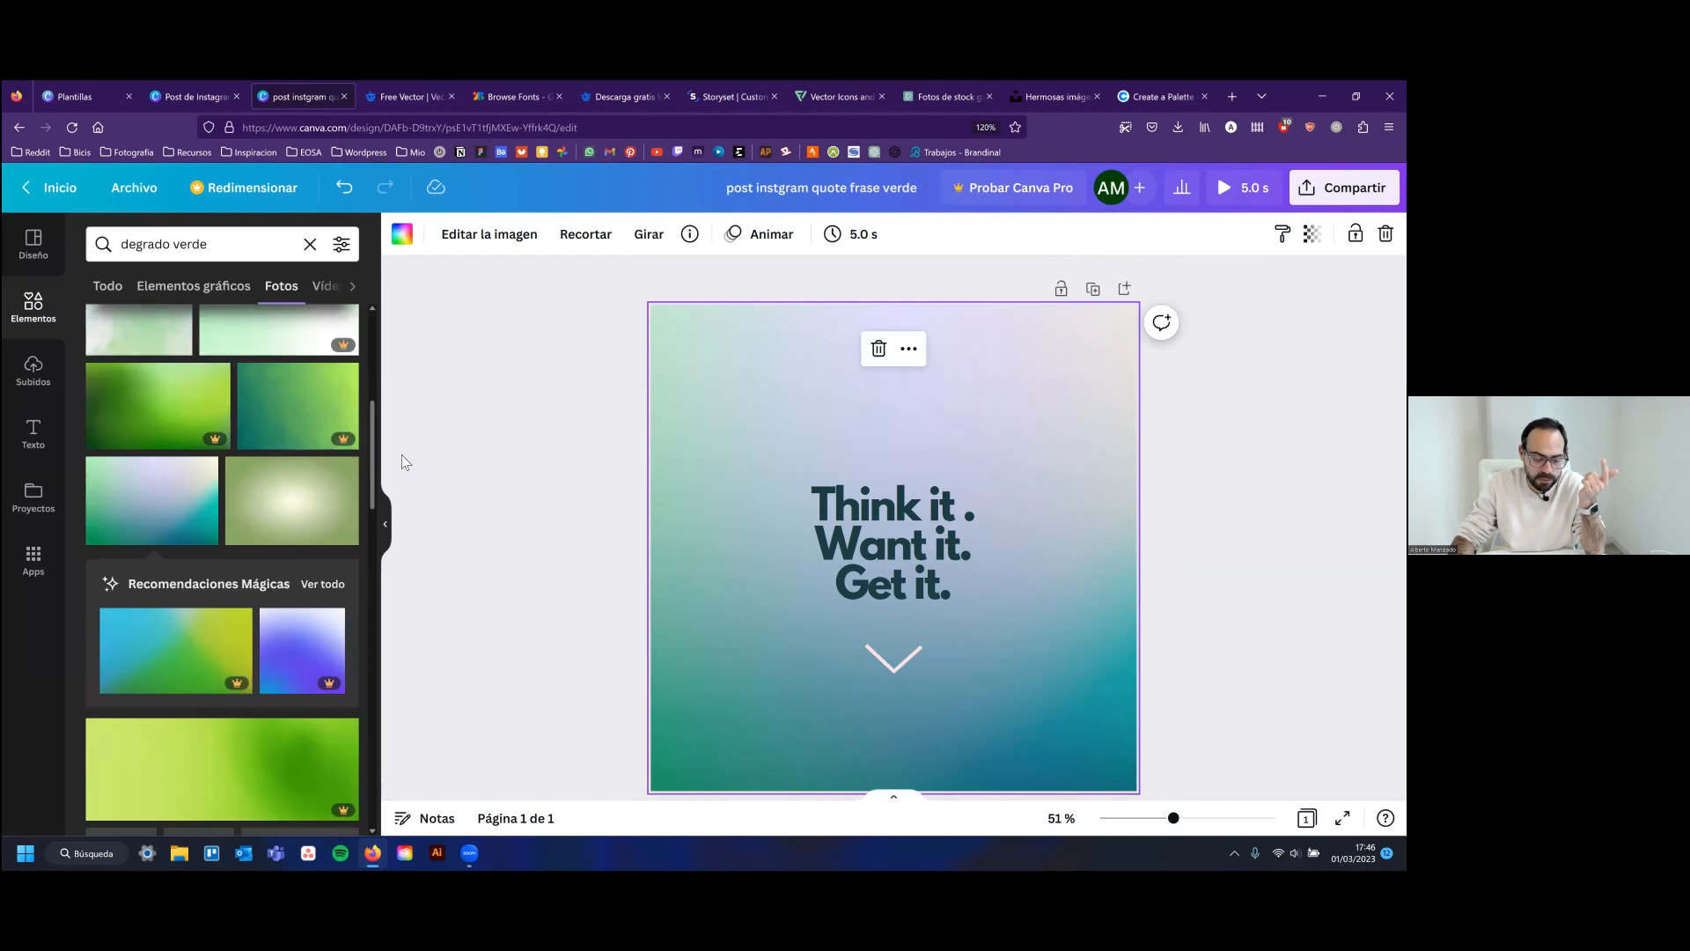
pyautogui.moveTo(401, 455); pyautogui.dragTo(414, 270)
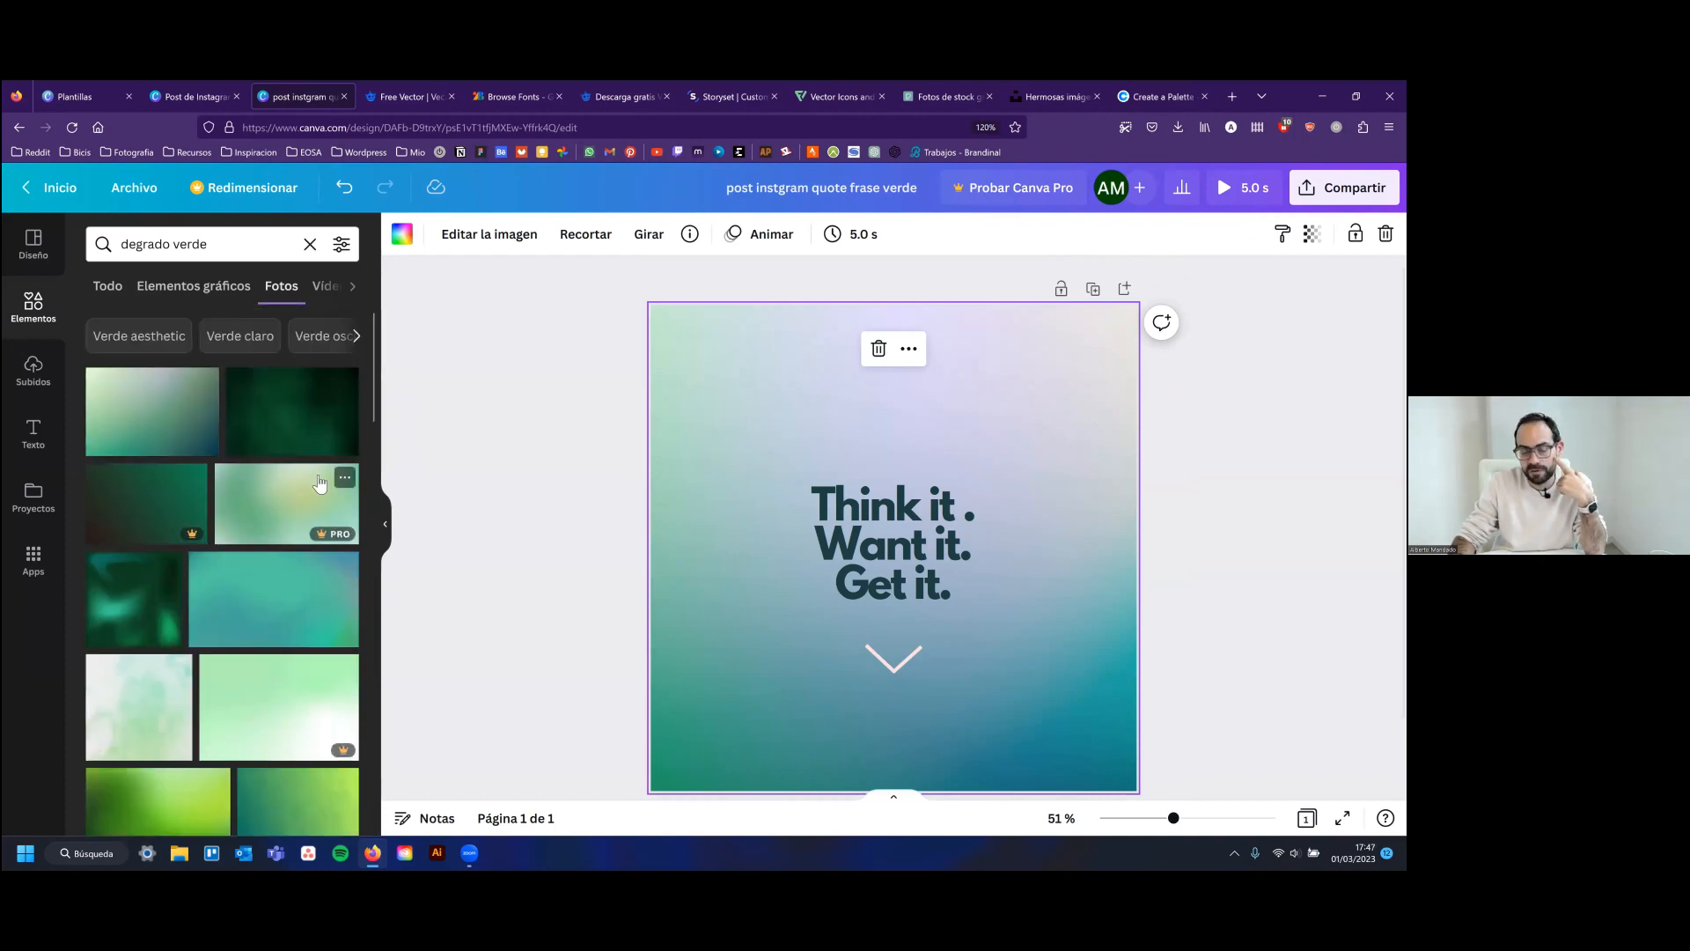
pyautogui.click(425, 486)
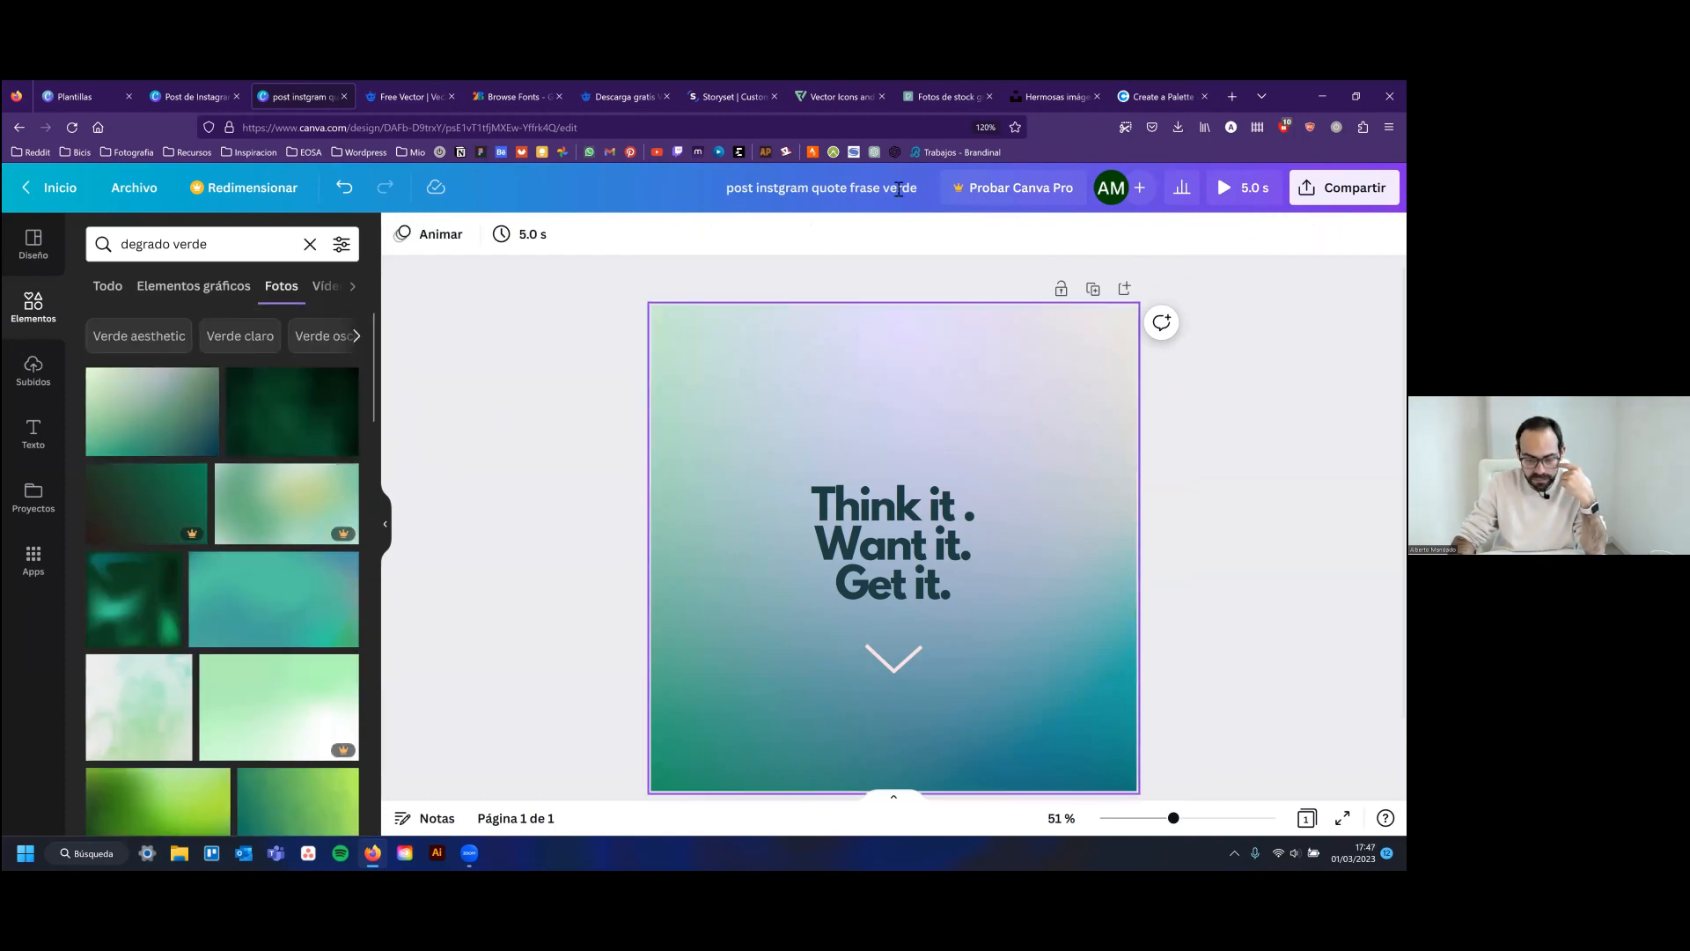
# View the Pexels and Unsplash home pages, and browse the free stock photos in the Pexels feed
pyautogui.click(928, 95)
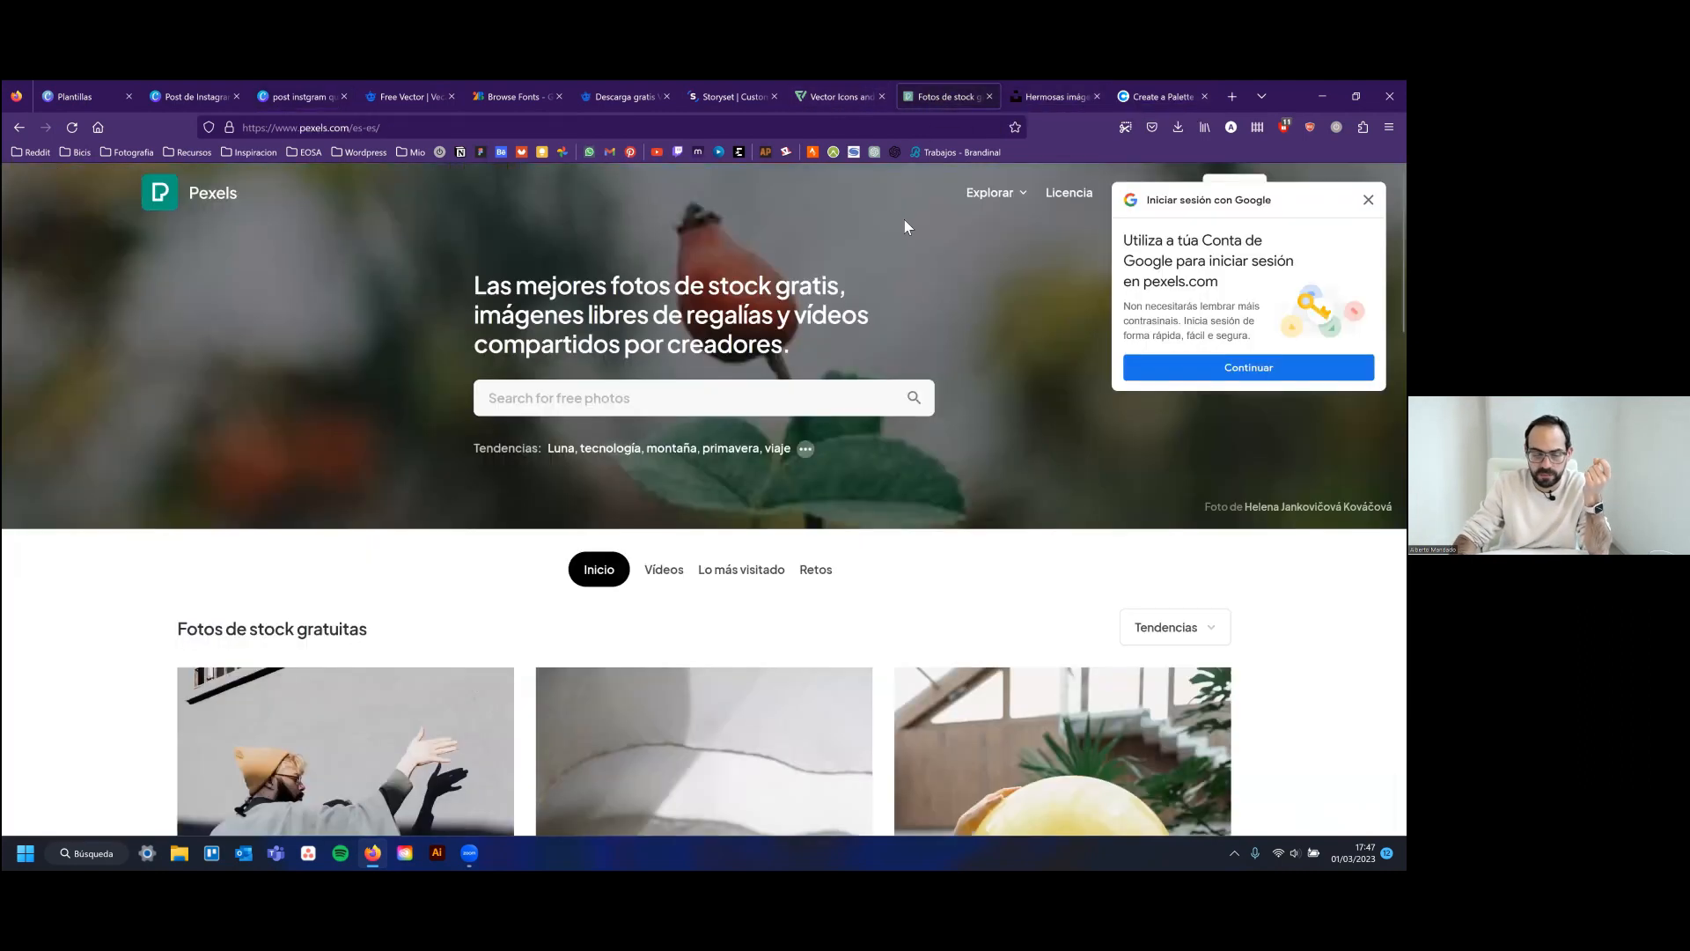
pyautogui.click(1052, 93)
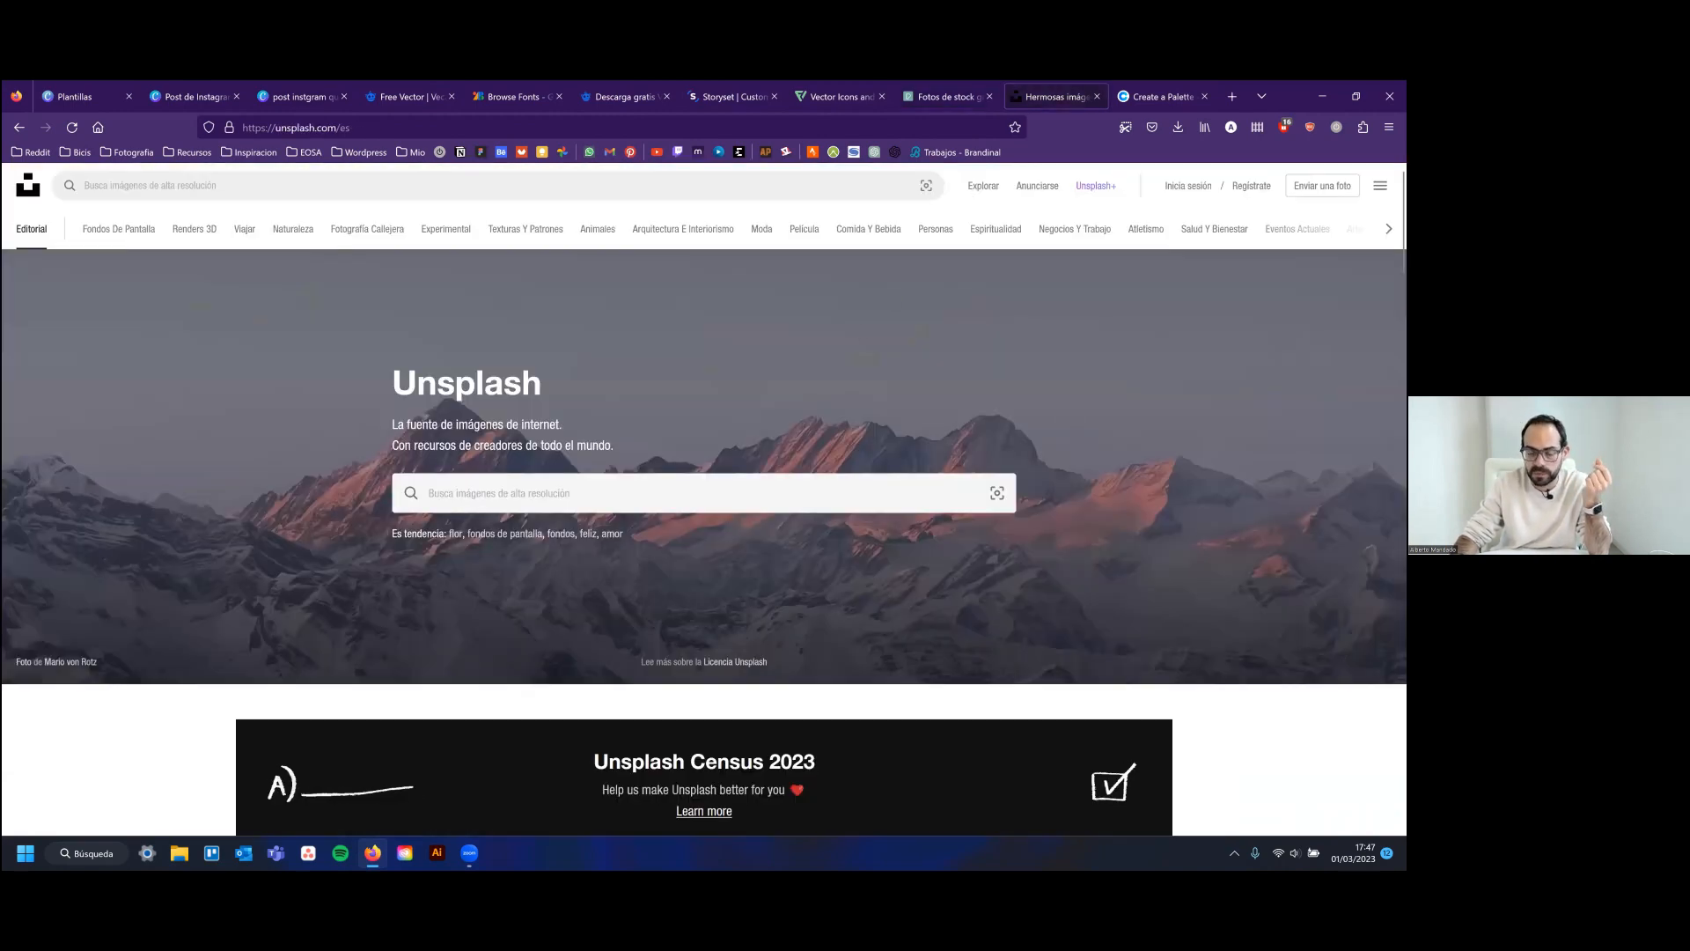
pyautogui.click(956, 96)
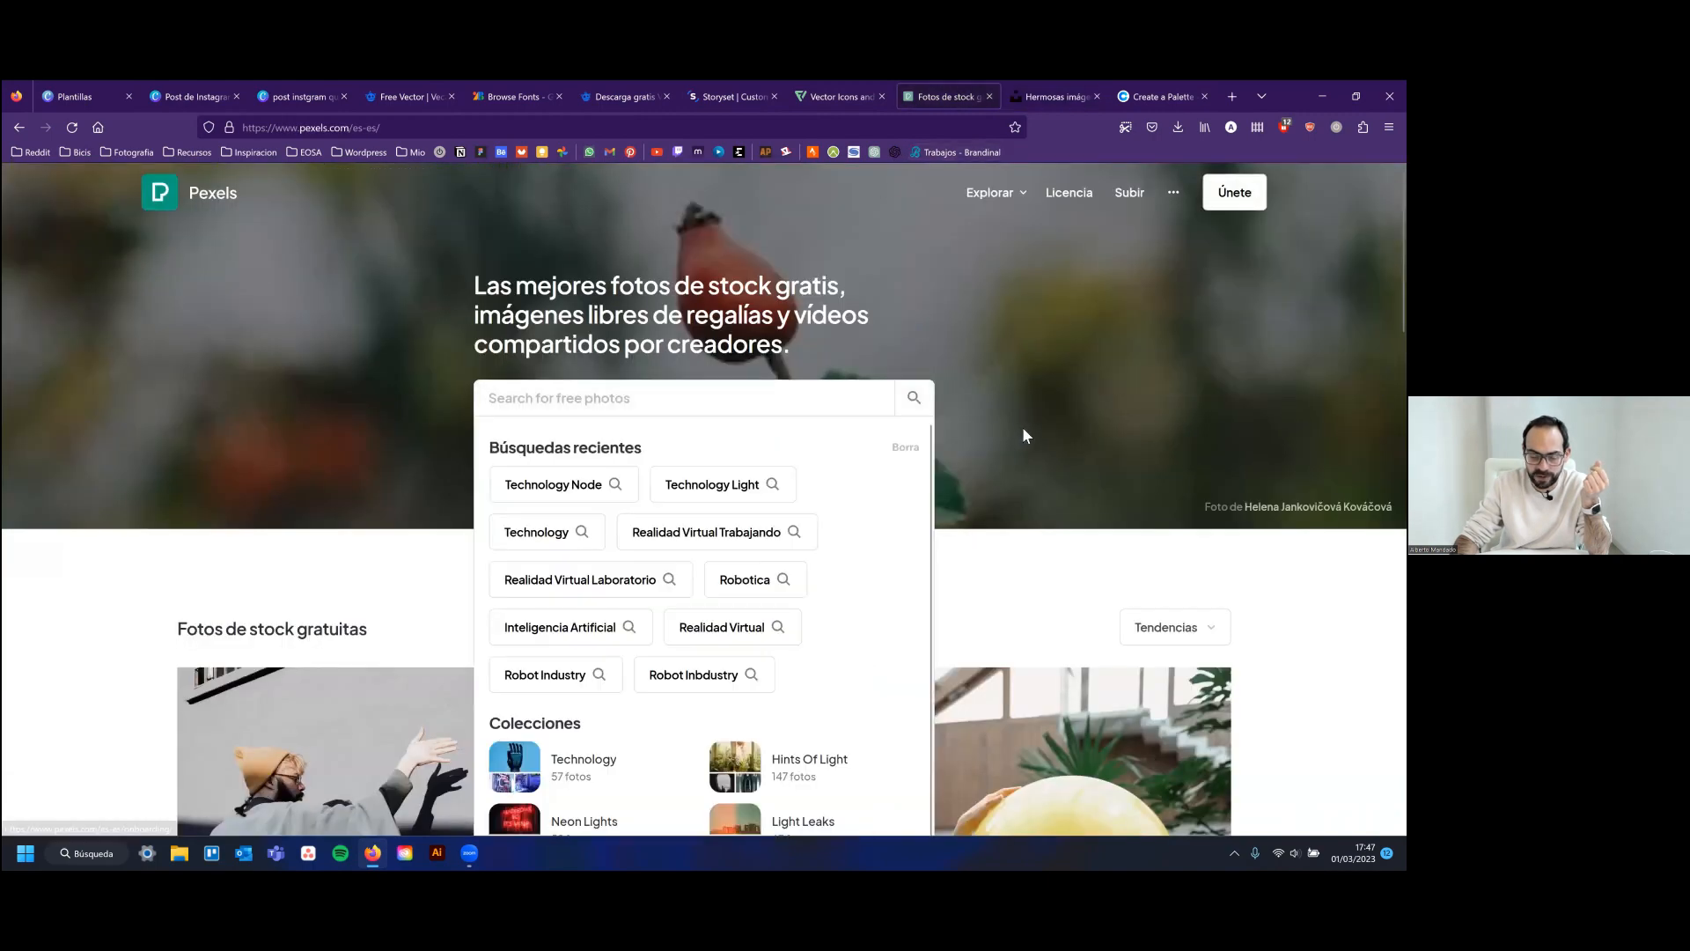
pyautogui.click(1022, 426)
pyautogui.scroll(-2, 1017, 440)
pyautogui.scroll(-5, 1014, 459)
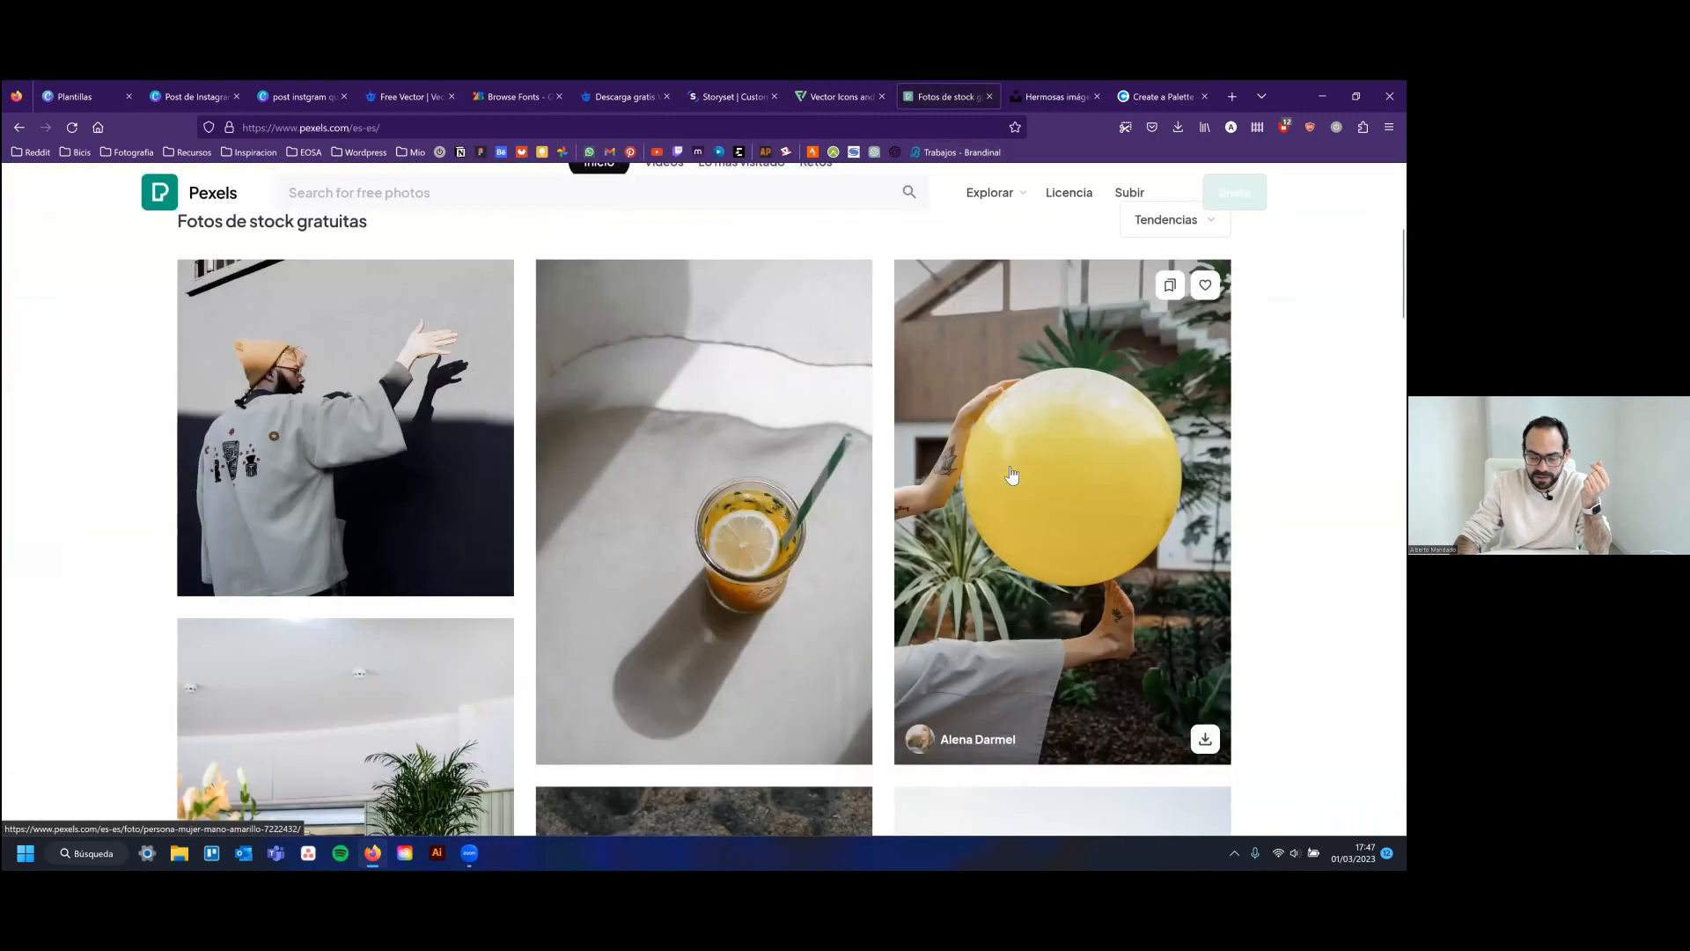
pyautogui.scroll(-7, 1009, 476)
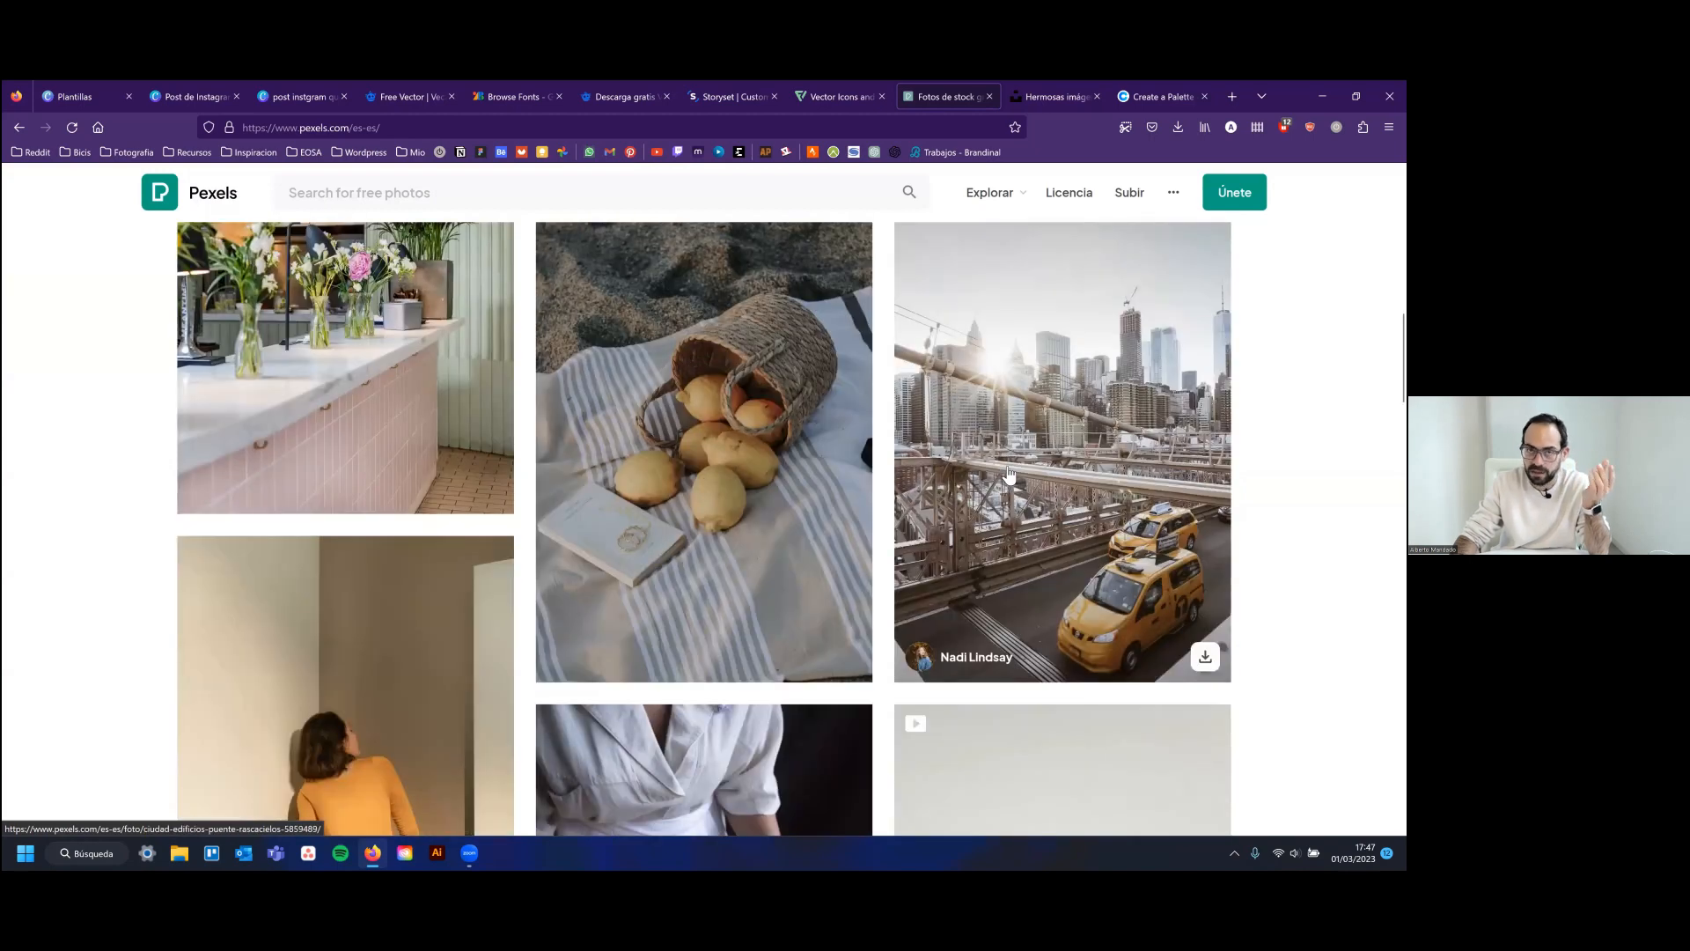
pyautogui.scroll(-3, 1144, 483)
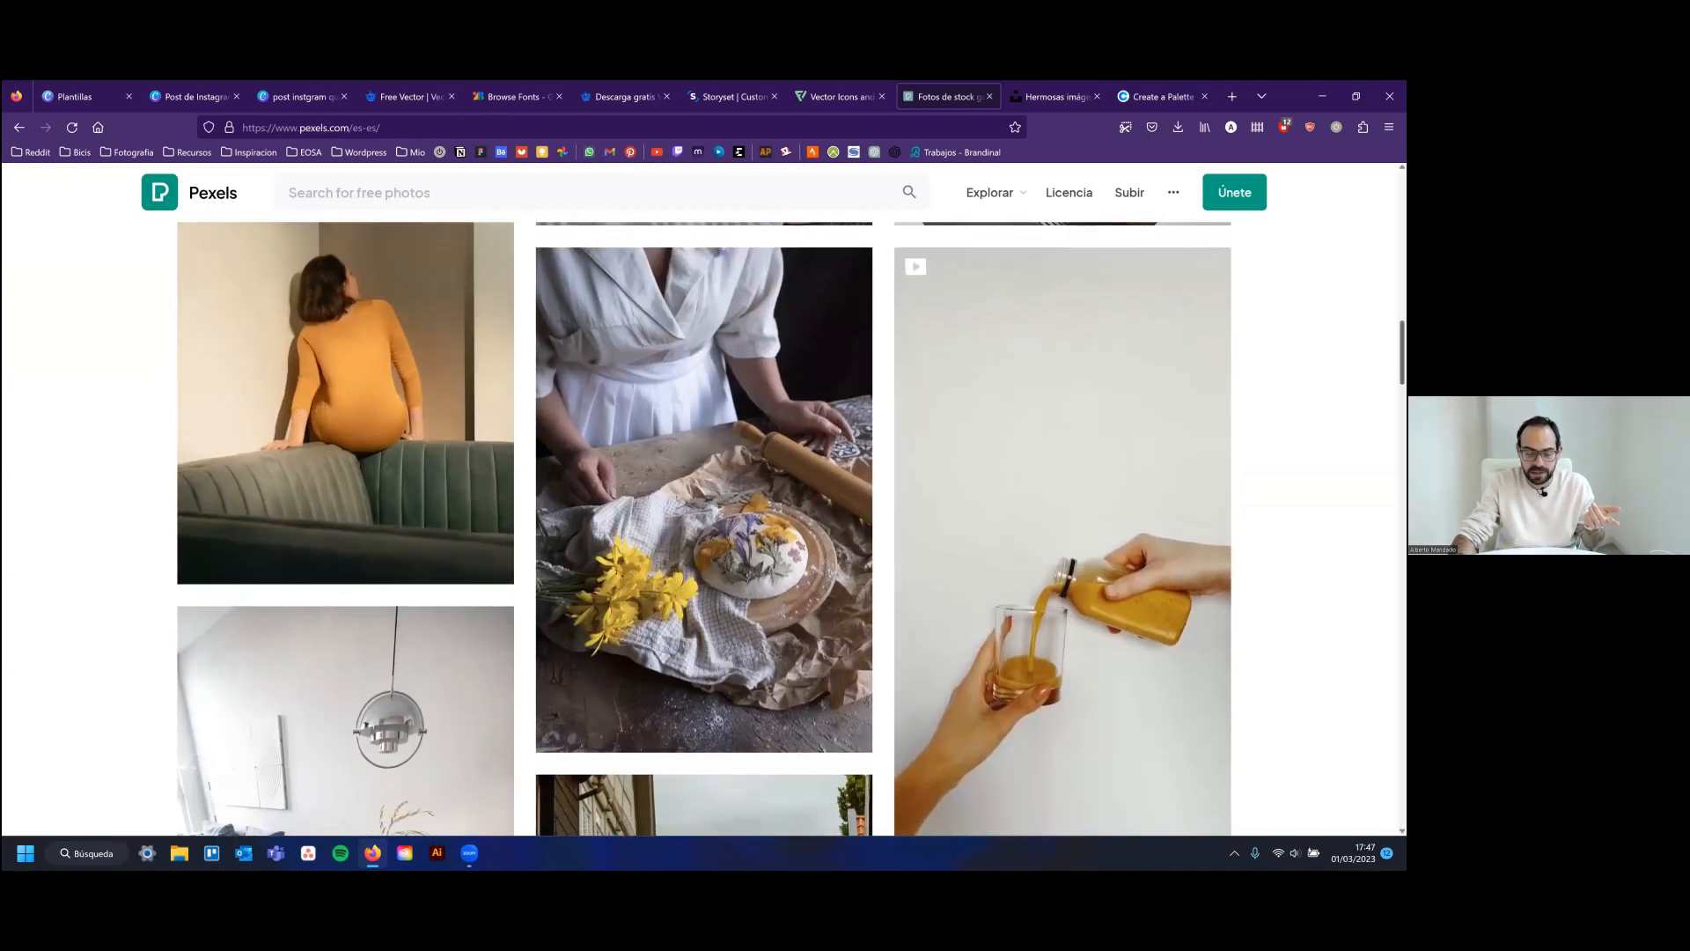
pyautogui.scroll(-4, 704, 529)
pyautogui.scroll(-20, 704, 528)
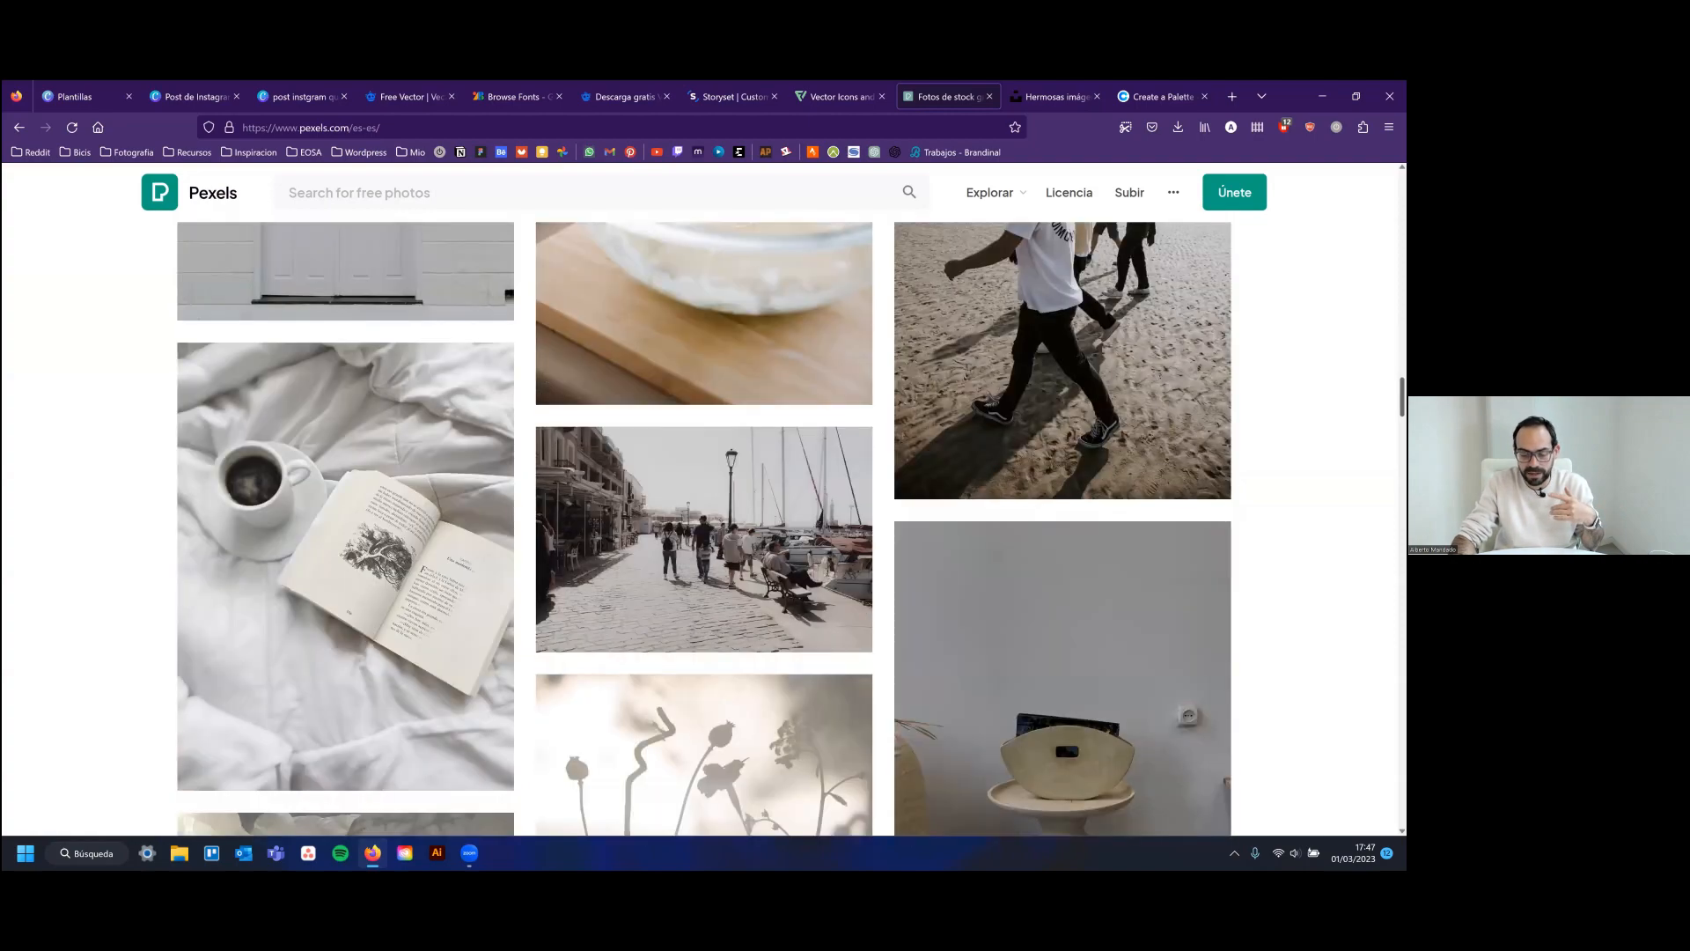
pyautogui.scroll(-3, 704, 528)
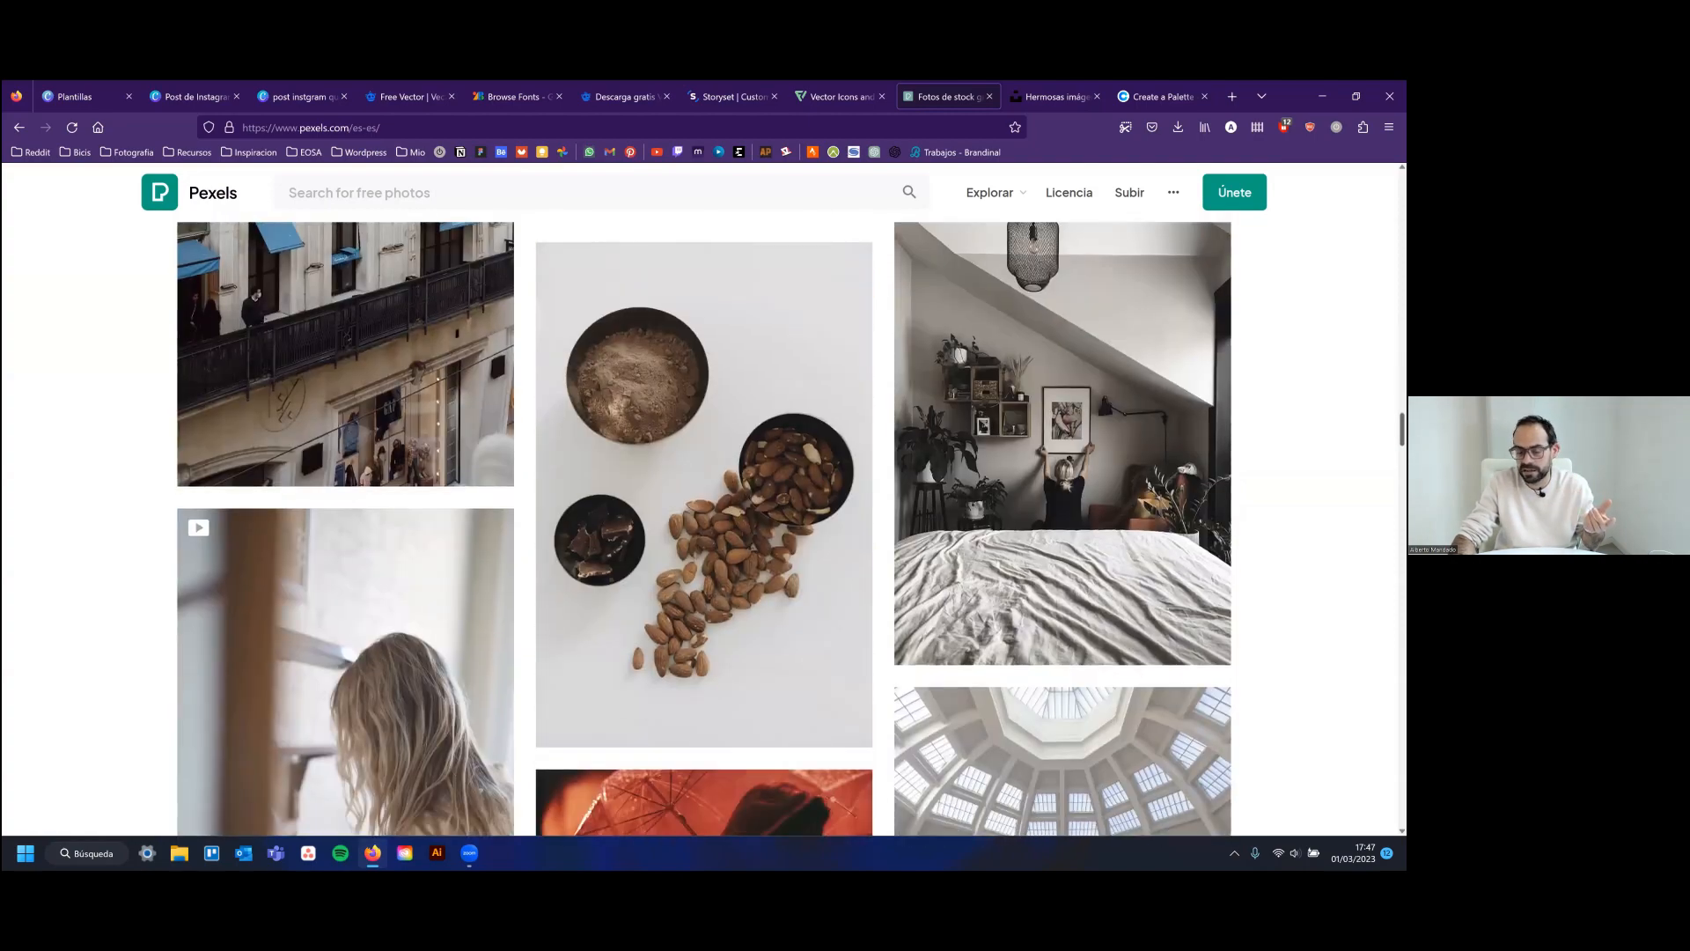
pyautogui.scroll(-15, 704, 528)
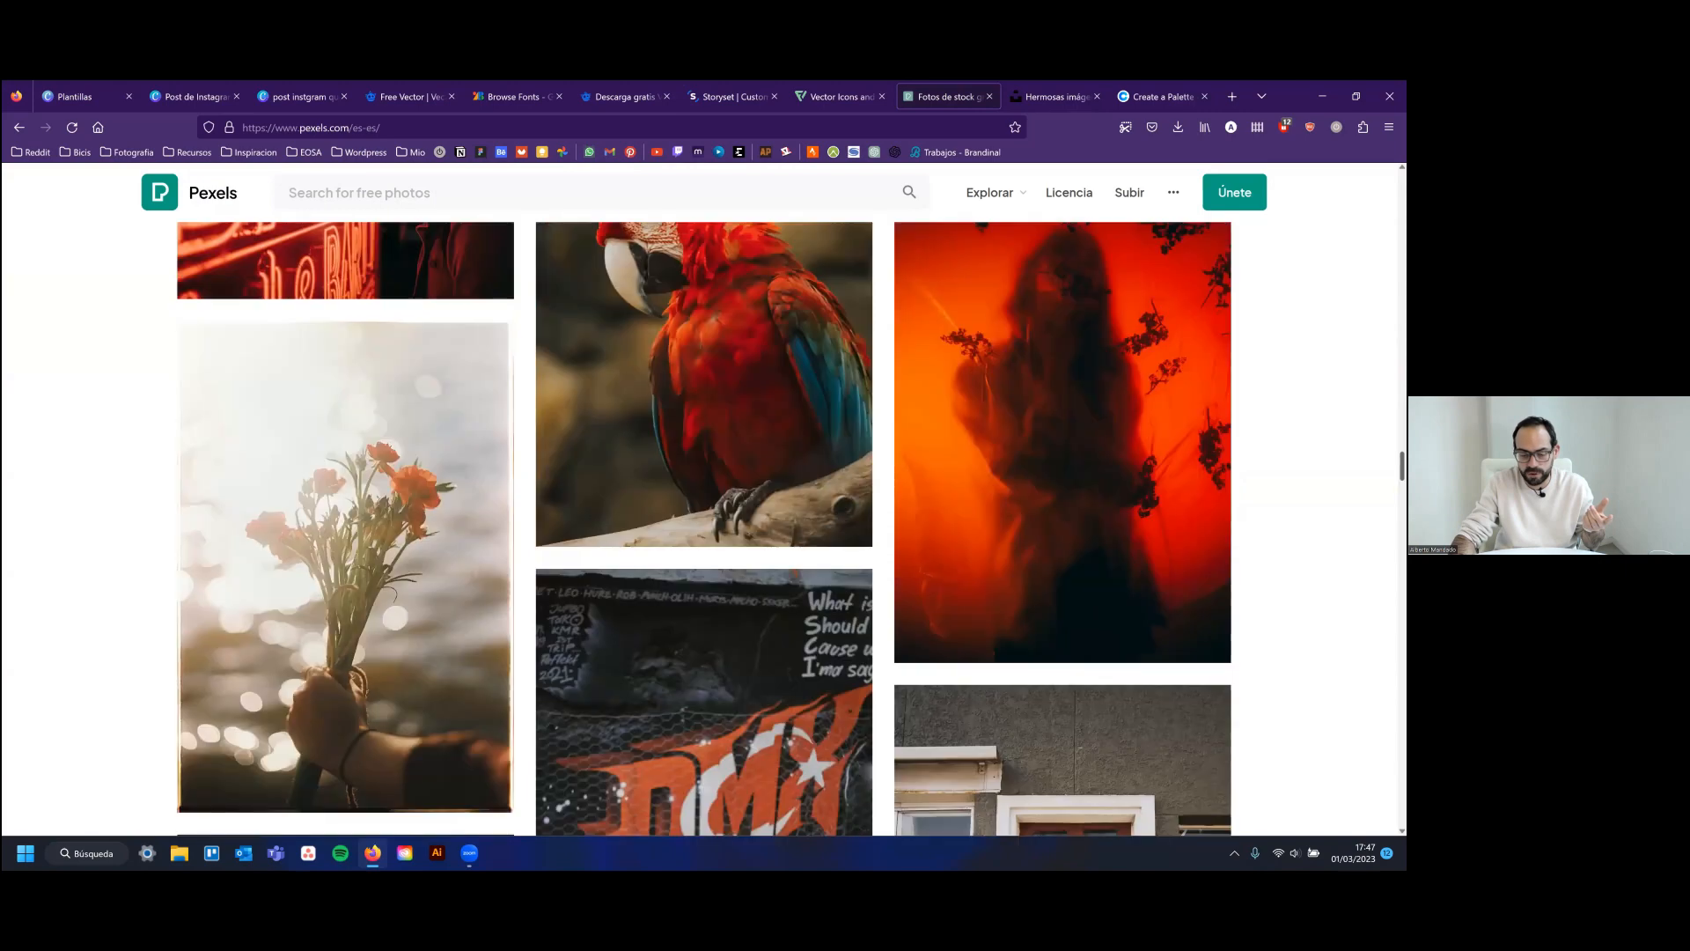
pyautogui.scroll(-2, 705, 528)
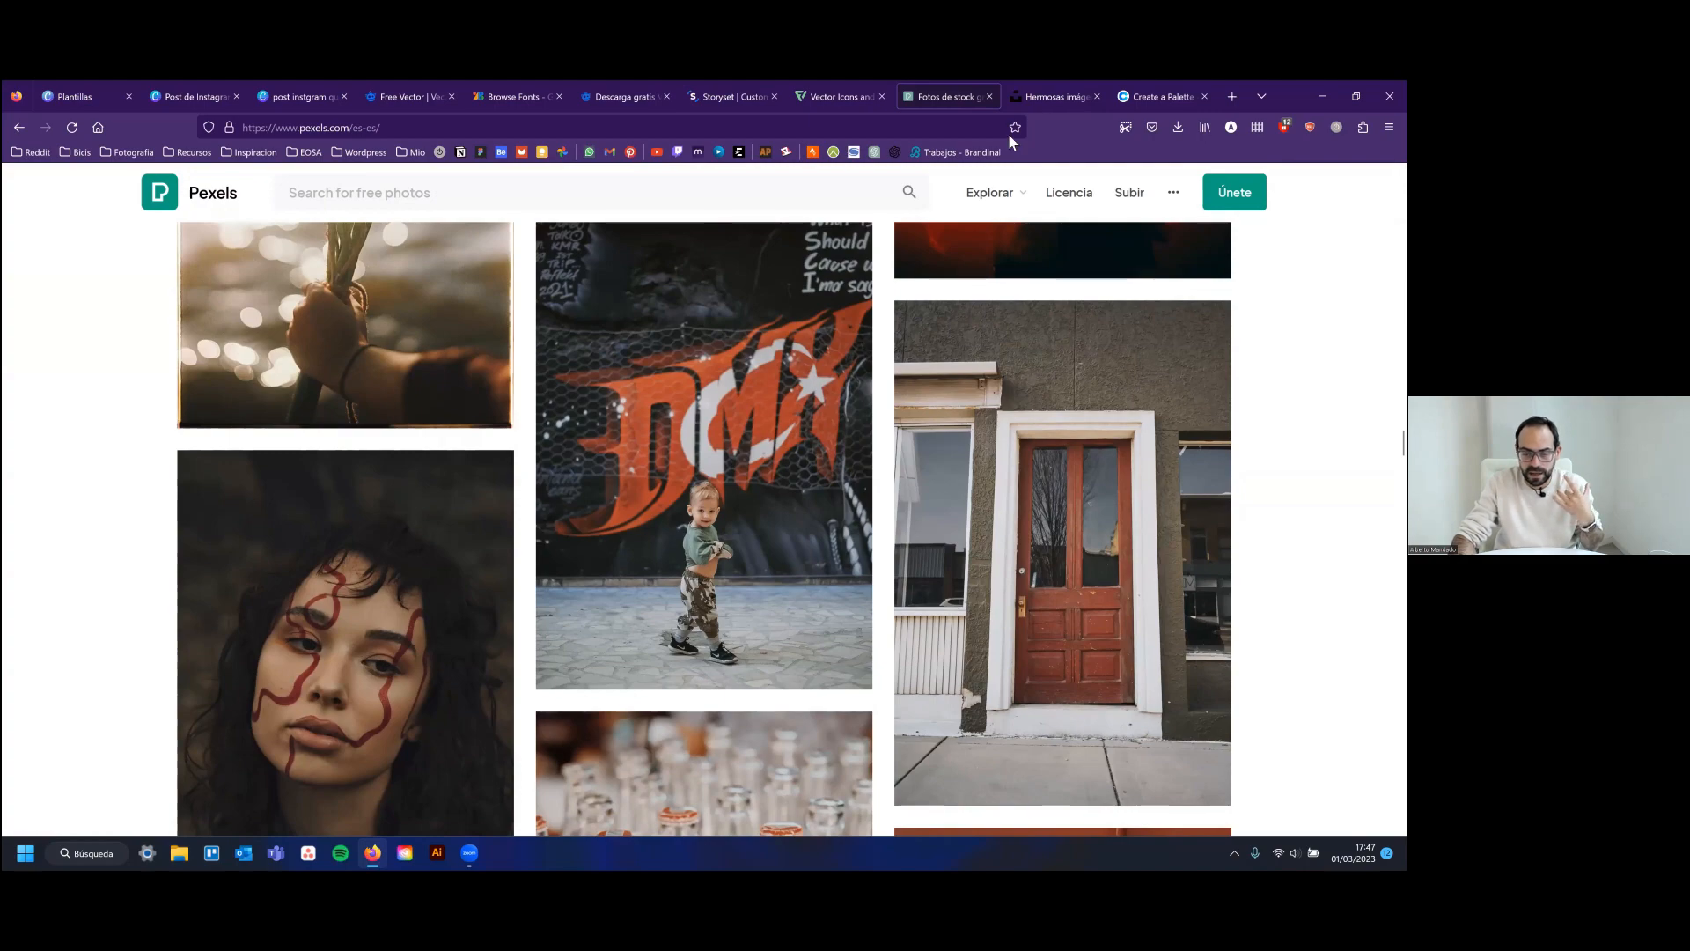
pyautogui.scroll(20, 1009, 135)
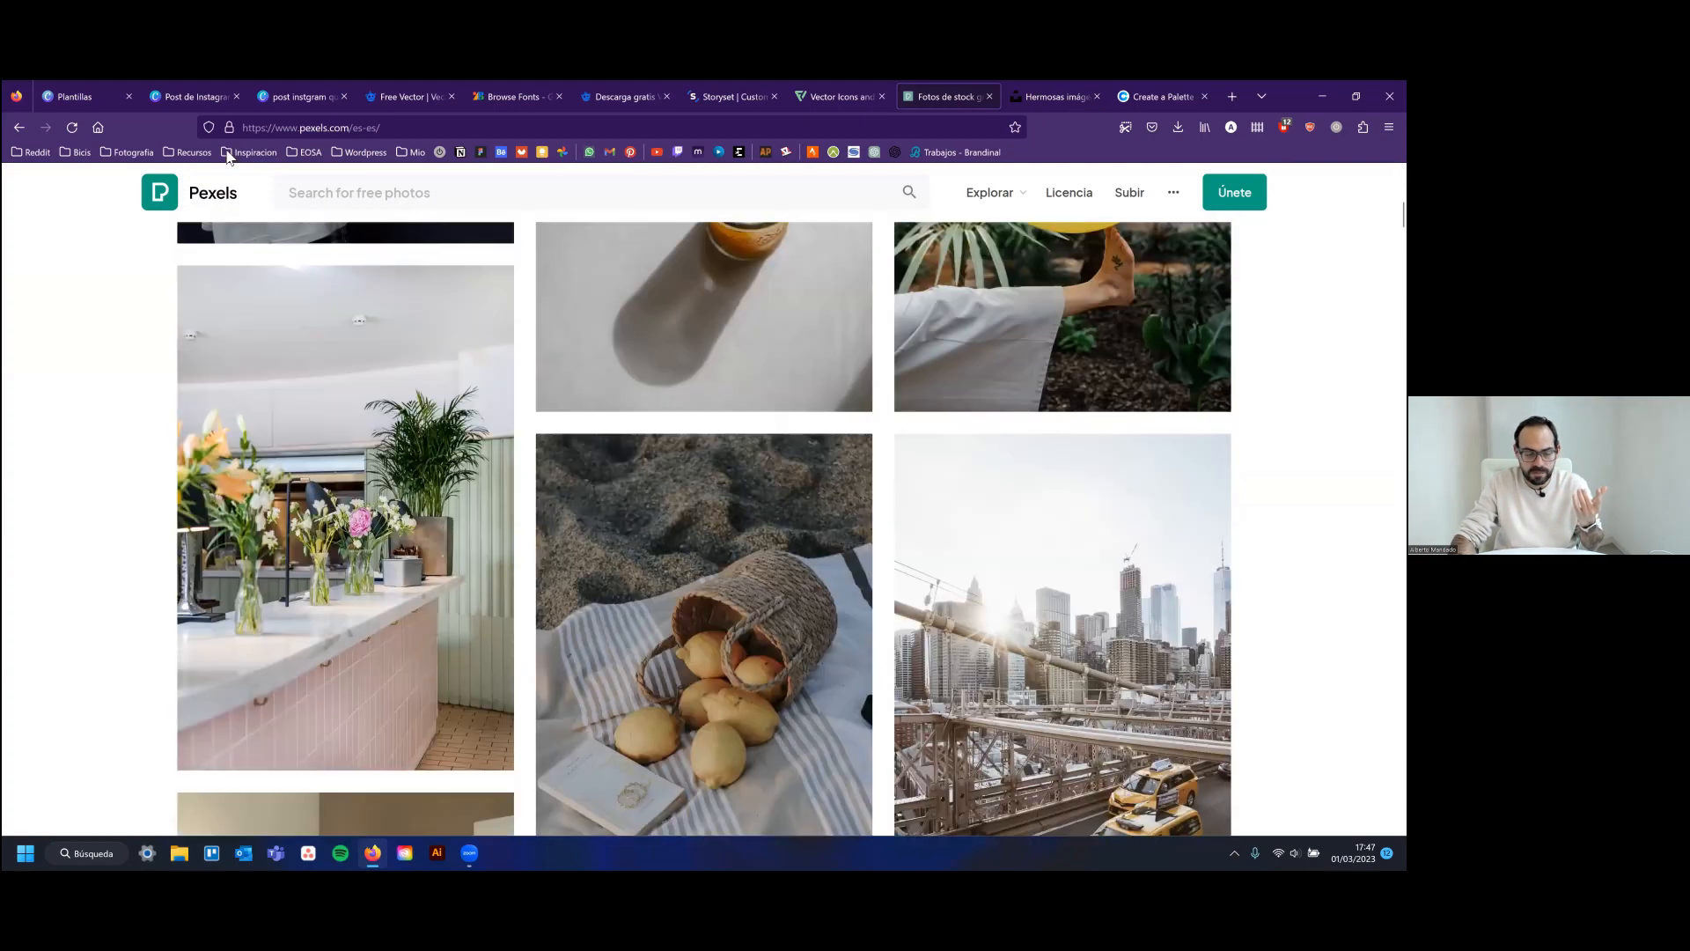
# Switch to Unsplash and look over its web address, home page photos and topic categories
pyautogui.click(1057, 96)
pyautogui.click(371, 127)
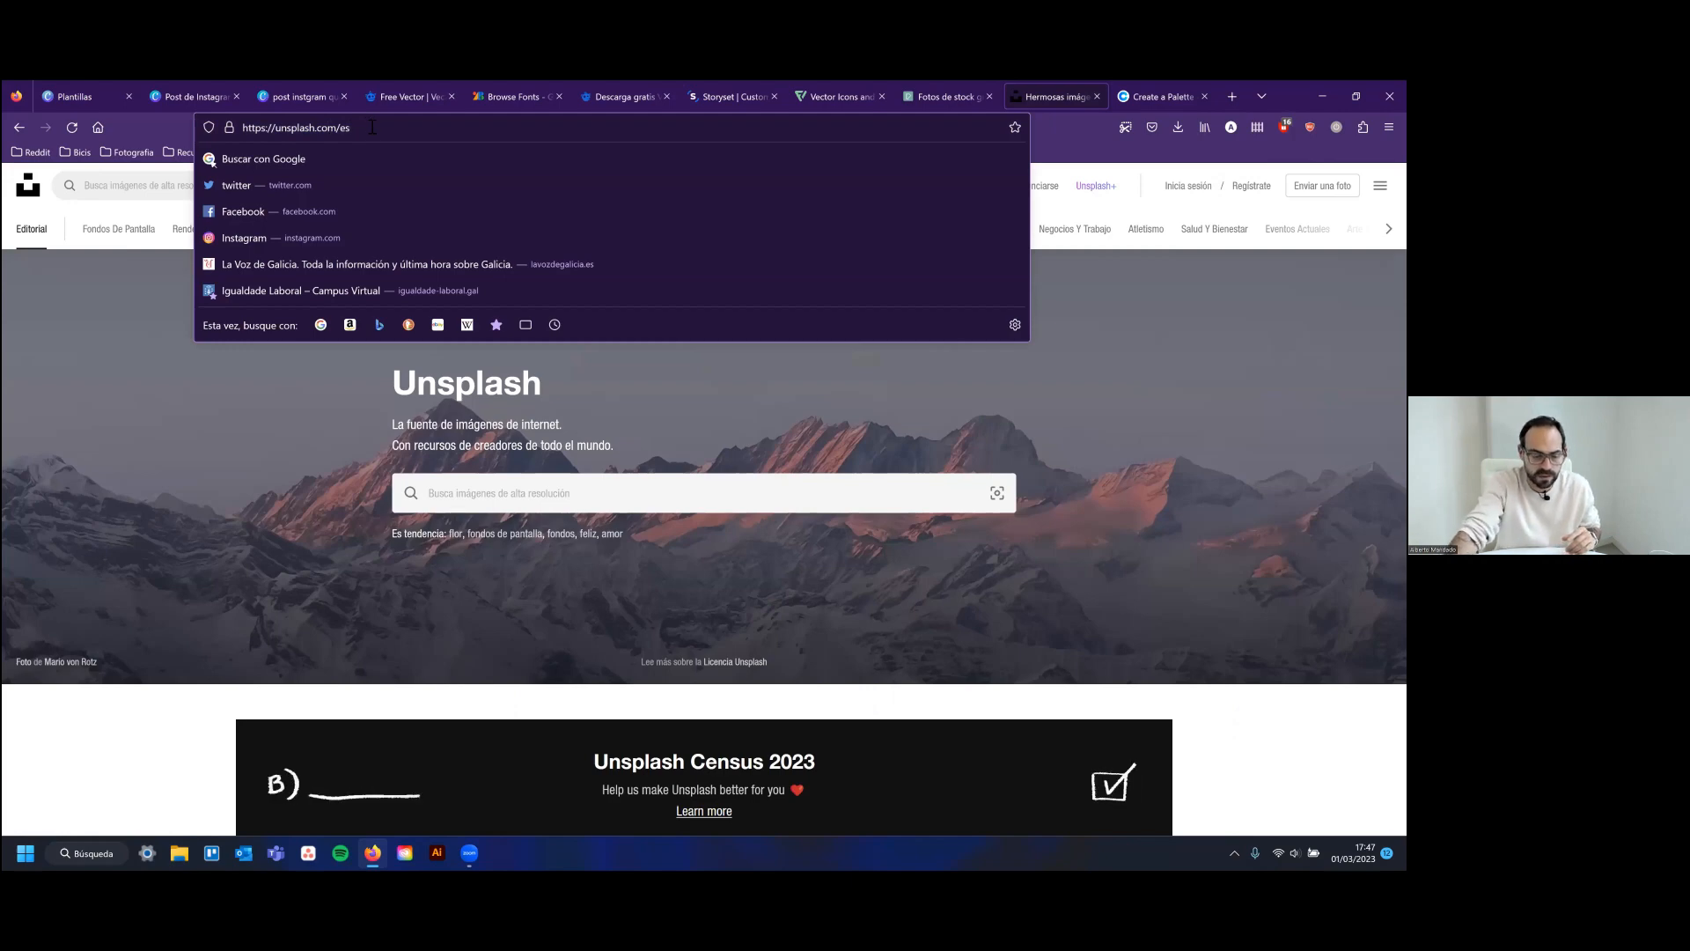
pyautogui.click(989, 377)
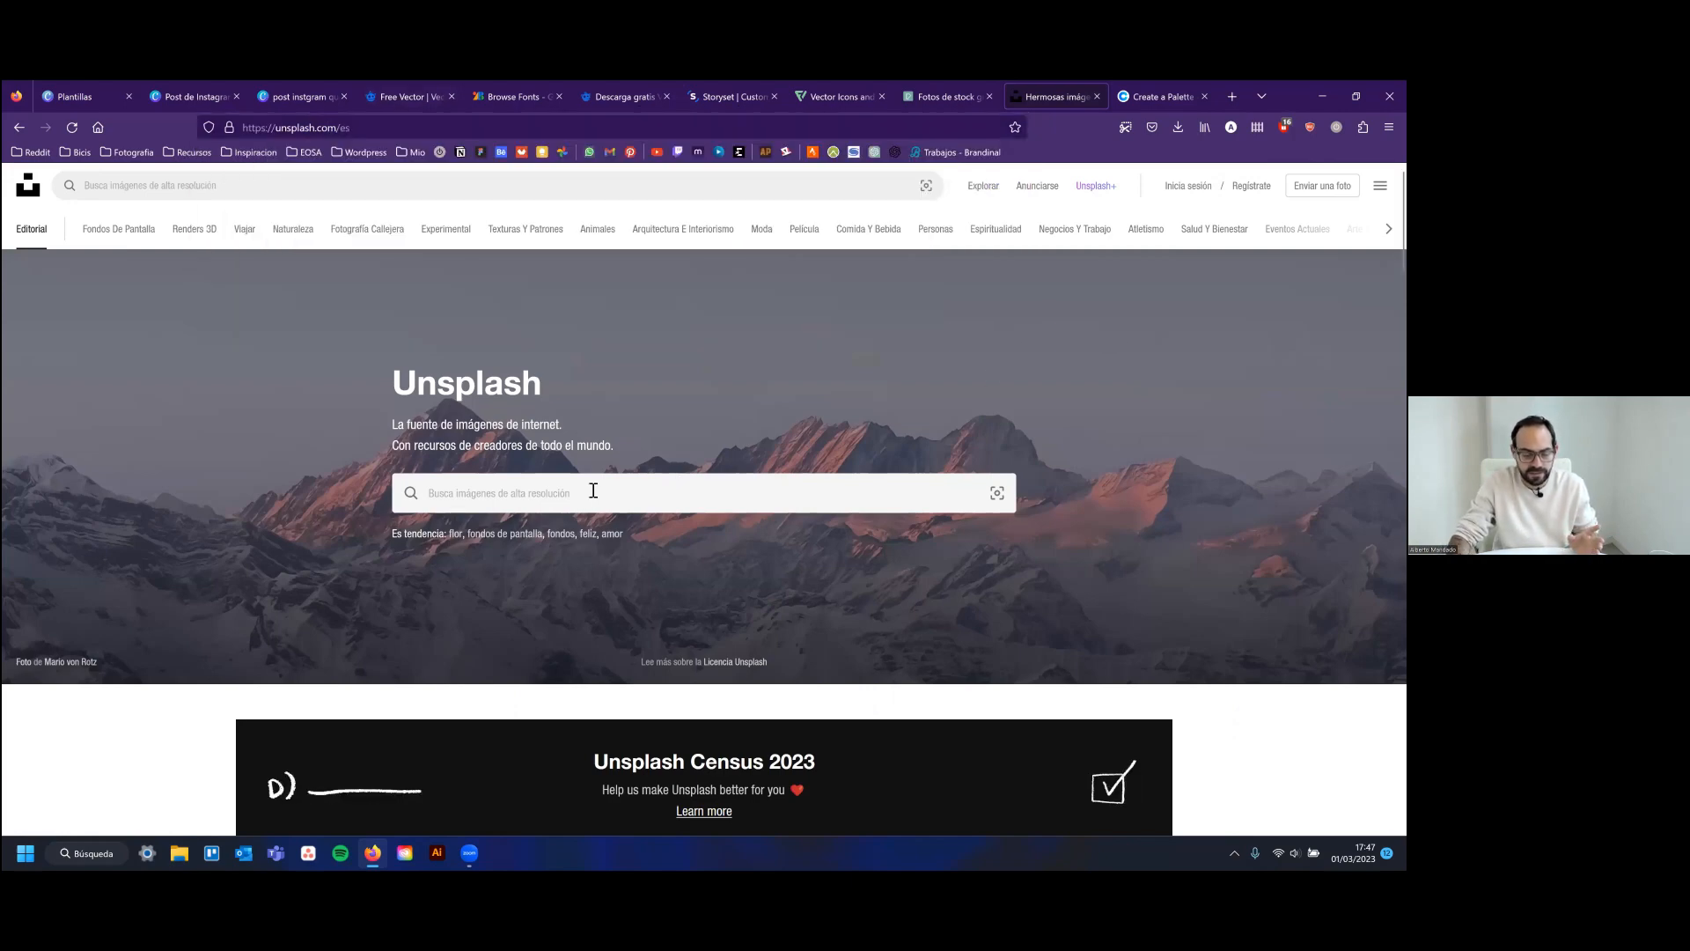
pyautogui.scroll(-2, 578, 462)
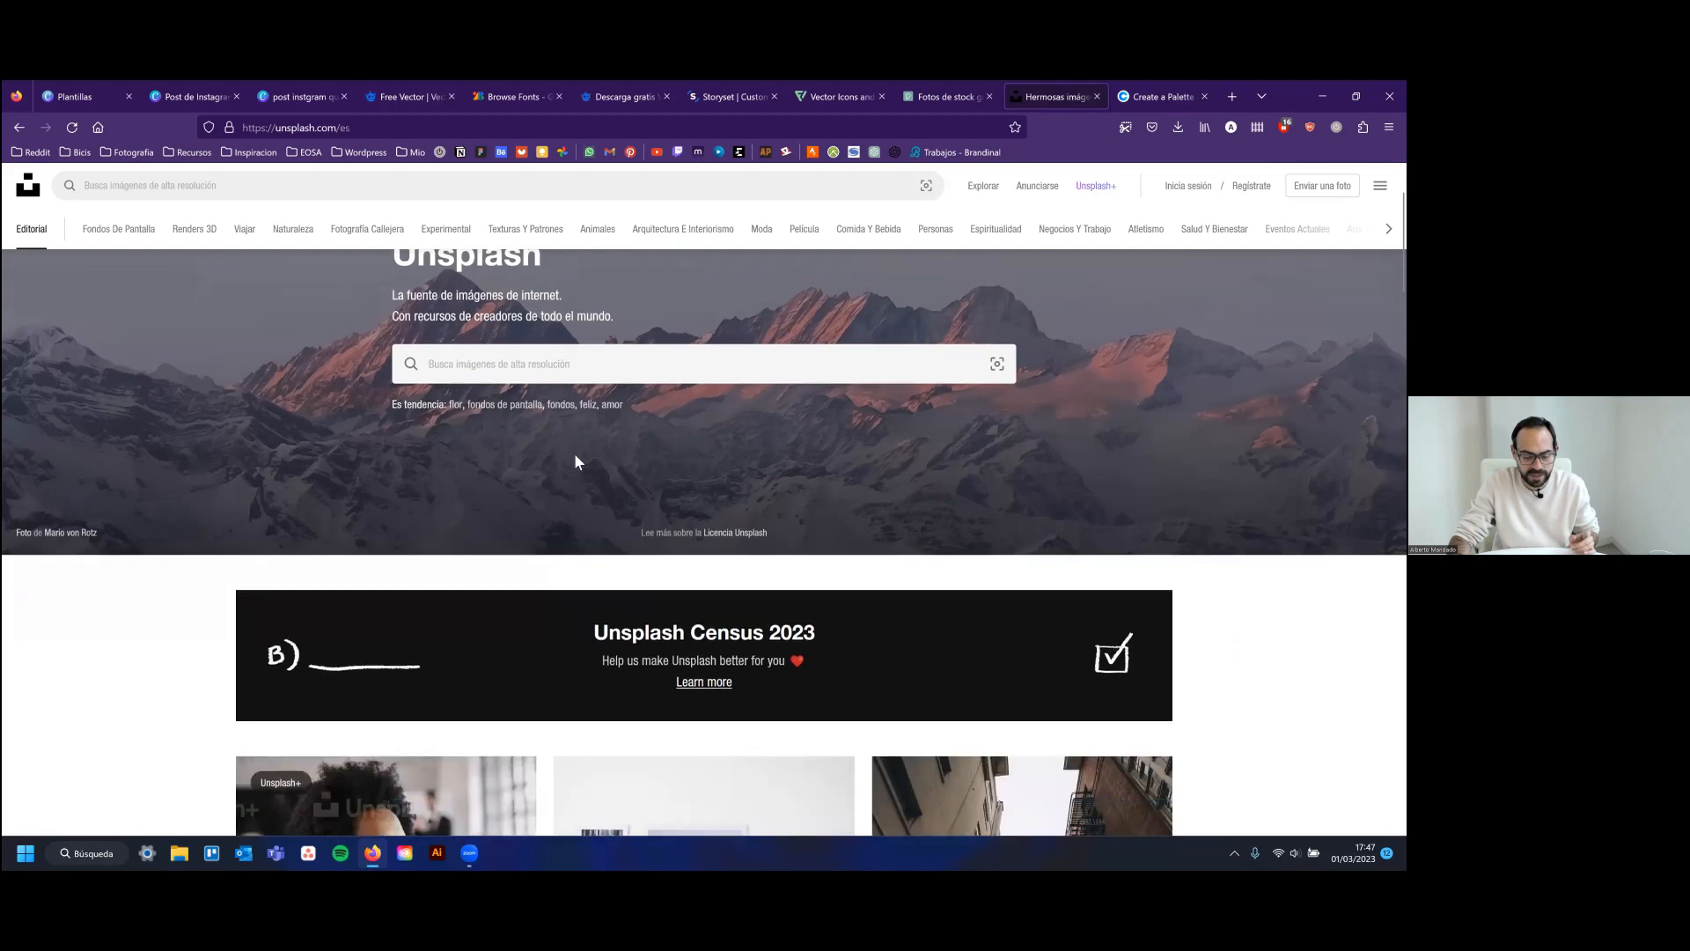
pyautogui.scroll(-4, 578, 463)
pyautogui.scroll(2, 687, 493)
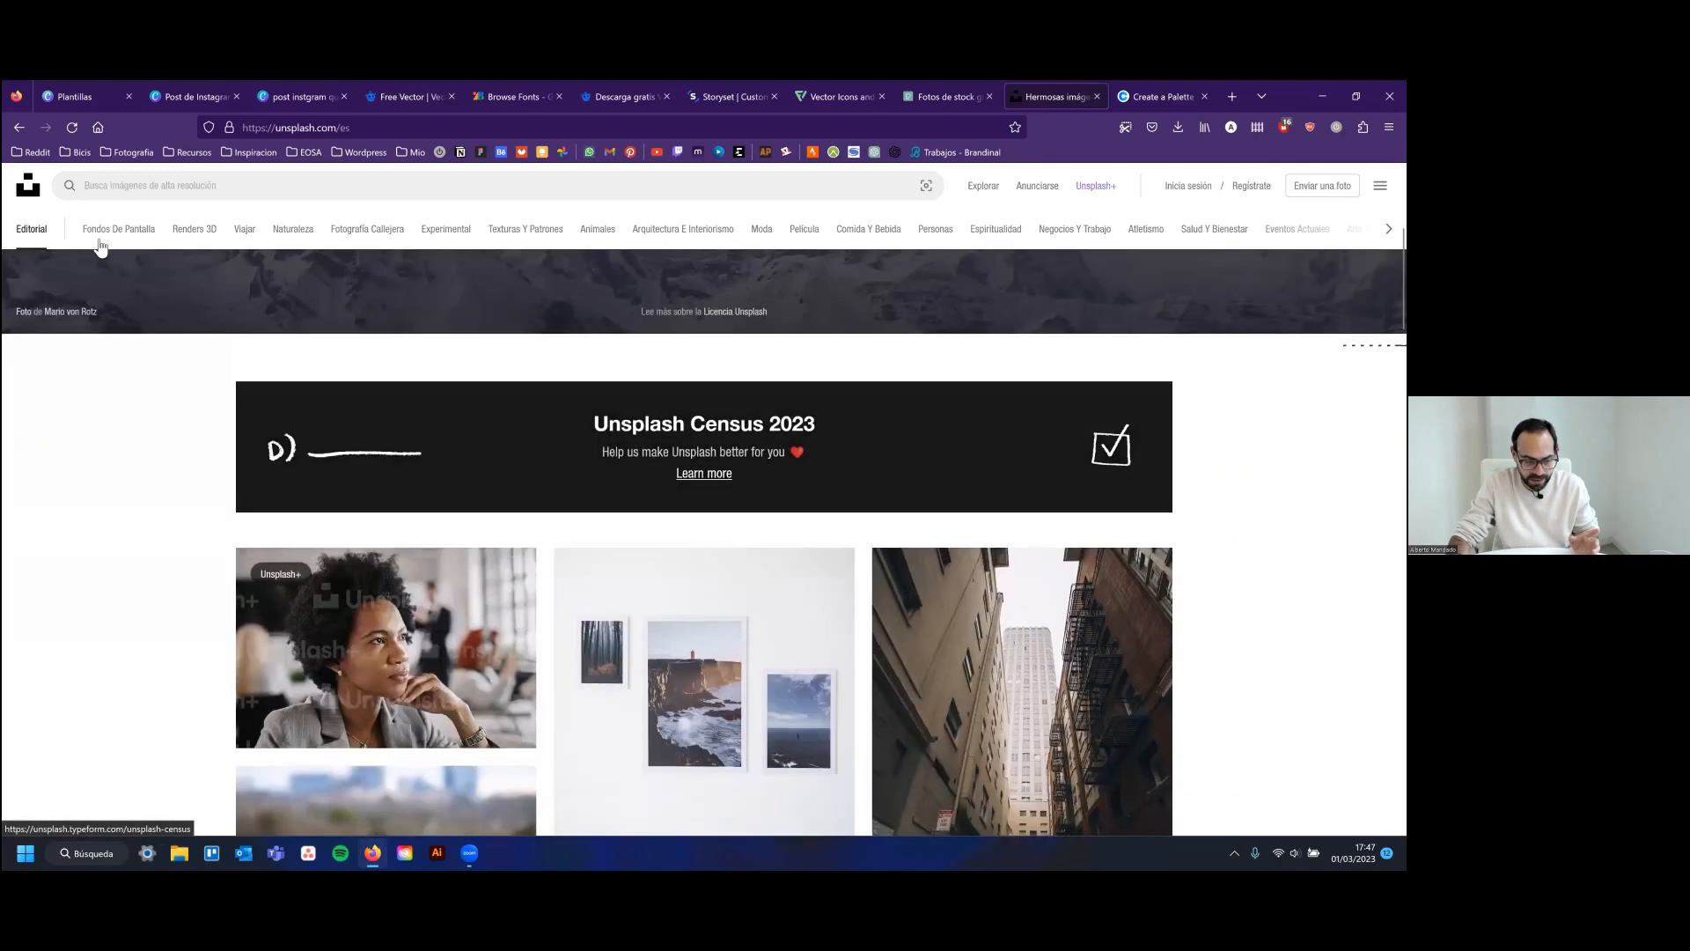
pyautogui.scroll(4, 100, 248)
# Search Unsplash for "degradado azul"
pyautogui.click(182, 185)
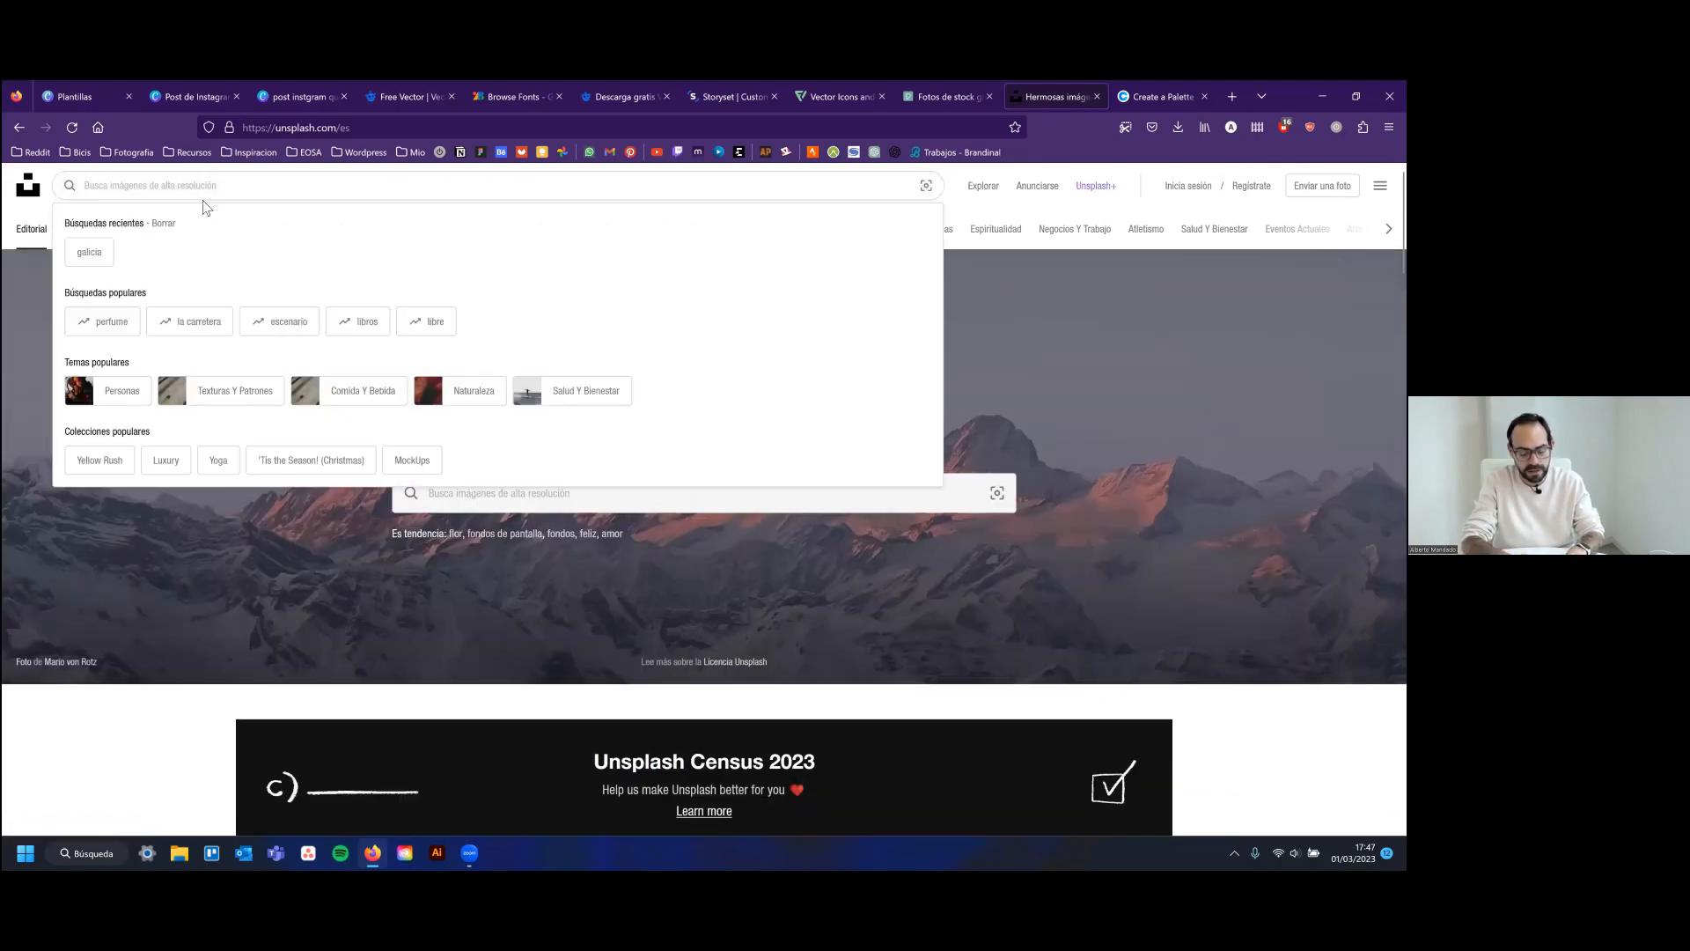
pyautogui.write('deg')
pyautogui.press('BackSpace')
pyautogui.press('BackSpace')
pyautogui.press('BackSpace')
pyautogui.write('degra')
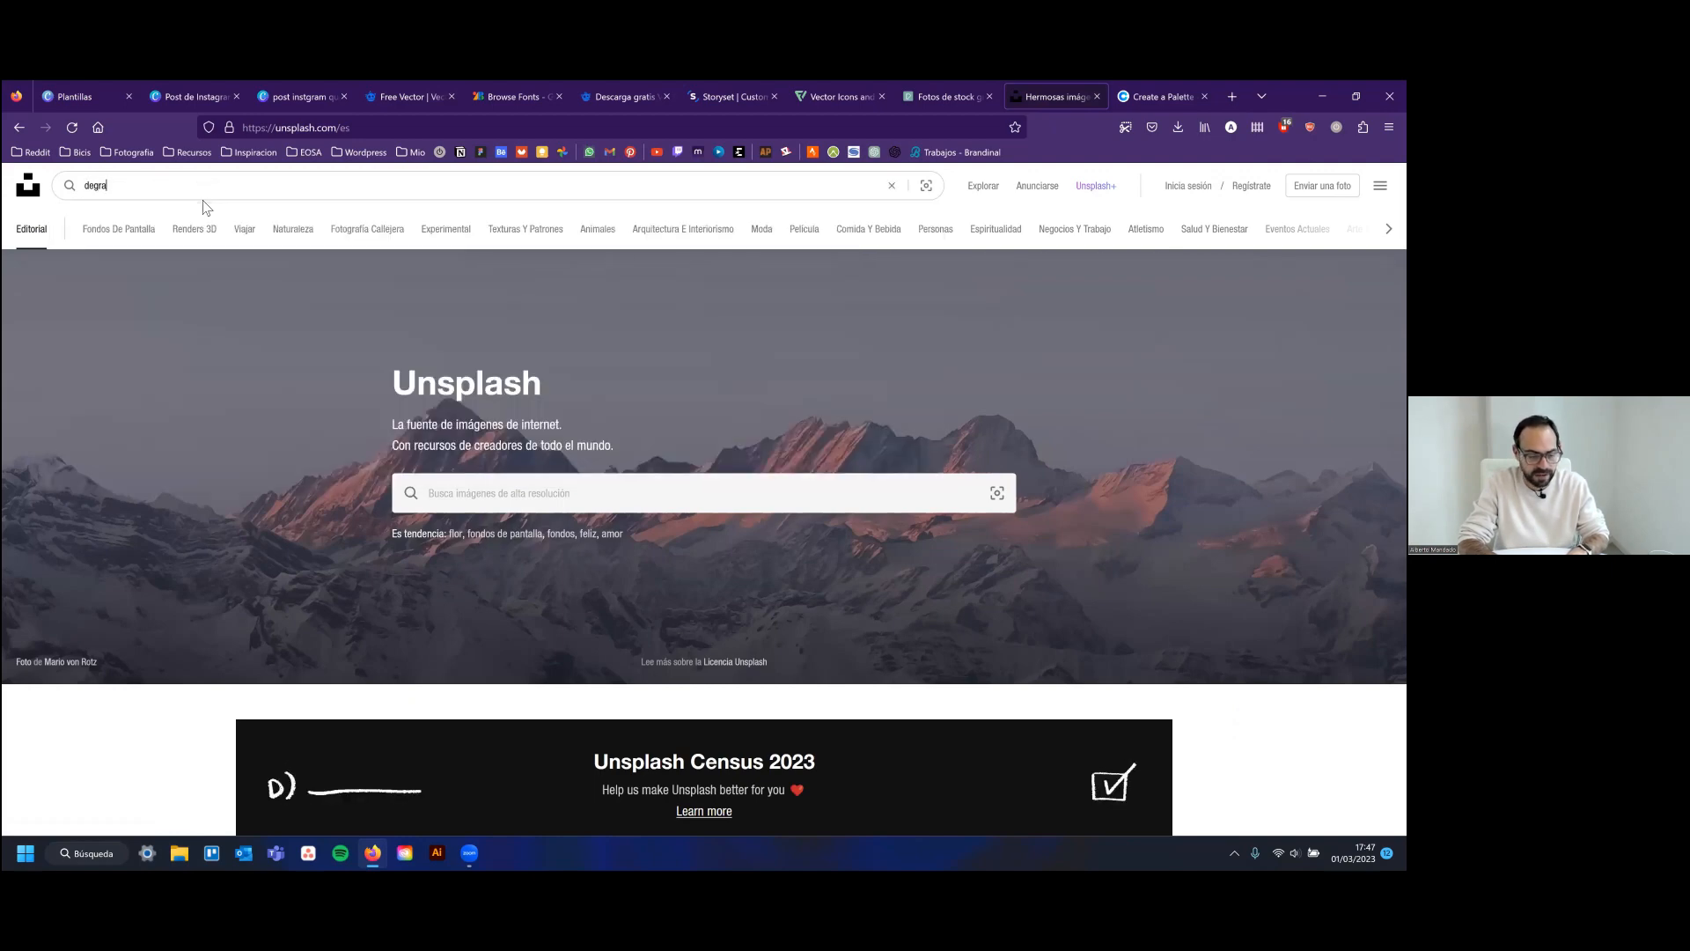
pyautogui.write('do azul')
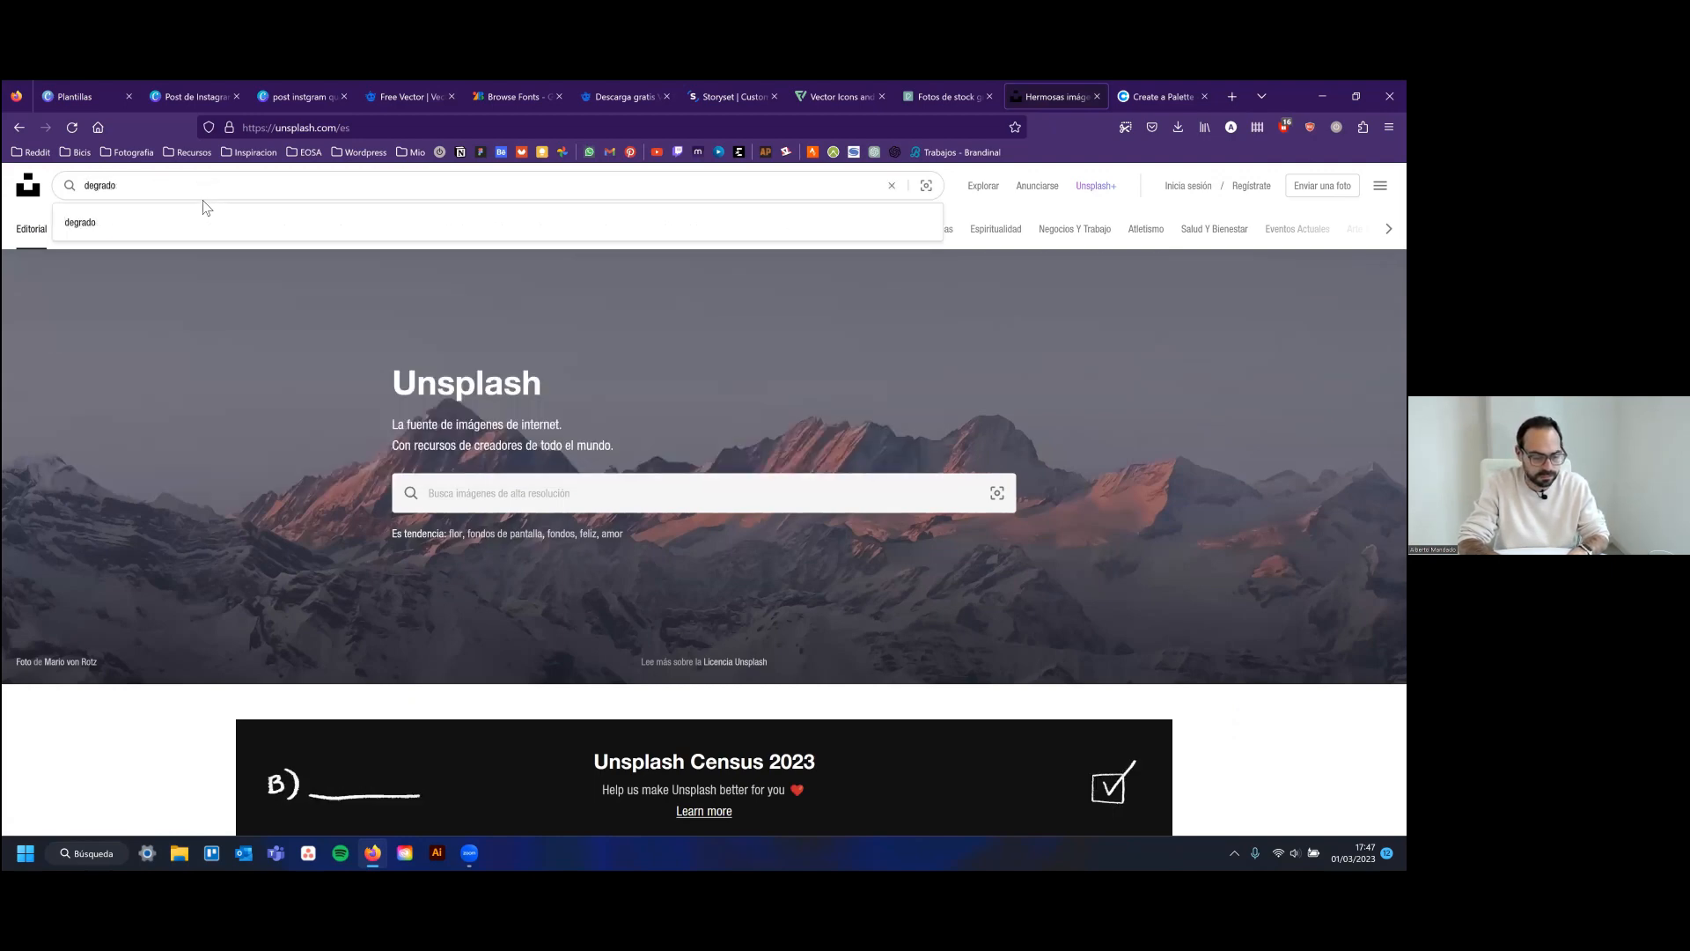
pyautogui.press('BackSpace')
pyautogui.write('ado azul')
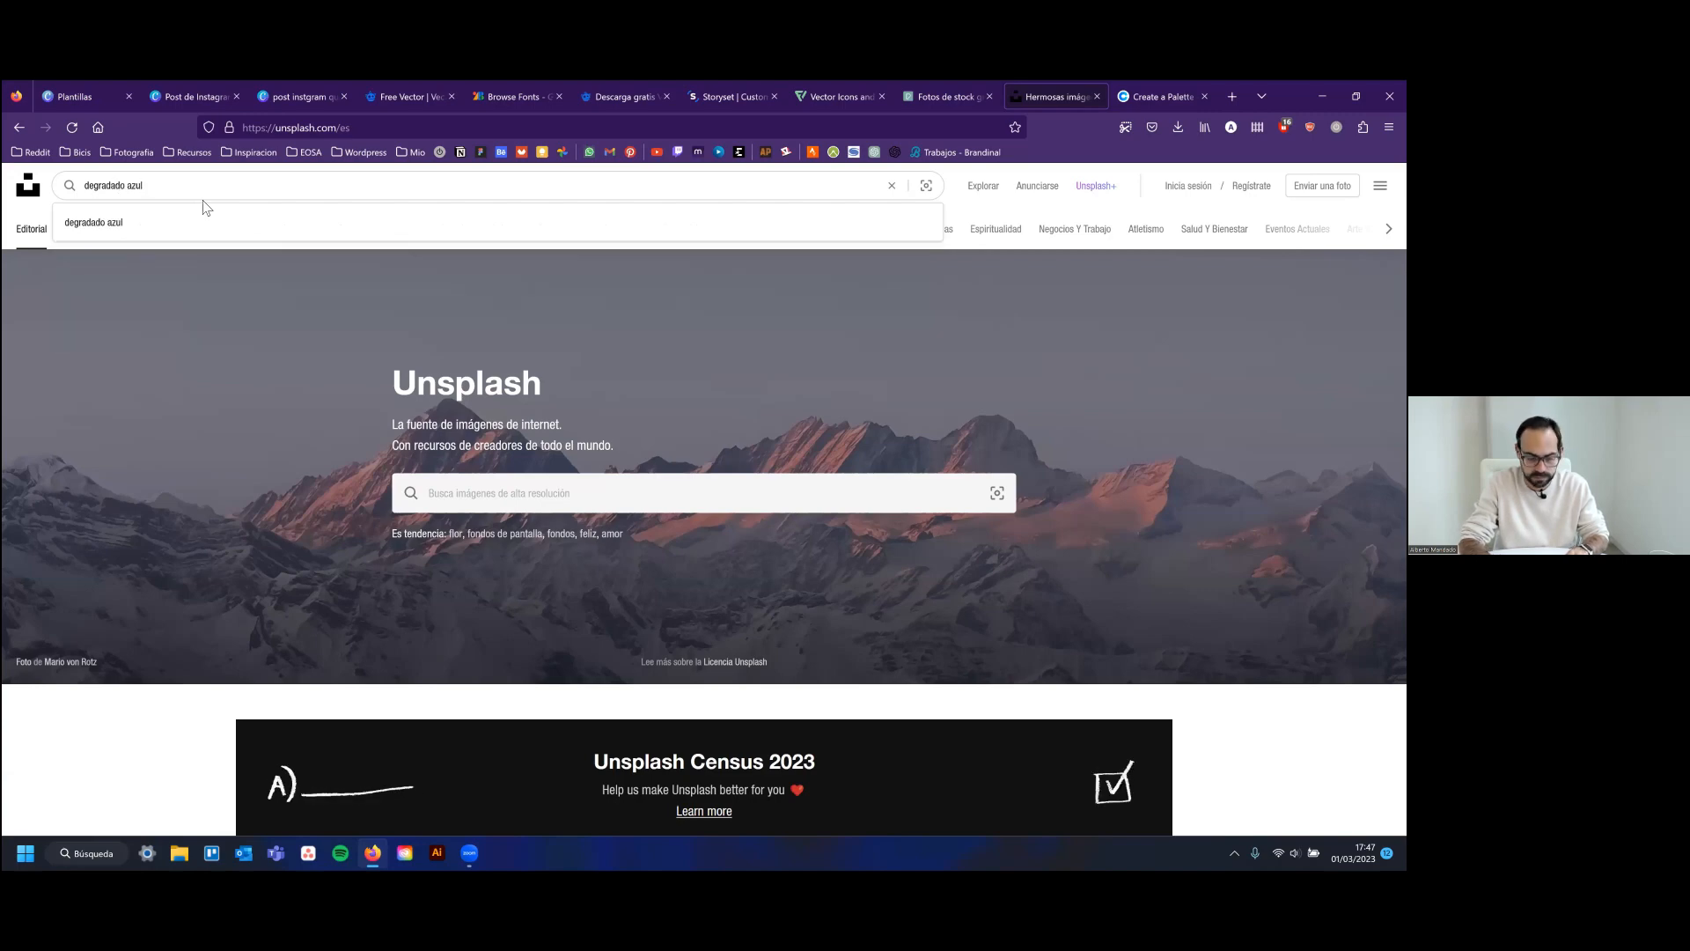
pyautogui.press('Return')
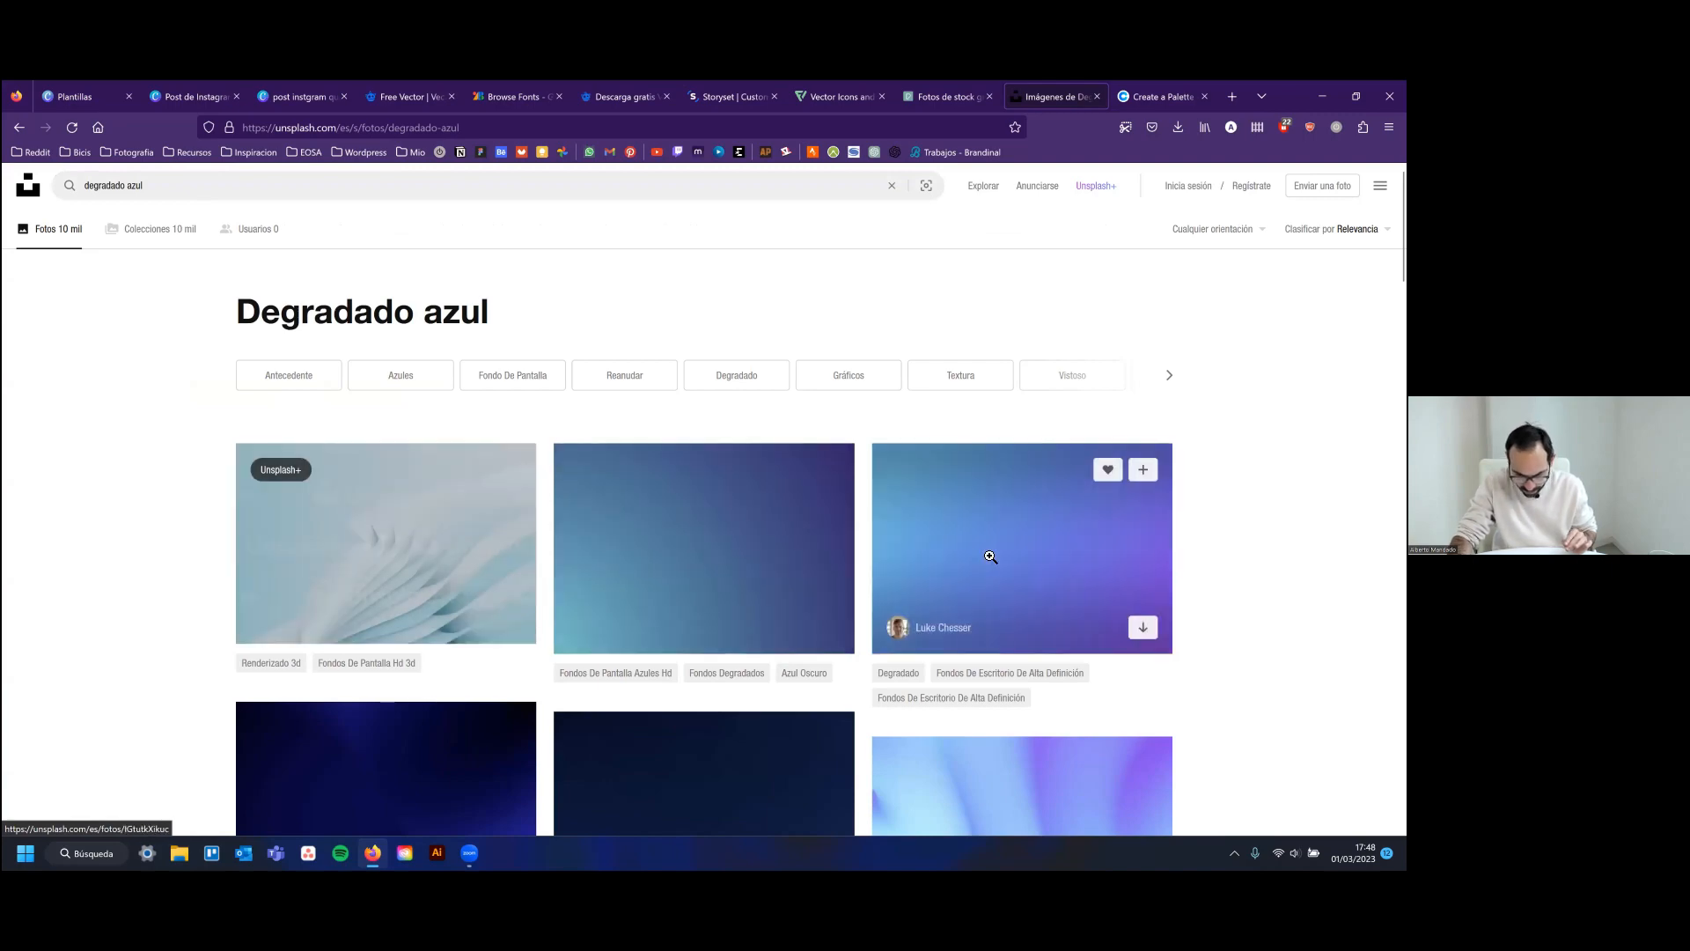
# Examine the blue gradient photos in the Unsplash search results for possible backgrounds
pyautogui.scroll(-6, 945, 645)
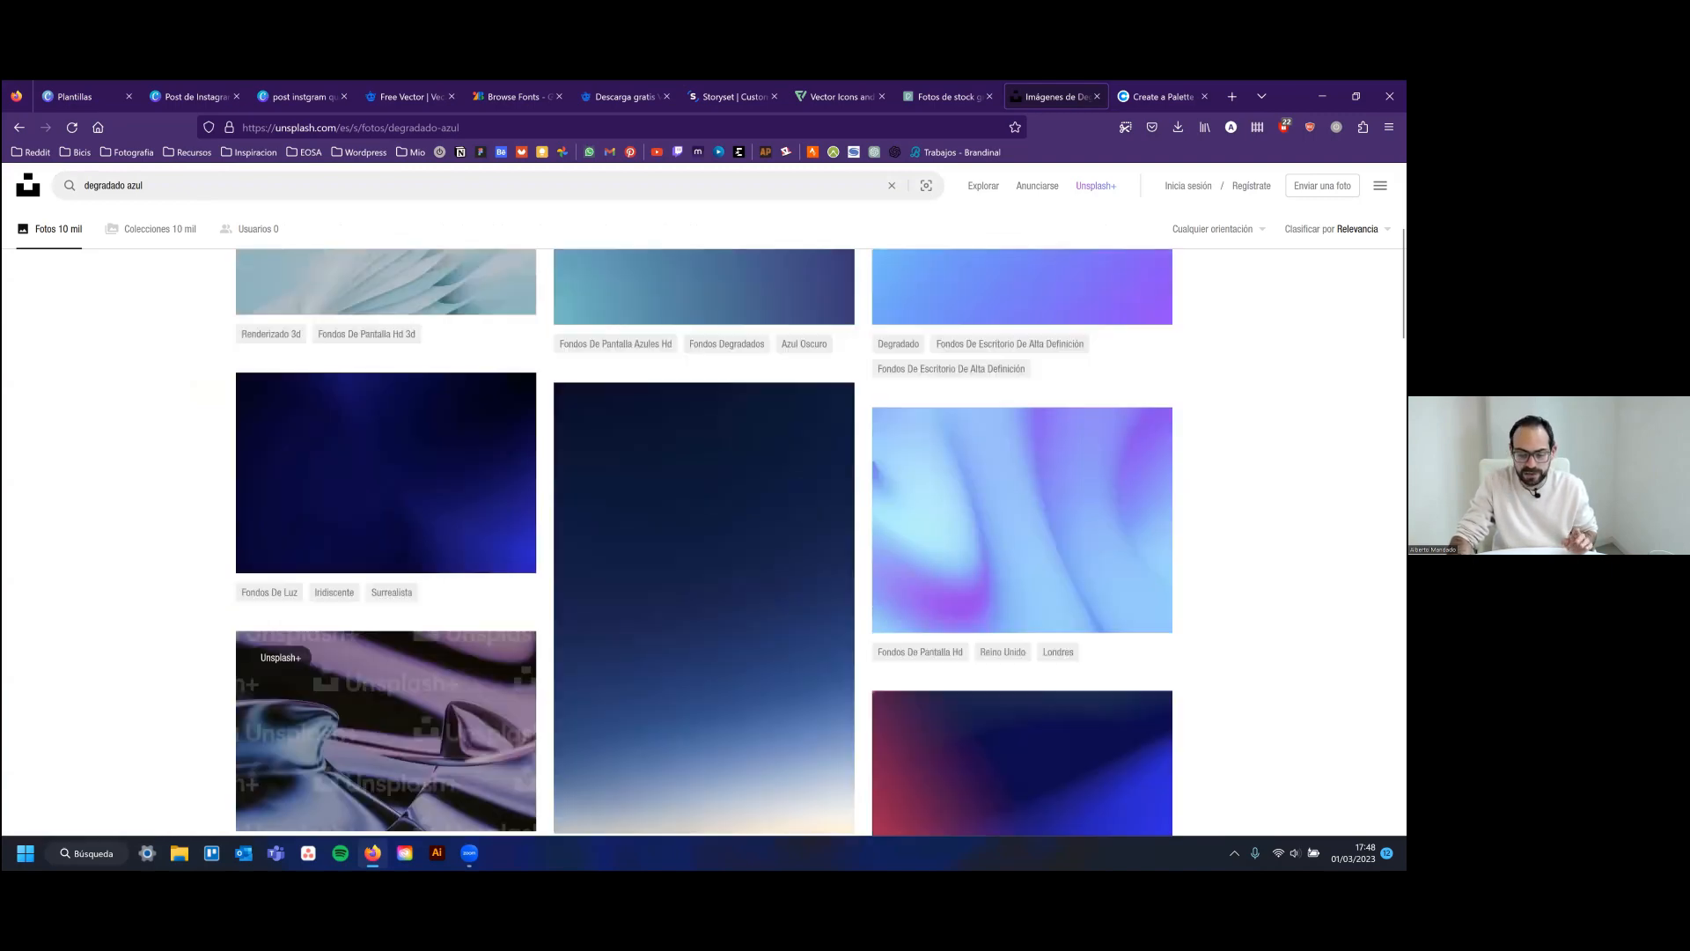
pyautogui.scroll(-3, 704, 543)
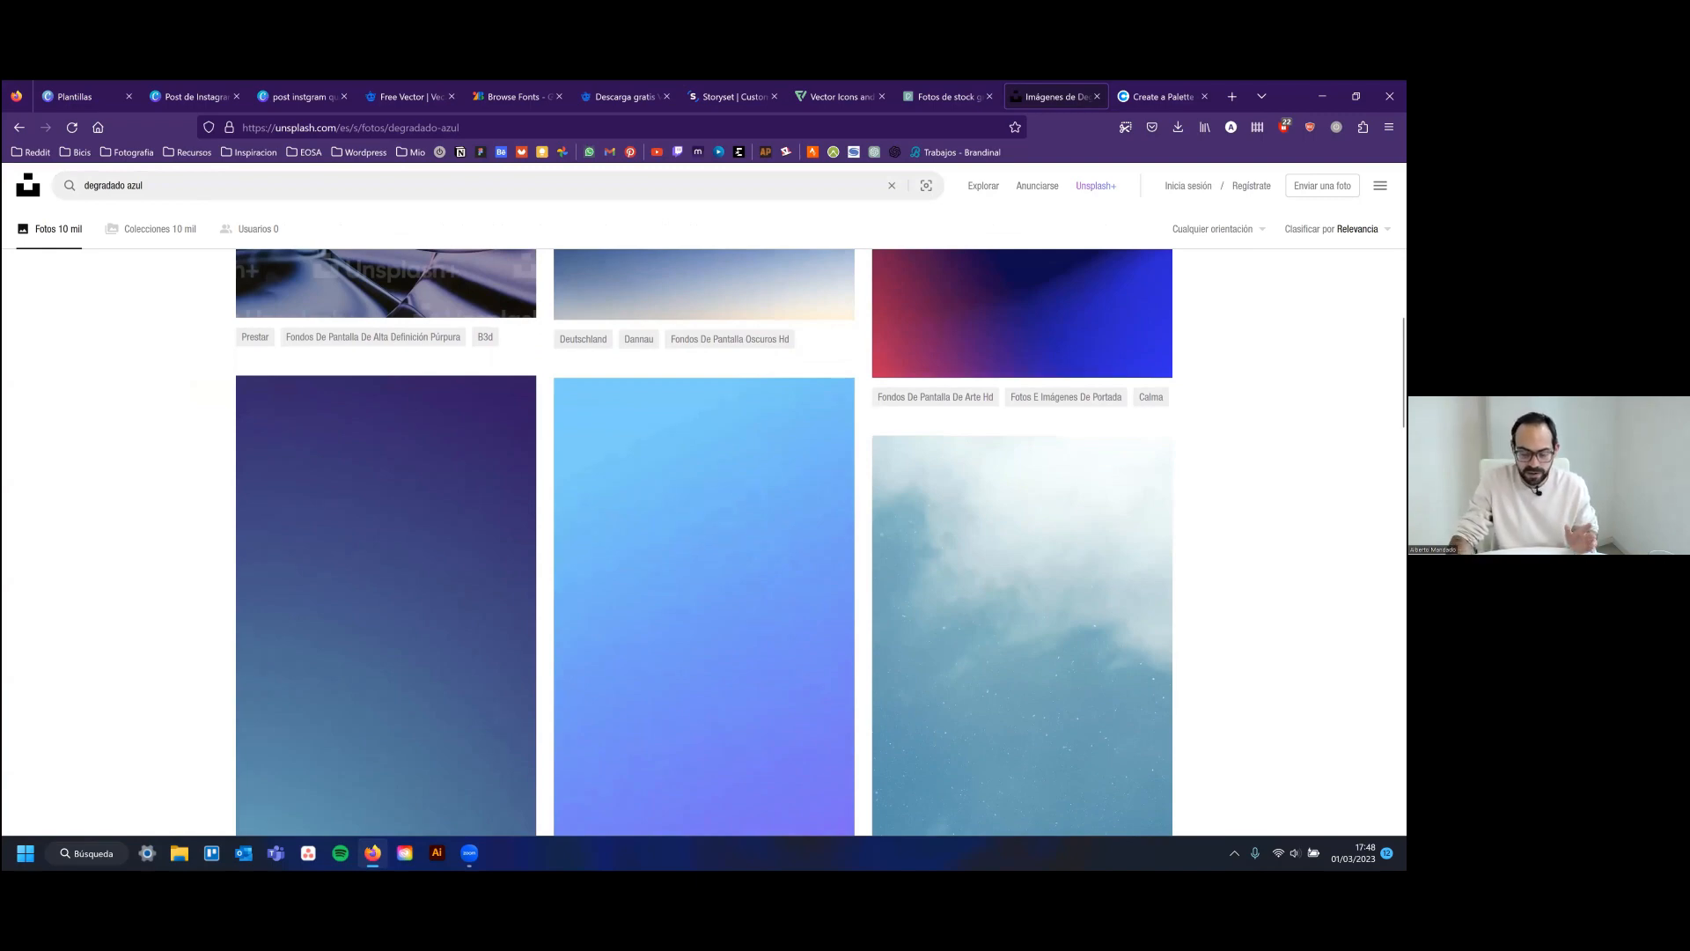
pyautogui.scroll(6, 705, 541)
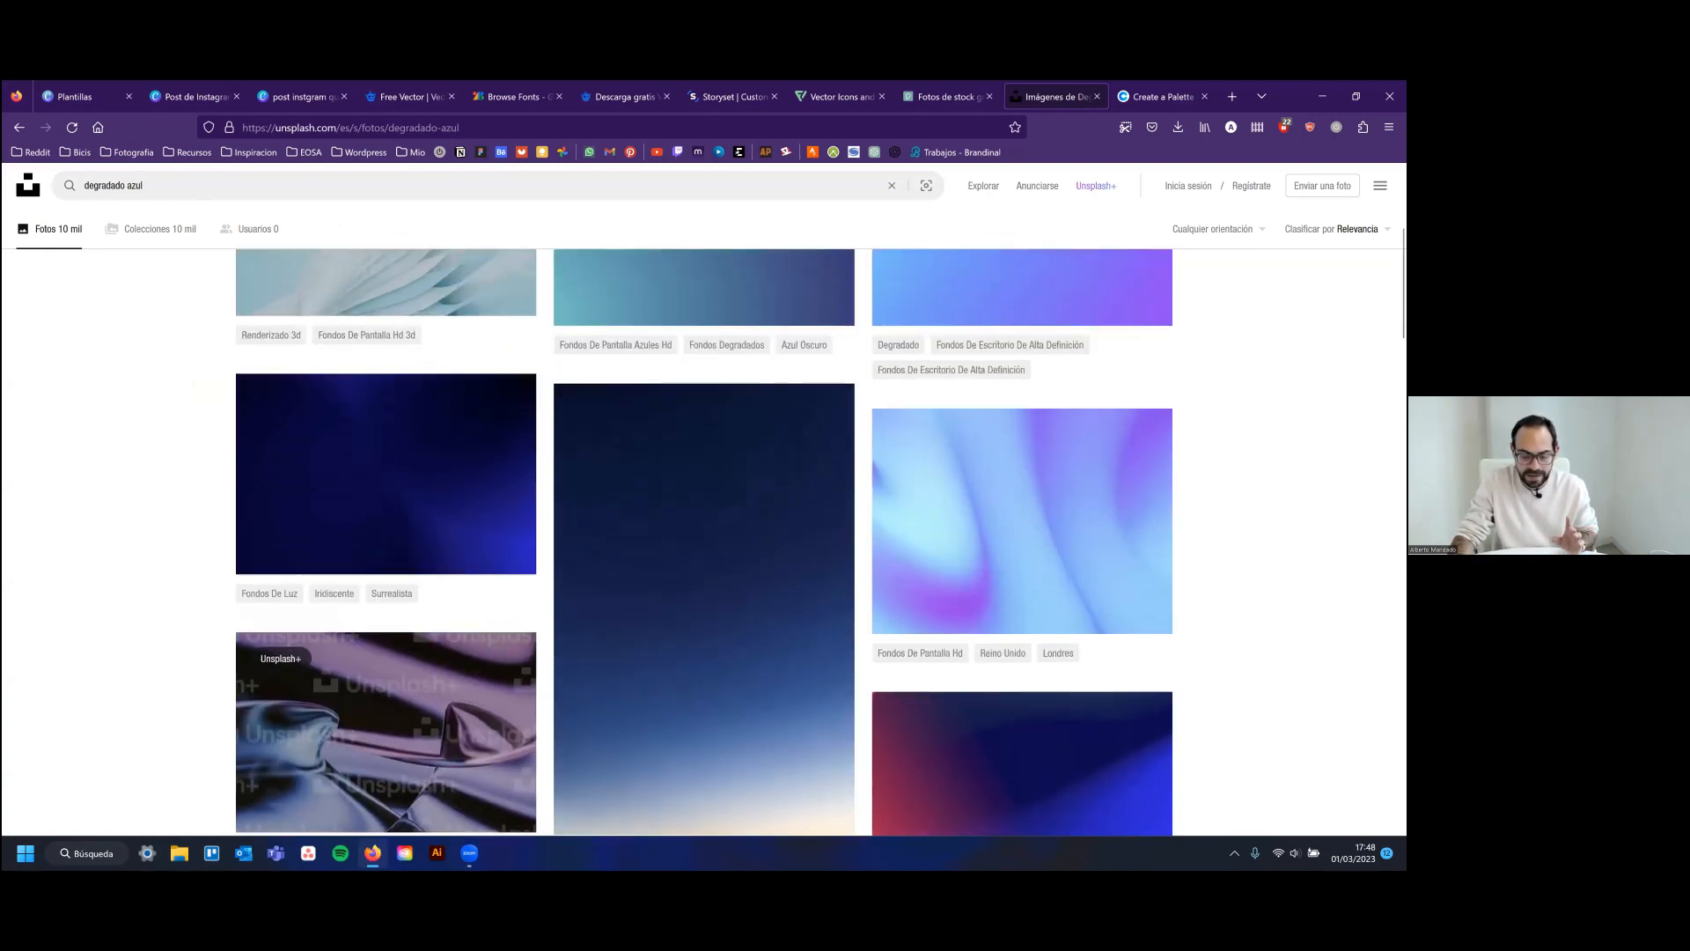
pyautogui.scroll(-5, 704, 542)
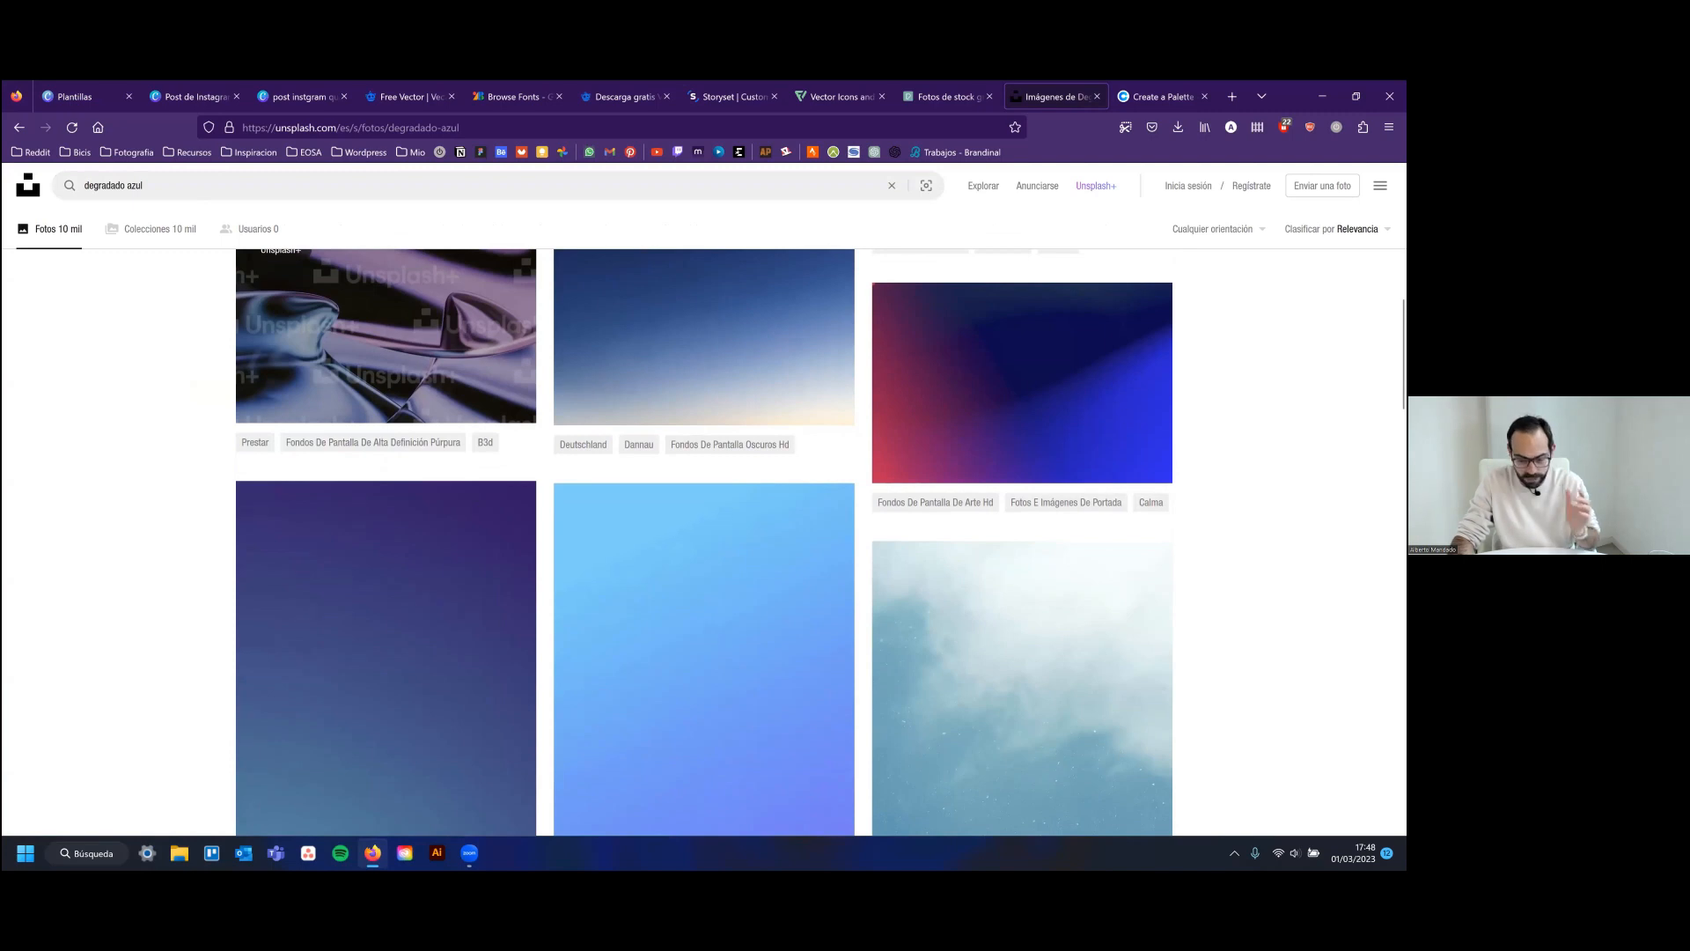
pyautogui.scroll(-5, 1061, 453)
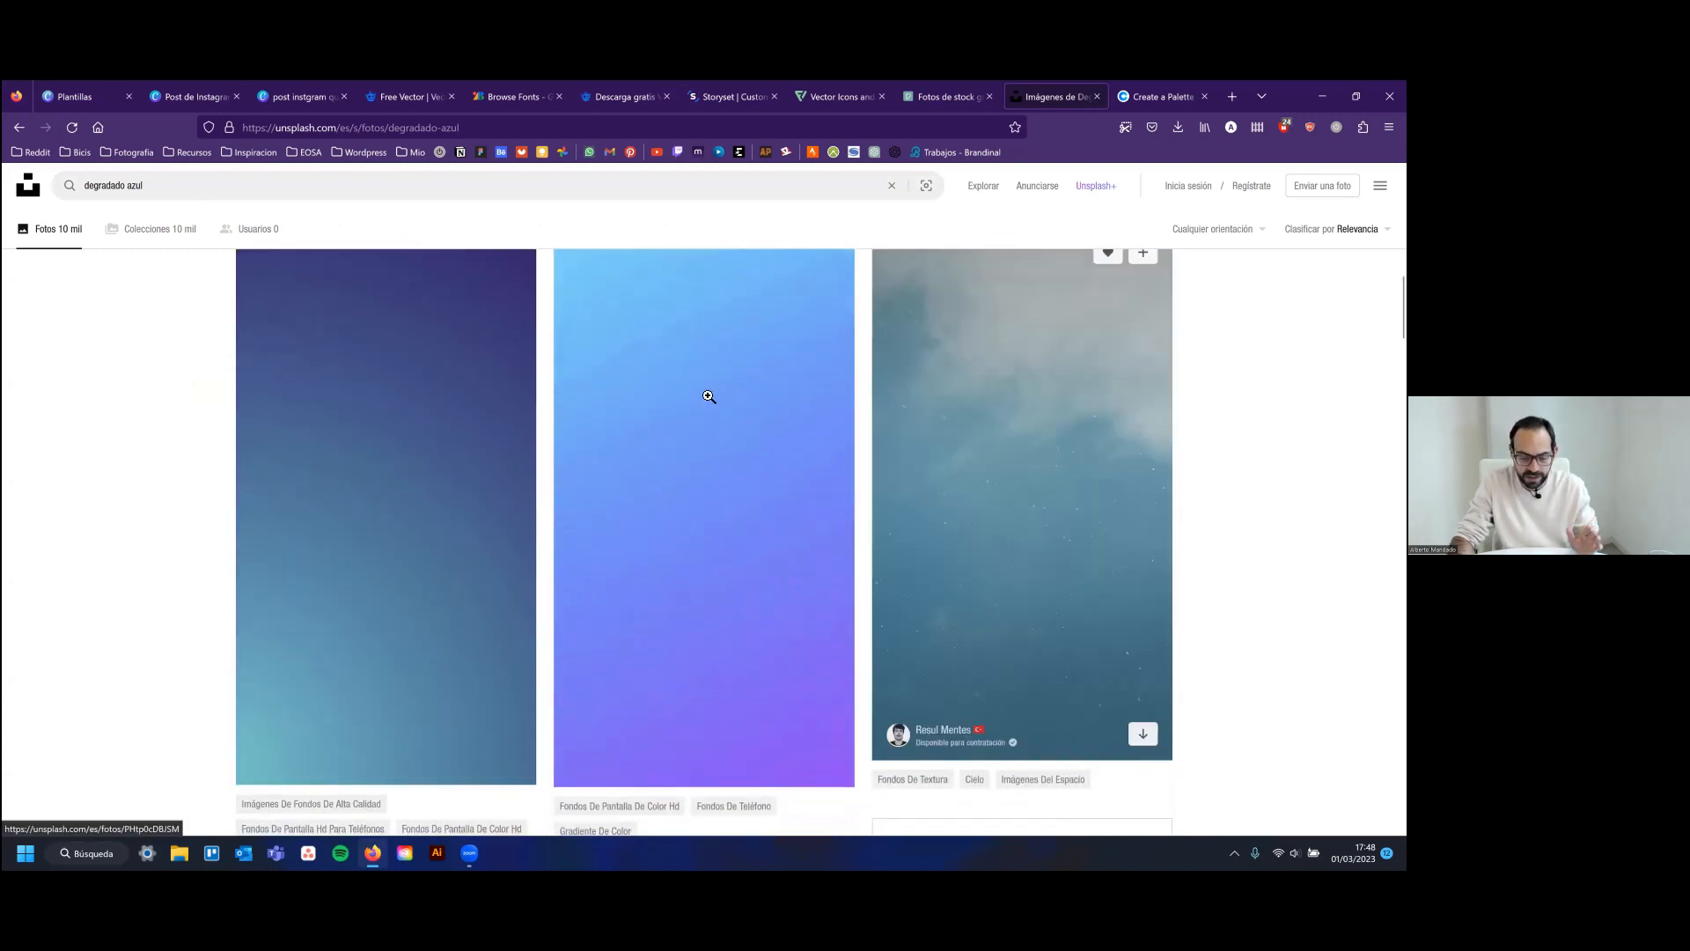
# Find the dark blue to teal gradient photo in the Unsplash results and download it in the small size (640 x 1317)
pyautogui.scroll(-6, 706, 449)
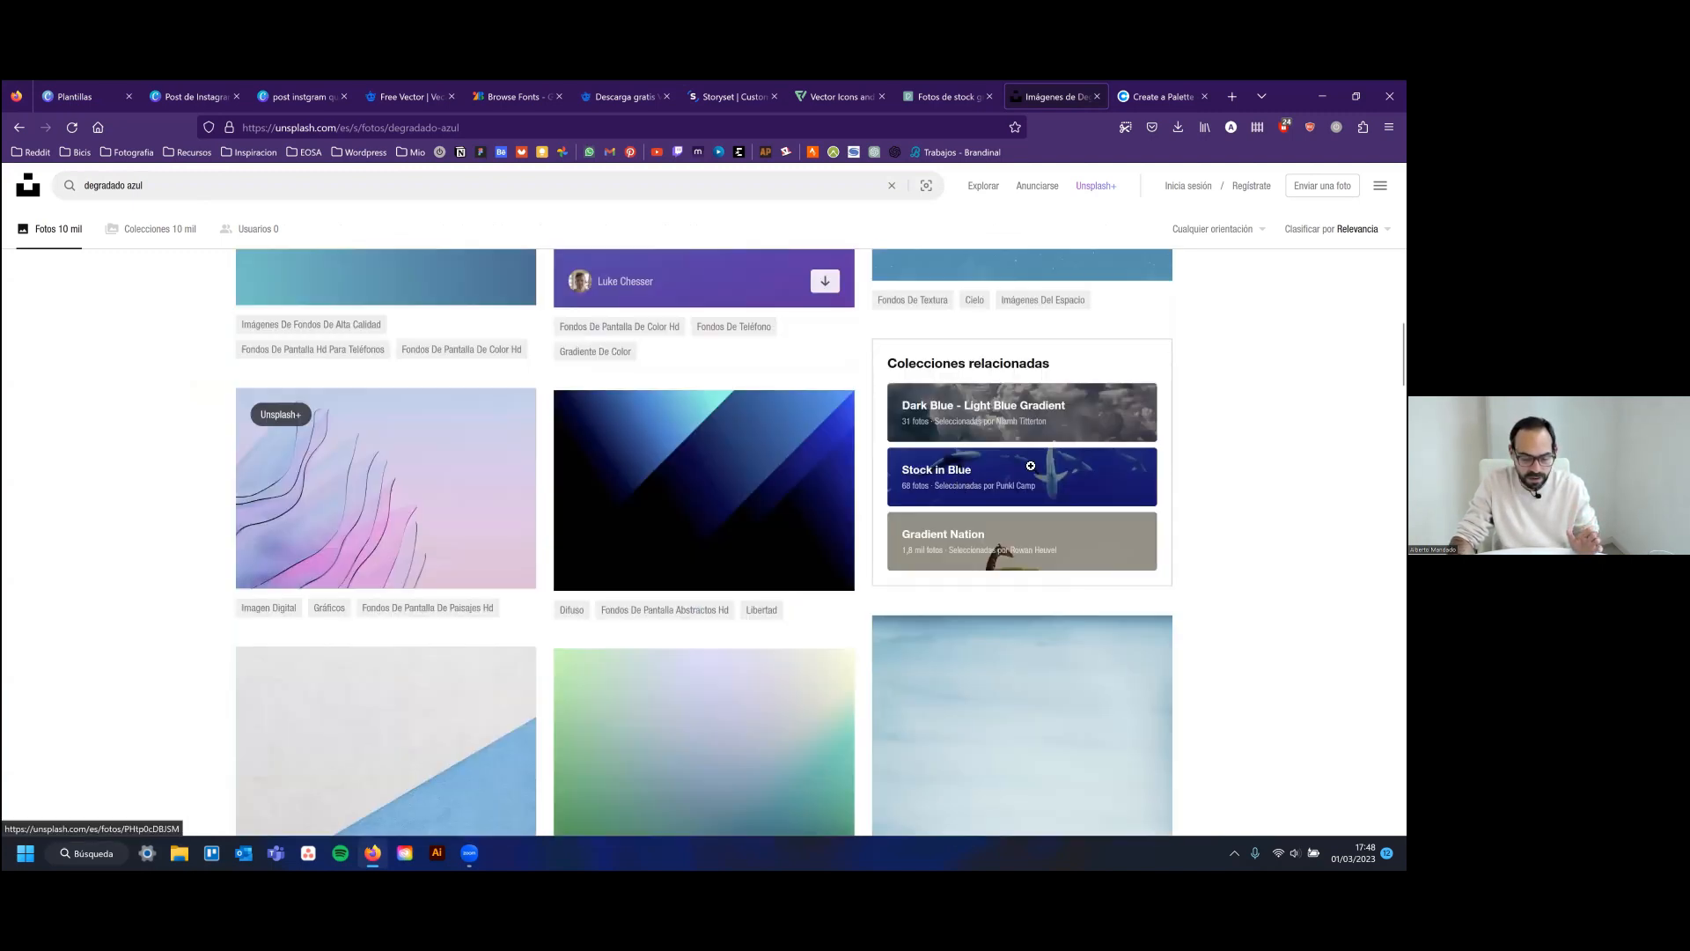
pyautogui.scroll(-2, 1031, 465)
pyautogui.scroll(6, 875, 467)
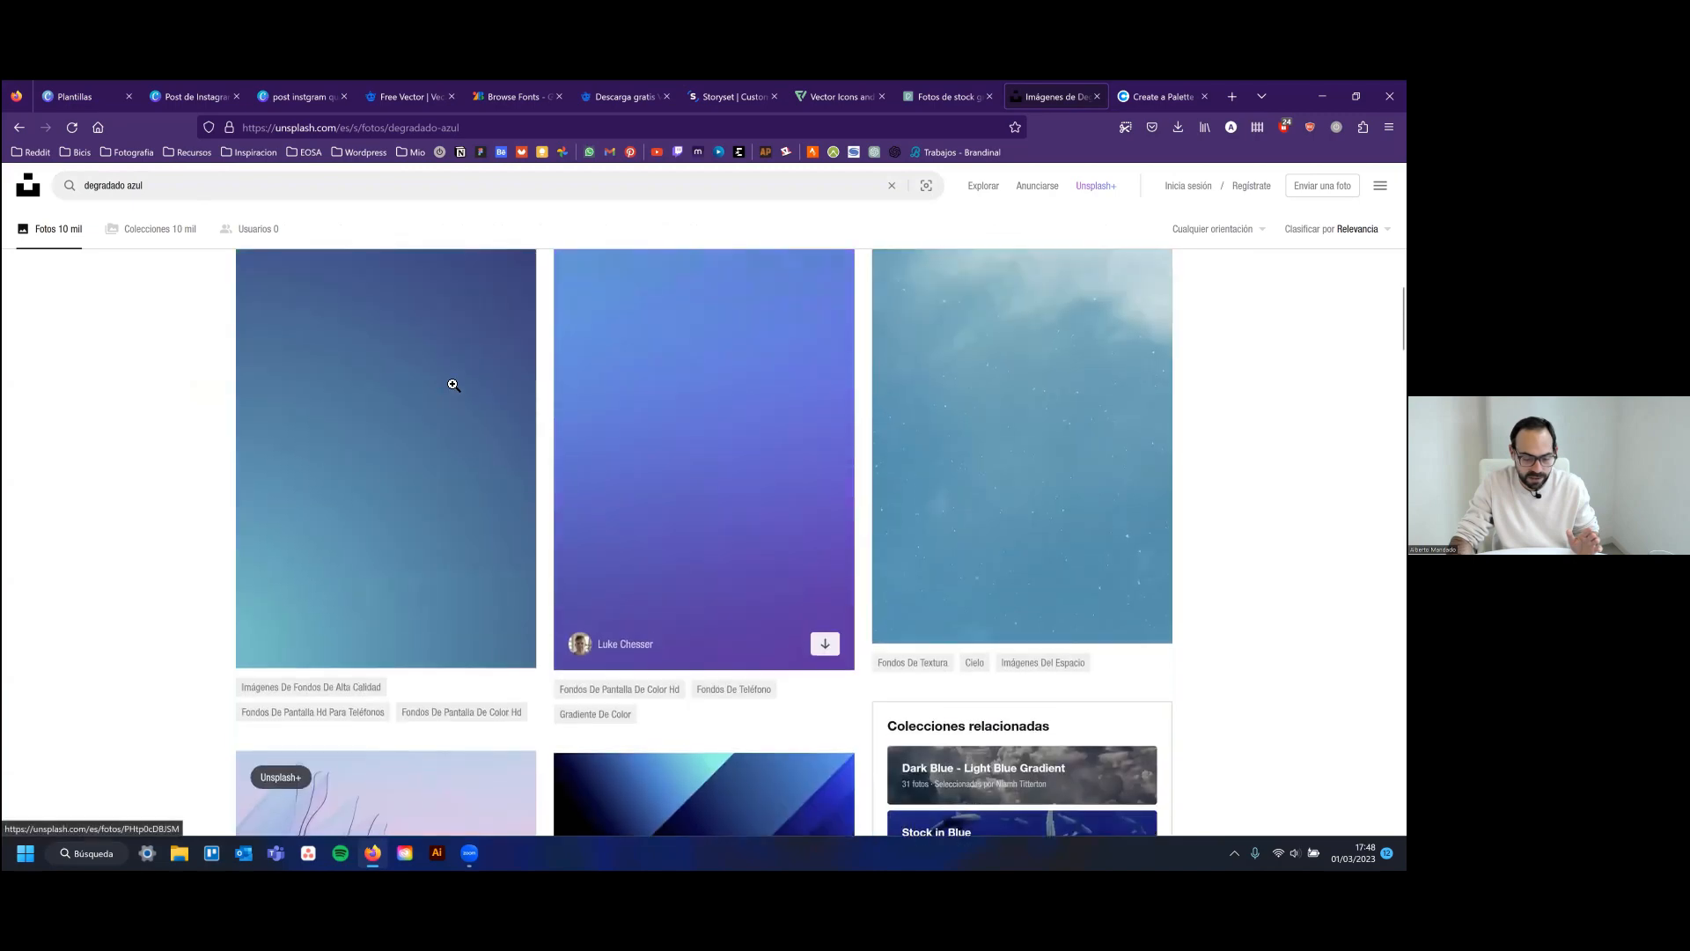
pyautogui.click(406, 424)
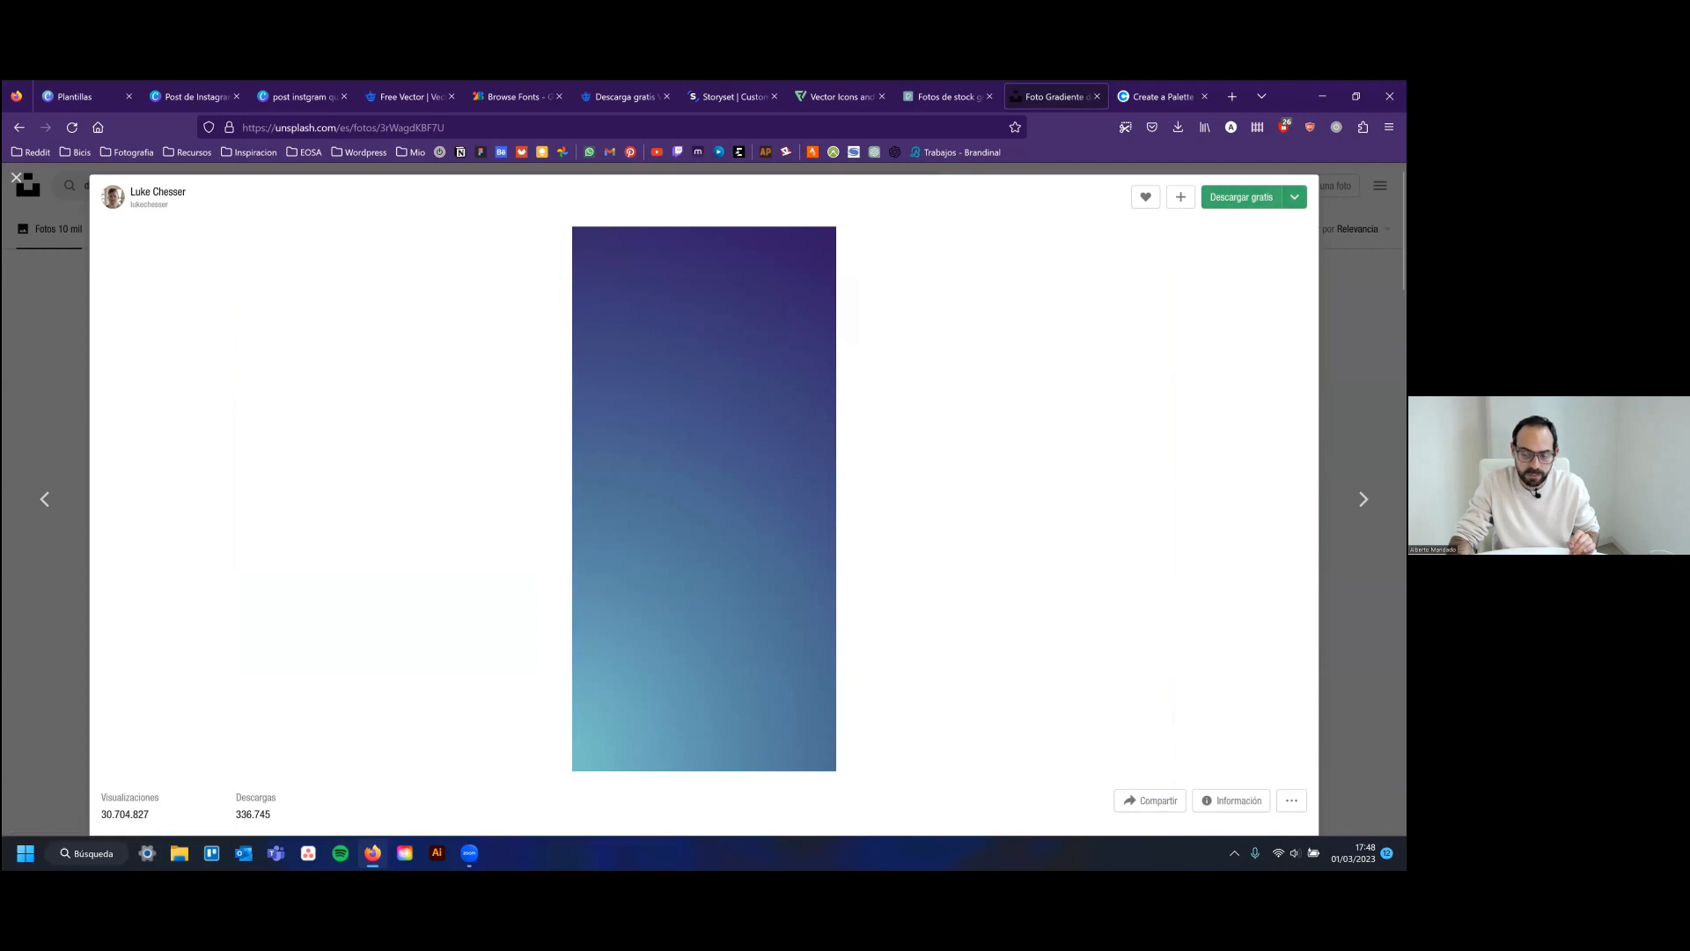
pyautogui.click(1294, 197)
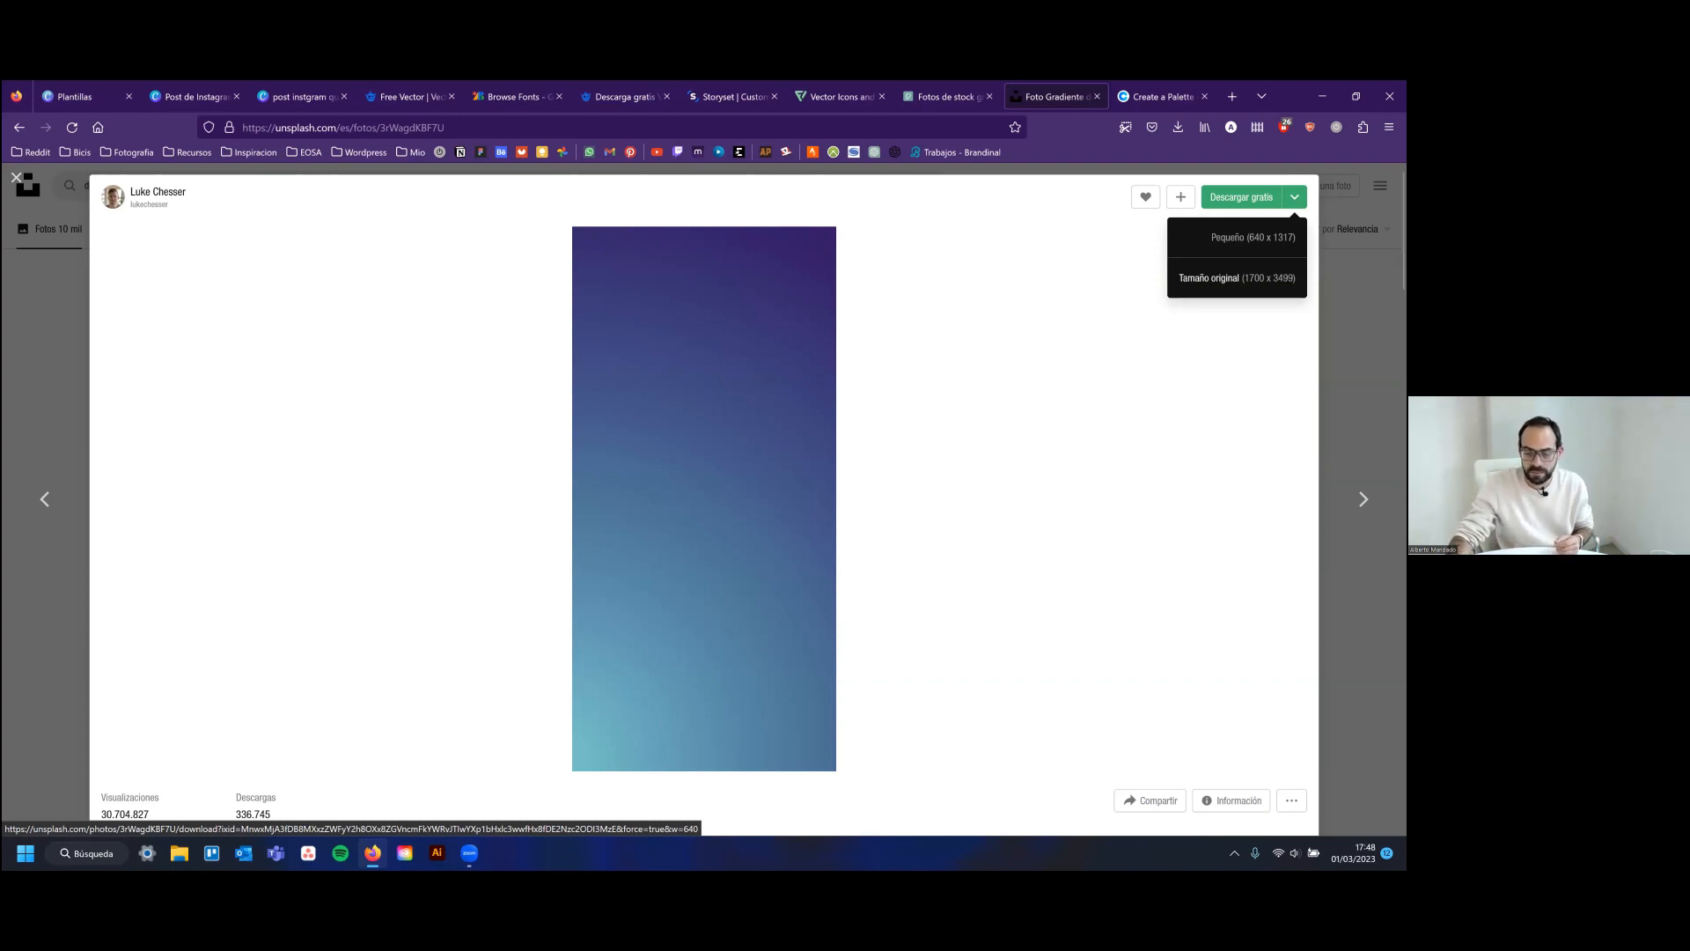
pyautogui.click(1250, 237)
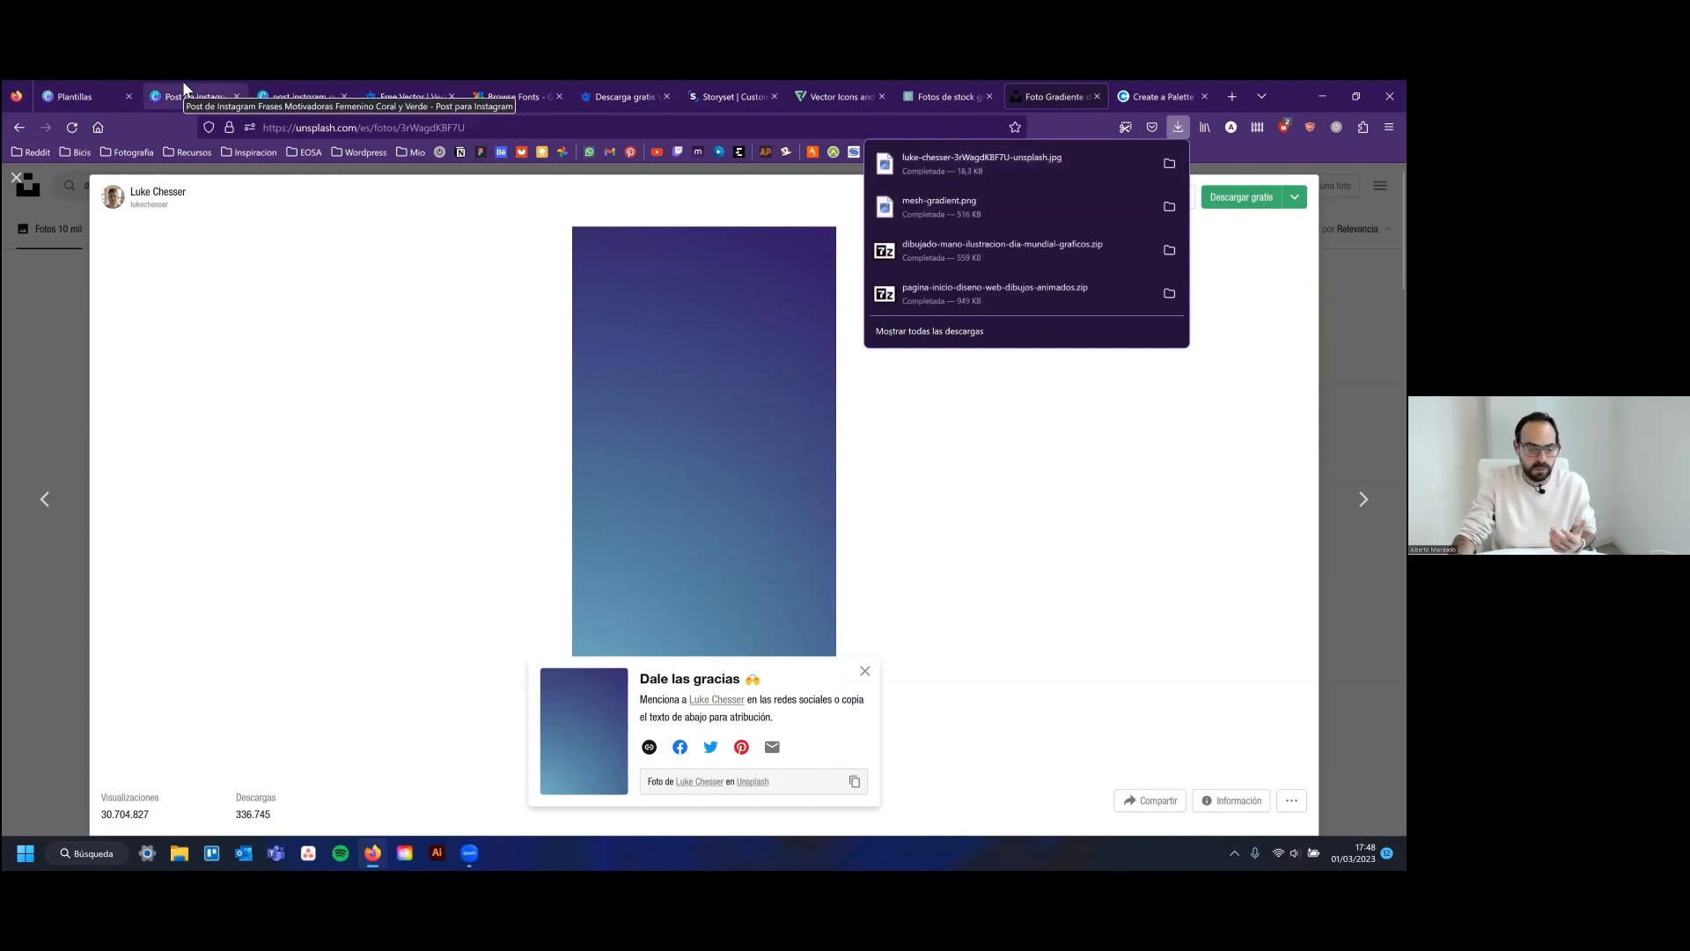
# Switch to the Canva quote post and delete its green gradient background
pyautogui.click(299, 96)
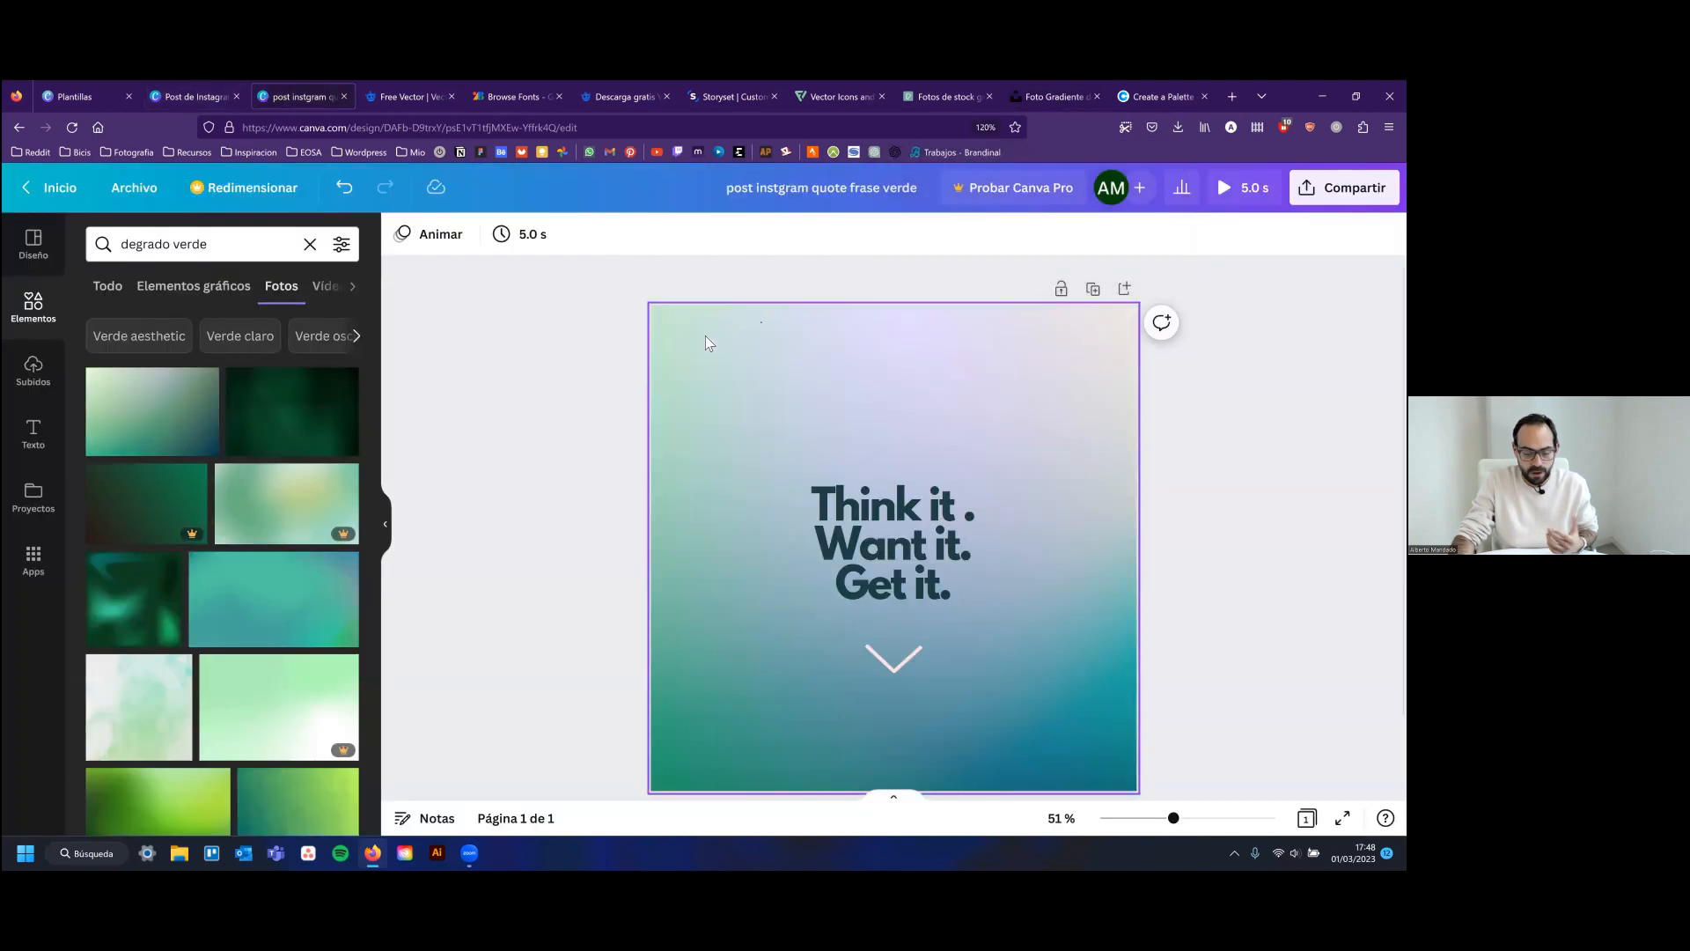
pyautogui.click(705, 339)
pyautogui.press('Delete')
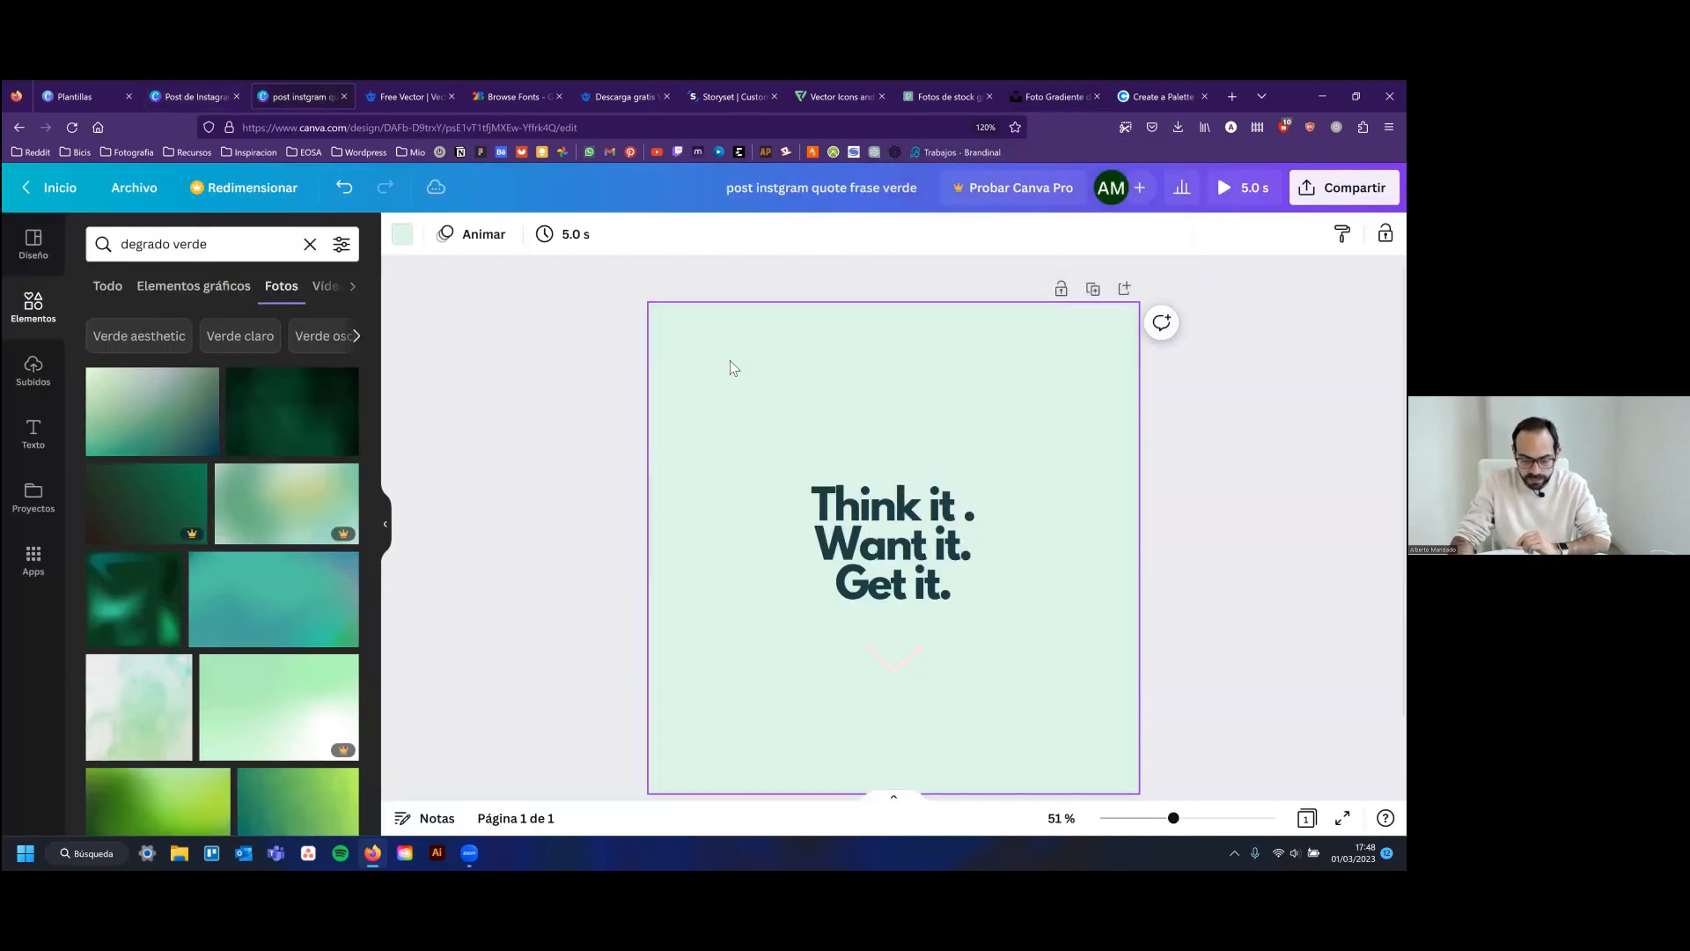
pyautogui.hotkey('ctrl', 'z')
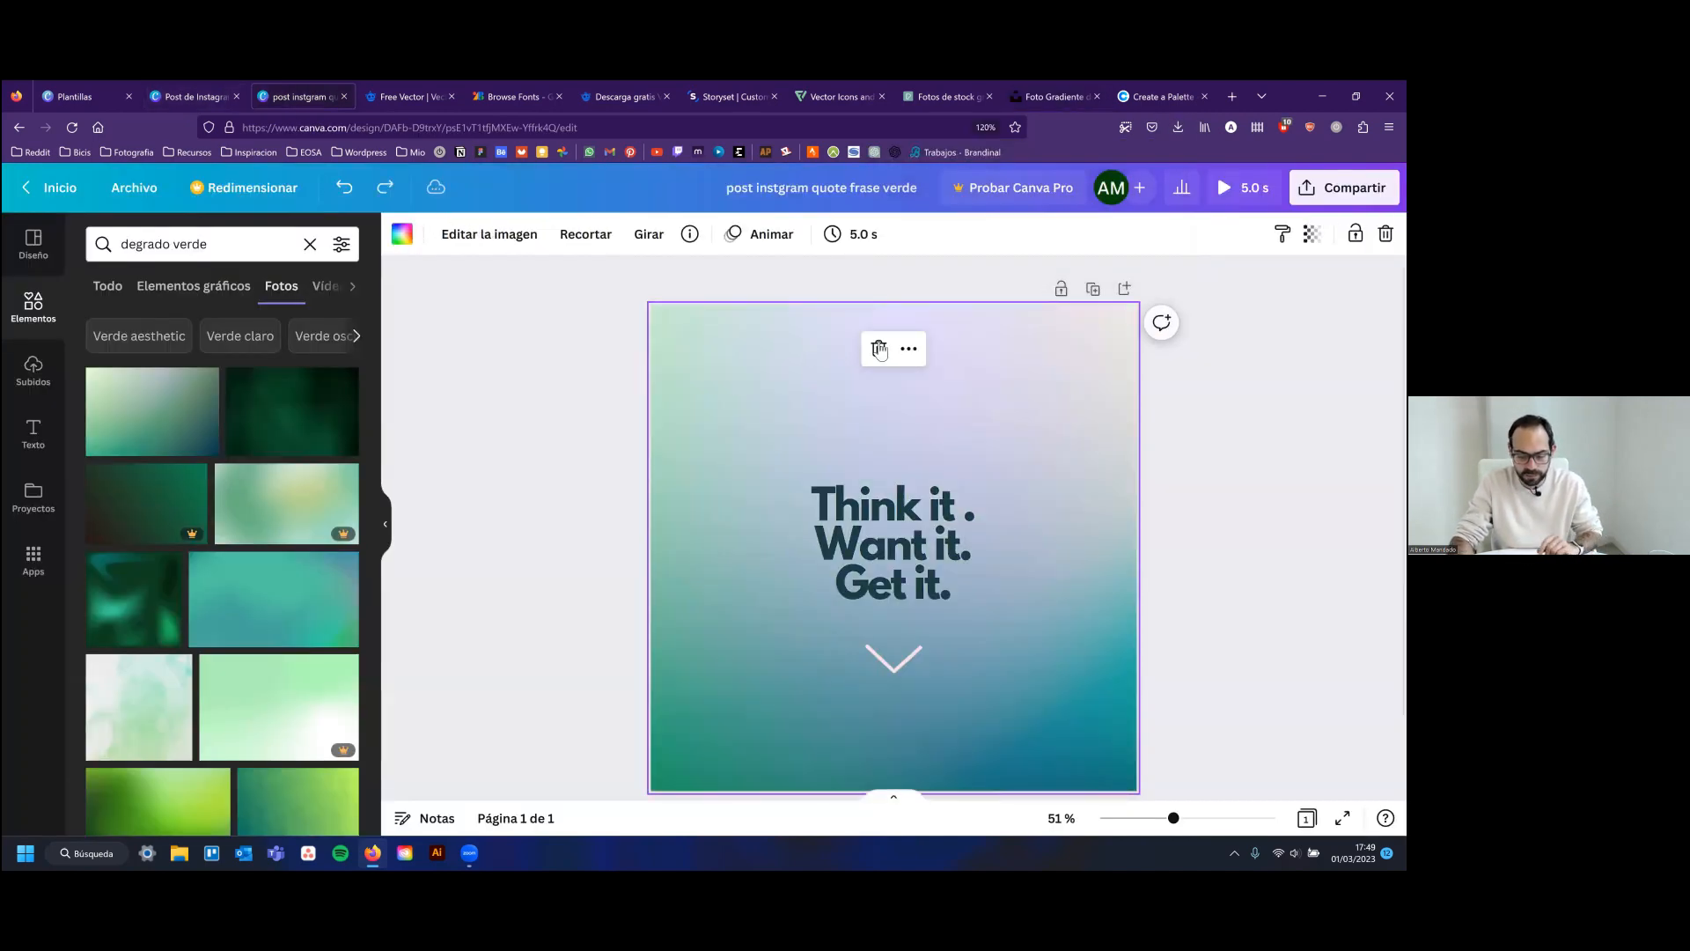
pyautogui.click(879, 348)
# Upload the newly downloaded Unsplash gradient JPG from the Descargas folder to the Canva image uploads
pyautogui.click(34, 370)
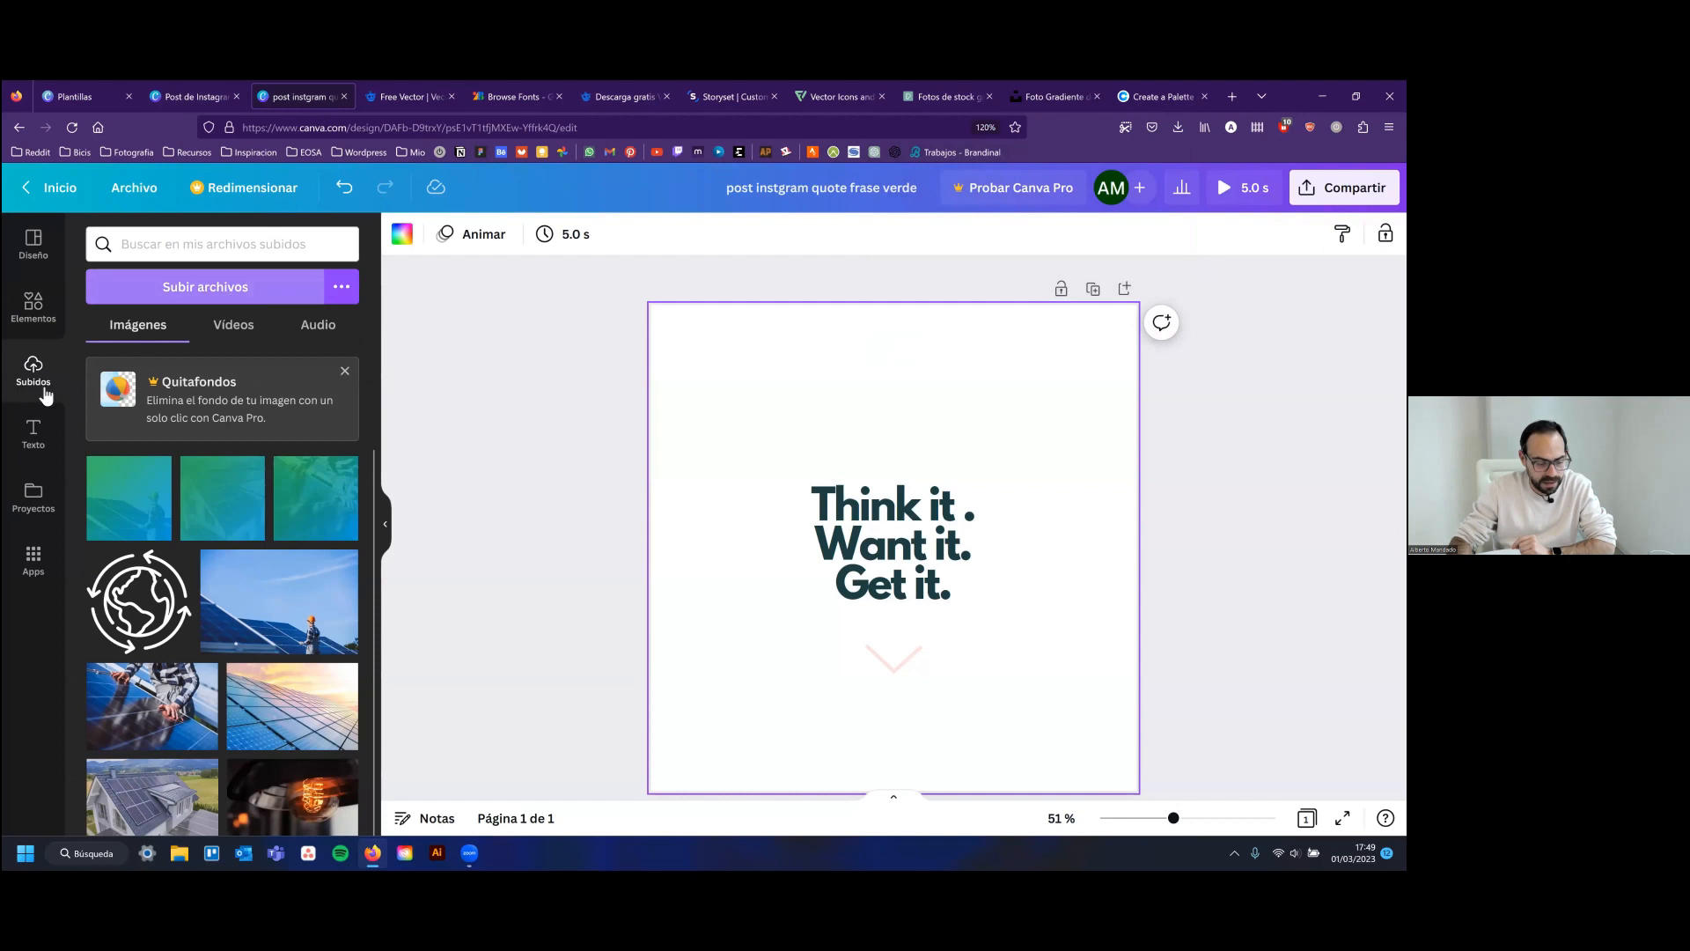
pyautogui.click(231, 302)
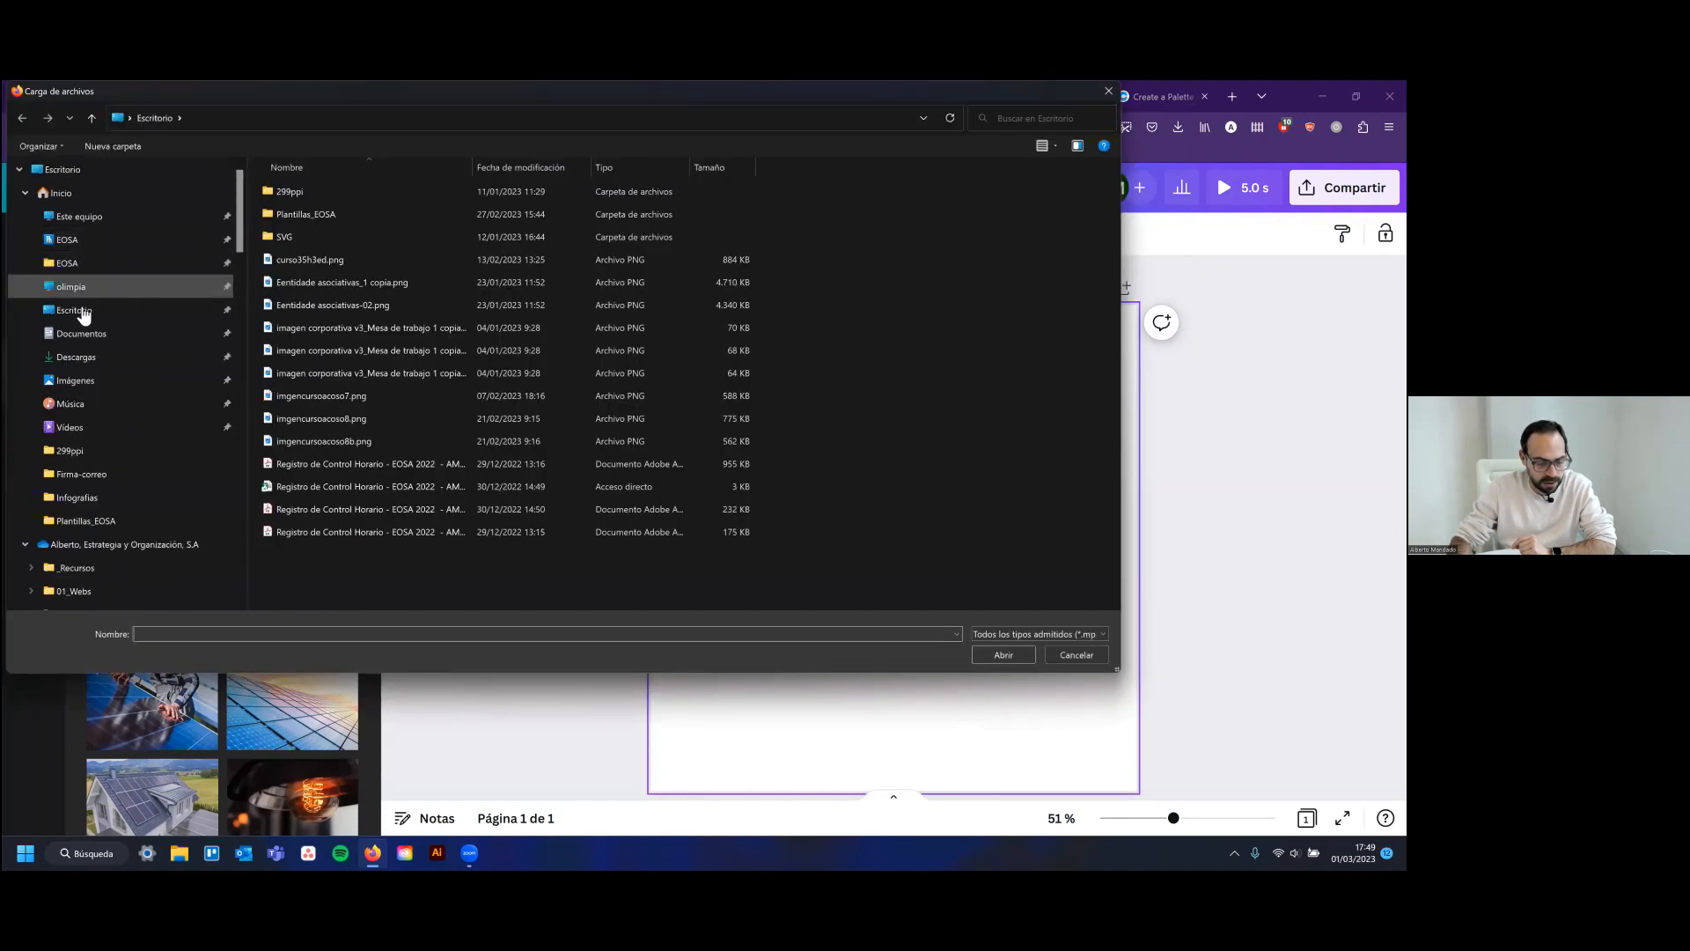
pyautogui.click(105, 357)
pyautogui.click(317, 208)
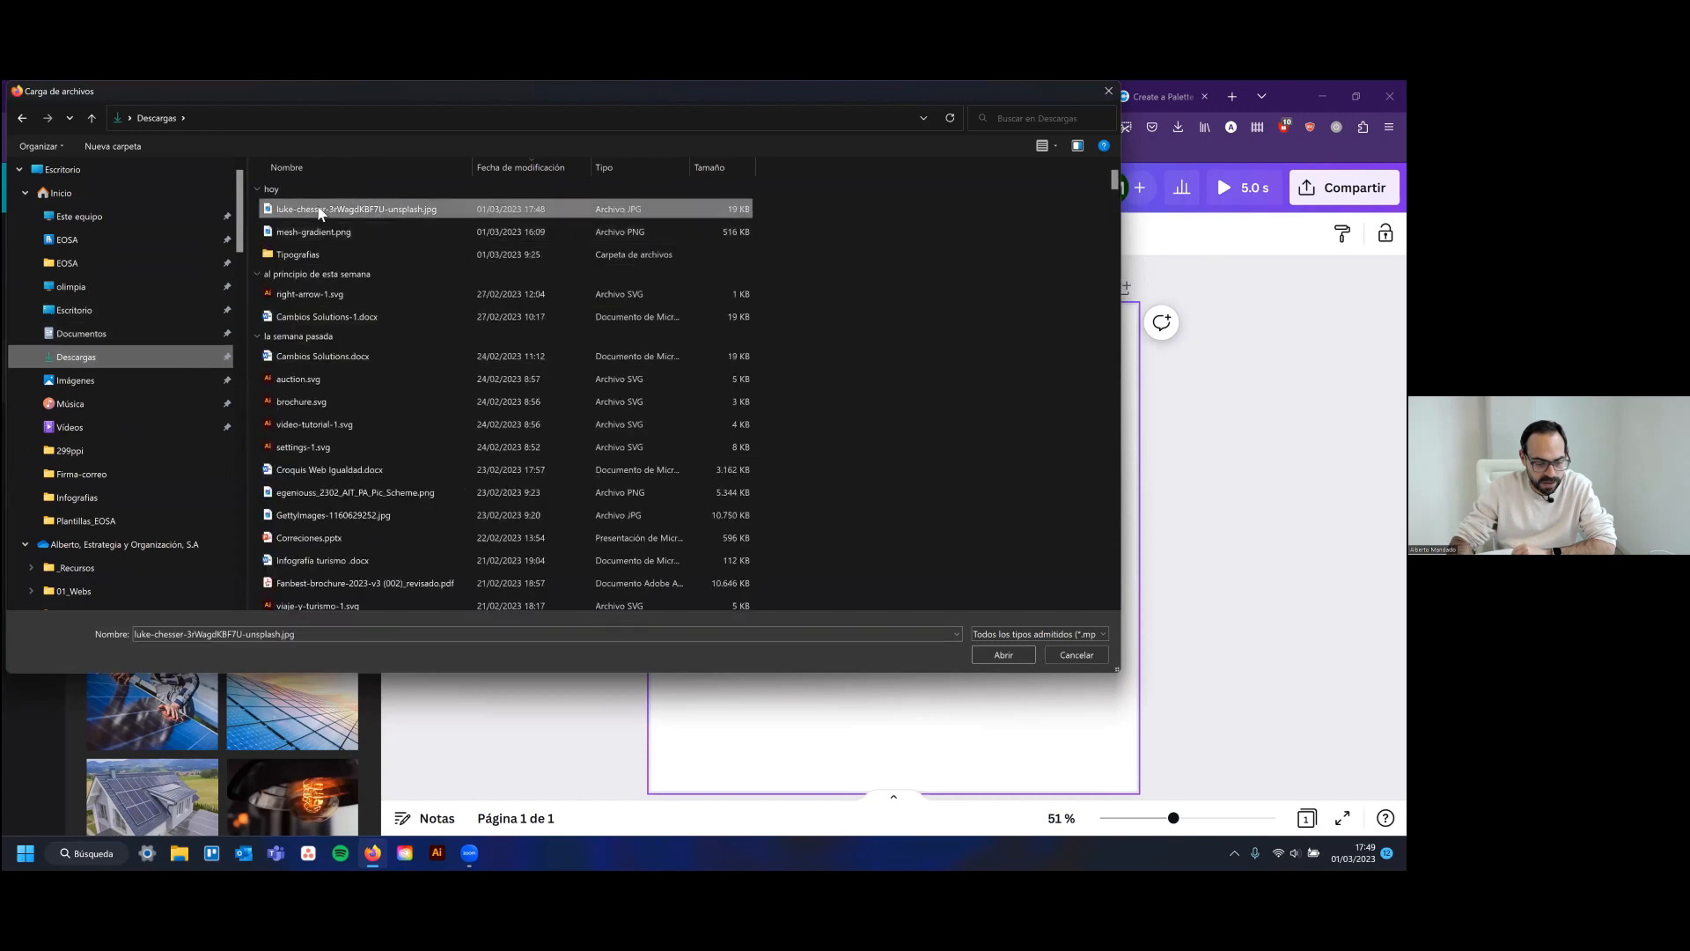
pyautogui.click(1005, 657)
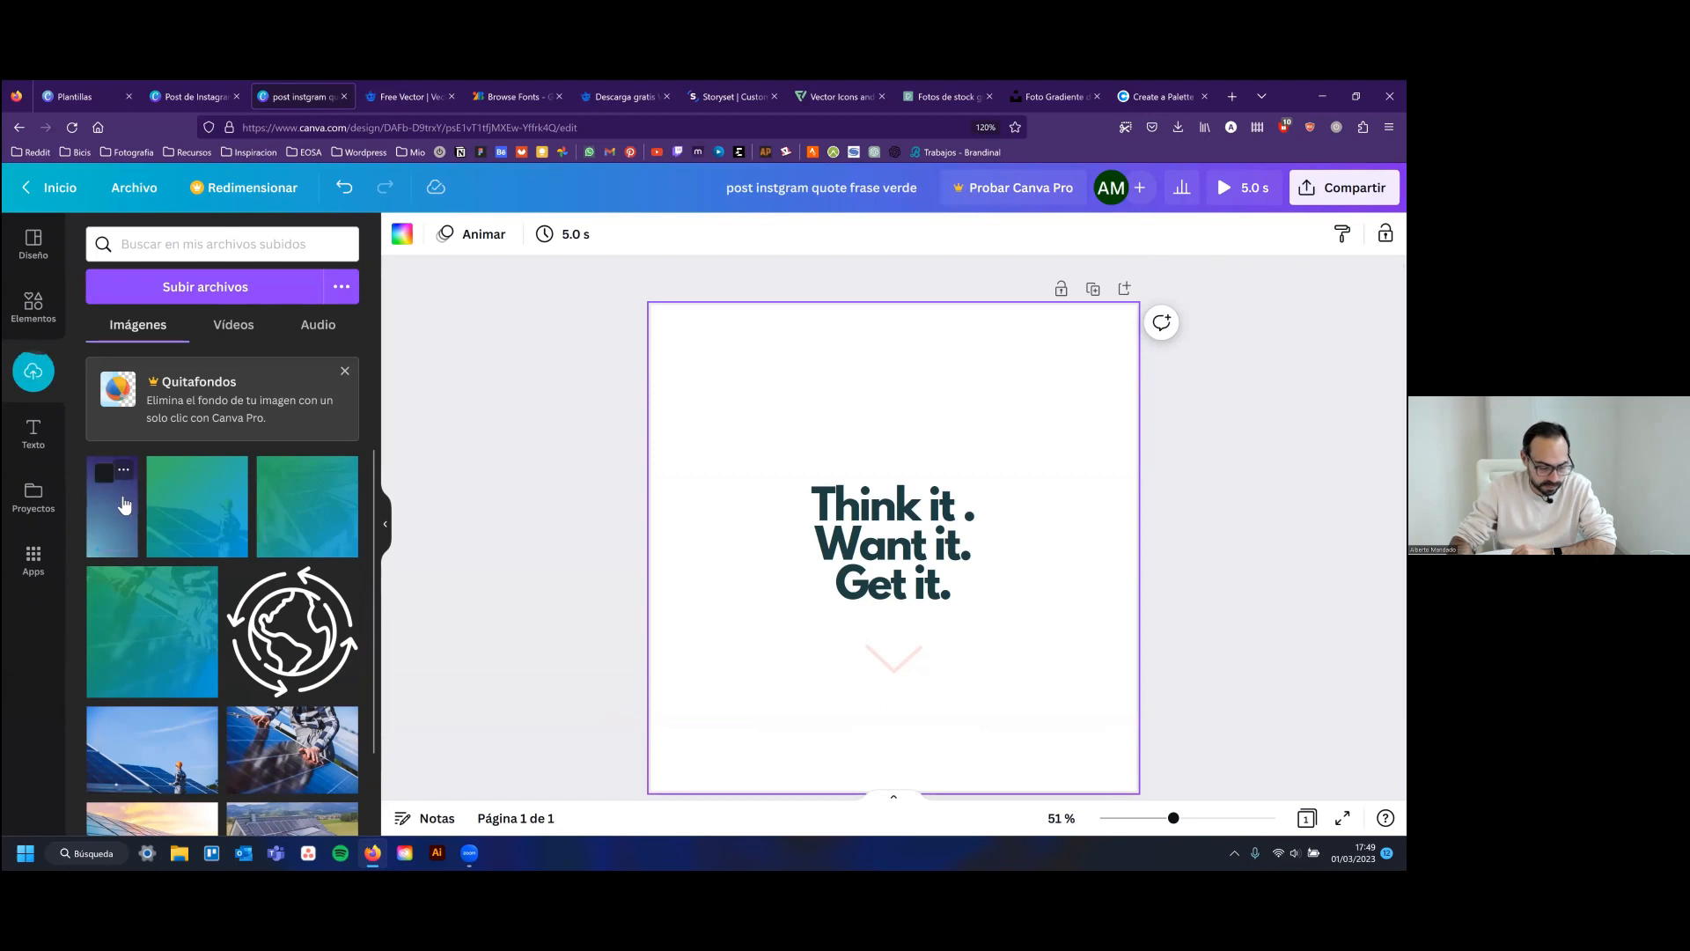
# Place the uploaded blue gradient photo on the post and move it near the page's upper-left corner
pyautogui.moveTo(121, 526); pyautogui.dragTo(871, 440)
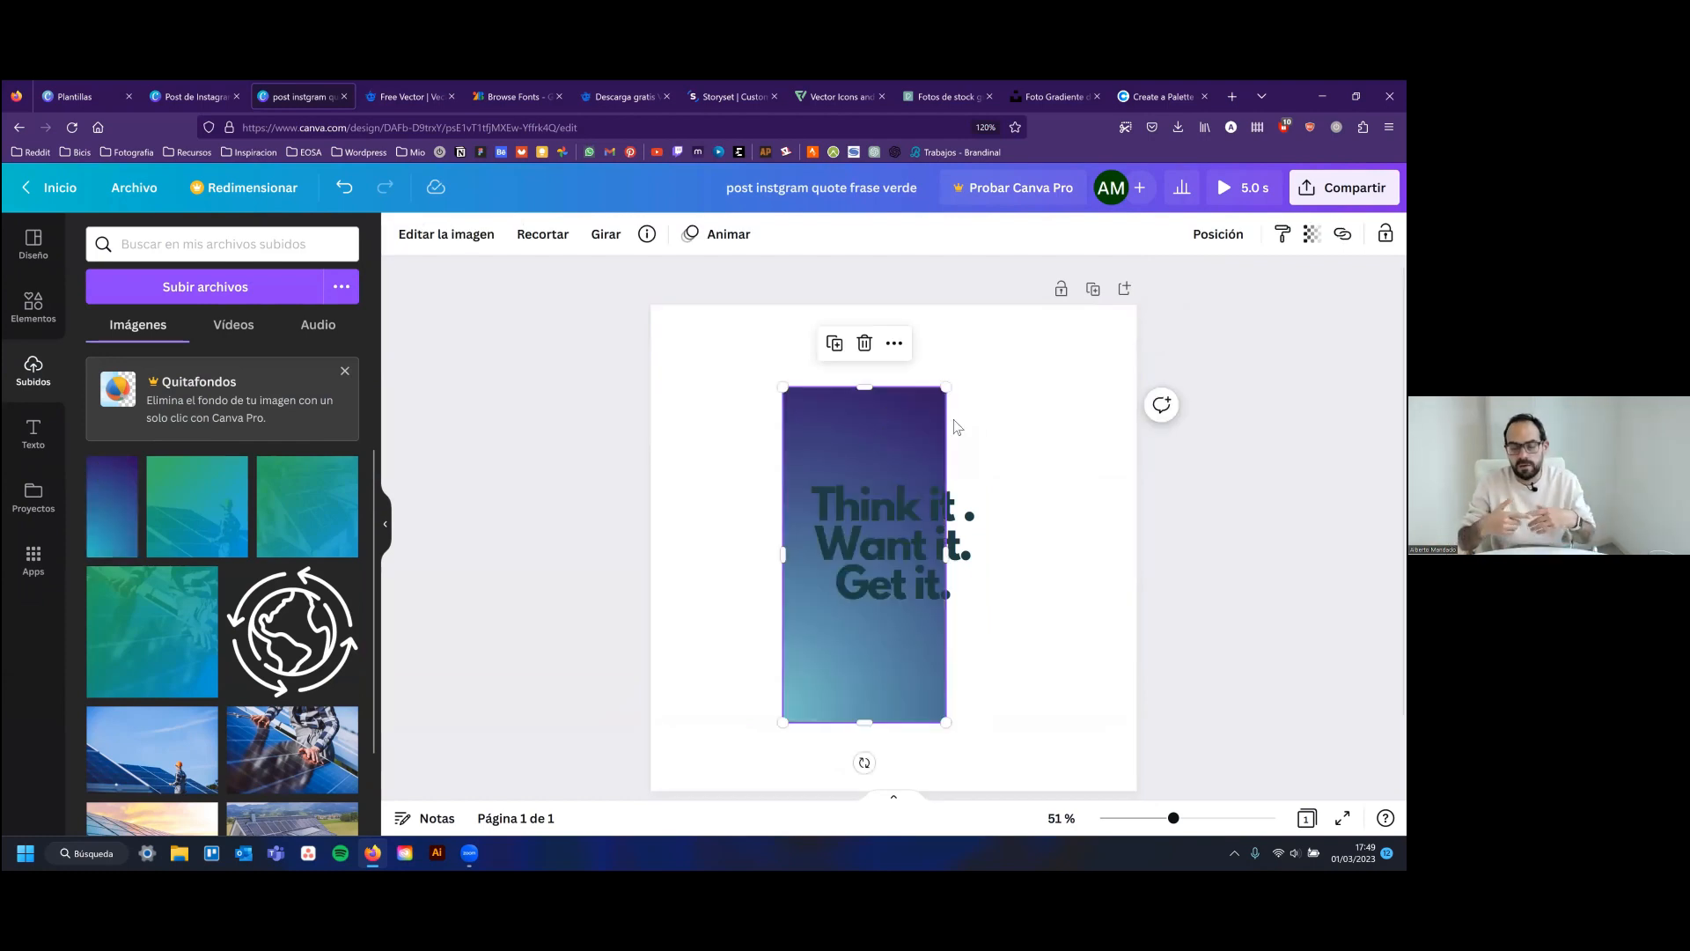
pyautogui.scroll(-1, 792, 397)
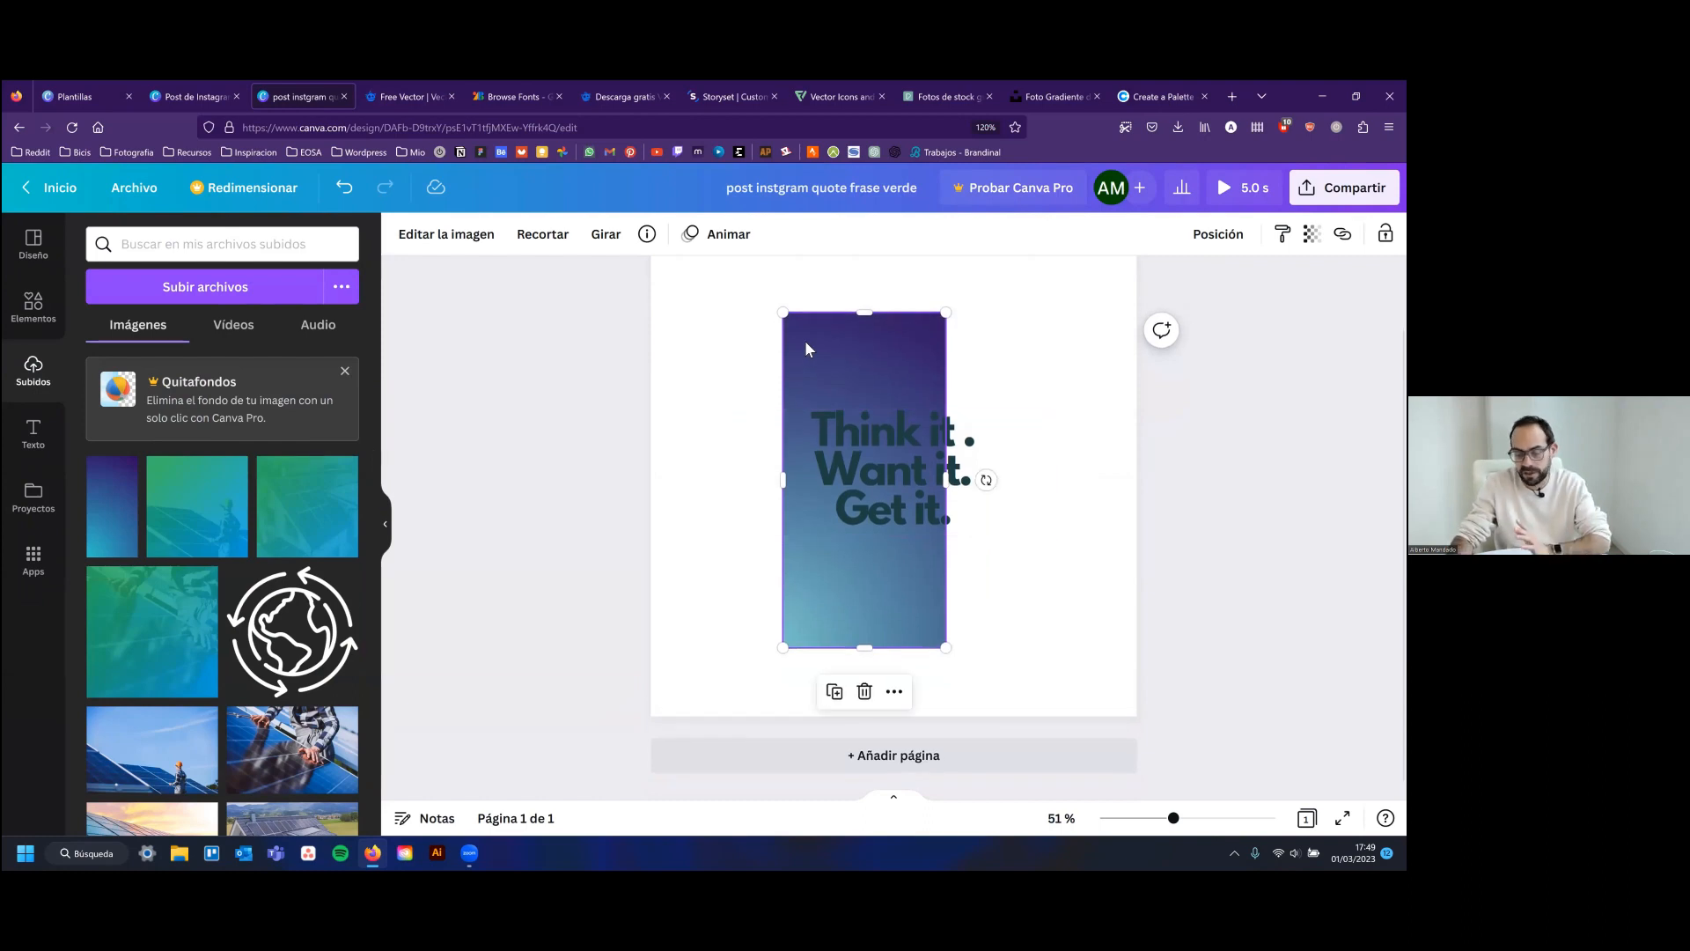
pyautogui.scroll(1, 845, 422)
pyautogui.moveTo(845, 425); pyautogui.dragTo(759, 367)
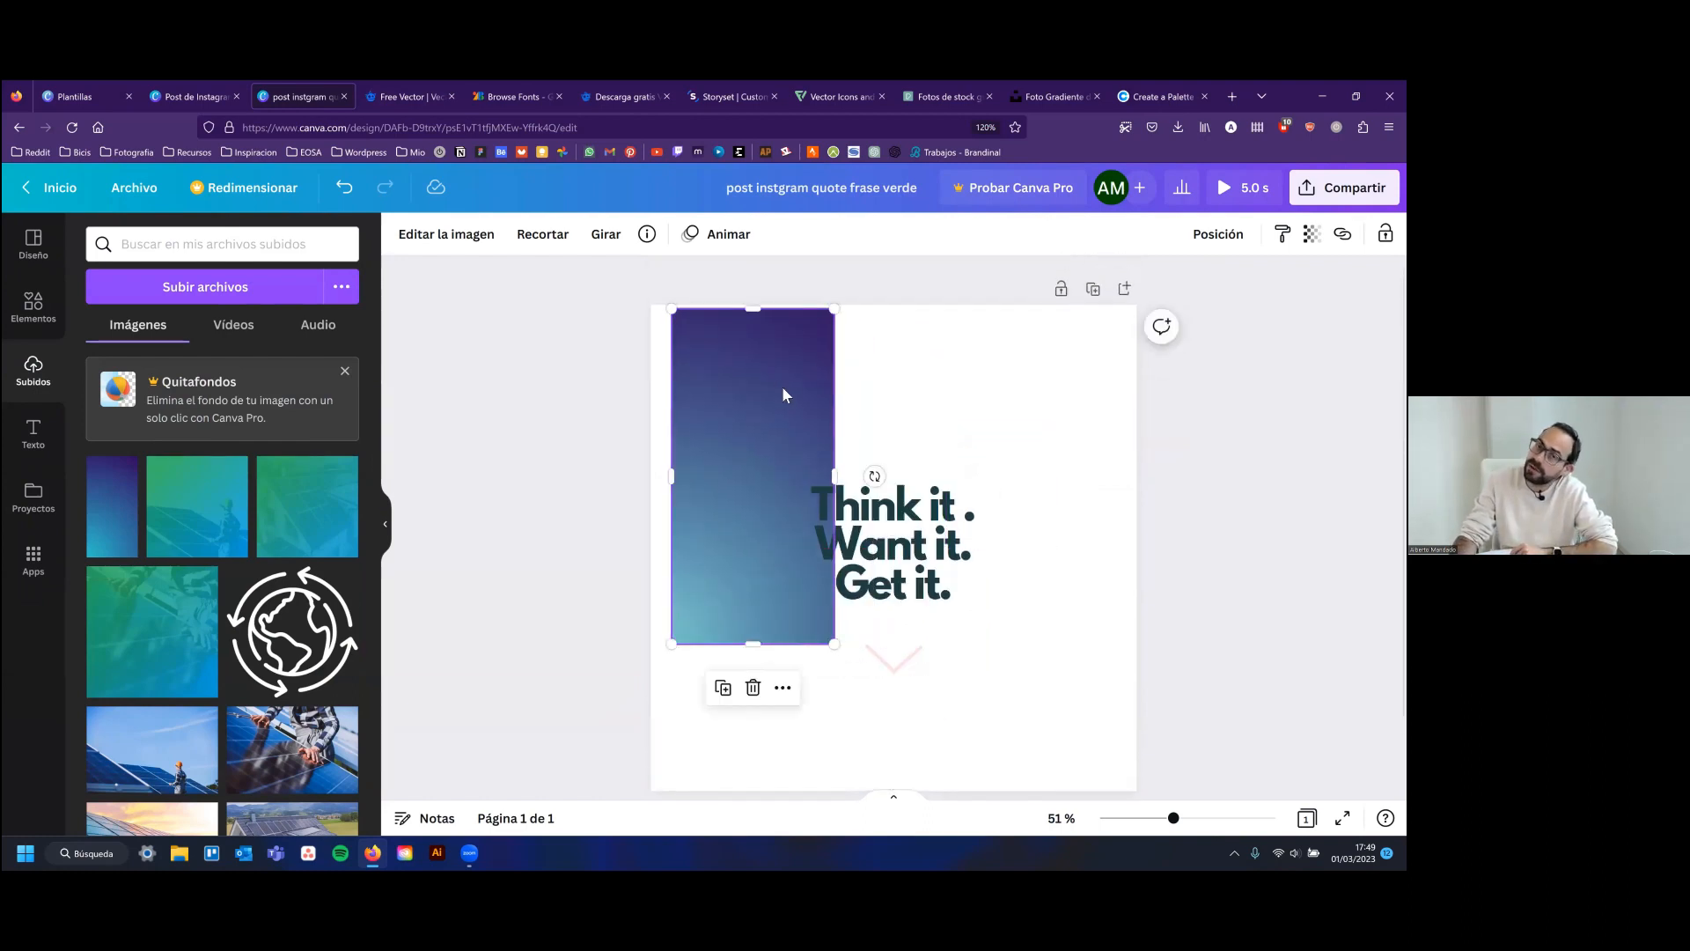
# Enlarge the blue gradient photo proportionally until it covers the whole page, and align it with the page edges
pyautogui.scroll(-2, 784, 392)
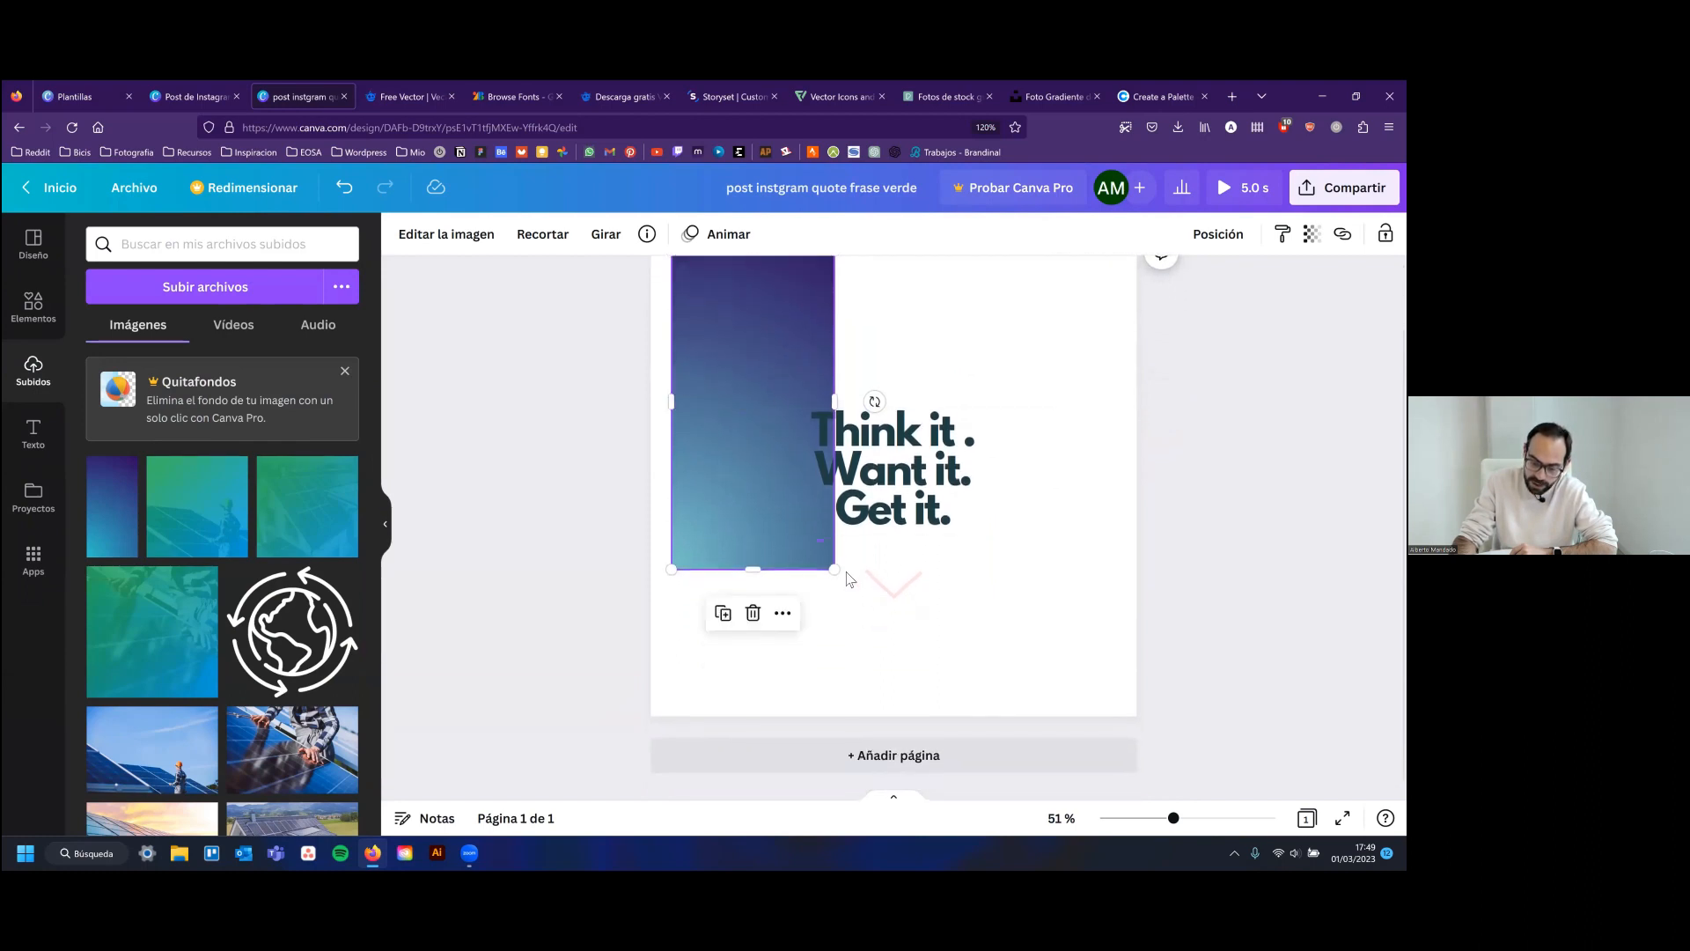
pyautogui.moveTo(834, 569); pyautogui.dragTo(1015, 471)
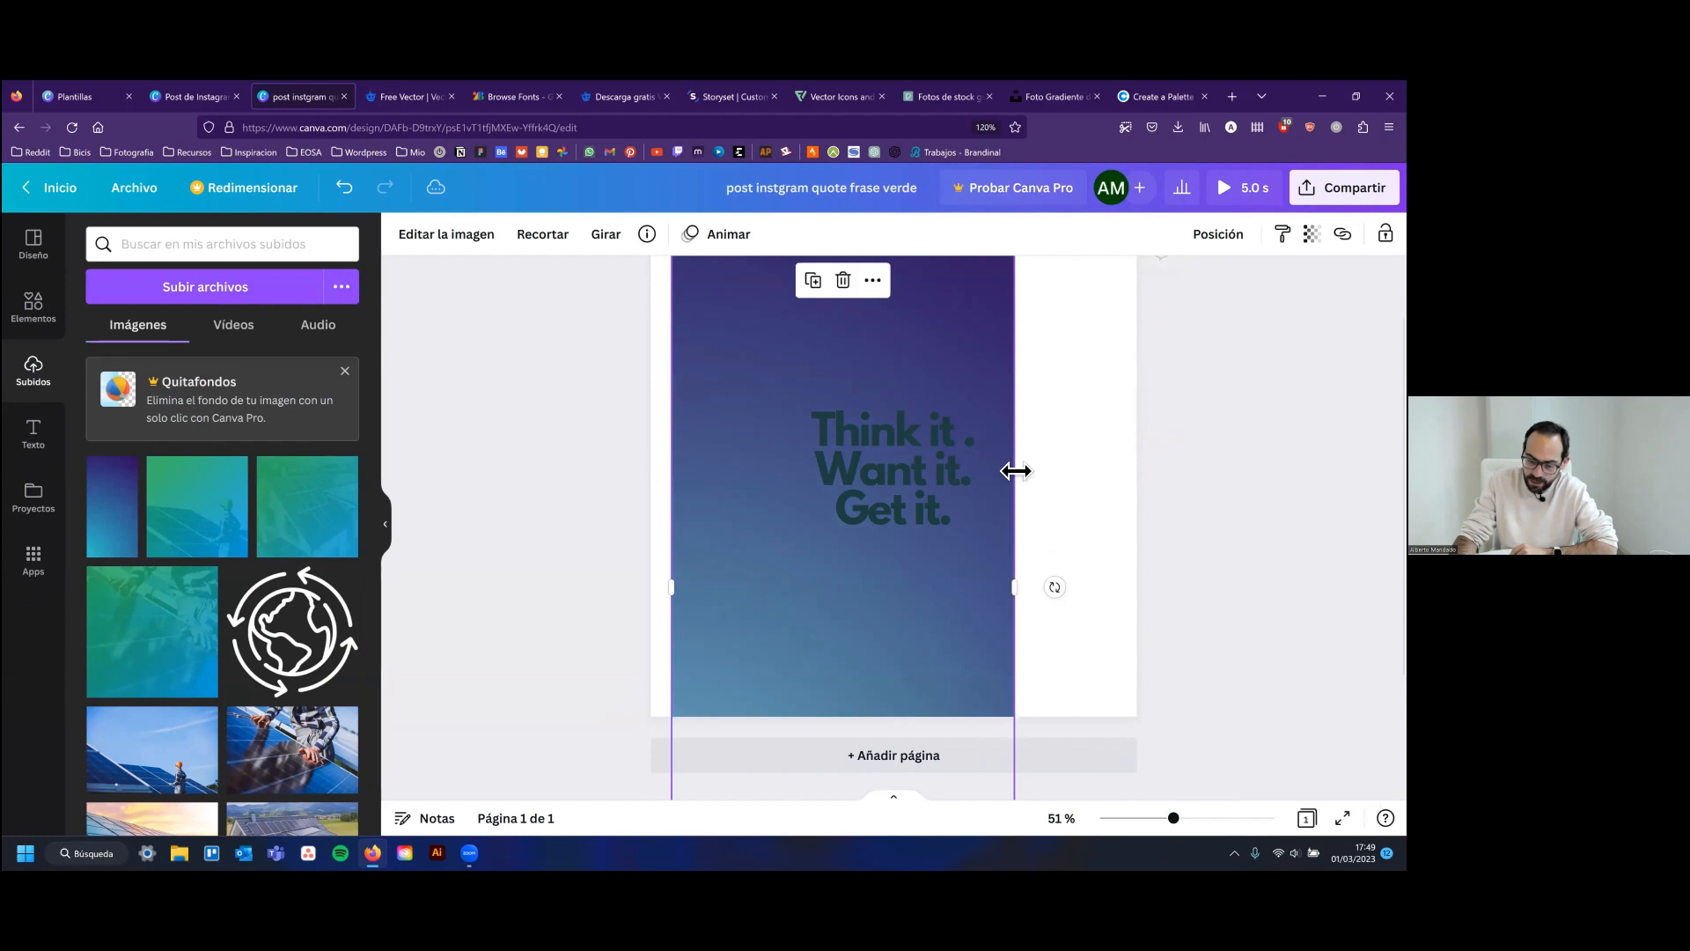
pyautogui.scroll(2, 1016, 471)
pyautogui.moveTo(1013, 308); pyautogui.dragTo(1258, 172)
pyautogui.moveTo(907, 429); pyautogui.dragTo(881, 430)
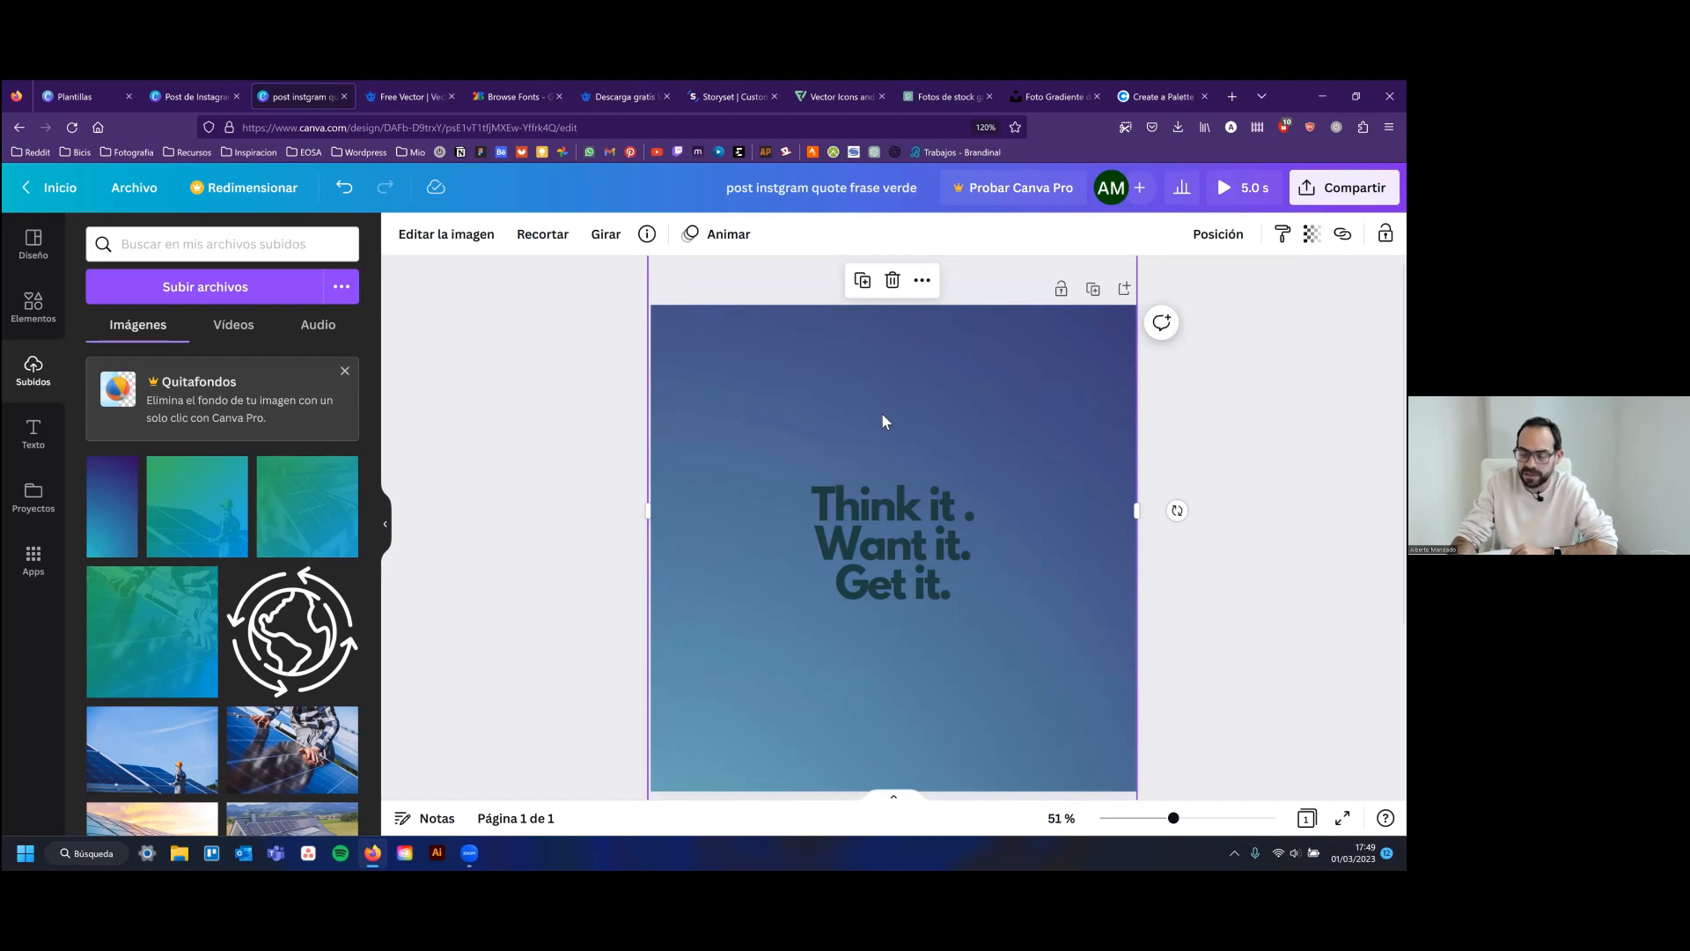
pyautogui.scroll(-2, 884, 410)
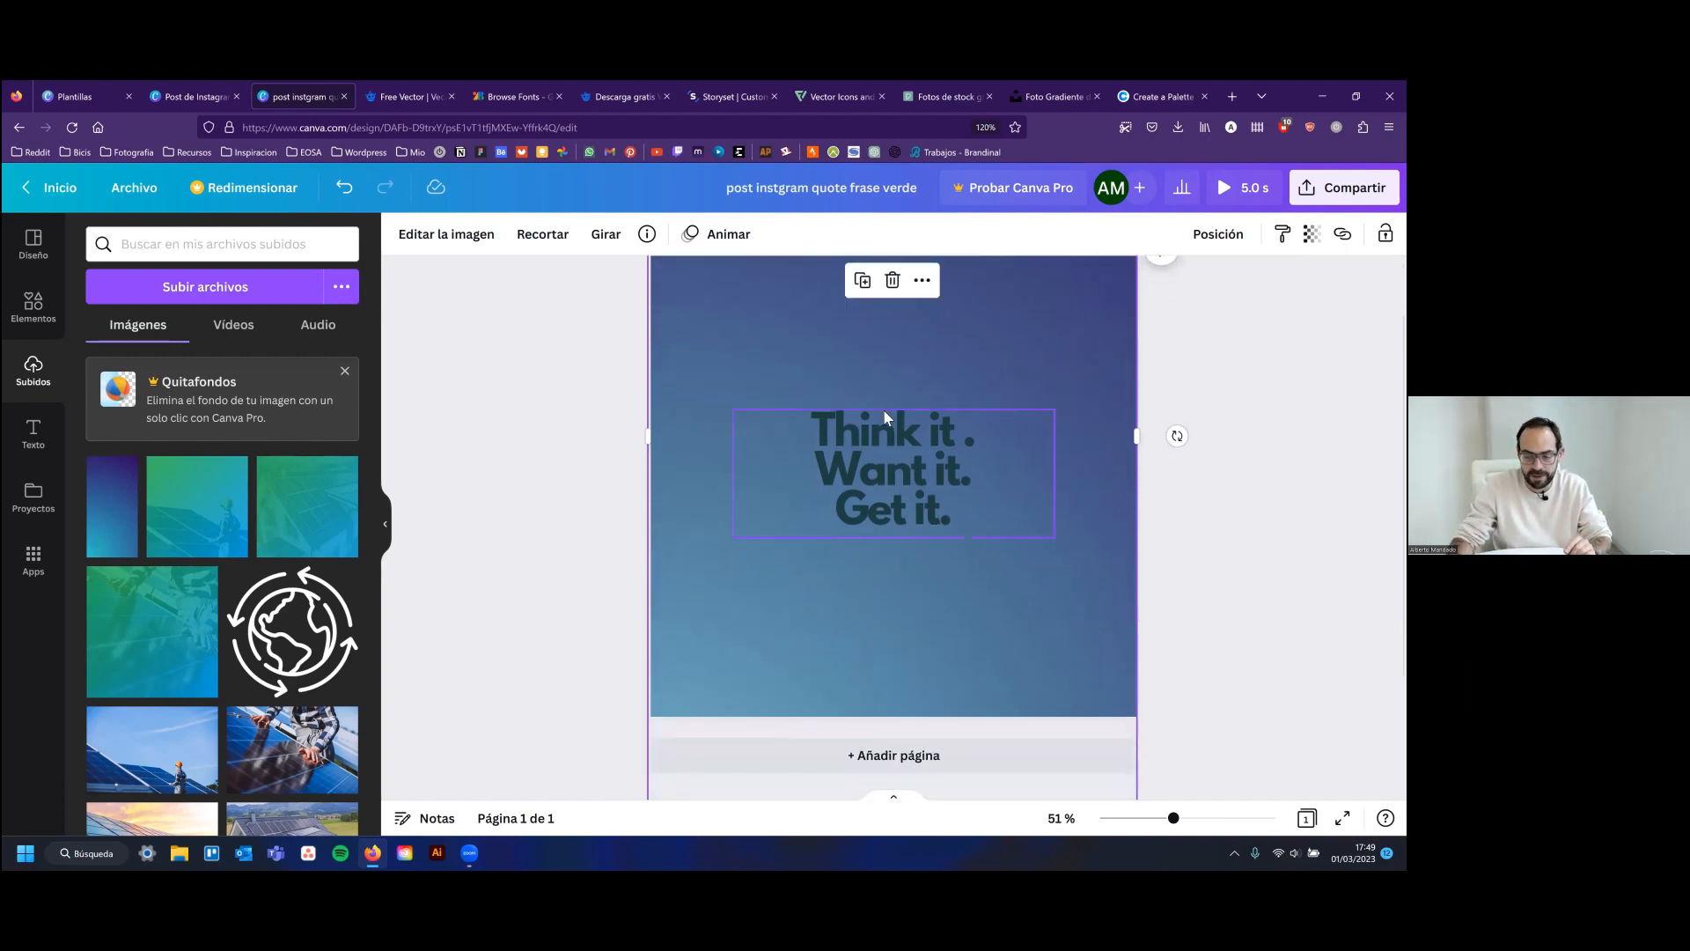
# Check the download sizes offered for the gradient photo on Unsplash, and return to the Canva quote post
pyautogui.click(979, 81)
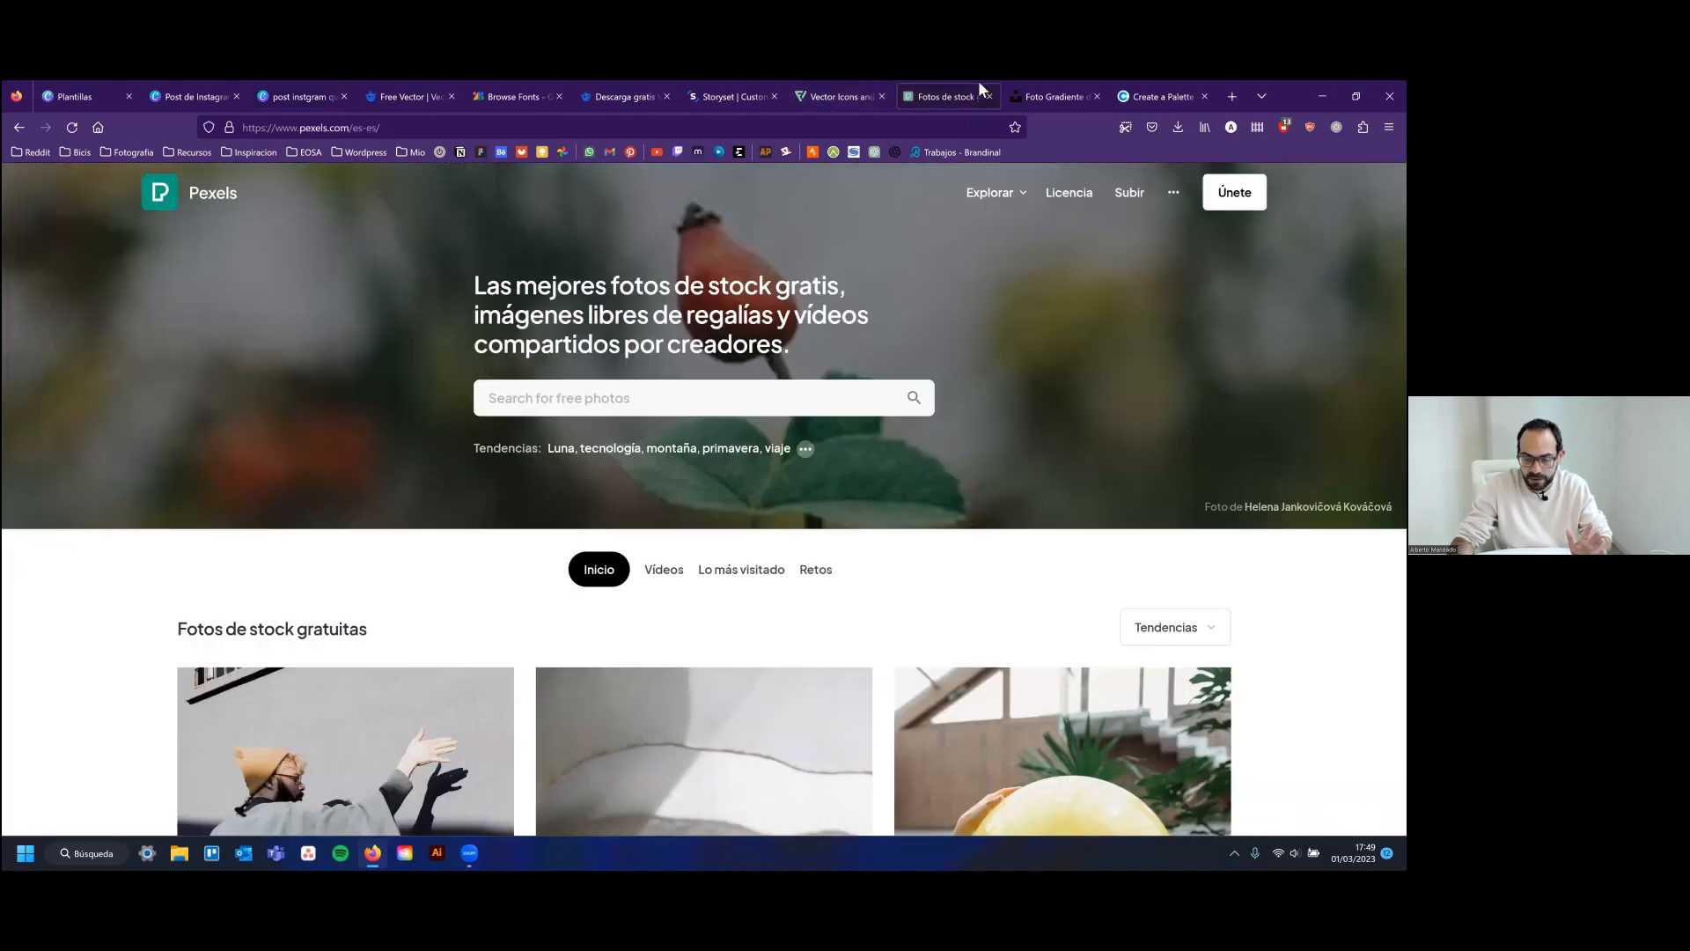
pyautogui.click(1026, 93)
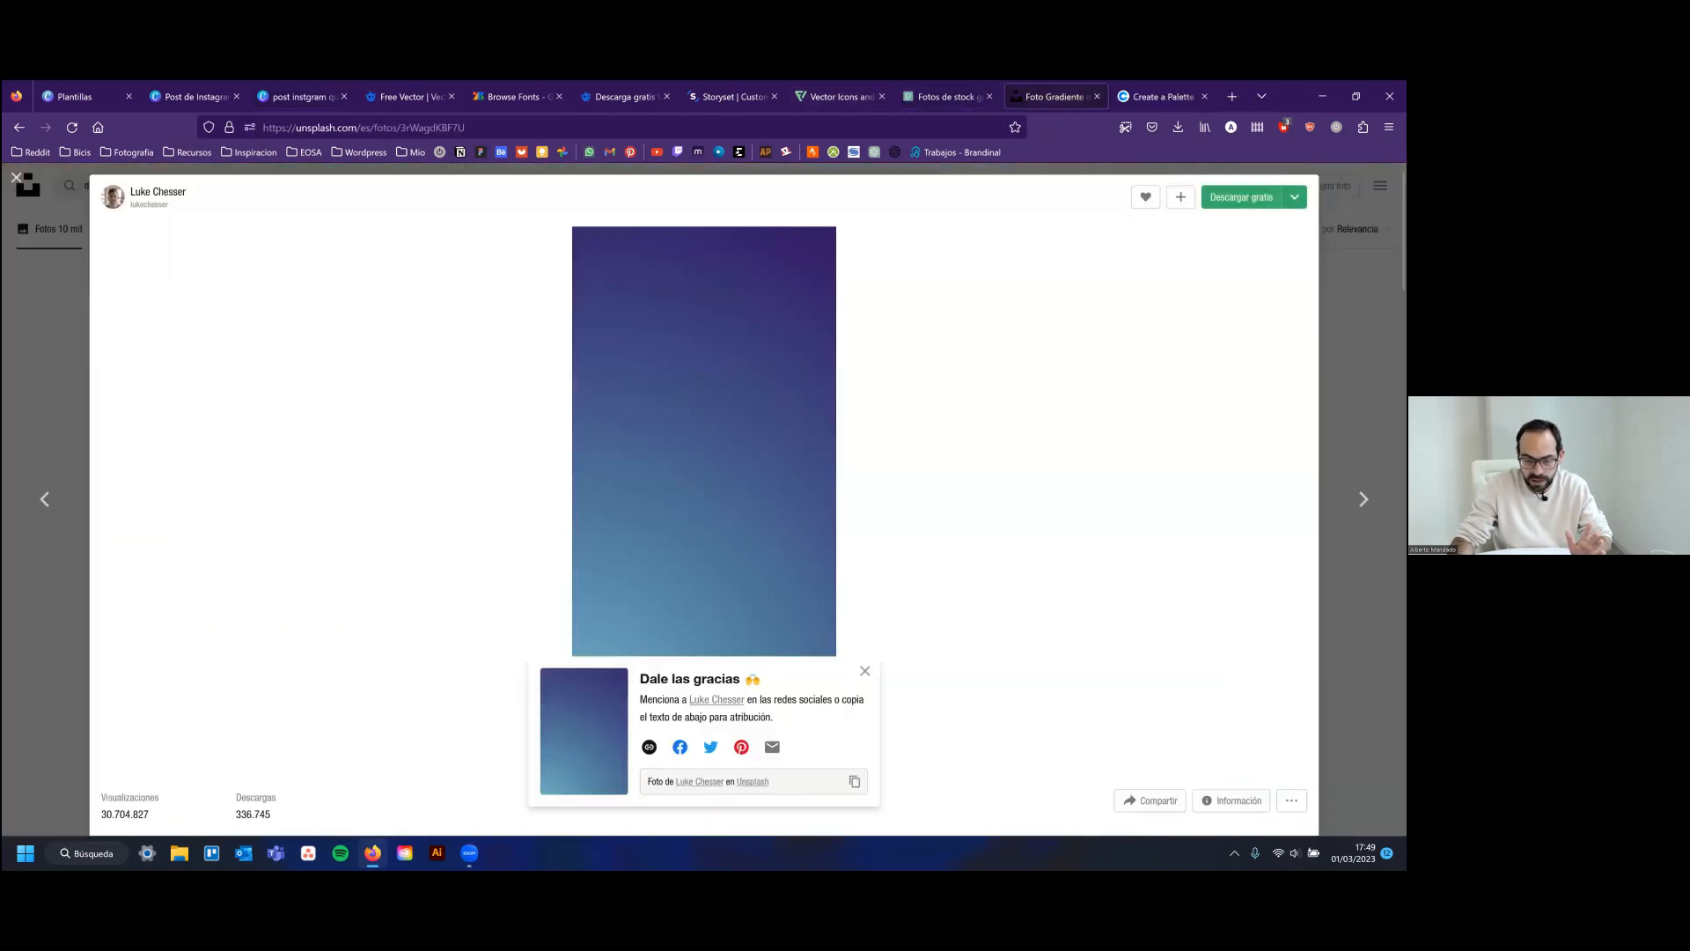
pyautogui.click(1295, 197)
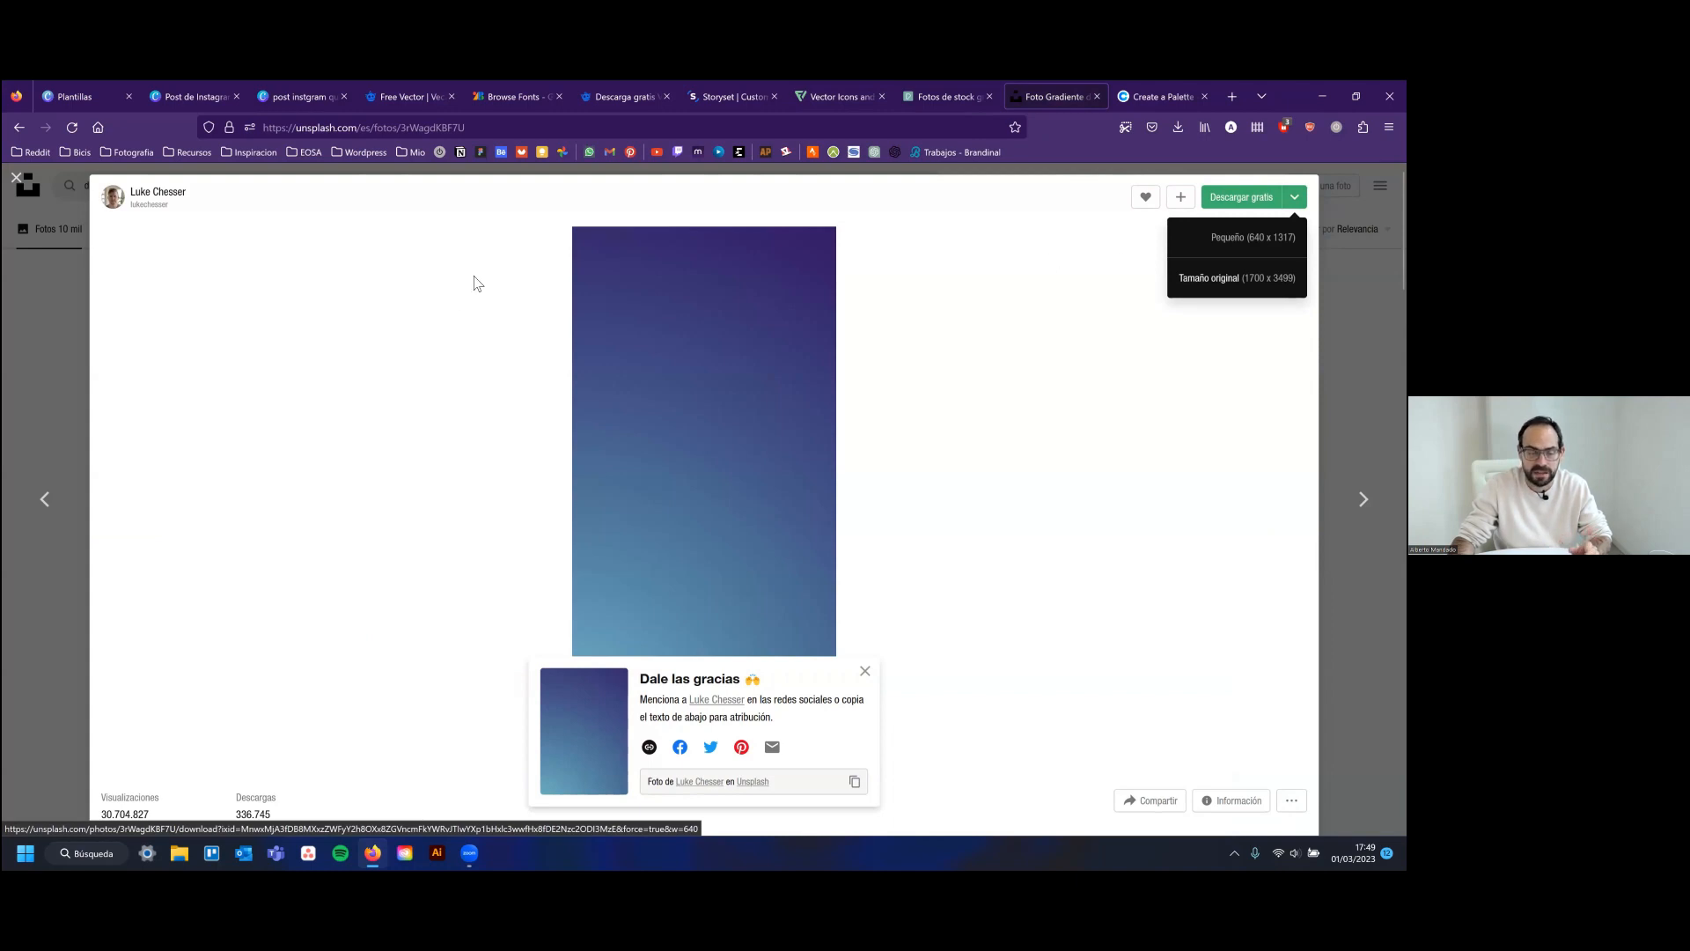
pyautogui.click(290, 91)
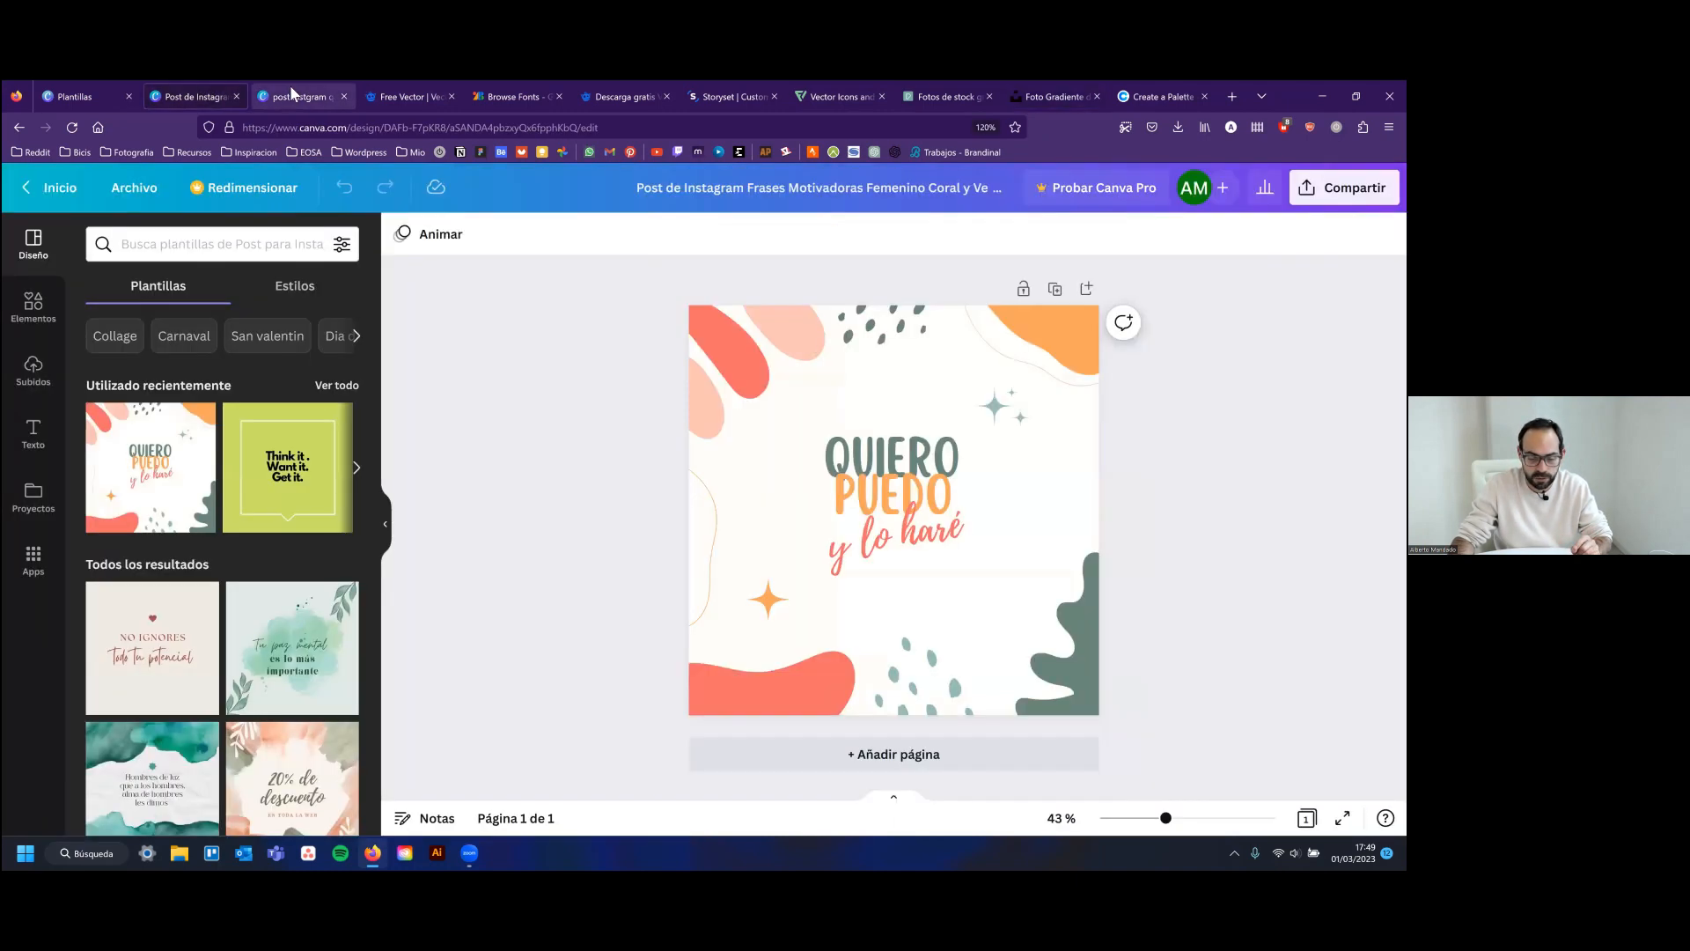
# Widen the blue gradient photo slightly beyond the page's left edge and reposition it to try different parts of the gradient as background
pyautogui.moveTo(648, 436)
pyautogui.mouseDown()
pyautogui.moveTo(1021, 413)
pyautogui.moveTo(687, 400)
pyautogui.moveTo(637, 440)
pyautogui.mouseUp()
pyautogui.scroll(1, 1079, 446)
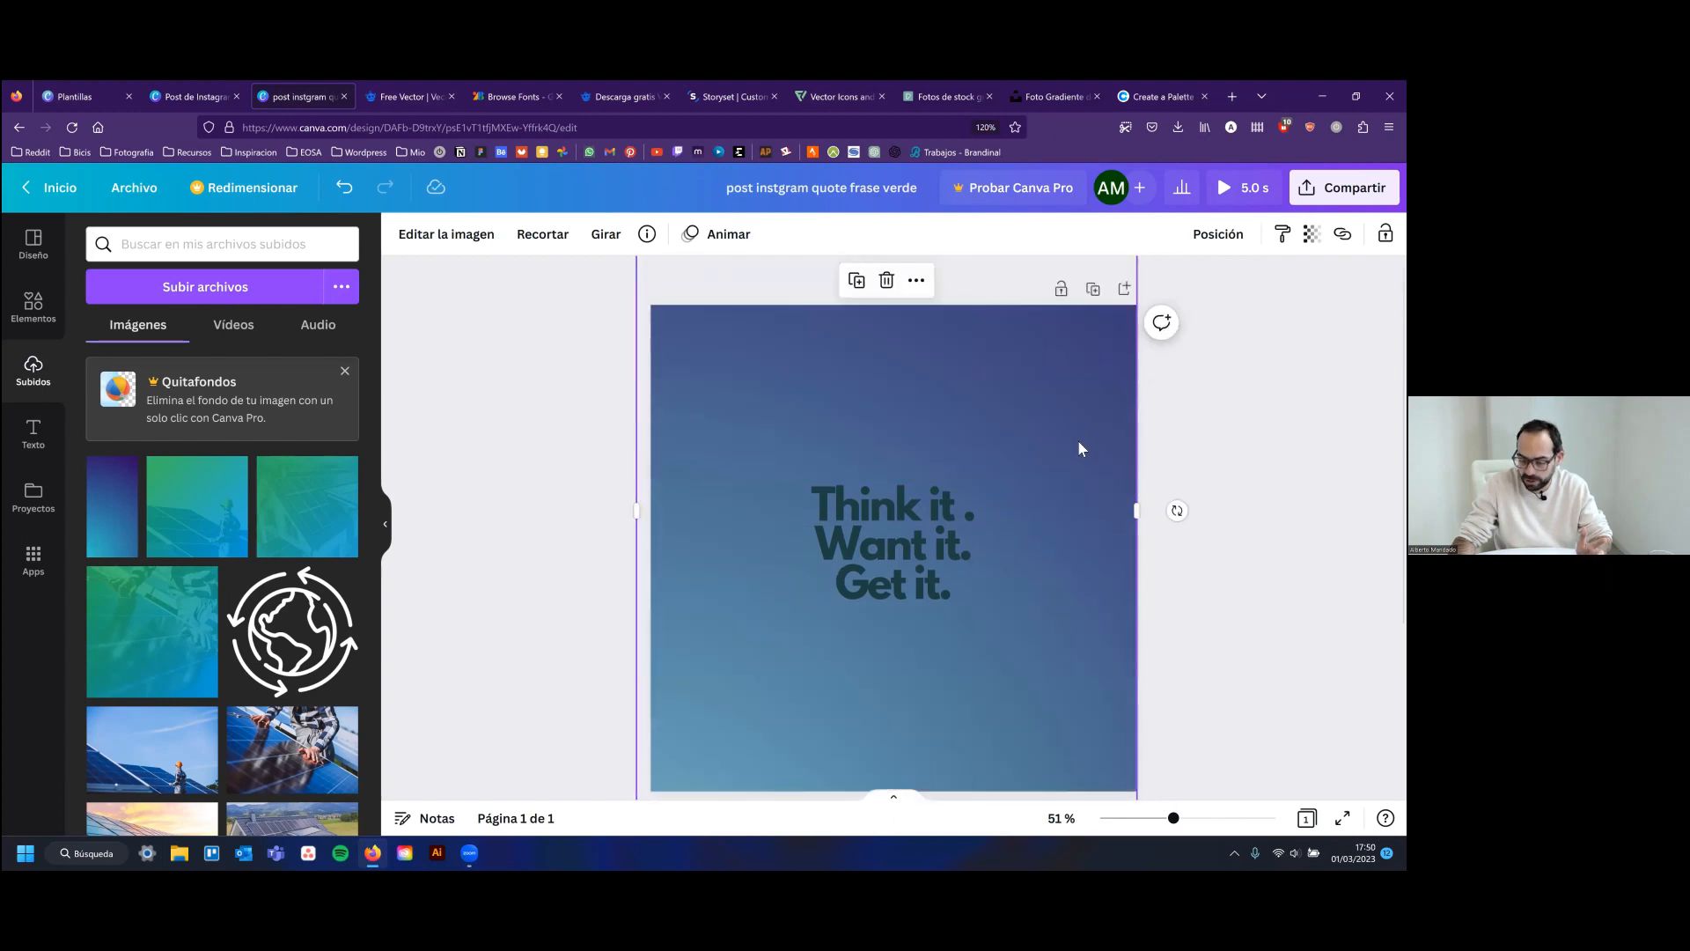
pyautogui.moveTo(1083, 731); pyautogui.dragTo(1072, 468)
pyautogui.moveTo(1073, 585)
pyautogui.mouseDown()
pyautogui.moveTo(1113, 640)
pyautogui.moveTo(1091, 588)
pyautogui.mouseUp()
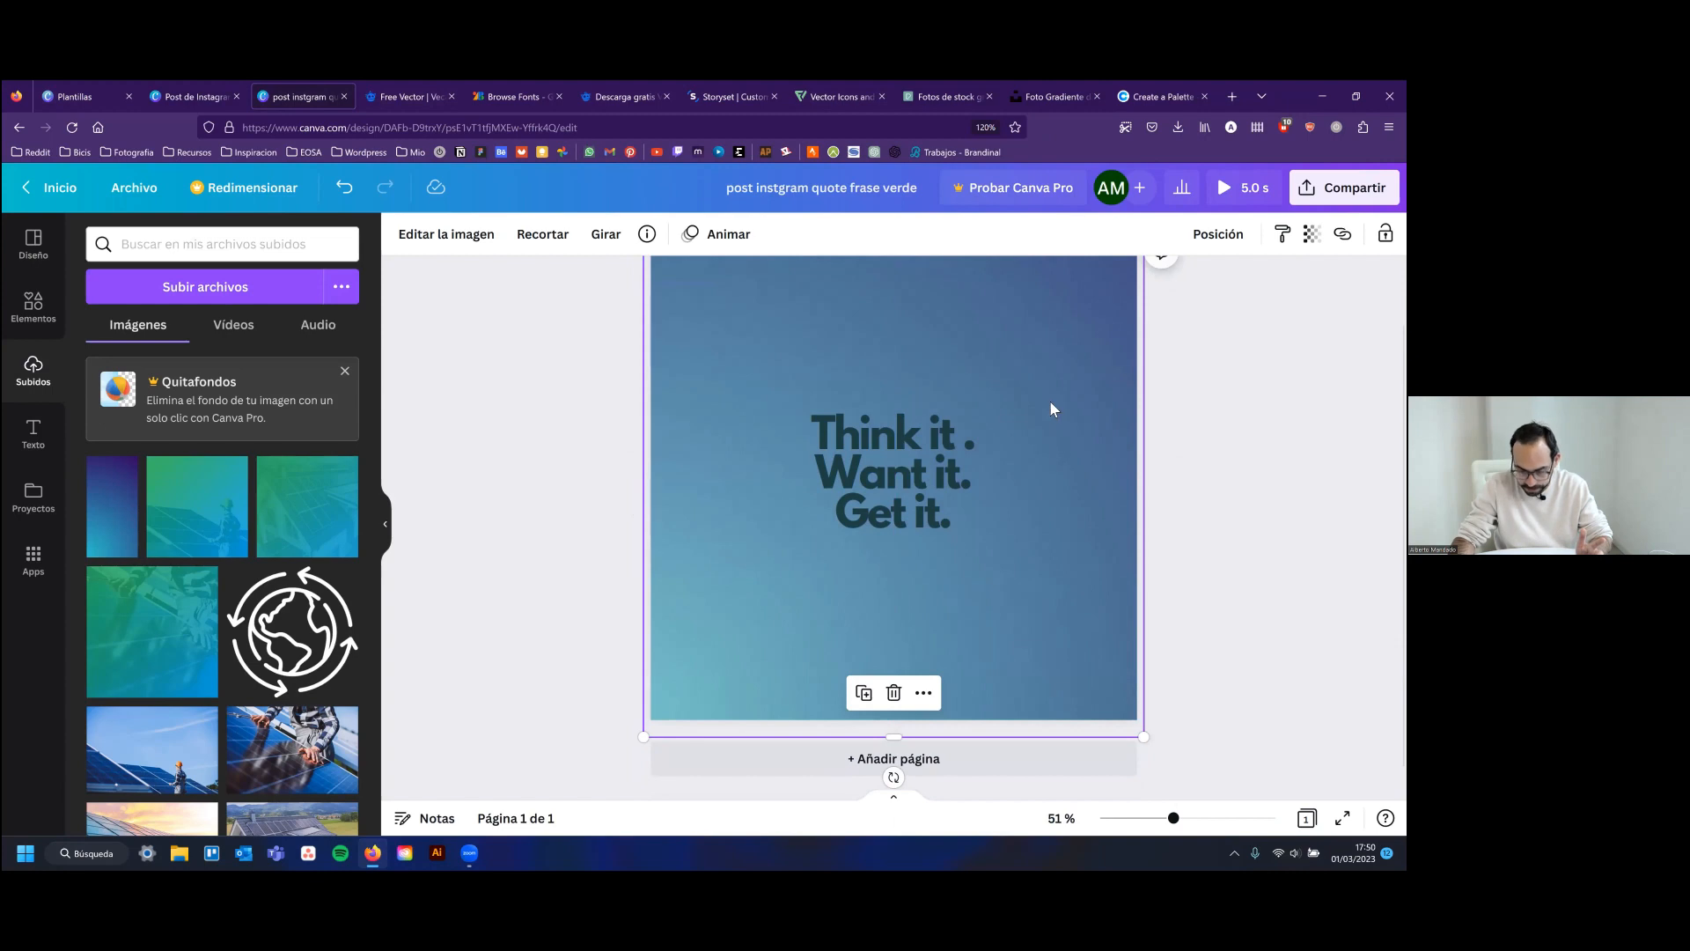
pyautogui.moveTo(1032, 394)
pyautogui.mouseDown()
pyautogui.moveTo(1038, 525)
pyautogui.moveTo(1049, 408)
pyautogui.mouseUp()
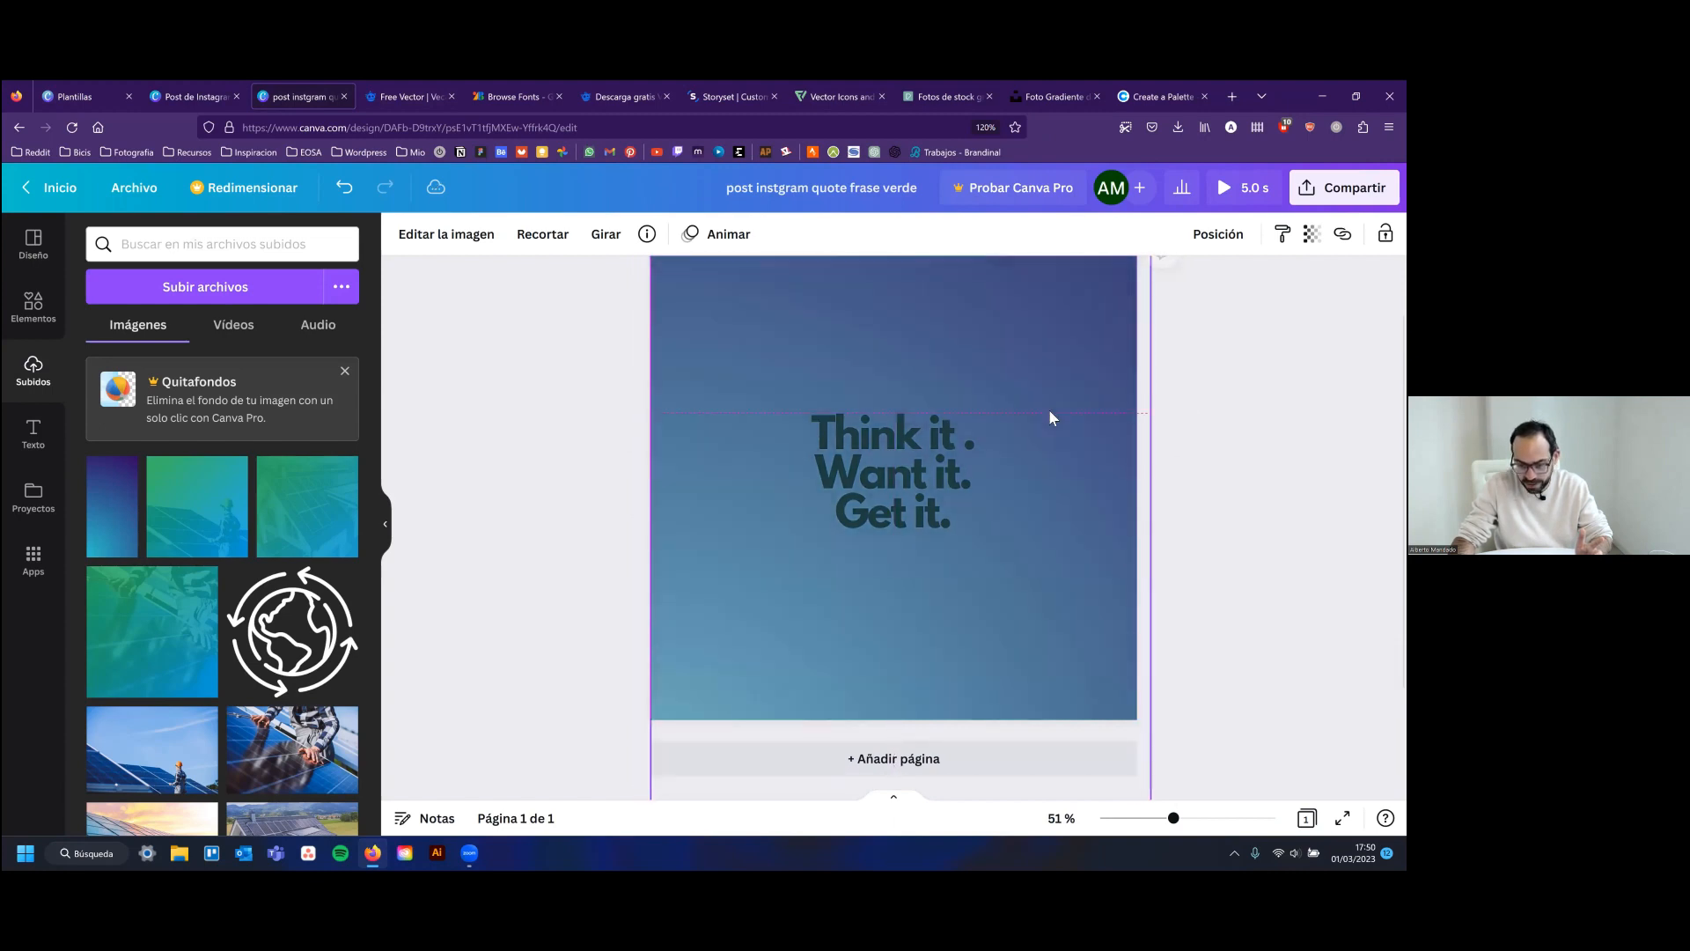
# Return to the Unsplash blue gradient results, view the Unsplash+ photo with pink and blue wavy shapes, and close it
pyautogui.click(1051, 93)
pyautogui.press('Escape')
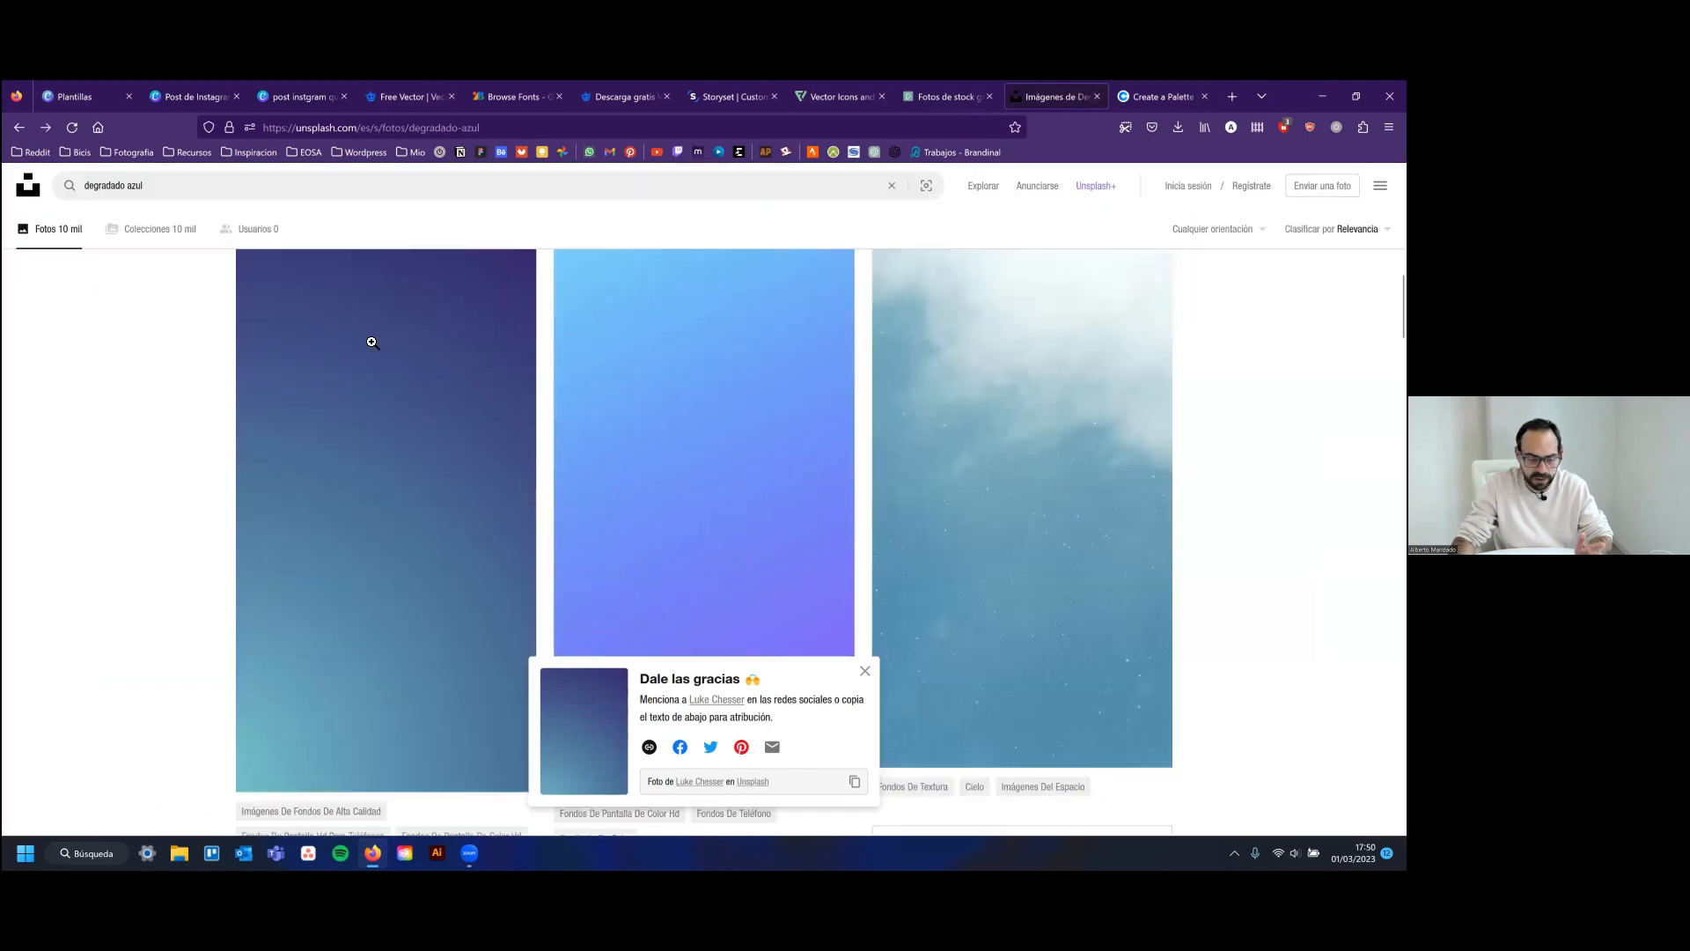
pyautogui.scroll(-6, 250, 433)
pyautogui.scroll(3, 414, 463)
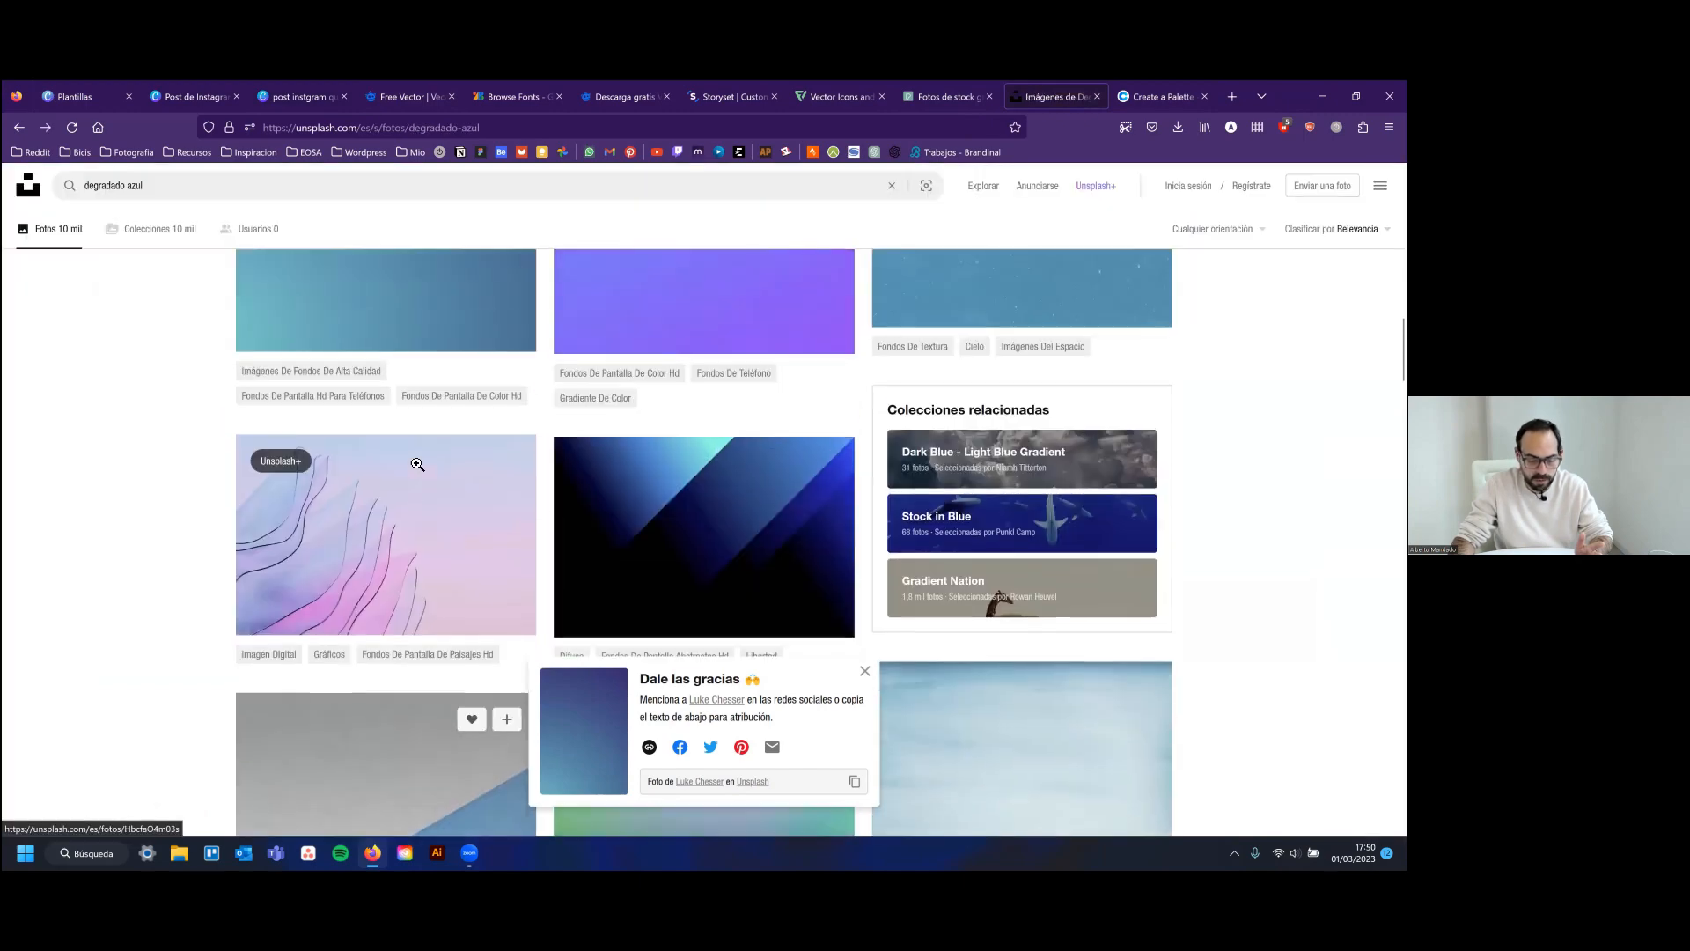
pyautogui.click(413, 524)
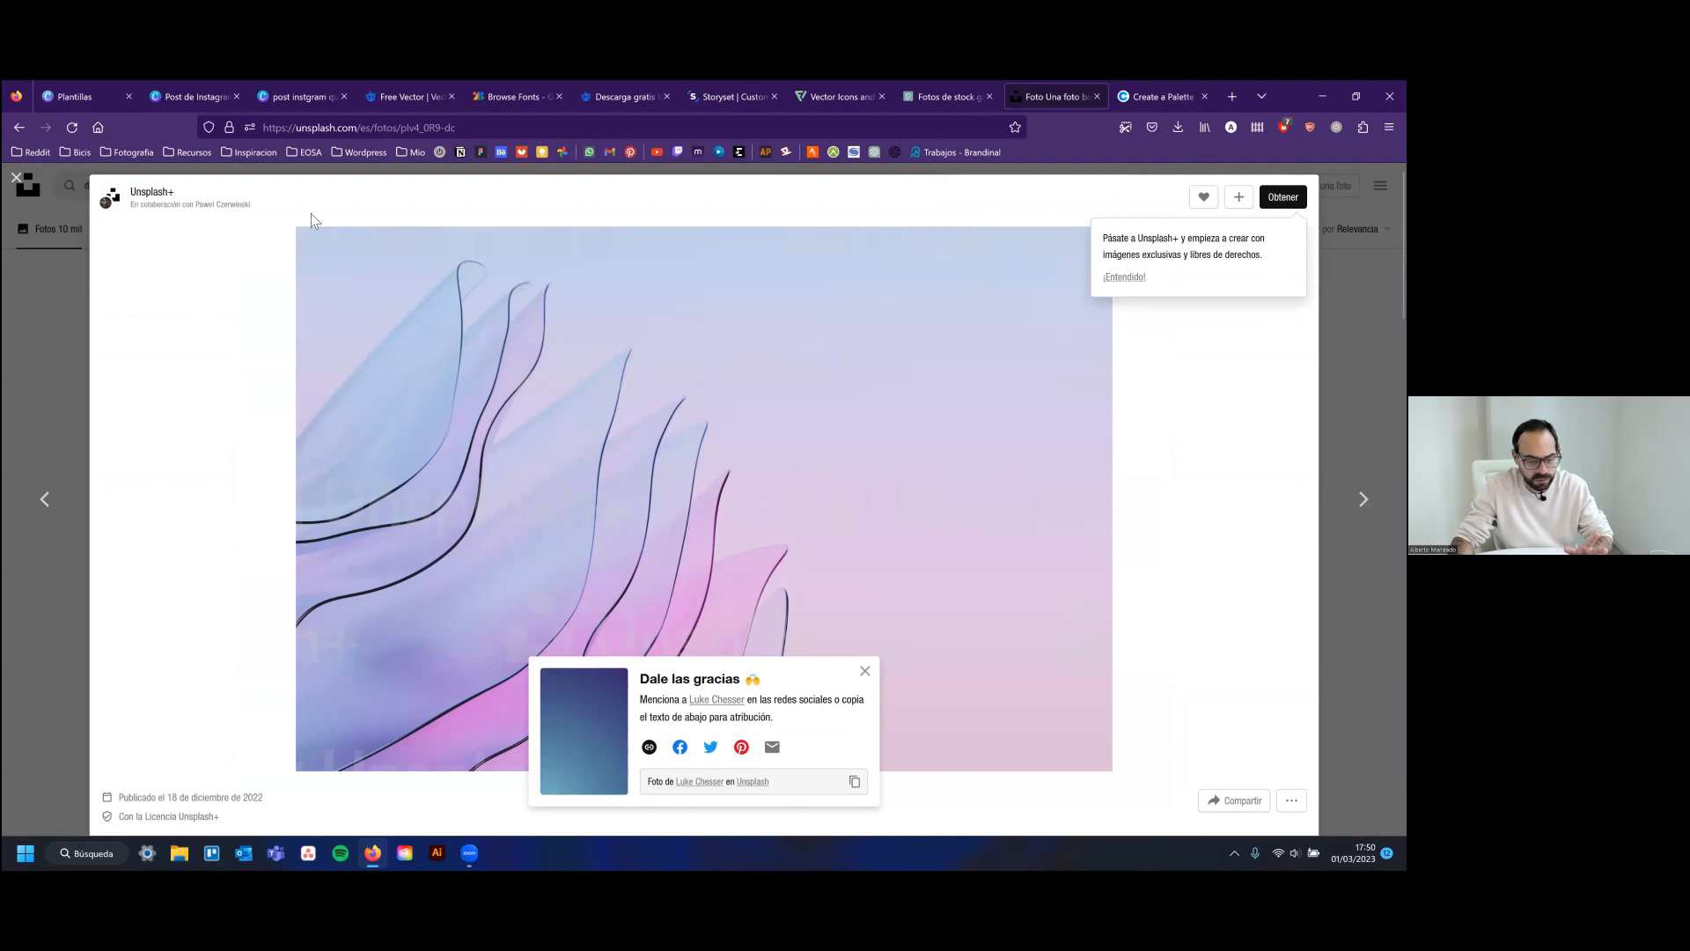
pyautogui.press('Escape')
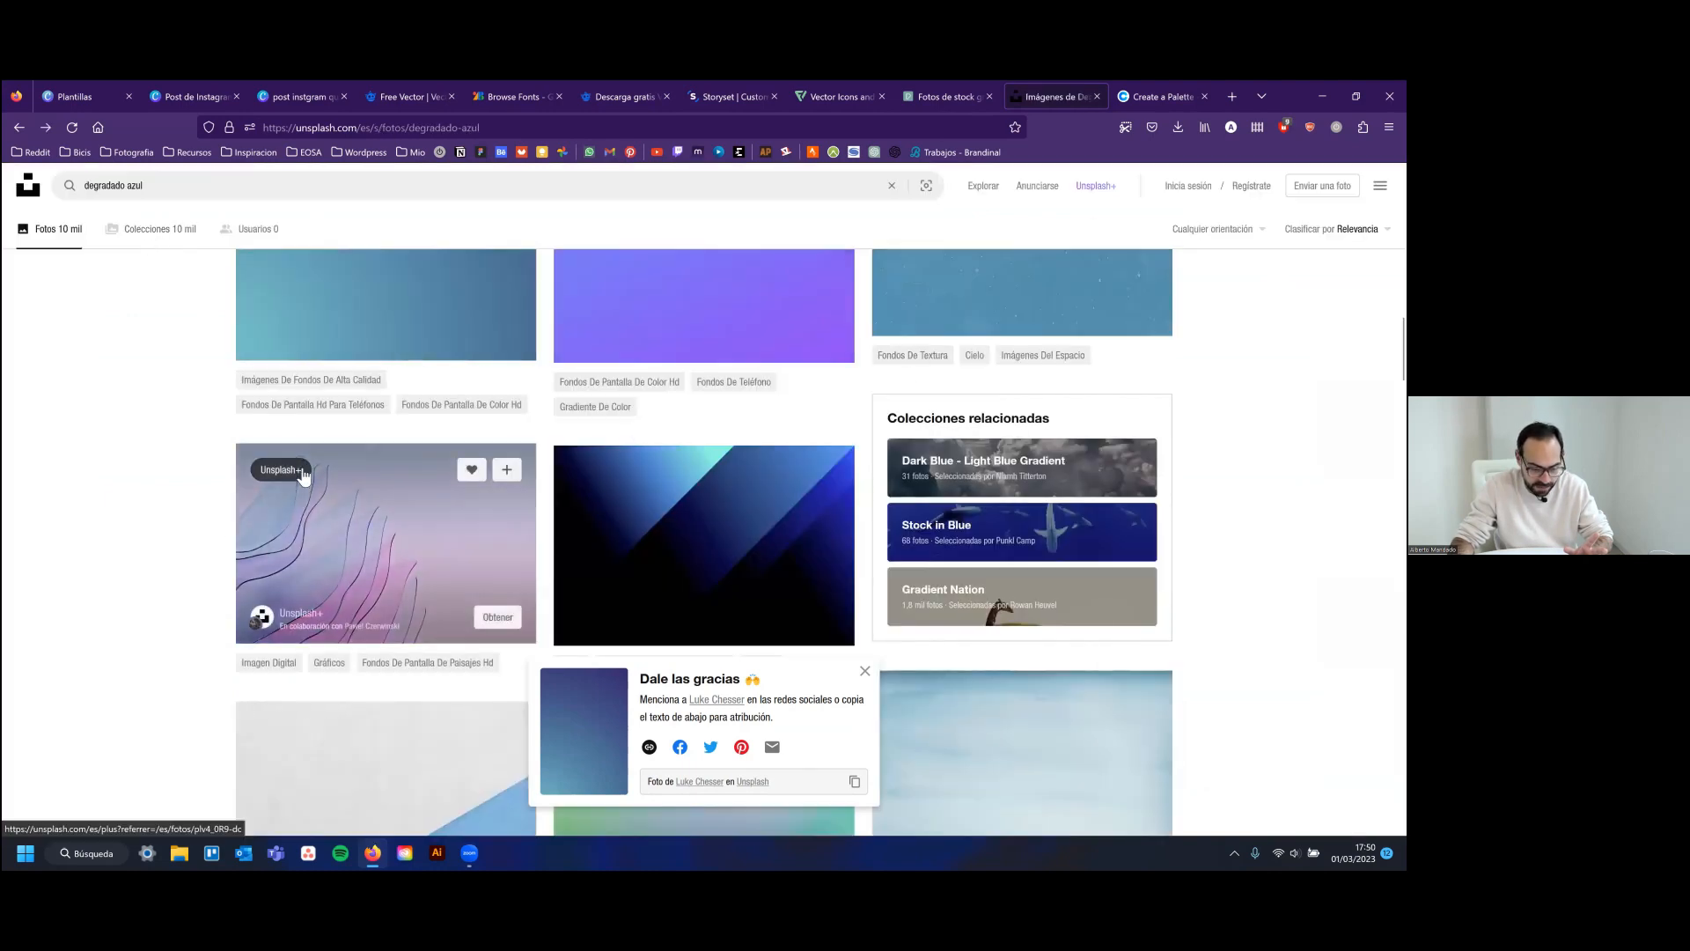
# Browse further down the Unsplash blue gradient results and open the photo of misty light blue mountains
pyautogui.scroll(-5, 305, 476)
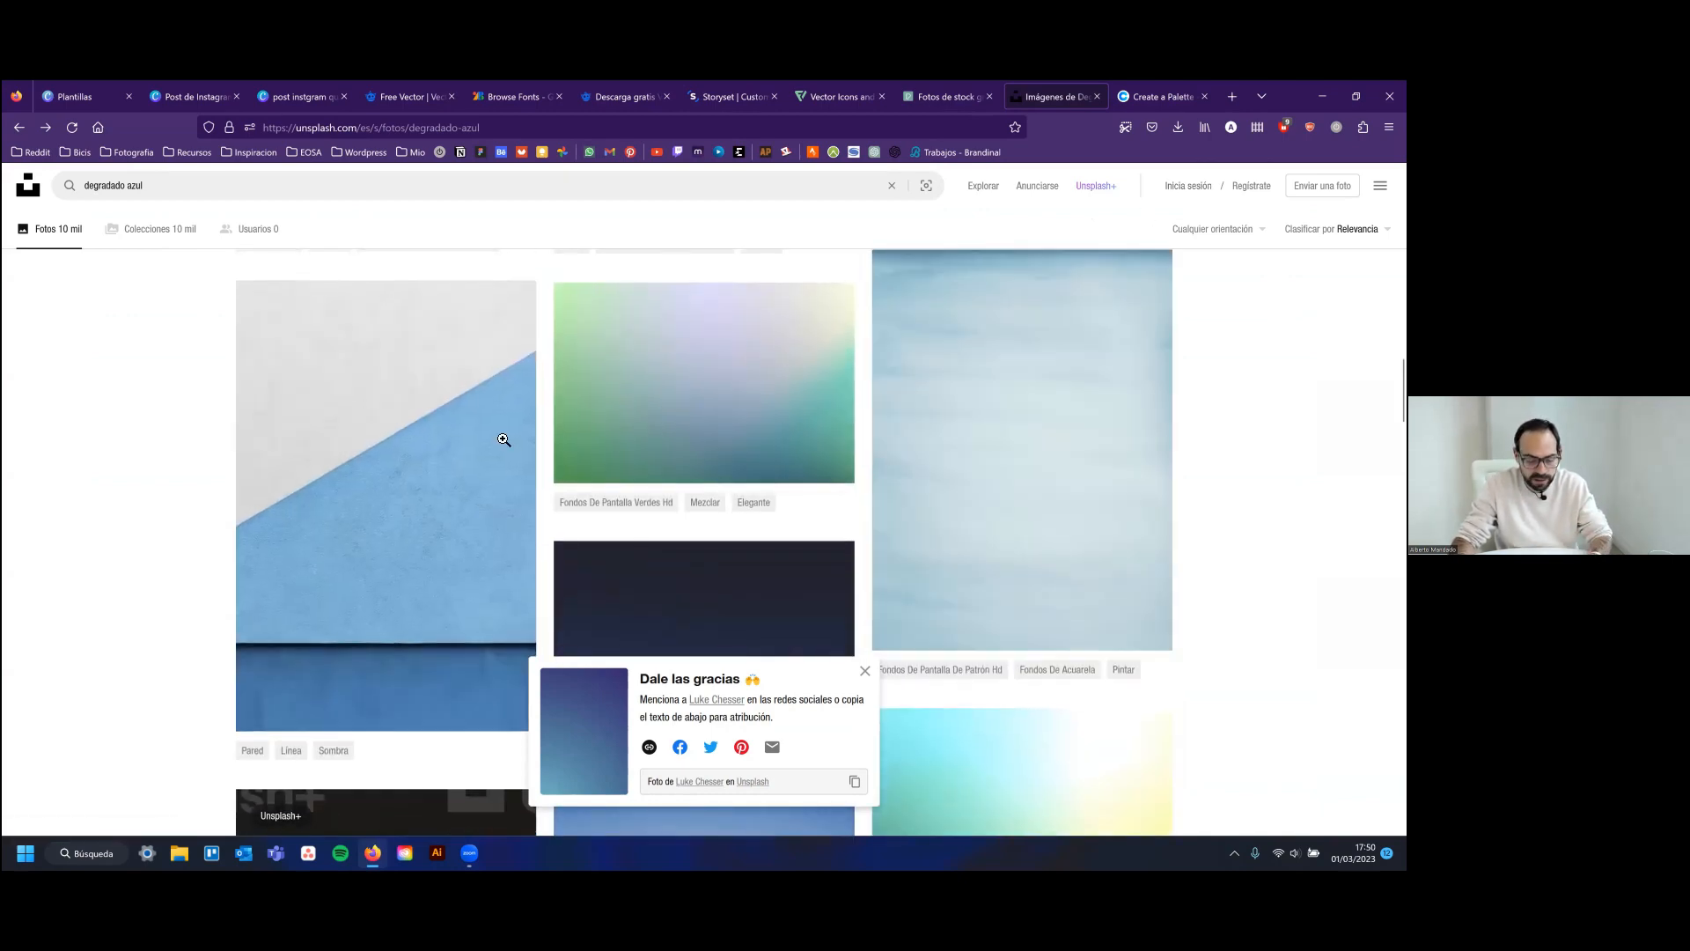
pyautogui.scroll(-1, 304, 510)
pyautogui.scroll(3, 344, 589)
pyautogui.scroll(-2, 363, 520)
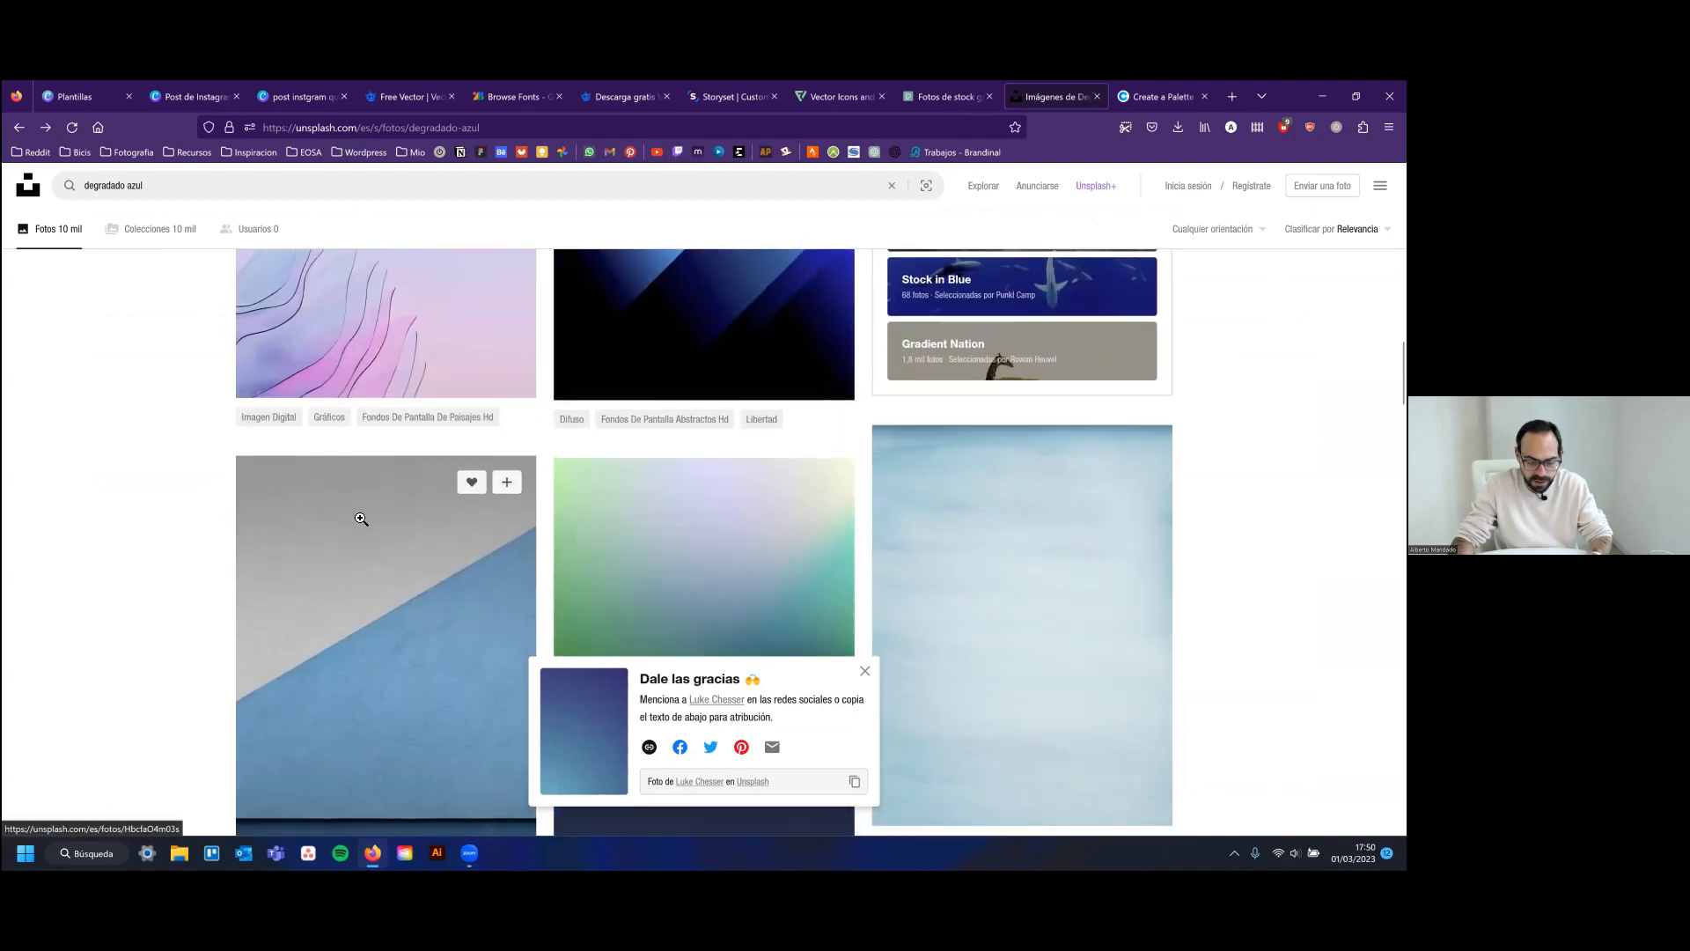
pyautogui.scroll(-3, 807, 674)
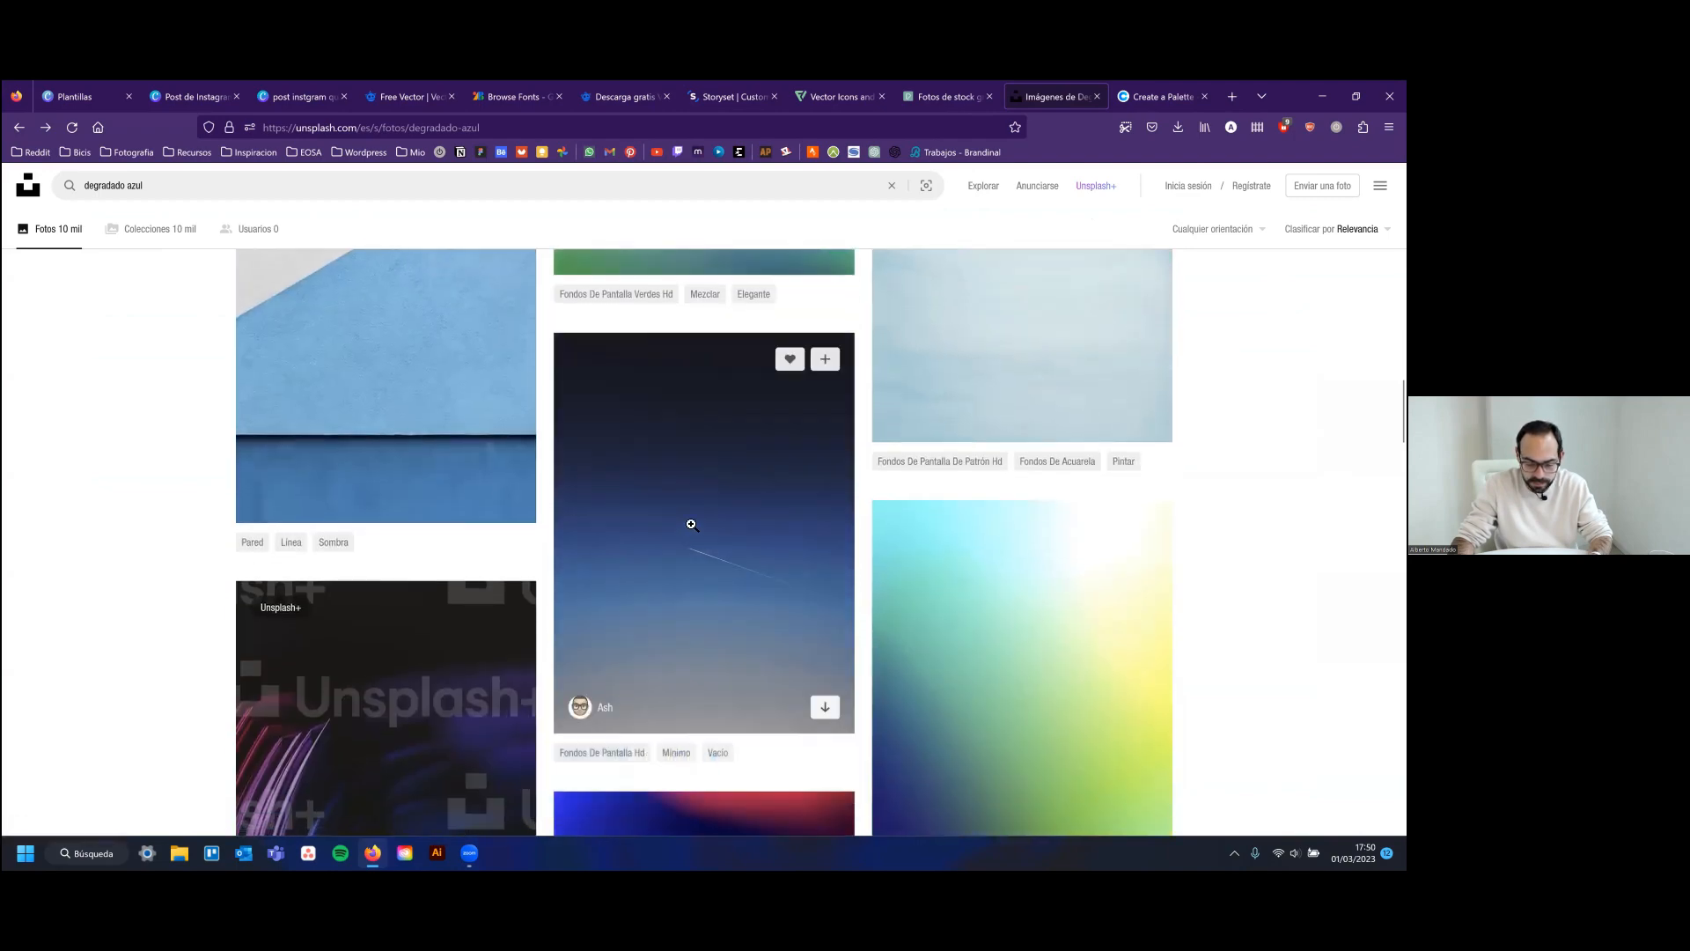
pyautogui.scroll(-6, 703, 523)
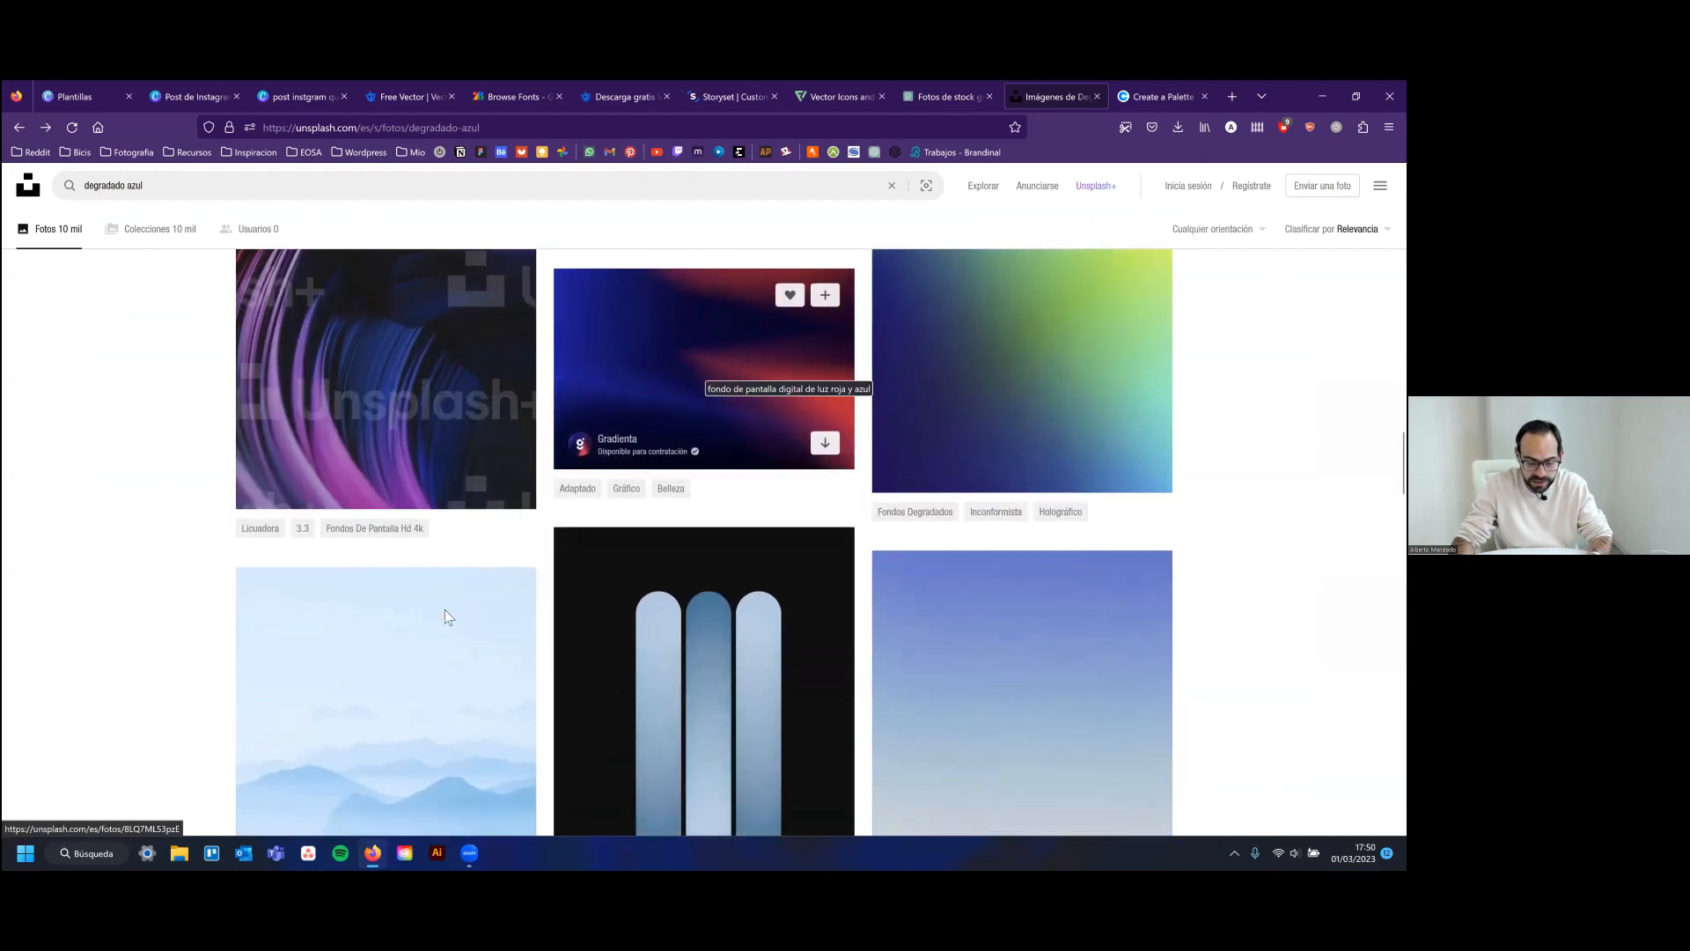
pyautogui.click(353, 696)
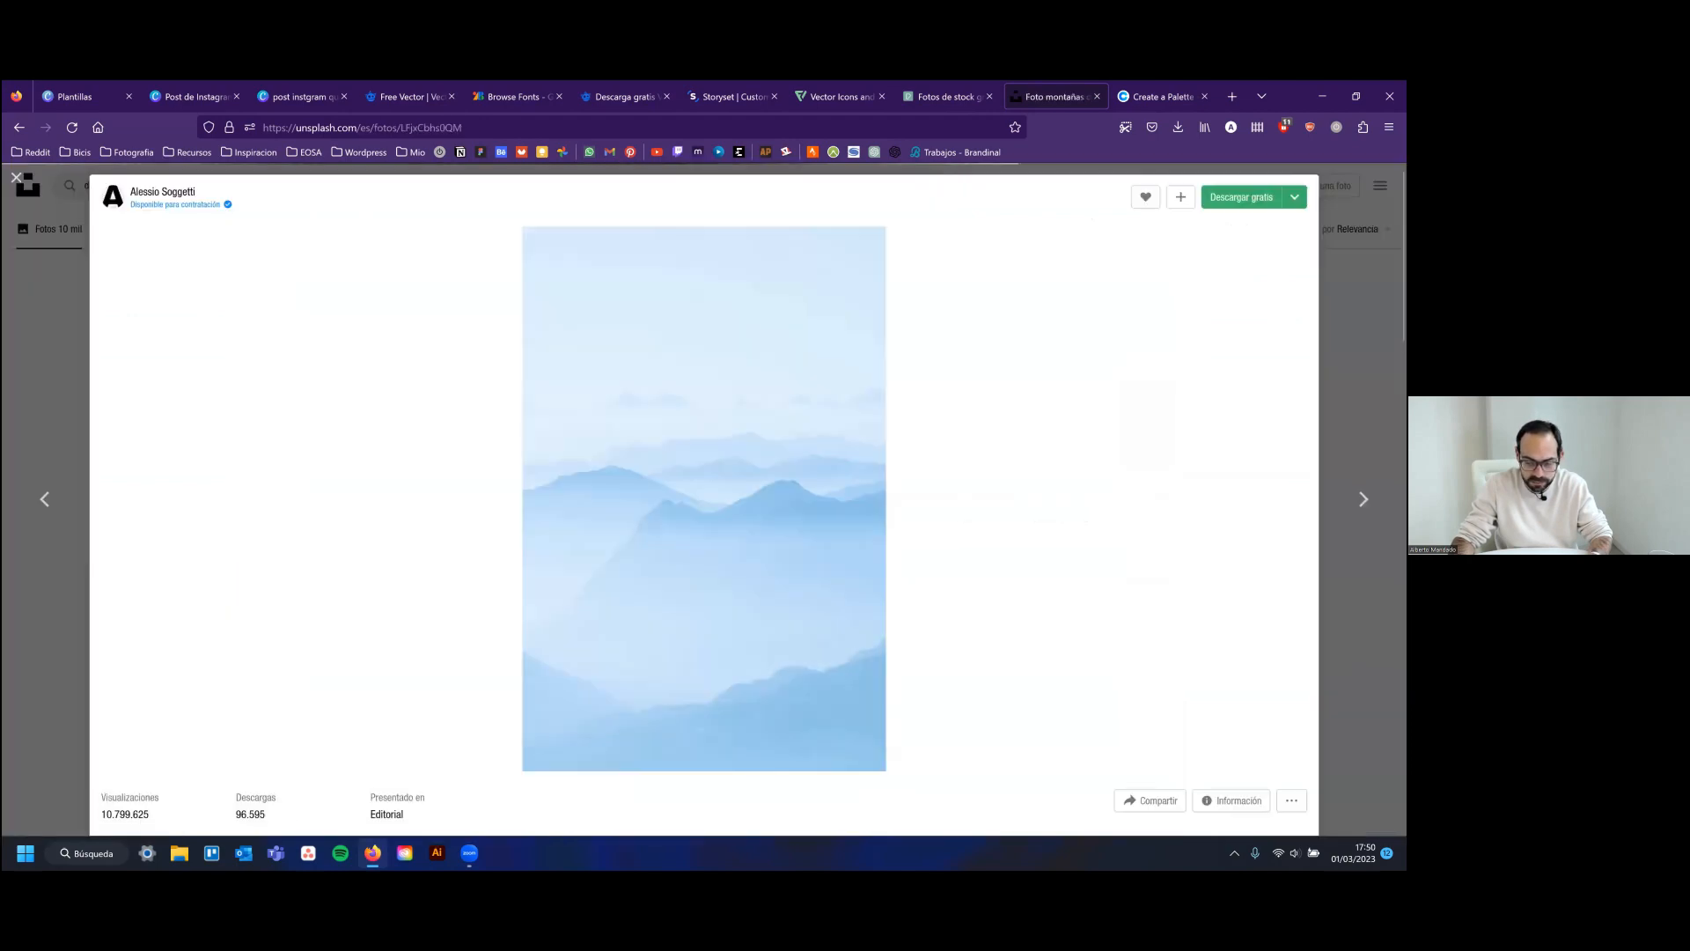
# Download the misty mountains photo in medium size (1920 x 2878) and, back in the Canva quote post, delete the blue gradient background
pyautogui.click(1294, 197)
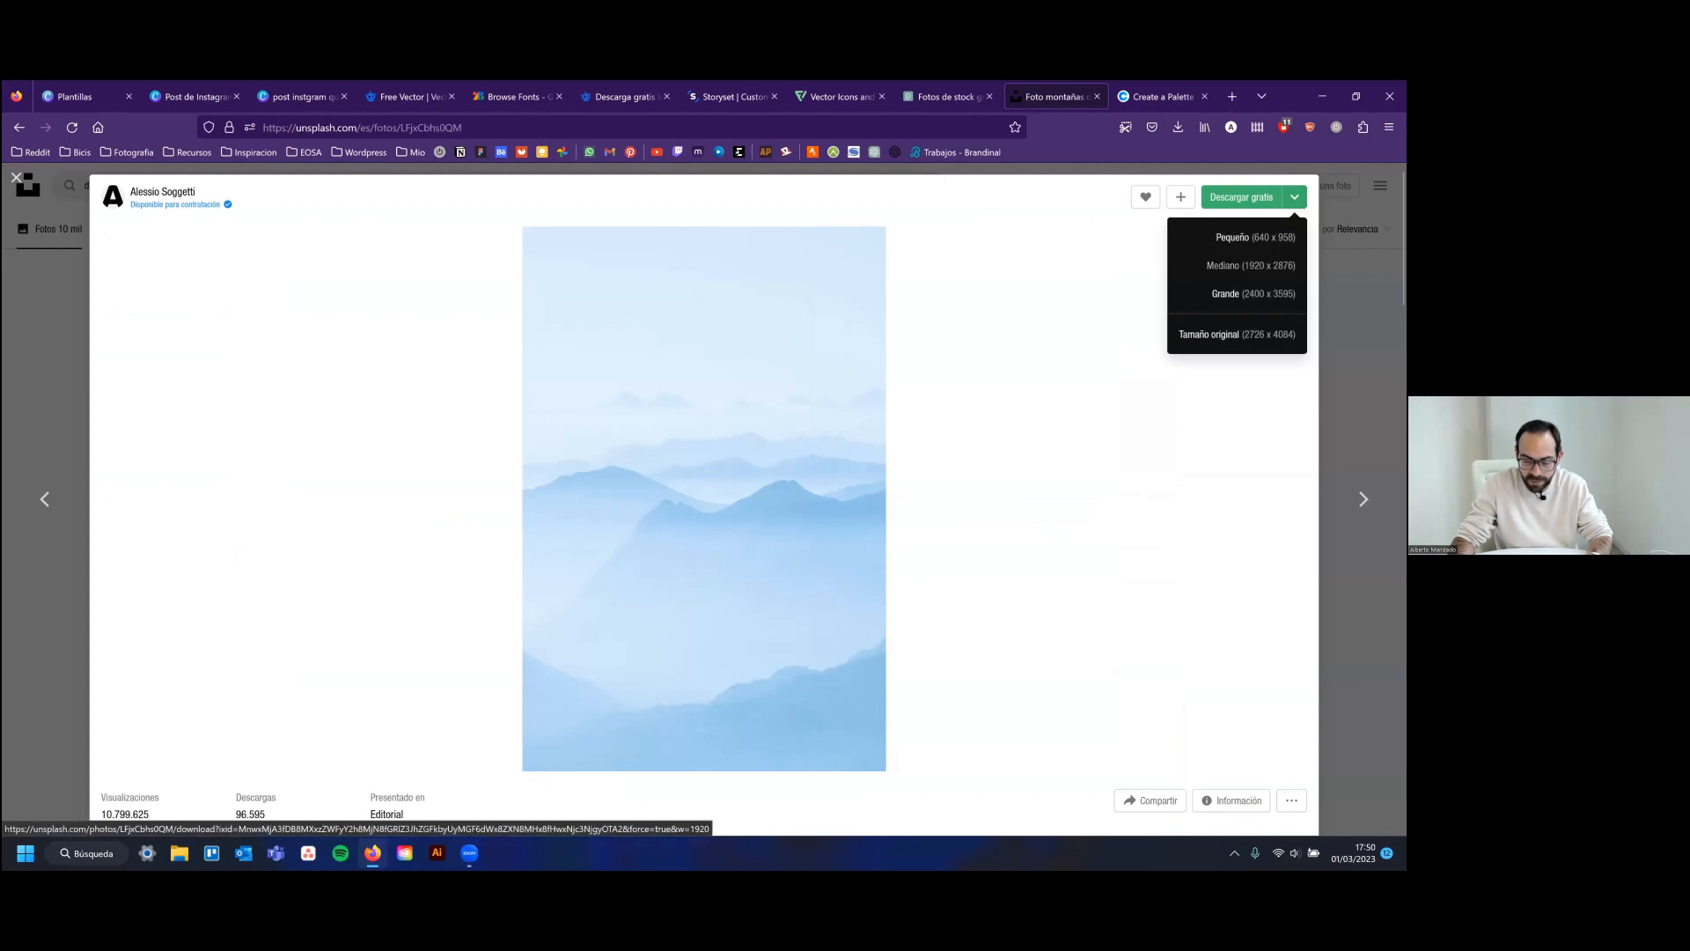
pyautogui.click(1250, 265)
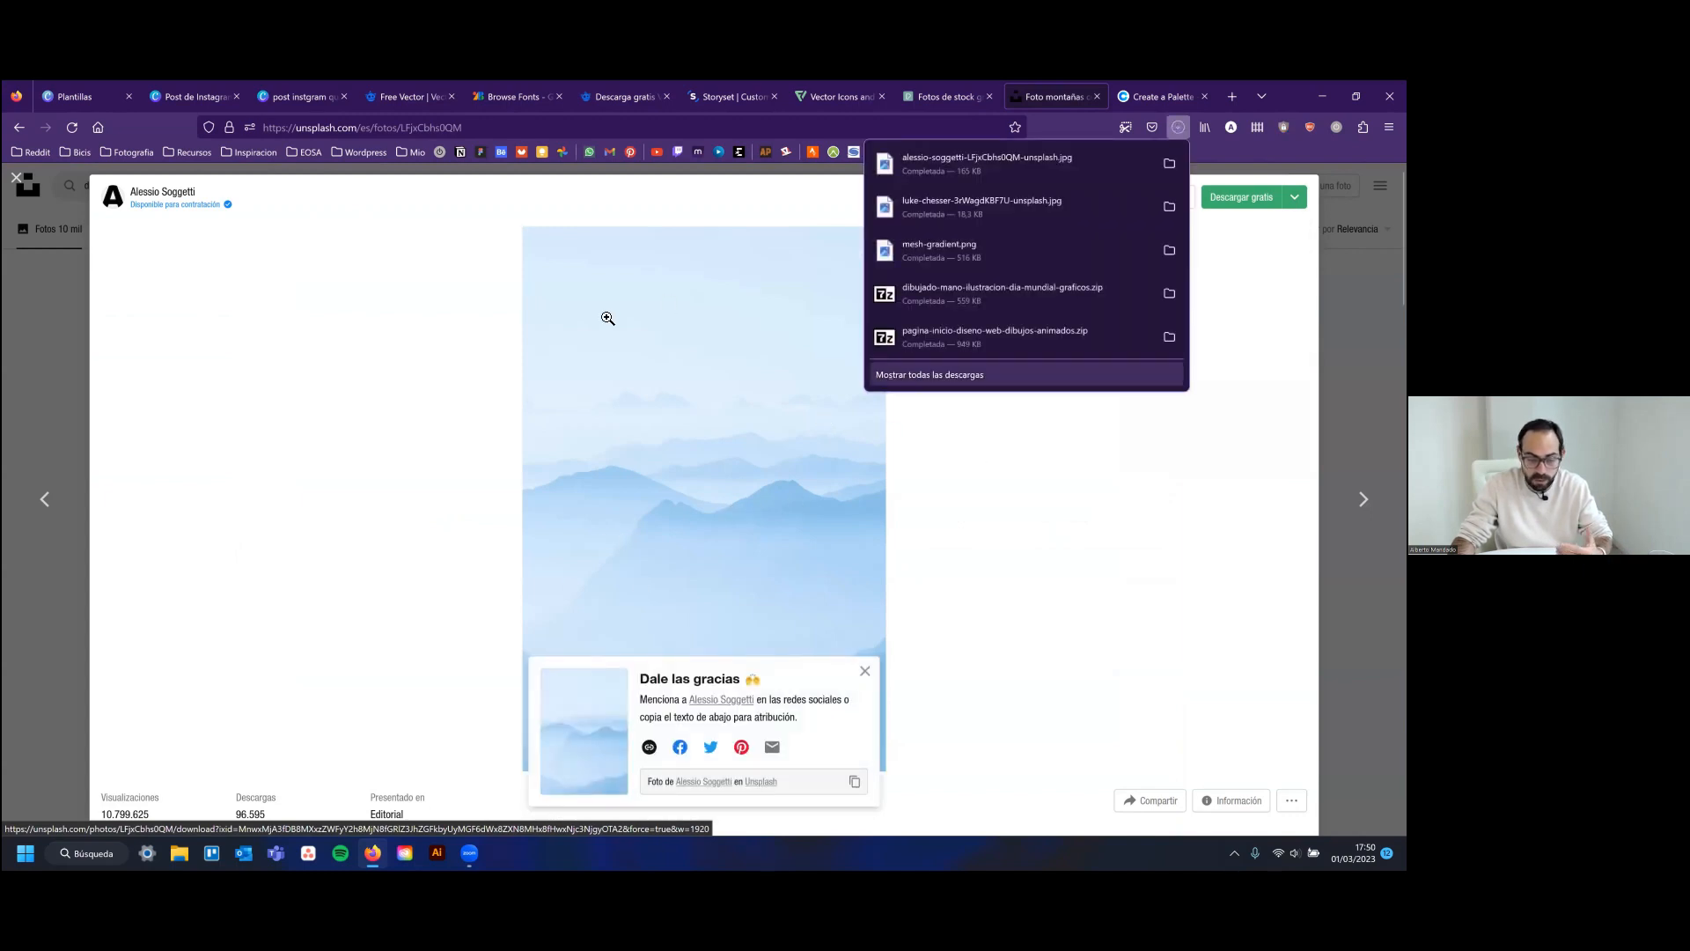
pyautogui.click(289, 91)
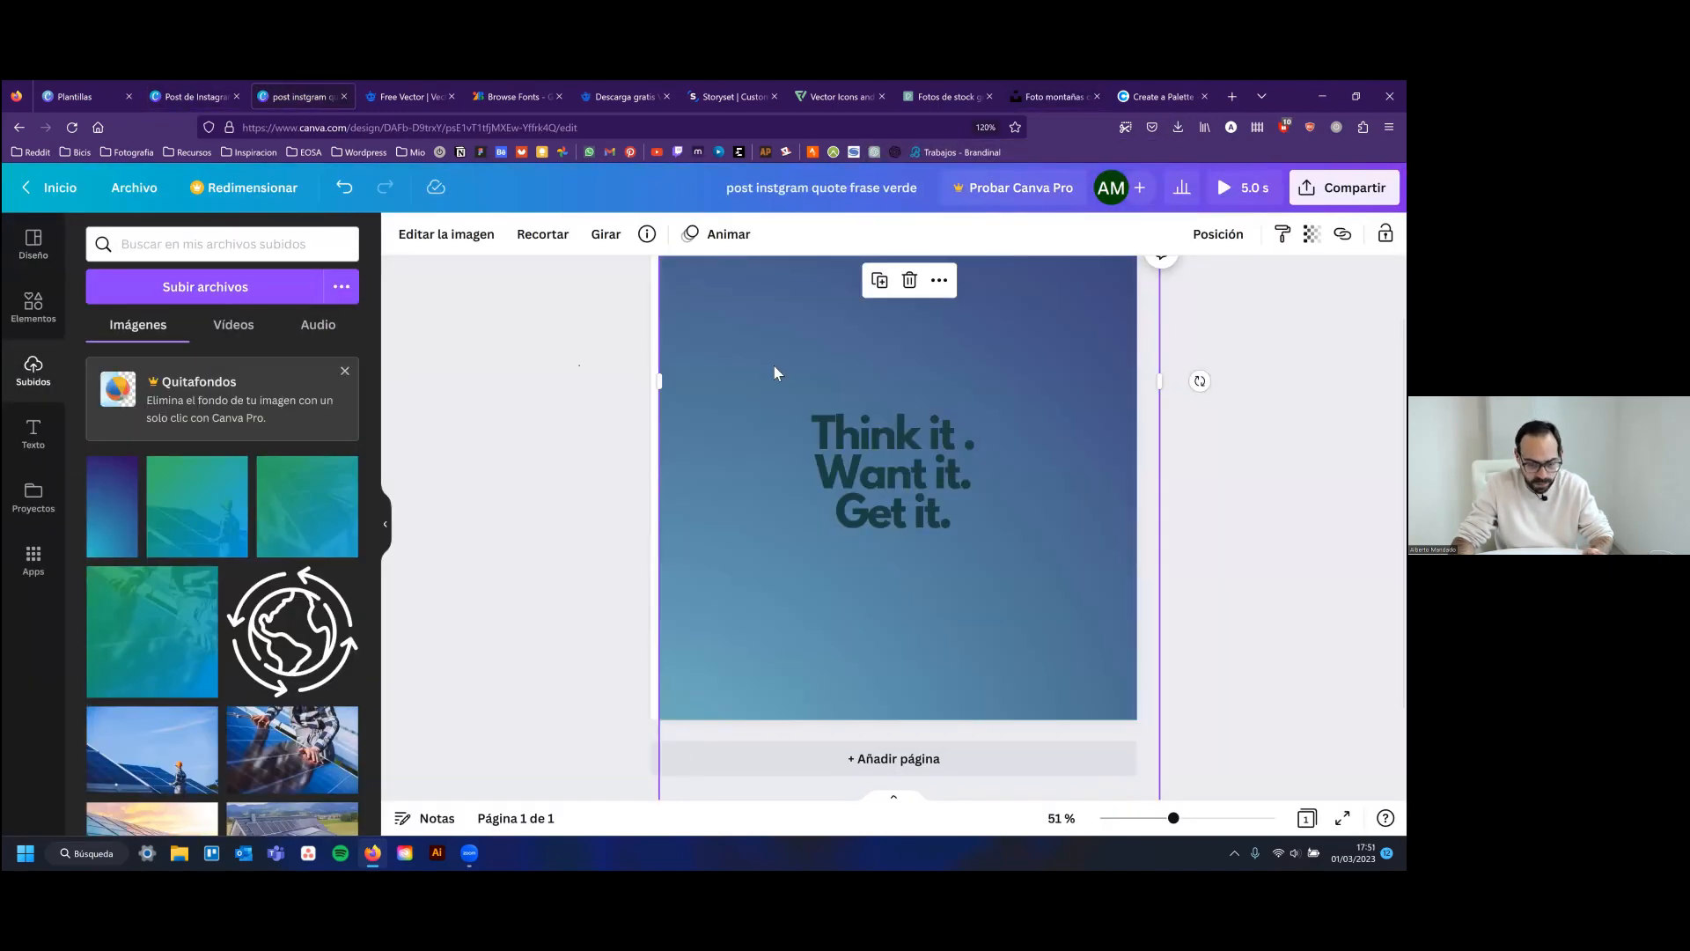
pyautogui.press('Delete')
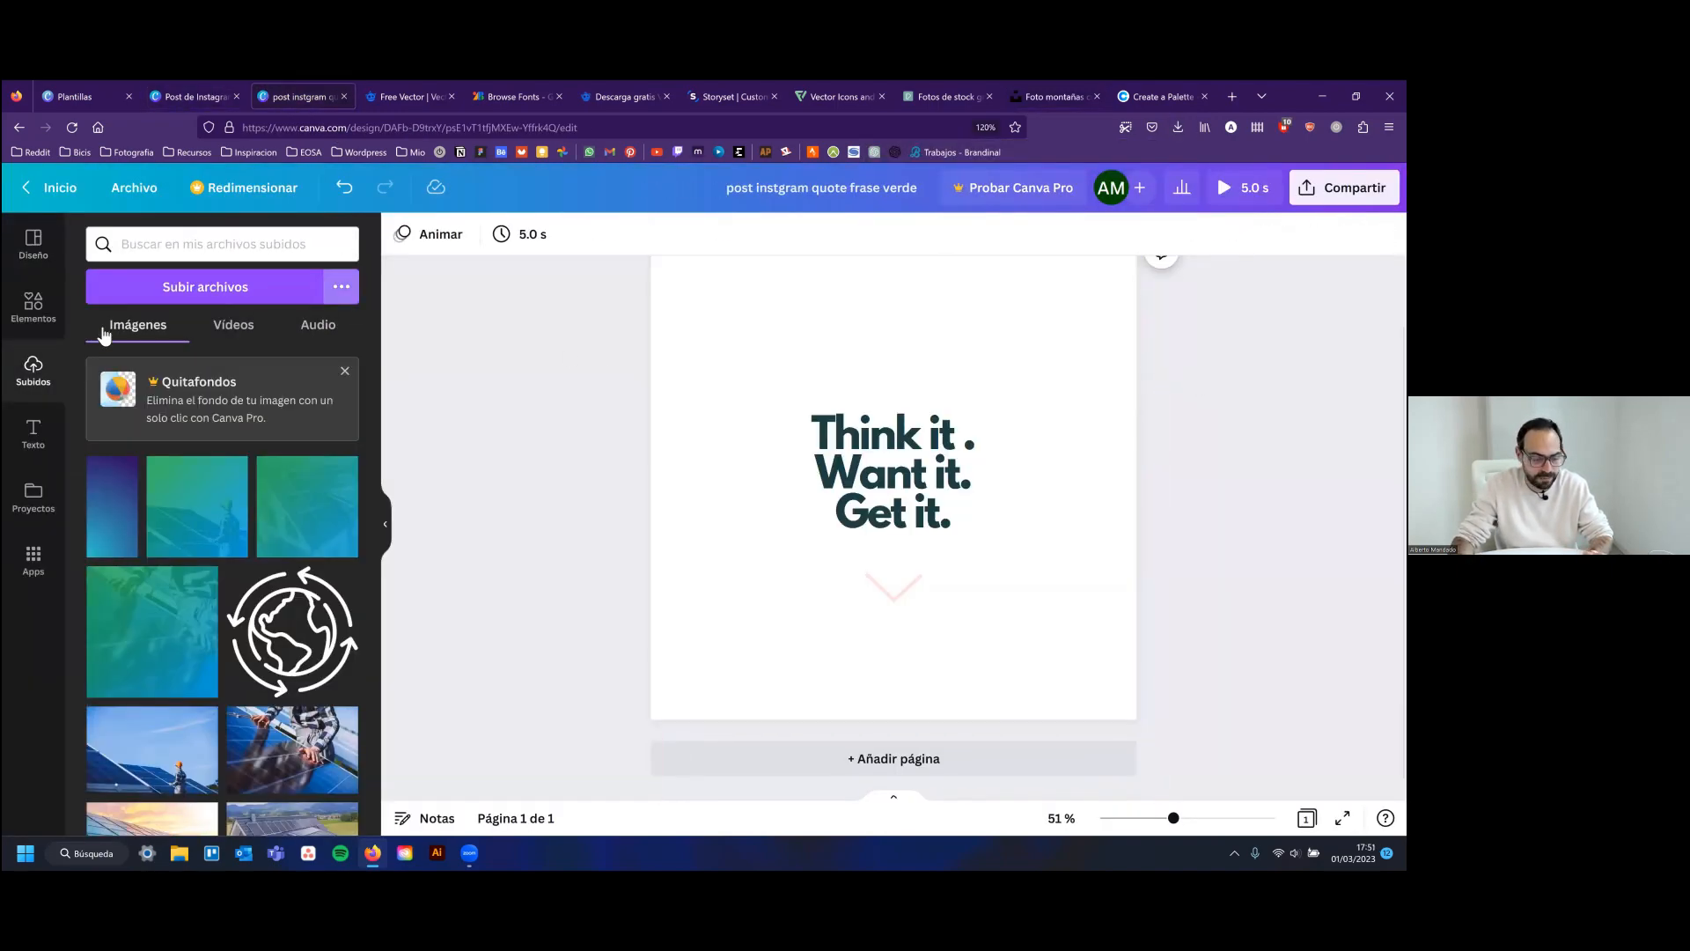
# Upload the downloaded misty mountains JPG from the Descargas folder and add it to the quote page
pyautogui.click(205, 287)
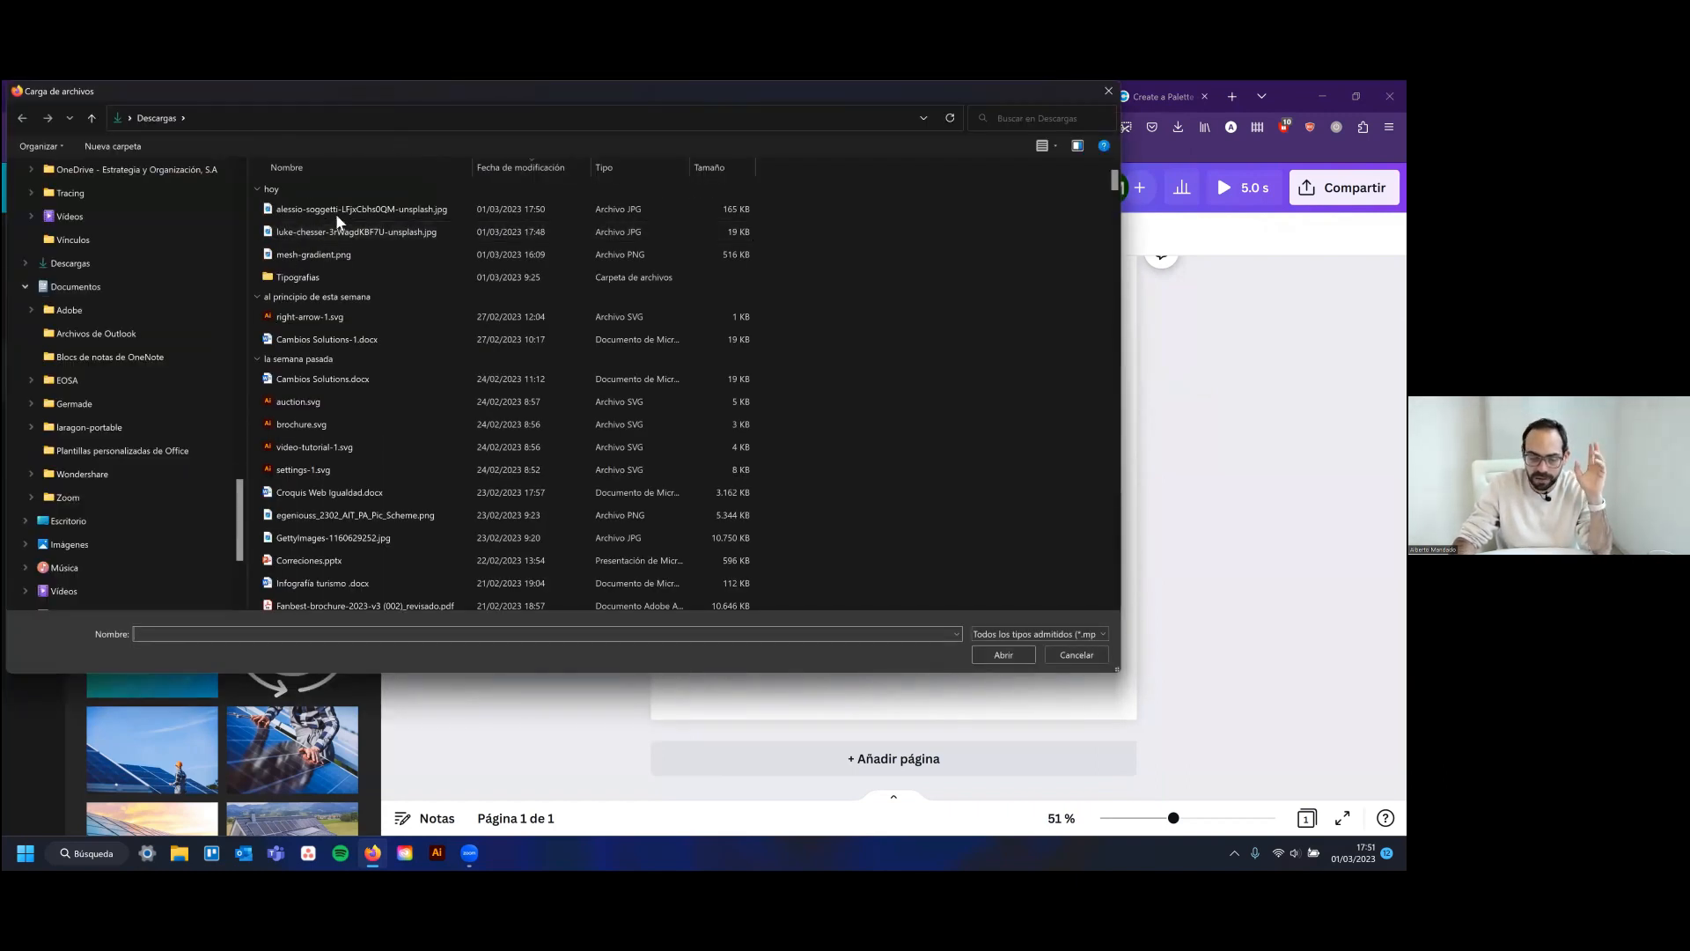
pyautogui.click(337, 215)
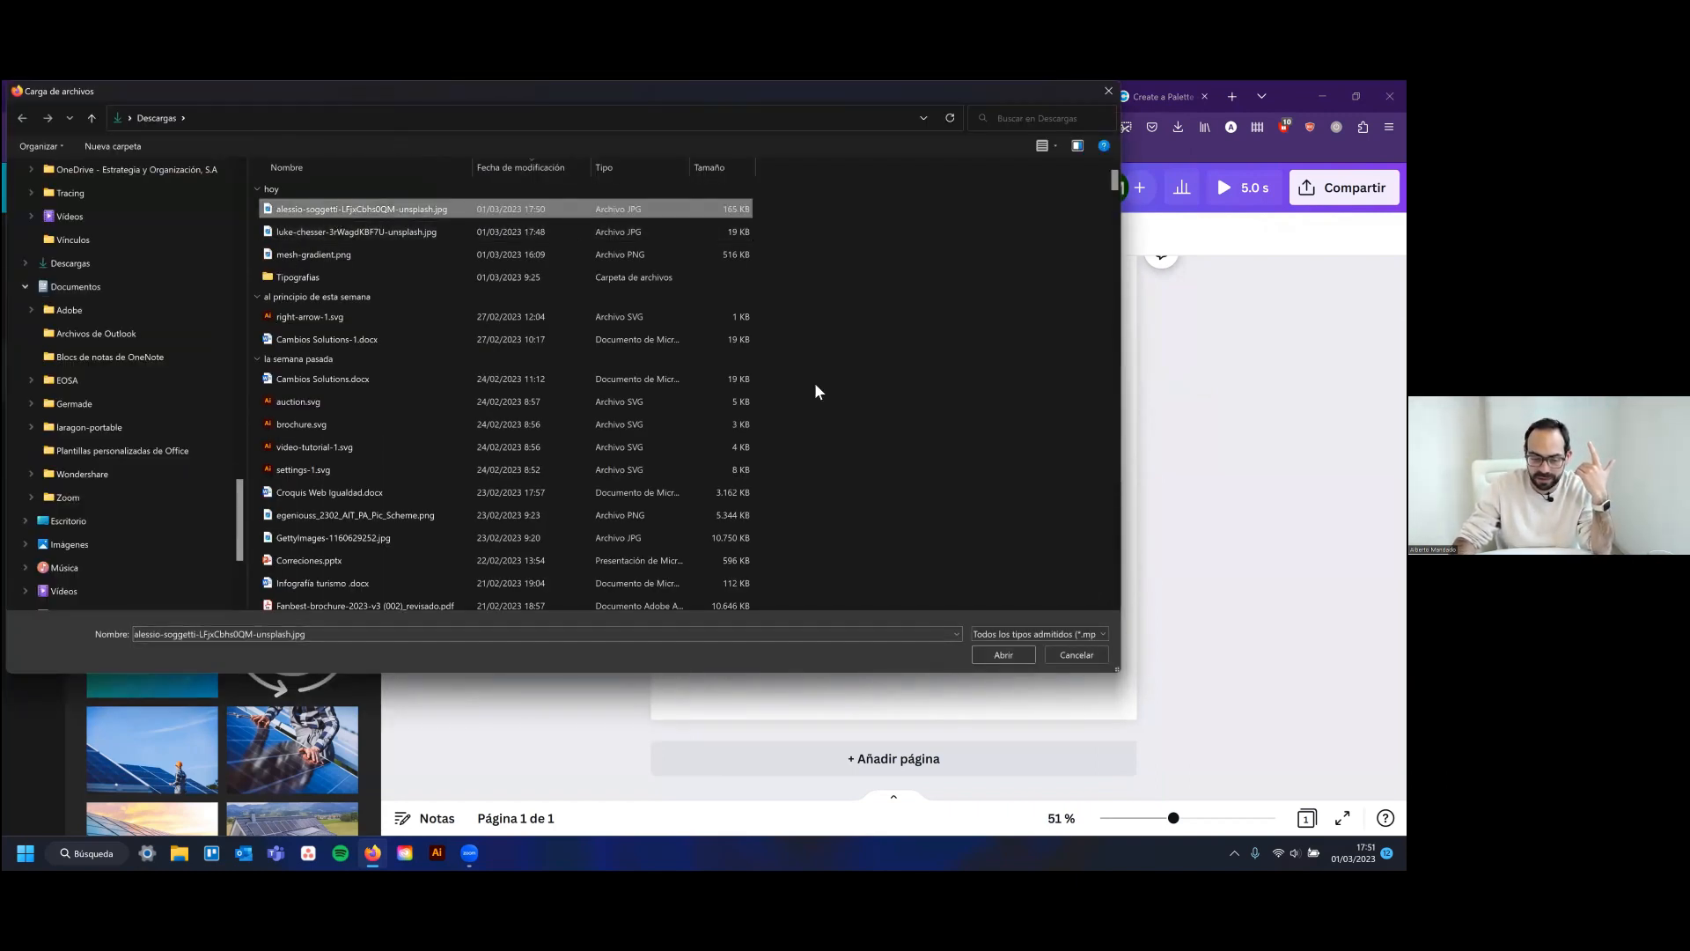
pyautogui.click(1002, 656)
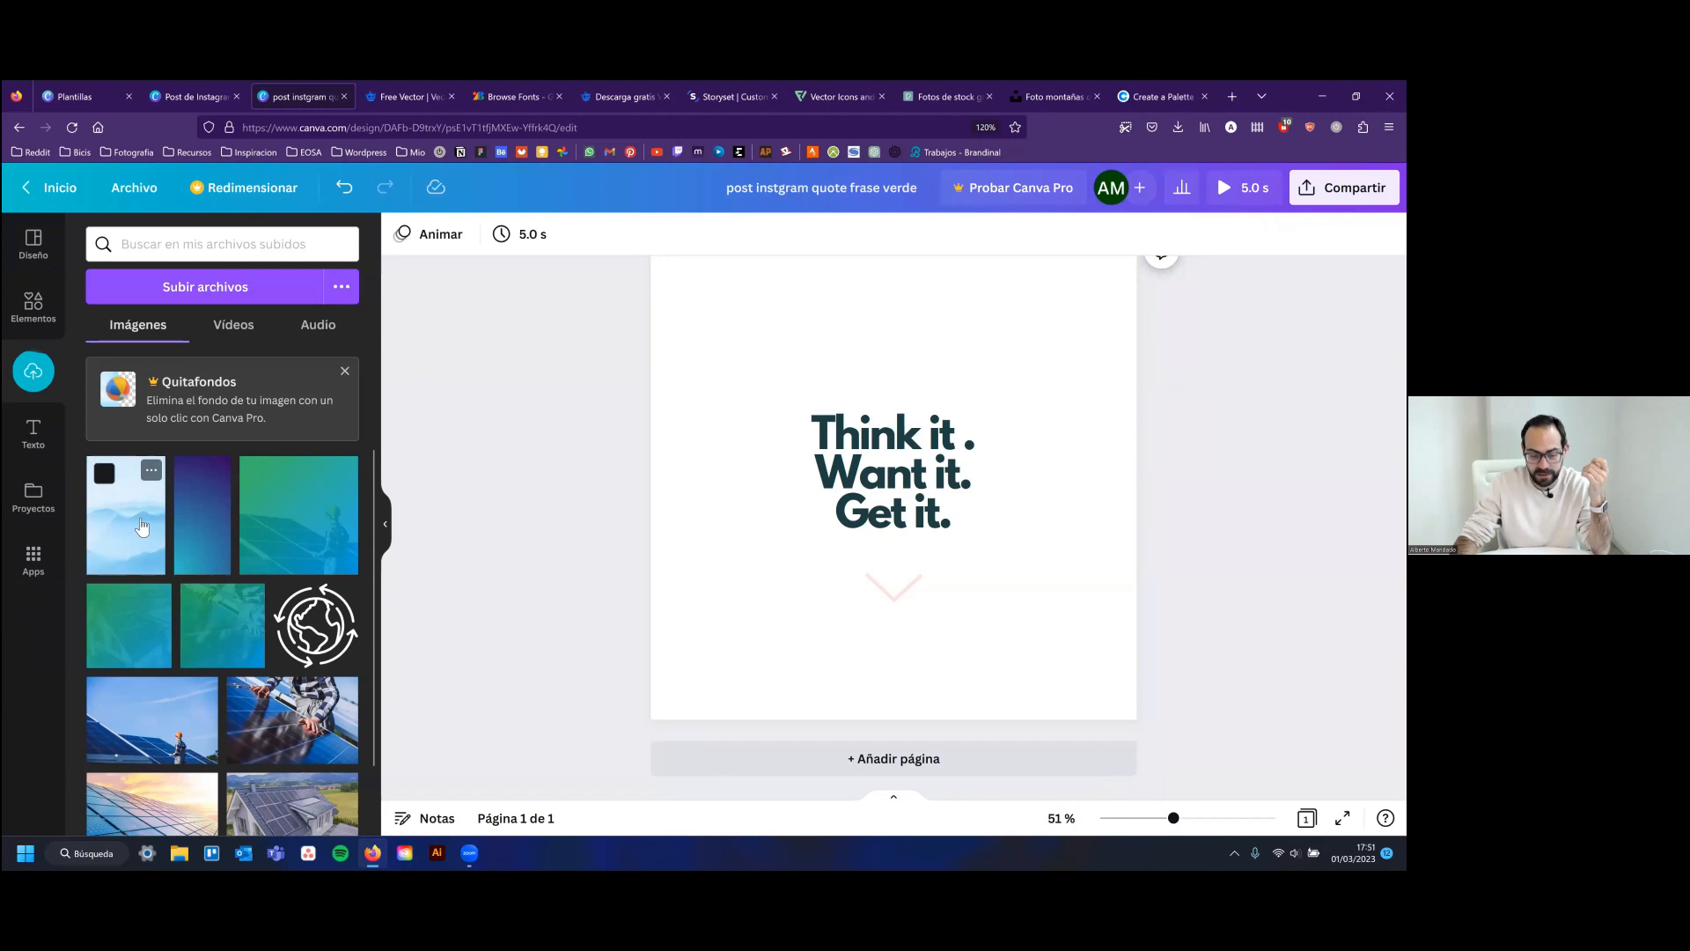
pyautogui.click(137, 538)
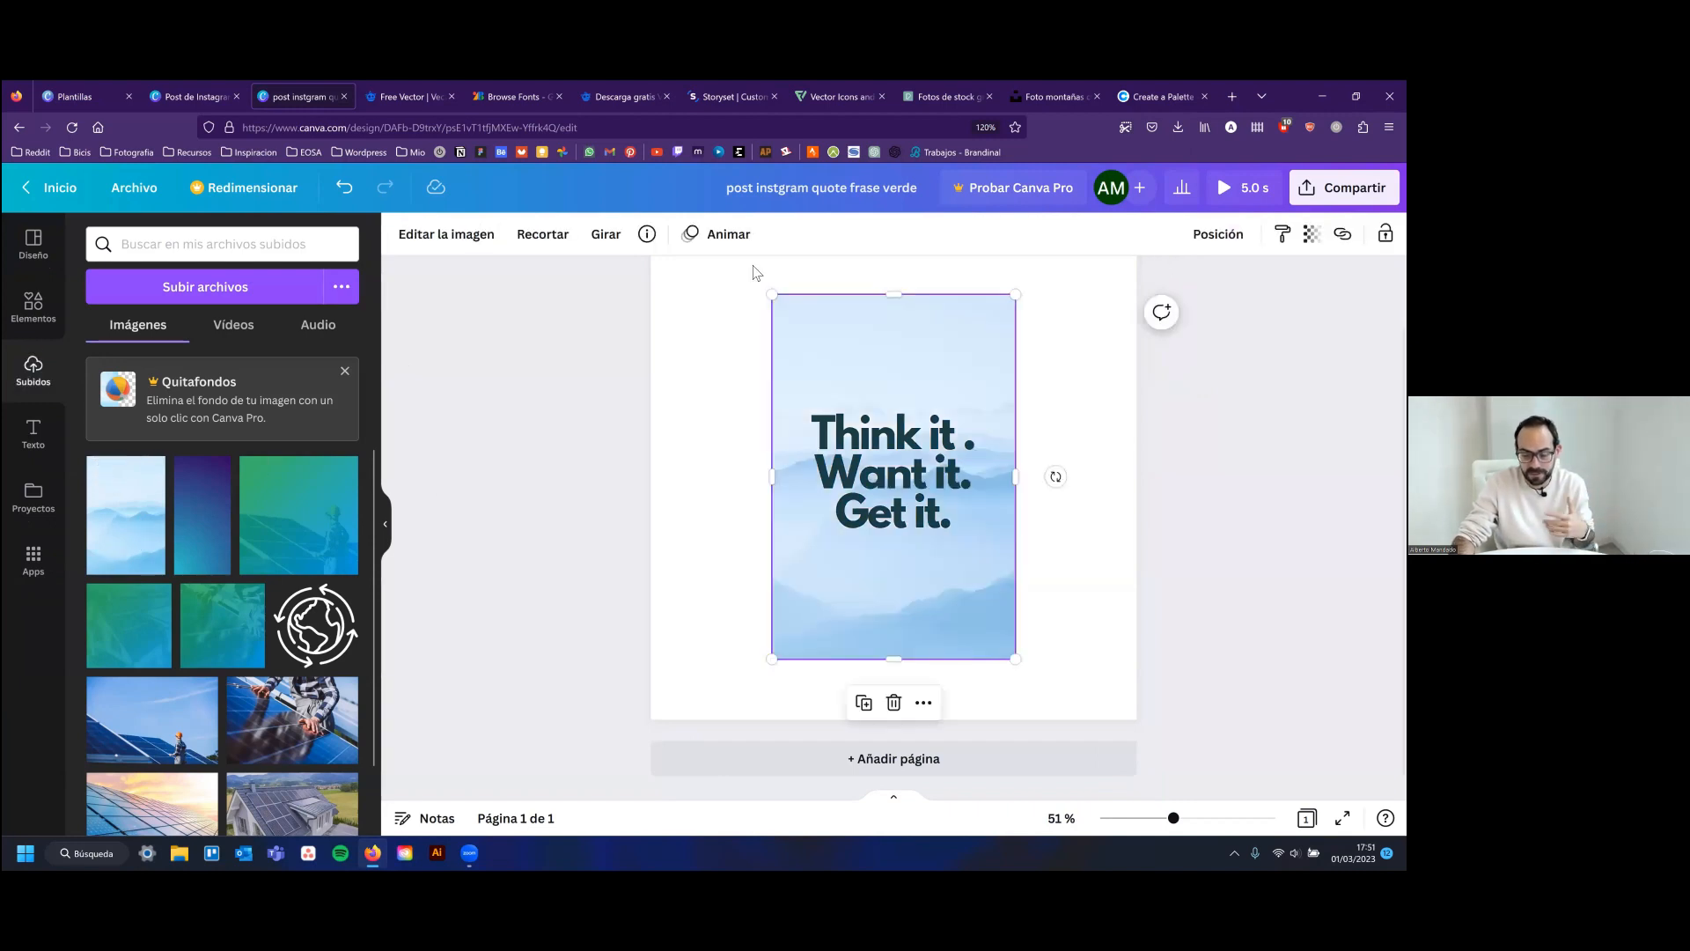
# Enlarge the mountains photo from two opposite corners until it covers the whole page behind the quote
pyautogui.scroll(2, 789, 302)
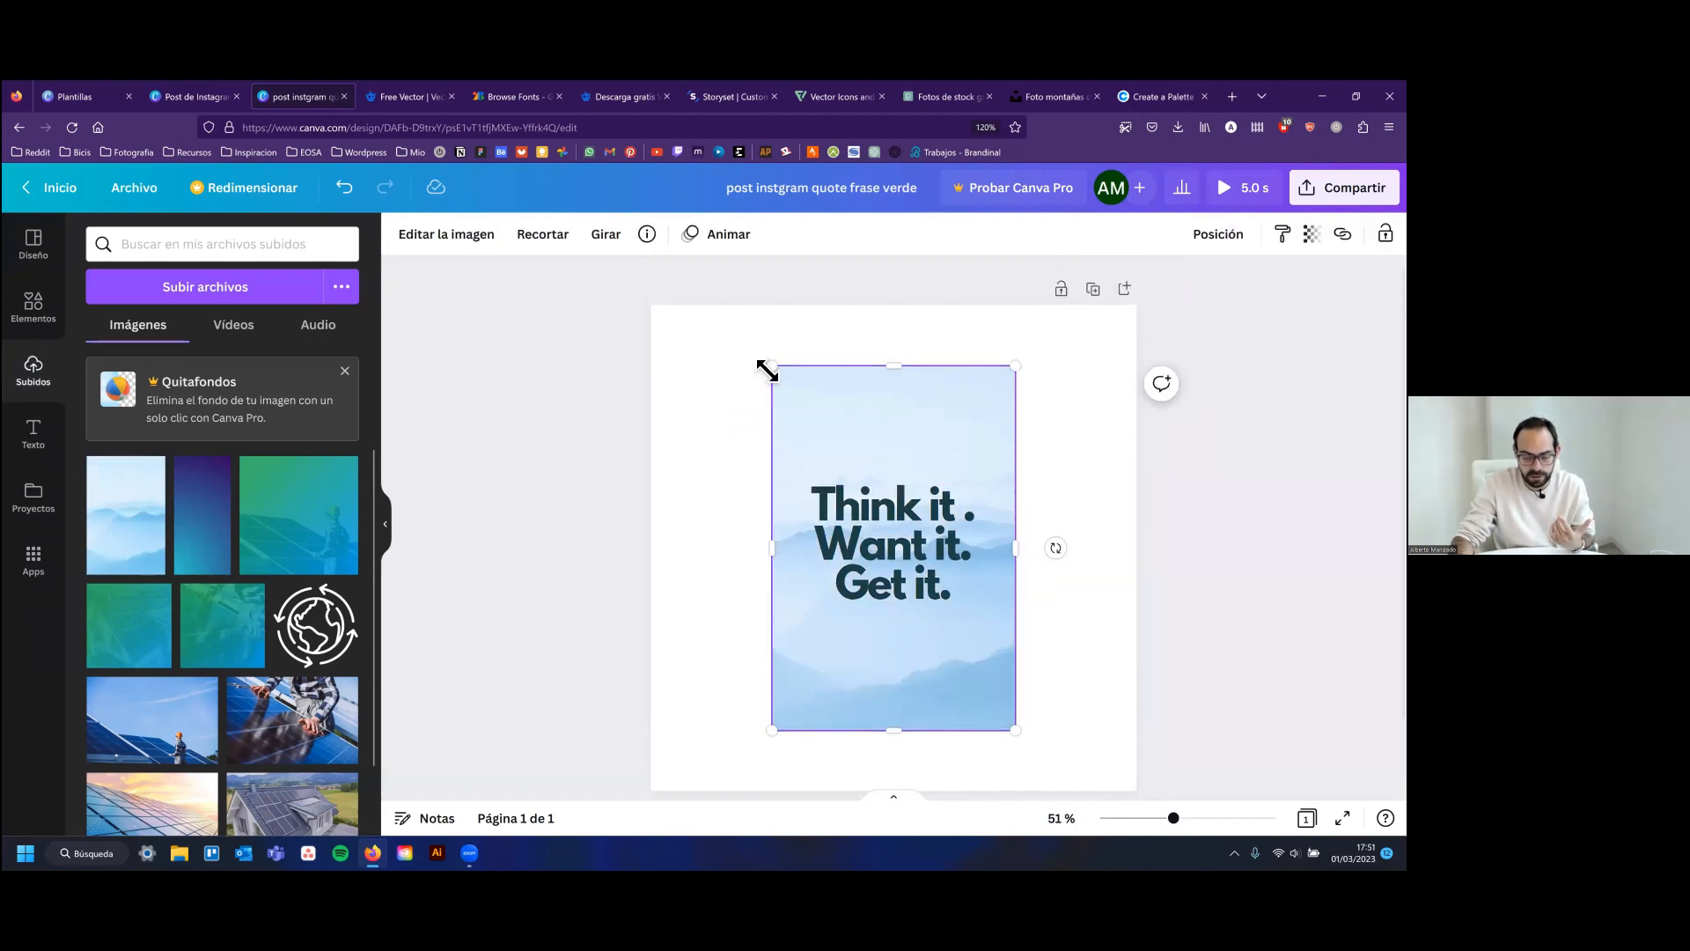
pyautogui.moveTo(769, 364); pyautogui.dragTo(651, 184)
pyautogui.scroll(-2, 1052, 434)
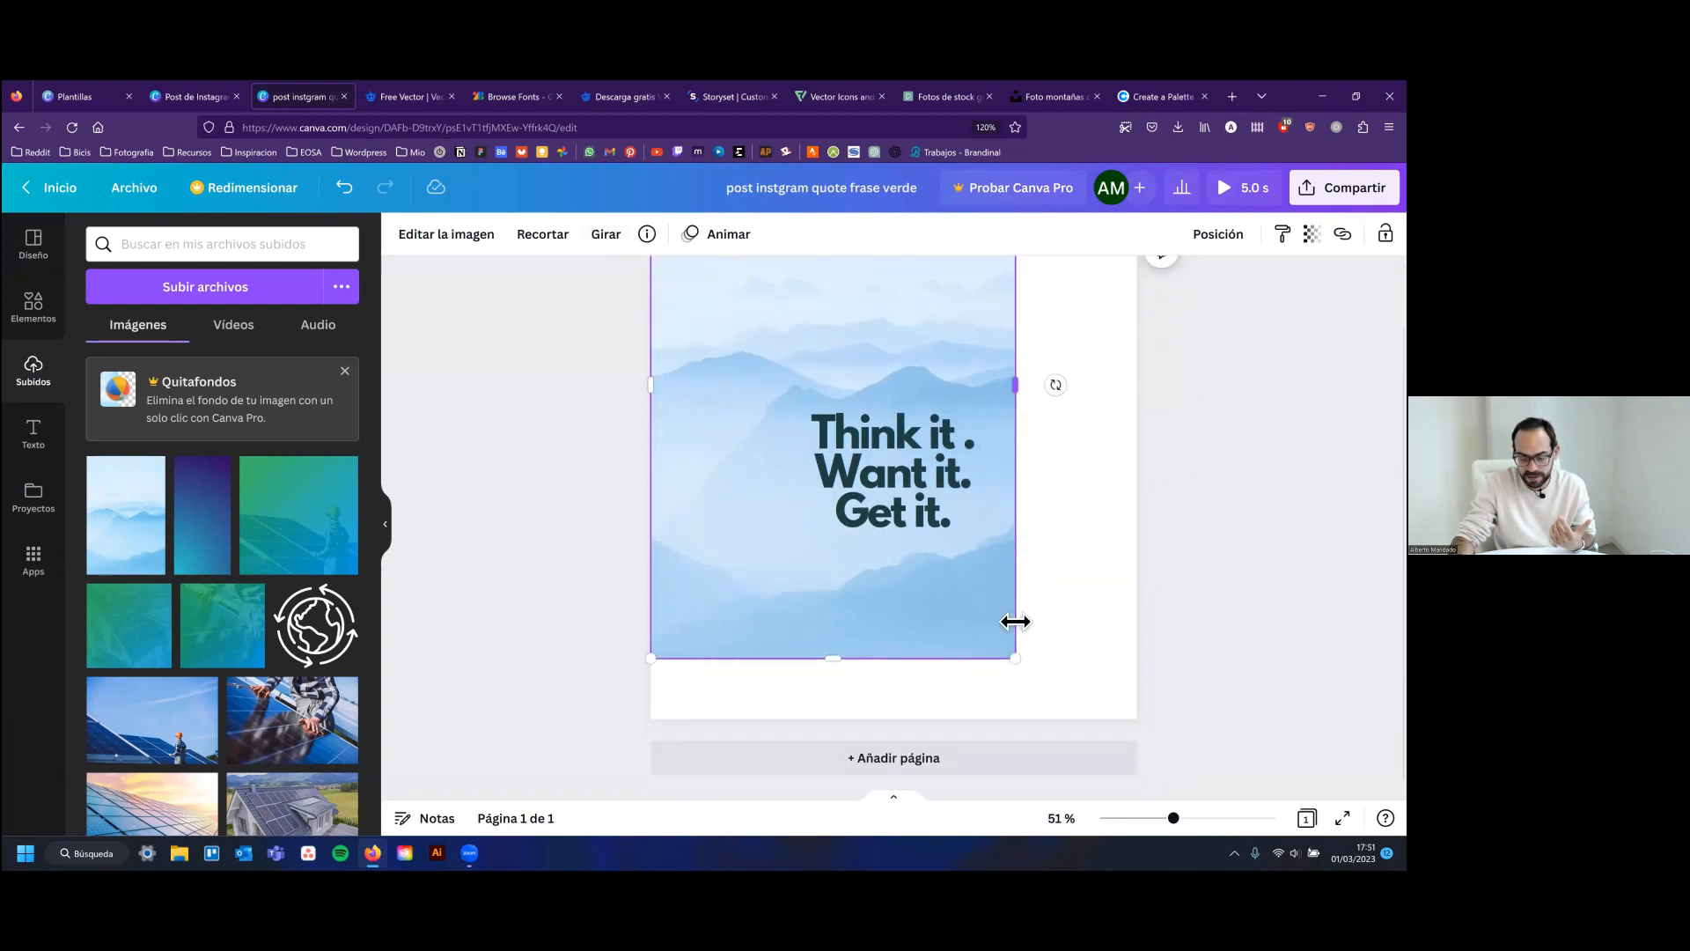
pyautogui.moveTo(1078, 700); pyautogui.dragTo(1276, 797)
pyautogui.press('Escape')
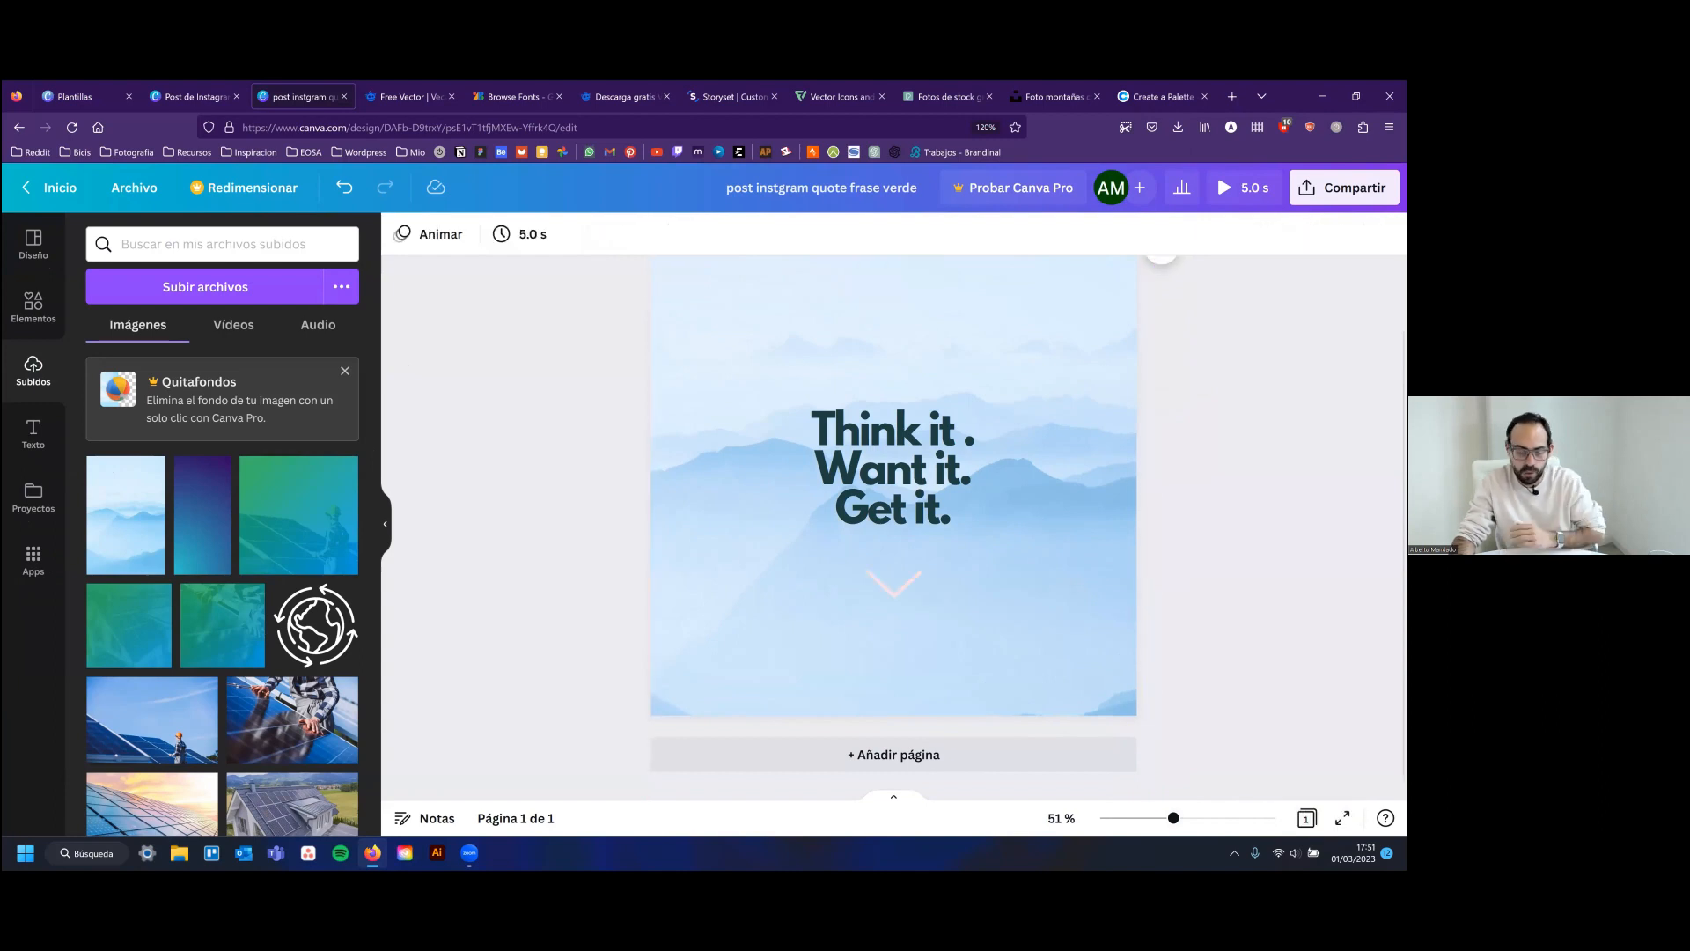
pyautogui.scroll(2, 894, 528)
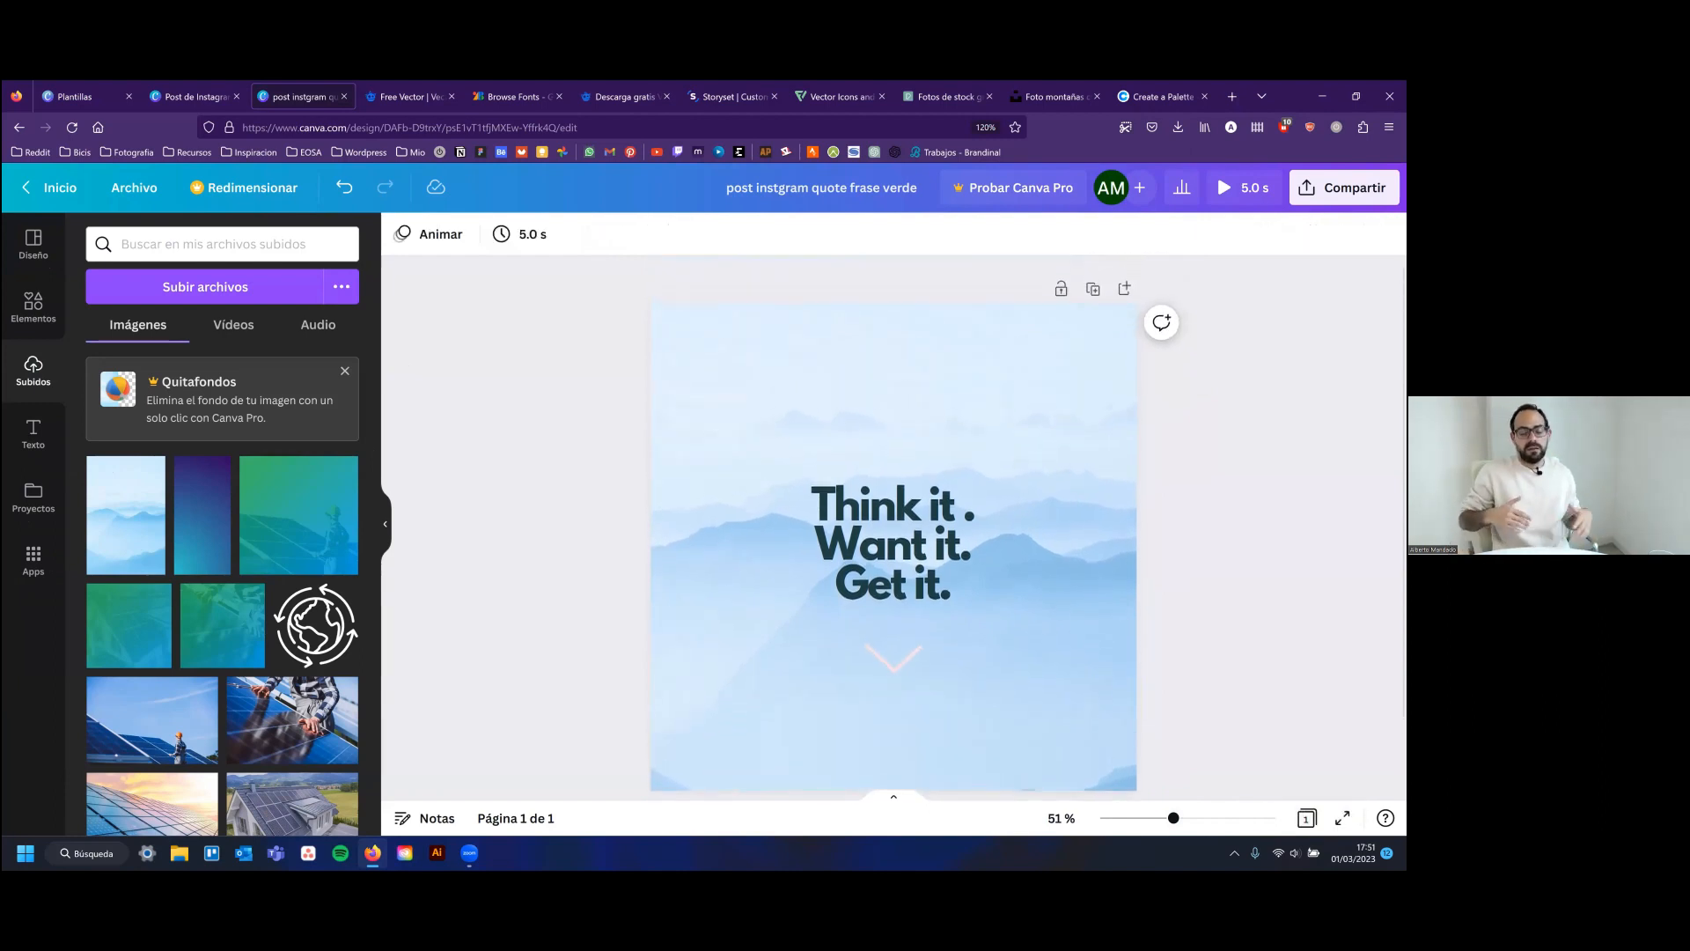
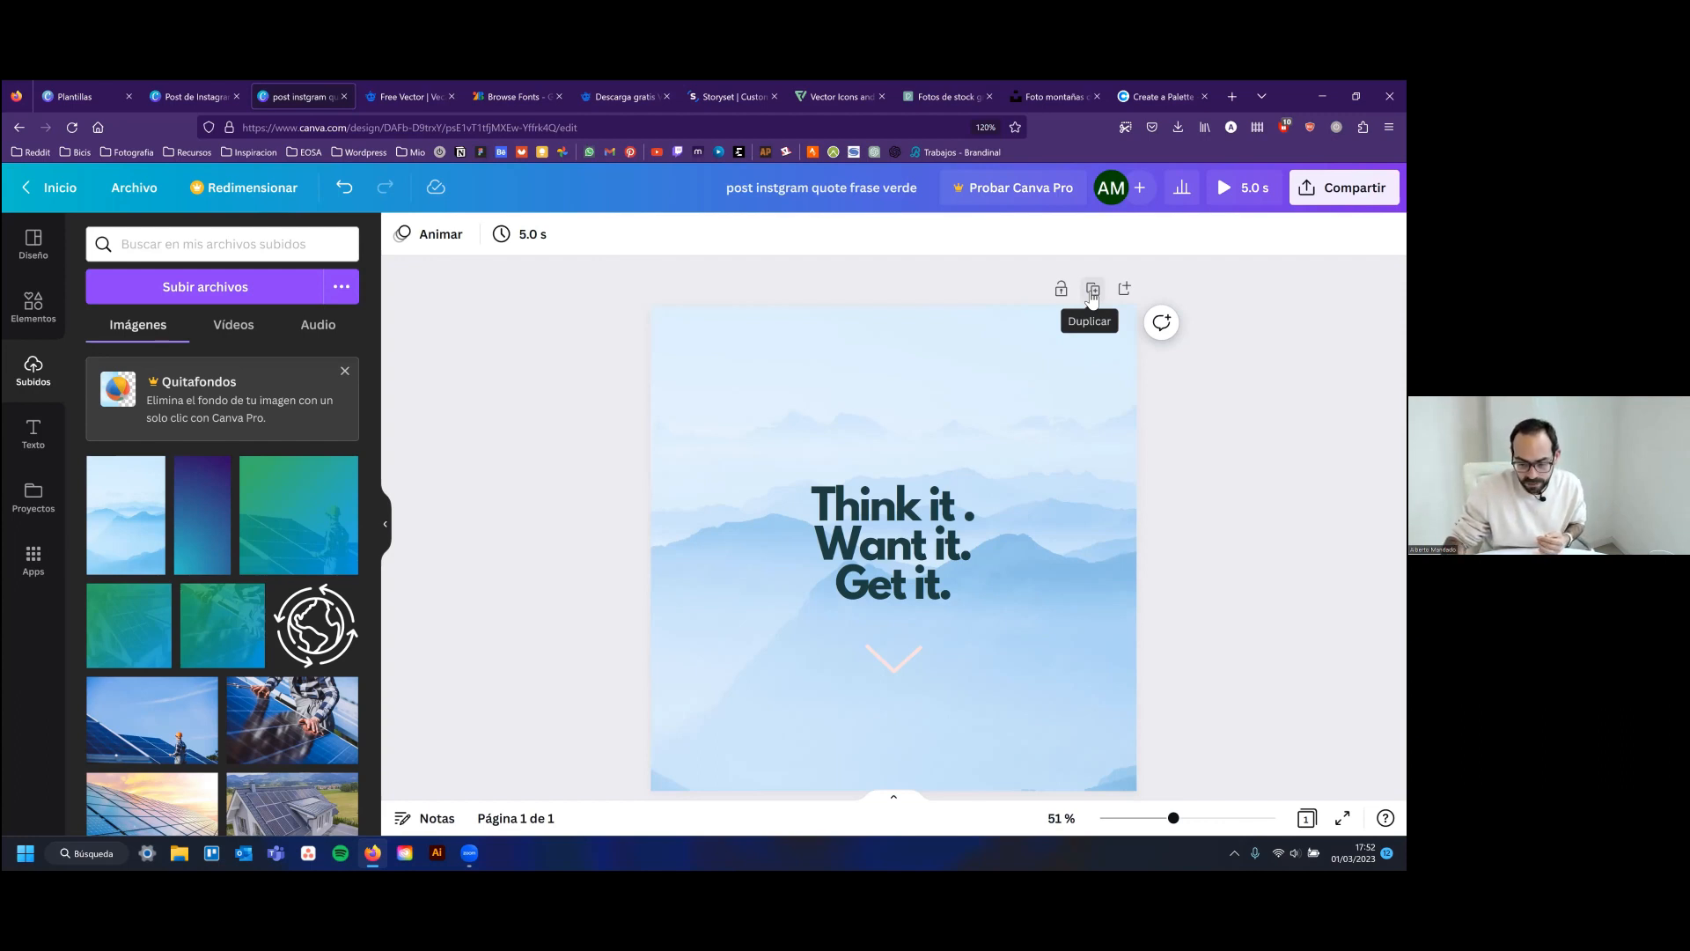
# Duplicate the quote page and delete the mountains photo from page 2, keeping its quote text and arrow
pyautogui.click(1093, 289)
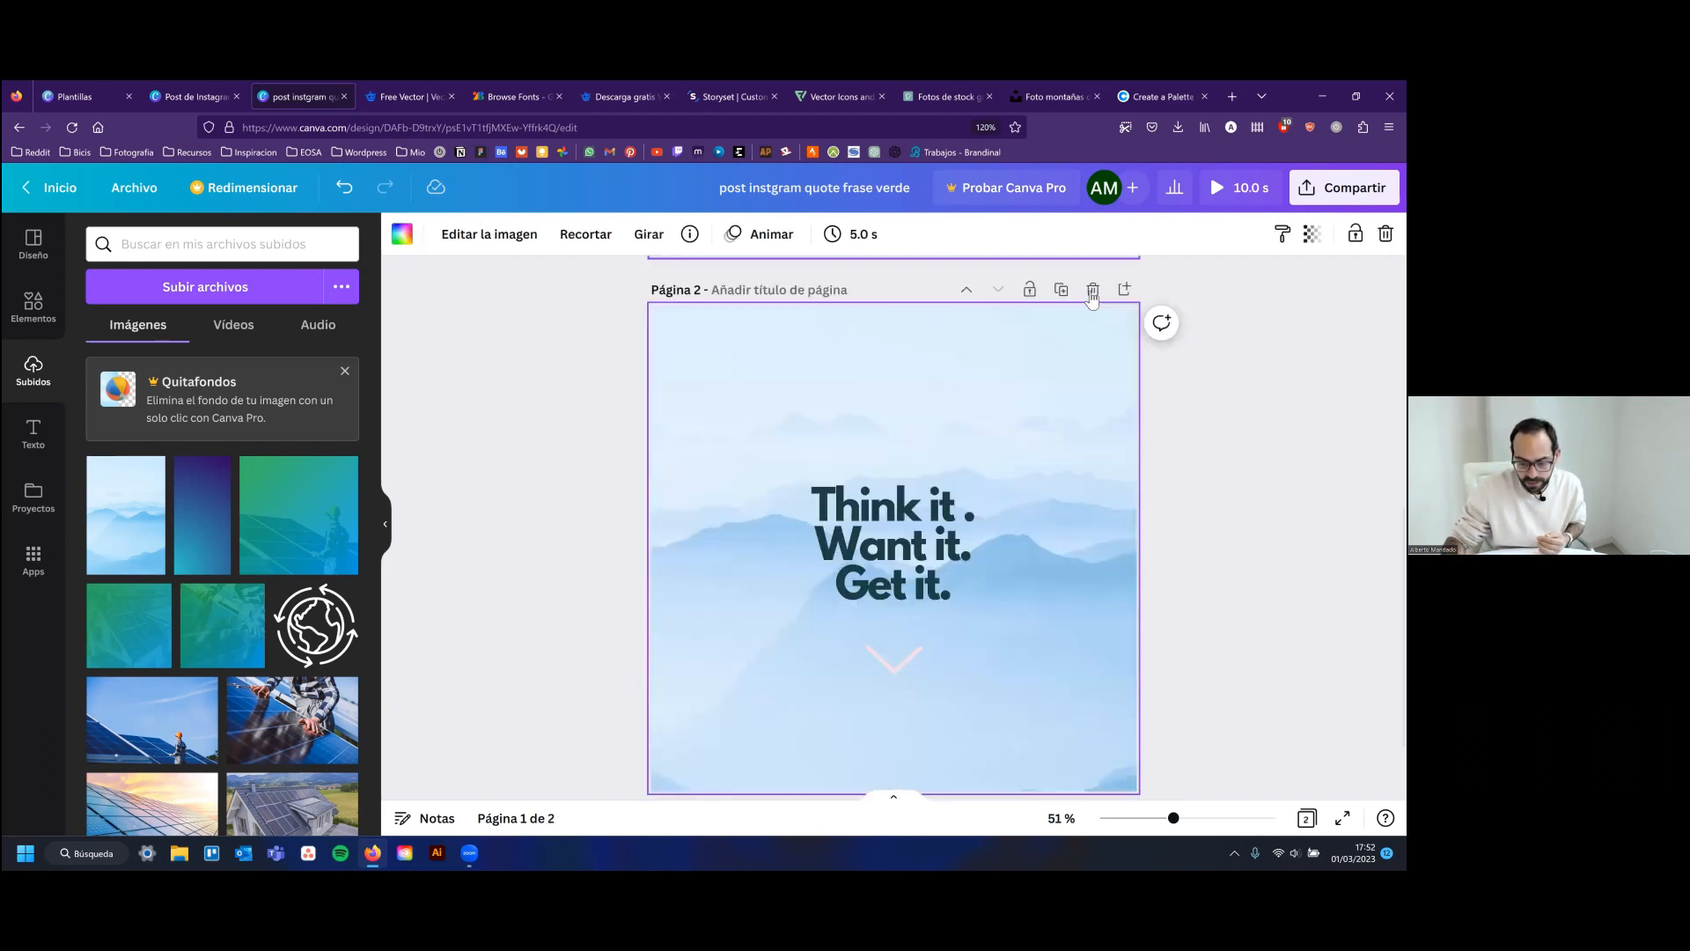
pyautogui.click(931, 498)
pyautogui.press('Delete')
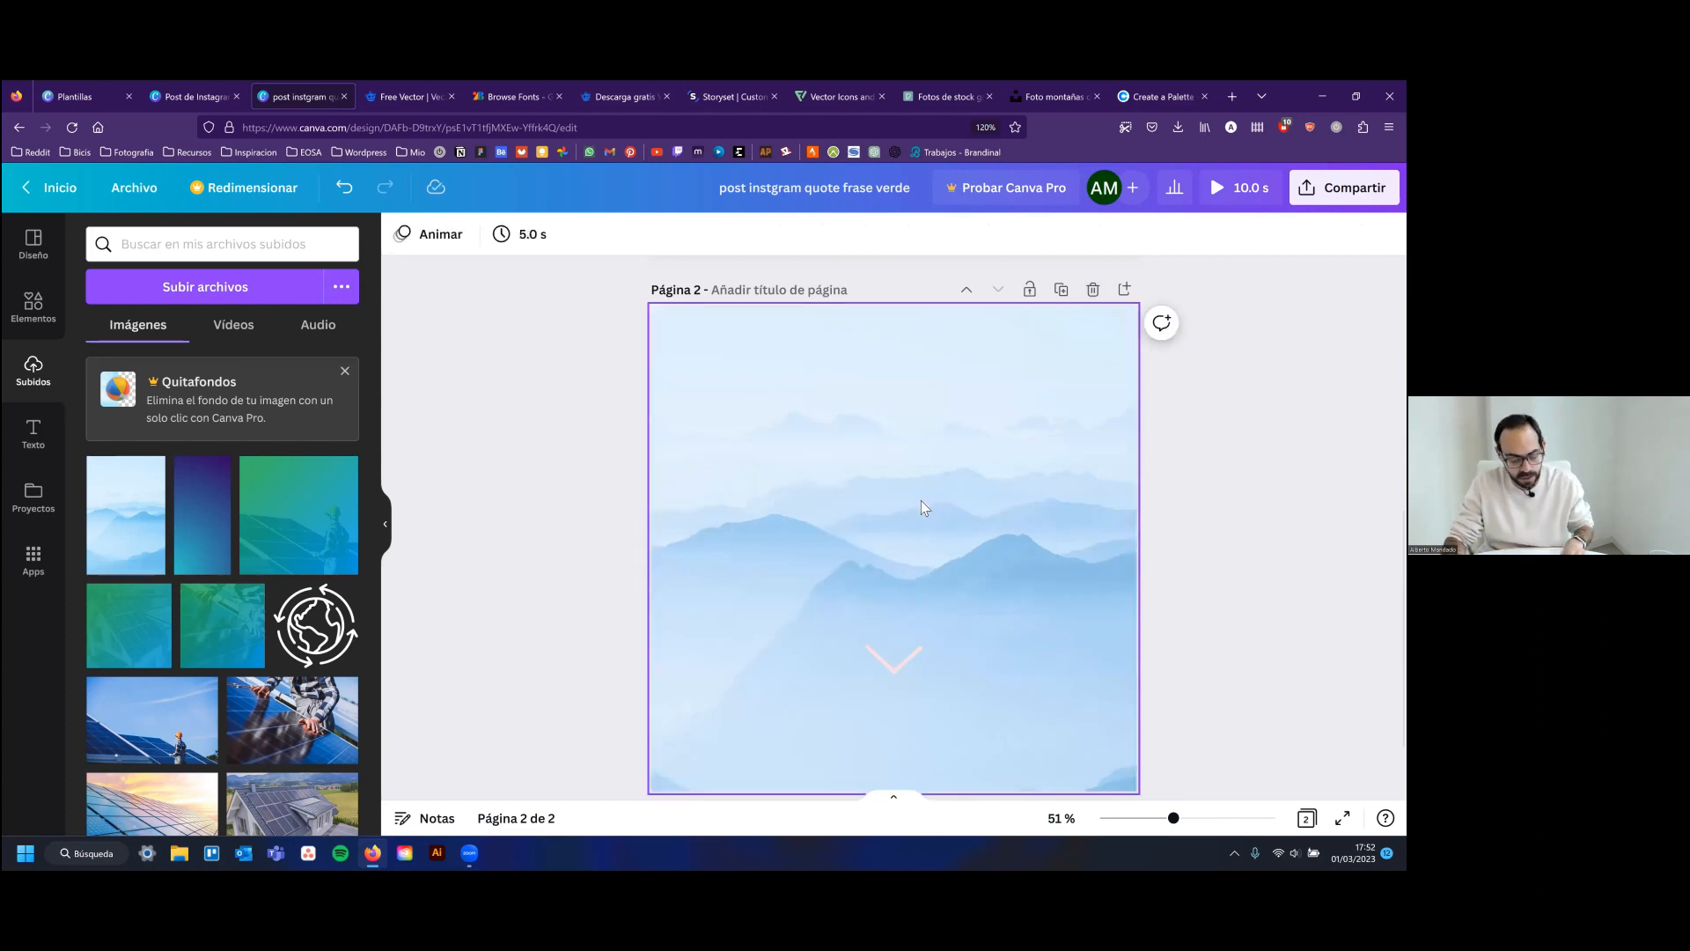
pyautogui.hotkey('ctrl', 'z')
pyautogui.click(785, 389)
pyautogui.press('Delete')
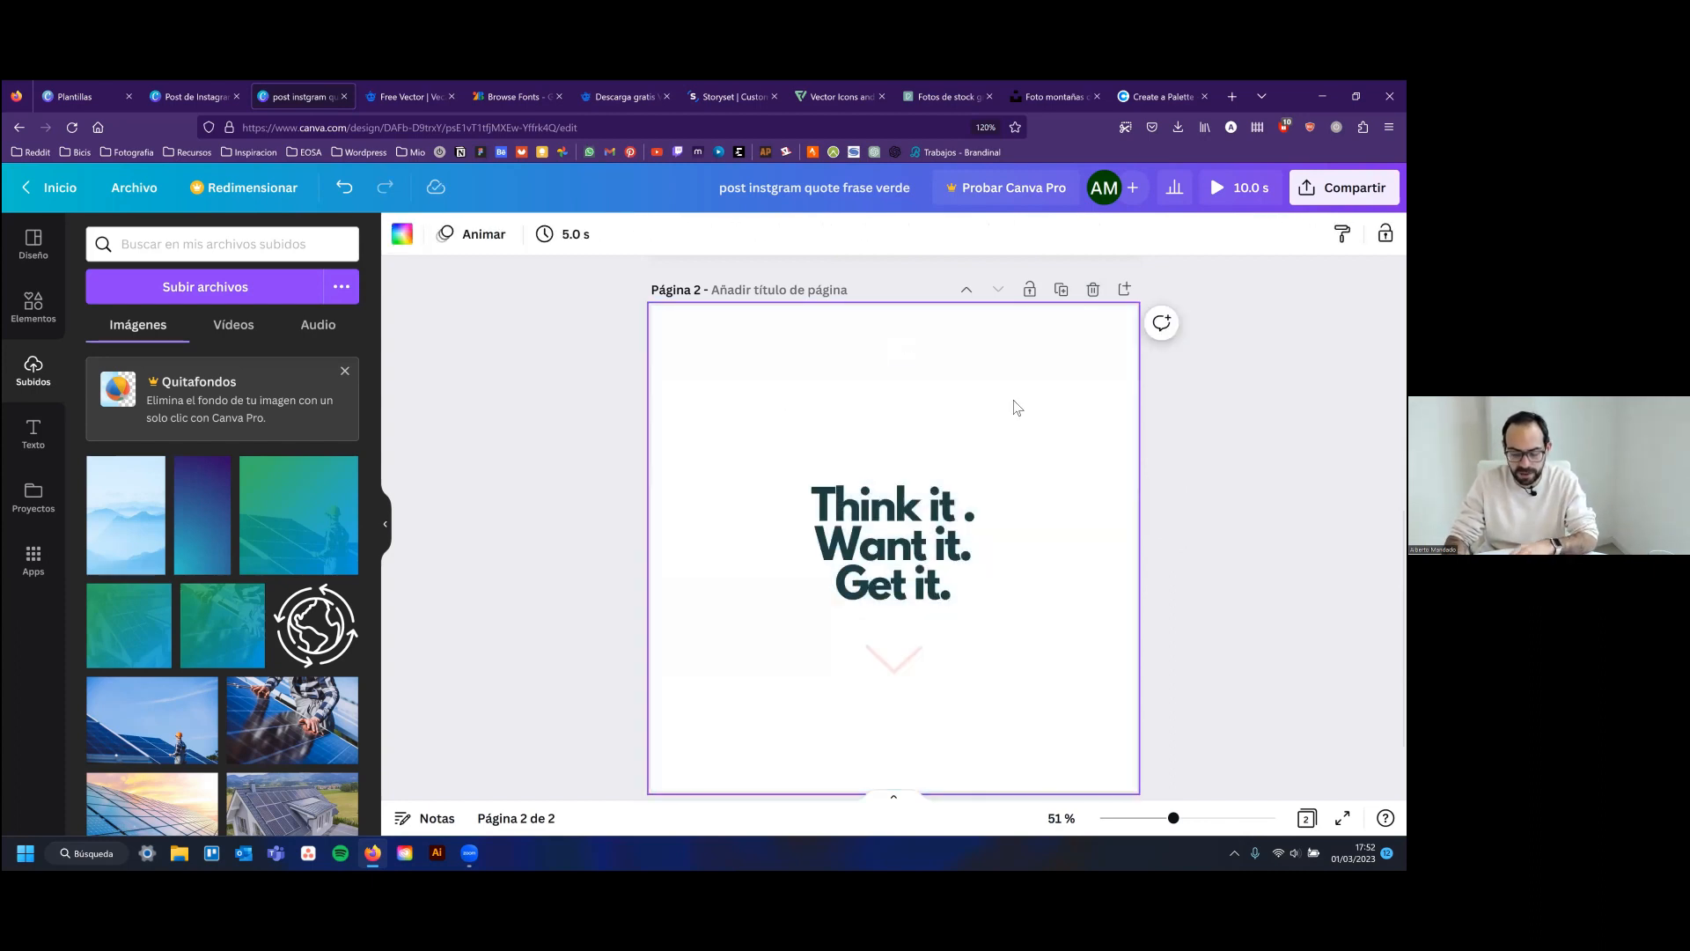
pyautogui.scroll(5, 1108, 453)
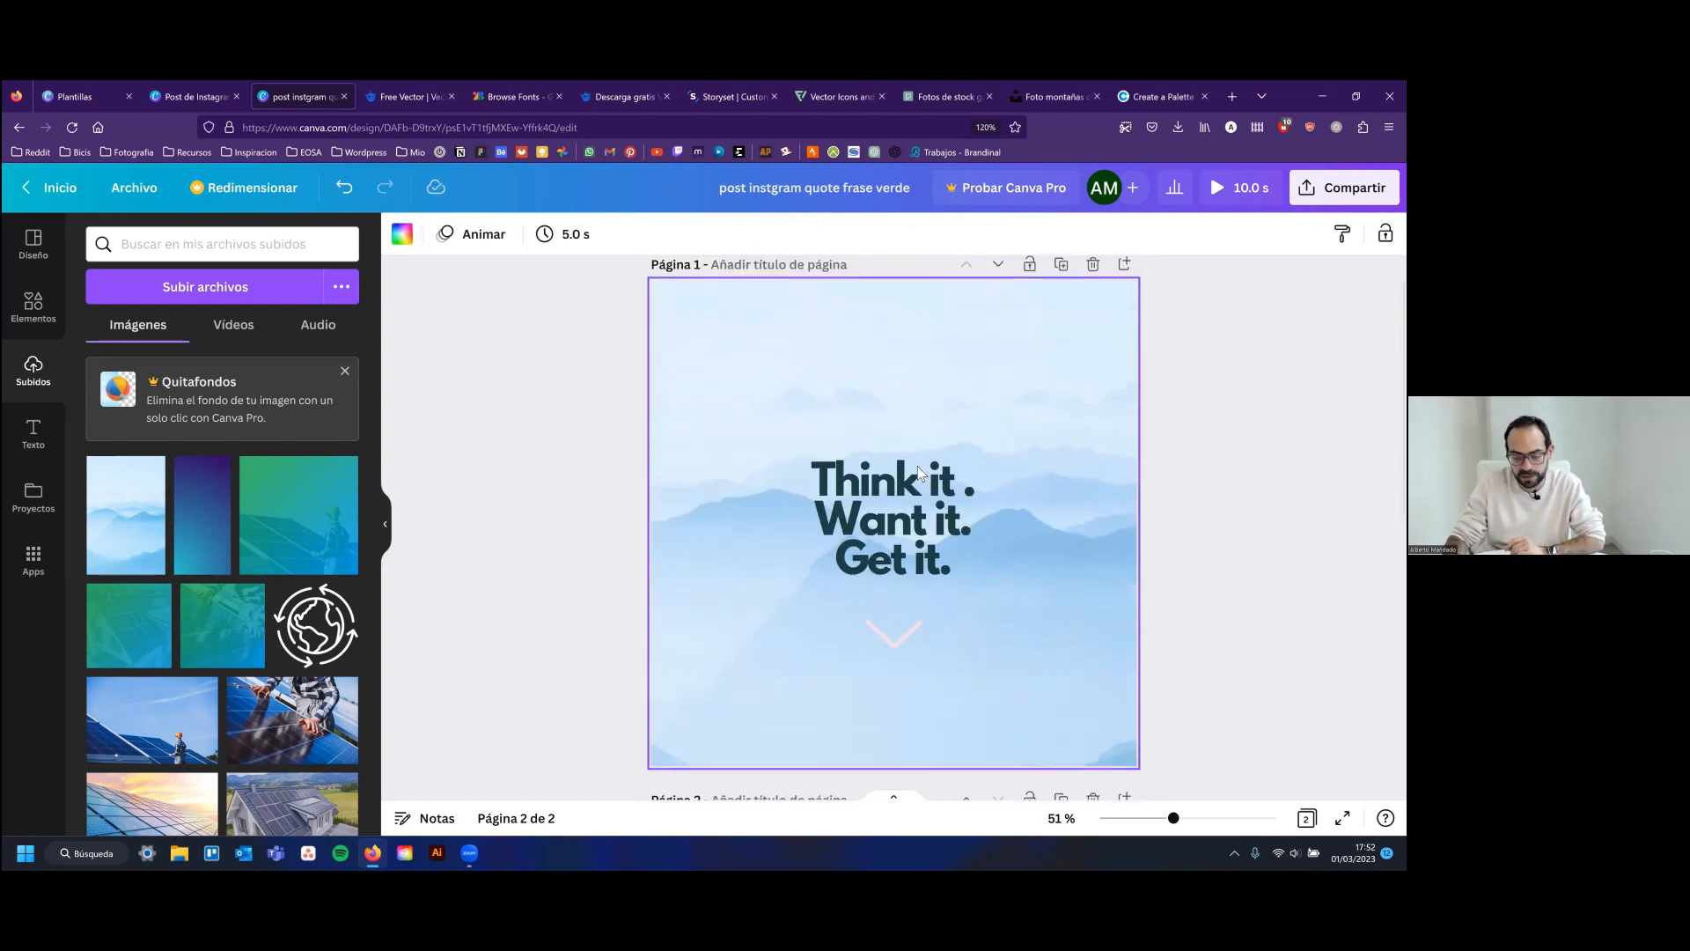
pyautogui.scroll(-5, 917, 471)
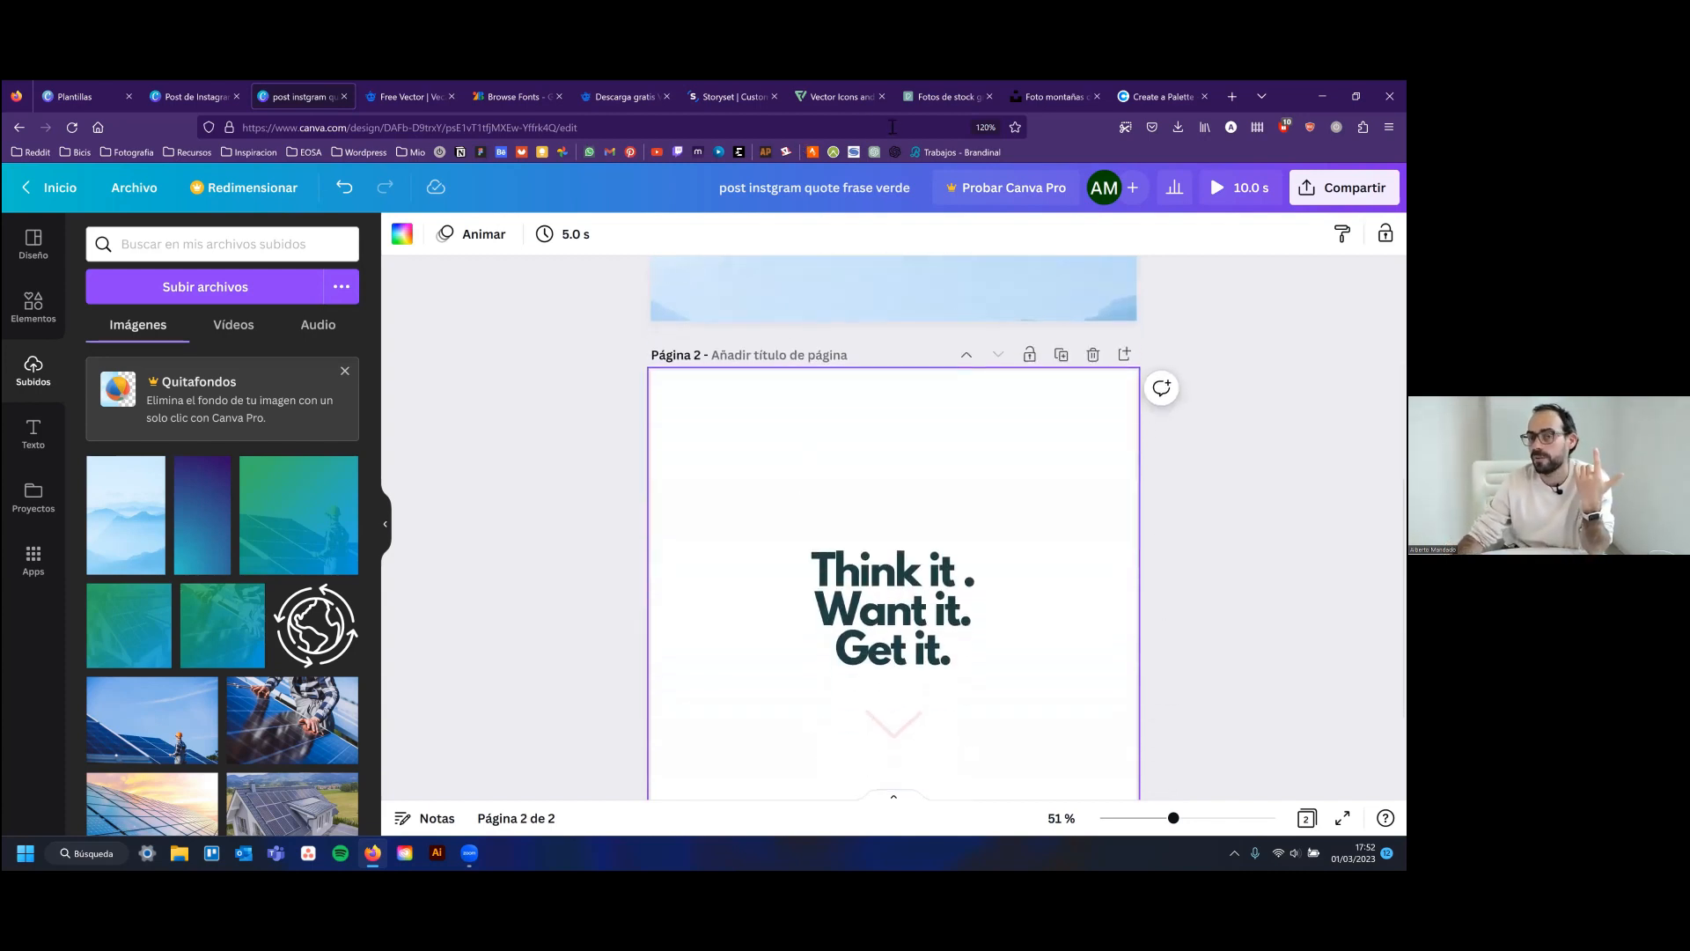
# Switch to Pexels and search its free photos for "verano"
pyautogui.click(943, 96)
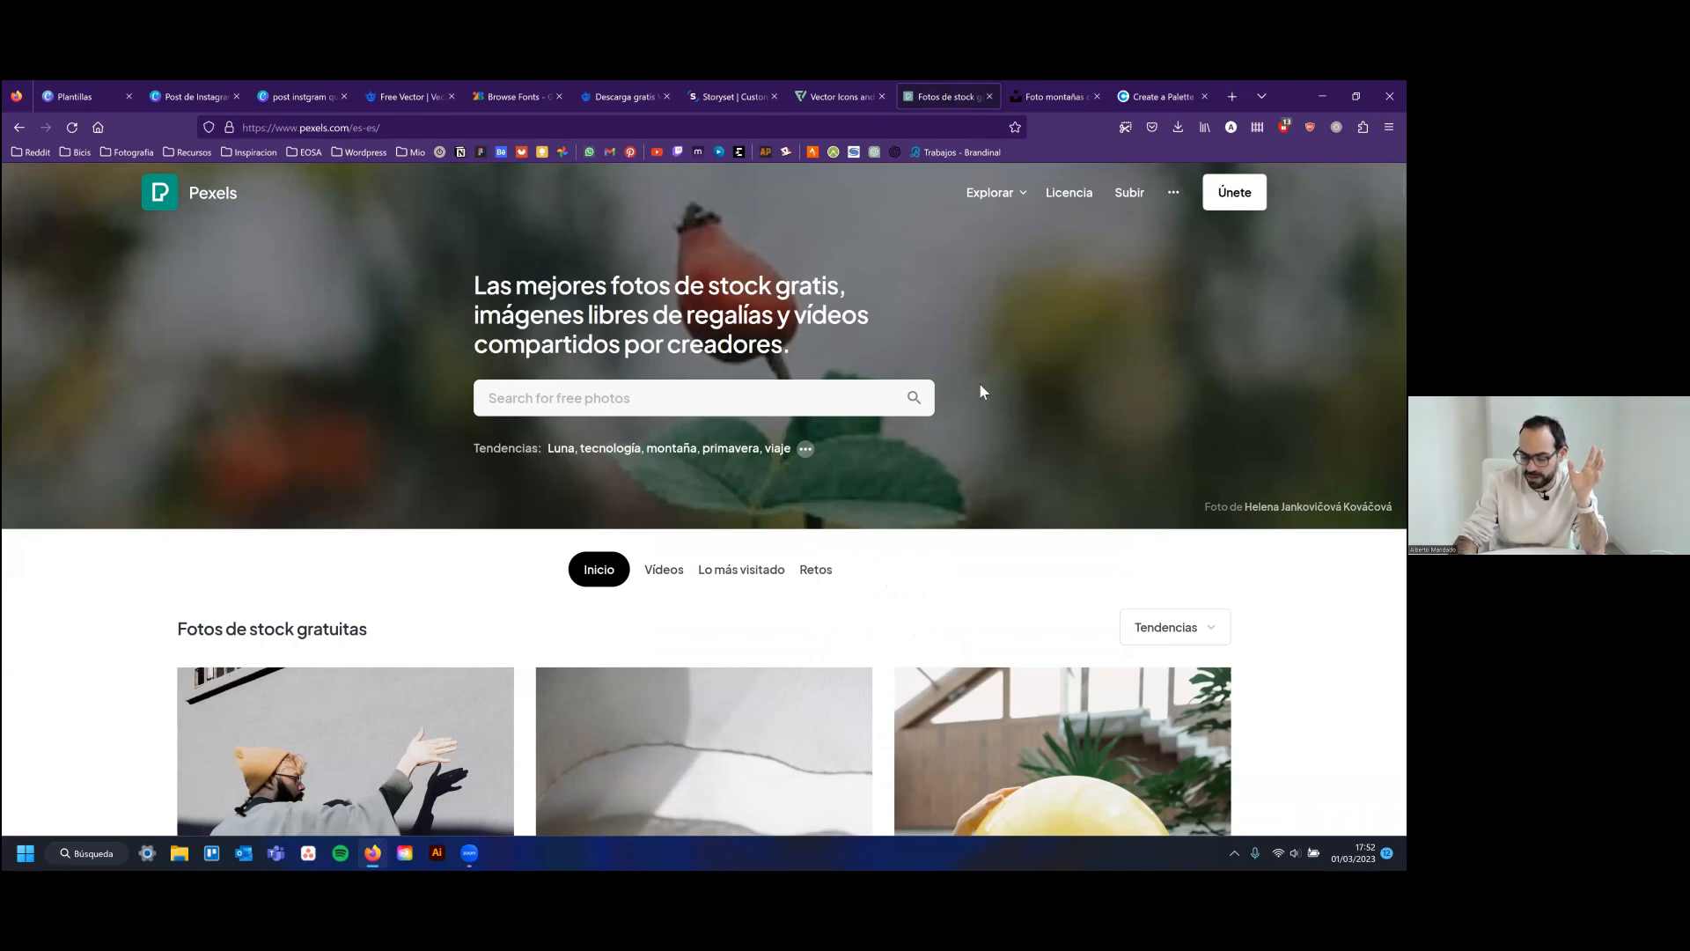
pyautogui.scroll(-2, 981, 384)
pyautogui.scroll(2, 981, 385)
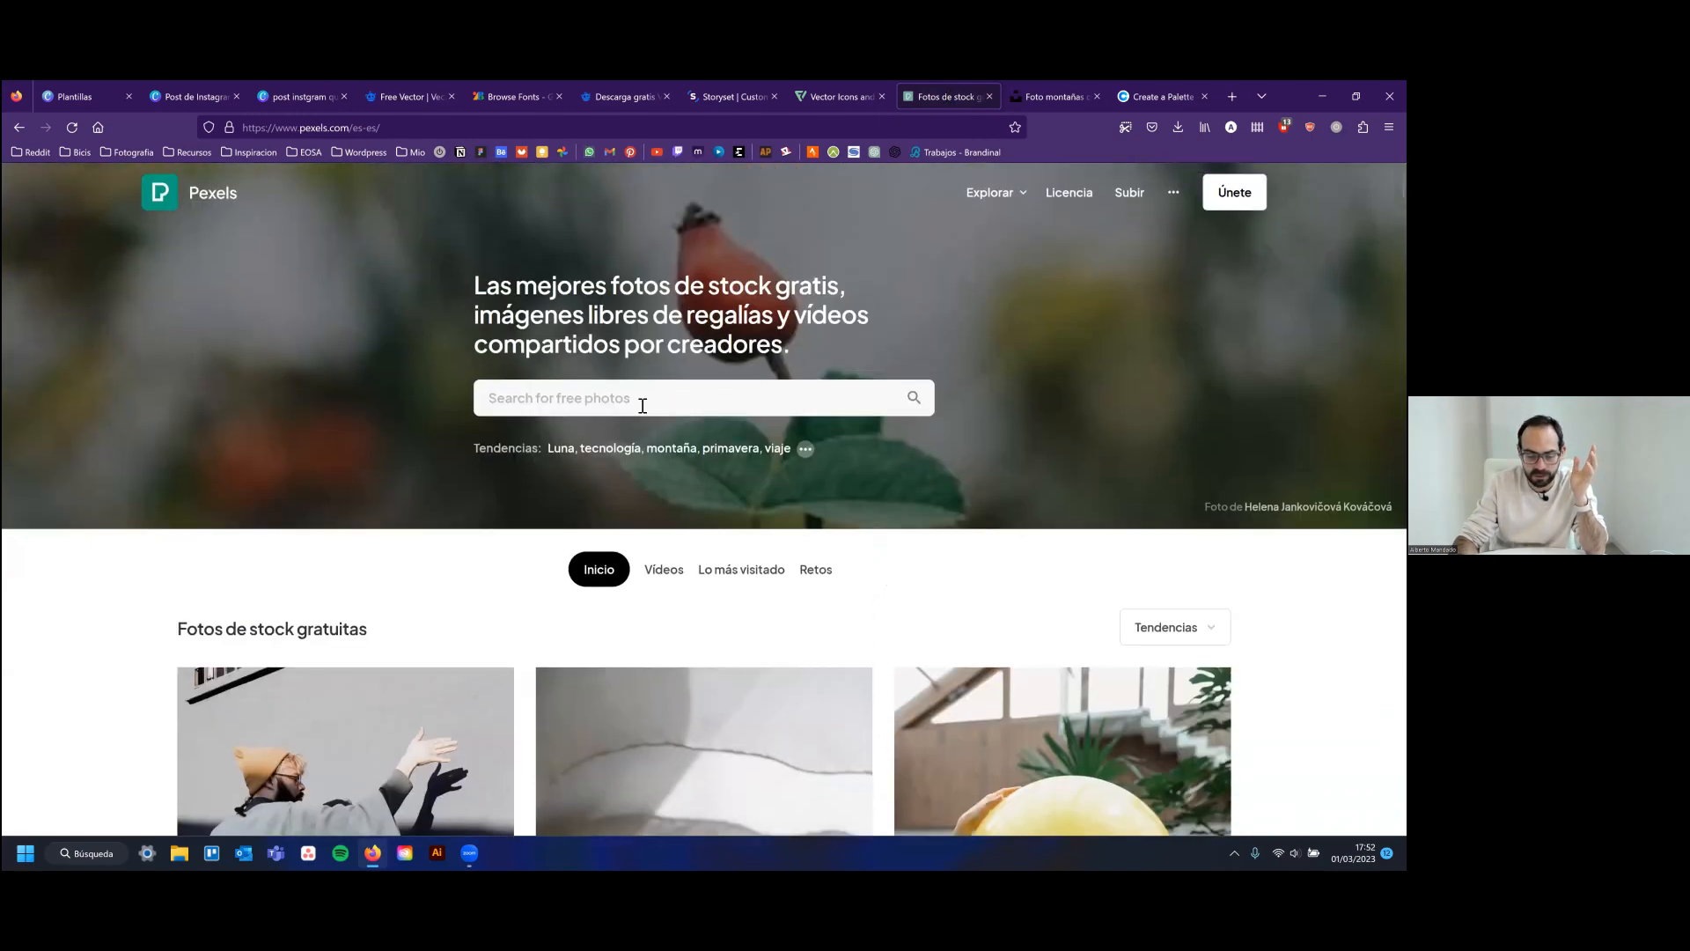
pyautogui.click(652, 401)
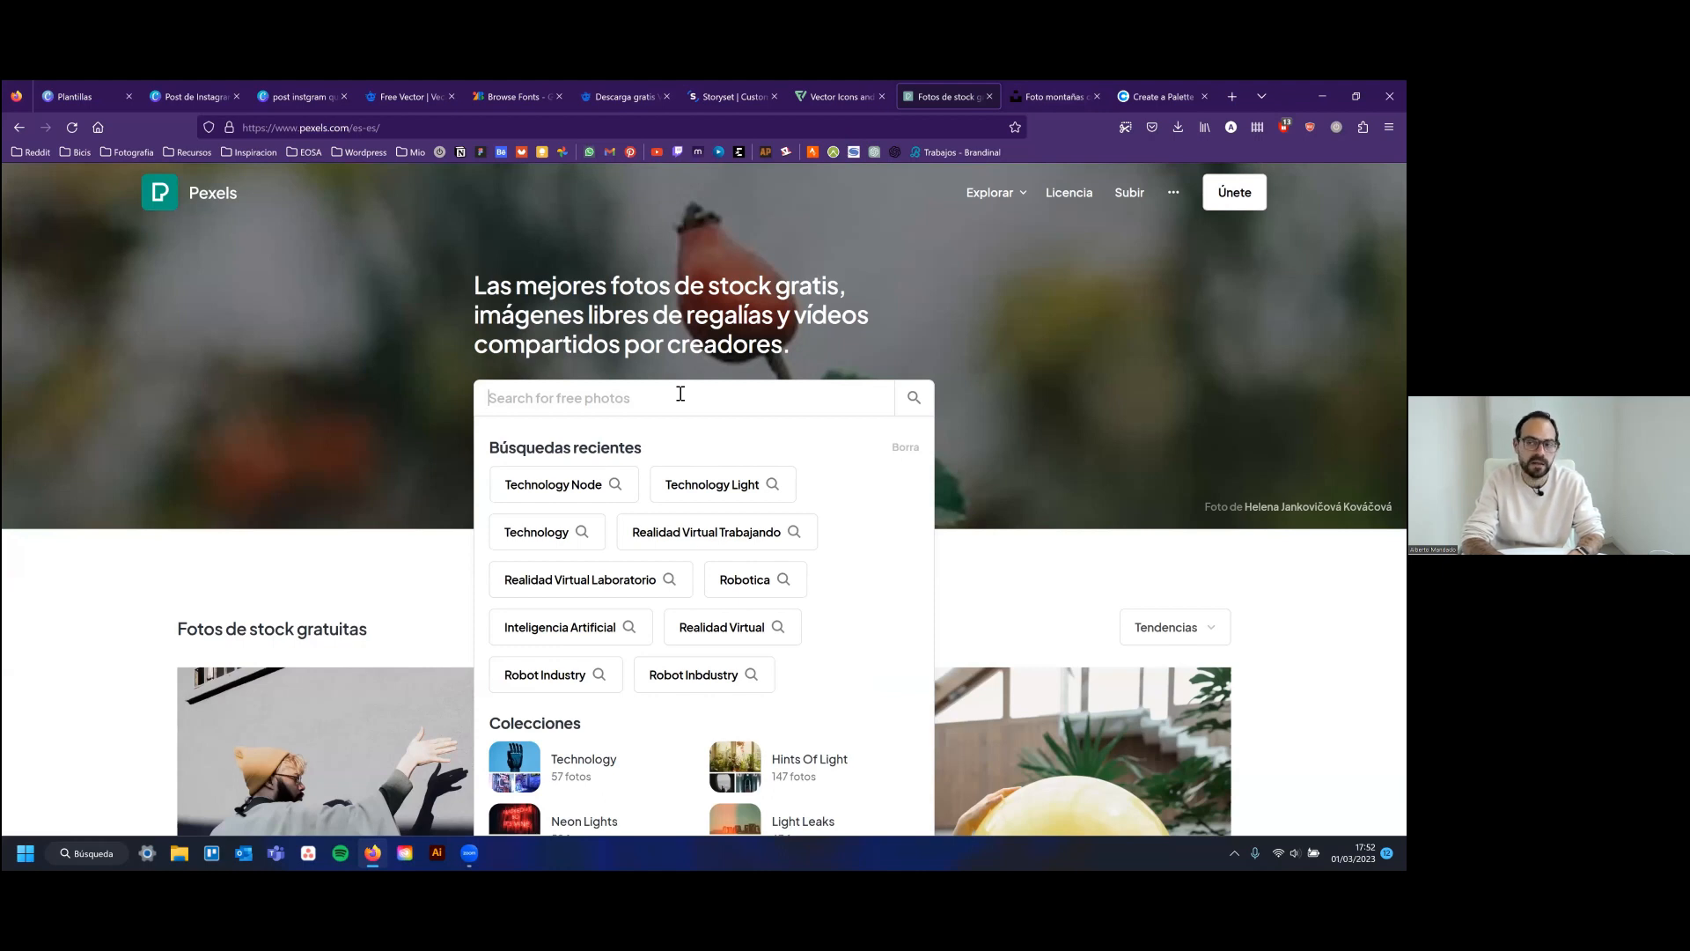
pyautogui.write('verano')
pyautogui.press('Return')
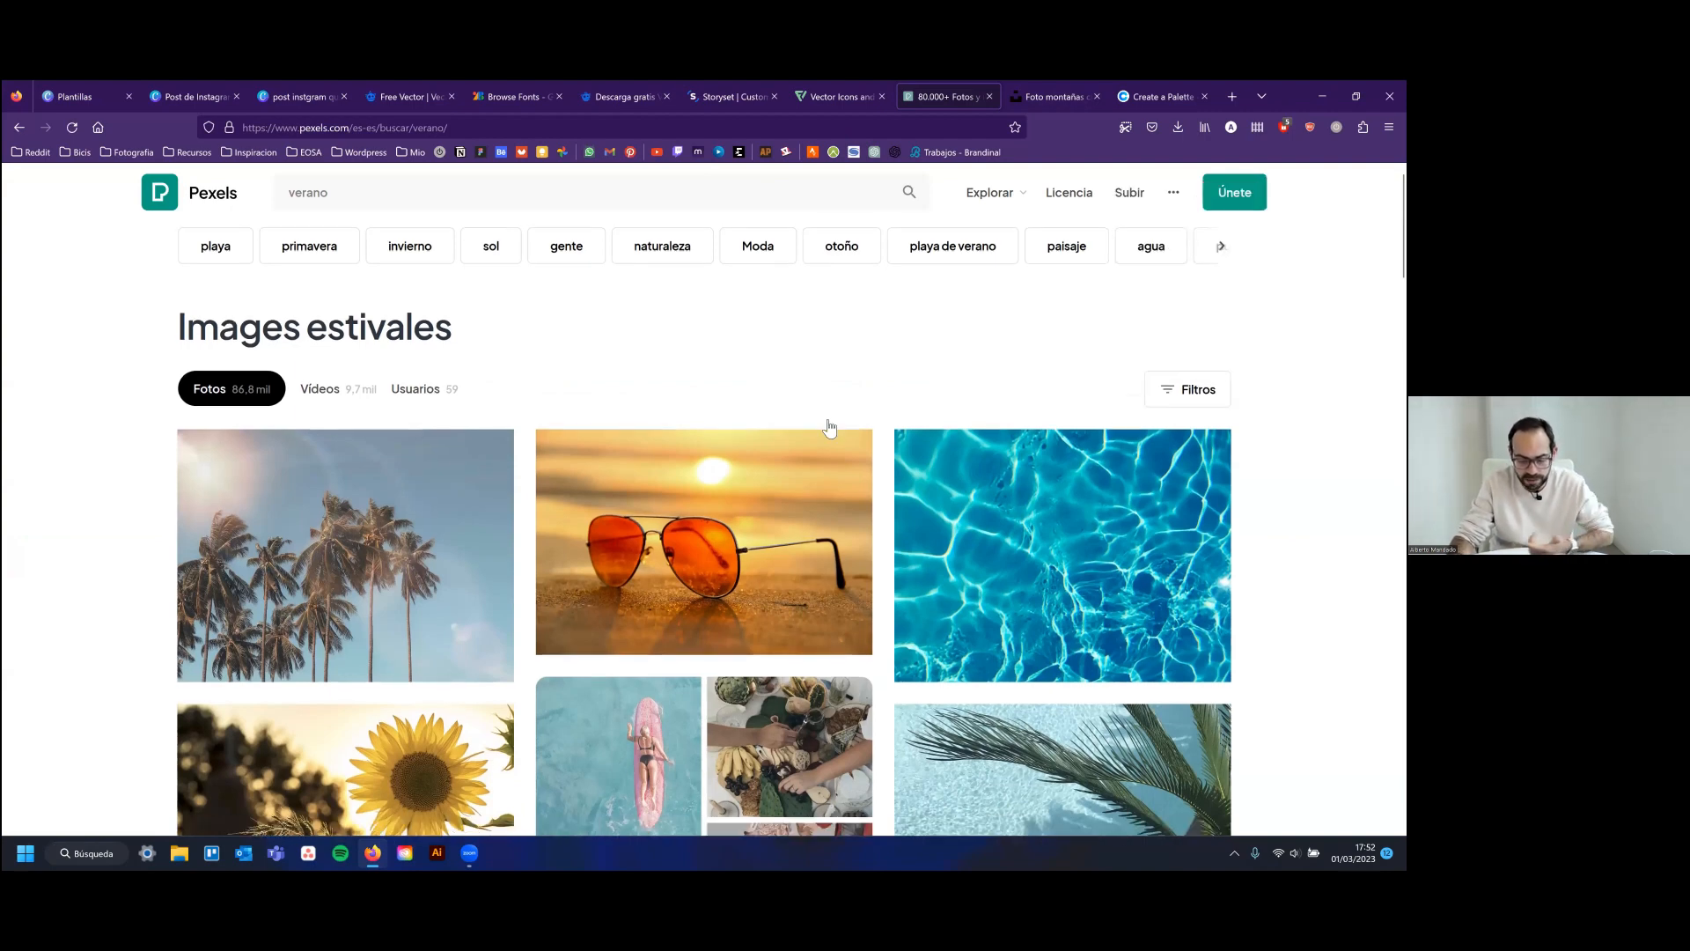
# Browse down the Pexels summer photos, view the one with the straw hat, orange juice and camera, and close it
pyautogui.scroll(-1, 1065, 502)
pyautogui.scroll(-2, 1068, 505)
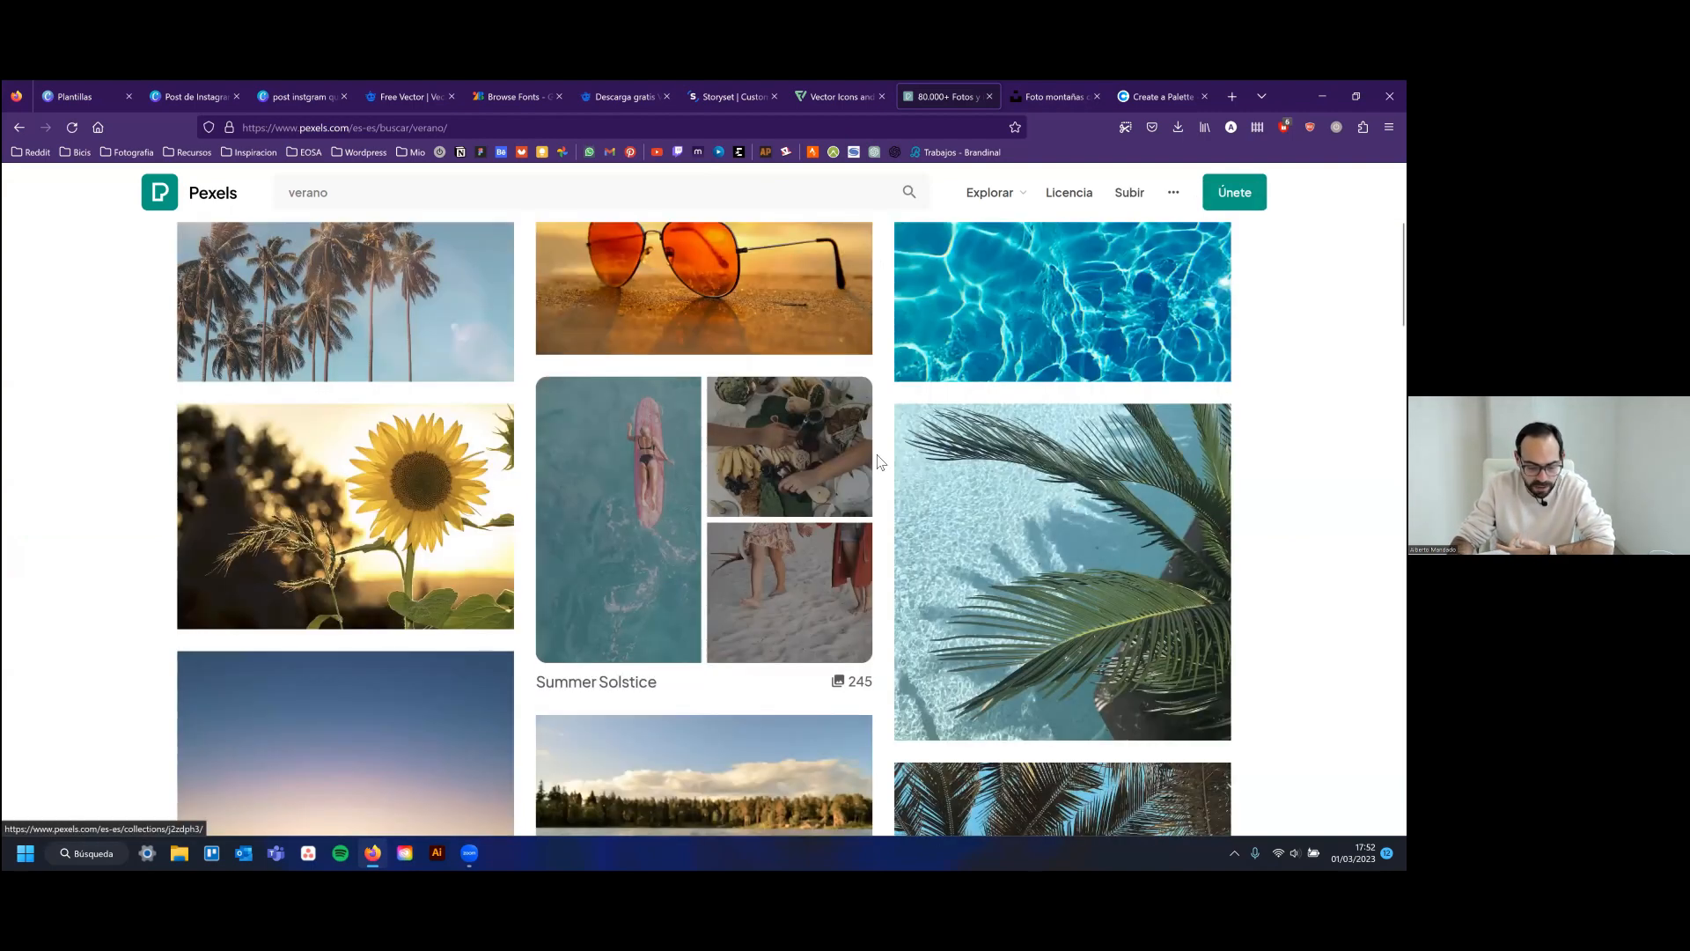
pyautogui.scroll(-2, 877, 456)
pyautogui.scroll(-2, 885, 456)
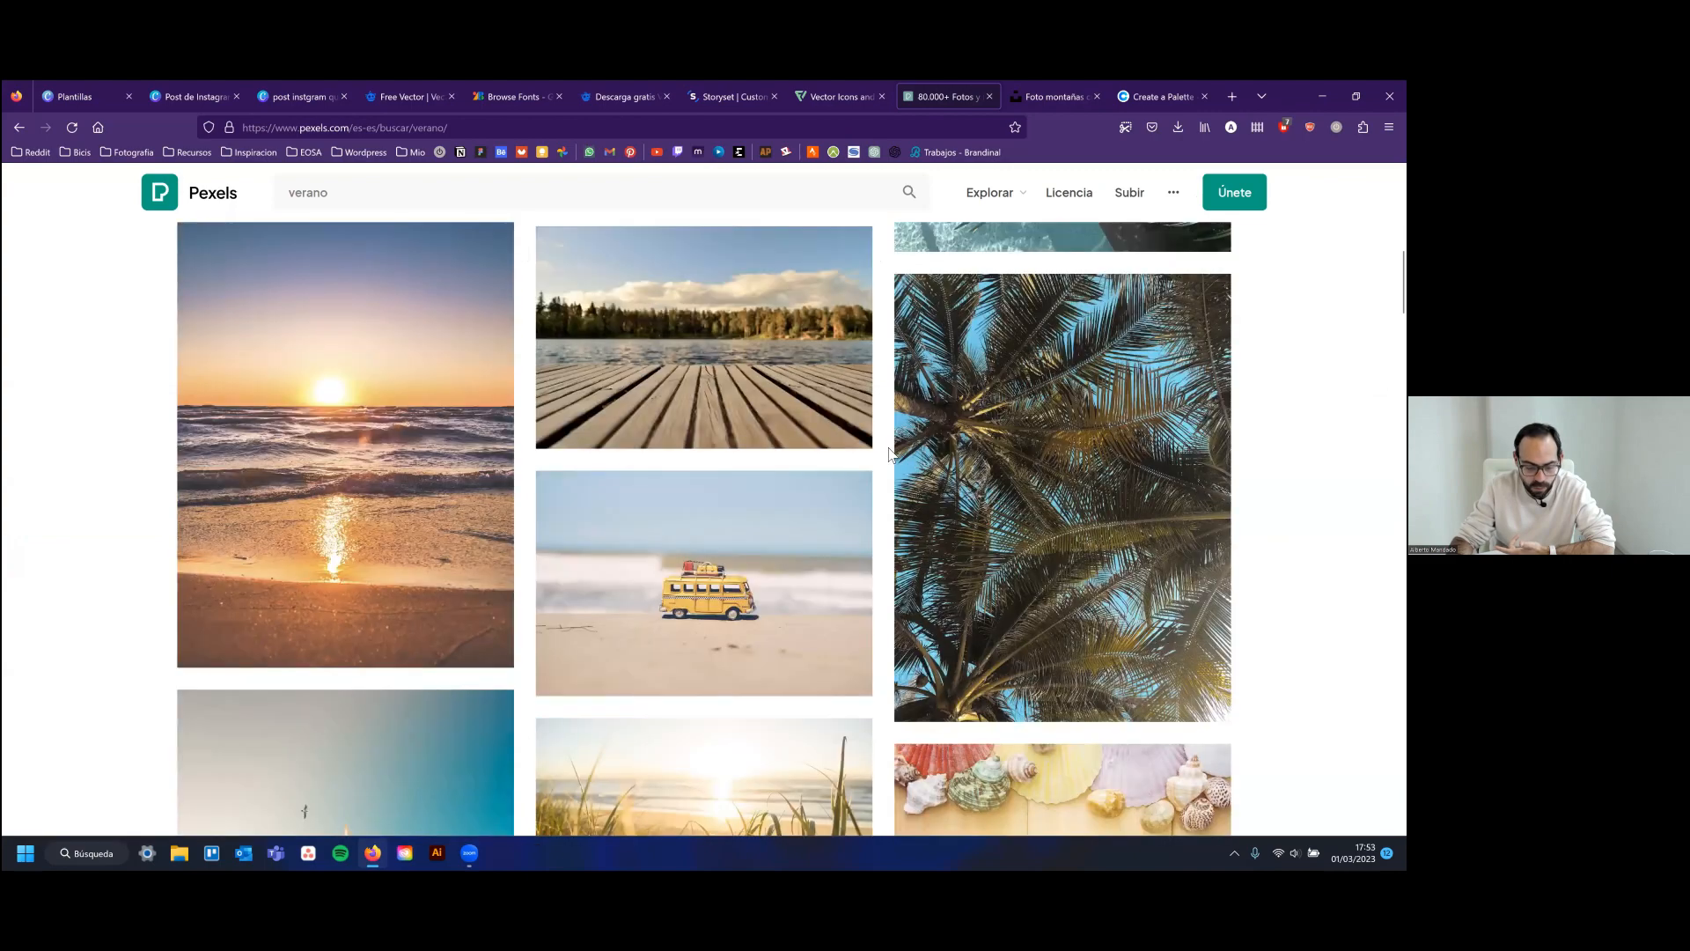
pyautogui.scroll(-4, 923, 455)
pyautogui.scroll(-1, 941, 463)
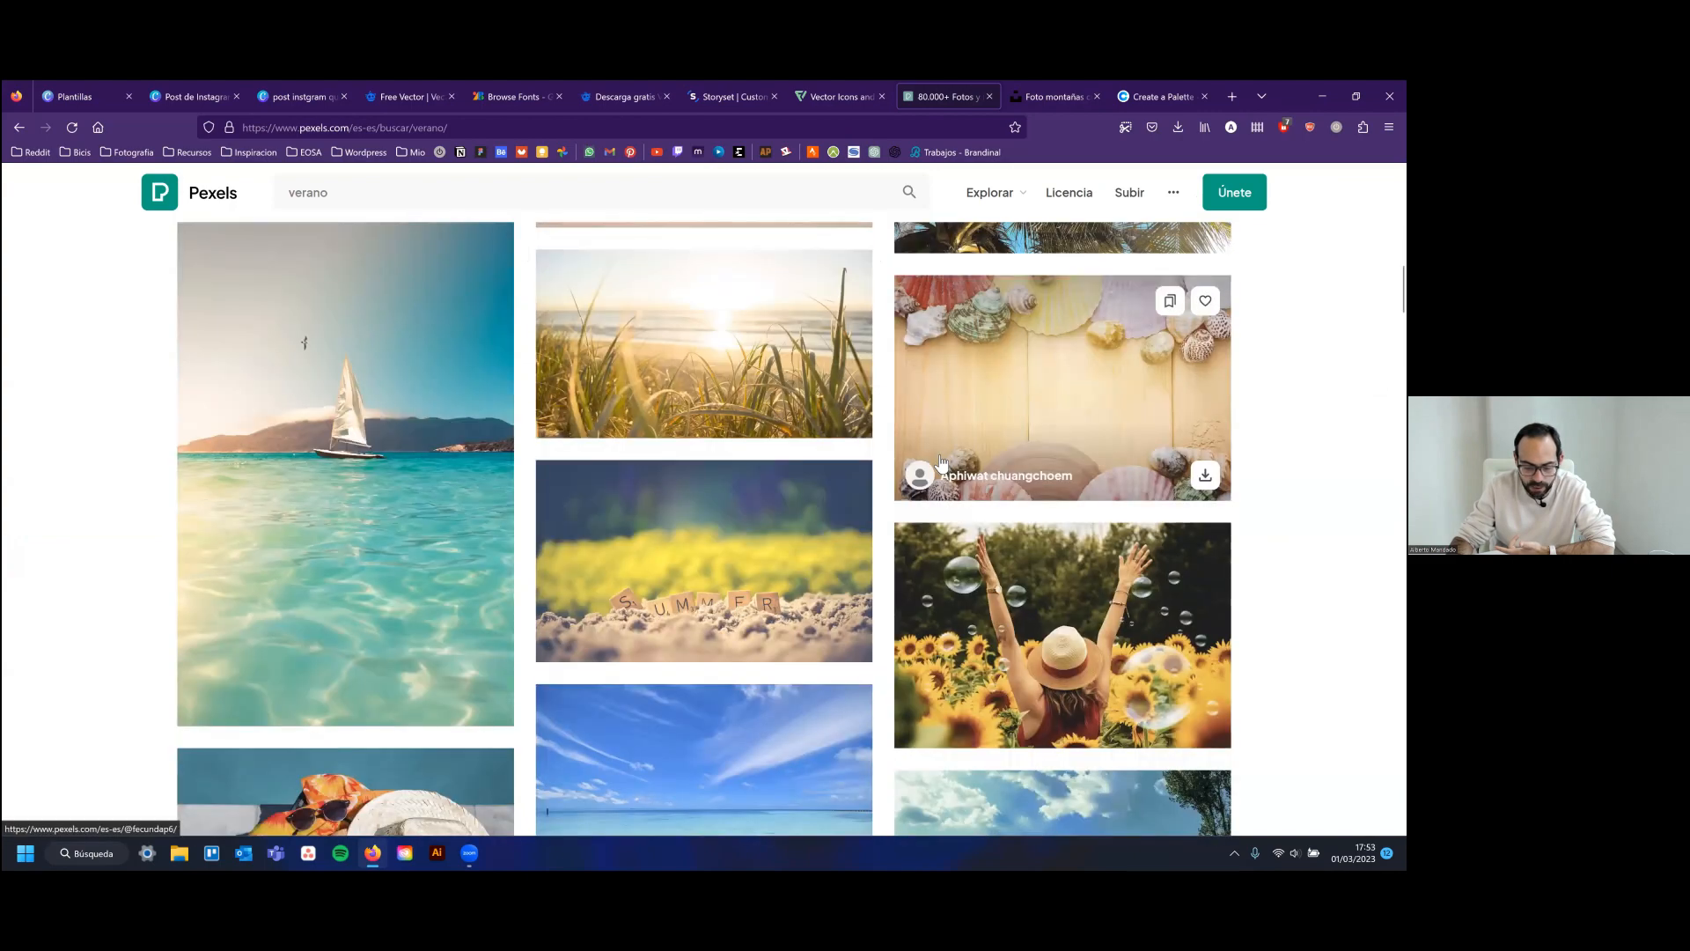
pyautogui.scroll(-1, 941, 461)
pyautogui.scroll(-2, 942, 461)
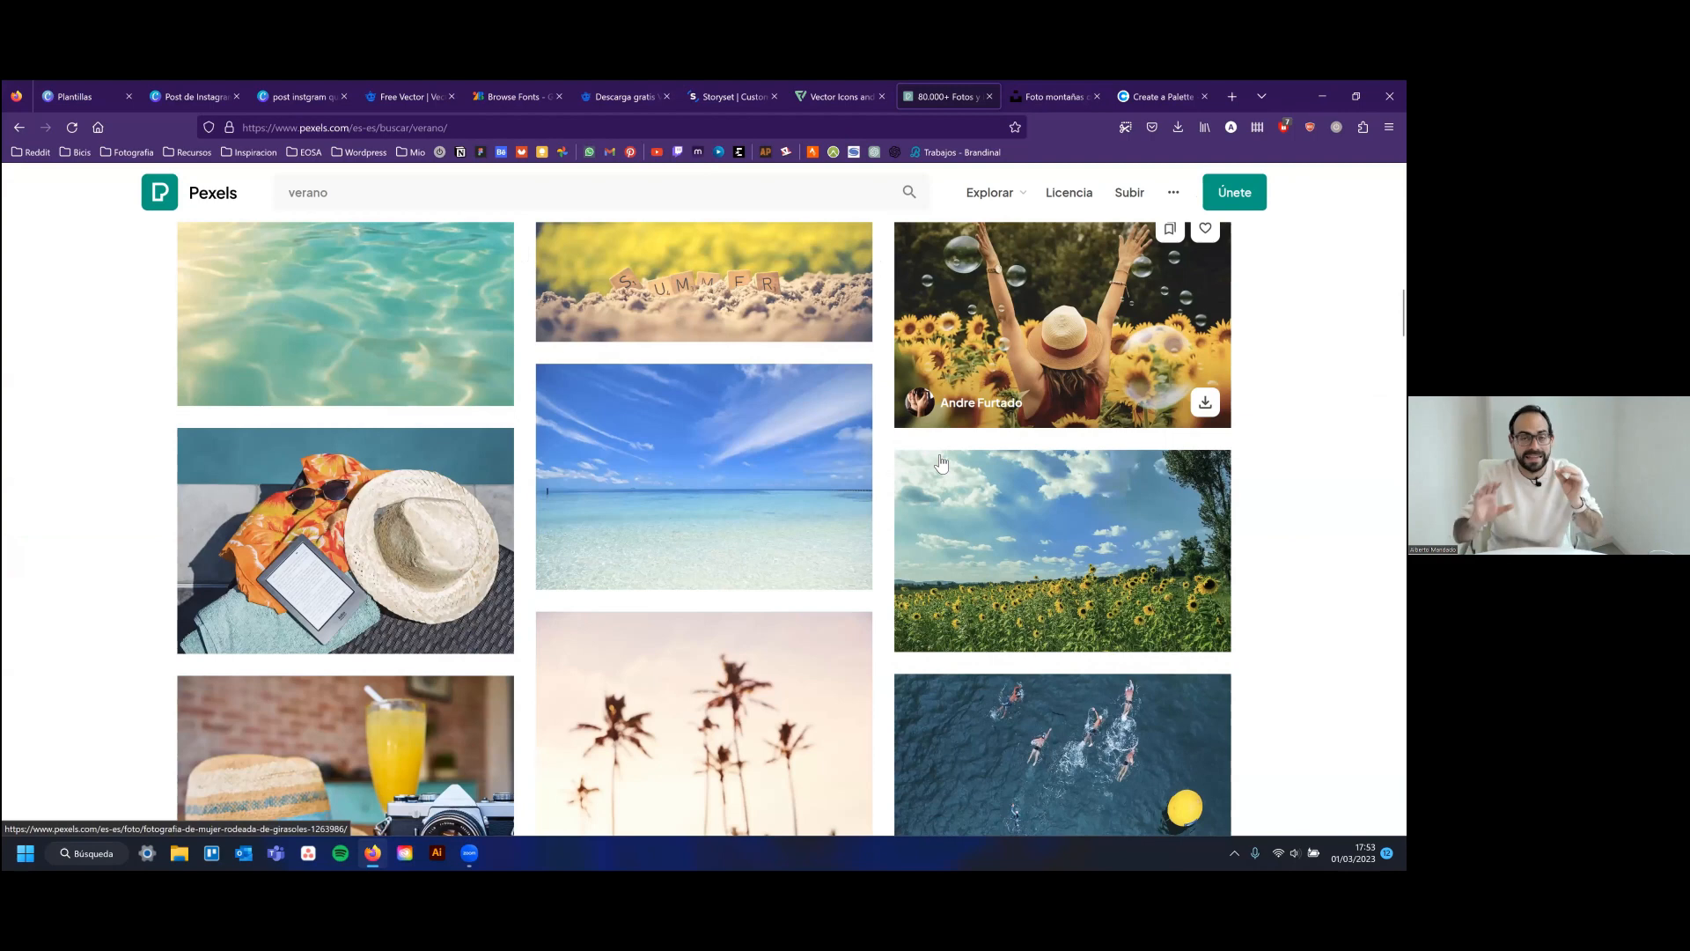
pyautogui.scroll(-1, 941, 463)
pyautogui.scroll(-1, 941, 463)
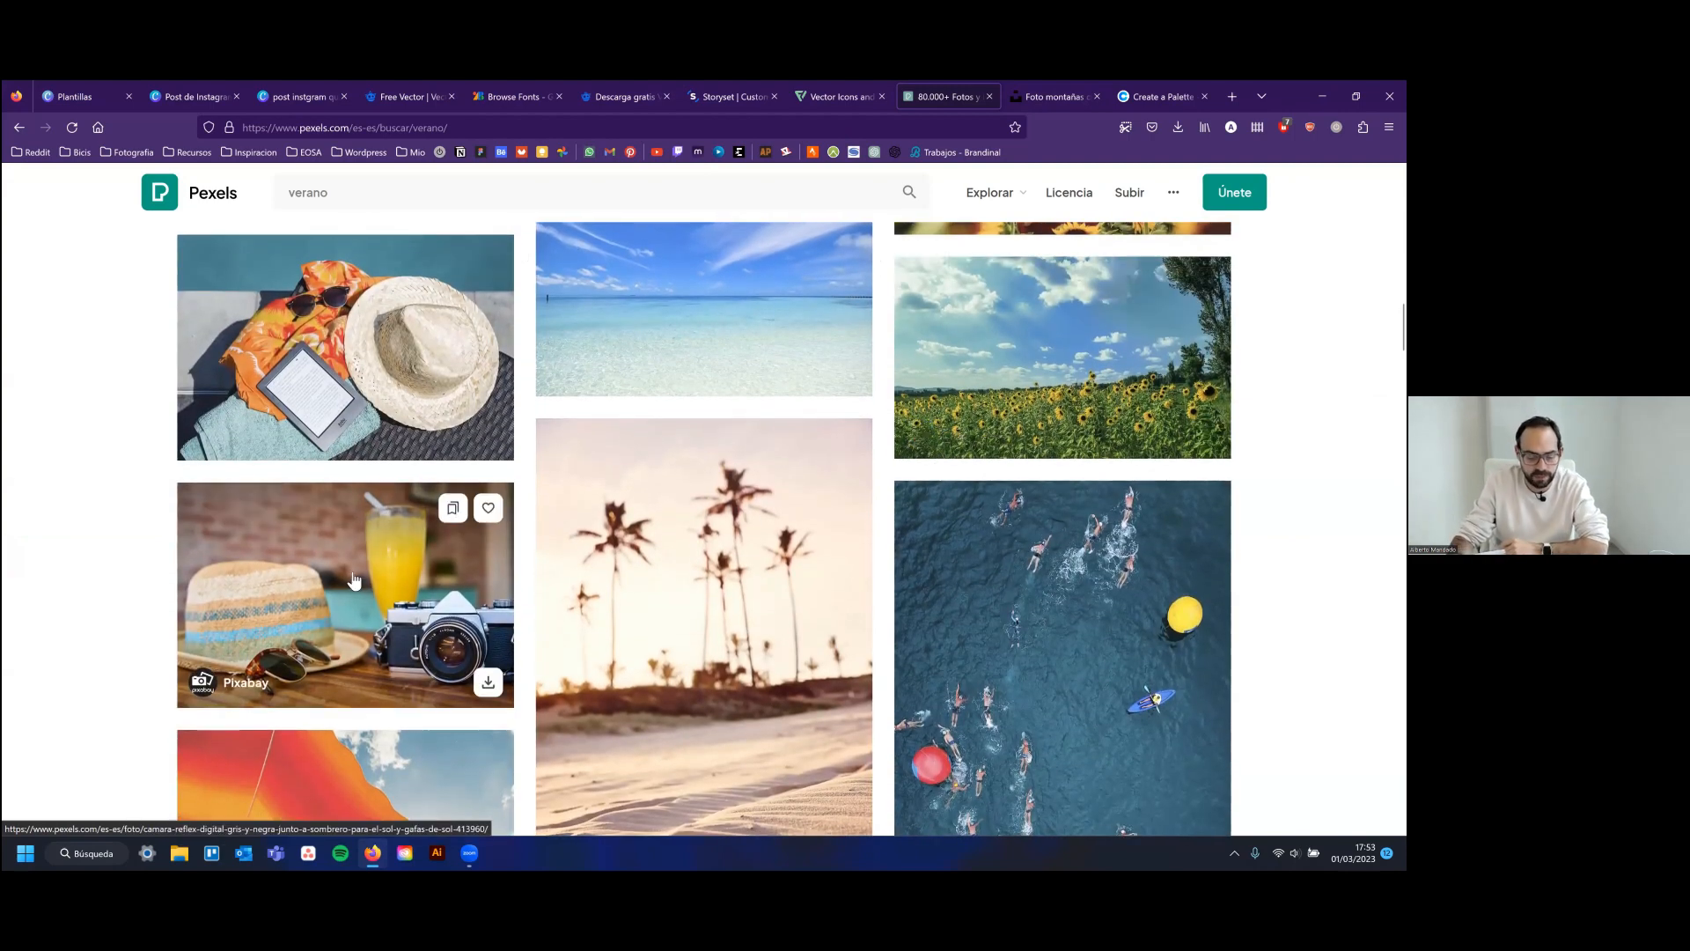
pyautogui.click(400, 625)
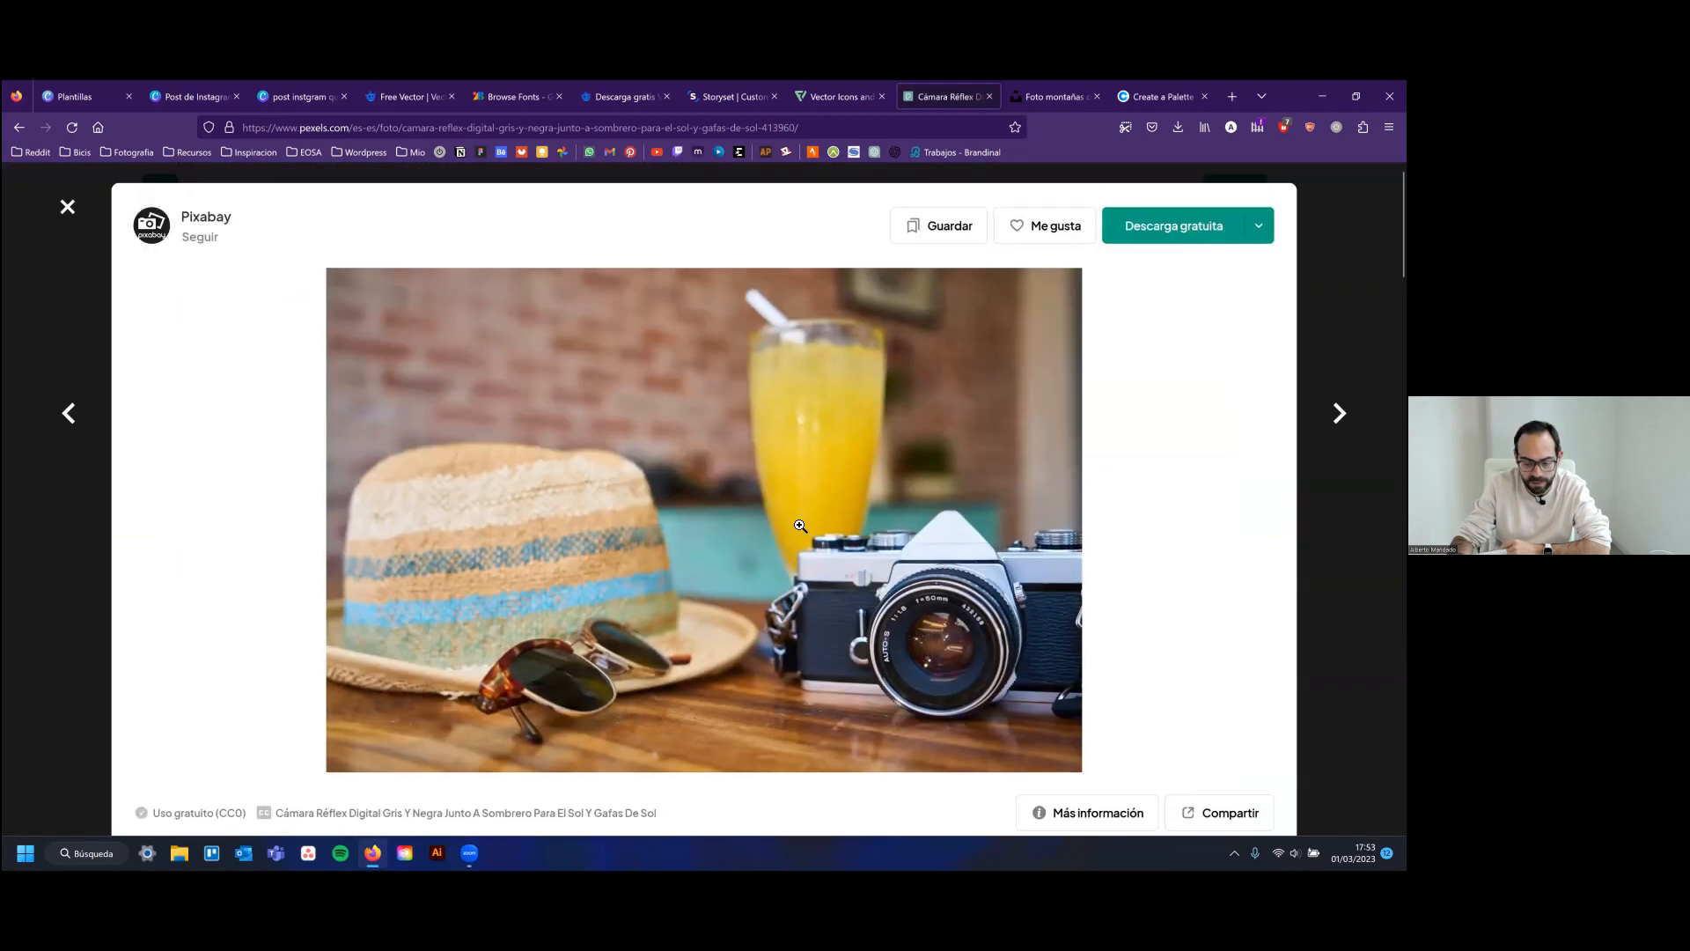
pyautogui.press('Escape')
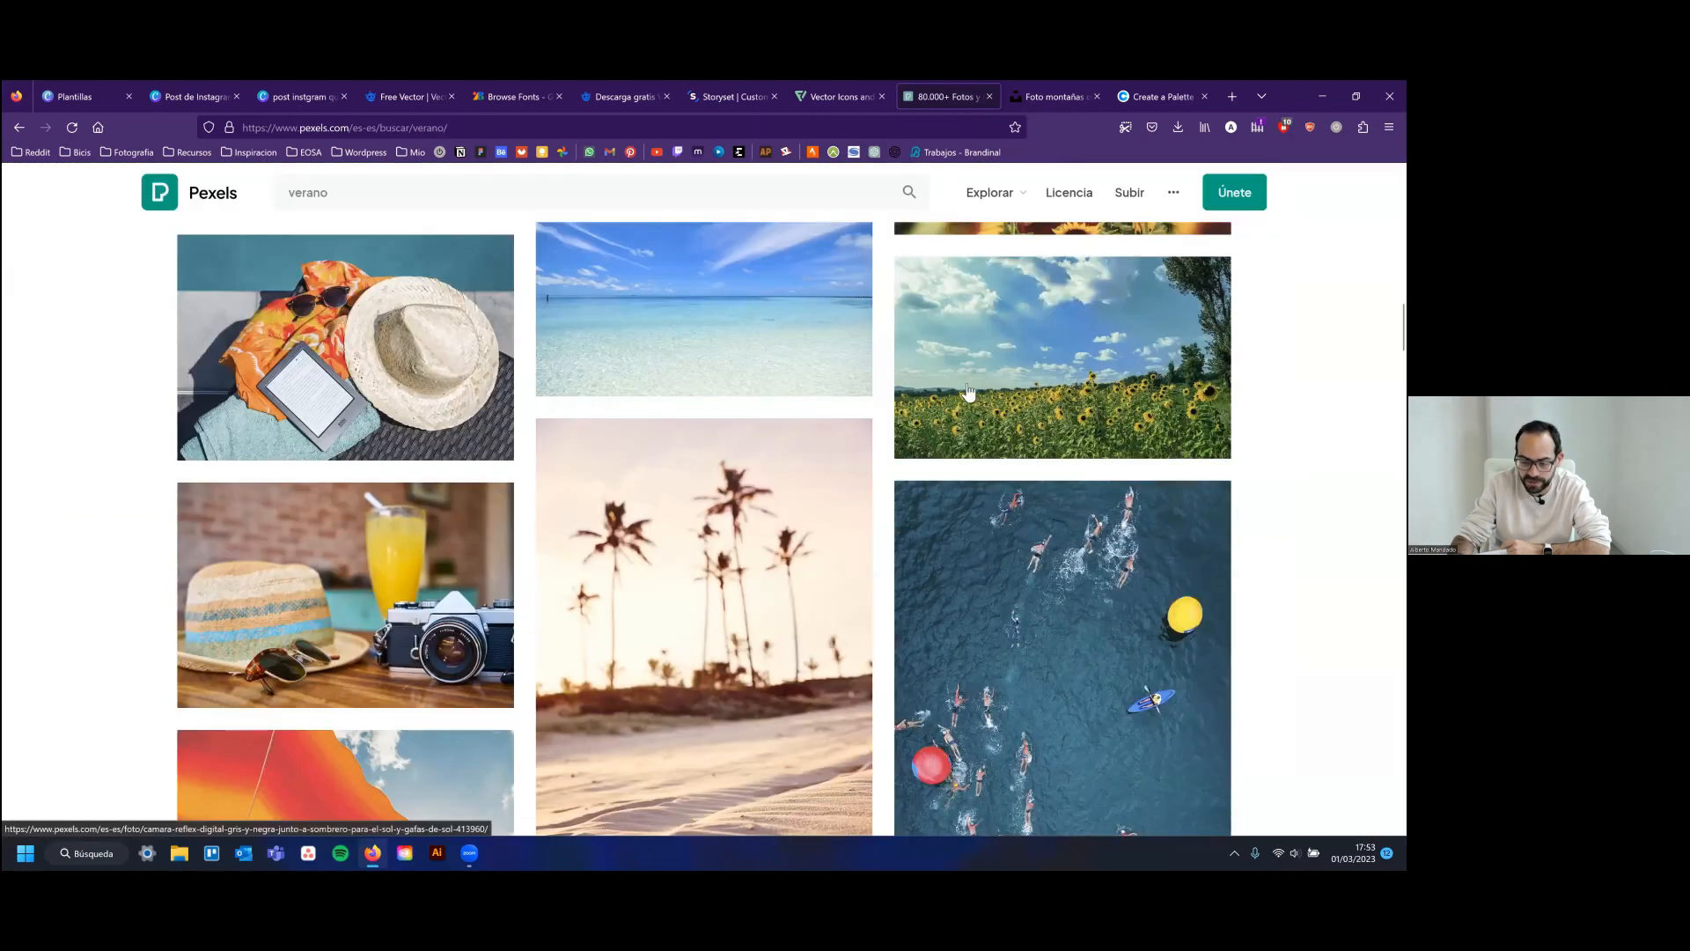
# Go back up the summer results, view the photo of seashells framing a wooden board, and close it
pyautogui.scroll(1, 701, 350)
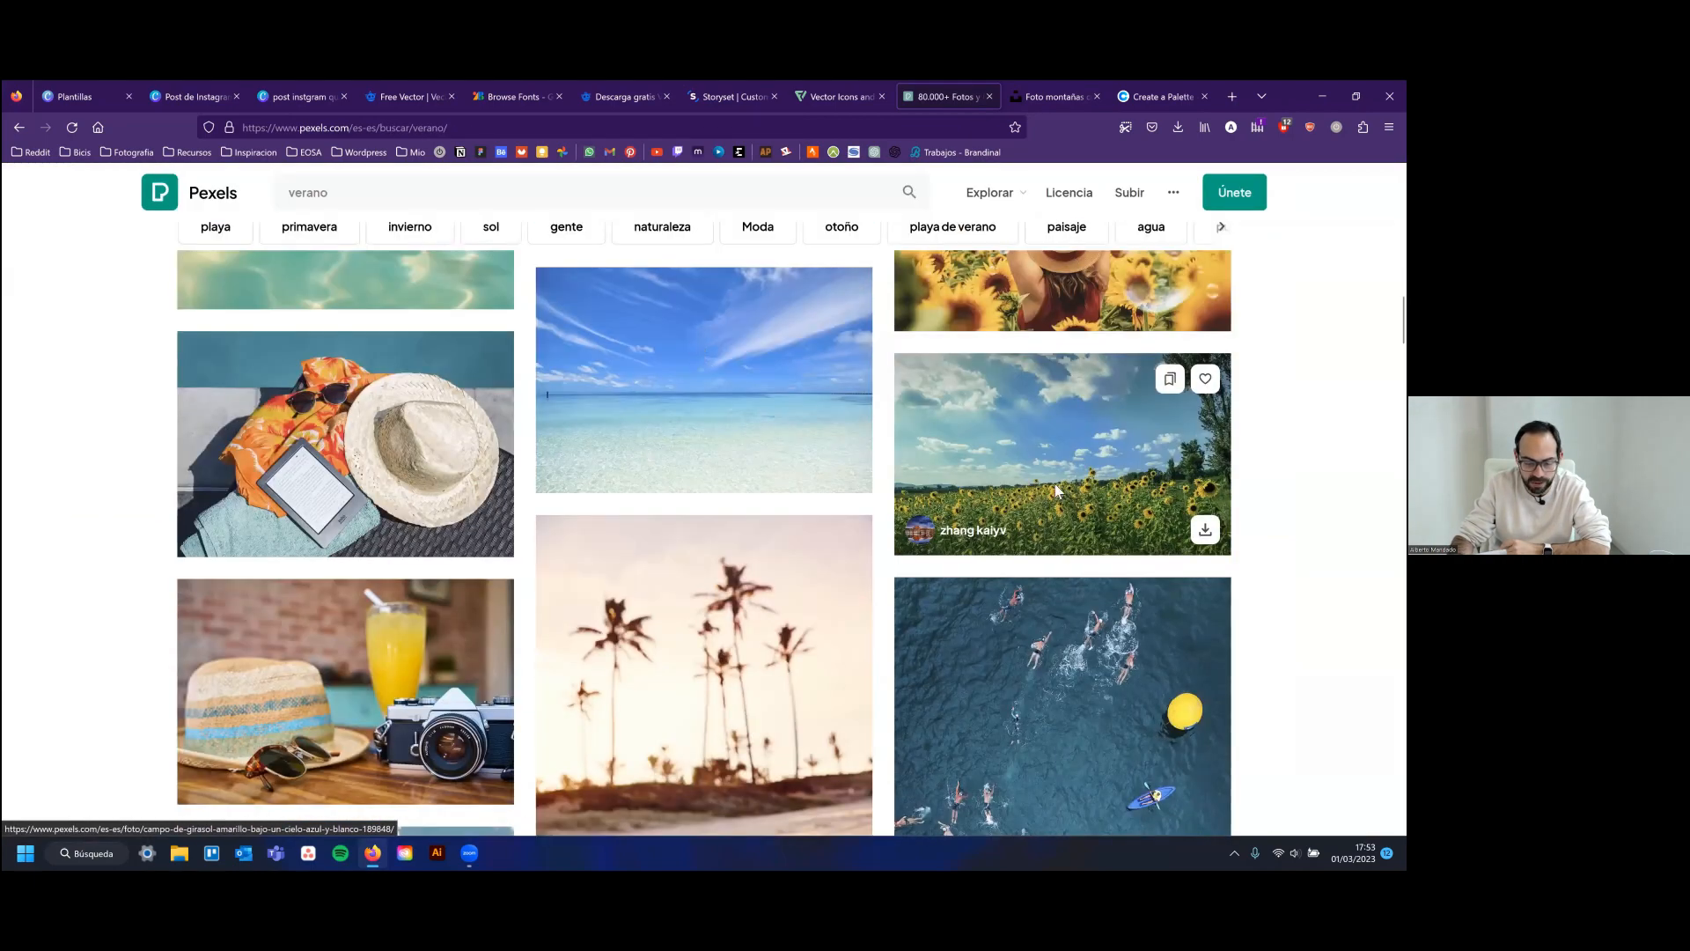
pyautogui.scroll(5, 1056, 492)
pyautogui.scroll(2, 1056, 491)
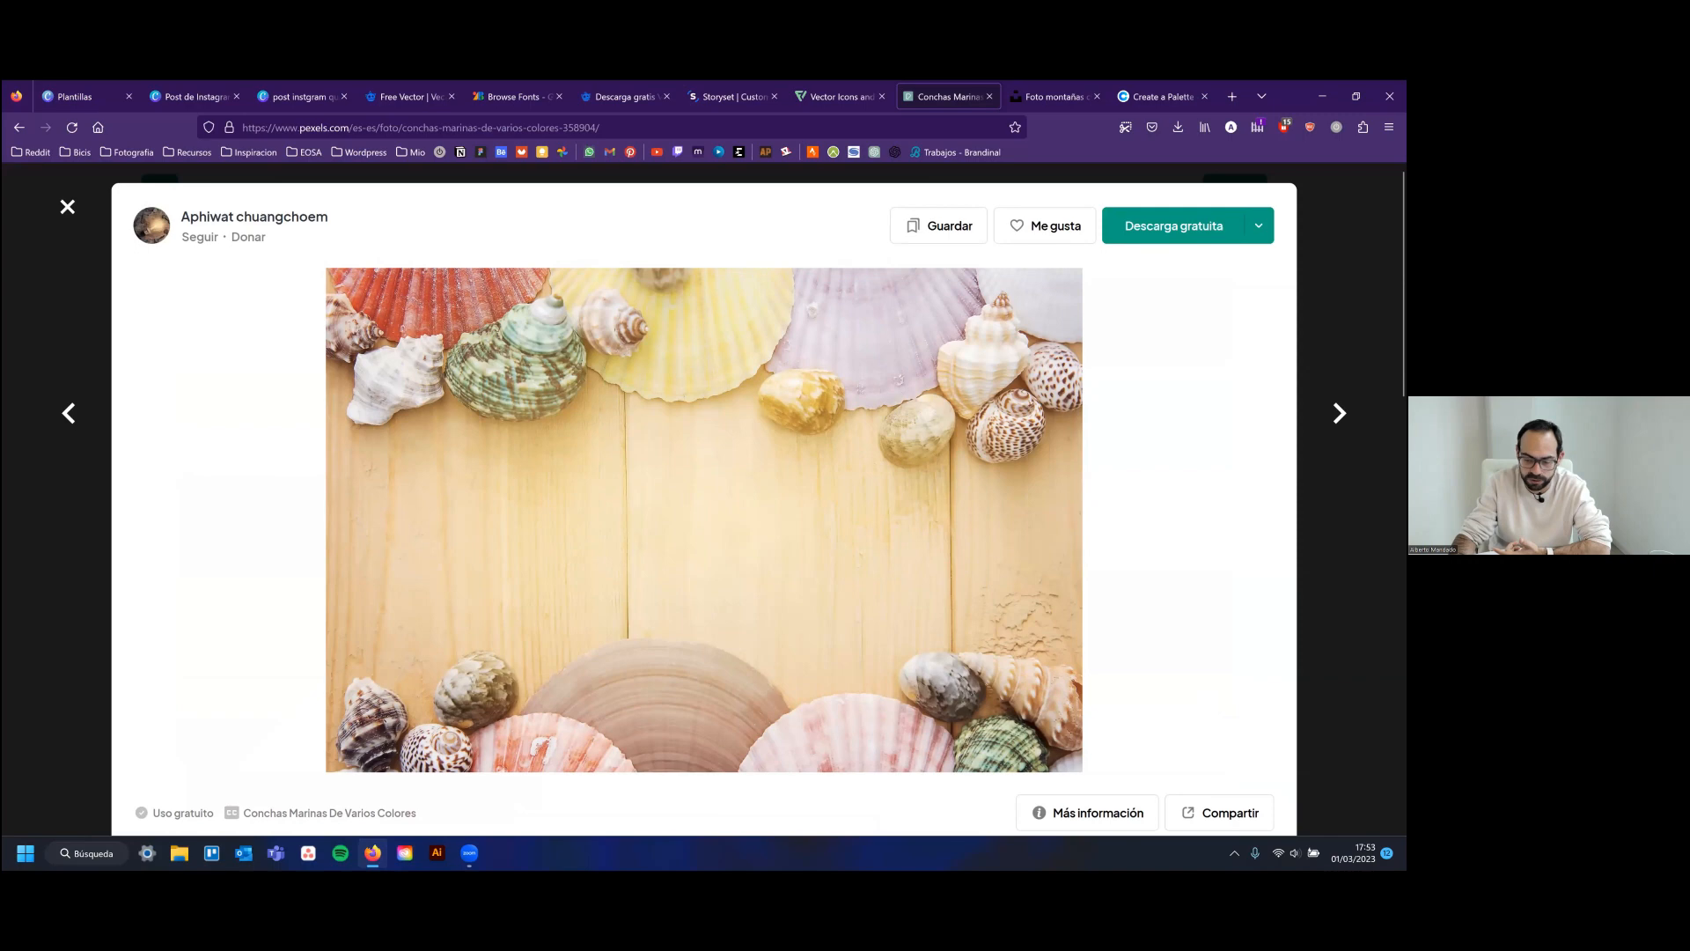
pyautogui.press('Escape')
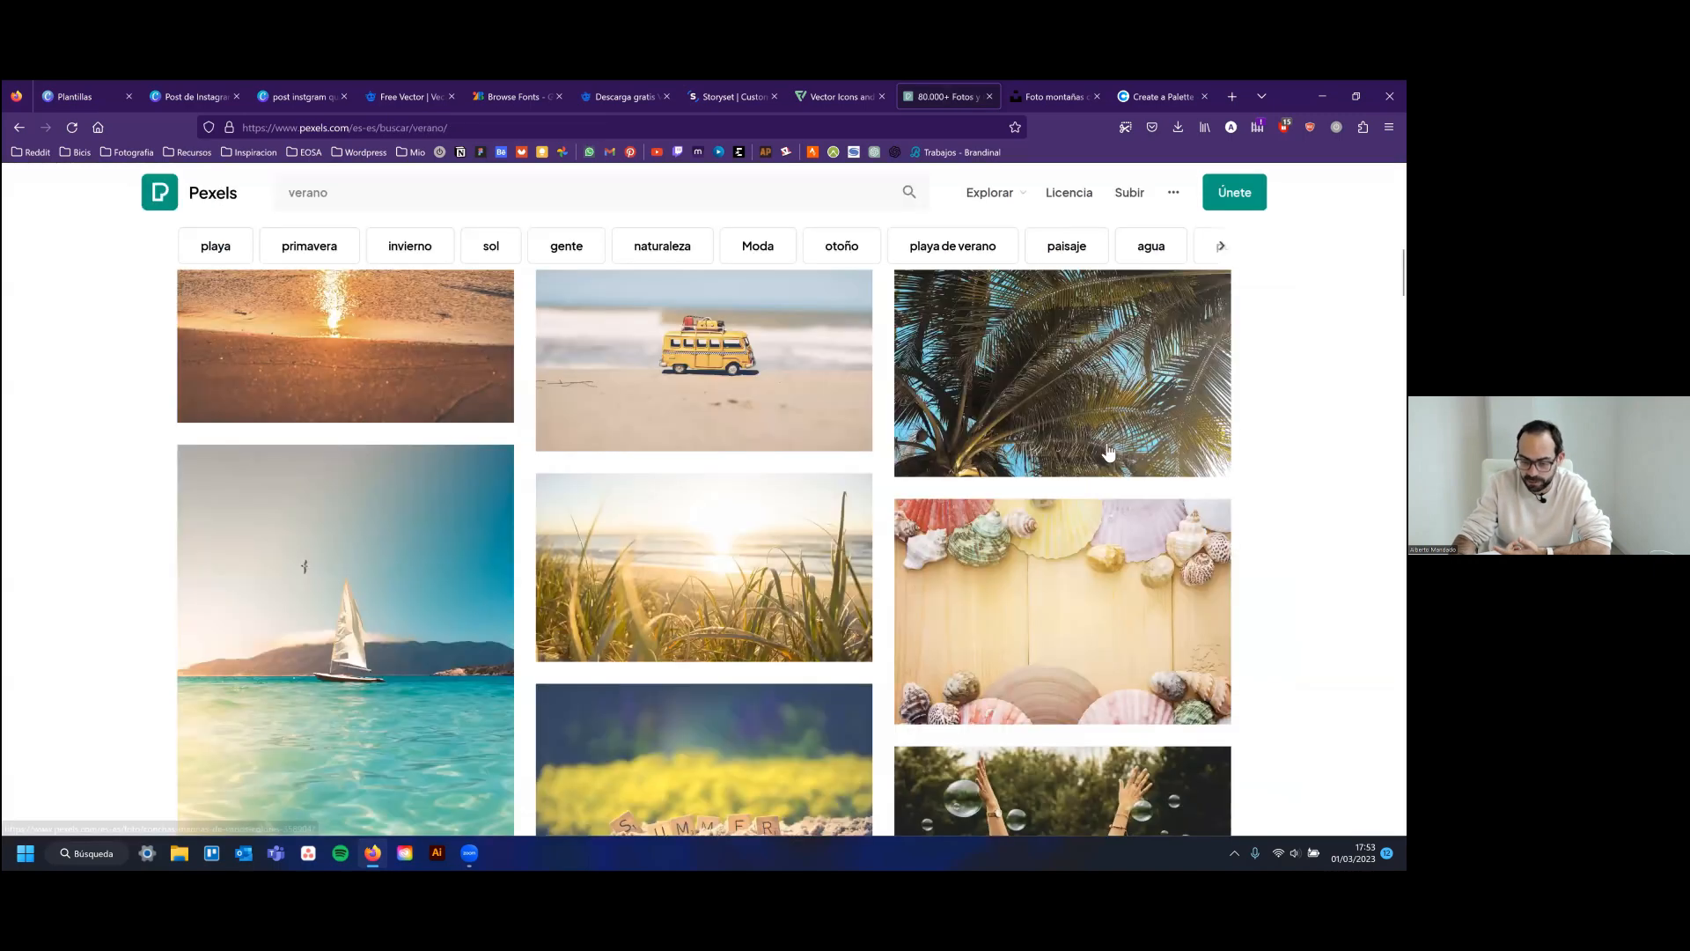
# Find the clear blue shore photo among the Pexels summer results and download its medium 1280×853 version
pyautogui.scroll(5, 907, 404)
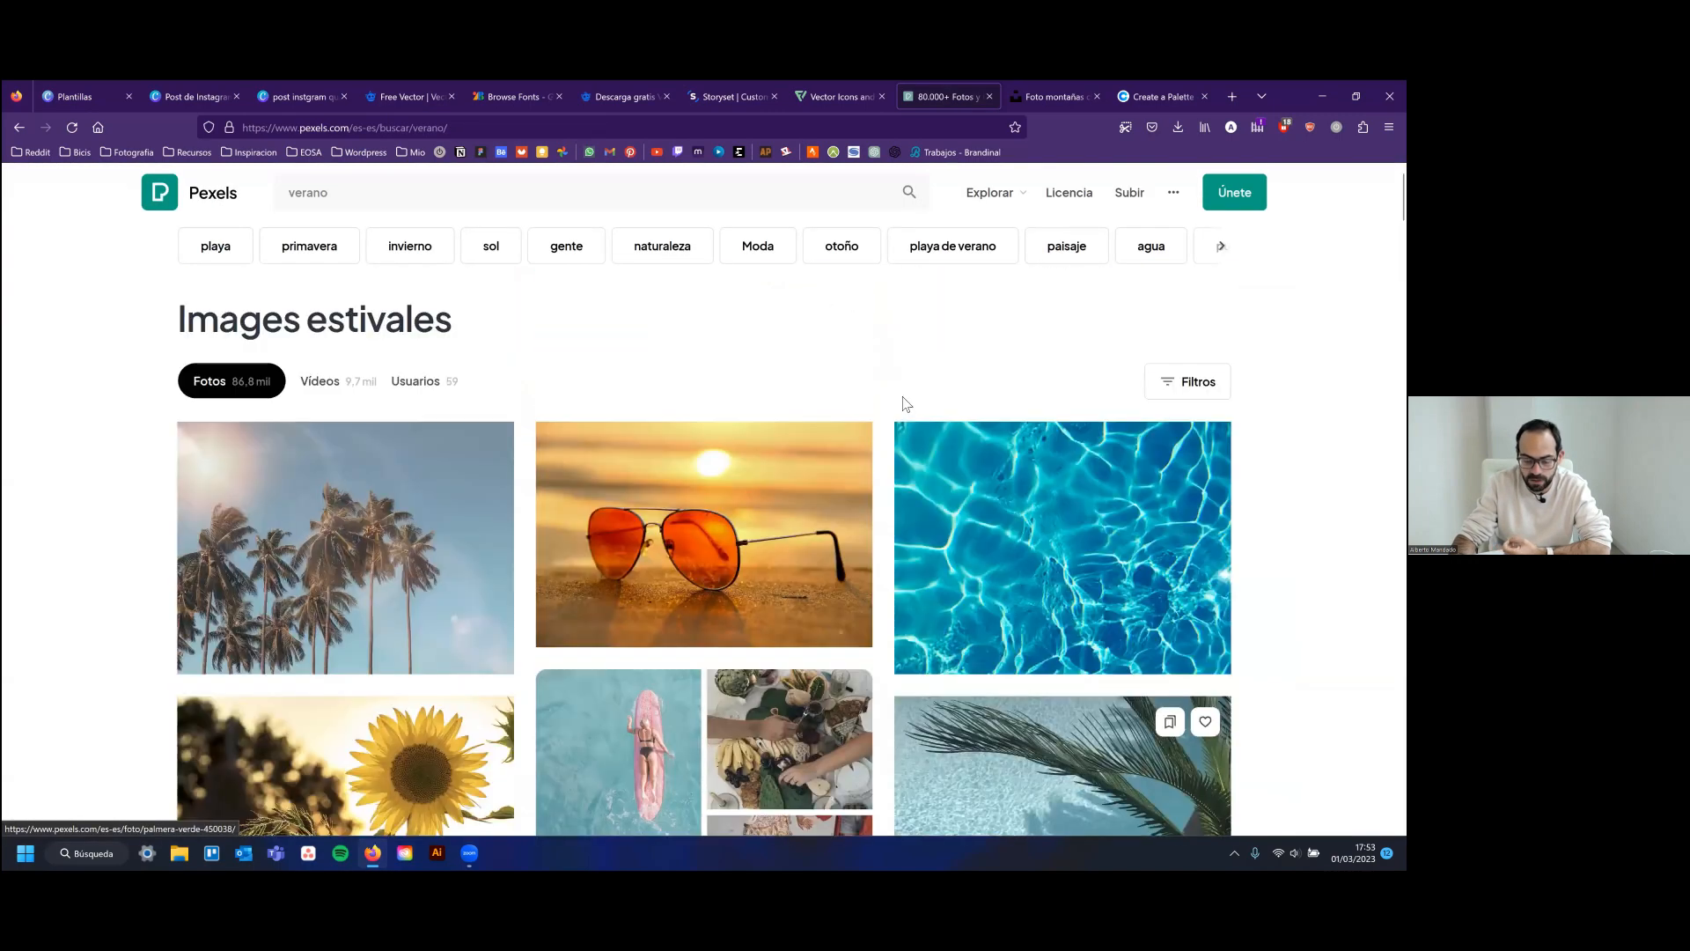
pyautogui.scroll(-1, 907, 403)
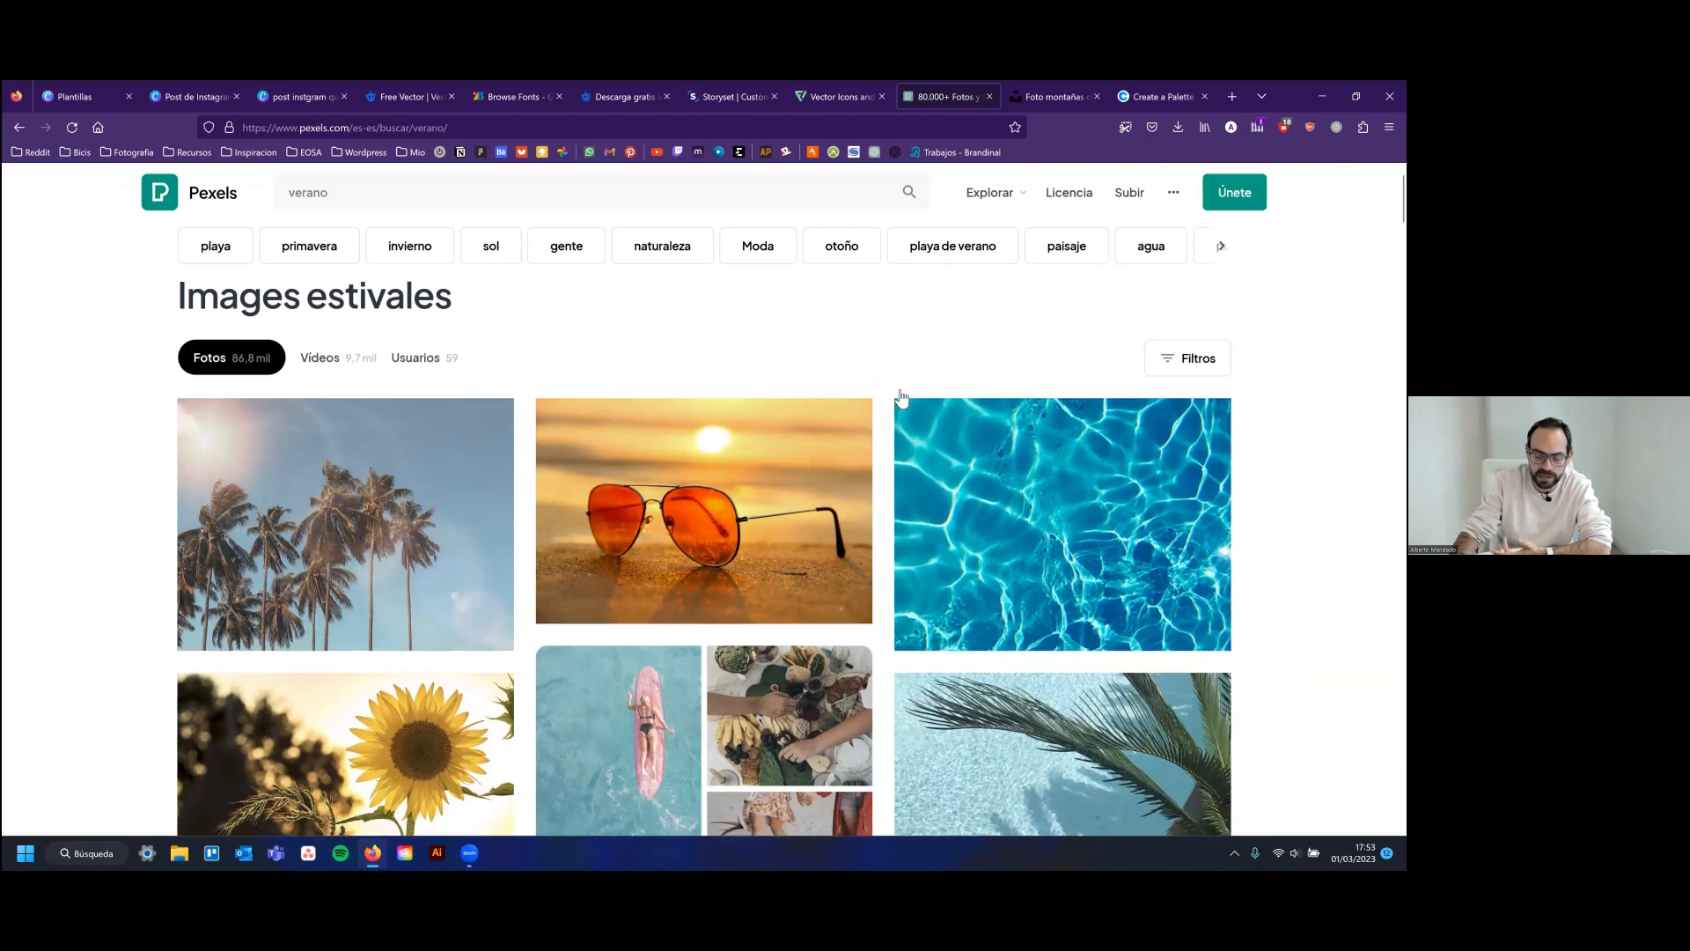
pyautogui.scroll(-3, 901, 398)
pyautogui.scroll(-8, 900, 398)
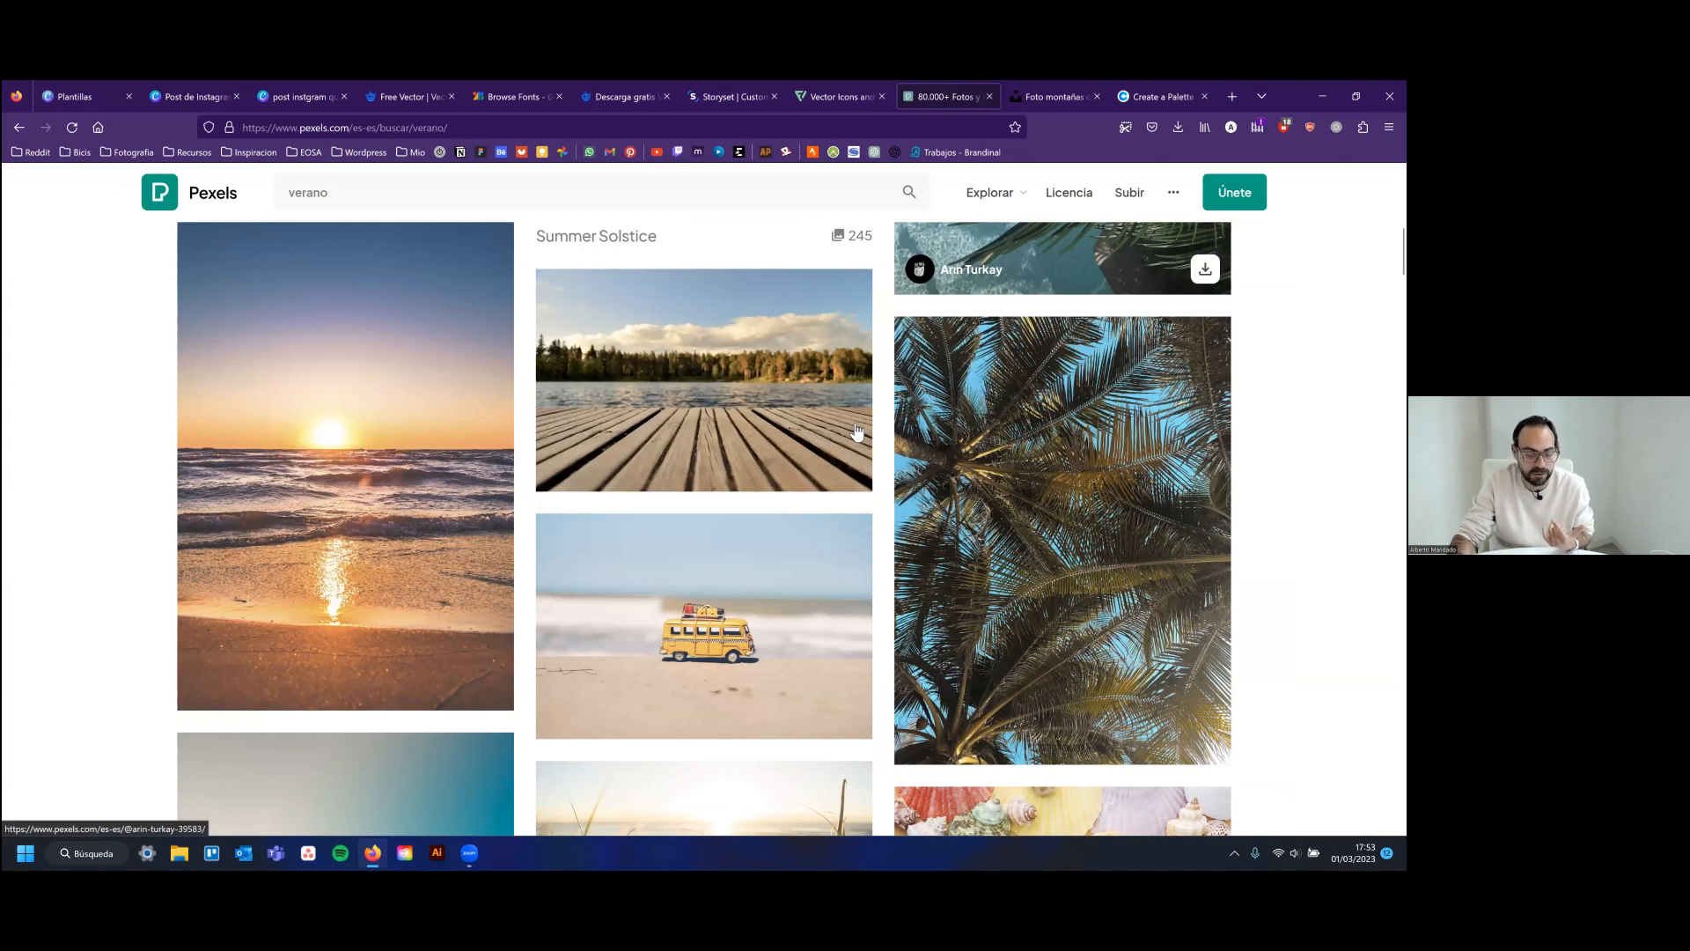
pyautogui.scroll(-9, 857, 431)
pyautogui.scroll(-3, 856, 431)
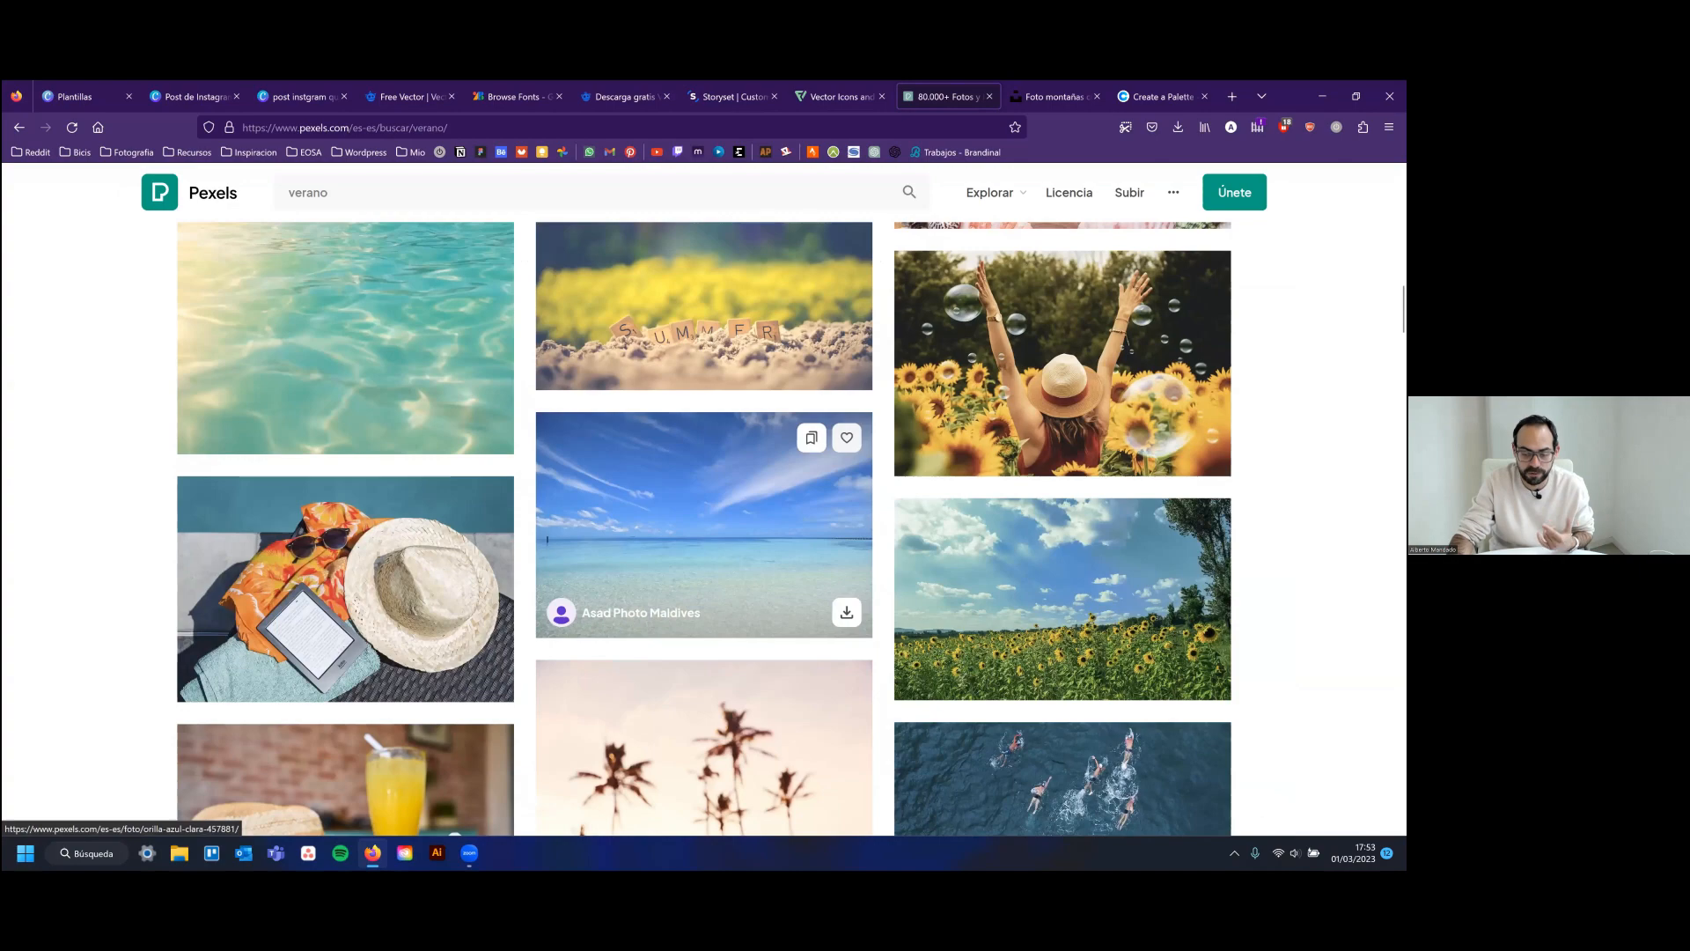
pyautogui.scroll(-2, 792, 458)
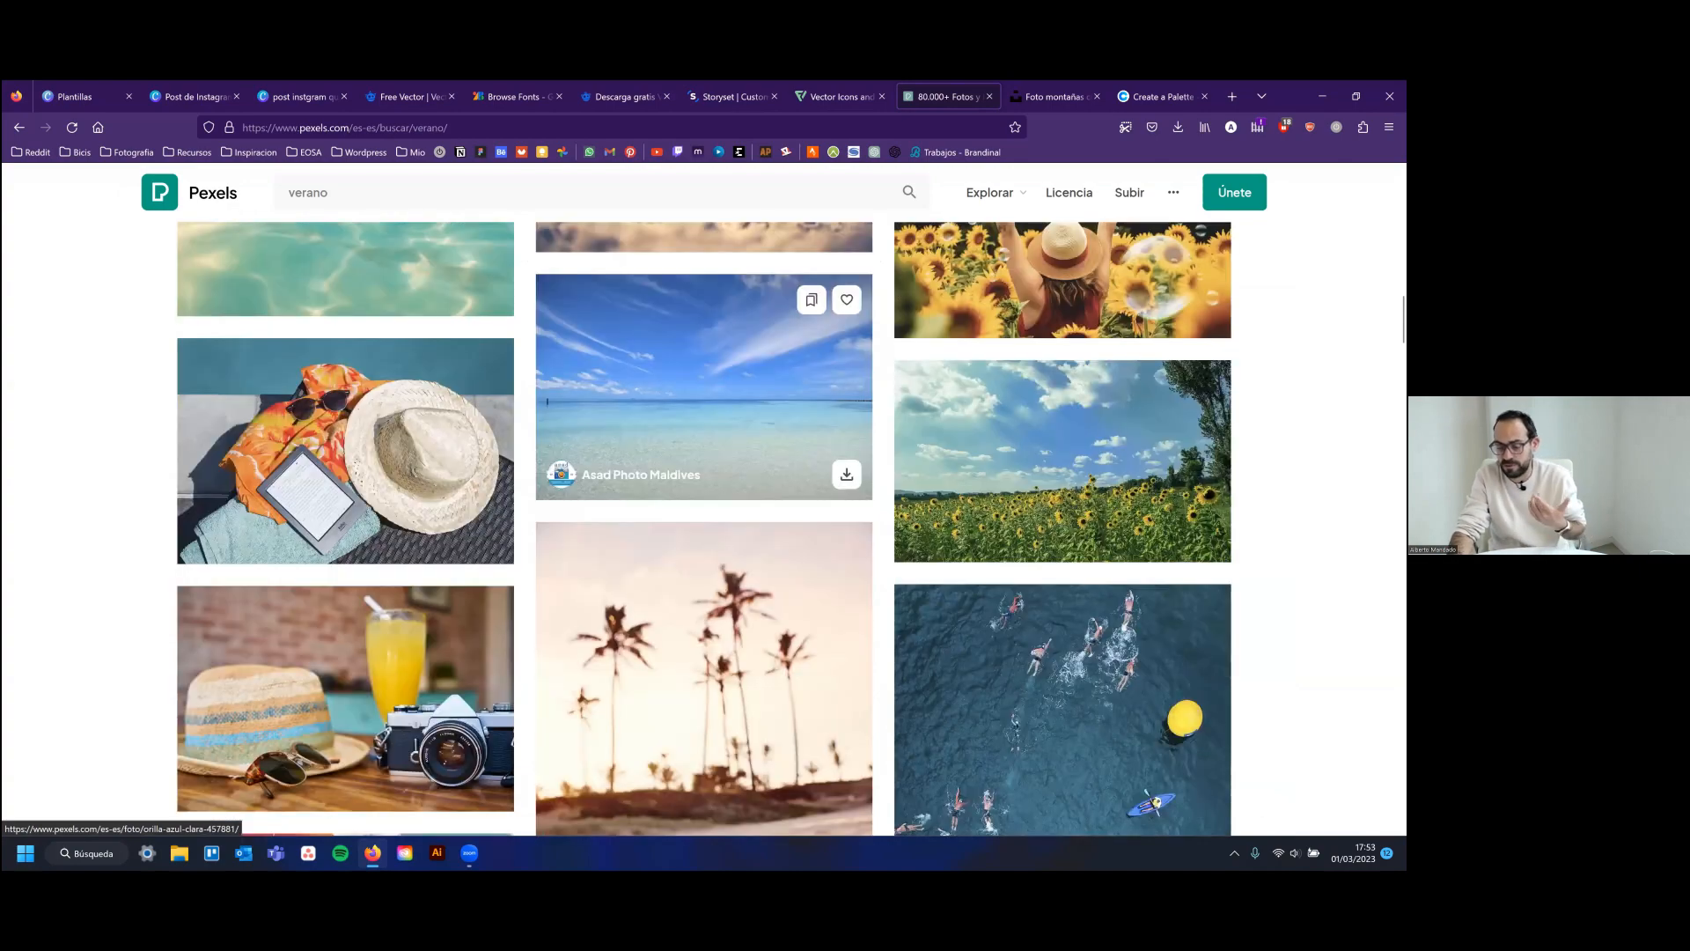
pyautogui.click(792, 458)
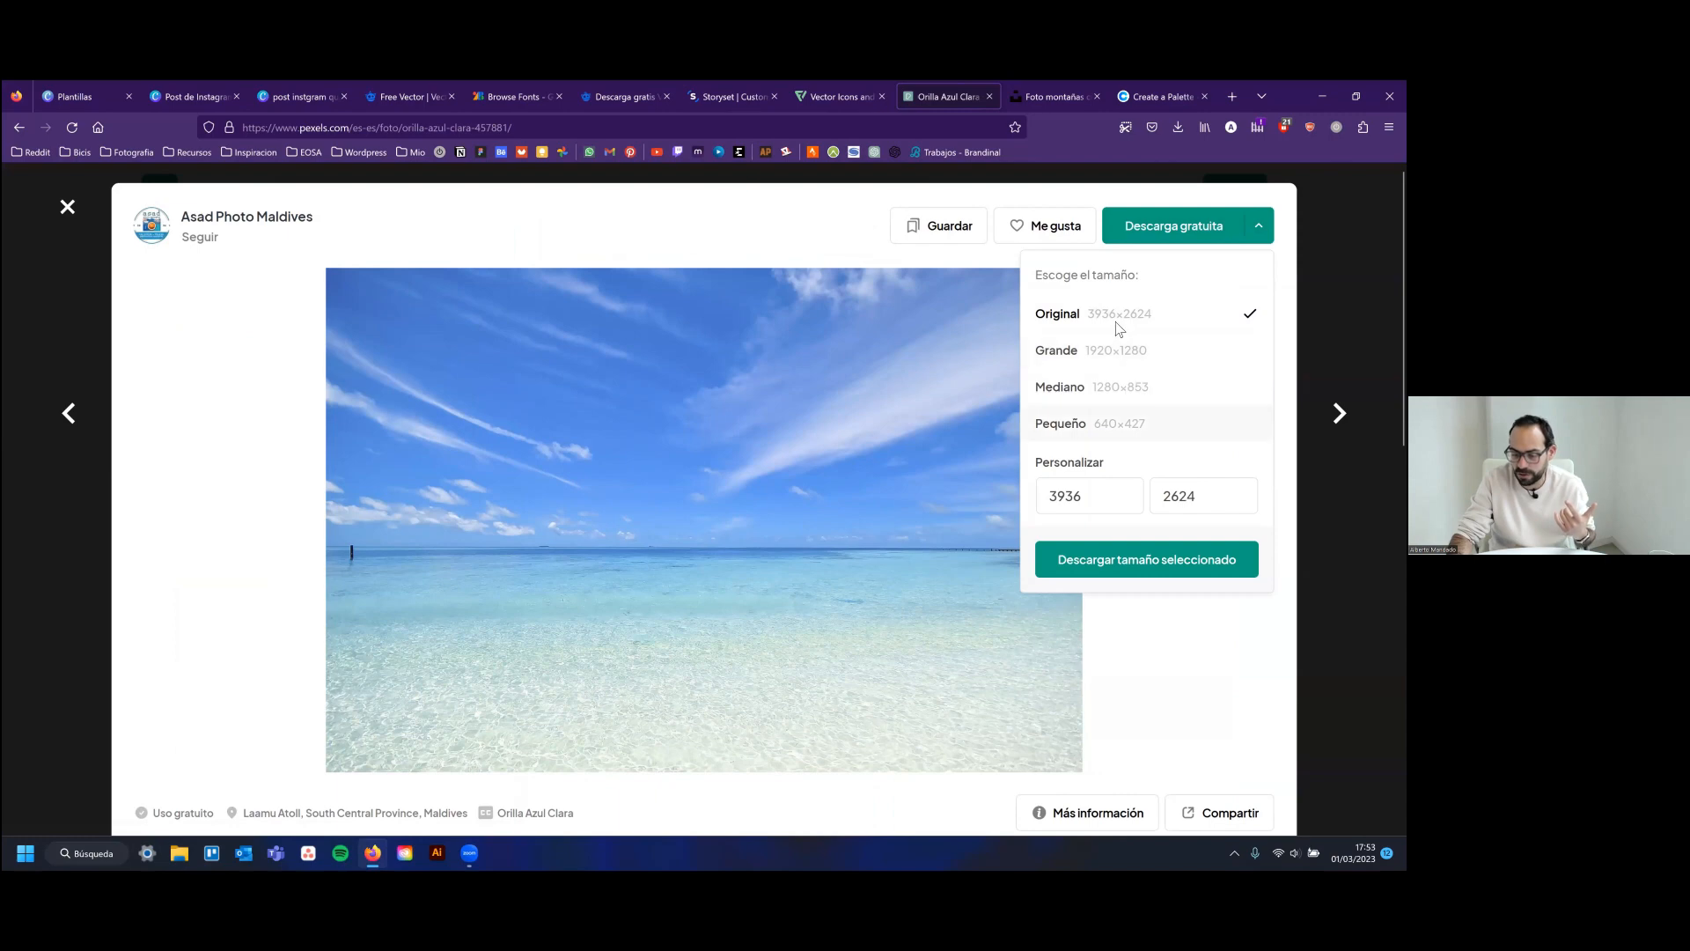
pyautogui.click(1115, 380)
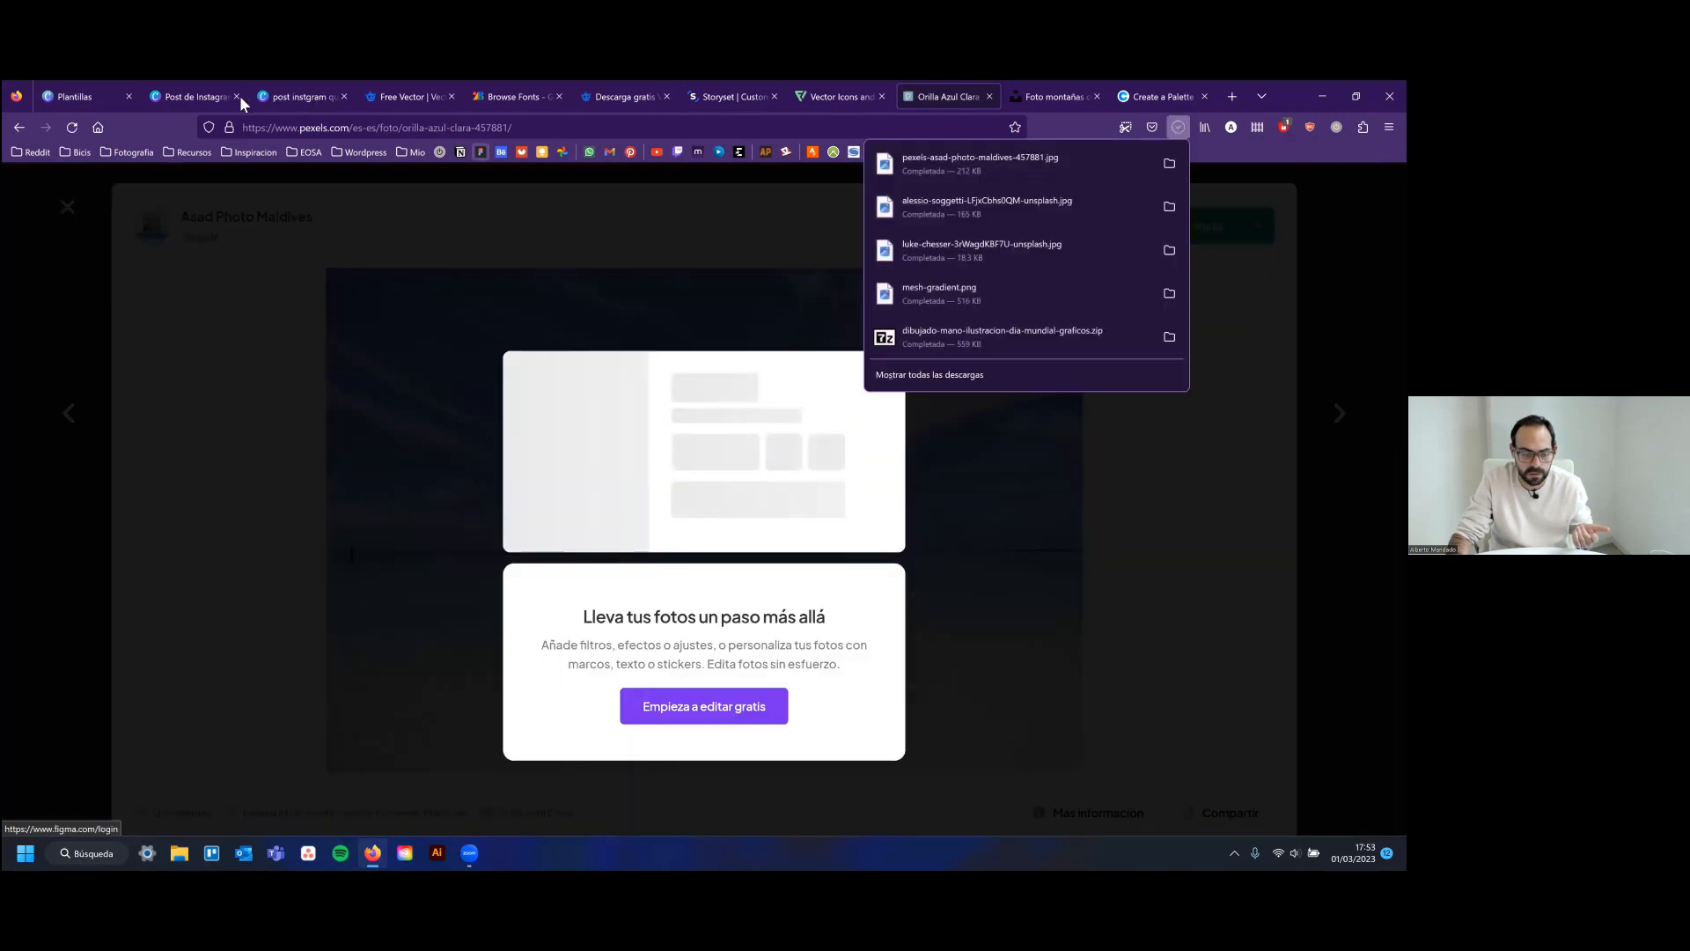
# Switch to Canva, close the coral motivational template design, and upload the downloaded Pexels shore photo to the quote post
pyautogui.click(194, 96)
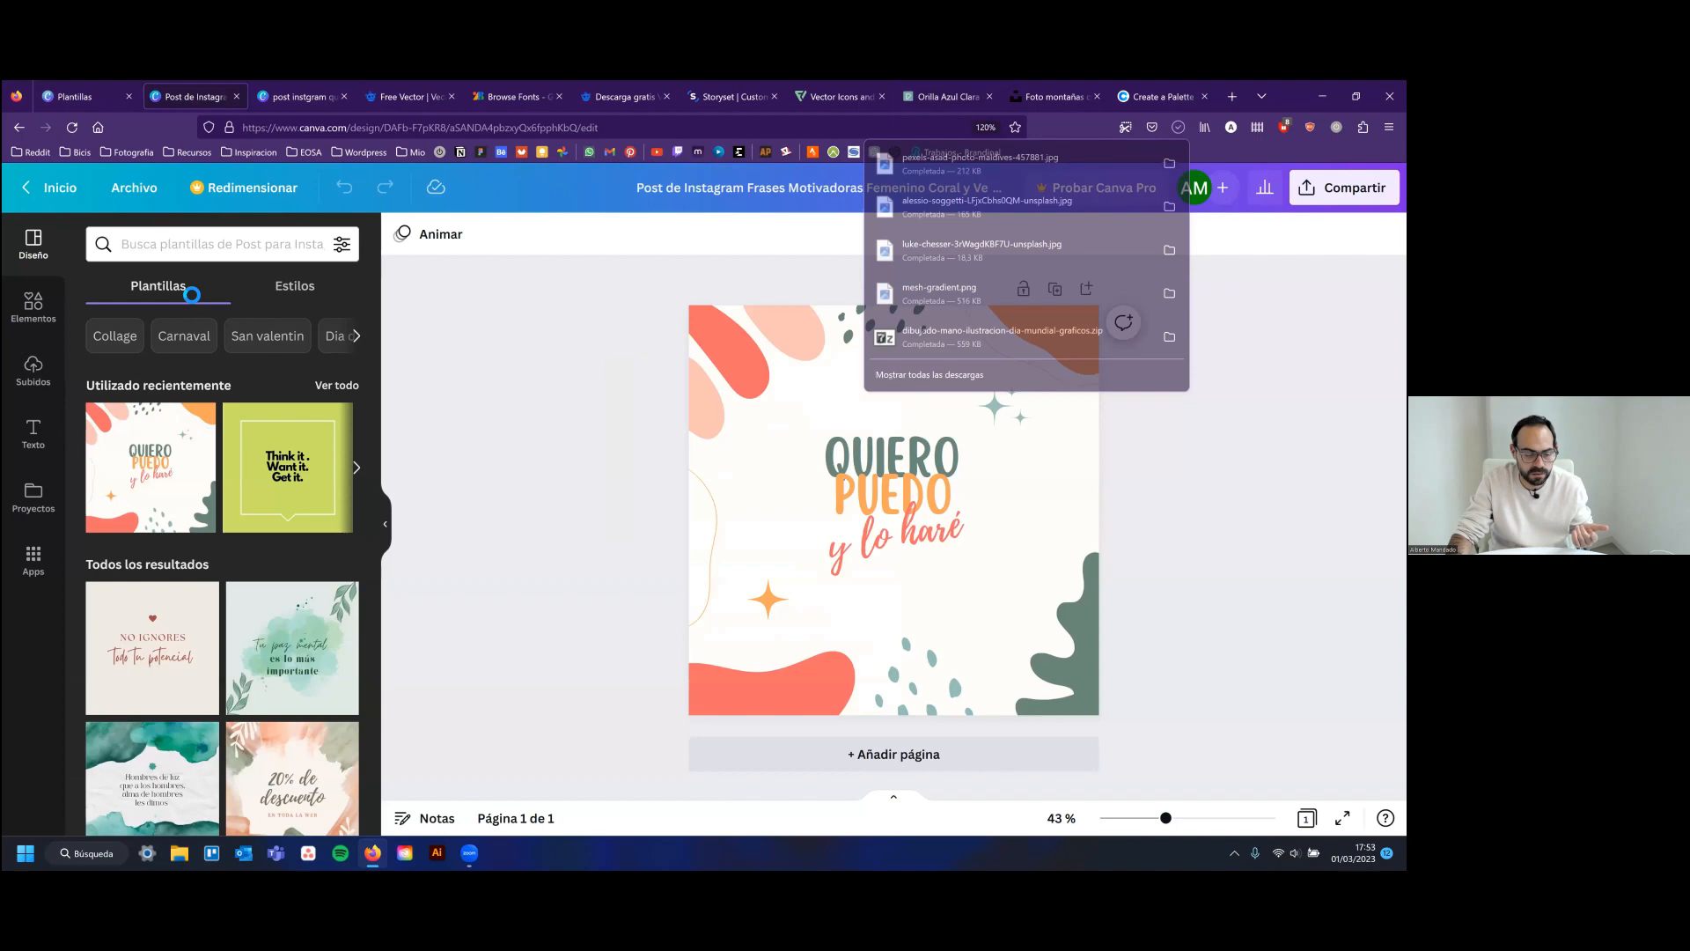
pyautogui.click(299, 96)
pyautogui.click(290, 291)
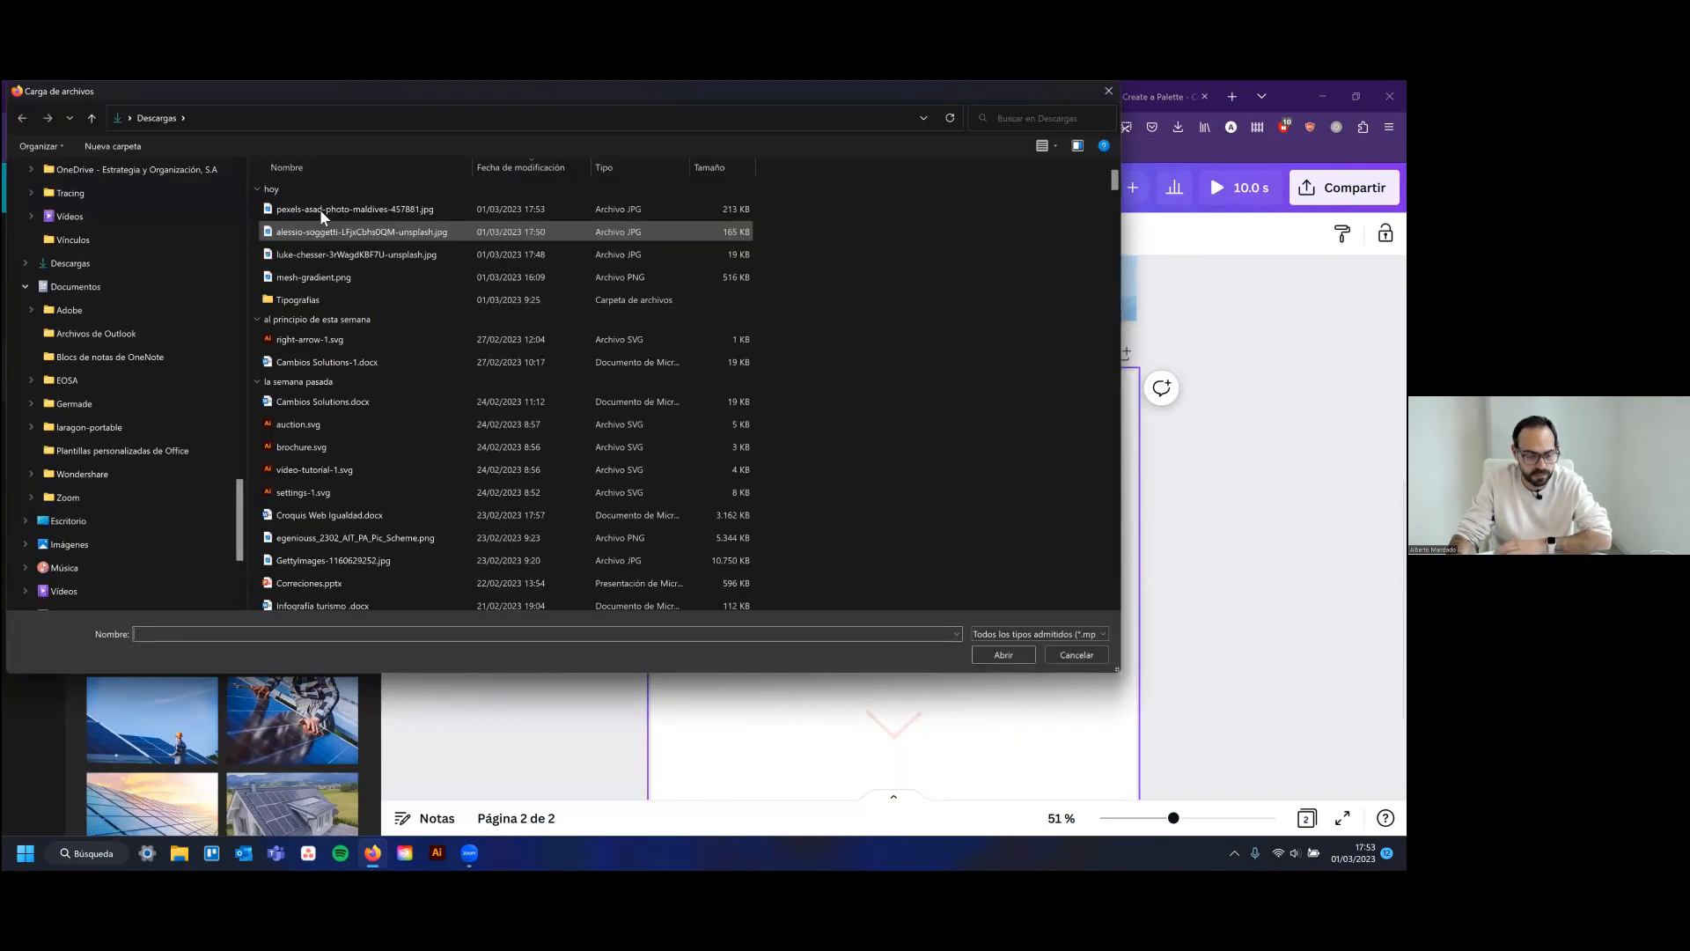
pyautogui.doubleClick(320, 209)
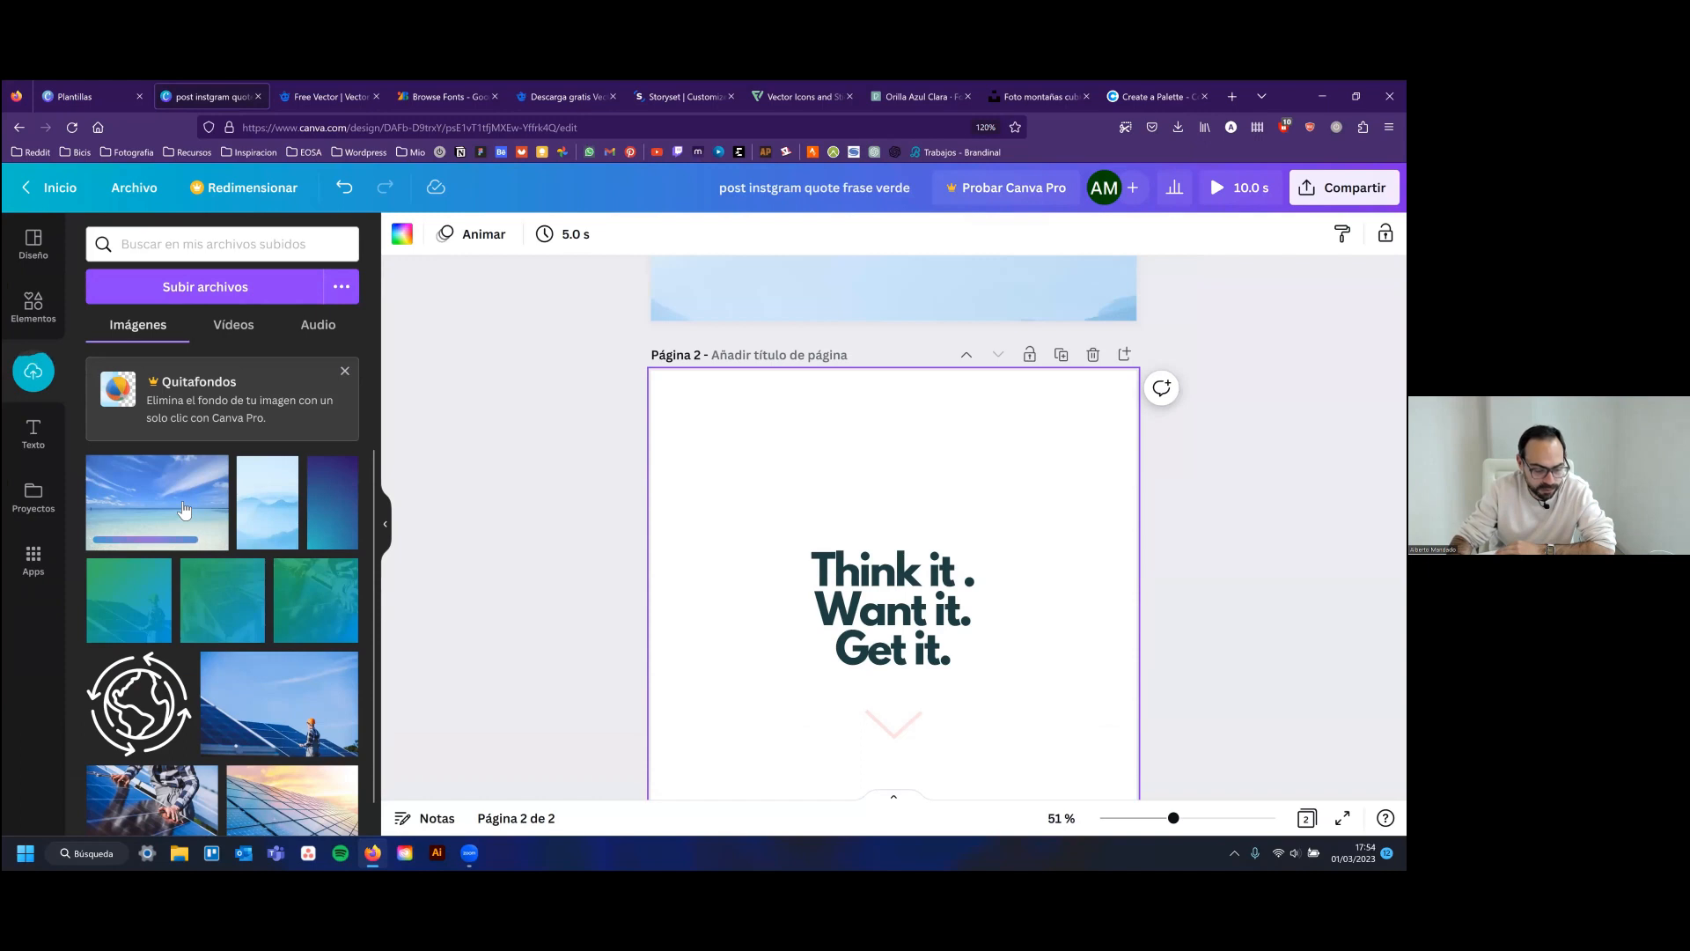
# Place the shore photo on page 2, enlarge it to cover the whole page, and send it behind the quote and arrow
pyautogui.click(173, 519)
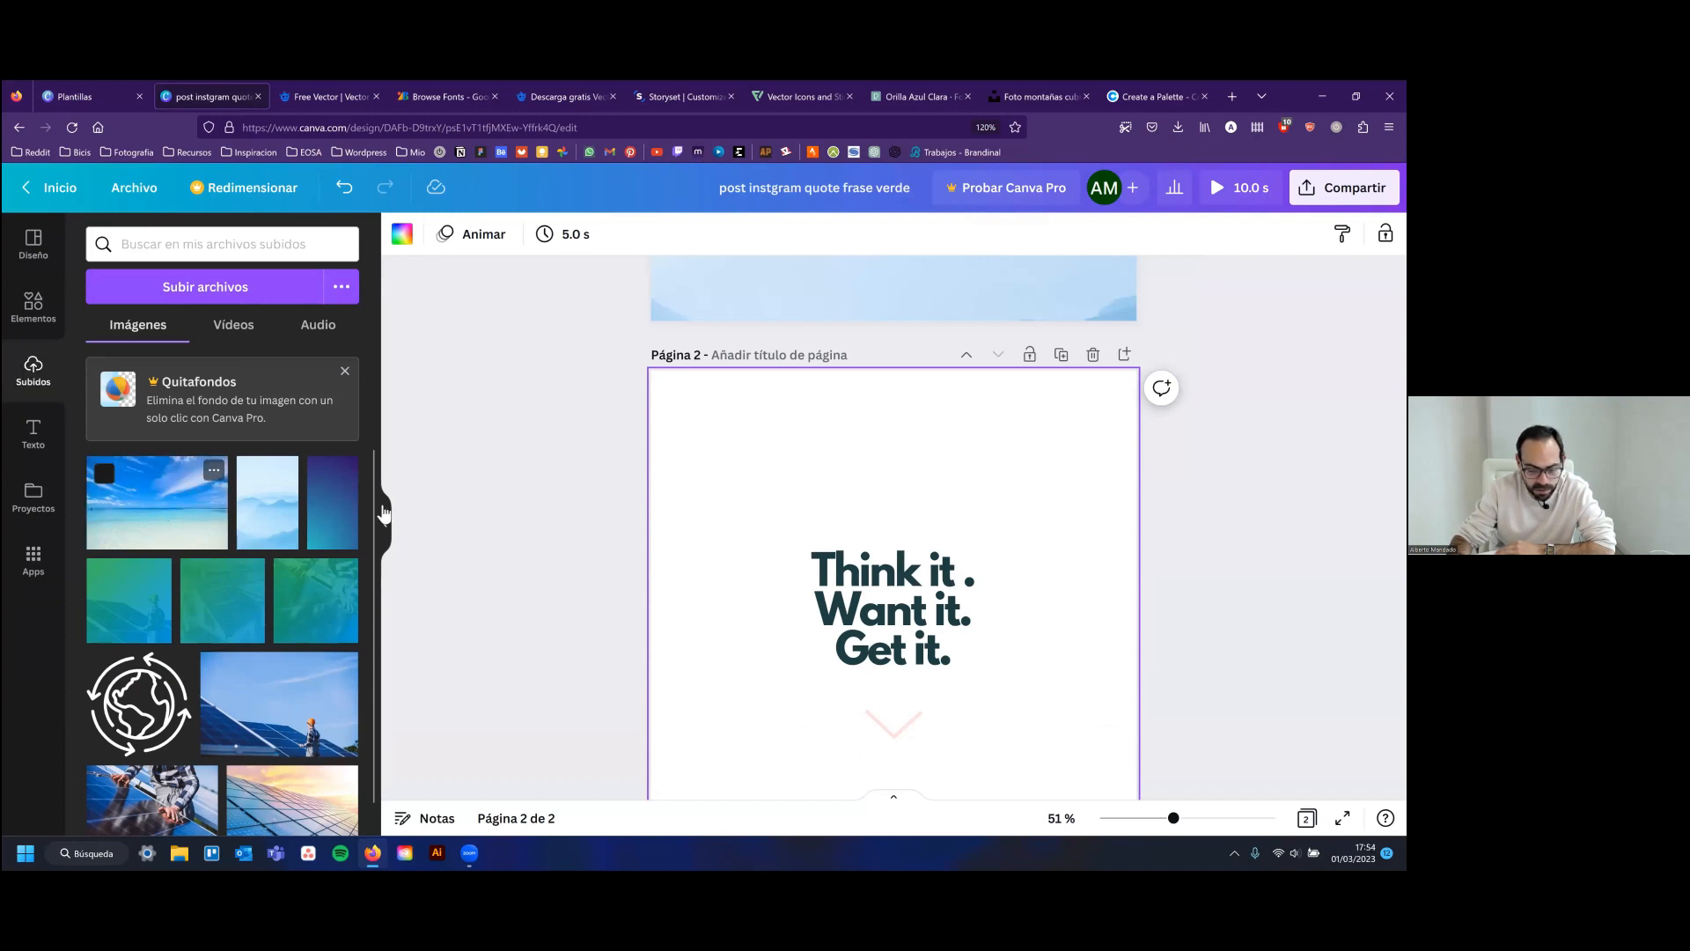
pyautogui.moveTo(728, 503); pyautogui.dragTo(517, 361)
pyautogui.scroll(-3, 811, 410)
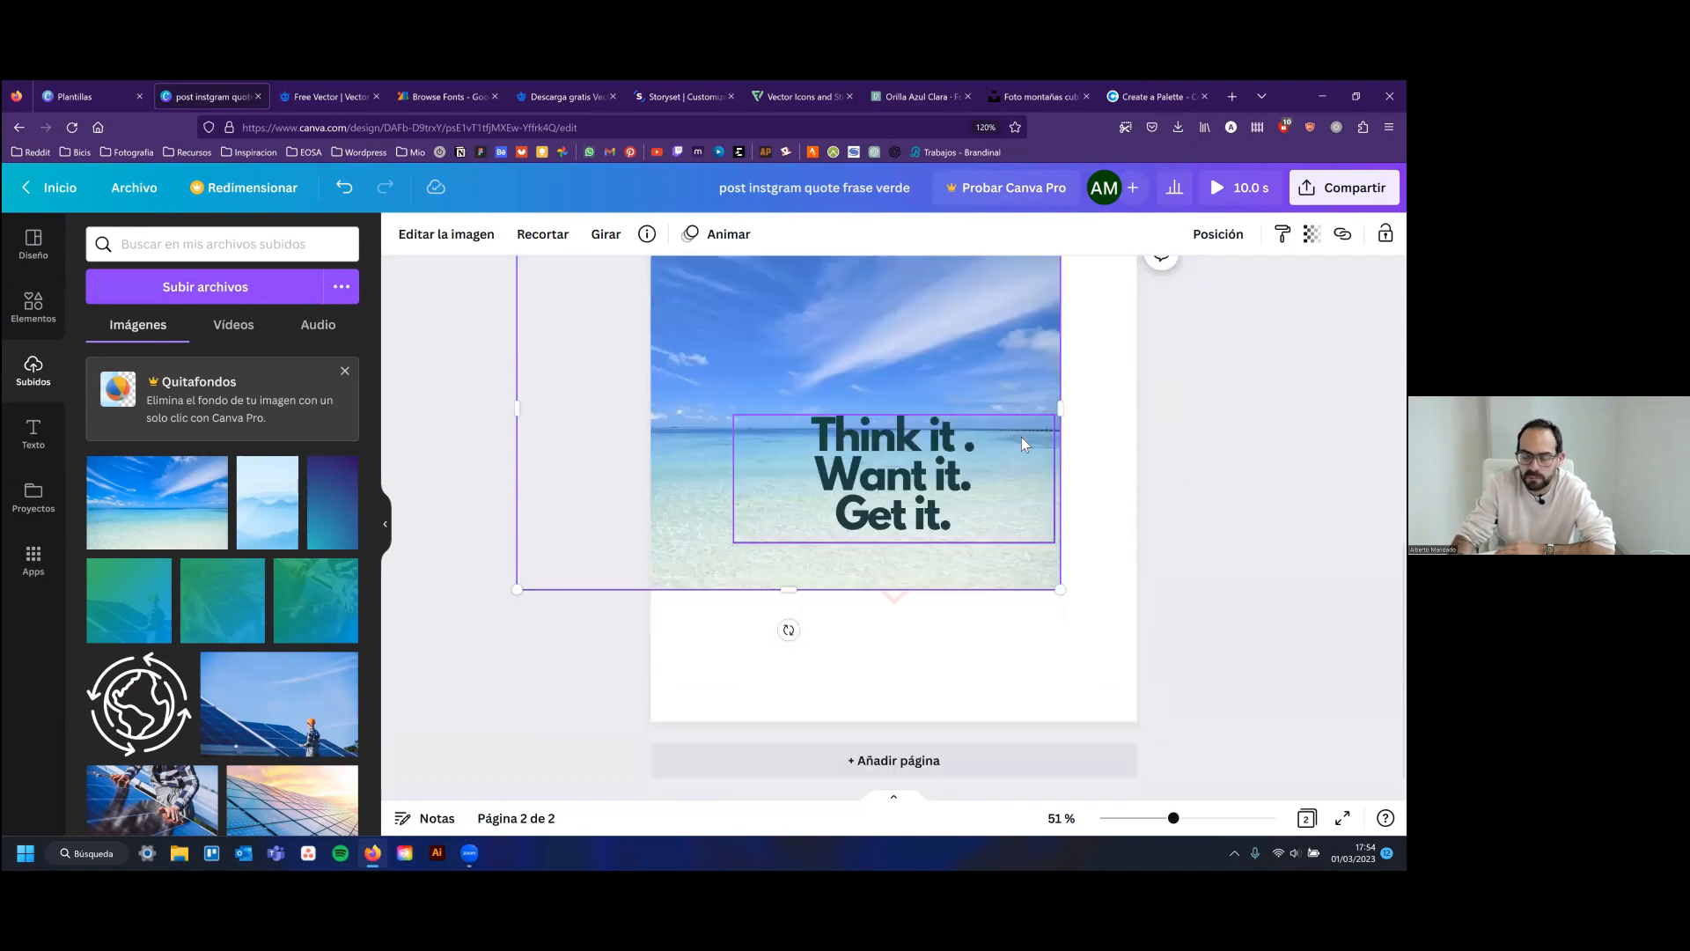
pyautogui.moveTo(1061, 584); pyautogui.dragTo(1222, 691)
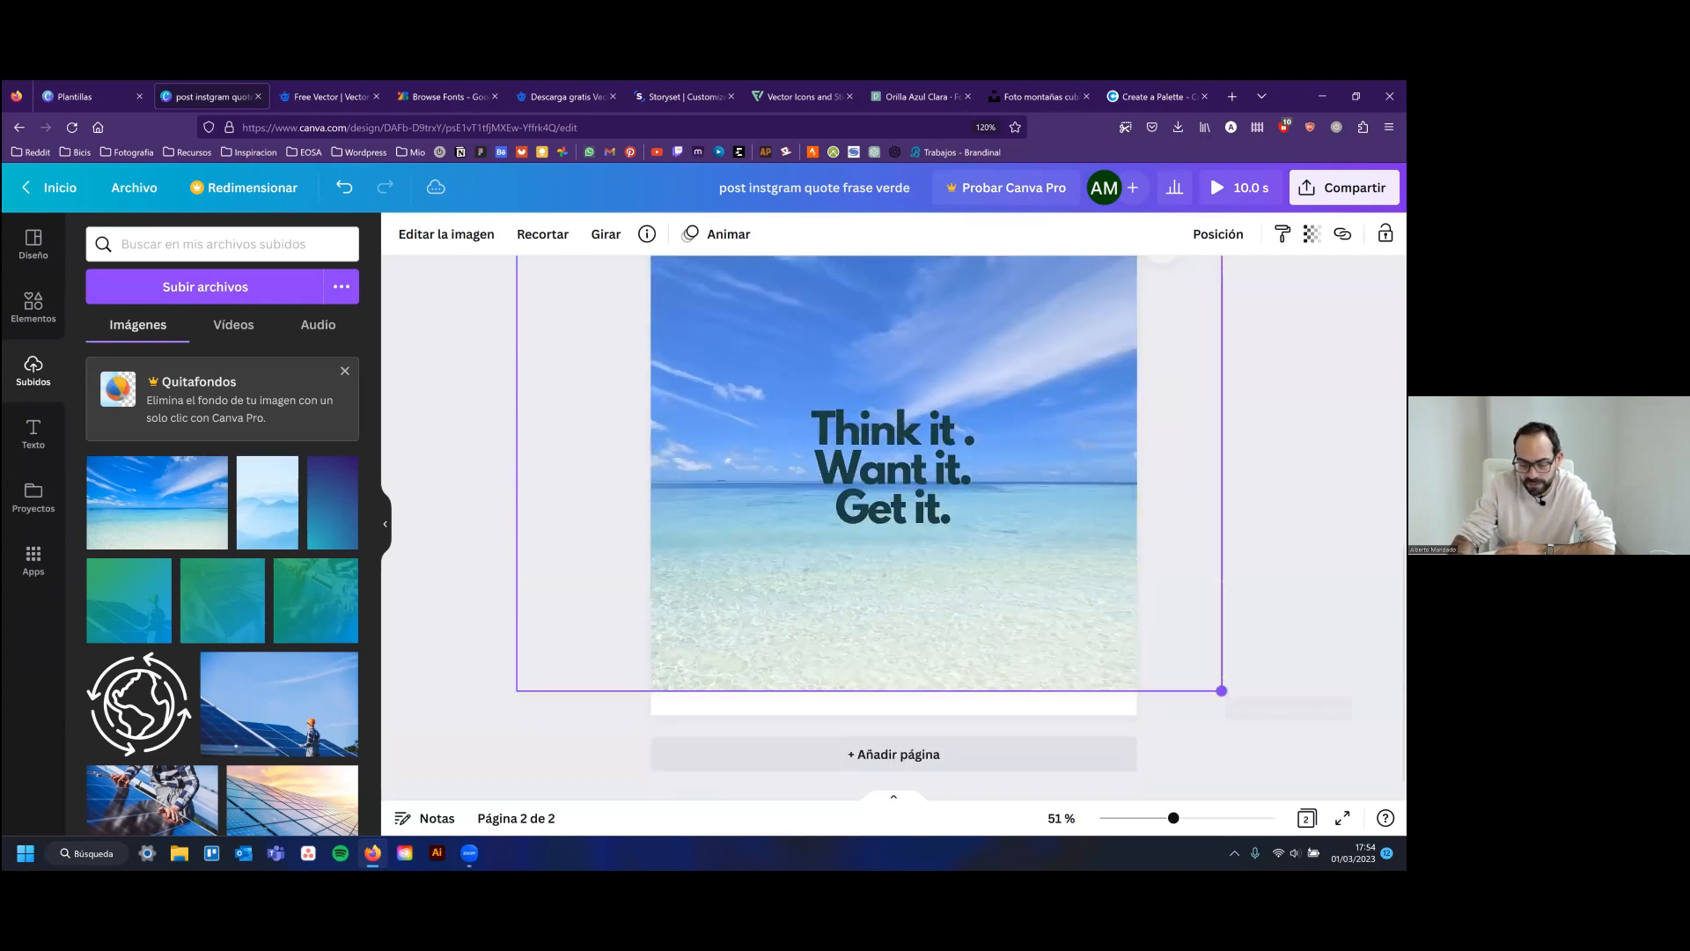
pyautogui.click(1219, 233)
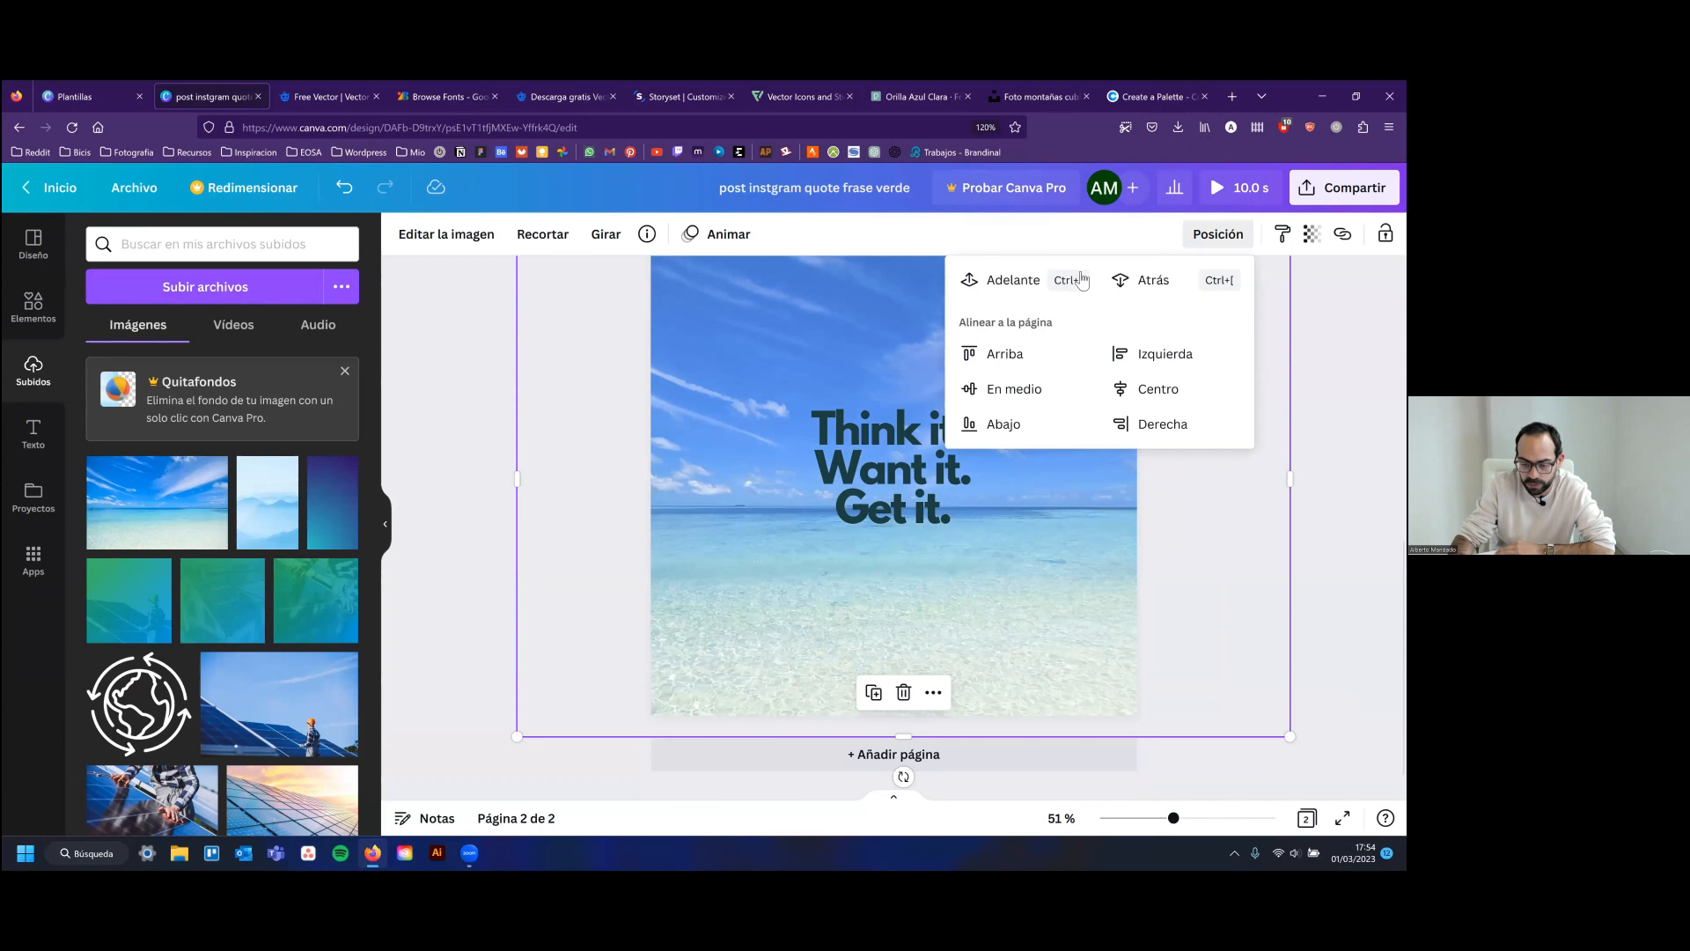
pyautogui.click(1139, 281)
pyautogui.click(1127, 428)
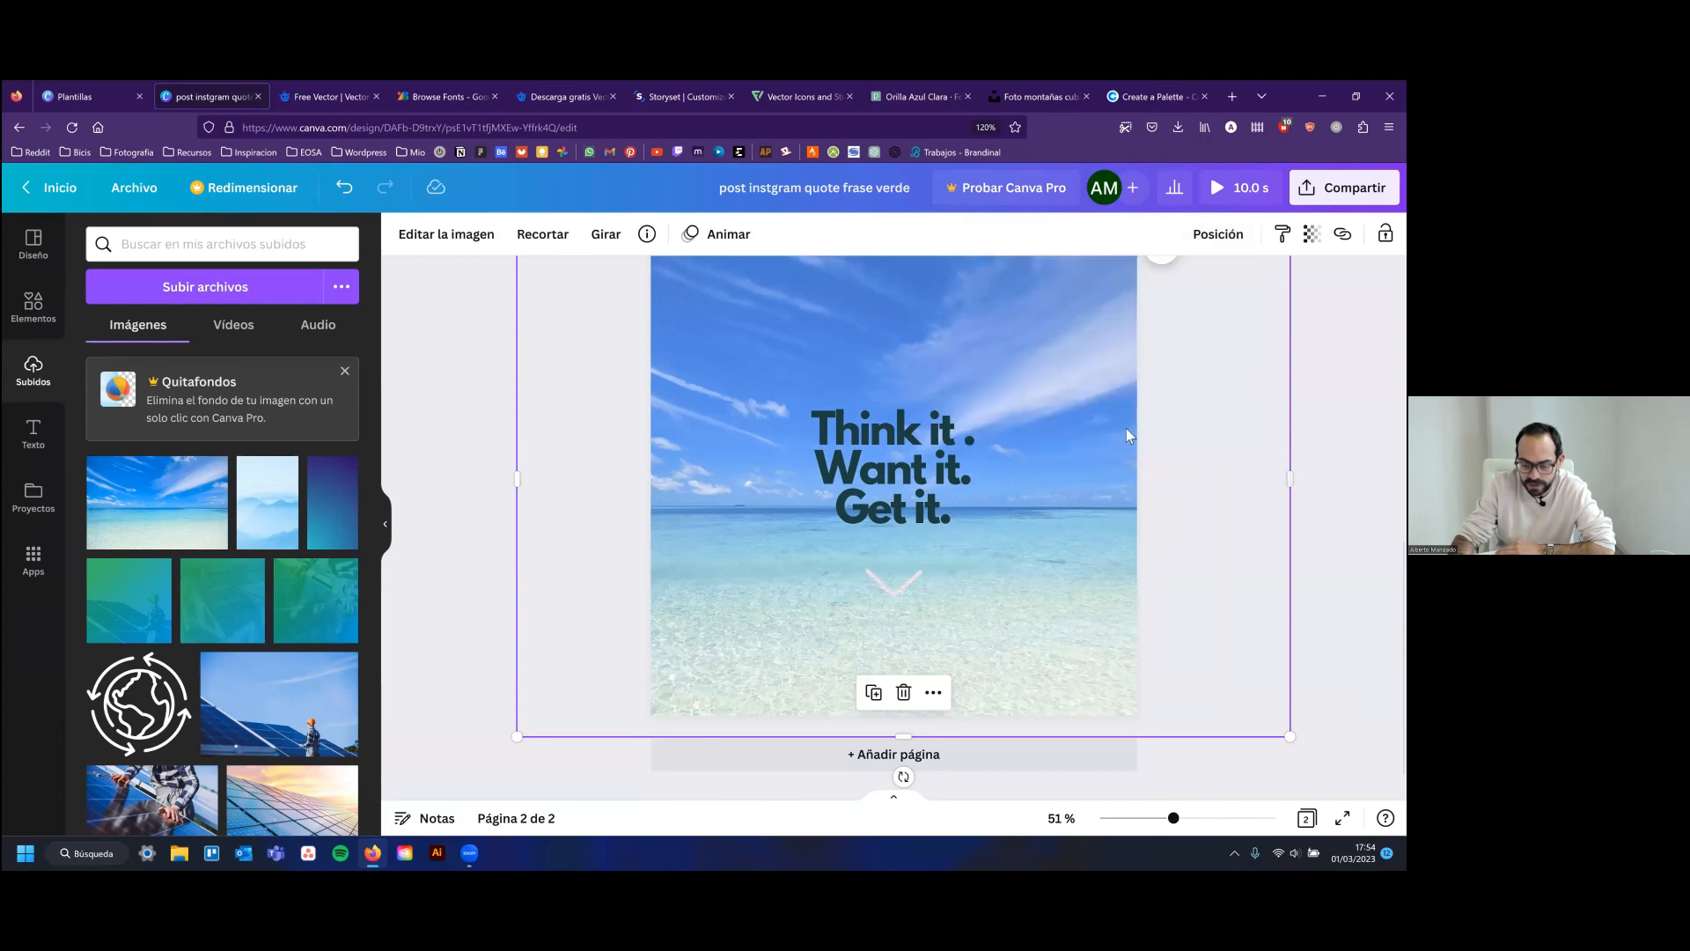
pyautogui.scroll(5, 1118, 427)
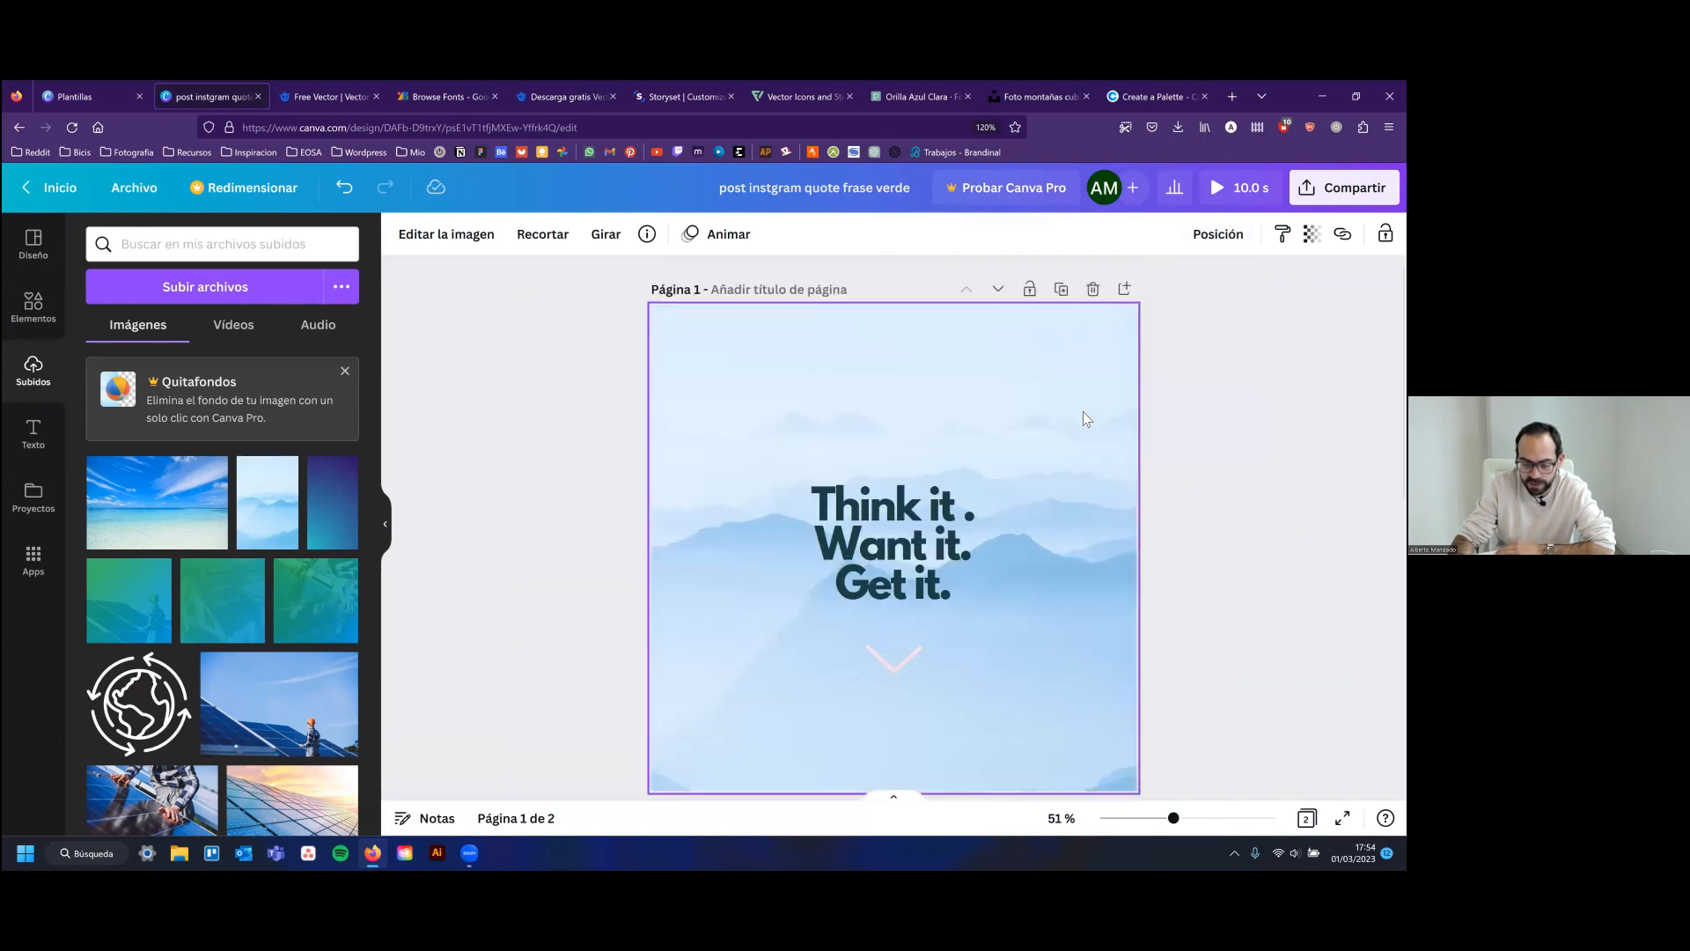
pyautogui.scroll(-5, 1086, 408)
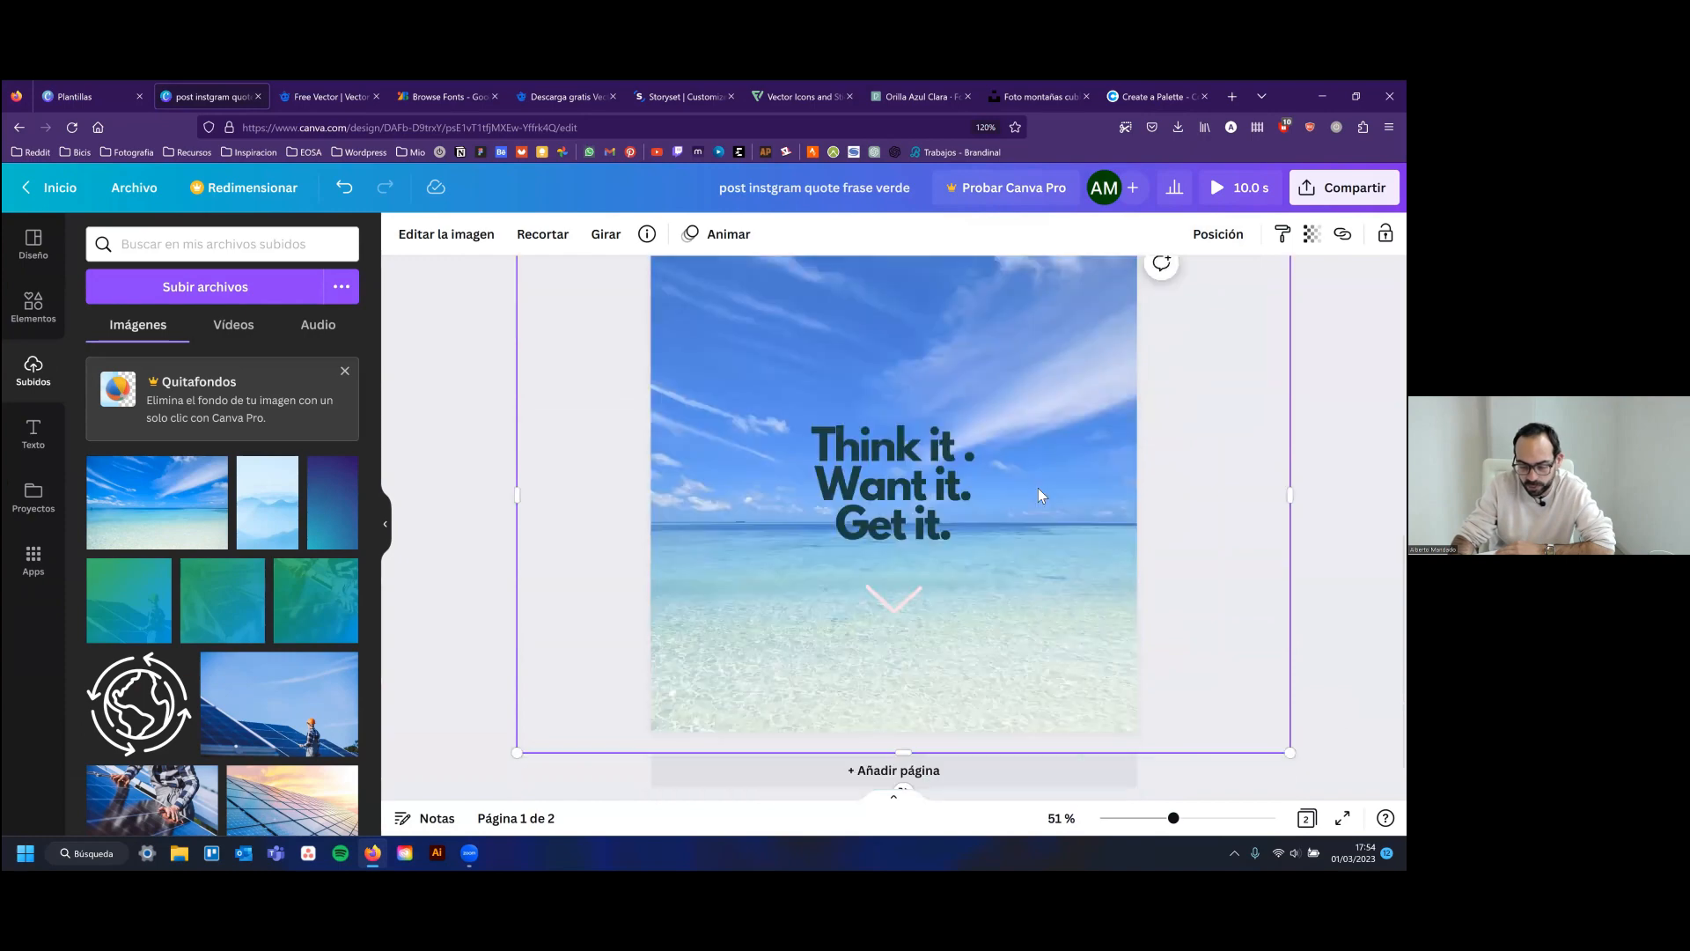
pyautogui.press('Escape')
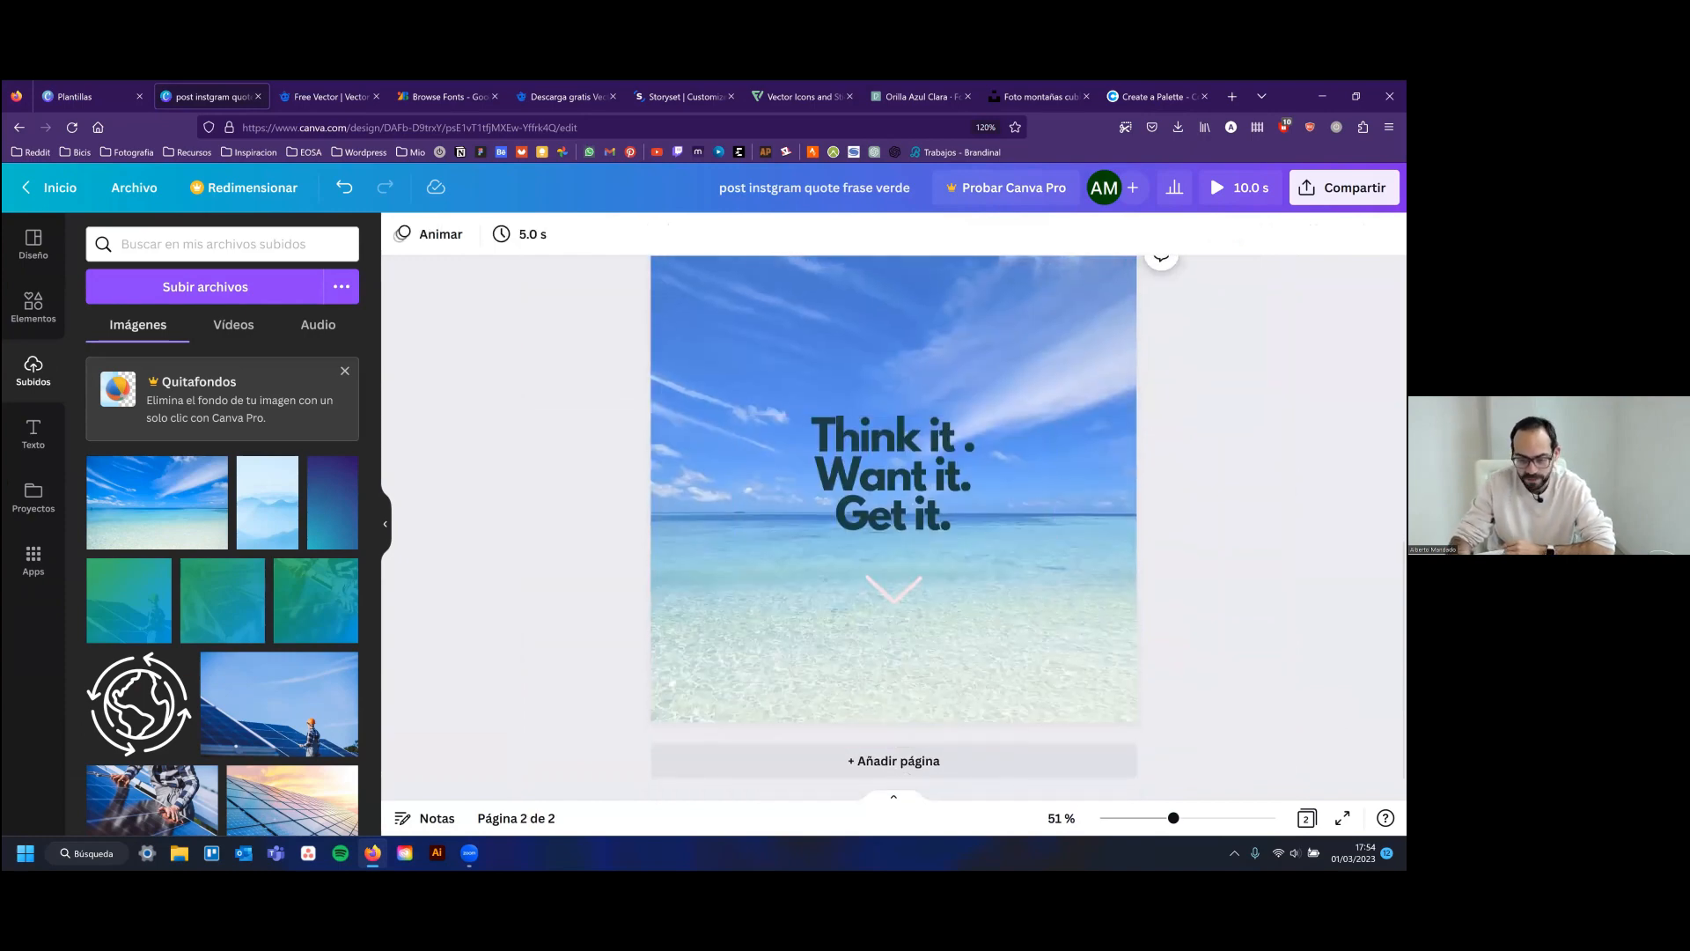
pyautogui.scroll(5, 894, 526)
pyautogui.scroll(-2, 893, 527)
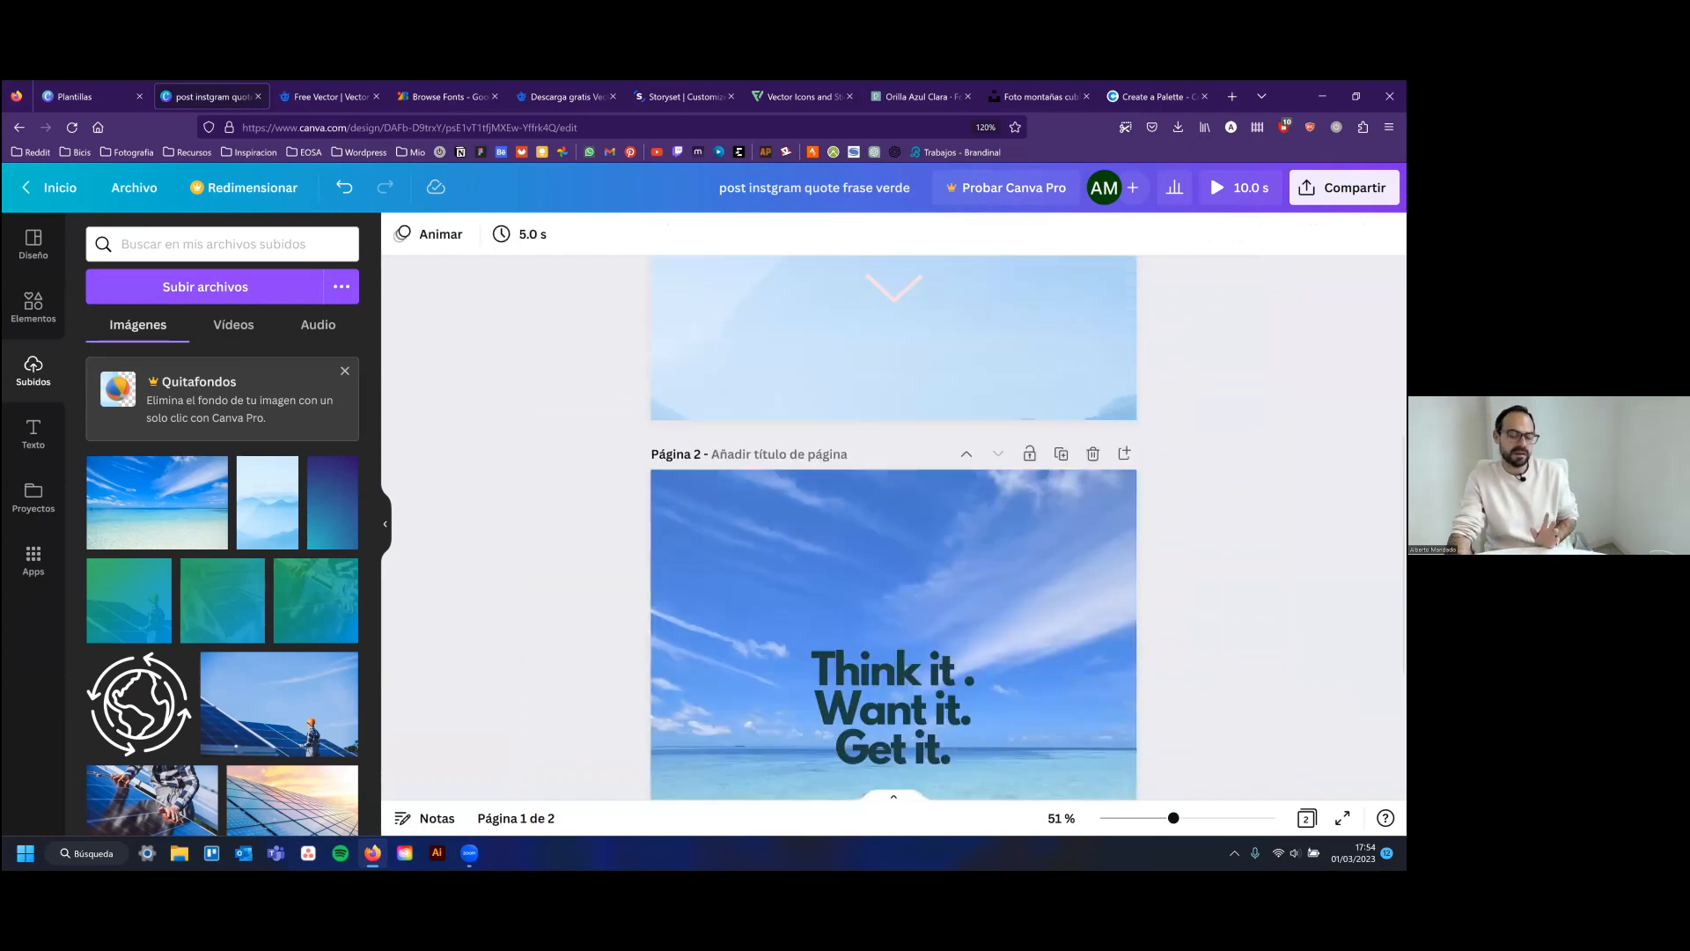
pyautogui.scroll(-1, 912, 606)
pyautogui.click(912, 606)
pyautogui.doubleClick(954, 640)
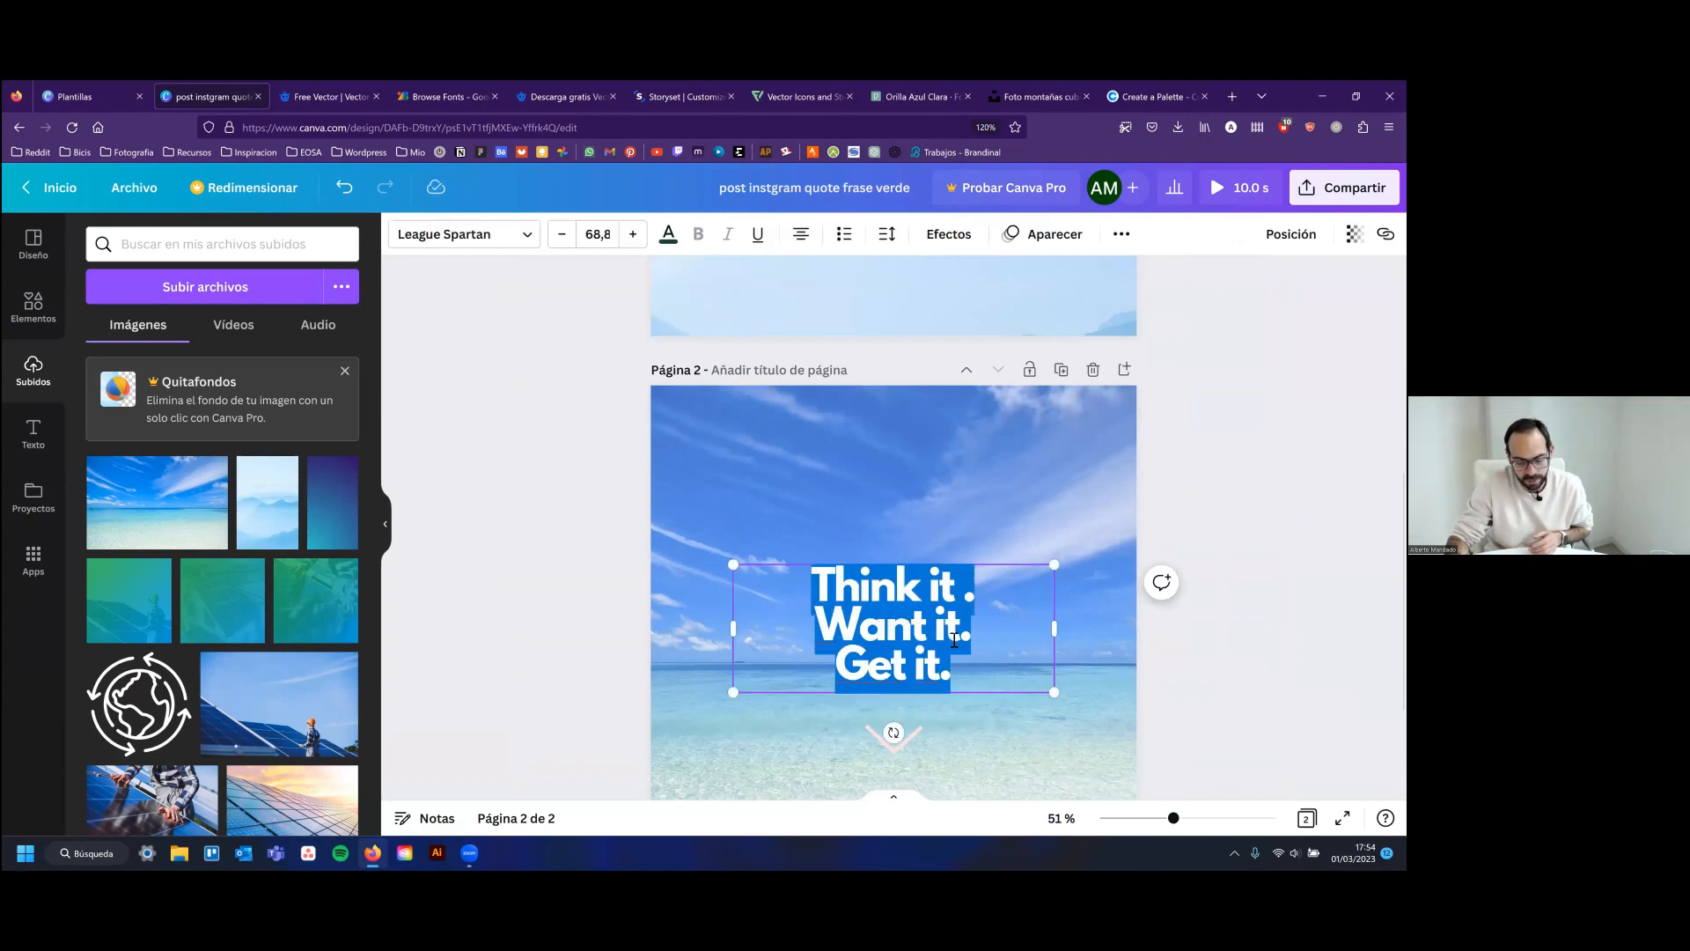
pyautogui.click(526, 236)
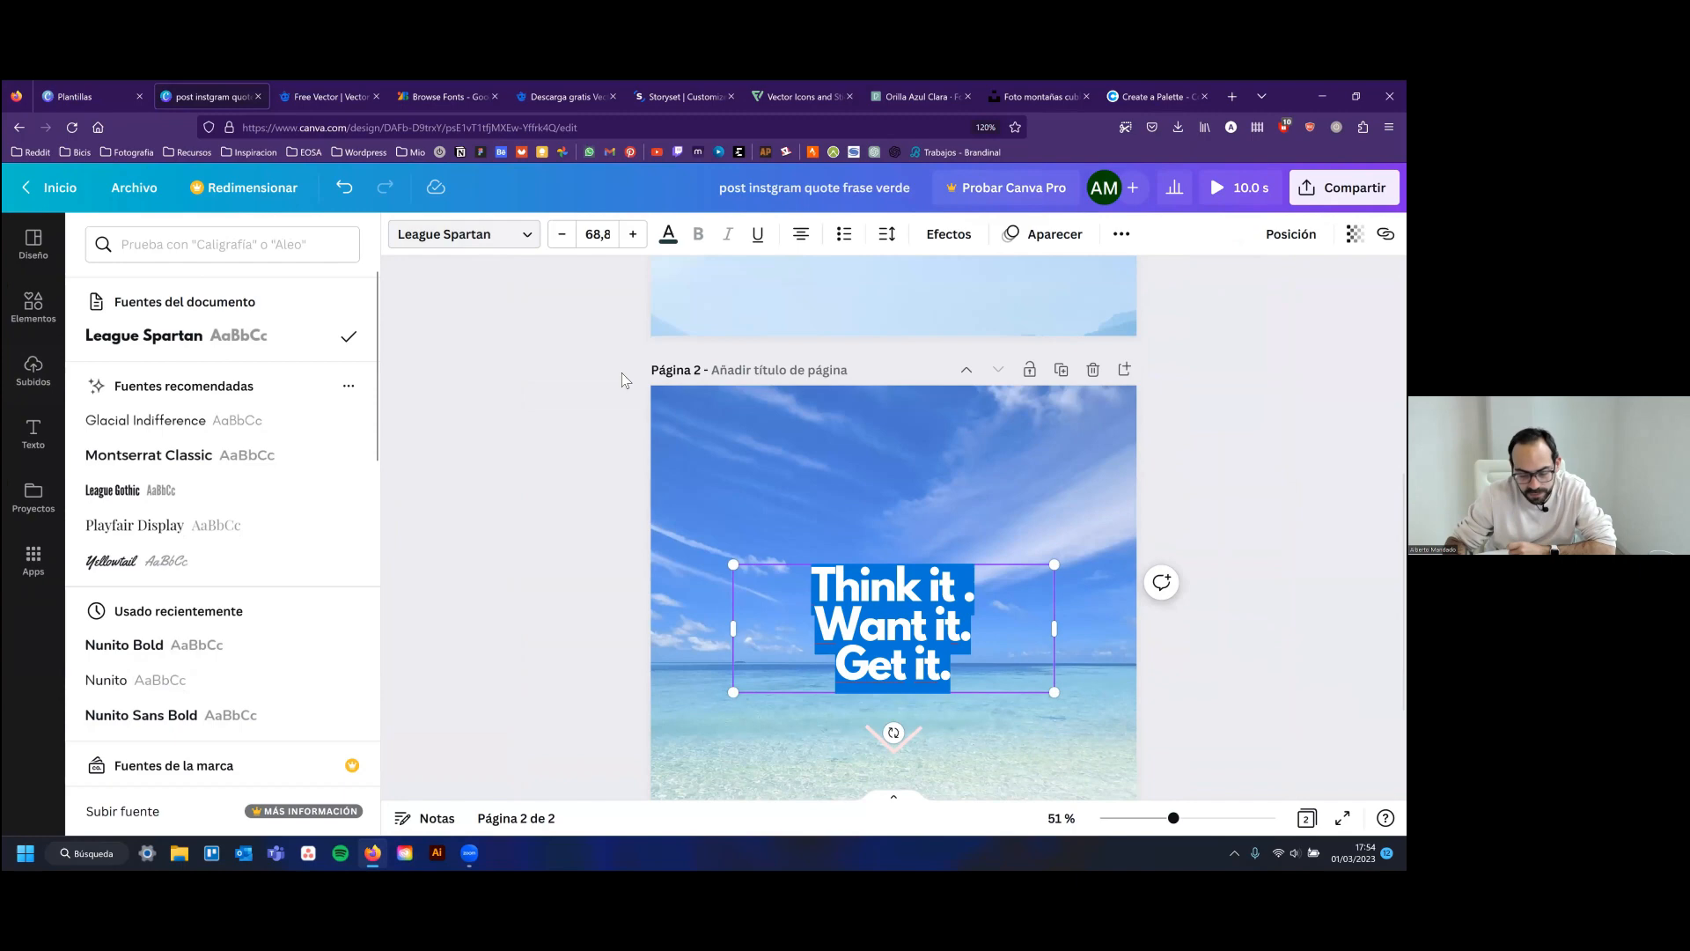
pyautogui.click(622, 374)
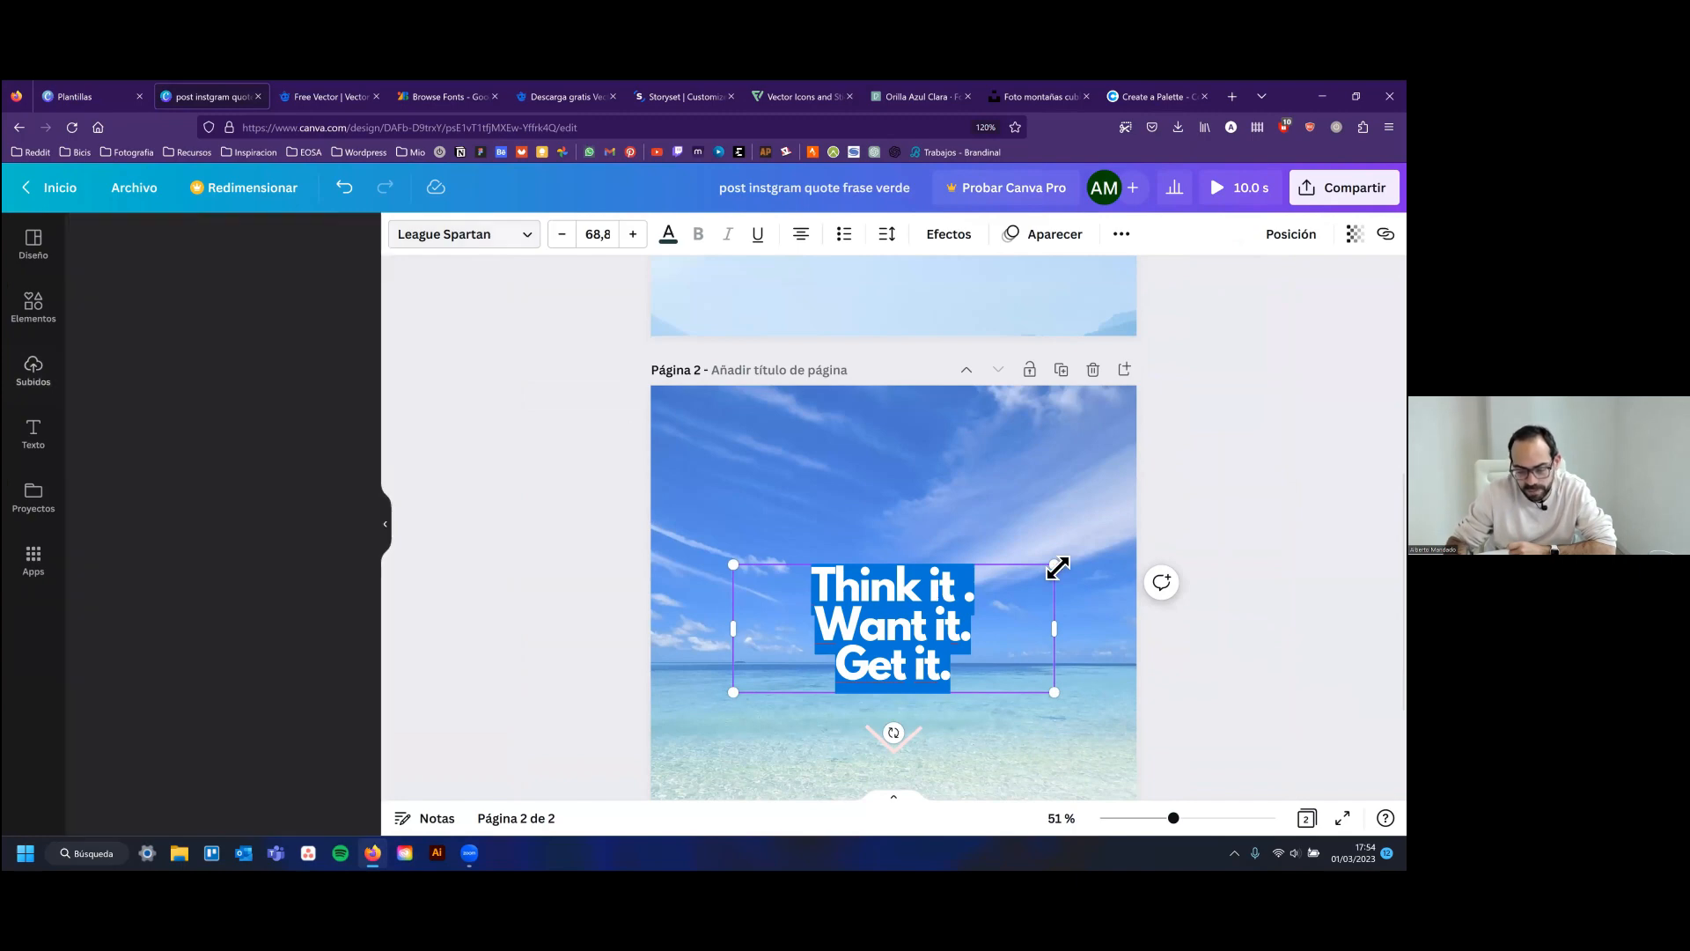
# Recolor both lines of the arrow on page 1 with the document's dark teal used by the quote text
pyautogui.scroll(5, 1064, 442)
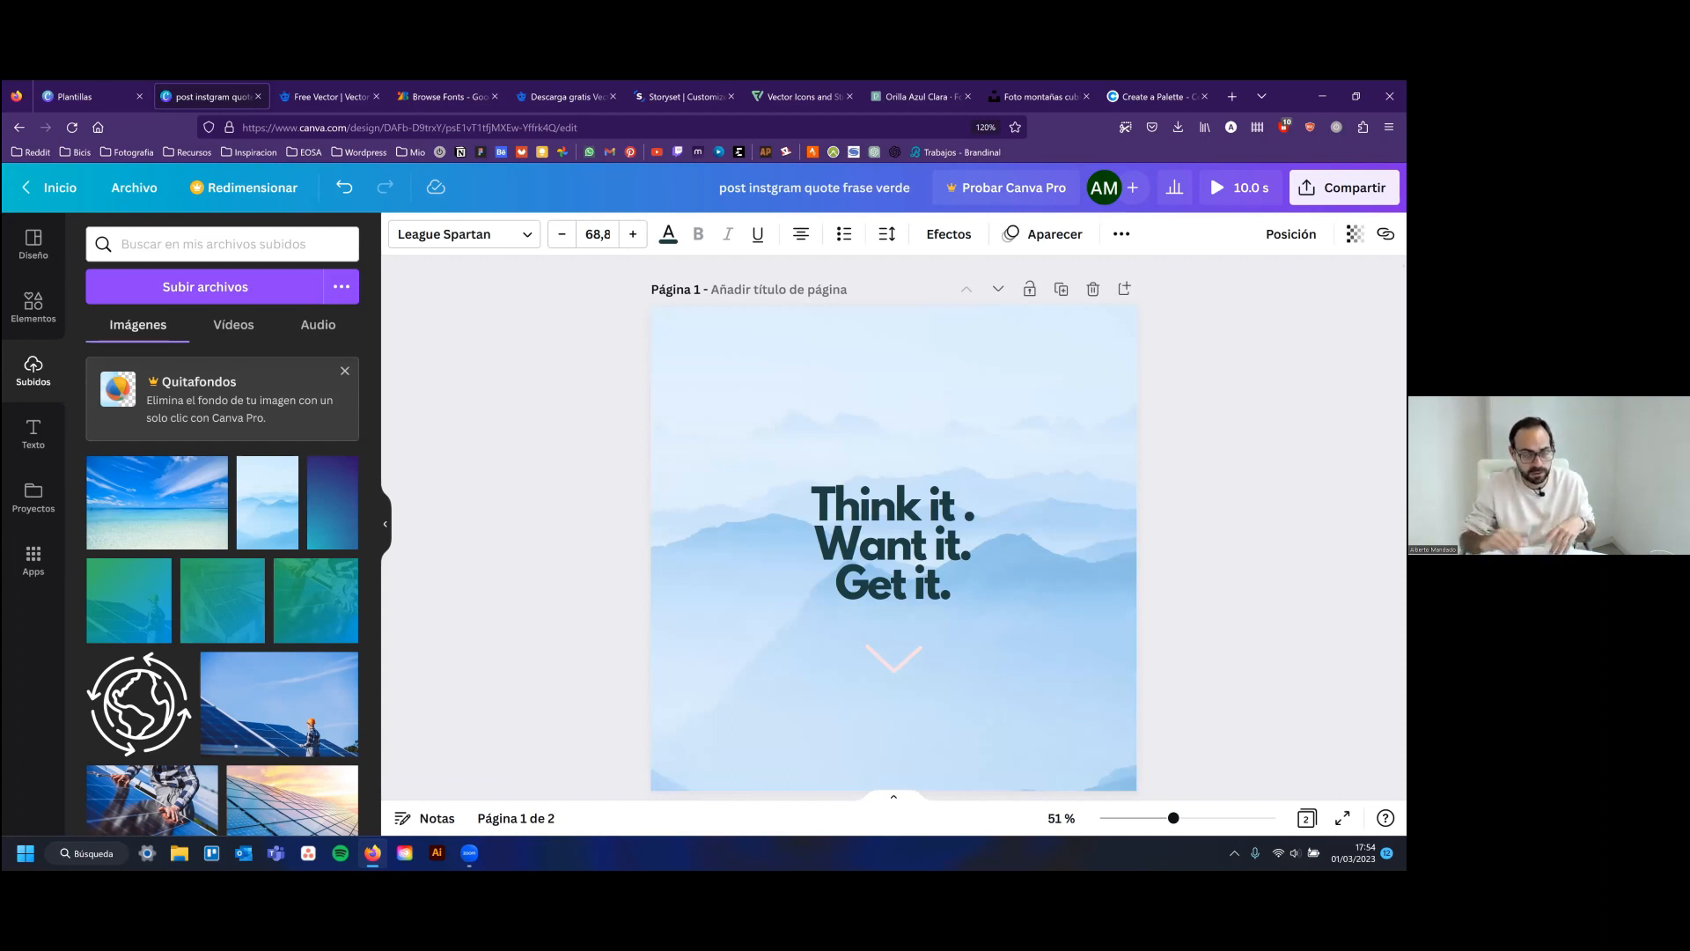
pyautogui.click(902, 660)
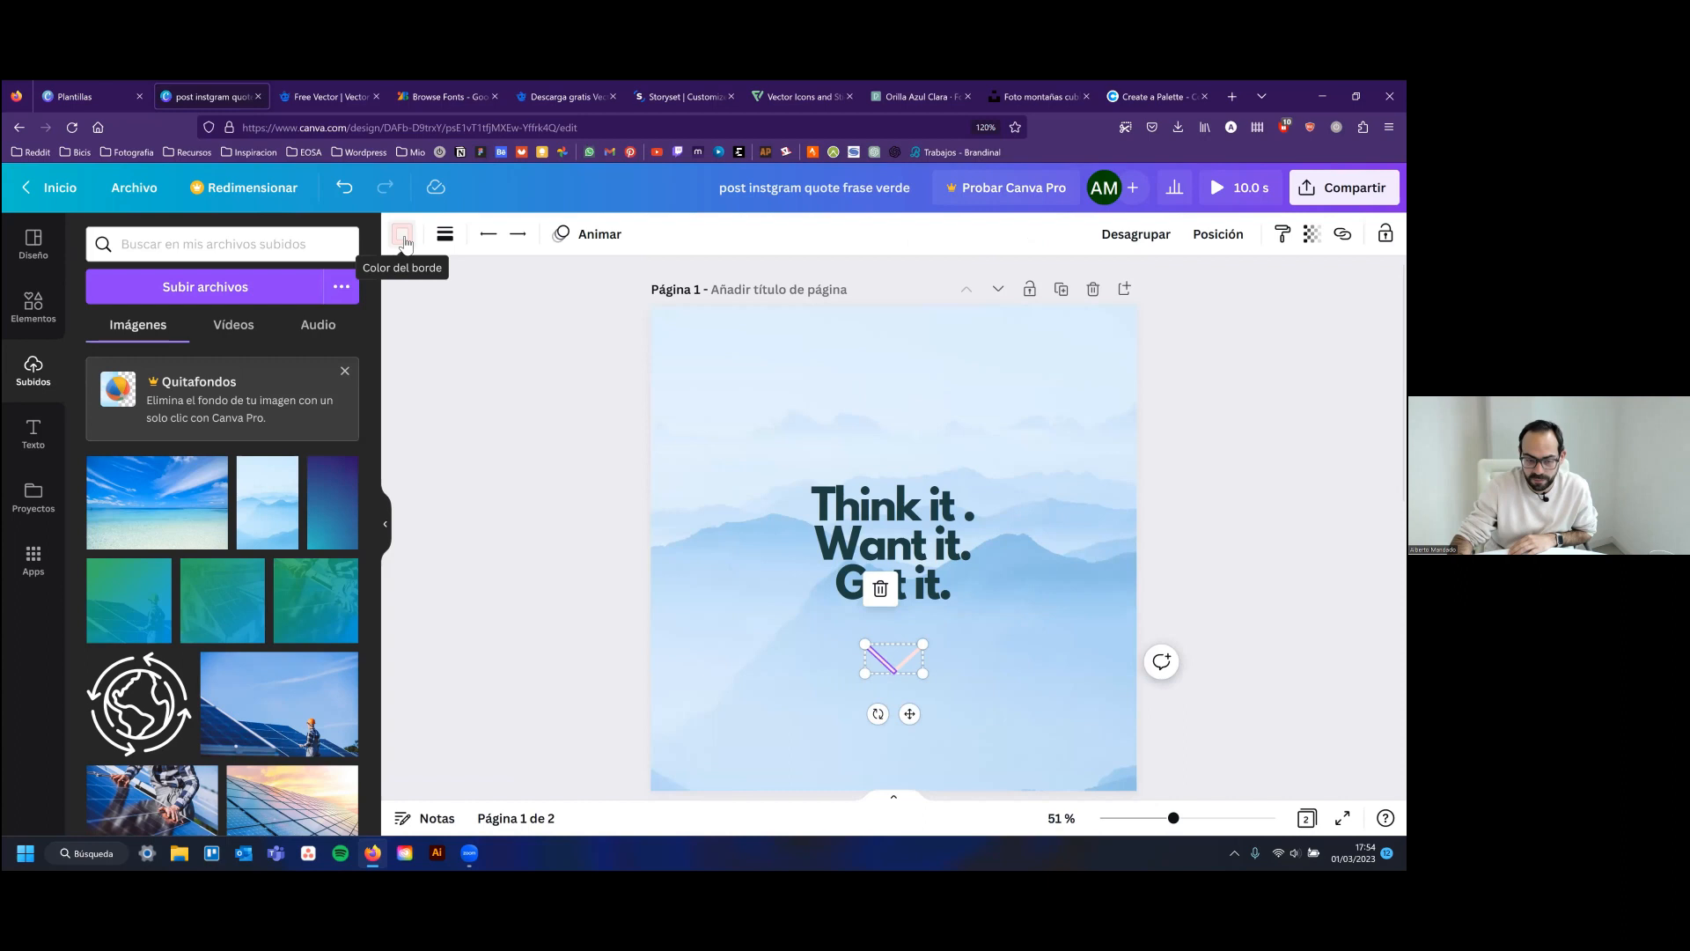
pyautogui.click(404, 236)
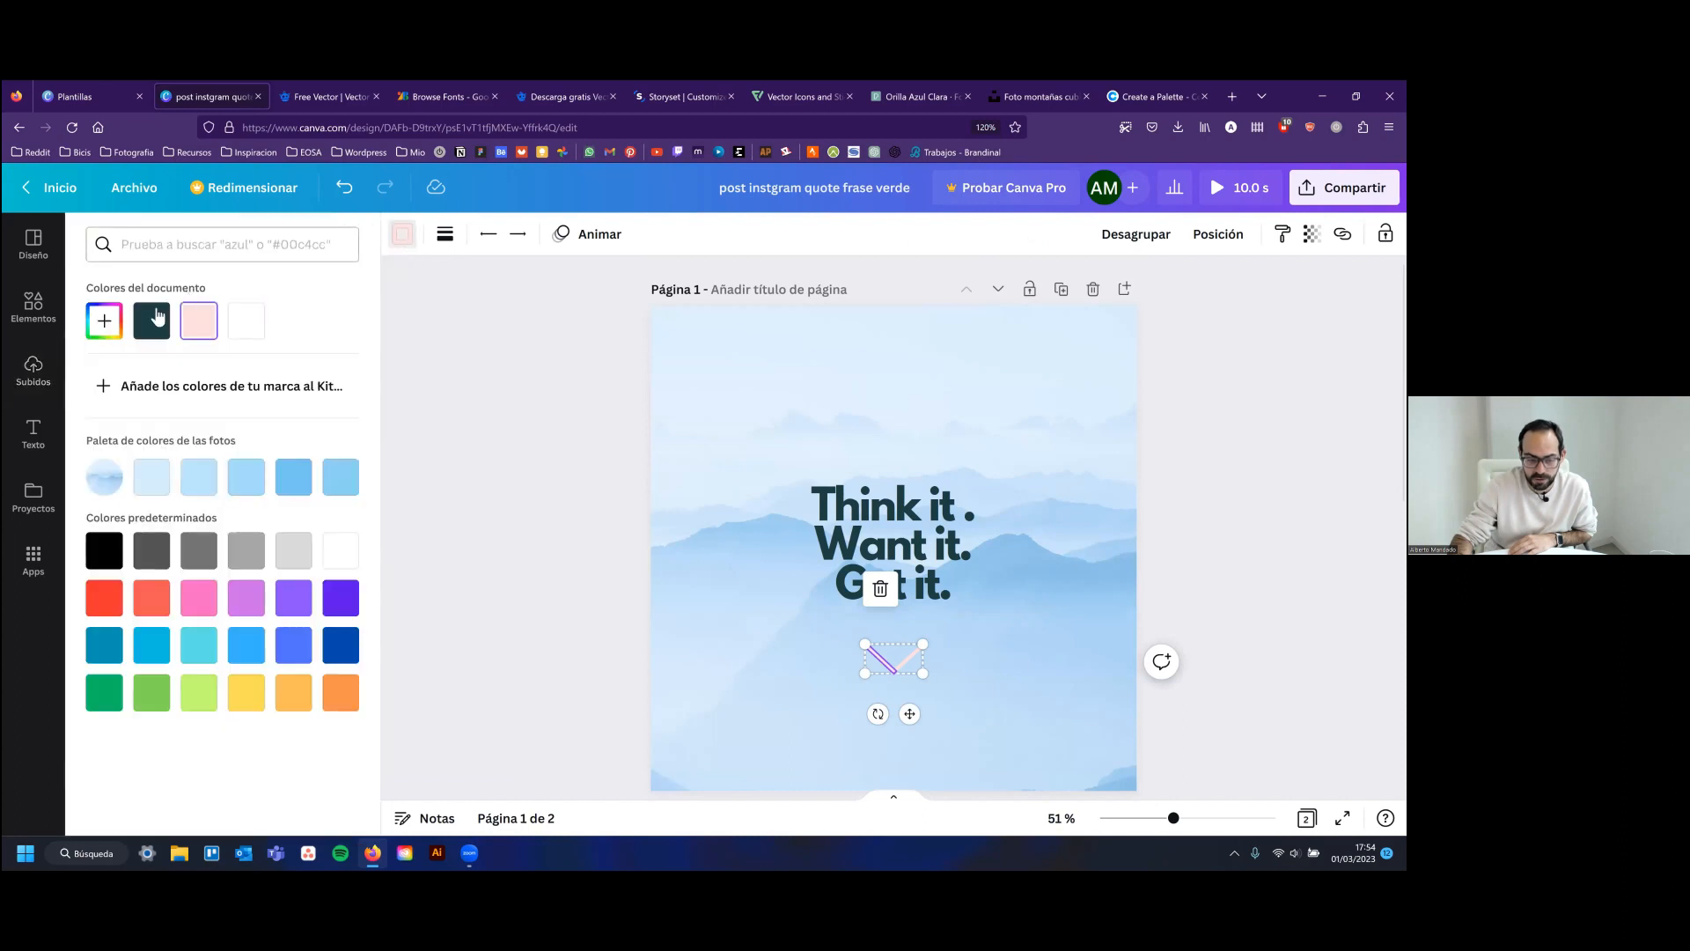
pyautogui.click(912, 657)
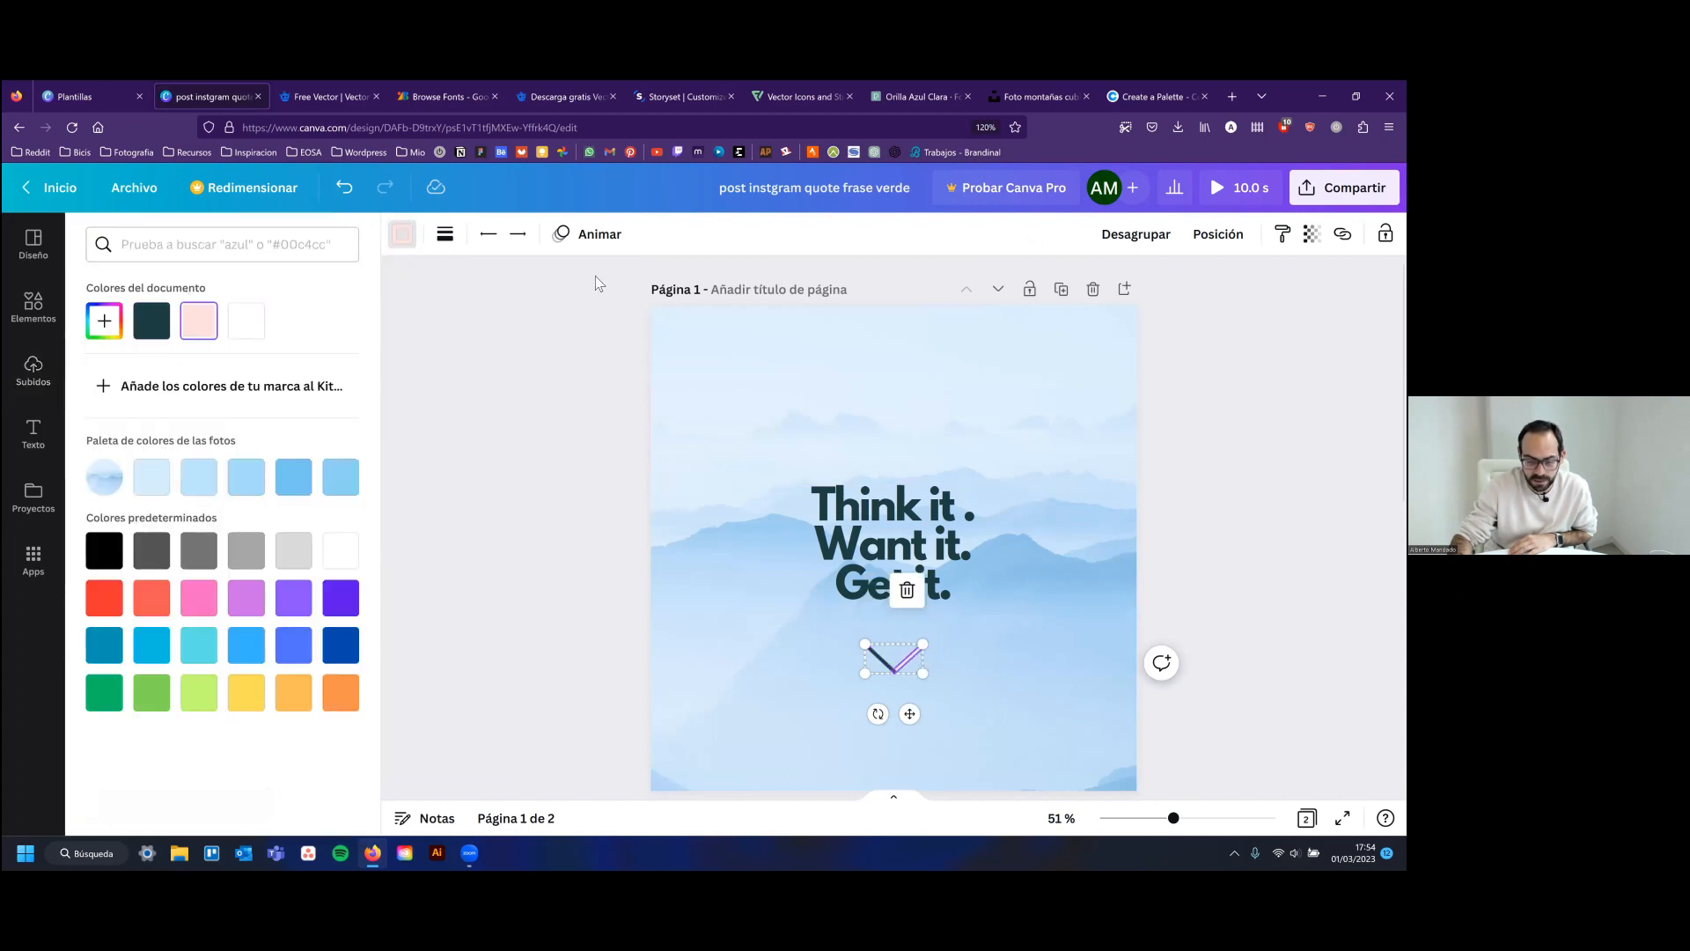
pyautogui.click(158, 320)
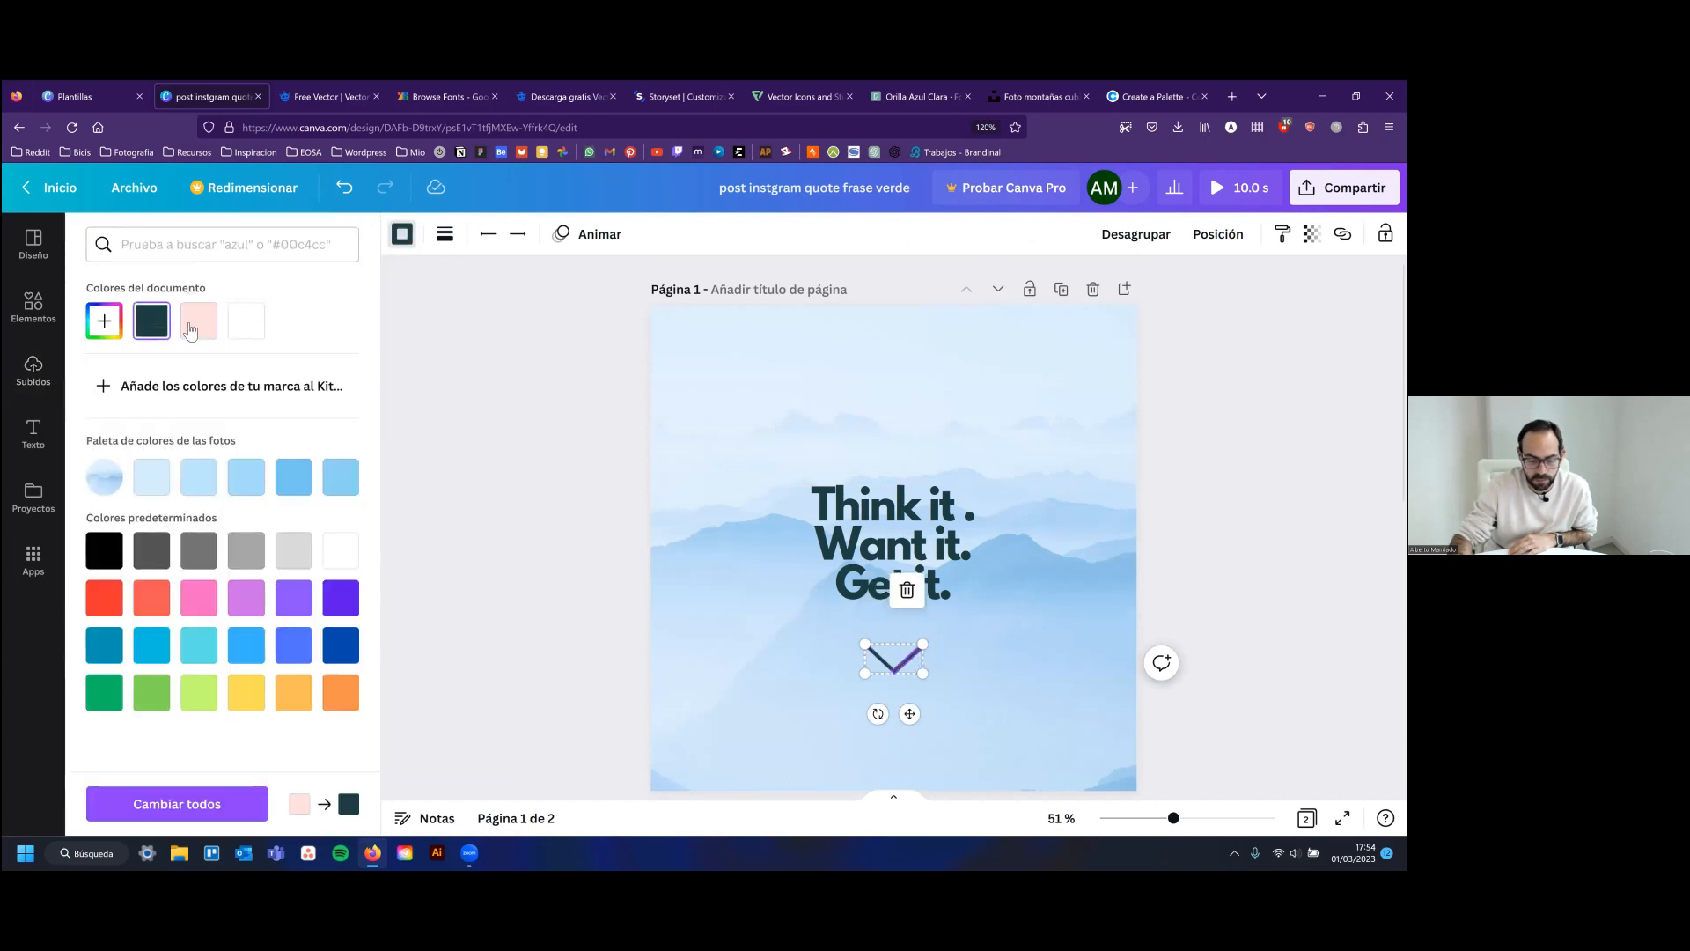
pyautogui.click(556, 442)
pyautogui.click(1070, 531)
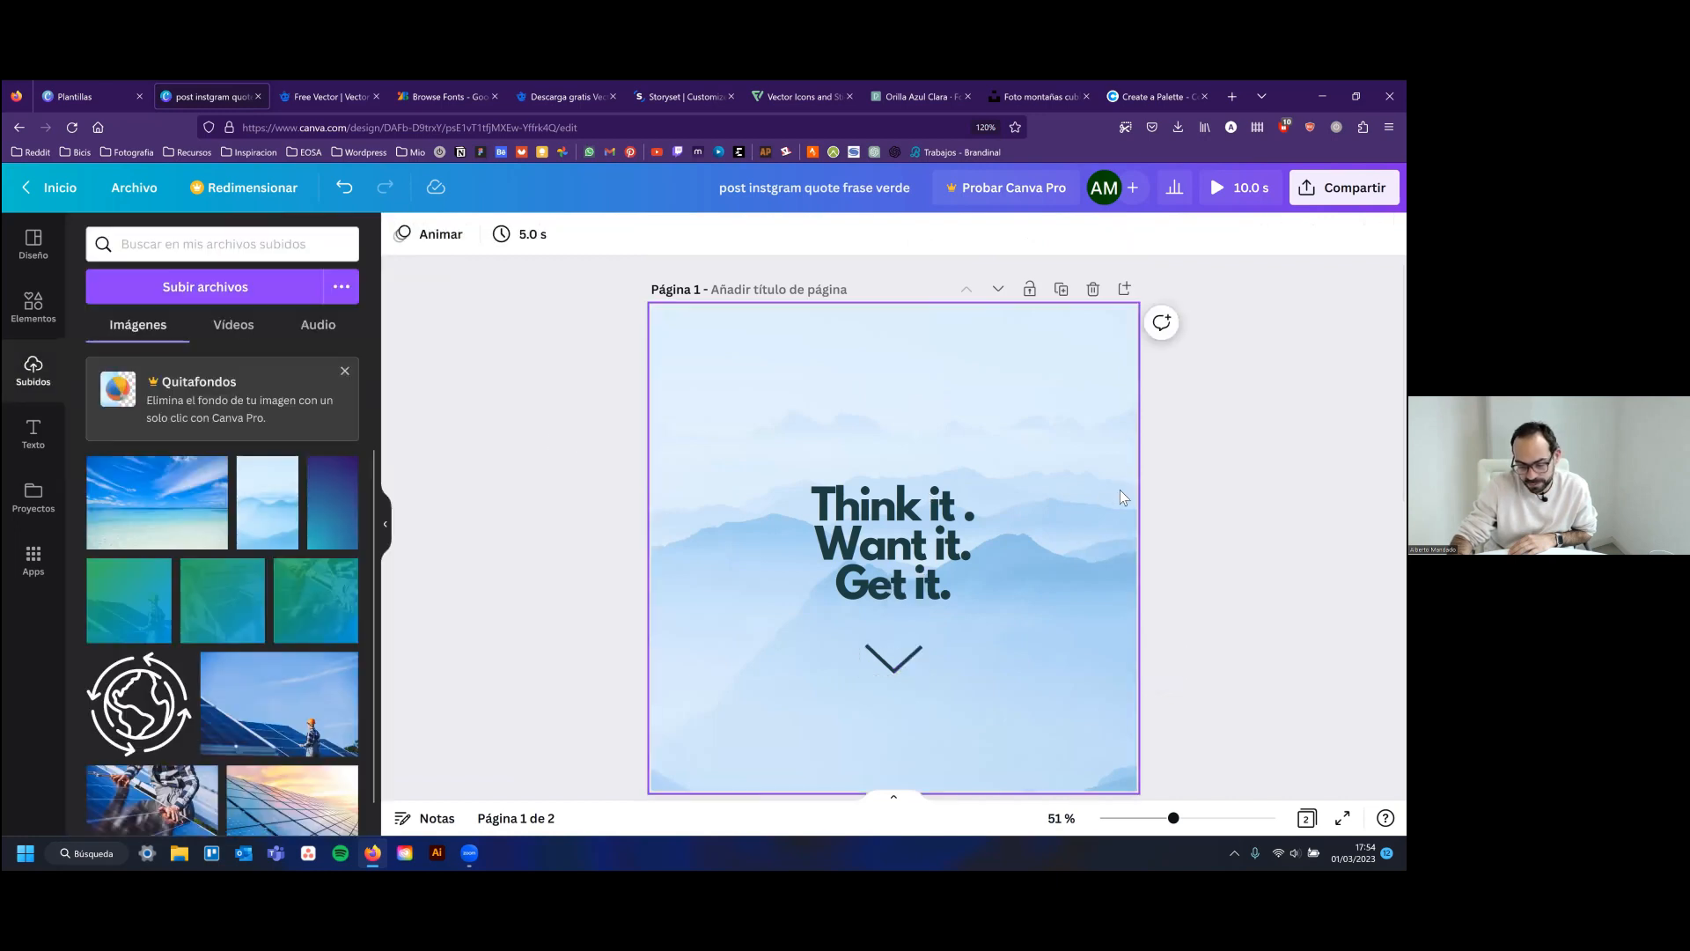
# Change the whole quote text on page 2 to the document's pale pink, matching the arrow
pyautogui.scroll(-6, 1120, 490)
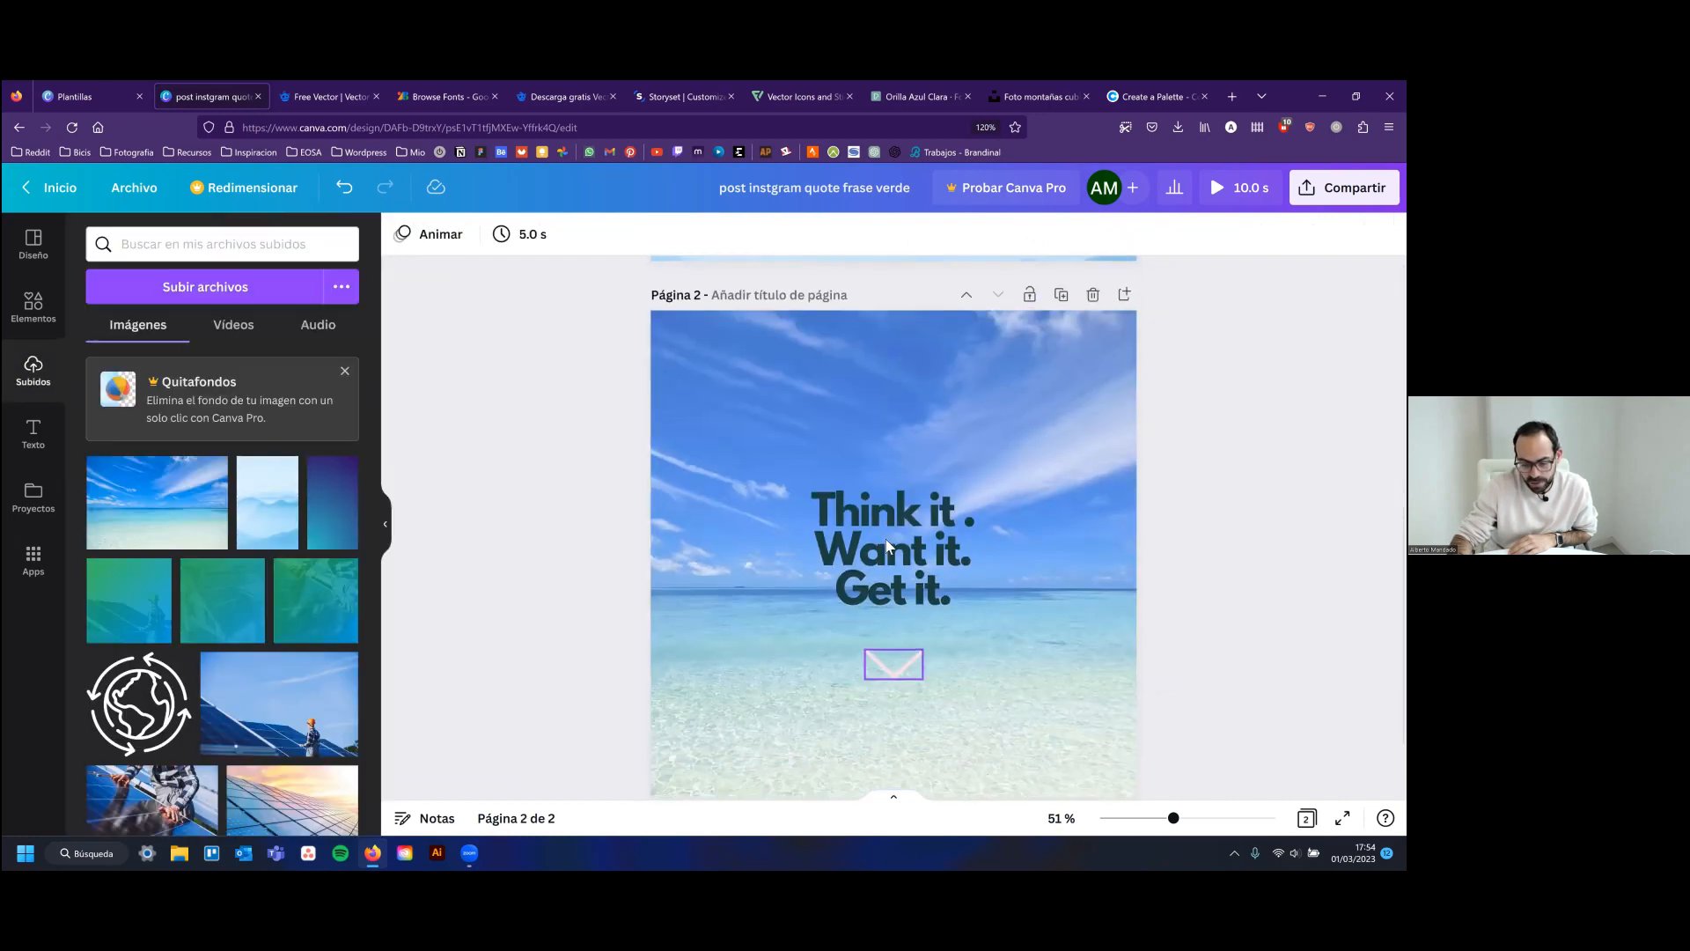
pyautogui.click(888, 546)
pyautogui.doubleClick(881, 539)
pyautogui.click(966, 594)
pyautogui.hotkey('ctrl', 'a')
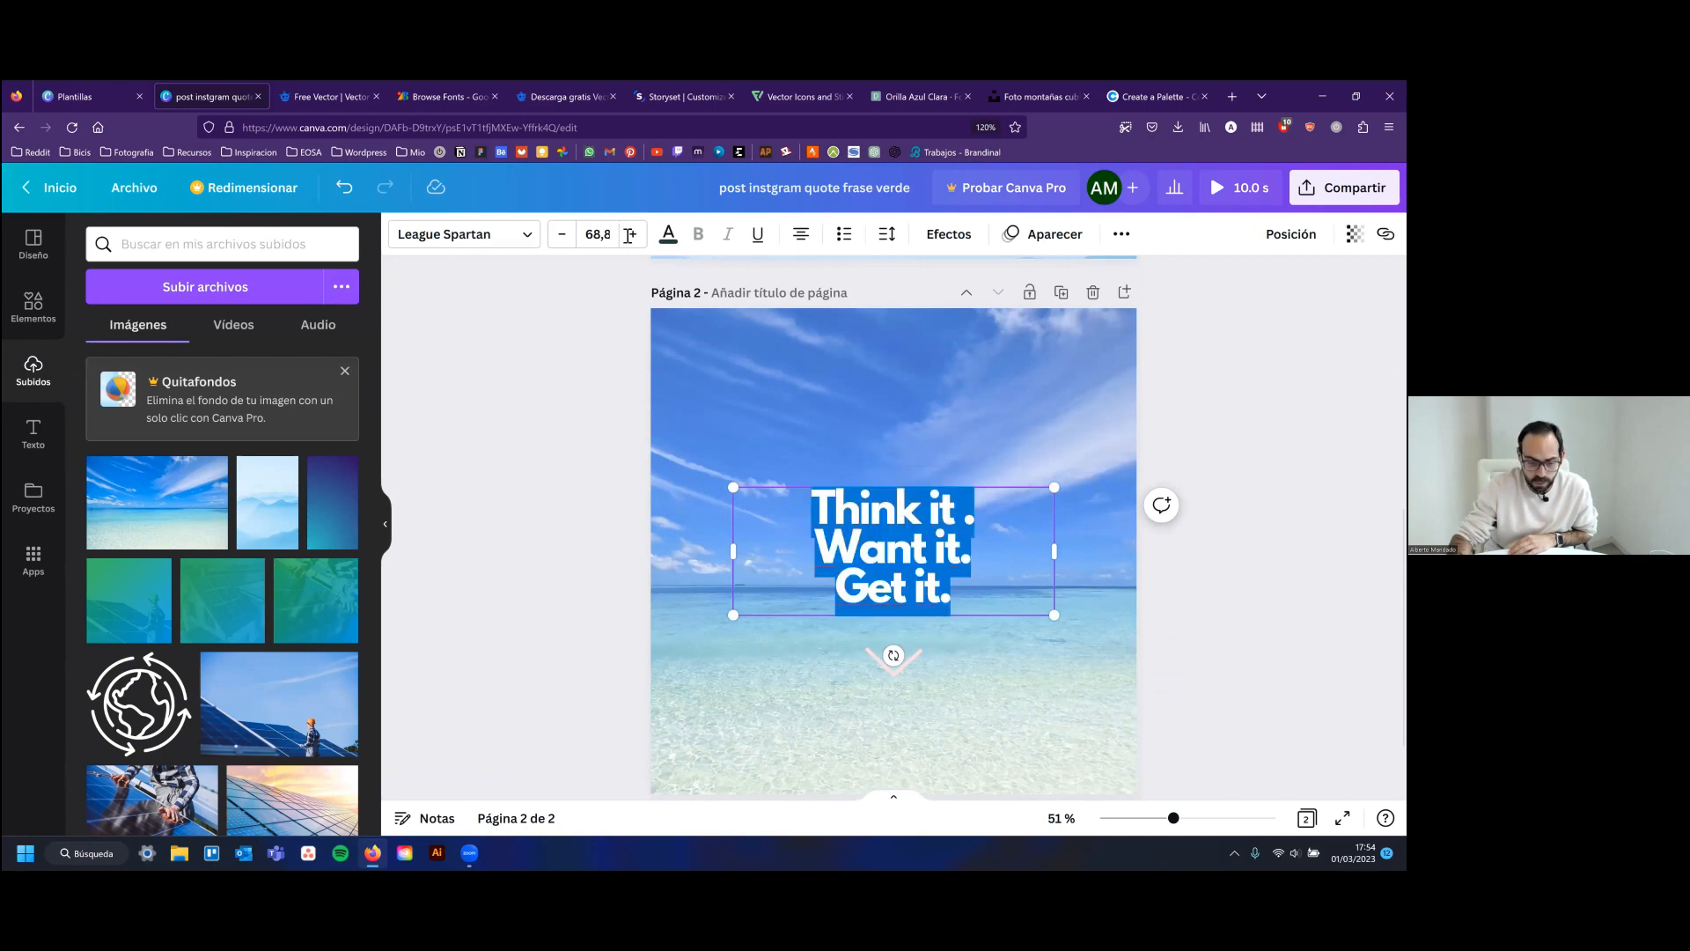
pyautogui.click(666, 236)
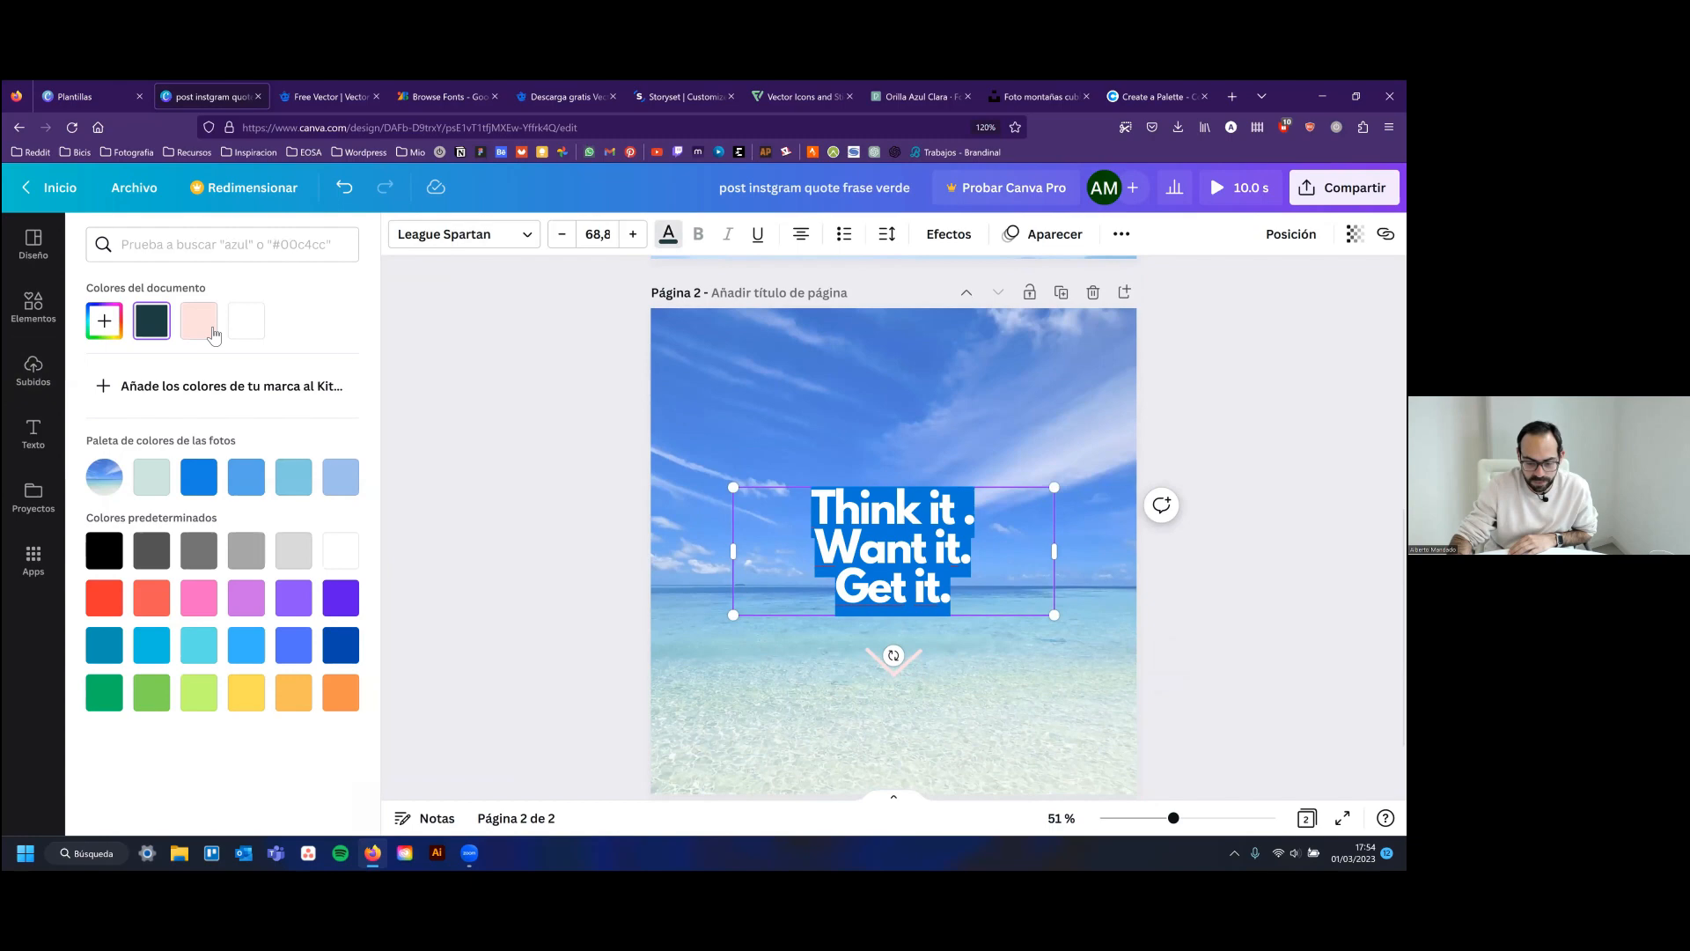
pyautogui.click(198, 320)
# Apply the Epic filter to the shore photo on page 2
pyautogui.click(1025, 395)
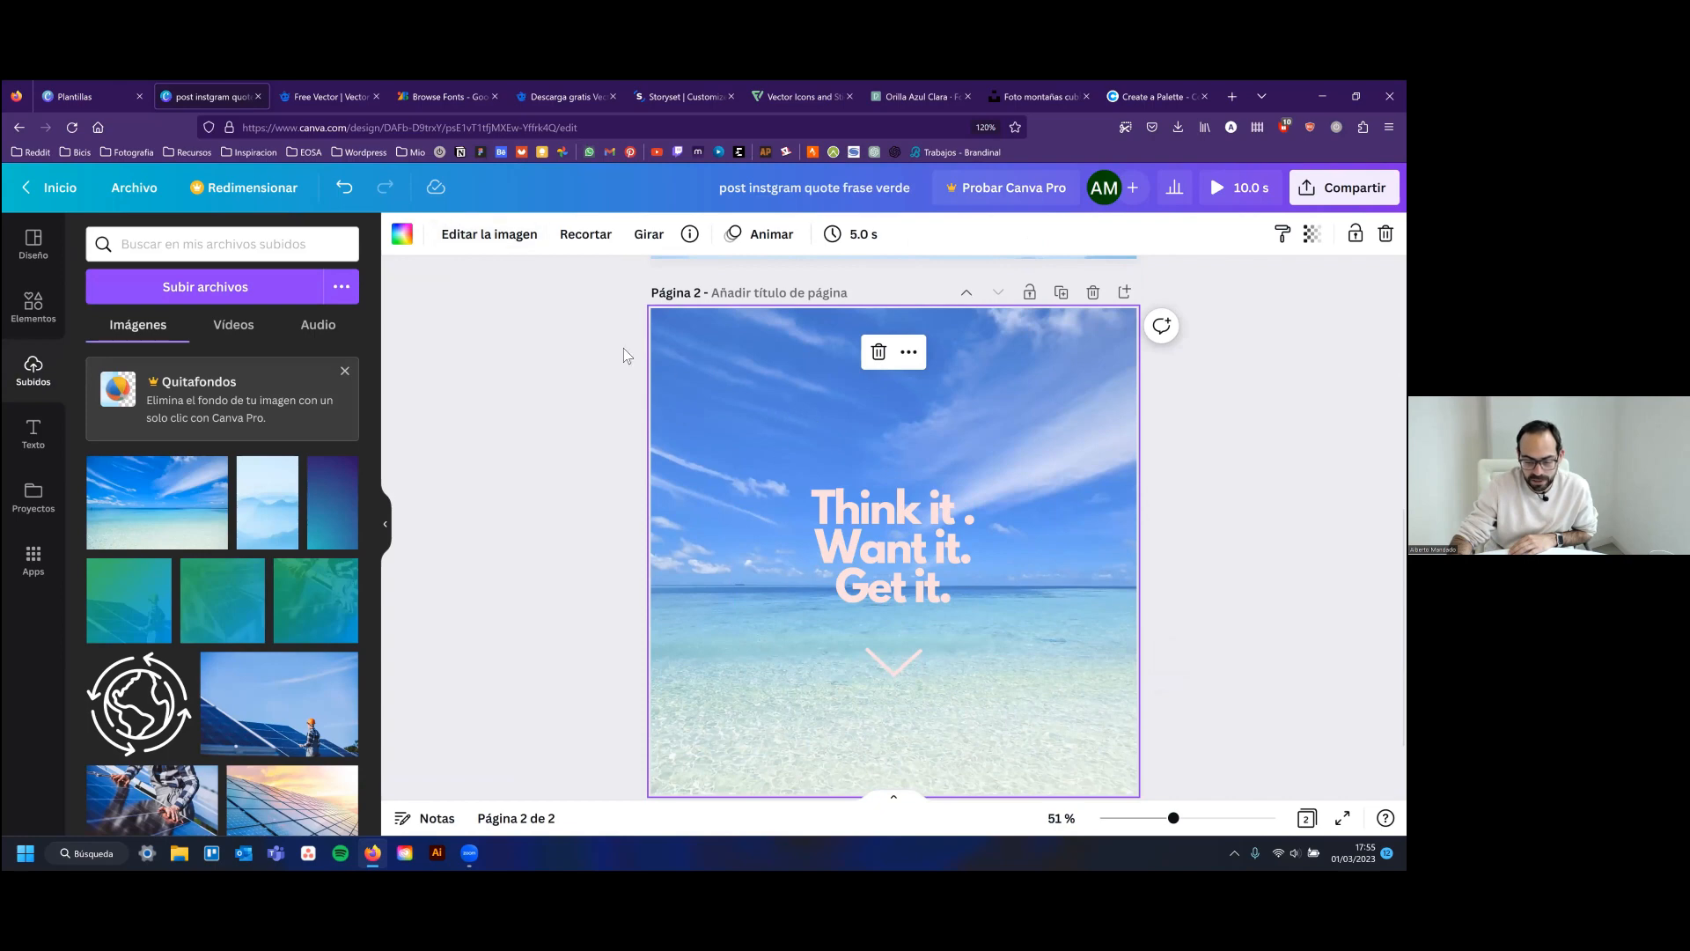
pyautogui.click(474, 239)
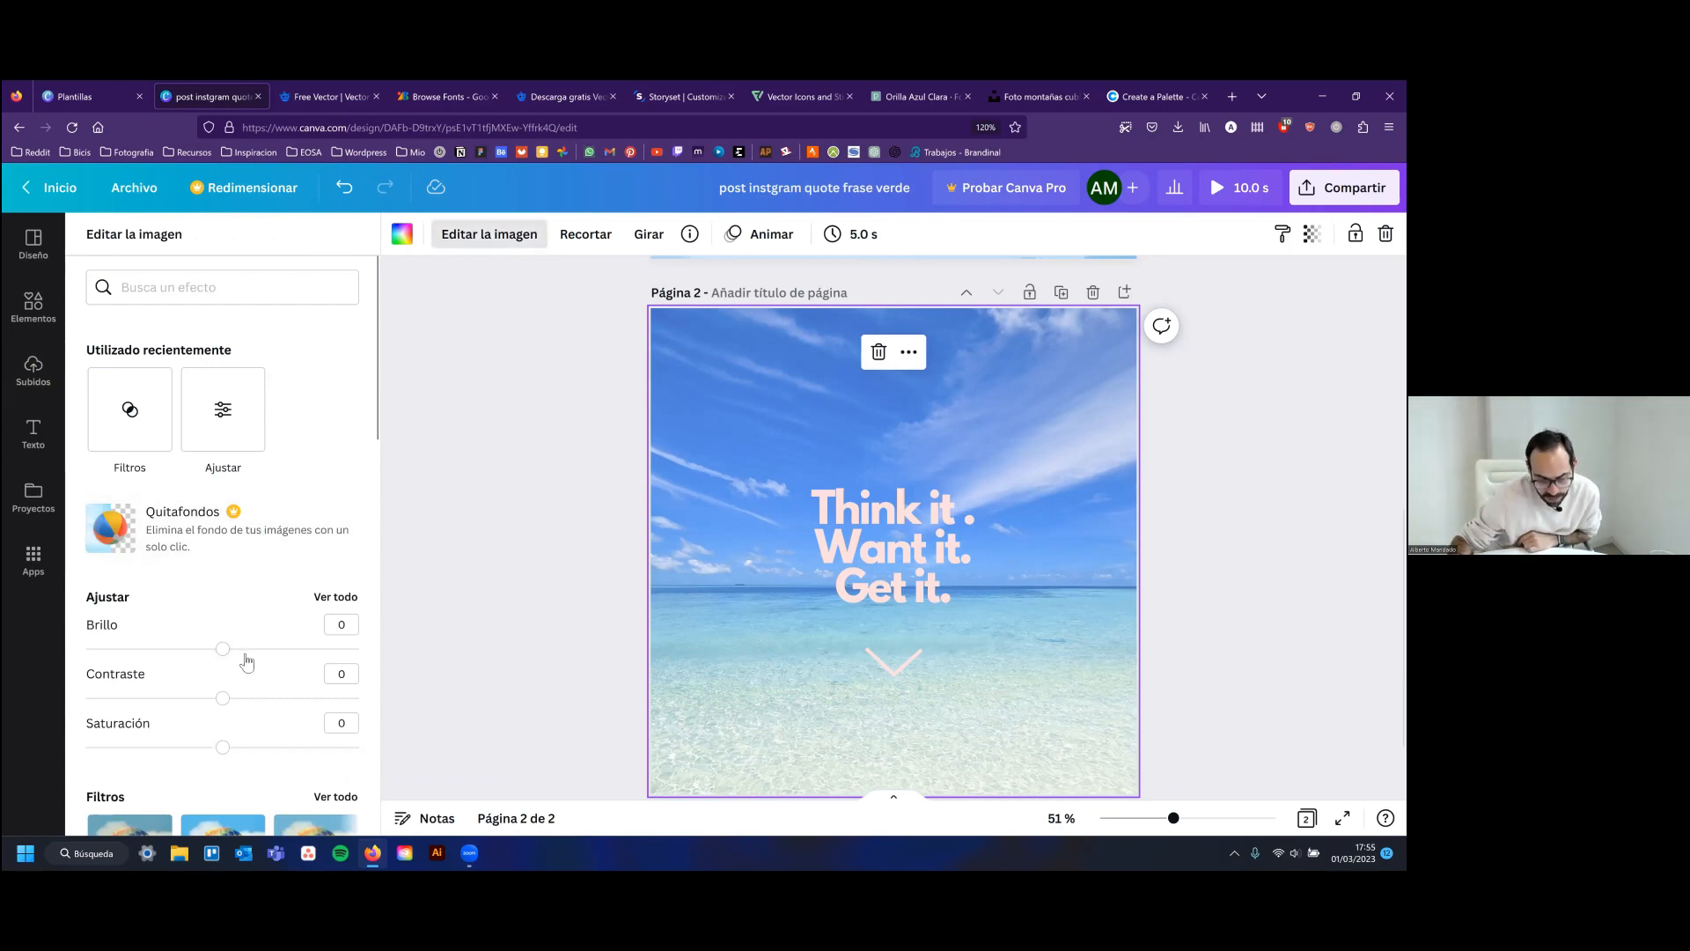
pyautogui.scroll(-3, 238, 652)
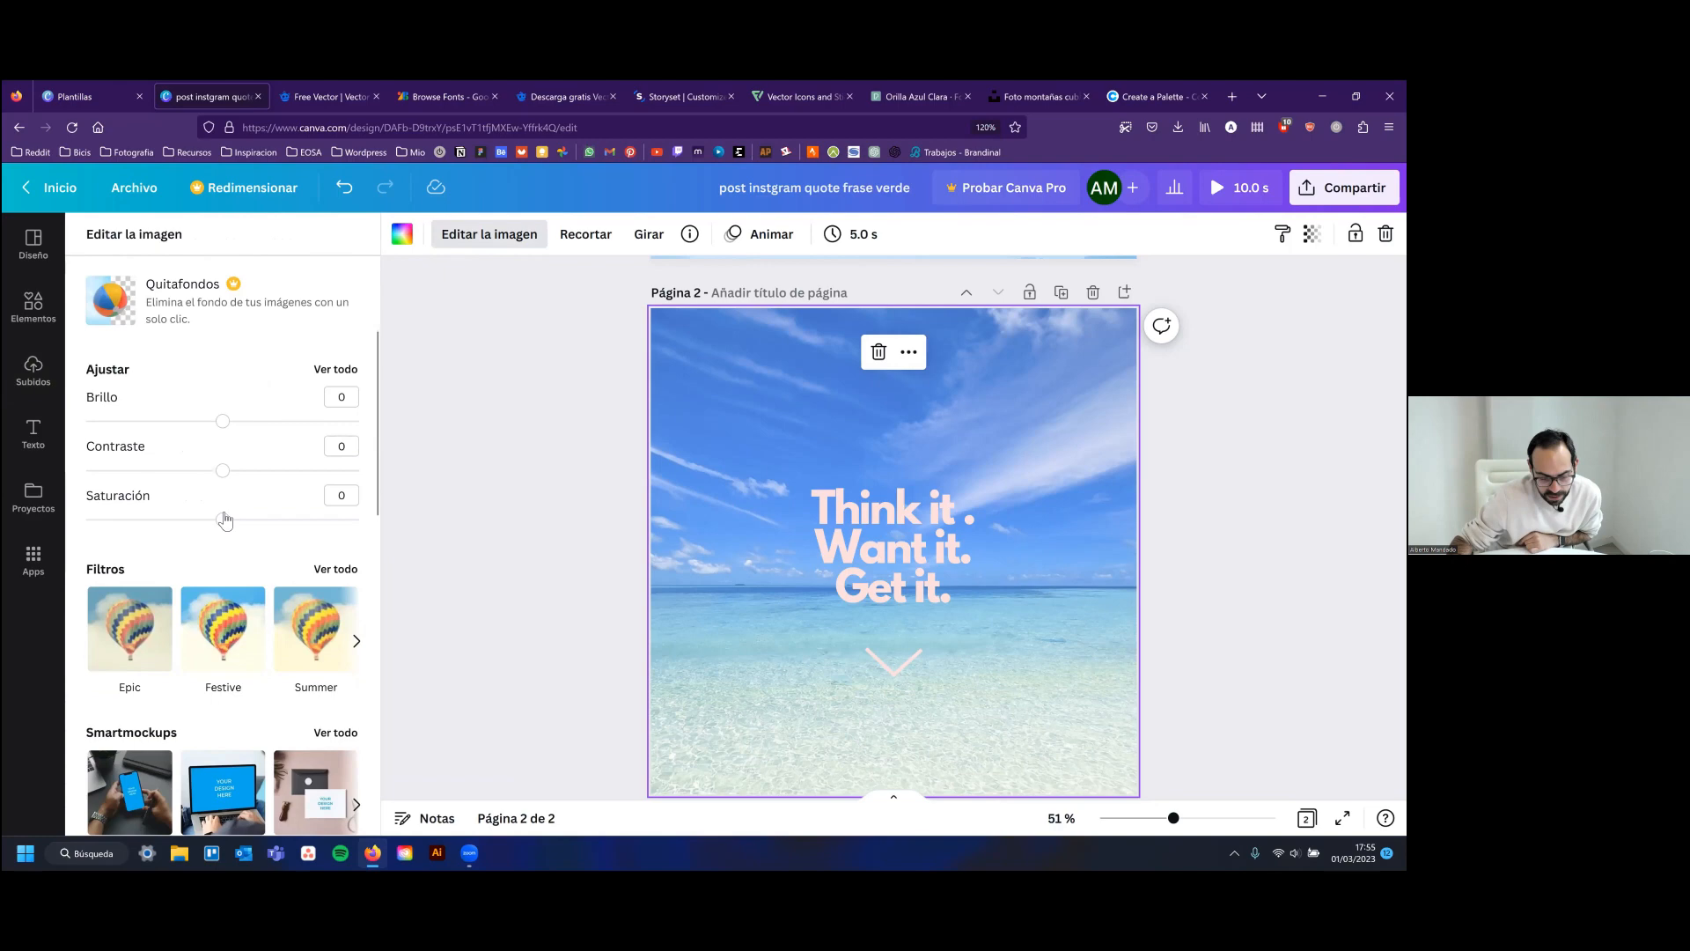
pyautogui.scroll(-3, 236, 585)
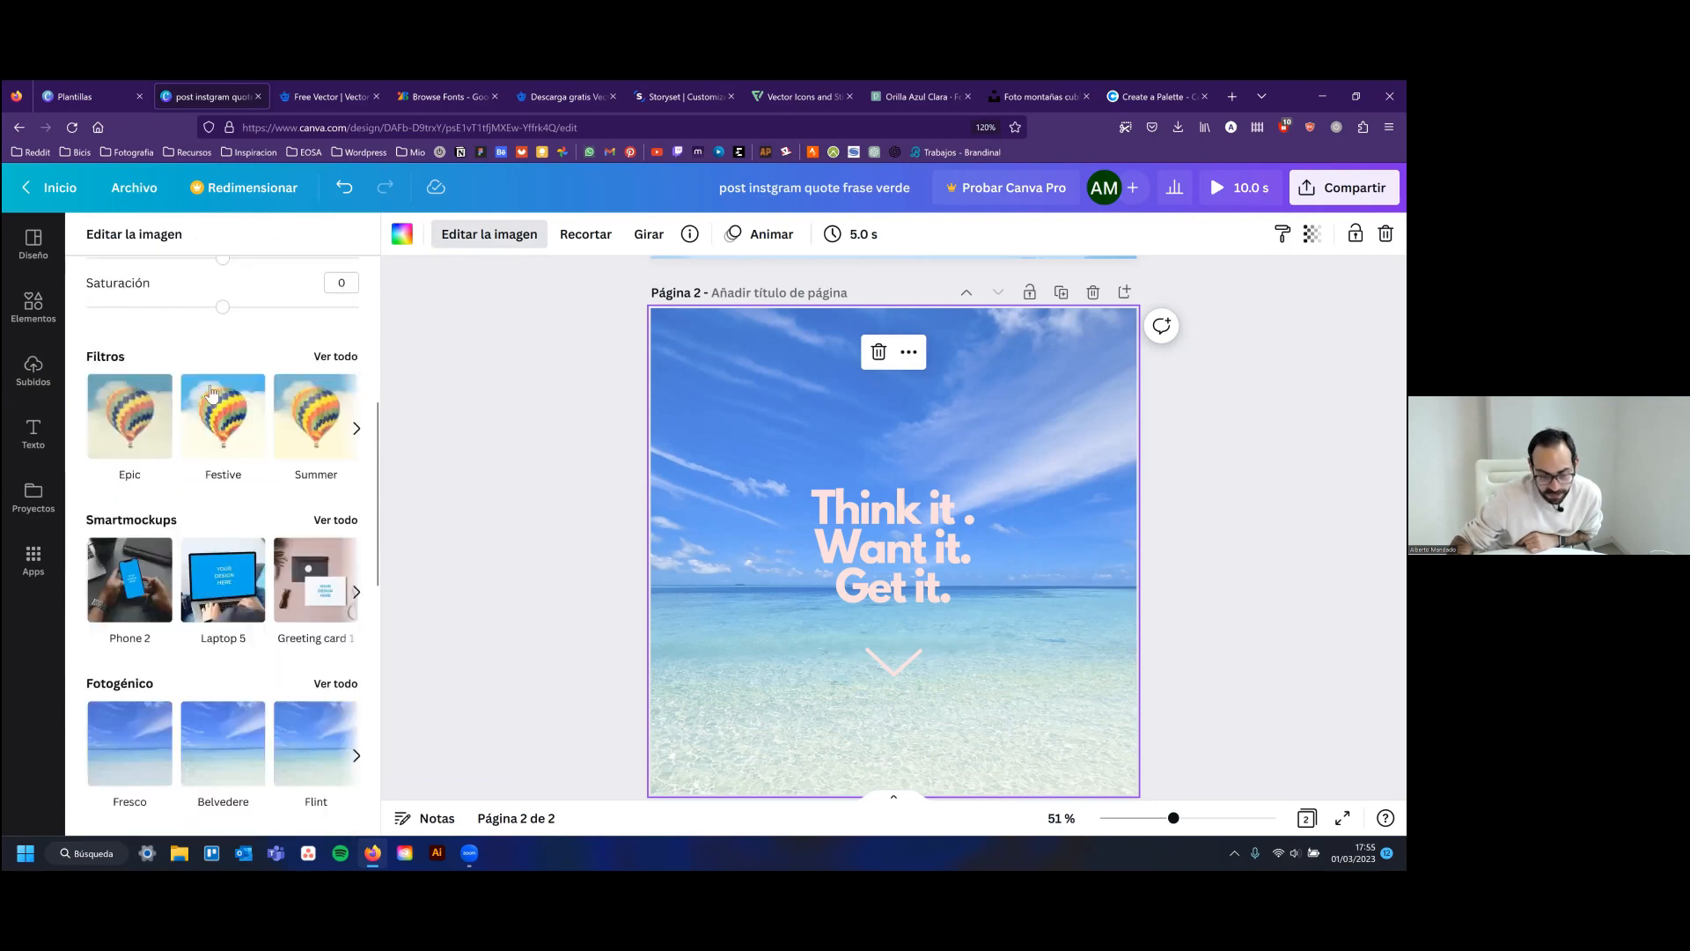
pyautogui.click(209, 416)
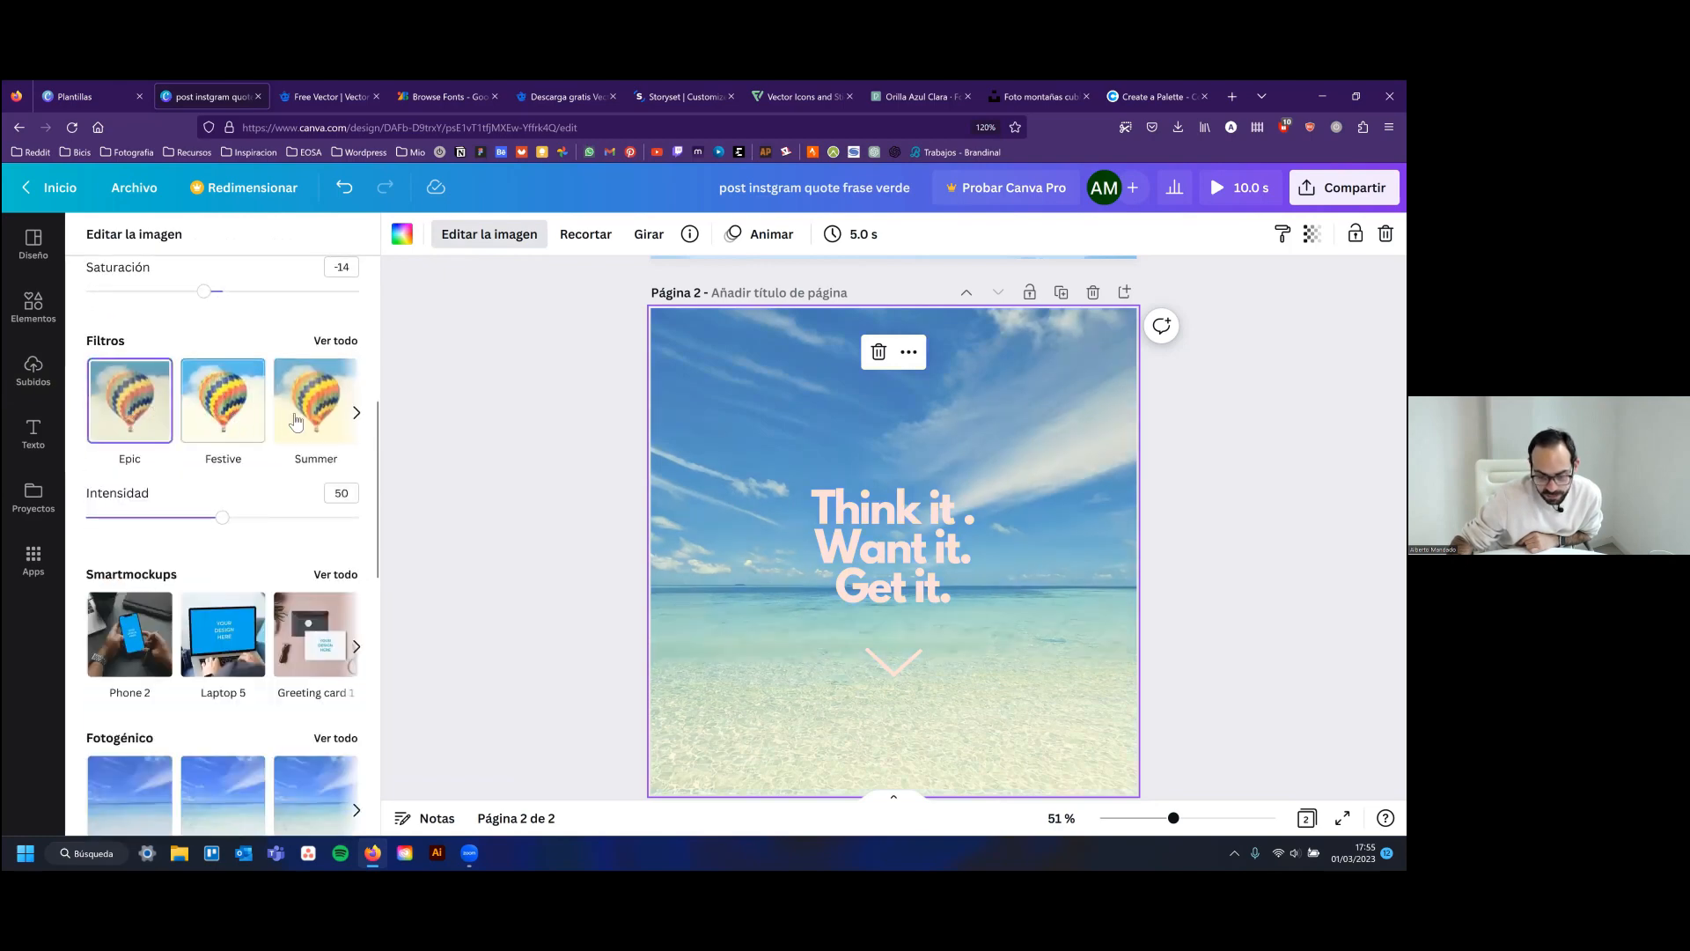
# Try the Festive and Epic filters on the page 2 beach photo, and undo the filter changes
pyautogui.click(297, 421)
pyautogui.click(211, 408)
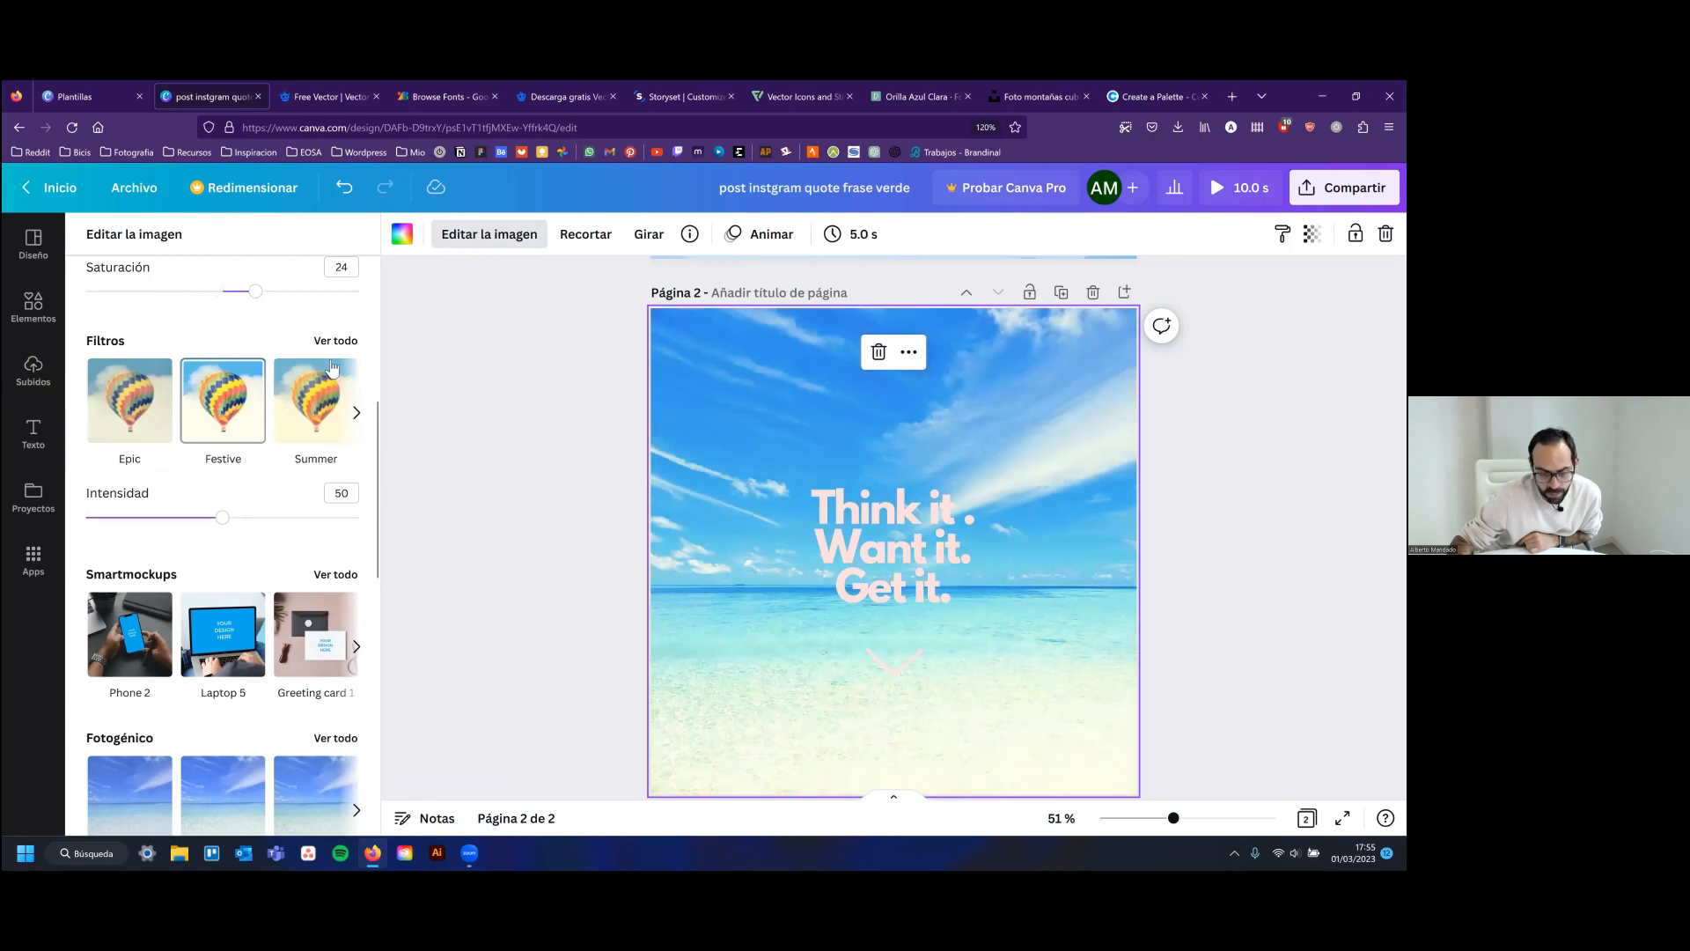
pyautogui.click(141, 409)
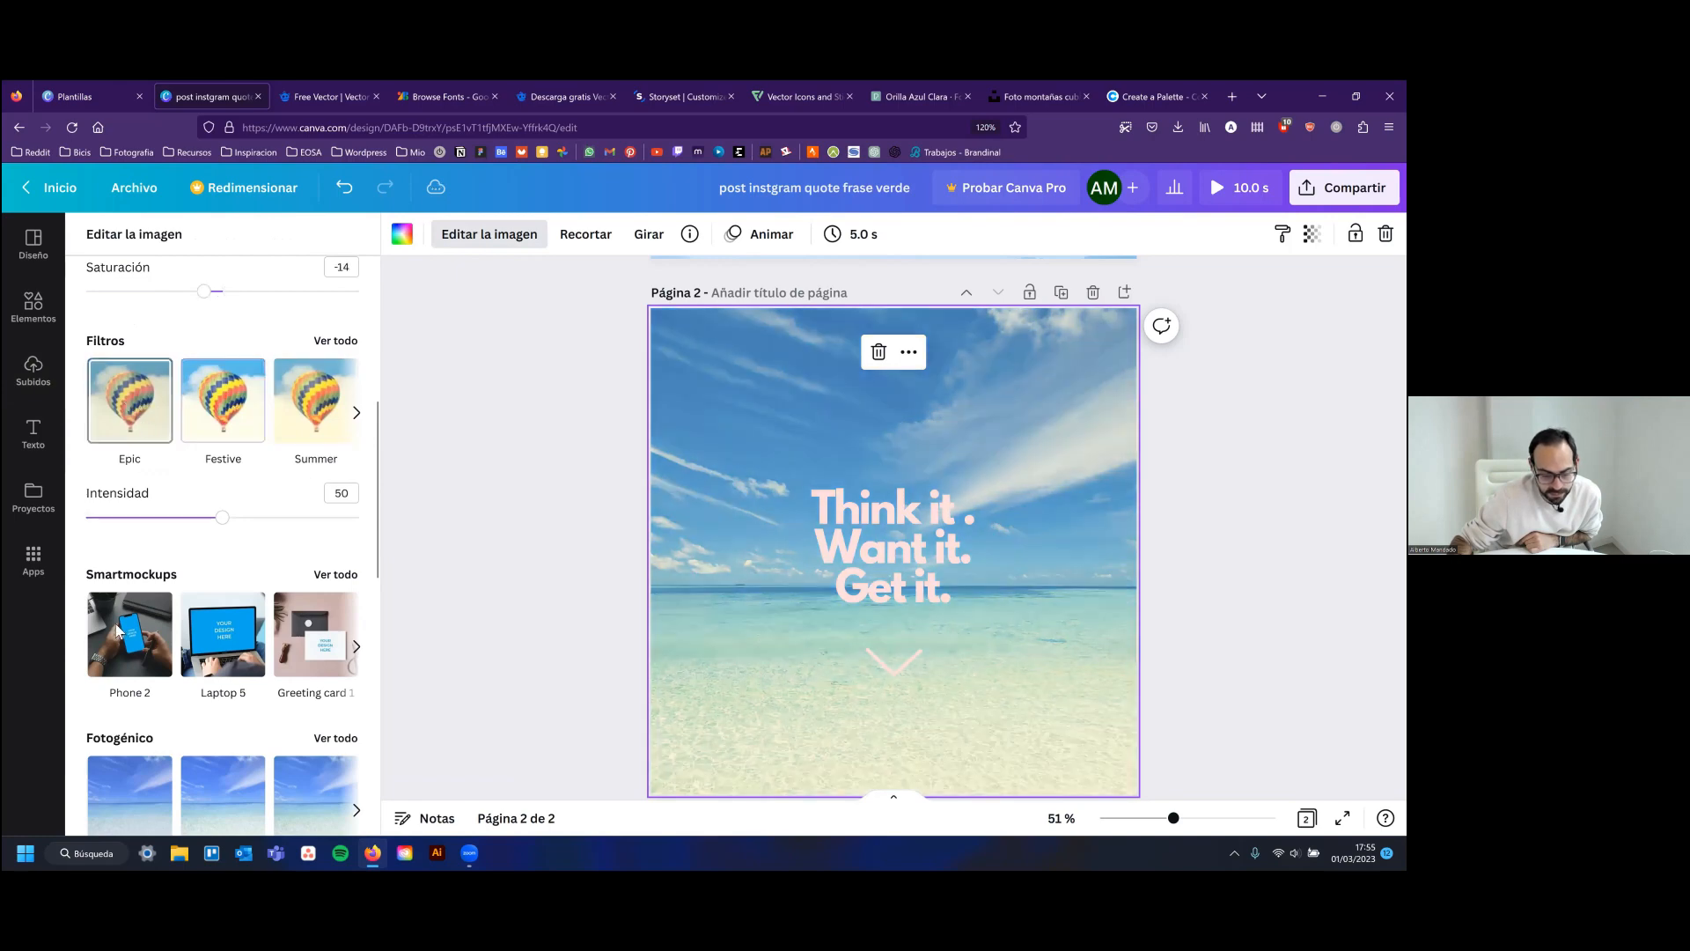
pyautogui.scroll(4, 122, 687)
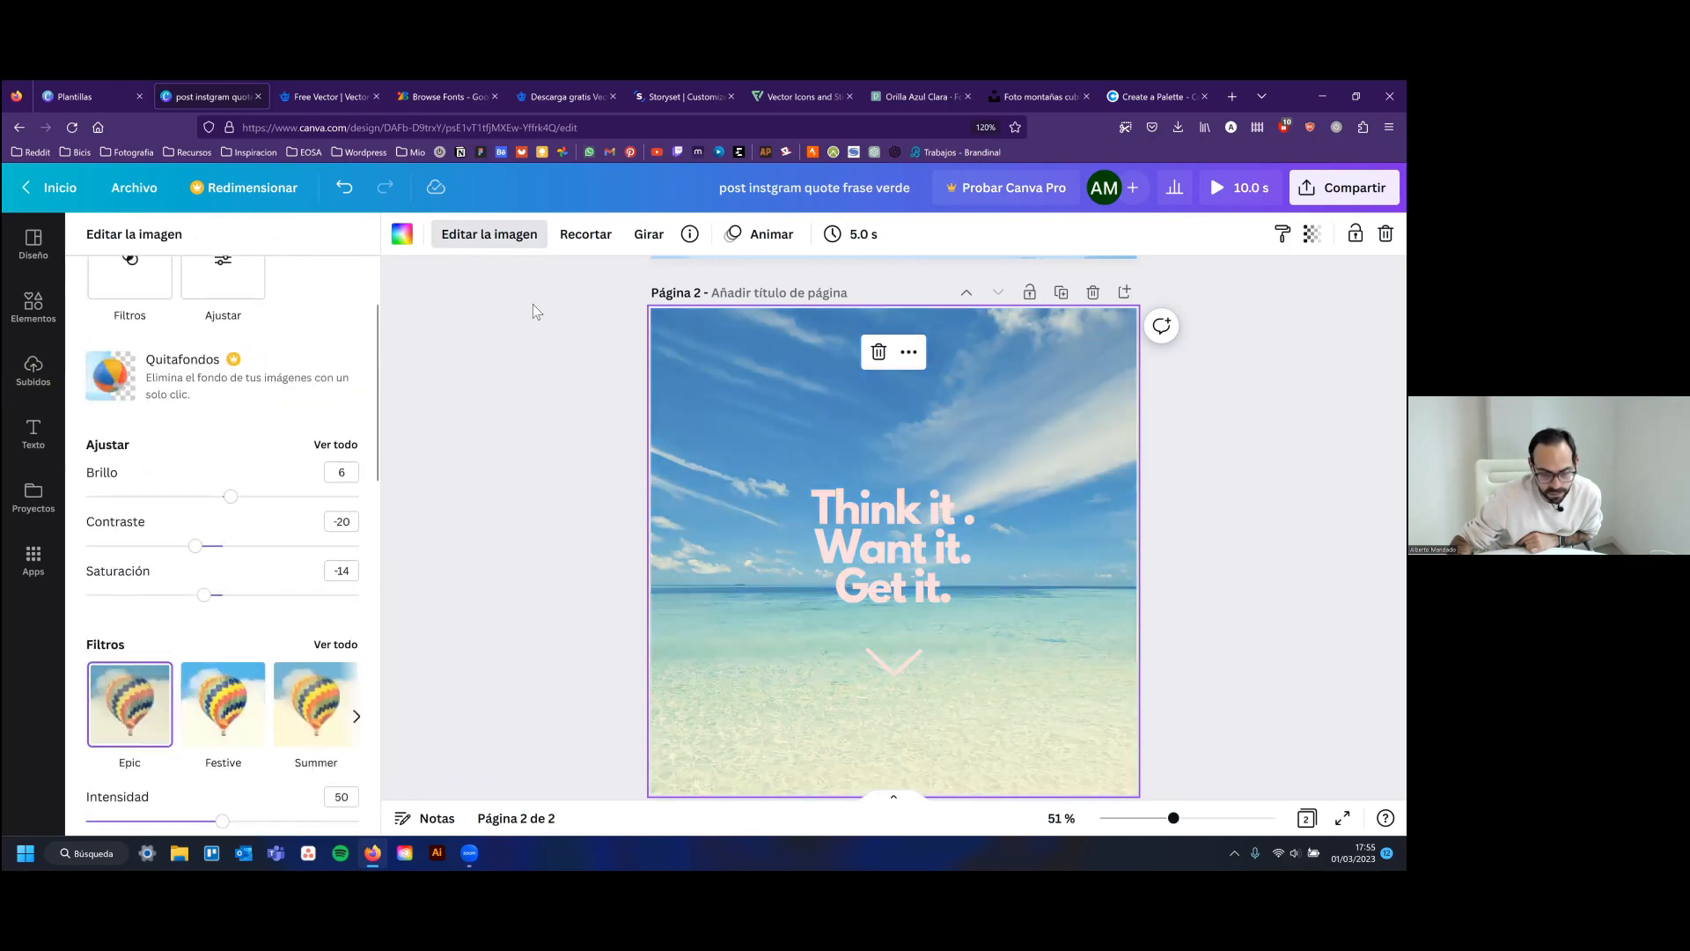
pyautogui.click(344, 193)
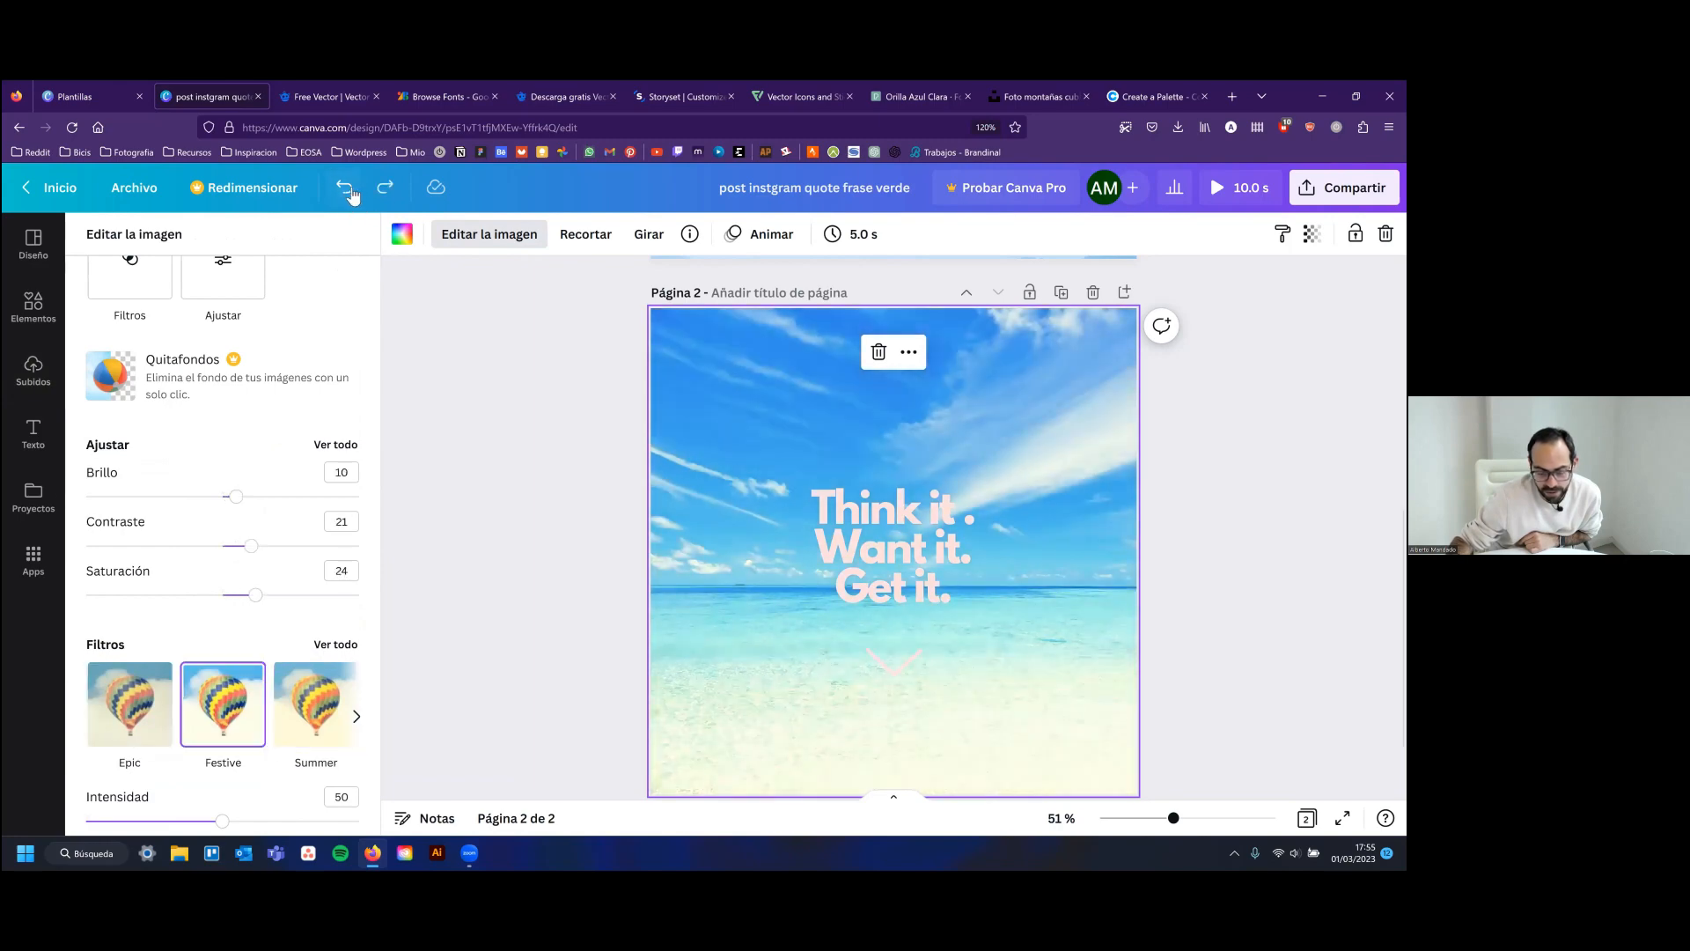
pyautogui.click(350, 192)
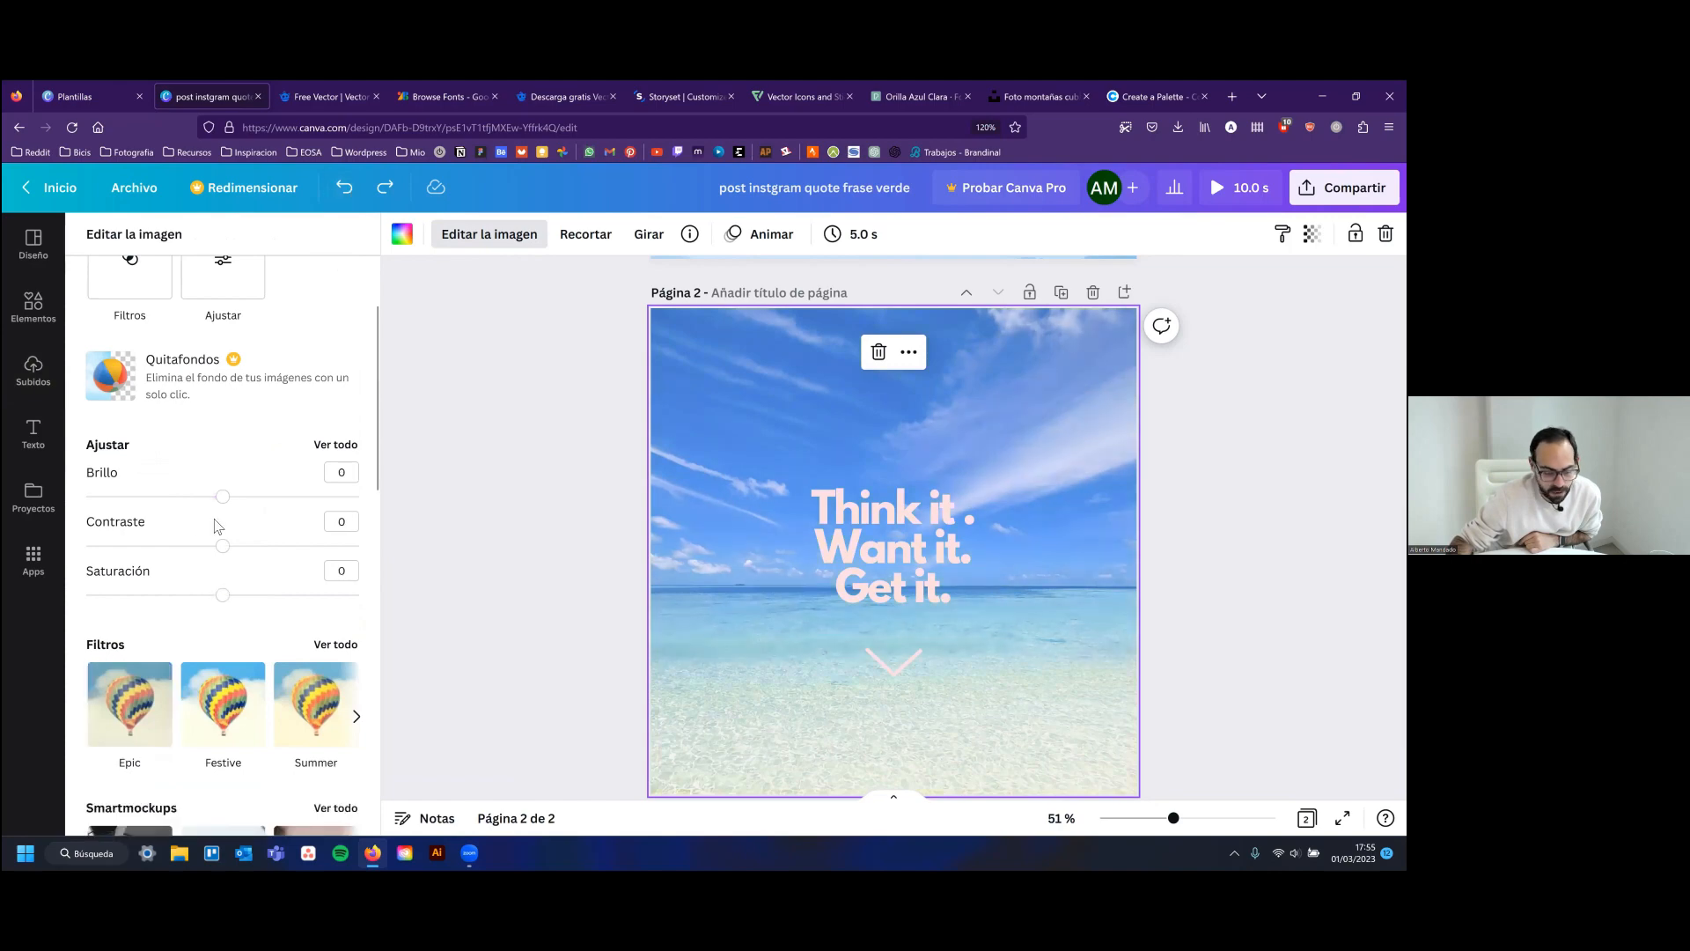
# Look through the filters, Smartmockups, Fotogénico effects and other image apps offered for the beach photo
pyautogui.scroll(-5, 219, 526)
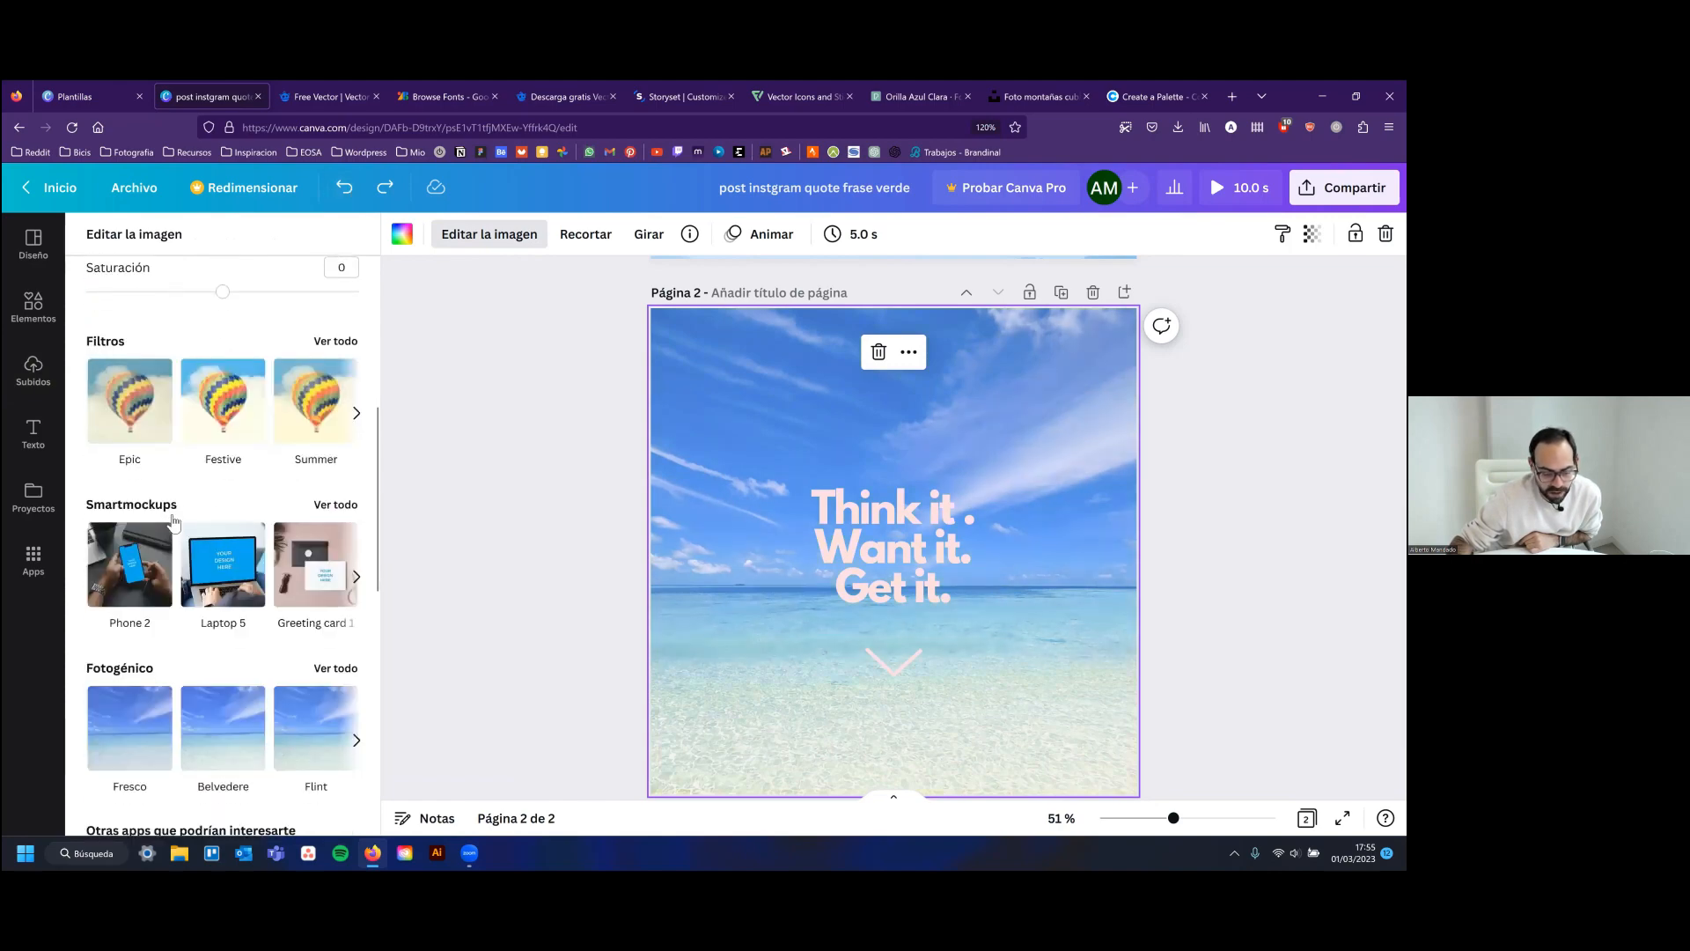
pyautogui.scroll(-5, 278, 666)
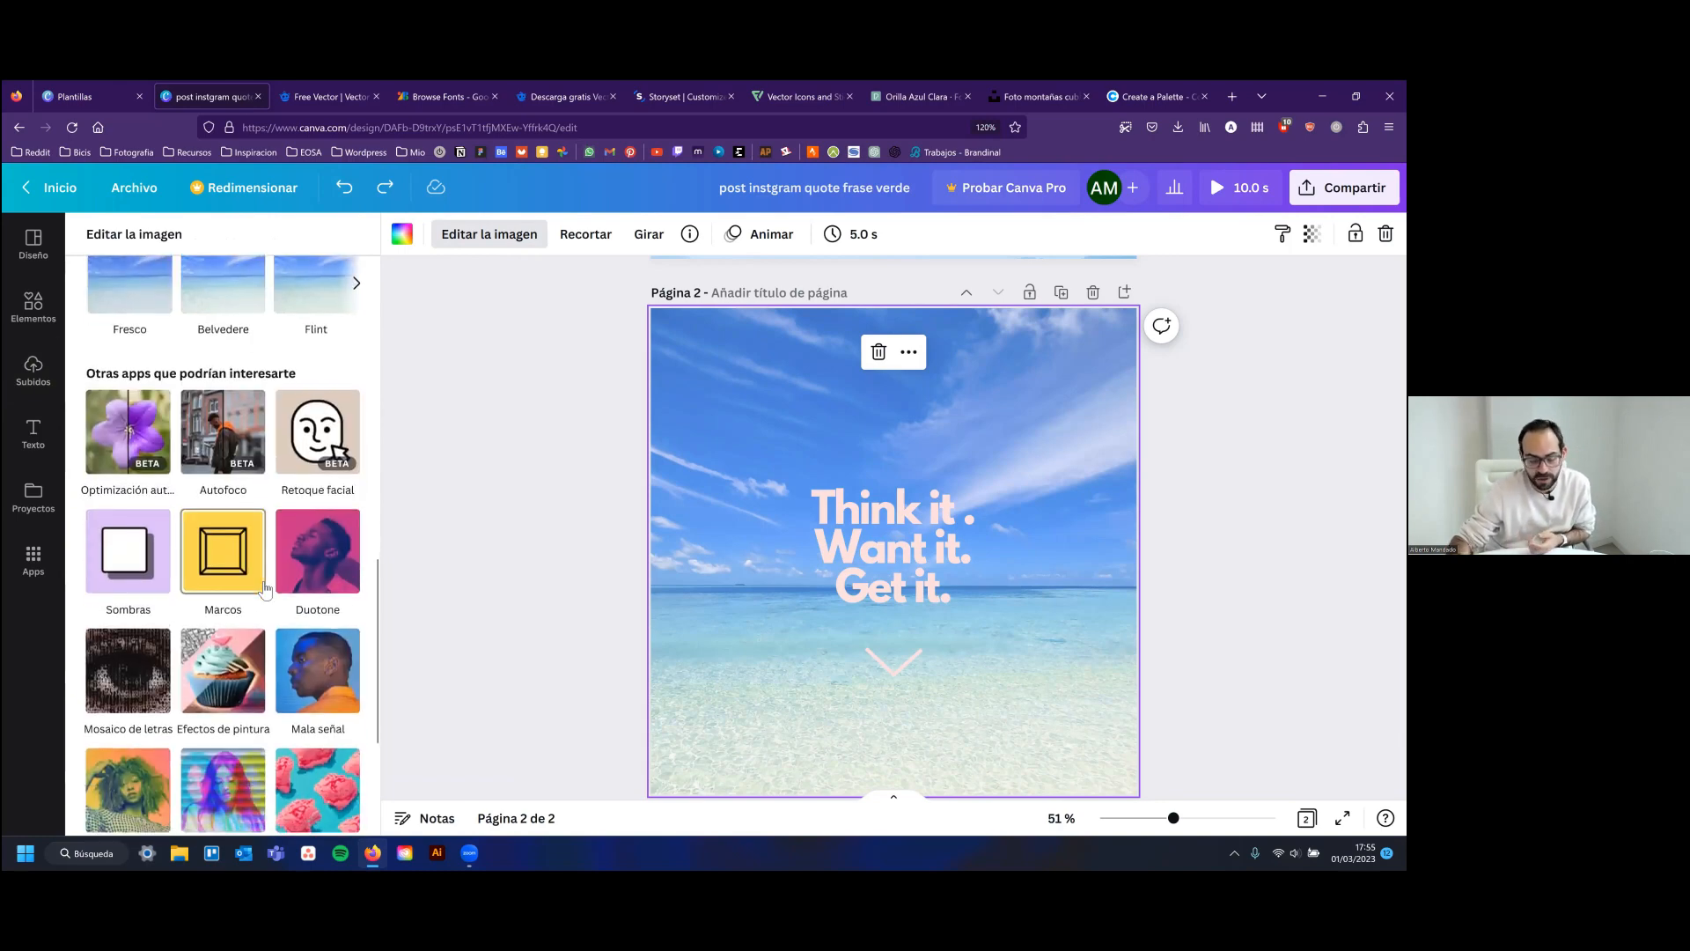
pyautogui.scroll(-1, 268, 590)
pyautogui.scroll(-2, 220, 617)
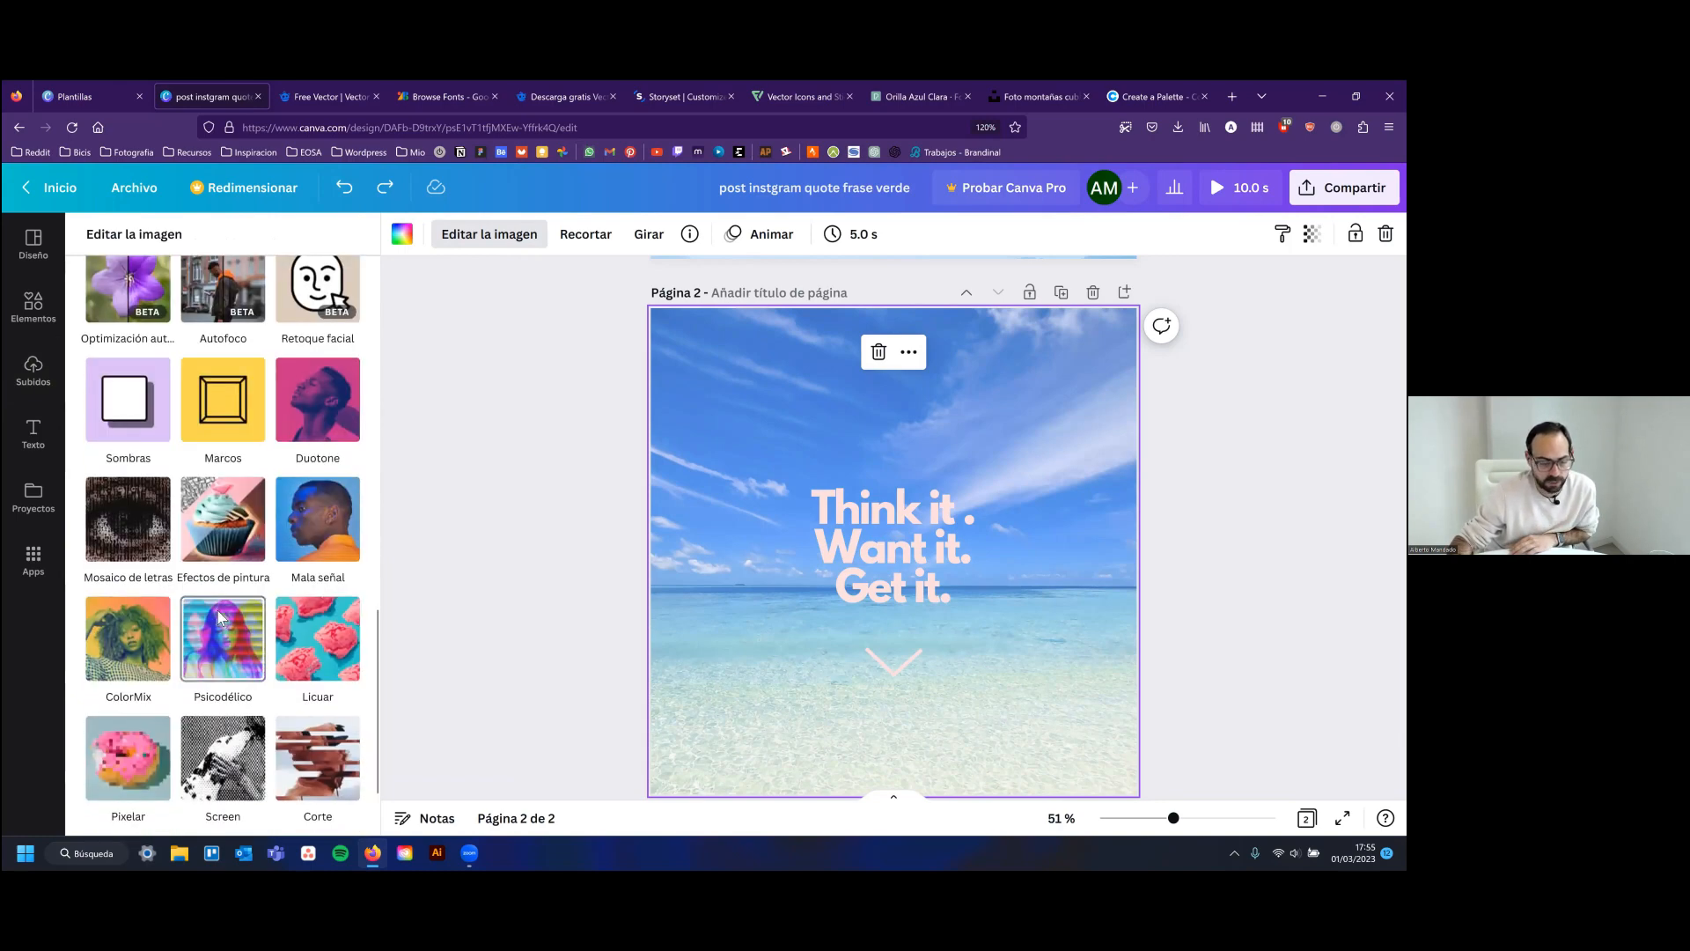
pyautogui.scroll(5, 220, 617)
pyautogui.scroll(6, 220, 617)
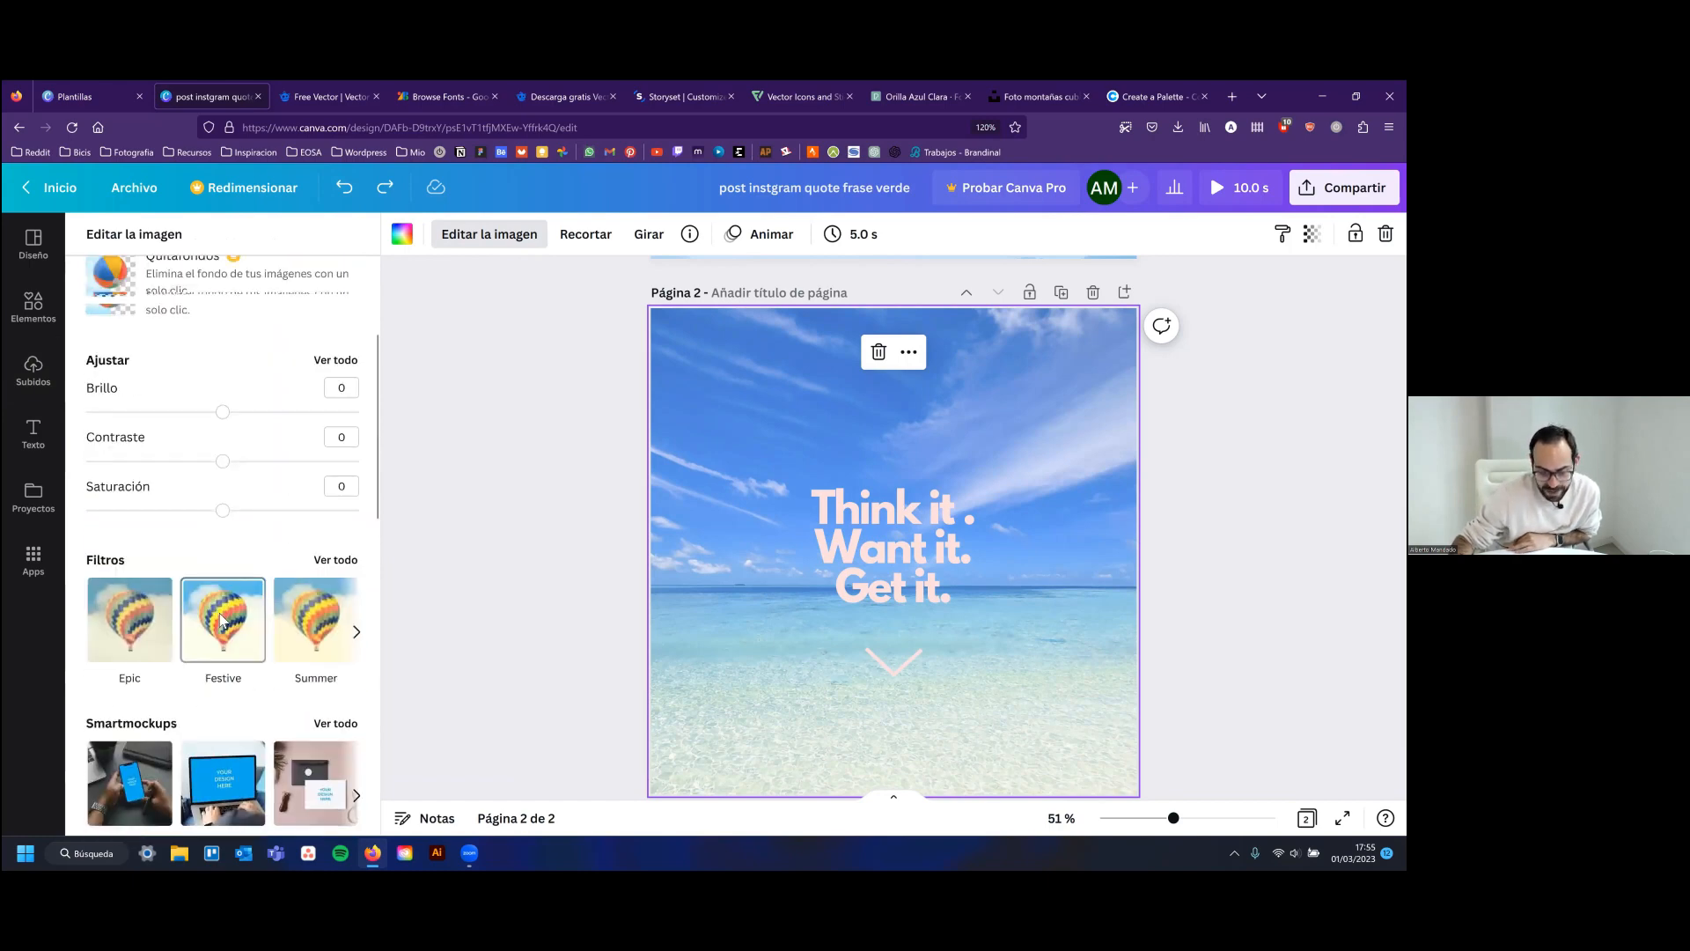
# Darken and mute the beach photo with brightness -35, contrast -28 and saturation -27
pyautogui.scroll(-1, 234, 584)
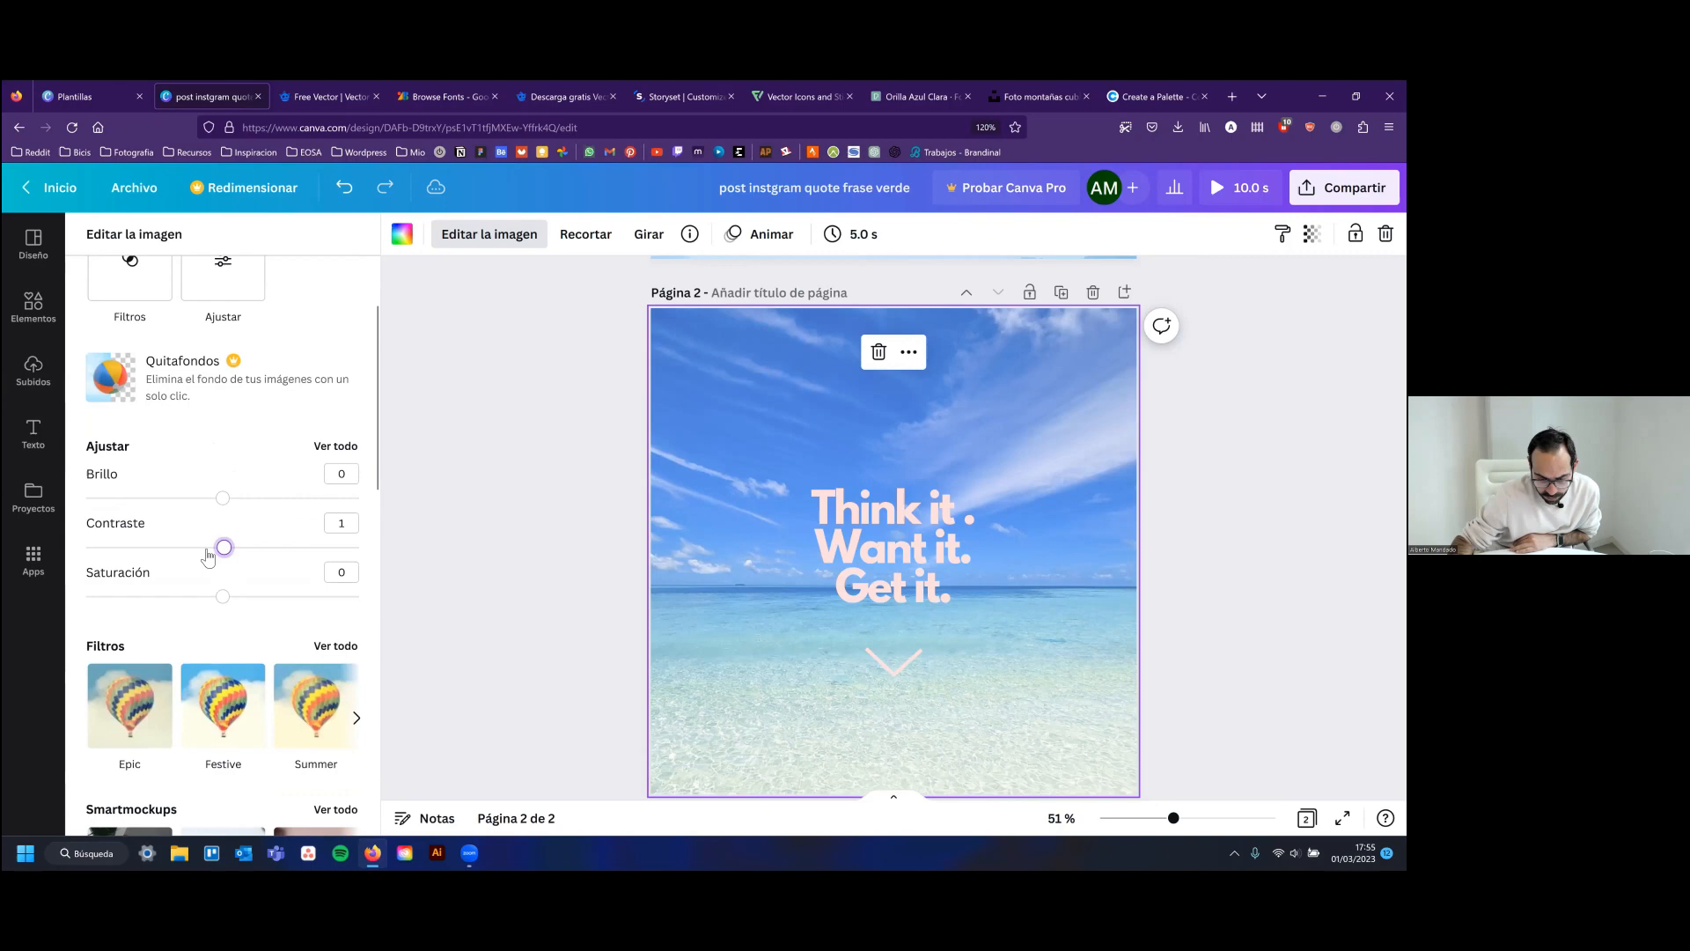
pyautogui.moveTo(223, 547); pyautogui.dragTo(185, 598)
pyautogui.moveTo(224, 500); pyautogui.dragTo(176, 498)
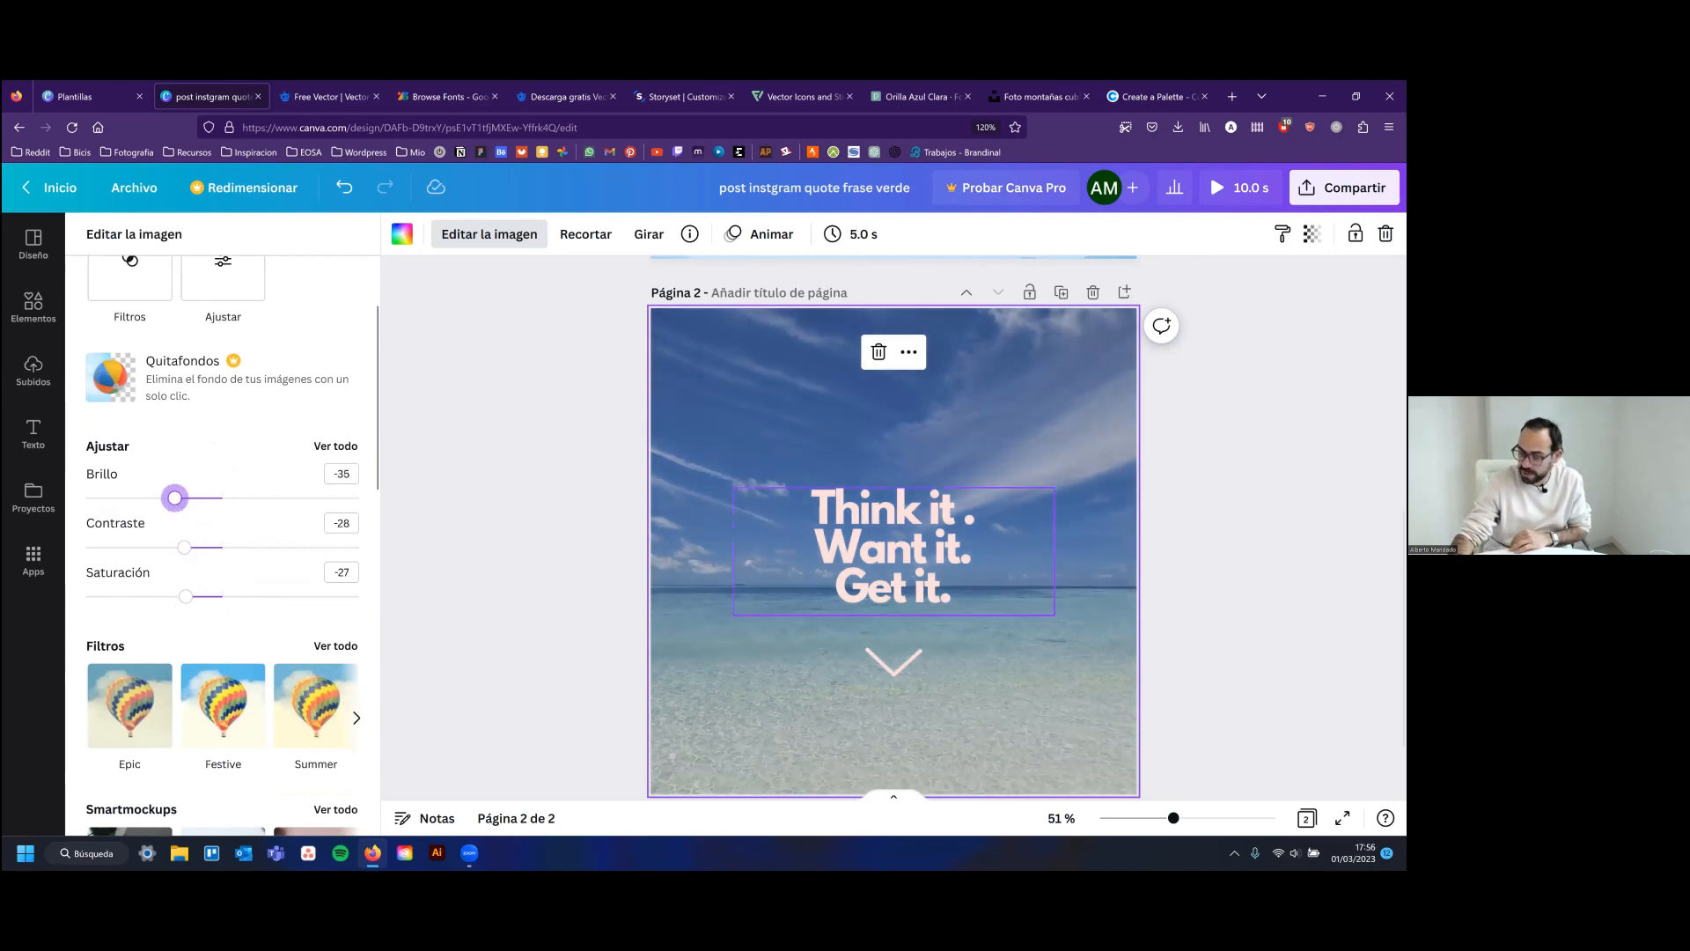
pyautogui.click(1029, 530)
# Compare the darkened beach design on page 2 with the pale mountain design on page 1
pyautogui.scroll(-2, 893, 528)
pyautogui.scroll(5, 987, 553)
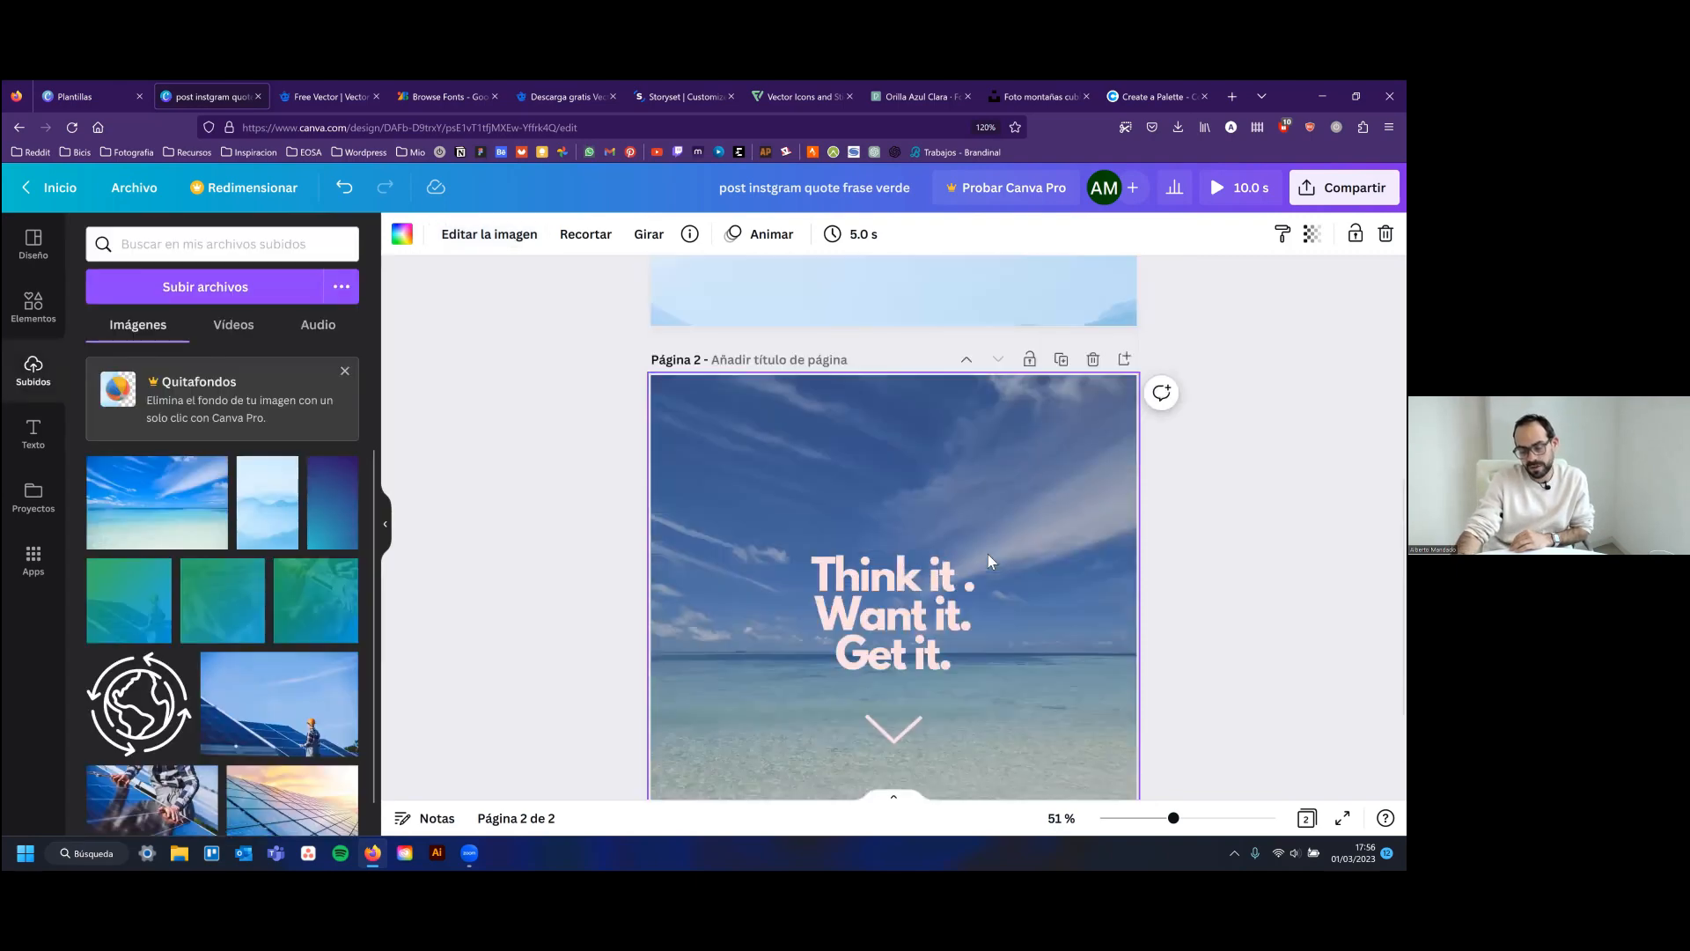
pyautogui.scroll(-6, 988, 526)
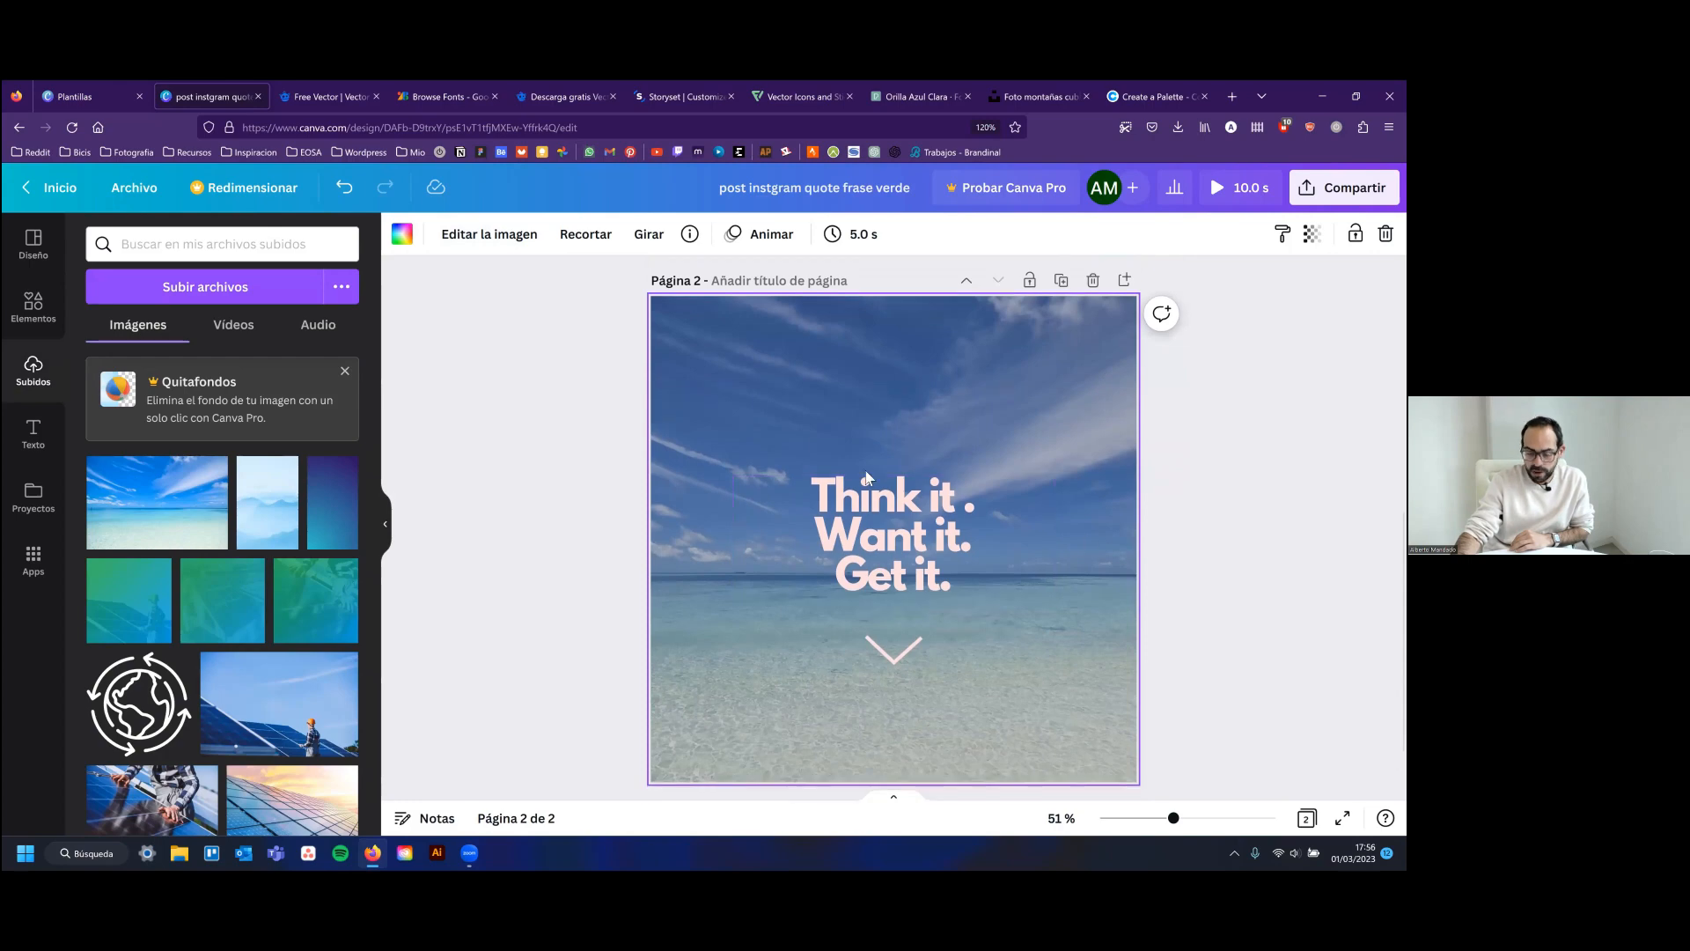
pyautogui.scroll(-2, 1009, 495)
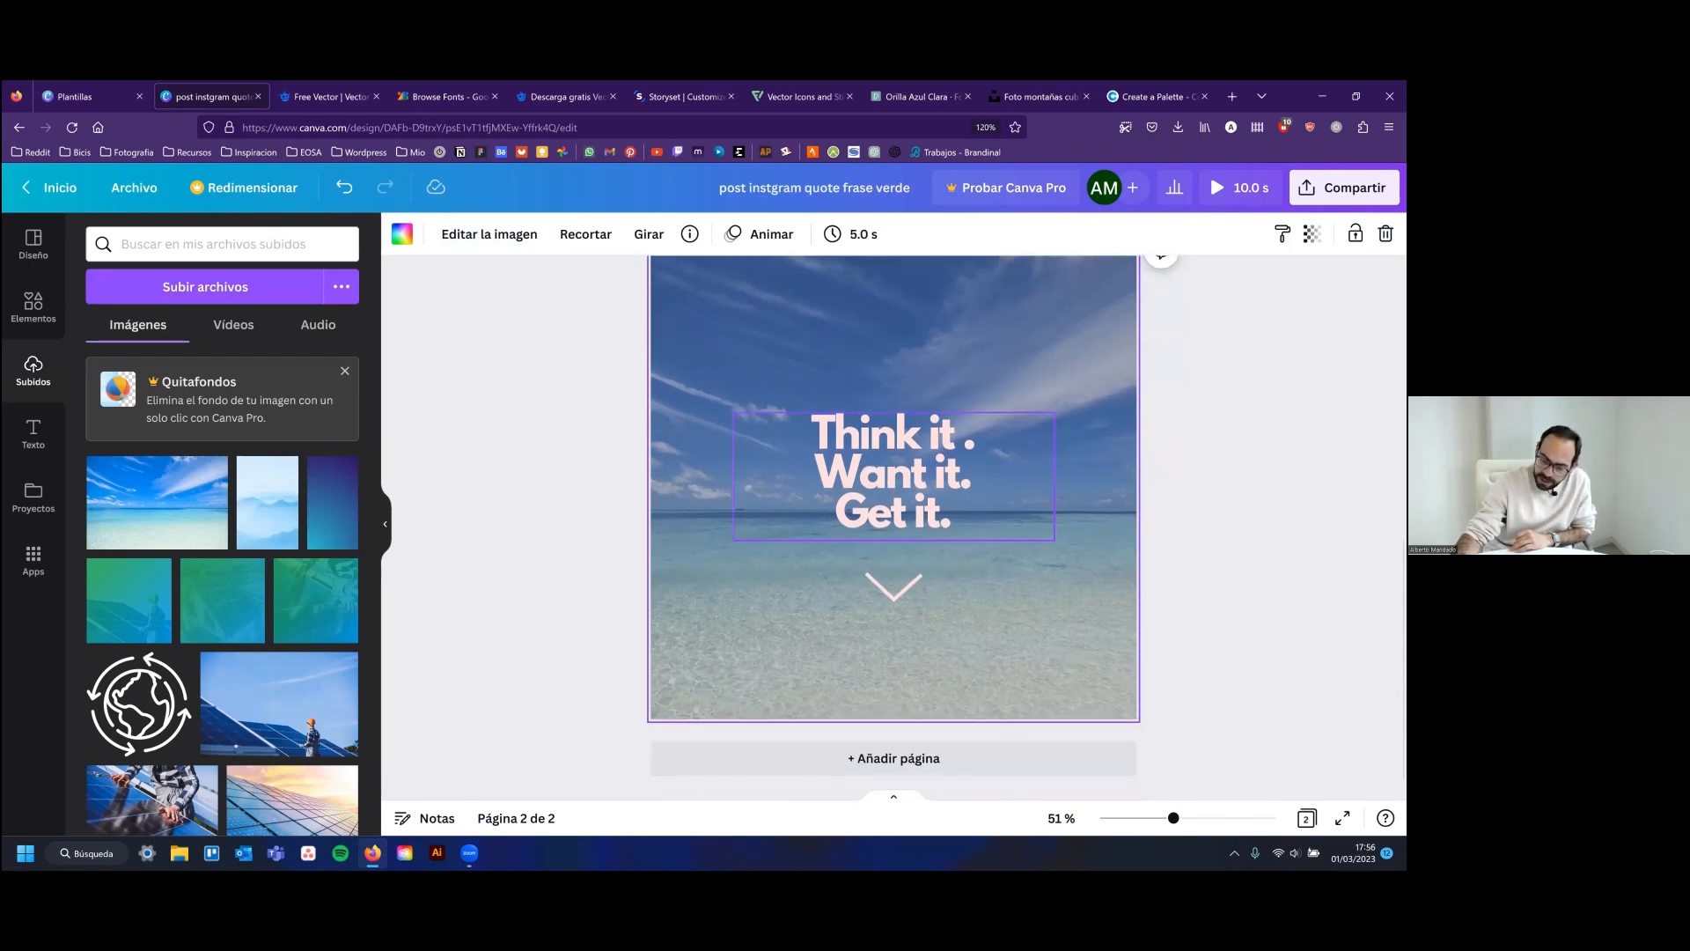
pyautogui.scroll(5, 1009, 495)
pyautogui.scroll(2, 893, 528)
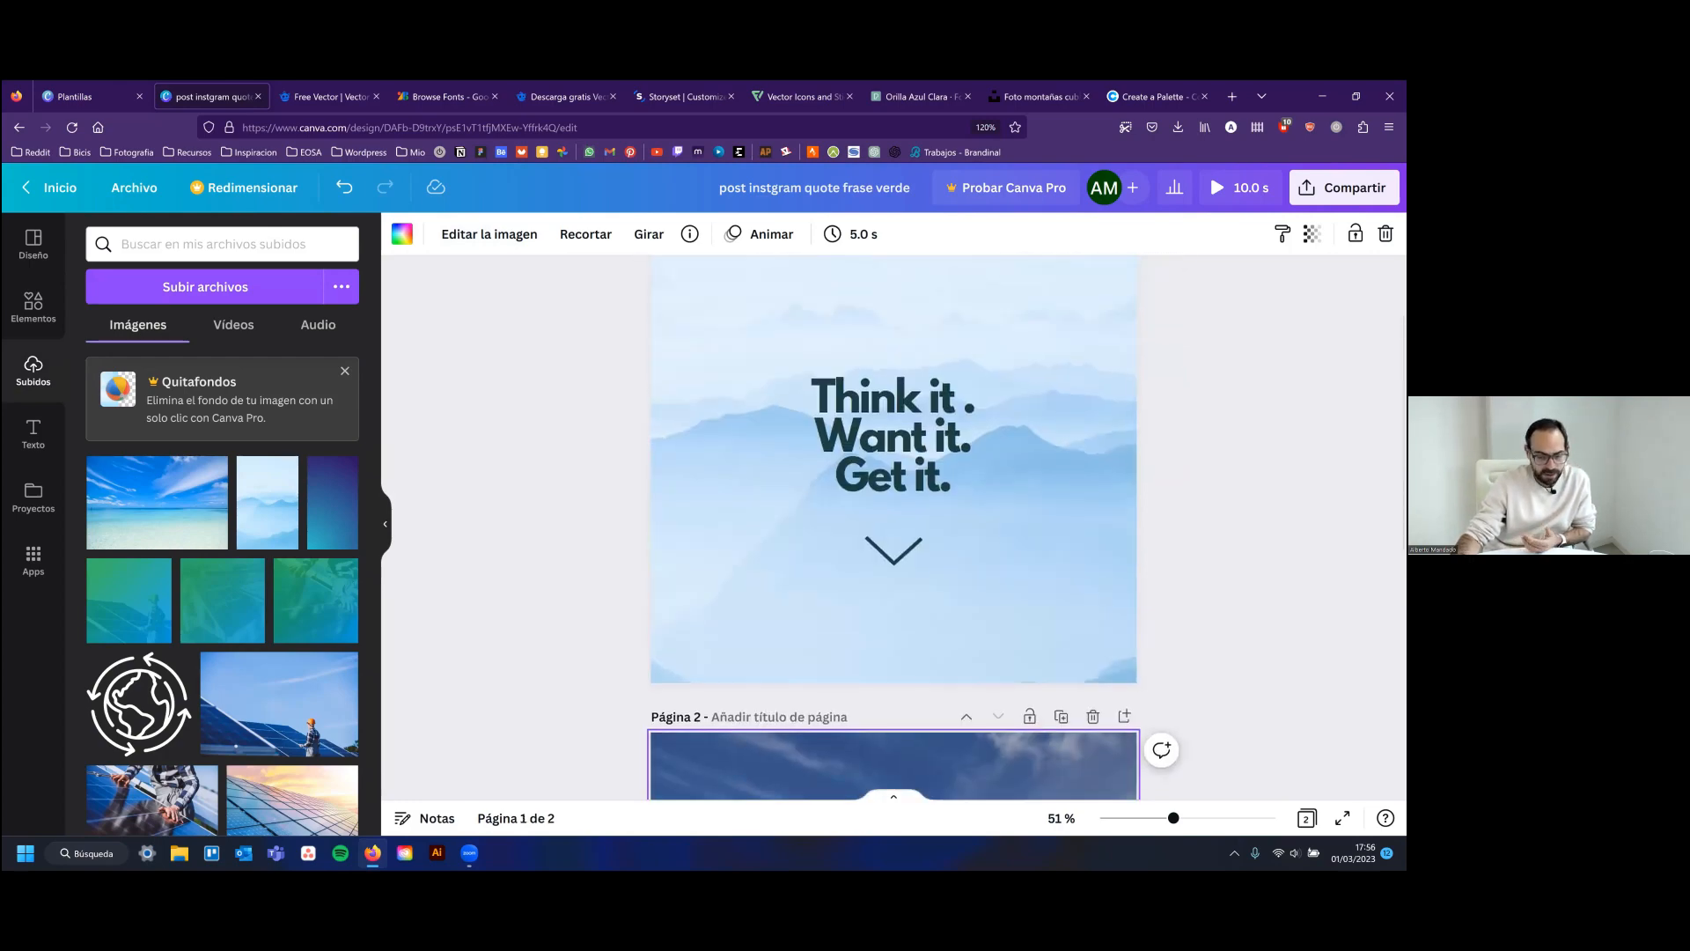
pyautogui.scroll(-5, 894, 528)
pyautogui.scroll(-1, 894, 529)
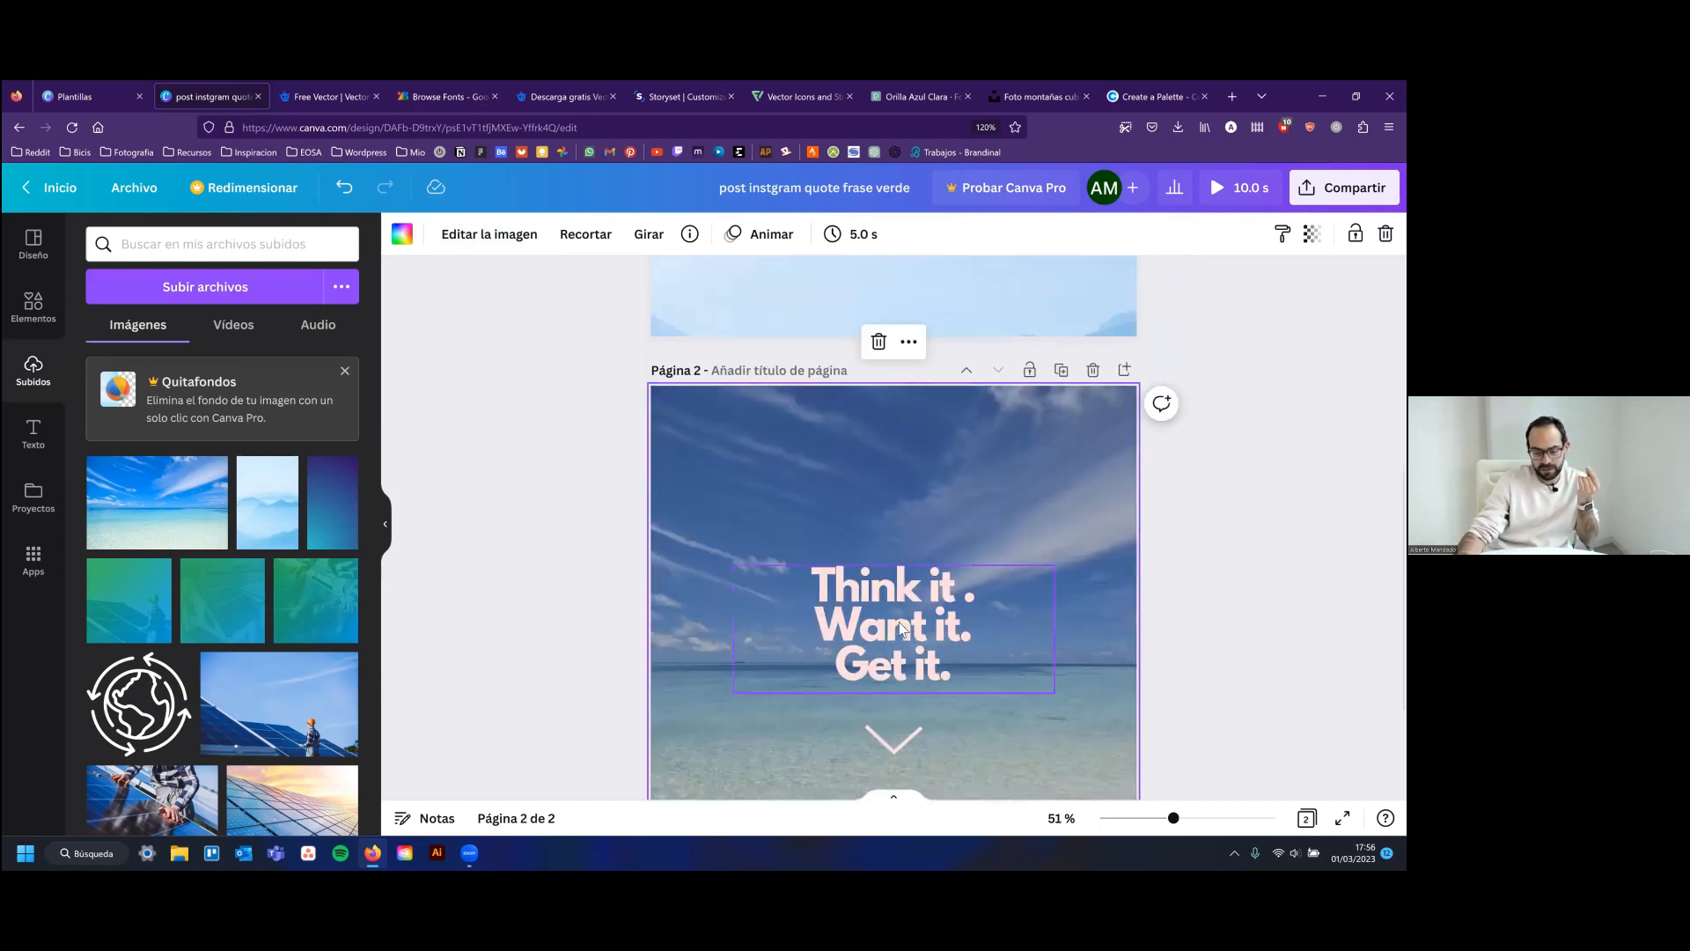
pyautogui.scroll(-1, 897, 628)
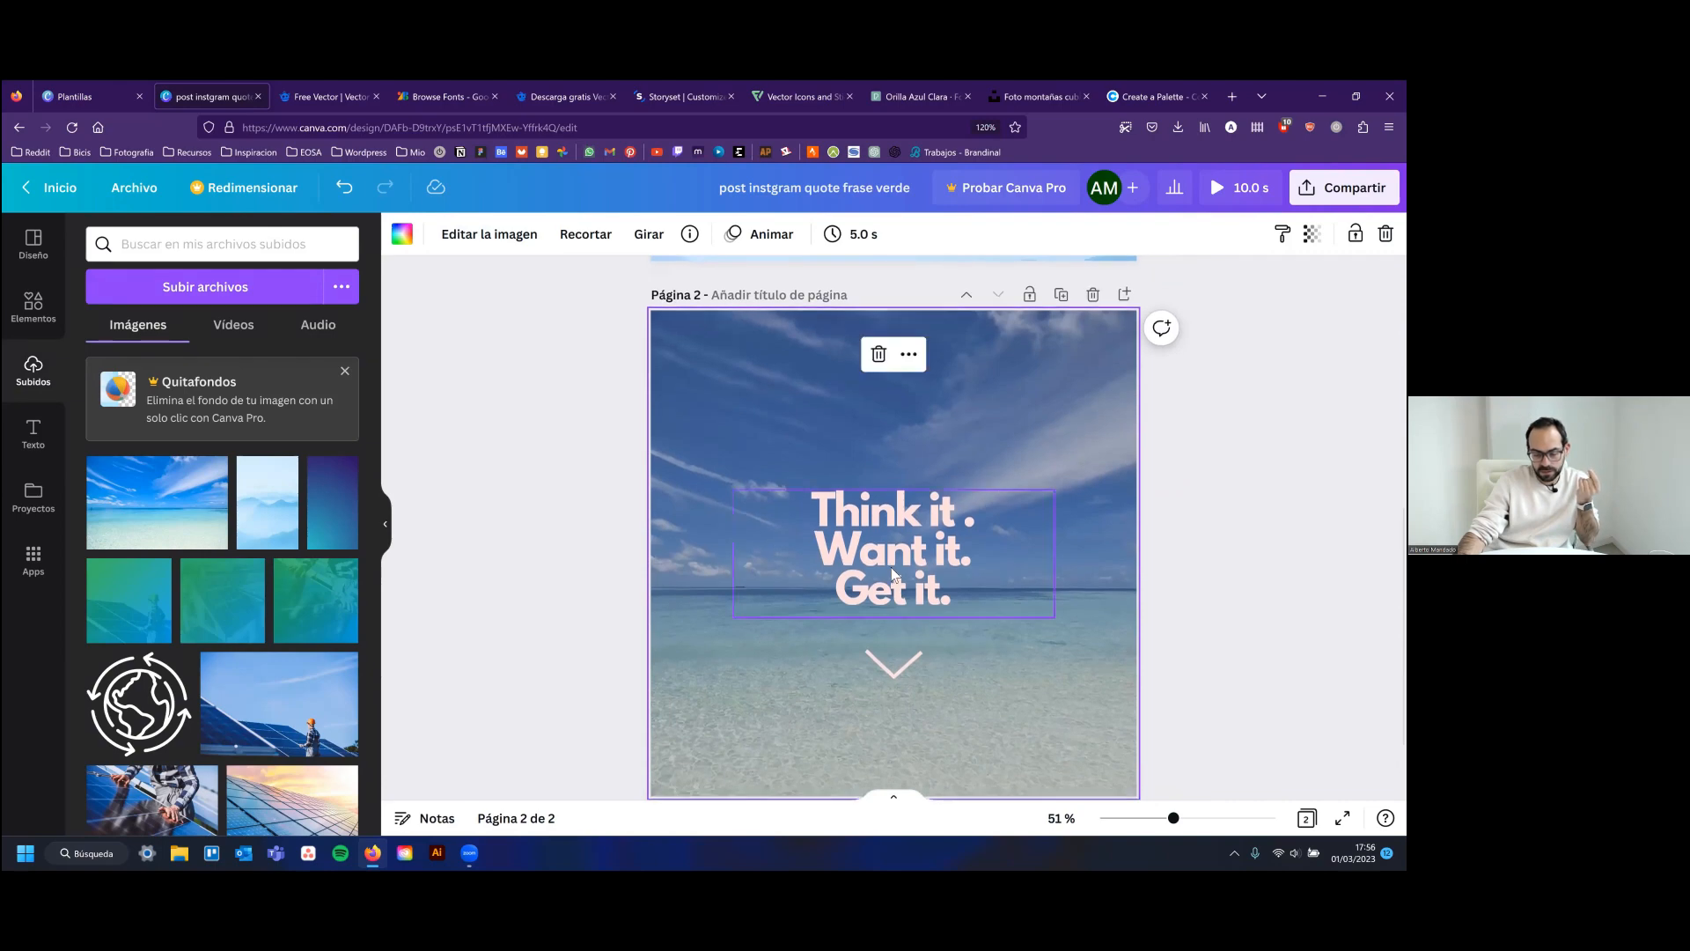
# Select the quote text on page 1 and page 2 in turn to compare how each reads on its background
pyautogui.scroll(6, 891, 574)
pyautogui.click(869, 547)
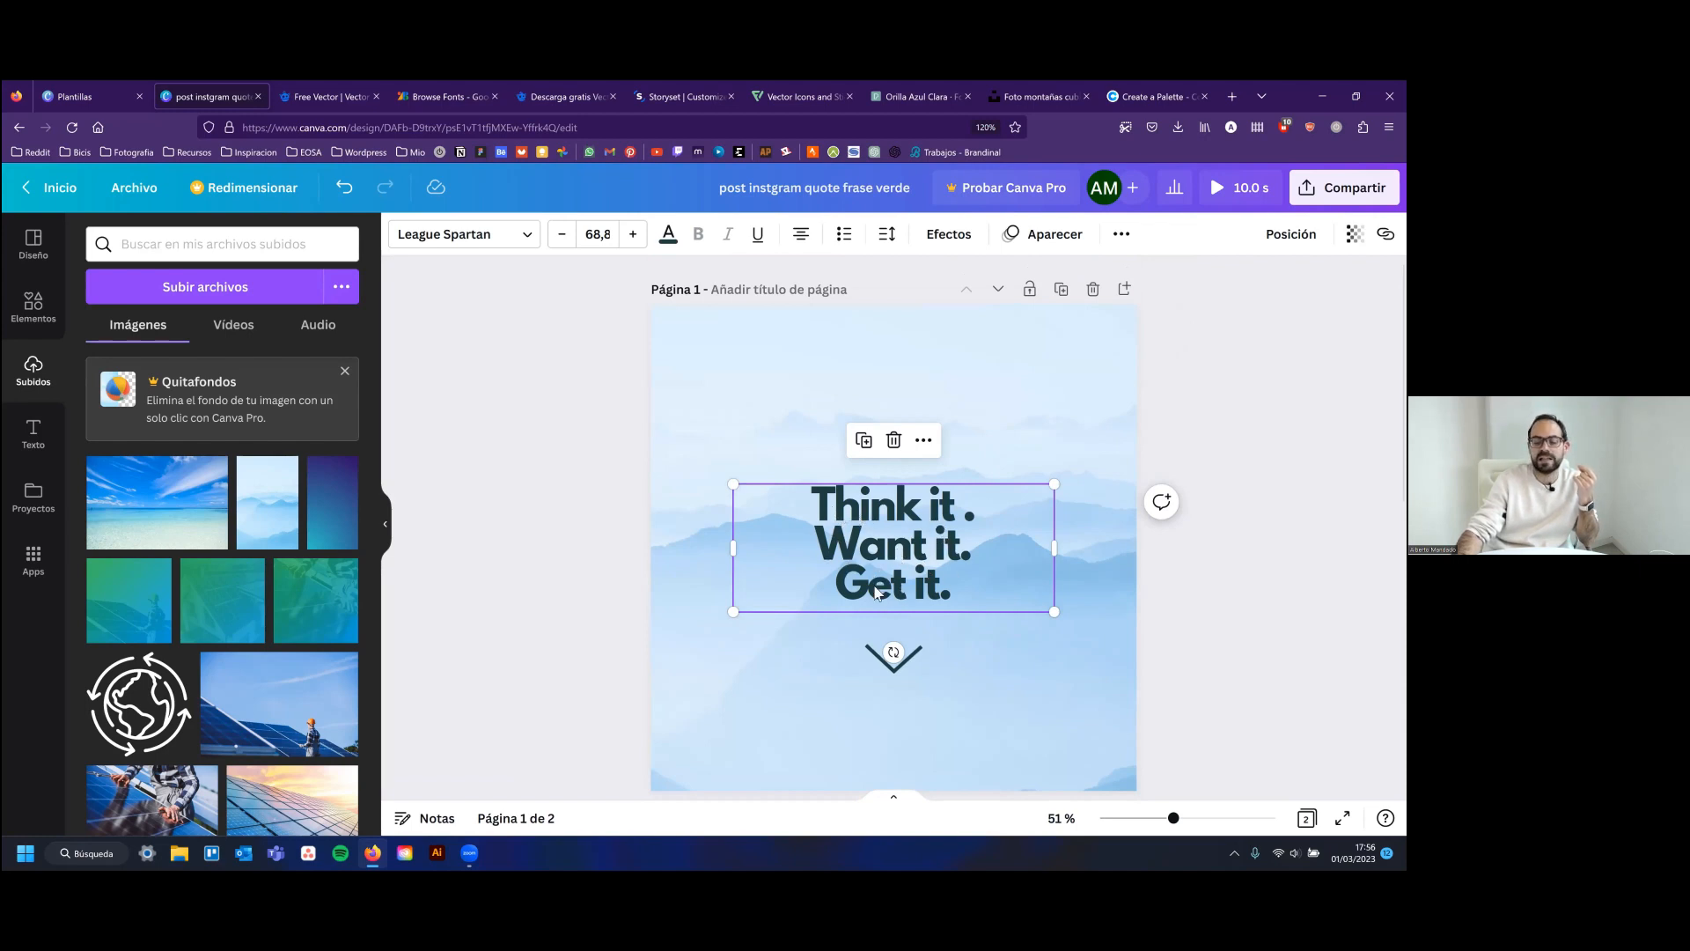
pyautogui.scroll(-2, 935, 555)
pyautogui.scroll(1, 968, 471)
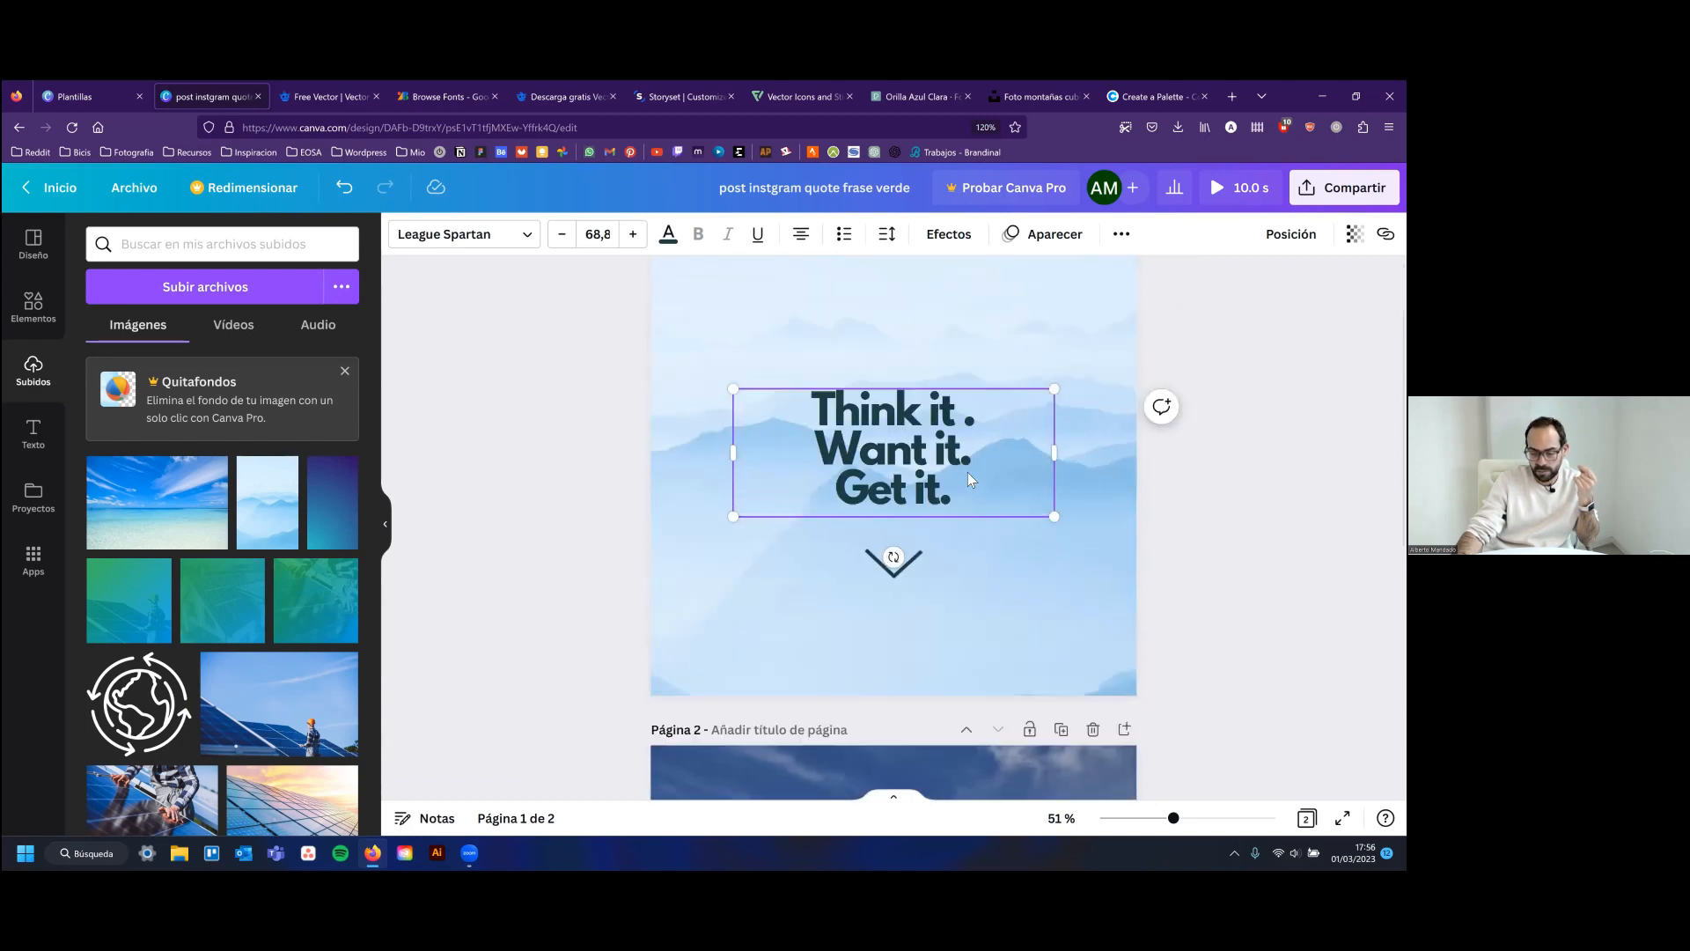
pyautogui.scroll(-4, 971, 538)
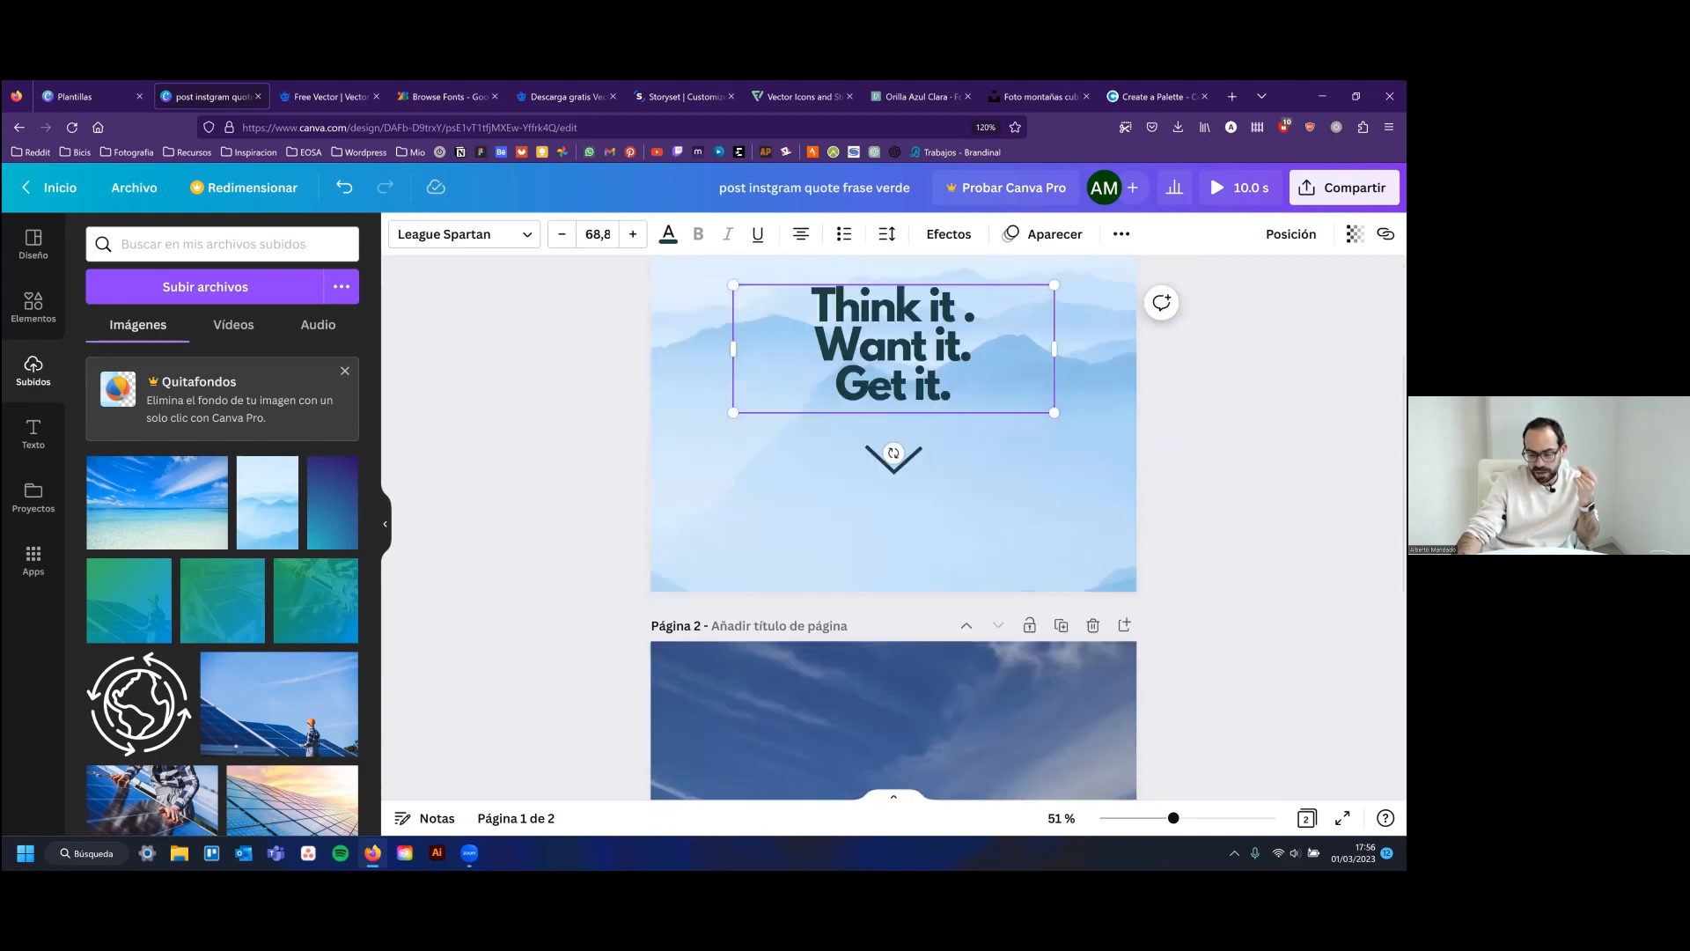
pyautogui.scroll(-2, 972, 542)
pyautogui.click(966, 547)
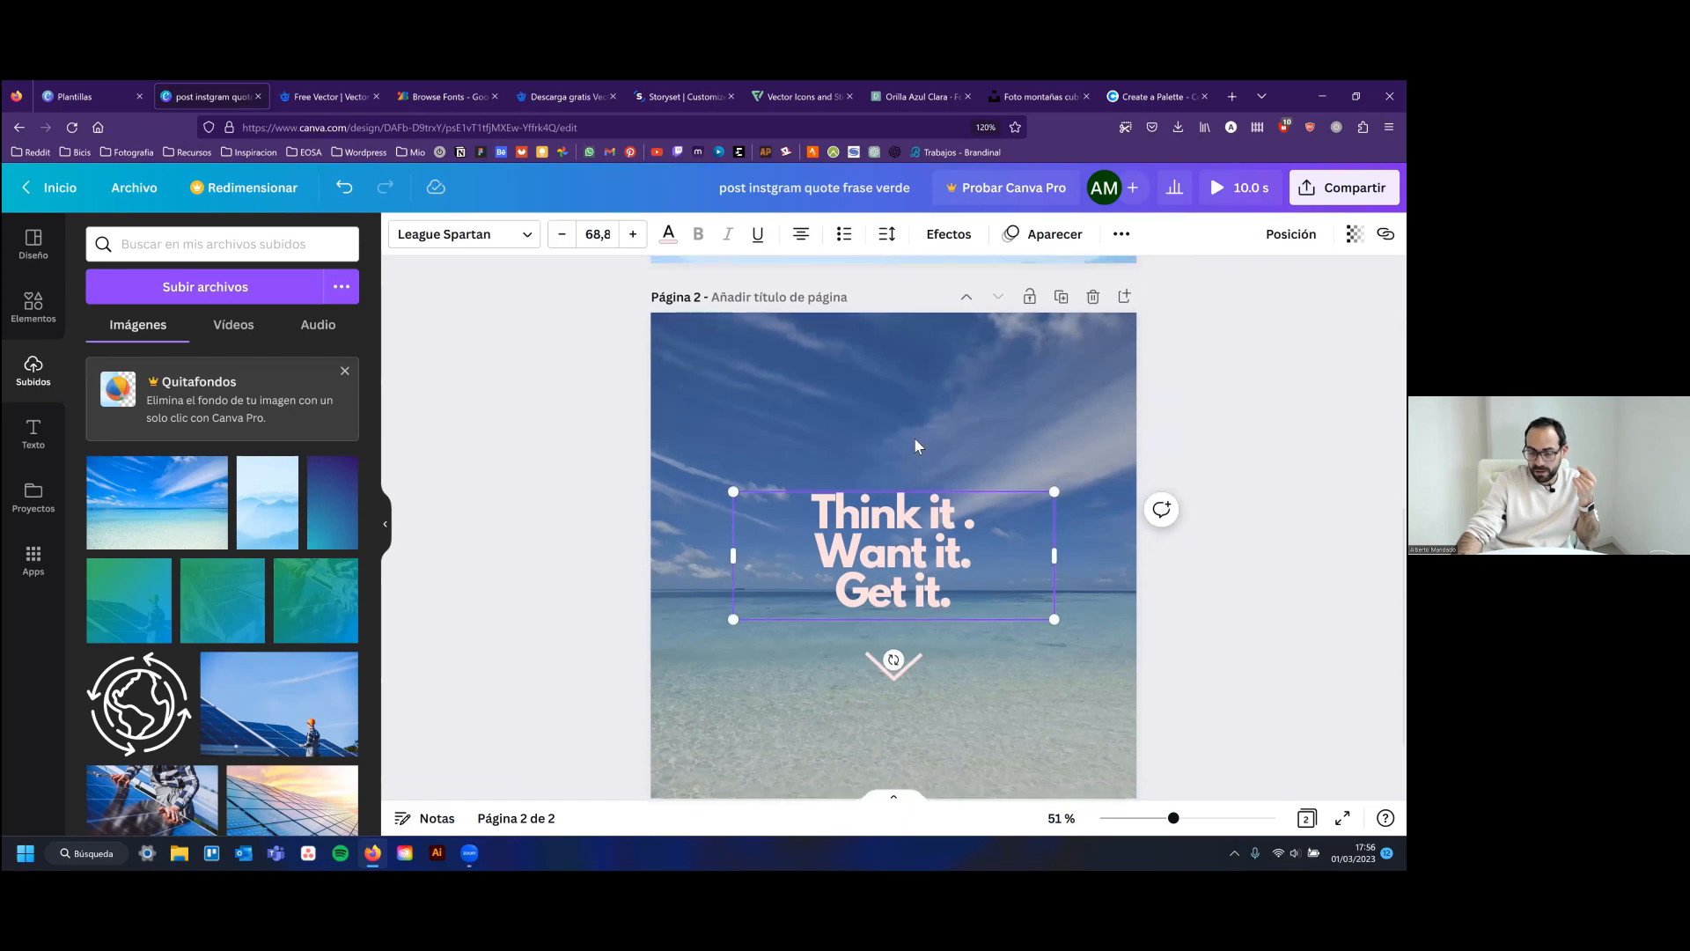
pyautogui.scroll(3, 914, 431)
pyautogui.scroll(2, 910, 431)
pyautogui.click(912, 431)
pyautogui.scroll(-4, 875, 614)
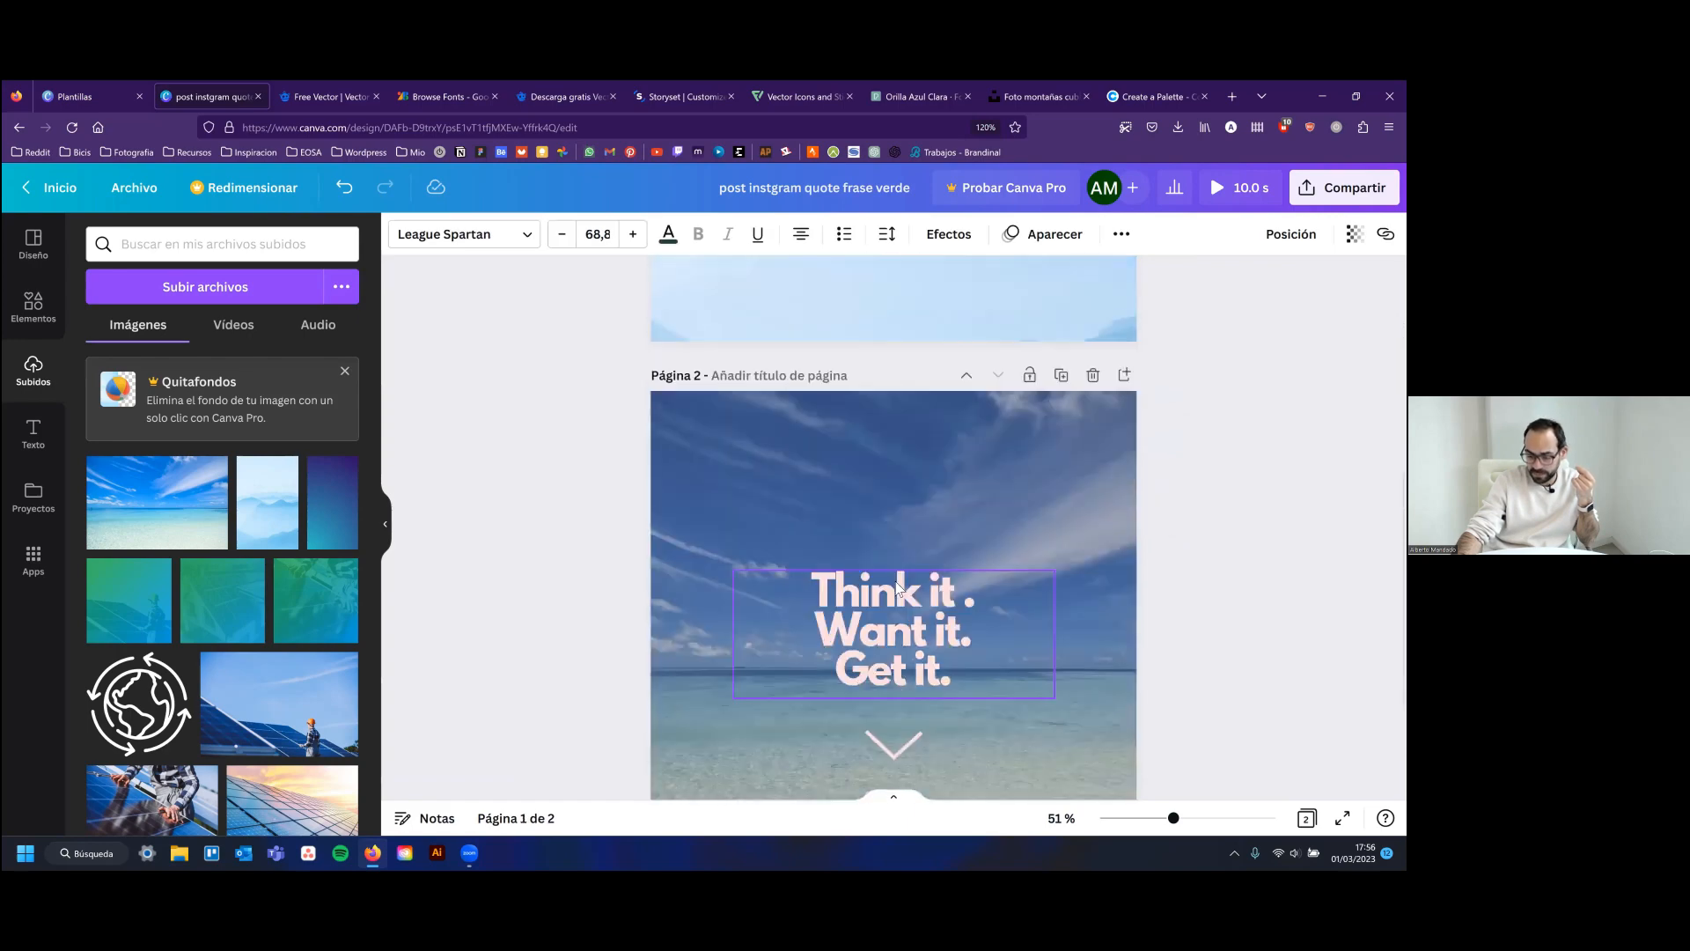
pyautogui.click(930, 584)
pyautogui.scroll(-1, 705, 429)
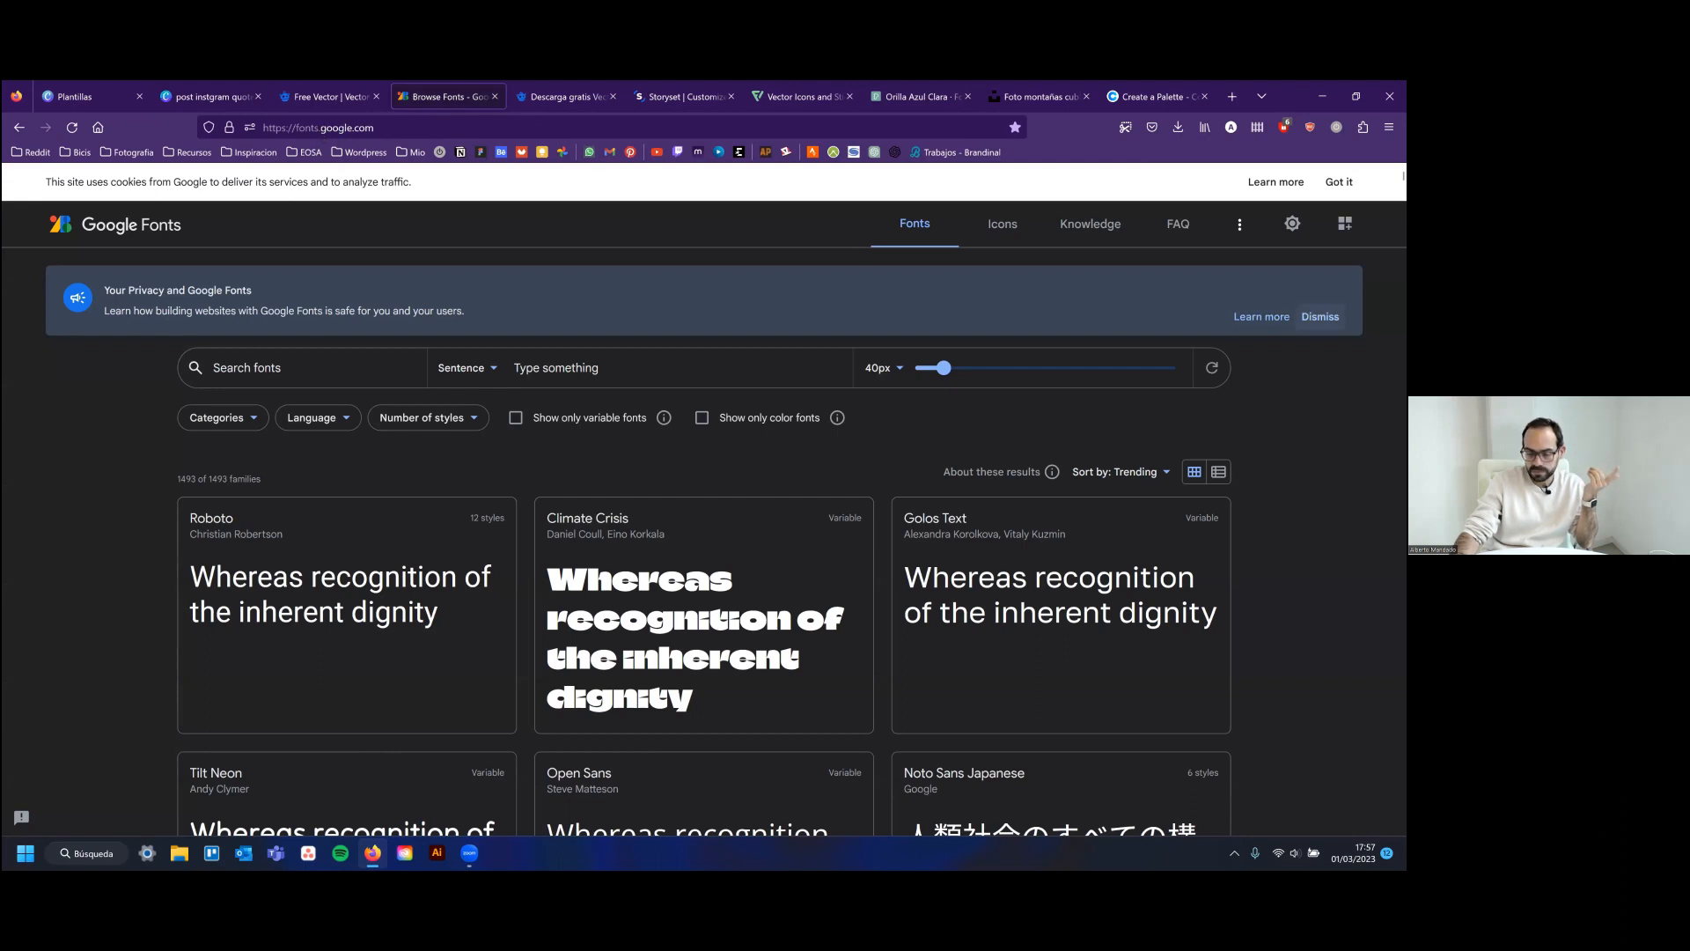
# Dismiss the privacy notice on Google Fonts and browse the trending font families
pyautogui.click(1321, 316)
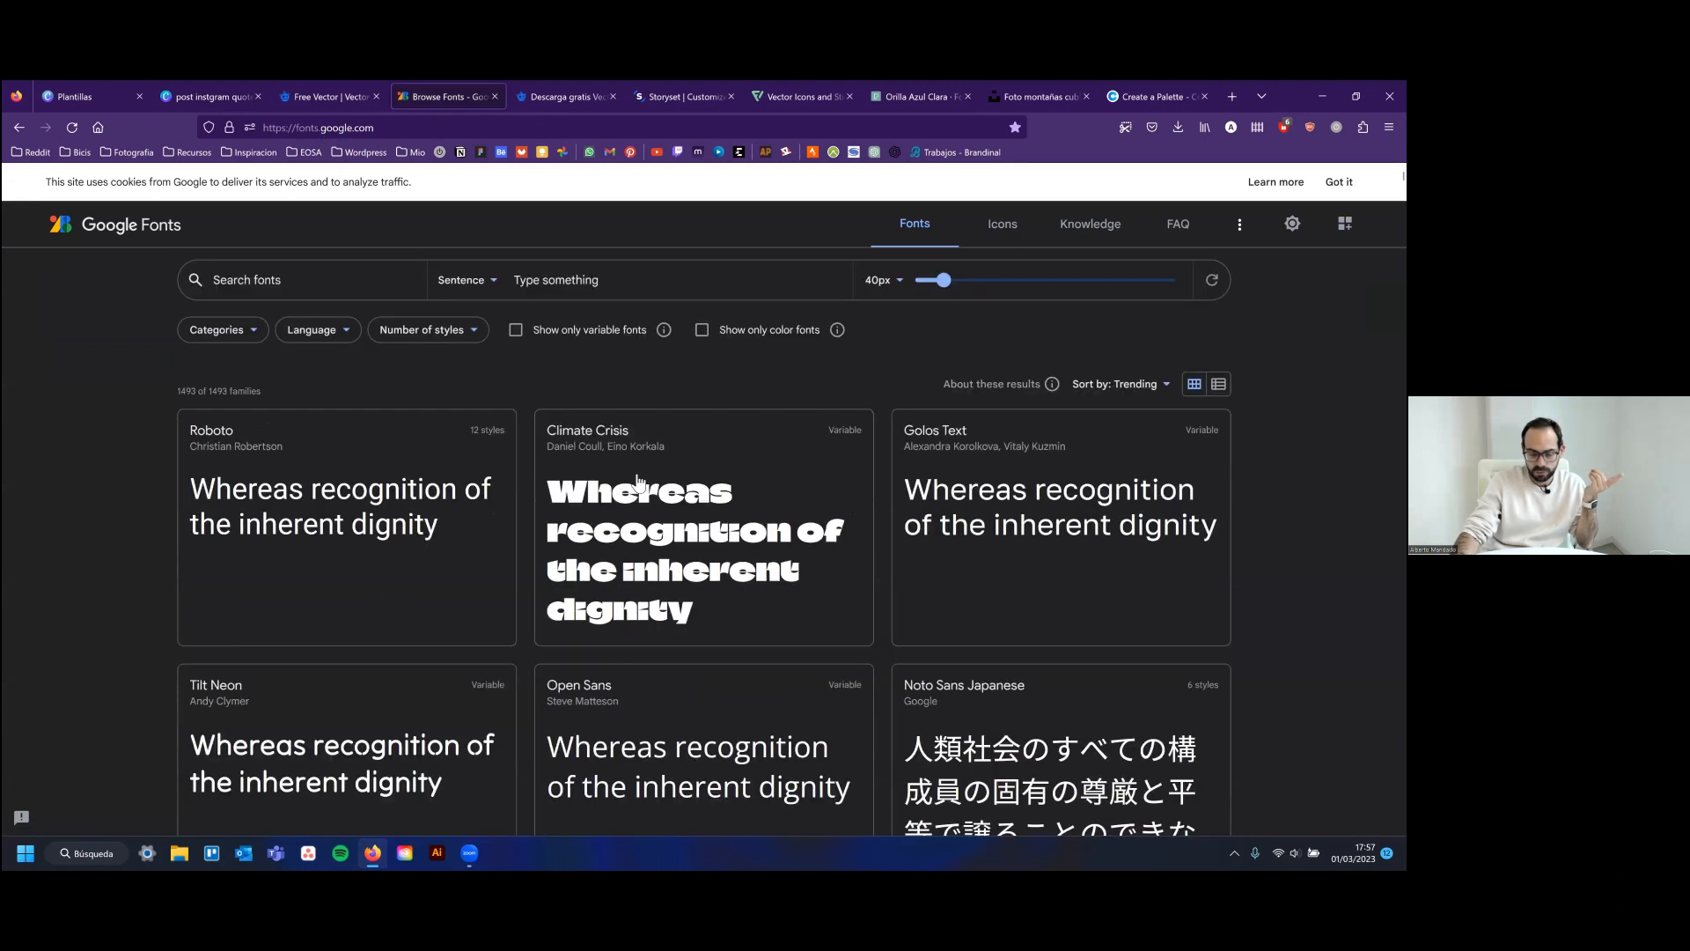
pyautogui.scroll(-2, 360, 508)
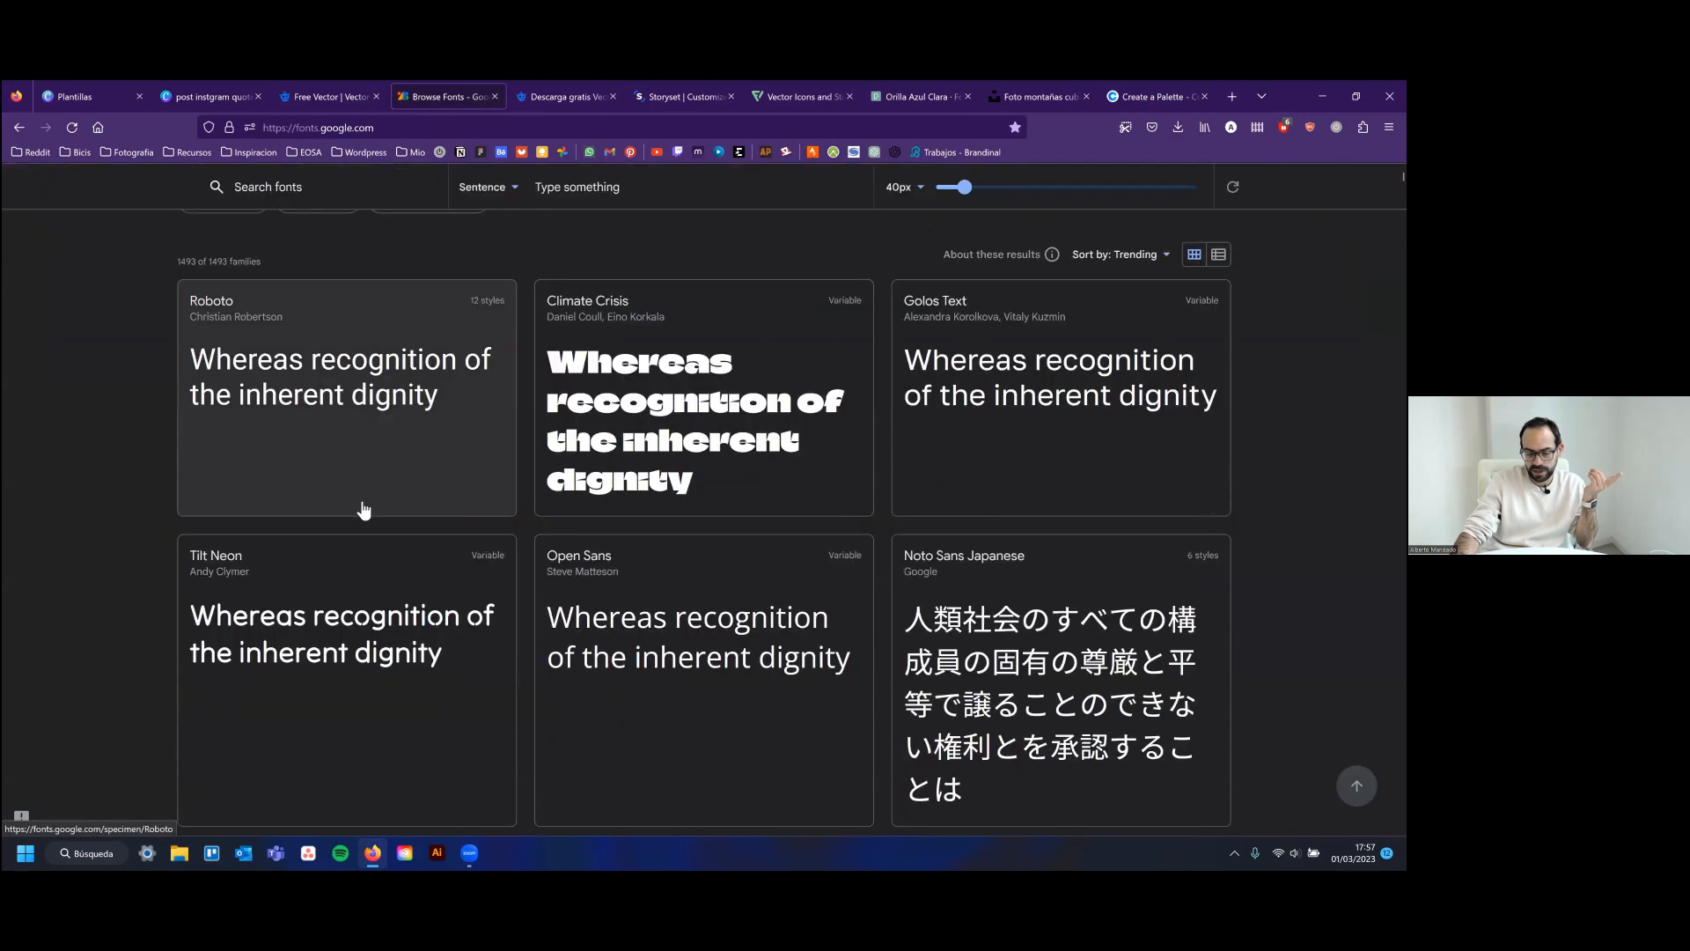
pyautogui.scroll(-1, 363, 509)
pyautogui.scroll(-10, 372, 512)
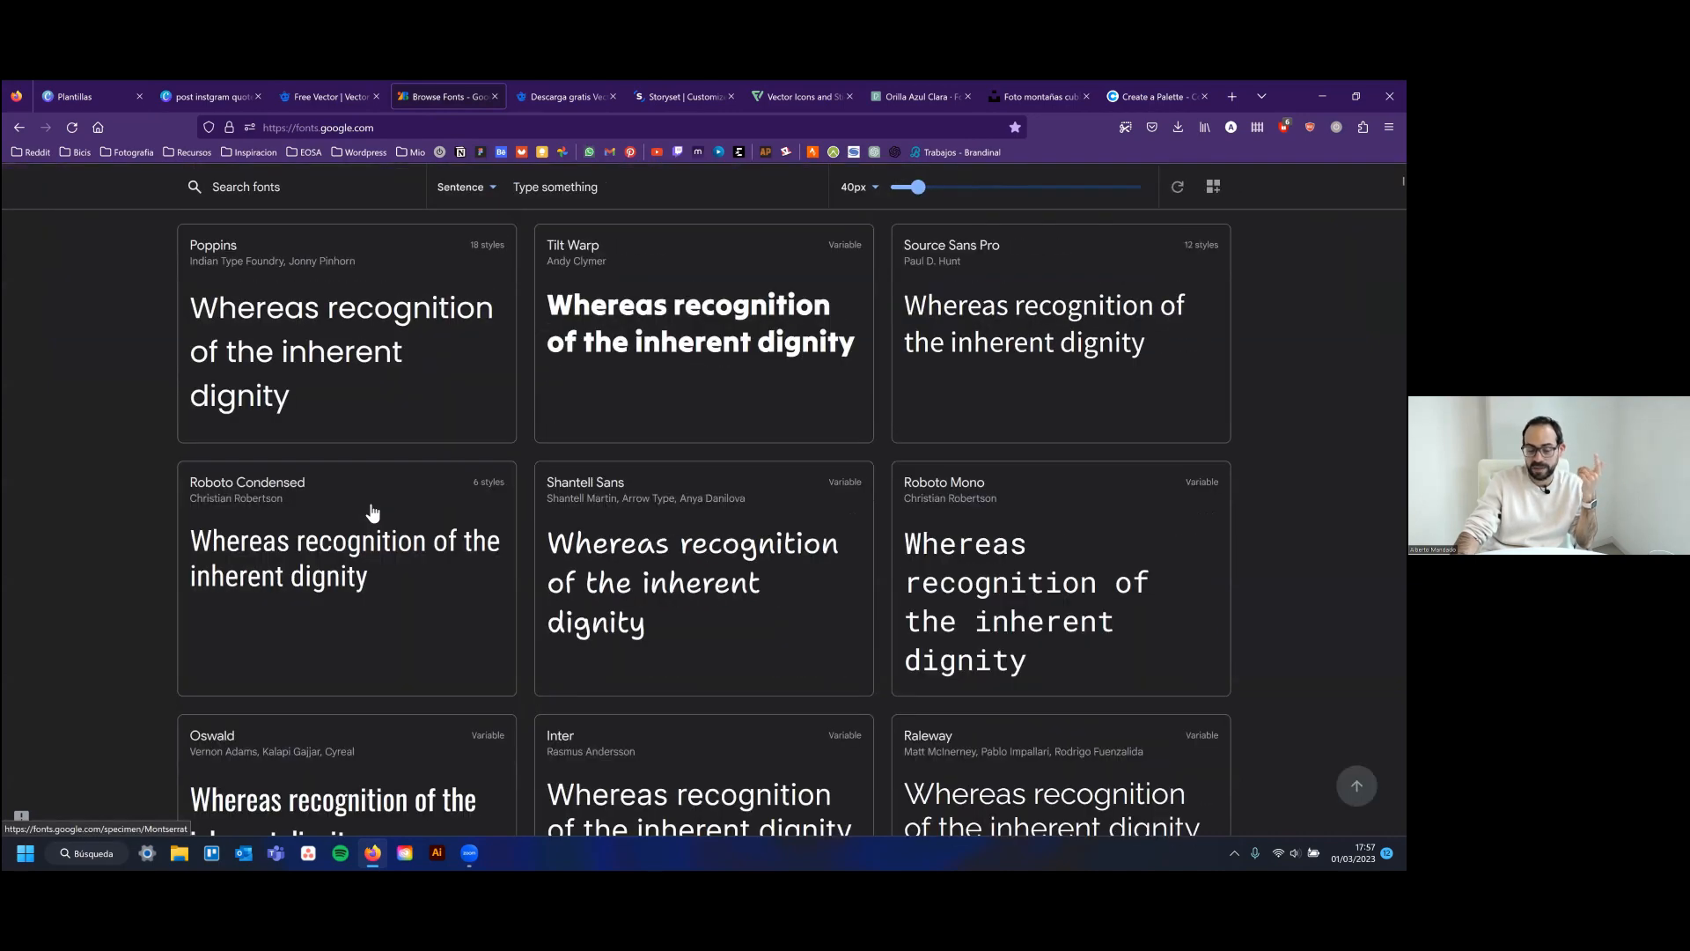
pyautogui.scroll(-3, 370, 518)
pyautogui.scroll(10, 370, 507)
pyautogui.scroll(3, 343, 504)
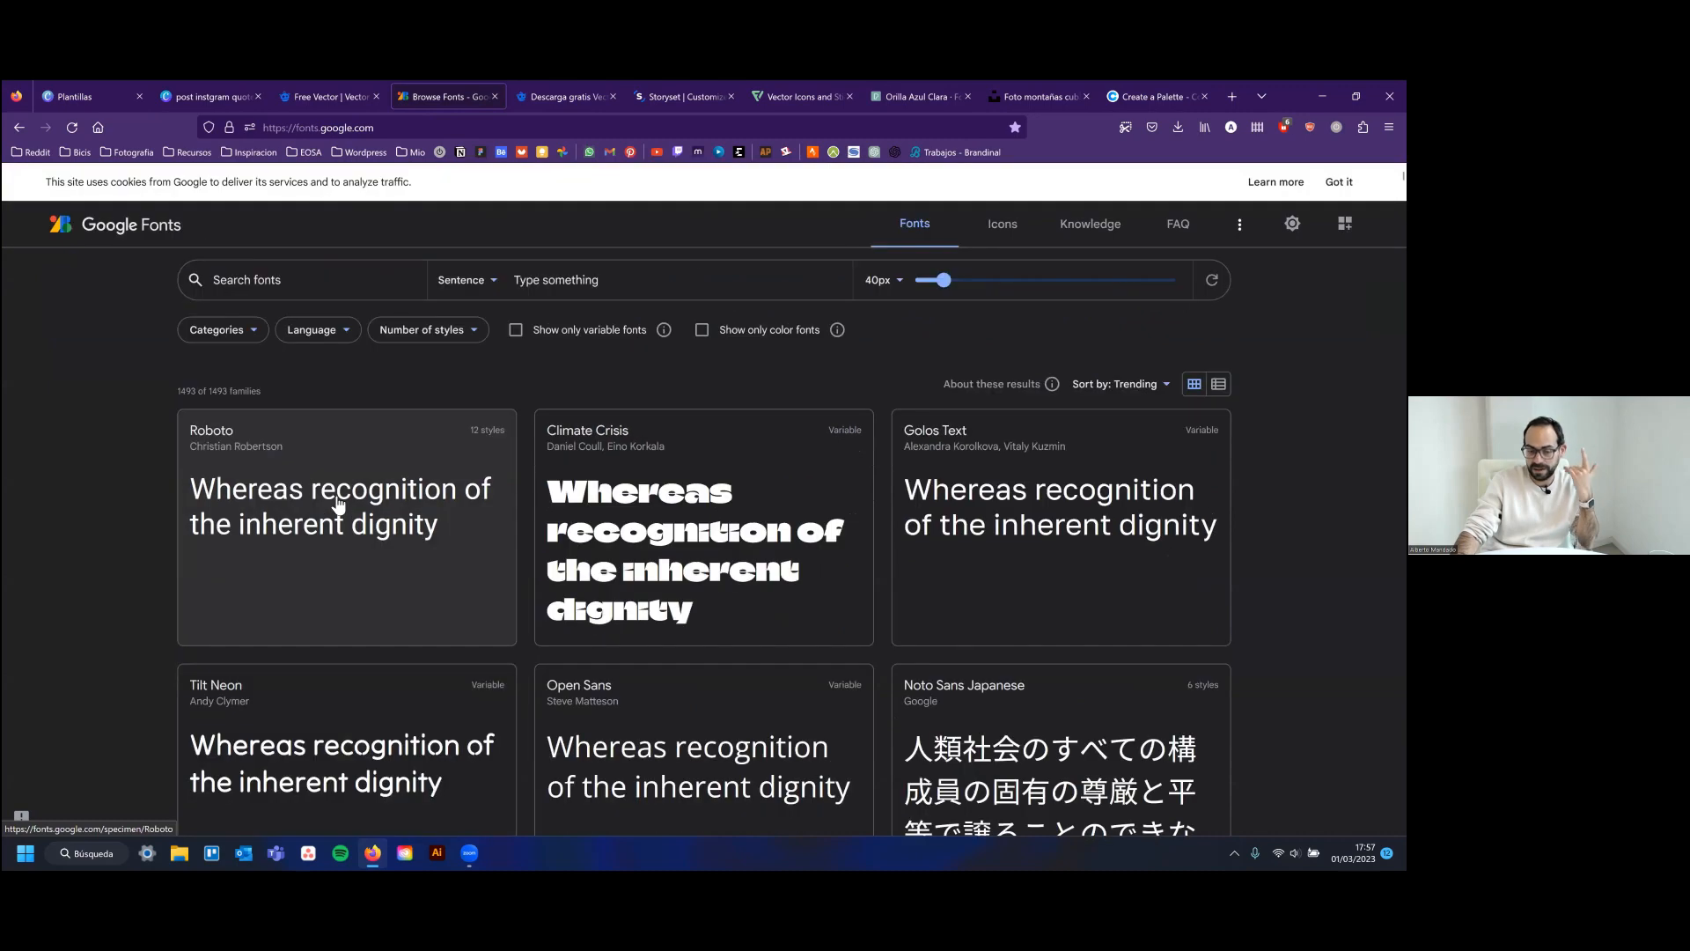
# Switch back to the Canva design and browse the fonts available for the page 2 quote
pyautogui.click(225, 88)
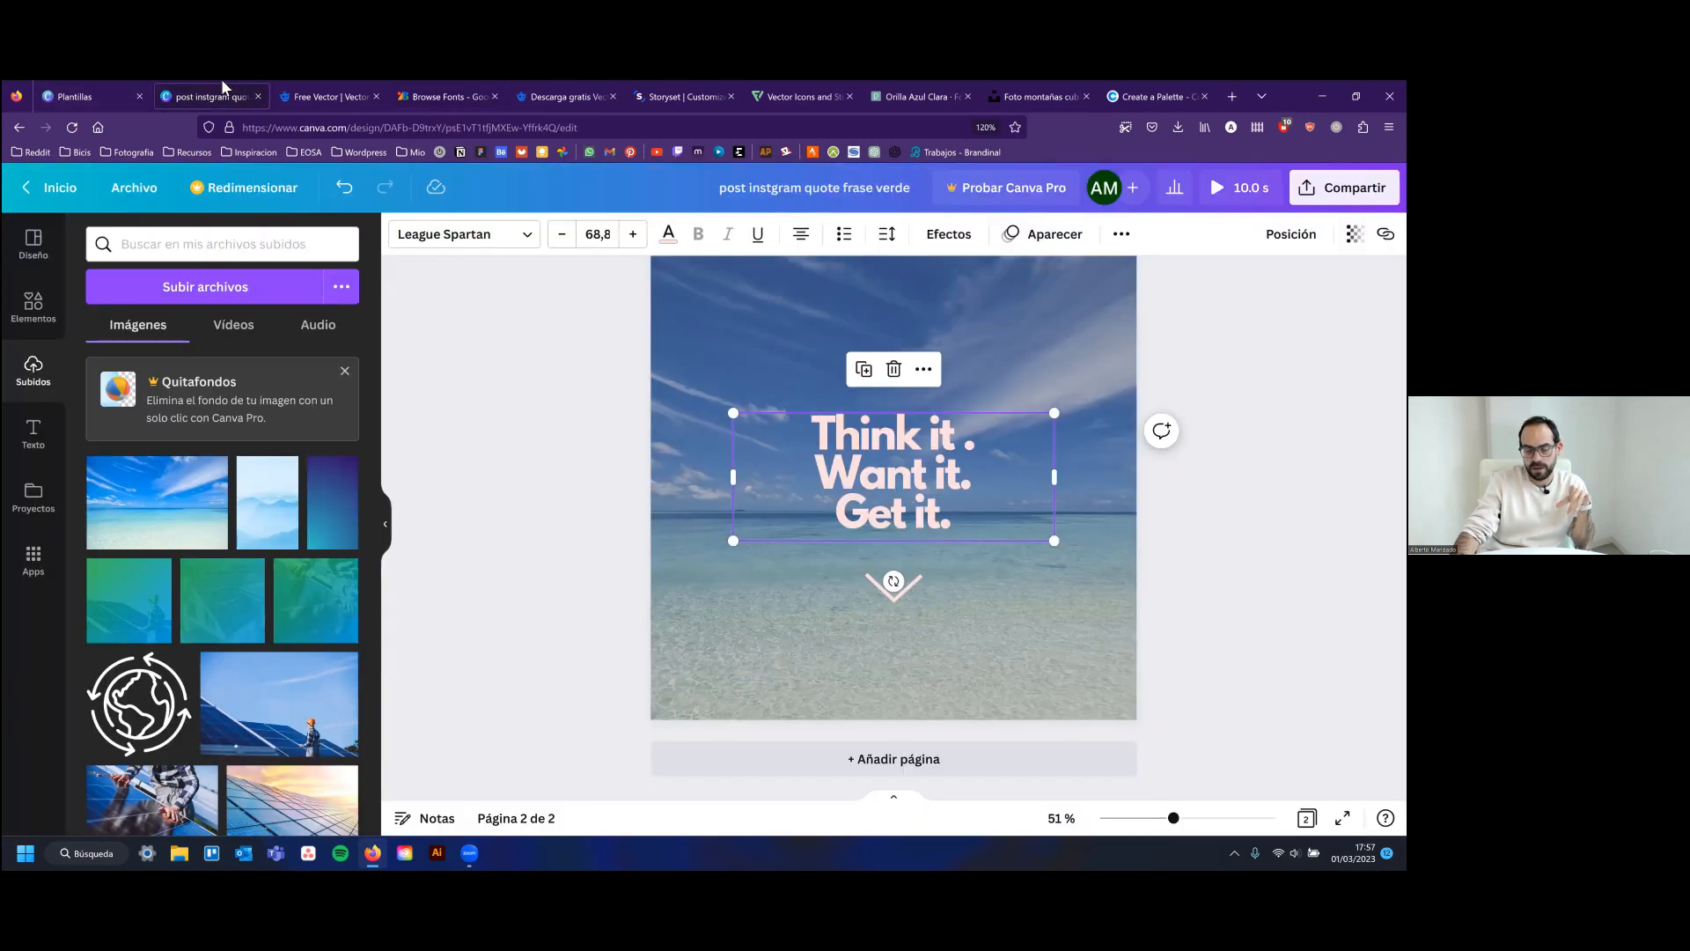
pyautogui.click(471, 241)
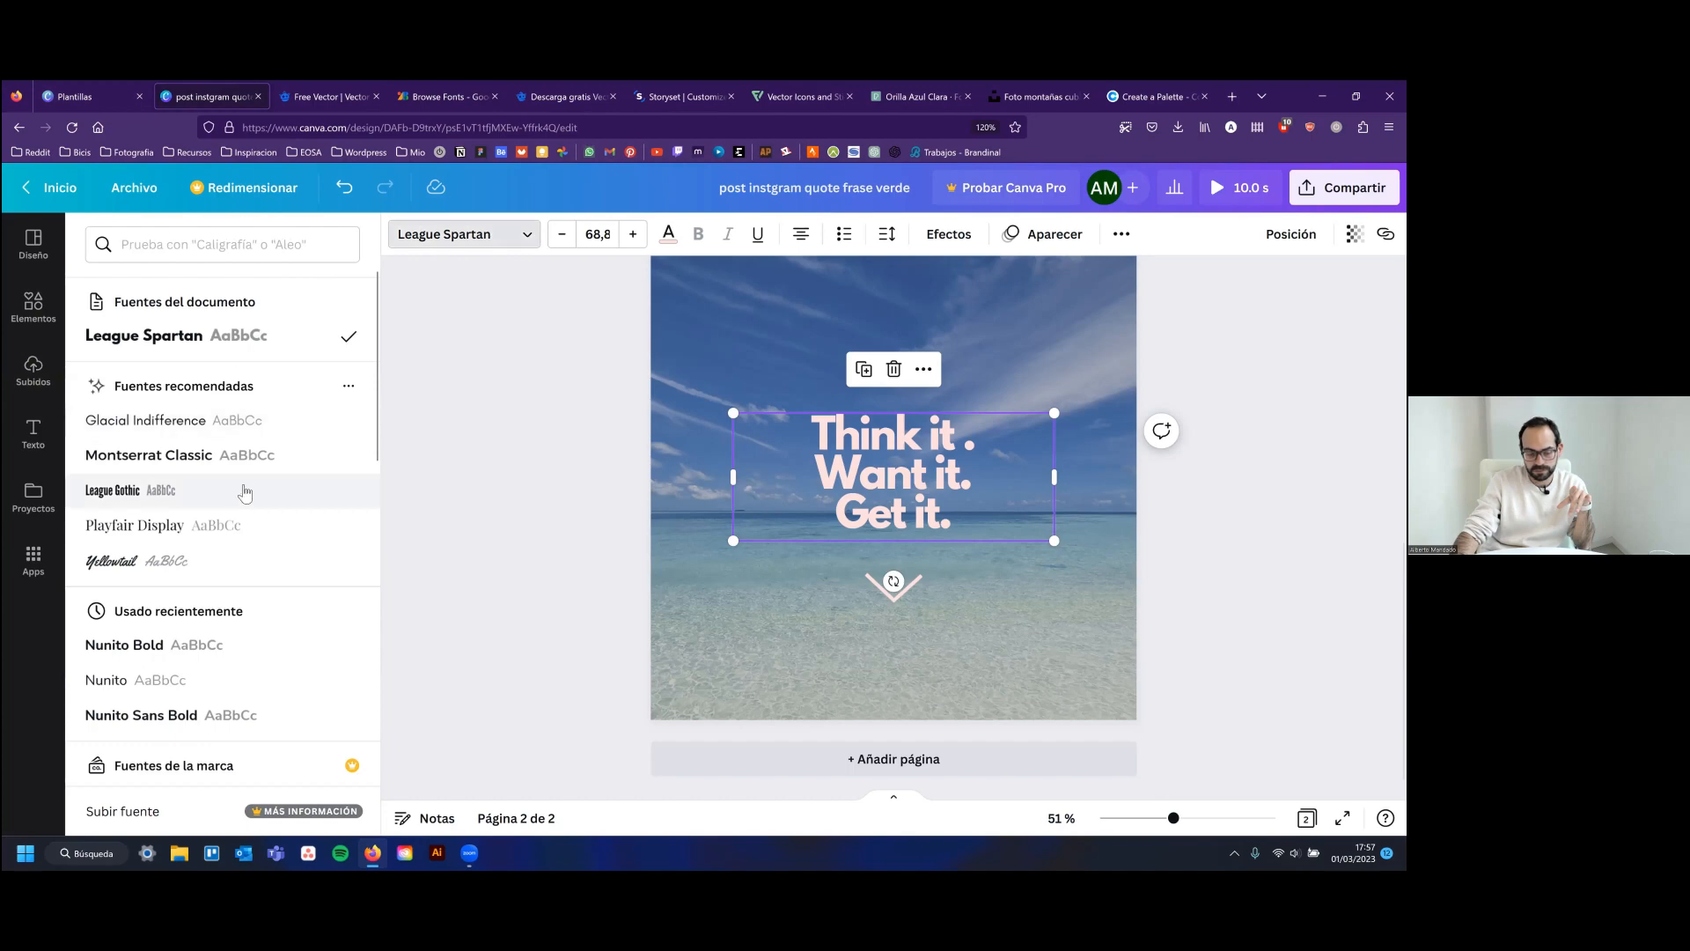
pyautogui.scroll(-10, 247, 495)
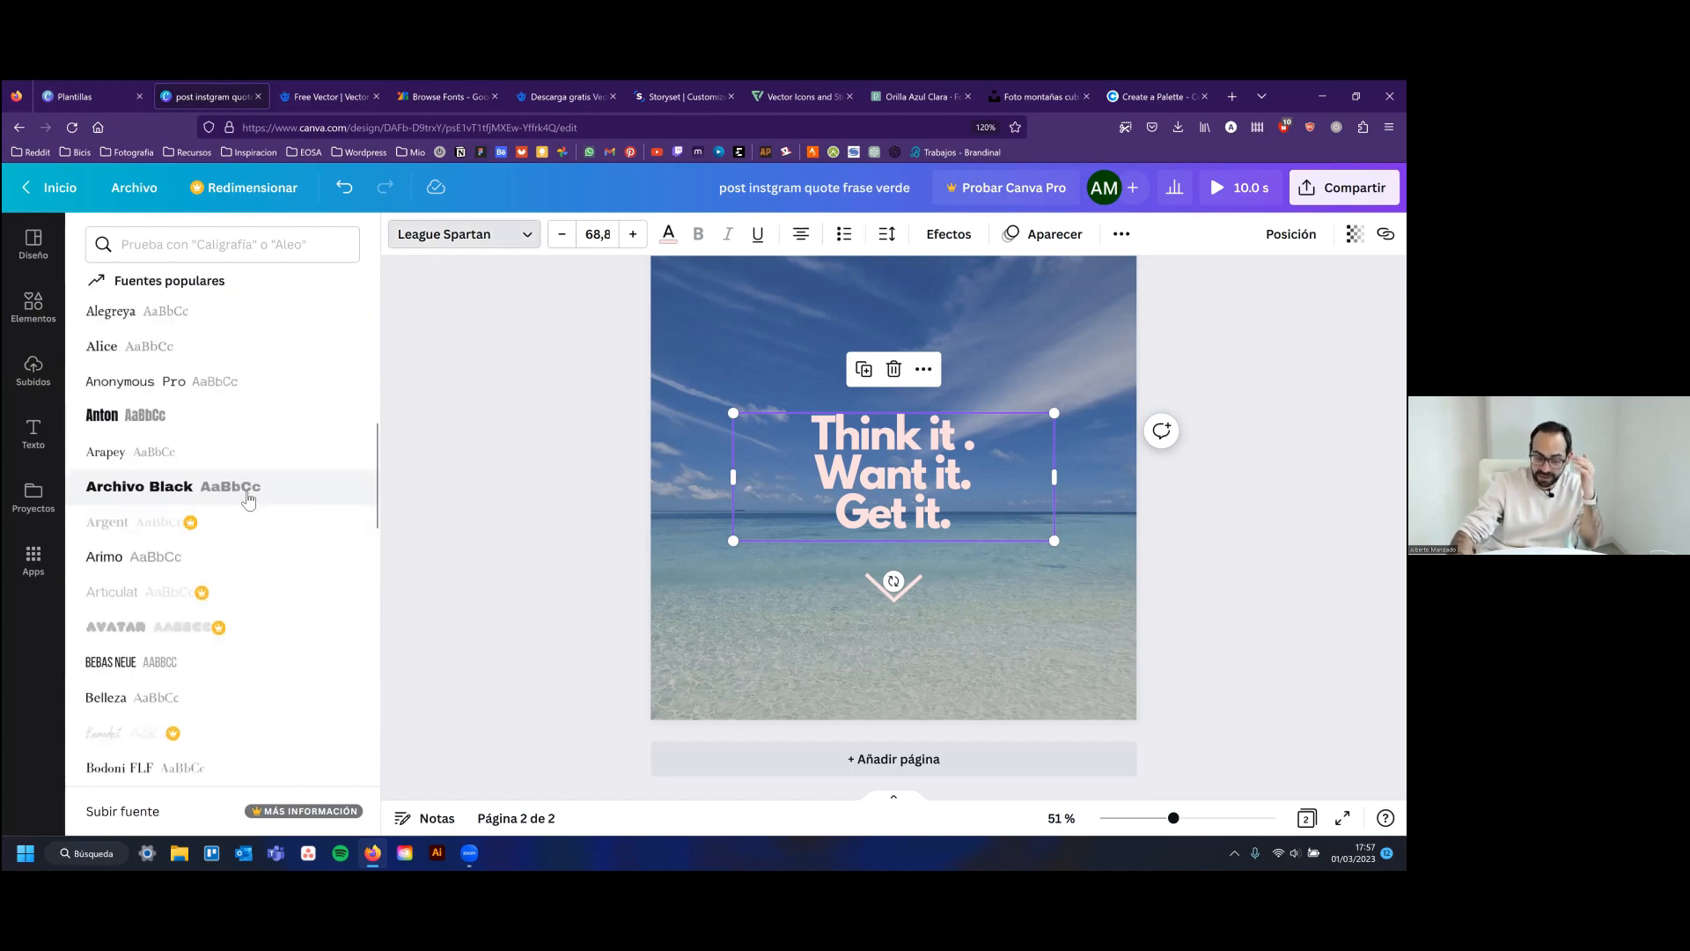
pyautogui.scroll(-6, 238, 511)
pyautogui.scroll(-5, 203, 554)
pyautogui.scroll(-4, 223, 569)
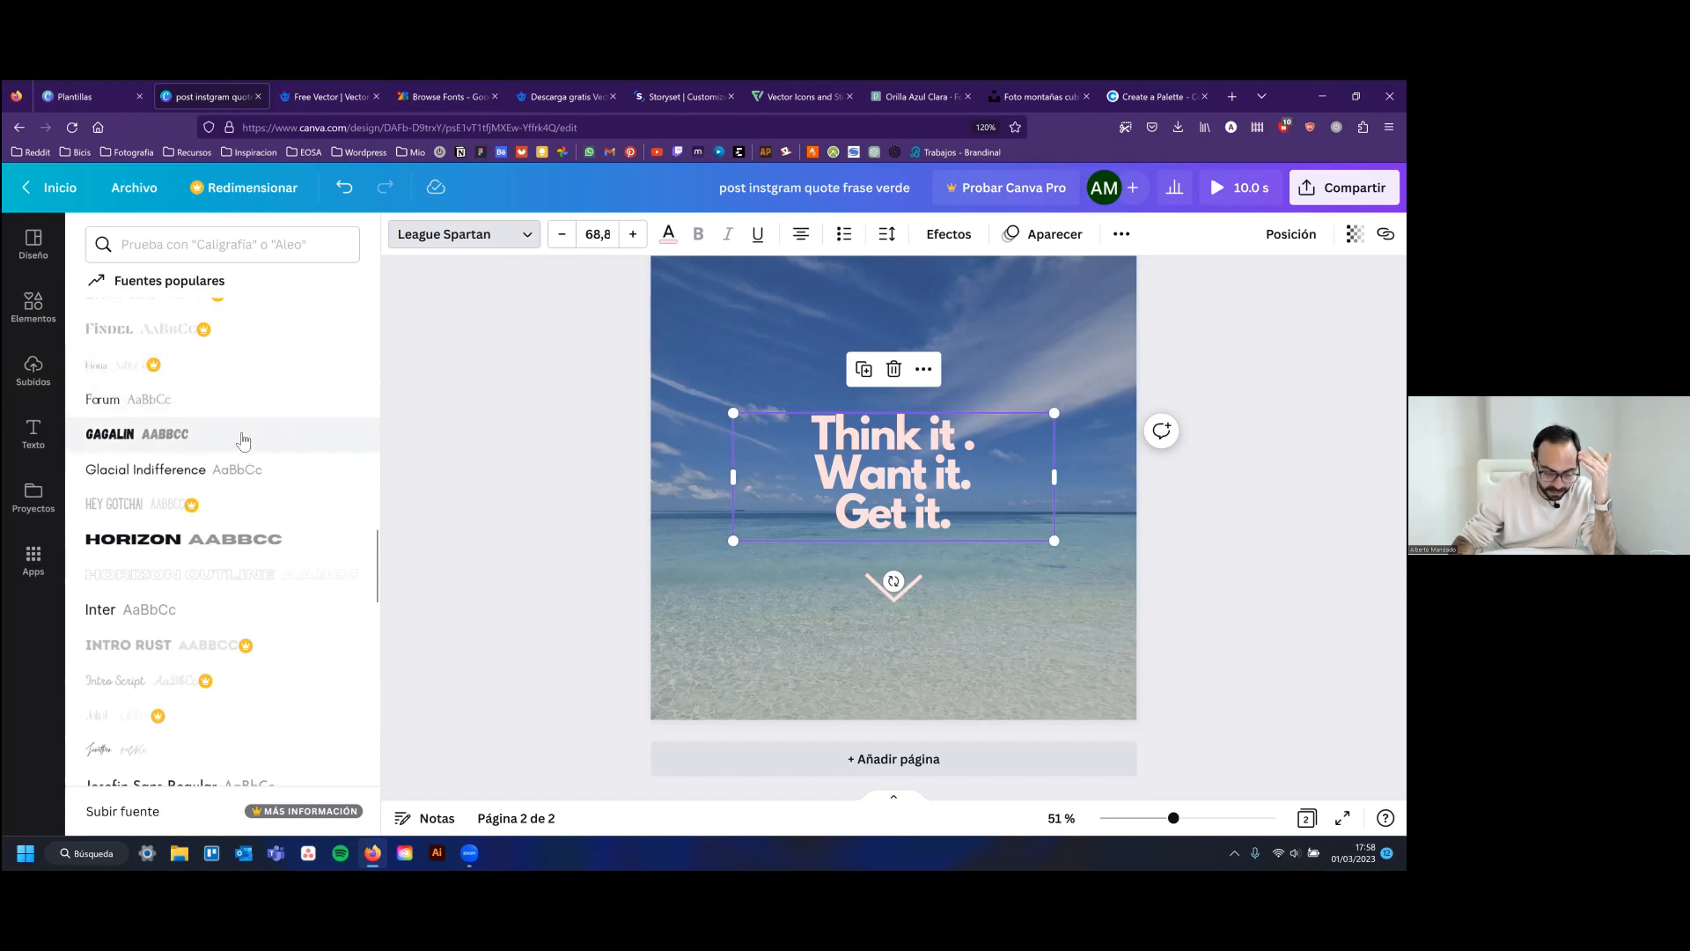
pyautogui.scroll(-3, 243, 440)
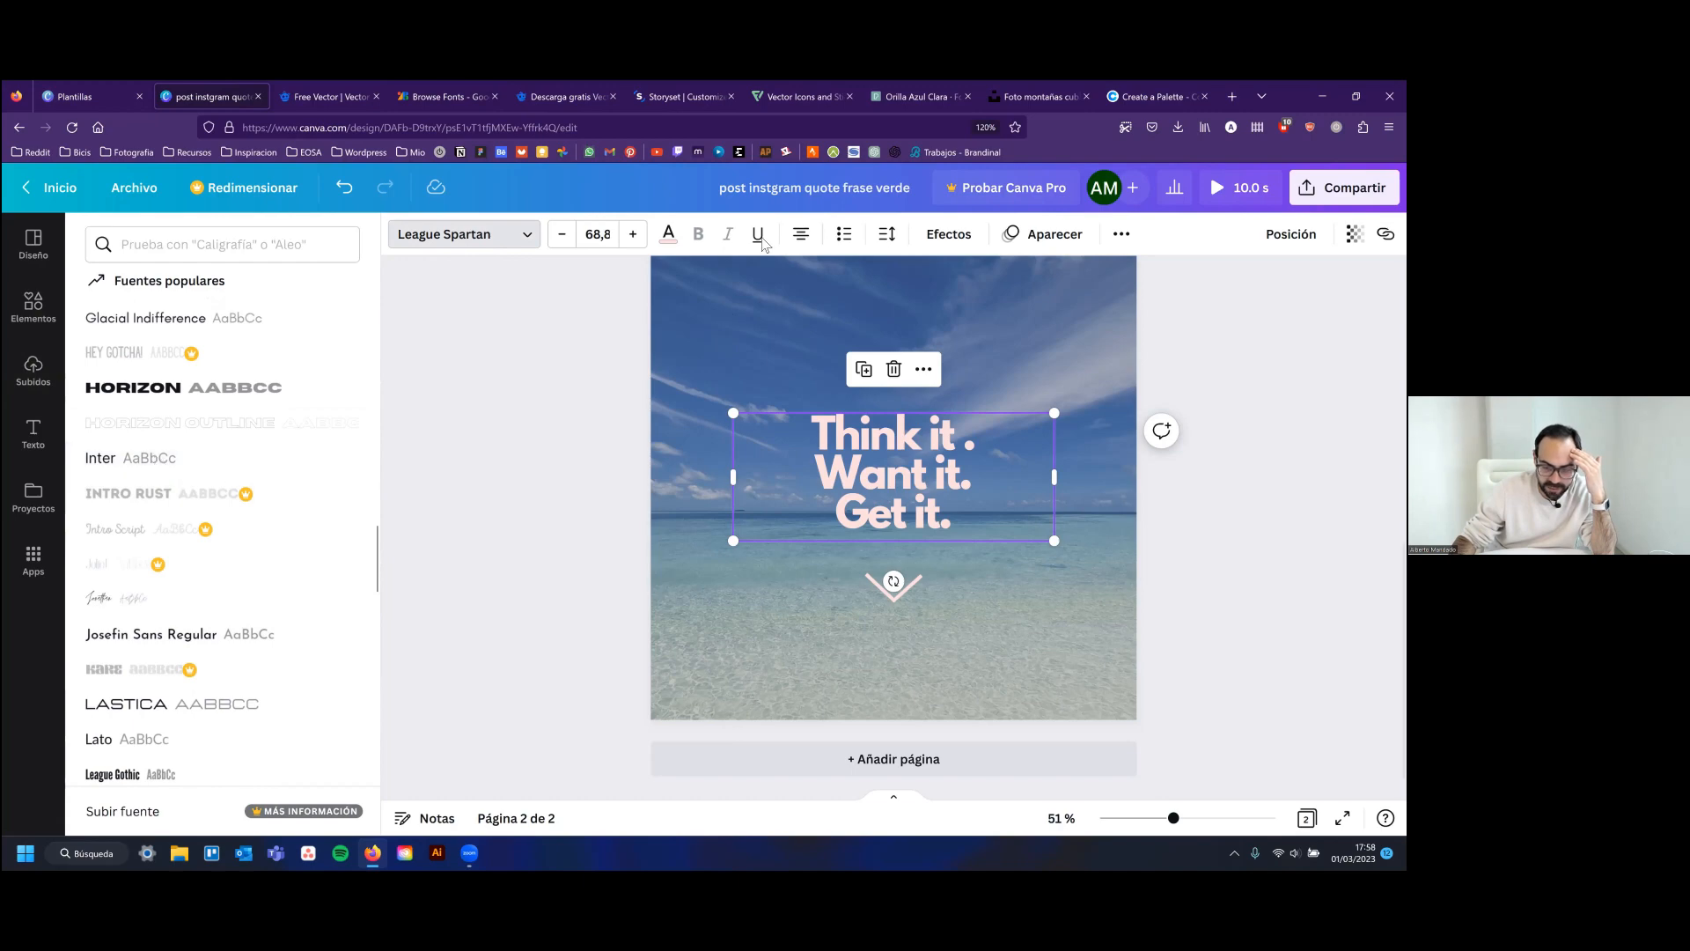
# Switch to Google Fonts, search for "inter" and open the Inter family's page
pyautogui.click(453, 97)
pyautogui.click(243, 276)
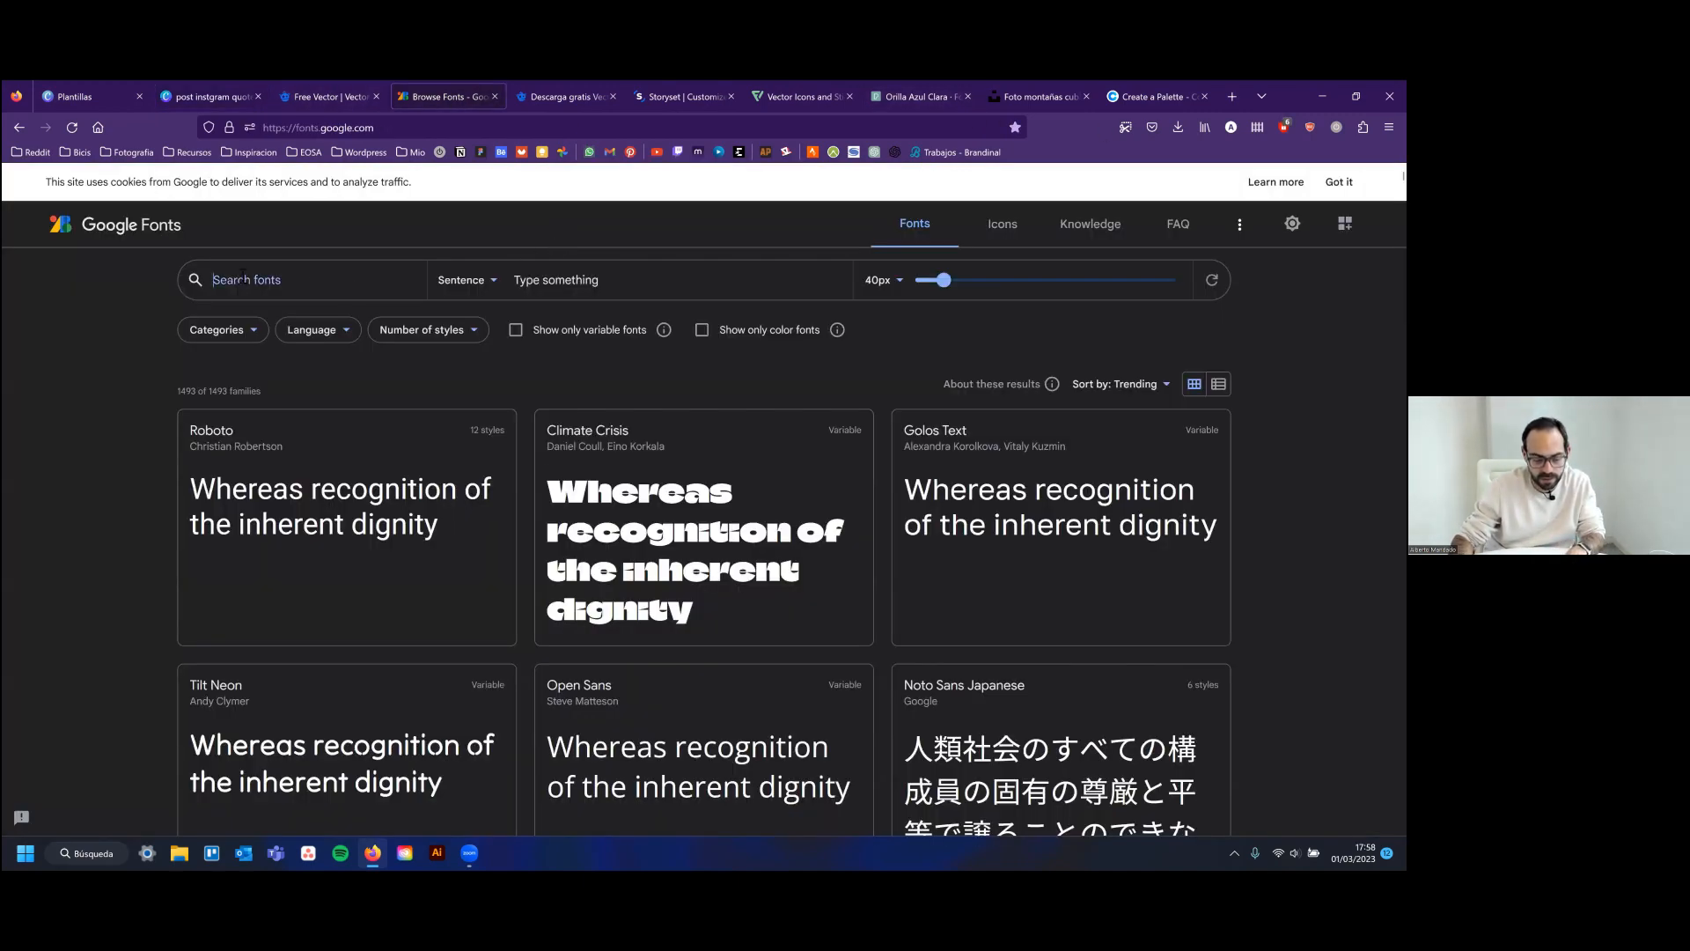
pyautogui.write('inter')
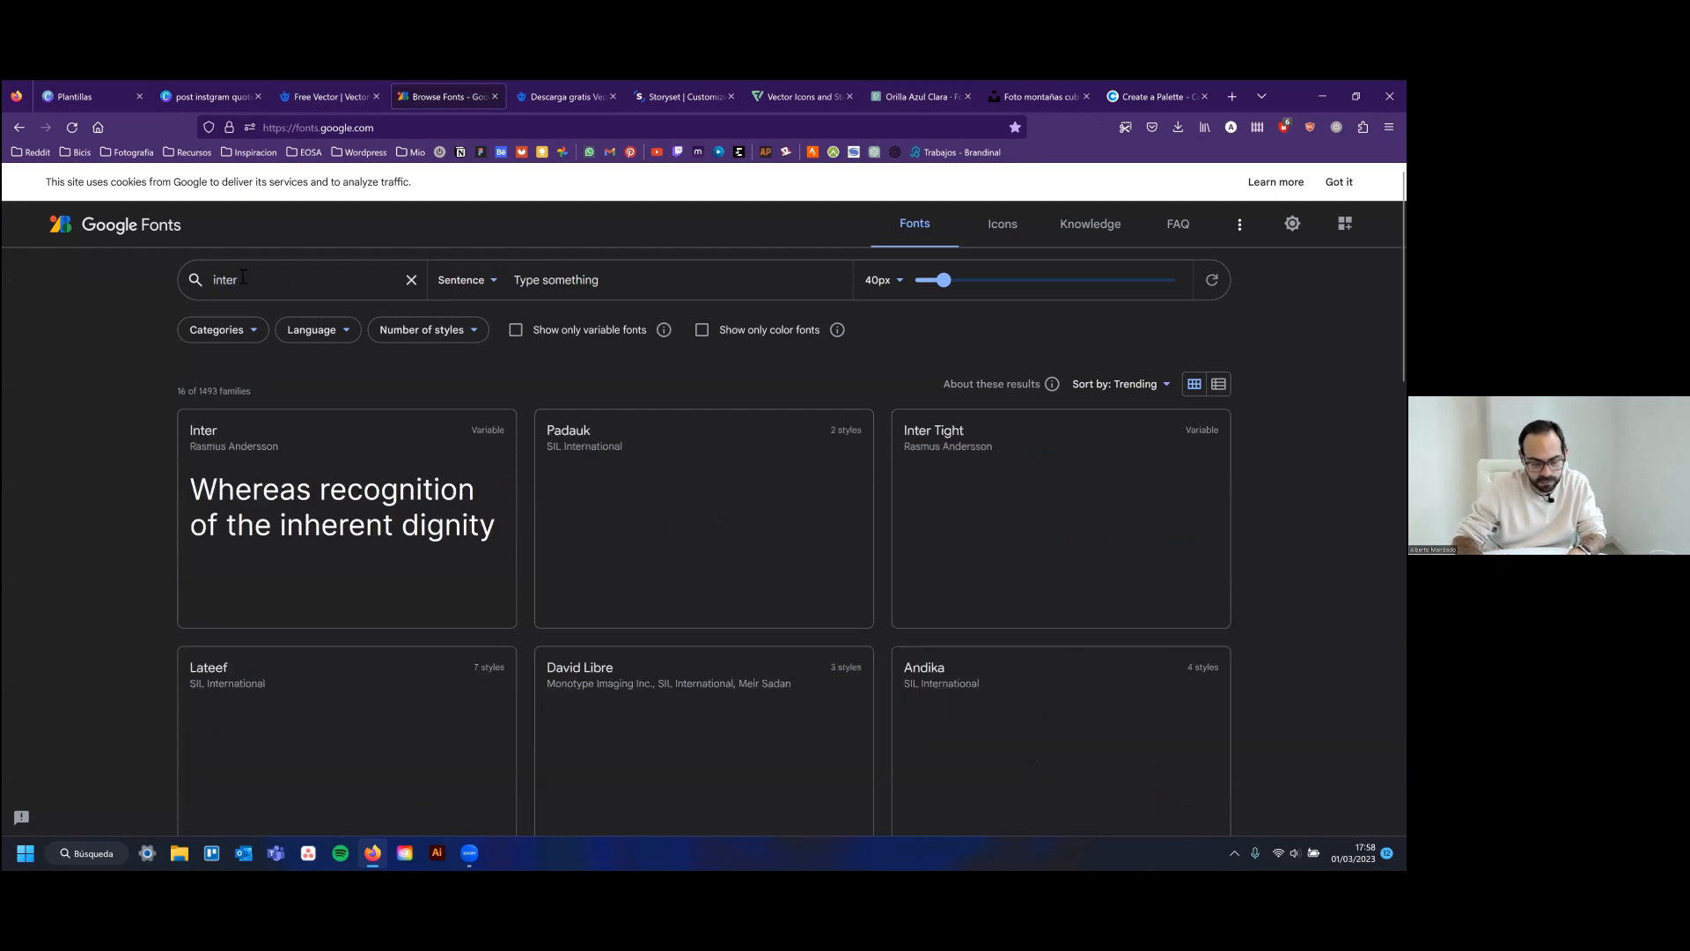
pyautogui.click(363, 497)
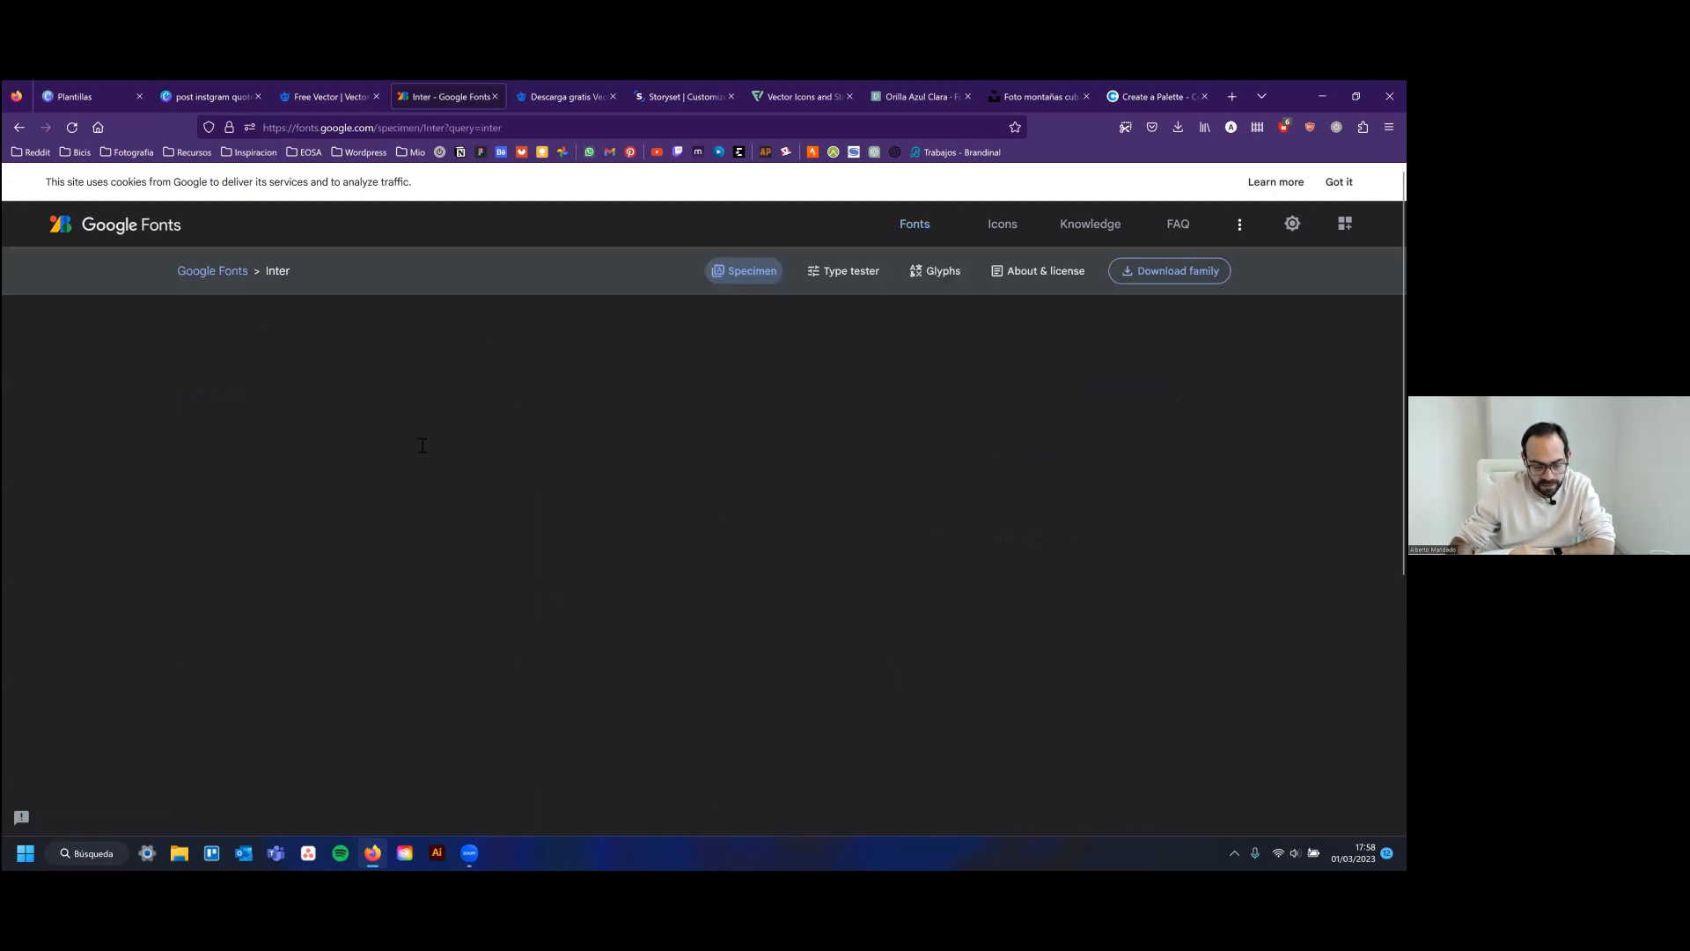
# Examine the Inter family's styles from Thin 100 to Black 900
pyautogui.scroll(-4, 414, 437)
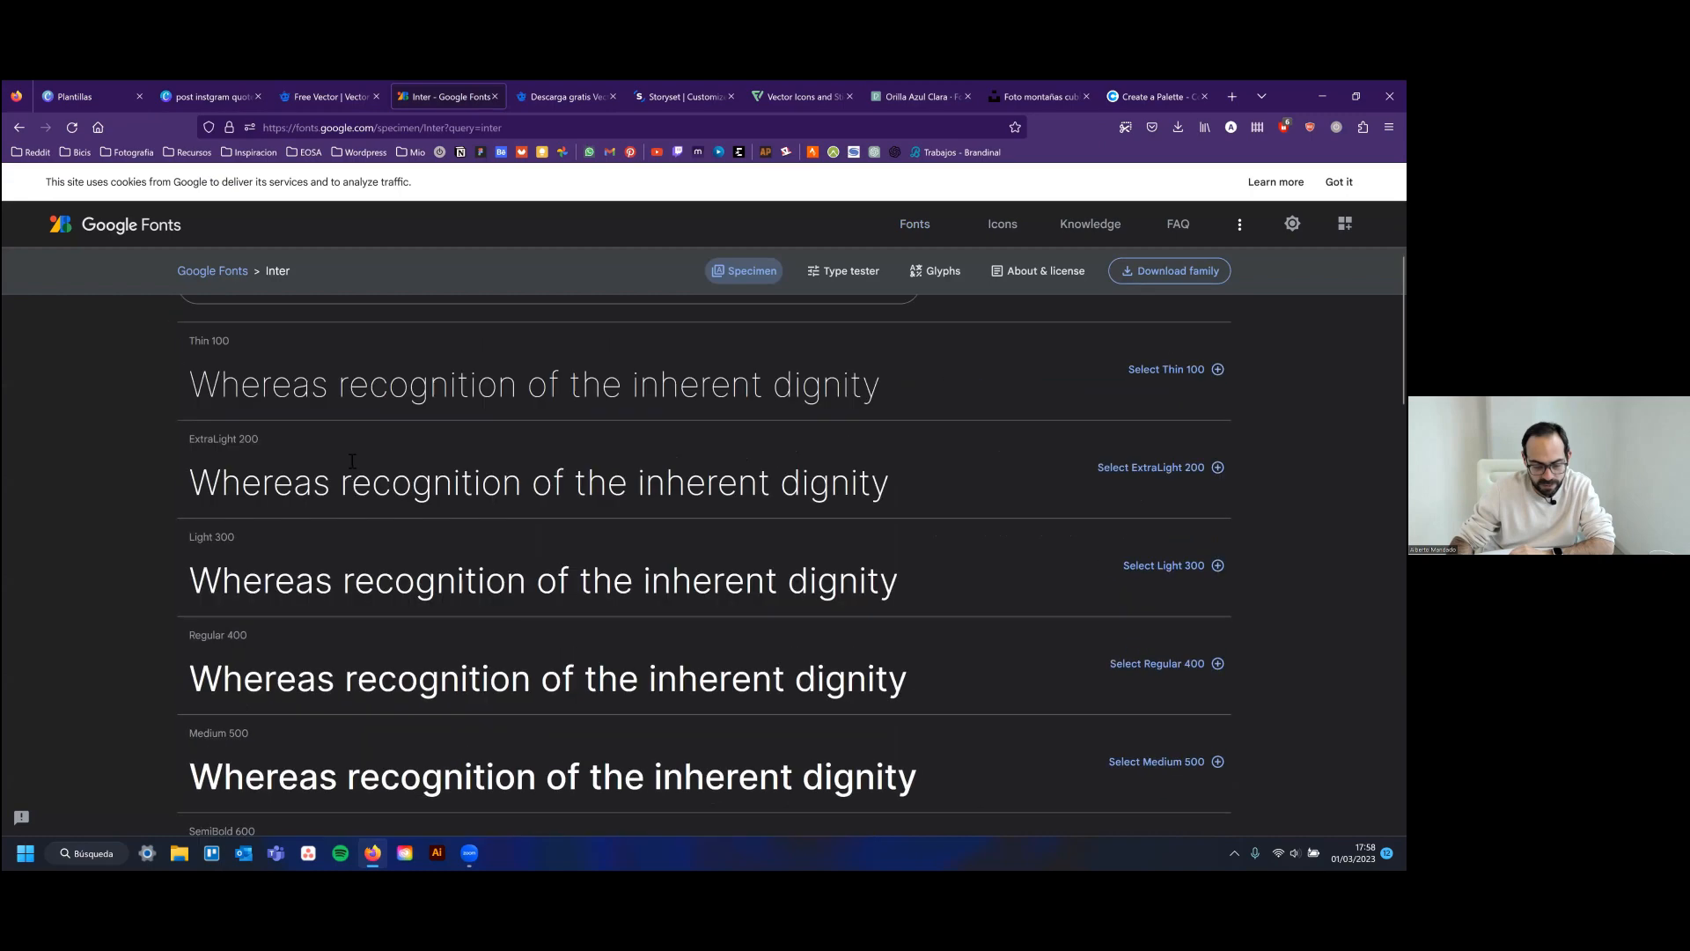
pyautogui.scroll(-5, 344, 471)
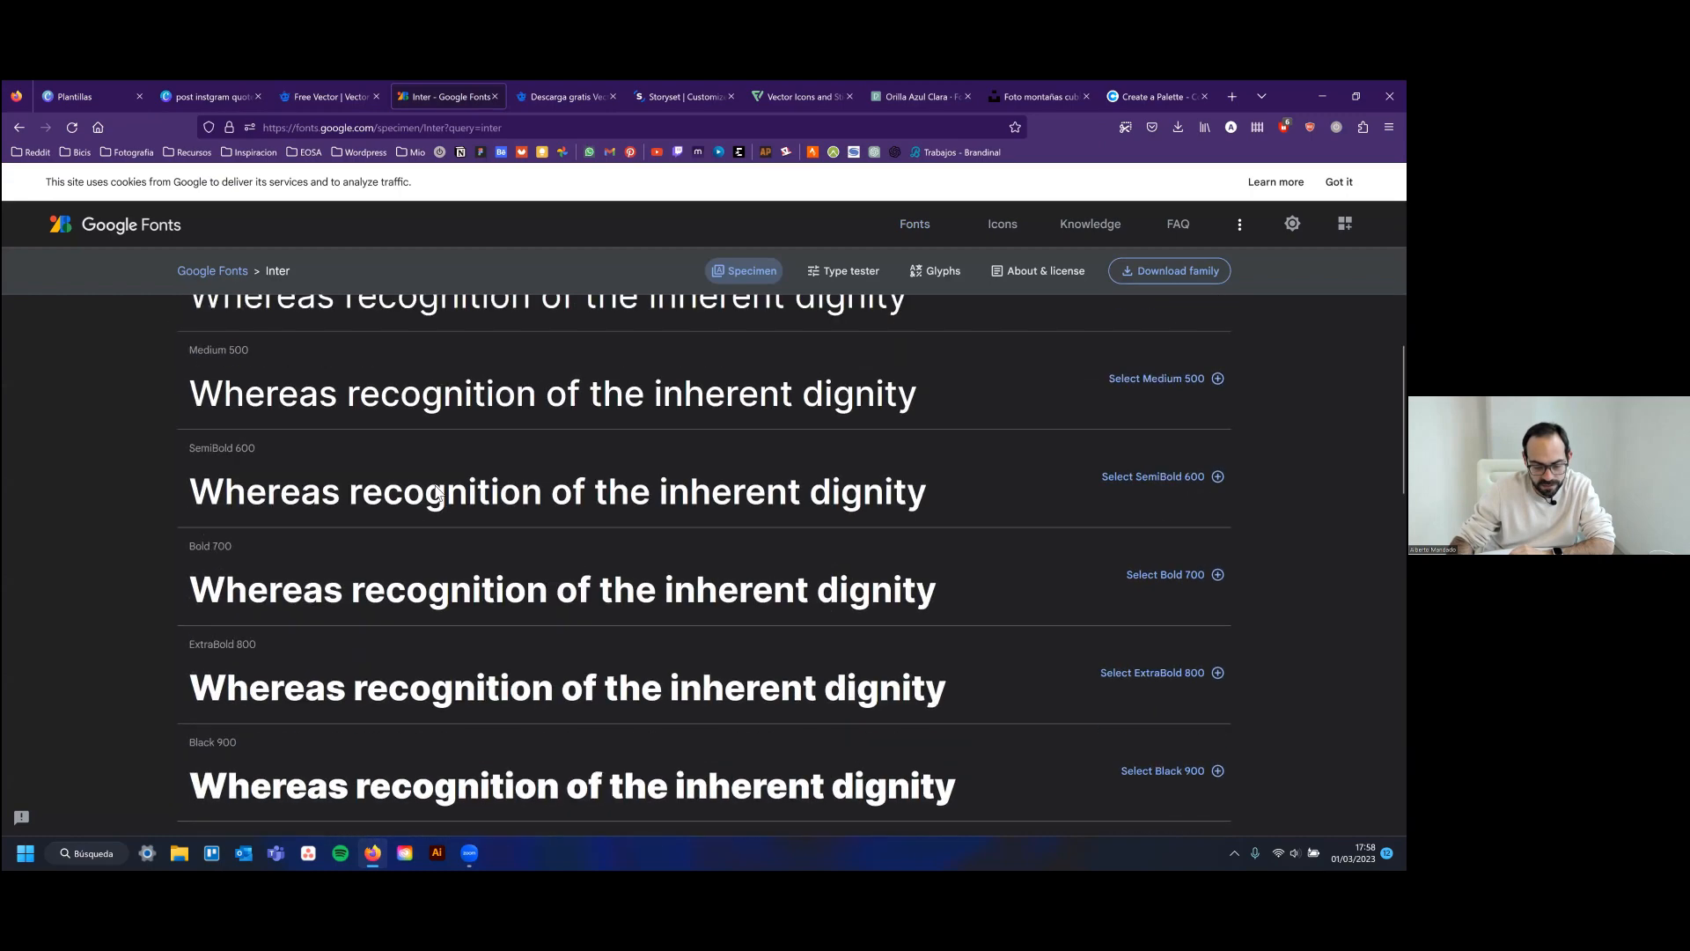
pyautogui.scroll(-2, 364, 497)
pyautogui.scroll(10, 364, 497)
pyautogui.tripleClick(621, 424)
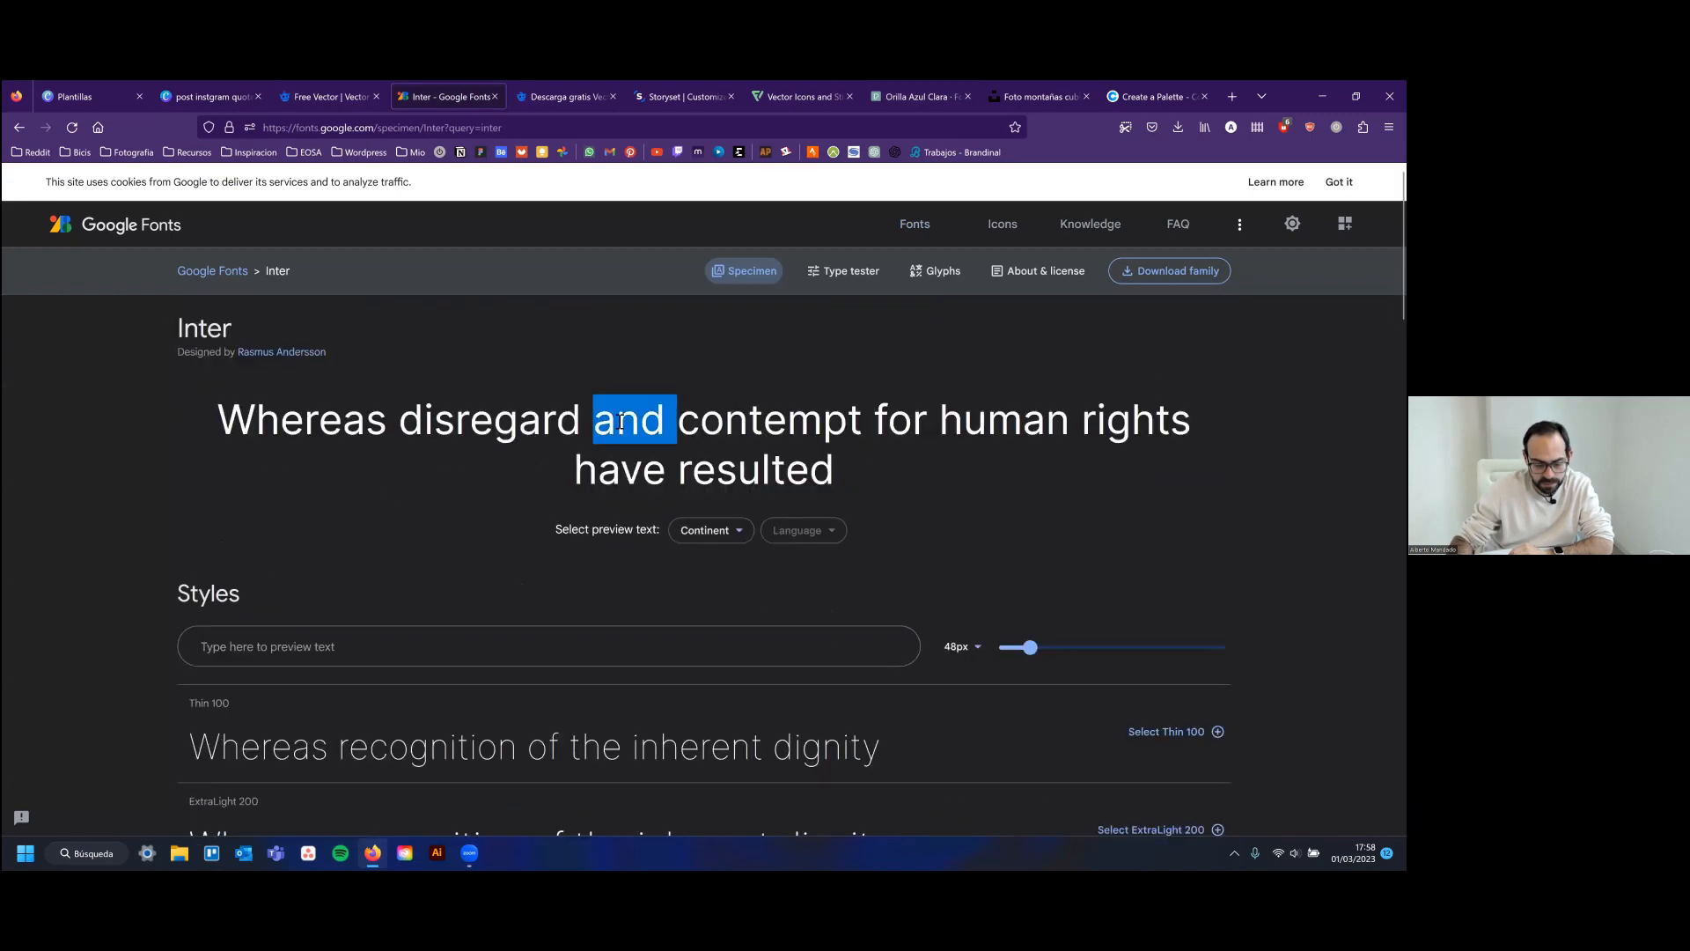
# Preview the Inter styles with the custom text "O noso texto" and return to the font family list
pyautogui.click(279, 662)
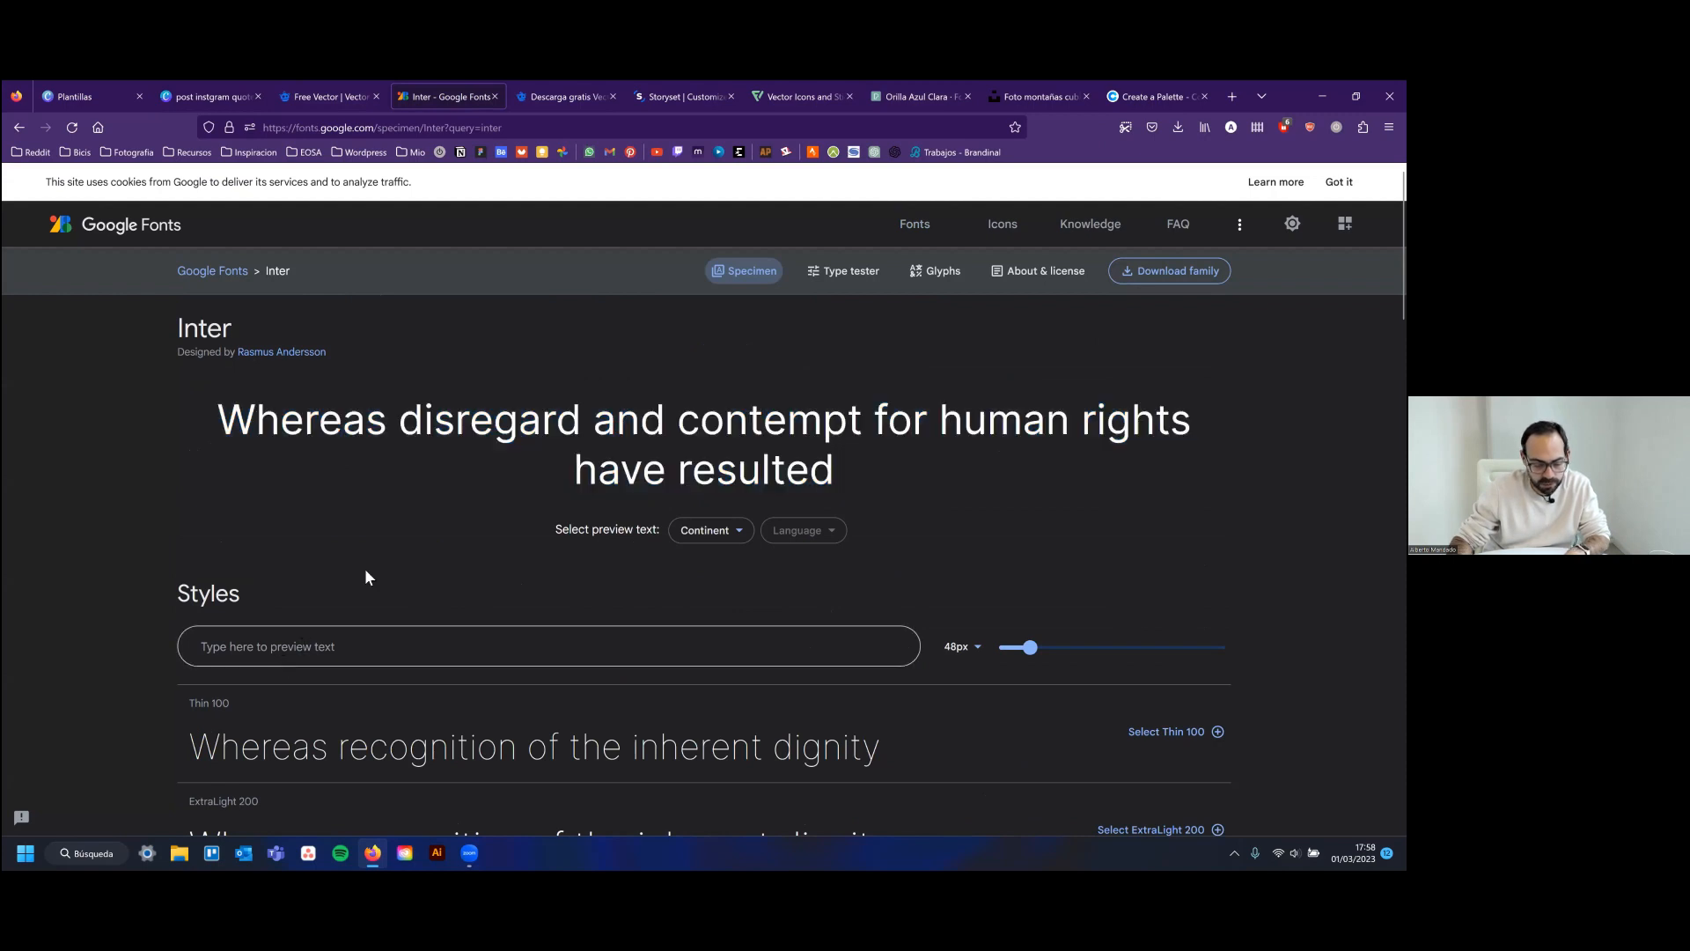
pyautogui.write('O no')
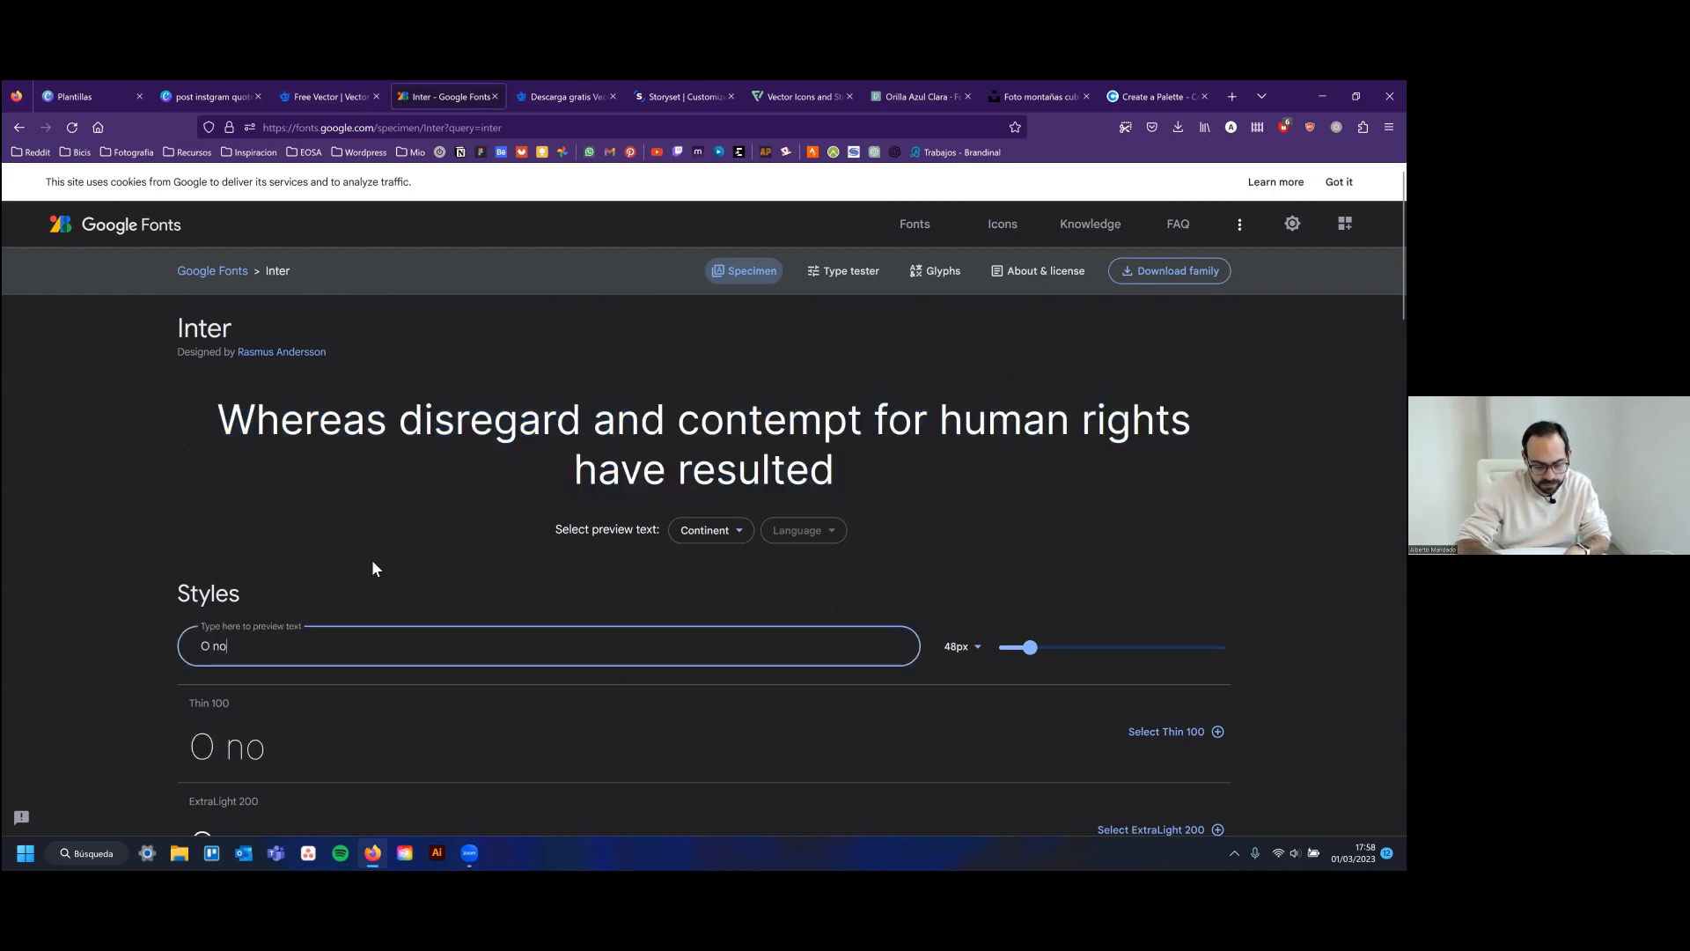
pyautogui.write('so texto')
pyautogui.scroll(-4, 373, 529)
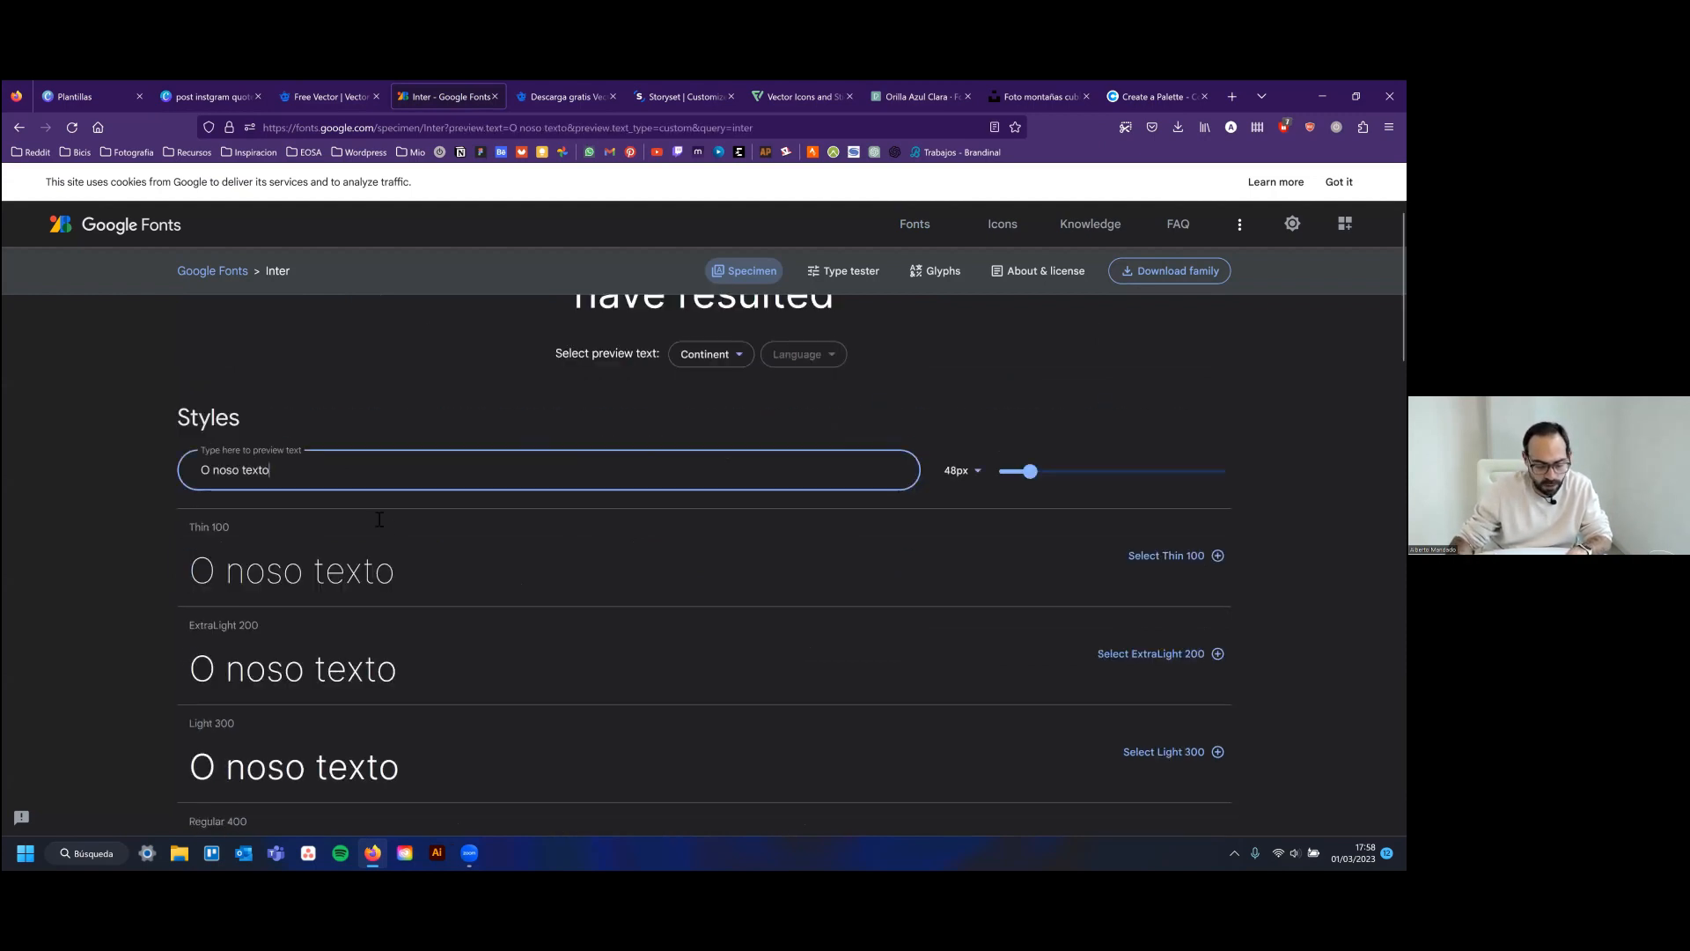
pyautogui.scroll(-5, 372, 494)
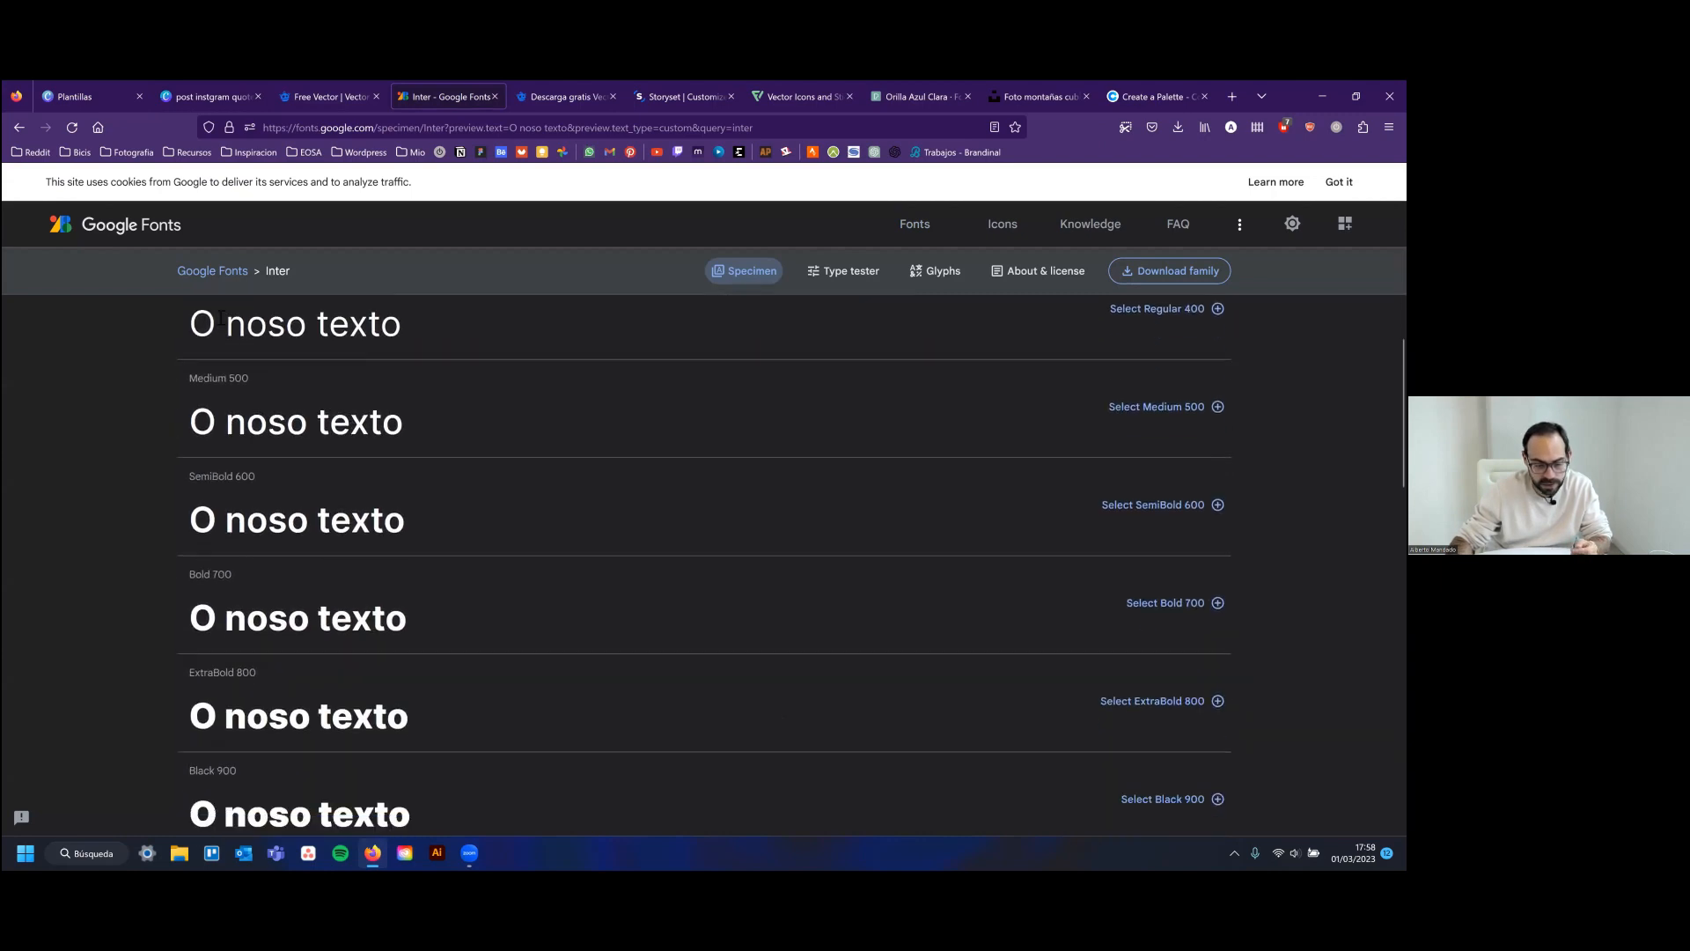
pyautogui.click(160, 244)
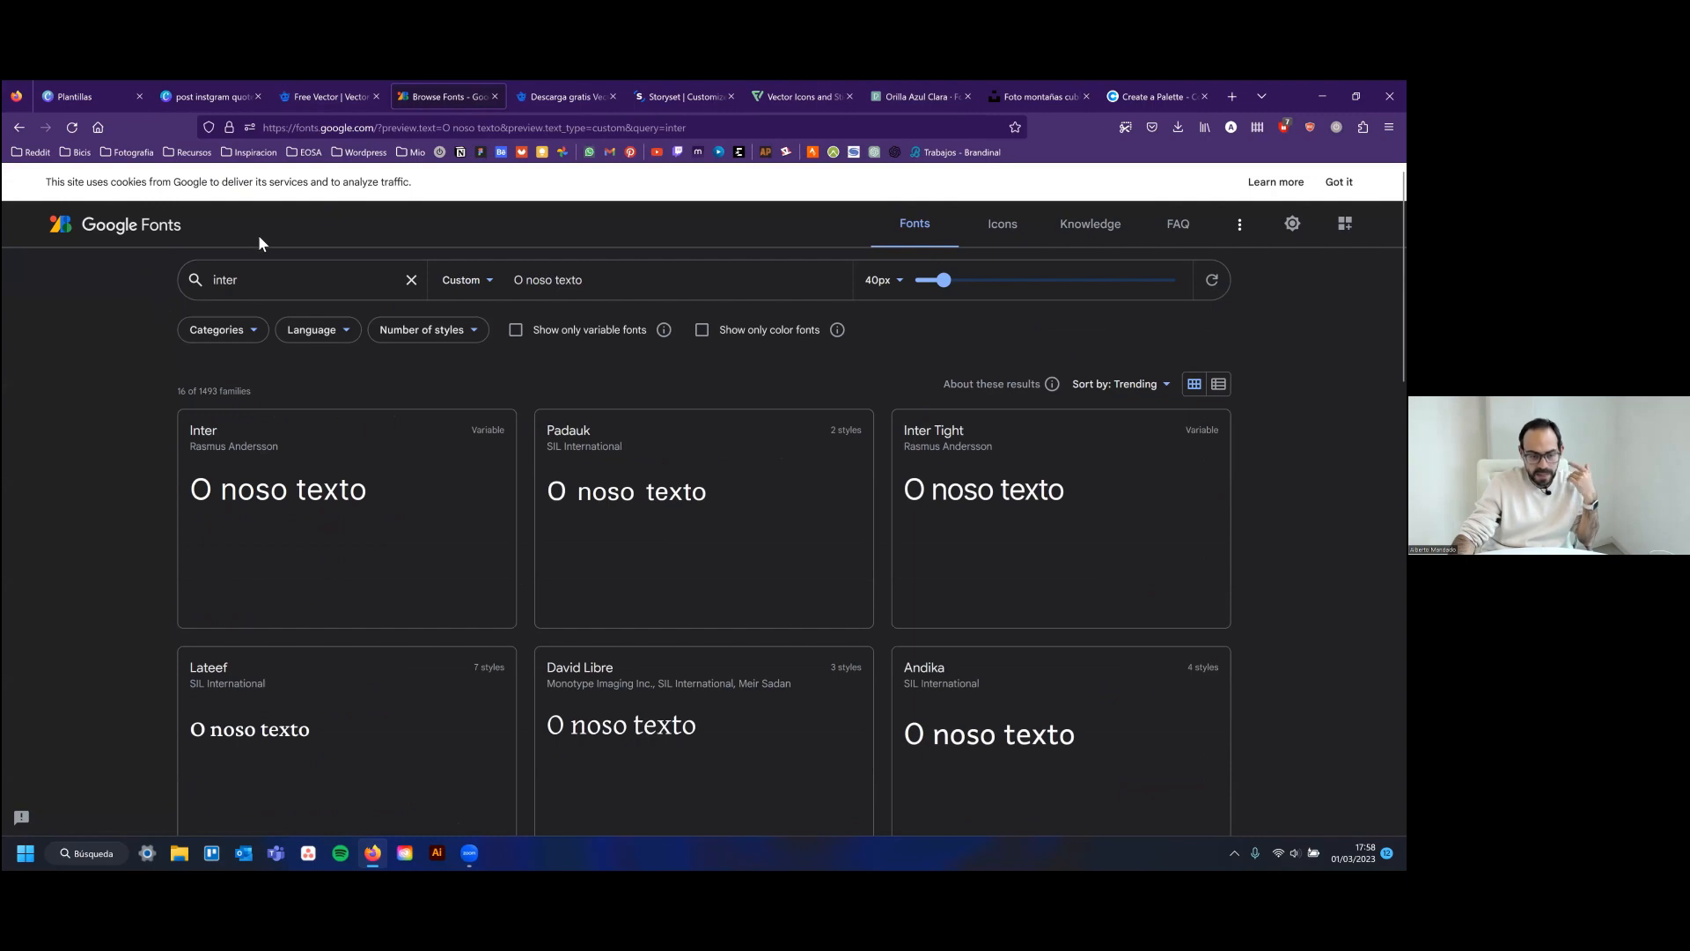
# Switch to the Canva design and browse its popular, Spanish and other fonts for the page 2 quote
pyautogui.click(208, 95)
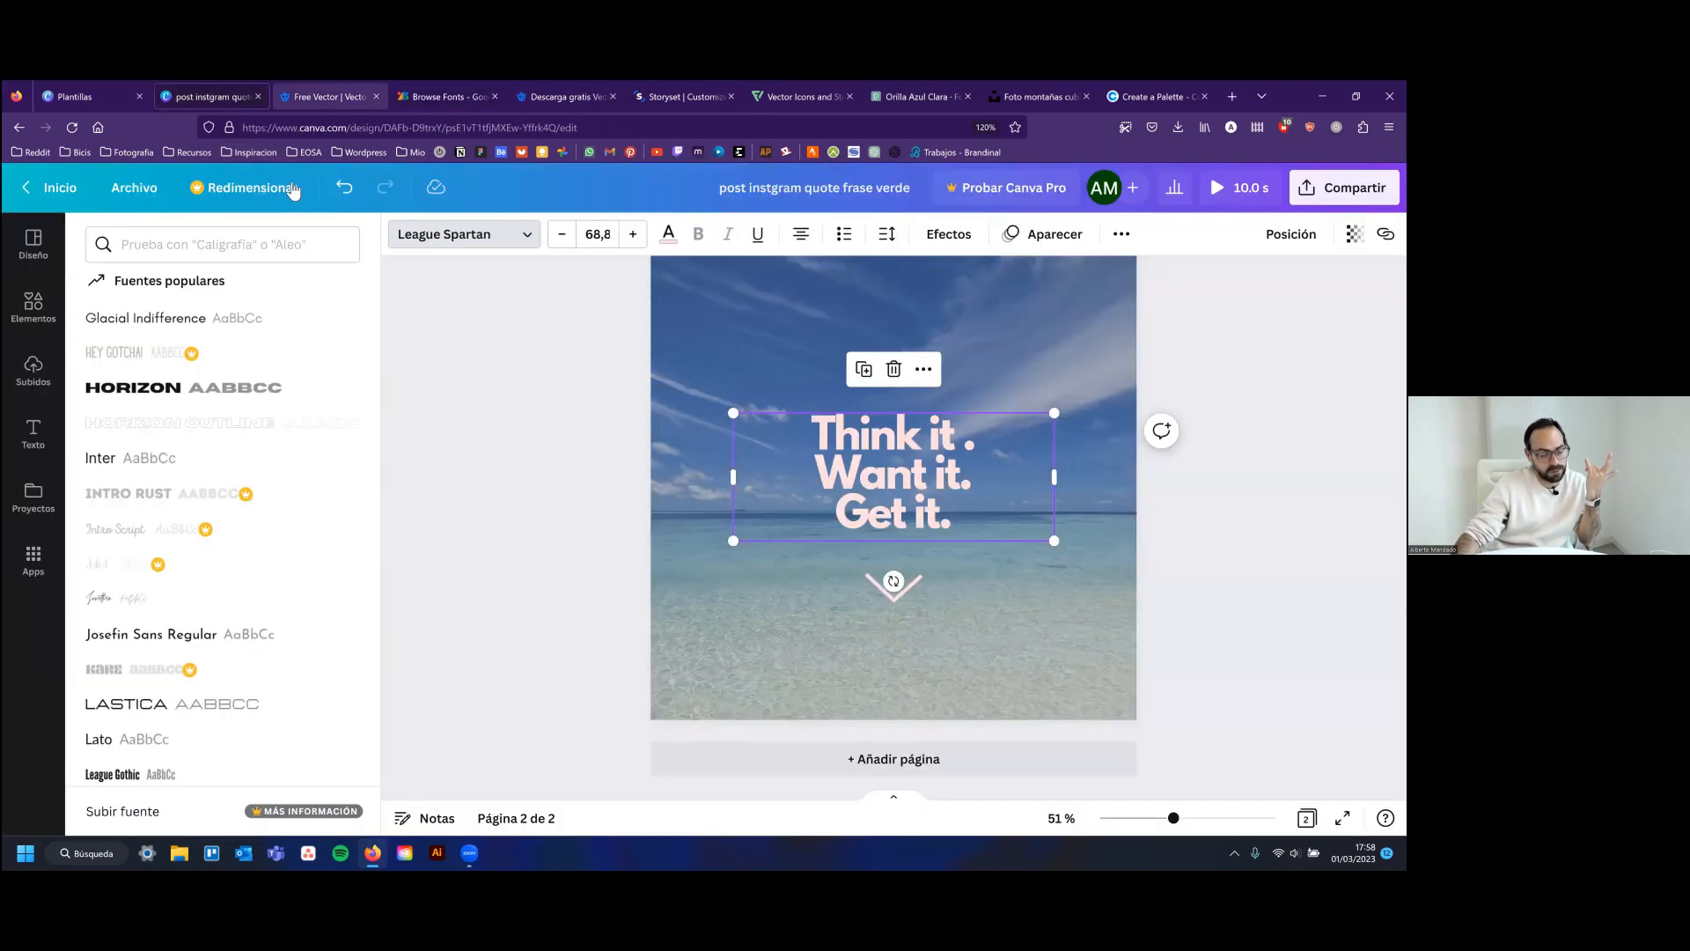
pyautogui.scroll(-15, 223, 450)
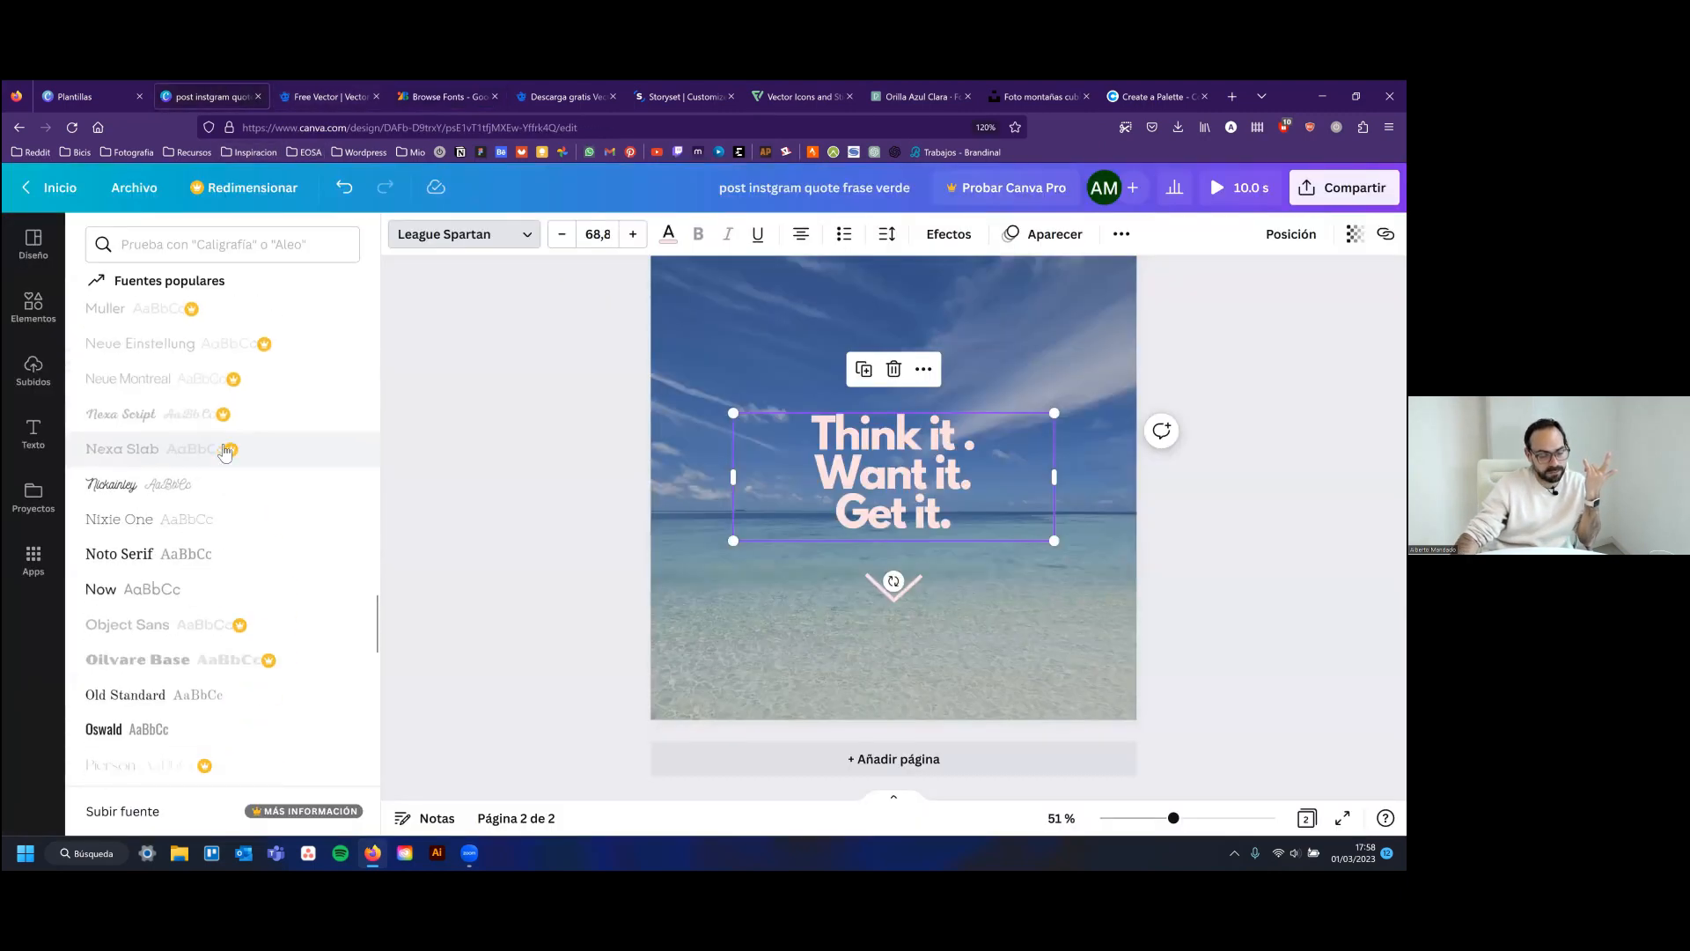
pyautogui.scroll(-15, 224, 451)
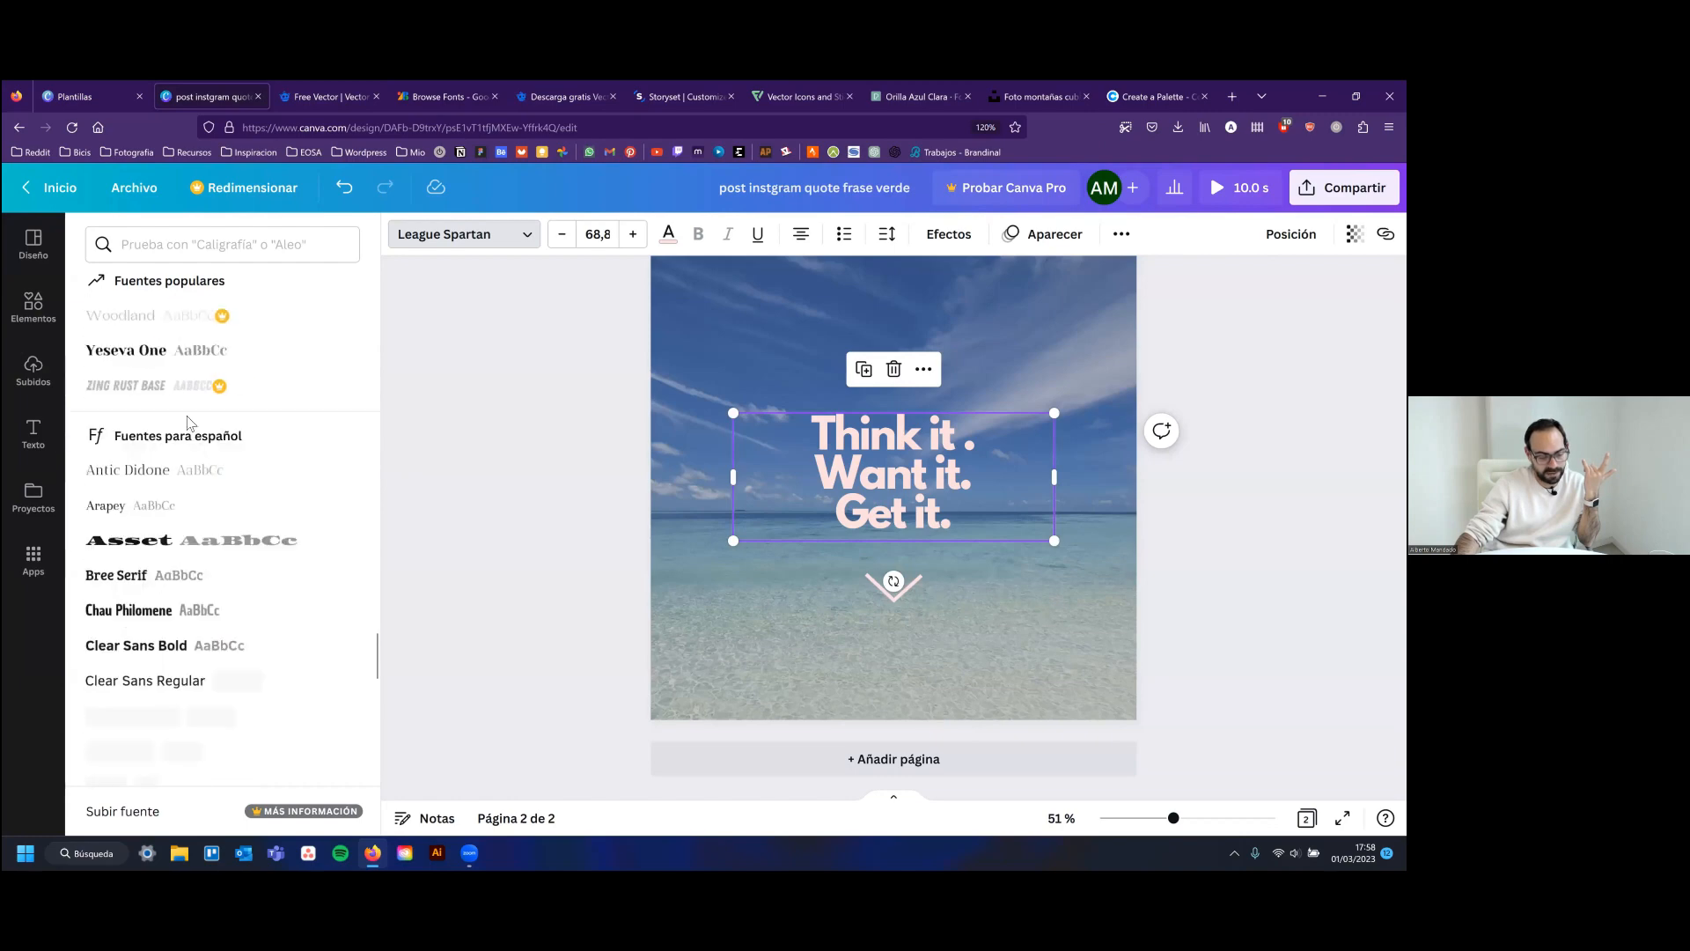
pyautogui.scroll(-10, 175, 508)
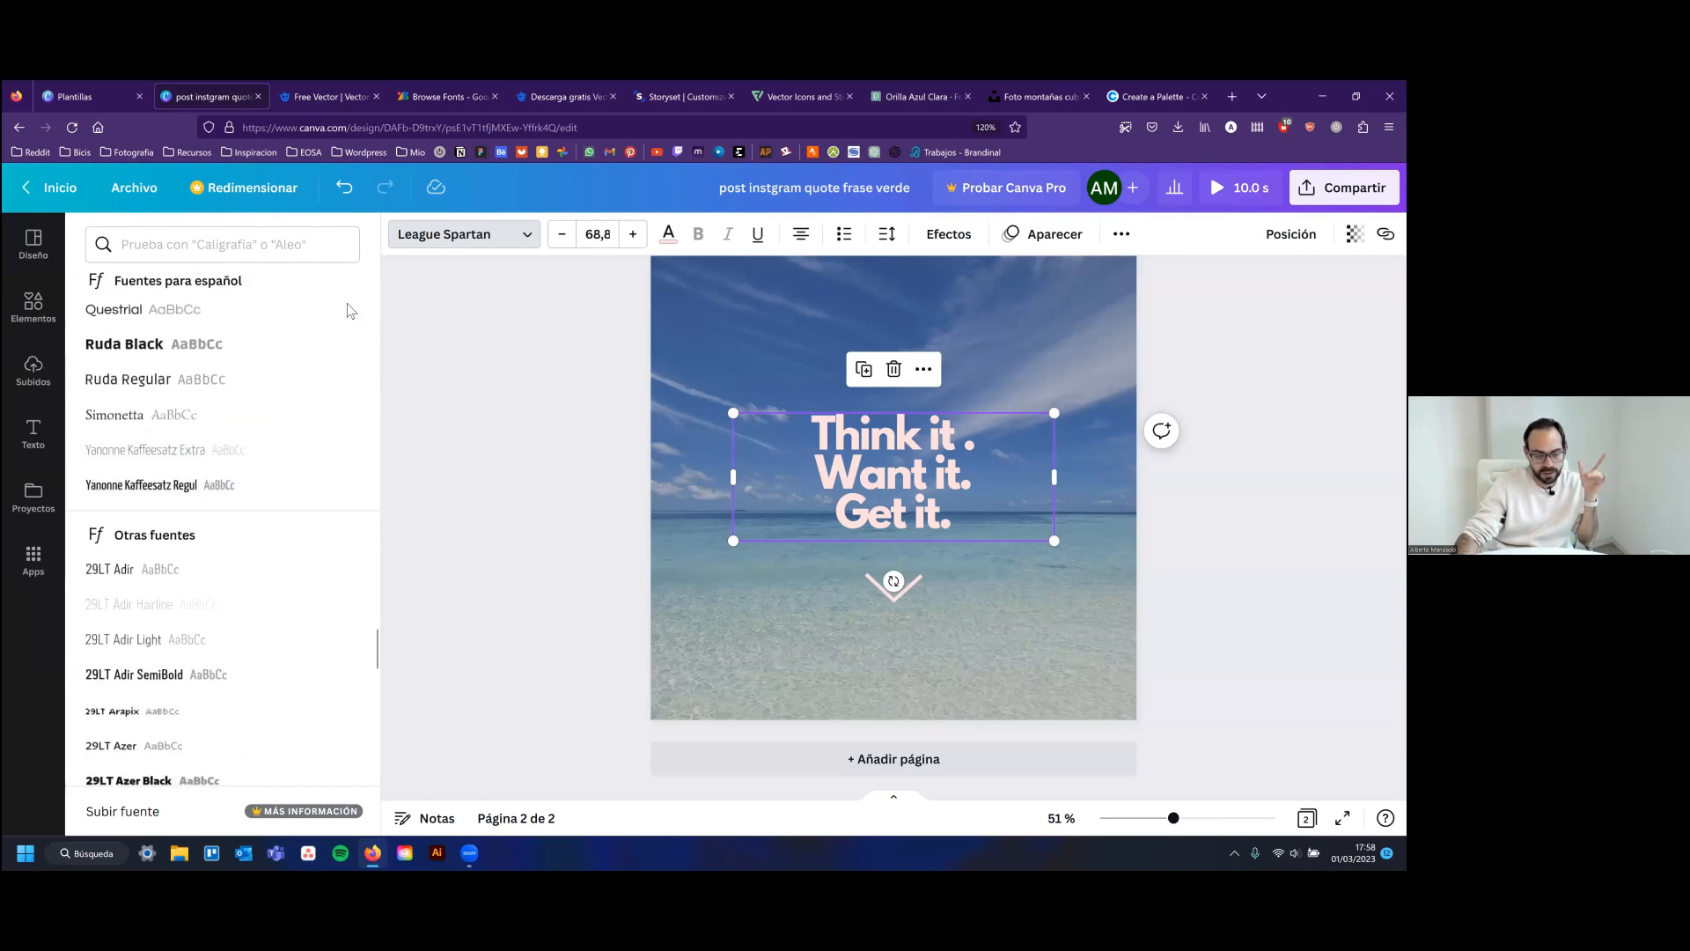
# Switch back to Google Fonts, accept the cookie notice and clear the "inter" search
pyautogui.click(433, 95)
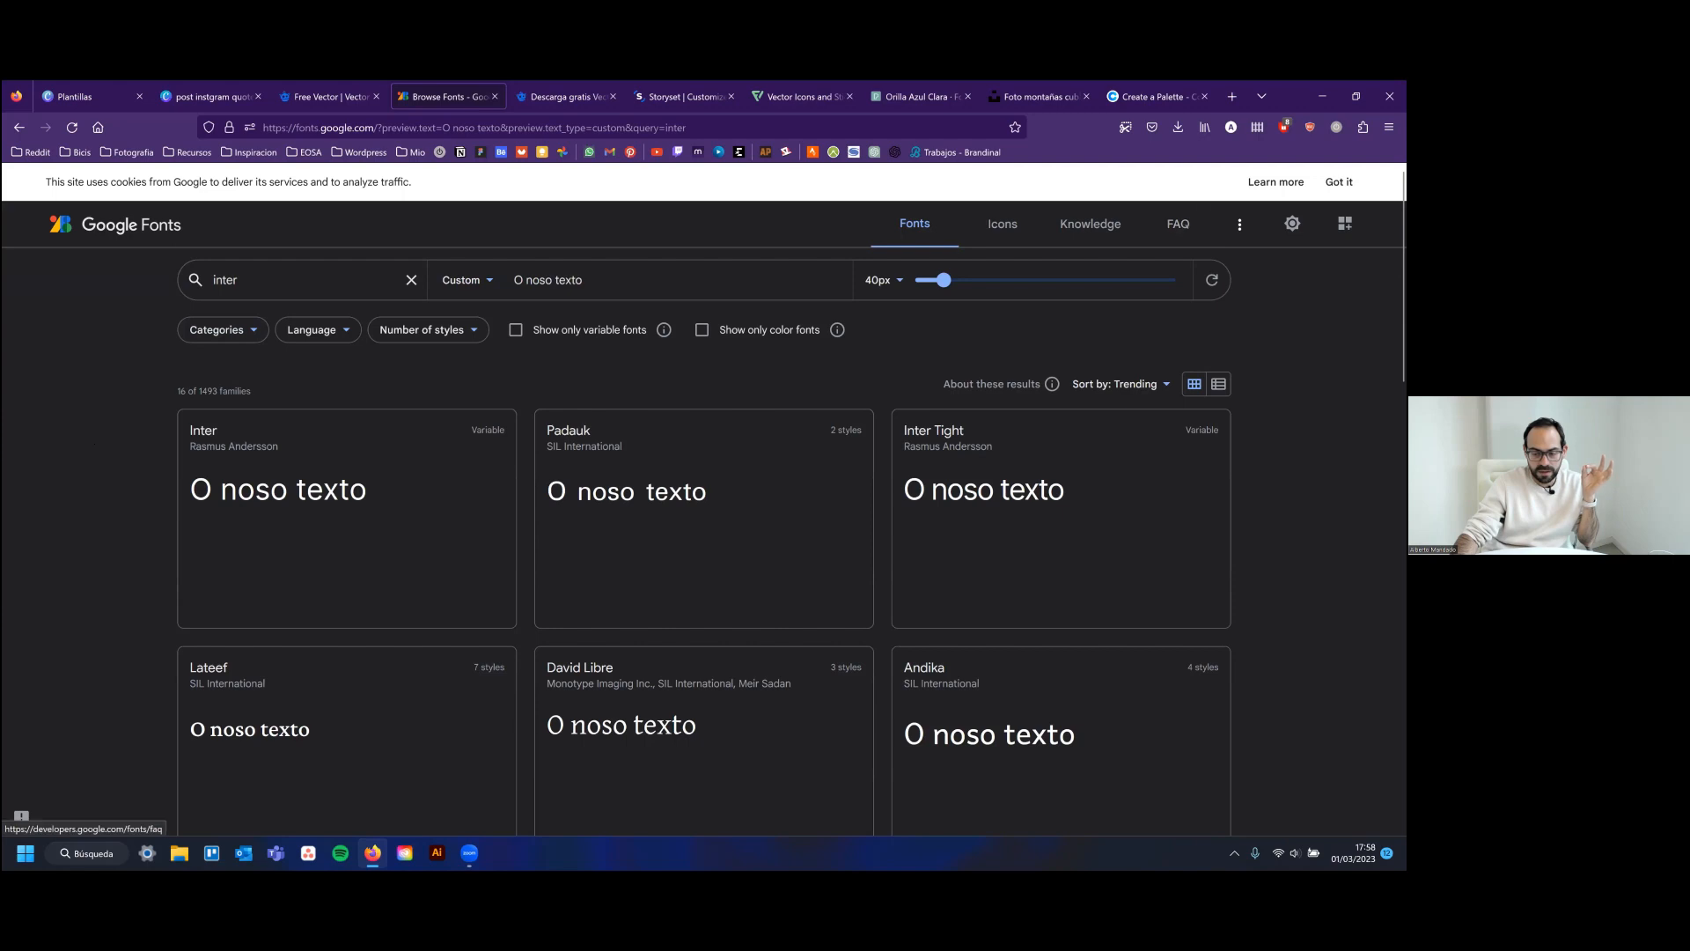
pyautogui.click(1339, 182)
pyautogui.click(408, 246)
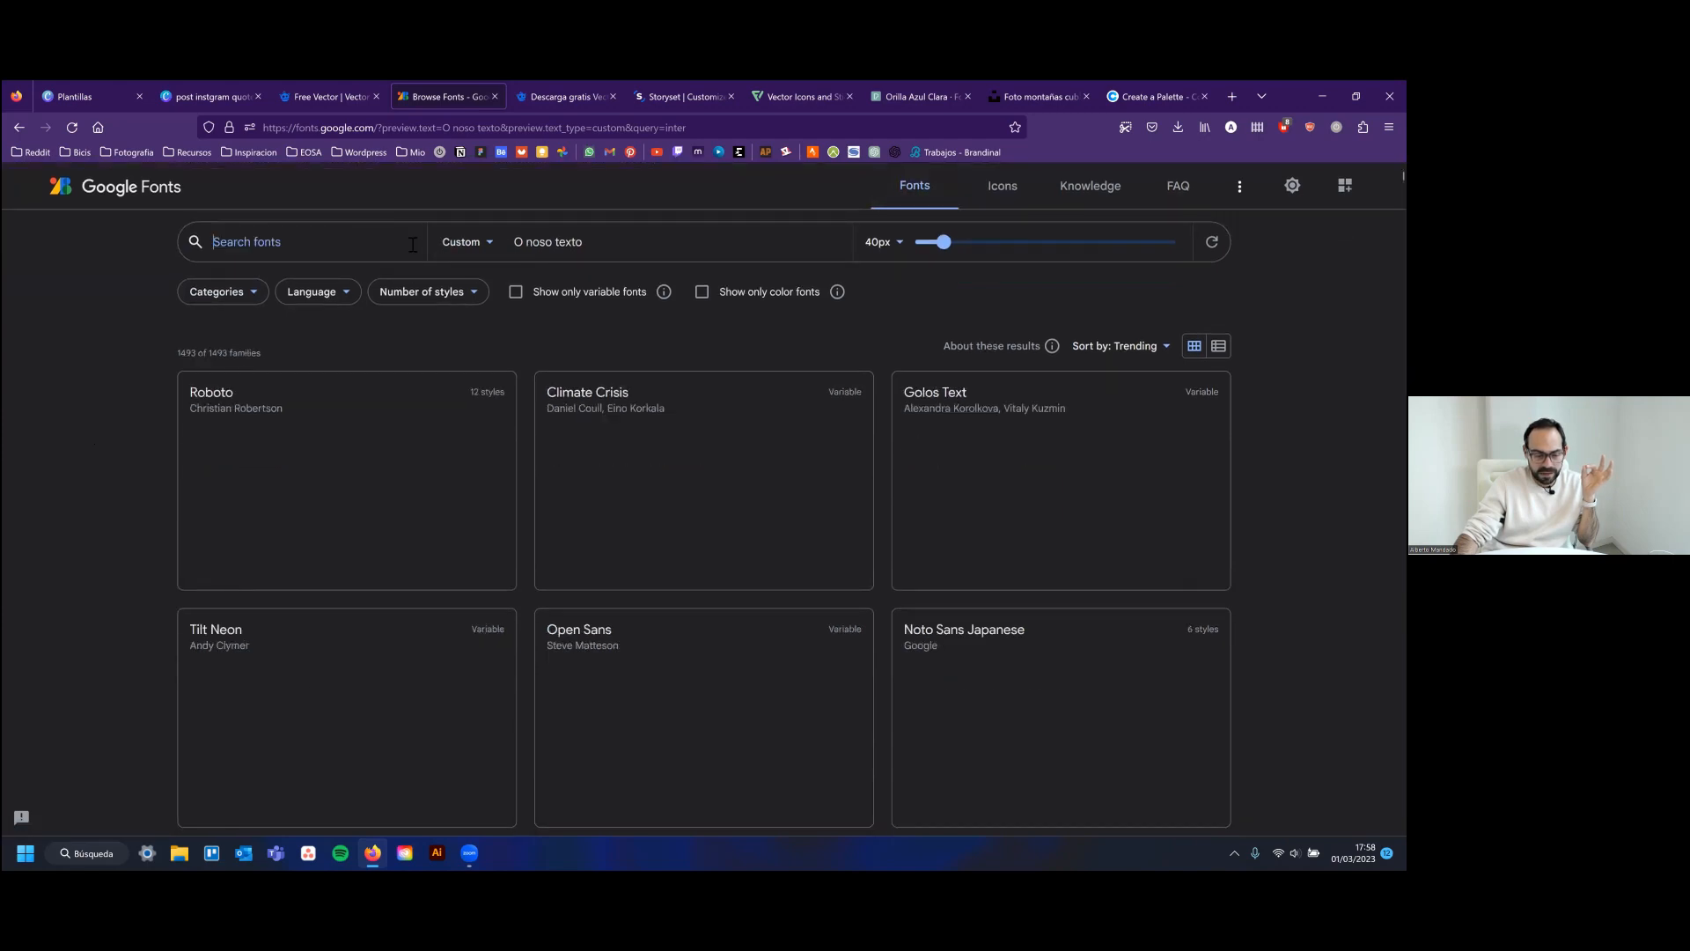
# Enlarge the Google Fonts page to 120% browser zoom
pyautogui.click(224, 293)
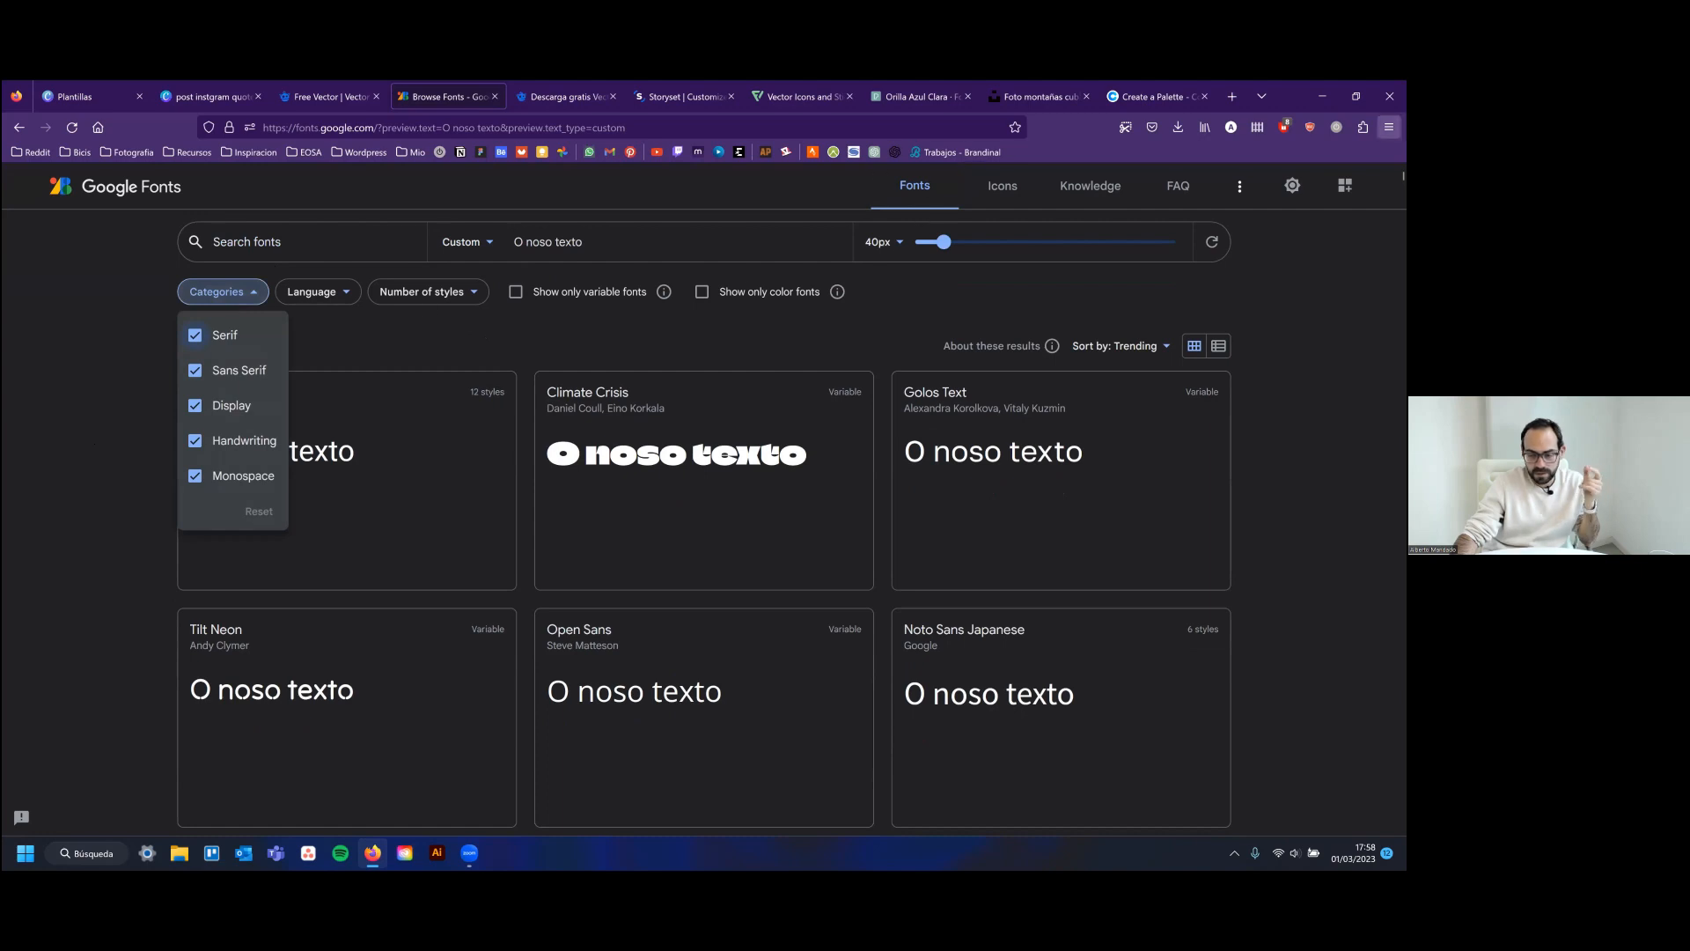
pyautogui.click(1390, 127)
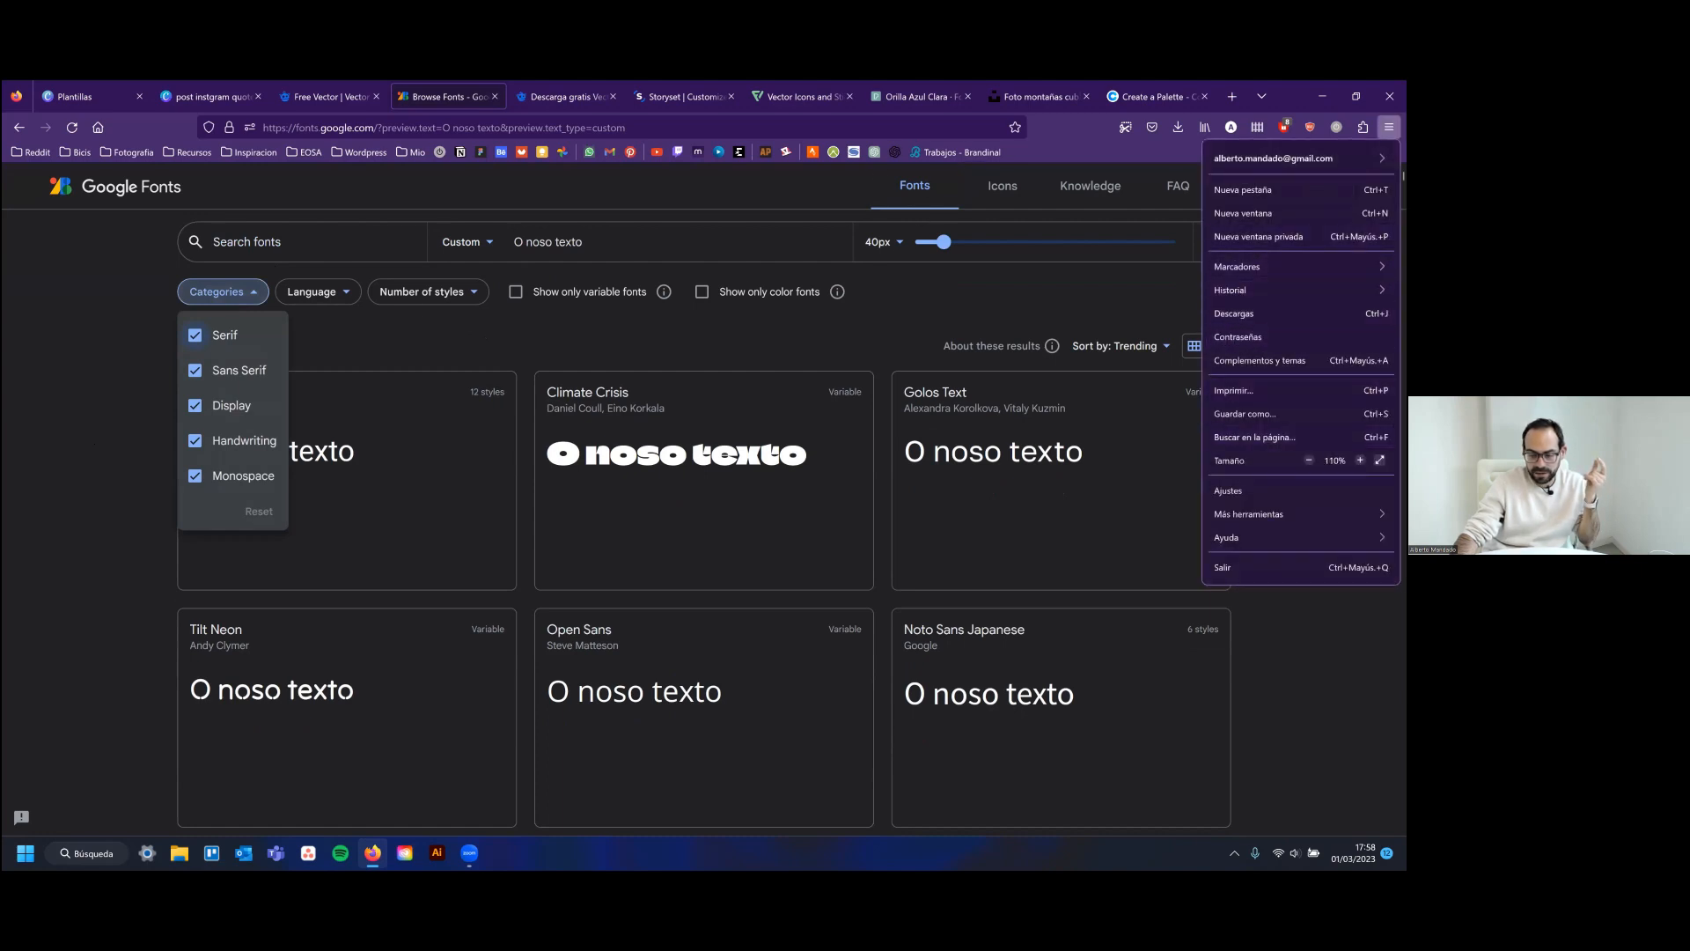
pyautogui.click(1360, 461)
pyautogui.click(1360, 460)
pyautogui.click(124, 316)
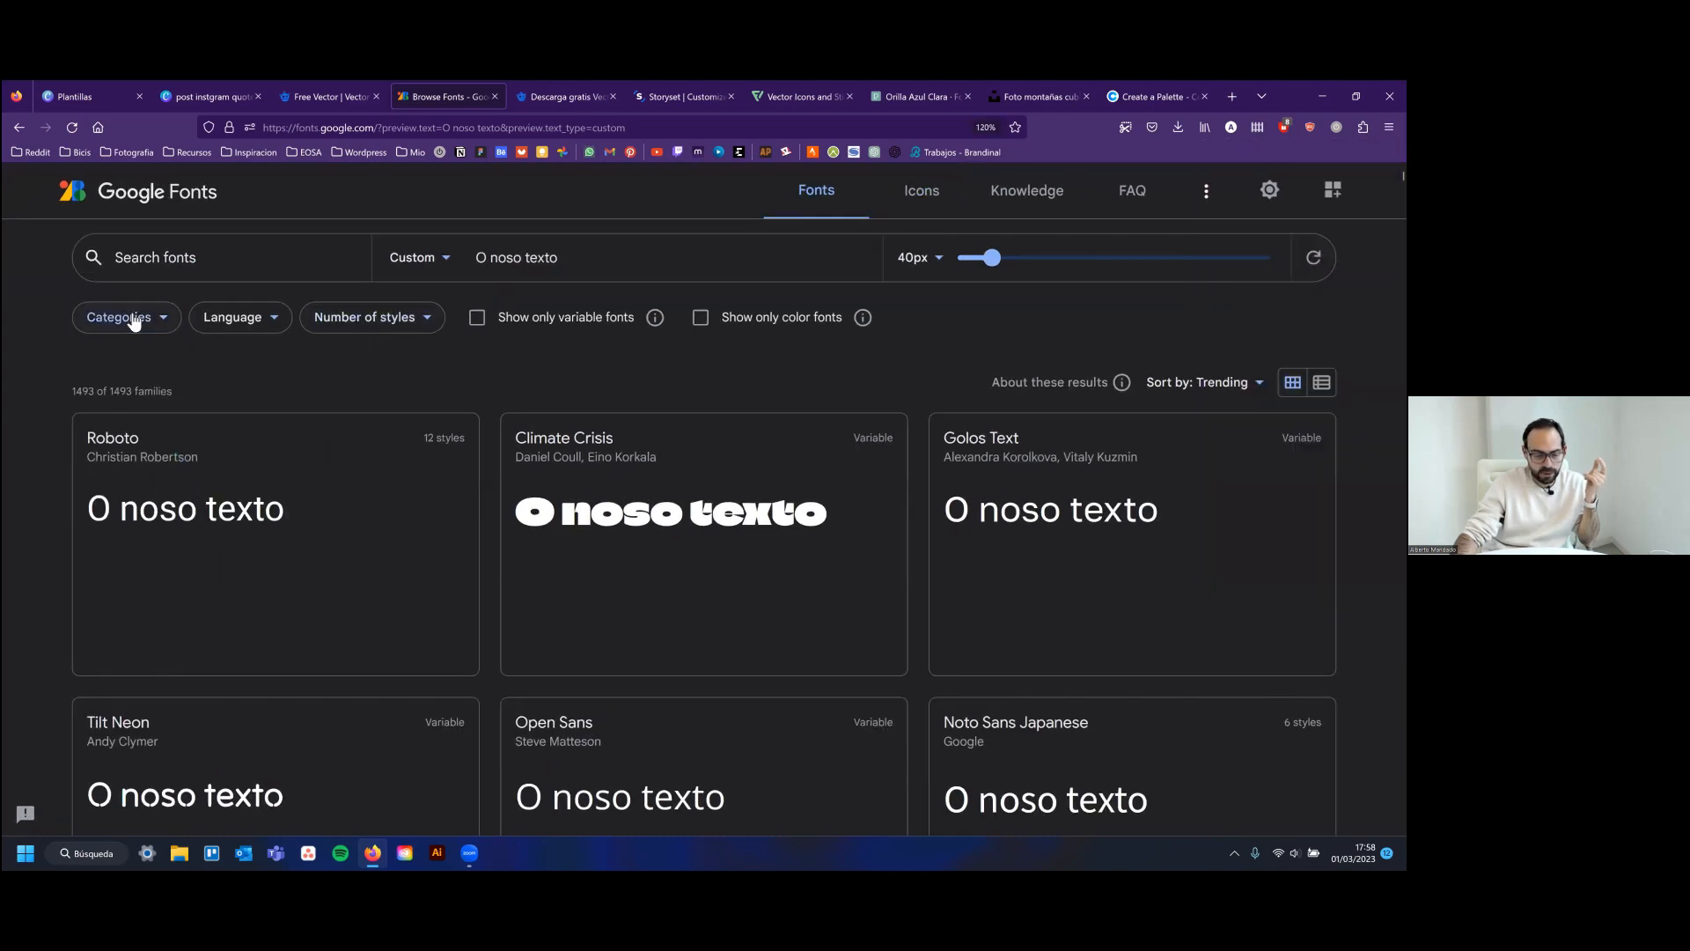
# Filter the font families to the Serif category only, excluding Sans Serif, Display, Handwriting and Monospace
pyautogui.click(123, 317)
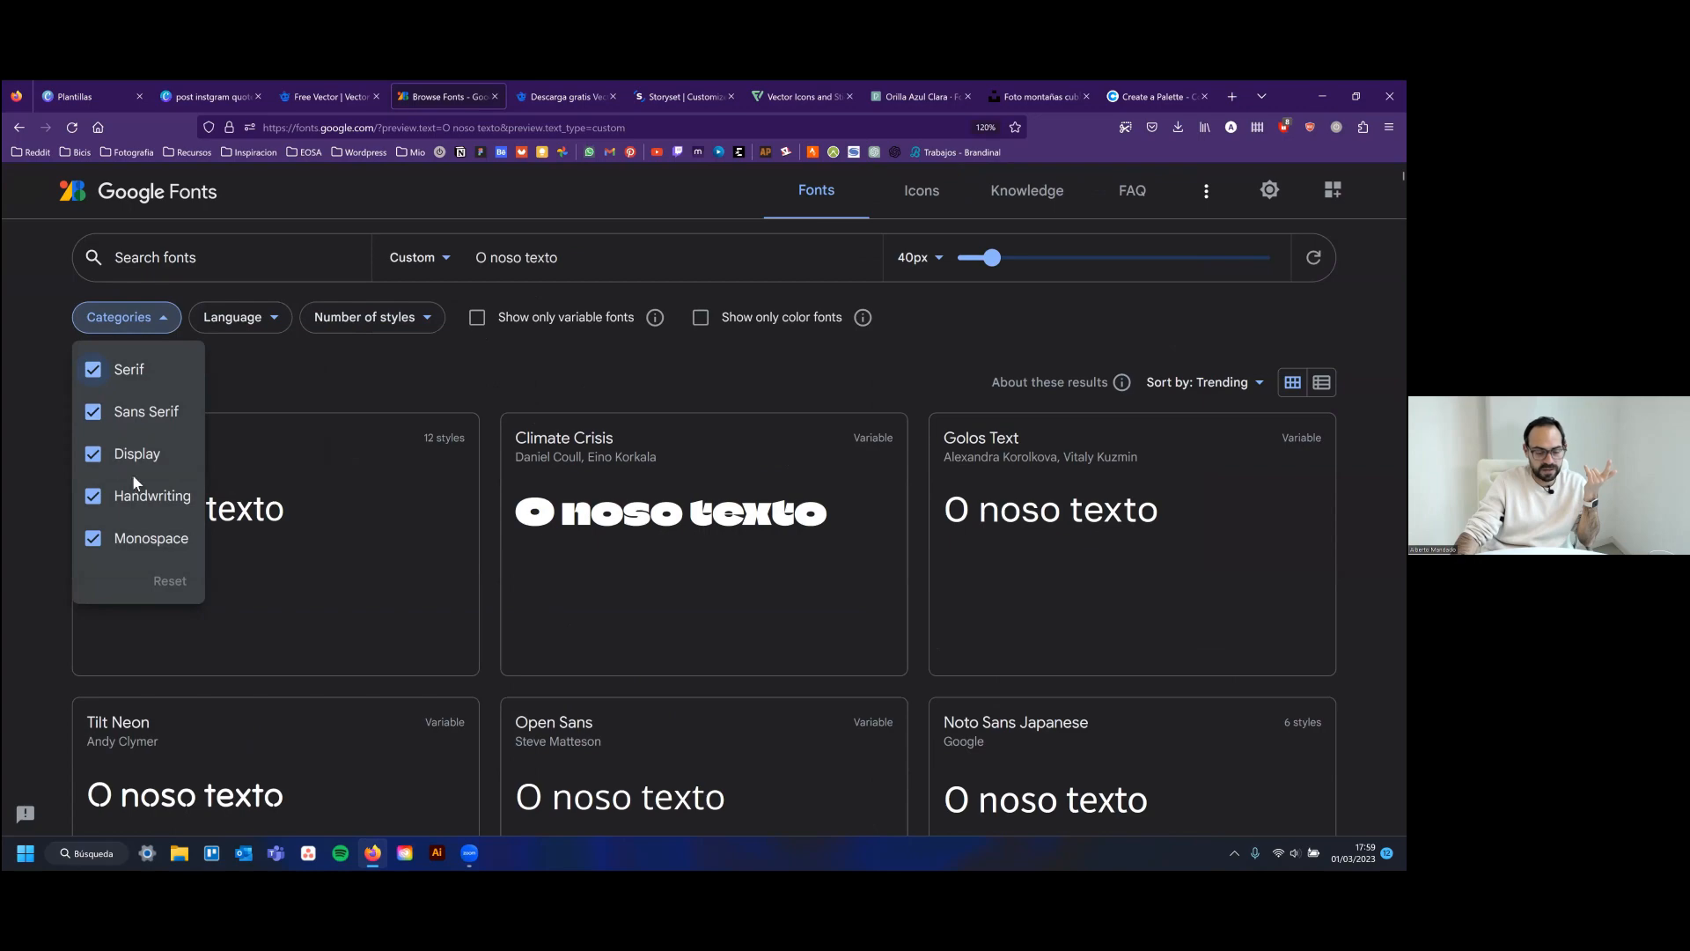
pyautogui.scroll(-2, 150, 540)
pyautogui.scroll(-3, 149, 539)
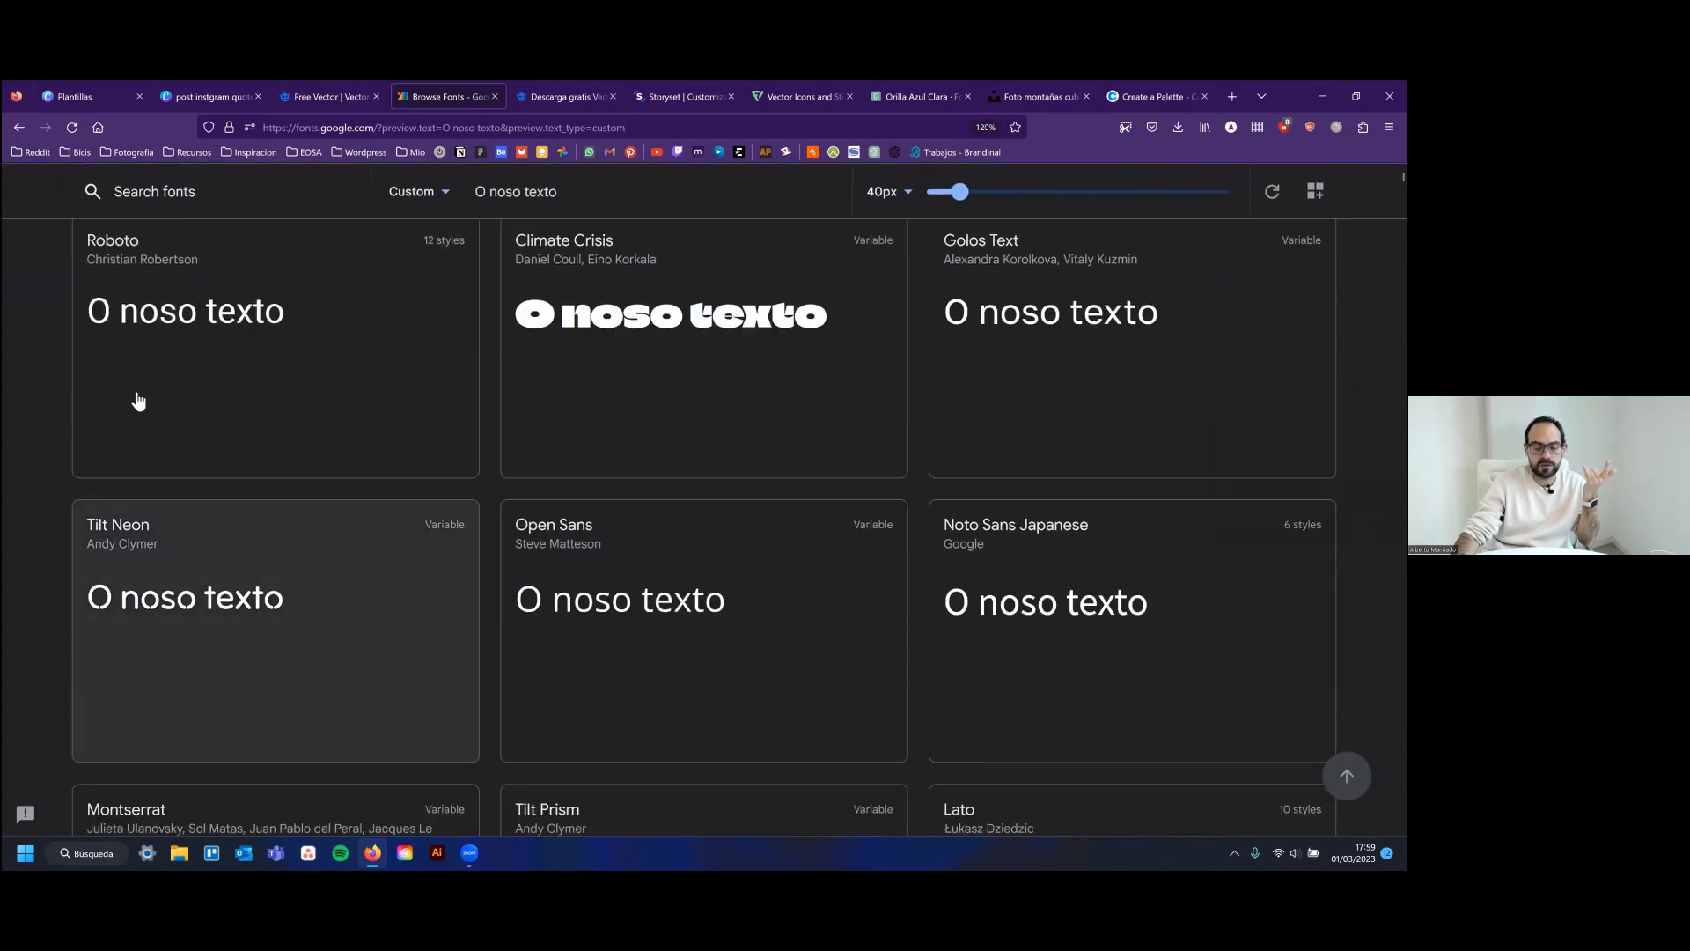
pyautogui.scroll(4, 135, 396)
pyautogui.click(123, 327)
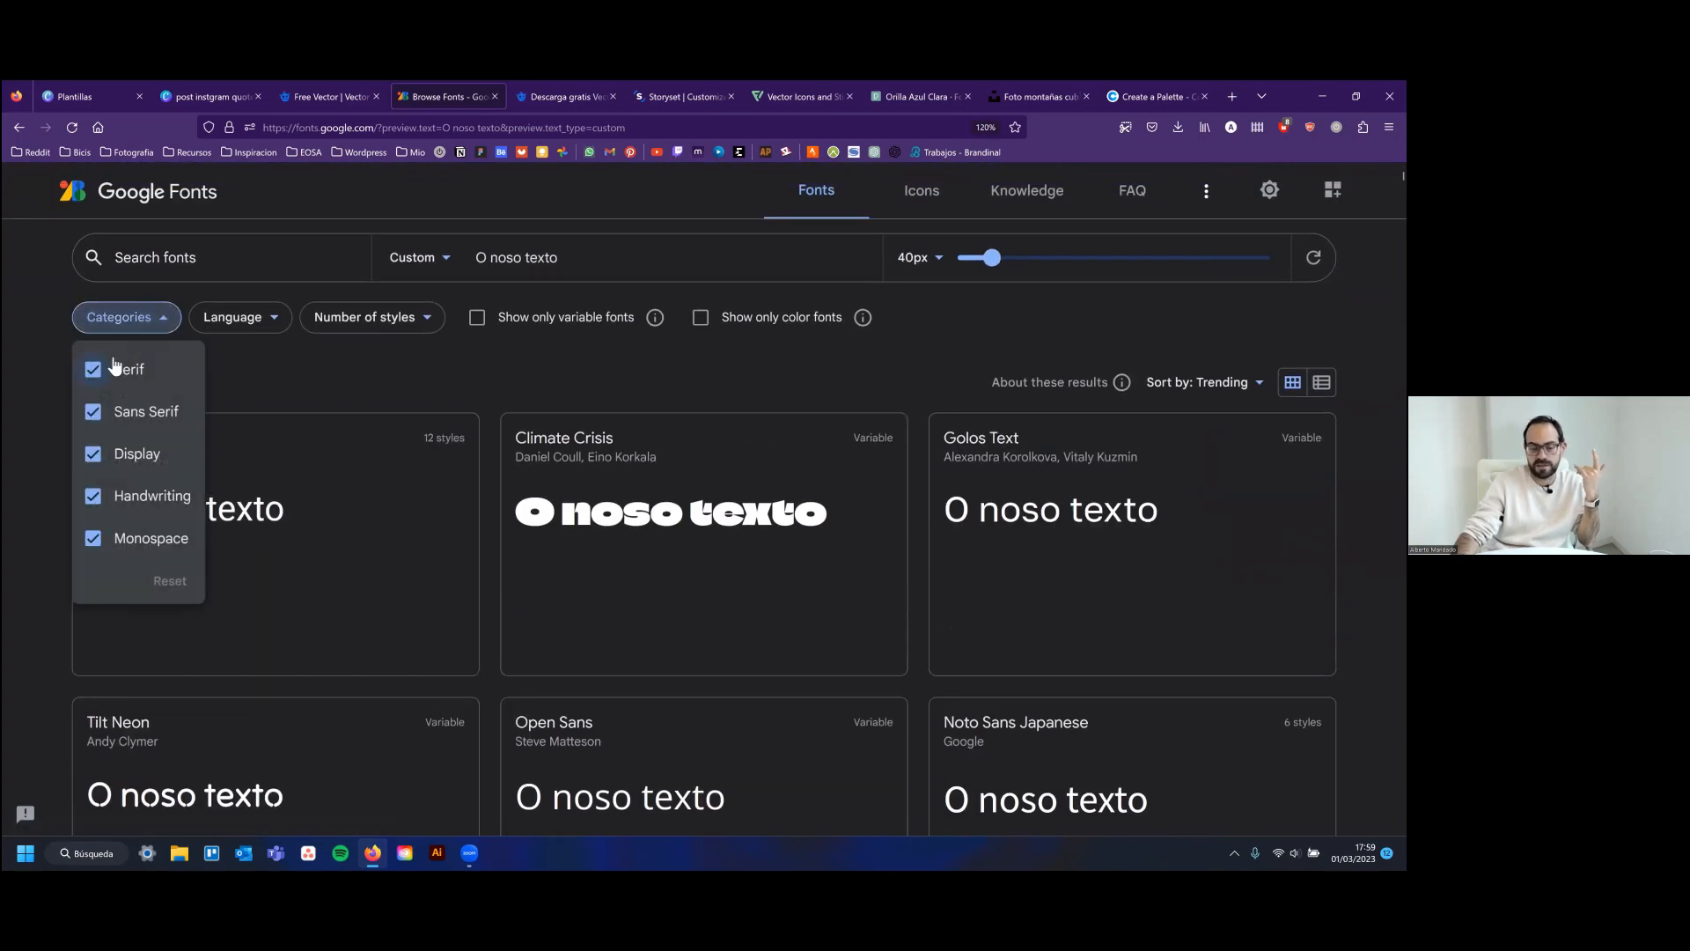
pyautogui.click(92, 537)
pyautogui.click(92, 496)
pyautogui.click(94, 455)
pyautogui.click(93, 412)
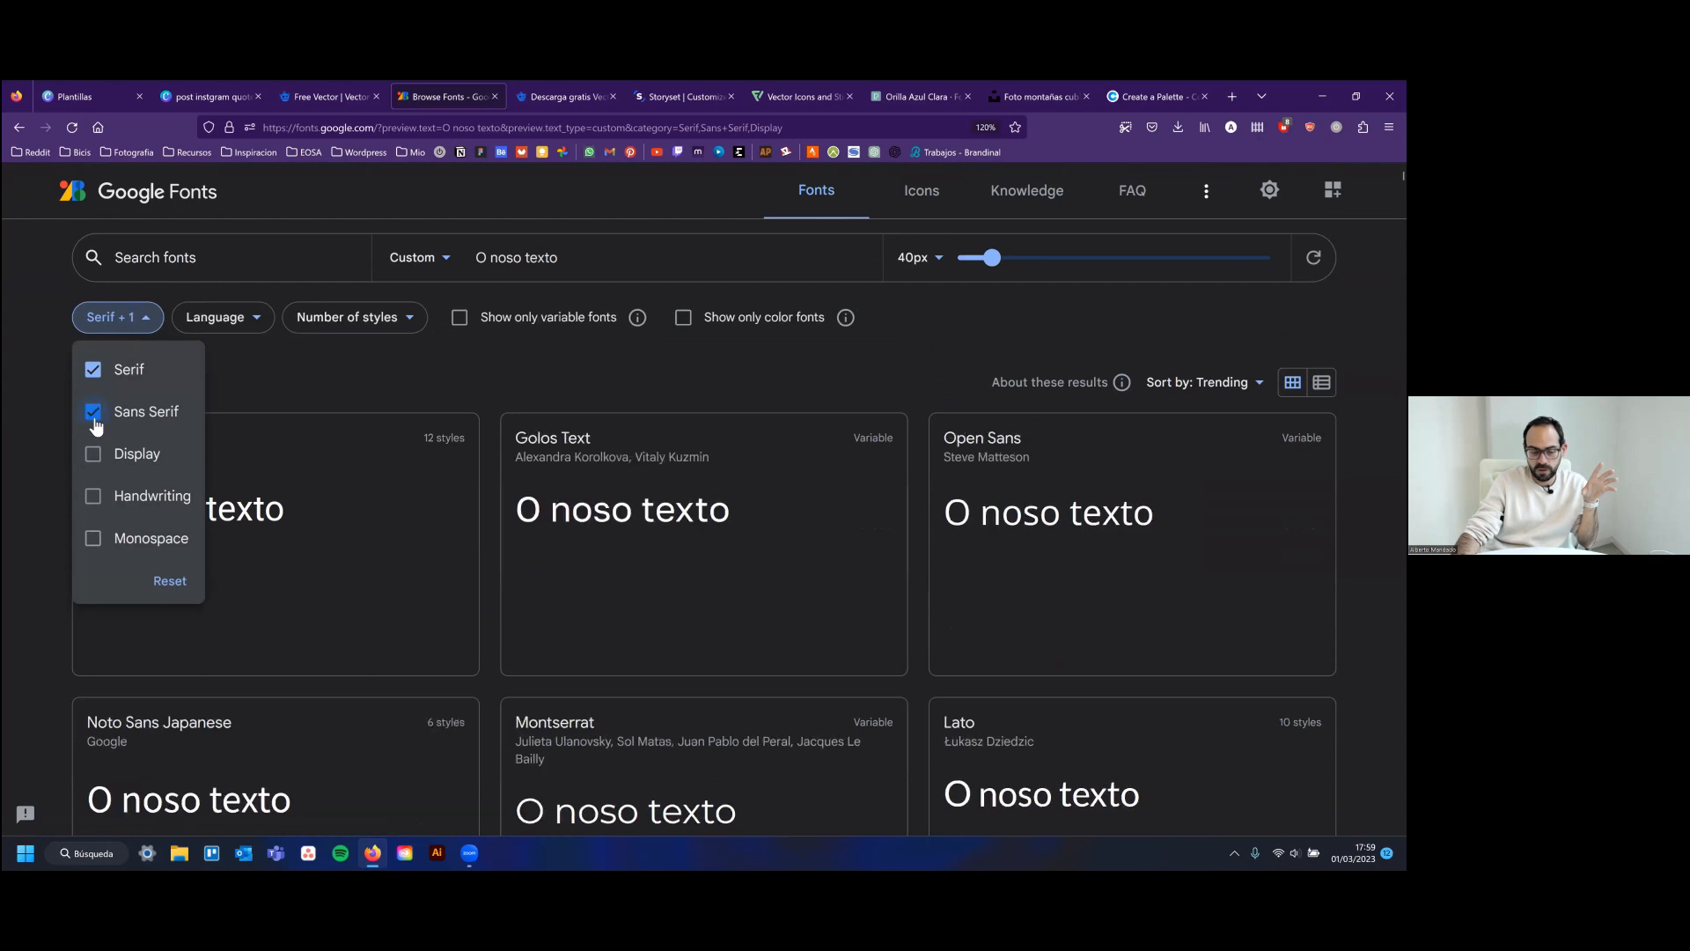
pyautogui.click(260, 364)
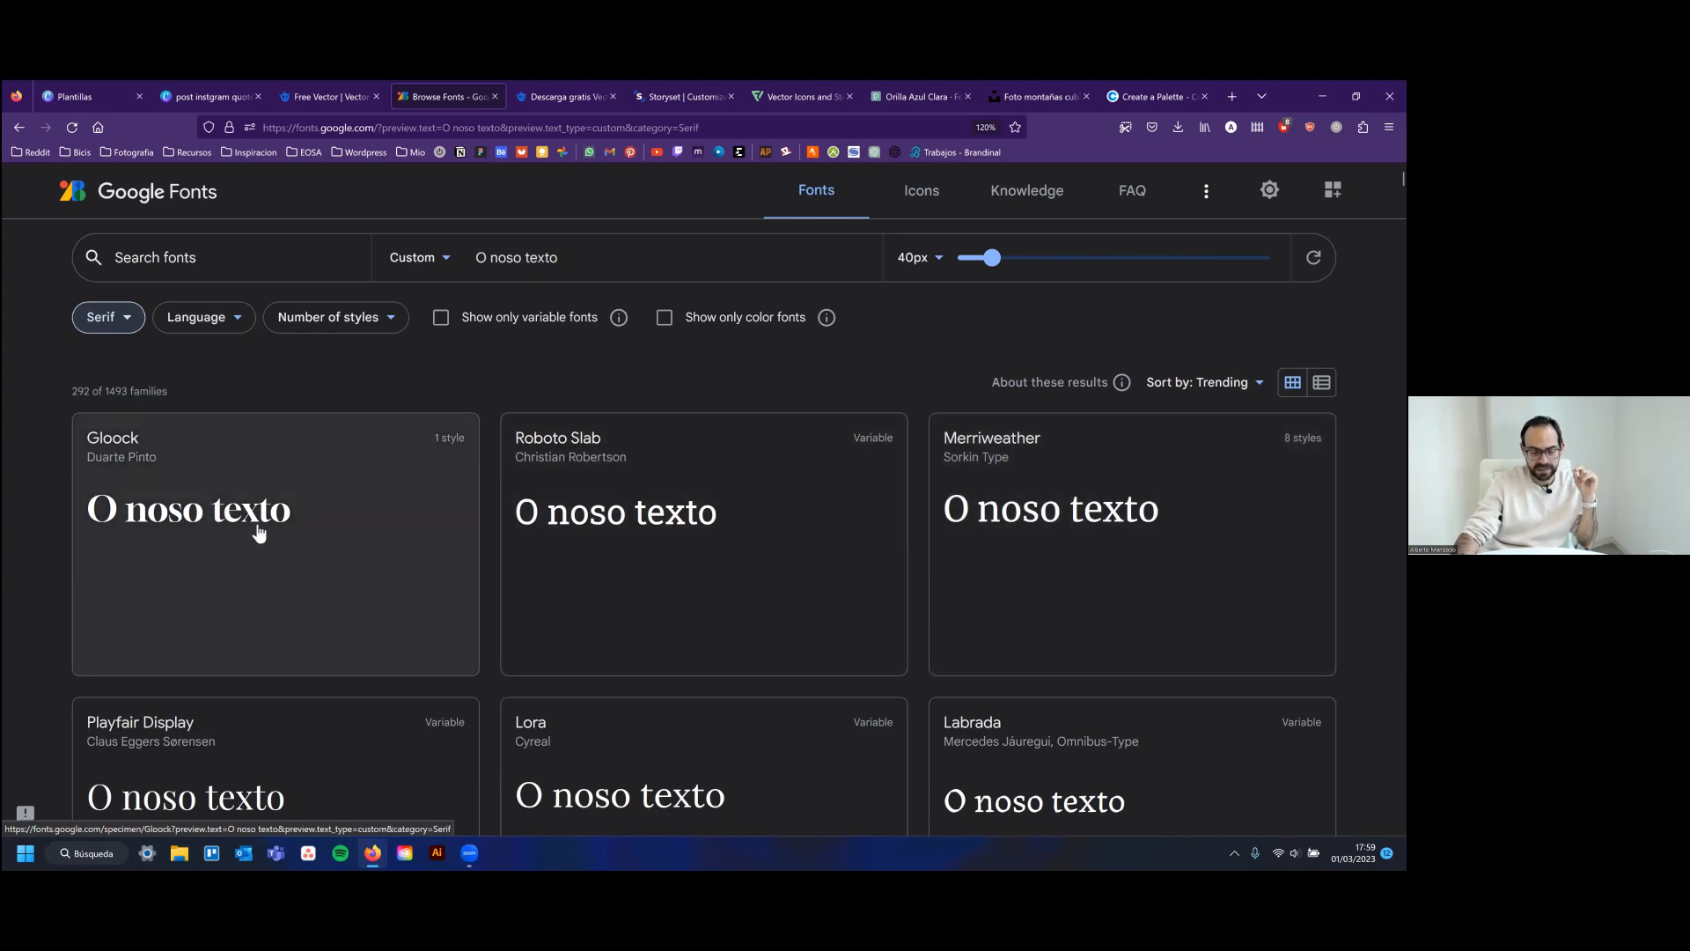
# Look through the supported languages and filter the serif families by Japanese
pyautogui.click(229, 324)
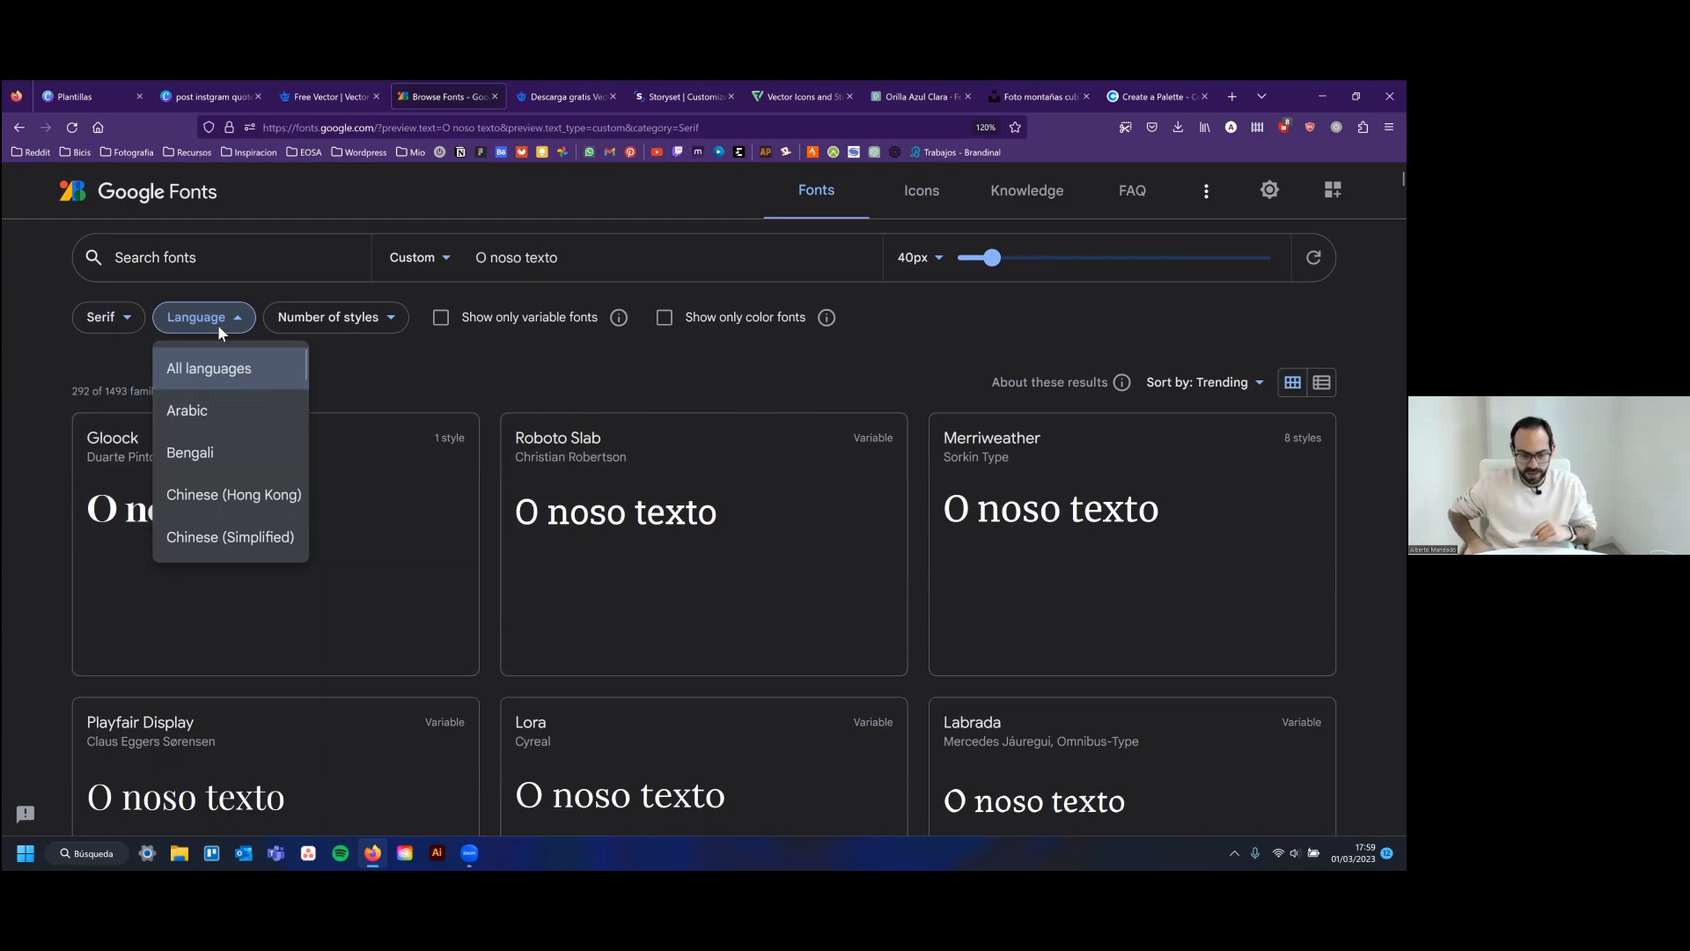
pyautogui.scroll(-1, 251, 414)
pyautogui.scroll(-1, 252, 429)
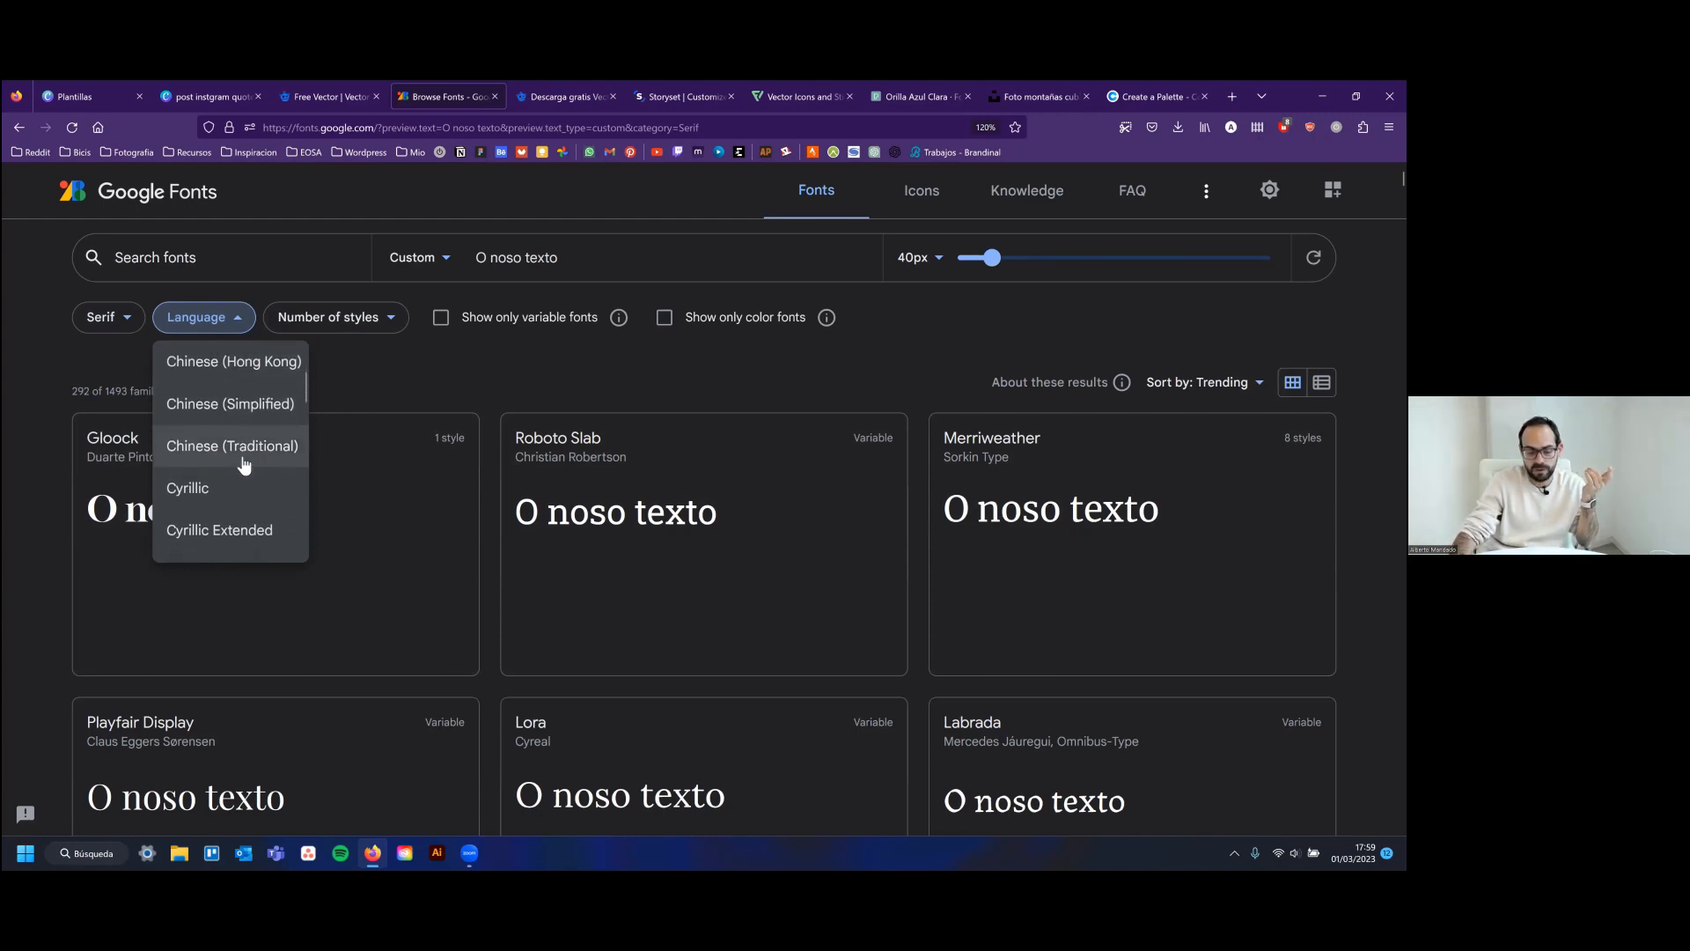
pyautogui.scroll(-3, 236, 475)
pyautogui.scroll(-5, 224, 493)
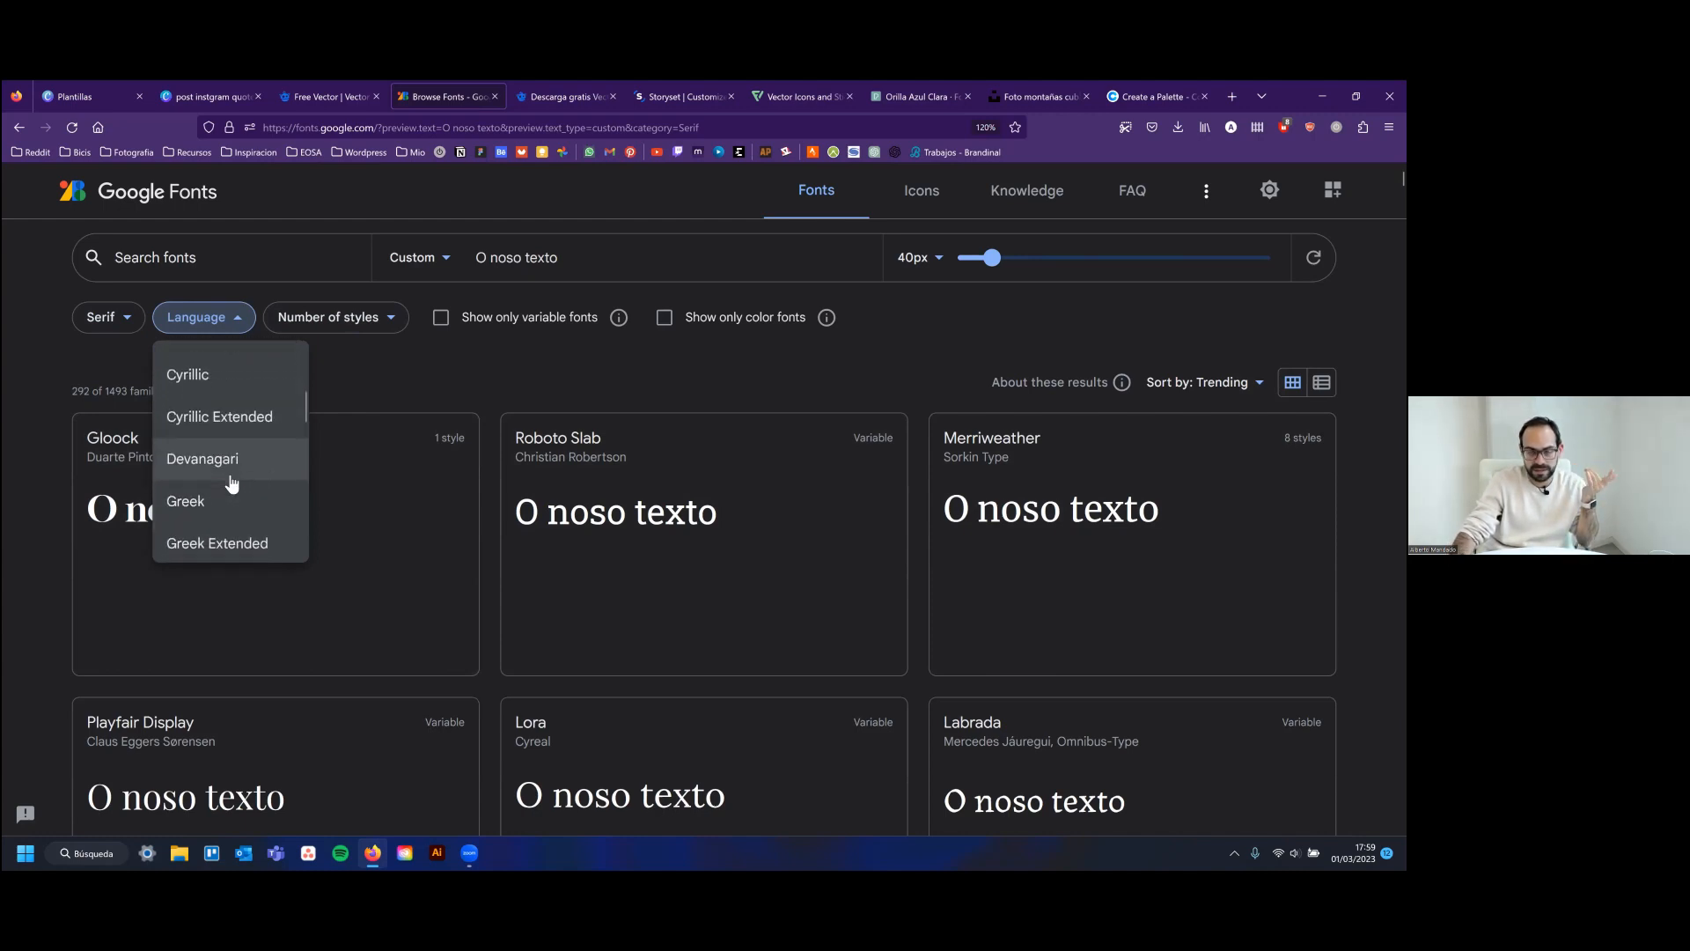
pyautogui.scroll(-4, 231, 482)
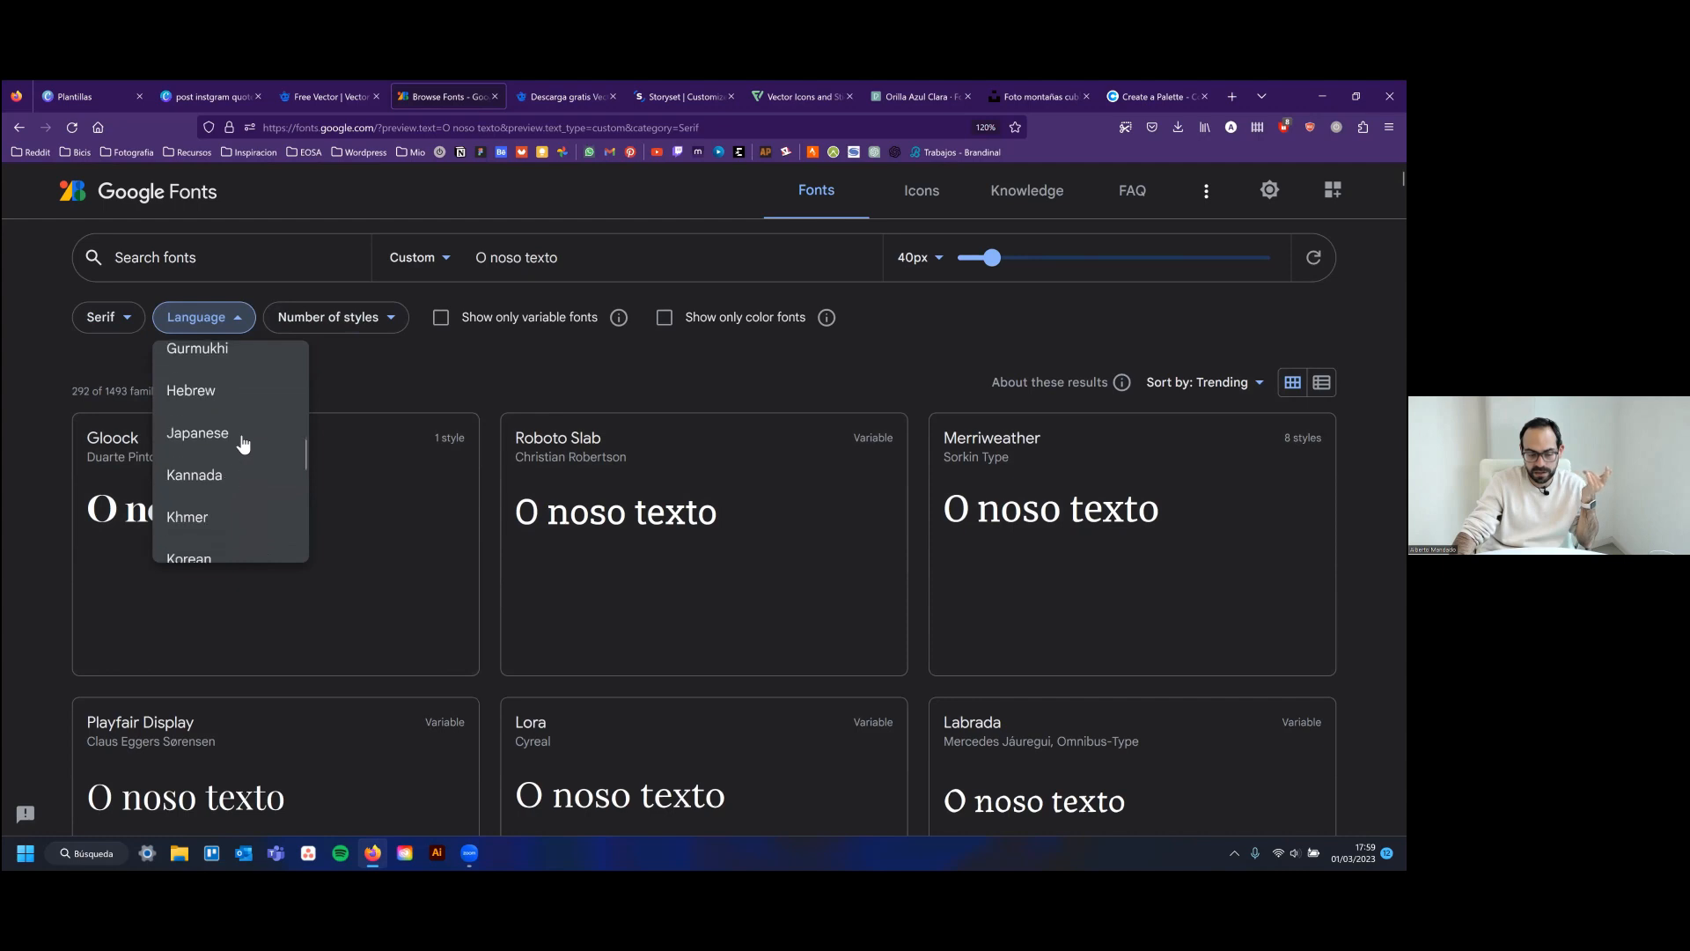
pyautogui.scroll(3, 221, 405)
pyautogui.scroll(2, 224, 440)
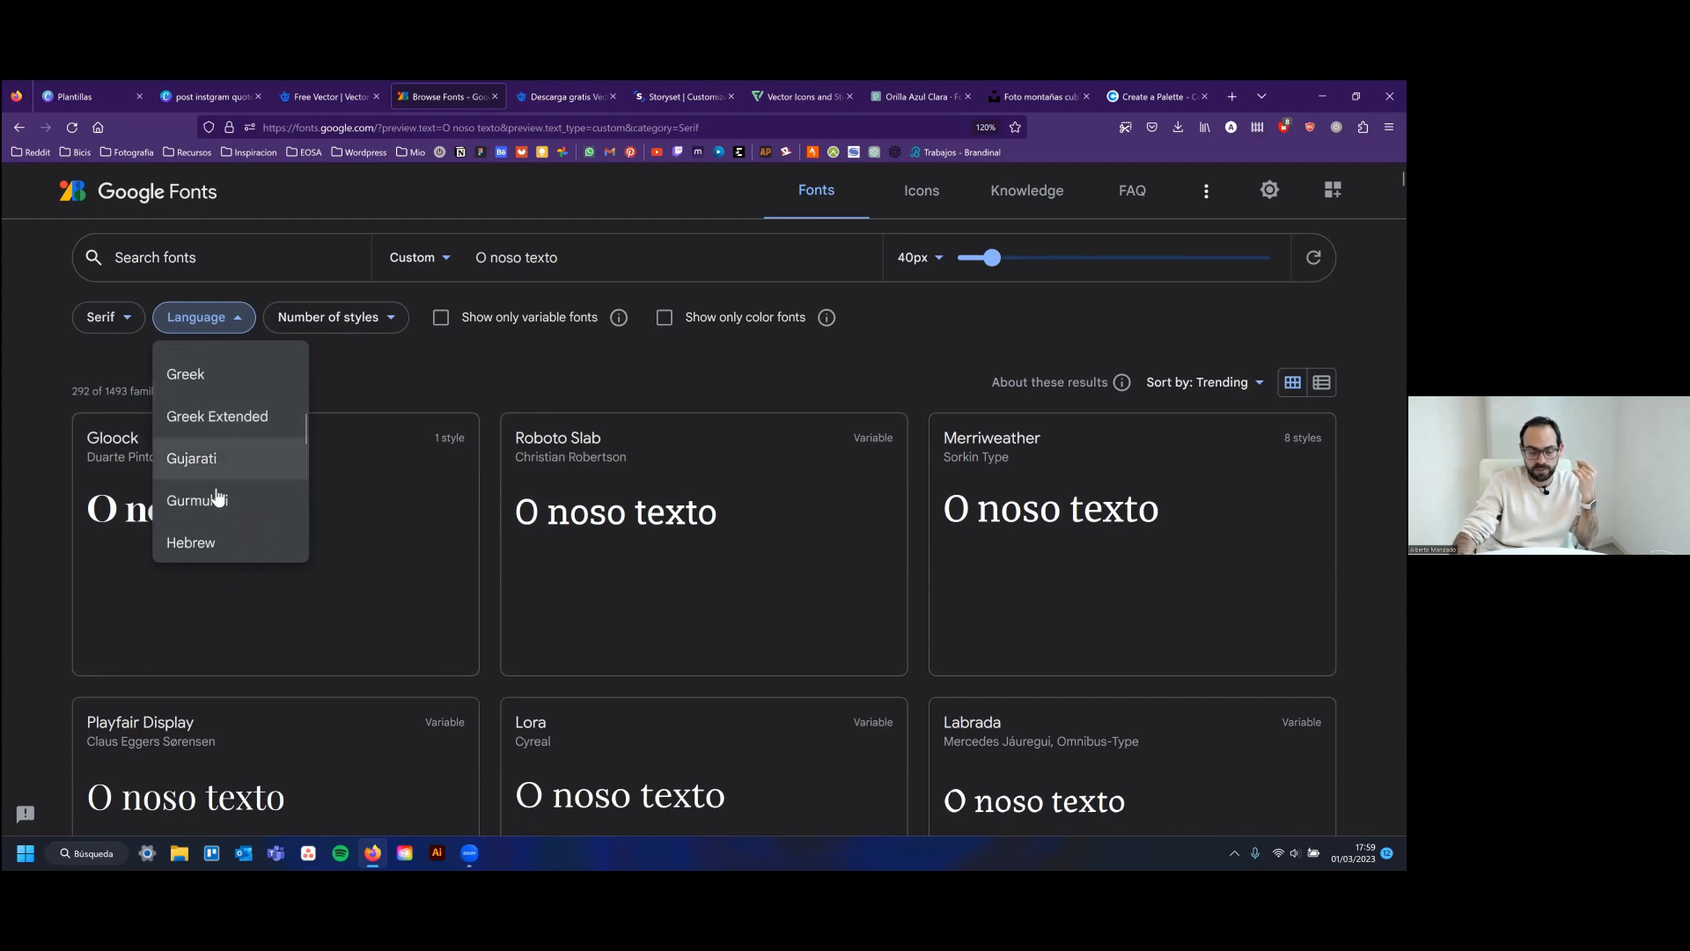
pyautogui.scroll(-3, 220, 467)
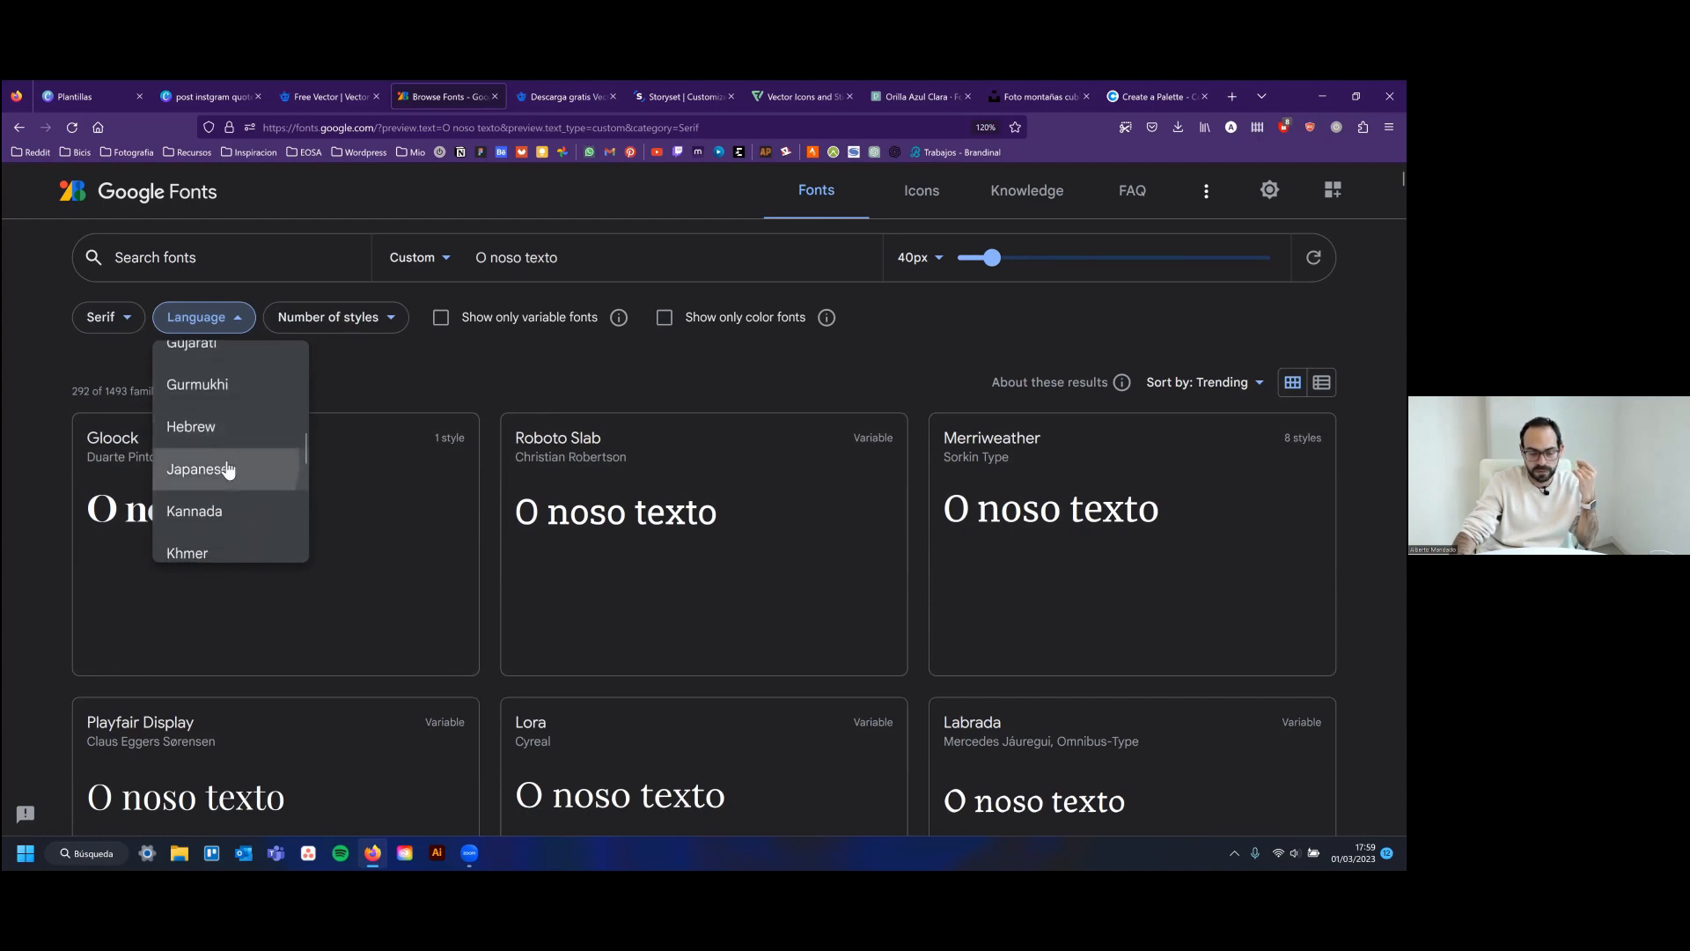
pyautogui.click(224, 469)
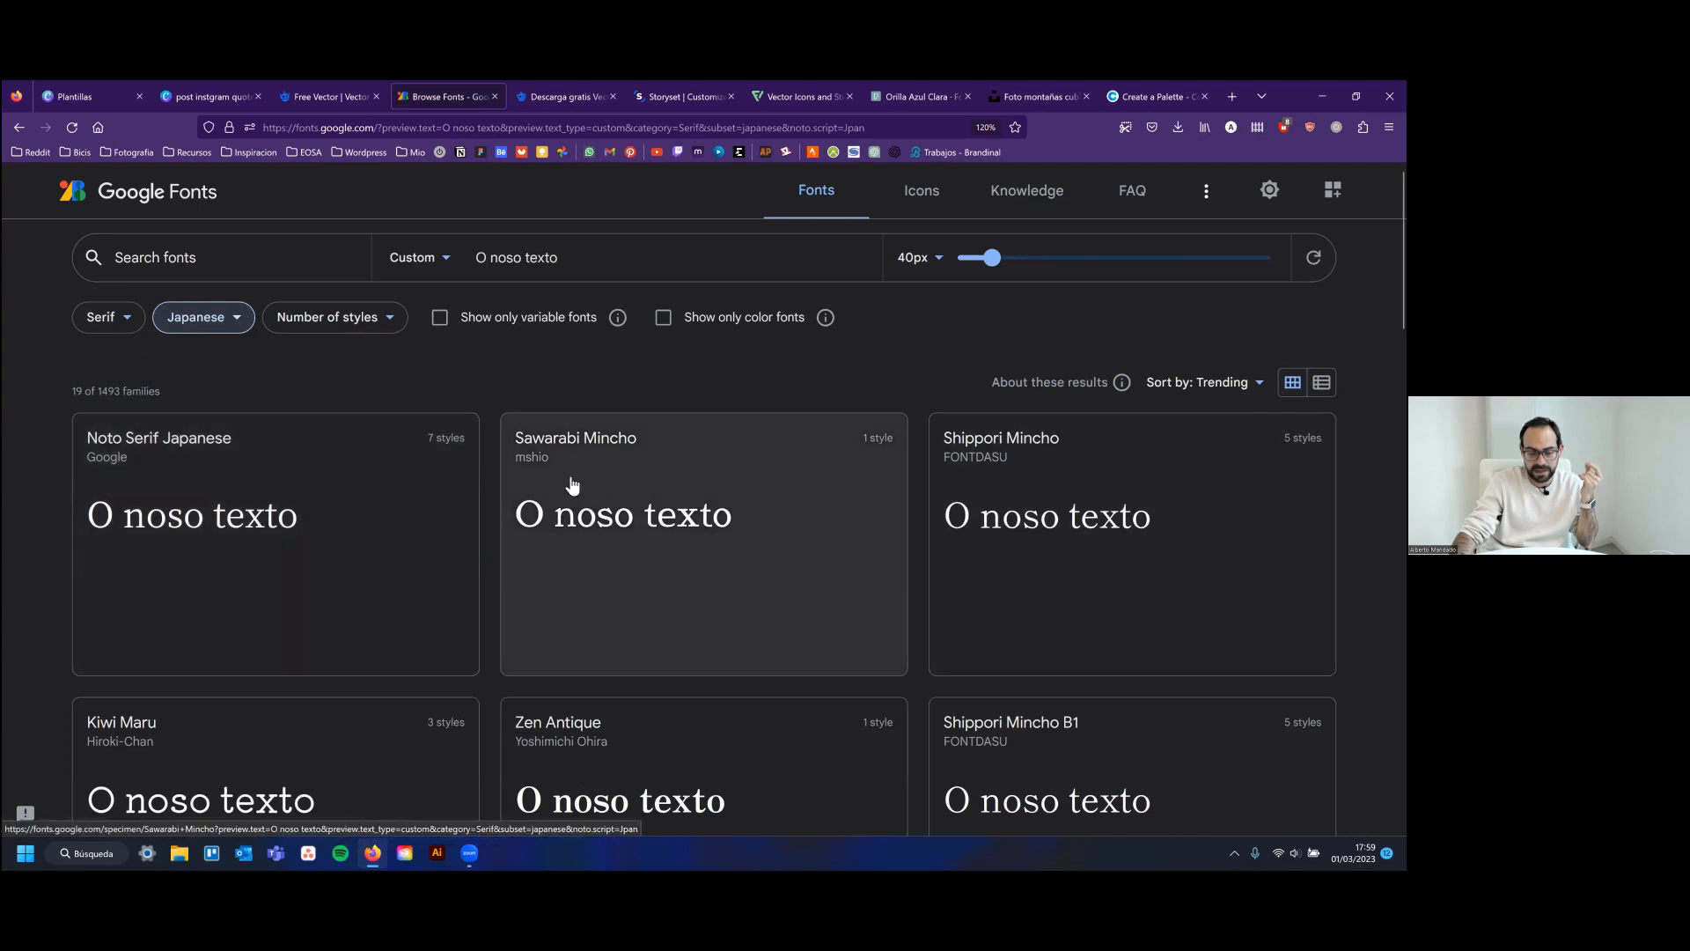
# Reset the language filter to all languages and check the number-of-styles and category filters
pyautogui.click(230, 317)
pyautogui.click(224, 370)
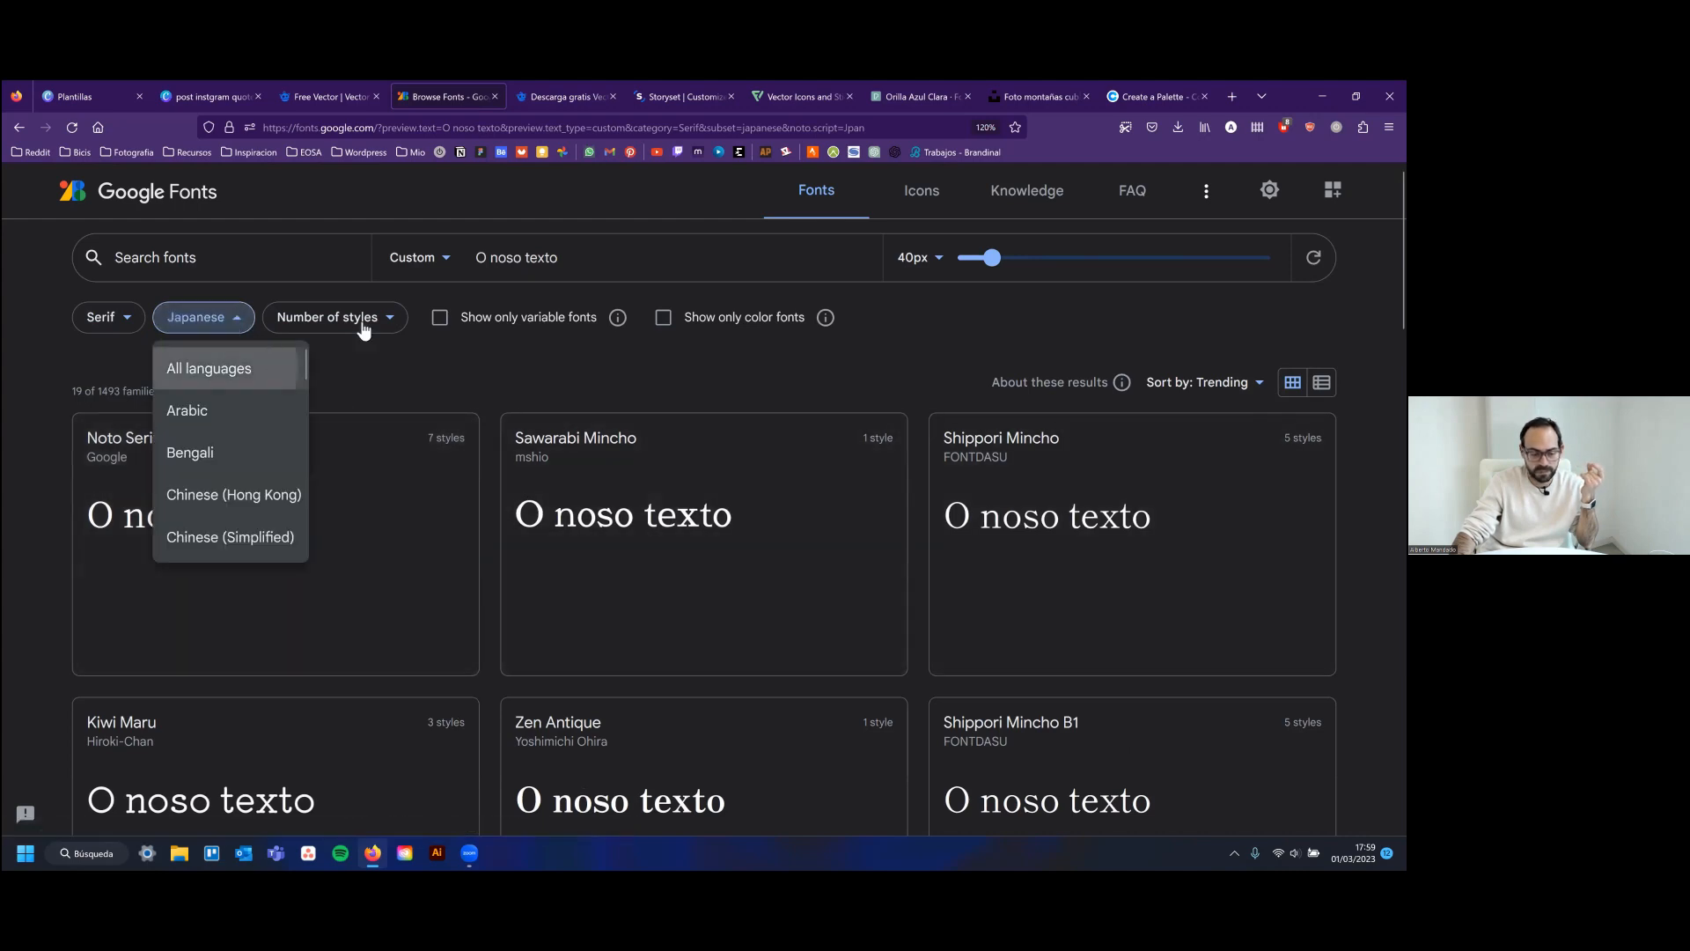
pyautogui.click(360, 322)
pyautogui.click(361, 326)
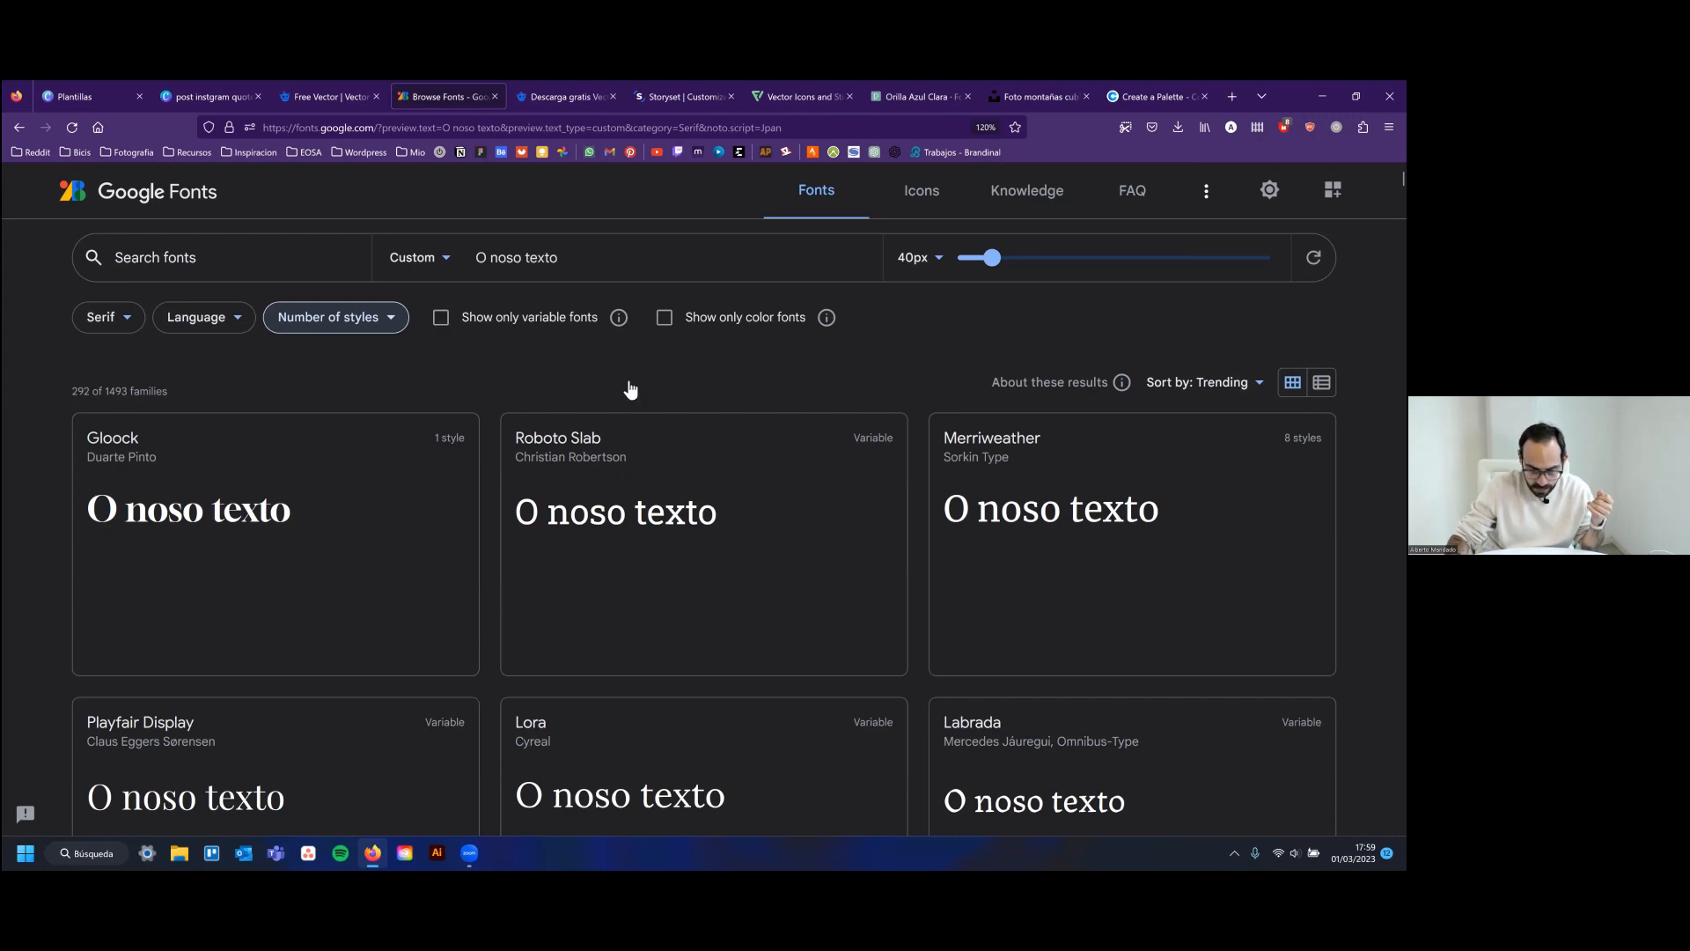
pyautogui.click(125, 322)
pyautogui.click(374, 391)
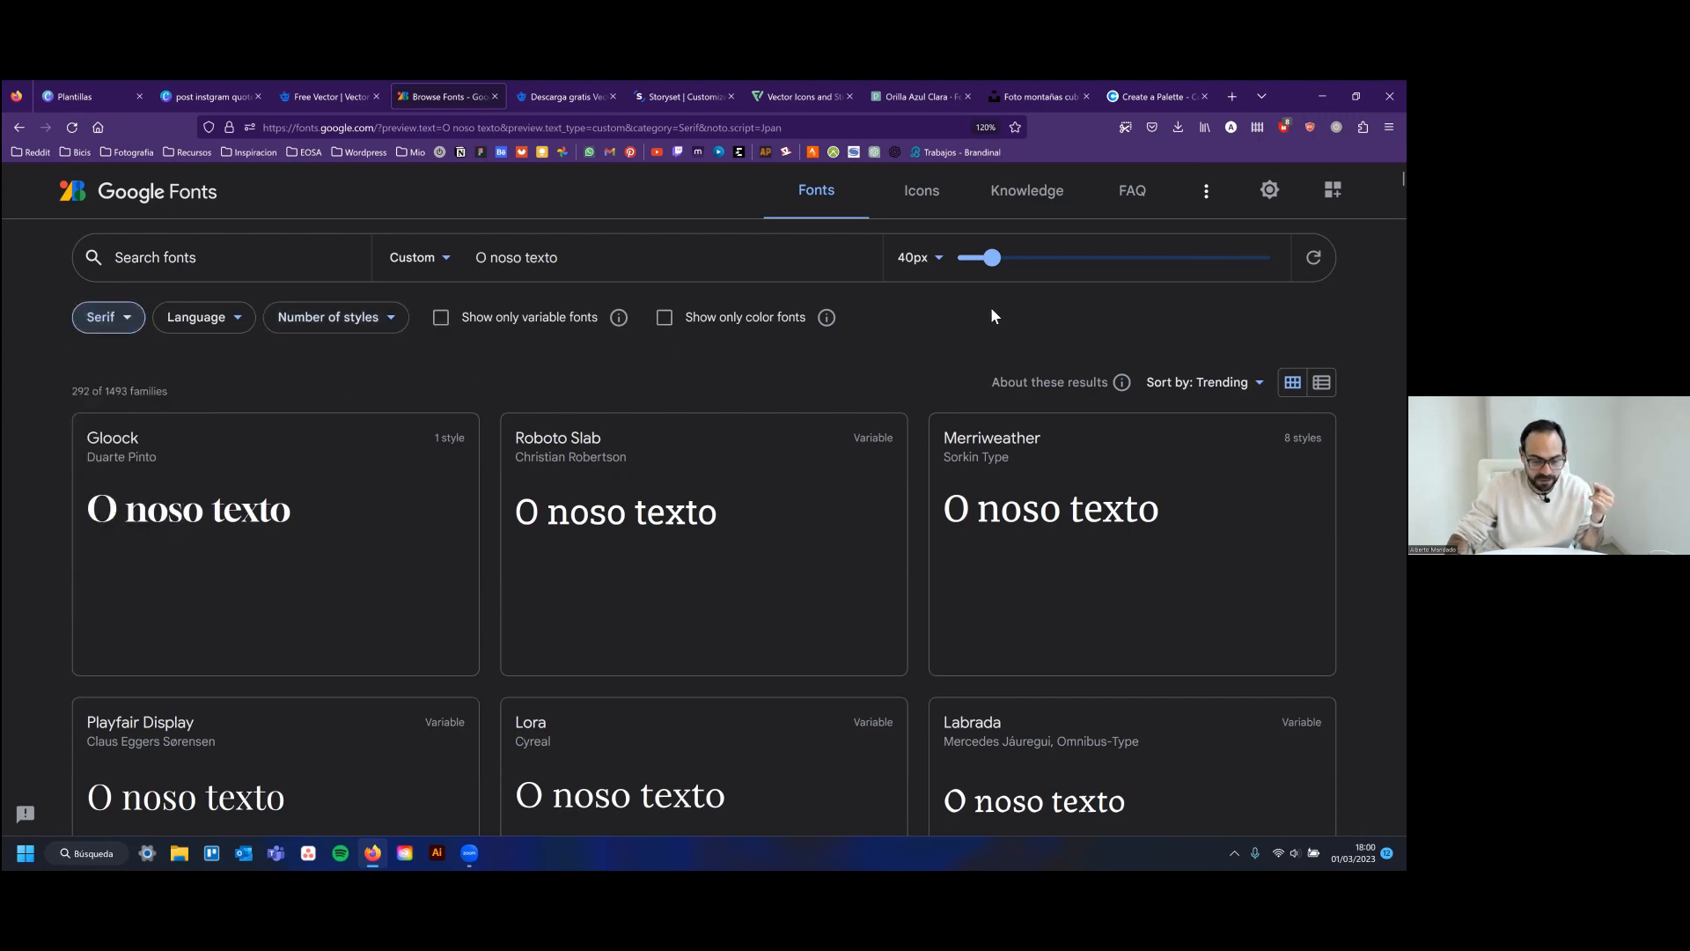
# Enlarge the font preview size to 78px and browse the serif families
pyautogui.moveTo(995, 261); pyautogui.dragTo(1031, 262)
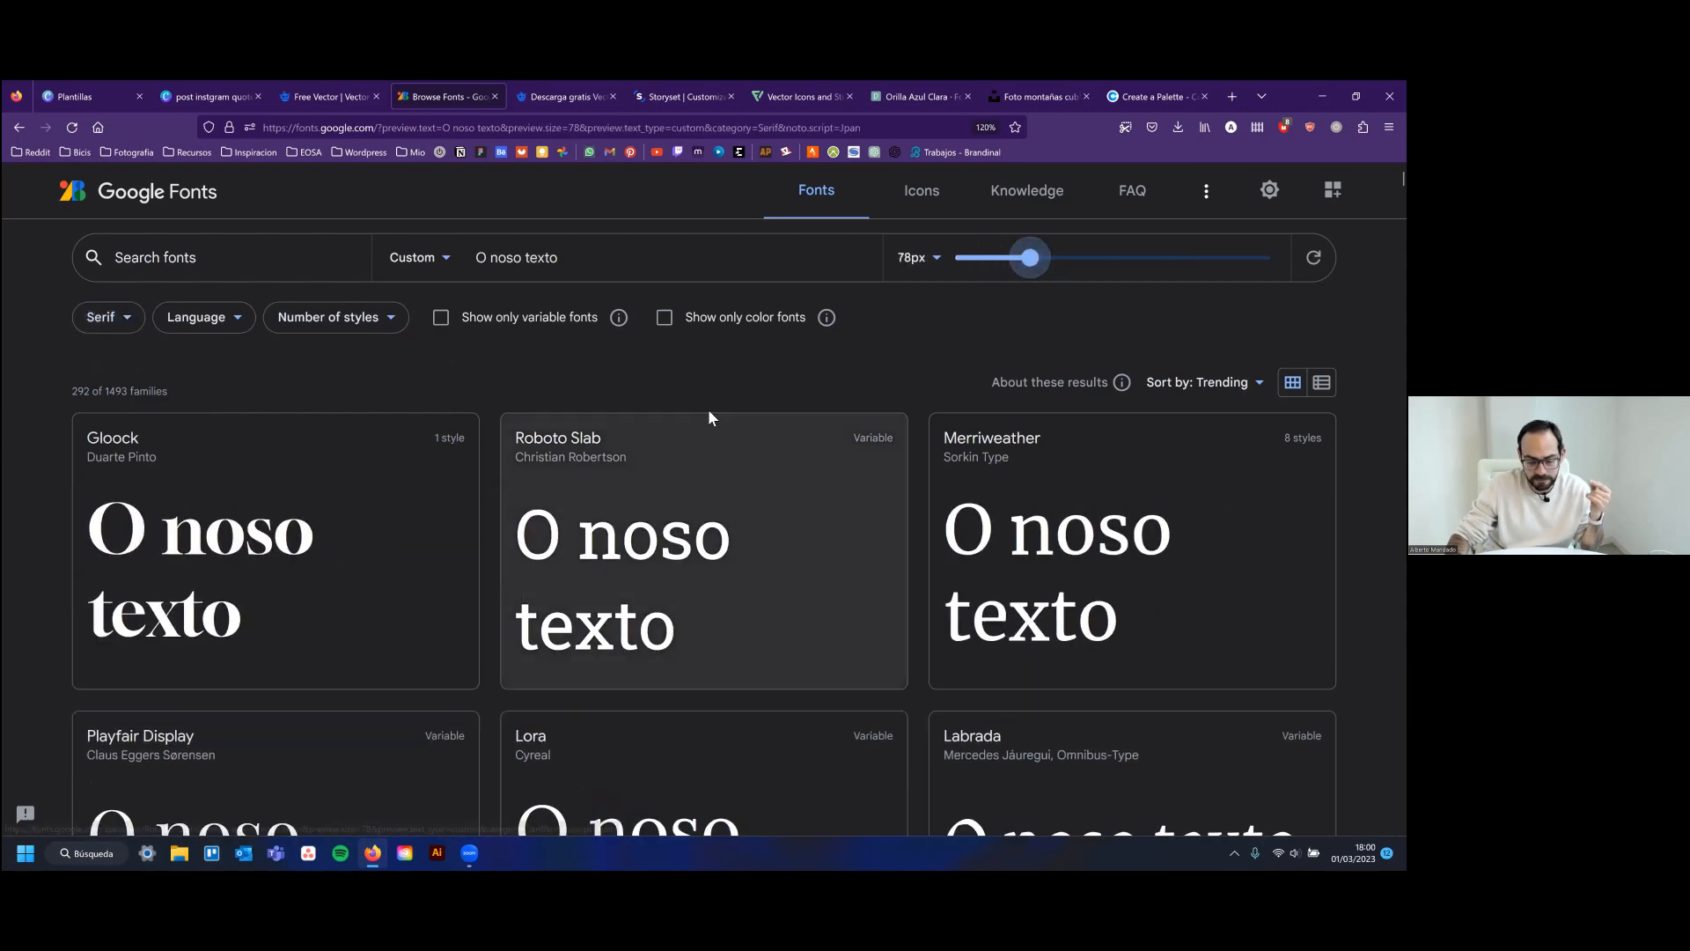
pyautogui.scroll(-4, 716, 407)
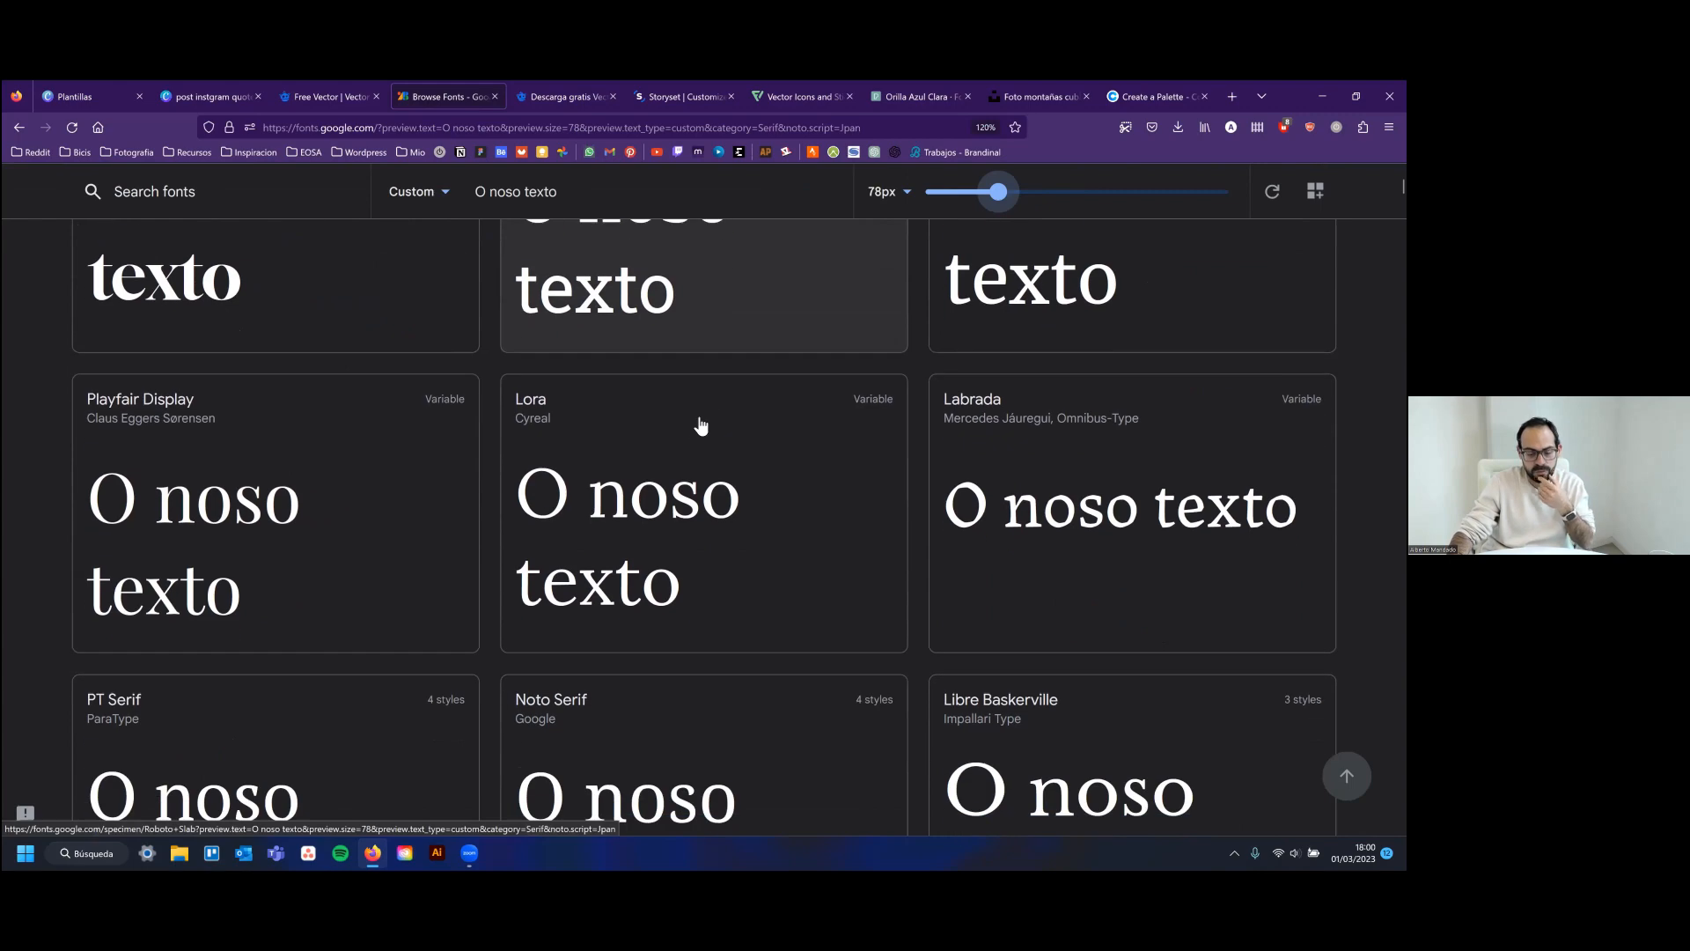
pyautogui.scroll(-6, 713, 473)
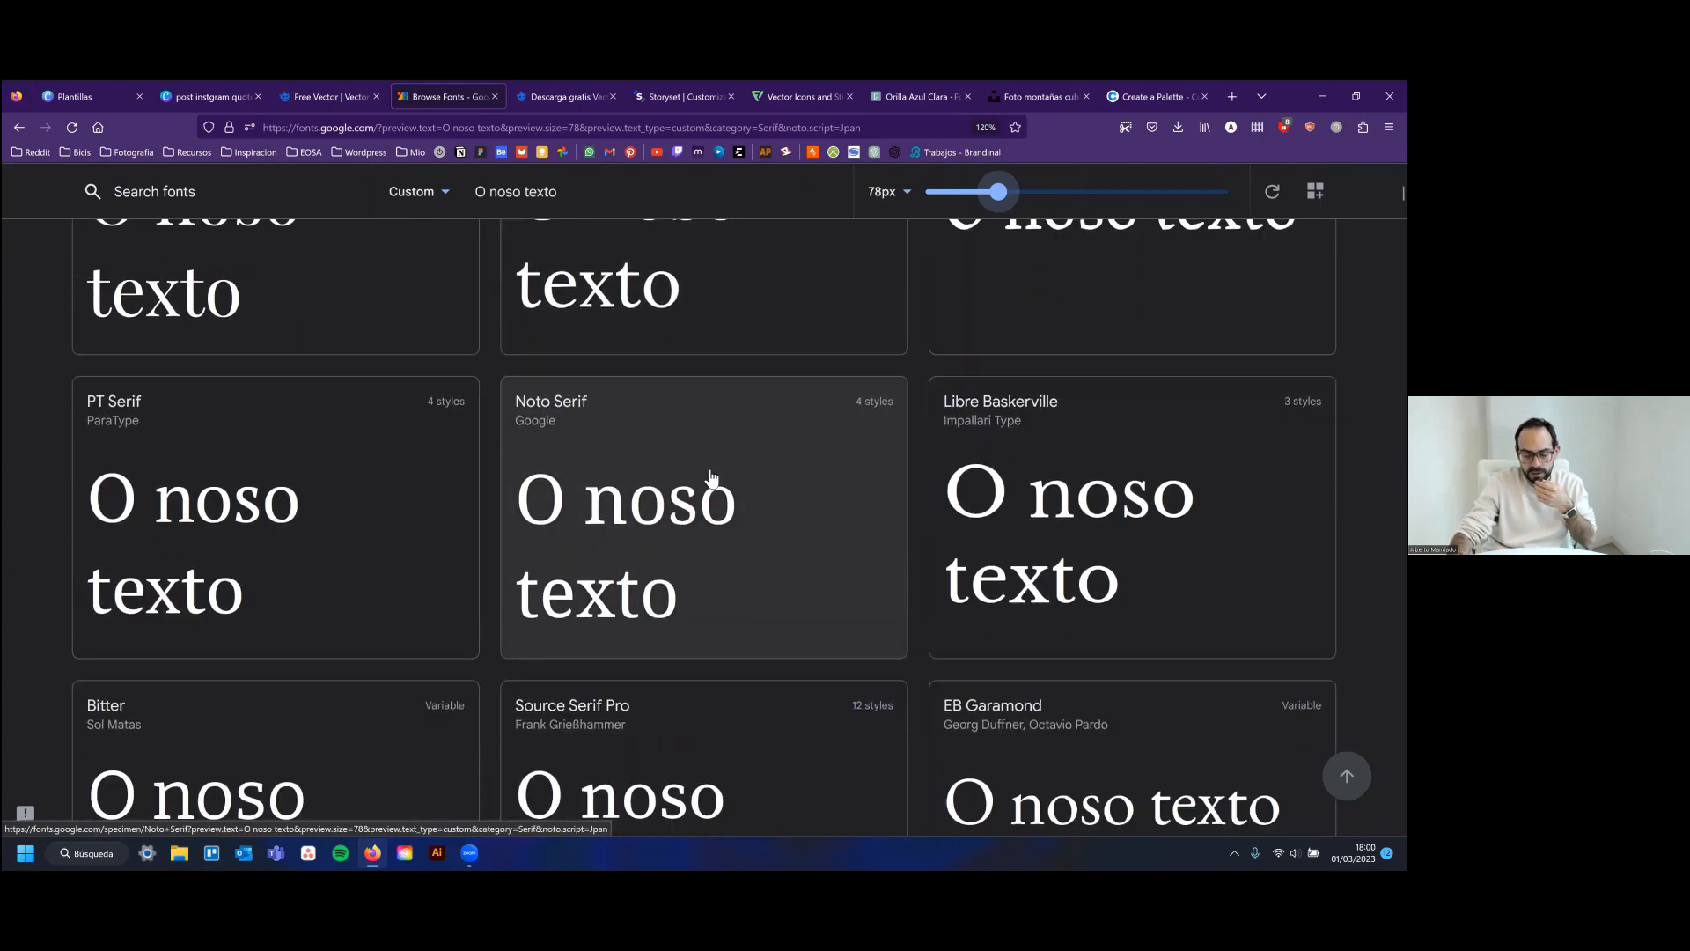
# Browse the serif families, search for Playfair, and open the Playfair Display family
pyautogui.scroll(-5, 711, 478)
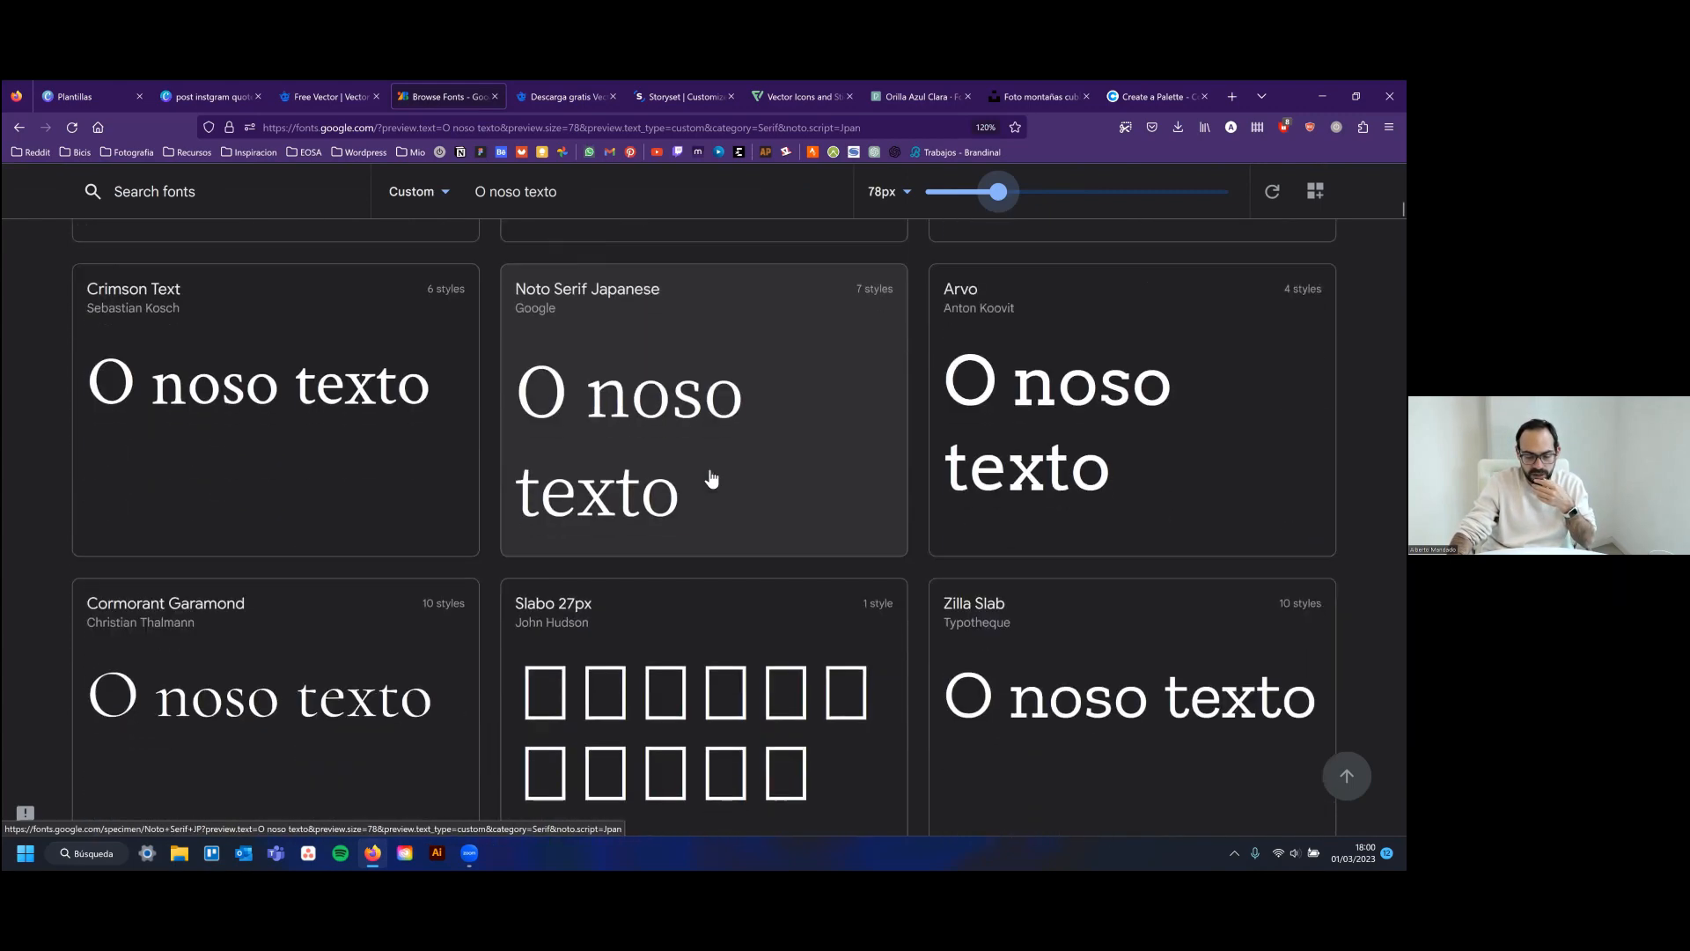
pyautogui.scroll(-6, 711, 478)
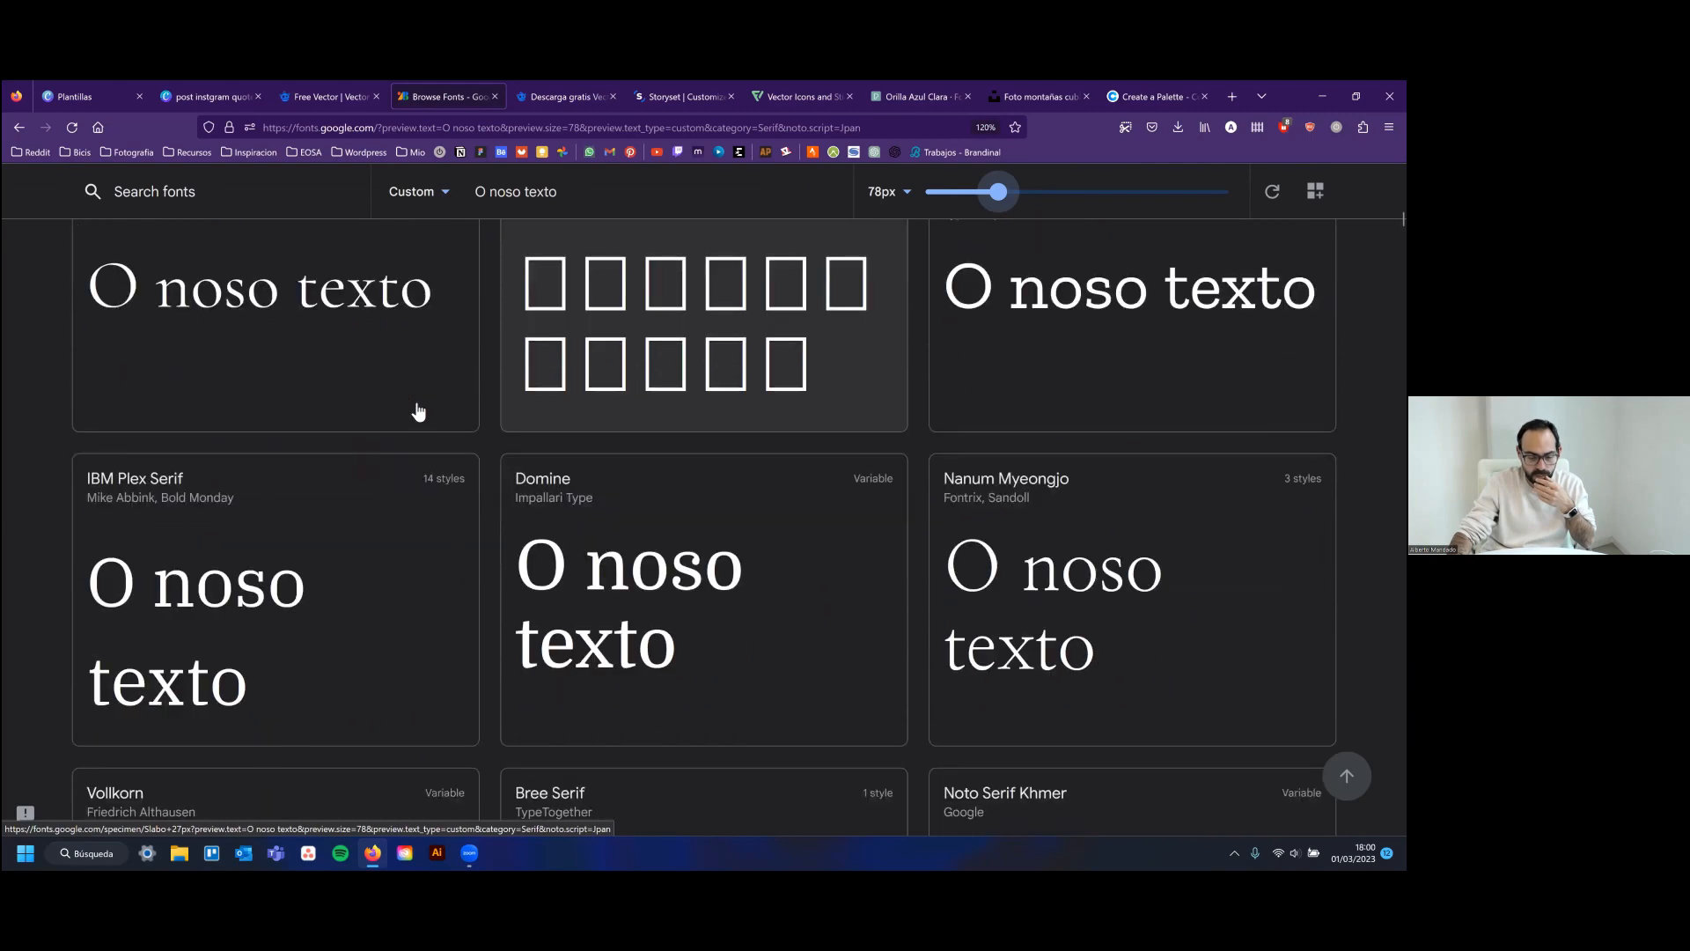
pyautogui.scroll(-3, 516, 419)
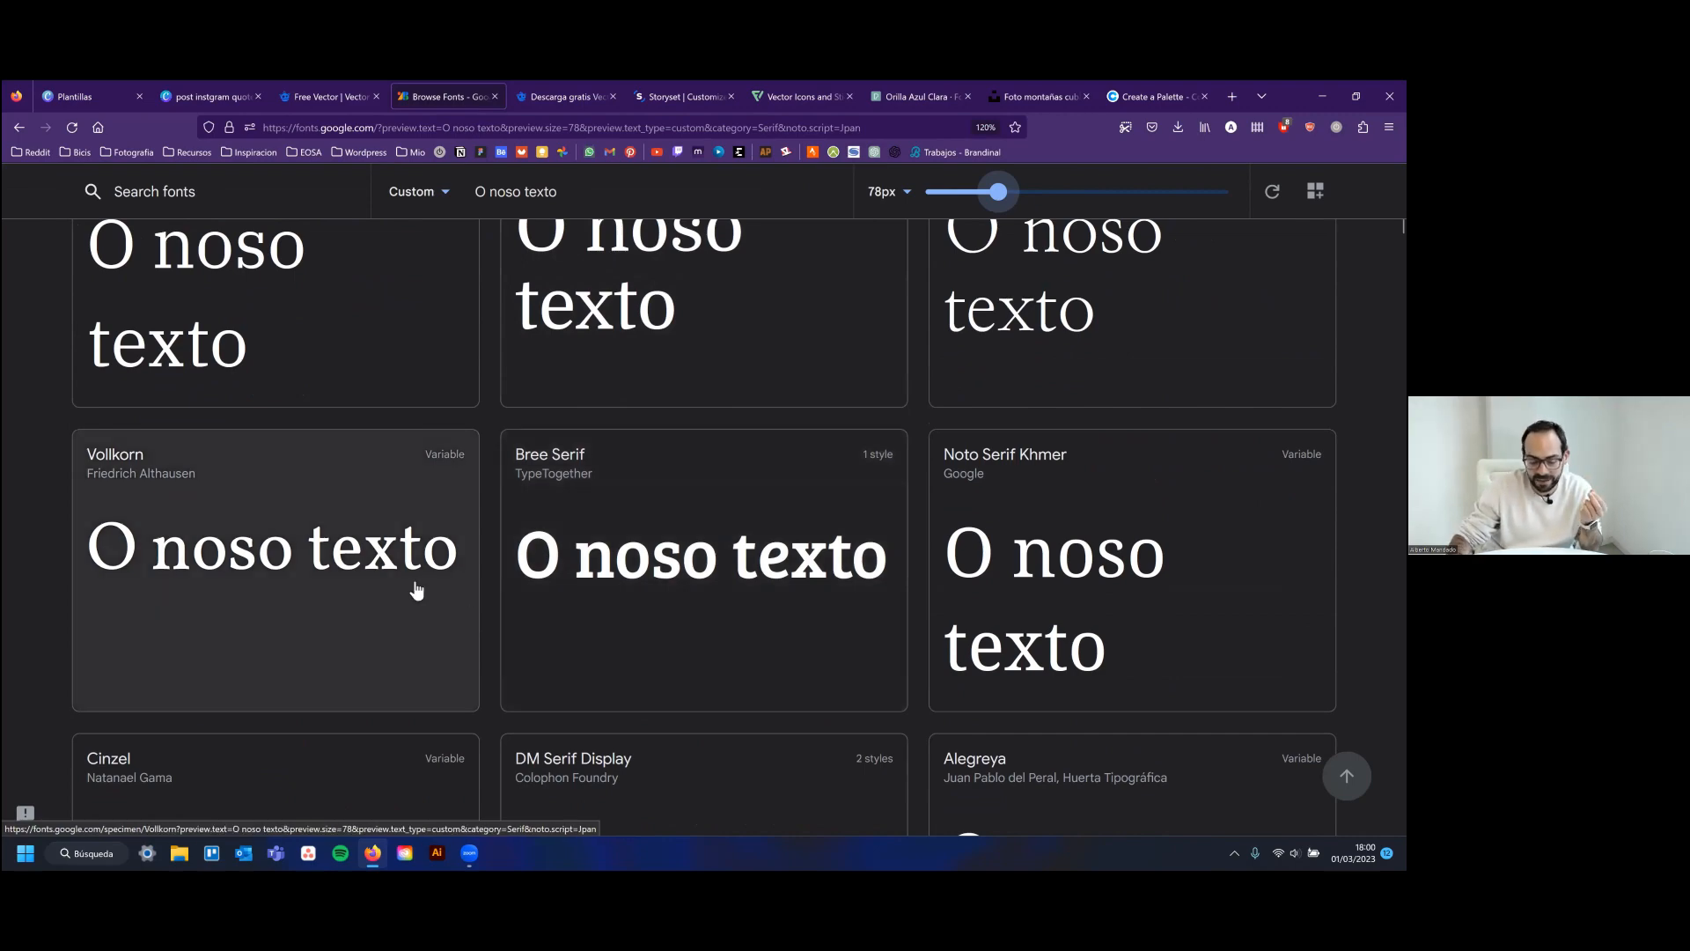
pyautogui.scroll(15, 397, 581)
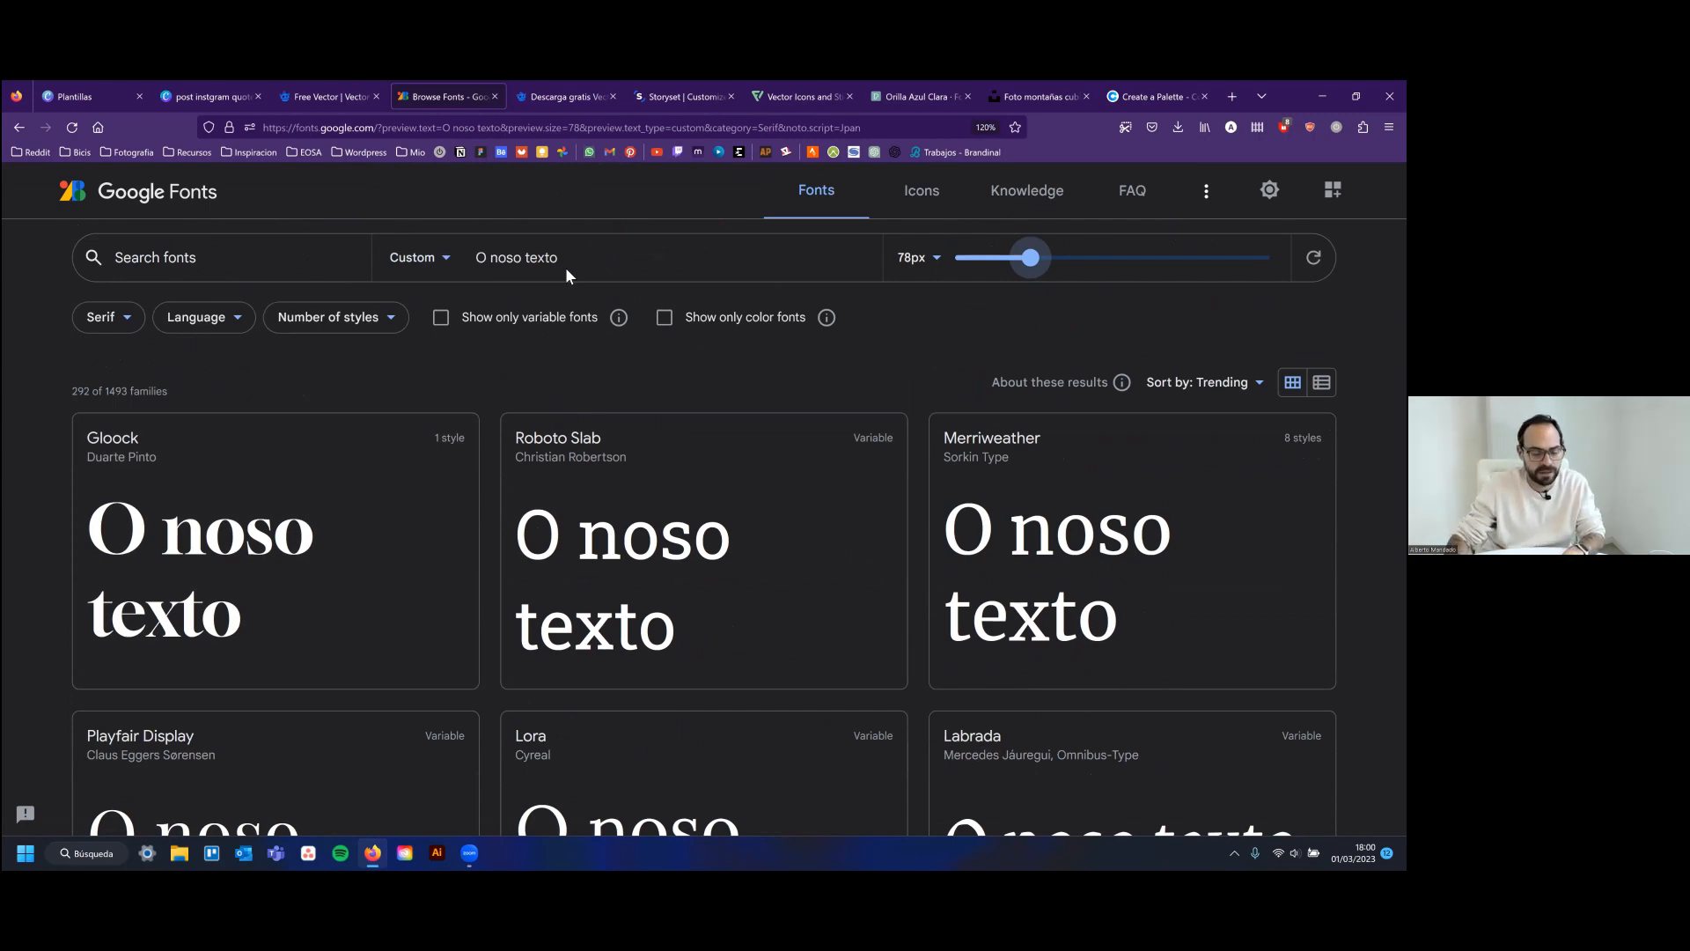
pyautogui.click(233, 258)
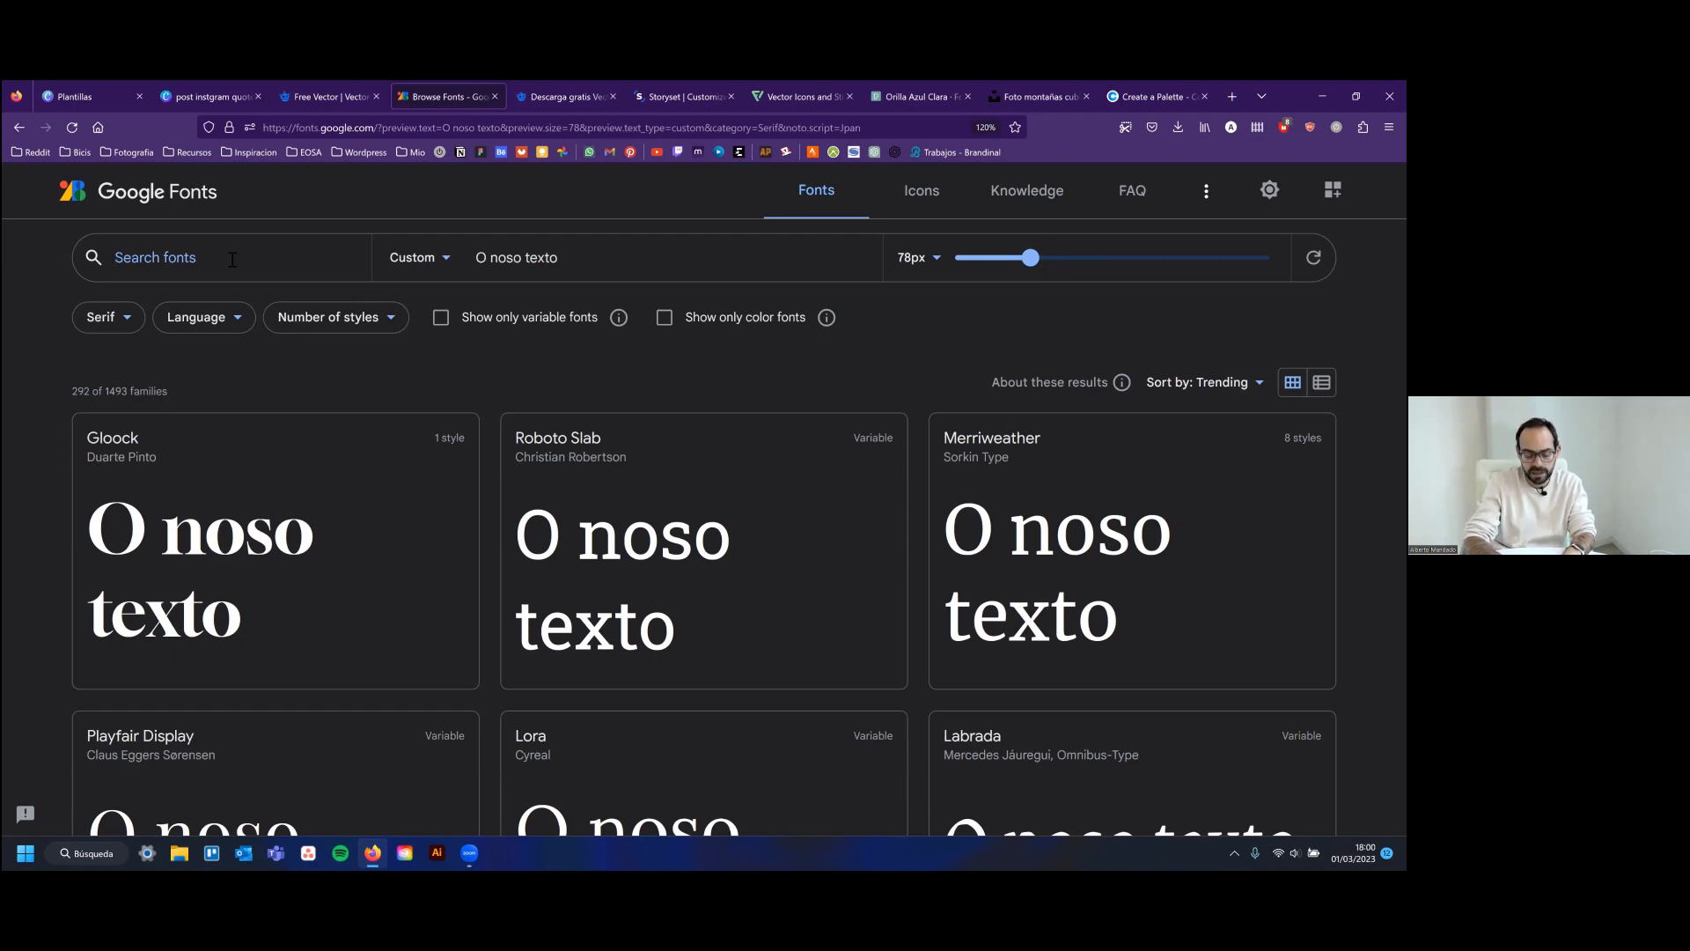
pyautogui.write('Playfair')
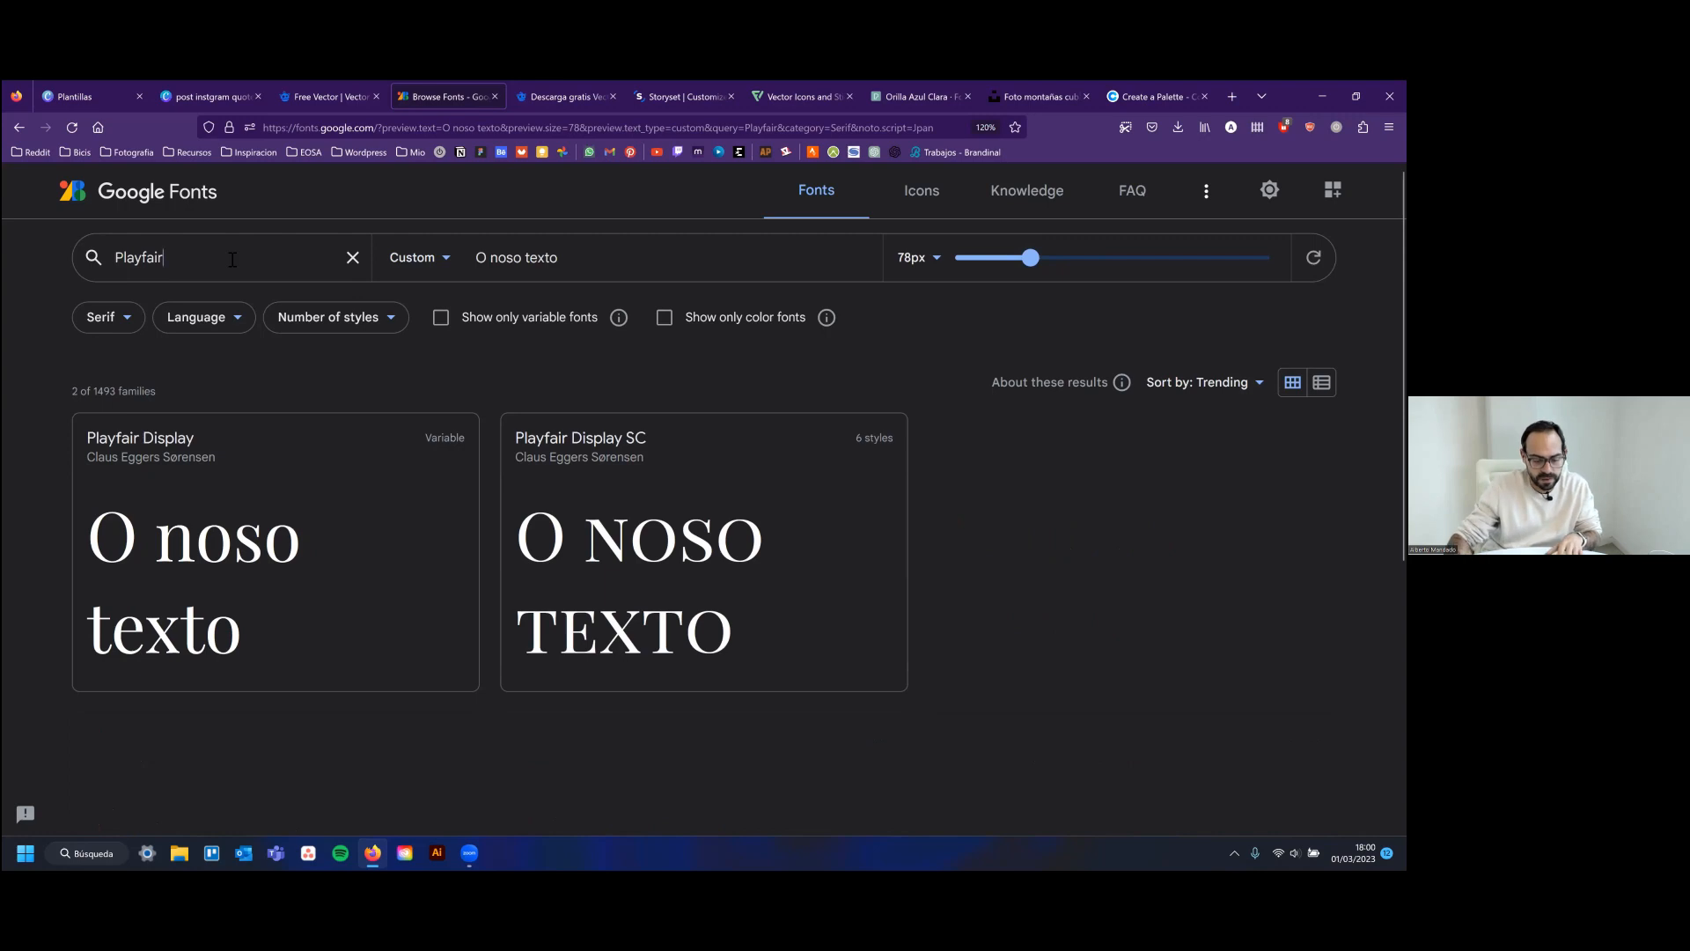
pyautogui.click(230, 490)
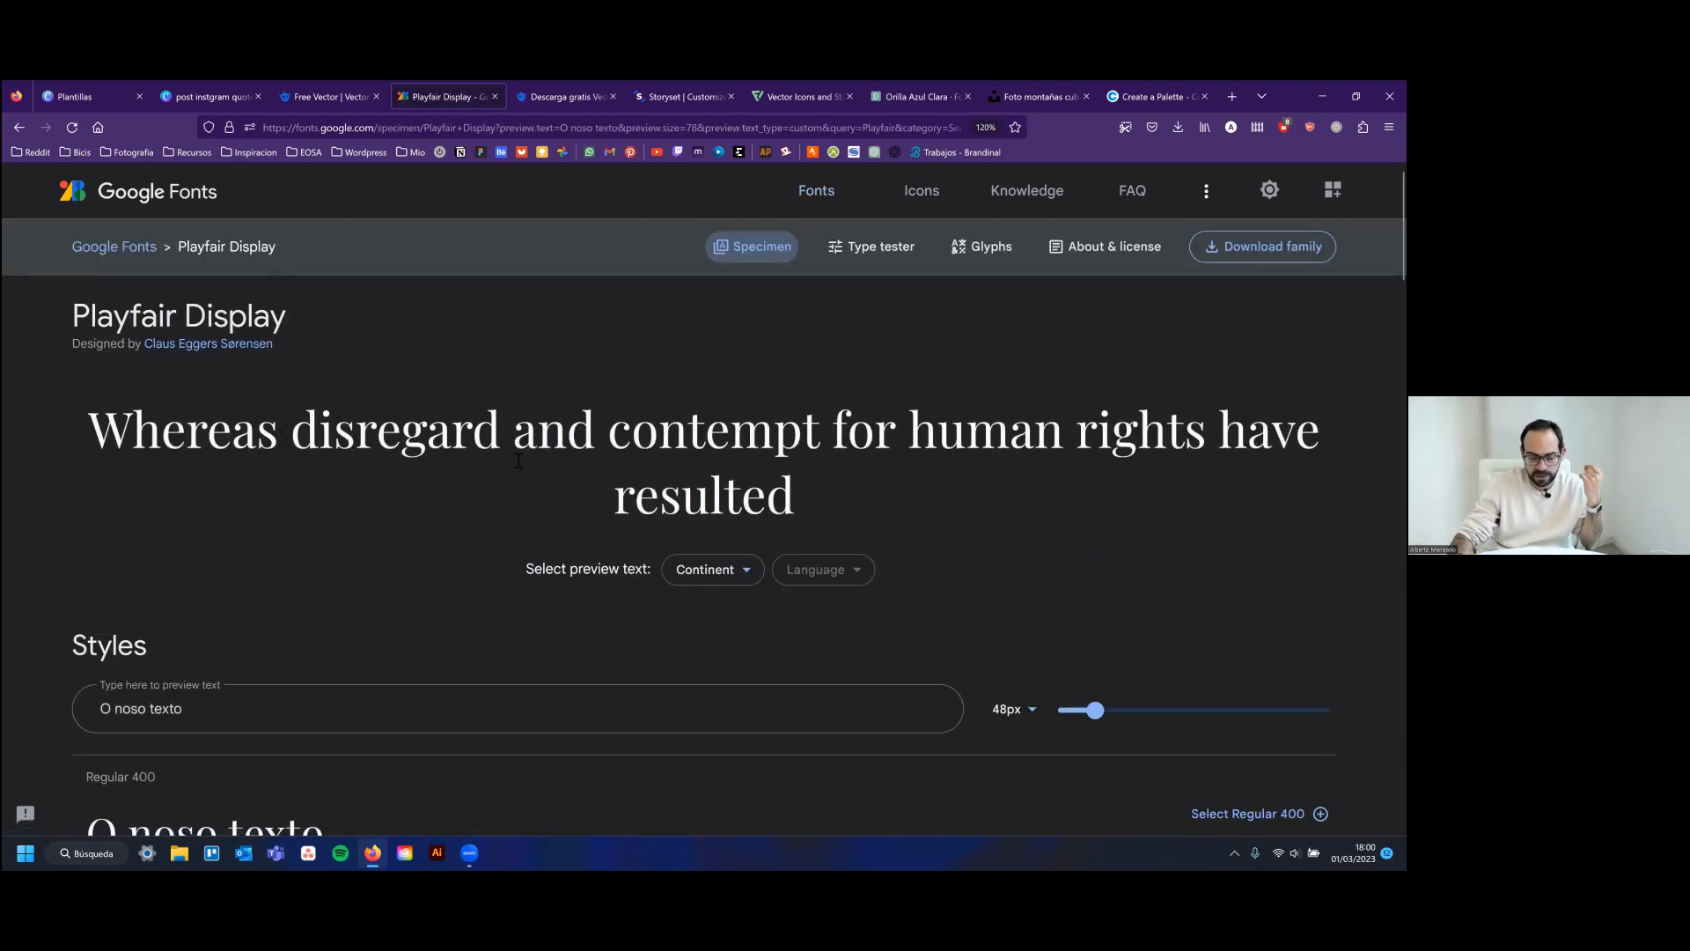
# Preview Playfair Display at 14px and at a much larger size, looking through its regular, italic, medium, semibold and bold styles
pyautogui.moveTo(1094, 709); pyautogui.dragTo(1062, 711)
pyautogui.scroll(-3, 1013, 639)
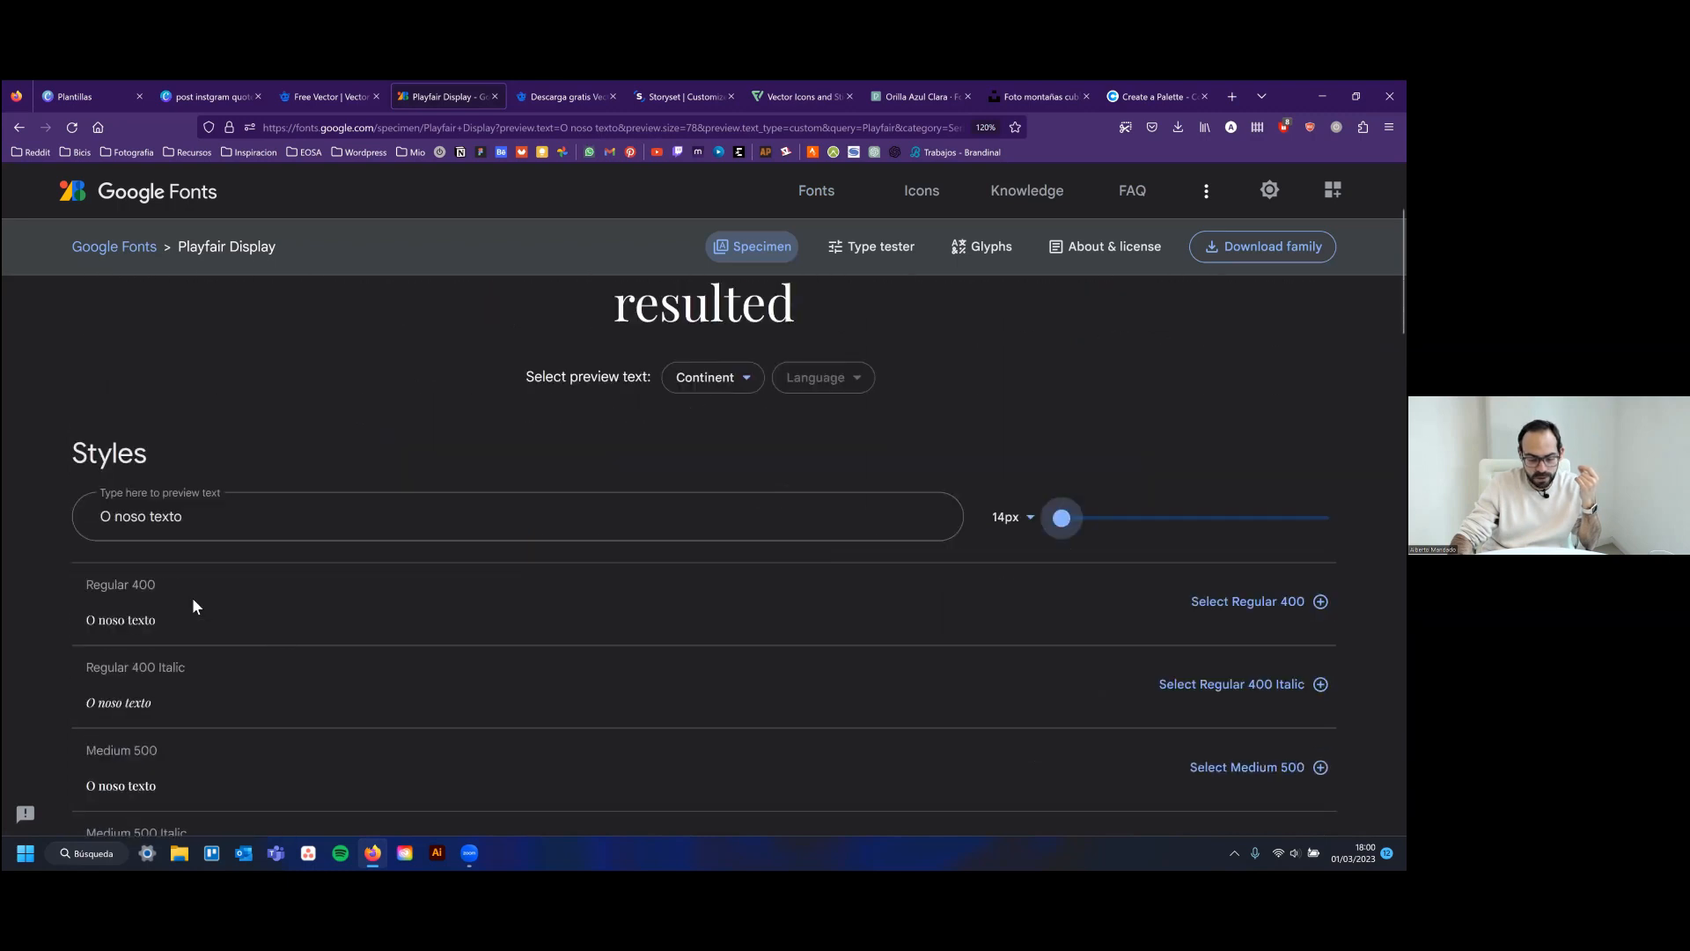
pyautogui.moveTo(1072, 477); pyautogui.dragTo(1147, 487)
pyautogui.scroll(-5, 890, 527)
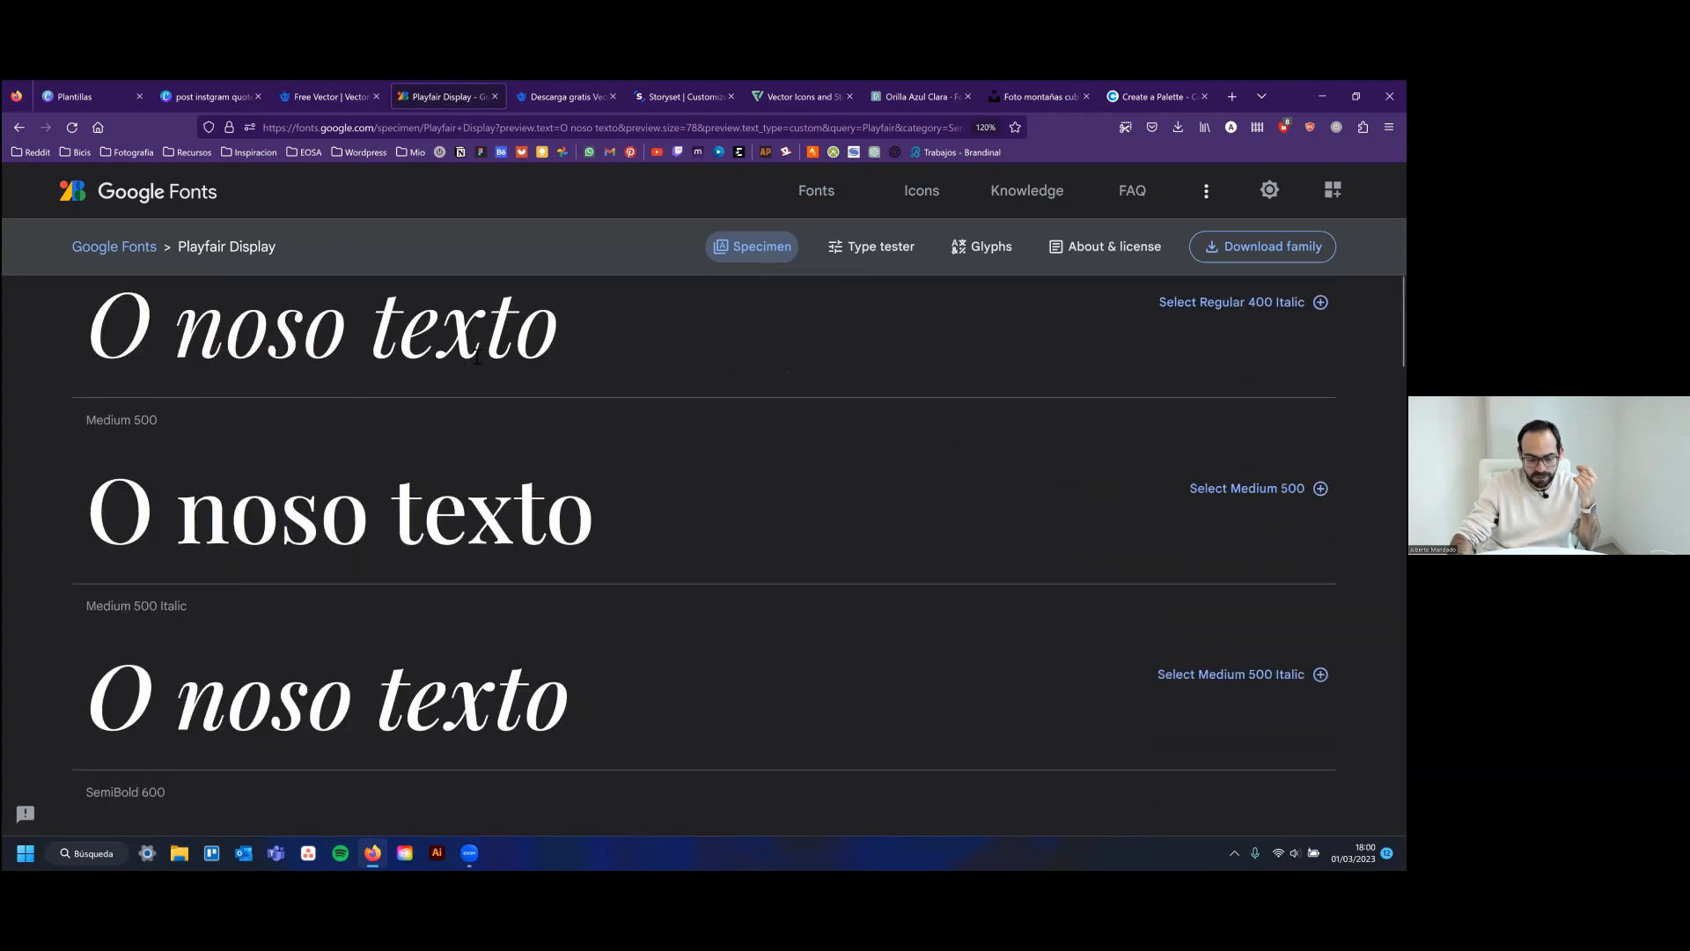
pyautogui.scroll(-4, 434, 404)
pyautogui.scroll(-4, 416, 513)
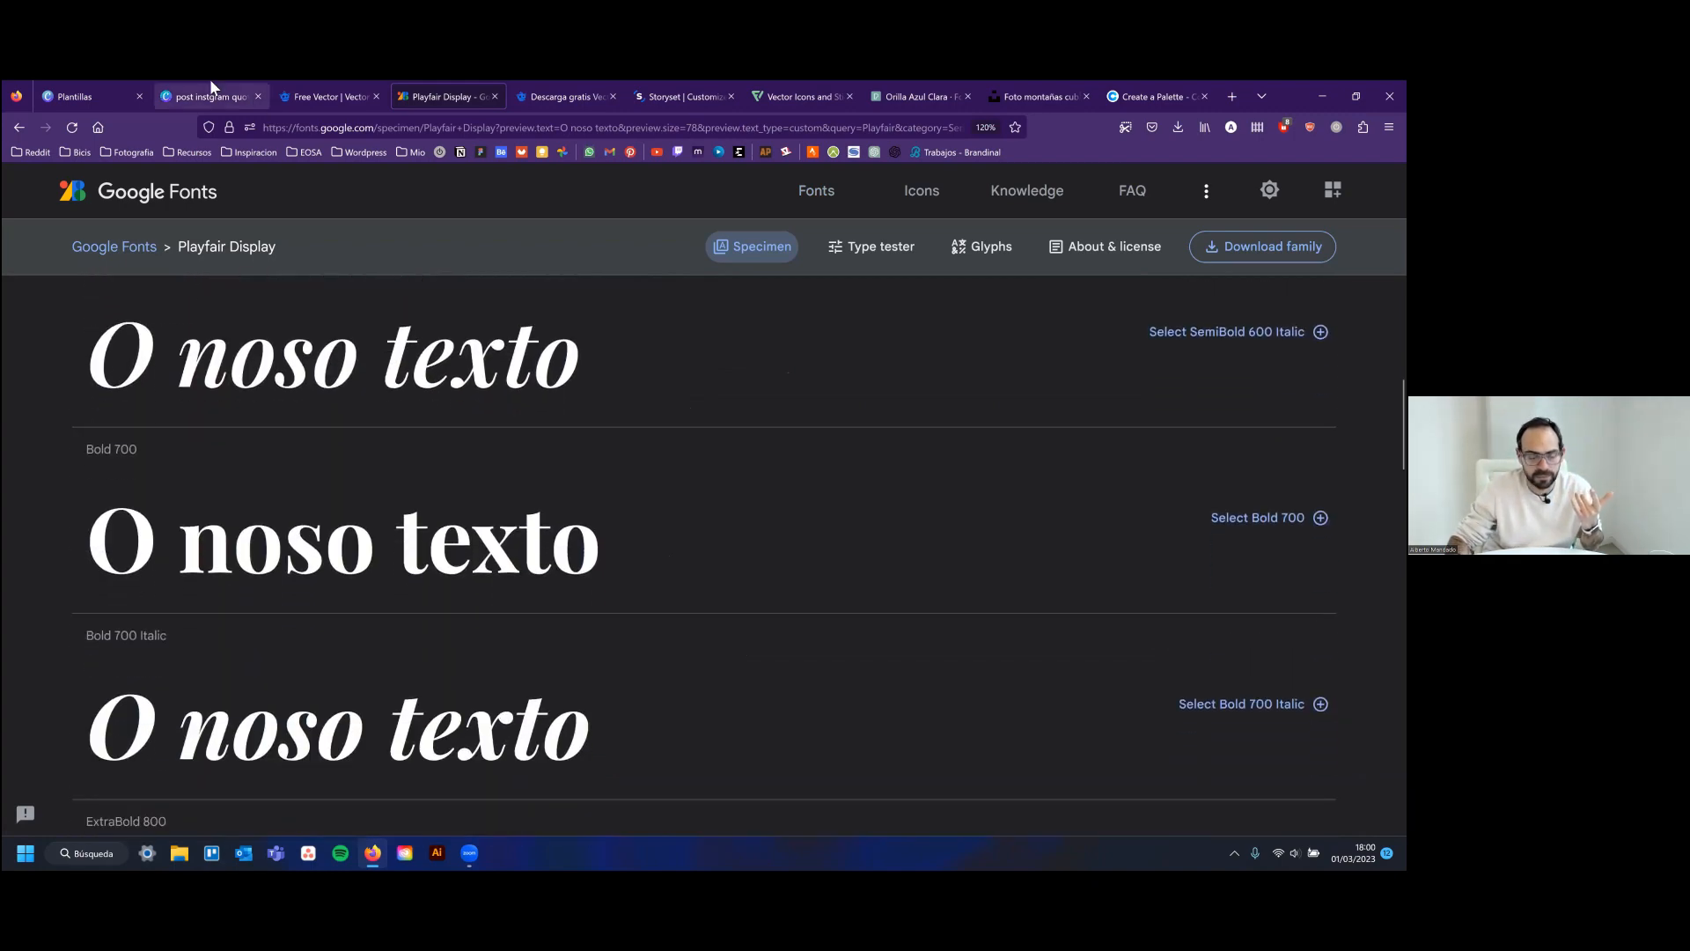
# Switch to the Canva design, search its fonts for playfair, and apply Playfair Display to the page 2 quote
pyautogui.click(210, 91)
pyautogui.click(199, 238)
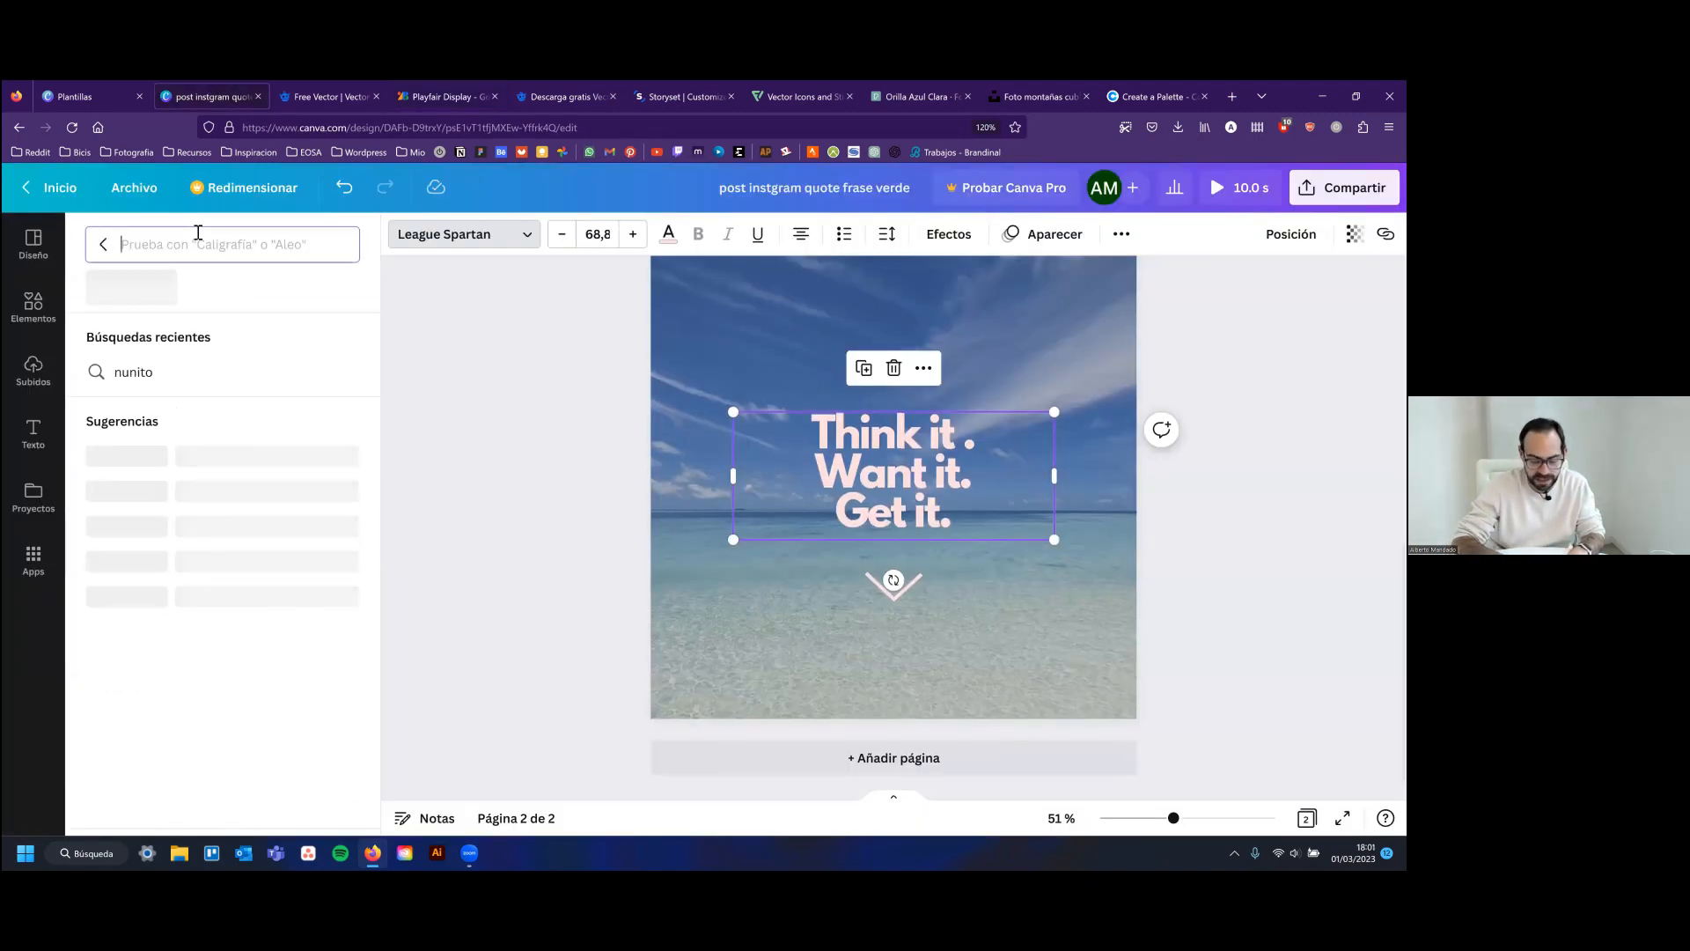
pyautogui.write('play')
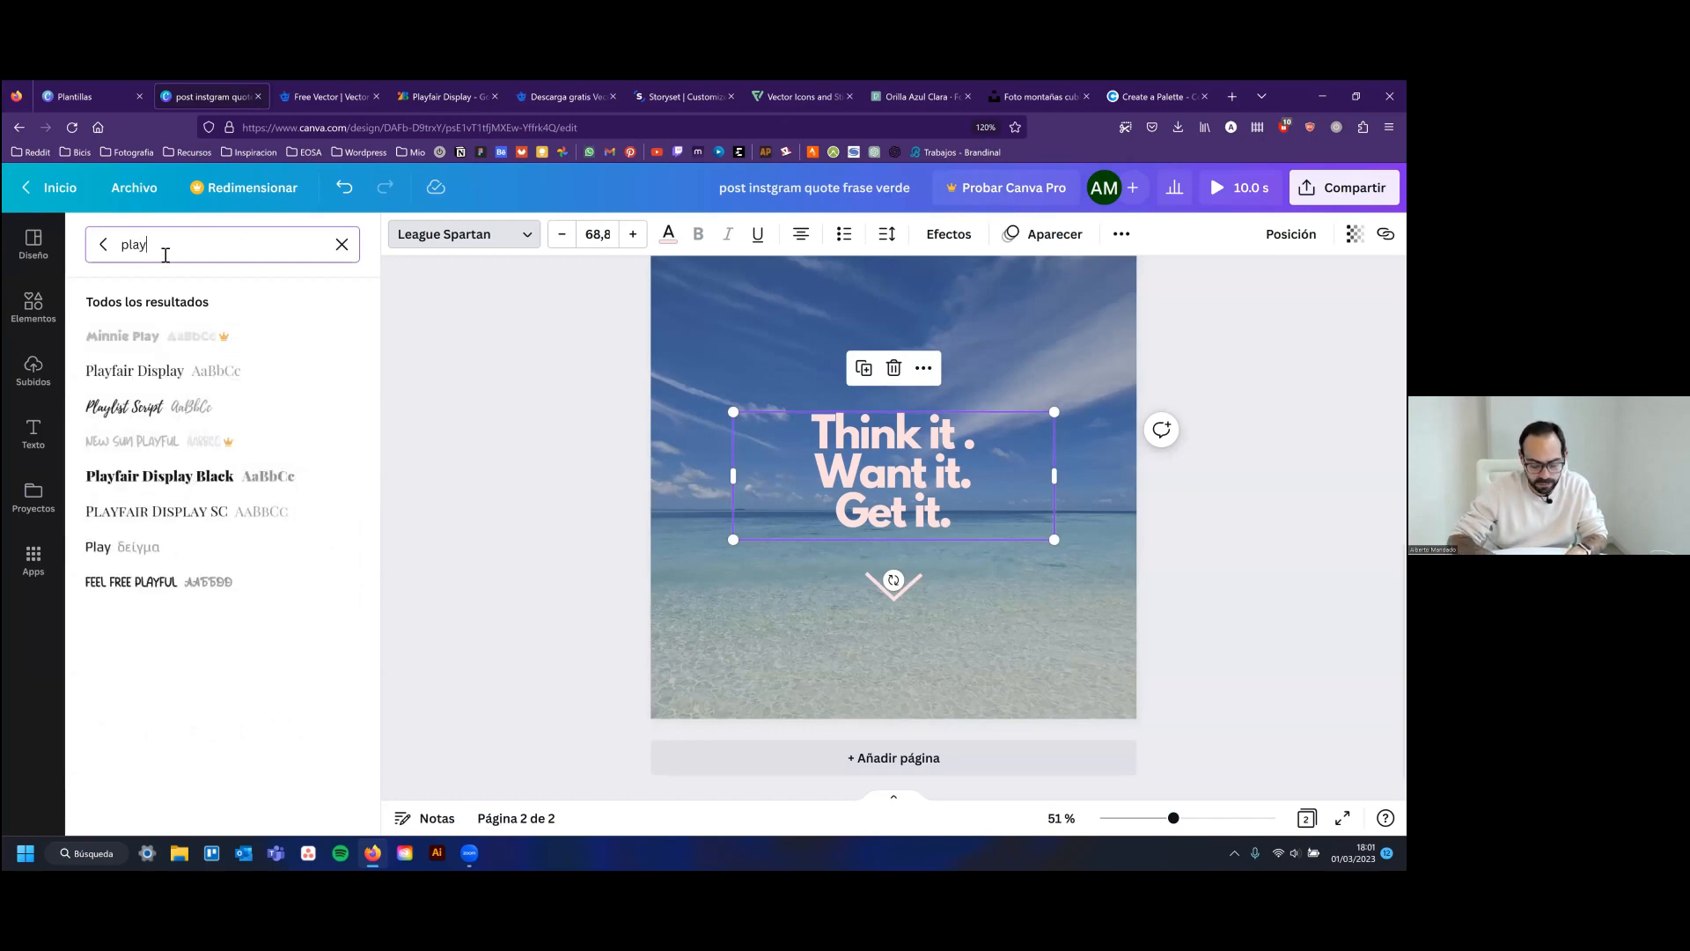
pyautogui.write('fair')
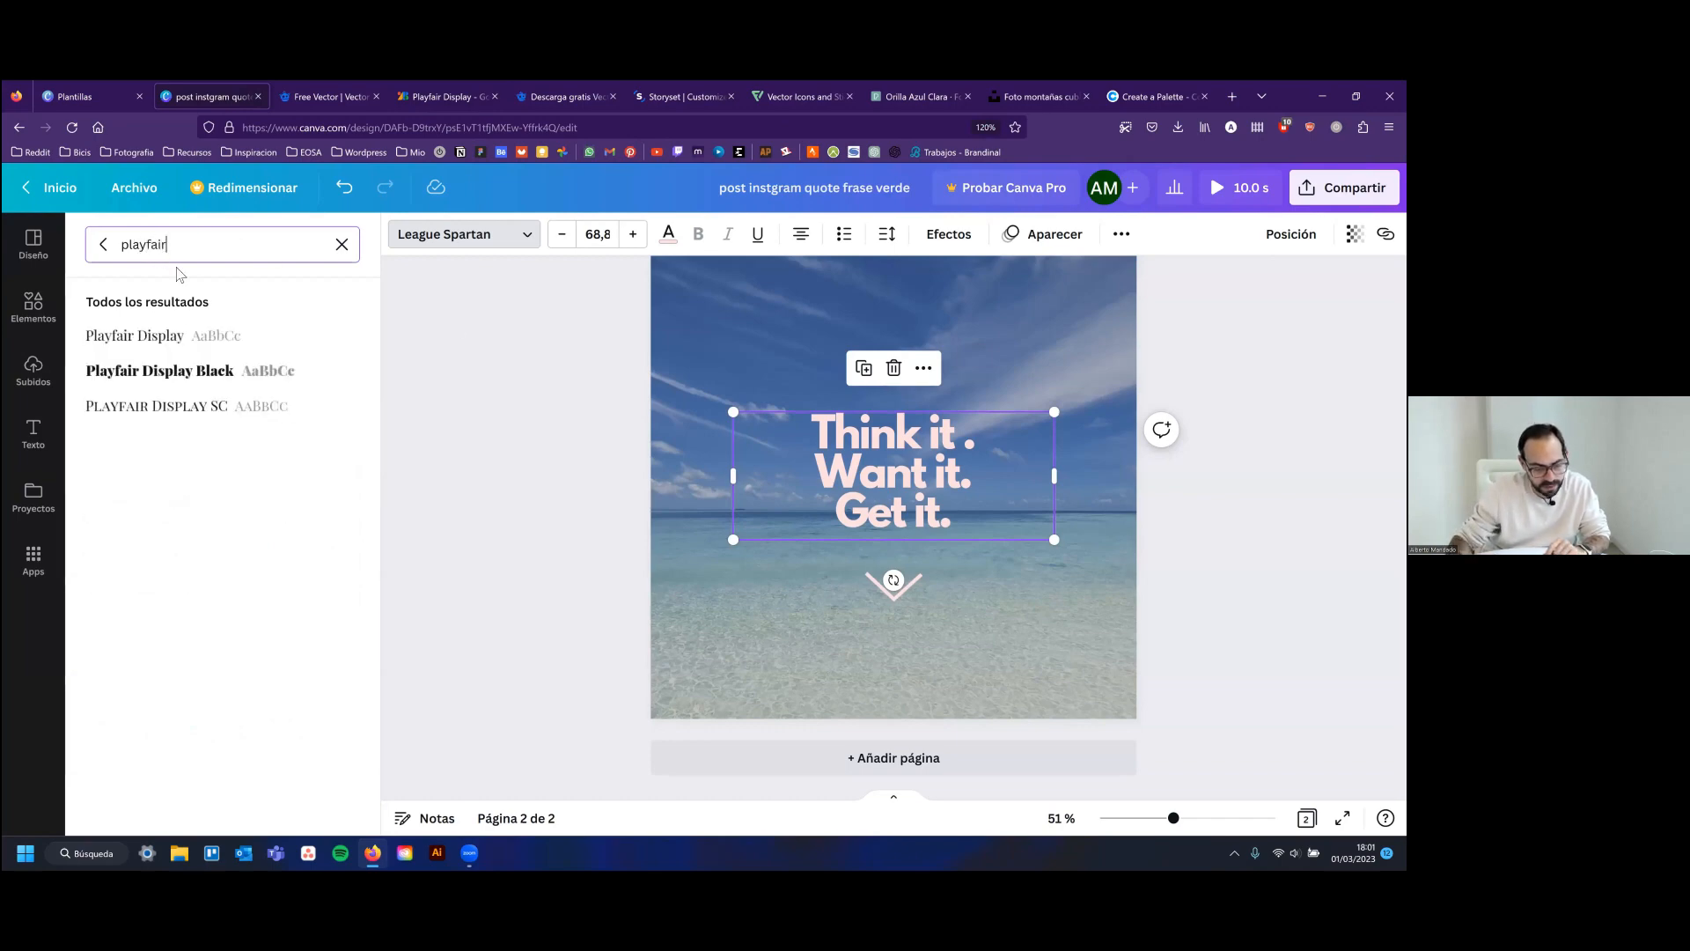
pyautogui.click(161, 346)
# Try Playfair Display Black and Playfair Display SC on the page 2 quote, and return it to Playfair Display
pyautogui.click(164, 373)
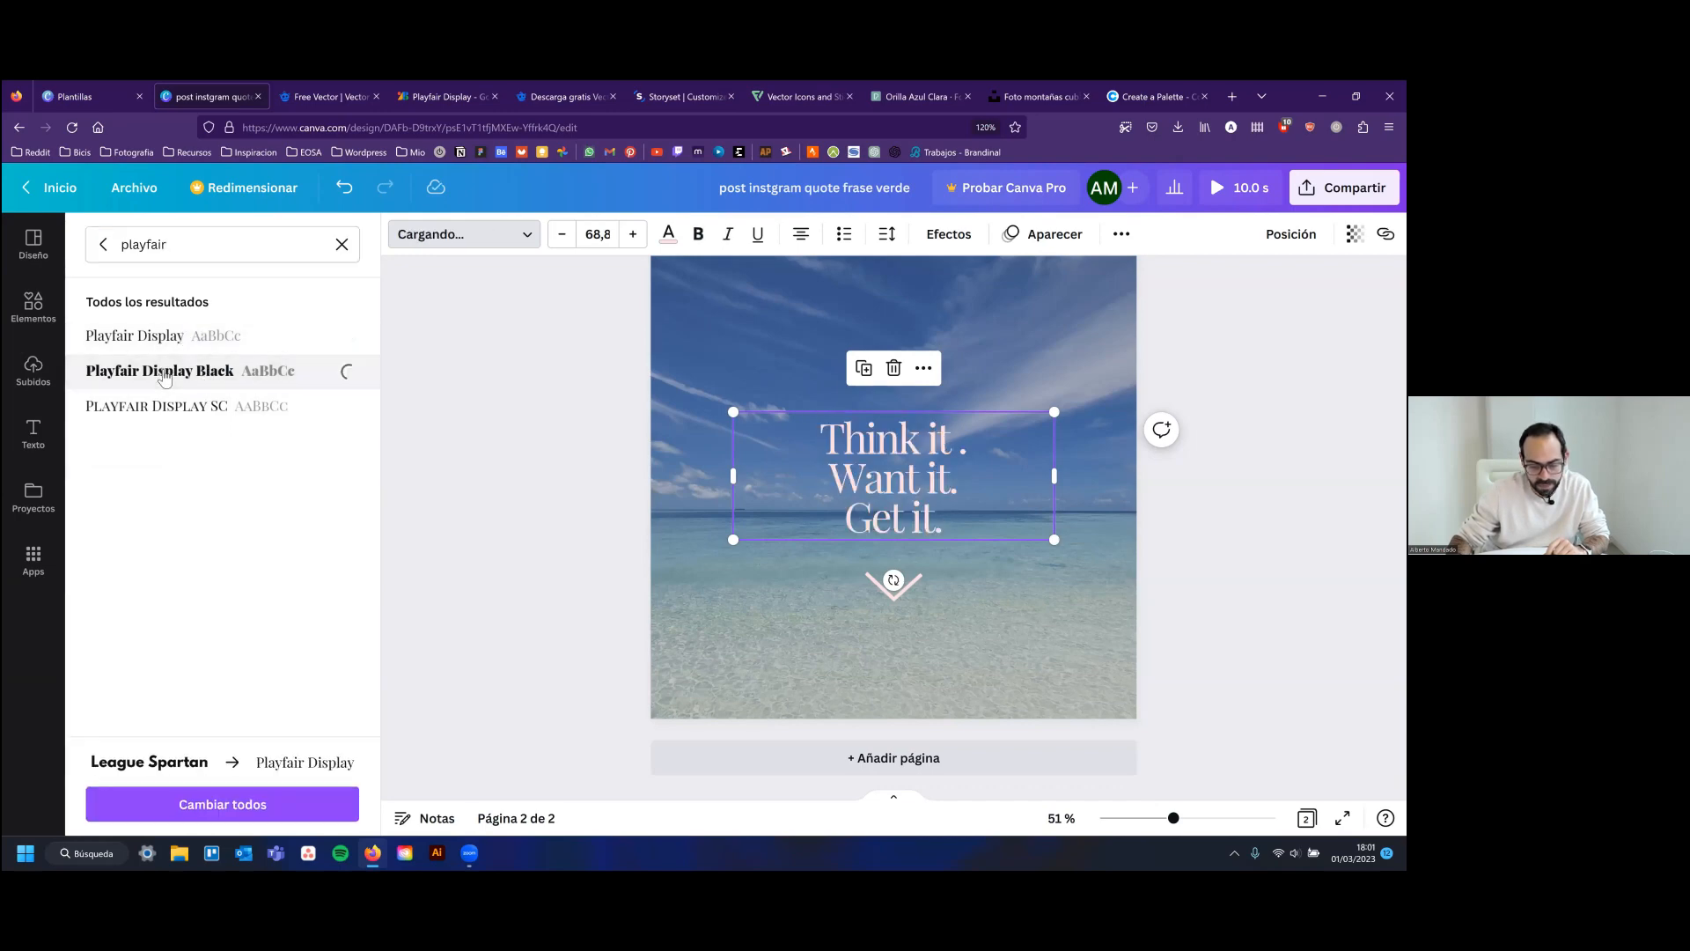
pyautogui.click(173, 409)
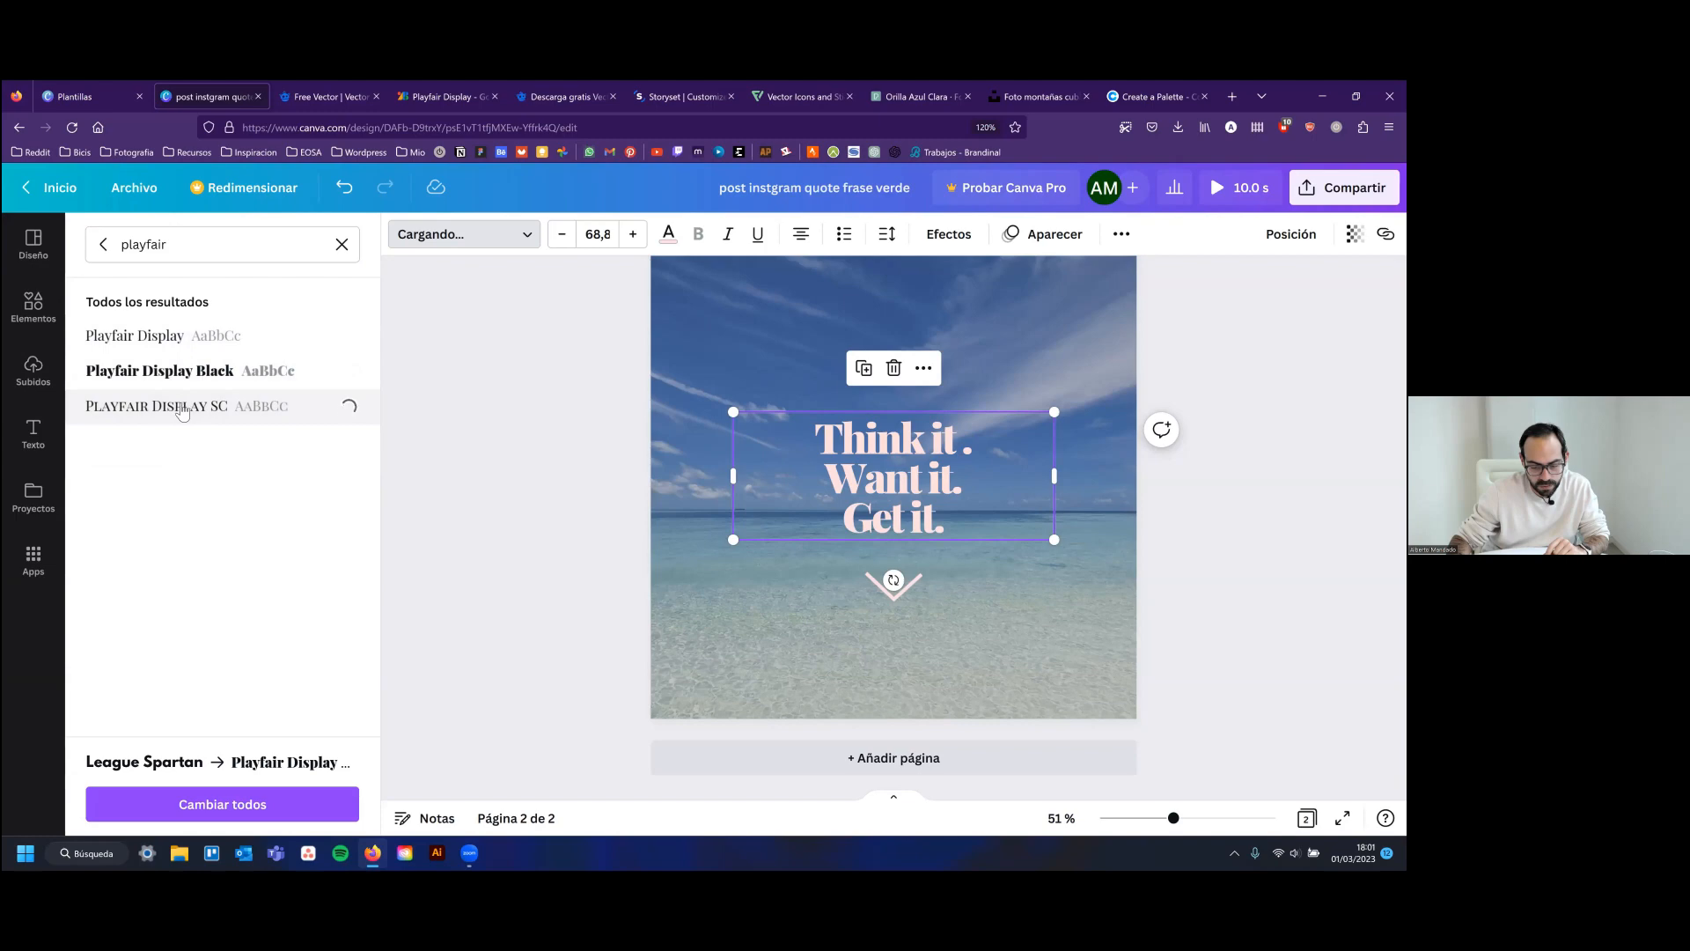
pyautogui.click(176, 353)
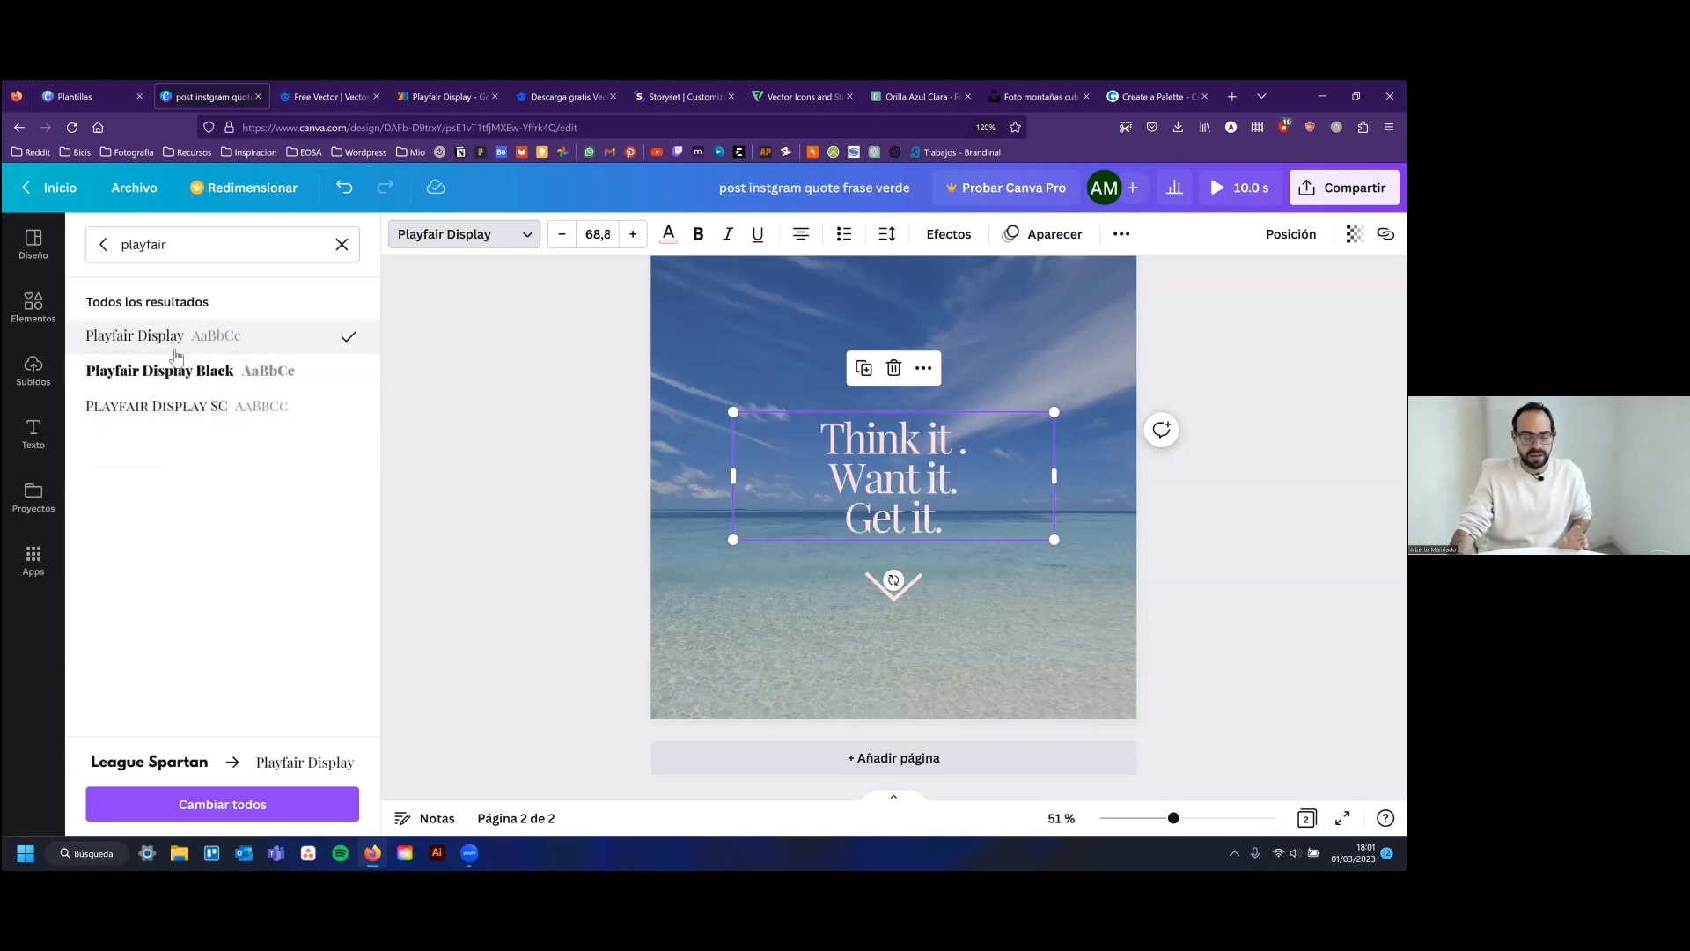
pyautogui.click(183, 383)
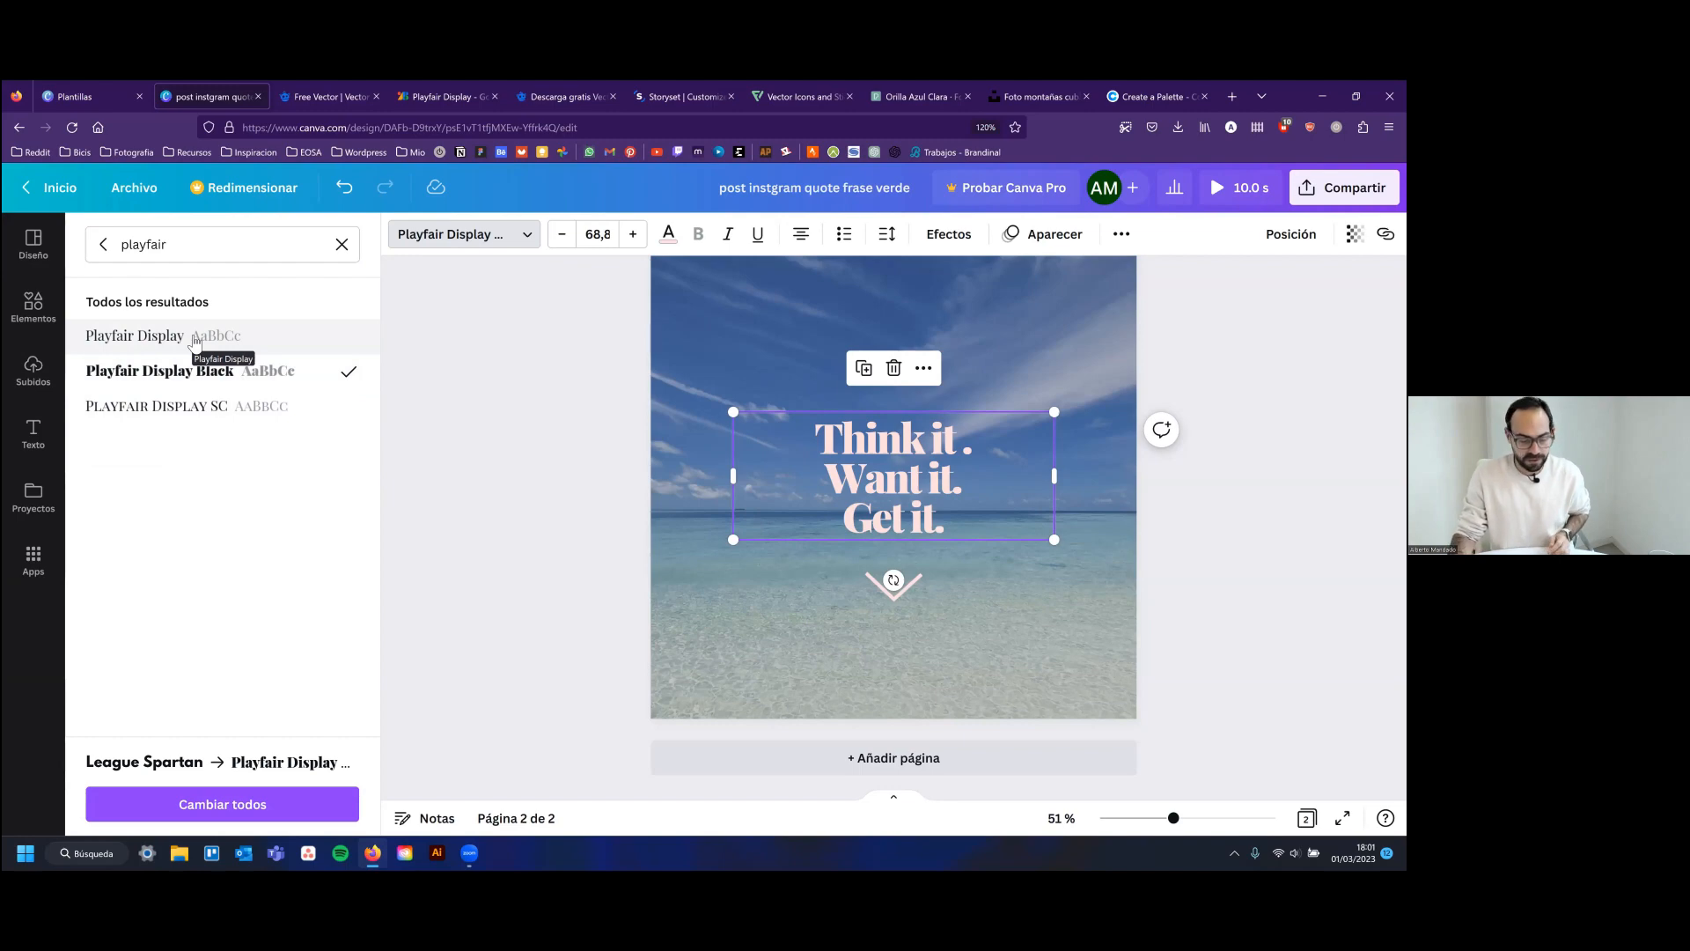
pyautogui.click(158, 339)
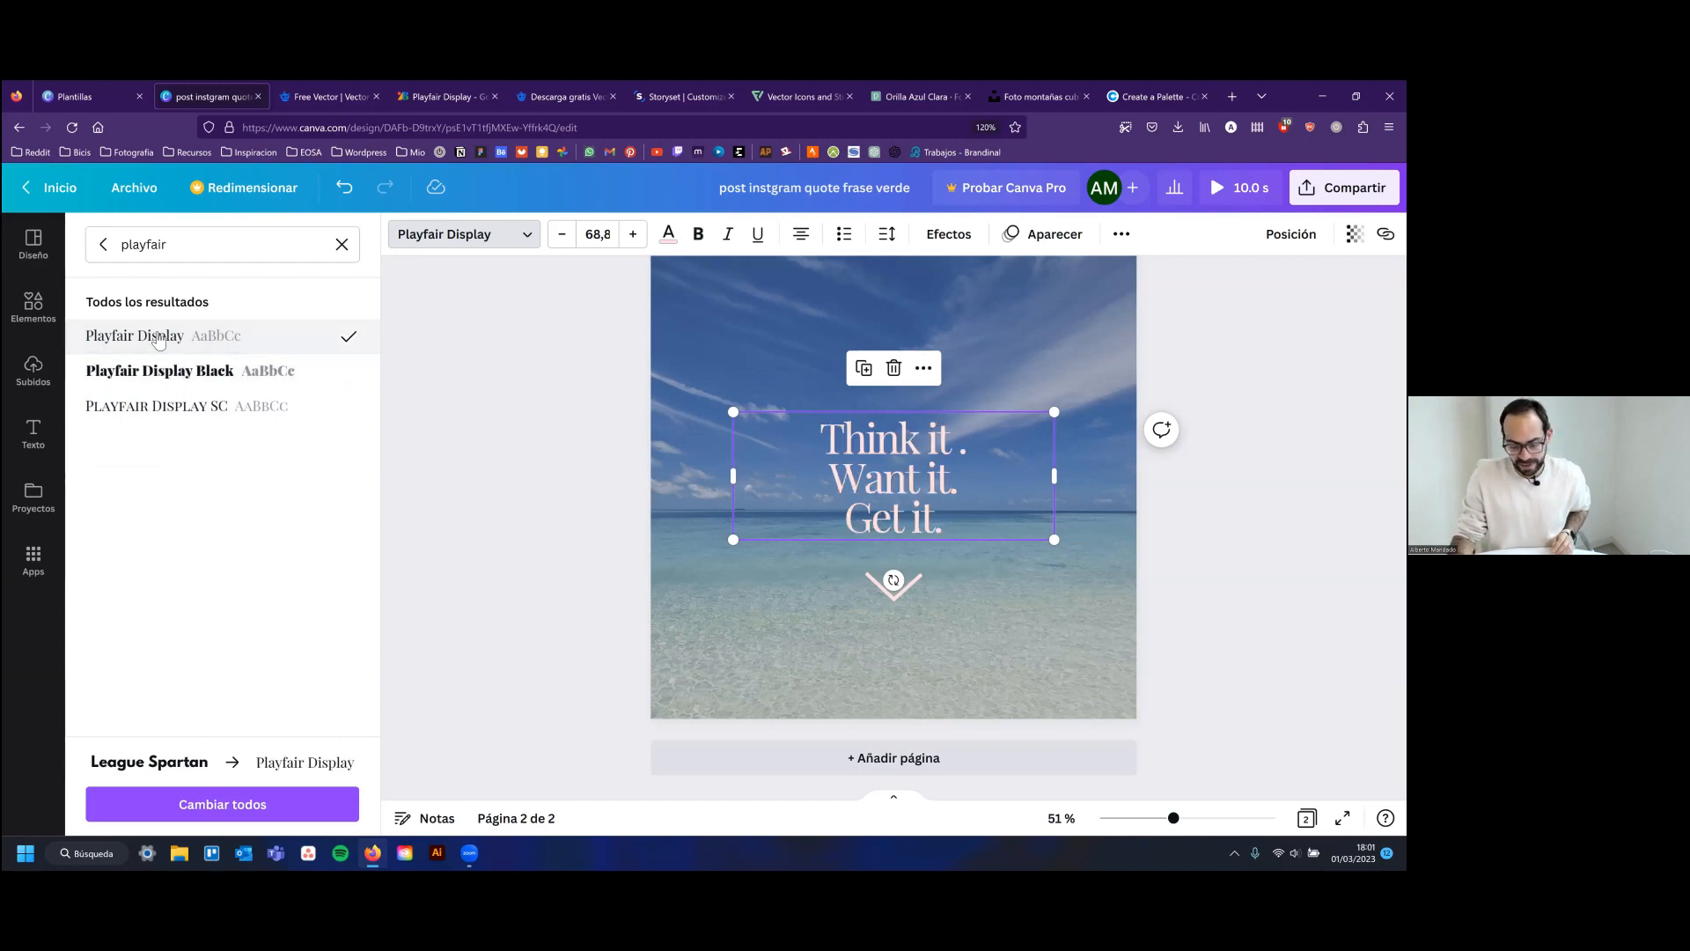
# Compare the Playfair Display quote on page 2 with the League Spartan quote on page 1
pyautogui.click(1038, 403)
pyautogui.click(992, 450)
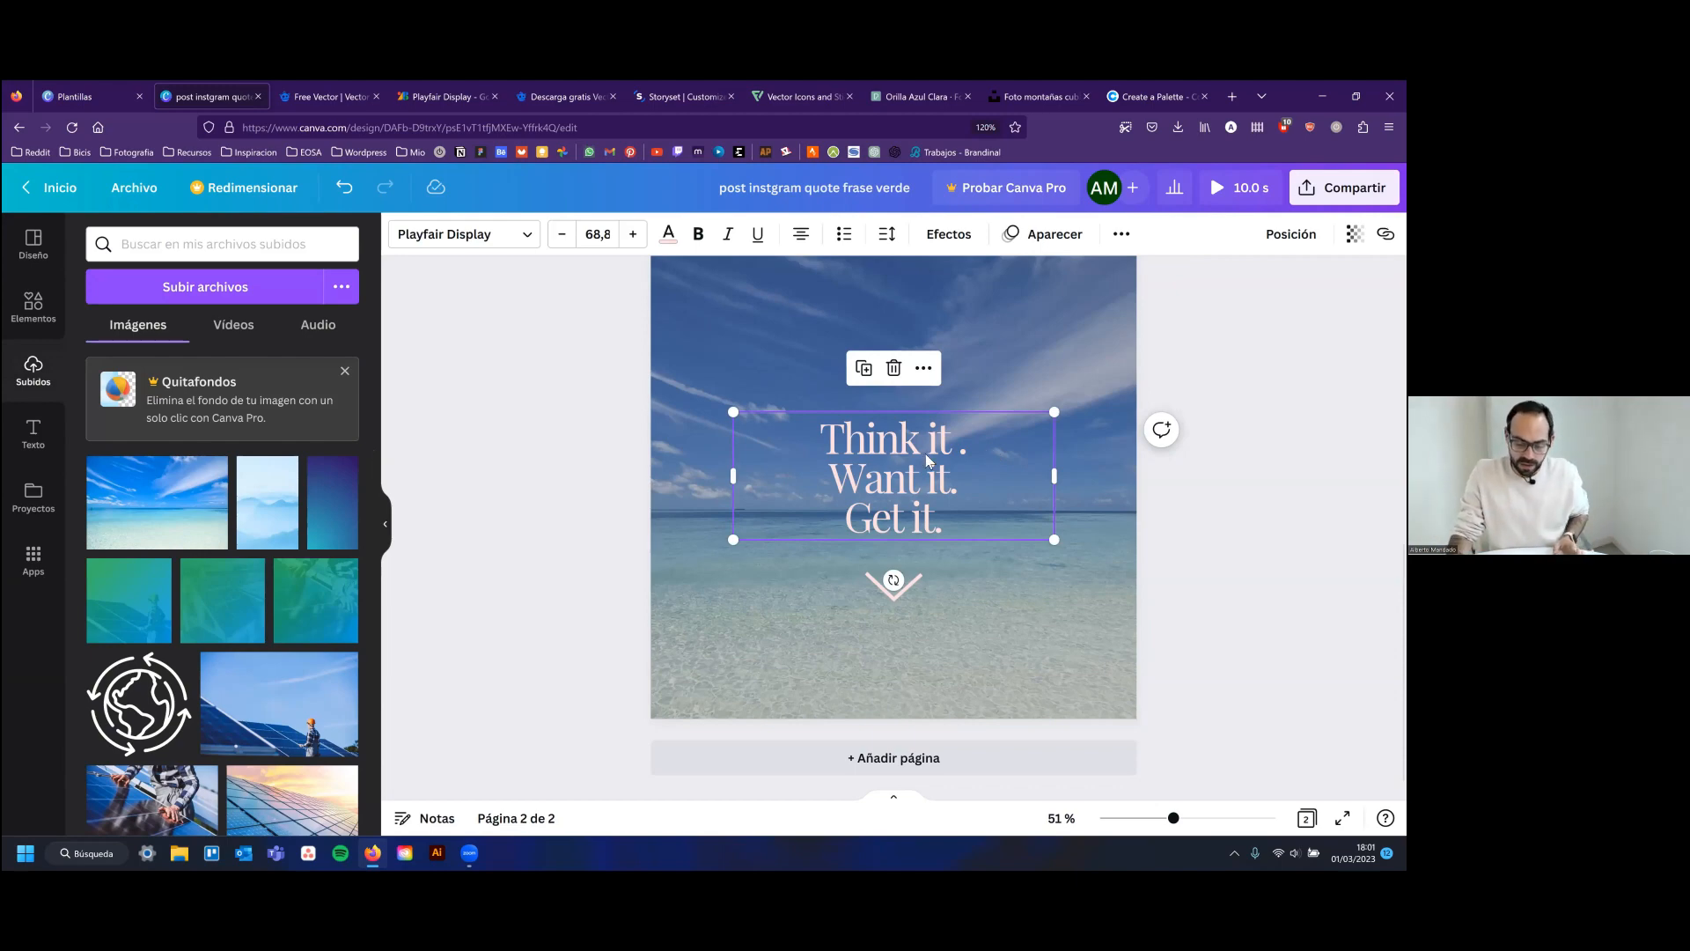
pyautogui.scroll(1, 1030, 463)
pyautogui.scroll(-1, 1034, 461)
pyautogui.scroll(2, 1028, 472)
pyautogui.scroll(5, 1027, 480)
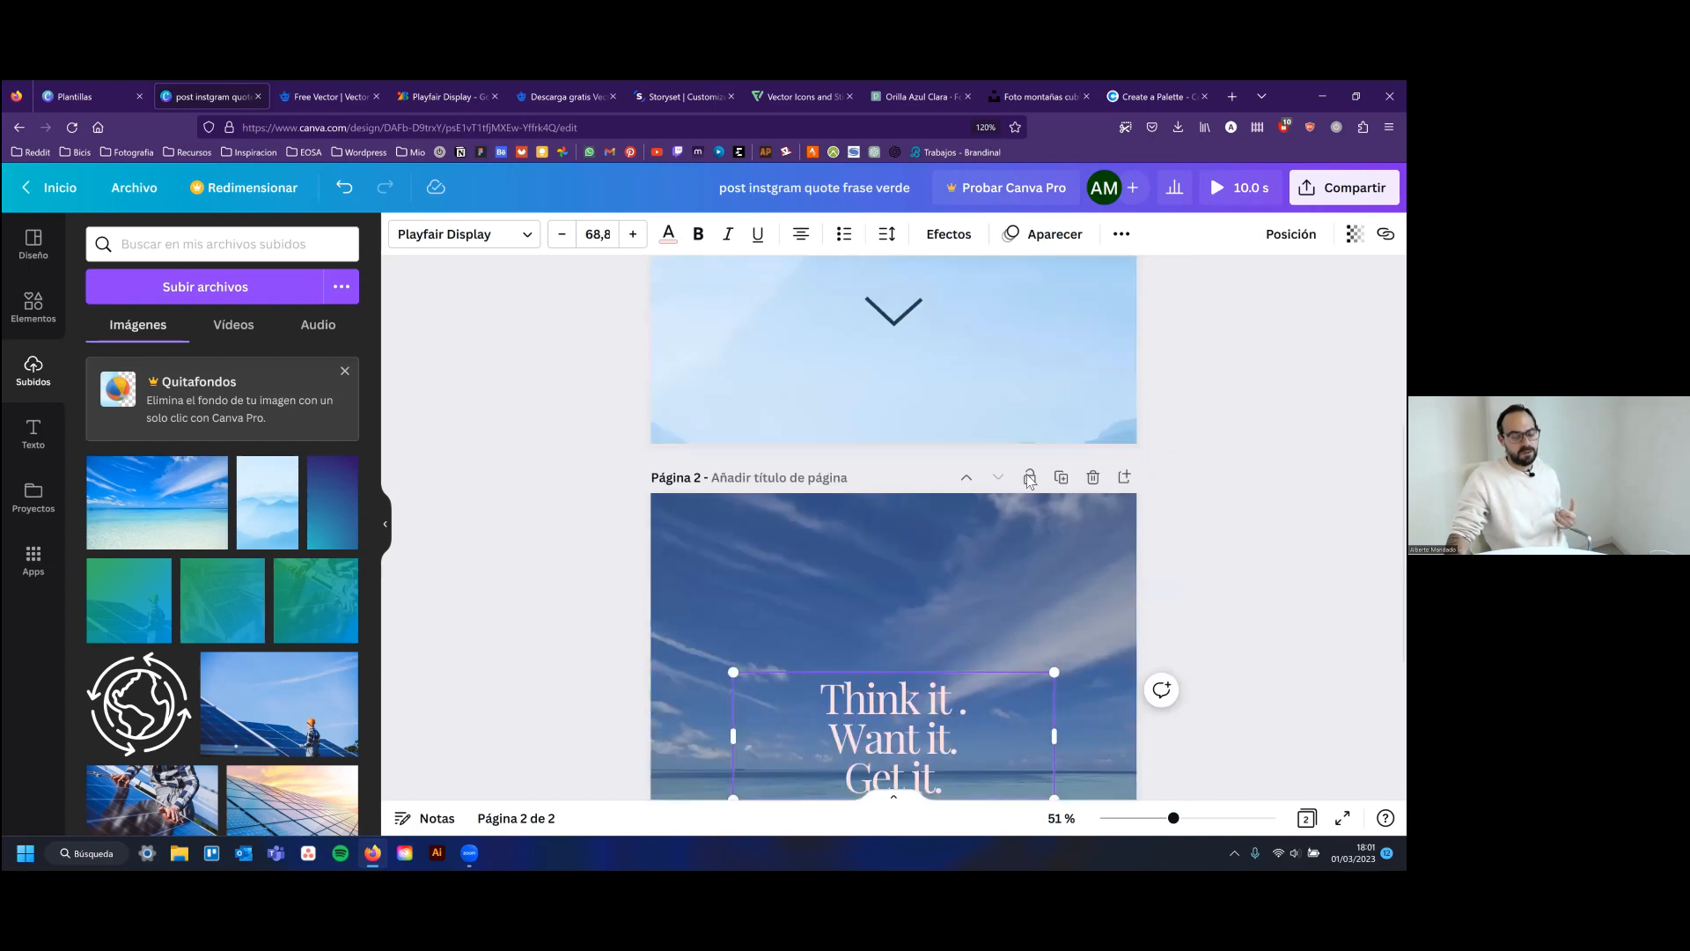
pyautogui.scroll(-1, 1090, 522)
pyautogui.scroll(1, 1090, 521)
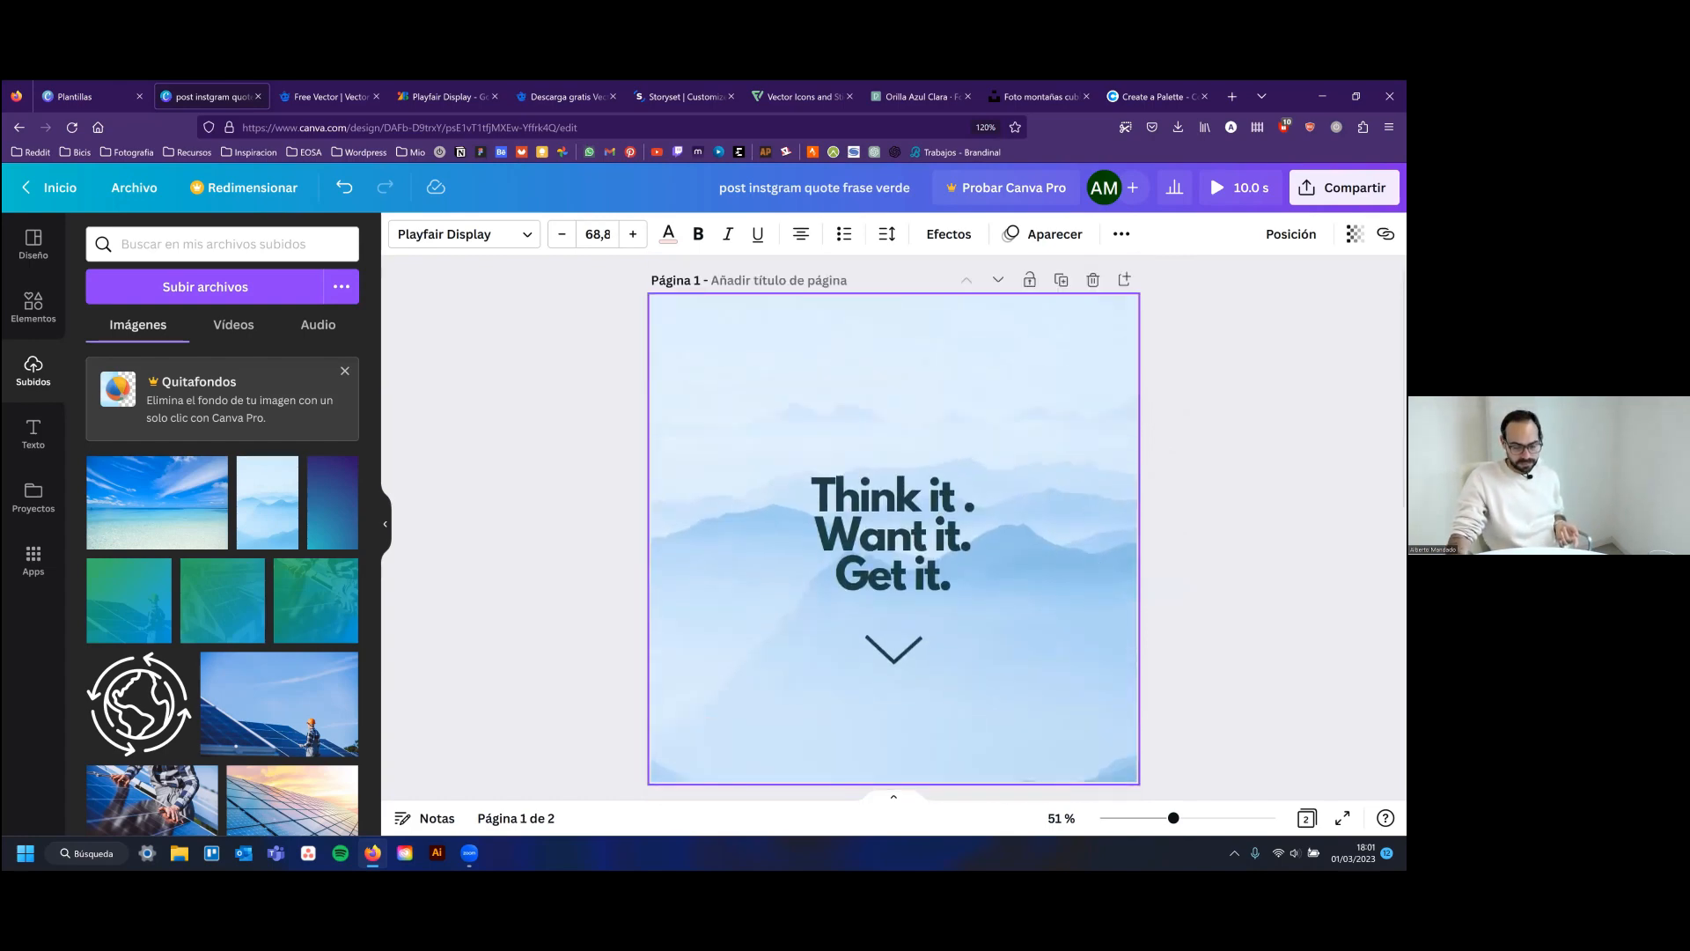
pyautogui.scroll(-1, 894, 525)
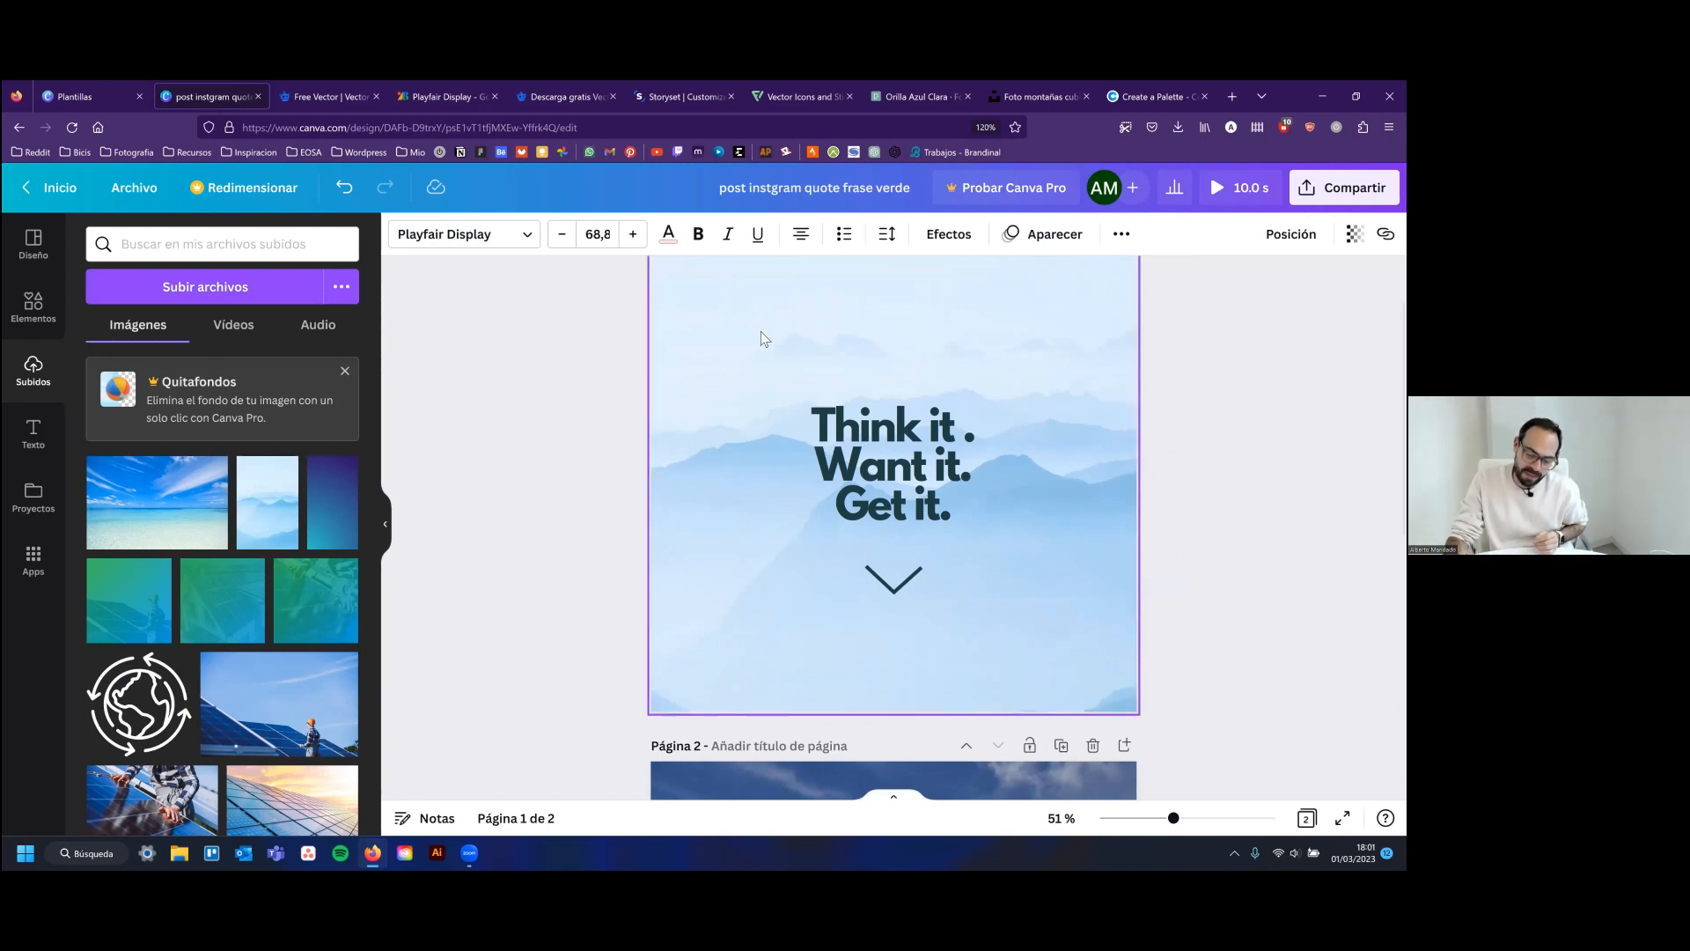
pyautogui.scroll(1, 1101, 384)
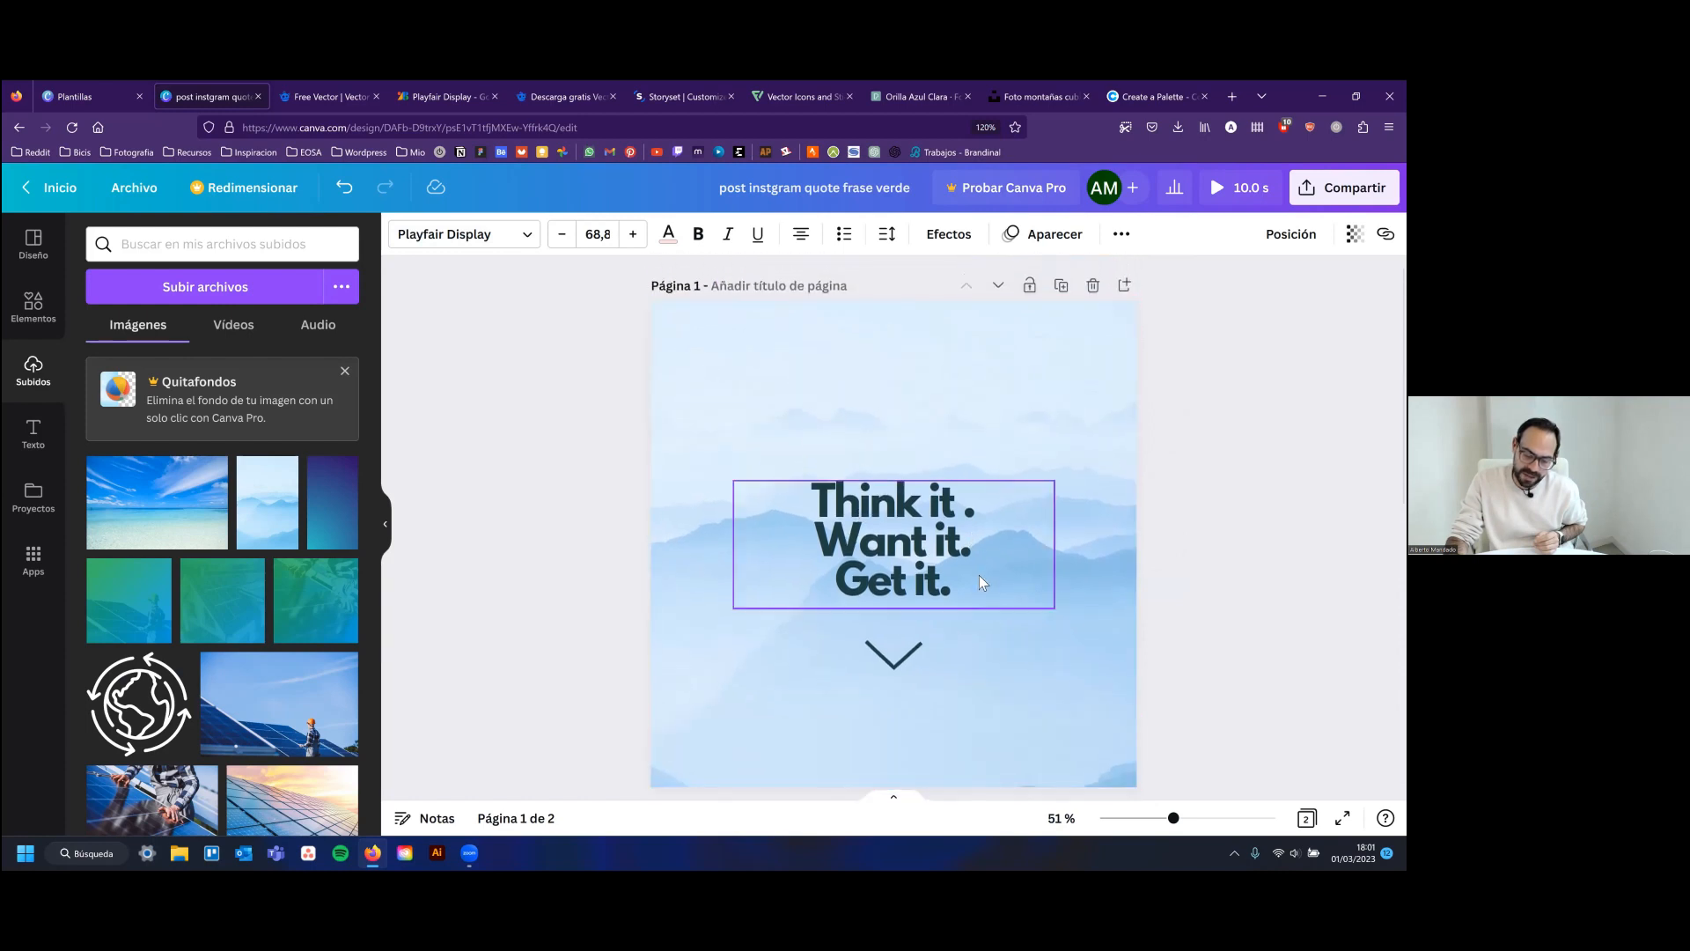
pyautogui.scroll(-5, 985, 572)
pyautogui.scroll(-2, 968, 570)
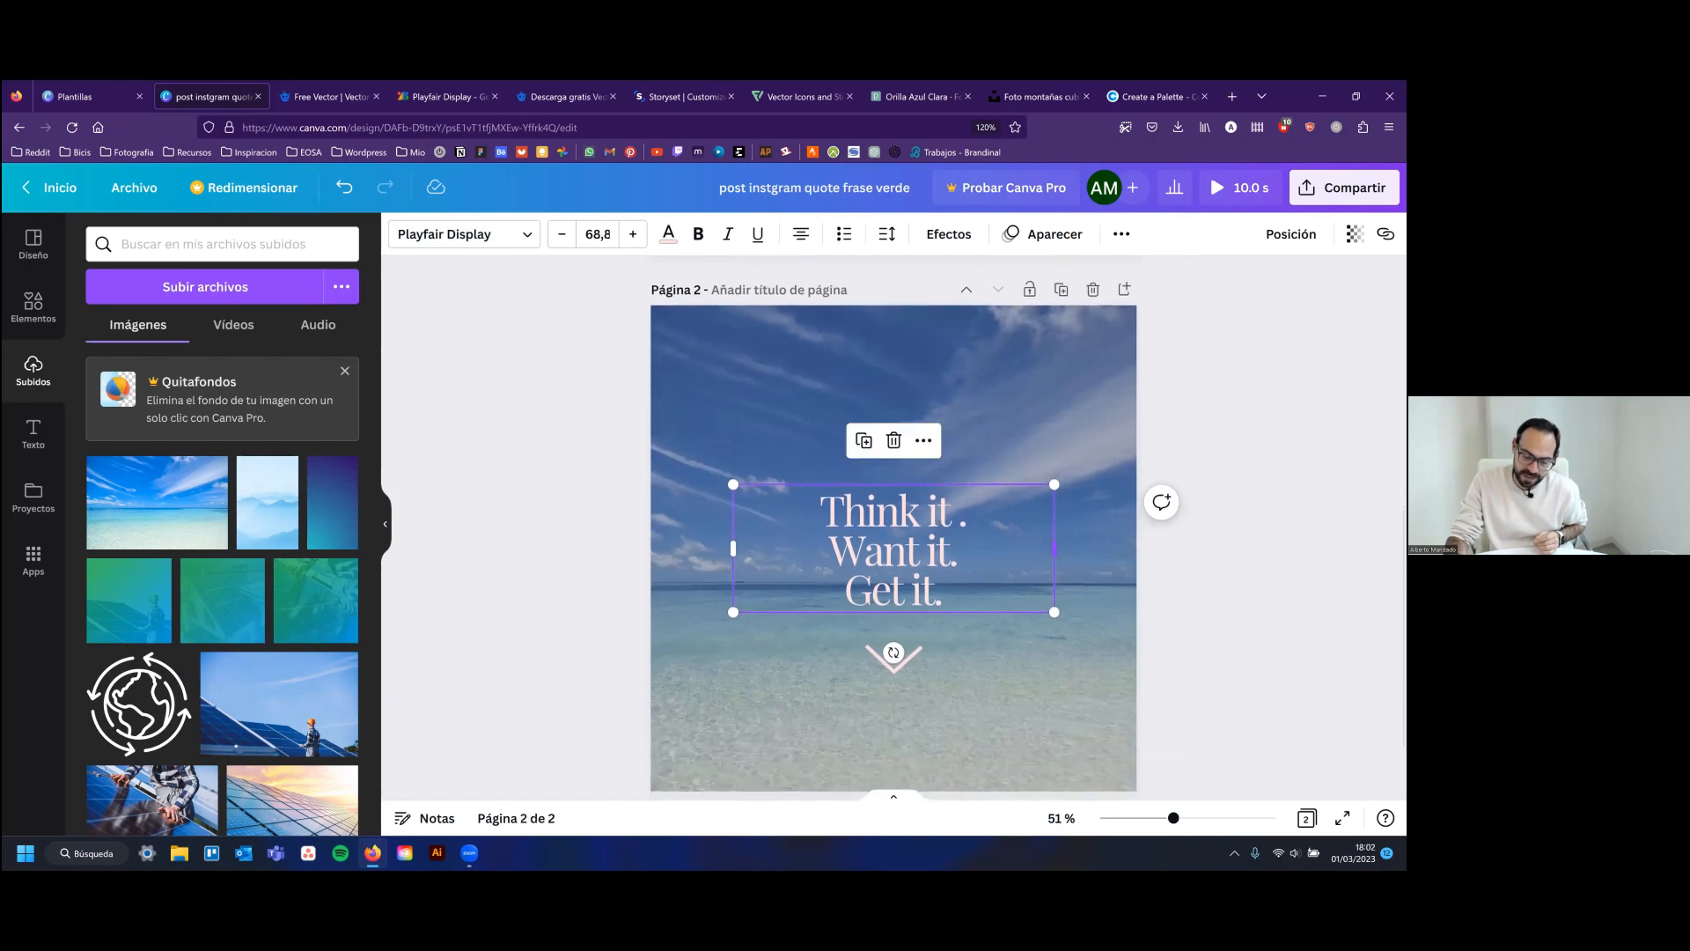
pyautogui.click(1097, 473)
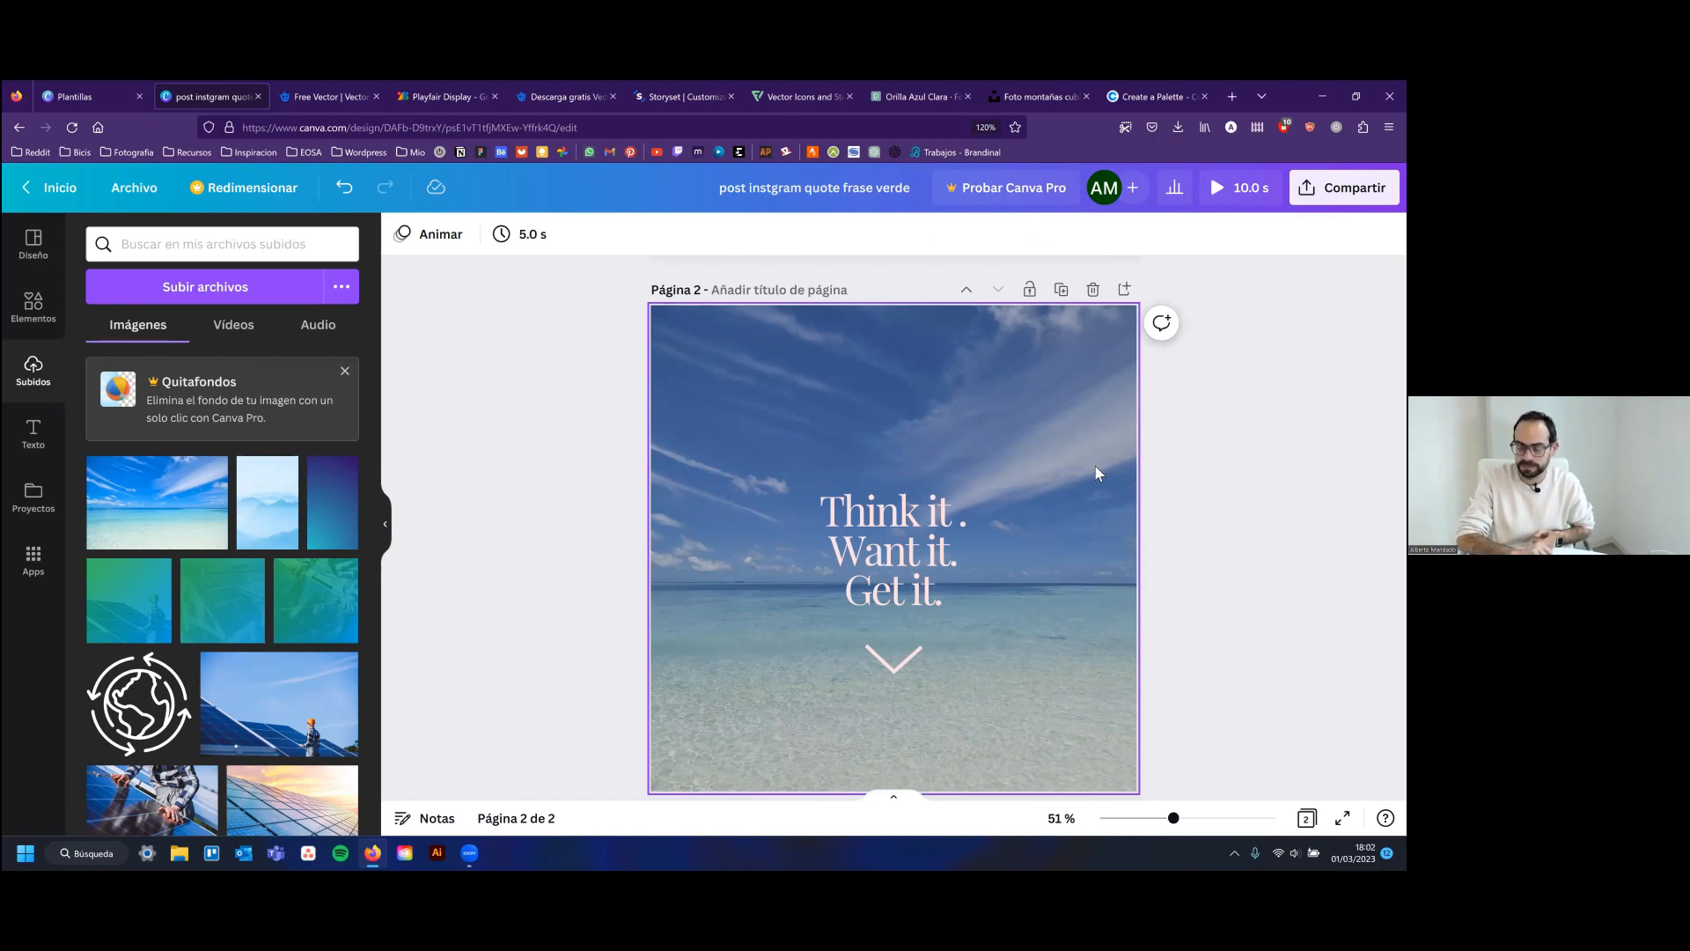
# Enlarge the quote on page 1 to font size 108, narrow its text box, and shift it slightly upwards
pyautogui.scroll(3, 1096, 471)
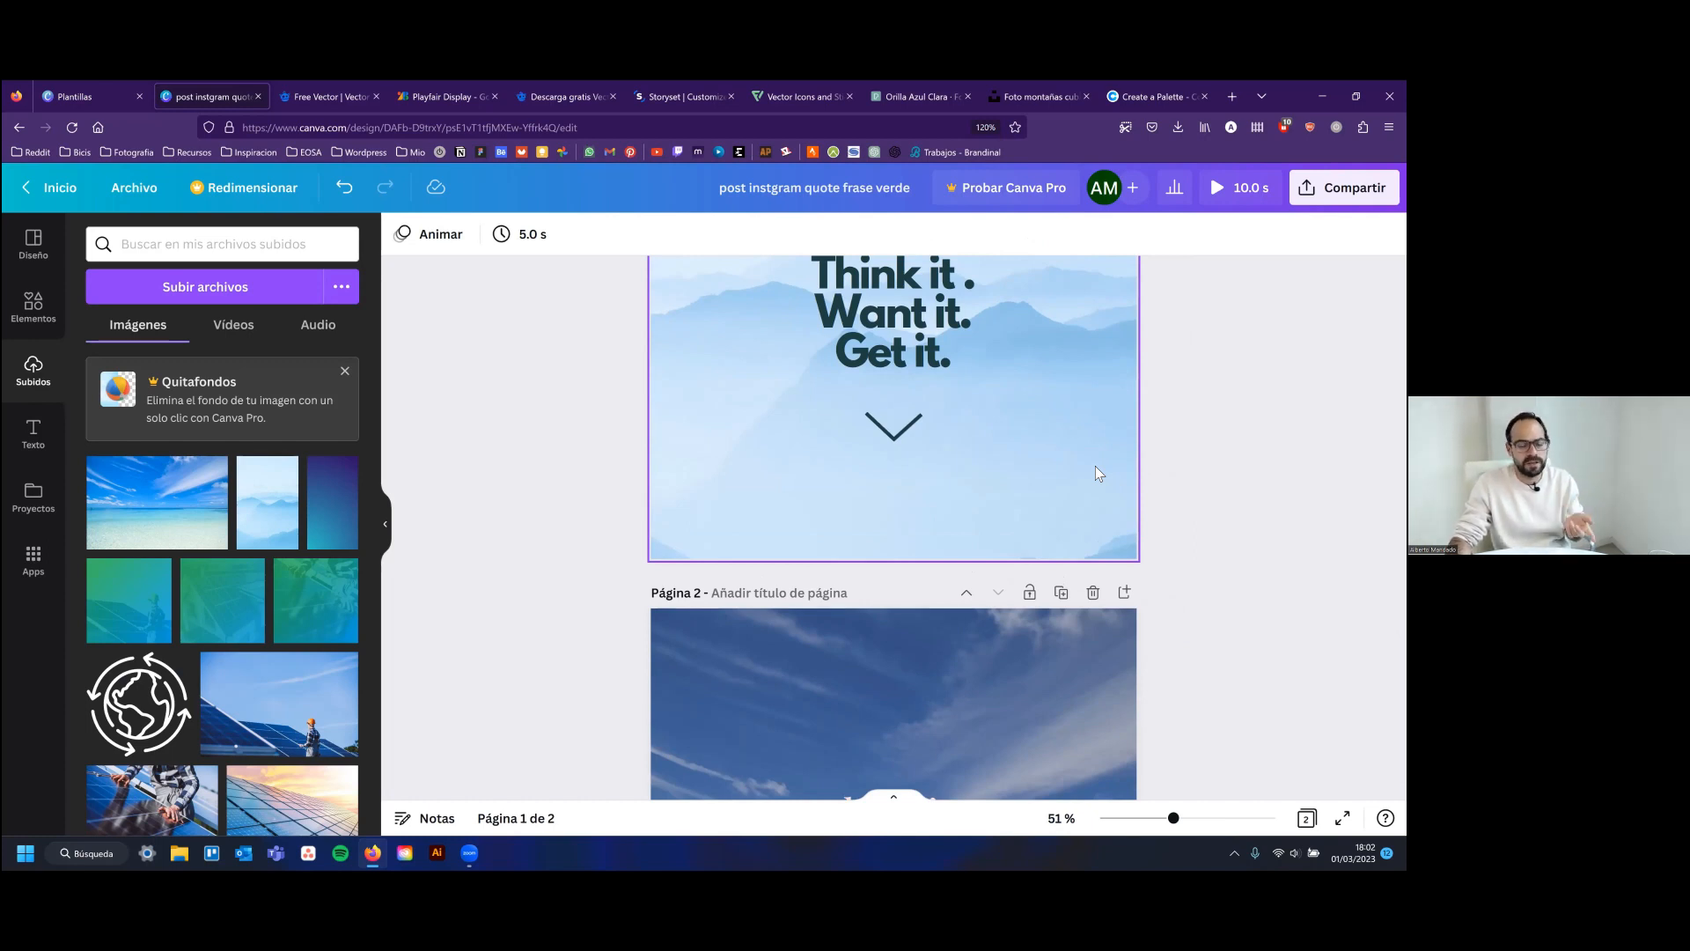
pyautogui.scroll(2, 1095, 473)
pyautogui.scroll(2, 1067, 453)
pyautogui.scroll(1, 806, 431)
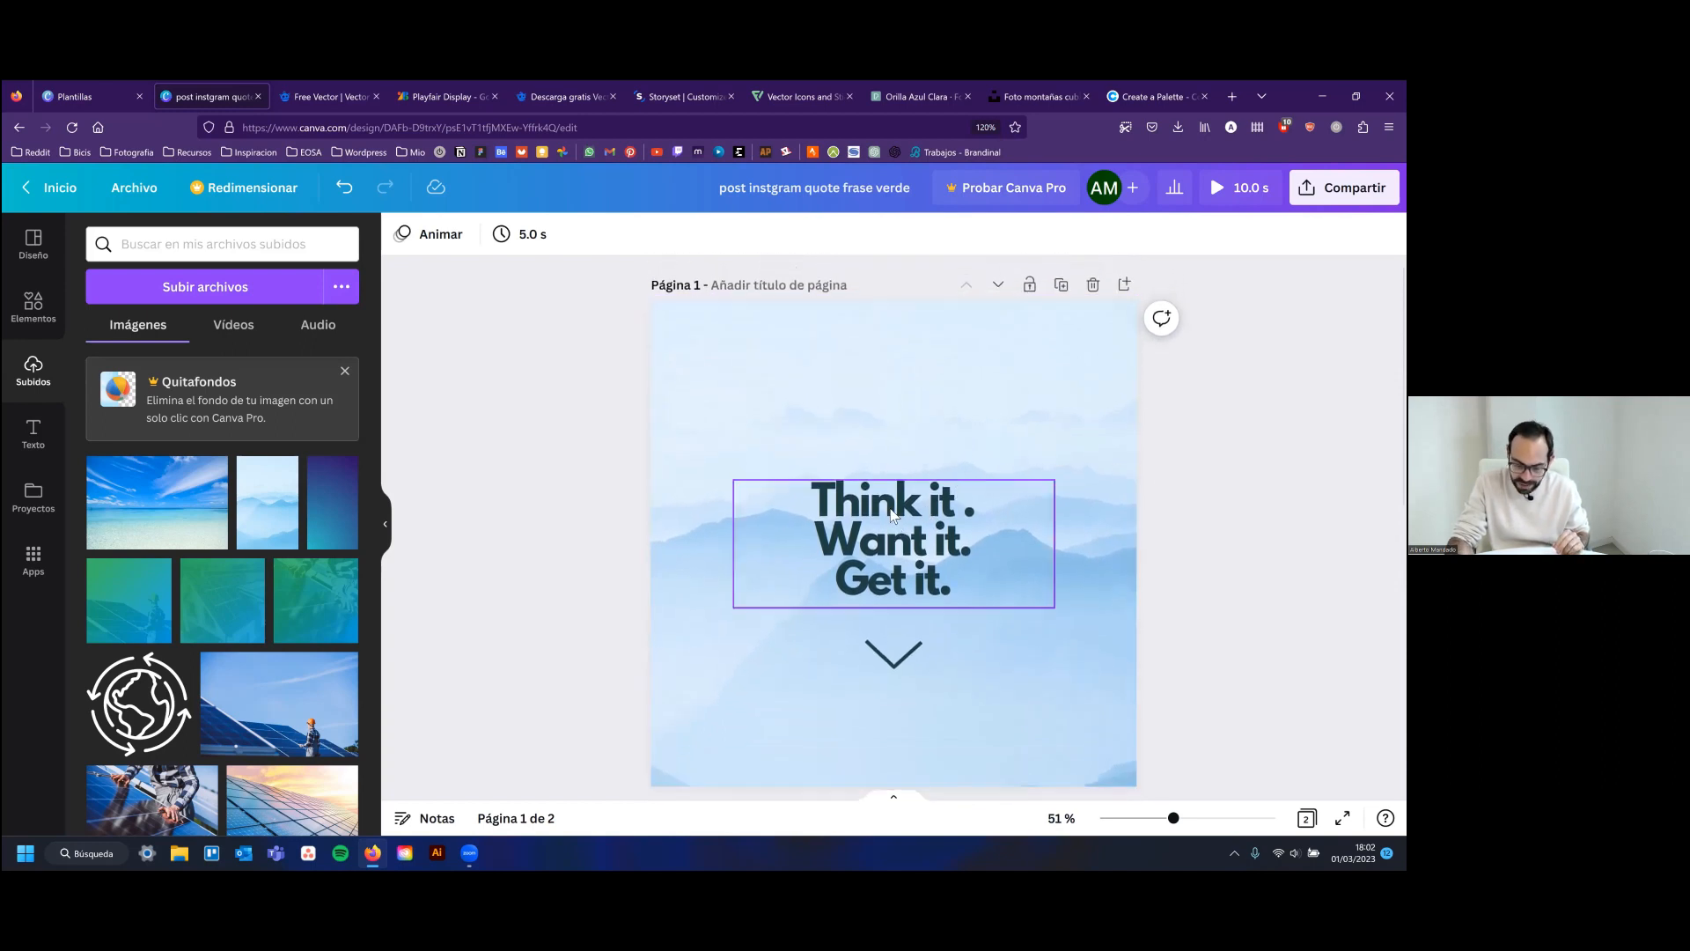
pyautogui.click(892, 537)
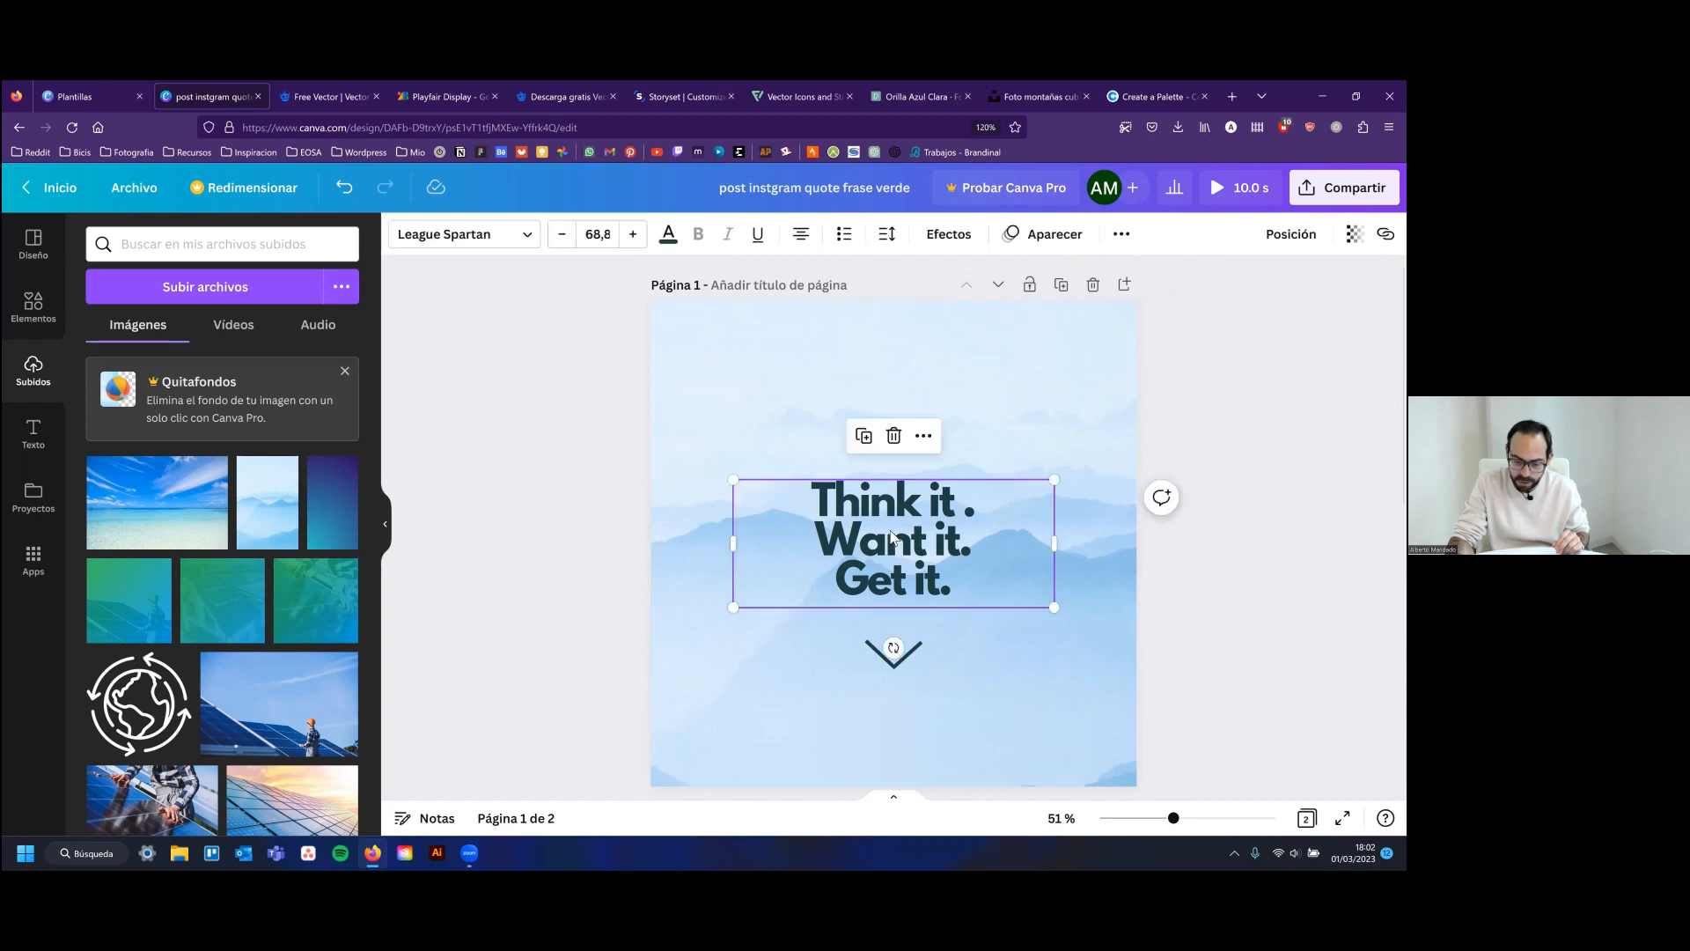
pyautogui.moveTo(1055, 480); pyautogui.dragTo(1237, 407)
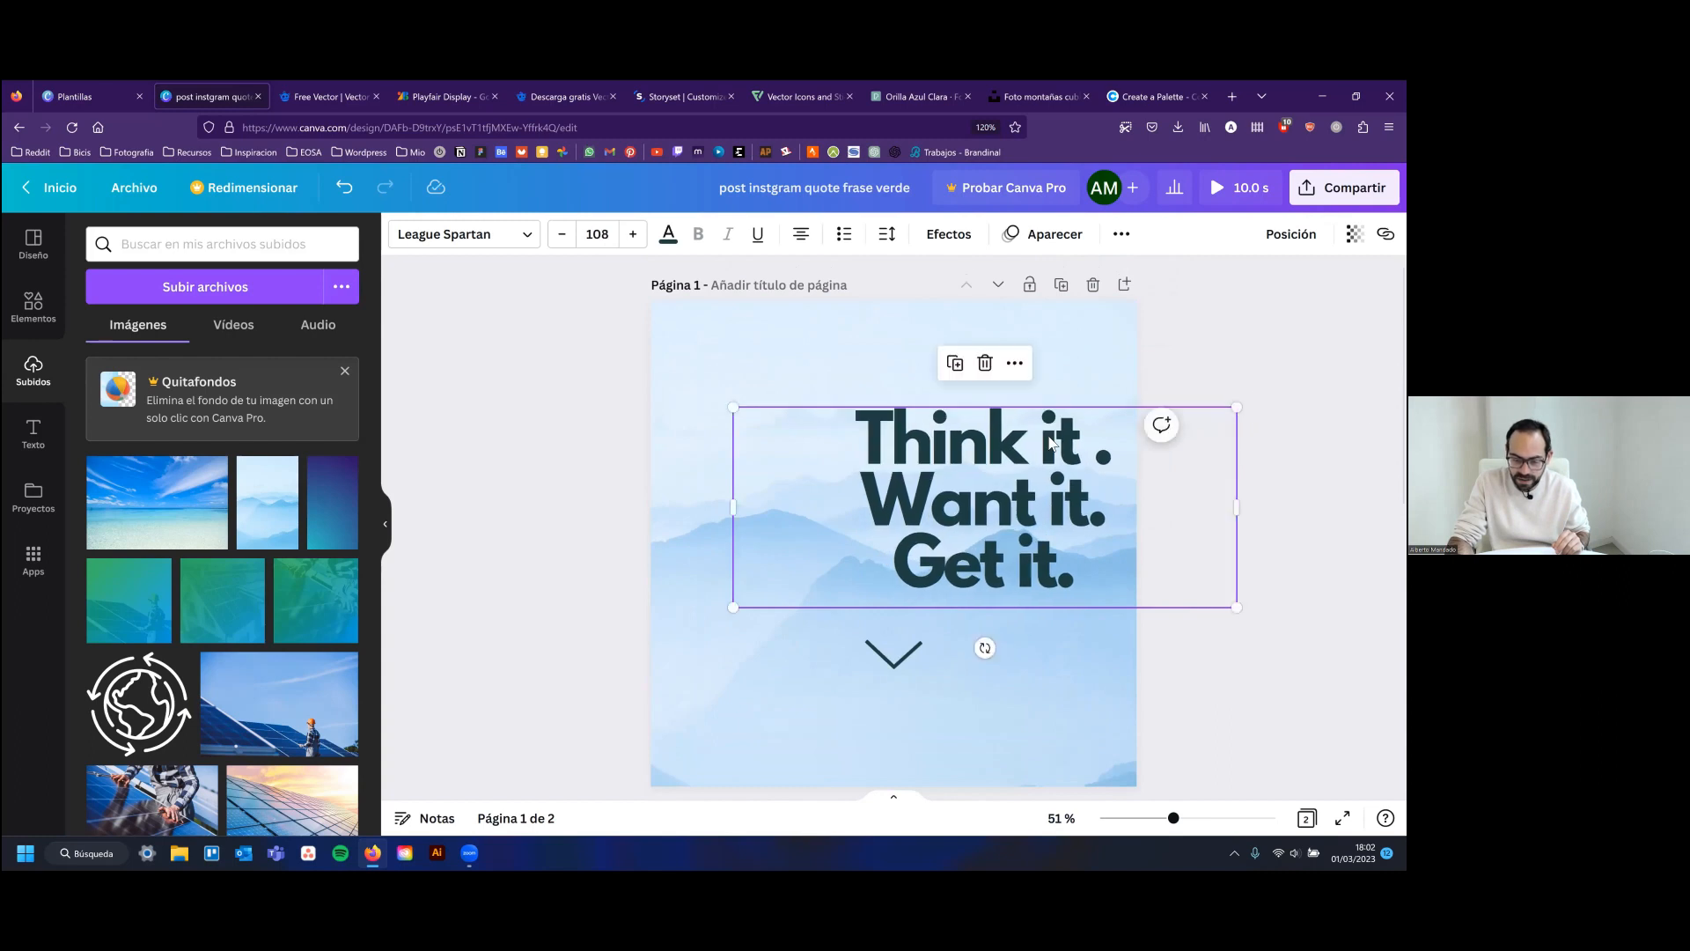
pyautogui.moveTo(1237, 507); pyautogui.dragTo(1136, 507)
pyautogui.moveTo(986, 497); pyautogui.dragTo(1026, 455)
pyautogui.press('Escape')
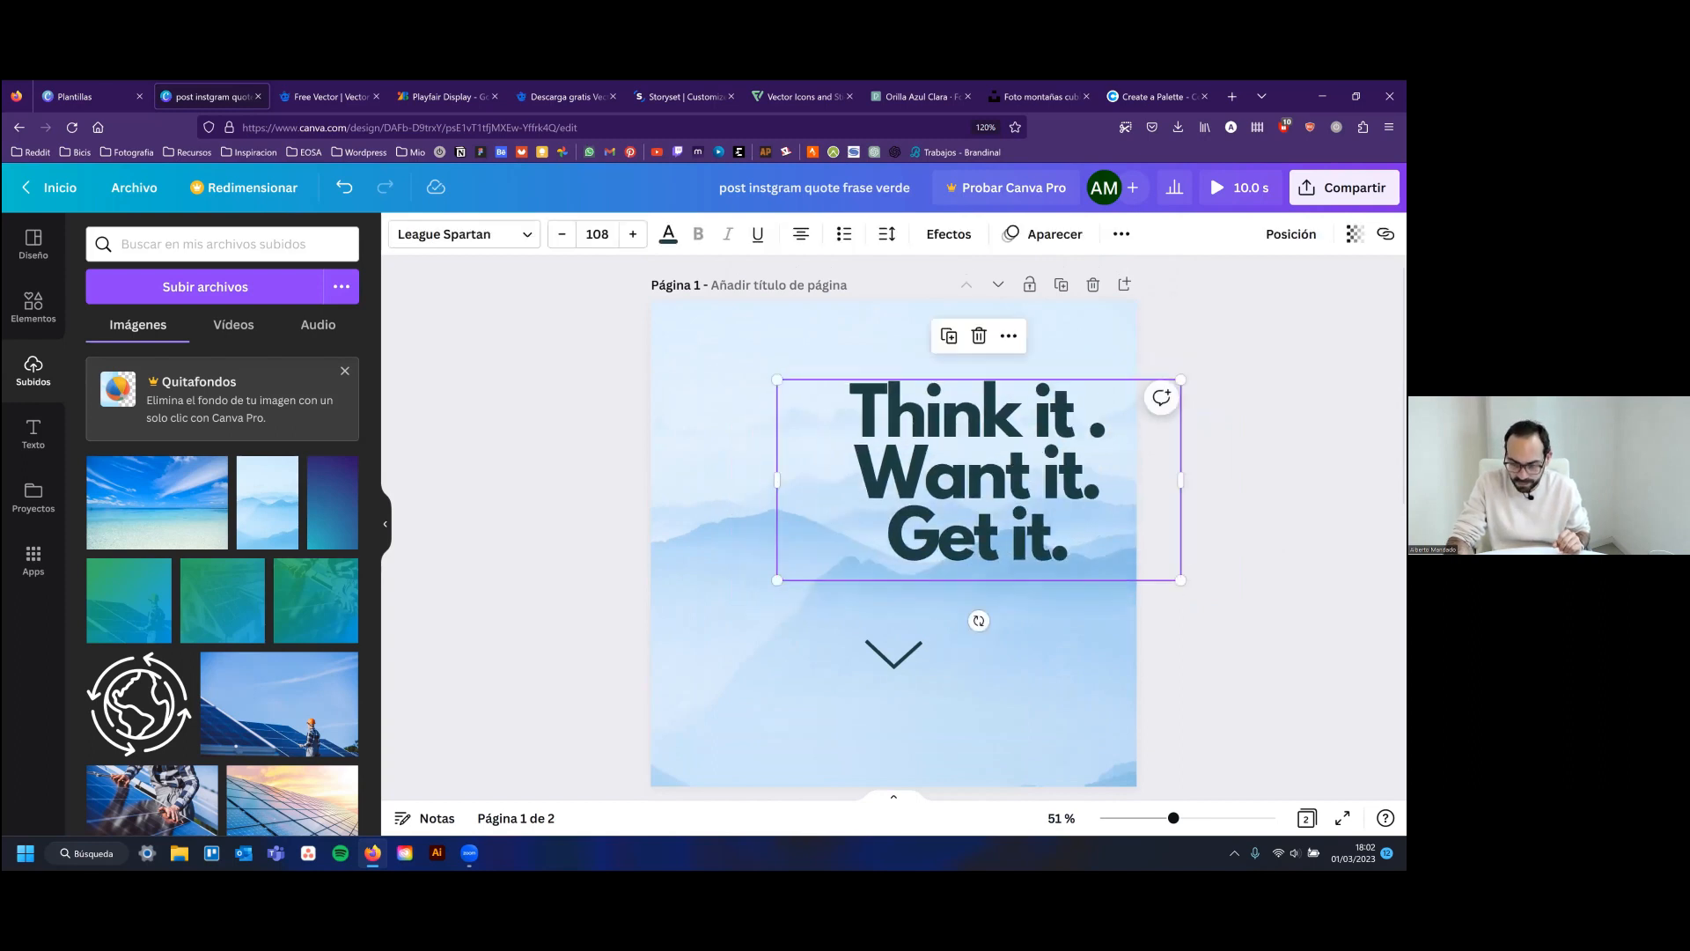
# Align the enlarged page 1 quote to the middle and centre of the page and deselect it
pyautogui.click(1290, 233)
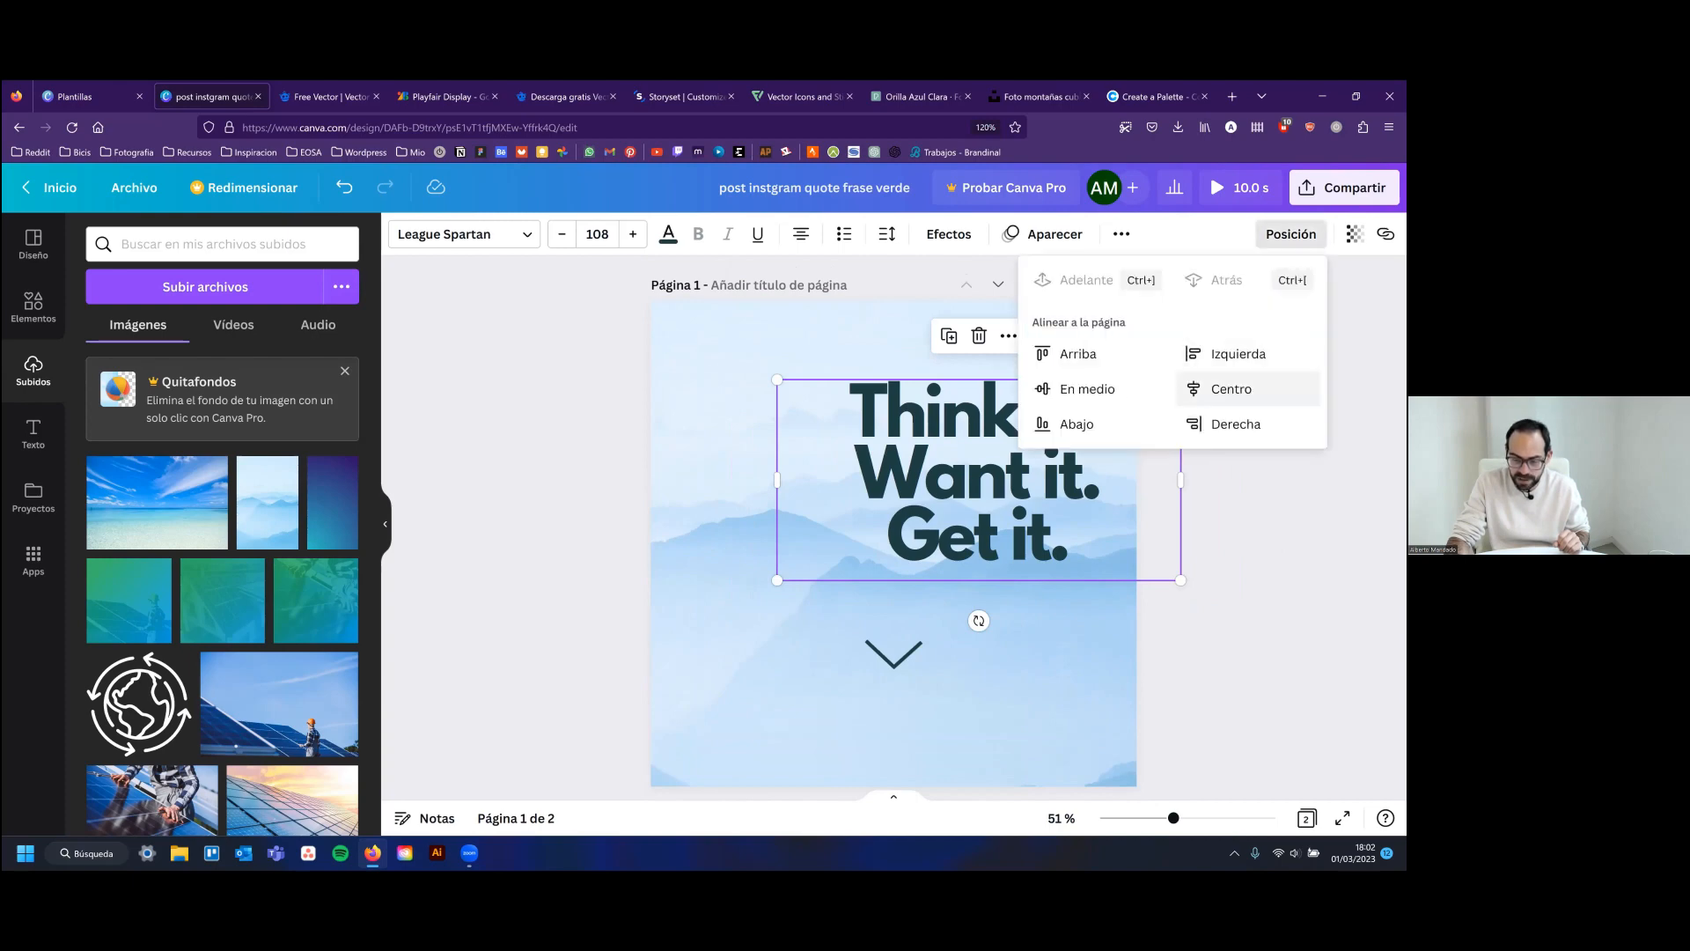
pyautogui.click(1106, 390)
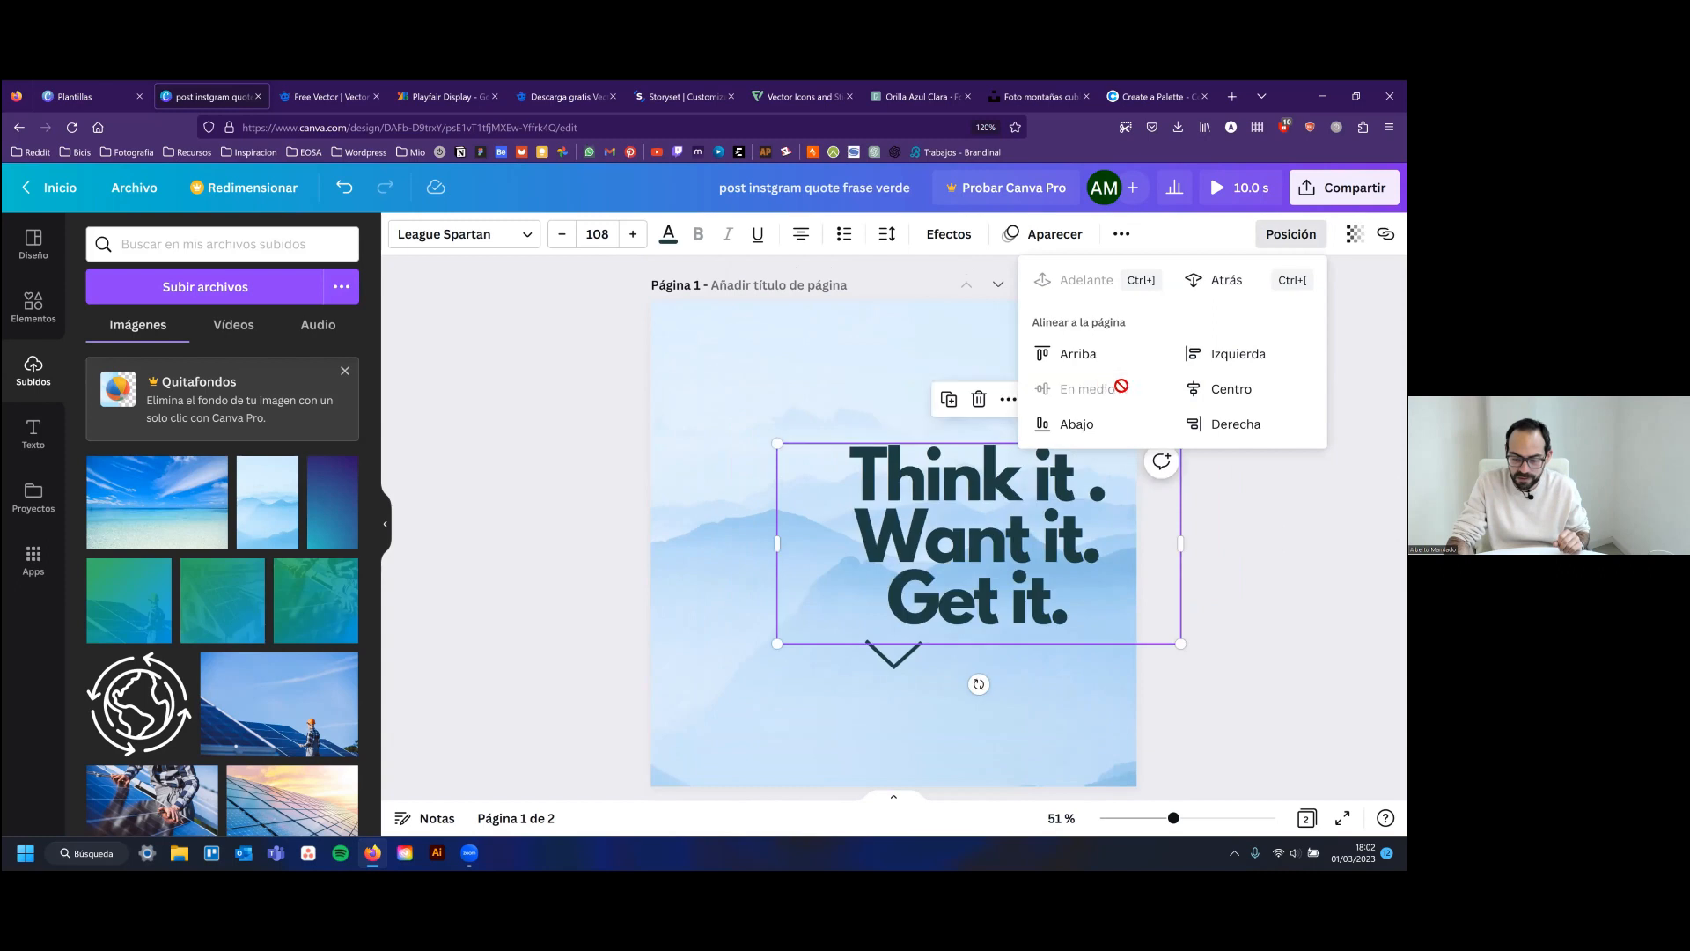
pyautogui.click(1231, 389)
pyautogui.press('Escape')
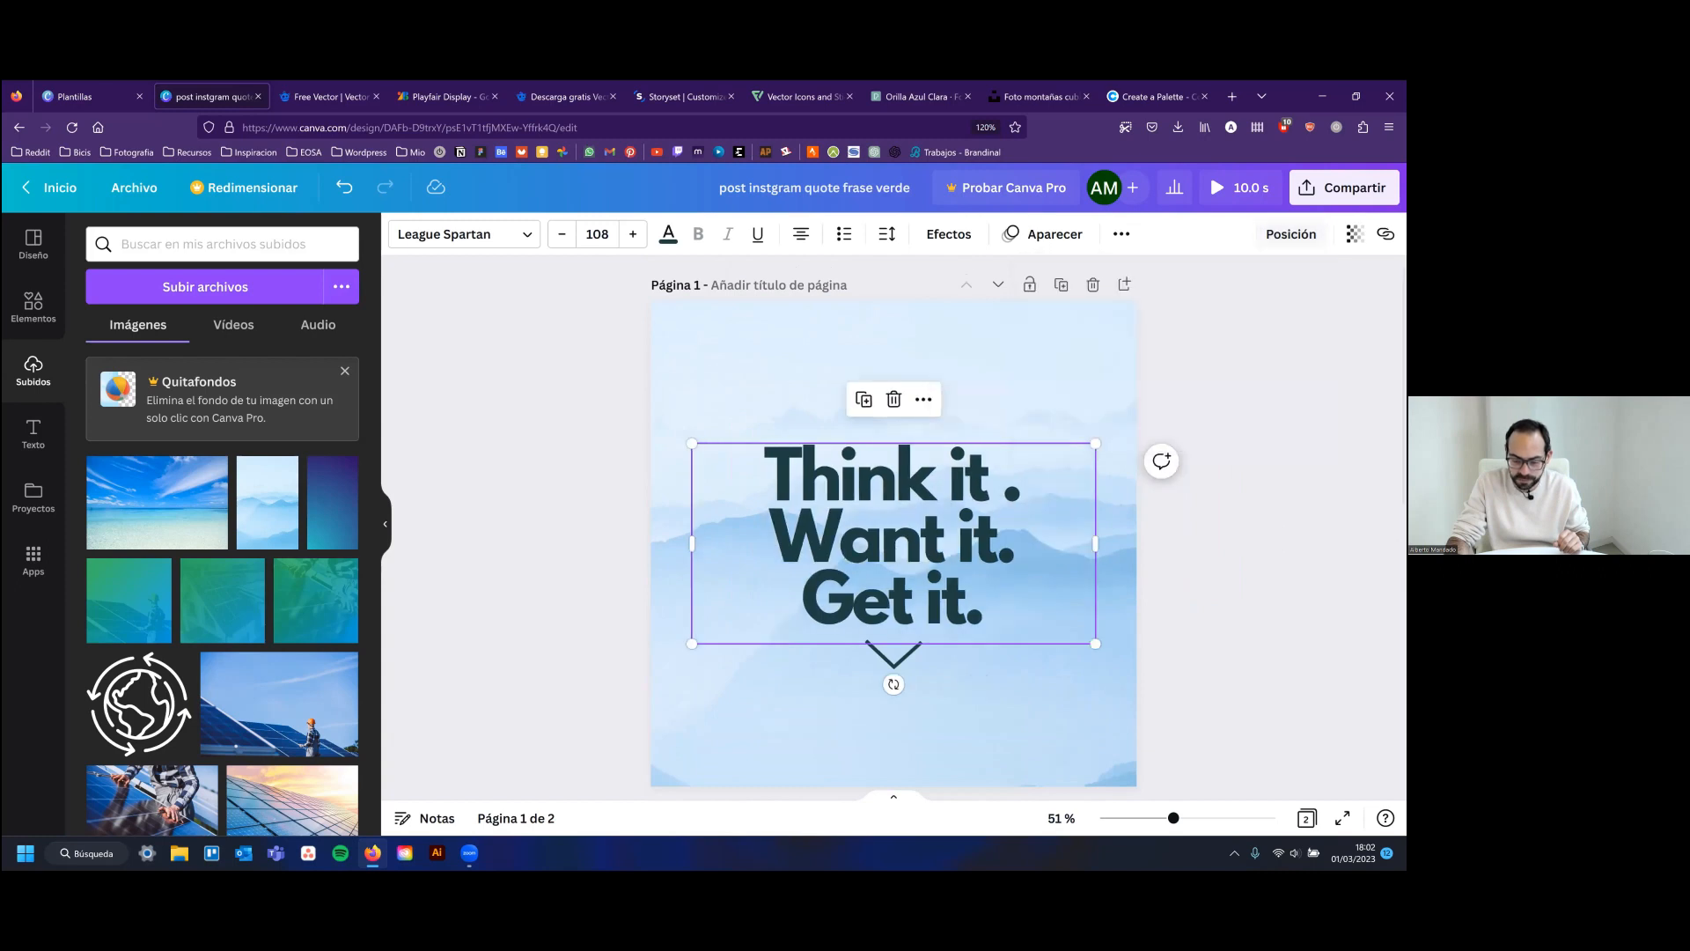
pyautogui.press('Escape')
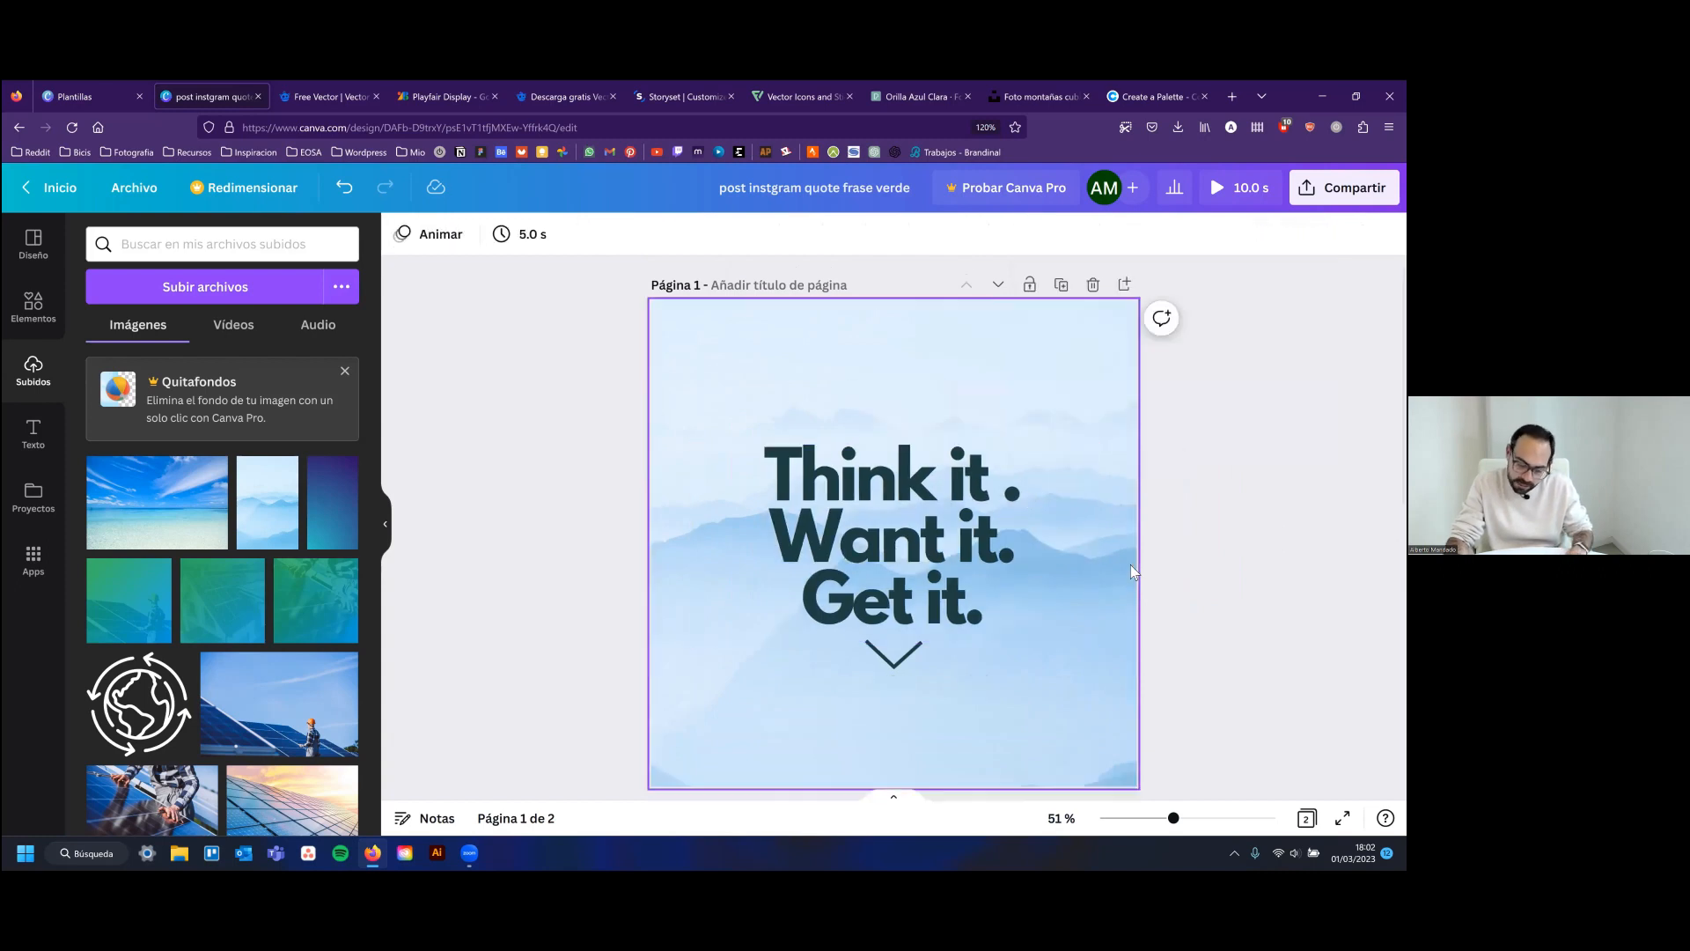
# Move the arrow on page 1 slightly down to leave more space beneath the enlarged quote
pyautogui.scroll(-3, 1086, 537)
pyautogui.scroll(3, 922, 623)
pyautogui.click(904, 659)
pyautogui.moveTo(897, 674); pyautogui.dragTo(897, 690)
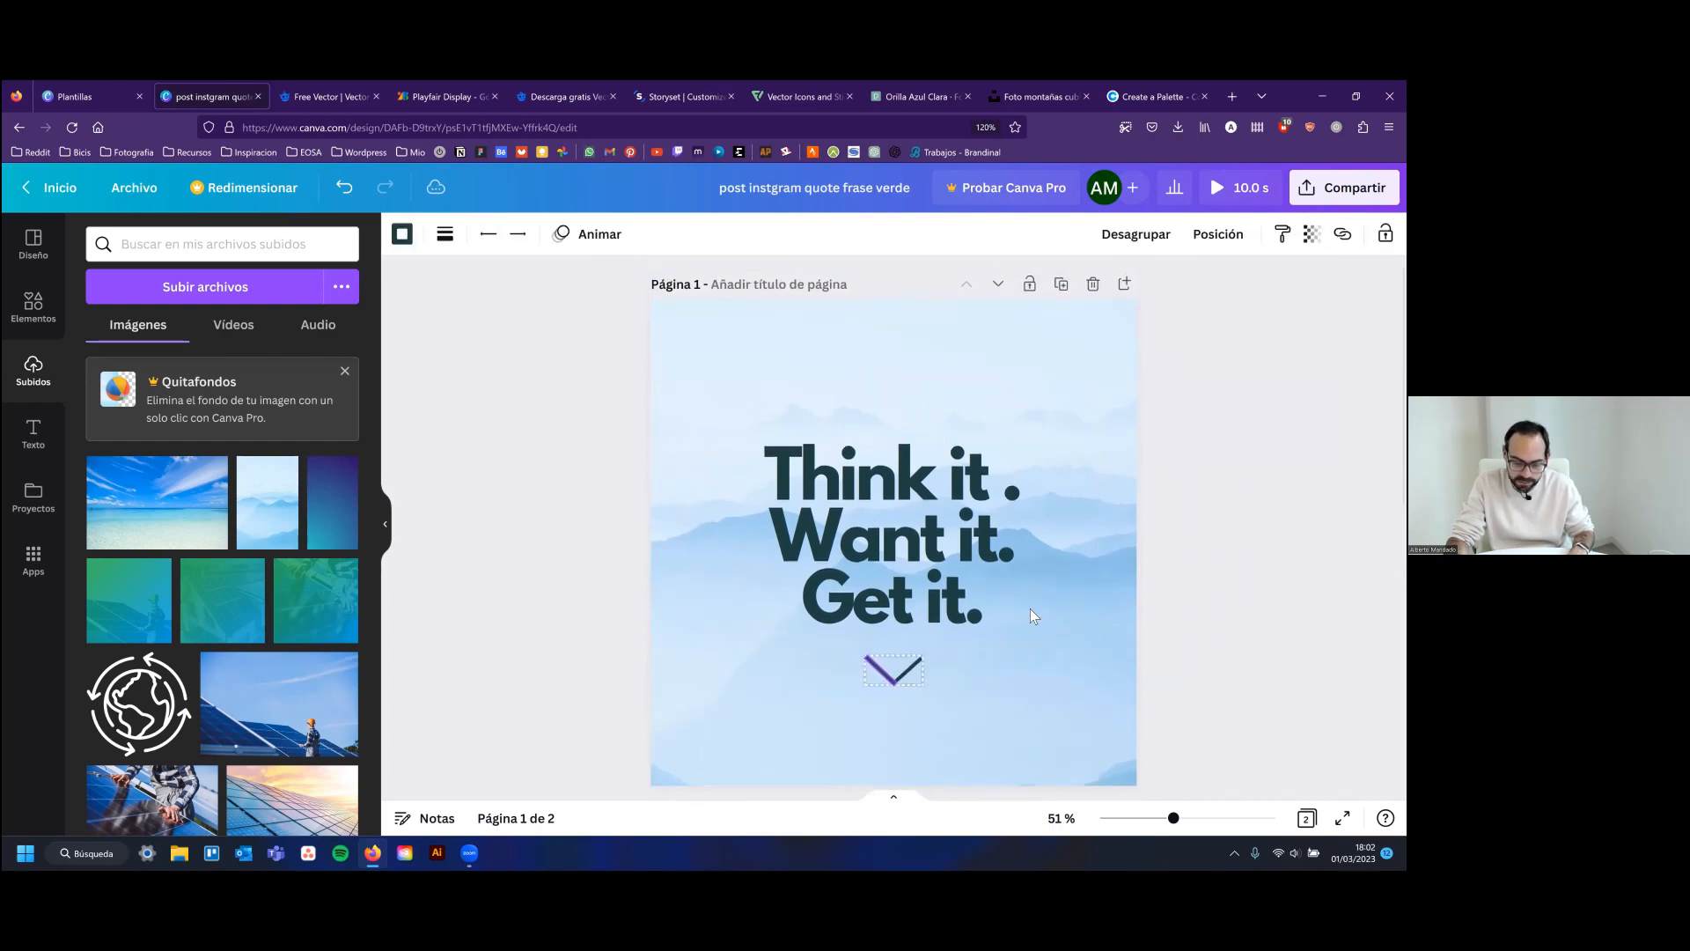
# Enlarge the quote on page 2 to font size 123
pyautogui.click(1138, 523)
pyautogui.scroll(-5, 1138, 523)
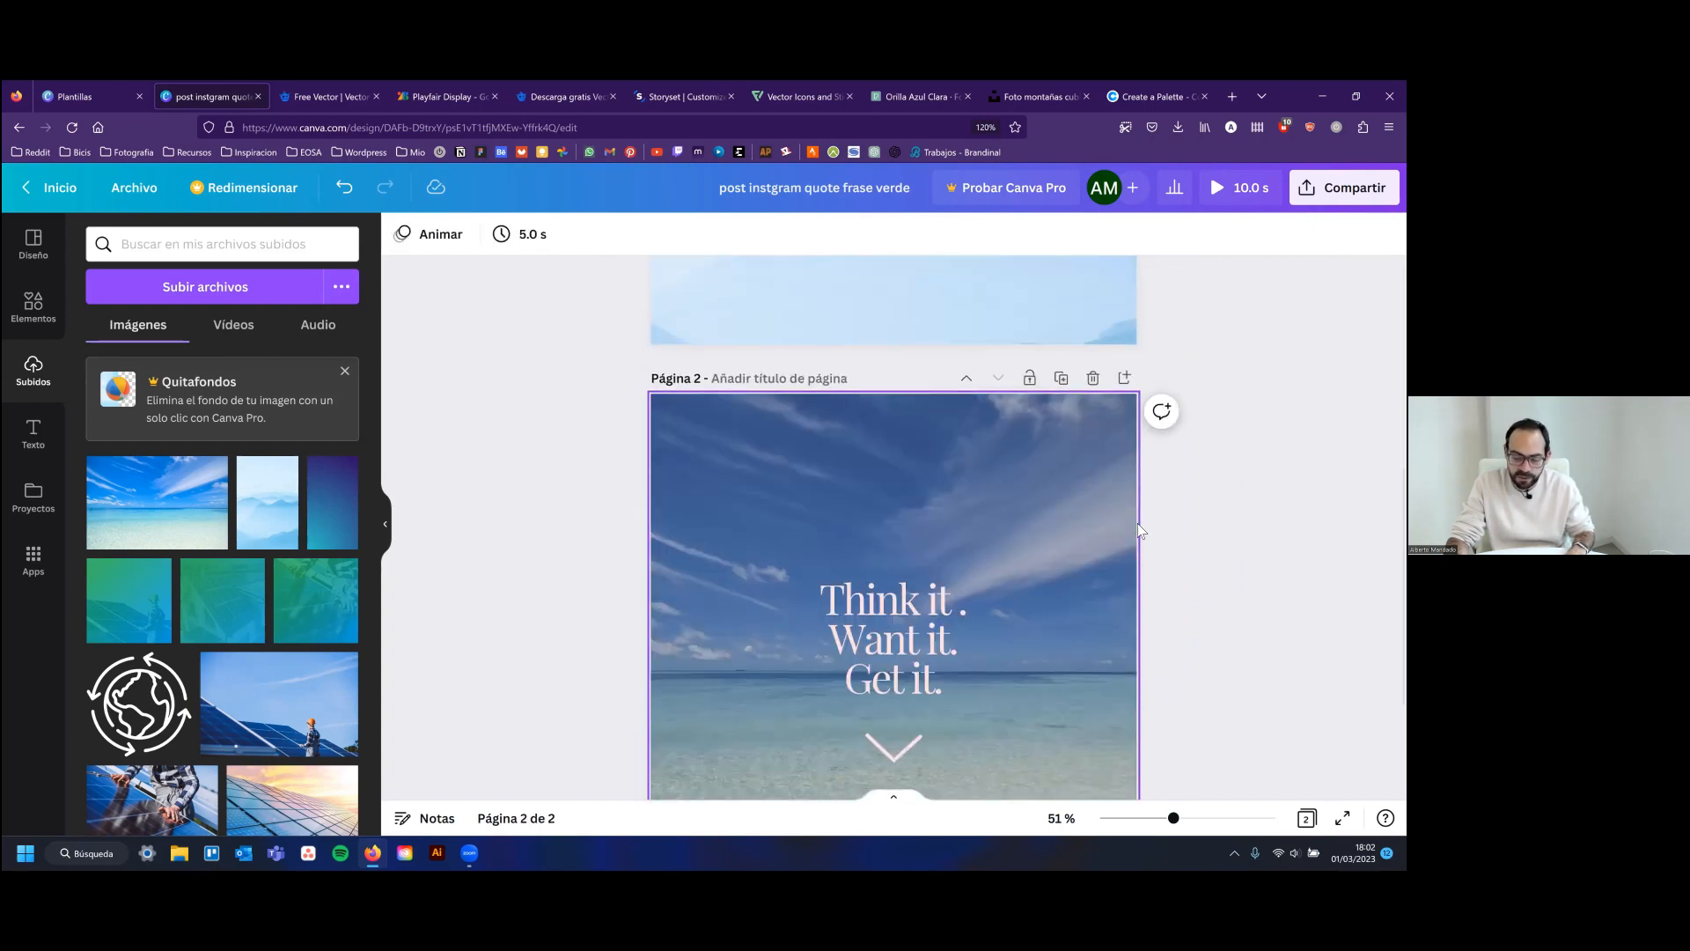
pyautogui.click(1017, 500)
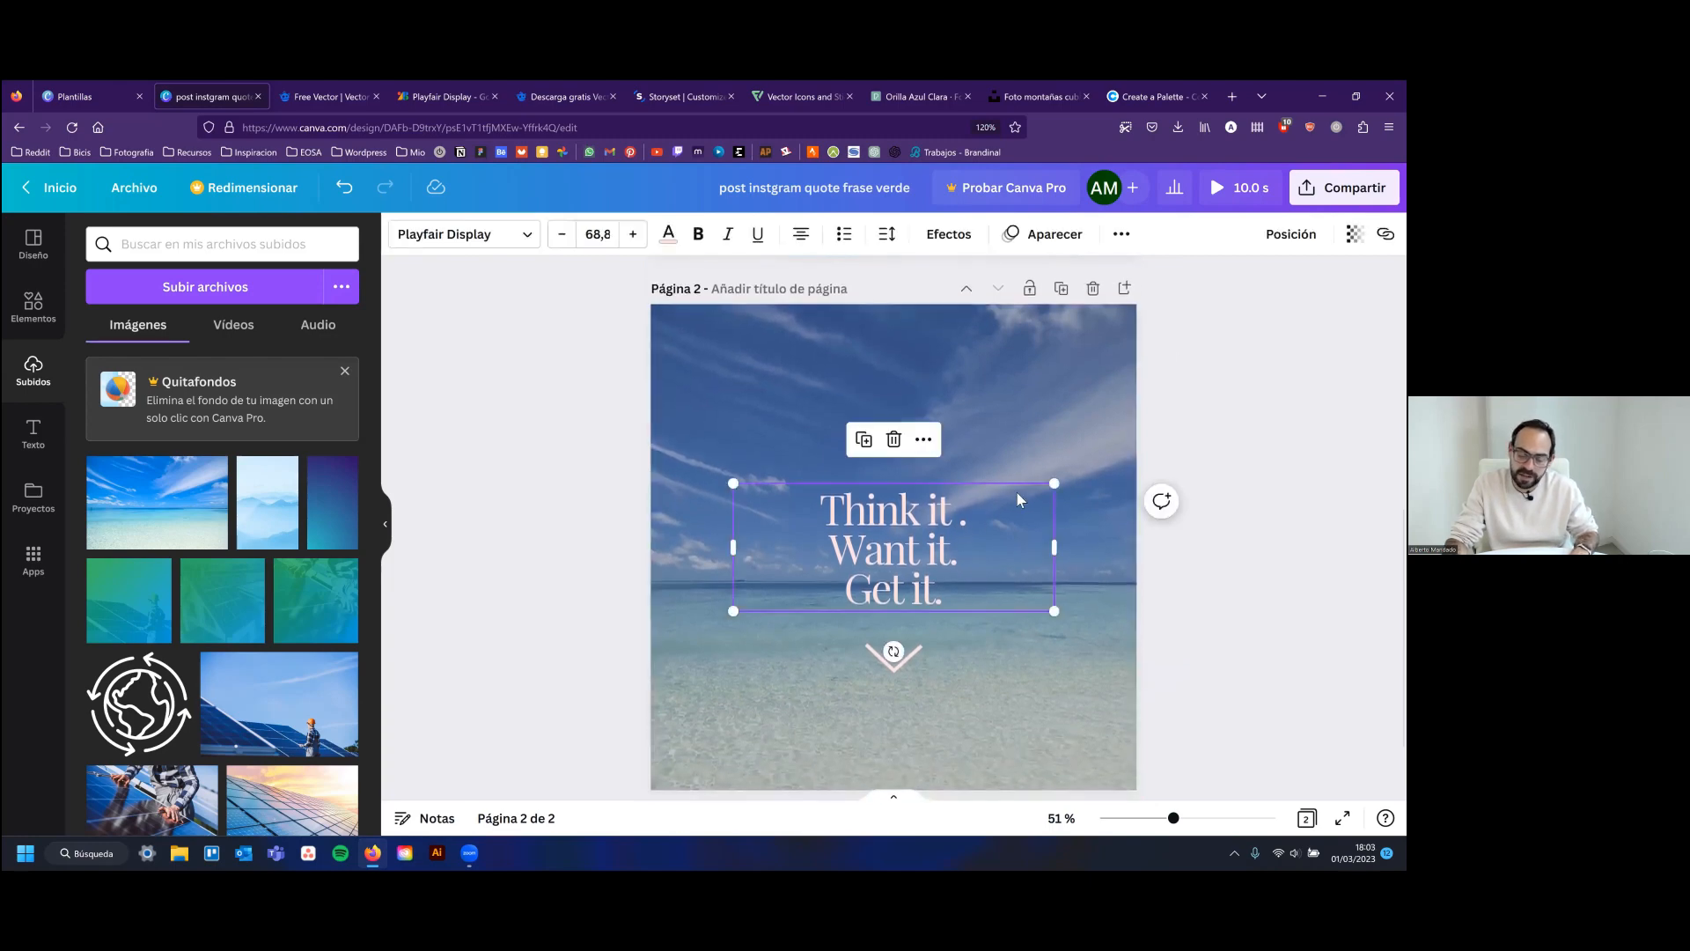
pyautogui.moveTo(1054, 483); pyautogui.dragTo(1306, 383)
pyautogui.moveTo(1108, 439); pyautogui.dragTo(970, 442)
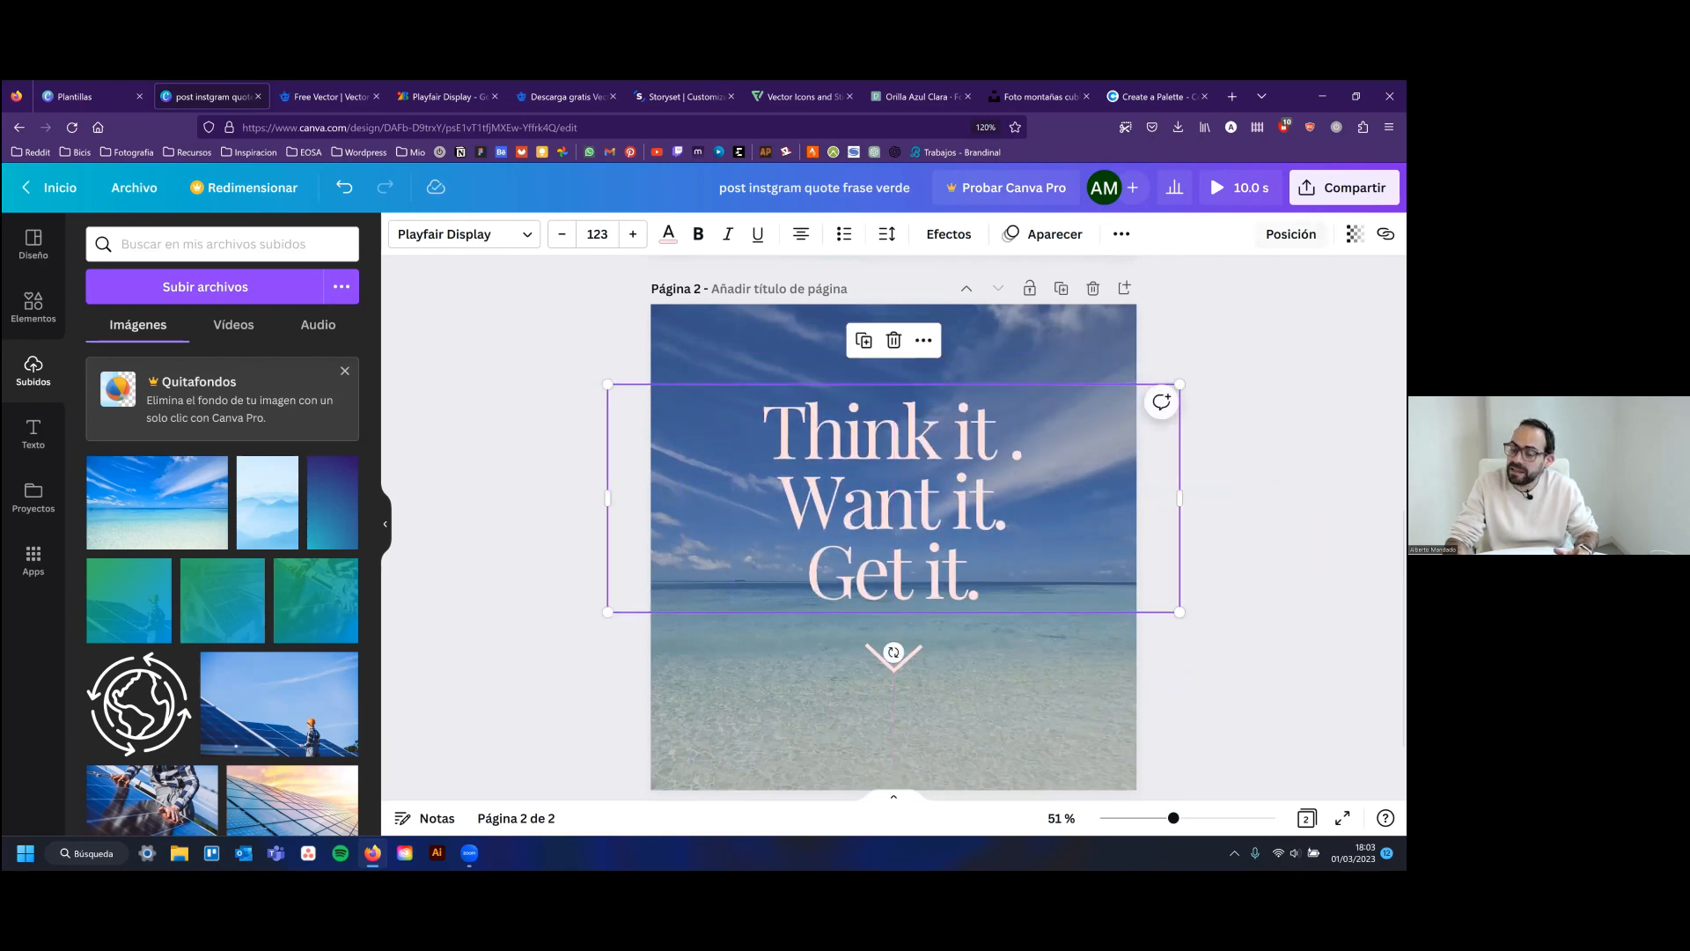
# Align the page 2 quote to the vertical middle of the page, raise it above the horizon, and deselect it
pyautogui.click(1290, 233)
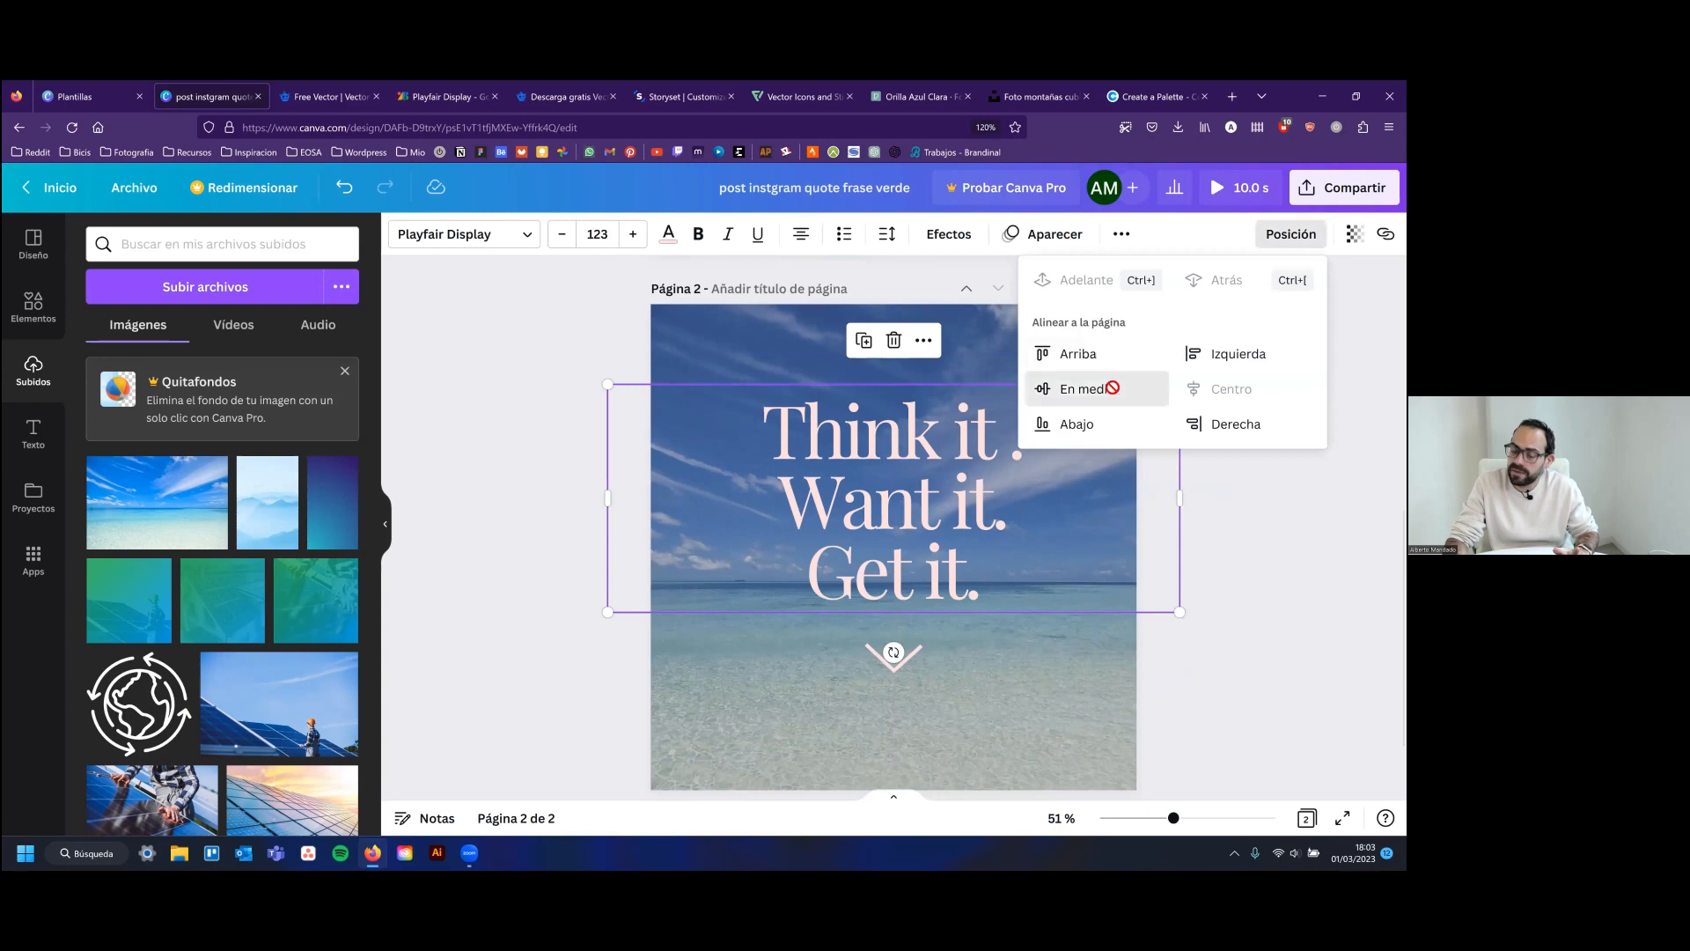
pyautogui.click(1111, 390)
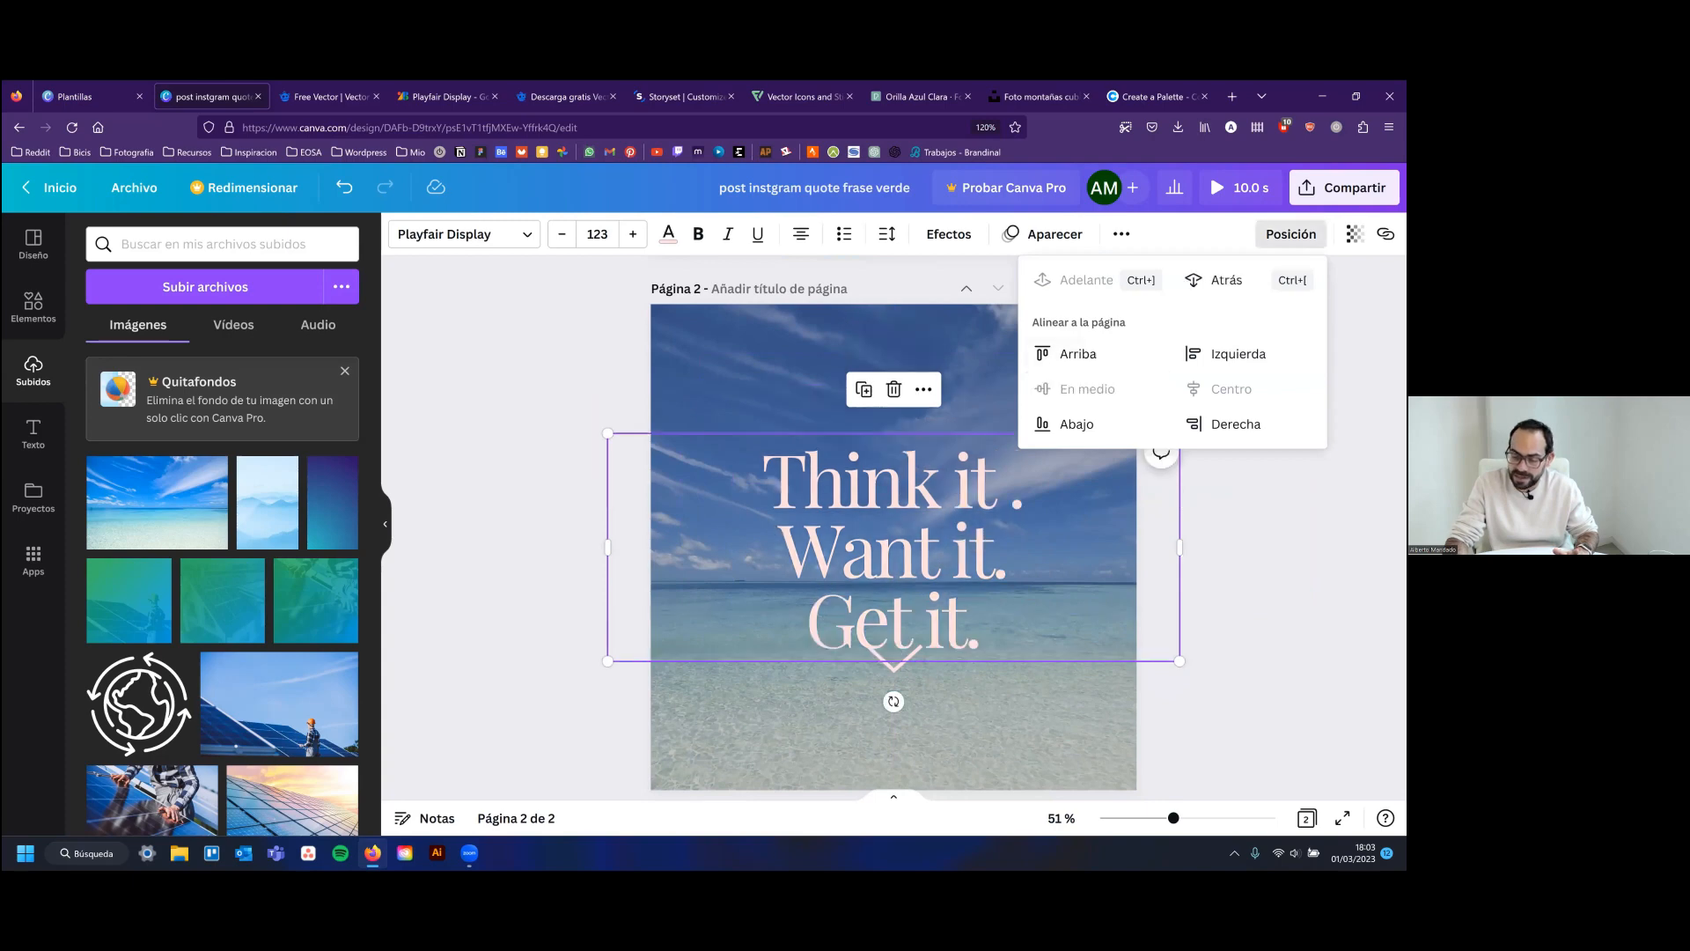
pyautogui.doubleClick(964, 508)
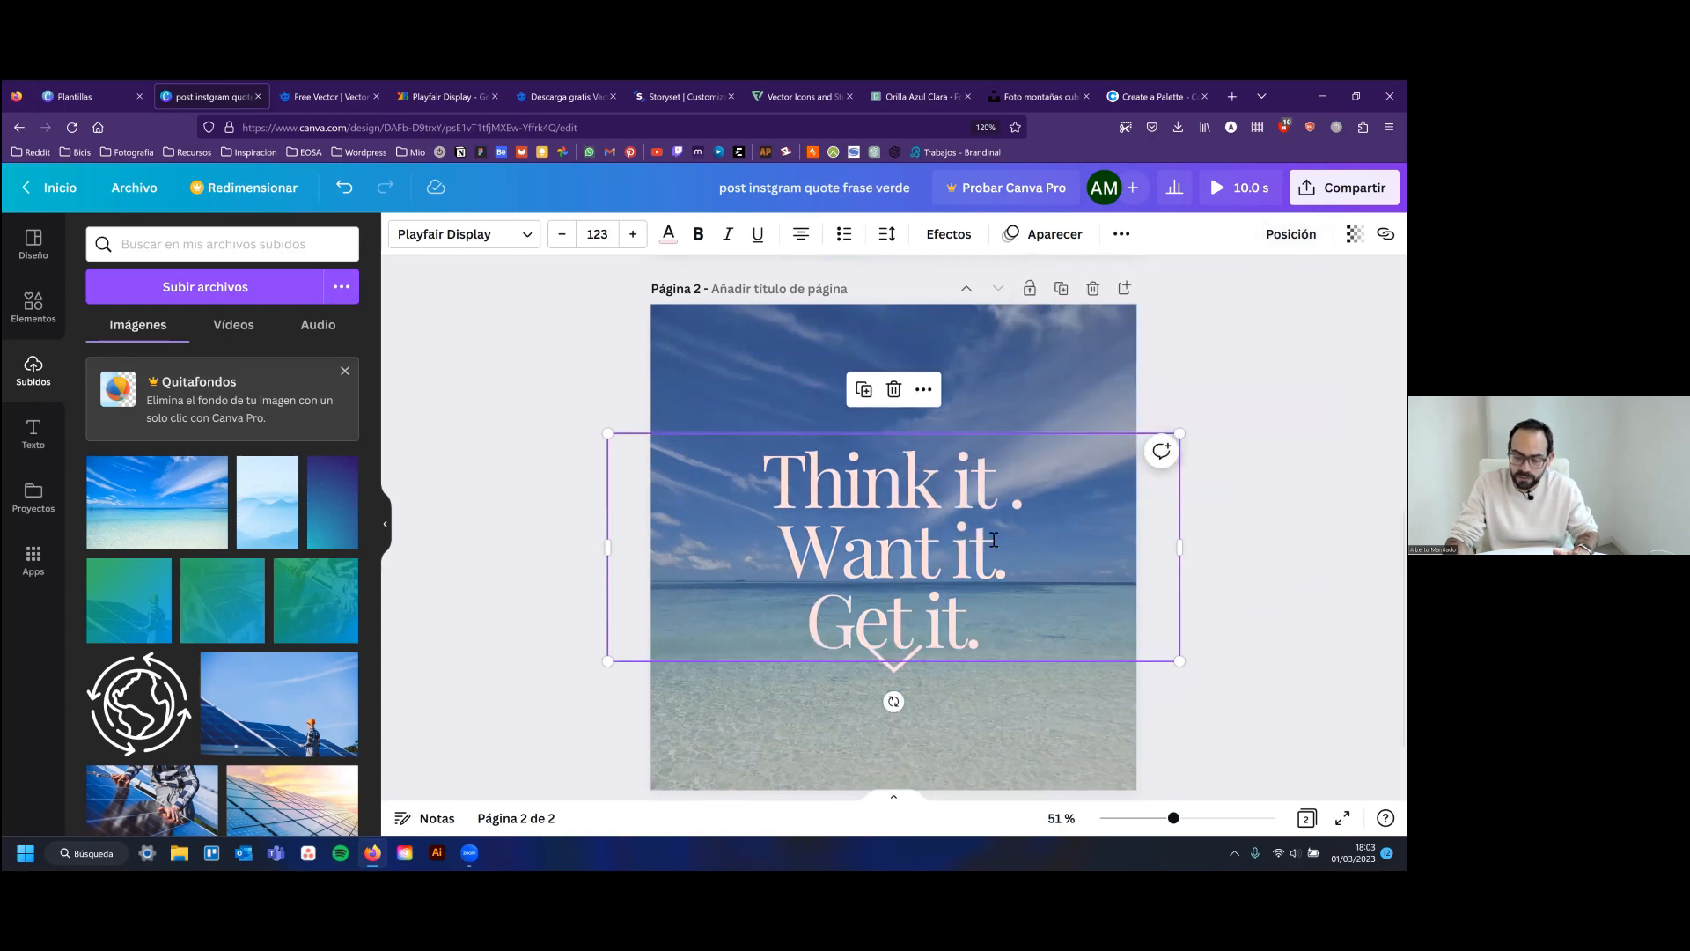
pyautogui.click(1085, 436)
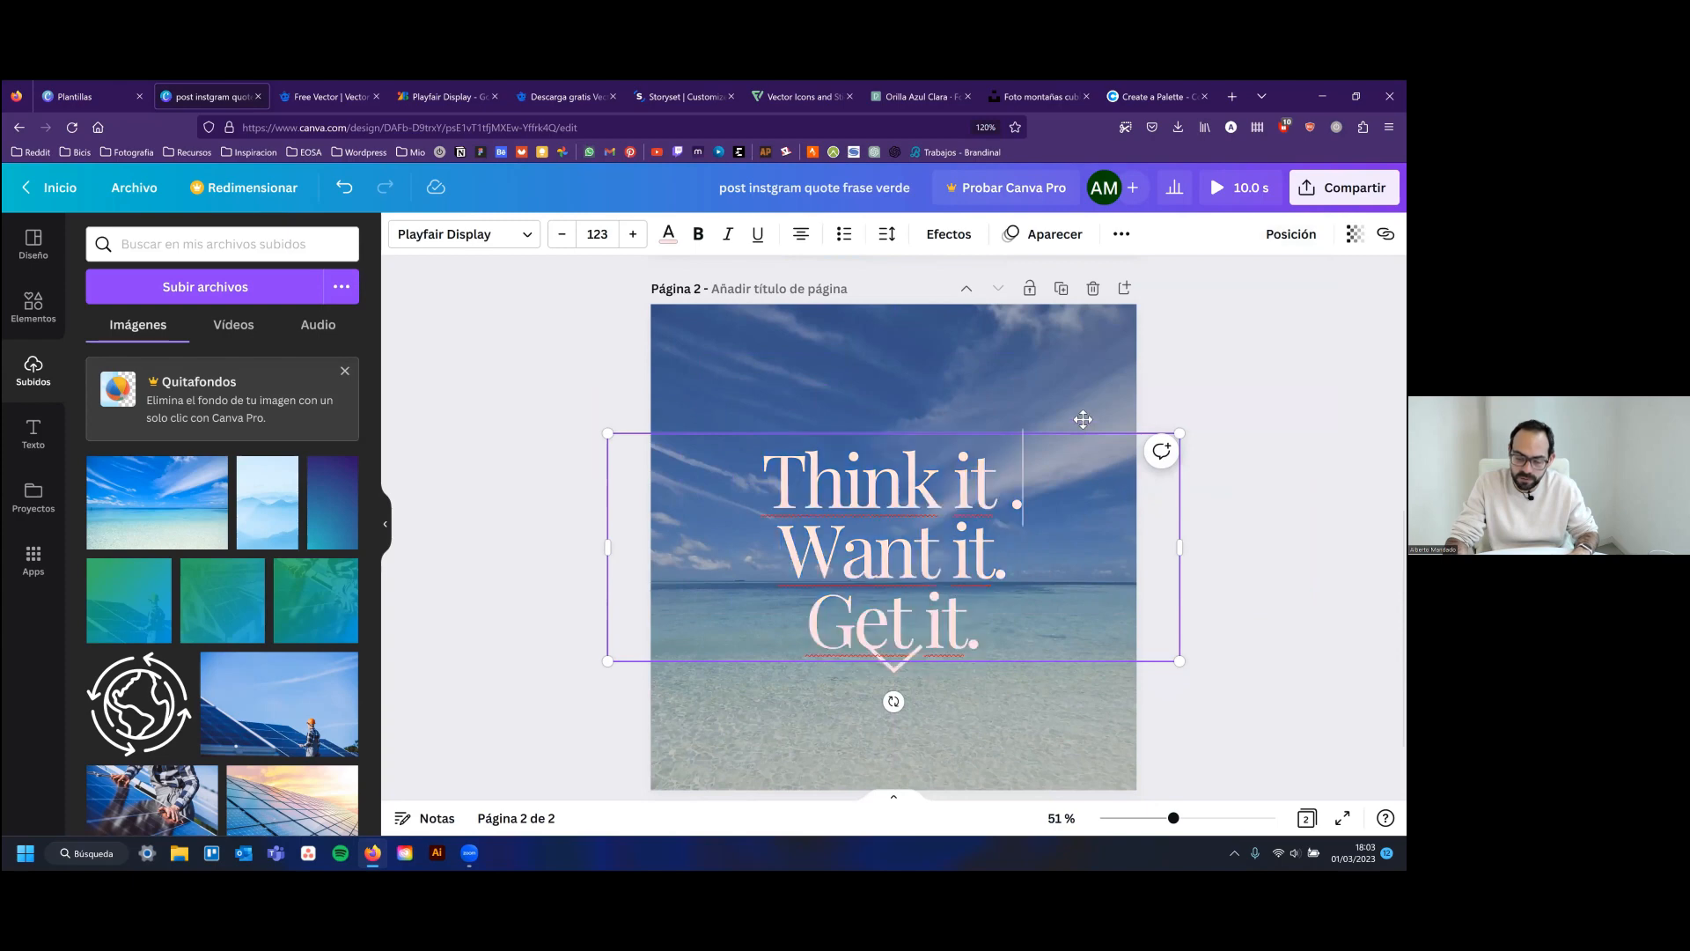
pyautogui.moveTo(1084, 399); pyautogui.dragTo(1085, 340)
pyautogui.press('Escape')
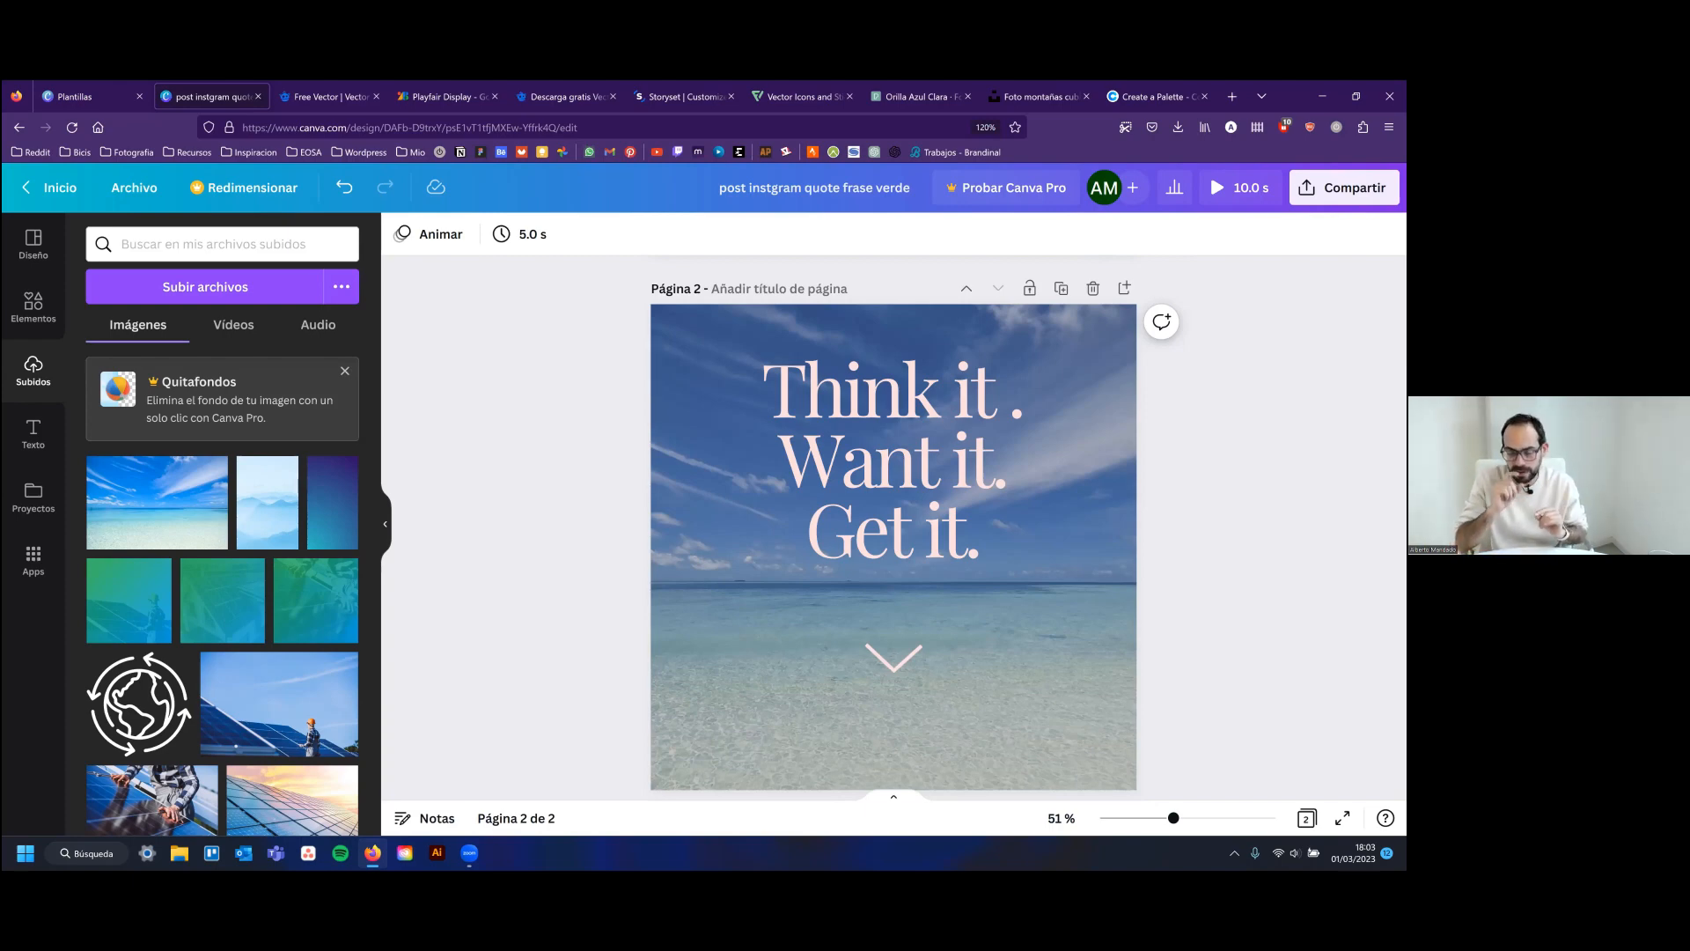
# Reduce the page 2 quote to font size 83.9
pyautogui.click(873, 489)
pyautogui.moveTo(1180, 571); pyautogui.dragTo(1000, 499)
pyautogui.scroll(-1, 1000, 499)
pyautogui.scroll(2, 1138, 558)
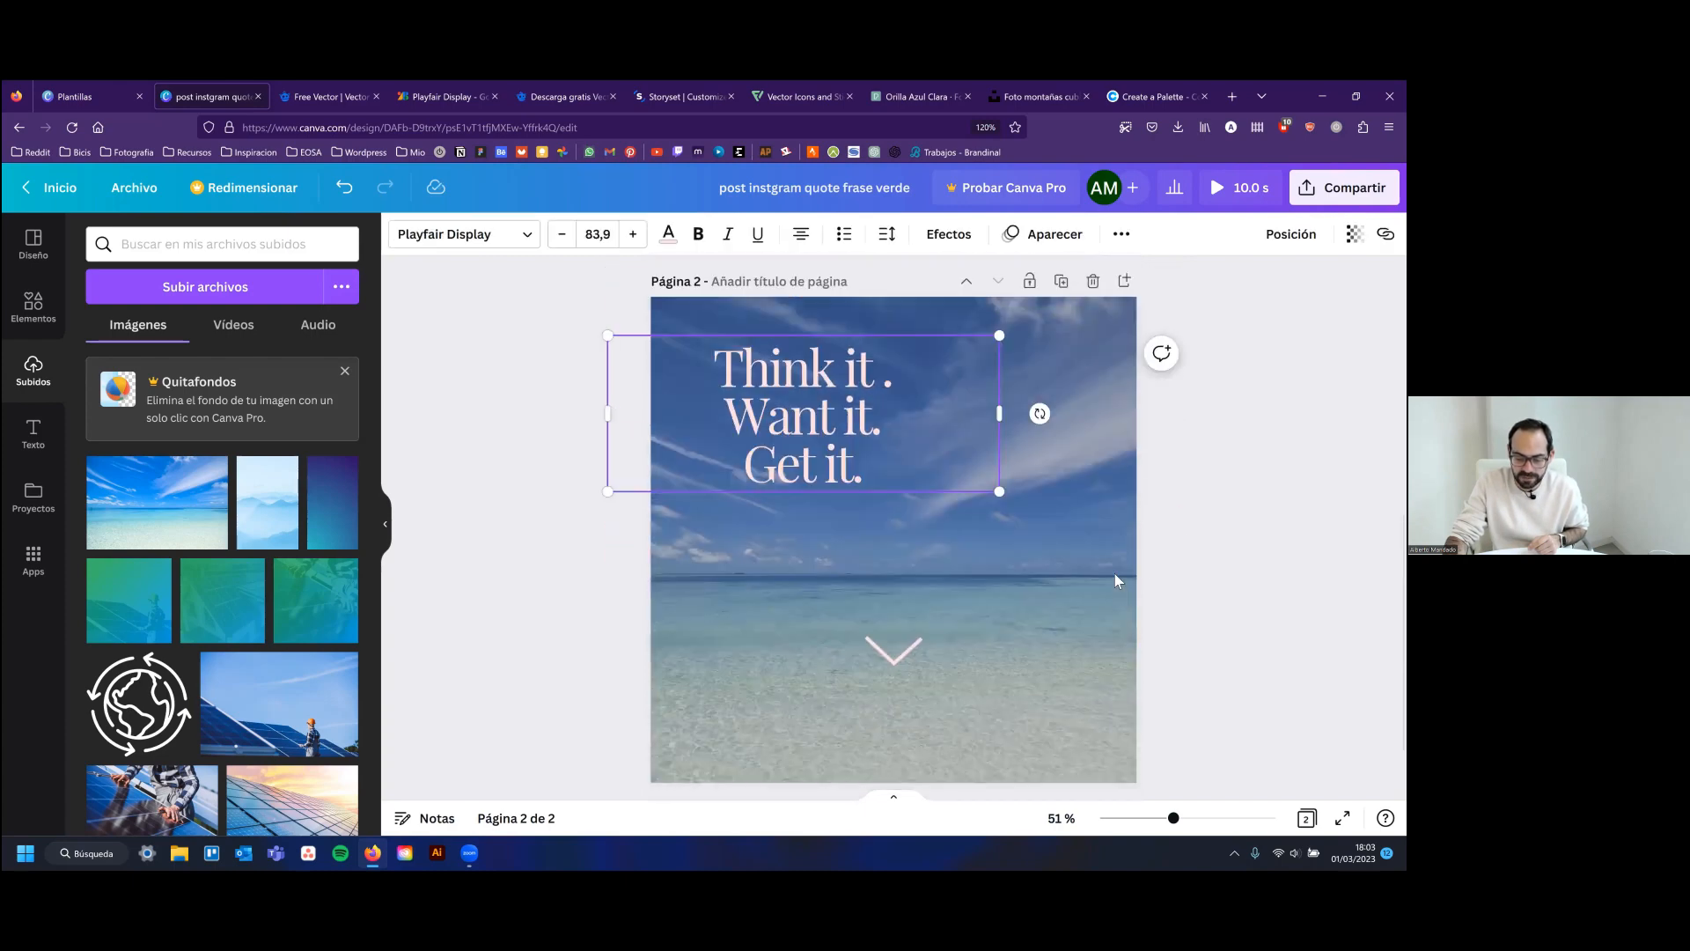
# Open the beach background photo on page 2 for cropping and scale it down to the height of the page
pyautogui.click(1085, 509)
pyautogui.click(1096, 625)
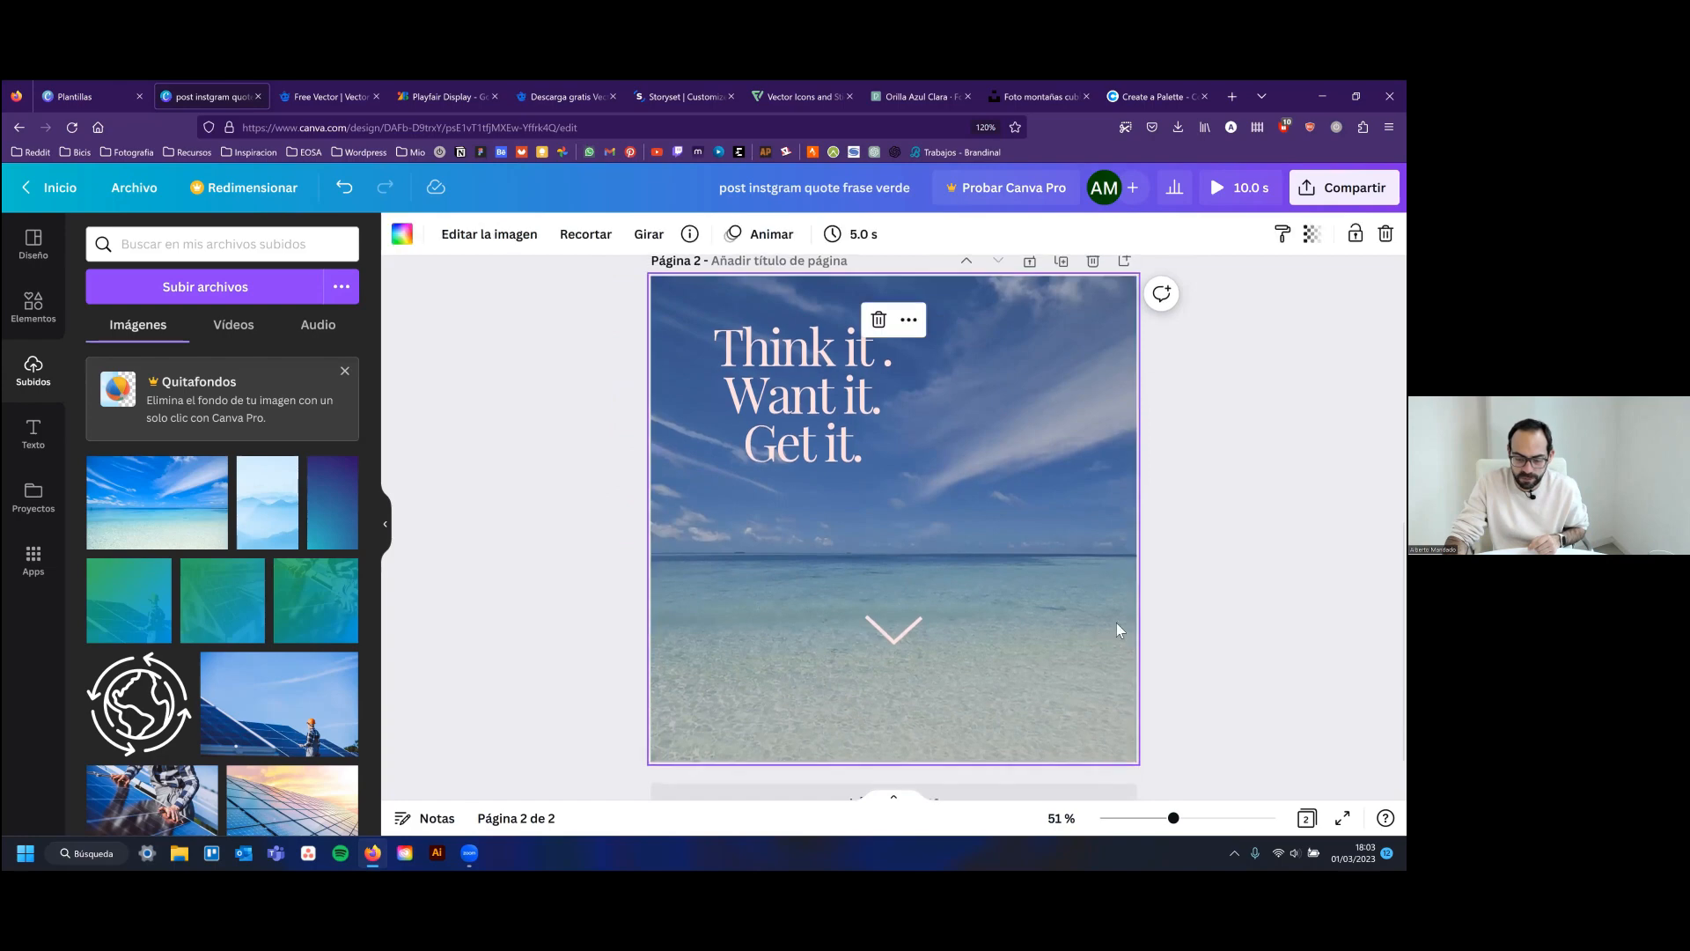
pyautogui.click(647, 559)
pyautogui.click(682, 570)
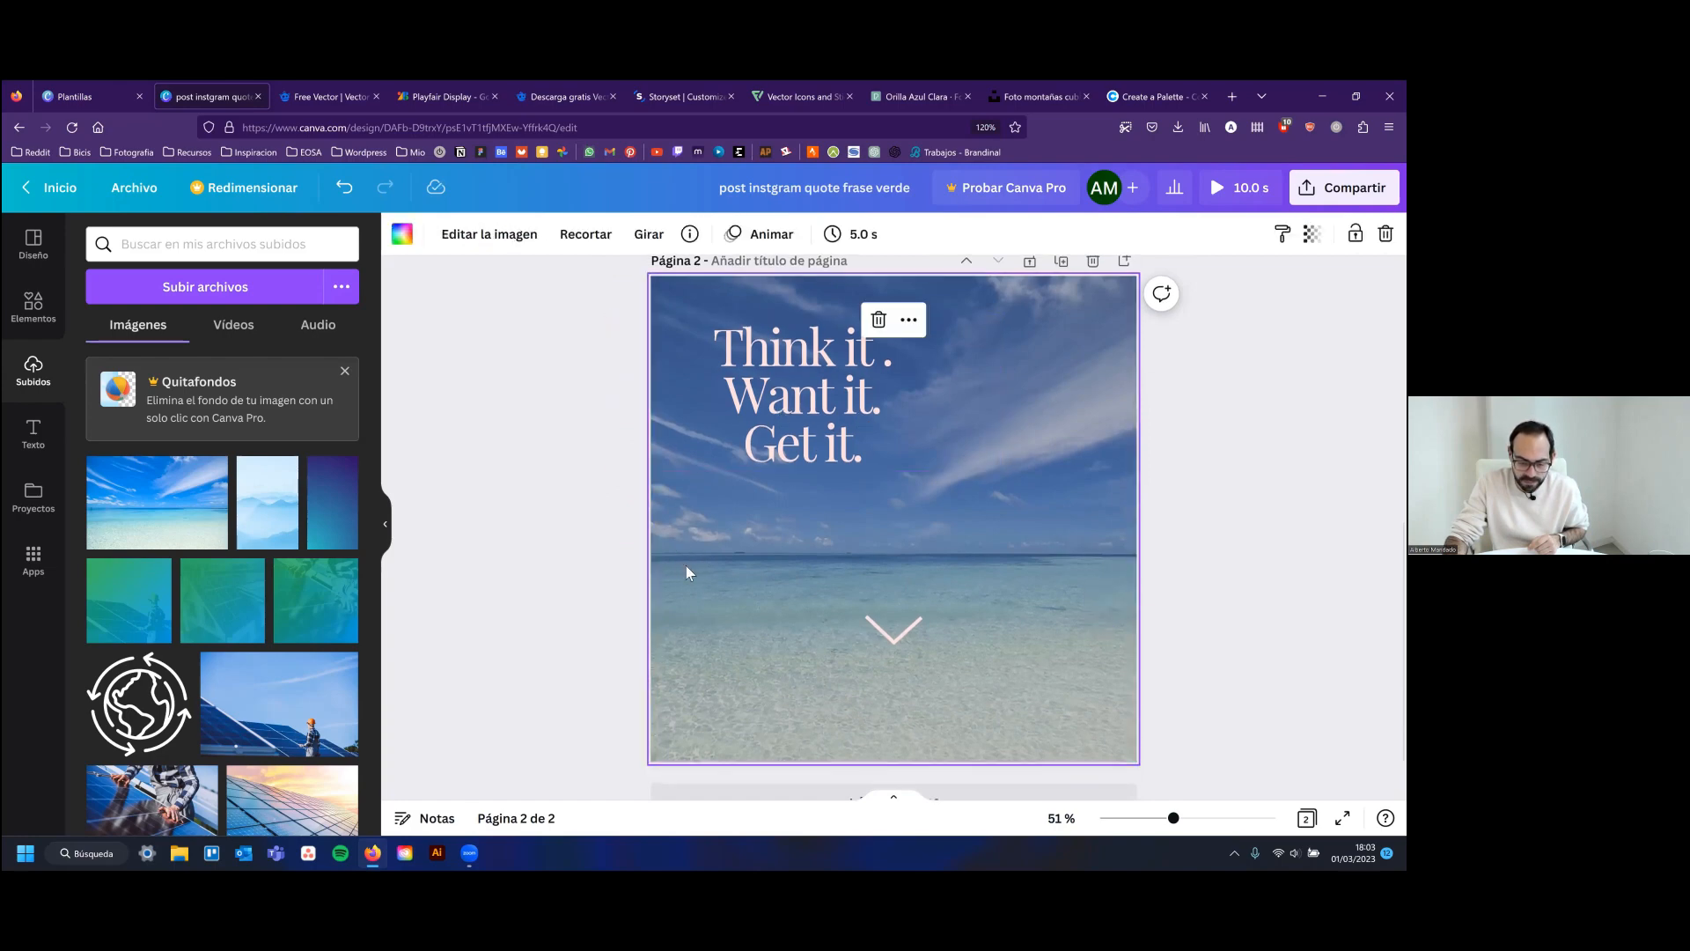
pyautogui.doubleClick(687, 566)
pyautogui.moveTo(876, 565); pyautogui.dragTo(877, 484)
pyautogui.click(664, 500)
pyautogui.doubleClick(713, 542)
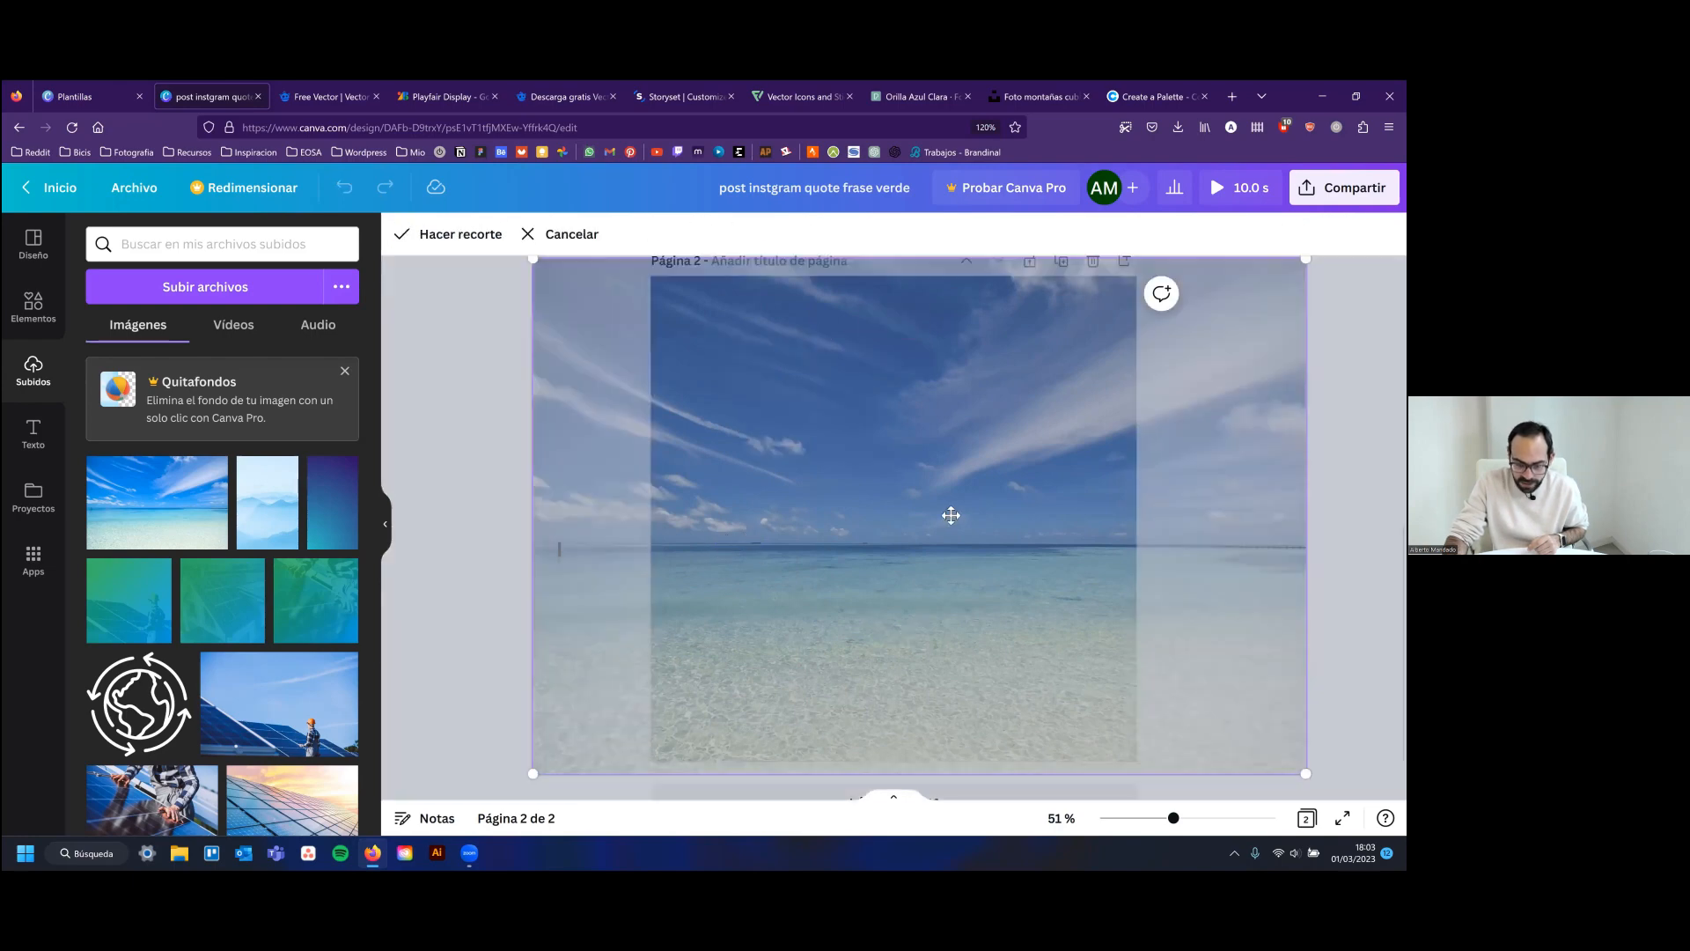
pyautogui.moveTo(1305, 259); pyautogui.dragTo(1282, 274)
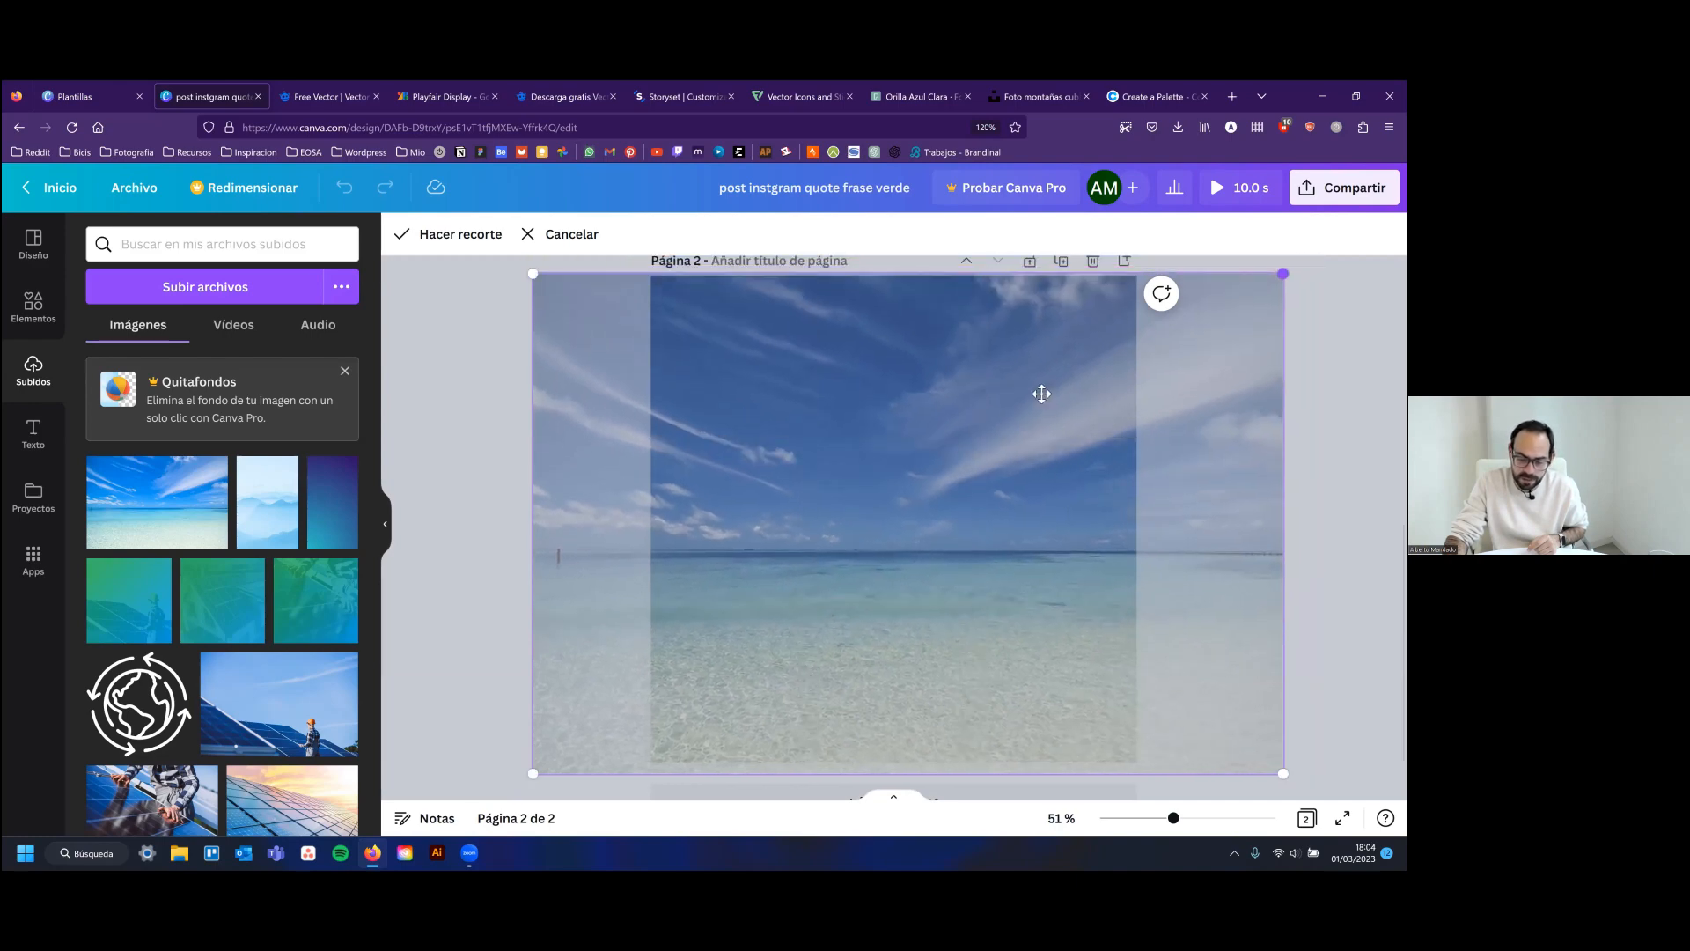
pyautogui.moveTo(881, 474); pyautogui.dragTo(896, 475)
pyautogui.moveTo(555, 771); pyautogui.dragTo(618, 721)
pyautogui.moveTo(964, 541); pyautogui.dragTo(918, 540)
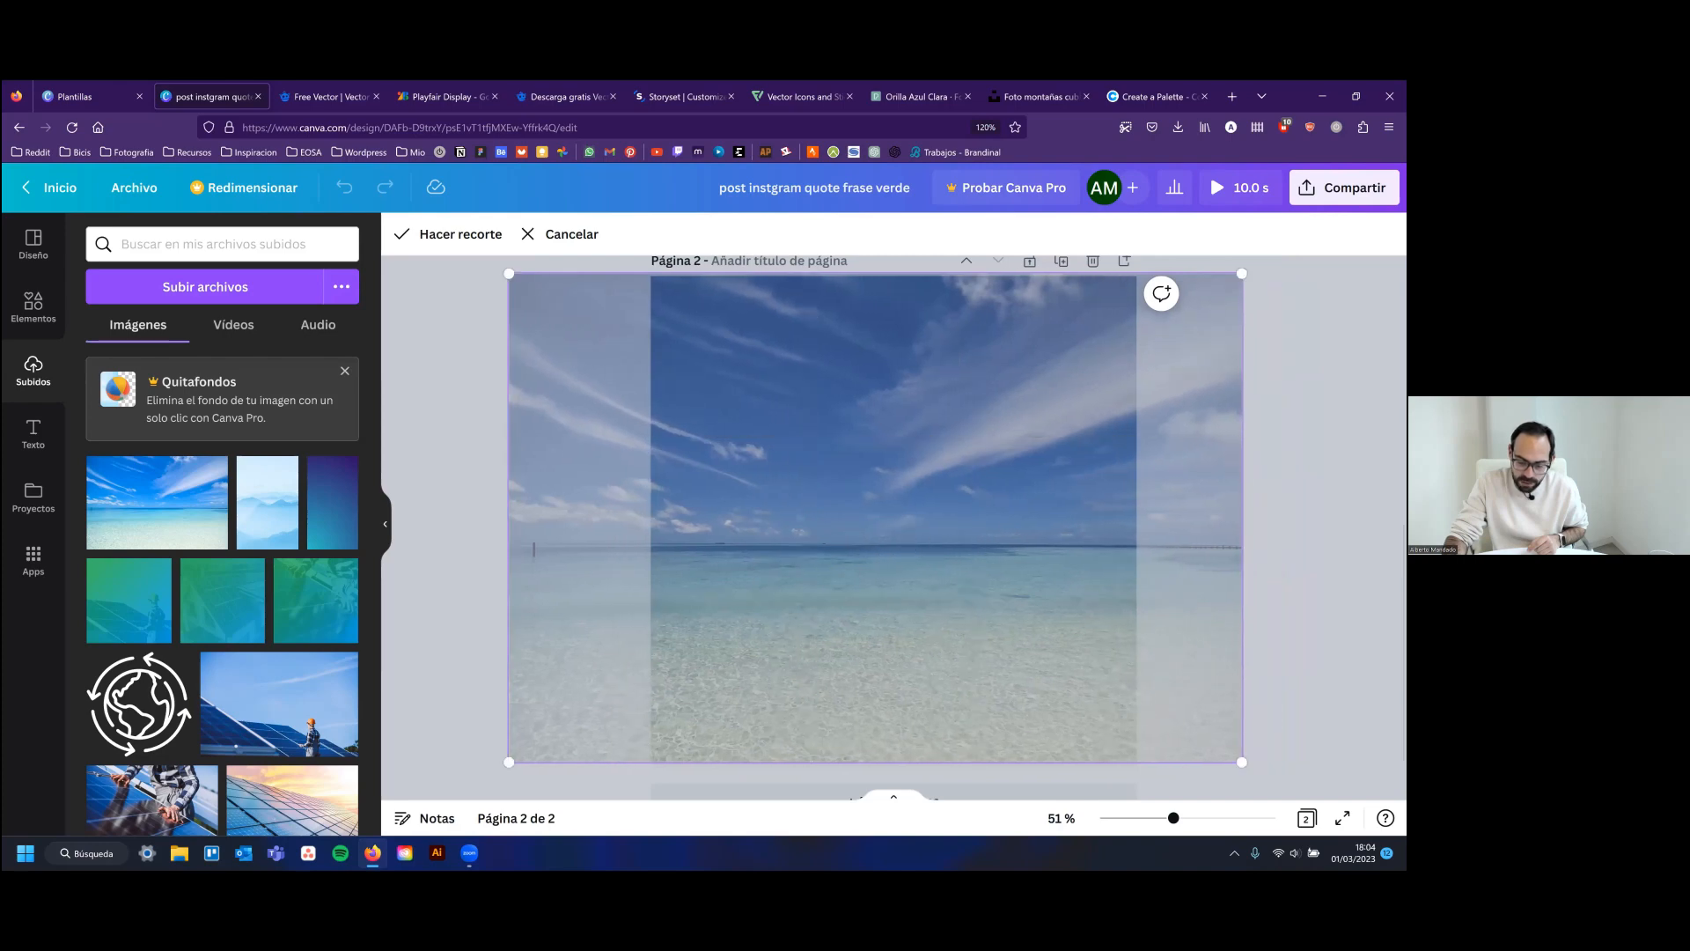
# Enlarge the beach photo within the crop, reposition it so the horizon sits near the lower third, and apply the crop
pyautogui.scroll(-1, 892, 527)
pyautogui.moveTo(1241, 715); pyautogui.dragTo(1395, 799)
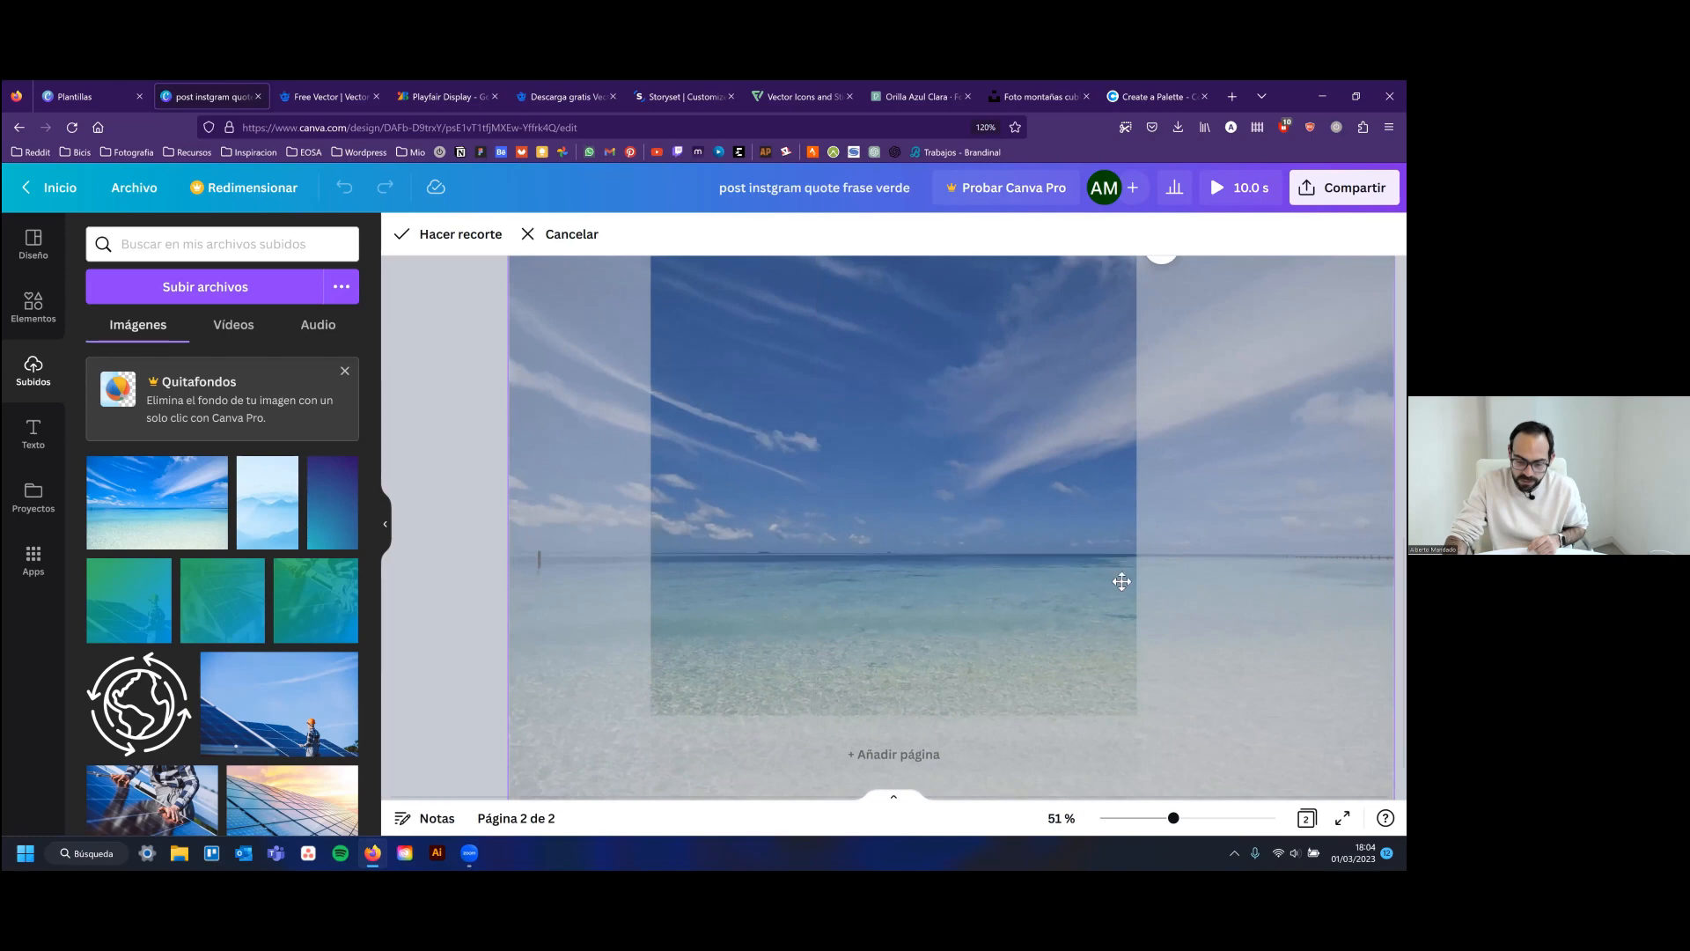
pyautogui.moveTo(1057, 501); pyautogui.dragTo(988, 499)
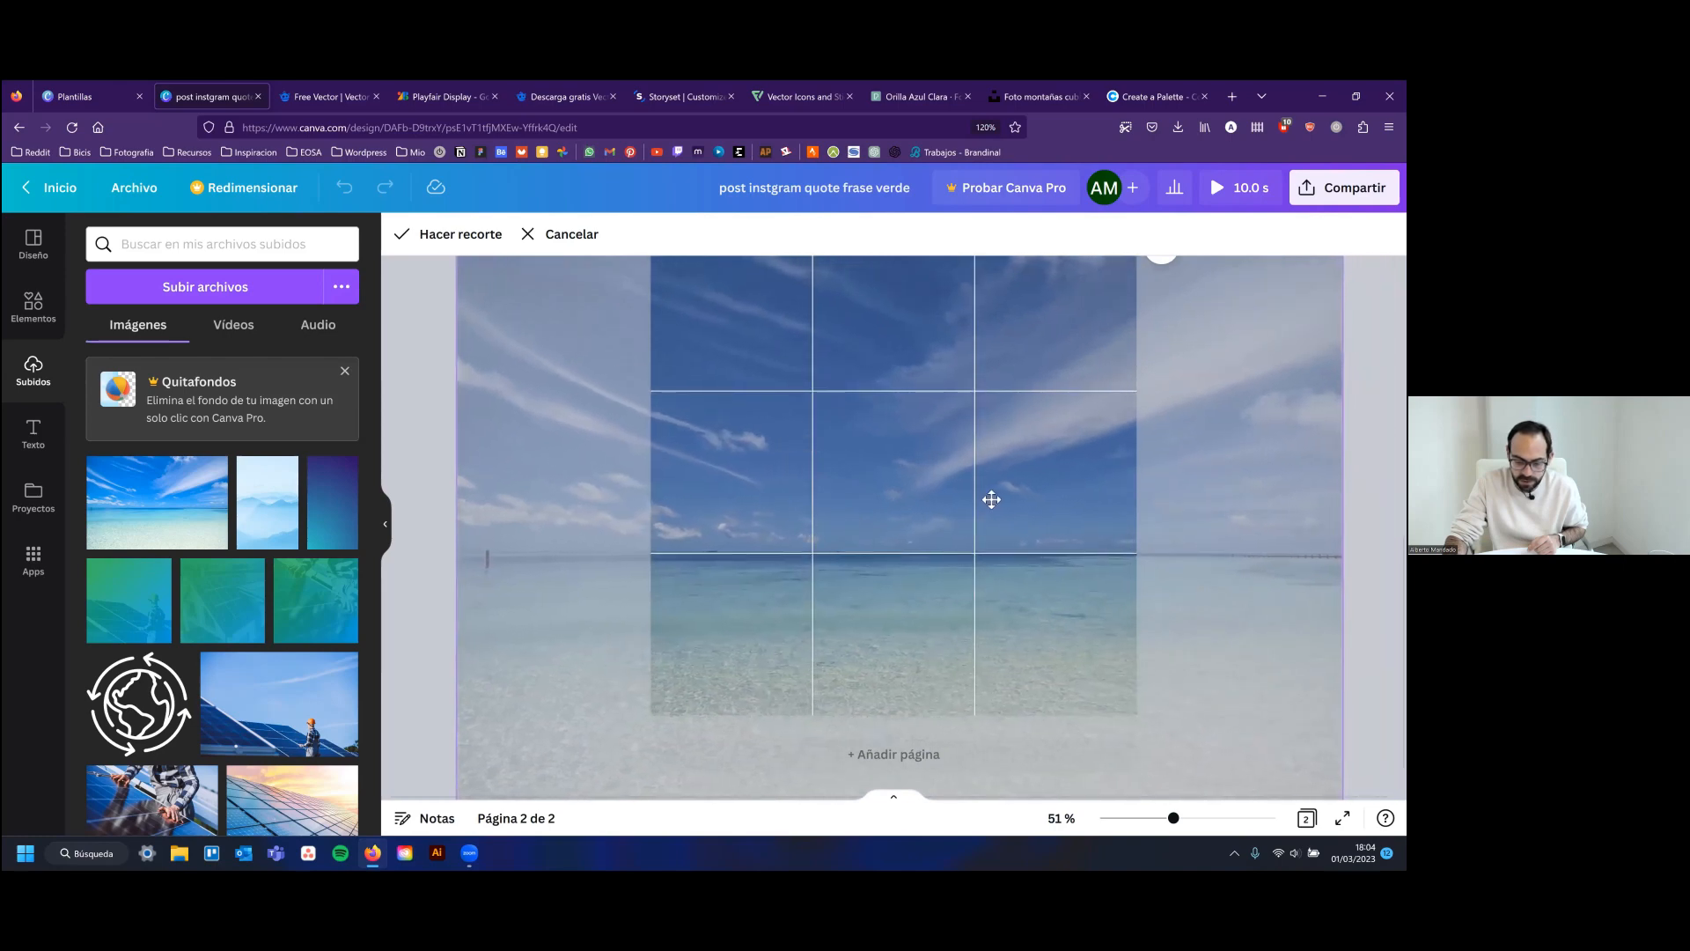
pyautogui.press('Return')
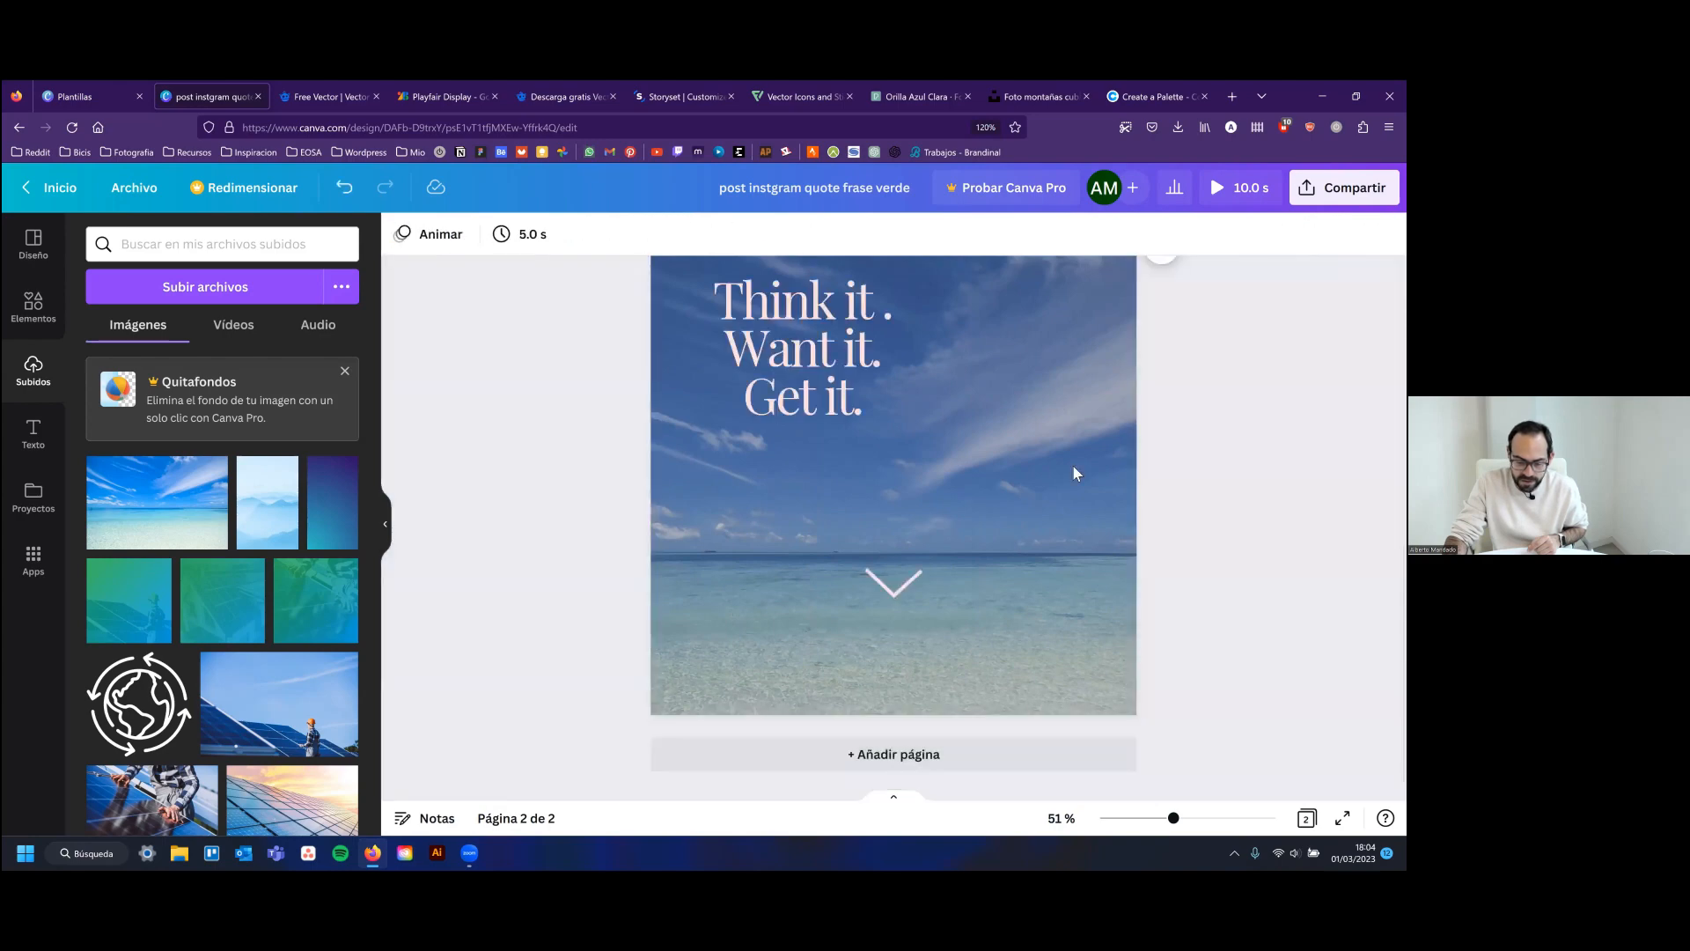
# Move the arrow on page 2 slightly down over the water
pyautogui.scroll(1, 1072, 463)
pyautogui.click(898, 662)
pyautogui.moveTo(901, 671); pyautogui.dragTo(902, 707)
# Reposition the page 2 quote and align it to the middle and centre of the page
pyautogui.click(832, 430)
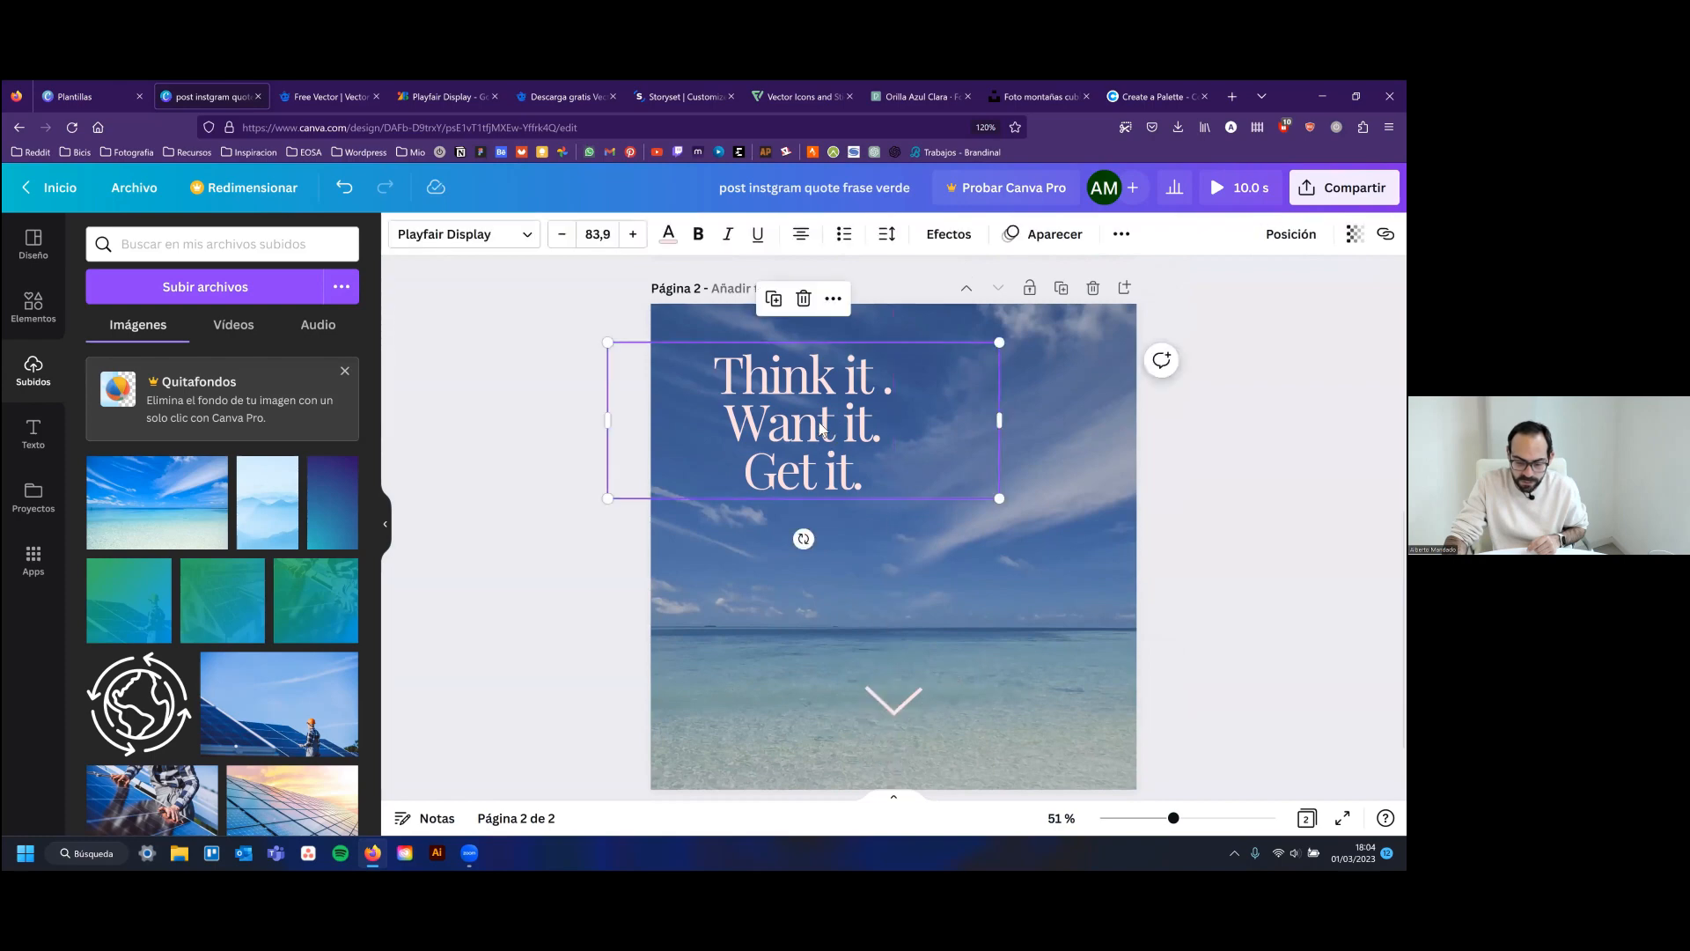
pyautogui.moveTo(879, 440); pyautogui.dragTo(928, 427)
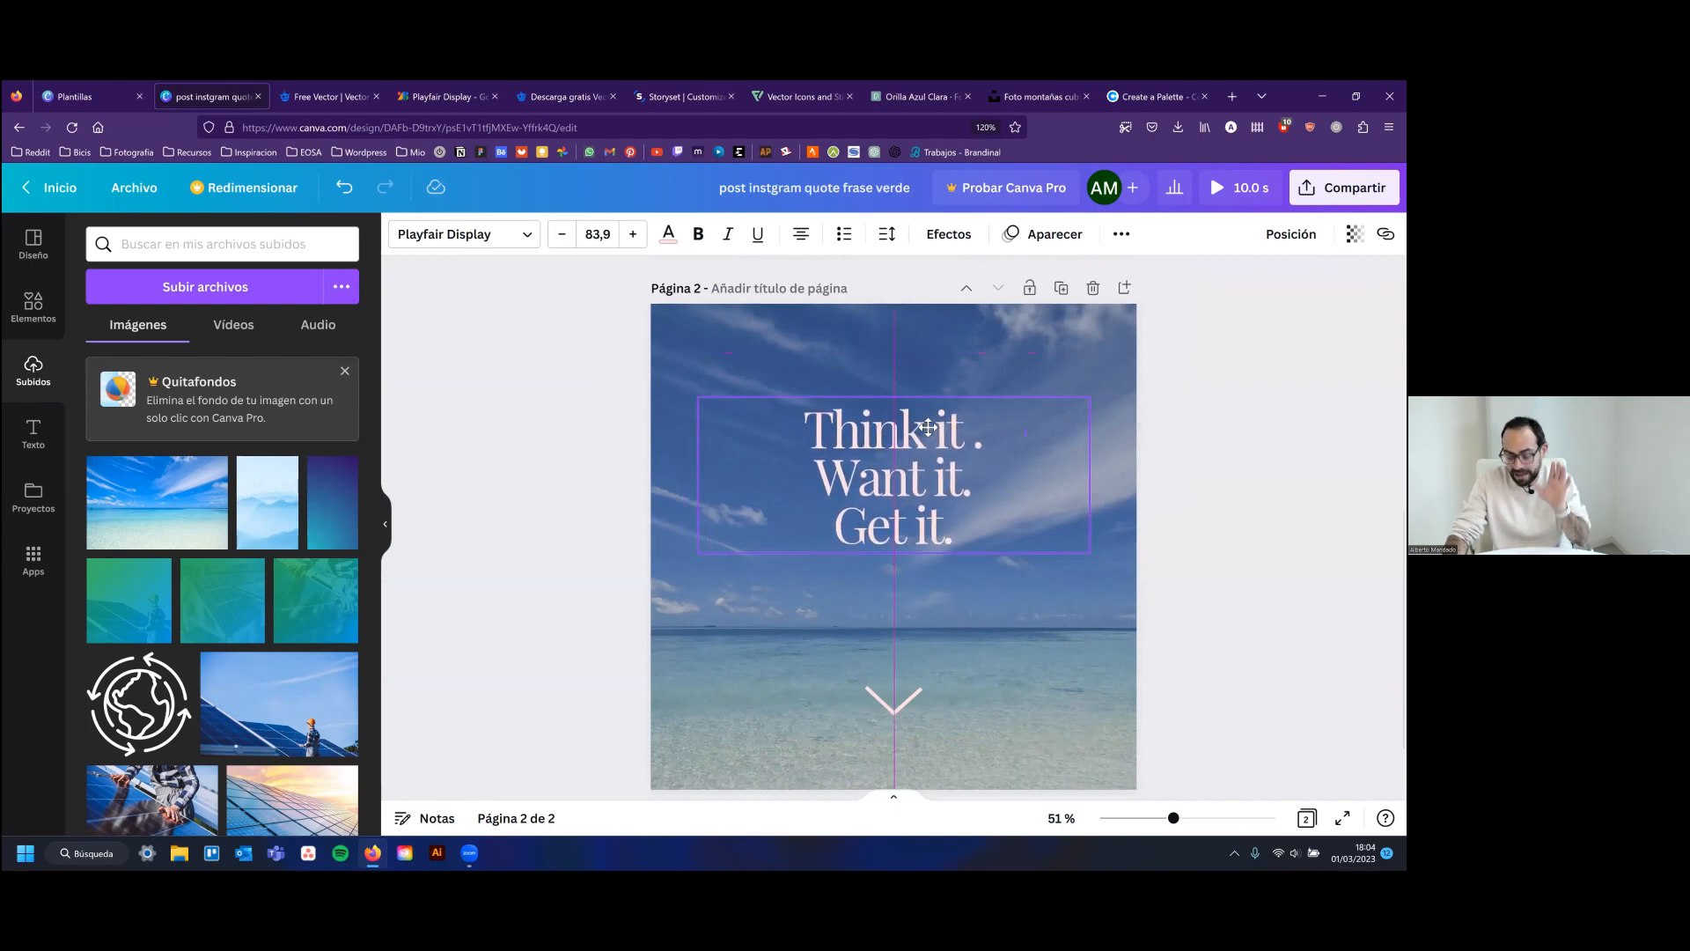
pyautogui.moveTo(928, 427); pyautogui.dragTo(1004, 419)
pyautogui.click(1290, 234)
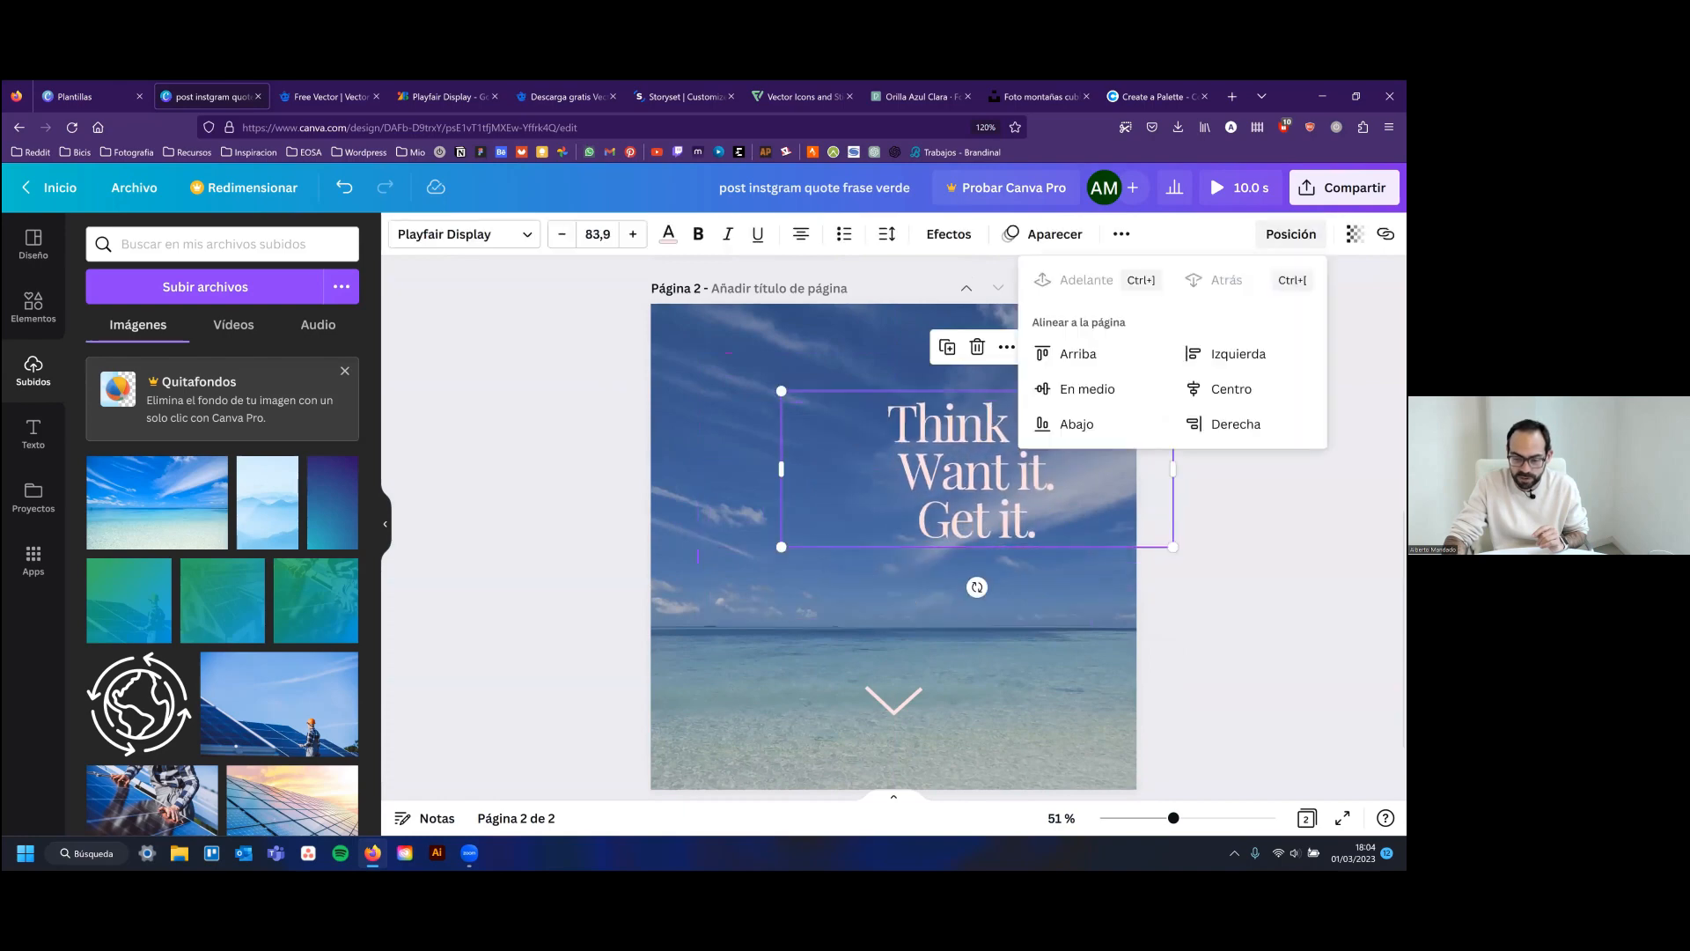
pyautogui.click(1138, 390)
pyautogui.click(1219, 389)
# Raise the centred page 2 quote into the sky area above the horizon and deselect it
pyautogui.click(975, 498)
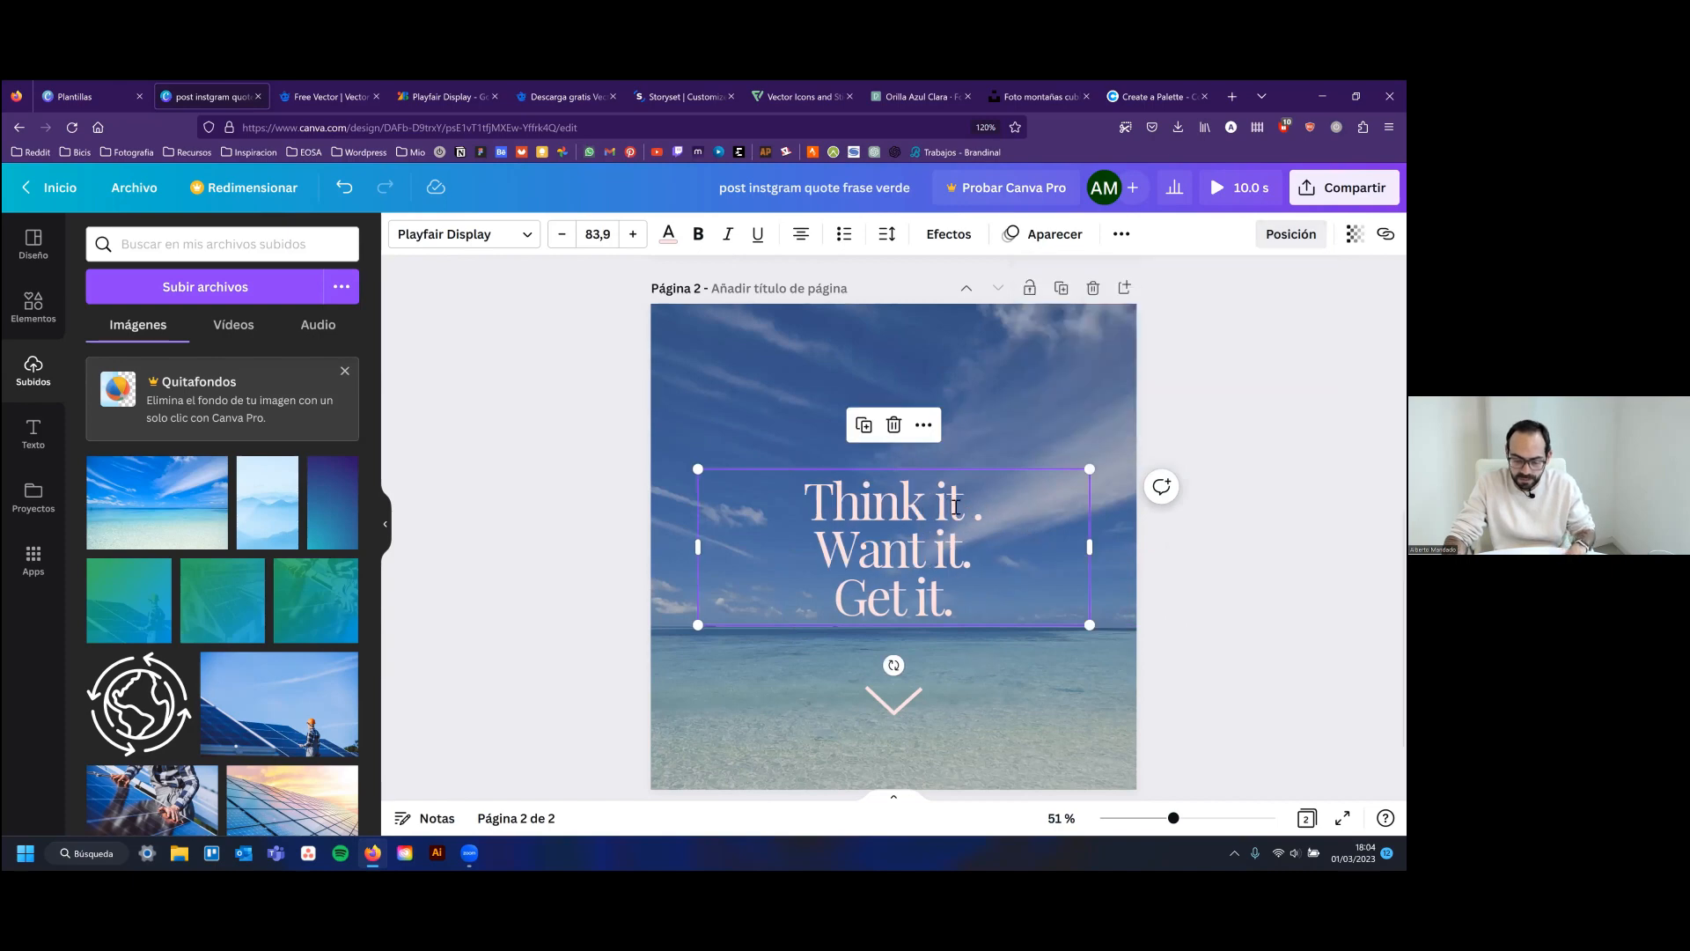
pyautogui.doubleClick(976, 499)
pyautogui.press('Escape')
pyautogui.moveTo(951, 519); pyautogui.dragTo(958, 429)
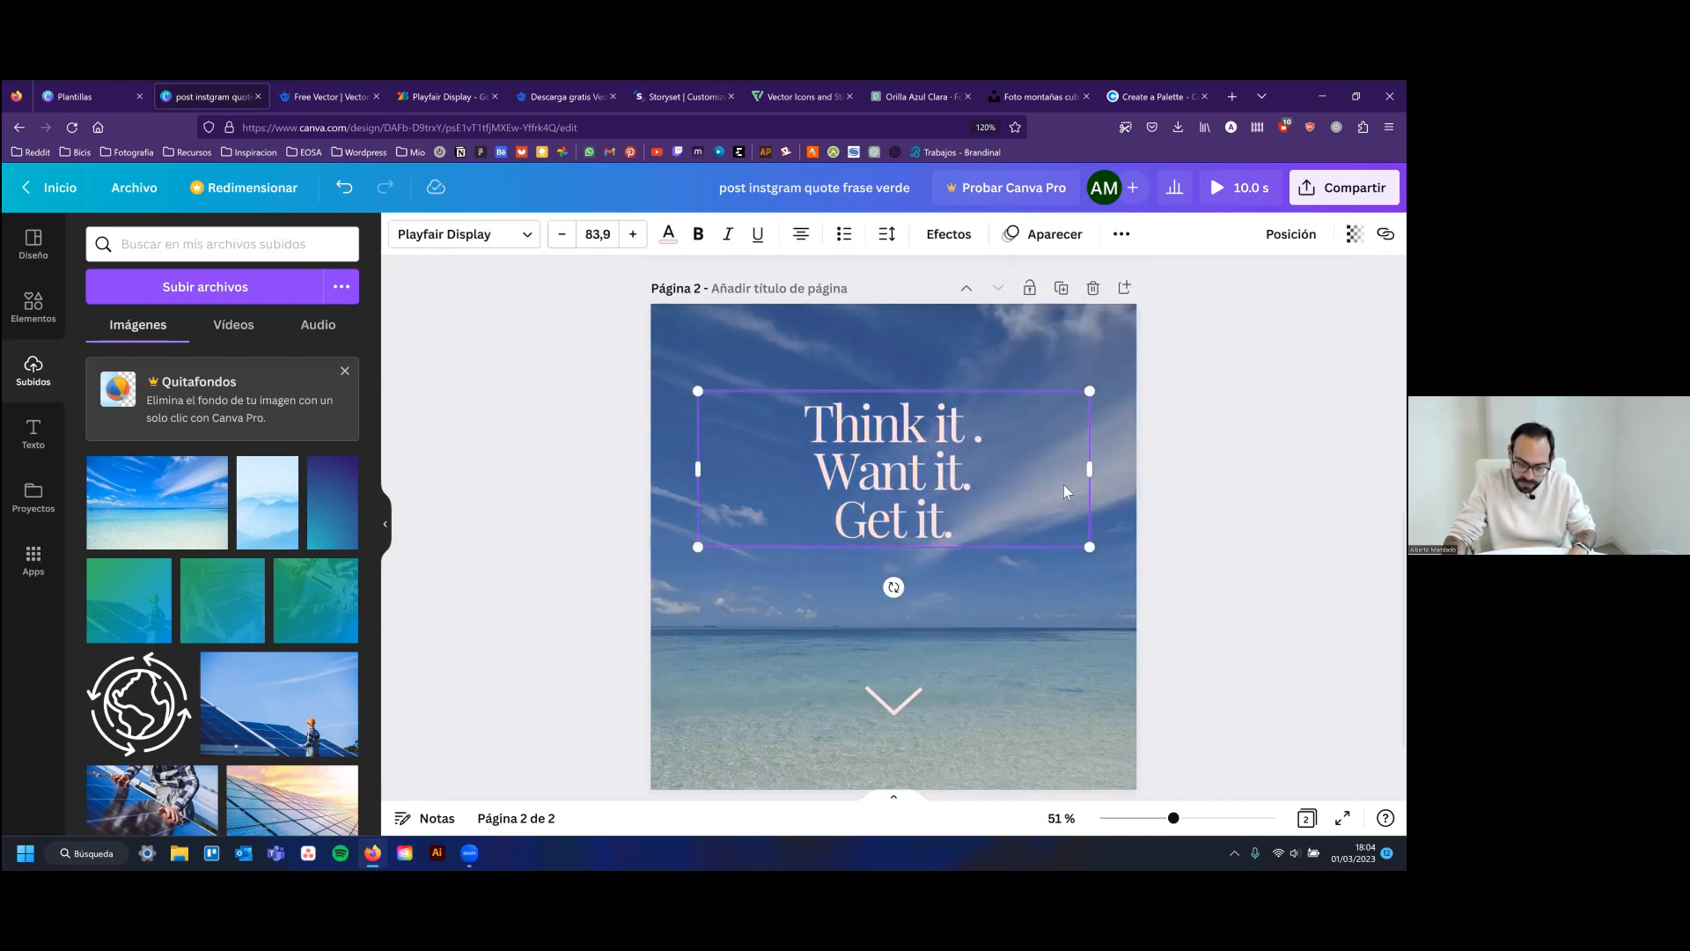
pyautogui.click(1188, 493)
# Enlarge the page 2 quote to font size 105 and narrow its text box to fit within the page
pyautogui.click(937, 468)
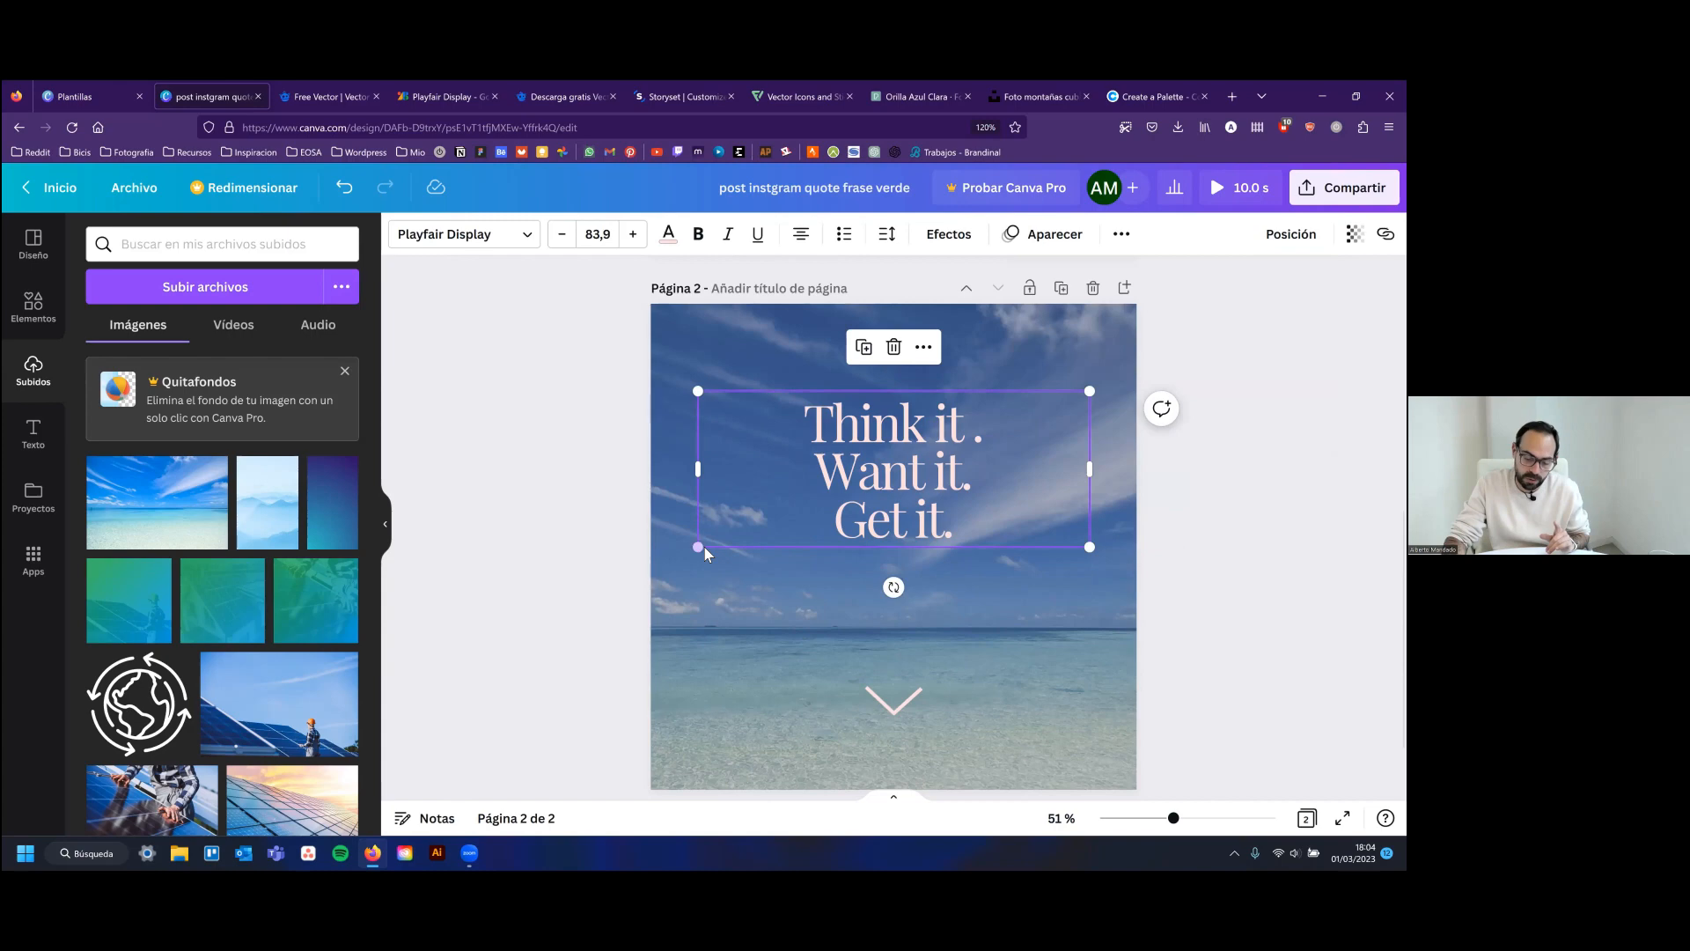
pyautogui.moveTo(698, 549); pyautogui.dragTo(604, 615)
pyautogui.moveTo(598, 489); pyautogui.dragTo(677, 488)
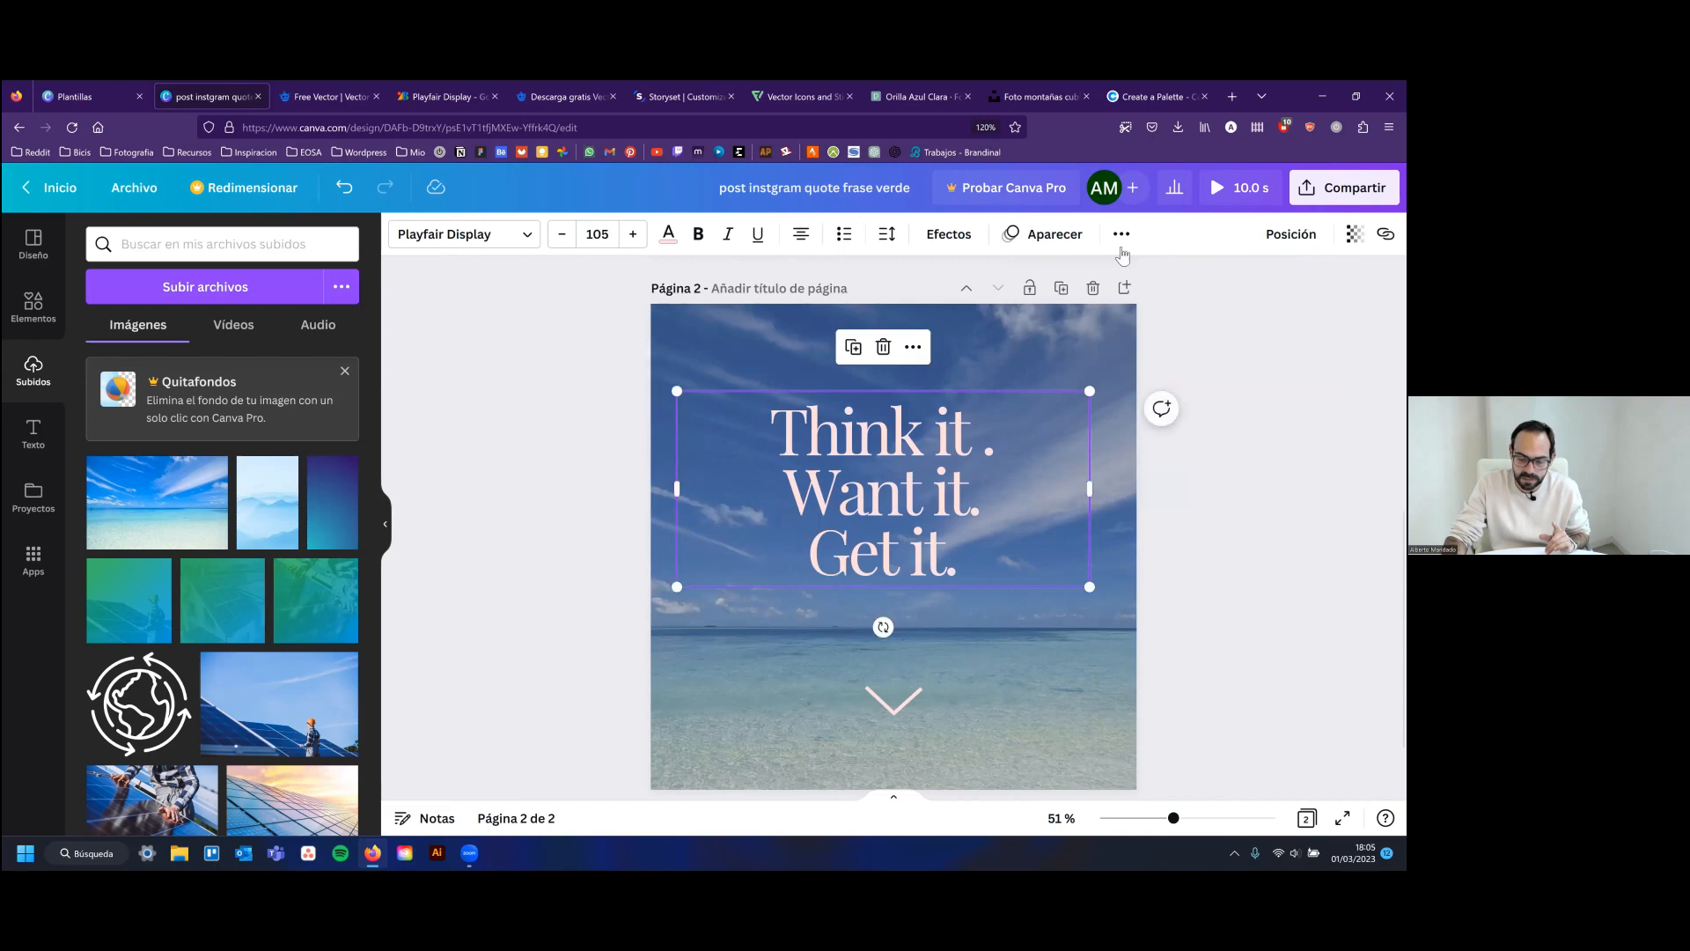
# Align the enlarged page 2 quote to the middle and centre, raise it into the sky area, and deselect it
pyautogui.click(1290, 233)
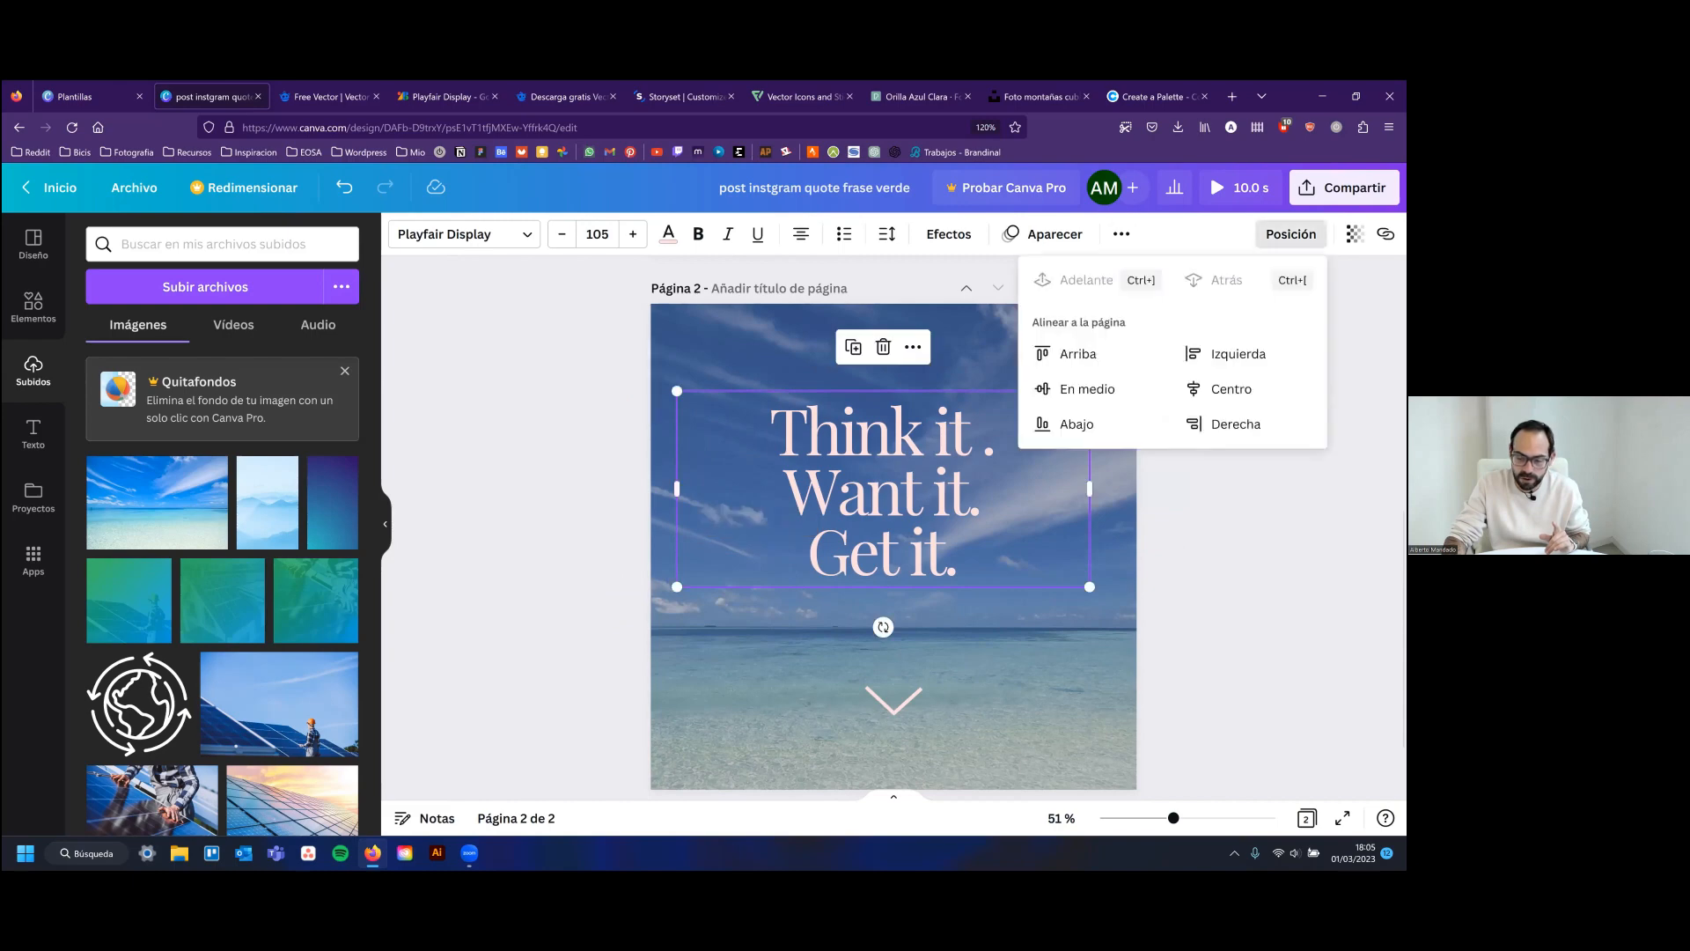
pyautogui.click(1084, 389)
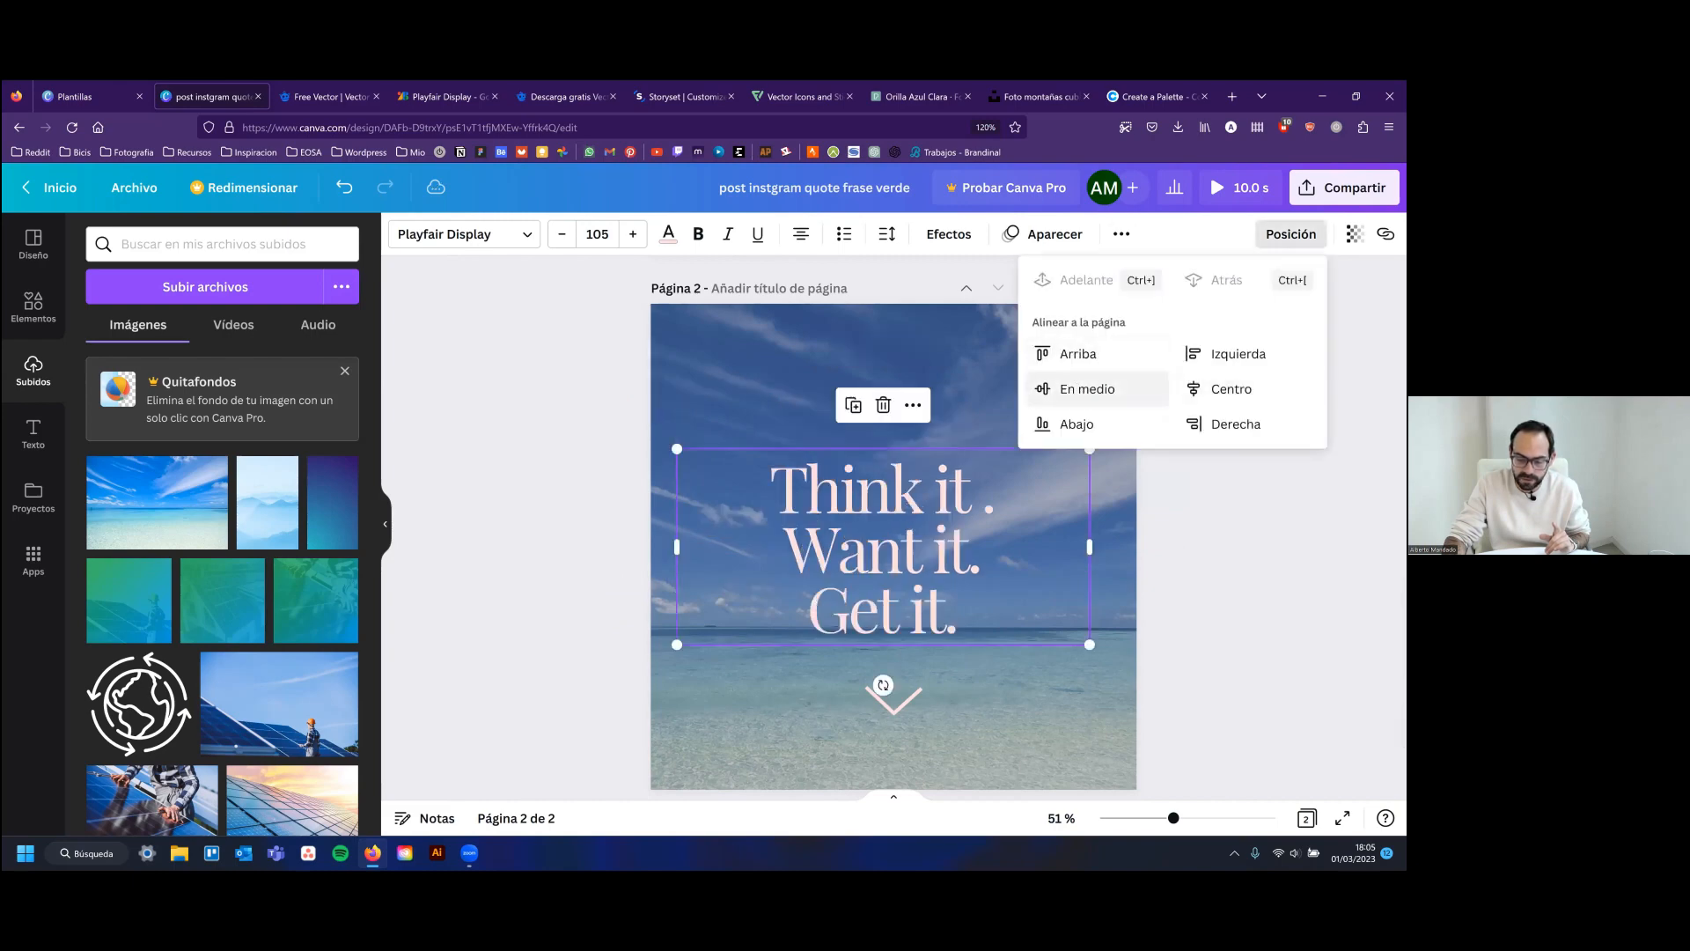
pyautogui.click(1232, 389)
pyautogui.doubleClick(965, 454)
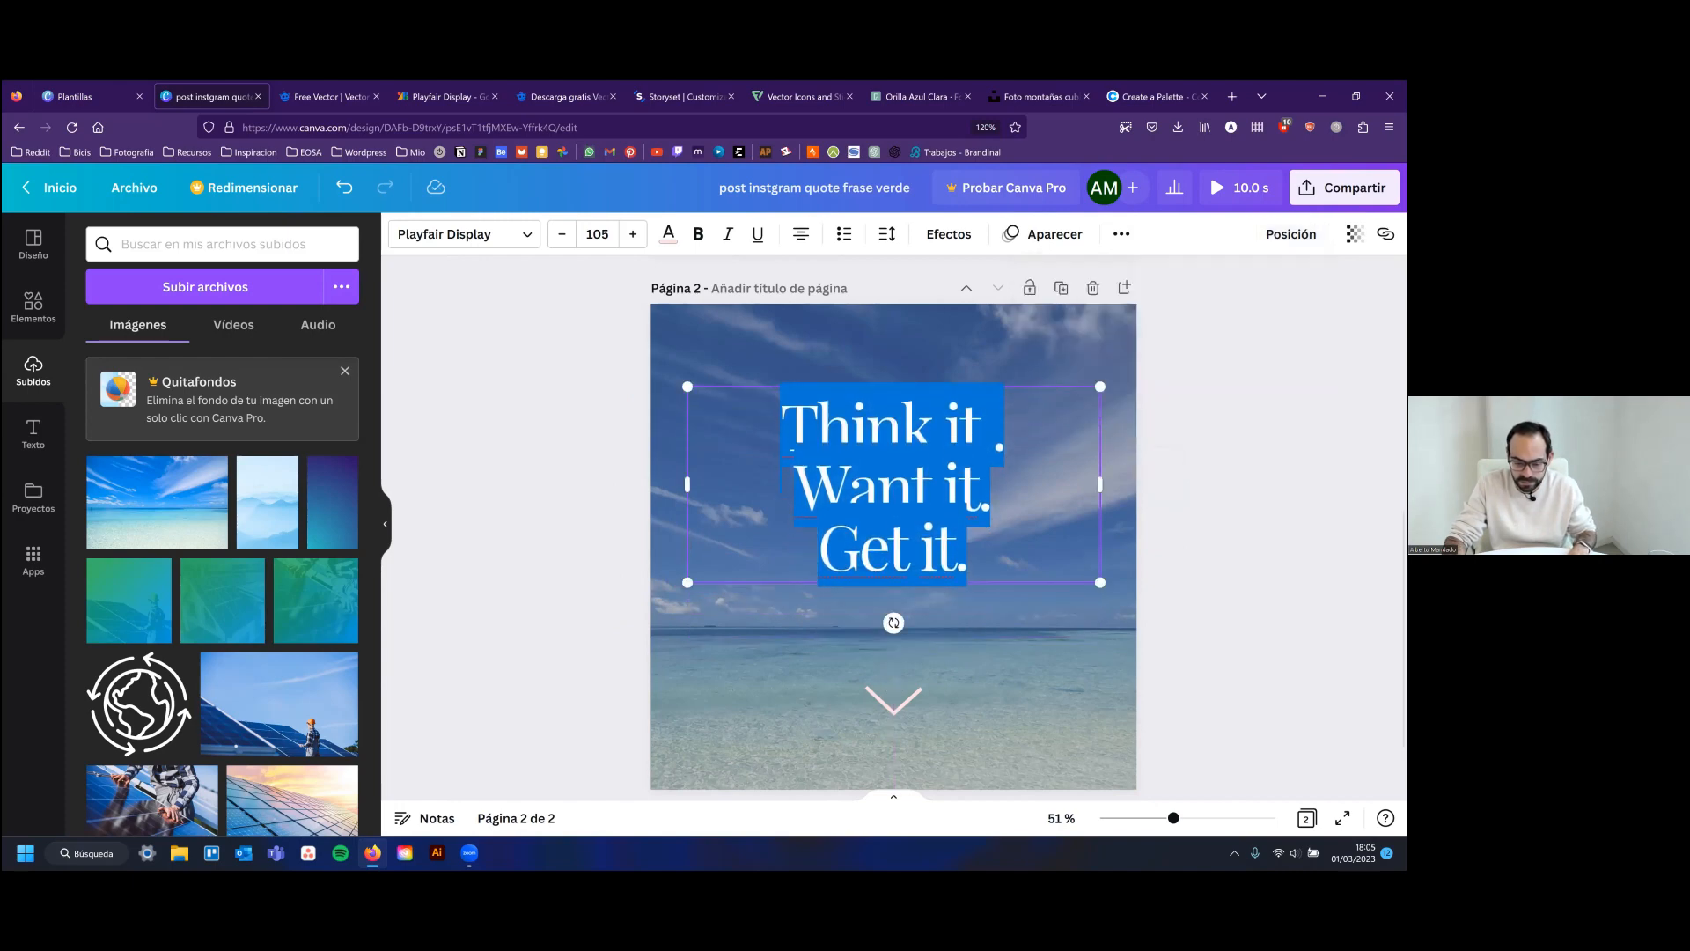
pyautogui.click(1039, 388)
# Compare the finished layouts of page 1 and page 2 side by side and at closer range
pyautogui.scroll(-1, 1116, 463)
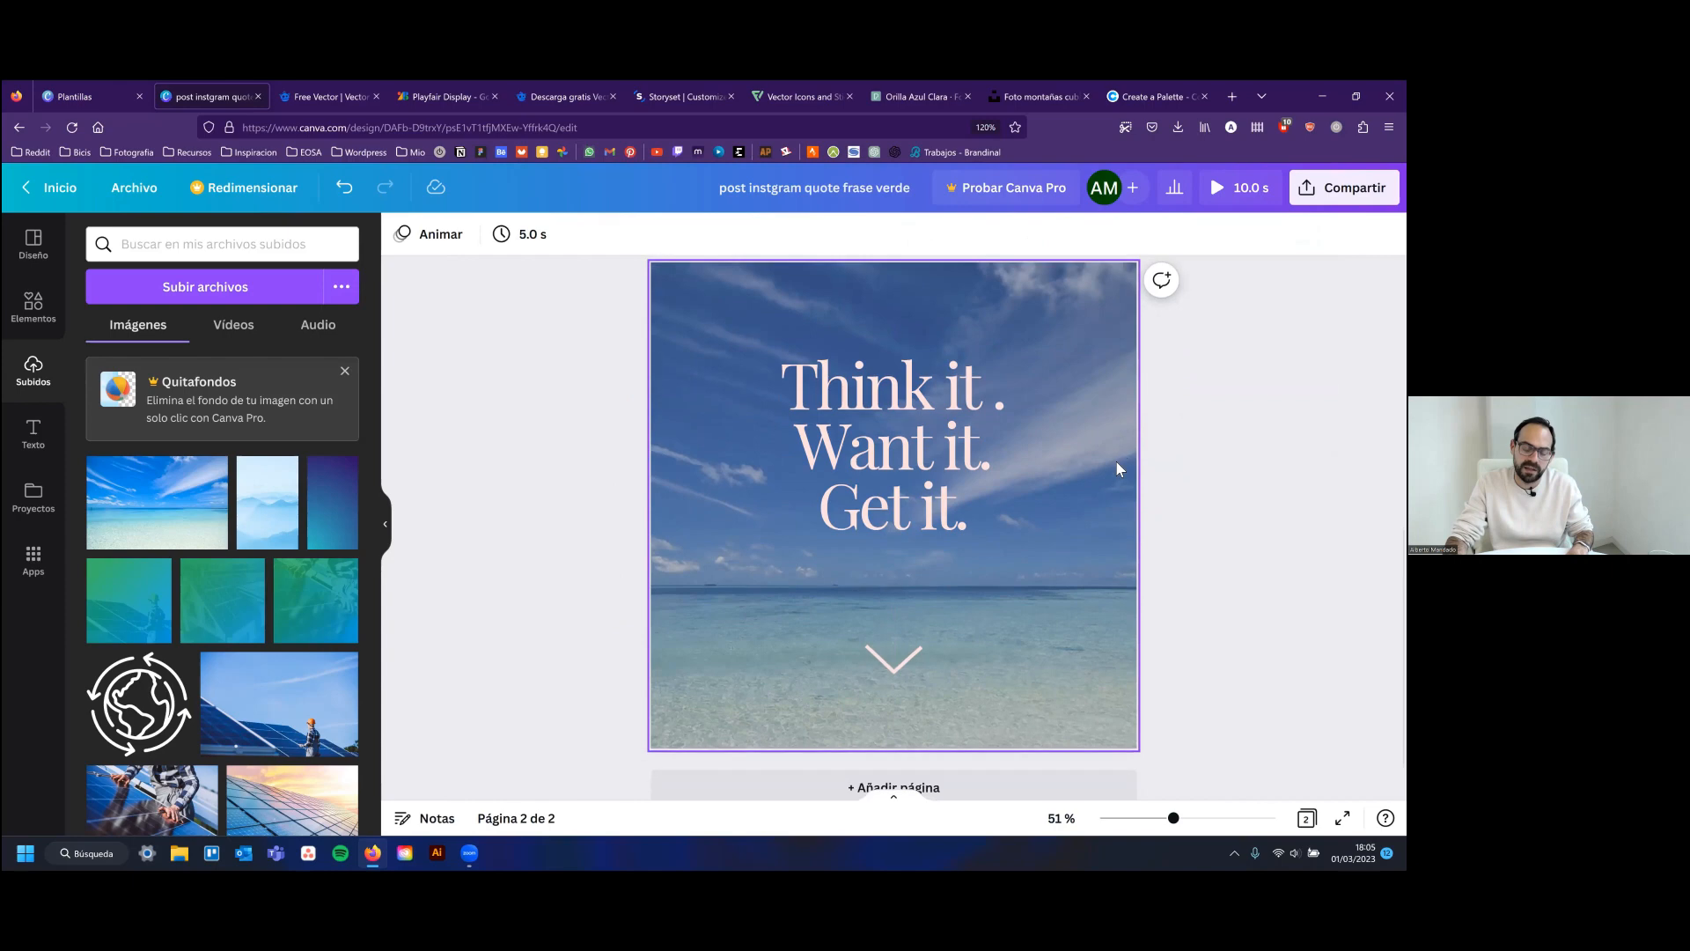
pyautogui.scroll(5, 1116, 461)
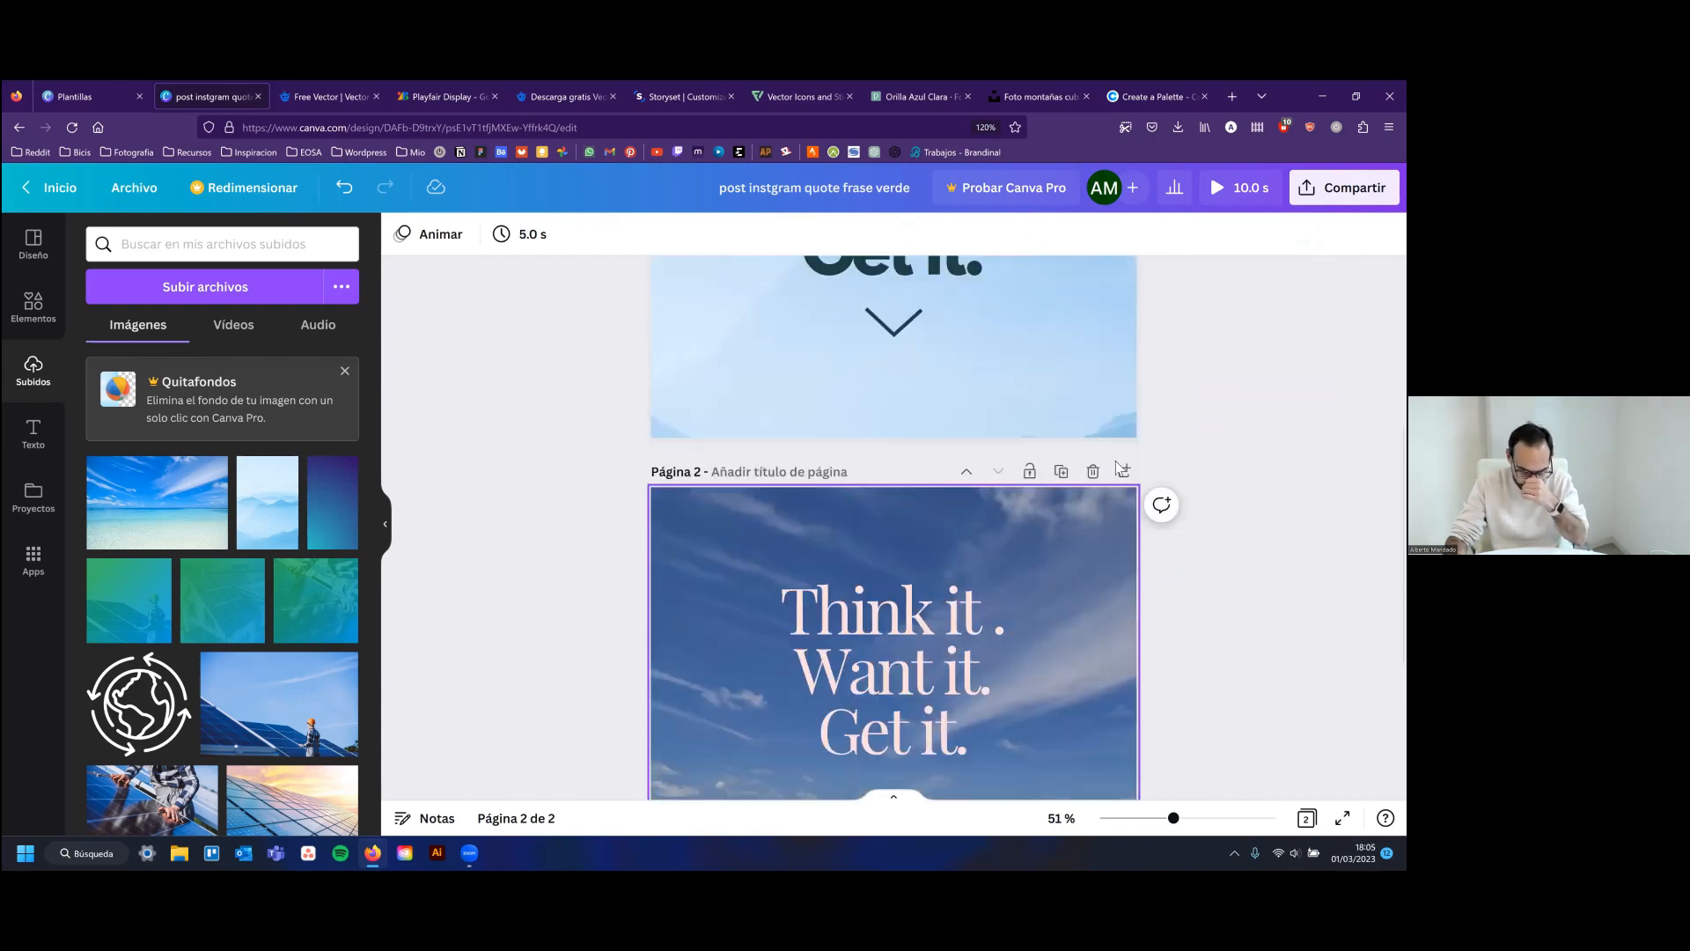
pyautogui.scroll(-2, 1132, 421)
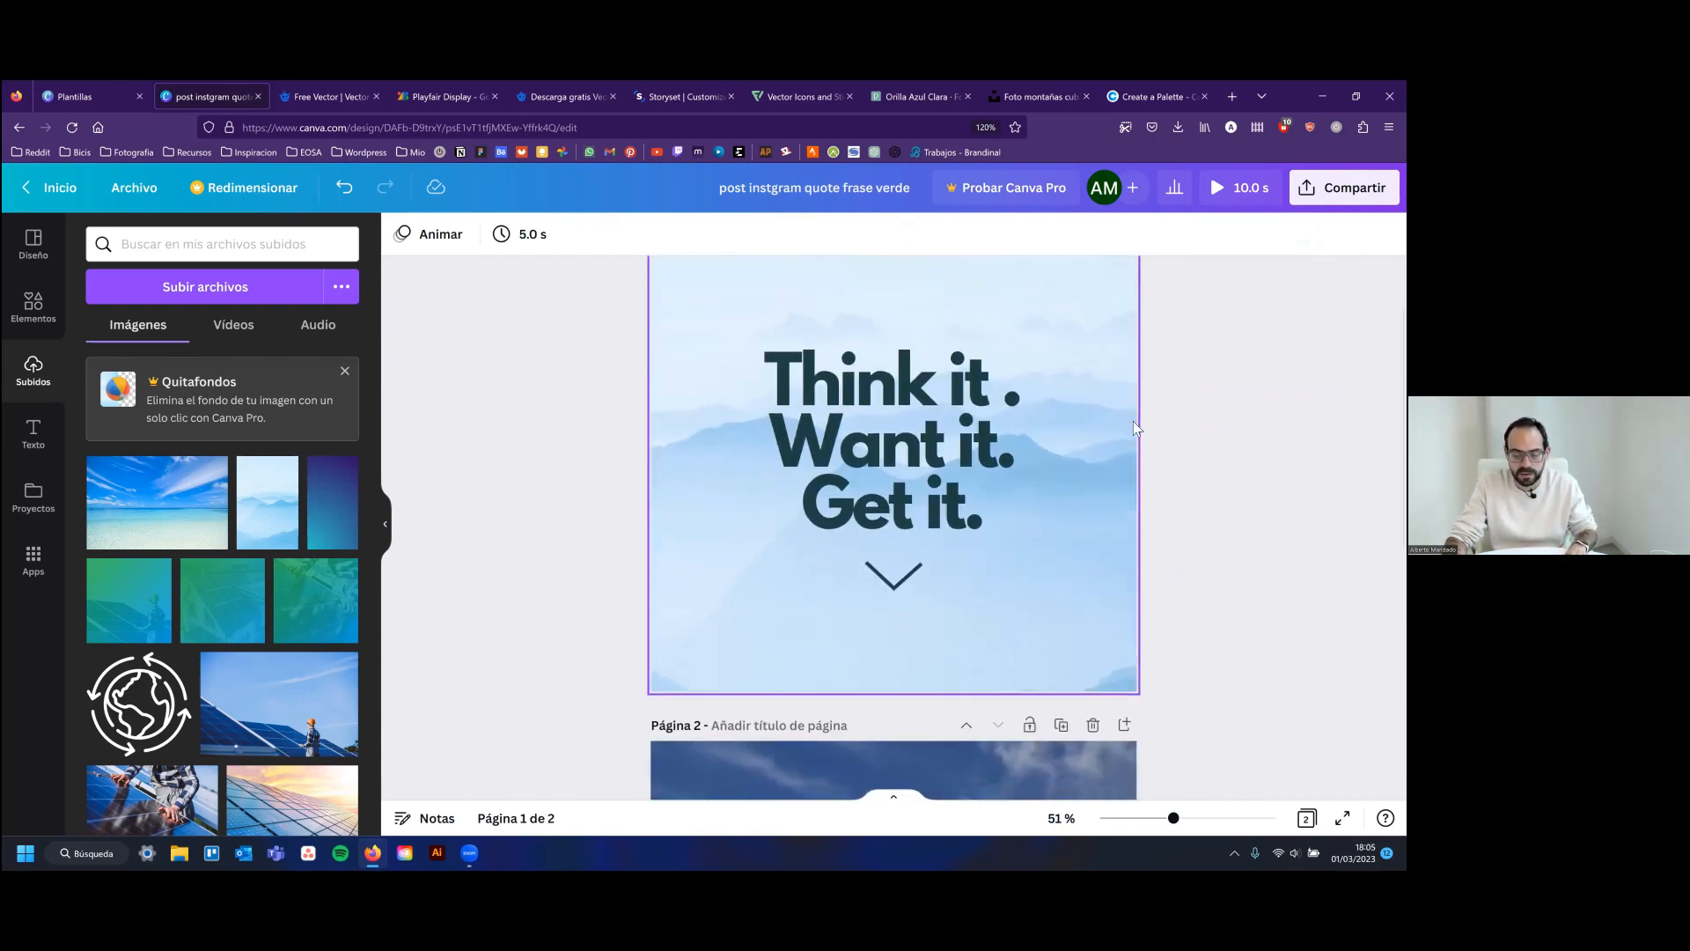
pyautogui.keyDown('ctrl'); pyautogui.scroll(-3, 1134, 422); pyautogui.keyUp('ctrl')
pyautogui.keyDown('ctrl'); pyautogui.scroll(-1, 1137, 425); pyautogui.keyUp('ctrl')
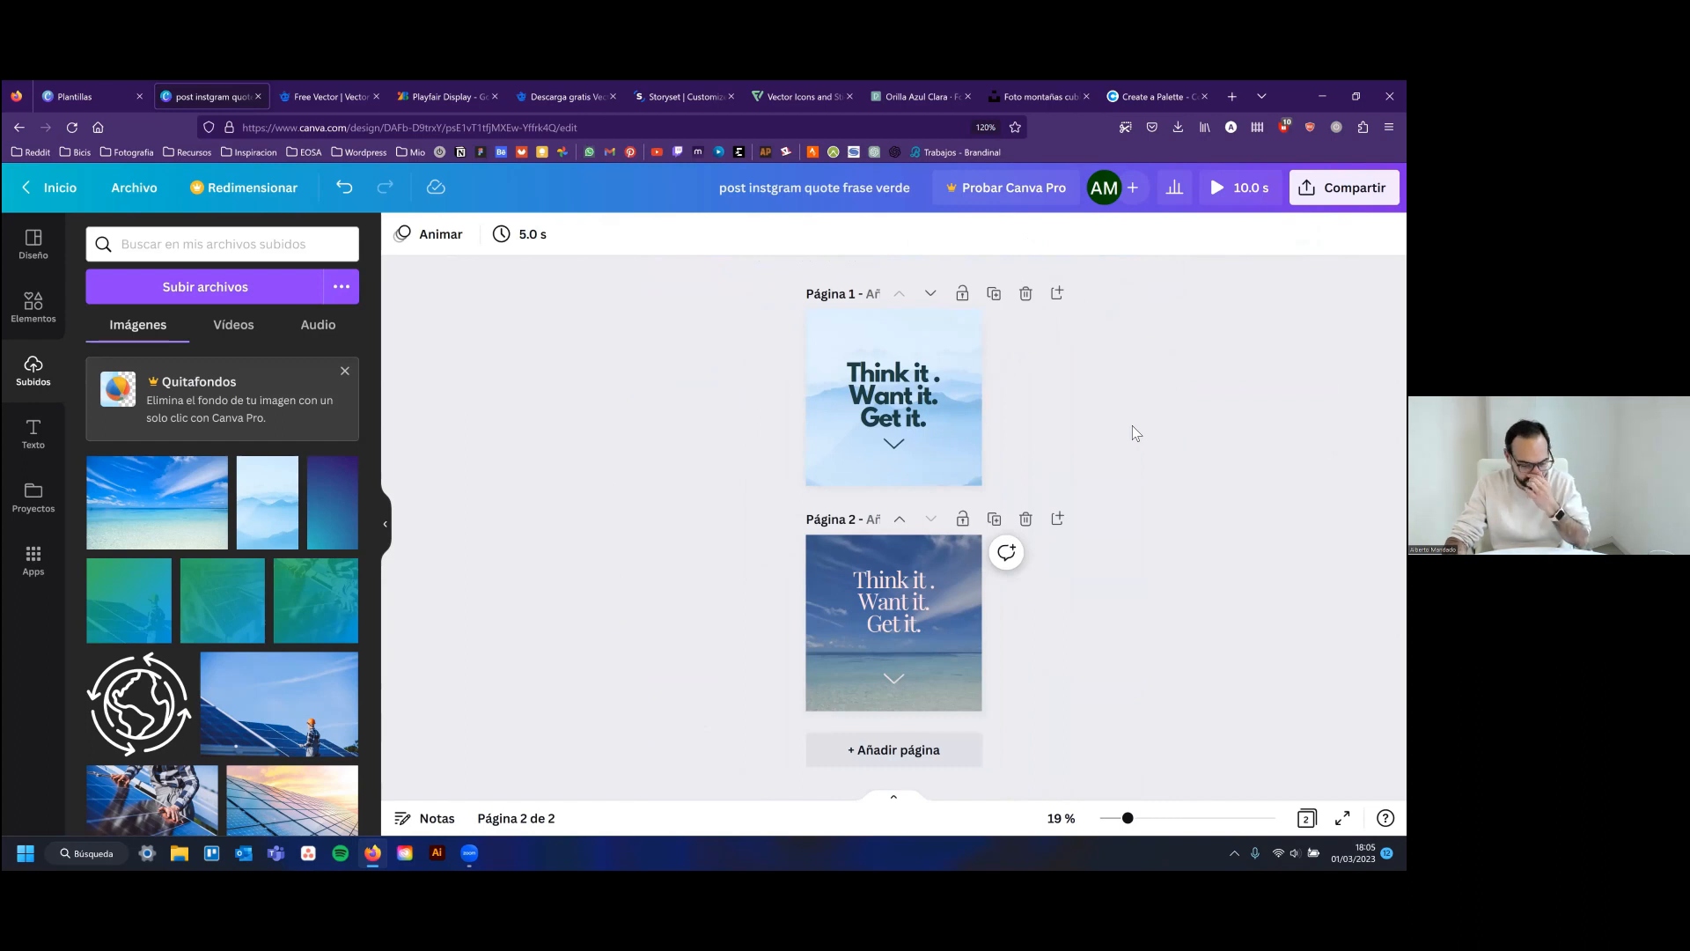
pyautogui.keyDown('ctrl'); pyautogui.scroll(2, 1067, 474); pyautogui.keyUp('ctrl')
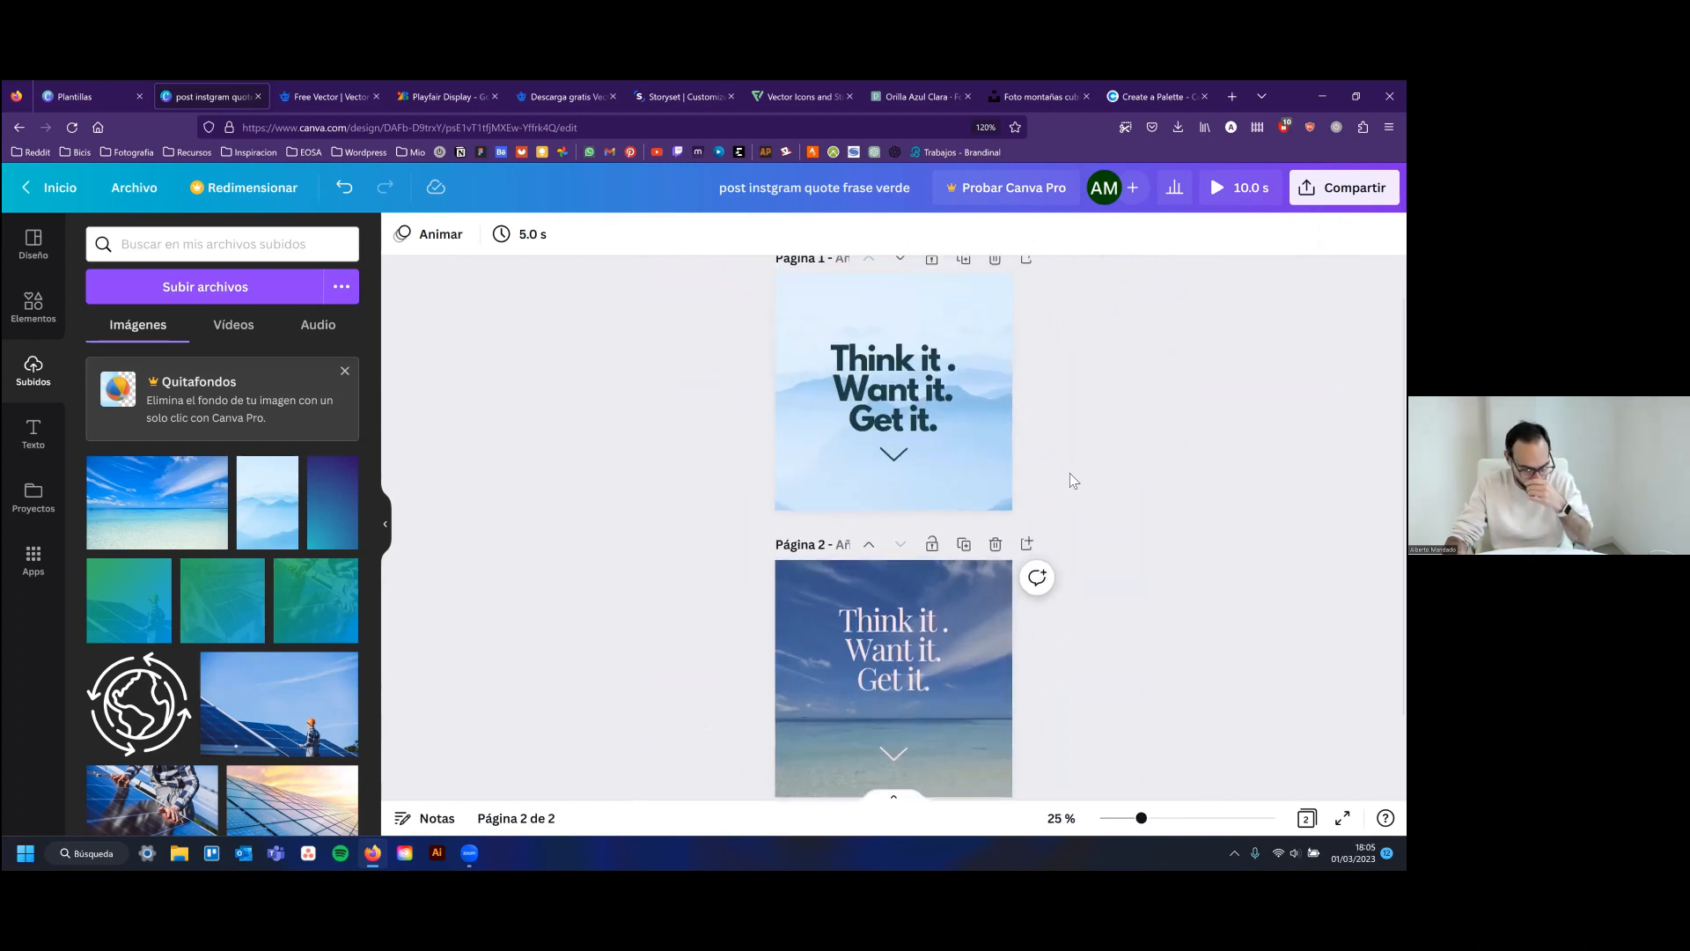
pyautogui.scroll(-1, 1072, 472)
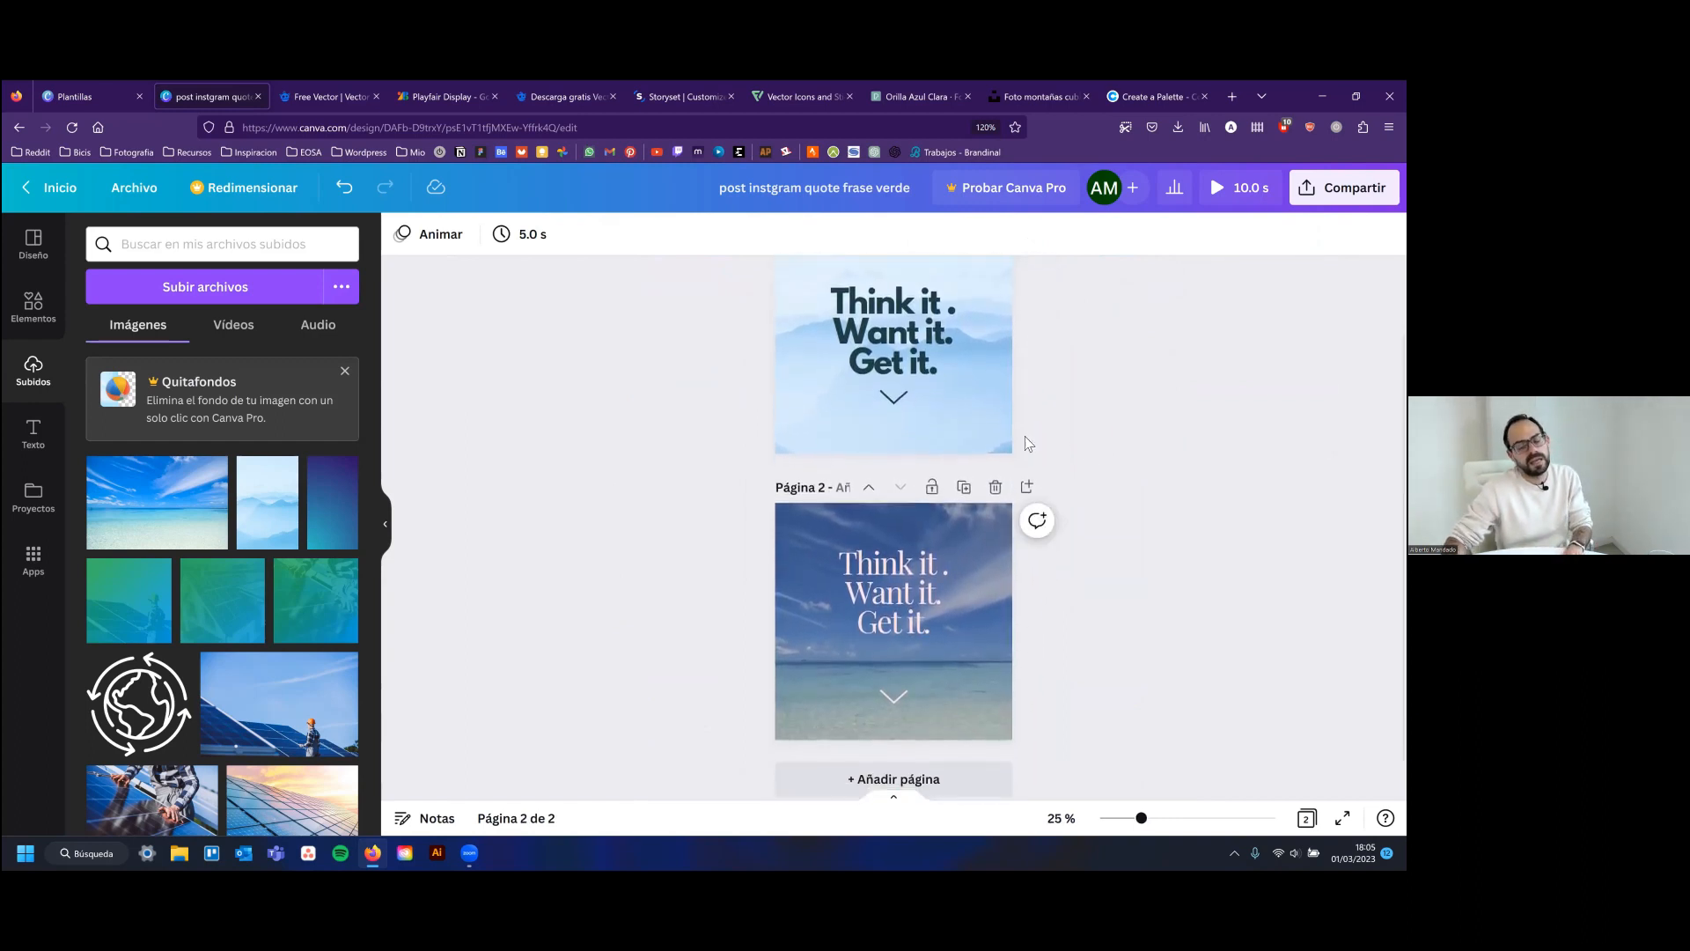
pyautogui.keyDown('ctrl'); pyautogui.scroll(2, 994, 385); pyautogui.keyUp('ctrl')
pyautogui.keyDown('ctrl'); pyautogui.scroll(1, 995, 386); pyautogui.keyUp('ctrl')
pyautogui.scroll(3, 1048, 403)
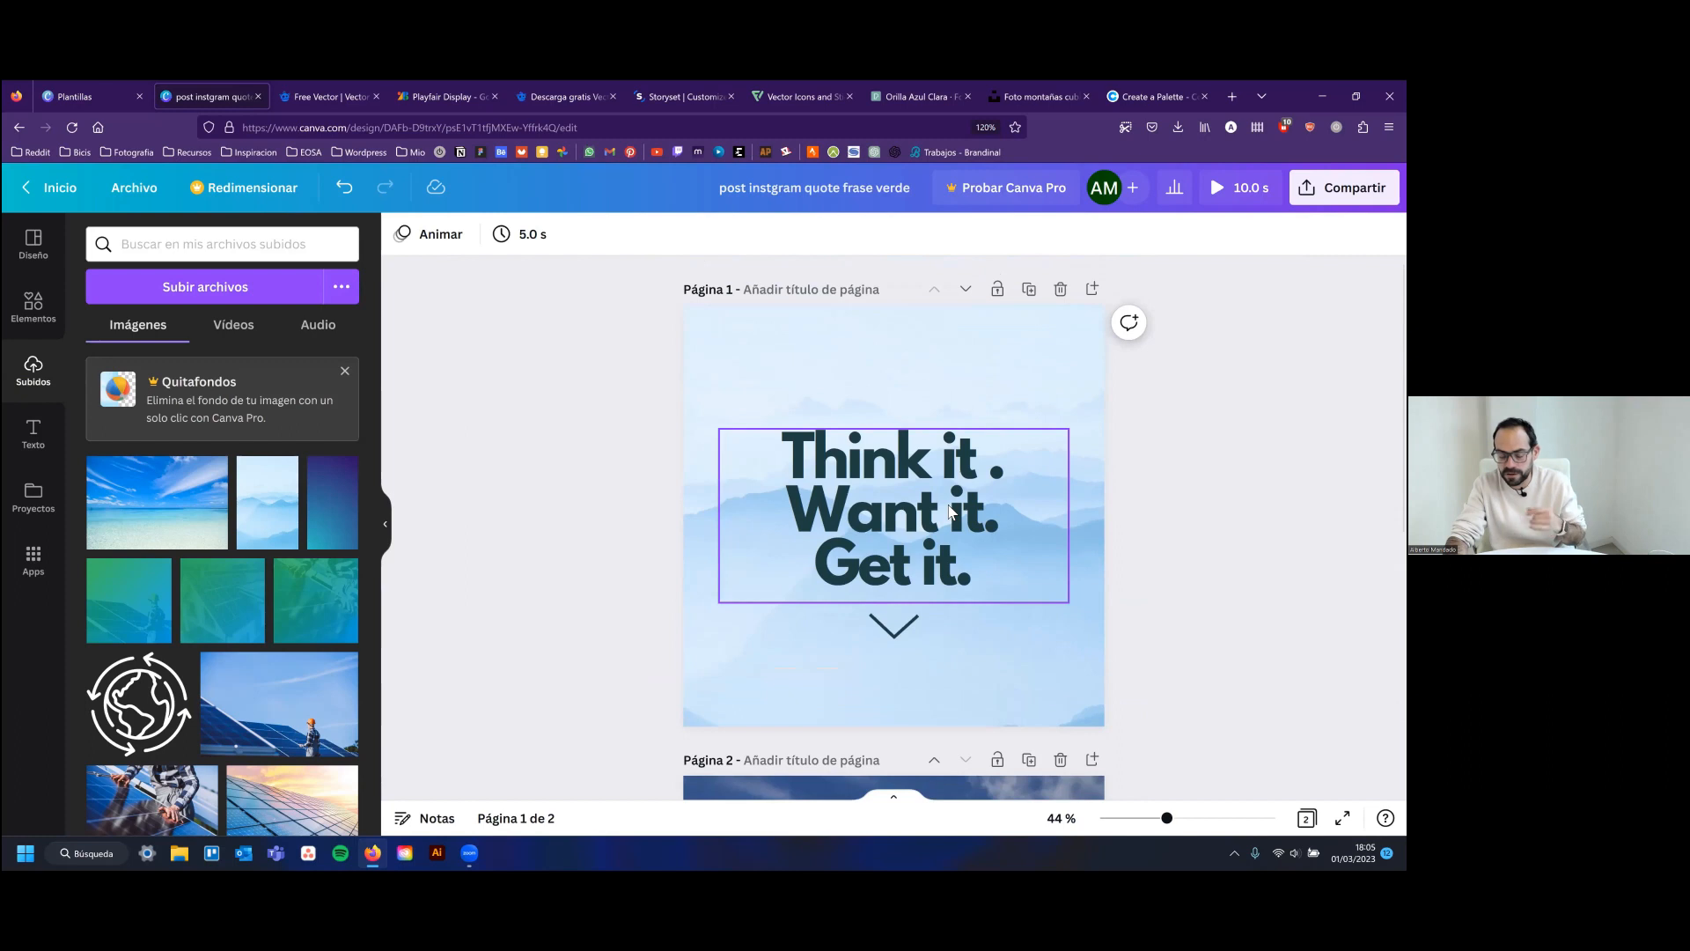
pyautogui.scroll(-4, 949, 511)
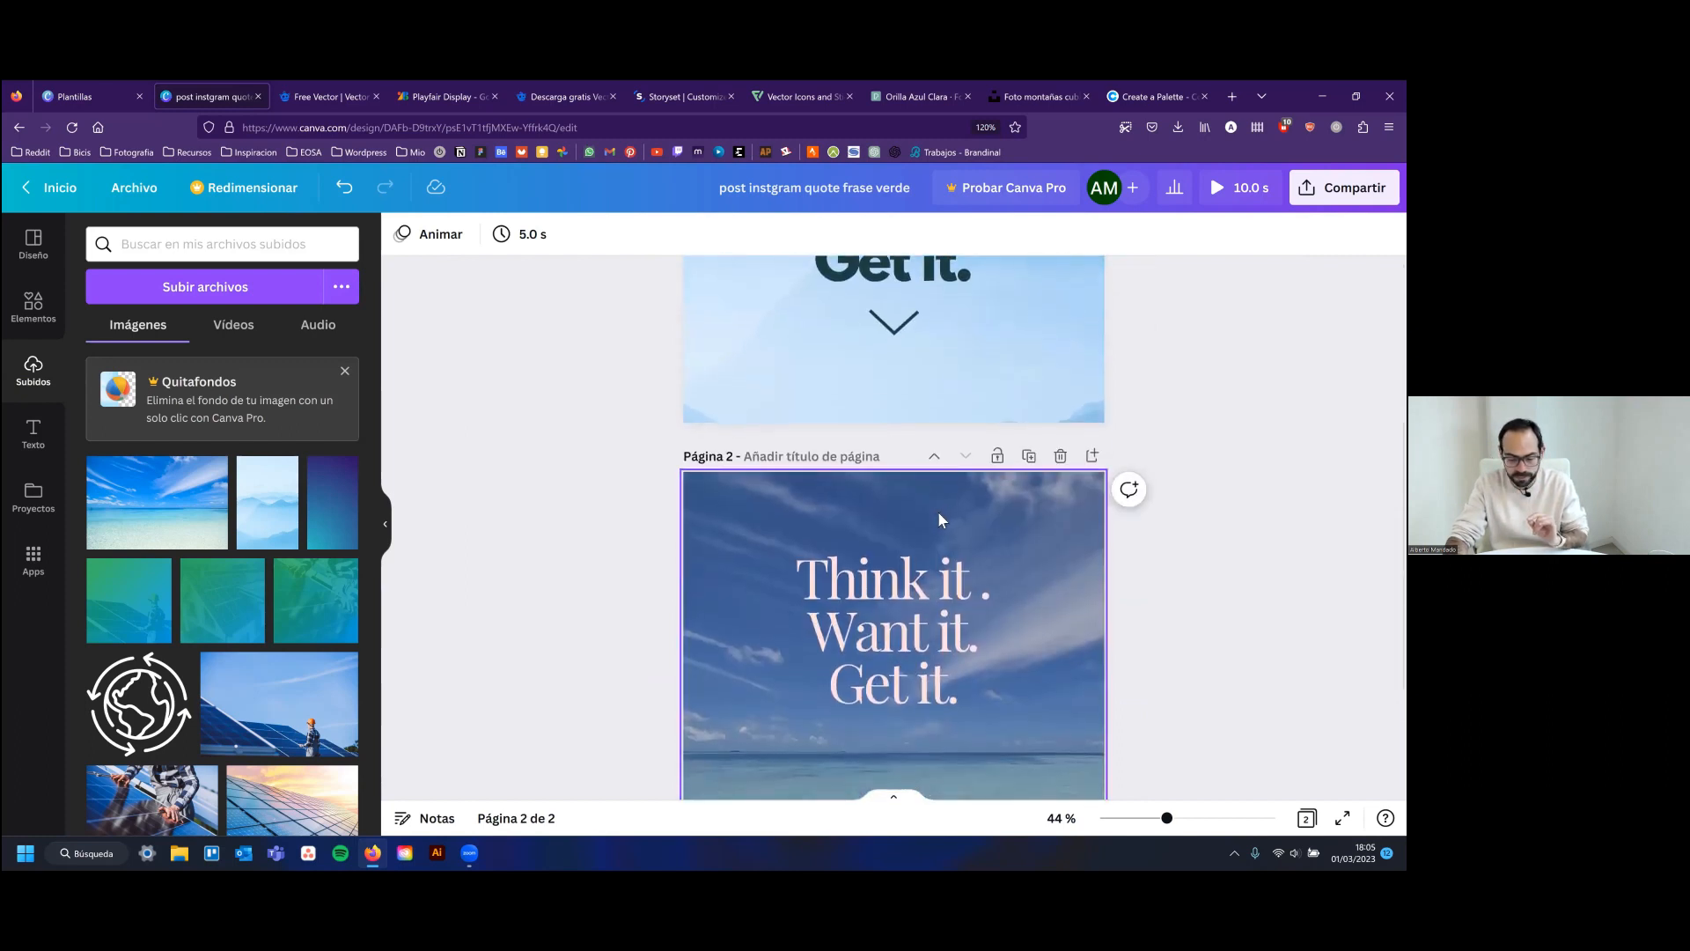
# Review the page 1 and page 2 quote layouts once more, from the mountain version to the beach version
pyautogui.scroll(-2, 938, 511)
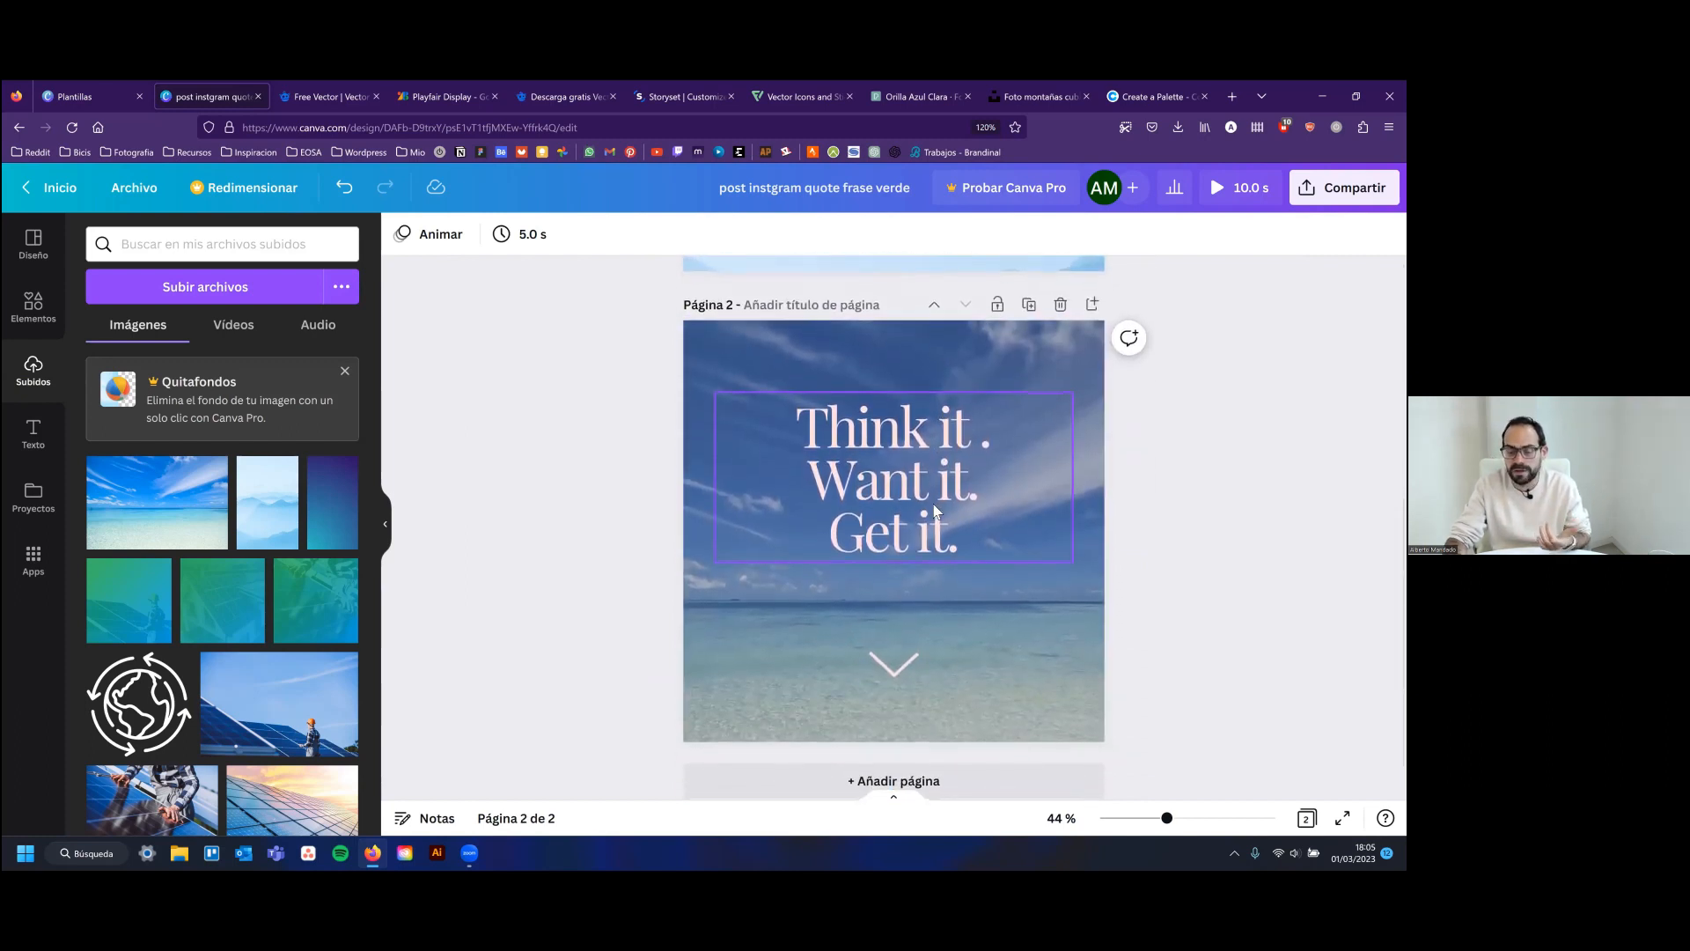
pyautogui.scroll(4, 965, 514)
pyautogui.scroll(2, 1008, 399)
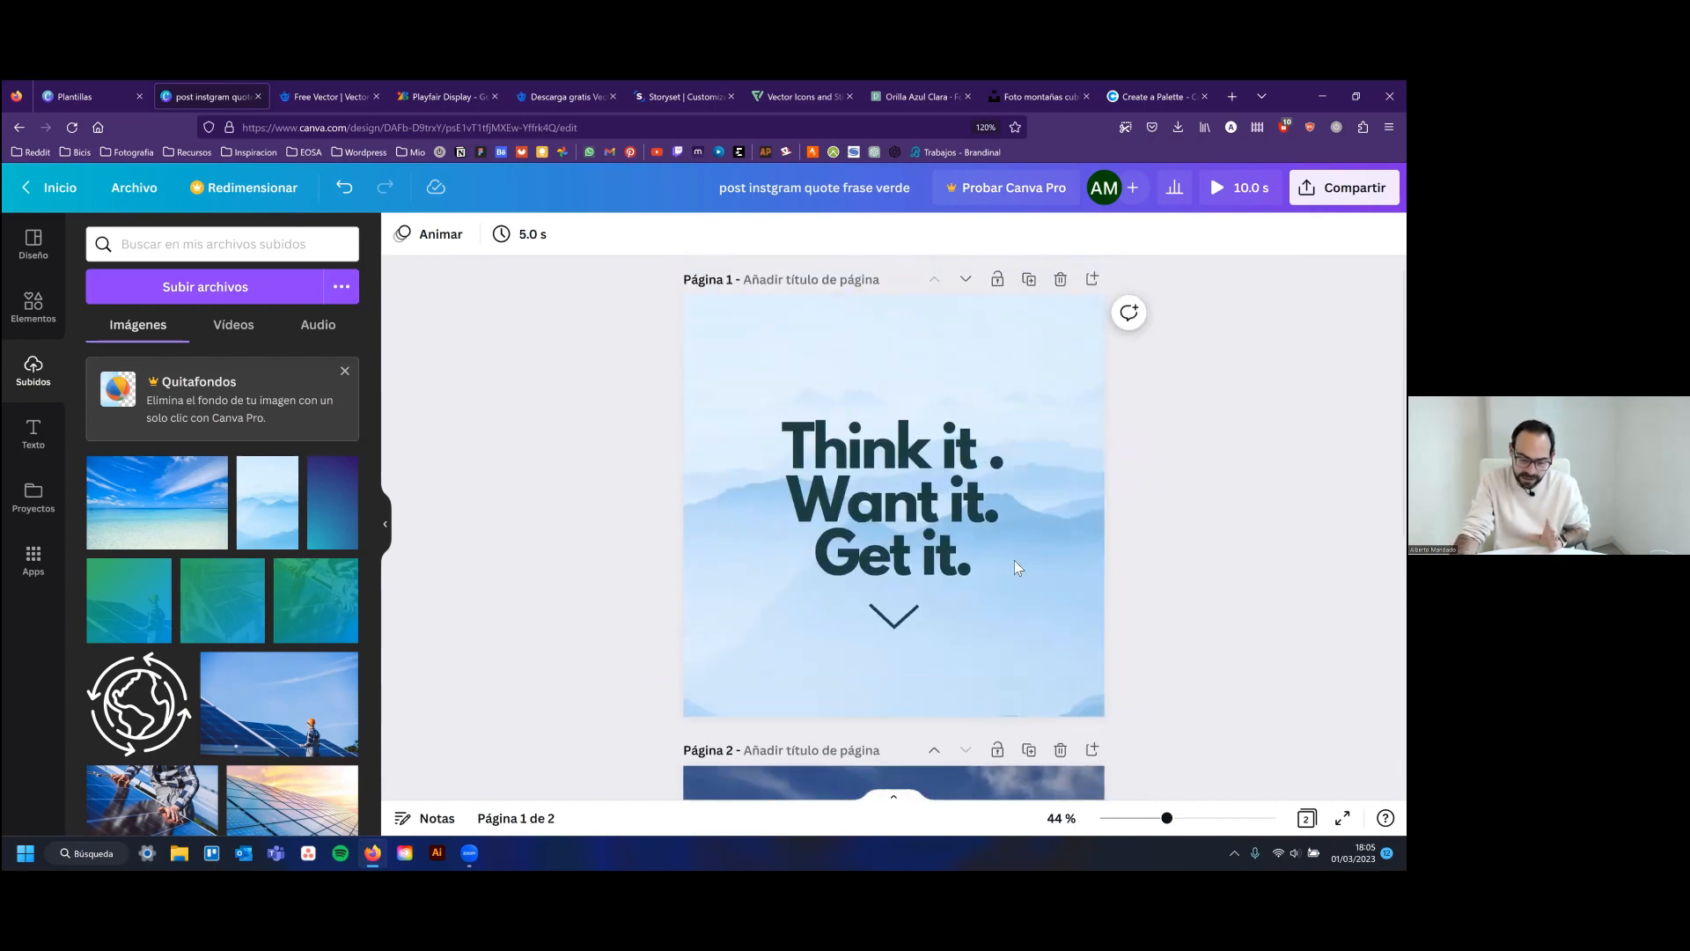
pyautogui.scroll(-5, 1003, 616)
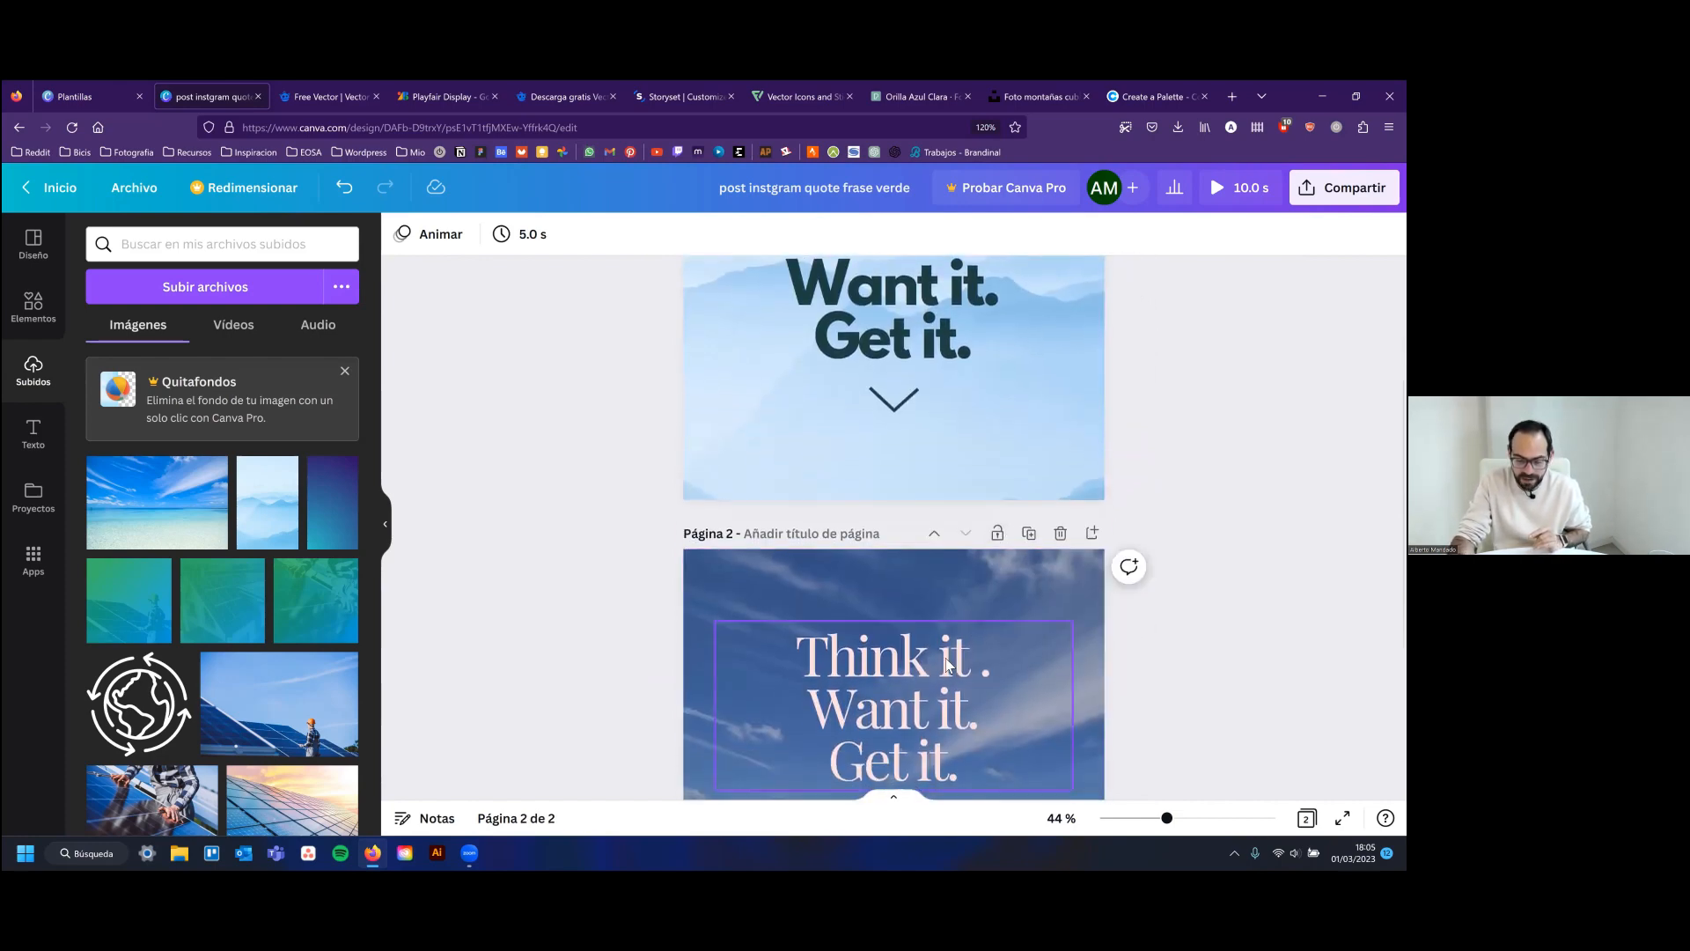
pyautogui.scroll(-2, 953, 640)
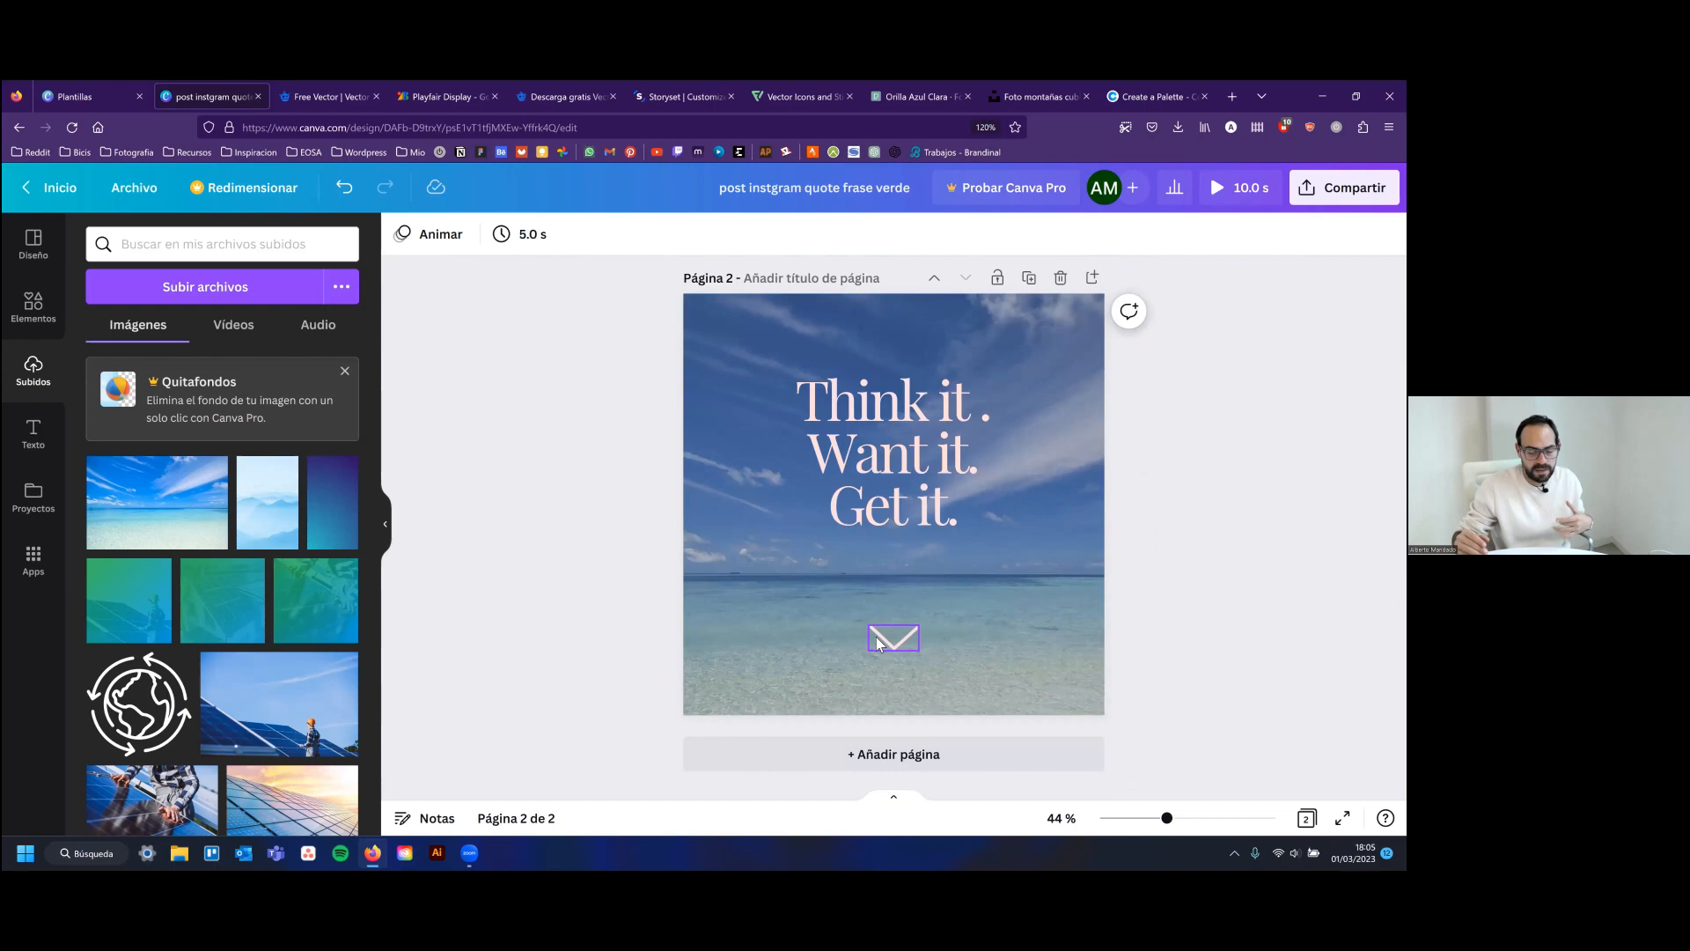
# Discard a trial duplicate of page 2, add a blank third page instead, and deselect it
pyautogui.click(1029, 278)
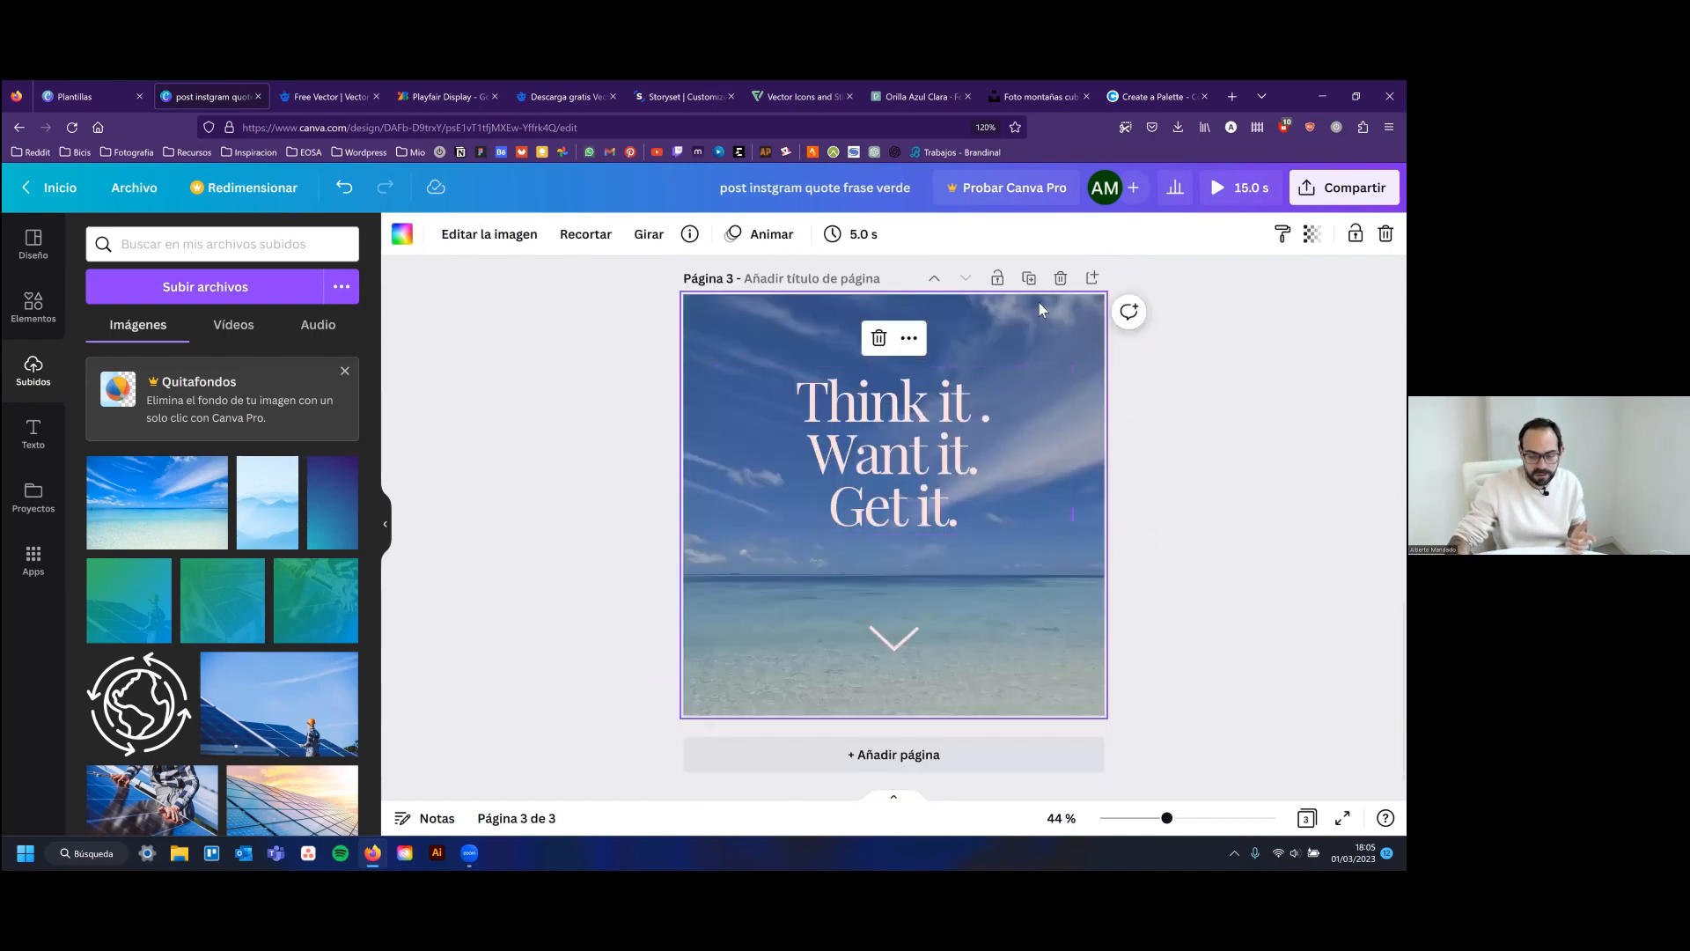
pyautogui.click(1061, 278)
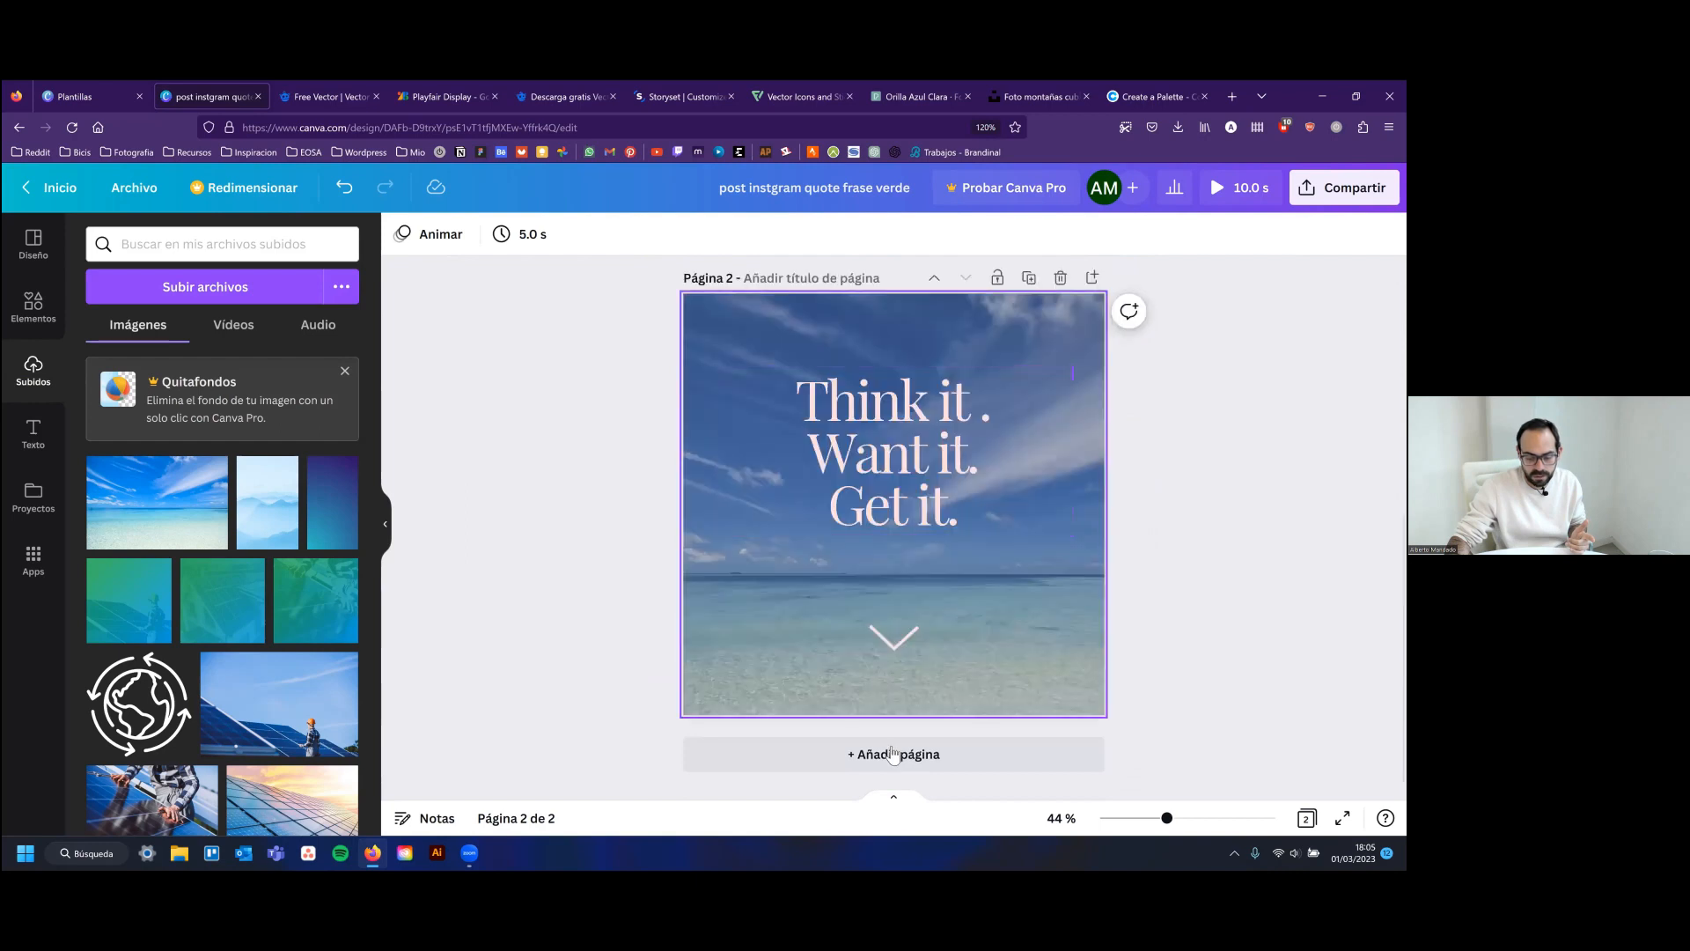
pyautogui.hotkey('ctrl', 'Return')
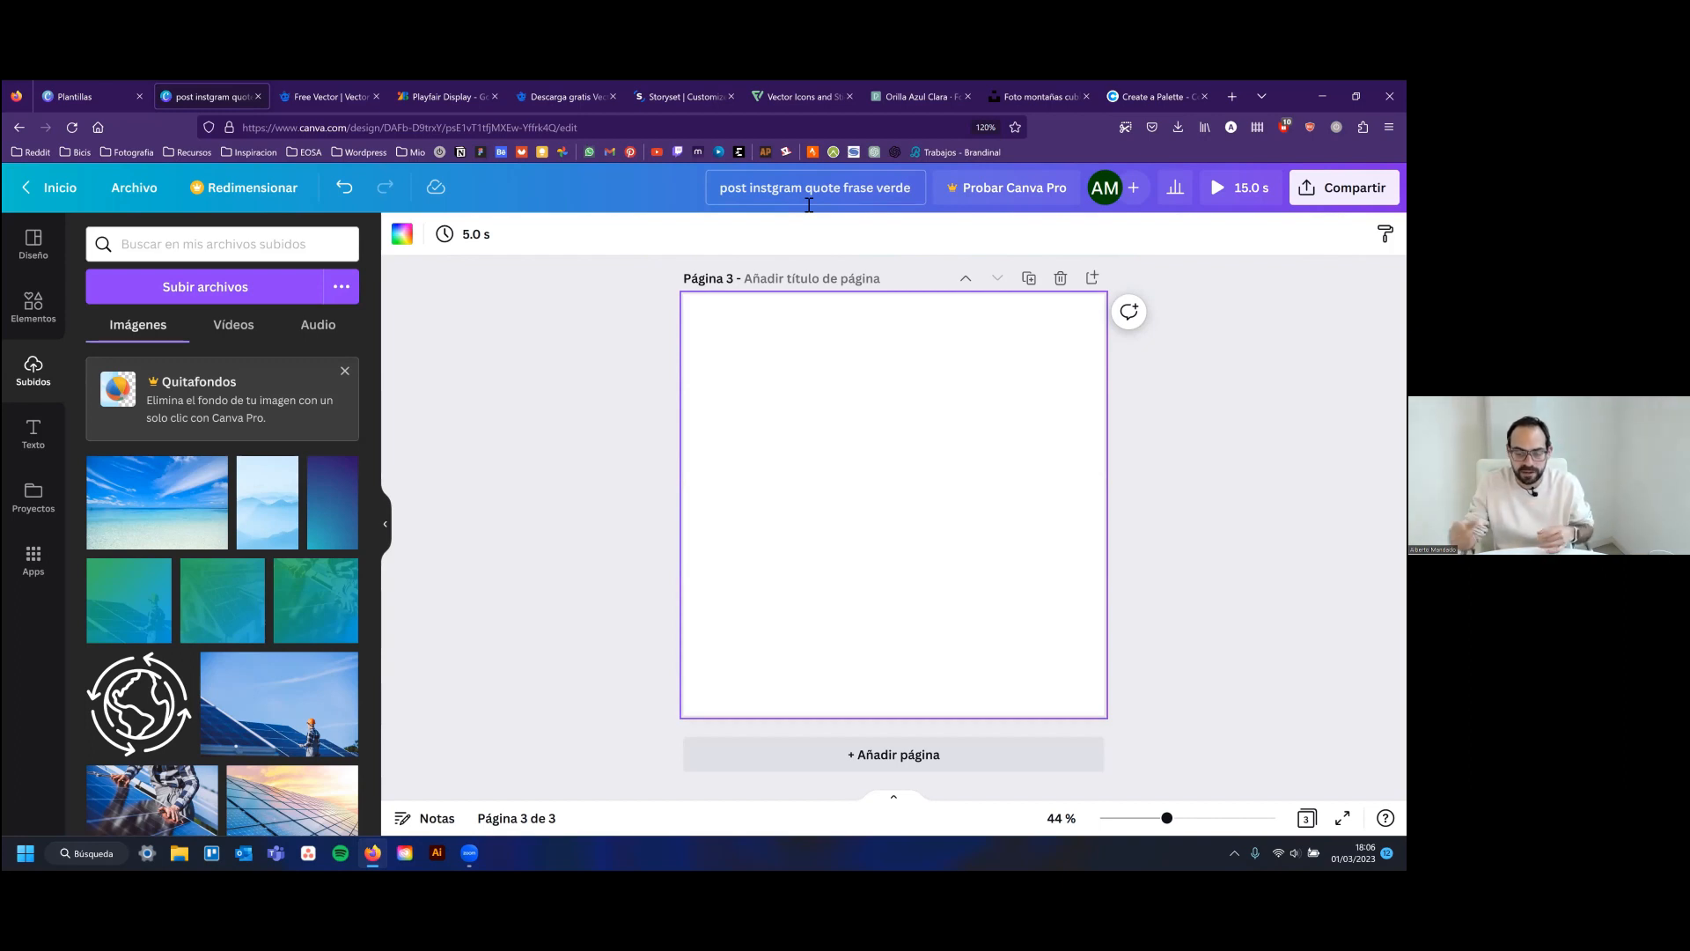
pyautogui.click(558, 352)
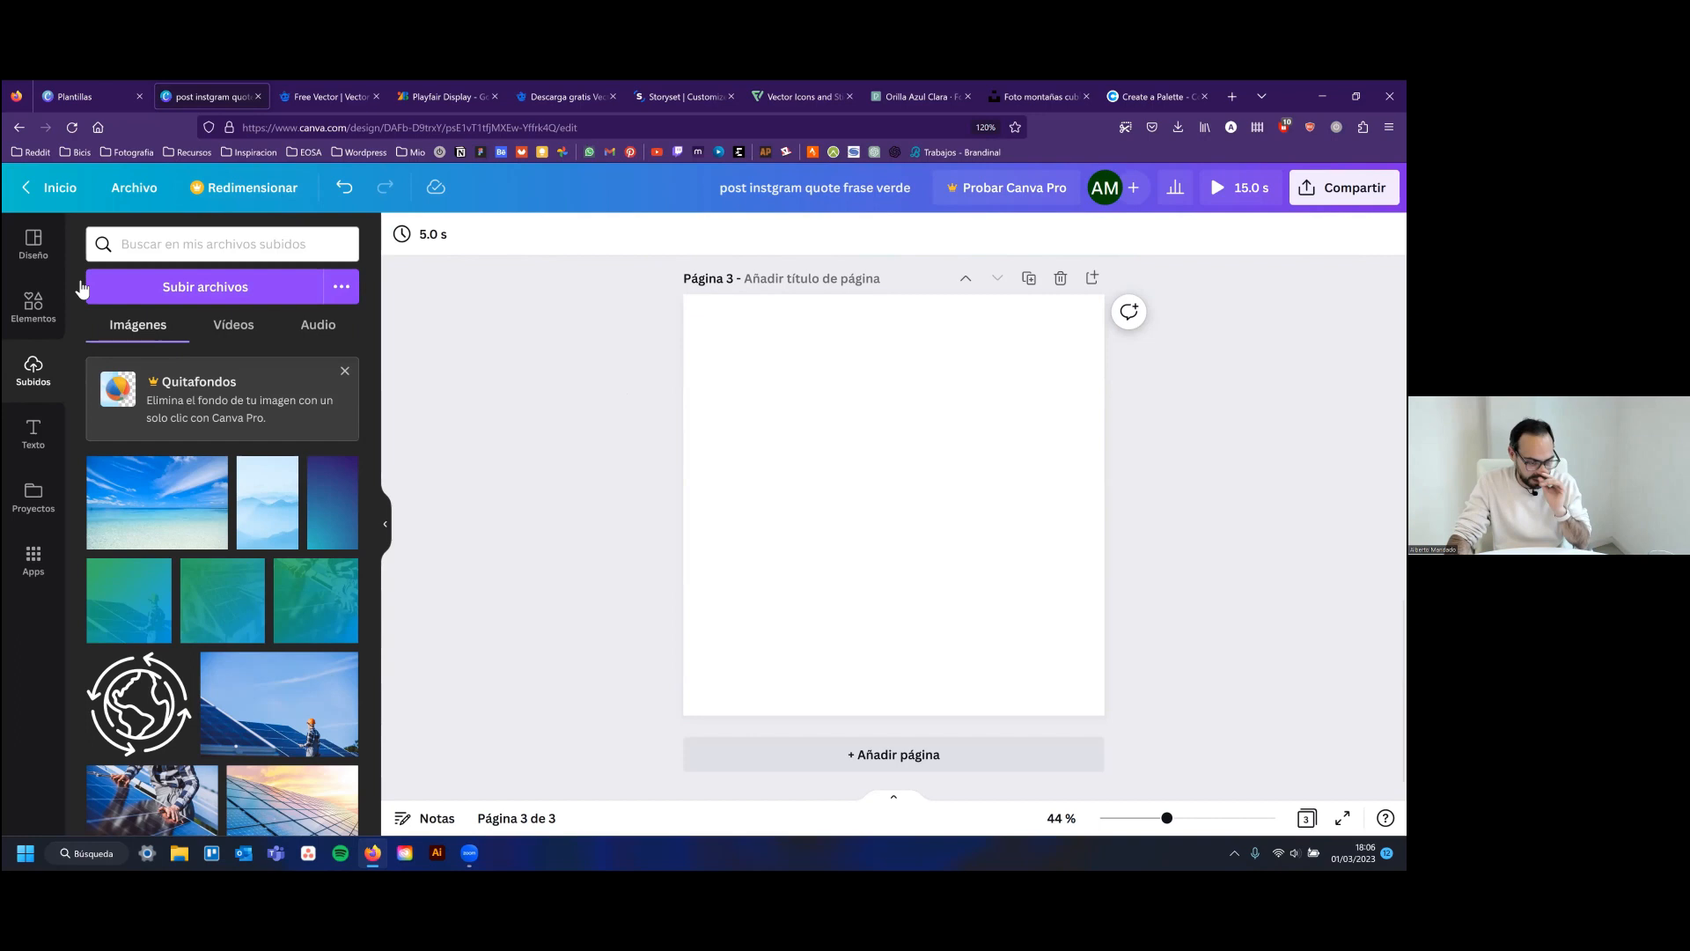
# Clear the previous element search and duplicate the page 2 beach design as a new version
pyautogui.click(34, 303)
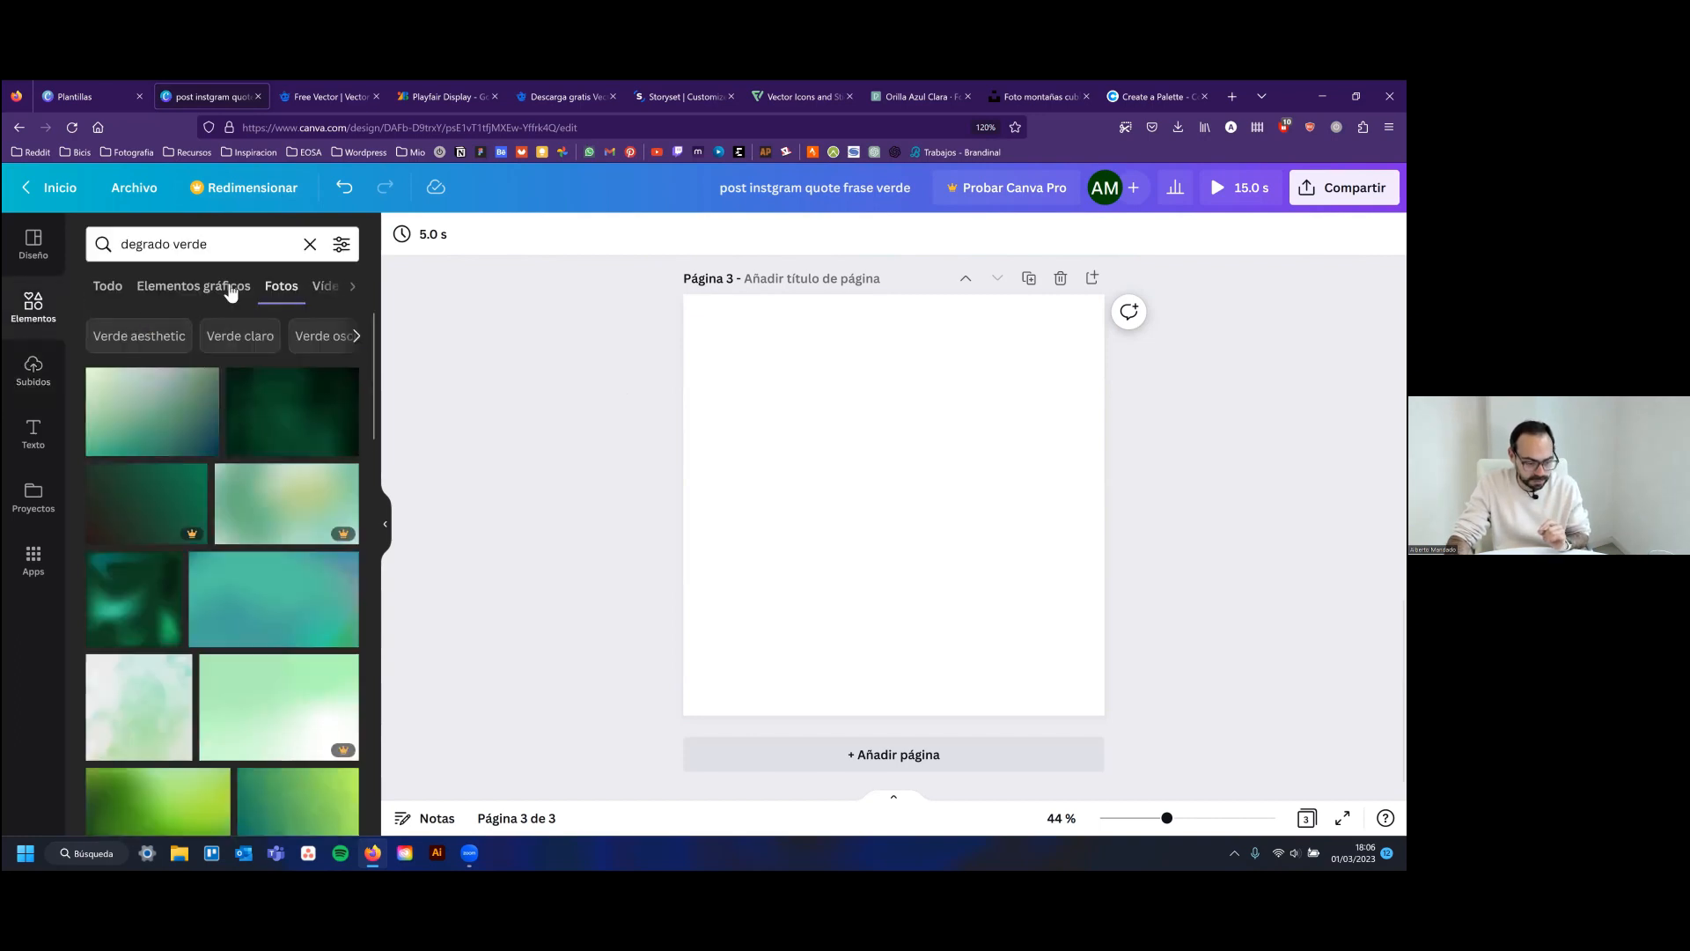
pyautogui.click(310, 244)
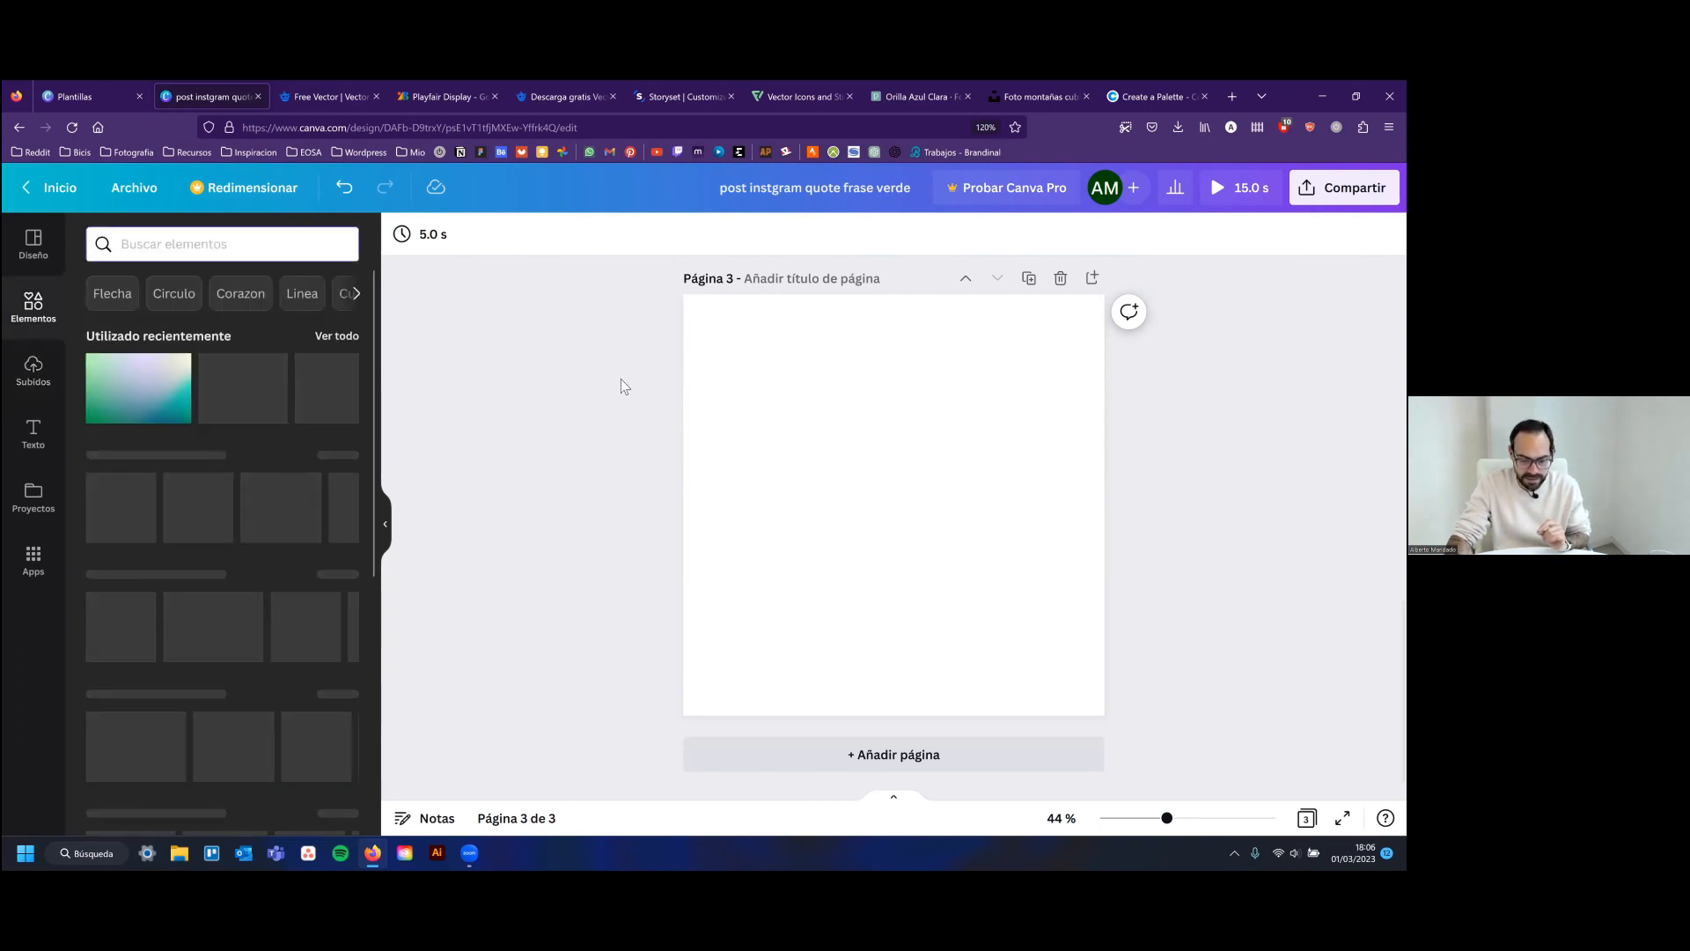
pyautogui.scroll(5, 793, 404)
pyautogui.scroll(-1, 794, 399)
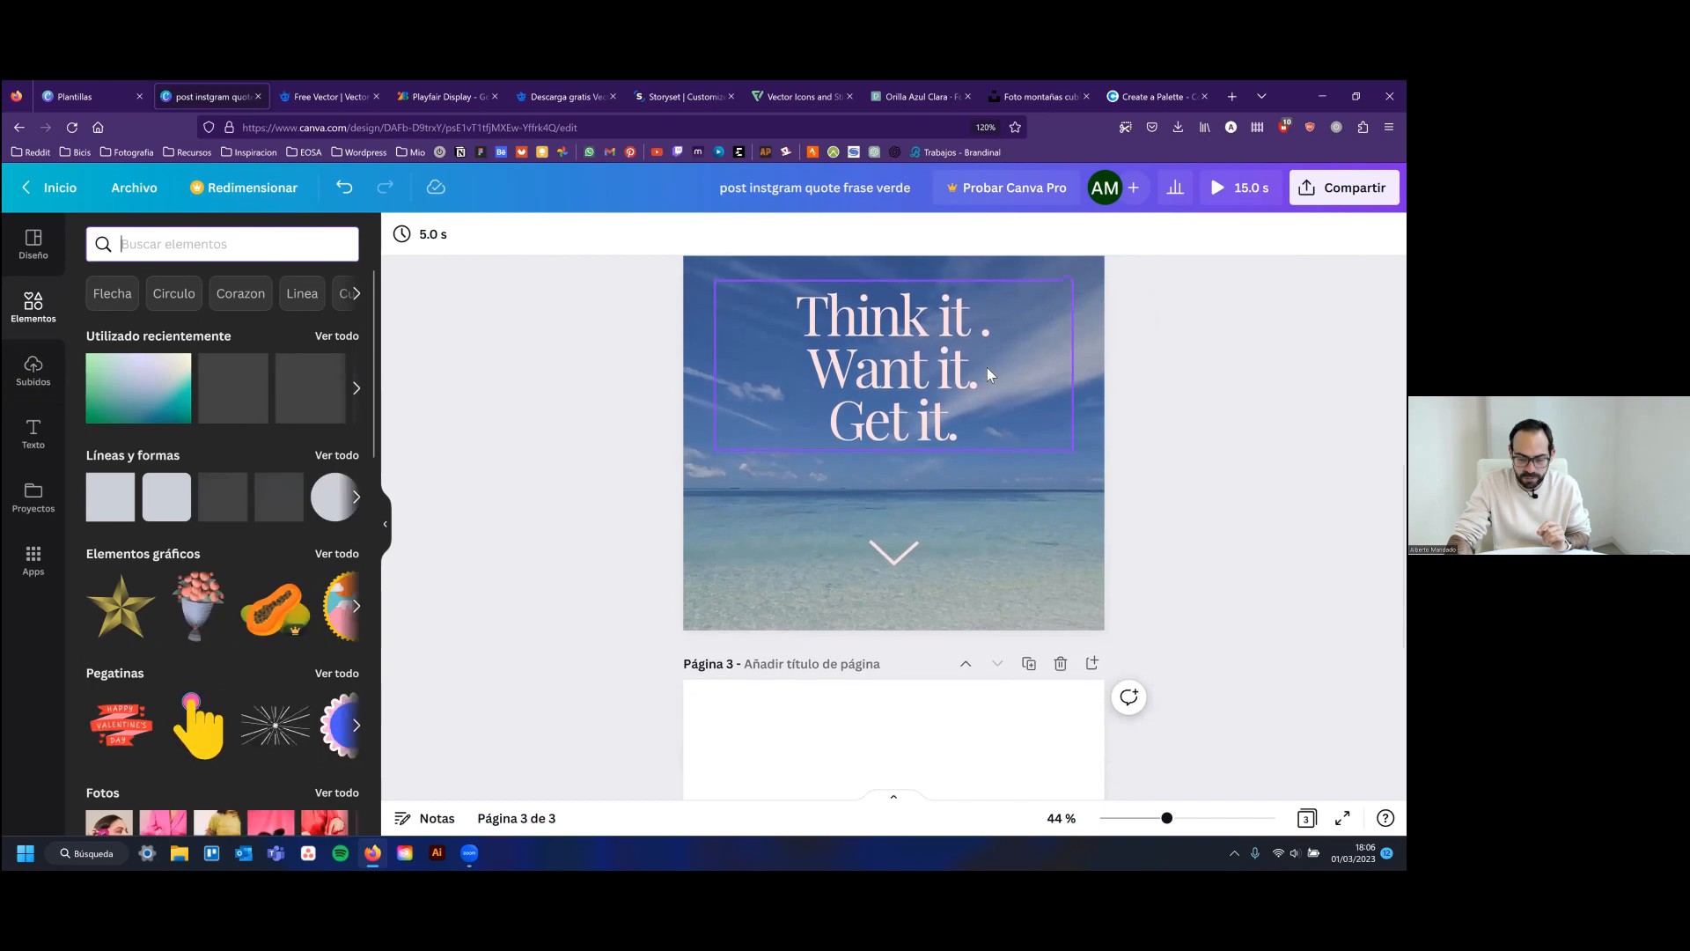
pyautogui.scroll(2, 986, 367)
pyautogui.click(1028, 339)
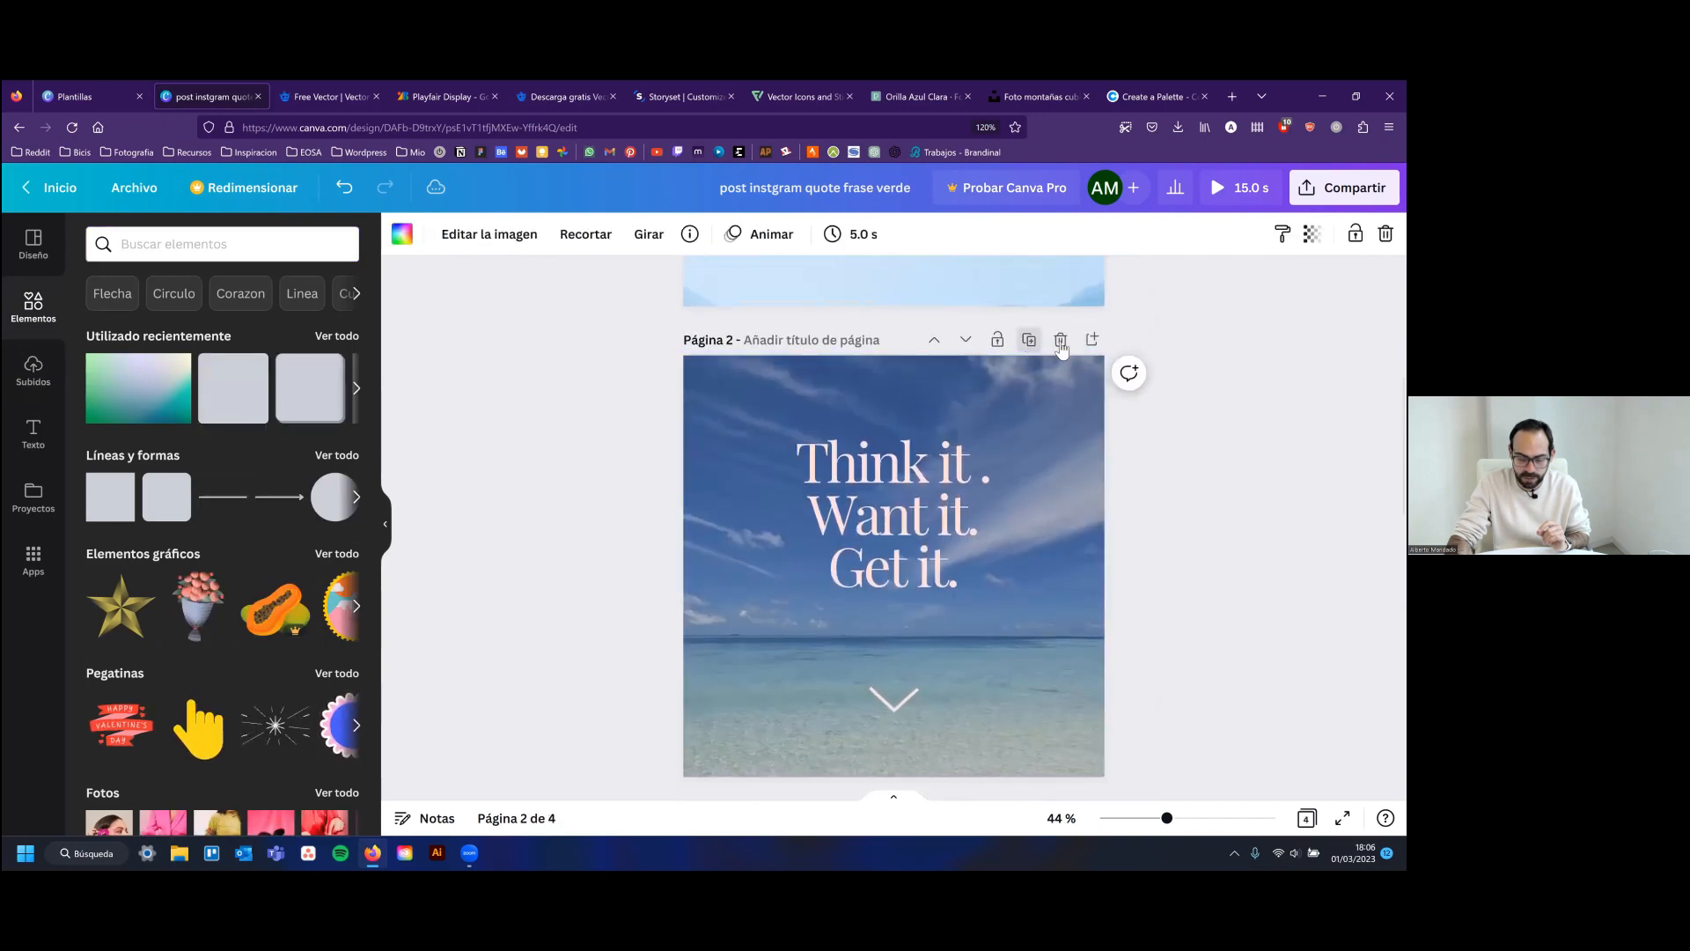
# Delete the arrow below the quote on the duplicated beach page, page 3
pyautogui.click(962, 440)
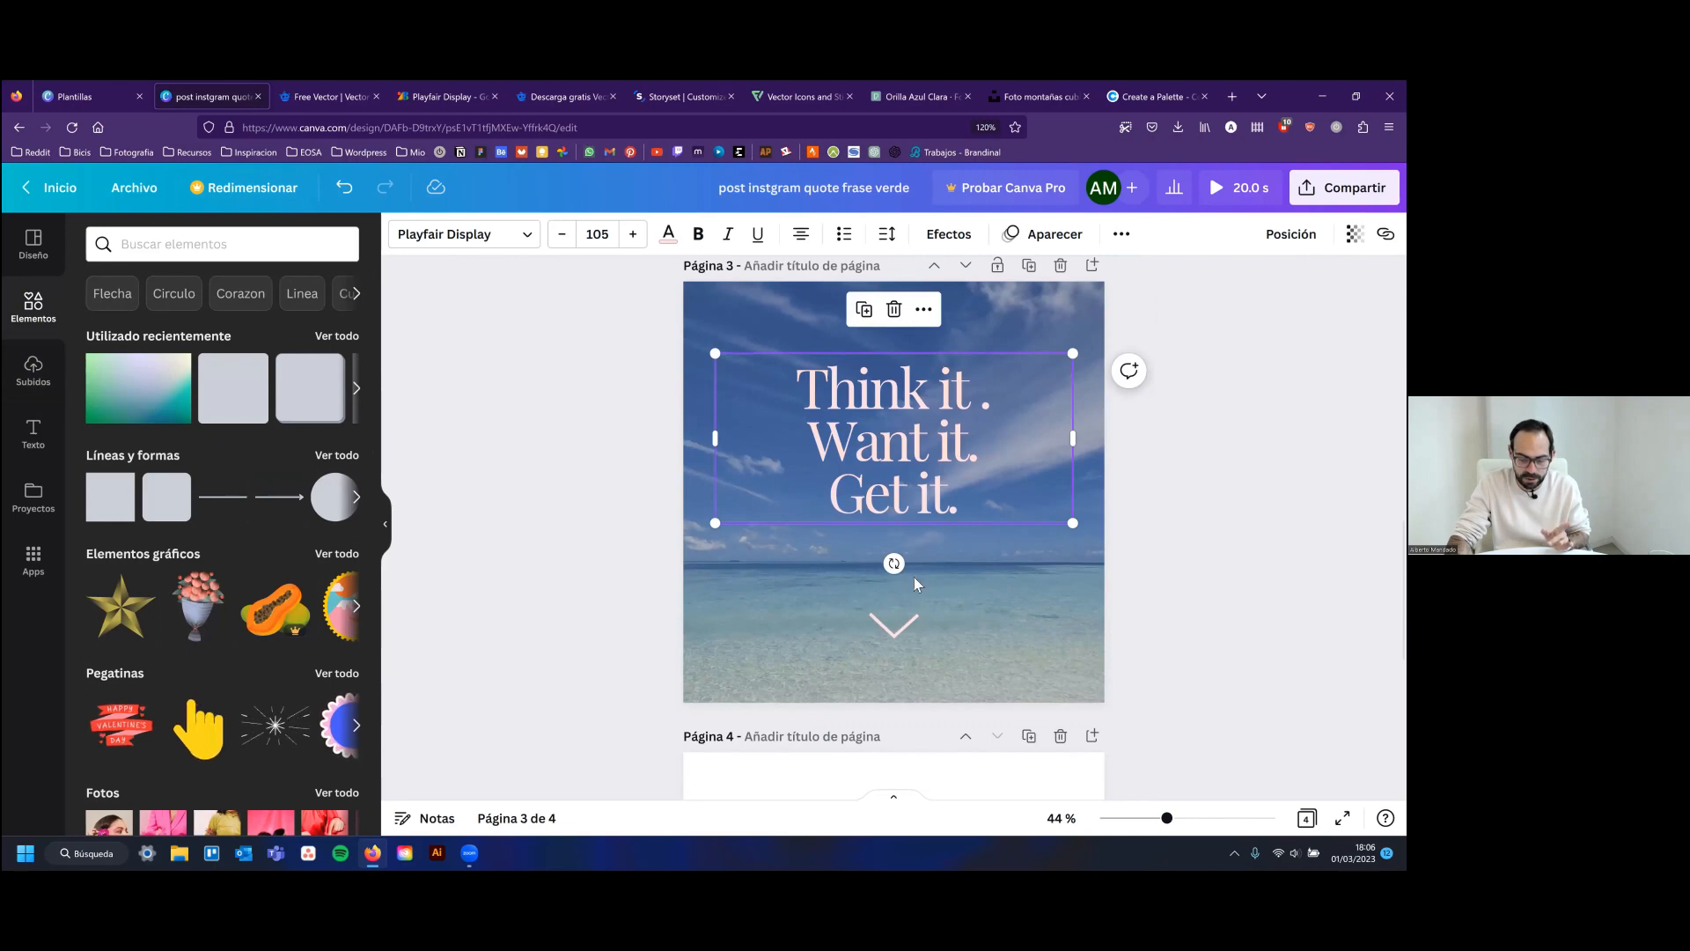
pyautogui.click(908, 627)
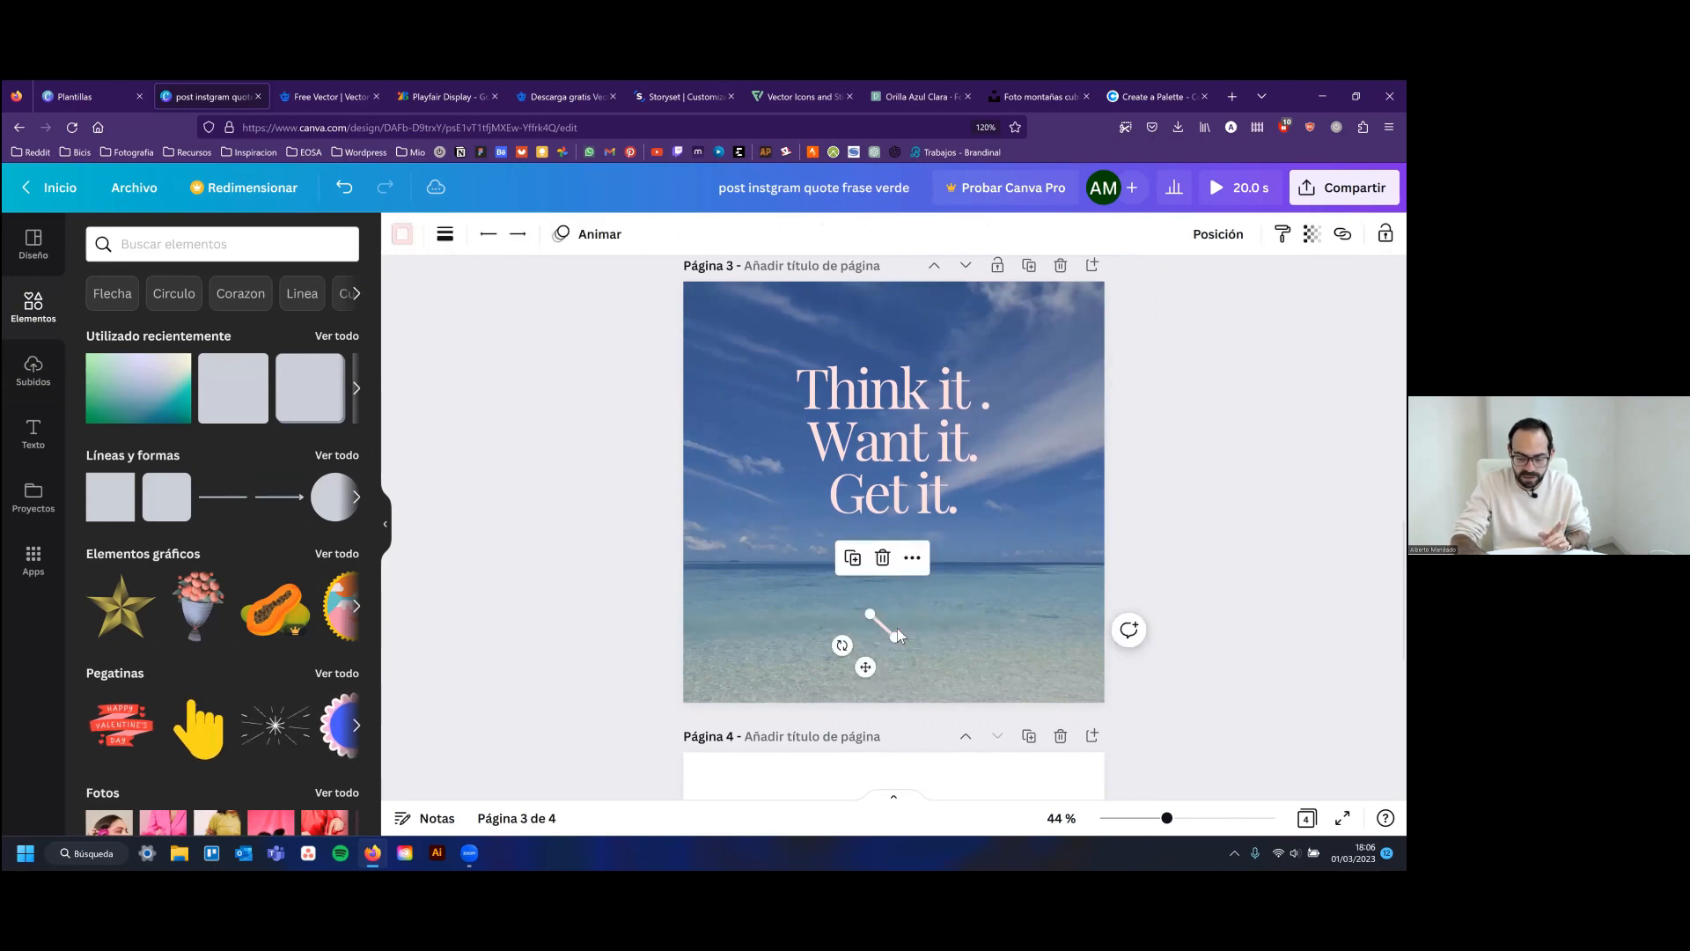
pyautogui.press('Delete')
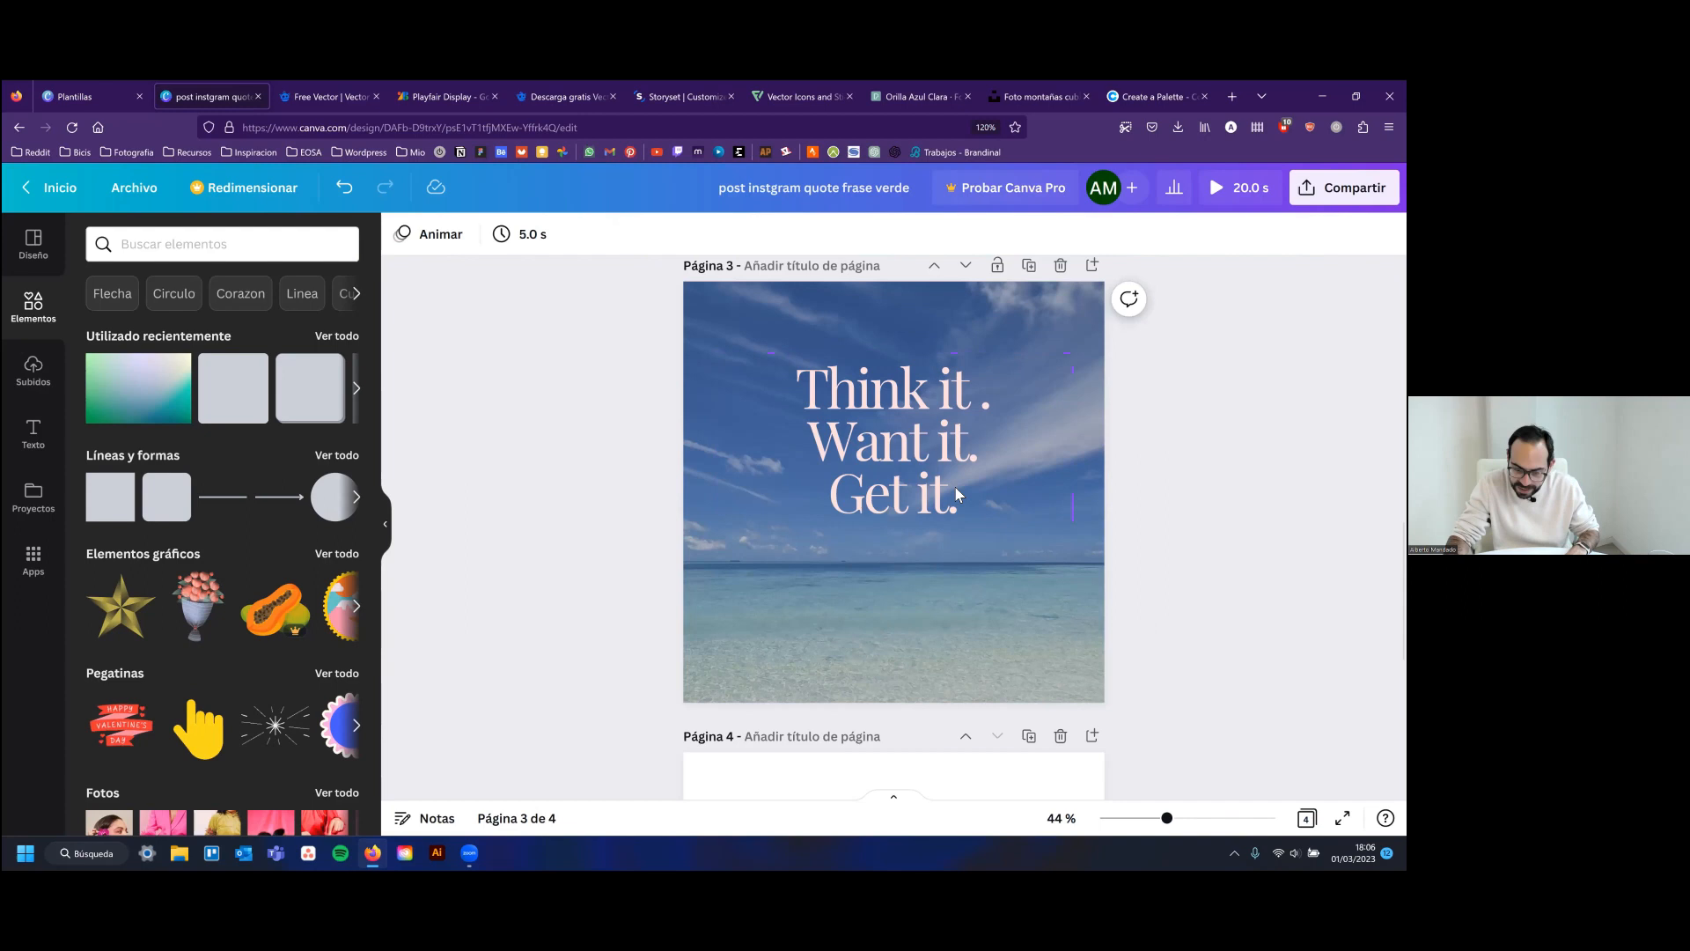
# Lower the page 3 quote toward the horizon and scale it down to font size 86.1
pyautogui.moveTo(941, 529); pyautogui.dragTo(937, 593)
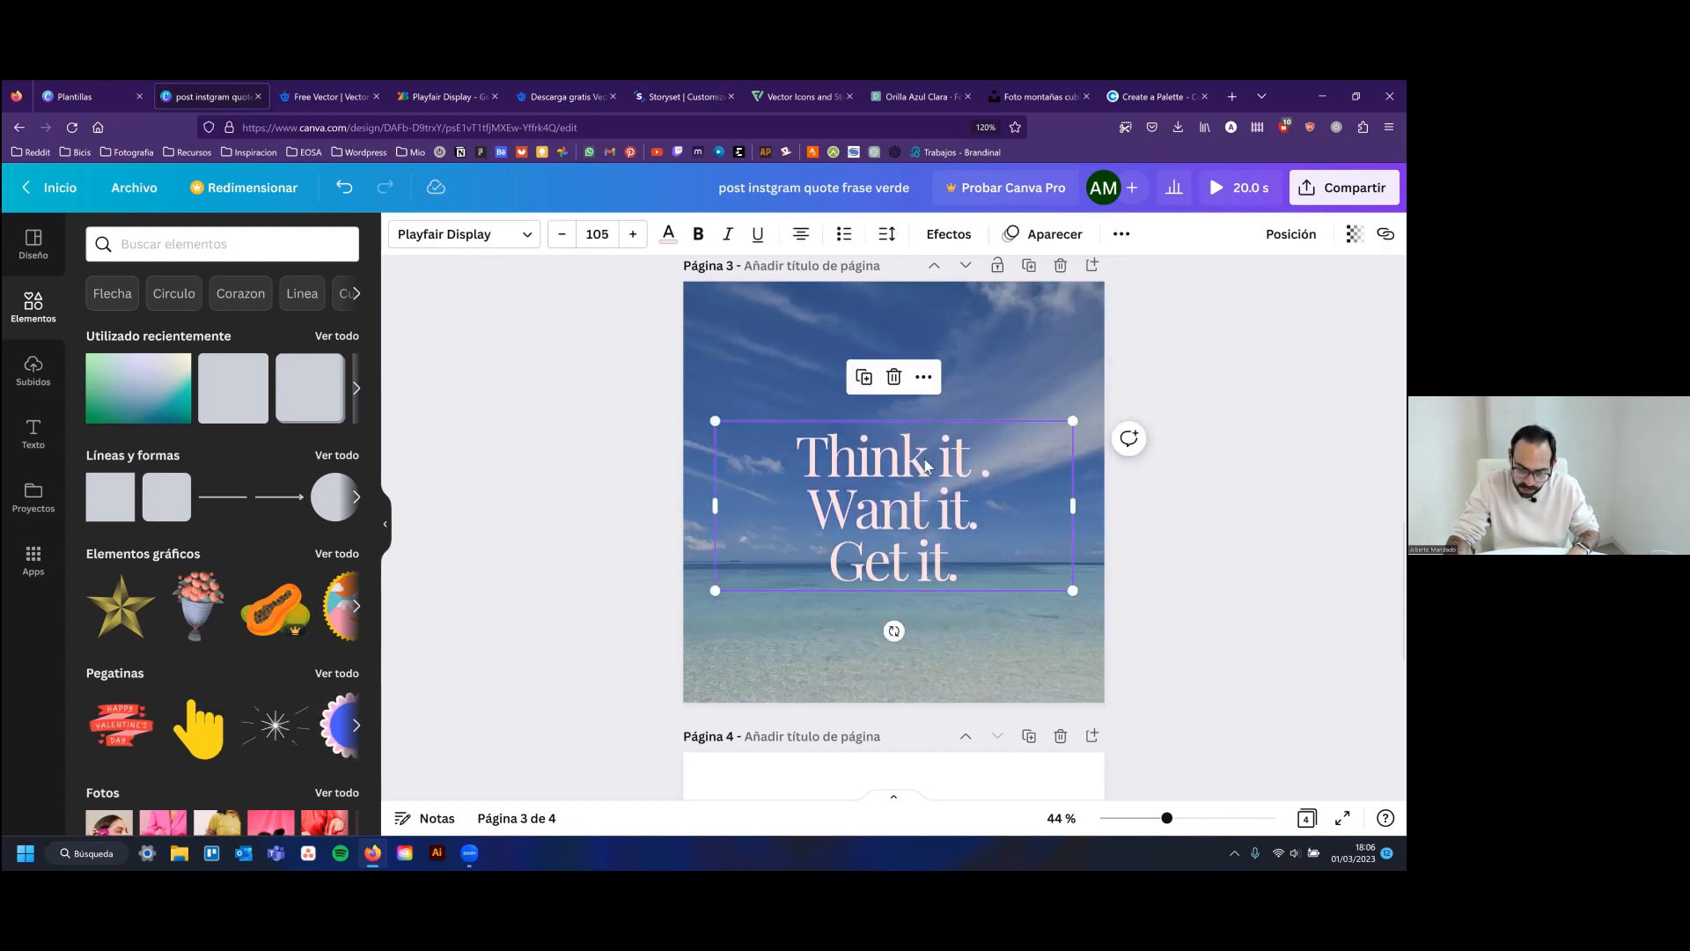
pyautogui.moveTo(948, 460); pyautogui.dragTo(950, 447)
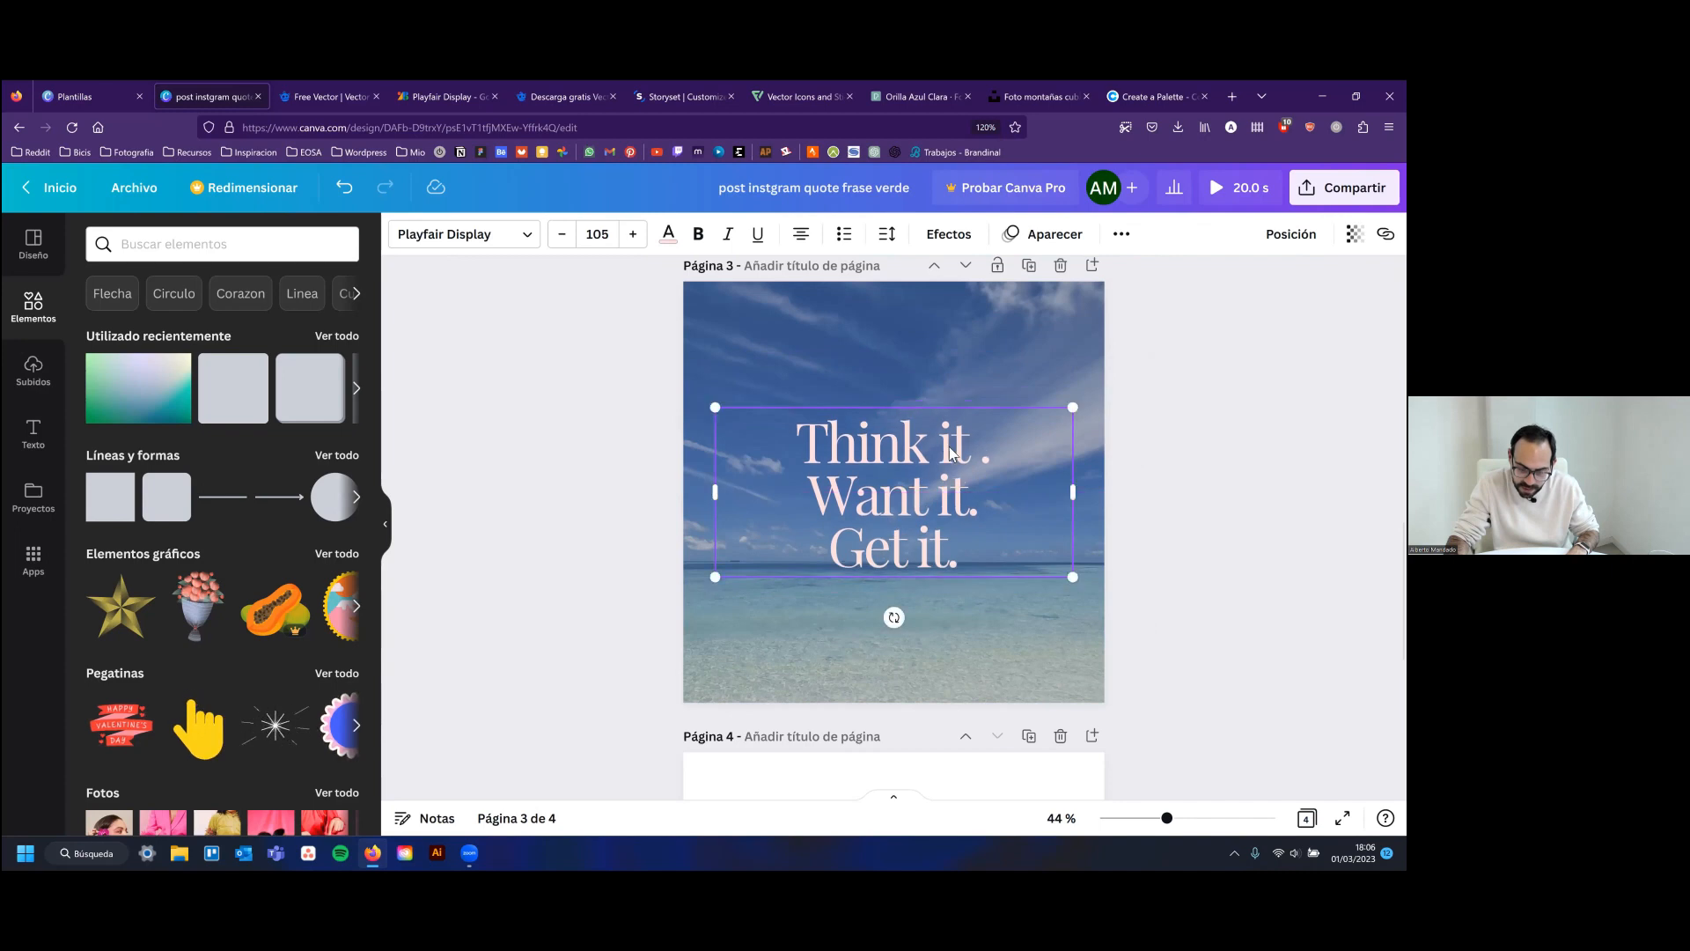
pyautogui.moveTo(1070, 409); pyautogui.dragTo(1007, 439)
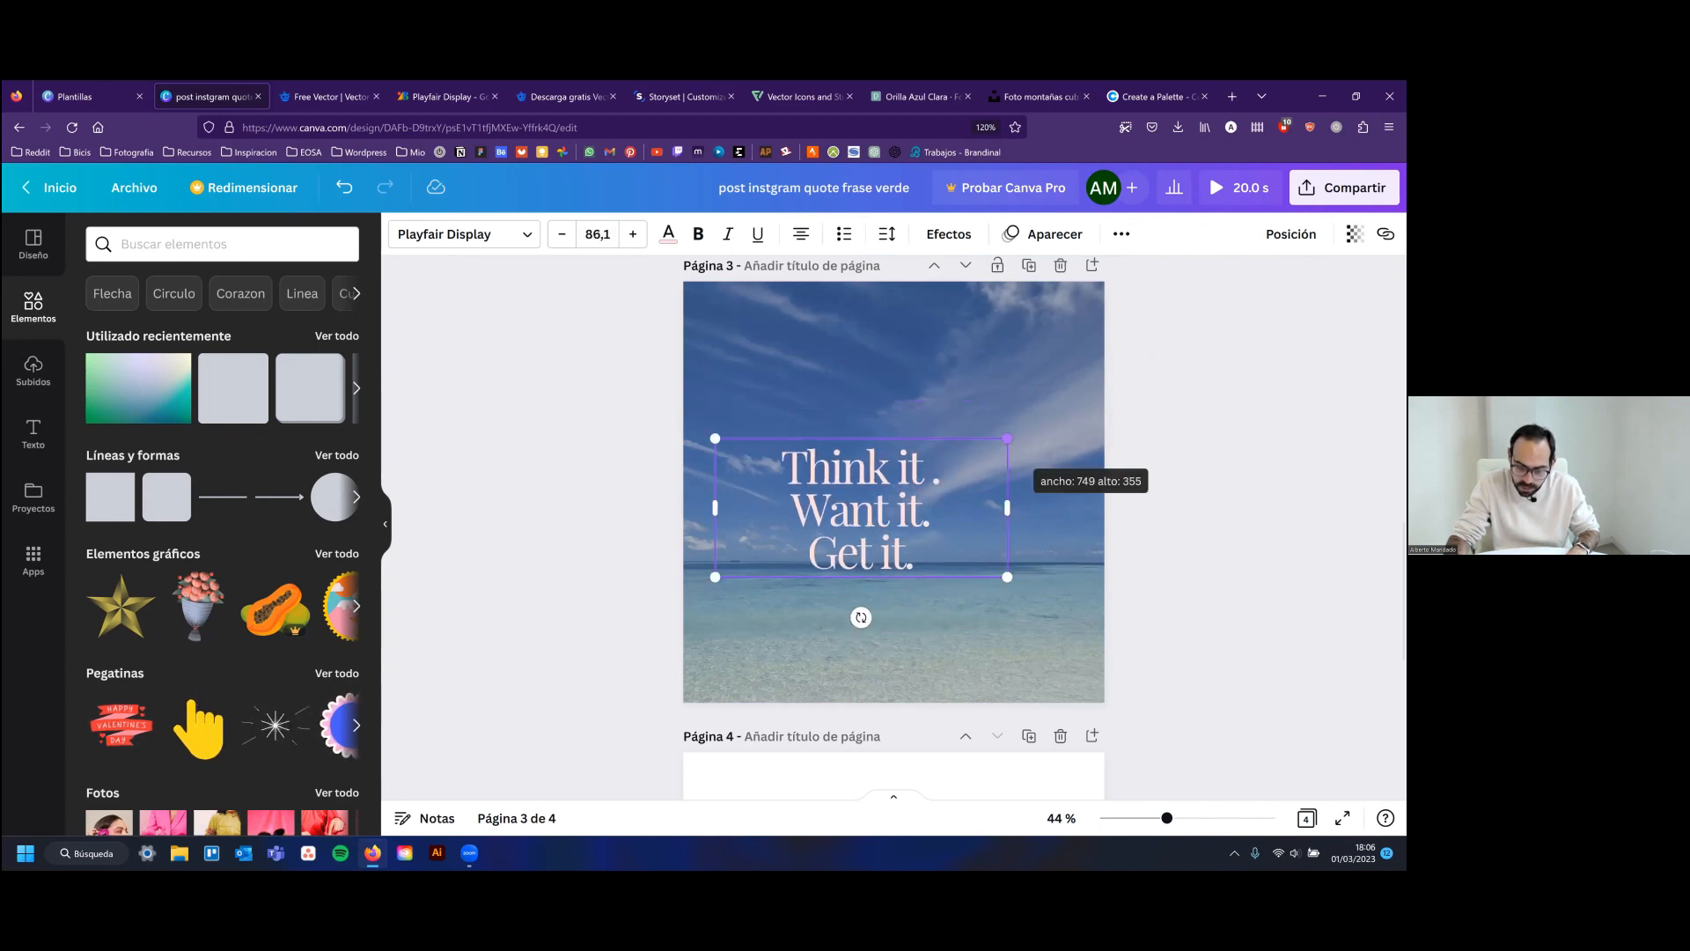
# Align the page 3 quote to the horizontal centre and vertical middle of the page, and deselect it
pyautogui.click(1290, 233)
pyautogui.click(1231, 388)
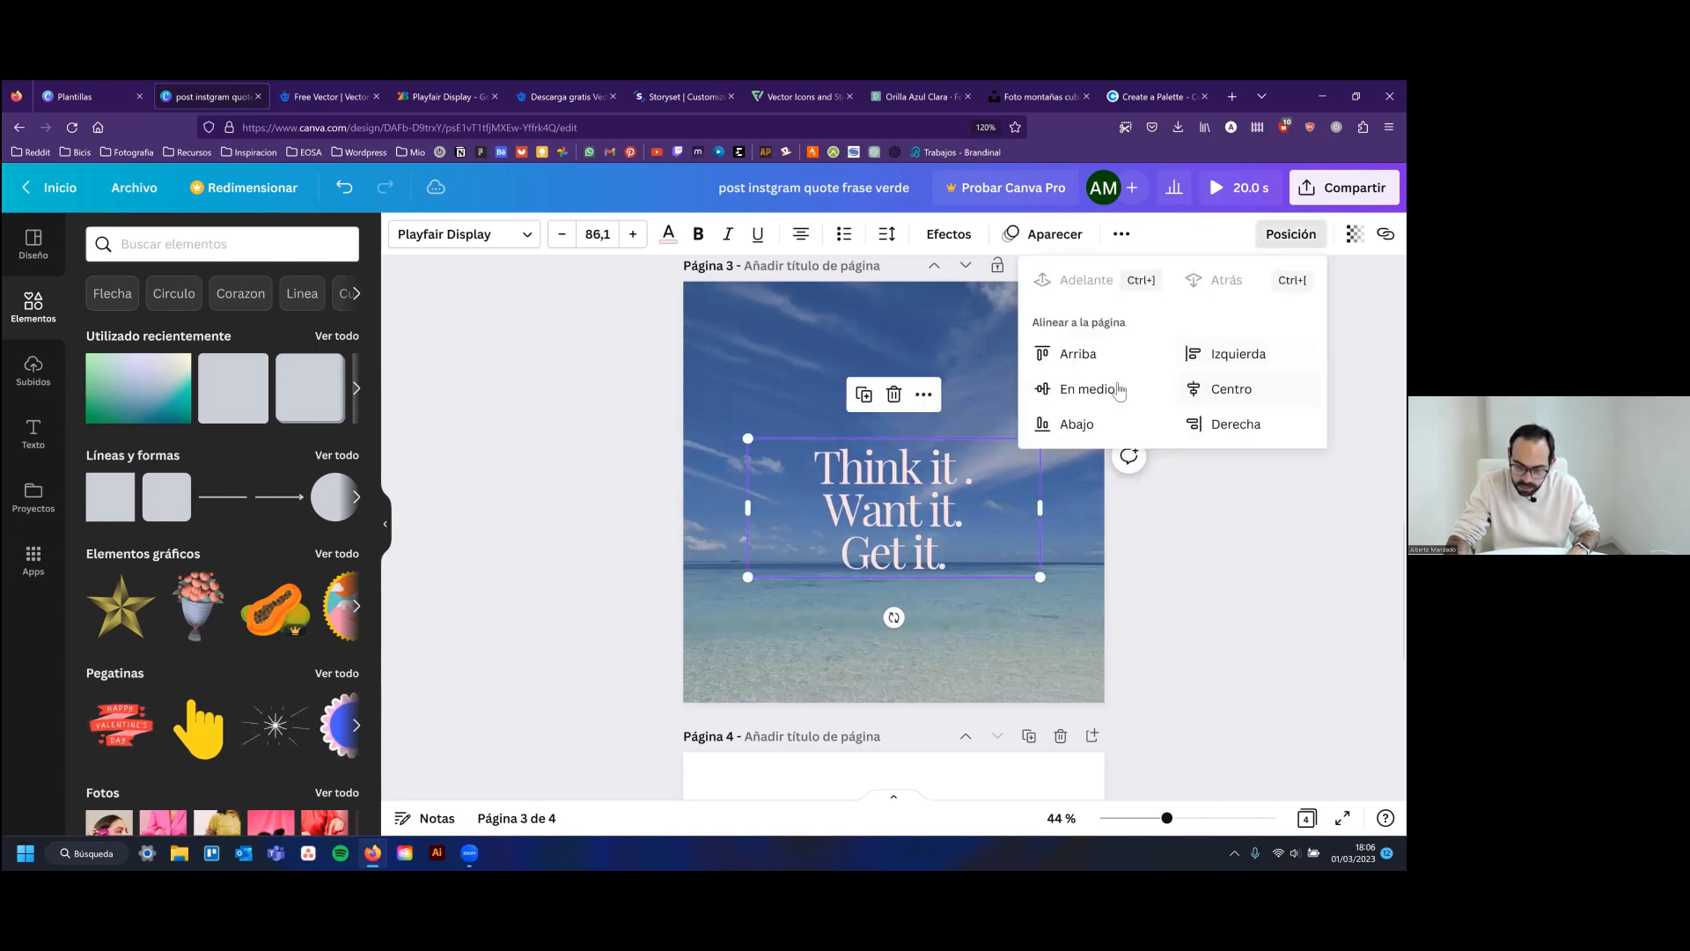
pyautogui.click(1087, 388)
pyautogui.press('Escape')
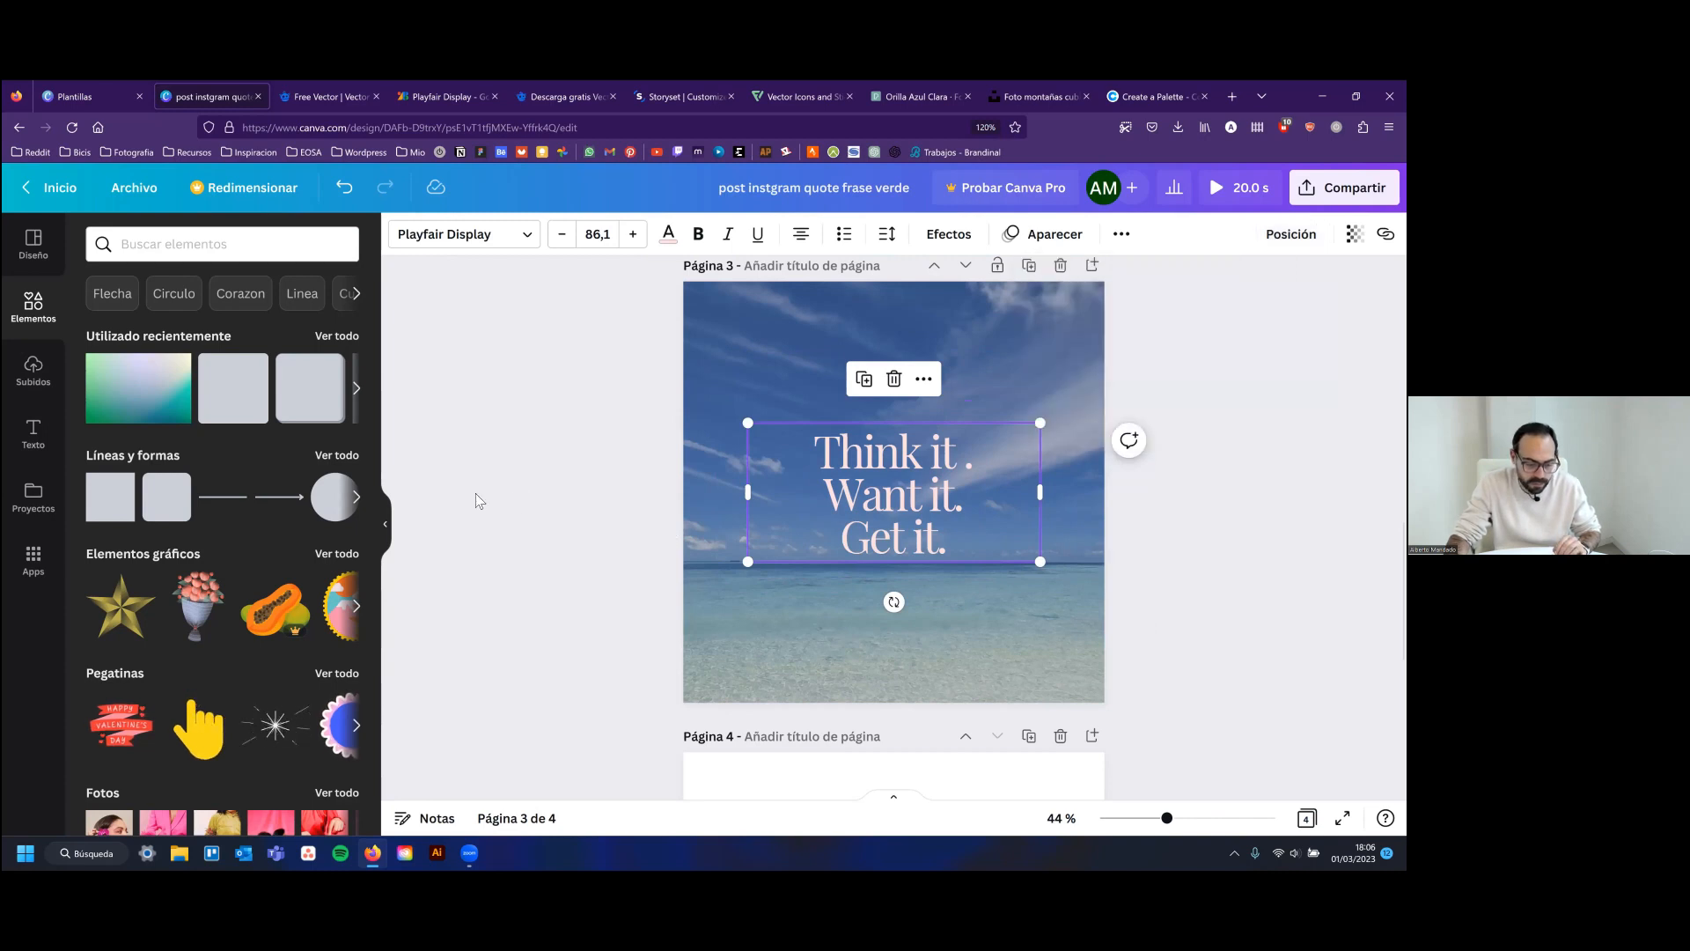
pyautogui.click(475, 501)
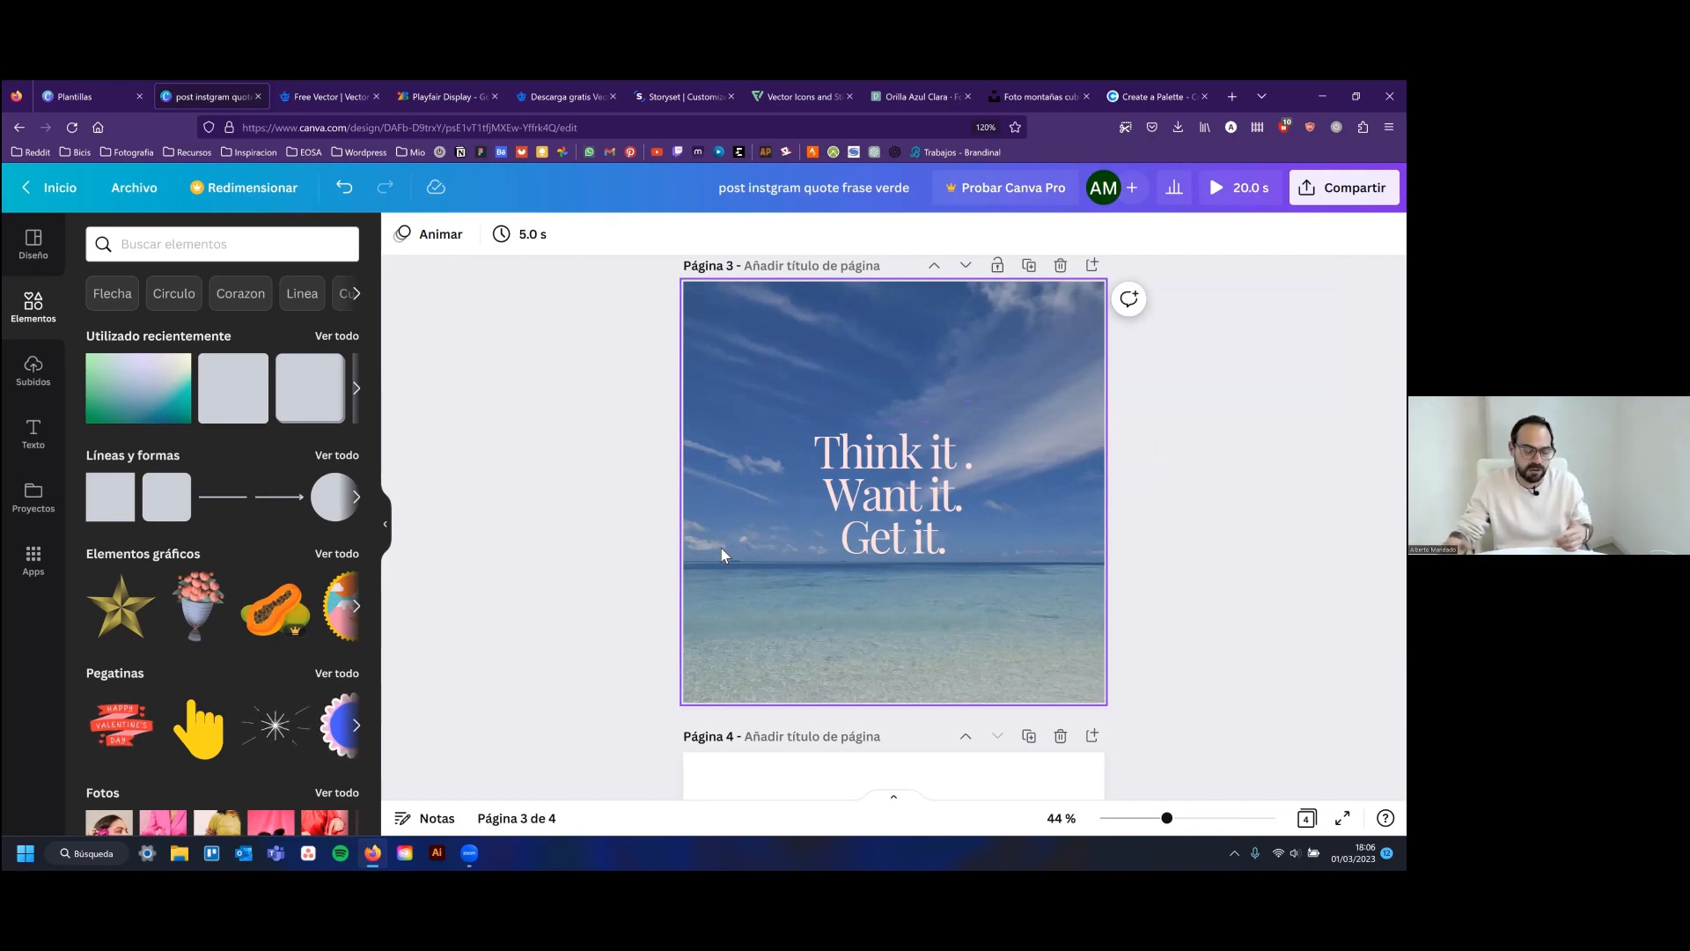
# Search the elements for "marco" and show all results in the Marcos category
pyautogui.click(195, 246)
pyautogui.write('marco')
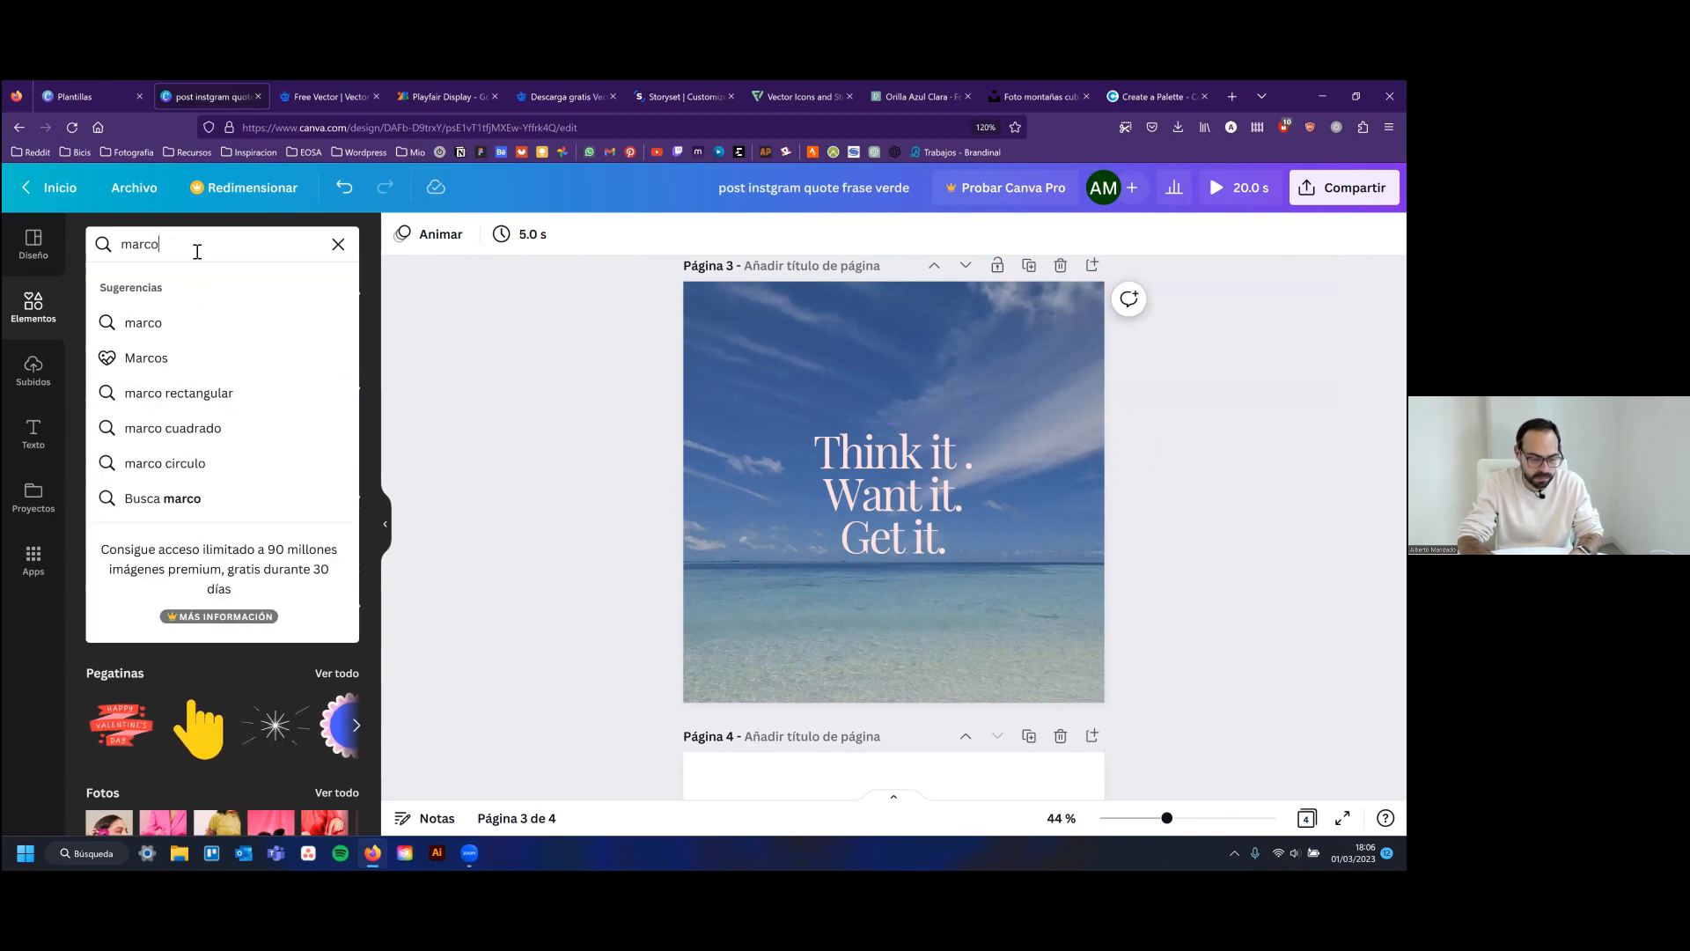
pyautogui.press('Return')
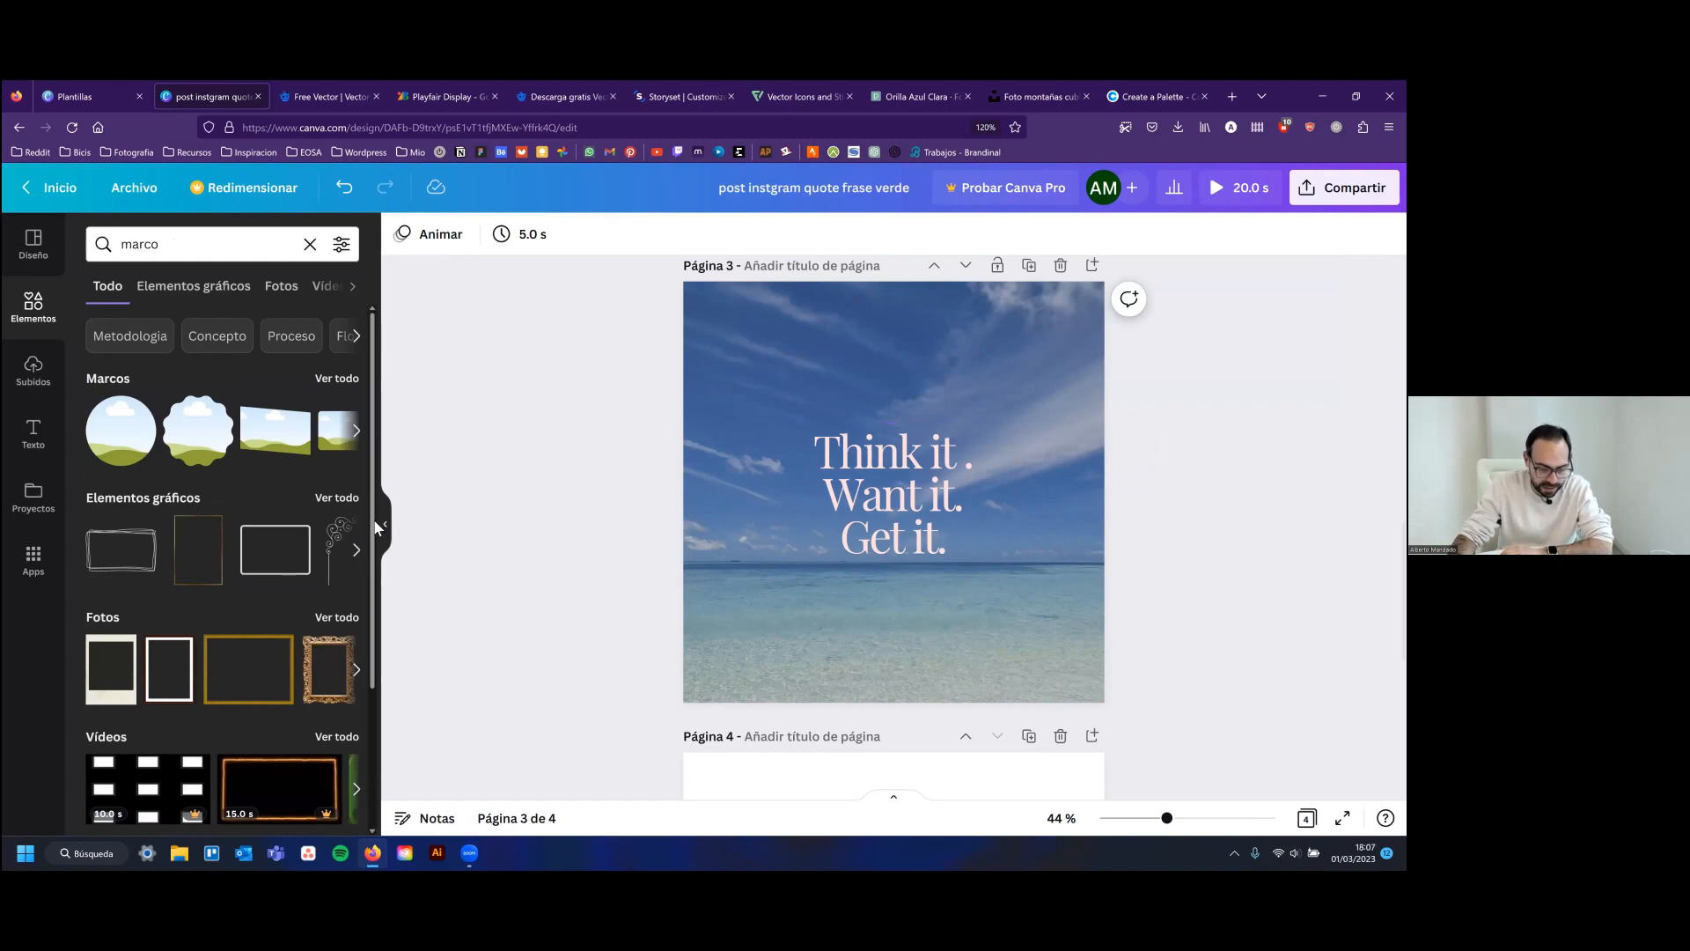
pyautogui.scroll(-3, 351, 659)
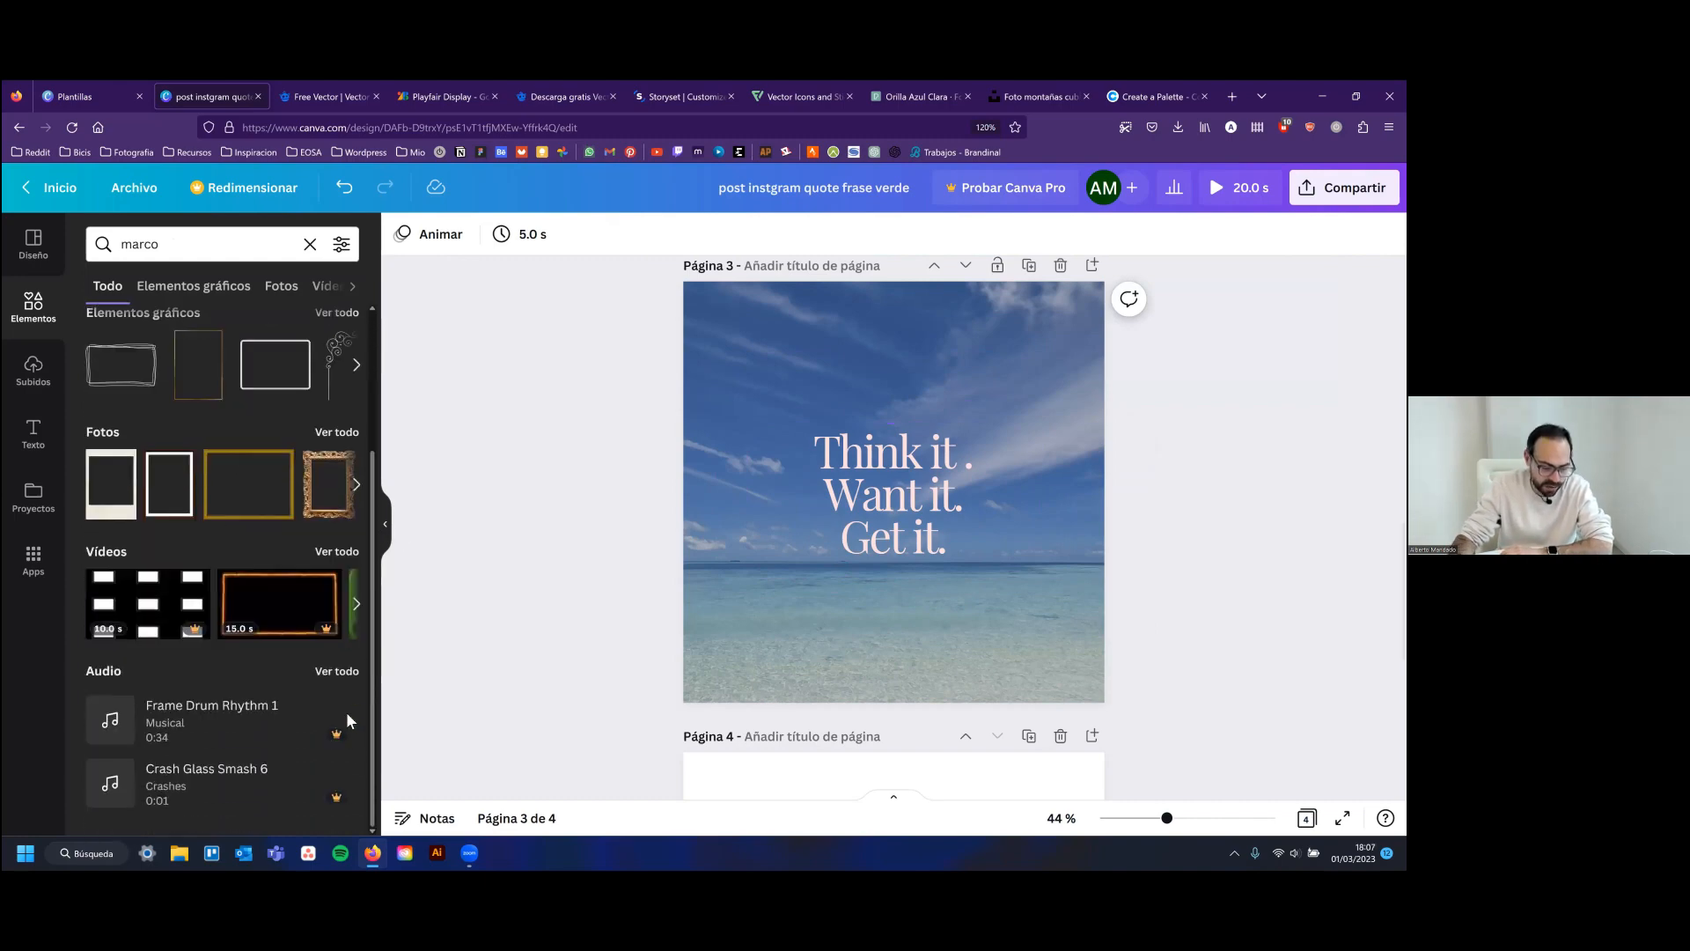
pyautogui.scroll(2, 189, 483)
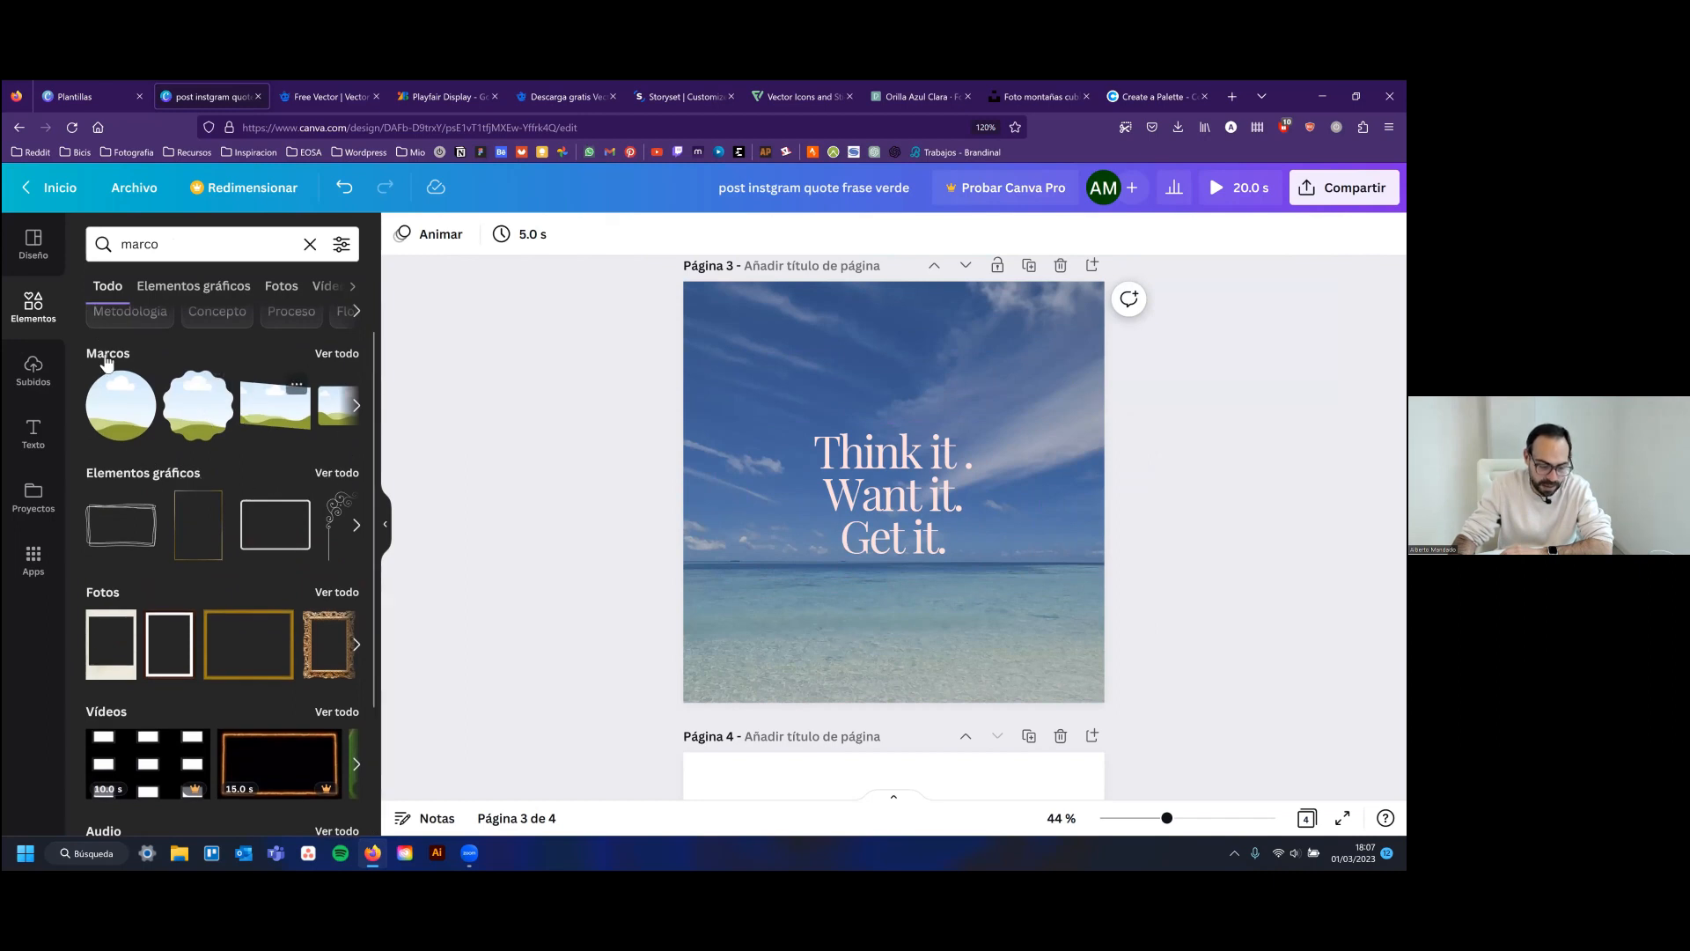
pyautogui.click(335, 353)
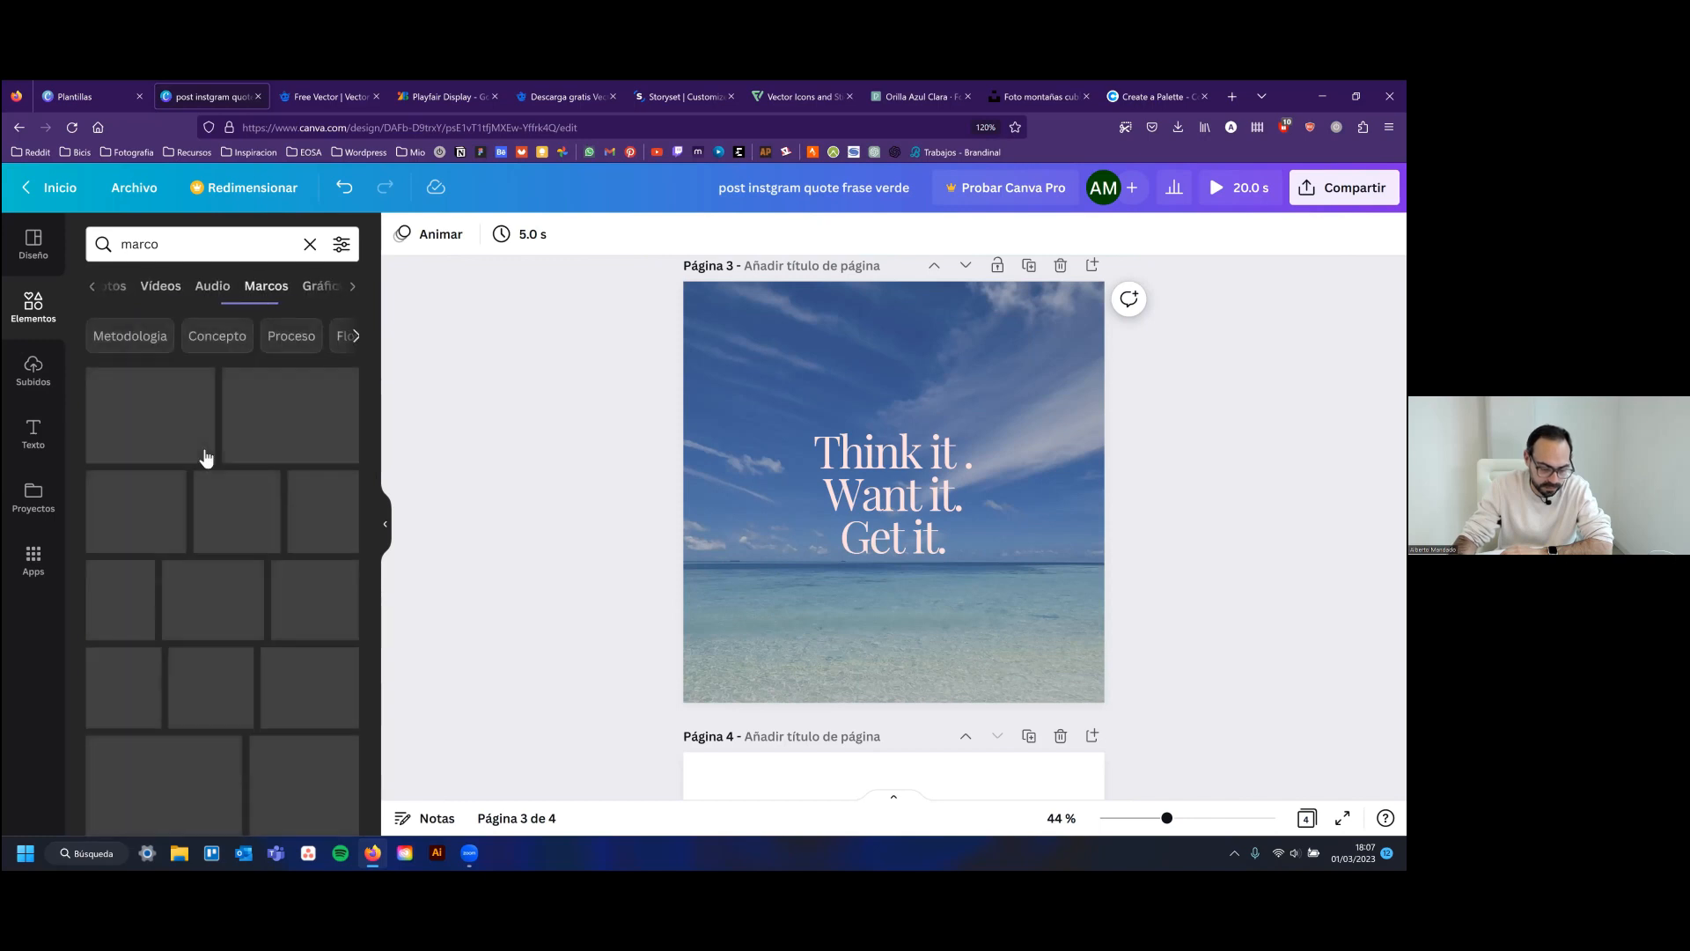
# Try an enlarged scalloped picture frame over the page 3 quote and delete it from the page
pyautogui.click(220, 445)
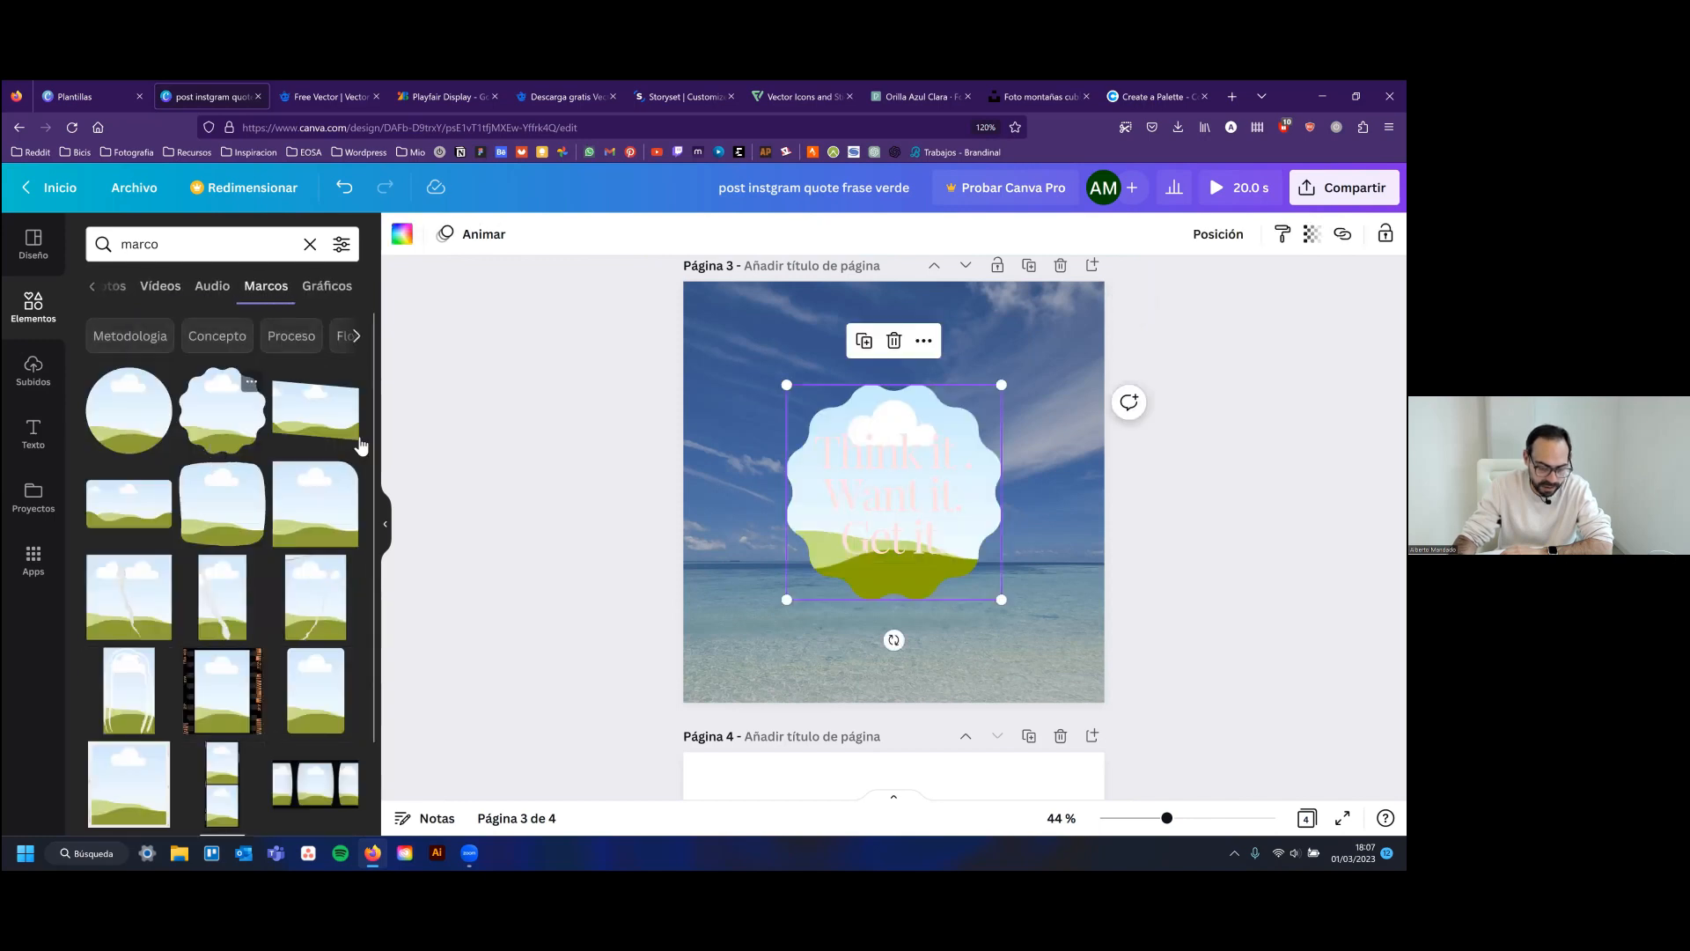
pyautogui.moveTo(720, 308); pyautogui.dragTo(713, 310)
pyautogui.moveTo(876, 413); pyautogui.dragTo(878, 415)
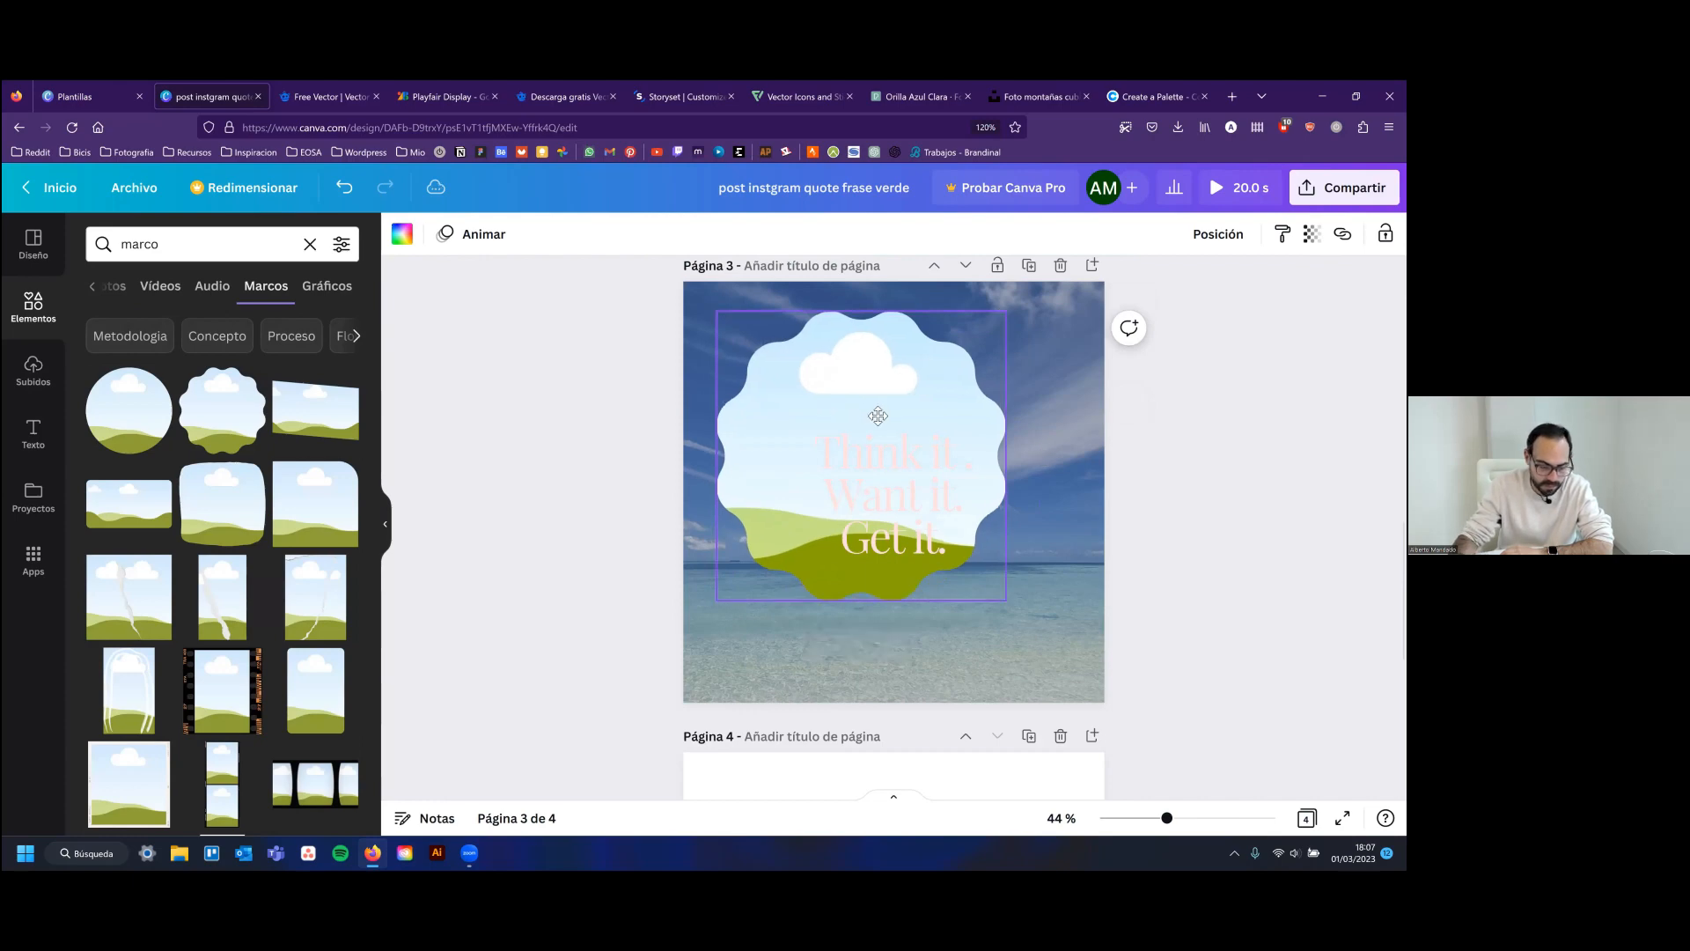
pyautogui.moveTo(878, 415); pyautogui.dragTo(924, 436)
pyautogui.press('Delete')
pyautogui.rightClick(844, 438)
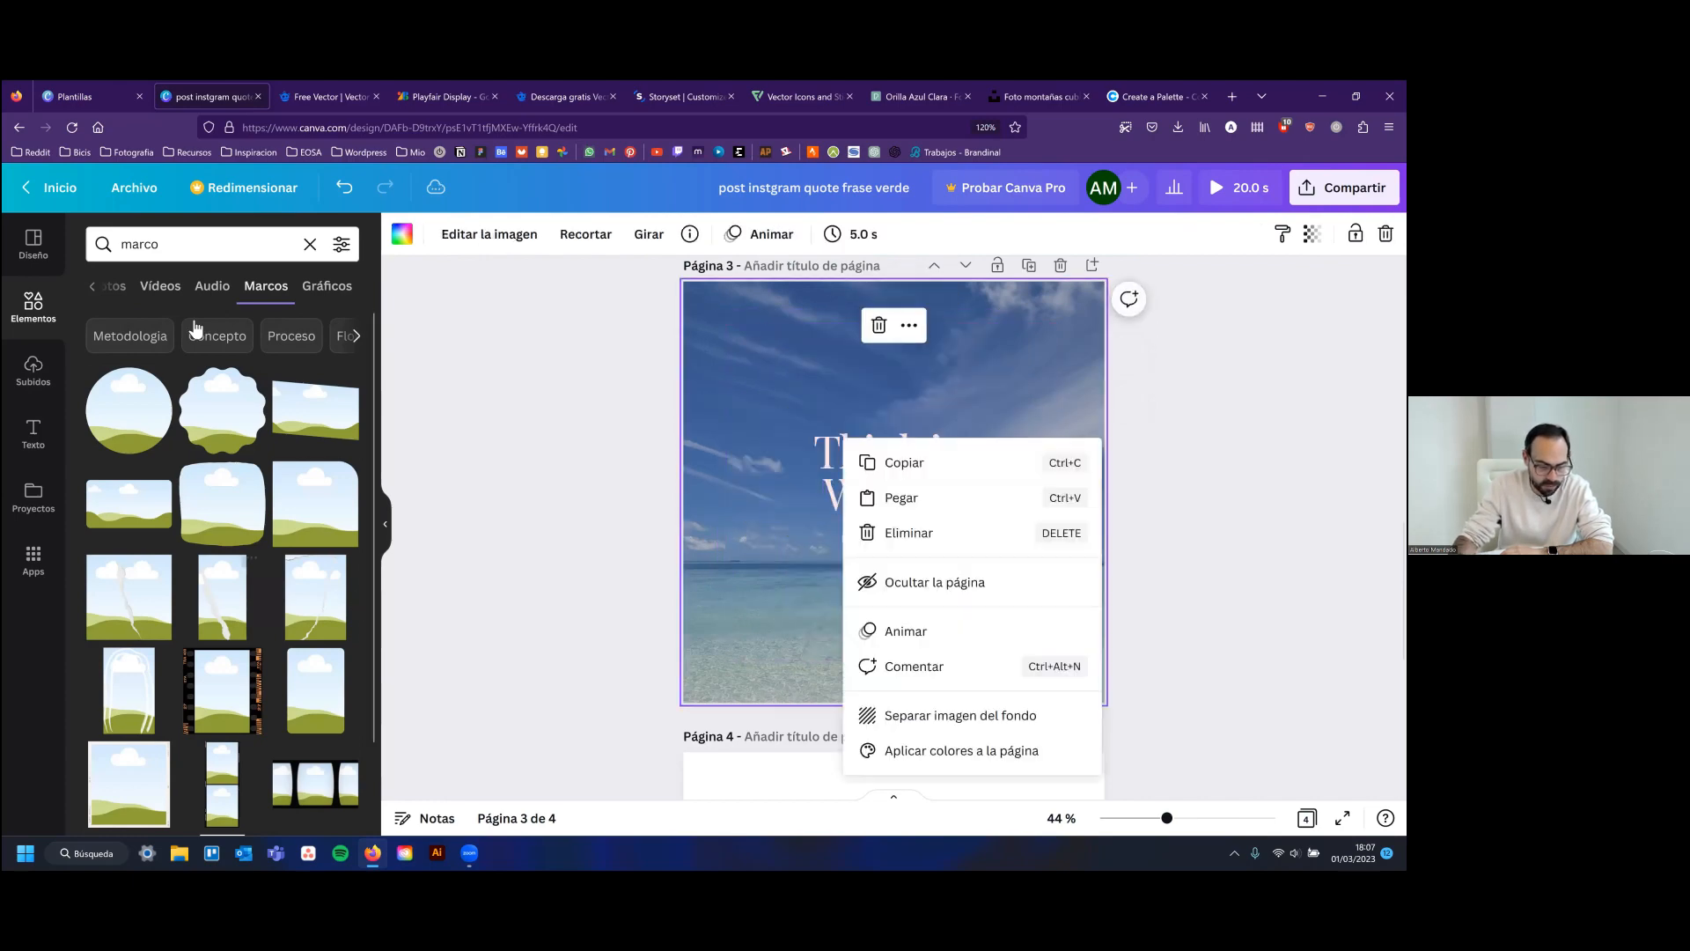
# Limit the "marco" results to Elementos gráficos and look through the available frame designs
pyautogui.scroll(-4, 193, 329)
pyautogui.click(97, 286)
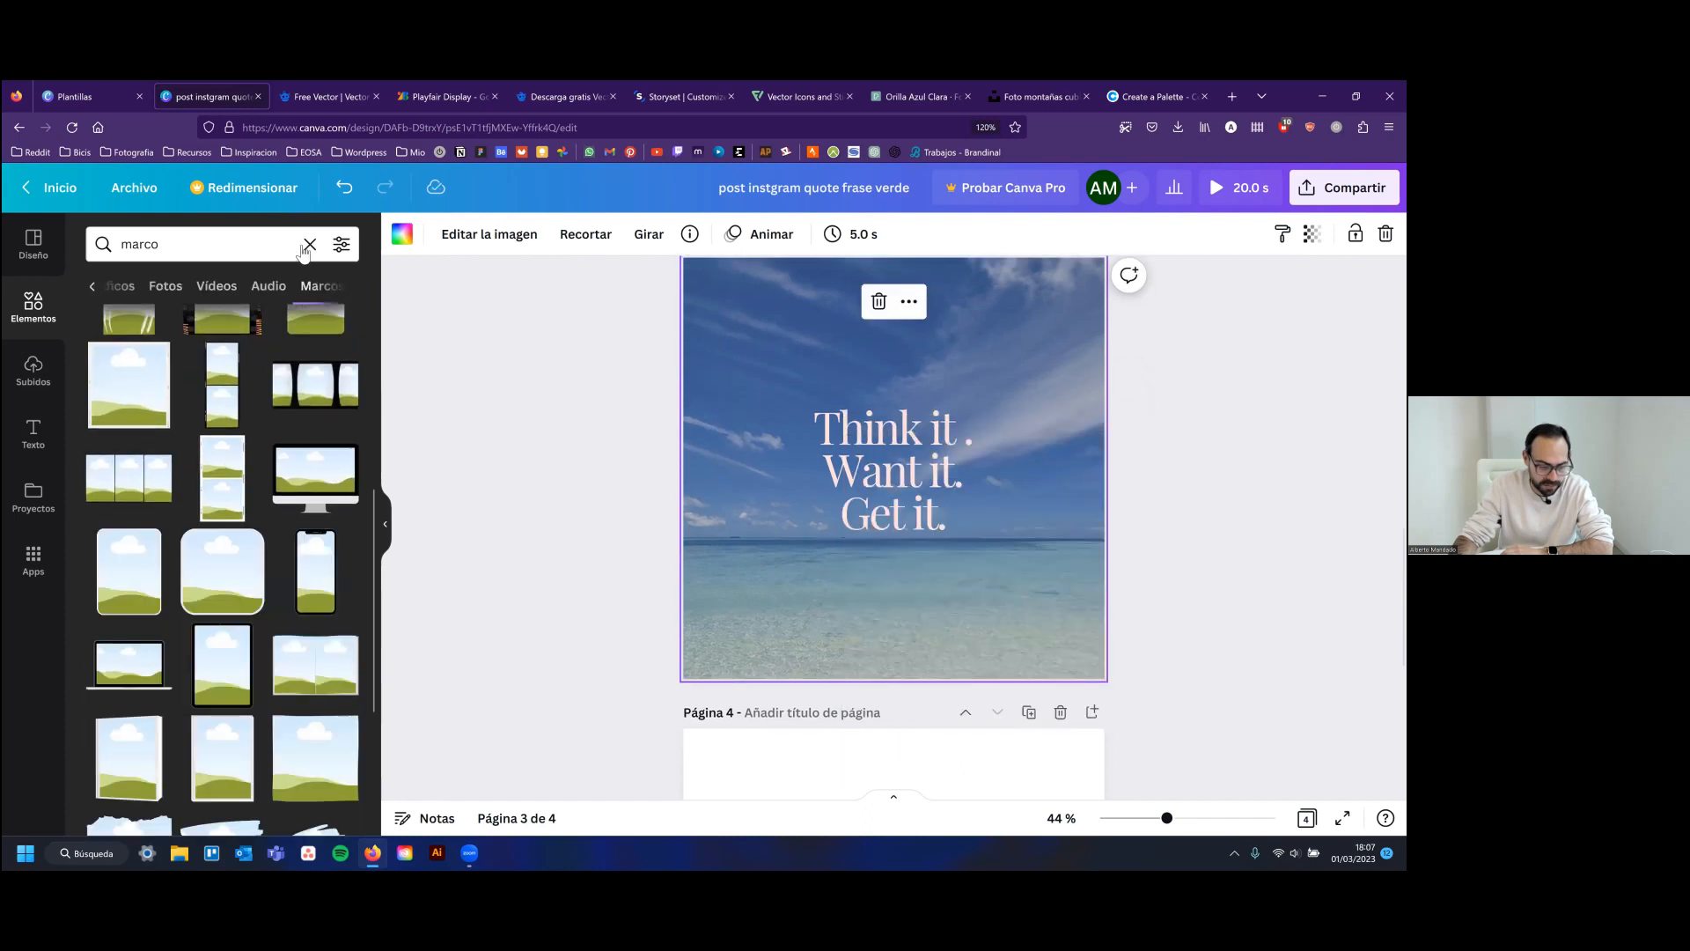
pyautogui.click(258, 247)
pyautogui.press('Return')
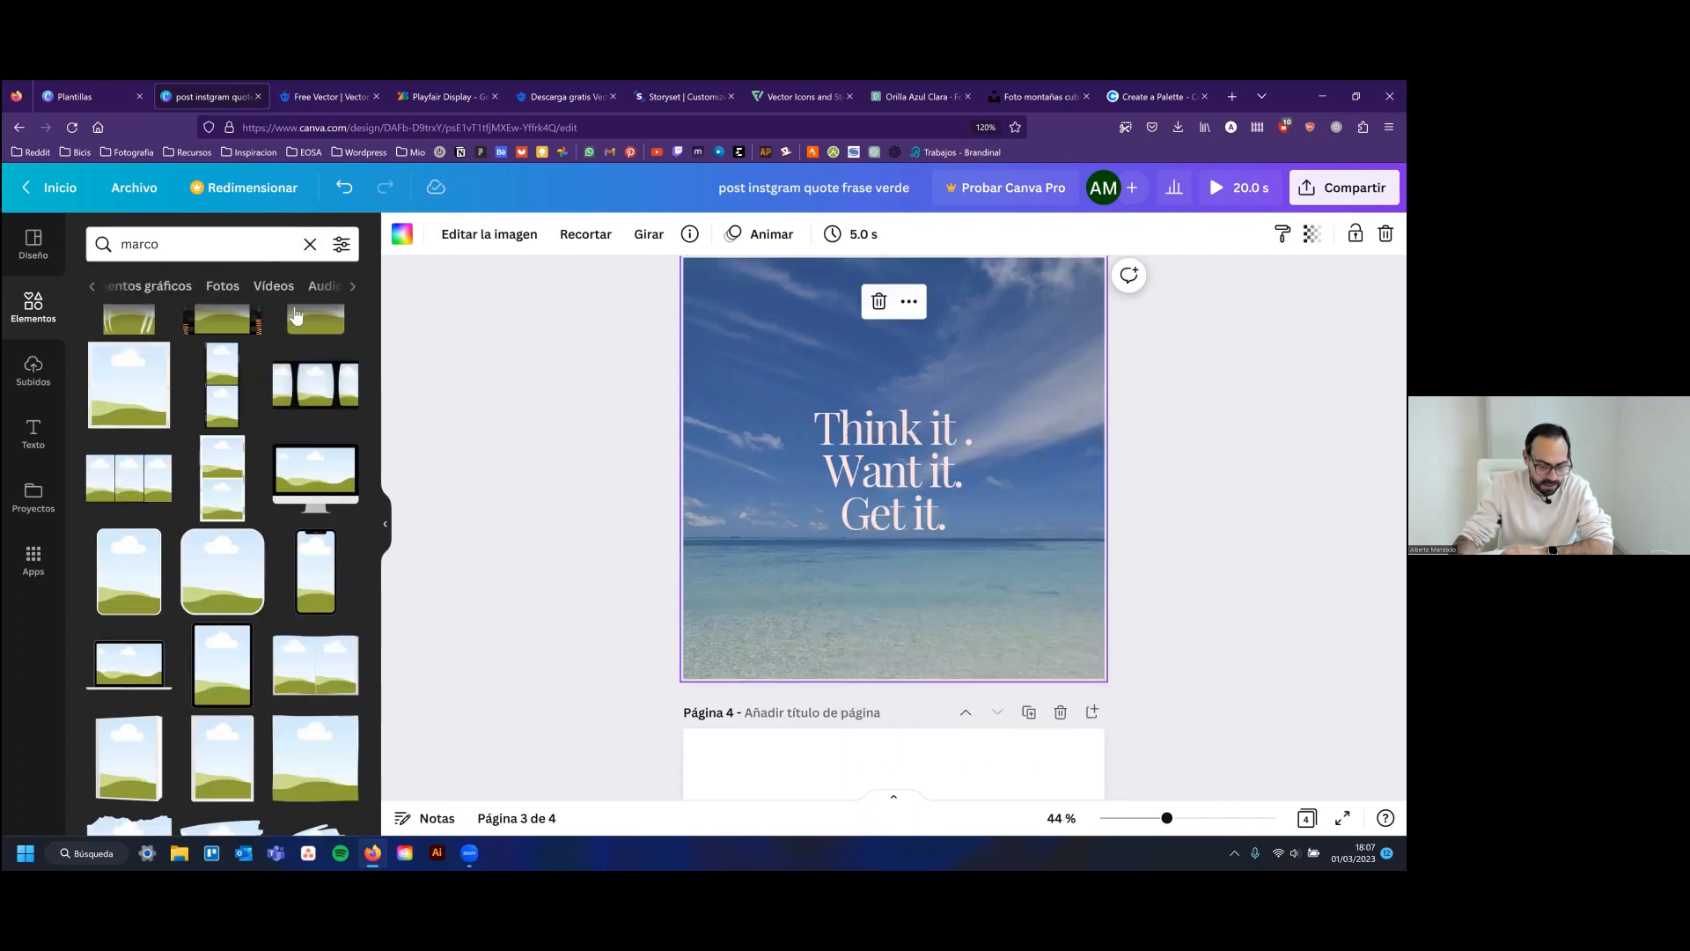
pyautogui.click(161, 289)
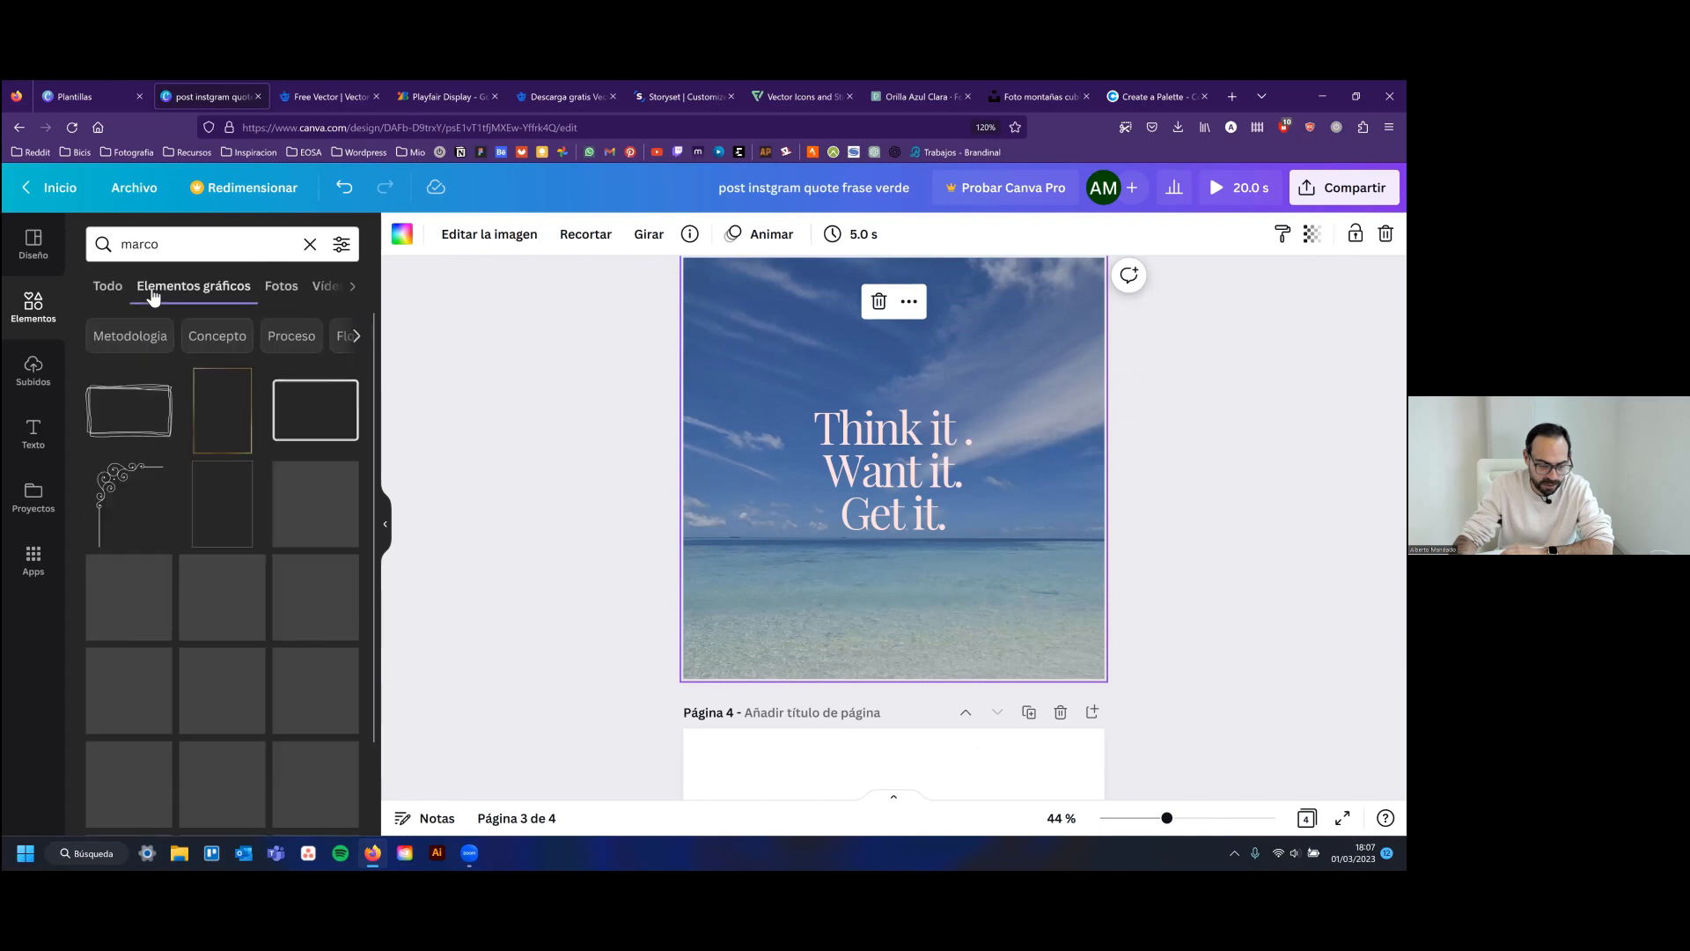
pyautogui.scroll(2, 541, 428)
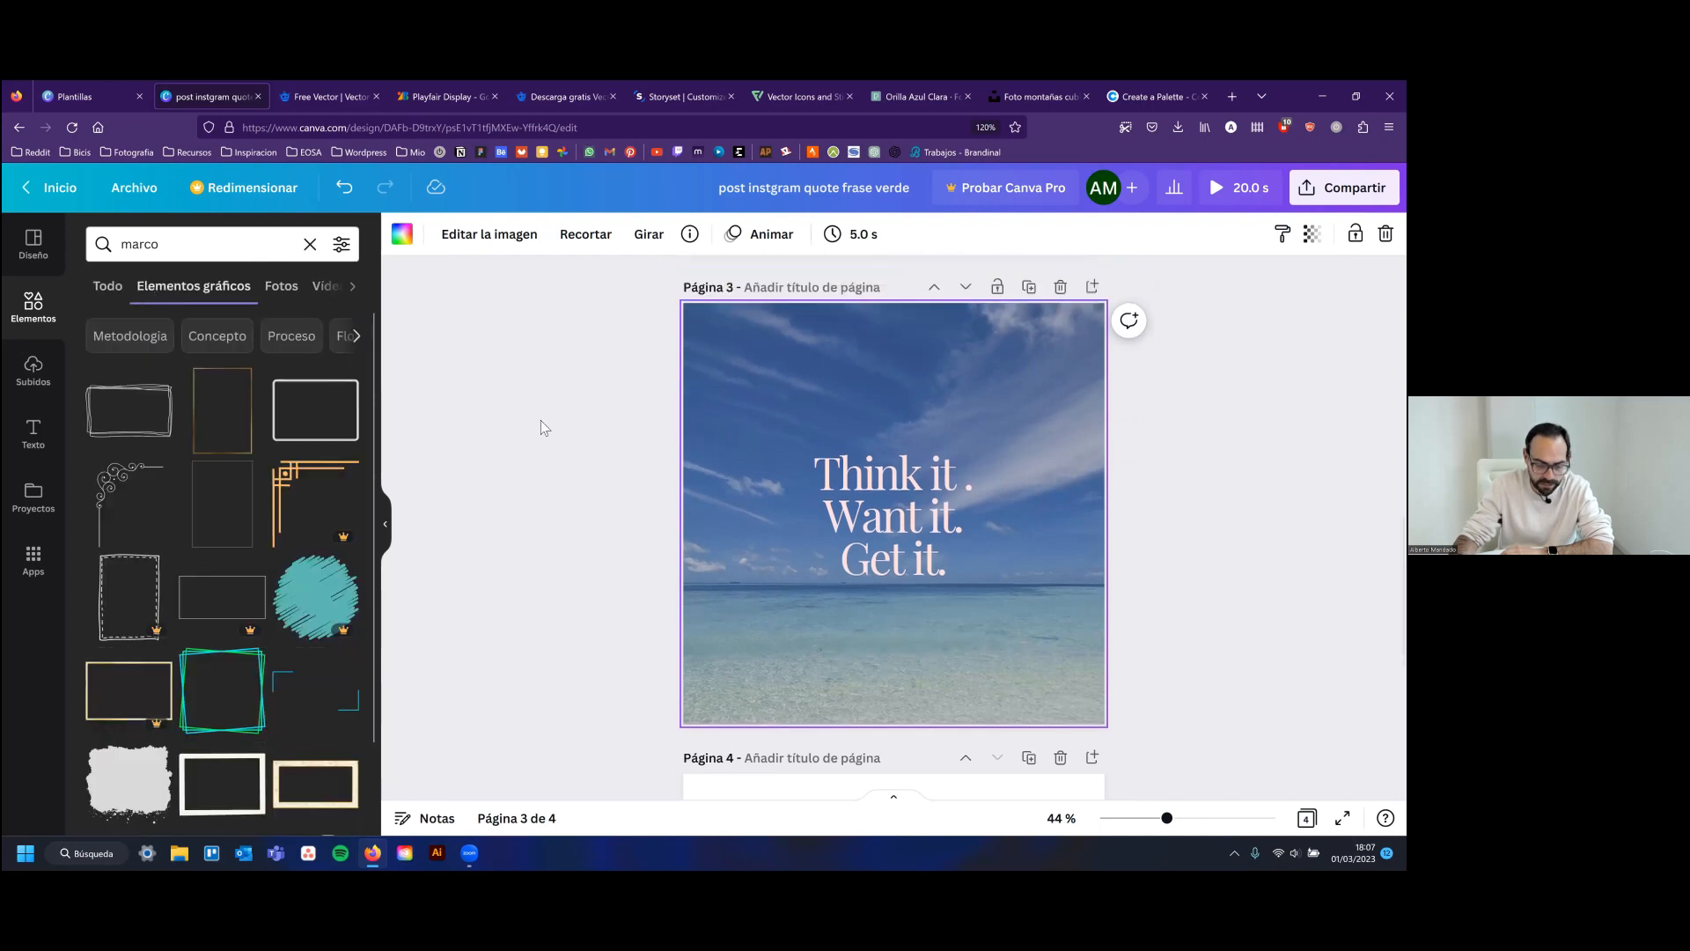
pyautogui.scroll(-1, 146, 501)
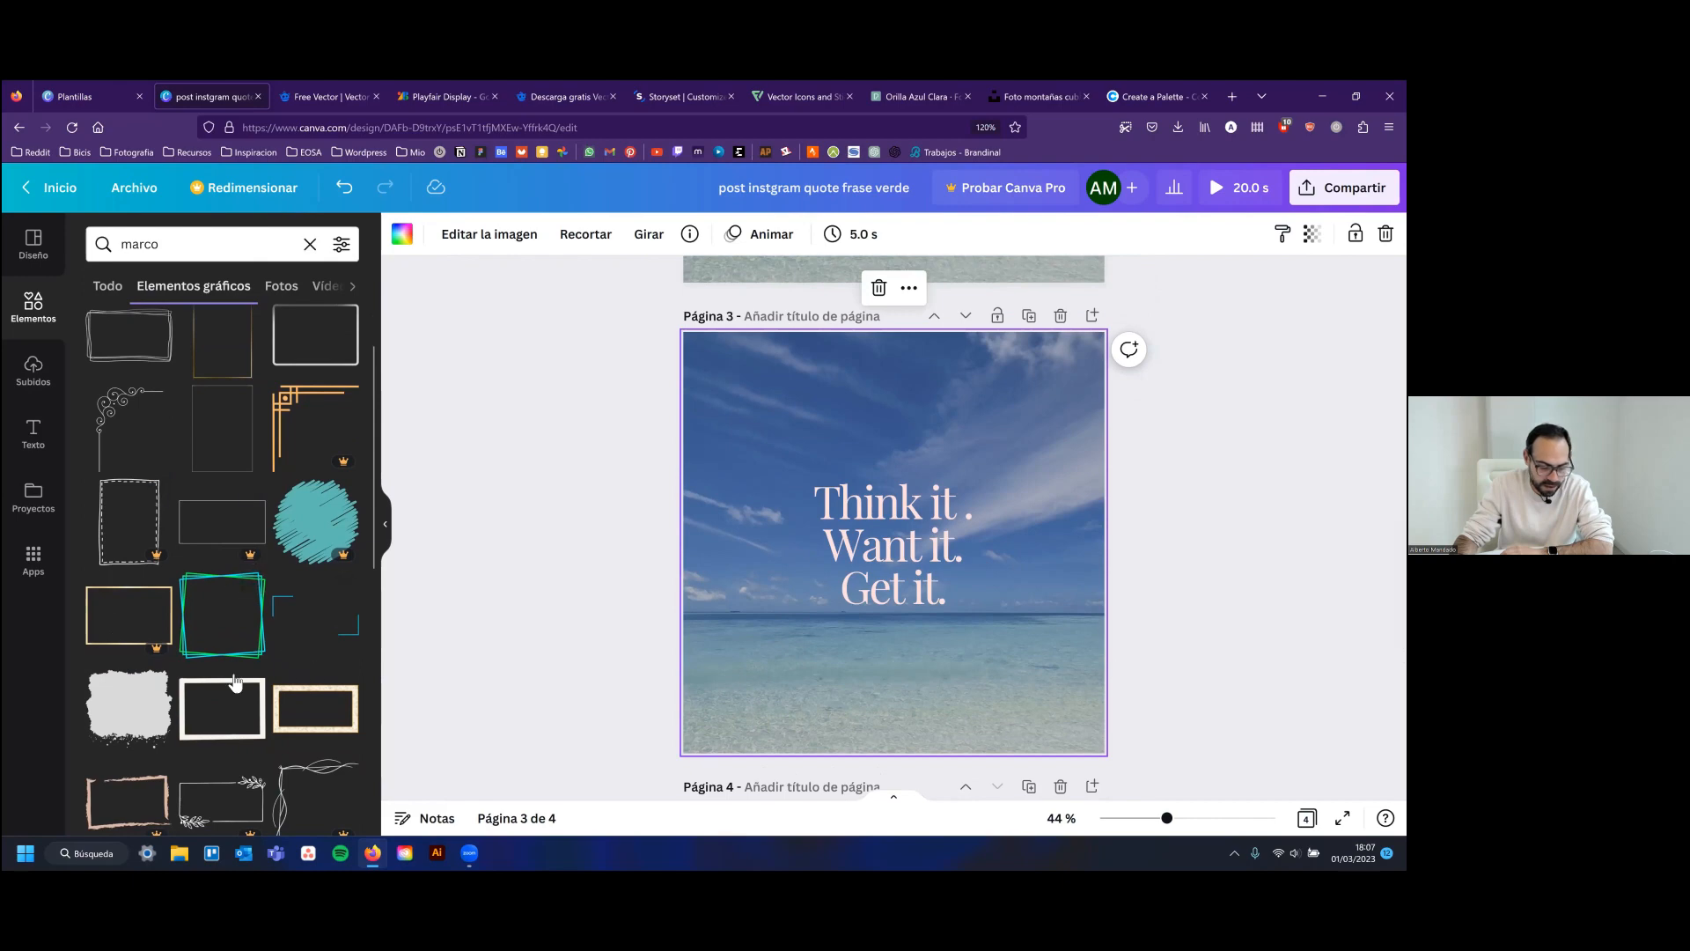
pyautogui.scroll(1, 244, 433)
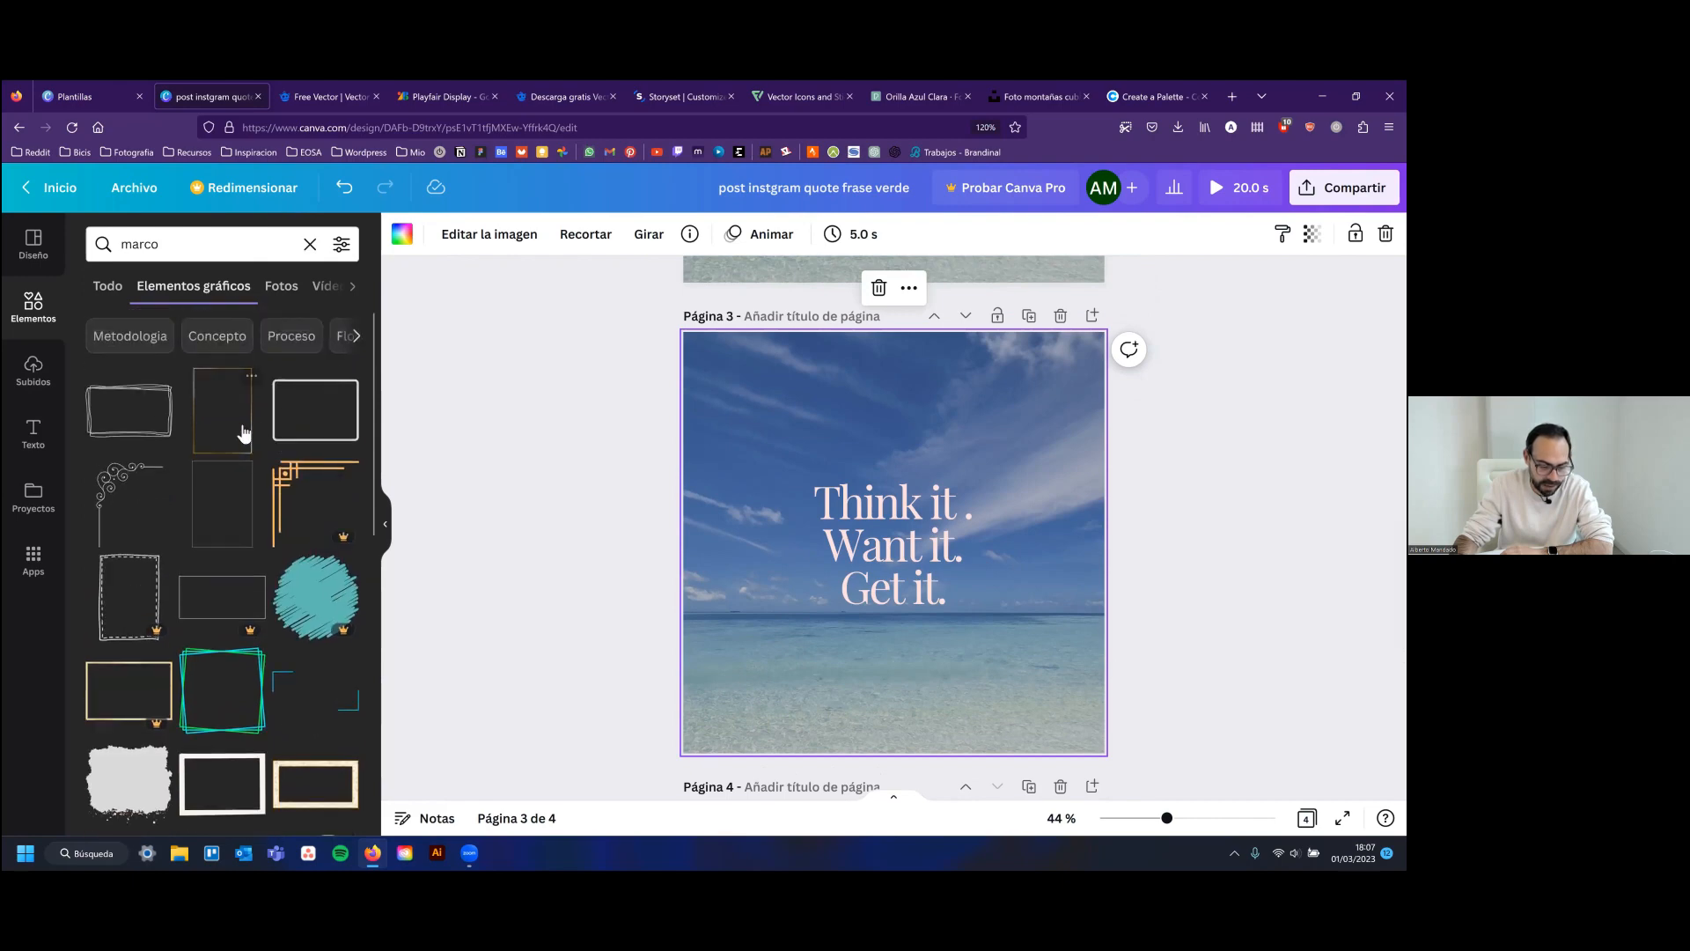
pyautogui.scroll(-4, 293, 453)
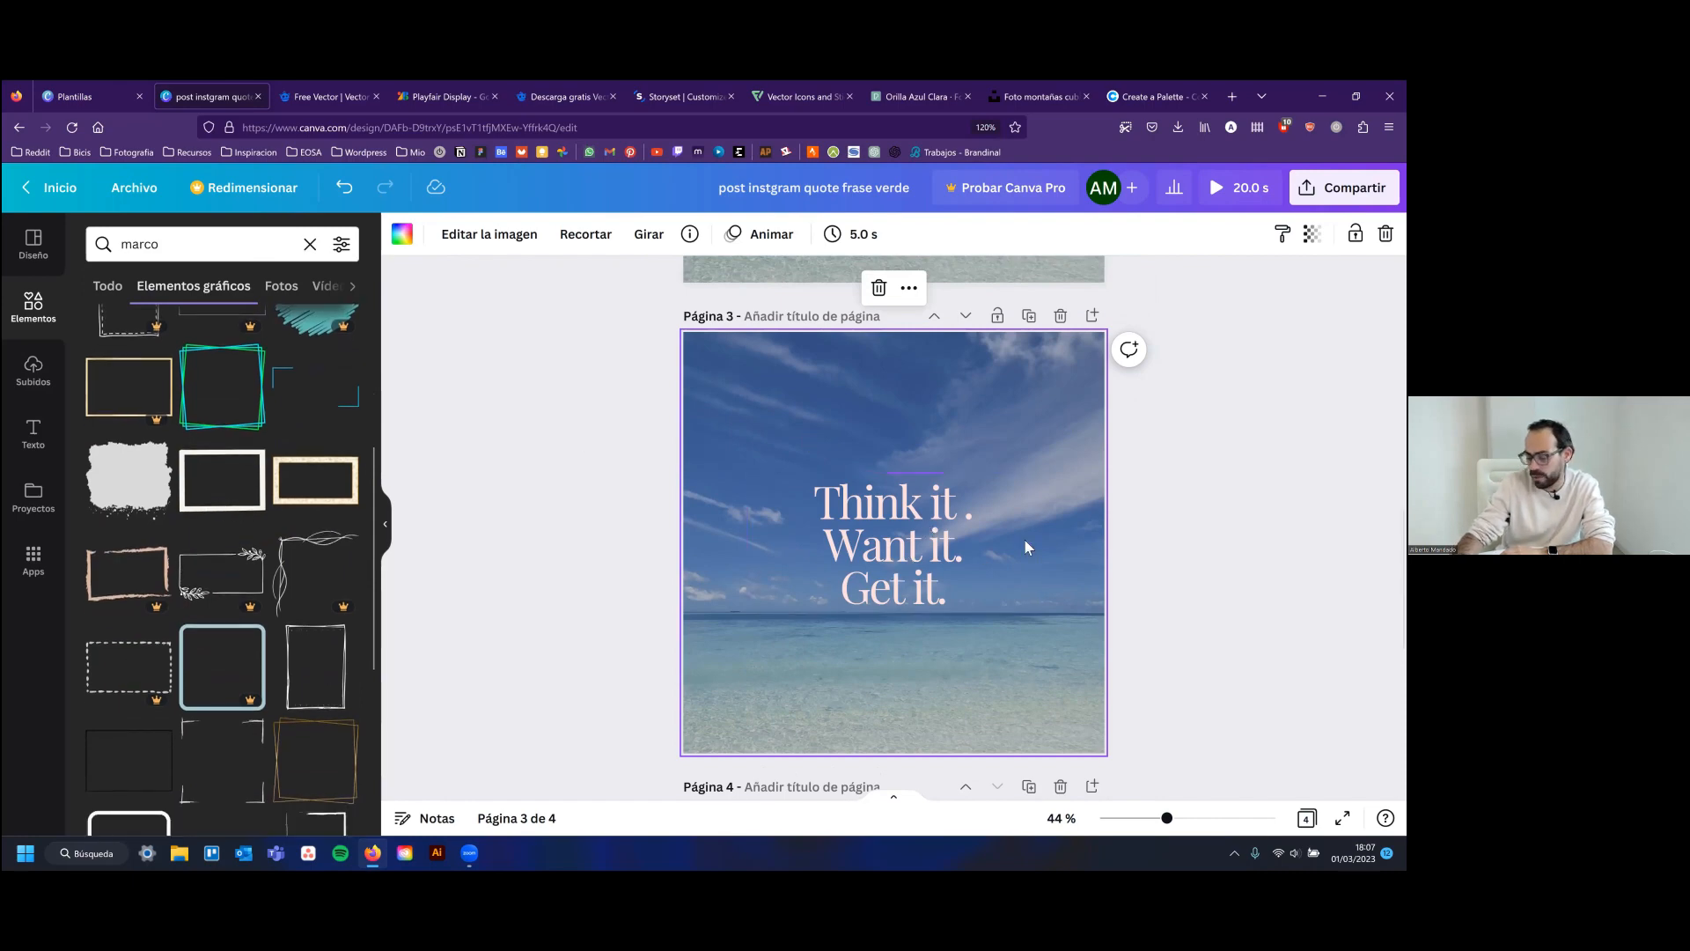
# Move the page 3 quote straight up so it sits above the horizon, and deselect it
pyautogui.click(910, 565)
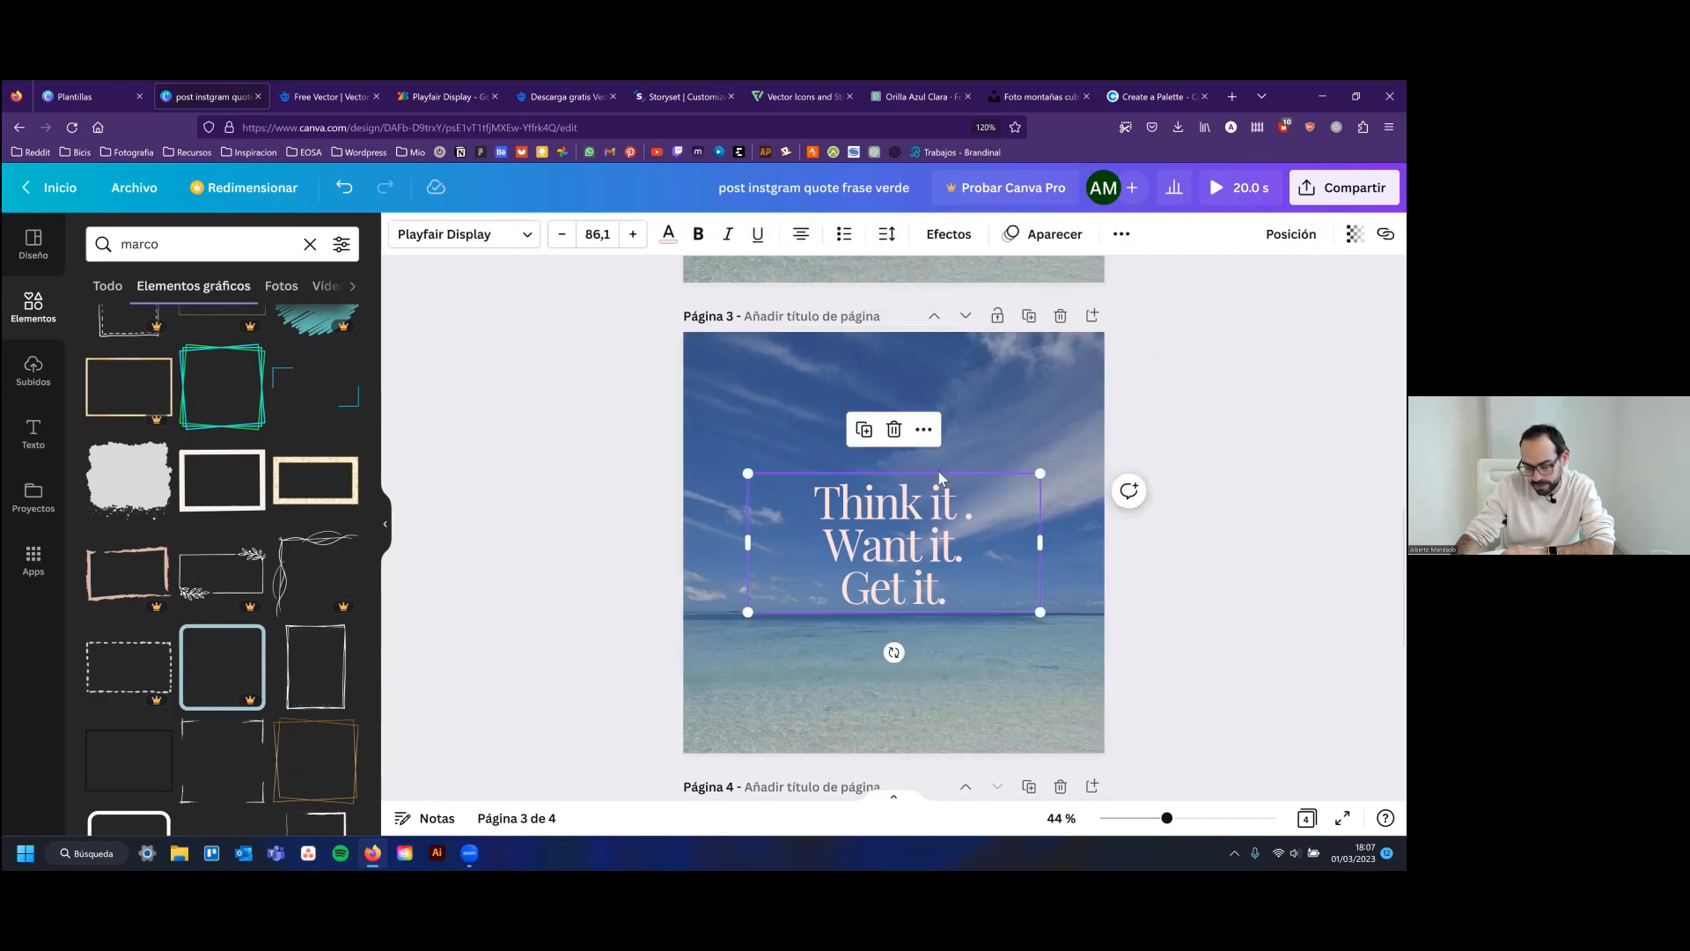
pyautogui.doubleClick(939, 478)
pyautogui.click(1128, 490)
pyautogui.click(993, 472)
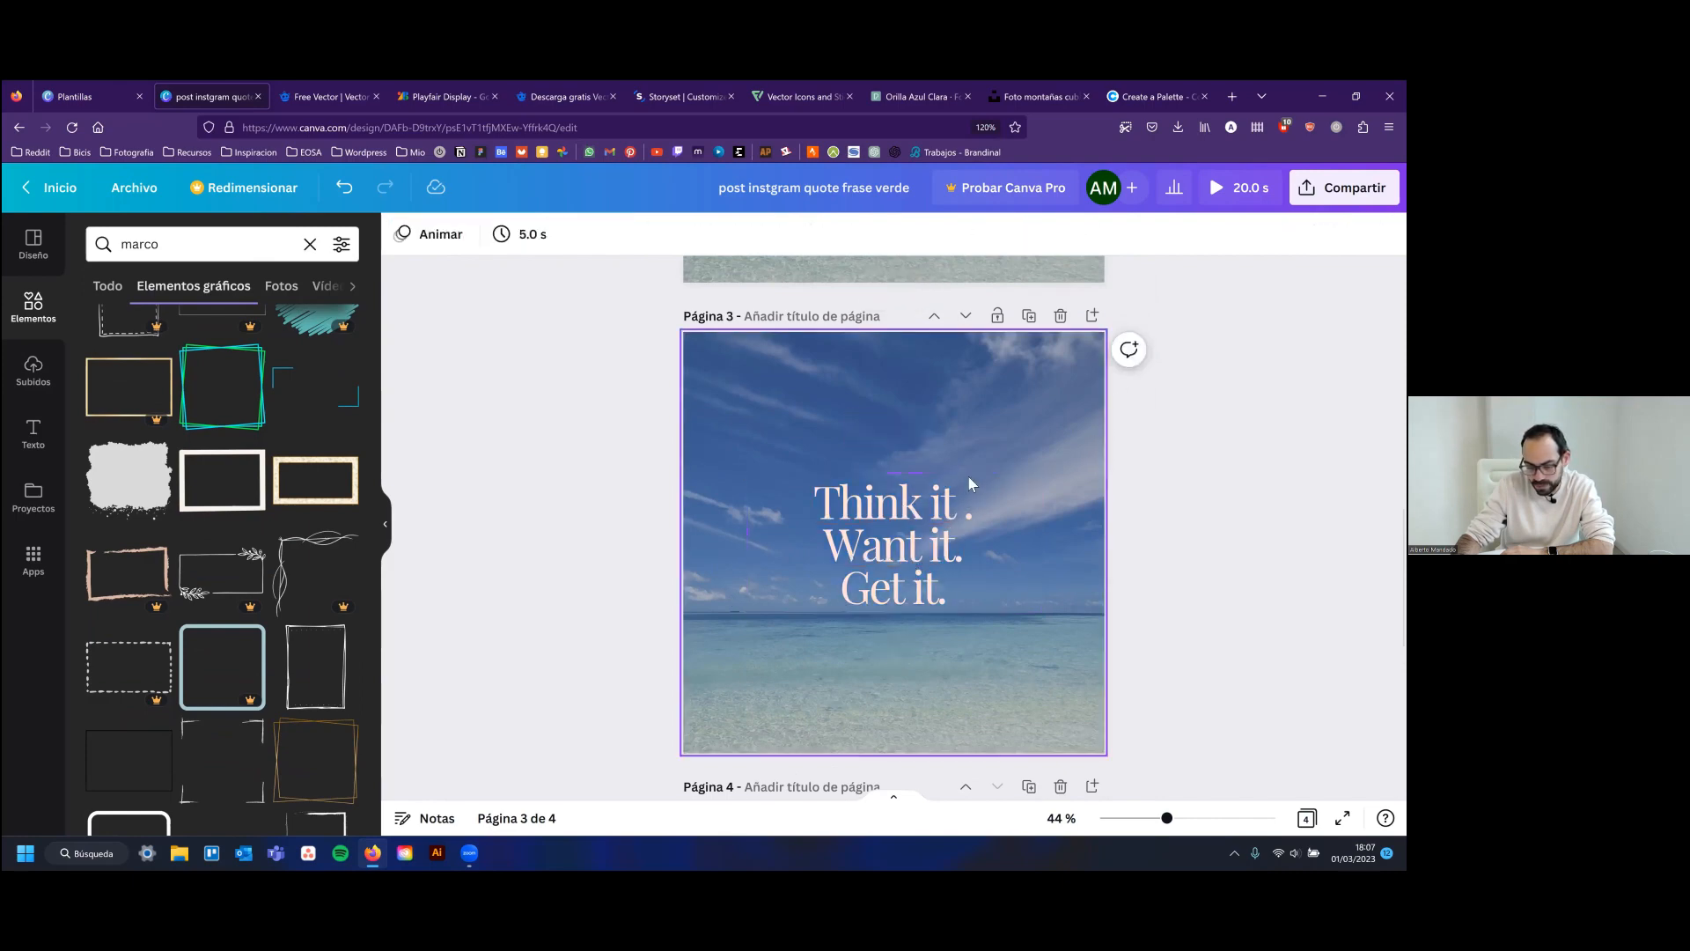
pyautogui.click(968, 480)
pyautogui.moveTo(935, 510); pyautogui.dragTo(935, 474)
pyautogui.press('Escape')
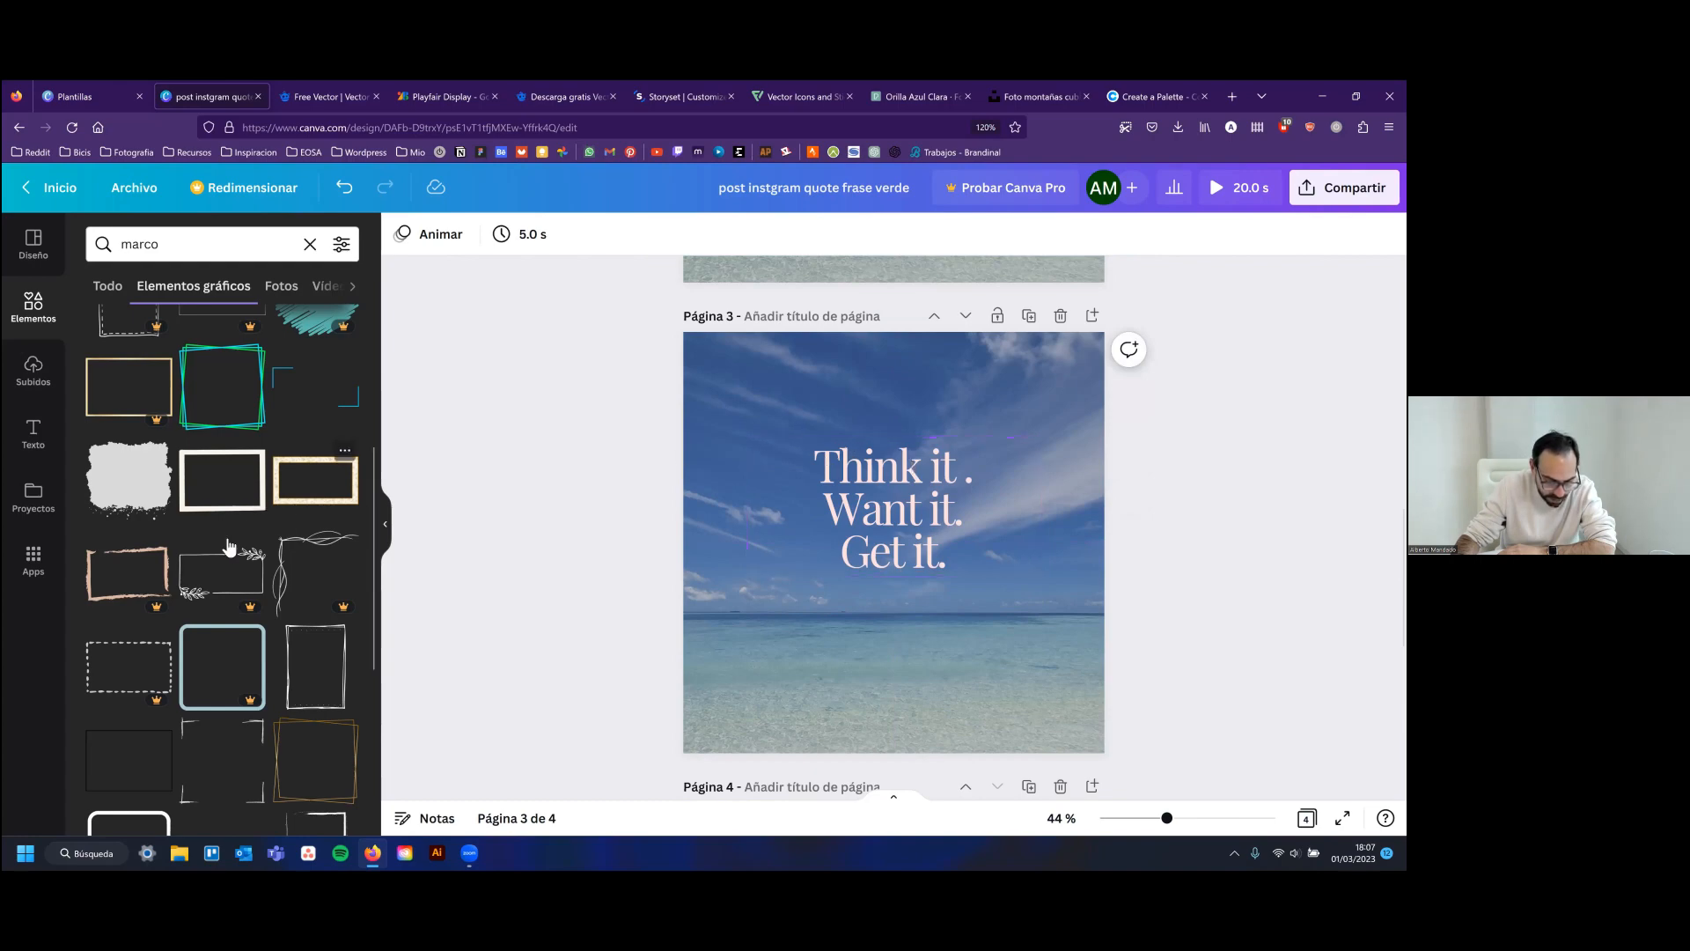
# Try a white rounded rectangular frame, scaled down around the page 3 quote, and delete it from the page
pyautogui.scroll(-5, 316, 645)
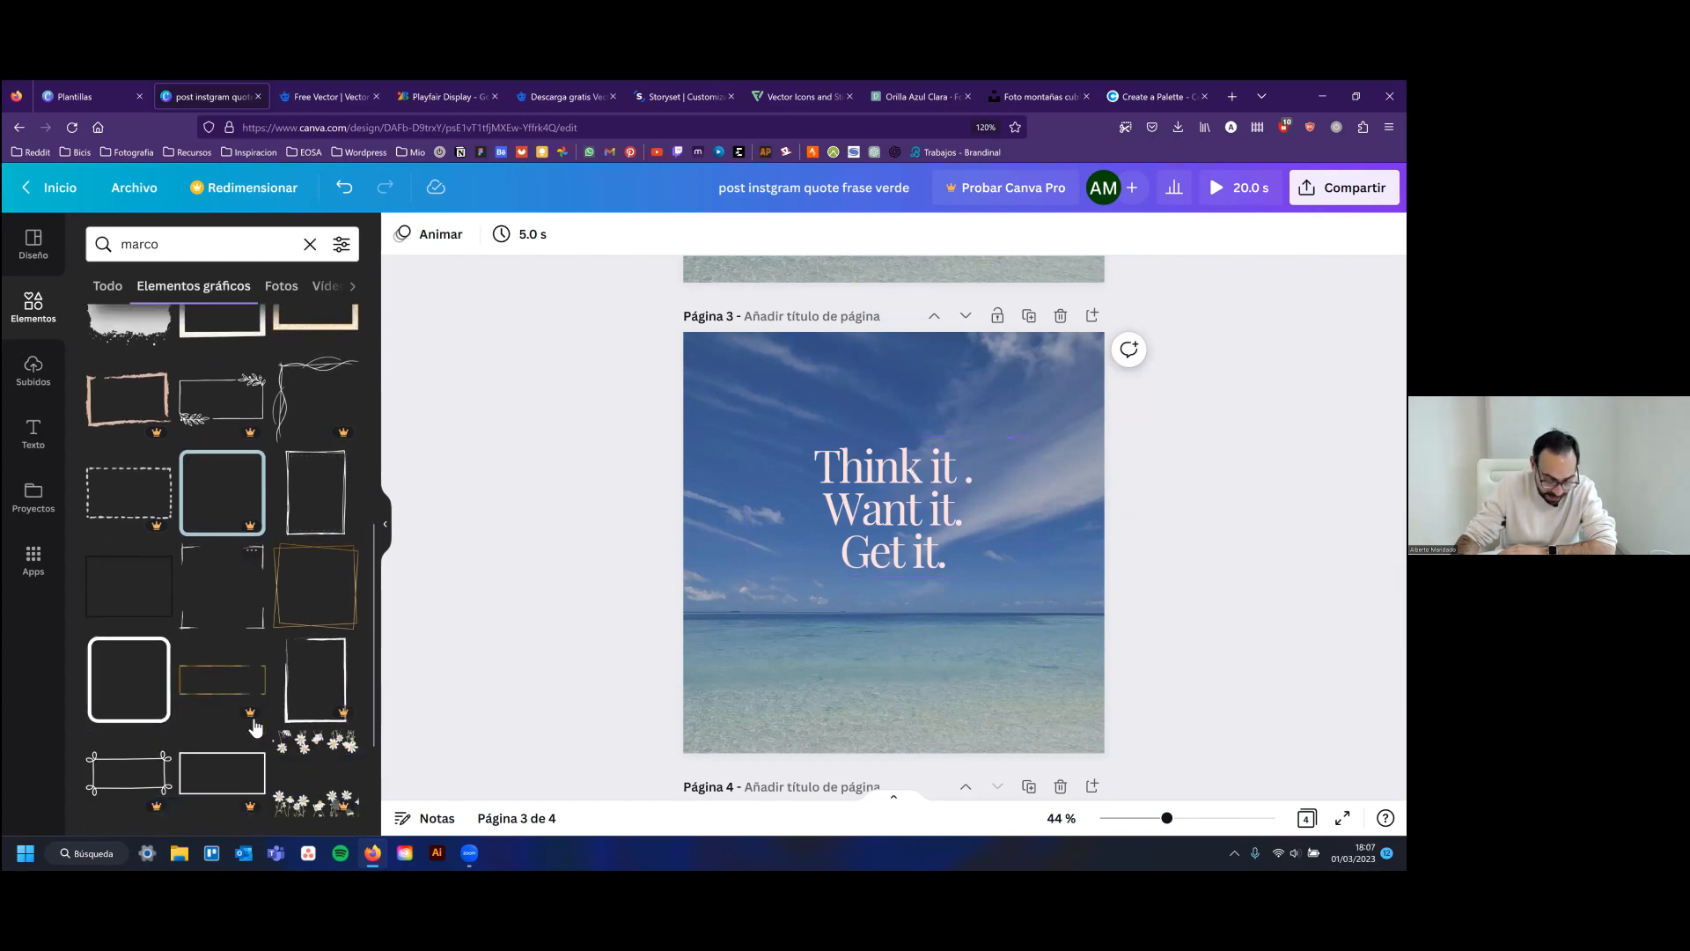
pyautogui.scroll(-8, 277, 712)
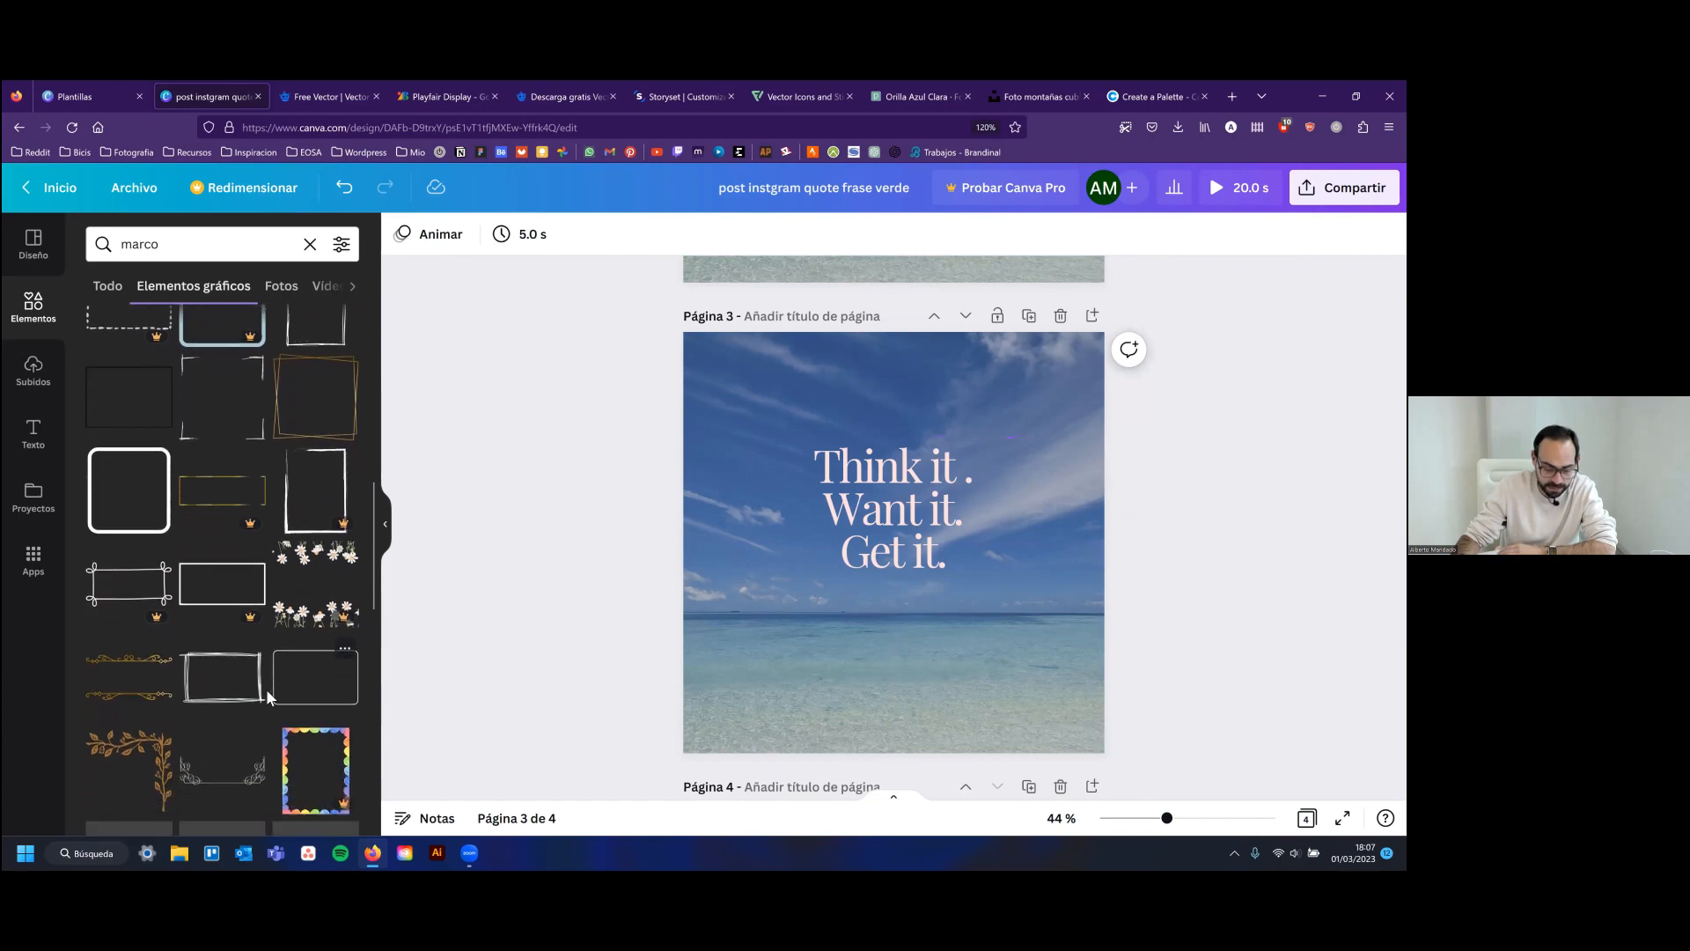
pyautogui.scroll(-1, 262, 626)
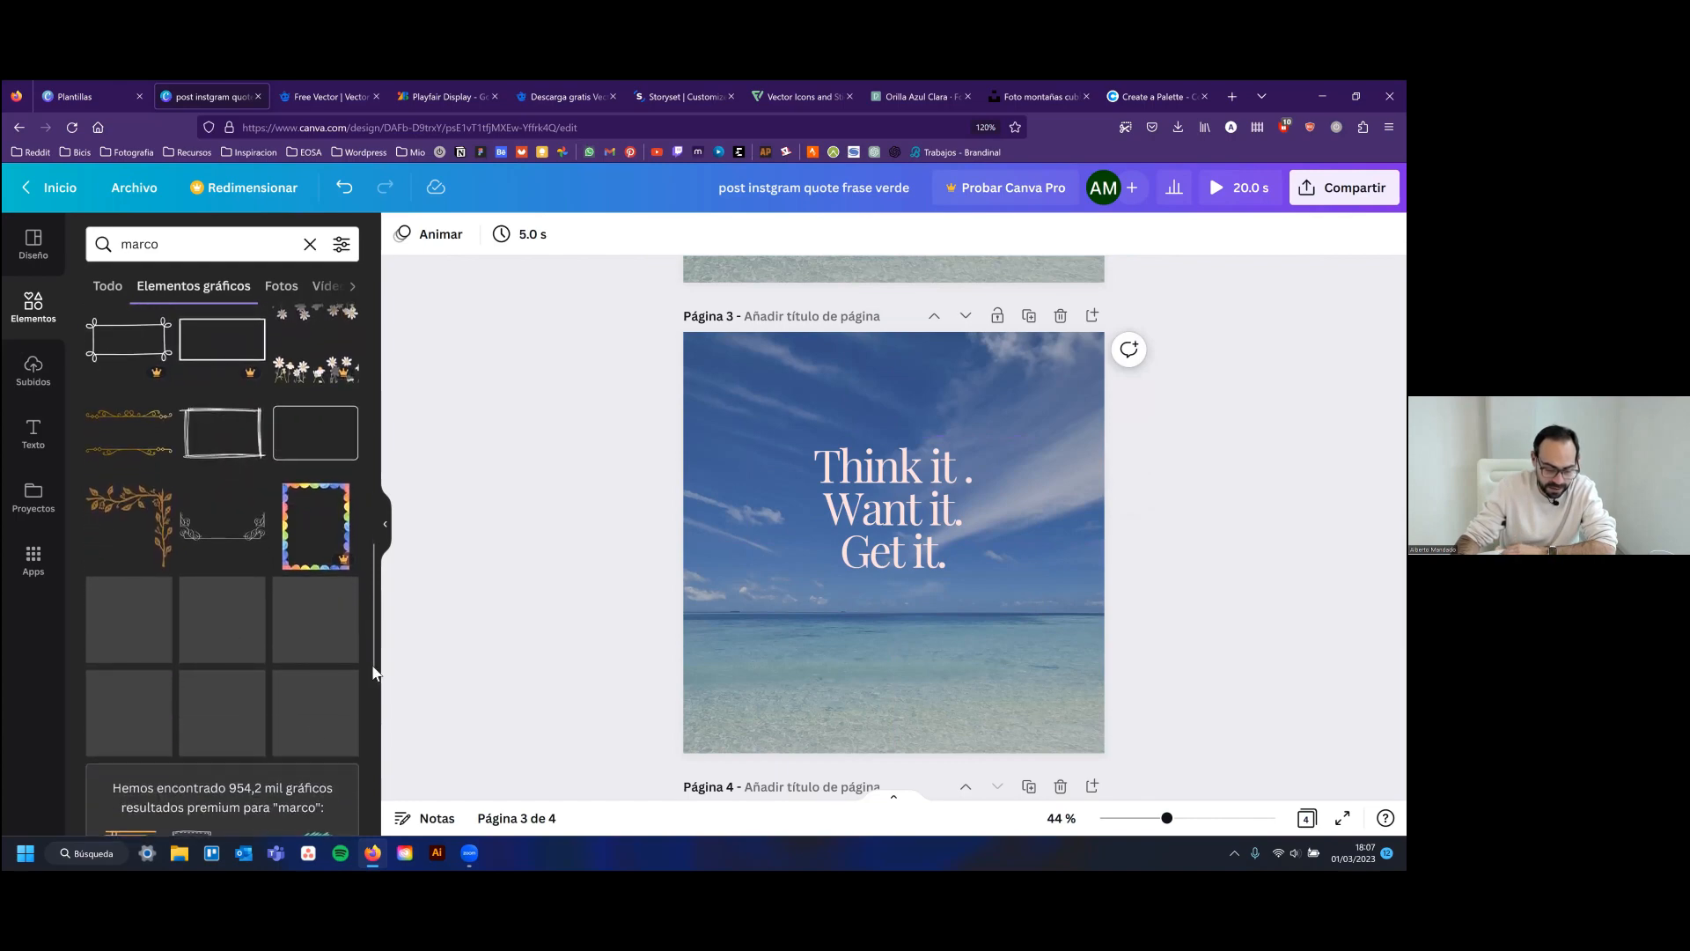
pyautogui.moveTo(372, 667); pyautogui.dragTo(372, 374)
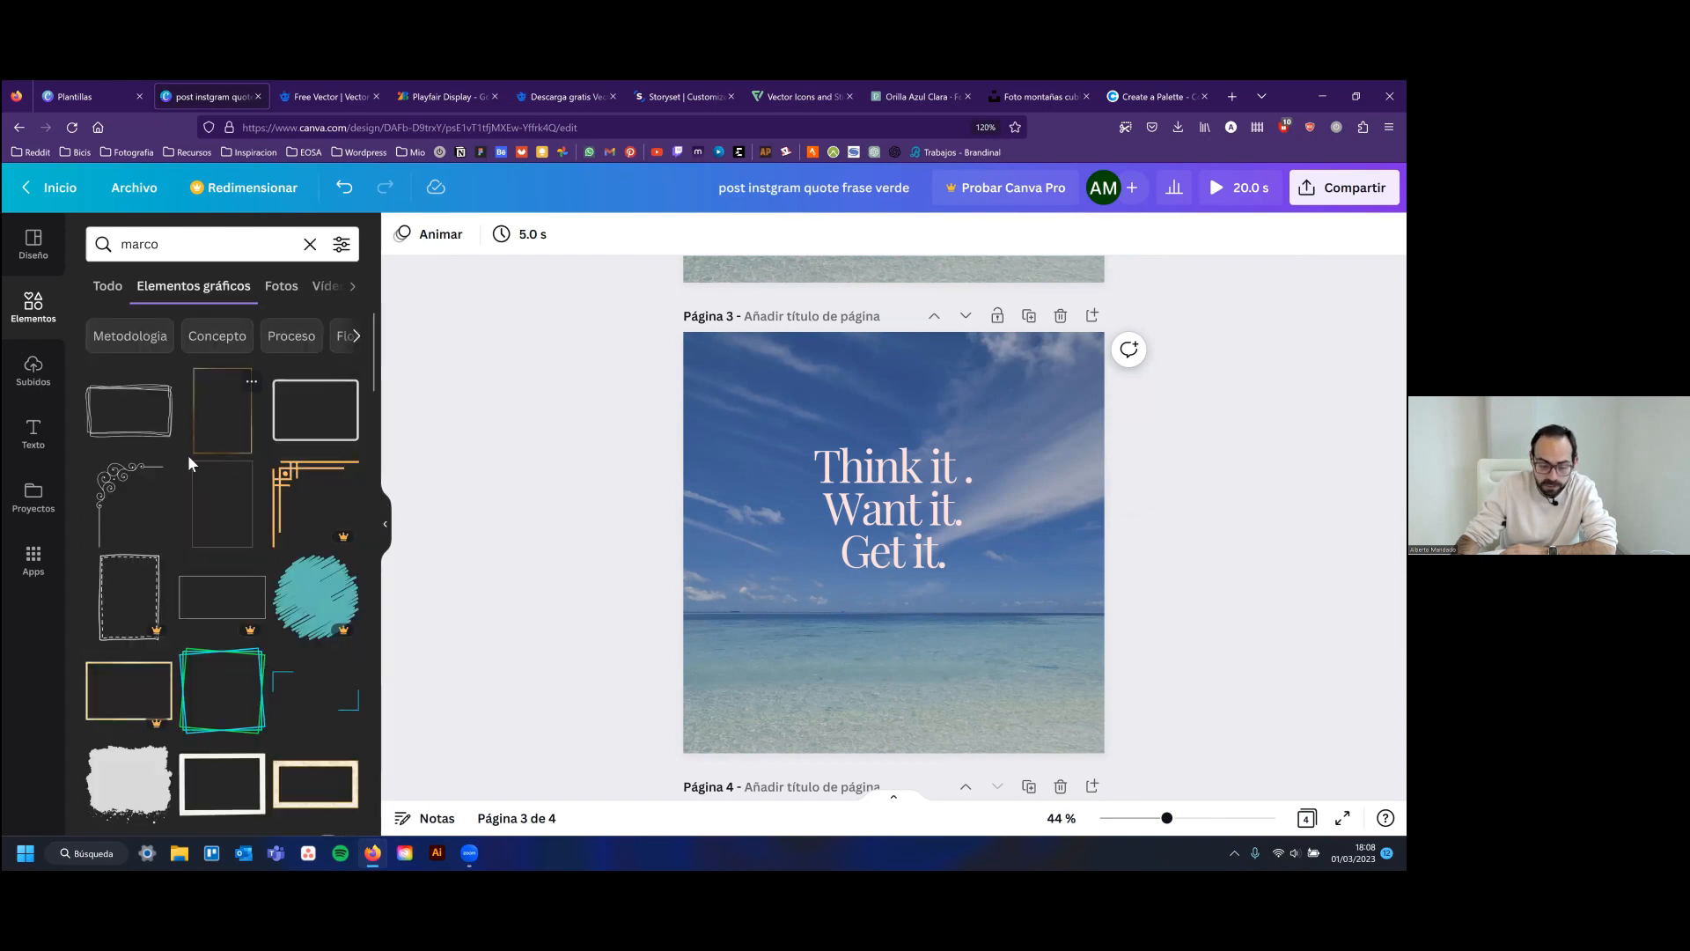
pyautogui.click(312, 414)
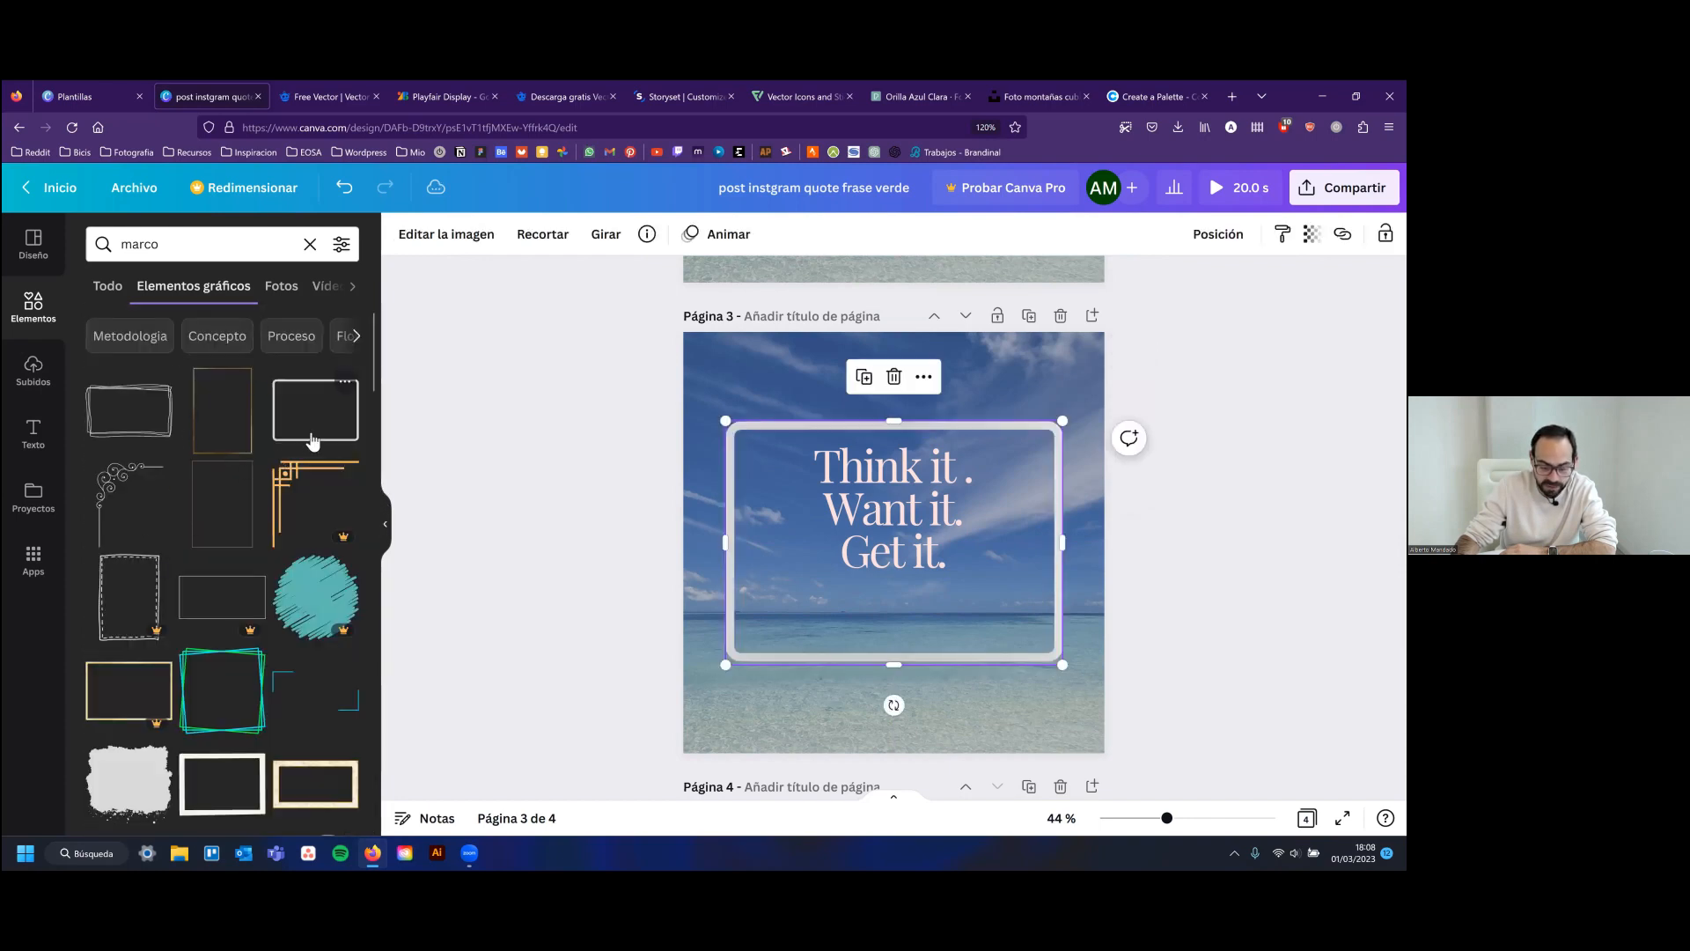
pyautogui.moveTo(727, 671); pyautogui.dragTo(845, 610)
pyautogui.click(1130, 428)
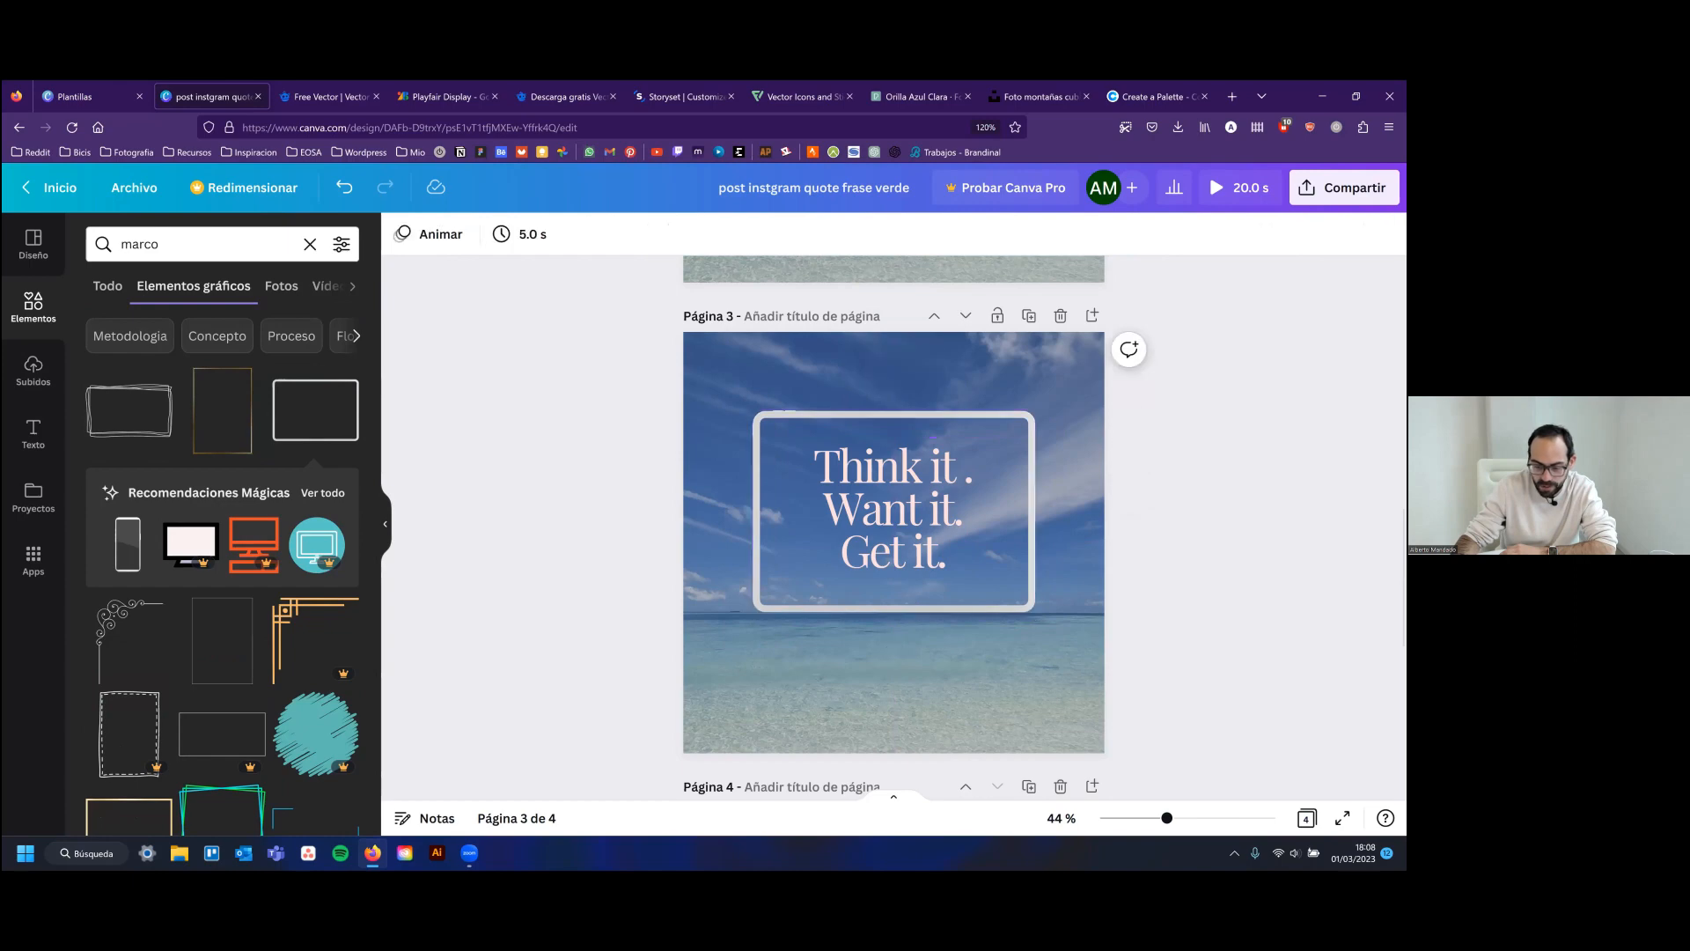
pyautogui.click(776, 611)
pyautogui.moveTo(772, 607)
pyautogui.mouseDown()
pyautogui.moveTo(728, 610)
pyautogui.moveTo(767, 589)
pyautogui.mouseUp()
pyautogui.moveTo(774, 508)
pyautogui.mouseDown()
pyautogui.moveTo(740, 521)
pyautogui.moveTo(796, 506)
pyautogui.moveTo(777, 502)
pyautogui.mouseUp()
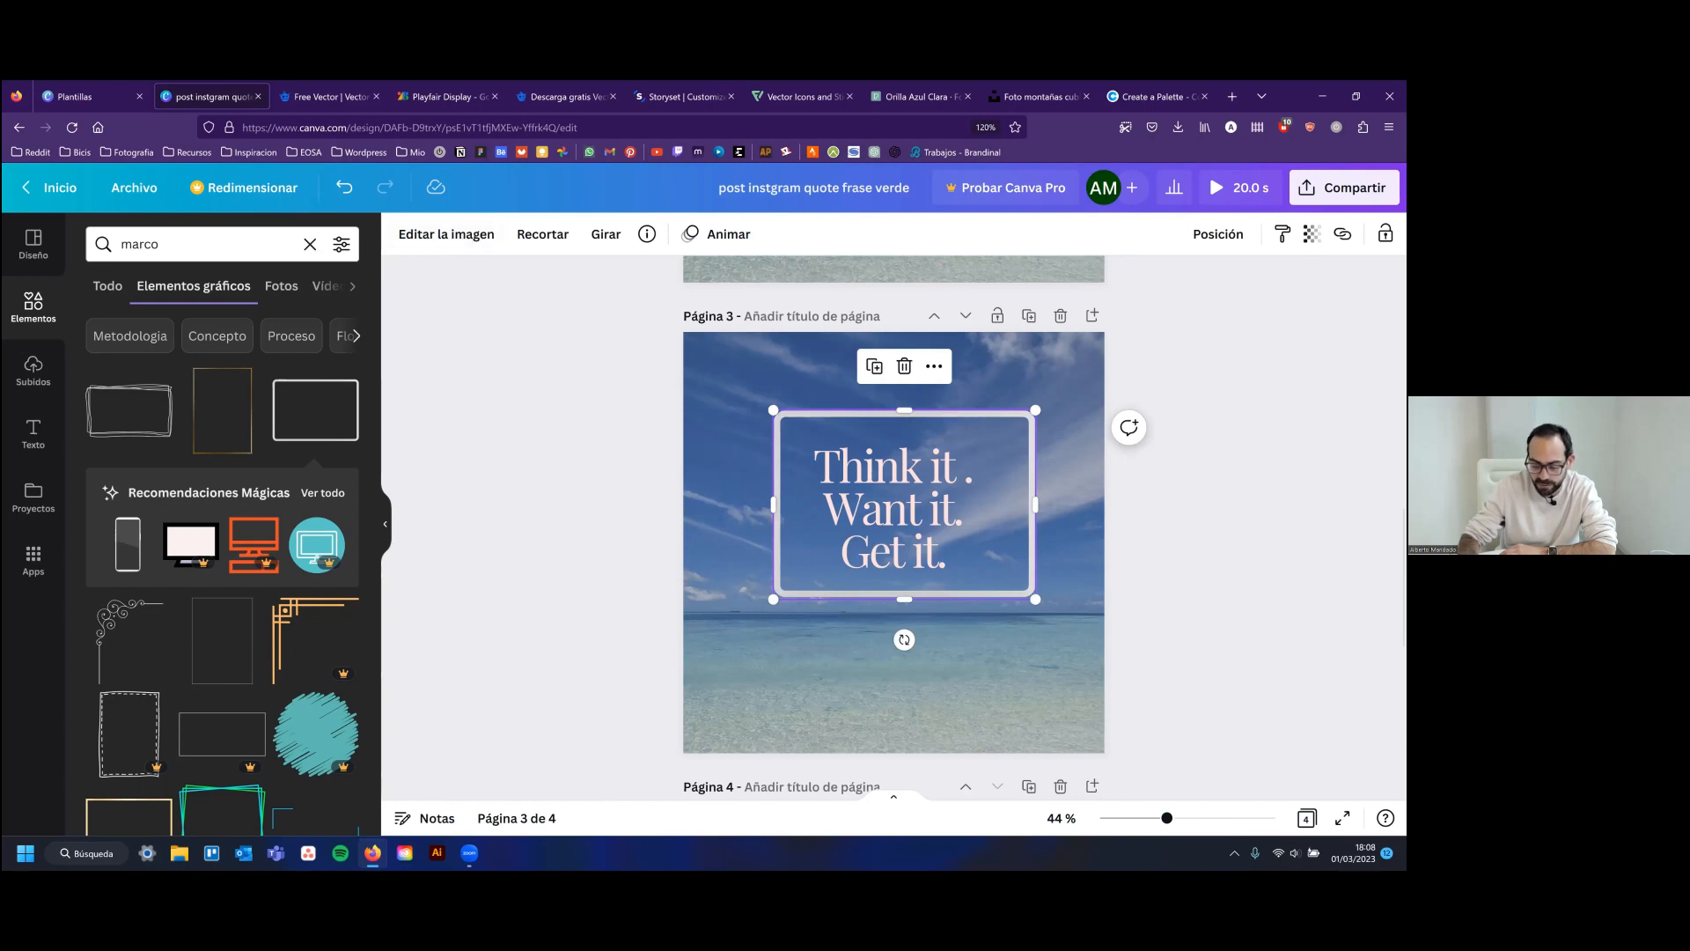
pyautogui.press('Delete')
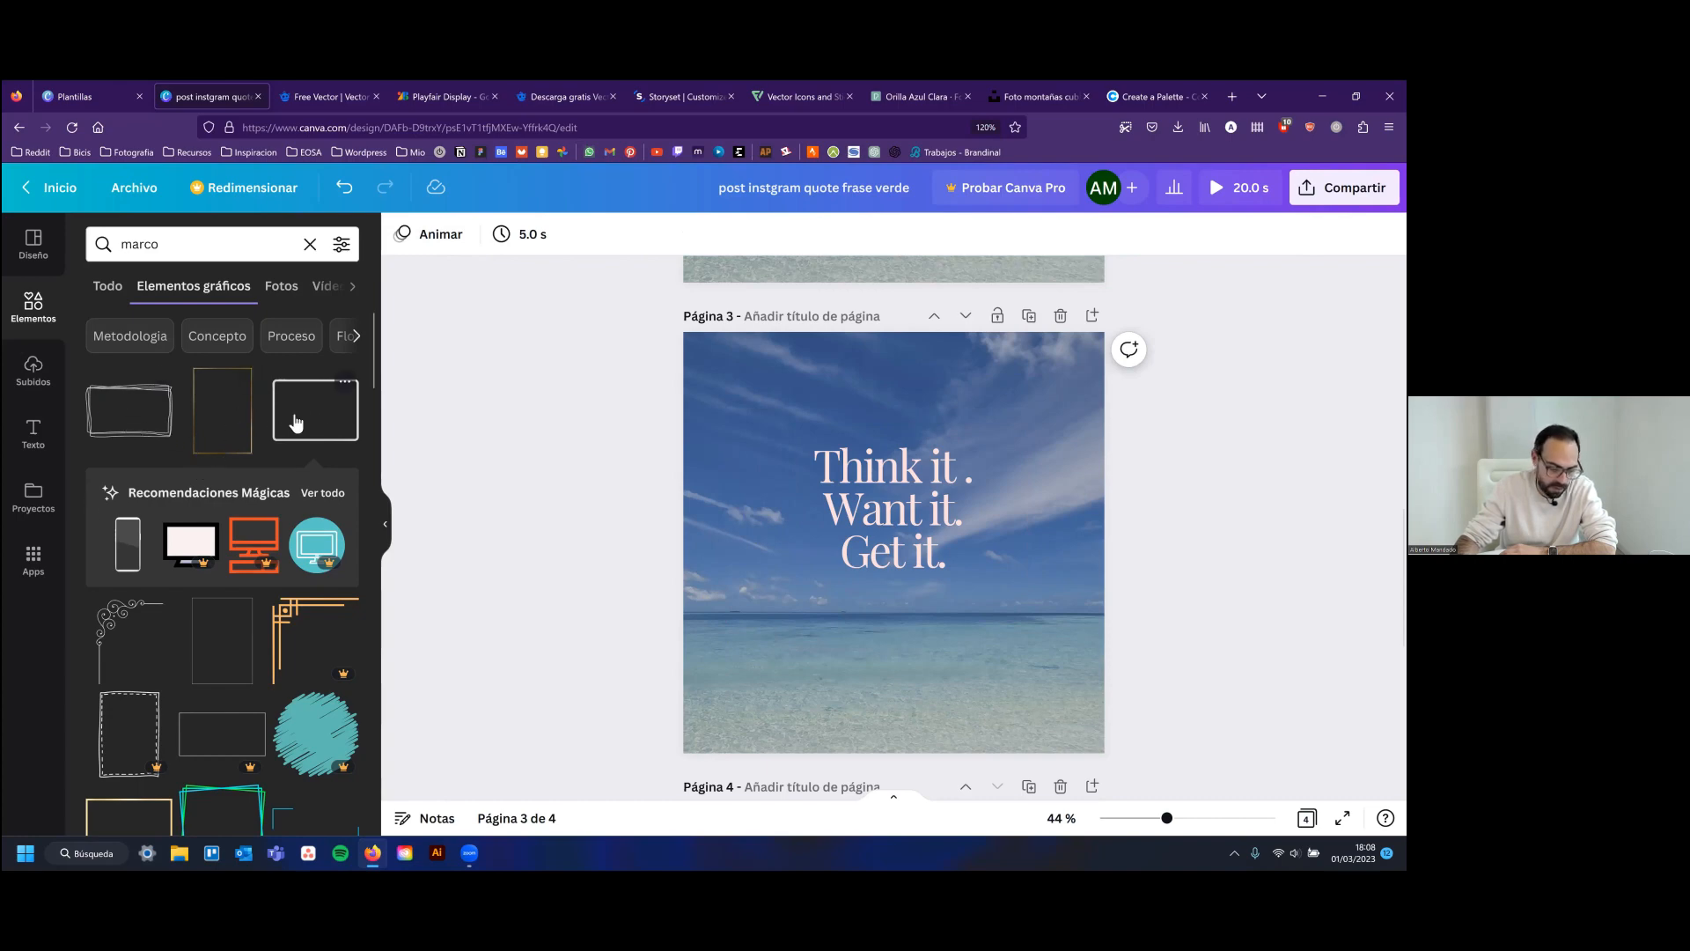
# Search the graphic elements for "marco cuadrado"
pyautogui.scroll(-5, 277, 484)
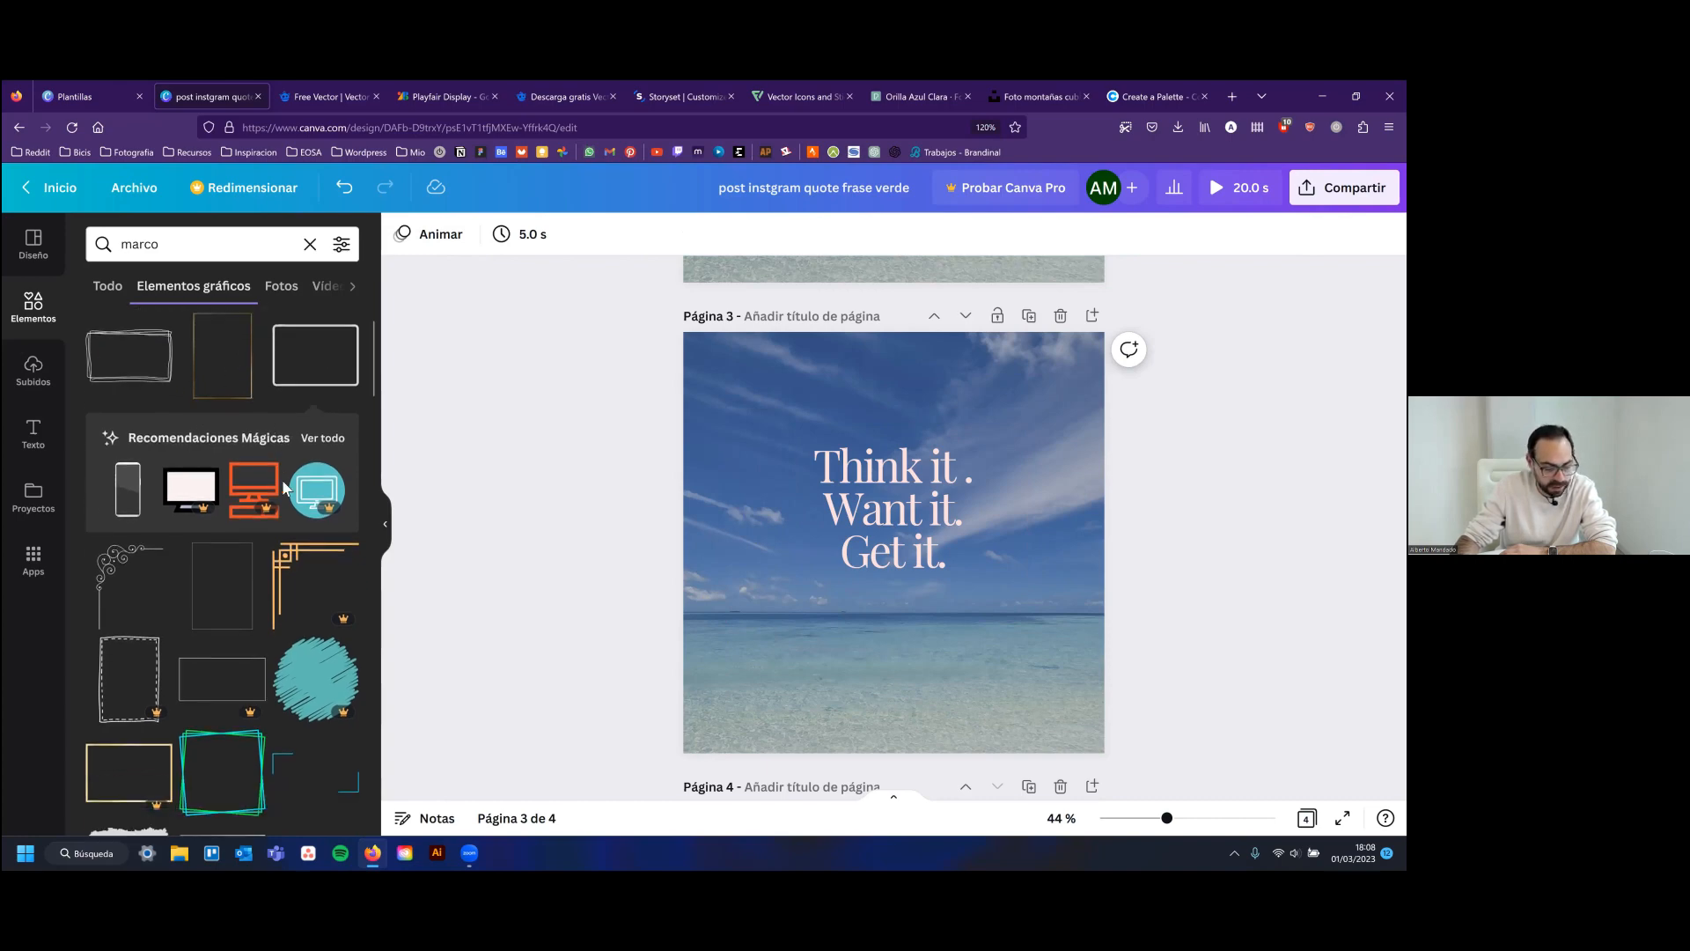
pyautogui.click(193, 267)
pyautogui.write('cu')
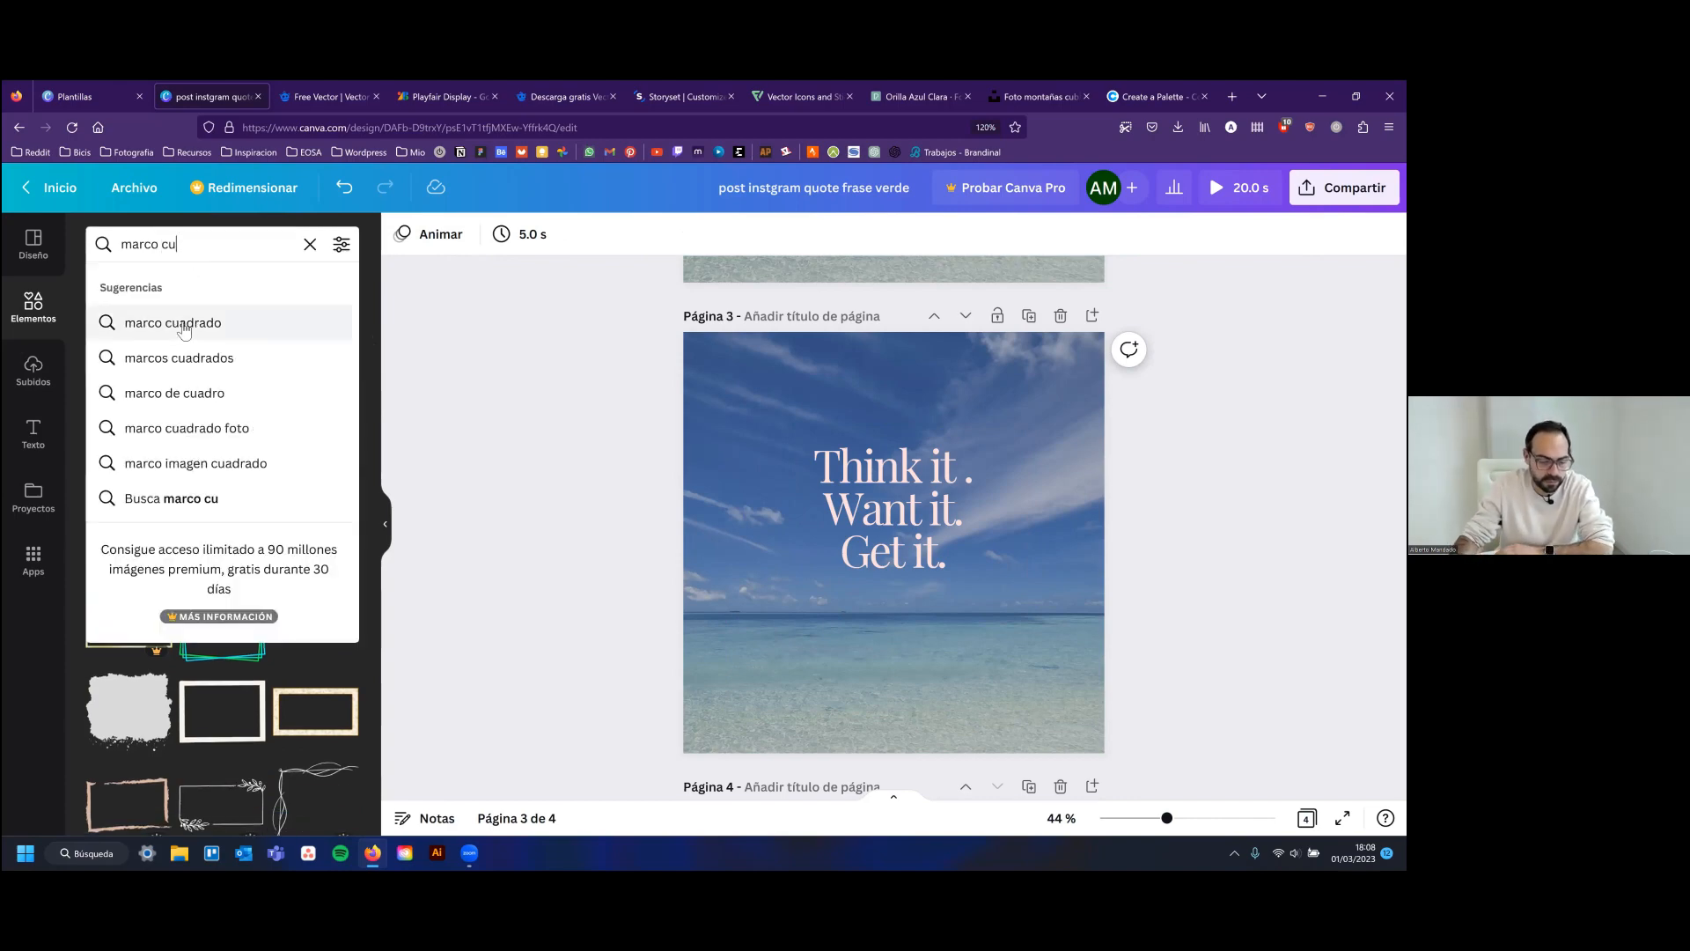
pyautogui.click(183, 323)
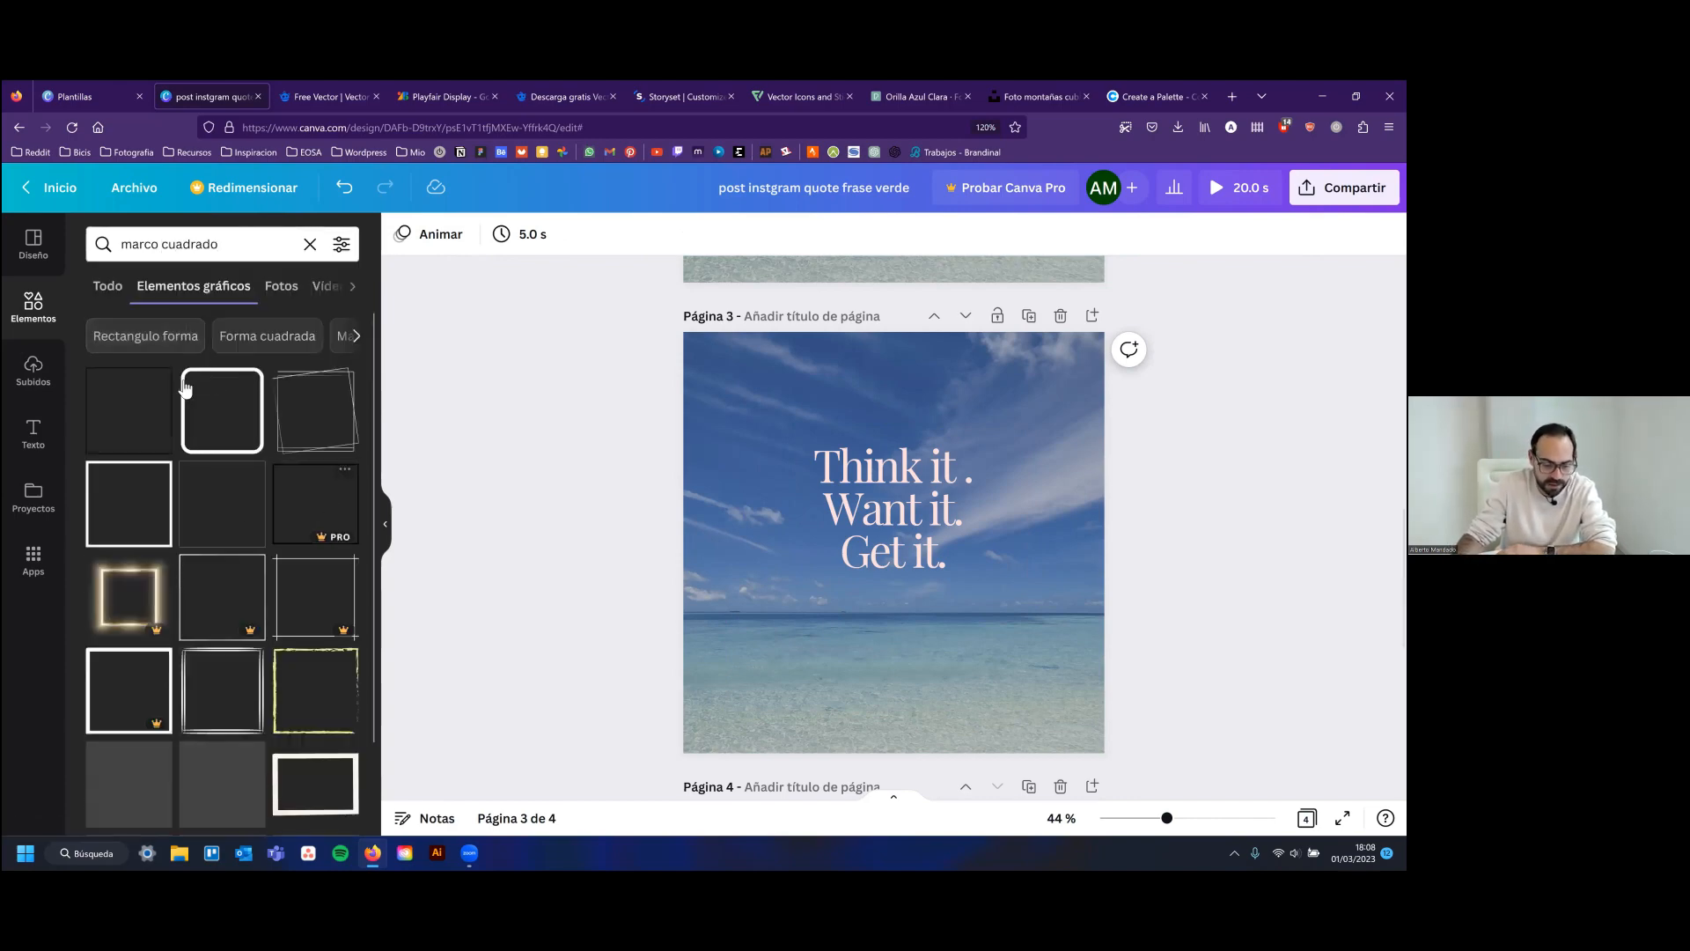
# Add the free "Square frame double lines" graphic to page 3, enlarging and positioning it to enclose the quote centrally
pyautogui.click(250, 665)
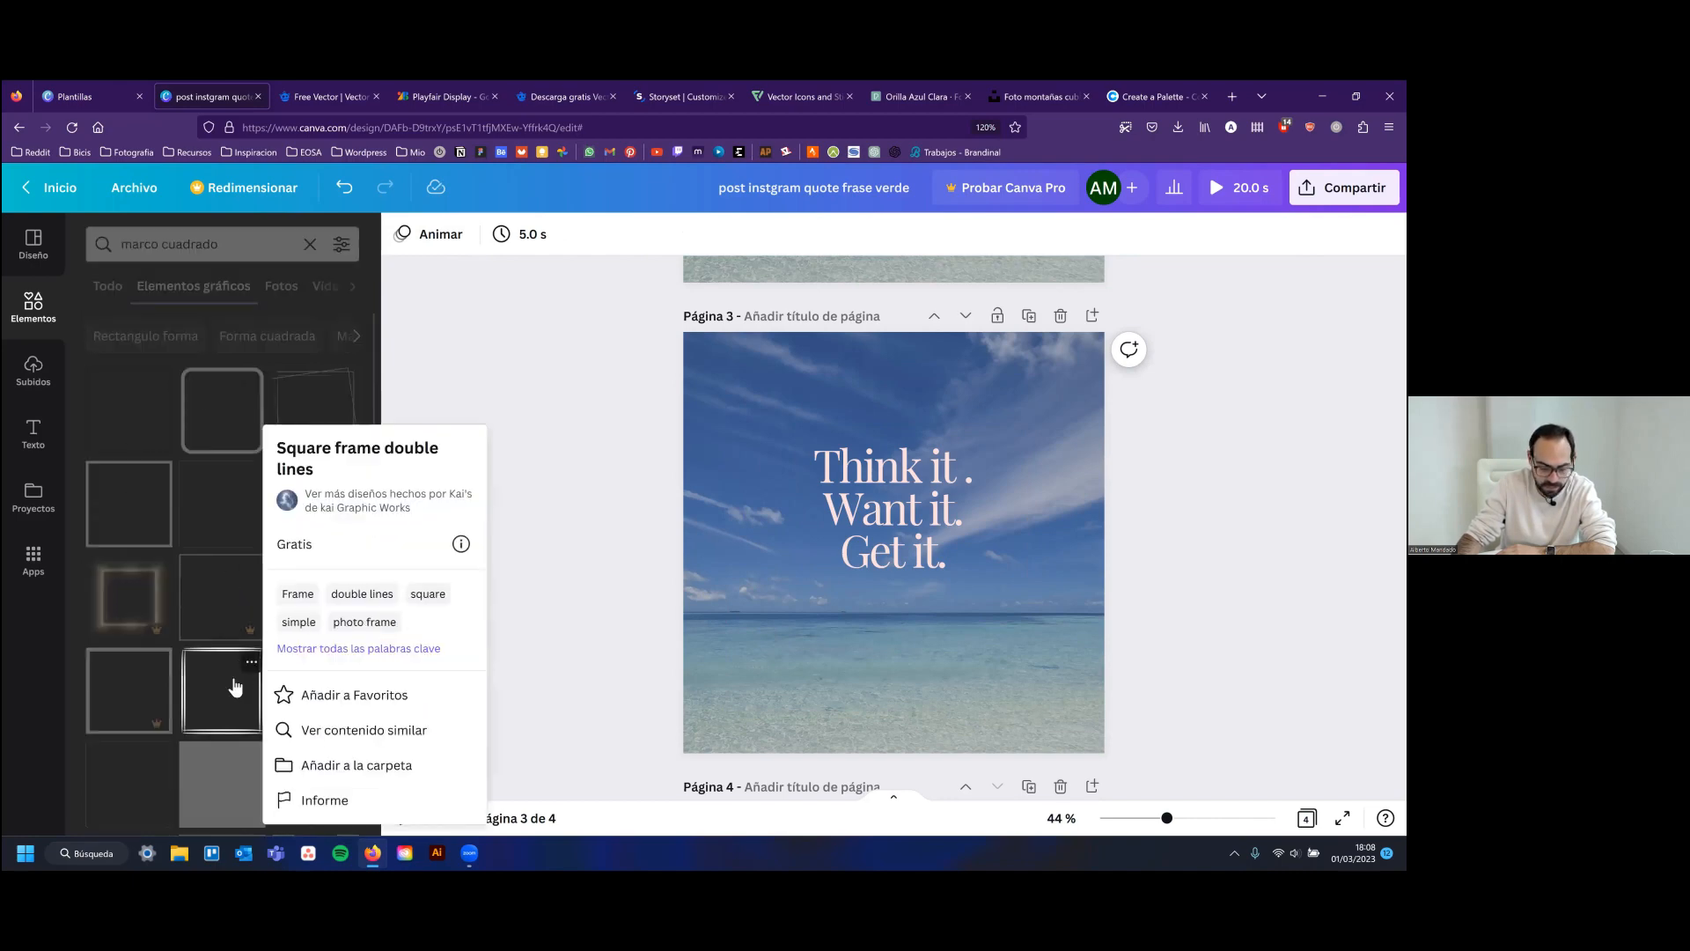
pyautogui.click(216, 701)
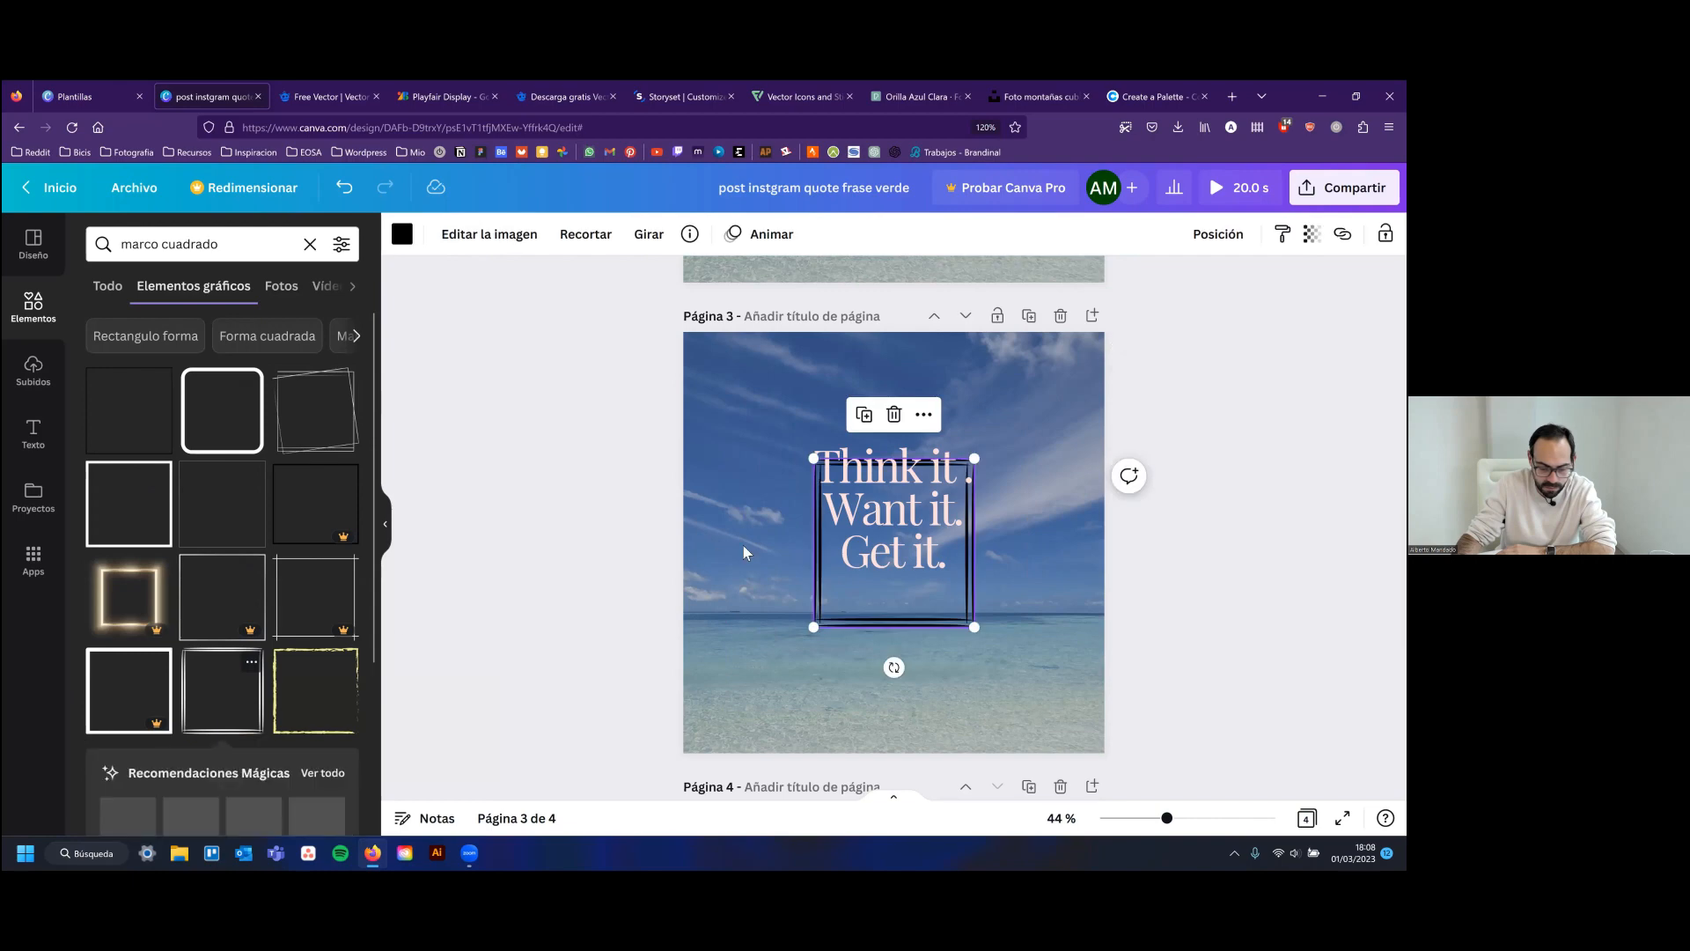
pyautogui.moveTo(774, 436); pyautogui.dragTo(735, 410)
pyautogui.moveTo(986, 640); pyautogui.dragTo(995, 648)
pyautogui.moveTo(891, 634); pyautogui.dragTo(916, 622)
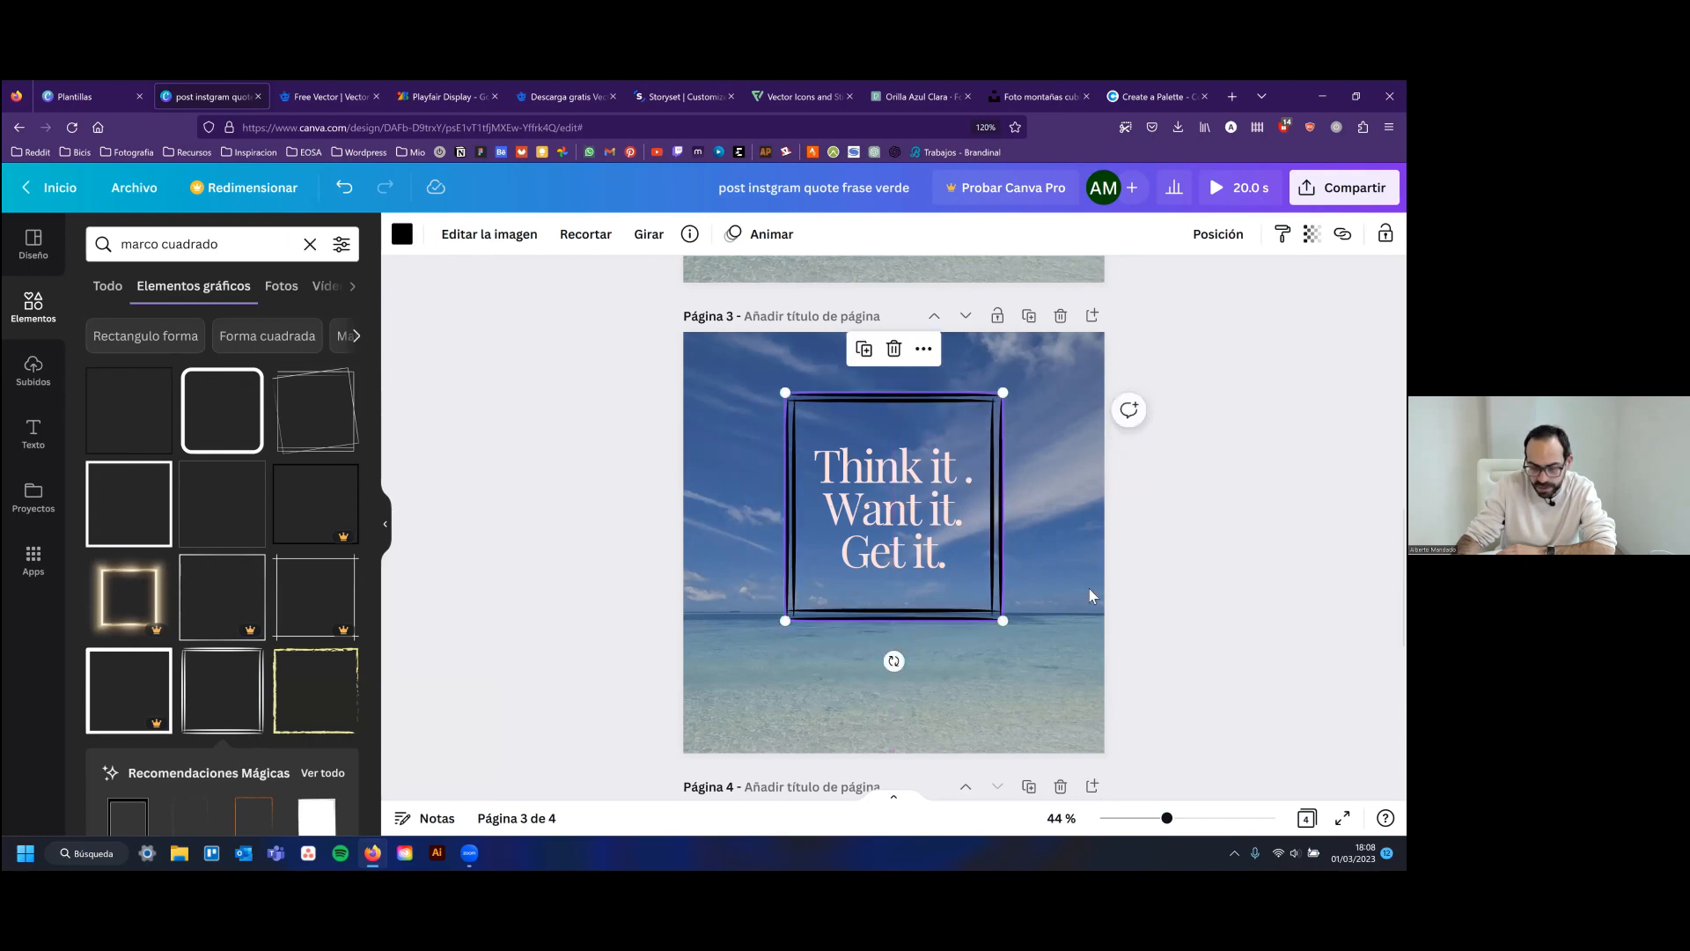
# Recolour the double-line frame and the page 3 quote text white, and deselect them
pyautogui.click(401, 234)
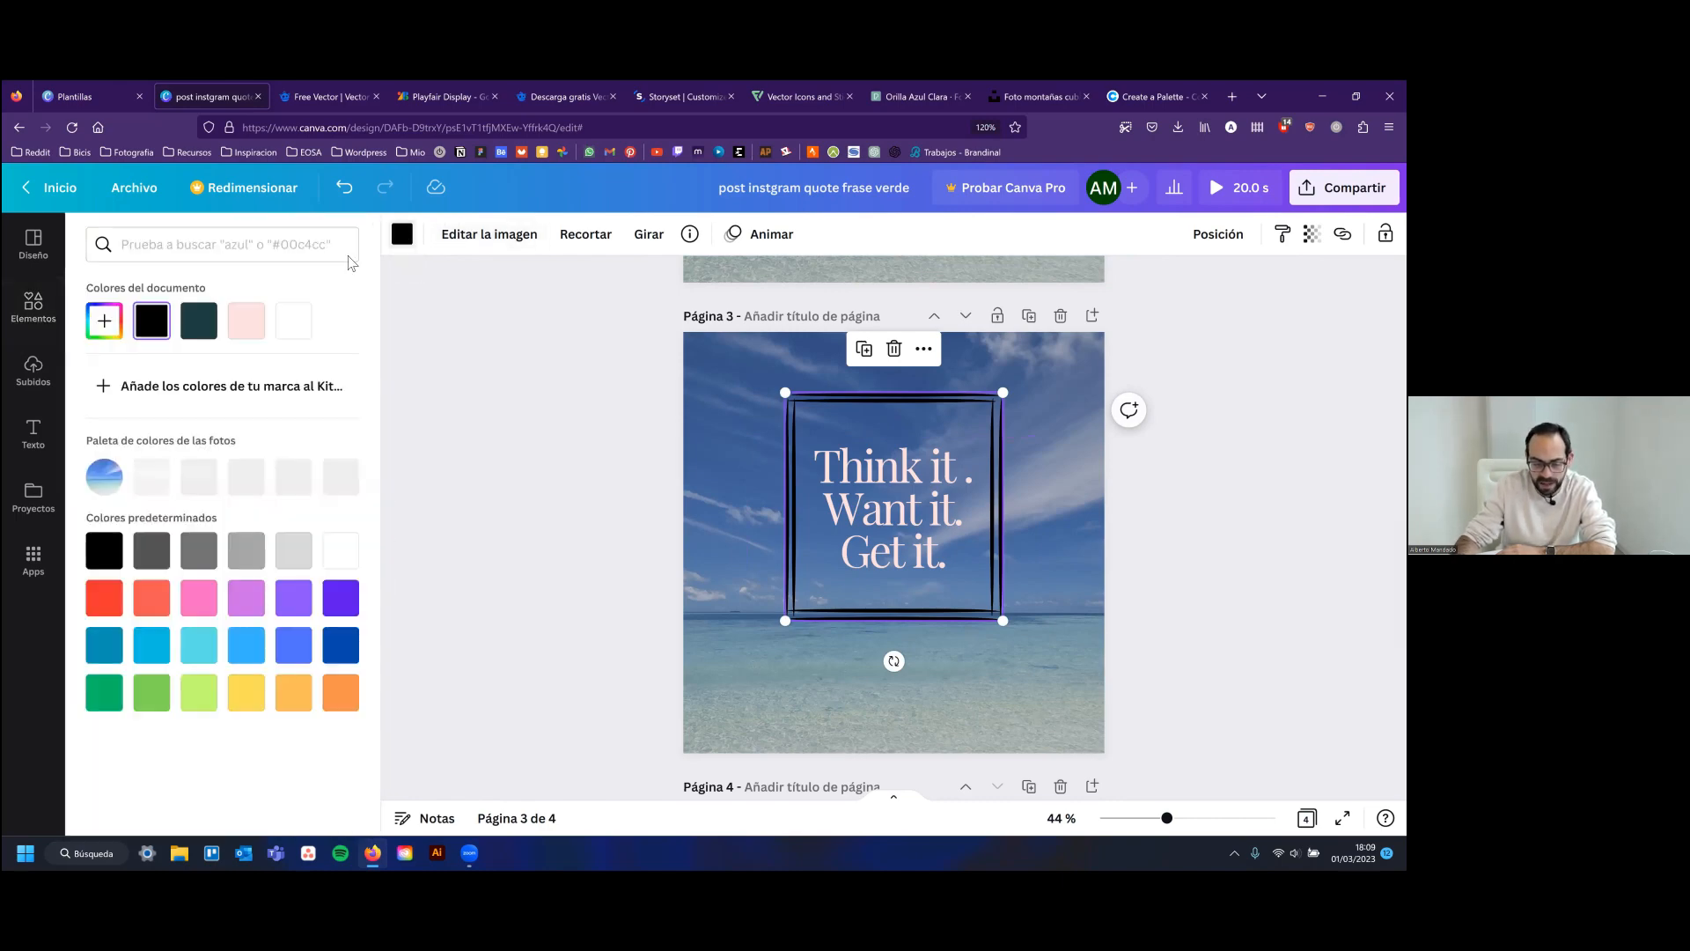
pyautogui.click(291, 323)
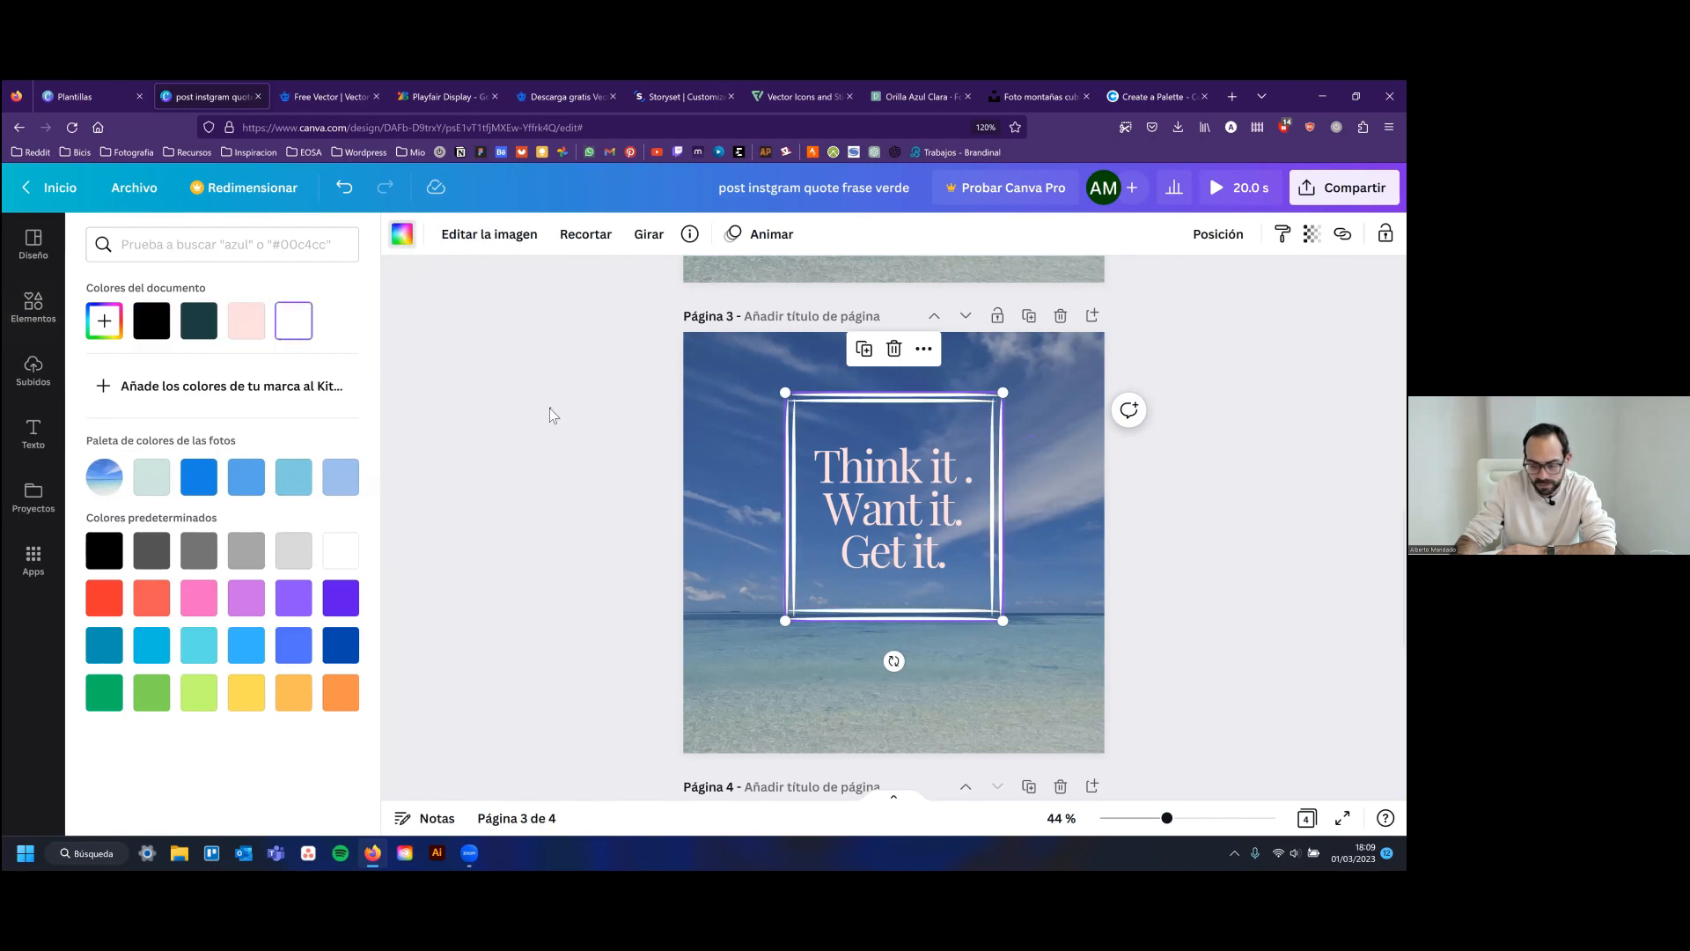
pyautogui.press('Tab')
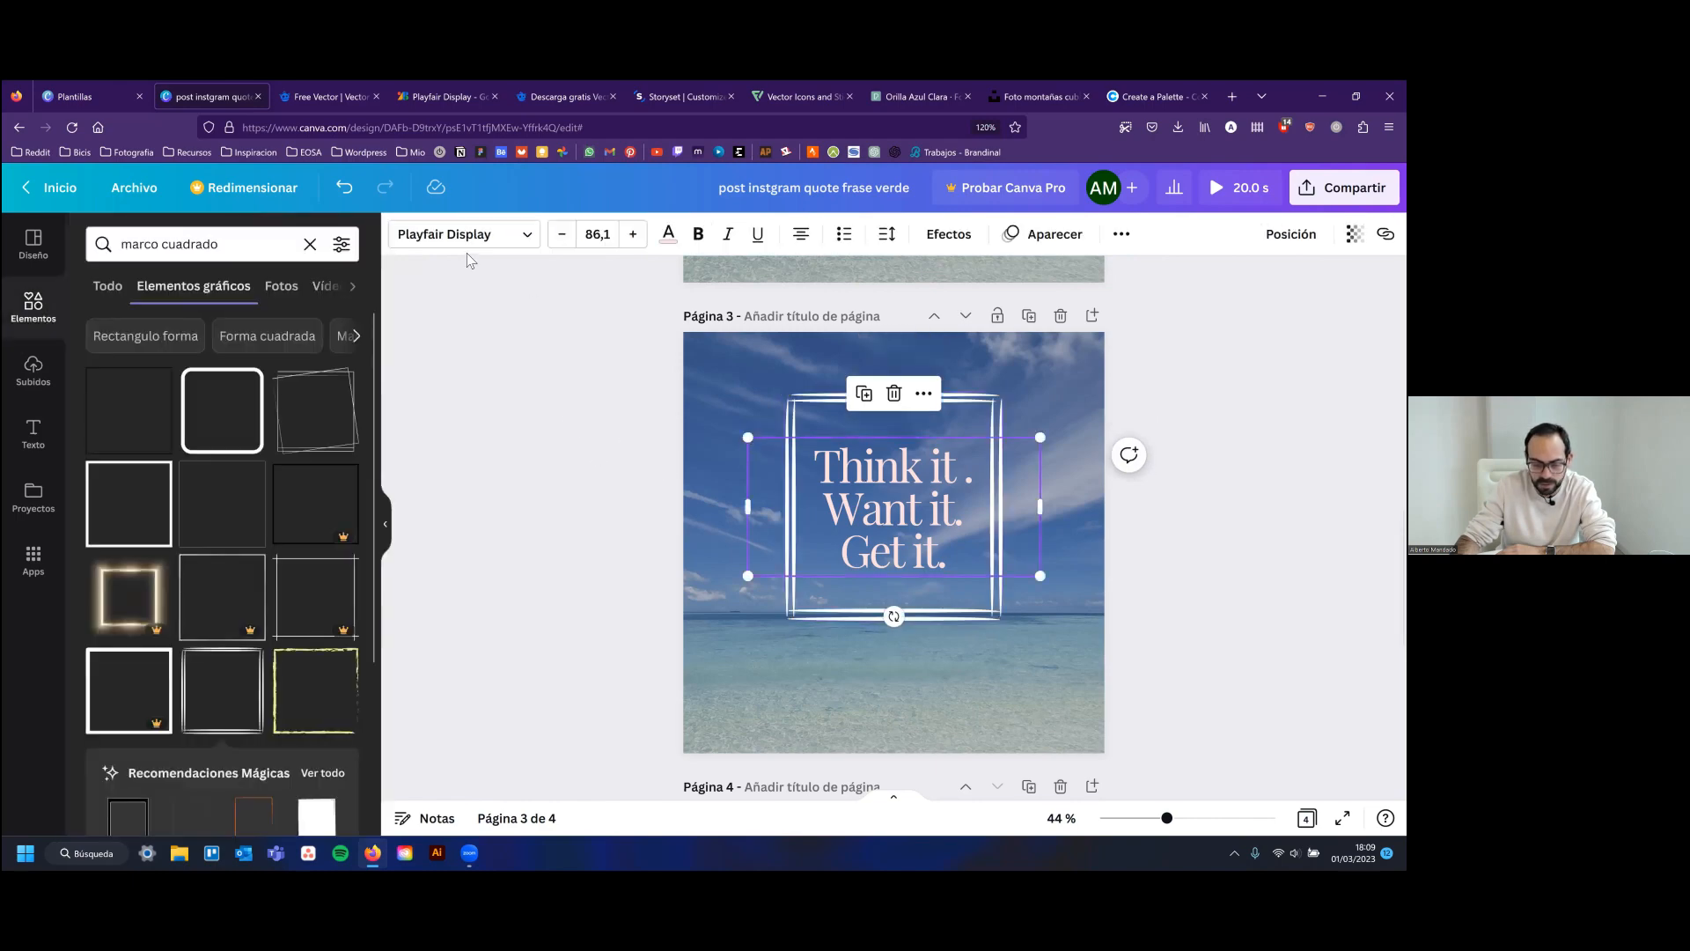
pyautogui.click(669, 236)
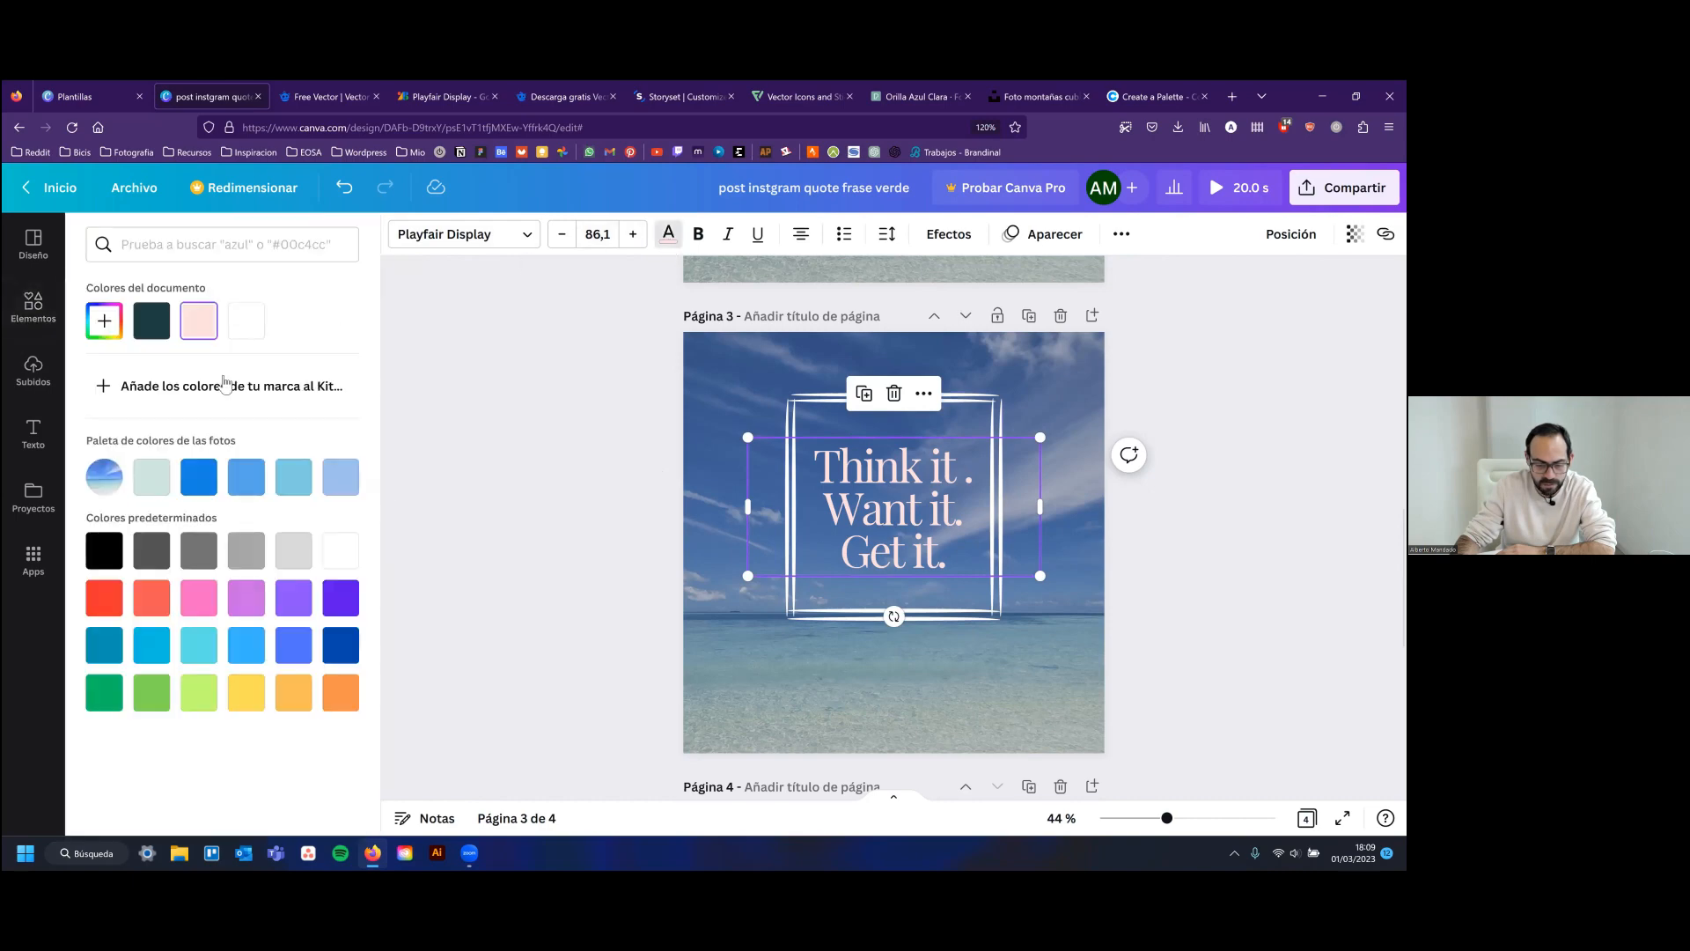
pyautogui.click(249, 322)
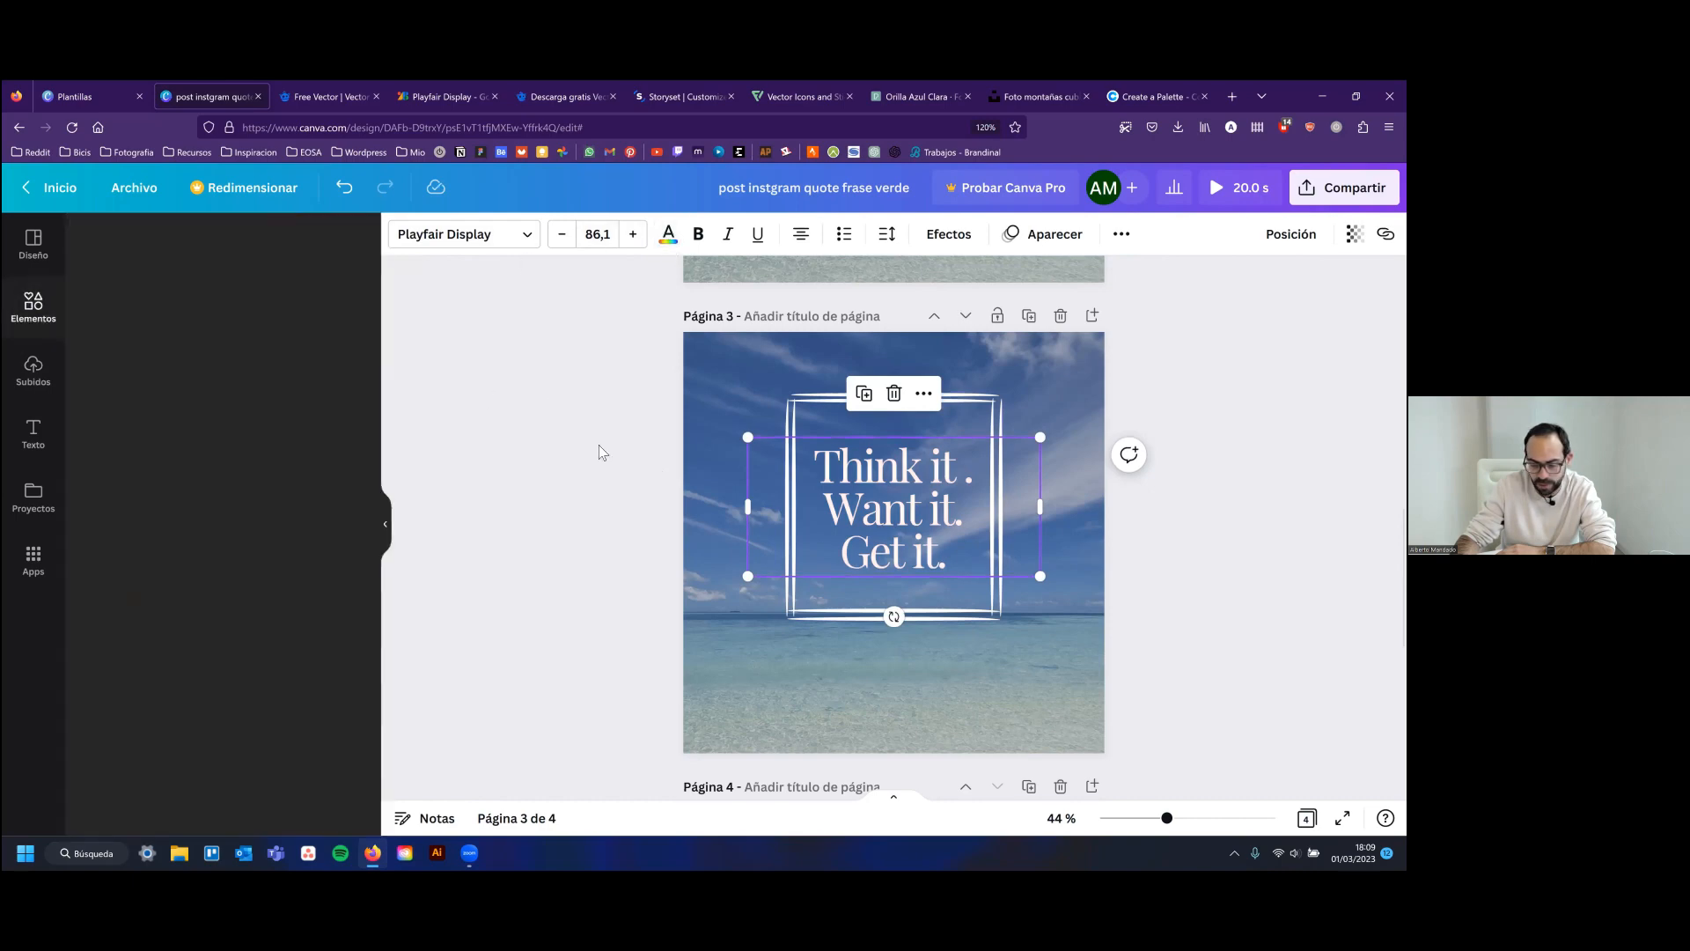
pyautogui.click(599, 447)
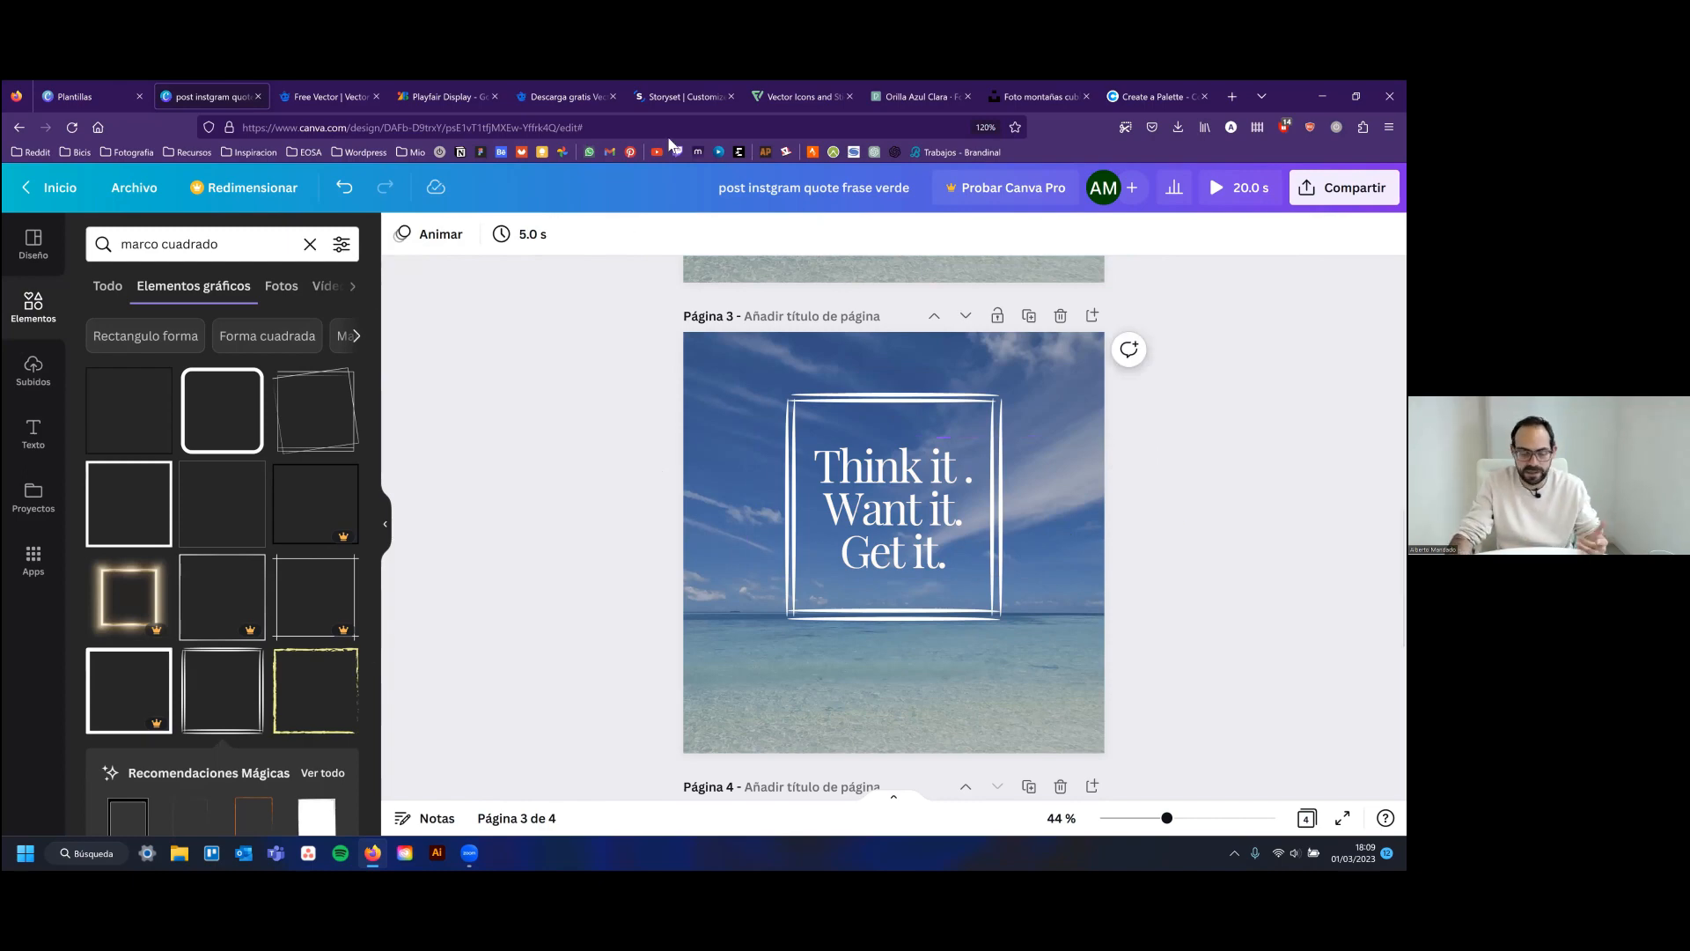
# Look over the square frame graphics again and open the uploaded images
pyautogui.scroll(-3, 266, 488)
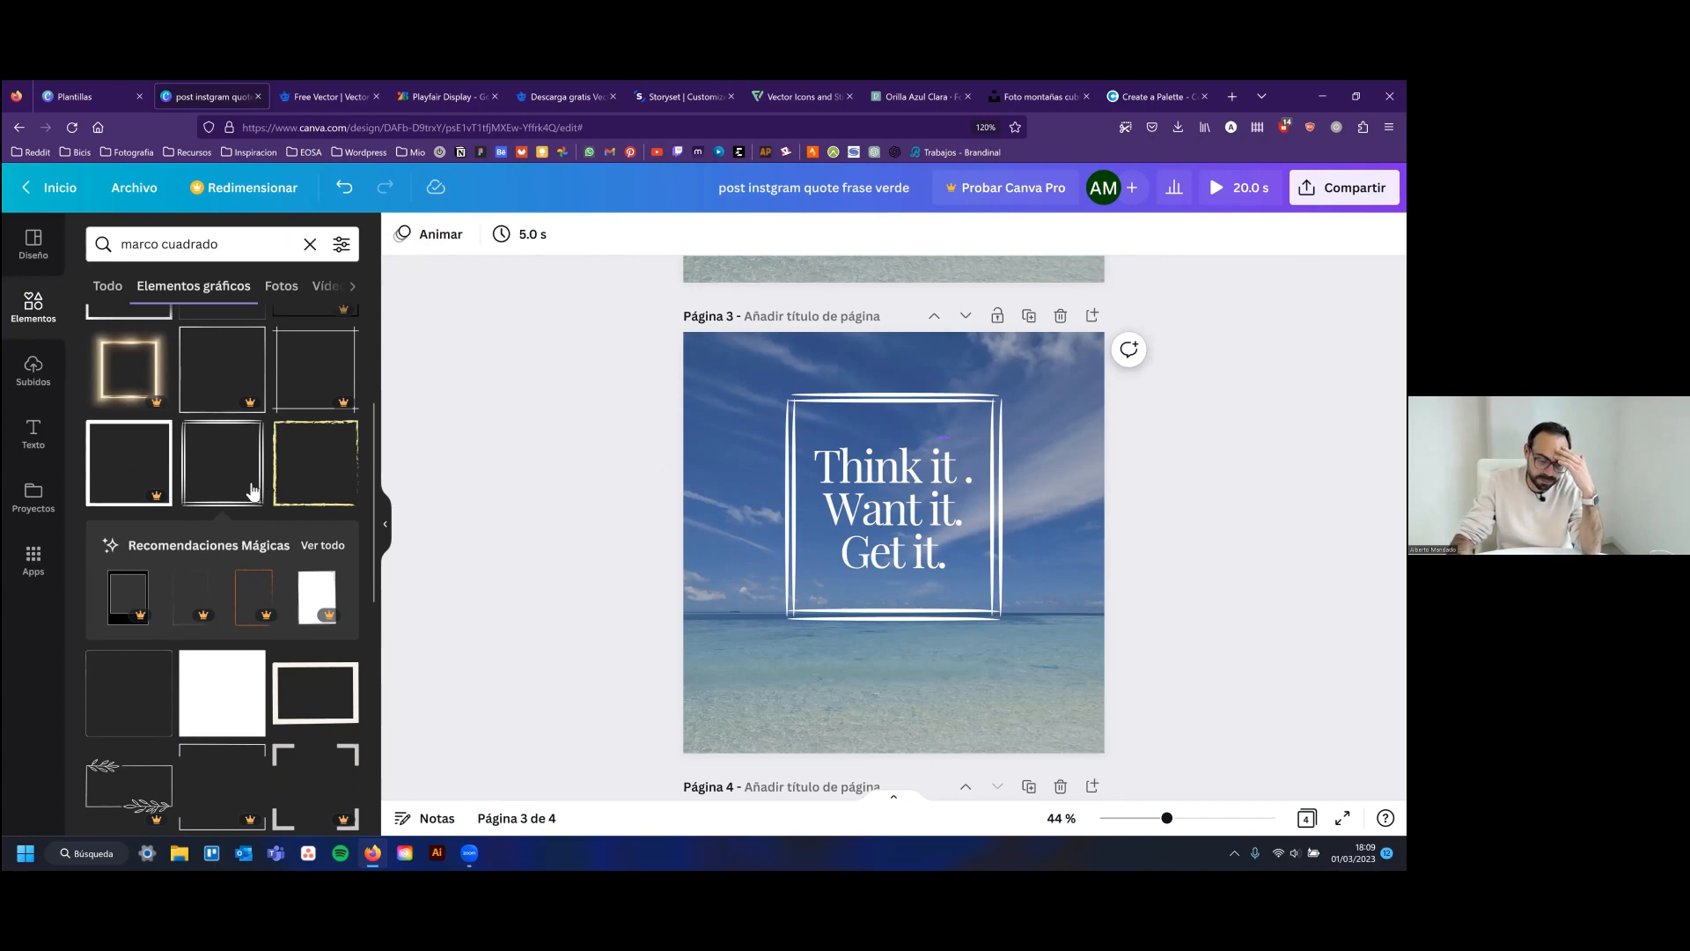
pyautogui.scroll(3, 249, 487)
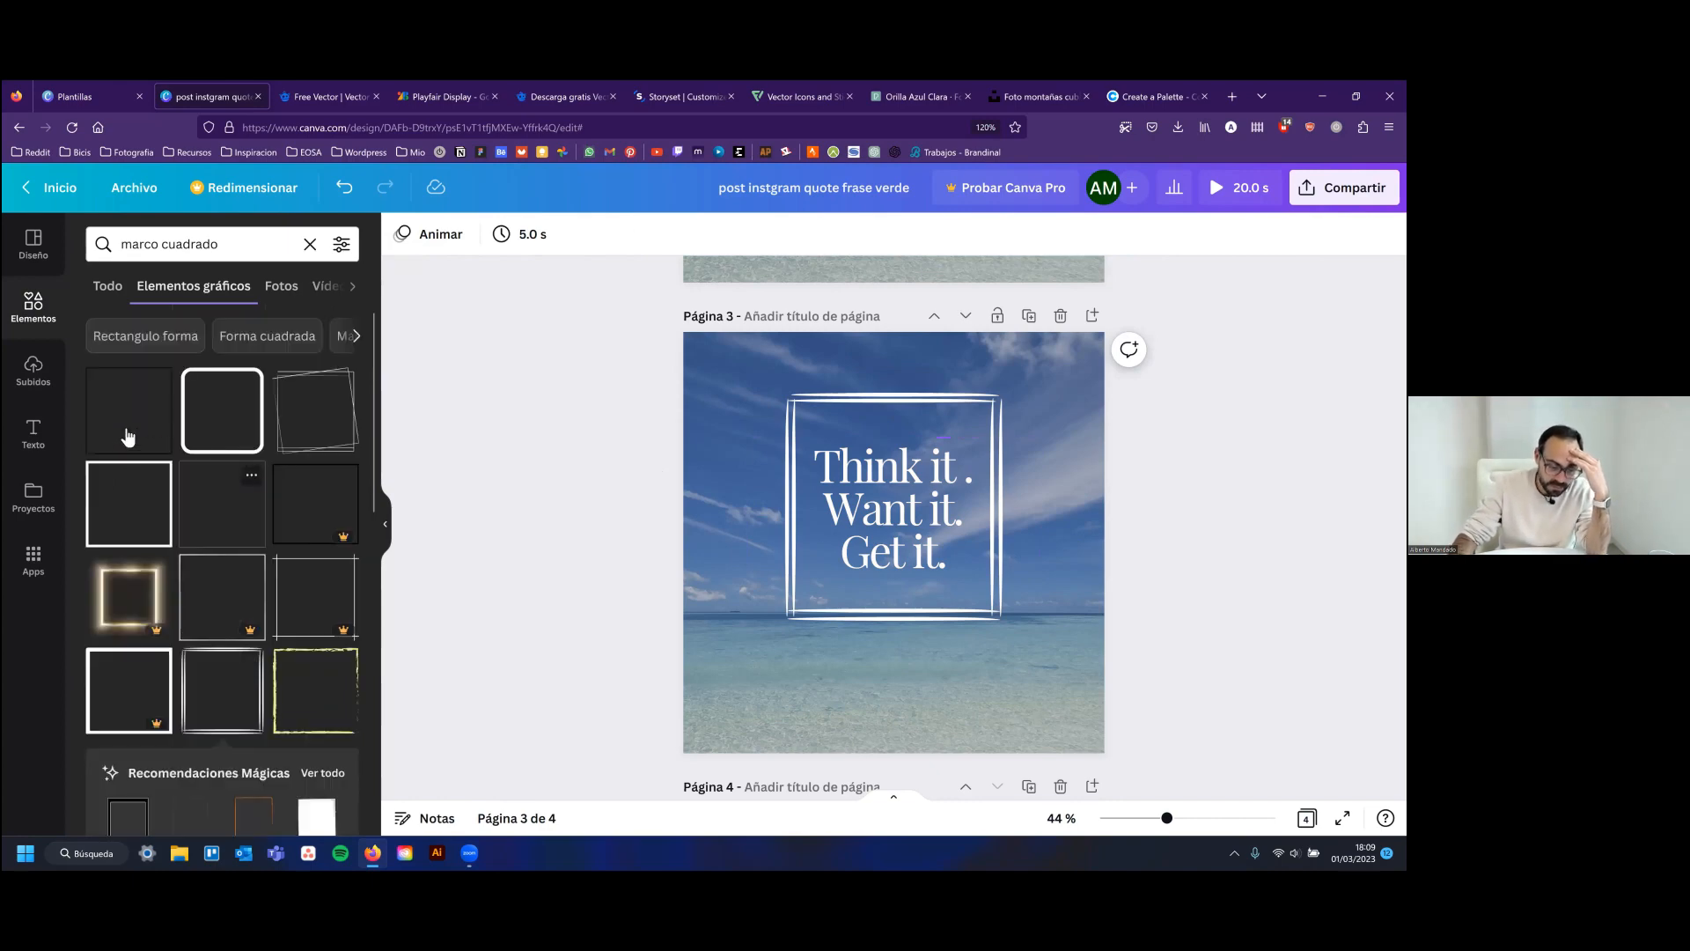
pyautogui.click(39, 377)
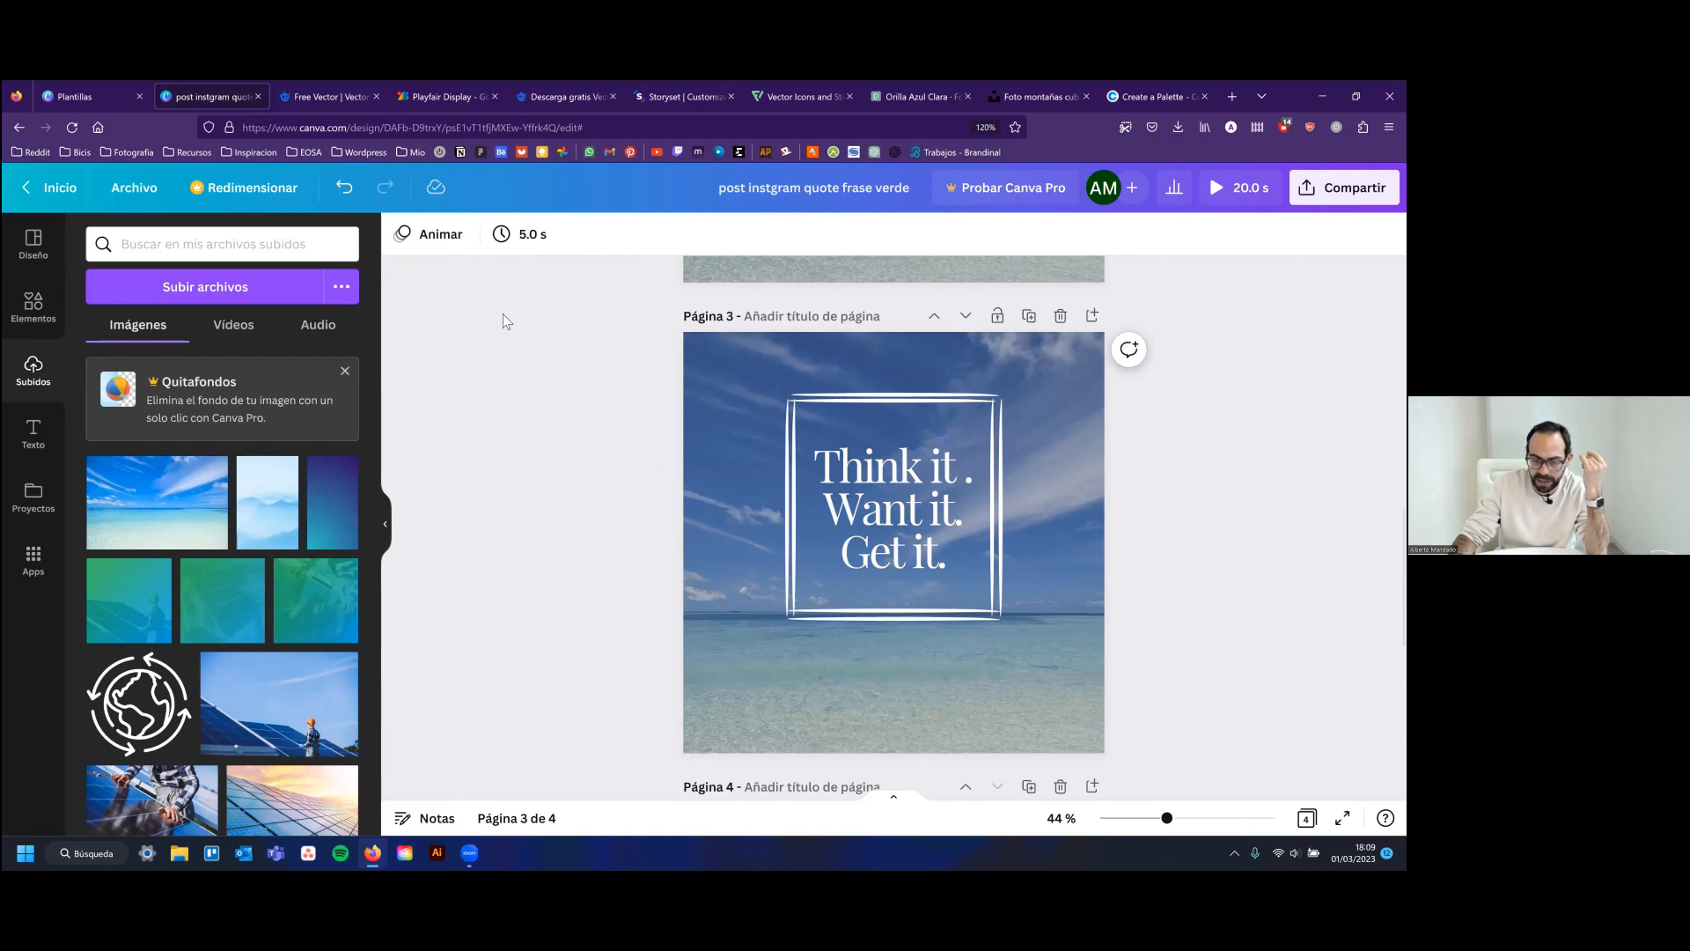
# Close the browser tabs for Playfair Display, the Orilla Azul and mountain photos, and the palette creator
pyautogui.click(491, 95)
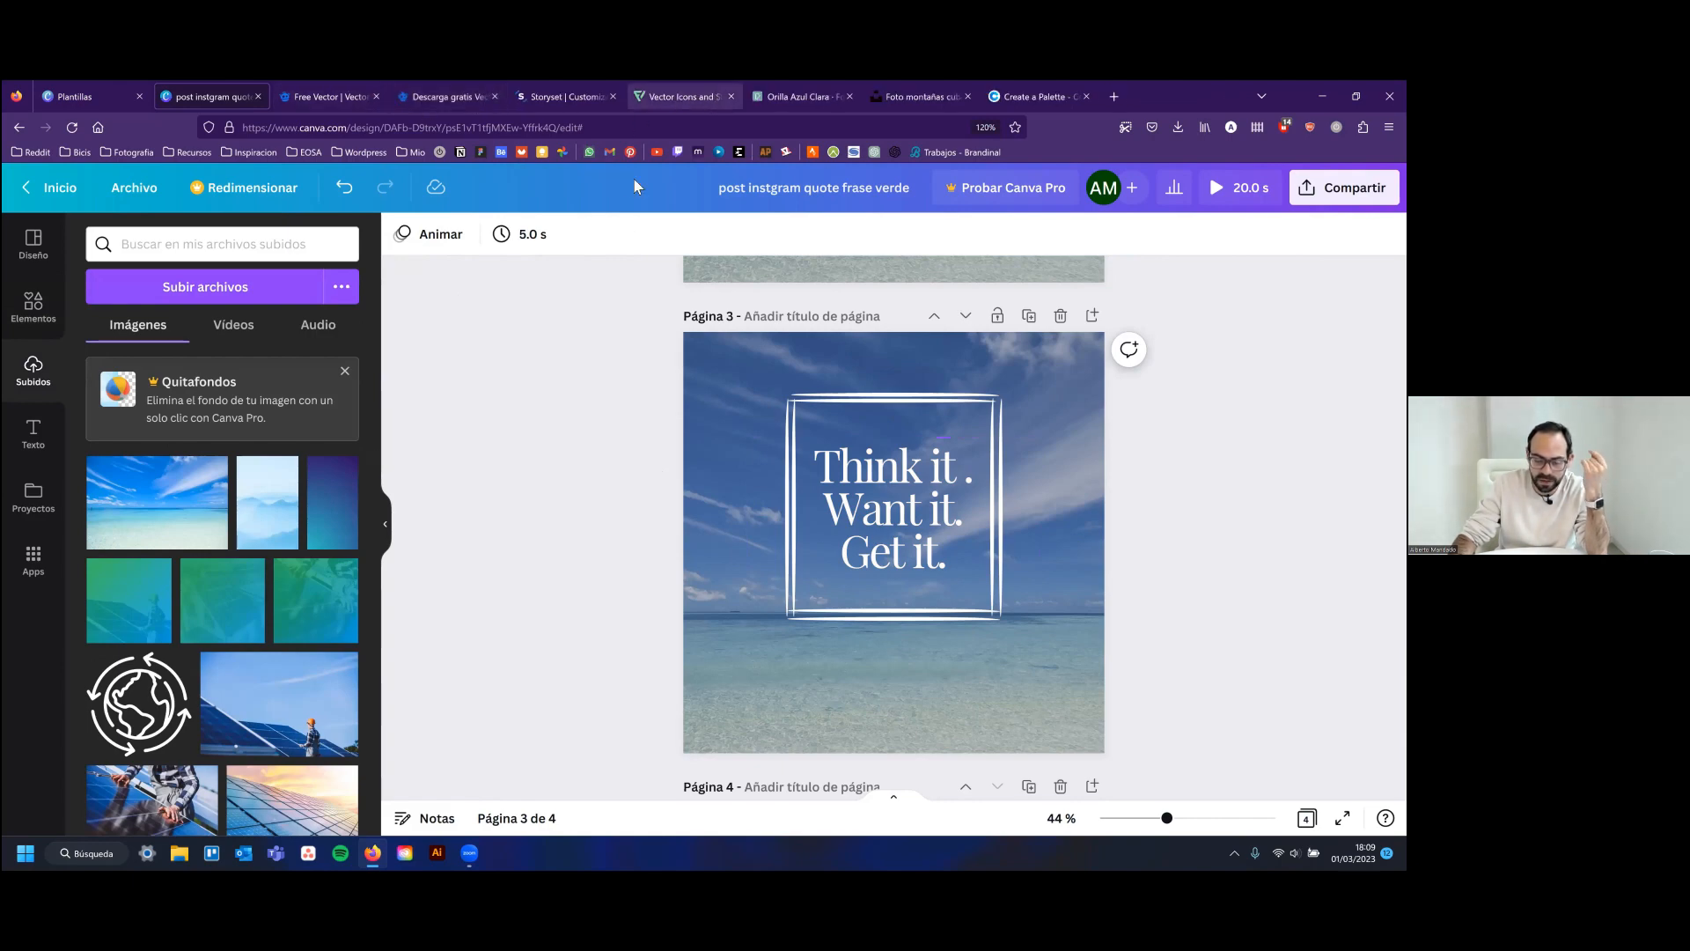
pyautogui.click(942, 96)
pyautogui.click(942, 96)
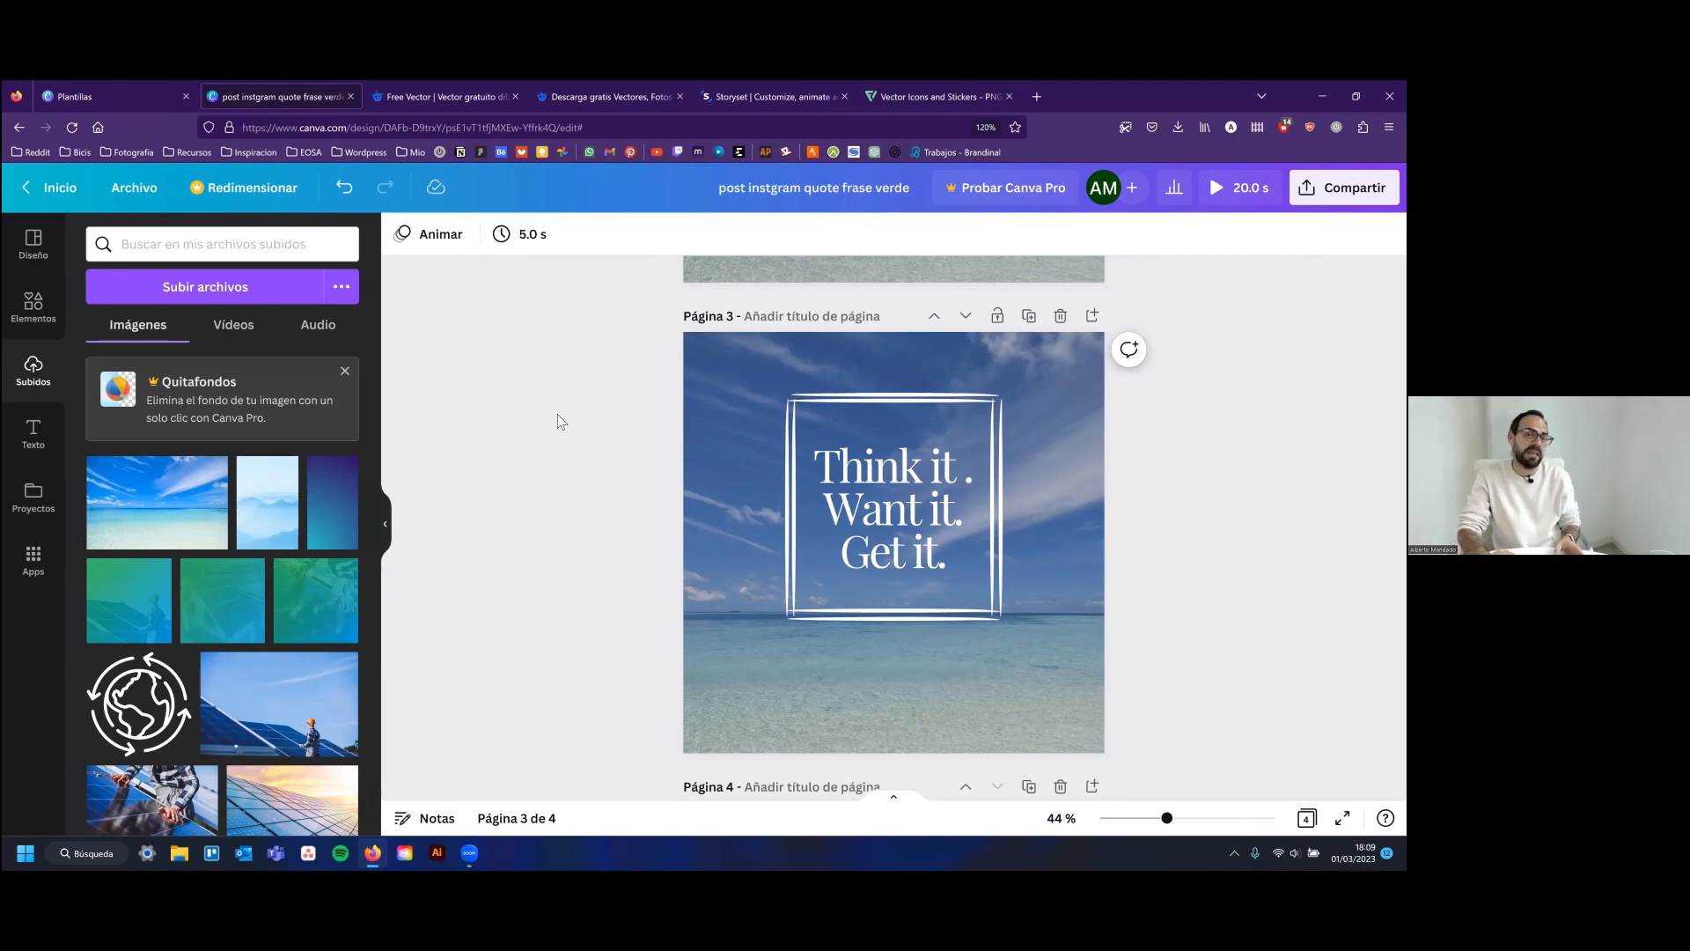
# Switch to Freepik, search its resources for "marco cuadrado" and filter the results to photos
pyautogui.click(444, 96)
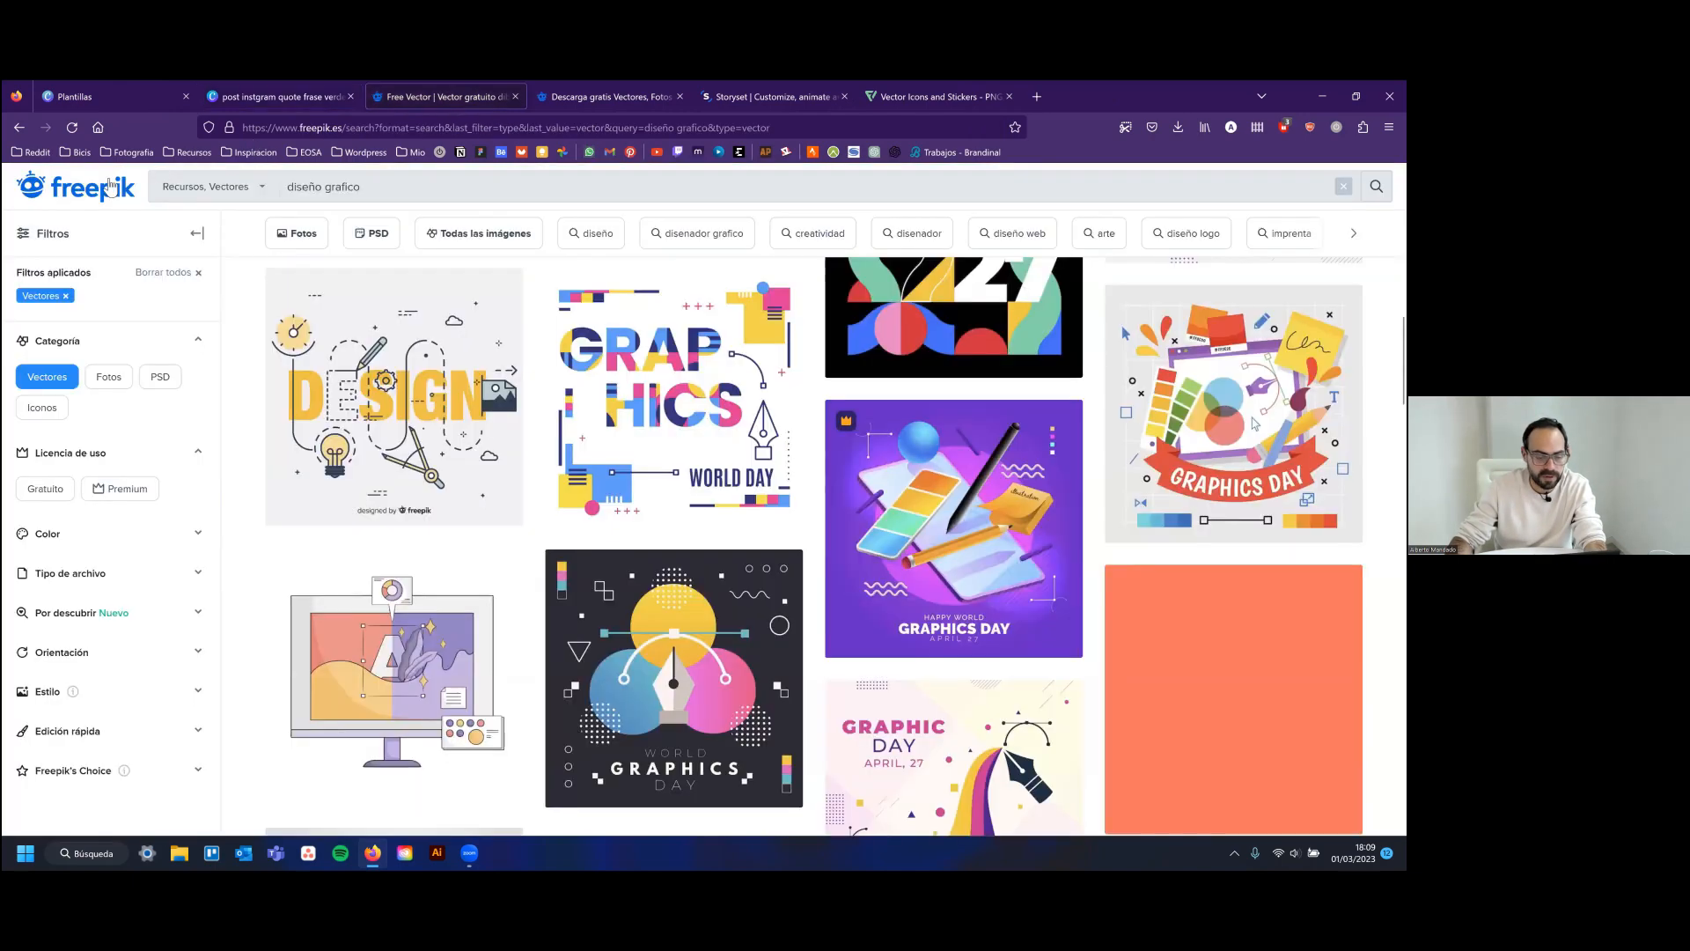
pyautogui.click(111, 185)
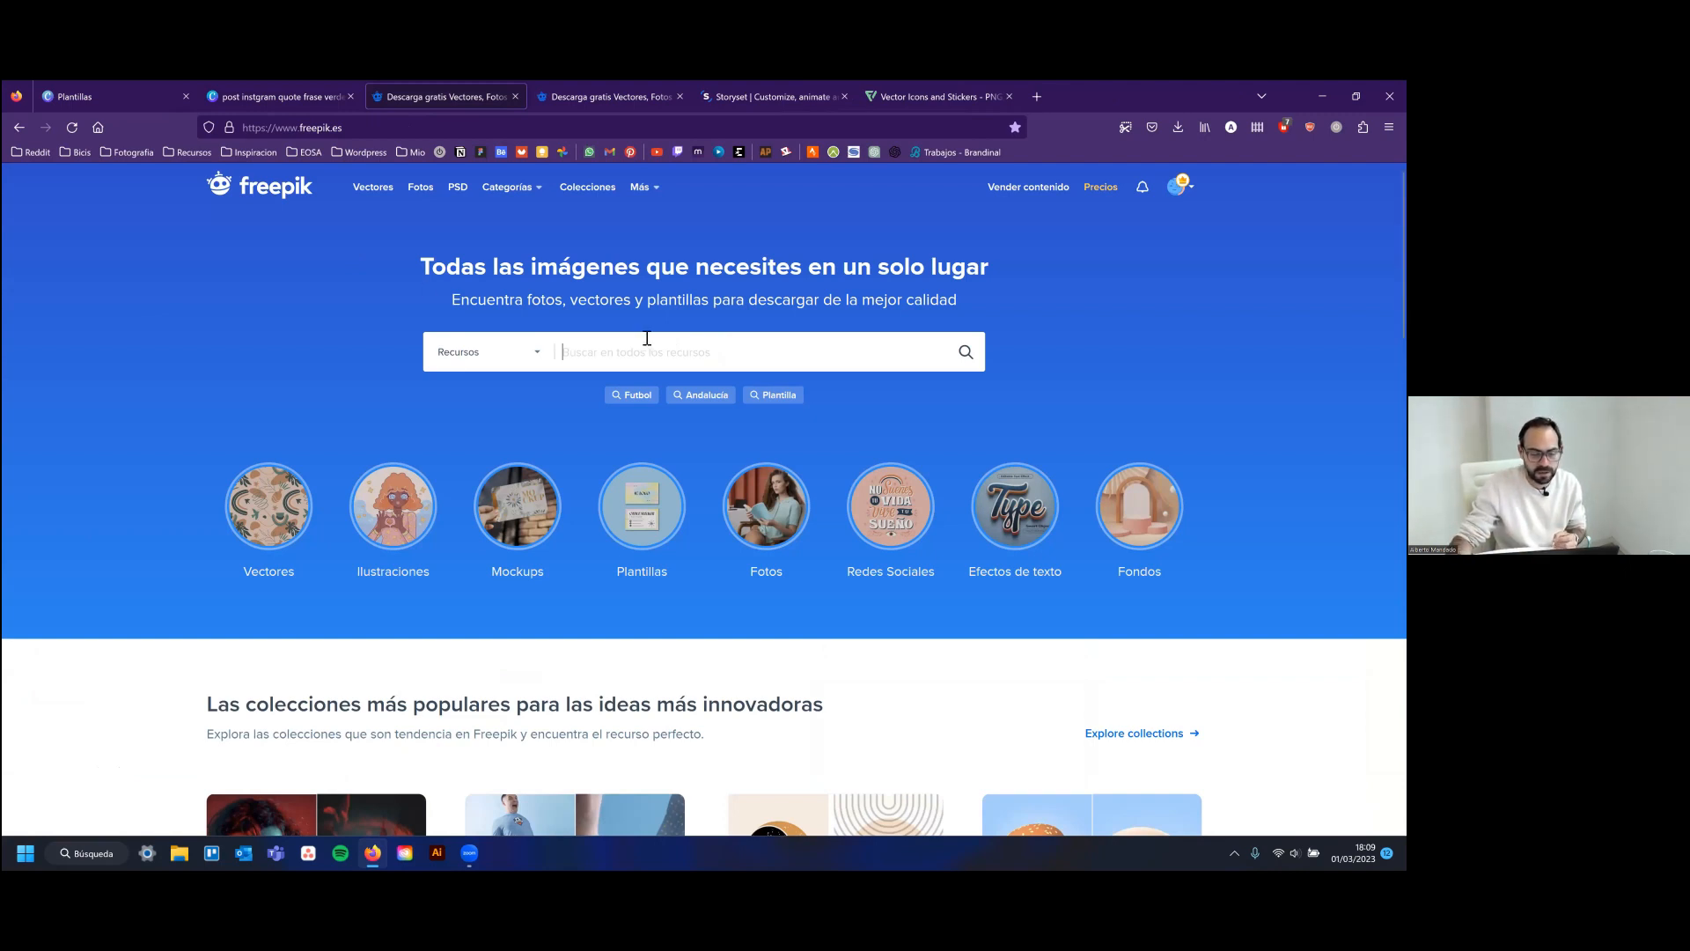
pyautogui.write('marco cuadrado')
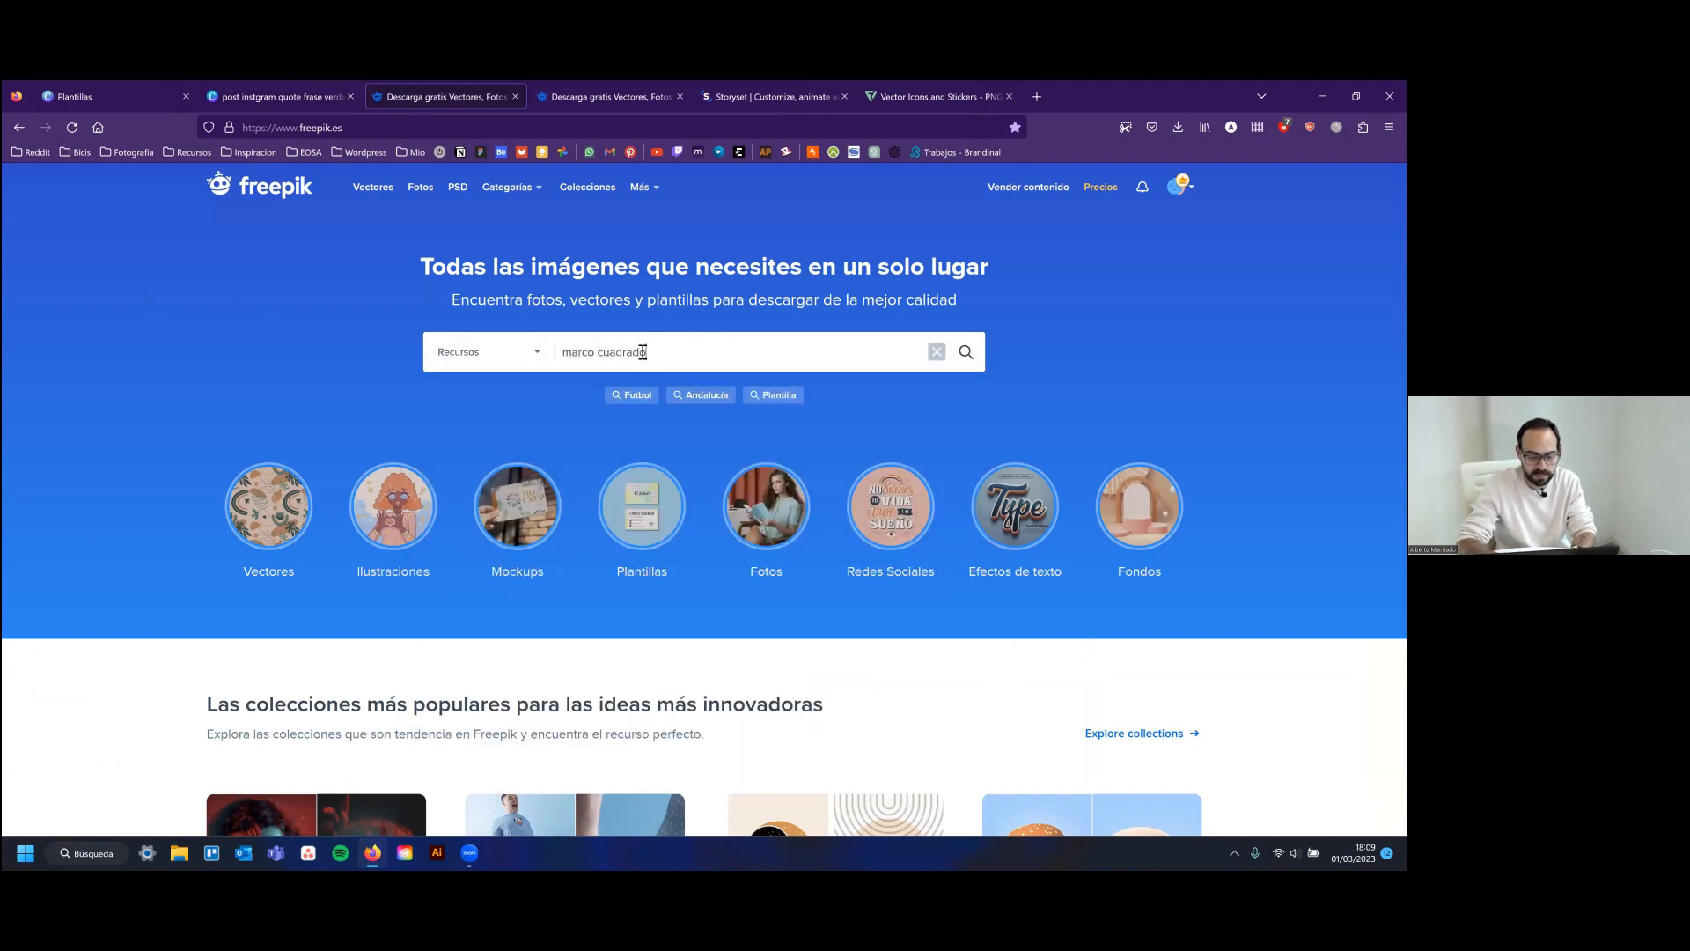
pyautogui.press('Return')
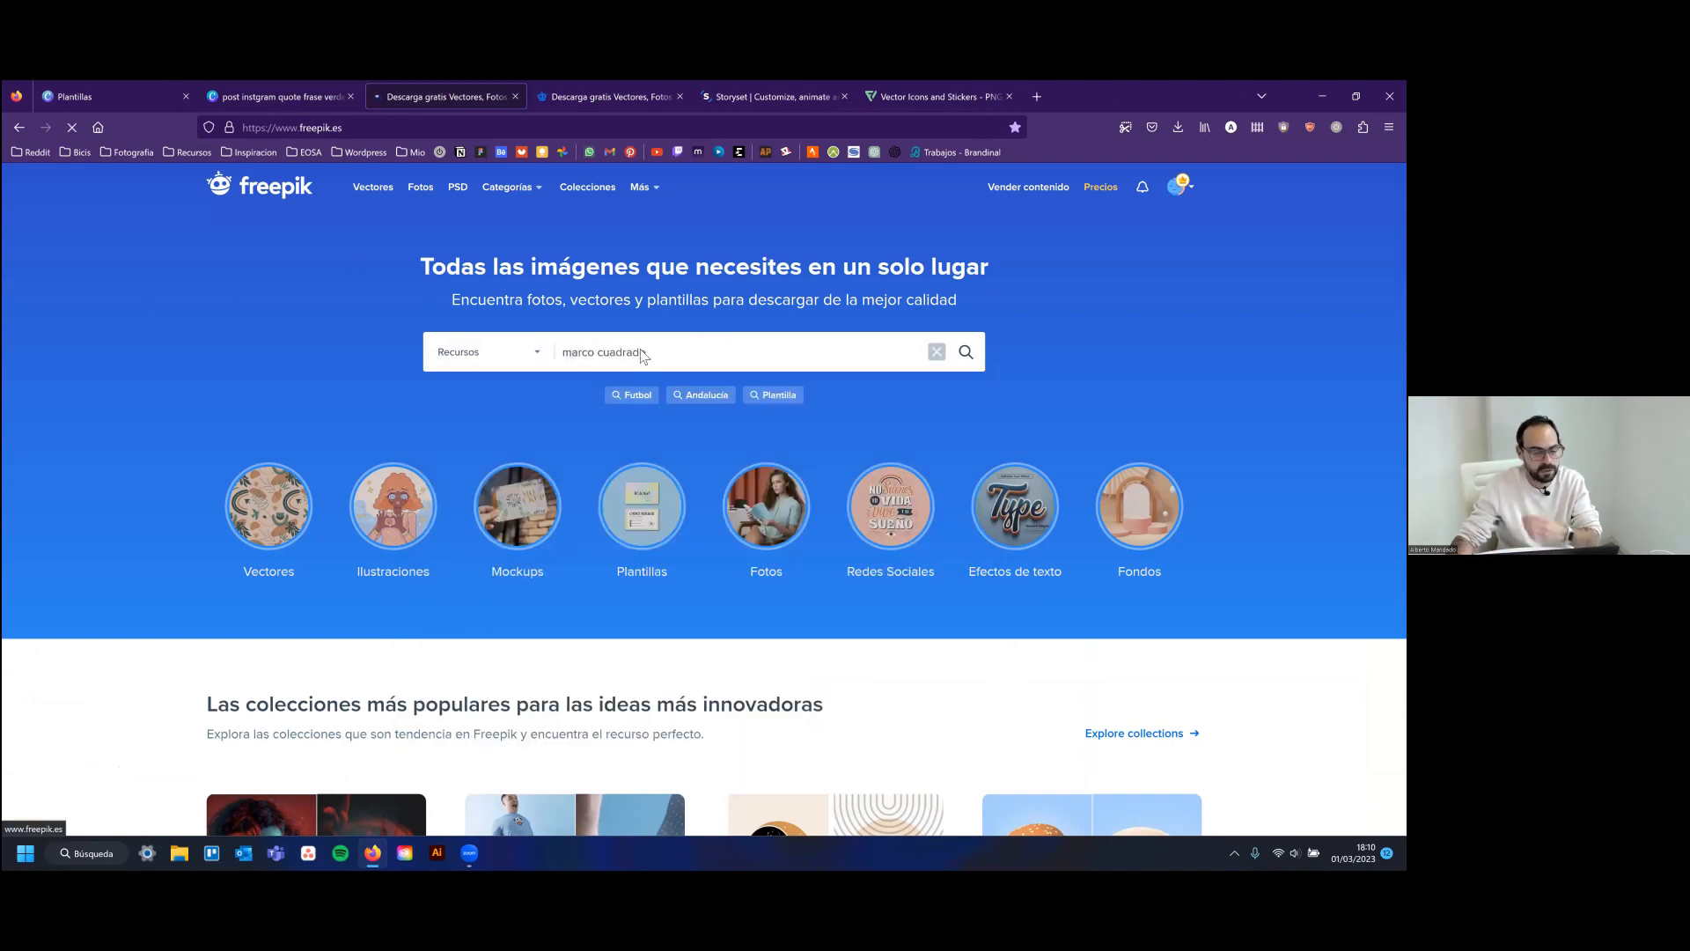
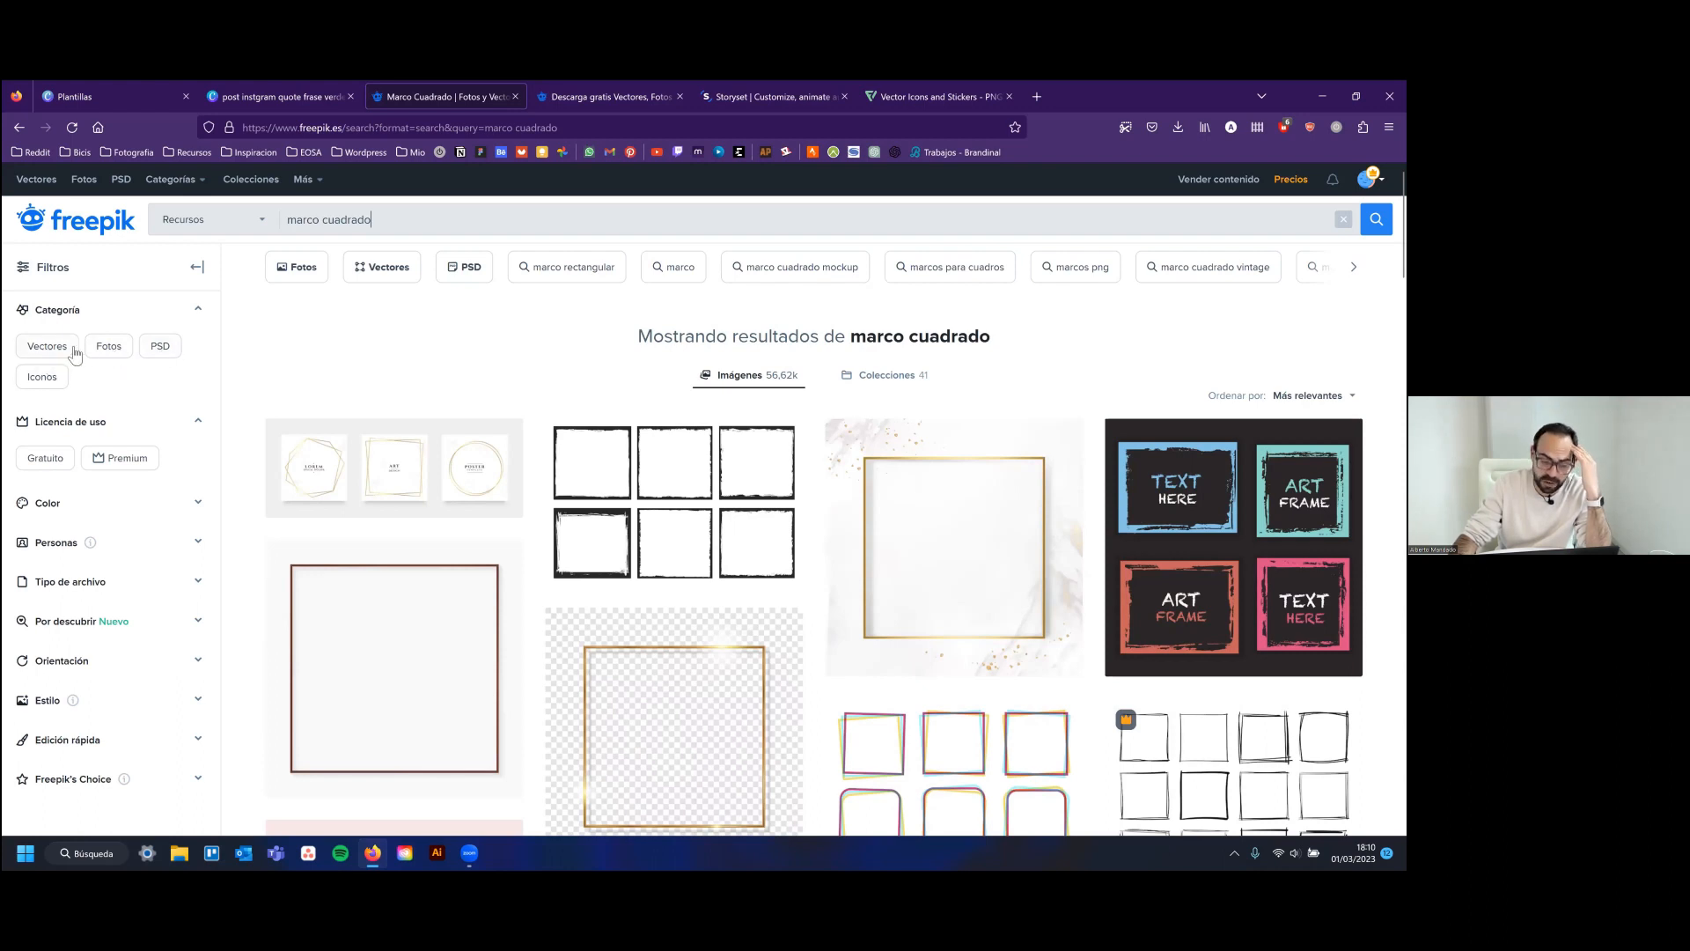
pyautogui.click(107, 352)
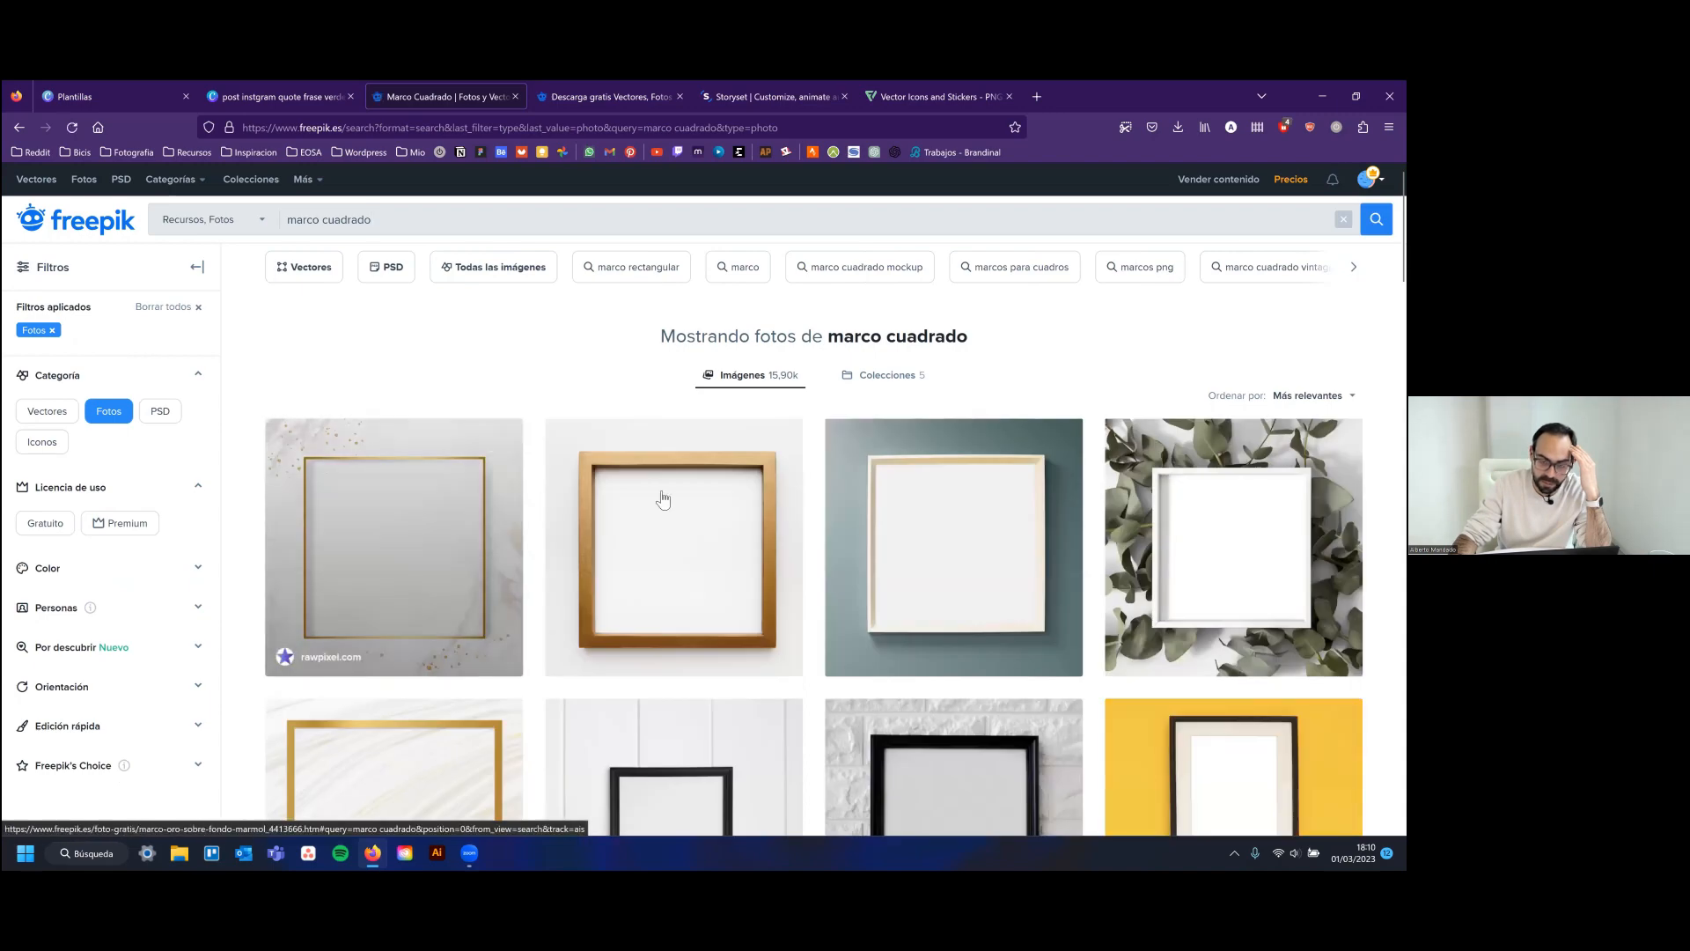
# Download the photo of an empty black square frame on white wood from the results and upload it to the Canva design
pyautogui.scroll(-2, 674, 515)
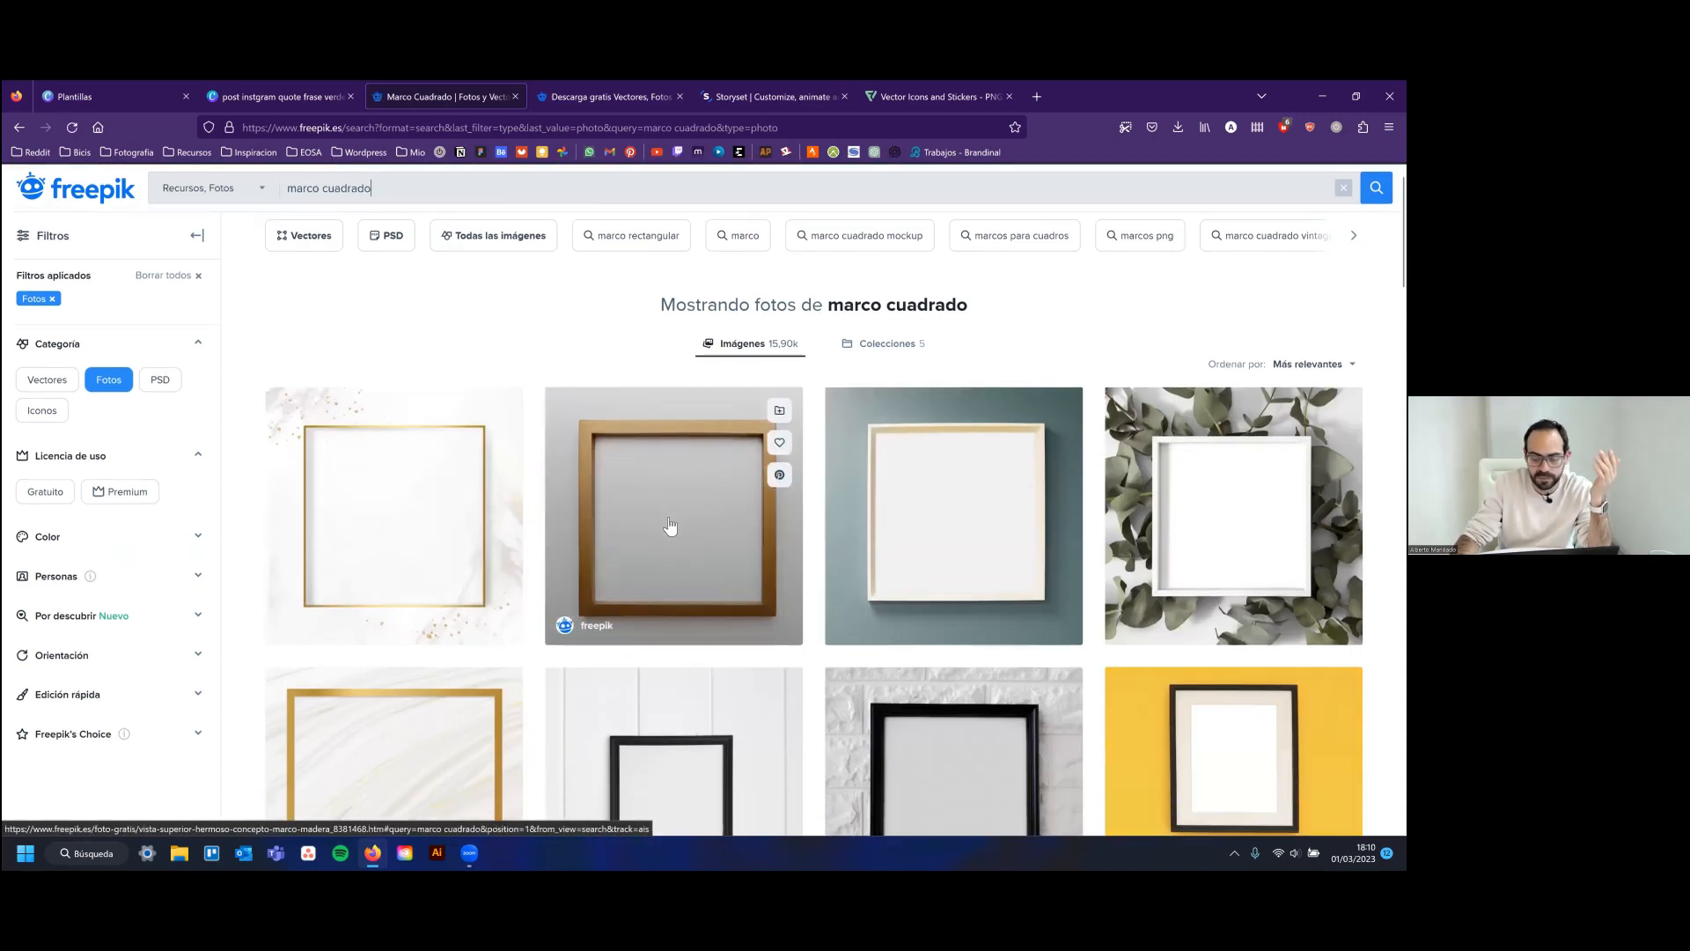
pyautogui.scroll(-5, 669, 526)
pyautogui.scroll(2, 666, 502)
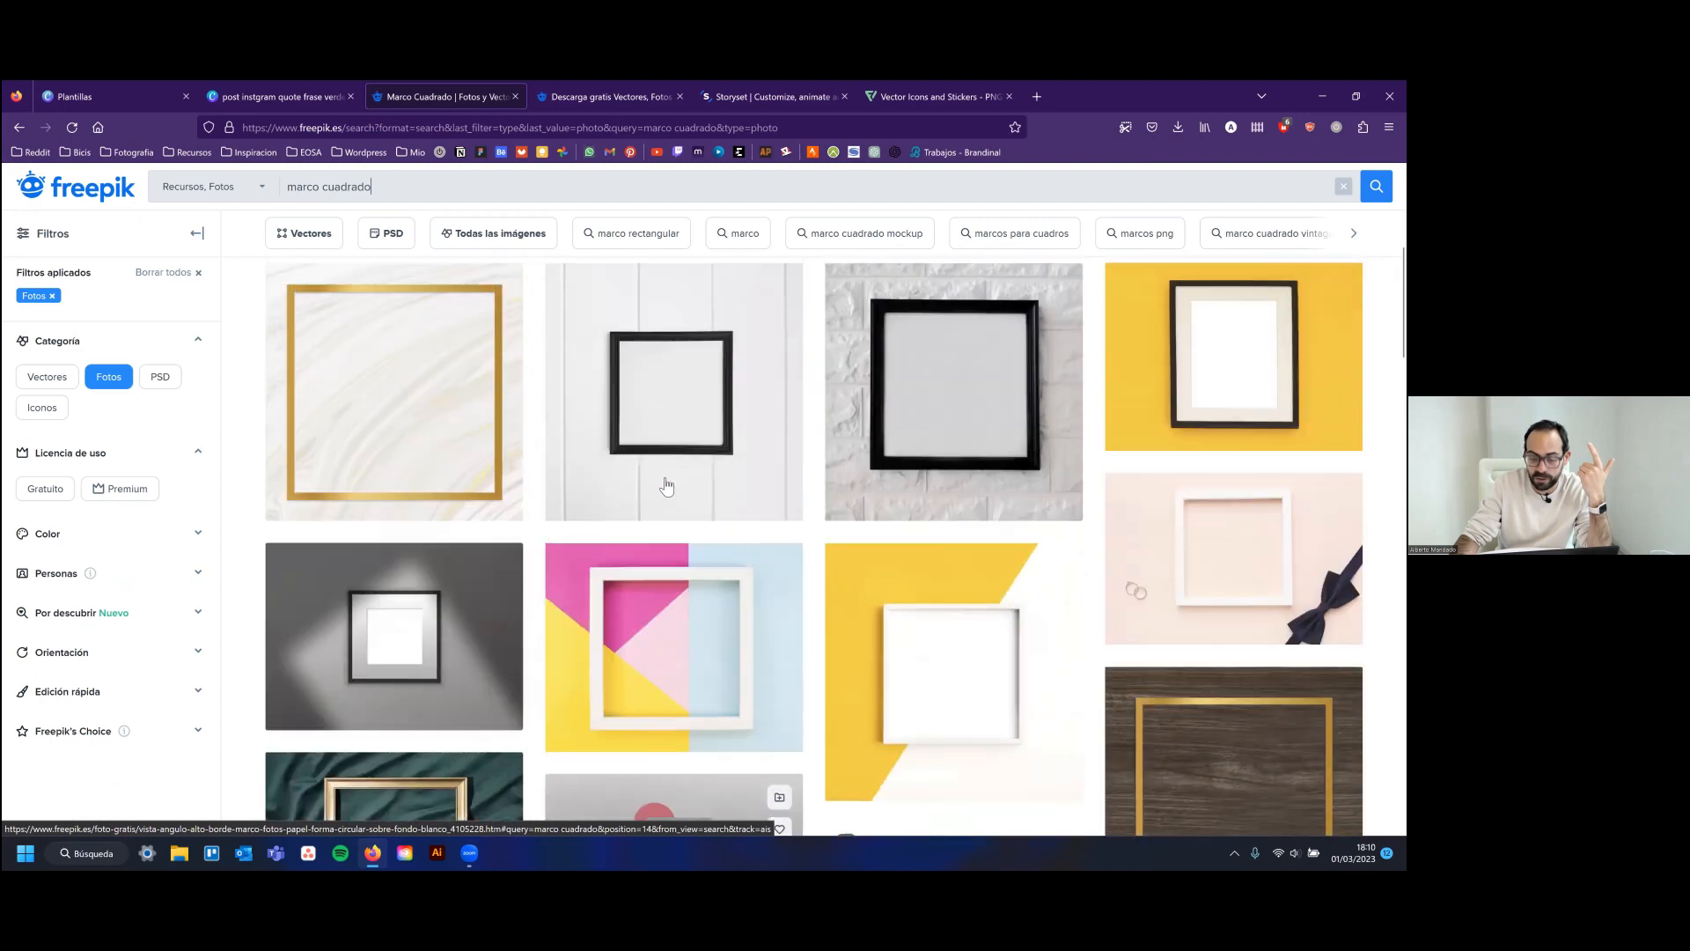
pyautogui.scroll(5, 665, 484)
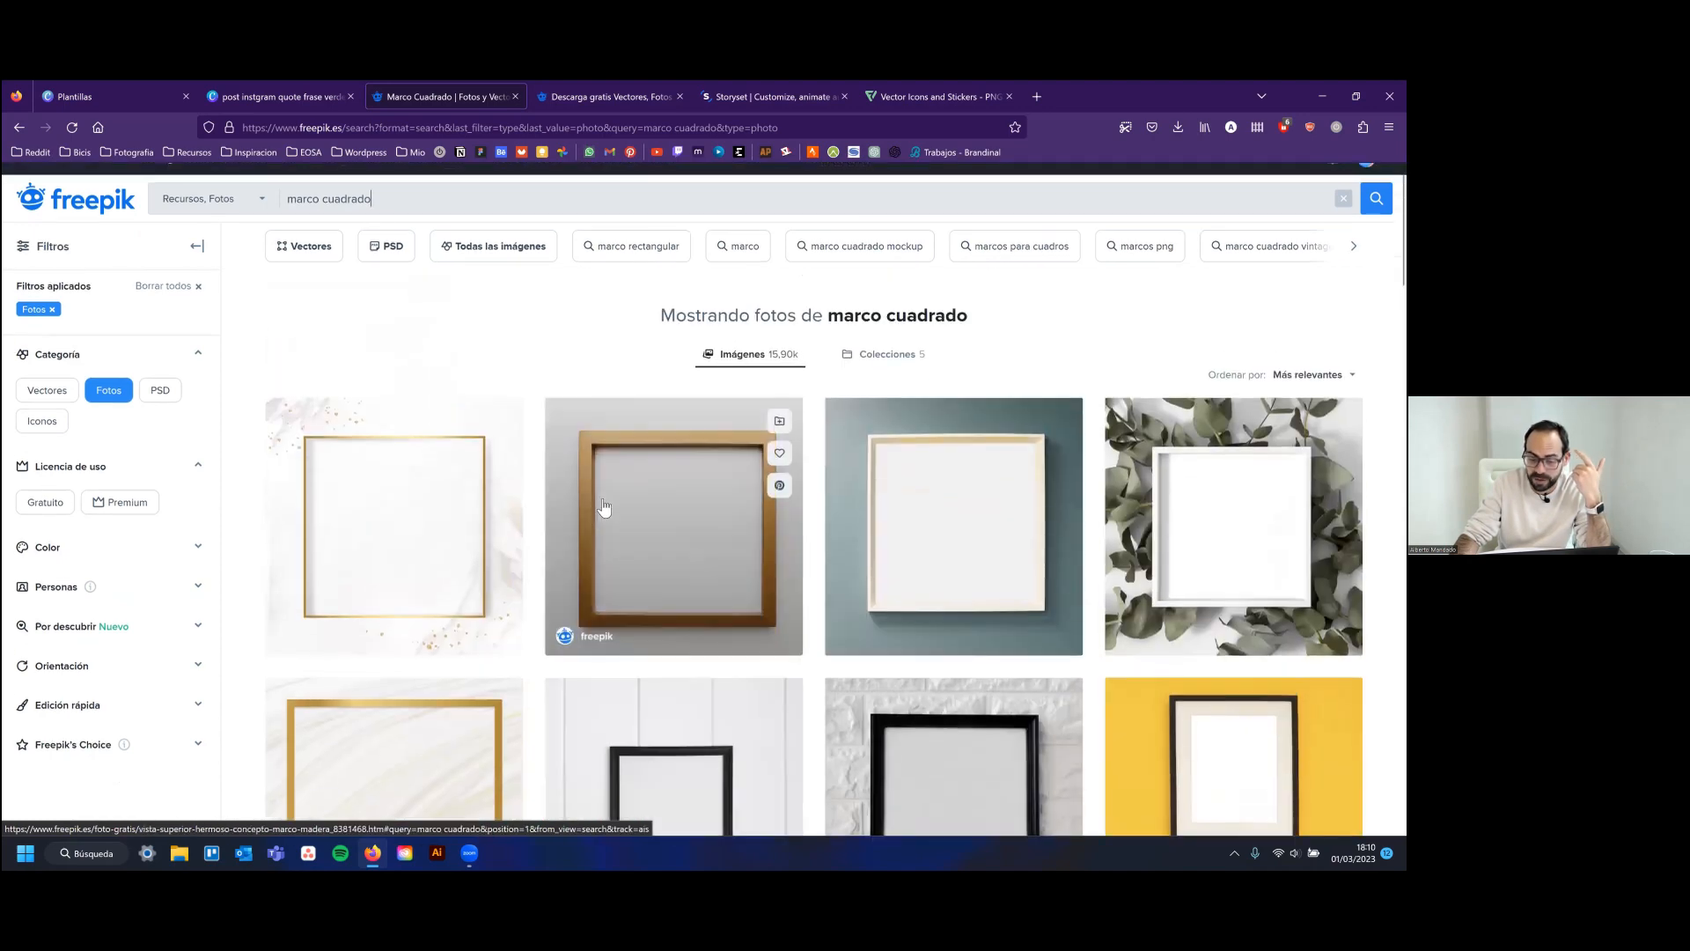
pyautogui.scroll(-3, 640, 500)
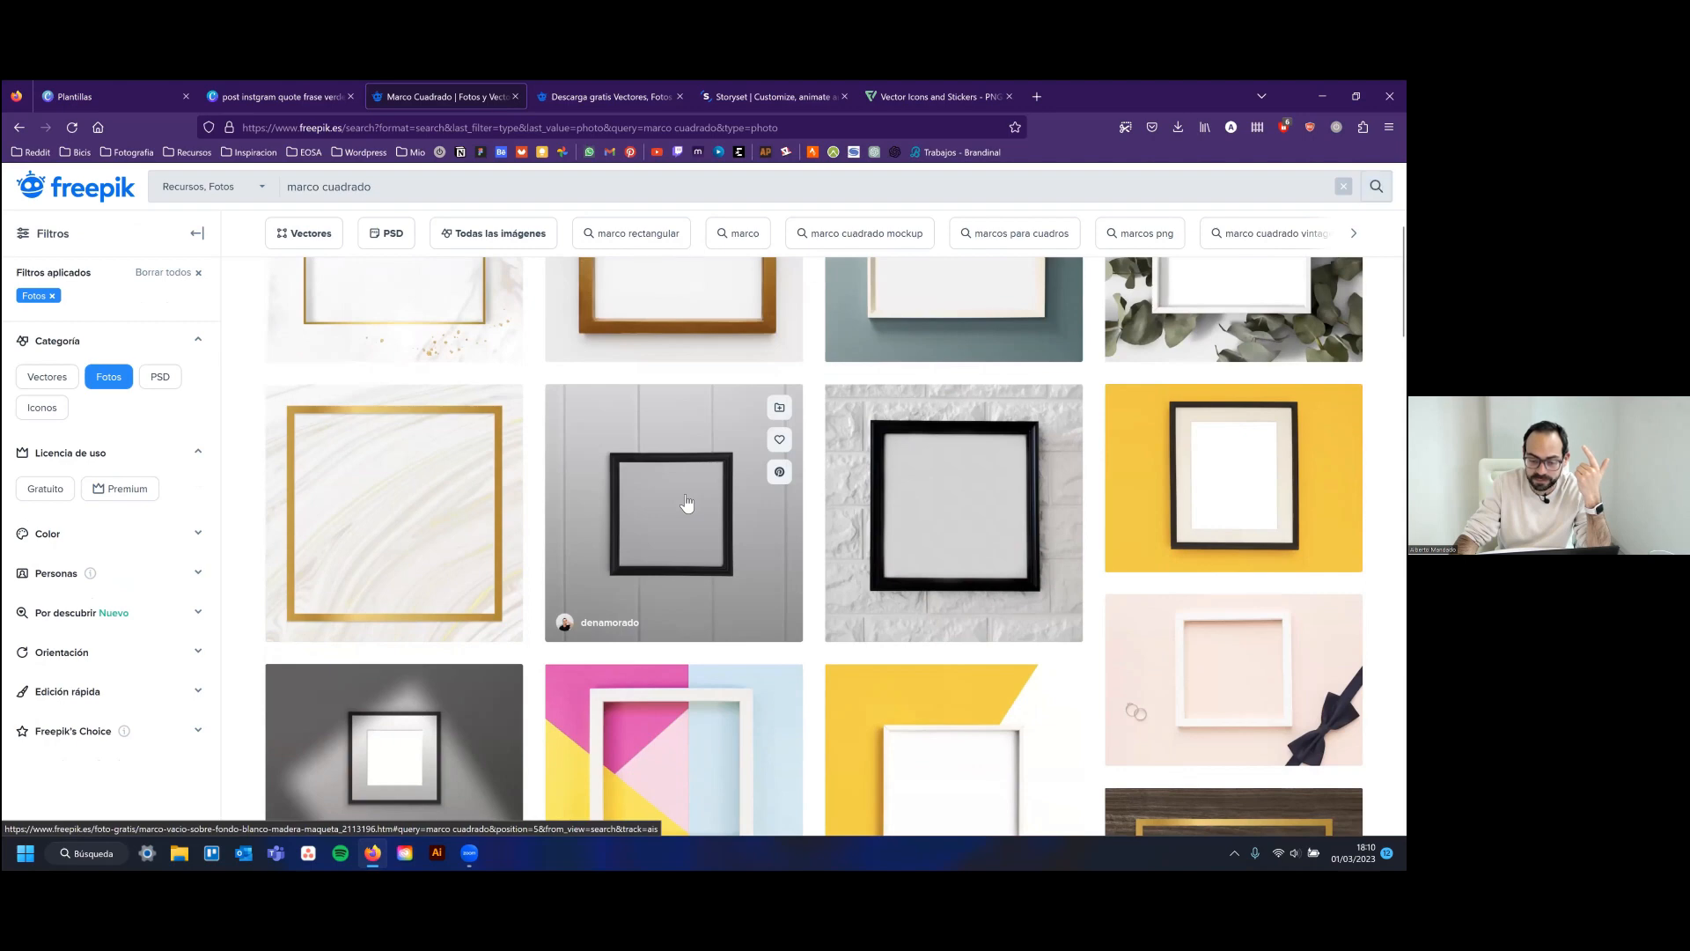
pyautogui.click(687, 496)
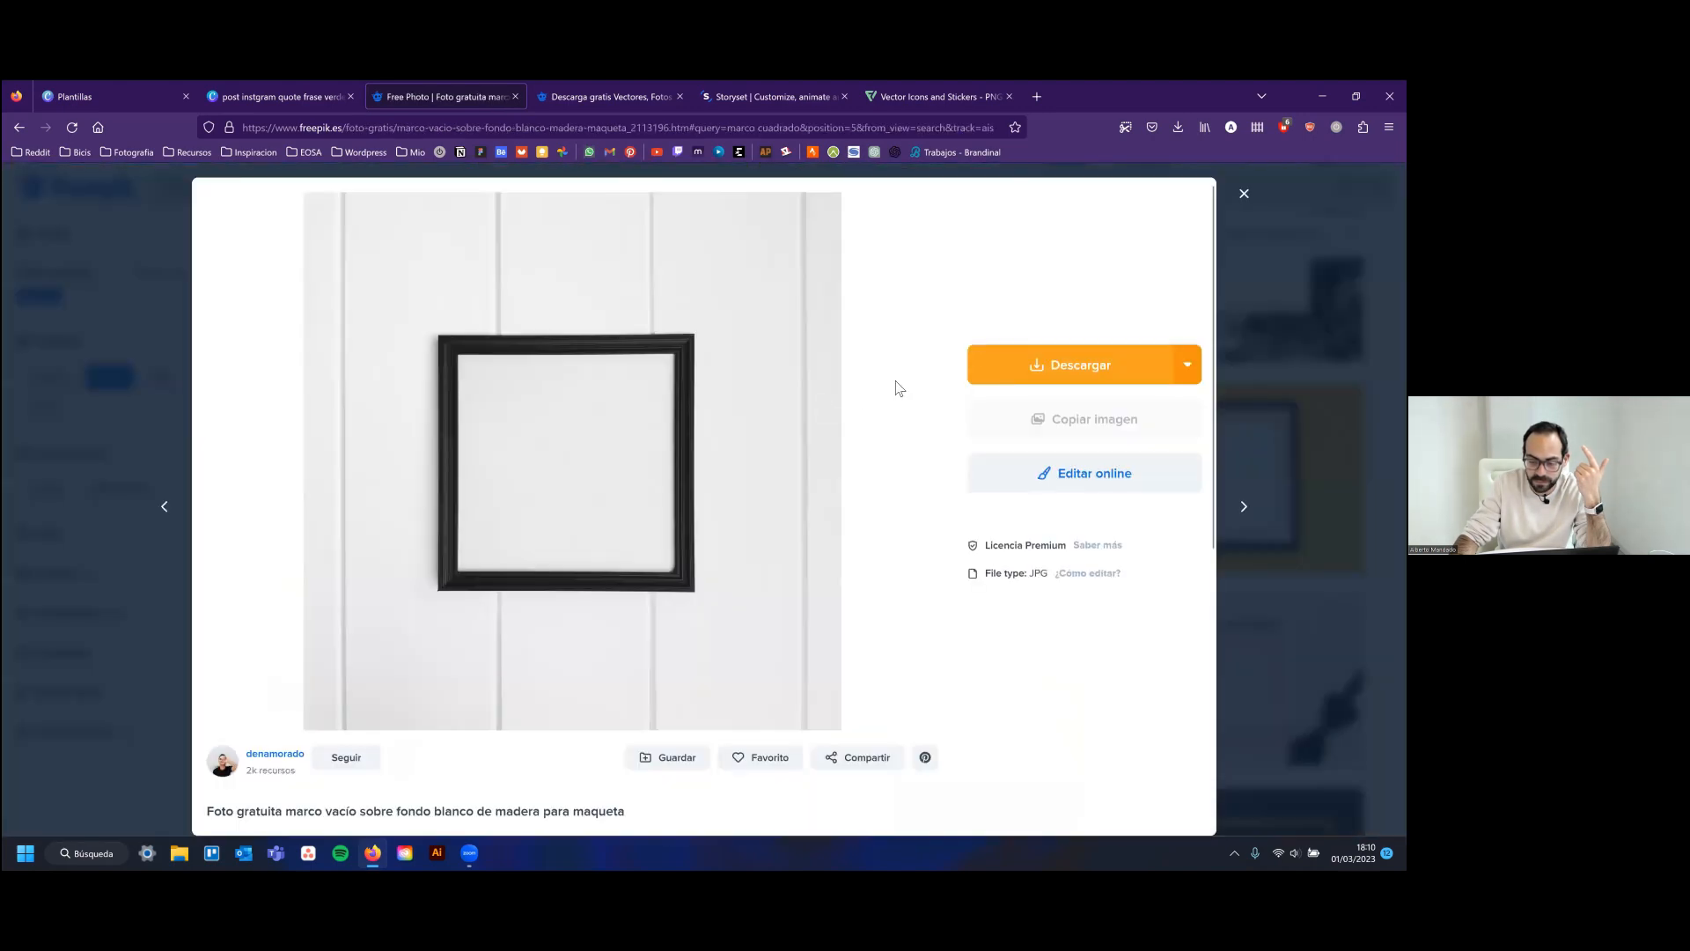
pyautogui.click(1073, 363)
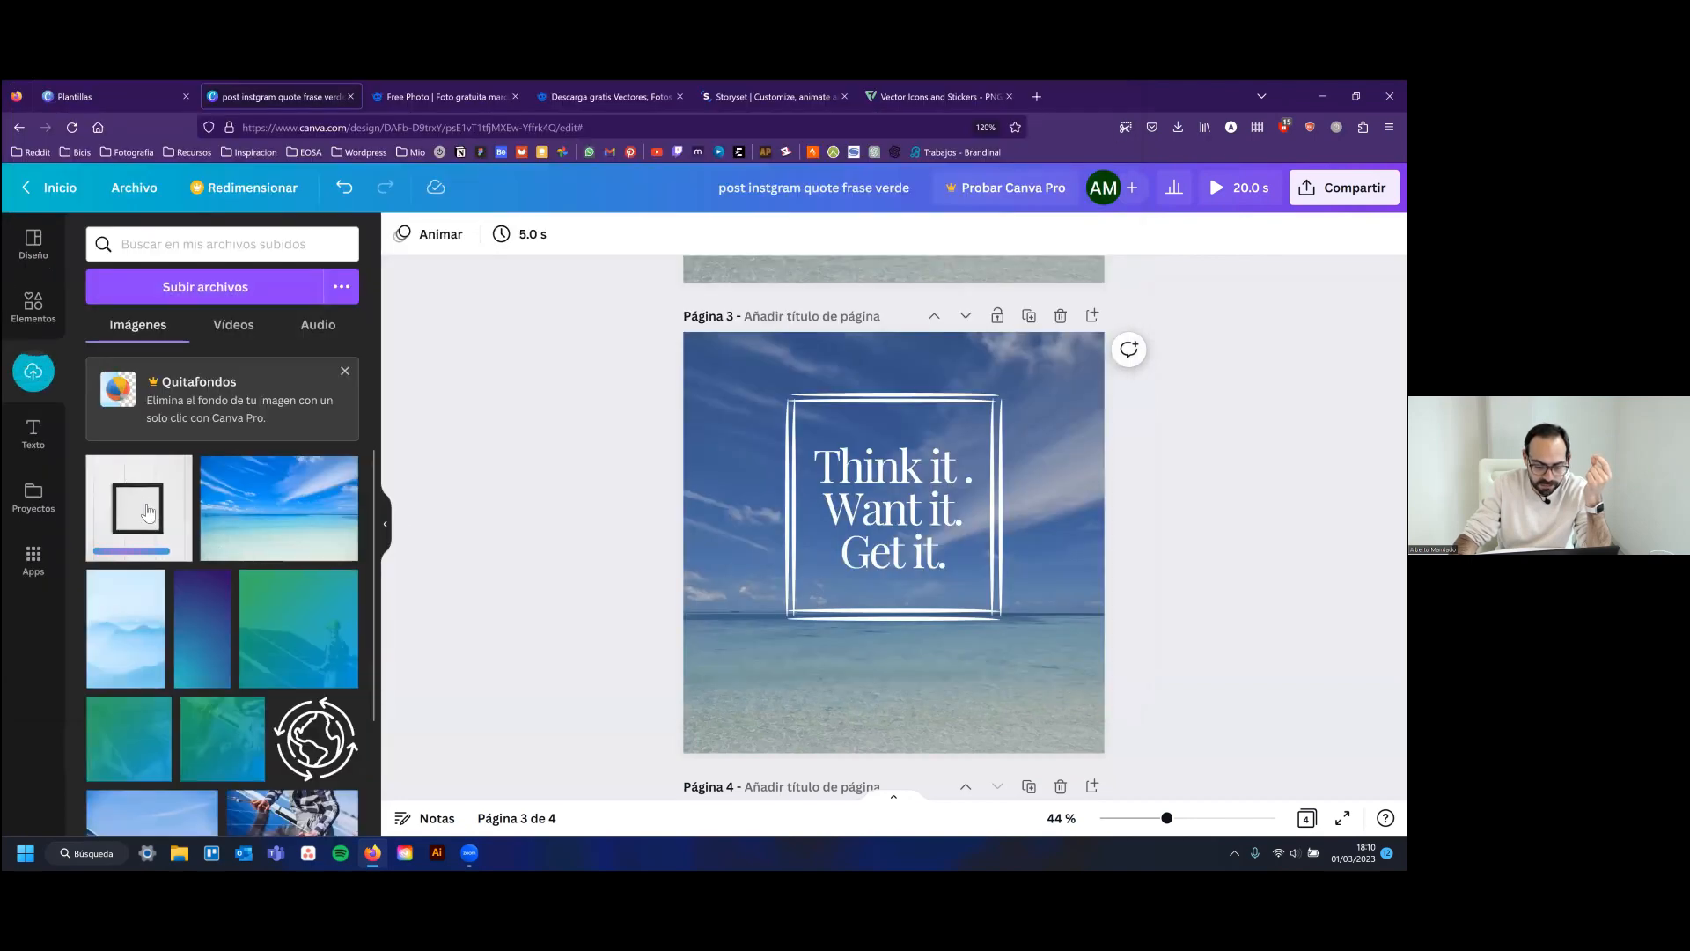
# Replace page 3's beach background with the uploaded black frame photo, enlarging it to about 1236 × 1236 and centring it horizontally over the page
pyautogui.click(697, 490)
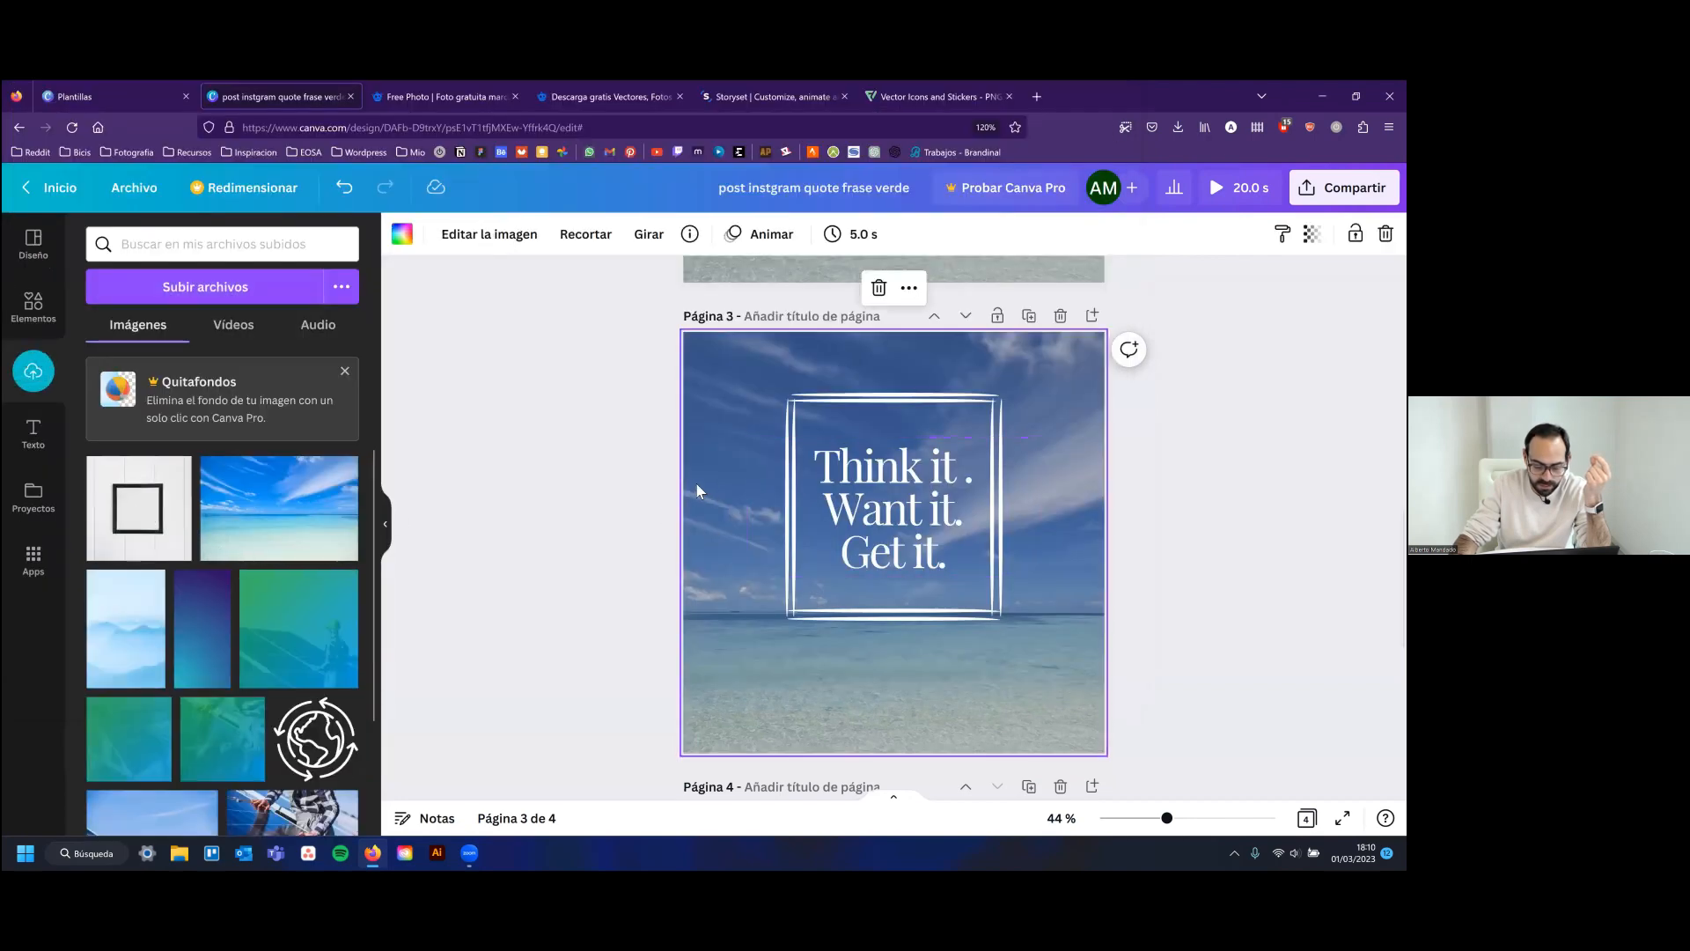
pyautogui.press('Delete')
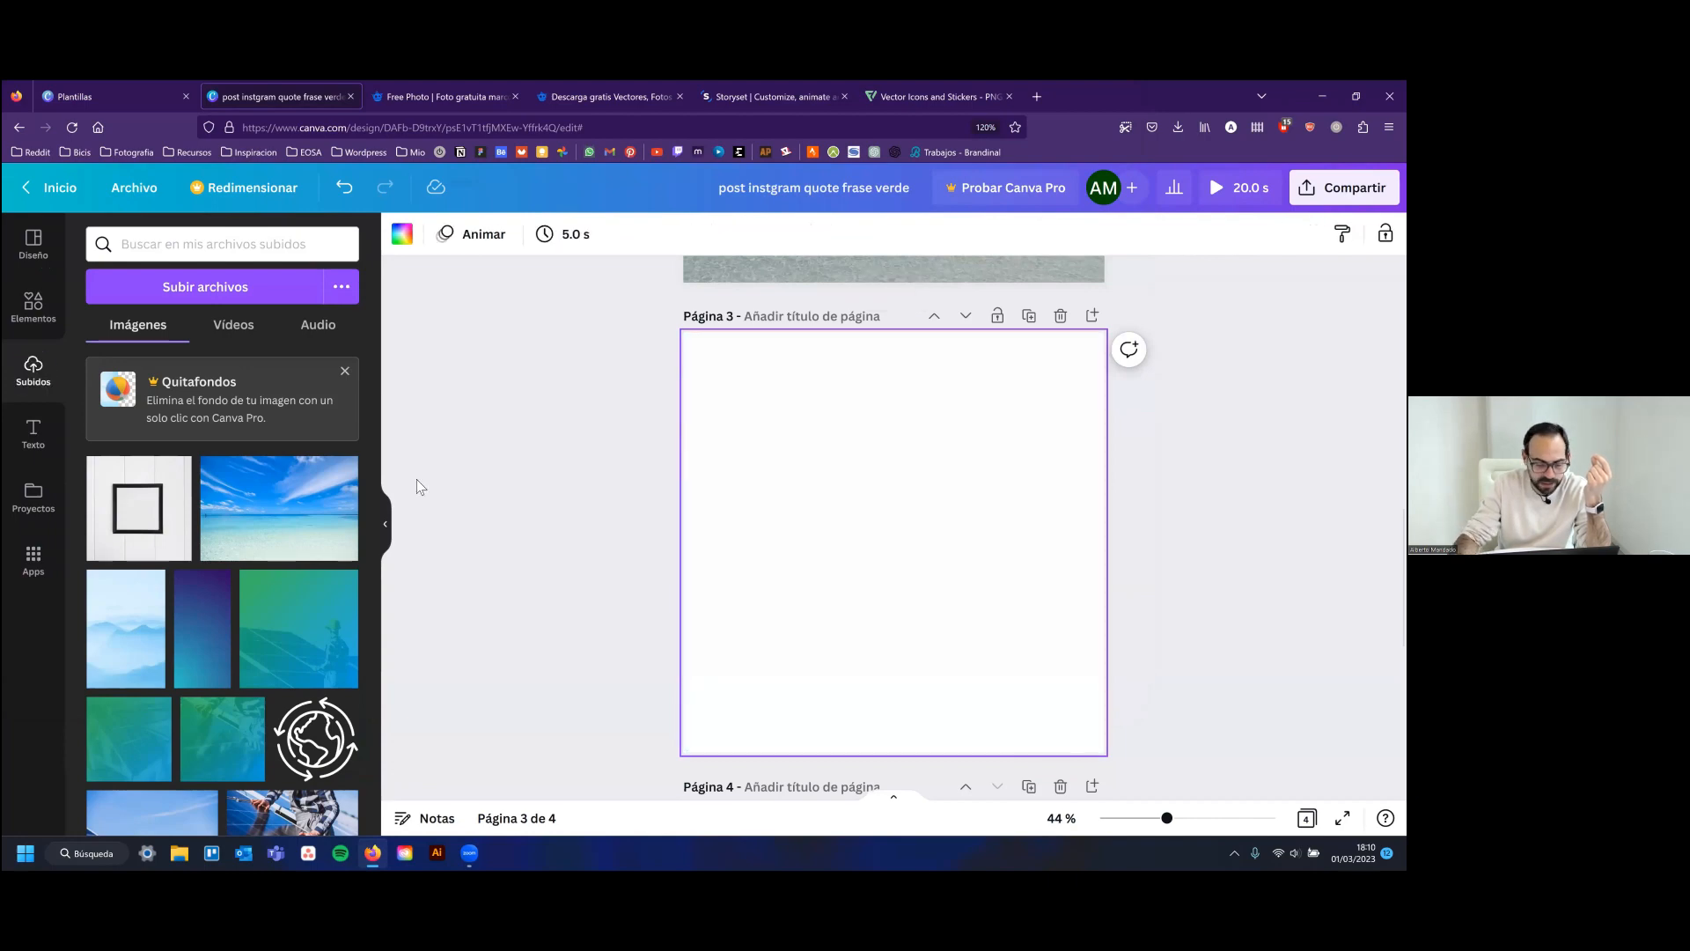
pyautogui.click(158, 510)
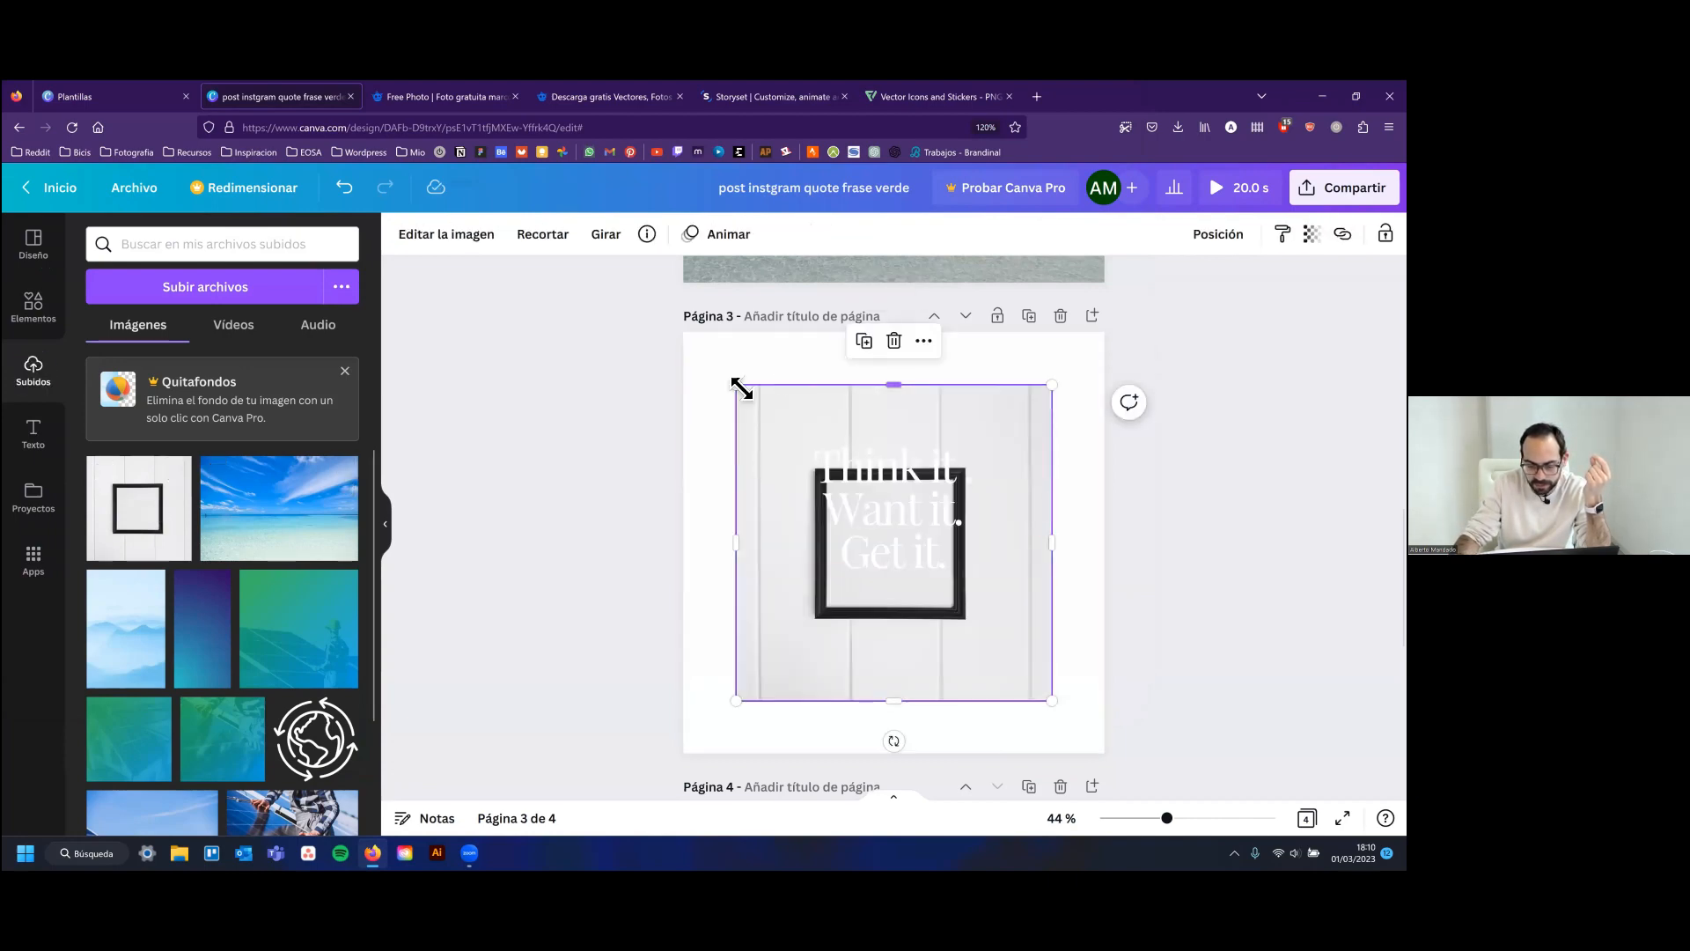
pyautogui.moveTo(736, 385); pyautogui.dragTo(658, 307)
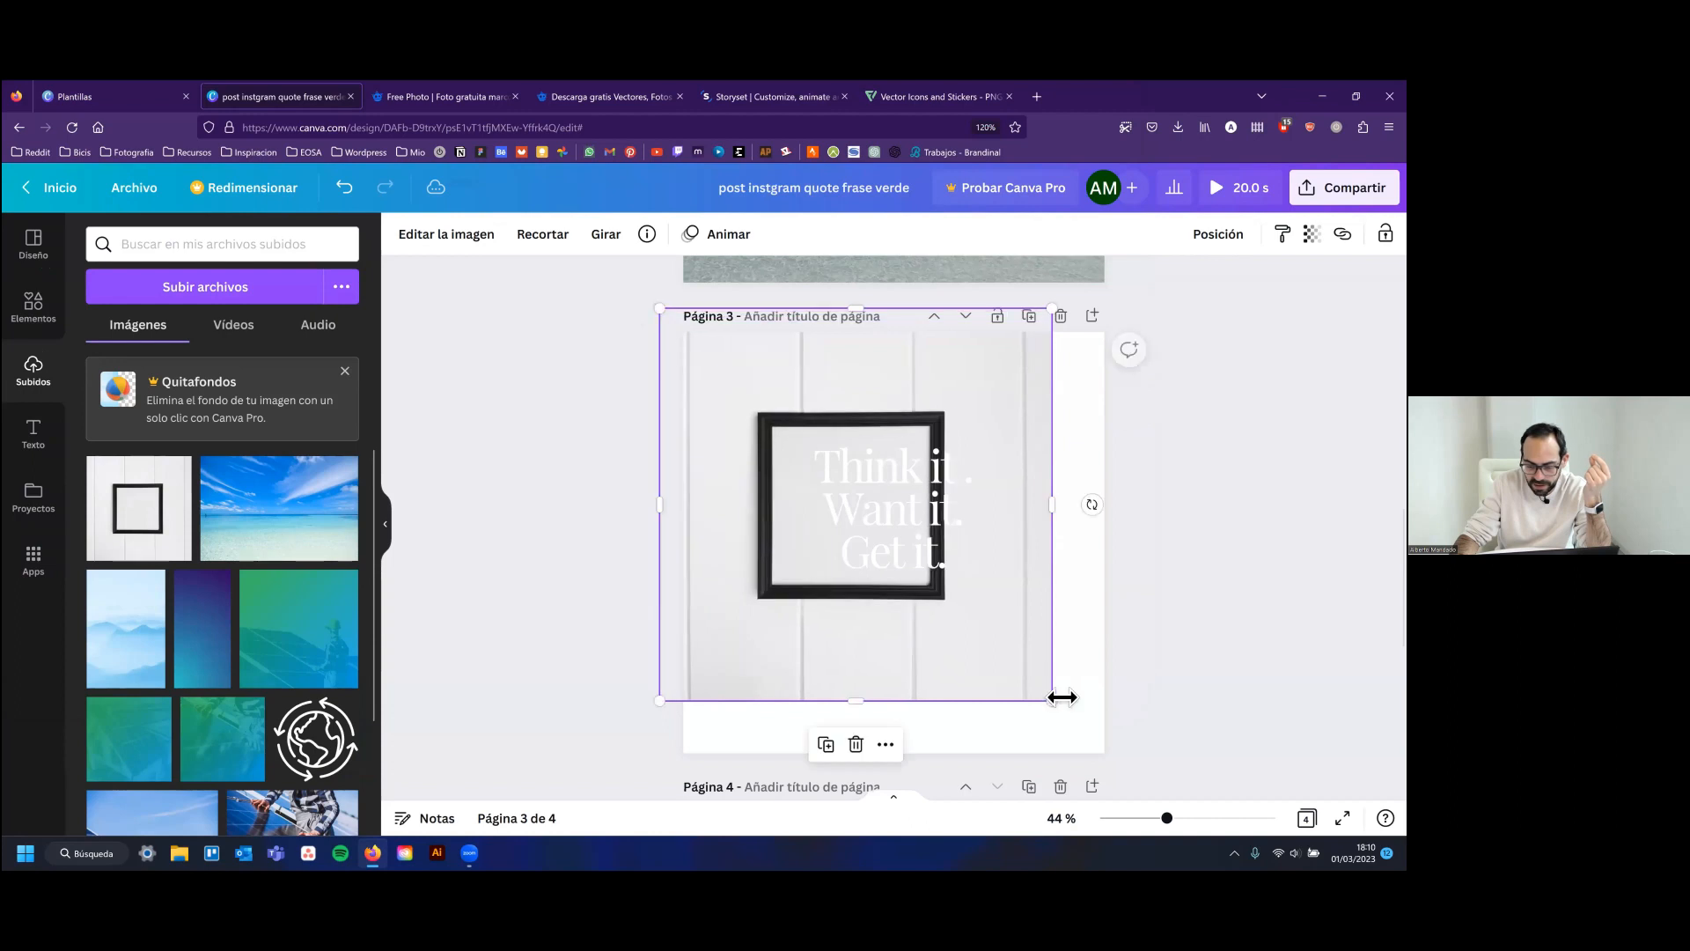
pyautogui.moveTo(1056, 698); pyautogui.dragTo(1141, 790)
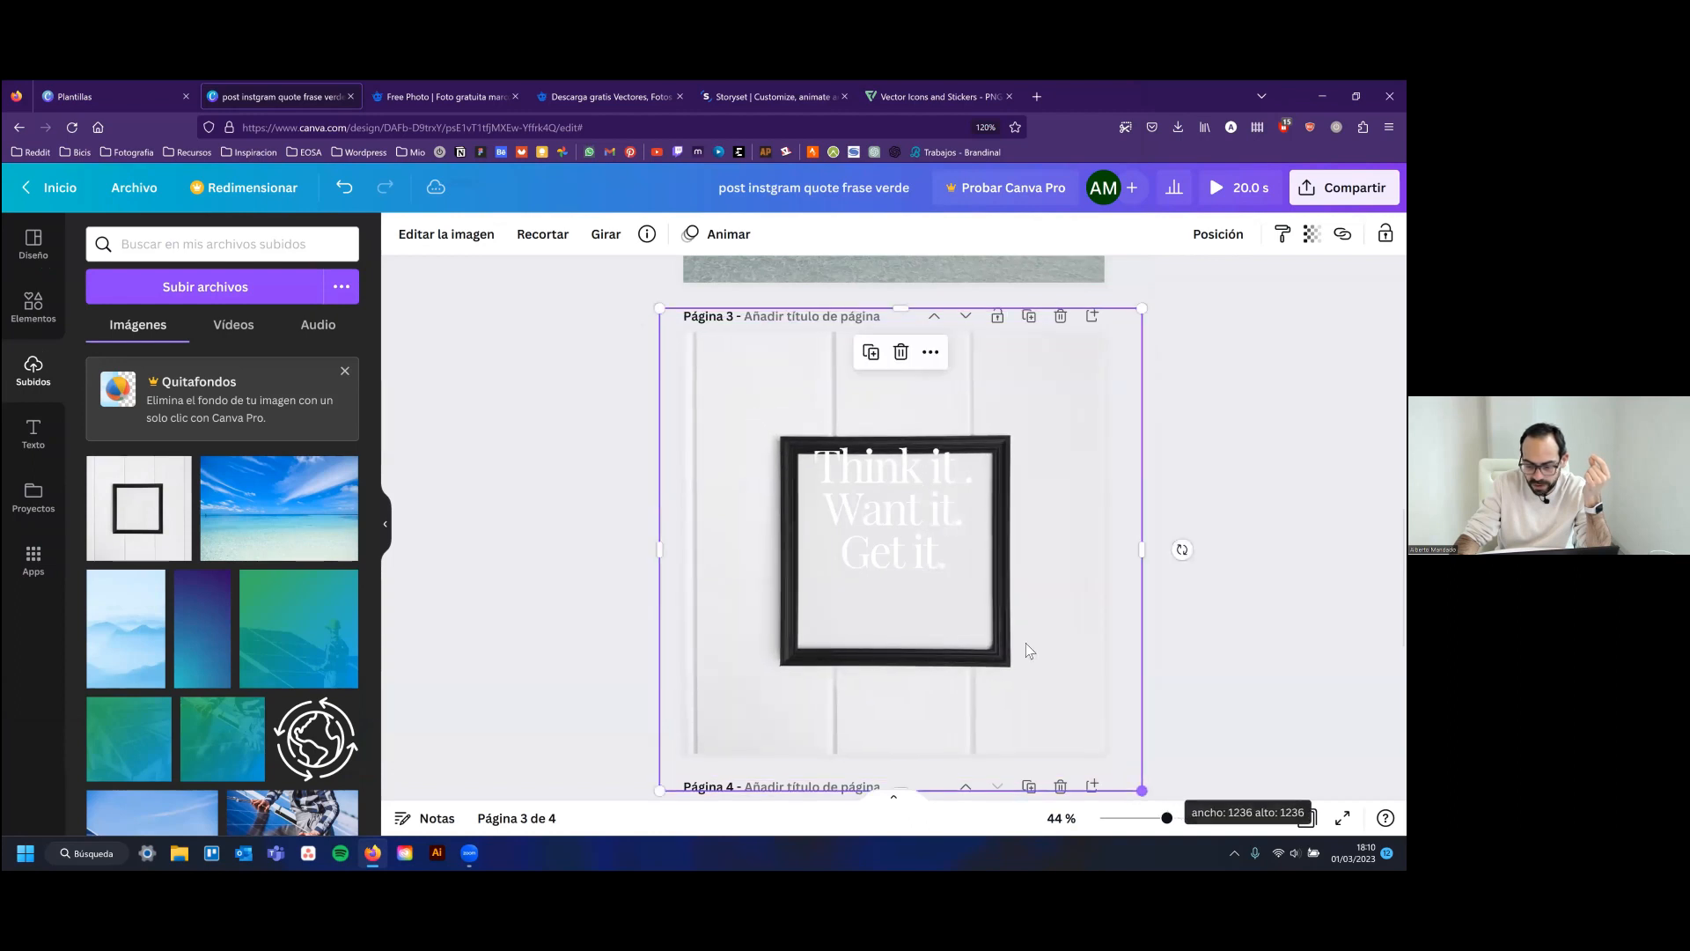
pyautogui.moveTo(1000, 609); pyautogui.dragTo(992, 593)
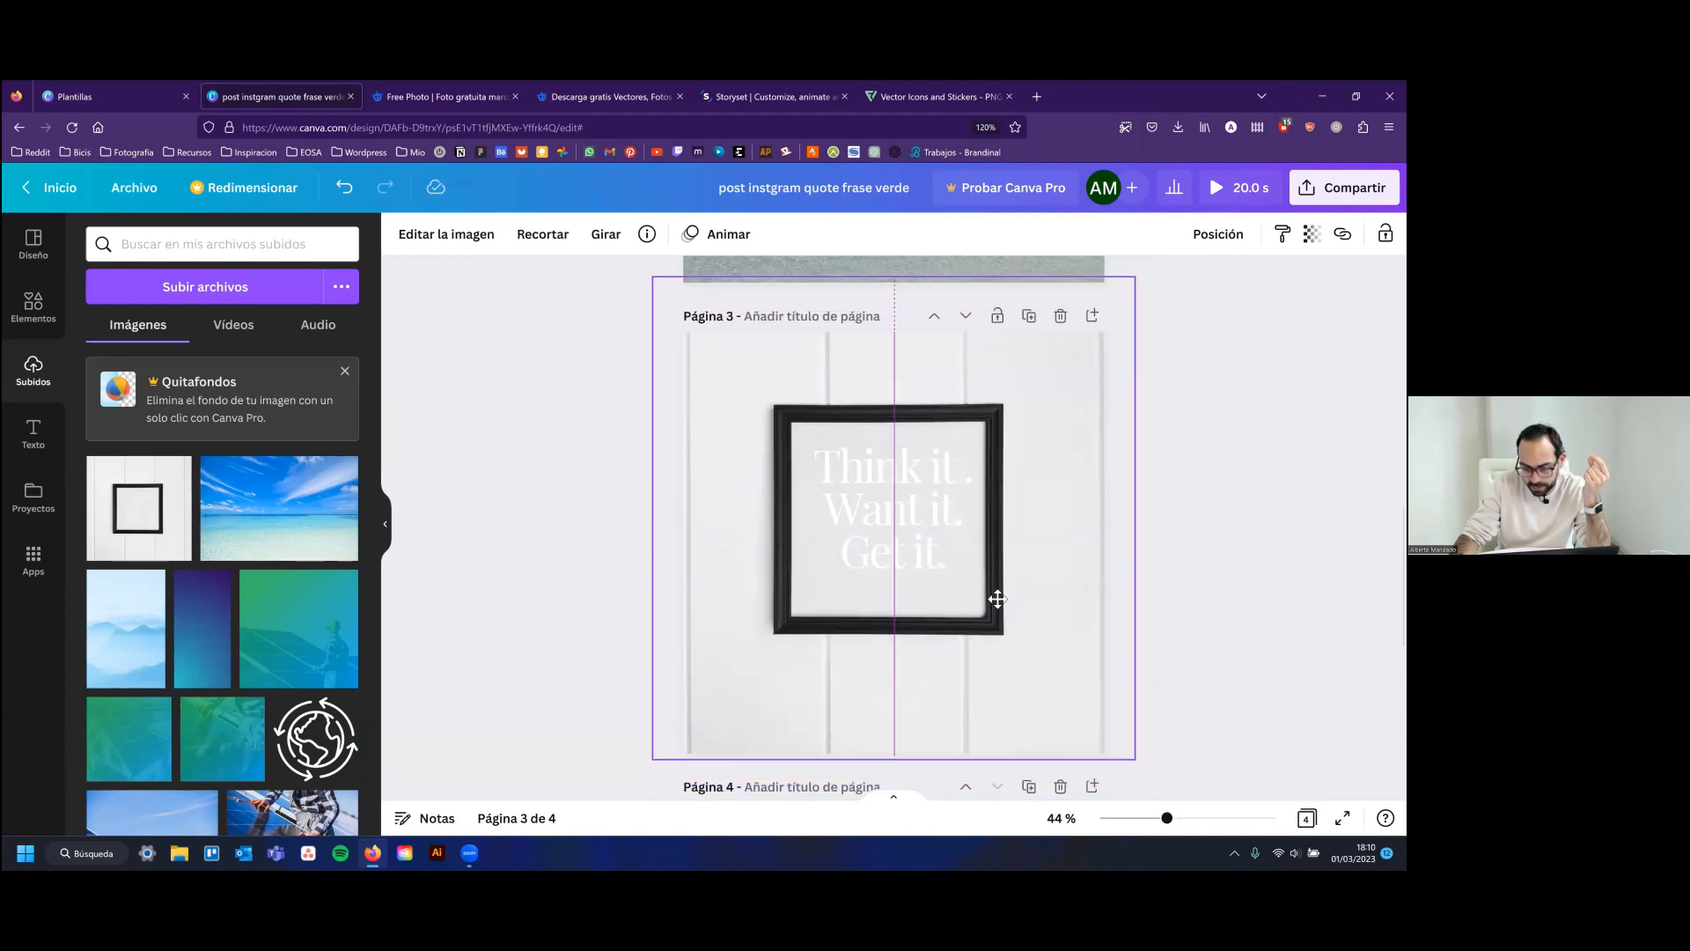
# Remove the white double-line square frame from around the page 3 quote
pyautogui.click(922, 515)
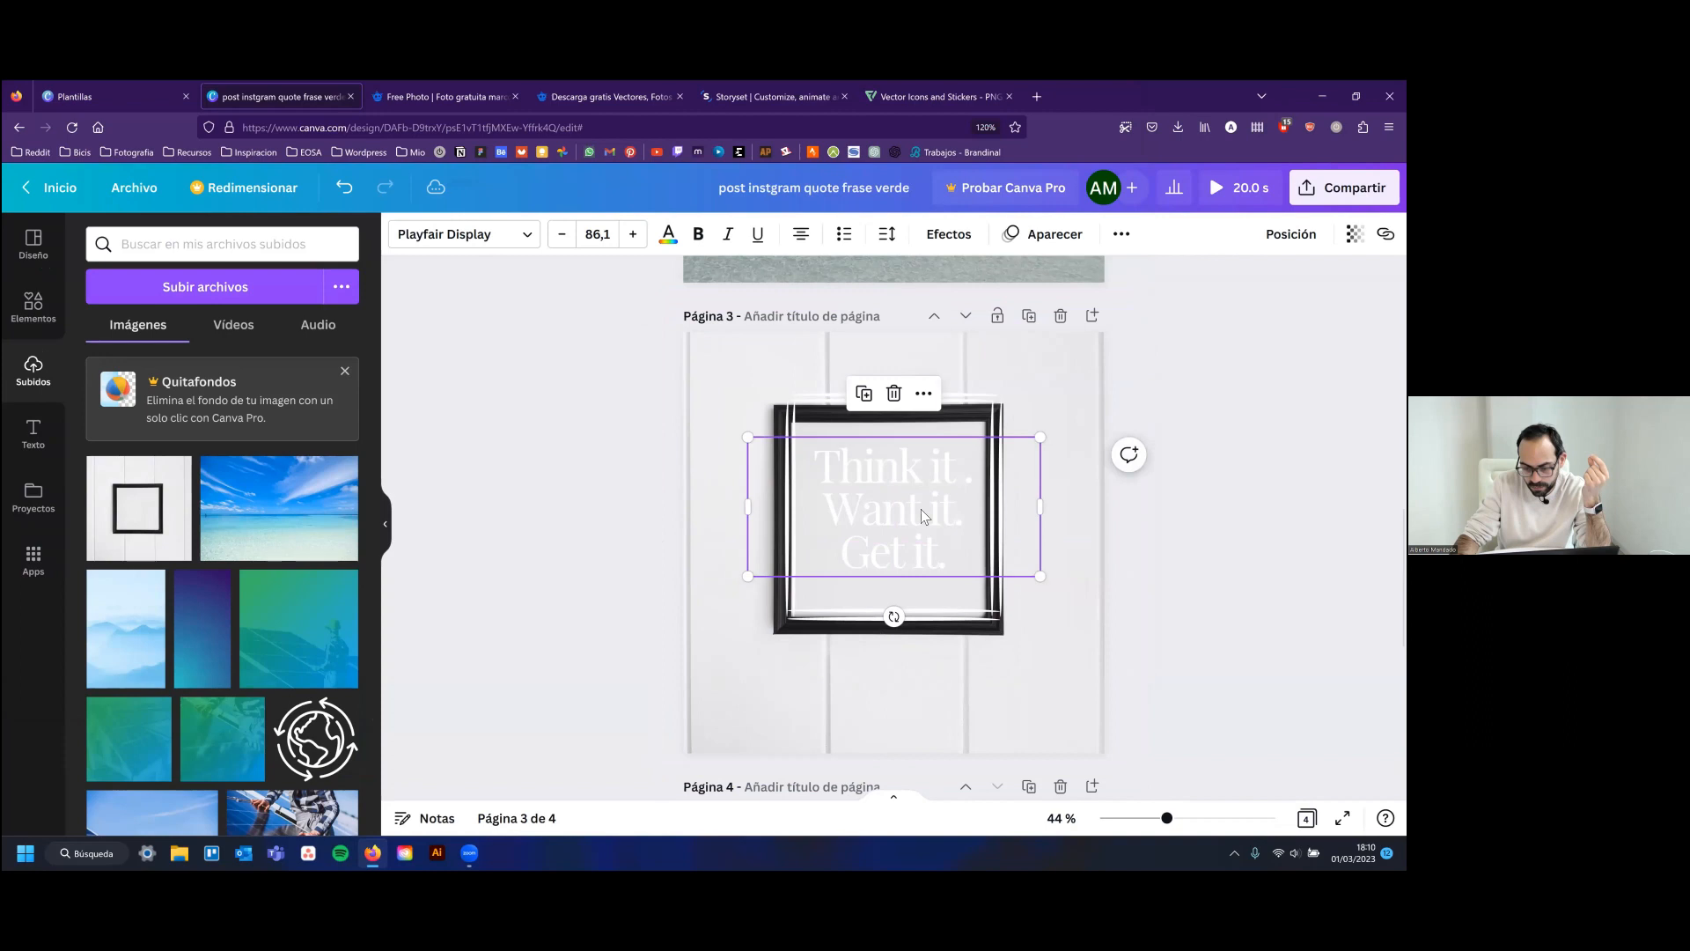
pyautogui.click(971, 414)
pyautogui.click(1008, 428)
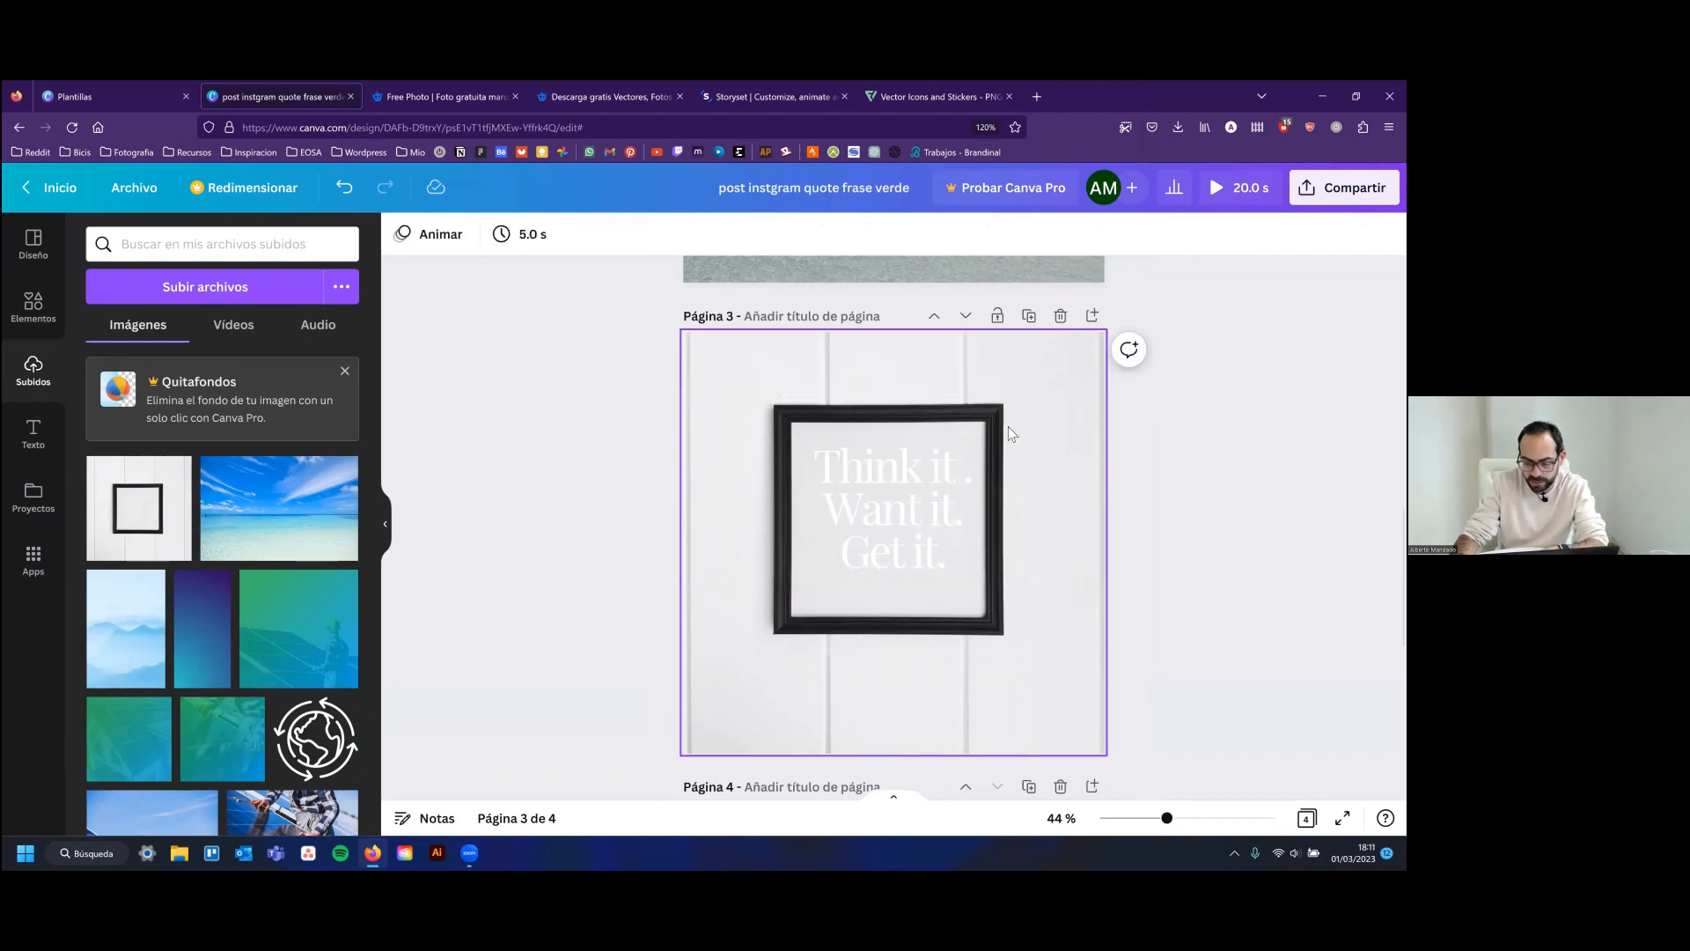
# Recolour the whole page 3 quote text with the dark green document colour
pyautogui.click(924, 471)
pyautogui.tripleClick(924, 471)
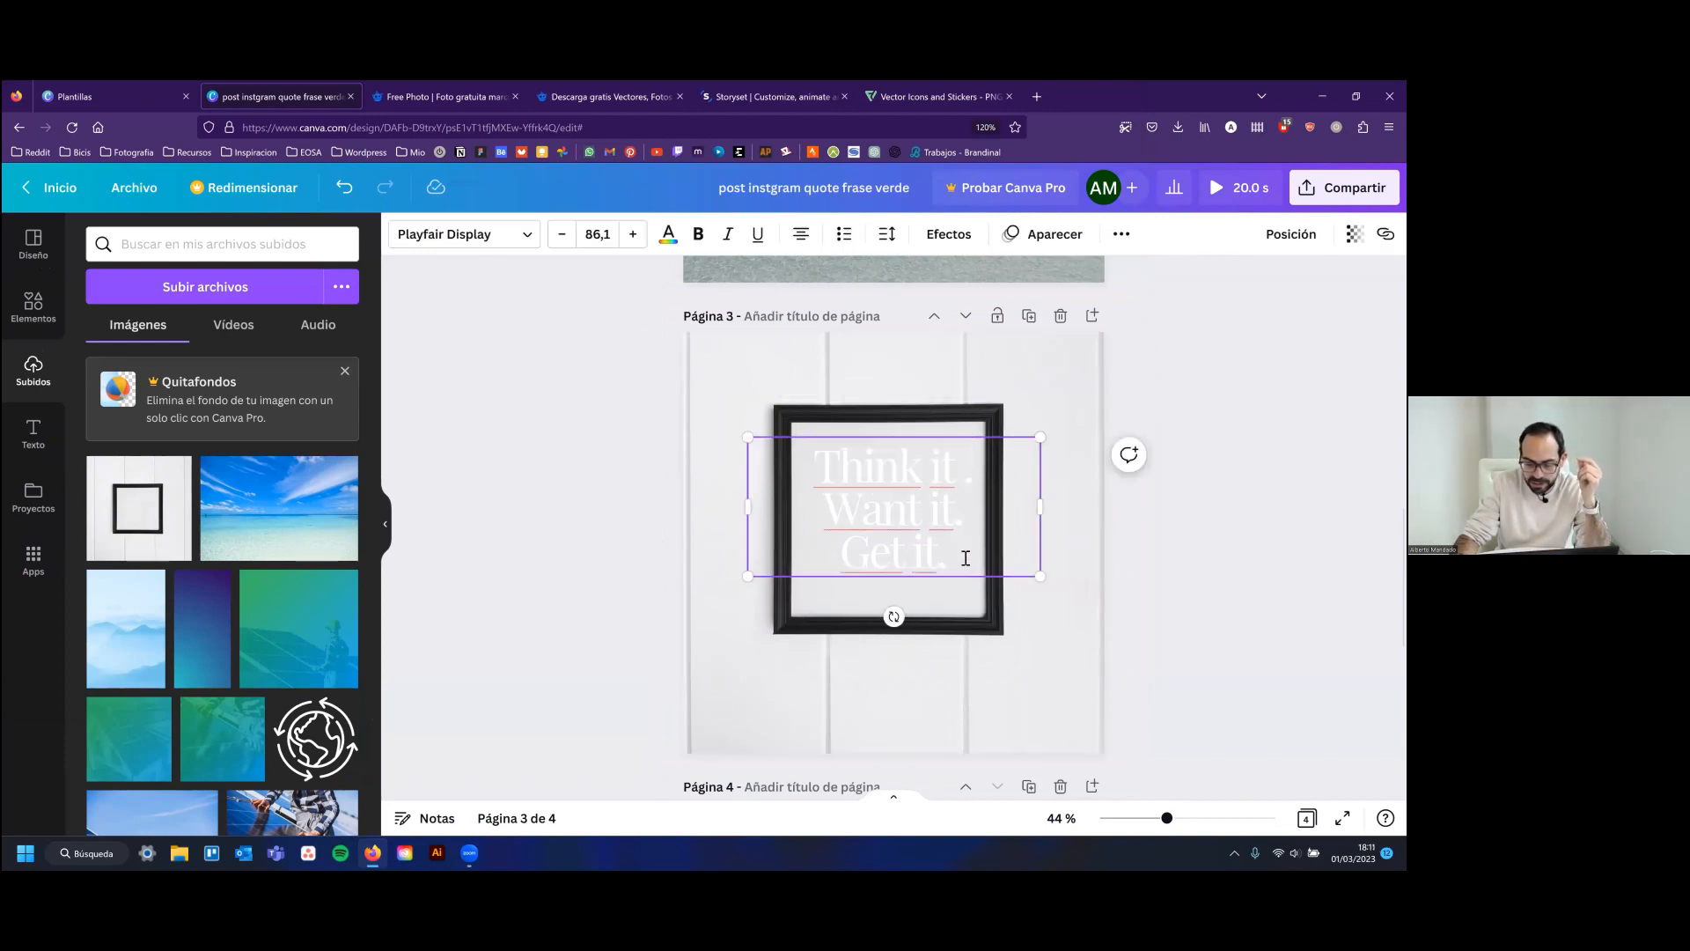
pyautogui.moveTo(965, 558); pyautogui.dragTo(798, 446)
pyautogui.click(669, 234)
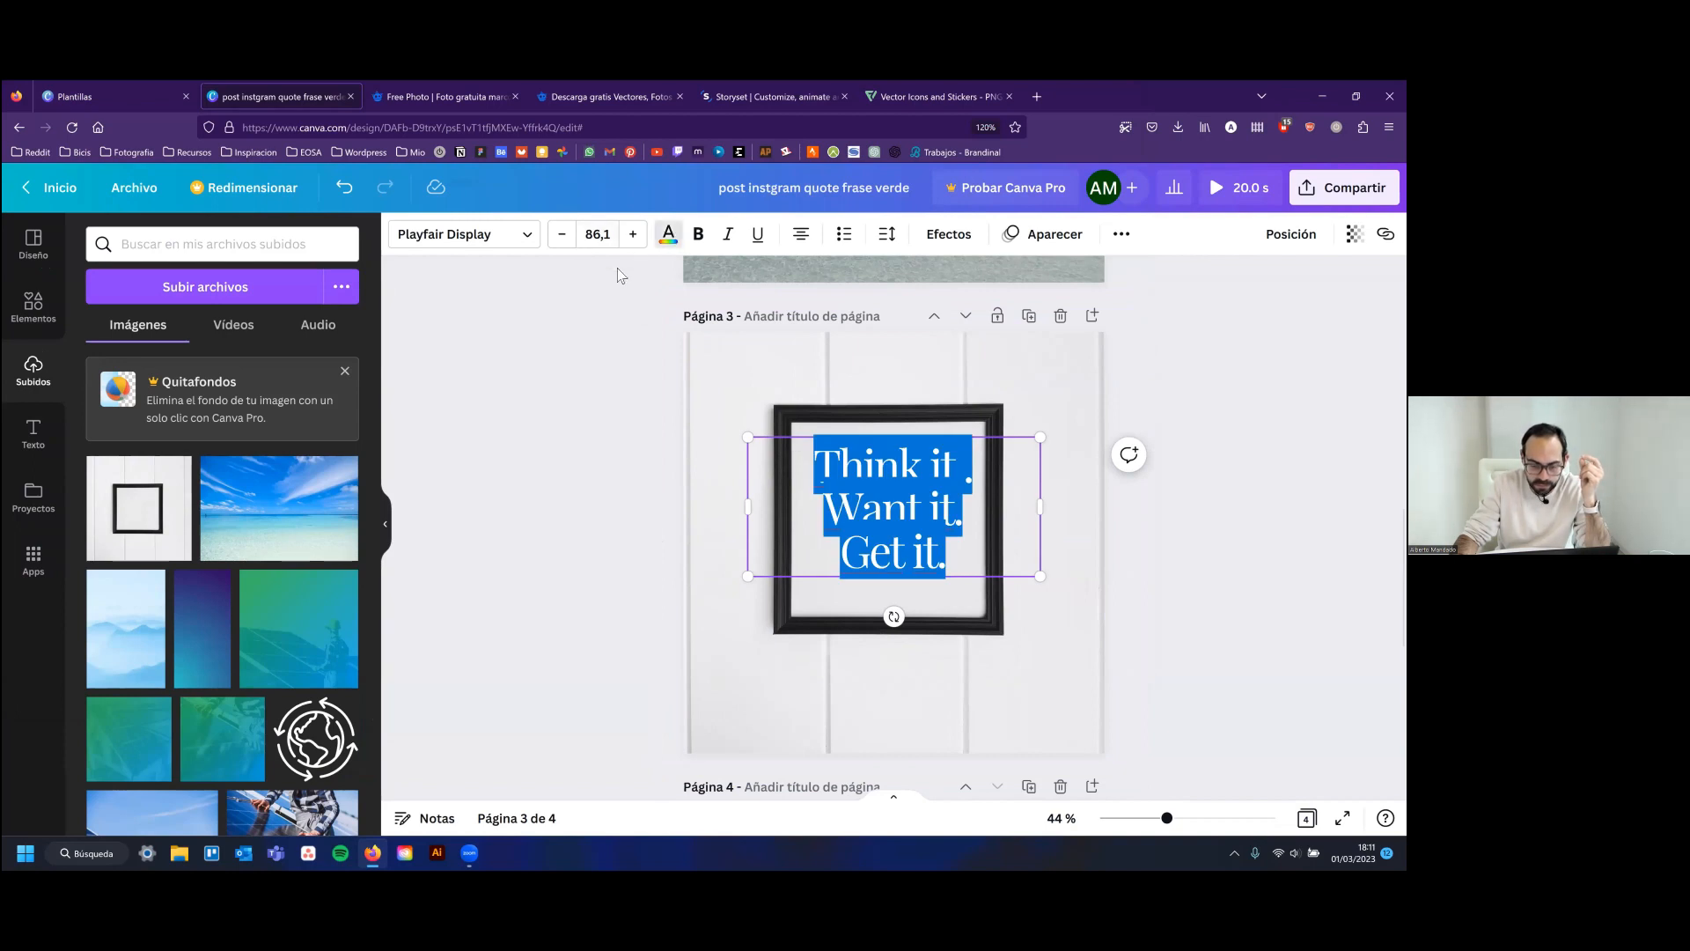
pyautogui.click(151, 322)
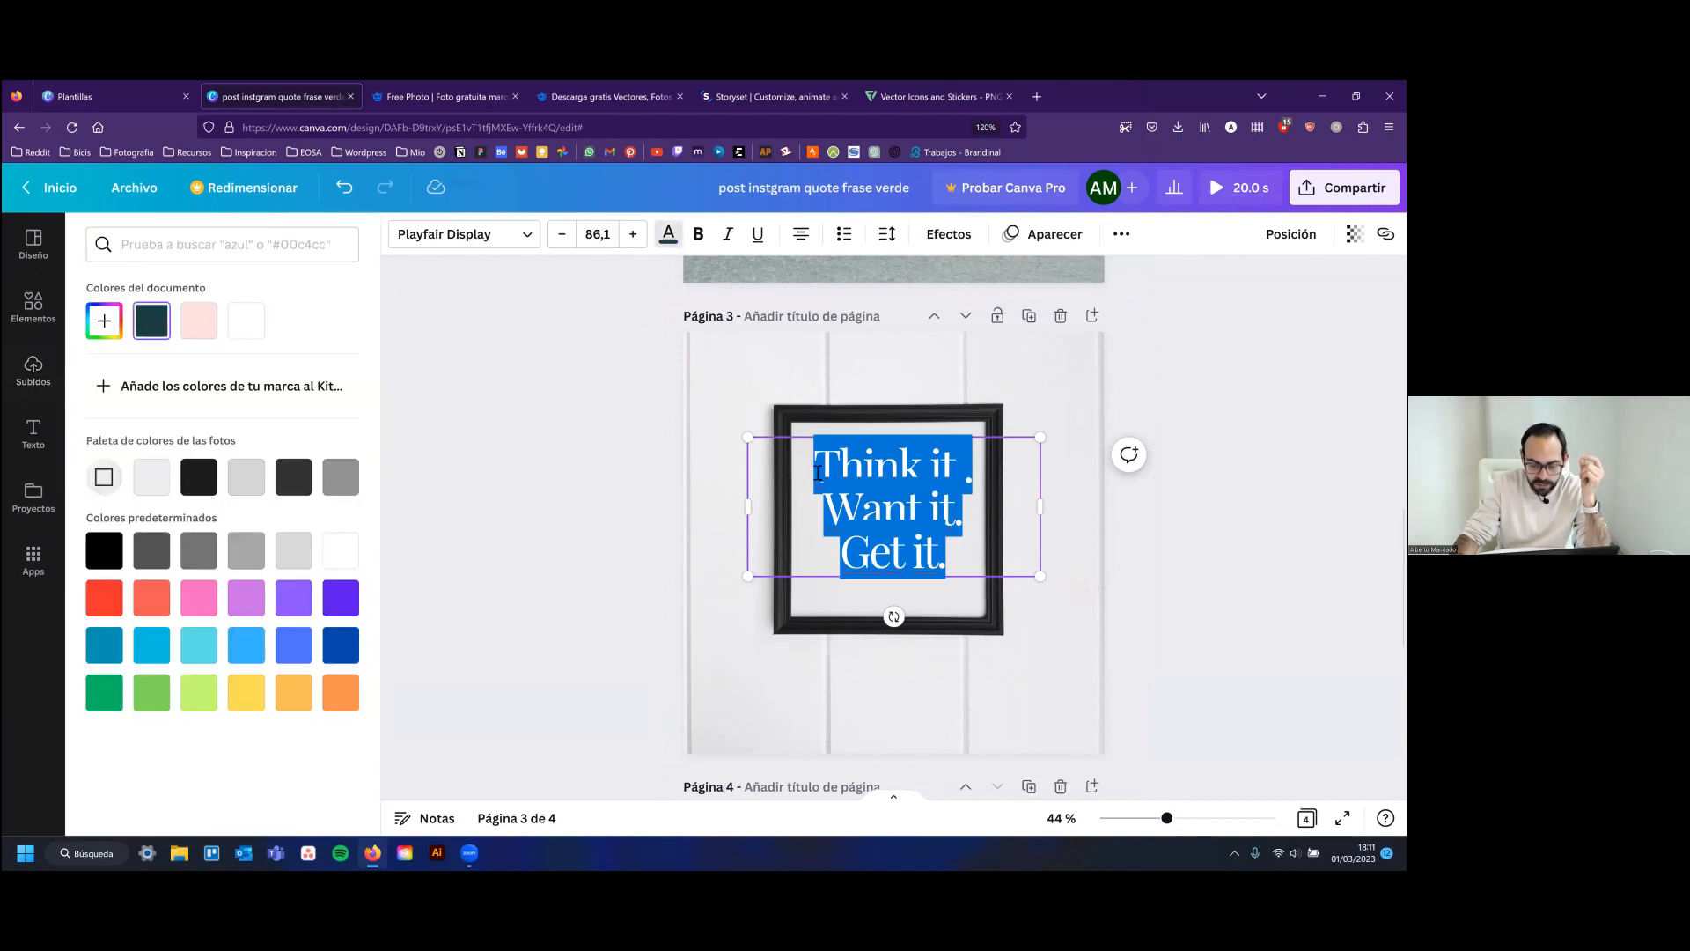
pyautogui.click(960, 529)
pyautogui.moveTo(837, 478); pyautogui.dragTo(790, 436)
pyautogui.press('Escape')
pyautogui.click(938, 570)
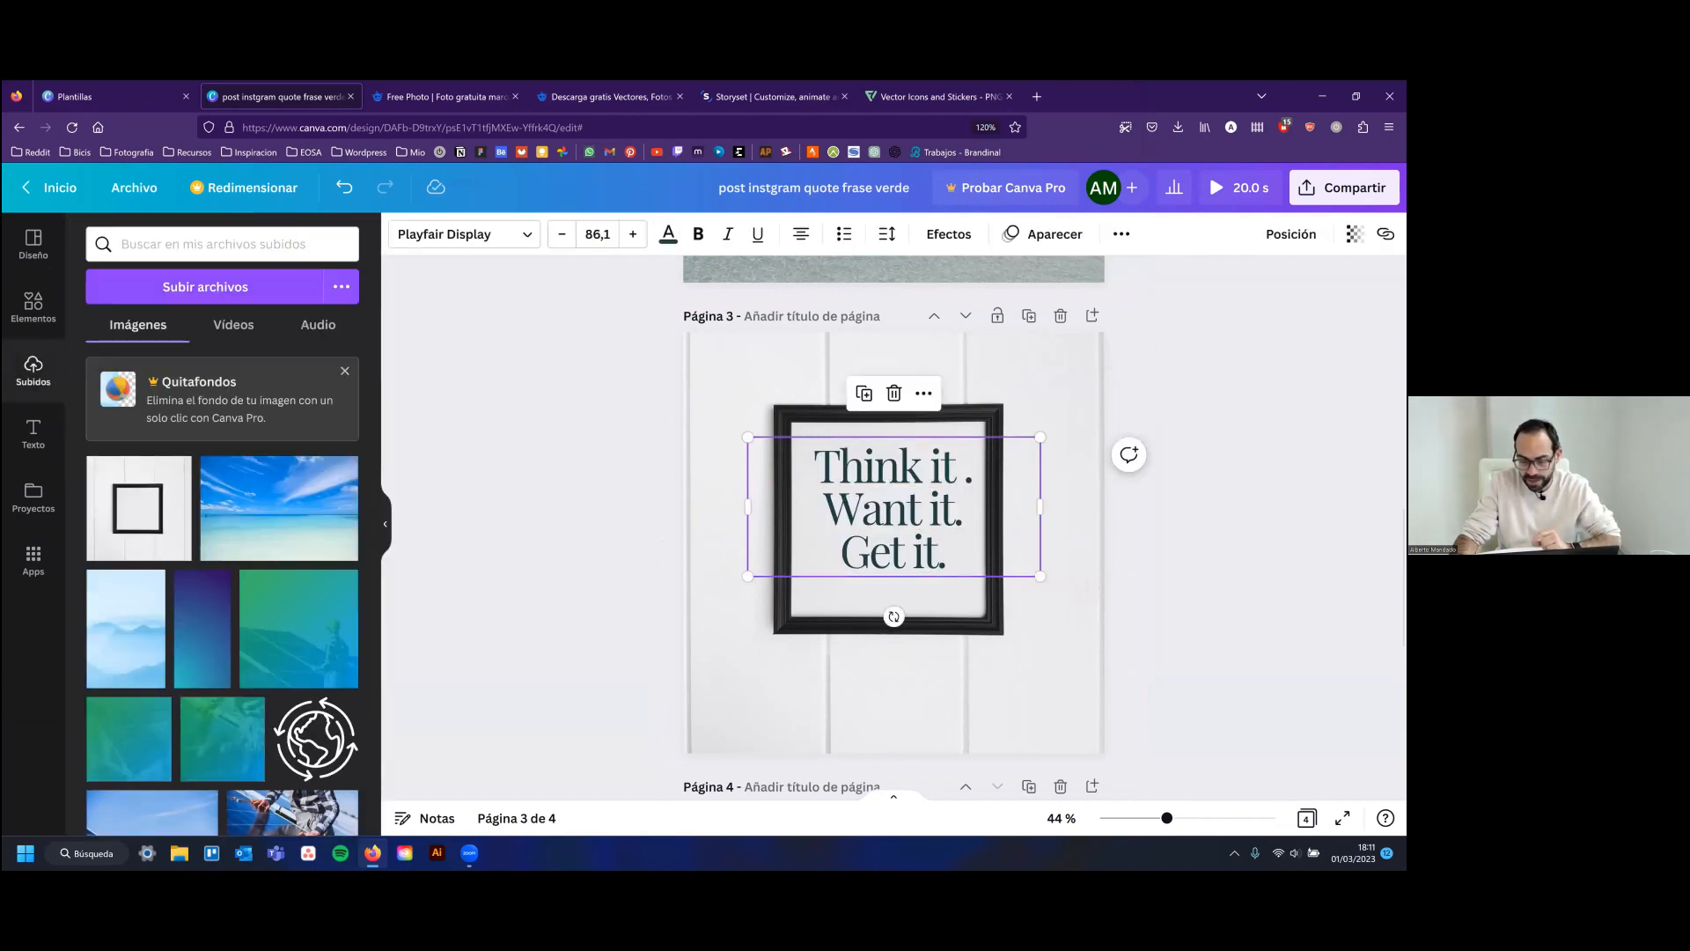
pyautogui.press('Escape')
pyautogui.click(959, 497)
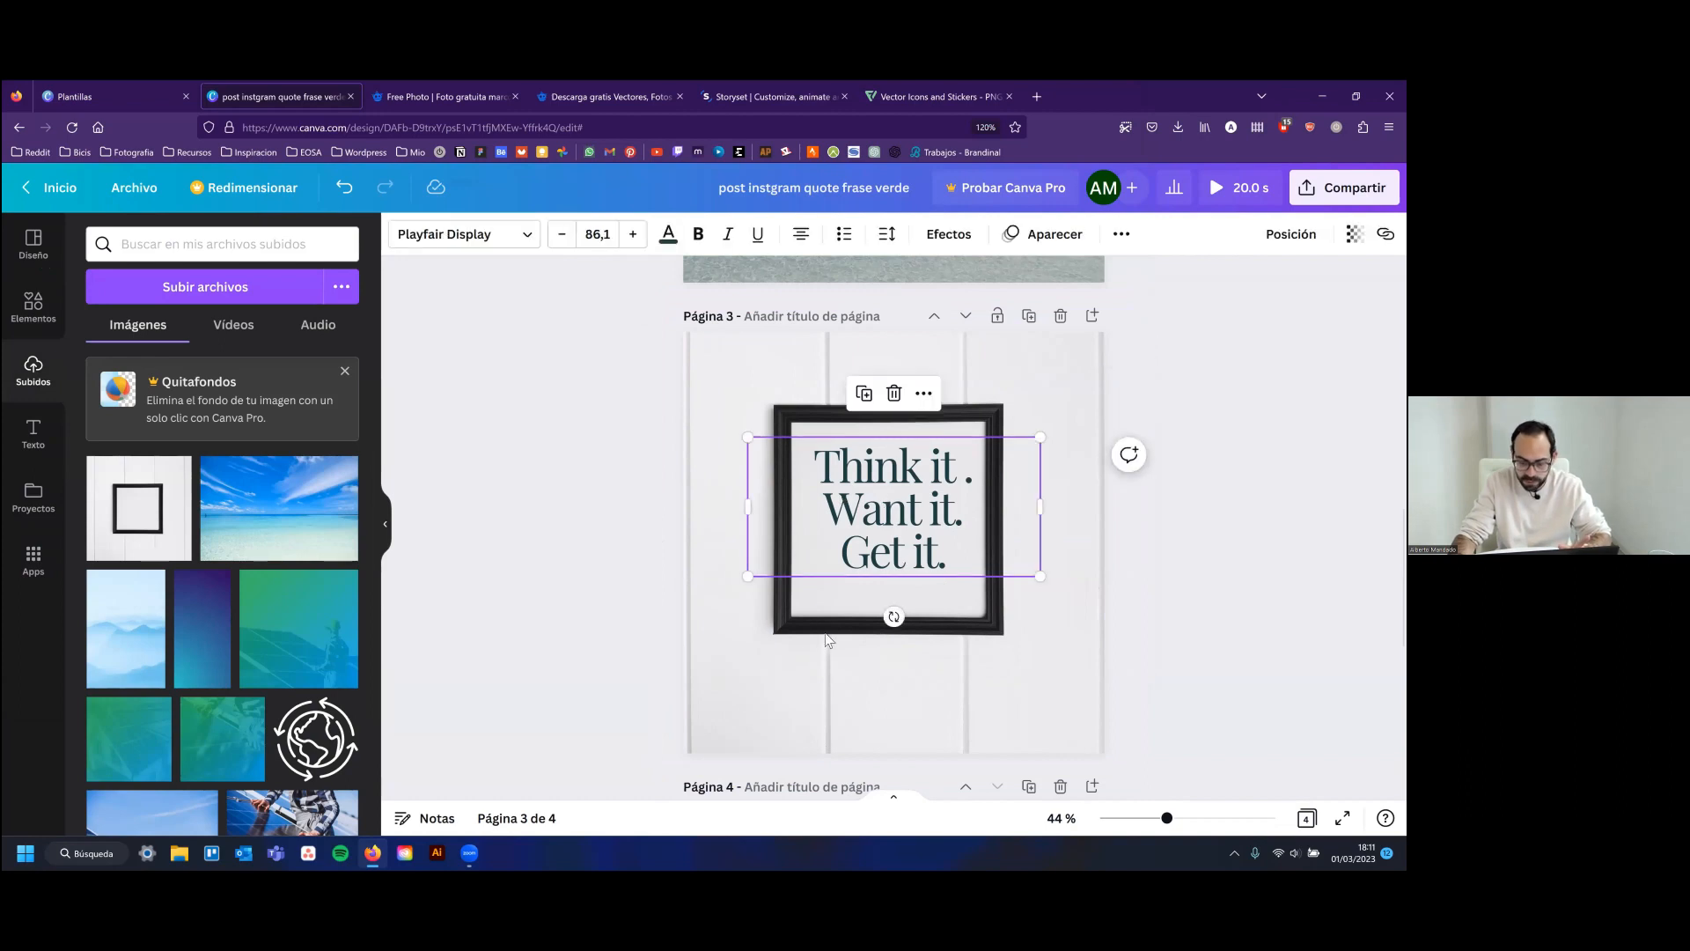
# Adjust the page 3 background photo's crop, enlarging and shifting it so the black frame surrounds the quote with more room
pyautogui.click(710, 736)
pyautogui.doubleClick(741, 676)
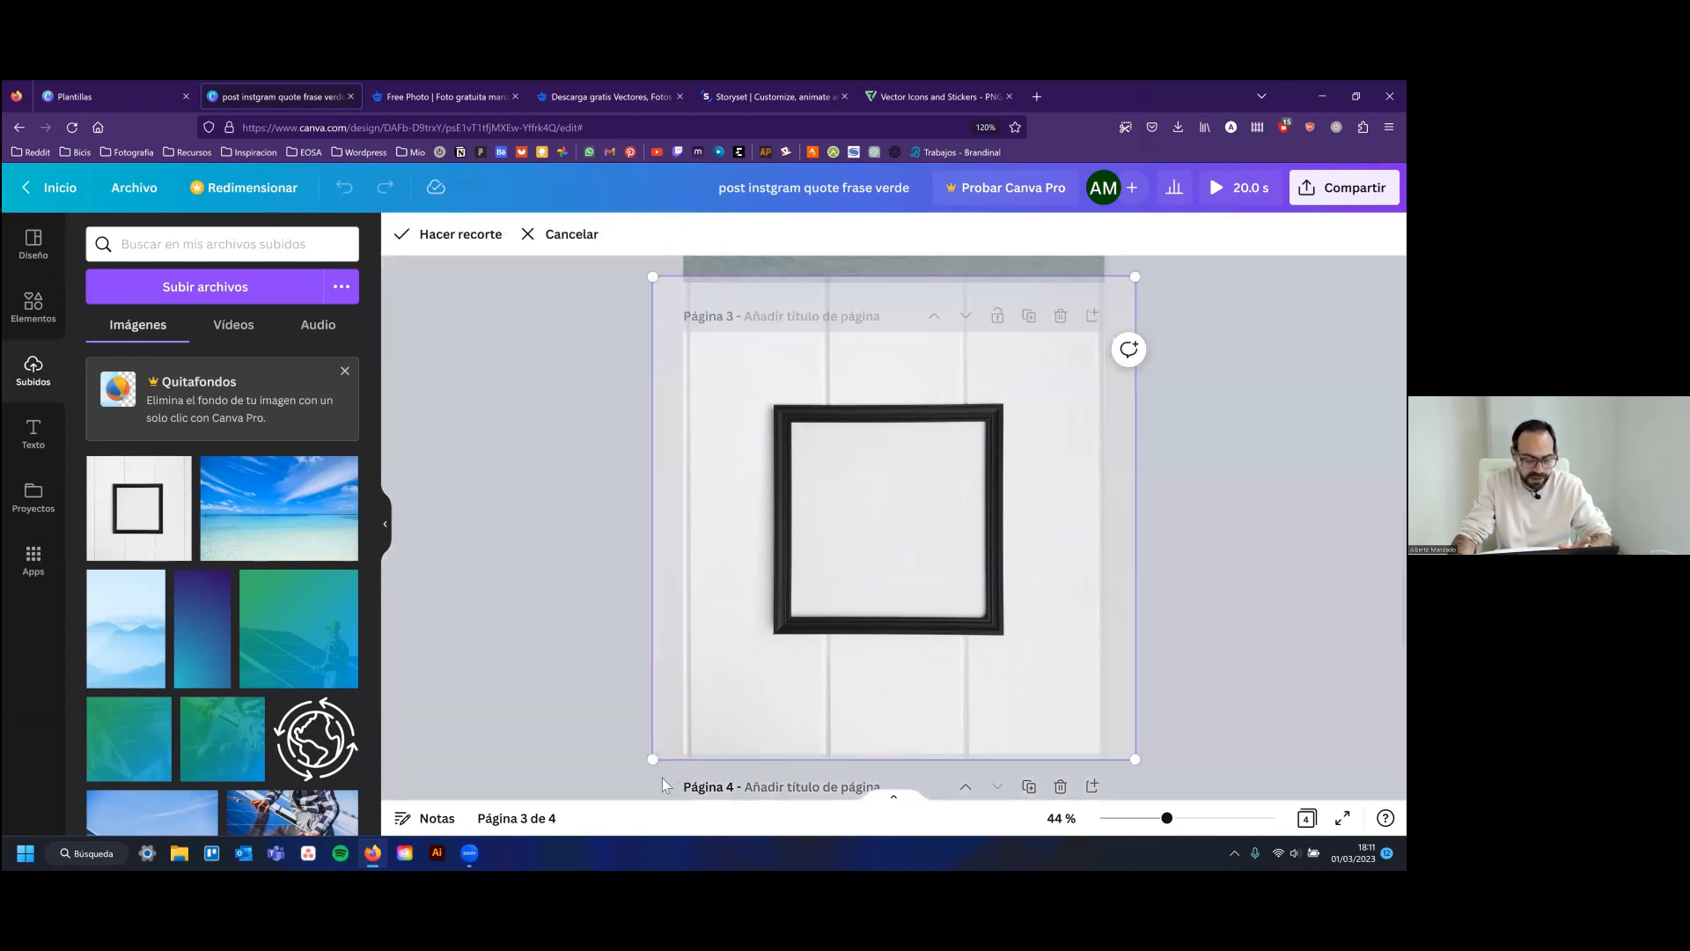
pyautogui.moveTo(660, 762); pyautogui.dragTo(647, 780)
pyautogui.moveTo(954, 709); pyautogui.dragTo(998, 693)
pyautogui.moveTo(966, 392); pyautogui.dragTo(999, 383)
pyautogui.click(1265, 435)
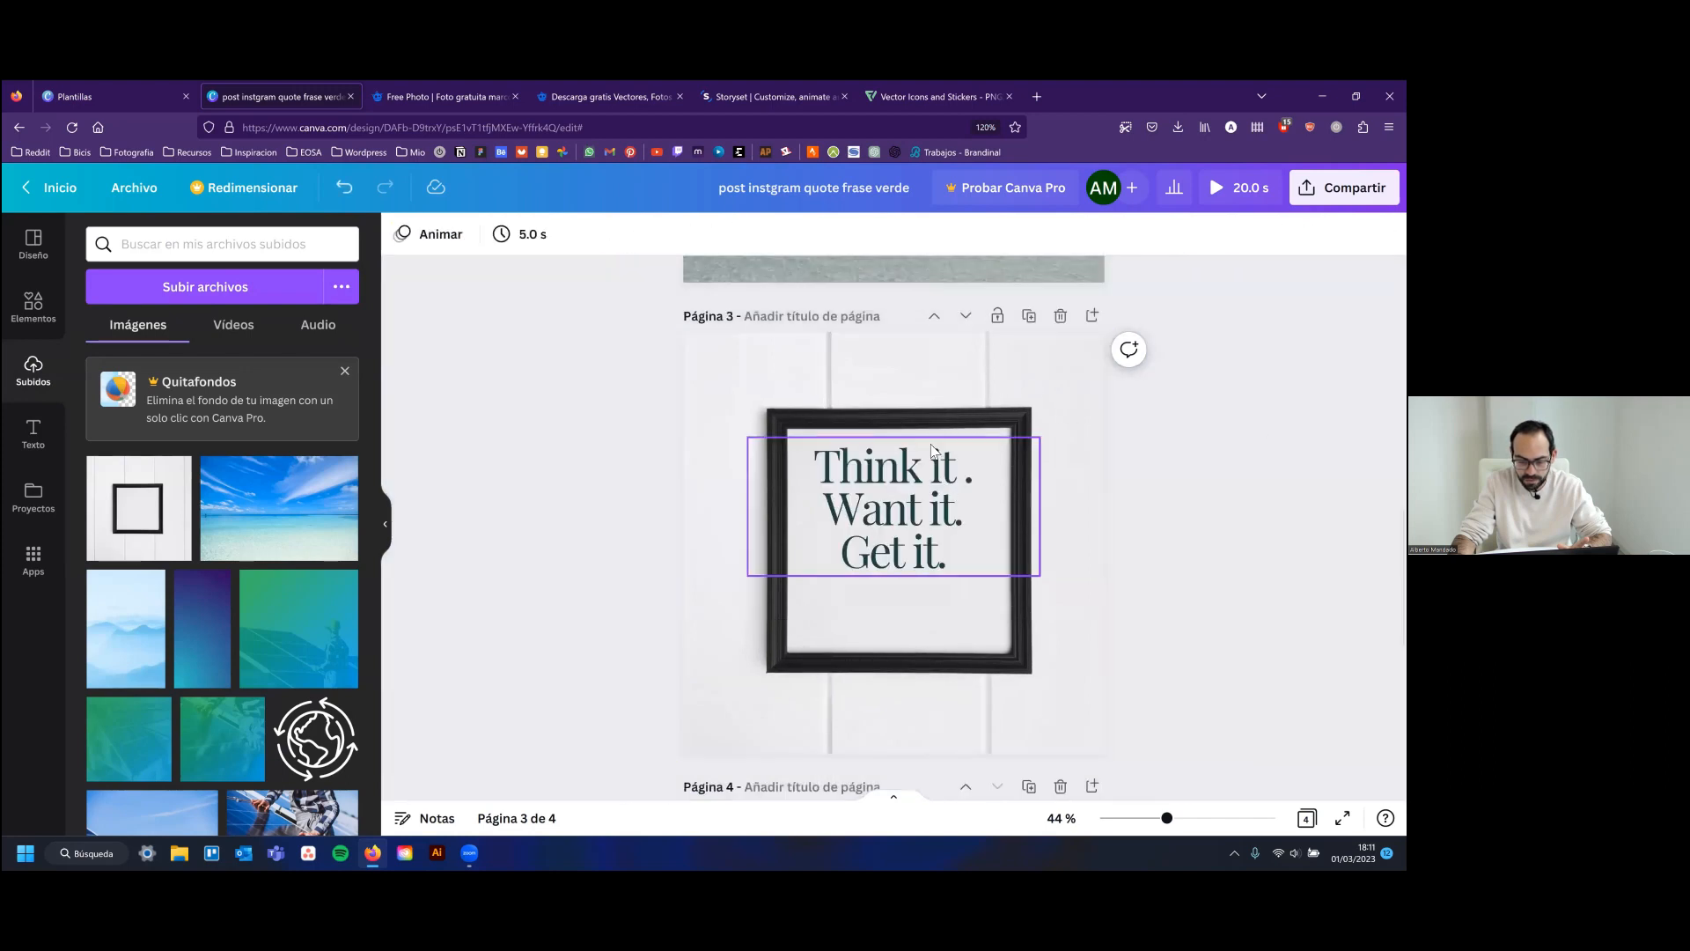
pyautogui.click(924, 486)
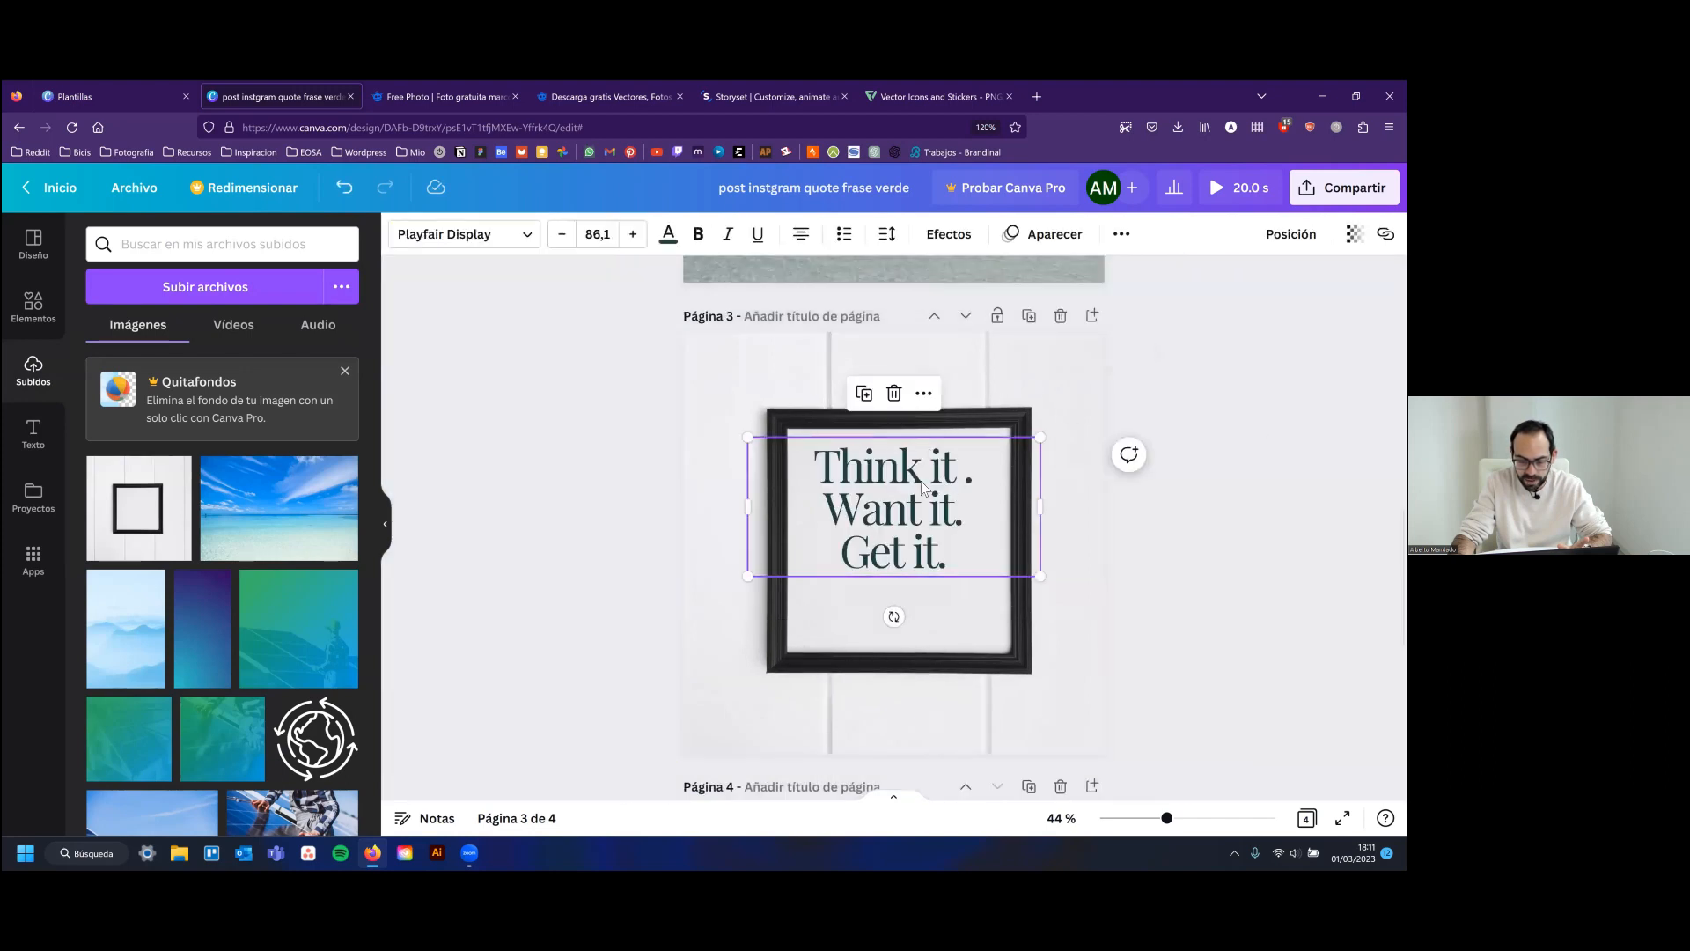
pyautogui.click(964, 382)
pyautogui.click(997, 325)
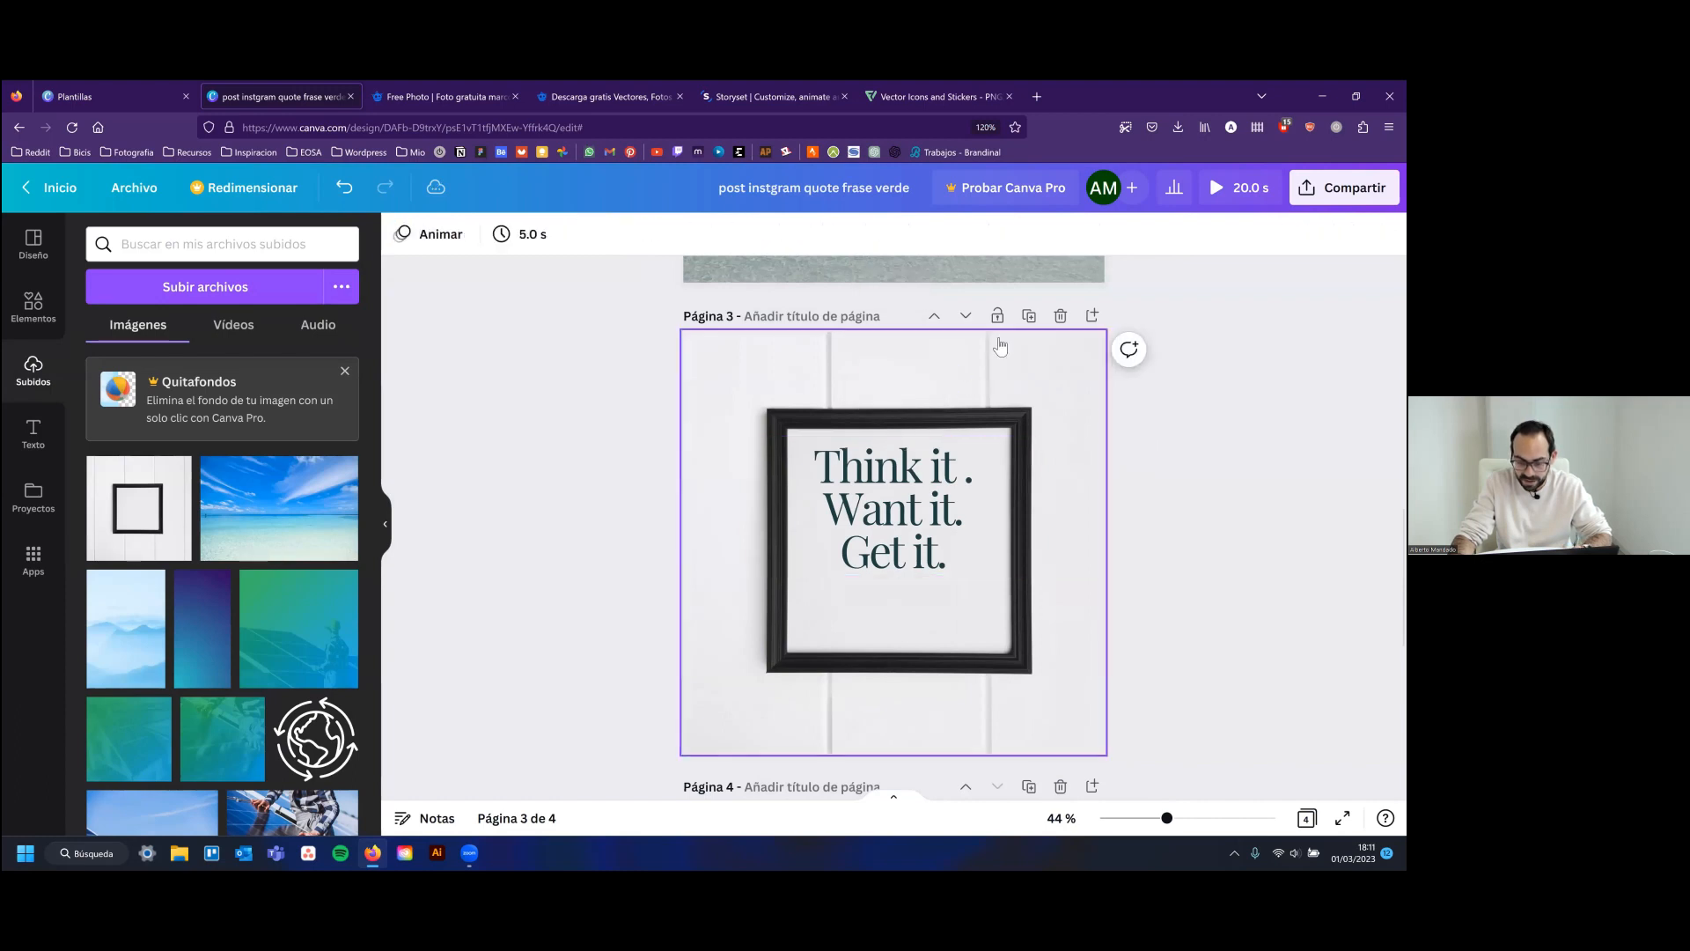
pyautogui.rightClick(964, 381)
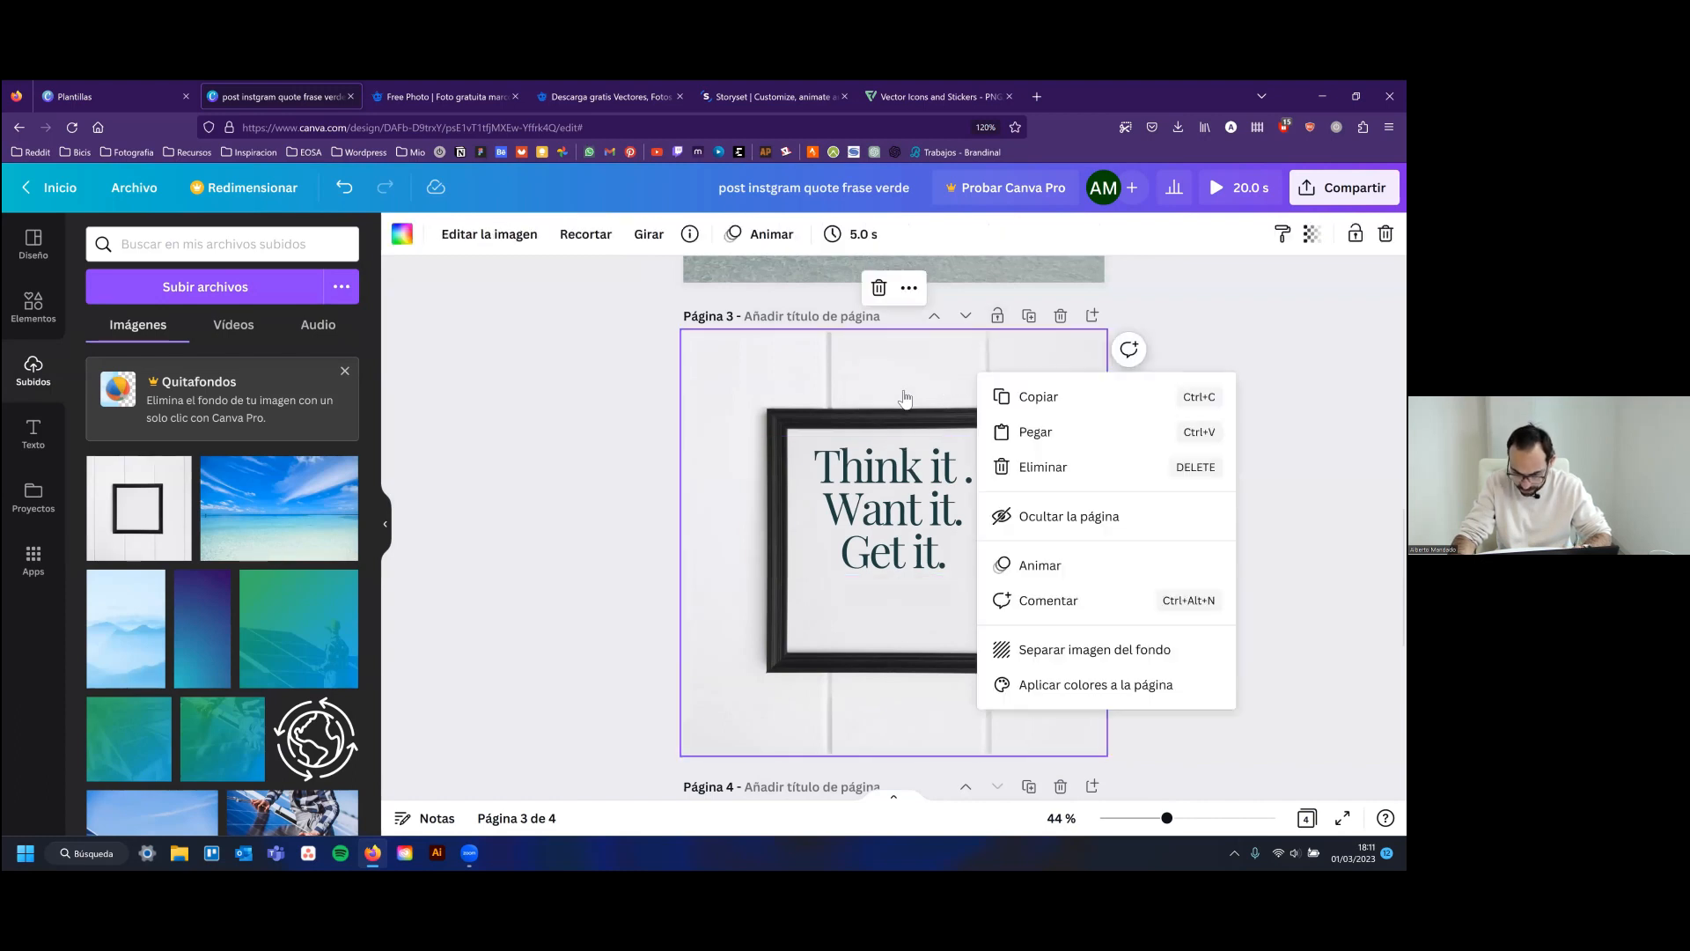
pyautogui.click(1003, 394)
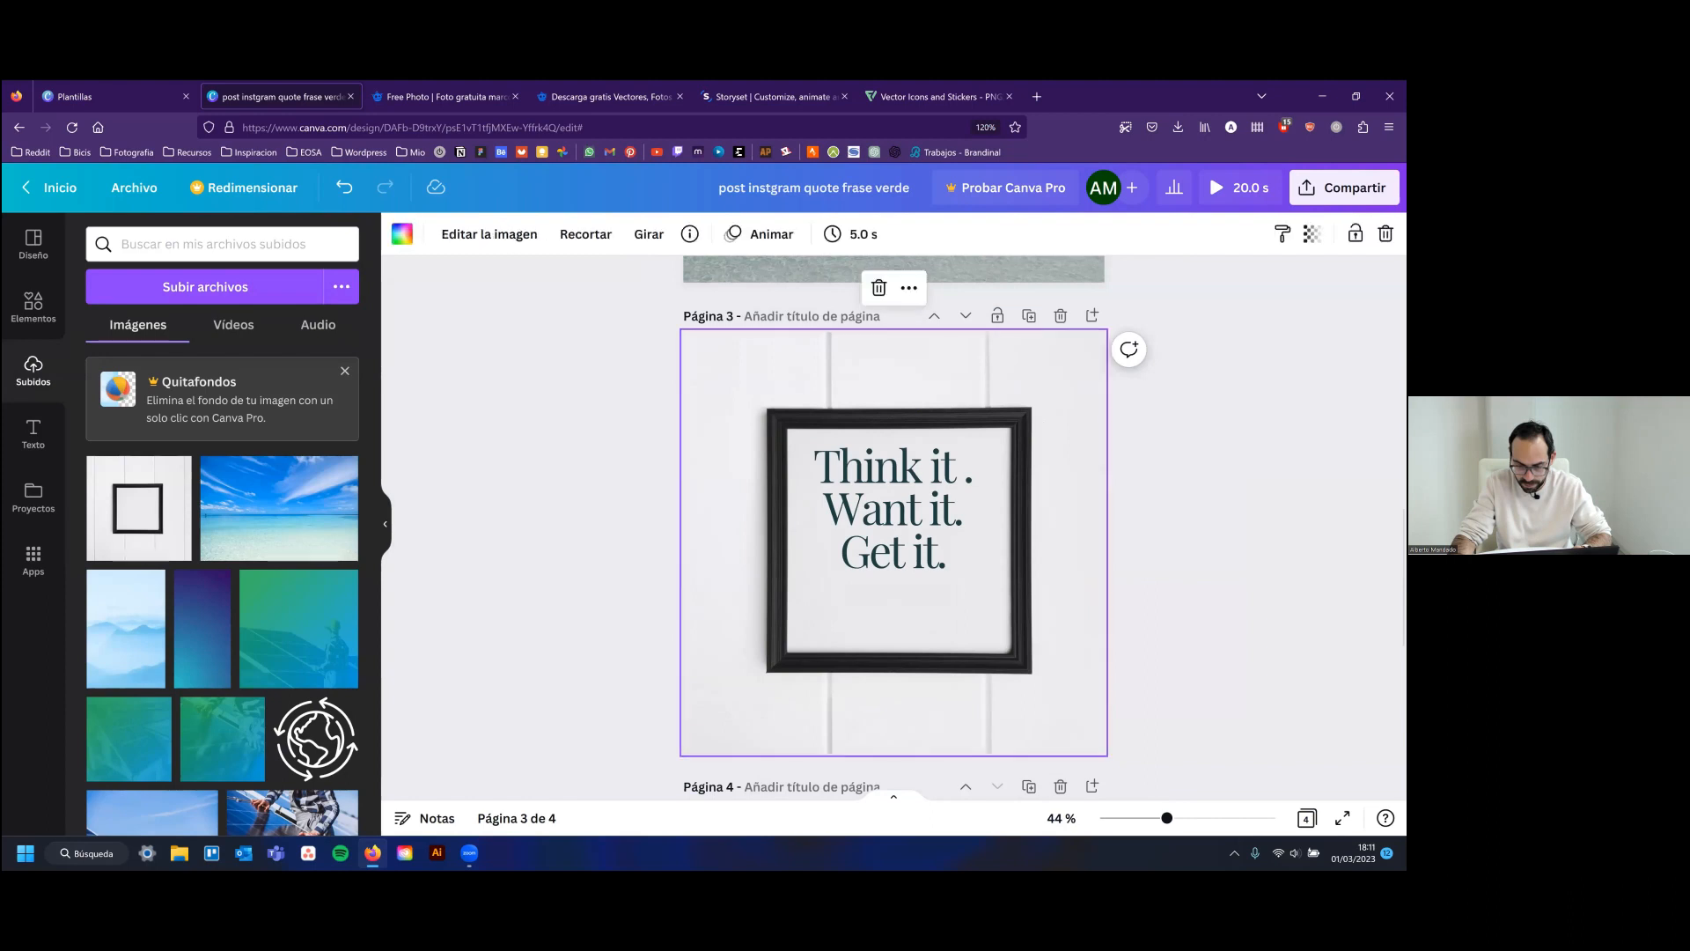
# Lock page 3, try selecting its quote and background, and unlock the page again
pyautogui.click(997, 317)
pyautogui.click(932, 527)
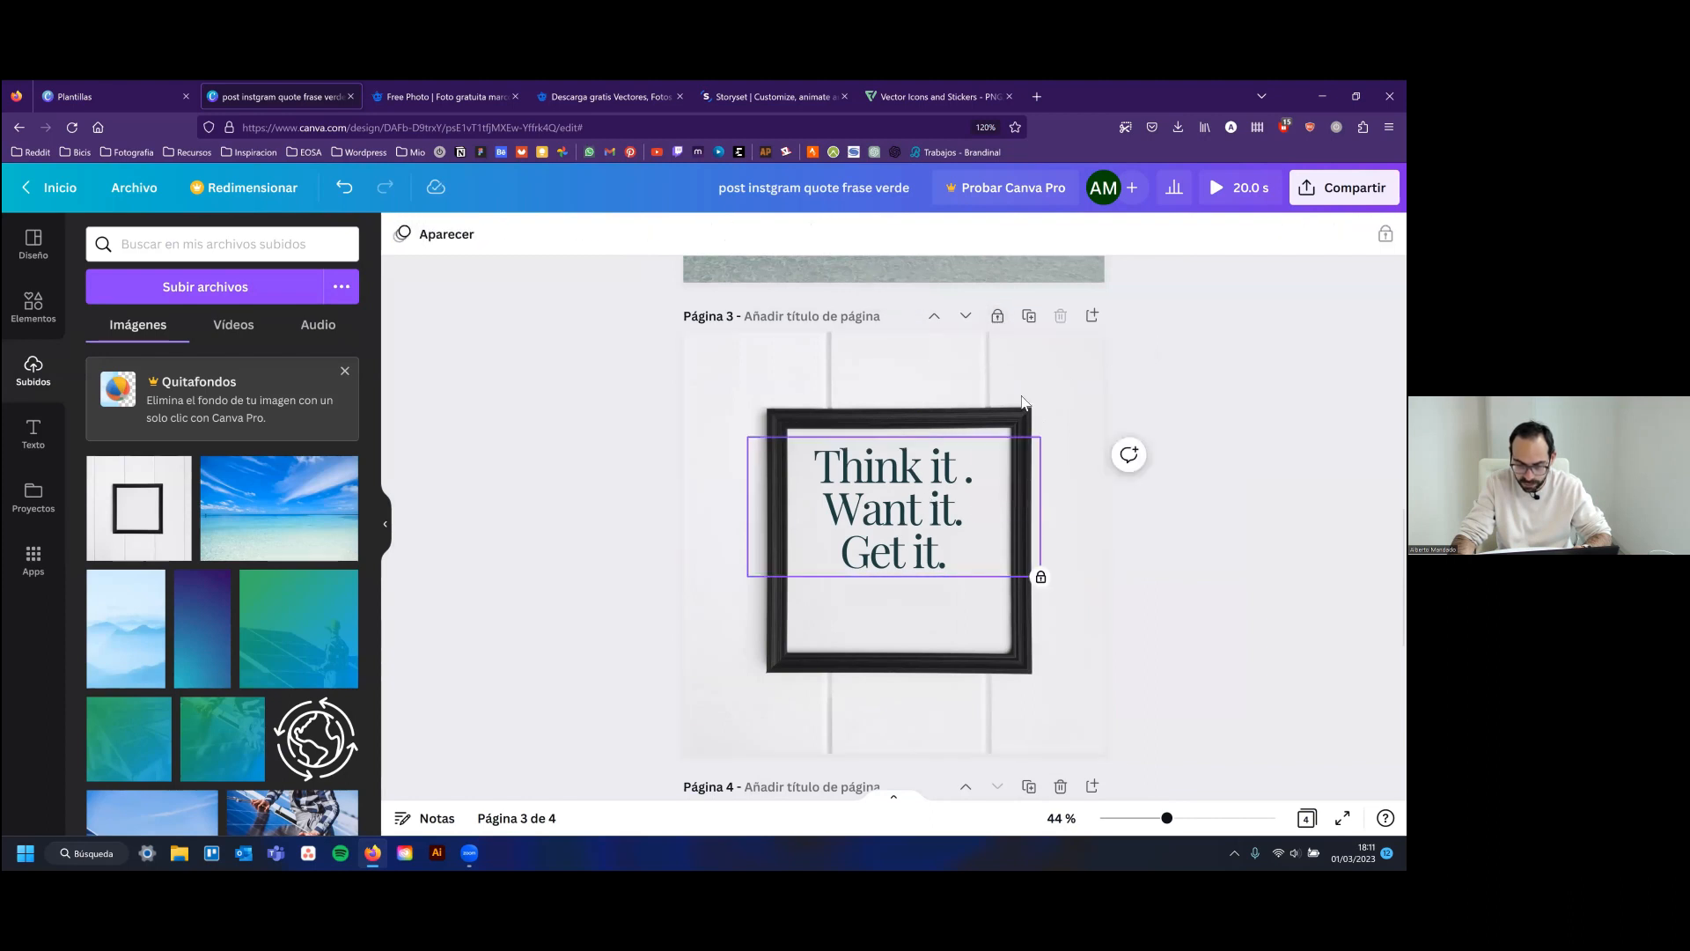
pyautogui.click(1021, 401)
pyautogui.click(931, 447)
pyautogui.click(996, 412)
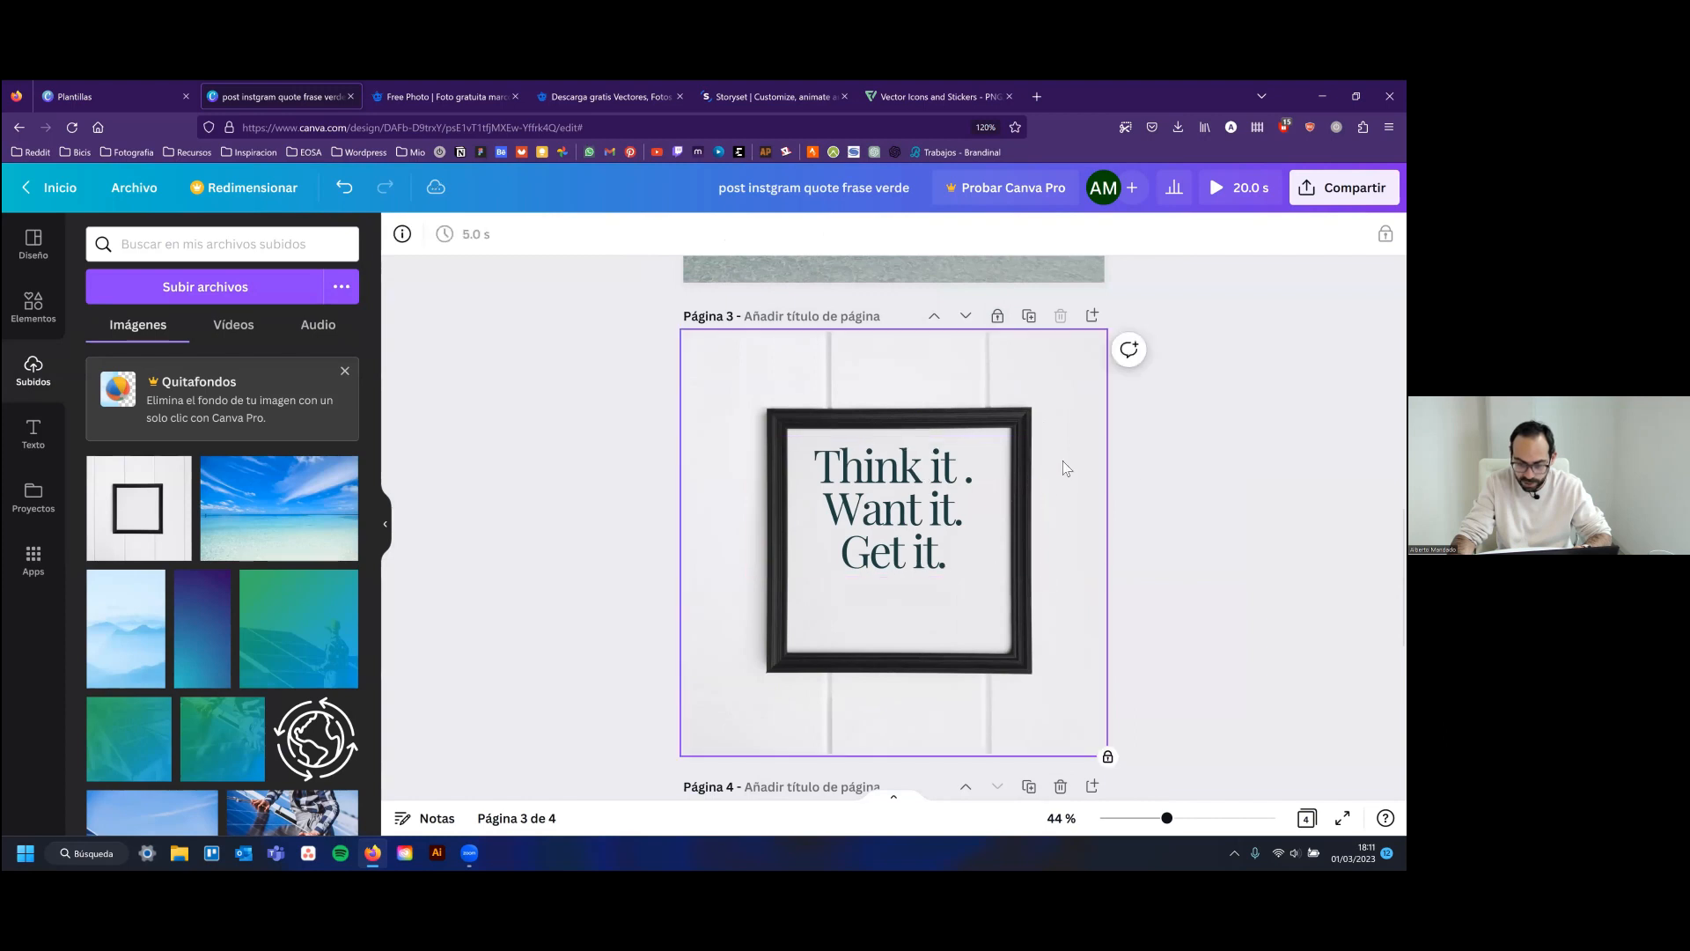
pyautogui.click(990, 370)
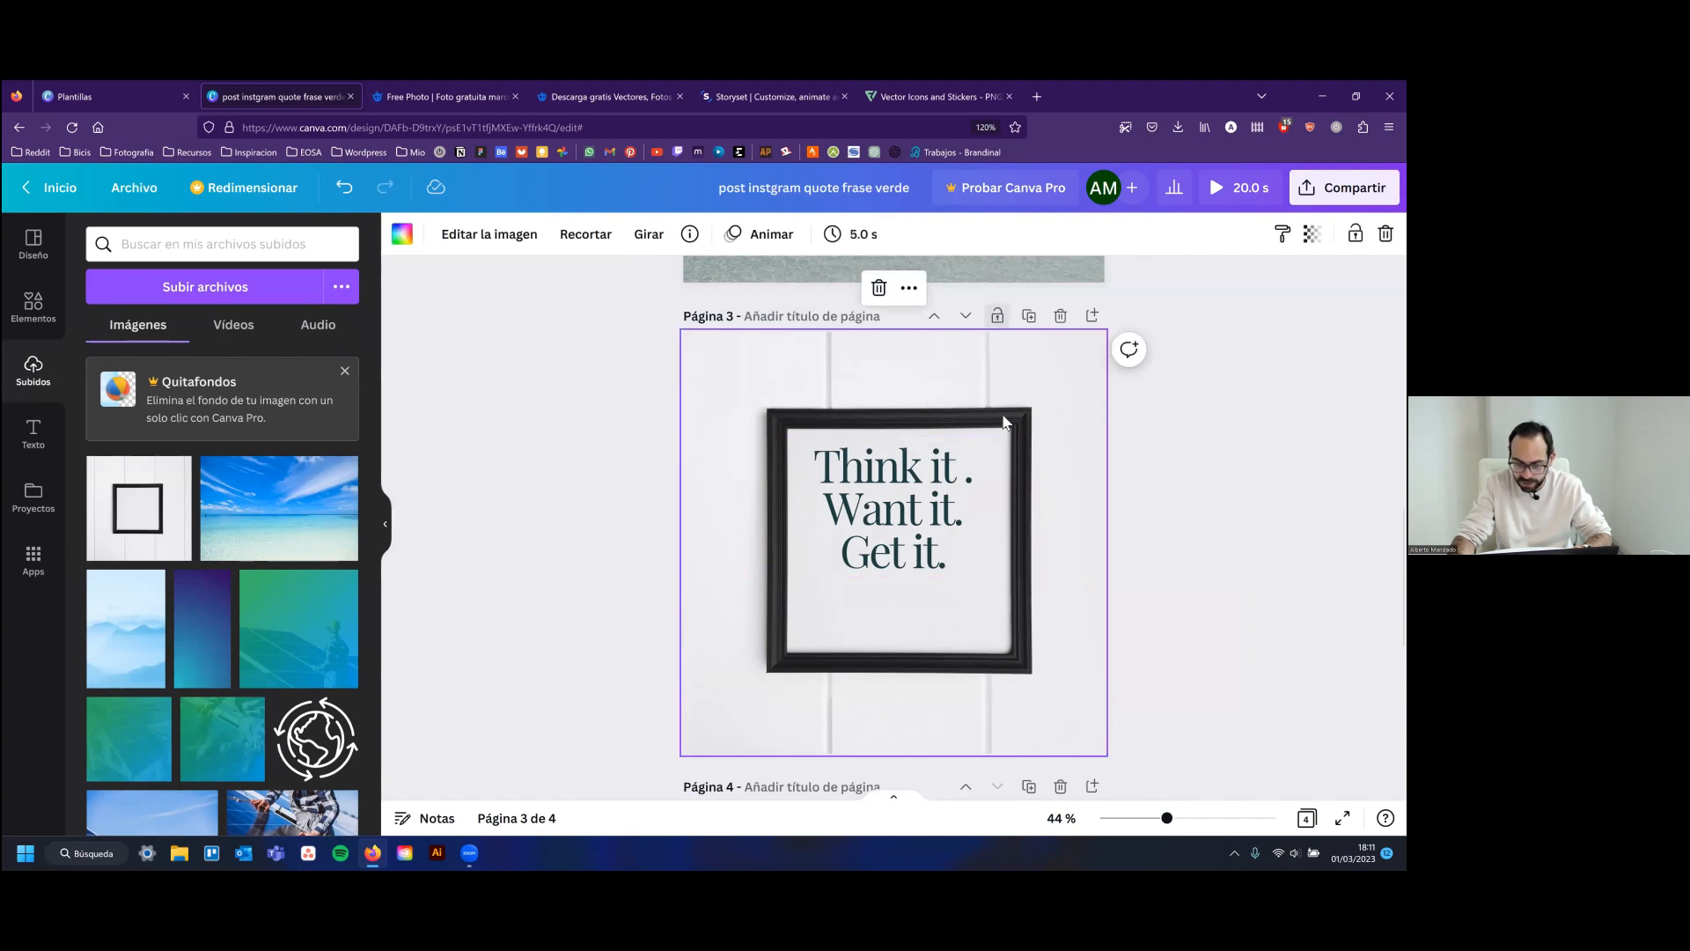
# Enlarge the page 3 quote to font size 89.1 and move it lower inside the black frame
pyautogui.click(915, 511)
pyautogui.moveTo(1041, 577)
pyautogui.mouseDown()
pyautogui.moveTo(1101, 615)
pyautogui.moveTo(1051, 581)
pyautogui.mouseUp()
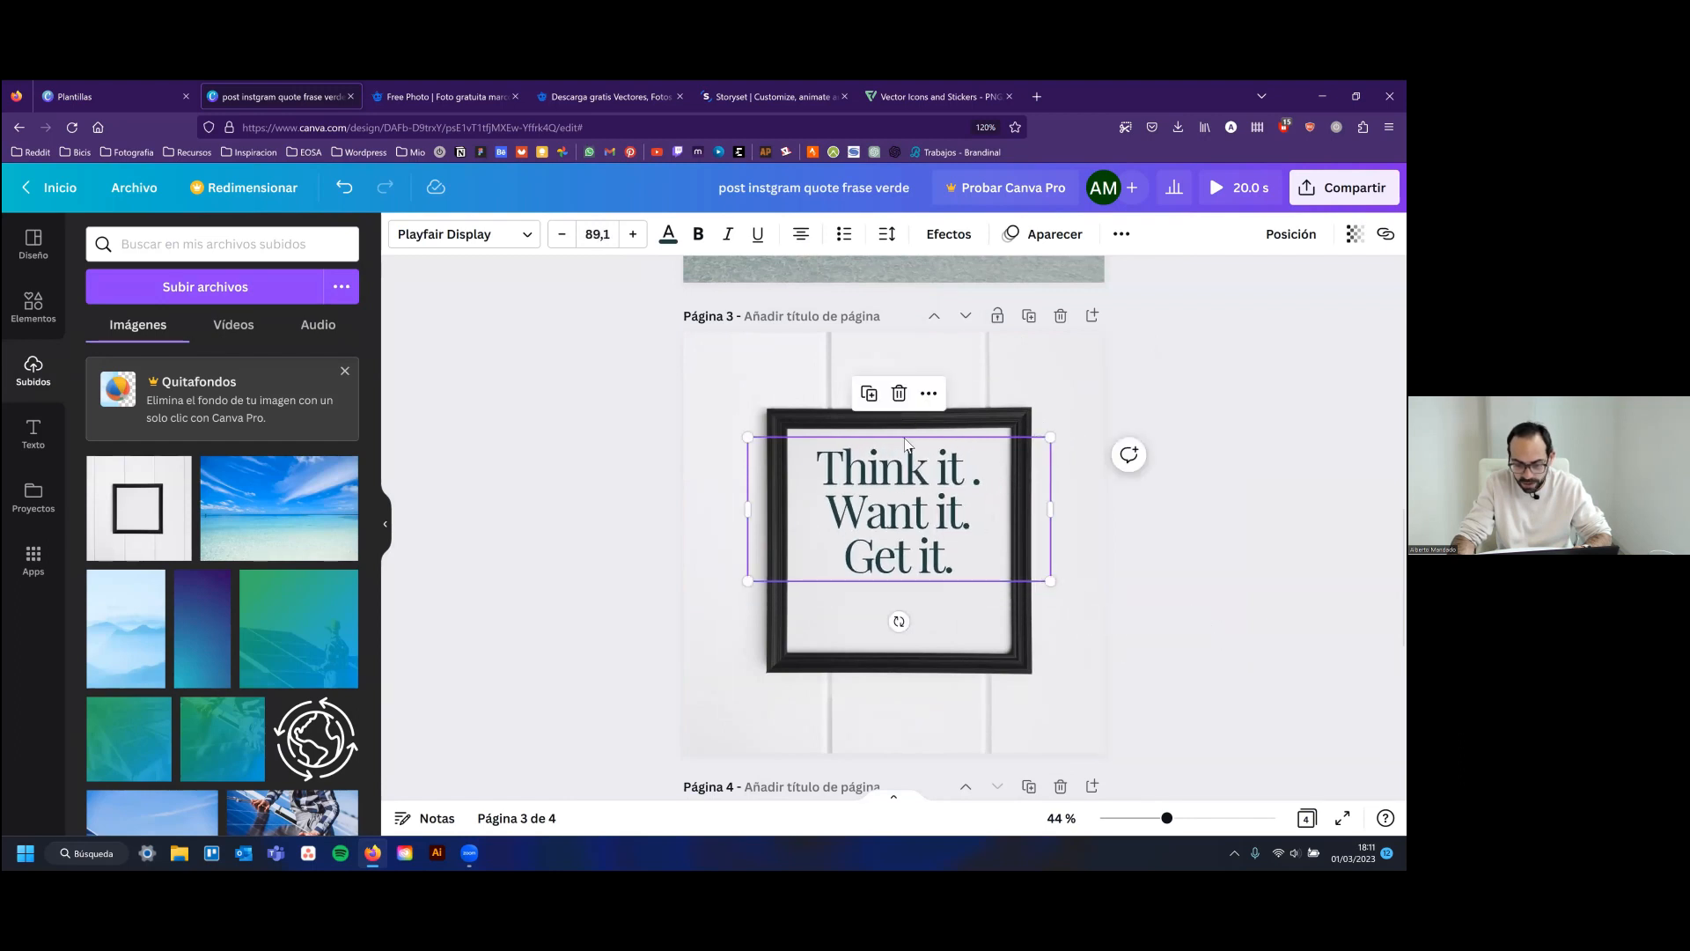
pyautogui.moveTo(909, 469); pyautogui.dragTo(904, 487)
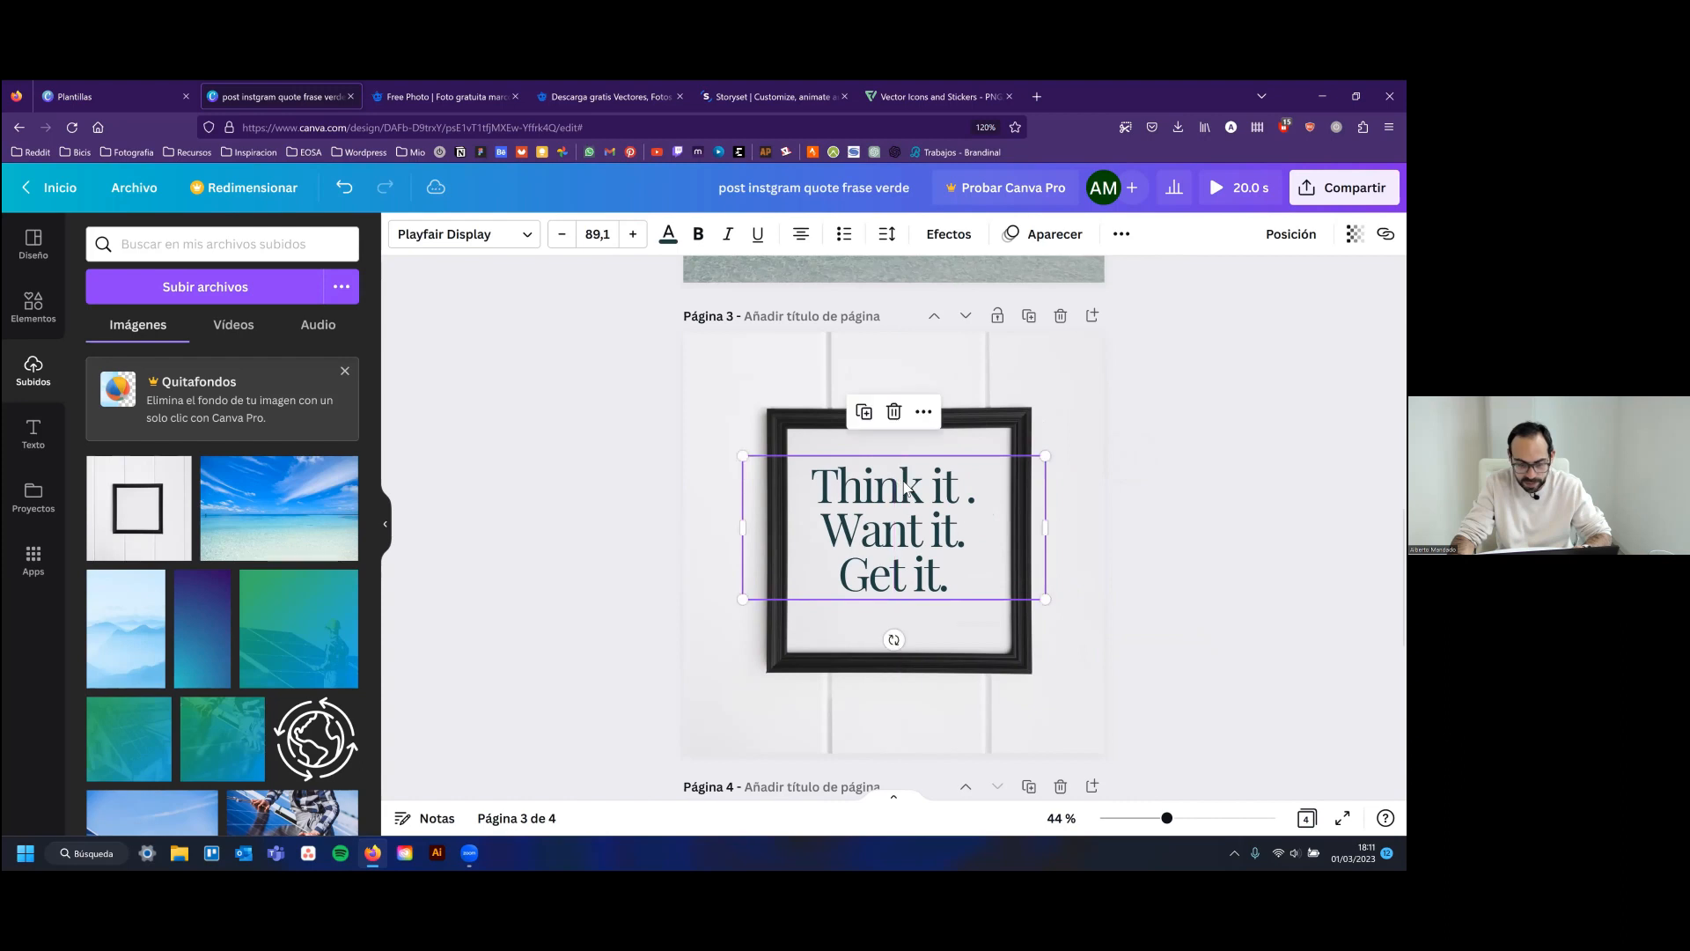
# Change the font of the page 3 quote to Playfair Display Black
pyautogui.click(483, 234)
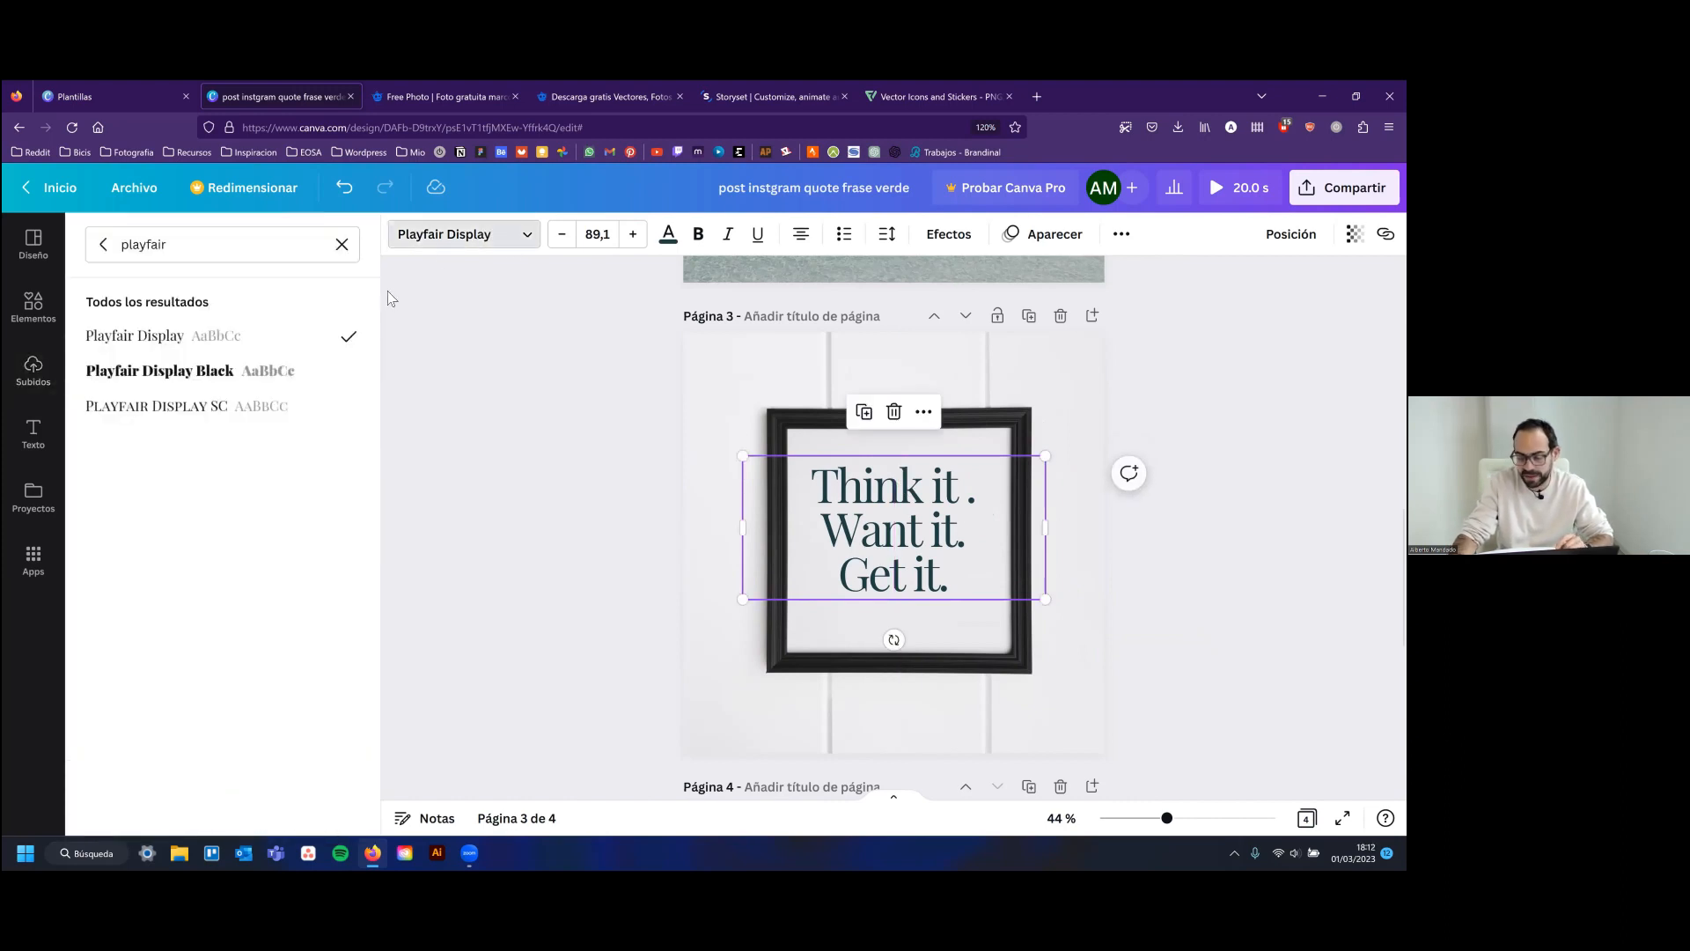
pyautogui.click(164, 373)
pyautogui.click(965, 607)
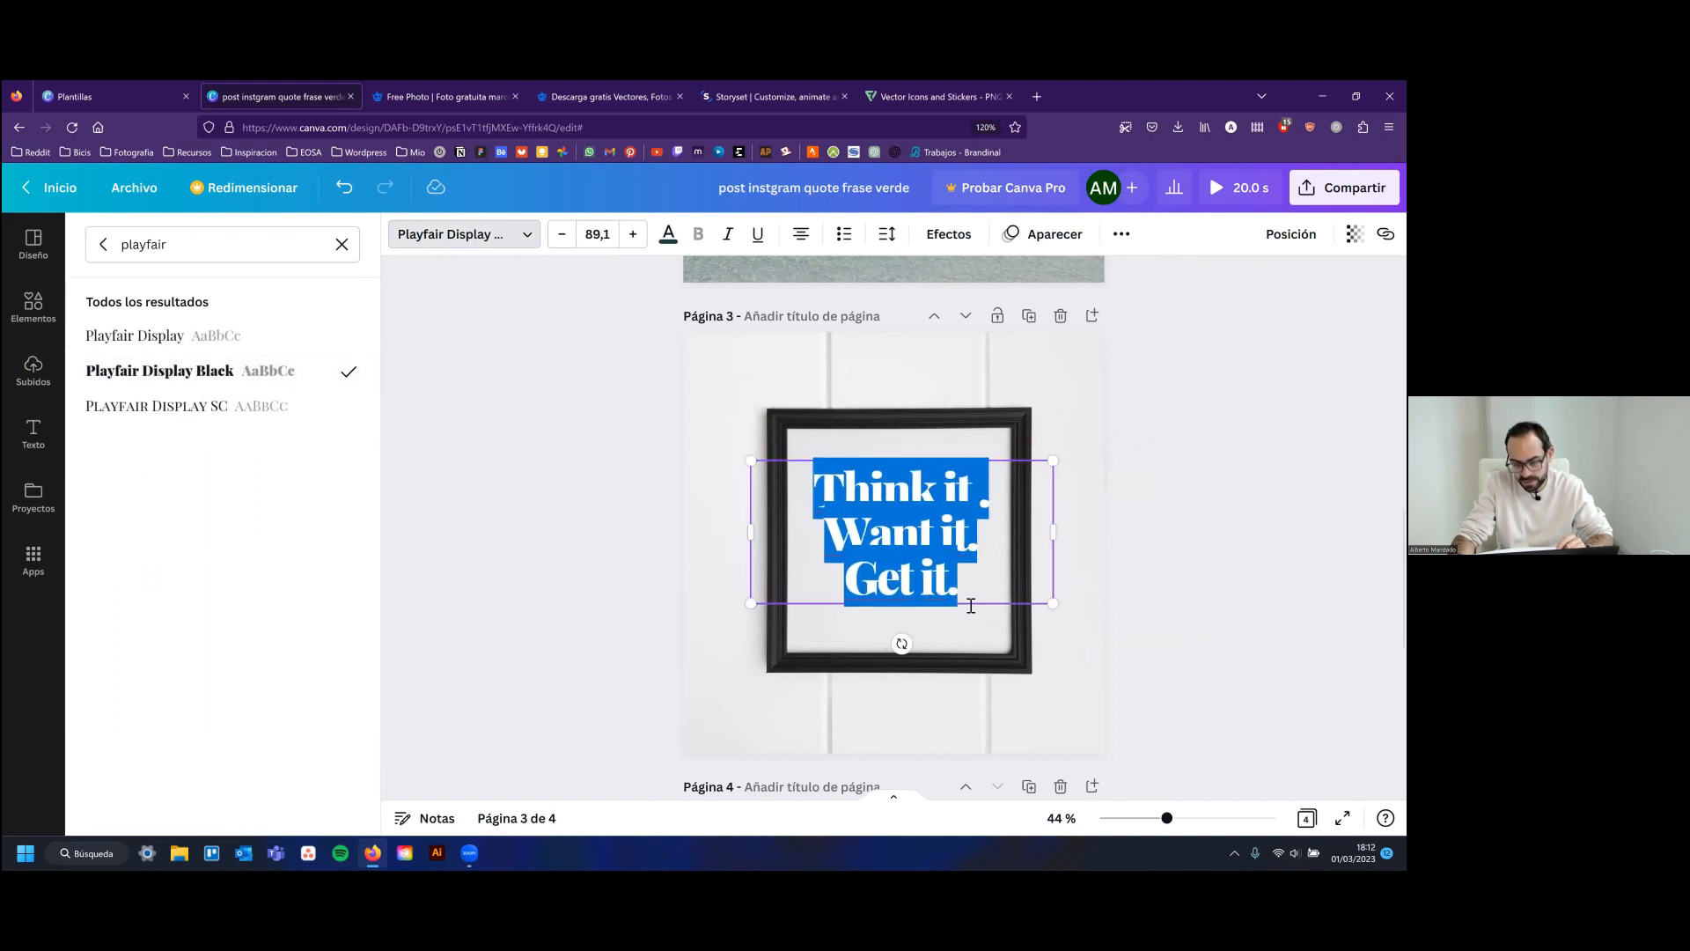
# Align the page 3 quote to the horizontal centre and vertical middle of the page, and review the result
pyautogui.click(1291, 233)
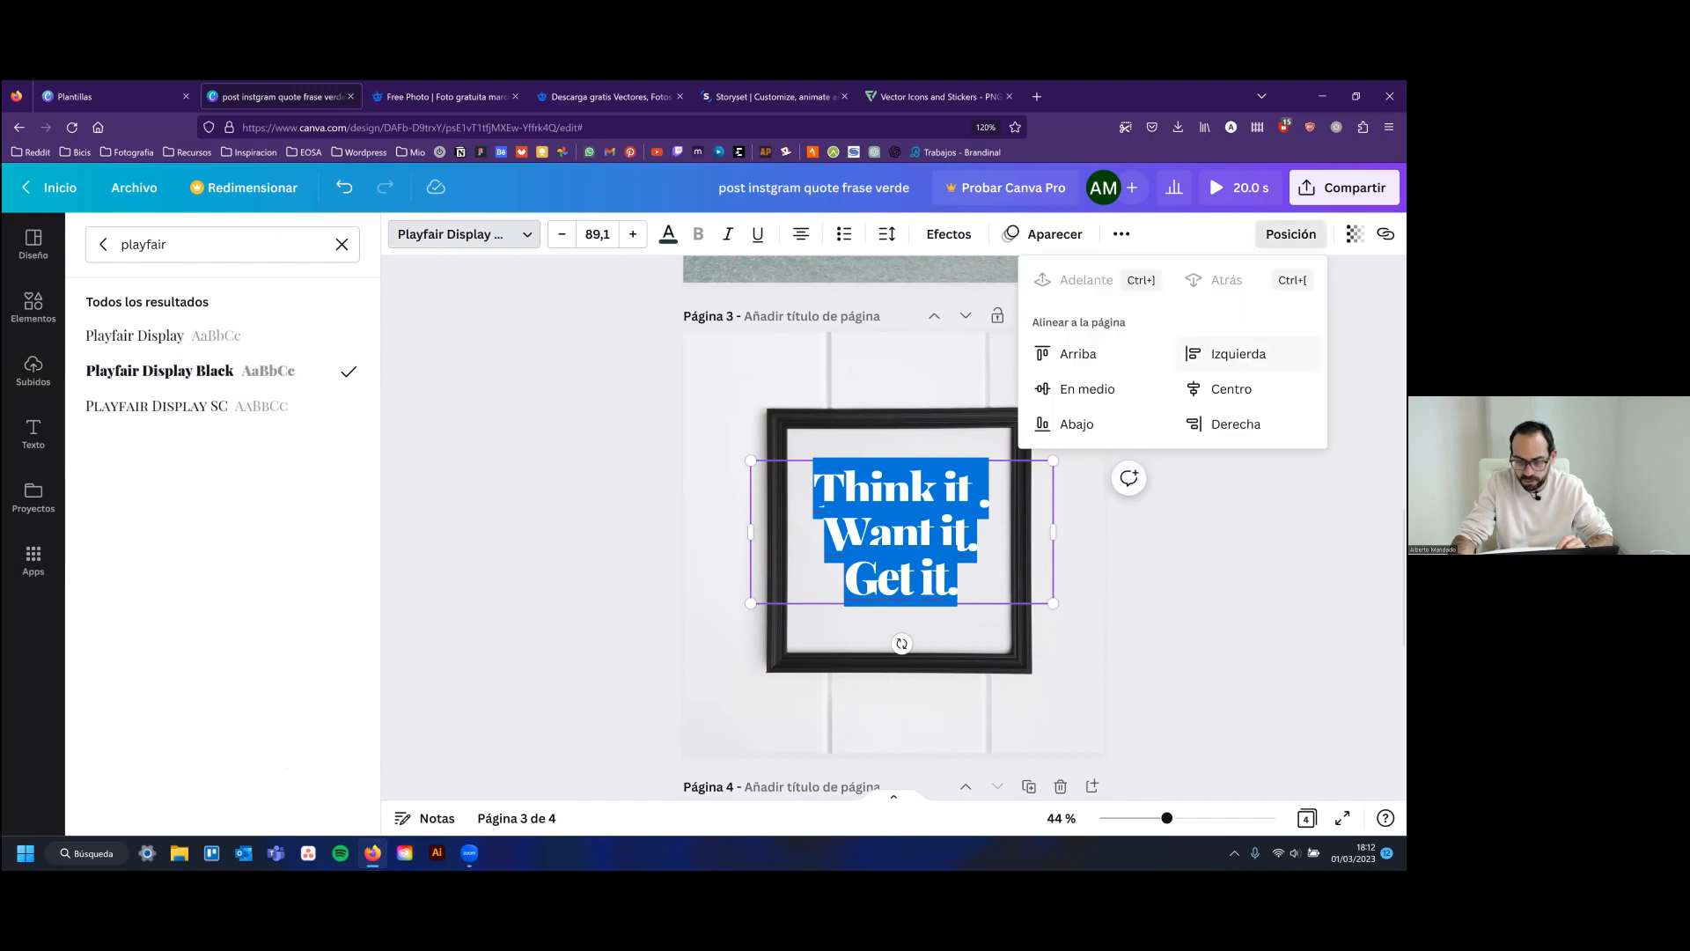
pyautogui.click(1231, 389)
pyautogui.click(1087, 388)
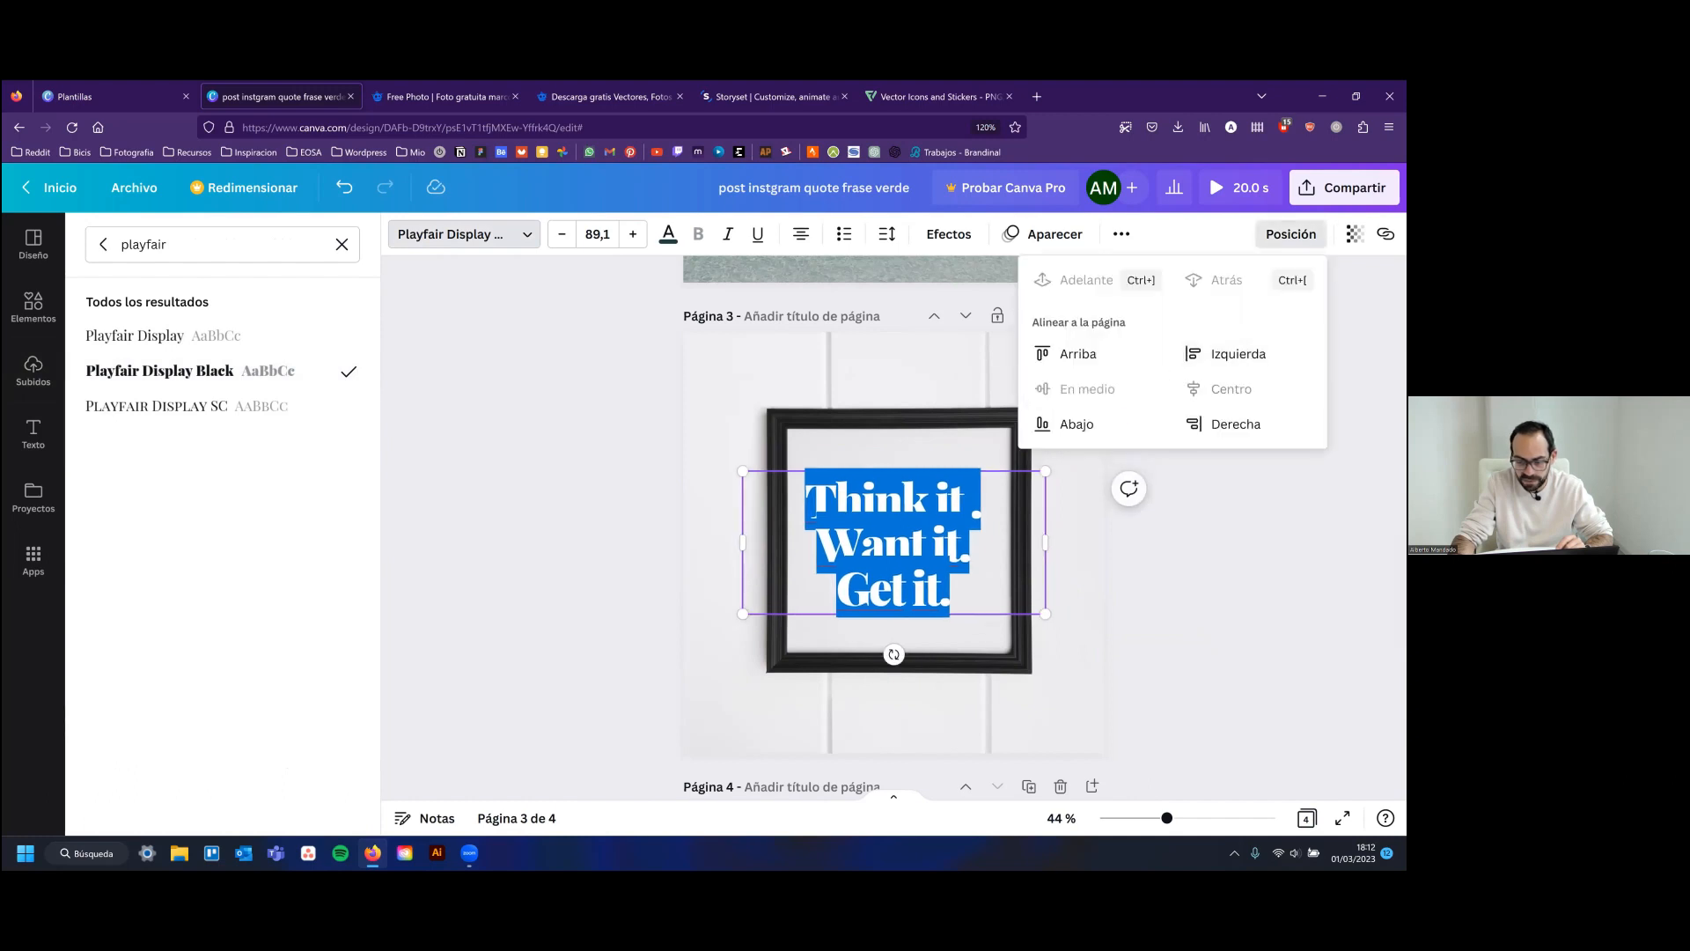
pyautogui.press('Escape')
pyautogui.click(1050, 386)
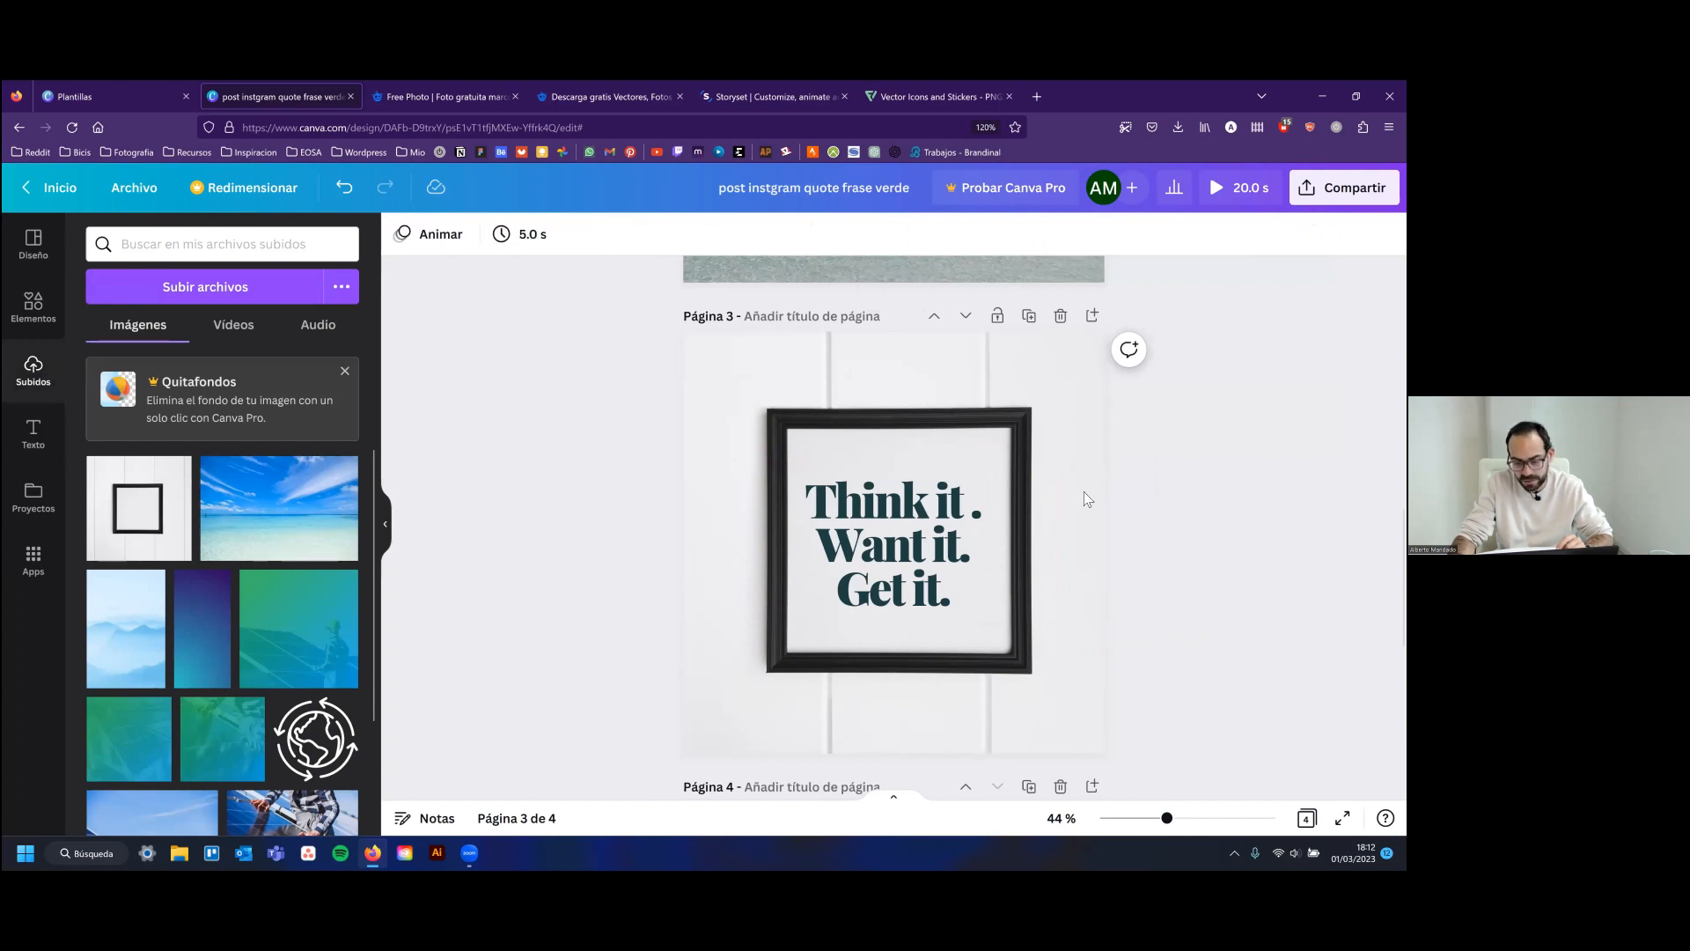
pyautogui.scroll(5, 1083, 490)
pyautogui.scroll(-5, 927, 451)
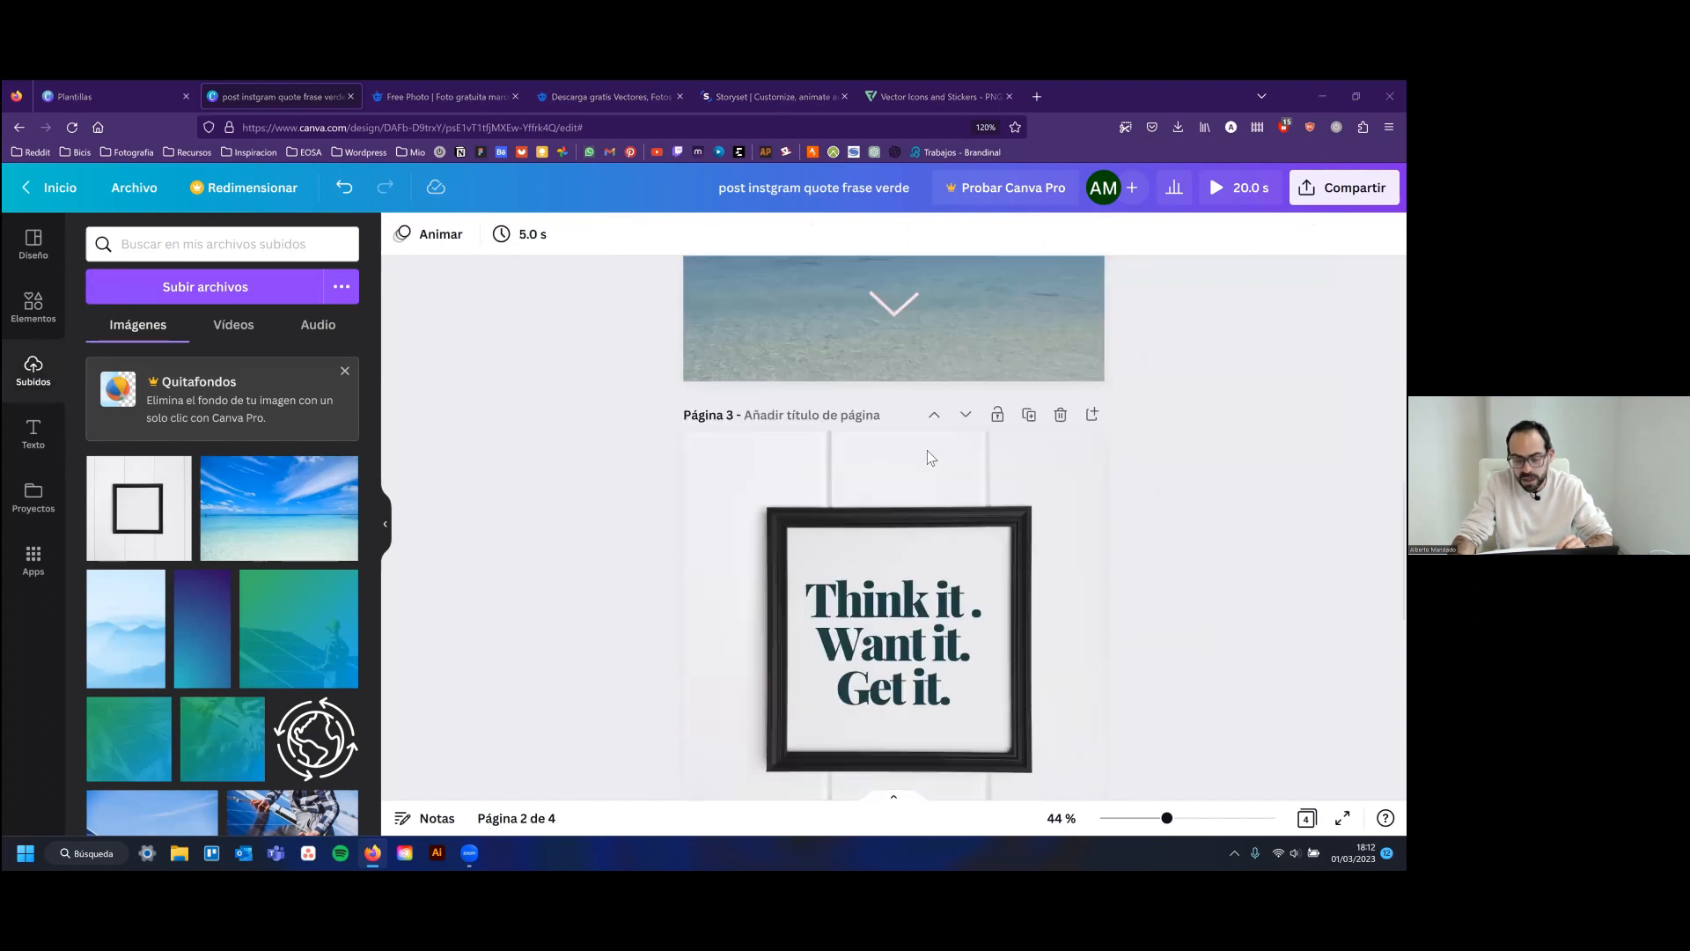
pyautogui.scroll(-2, 927, 451)
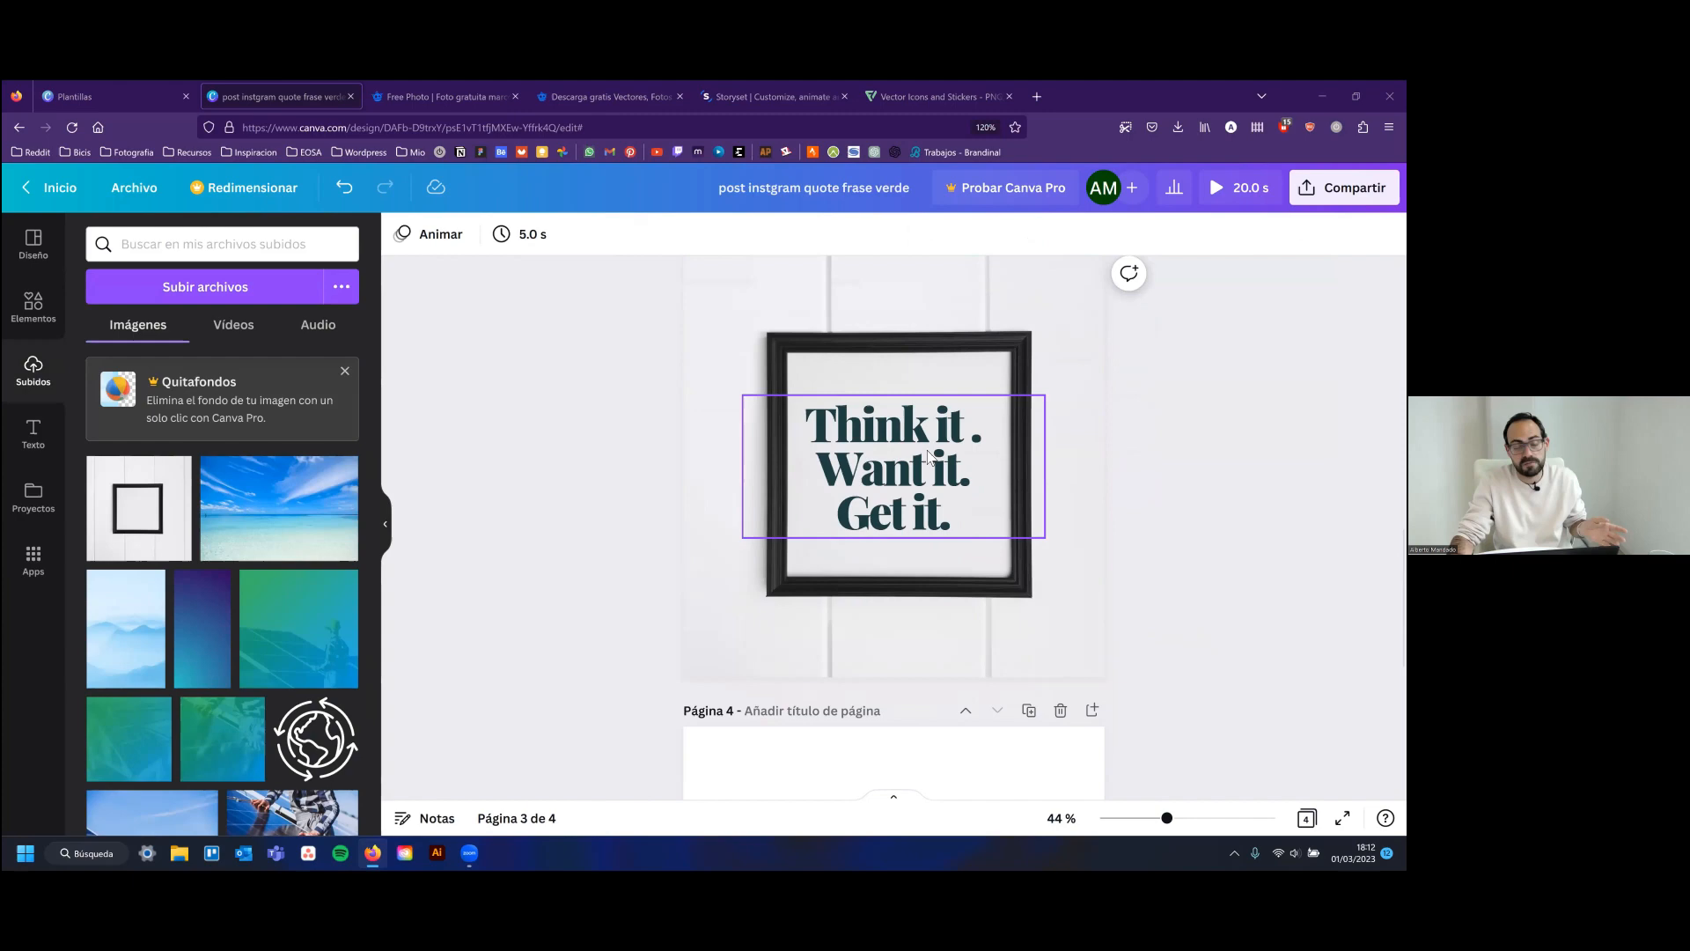
# Switch to Freepik, browse the "marco cuadrado" photo results and open the thin black square frame on a white wall
pyautogui.click(435, 93)
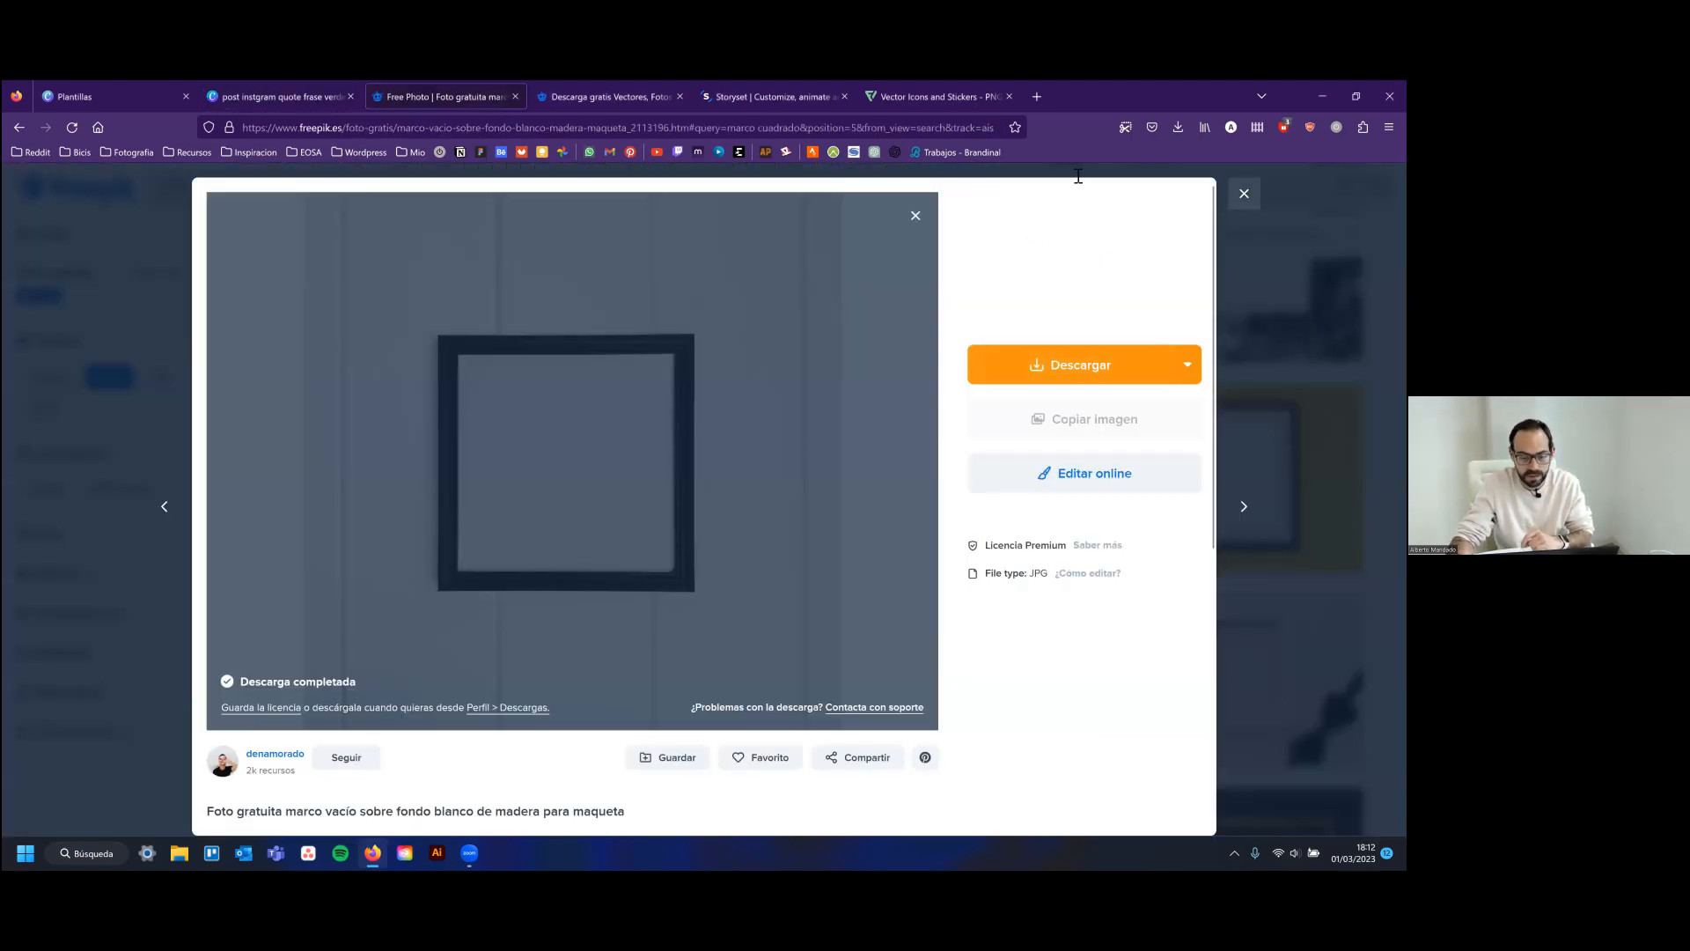
pyautogui.press('Escape')
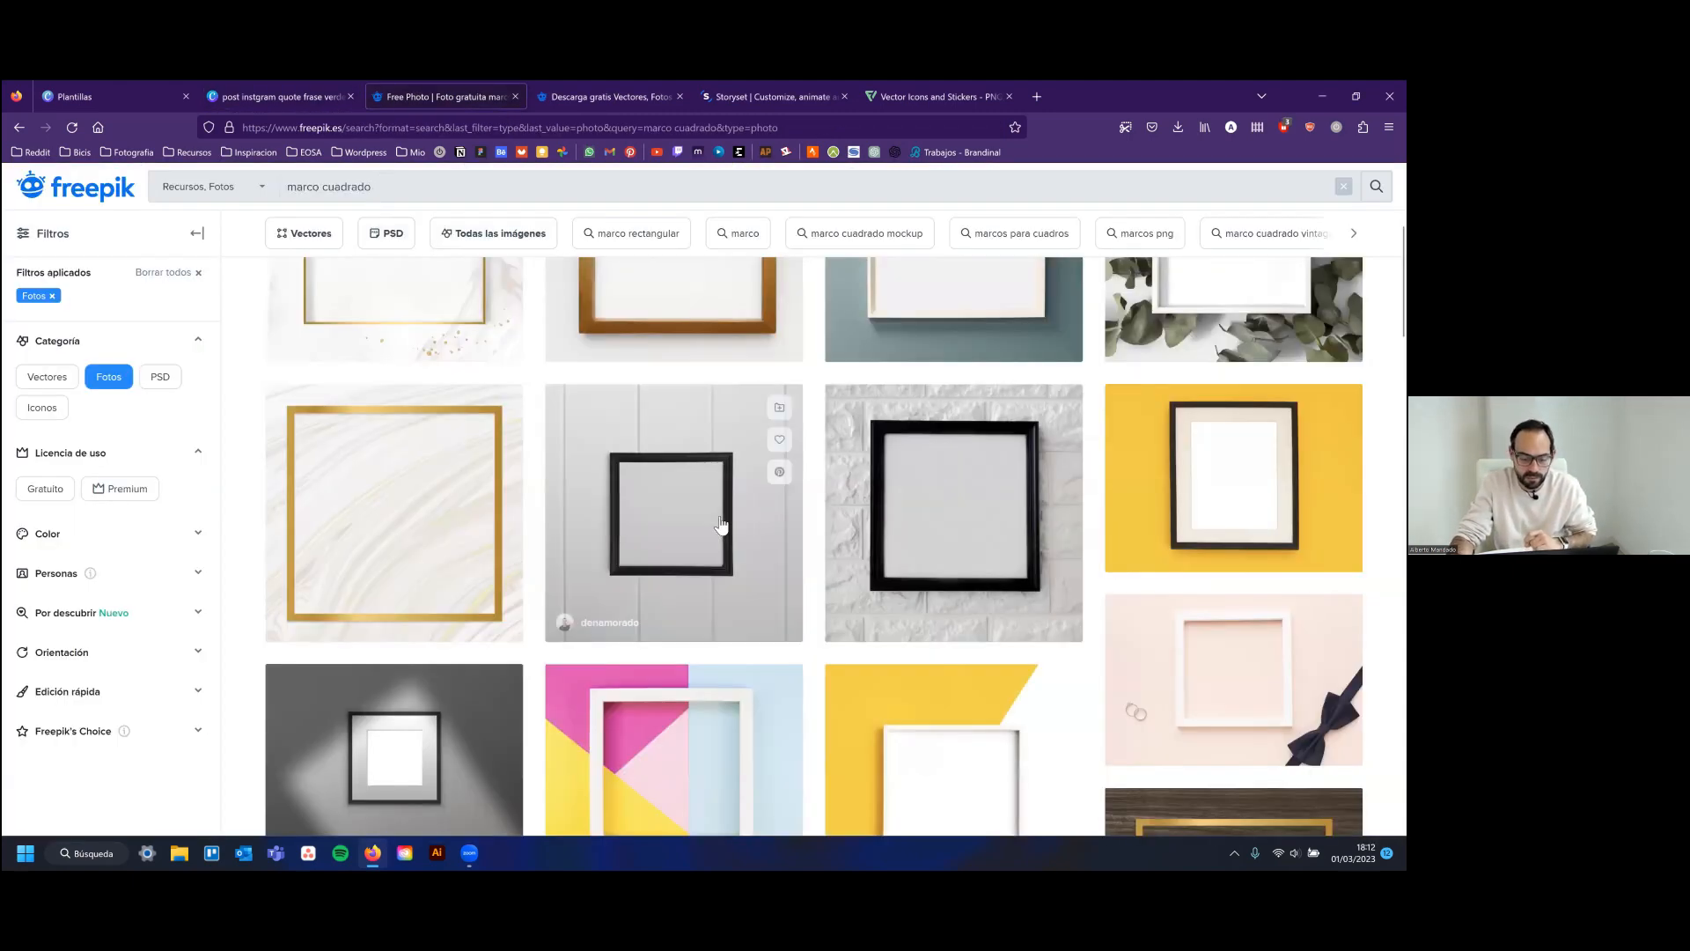
pyautogui.scroll(1, 698, 534)
pyautogui.scroll(2, 698, 535)
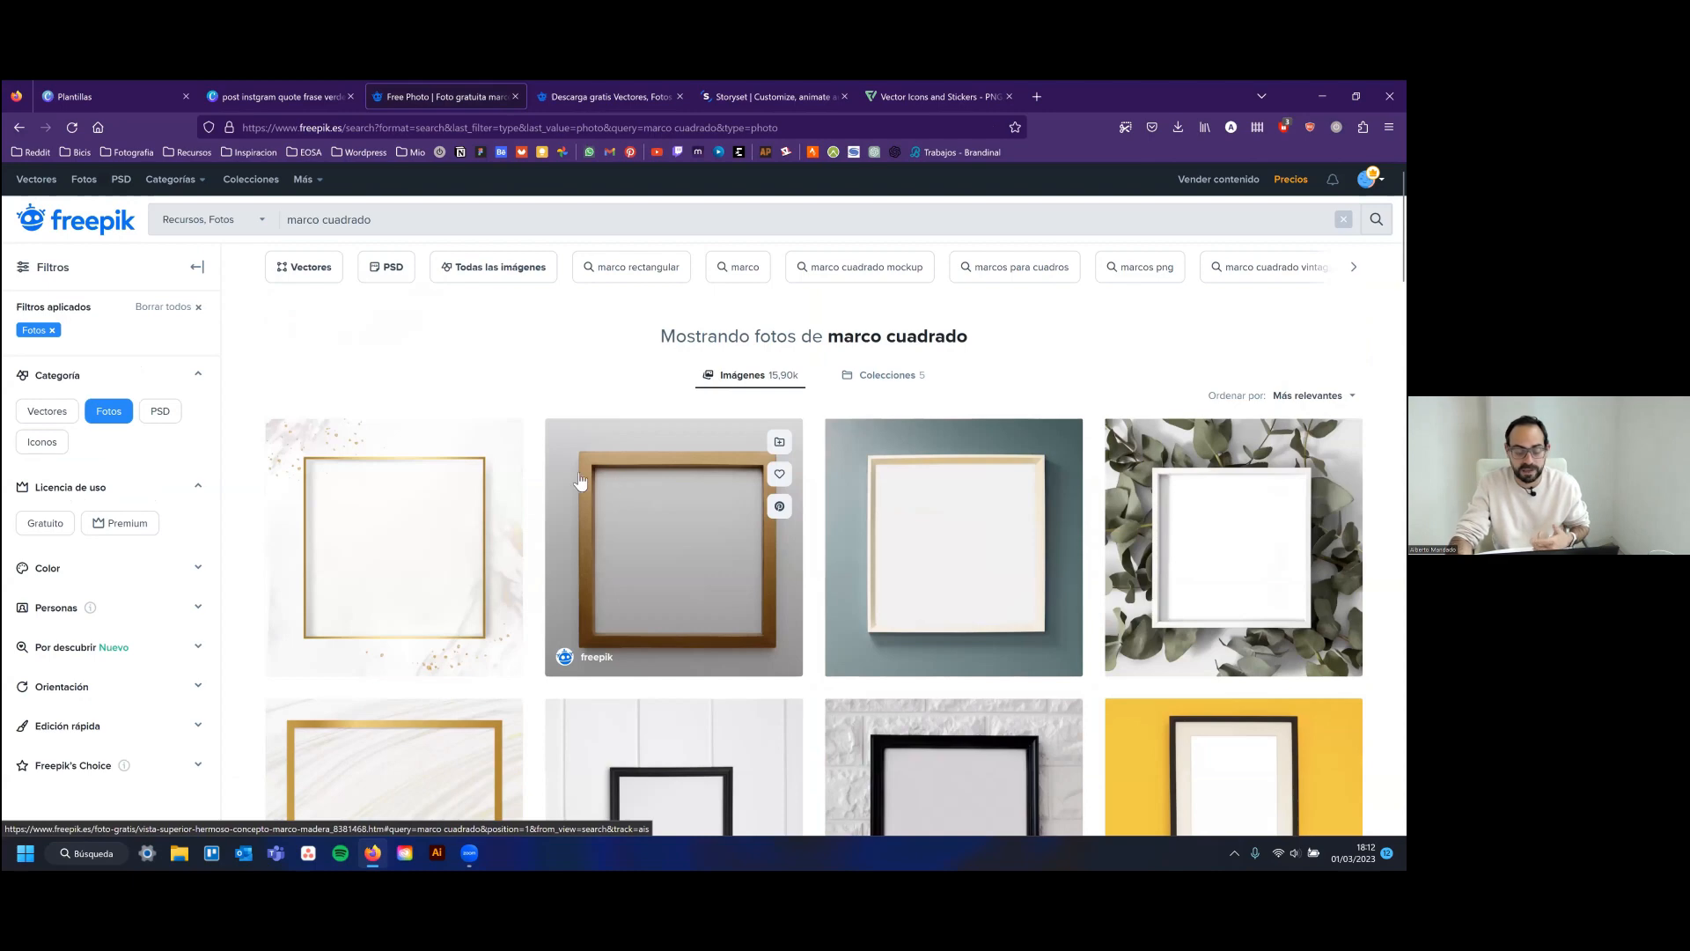
pyautogui.scroll(-4, 673, 484)
pyautogui.scroll(-1, 678, 484)
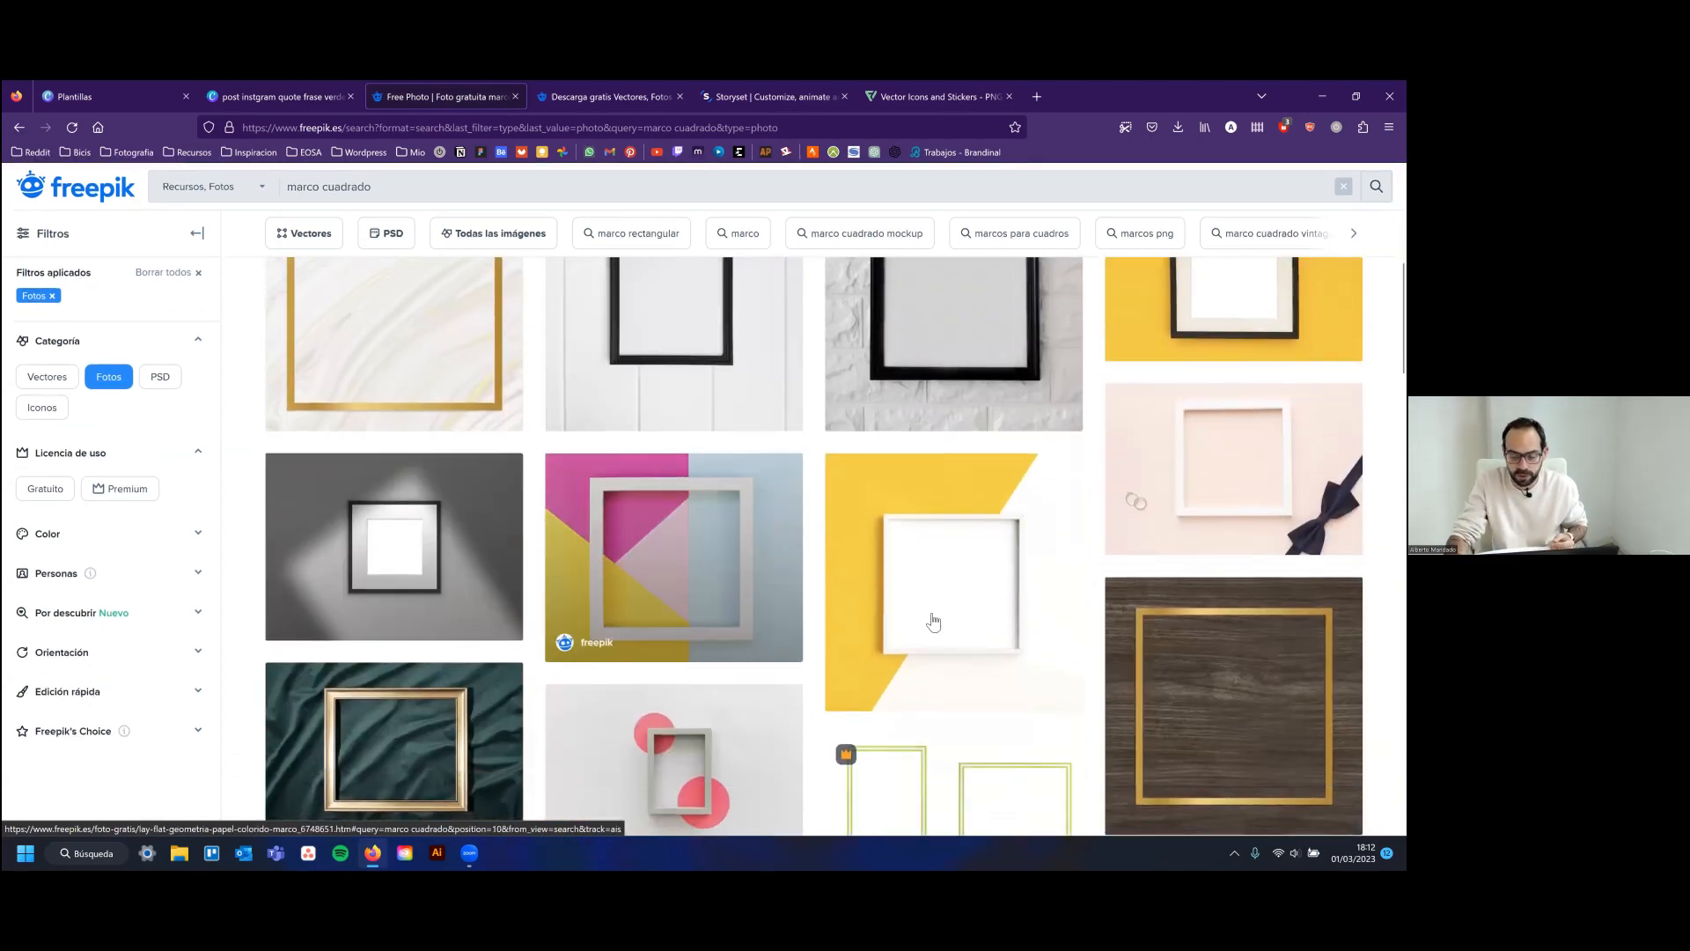
pyautogui.scroll(-2, 968, 573)
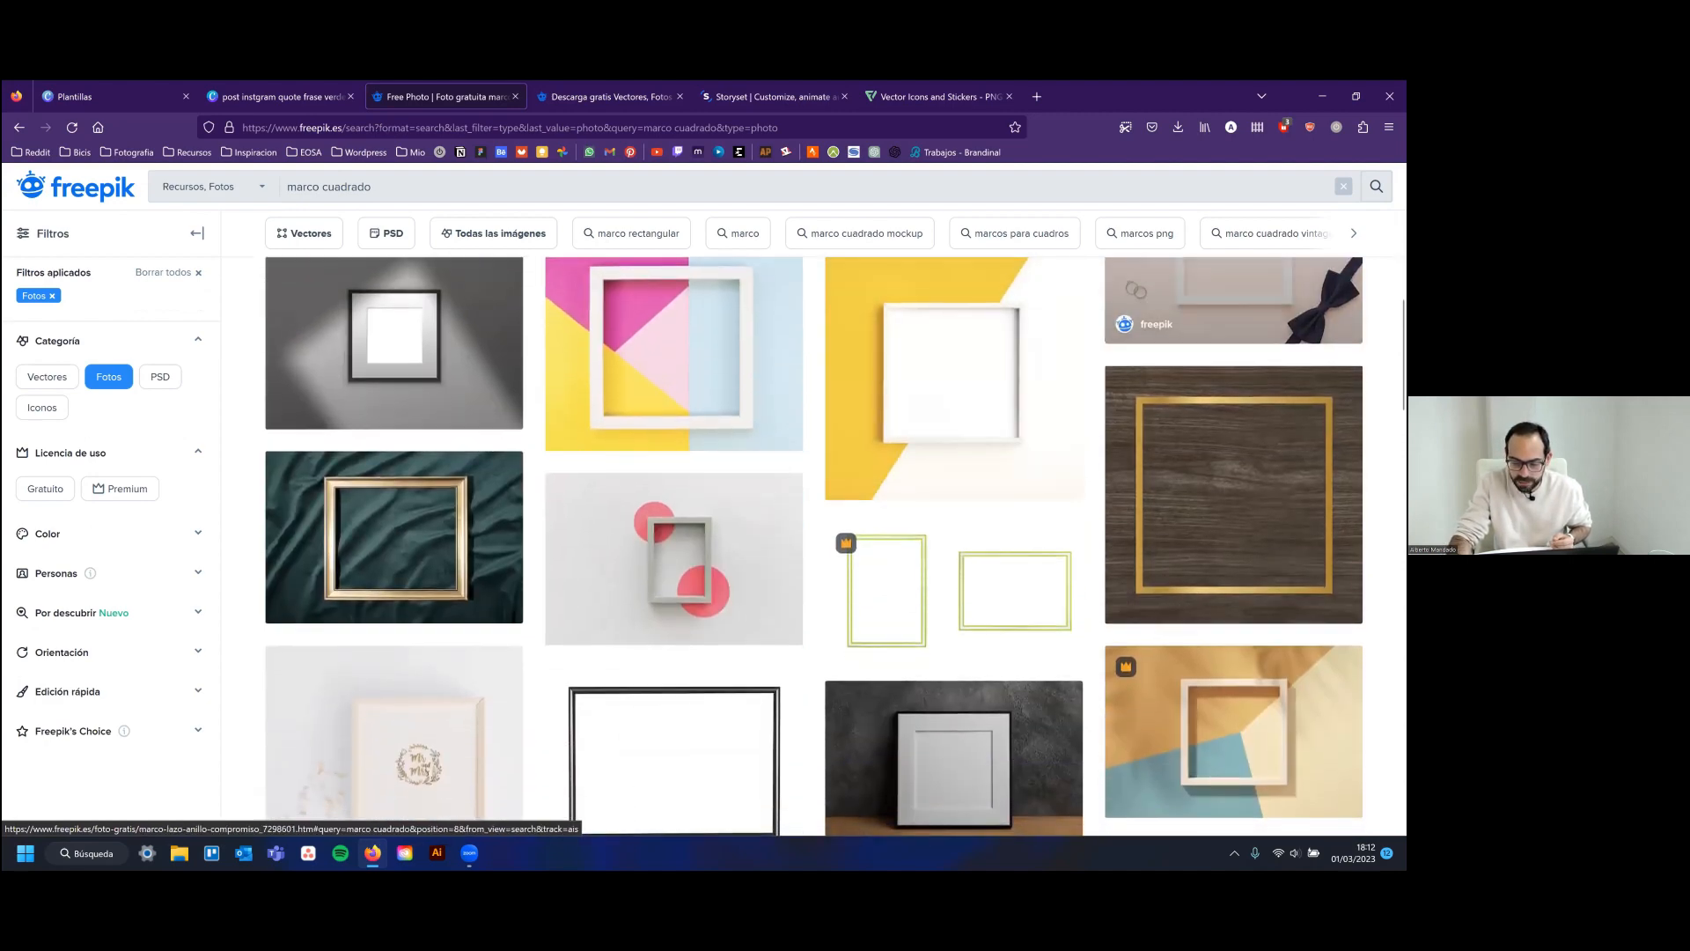
pyautogui.scroll(-4, 1141, 450)
pyautogui.scroll(2, 1141, 451)
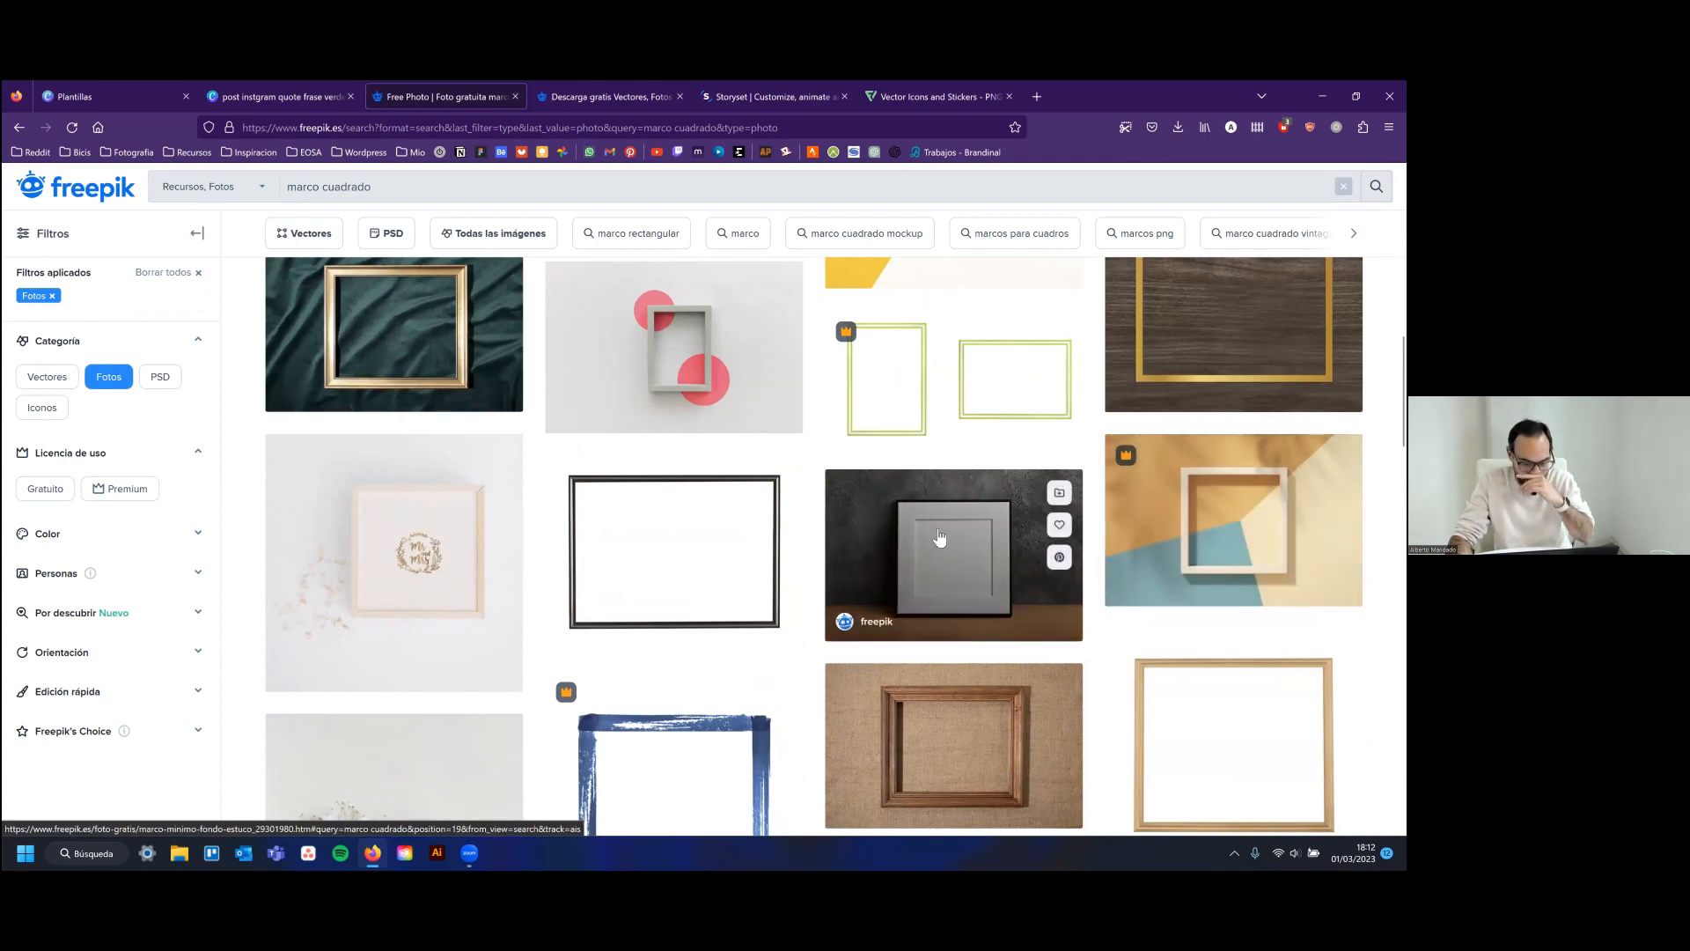
pyautogui.scroll(-1, 871, 533)
pyautogui.scroll(-2, 991, 526)
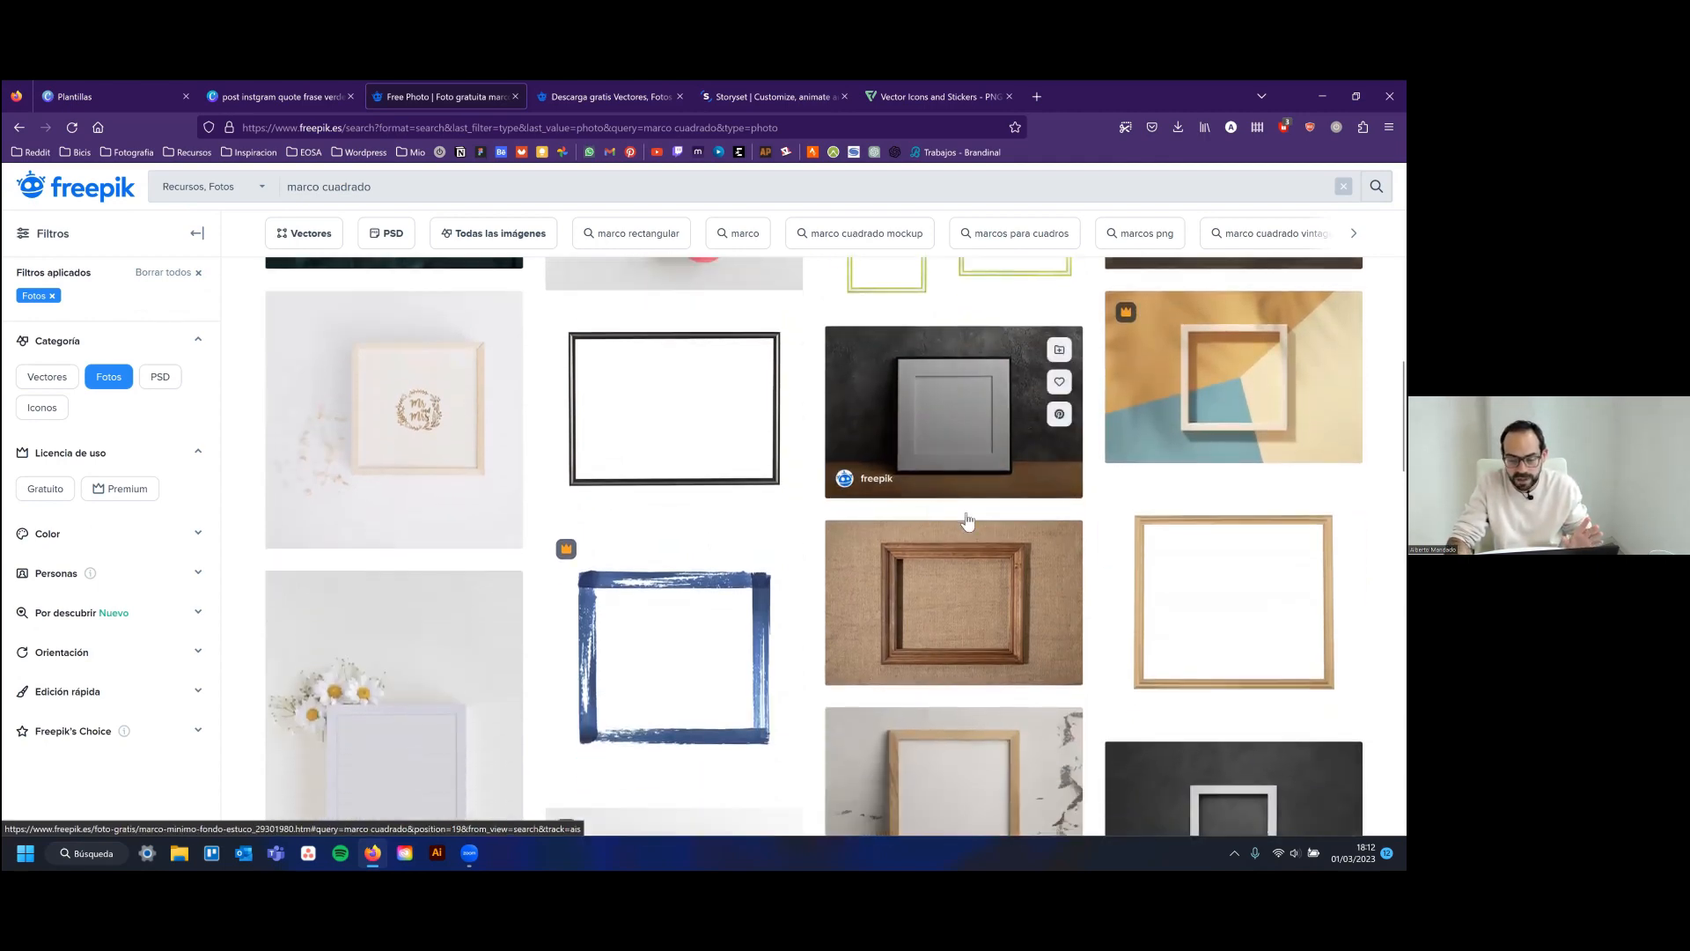
pyautogui.scroll(-2, 998, 532)
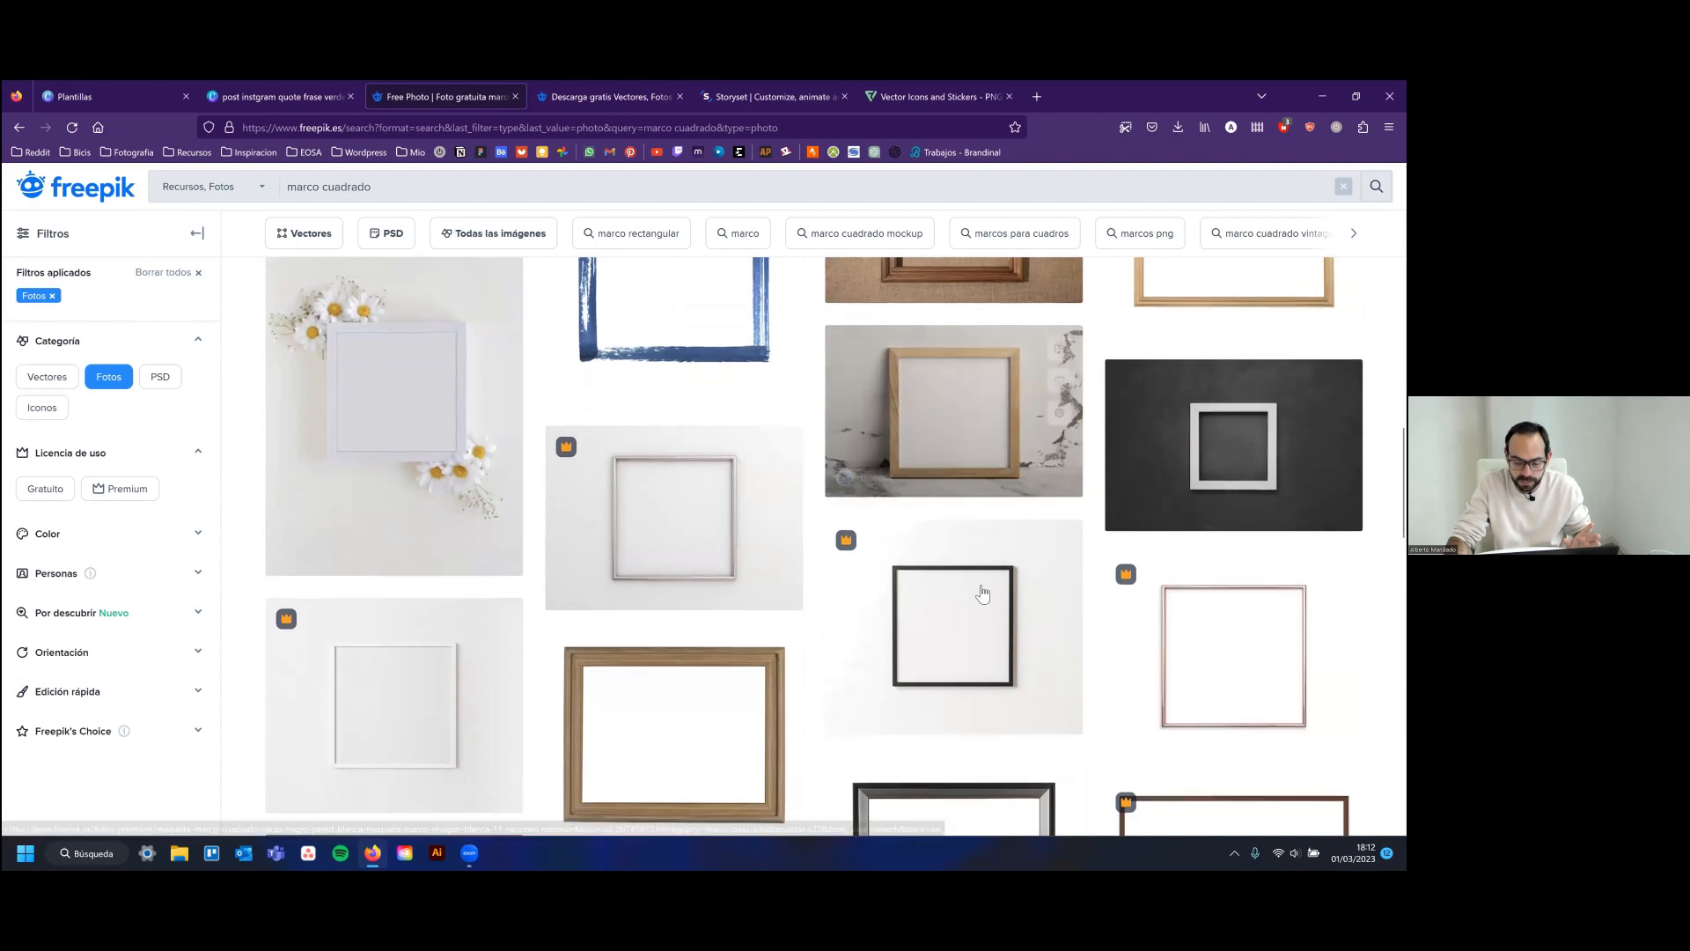
pyautogui.click(974, 615)
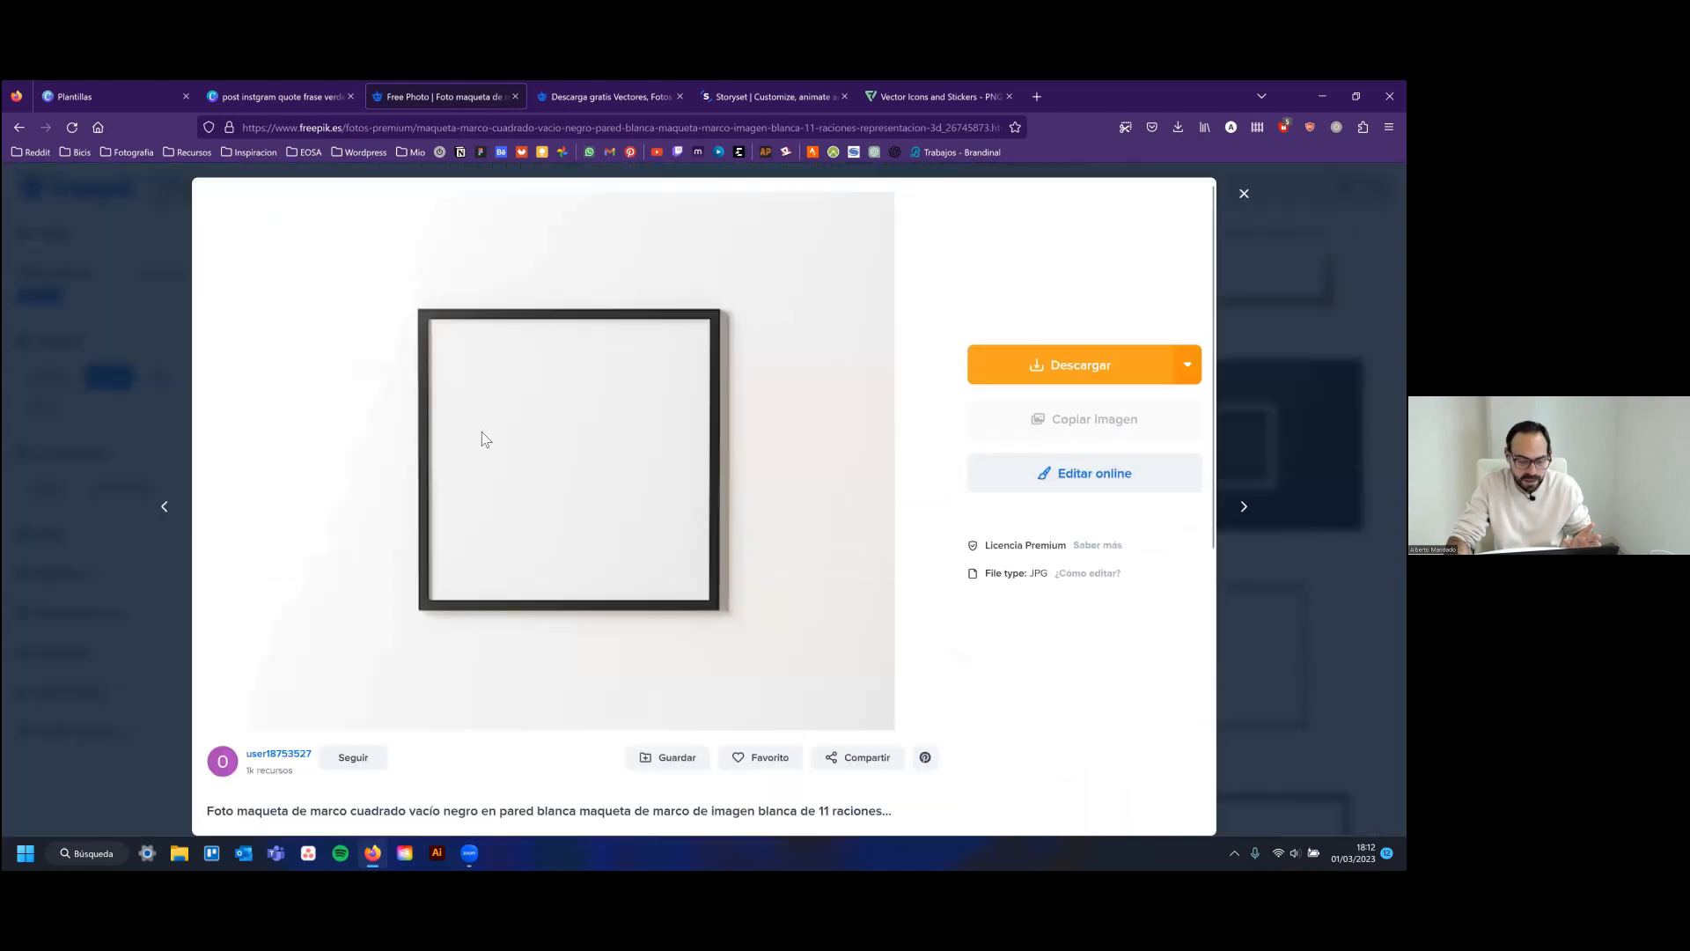
# Recheck the page 3 quote in Canva and filter Freepik's "marco cuadrado" results to vectors
pyautogui.click(330, 99)
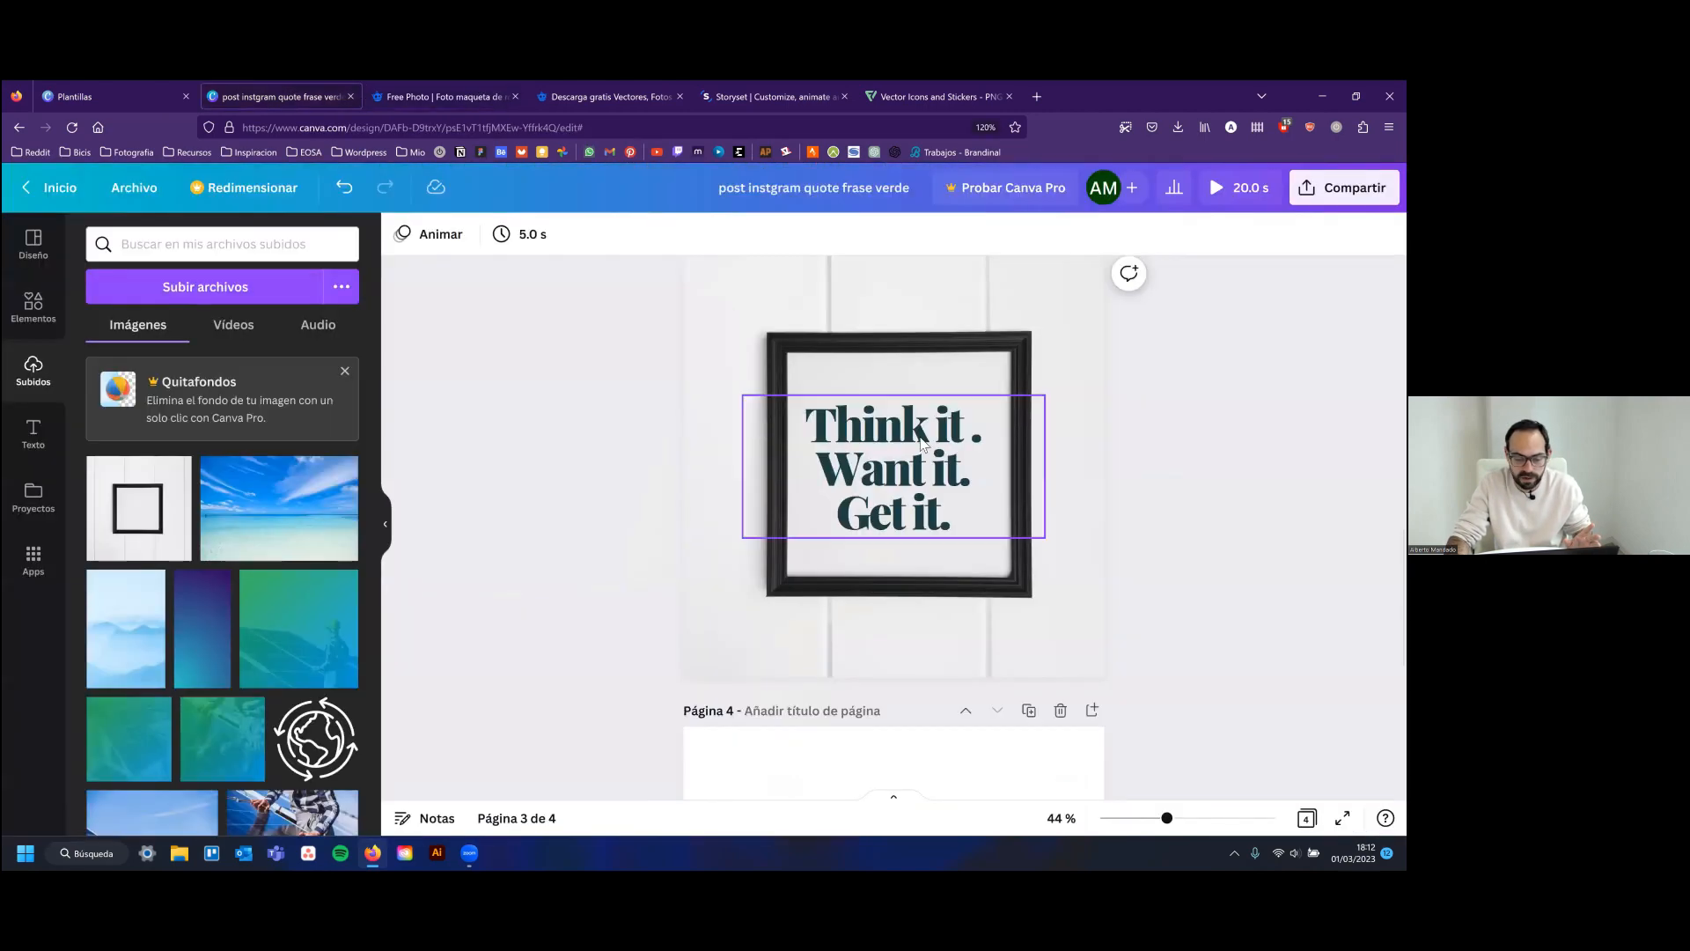
pyautogui.click(852, 455)
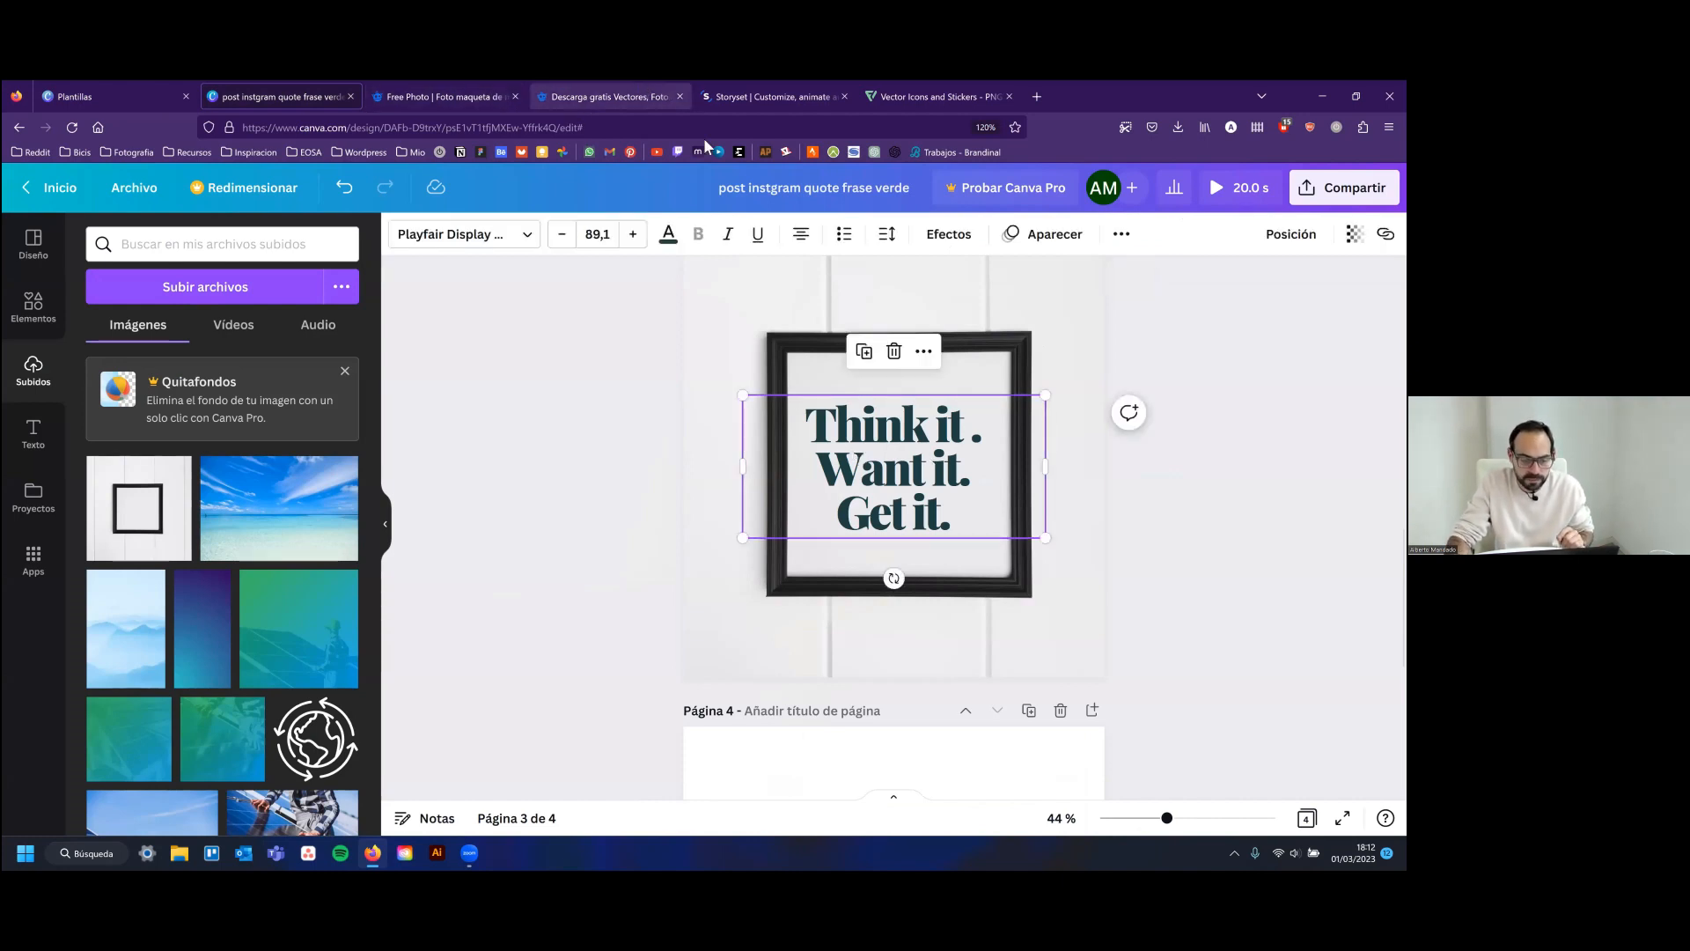
pyautogui.hotkey('ctrl', 'Tab')
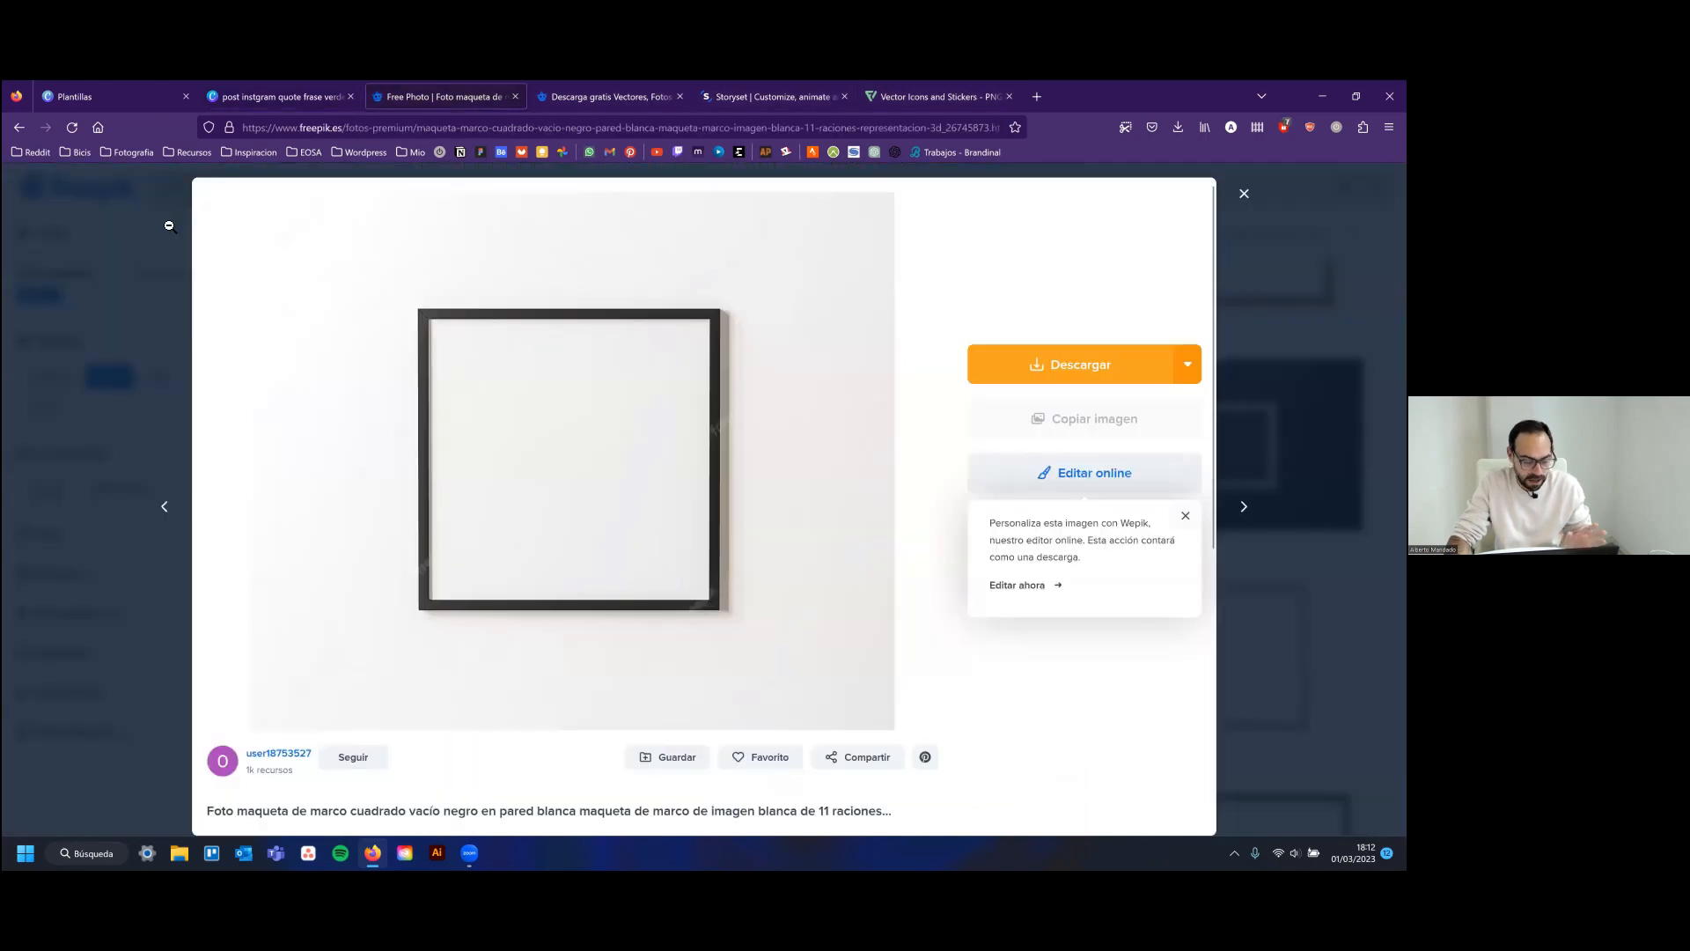
pyautogui.click(172, 229)
pyautogui.click(48, 377)
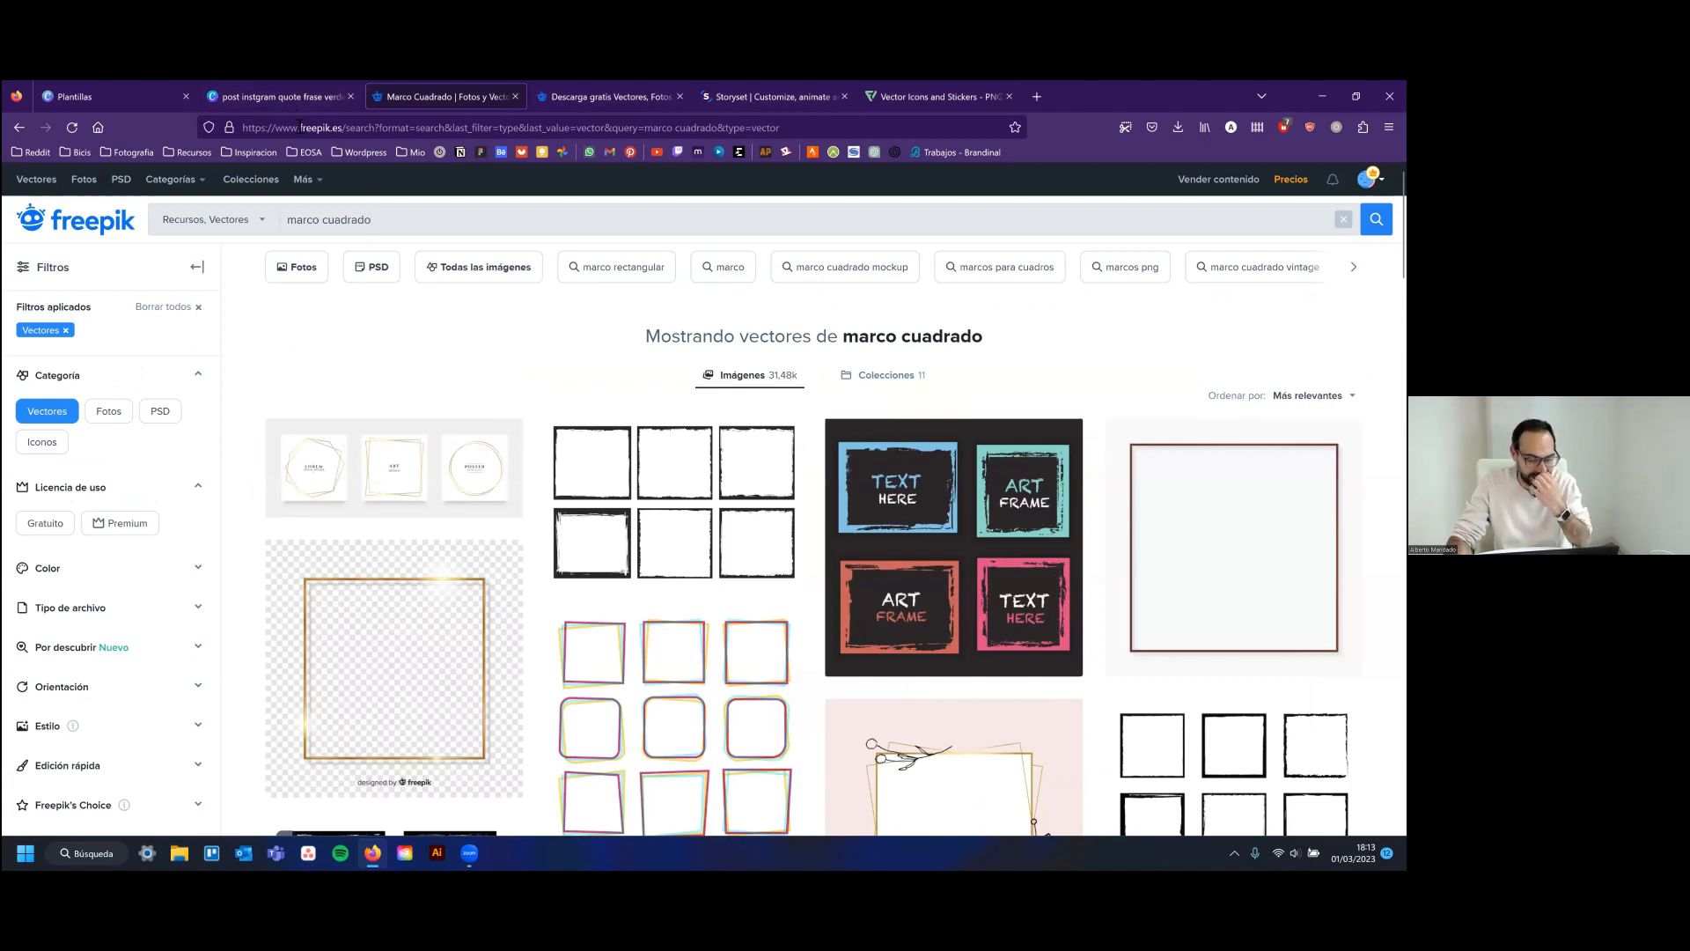
pyautogui.scroll(-5, 555, 377)
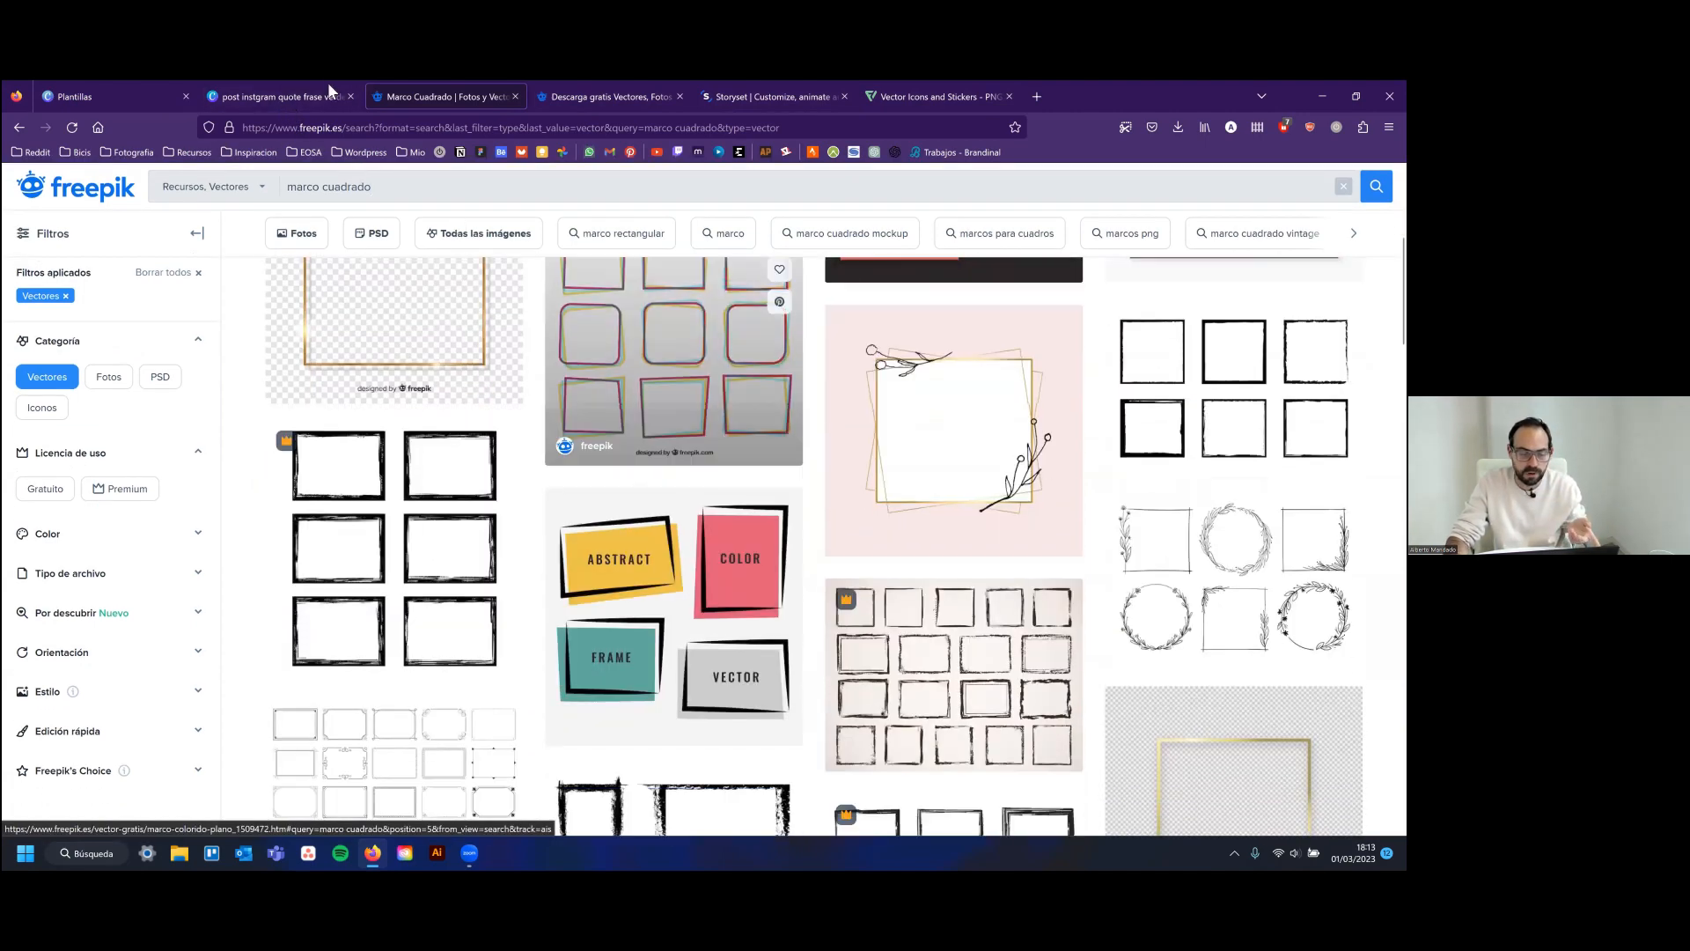
# Switch back to Canva, deselect the page 3 quote and view the graphic elements for "marco cuadrado"
pyautogui.click(310, 81)
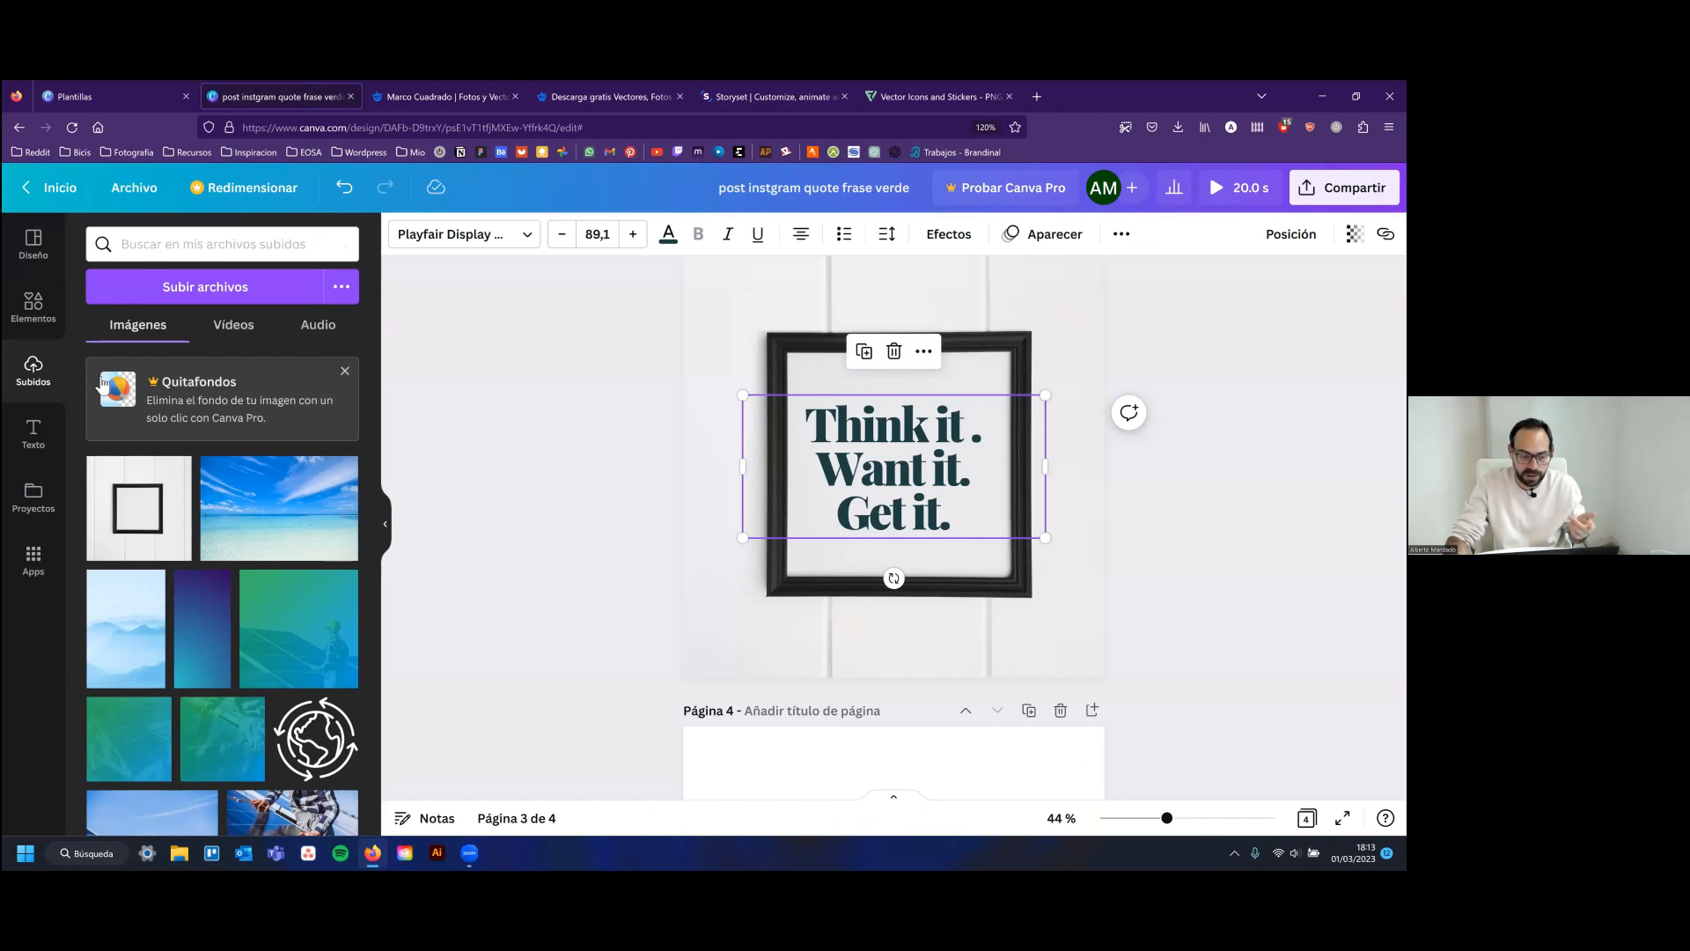
pyautogui.click(757, 335)
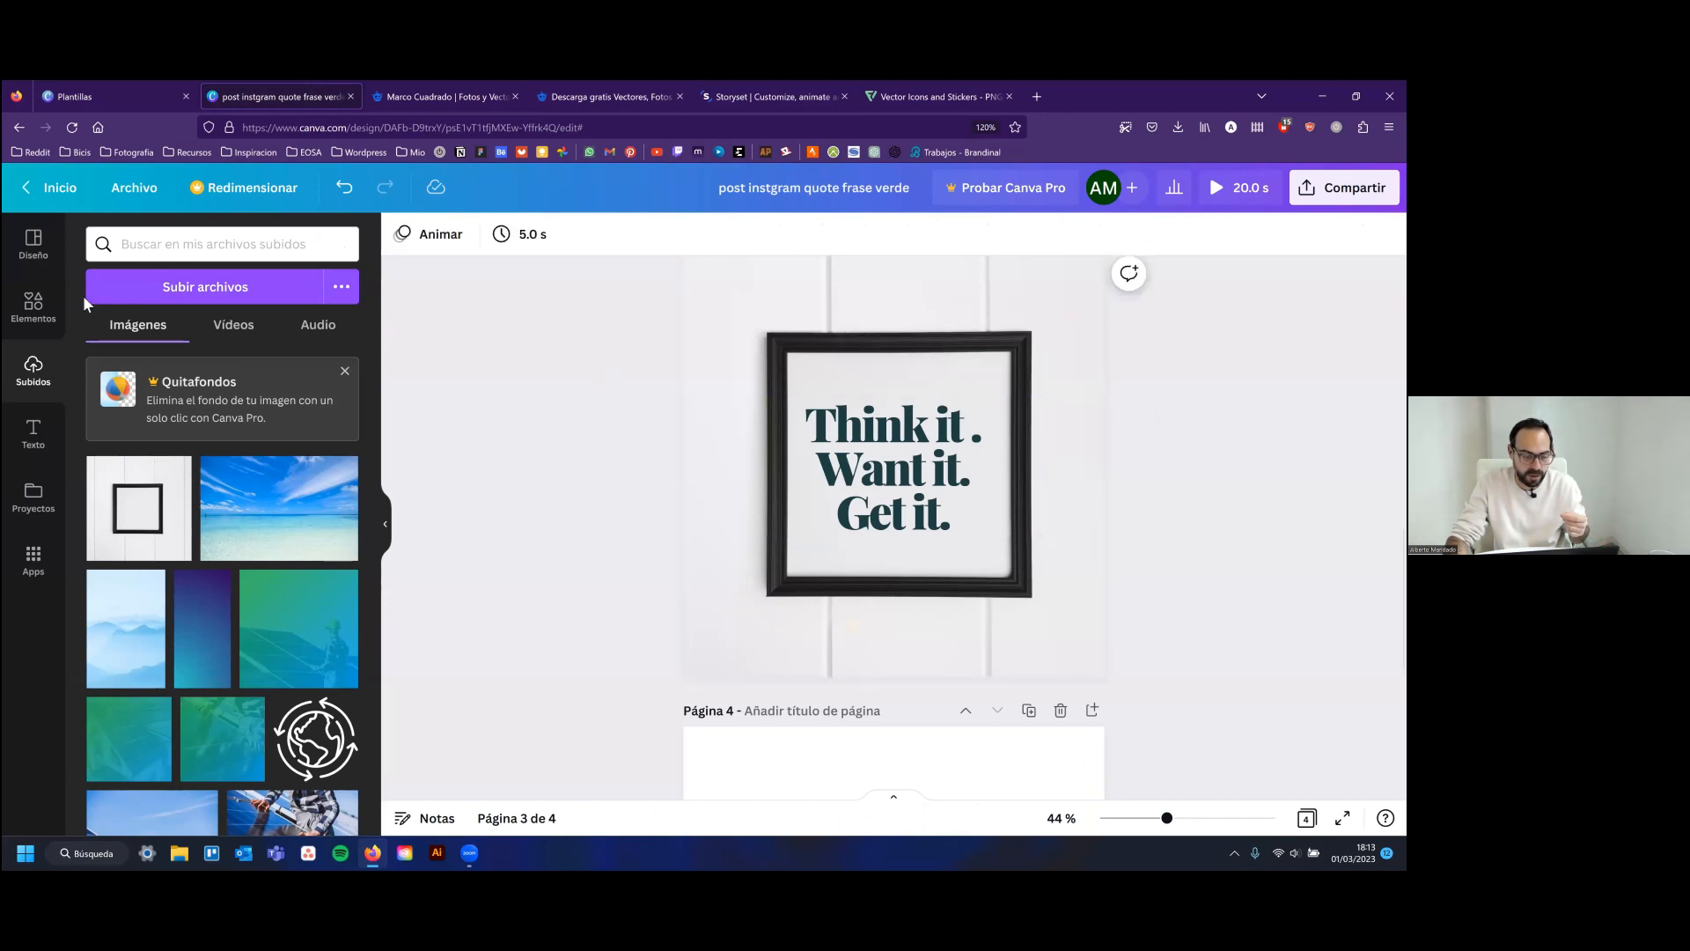
pyautogui.click(38, 304)
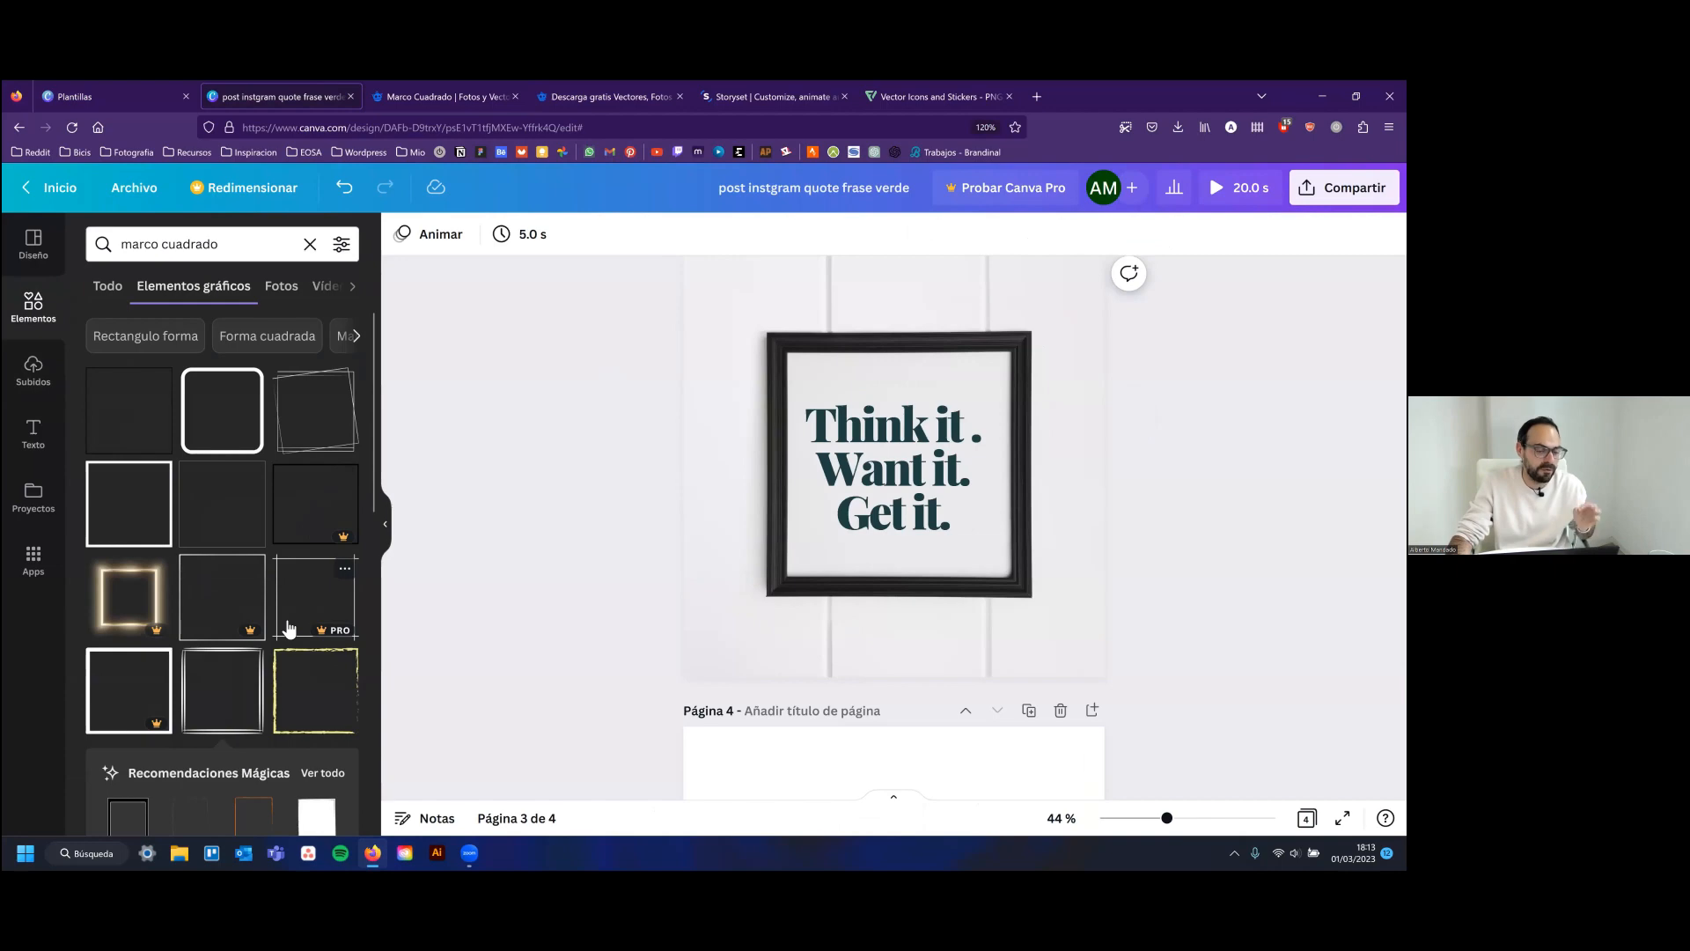
# Switch to Freepik and download the vector set of square and round hand-drawn leaf frames
pyautogui.click(465, 84)
pyautogui.scroll(-1, 1039, 450)
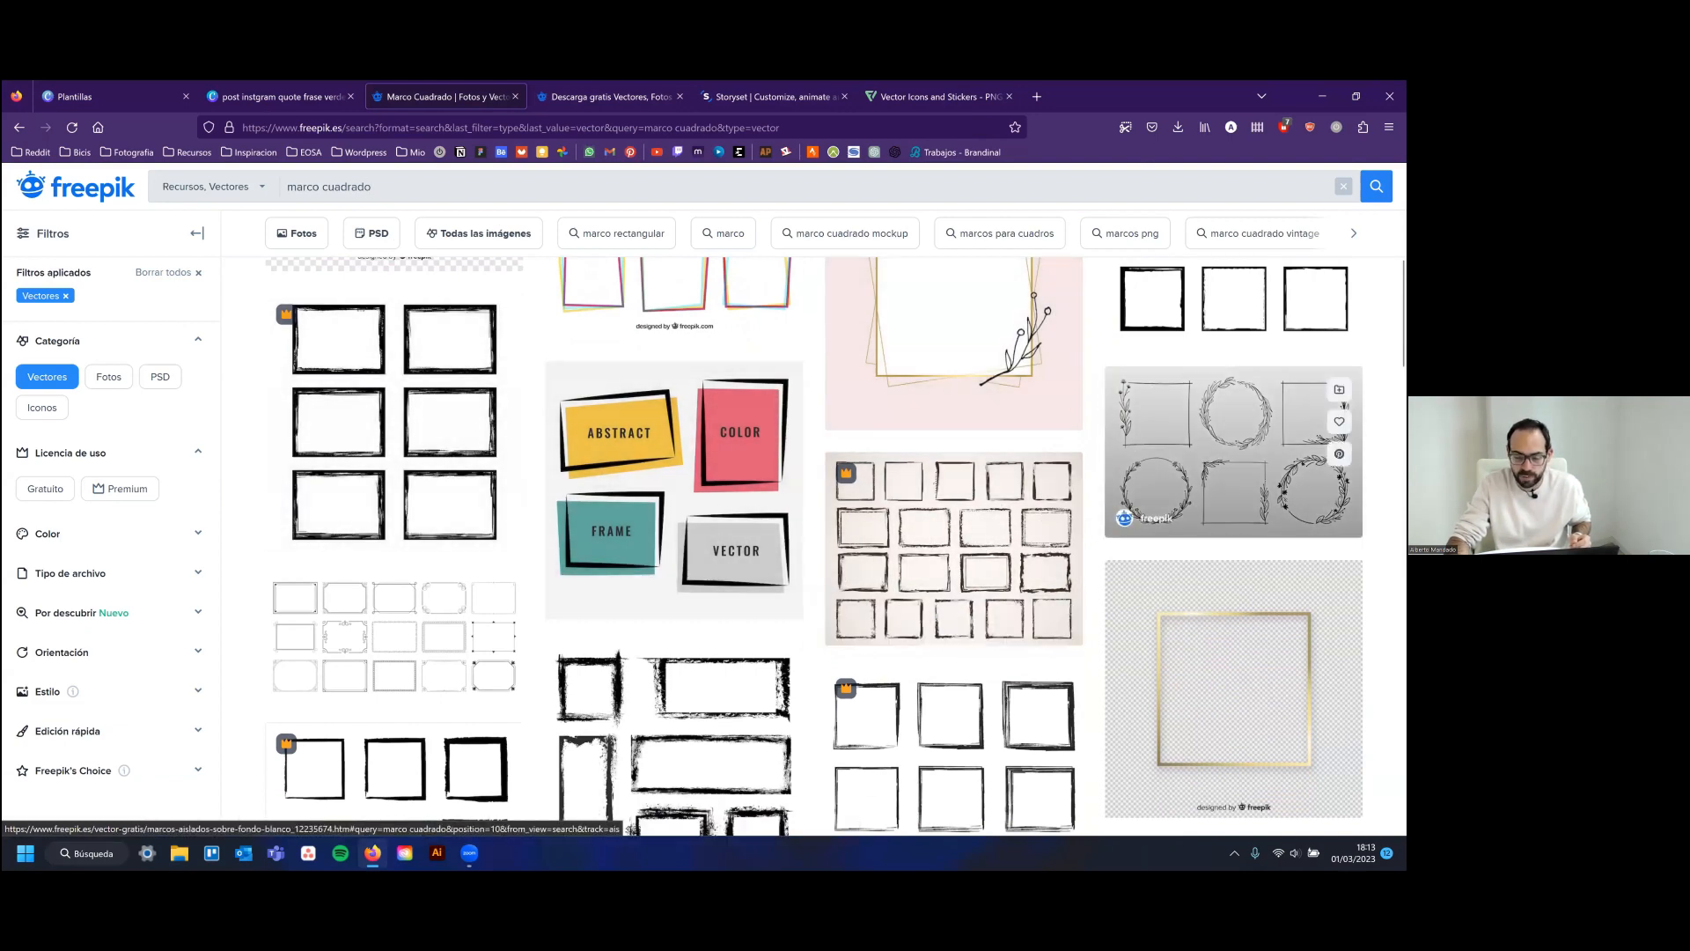
pyautogui.click(1233, 453)
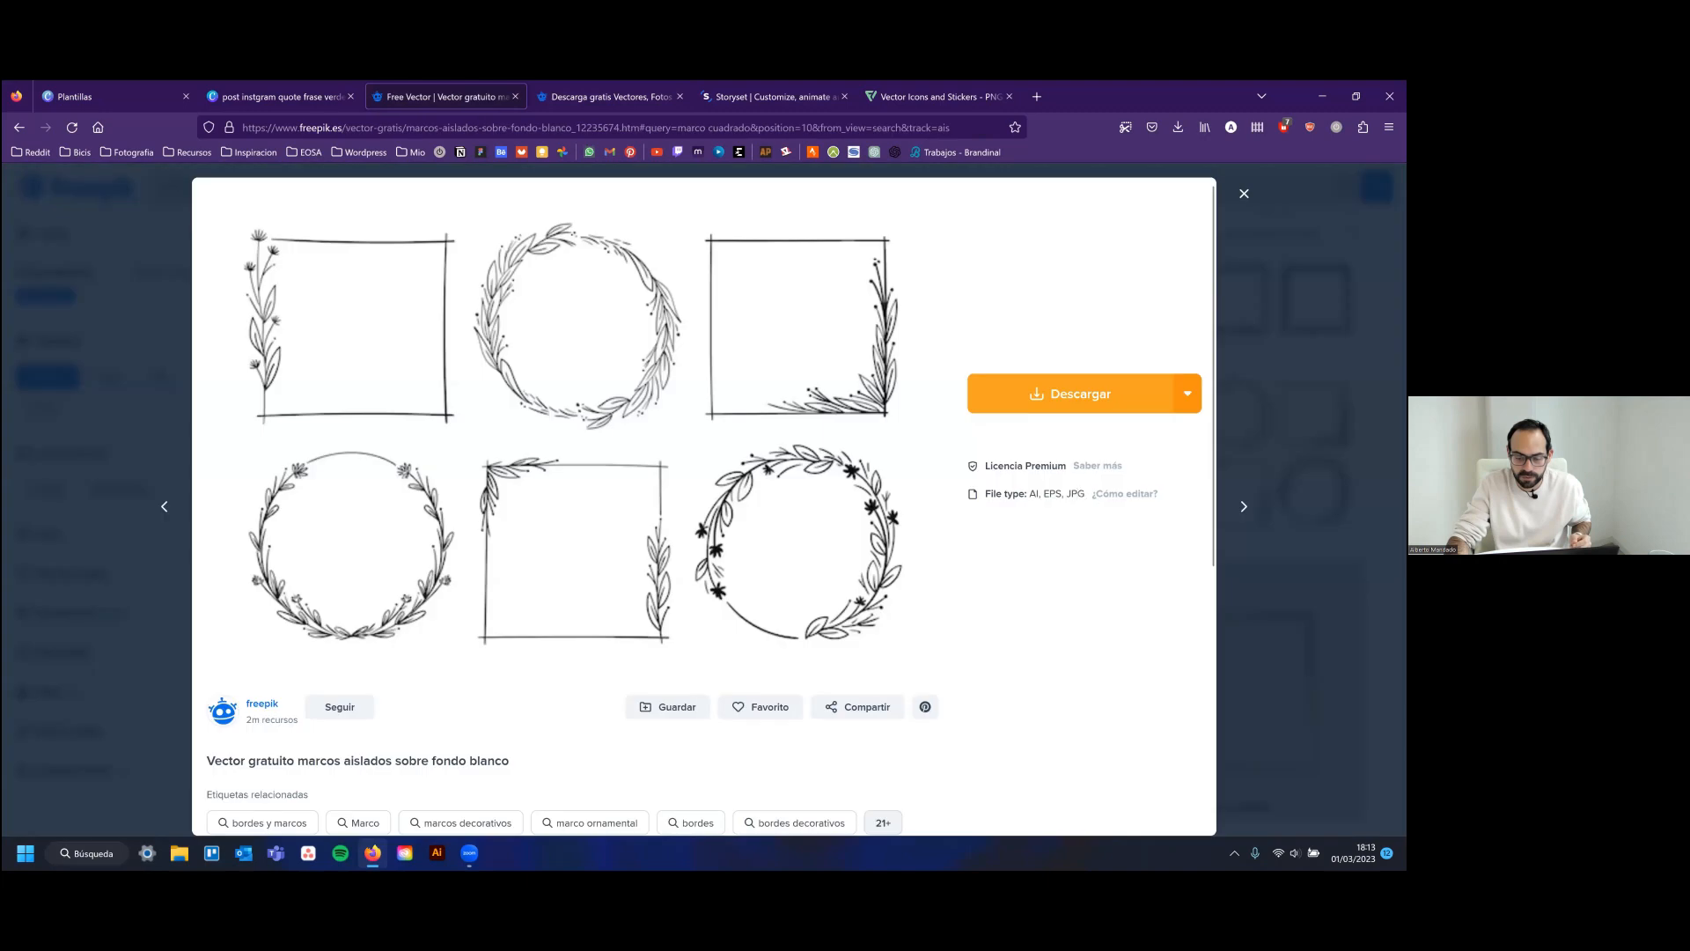
pyautogui.click(1065, 400)
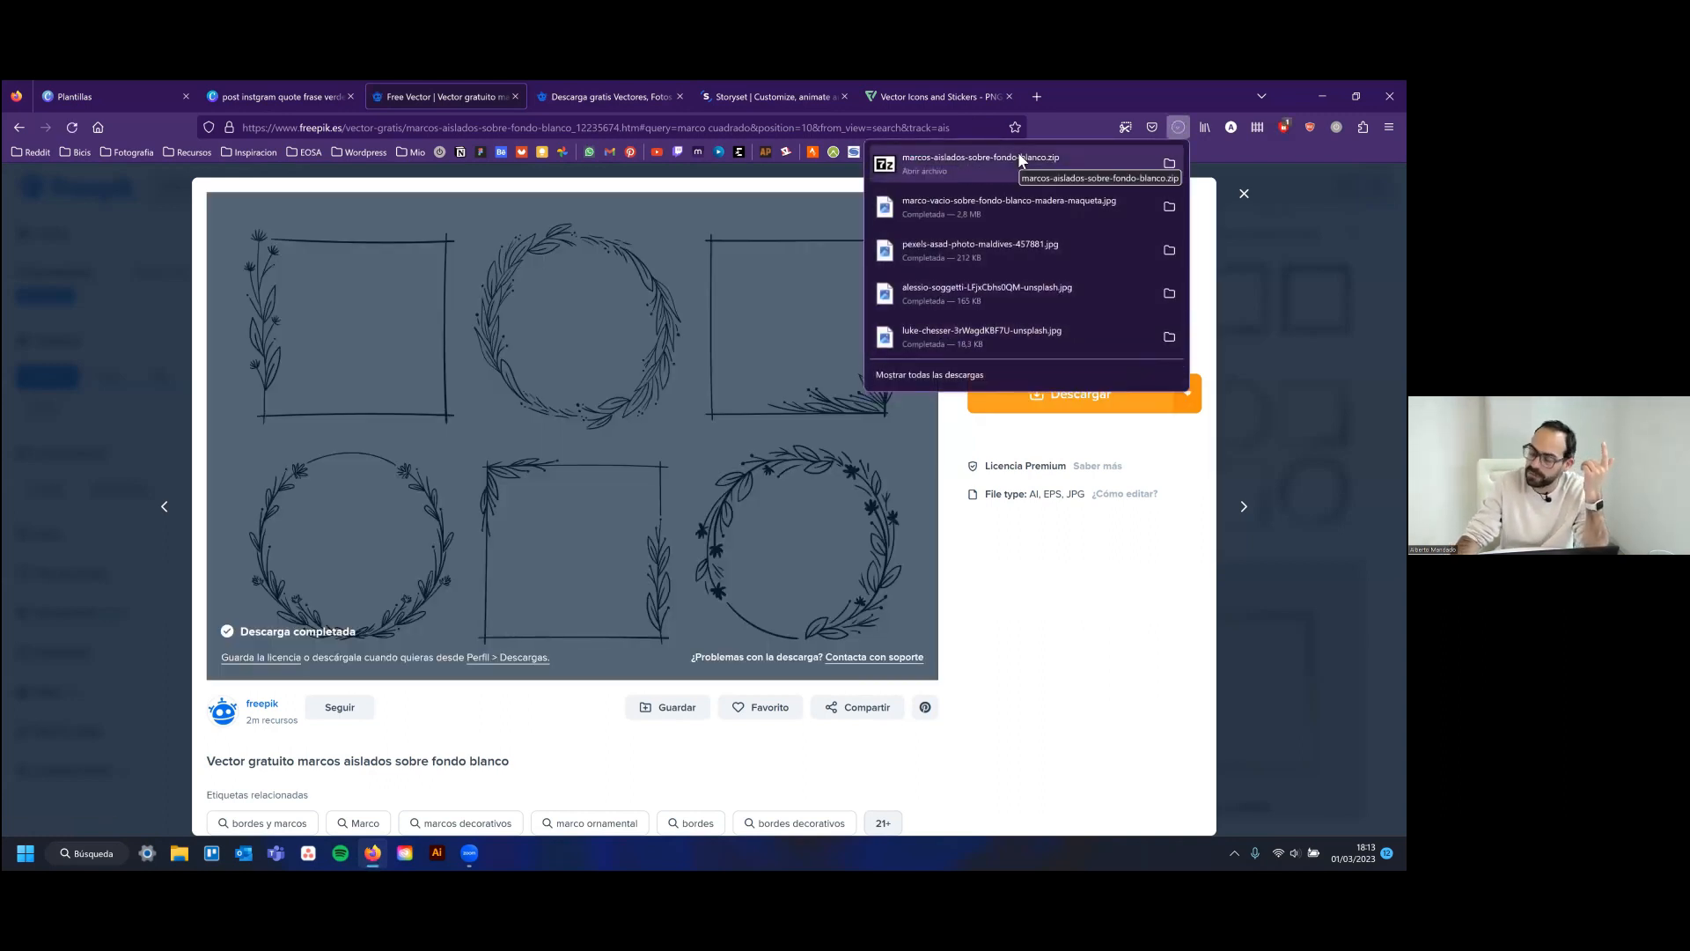
# Open the downloaded marcos-aislados-sobre-fondo-blanco.zip archive and examine its JPG, AI and EPS files
pyautogui.click(1018, 157)
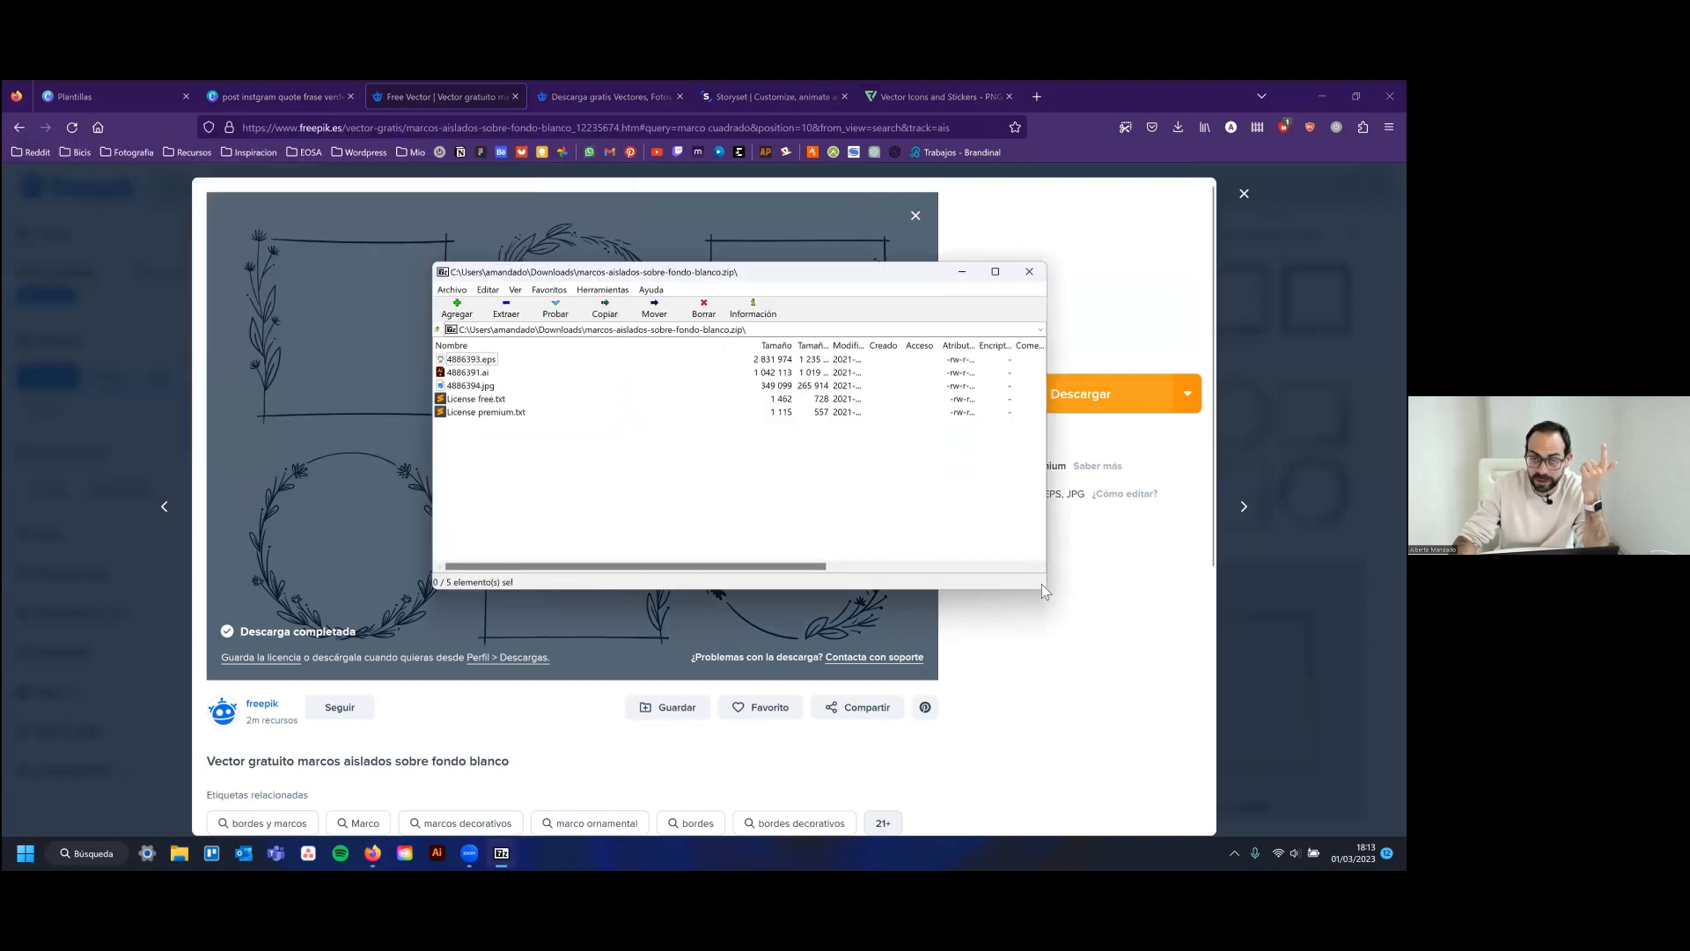
pyautogui.moveTo(1048, 590); pyautogui.dragTo(1230, 707)
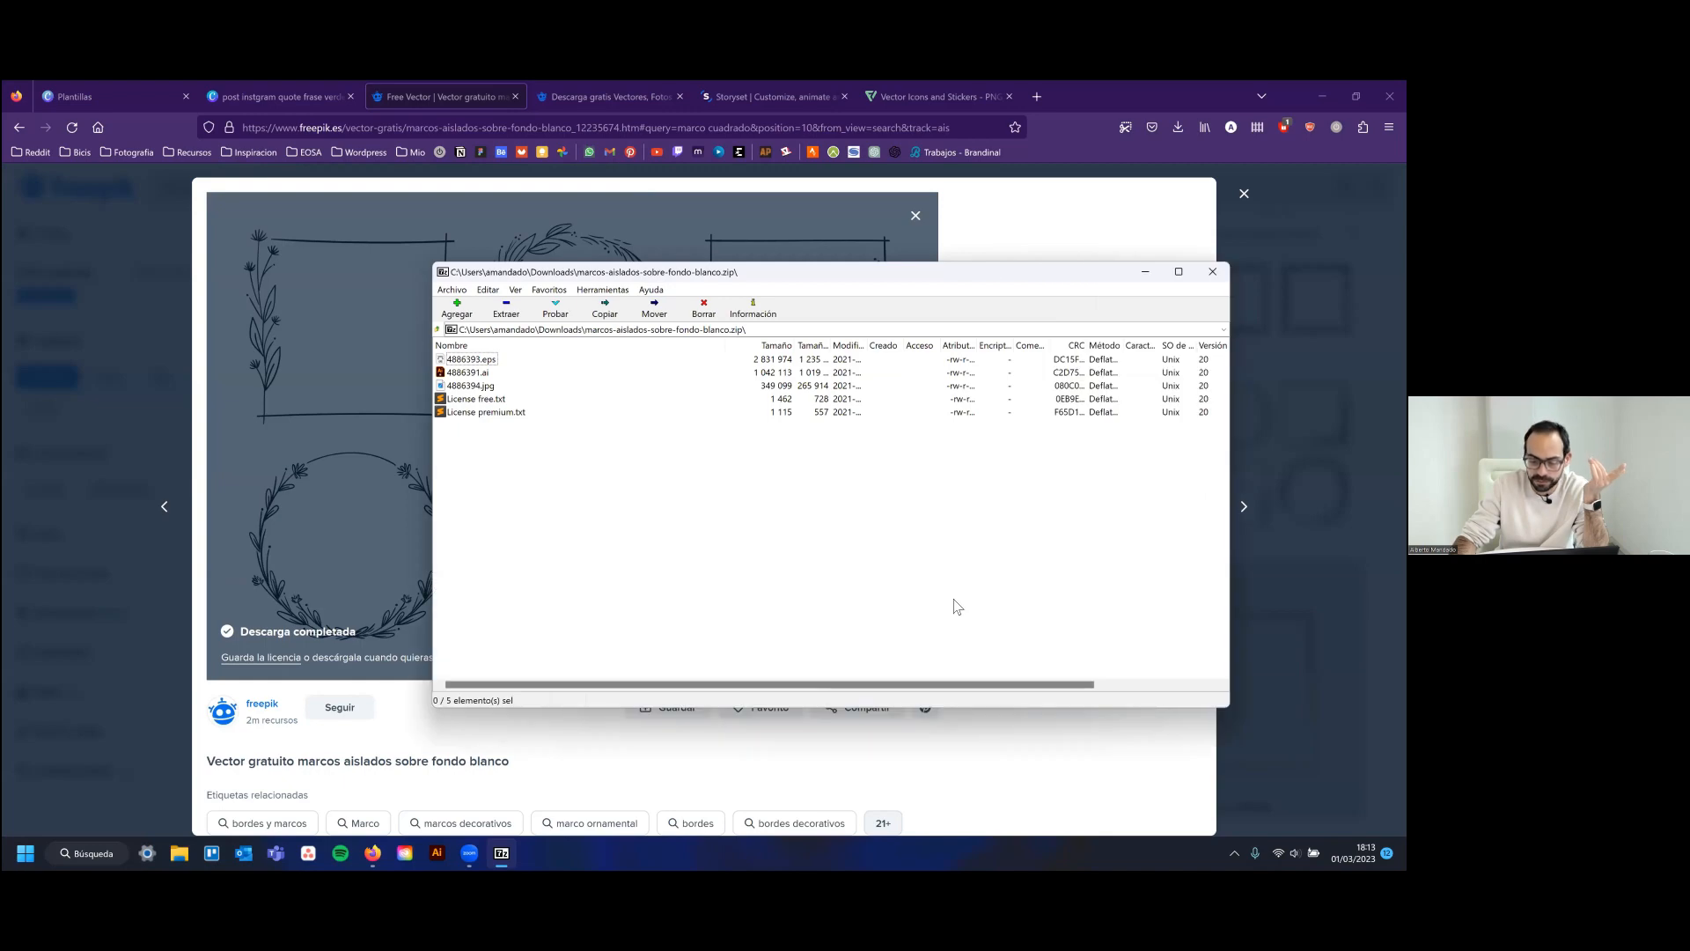
pyautogui.doubleClick(483, 388)
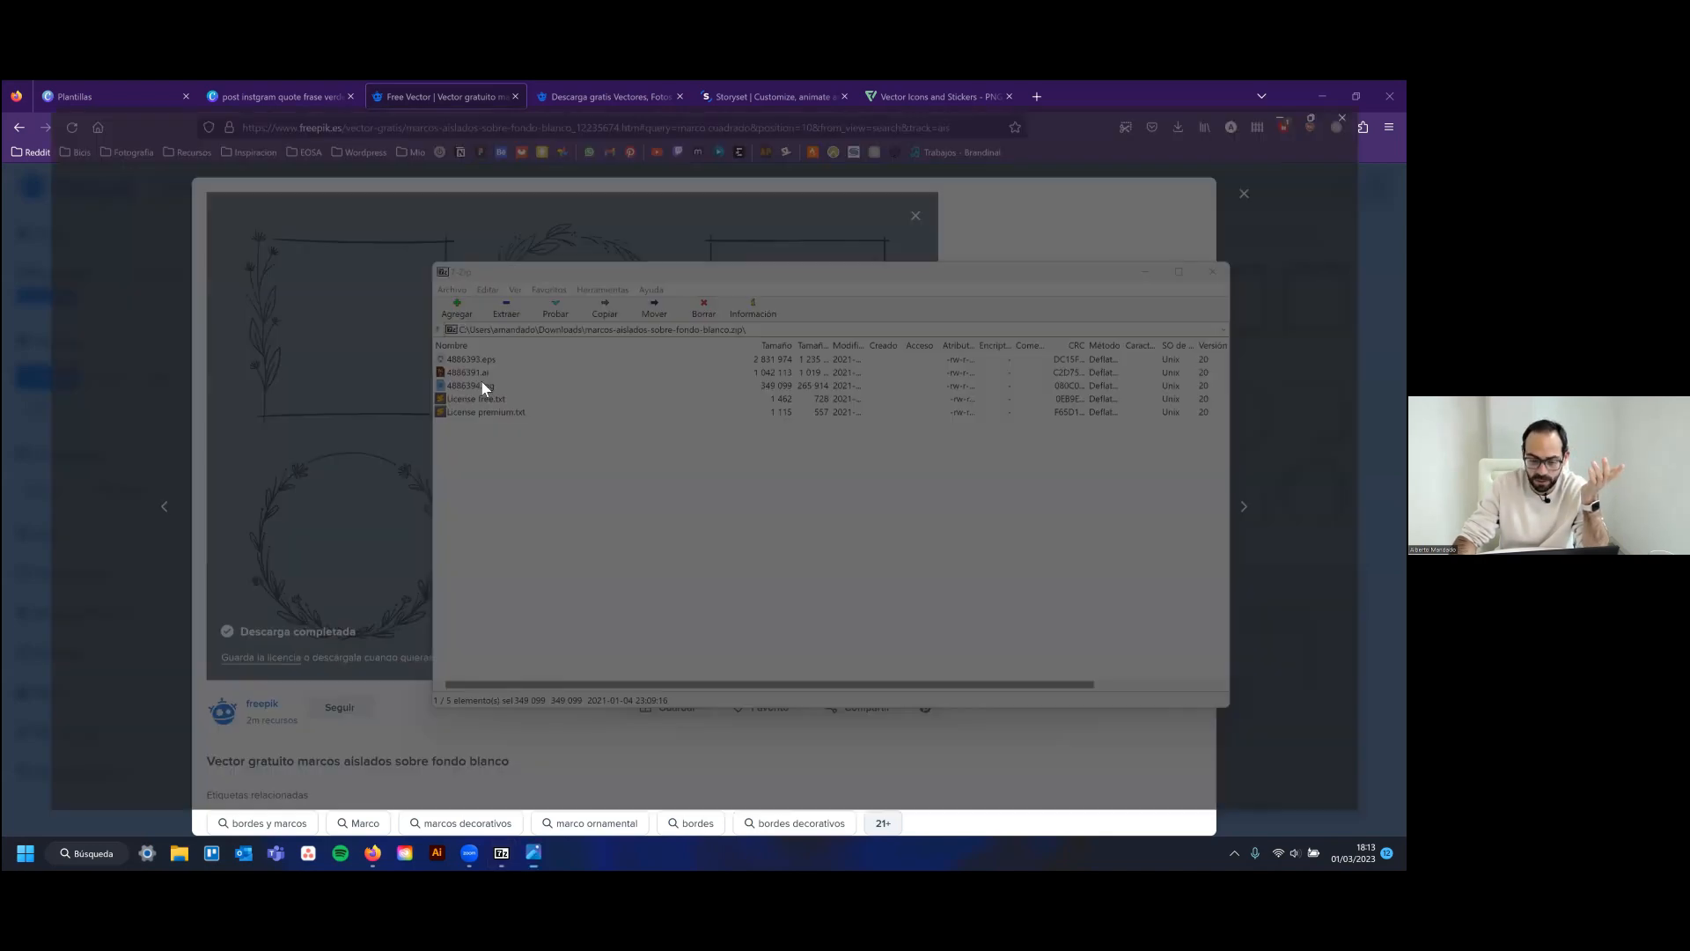
pyautogui.scroll(2, 698, 363)
pyautogui.scroll(-2, 696, 356)
pyautogui.press('Escape')
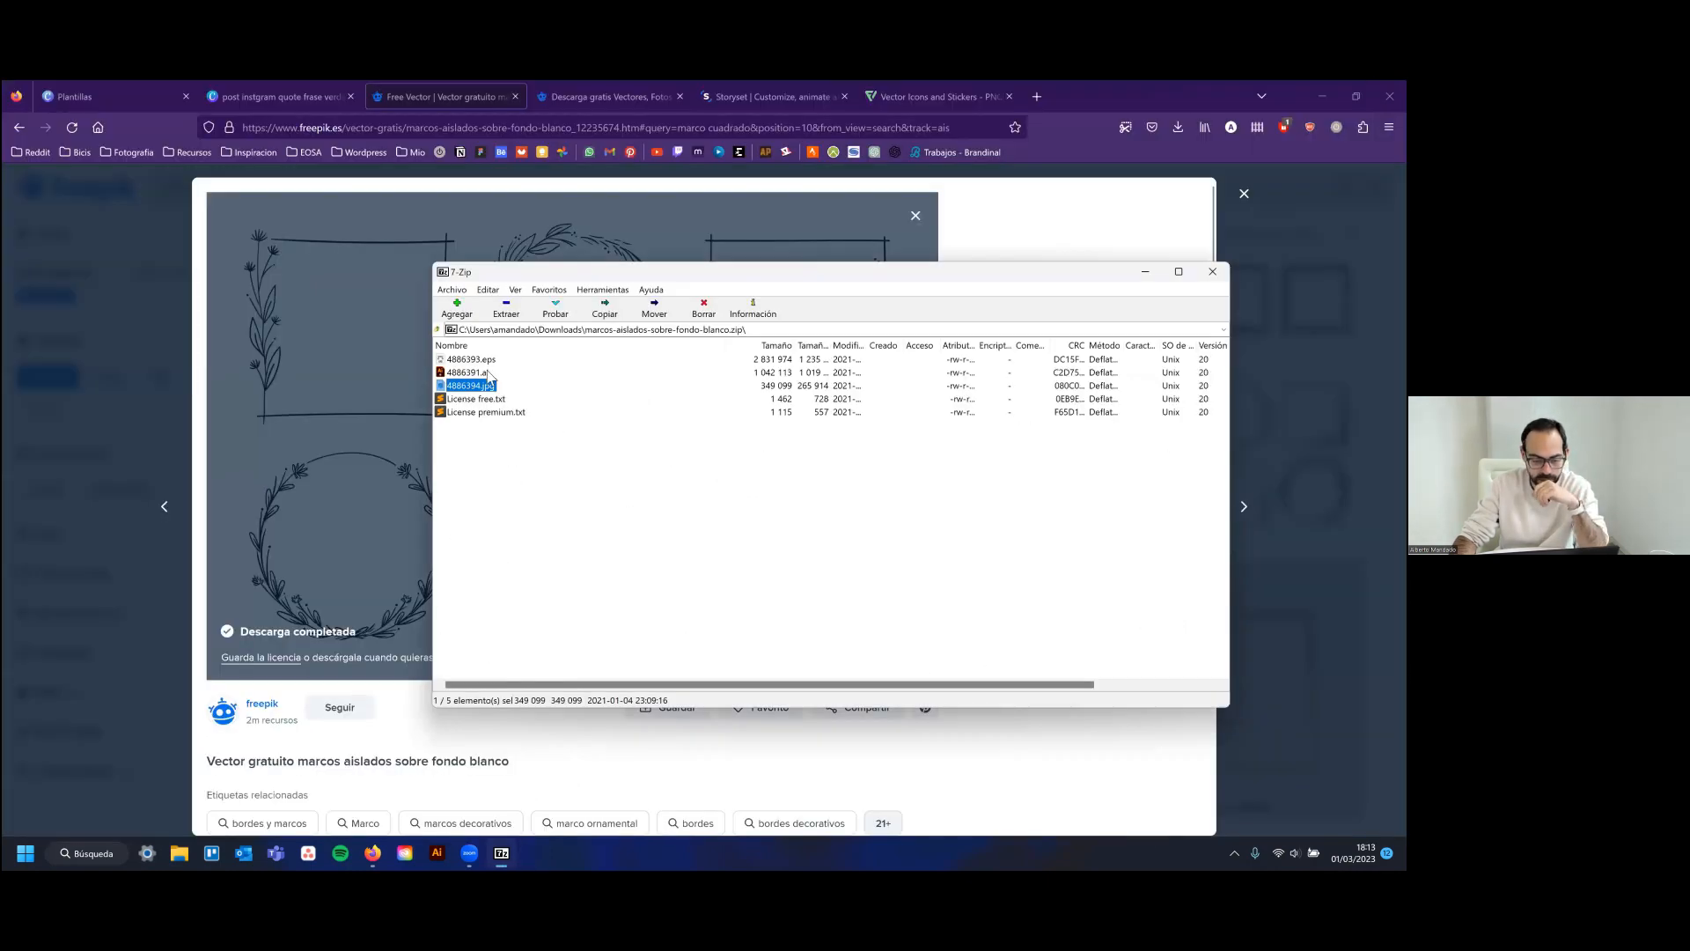
pyautogui.click(486, 372)
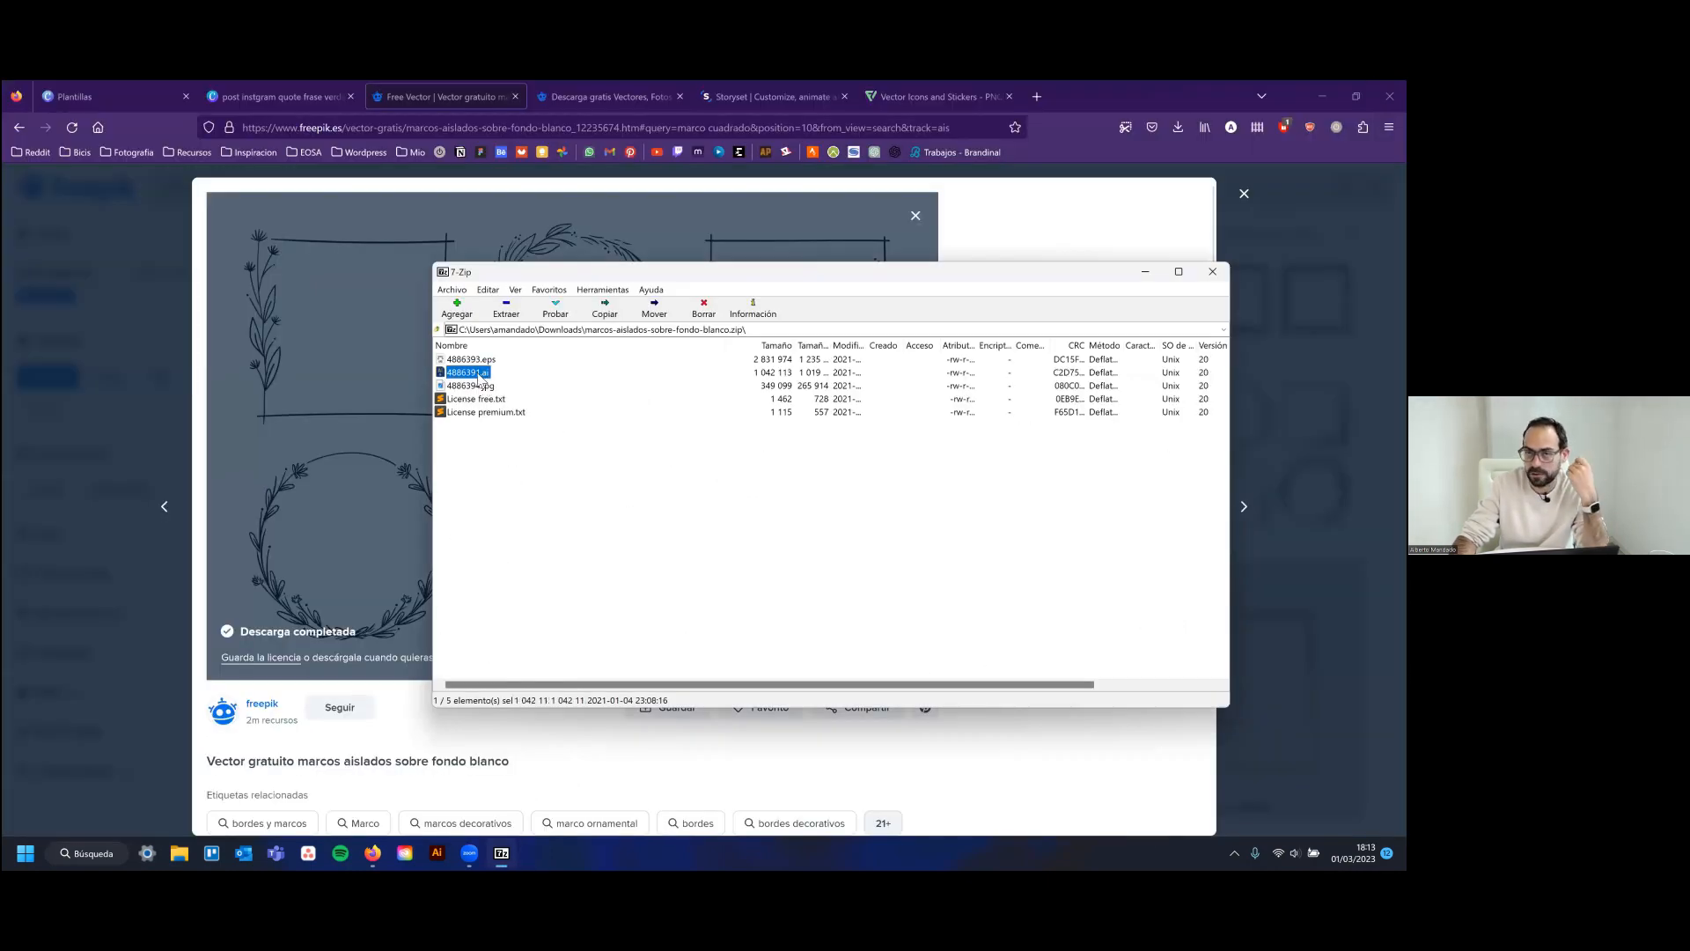
pyautogui.click(481, 360)
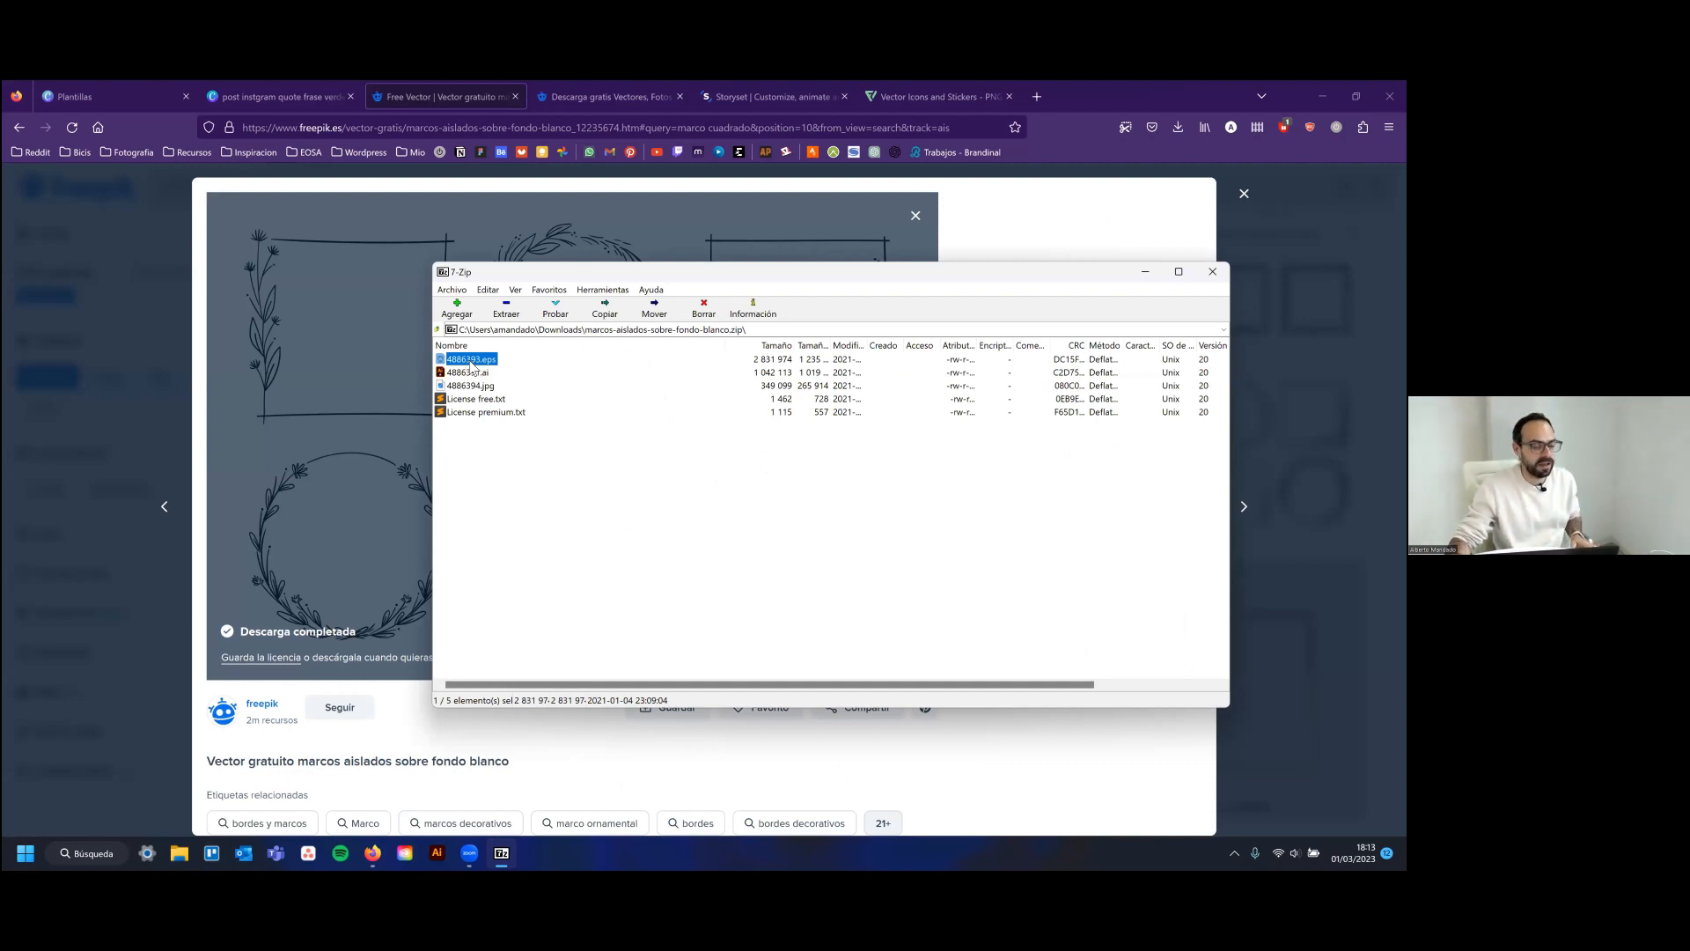
# Open 4886391.ai from the downloaded archive and minimise the archive window
pyautogui.click(473, 375)
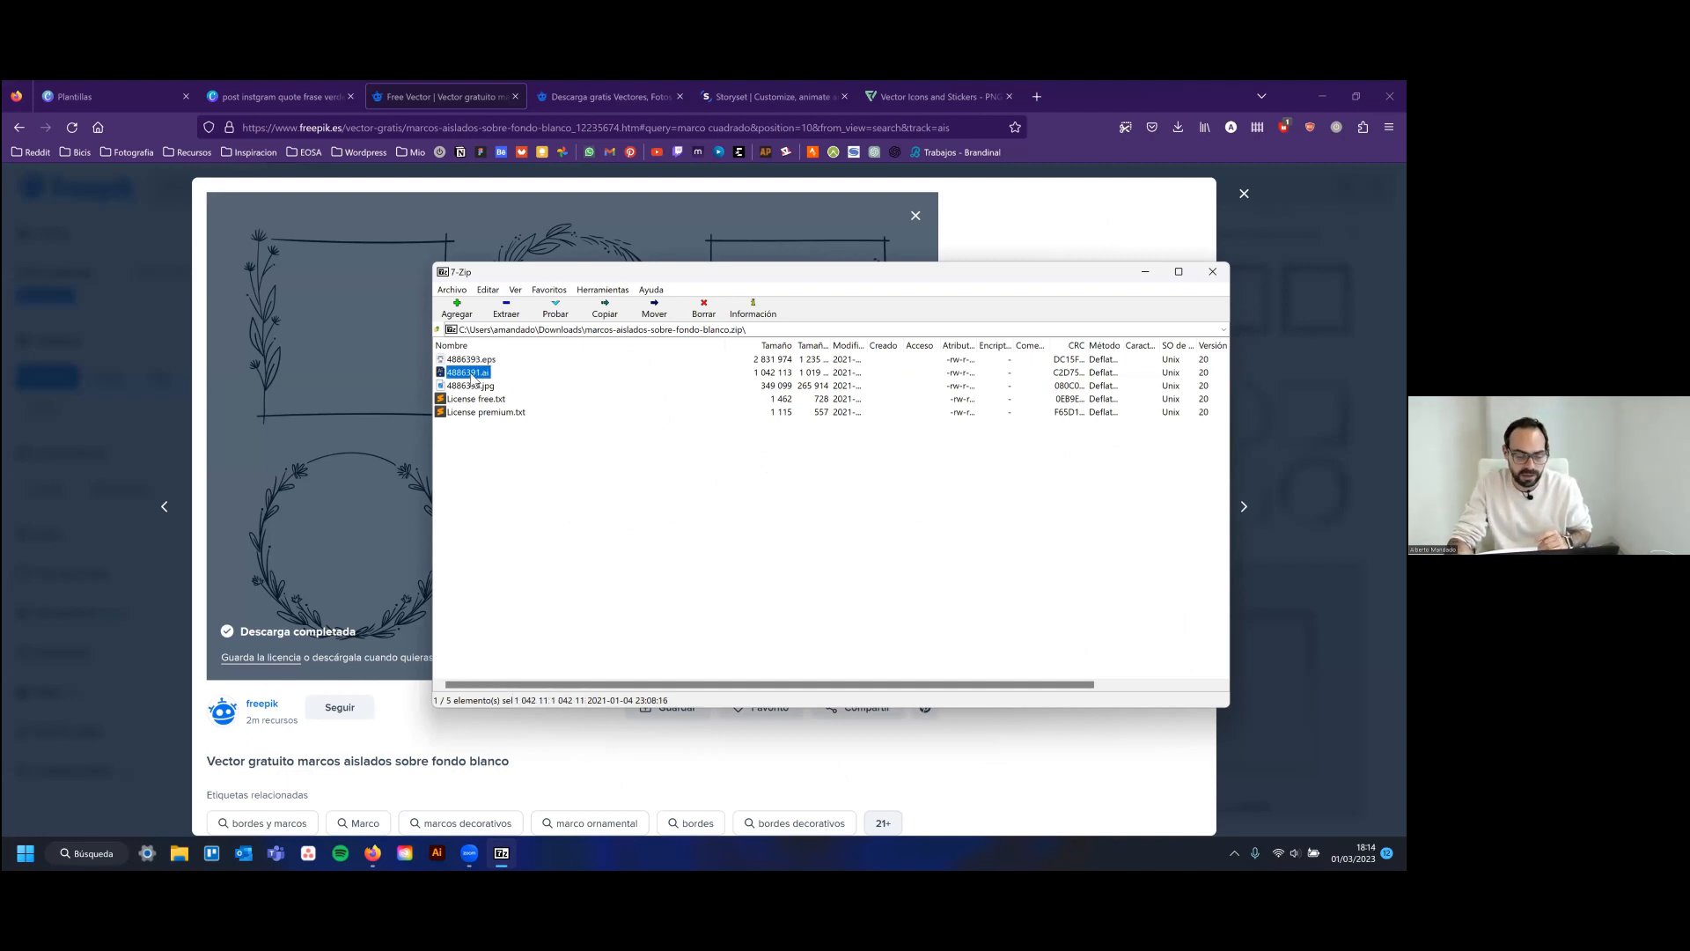
pyautogui.doubleClick(472, 375)
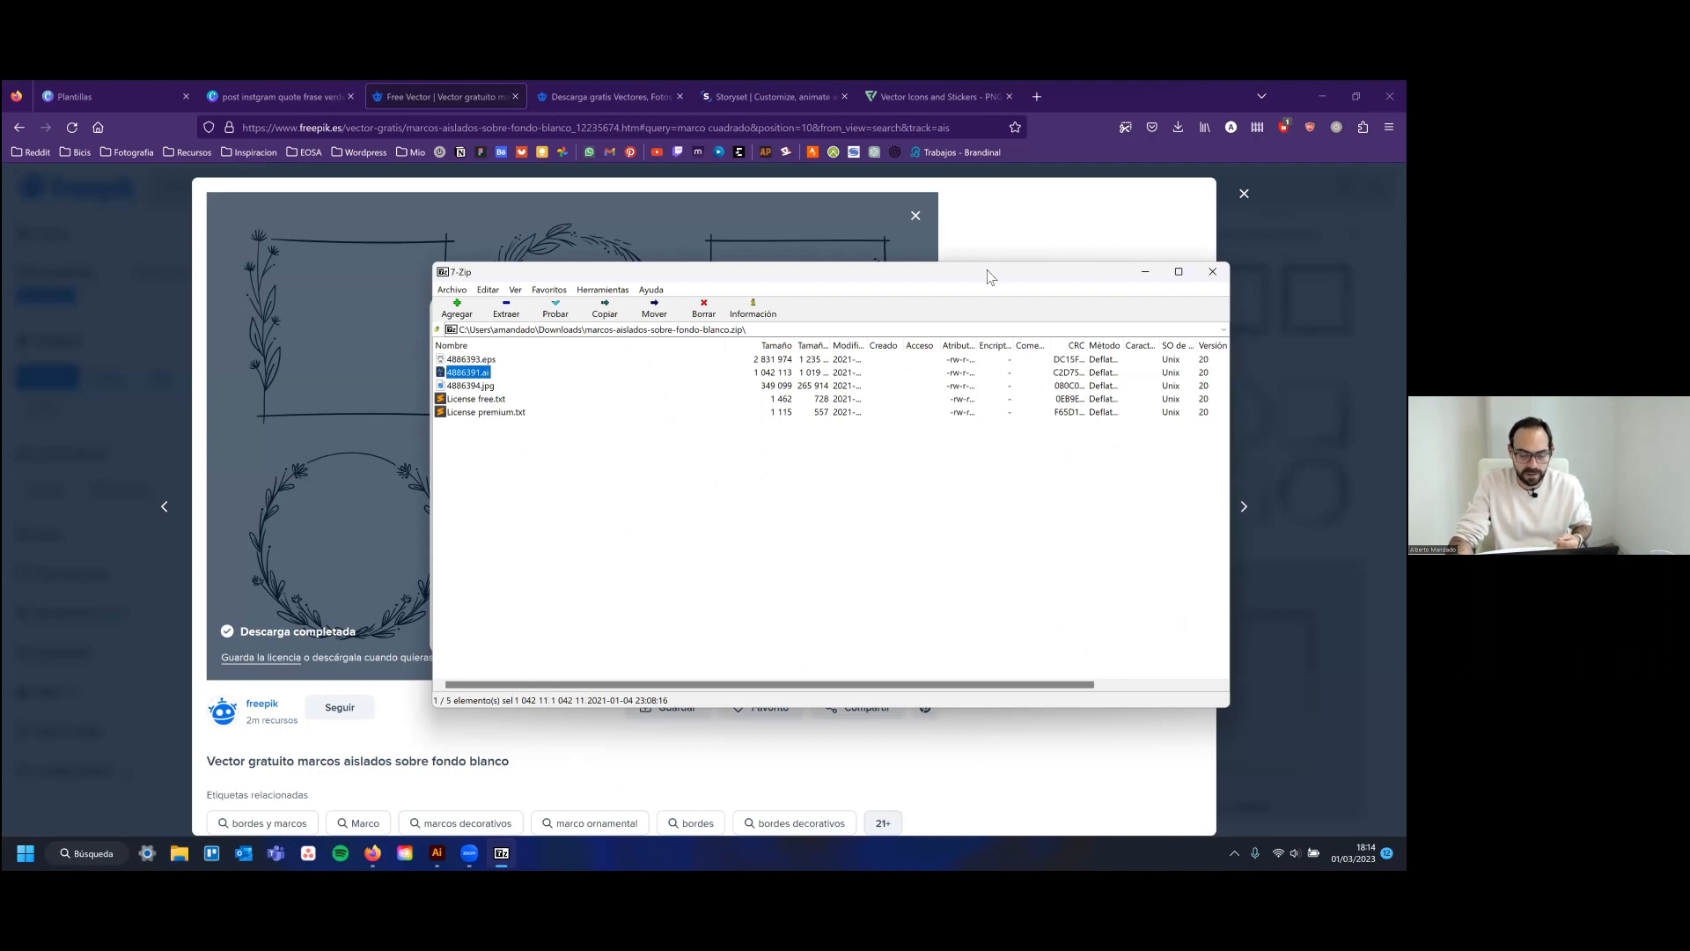
pyautogui.moveTo(955, 276); pyautogui.dragTo(886, 290)
pyautogui.click(1144, 286)
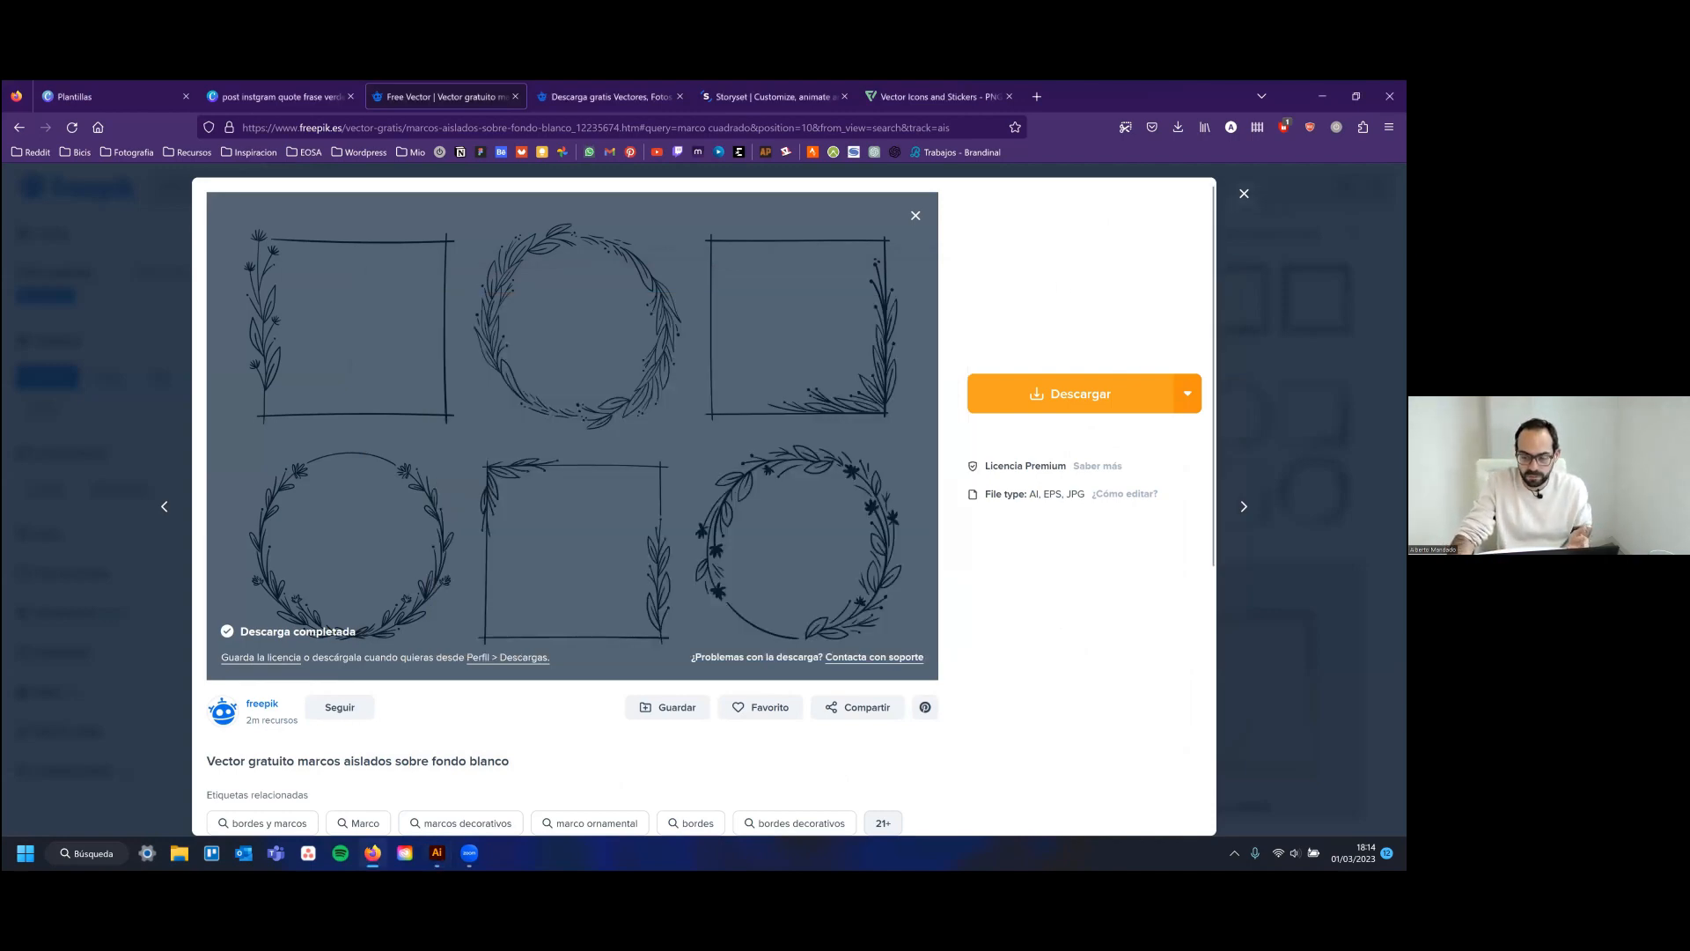
# Close the leaf frame vector's detail view and browse further through Freepik's "marco cuadrado" vector results
pyautogui.click(1244, 193)
pyautogui.scroll(-2, 807, 547)
pyautogui.scroll(-10, 806, 547)
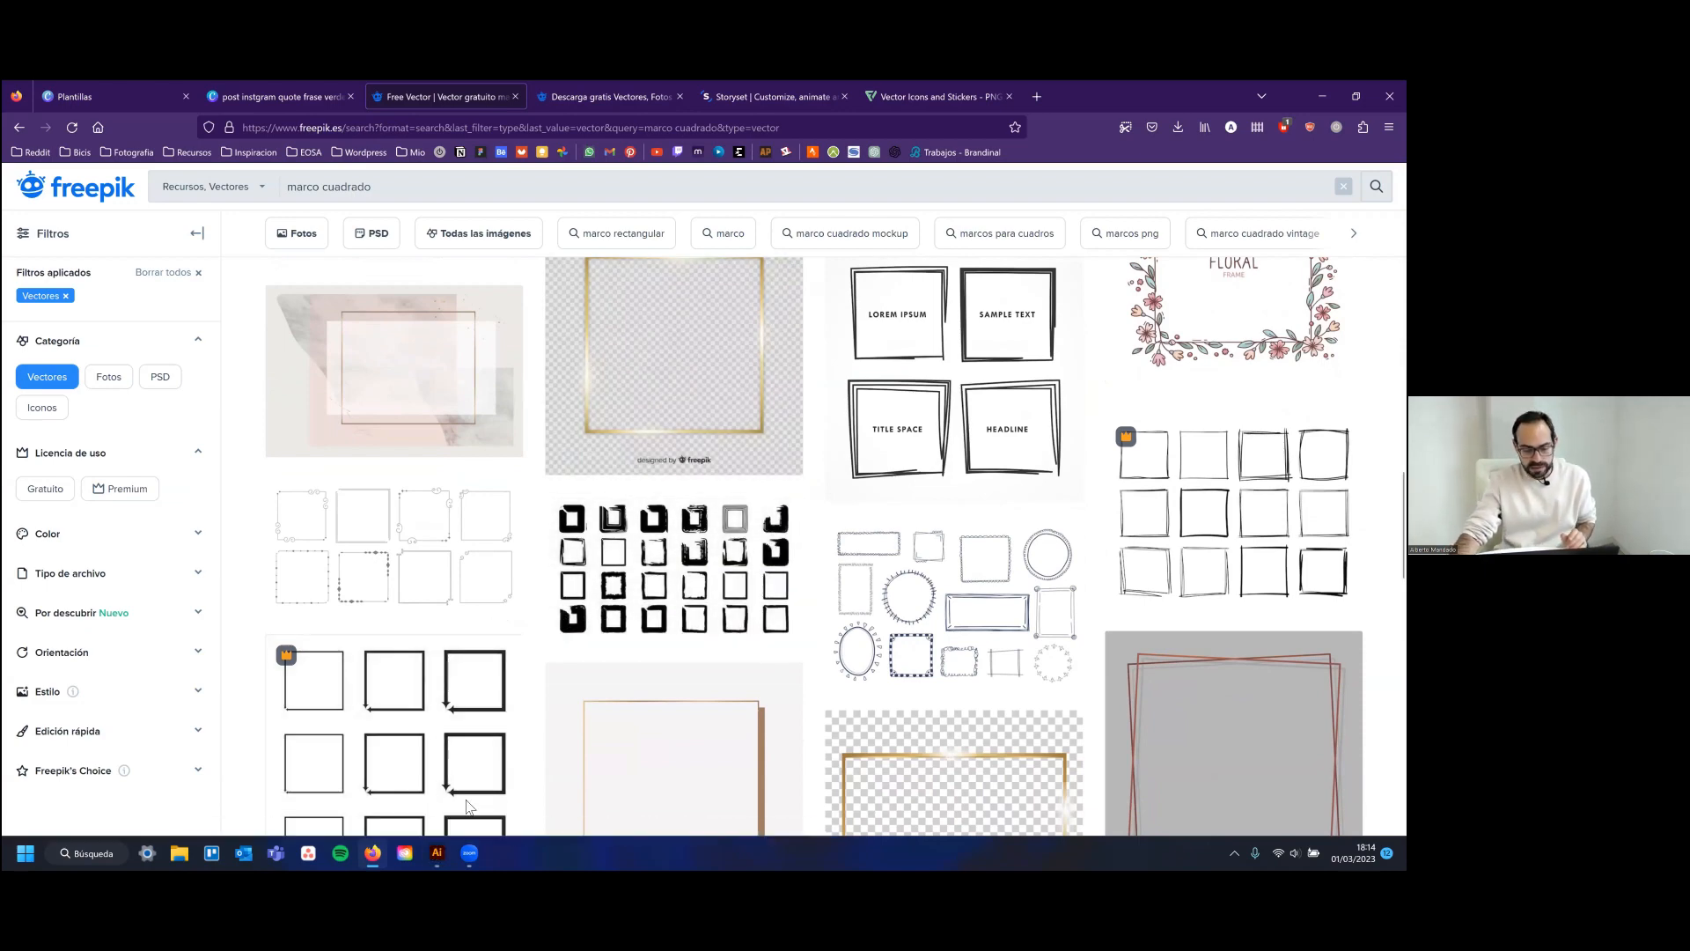
# Switch to Illustrator and examine the six square and round leaf frames in the opened file
pyautogui.hotkey('alt', 'Tab')
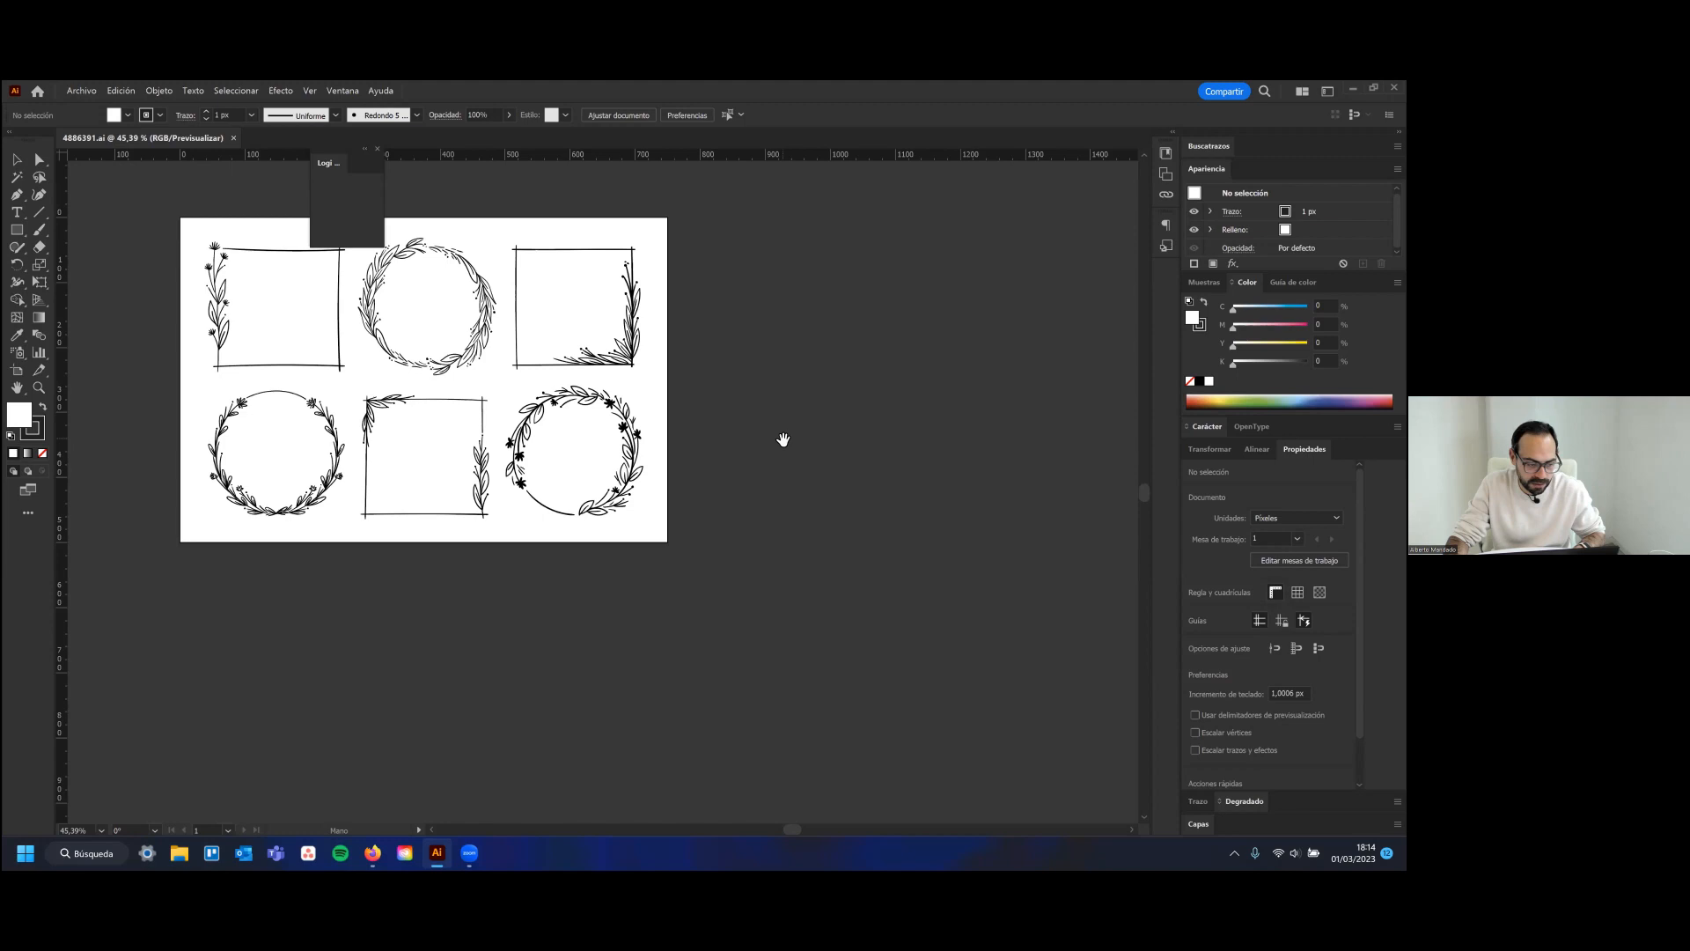
pyautogui.moveTo(783, 439); pyautogui.dragTo(922, 463)
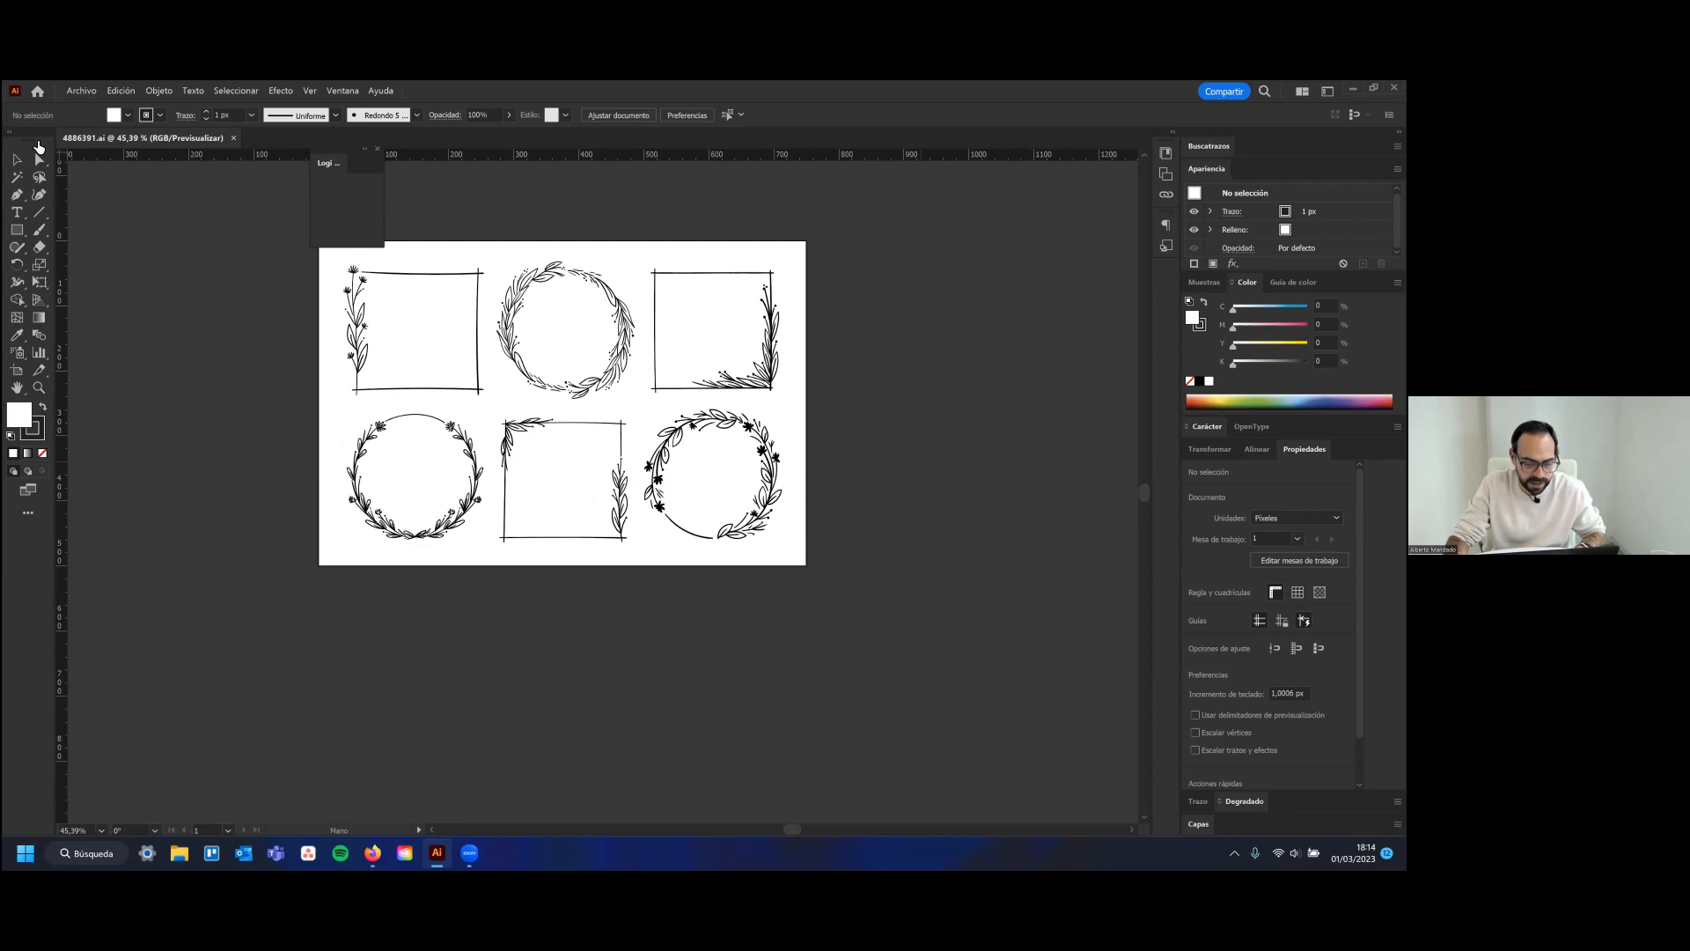
pyautogui.moveTo(240, 236); pyautogui.dragTo(377, 272)
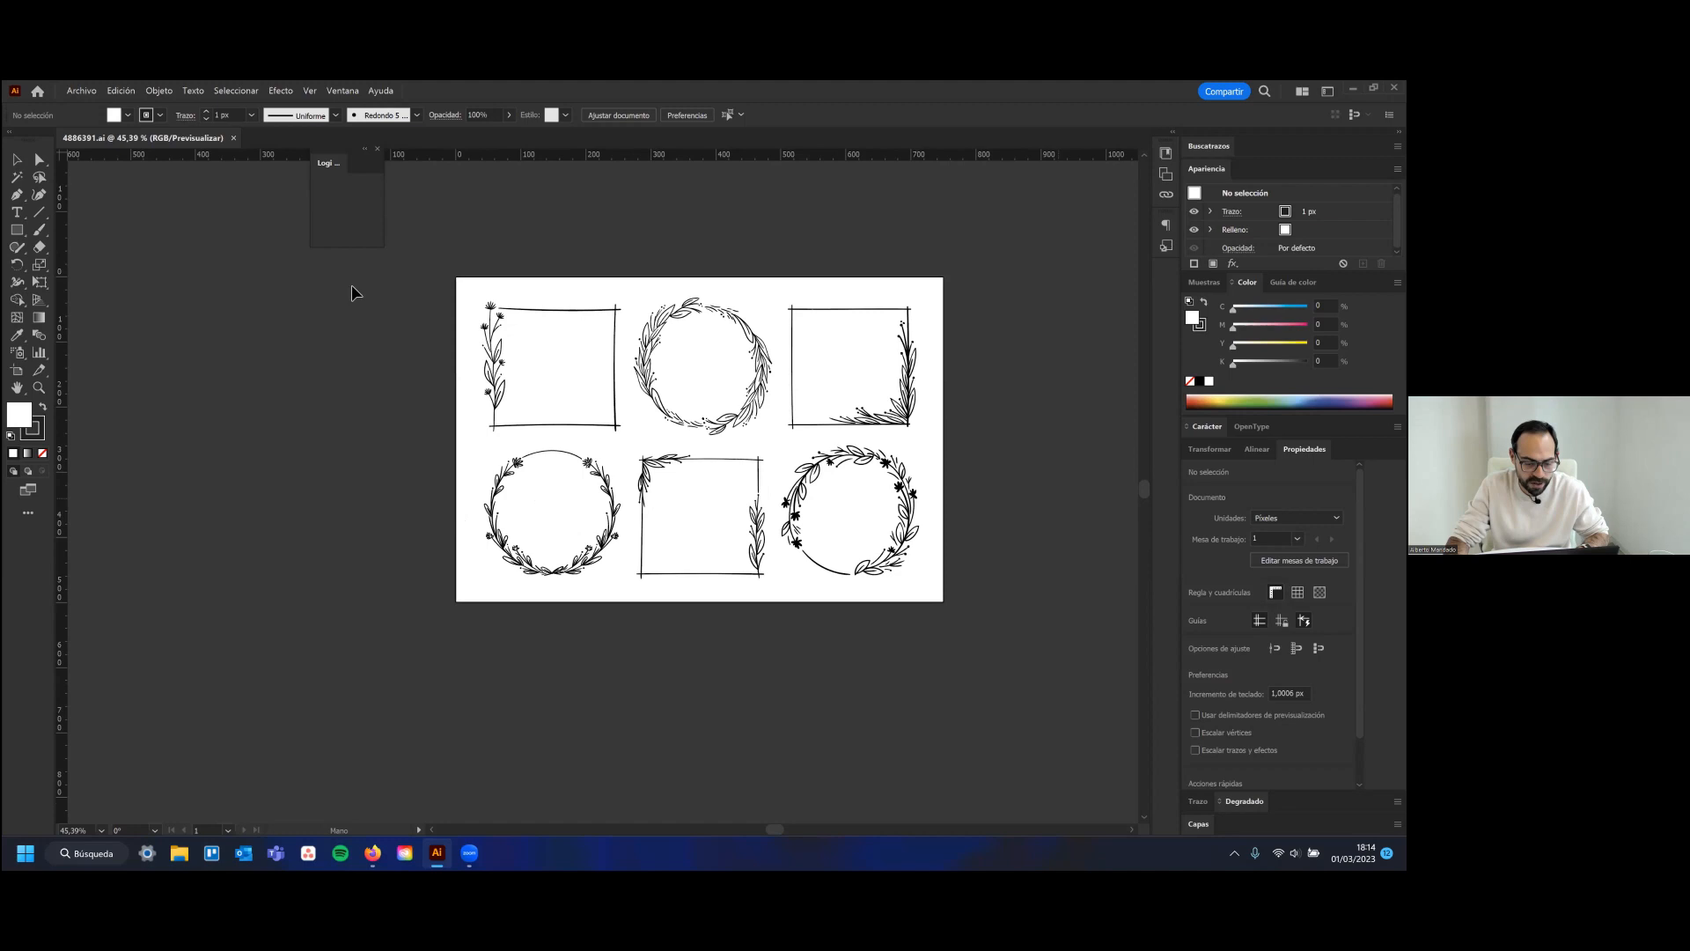
pyautogui.moveTo(438, 377); pyautogui.dragTo(378, 374)
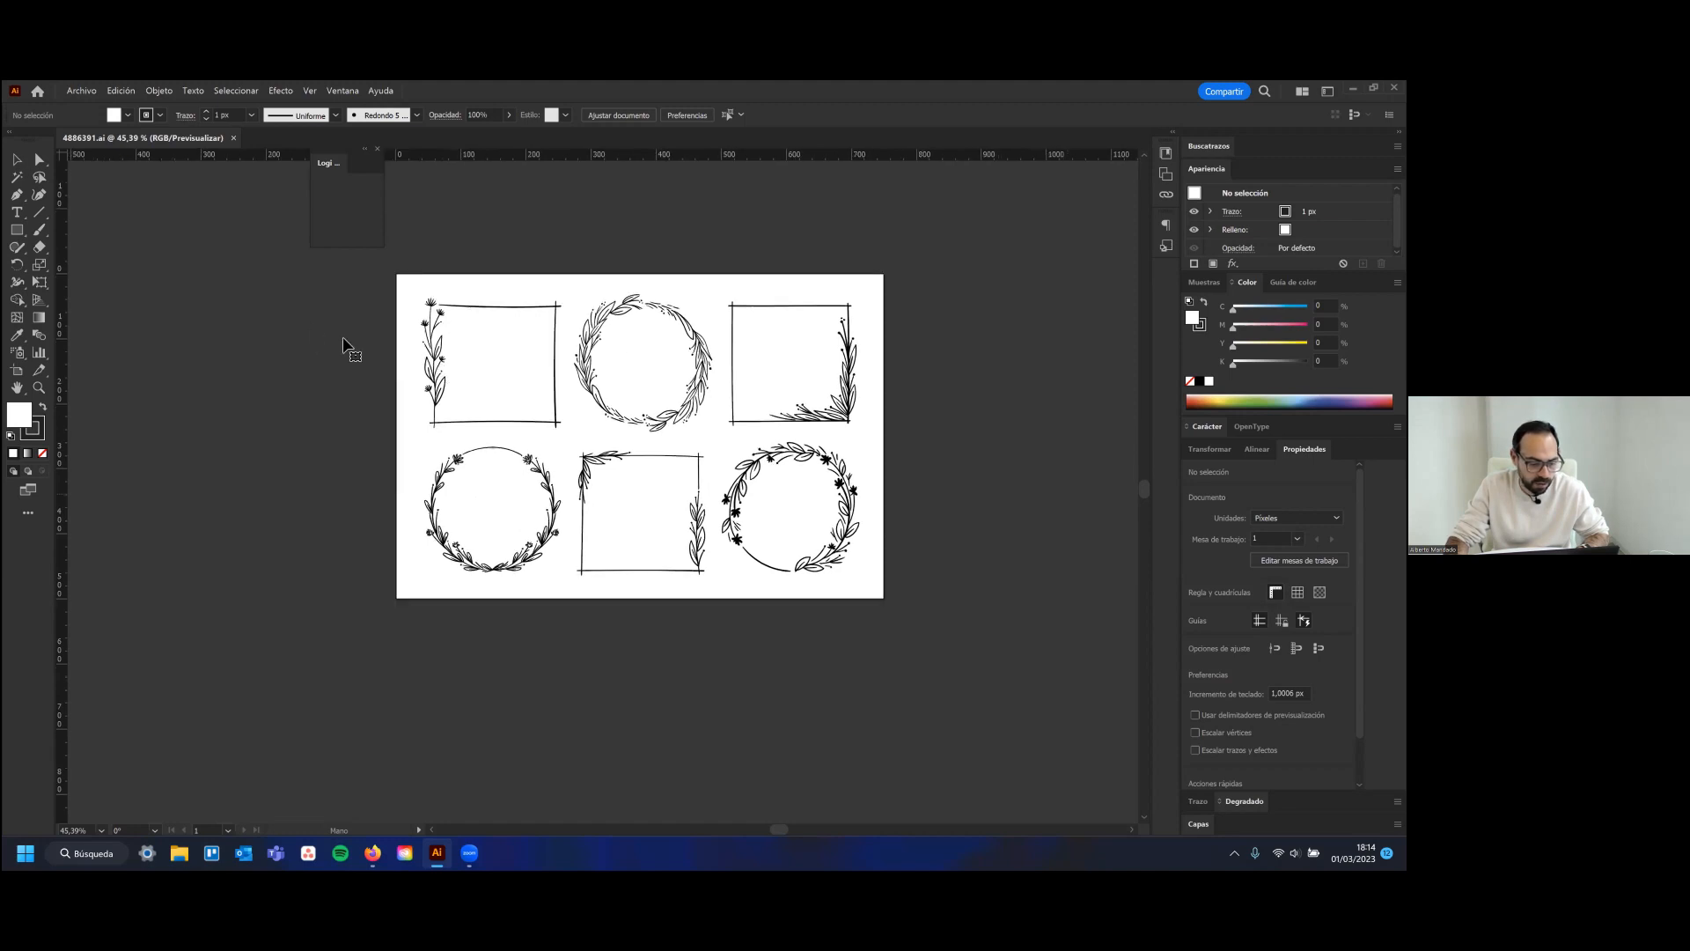
pyautogui.press('v')
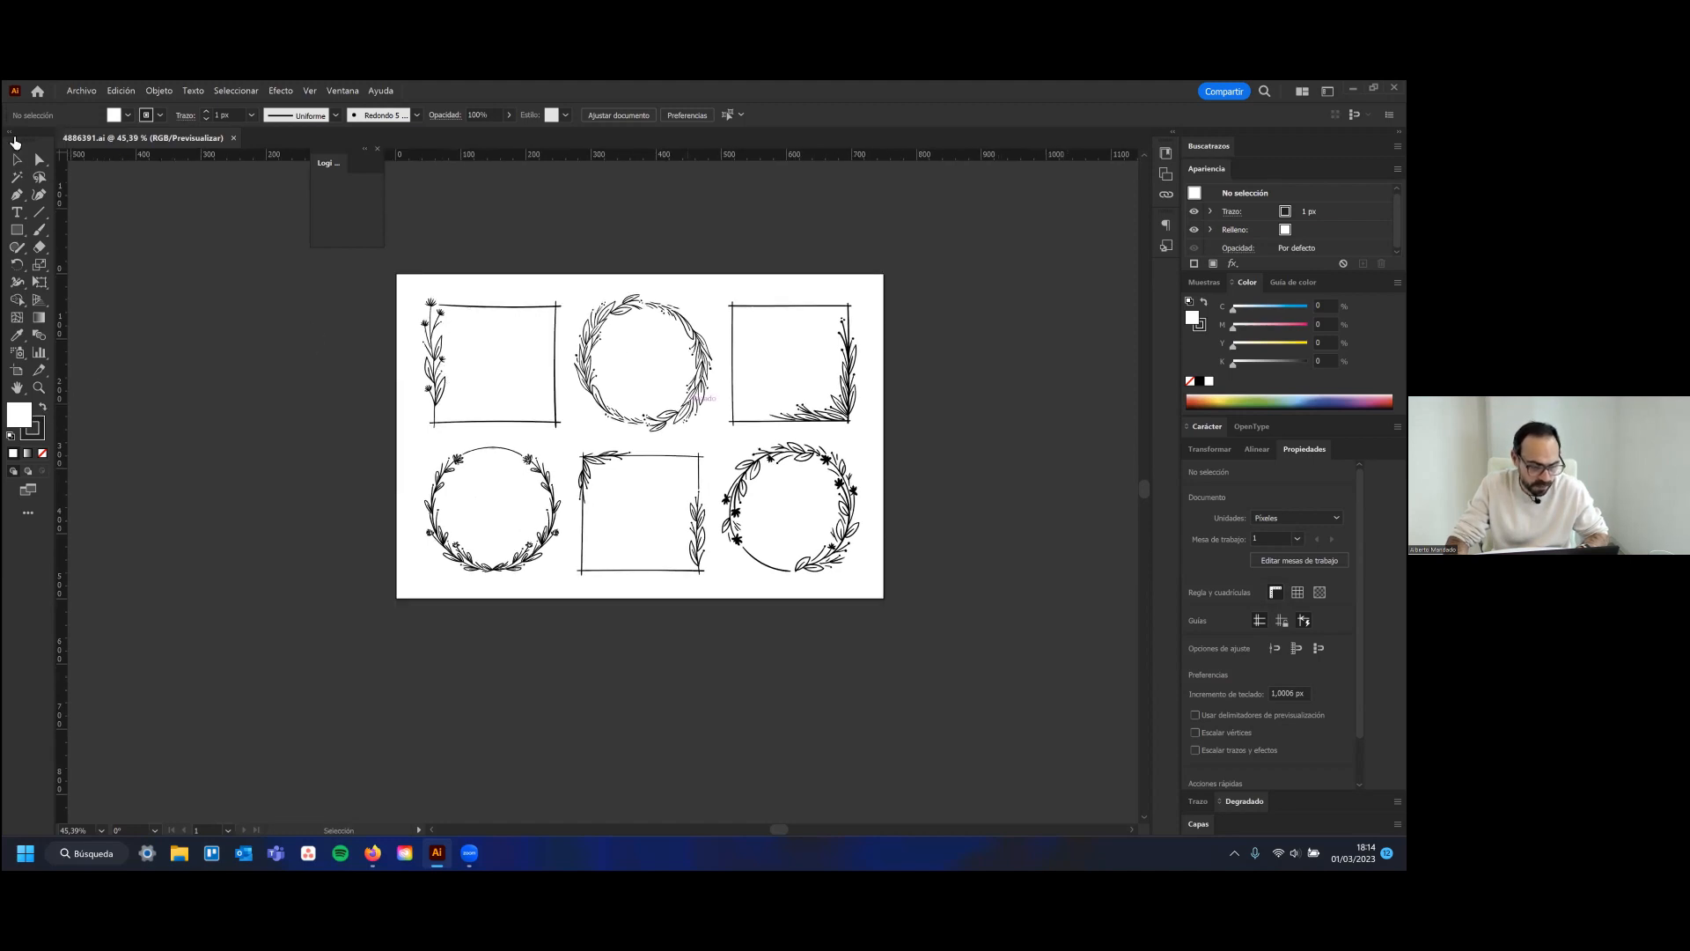
pyautogui.press('z')
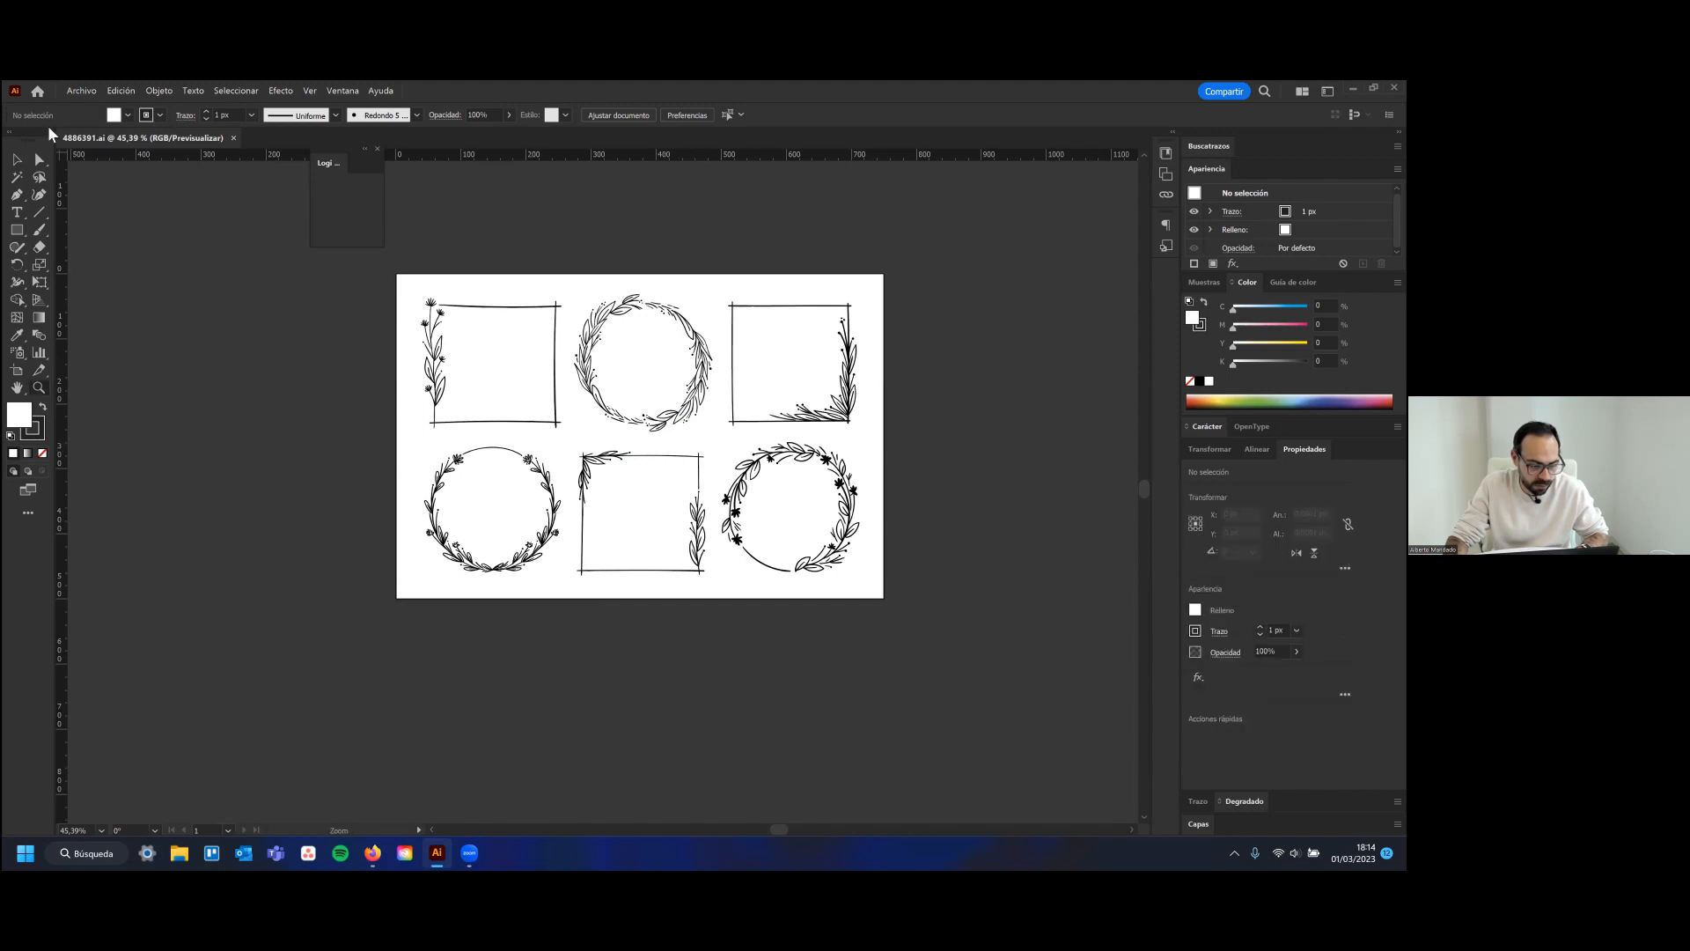
pyautogui.hotkey('ctrl', '+')
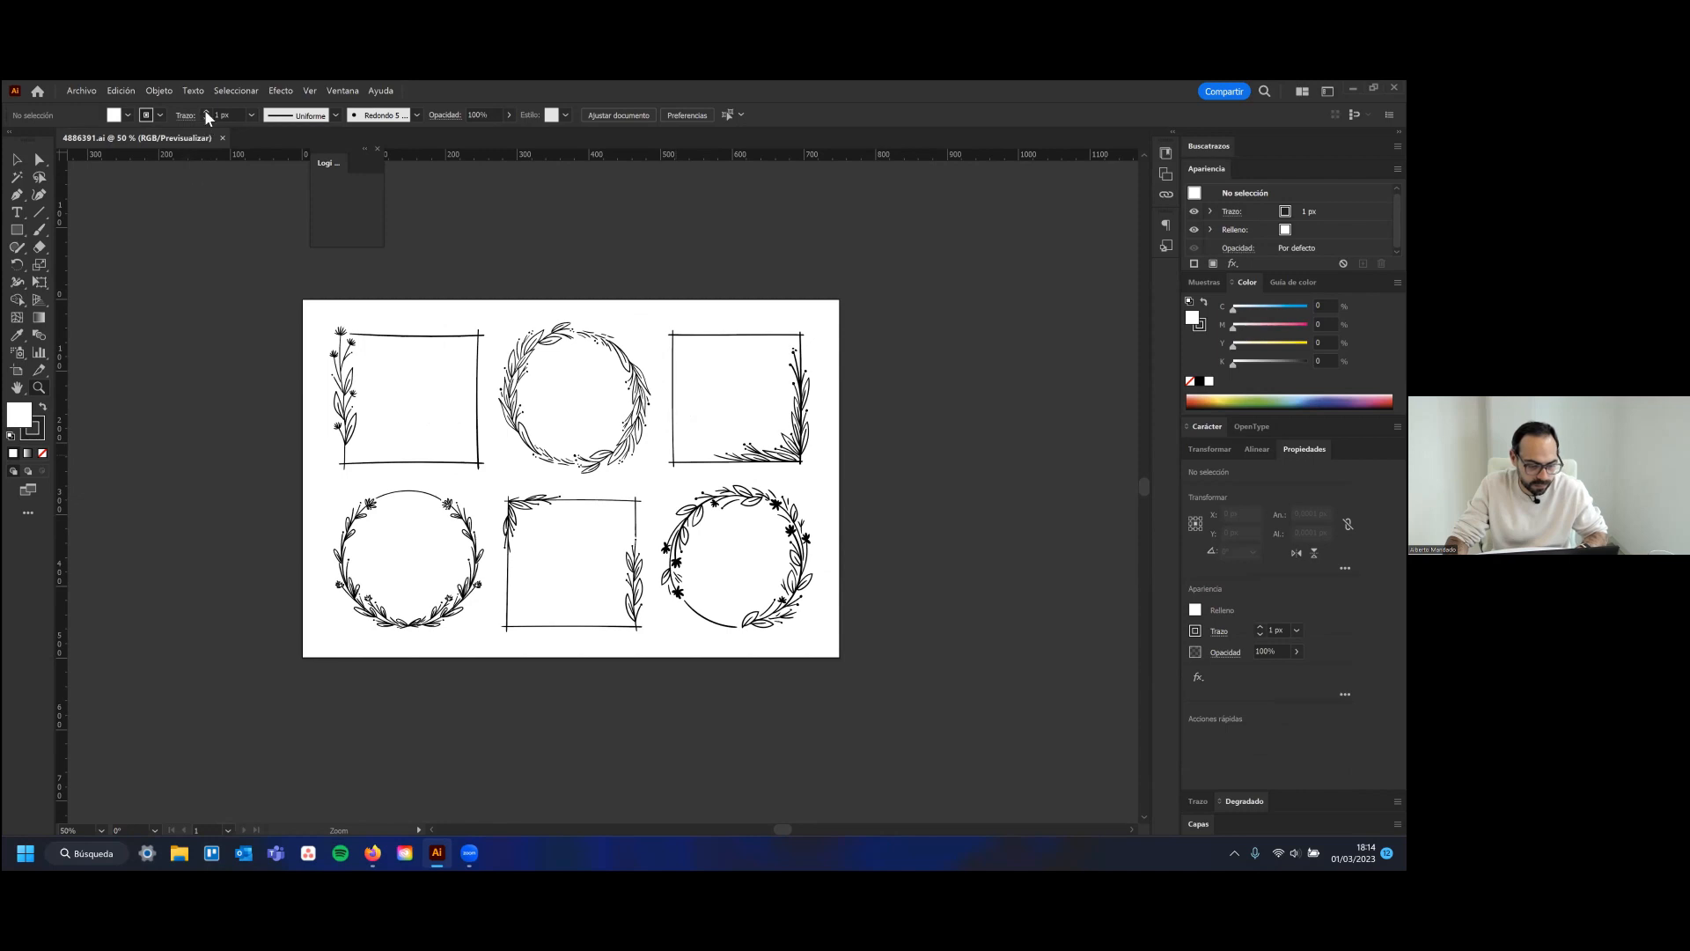
pyautogui.hotkey('ctrl', '+')
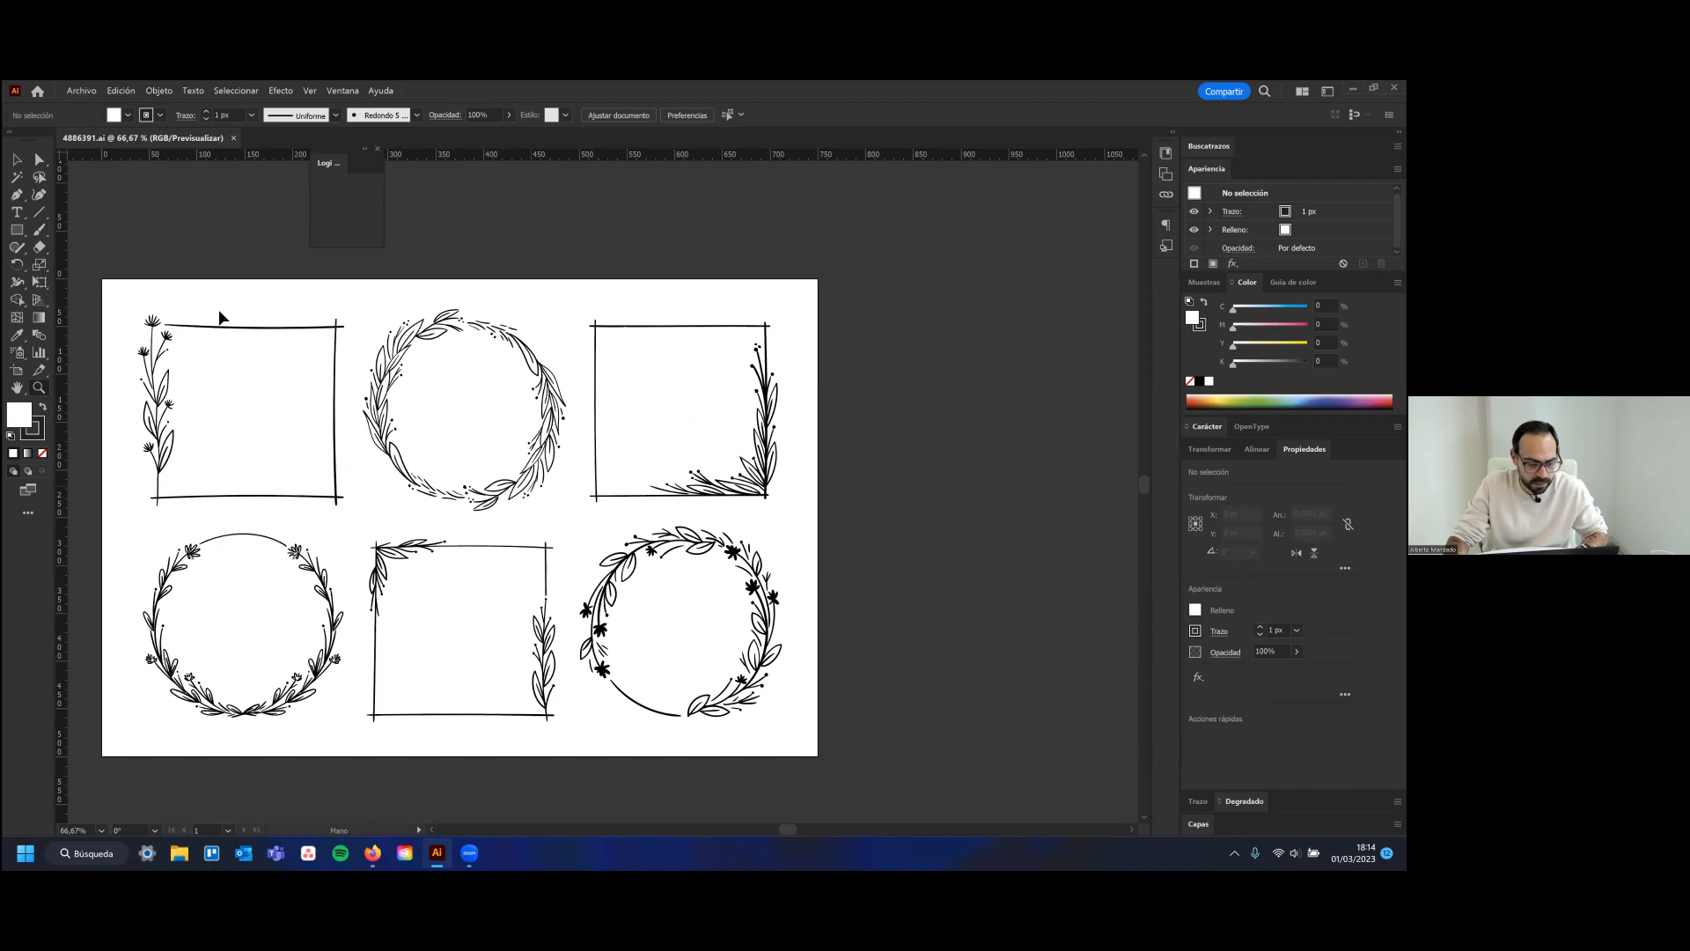
pyautogui.moveTo(453, 219); pyautogui.dragTo(569, 210)
pyautogui.moveTo(578, 306); pyautogui.dragTo(581, 303)
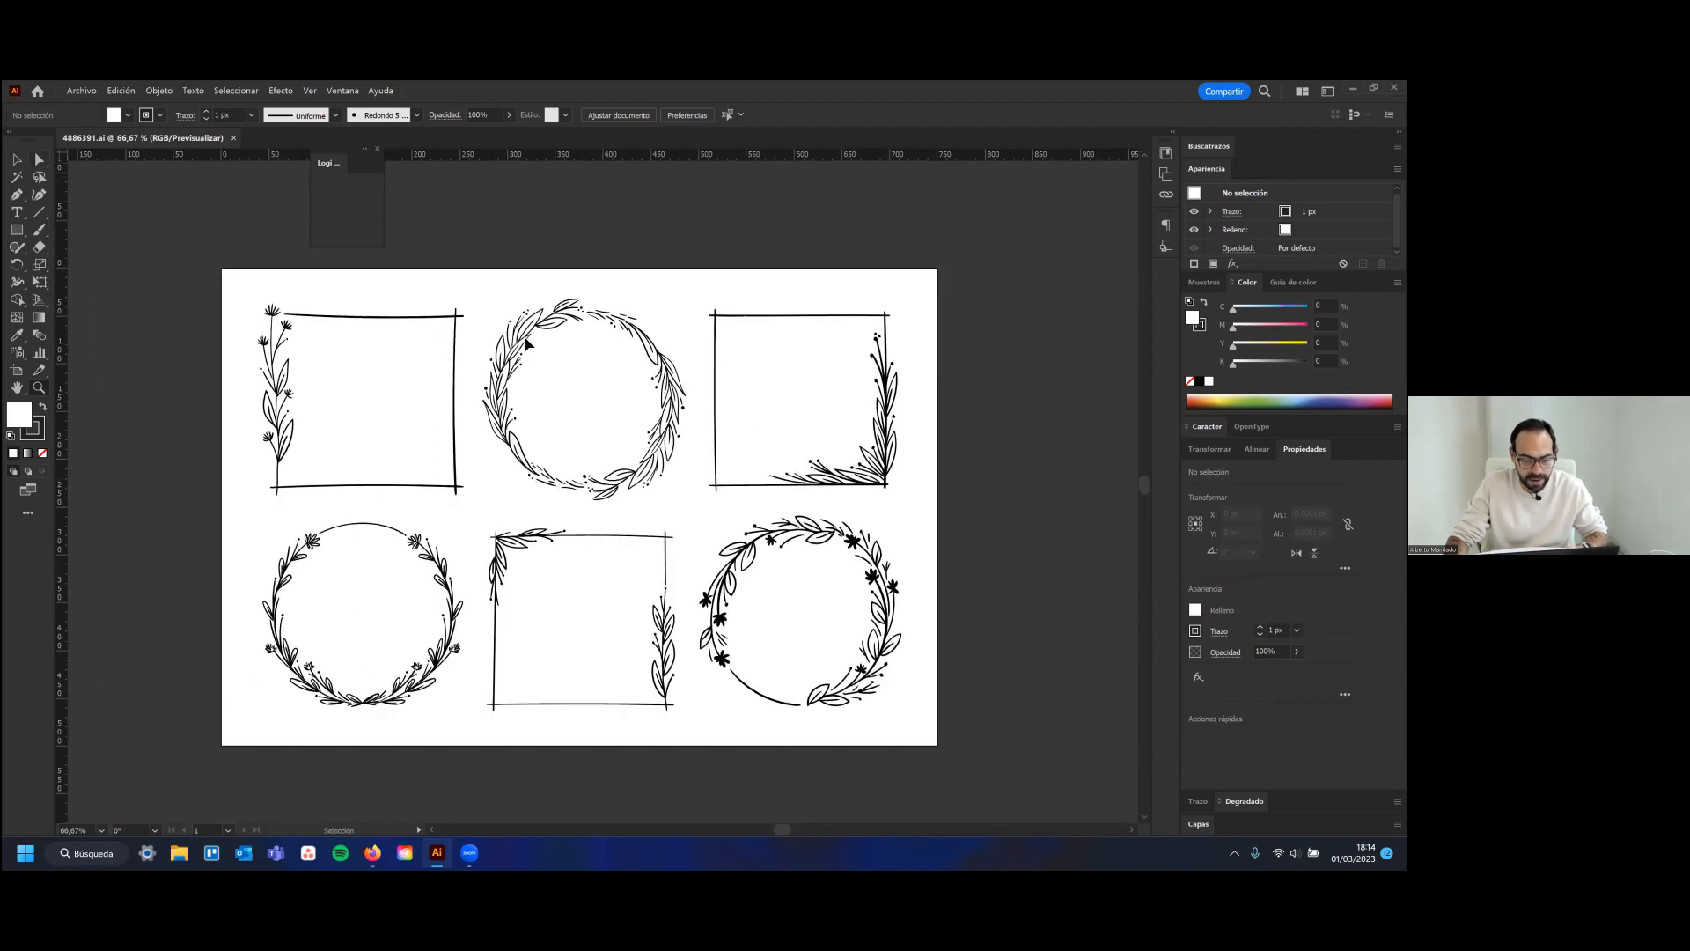
pyautogui.press('v')
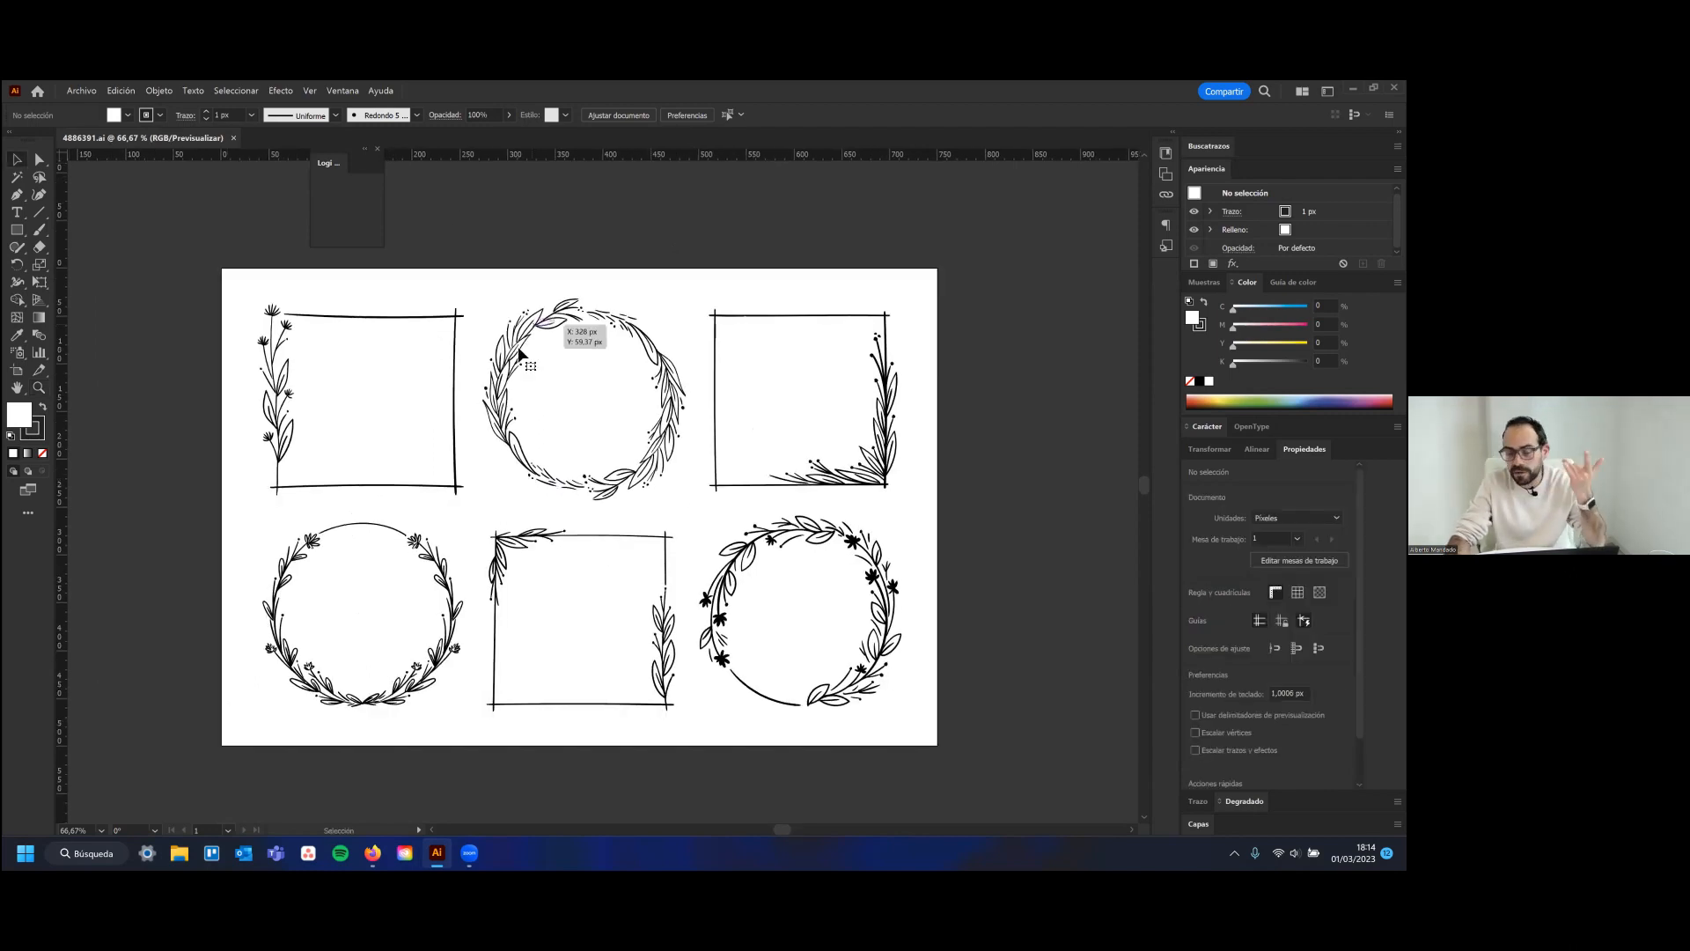
# Select the round leaf wreath in the upper row to examine its paths, and deselect it
pyautogui.click(556, 318)
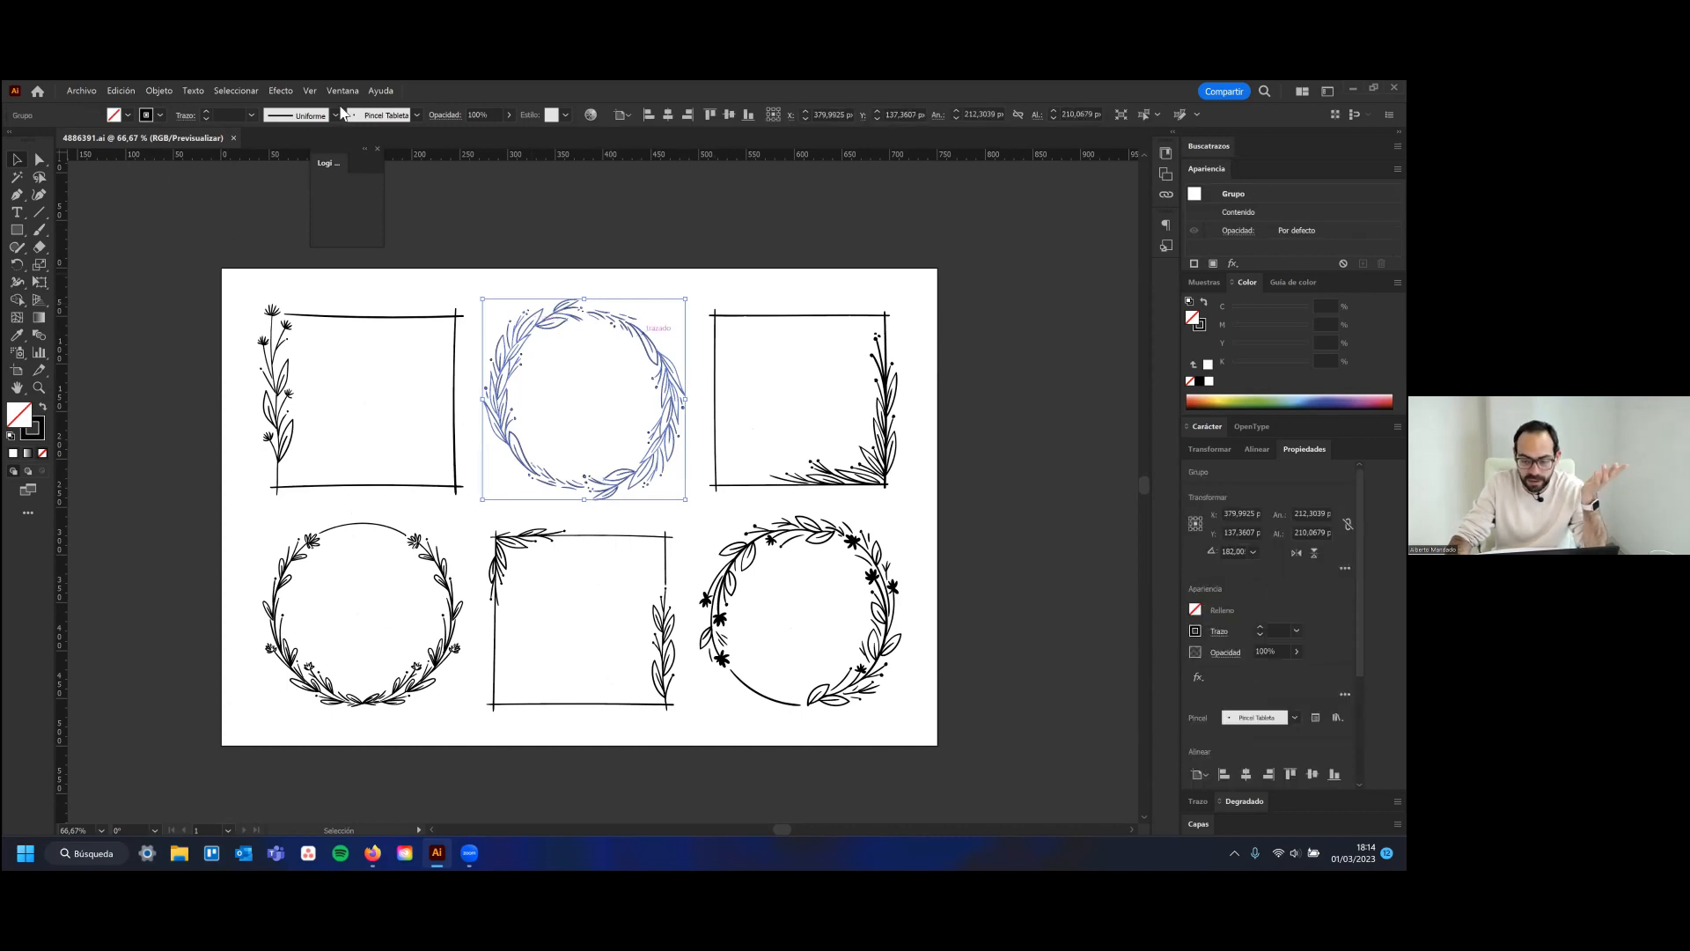
pyautogui.press('space')
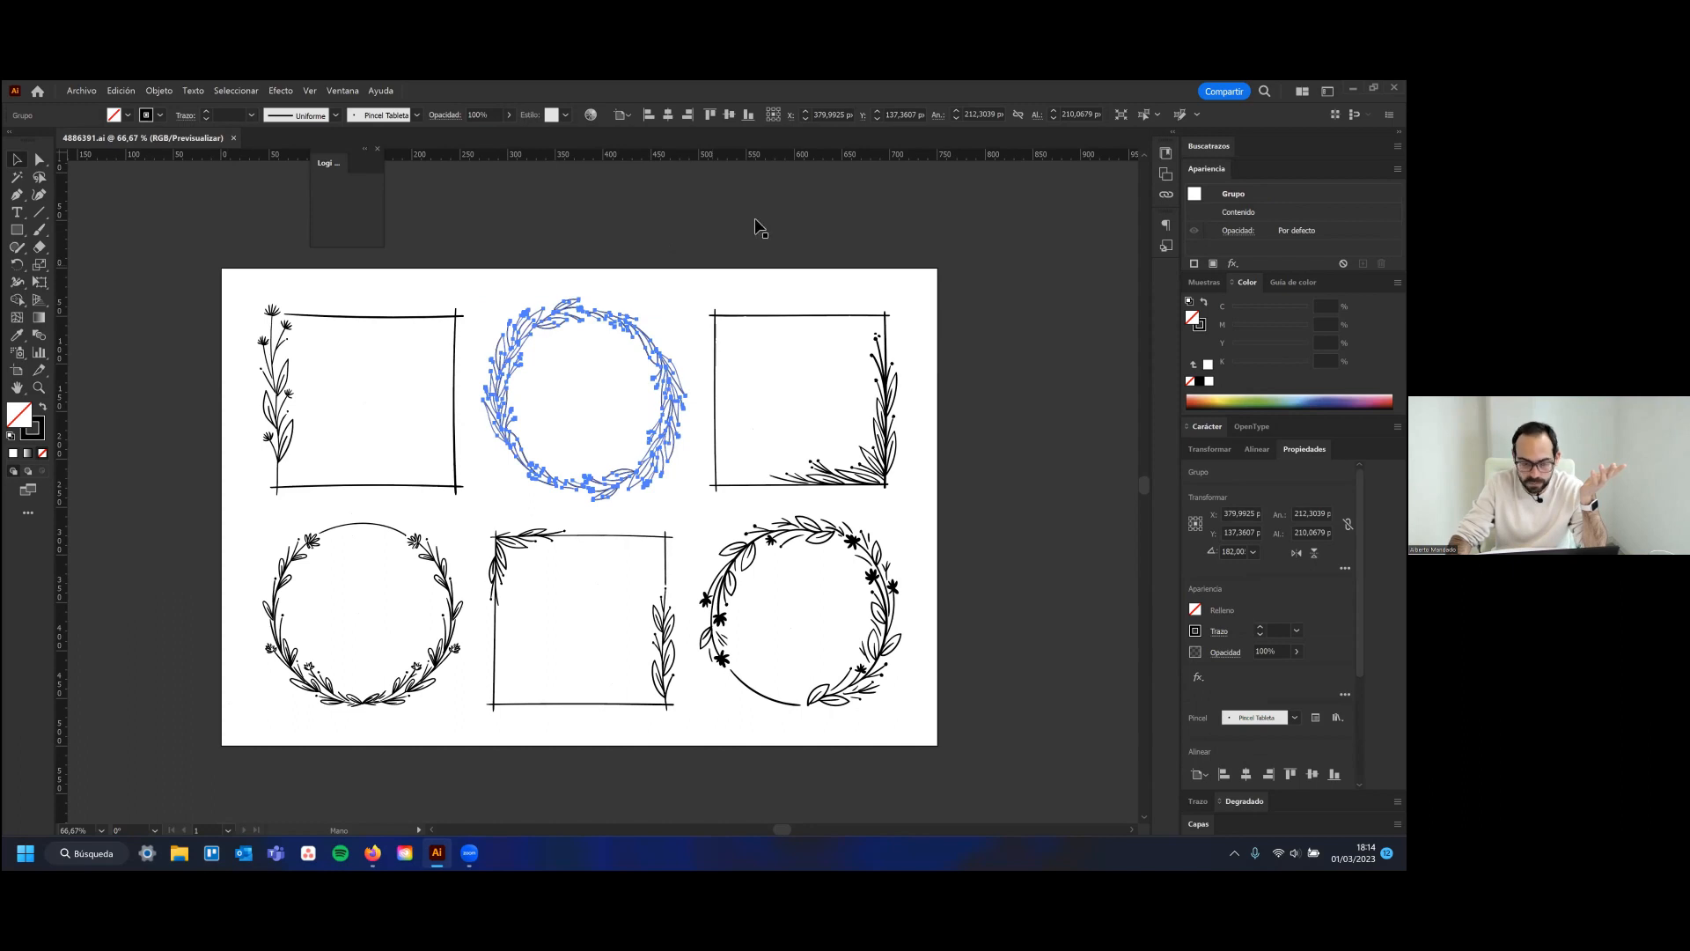
pyautogui.moveTo(614, 178); pyautogui.dragTo(489, 179)
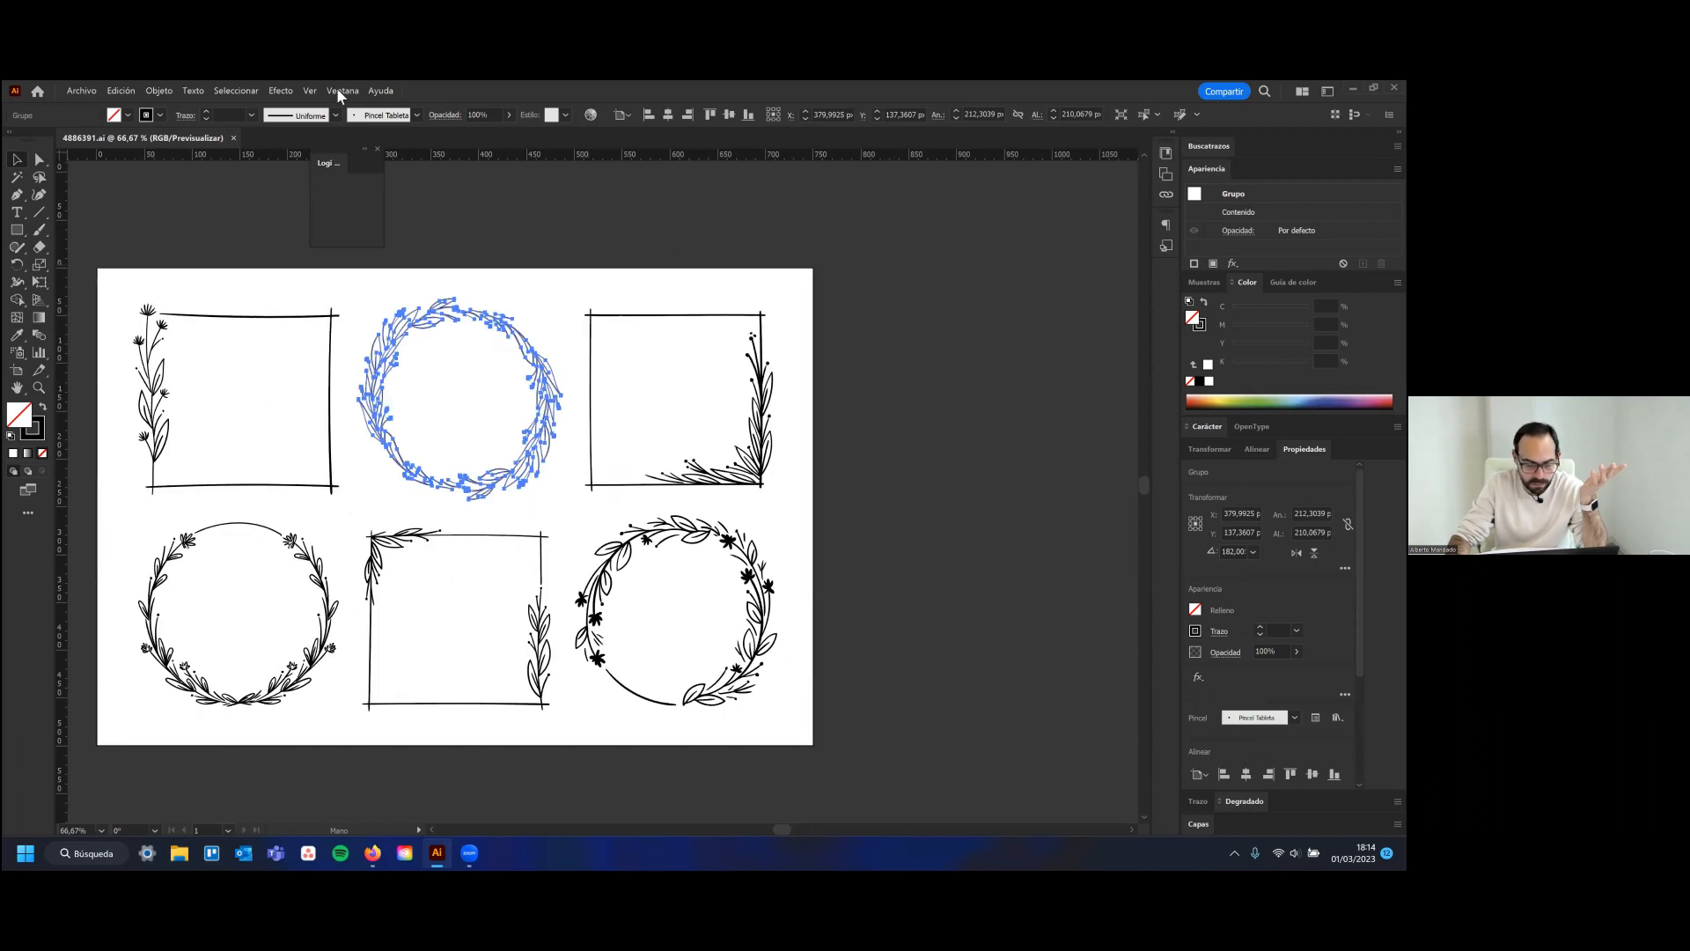
pyautogui.moveTo(502, 352); pyautogui.dragTo(478, 354)
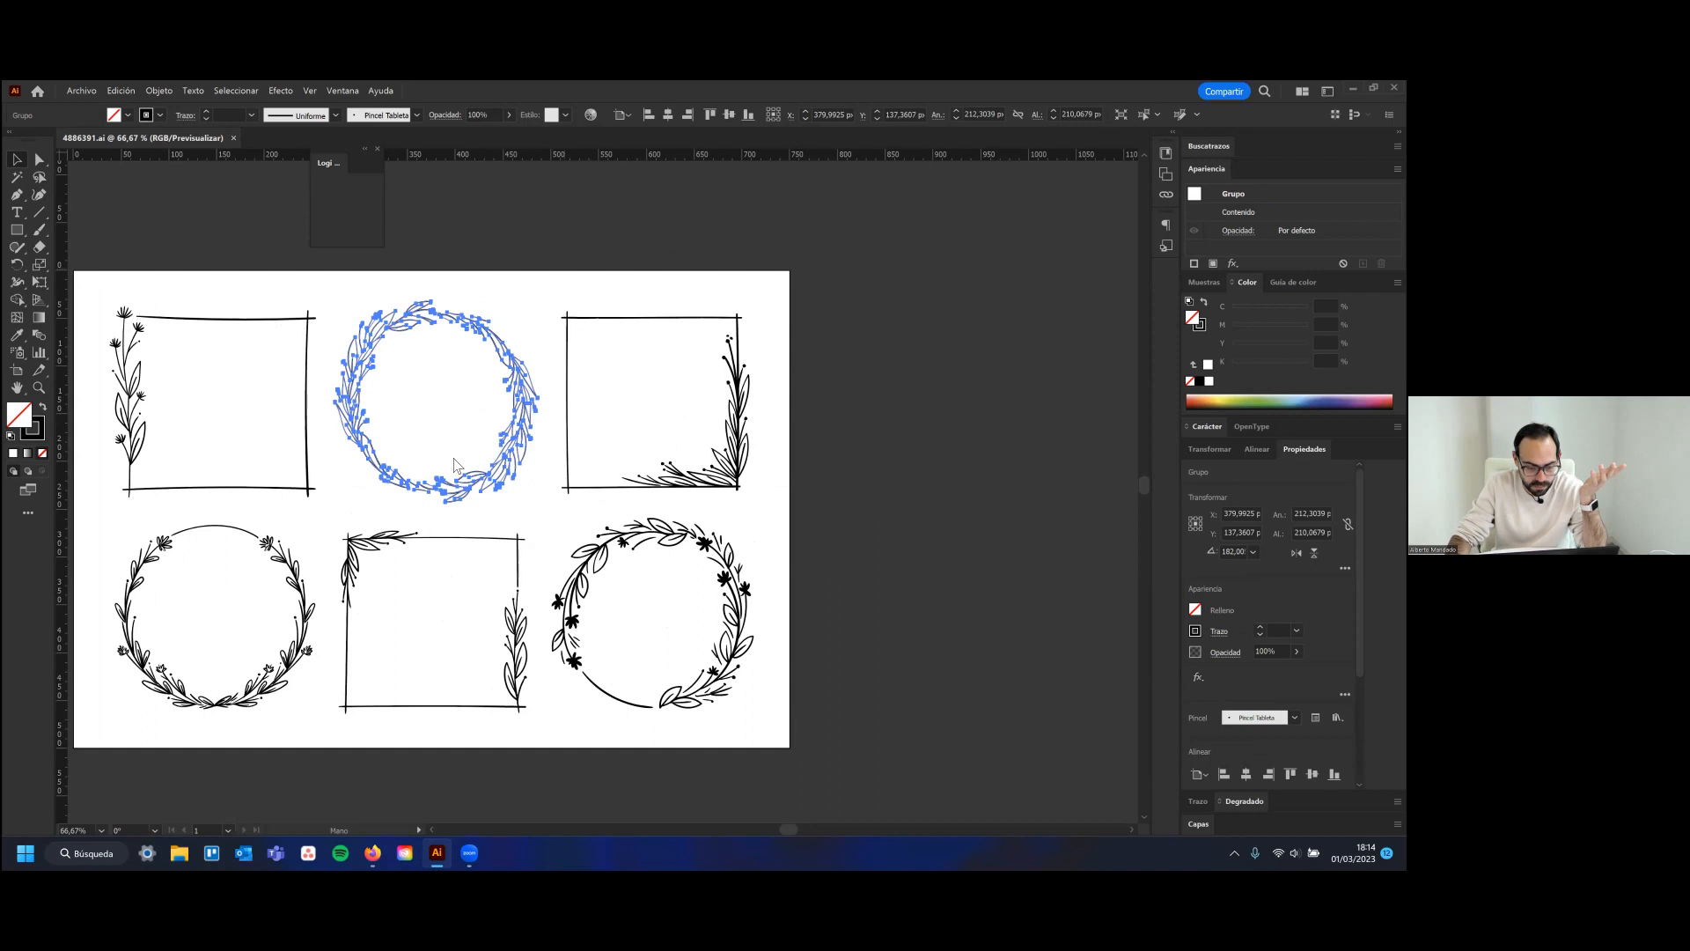
pyautogui.moveTo(245, 192); pyautogui.dragTo(211, 194)
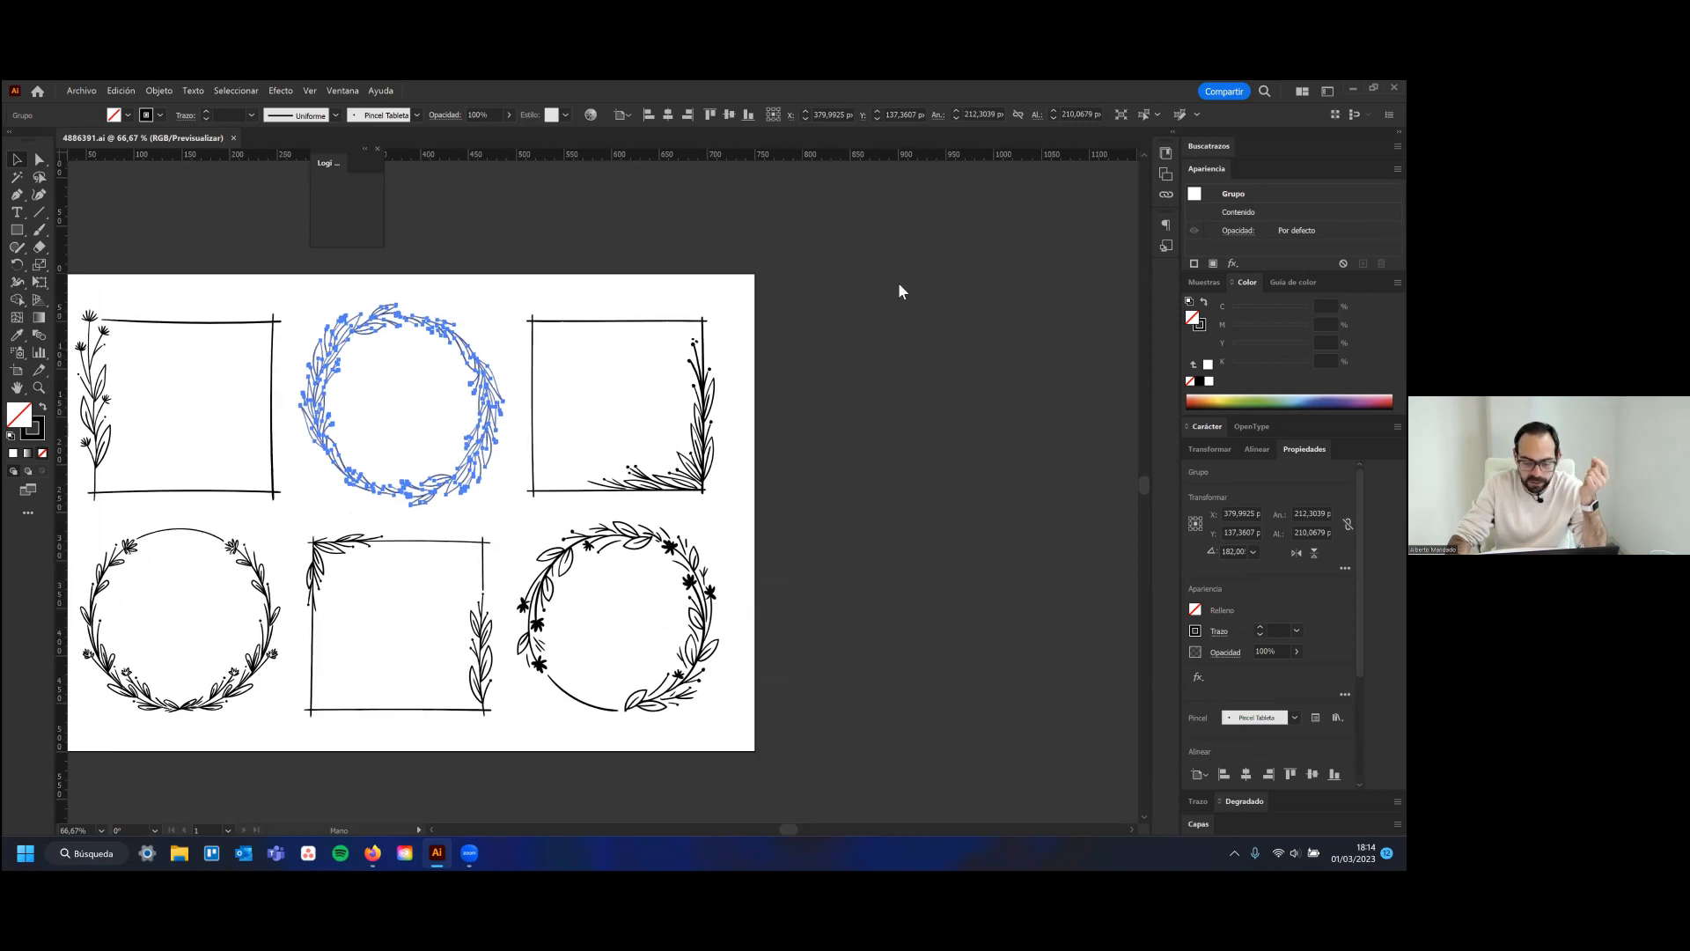
pyautogui.moveTo(931, 583); pyautogui.dragTo(919, 586)
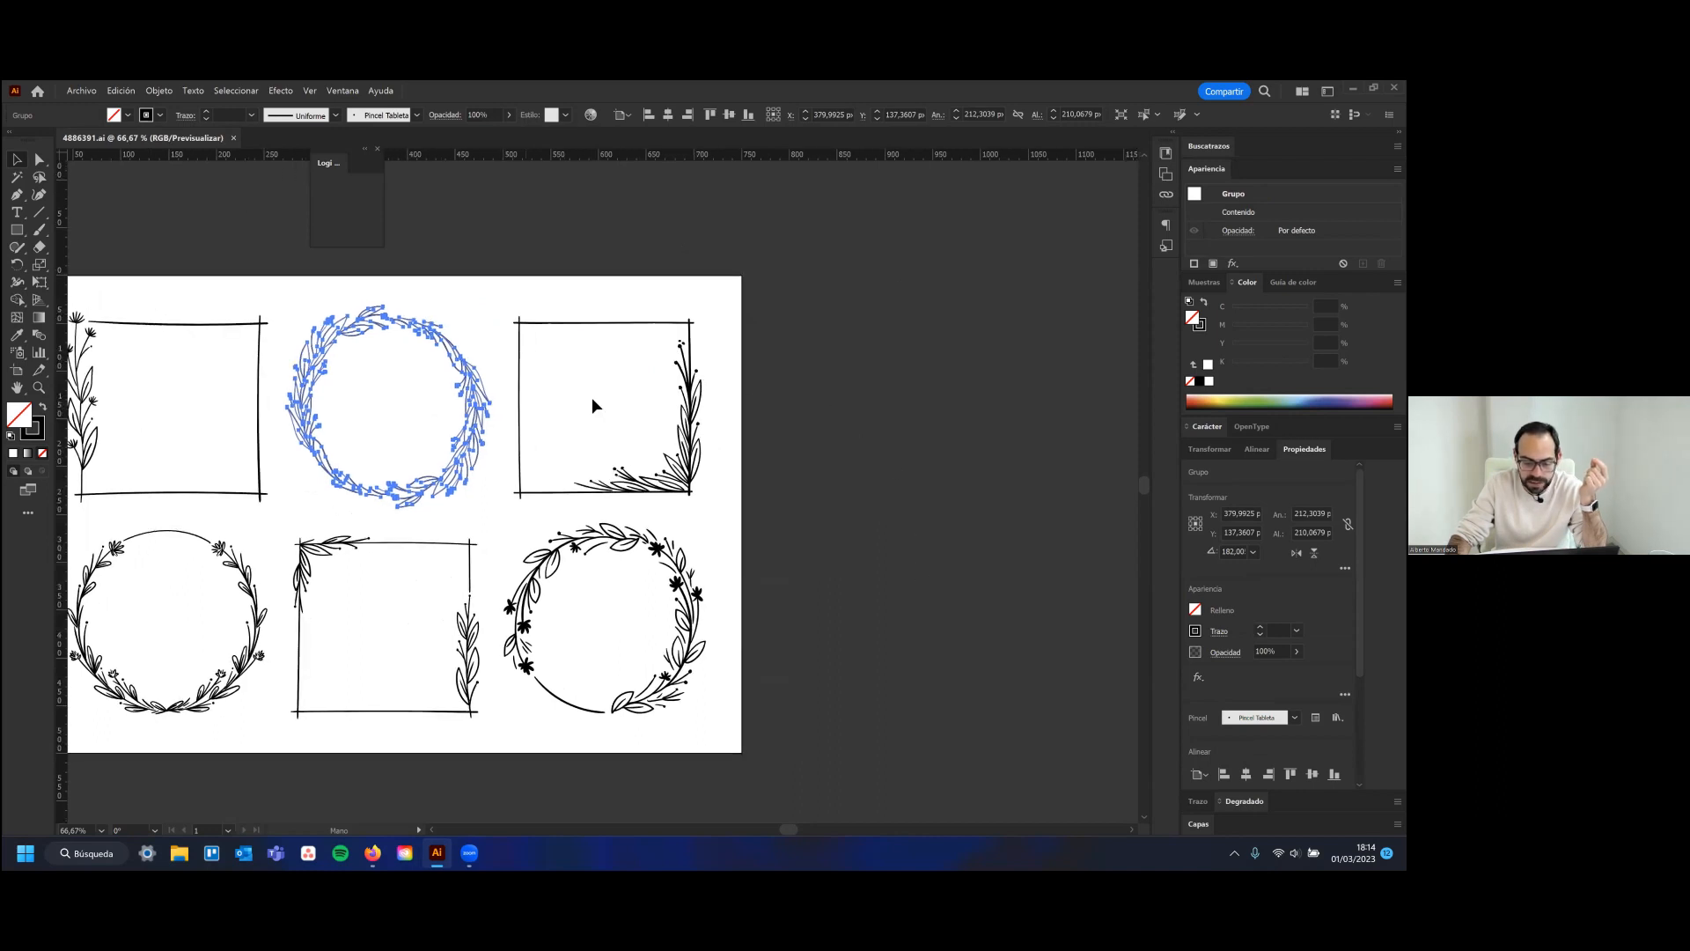
pyautogui.moveTo(811, 366); pyautogui.dragTo(749, 426)
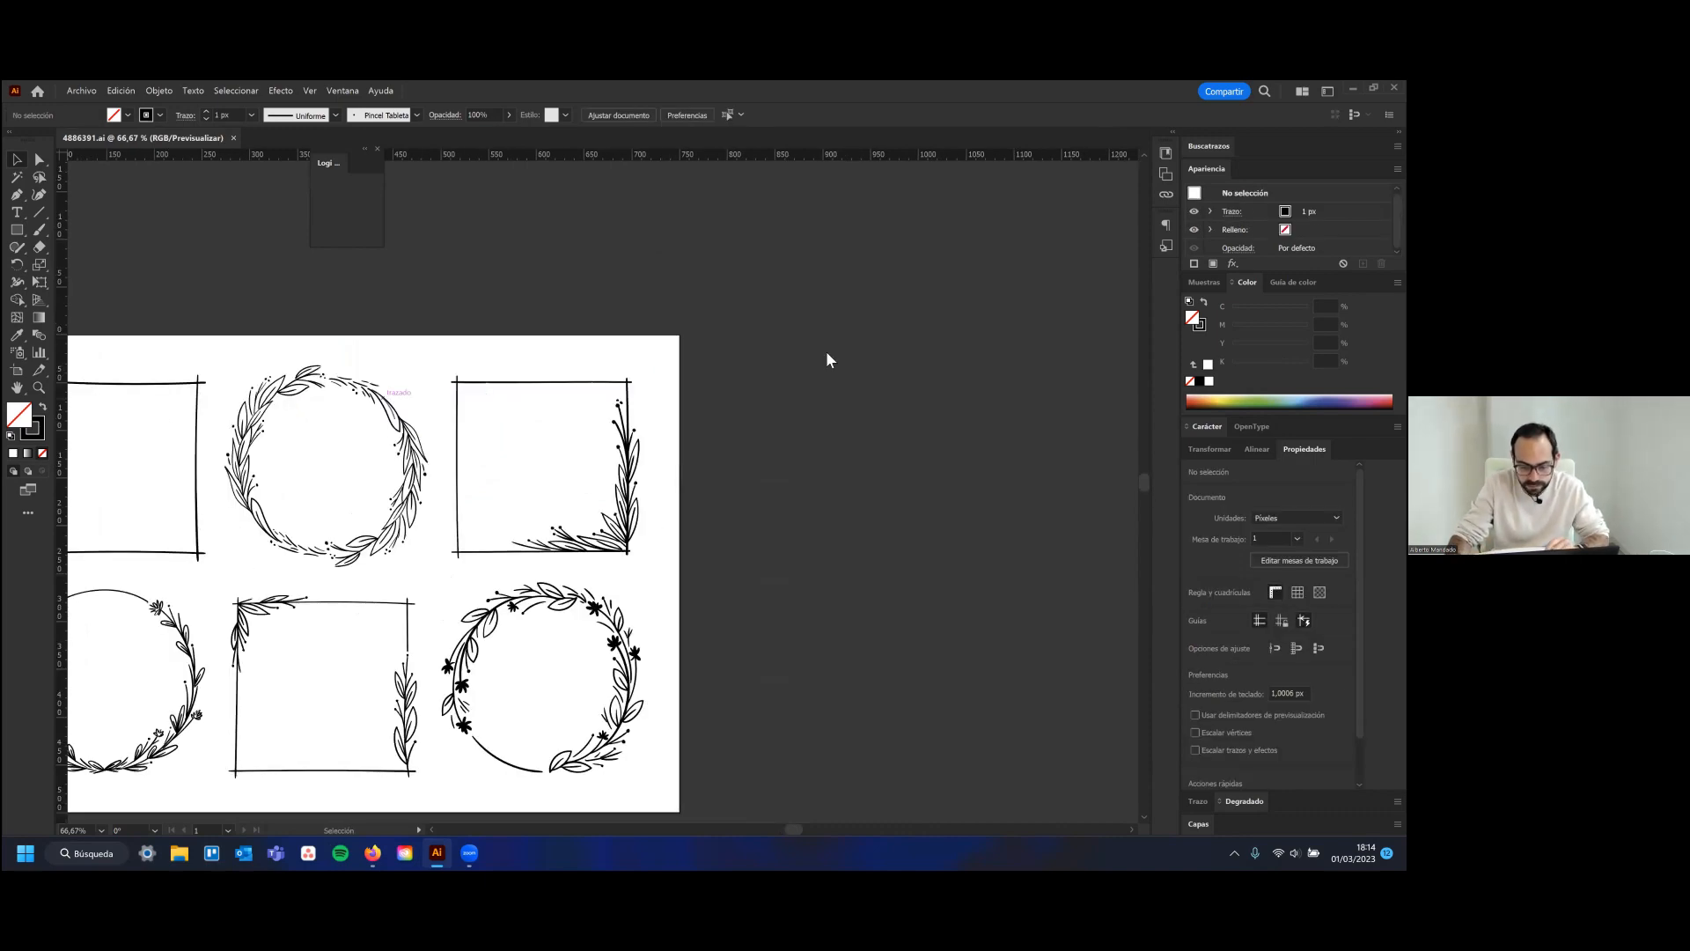
# Try a white fill and white stroke on the upper round wreath placed above the artboard, and undo the trial
pyautogui.hotkey('ctrl', '+')
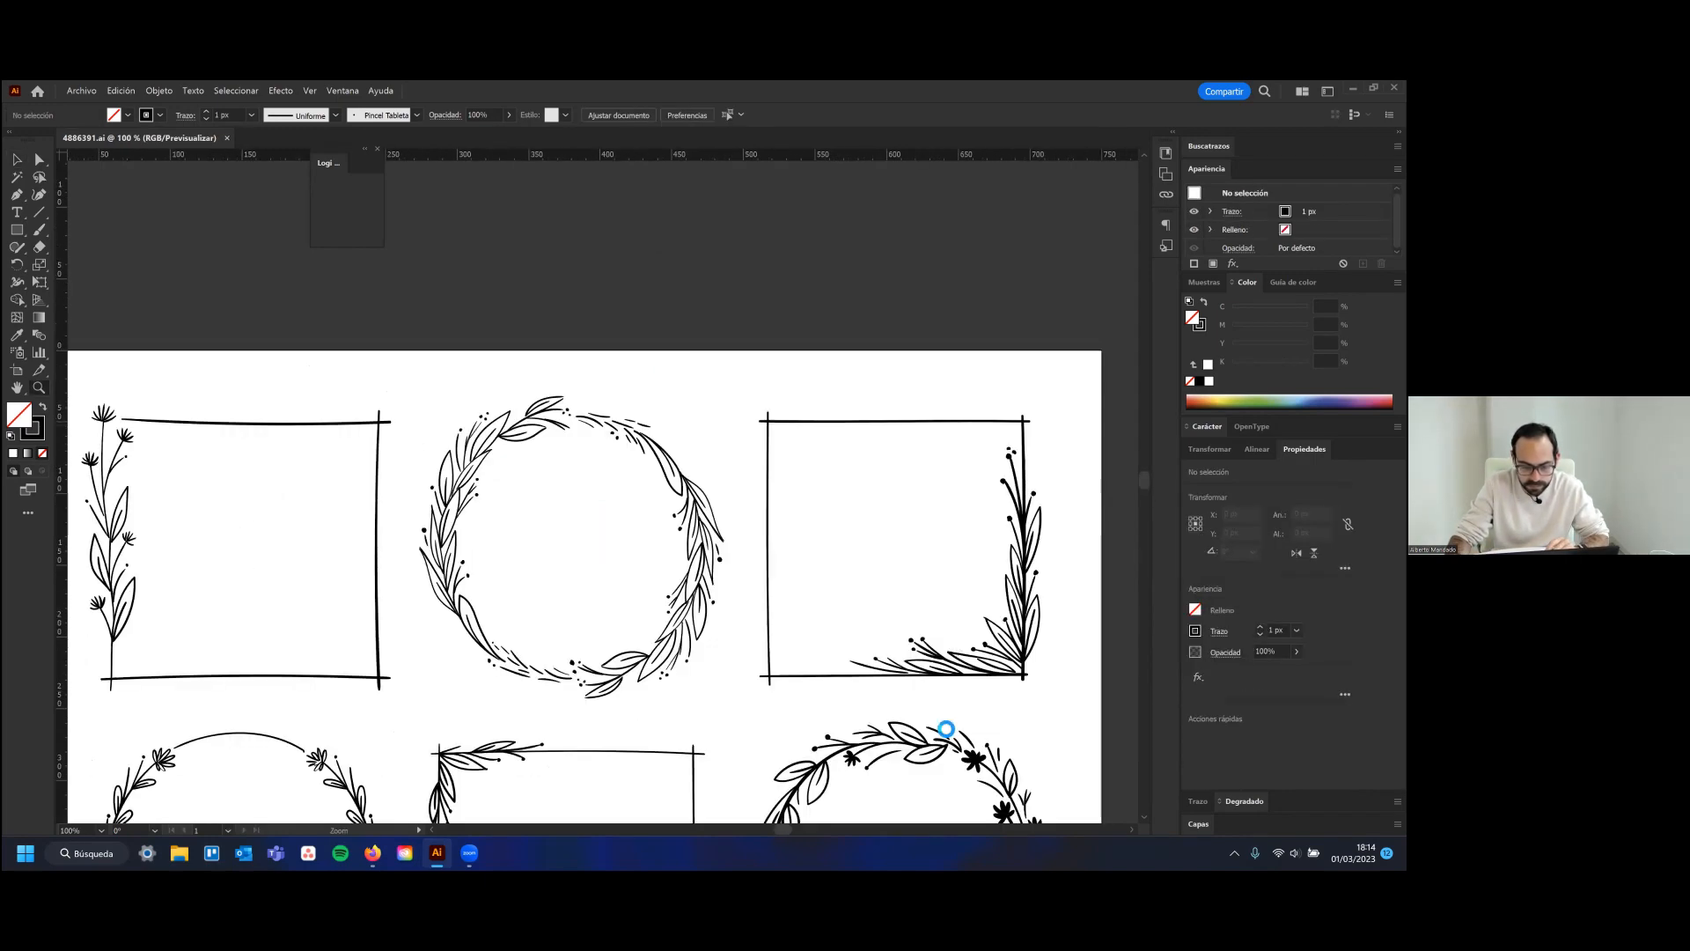
pyautogui.moveTo(296, 268); pyautogui.dragTo(198, 167)
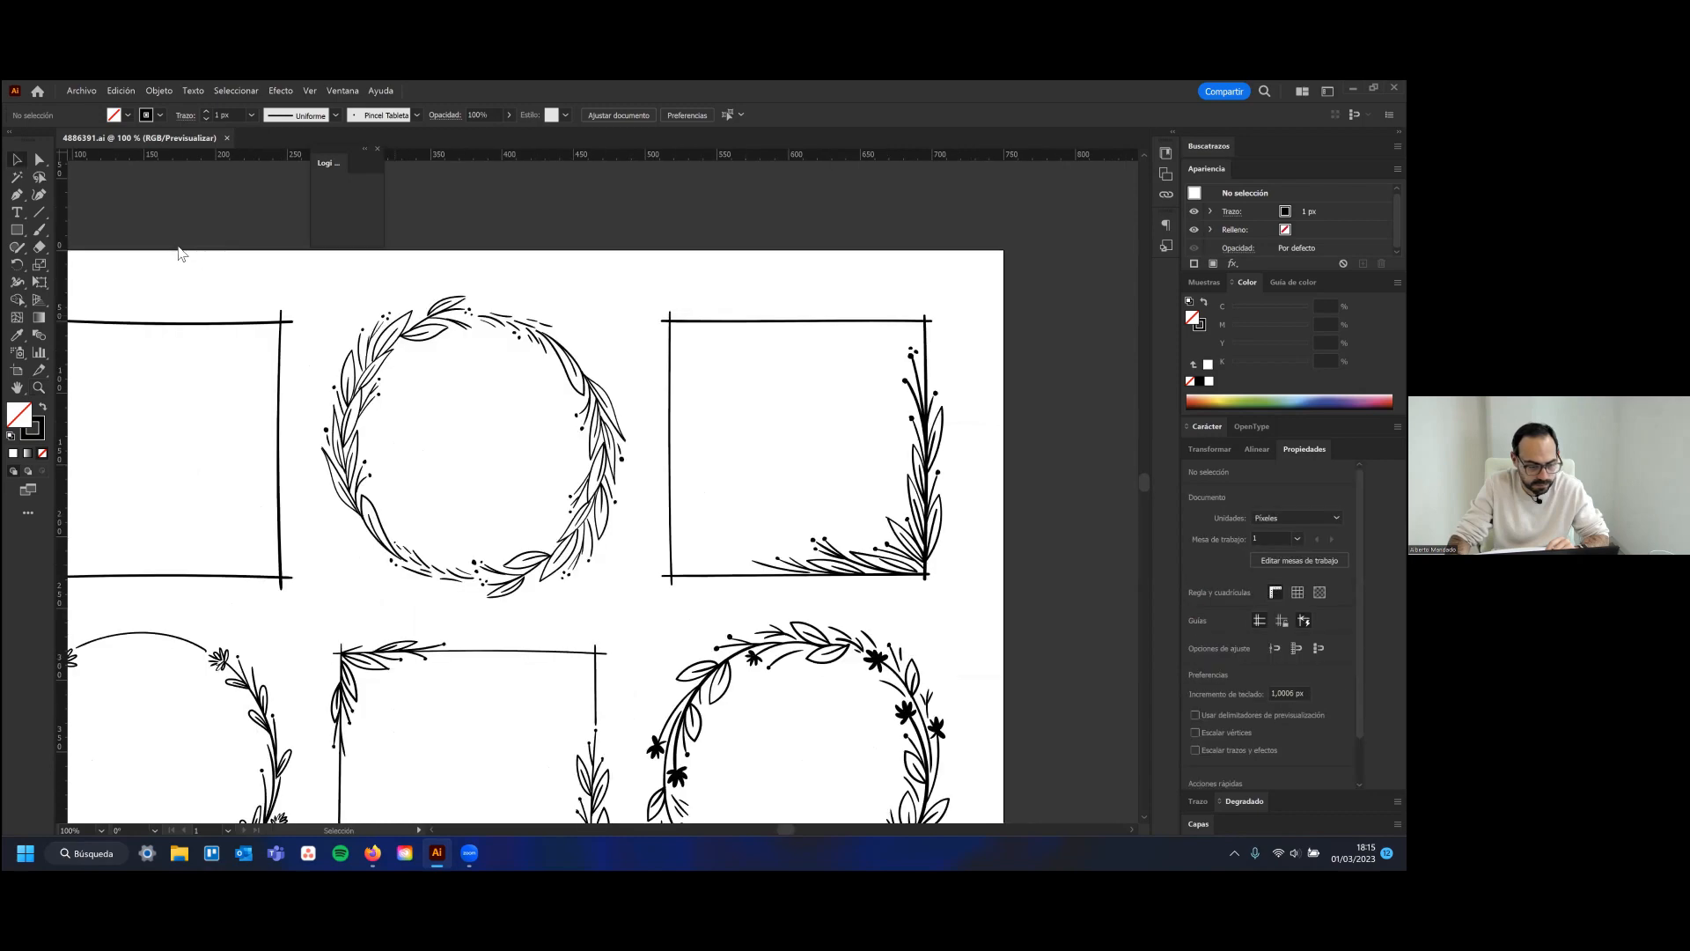
pyautogui.click(603, 449)
pyautogui.moveTo(603, 449); pyautogui.dragTo(519, 627)
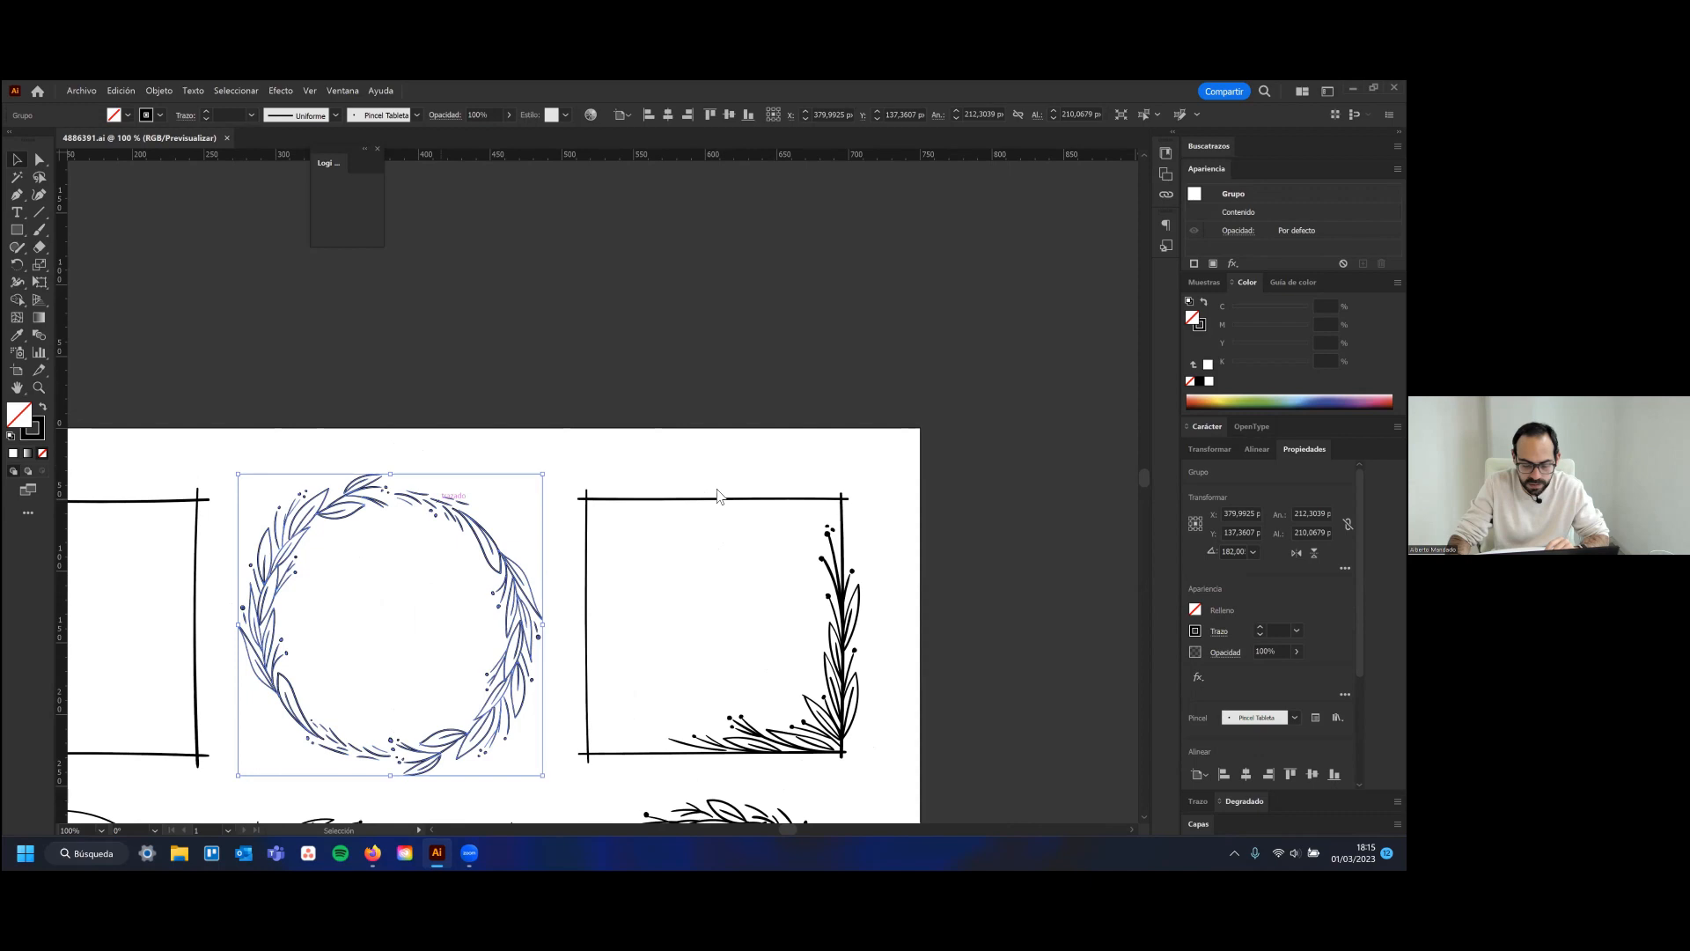
pyautogui.moveTo(685, 499); pyautogui.dragTo(695, 488)
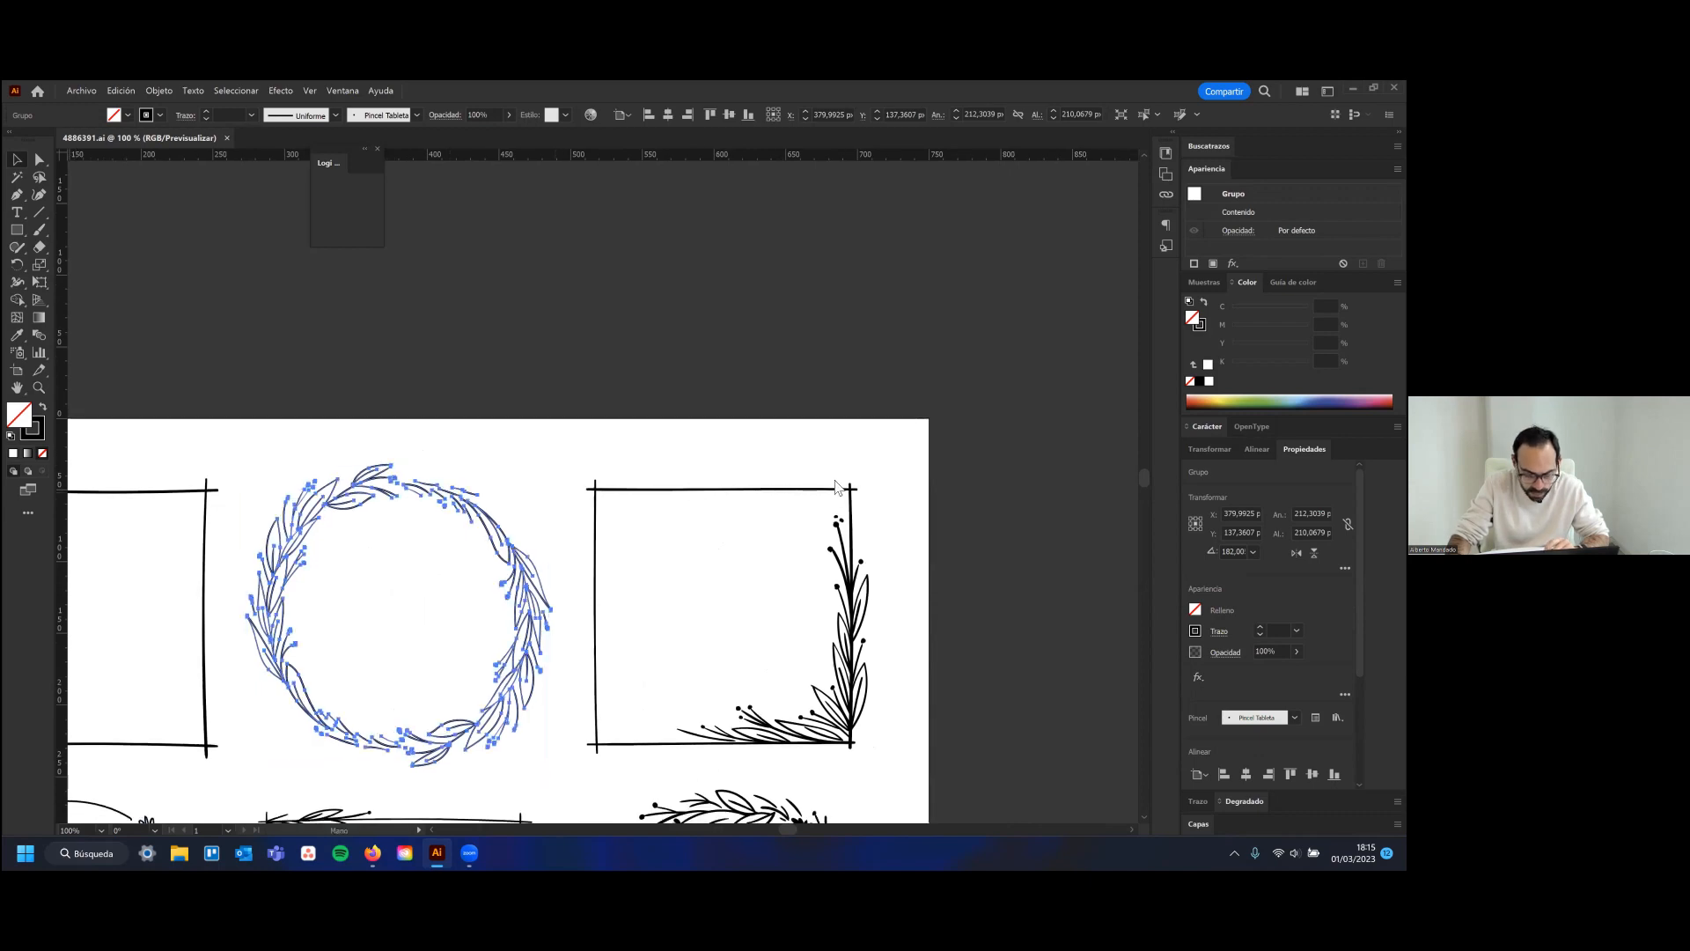
pyautogui.moveTo(818, 487); pyautogui.dragTo(867, 364)
pyautogui.press('d')
pyautogui.click(146, 115)
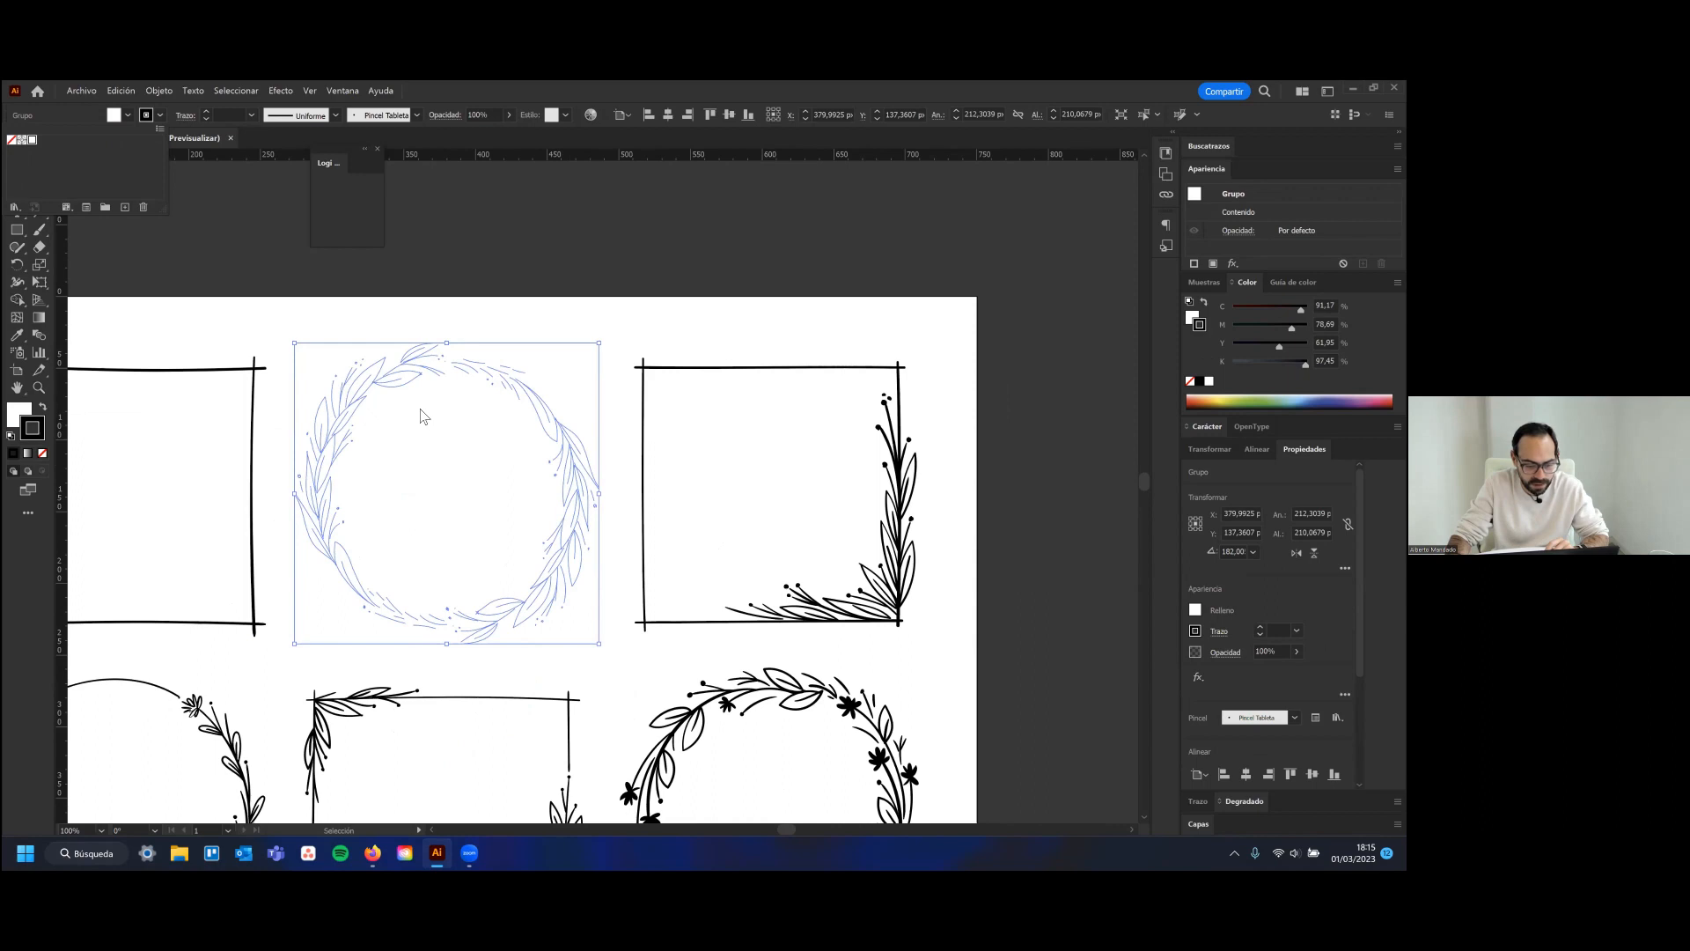
pyautogui.moveTo(693, 267); pyautogui.dragTo(673, 518)
pyautogui.moveTo(555, 722); pyautogui.dragTo(717, 363)
pyautogui.click(113, 115)
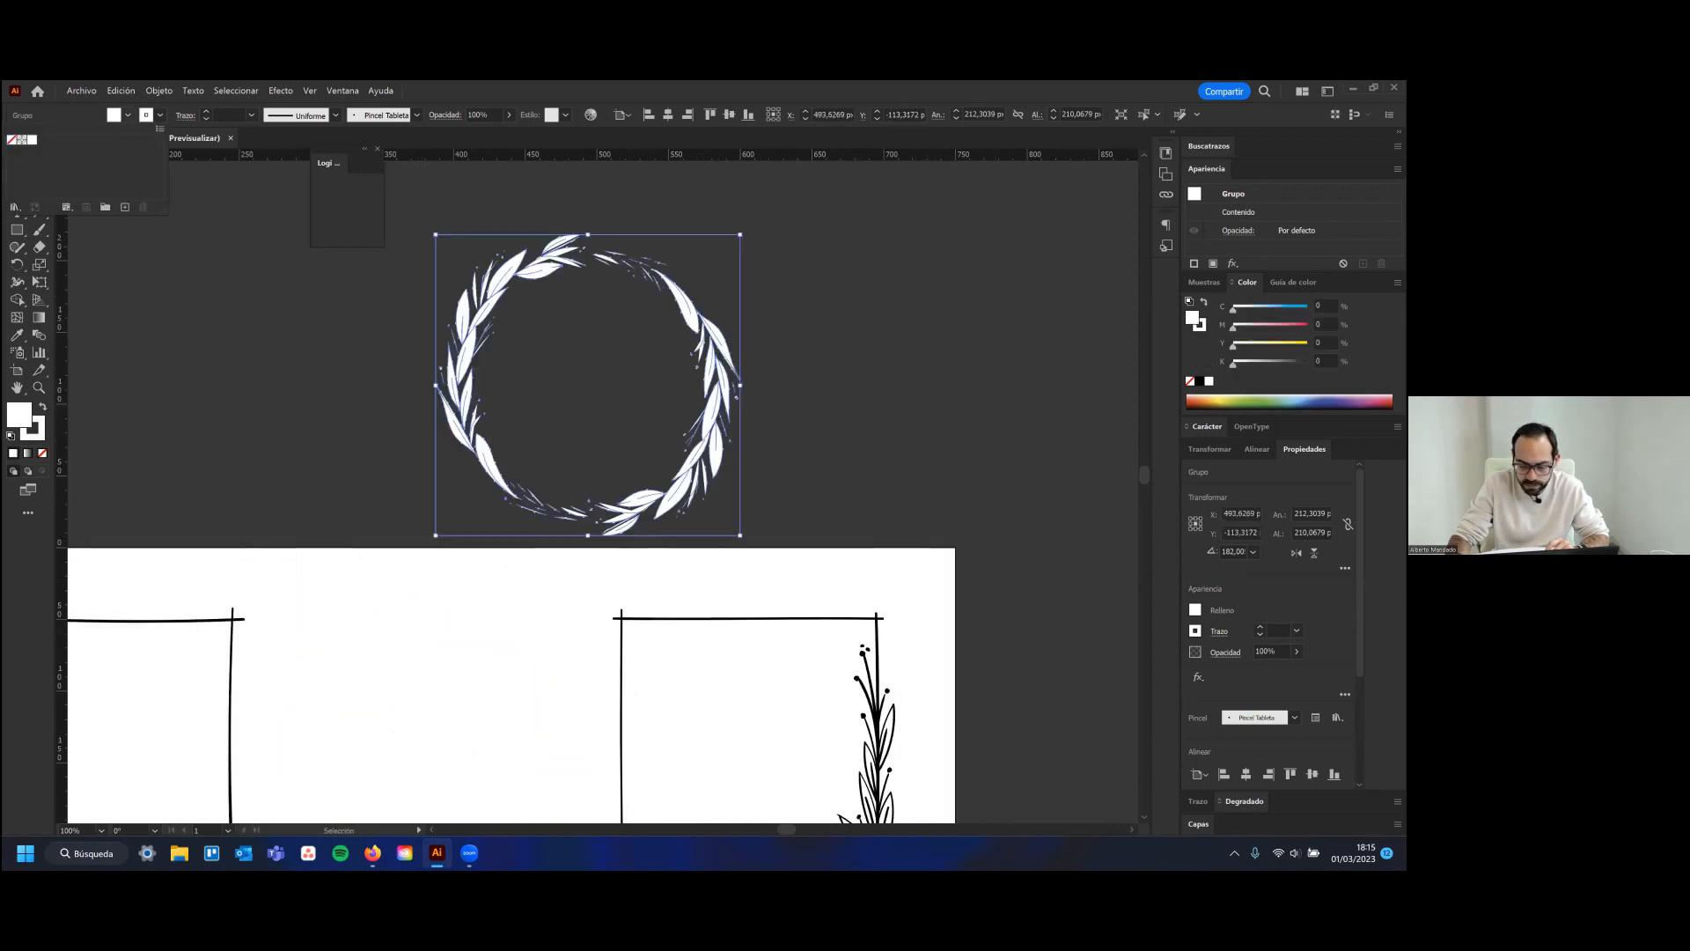
pyautogui.hotkey('ctrl', 'z')
pyautogui.hotkey('ctrl', 'z')
# Try a copy of the round wreath above the artboard with no fill and a white stroke
pyautogui.moveTo(478, 616); pyautogui.dragTo(608, 201)
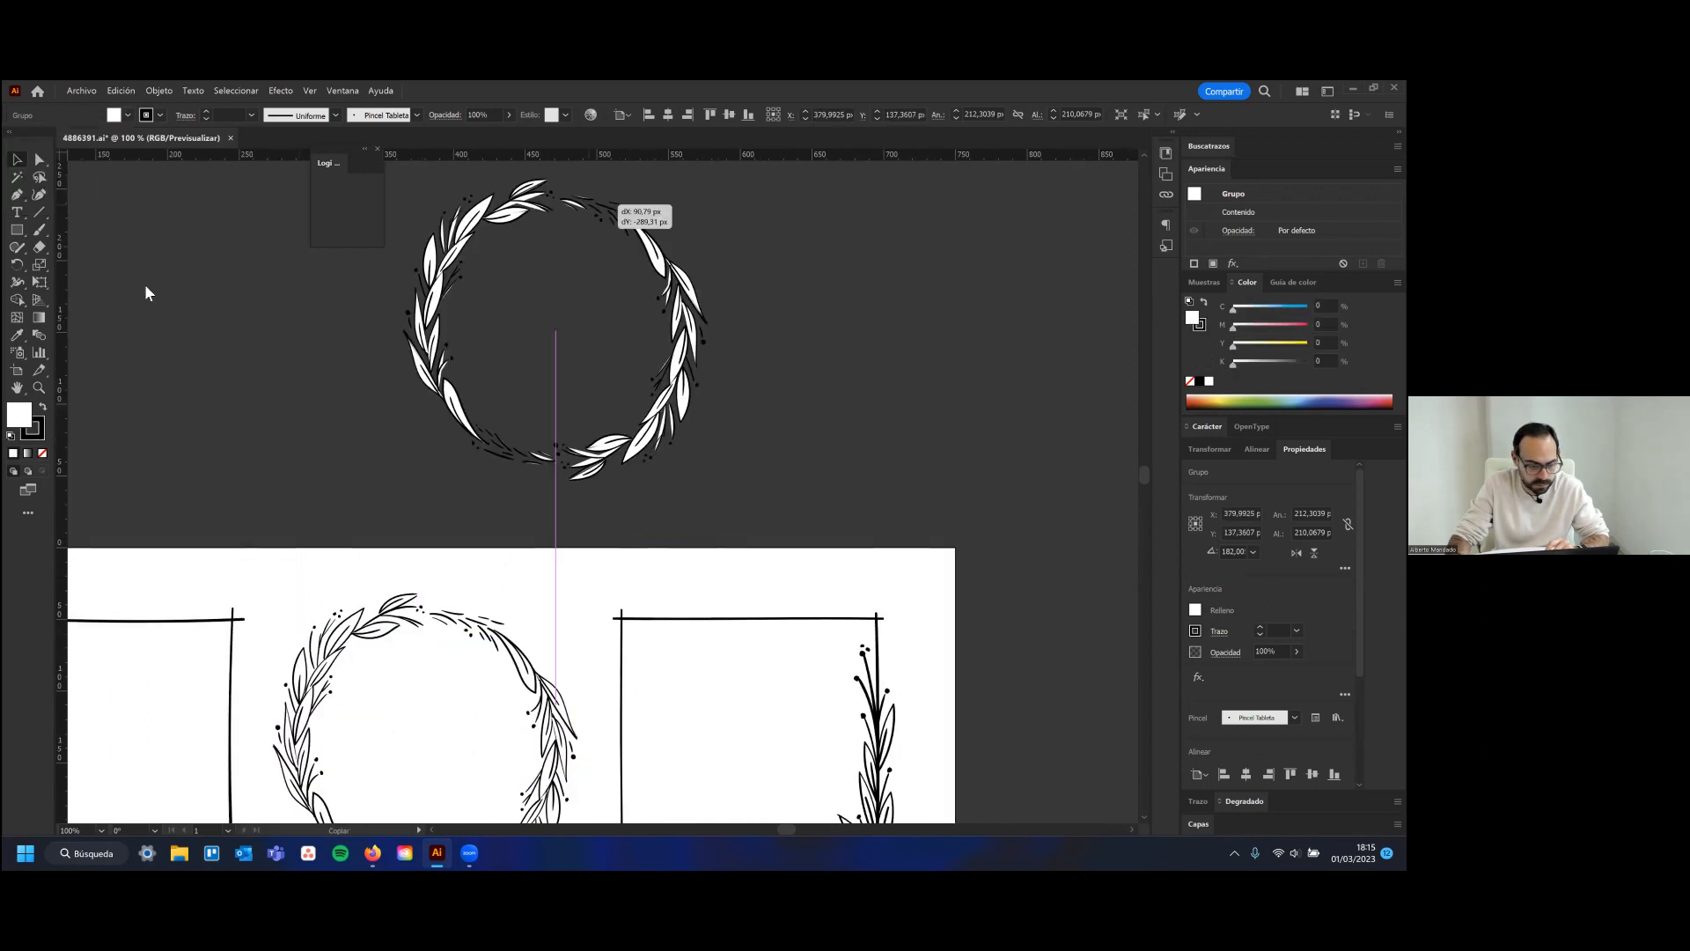
pyautogui.hotkey('ctrl', '+')
pyautogui.click(309, 227)
pyautogui.hotkey('ctrl', 'z')
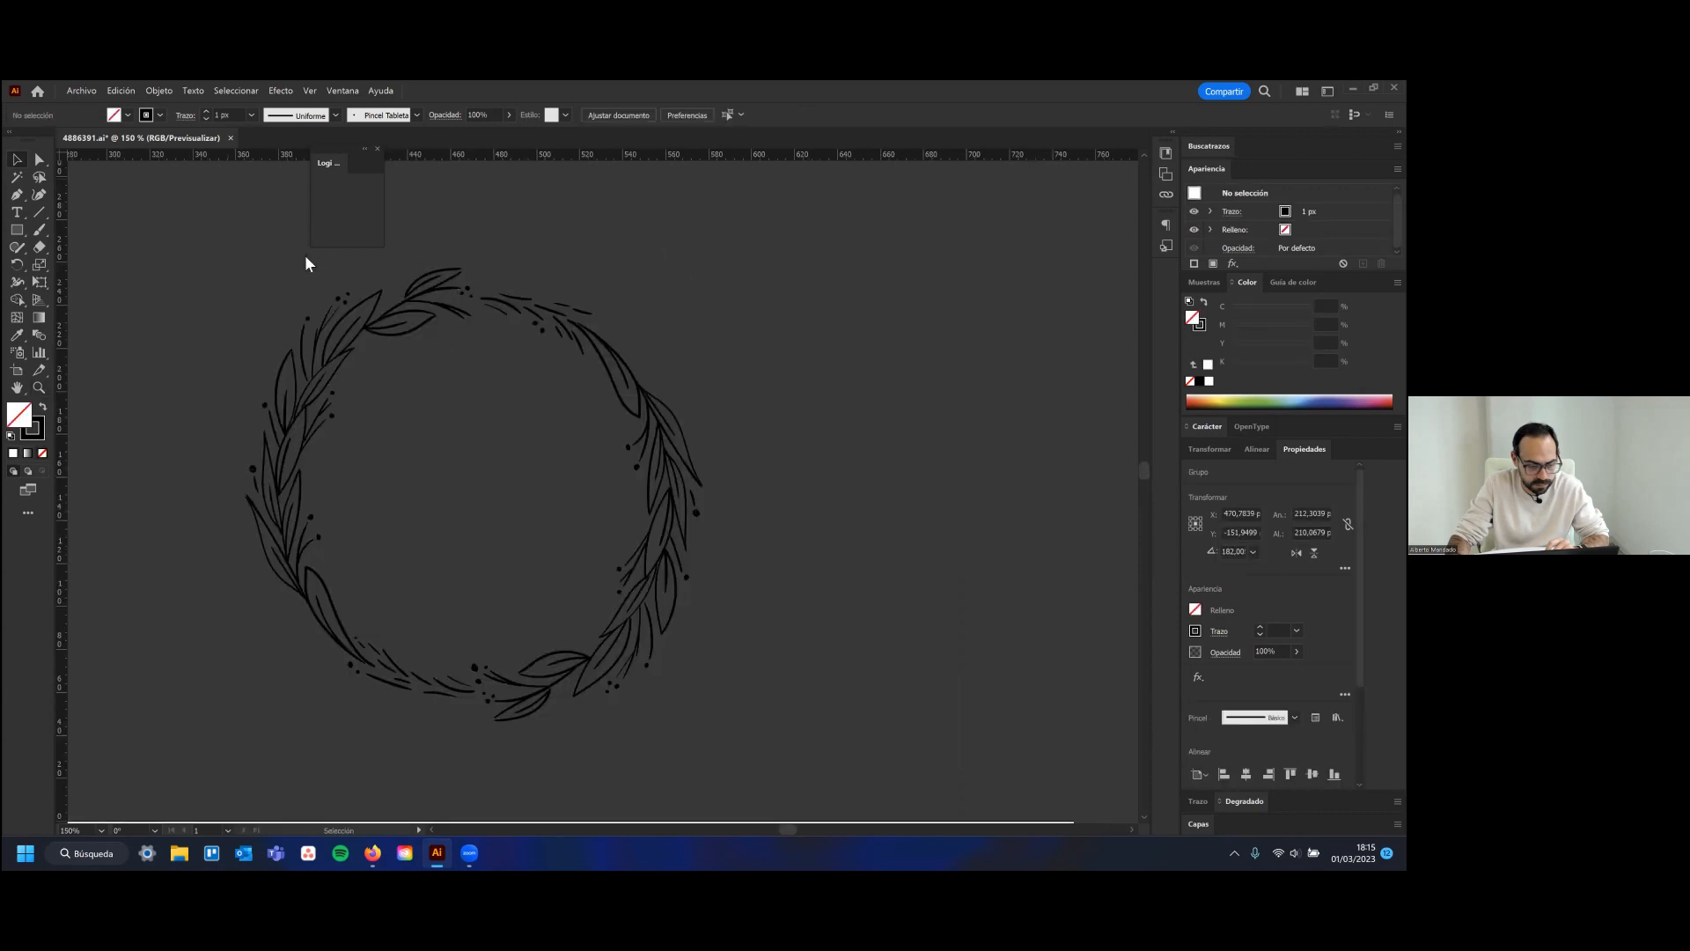
pyautogui.hotkey('ctrl', 'a')
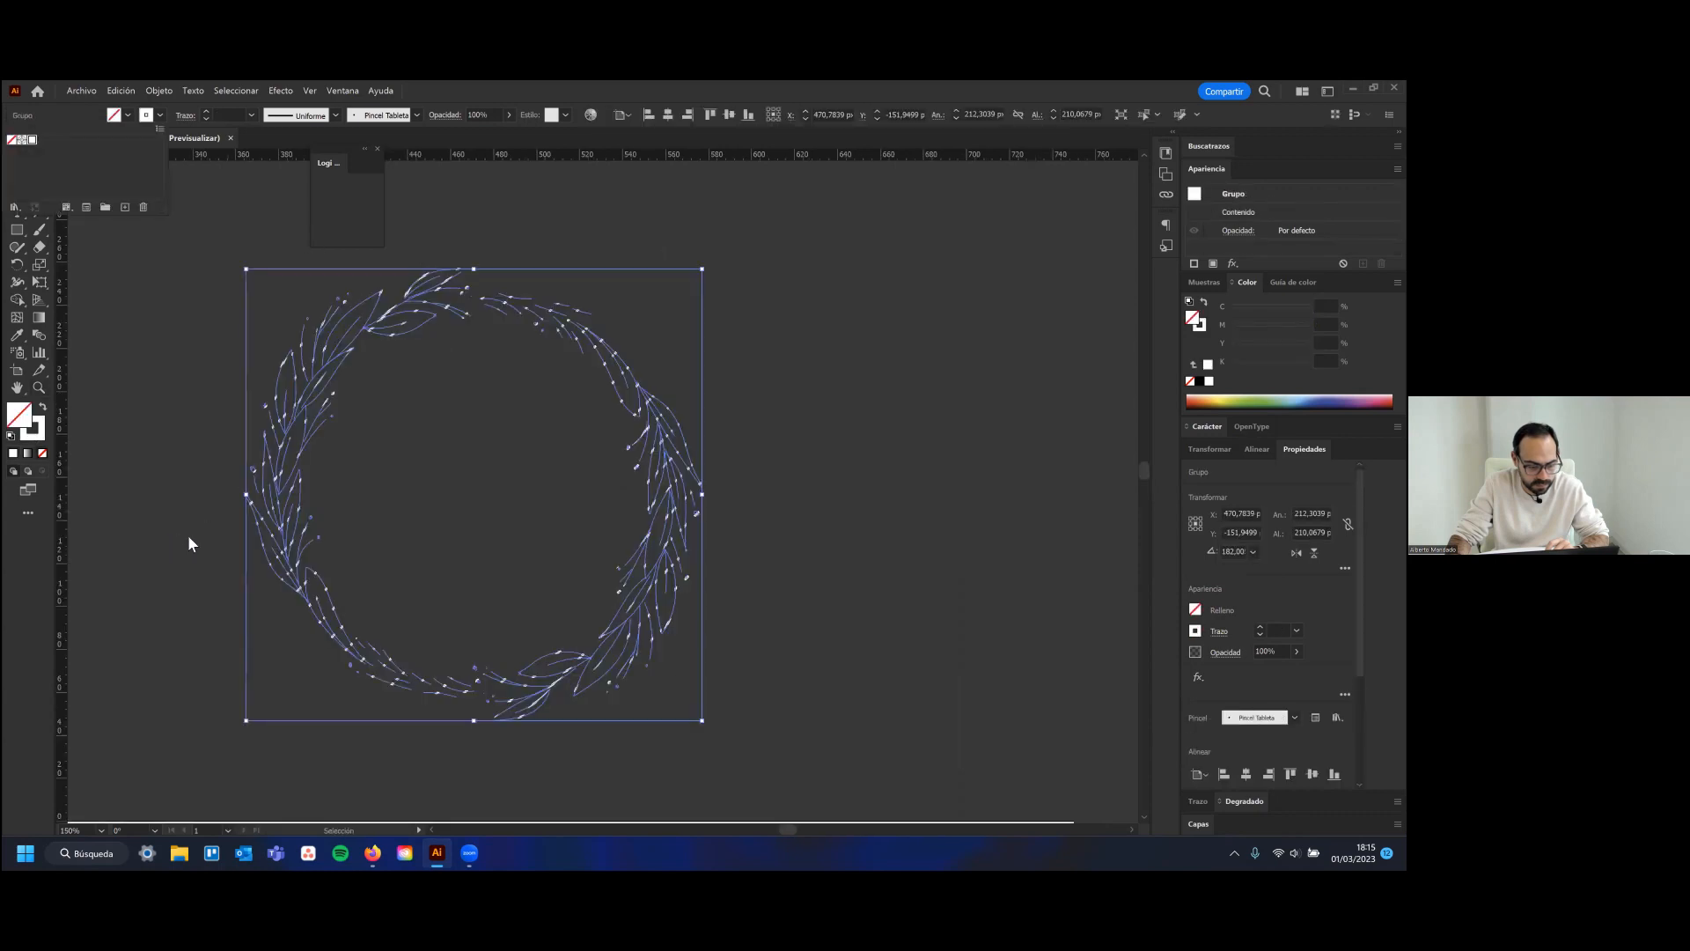
pyautogui.press('a')
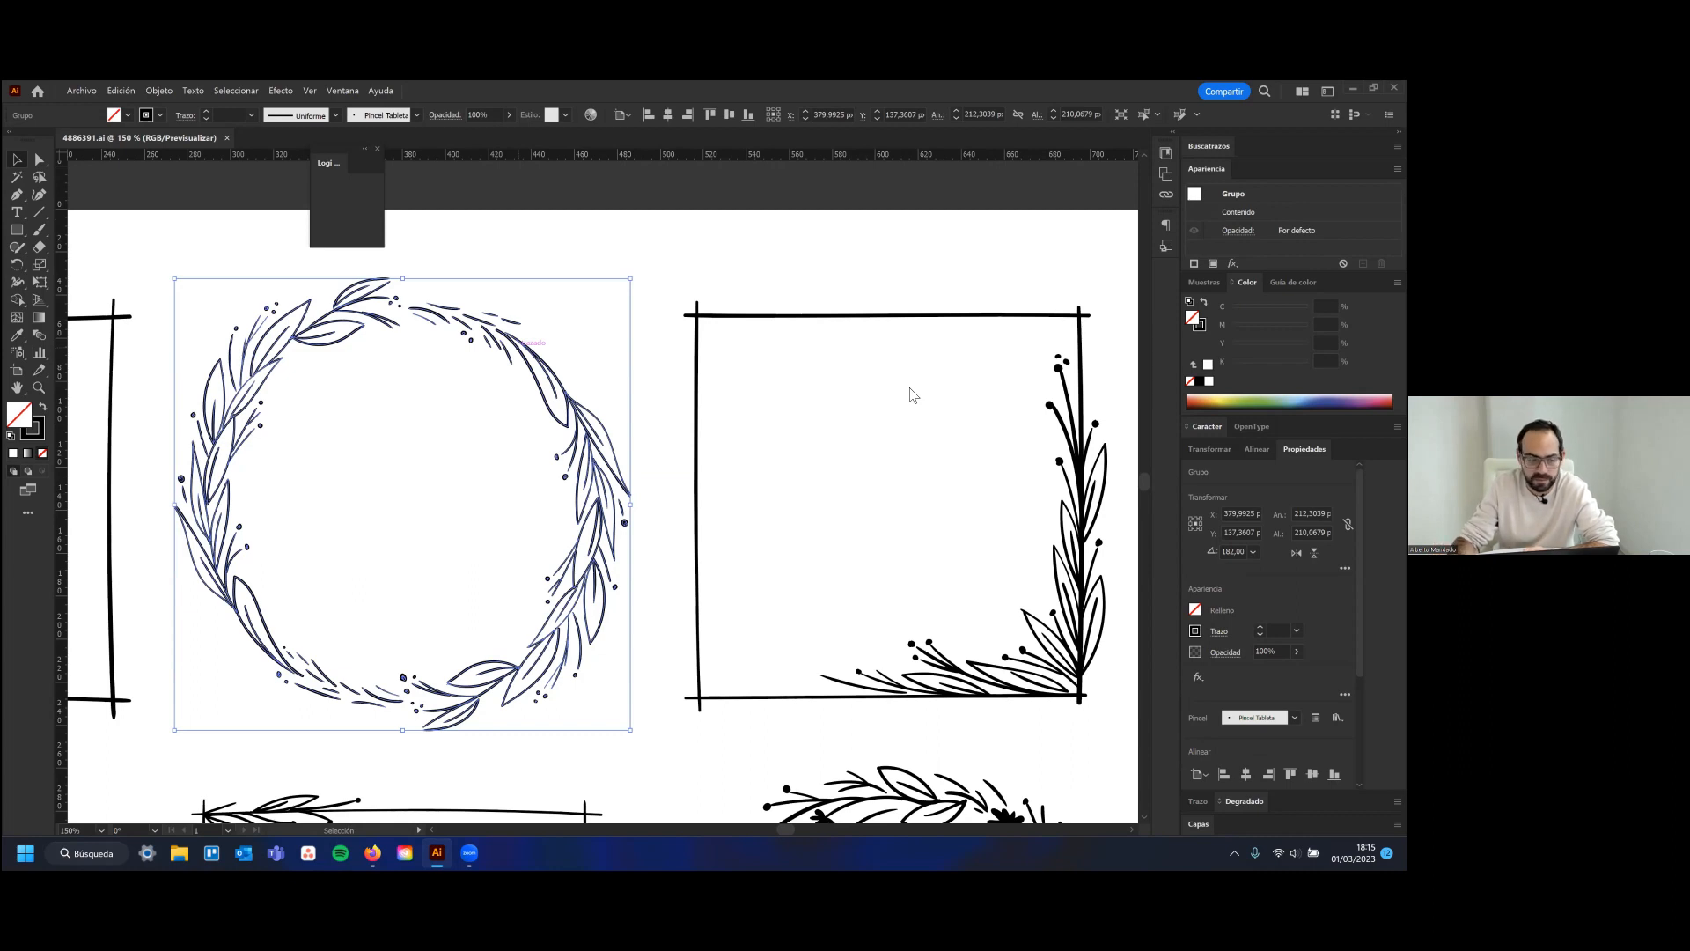
# Add the original round wreath as an export asset named "fondo" and export it as SVG and as PNG at 299 ppi
pyautogui.press('super+Down')
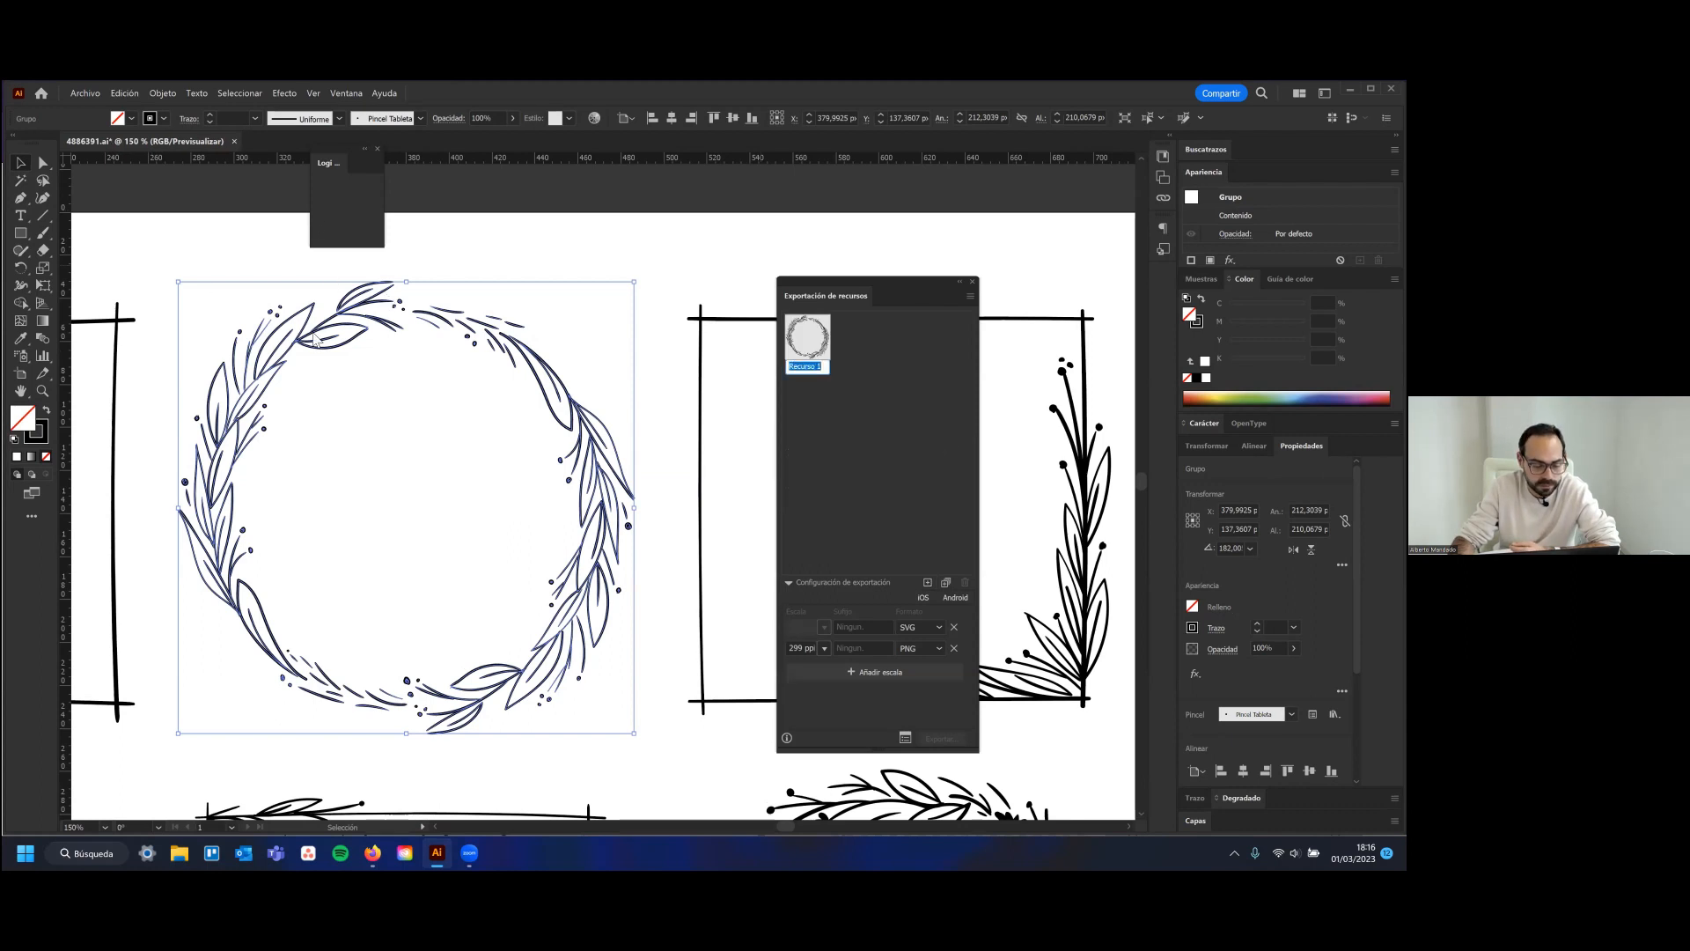
pyautogui.write('fondo')
pyautogui.press('Return')
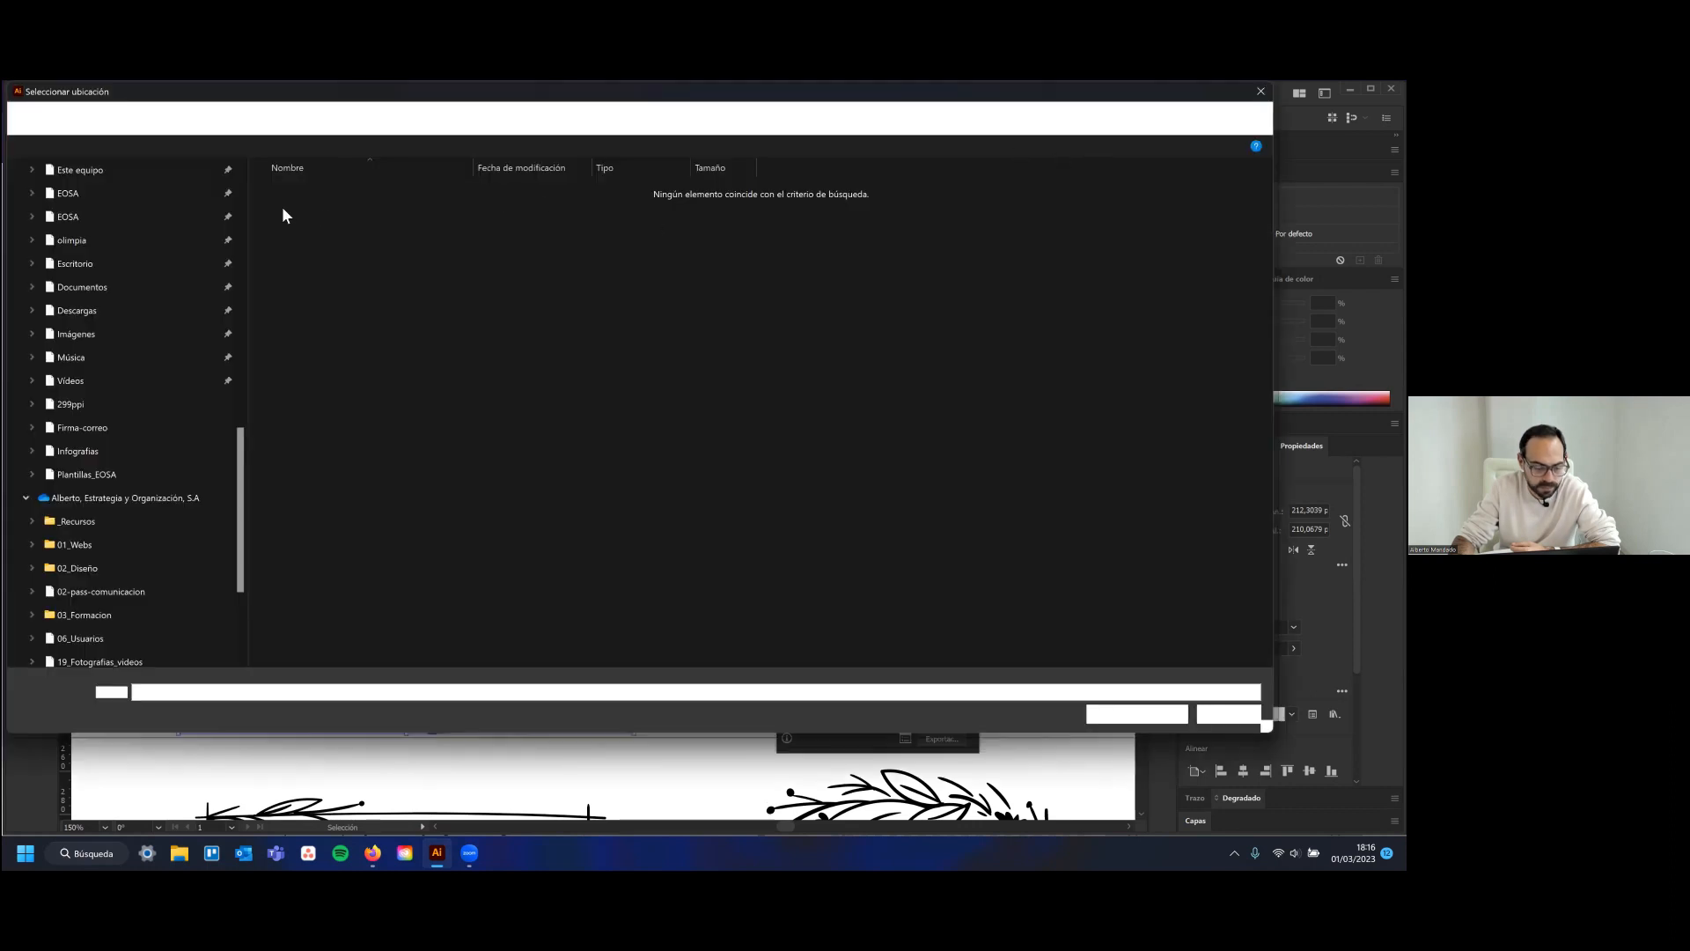
pyautogui.press('Escape')
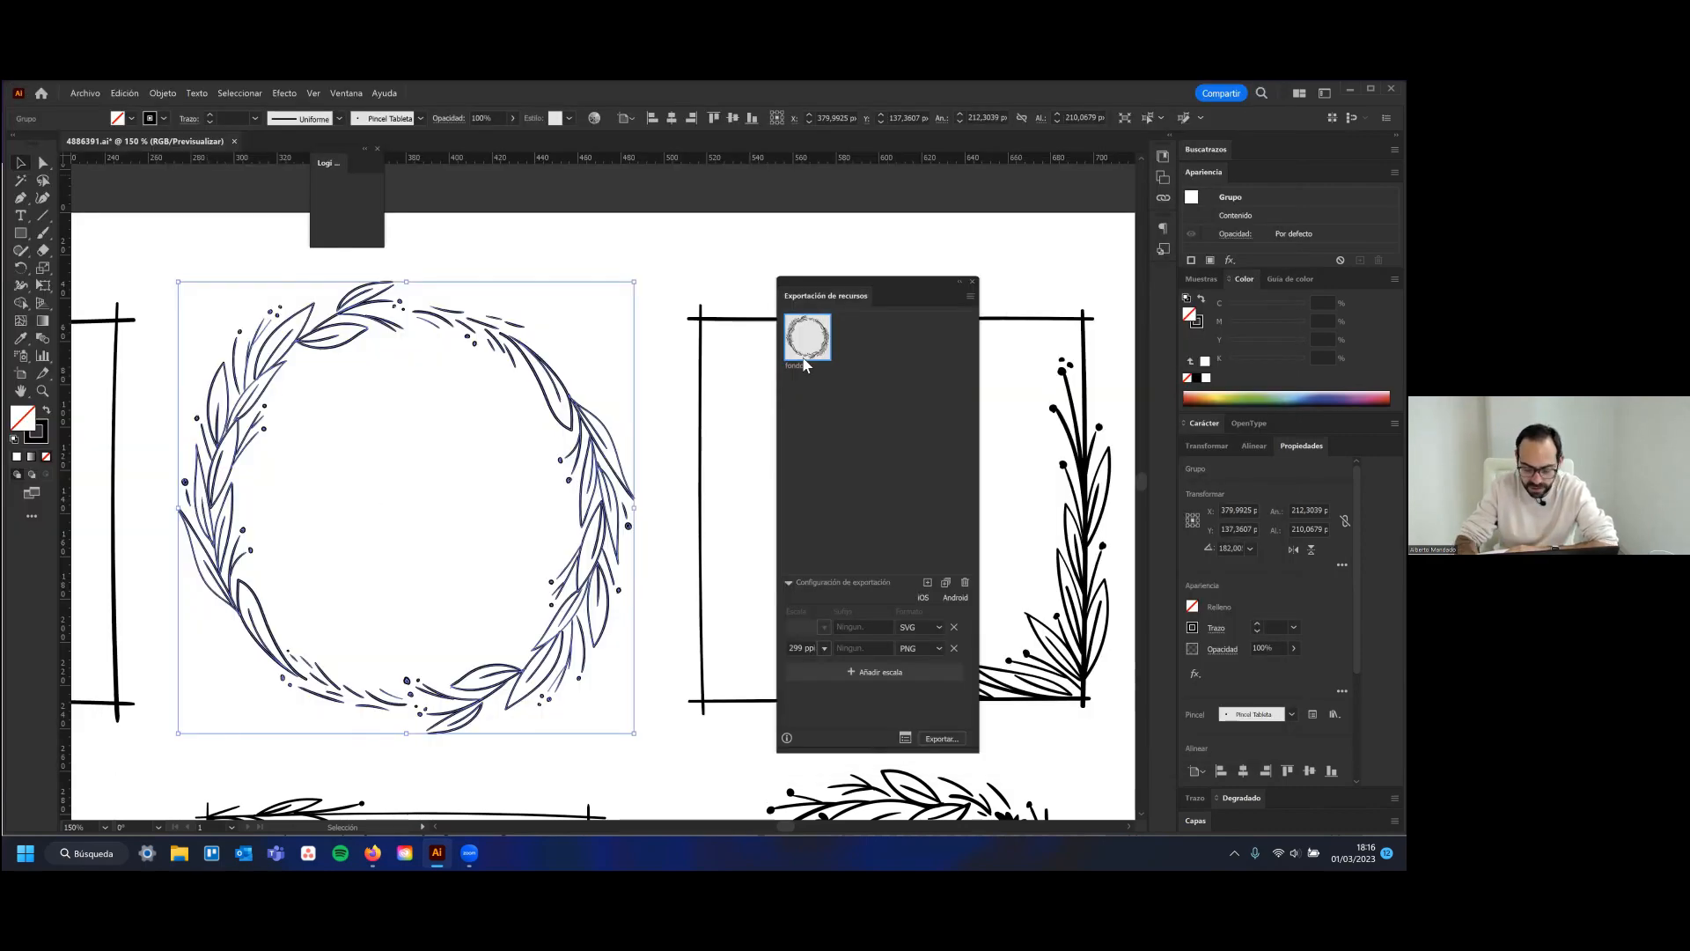
# Export the whole document to Descargas as 4886391.png at Alta (300 ppp) with a transparent background
pyautogui.click(85, 92)
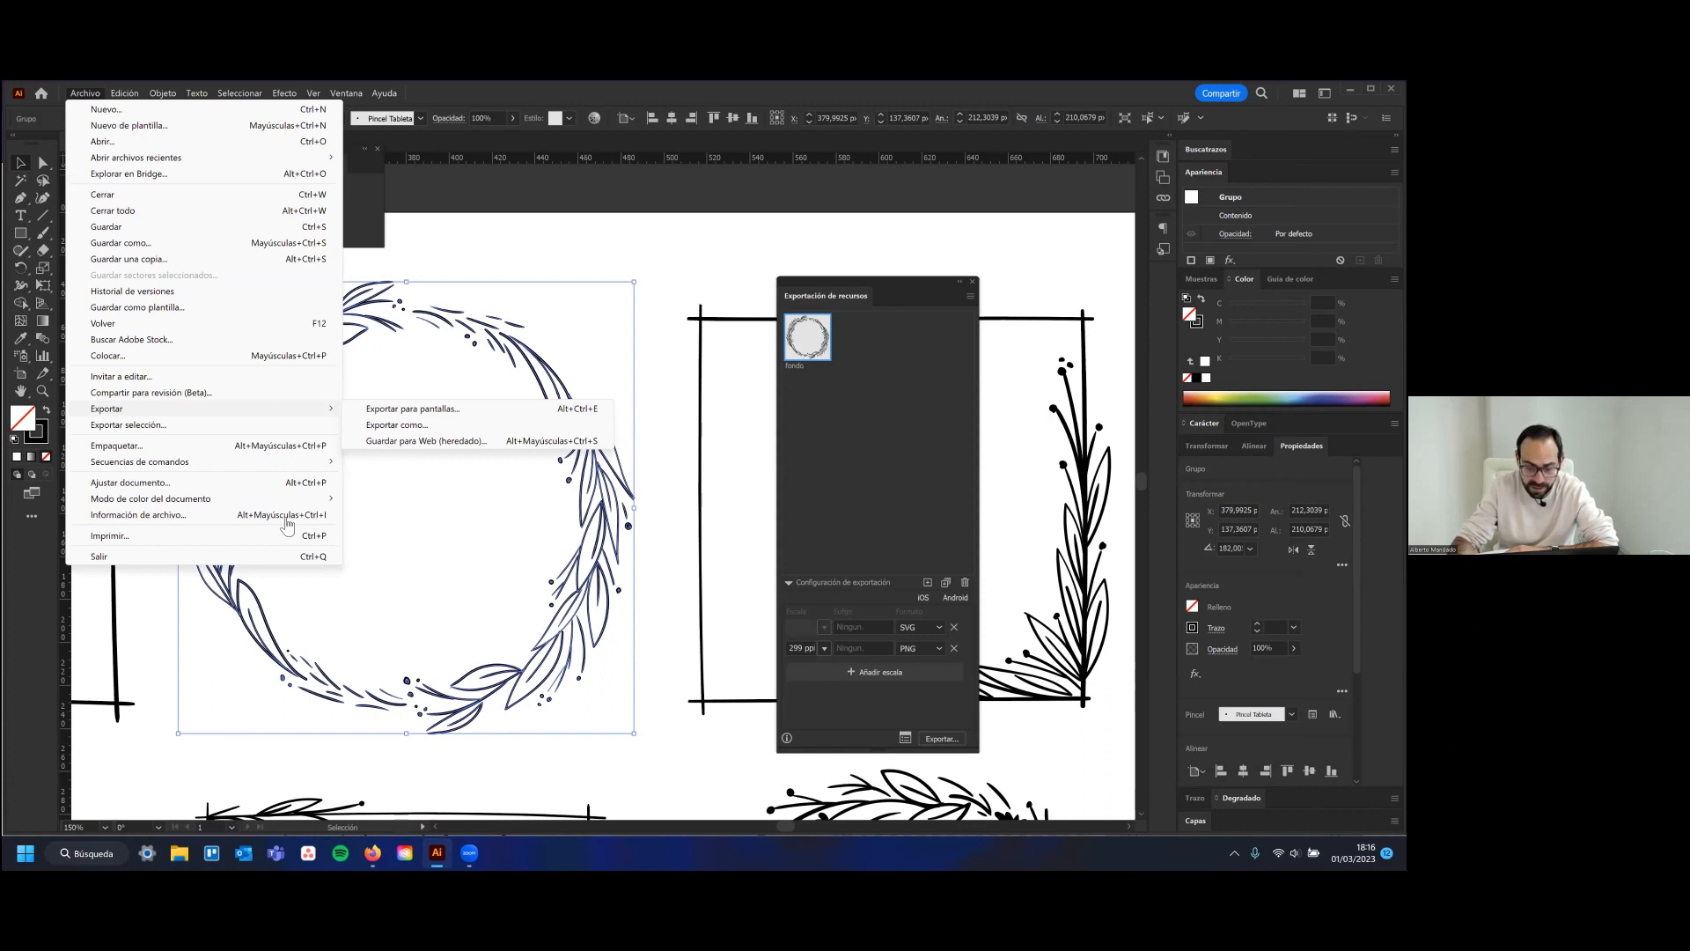
pyautogui.click(396, 425)
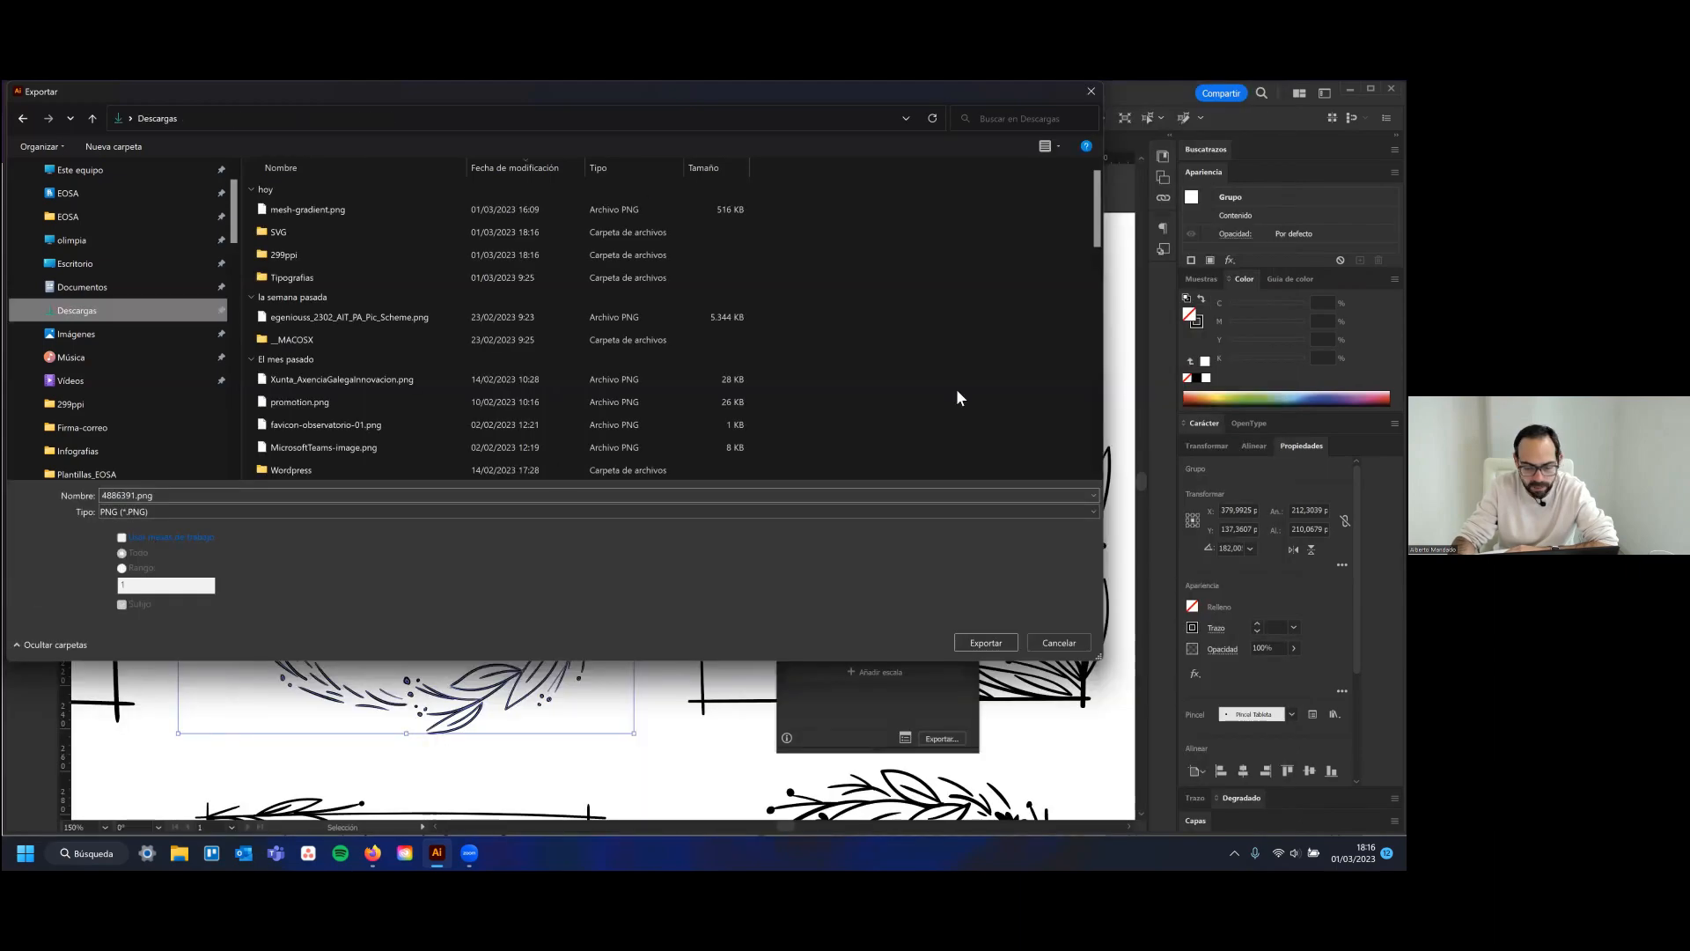
pyautogui.press('Return')
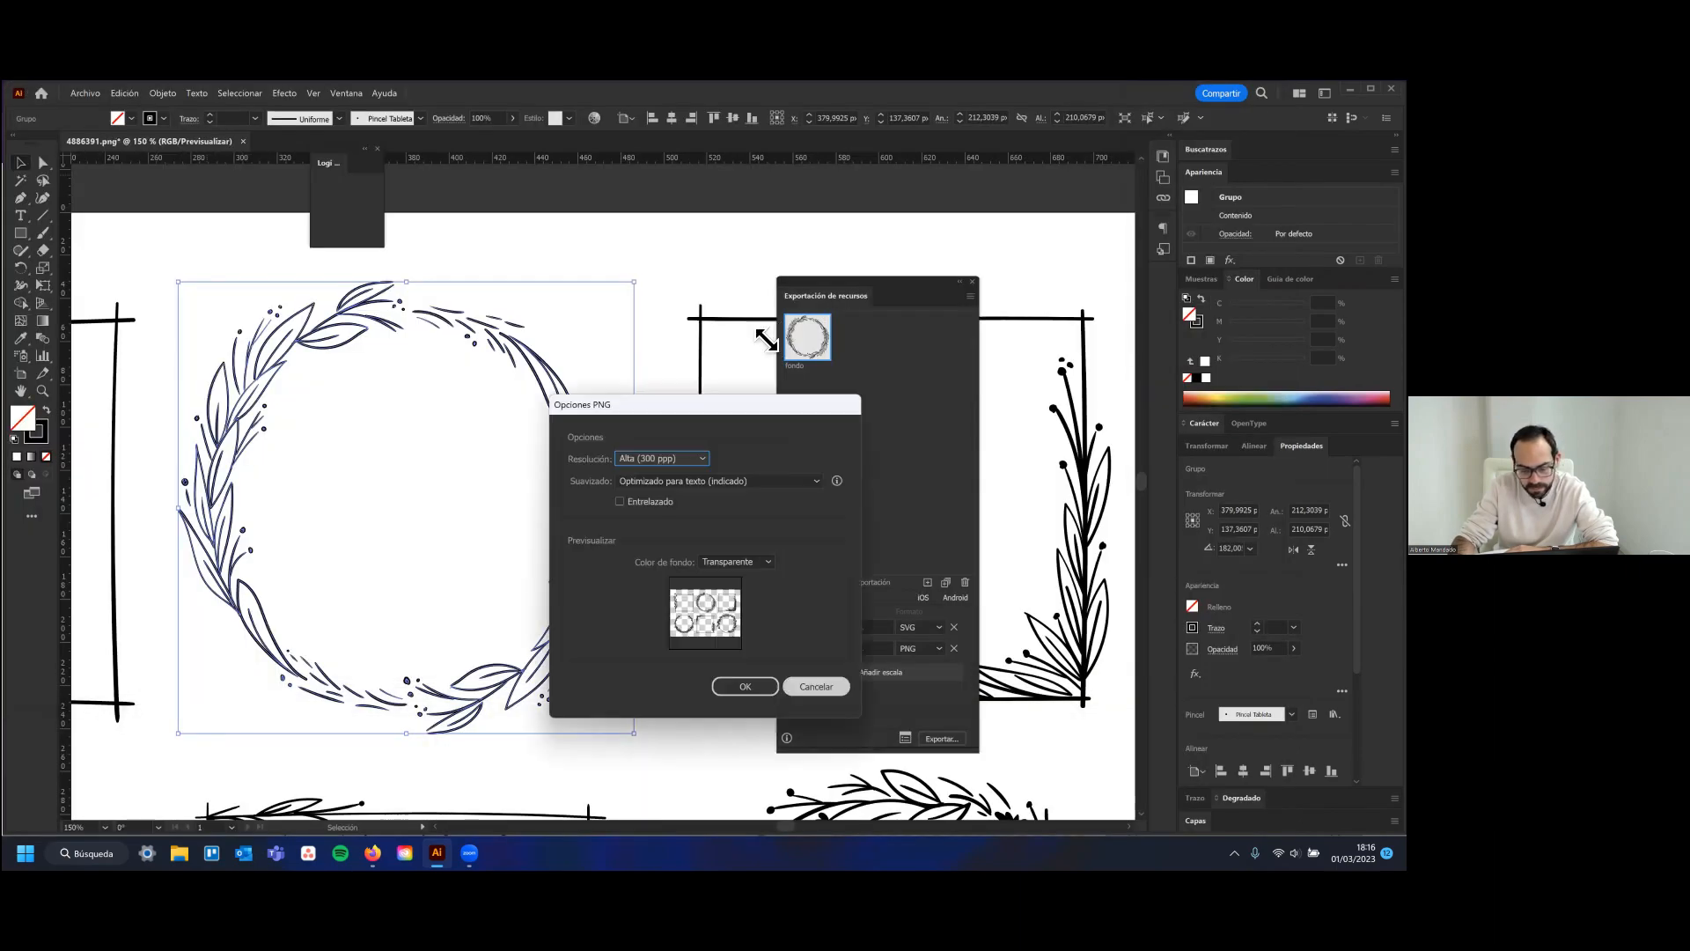
pyautogui.press('Return')
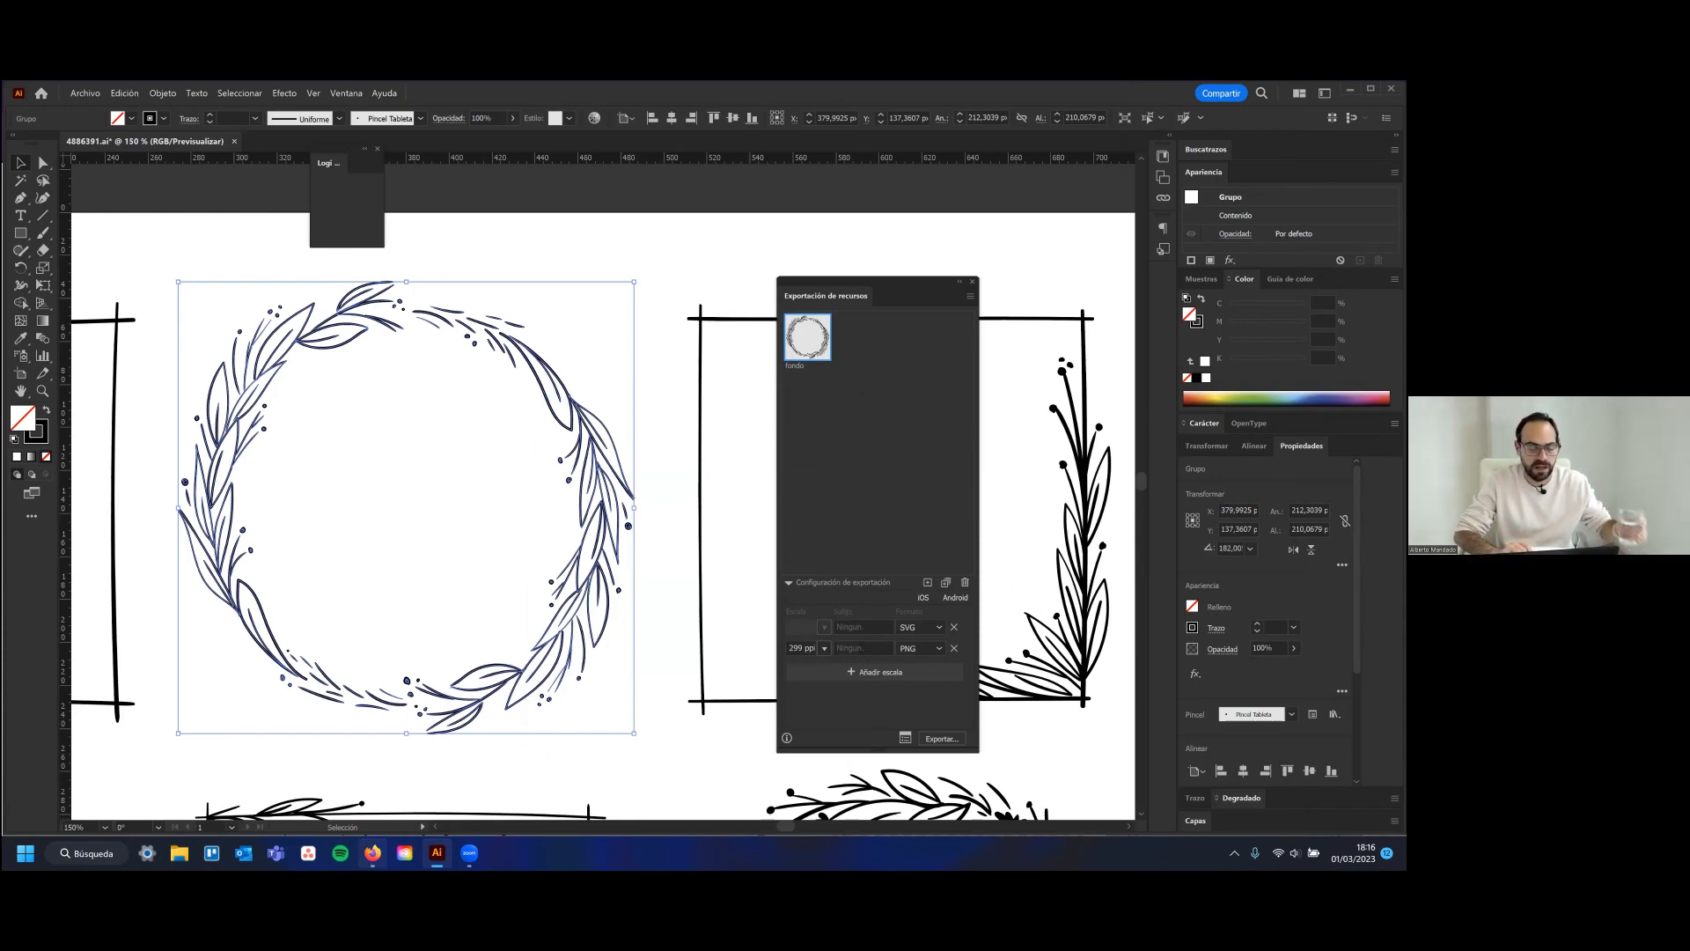
# Switch to Canva in Firefox and open the file upload window at the Descargas 299ppi folder
pyautogui.hotkey('alt', 'Tab')
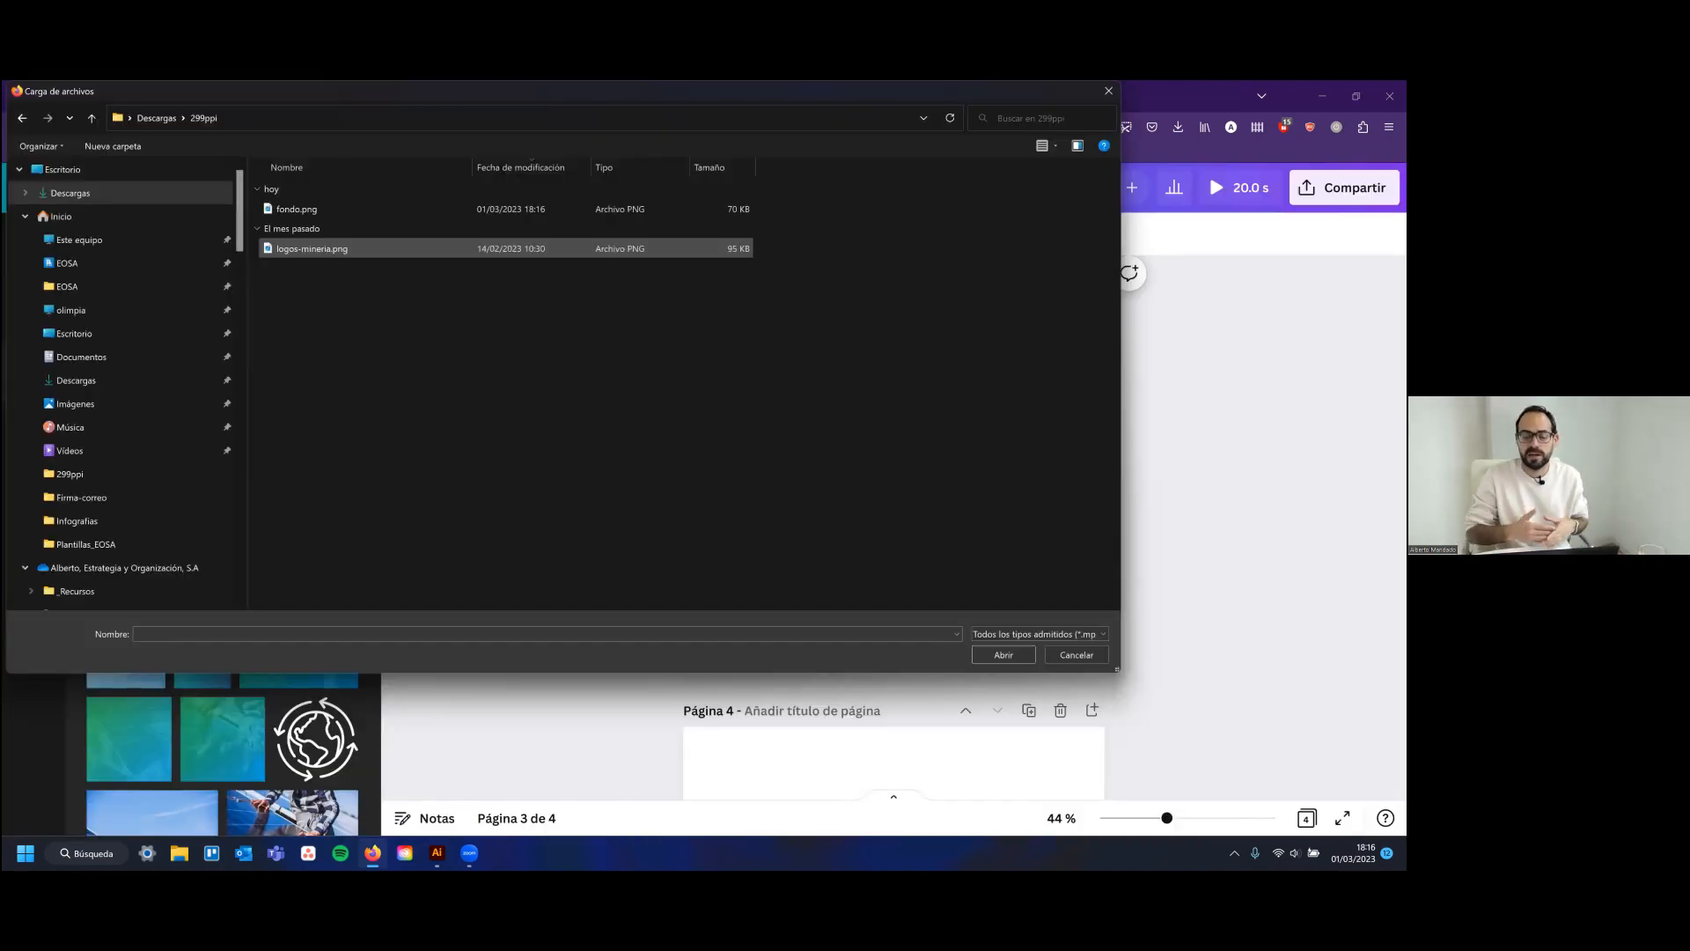
# Add the leafy wreath image fondo.png to page 3 and enlarge it to frame the phrase "Think it. Want it. Get it."
pyautogui.click(1054, 145)
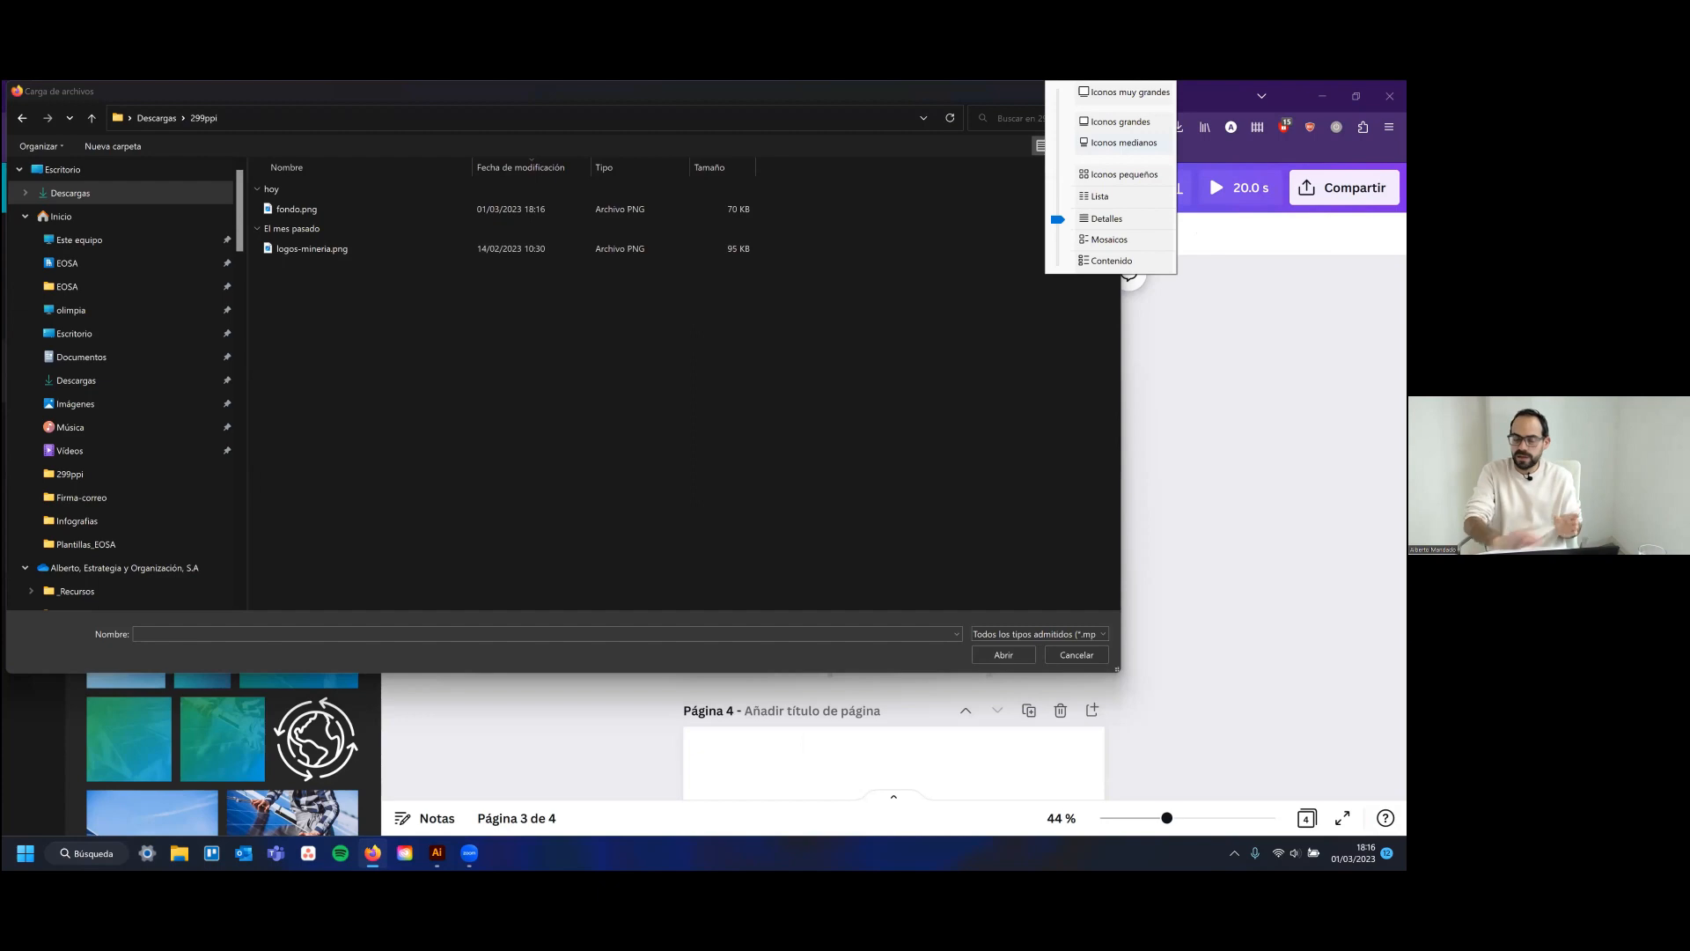
pyautogui.press('Escape')
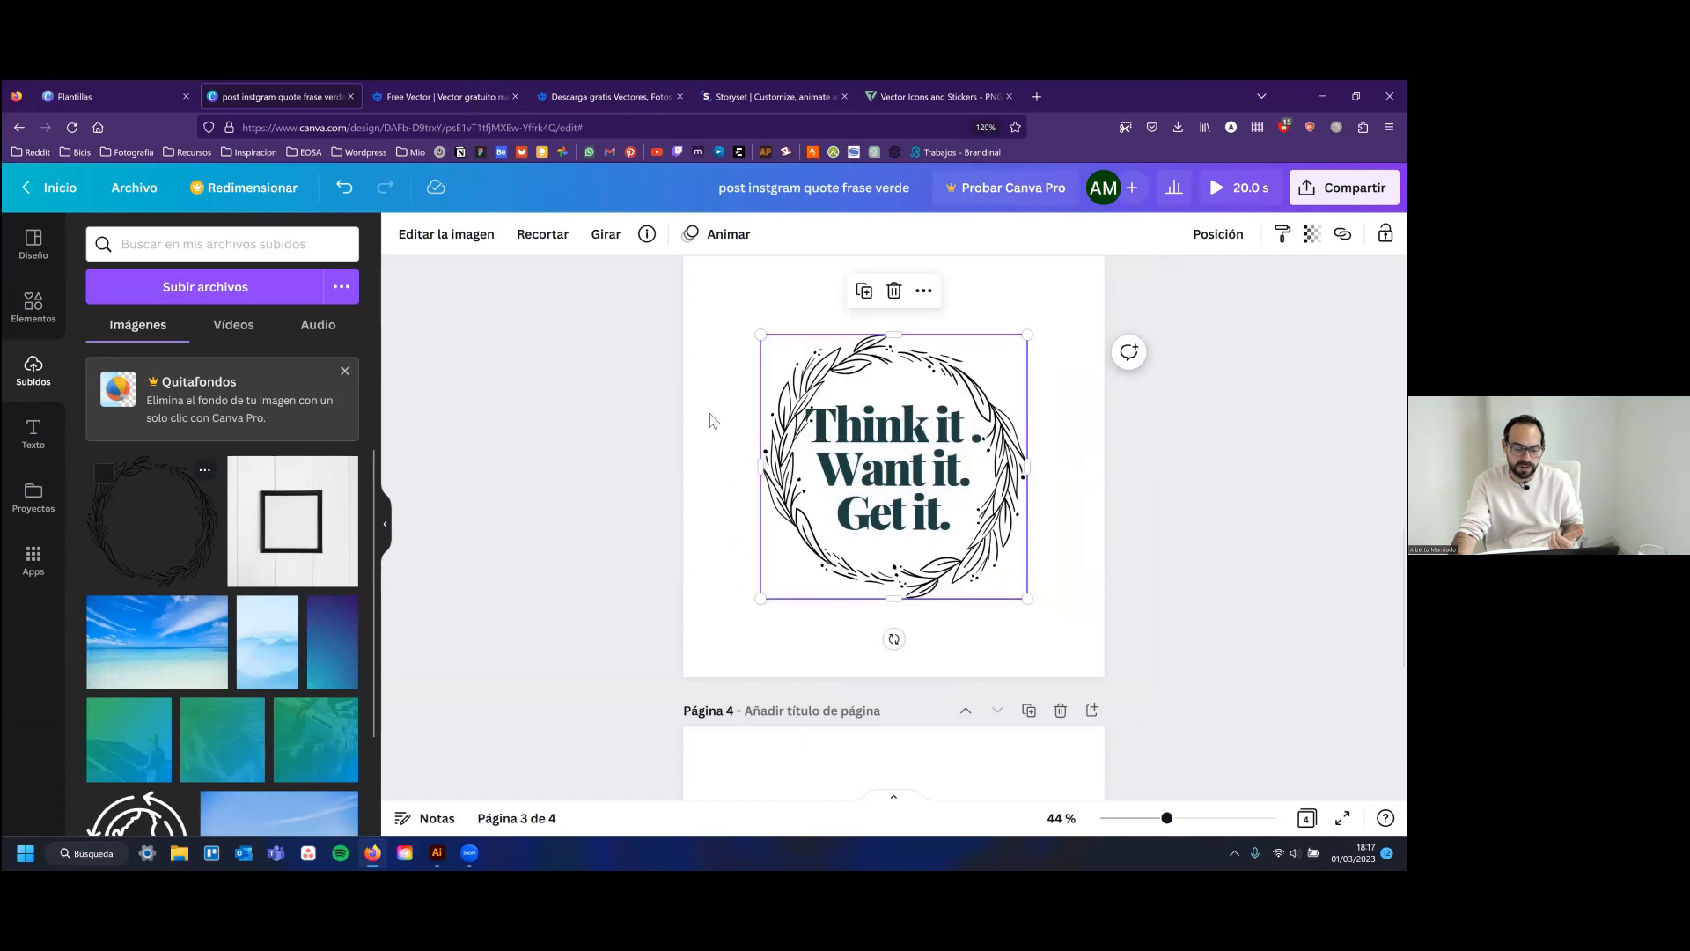
pyautogui.moveTo(760, 334); pyautogui.dragTo(694, 269)
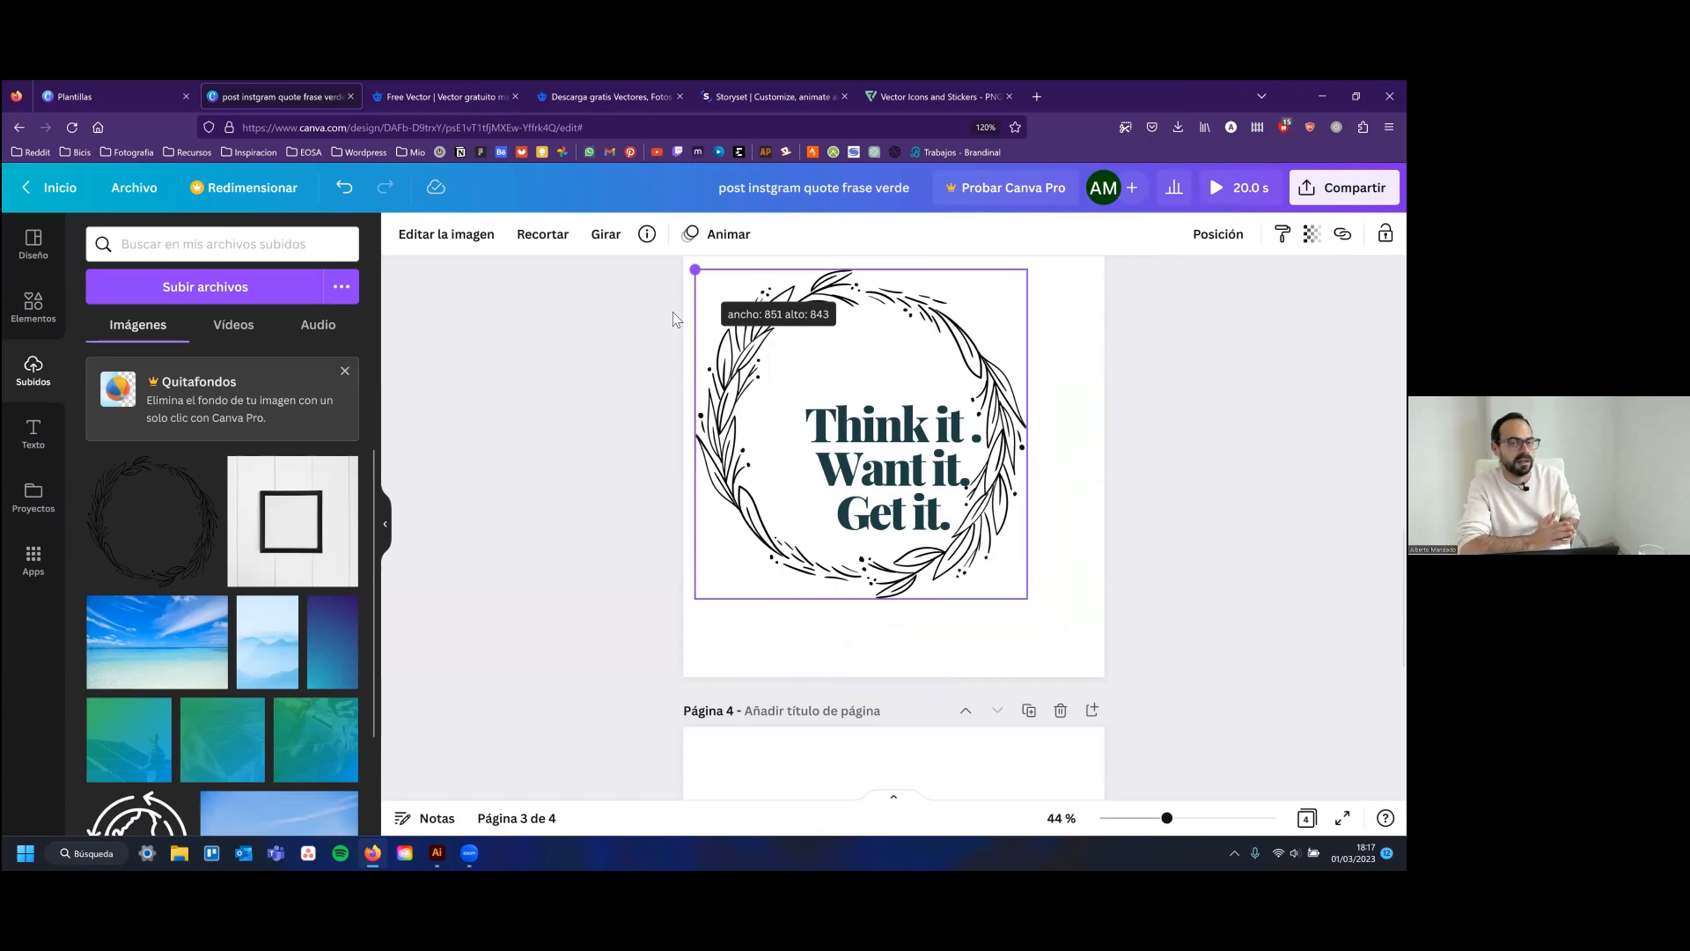
pyautogui.moveTo(861, 434); pyautogui.dragTo(900, 461)
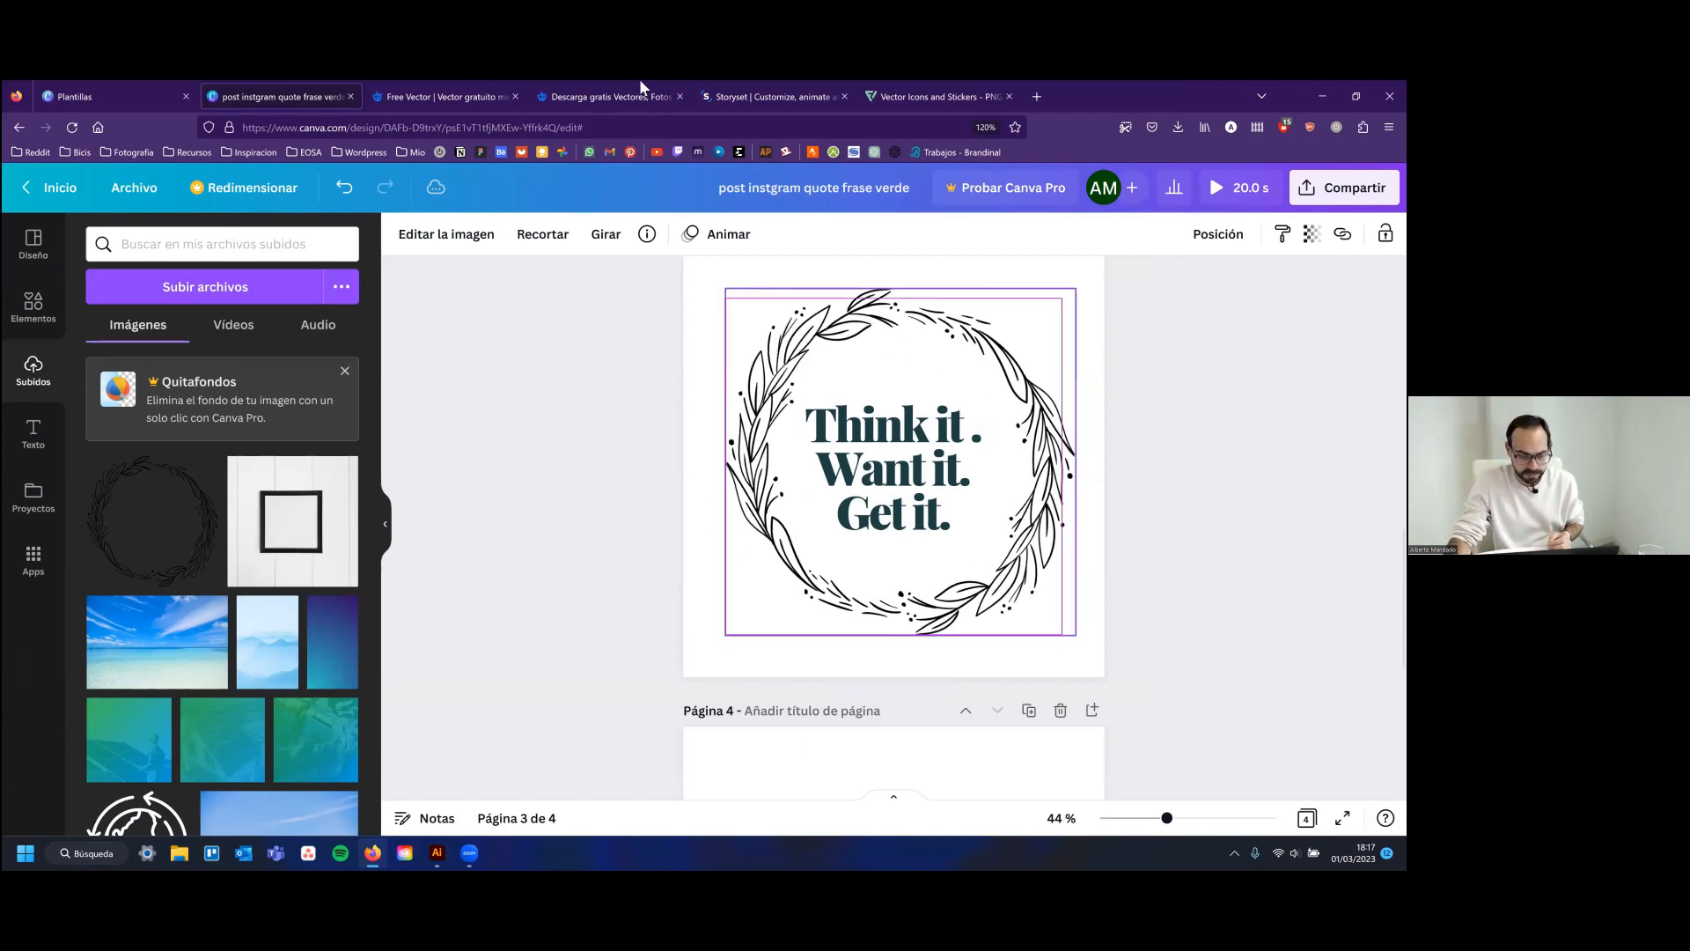
pyautogui.moveTo(401, 266); pyautogui.dragTo(62, 238)
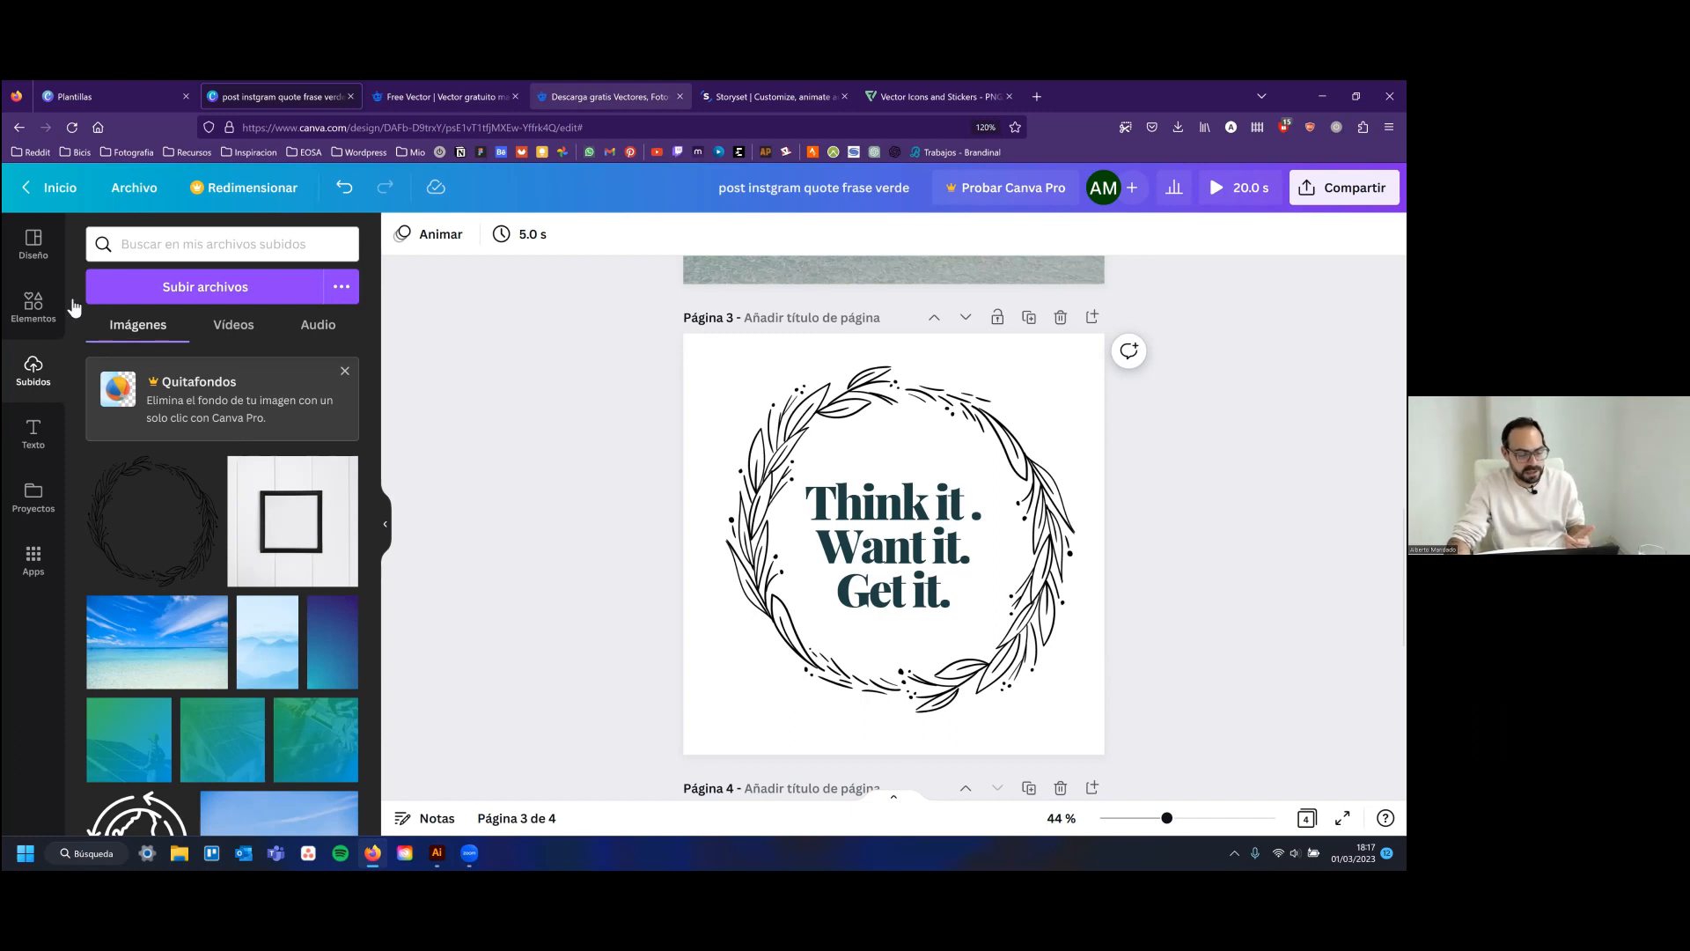
# Close the Free Vector browser tab and switch to the Storyset illustration site
pyautogui.hotkey('ctrl', 'Tab')
pyautogui.hotkey('ctrl', 'w')
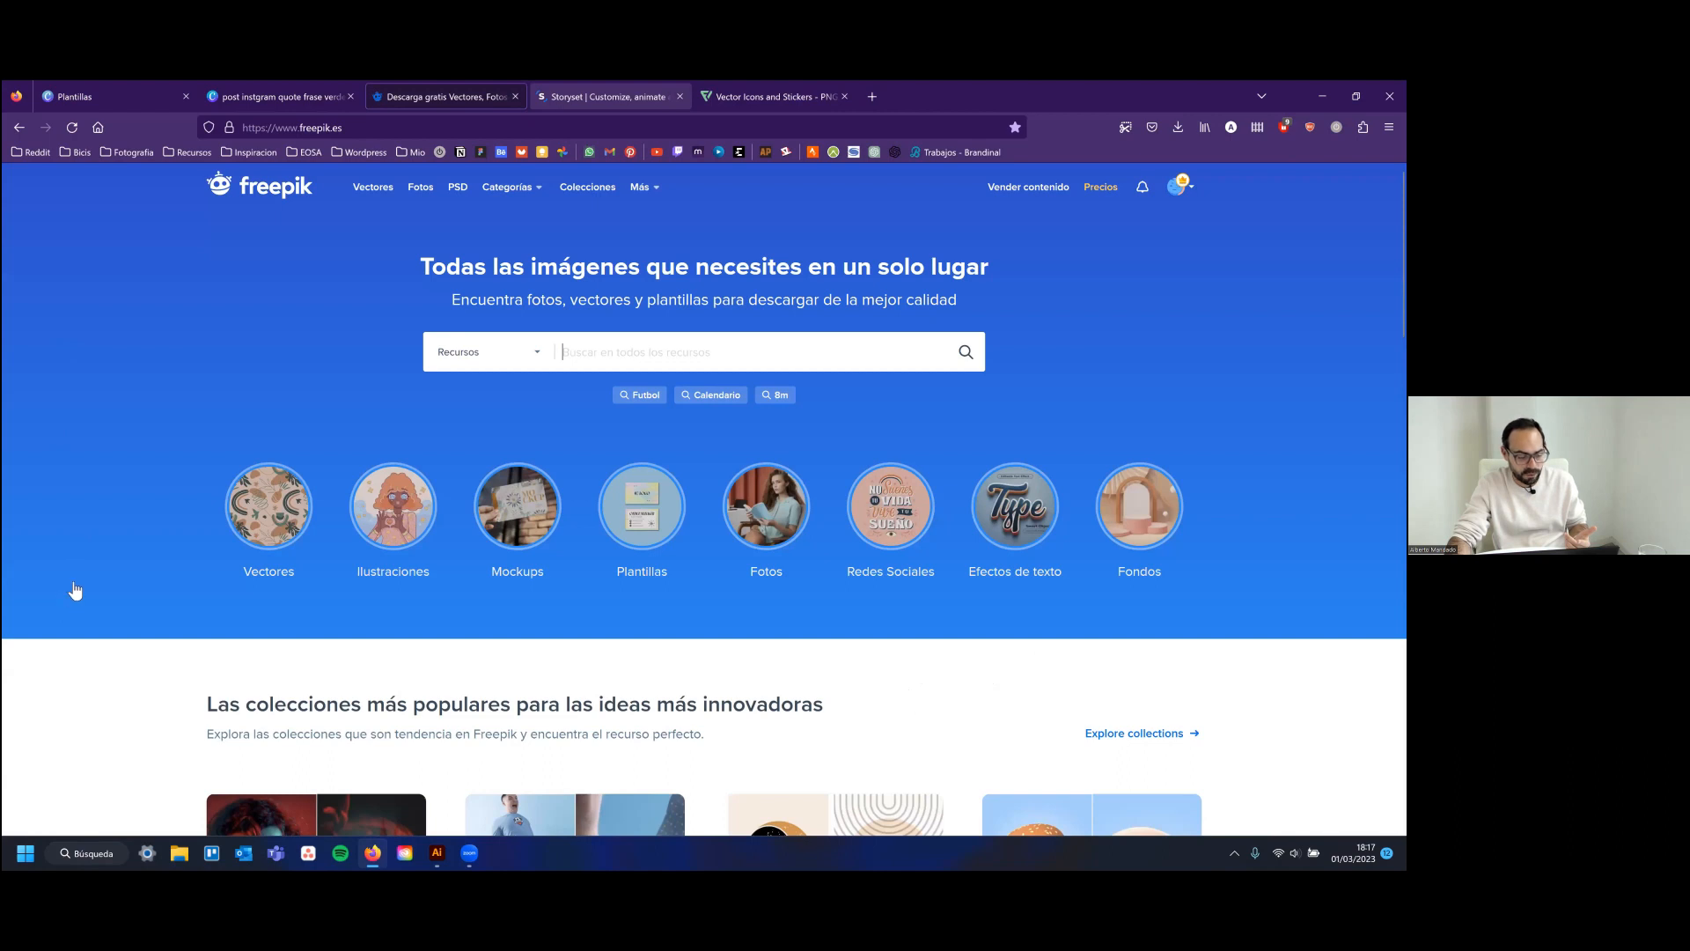
pyautogui.hotkey('ctrl', 'Tab')
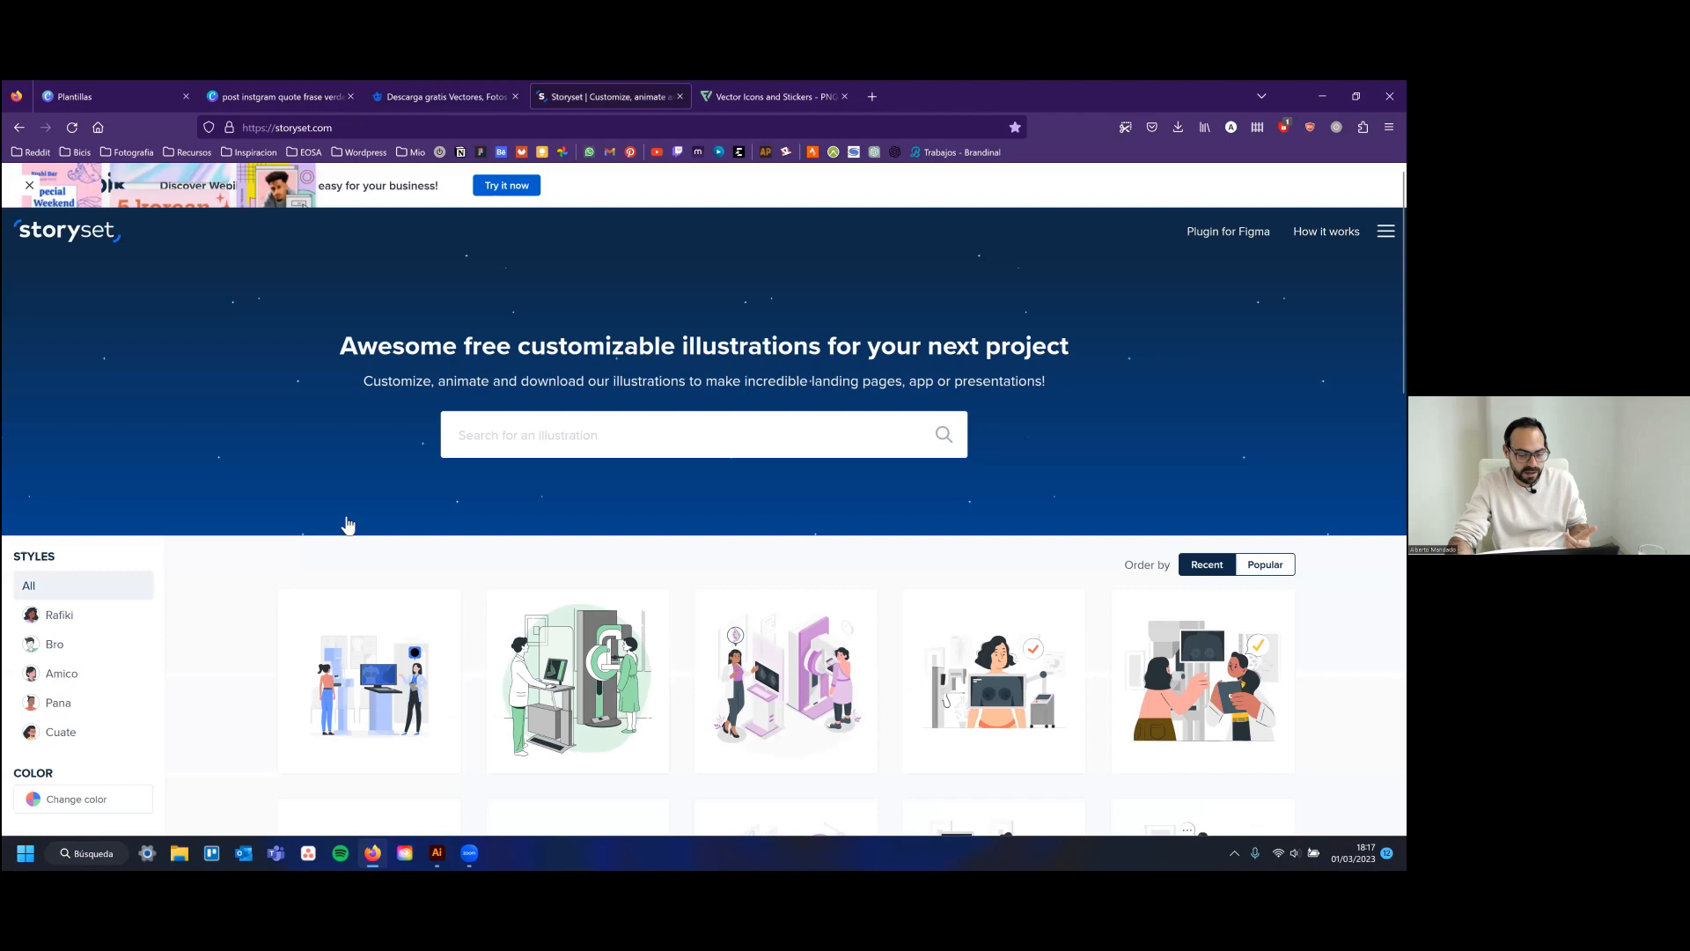
# Filter the Storyset illustrations by the Amico style and the Happy tag
pyautogui.scroll(-4, 343, 526)
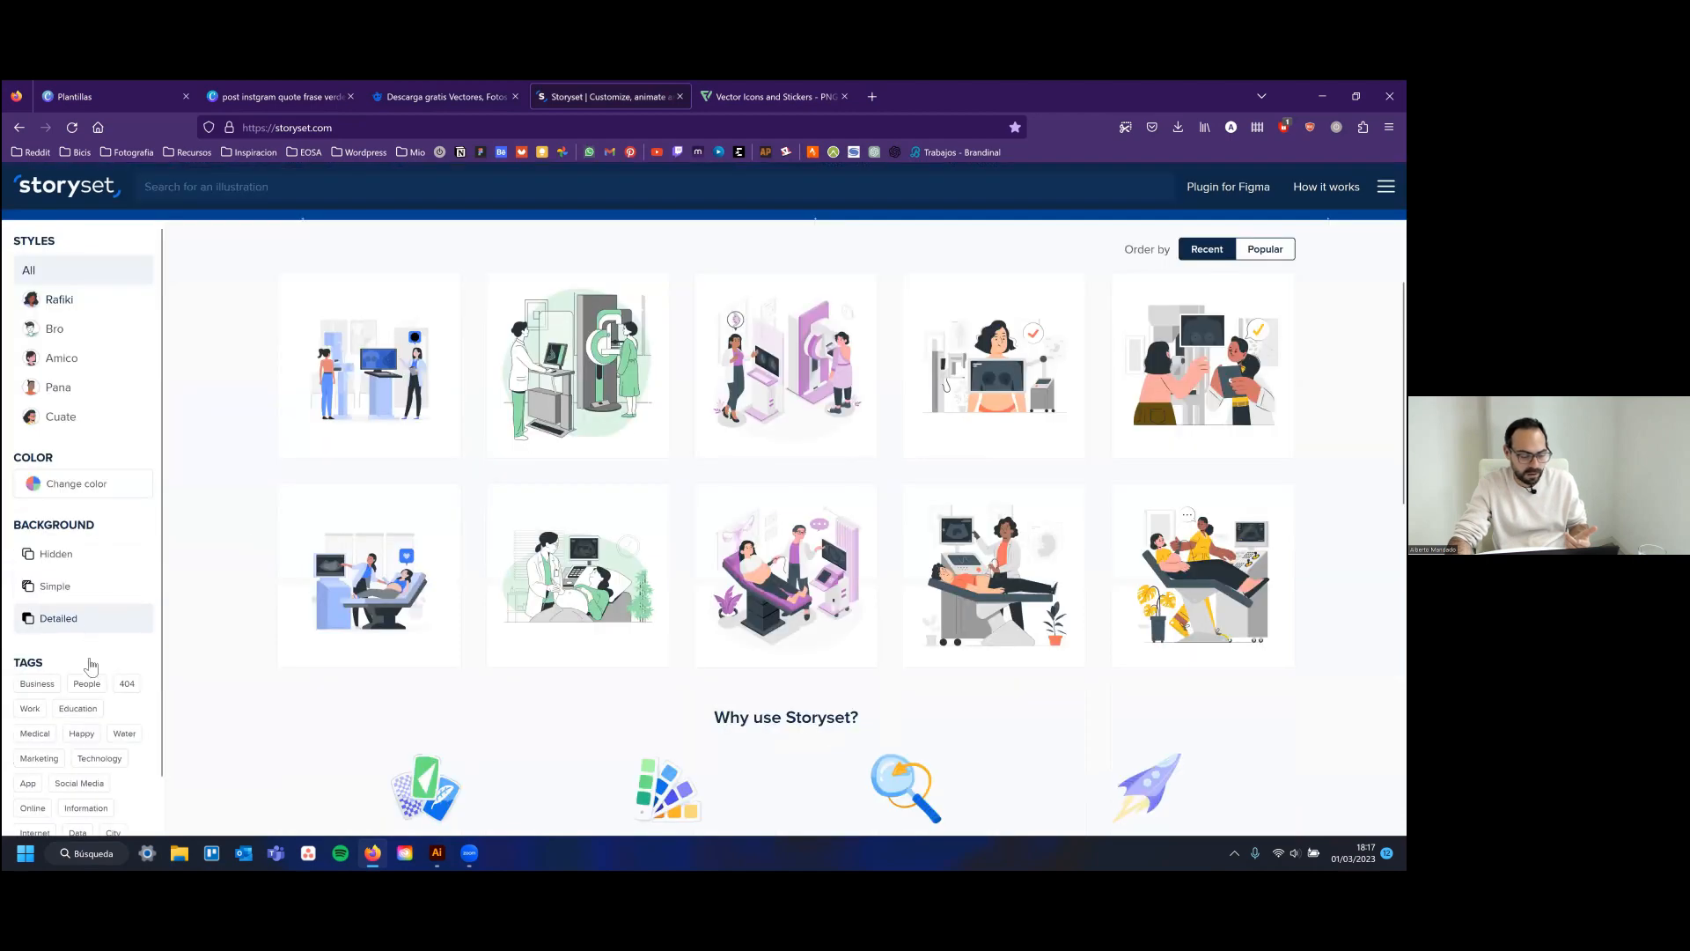
pyautogui.scroll(3, 91, 666)
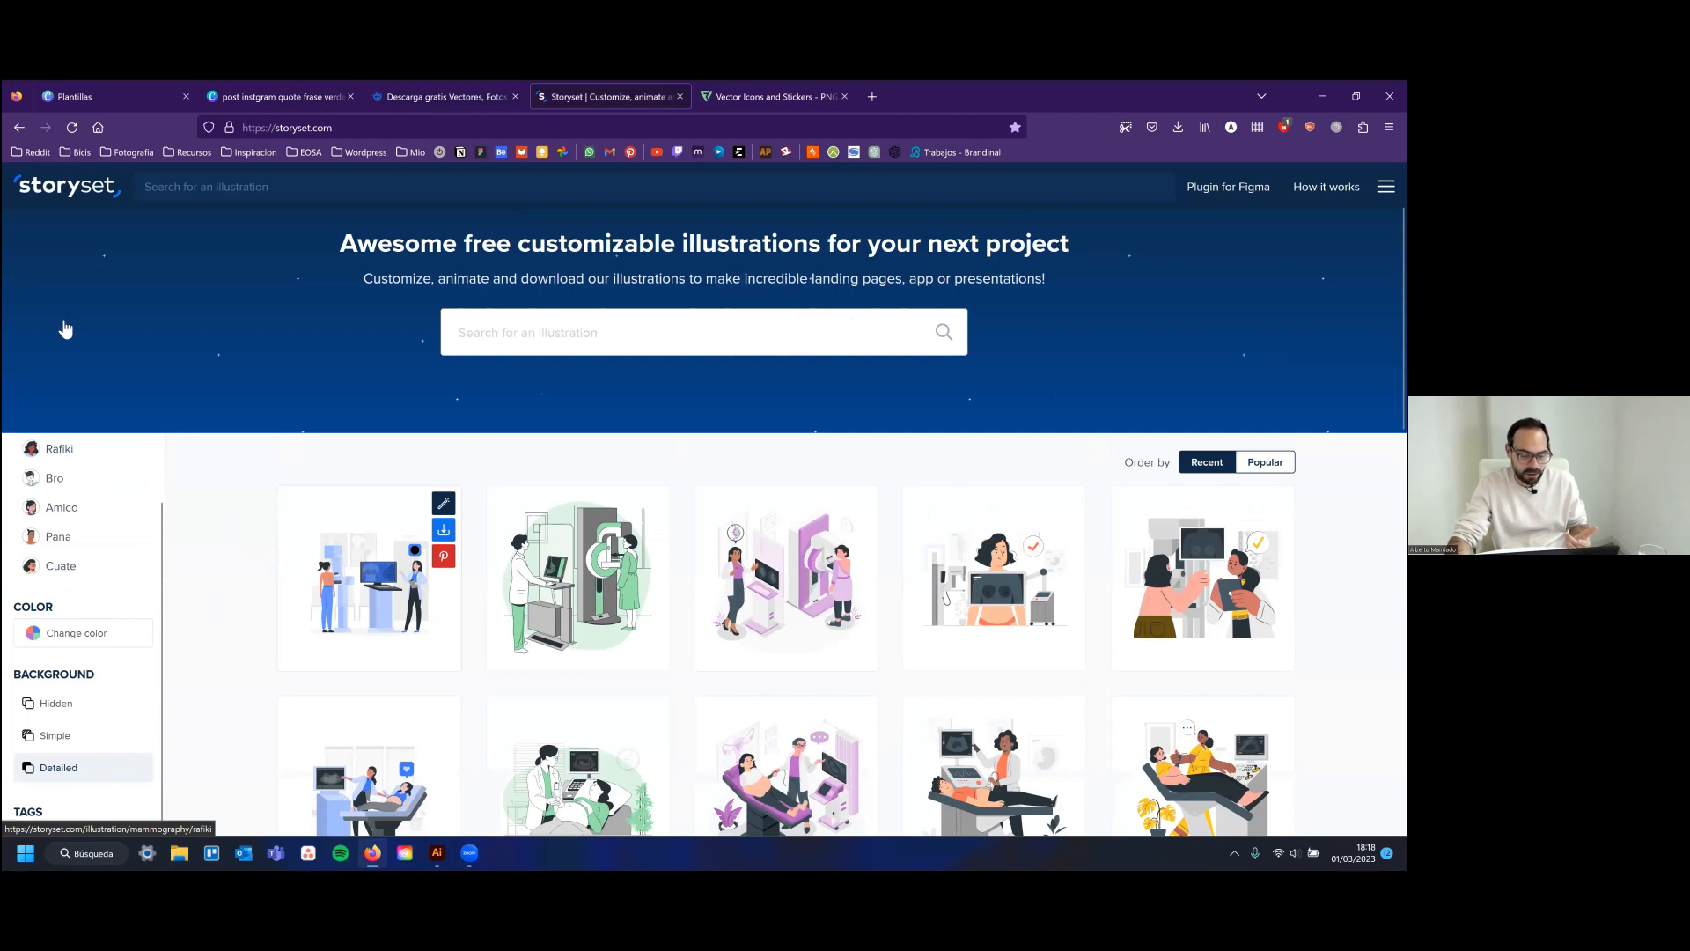
pyautogui.click(67, 359)
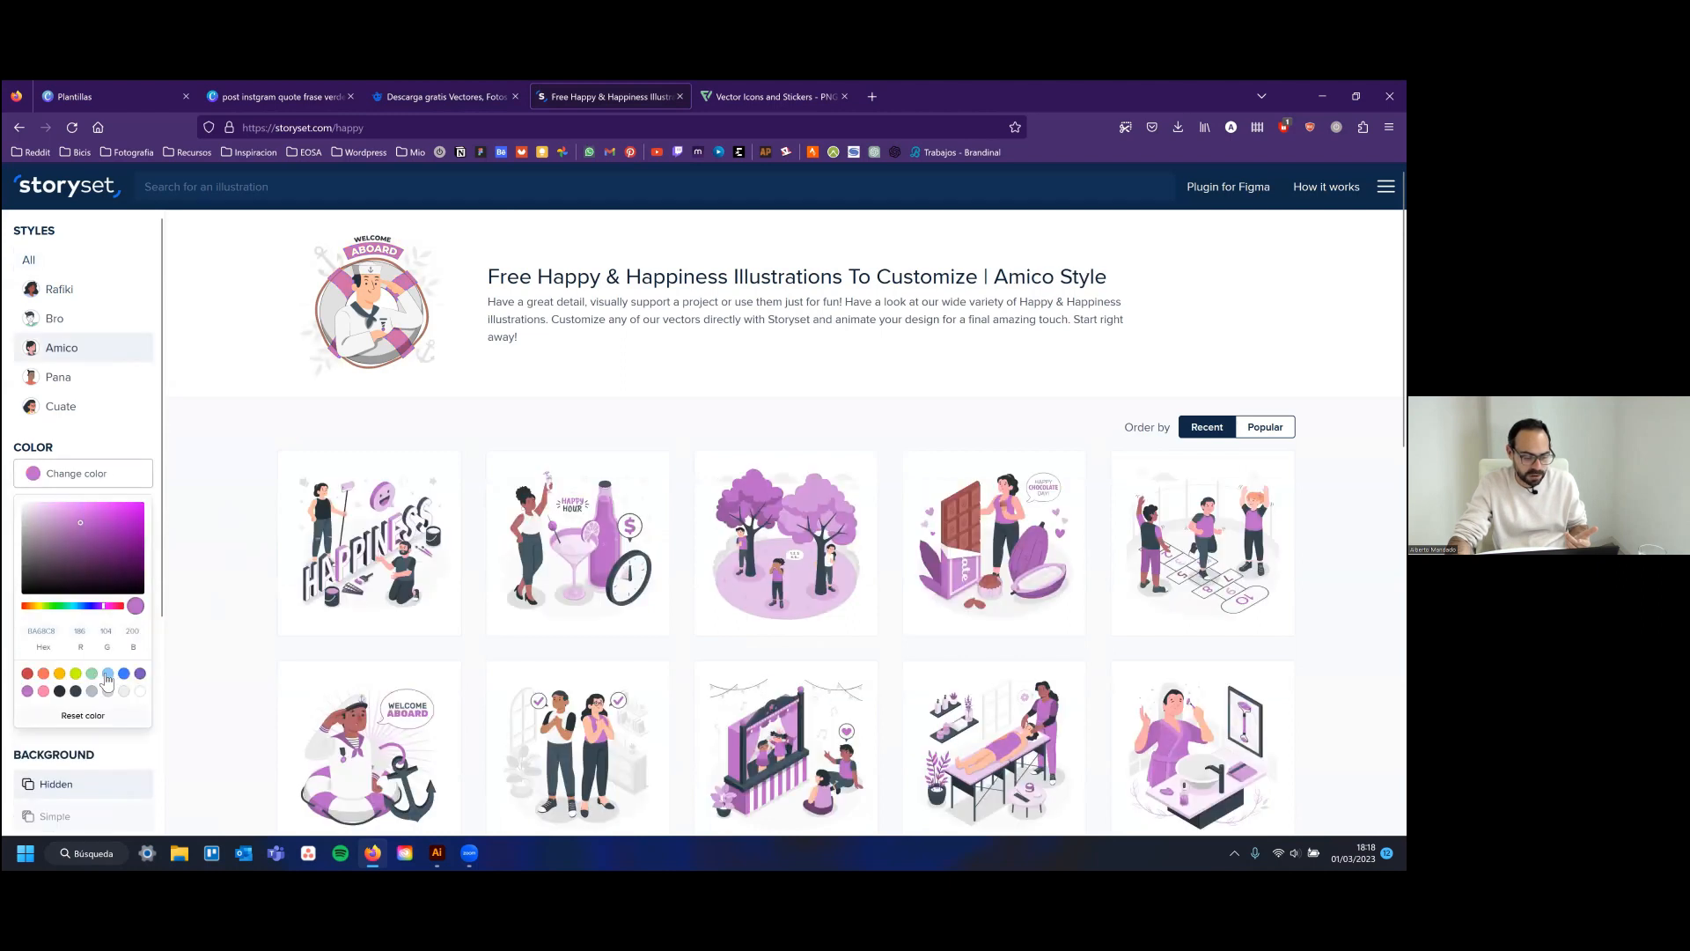
# Recolour the illustrations from the light blue preset to a darker, more saturated medium blue
pyautogui.click(107, 673)
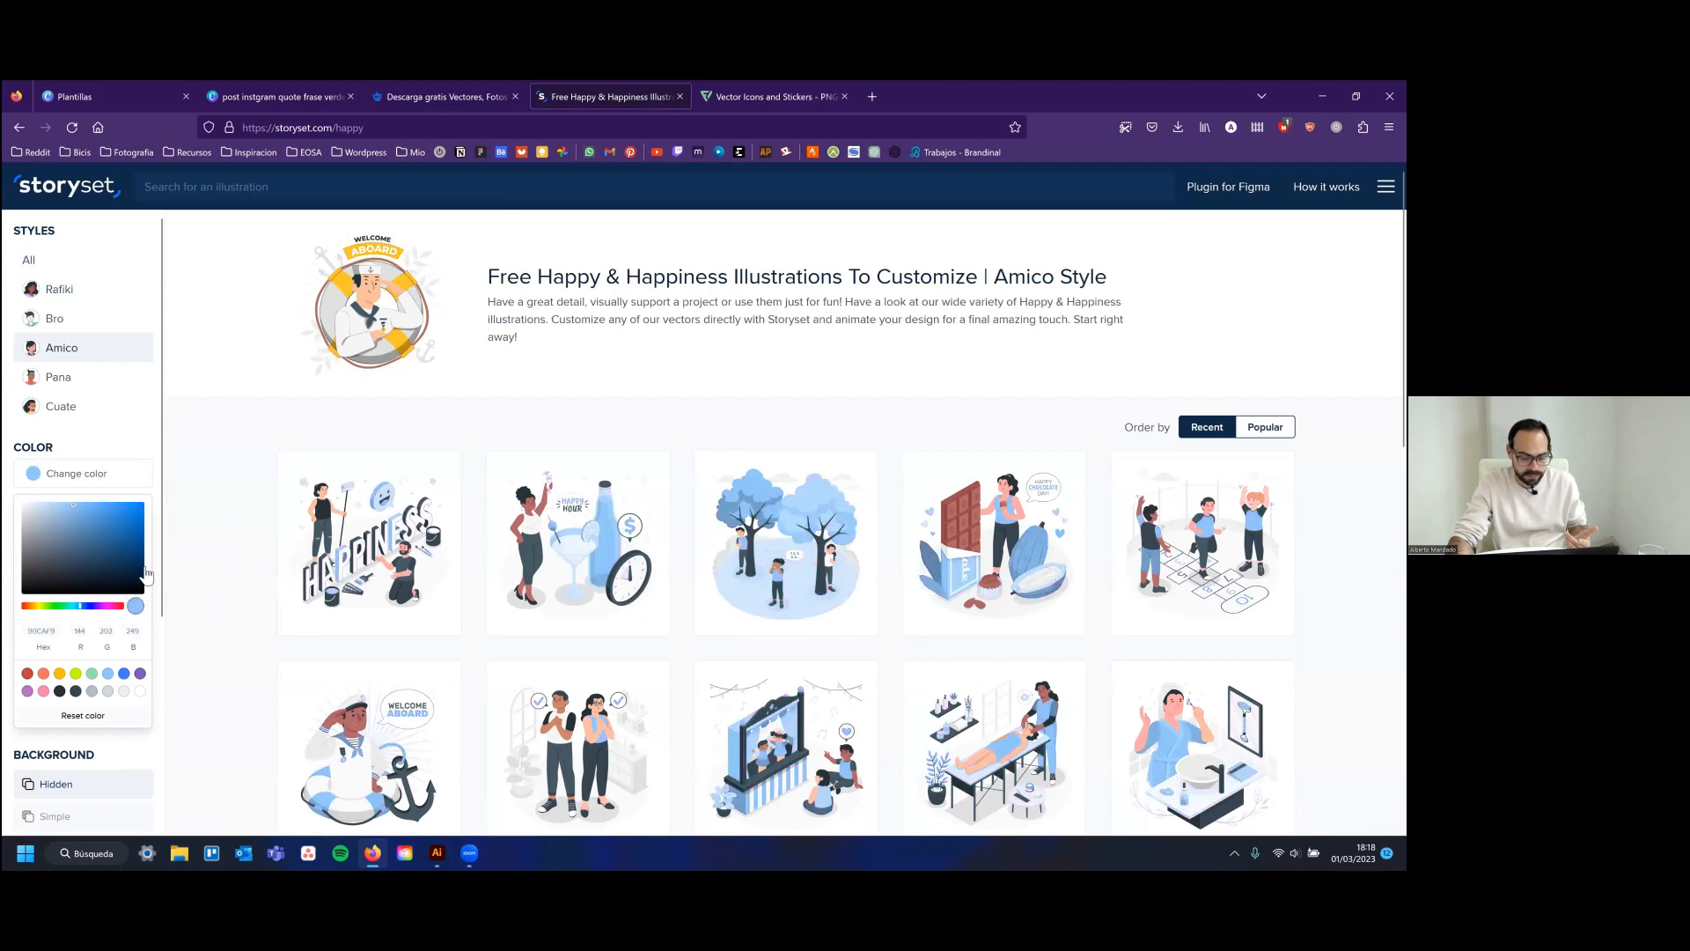
pyautogui.click(100, 532)
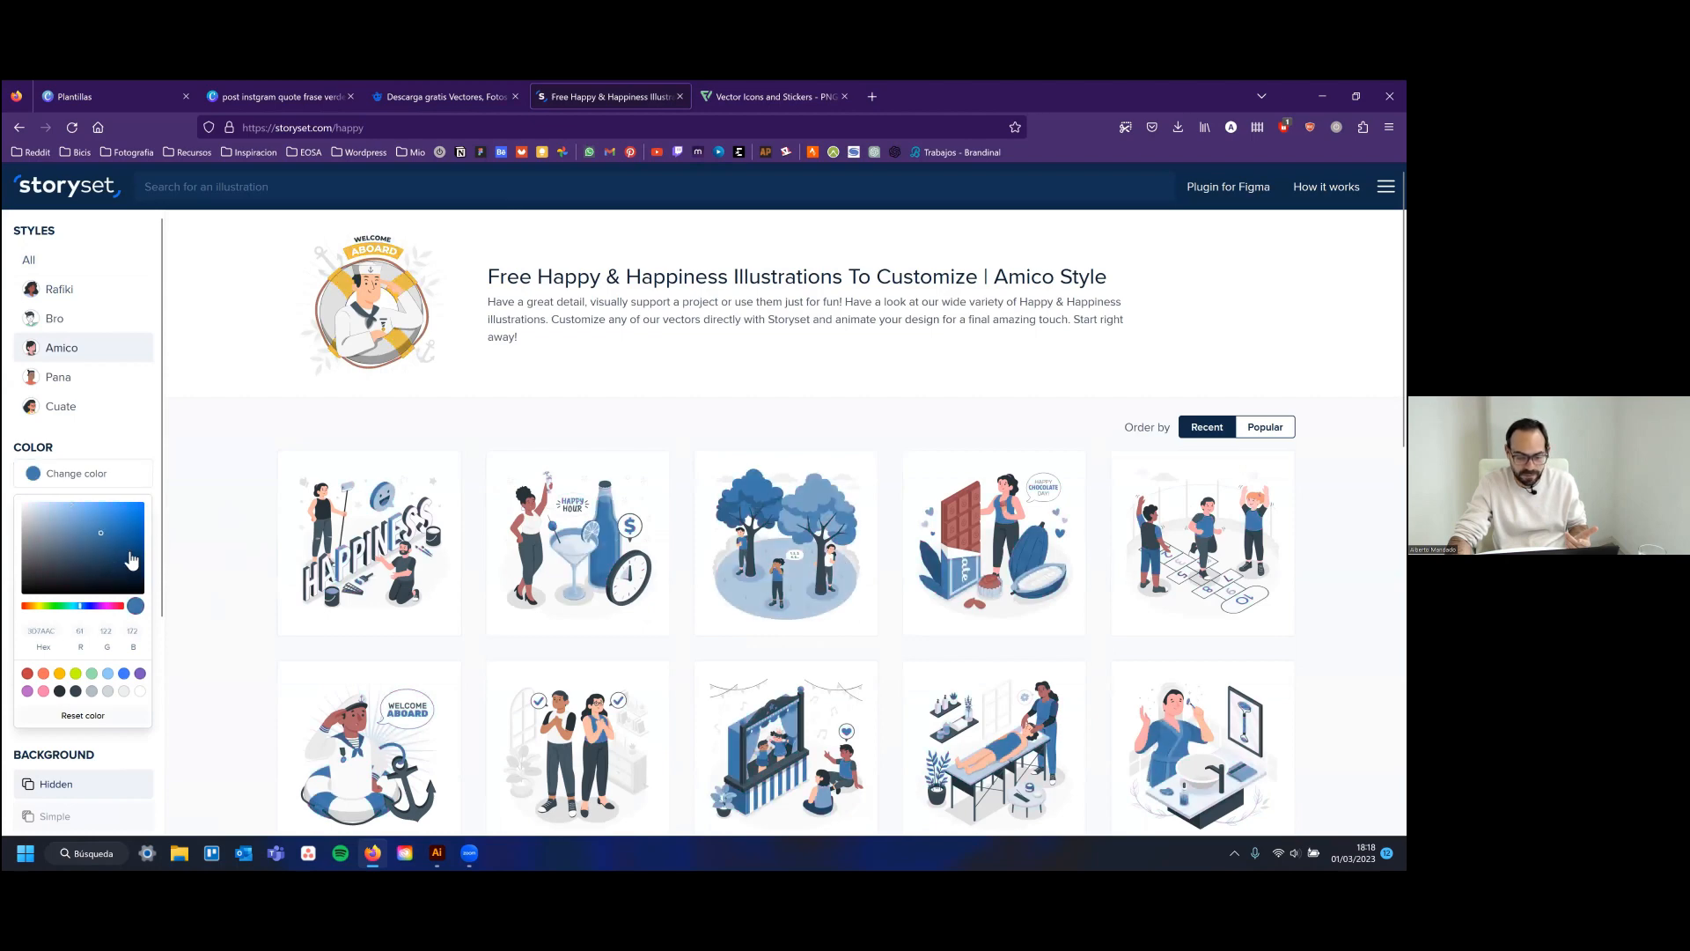
pyautogui.click(117, 537)
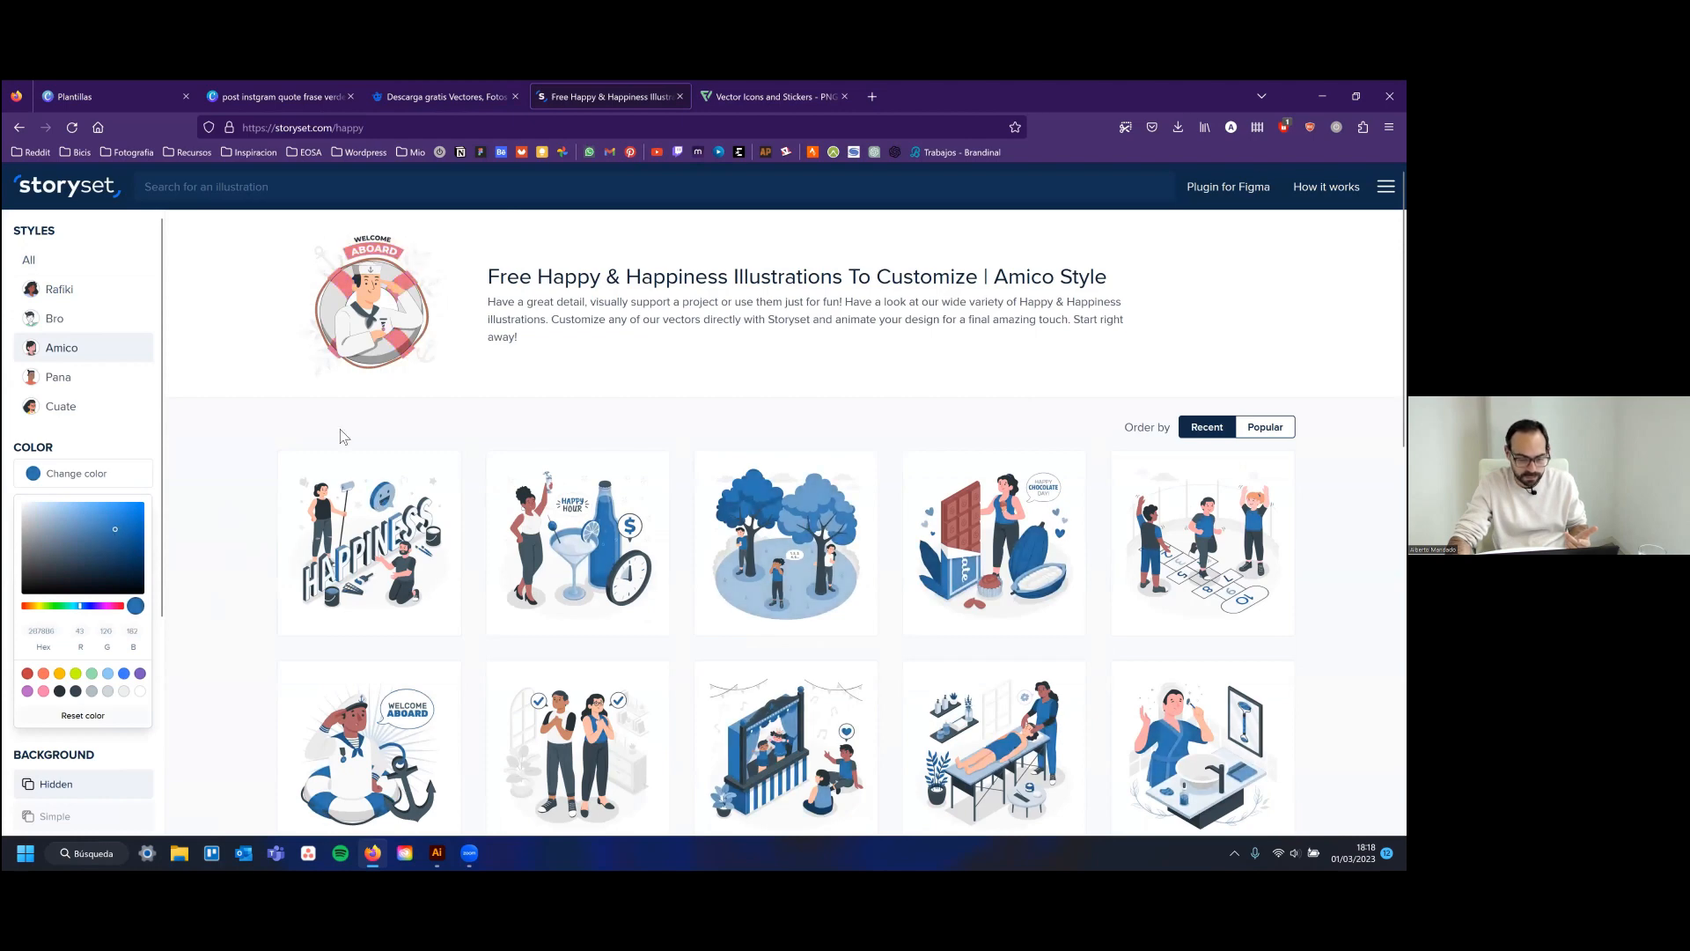
pyautogui.click(472, 405)
# Browse the Happy illustrations and open the Advantages illustration of a woman beside a checklist
pyautogui.scroll(-2, 473, 405)
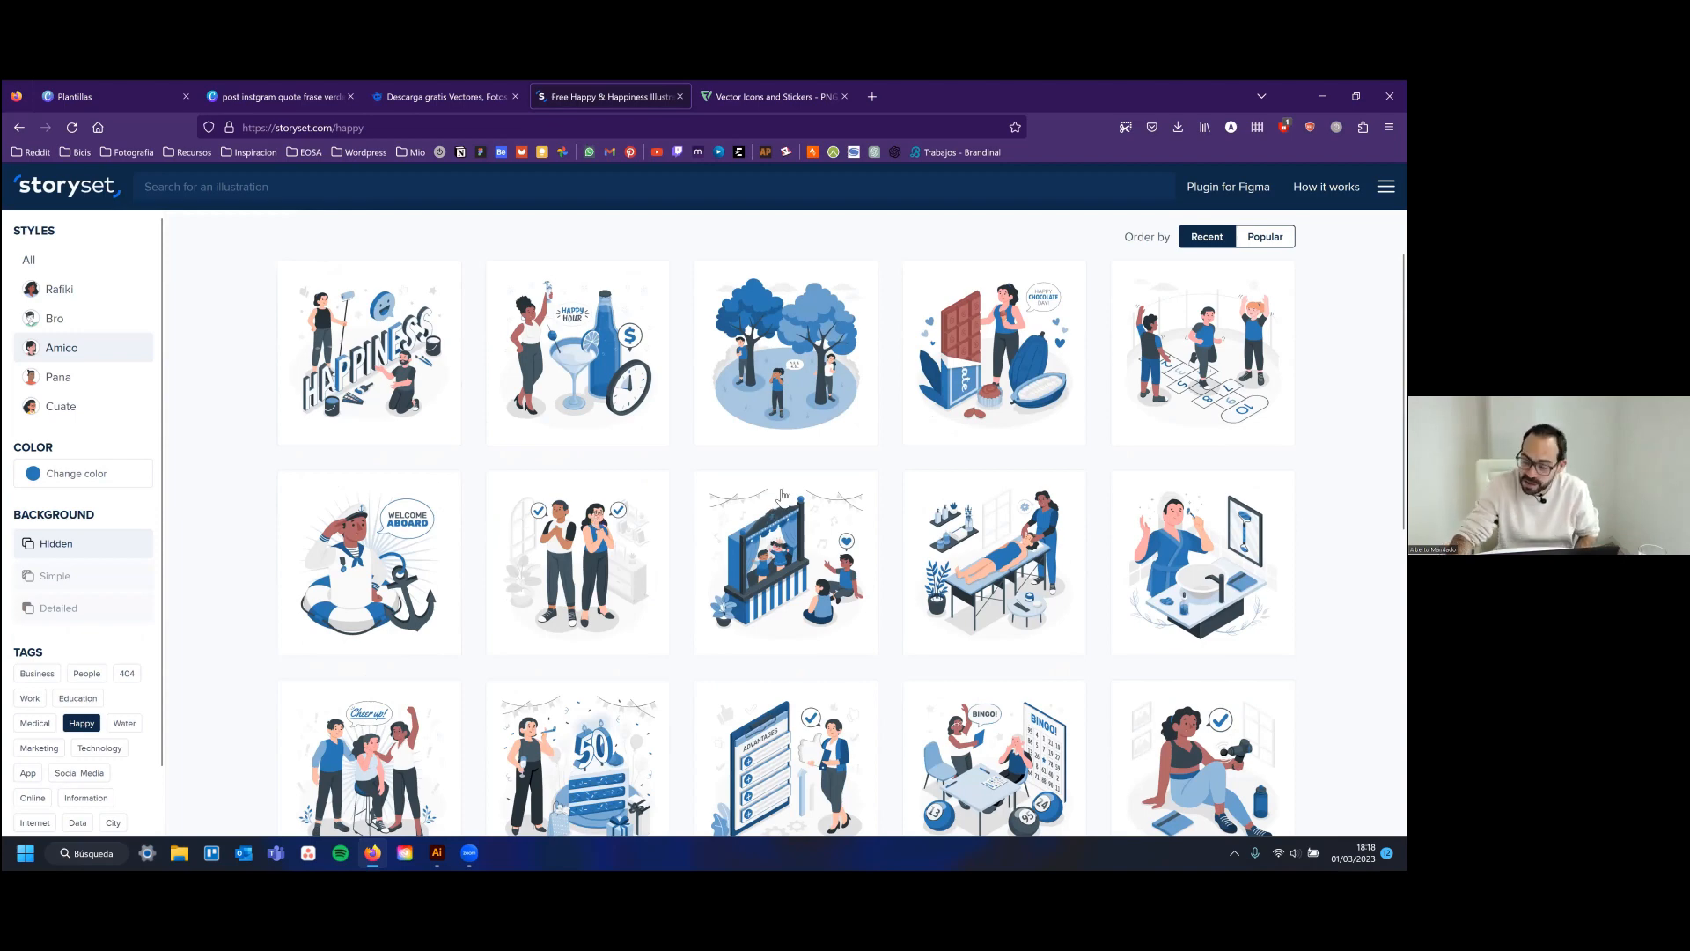
pyautogui.scroll(-2, 898, 479)
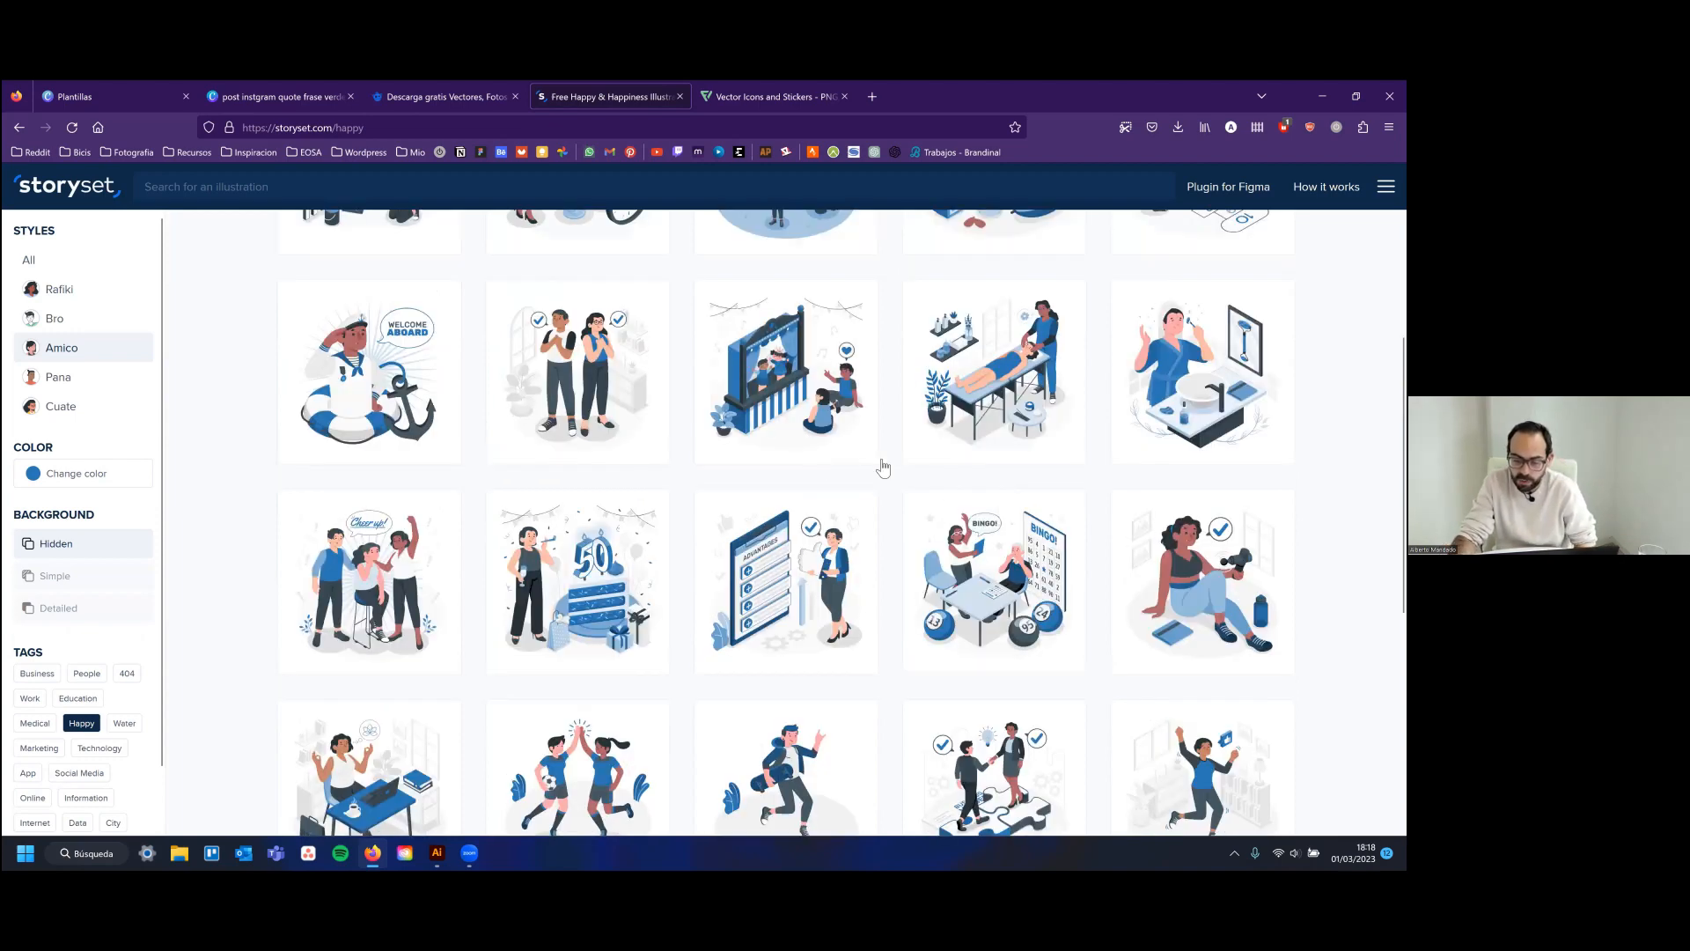
pyautogui.scroll(-2, 831, 436)
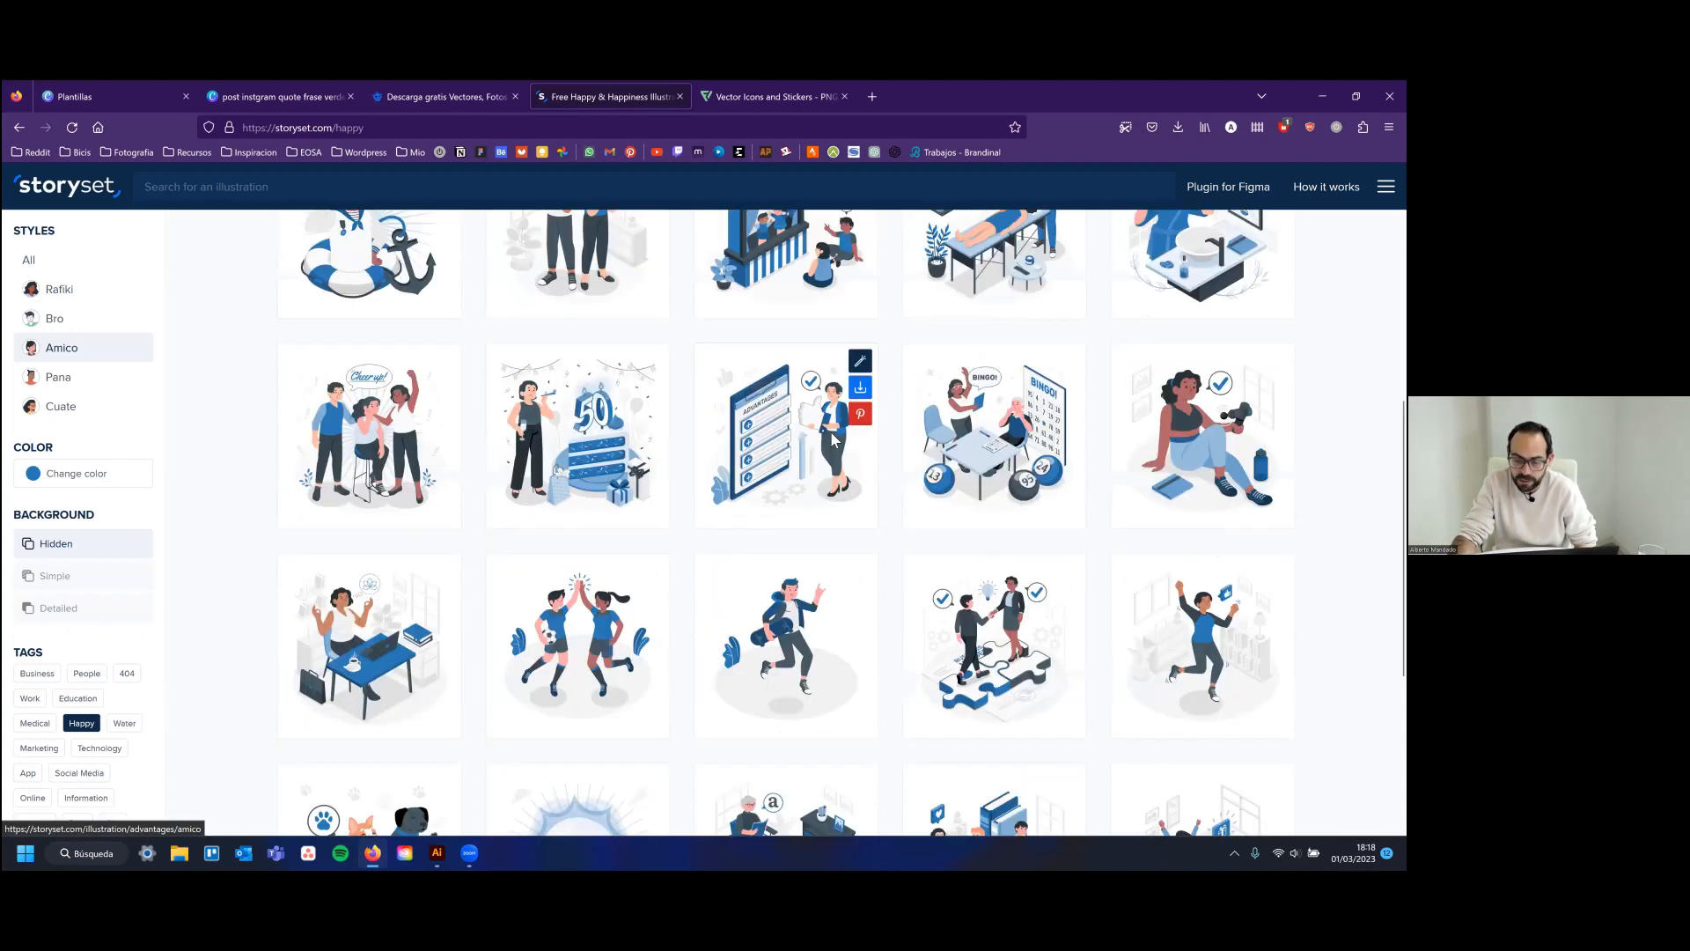
pyautogui.moveTo(1137, 278); pyautogui.dragTo(1108, 451)
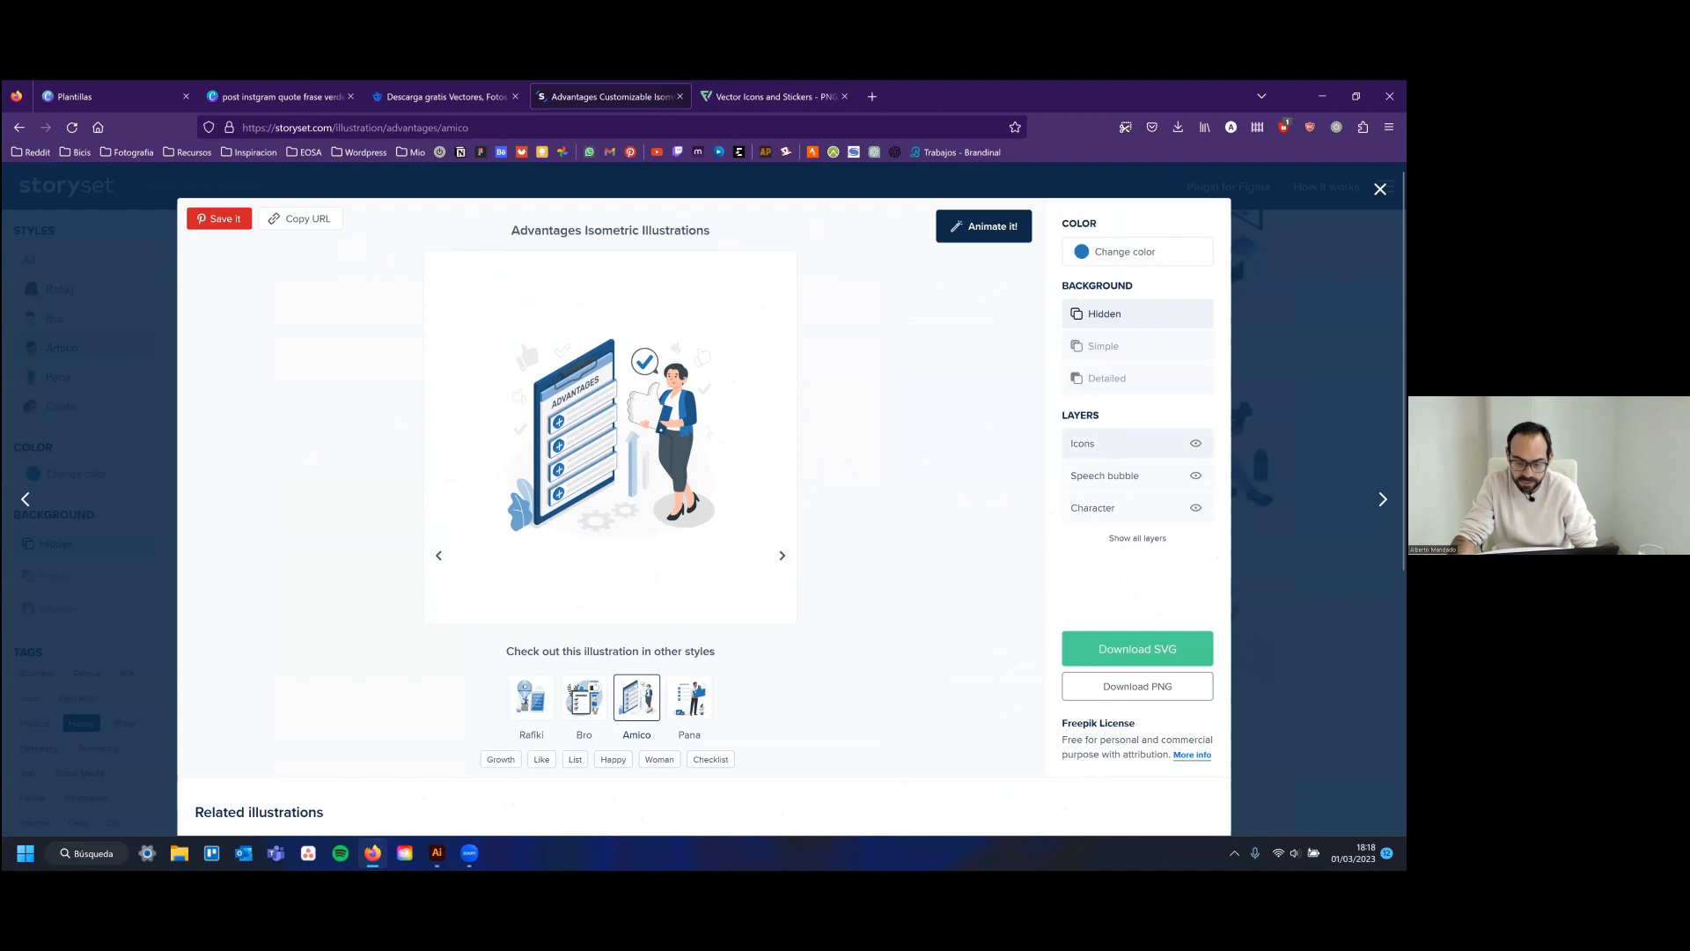
# Hide the illustration's Icons and Speech bubble layers, and toggle the Character layer off and on again
pyautogui.click(1196, 442)
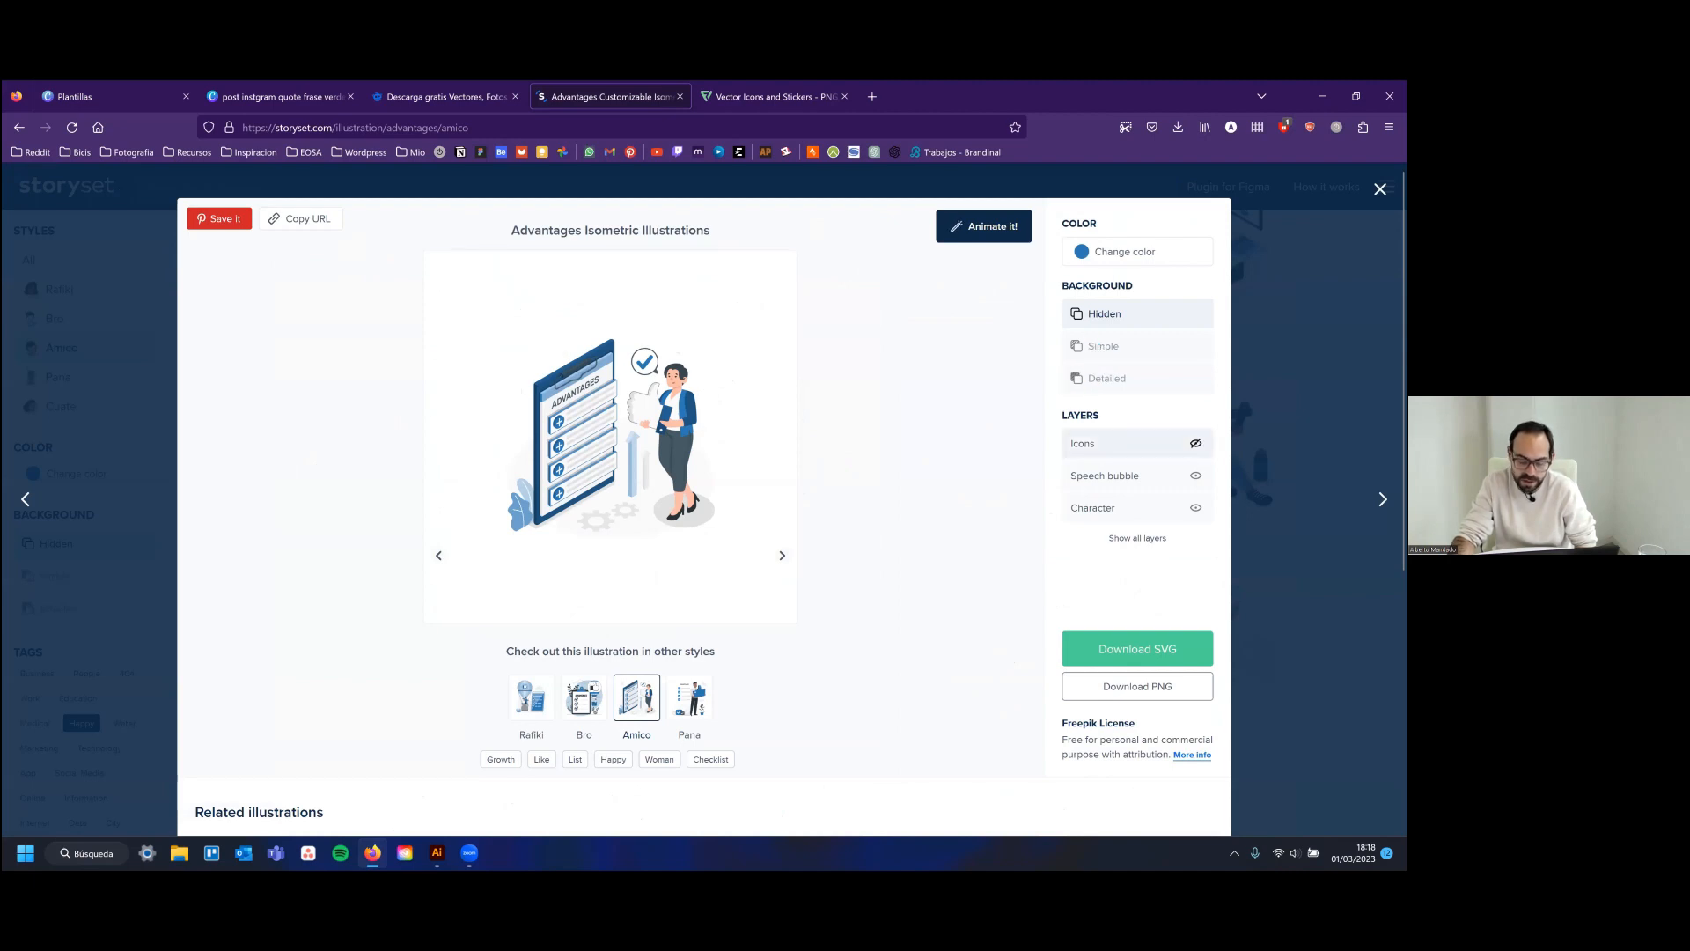
pyautogui.click(1195, 443)
pyautogui.click(1196, 443)
pyautogui.click(1196, 475)
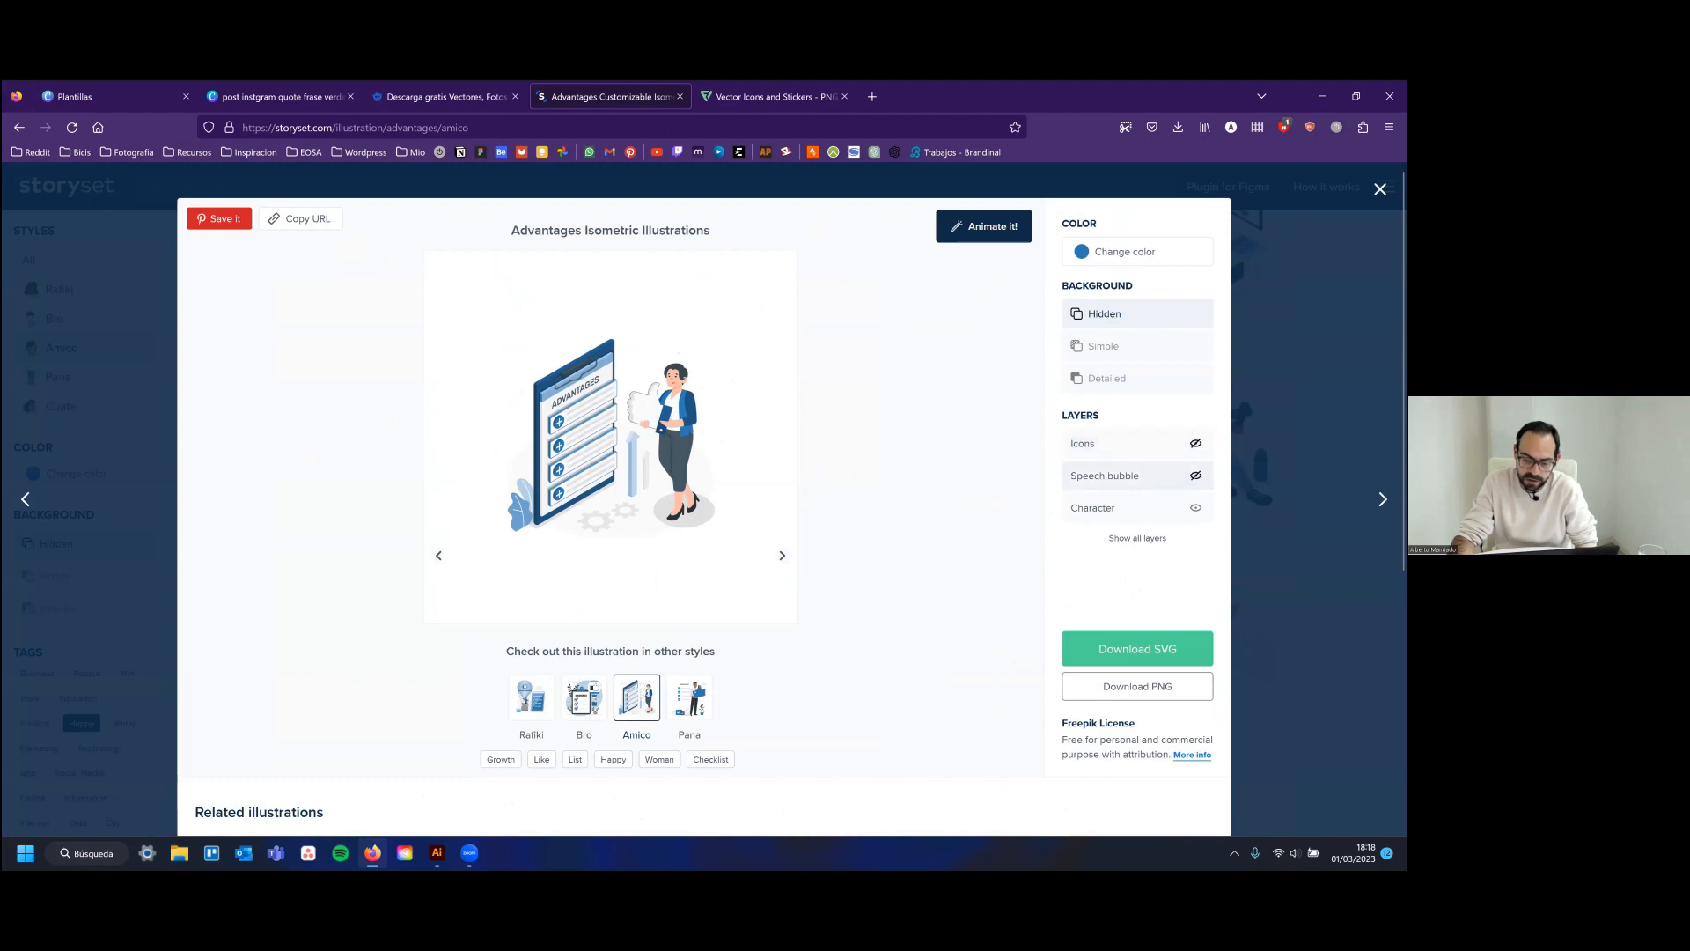
pyautogui.doubleClick(1196, 507)
pyautogui.click(1195, 507)
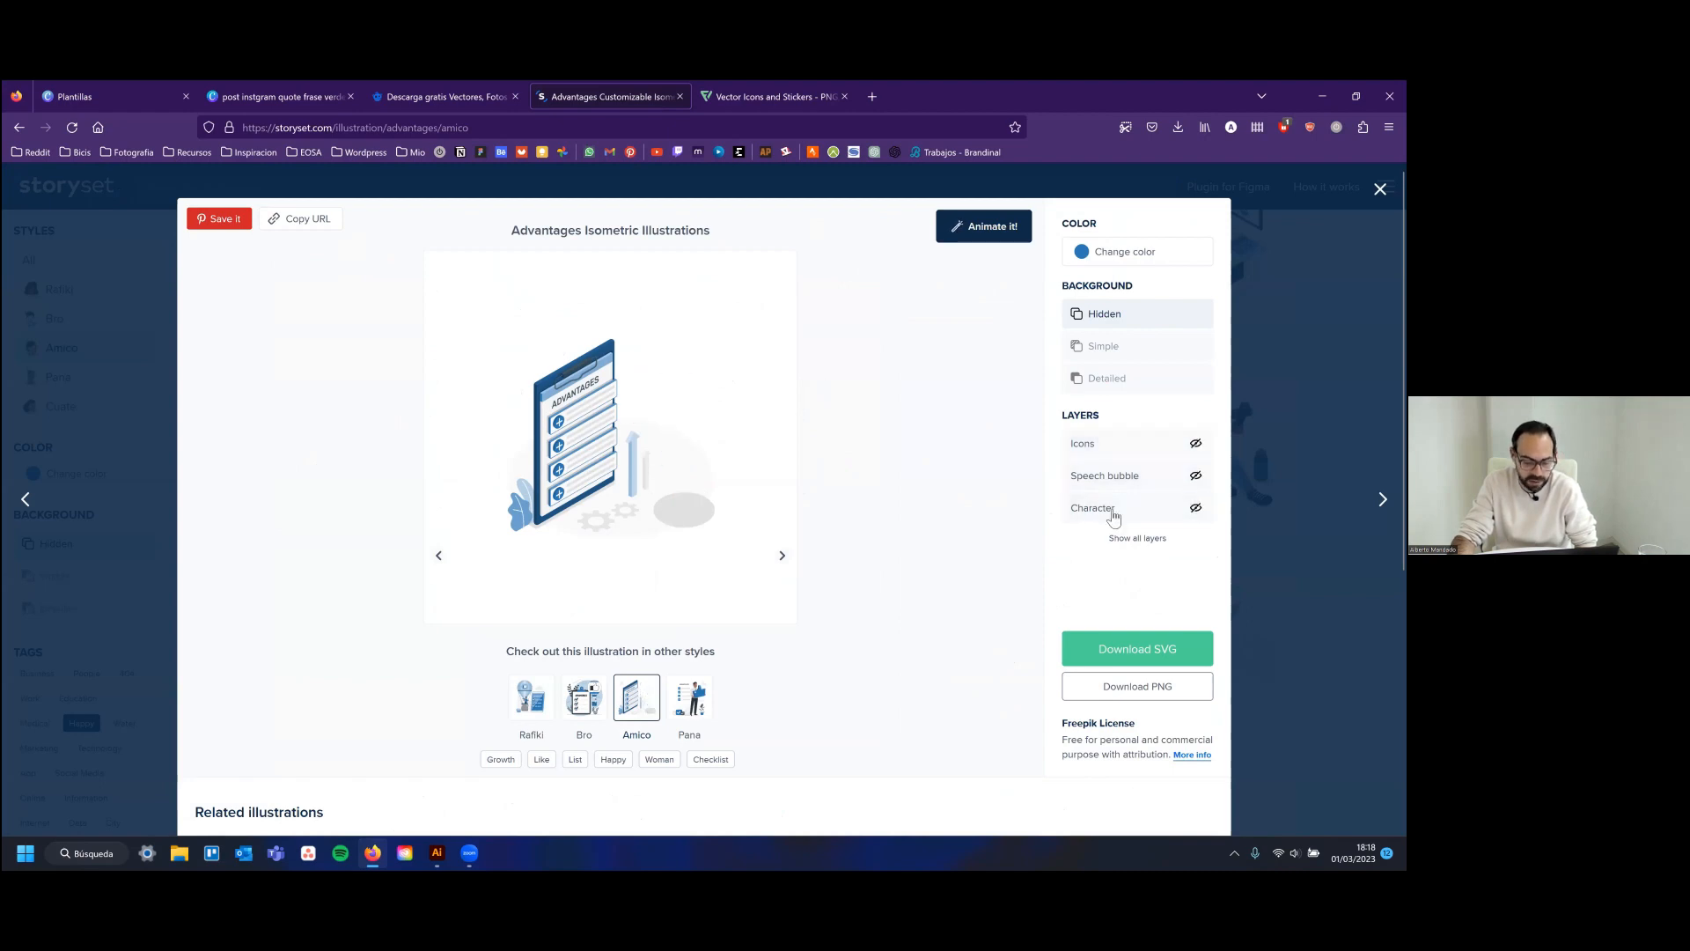
pyautogui.click(1195, 507)
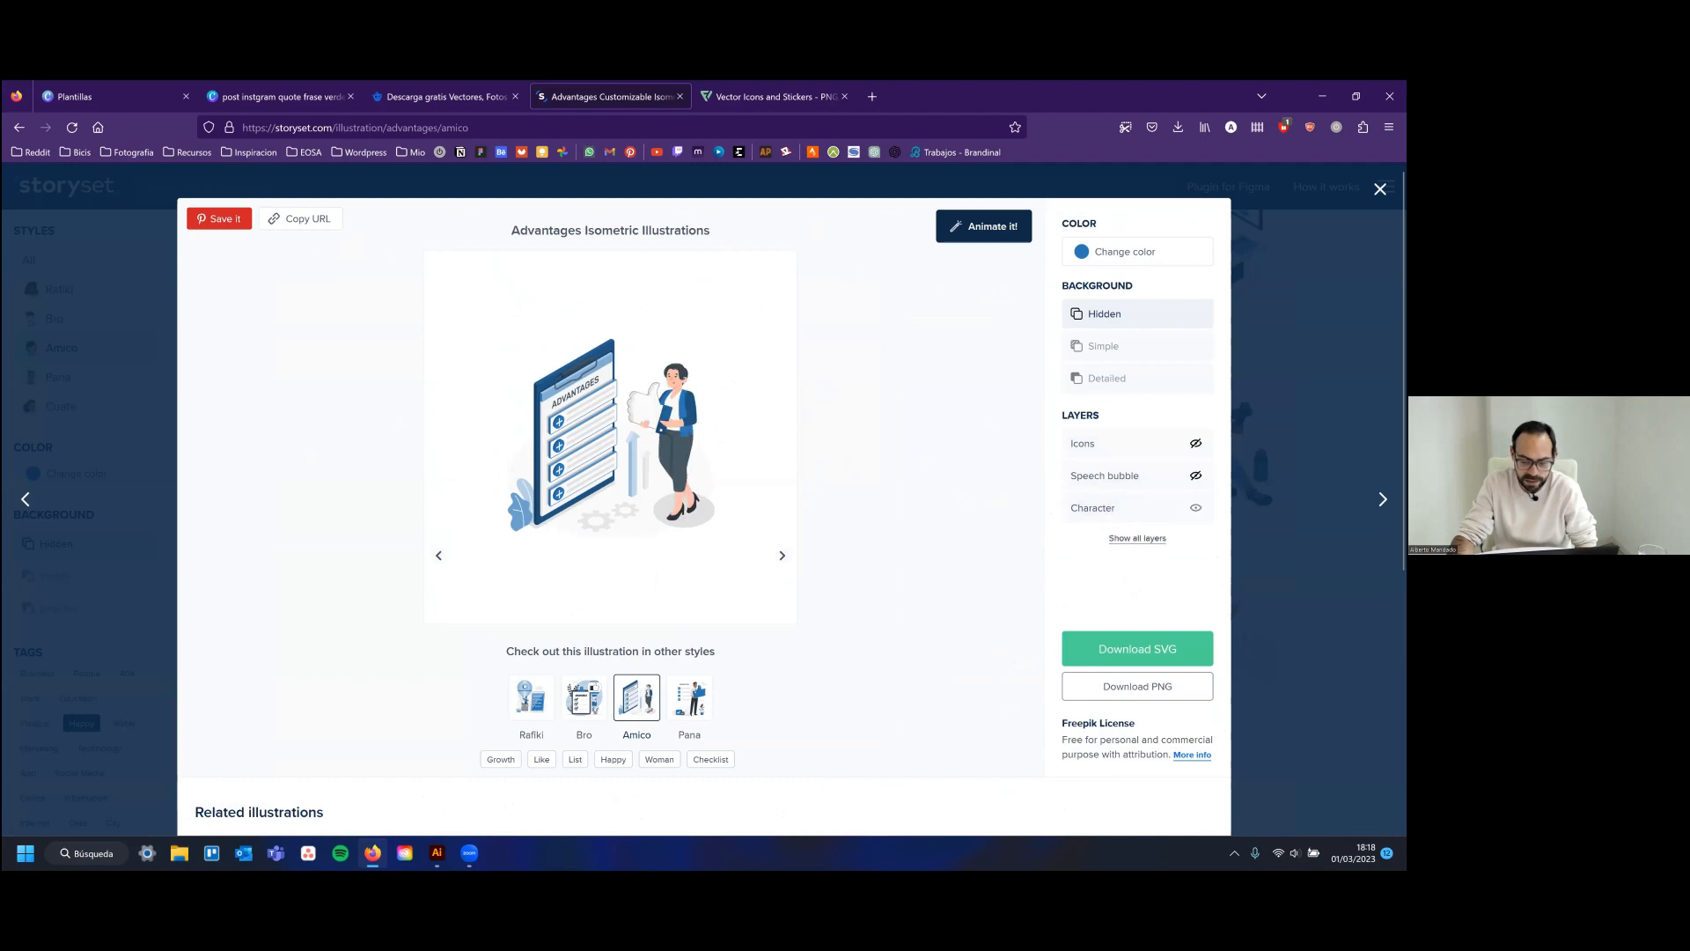
# Expand the full layer list of the illustration and hide the Arrows and Character layers
pyautogui.click(1137, 538)
pyautogui.scroll(-2, 1132, 466)
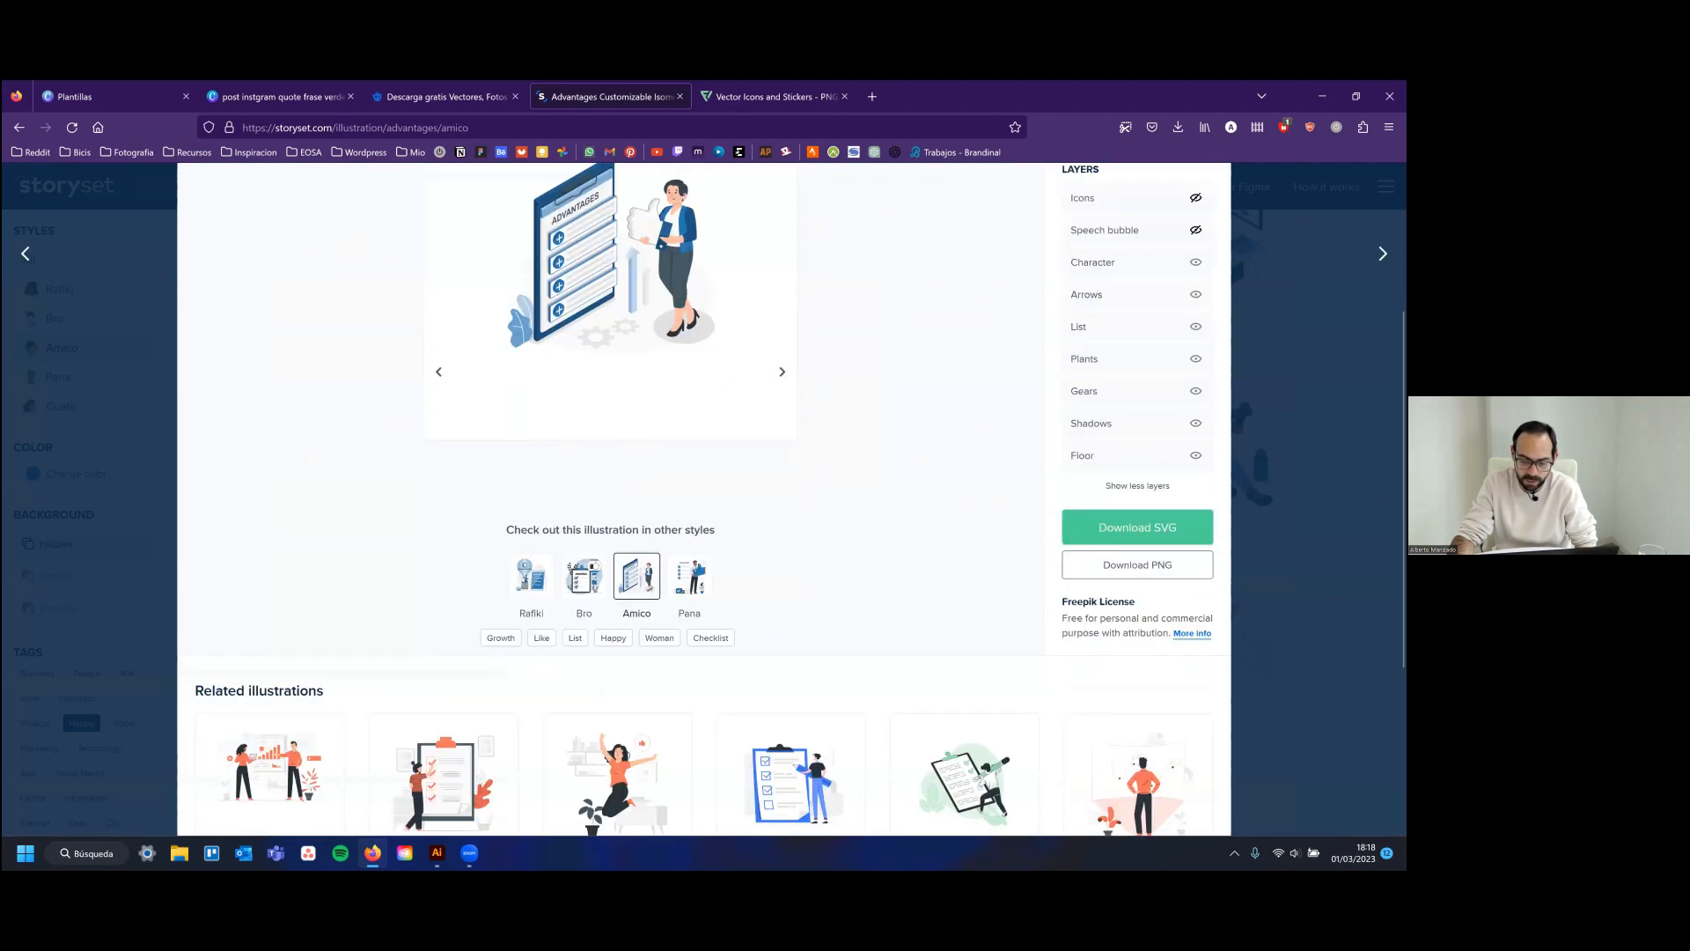
pyautogui.scroll(3, 1132, 493)
pyautogui.click(1196, 500)
pyautogui.click(1195, 469)
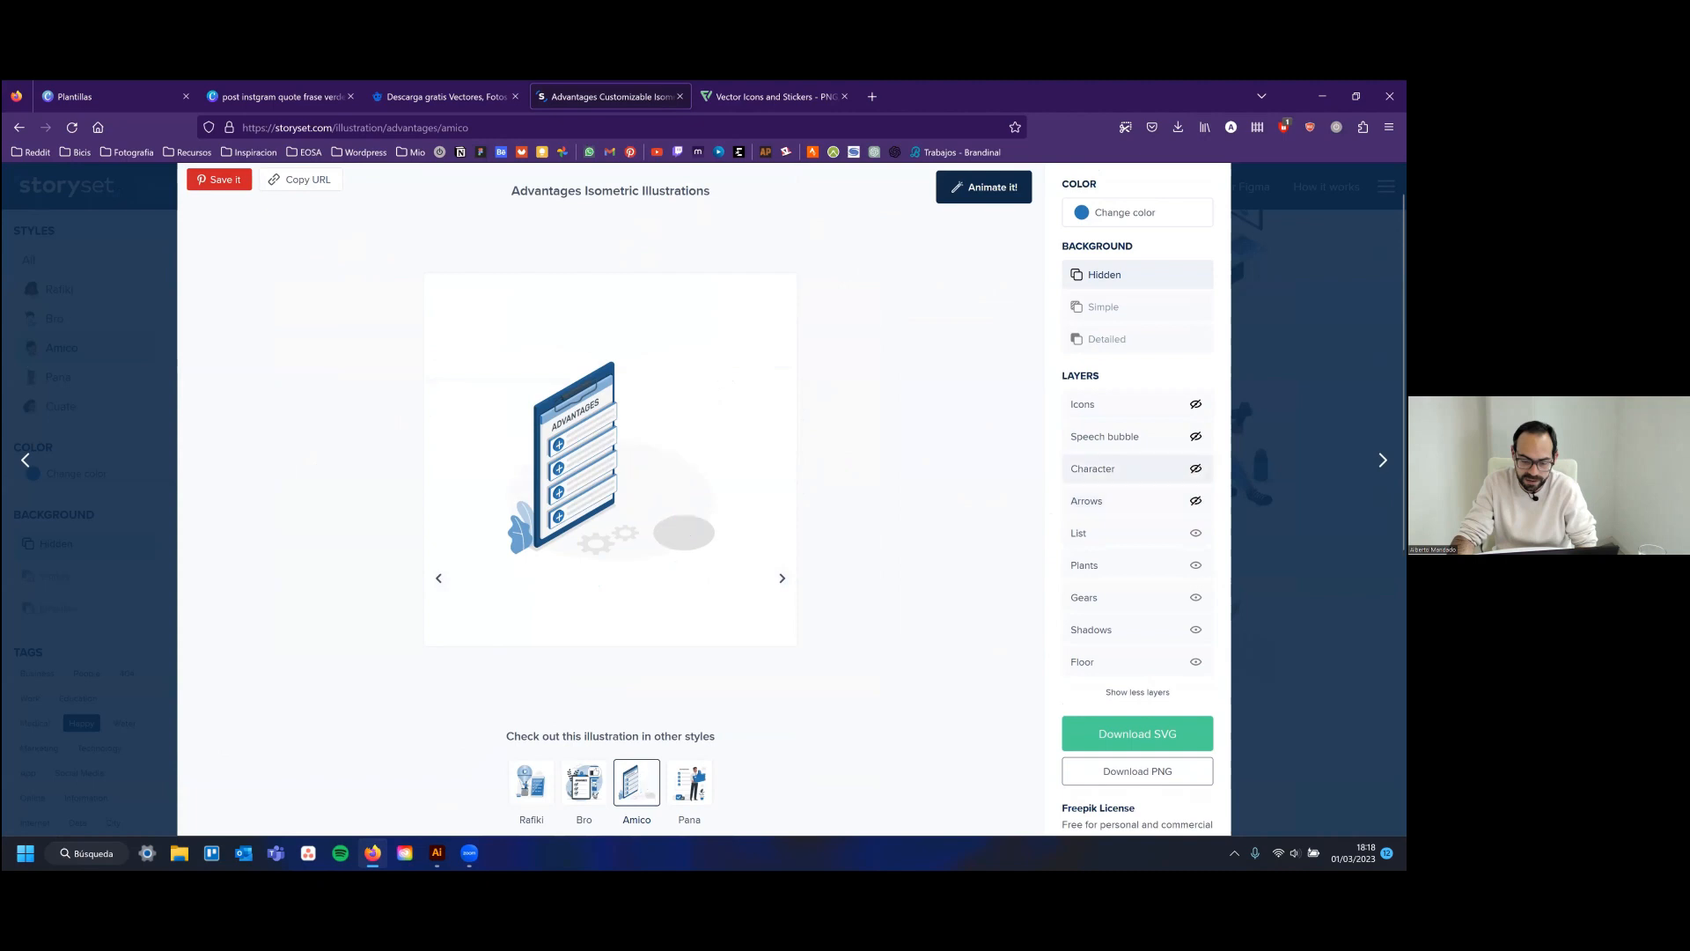
# Make the Character, Arrows, Speech bubble and Icons layers visible again
pyautogui.click(1195, 468)
pyautogui.click(1195, 500)
pyautogui.click(1195, 436)
pyautogui.click(1196, 404)
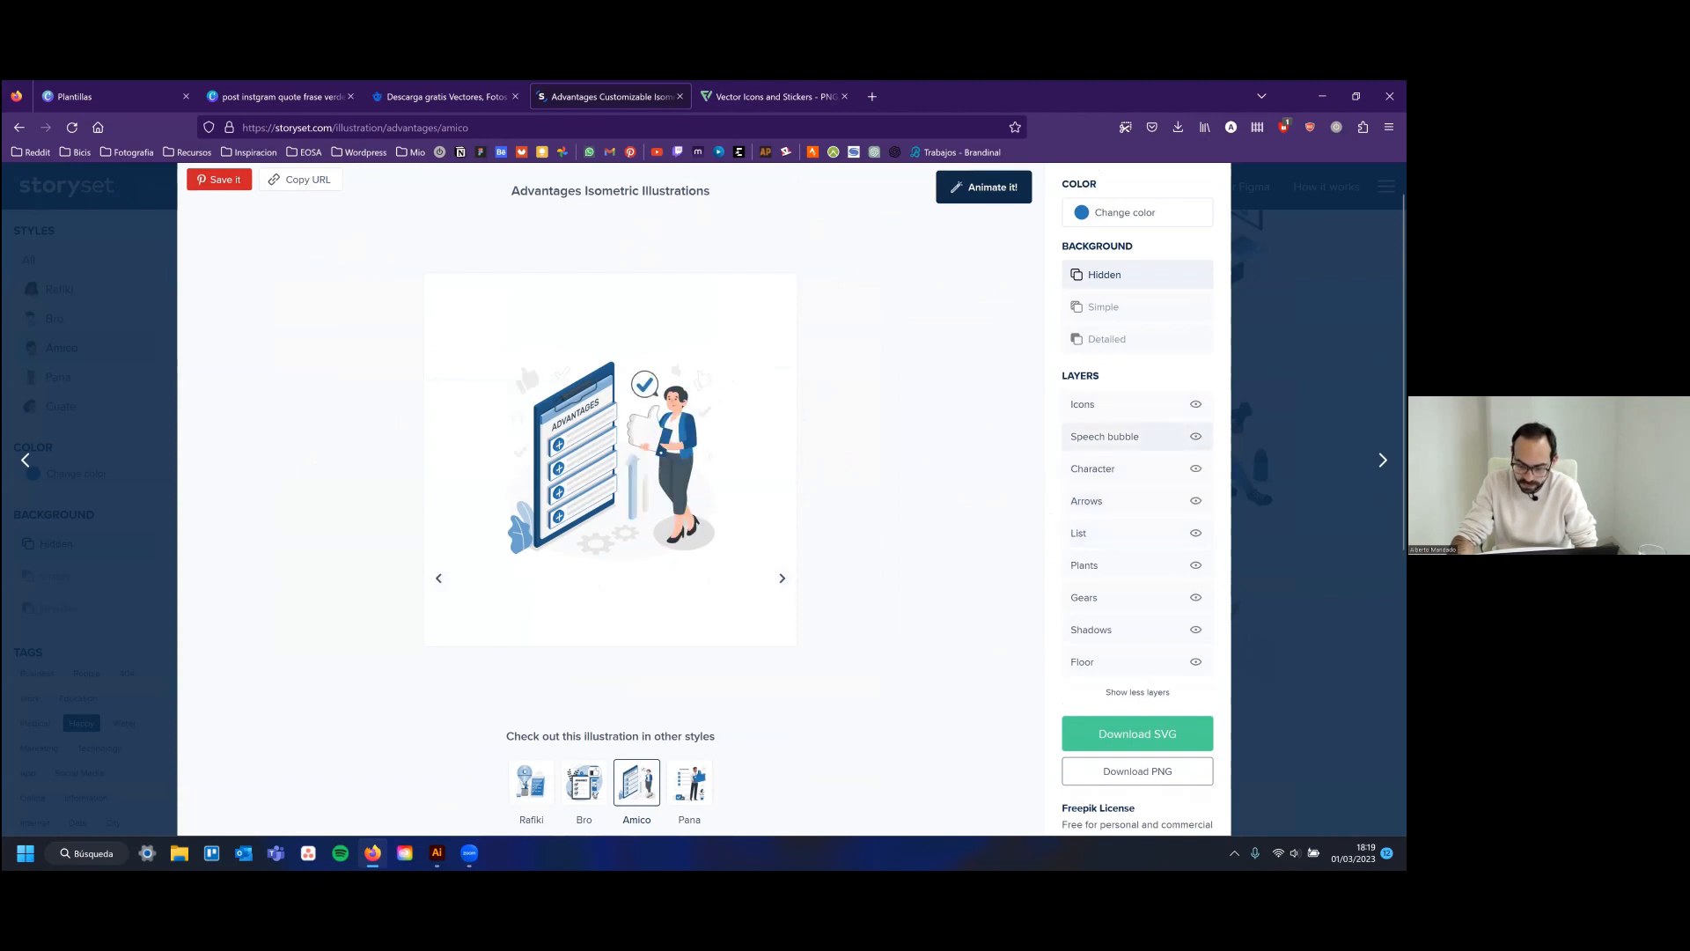
# Download the complete blue Advantages illustration as a PNG
pyautogui.scroll(-3, 1141, 476)
pyautogui.scroll(2, 739, 480)
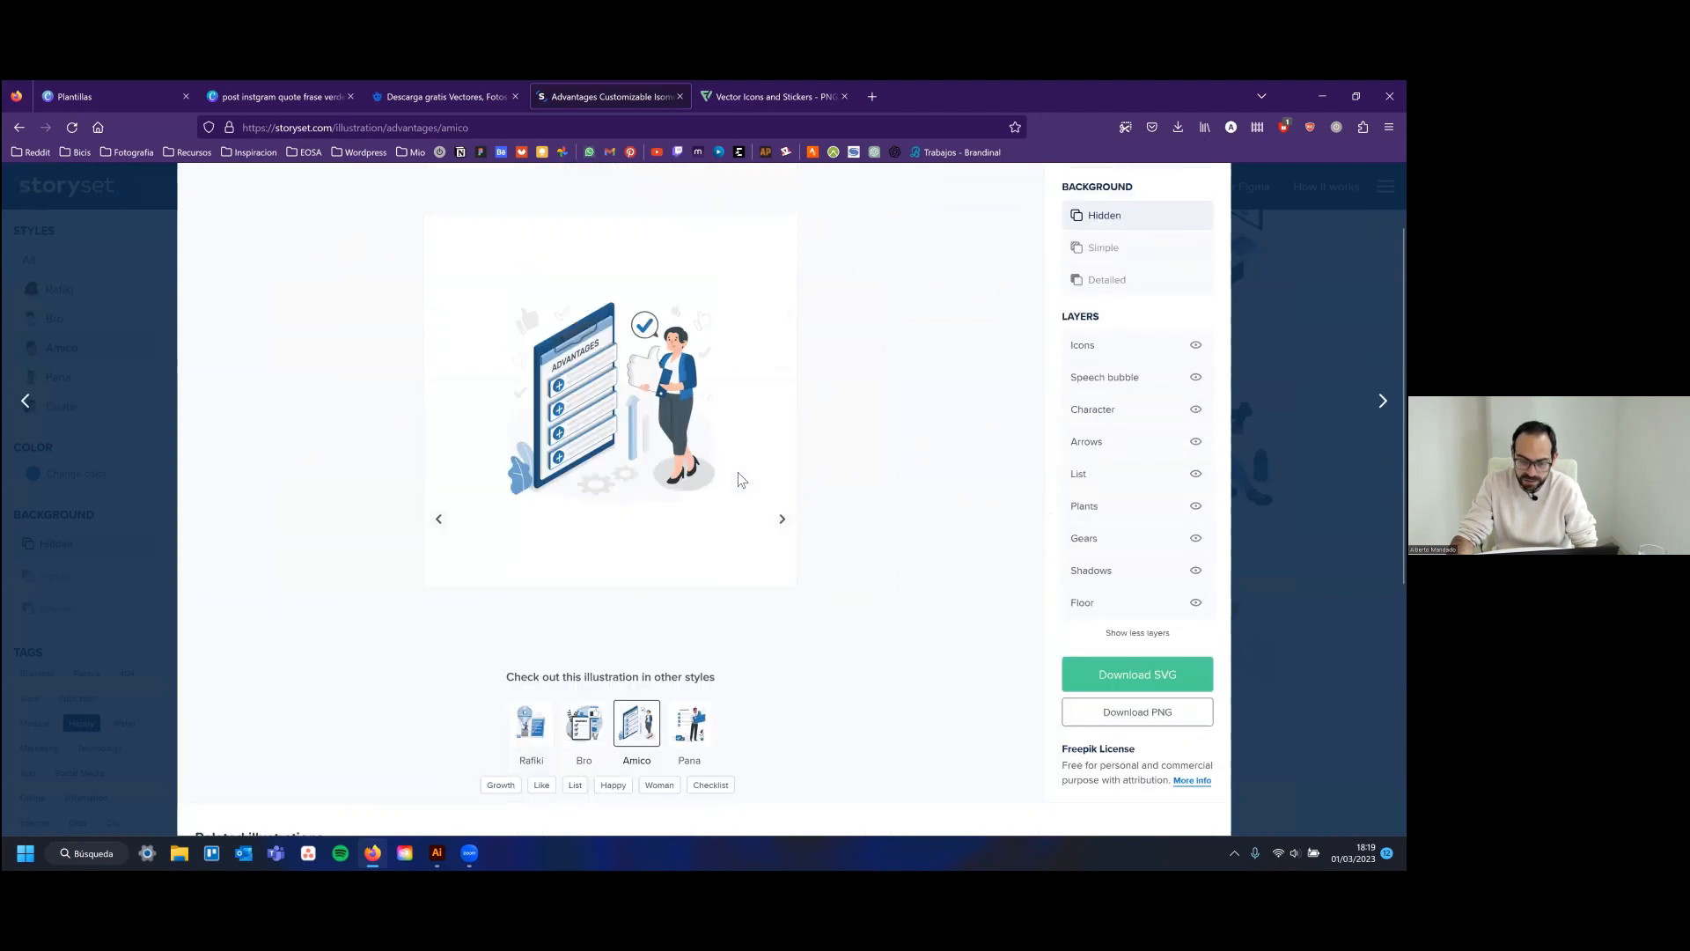
pyautogui.scroll(1, 969, 535)
pyautogui.scroll(-2, 1136, 647)
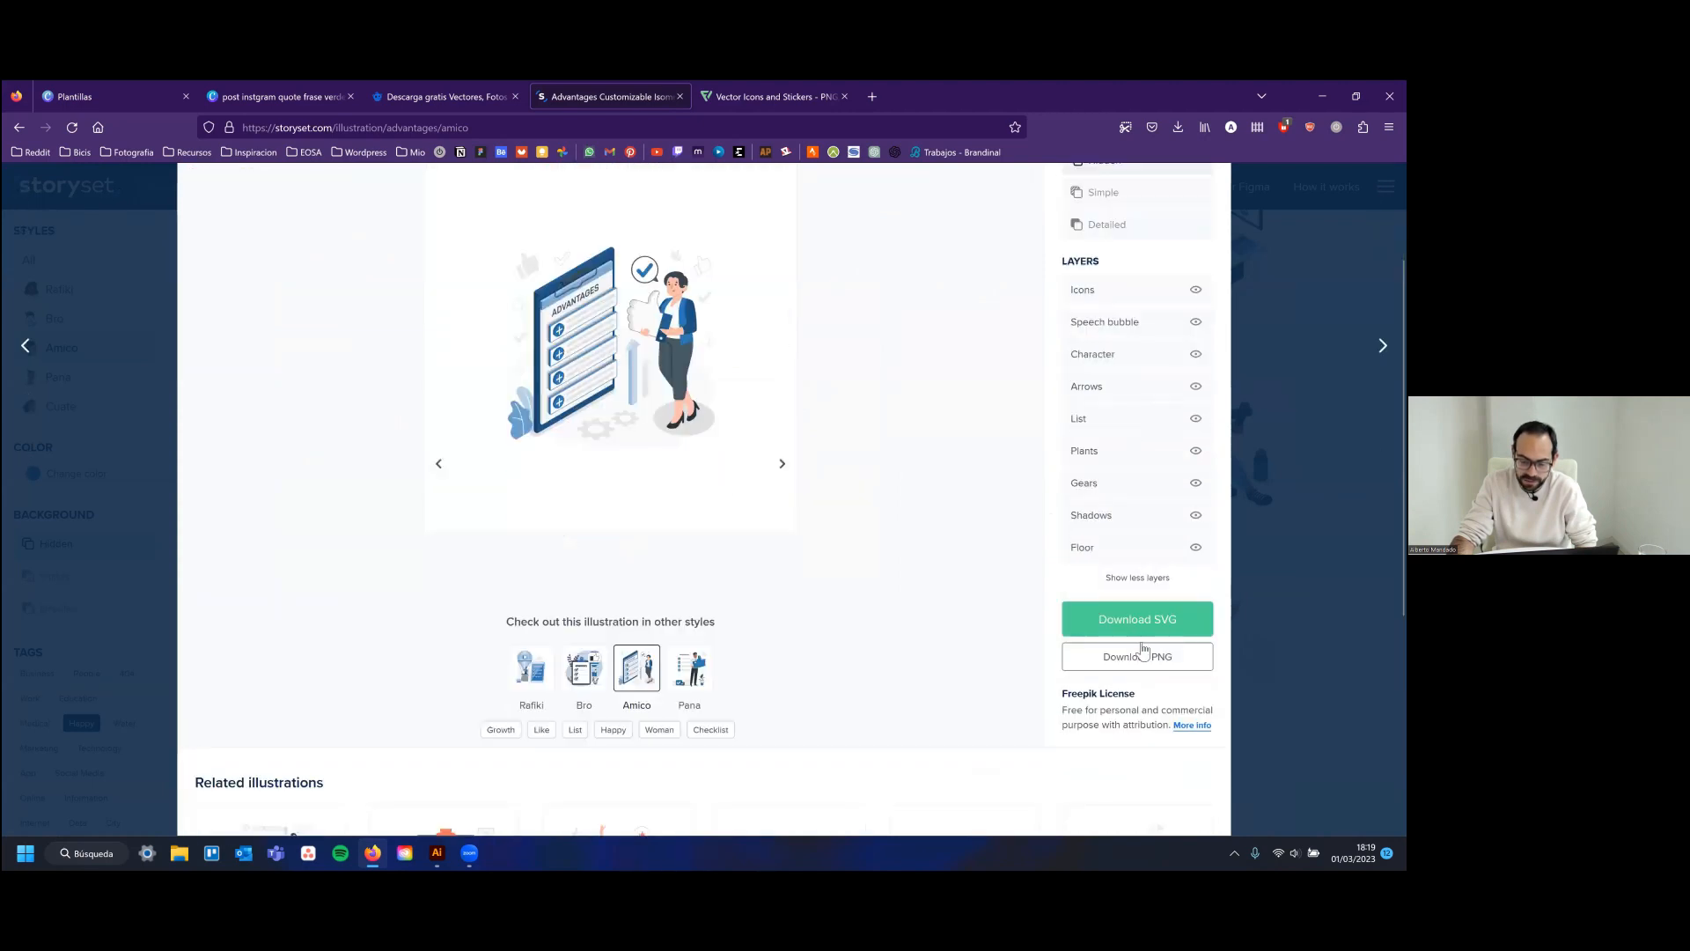
pyautogui.click(1141, 643)
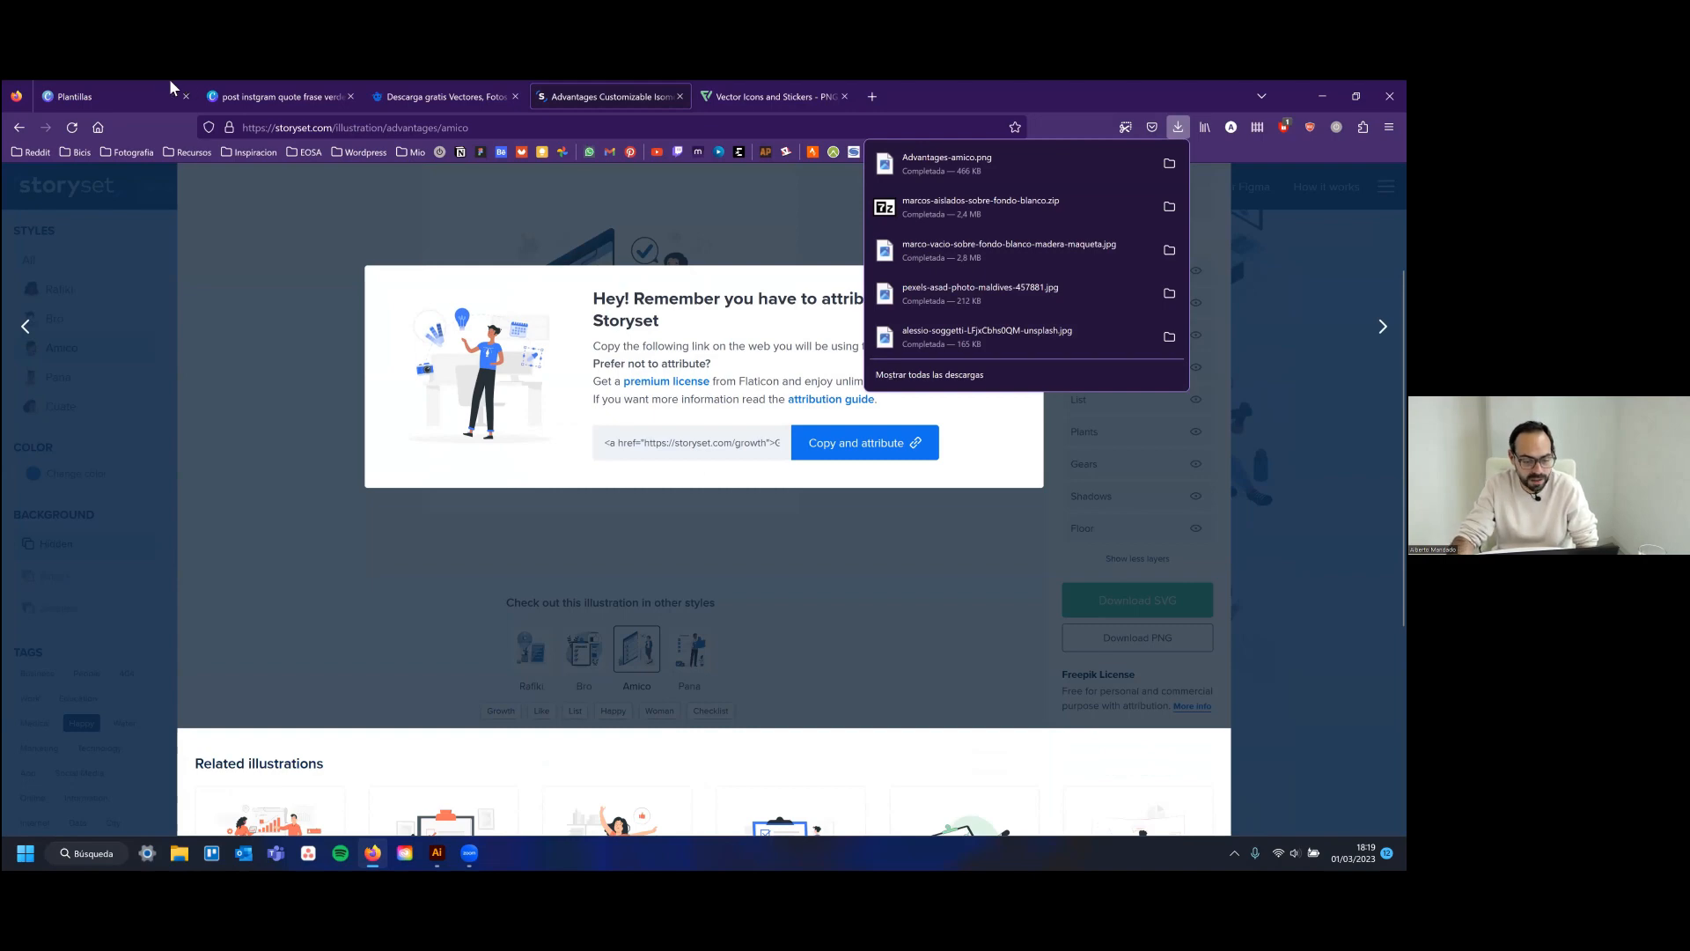
# Switch back to the Instagram post design in Canva and upload Advantages-amico.png from the Descargas folder
pyautogui.click(227, 81)
pyautogui.hotkey('ctrl', '1')
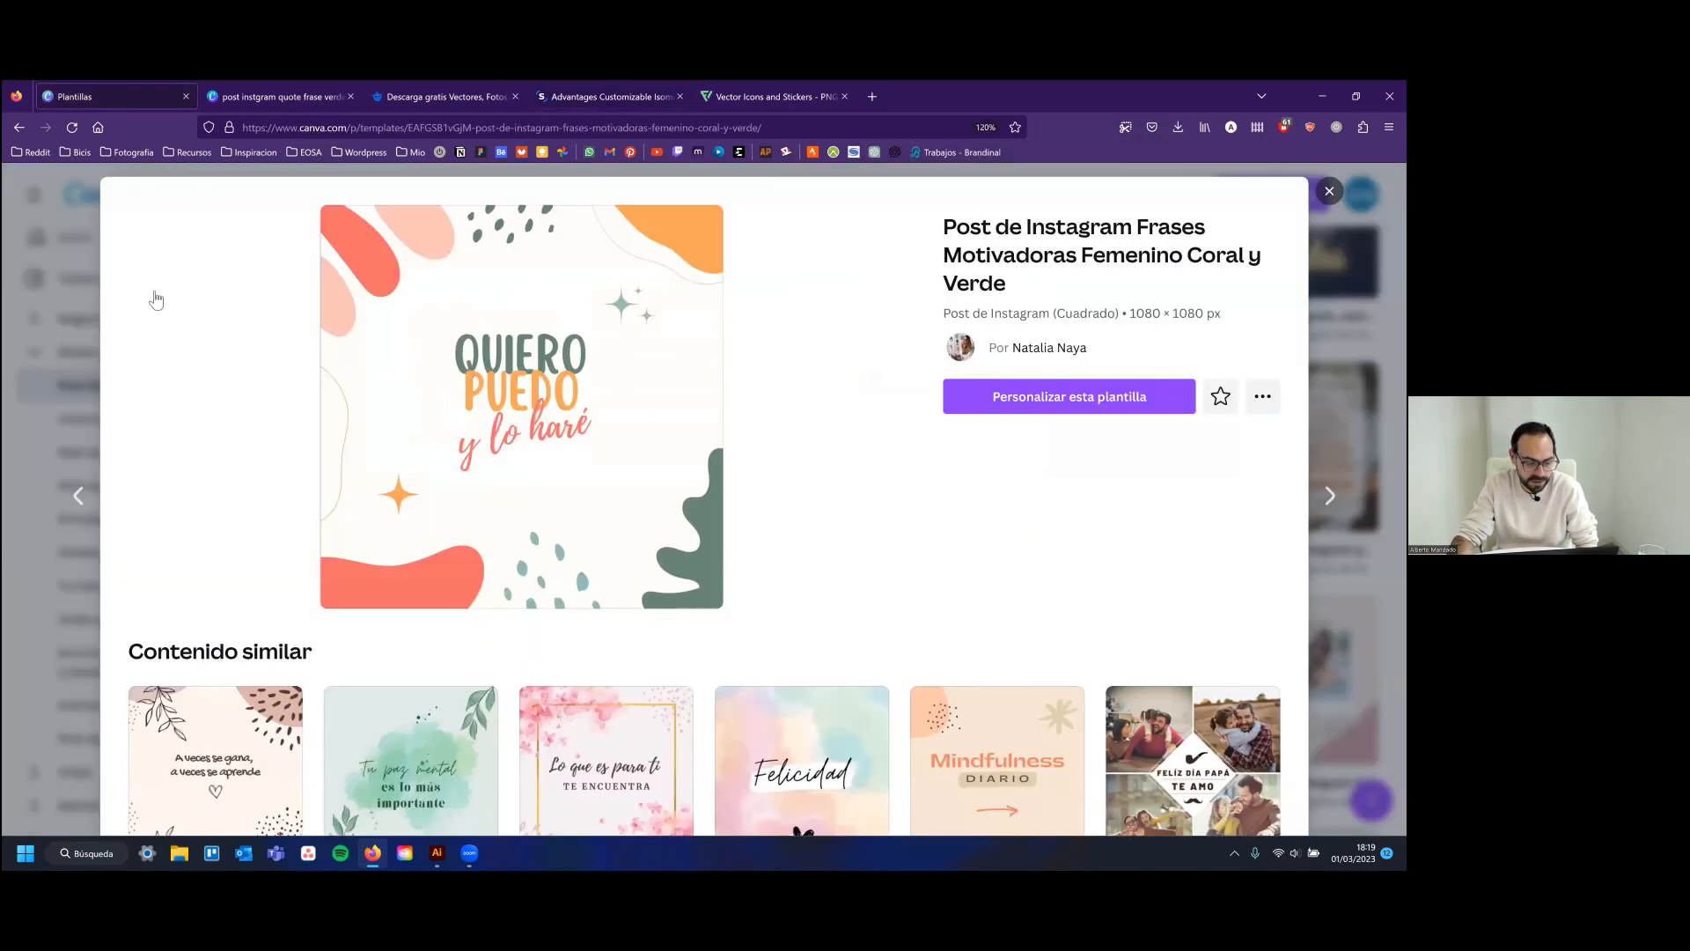
pyautogui.hotkey('ctrl', '2')
pyautogui.click(331, 278)
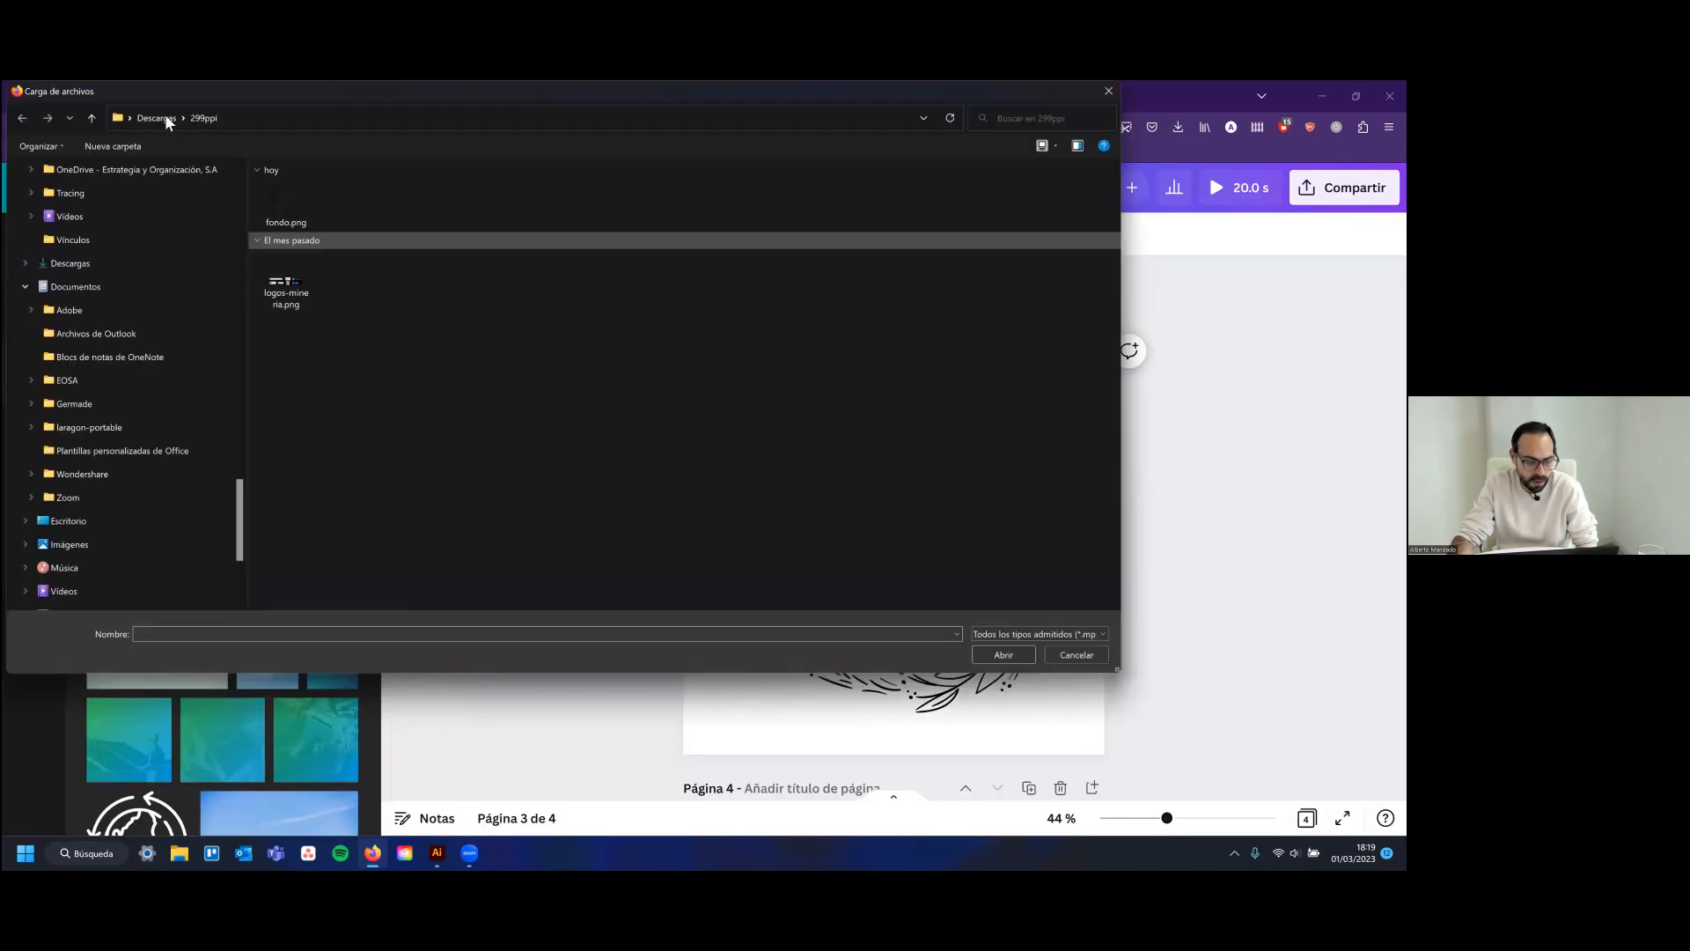
pyautogui.doubleClick(345, 210)
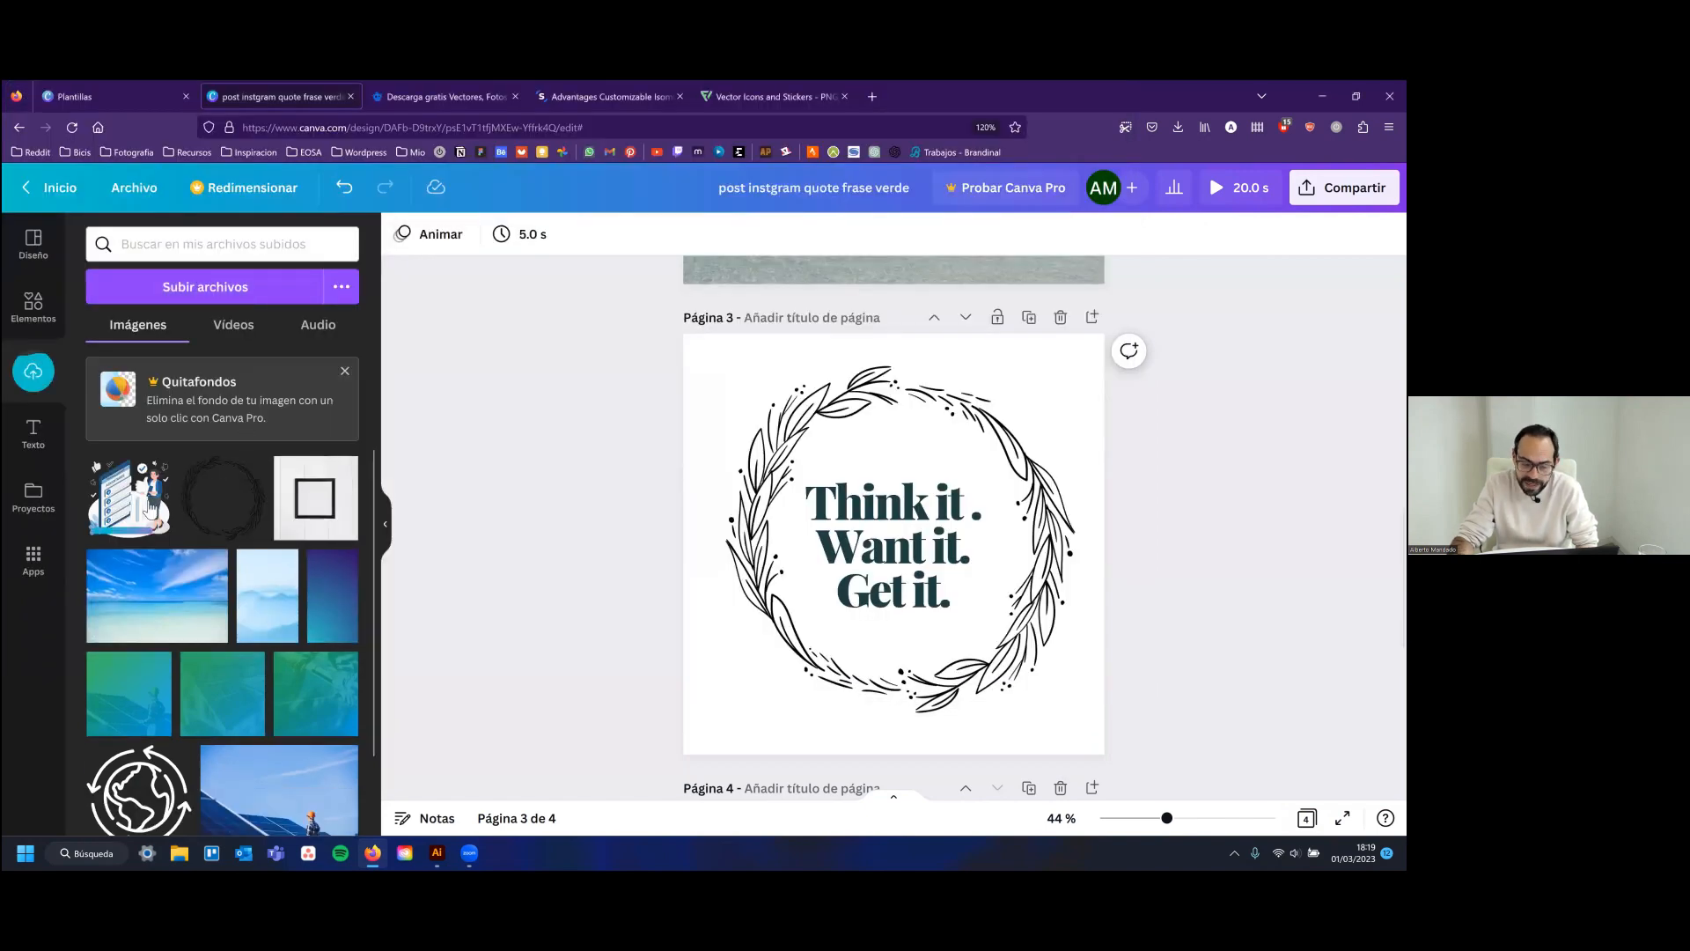
# Duplicate page 3 and delete the leafy wreath from the copy on page 4
pyautogui.click(1027, 318)
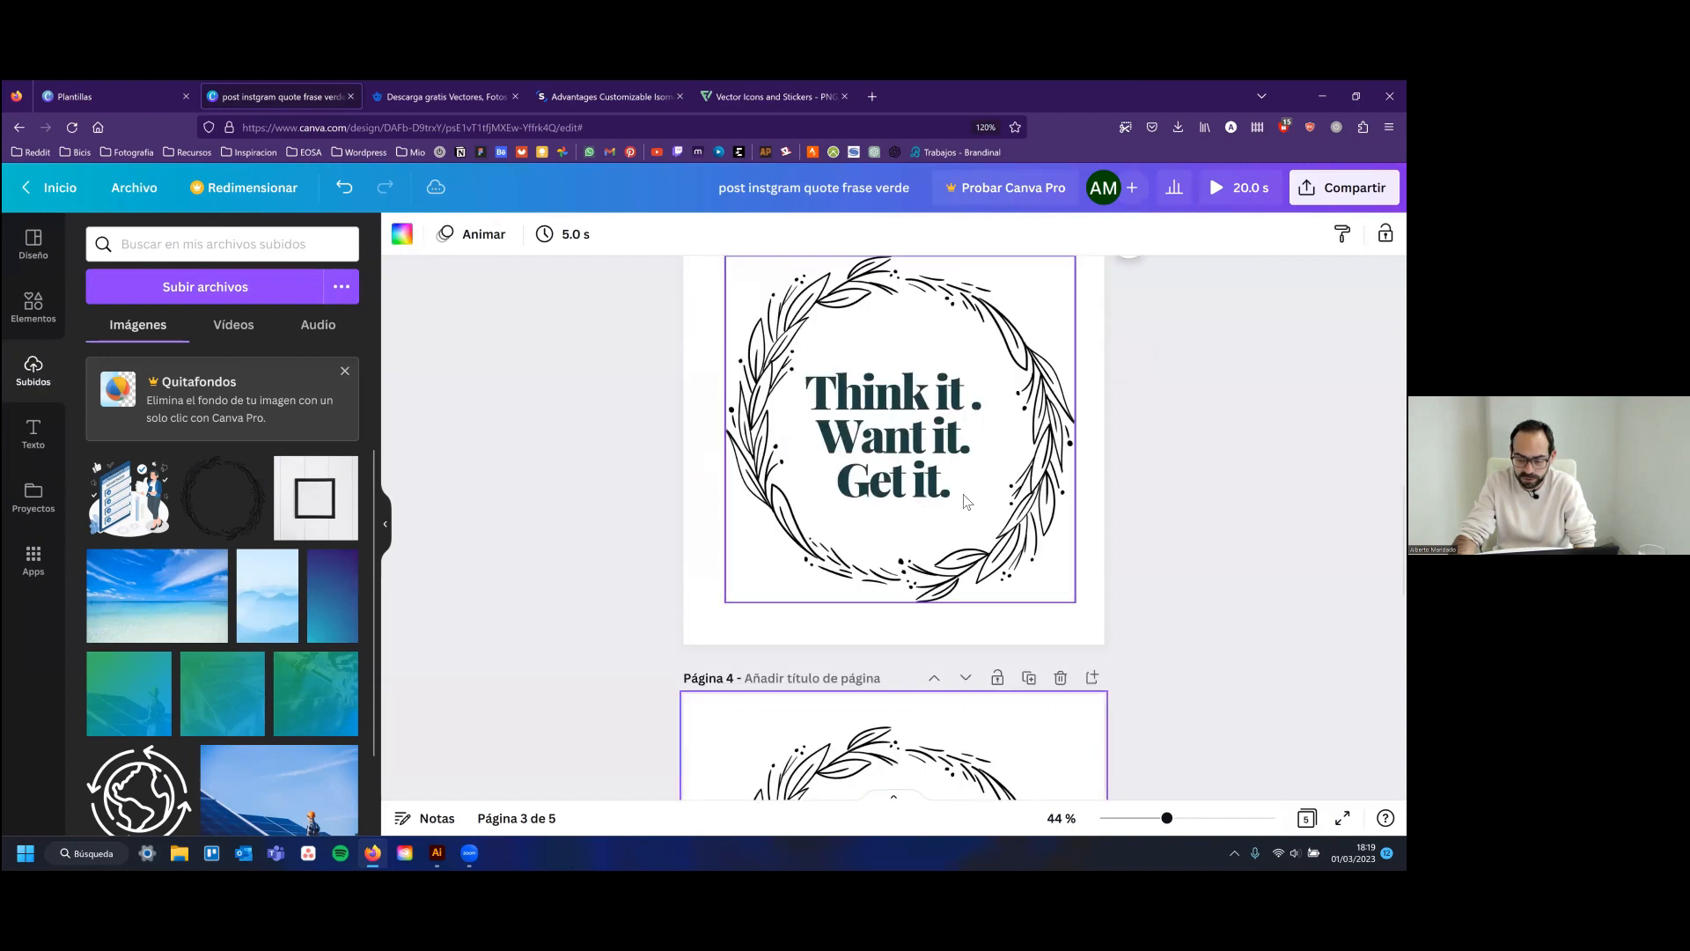
pyautogui.click(998, 453)
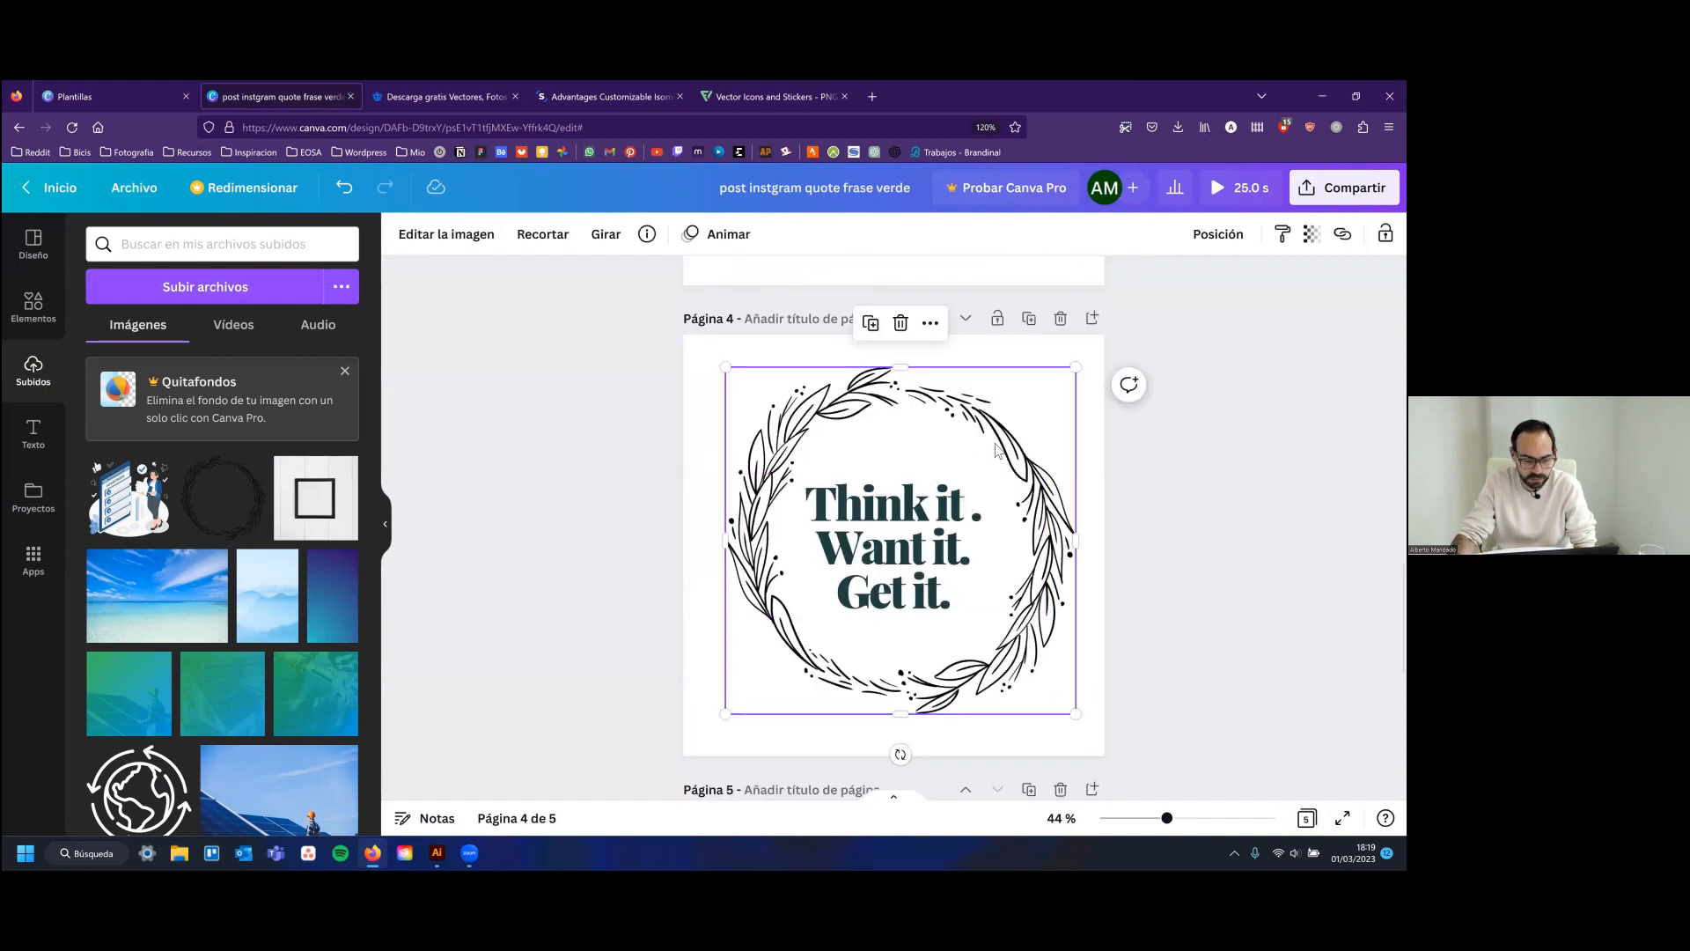
pyautogui.press('Delete')
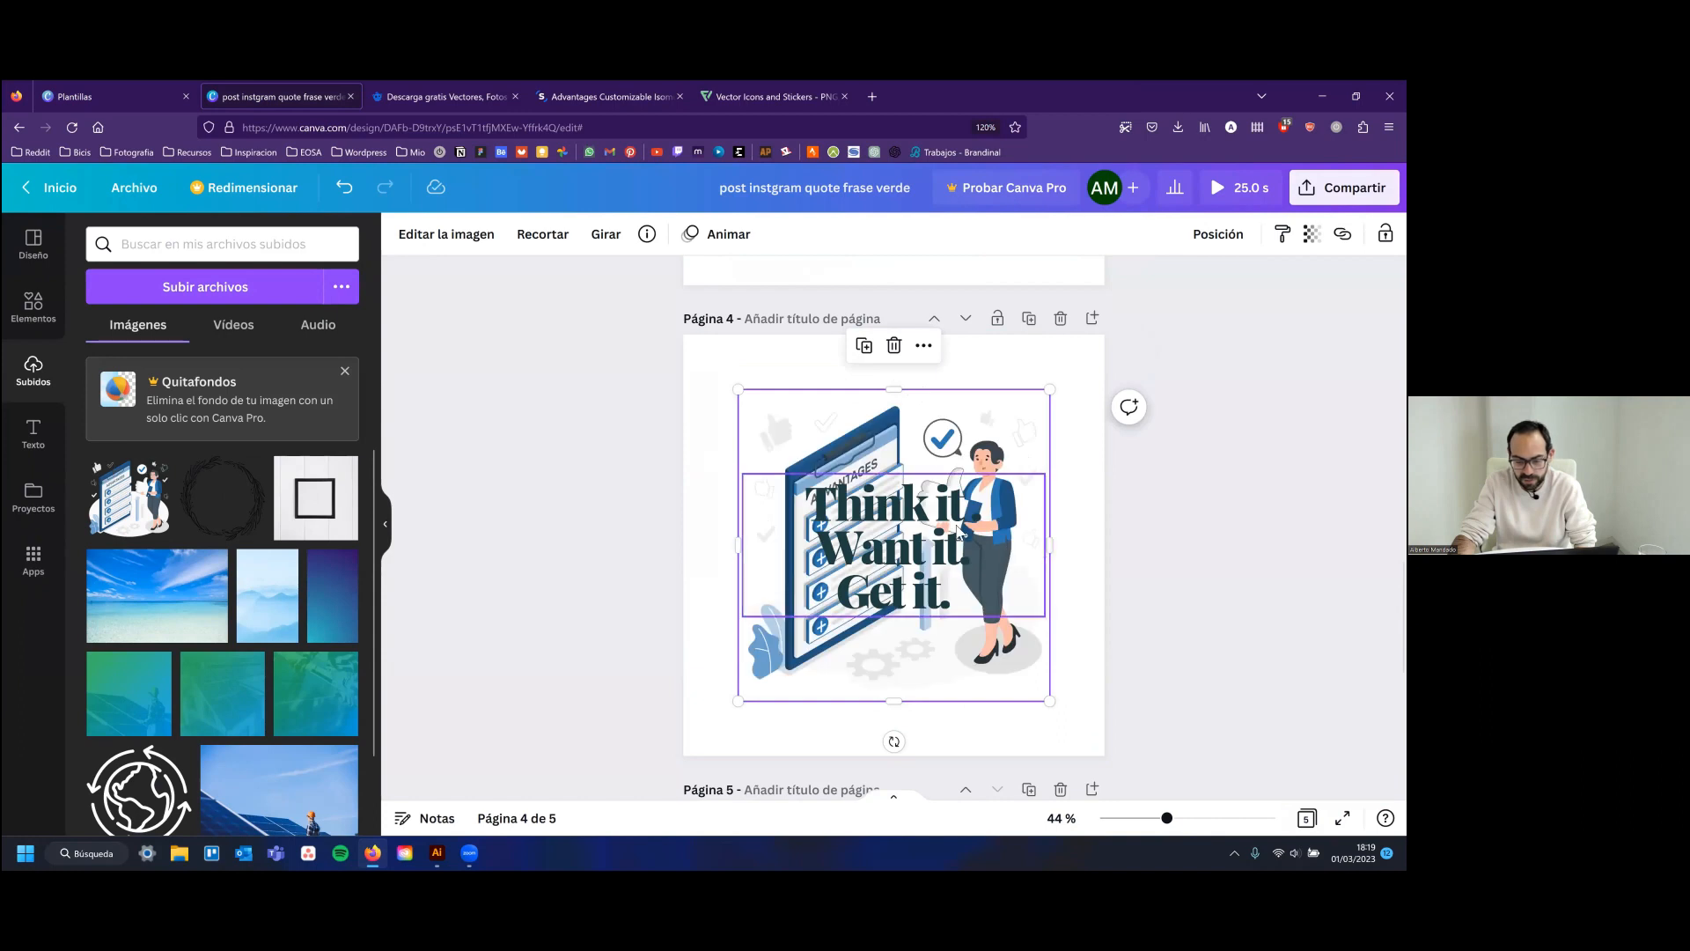
# Place the Advantages illustration at reduced size in page 4's upper-left area and move the phrase to the page's lower right
pyautogui.moveTo(1050, 700); pyautogui.dragTo(945, 597)
pyautogui.moveTo(921, 515)
pyautogui.mouseDown()
pyautogui.moveTo(889, 463)
pyautogui.moveTo(900, 496)
pyautogui.mouseUp()
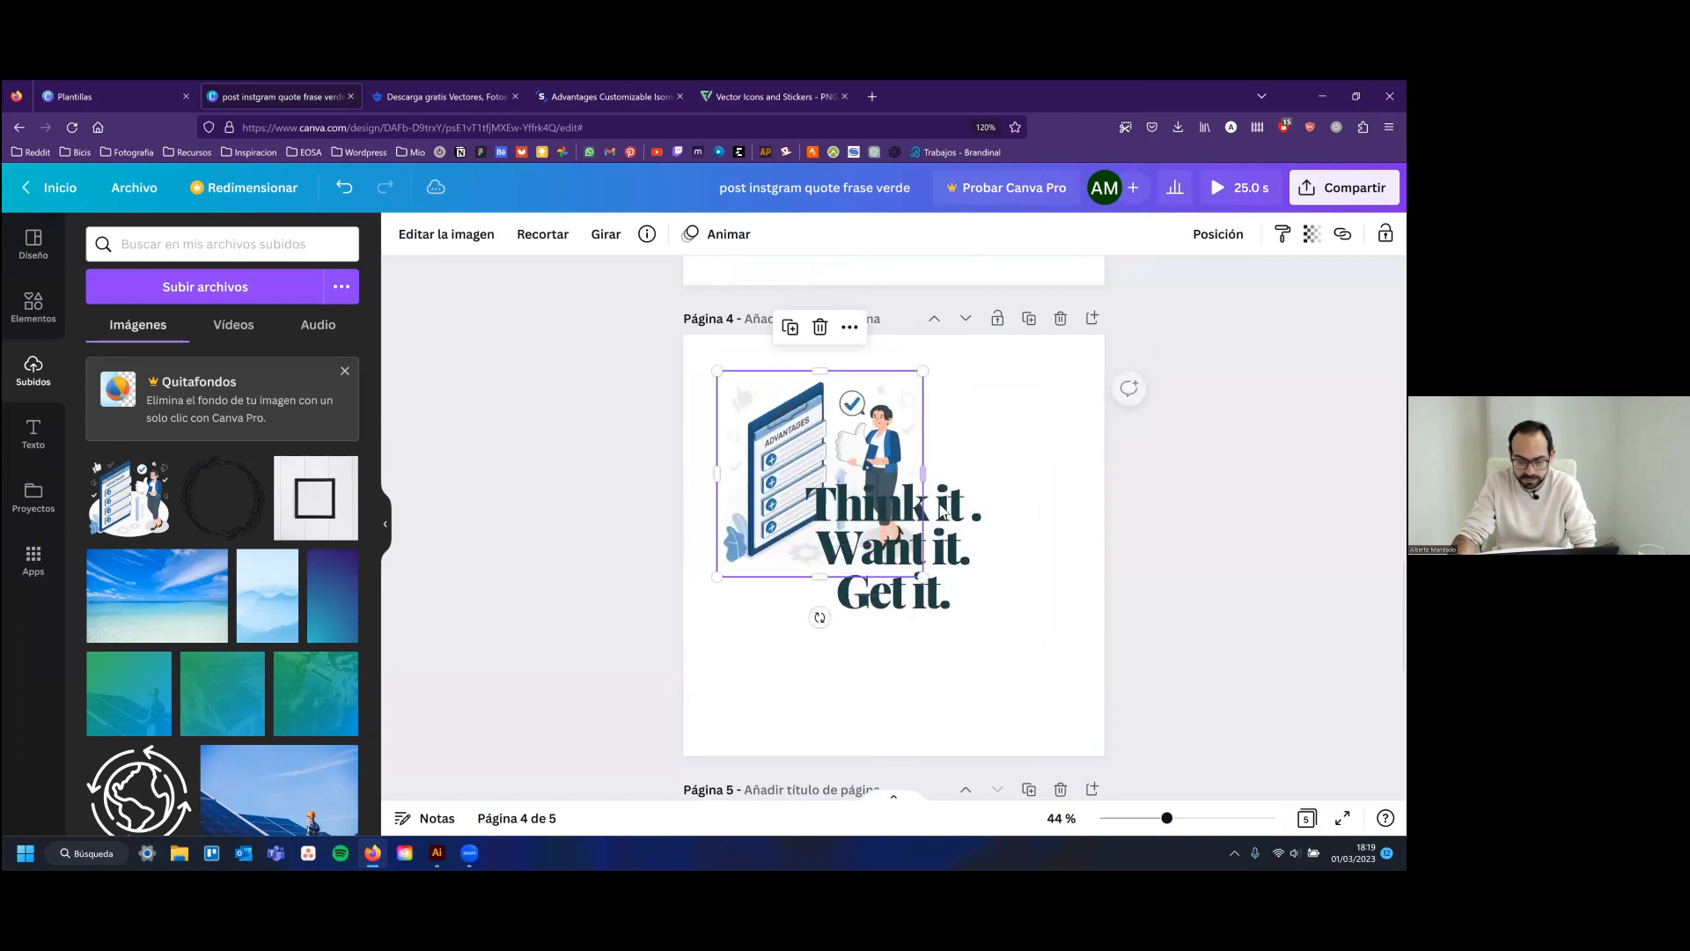
pyautogui.click(950, 481)
pyautogui.moveTo(1020, 591); pyautogui.dragTo(1096, 687)
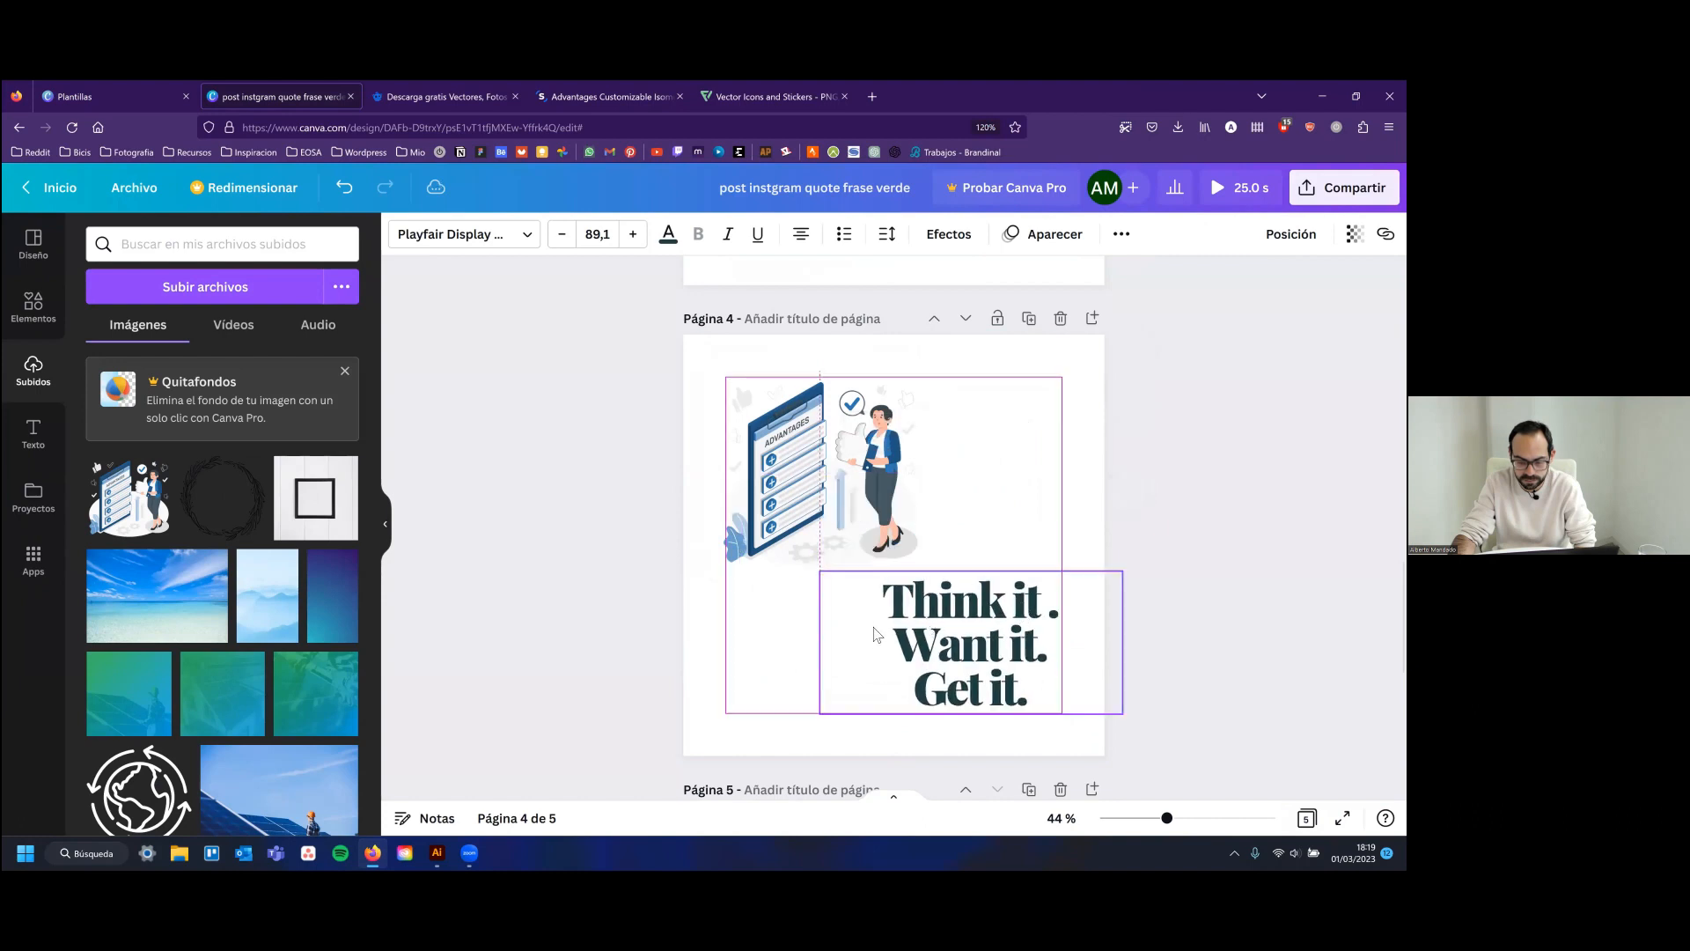
# Widen and centre the phrase near page 4's lower edge, then centre the Advantages illustration above it, enlarged to about 544 × 544
pyautogui.moveTo(742, 648); pyautogui.dragTo(717, 652)
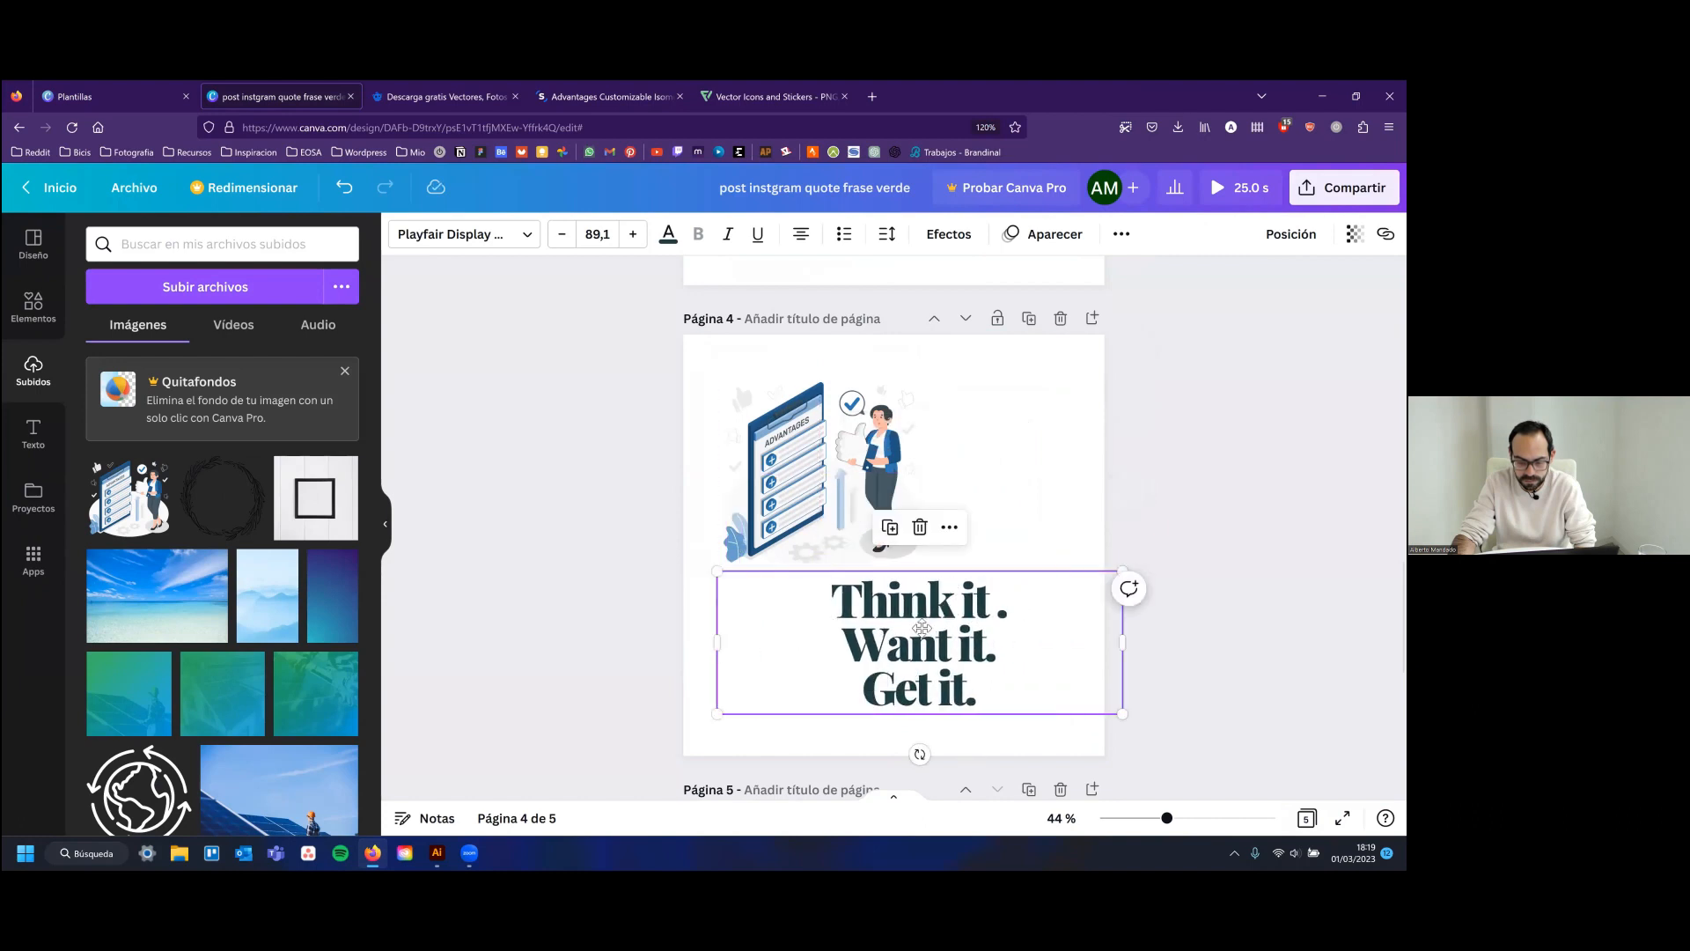
pyautogui.moveTo(946, 605); pyautogui.dragTo(921, 629)
pyautogui.moveTo(886, 464); pyautogui.dragTo(960, 464)
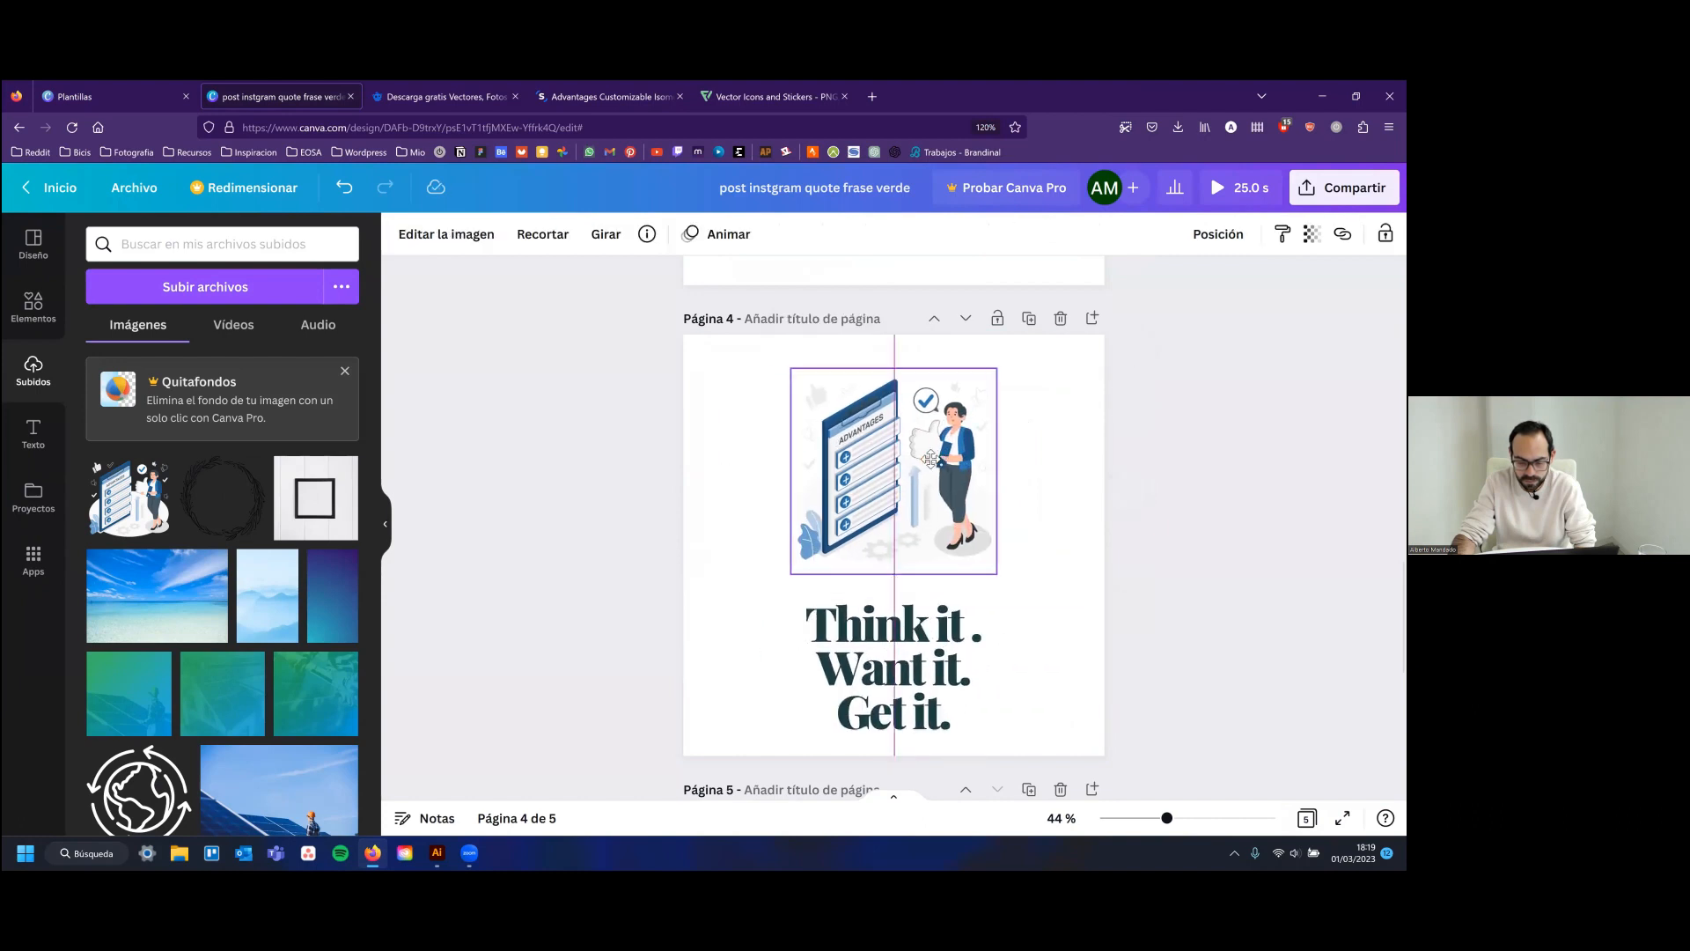
pyautogui.moveTo(792, 576); pyautogui.dragTo(782, 588)
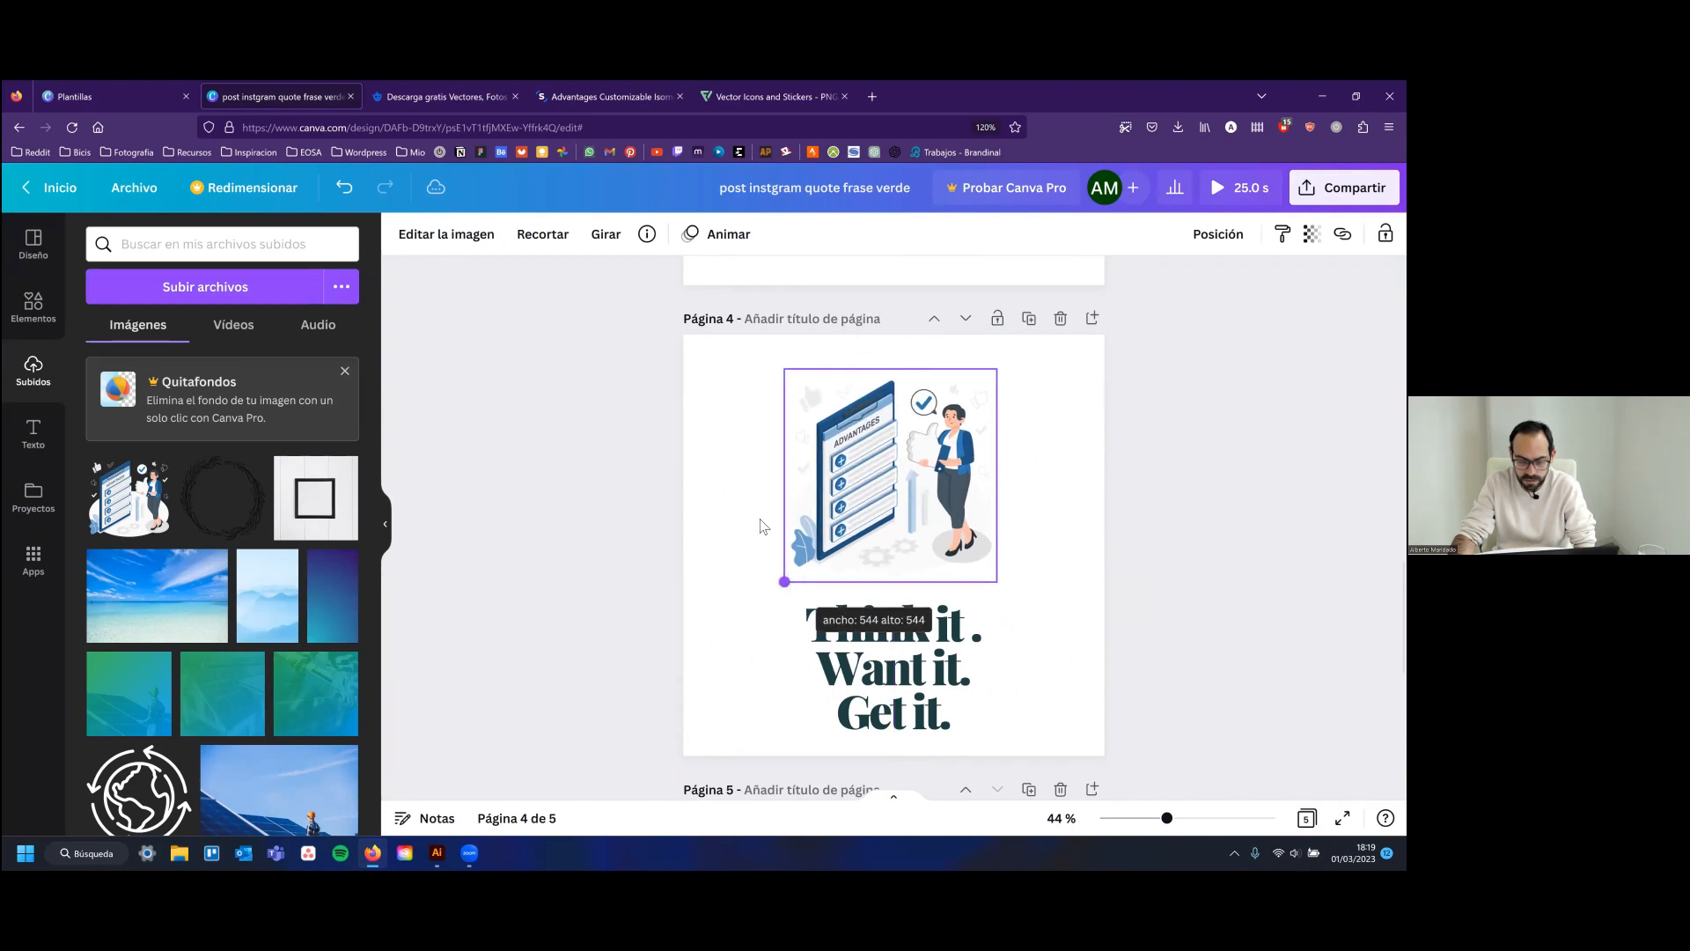
pyautogui.click(721, 446)
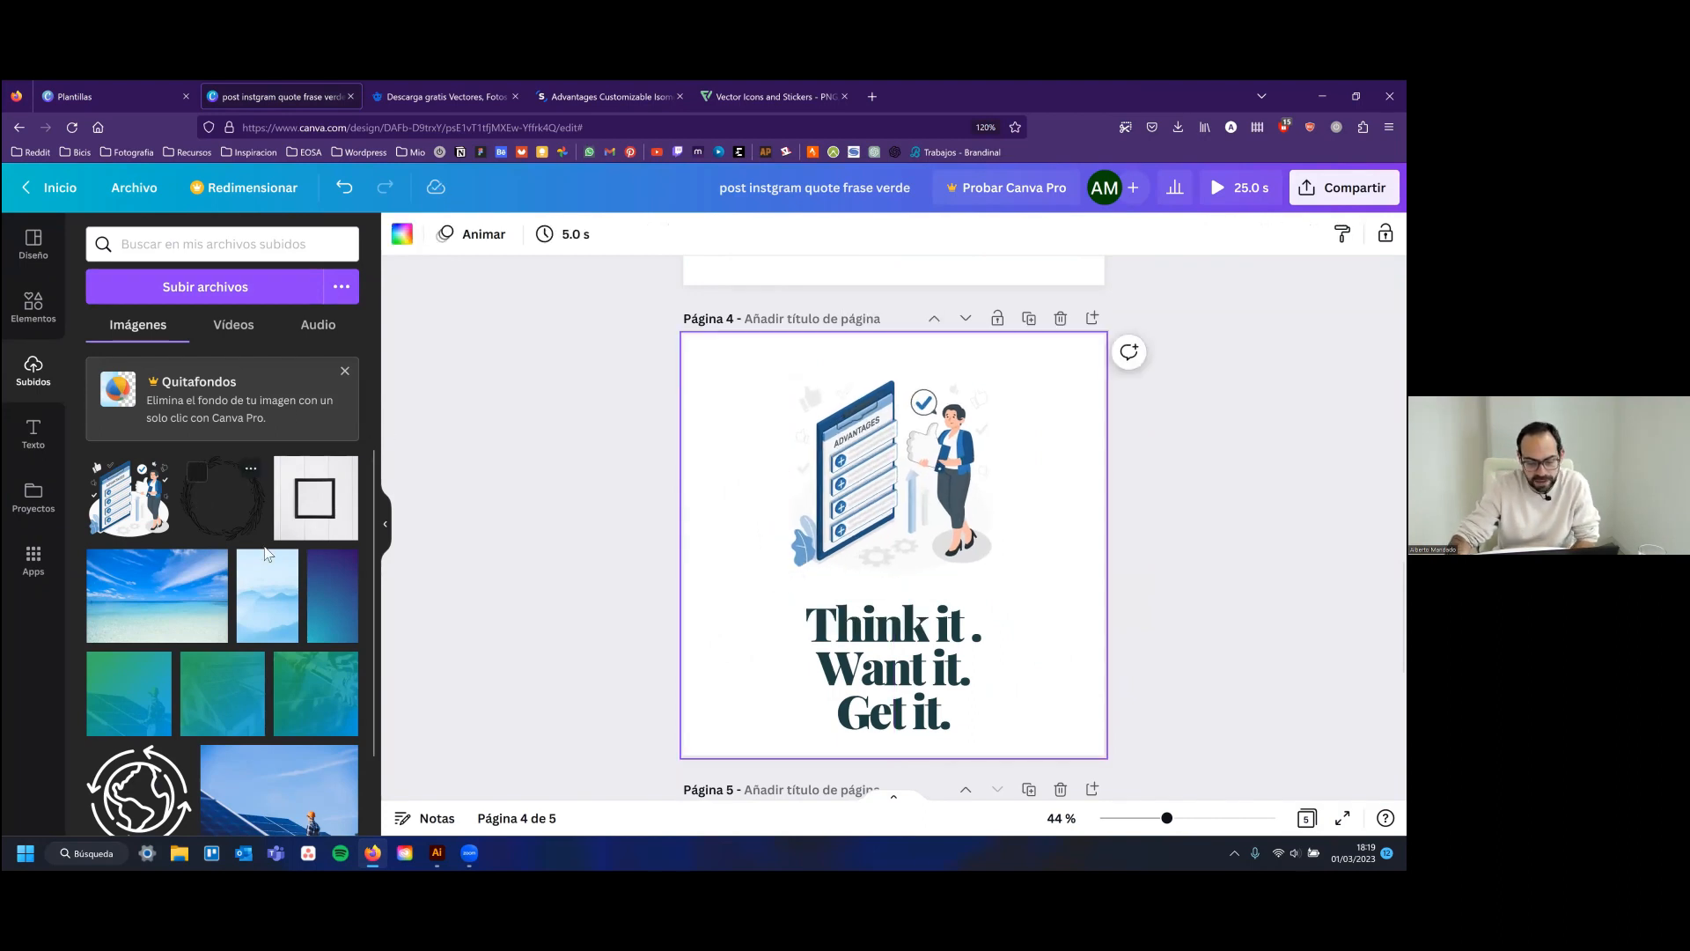
pyautogui.scroll(-1, 267, 555)
pyautogui.scroll(-2, 266, 554)
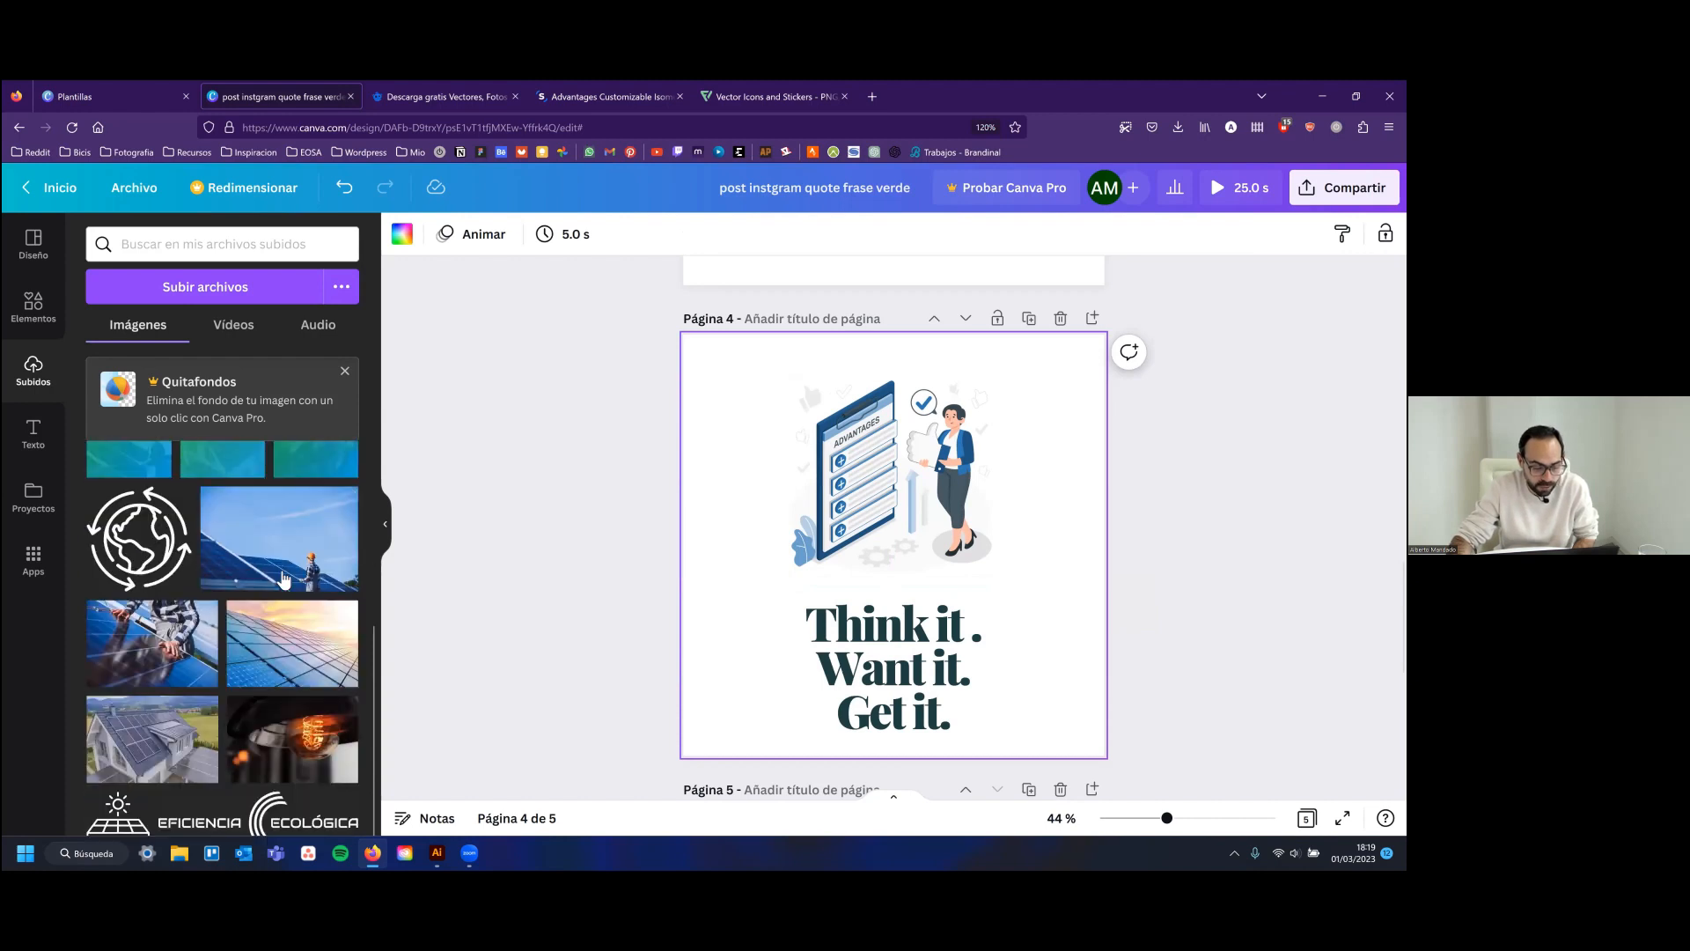
pyautogui.scroll(3, 226, 304)
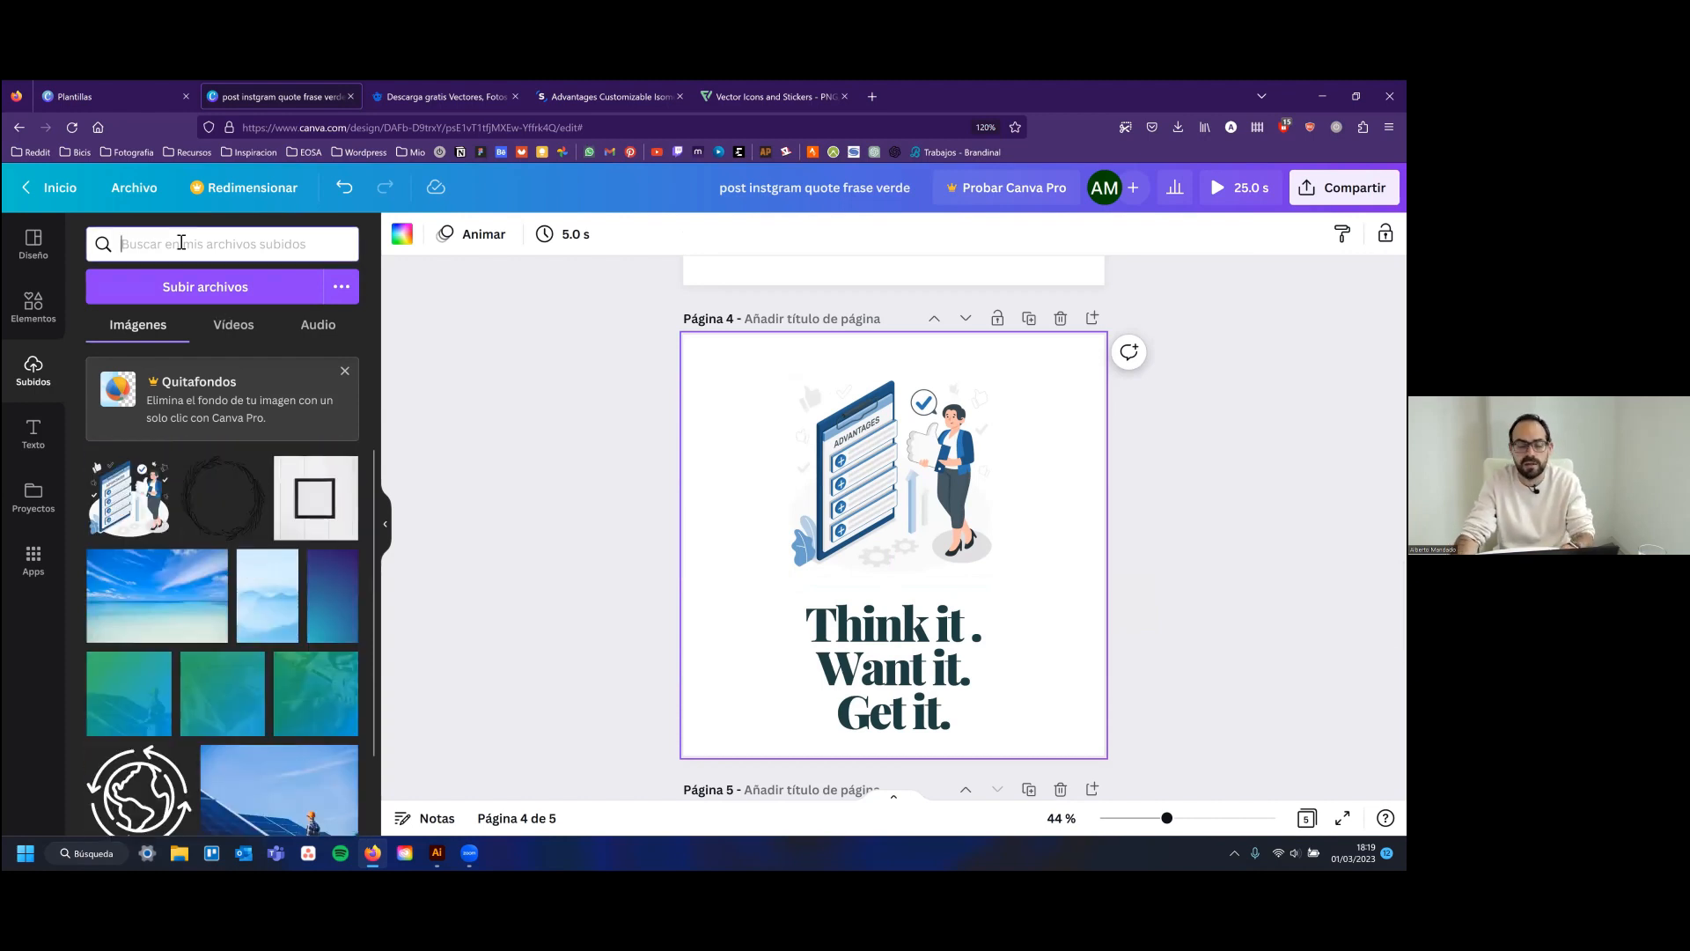
pyautogui.click(181, 242)
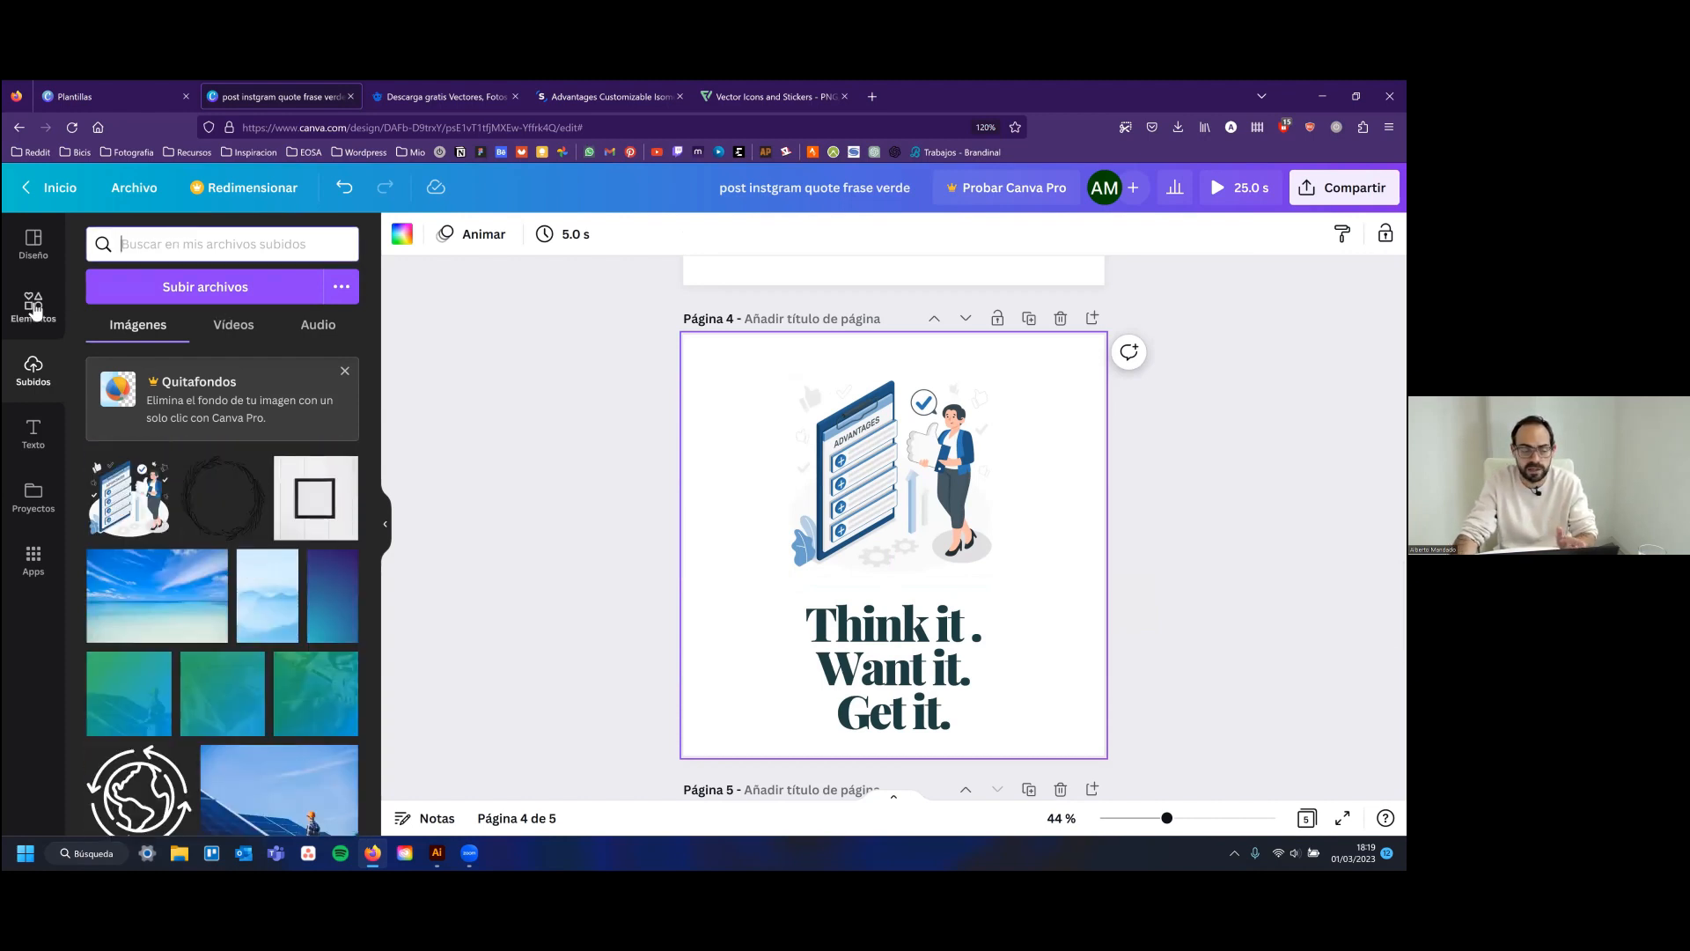
# Search the graphic elements for "fondo degradado"
pyautogui.click(33, 304)
pyautogui.click(237, 239)
pyautogui.tripleClick(240, 240)
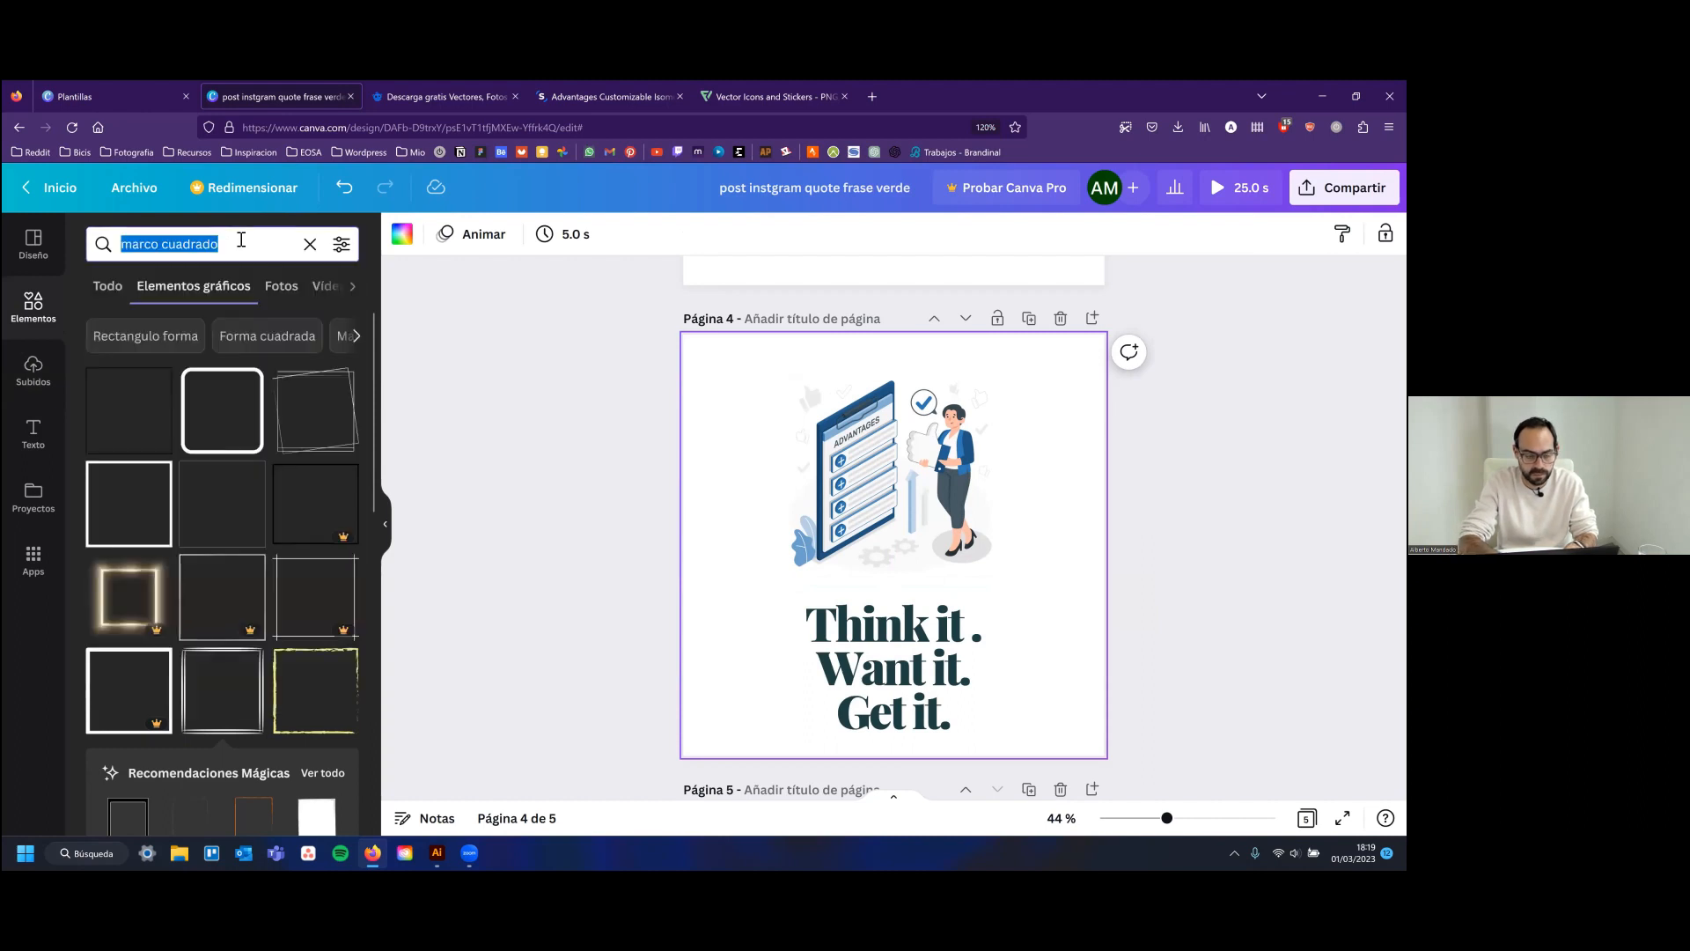
pyautogui.write('fondo de')
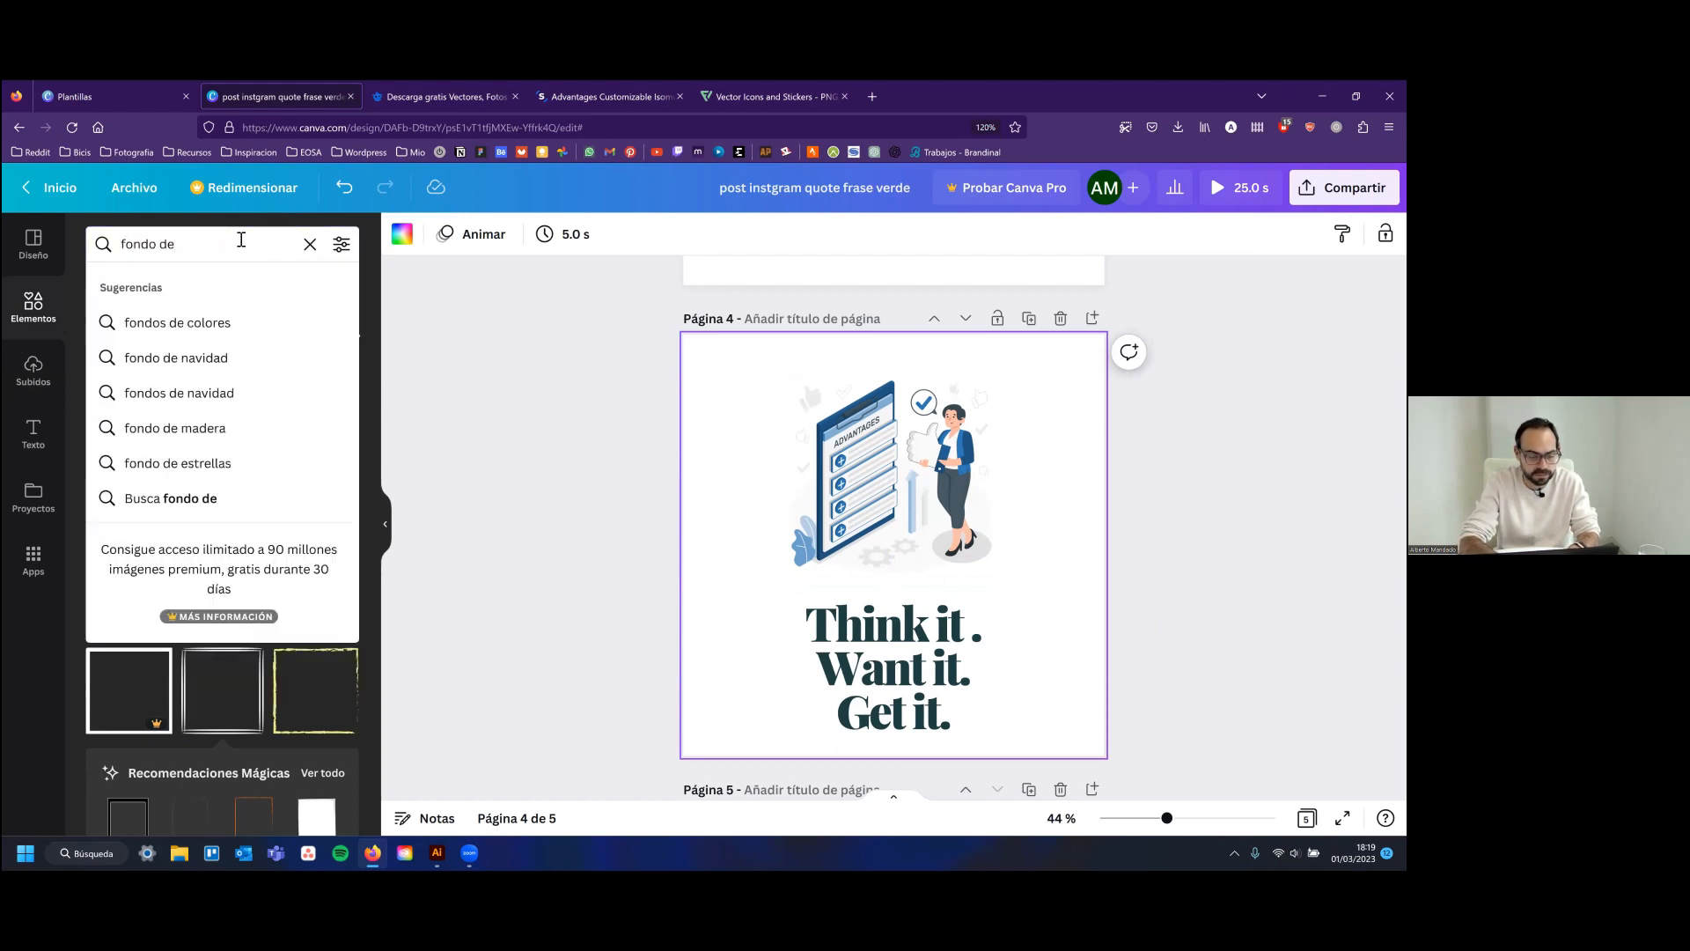
pyautogui.write('gradado')
pyautogui.press('Return')
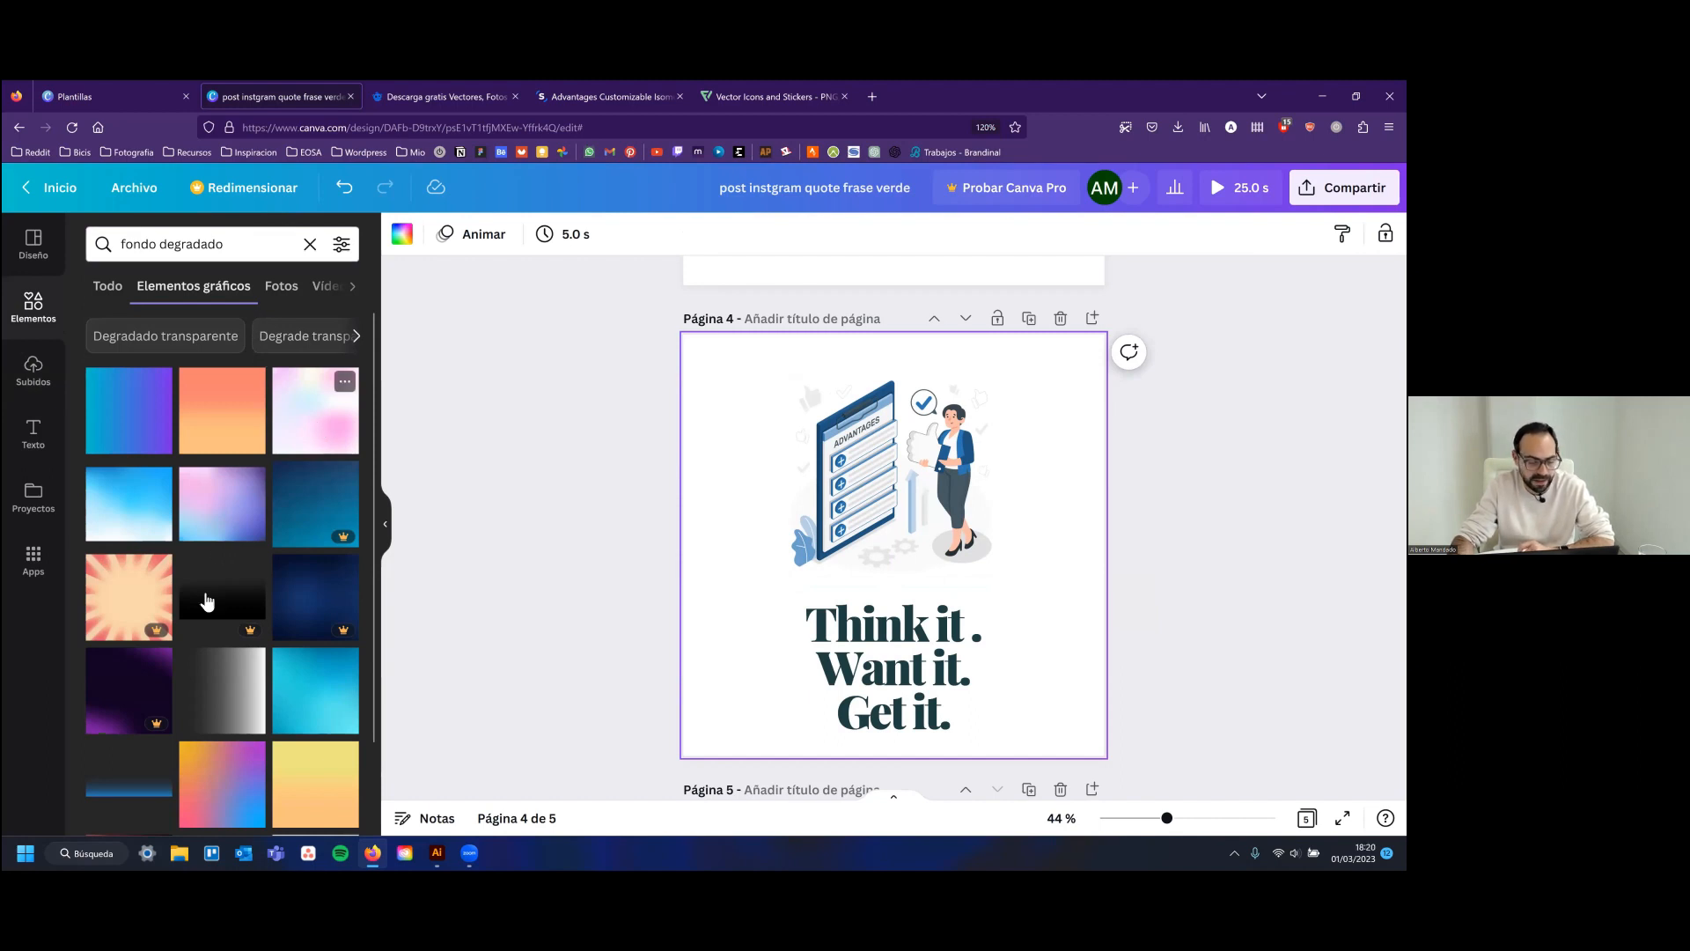
# Add the pastel pink, white and light-blue gradient to page 4 and enlarge it to cover the whole page
pyautogui.scroll(-2, 264, 457)
pyautogui.scroll(2, 264, 457)
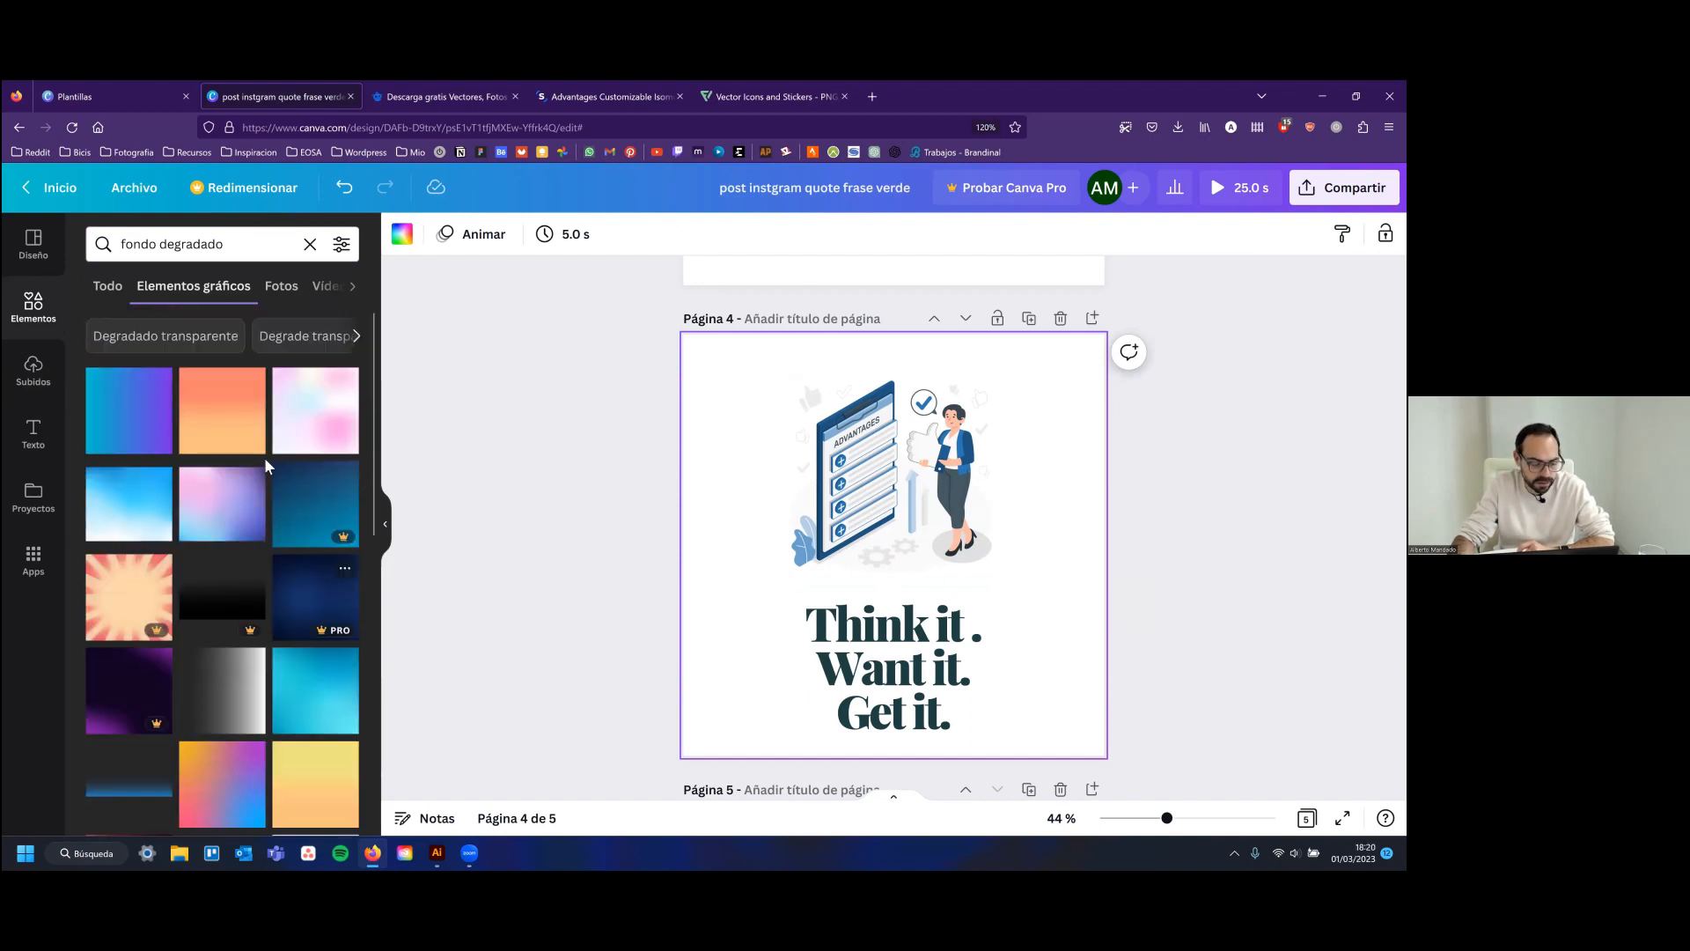
pyautogui.click(318, 426)
pyautogui.moveTo(726, 378); pyautogui.dragTo(674, 330)
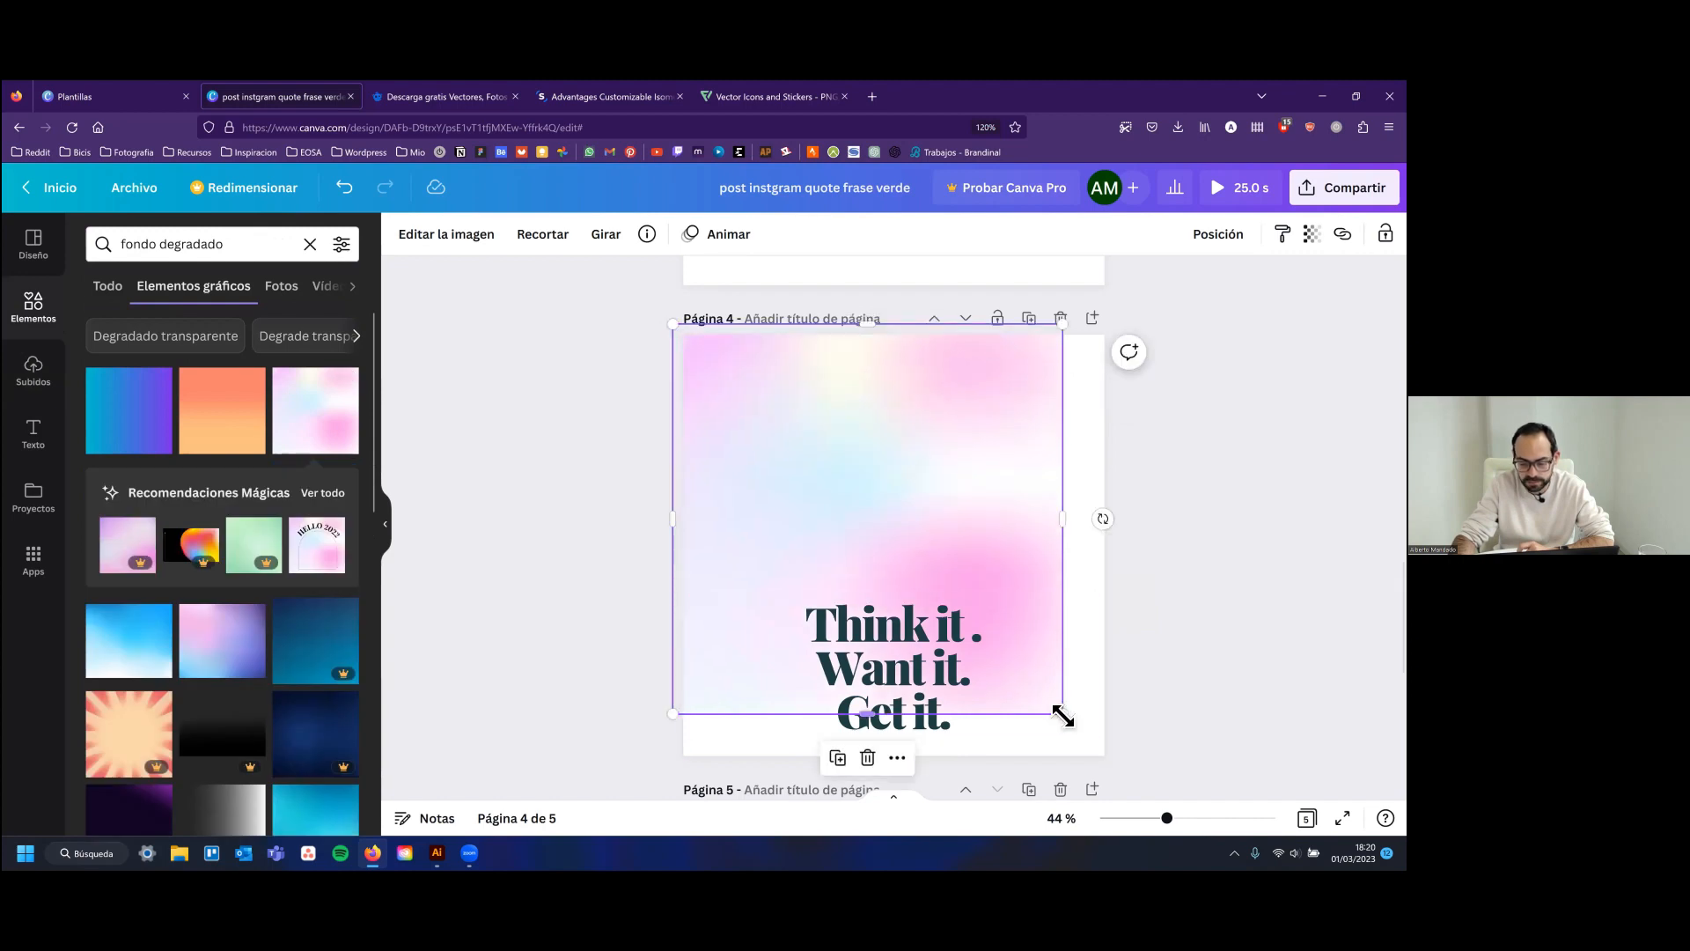
pyautogui.moveTo(1062, 714); pyautogui.dragTo(1156, 800)
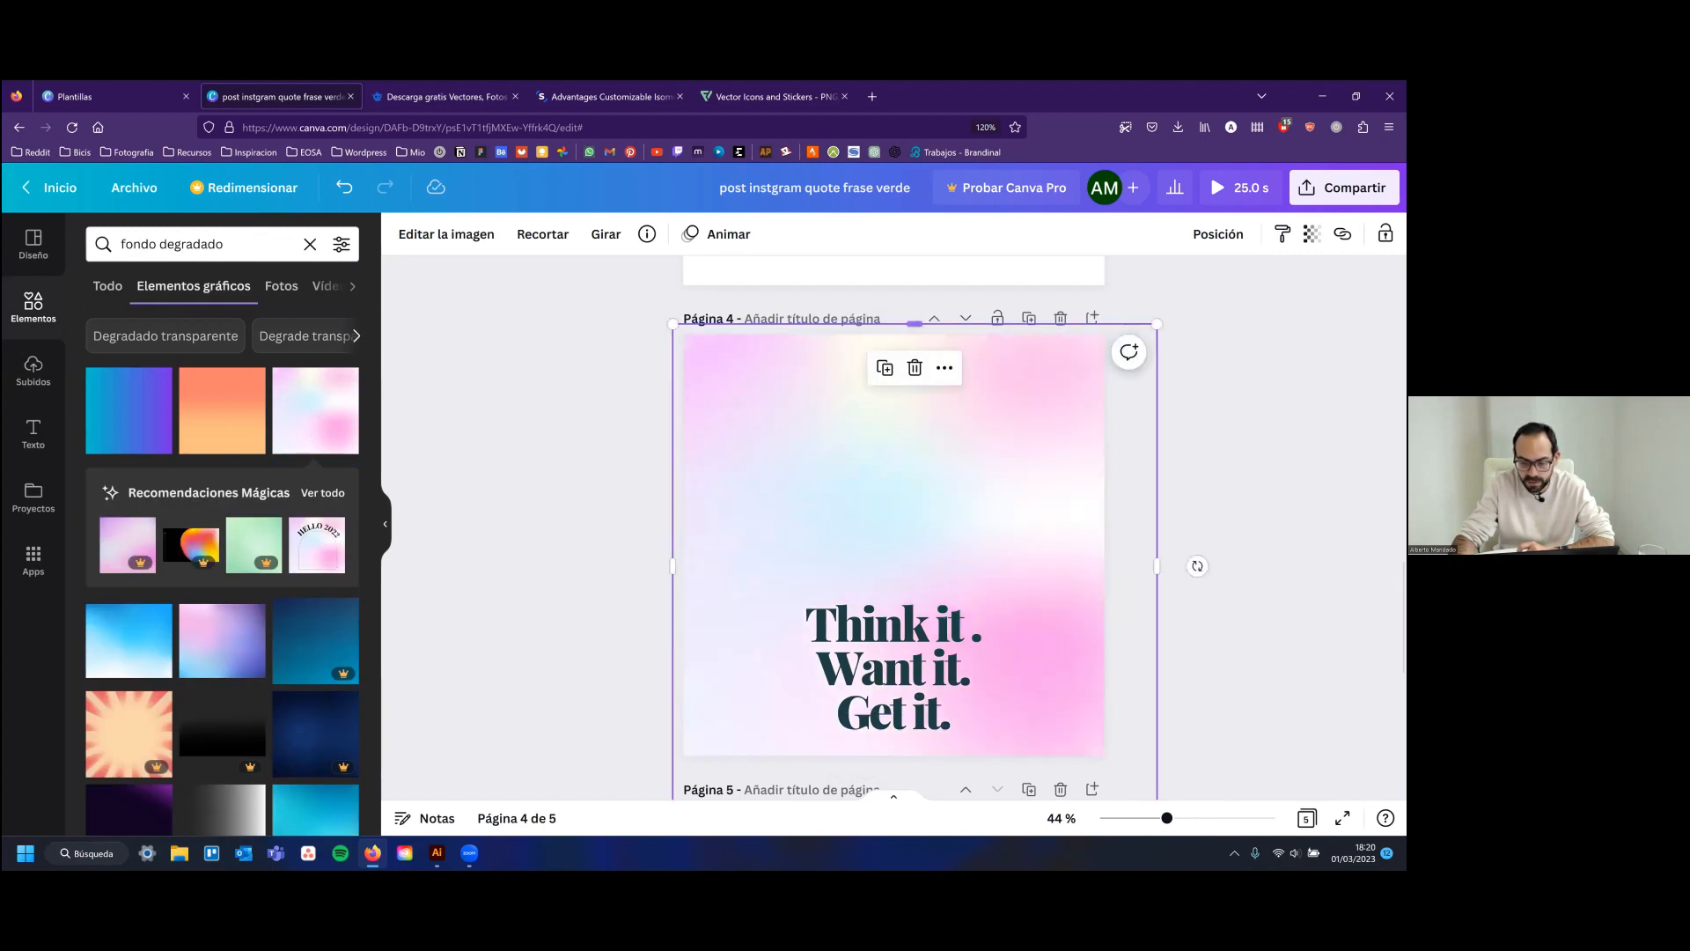
# Send the pastel gradient backward so it sits behind the Advantages illustration on page 4
pyautogui.click(1217, 235)
pyautogui.click(1144, 280)
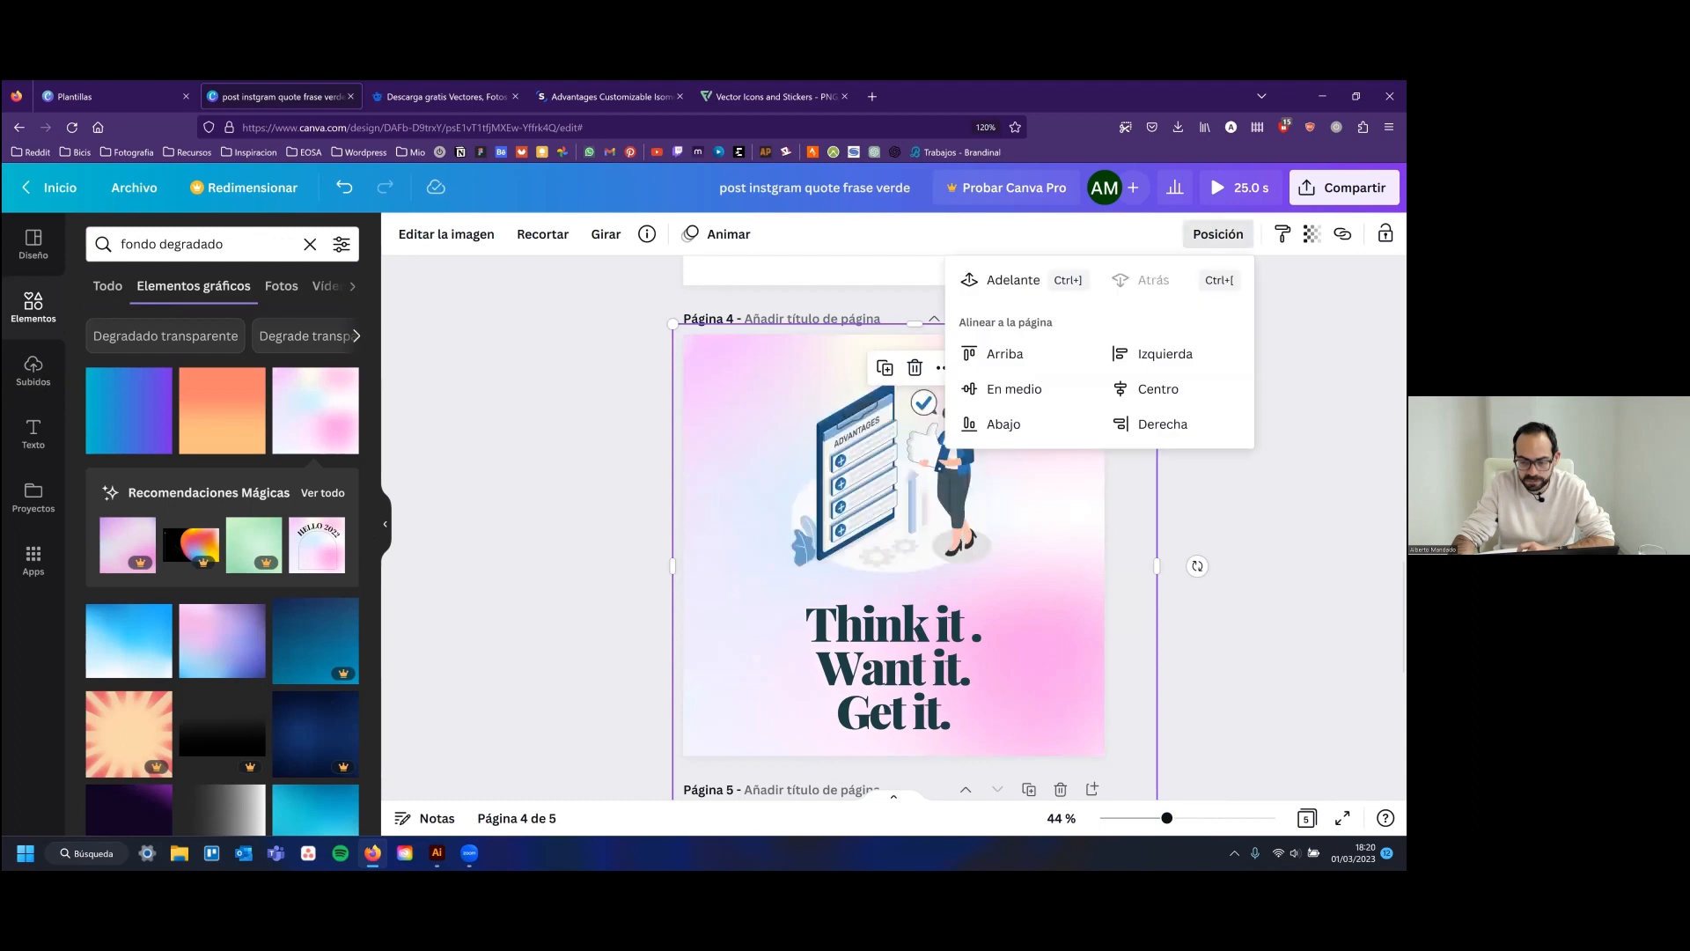
pyautogui.click(1215, 458)
pyautogui.scroll(-1, 1053, 426)
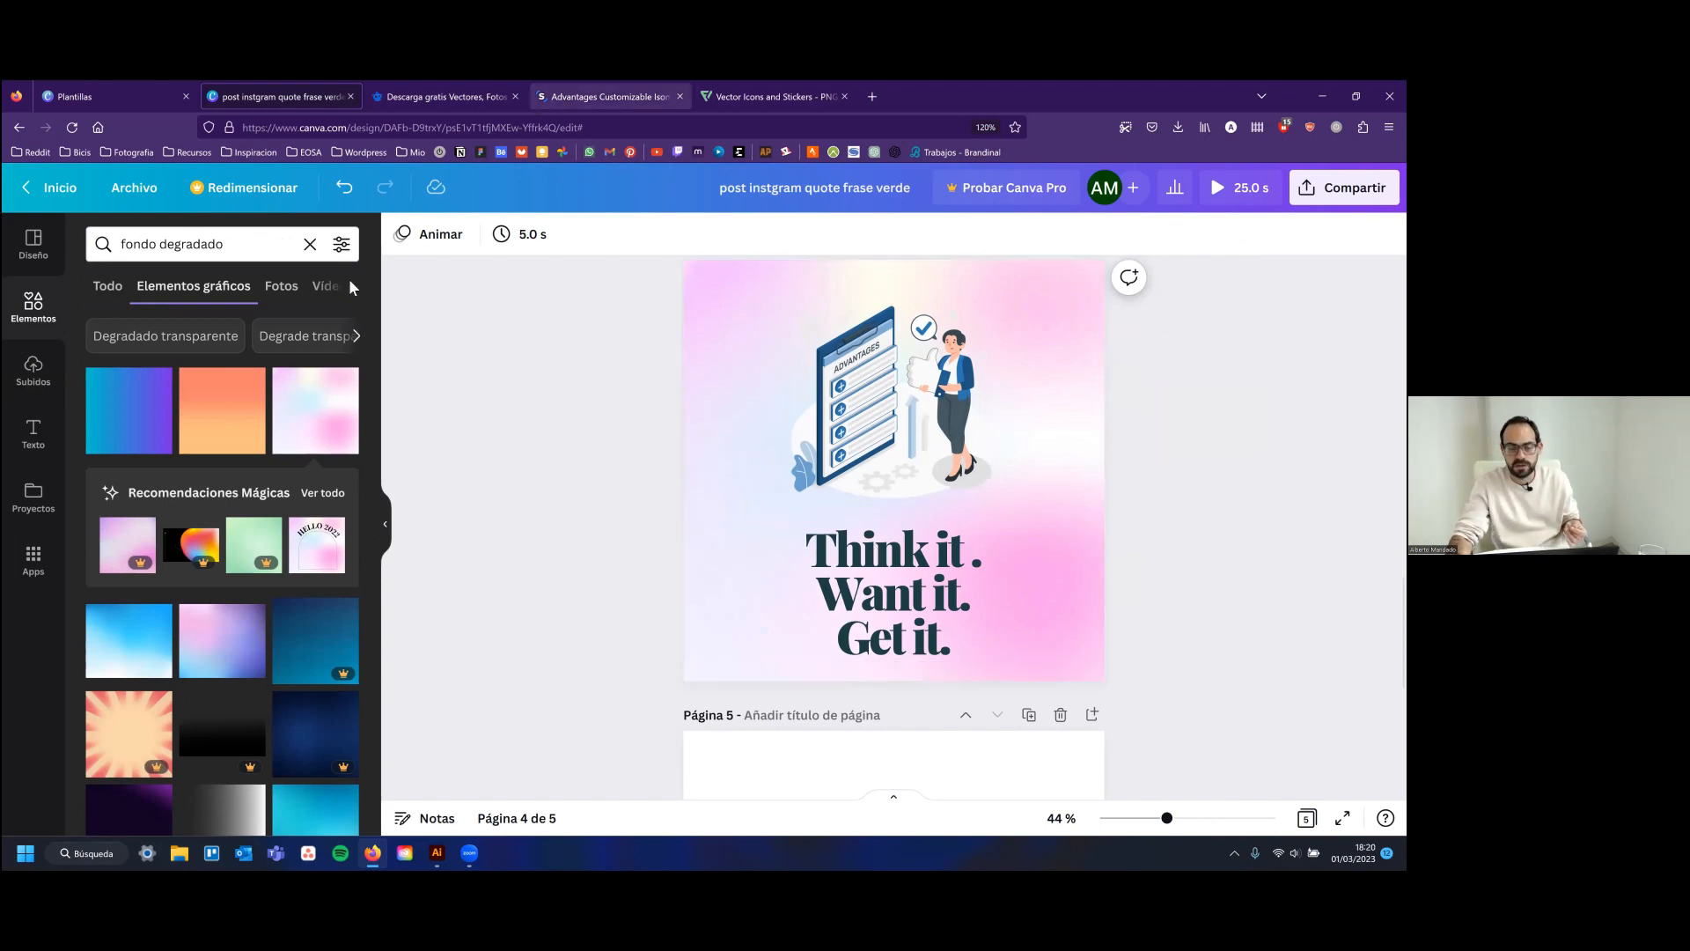
# Dismiss the attribution notice on the Storyset page, then close the Storyset page and the free vectors and photos download page
pyautogui.click(599, 96)
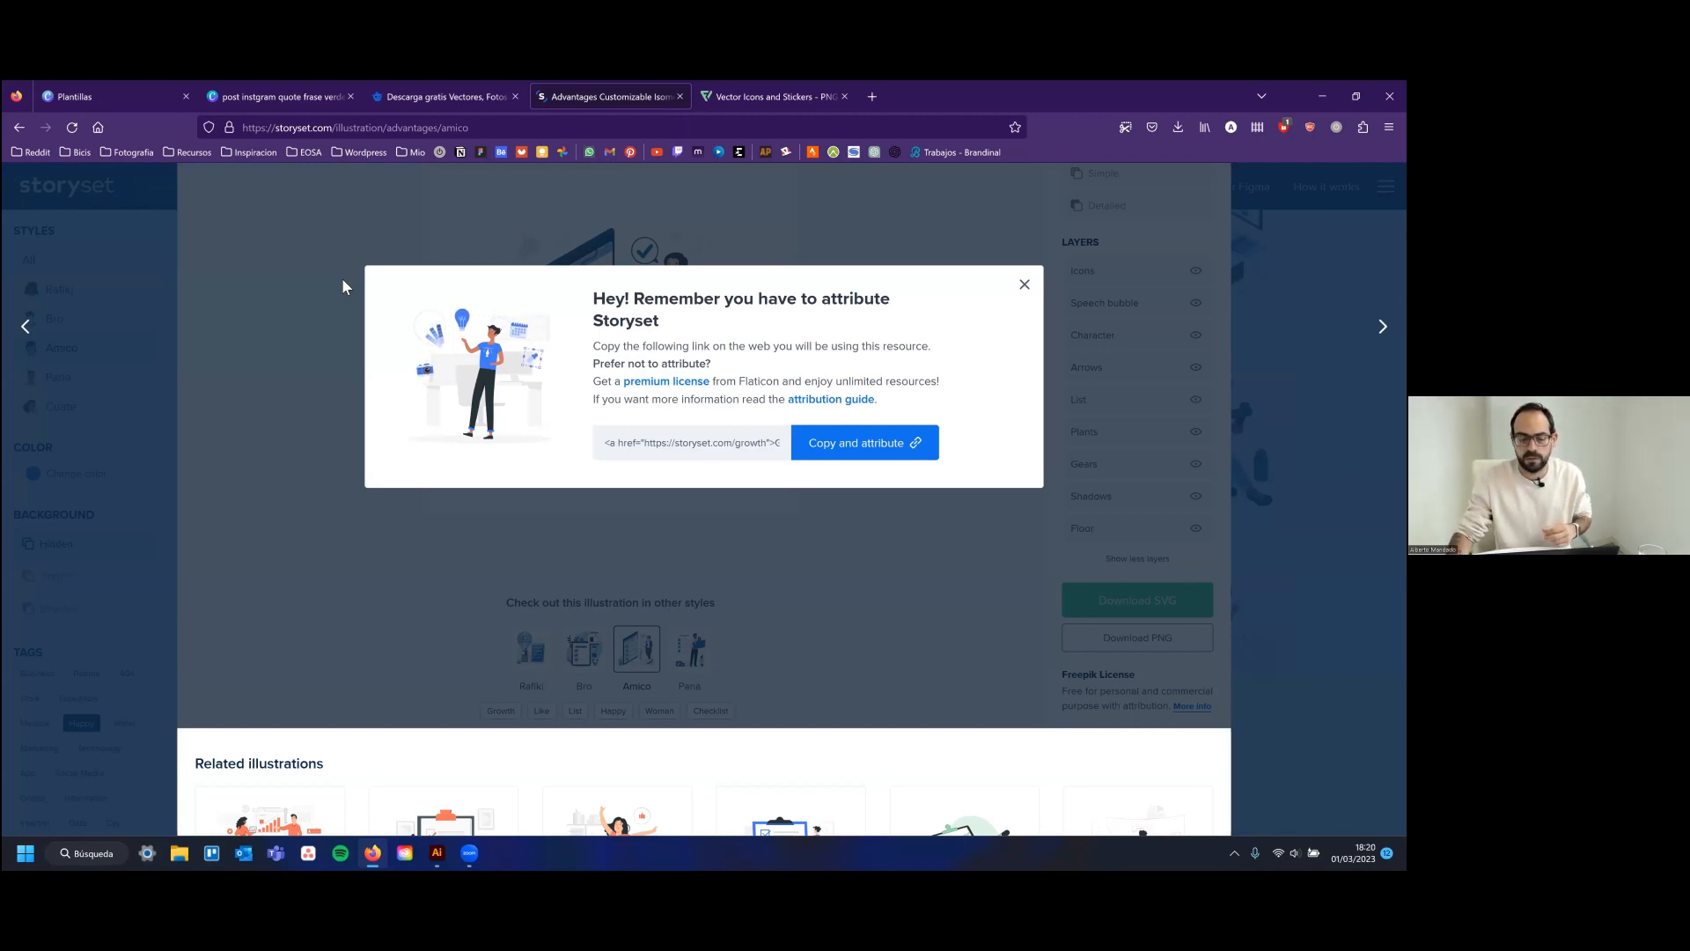
pyautogui.click(755, 211)
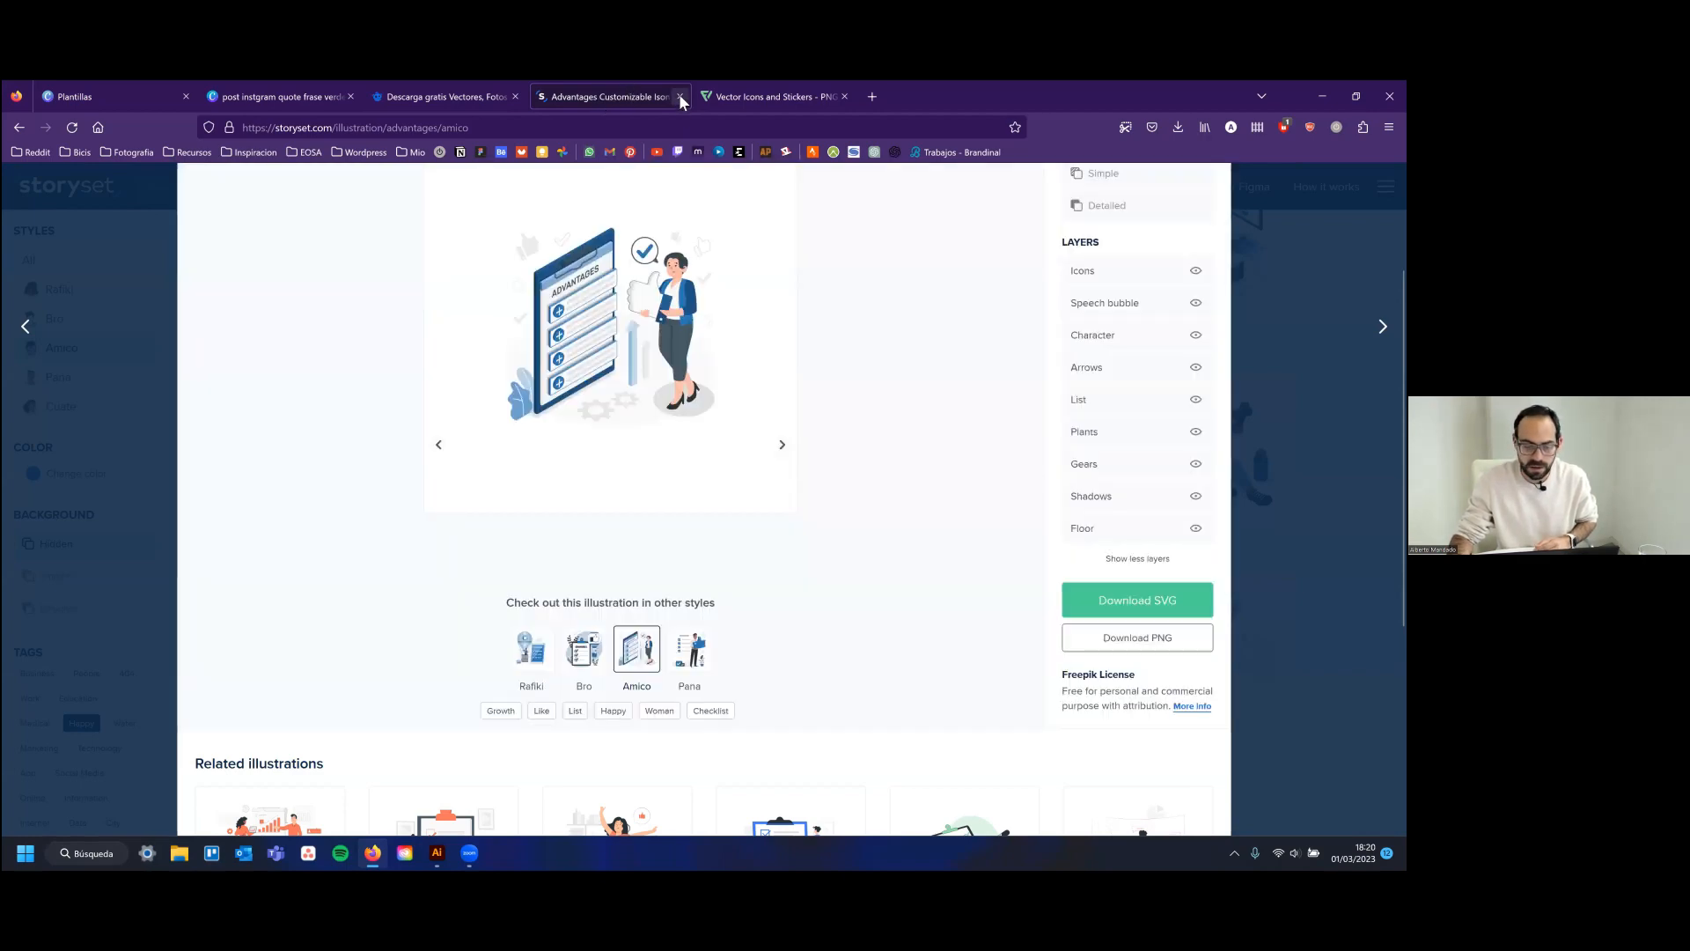
pyautogui.middleClick(561, 97)
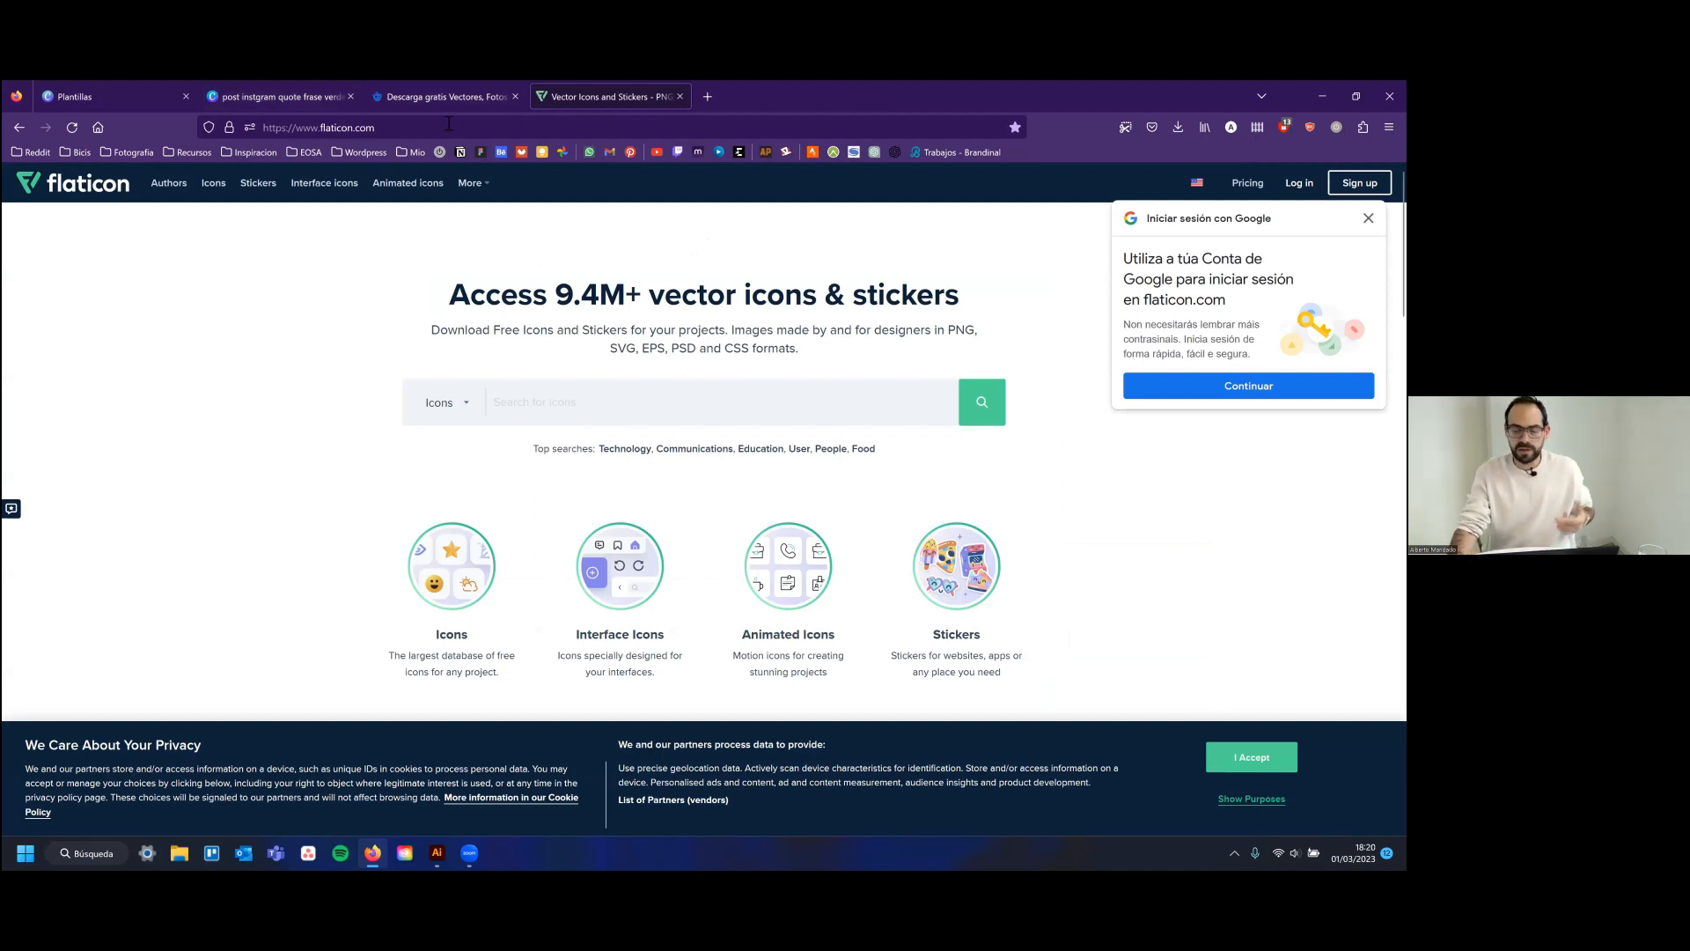
pyautogui.click(515, 97)
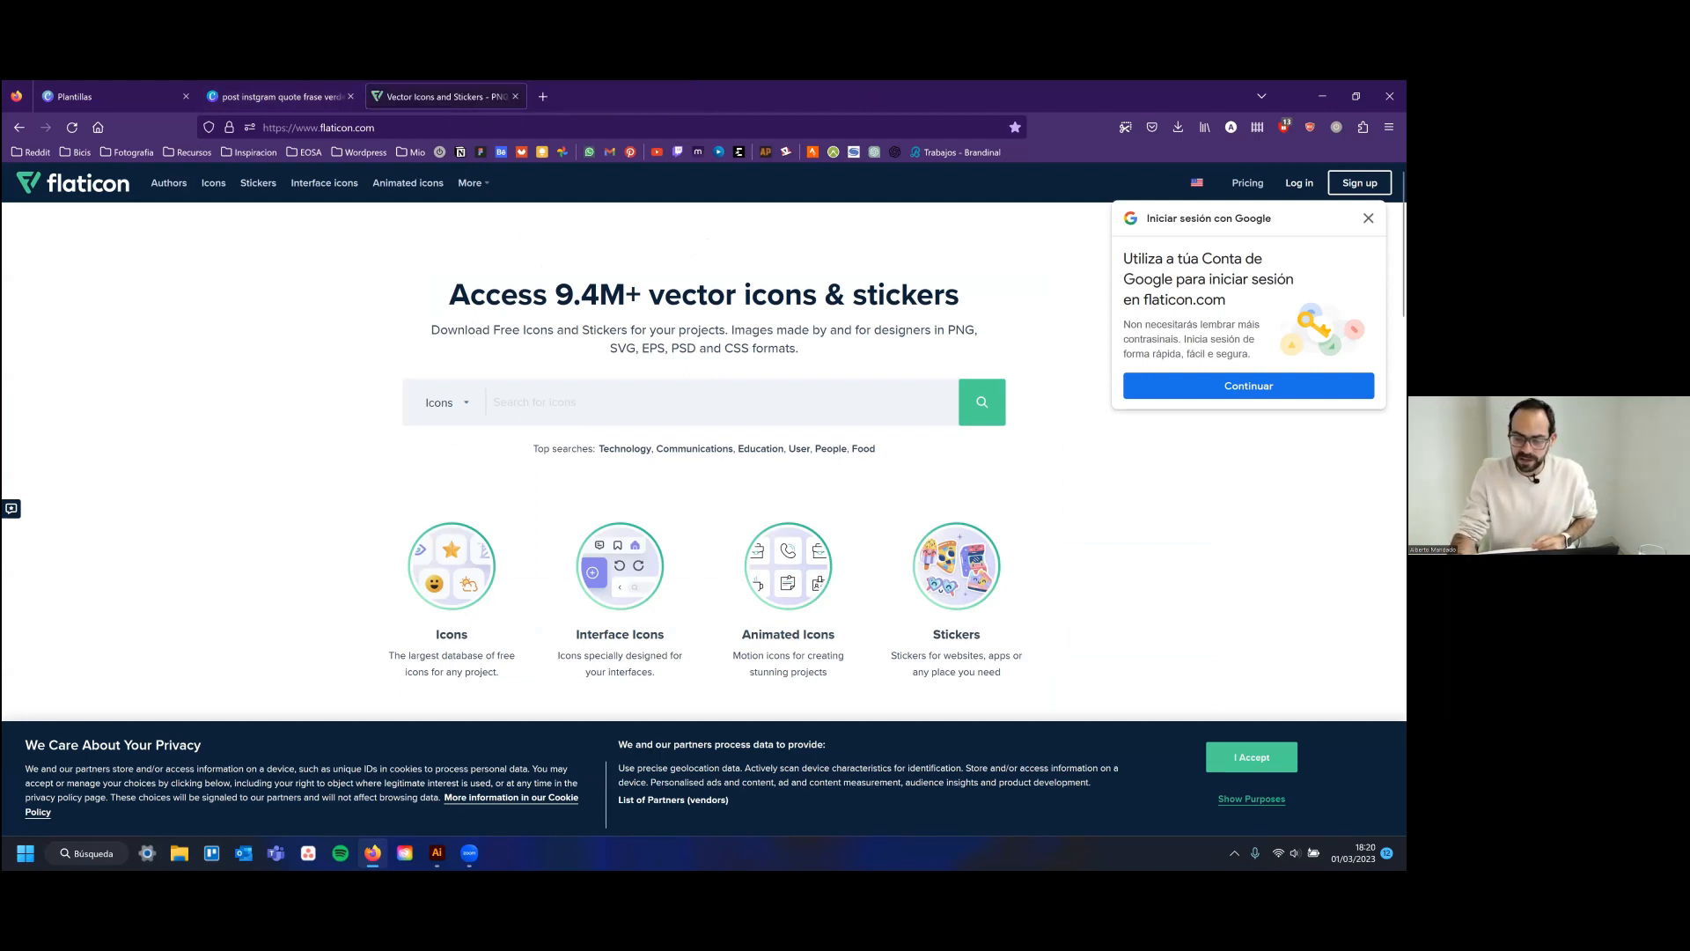
# Dismiss the Google sign-in prompt on Flaticon and look through the home page's icon and sticker collections
pyautogui.click(740, 284)
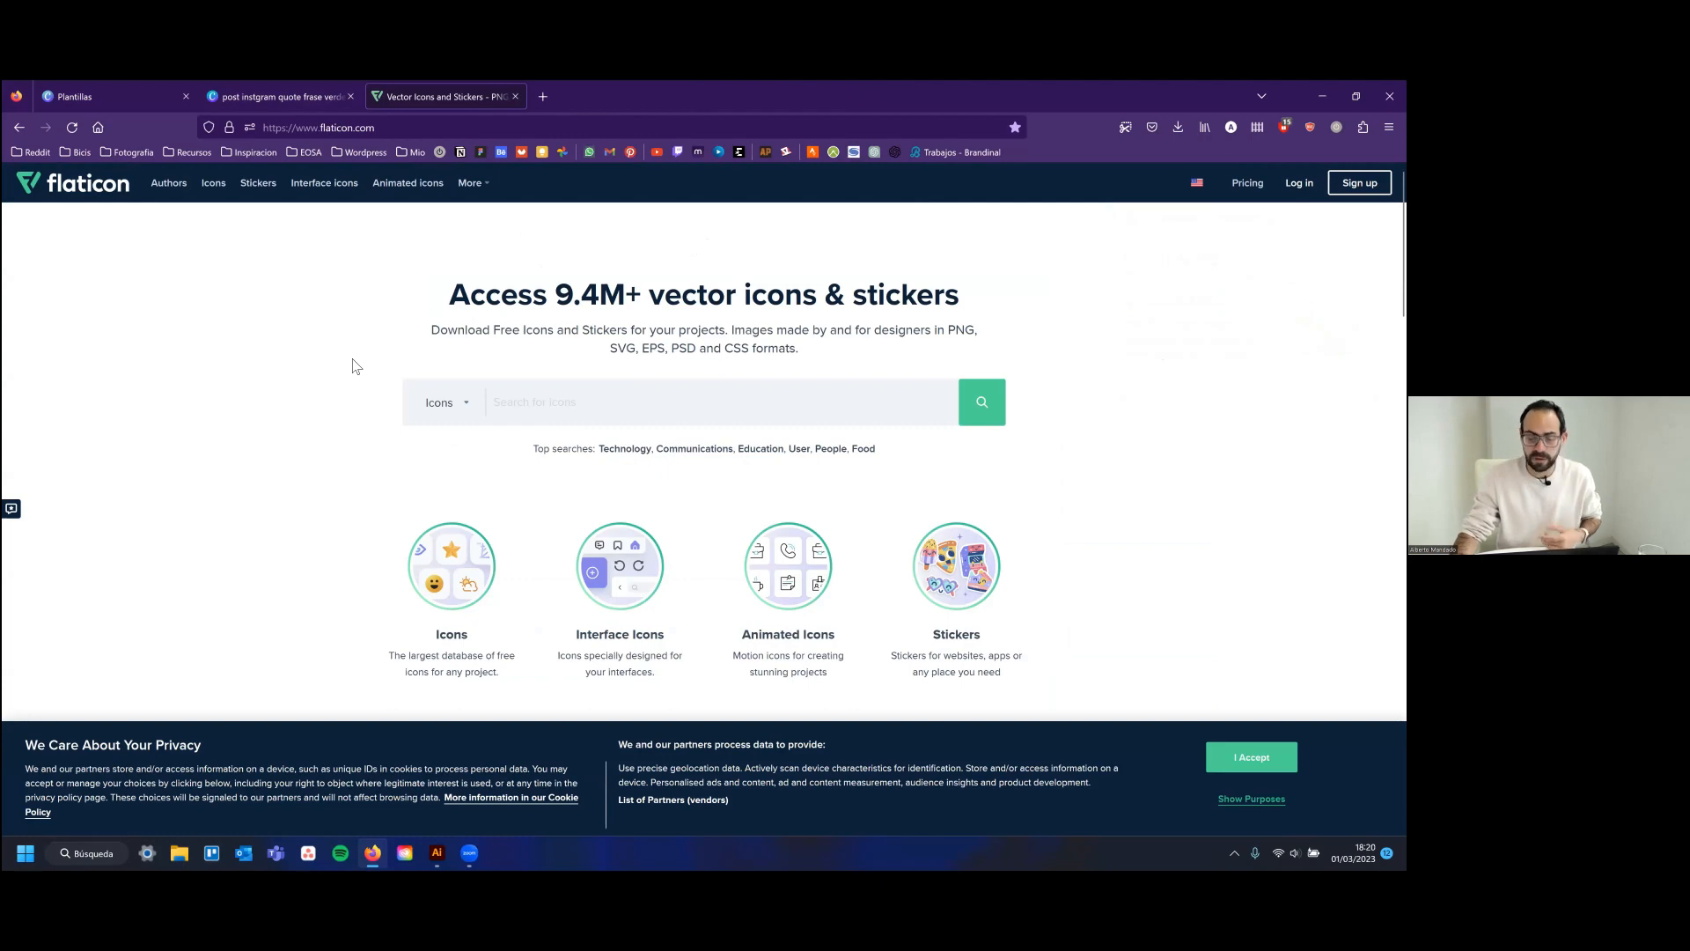
pyautogui.scroll(-6, 520, 431)
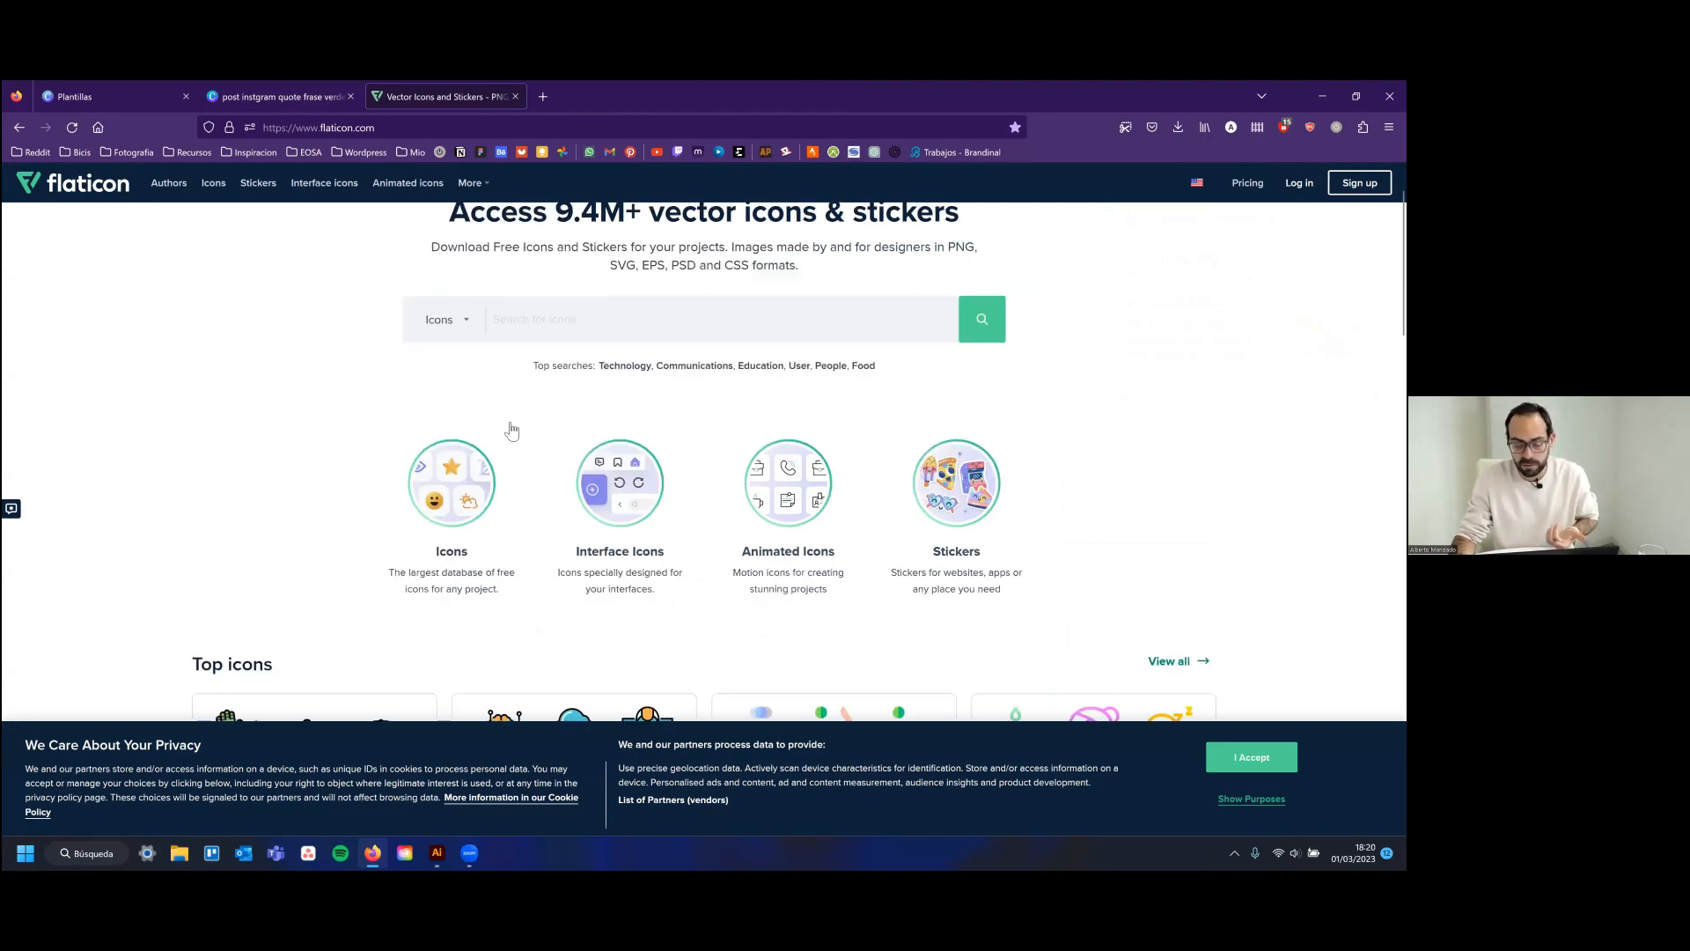
pyautogui.scroll(-7, 435, 410)
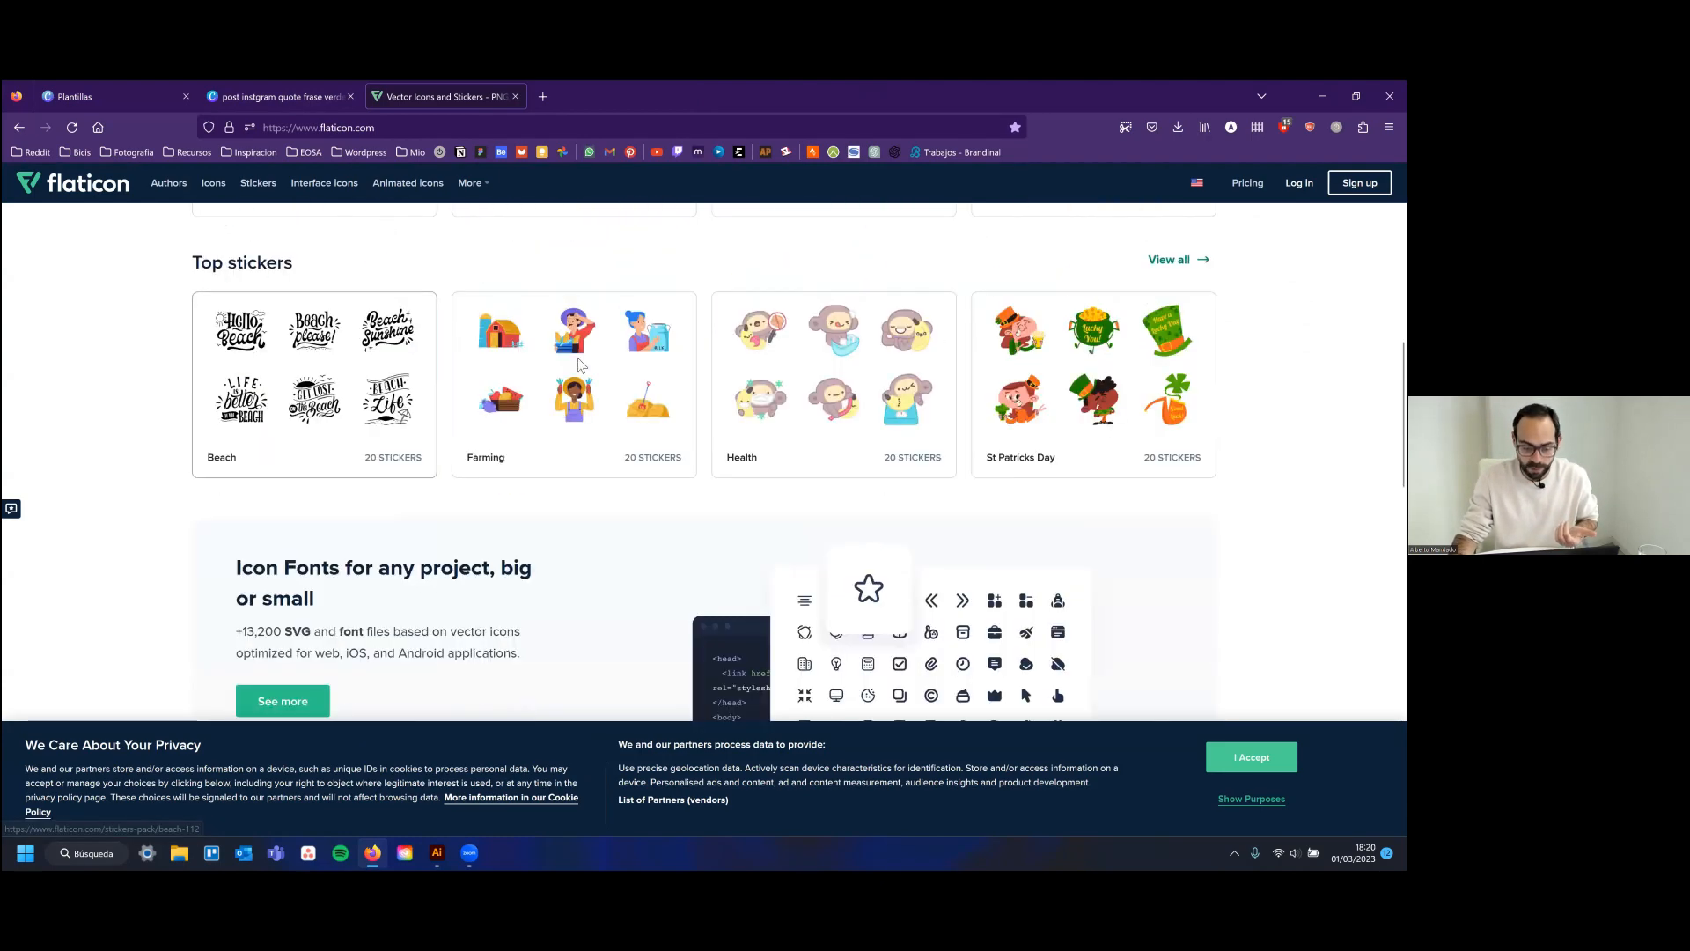
pyautogui.scroll(12, 577, 388)
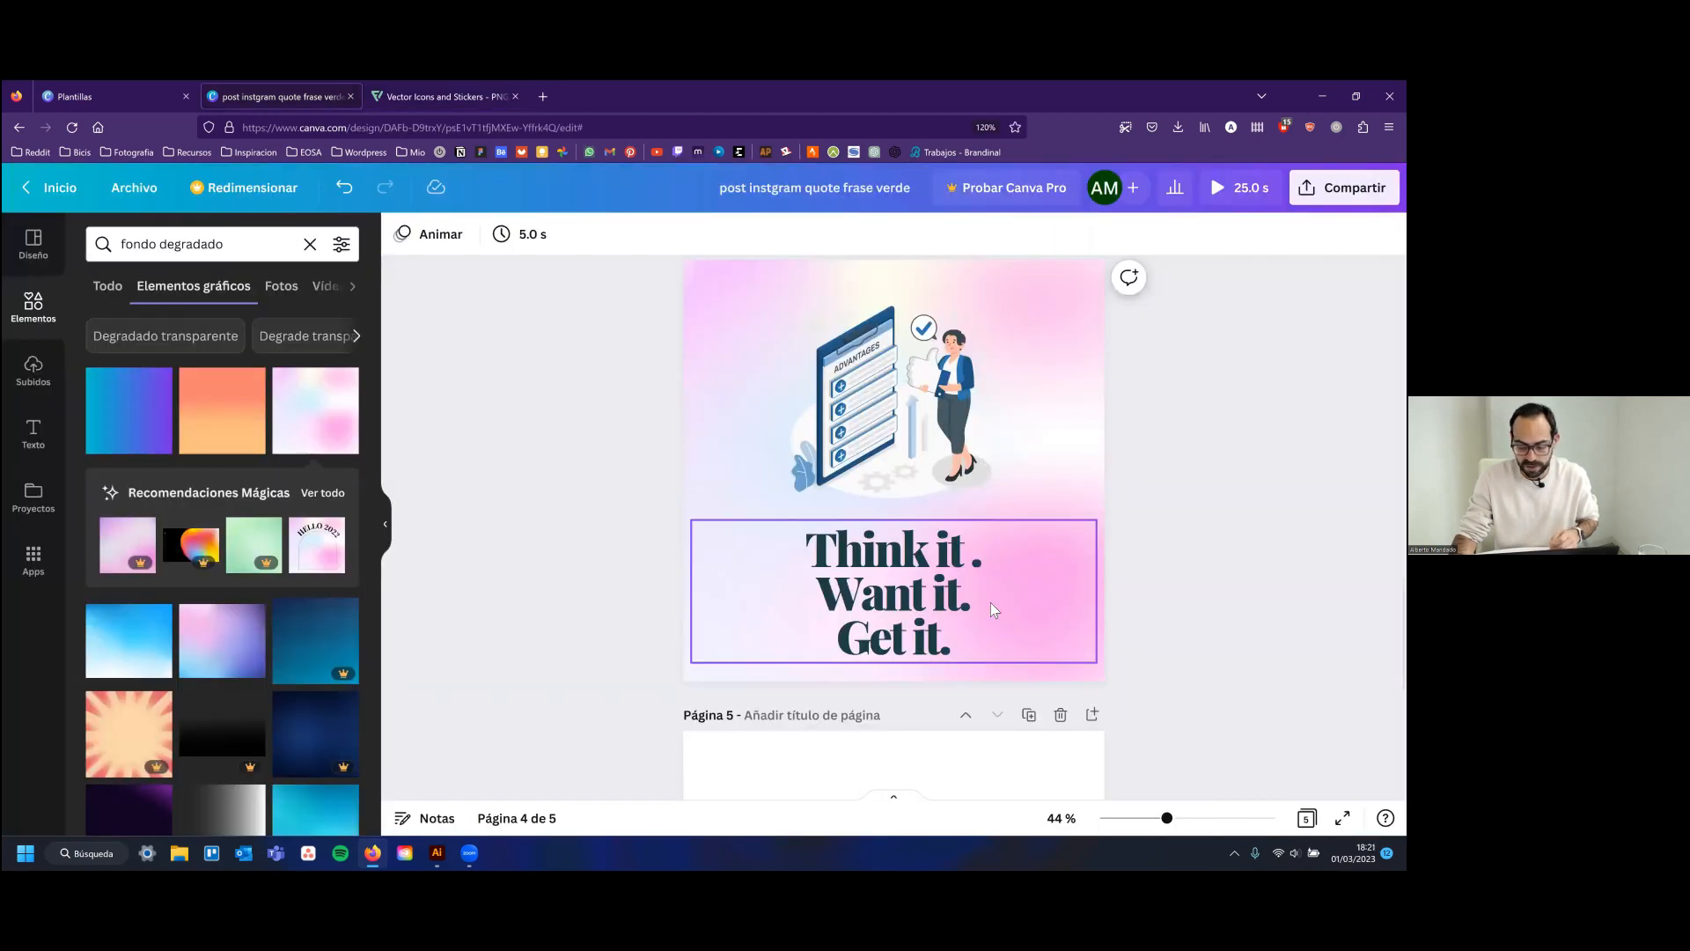
# Replace the phrase "Think it. Want it. Get it." on page 4 with "Rebaixas!"
pyautogui.click(889, 598)
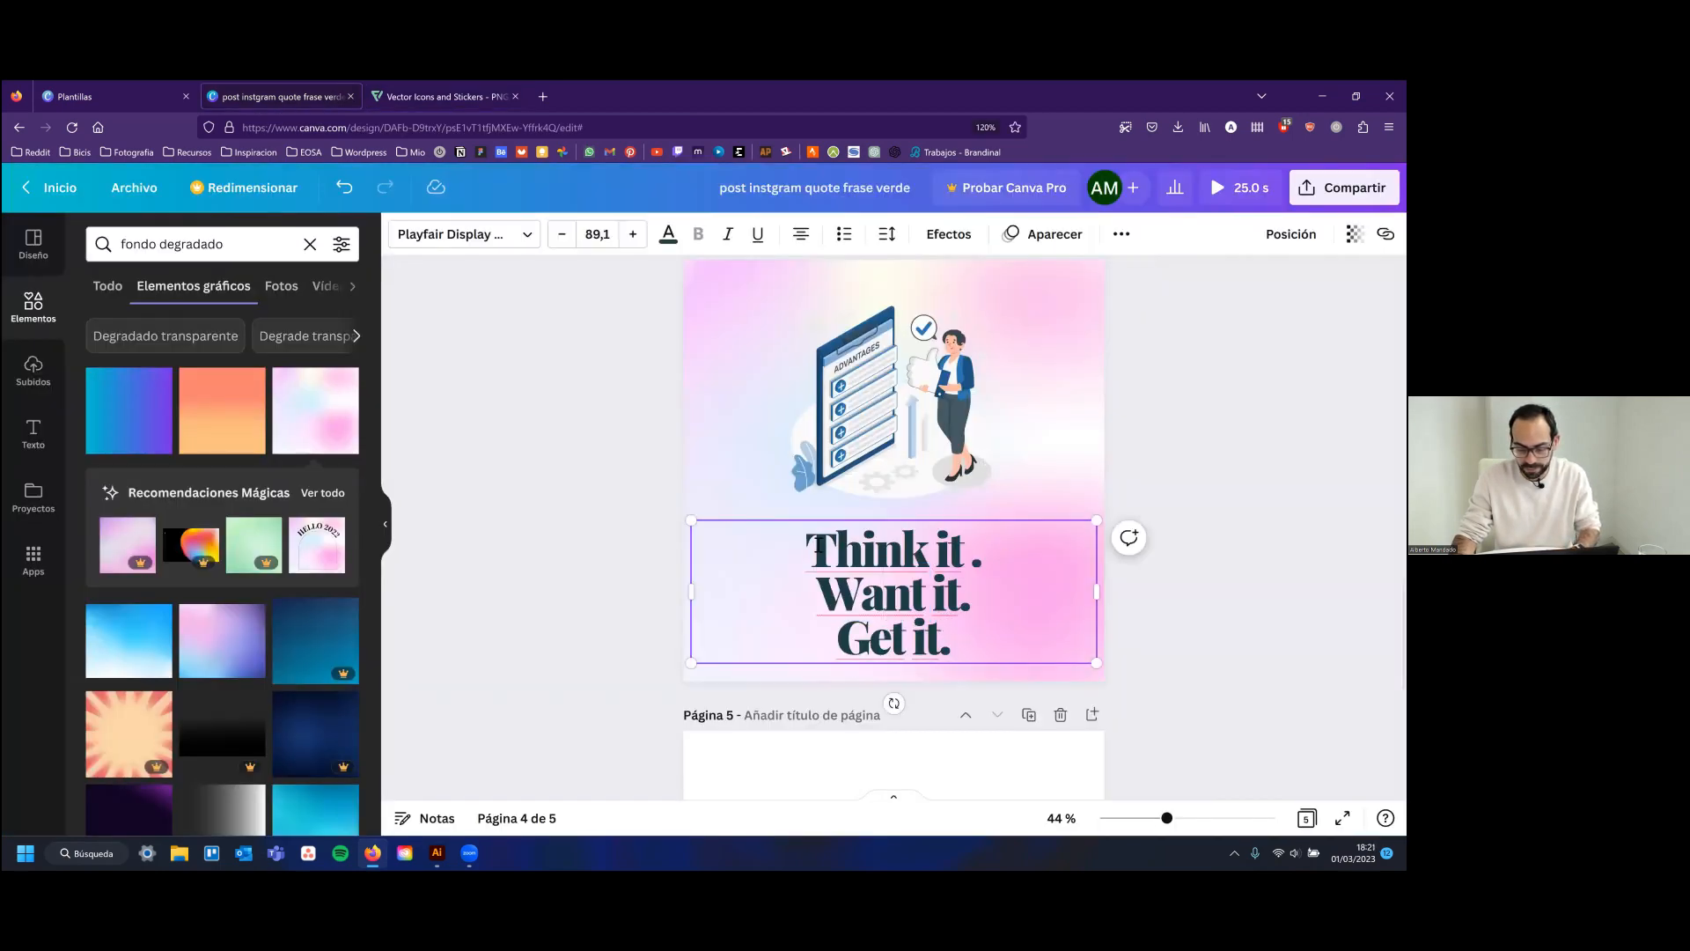
pyautogui.hotkey('ctrl', 'a')
pyautogui.write('REb')
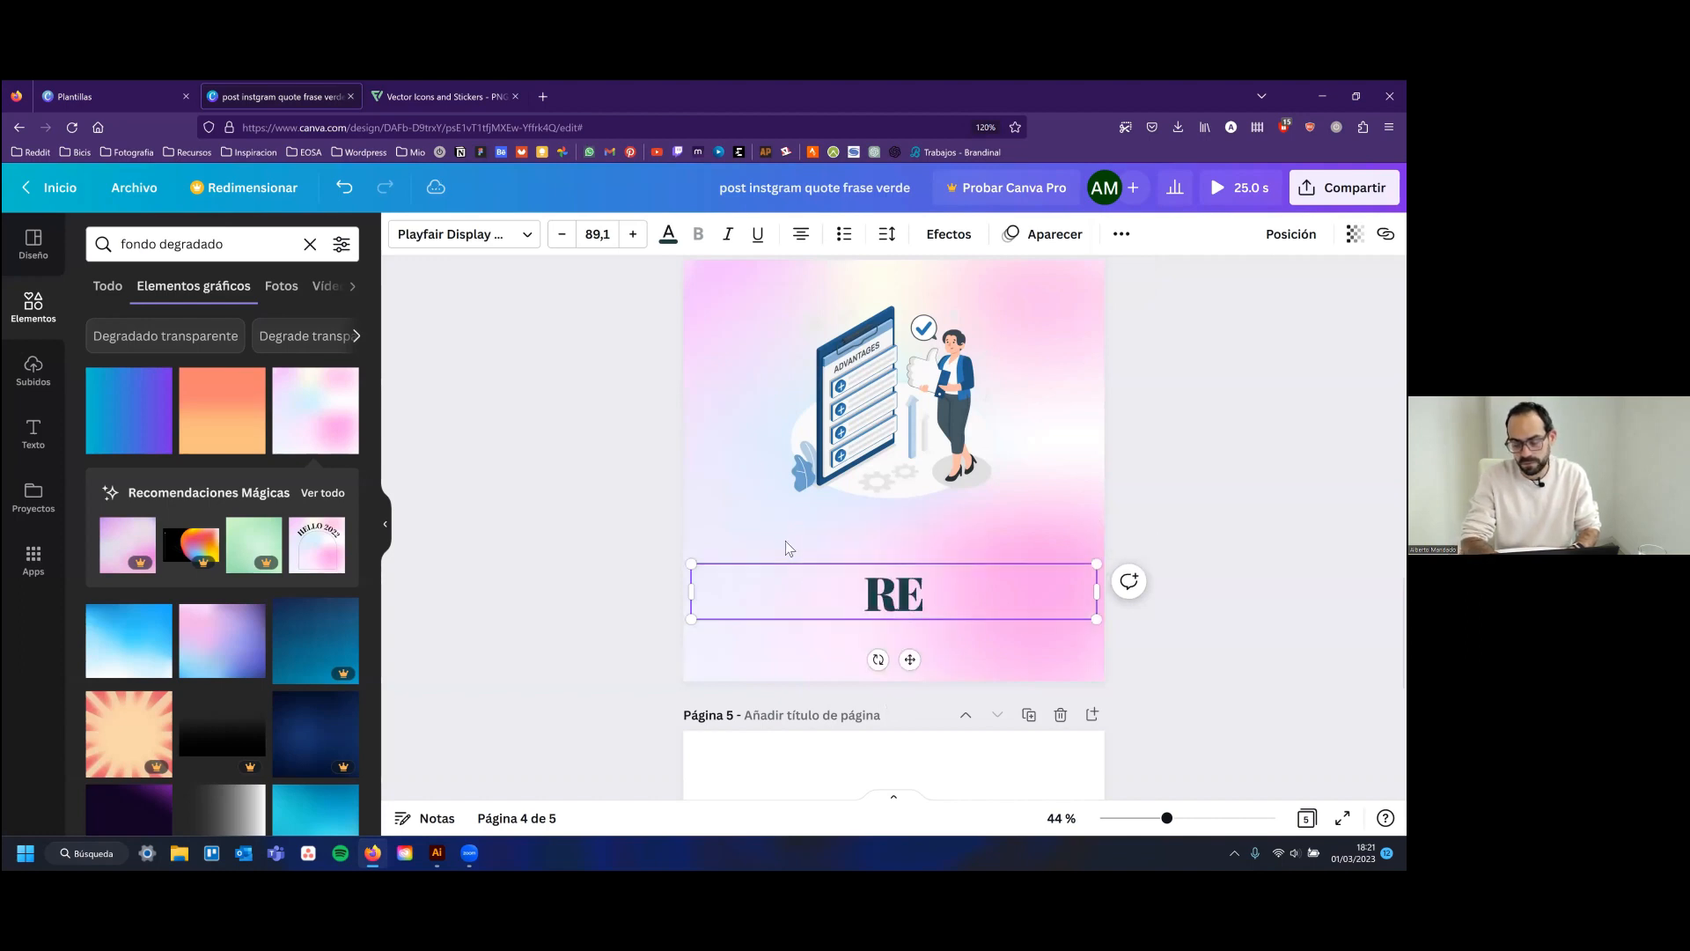
pyautogui.press('BackSpace')
pyautogui.press('BackSpace')
pyautogui.write('ebaixas!')
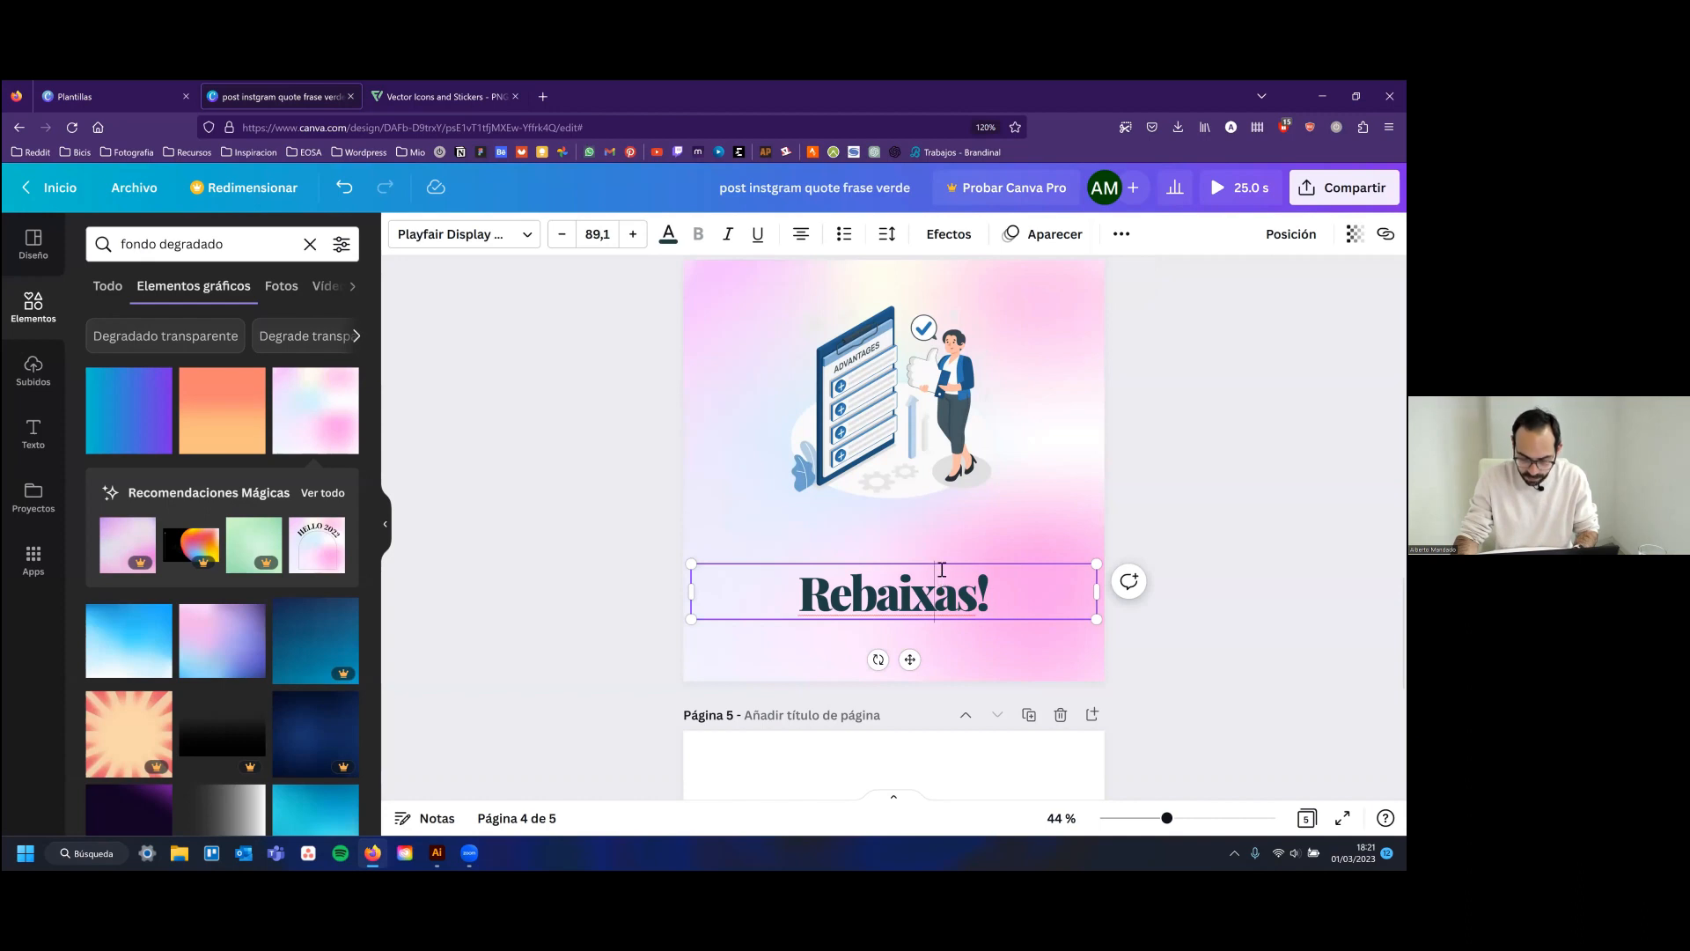
# Move the "Rebaixas!" text up to just below the illustration and shift the illustration slightly higher on page 4
pyautogui.moveTo(942, 561); pyautogui.dragTo(942, 504)
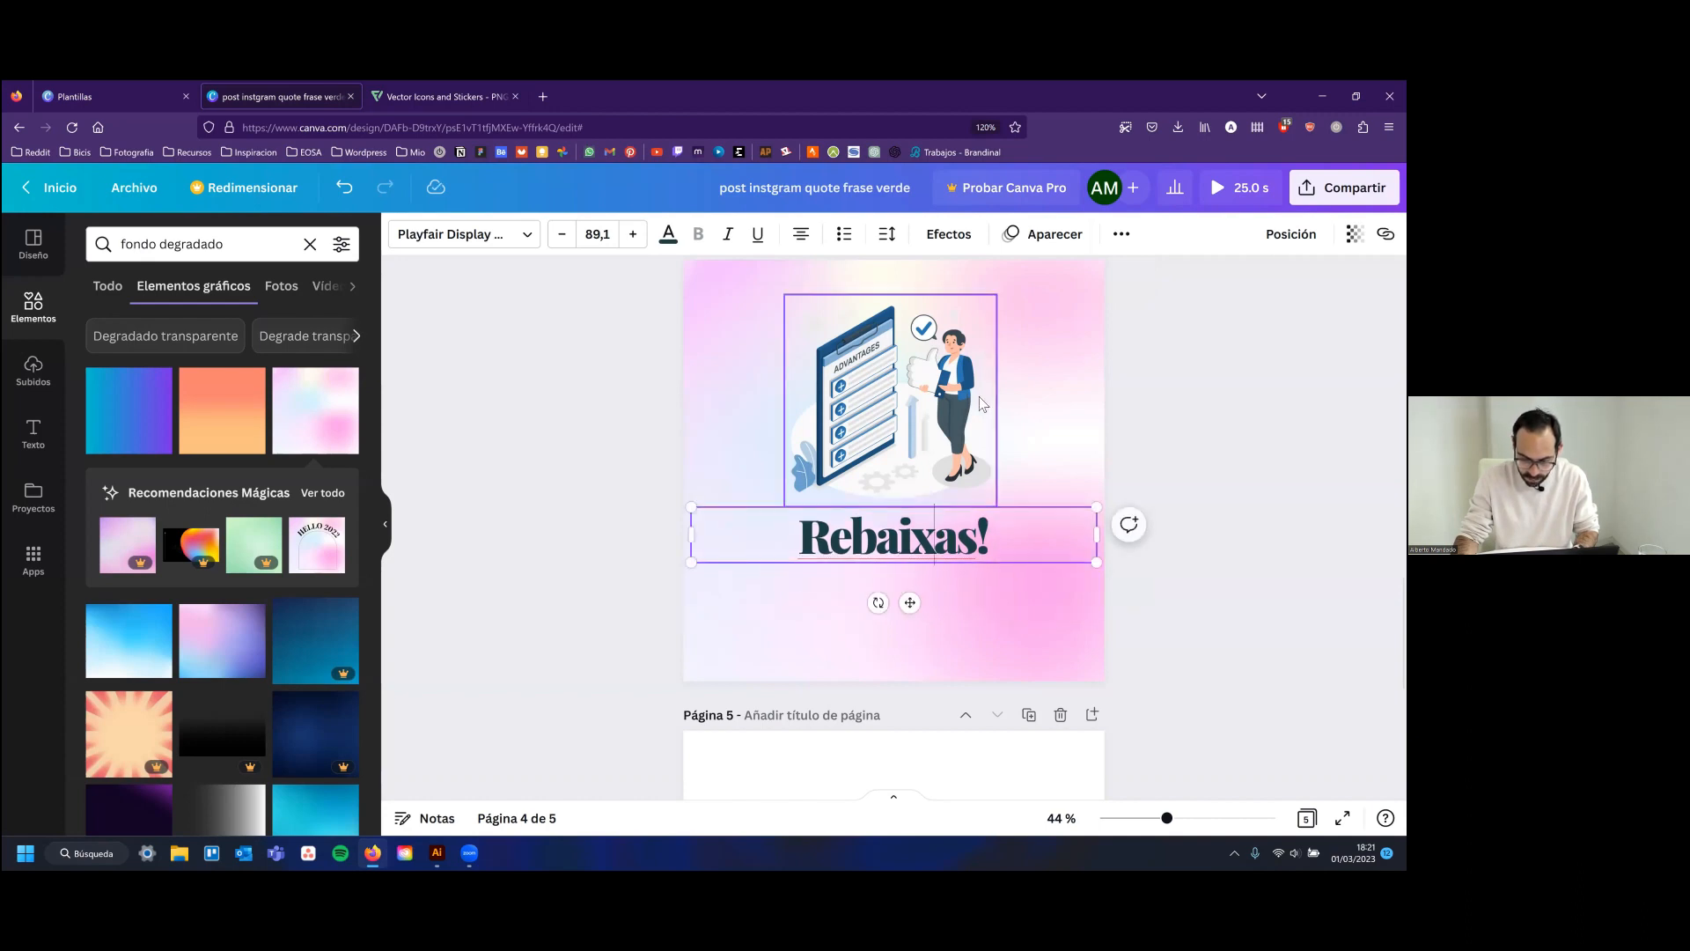
pyautogui.click(960, 420)
pyautogui.click(838, 618)
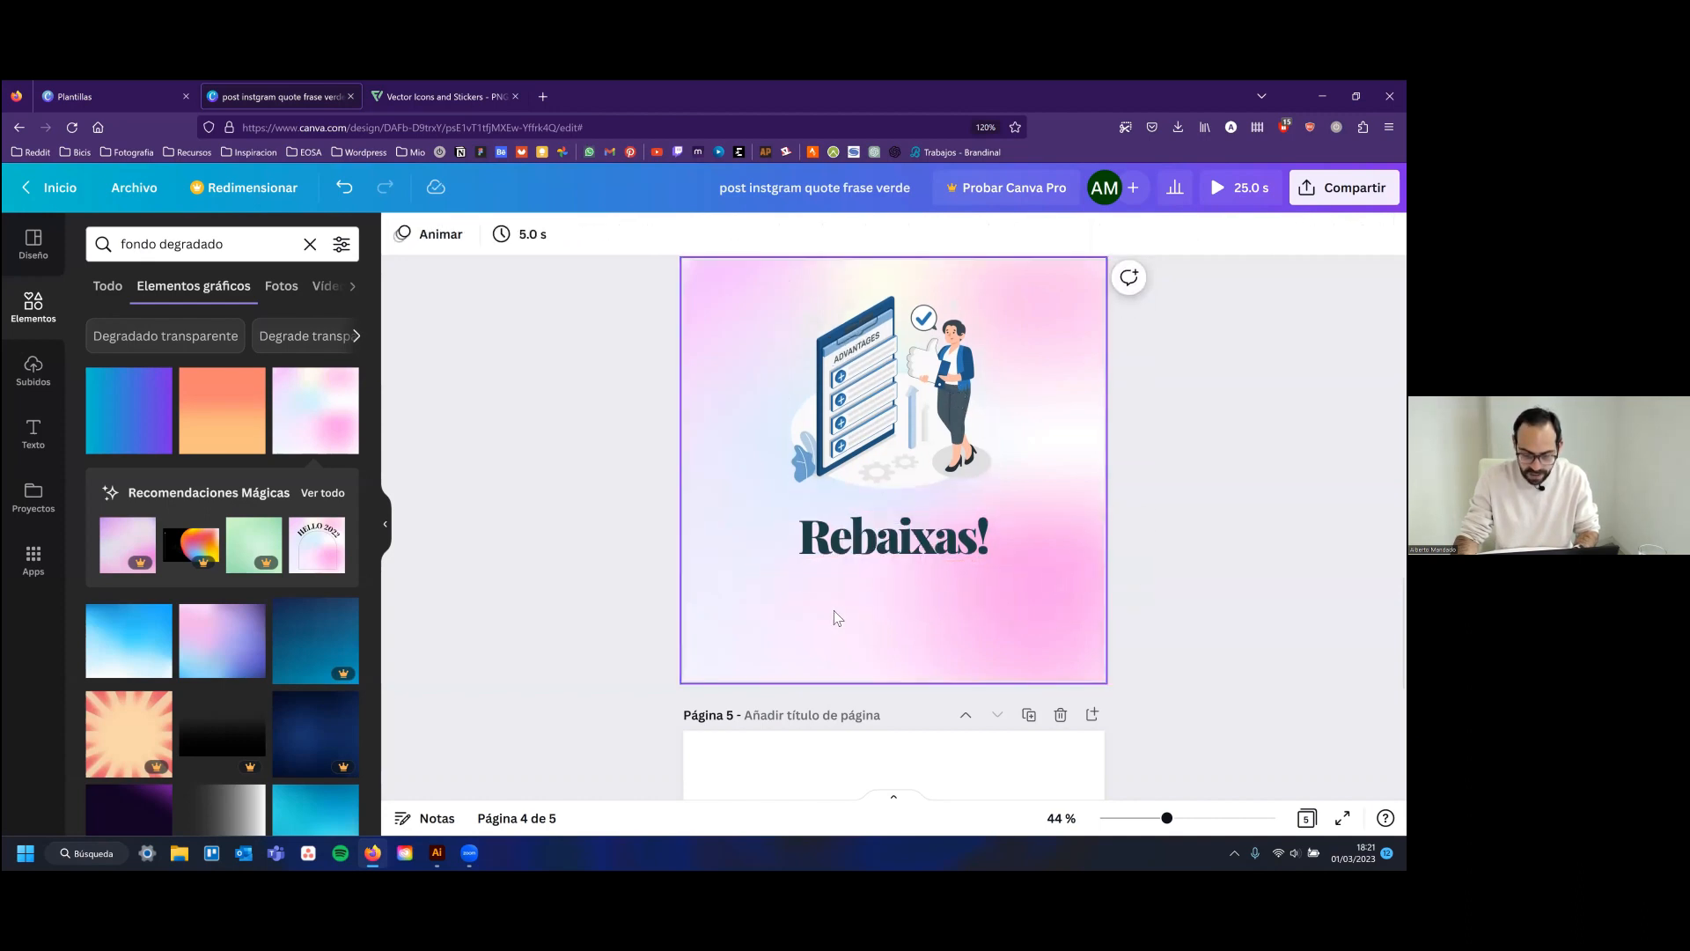
pyautogui.click(959, 626)
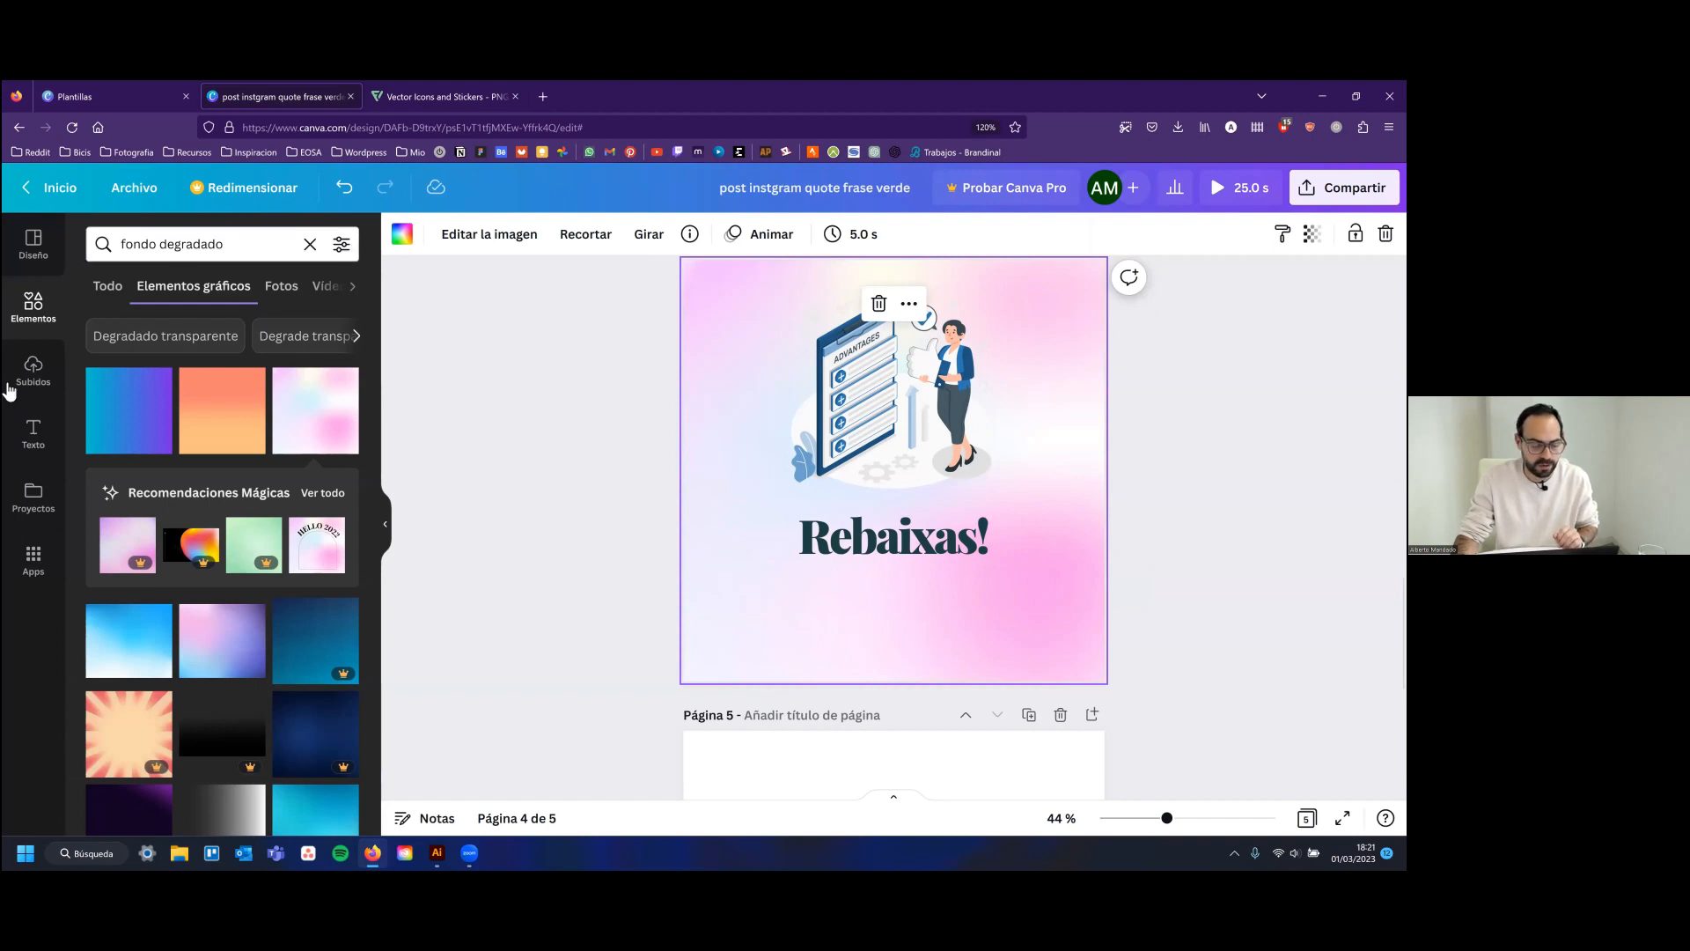
# Add the "COFFEE PLEASE" font combination to page 4
pyautogui.click(35, 433)
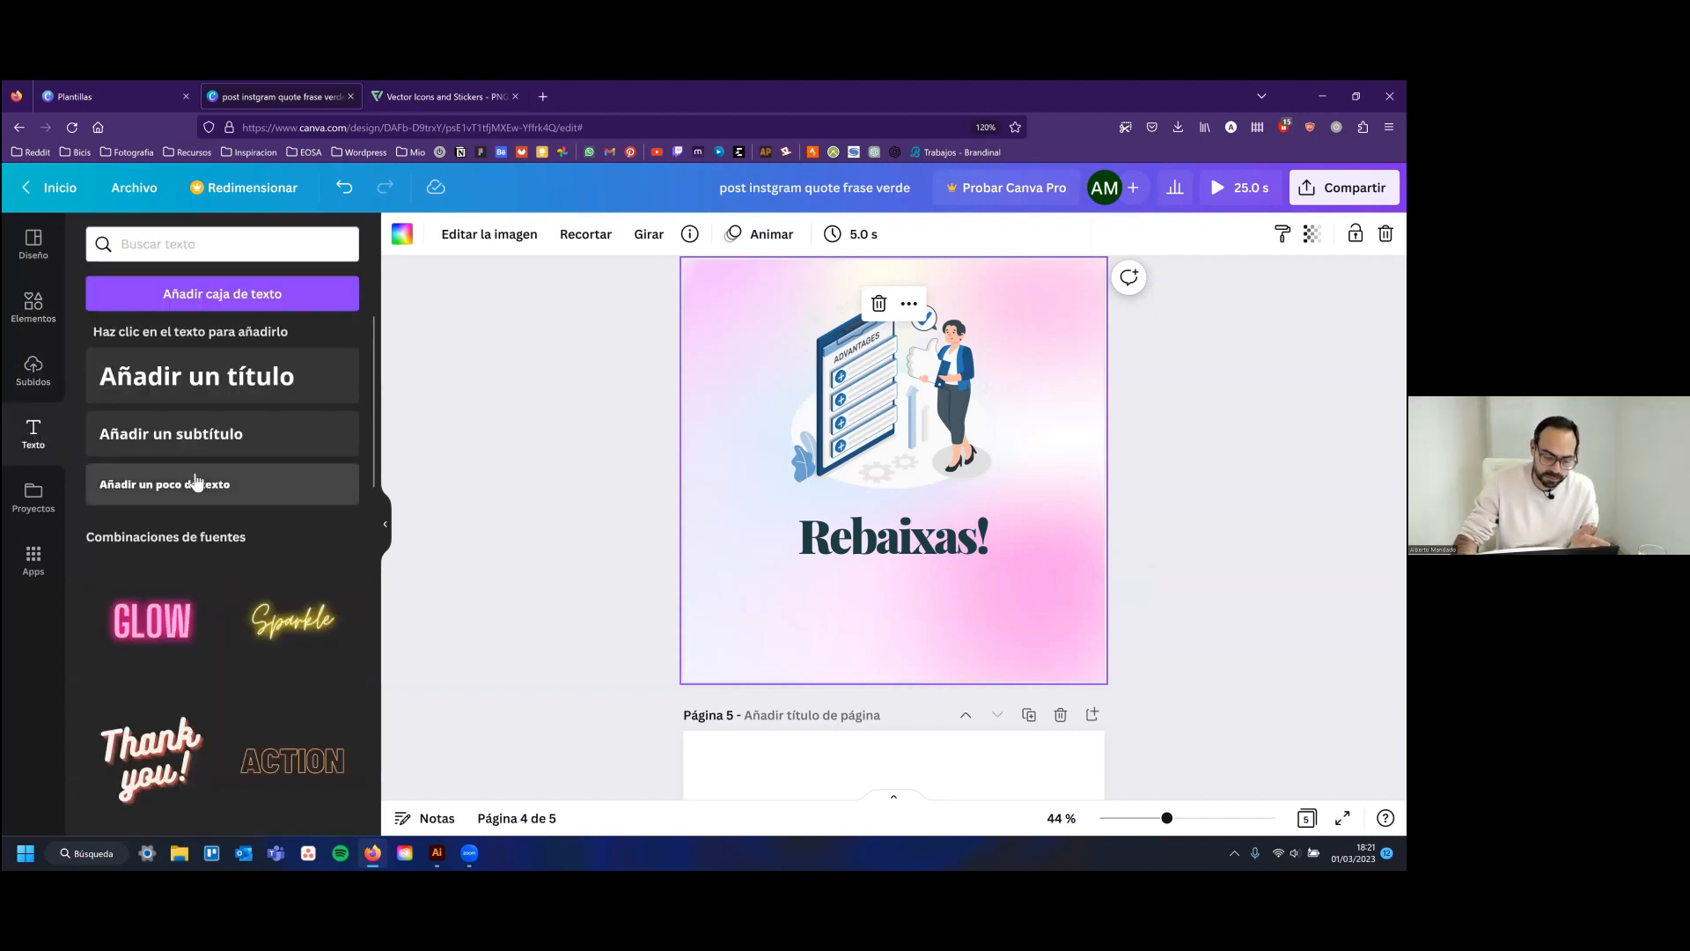
pyautogui.scroll(-1, 266, 519)
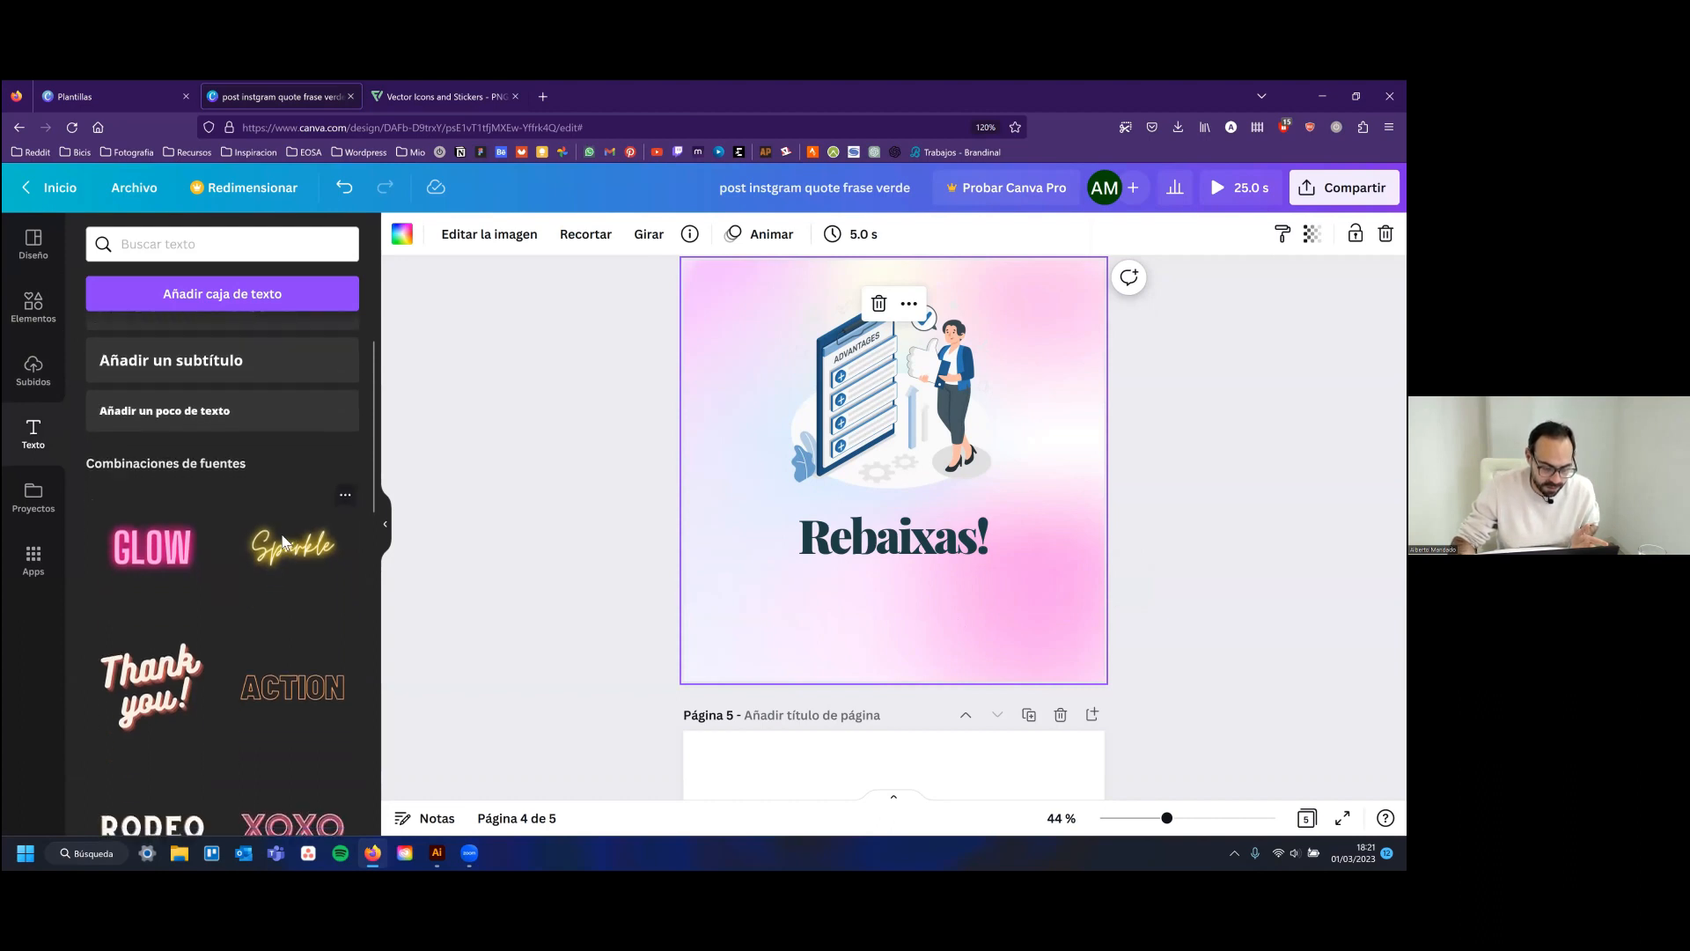
pyautogui.scroll(1, 200, 361)
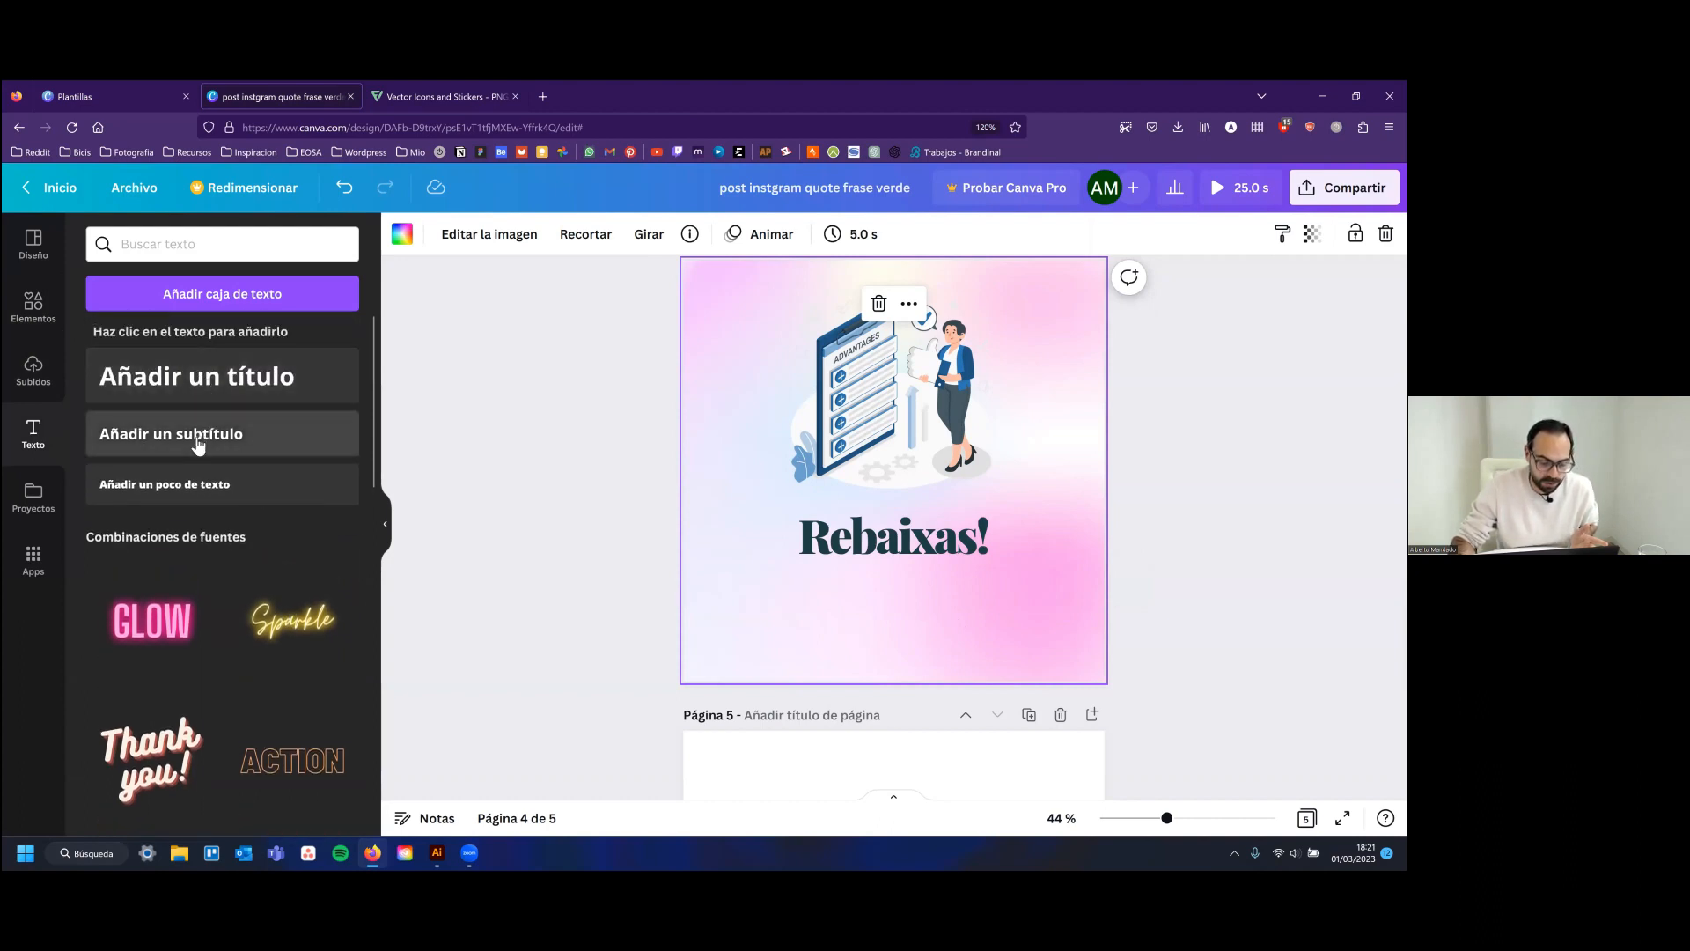
pyautogui.scroll(-5, 210, 493)
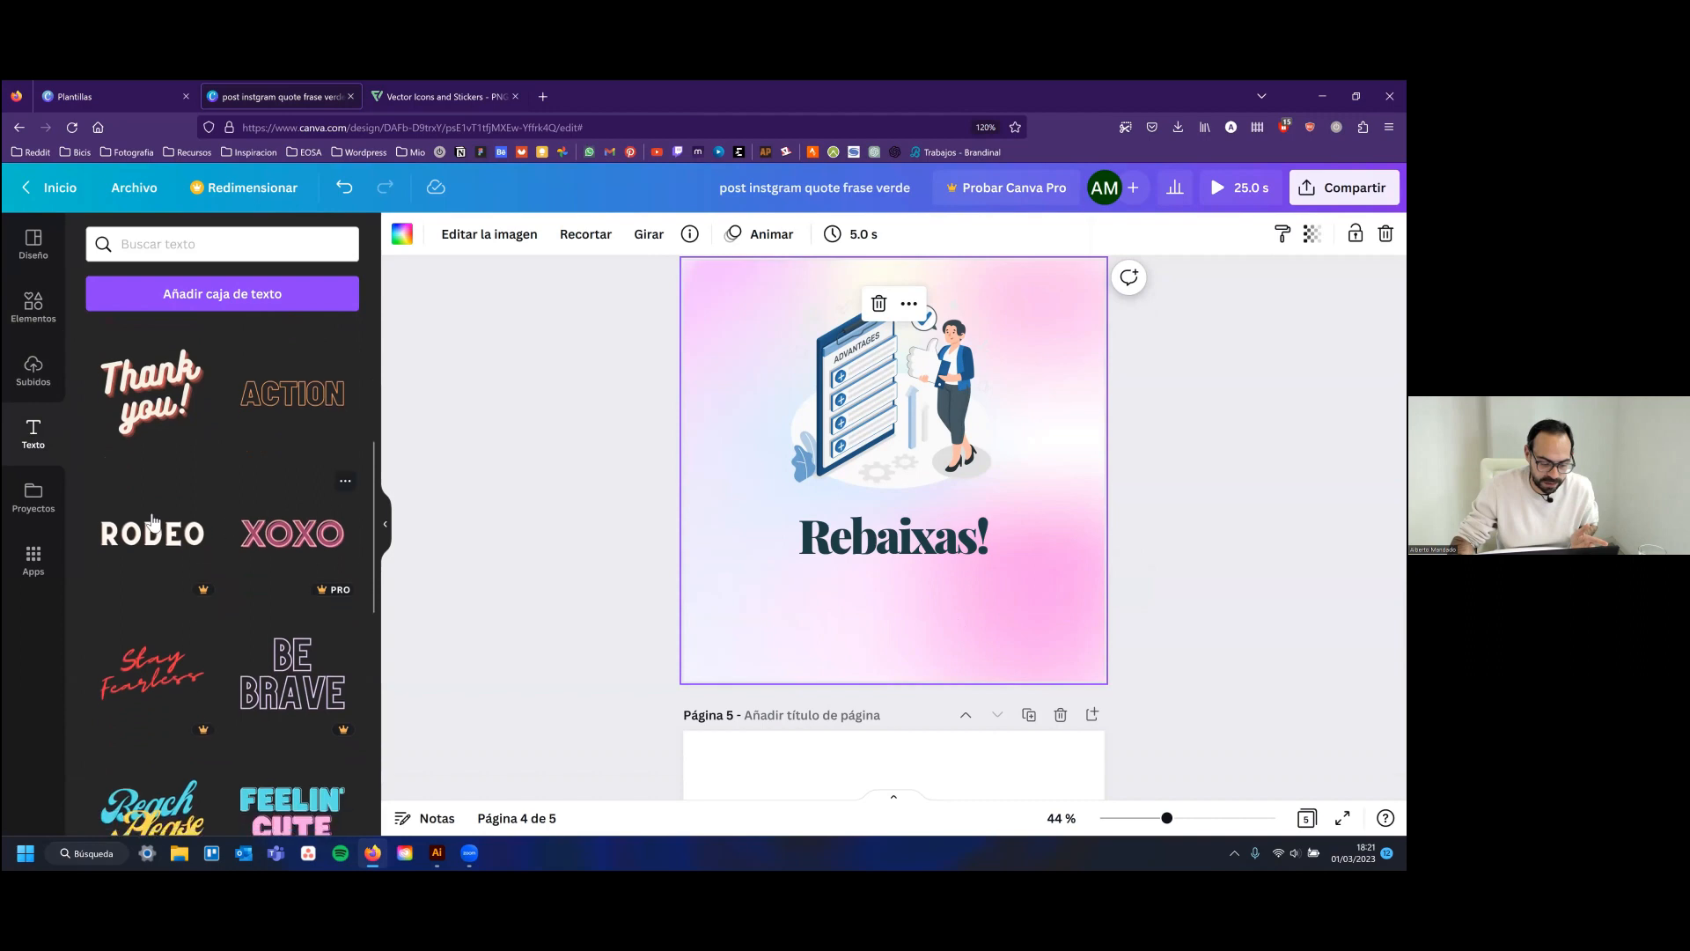
pyautogui.scroll(-5, 205, 549)
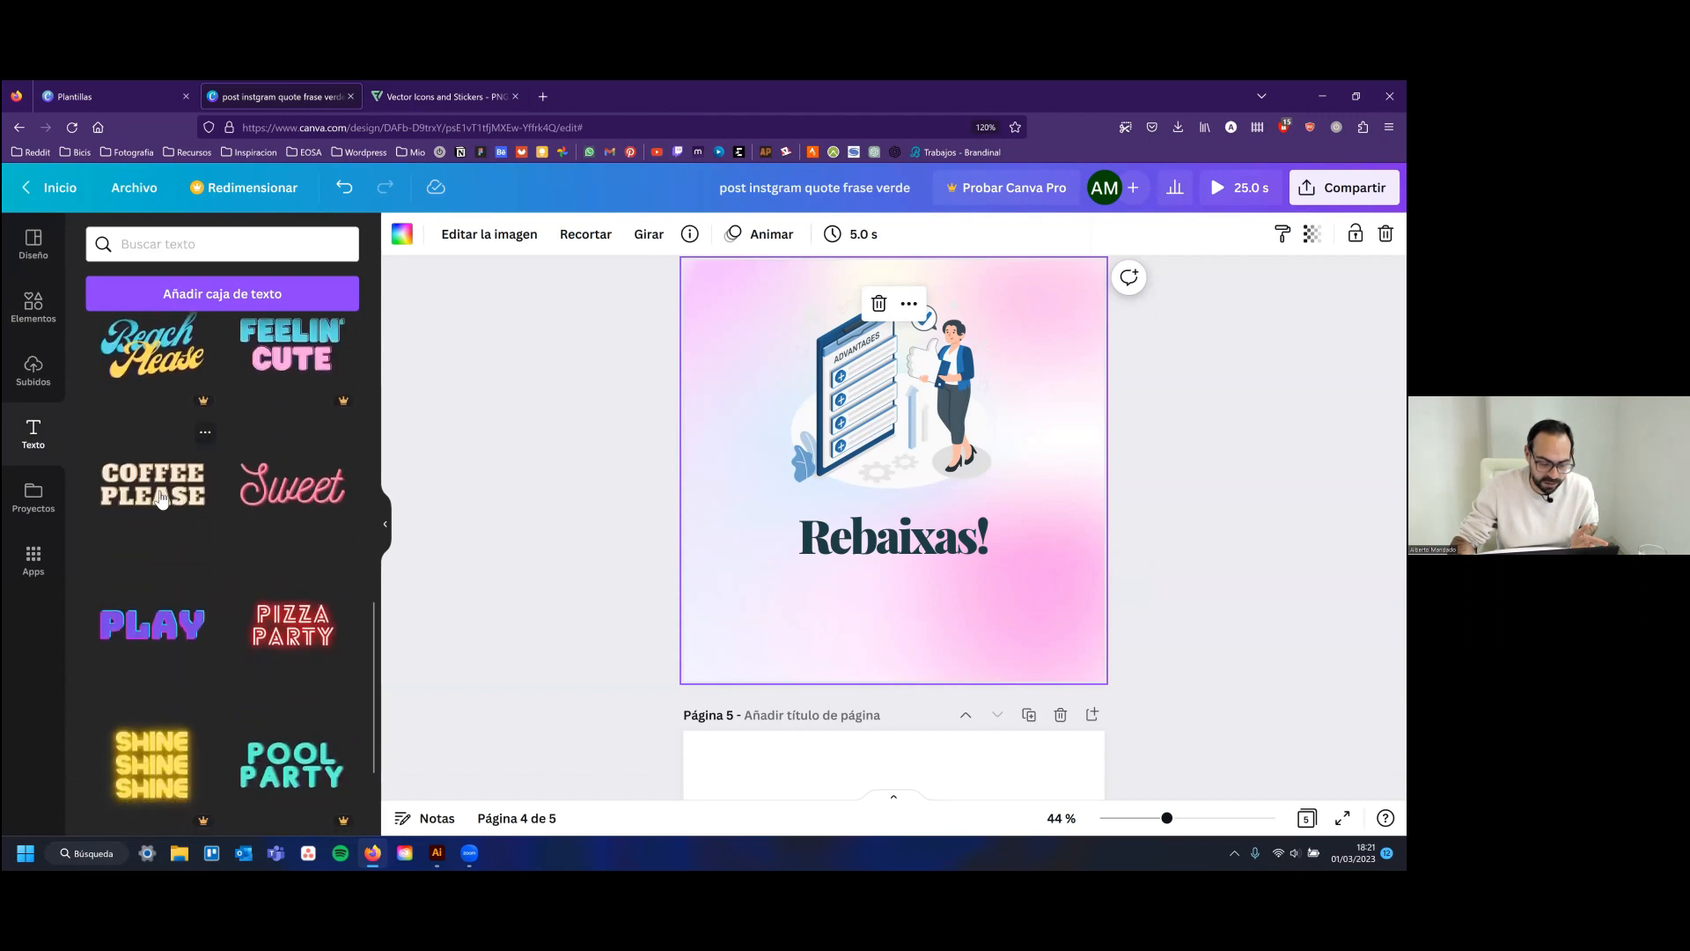
pyautogui.click(201, 480)
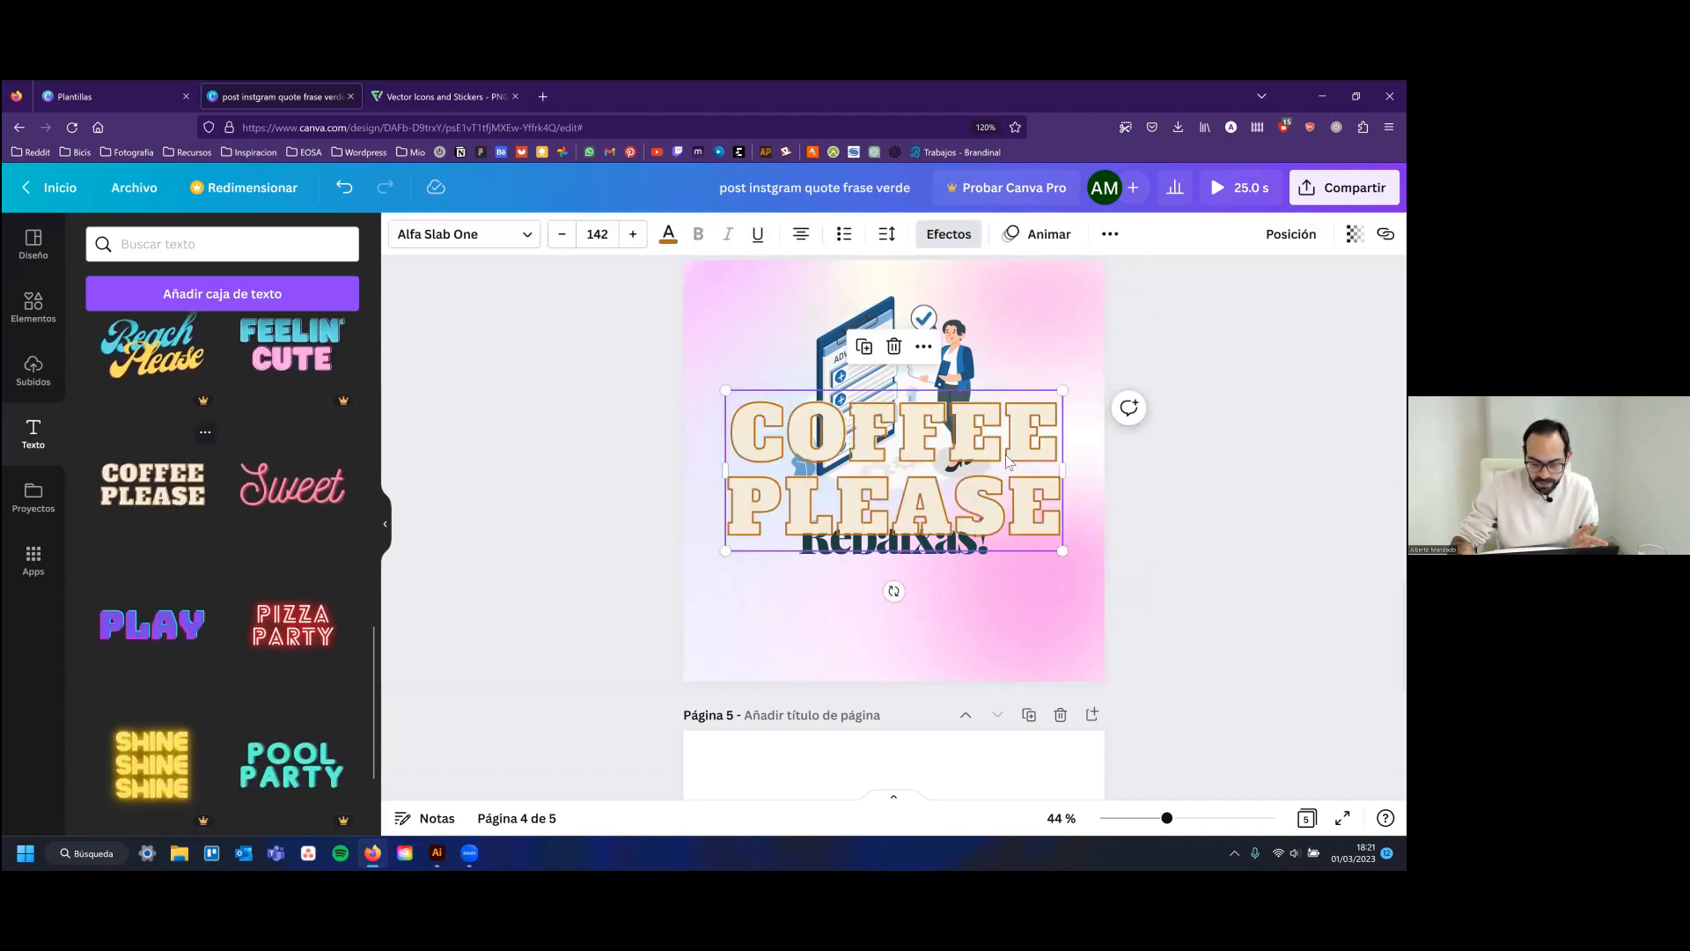
pyautogui.doubleClick(1001, 438)
pyautogui.moveTo(797, 435); pyautogui.dragTo(1081, 539)
pyautogui.click(893, 504)
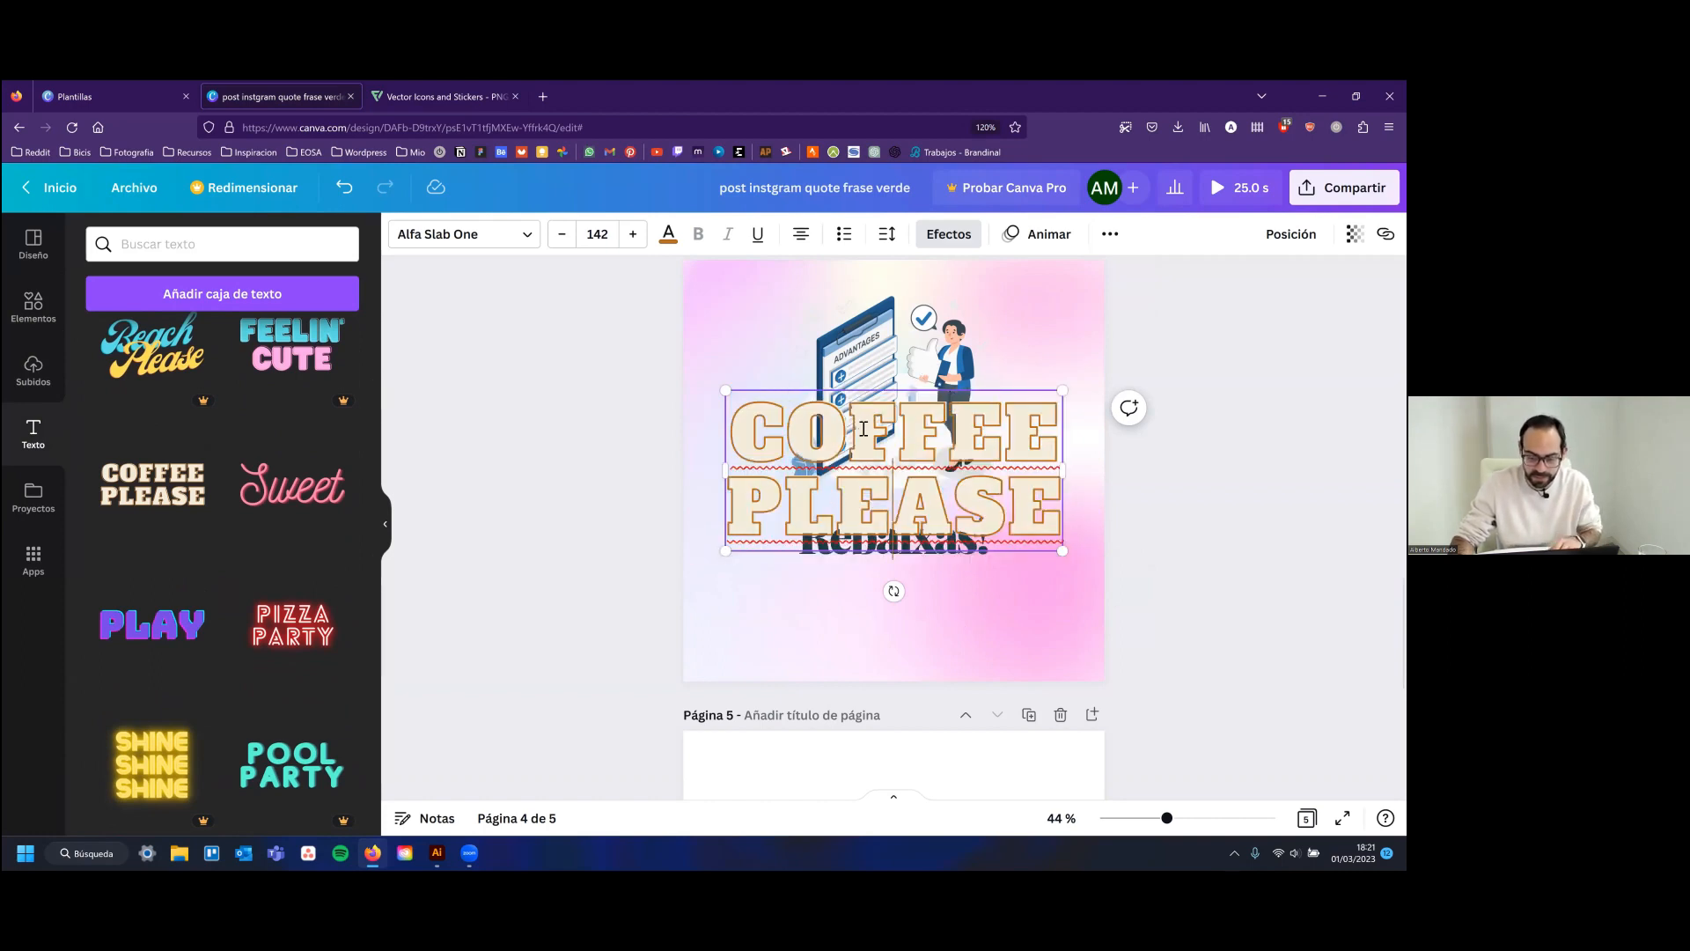
pyautogui.click(739, 391)
pyautogui.press('Delete')
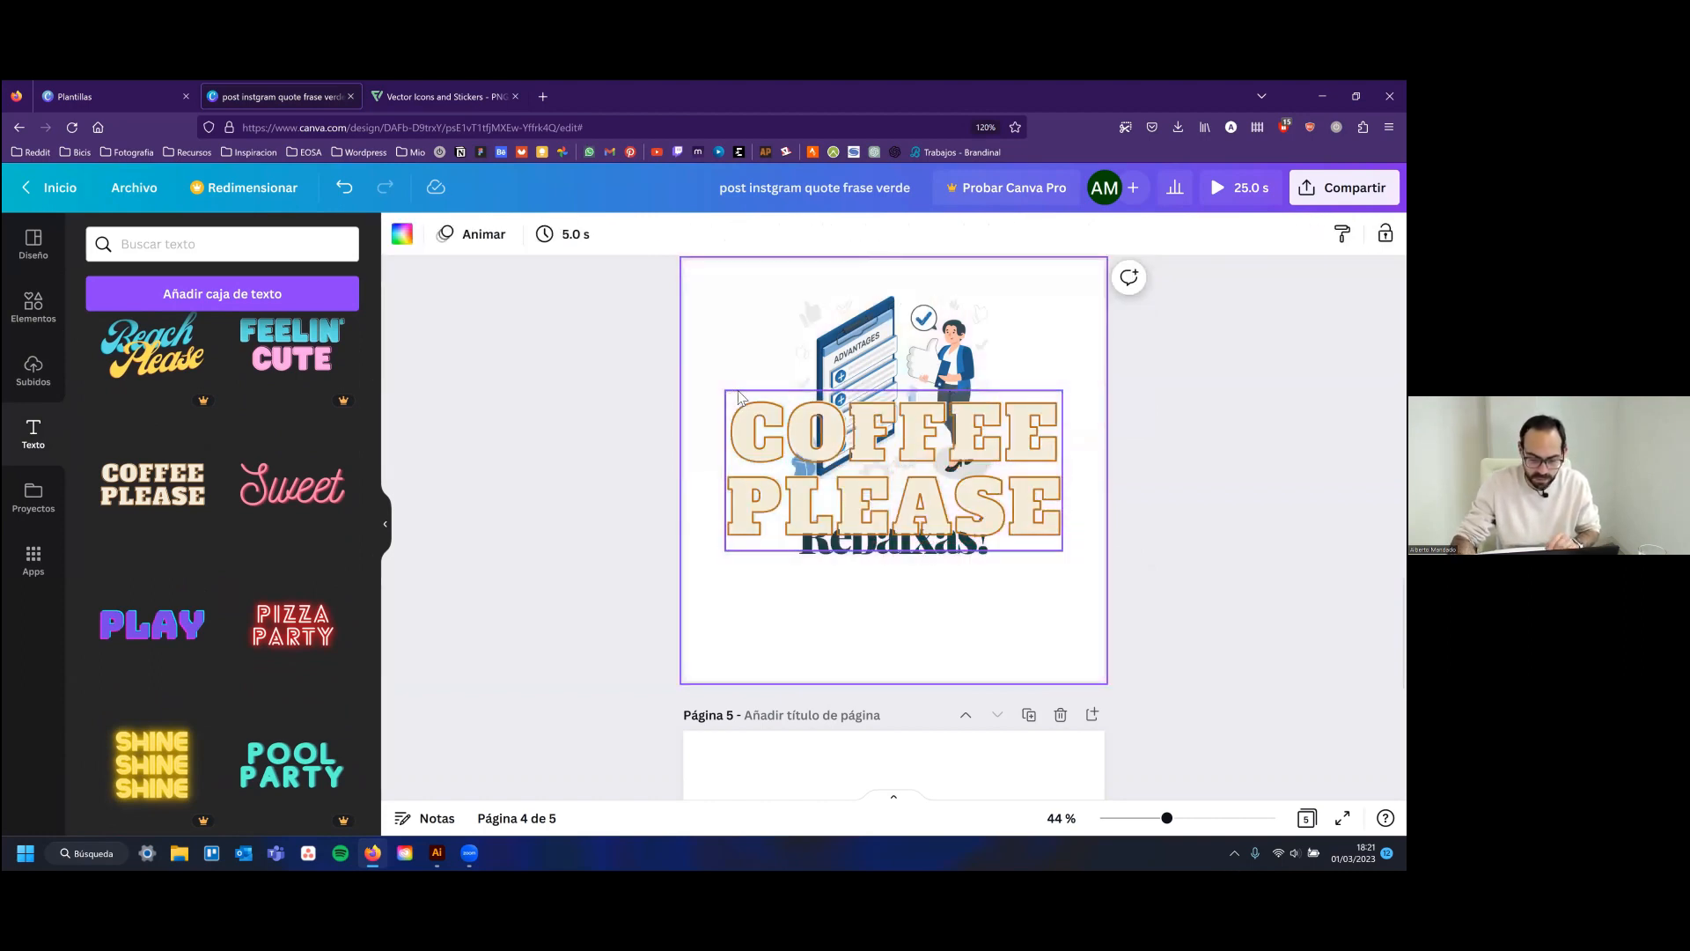
pyautogui.hotkey('ctrl', 'z')
# Delete the "COFFEE PLEASE" font combination from page 4
pyautogui.click(974, 534)
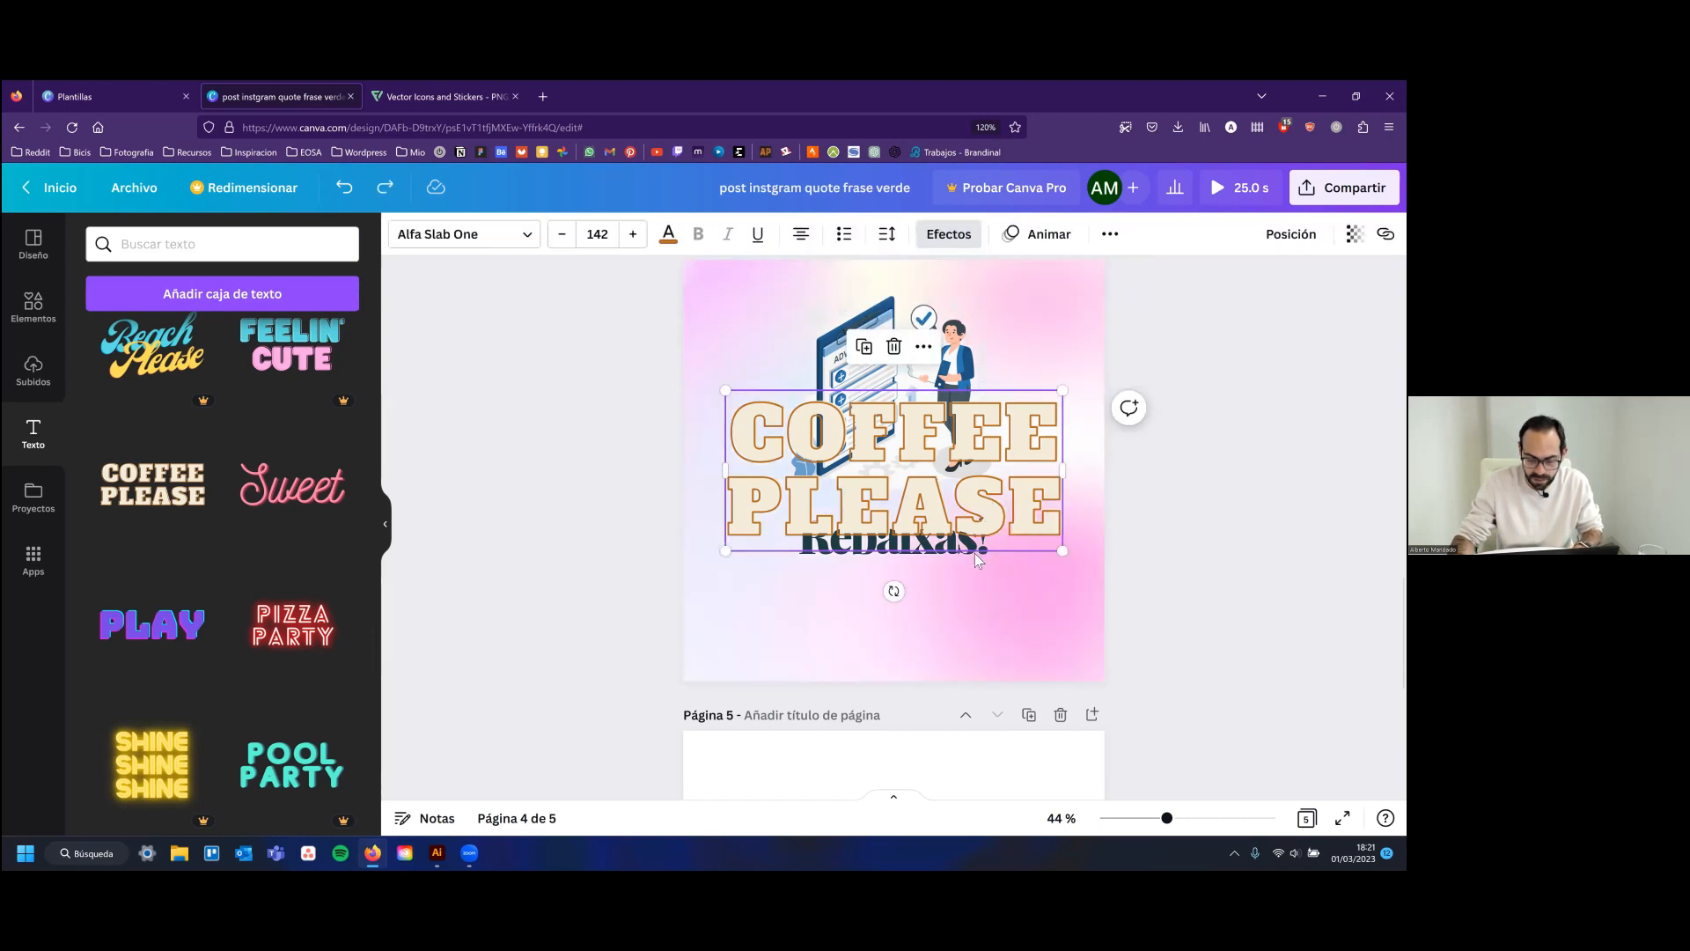
pyautogui.click(954, 416)
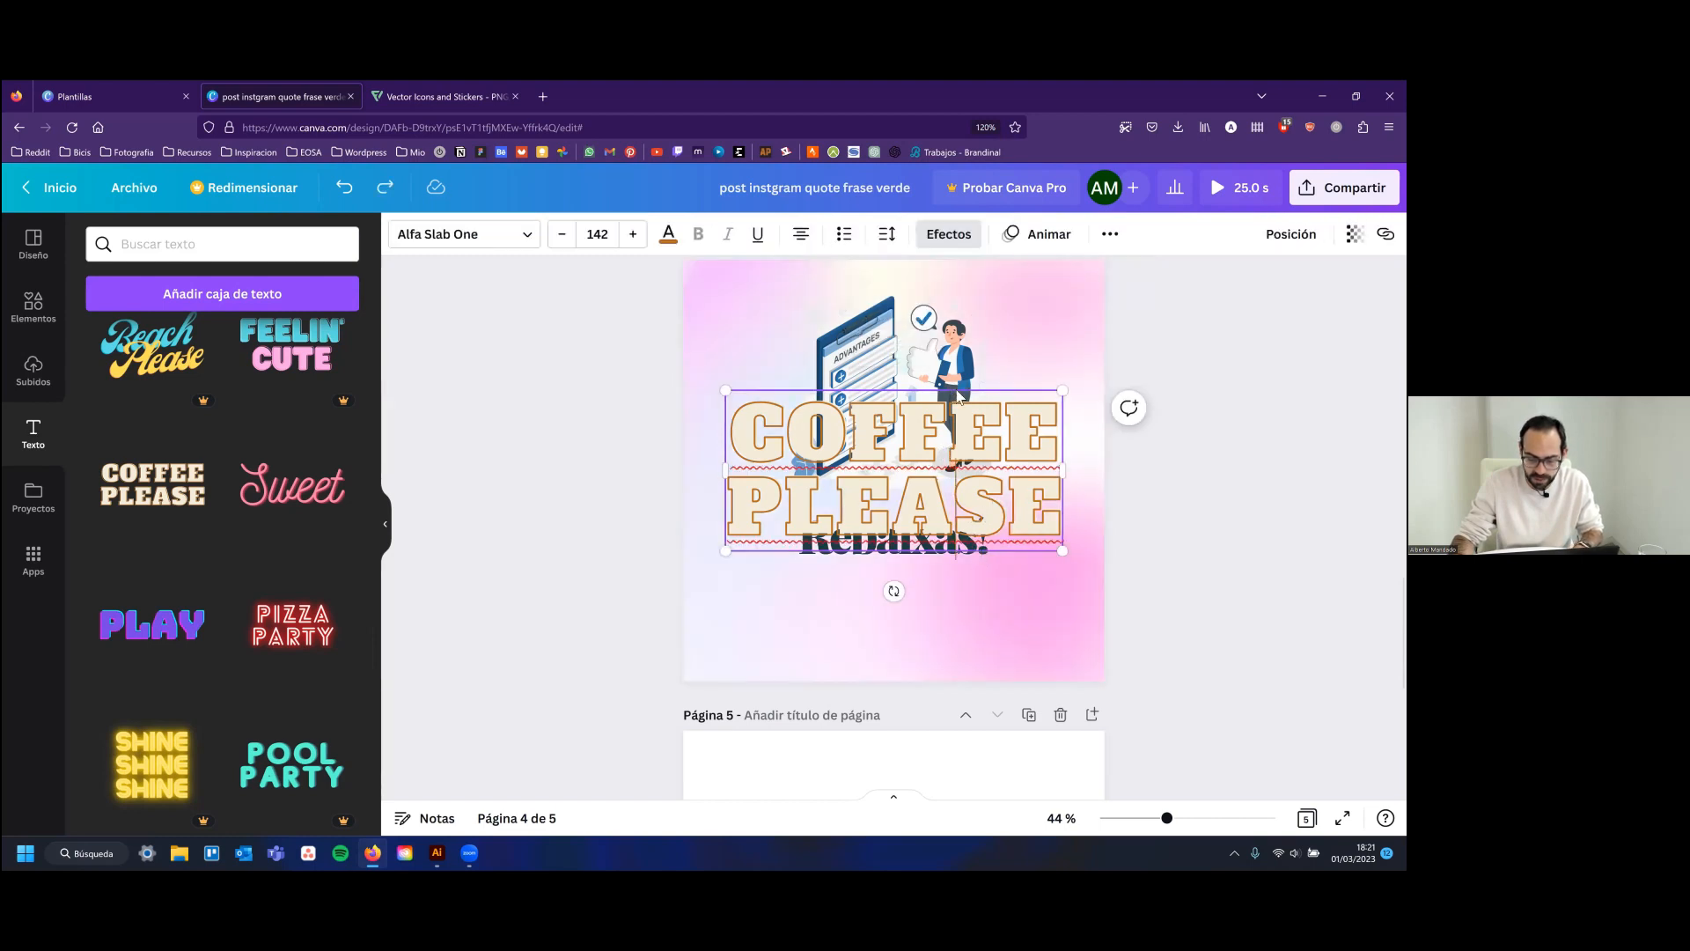
pyautogui.click(958, 396)
pyautogui.click(1018, 396)
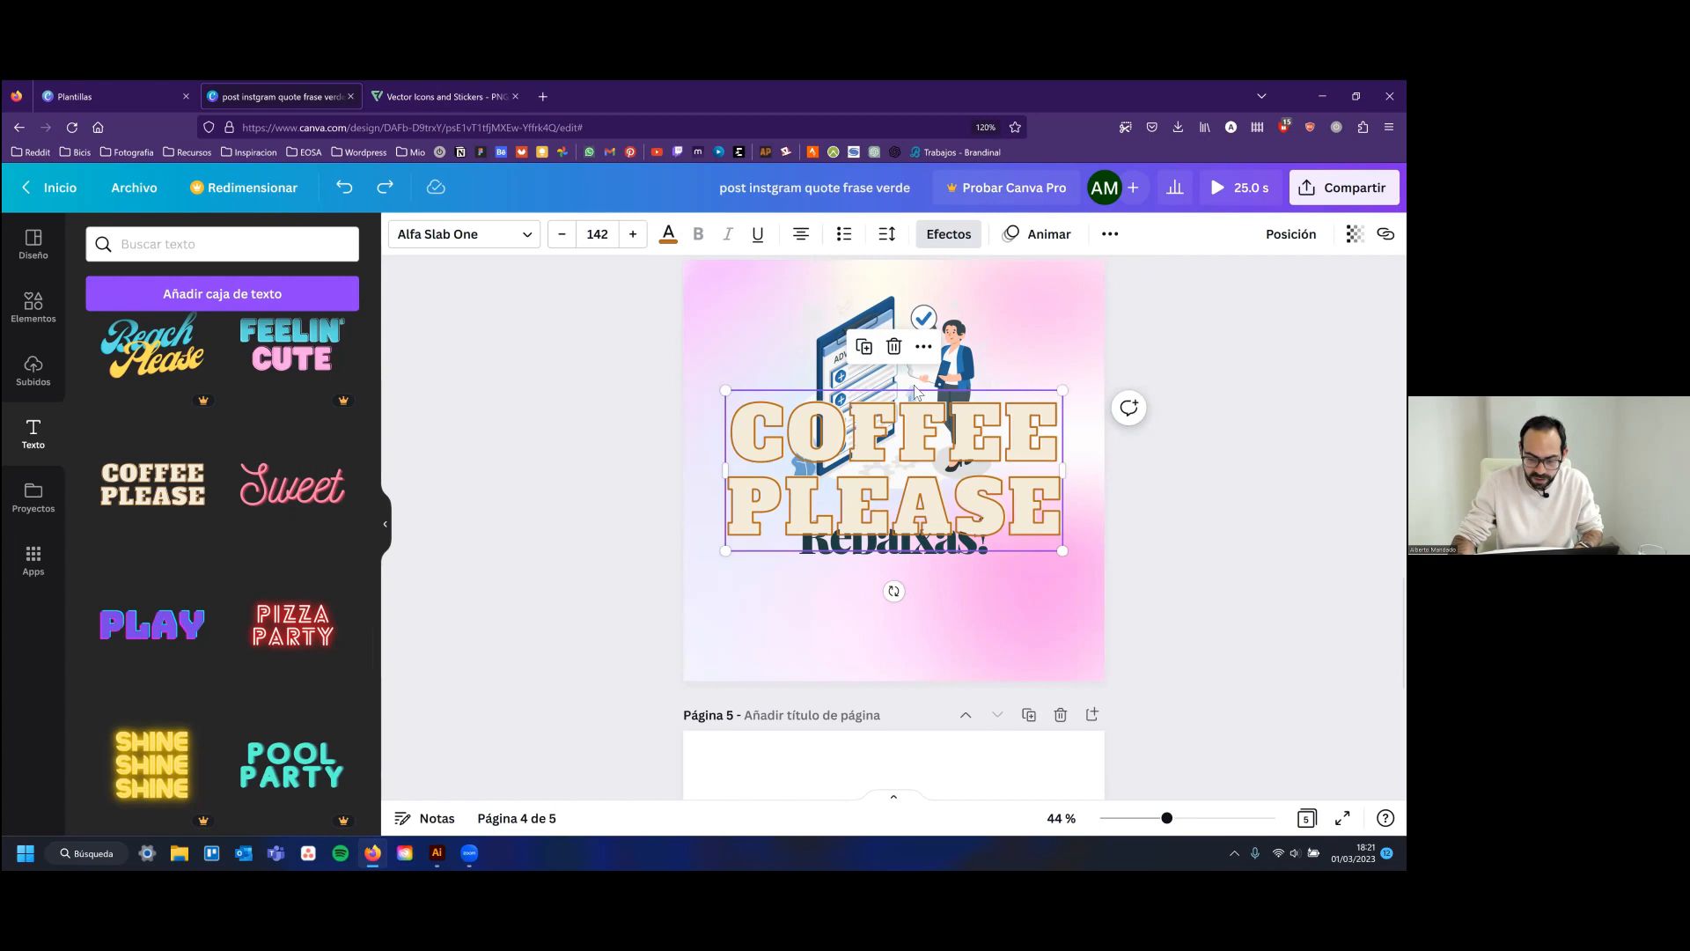
pyautogui.click(894, 347)
# Look through the remaining font combinations for one that suits a sale post
pyautogui.scroll(-3, 211, 616)
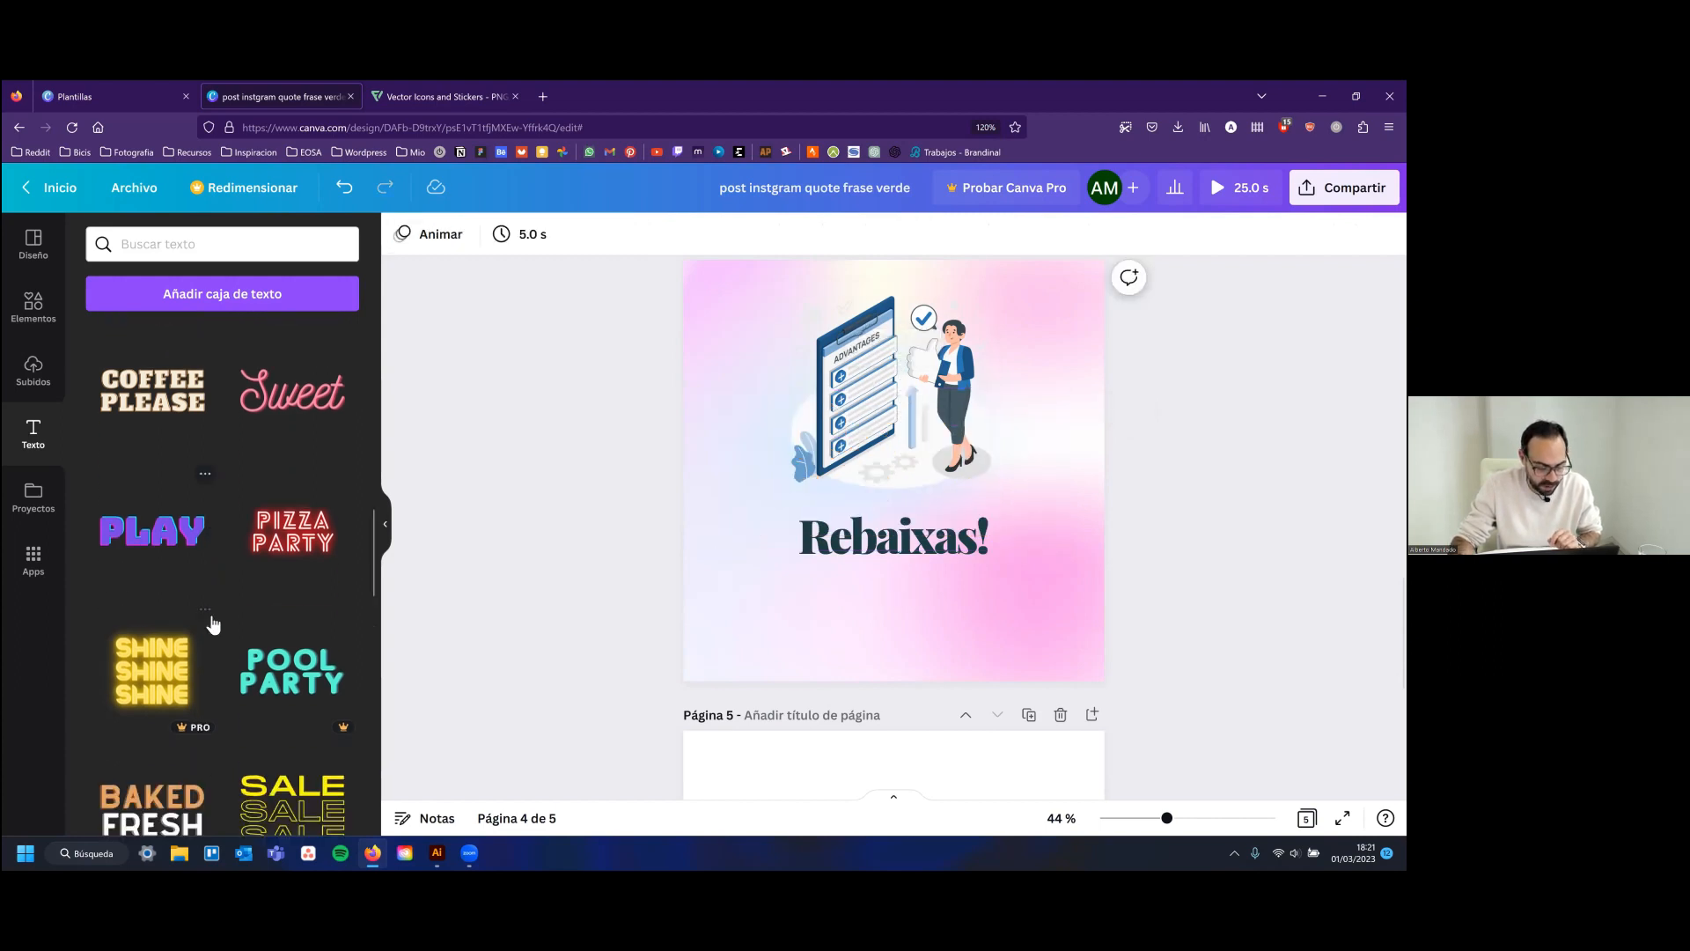
pyautogui.scroll(-8, 214, 623)
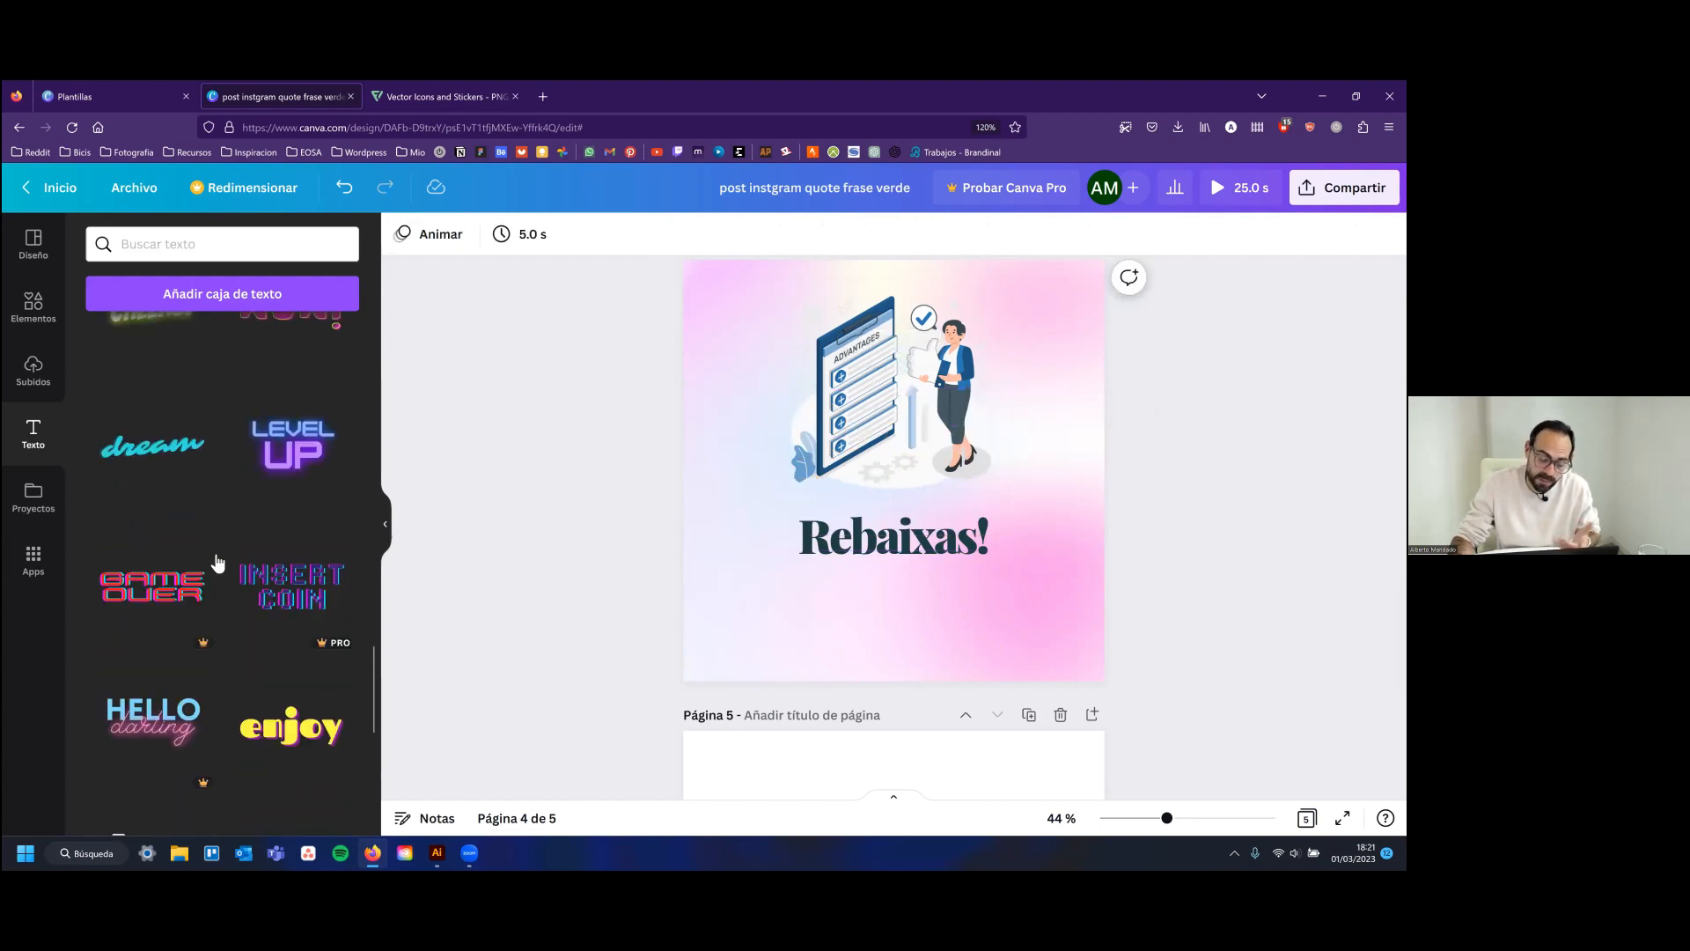
pyautogui.scroll(3, 216, 555)
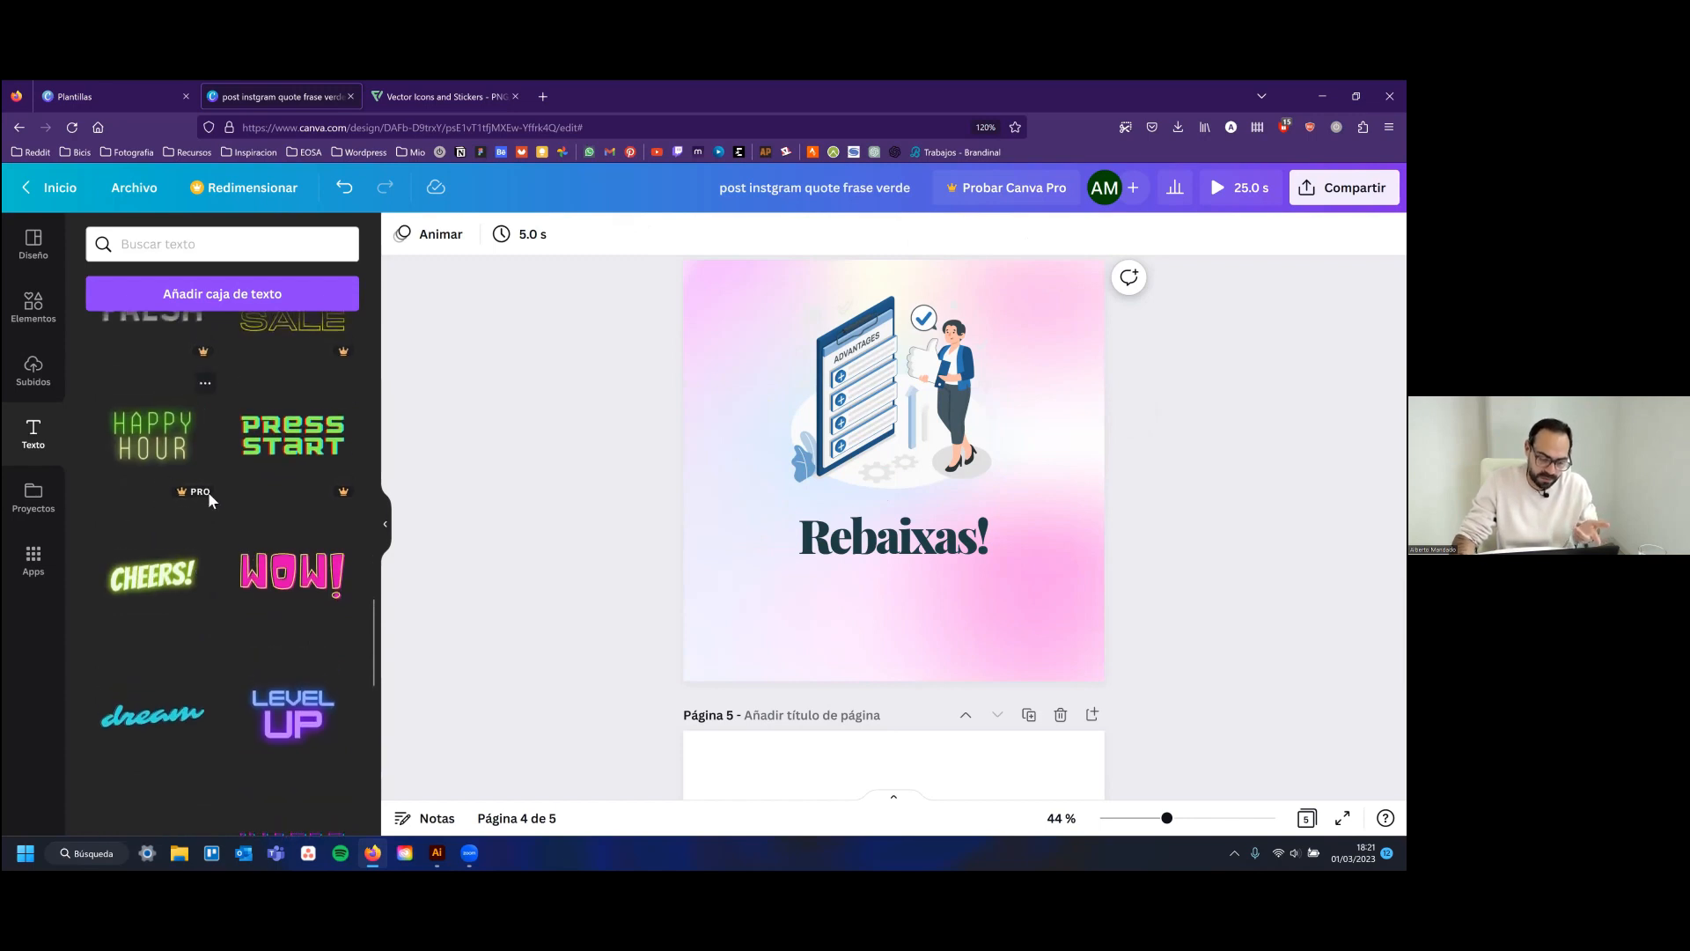
pyautogui.scroll(-3, 200, 544)
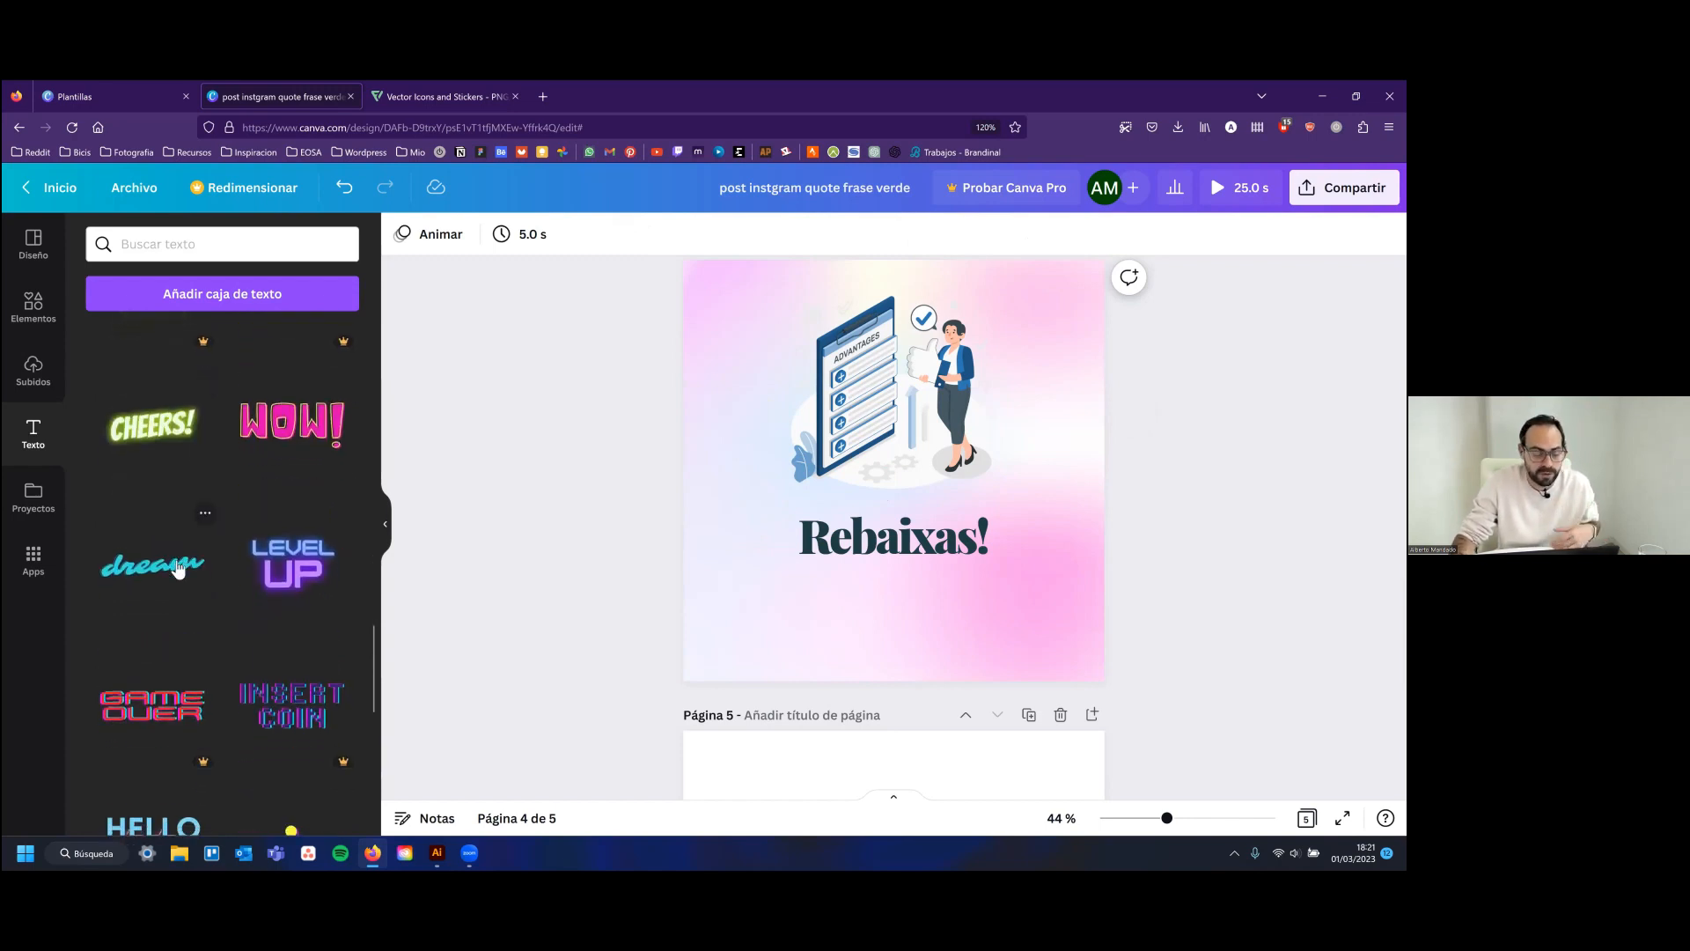
pyautogui.scroll(-5, 172, 571)
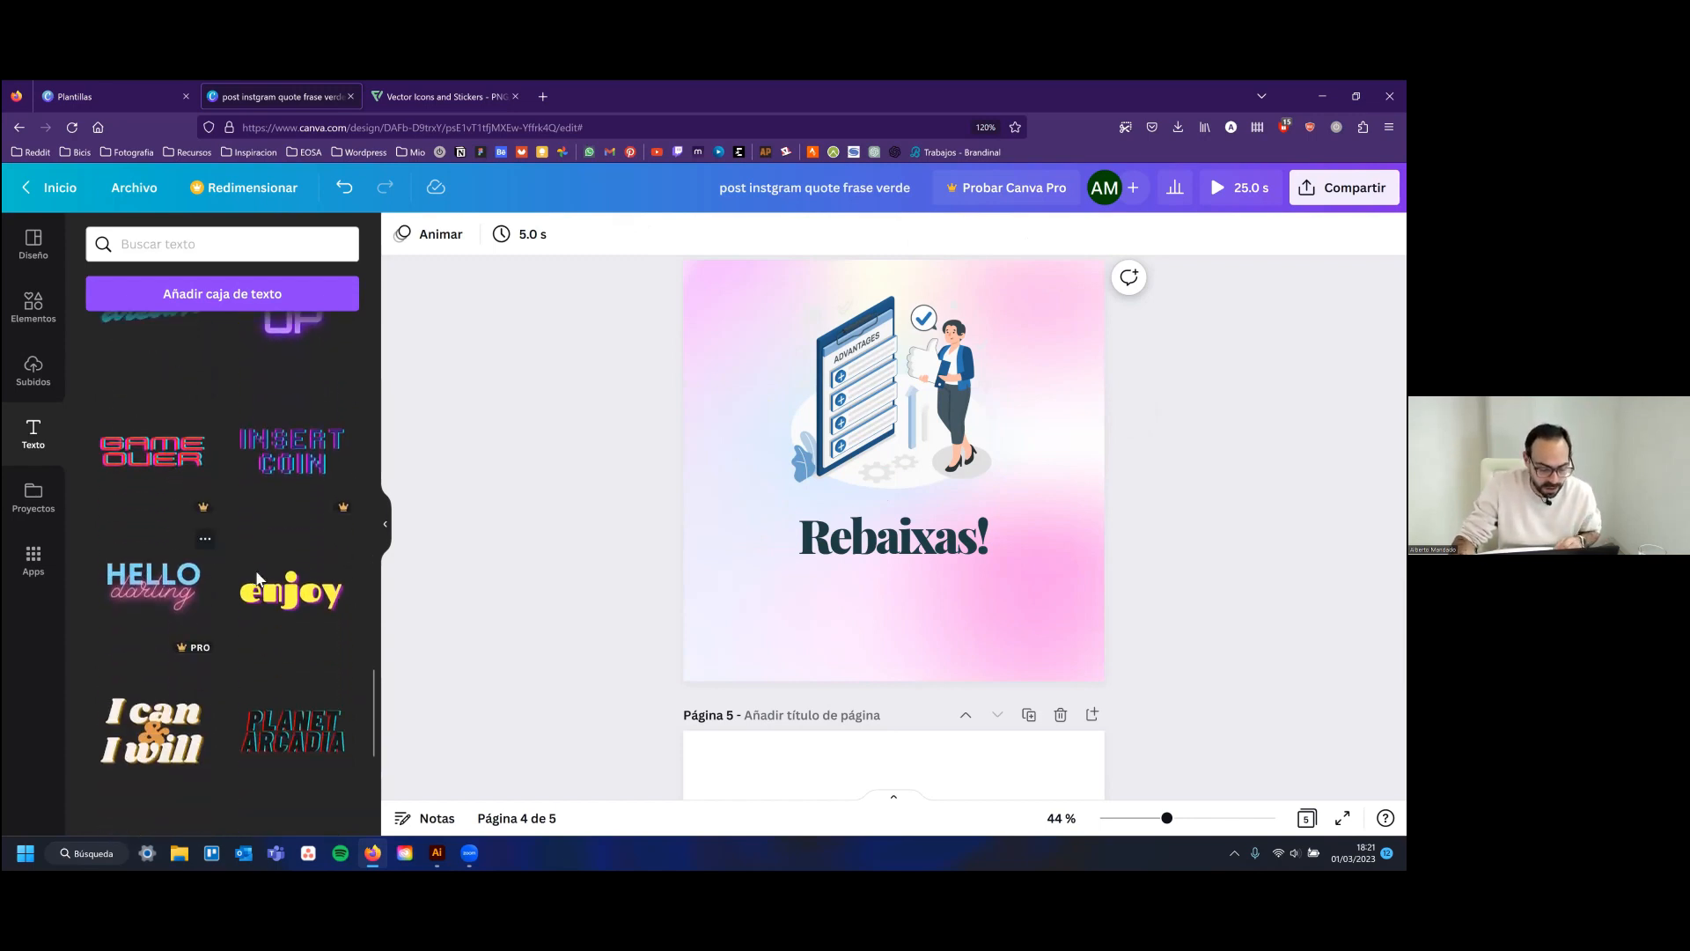
pyautogui.scroll(-2, 262, 607)
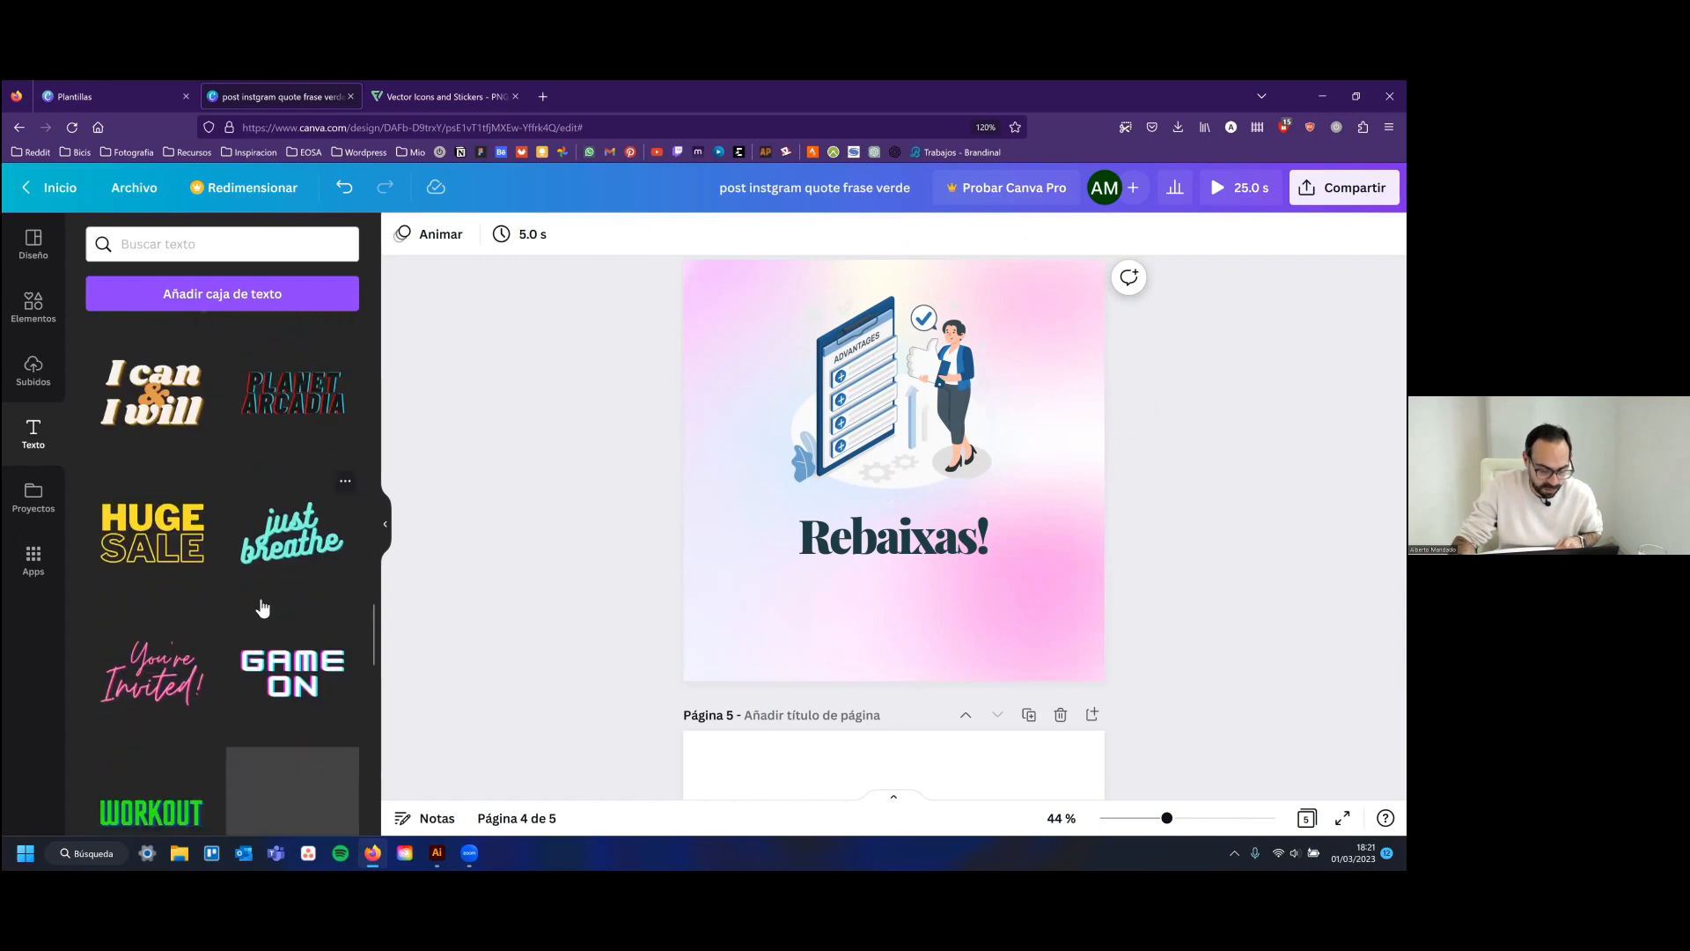
pyautogui.scroll(-8, 255, 619)
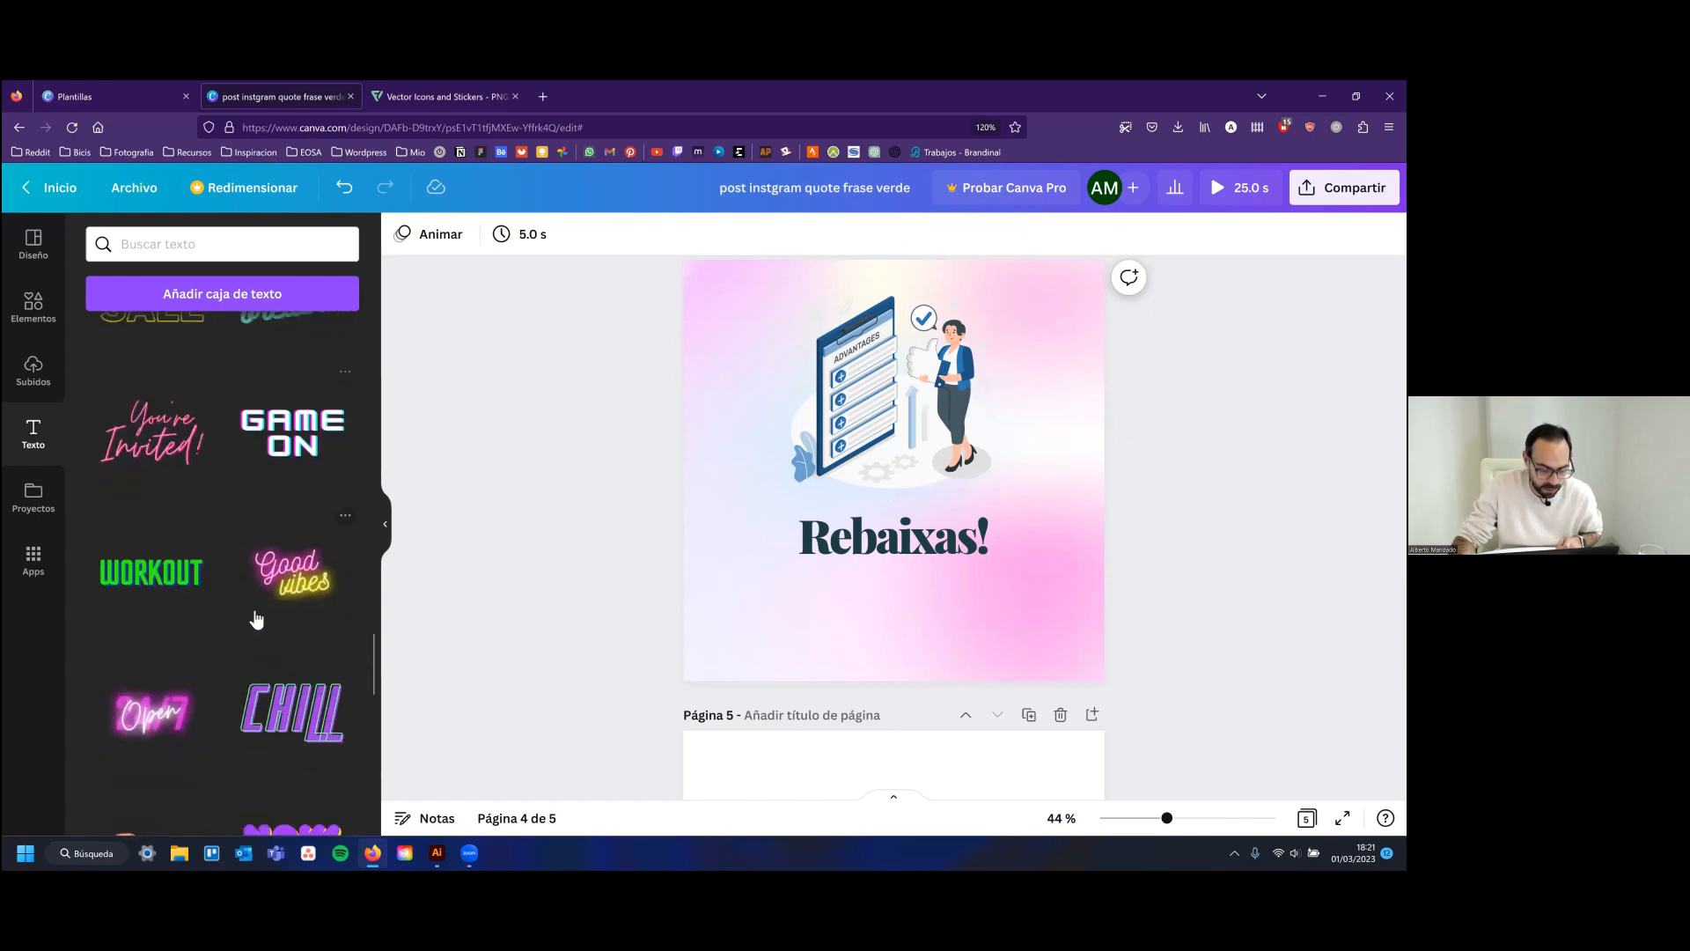
pyautogui.scroll(-10, 253, 612)
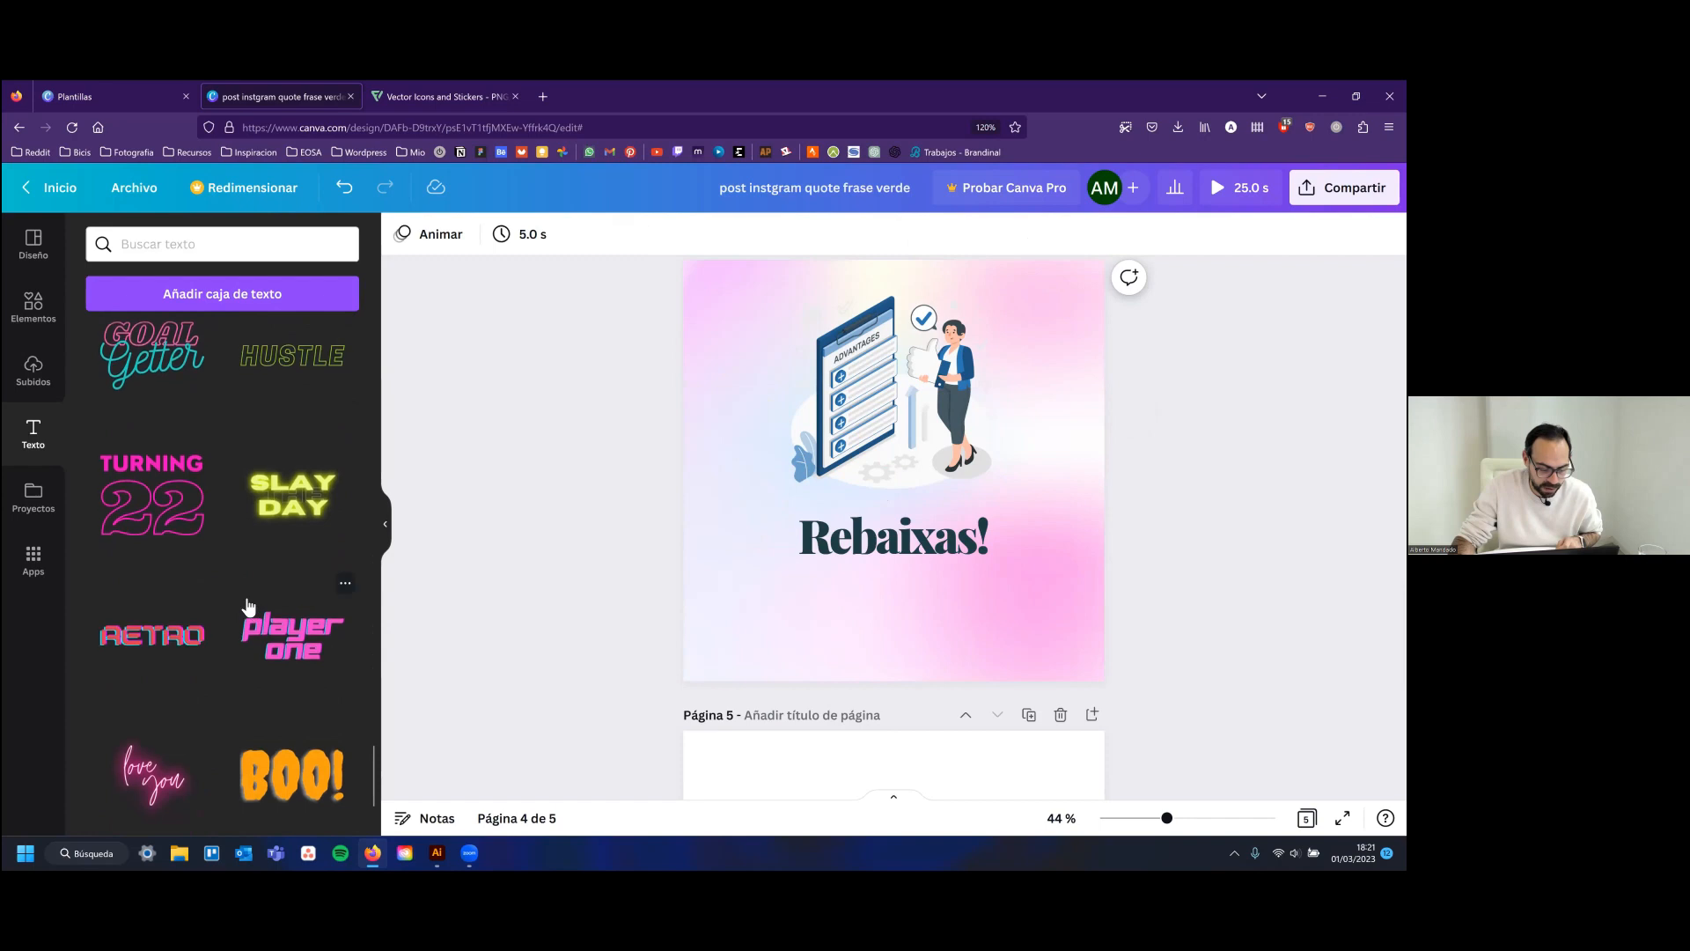
# Search the text library for "sales"
pyautogui.click(204, 244)
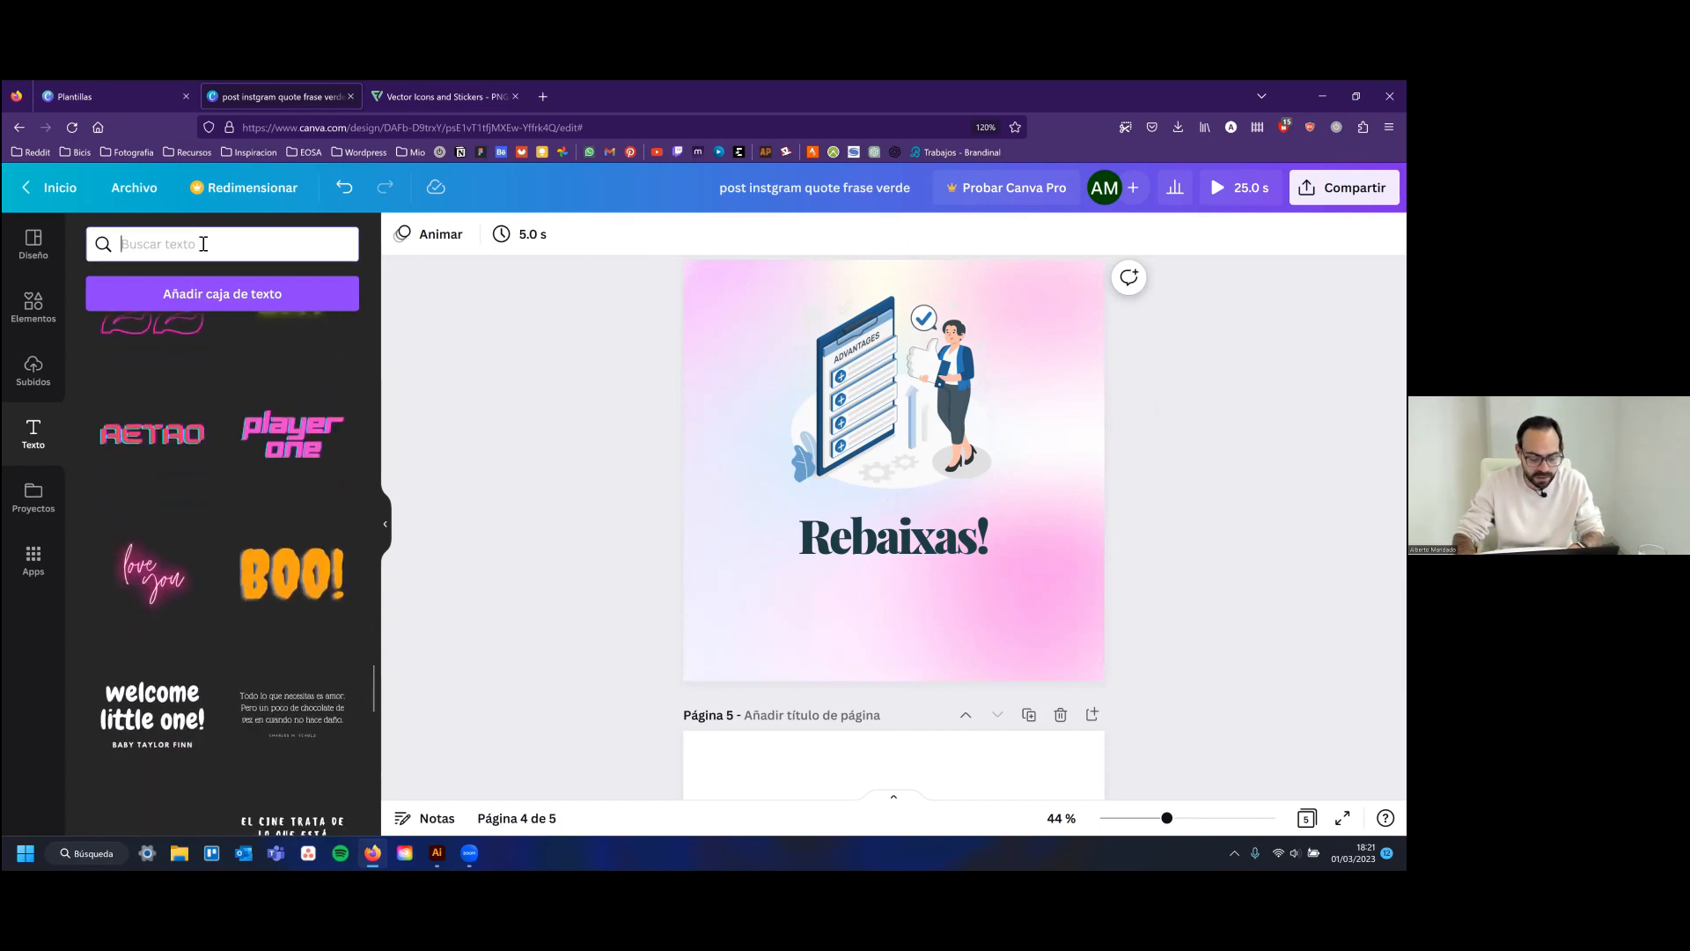
pyautogui.write('sales')
pyautogui.press('Return')
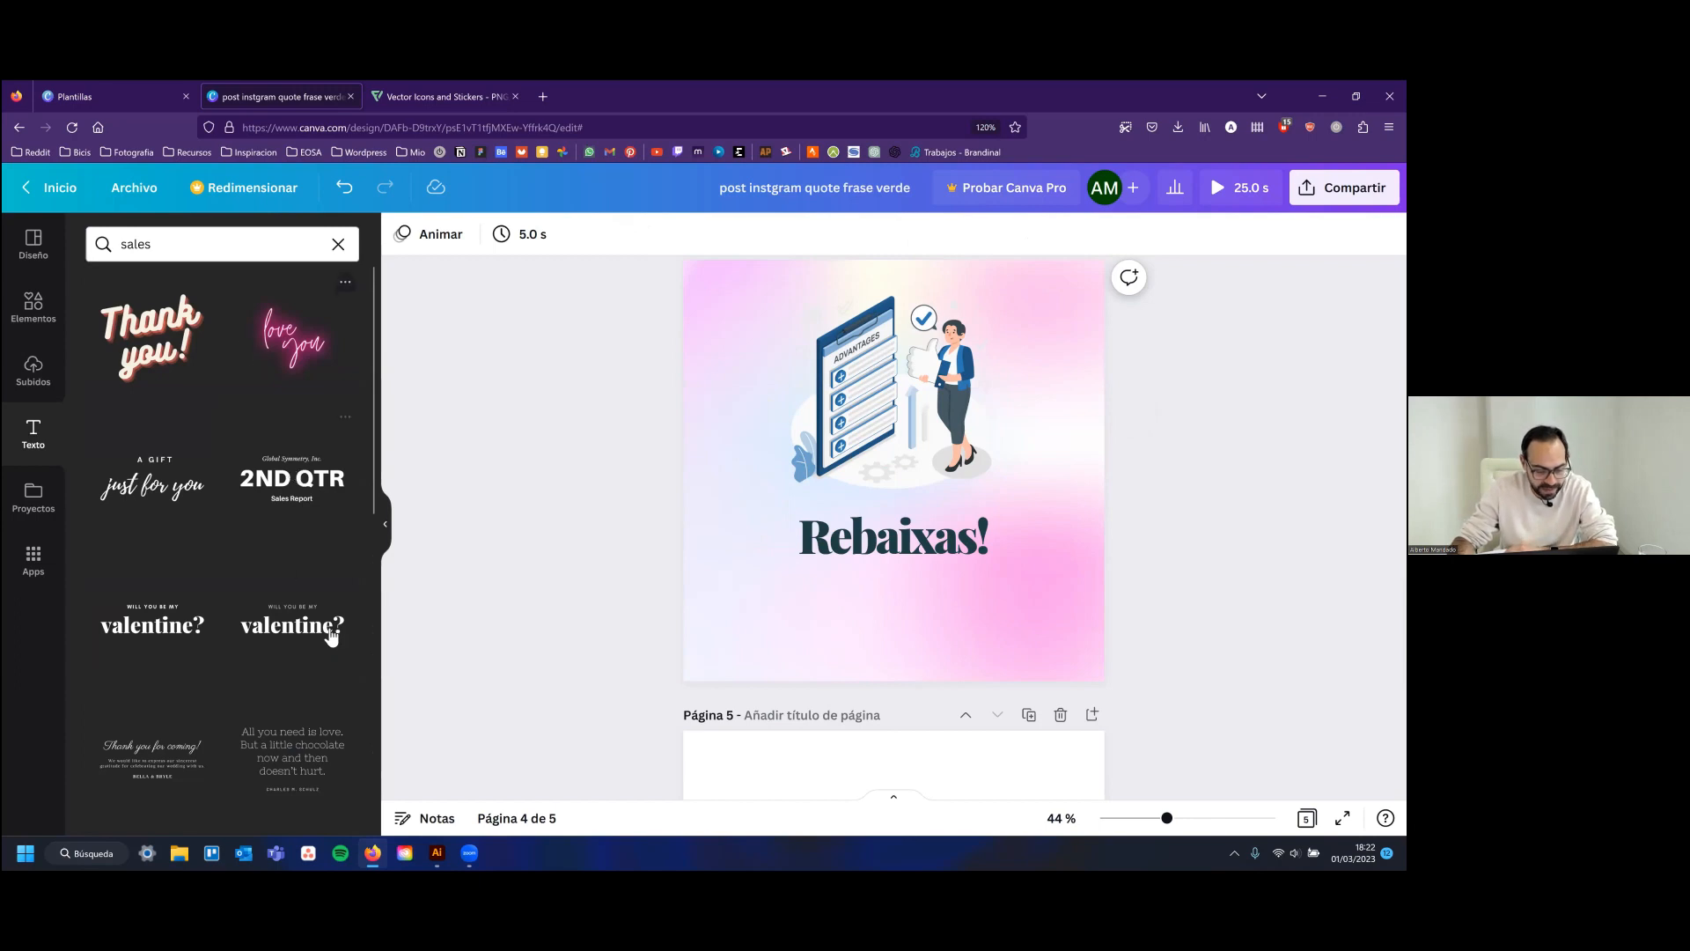
# Delete the "Rebaixas!" text below the illustration on page 4
pyautogui.click(898, 535)
pyautogui.rightClick(911, 543)
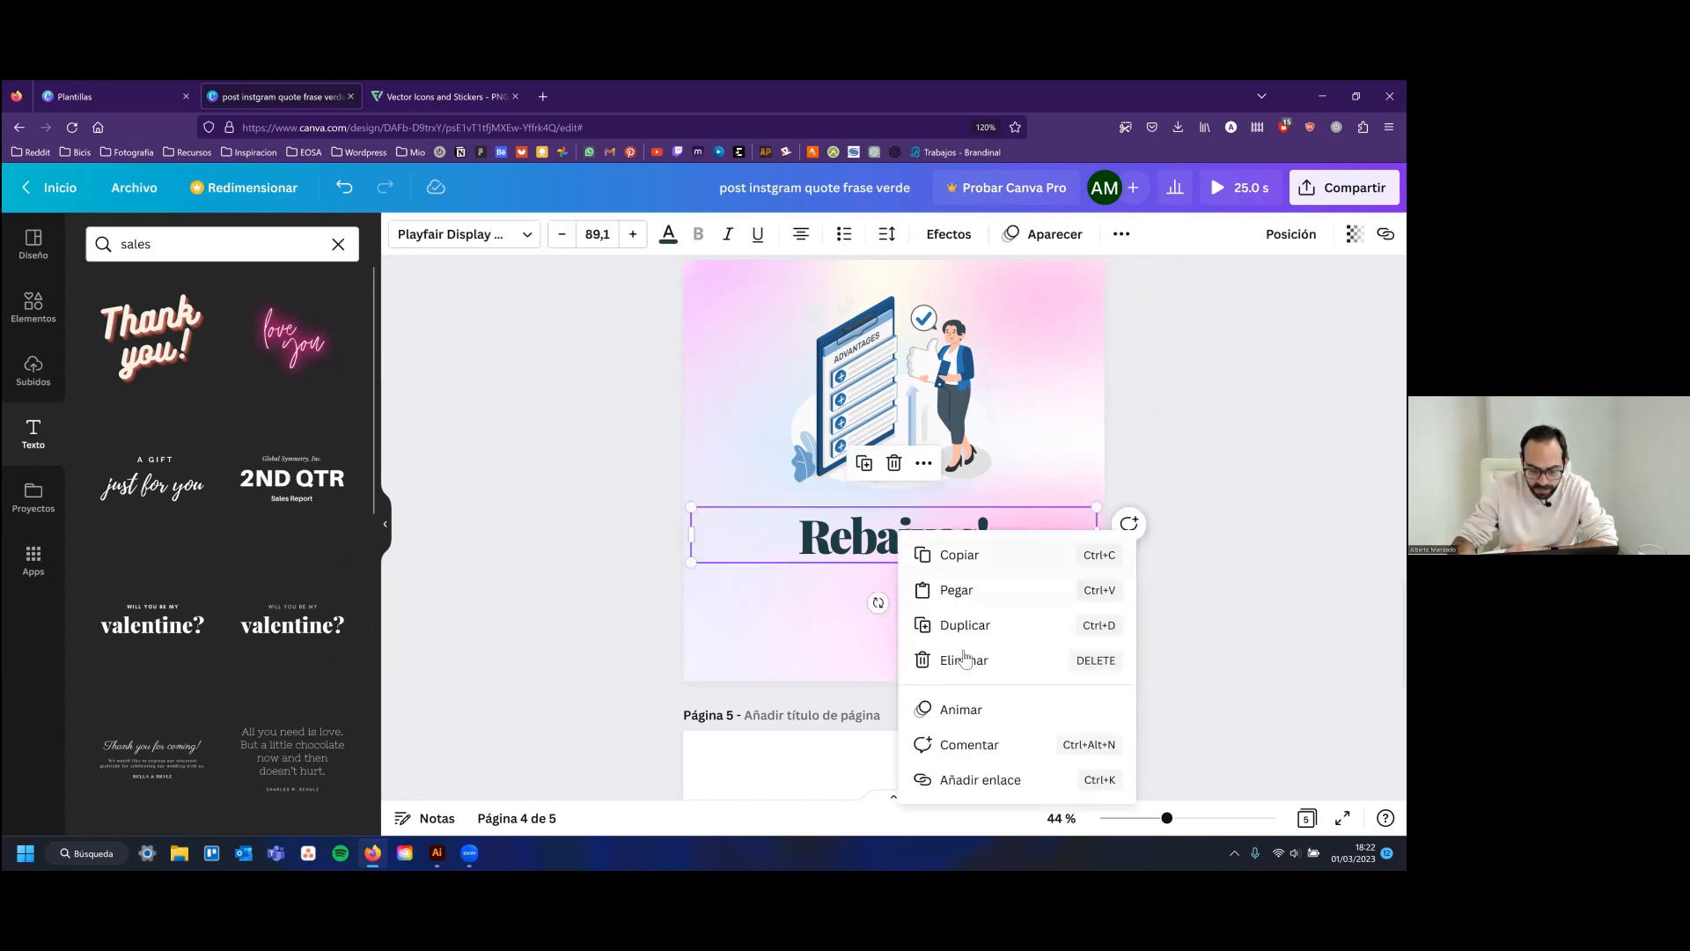
pyautogui.click(969, 658)
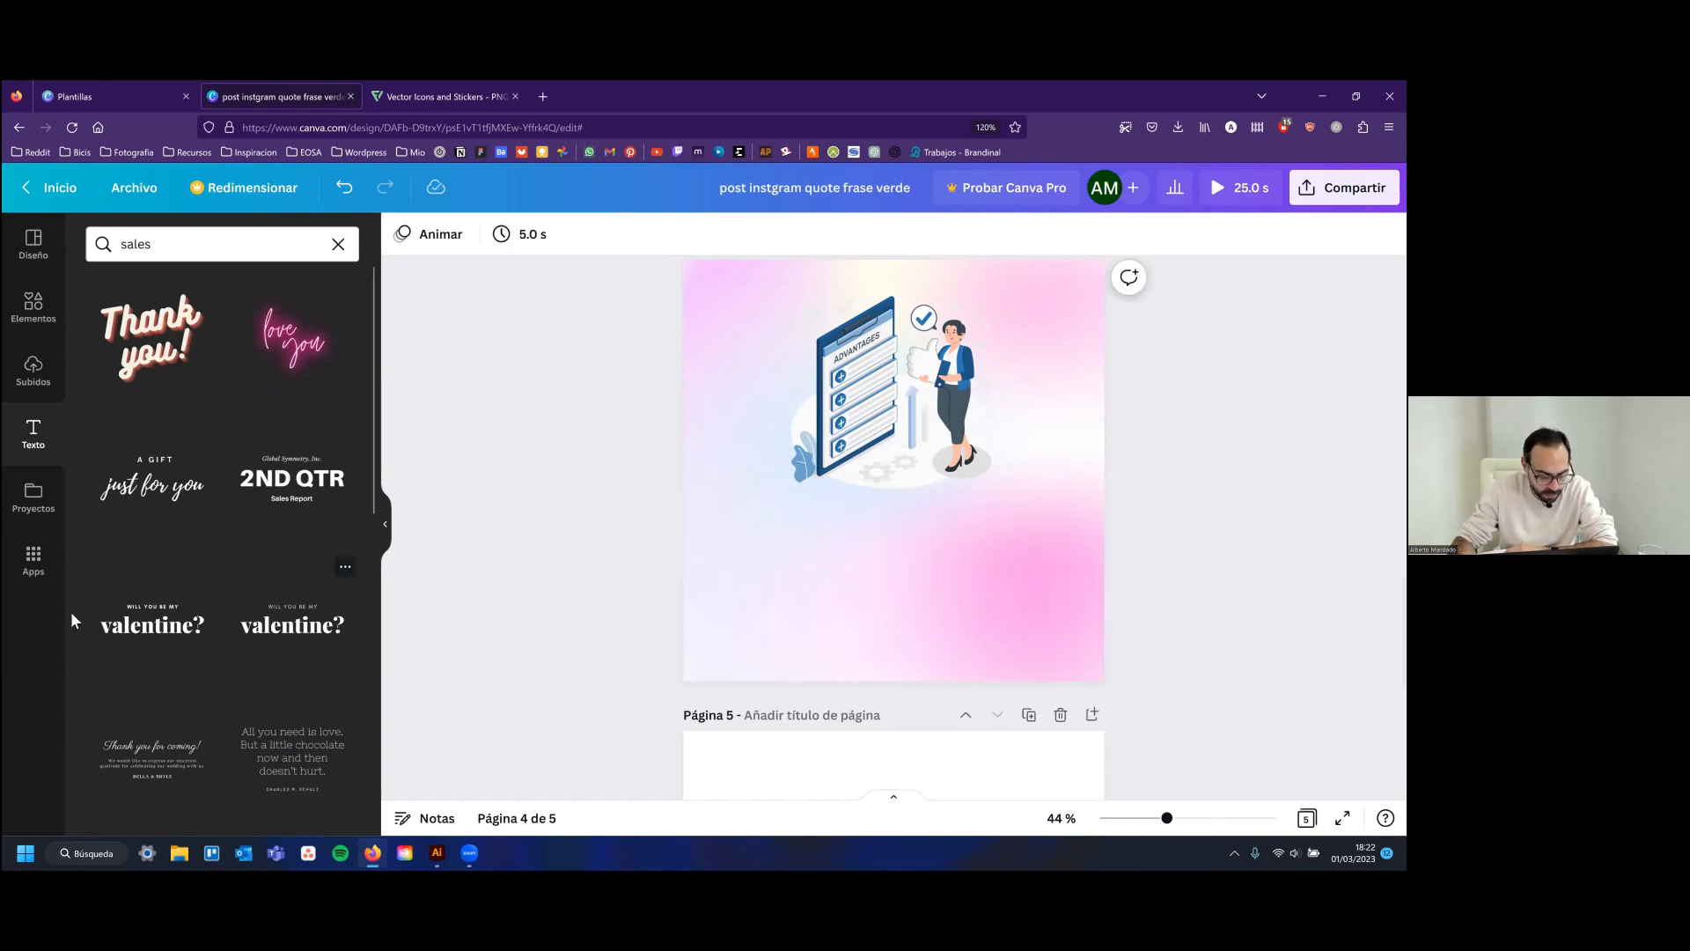
# Browse the "sales" font combinations and add "WISHING YOU A BRIGHT 2019" to page 4
pyautogui.scroll(-10, 304, 560)
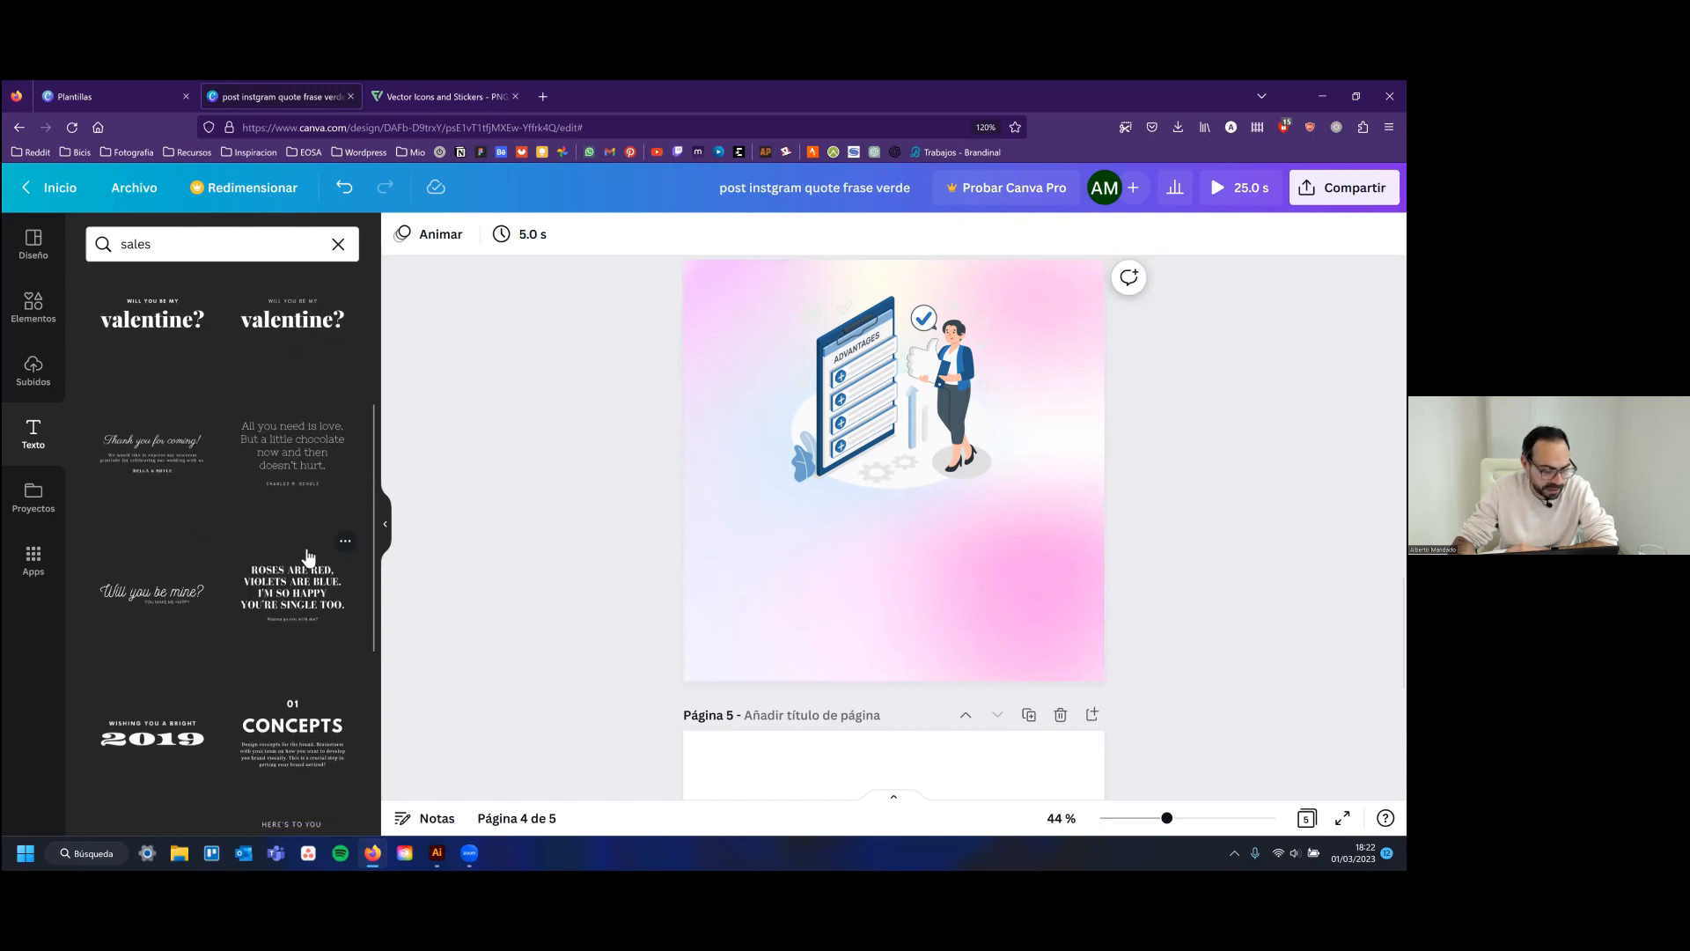
pyautogui.scroll(-4, 164, 533)
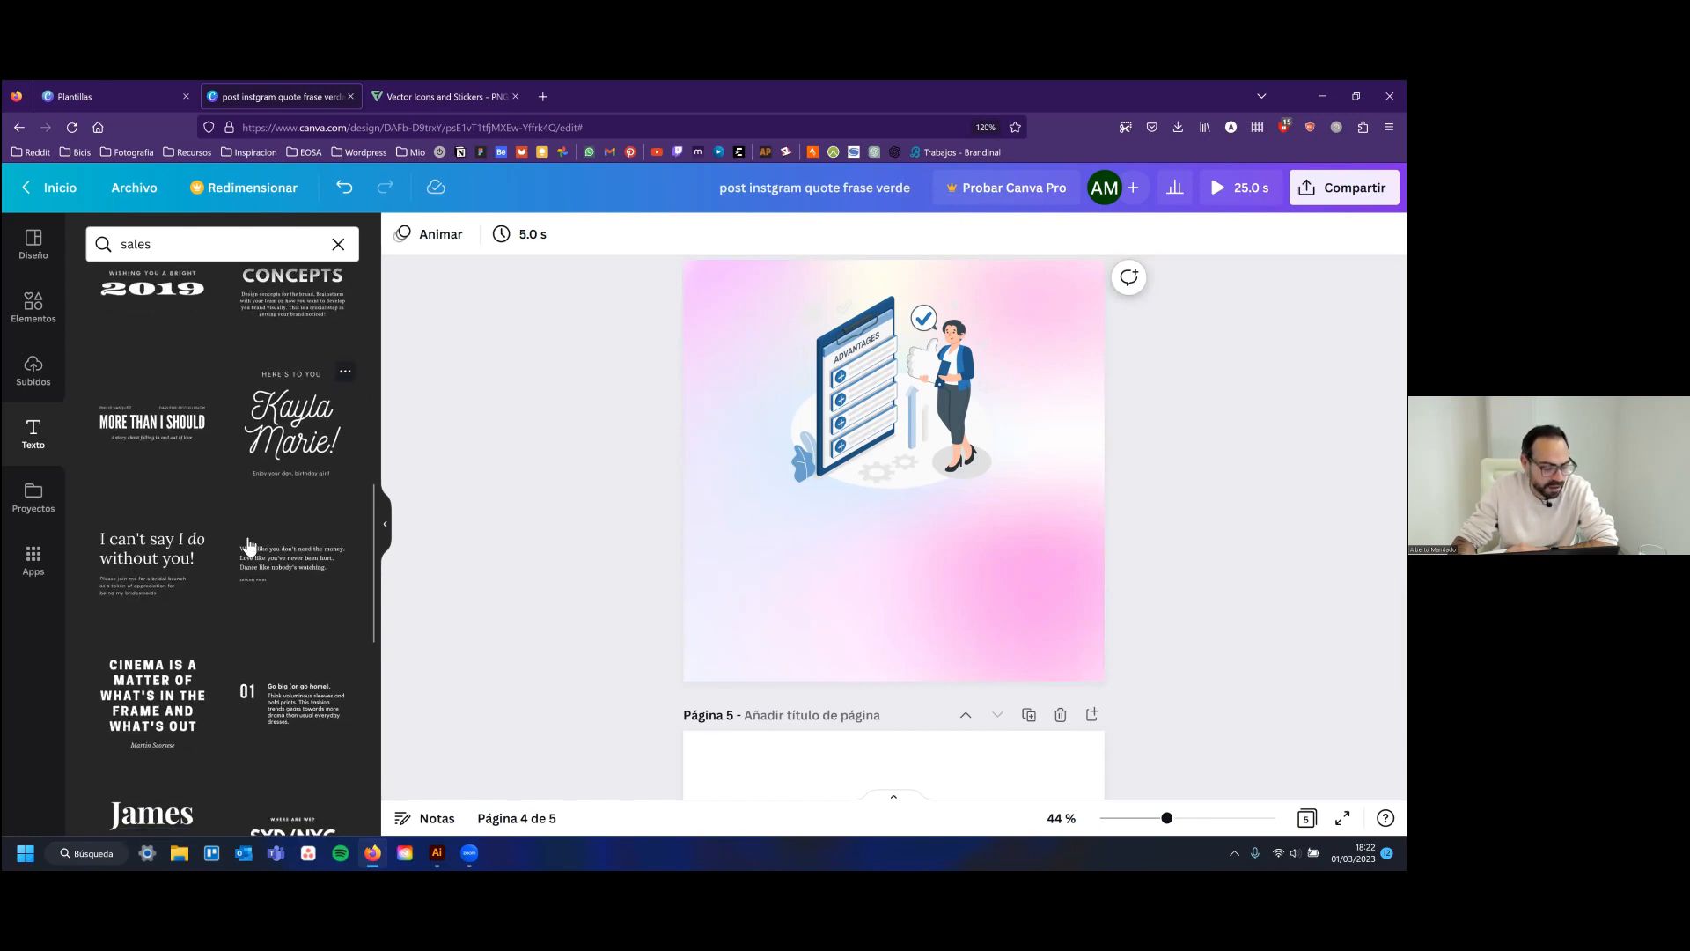
pyautogui.scroll(5, 167, 534)
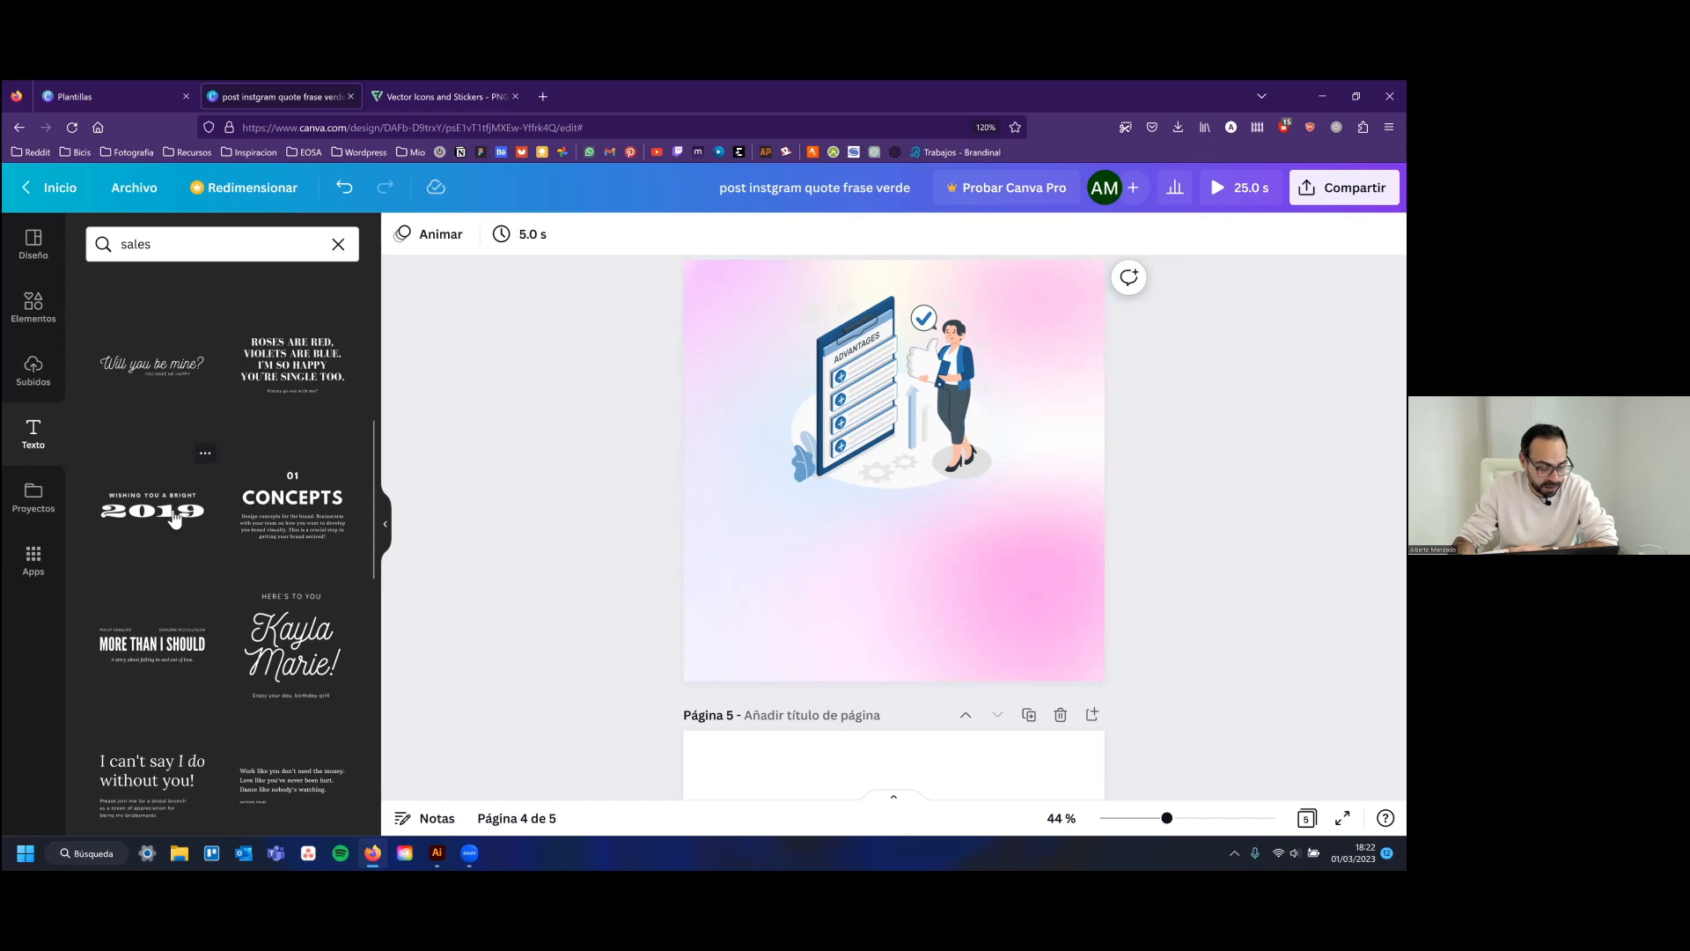
pyautogui.scroll(3, 188, 522)
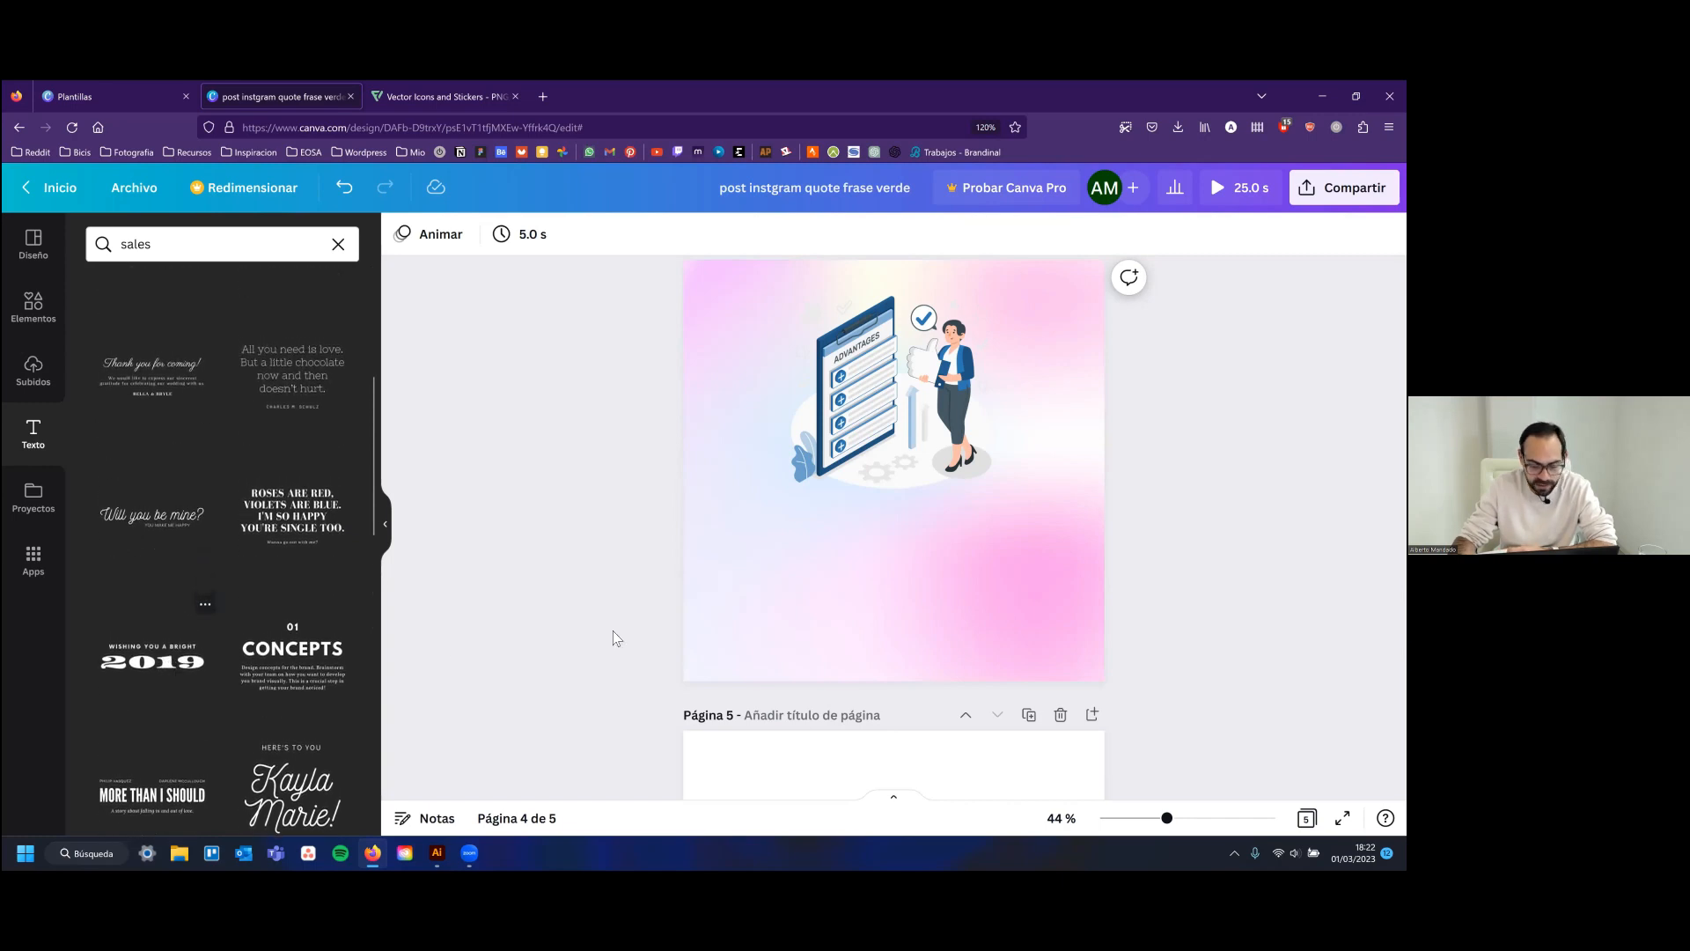
pyautogui.click(160, 640)
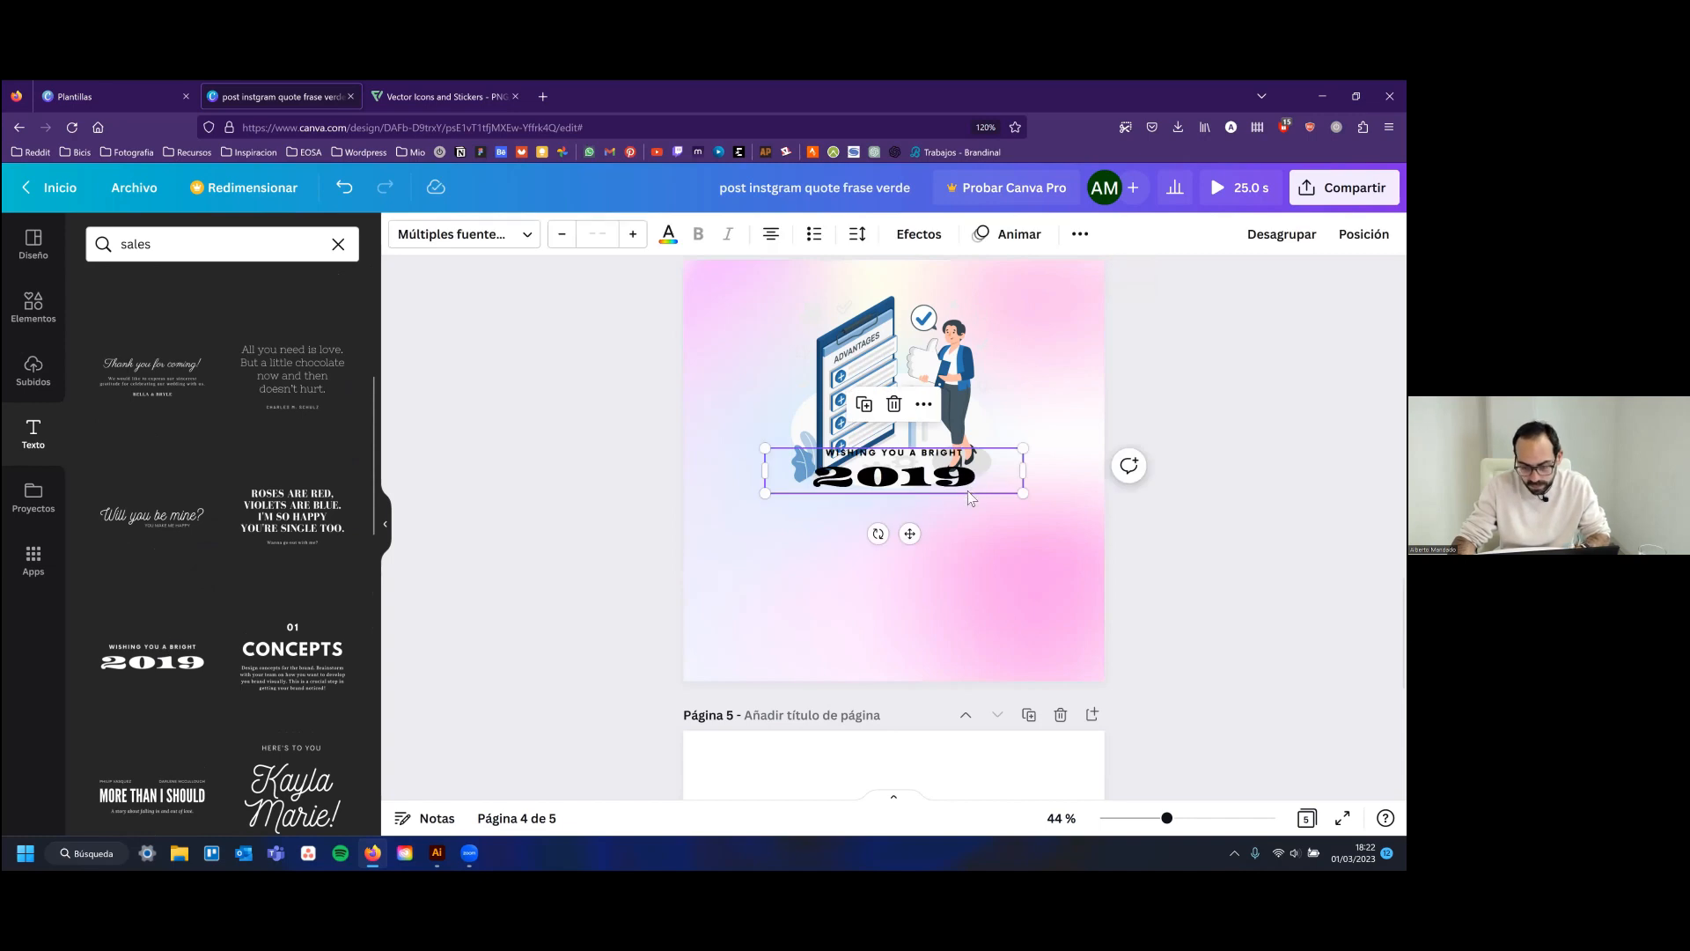
pyautogui.click(976, 490)
pyautogui.click(1014, 459)
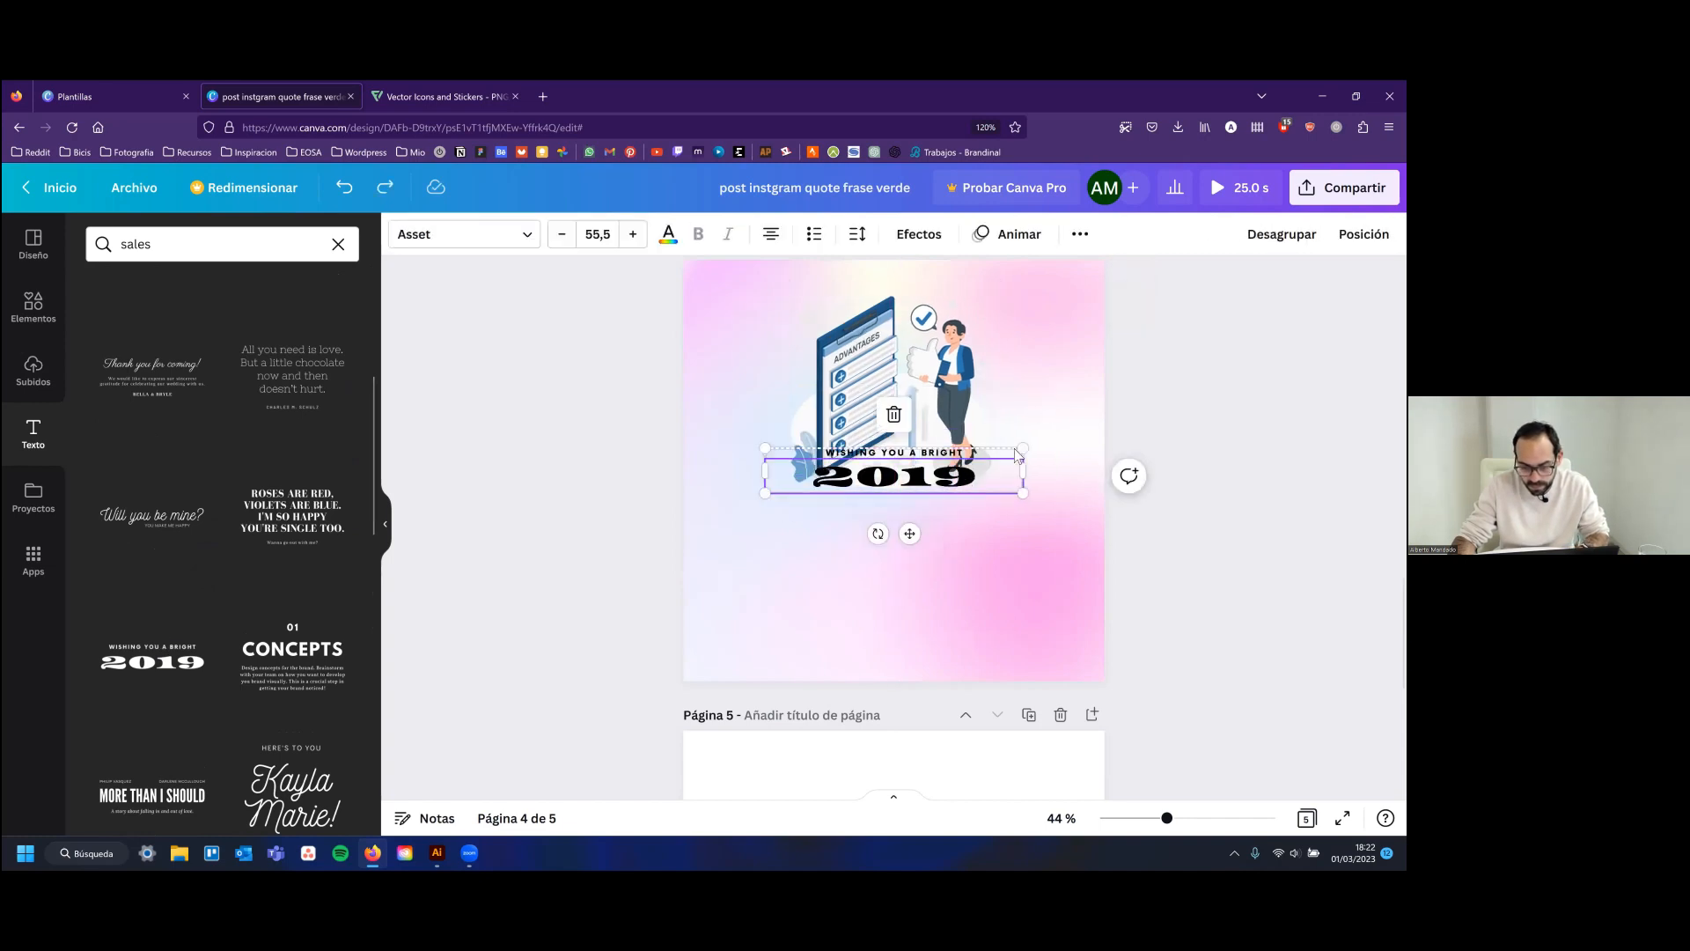
pyautogui.moveTo(1023, 493); pyautogui.dragTo(1074, 502)
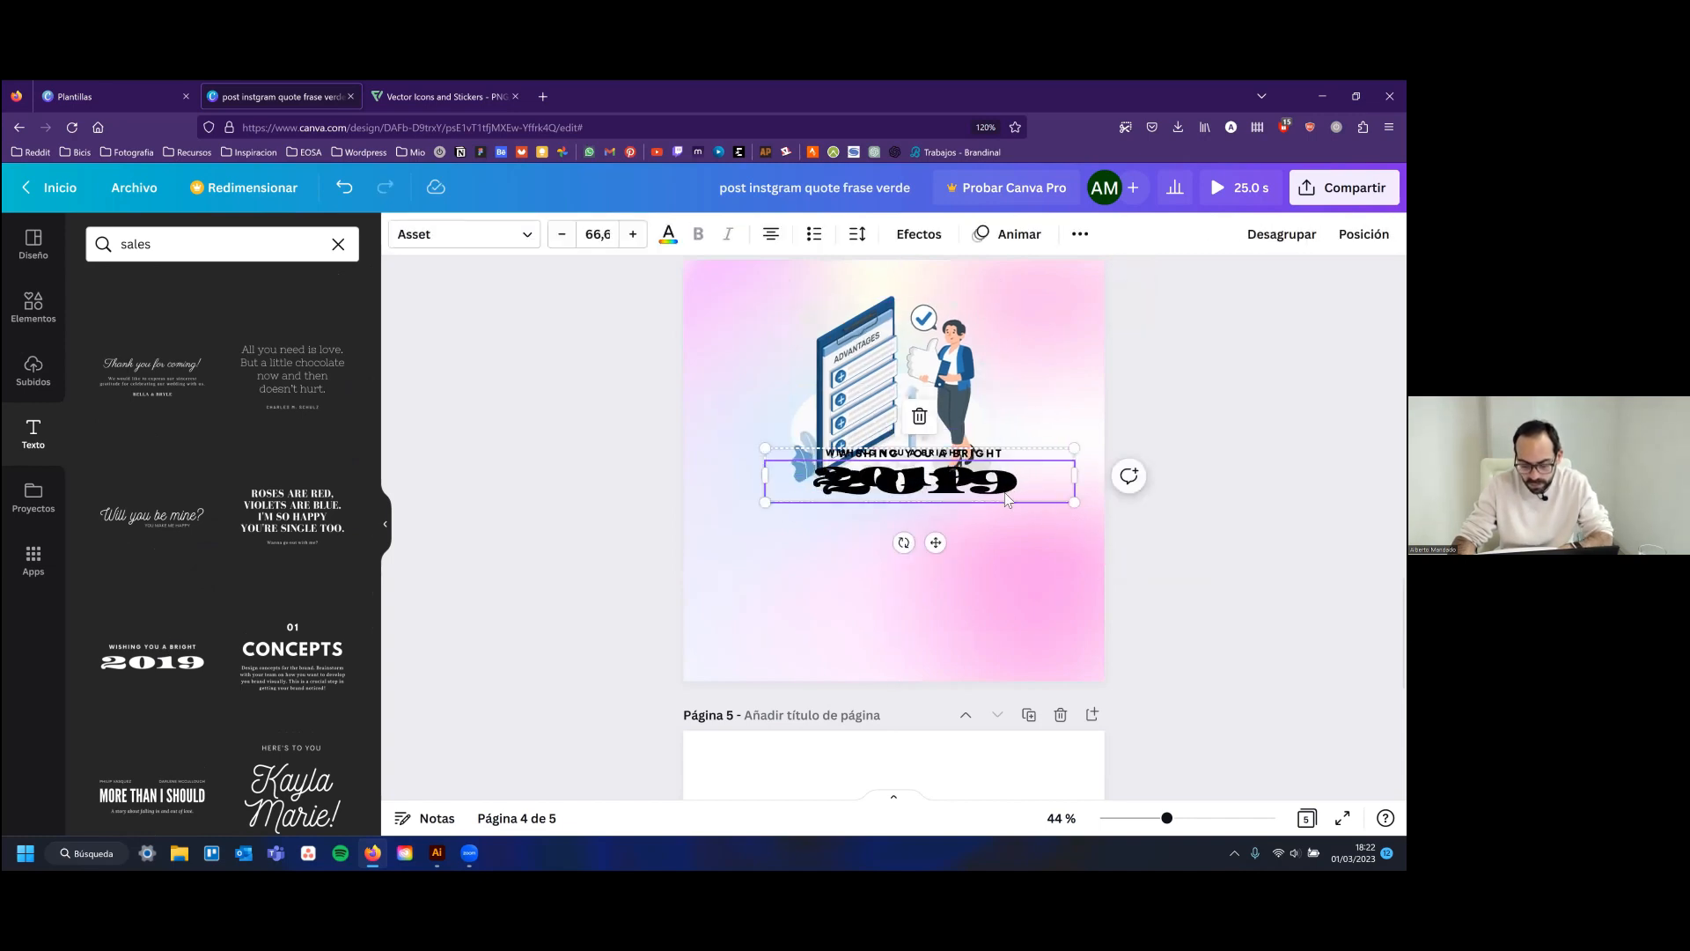
pyautogui.hotkey('ctrl', 'z')
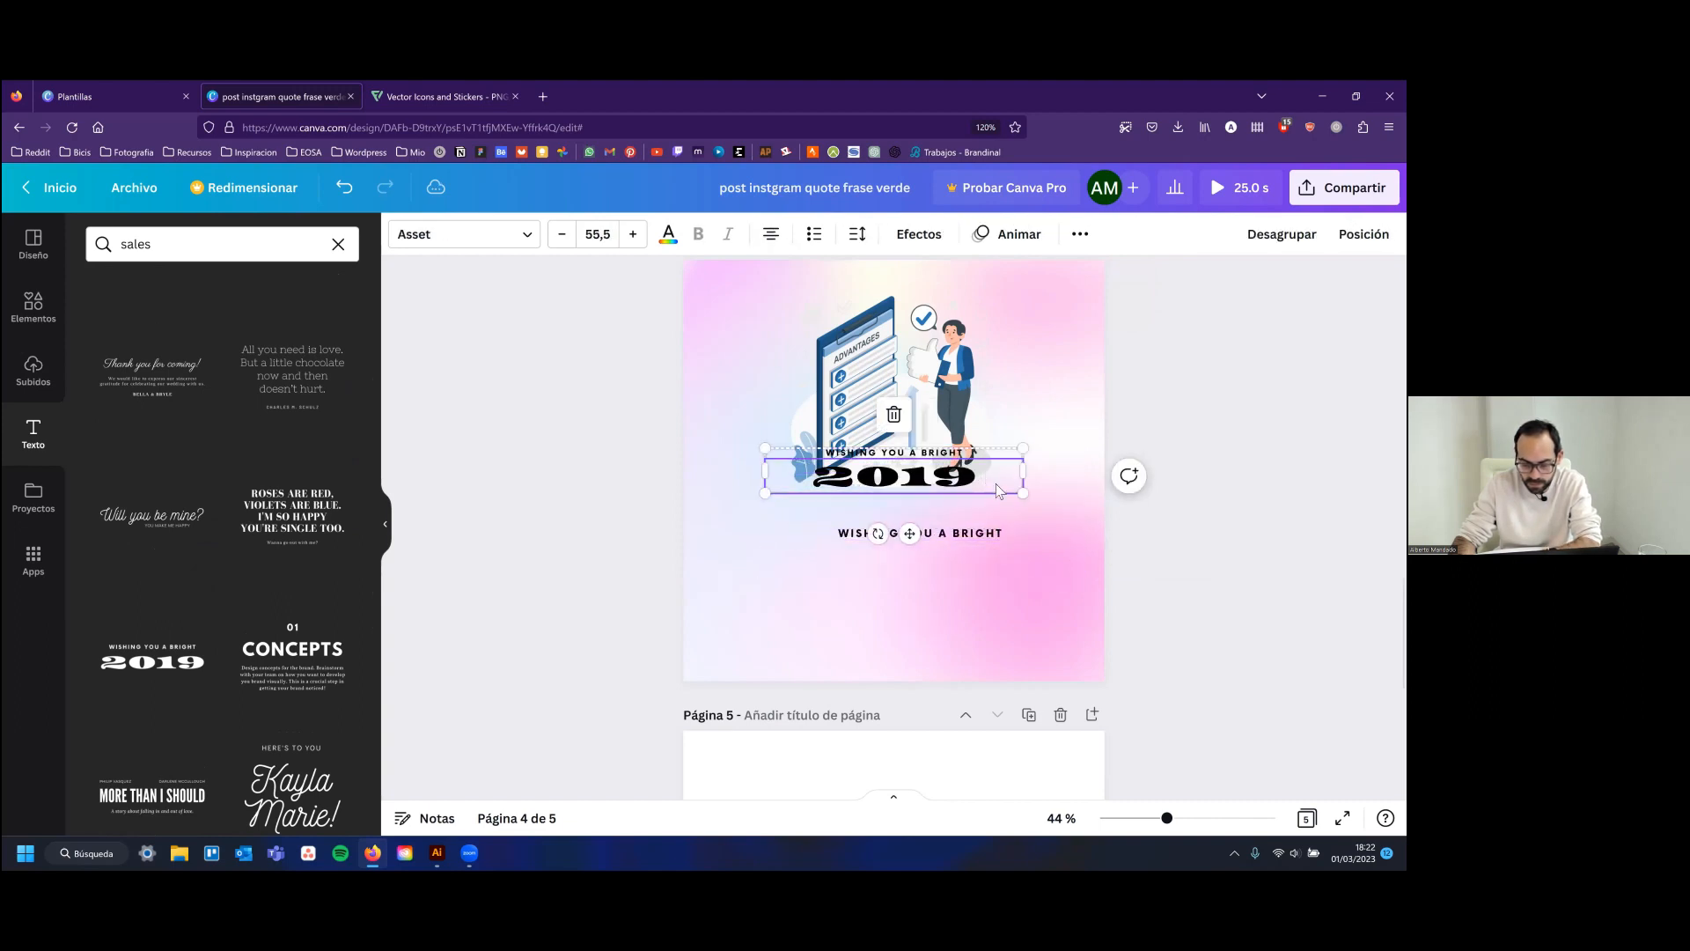
pyautogui.hotkey('ctrl', 'z')
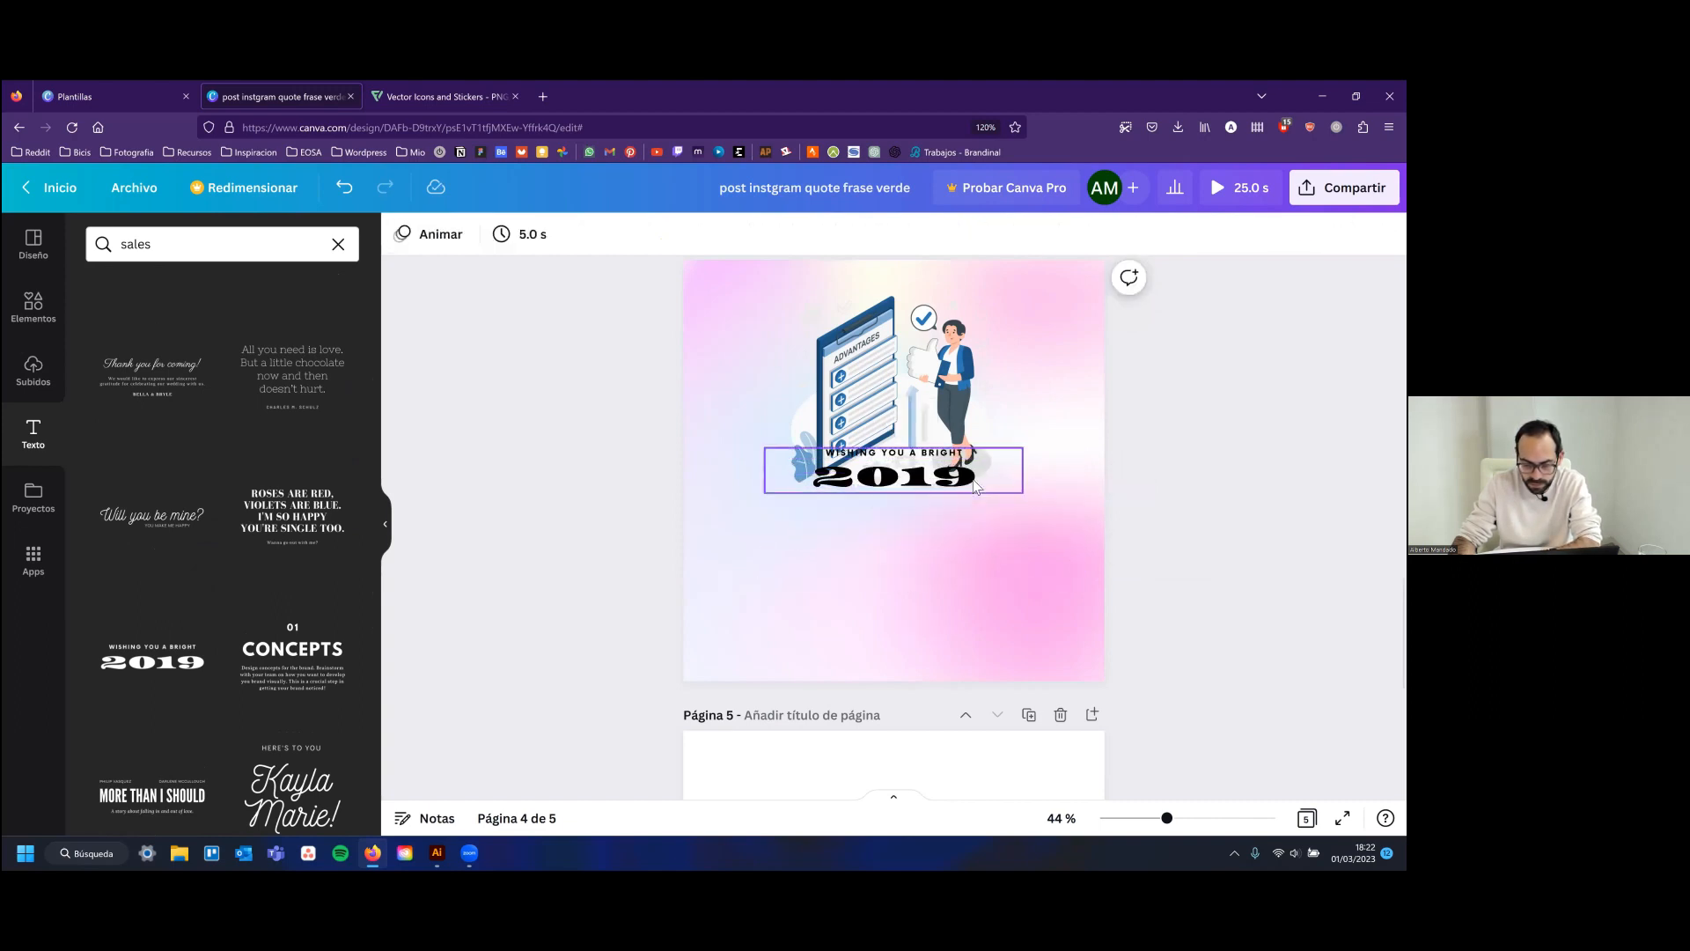
# Enlarge the "WISHING YOU A BRIGHT 2019" text group proportionally and move it just below the illustration, roughly centred on page 4
pyautogui.moveTo(1059, 523); pyautogui.dragTo(1105, 506)
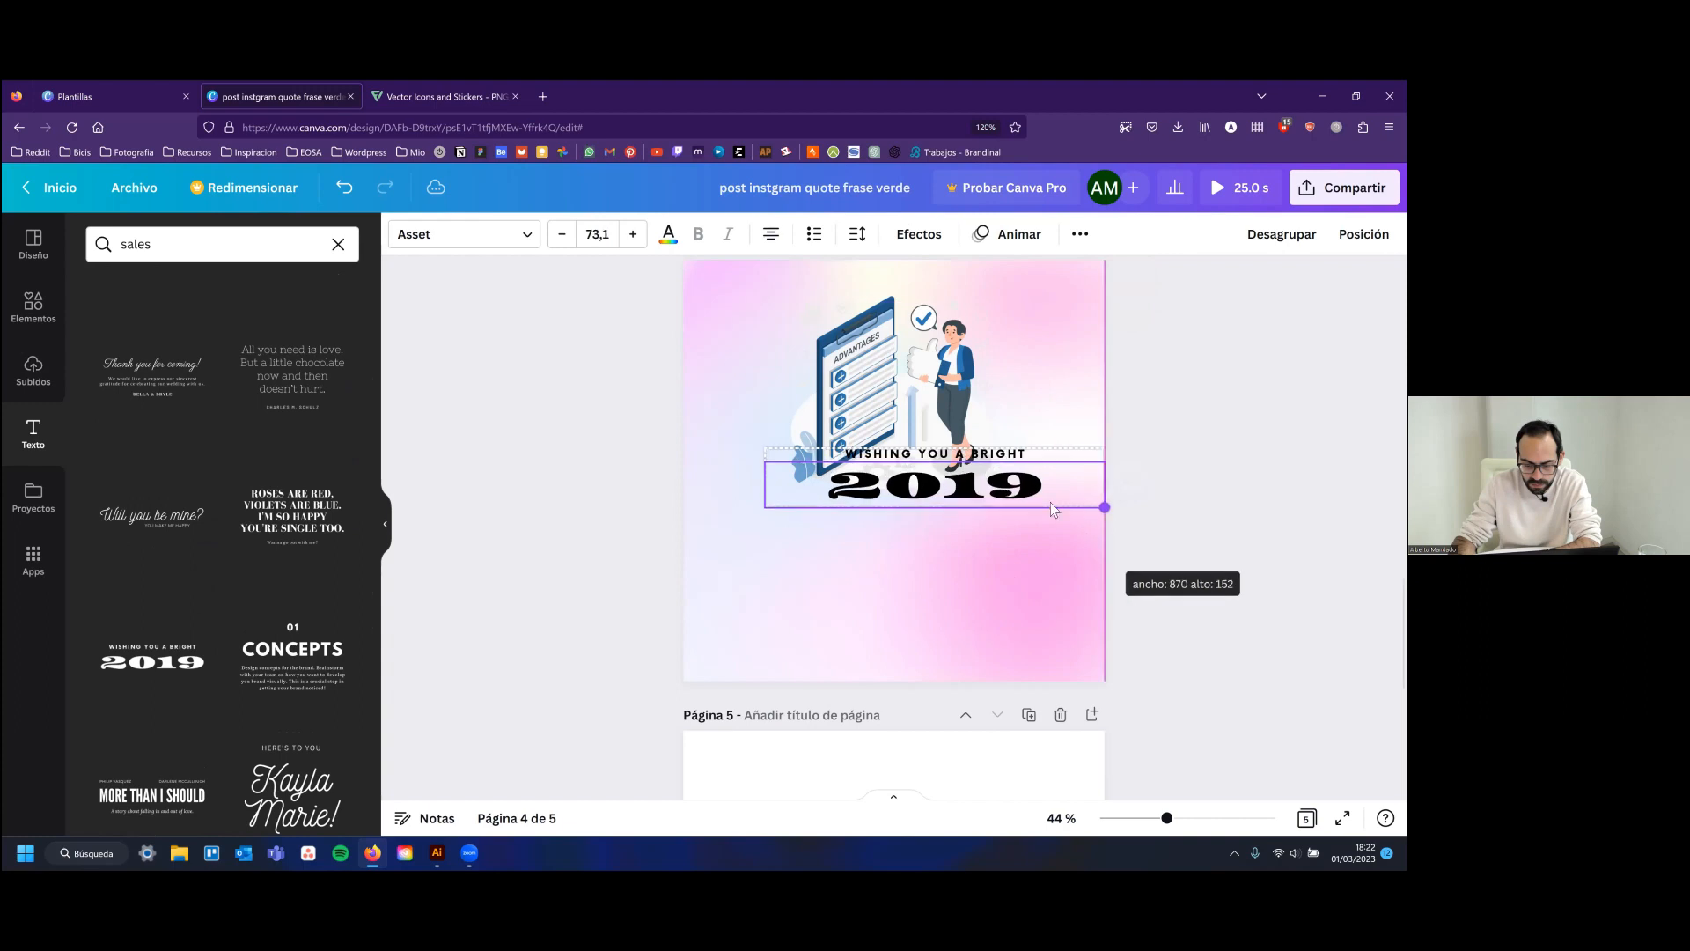
pyautogui.moveTo(974, 547); pyautogui.dragTo(977, 591)
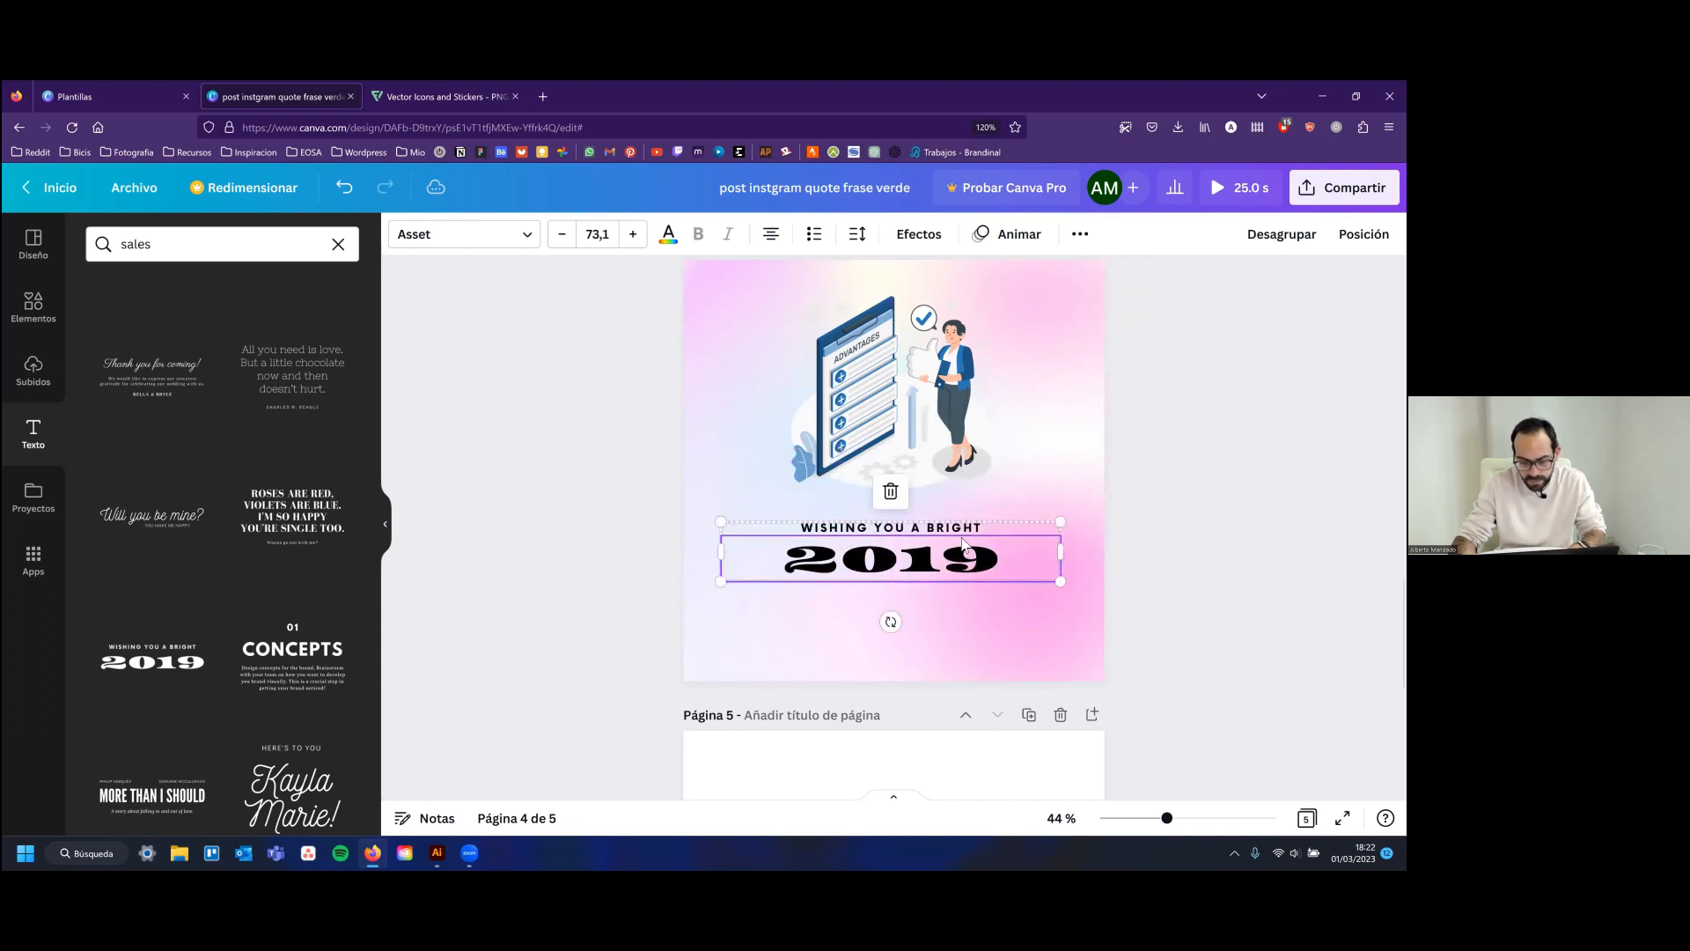
# Replace the line "WISHING YOU A BRIGHT" in the text group with "REBAIXAS"
pyautogui.doubleClick(963, 528)
pyautogui.press('capslock')
pyautogui.write('REBAIXASS')
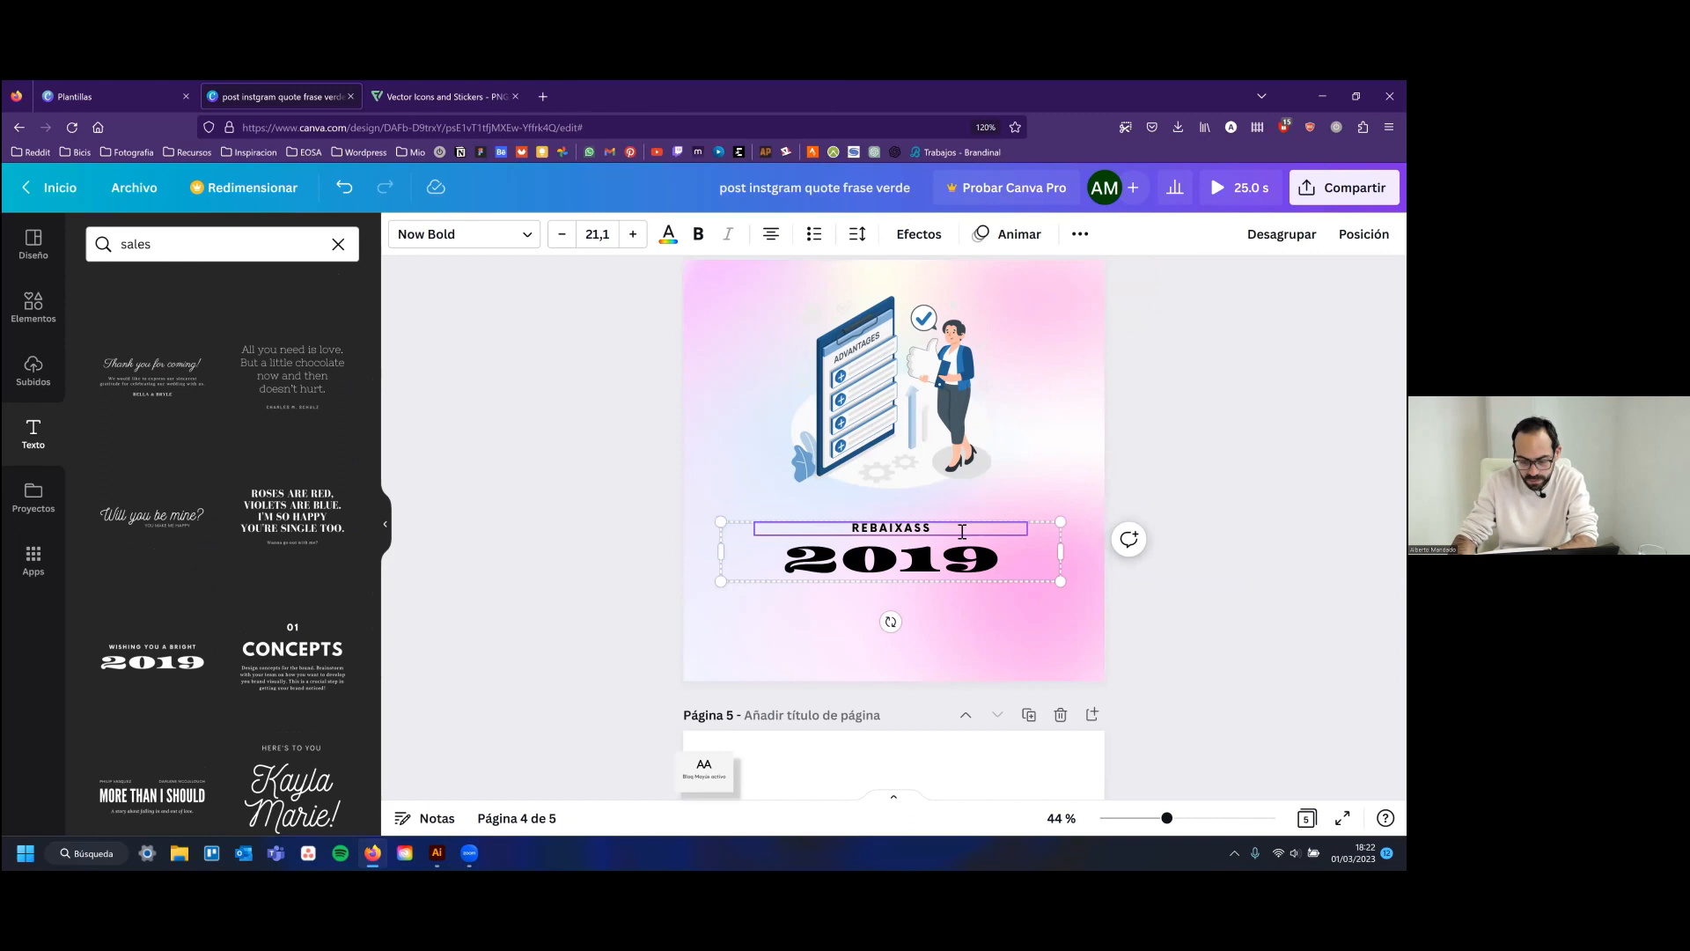
pyautogui.press('BackSpace')
# Change the year in the text group on page 4 to 2023
pyautogui.click(933, 556)
pyautogui.doubleClick(924, 561)
pyautogui.click(924, 563)
pyautogui.moveTo(893, 560); pyautogui.dragTo(1027, 568)
pyautogui.write('23')
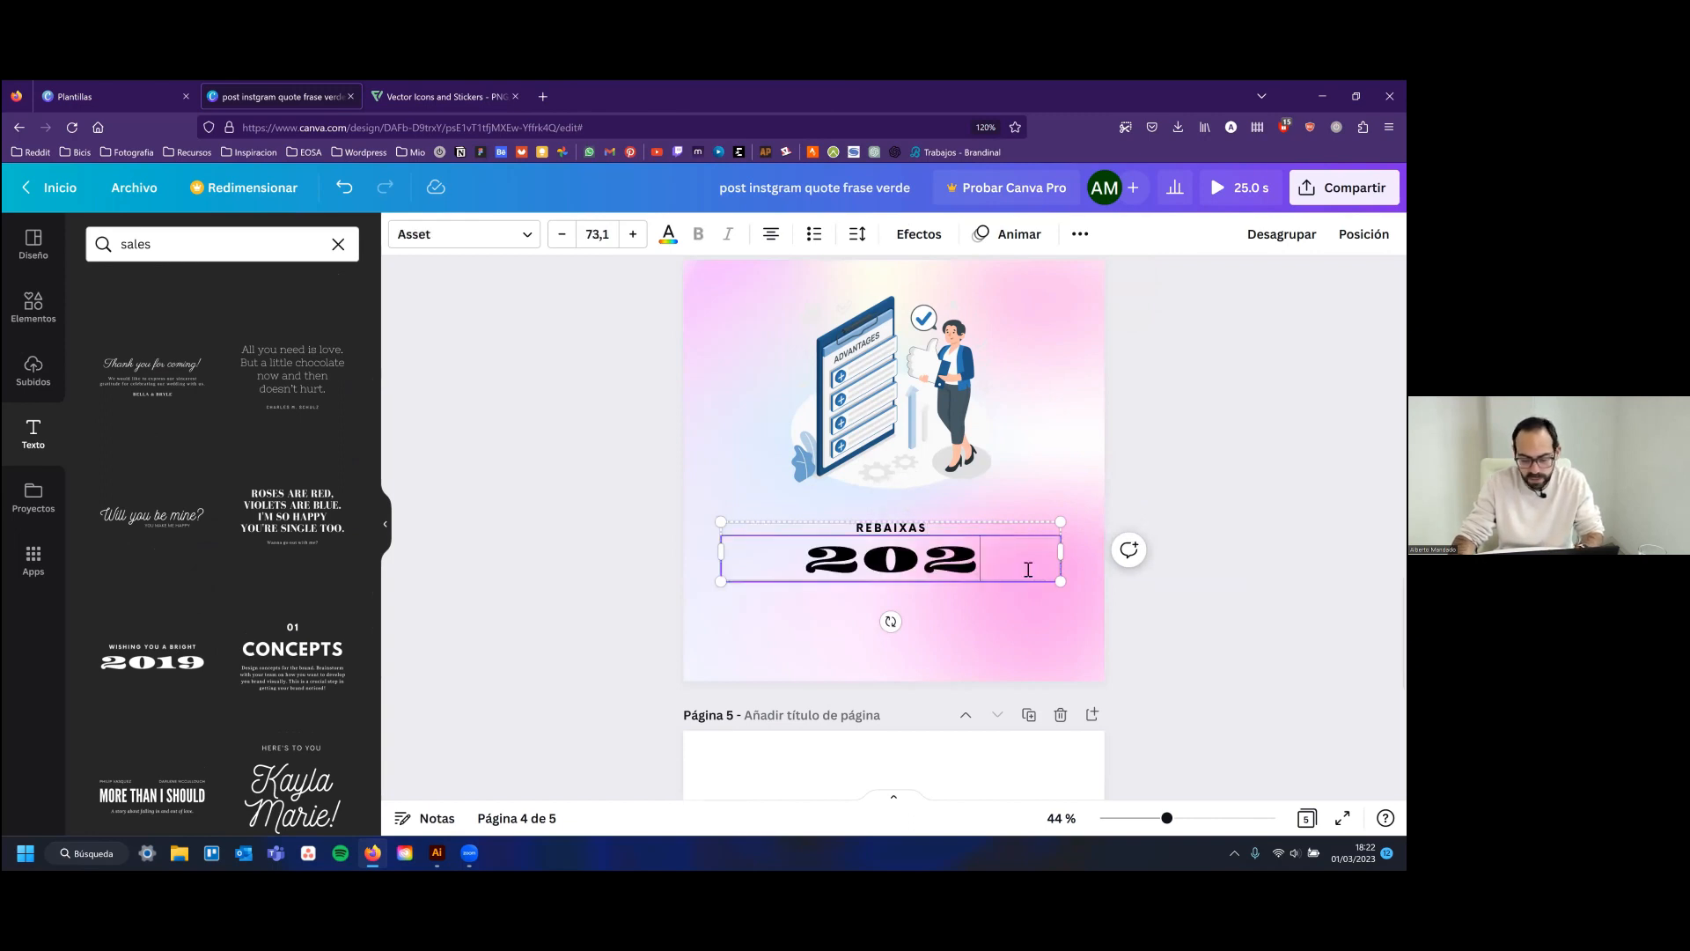
# Increase the font size of the "REBAIXAS" line to 40,1 and deselect the text
pyautogui.click(898, 528)
pyautogui.doubleClick(894, 528)
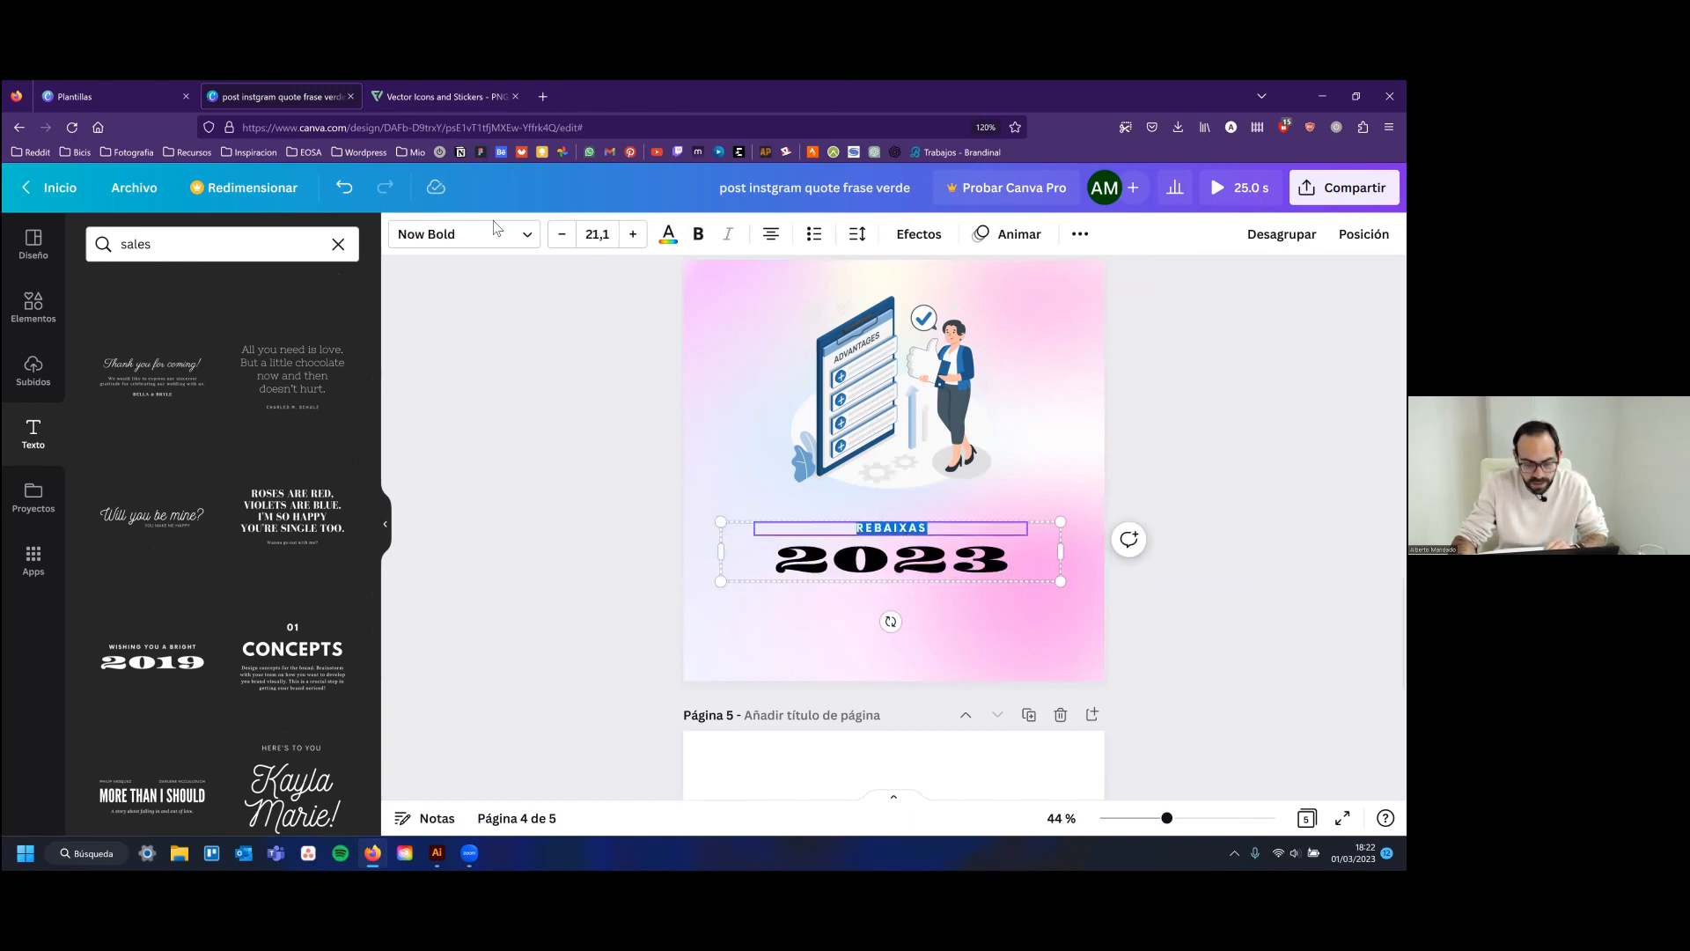
pyautogui.click(631, 235)
pyautogui.click(630, 234)
pyautogui.click(631, 235)
pyautogui.click(630, 234)
pyautogui.click(630, 234)
pyautogui.click(630, 234)
pyautogui.click(630, 234)
pyautogui.click(631, 234)
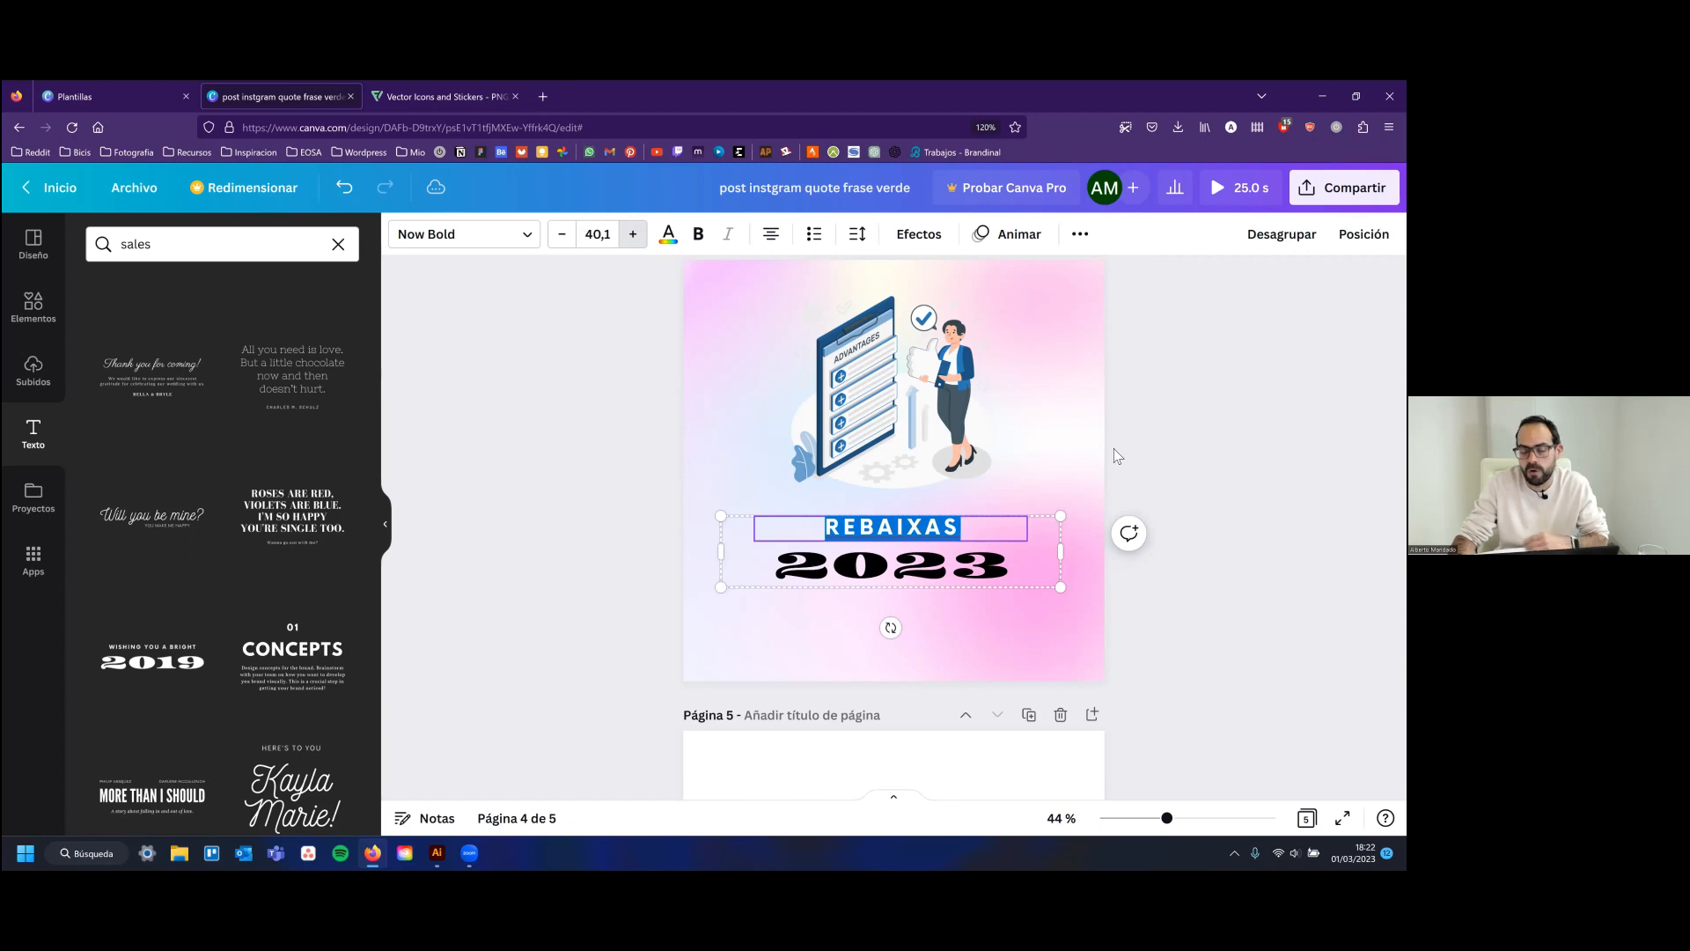
pyautogui.click(868, 613)
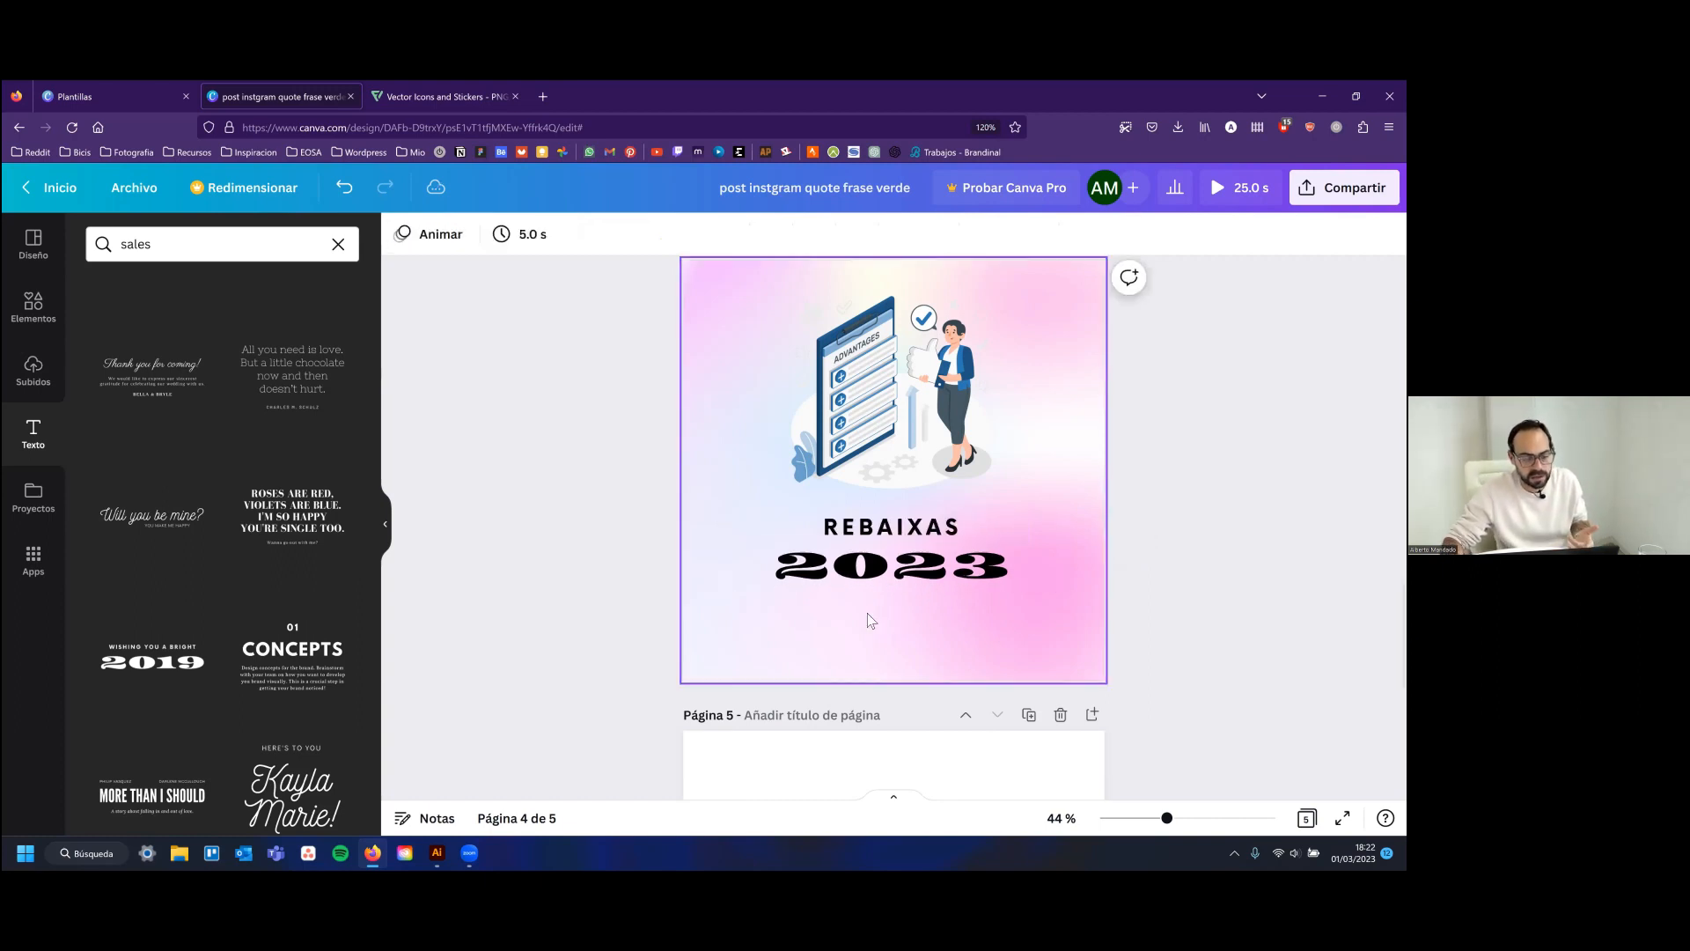
# Switch to Flaticon and search its icons for "INSTAGRAM"
pyautogui.hotkey('ctrl', 'Tab')
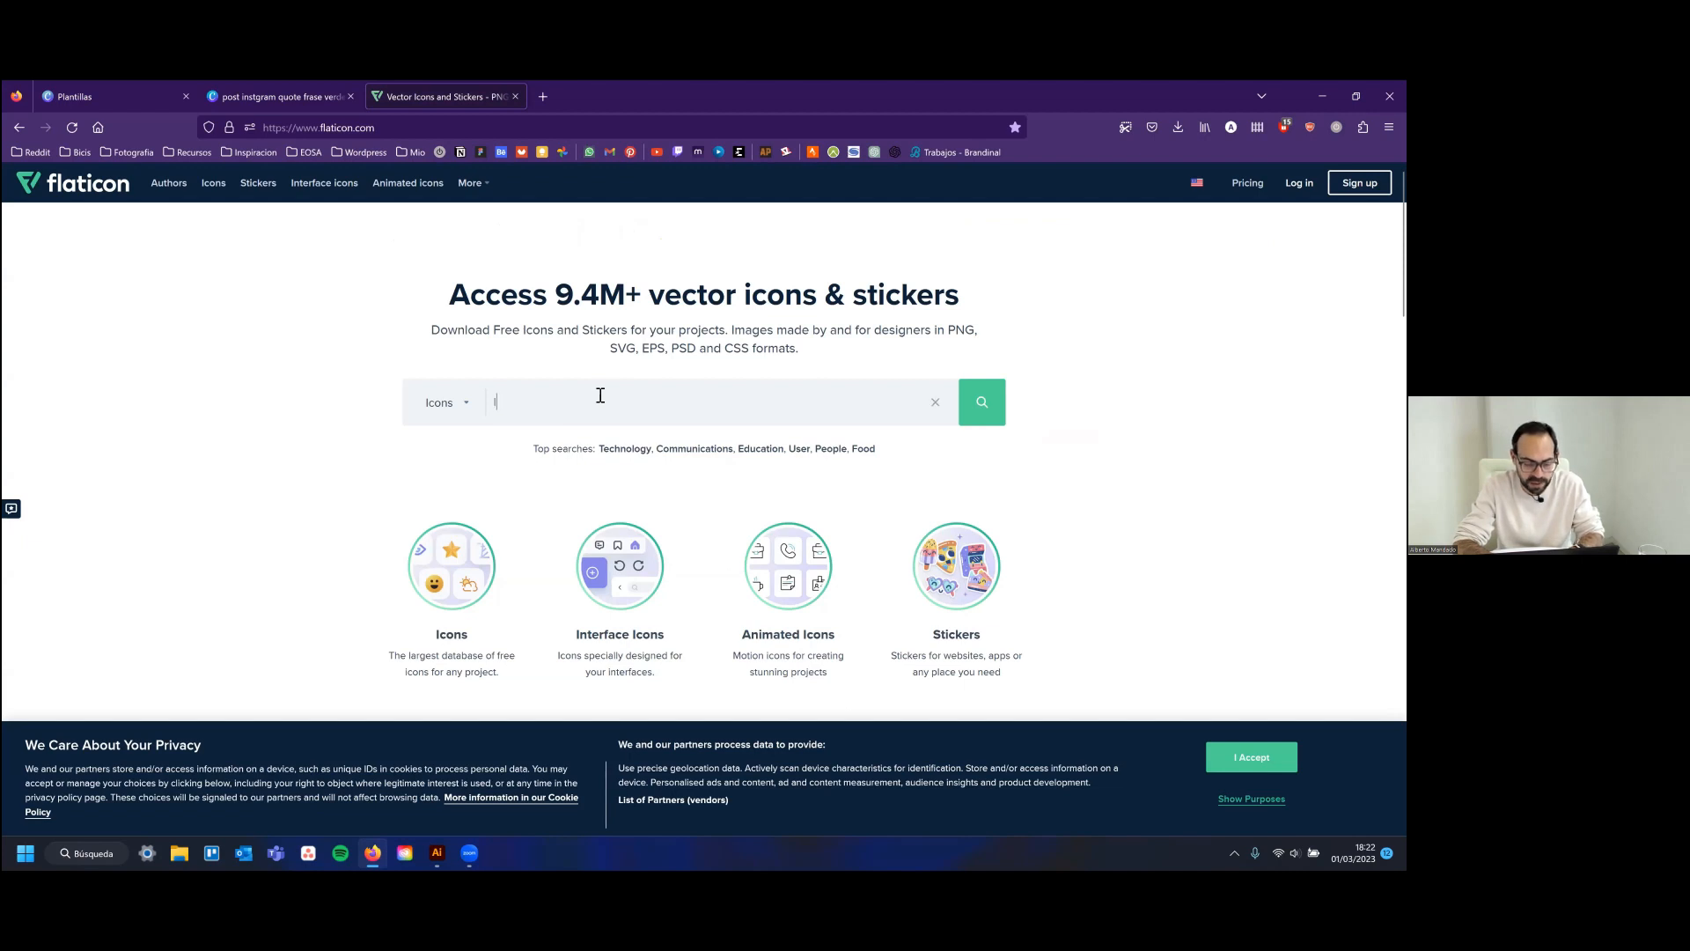
pyautogui.press('capslock')
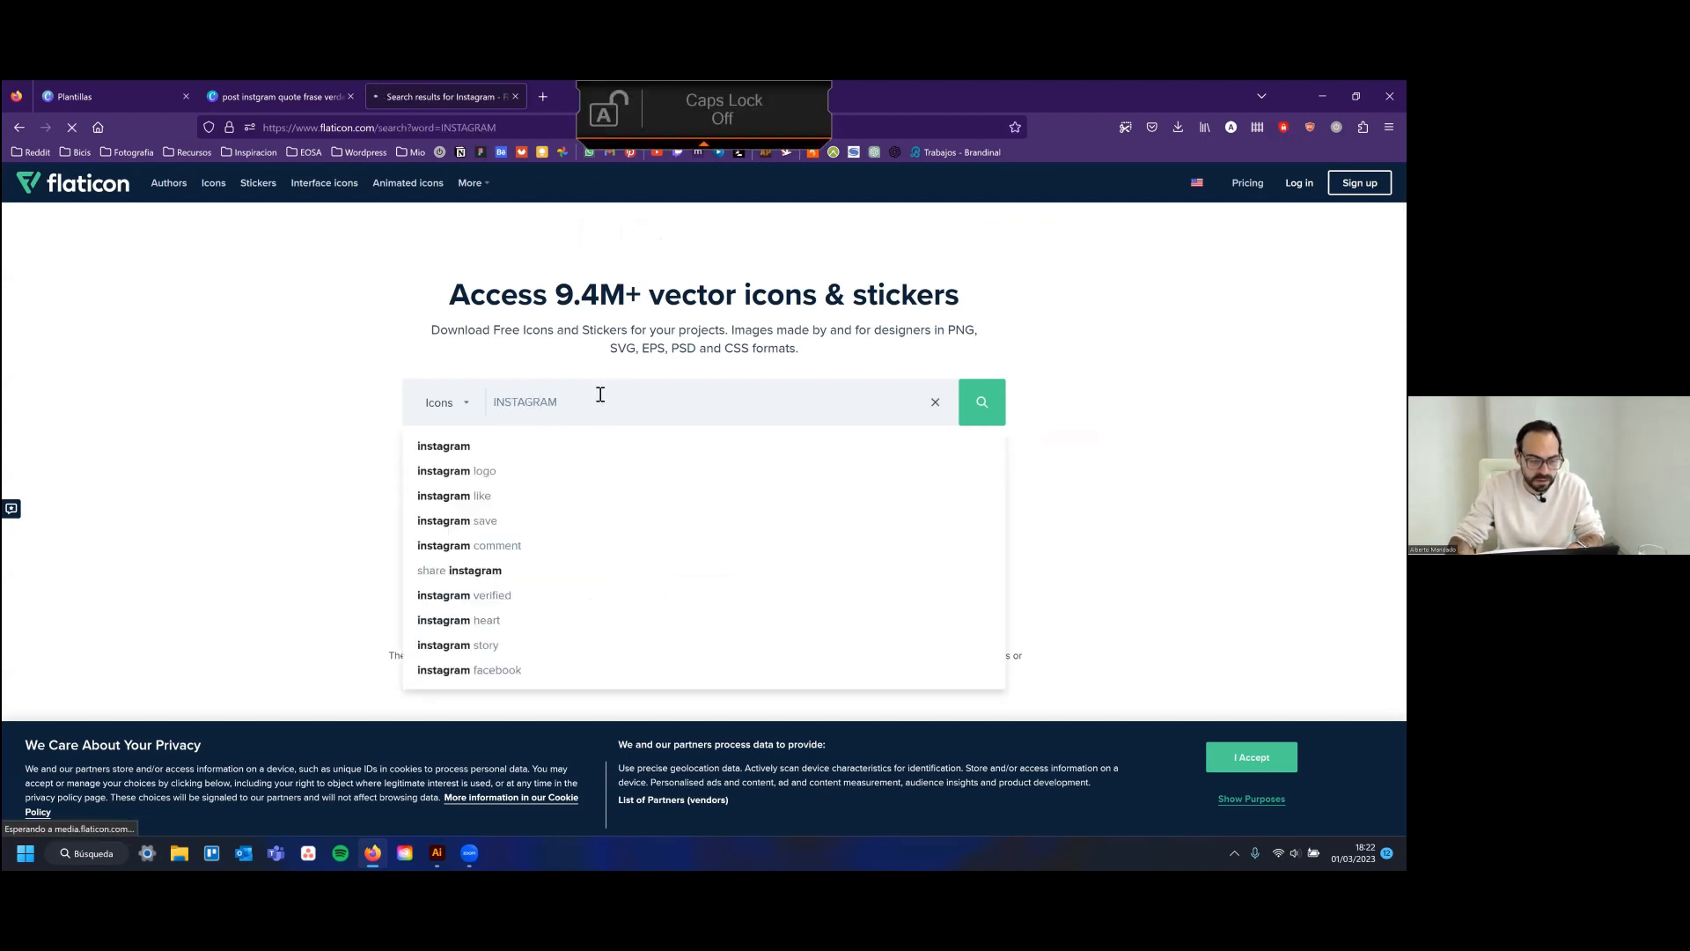
# Switch back to the Canva post and search the graphic elements for "icono instagram"
pyautogui.click(273, 94)
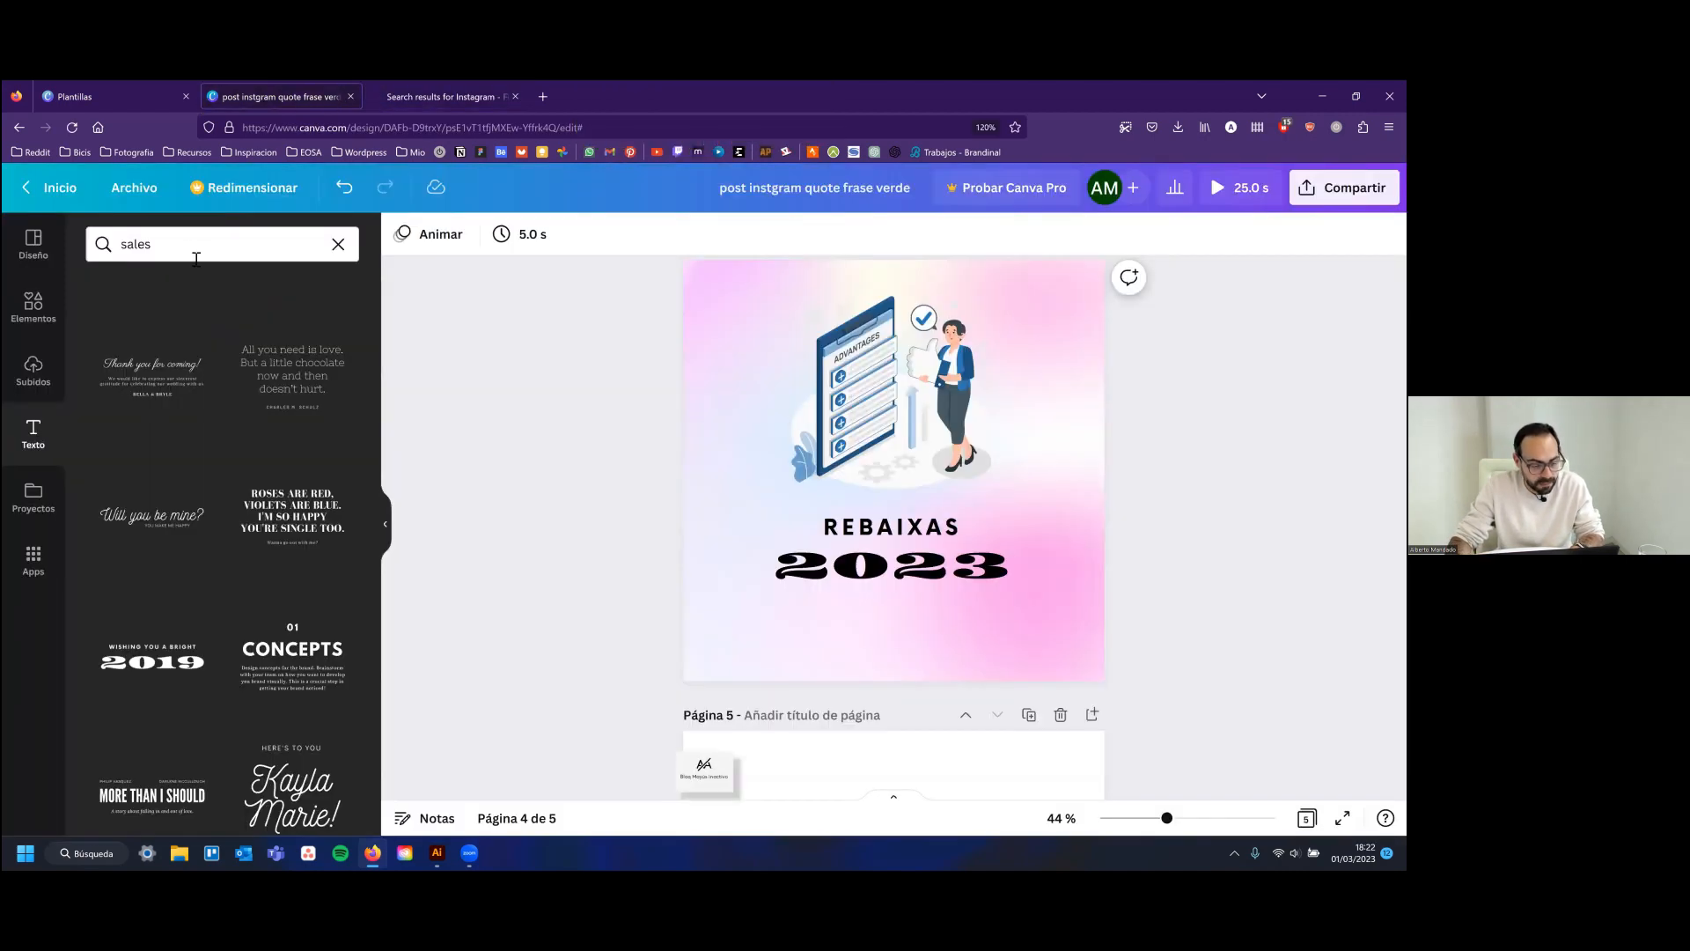
pyautogui.click(33, 307)
pyautogui.doubleClick(185, 246)
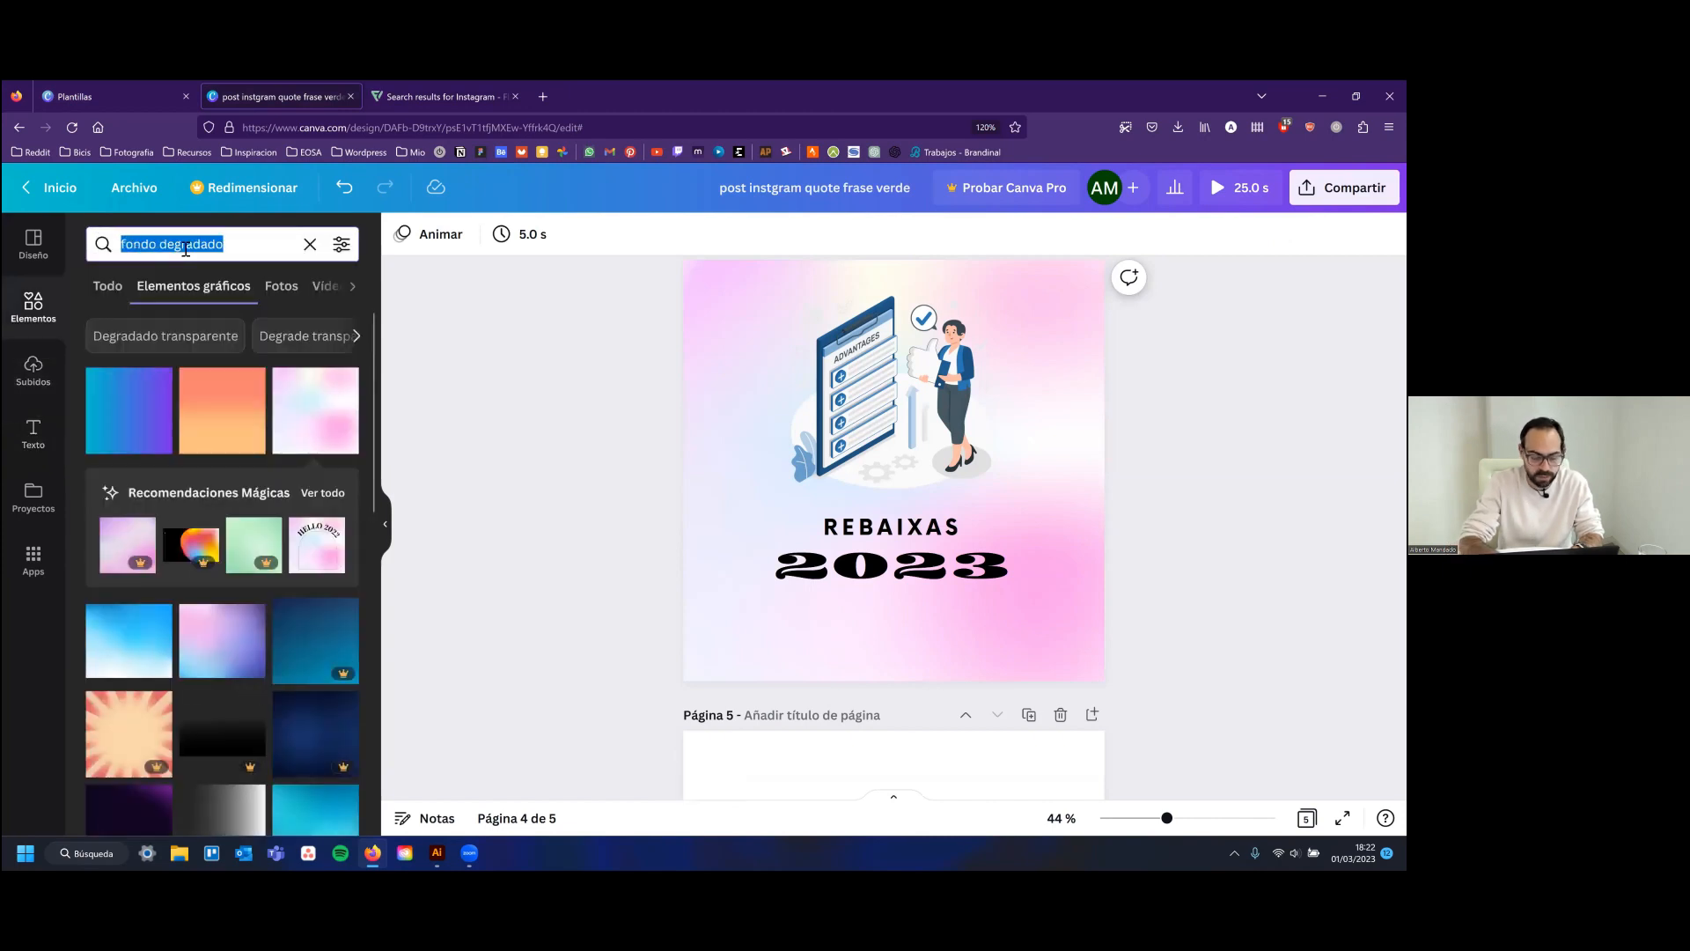
pyautogui.write('icono instagram')
pyautogui.press('Return')
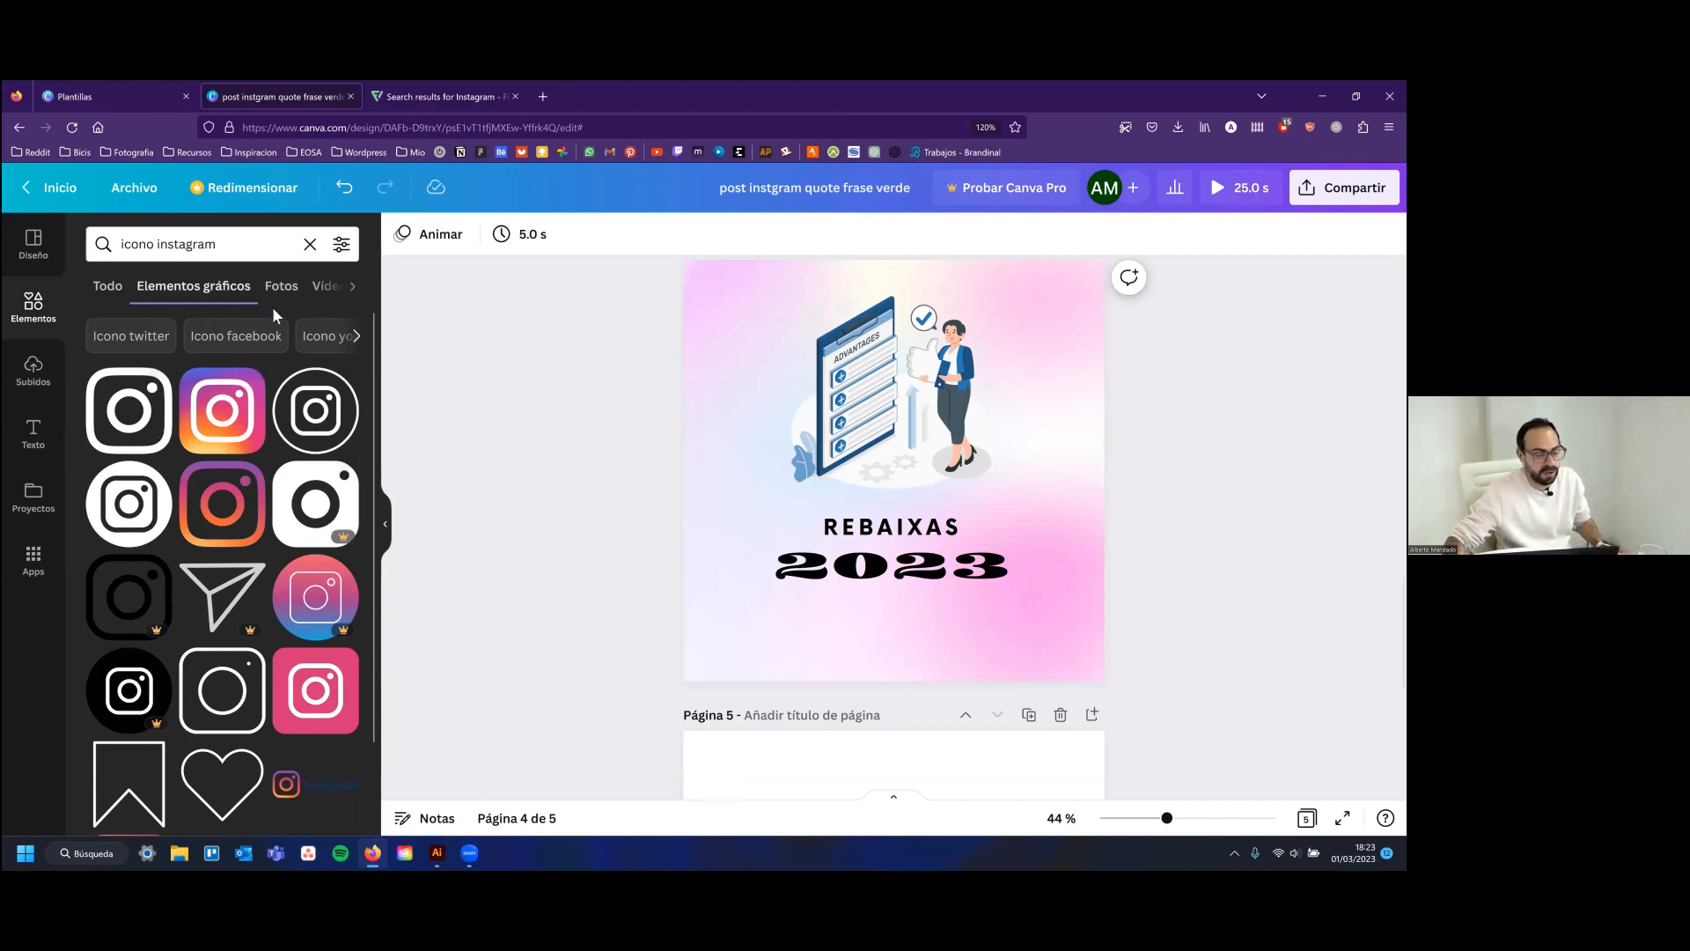
# Compare Canva's Instagram icons with the Instagram search results on Flaticon, going through the available icon styles
pyautogui.click(455, 87)
pyautogui.scroll(-5, 531, 444)
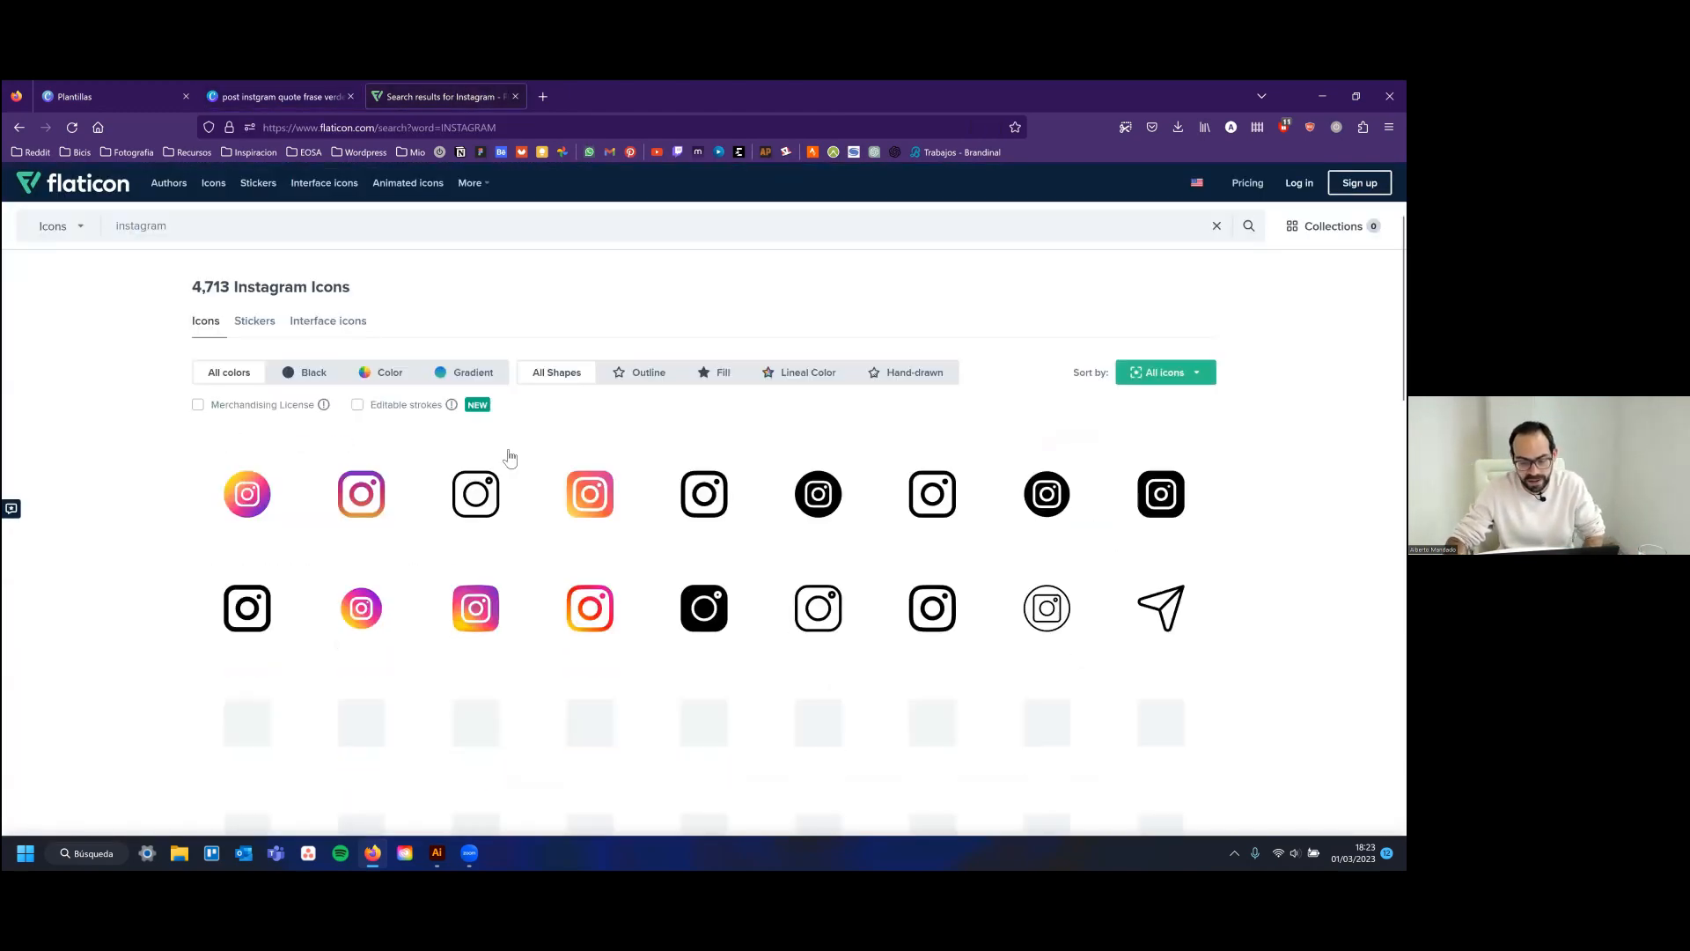
pyautogui.click(269, 92)
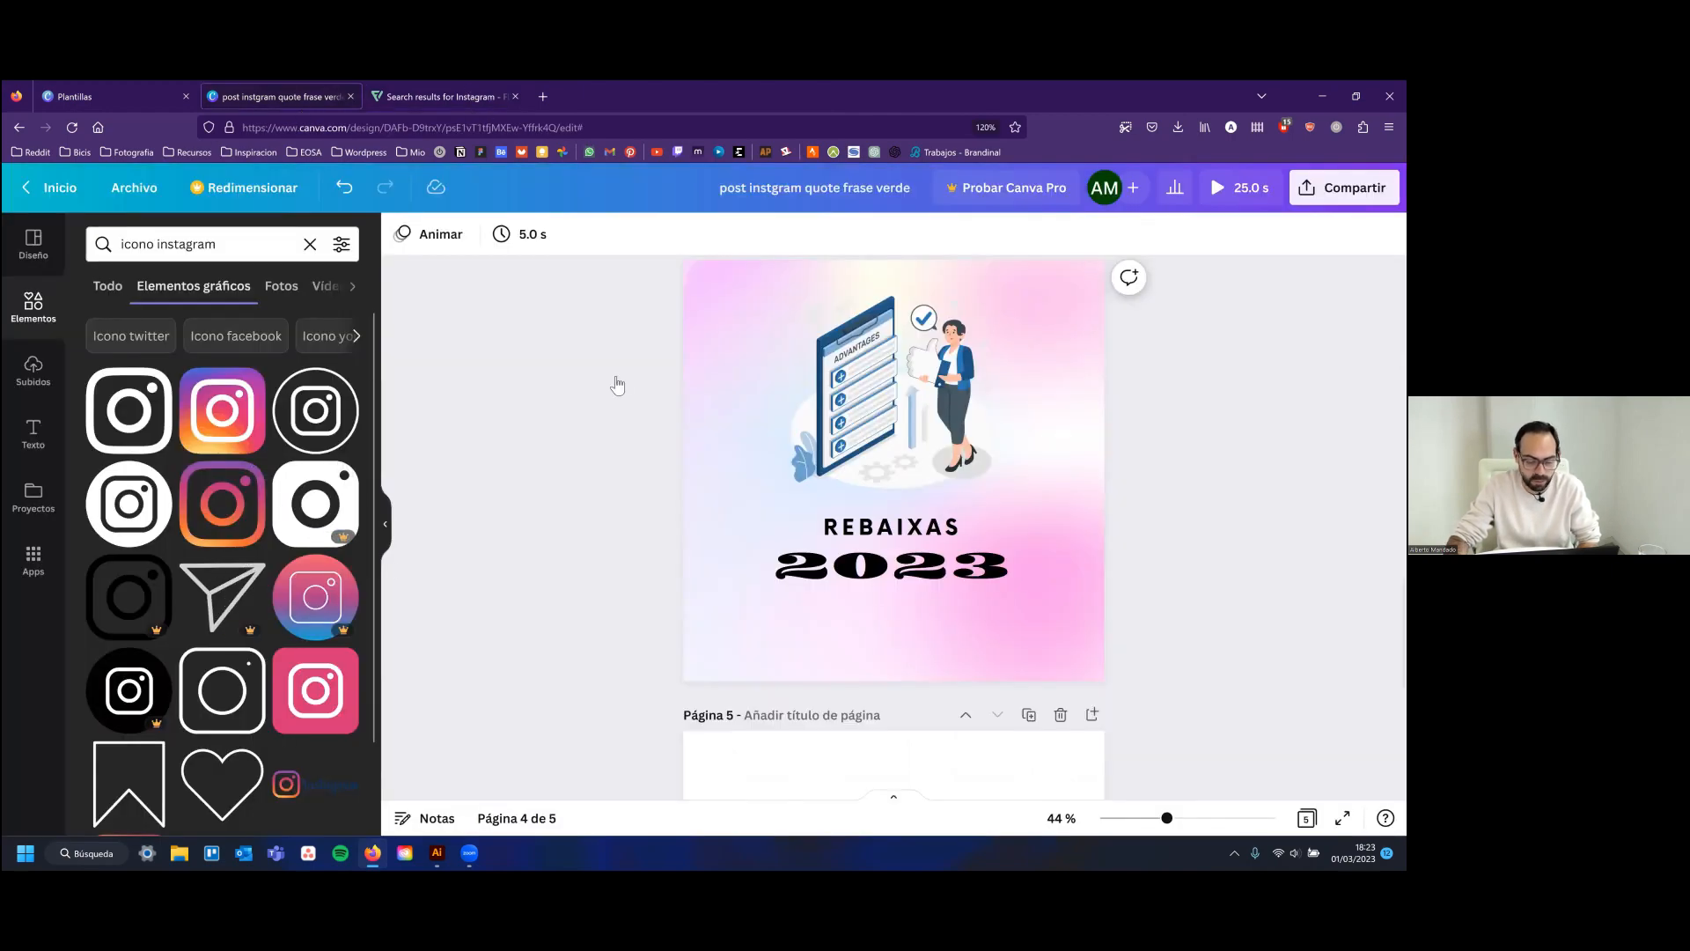
pyautogui.hotkey('ctrl', 'Tab')
pyautogui.scroll(-3, 717, 511)
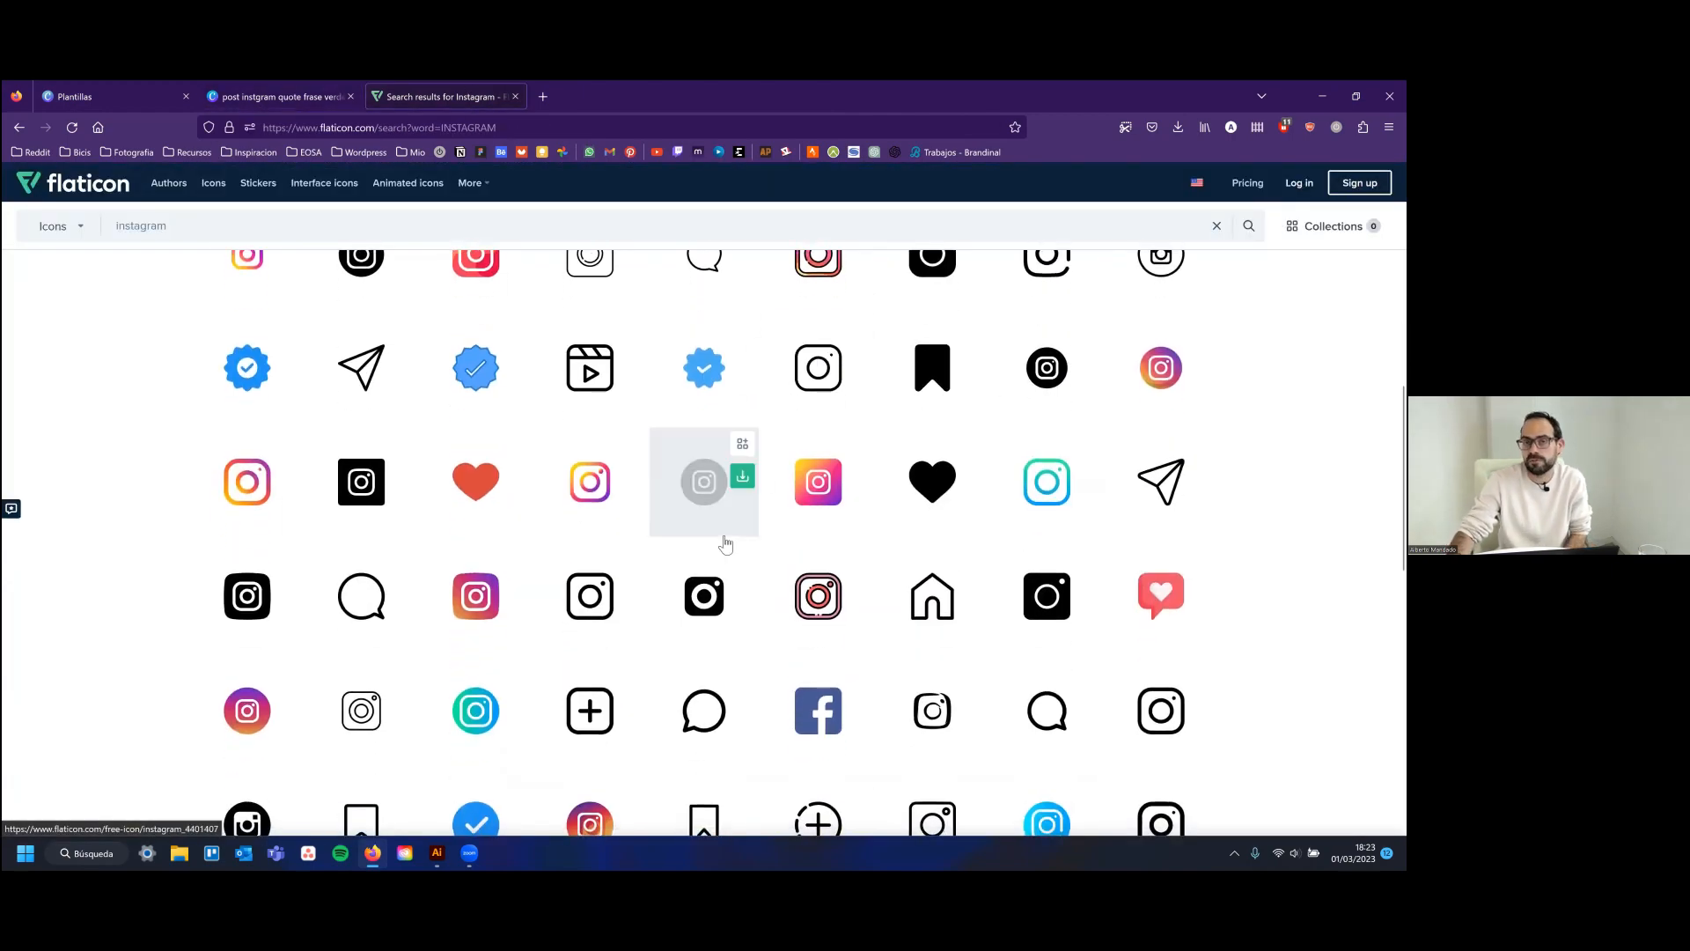
pyautogui.scroll(-2, 708, 559)
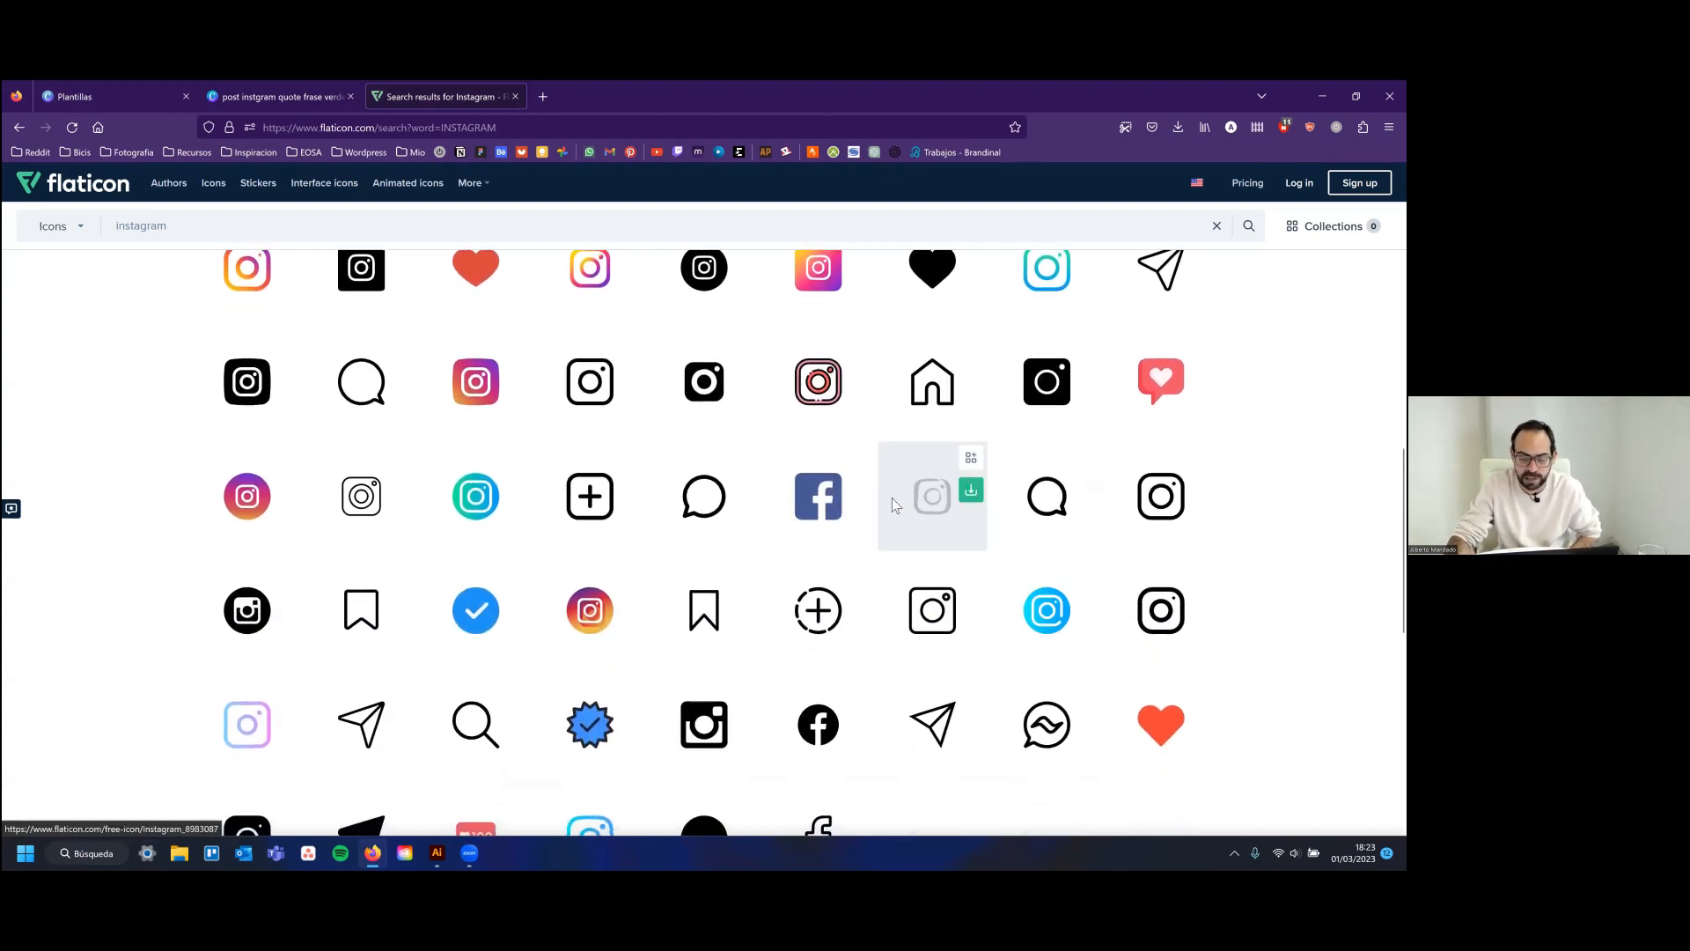
pyautogui.scroll(-4, 672, 340)
# Open the black Instagram Symbol icon on Flaticon and examine its PNG size and SVG download options
pyautogui.click(700, 321)
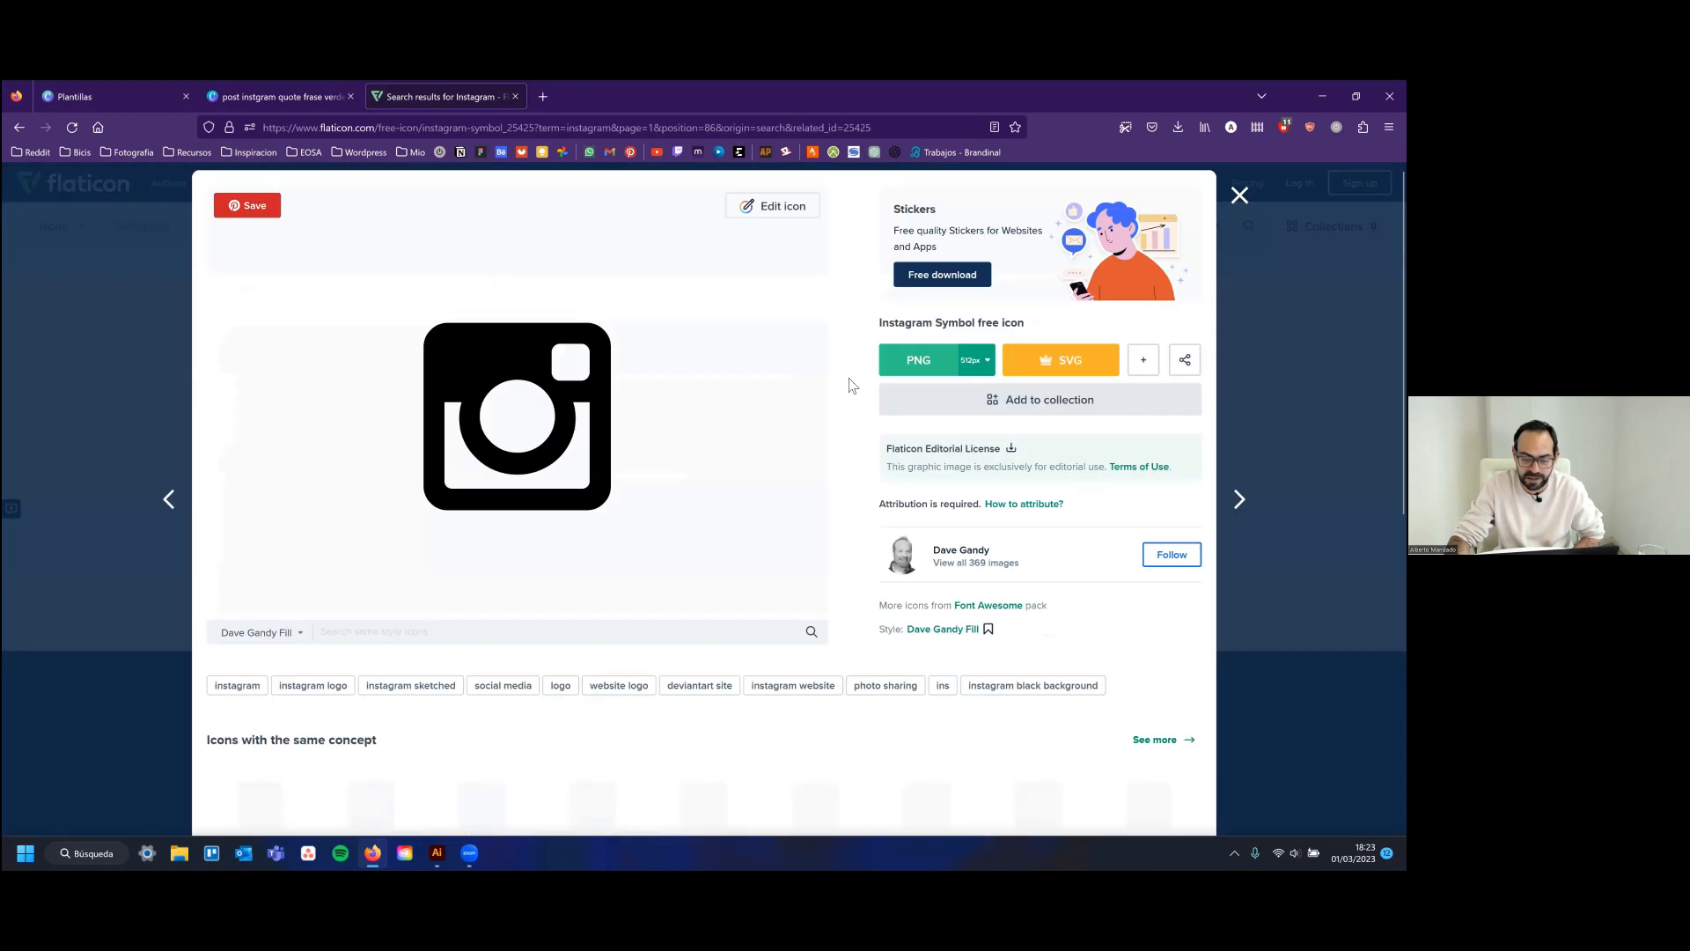
pyautogui.click(987, 364)
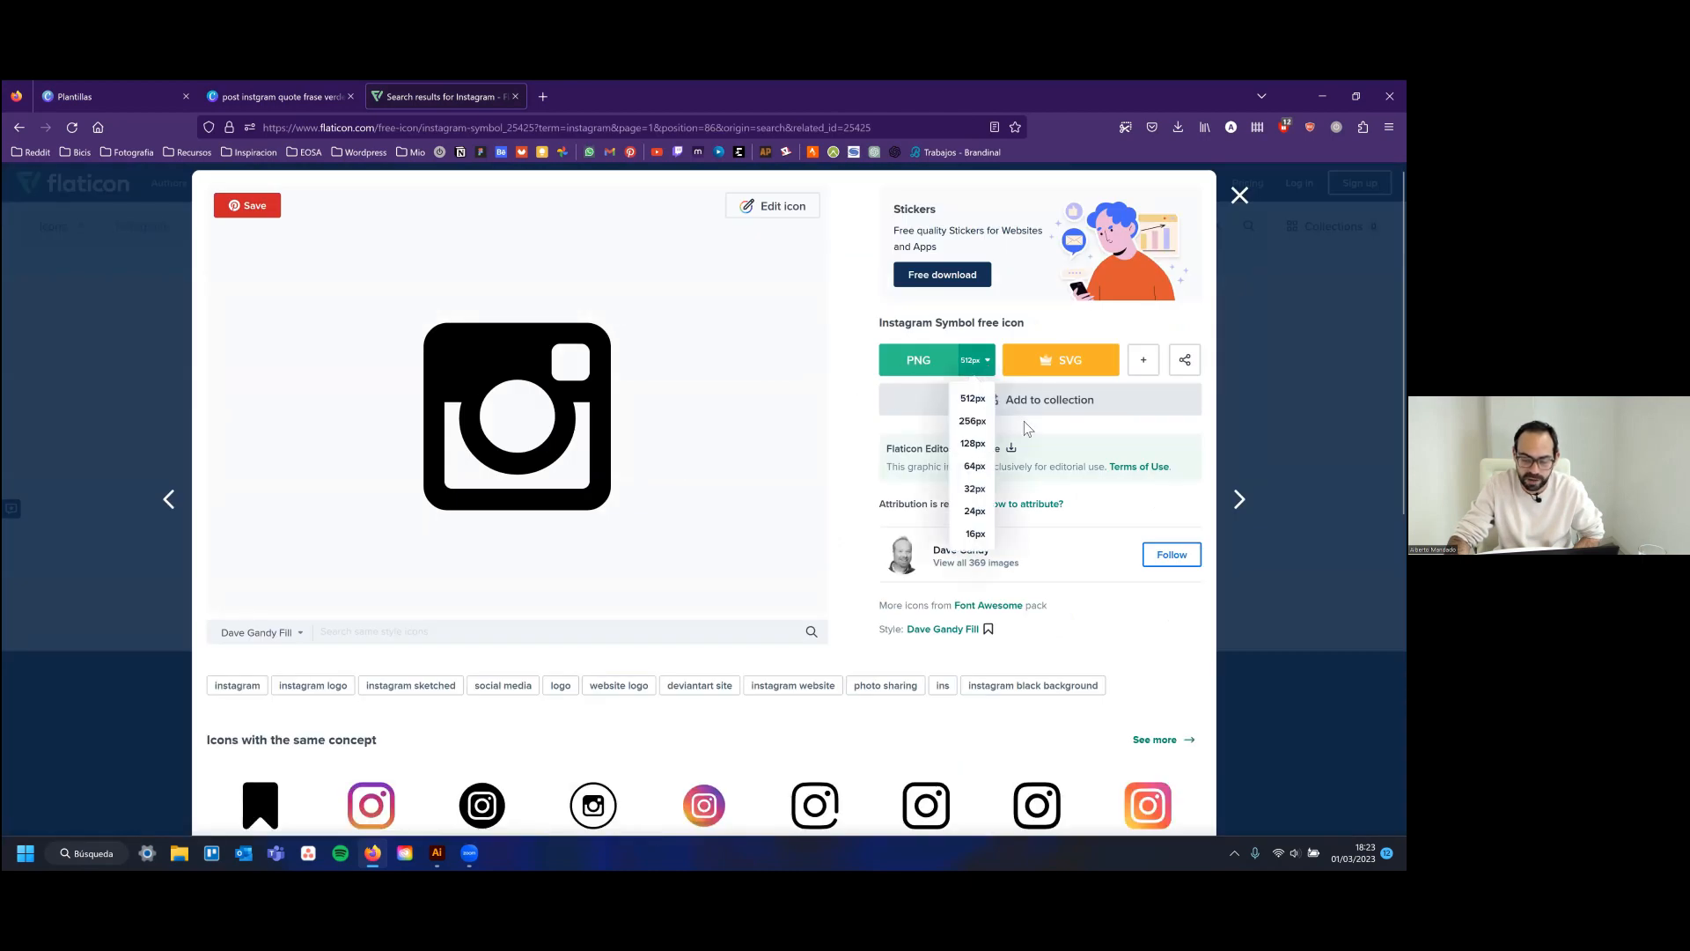
pyautogui.click(1065, 329)
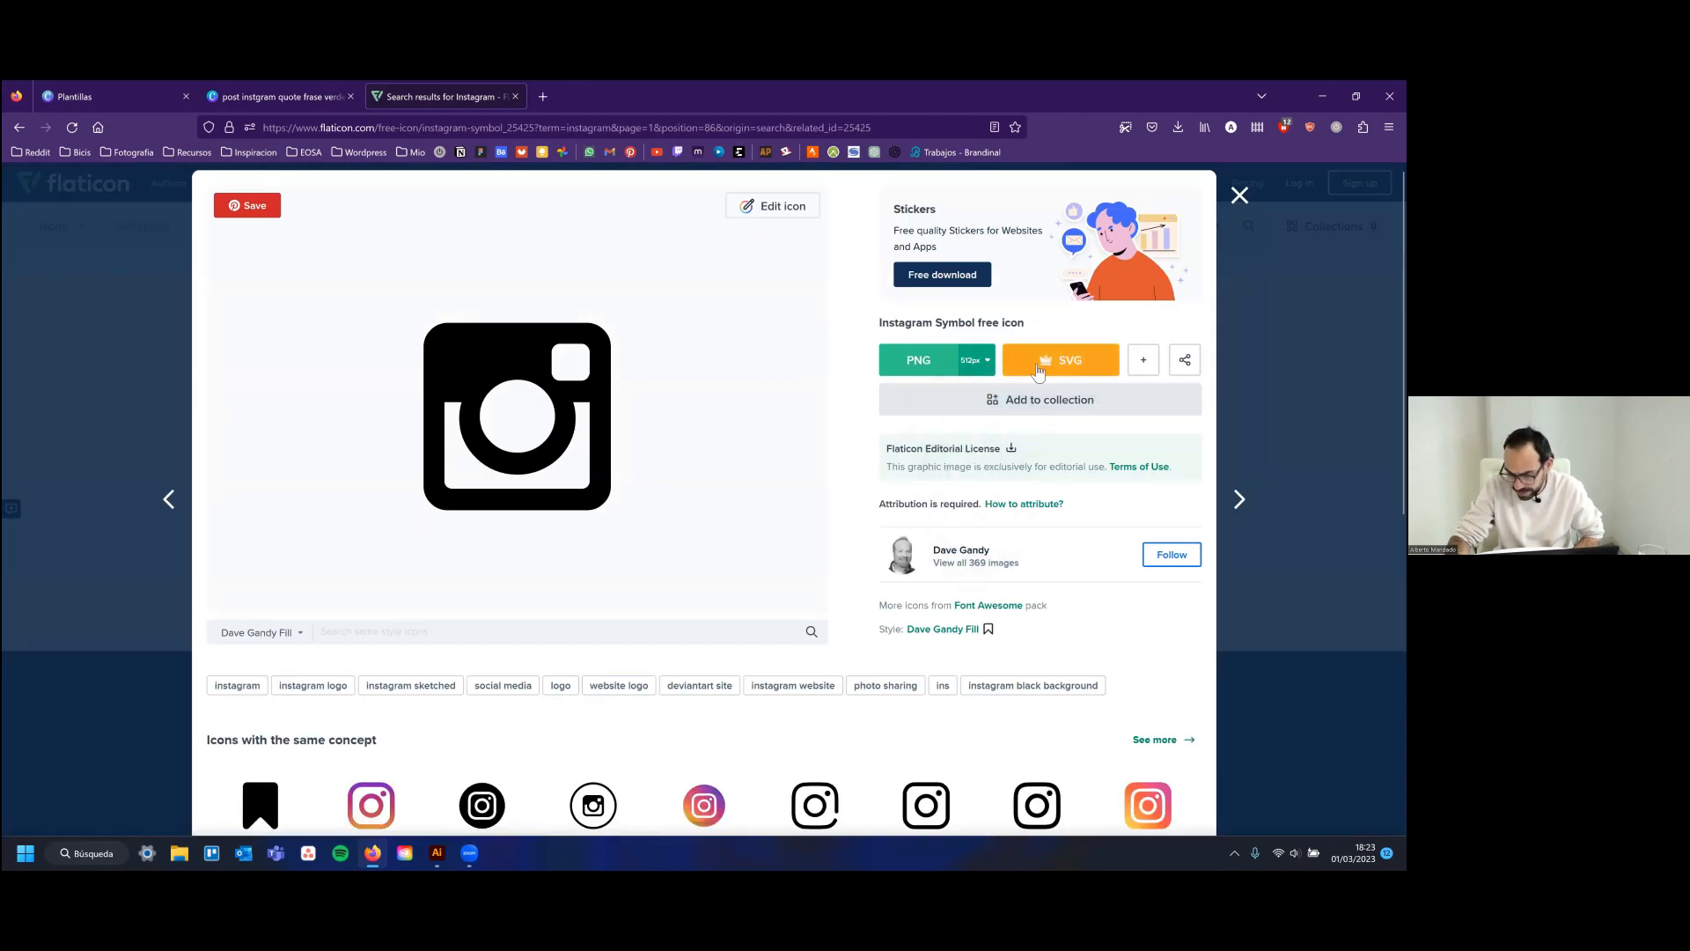
pyautogui.click(981, 368)
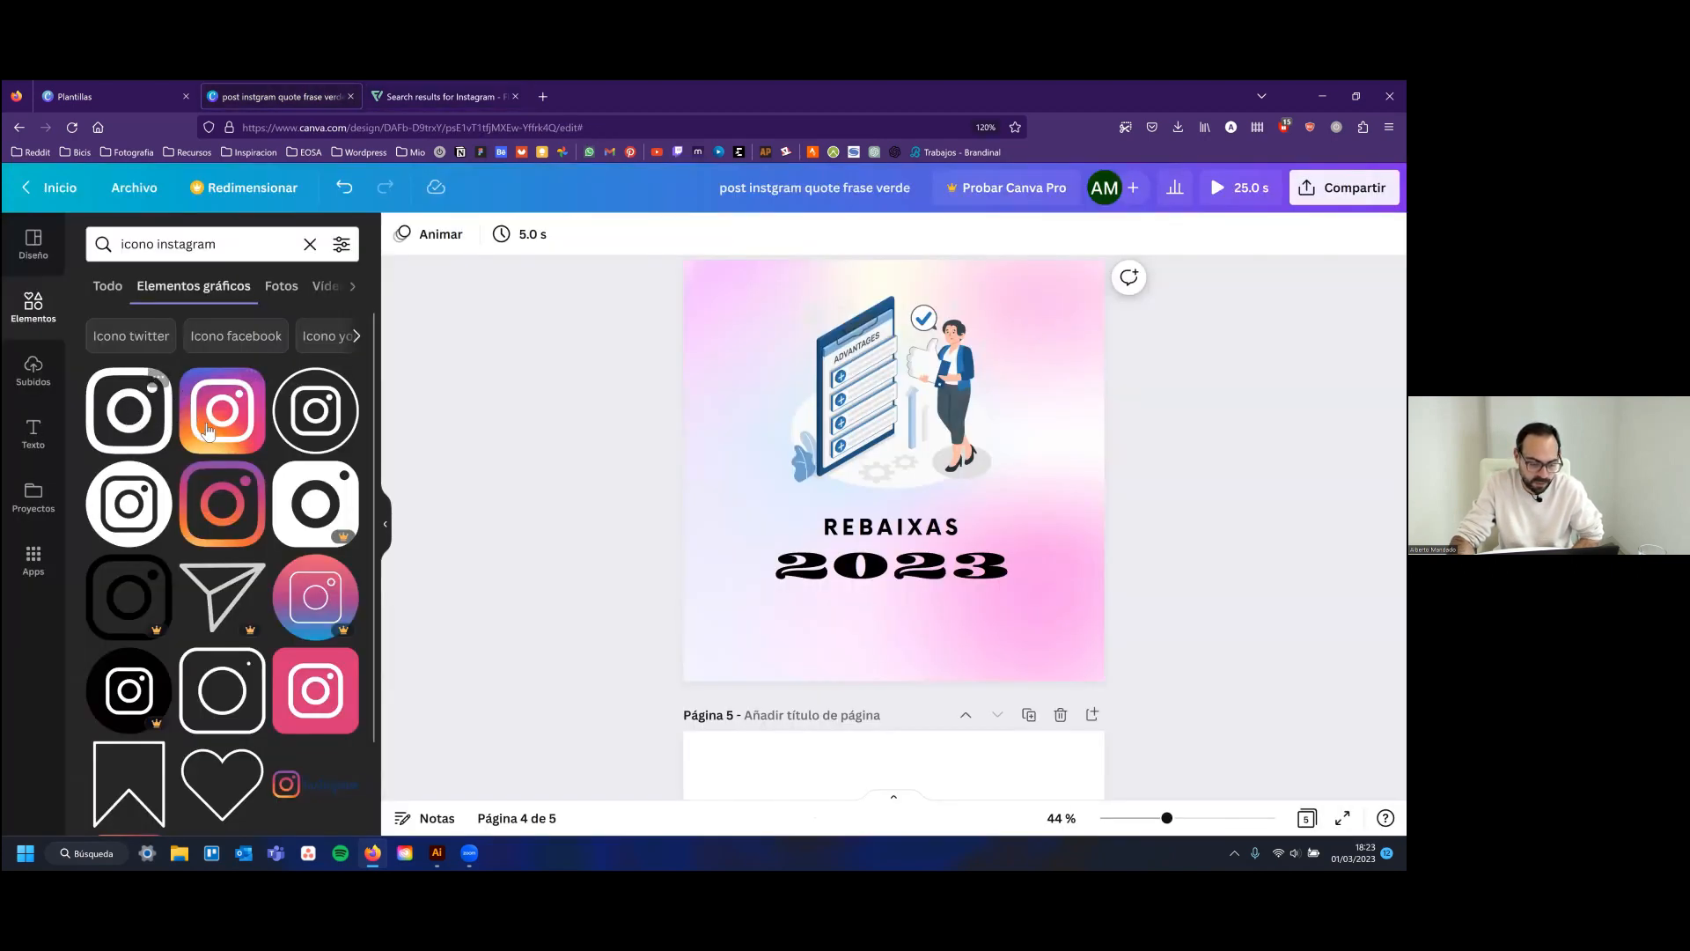
# Add the circular Instagram, Twitter and Facebook icons to page 4 of the Canva post, shrink them and place them in a row below "2023"
pyautogui.click(128, 510)
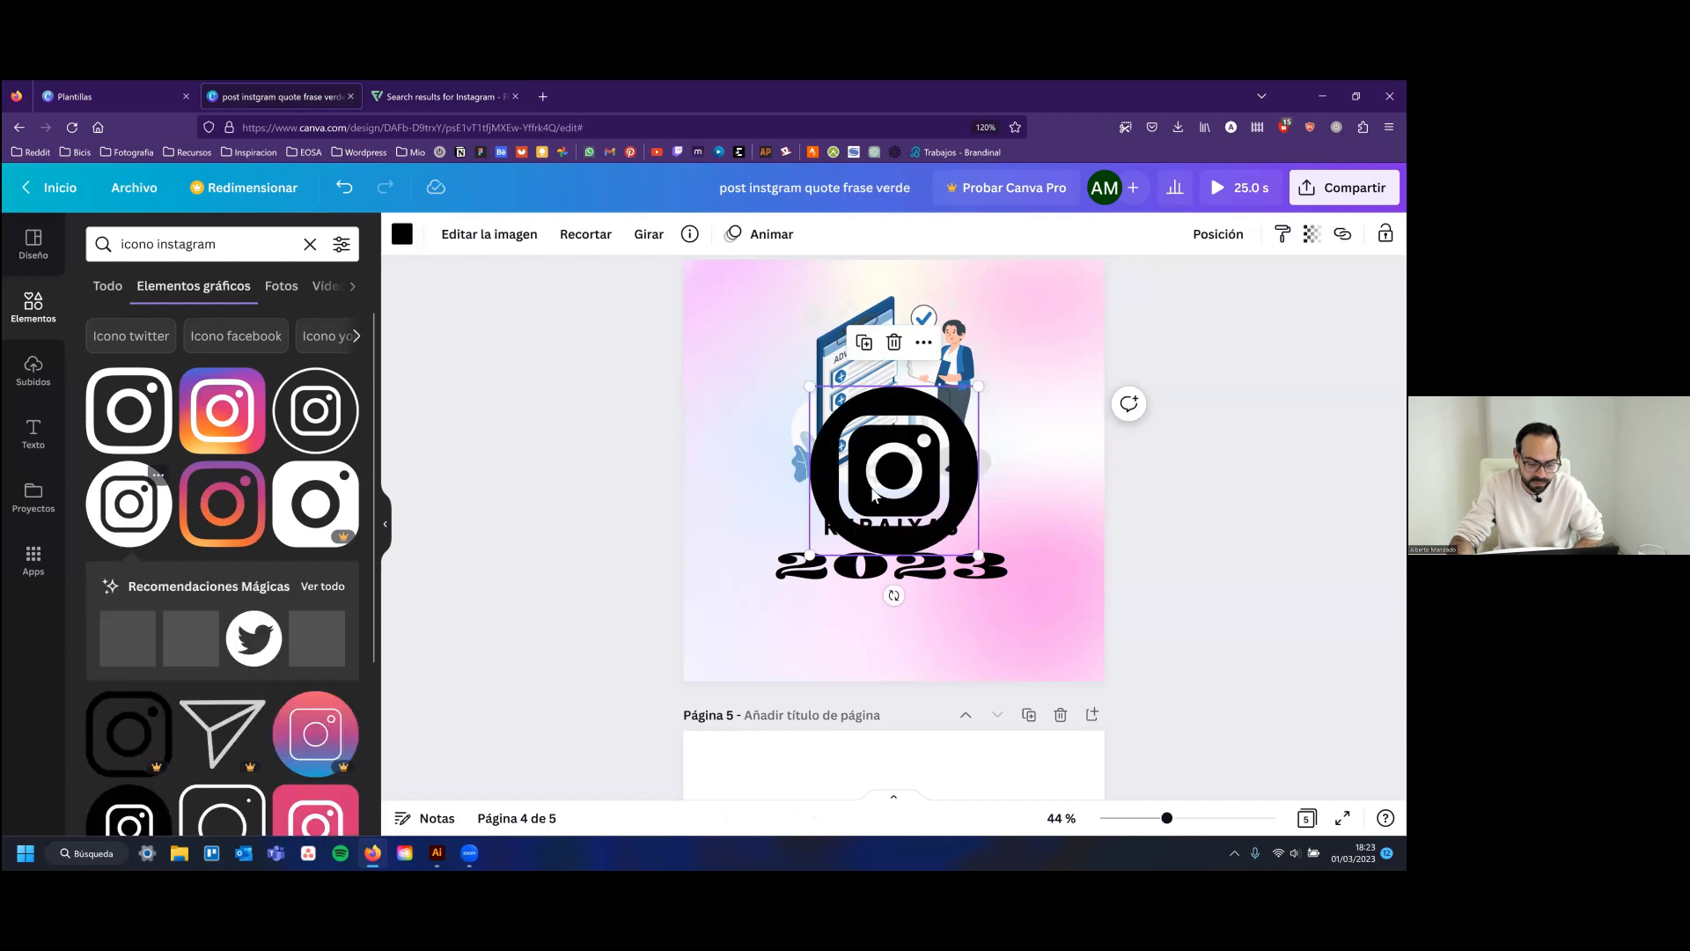
pyautogui.moveTo(929, 456); pyautogui.dragTo(841, 623)
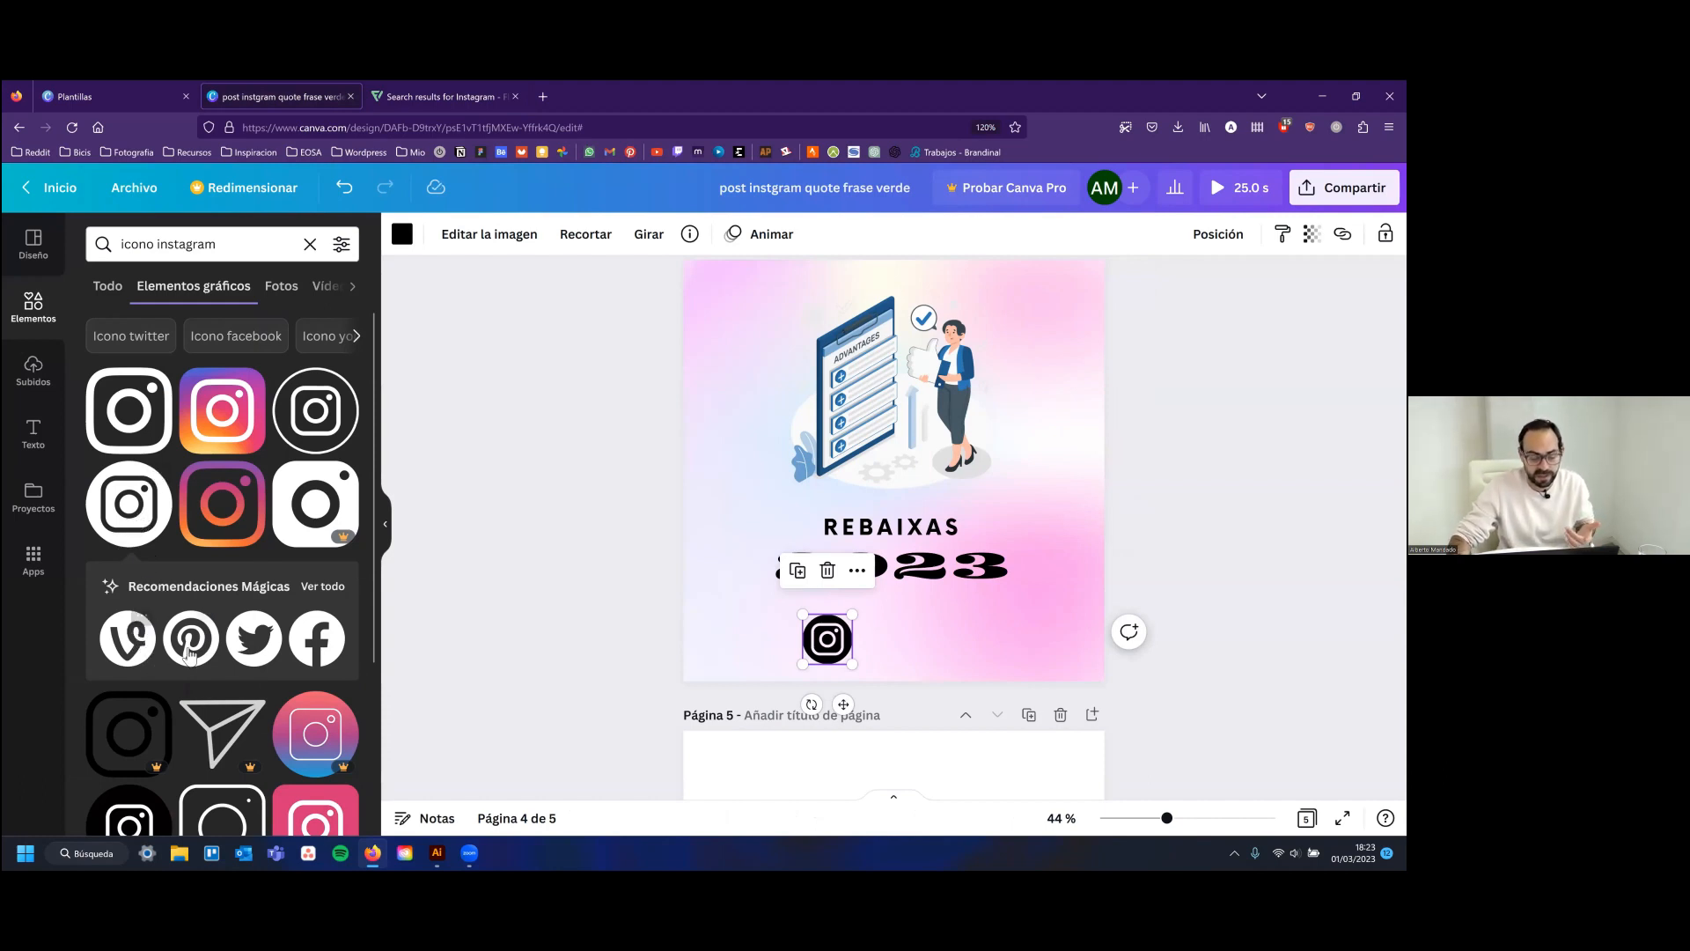
pyautogui.click(316, 656)
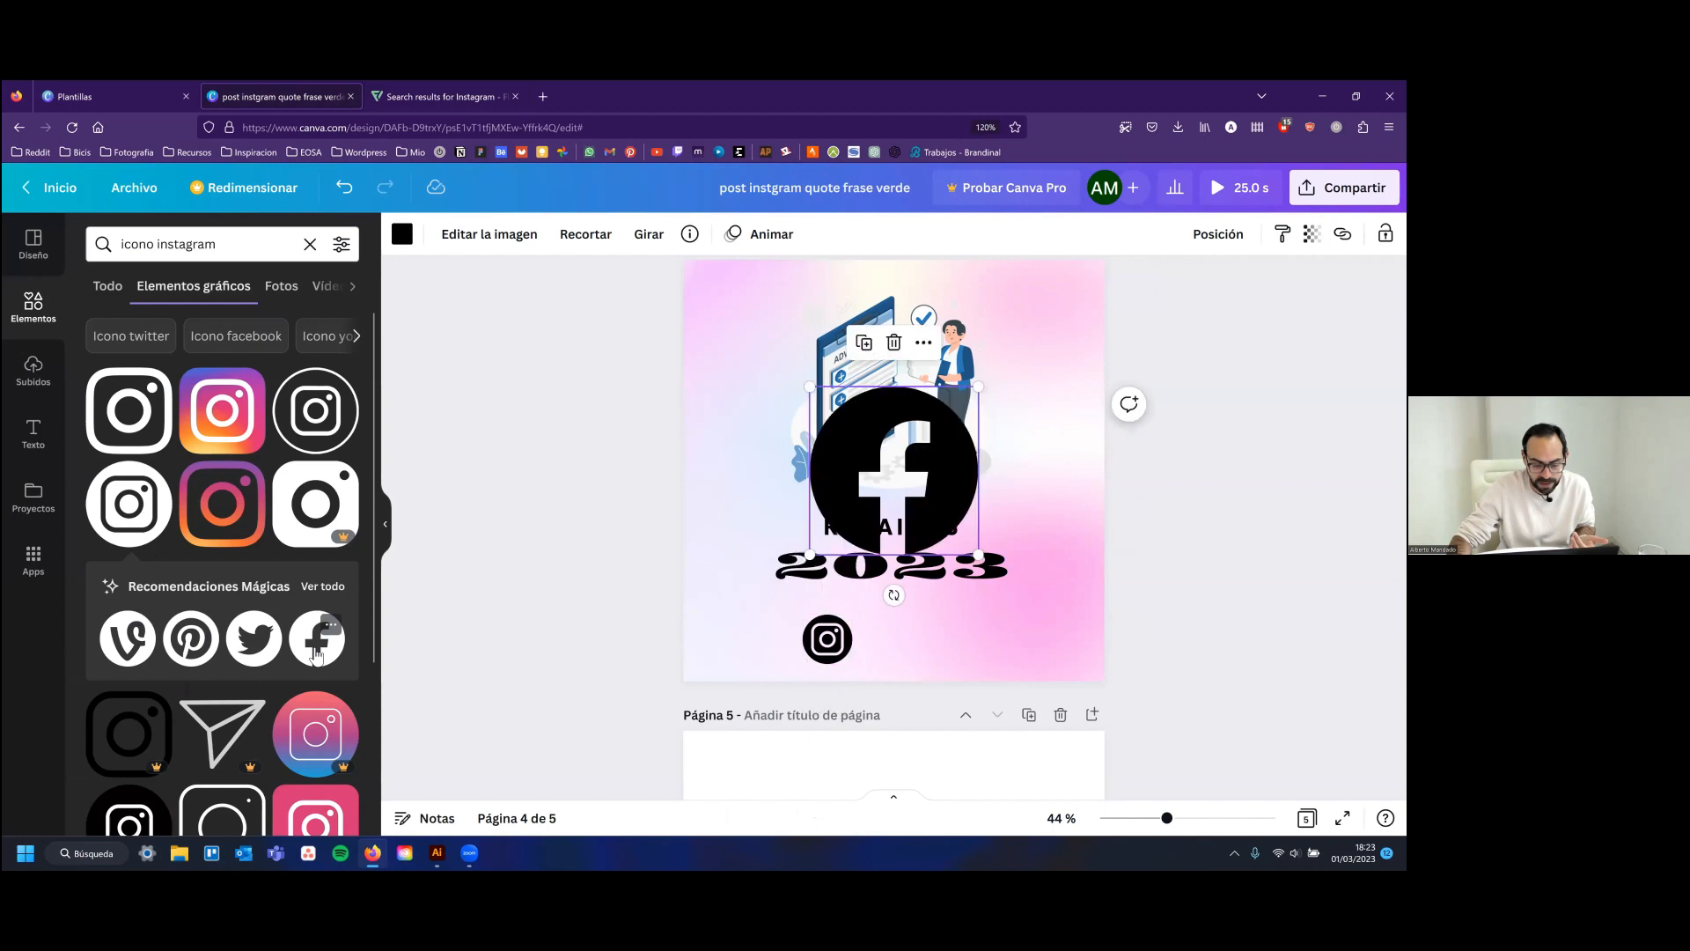
pyautogui.moveTo(972, 383); pyautogui.dragTo(863, 520)
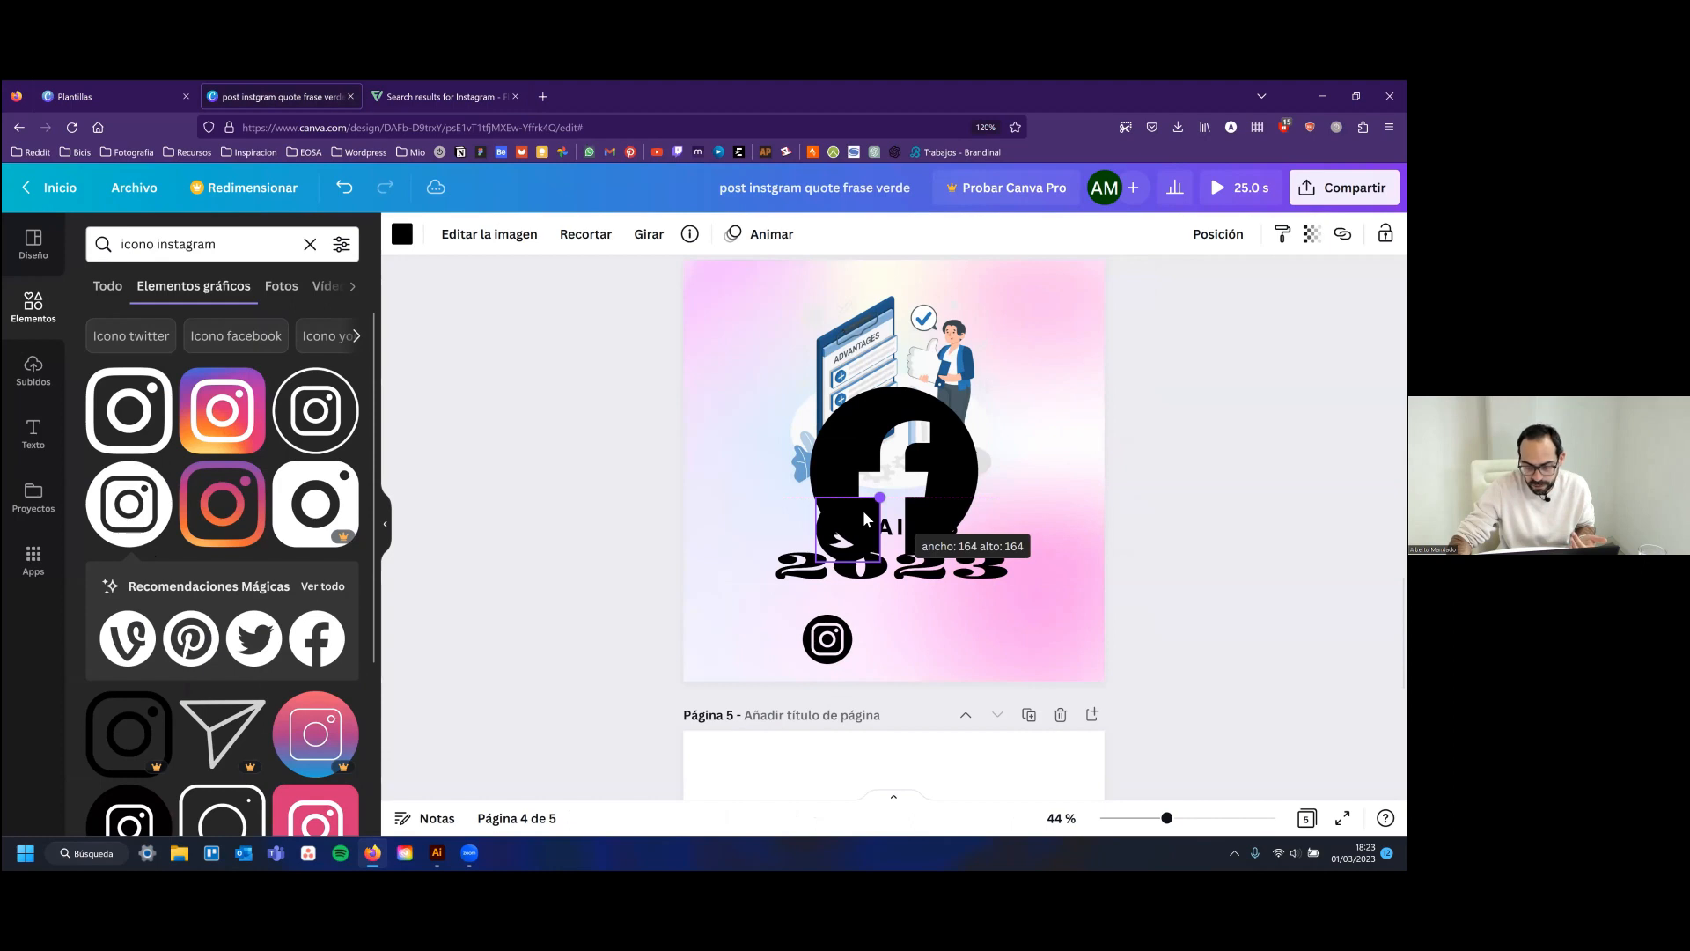
pyautogui.moveTo(864, 519); pyautogui.dragTo(864, 519)
pyautogui.moveTo(859, 528); pyautogui.dragTo(907, 630)
pyautogui.moveTo(926, 601); pyautogui.dragTo(912, 615)
pyautogui.click(819, 394)
pyautogui.moveTo(923, 469); pyautogui.dragTo(952, 494)
pyautogui.moveTo(971, 516); pyautogui.dragTo(949, 623)
# Space the Instagram, Twitter and Facebook icons evenly in the horizontal direction
pyautogui.click(887, 639)
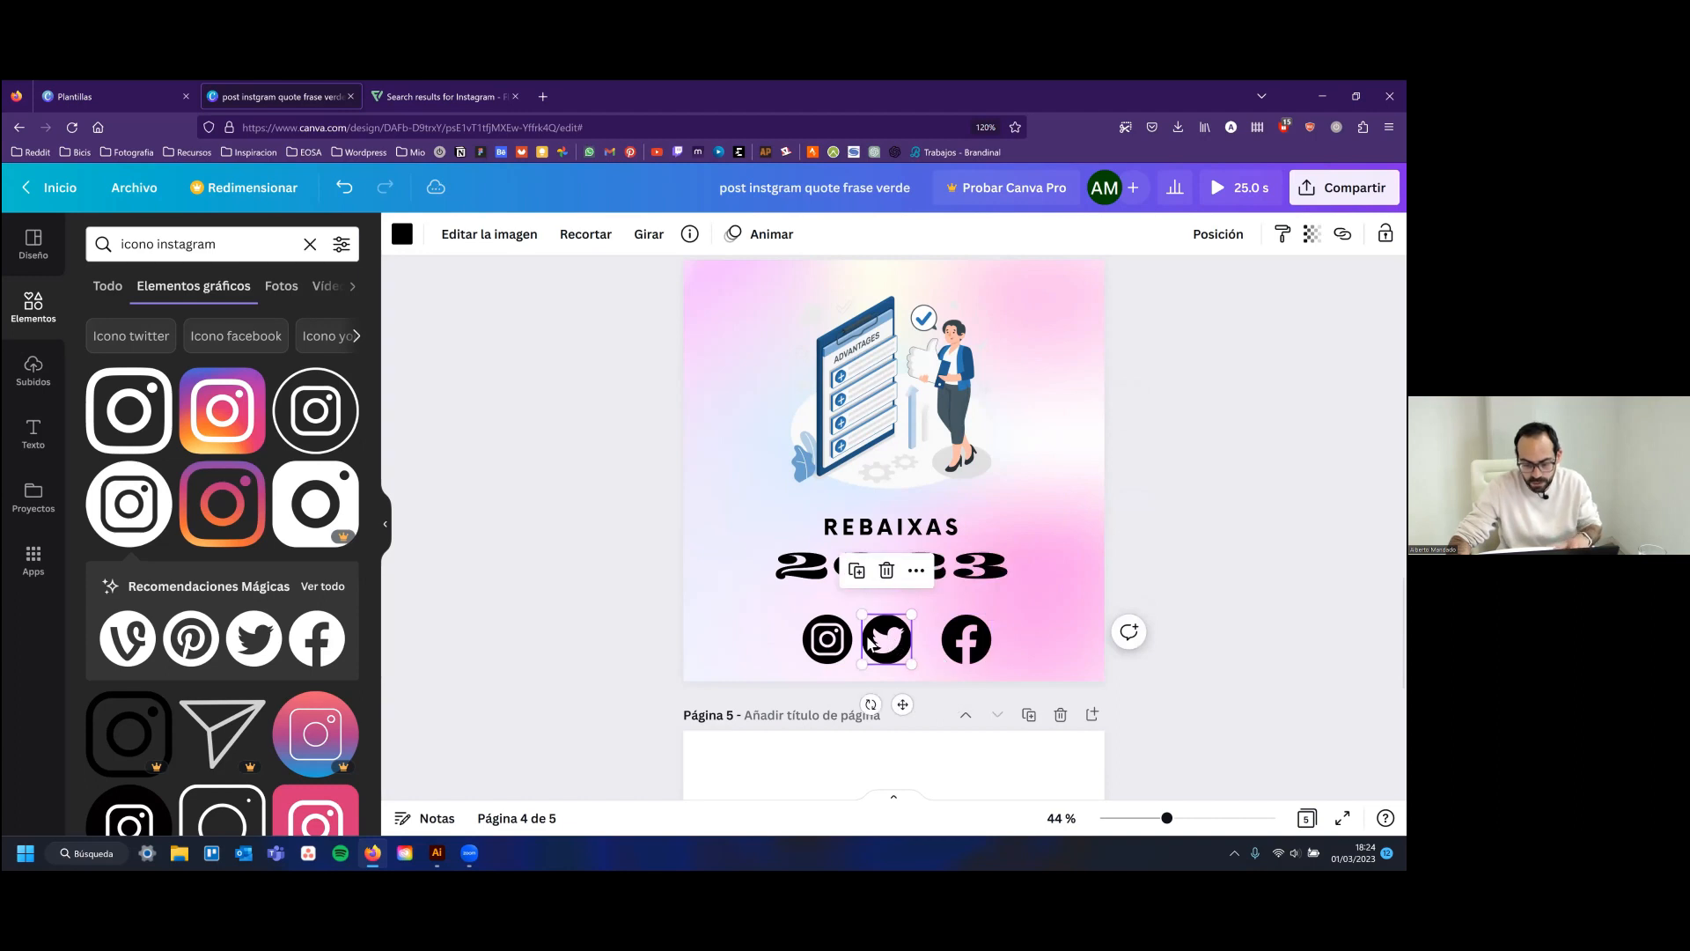
pyautogui.keyDown('shift'); pyautogui.click(967, 639); pyautogui.keyUp('shift')
pyautogui.keyDown('shift'); pyautogui.click(828, 639); pyautogui.keyUp('shift')
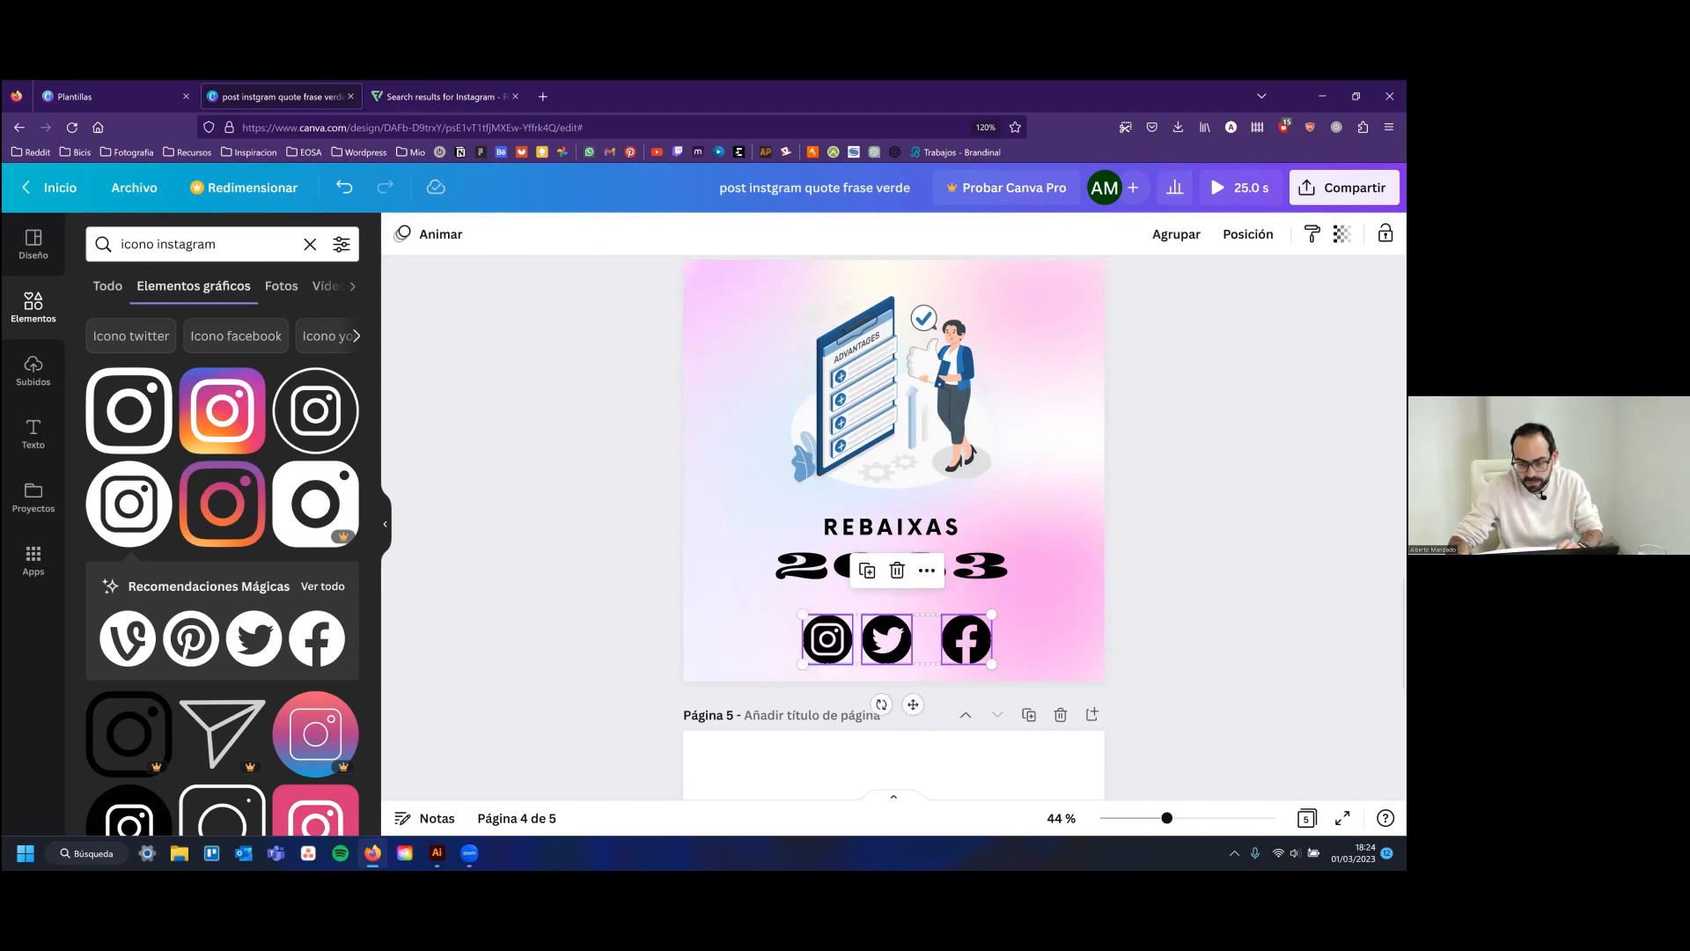
pyautogui.click(1248, 234)
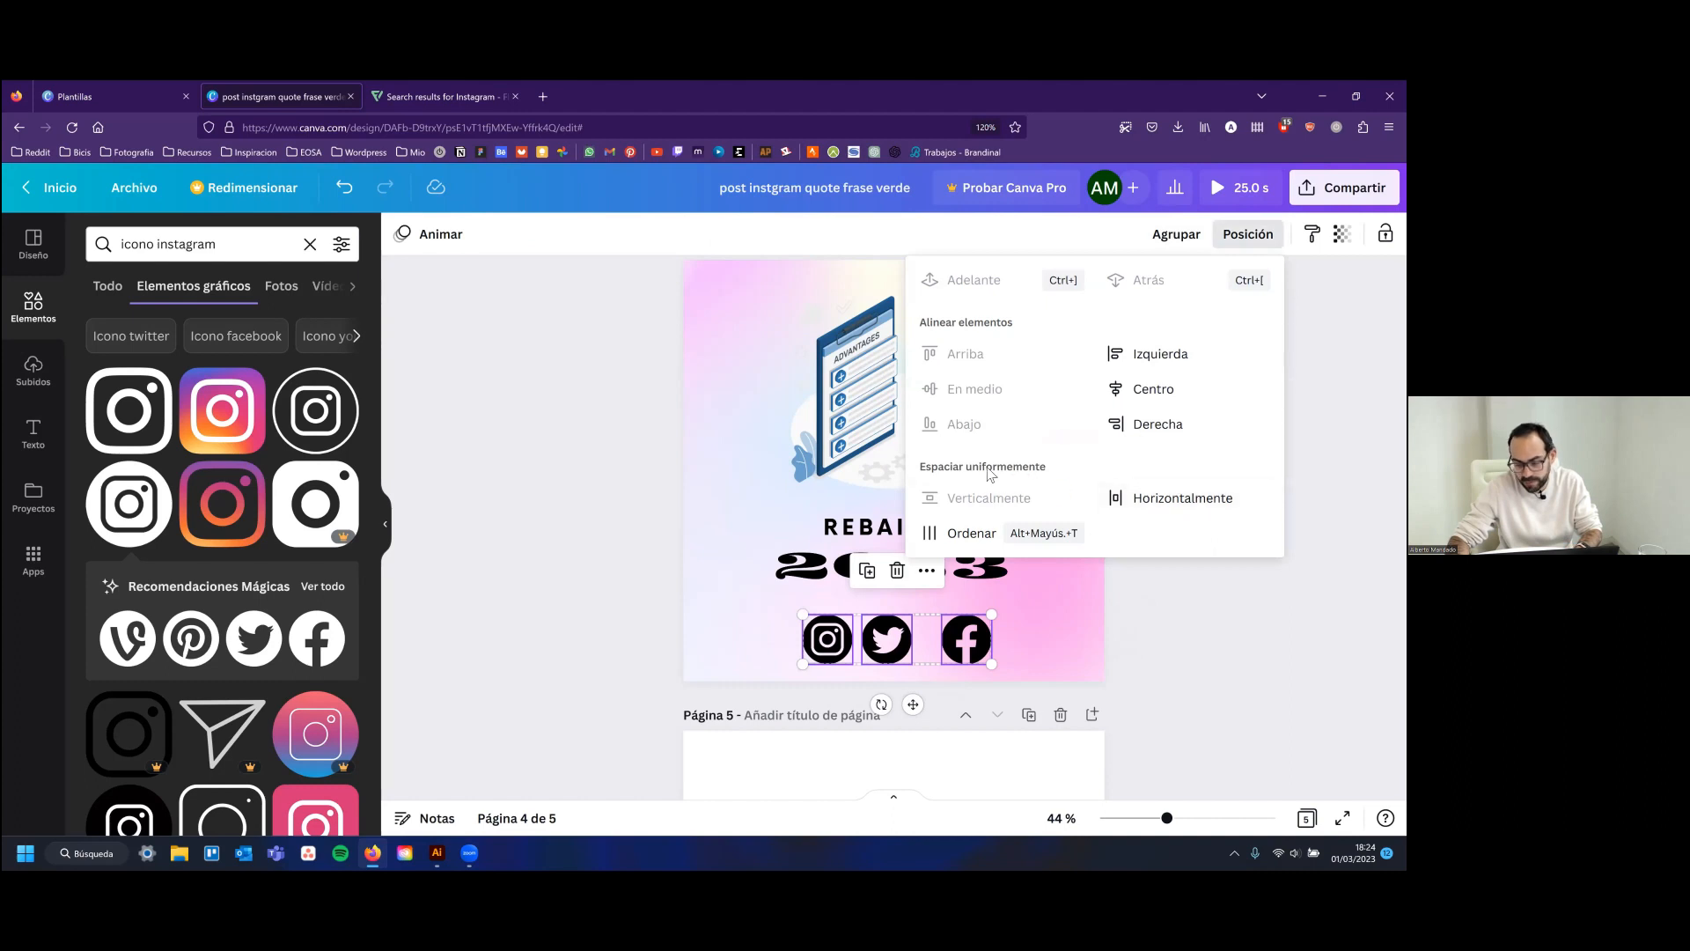
pyautogui.click(1180, 498)
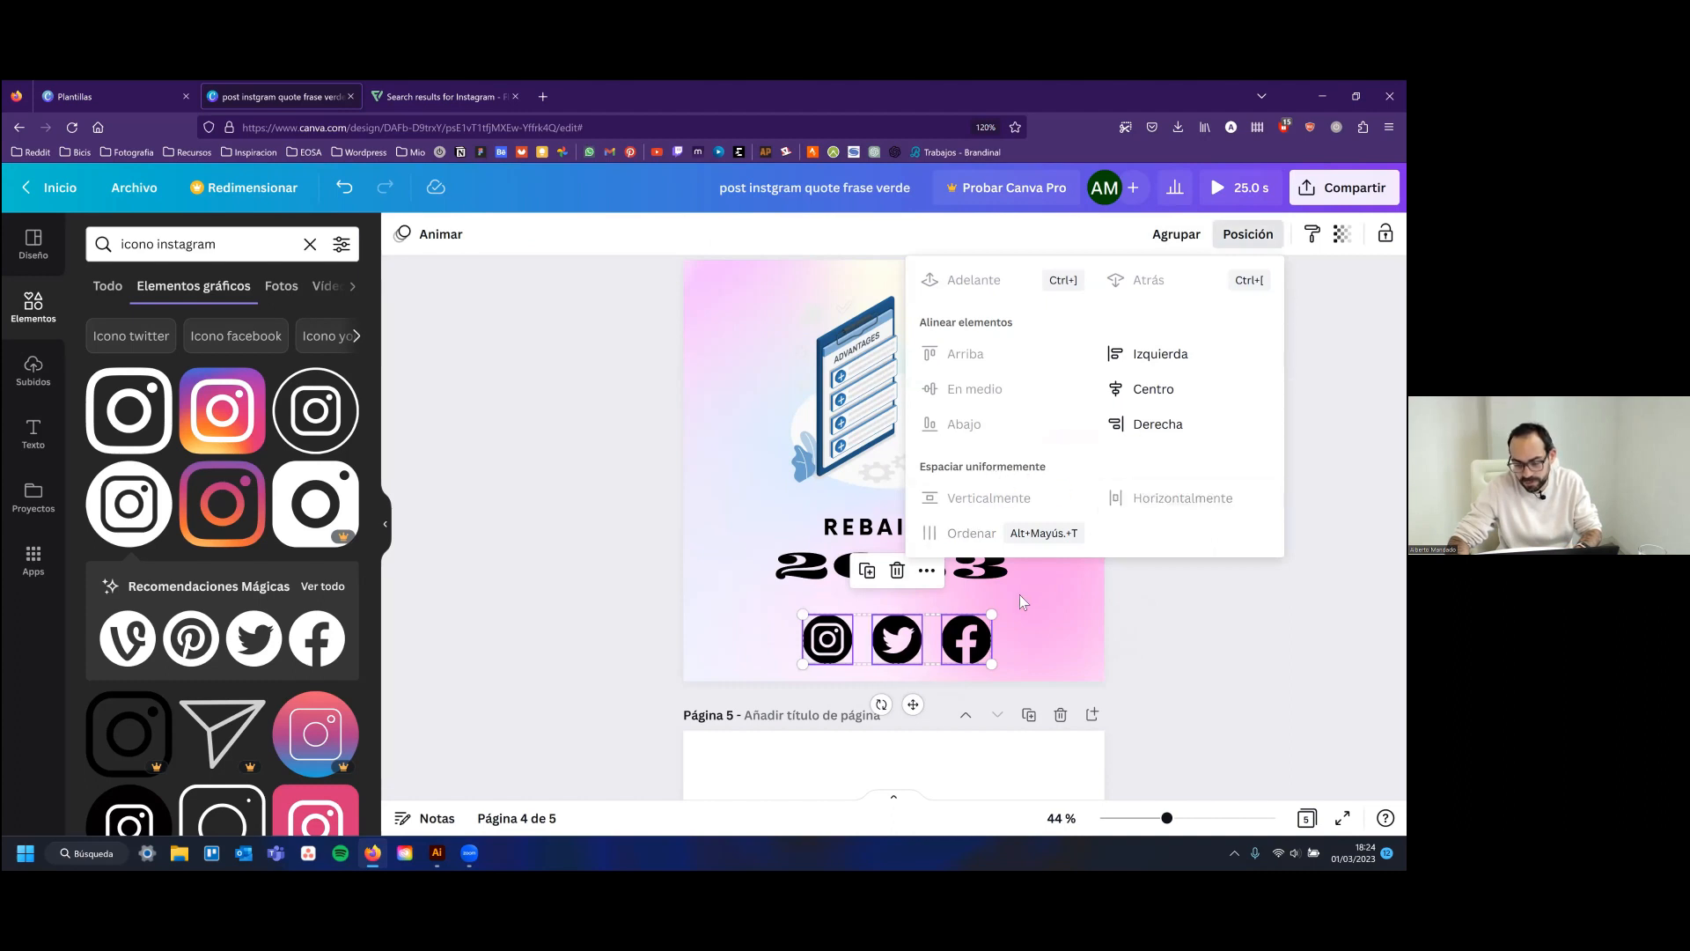
# Scale down the three social media icons together and centre the row below the "2023" text
pyautogui.moveTo(992, 613); pyautogui.dragTo(952, 635)
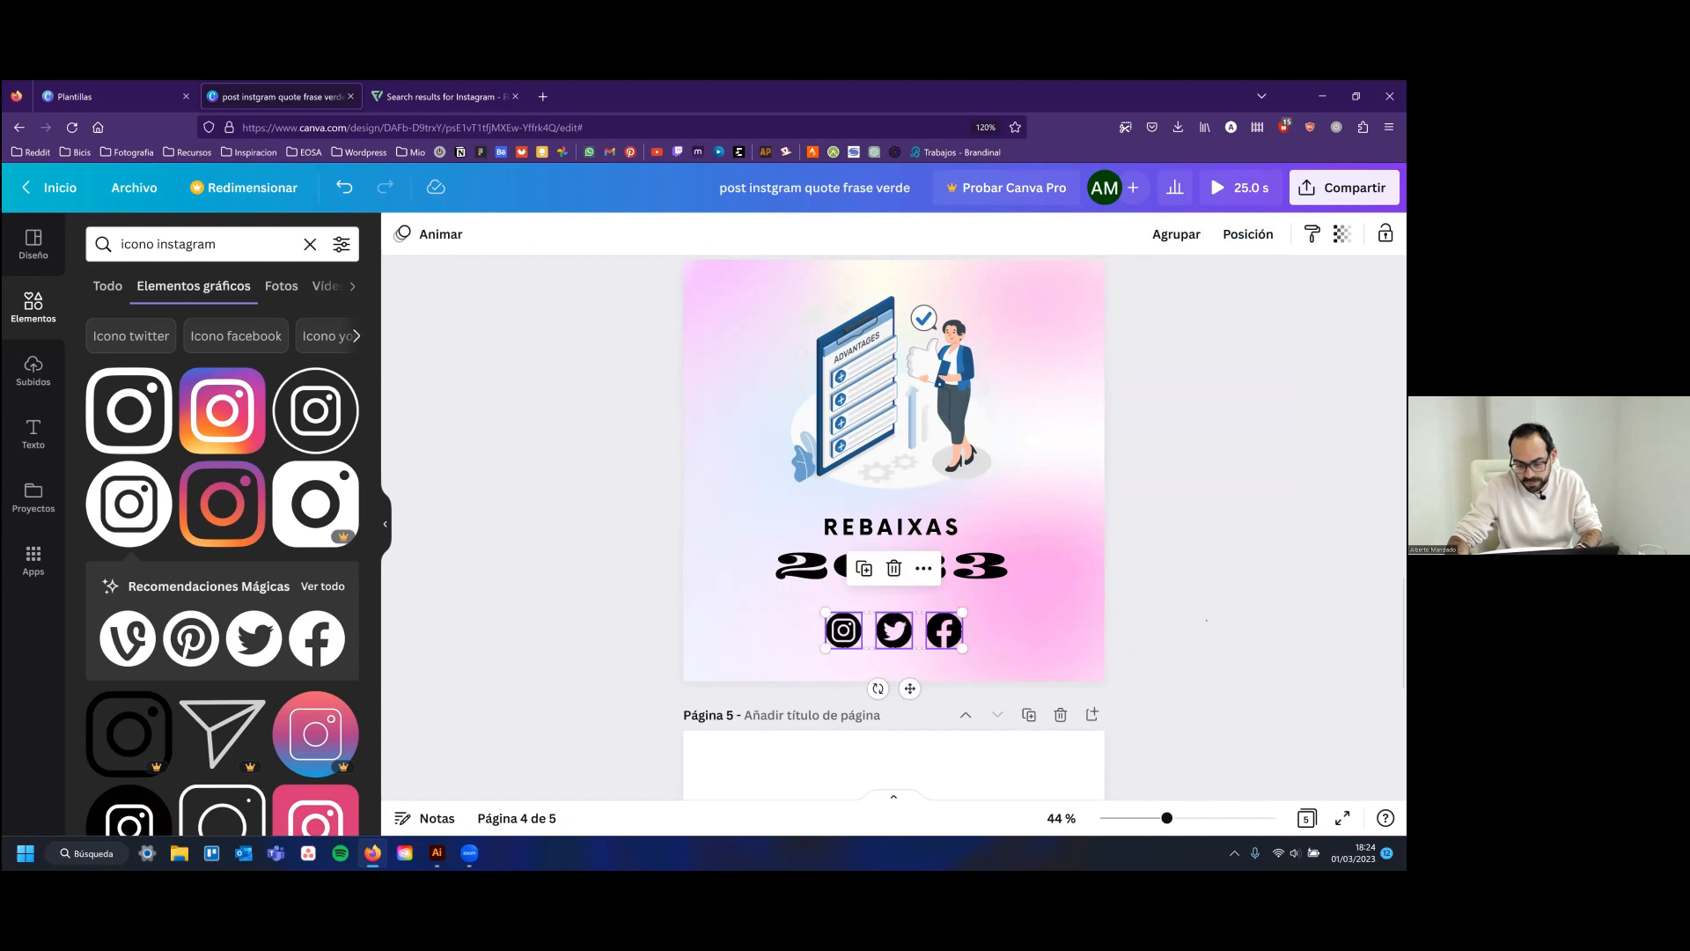
pyautogui.click(945, 629)
pyautogui.keyDown('shift'); pyautogui.click(906, 629); pyautogui.keyUp('shift')
pyautogui.keyDown('shift'); pyautogui.click(844, 630); pyautogui.keyUp('shift')
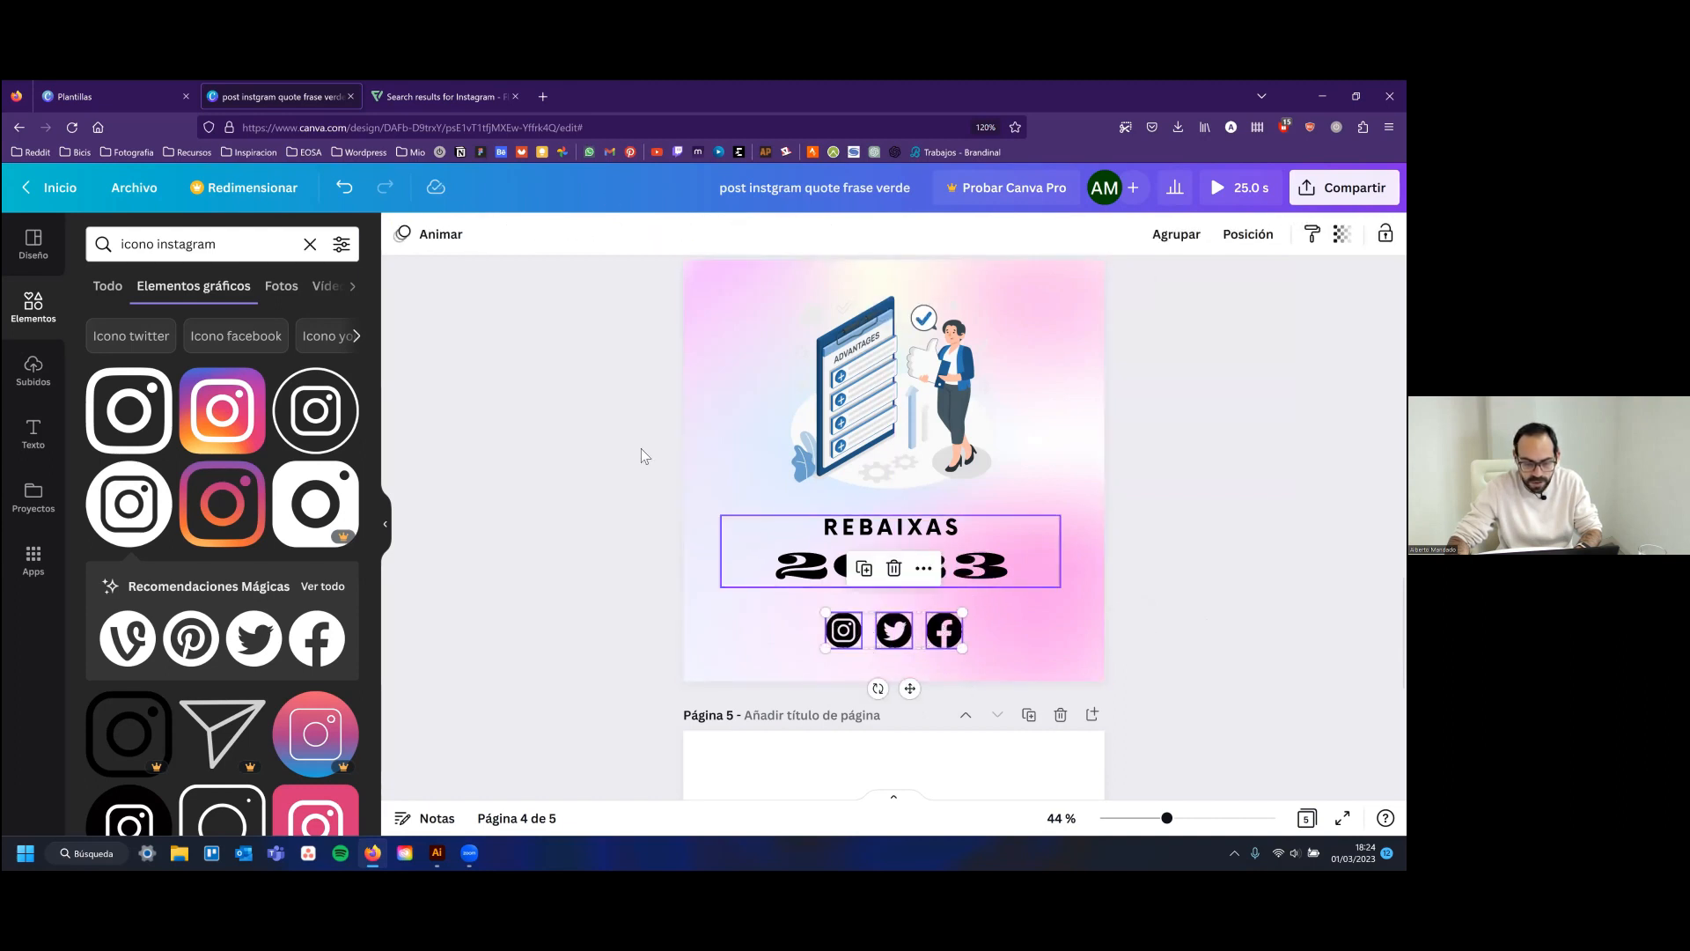
pyautogui.click(483, 549)
# Recolour the Instagram icon with the light blue from the illustration's photo palette
pyautogui.click(843, 630)
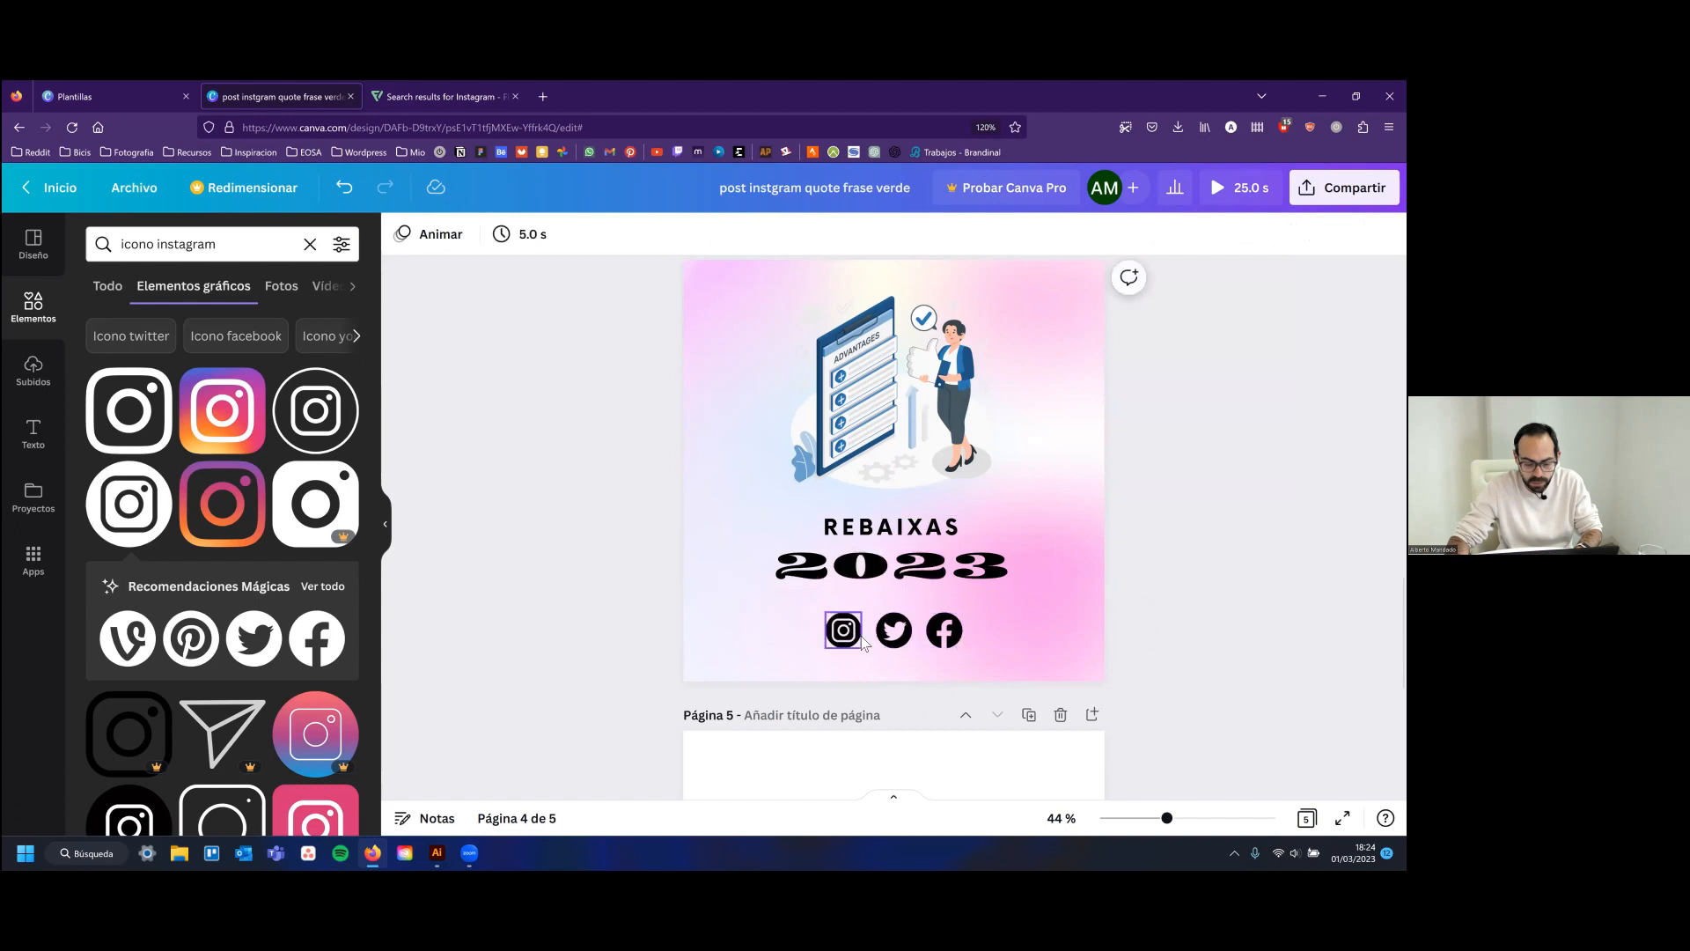
pyautogui.click(405, 236)
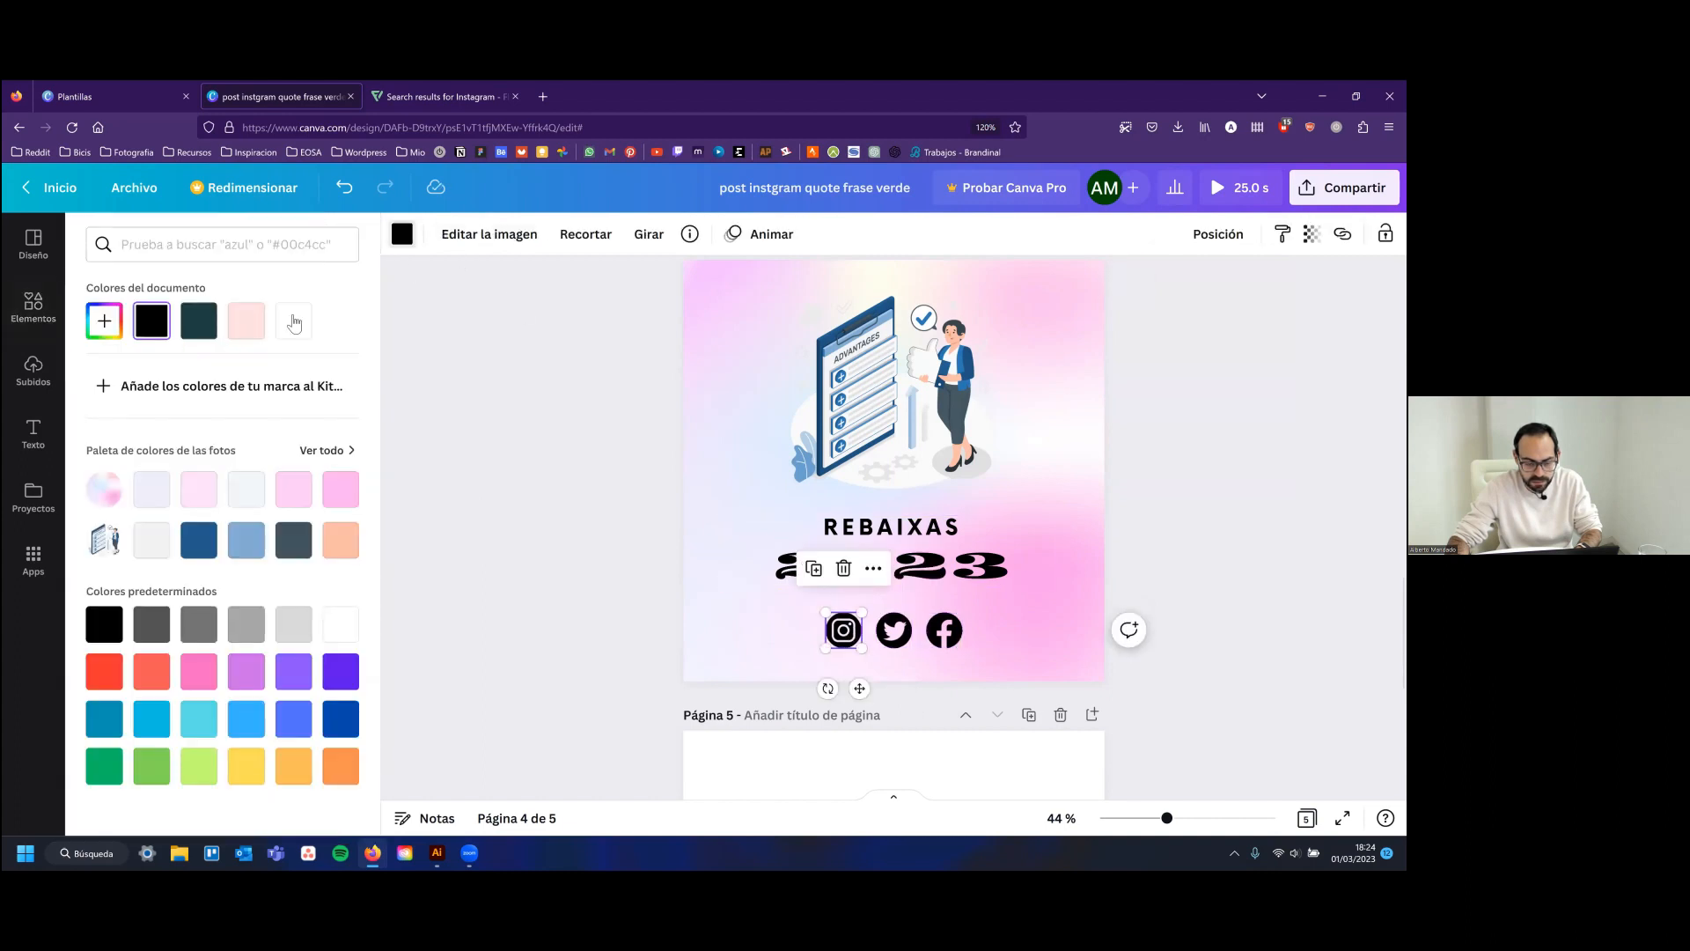
pyautogui.click(339, 623)
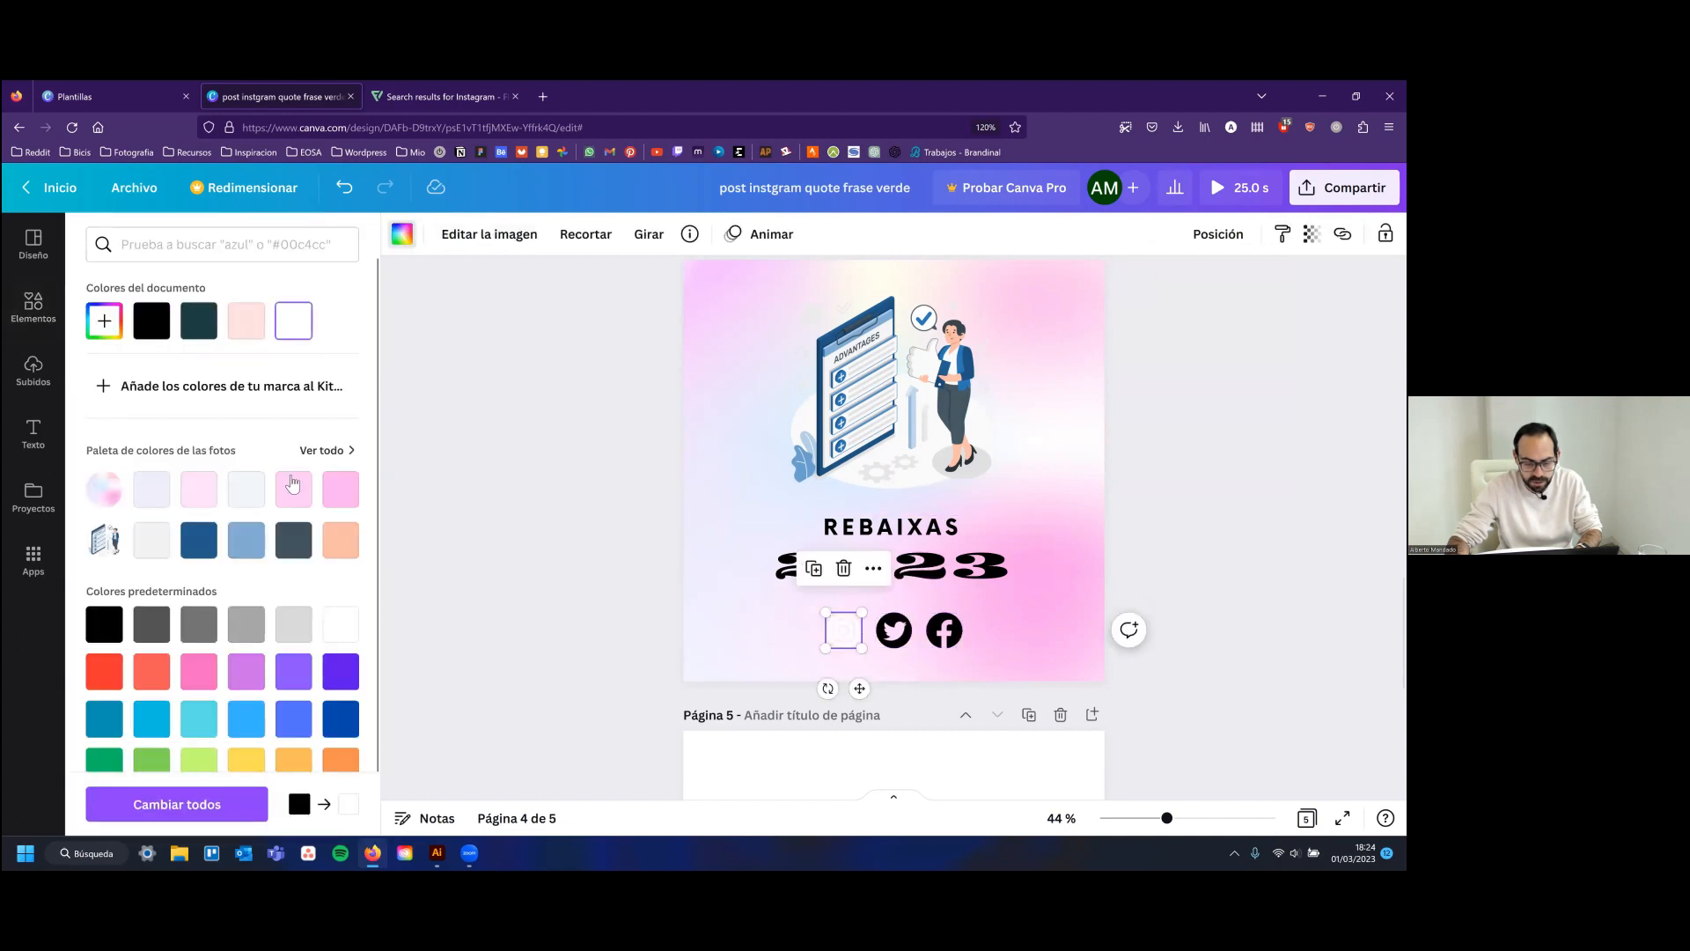
pyautogui.scroll(-1, 290, 669)
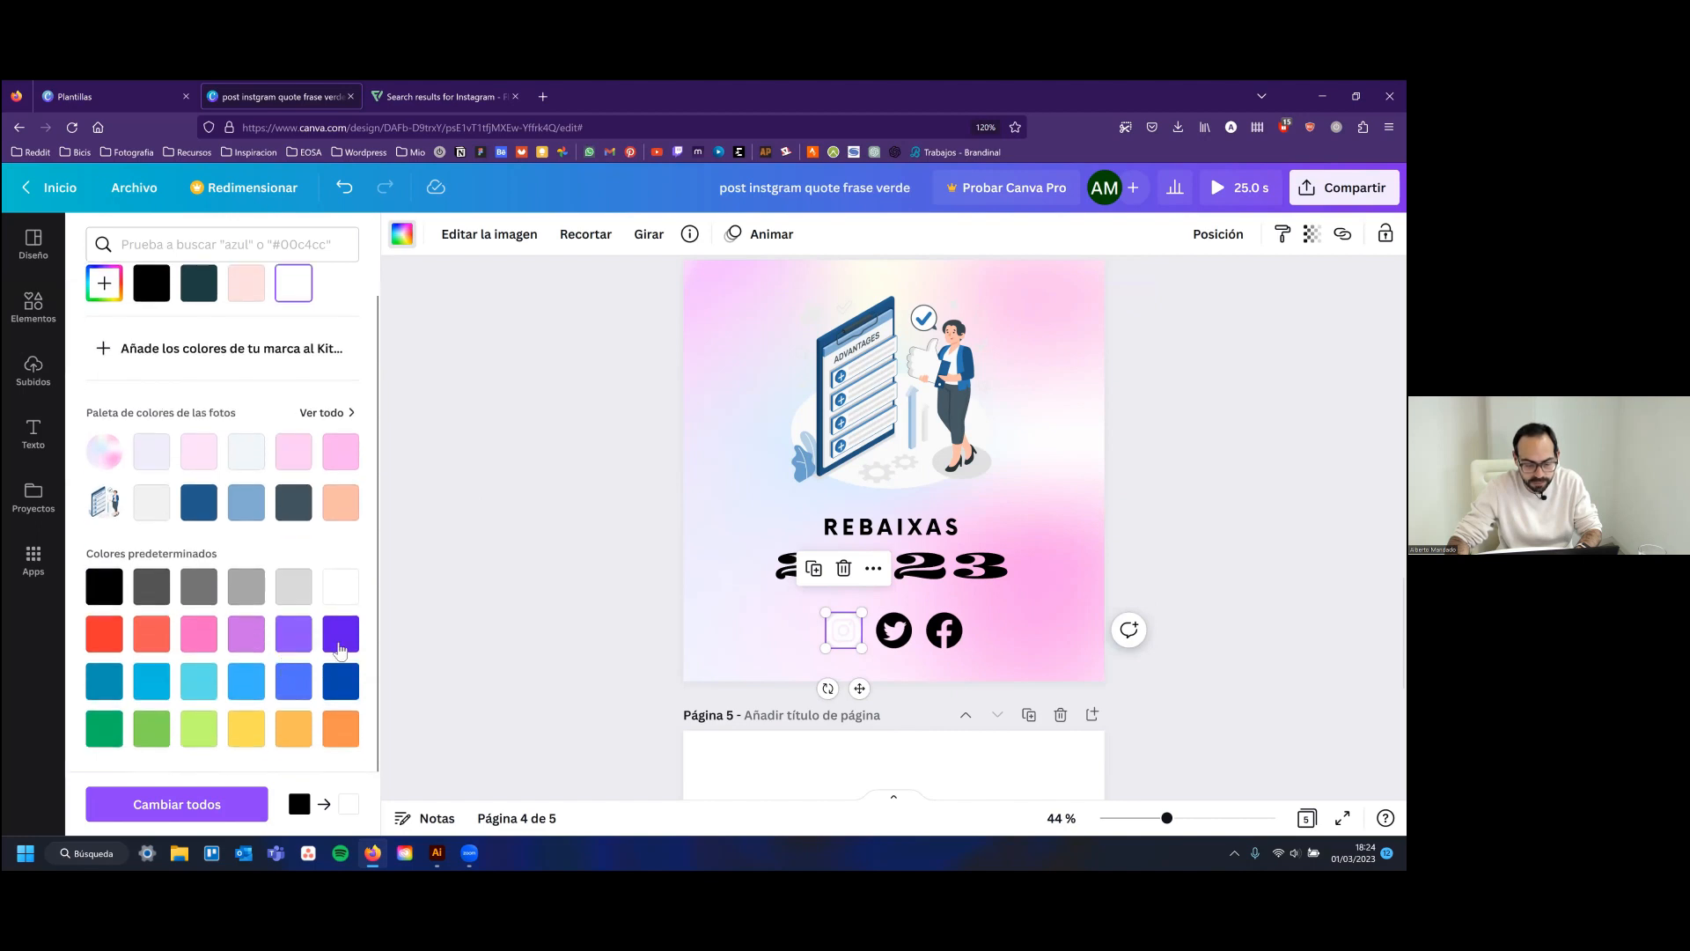
pyautogui.click(197, 291)
pyautogui.click(246, 502)
# Recolour the Twitter and Facebook icons with the same light blue and deselect them
pyautogui.click(898, 639)
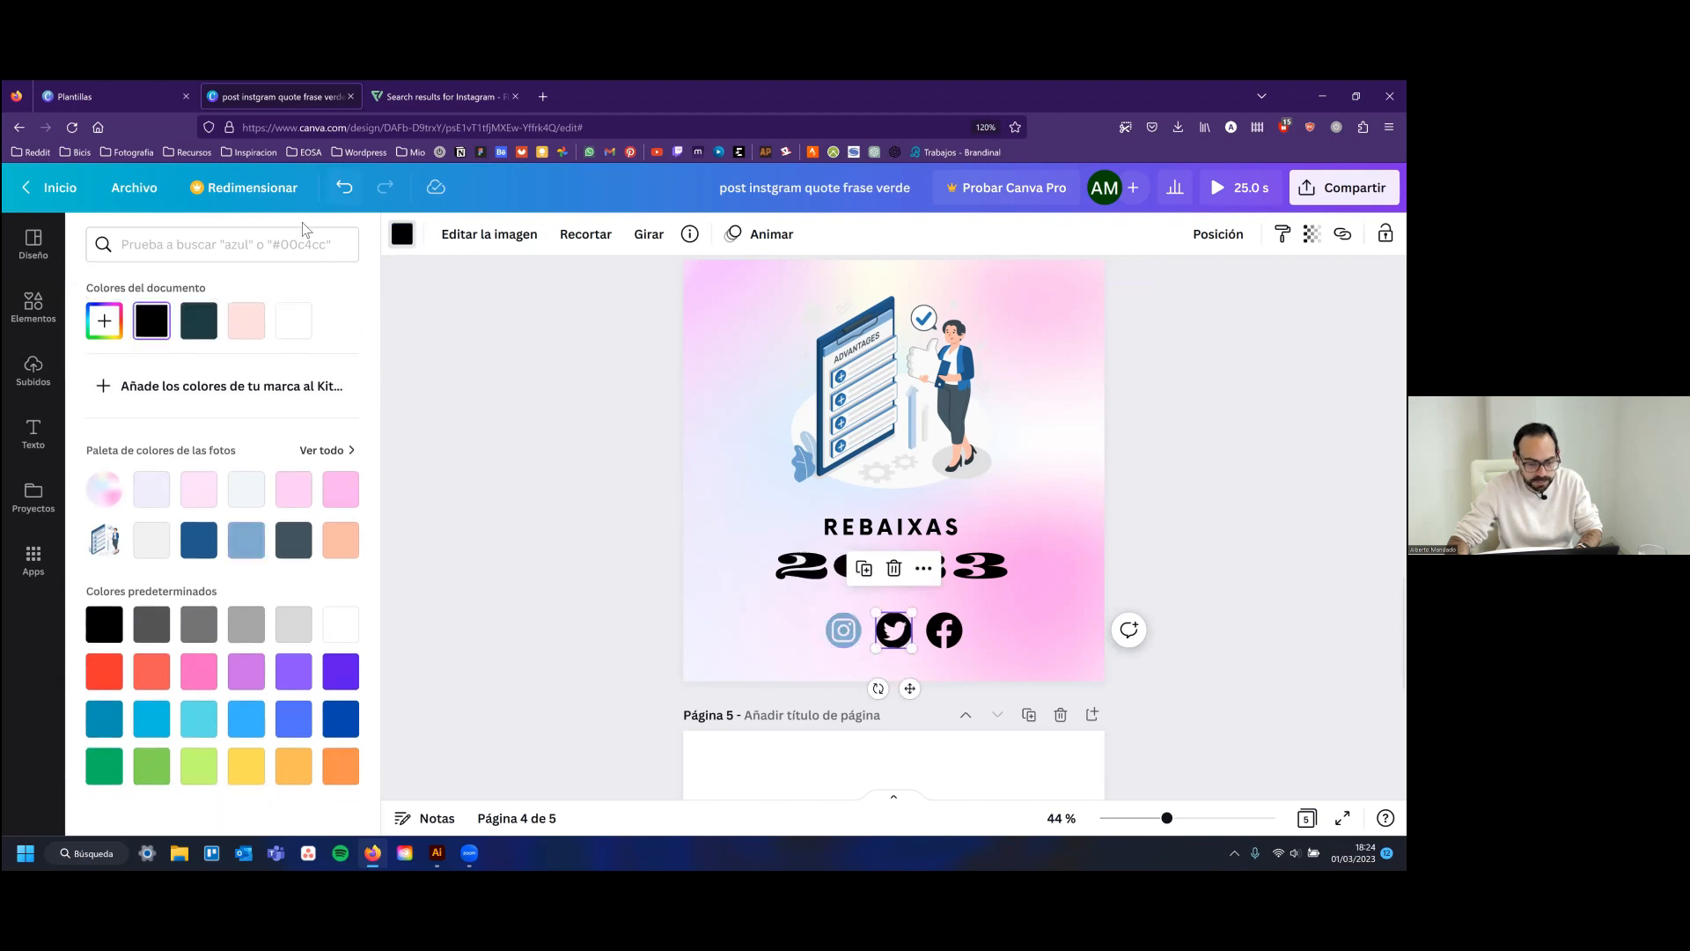
pyautogui.click(401, 235)
pyautogui.click(400, 235)
pyautogui.click(246, 538)
pyautogui.click(943, 630)
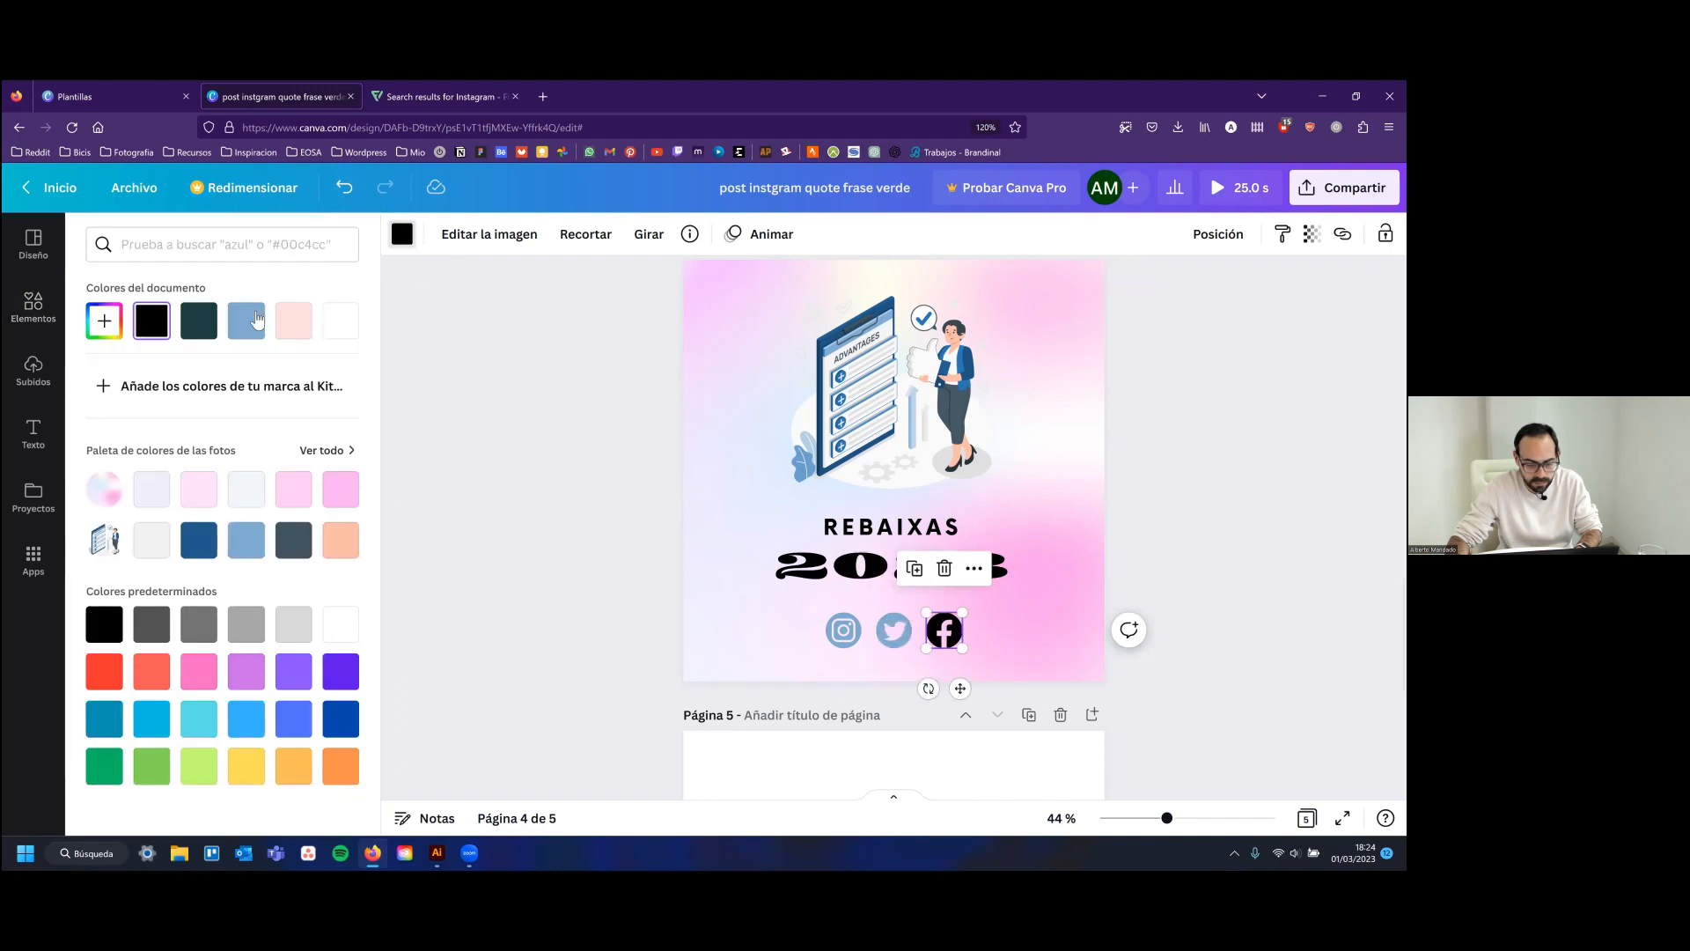
pyautogui.click(666, 468)
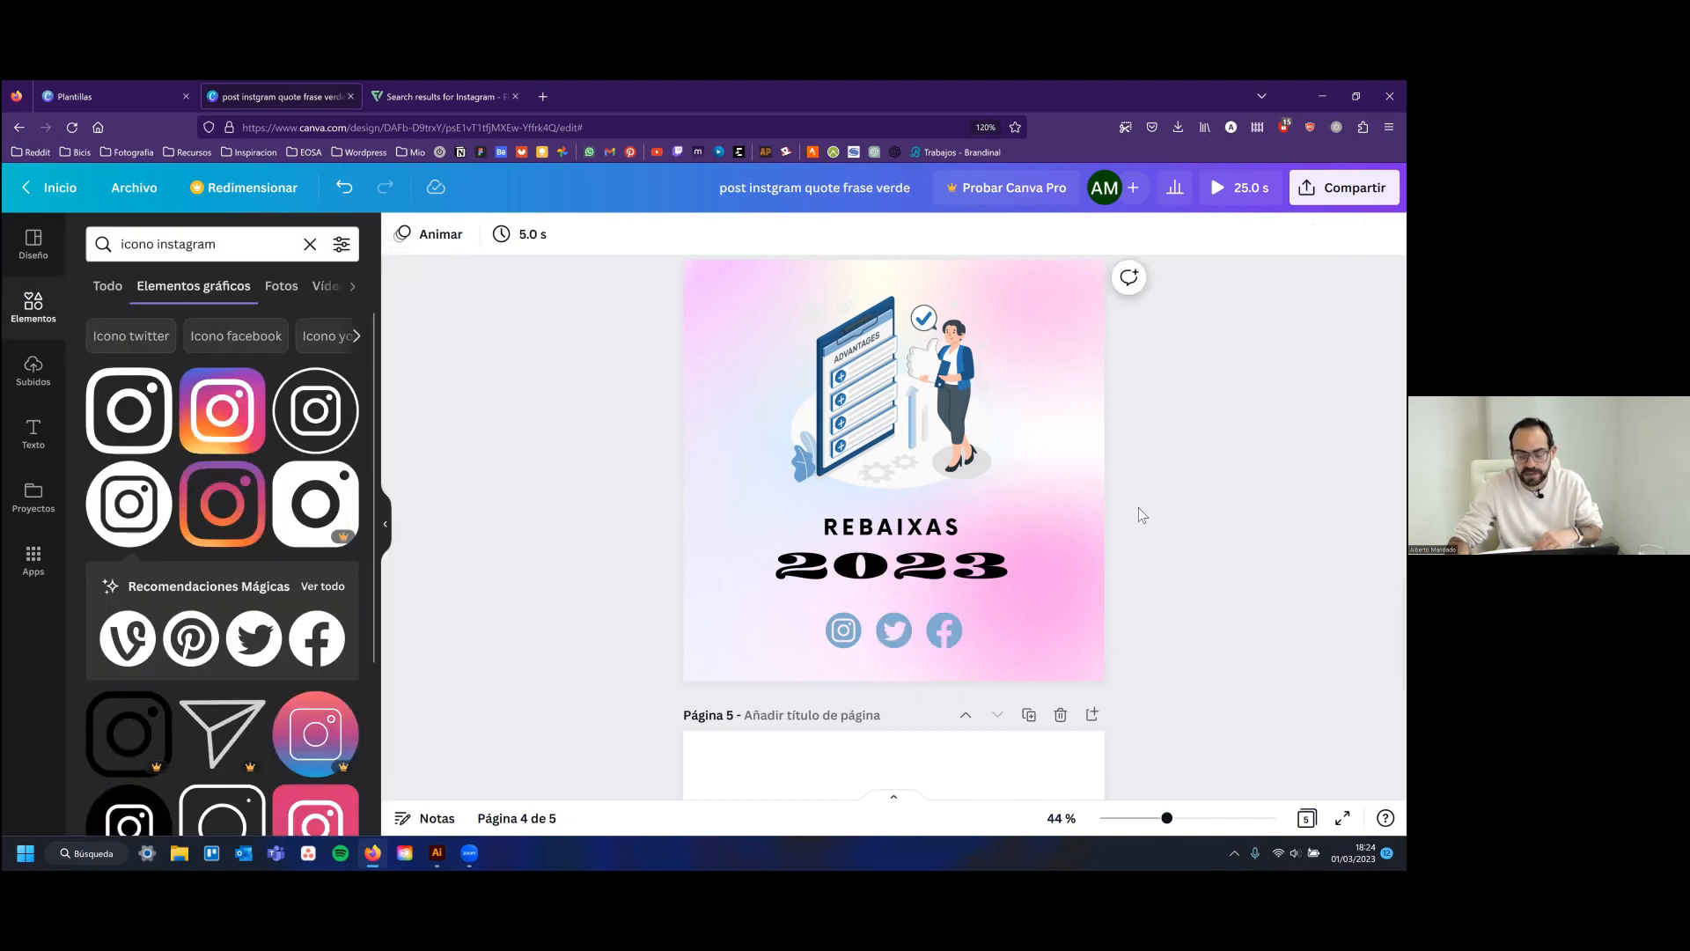
# Try the "Wishing you a Prosperous Diwali" text combination on page 4 and delete it
pyautogui.click(26, 447)
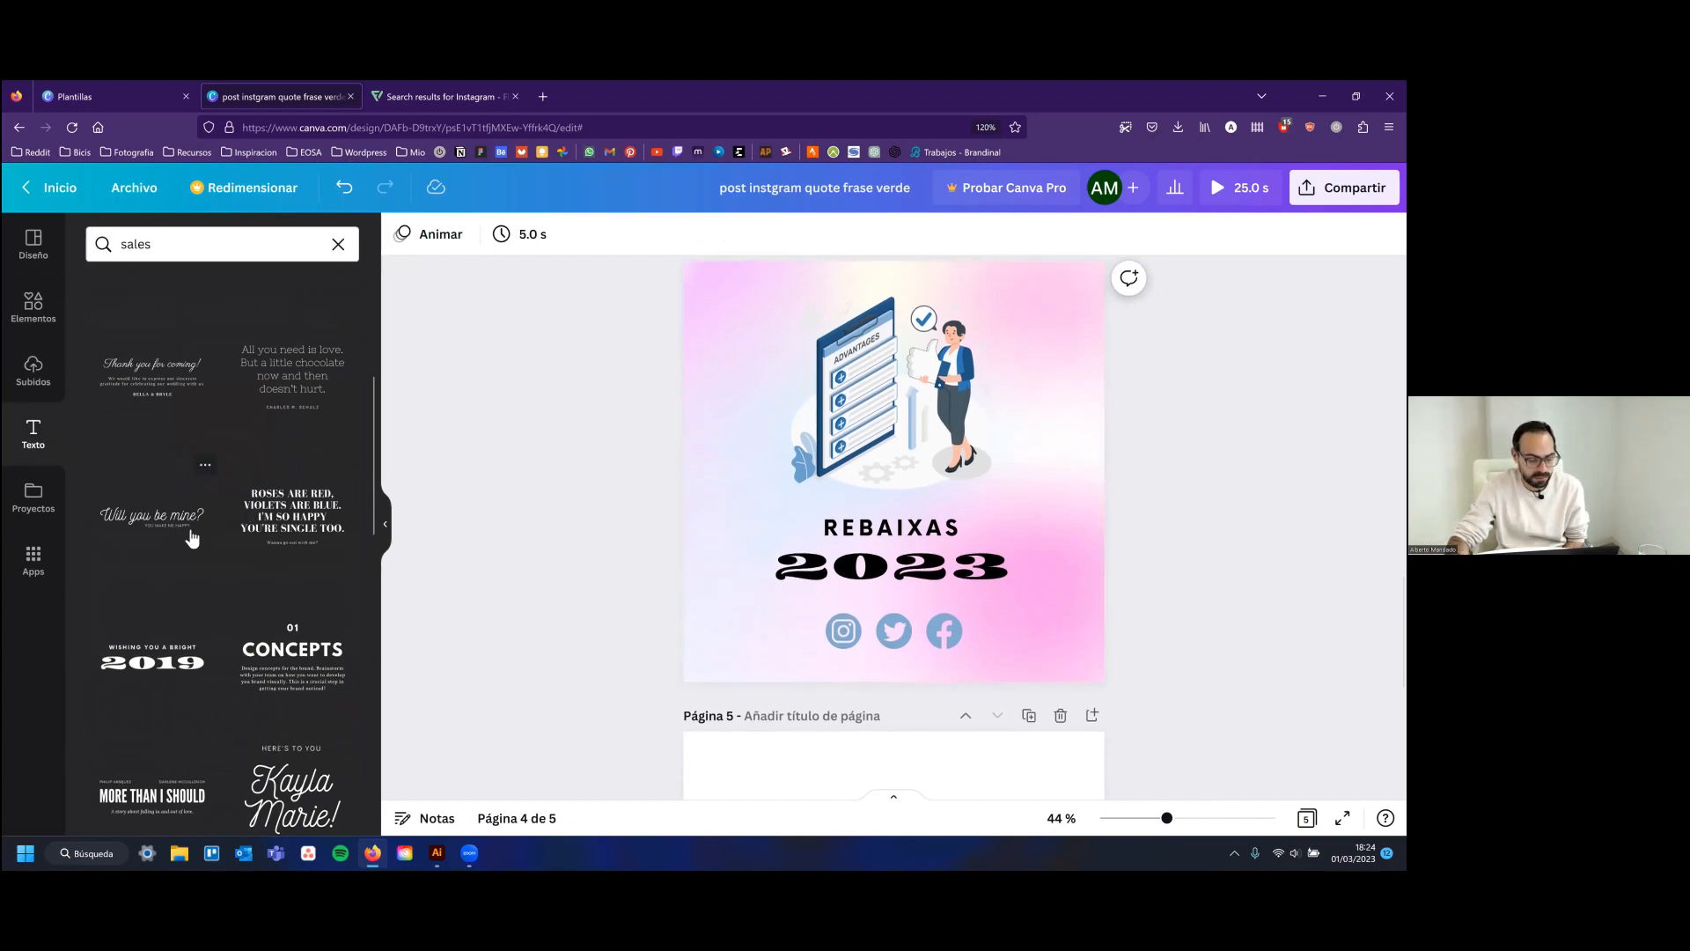
pyautogui.scroll(-9, 185, 585)
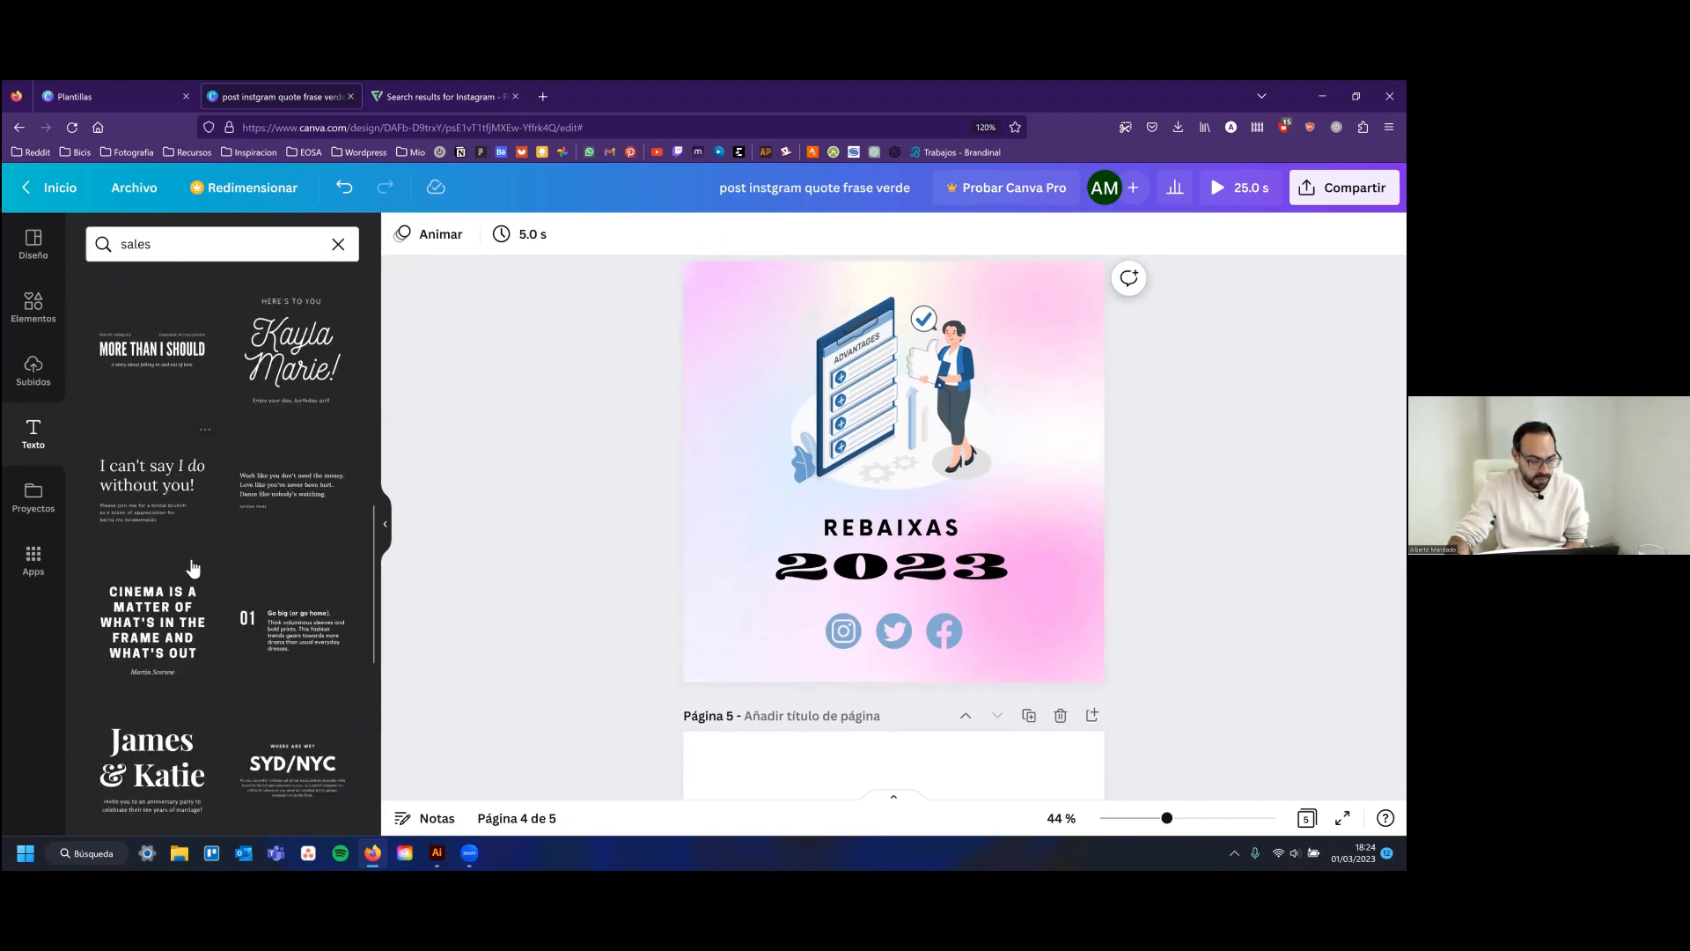
pyautogui.moveTo(519, 466); pyautogui.dragTo(920, 484)
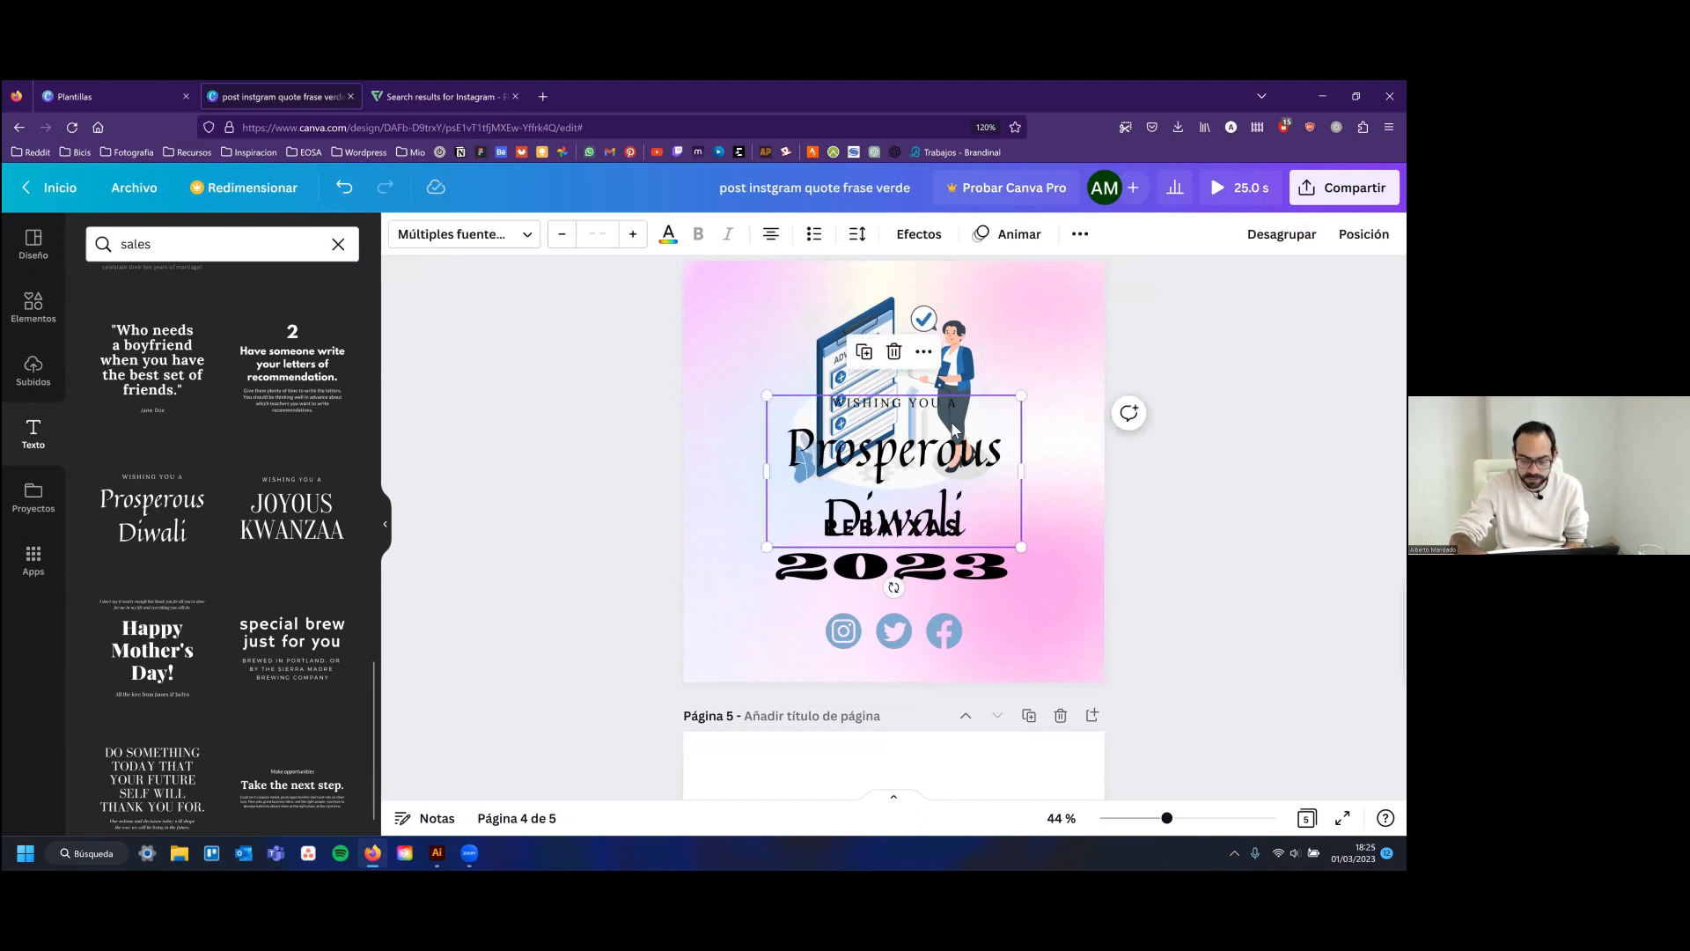
pyautogui.press('Delete')
pyautogui.scroll(-1, 144, 465)
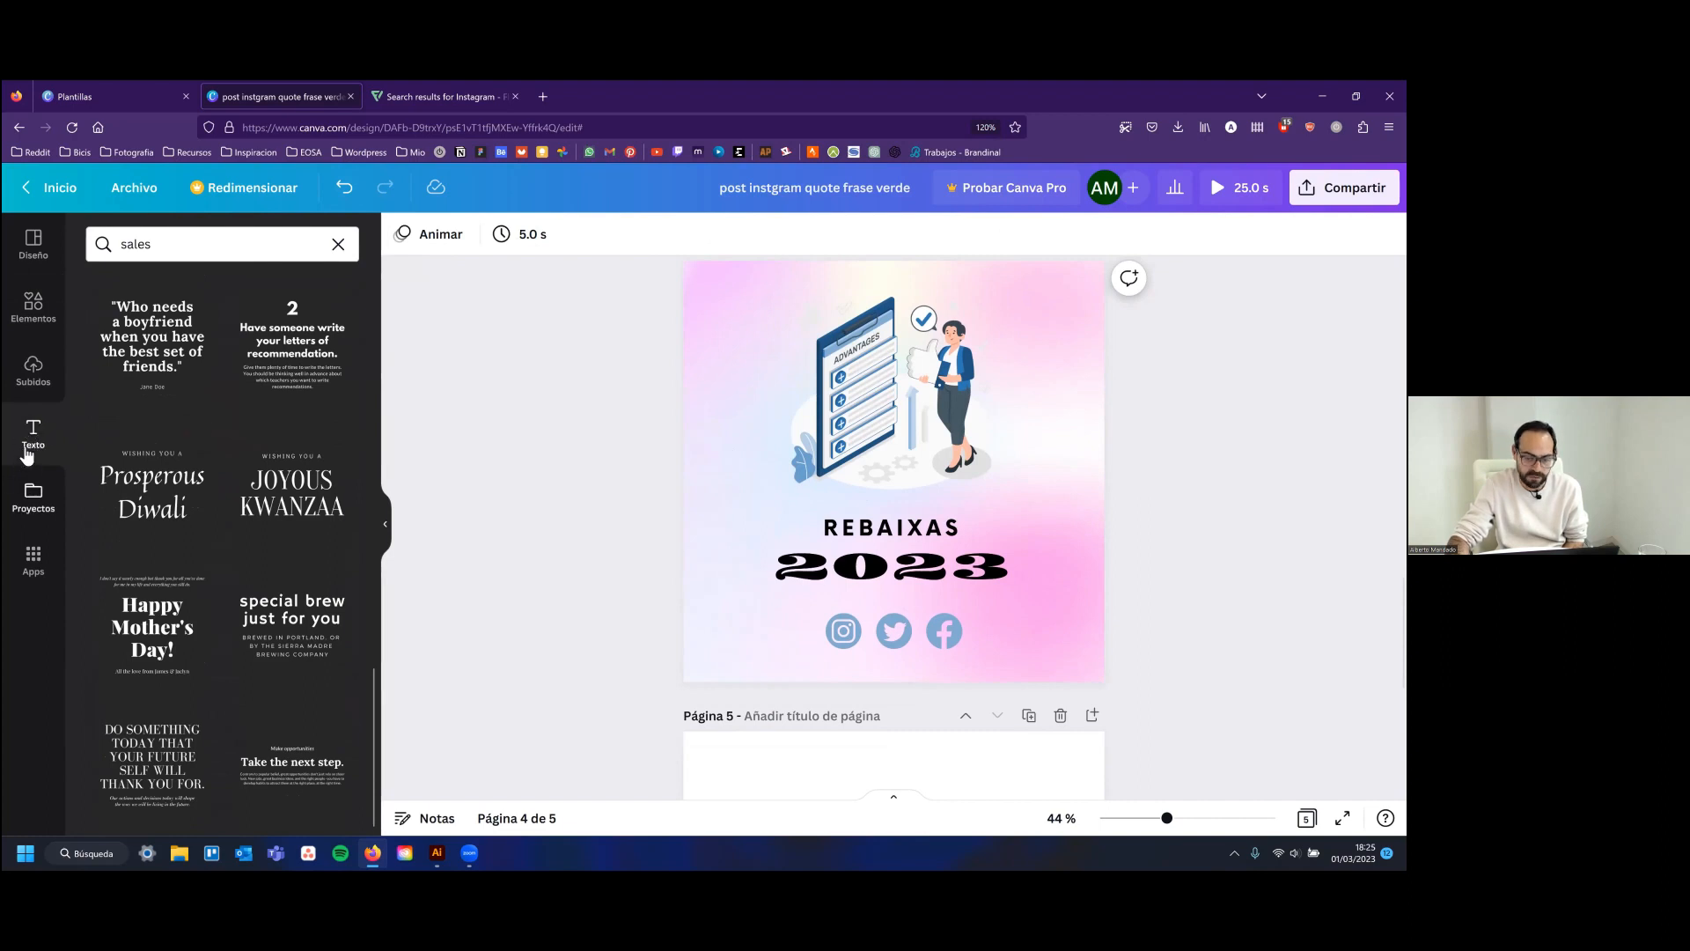
# Look through the designs, folders and images stored in the account's projects
pyautogui.click(41, 500)
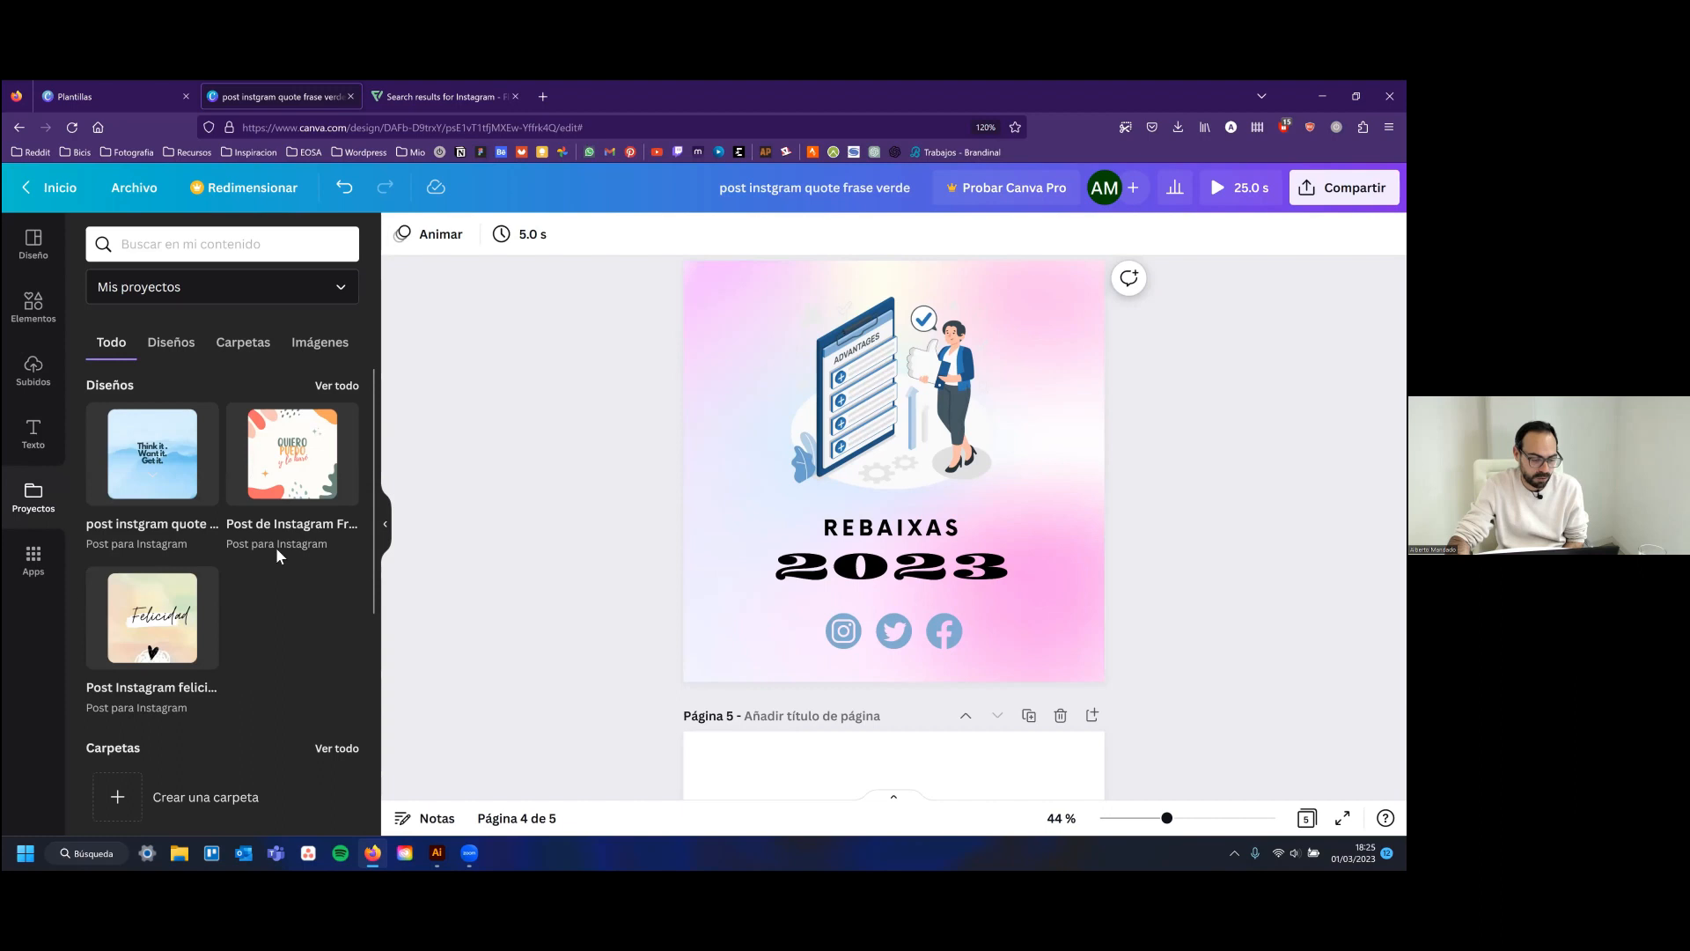
pyautogui.scroll(-3, 257, 563)
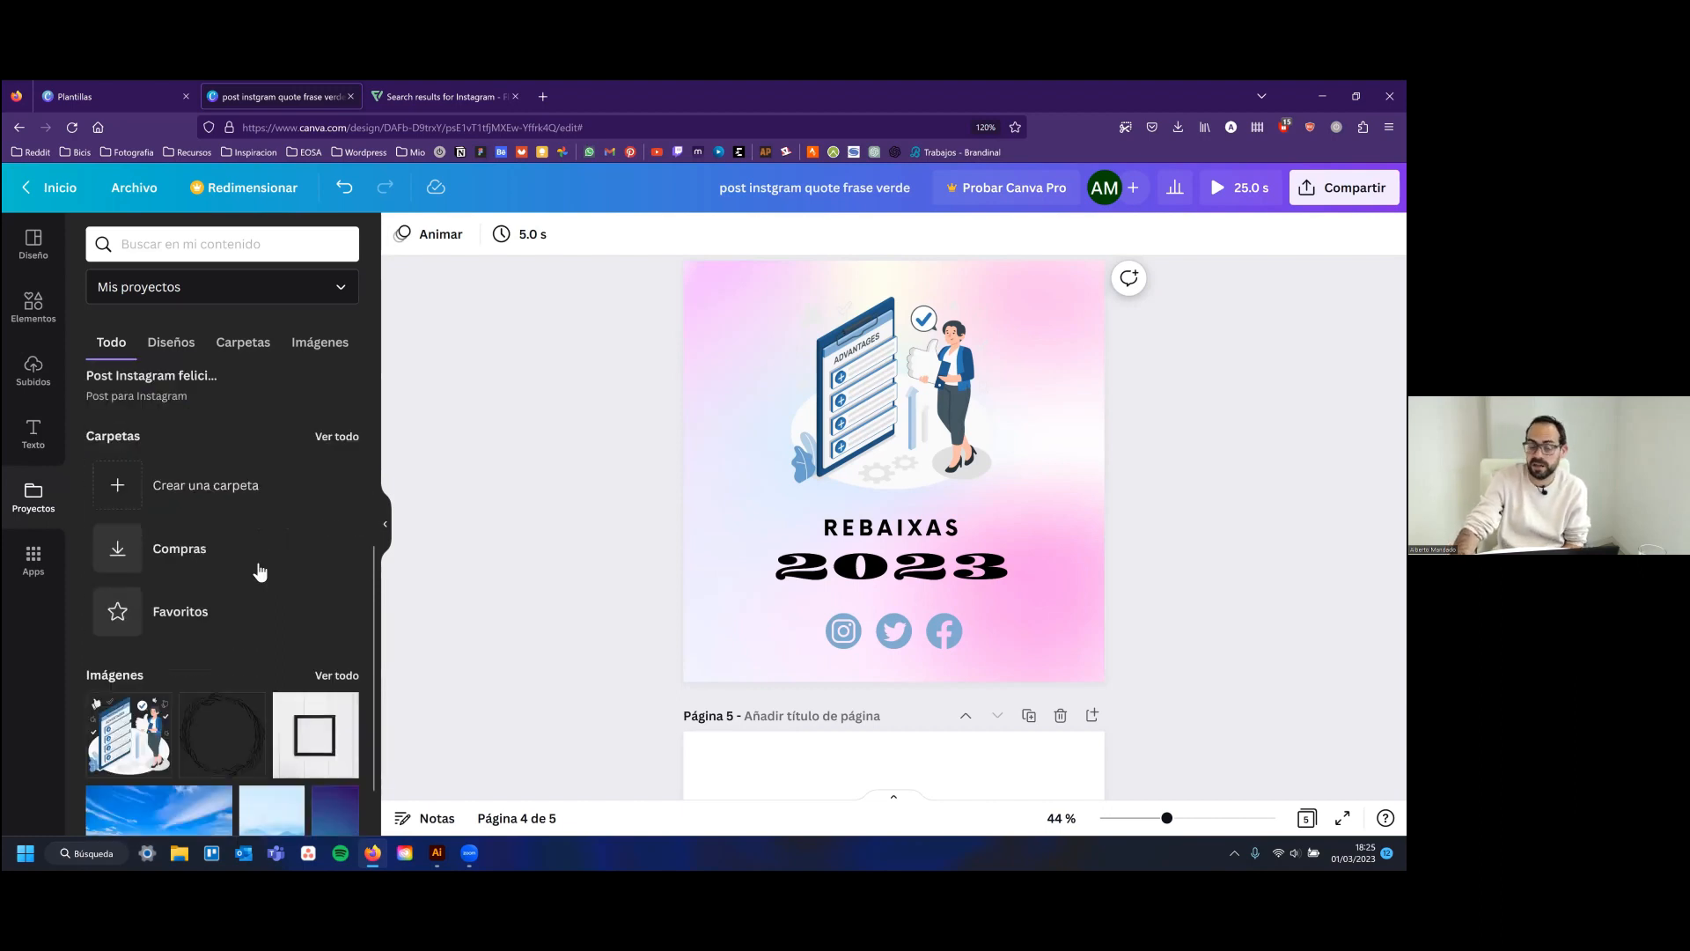
pyautogui.scroll(4, 257, 563)
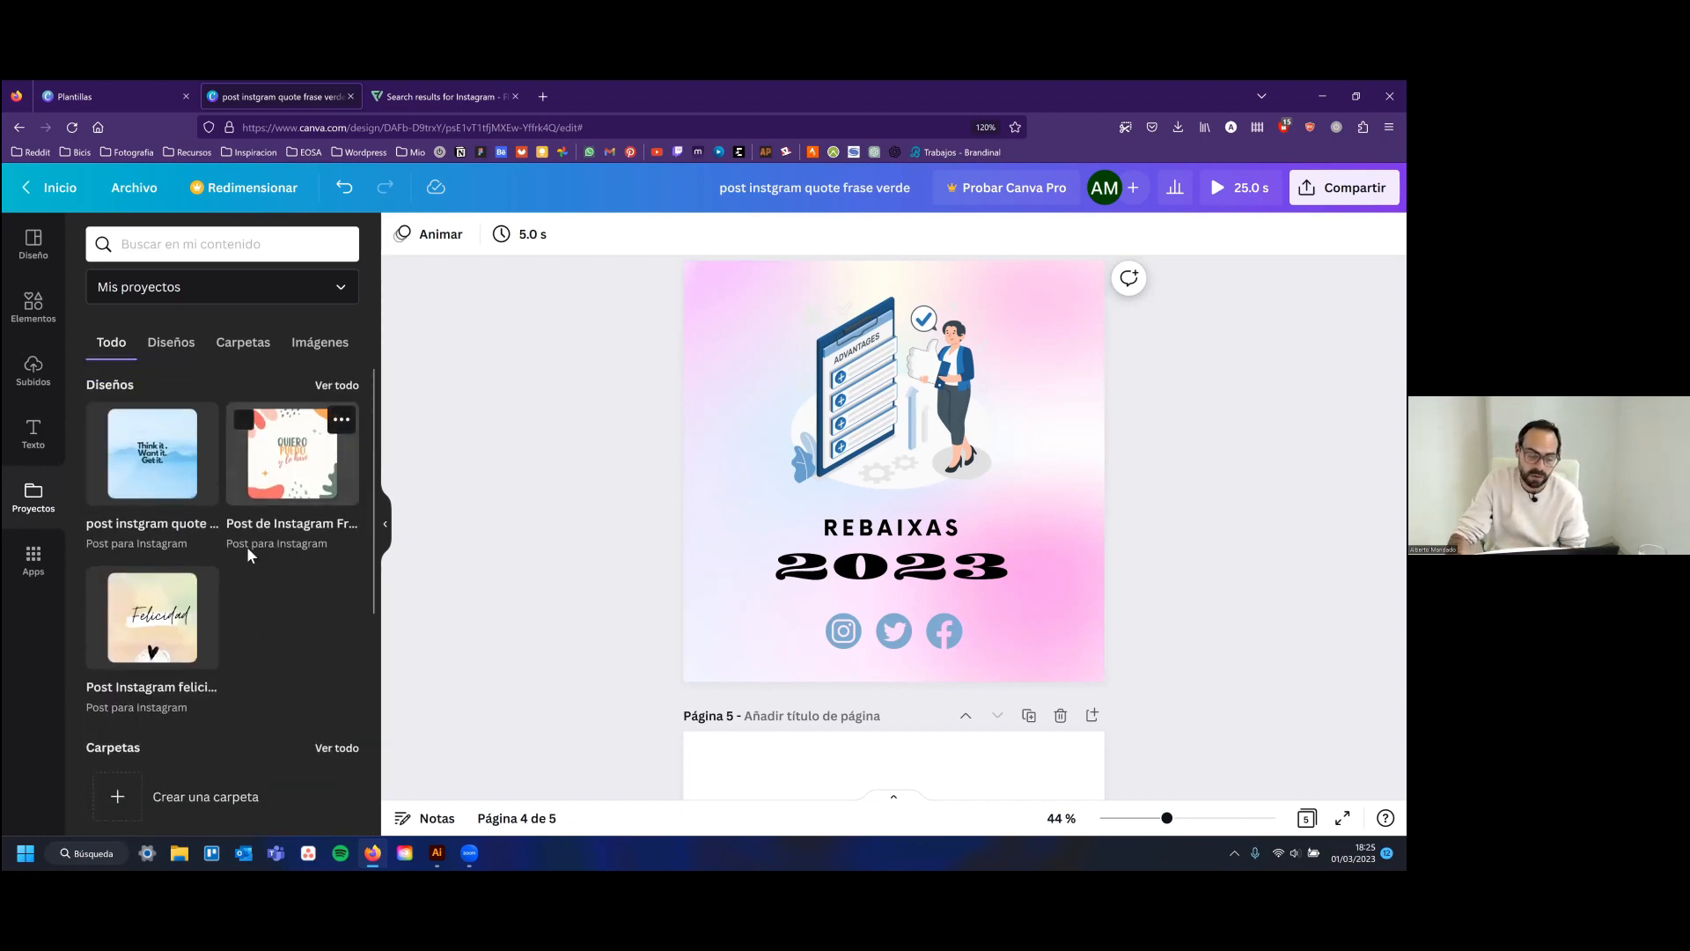
# Browse the folders and images in the account's projects, and look through the apps and integrations Canva offers
pyautogui.scroll(-4, 247, 552)
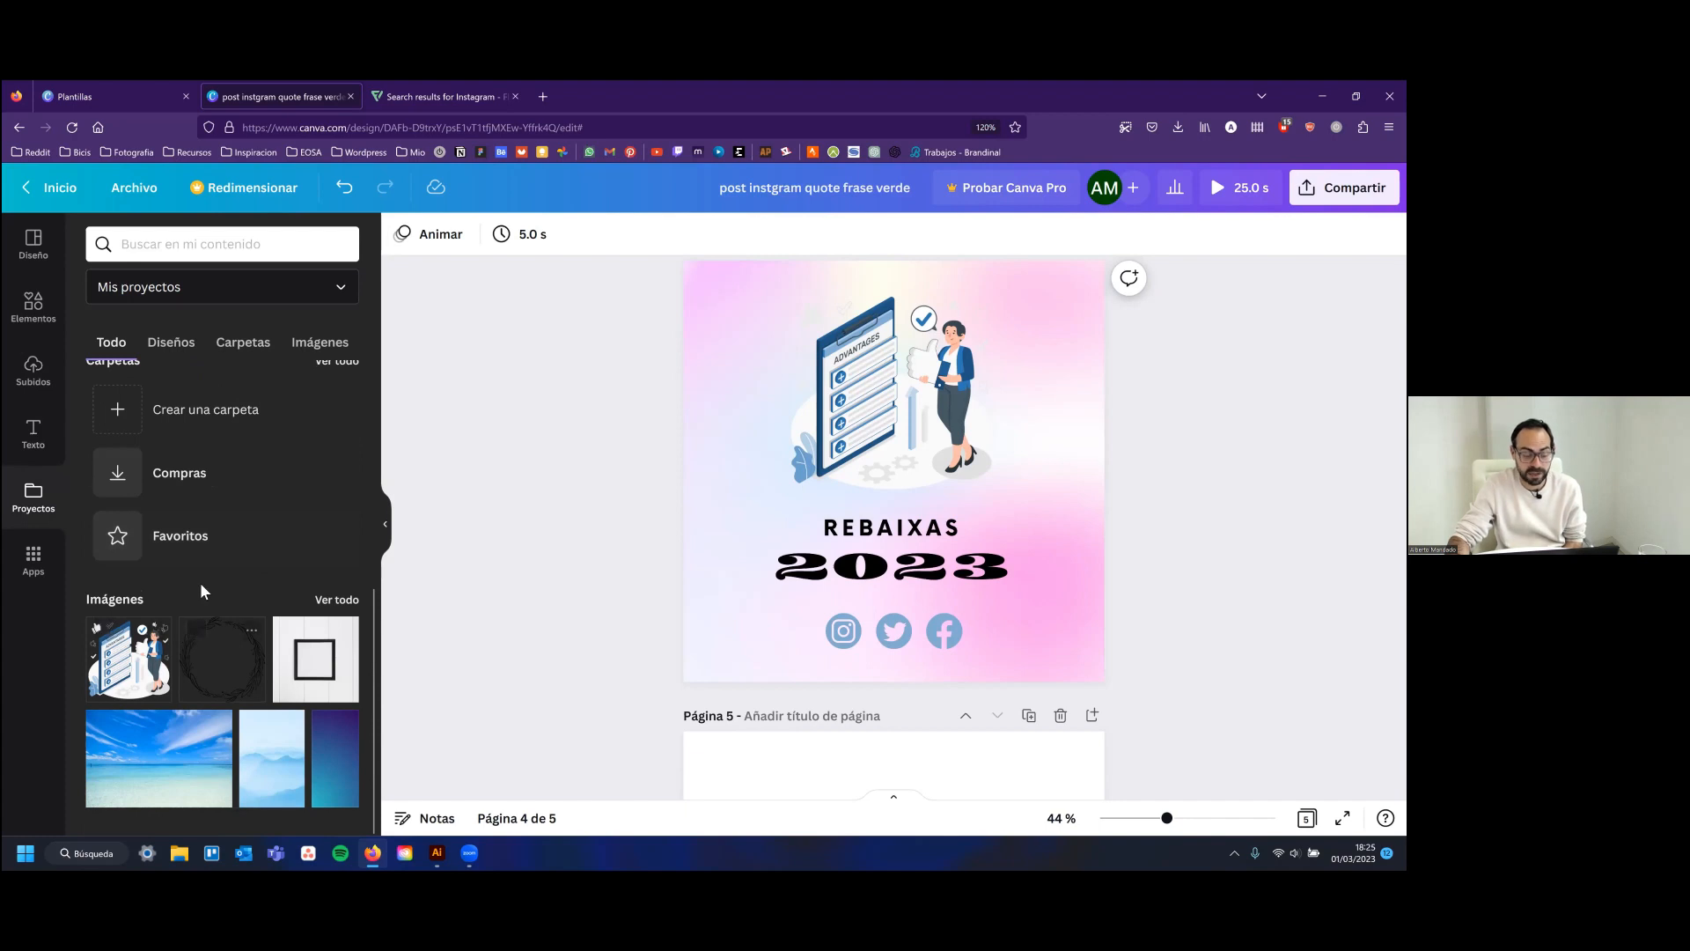
pyautogui.scroll(4, 201, 588)
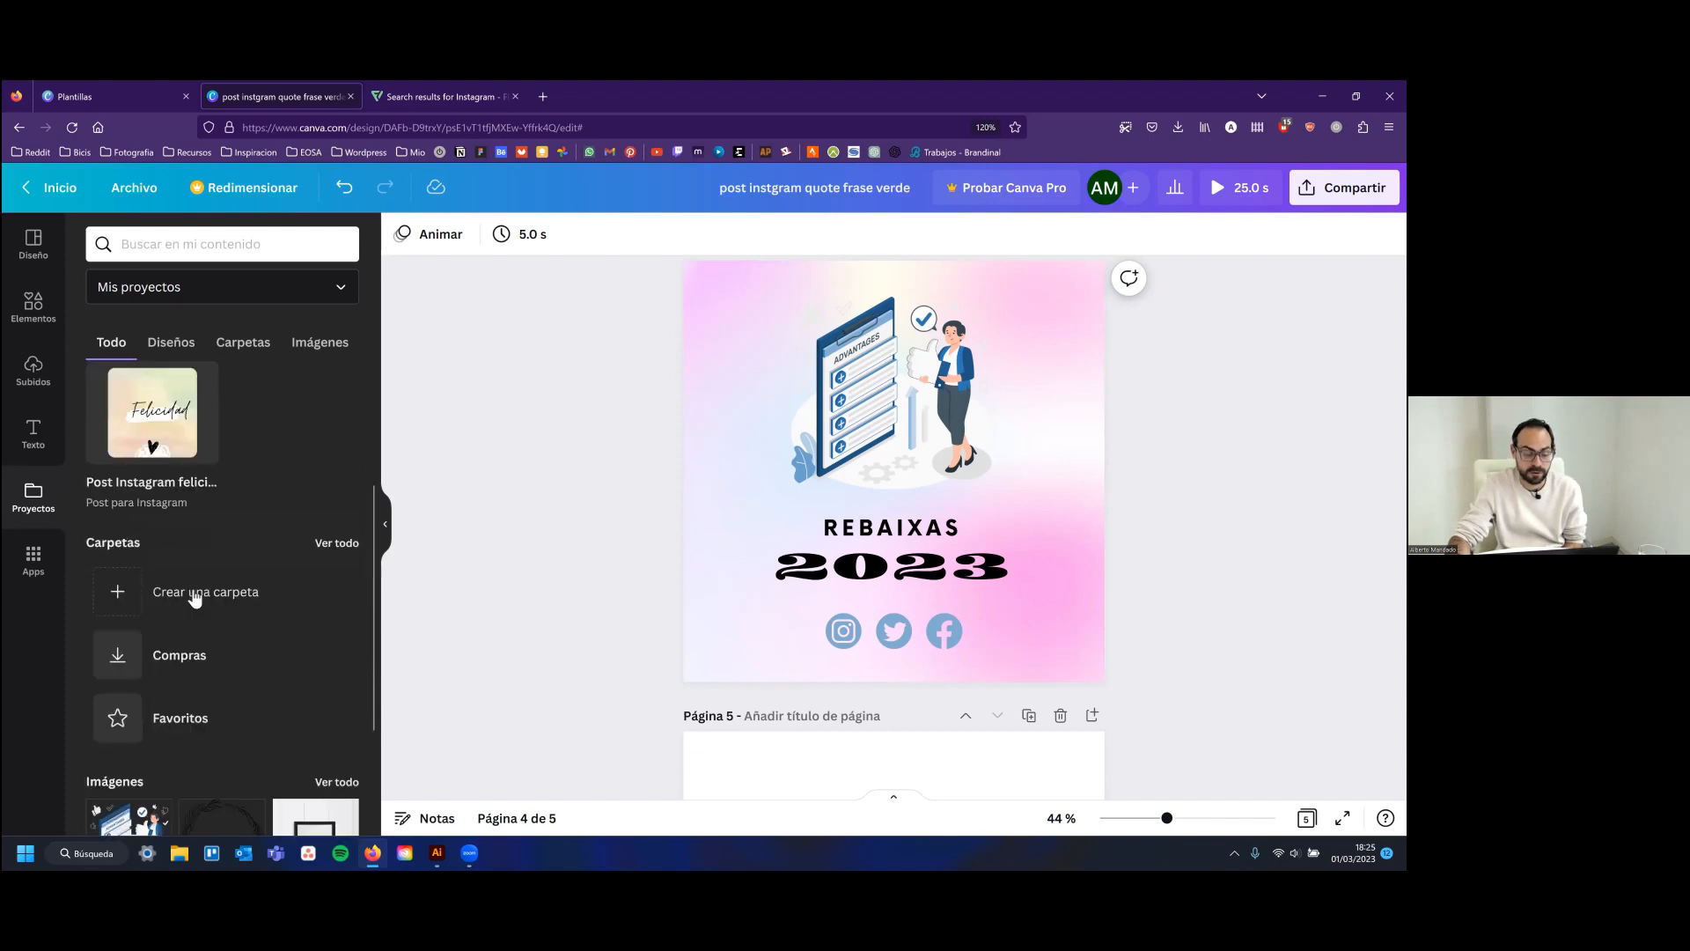
pyautogui.click(33, 559)
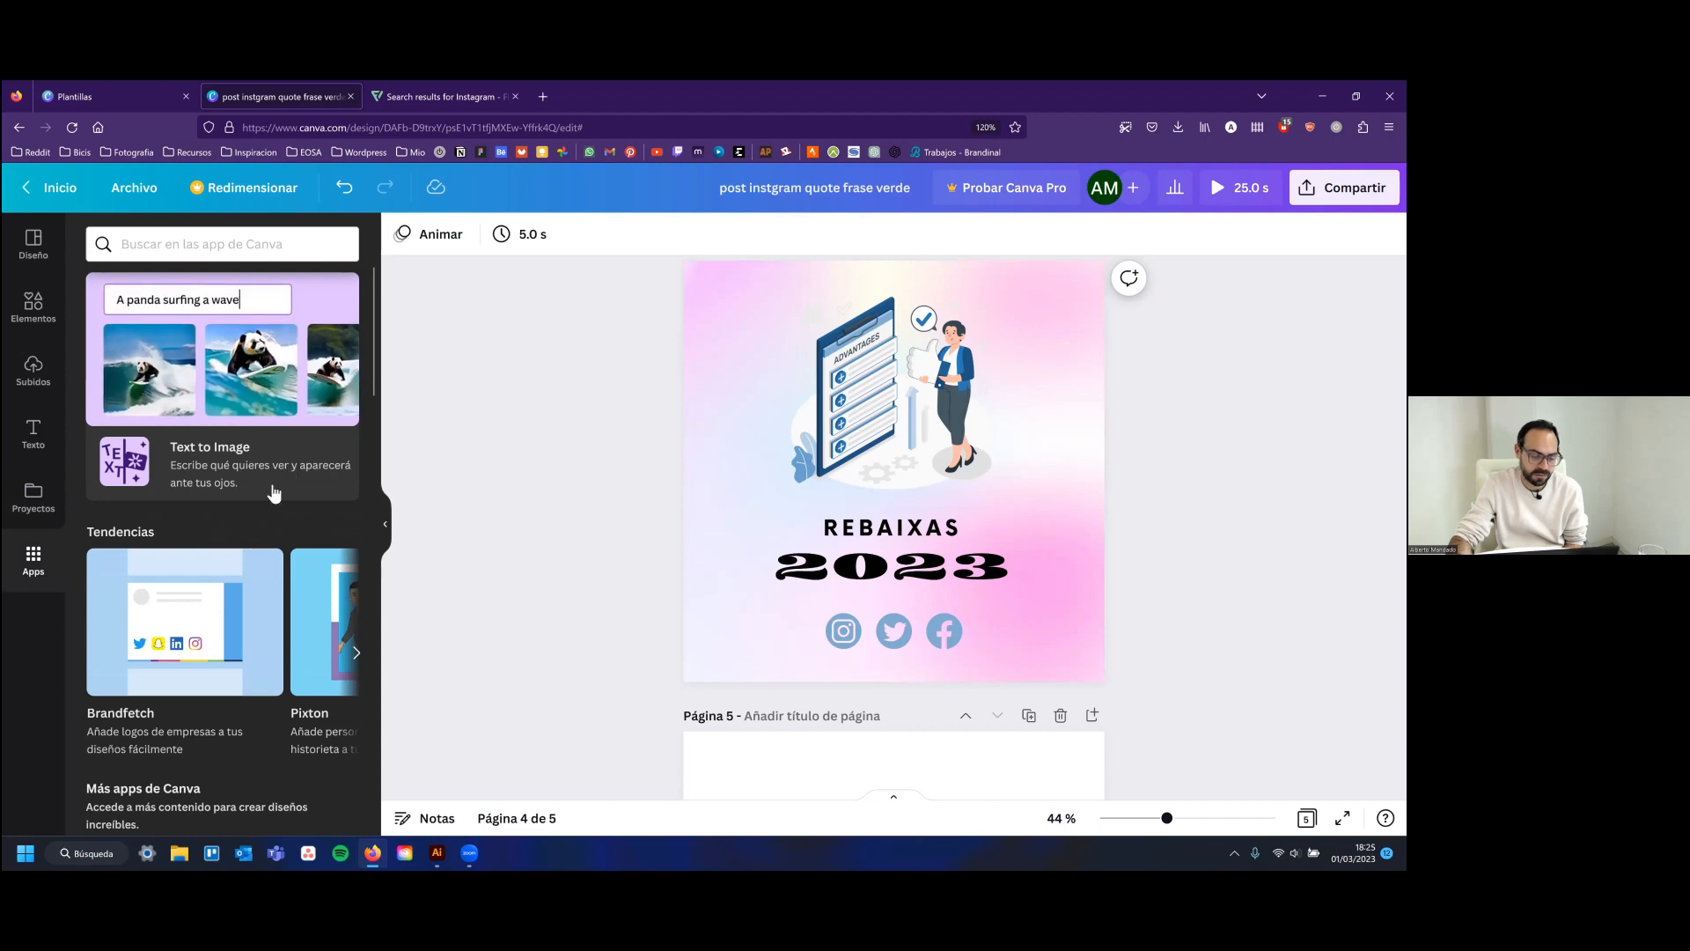
pyautogui.scroll(-7, 245, 490)
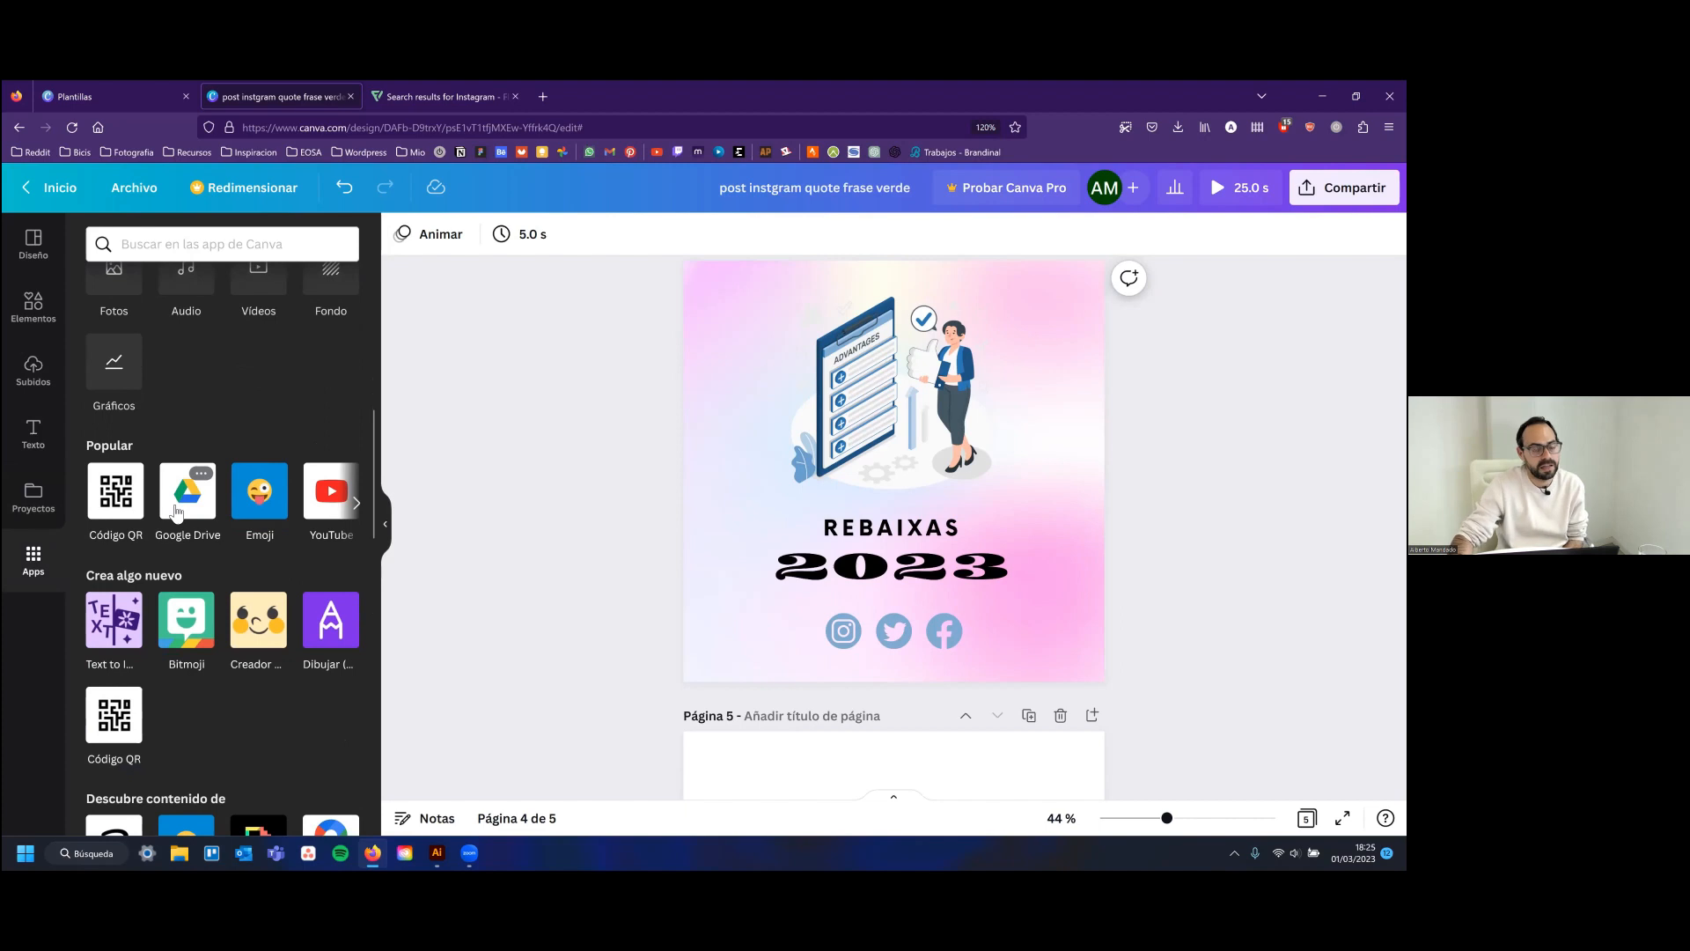
pyautogui.scroll(-4, 176, 513)
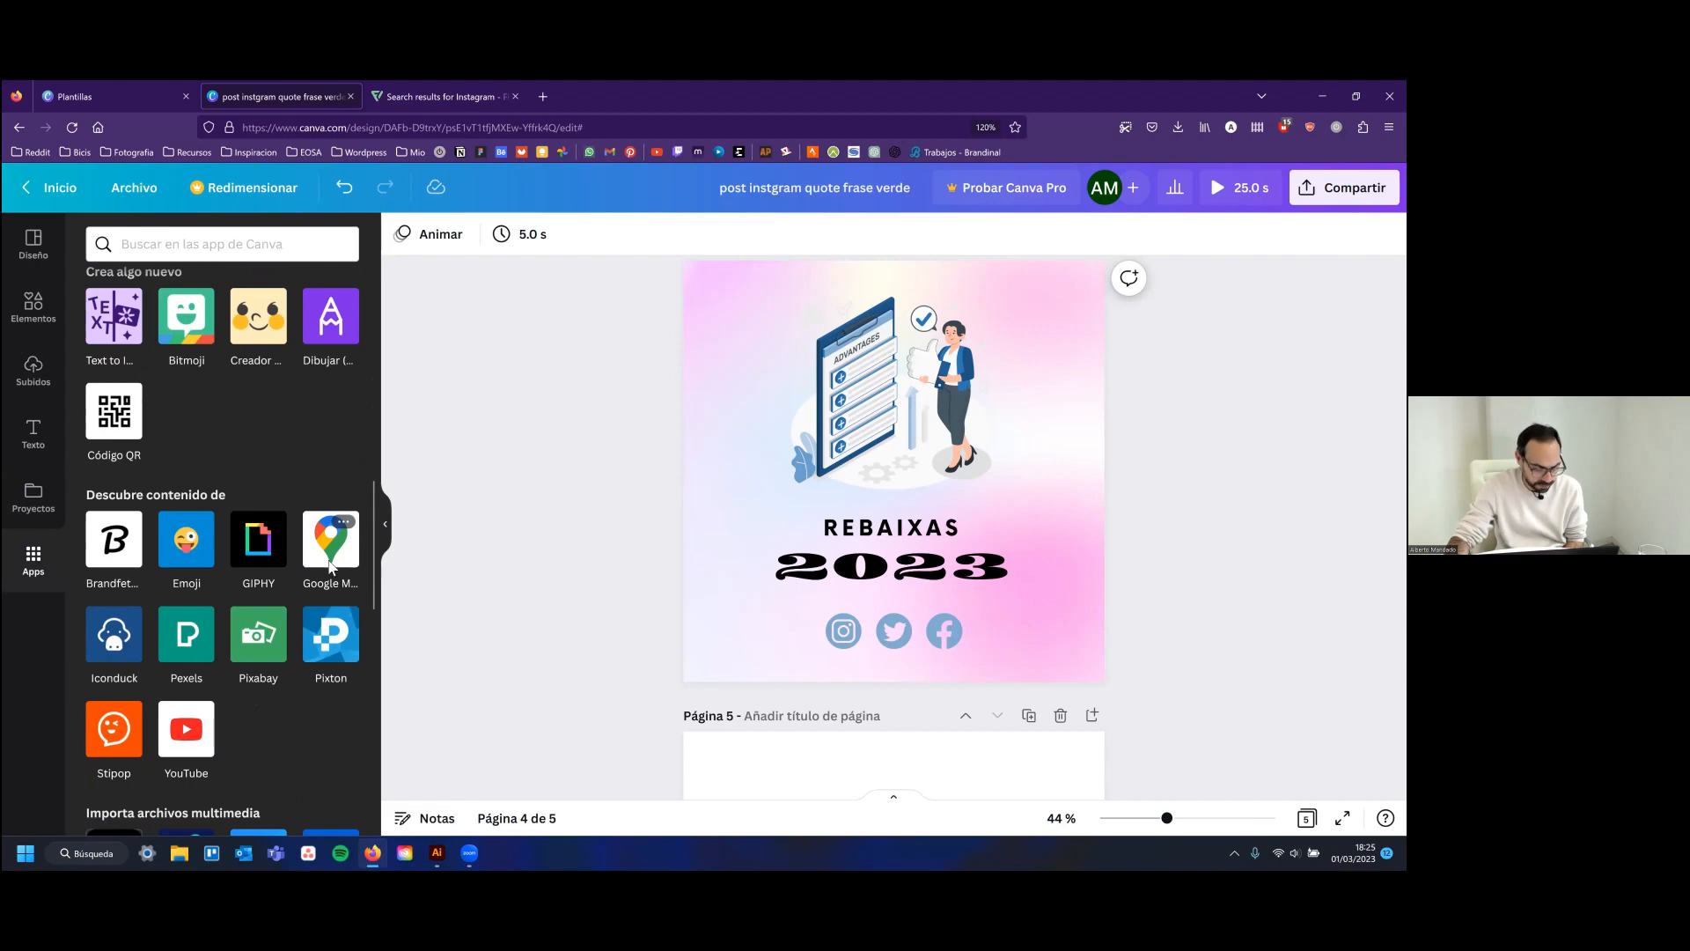
pyautogui.scroll(-2, 291, 581)
pyautogui.scroll(8, 272, 566)
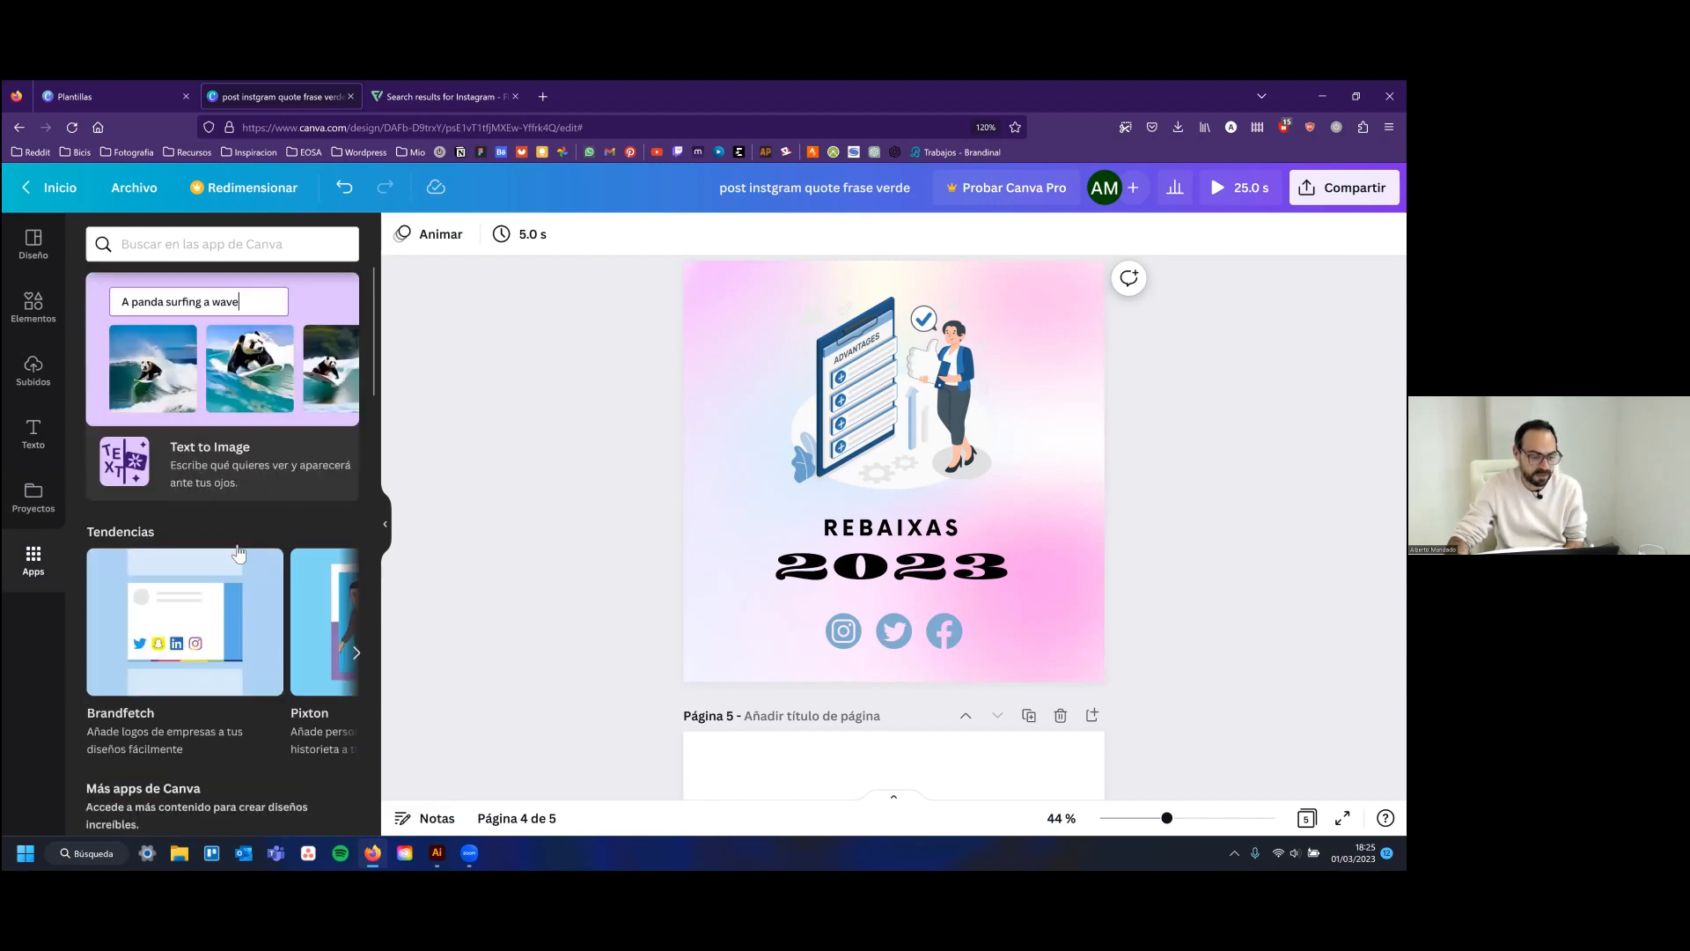
# Show the design templates and review the variations made on pages 1 to 4 of the post
pyautogui.click(34, 244)
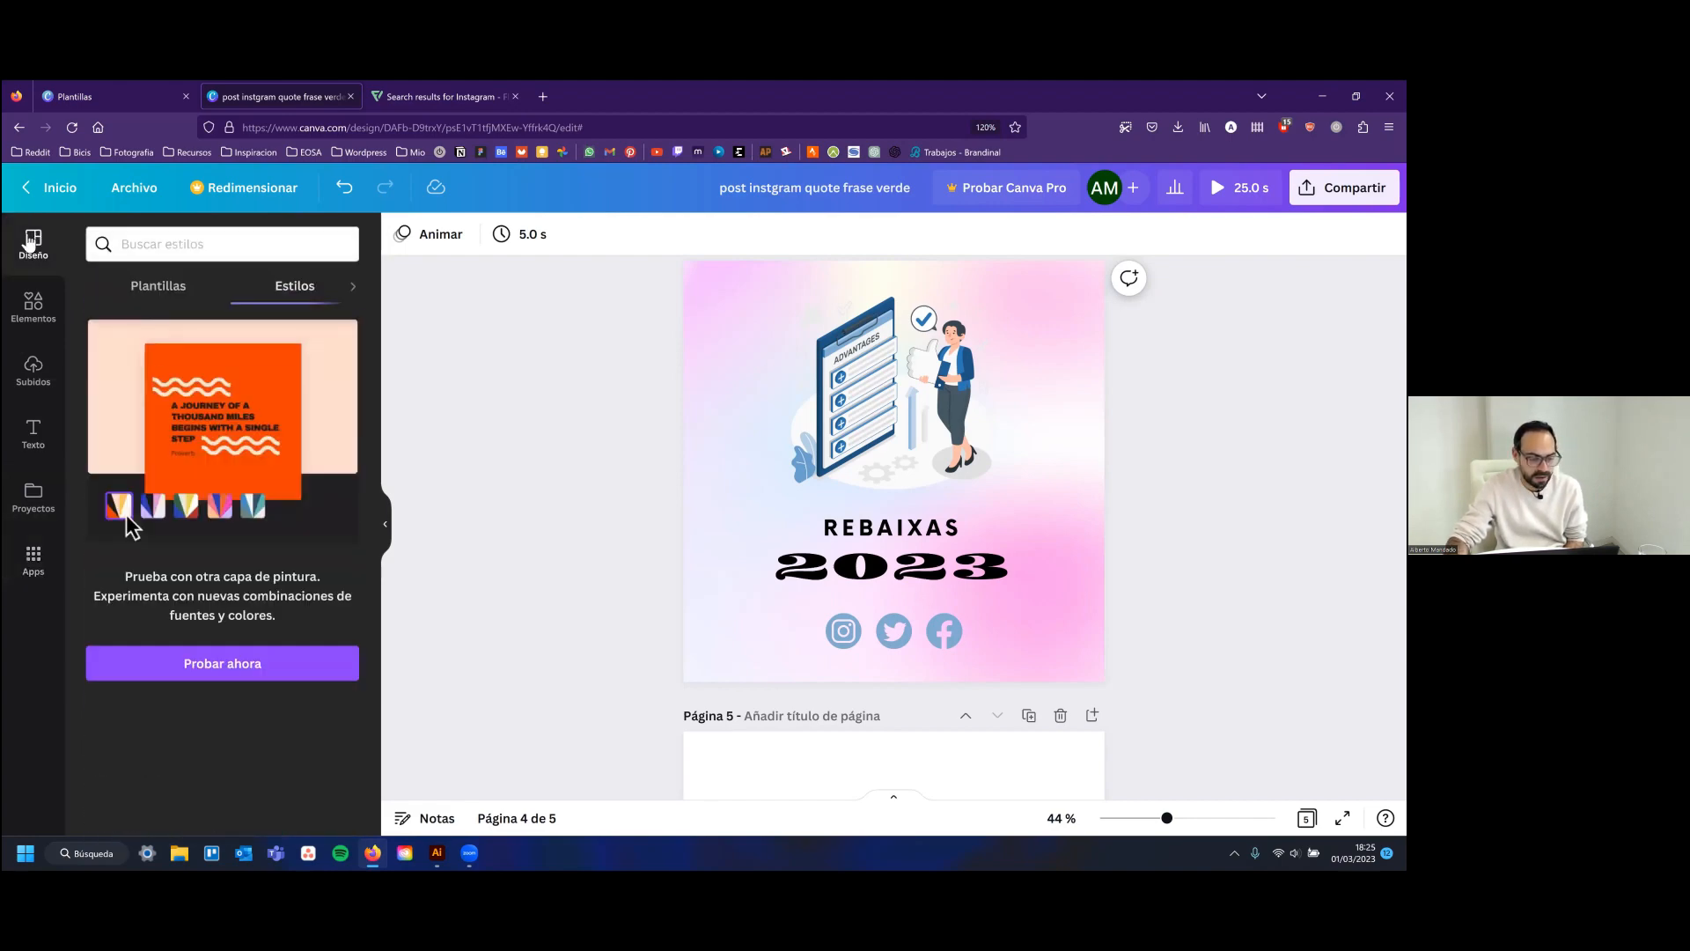
pyautogui.click(167, 293)
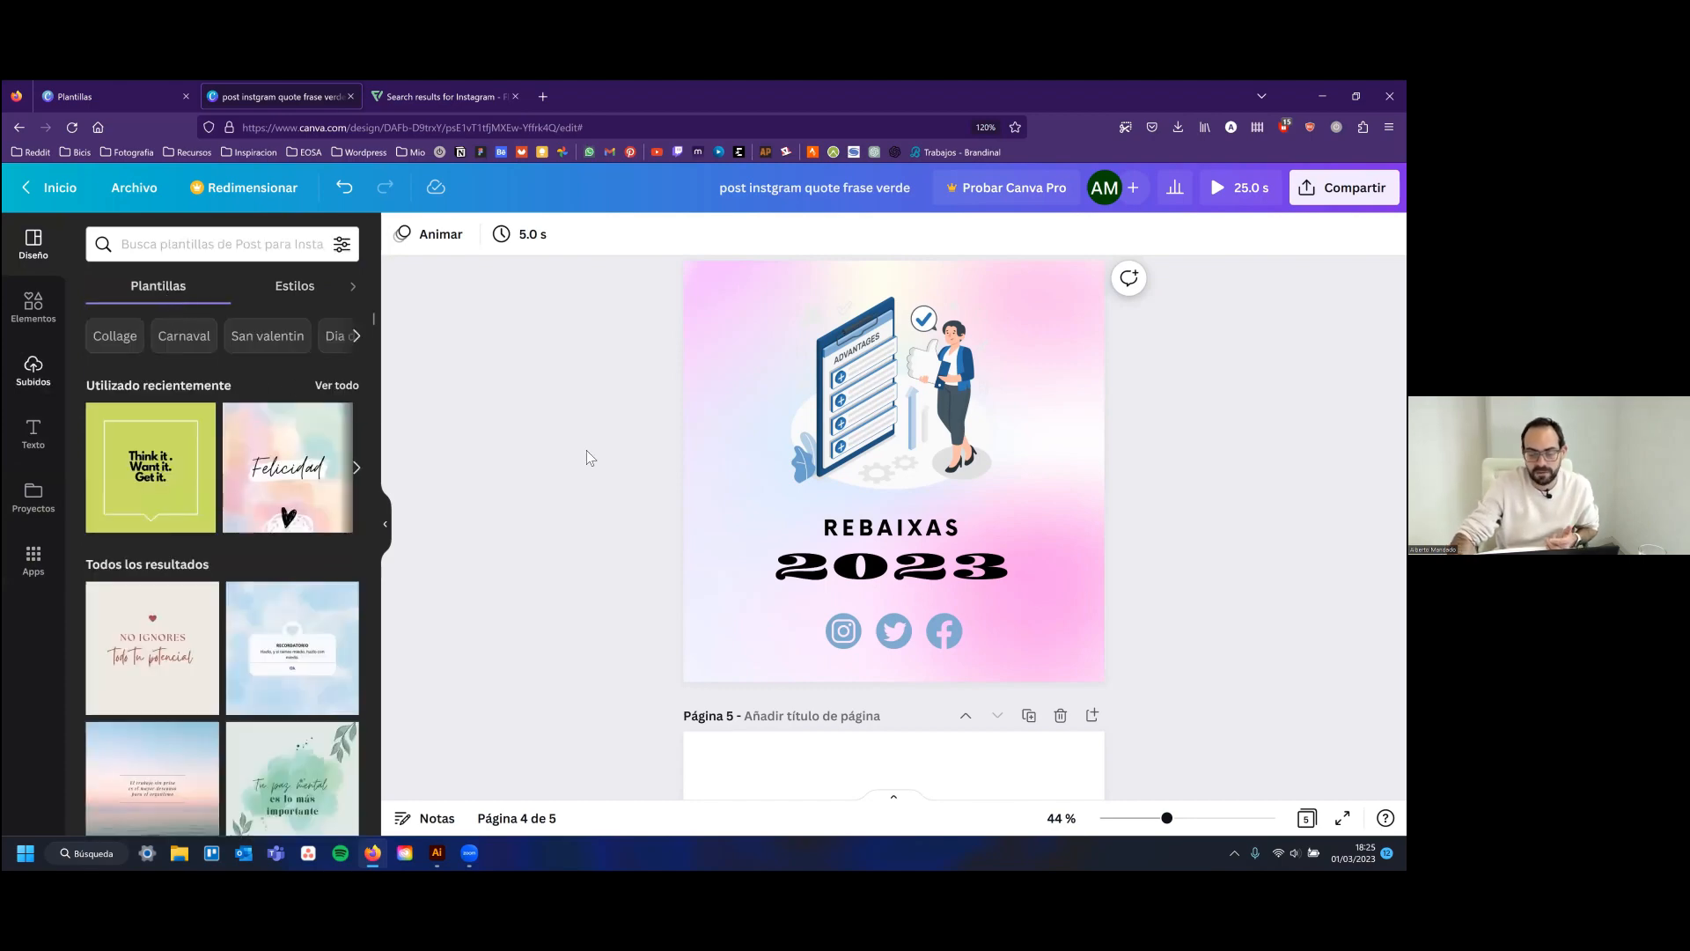
pyautogui.scroll(5, 690, 432)
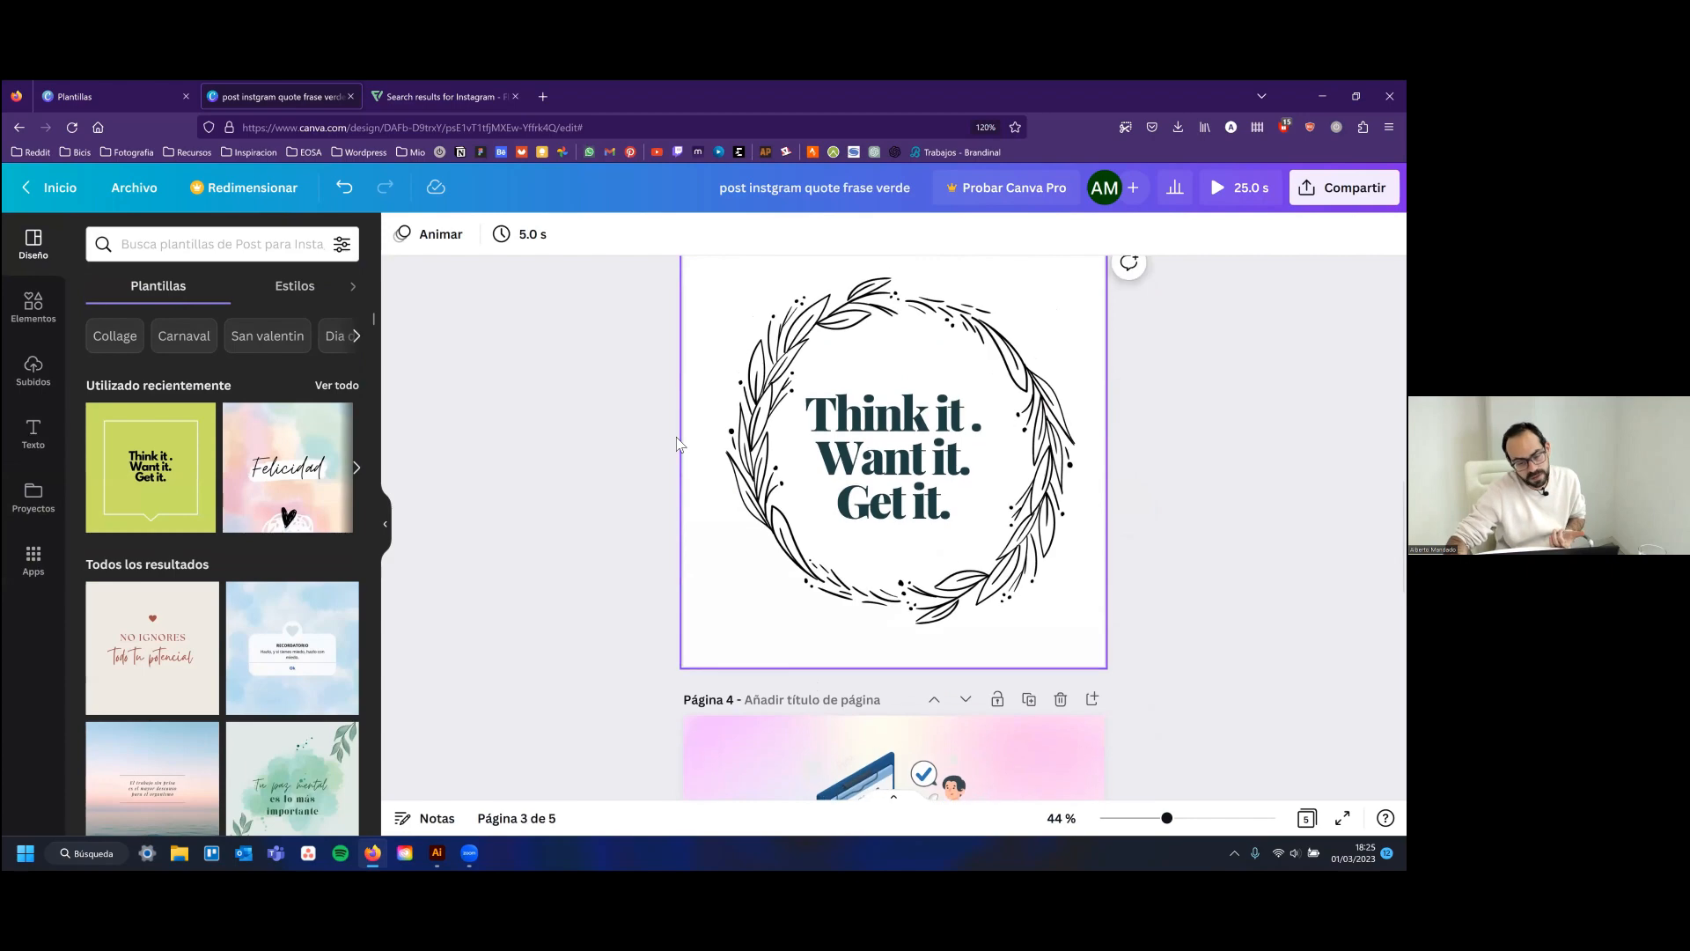
pyautogui.scroll(10, 678, 443)
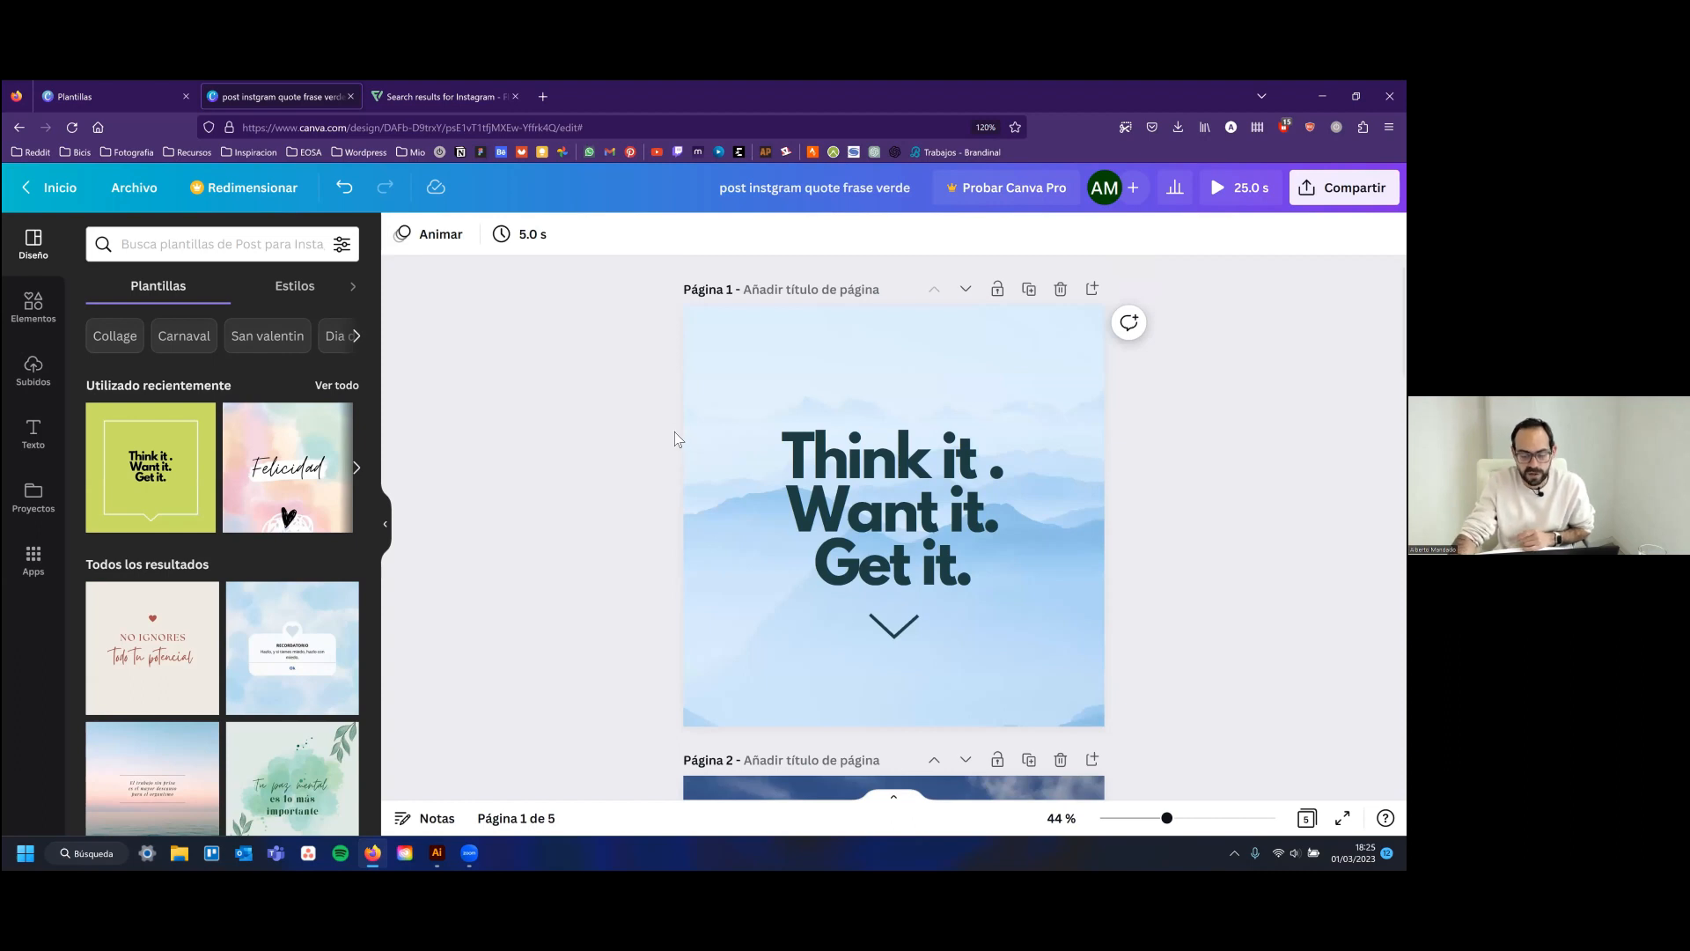
pyautogui.scroll(-1, 676, 441)
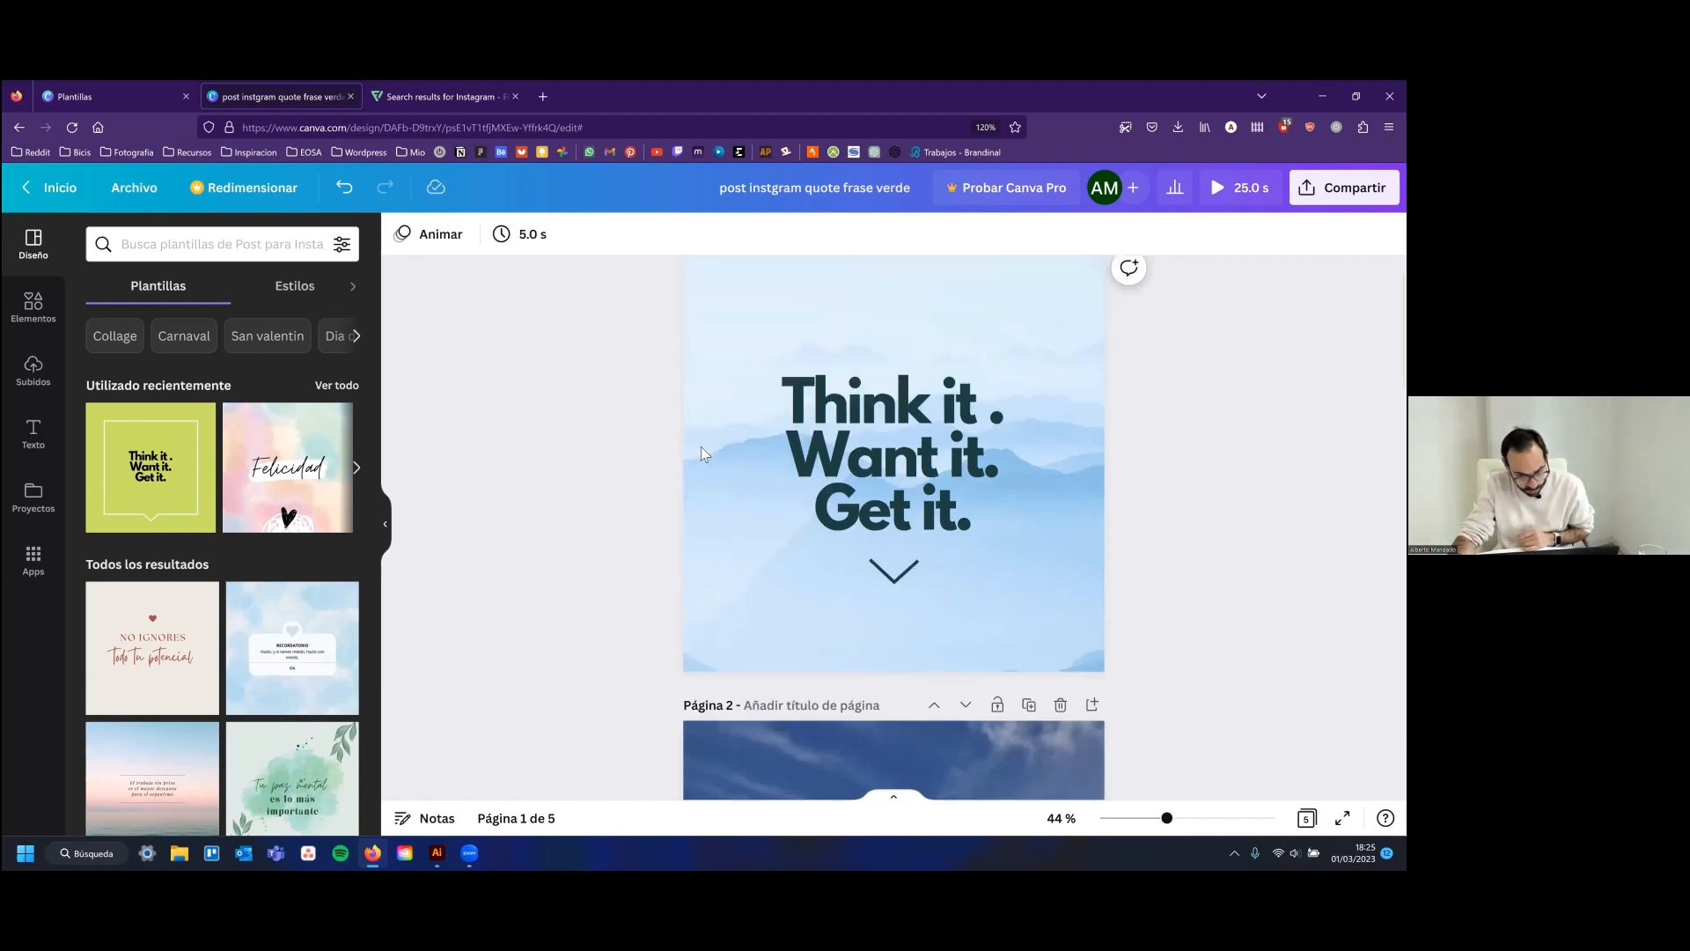
pyautogui.scroll(-15, 701, 446)
pyautogui.scroll(-10, 701, 447)
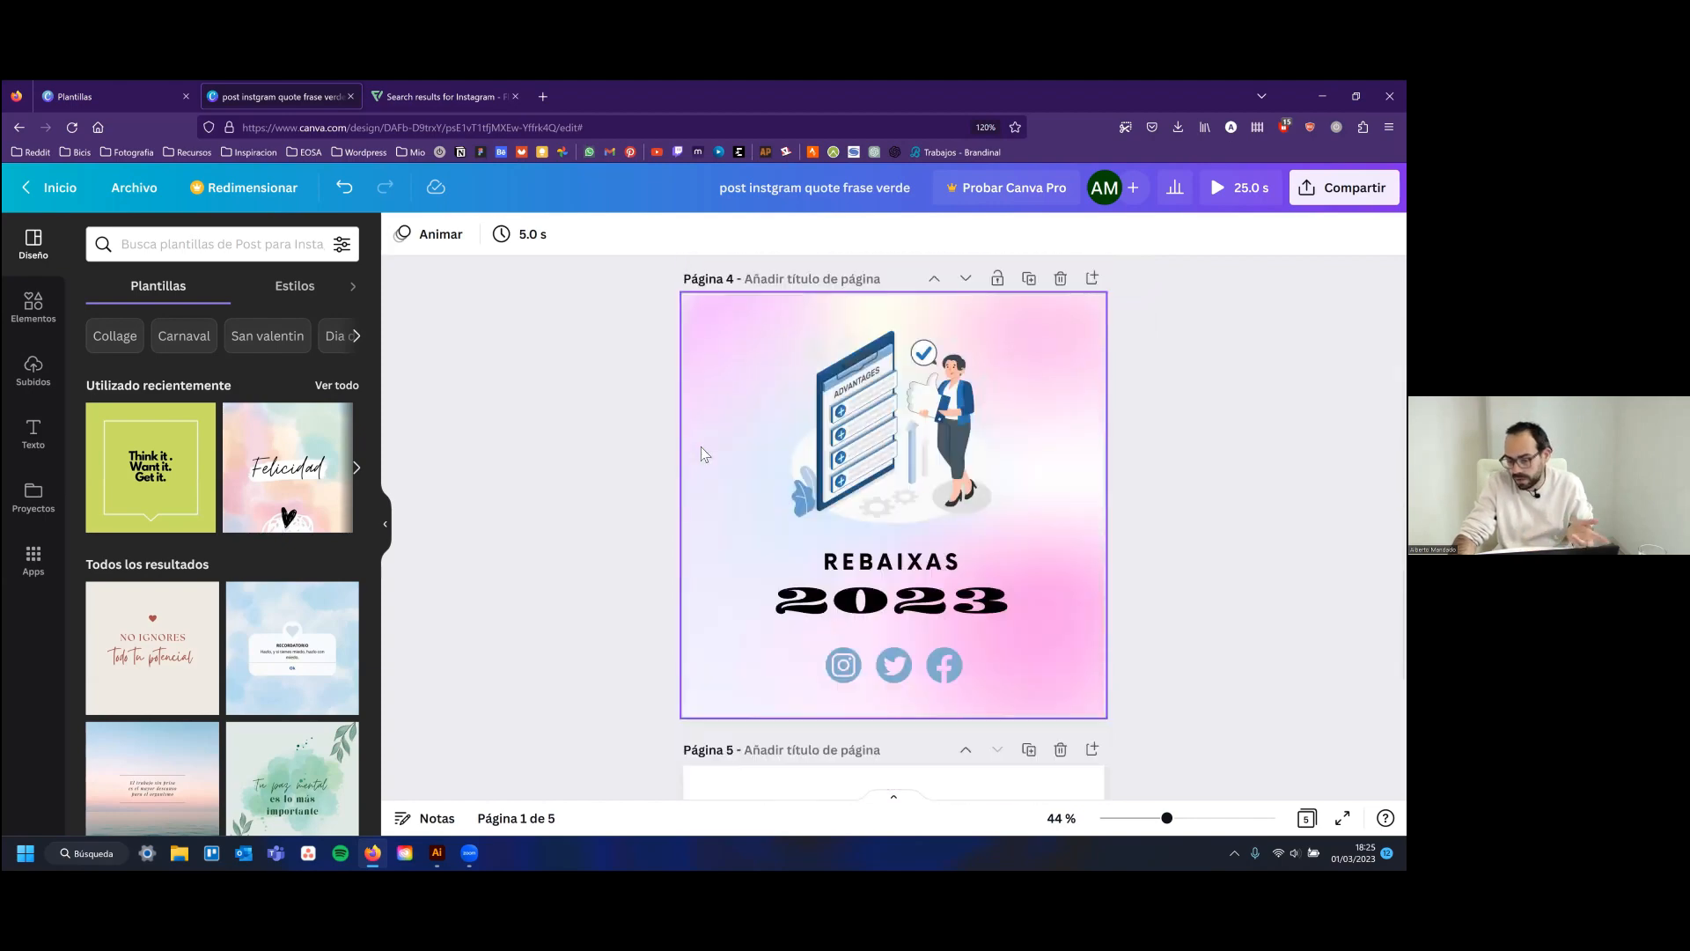
pyautogui.scroll(12, 658, 481)
pyautogui.scroll(15, 529, 371)
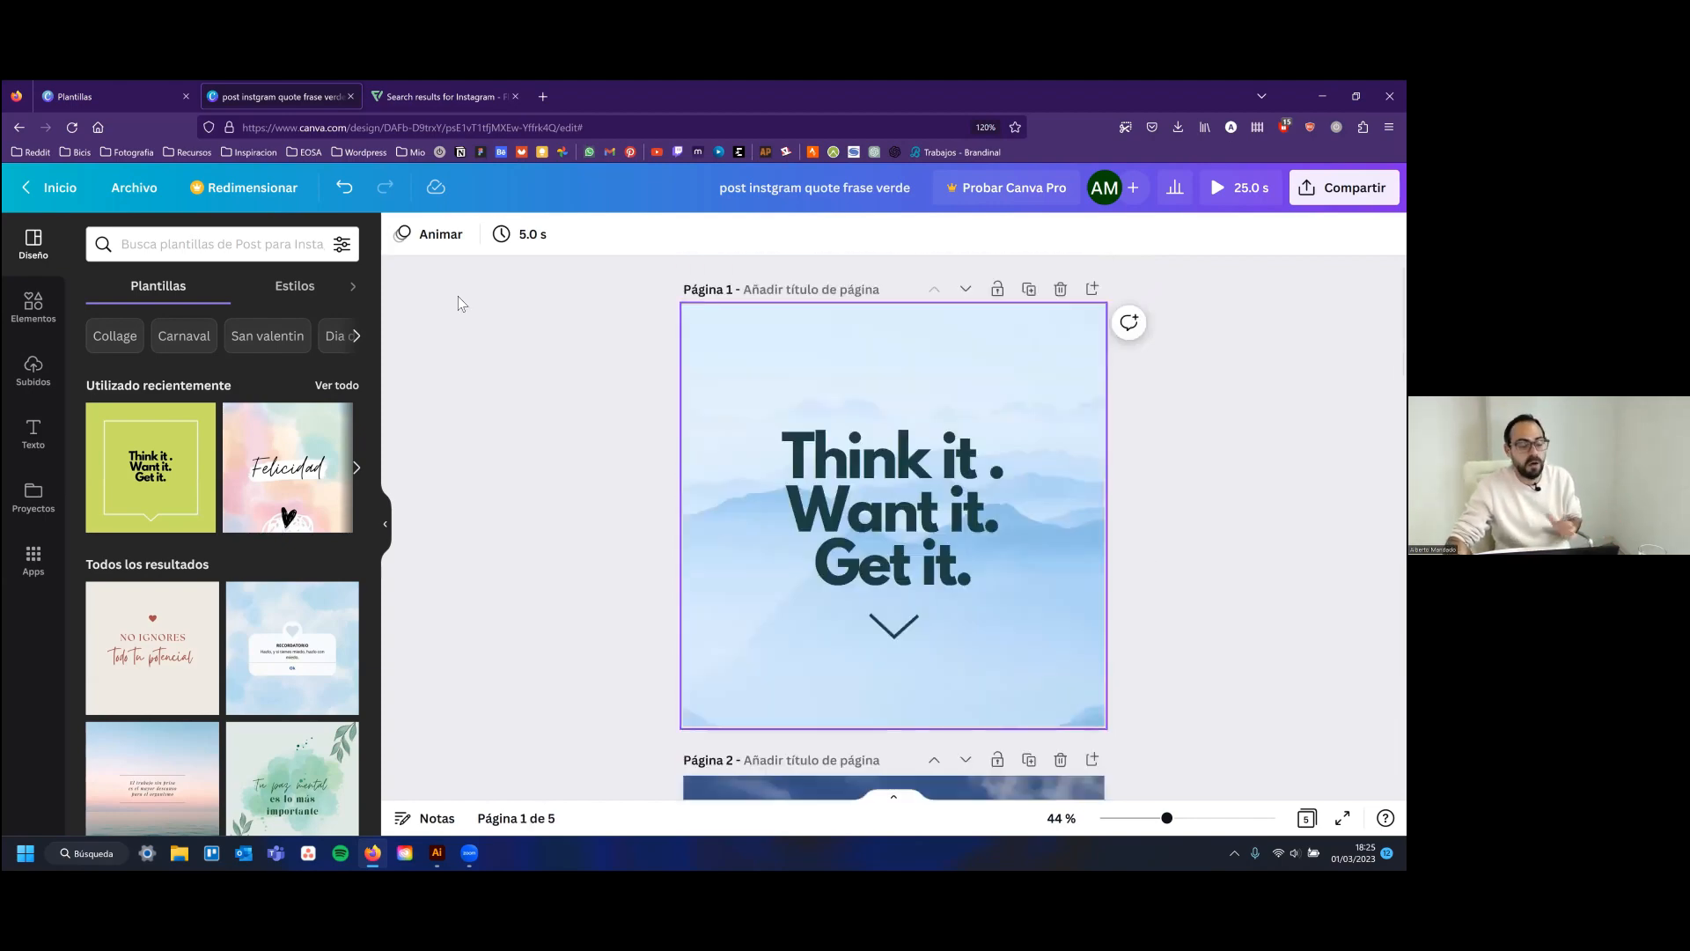
# Switch to the browser tab with the Instagram post templates and open the preview of the original "post instgram quote frase verde" template
pyautogui.click(136, 84)
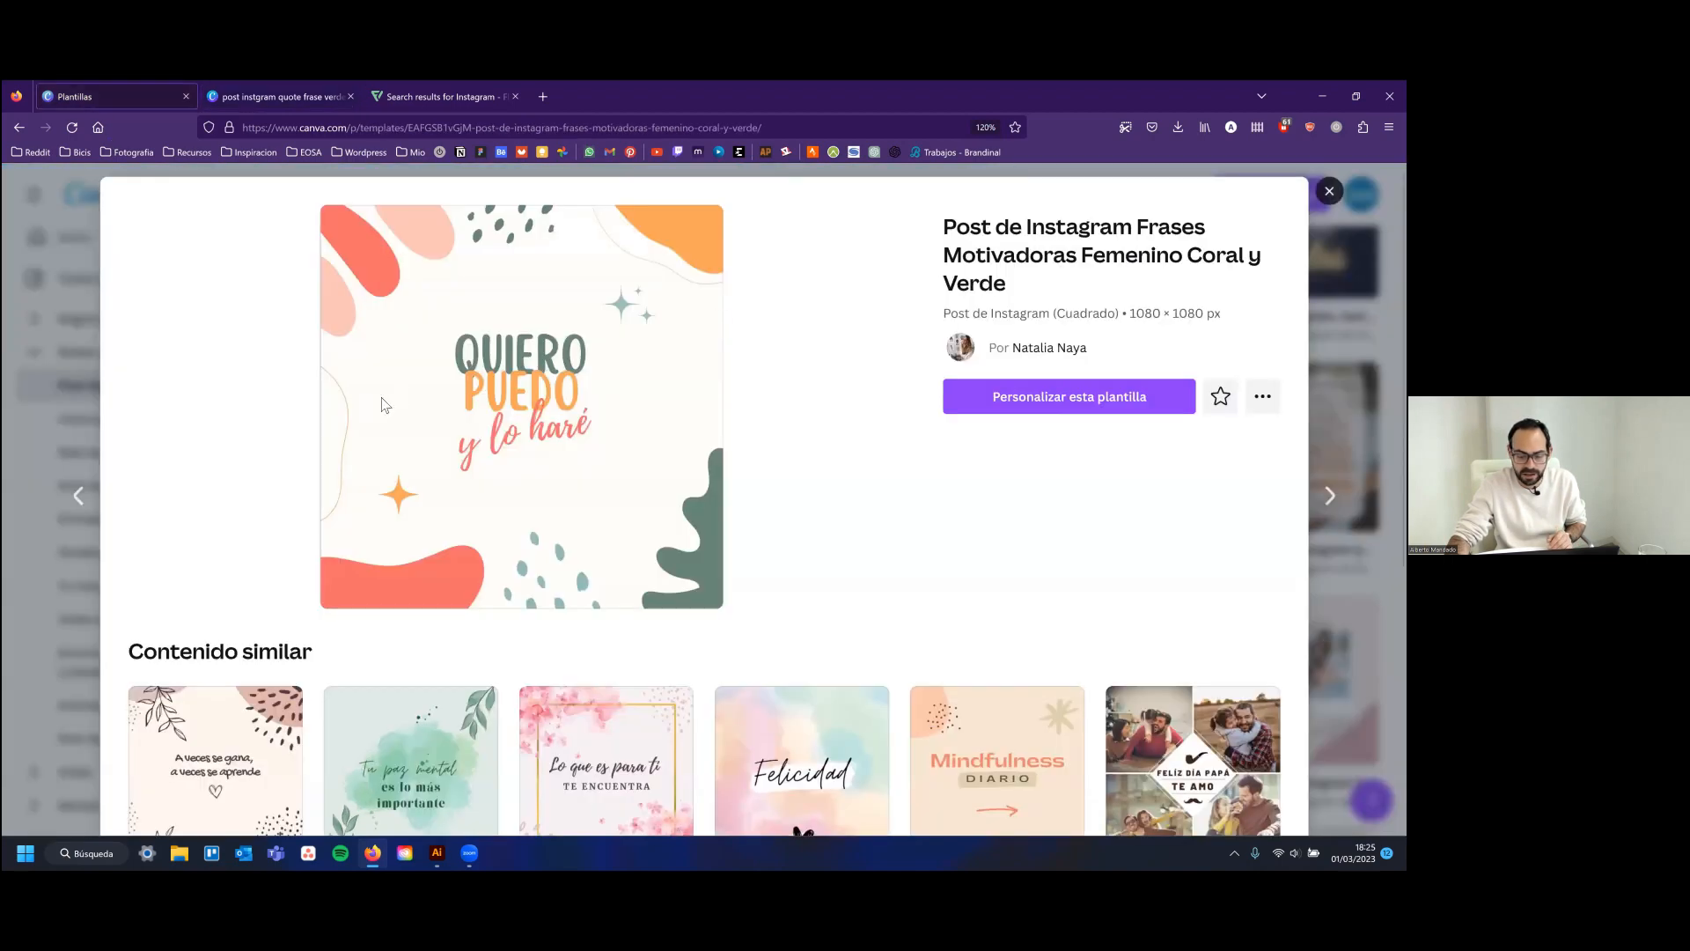
pyautogui.hotkey('alt', 'Left')
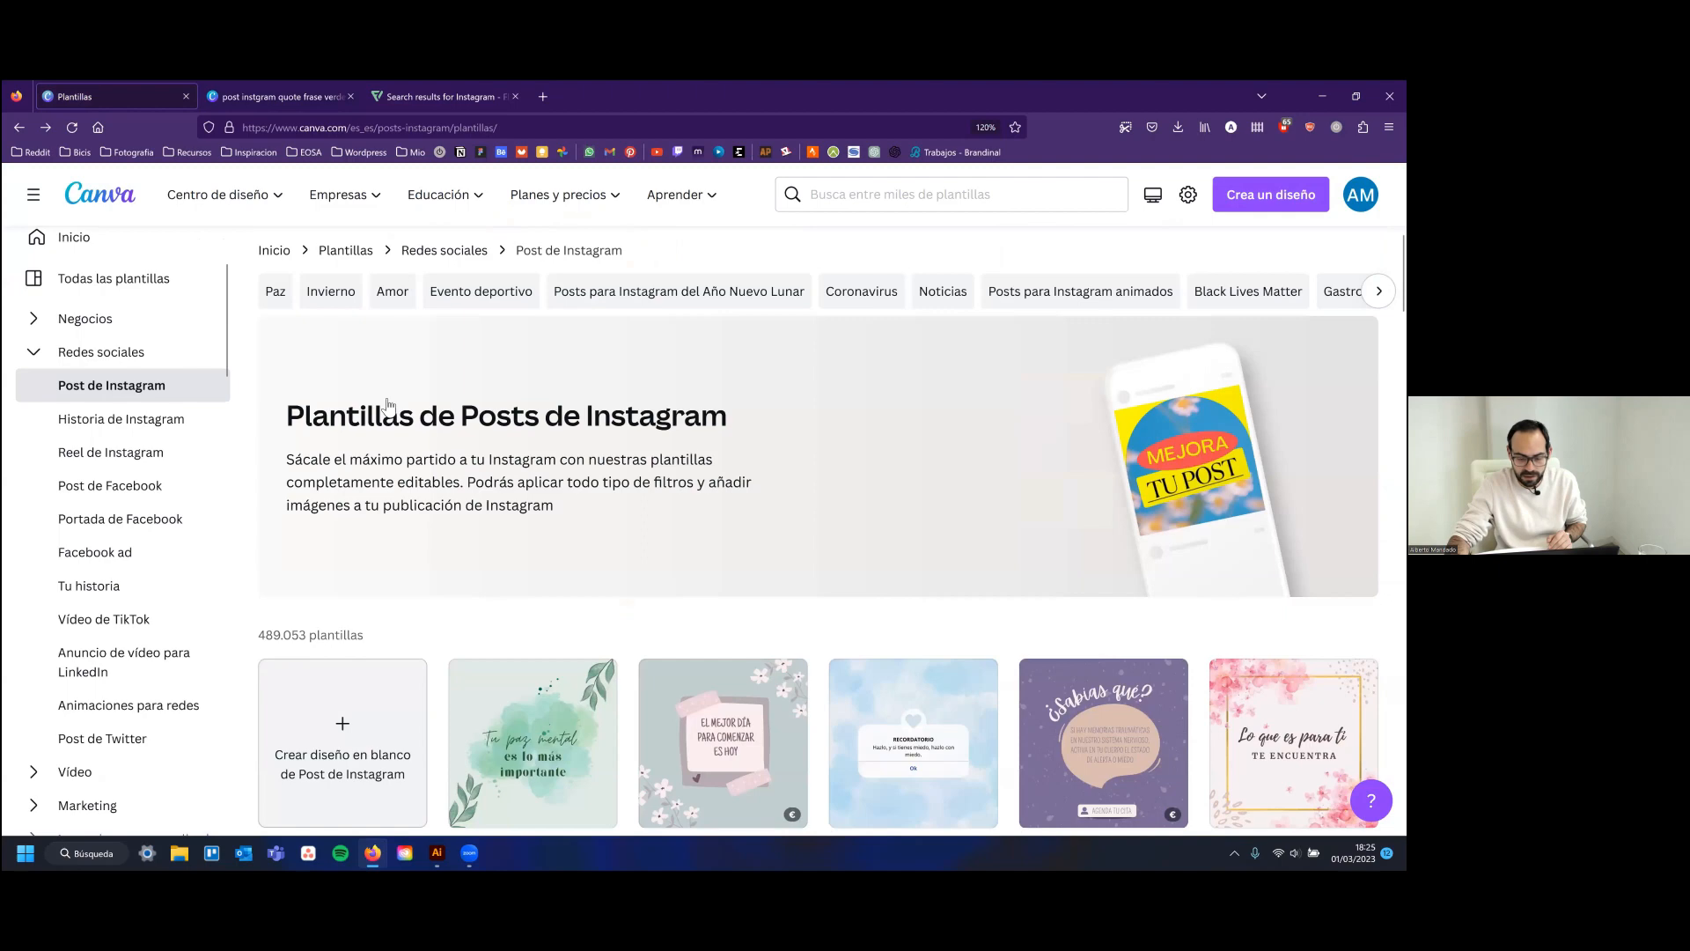
pyautogui.scroll(-4, 387, 405)
pyautogui.scroll(-5, 389, 406)
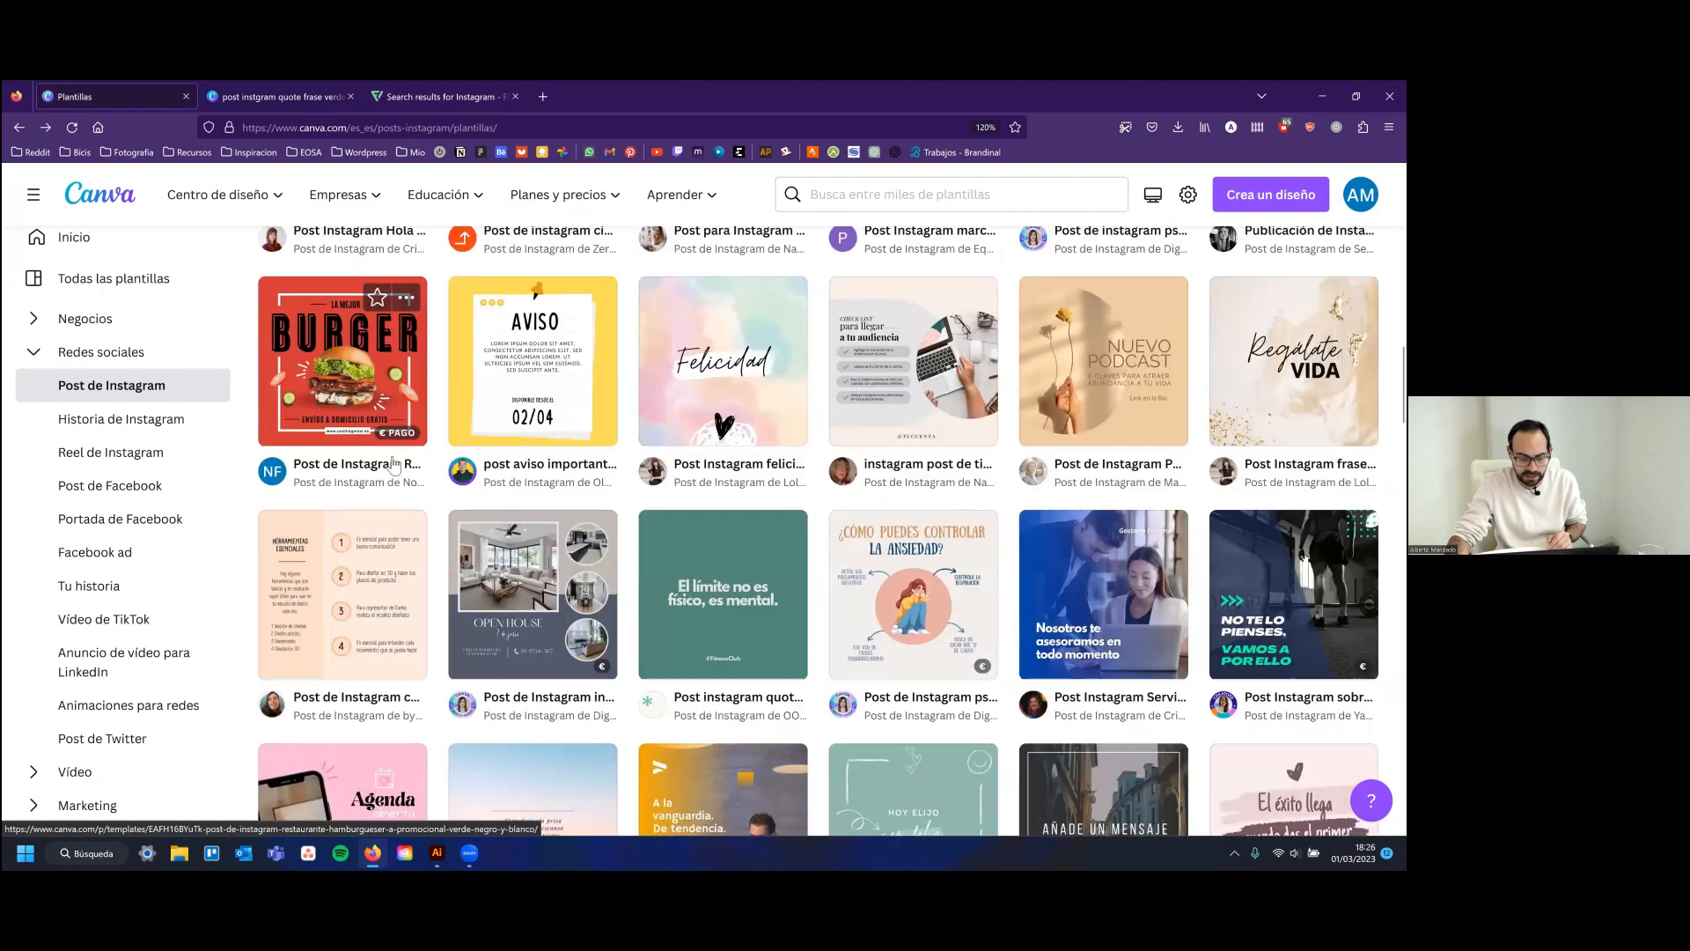
pyautogui.scroll(-7, 364, 468)
pyautogui.scroll(-3, 360, 466)
pyautogui.click(363, 471)
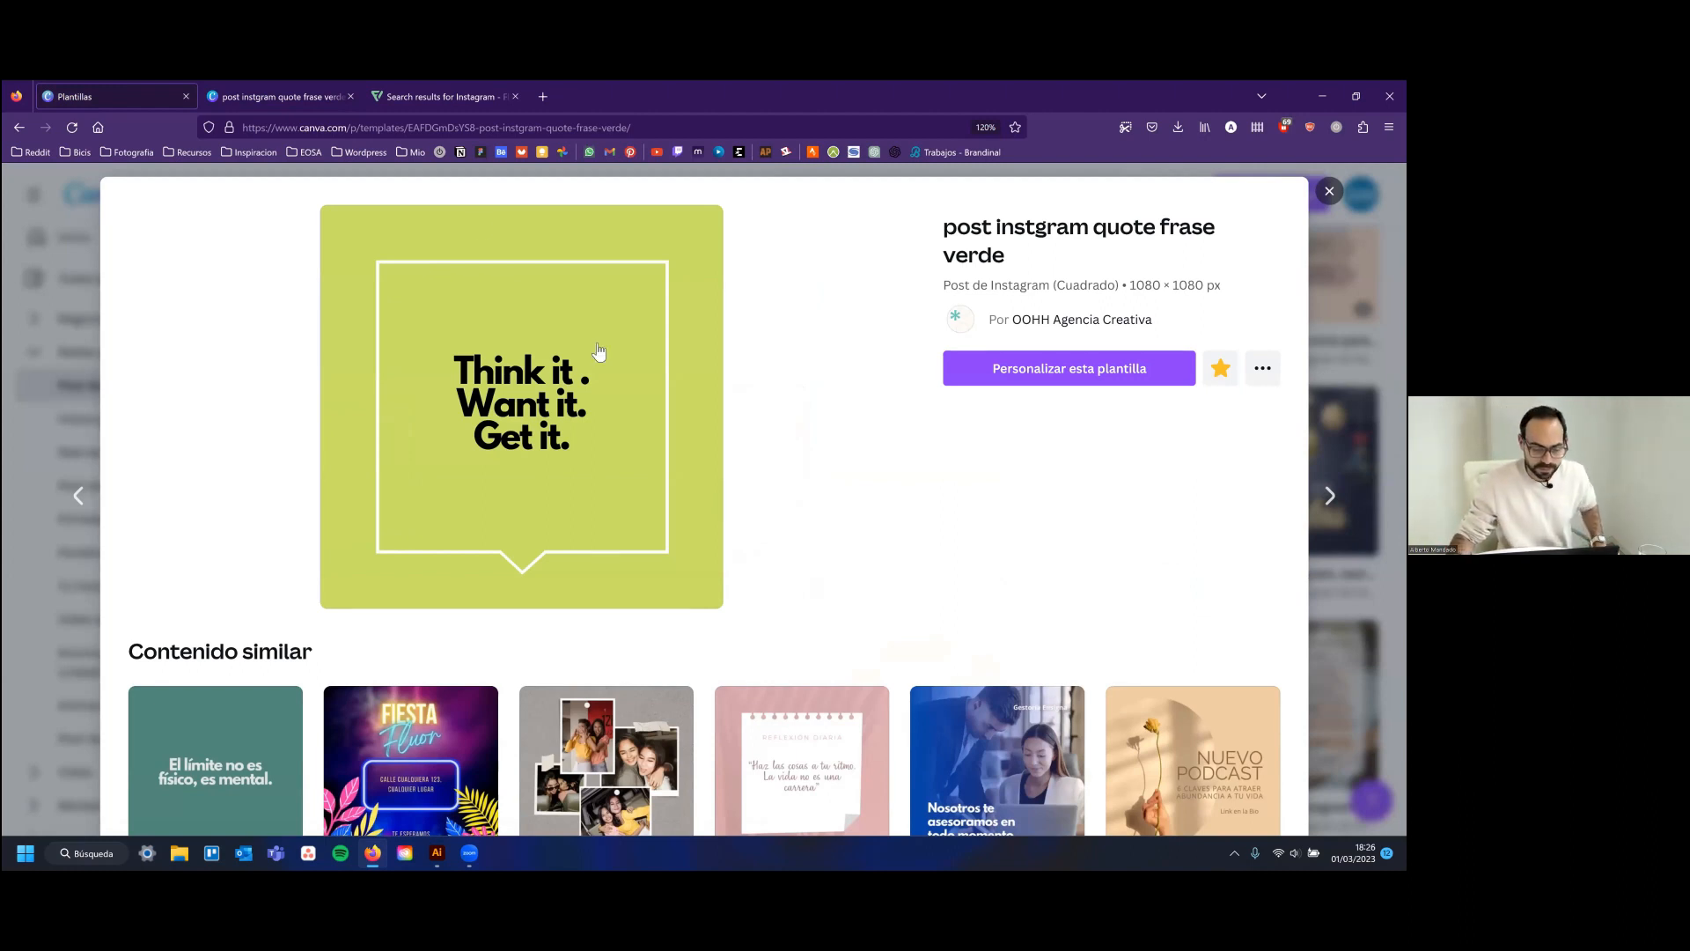
# Return to the edited design and compare its pages with the original template, ending at page 1
pyautogui.click(591, 461)
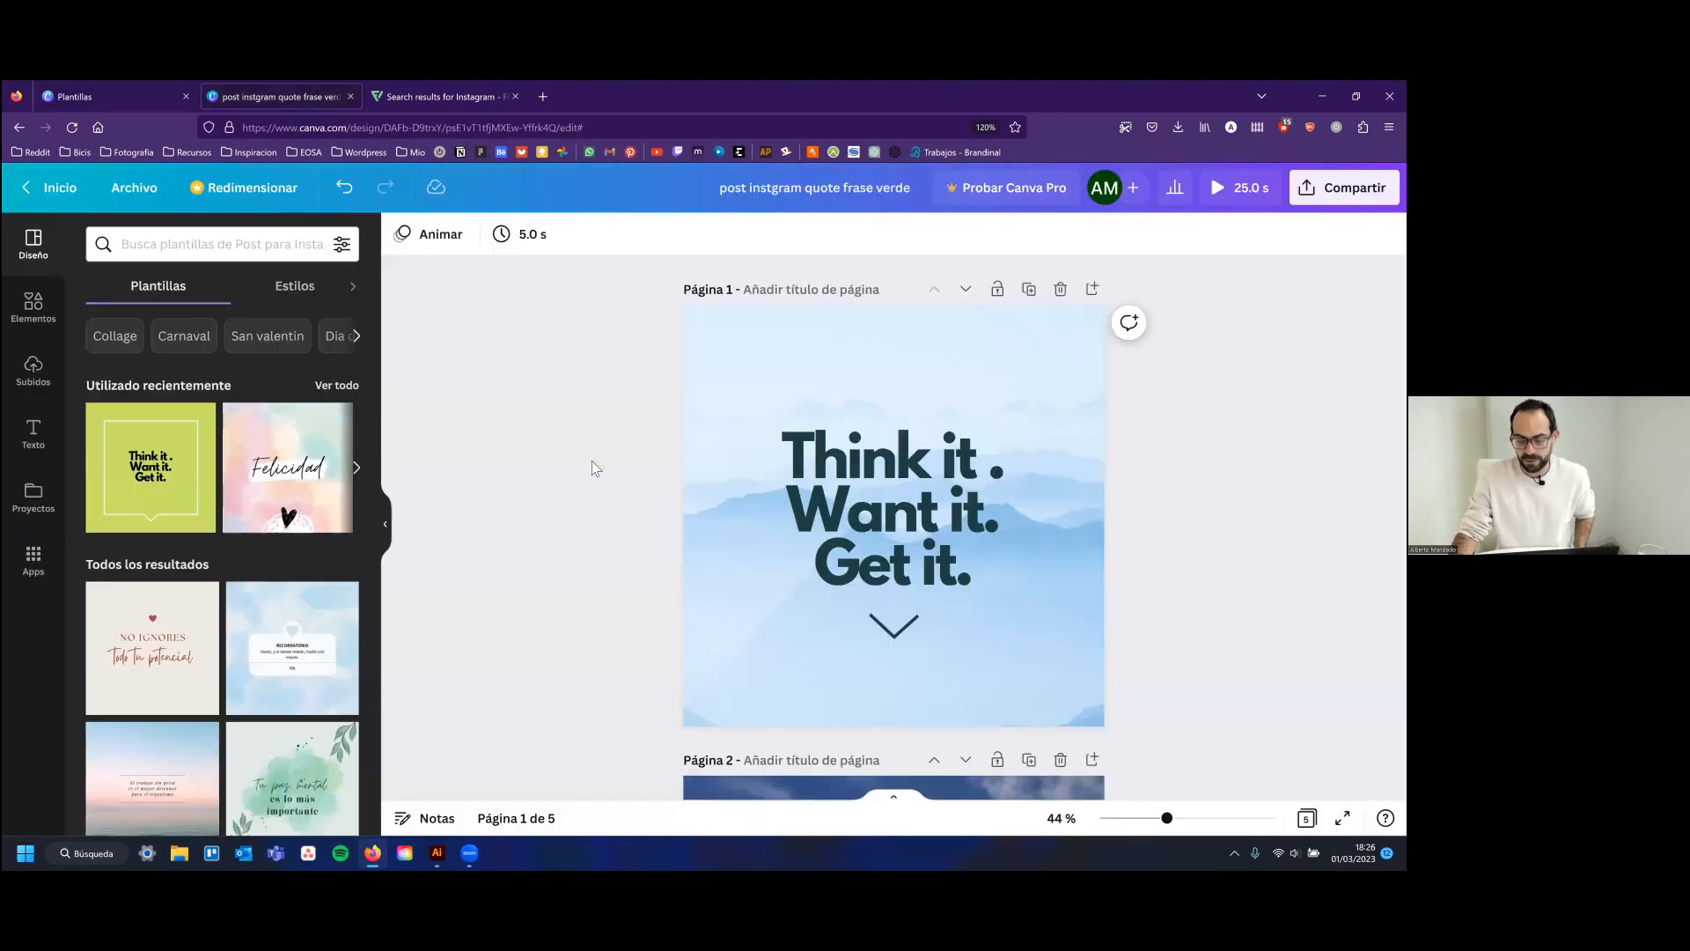
pyautogui.scroll(-1, 663, 446)
pyautogui.scroll(-10, 662, 446)
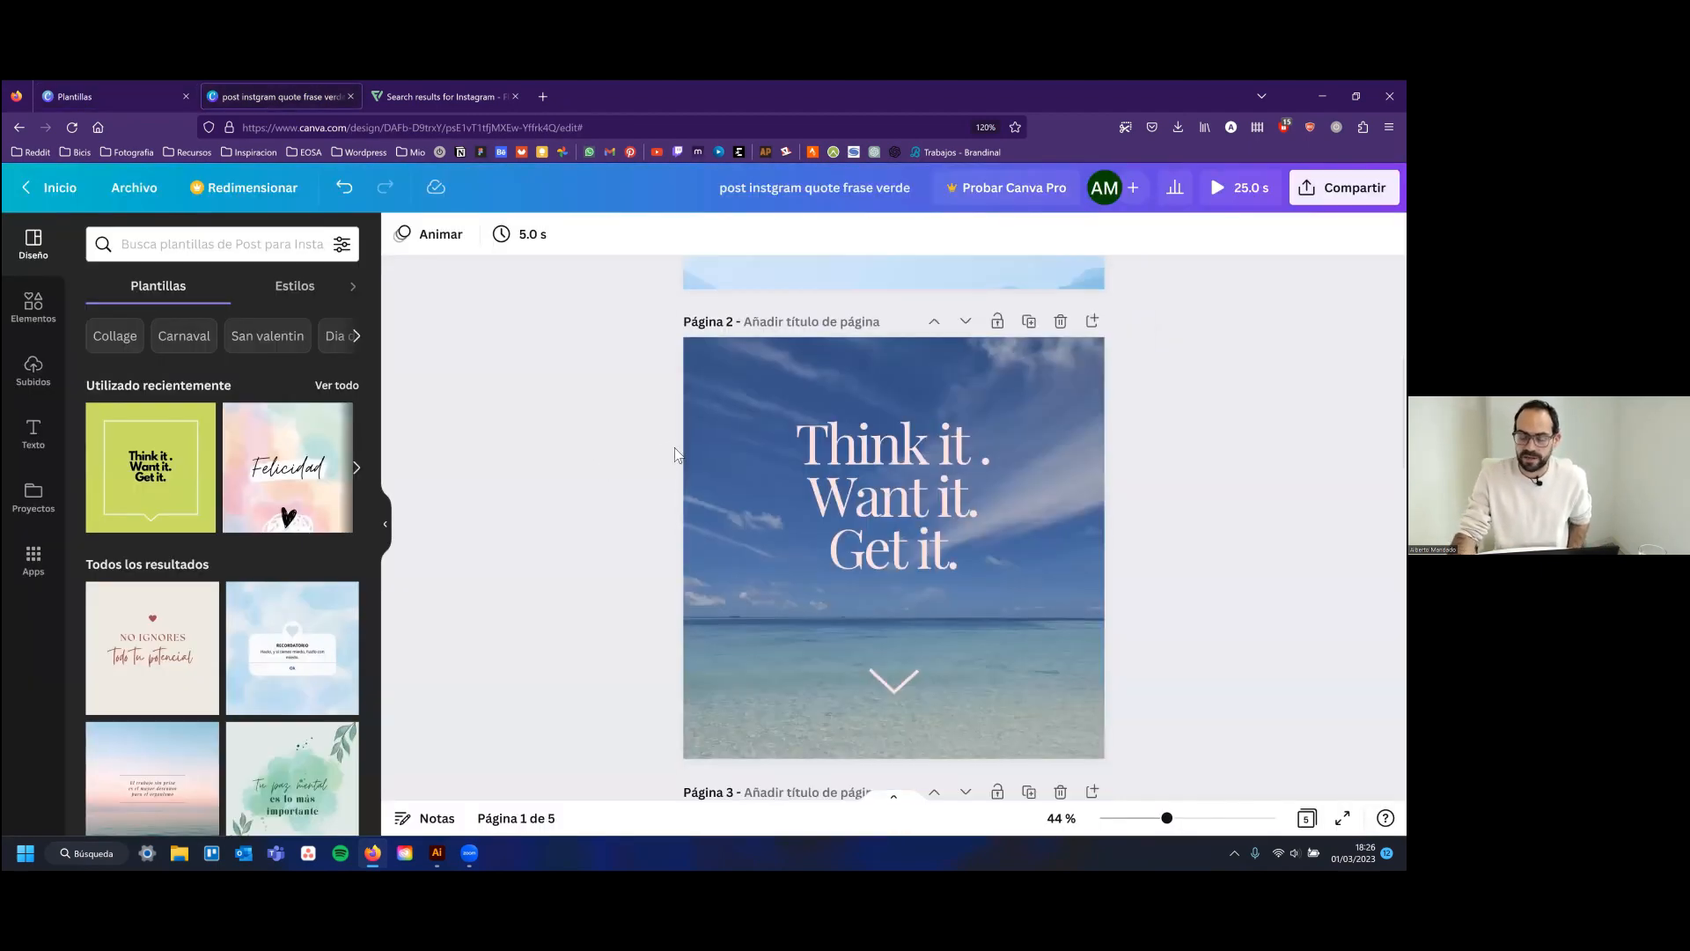
pyautogui.scroll(-5, 685, 451)
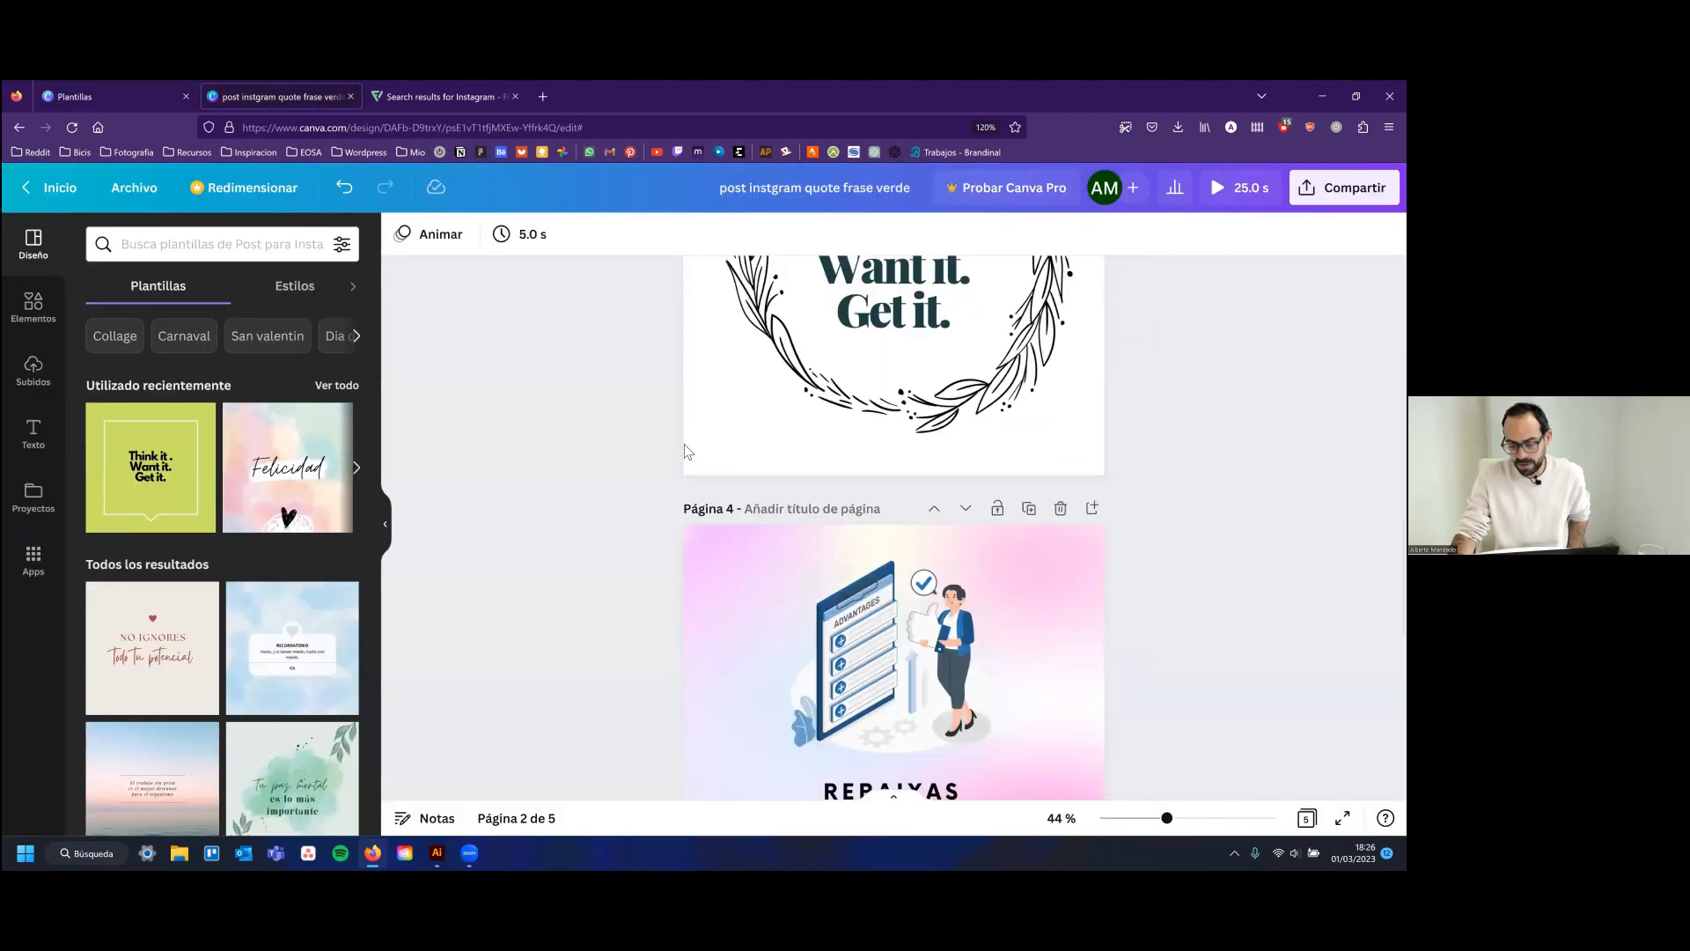
pyautogui.scroll(15, 1050, 467)
pyautogui.scroll(-1, 1073, 475)
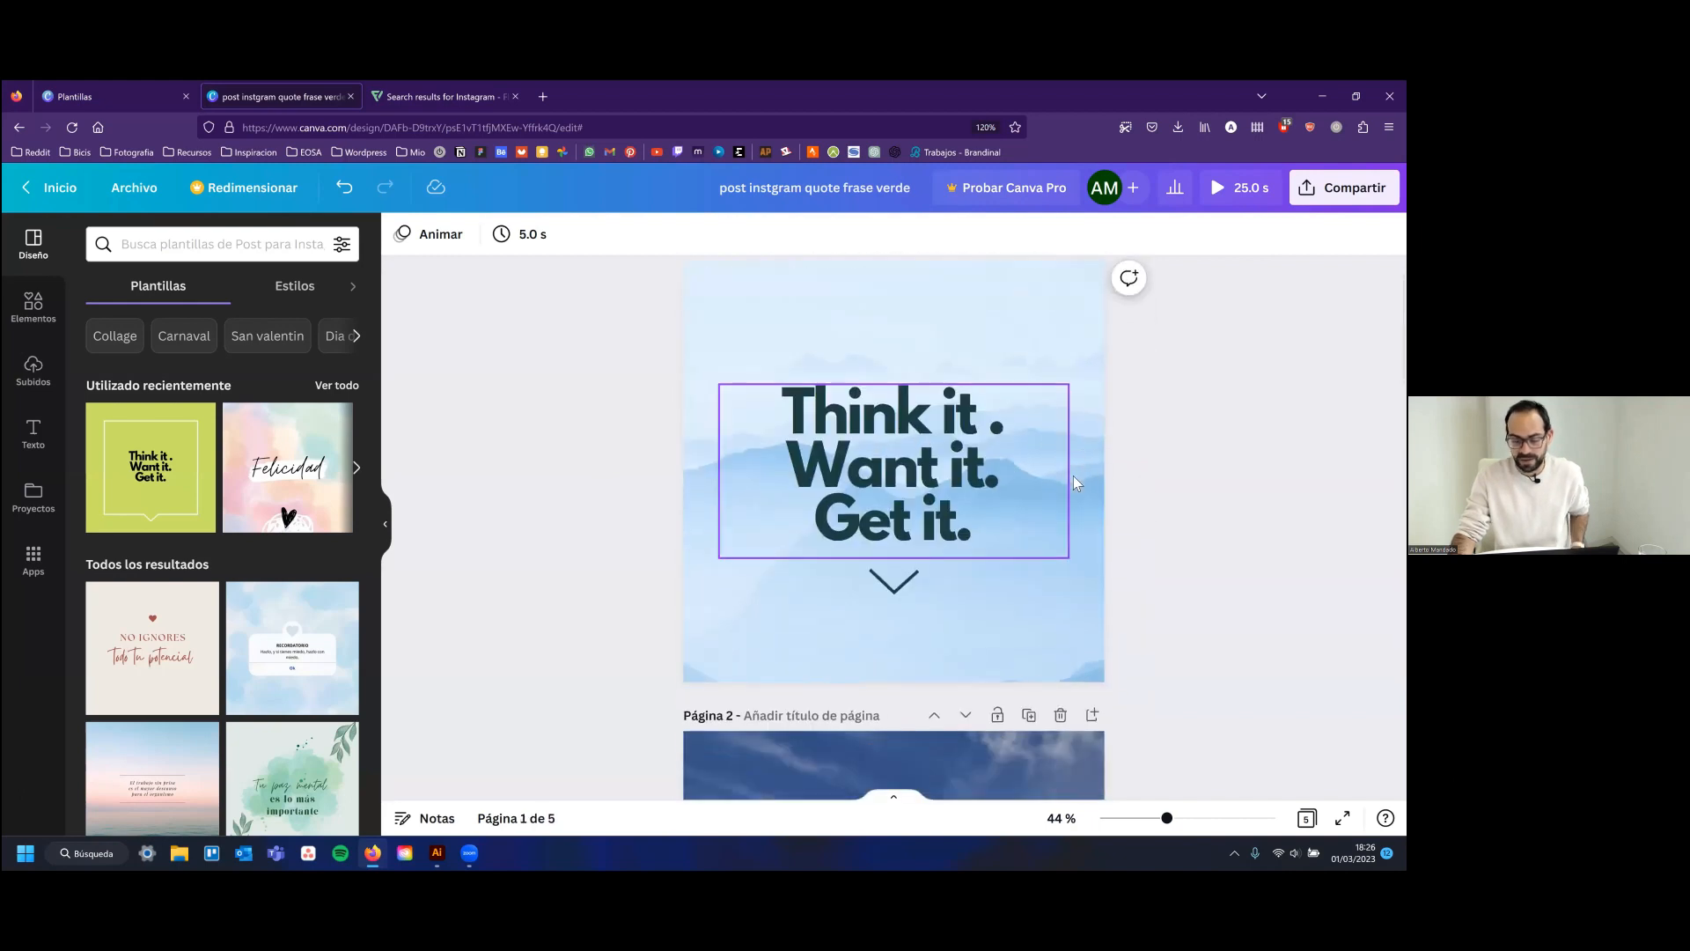
pyautogui.scroll(1, 1074, 475)
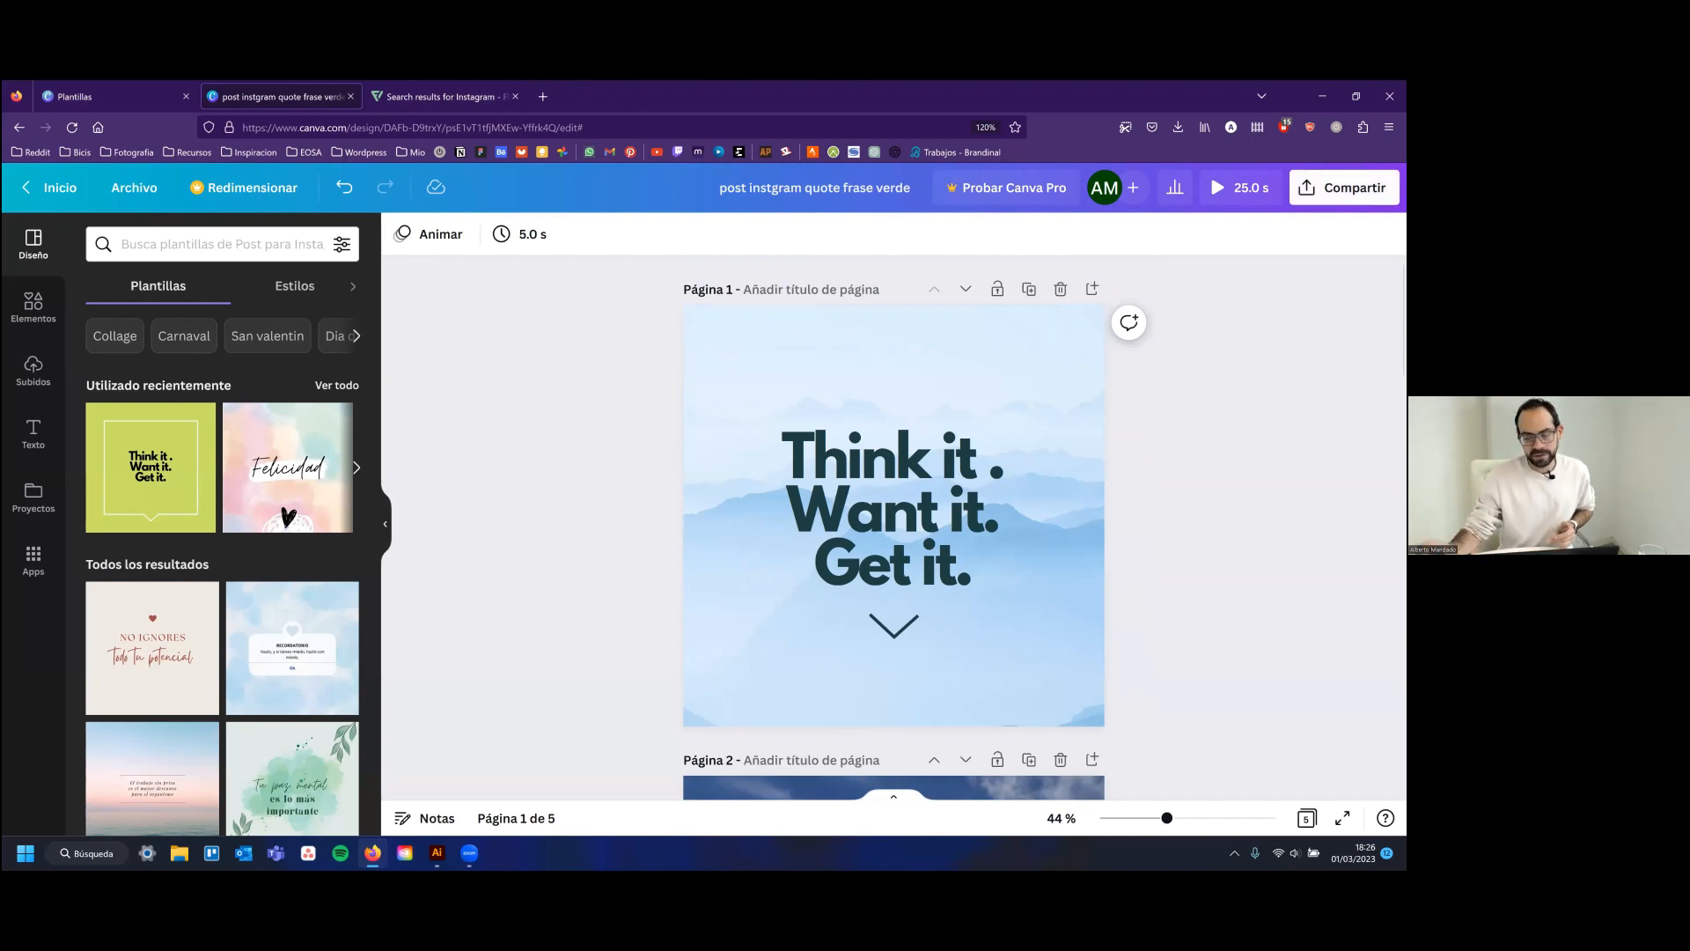
# Open the design's sharing options, view the information about scheduling publications and close it
pyautogui.click(1344, 188)
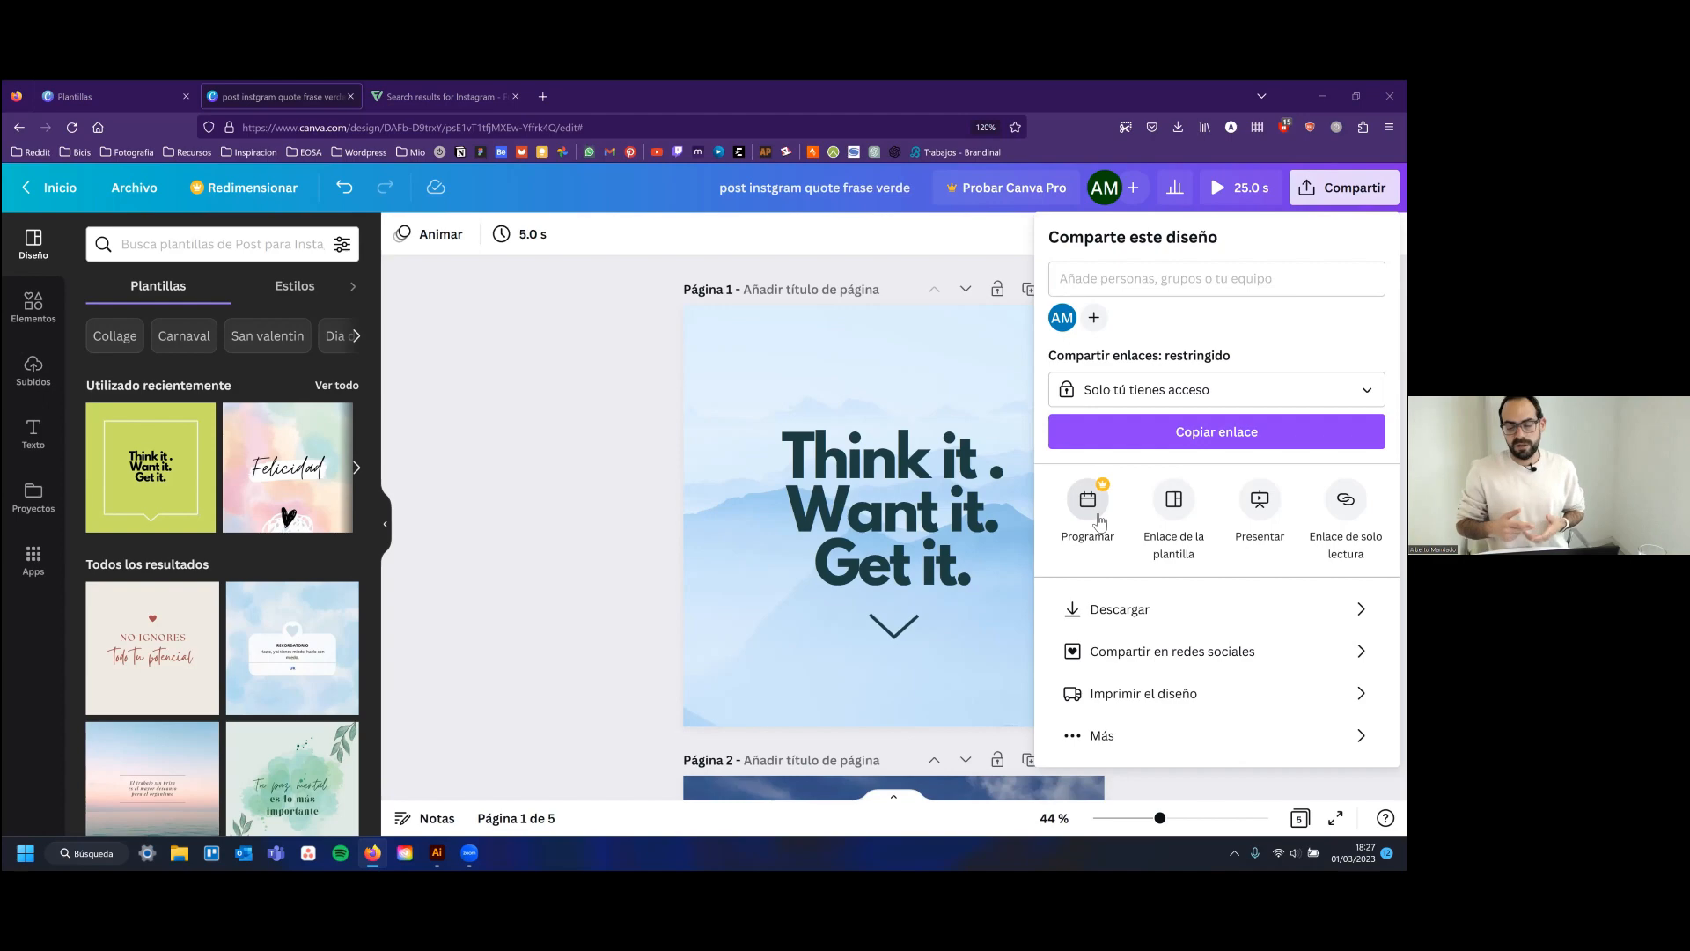
pyautogui.click(1099, 521)
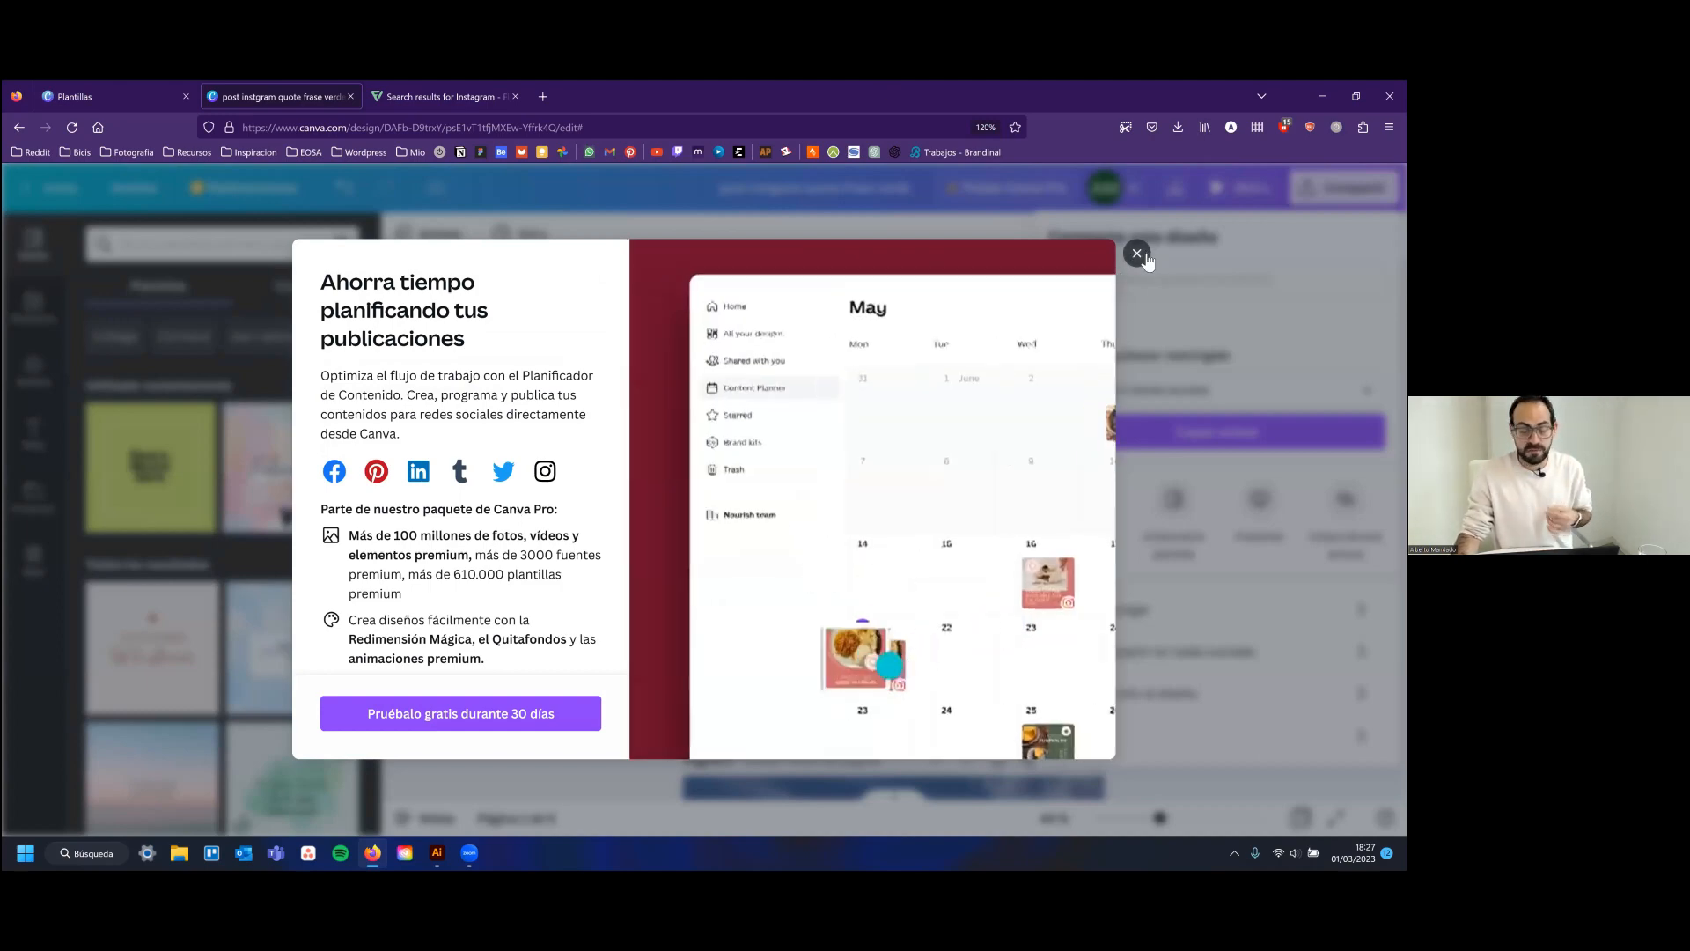
pyautogui.click(1137, 252)
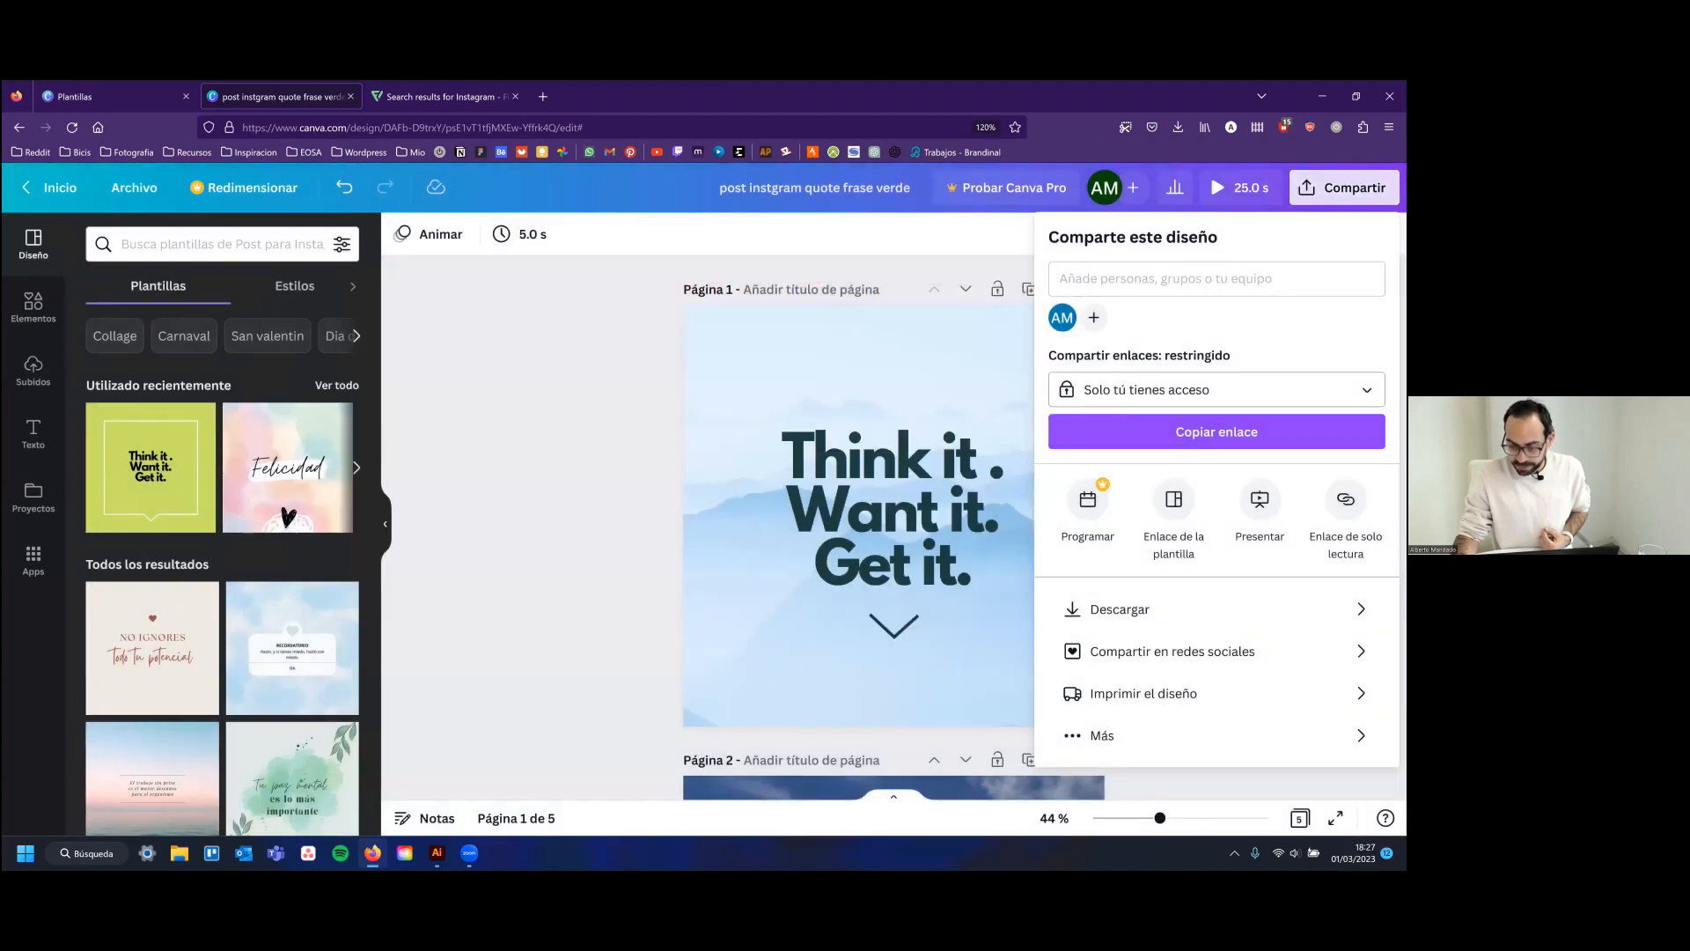
# Examine the link access levels and the social networks available for sharing the design, leaving the access level as is
pyautogui.click(1216, 389)
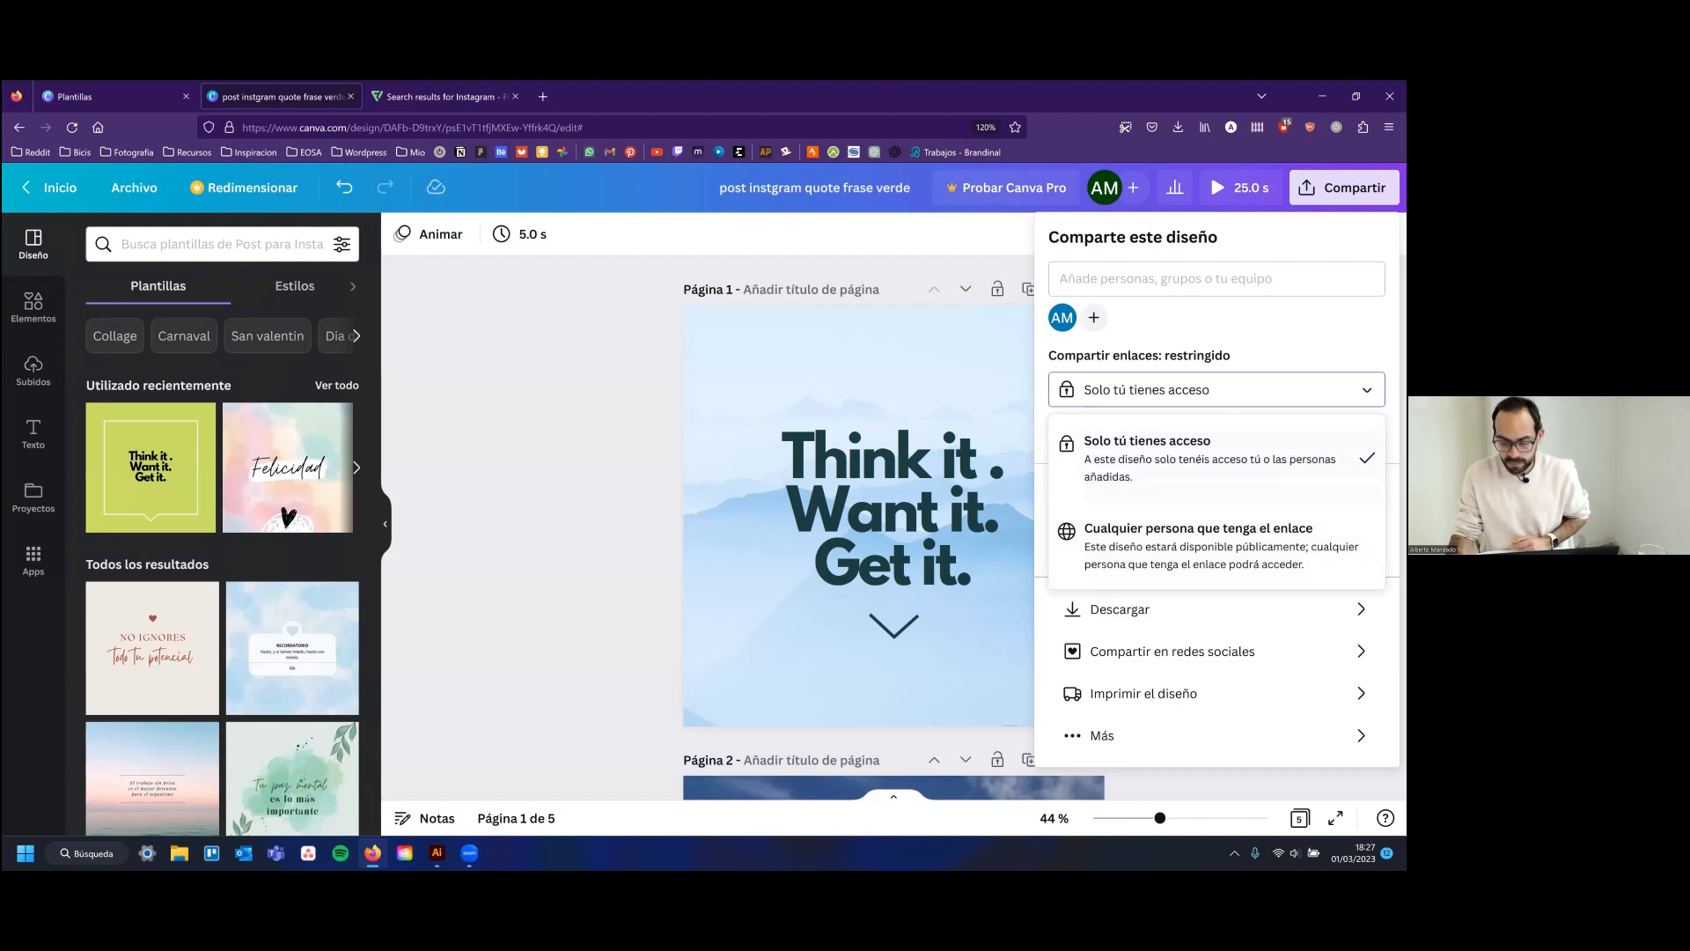
pyautogui.press('Escape')
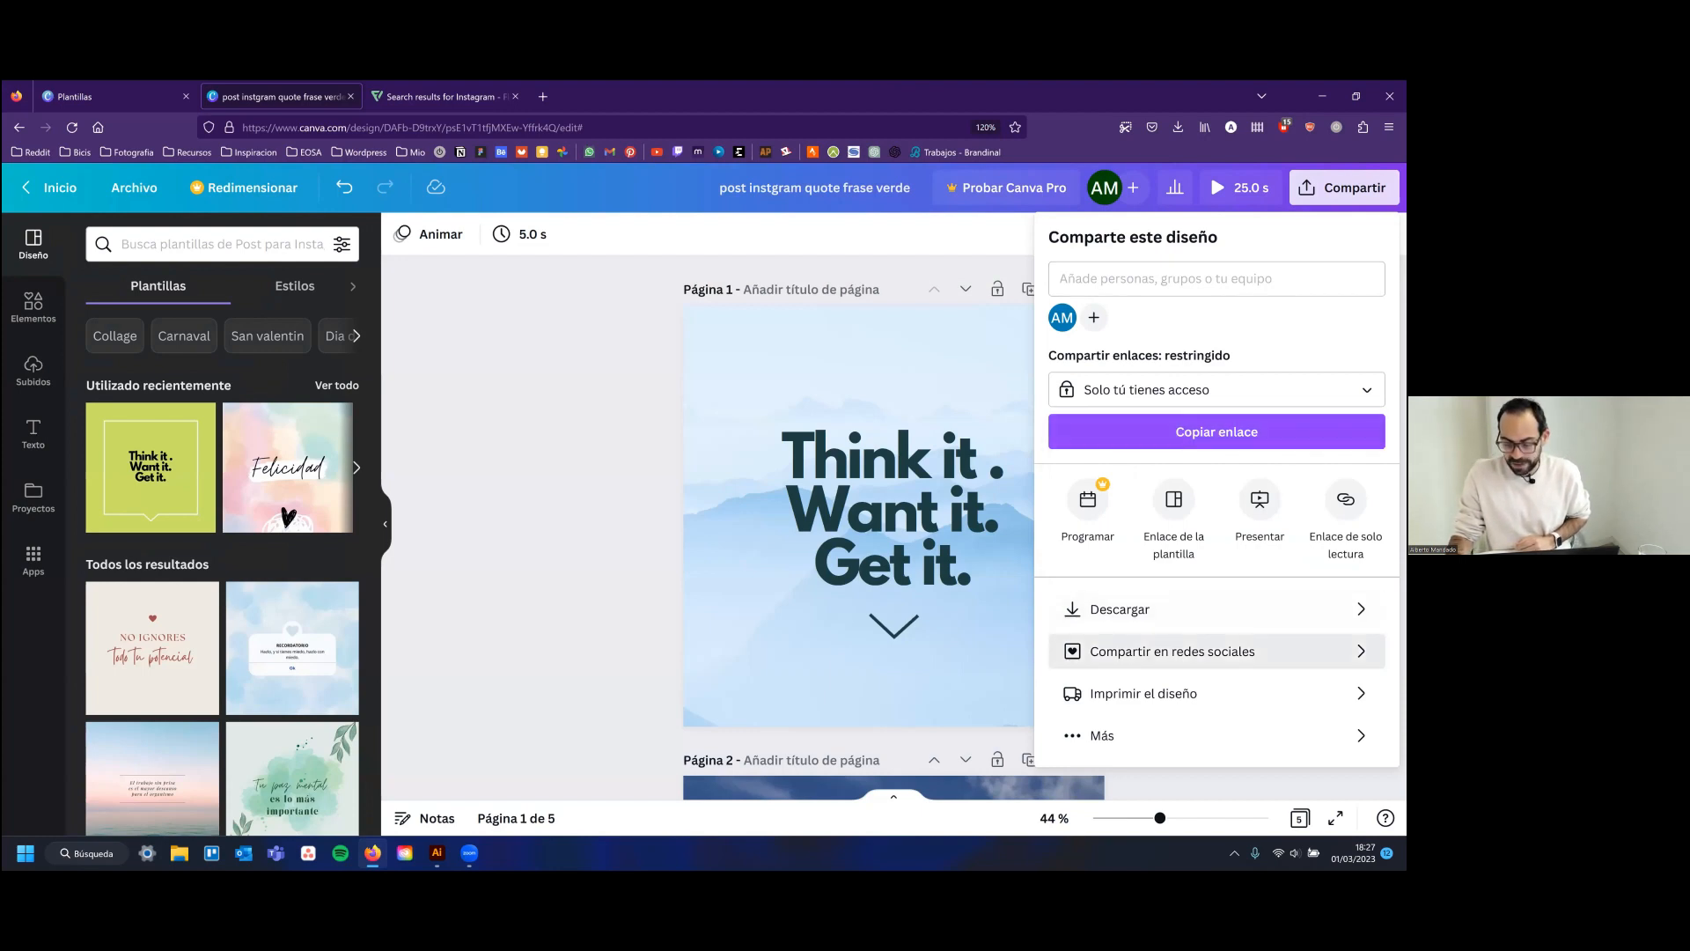
pyautogui.click(1153, 651)
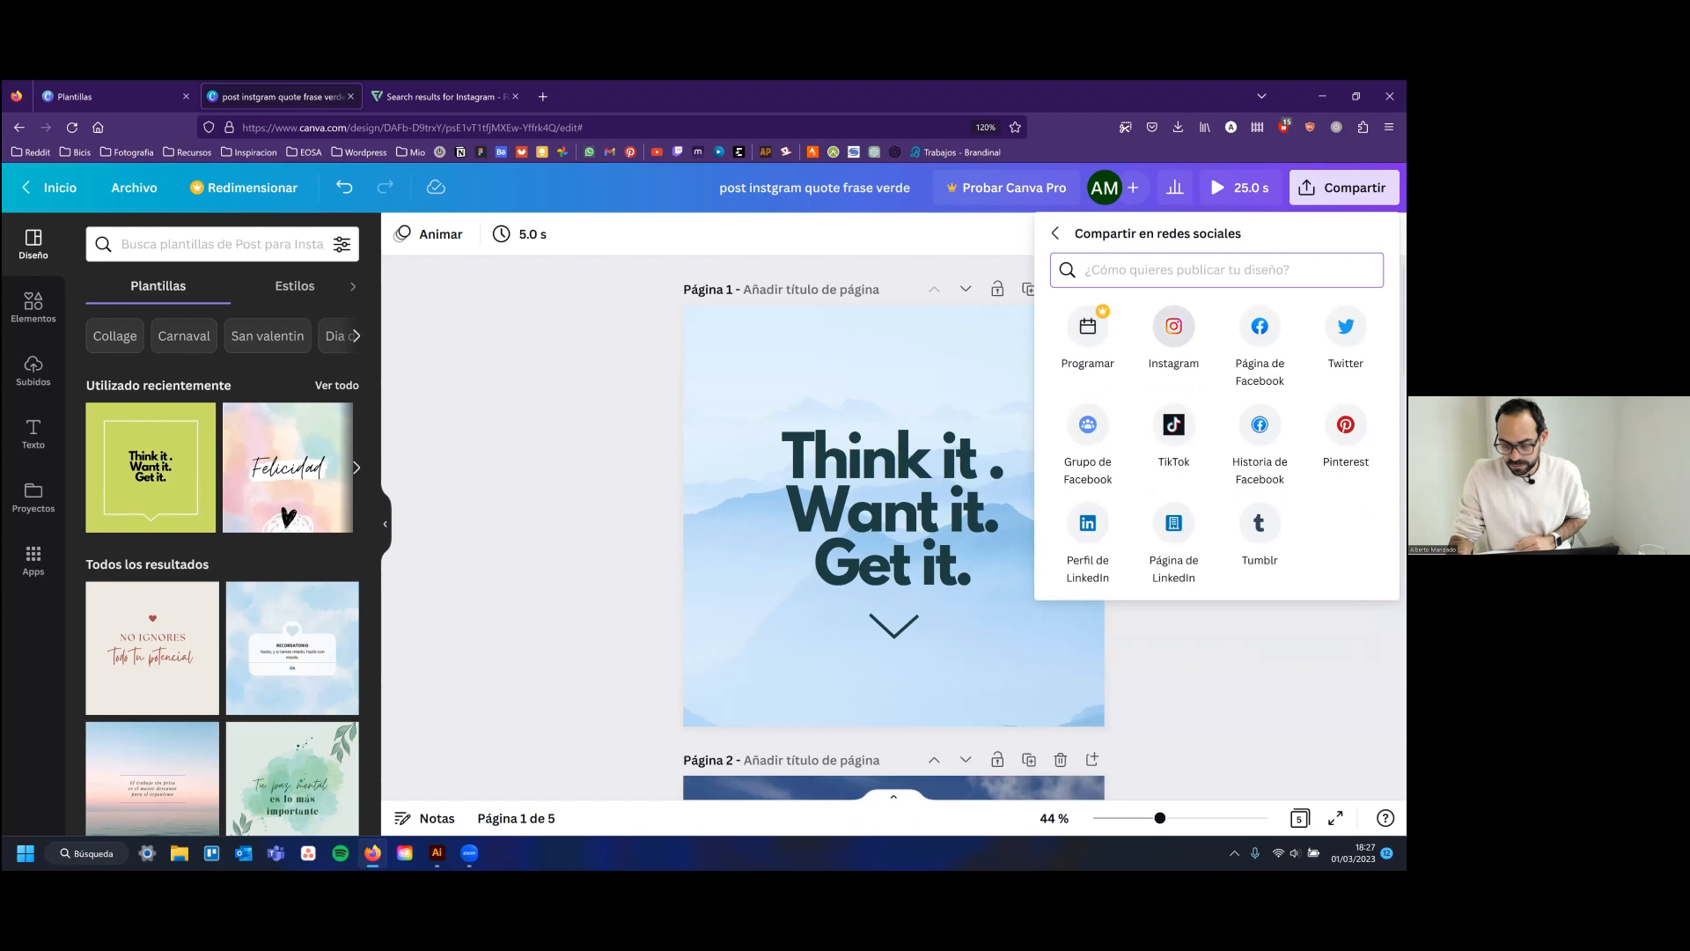
pyautogui.click(1056, 237)
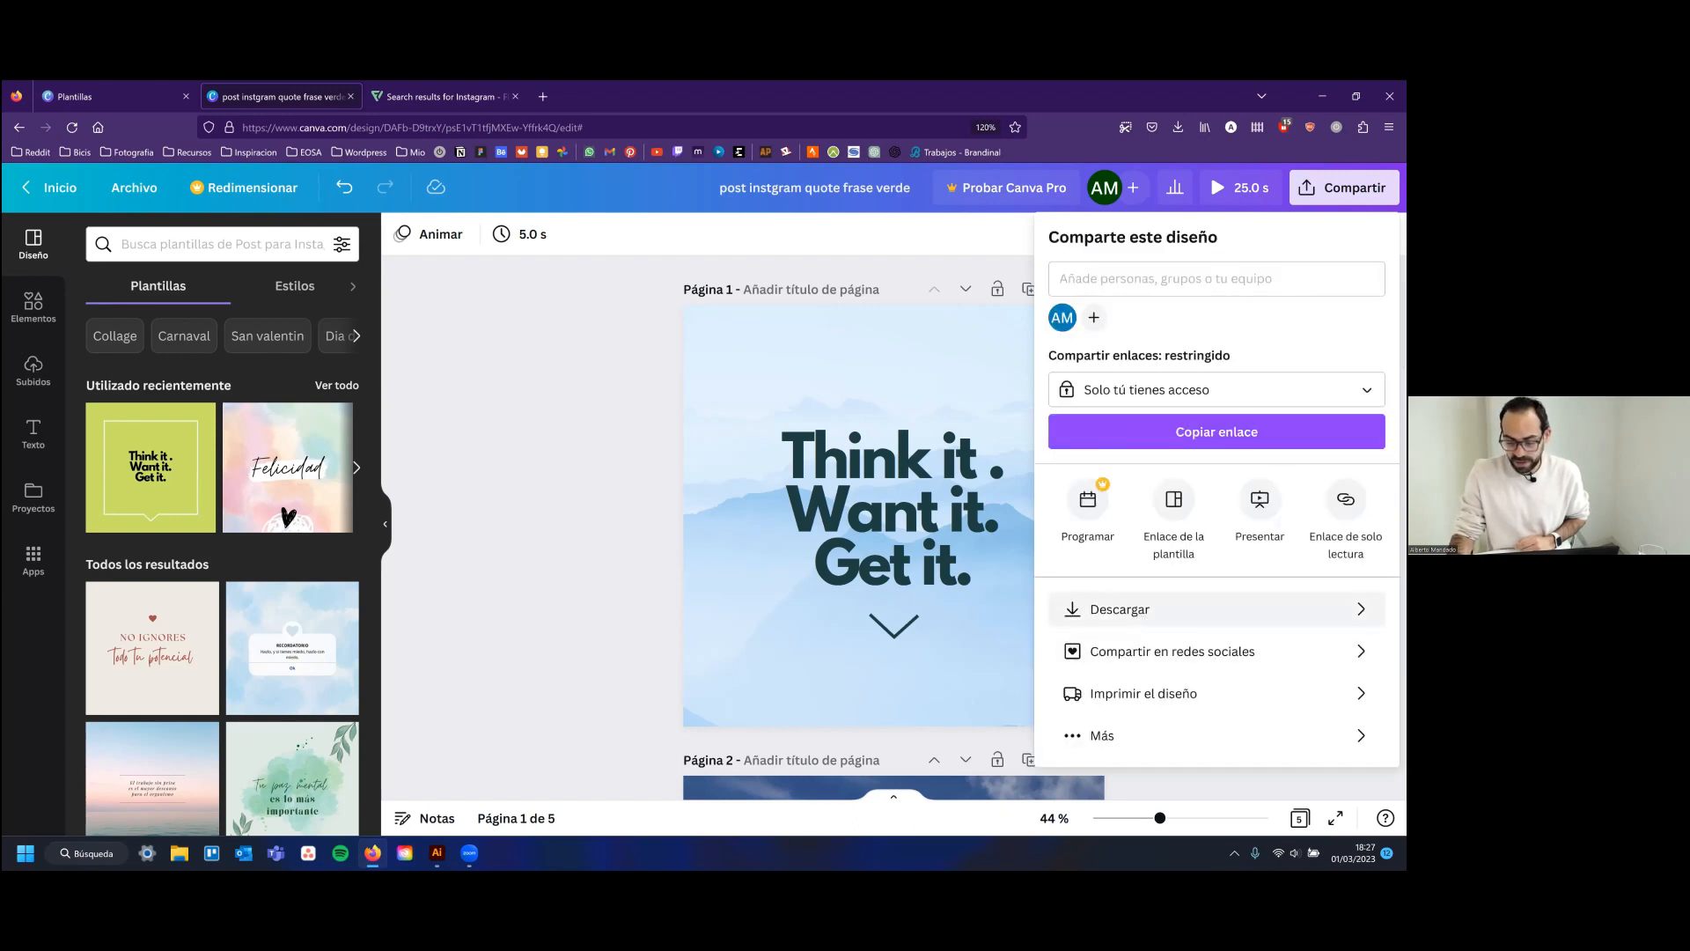
# Open the design's download settings and choose PNG as the file type
pyautogui.click(1138, 612)
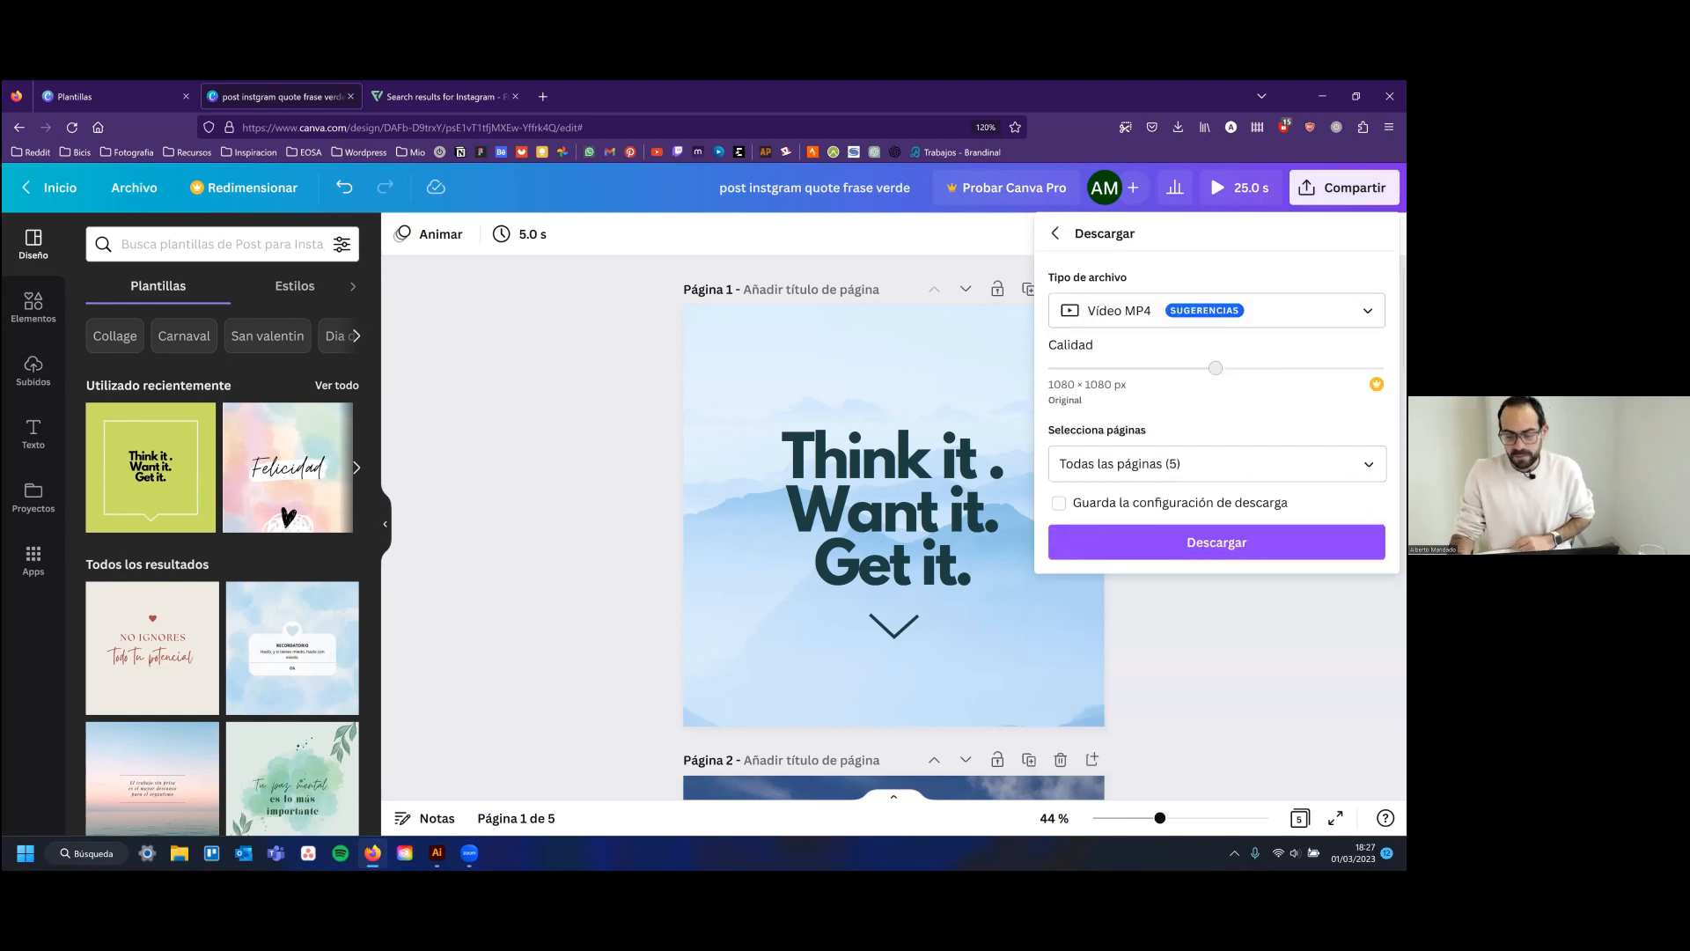
pyautogui.click(1145, 315)
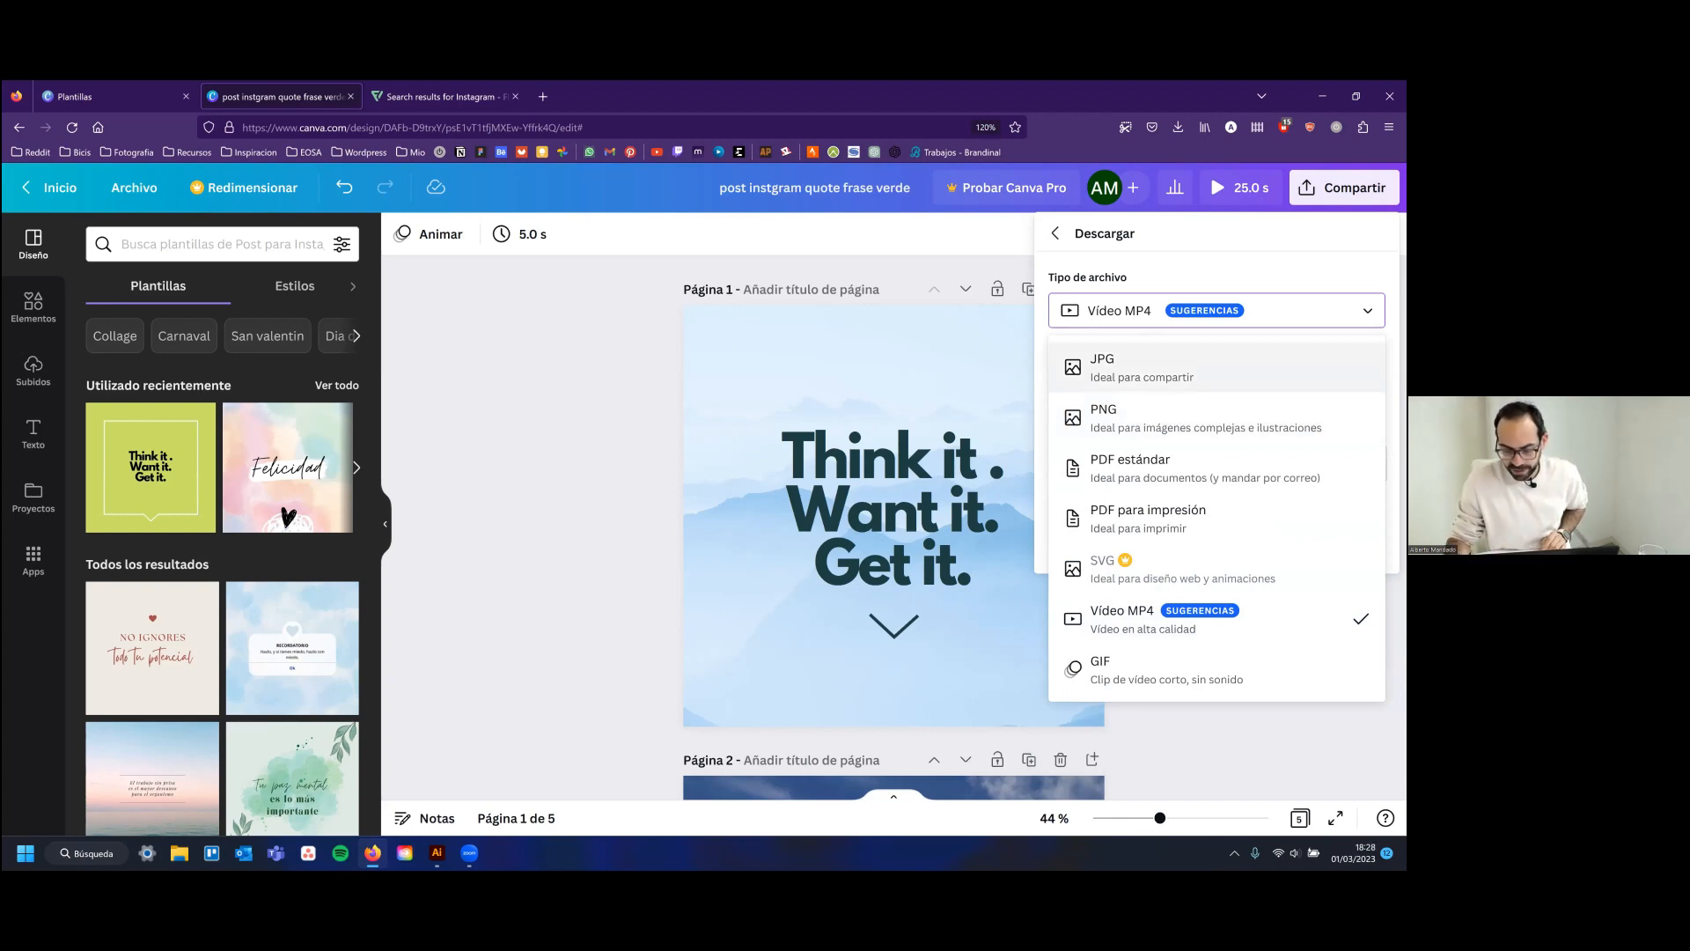
pyautogui.click(1103, 417)
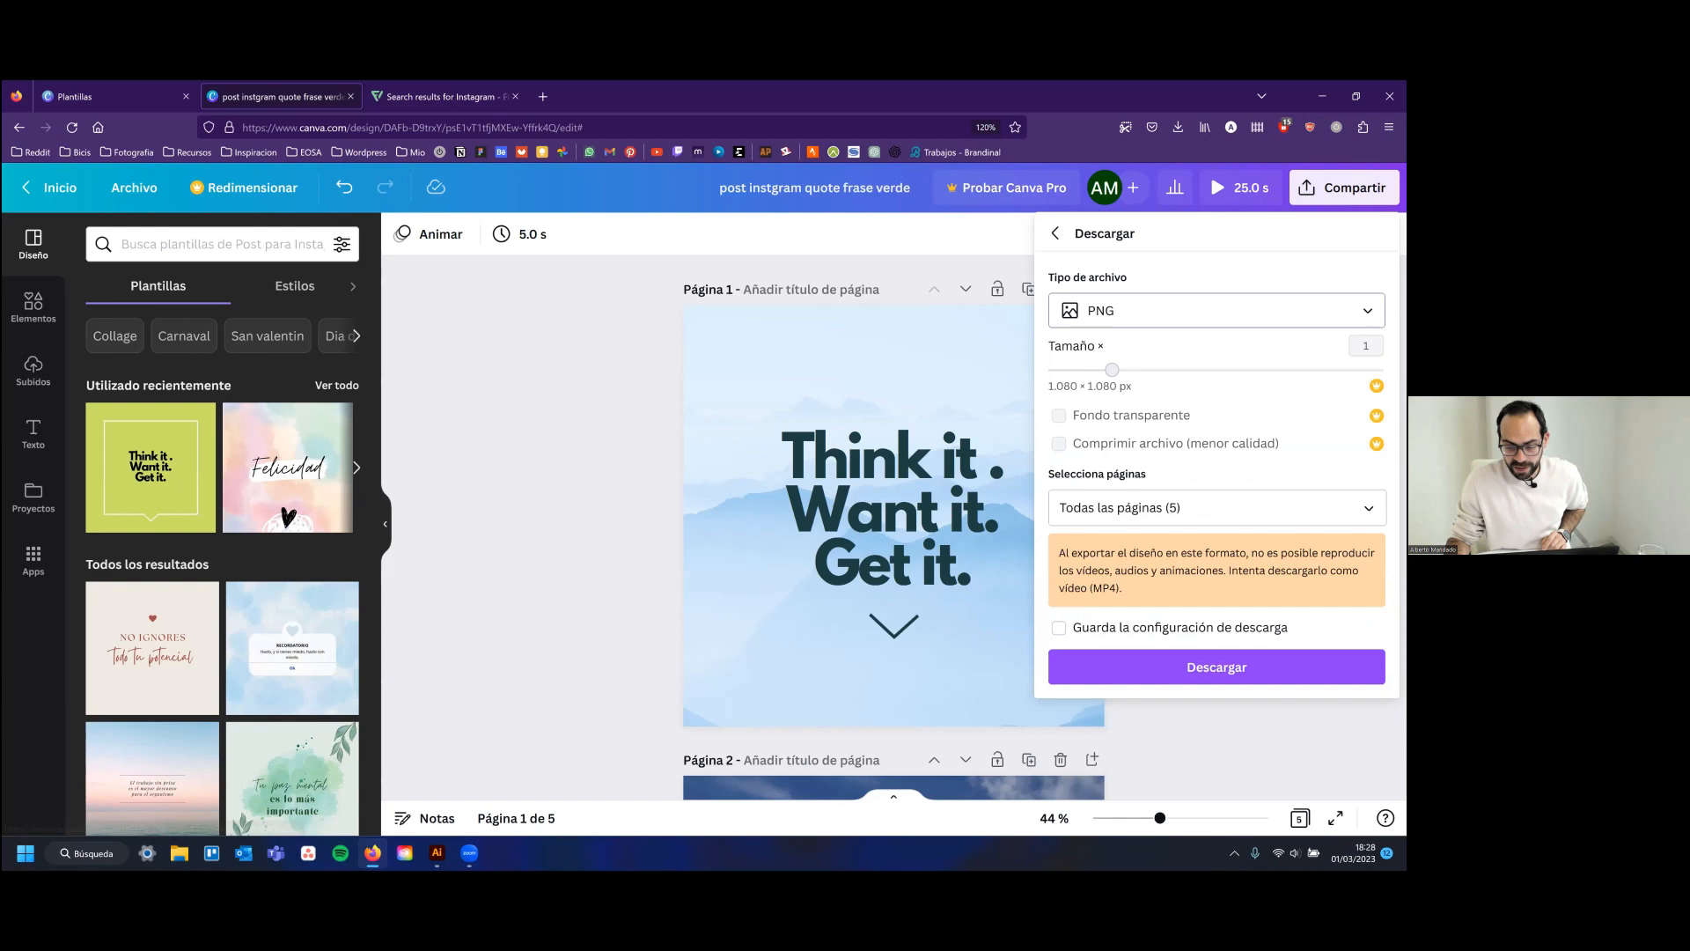
# Review the available download file types while looking through the design's first three pages
pyautogui.click(1217, 310)
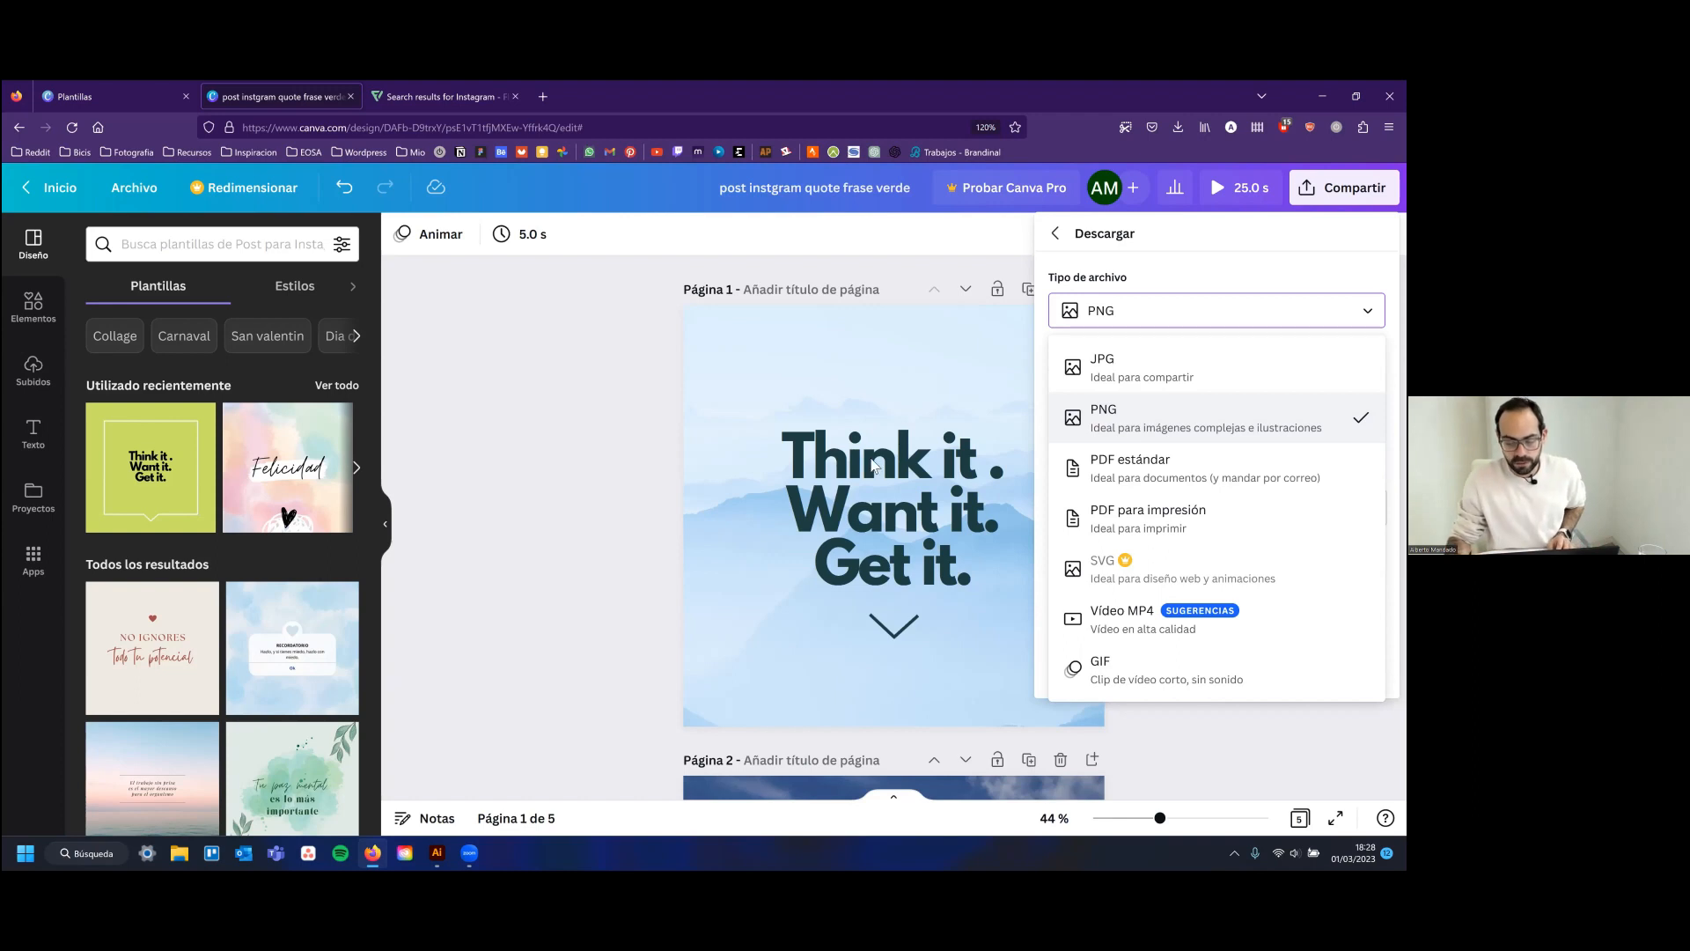
pyautogui.scroll(-5, 861, 471)
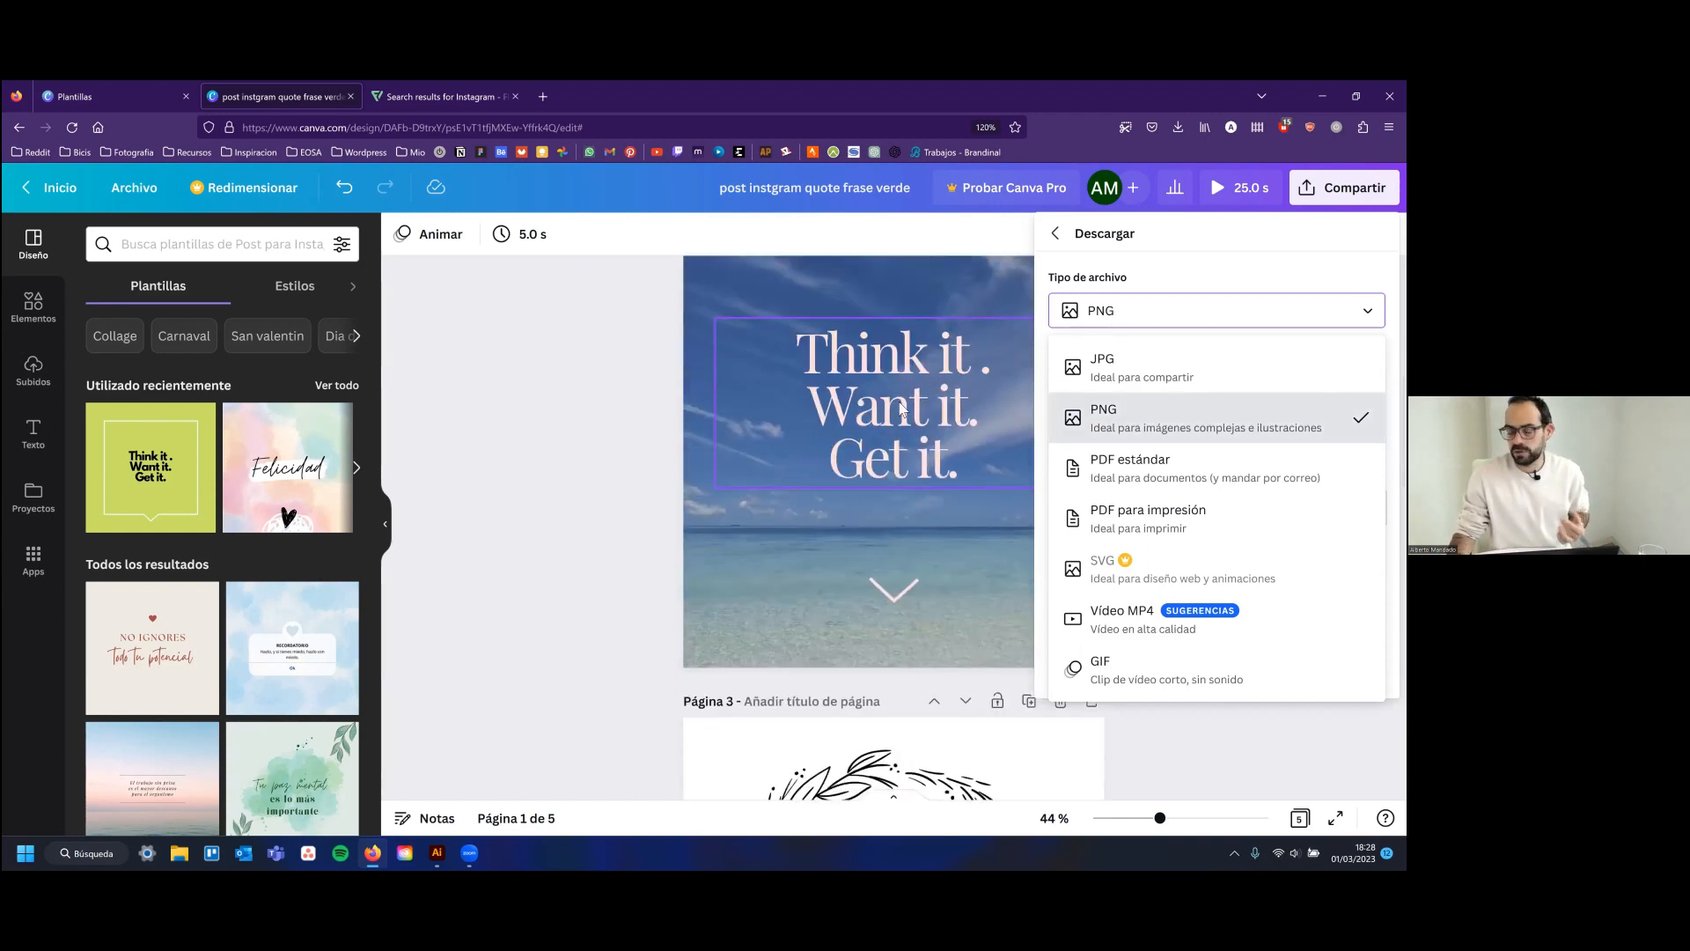
pyautogui.scroll(-3, 867, 524)
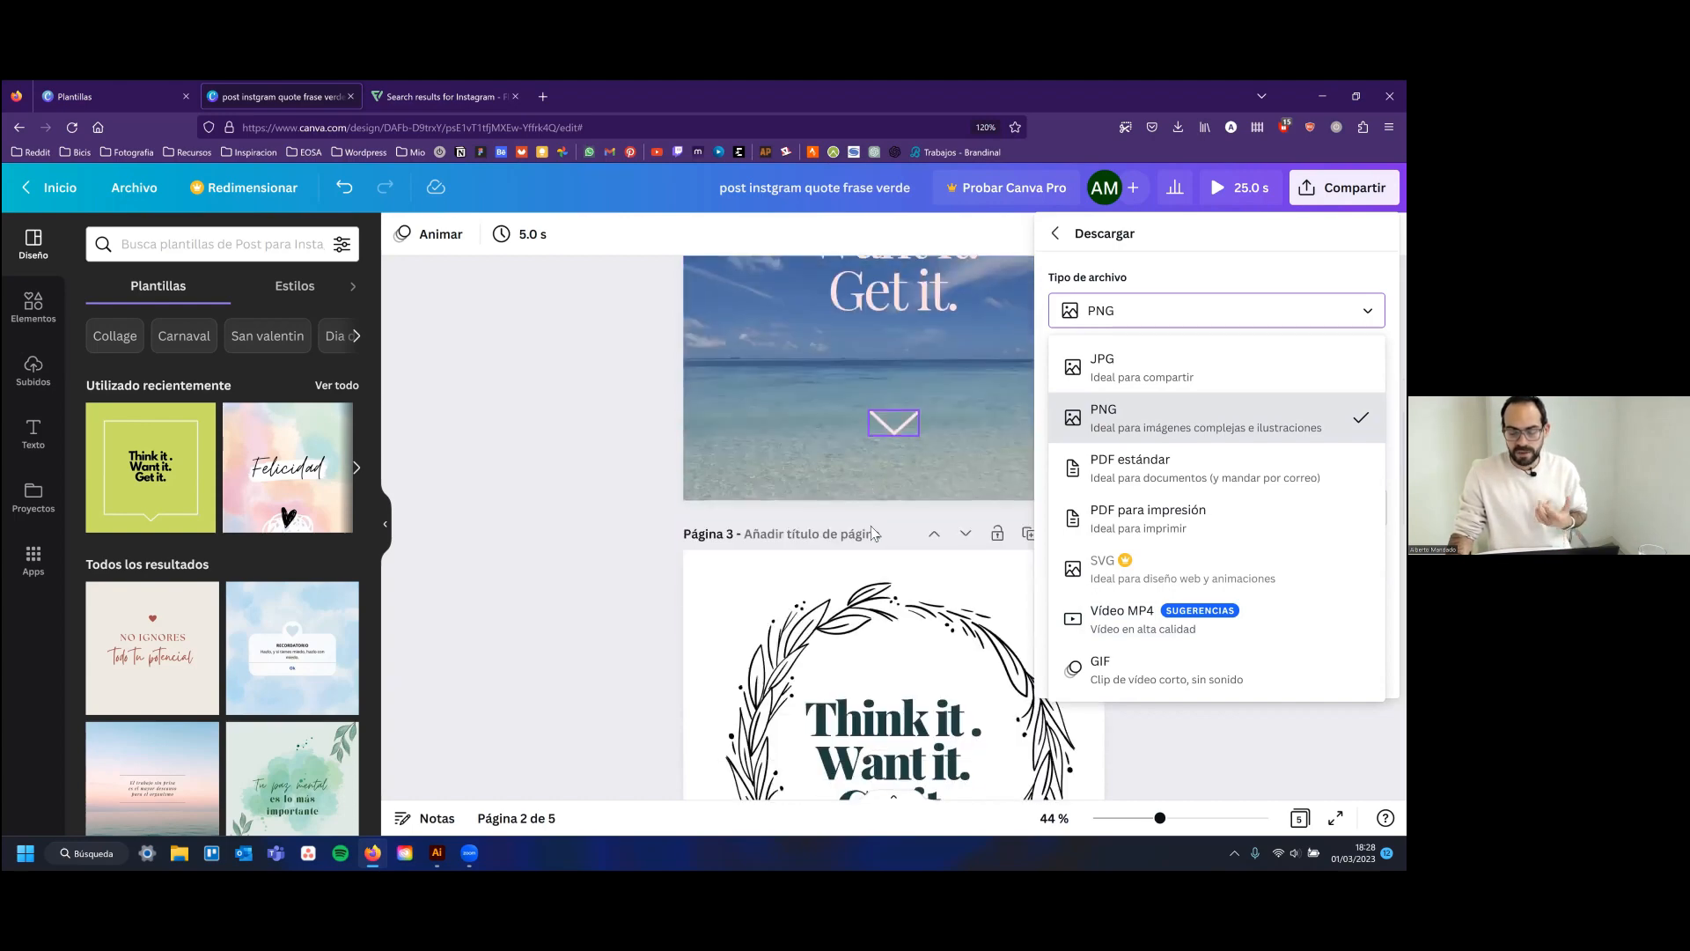
pyautogui.scroll(-3, 871, 533)
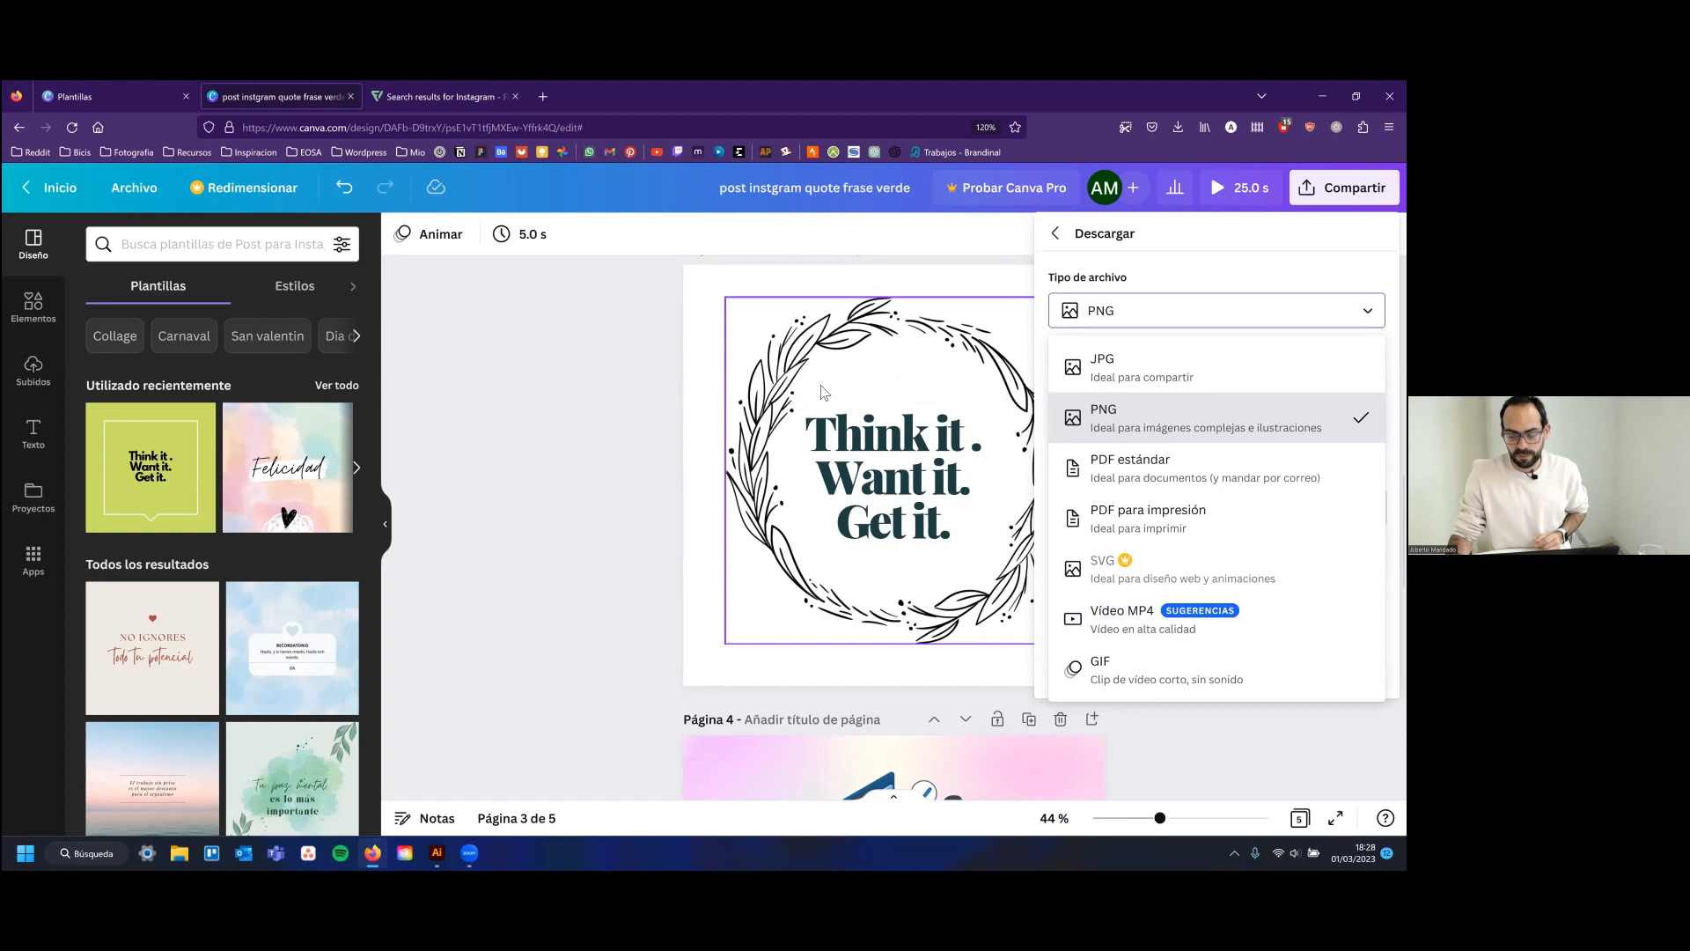
pyautogui.scroll(5, 821, 387)
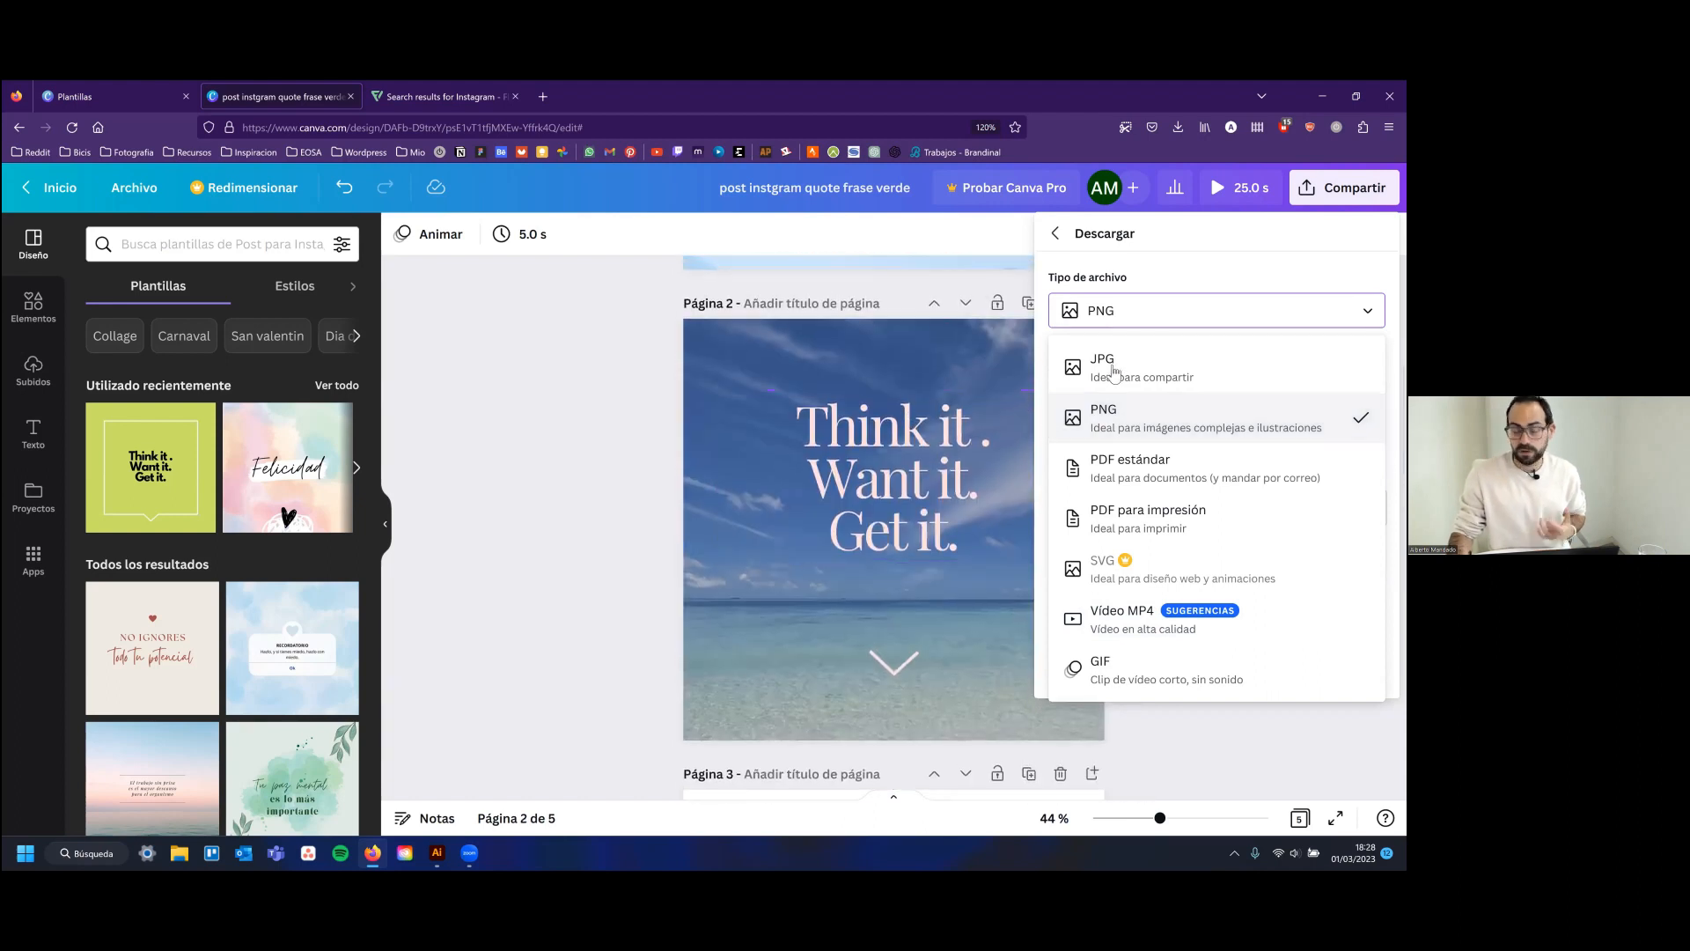
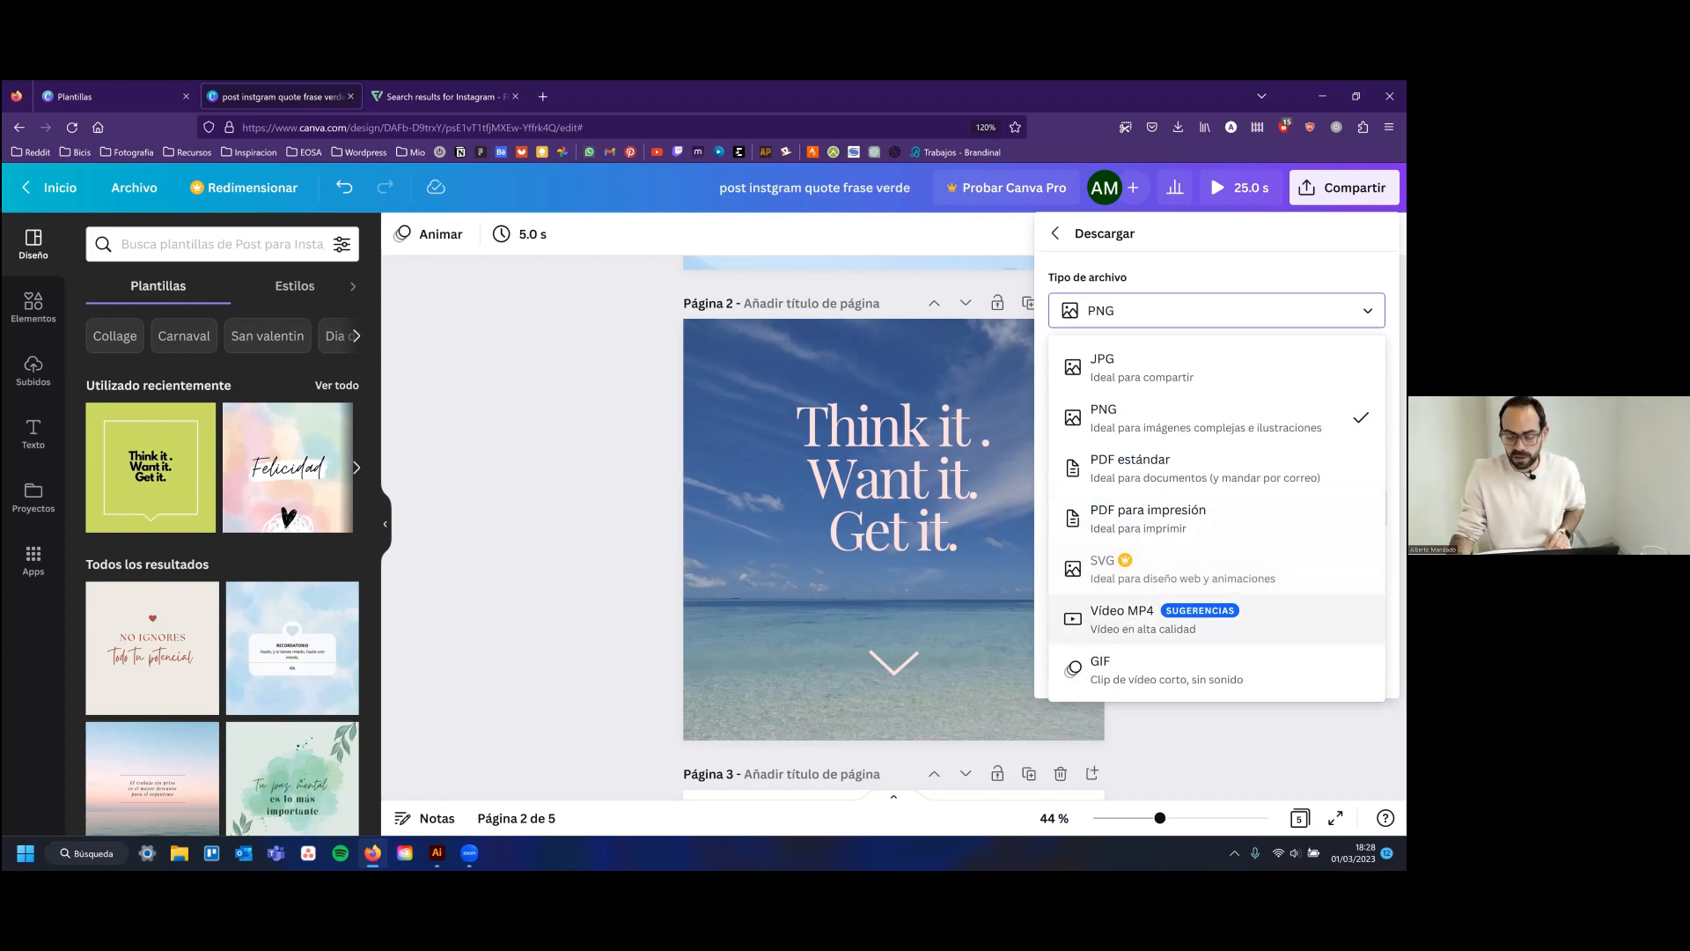
# Choose Video MP4 as the download file type and check the page selection, keeping all pages
pyautogui.click(1162, 618)
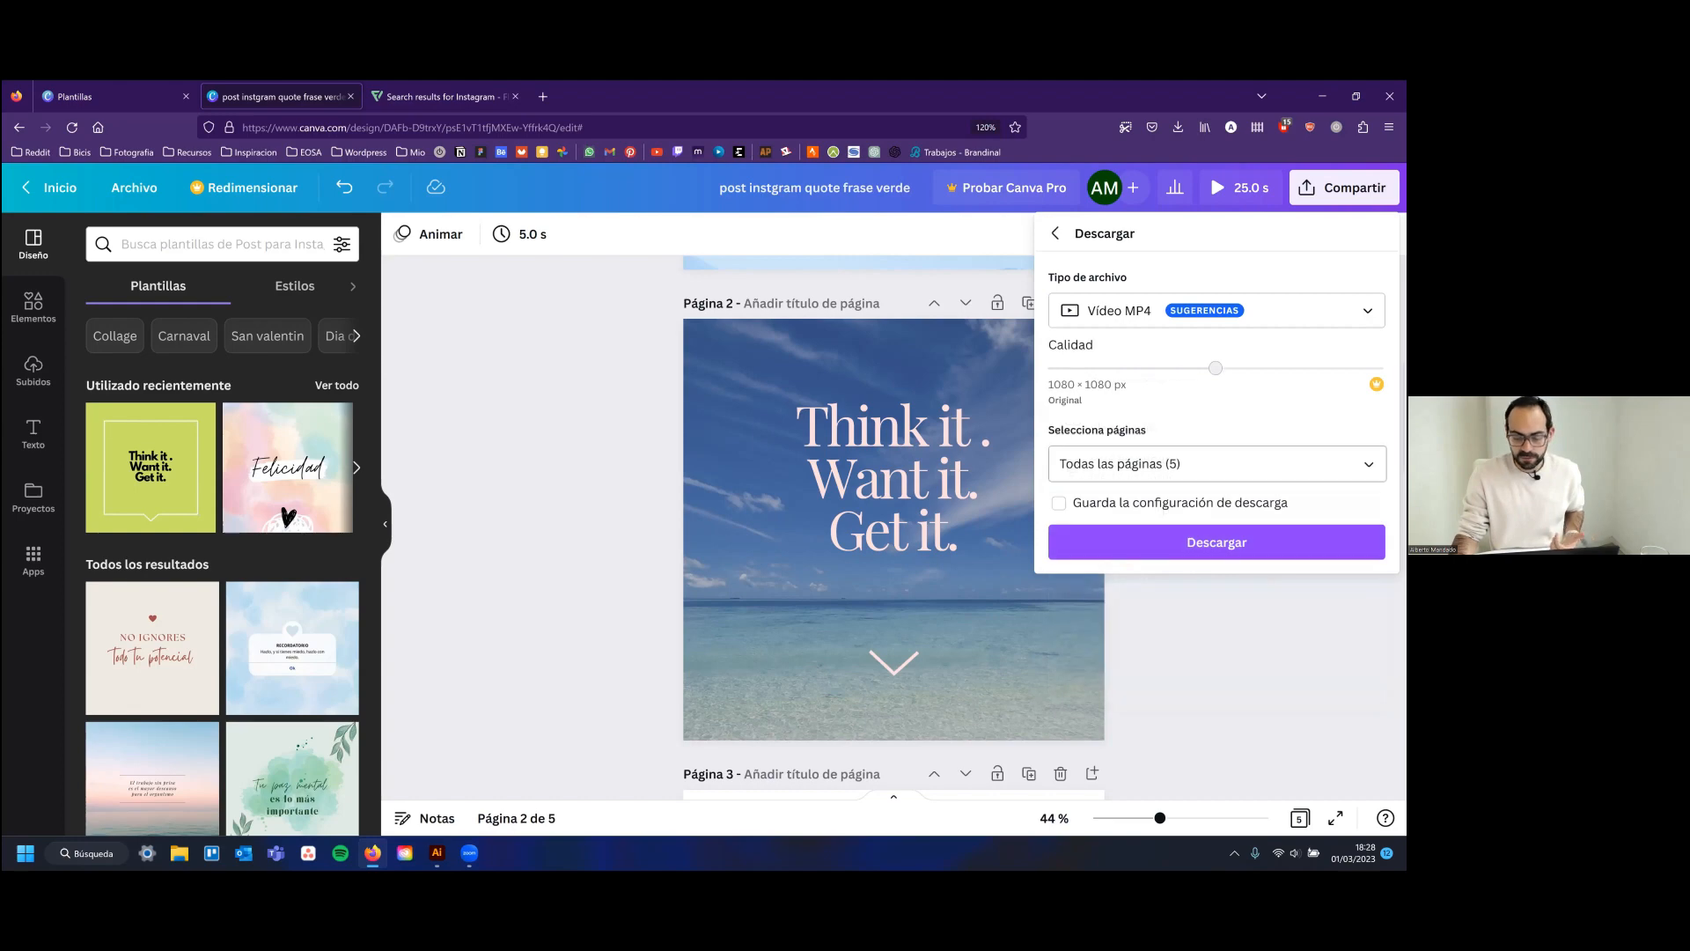
pyautogui.click(1135, 462)
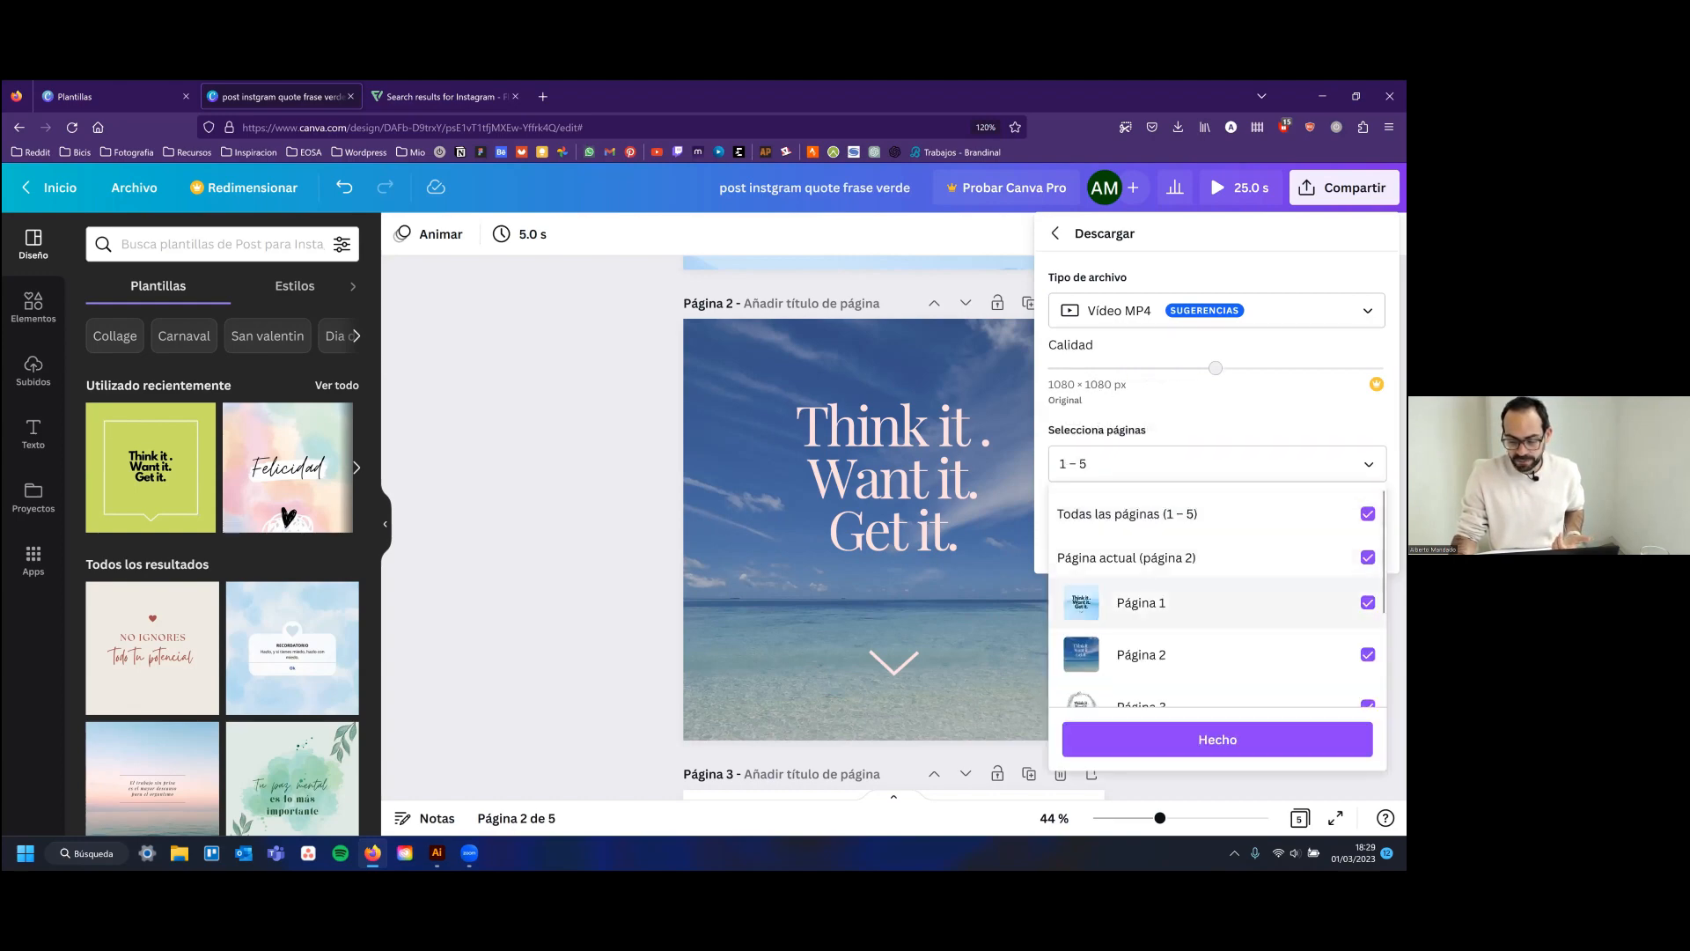
pyautogui.click(1217, 739)
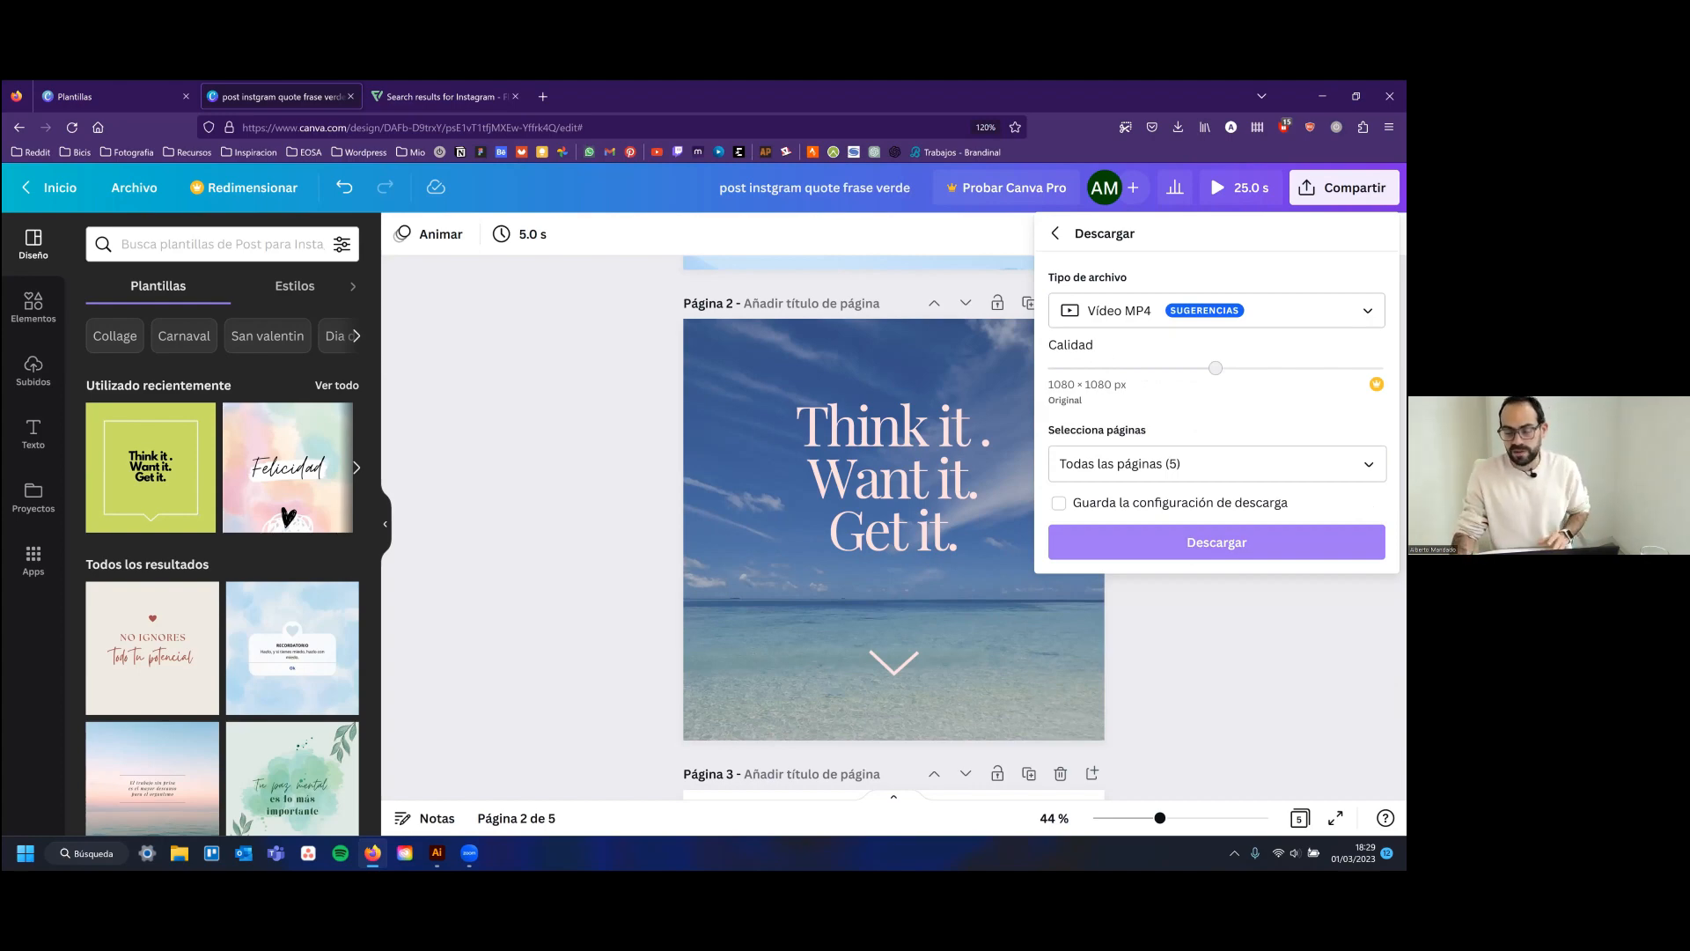
pyautogui.scroll(5, 817, 516)
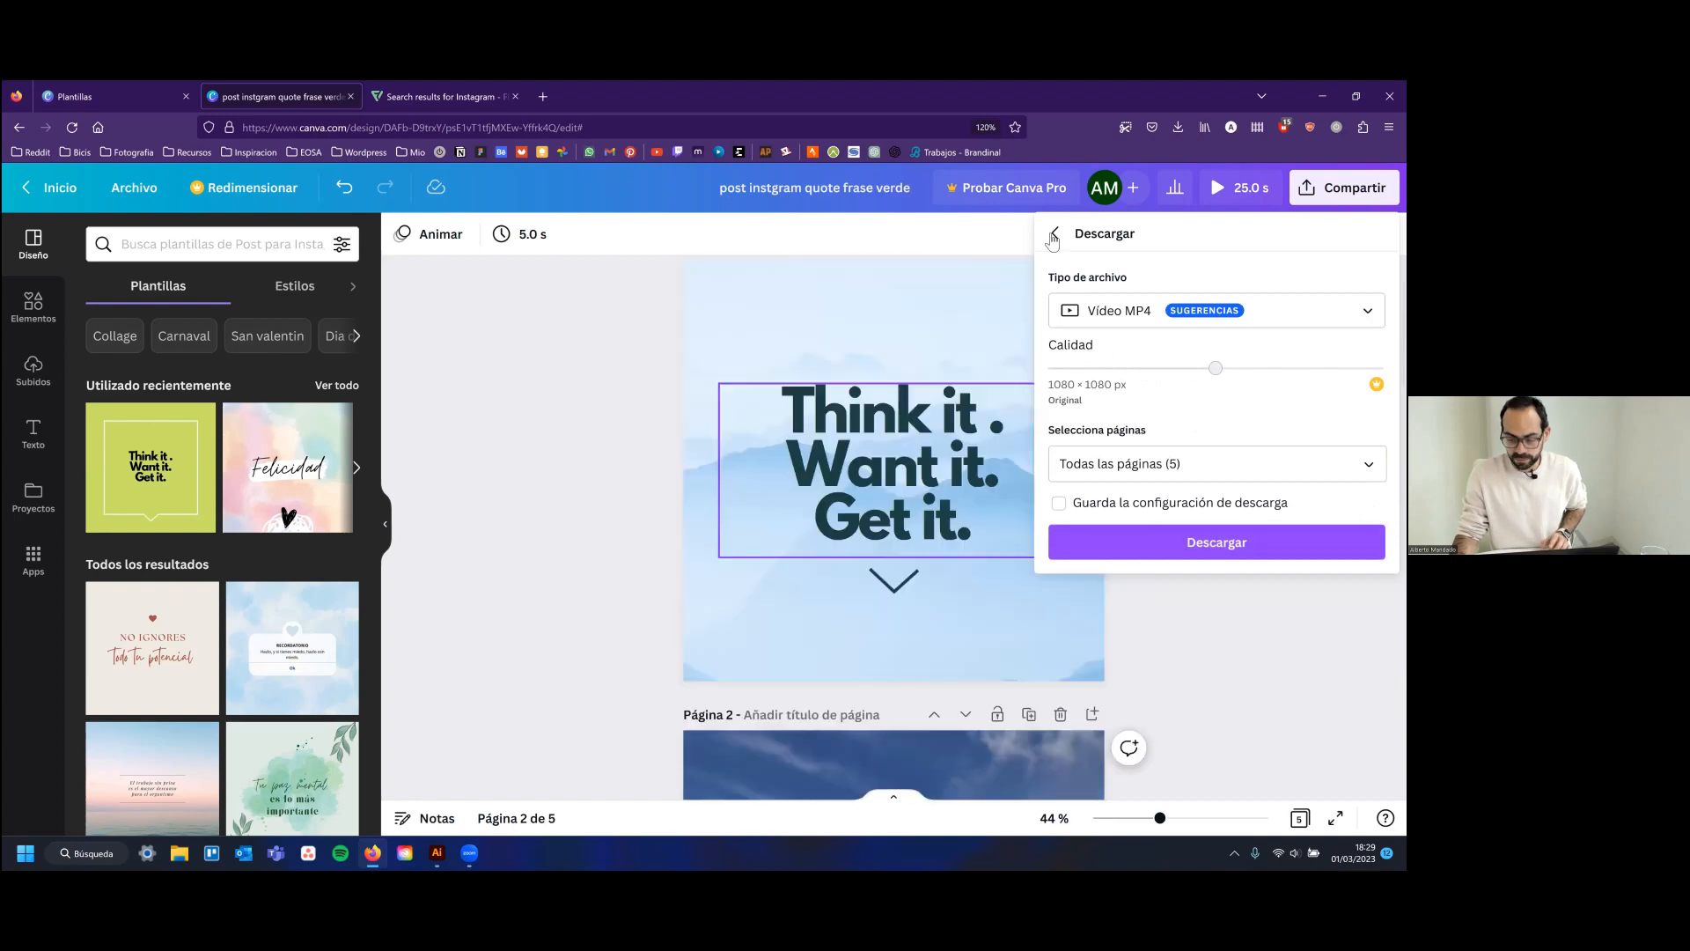
# Reopen the download settings, set the file type to PNG and try to change the image size
pyautogui.click(1056, 233)
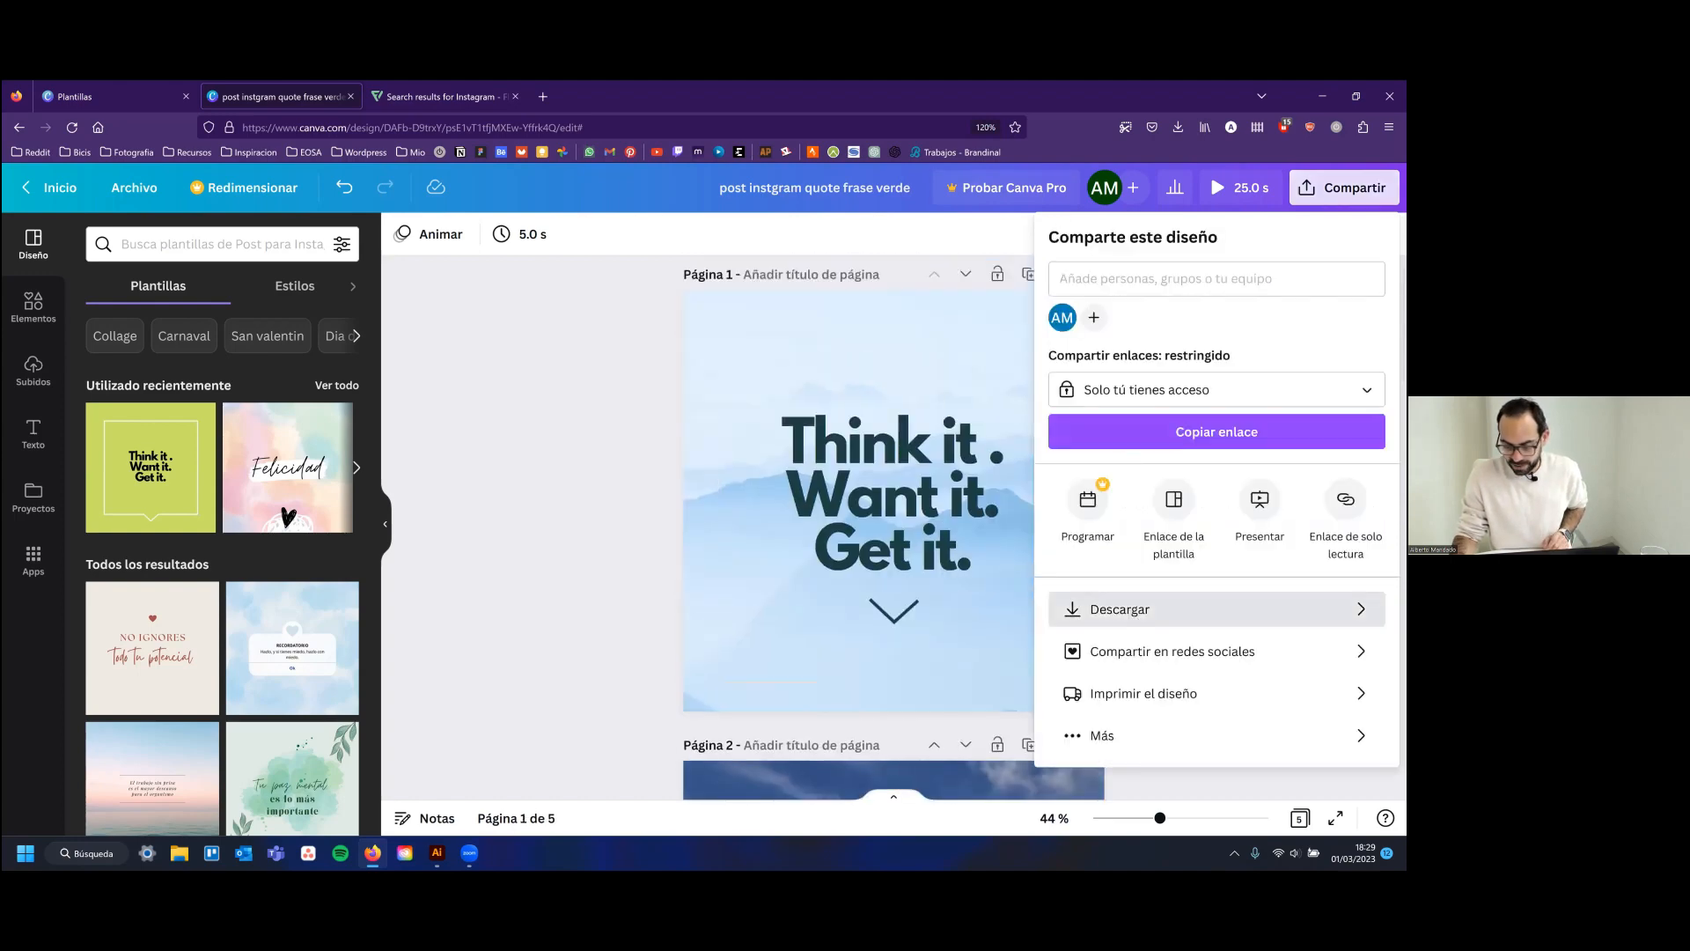
pyautogui.click(1127, 611)
pyautogui.click(1144, 310)
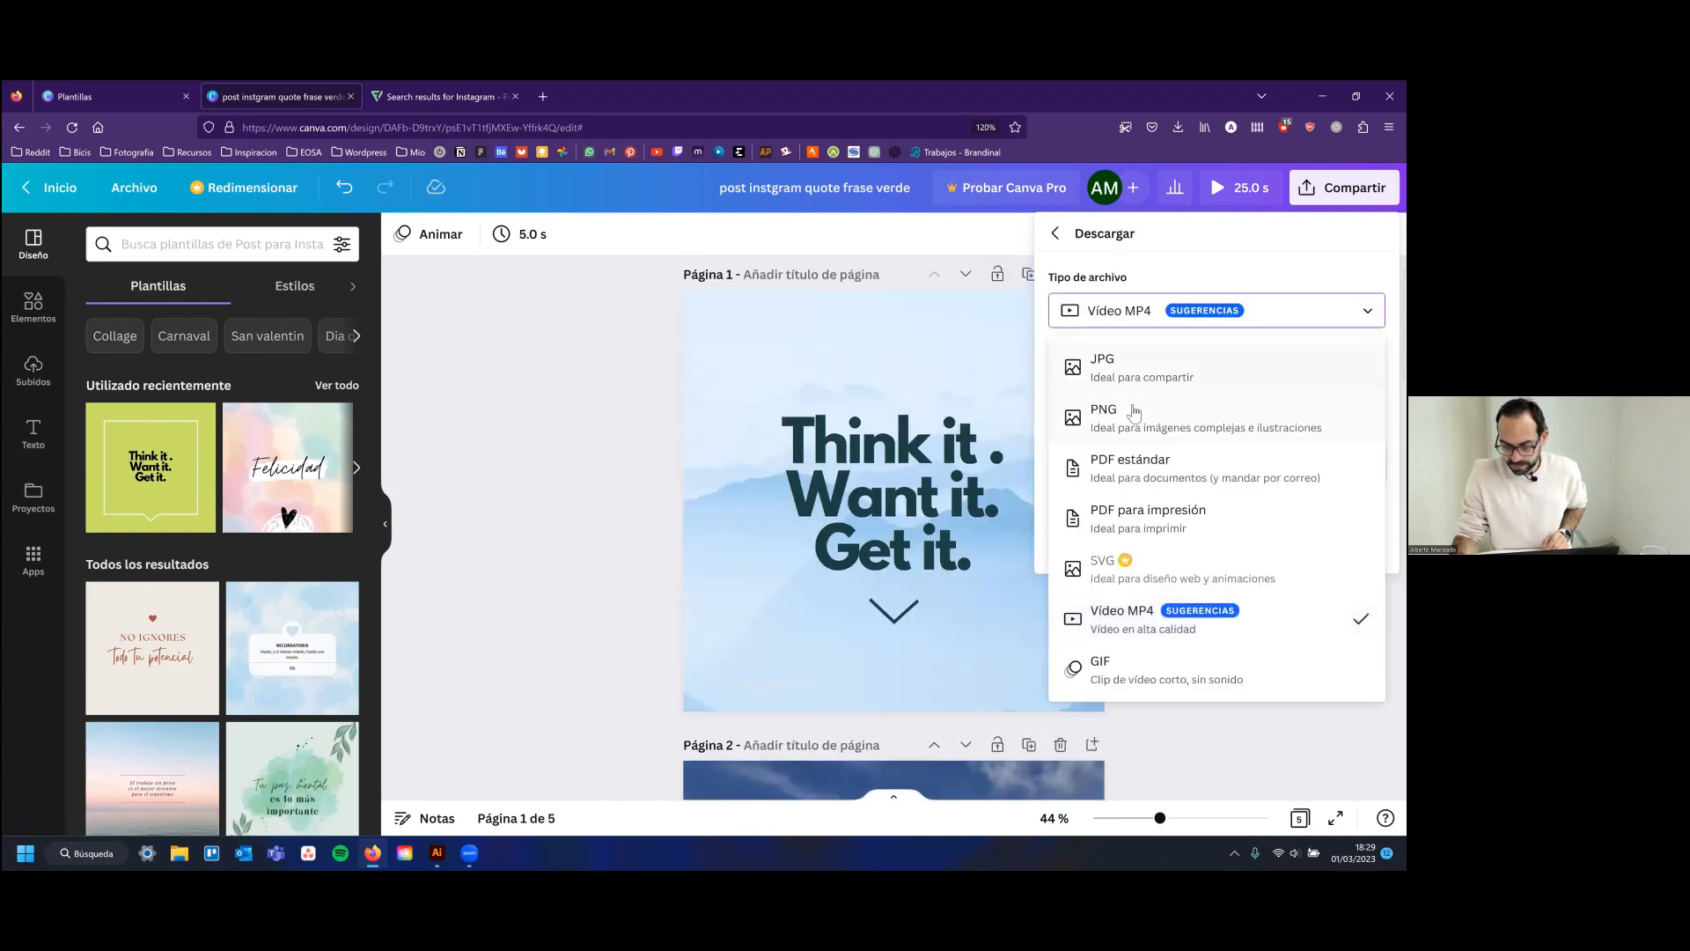
pyautogui.click(1131, 414)
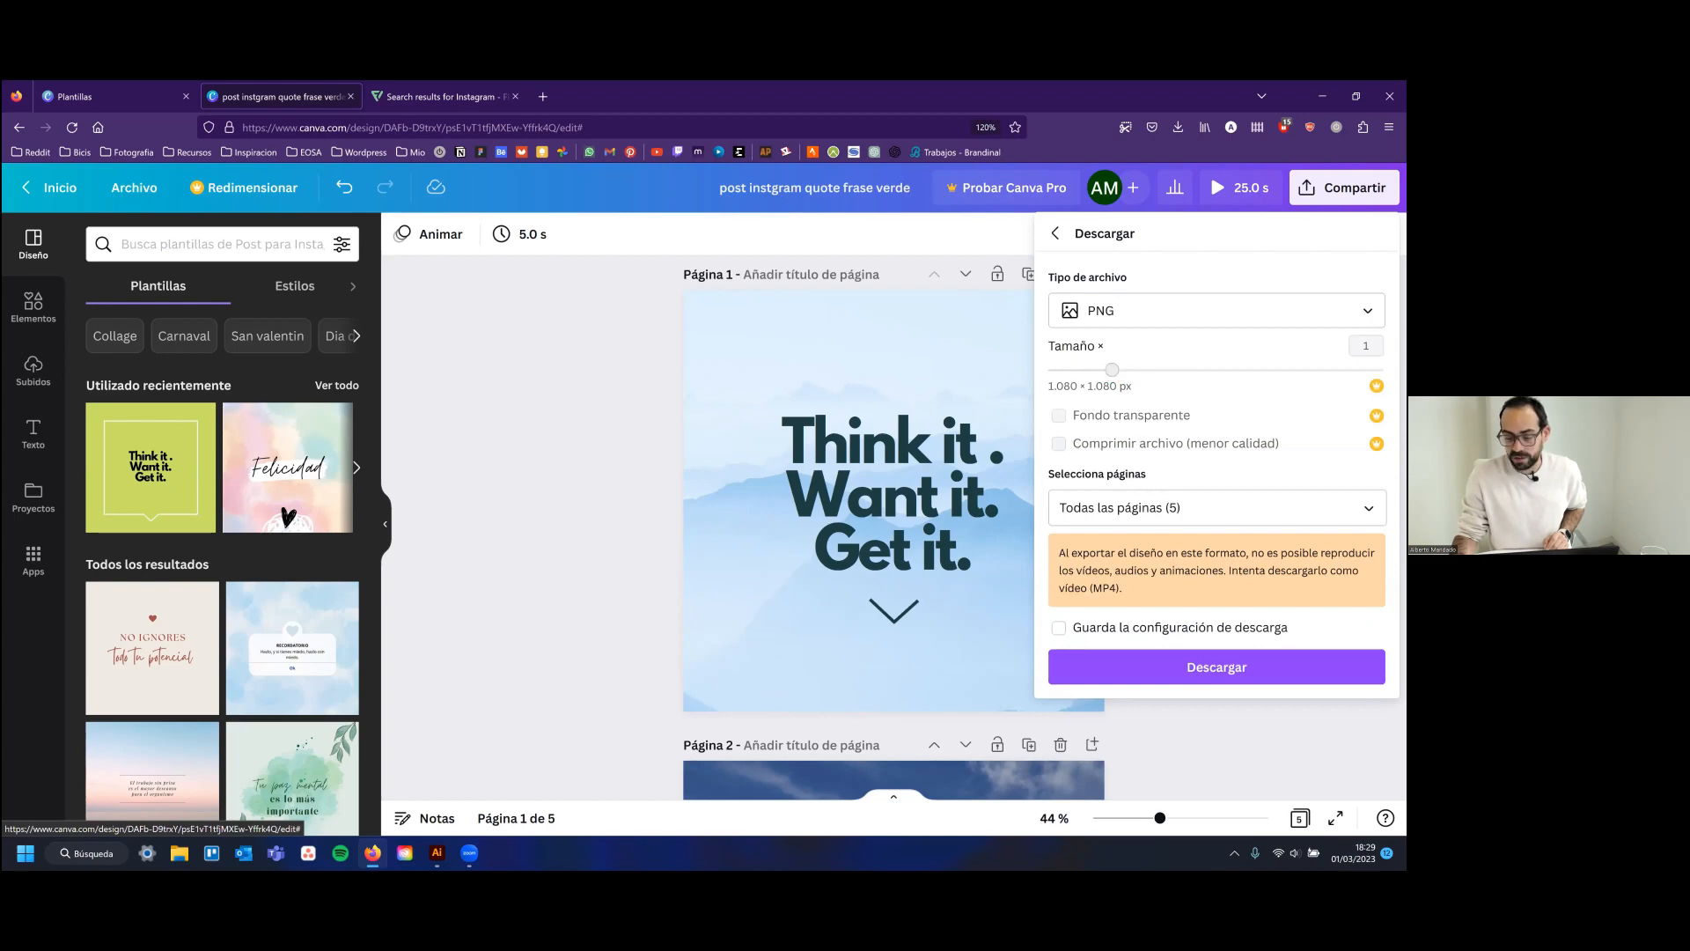
pyautogui.click(1113, 371)
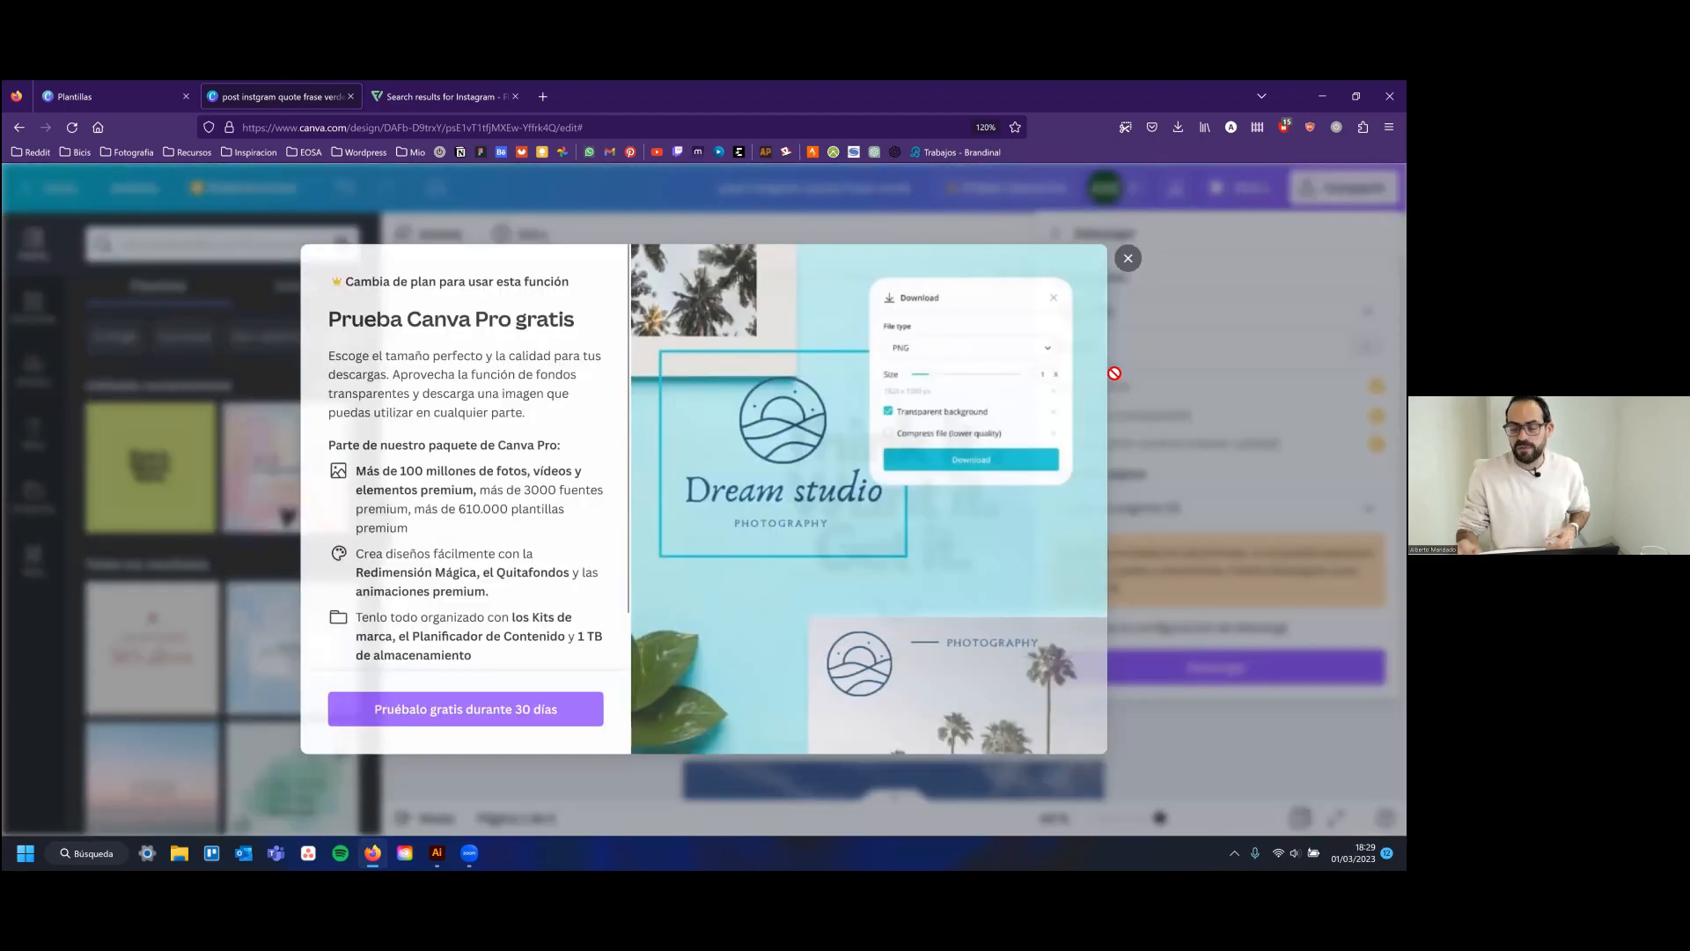
pyautogui.click(1113, 373)
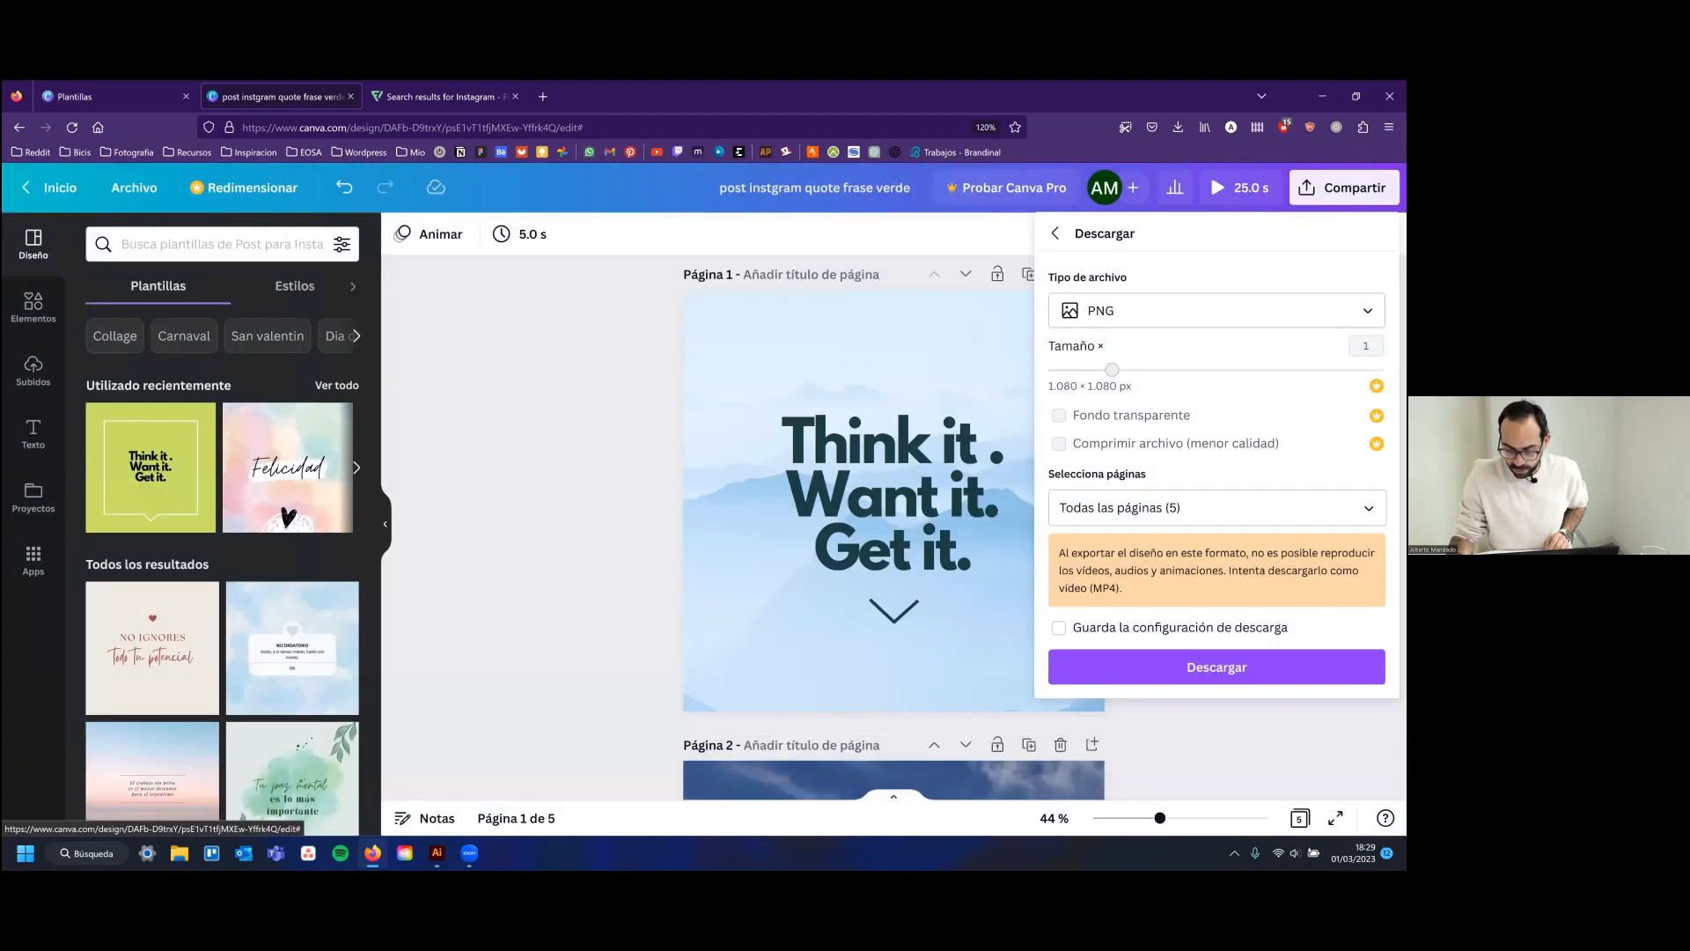
# Limit the download to page 2 by deselecting pages 1, 3, 4 and 5
pyautogui.click(1141, 518)
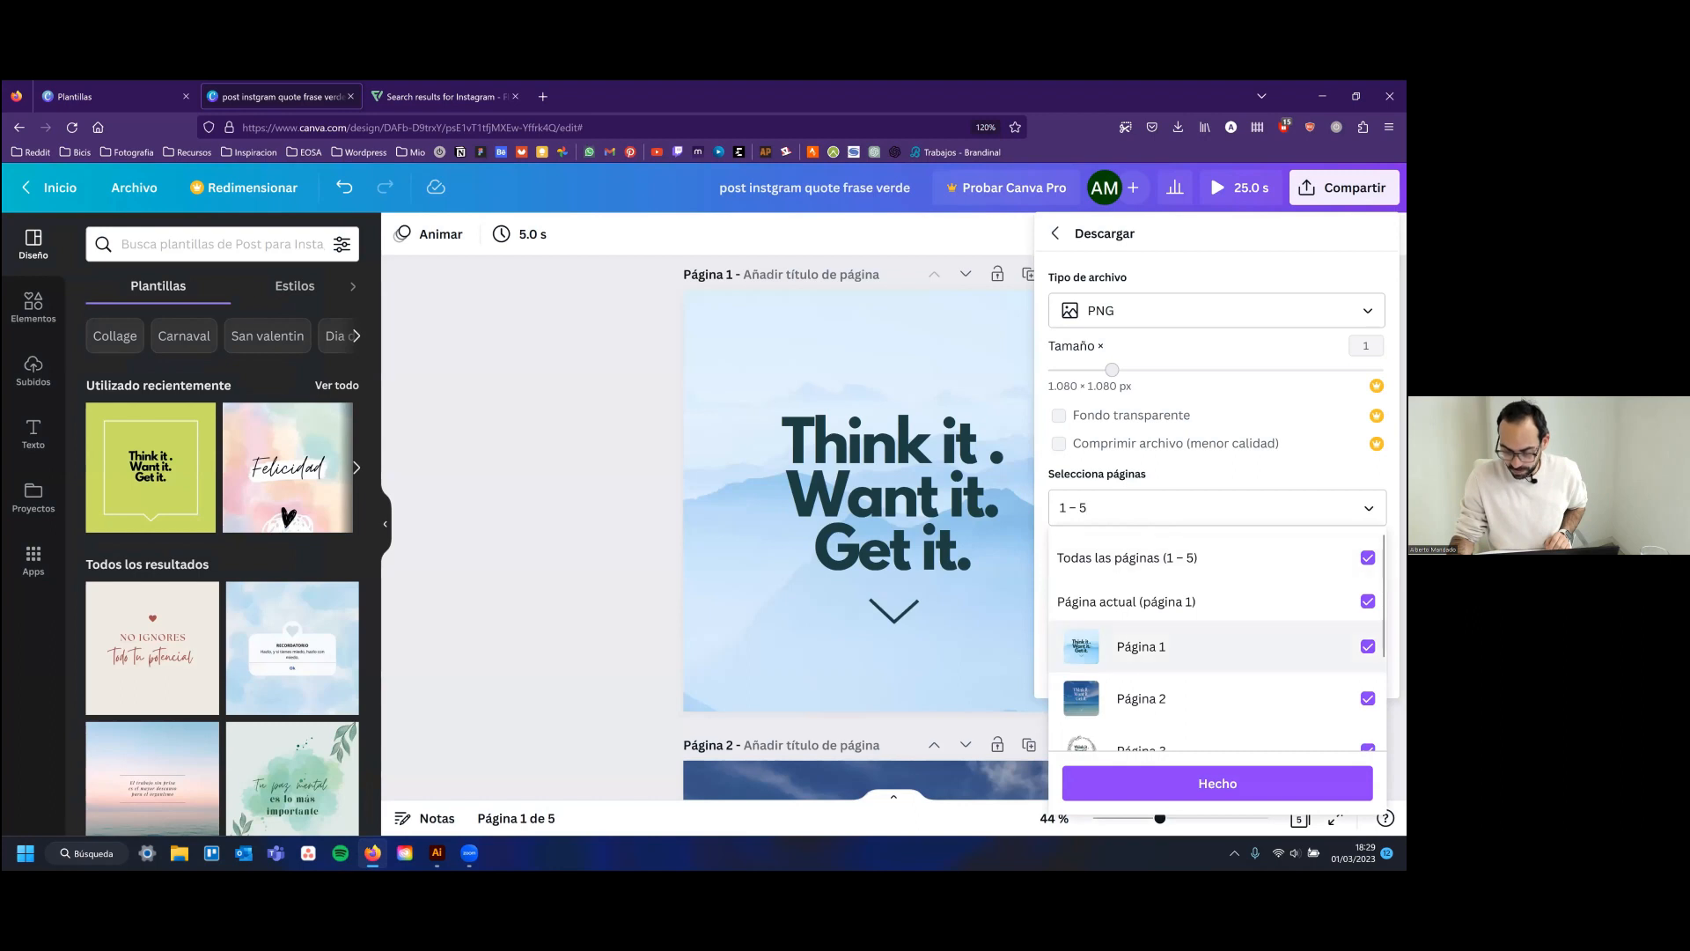
pyautogui.scroll(-3, 1215, 642)
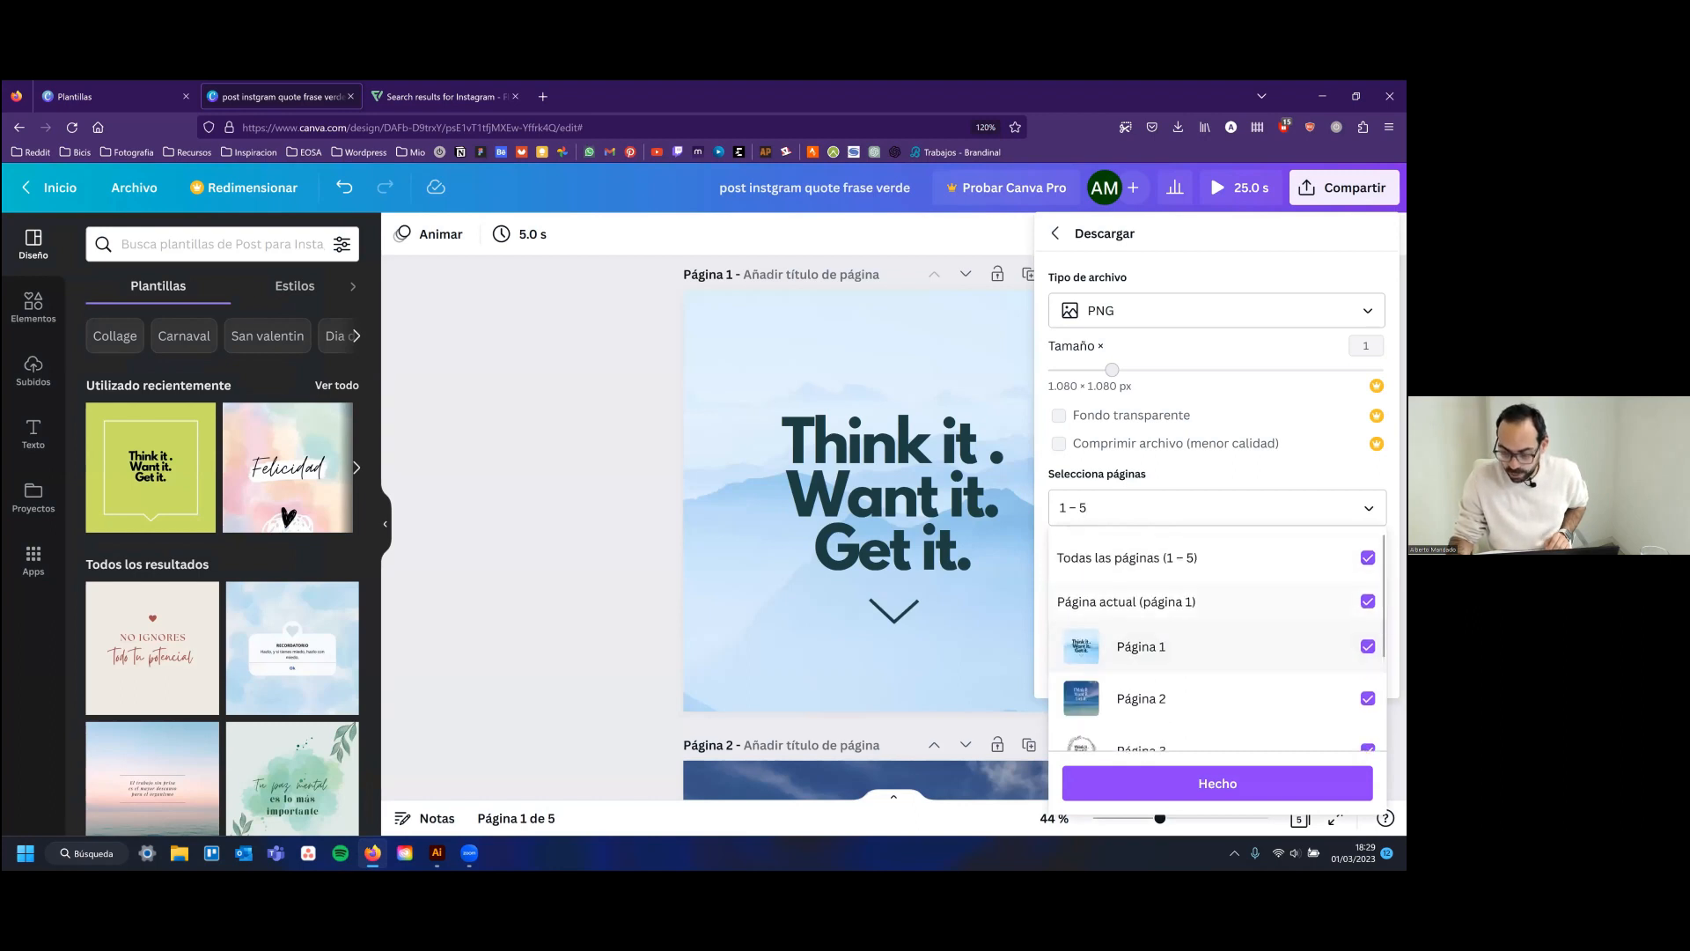
pyautogui.click(1367, 646)
pyautogui.scroll(-2, 1367, 630)
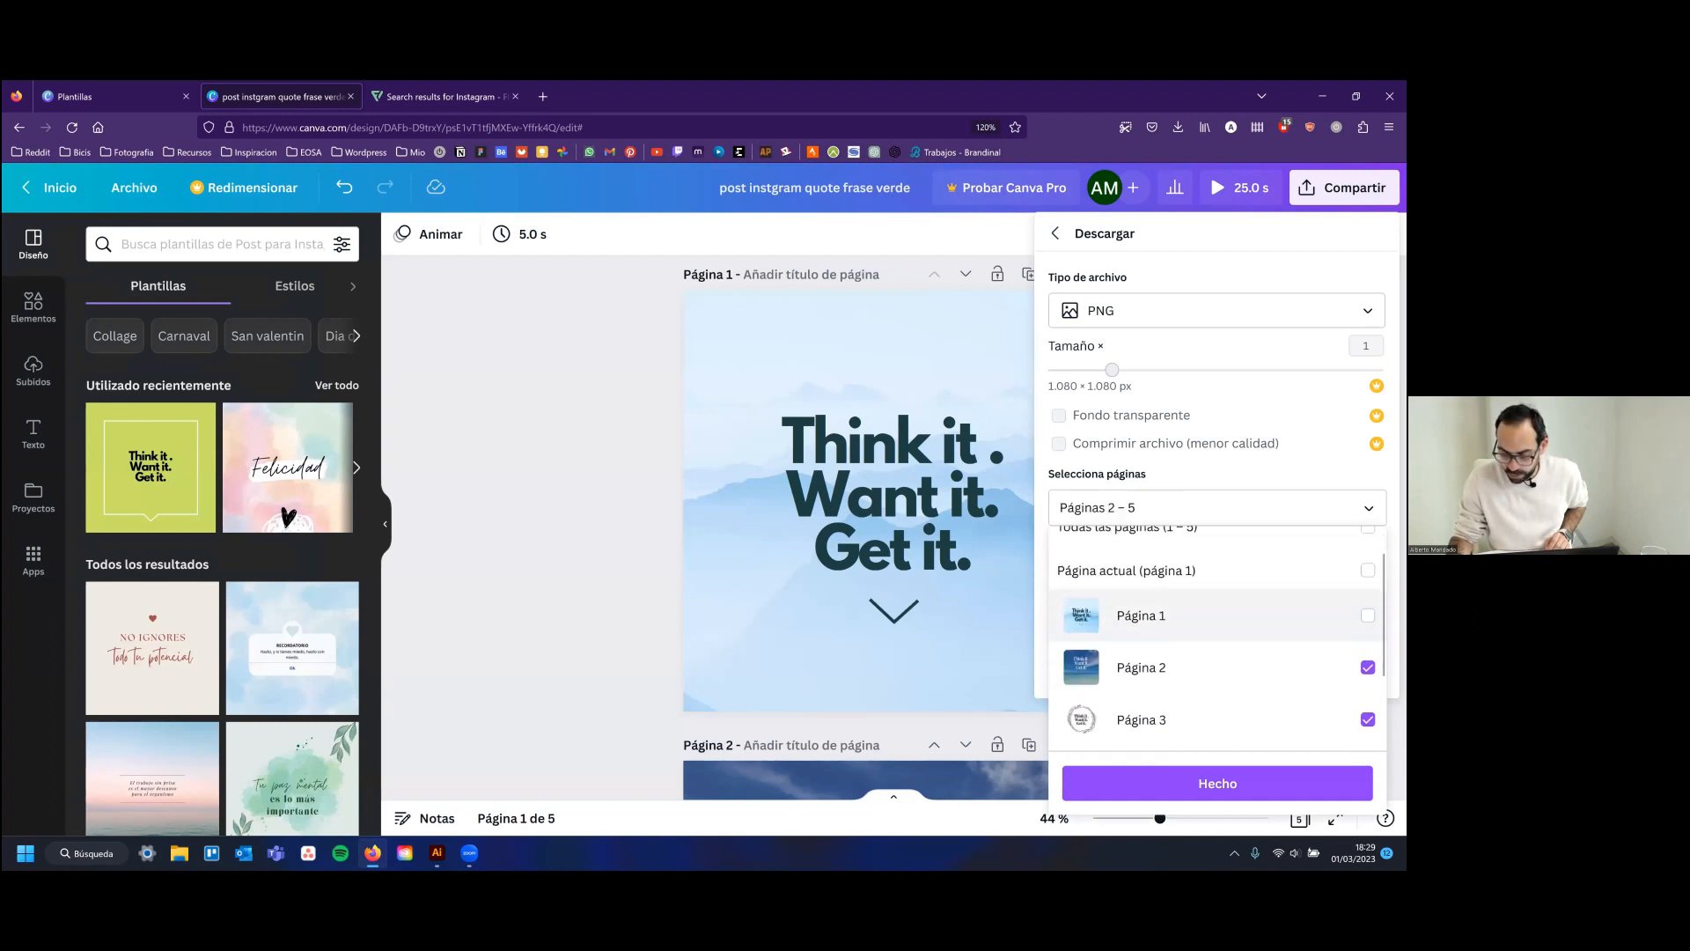
pyautogui.click(1367, 677)
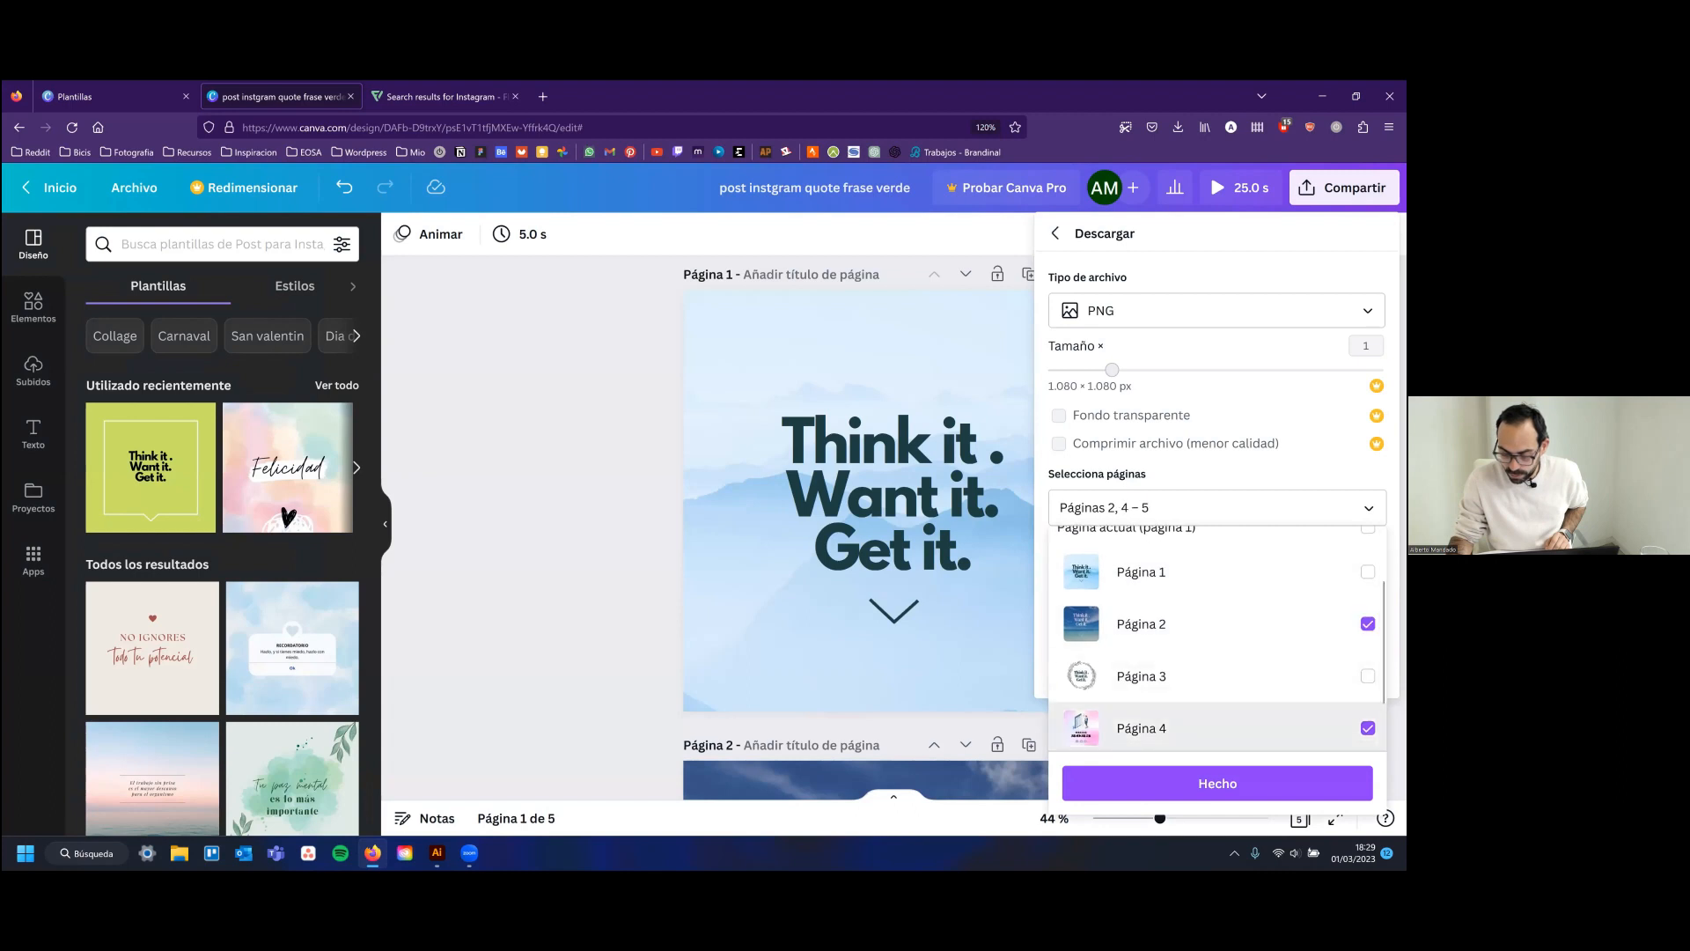
pyautogui.click(1367, 729)
pyautogui.scroll(-1, 1367, 718)
pyautogui.click(1367, 717)
pyautogui.scroll(2, 1367, 665)
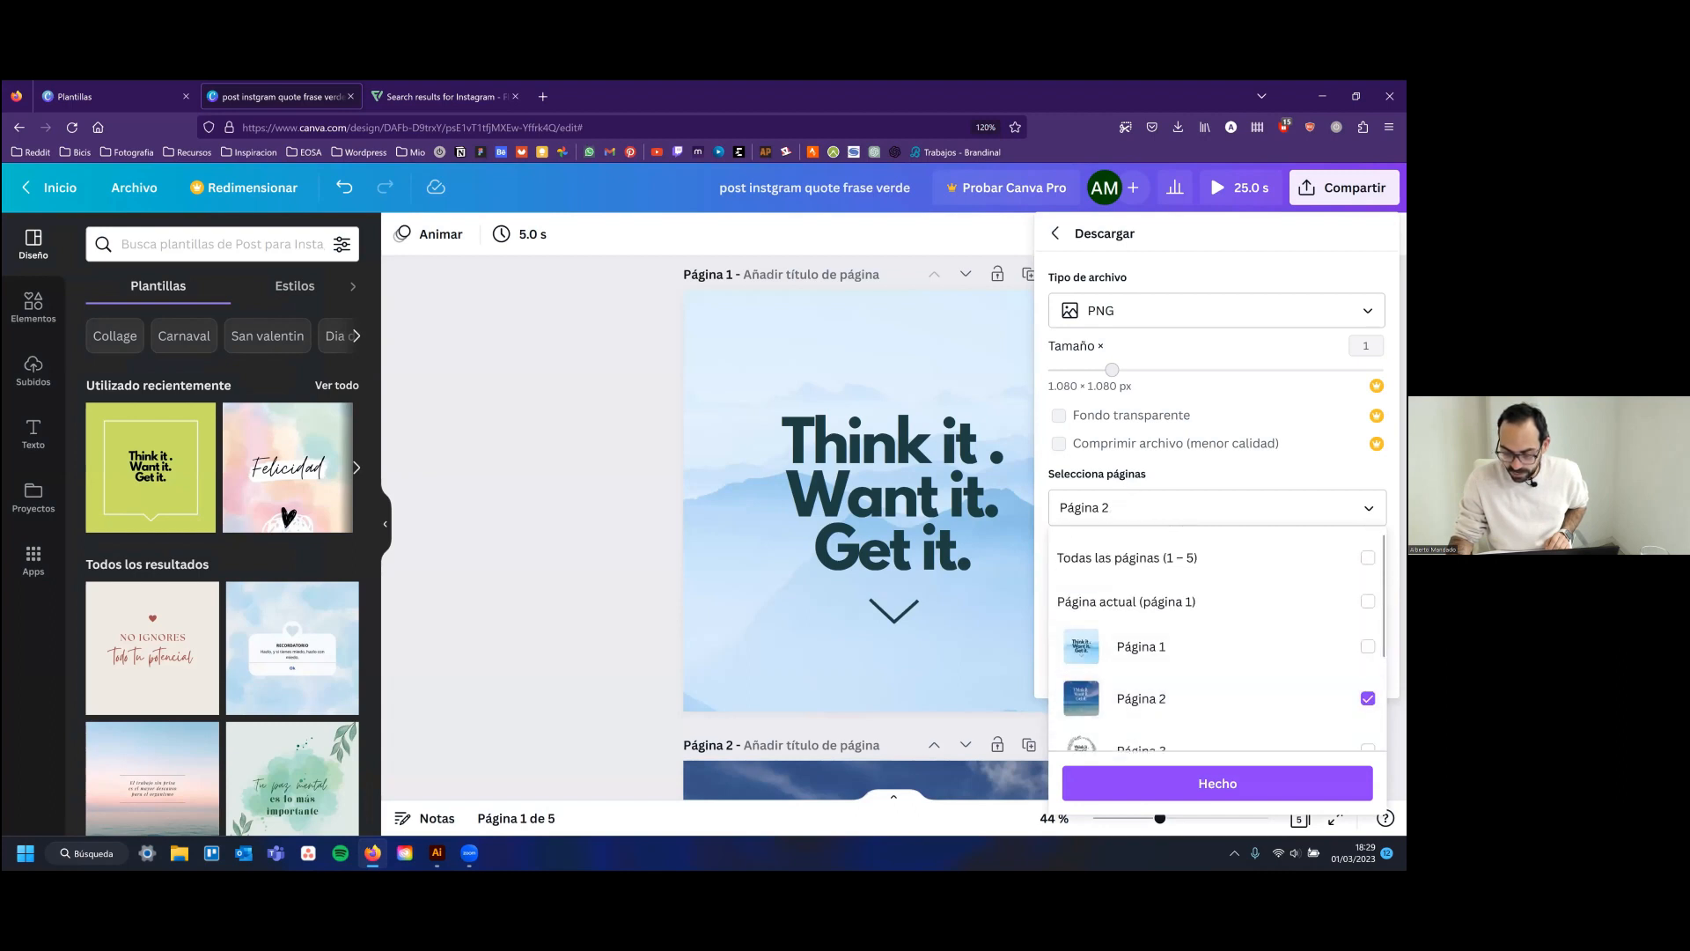
pyautogui.click(1217, 782)
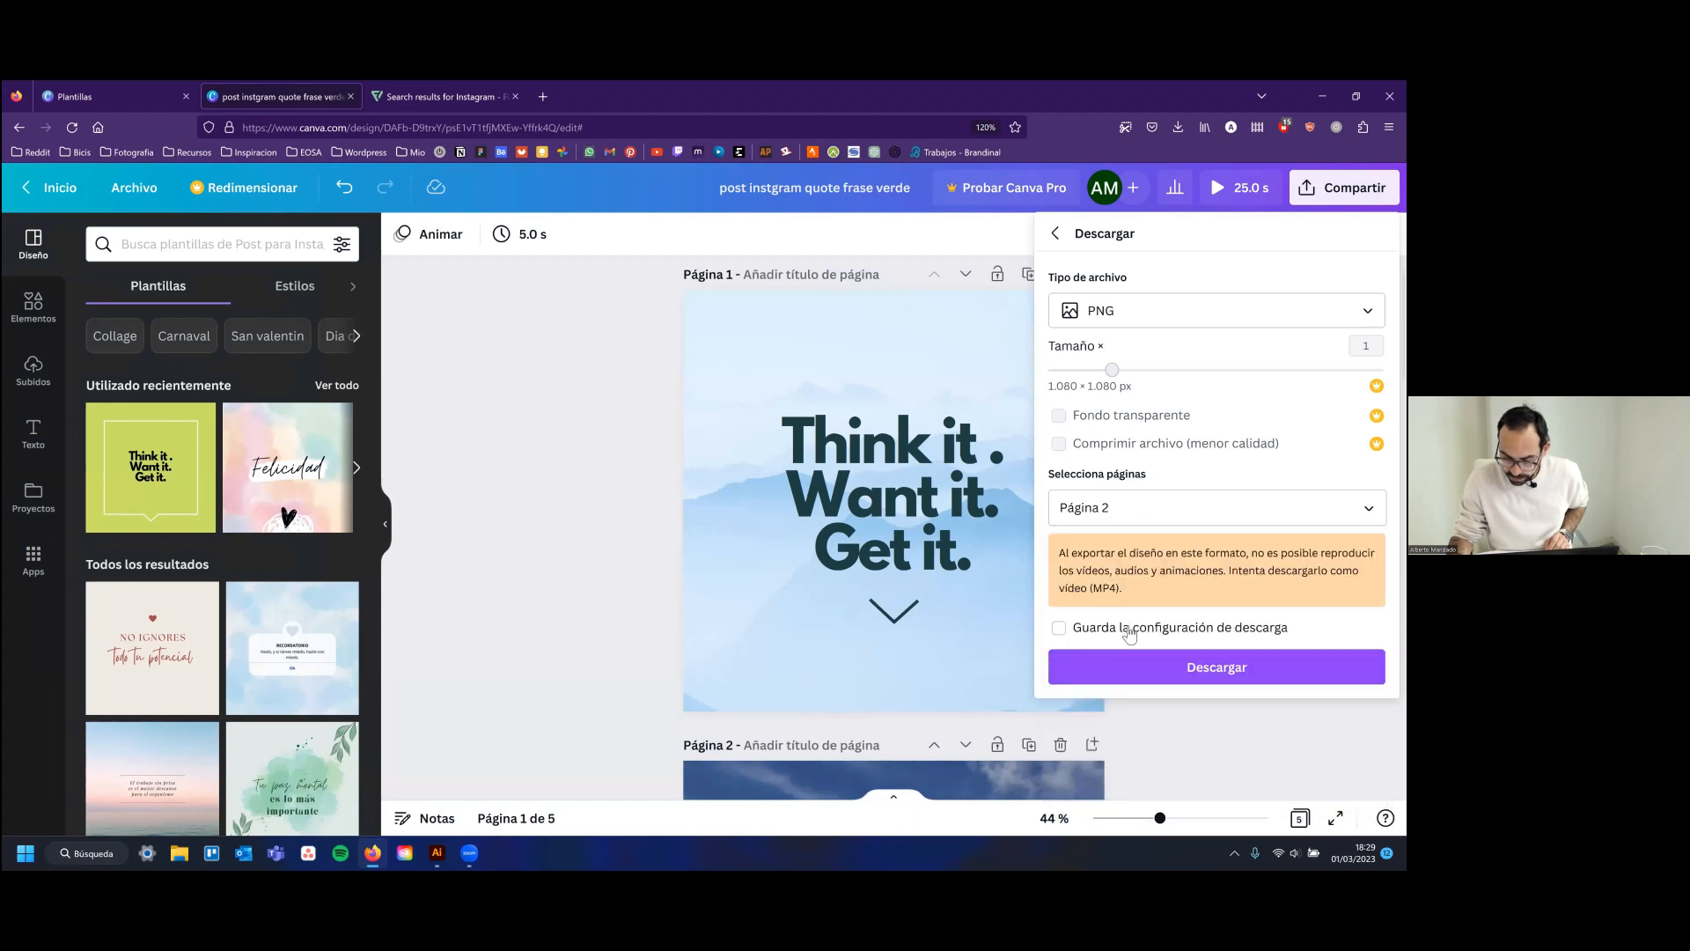
# Download the selected page as a PNG and close the download notice
pyautogui.click(1216, 667)
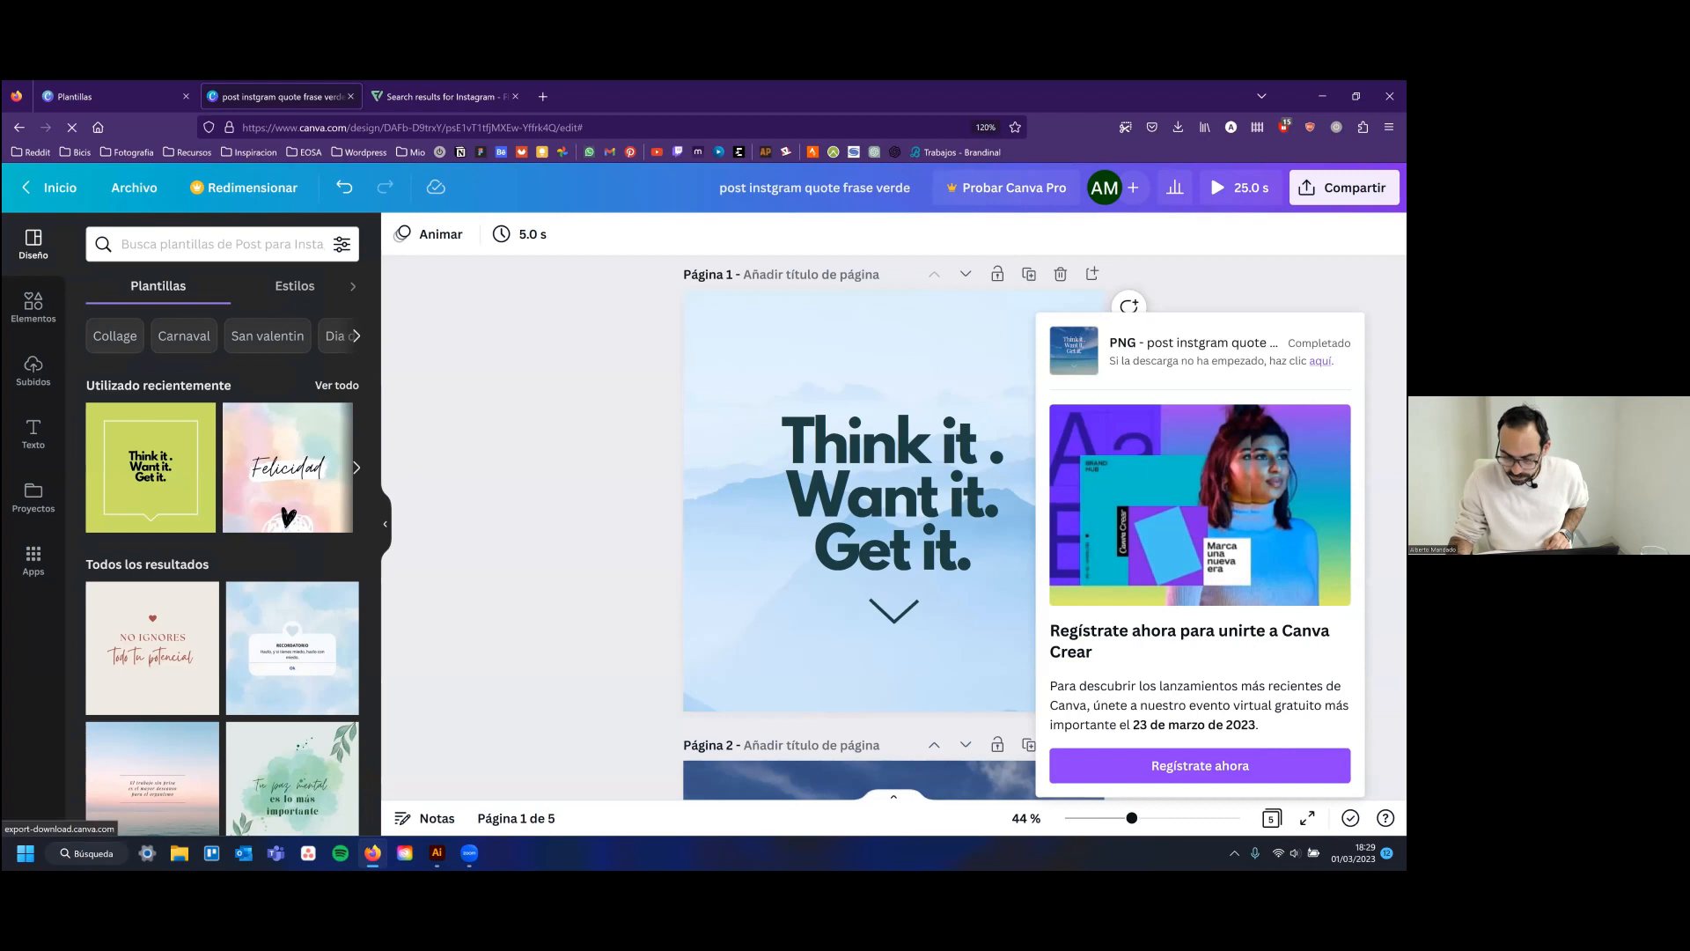
pyautogui.click(1019, 176)
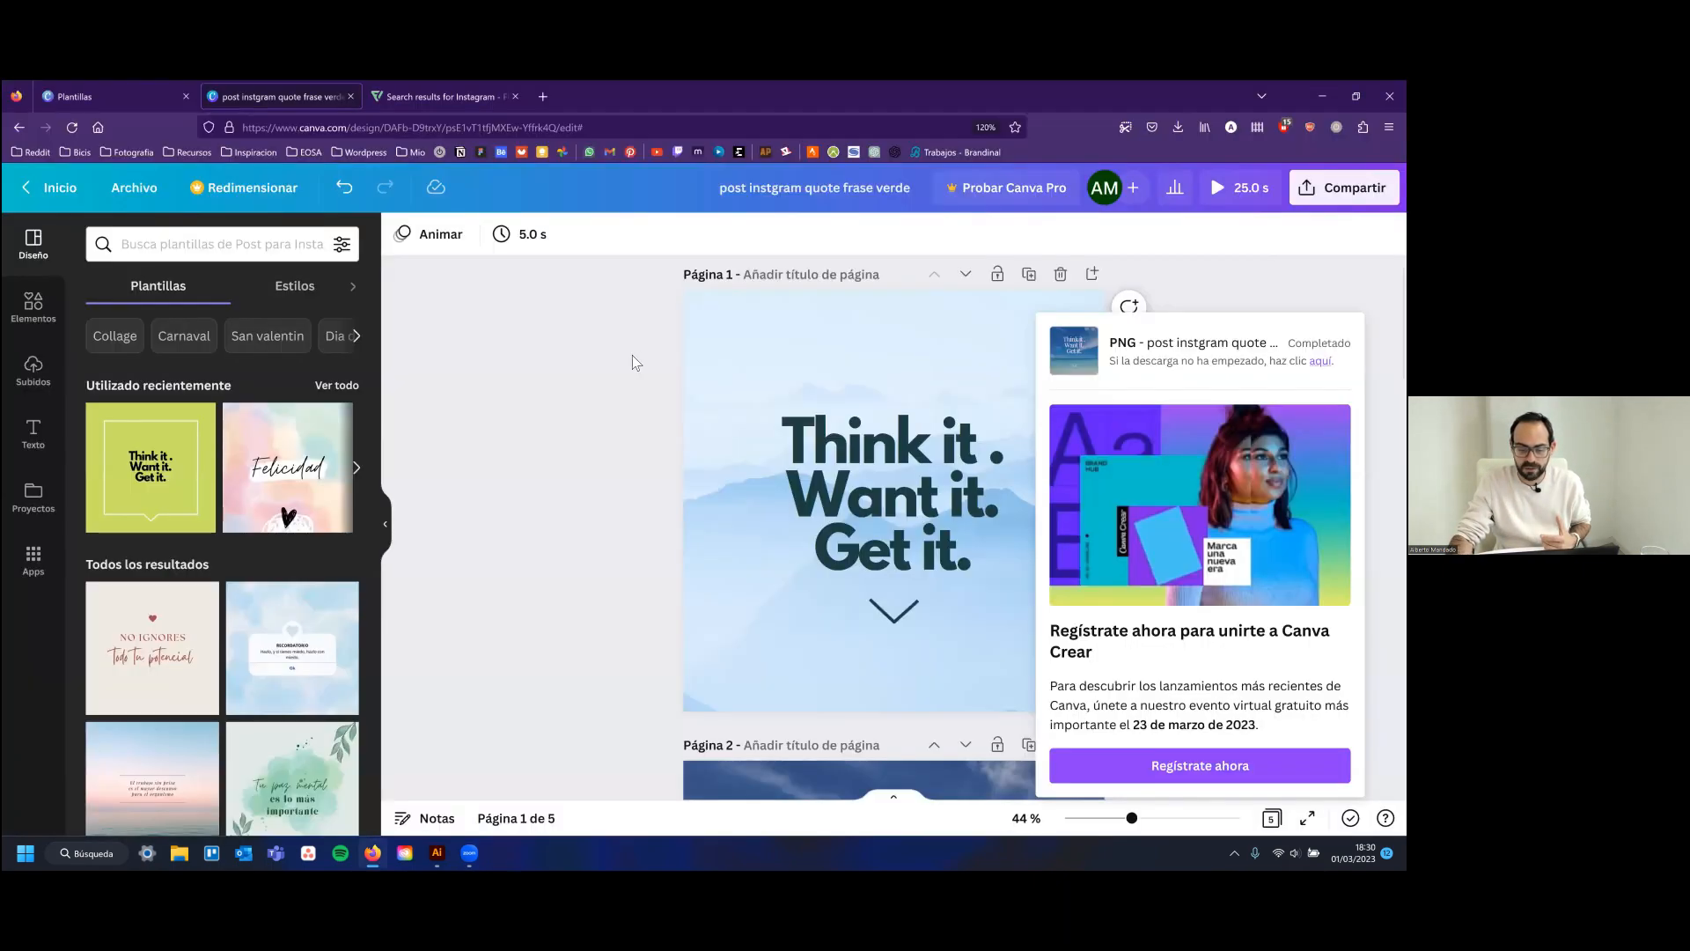
pyautogui.click(632, 356)
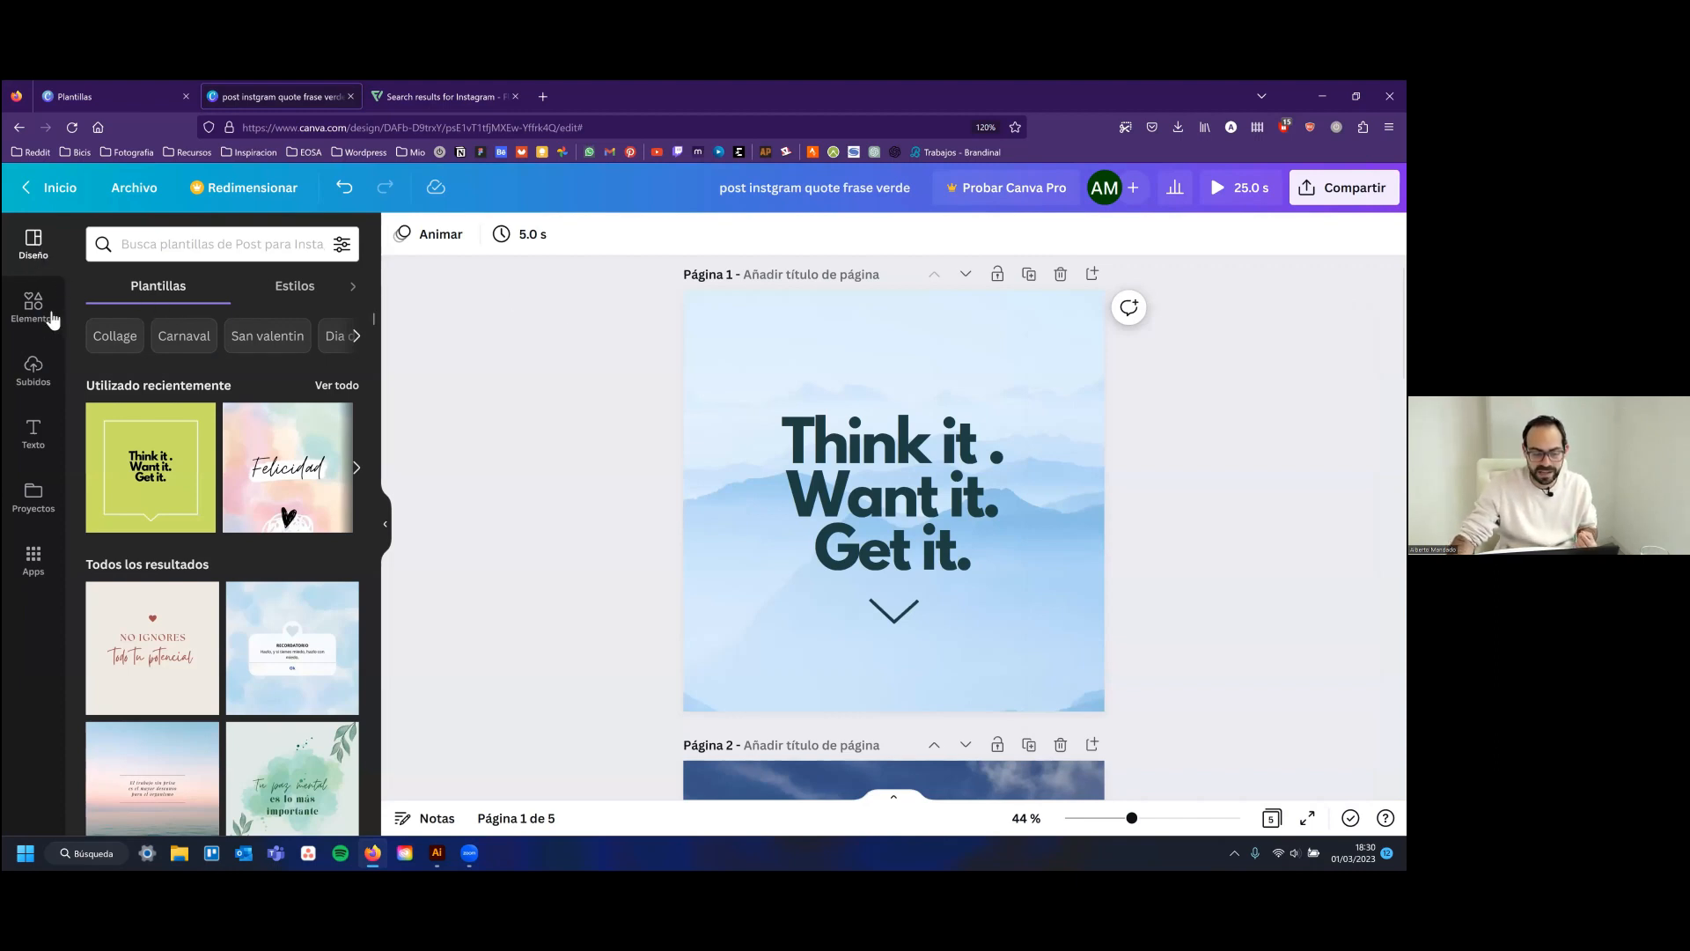
# Return to the home page, closing the other templates tab, and search for "linkedin" to open the Post para LinkedIn templates
pyautogui.click(71, 186)
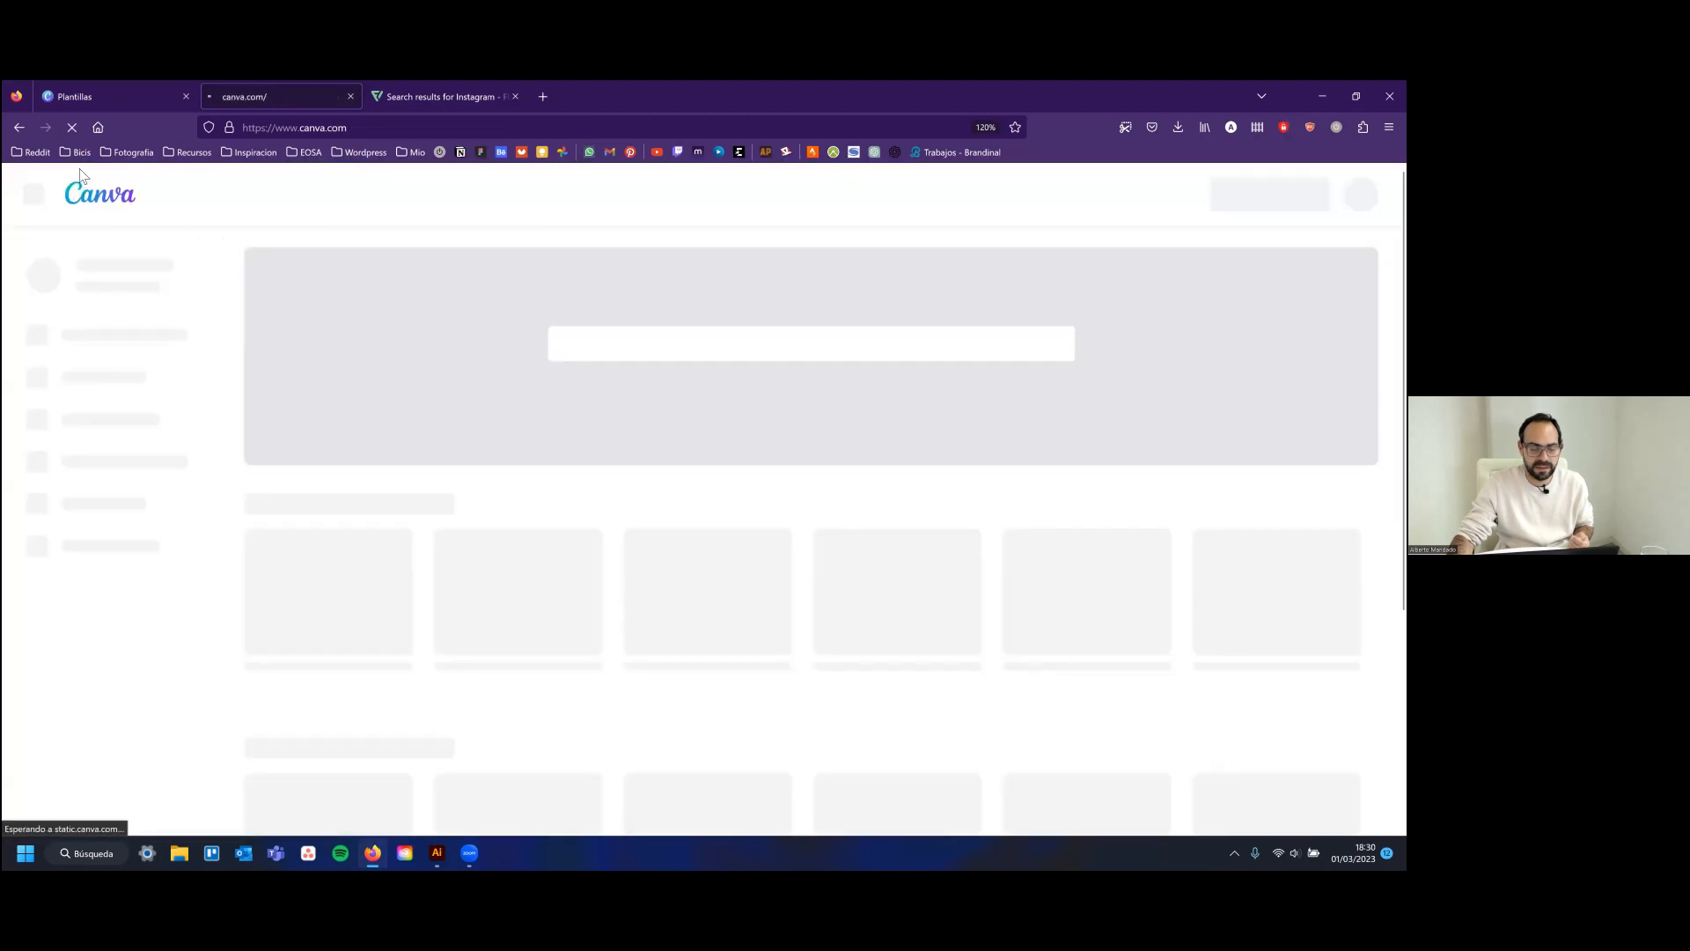
pyautogui.click(185, 96)
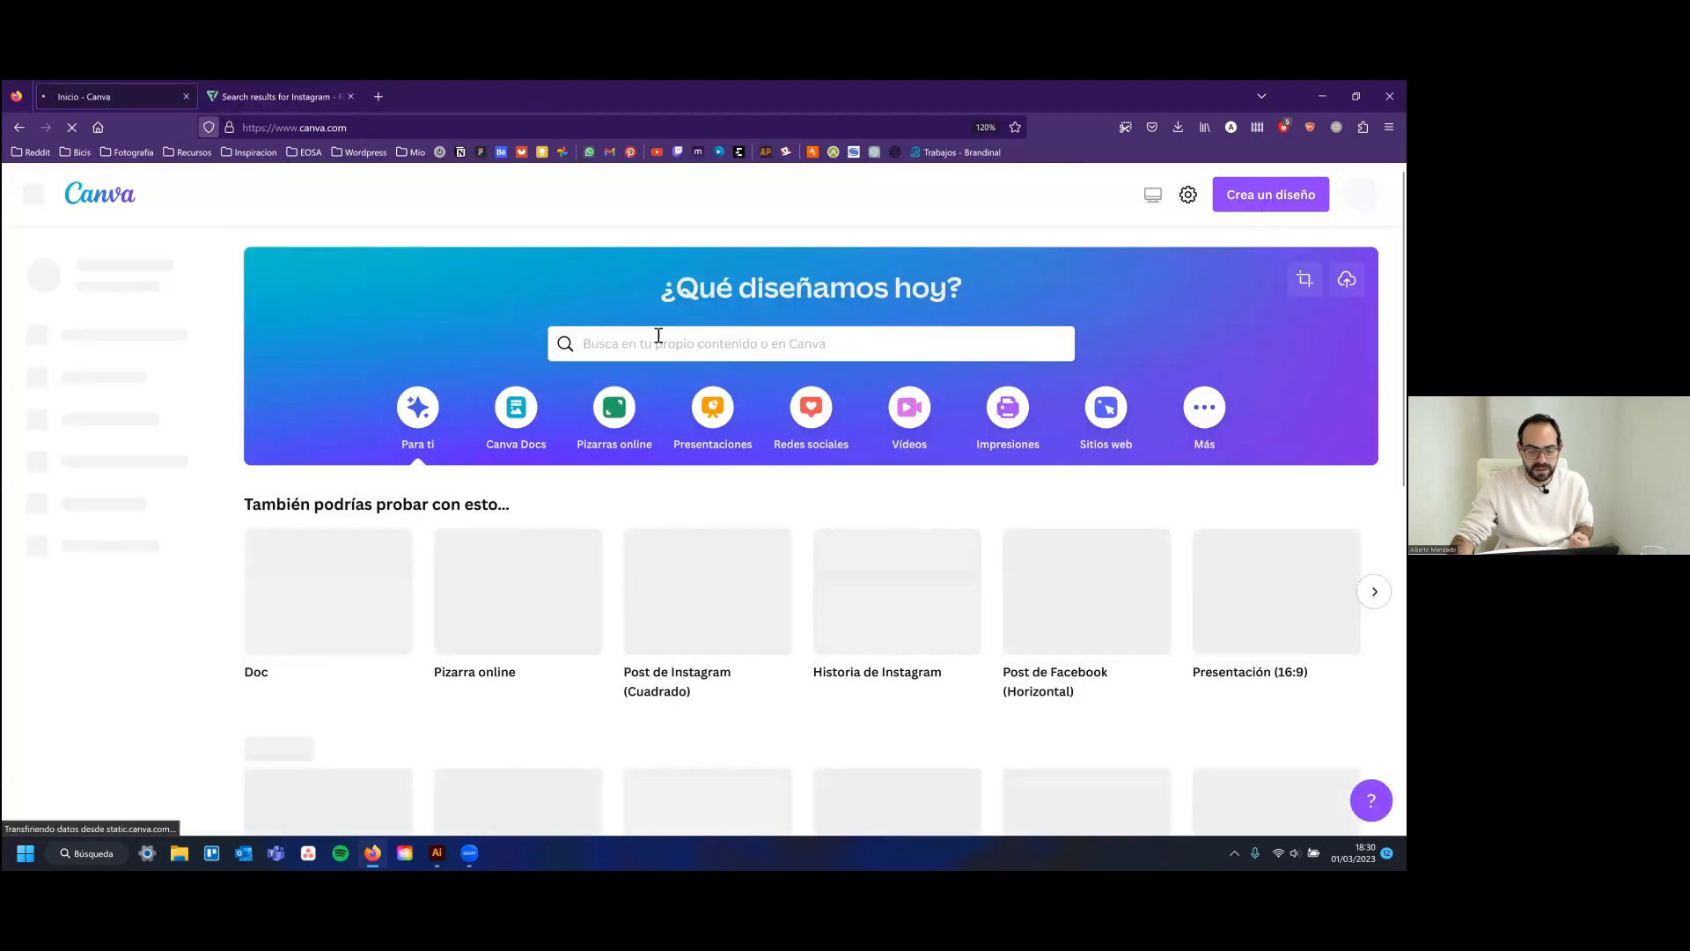
pyautogui.click(666, 348)
pyautogui.write('liked')
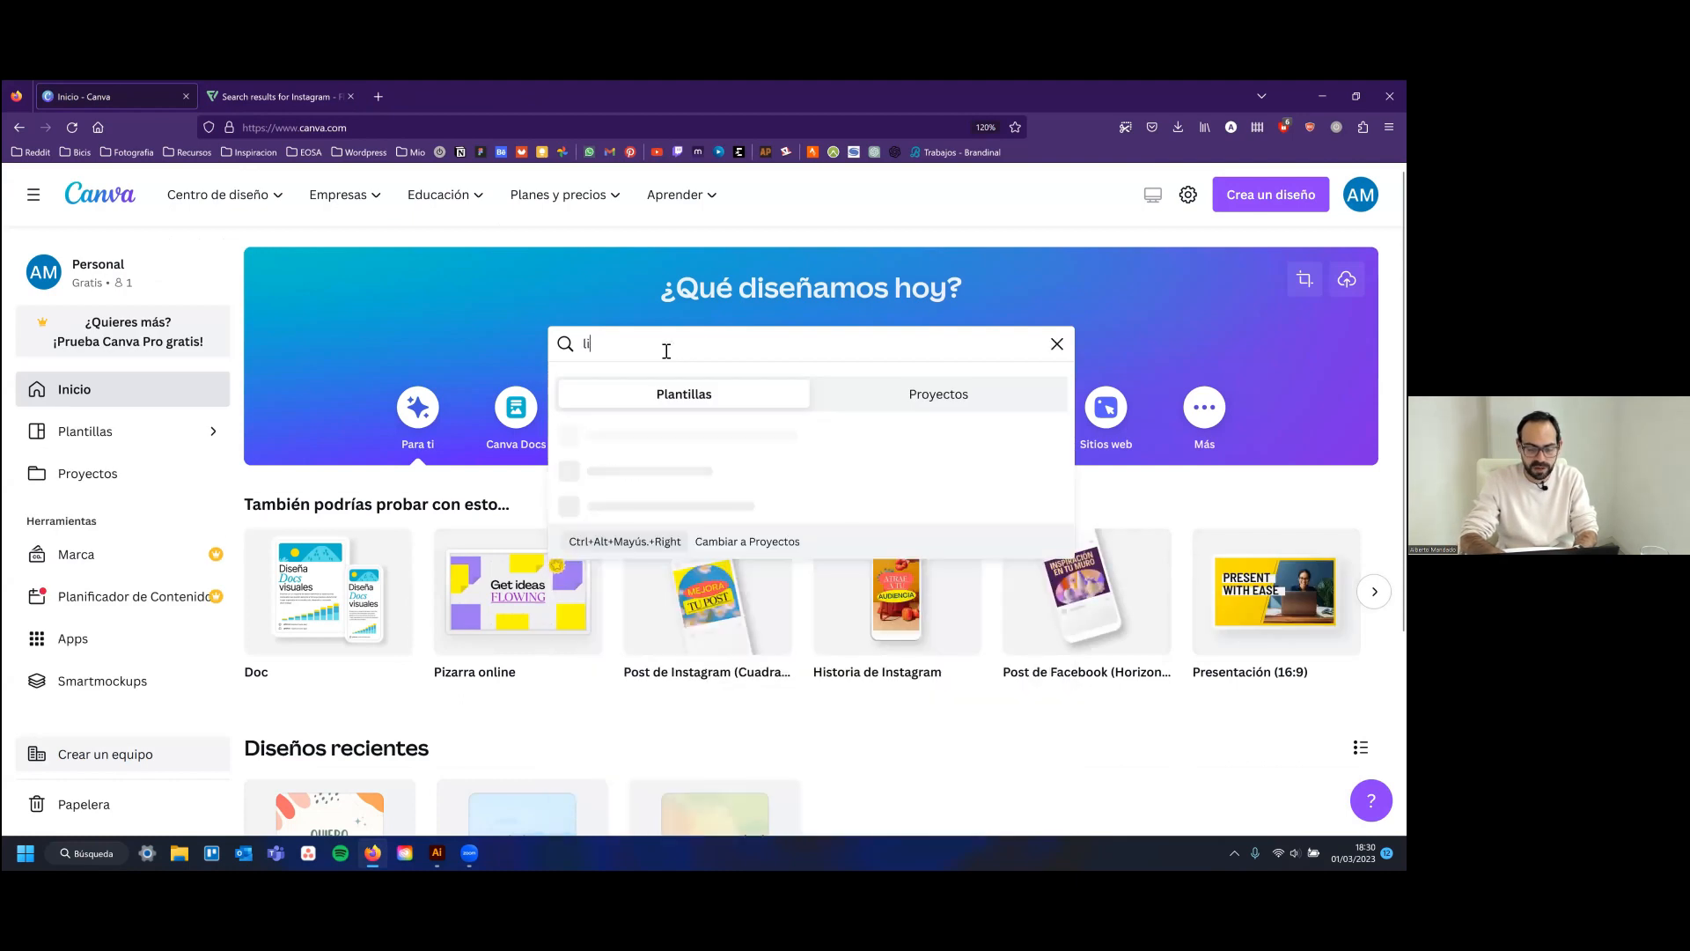
pyautogui.press('BackSpace')
pyautogui.press('BackSpace')
pyautogui.press('BackSpace')
pyautogui.write('nkedin')
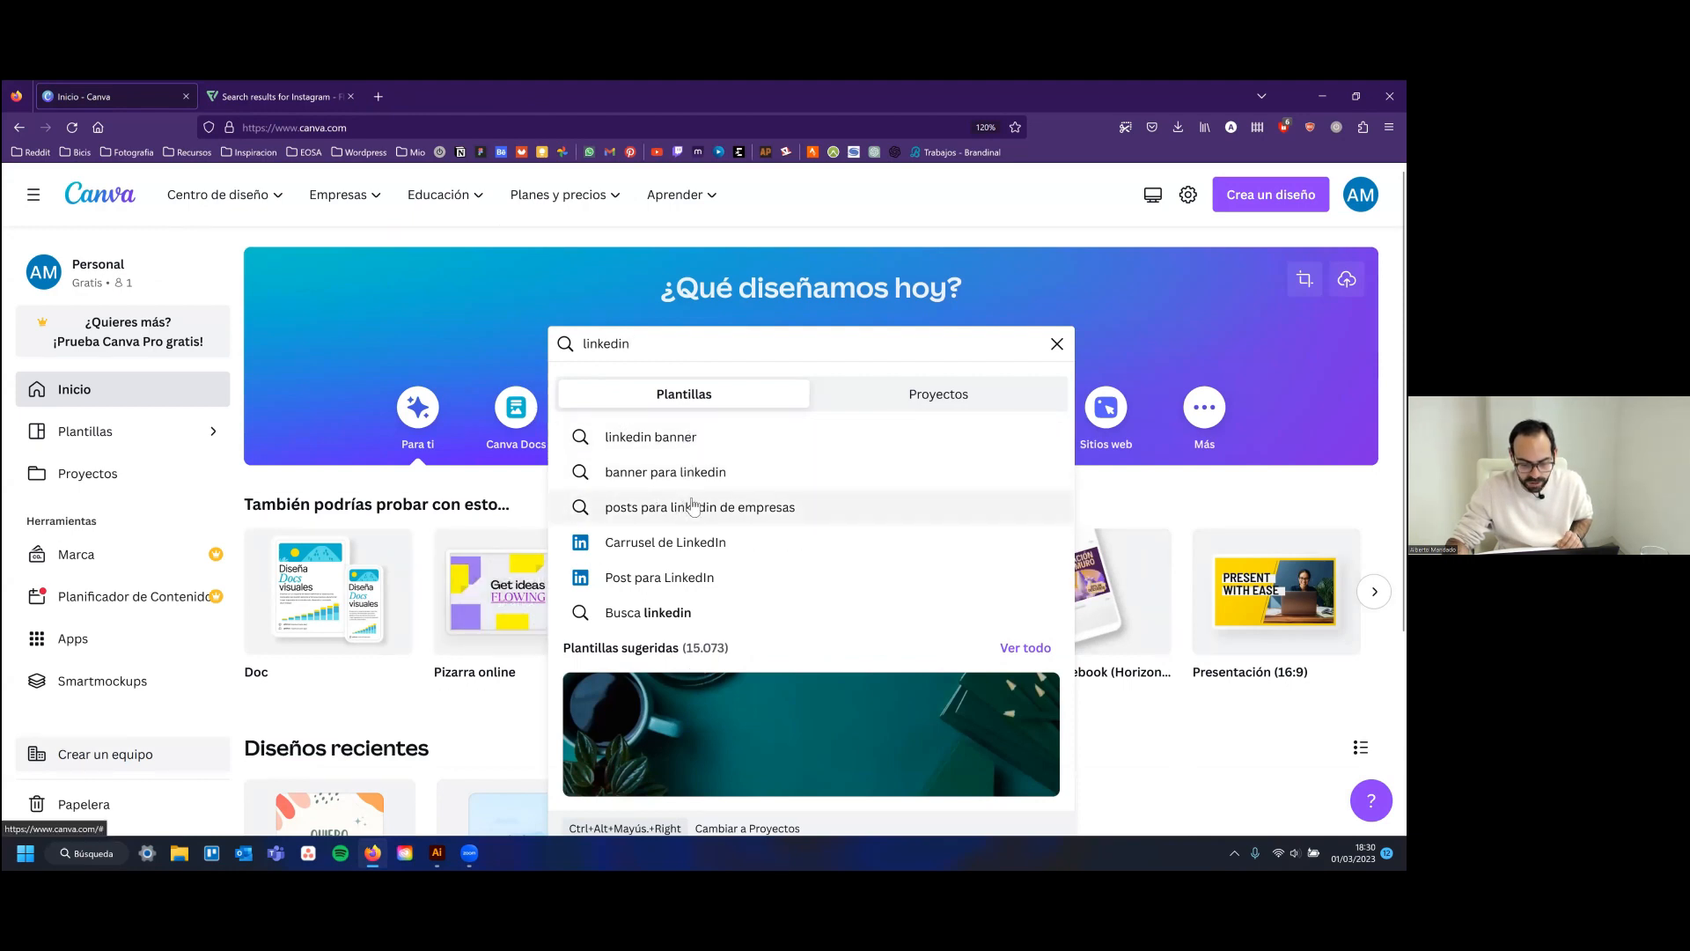
pyautogui.click(686, 581)
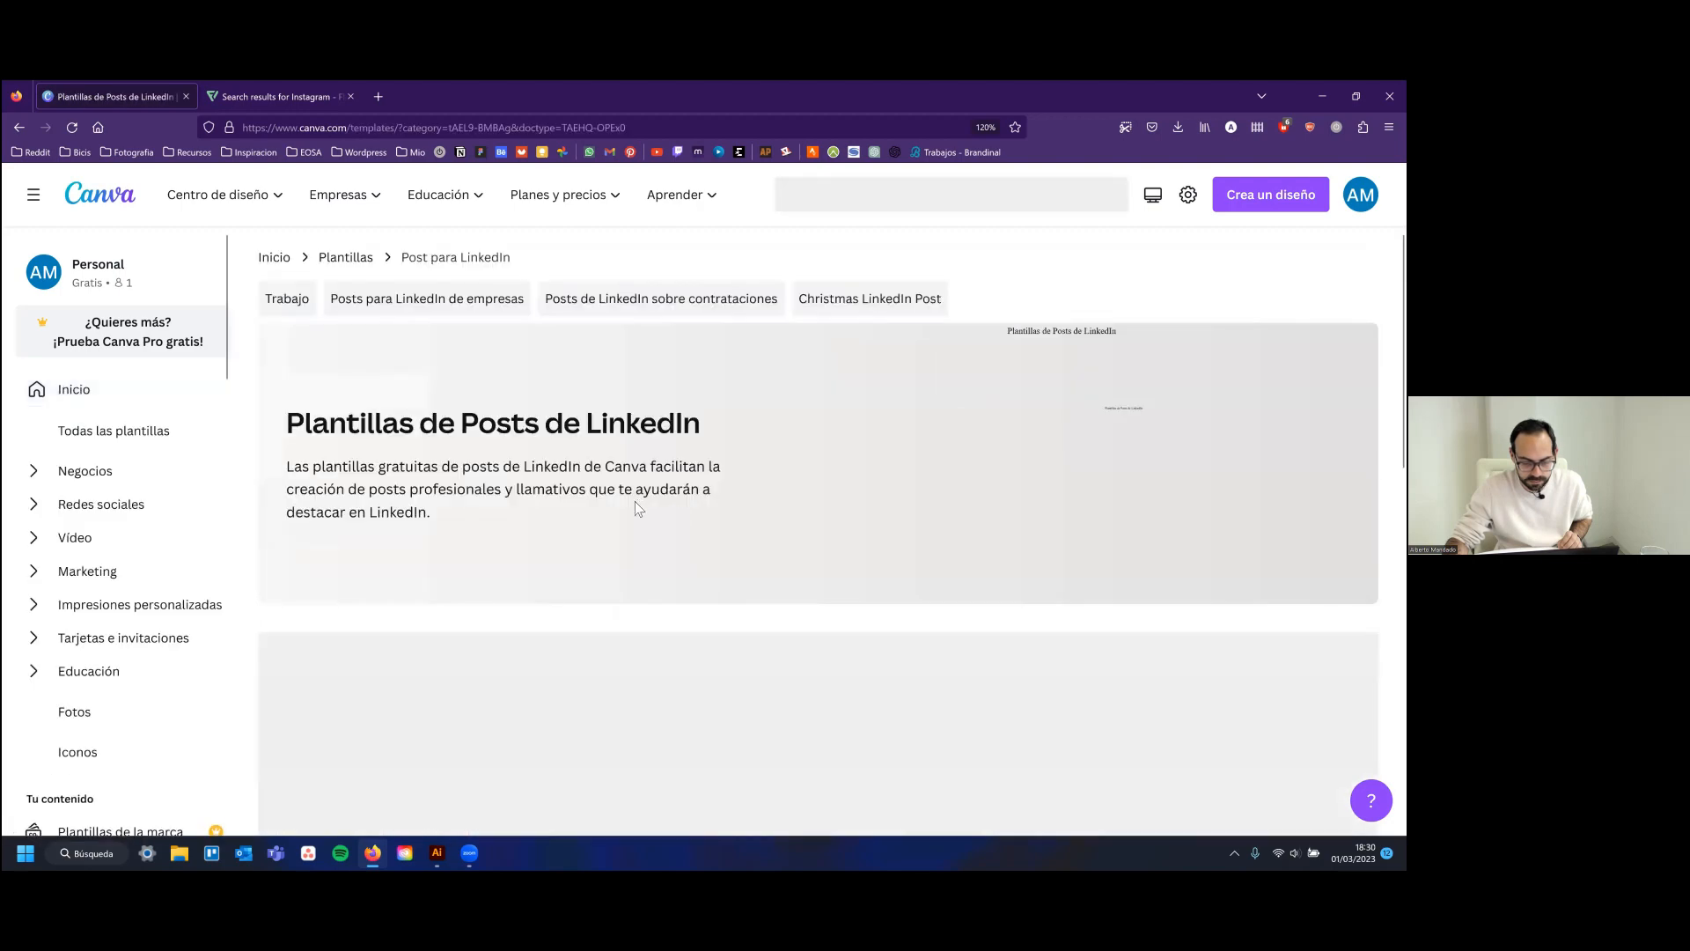
# Browse the LinkedIn post templates, preview the grey and black "Estamos contratando" one and go back to the list
pyautogui.scroll(-4, 635, 500)
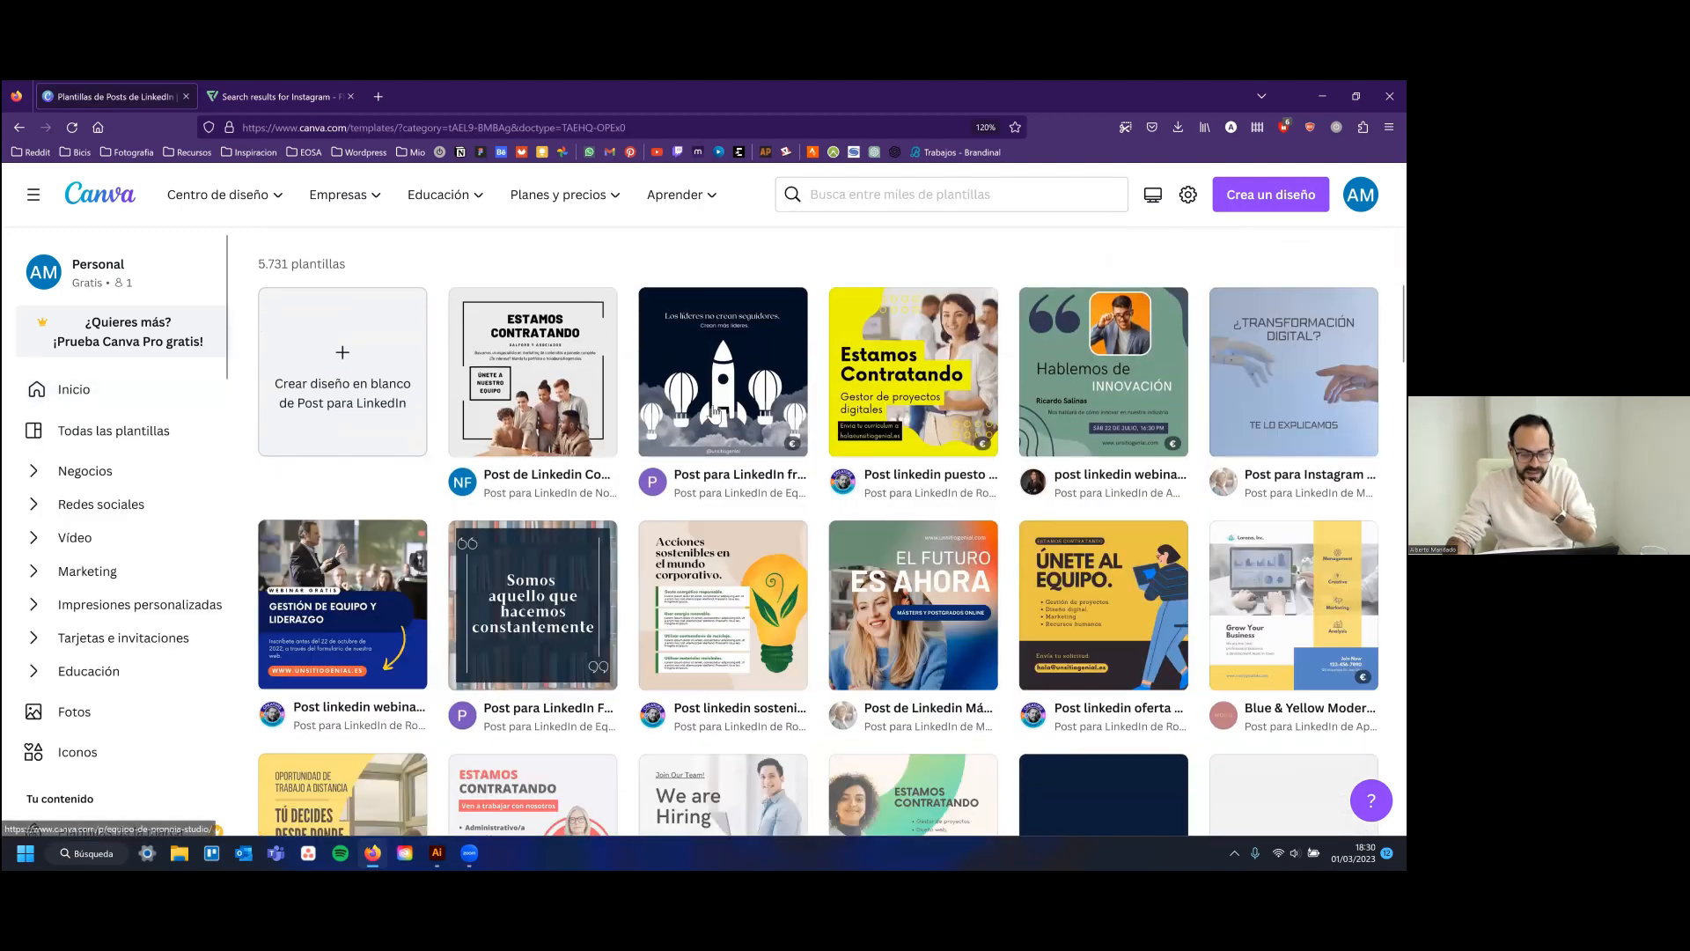
pyautogui.click(572, 388)
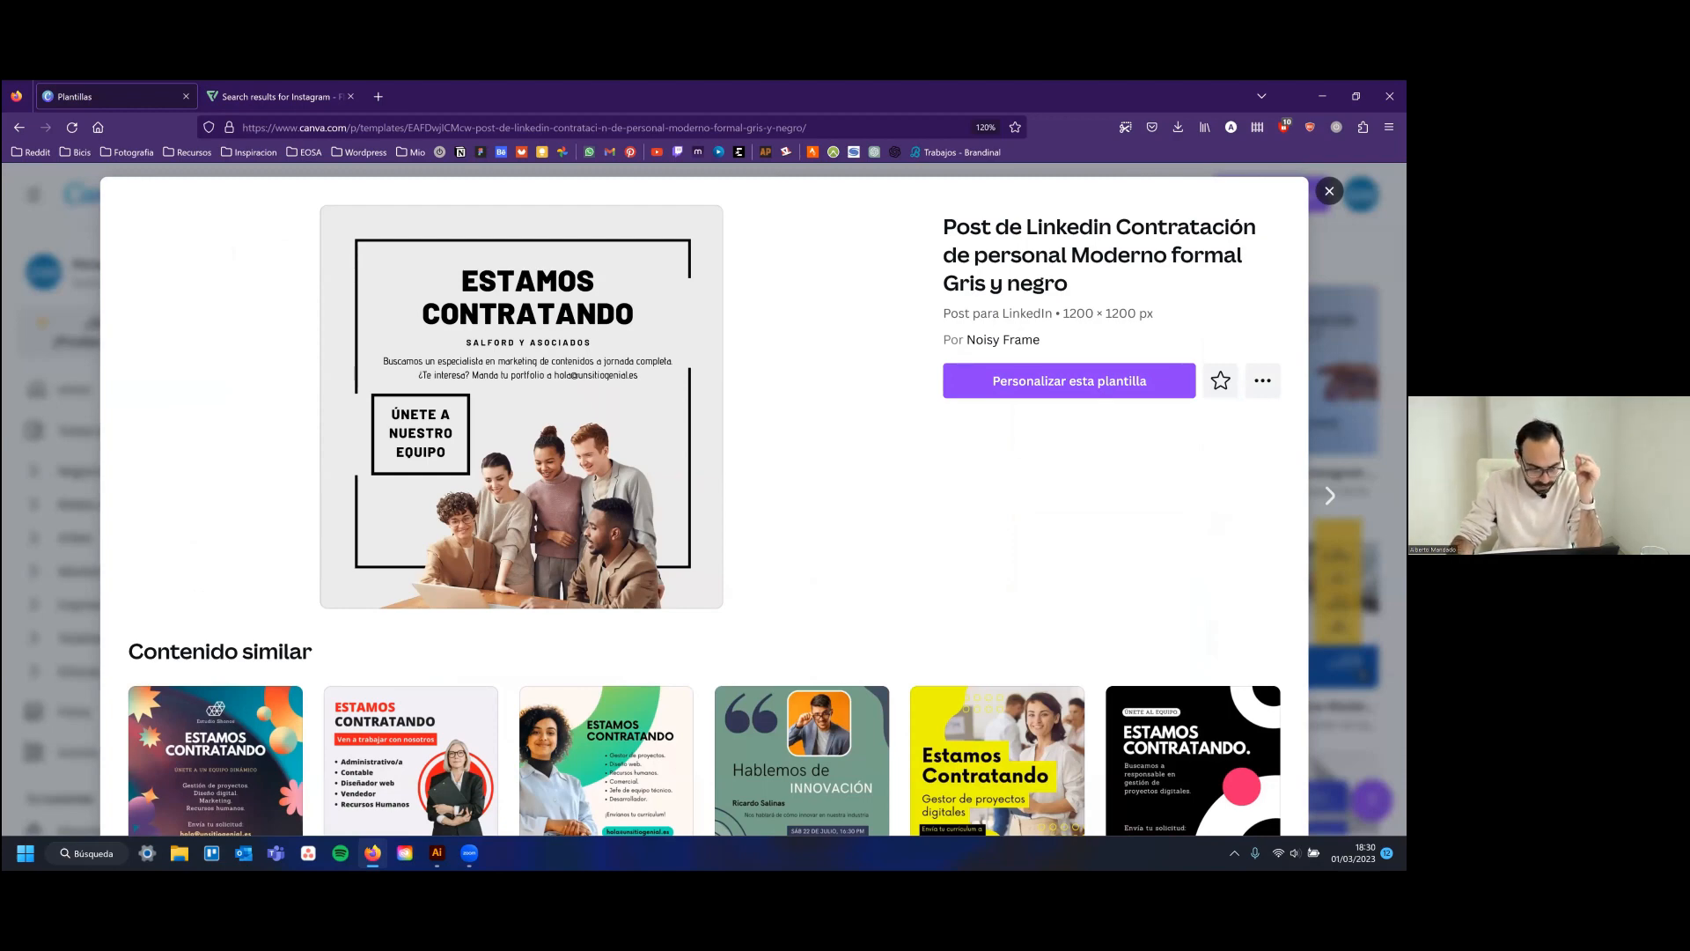
pyautogui.hotkey('alt', 'Left')
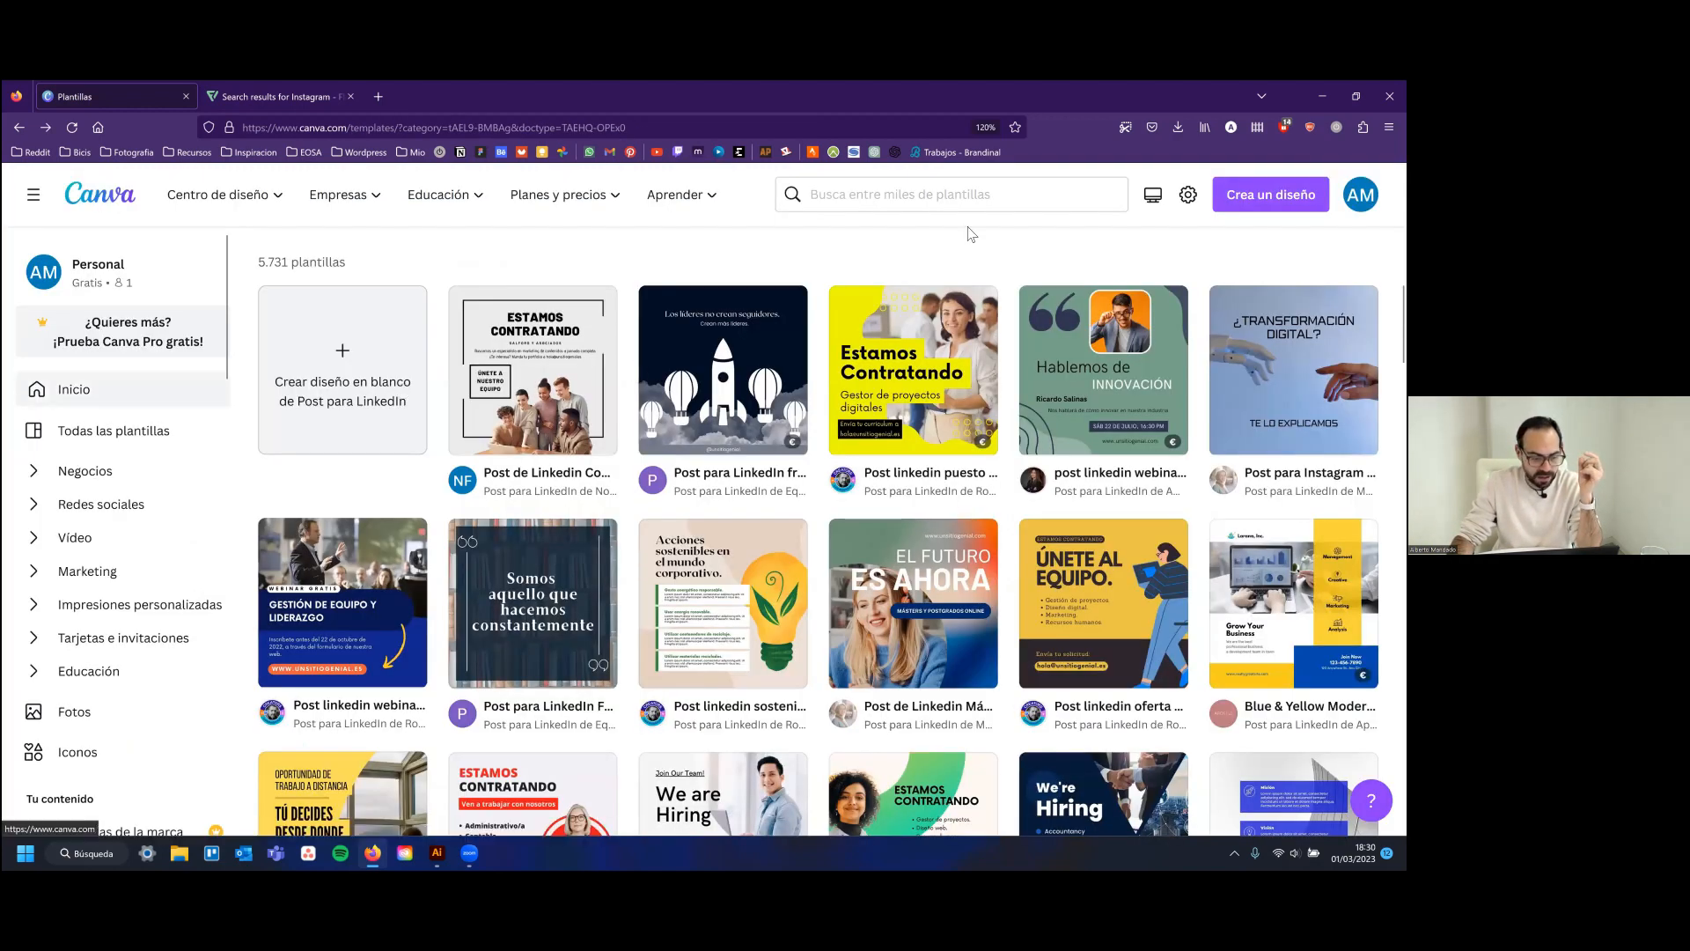
# Return from the LinkedIn templates to the home page and bring up the recent designs
pyautogui.scroll(1, 414, 466)
pyautogui.click(210, 399)
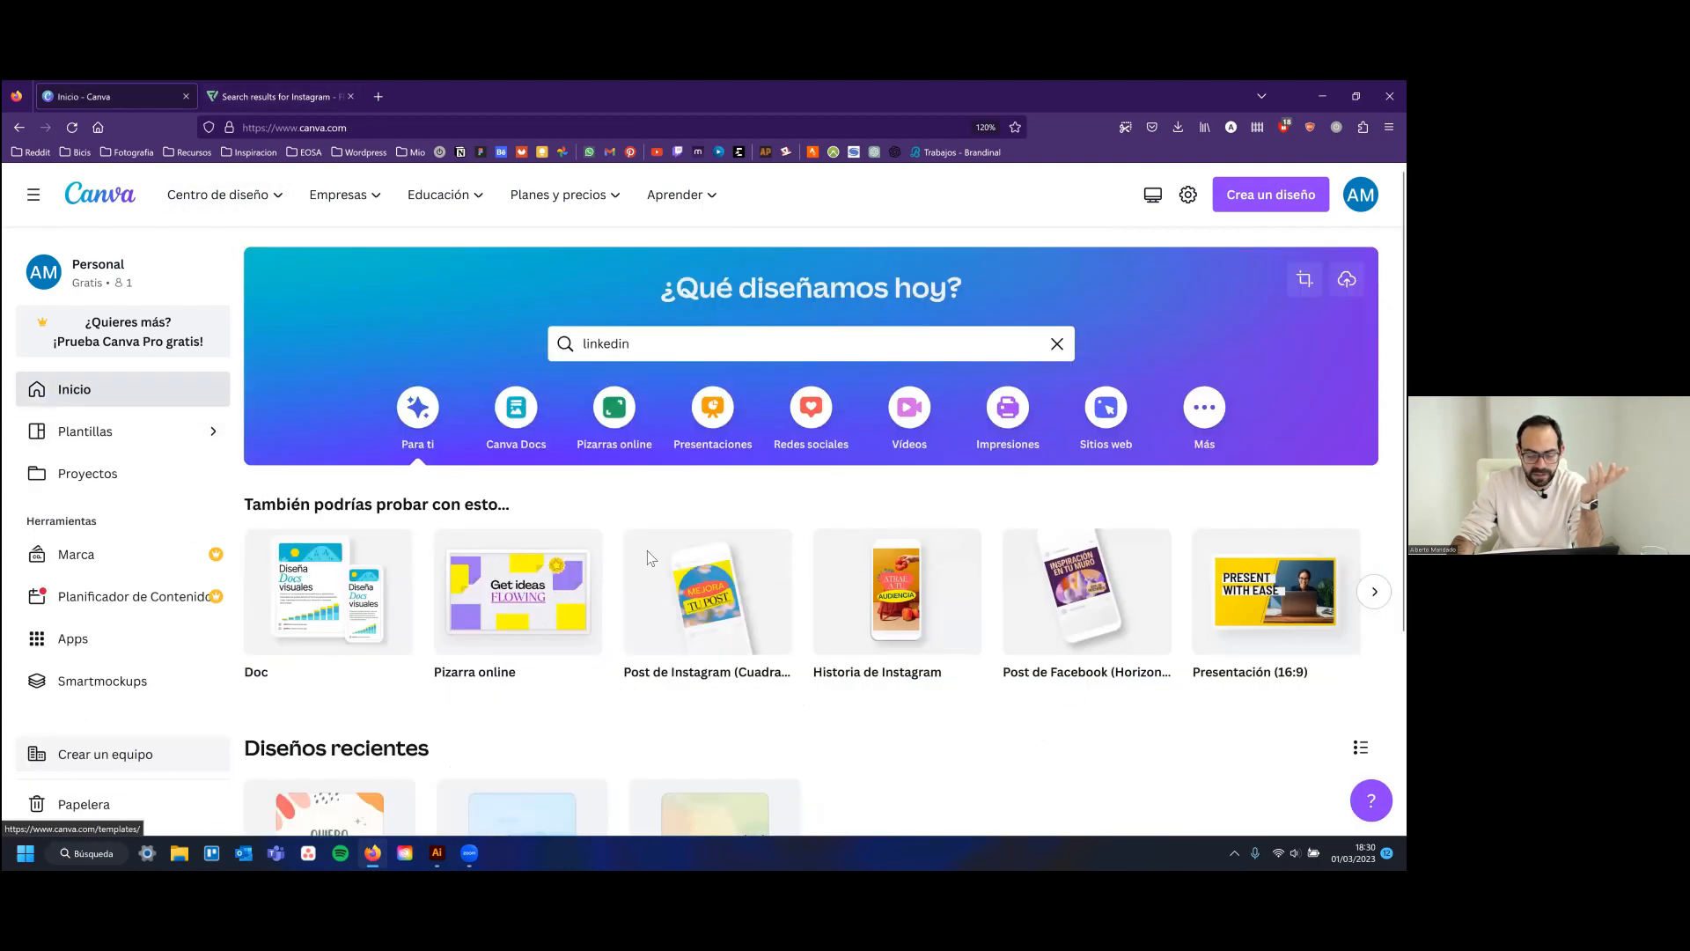
pyautogui.scroll(-3, 647, 557)
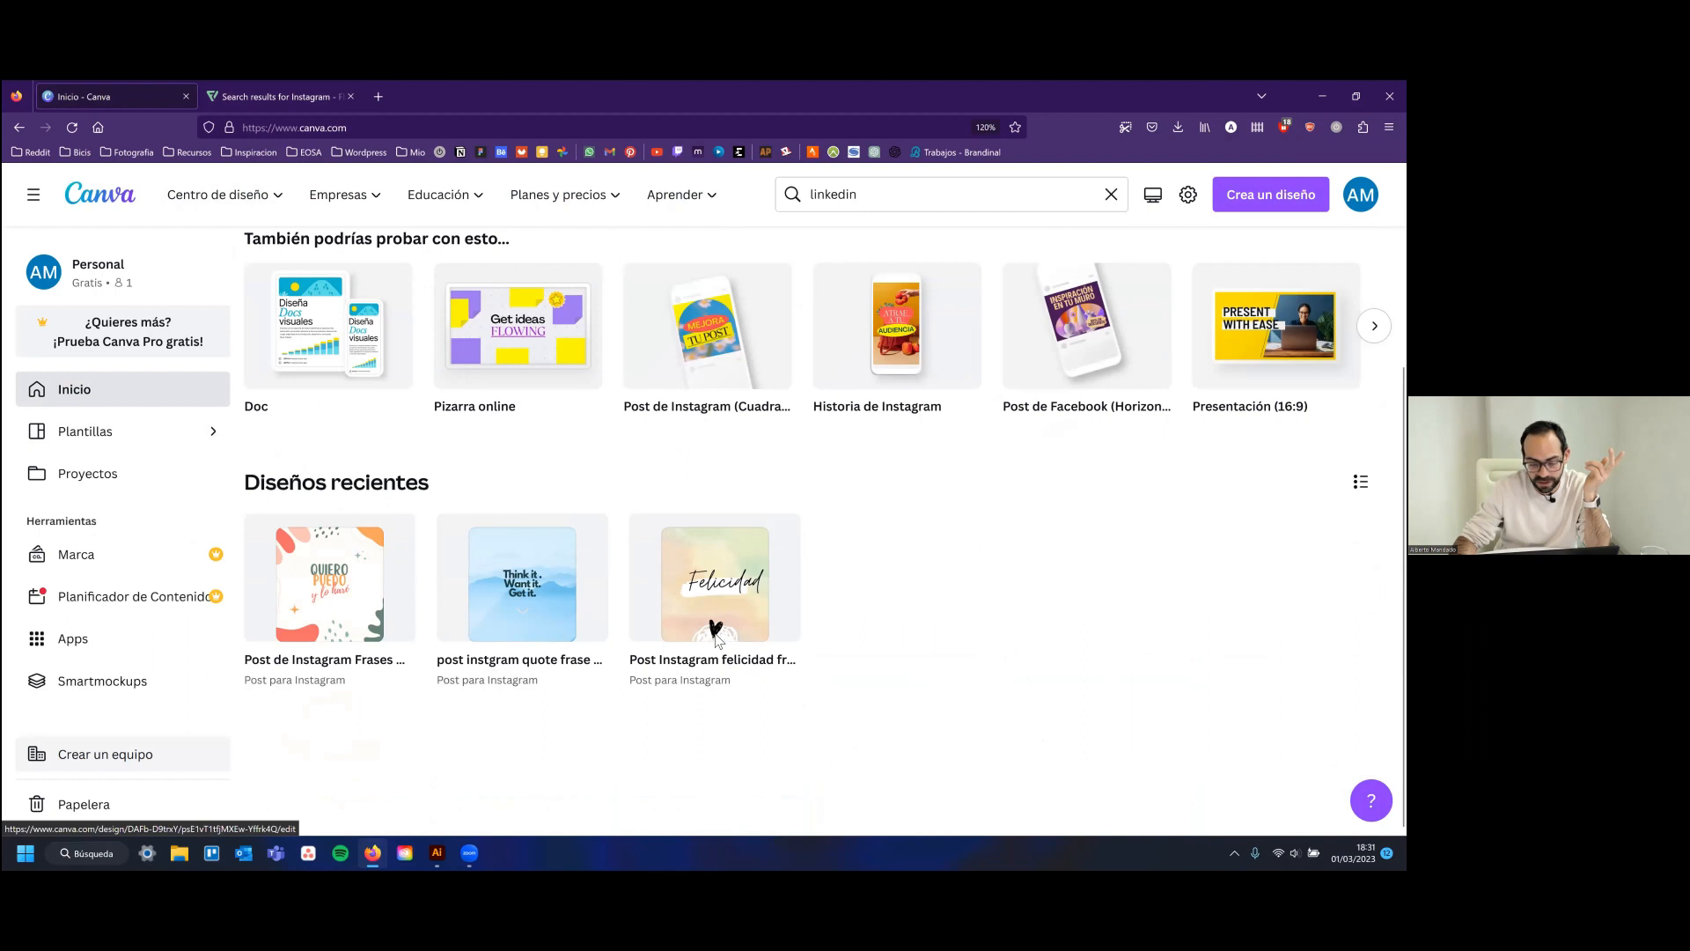
# Rename the blue "Think it. Want it. Get it." recent design as "Publicacións Marzo 2023"
pyautogui.click(493, 663)
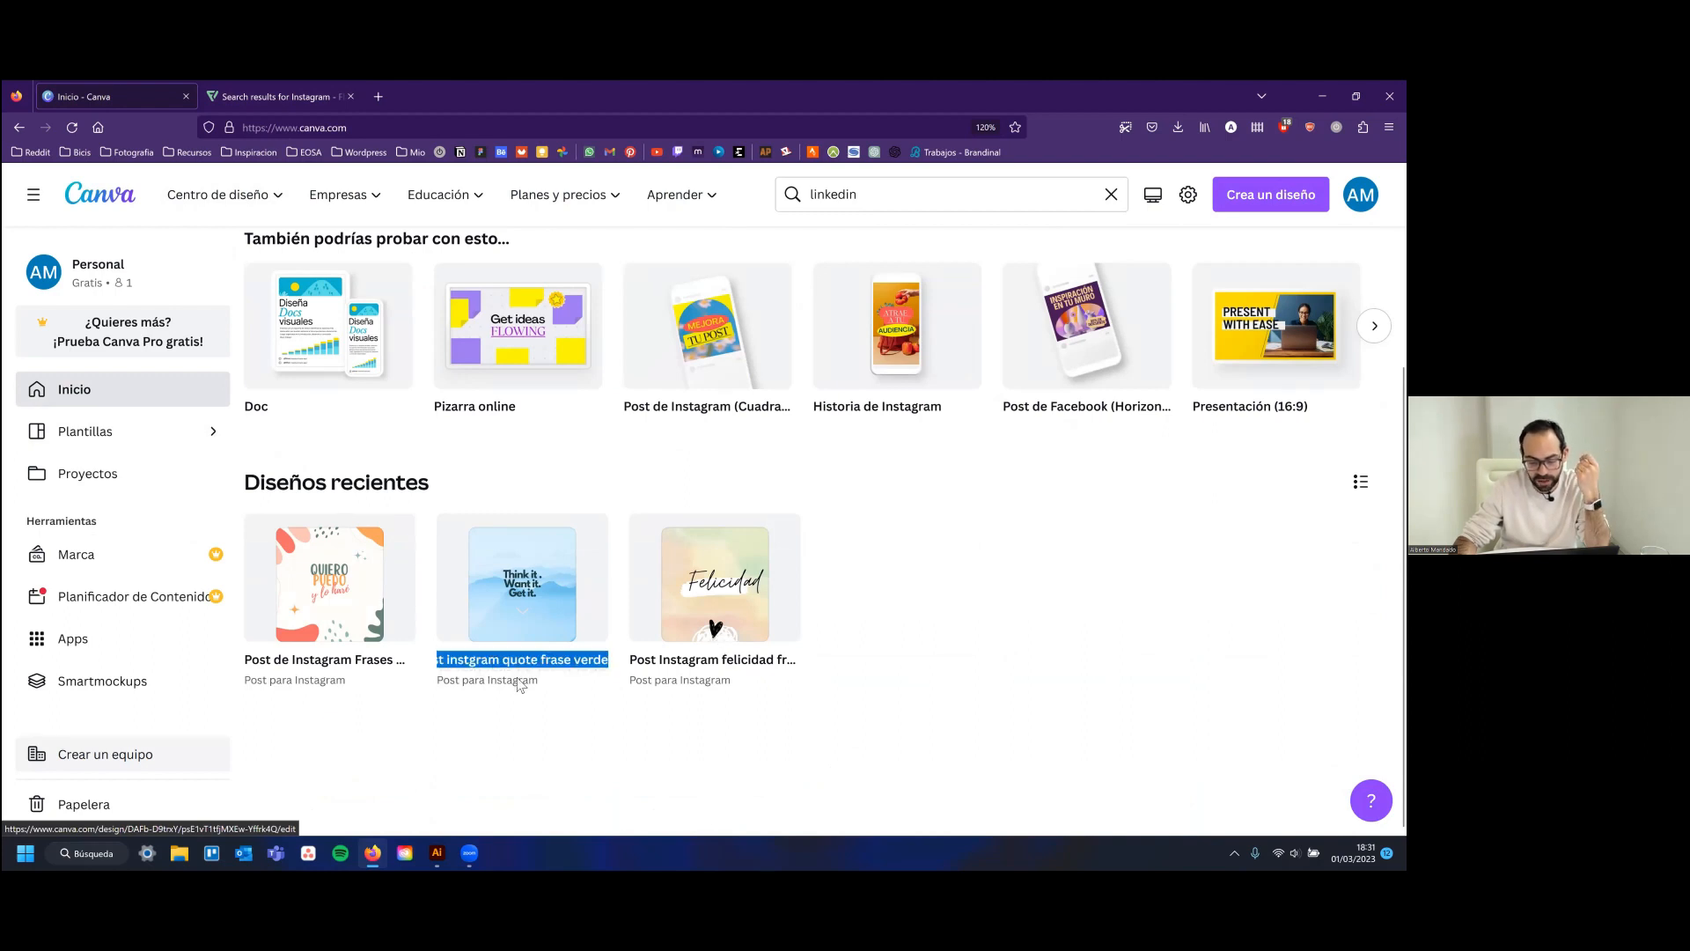
pyautogui.press('Escape')
pyautogui.click(514, 665)
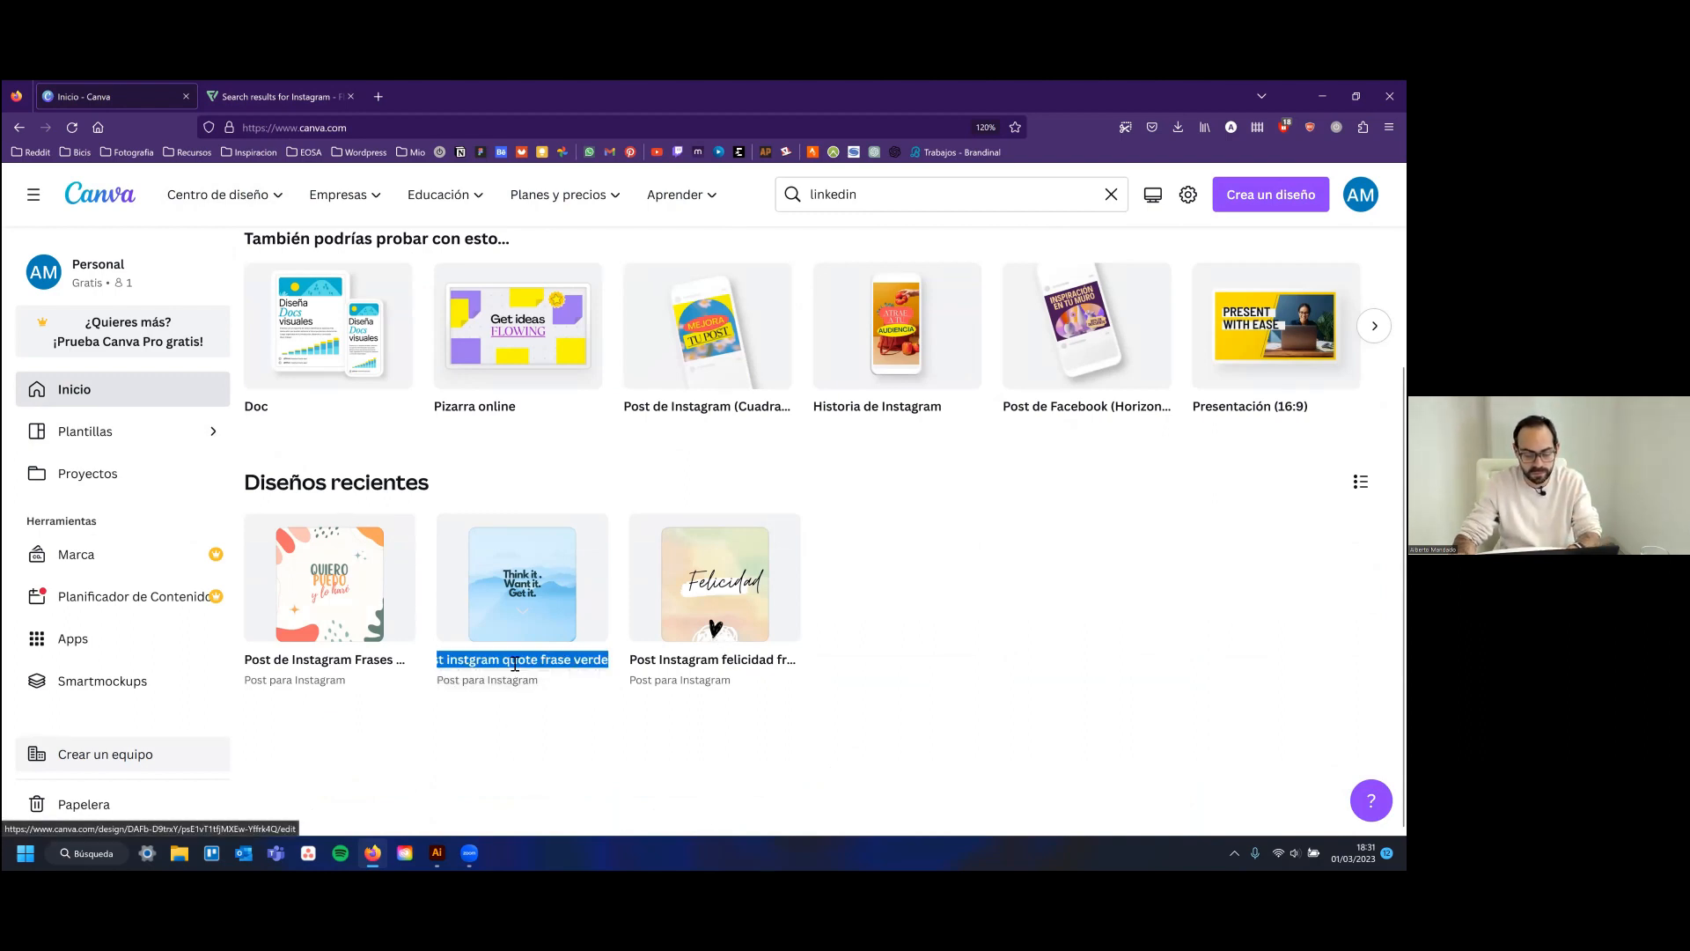
pyautogui.write('Publicac')
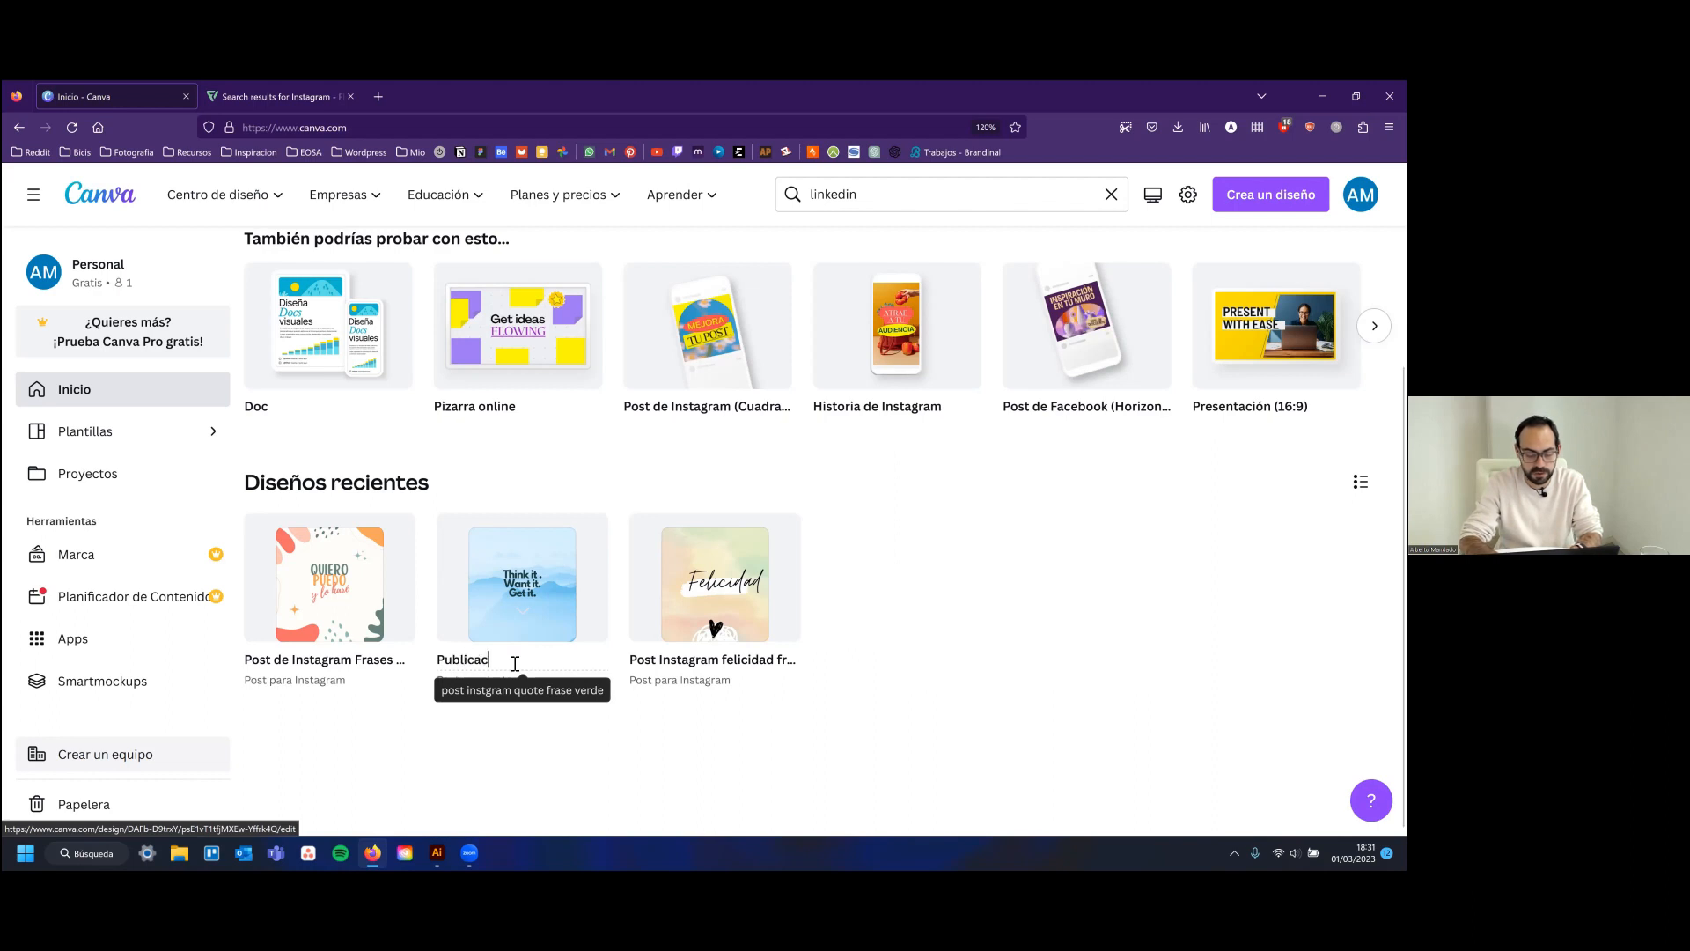
pyautogui.write('iones Marzo')
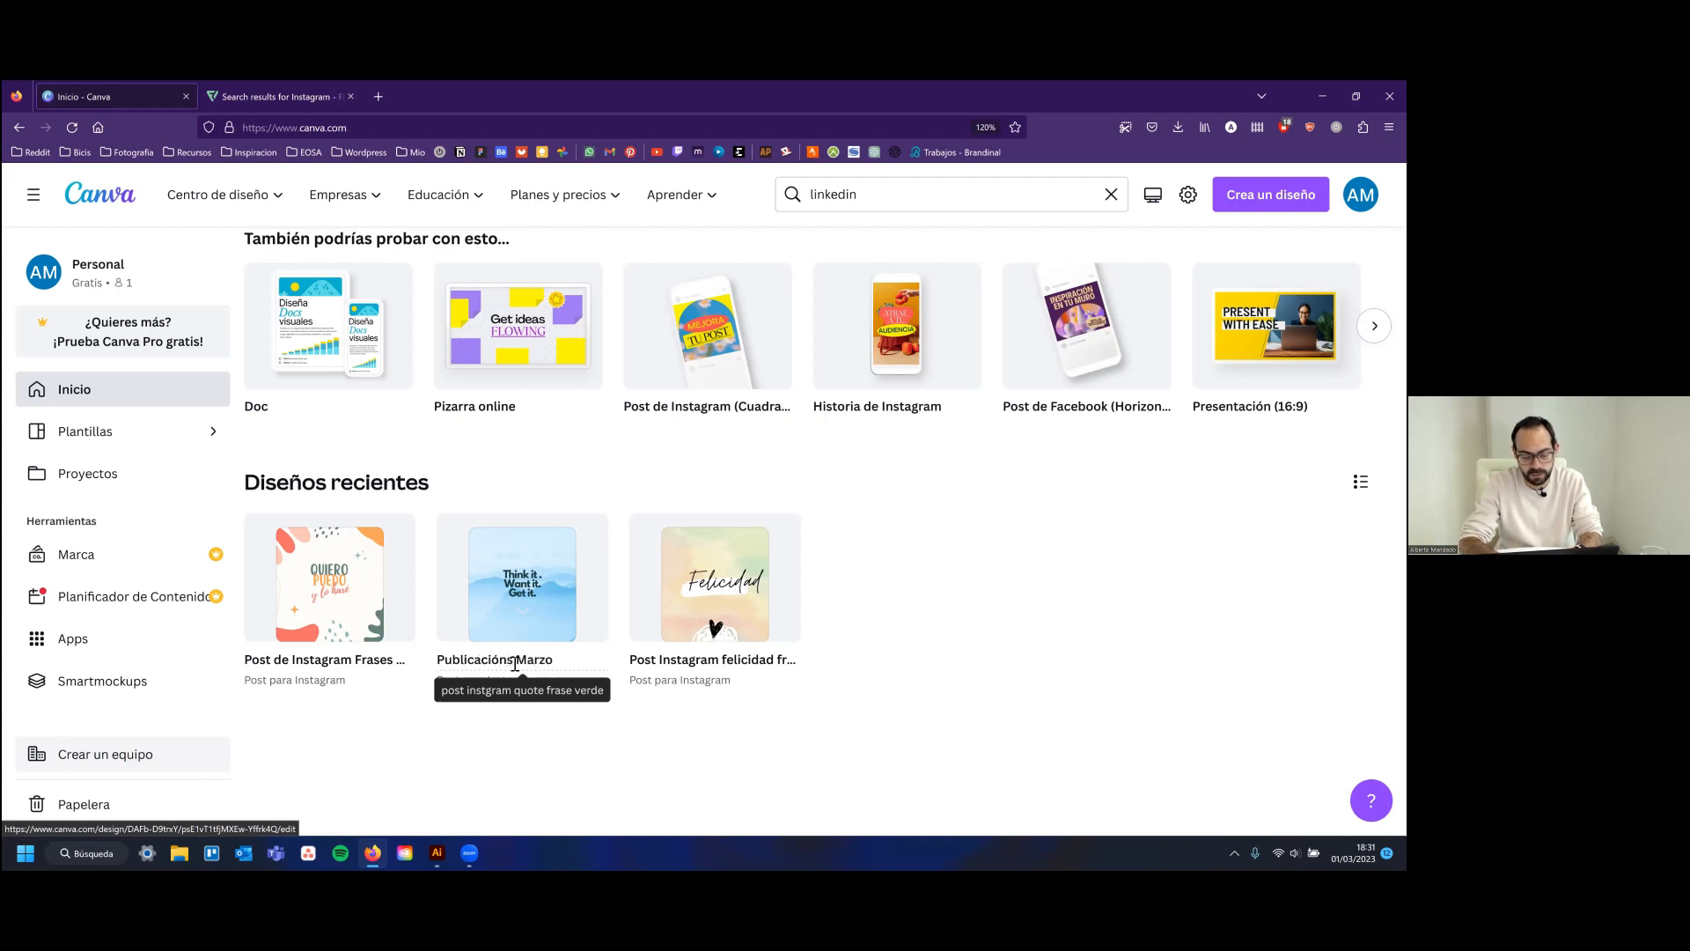
pyautogui.write(' 2023')
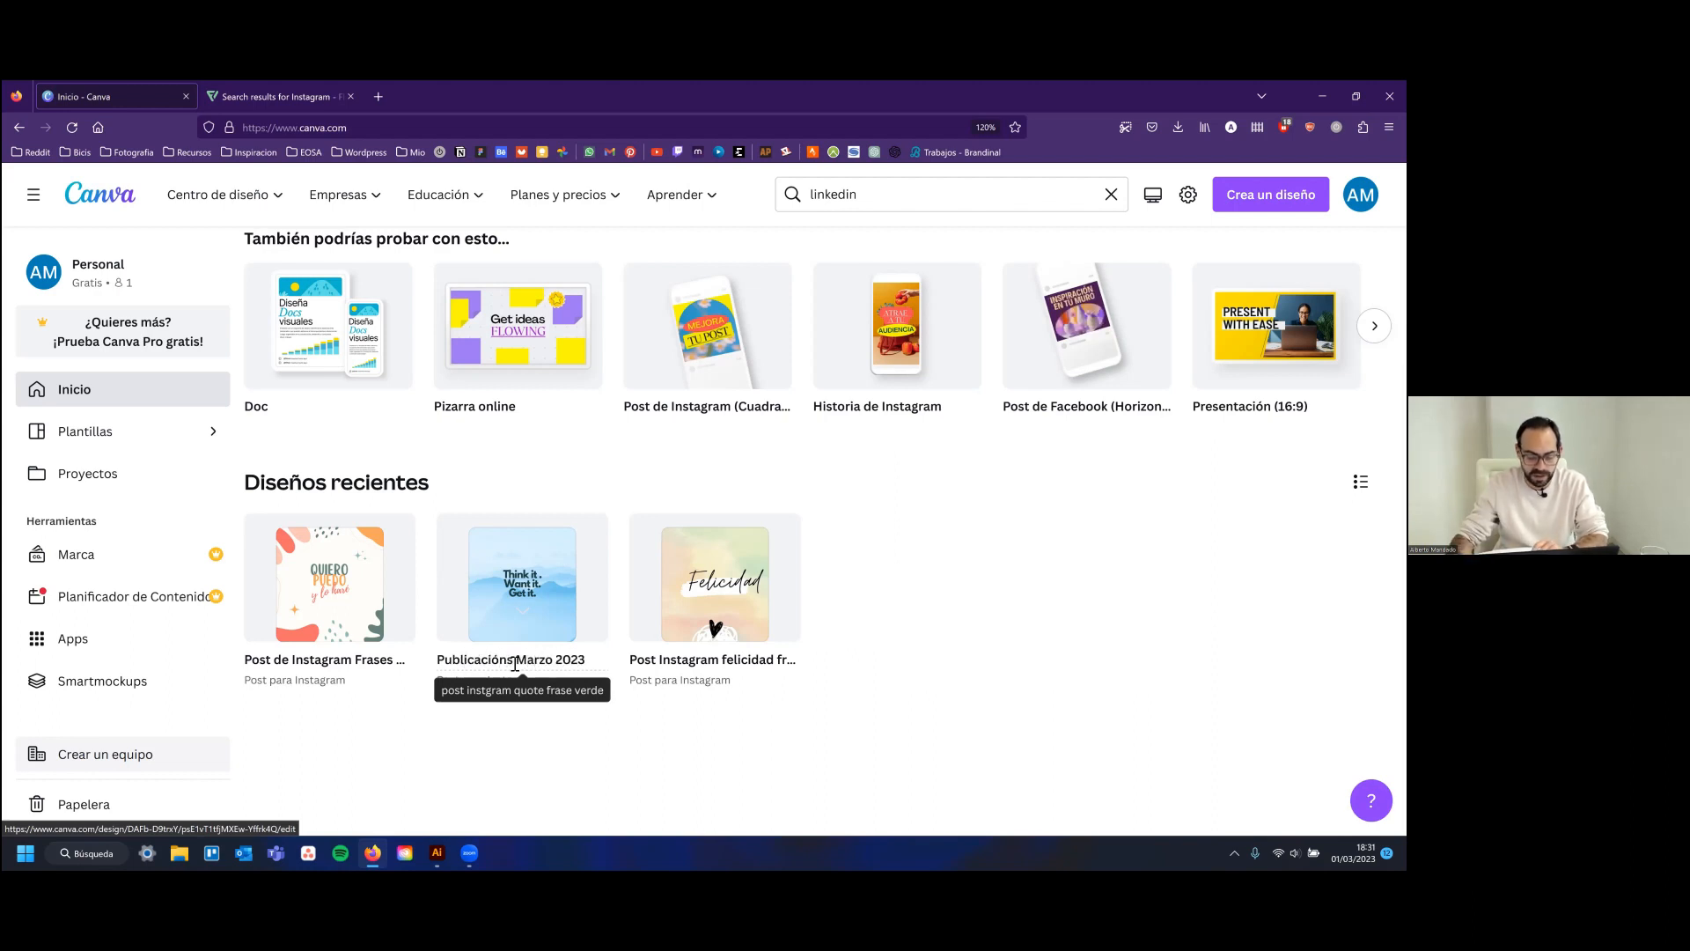
pyautogui.click(498, 728)
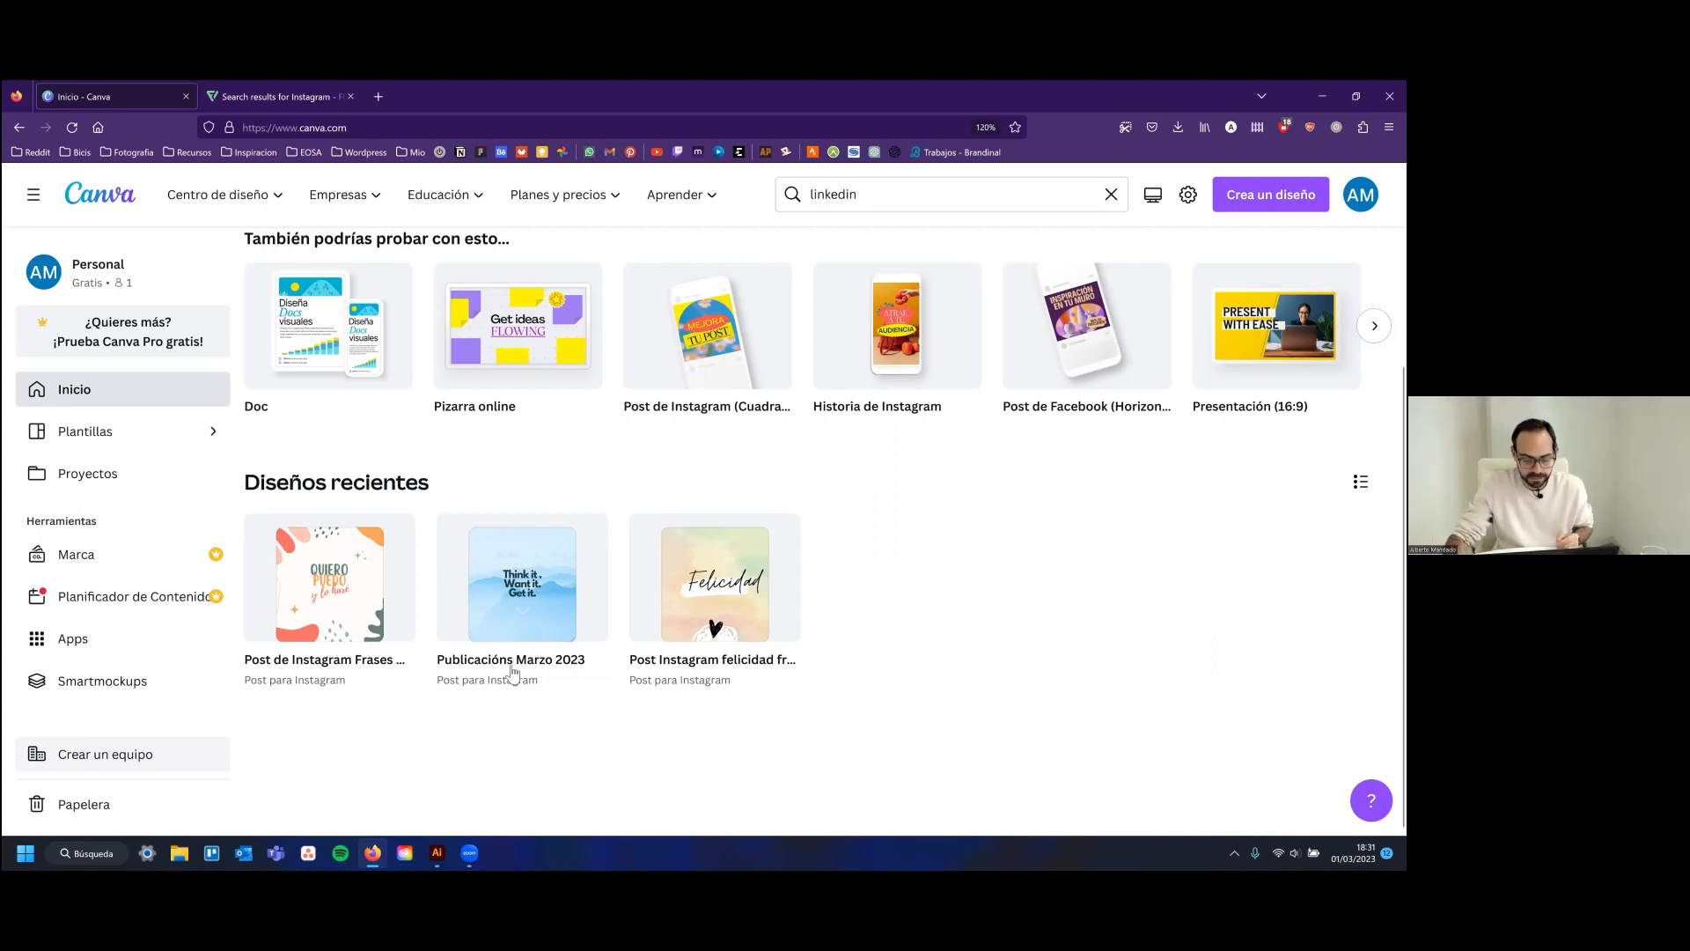
# Make a copy of the "Publicacións Marzo 2023" design and open the copy's title for editing
pyautogui.click(588, 535)
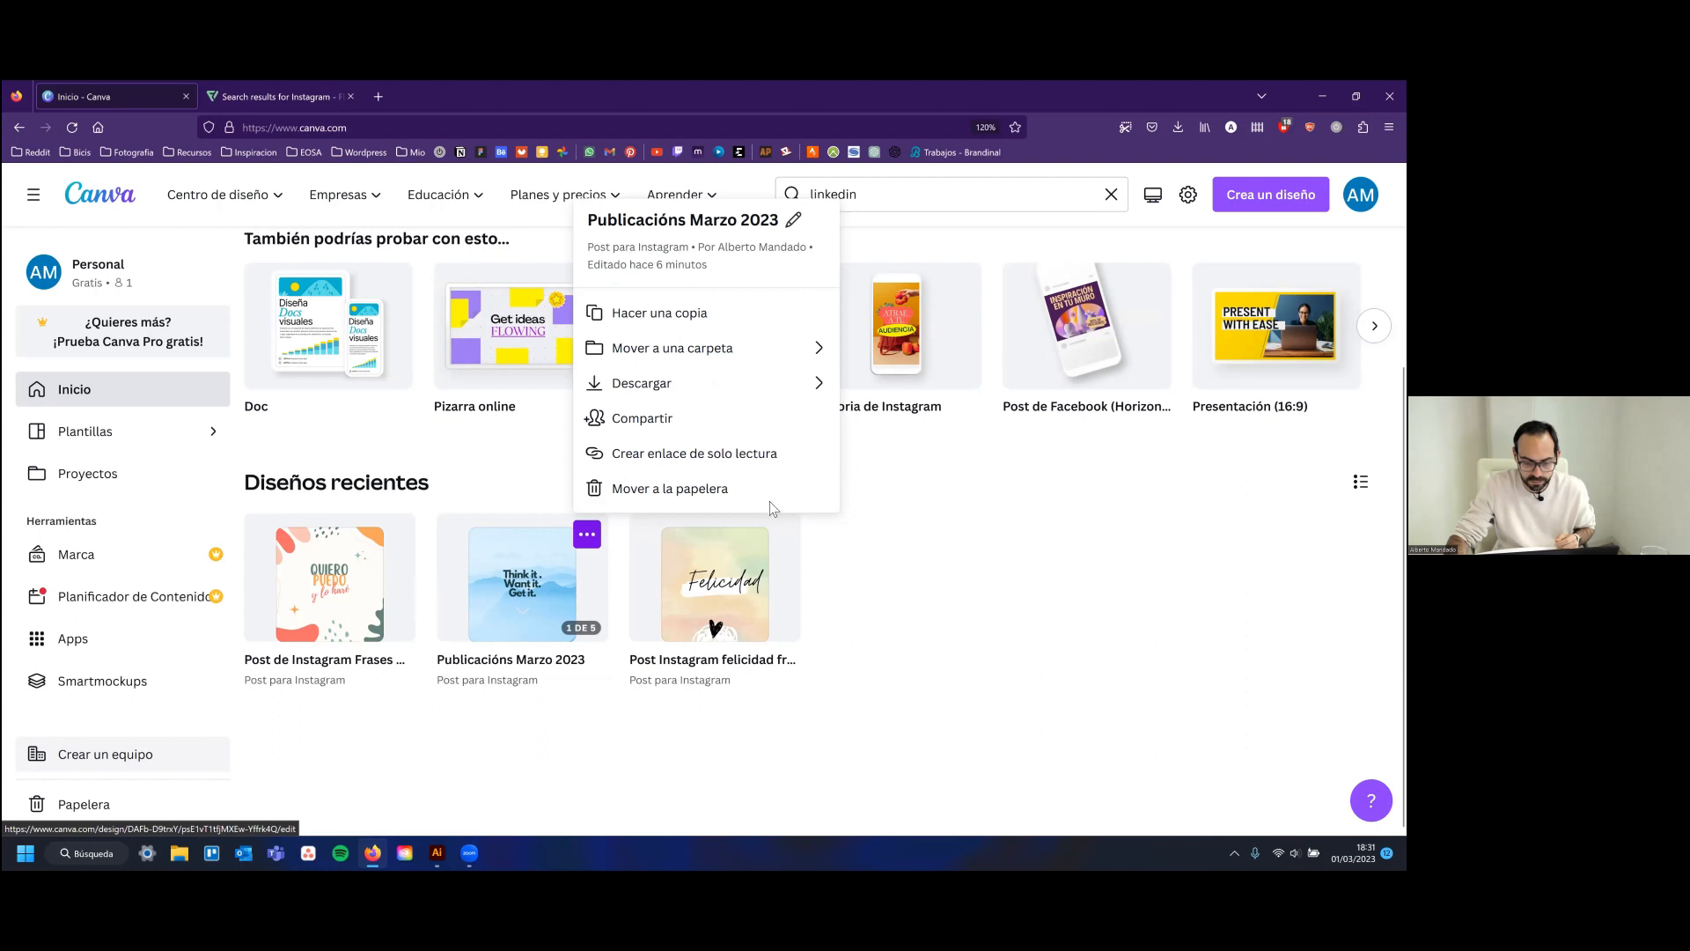
pyautogui.click(688, 316)
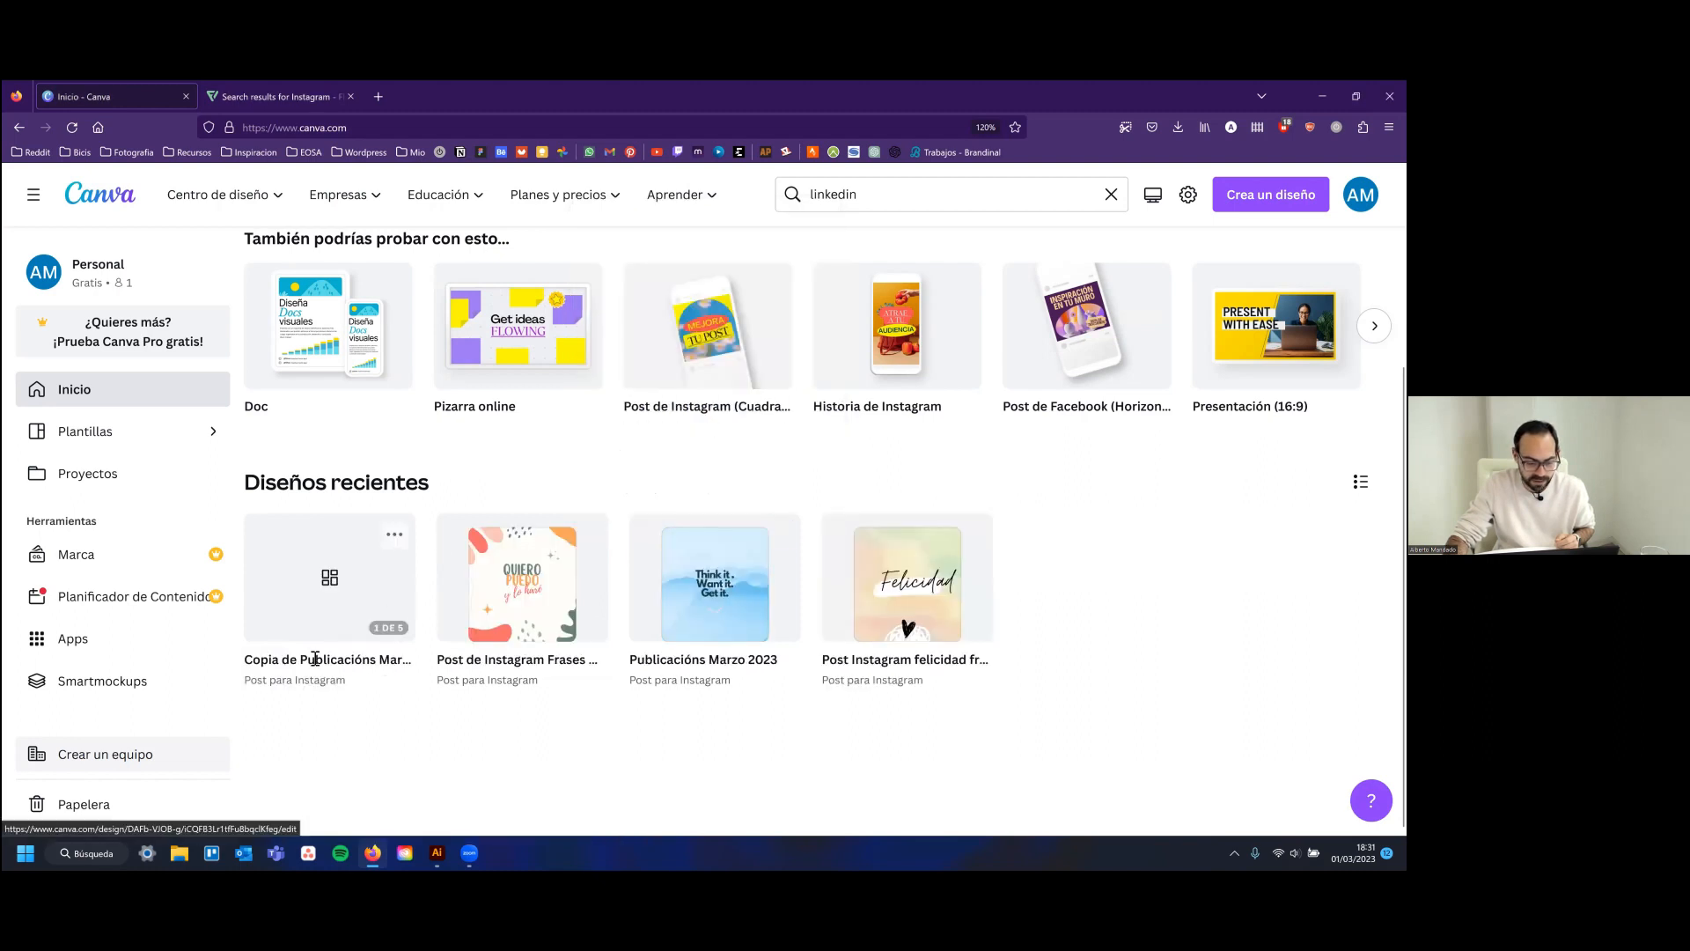
pyautogui.click(299, 659)
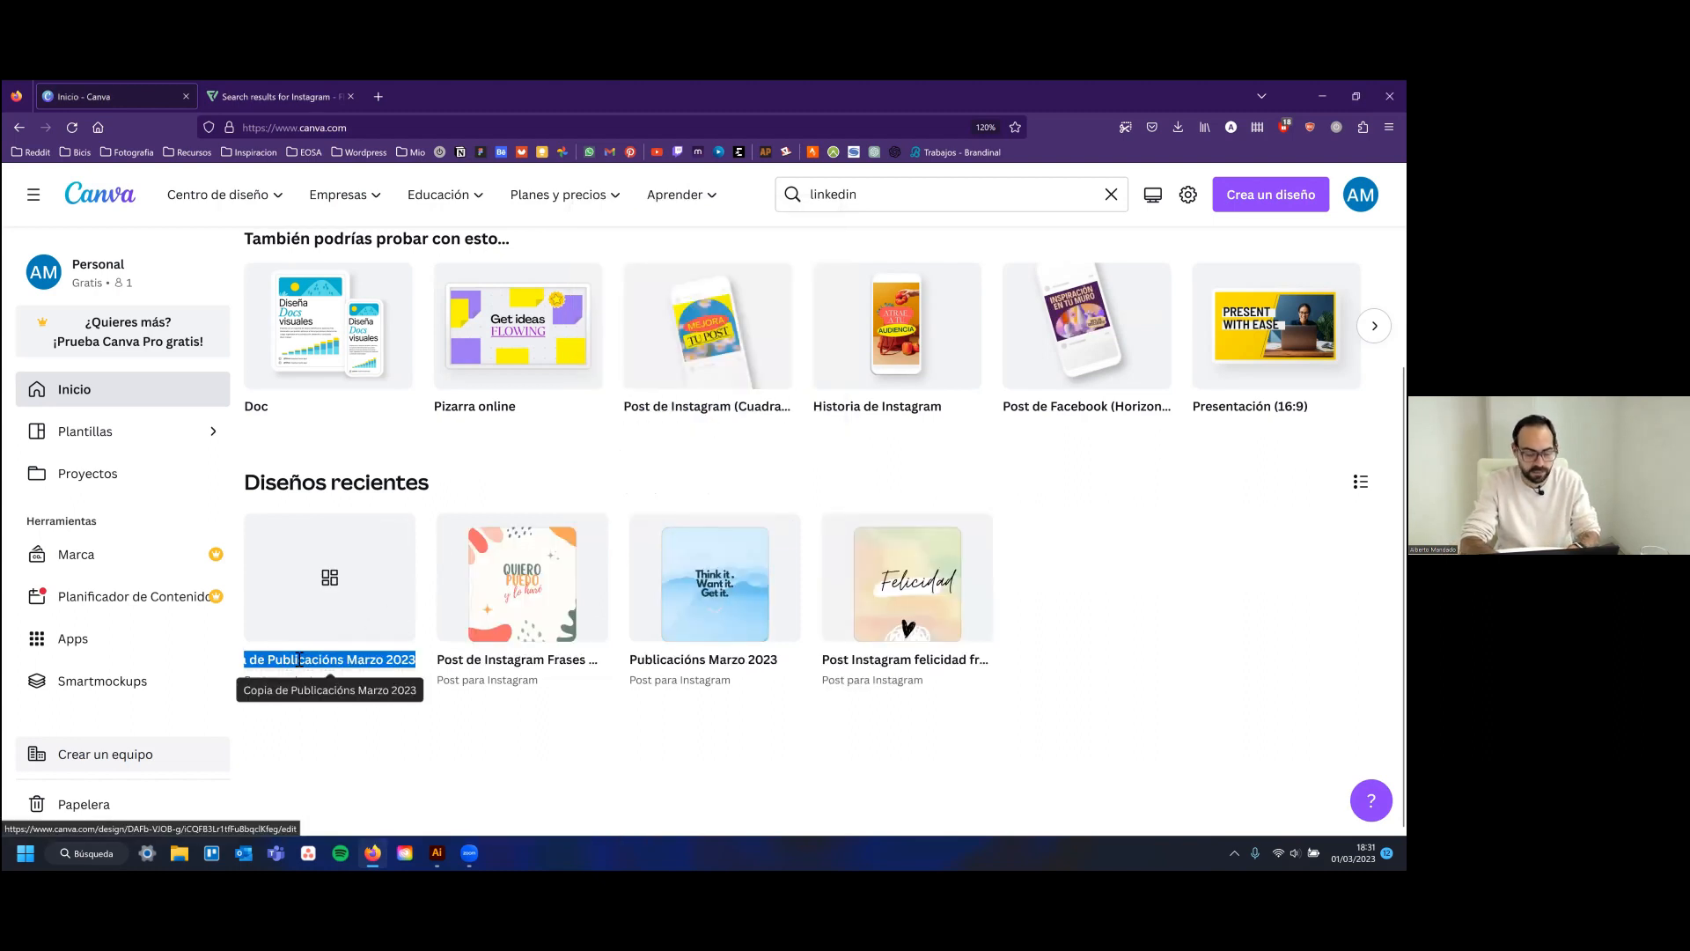
pyautogui.click(319, 729)
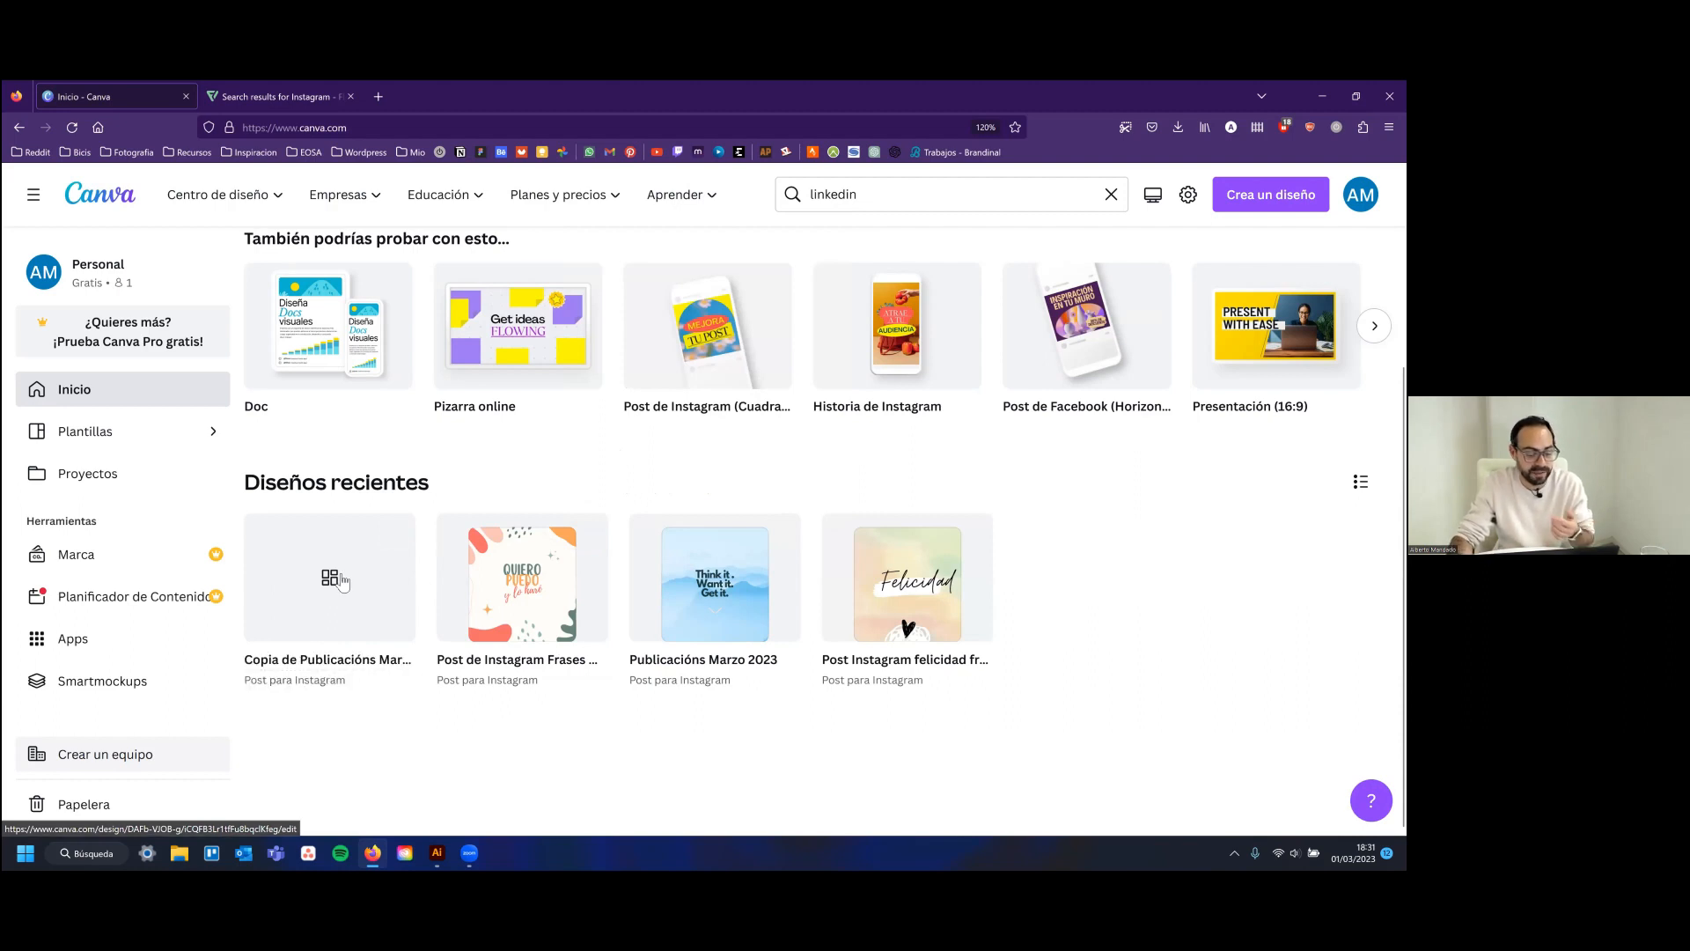
# Open the original "Publicacións Marzo 2023" design and look through its pages from page 1 to page 4
pyautogui.moveTo(758, 607)
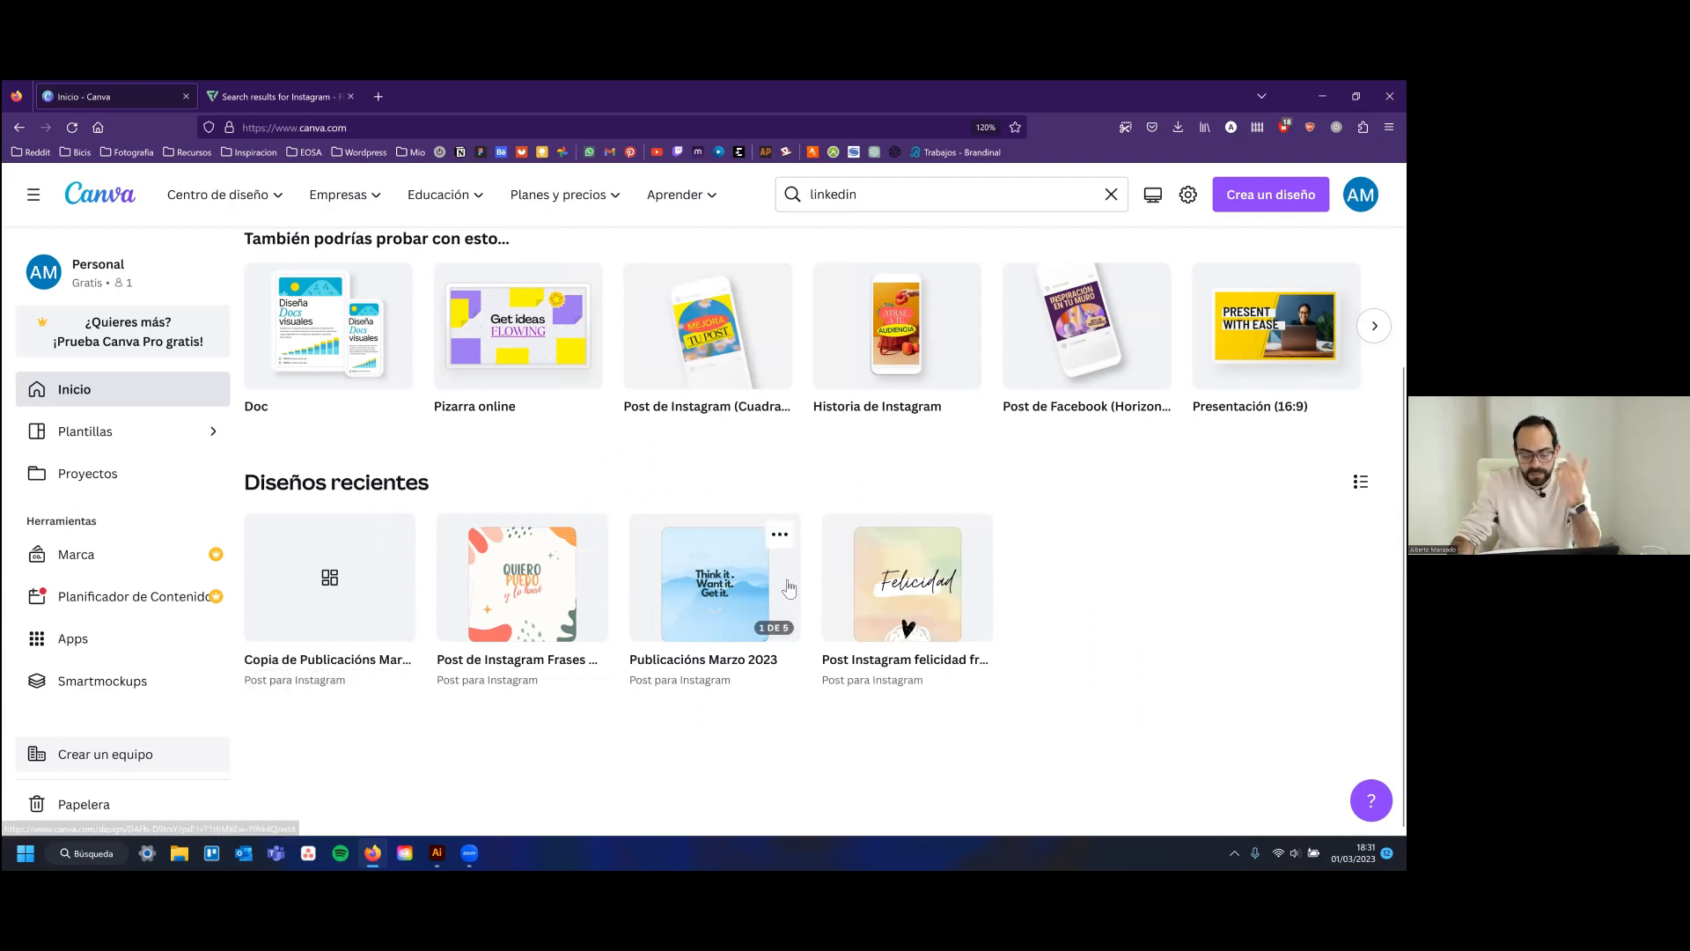
pyautogui.click(678, 588)
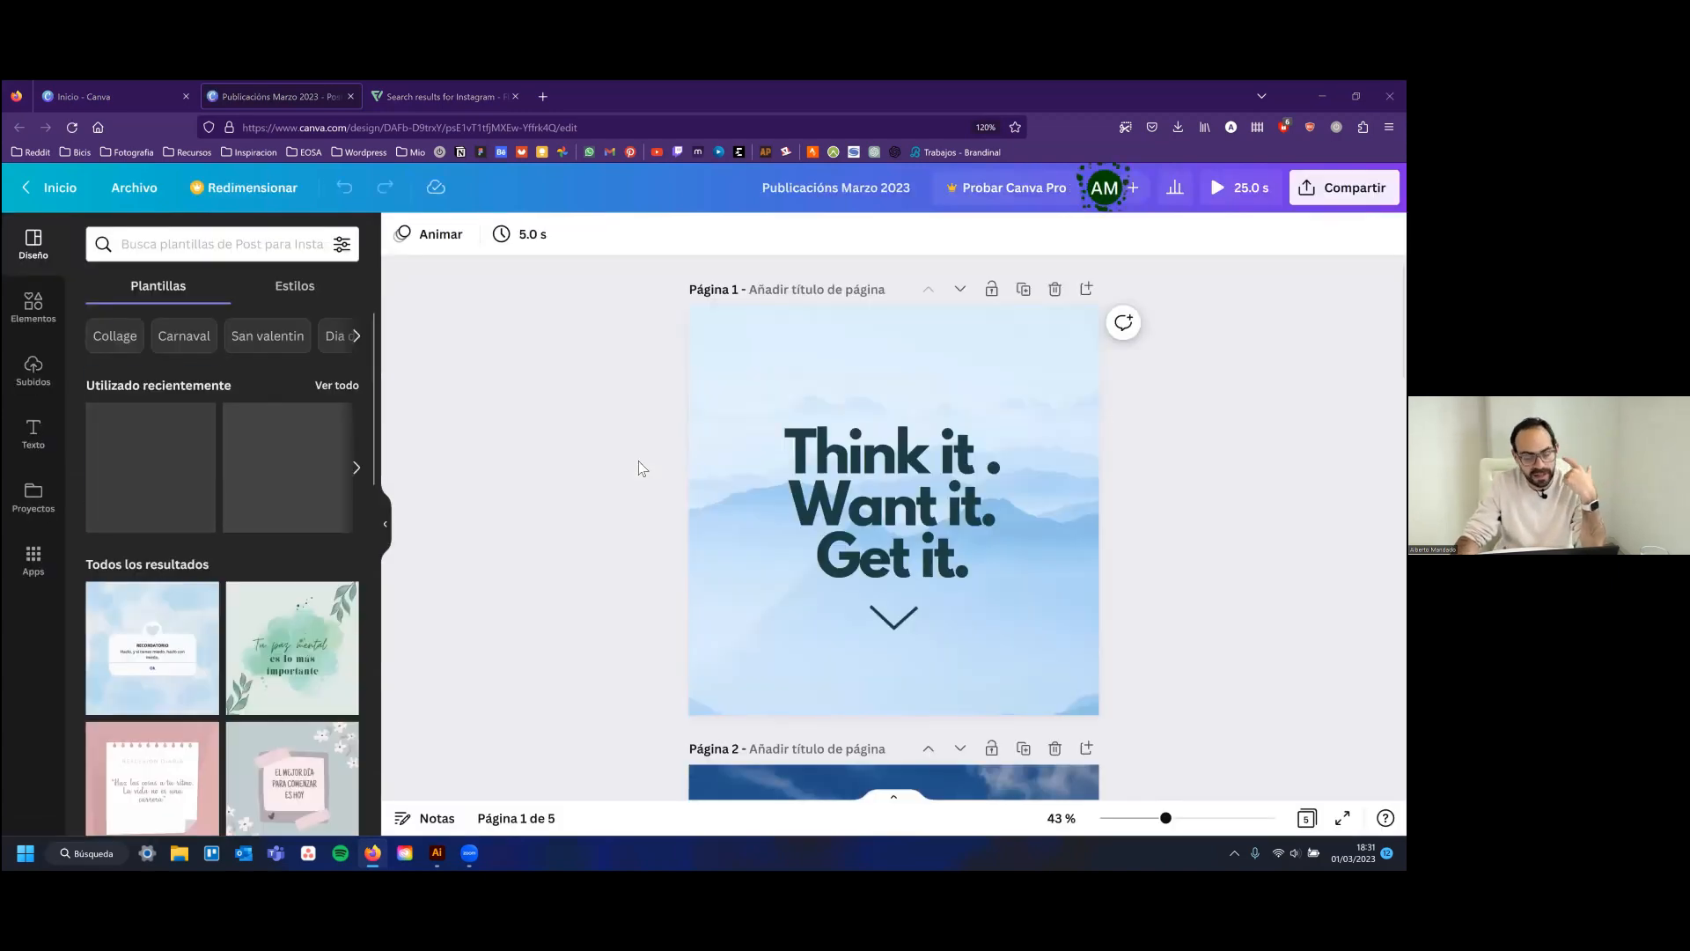
pyautogui.scroll(-1, 639, 466)
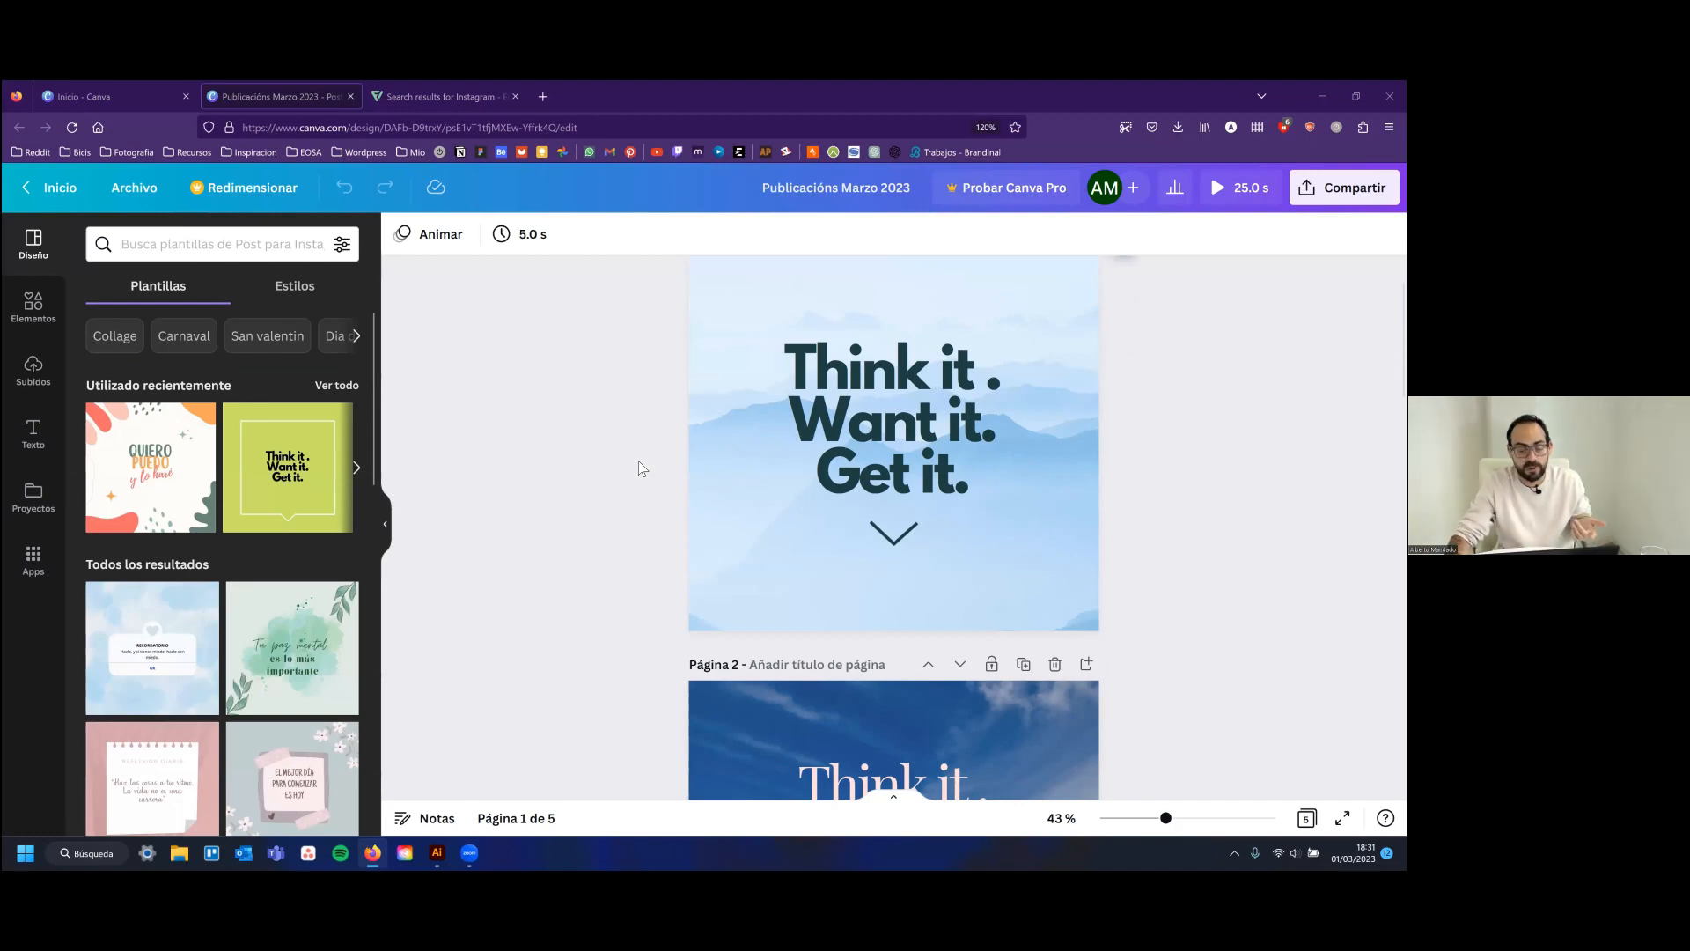
pyautogui.scroll(-13, 639, 460)
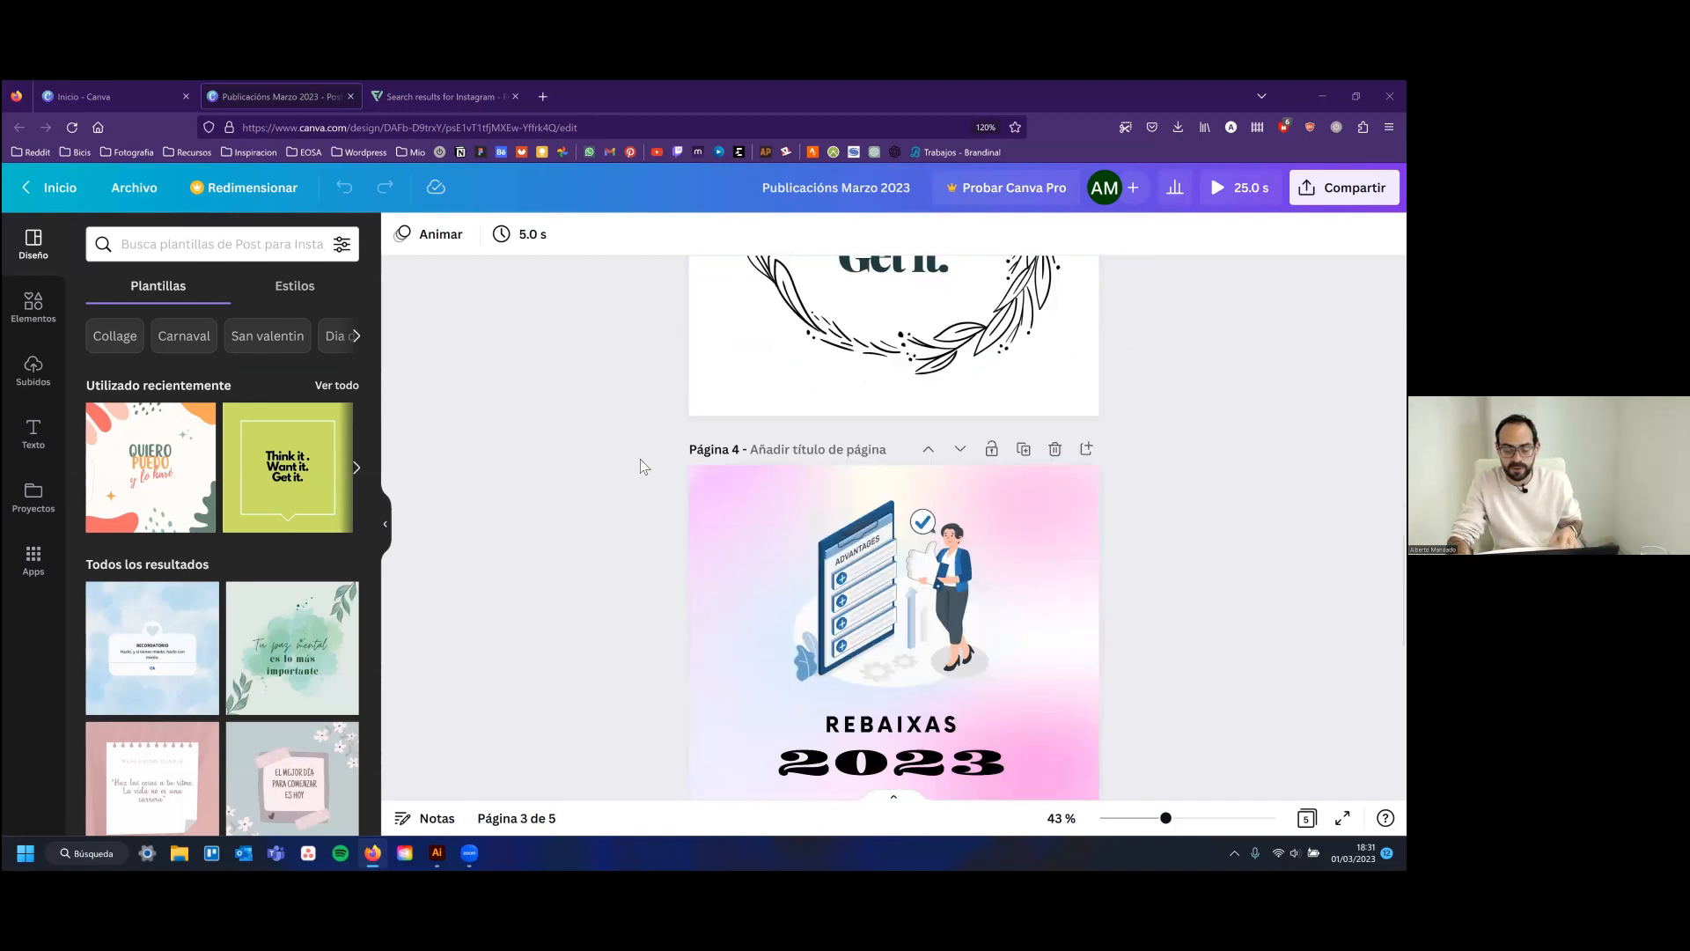
pyautogui.scroll(-1, 641, 458)
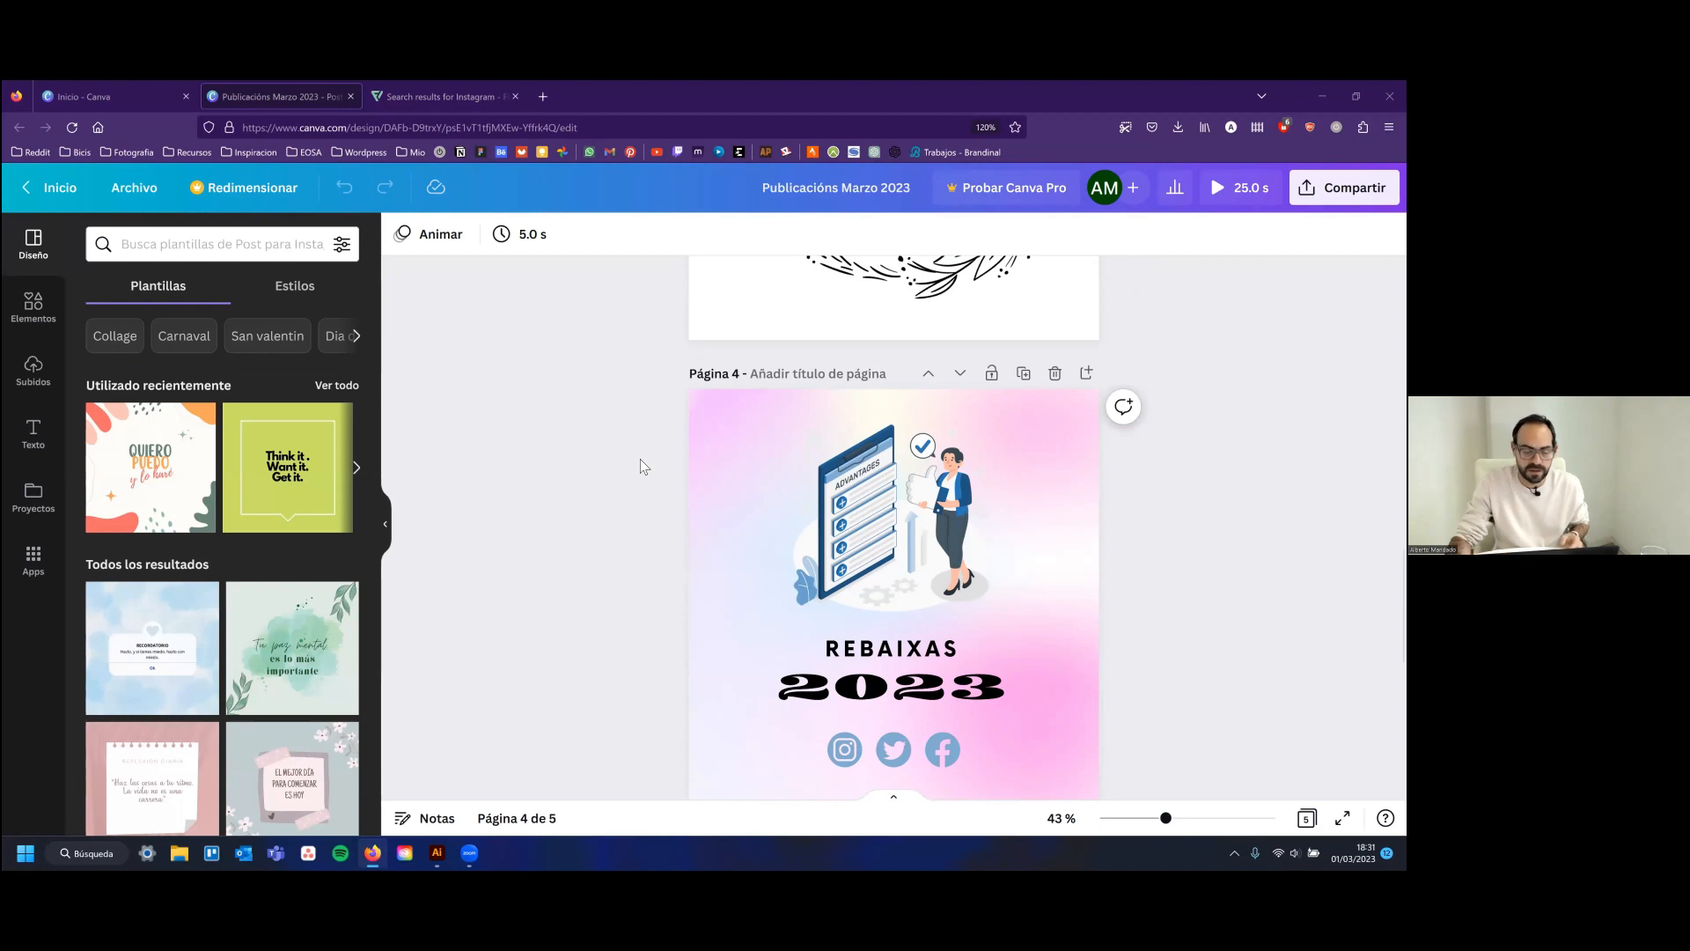
pyautogui.scroll(15, 641, 458)
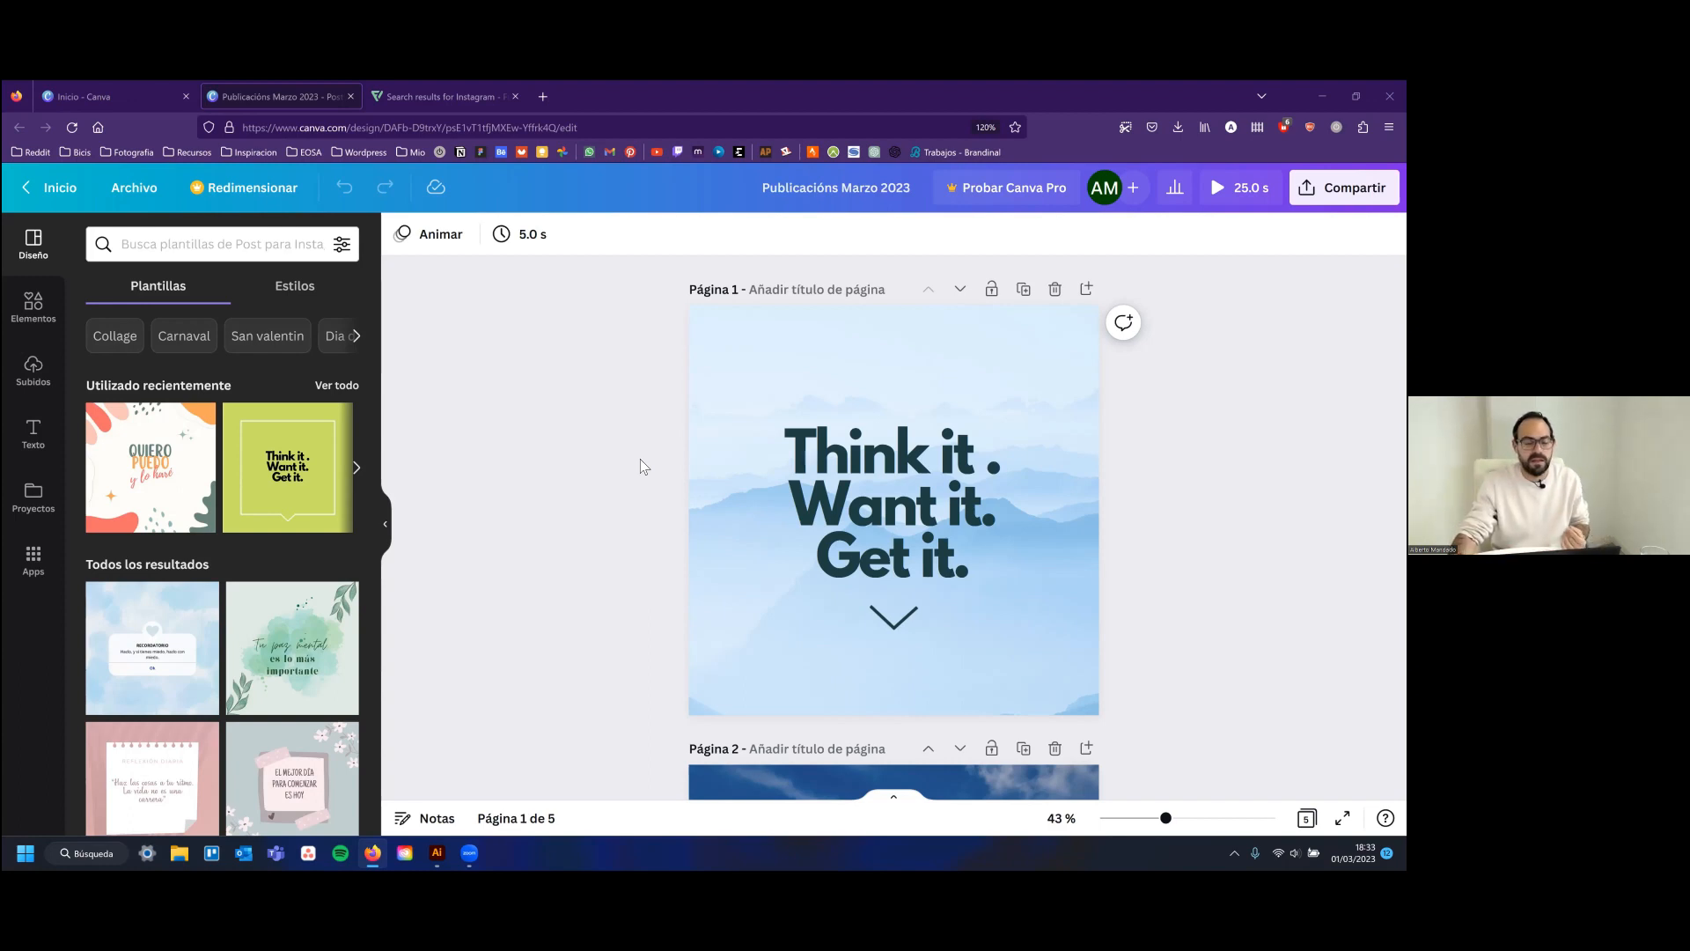
# Leave the design for the home page and open the full template catalogue
pyautogui.click(60, 187)
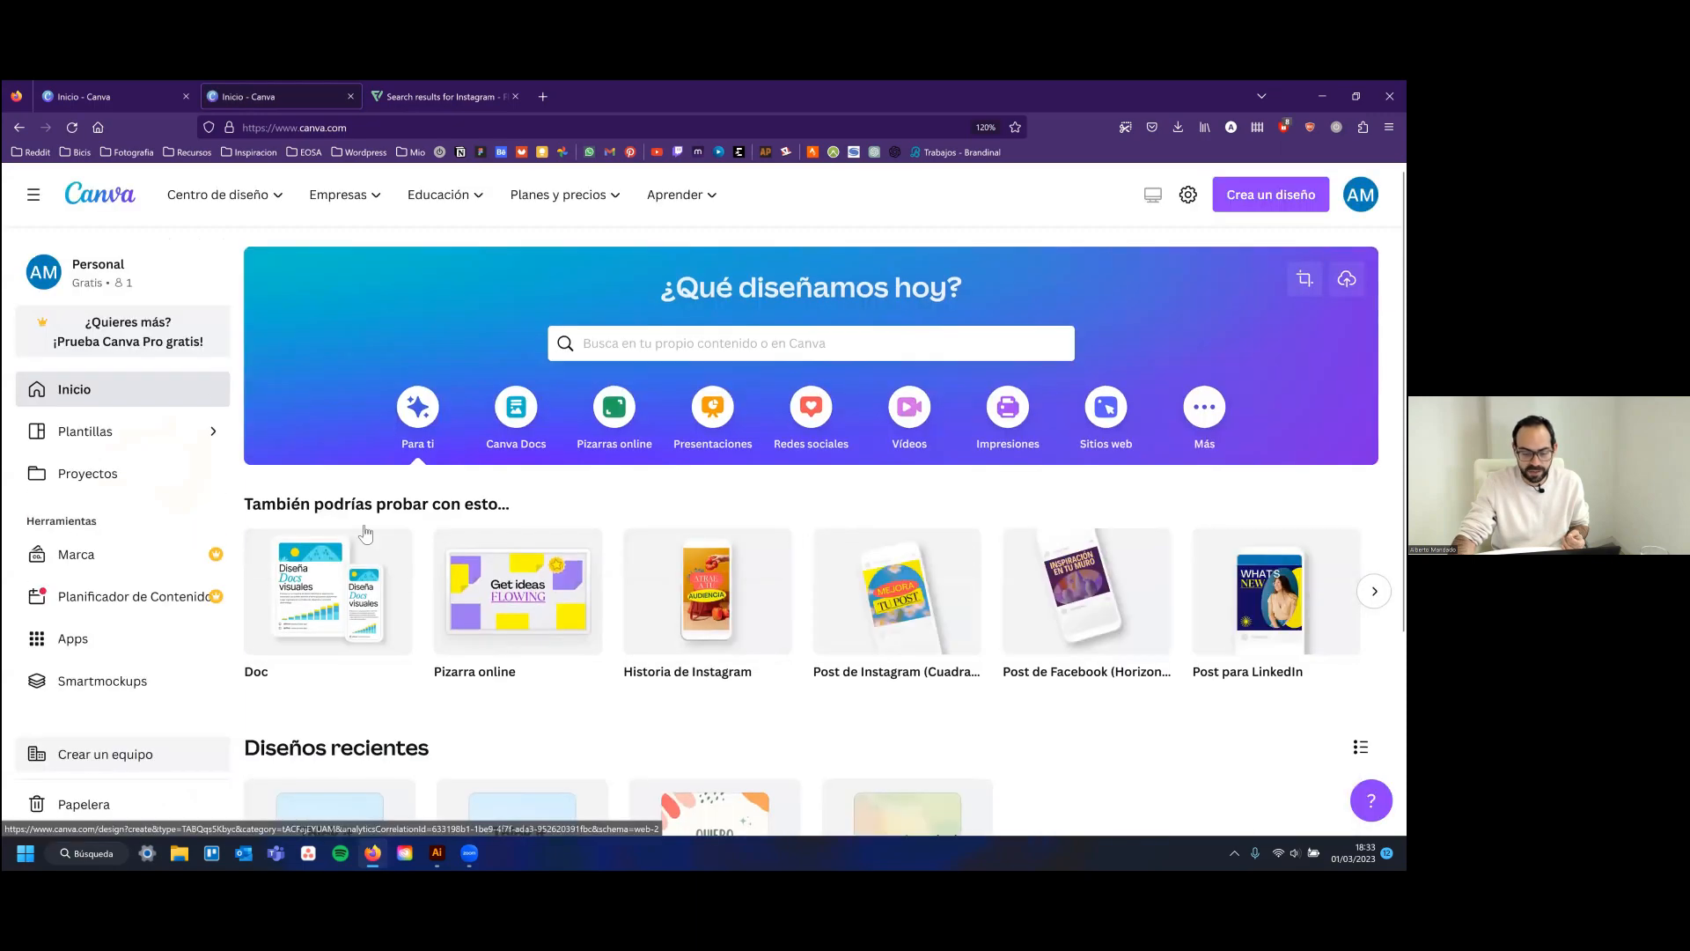
pyautogui.scroll(-3, 132, 440)
pyautogui.click(132, 436)
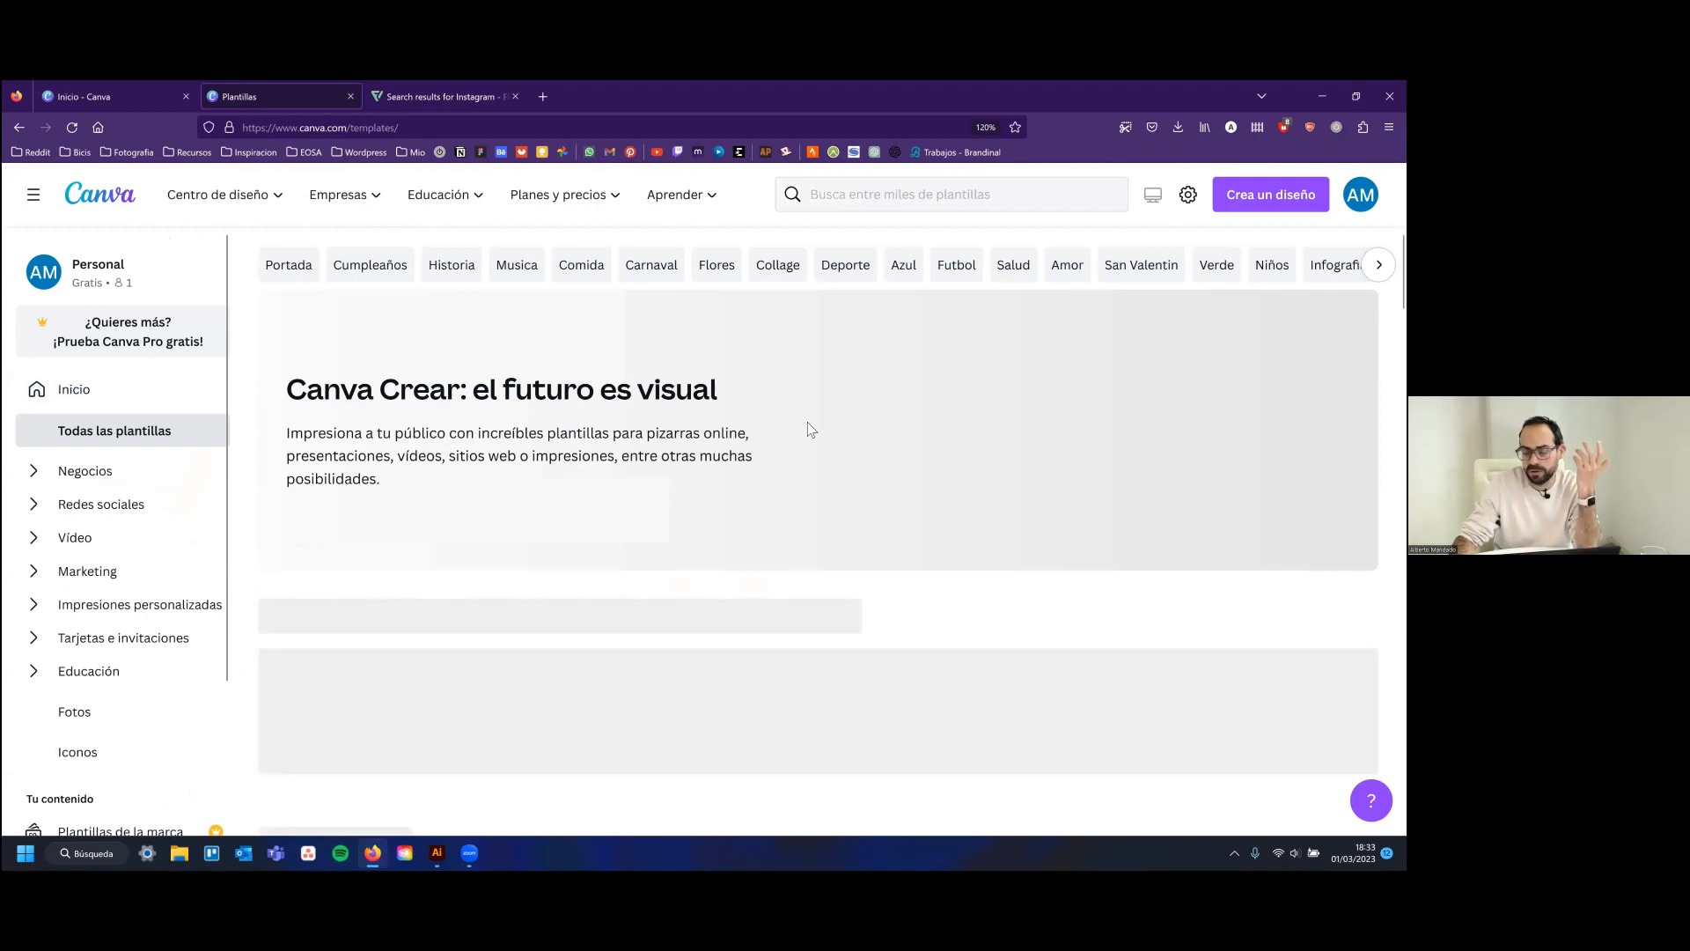
# Browse the template catalogue sections from the popular searches through Docs and Instagram posts to documents, Instagram stories and posters
pyautogui.scroll(-2, 810, 429)
pyautogui.scroll(-3, 826, 499)
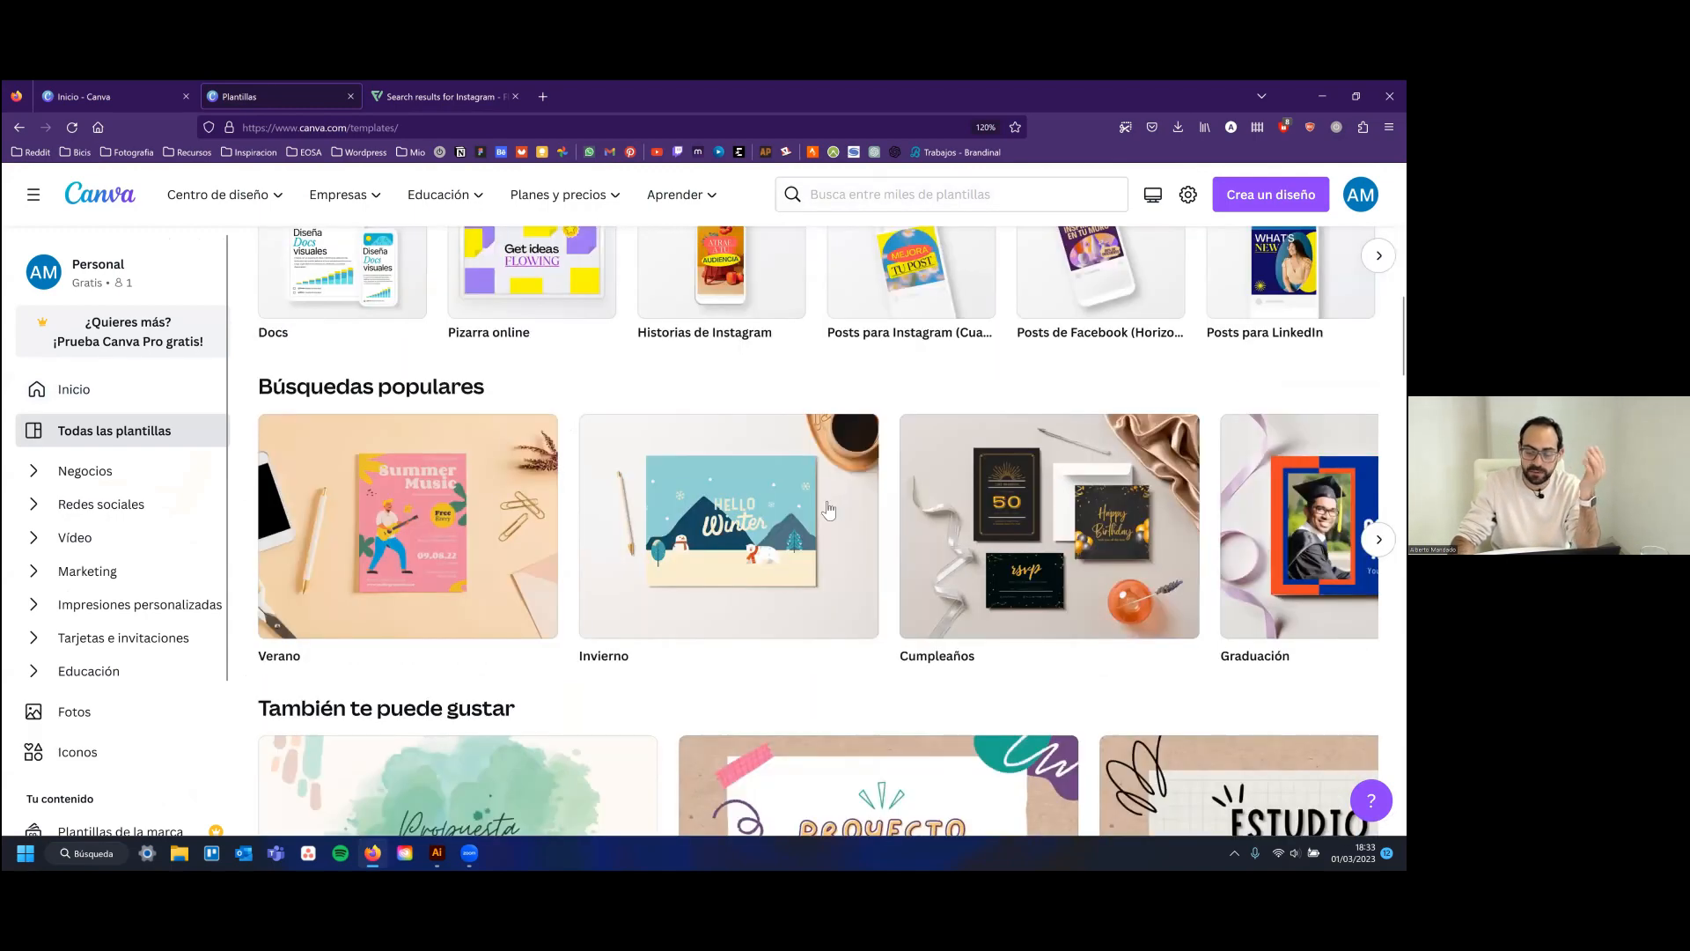
pyautogui.scroll(-2, 836, 519)
pyautogui.scroll(-3, 840, 526)
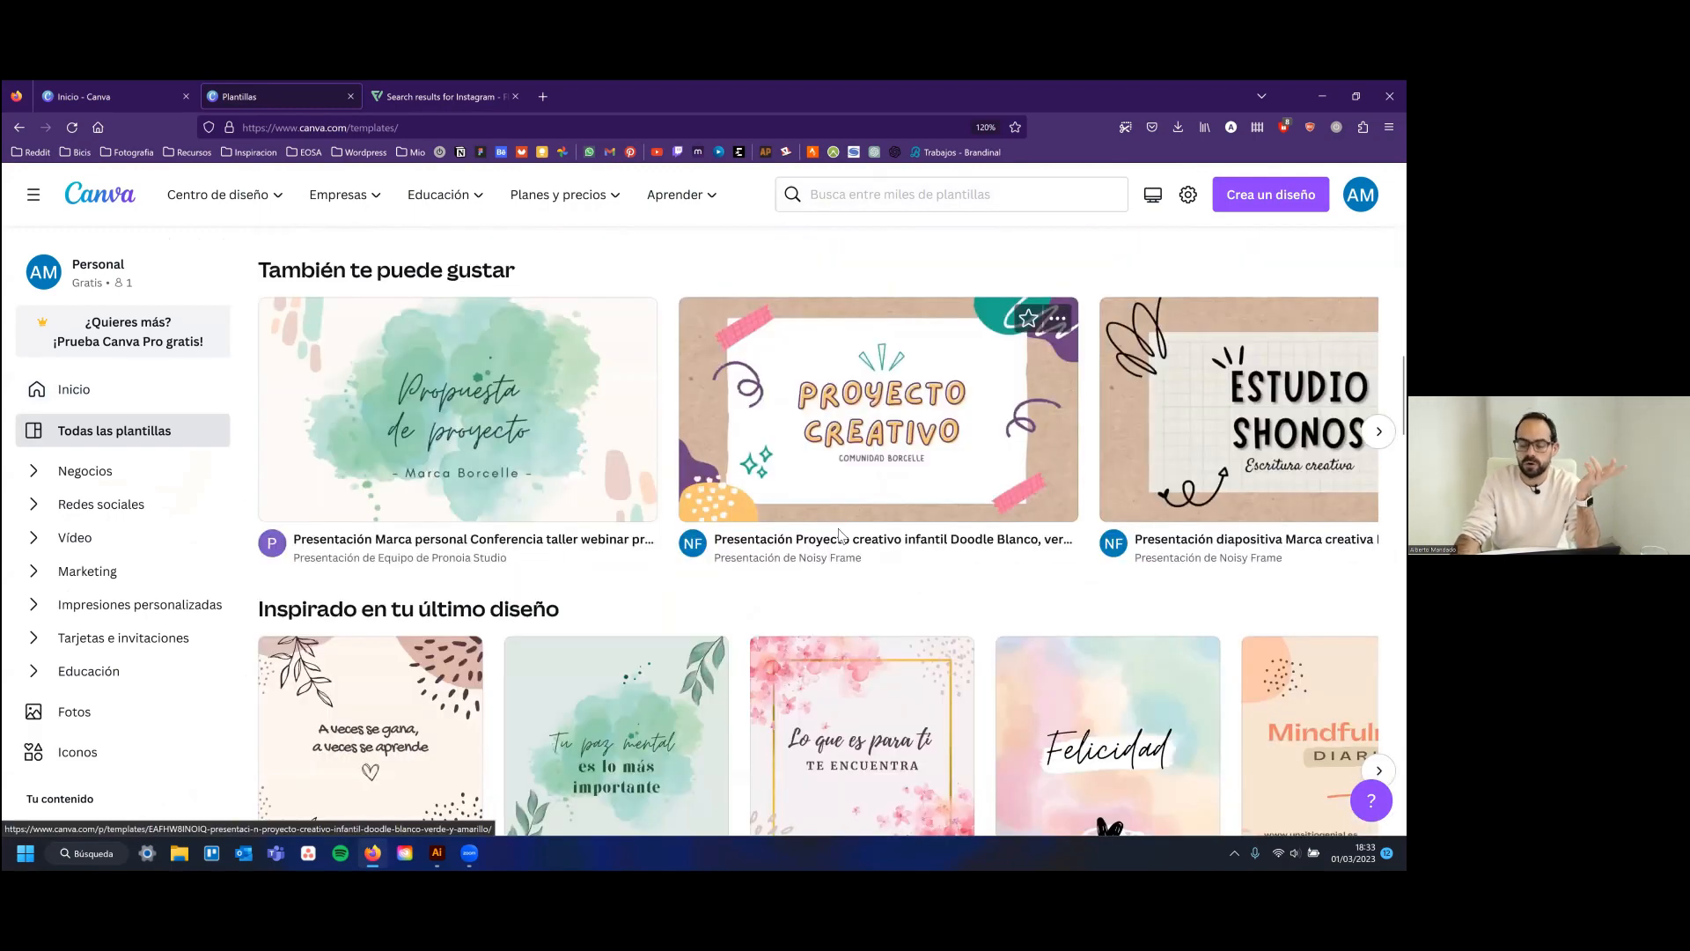
pyautogui.scroll(-2, 841, 539)
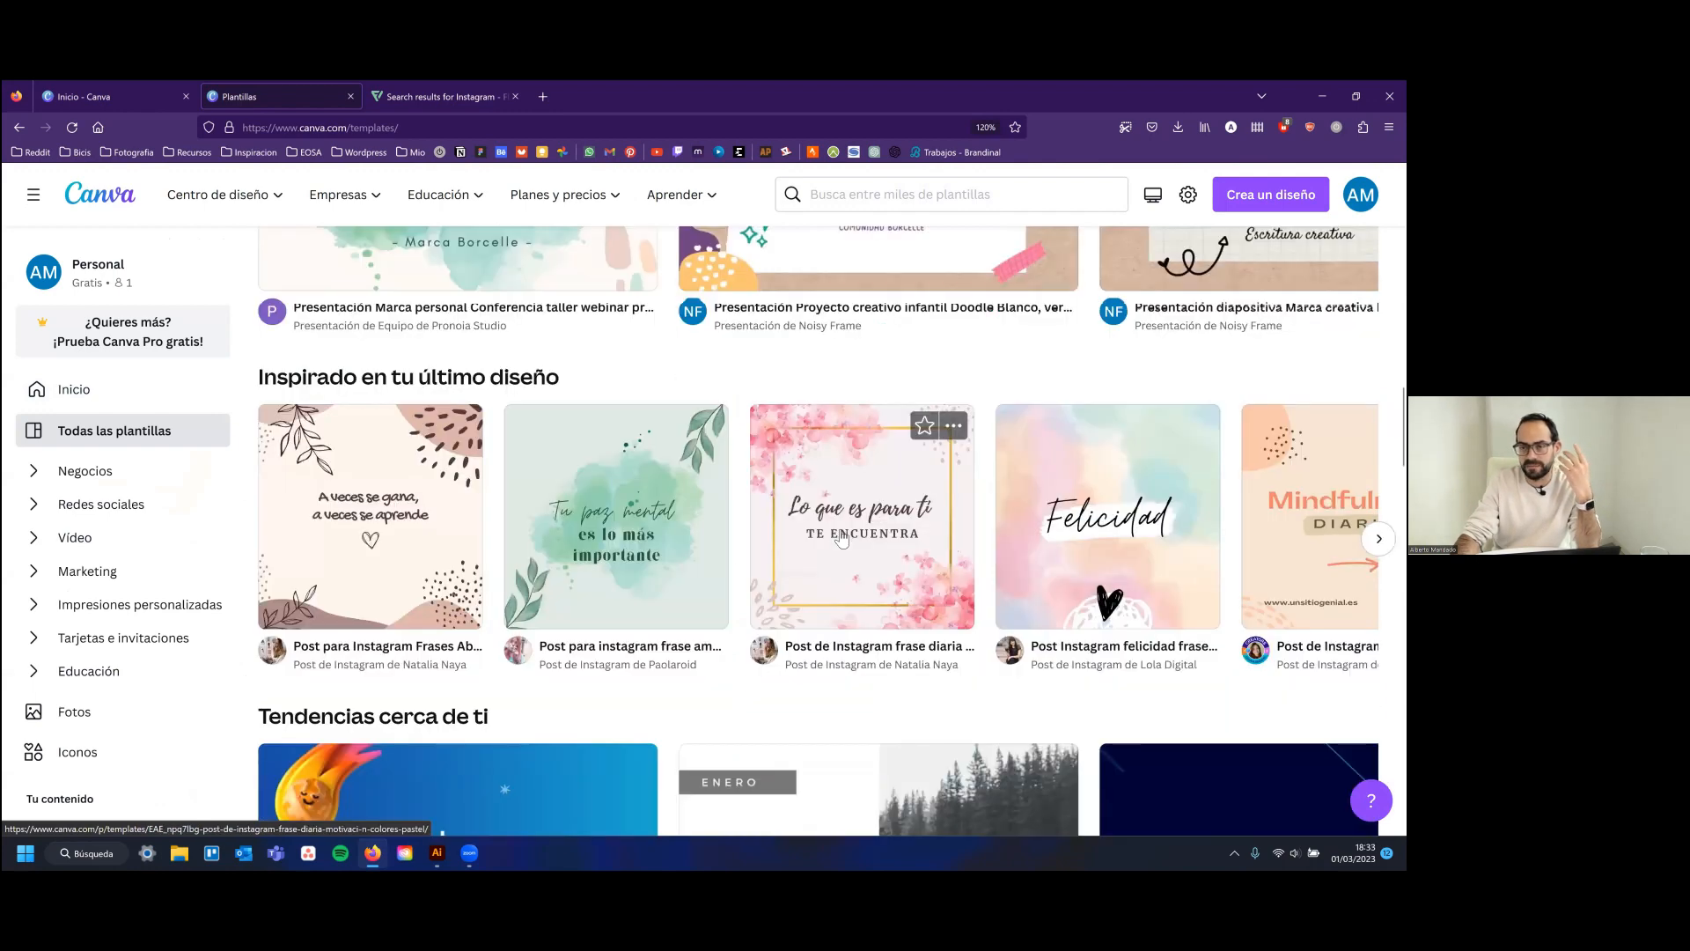
pyautogui.scroll(-3, 842, 539)
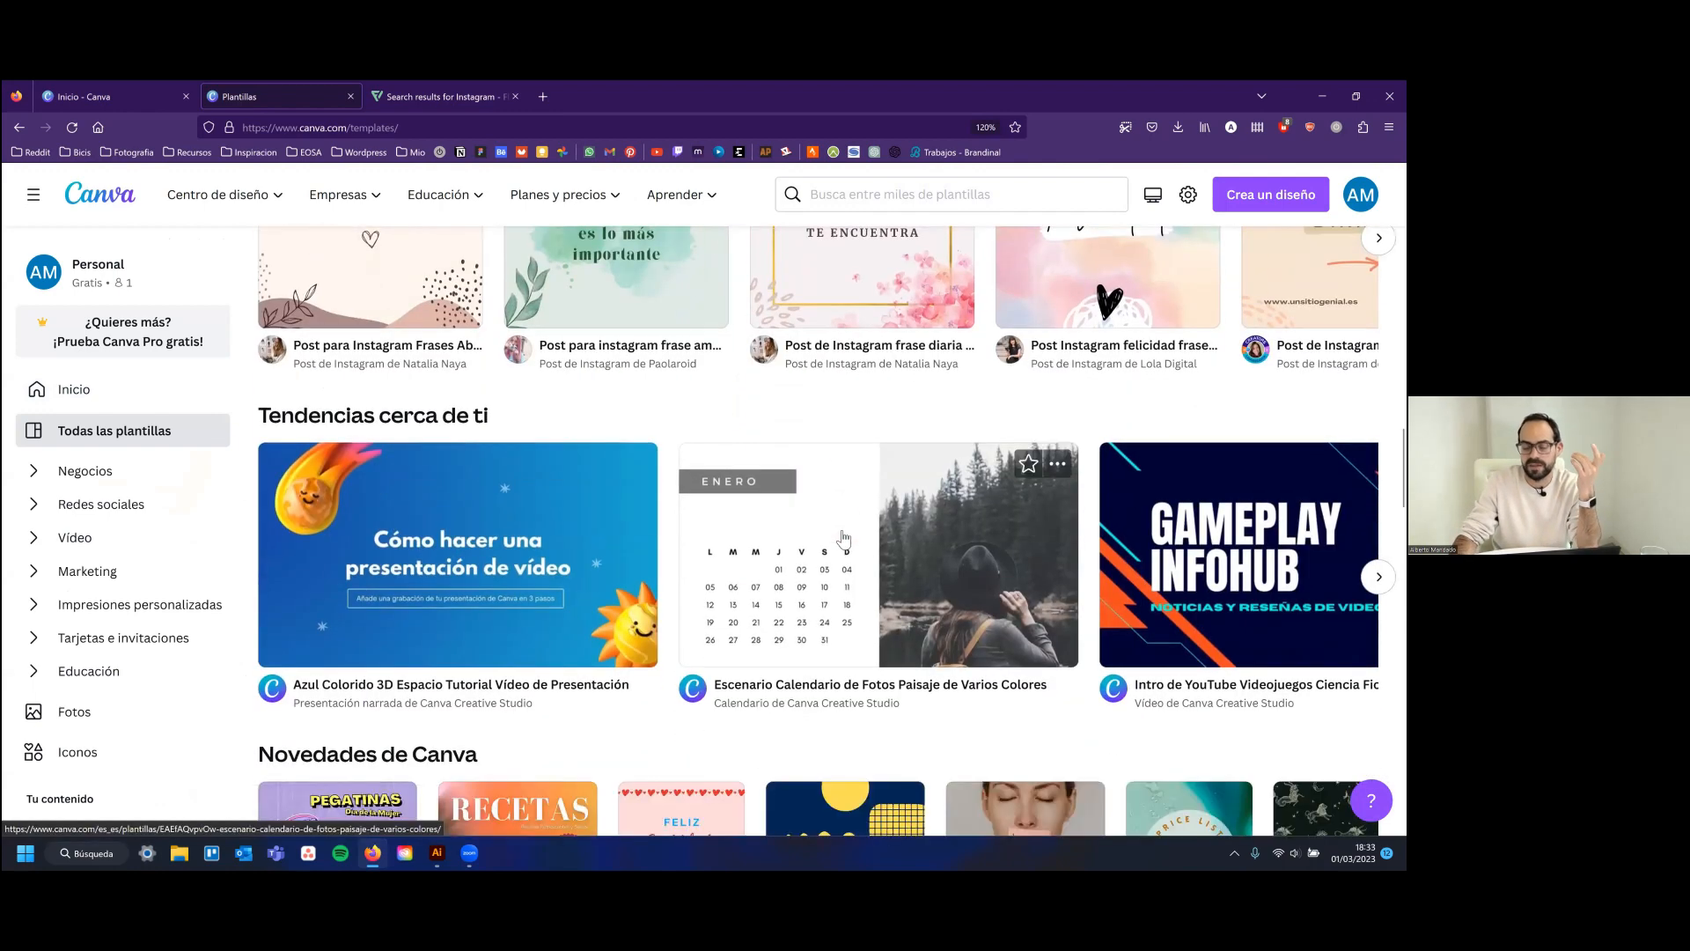
pyautogui.scroll(-1, 843, 538)
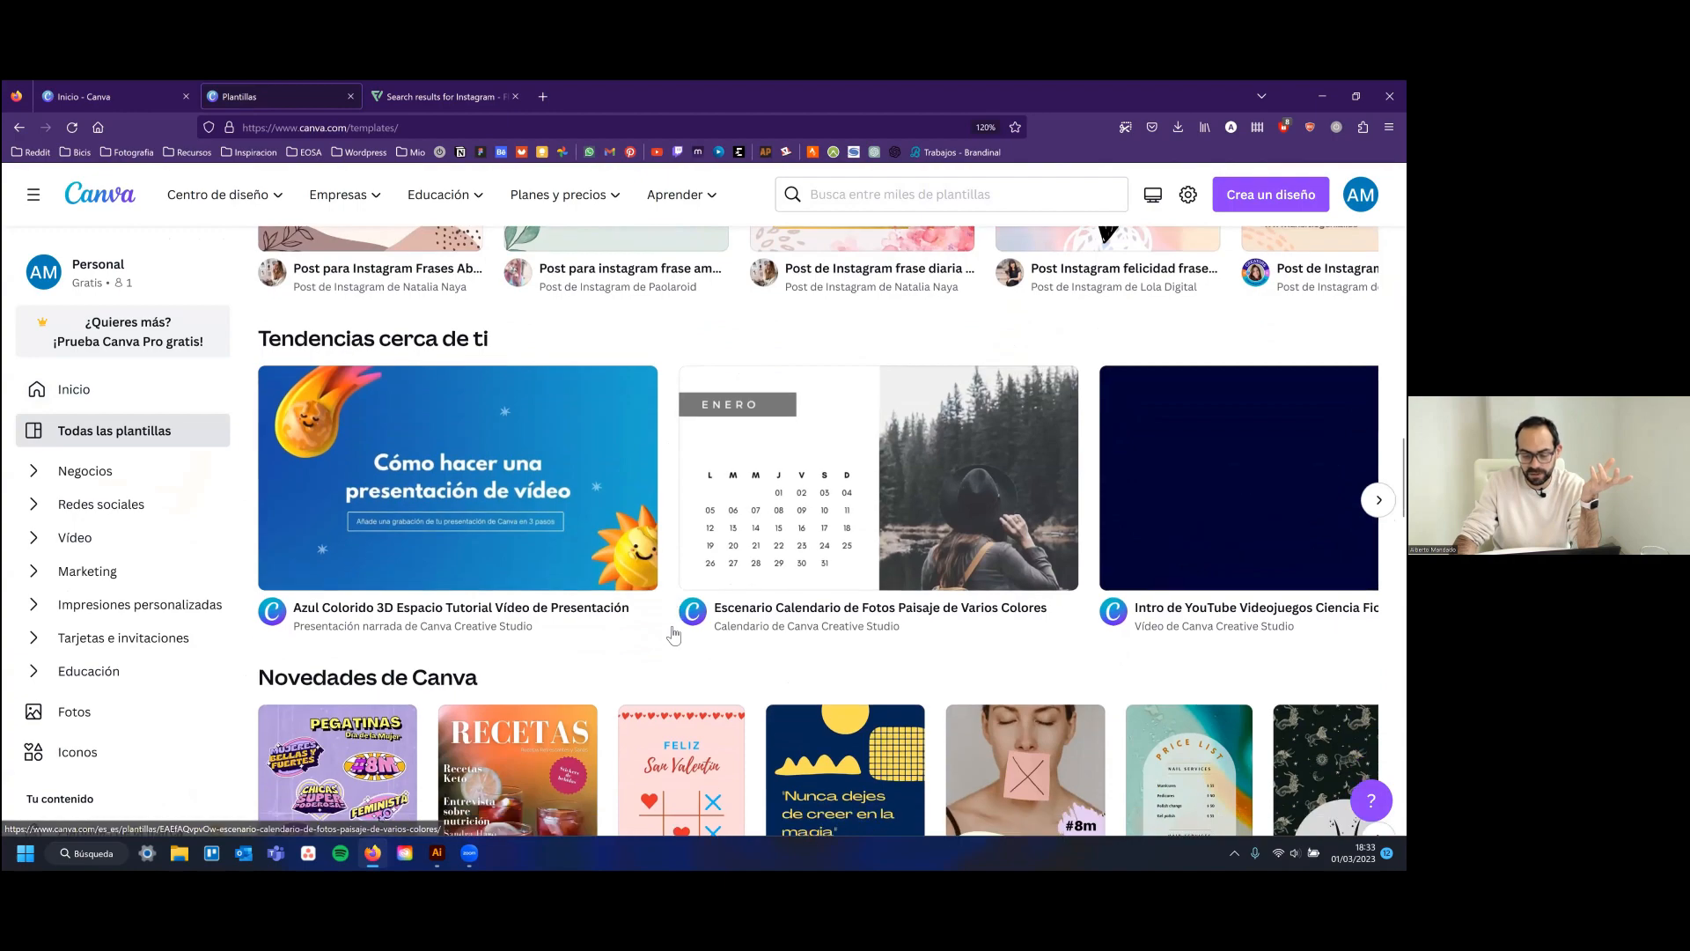
pyautogui.scroll(-4, 919, 599)
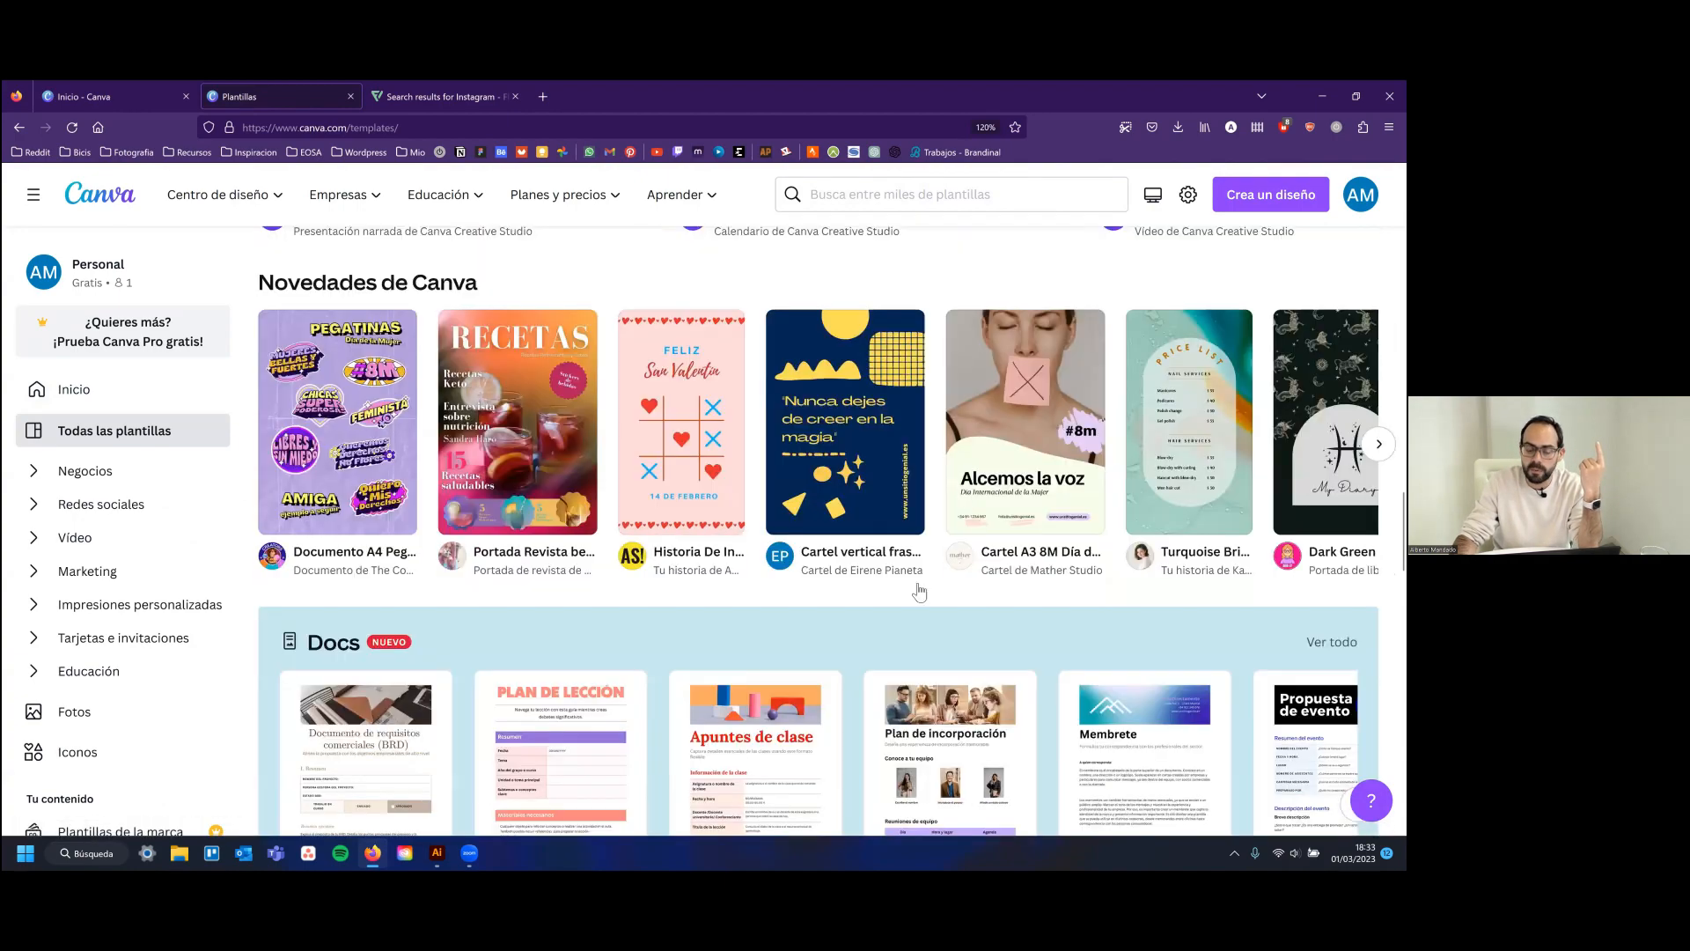
pyautogui.scroll(-1, 919, 592)
pyautogui.scroll(-6, 920, 588)
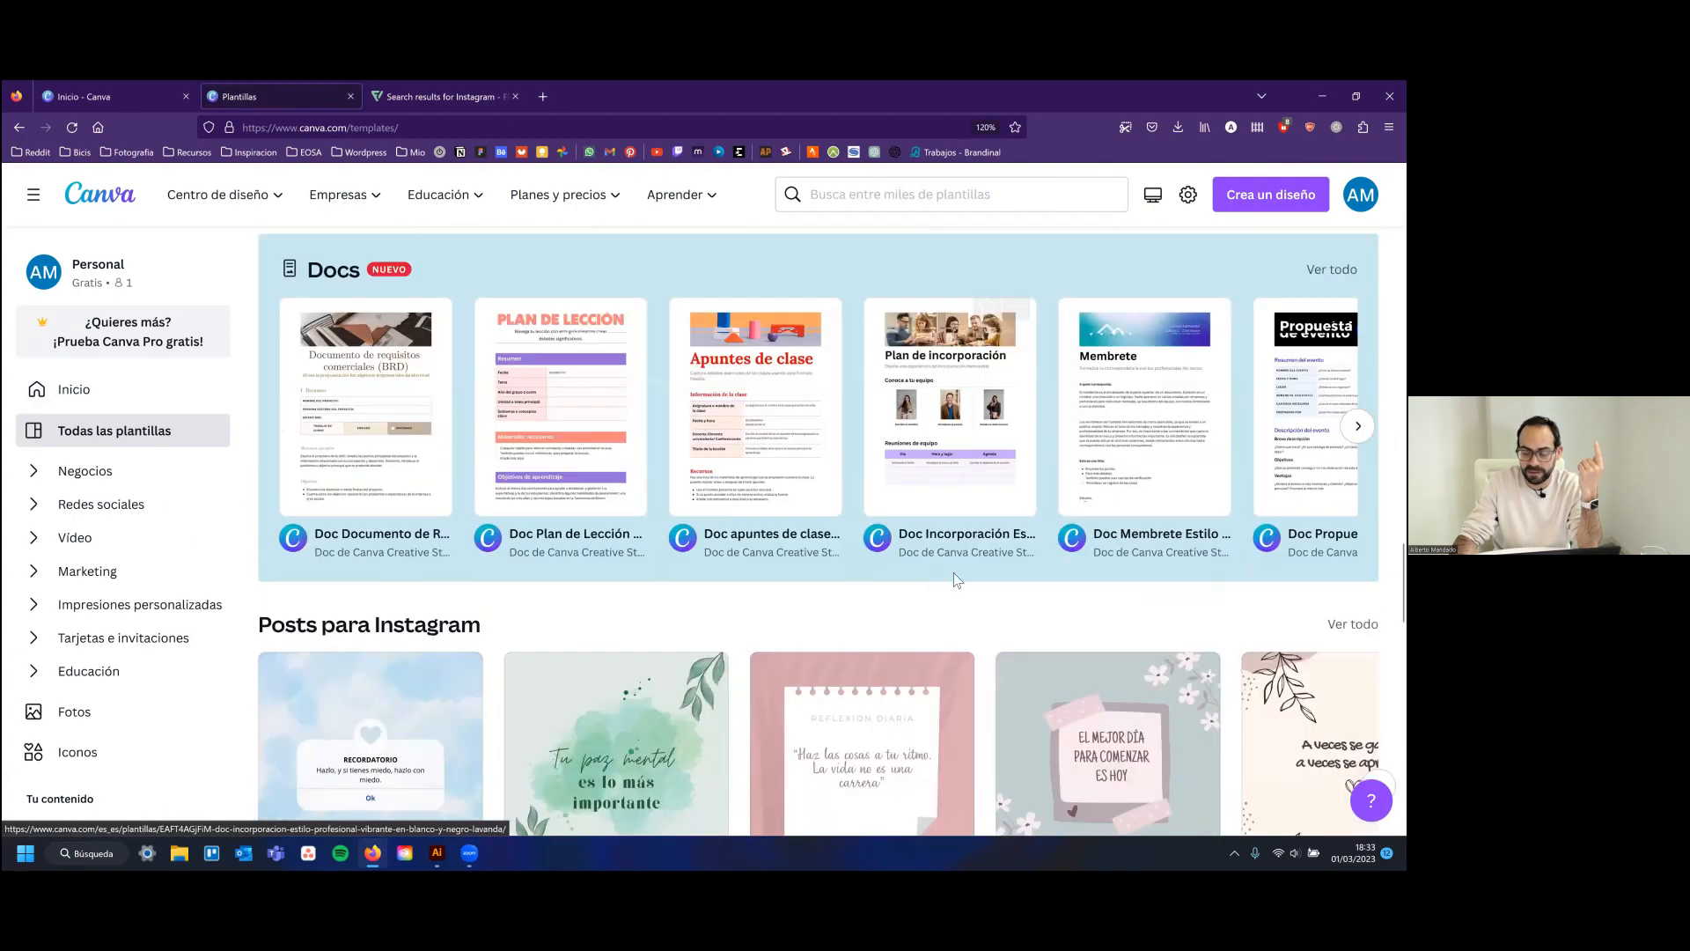
pyautogui.scroll(-3, 1087, 552)
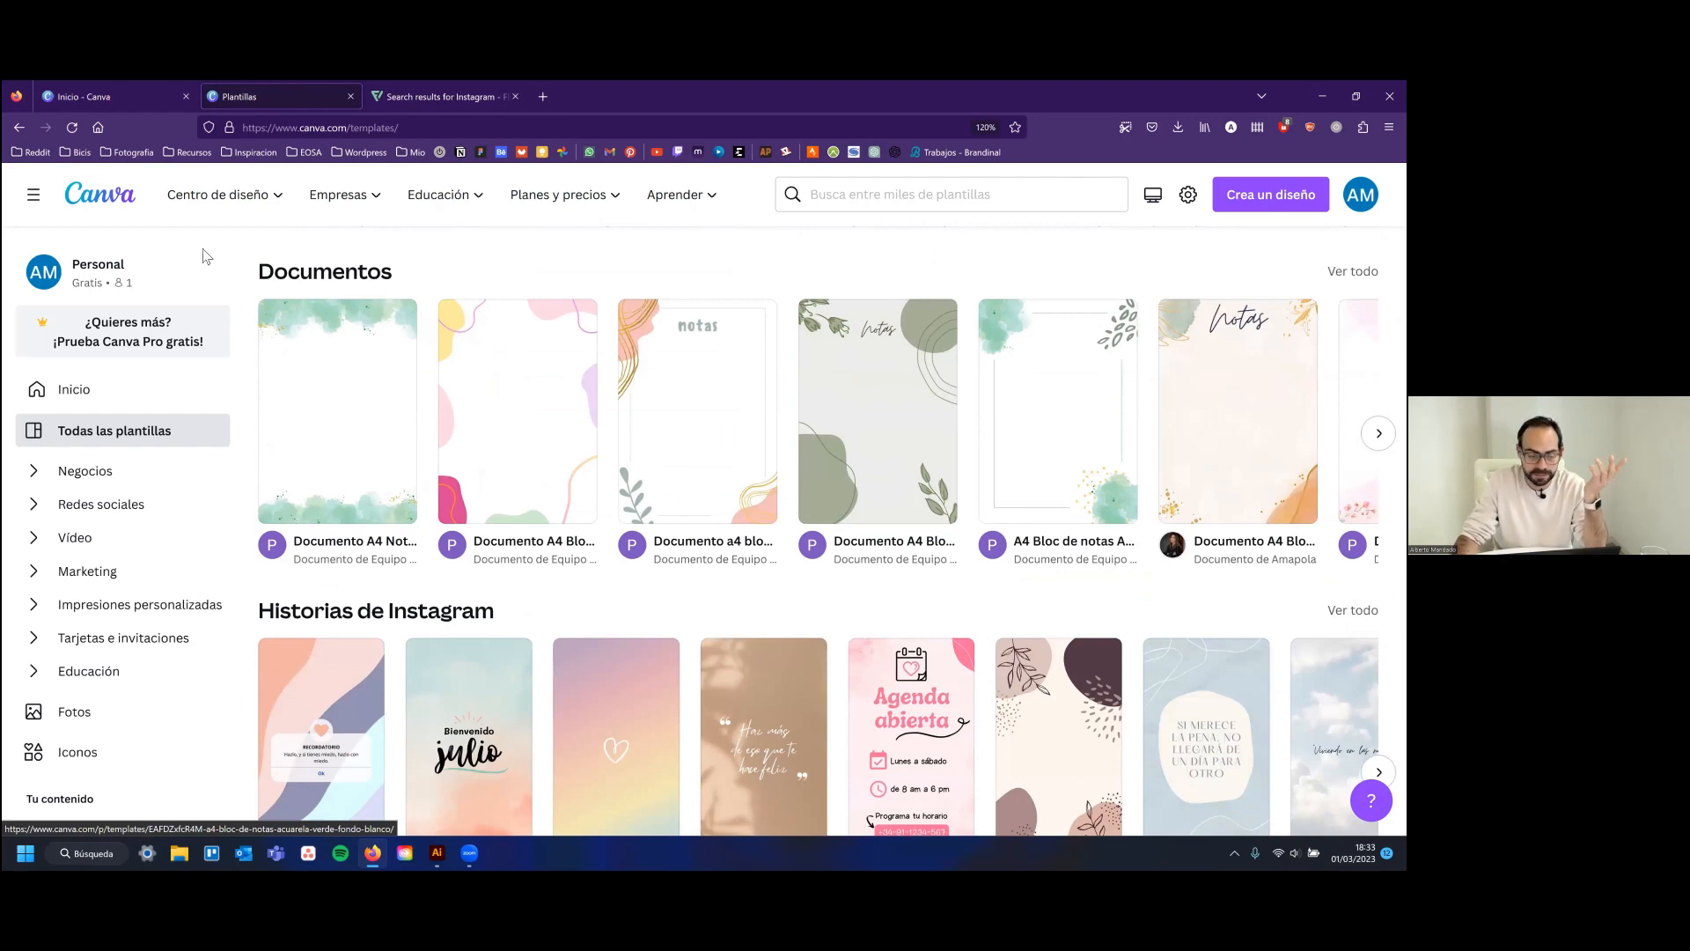
pyautogui.scroll(-3, 1047, 504)
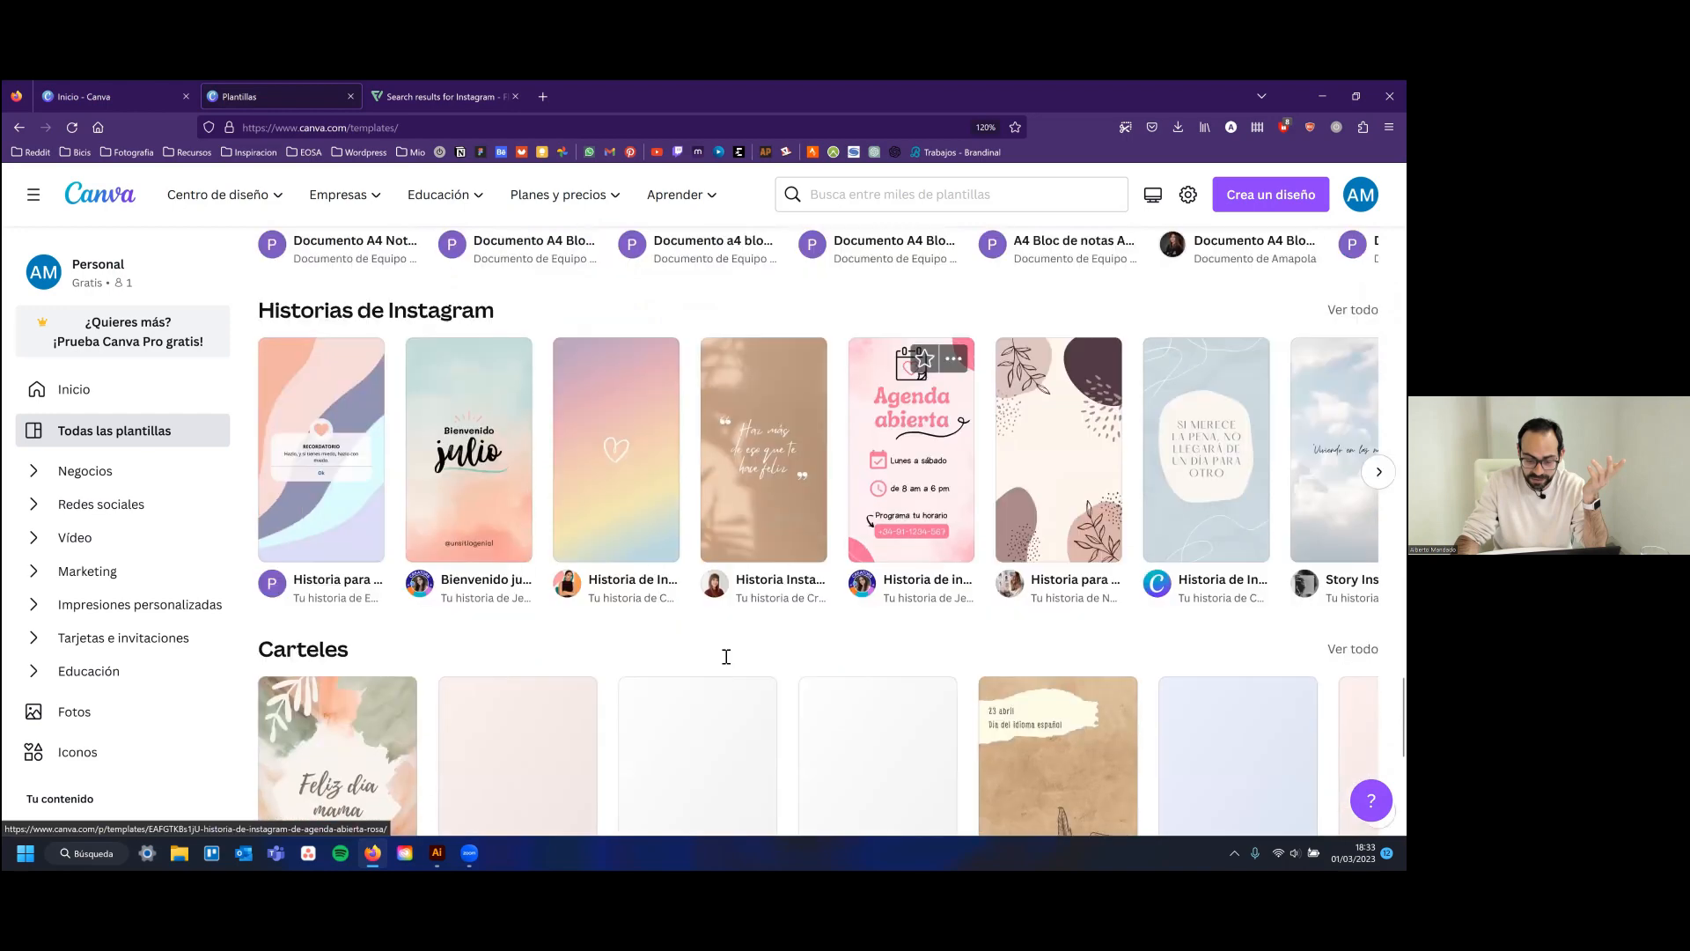
# Go back to the "Publicacións Marzo 2023" design, look over its first three pages and return to the home page's recent designs
pyautogui.click(627, 470)
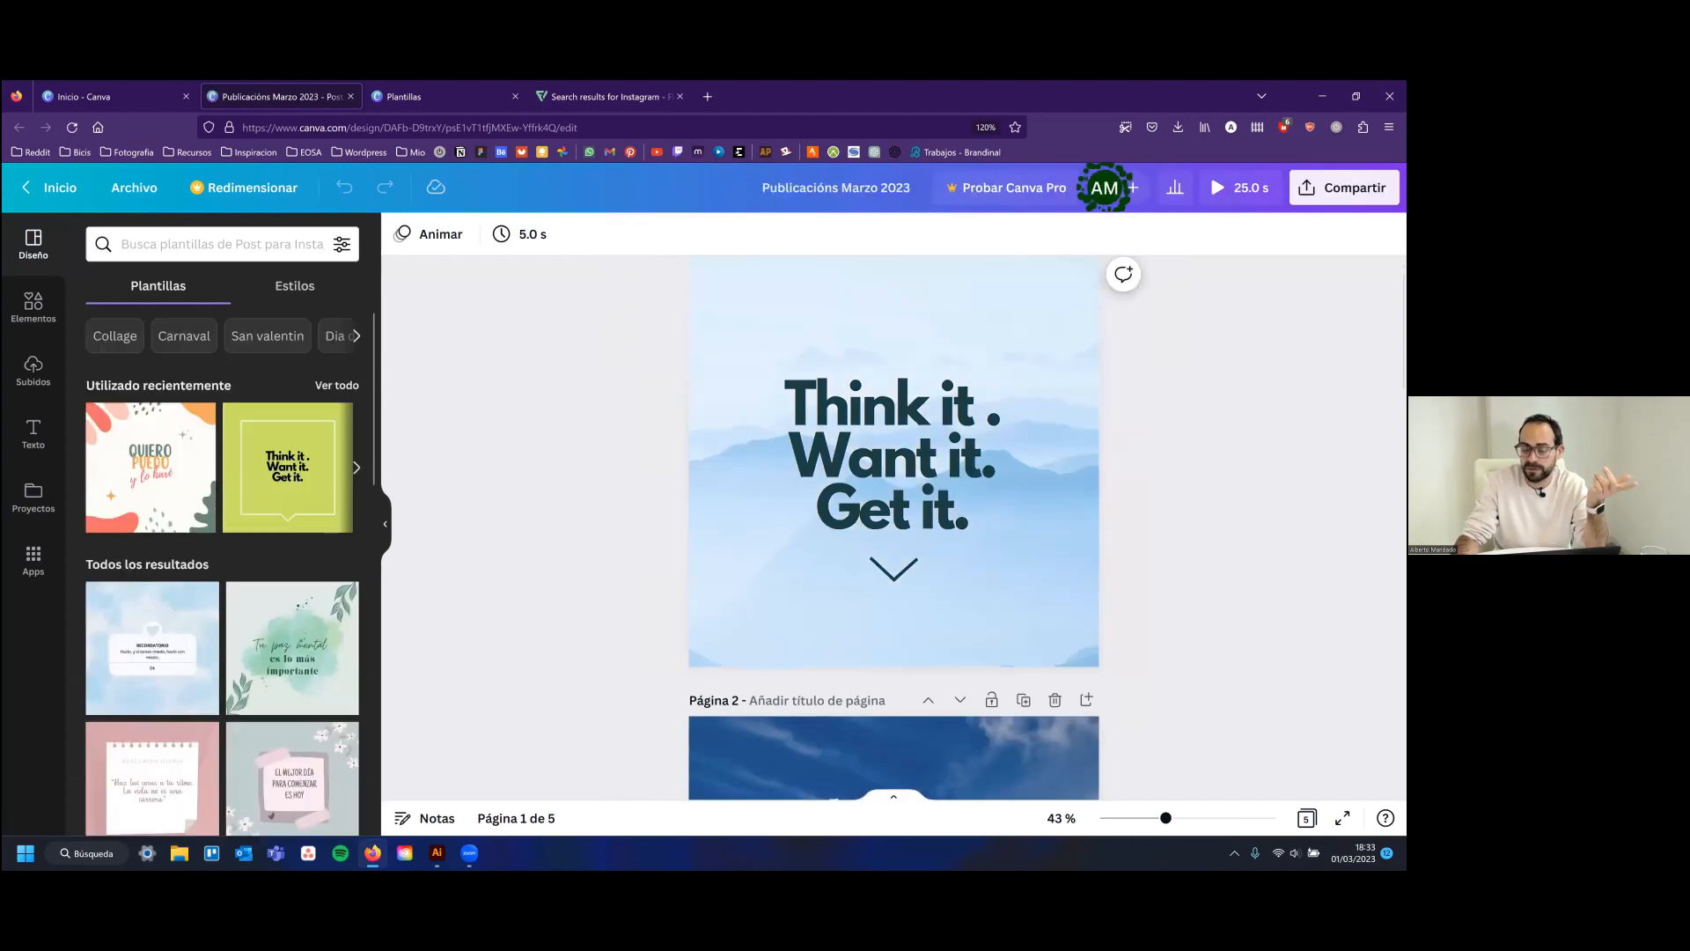
pyautogui.scroll(-4, 1134, 450)
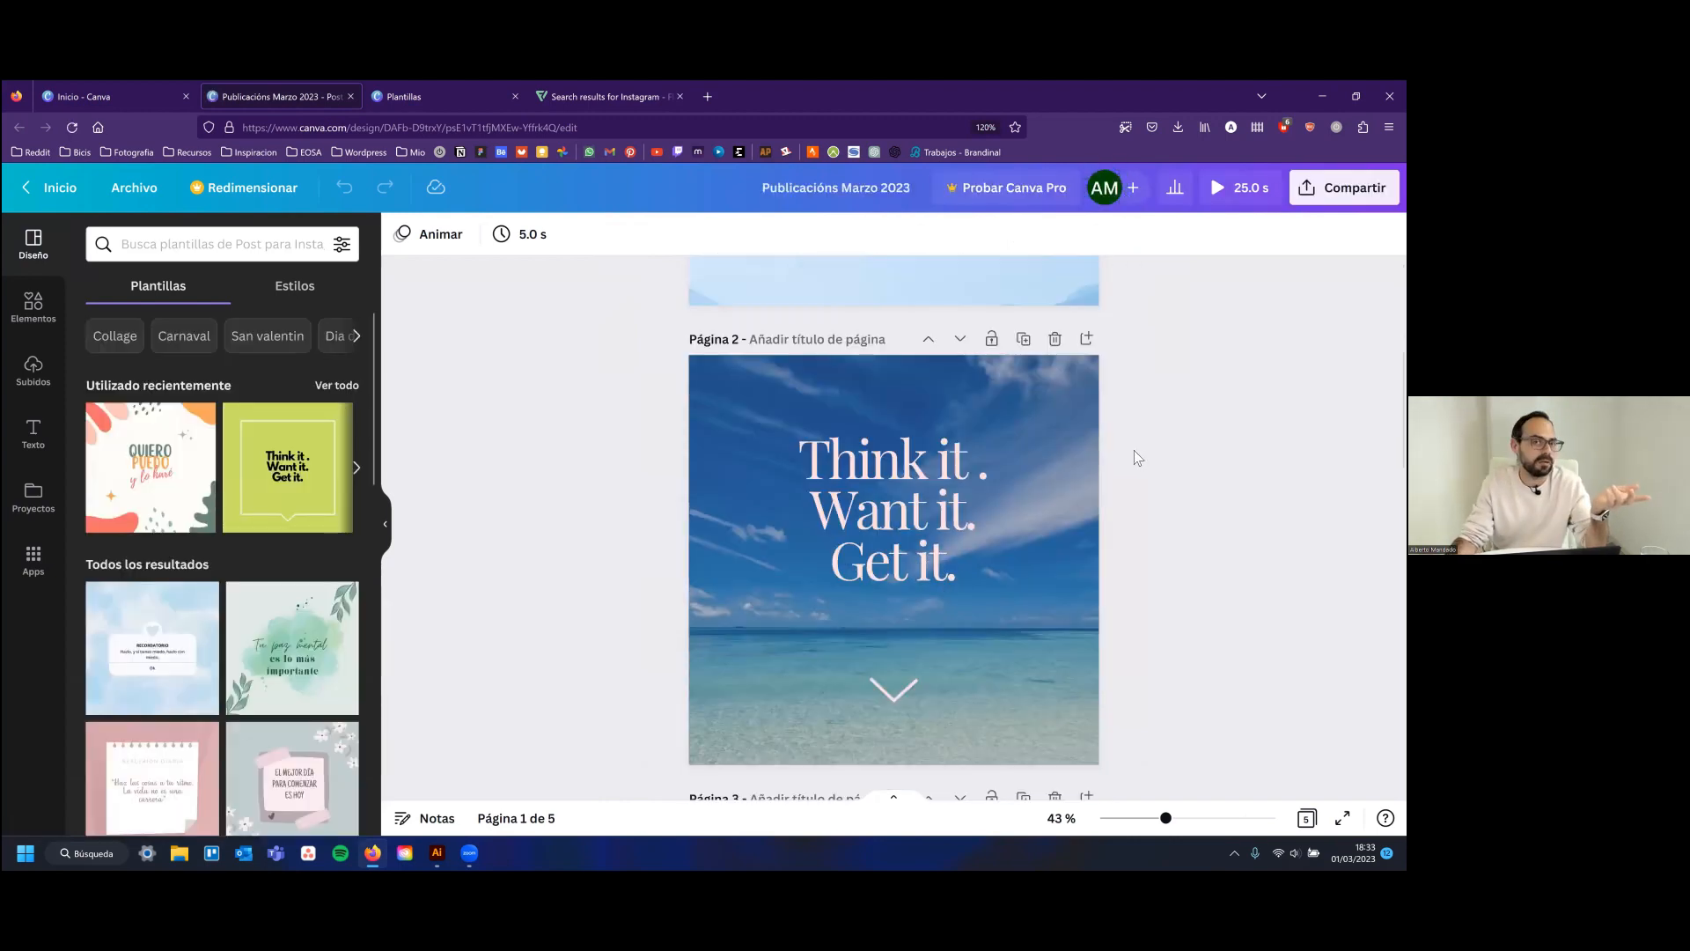
pyautogui.scroll(-7, 1134, 451)
pyautogui.scroll(2, 1134, 451)
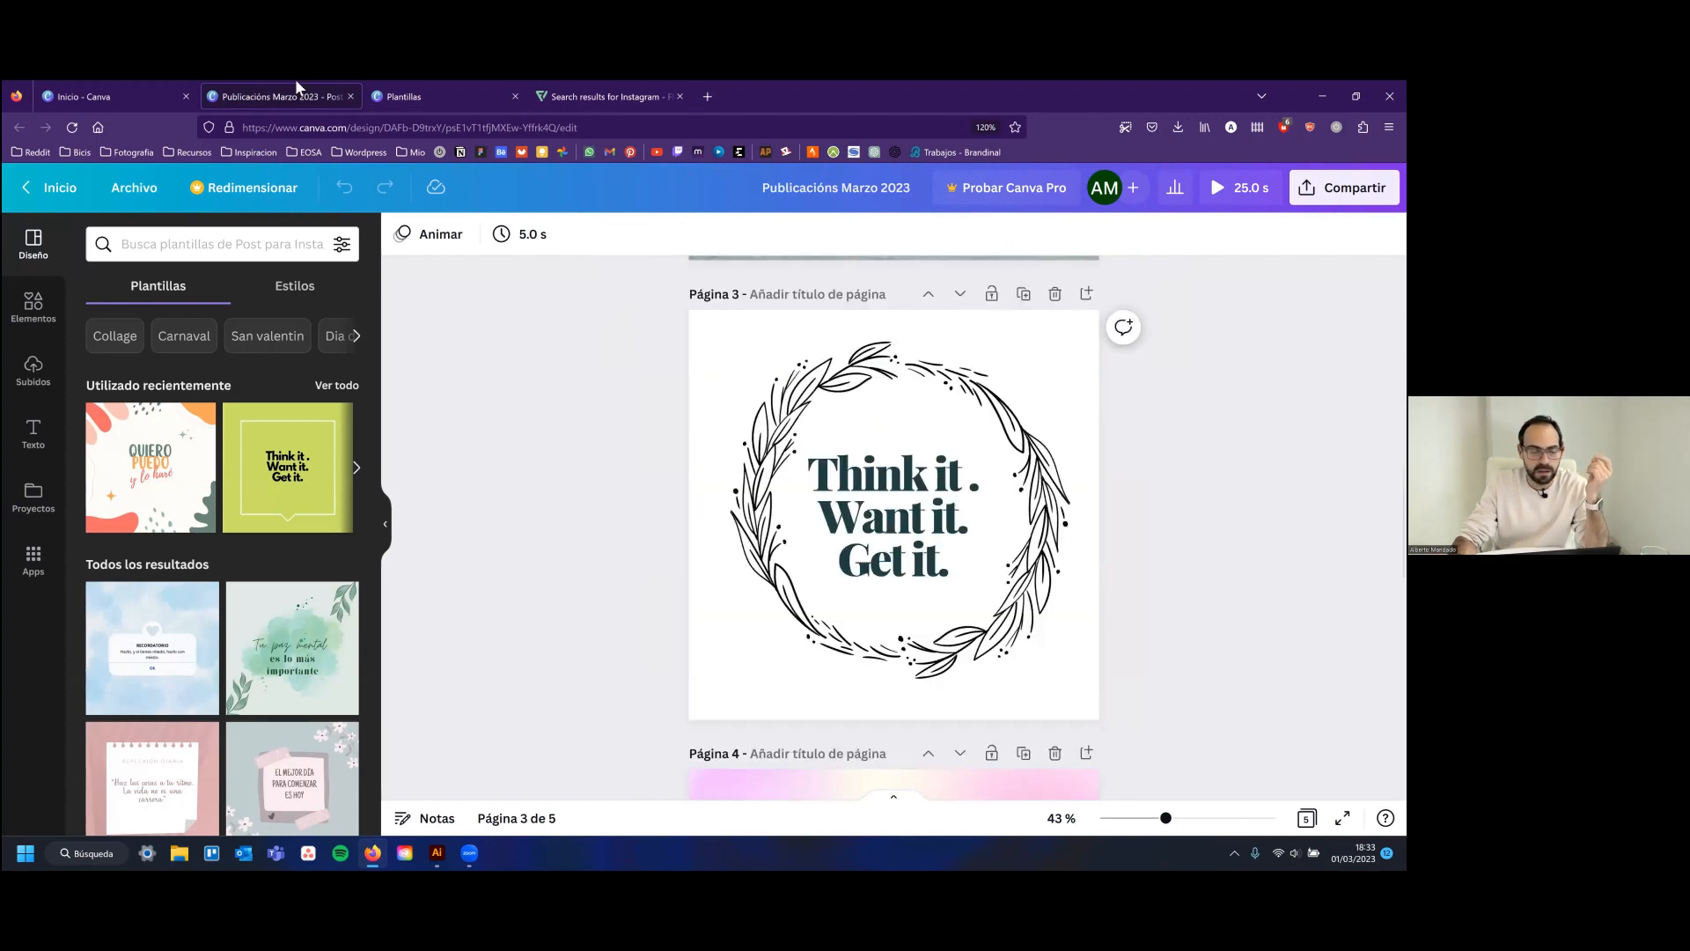
pyautogui.hotkey('ctrl', 'pageup')
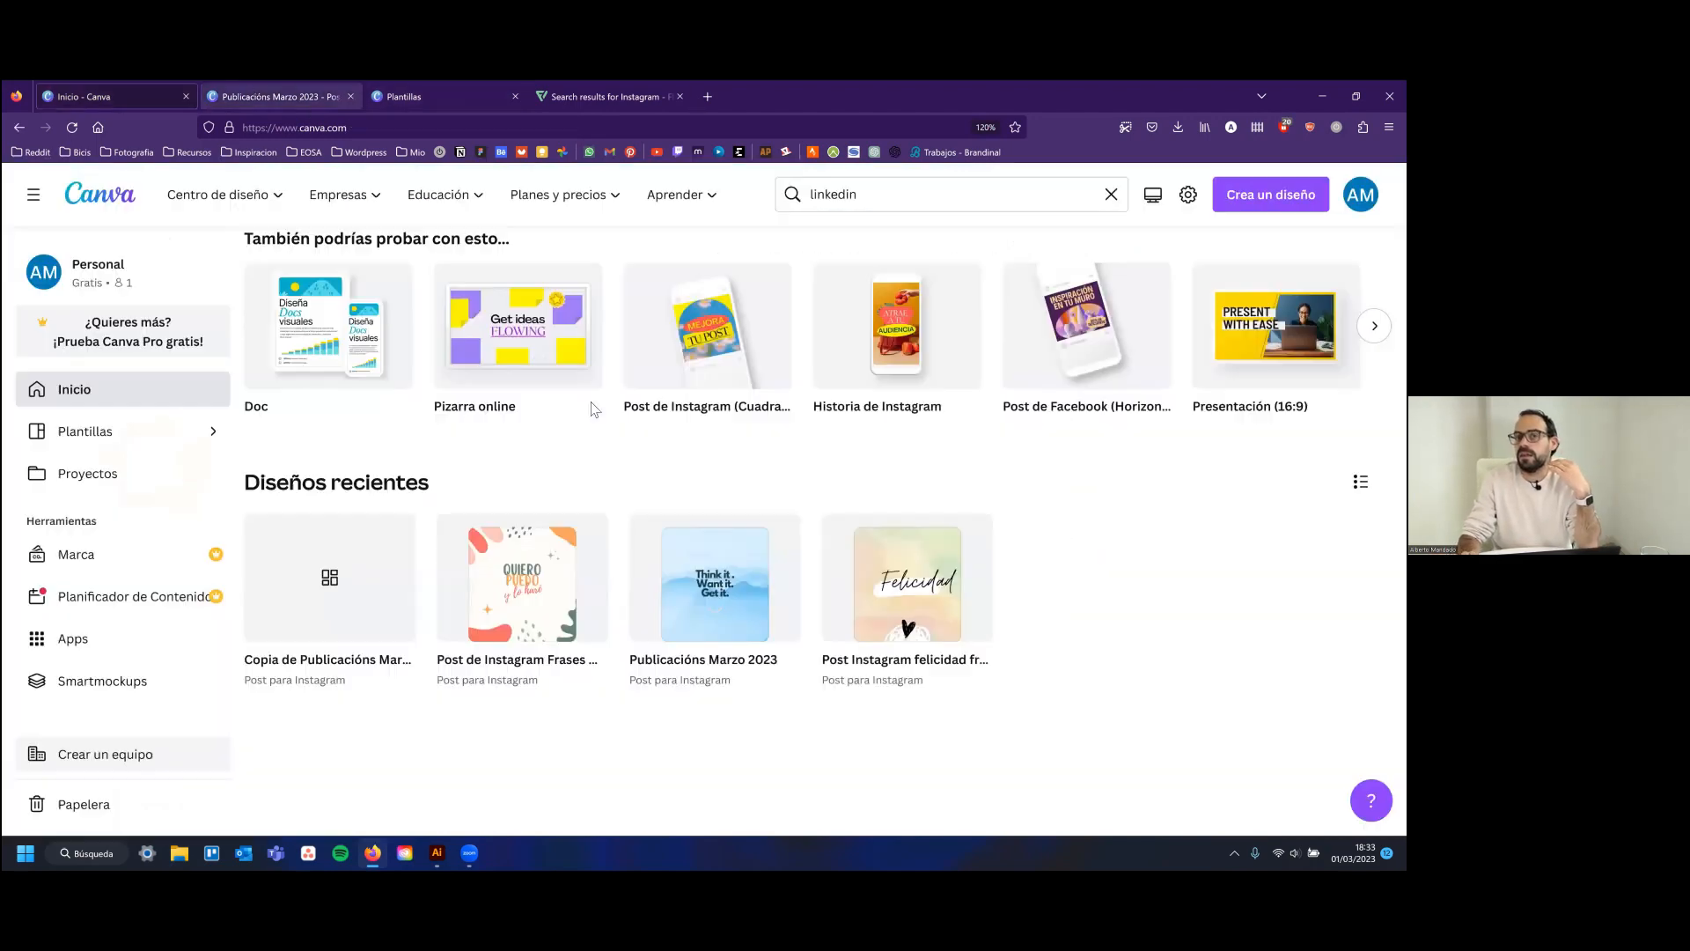
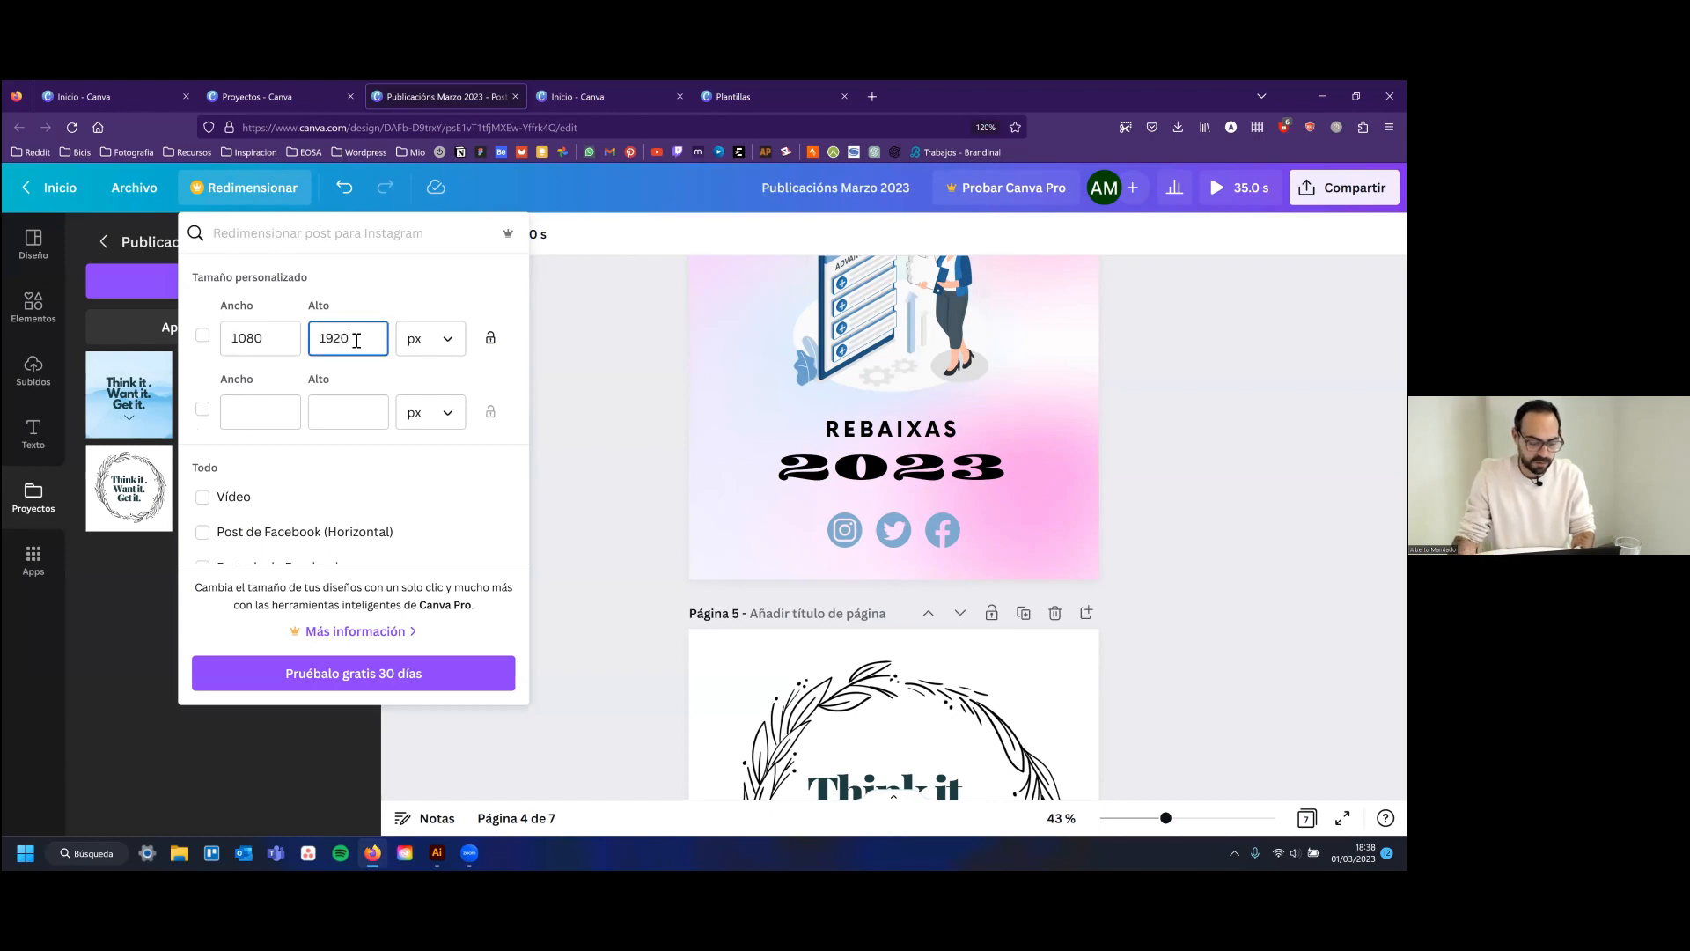
# Look through the preset formats offered for resizing the Instagram post
pyautogui.scroll(-4, 378, 484)
pyautogui.scroll(3, 370, 502)
pyautogui.scroll(1, 360, 437)
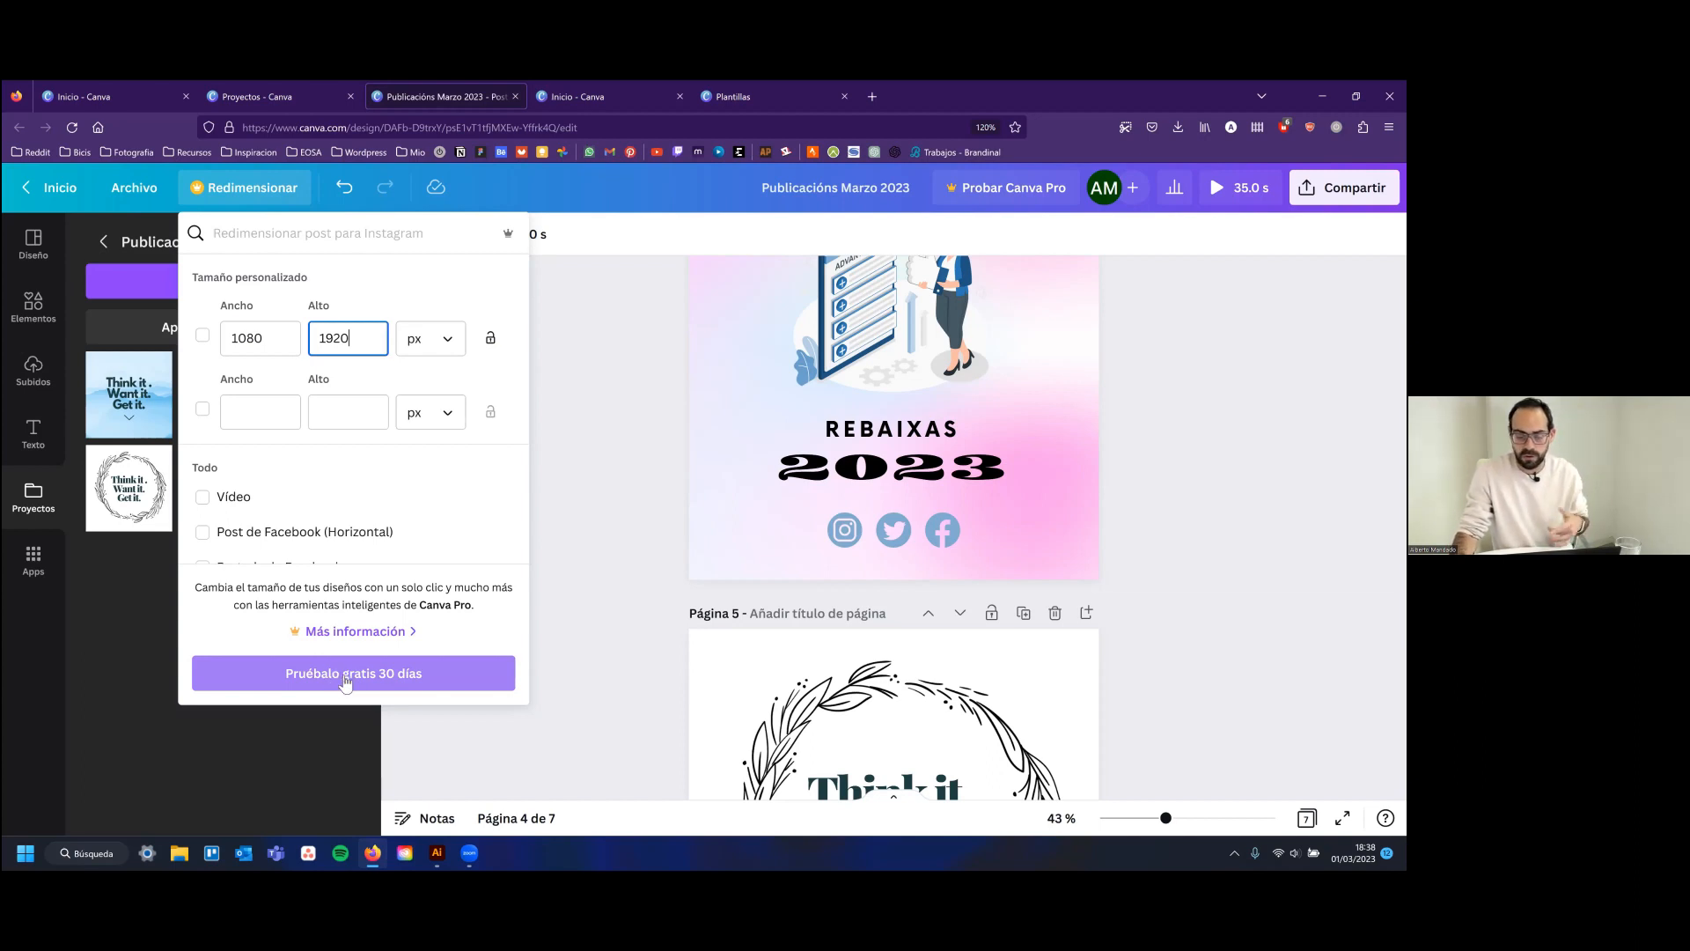
# Leave the design for the home page and look over the suggested formats and recent designs
pyautogui.click(50, 189)
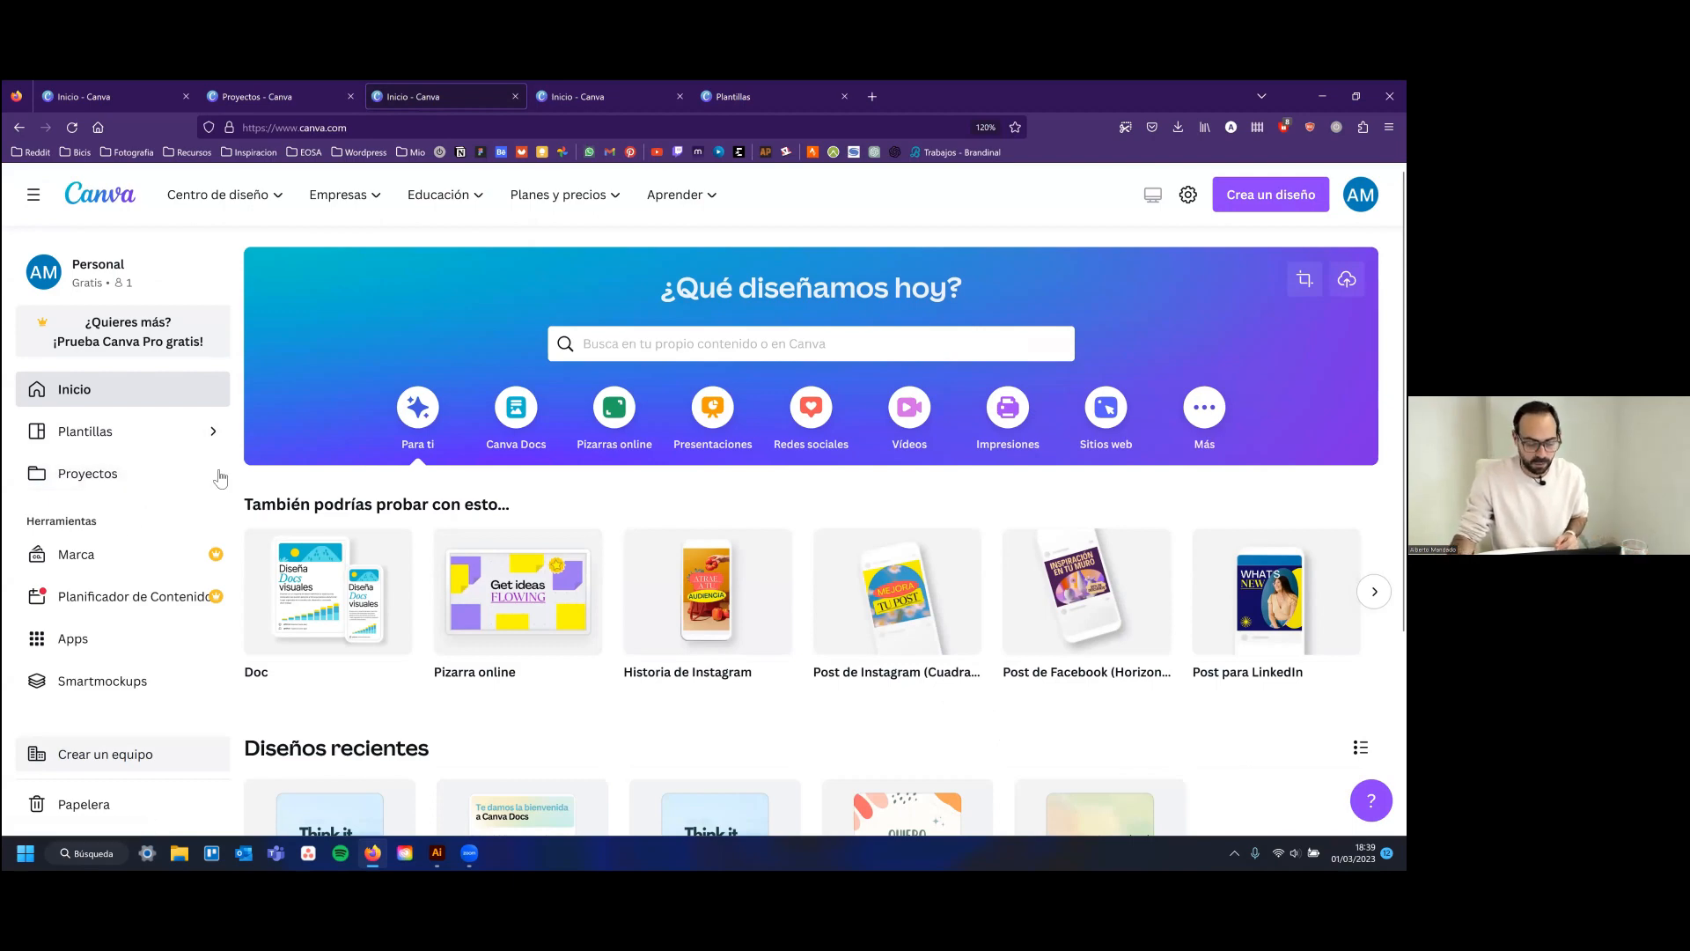
pyautogui.scroll(-2, 211, 449)
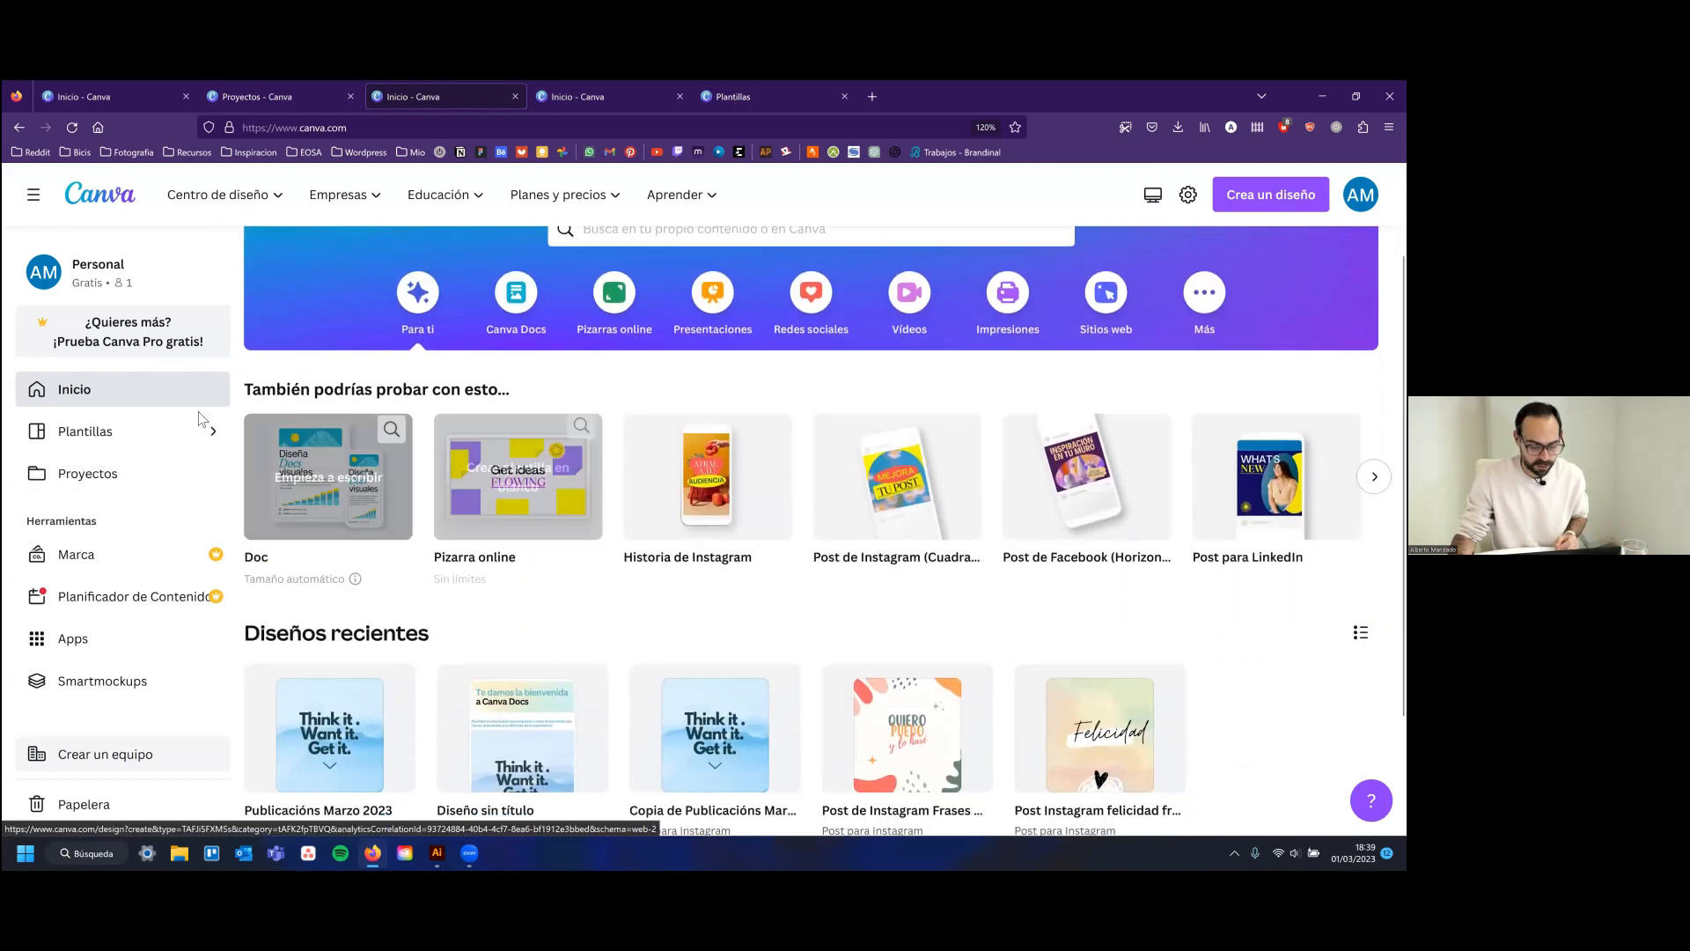
pyautogui.scroll(-1, 506, 581)
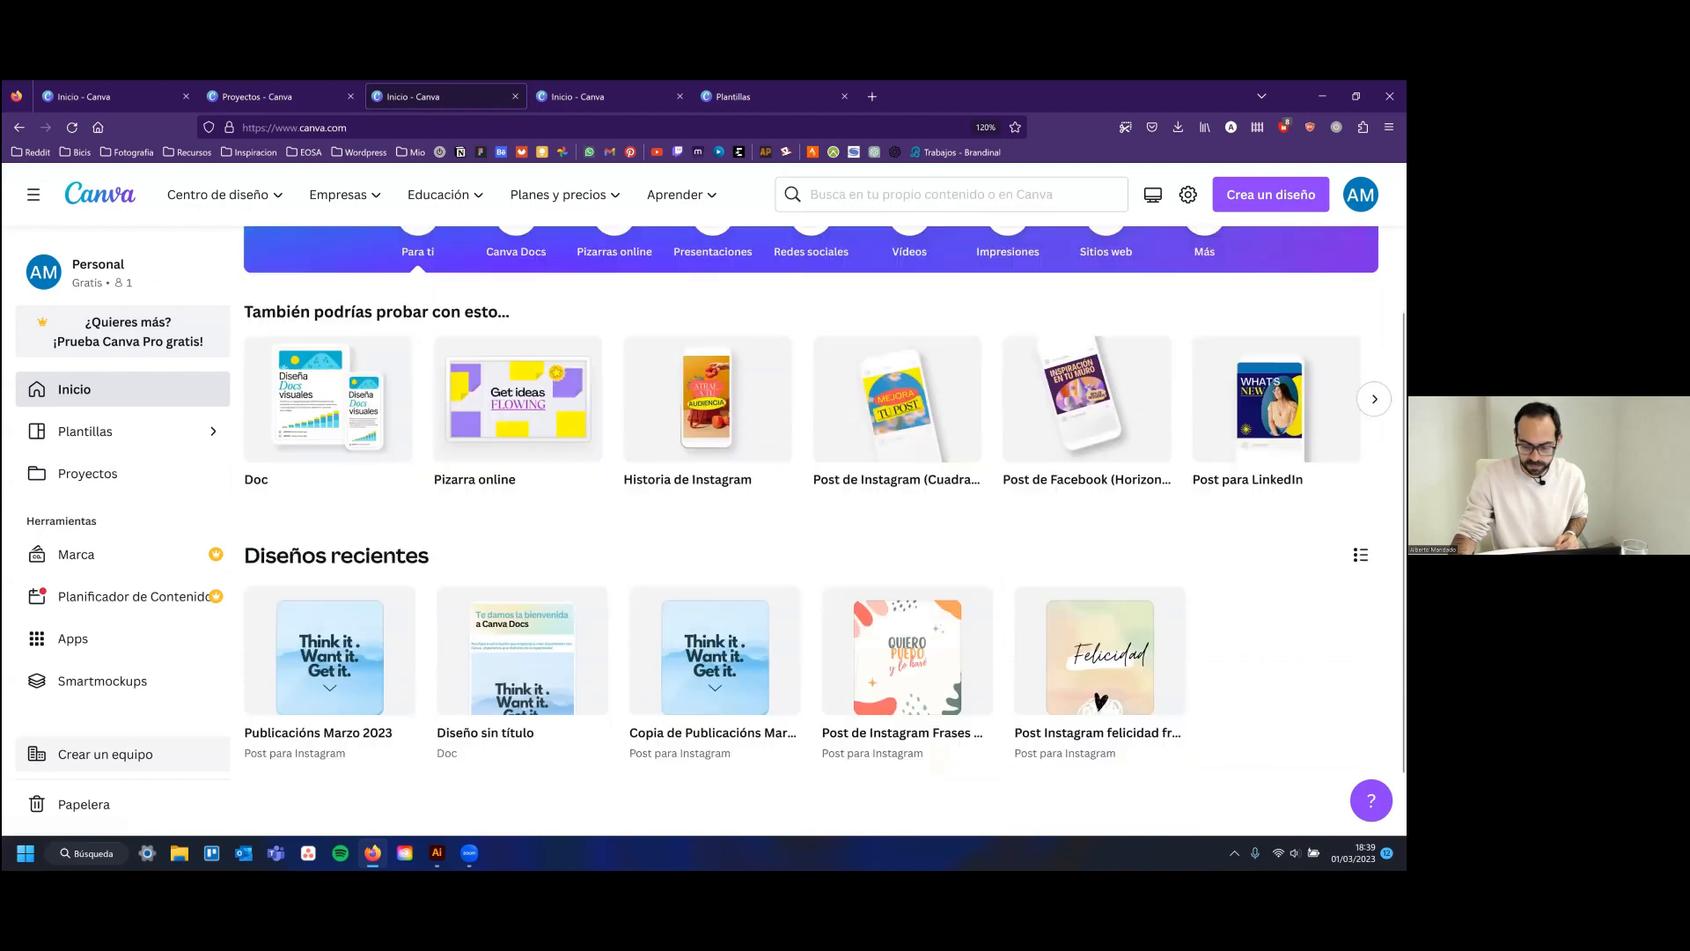
pyautogui.scroll(-1, 824, 528)
pyautogui.scroll(3, 817, 475)
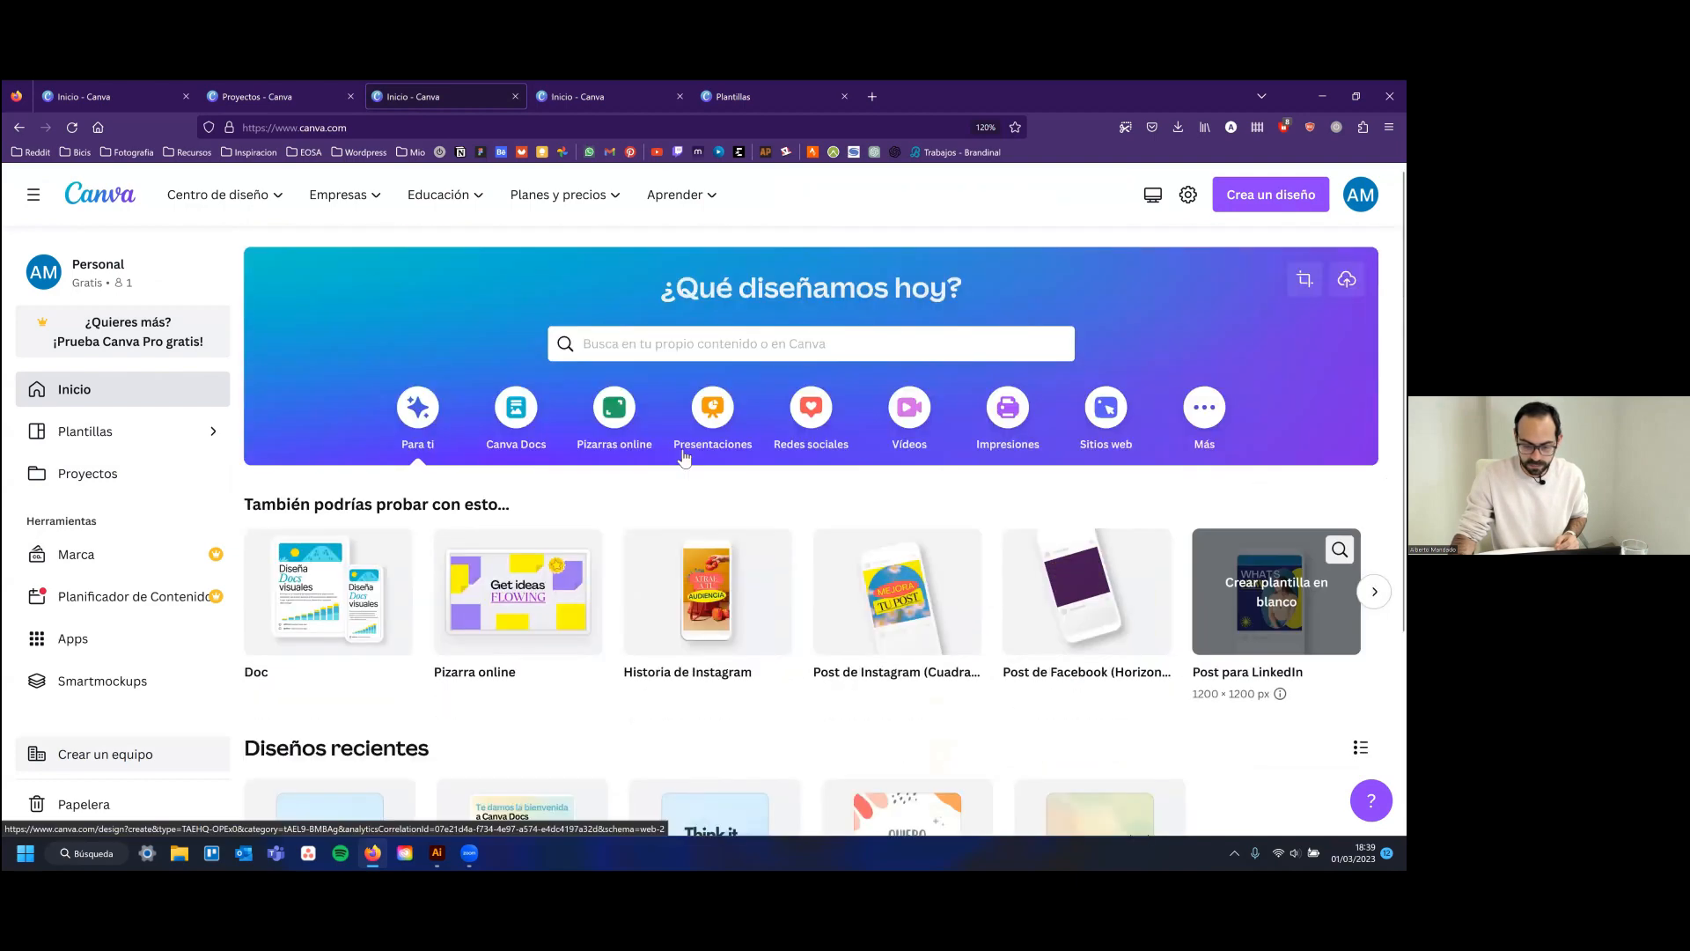
# Create a blank Instagram story from the Instagram formats in the social media category
pyautogui.click(655, 344)
pyautogui.click(544, 240)
pyautogui.click(836, 423)
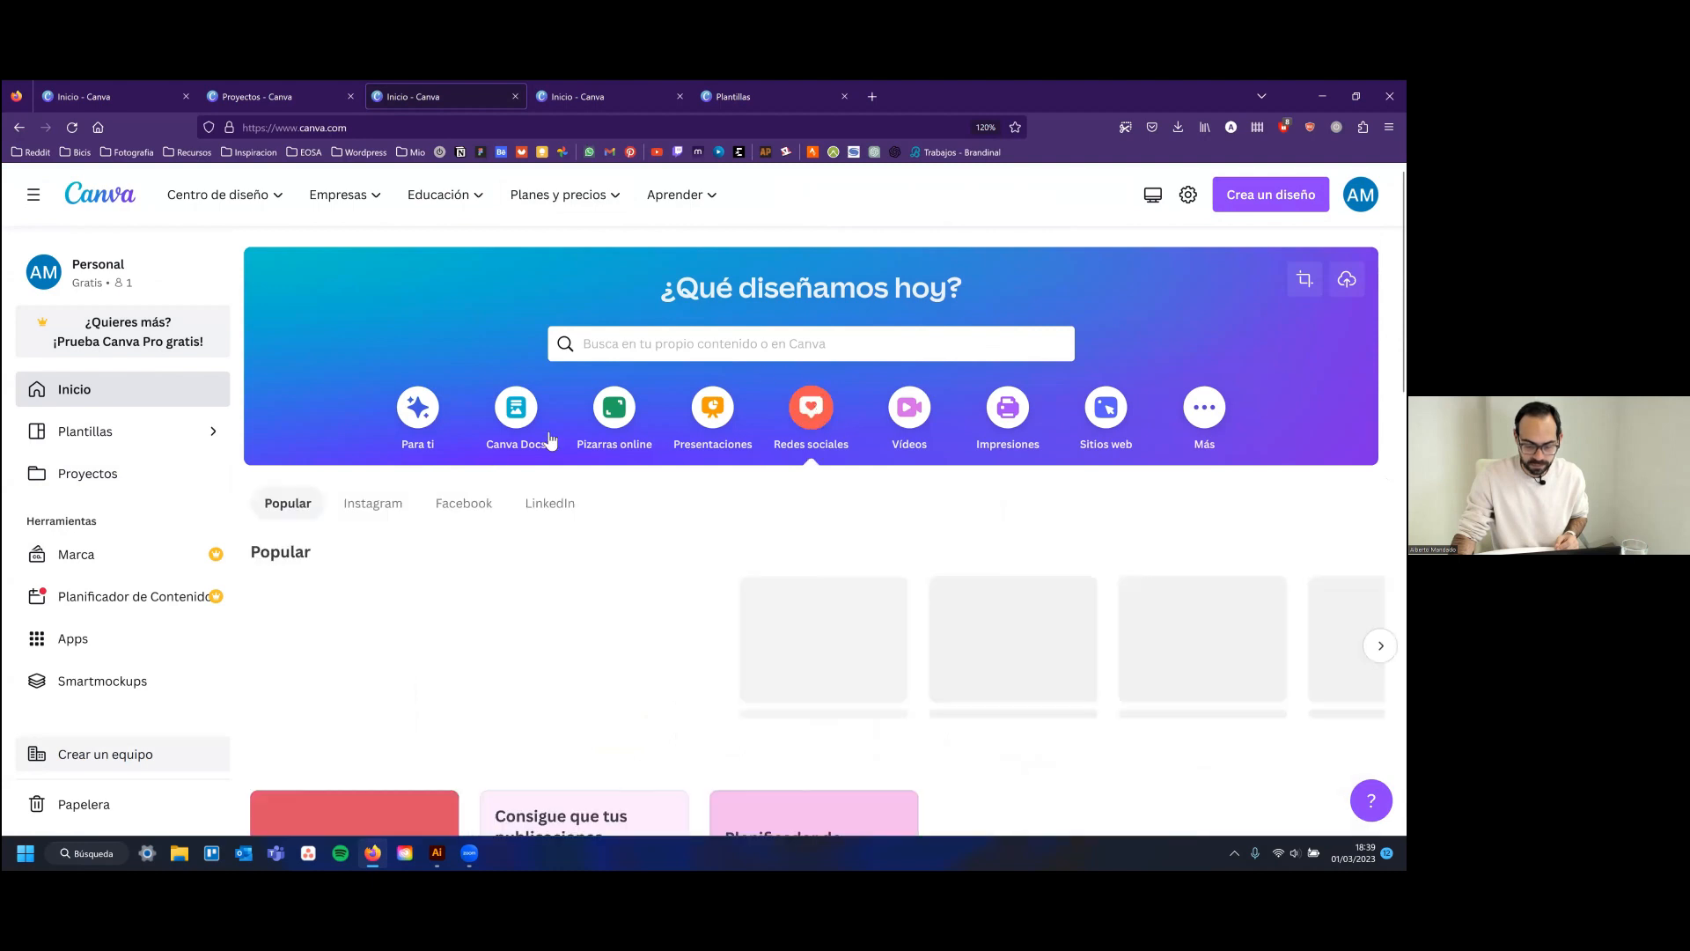
pyautogui.click(383, 507)
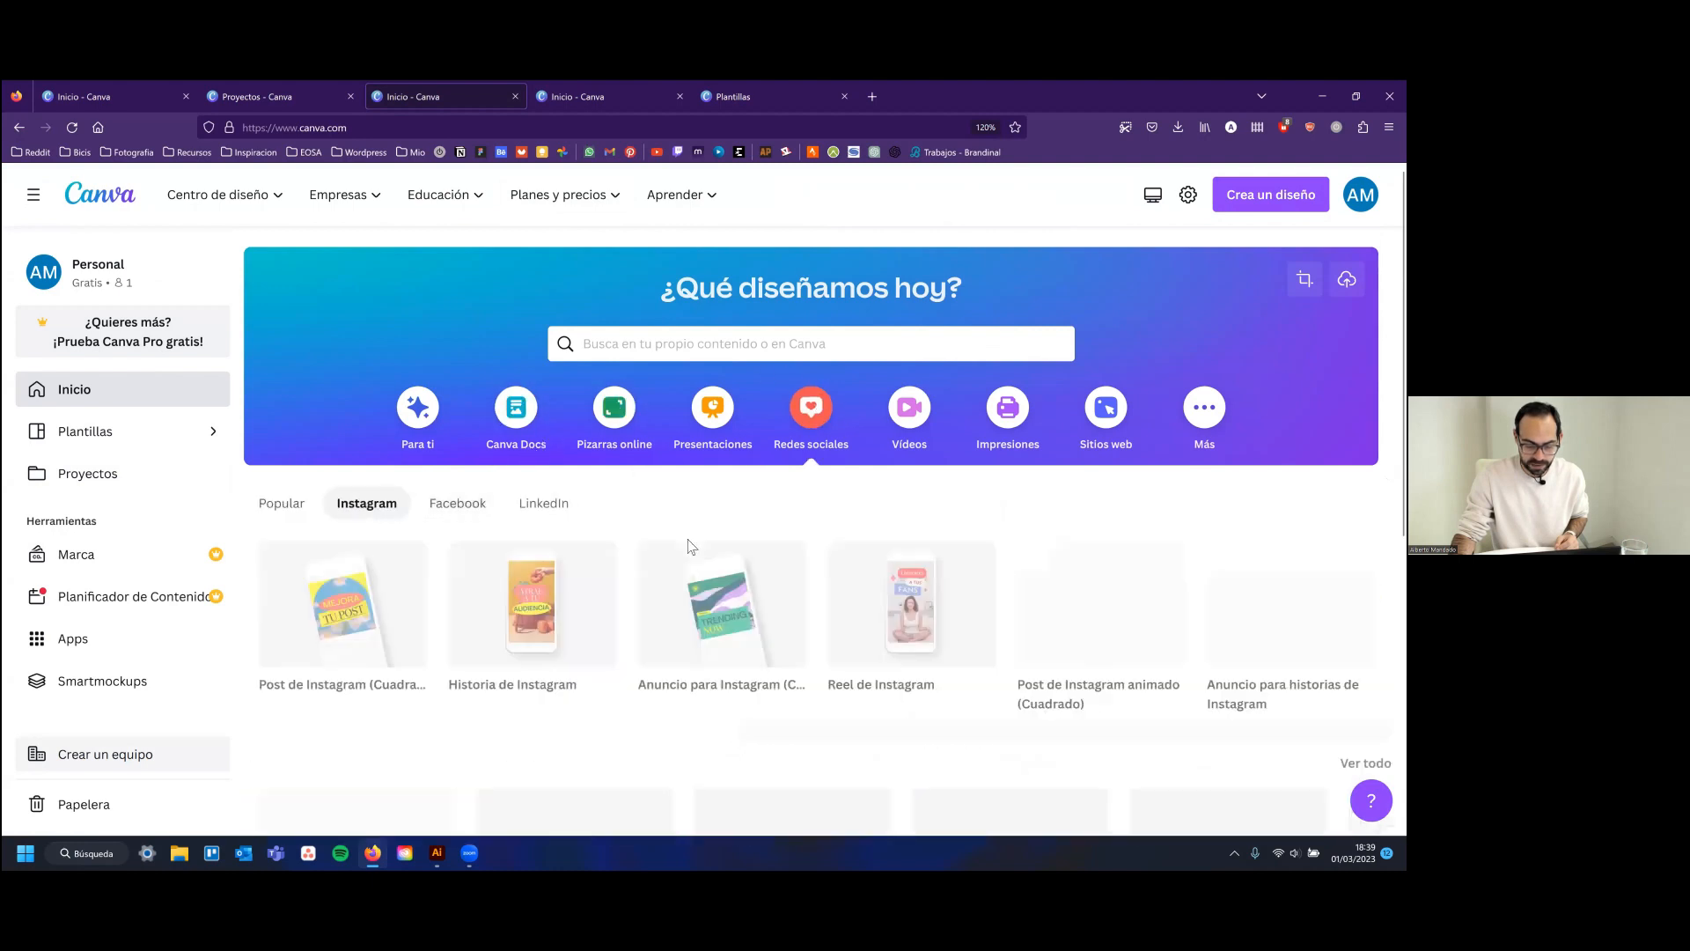
pyautogui.click(536, 616)
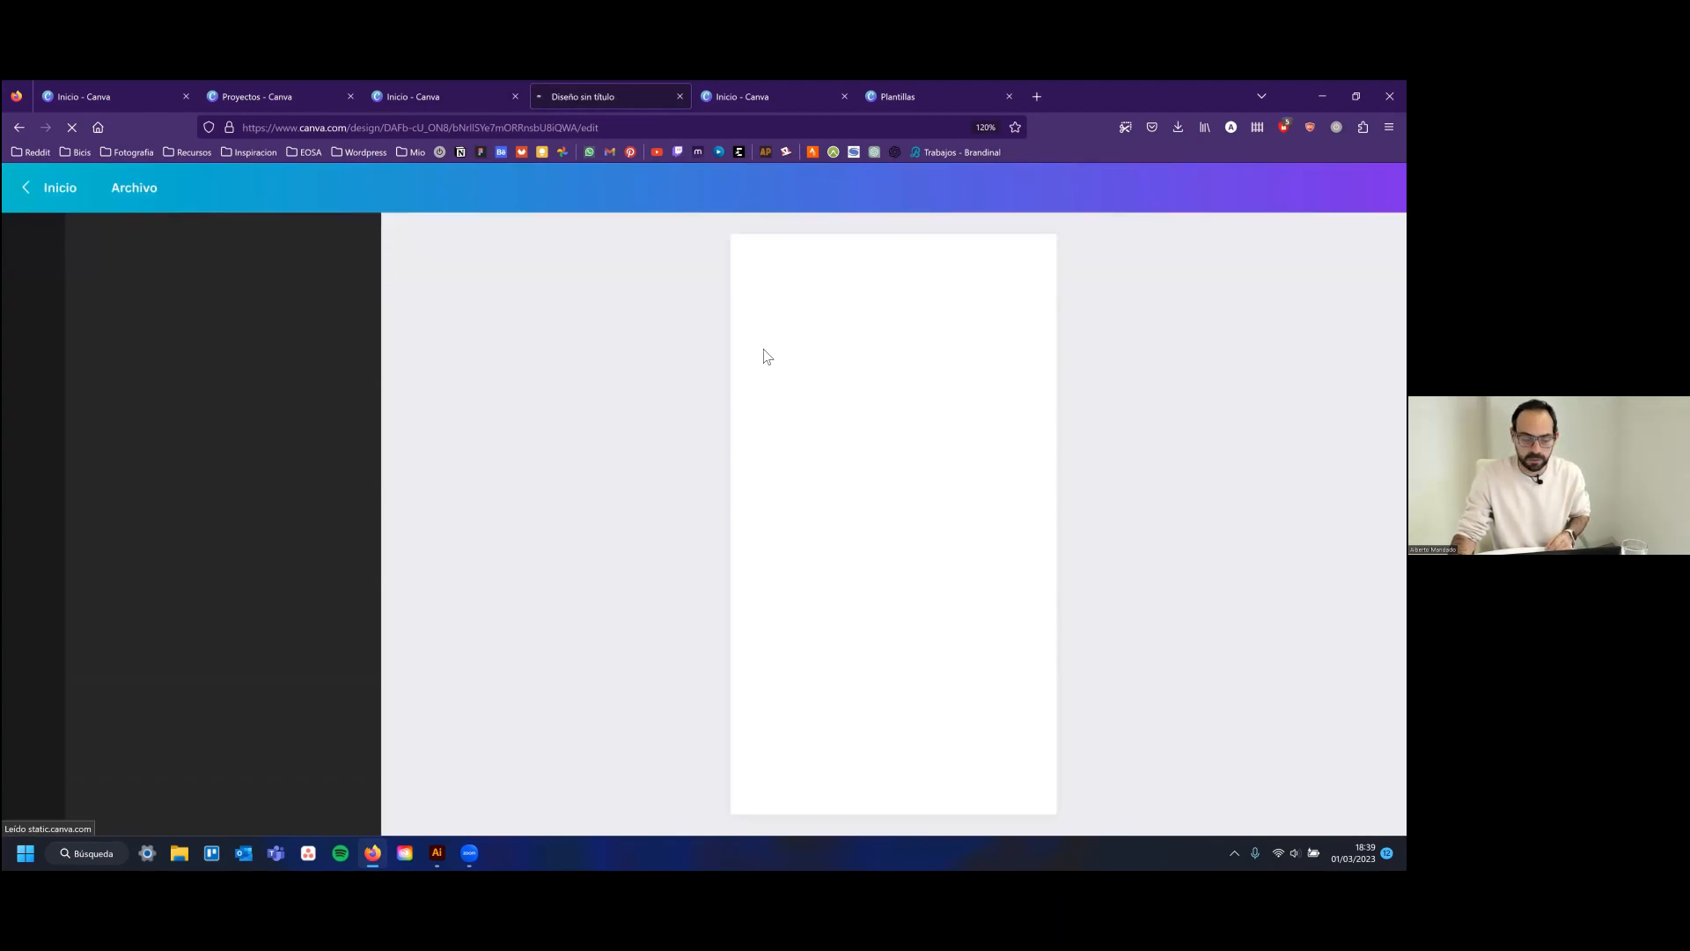
# Apply the light-blue "Think it. Want it. Get it." page of the "Publicacións Marzo 2023" project to the blank story
pyautogui.click(35, 493)
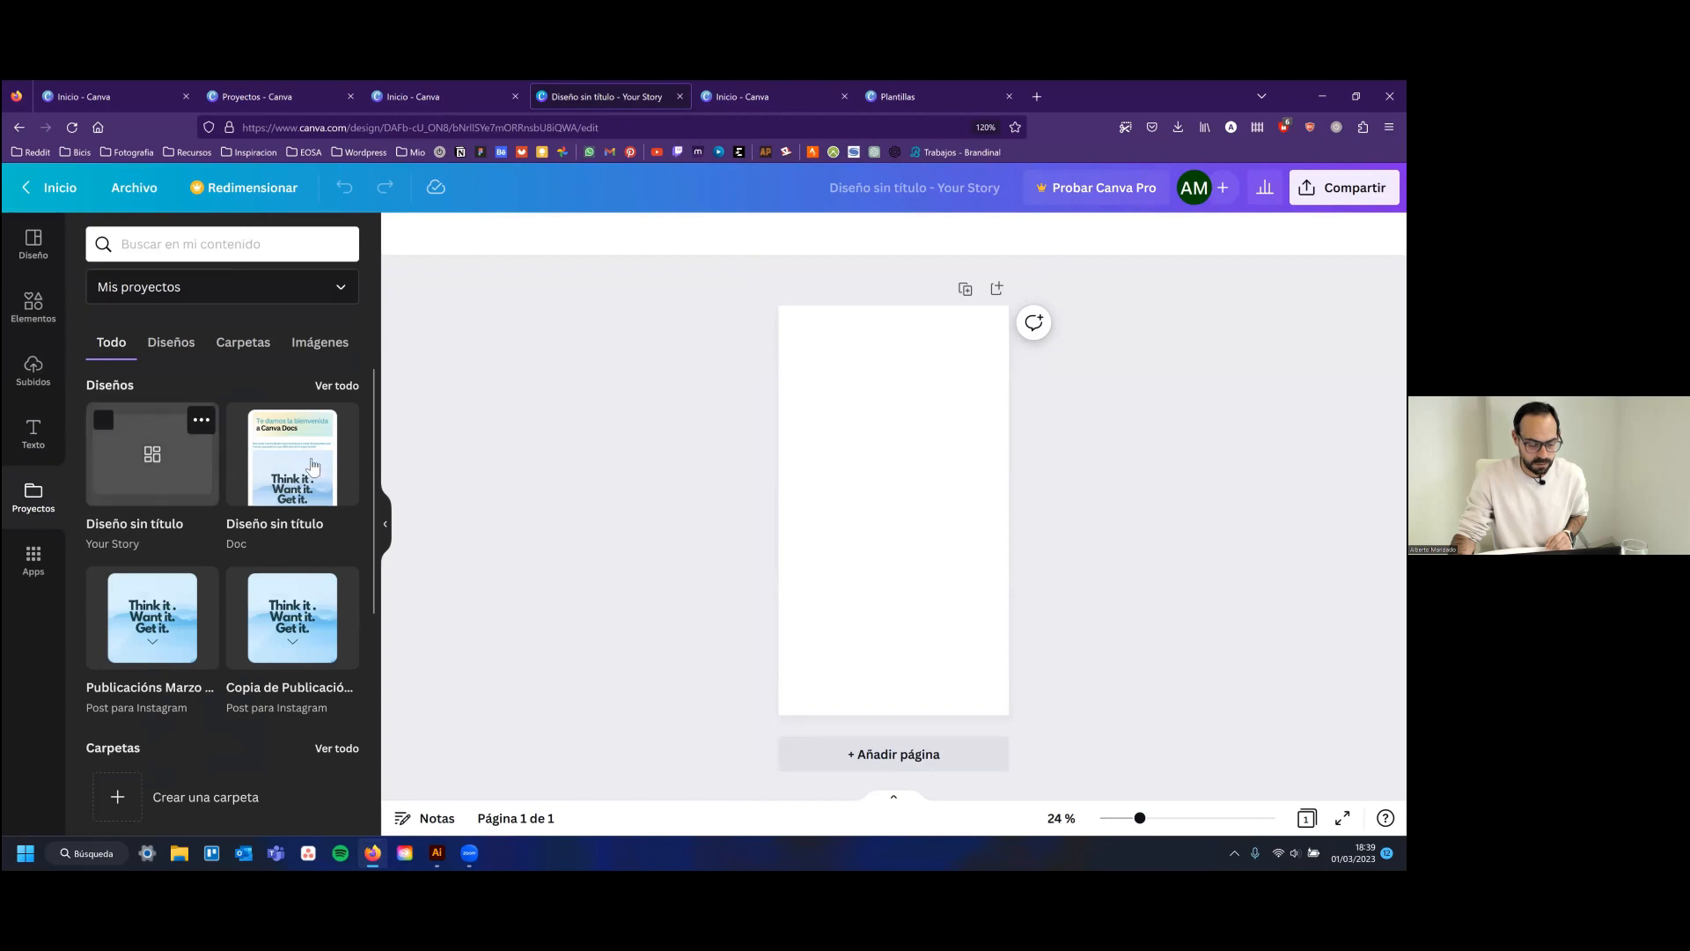
pyautogui.click(168, 620)
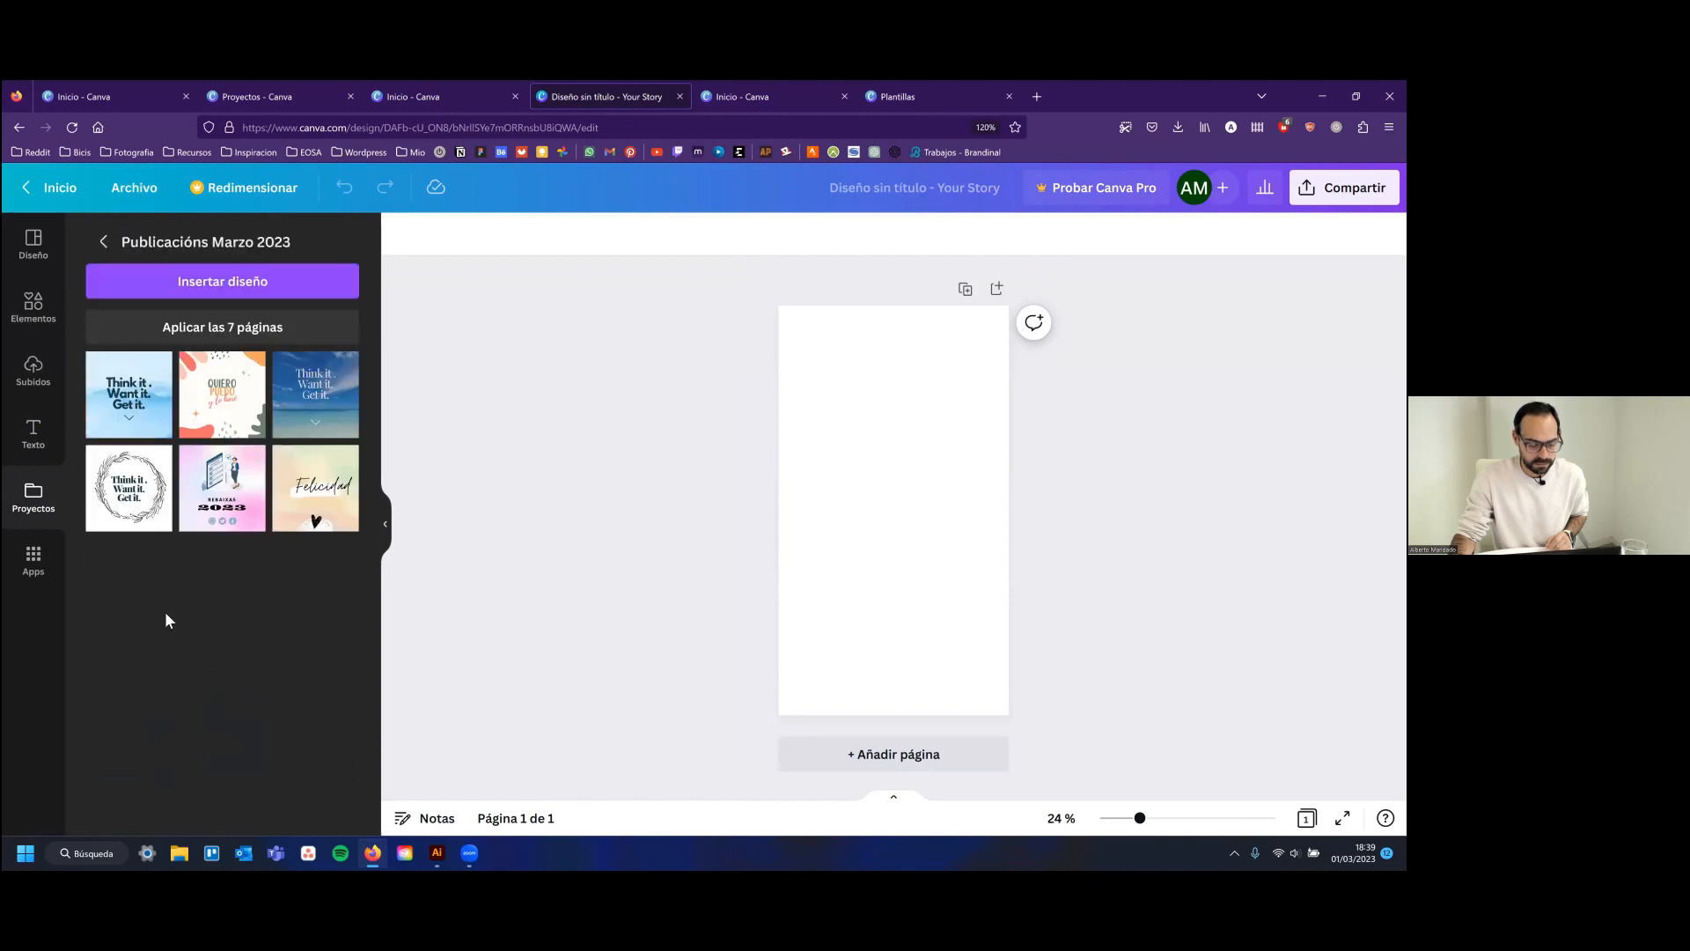
pyautogui.click(132, 396)
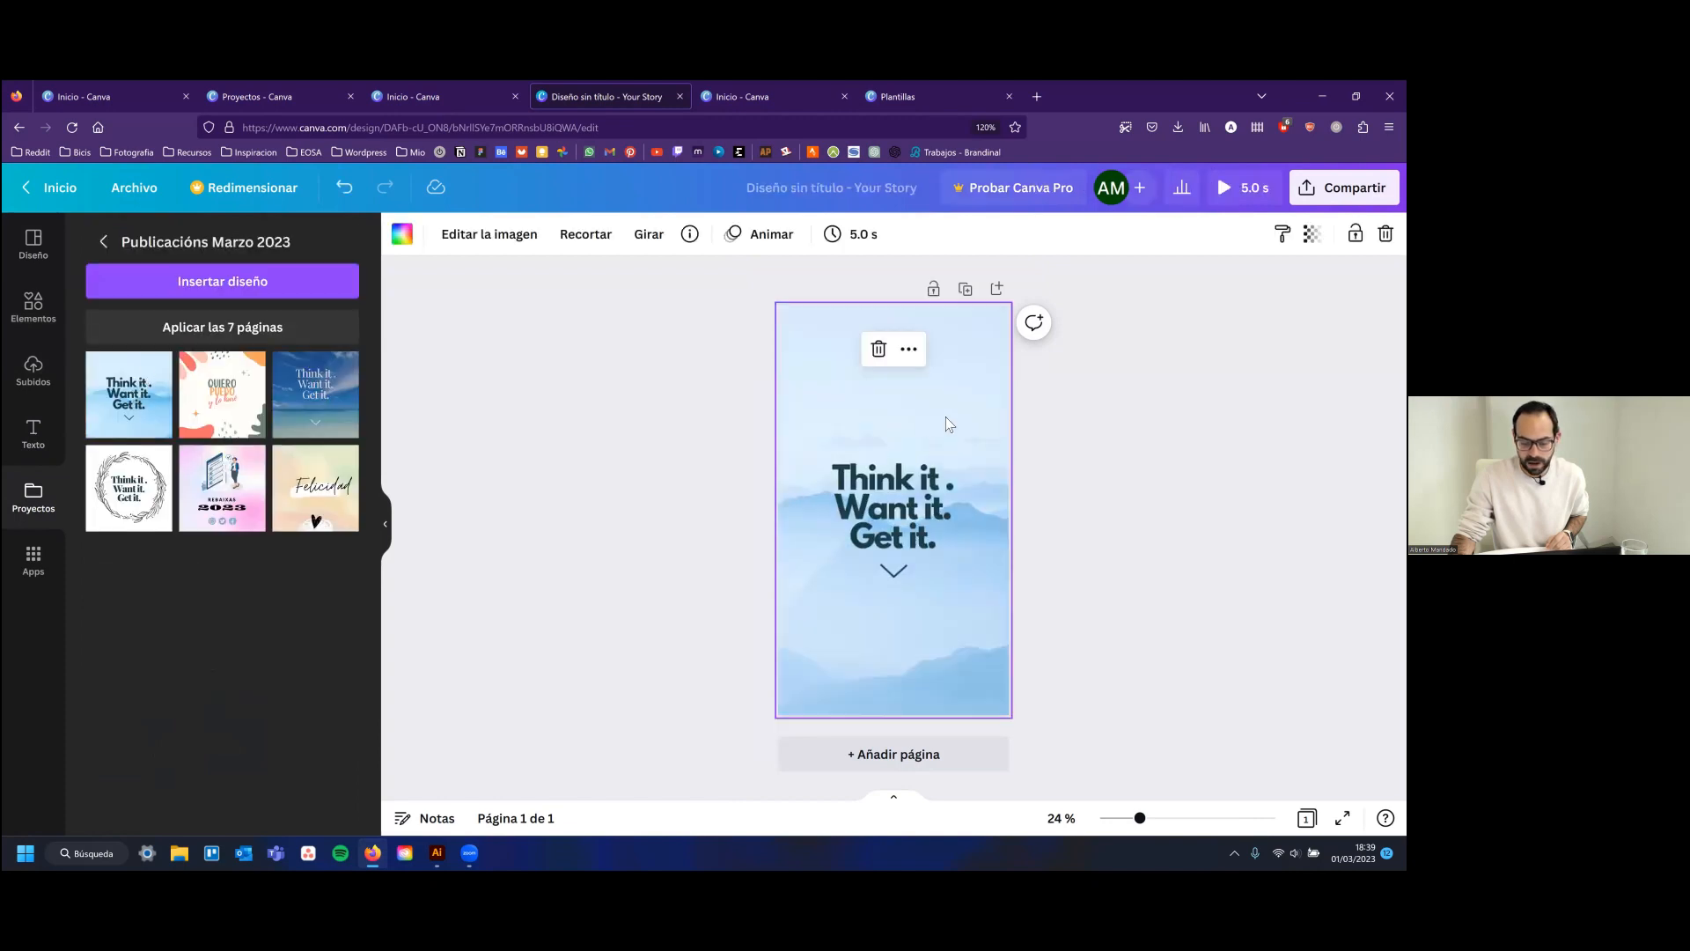
pyautogui.click(1089, 452)
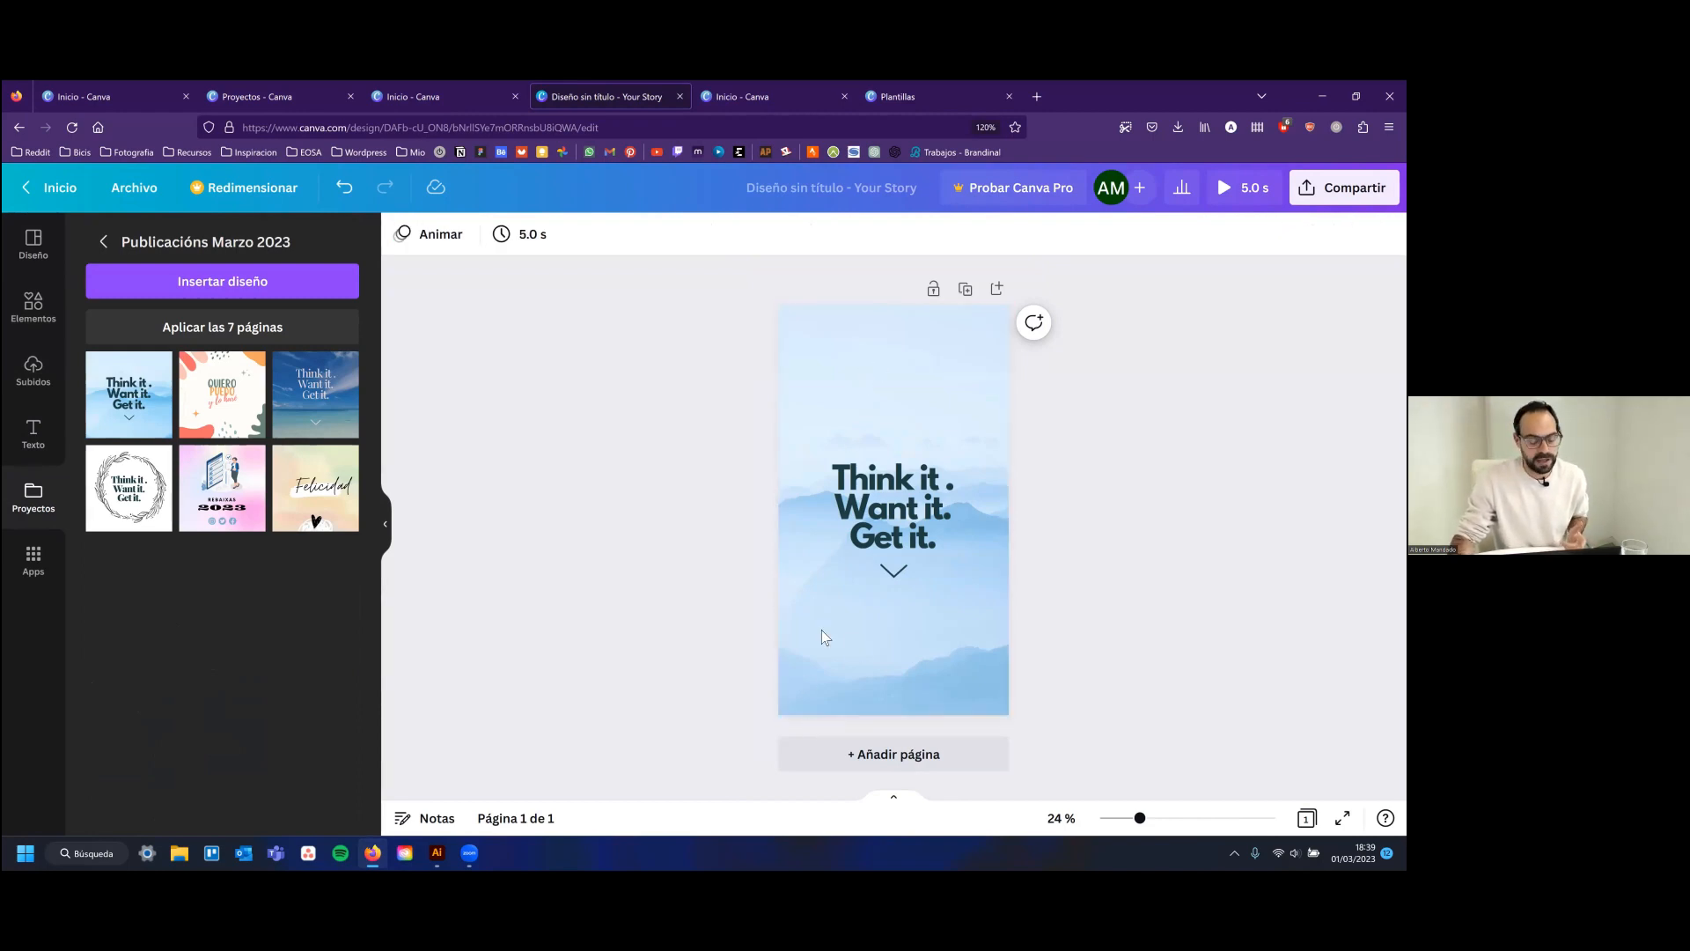
# Add page 2 with the beach "Think it. Want it. Get it." design and page 3 with the "REBAIXAS 2023" design
pyautogui.click(909, 759)
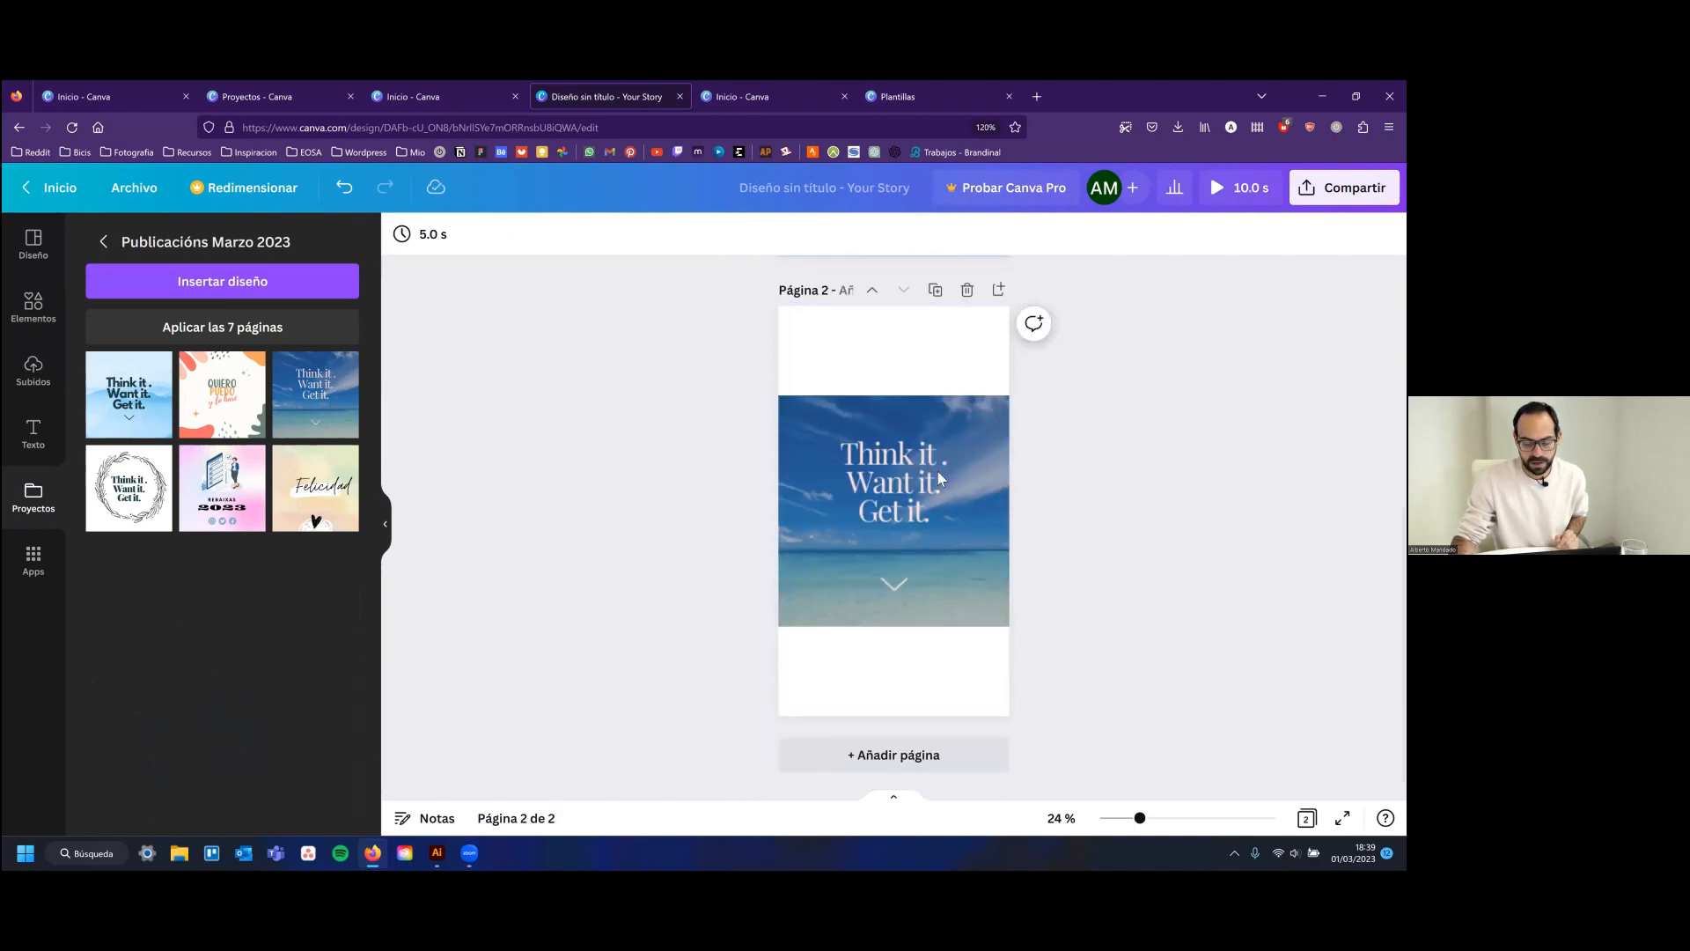
pyautogui.click(957, 428)
pyautogui.click(938, 756)
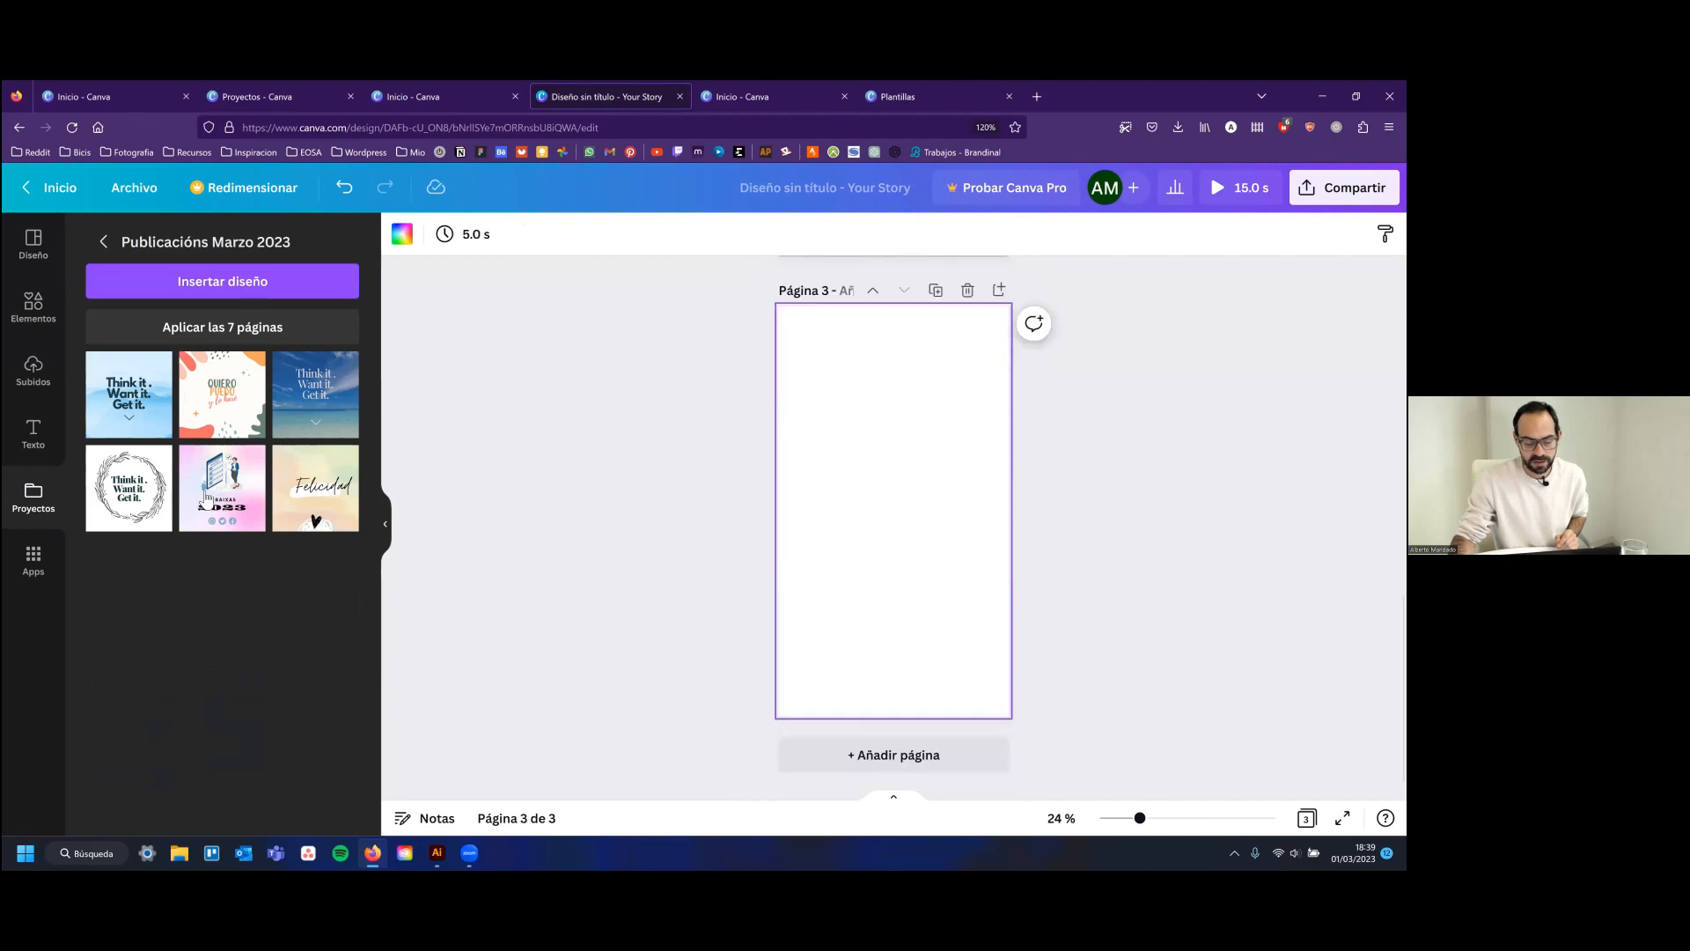
pyautogui.hotkey('ctrl', 'v')
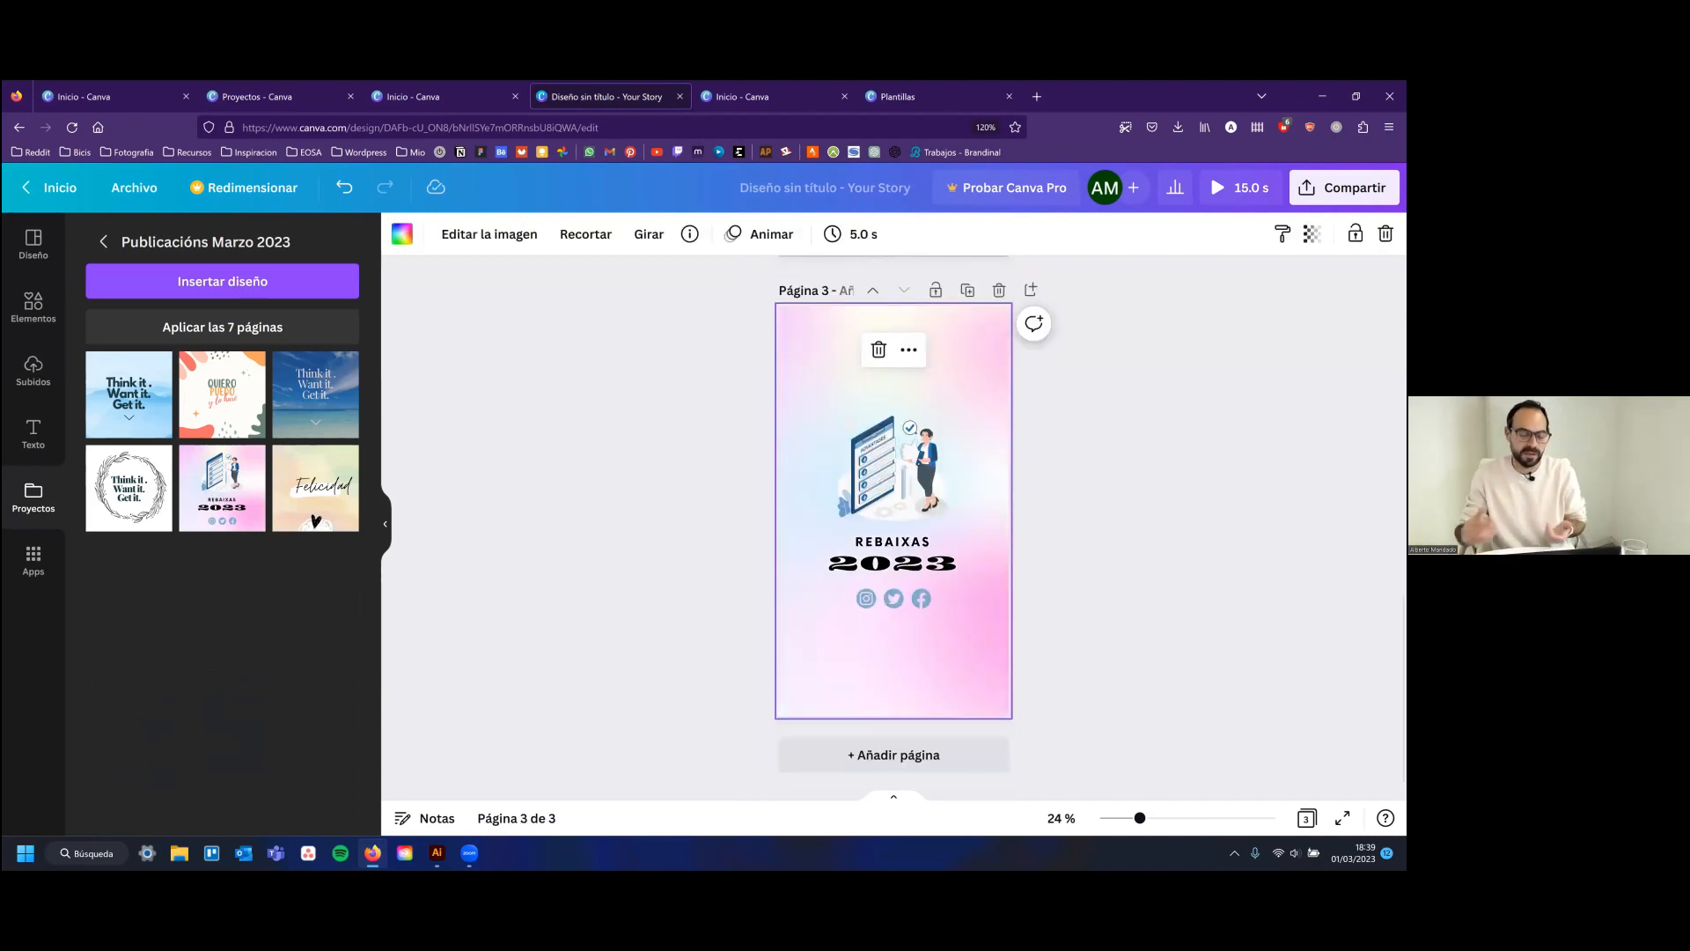
# Add pages 4, 5 and 6 to the story, each with the "REBAIXAS 2023" design
pyautogui.scroll(3, 1118, 368)
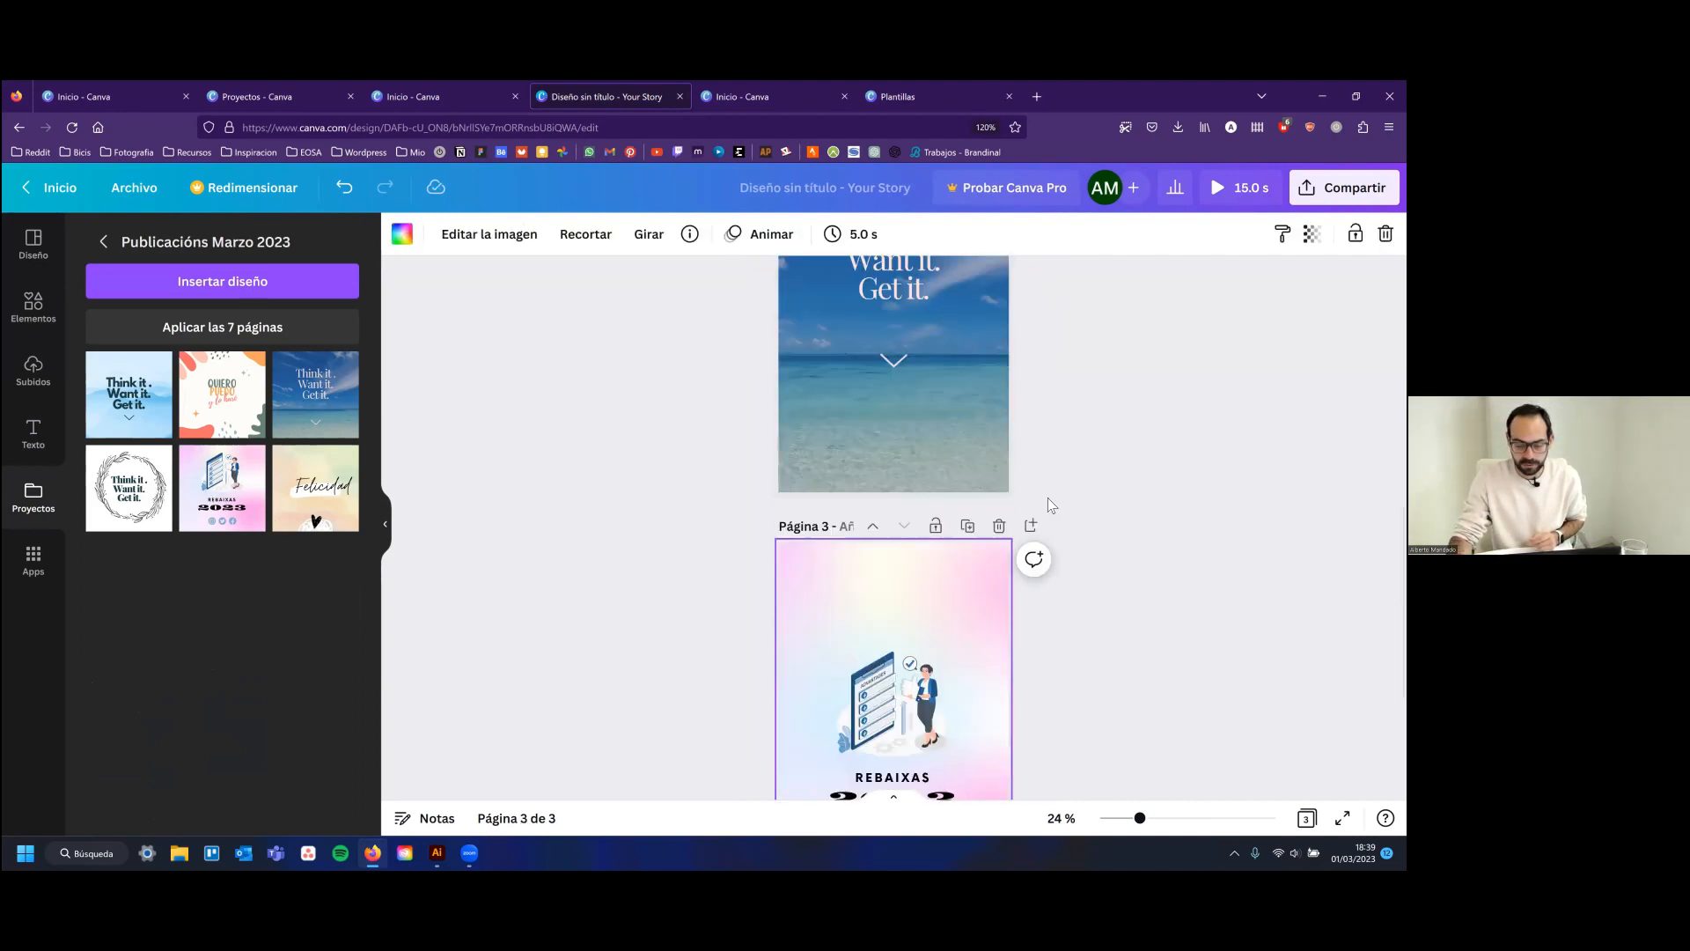
pyautogui.scroll(-3, 1047, 498)
pyautogui.click(910, 765)
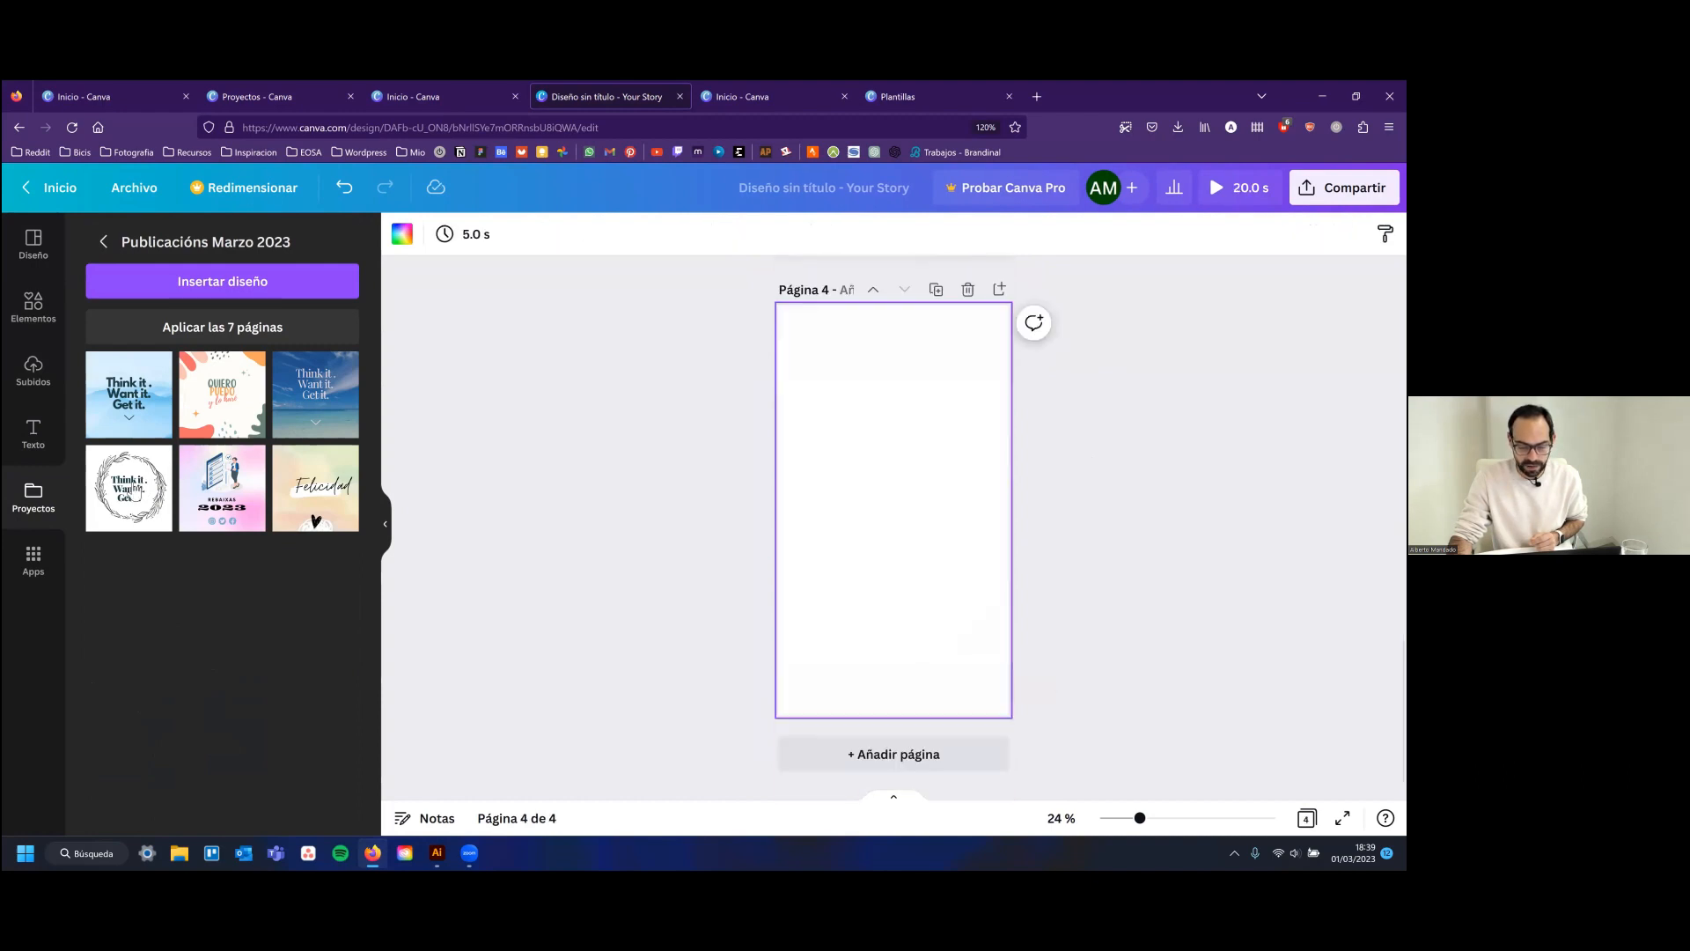
pyautogui.hotkey('ctrl', 'v')
pyautogui.click(808, 754)
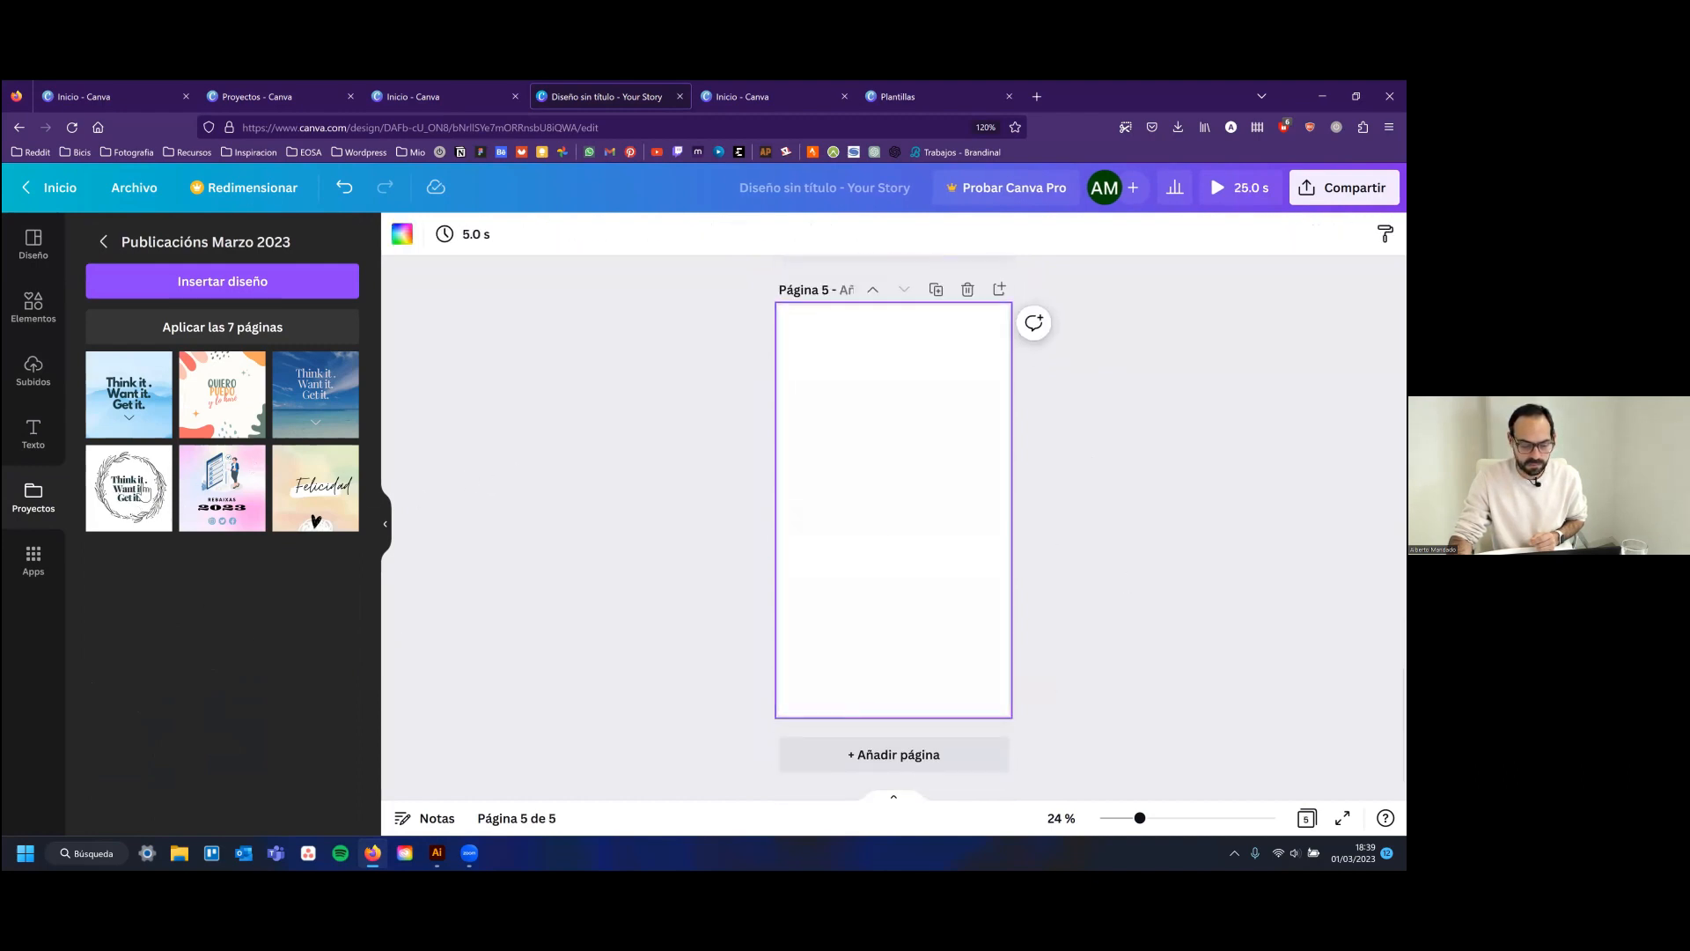
pyautogui.hotkey('ctrl', 'v')
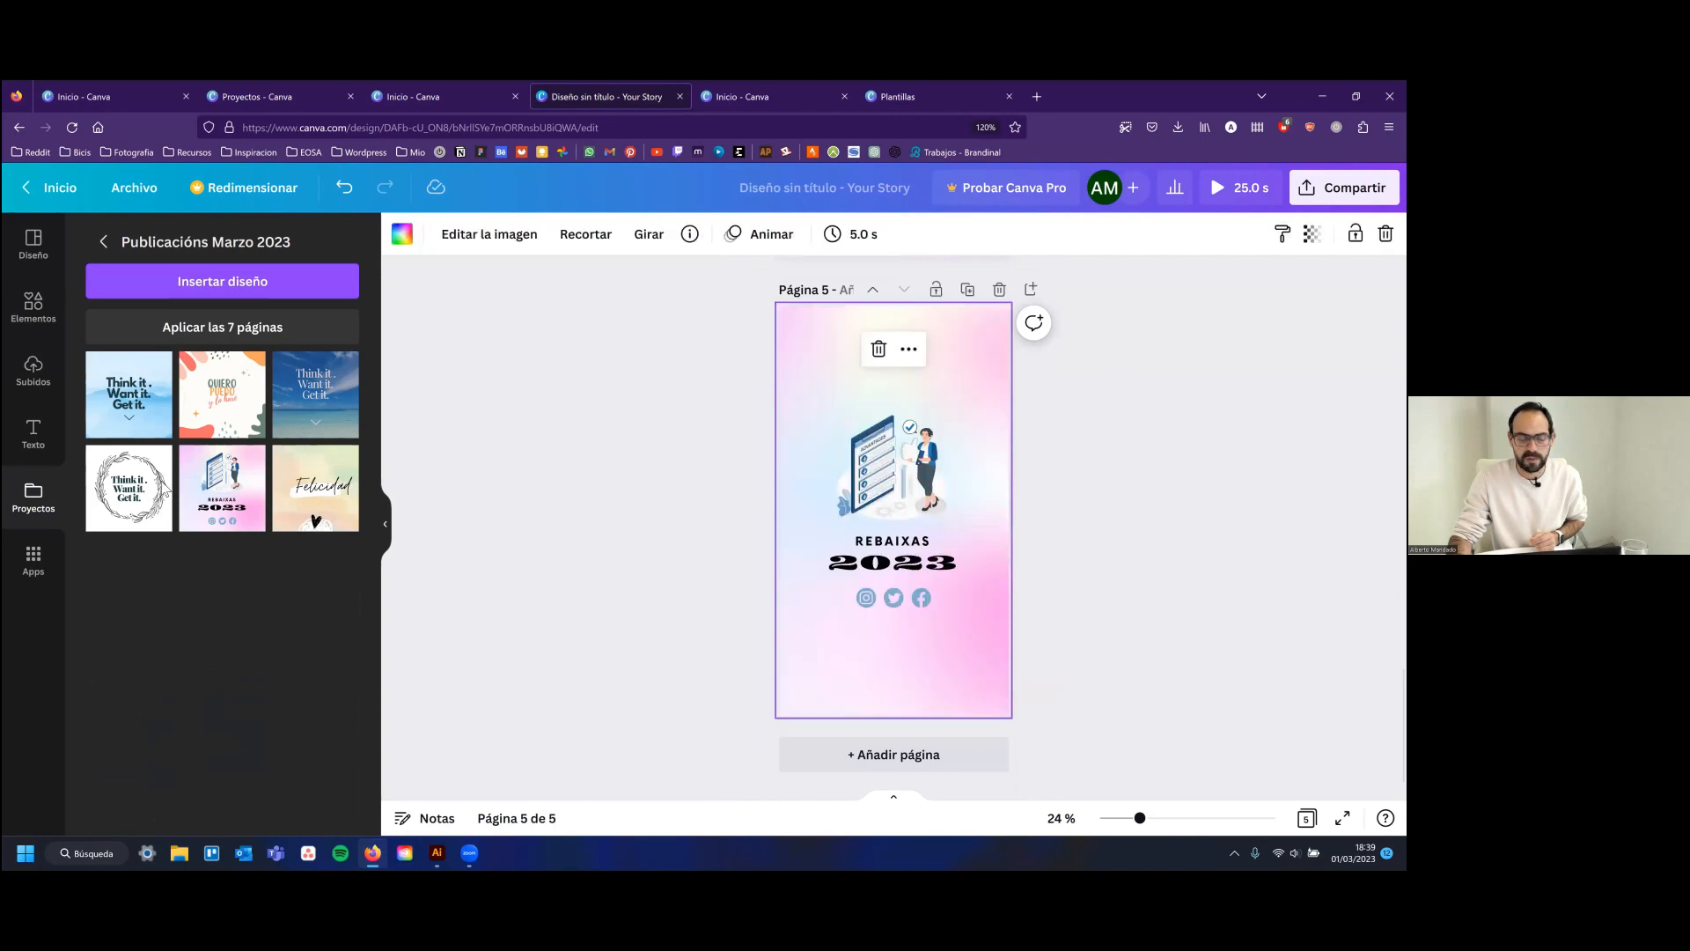
pyautogui.click(132, 486)
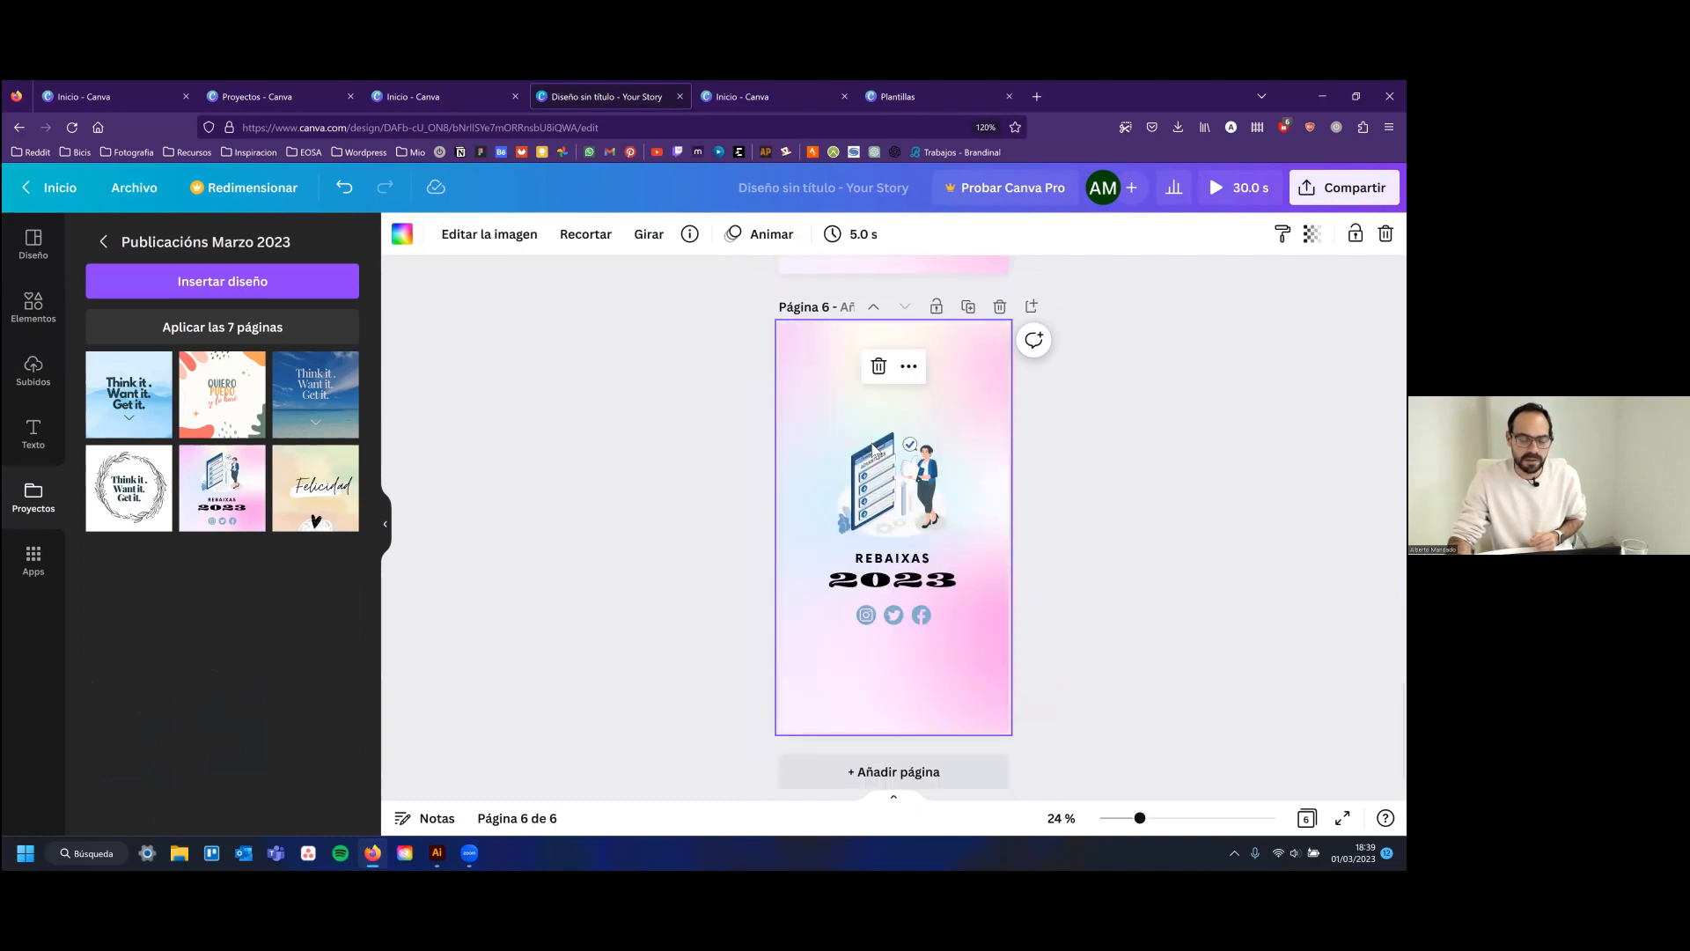
# Delete the checklist illustration, the "REBAIXAS" heading and the "2023" text from page 6
pyautogui.click(881, 449)
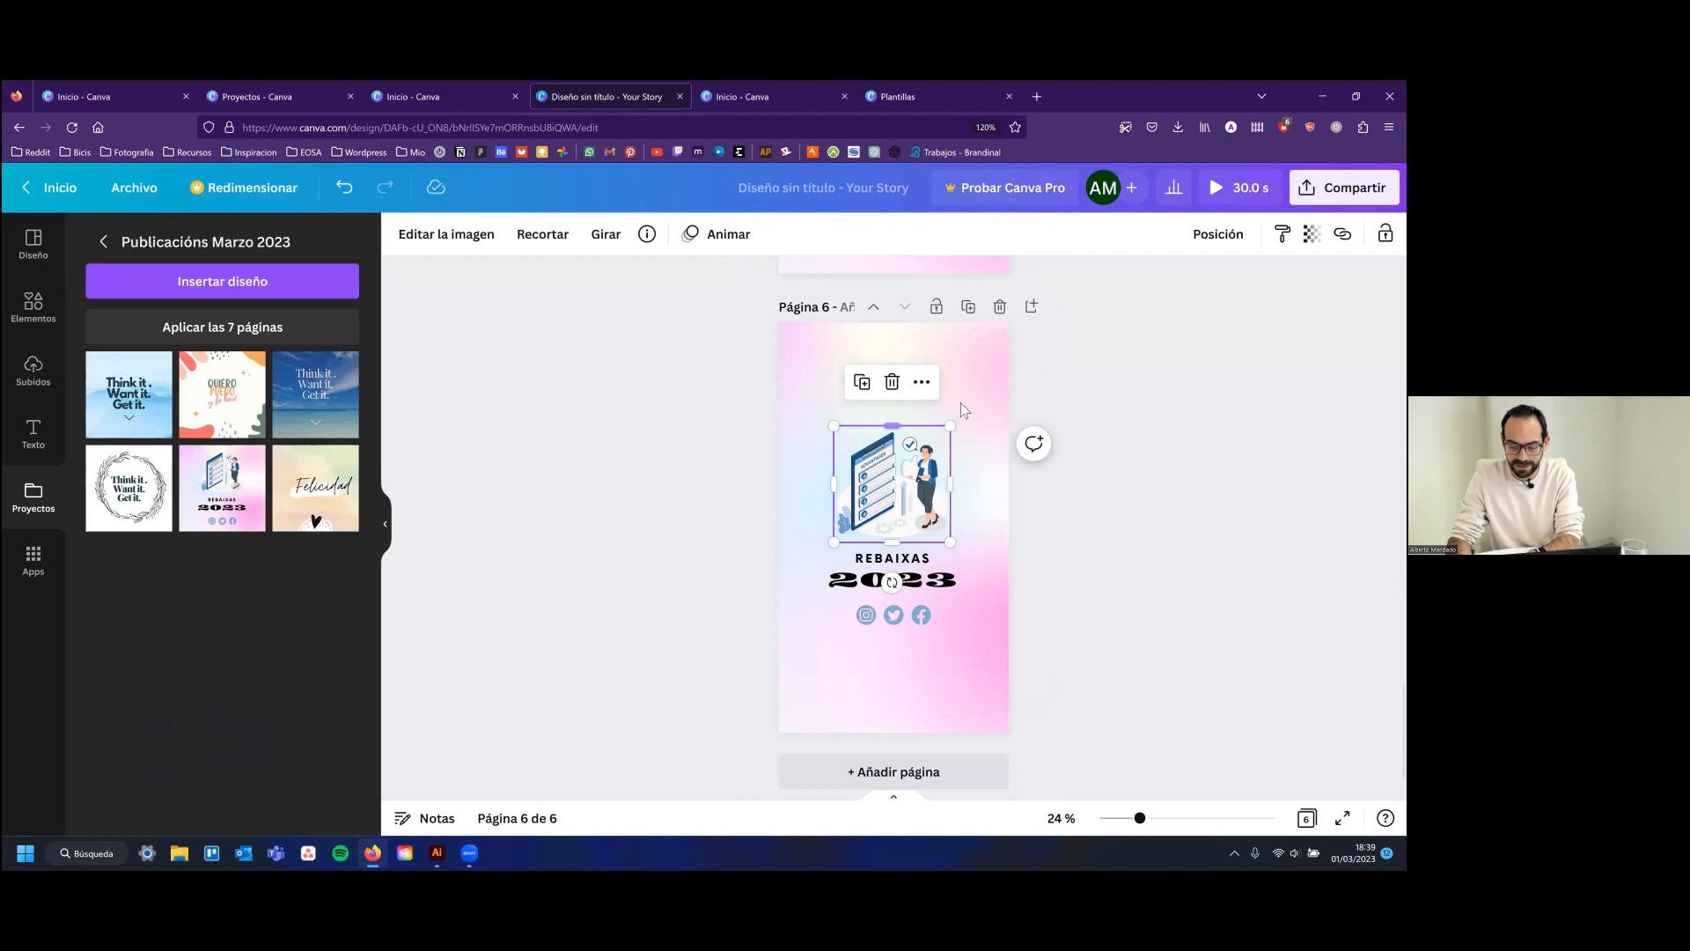
pyautogui.press('Delete')
pyautogui.press('Delete')
pyautogui.click(904, 559)
pyautogui.press('Delete')
pyautogui.click(930, 587)
pyautogui.press('Delete')
# Review the story pages from the last one back to page 1 and check its light-blue background image
pyautogui.scroll(8, 1073, 501)
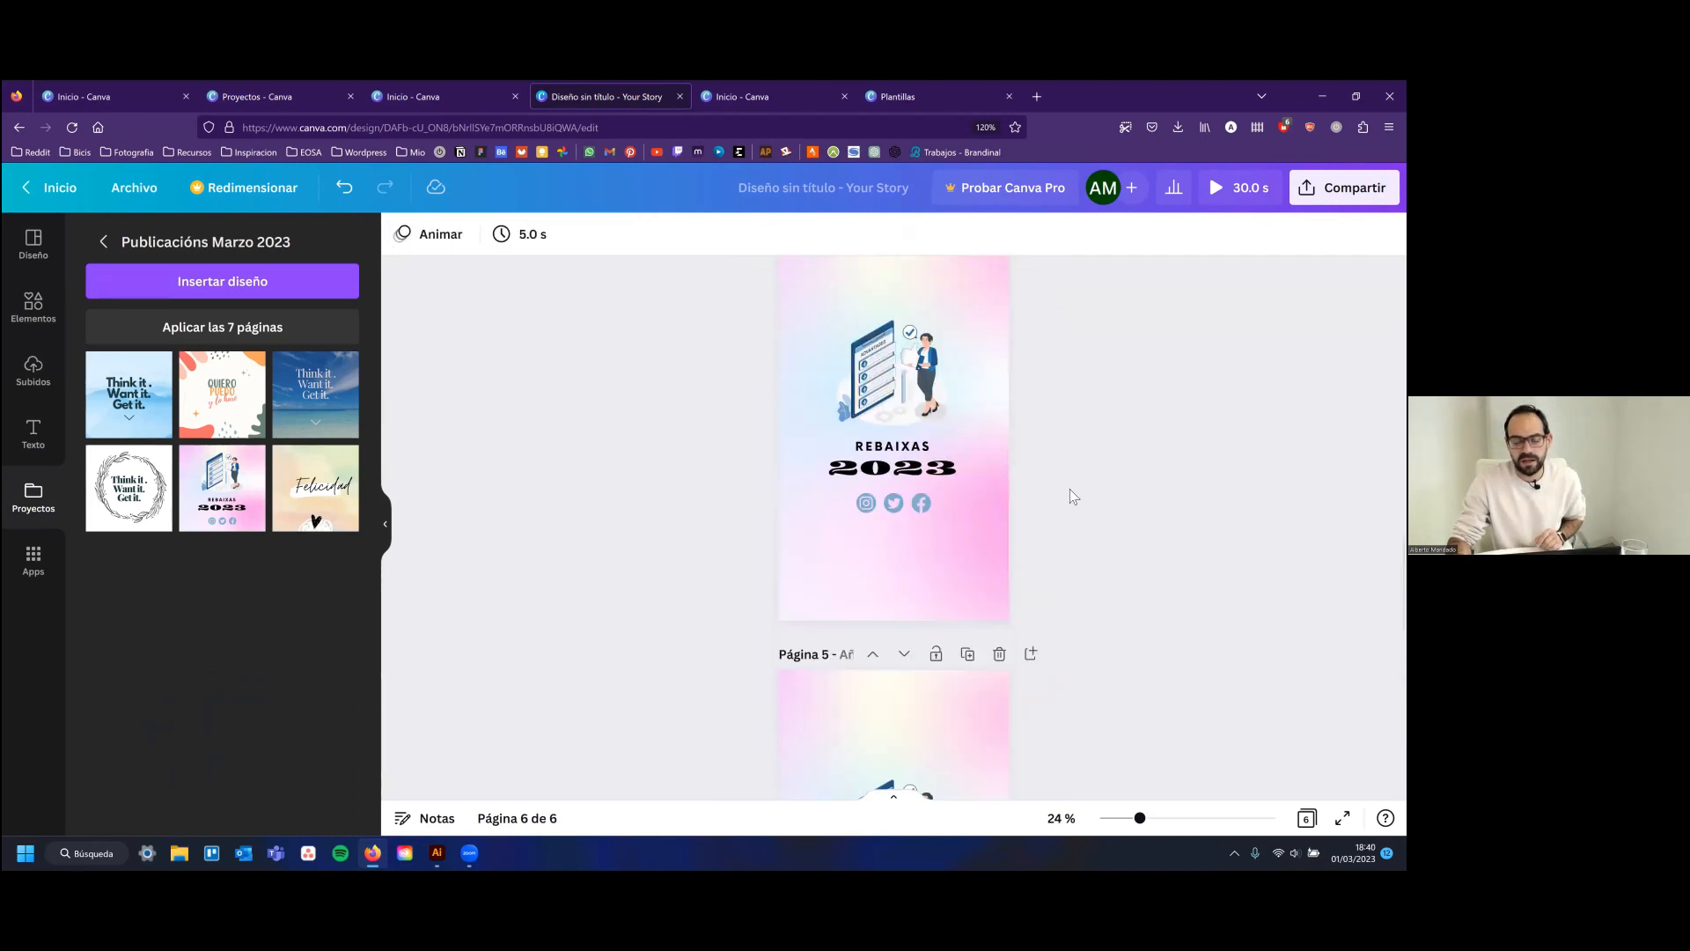
pyautogui.scroll(15, 1069, 493)
pyautogui.scroll(1, 853, 383)
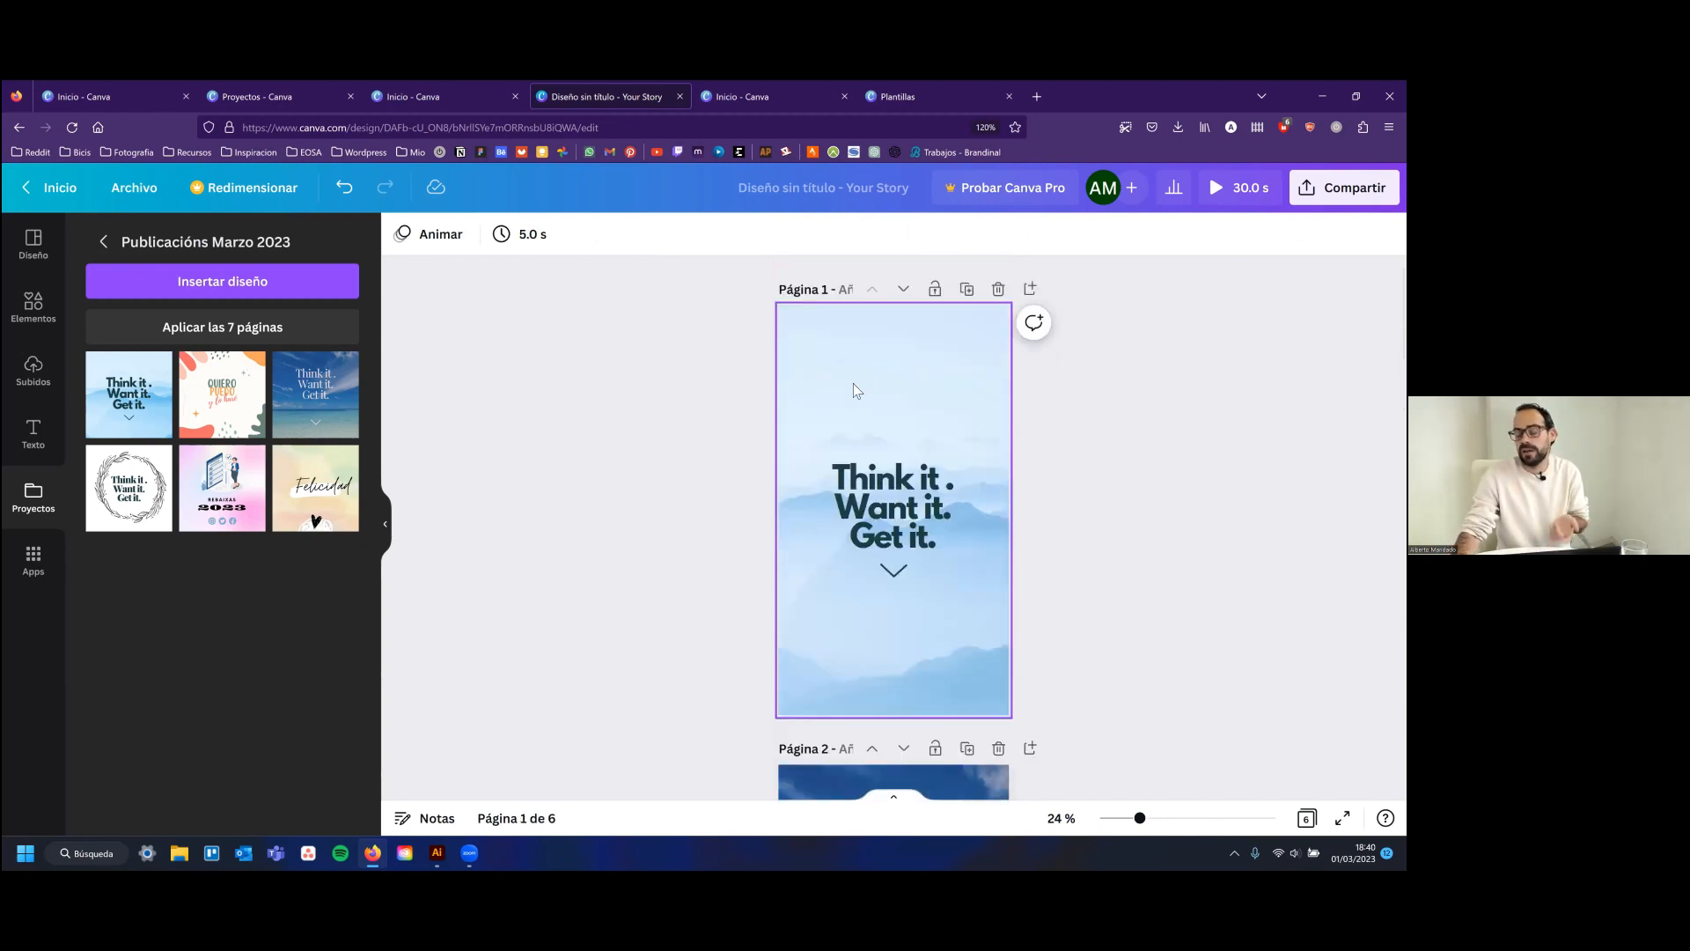
pyautogui.click(853, 383)
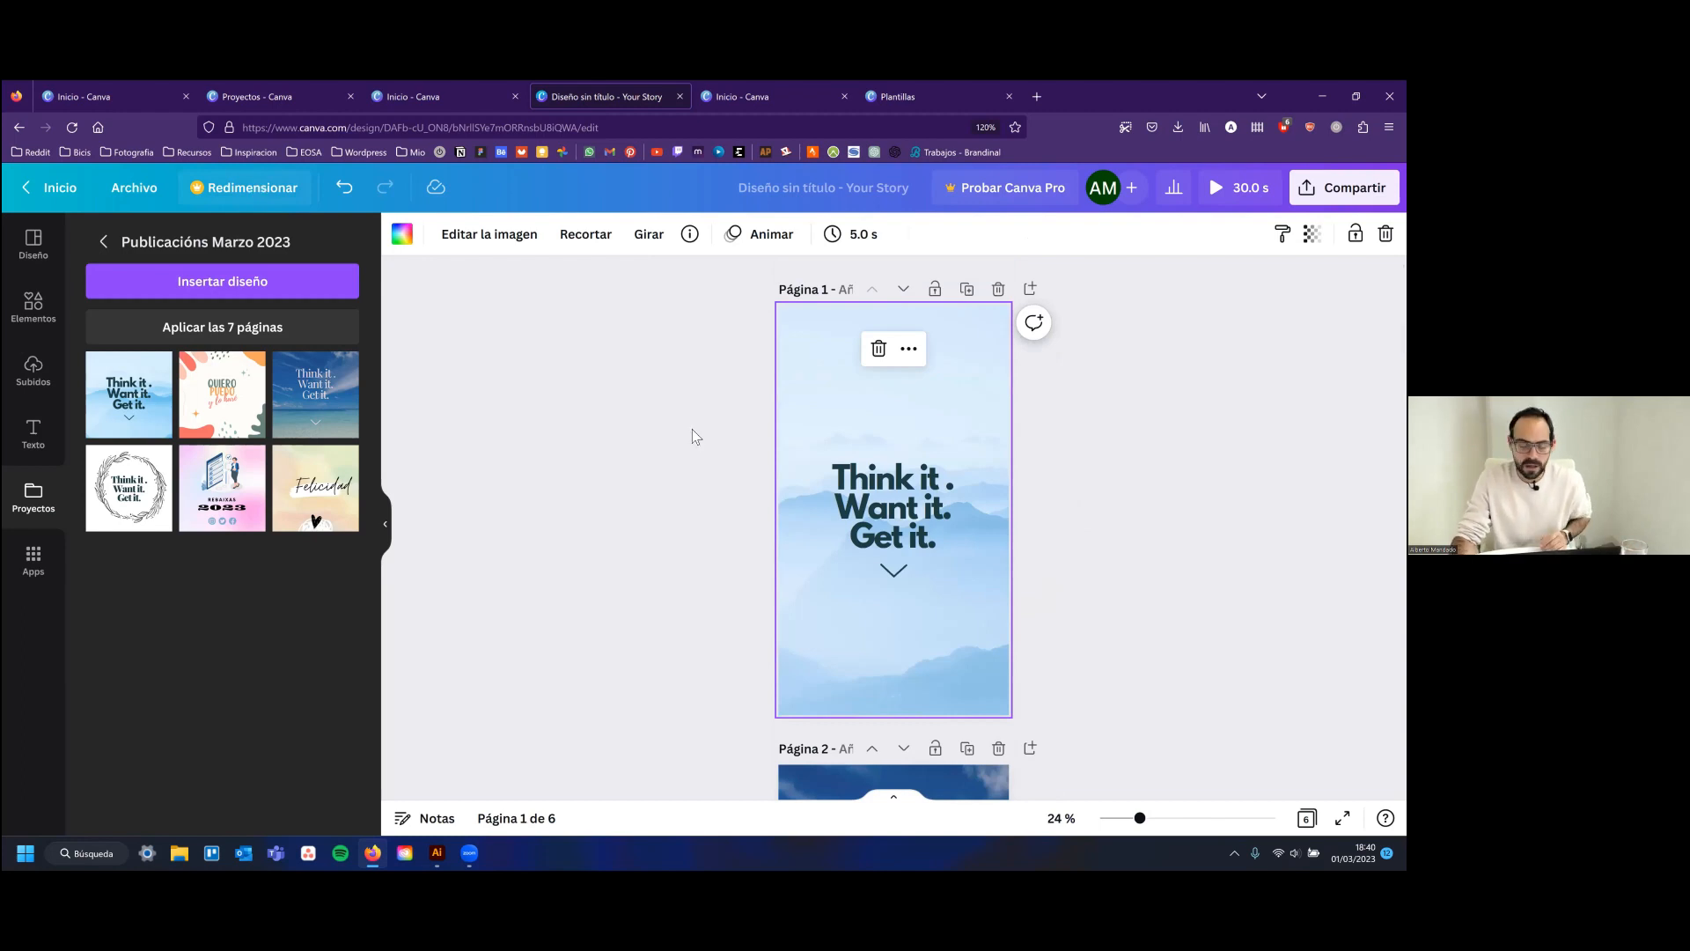
pyautogui.click(579, 345)
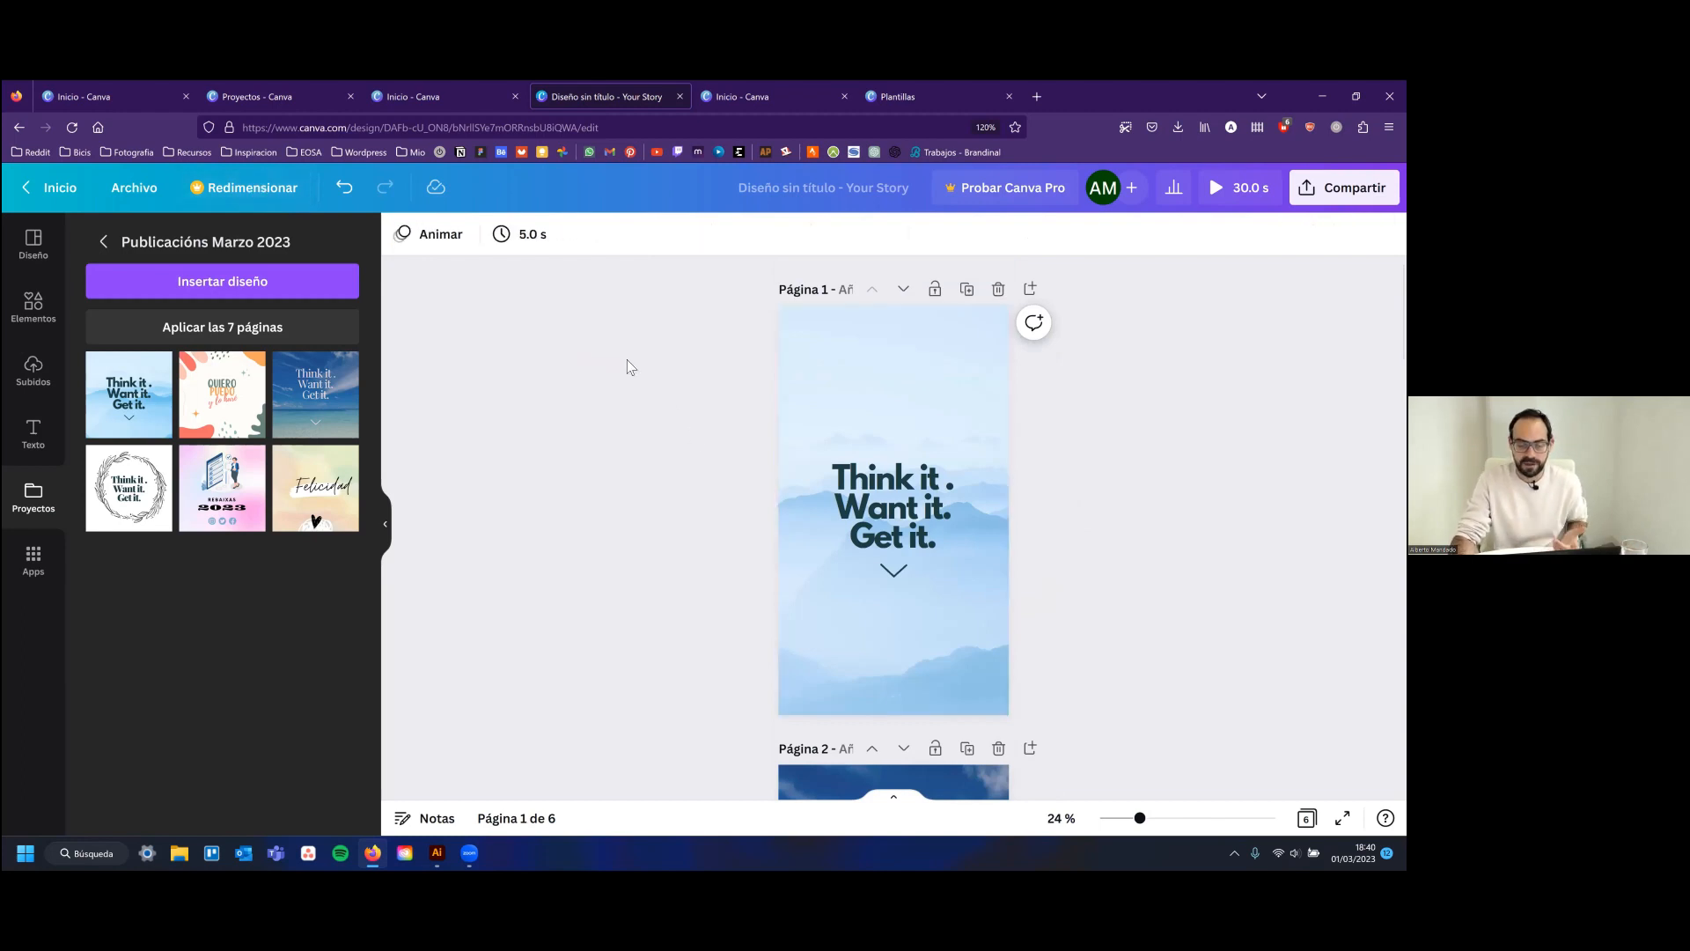
# Return to the home page and create another blank Instagram story from the social media formats
pyautogui.click(39, 187)
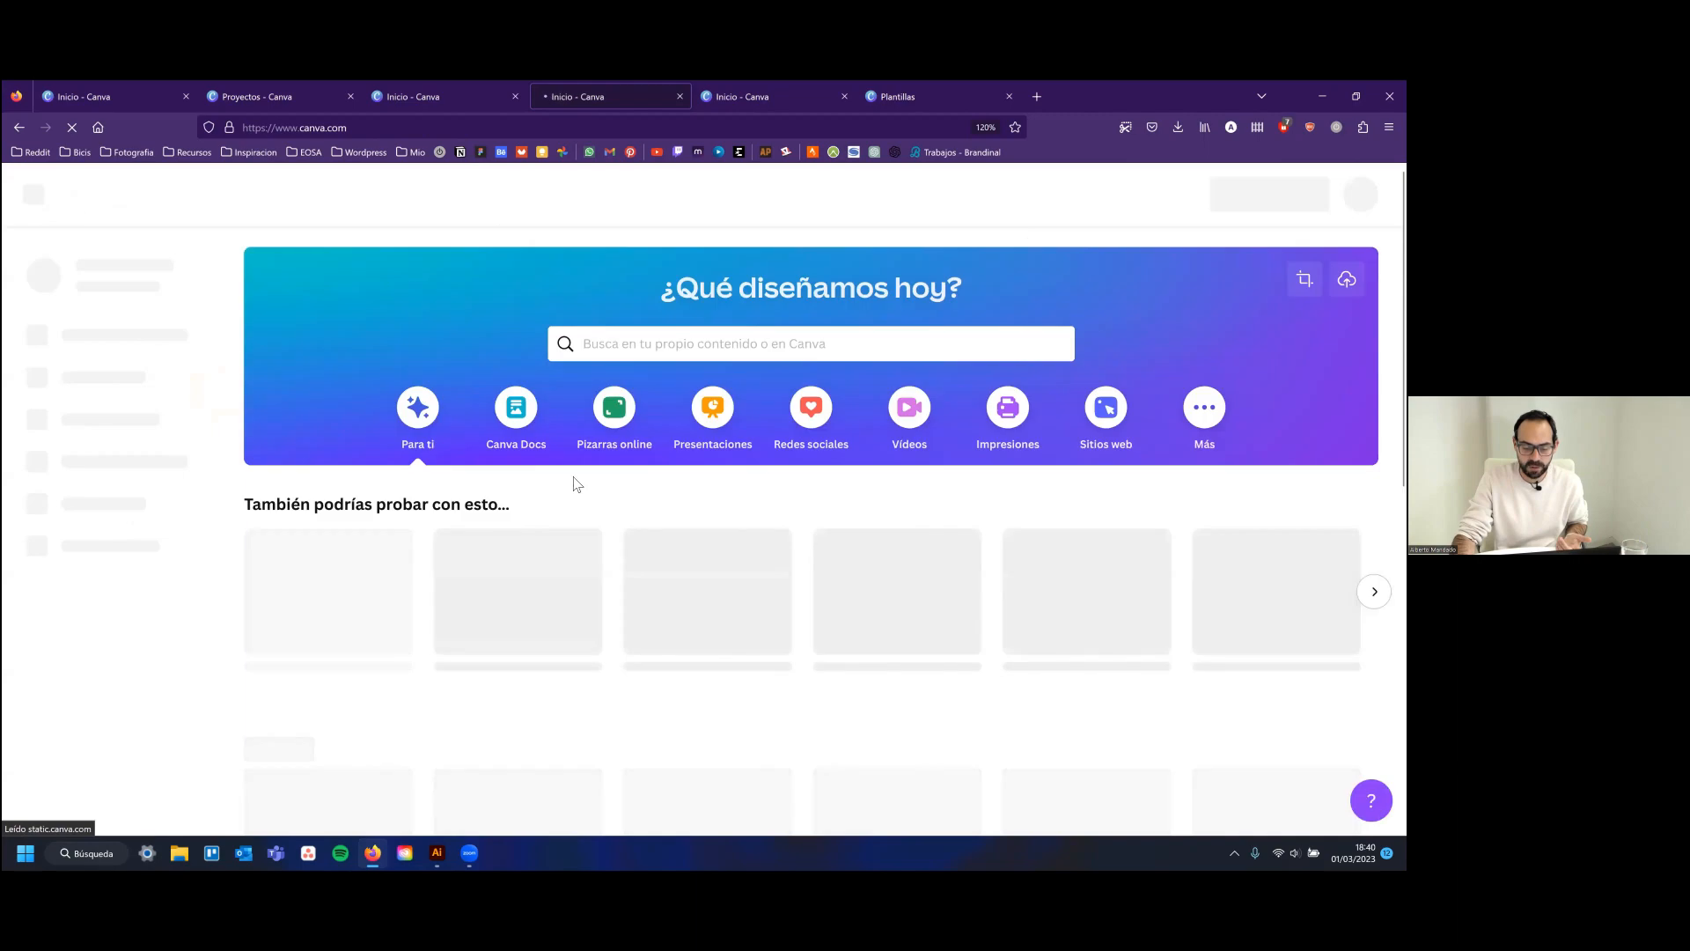
pyautogui.click(815, 413)
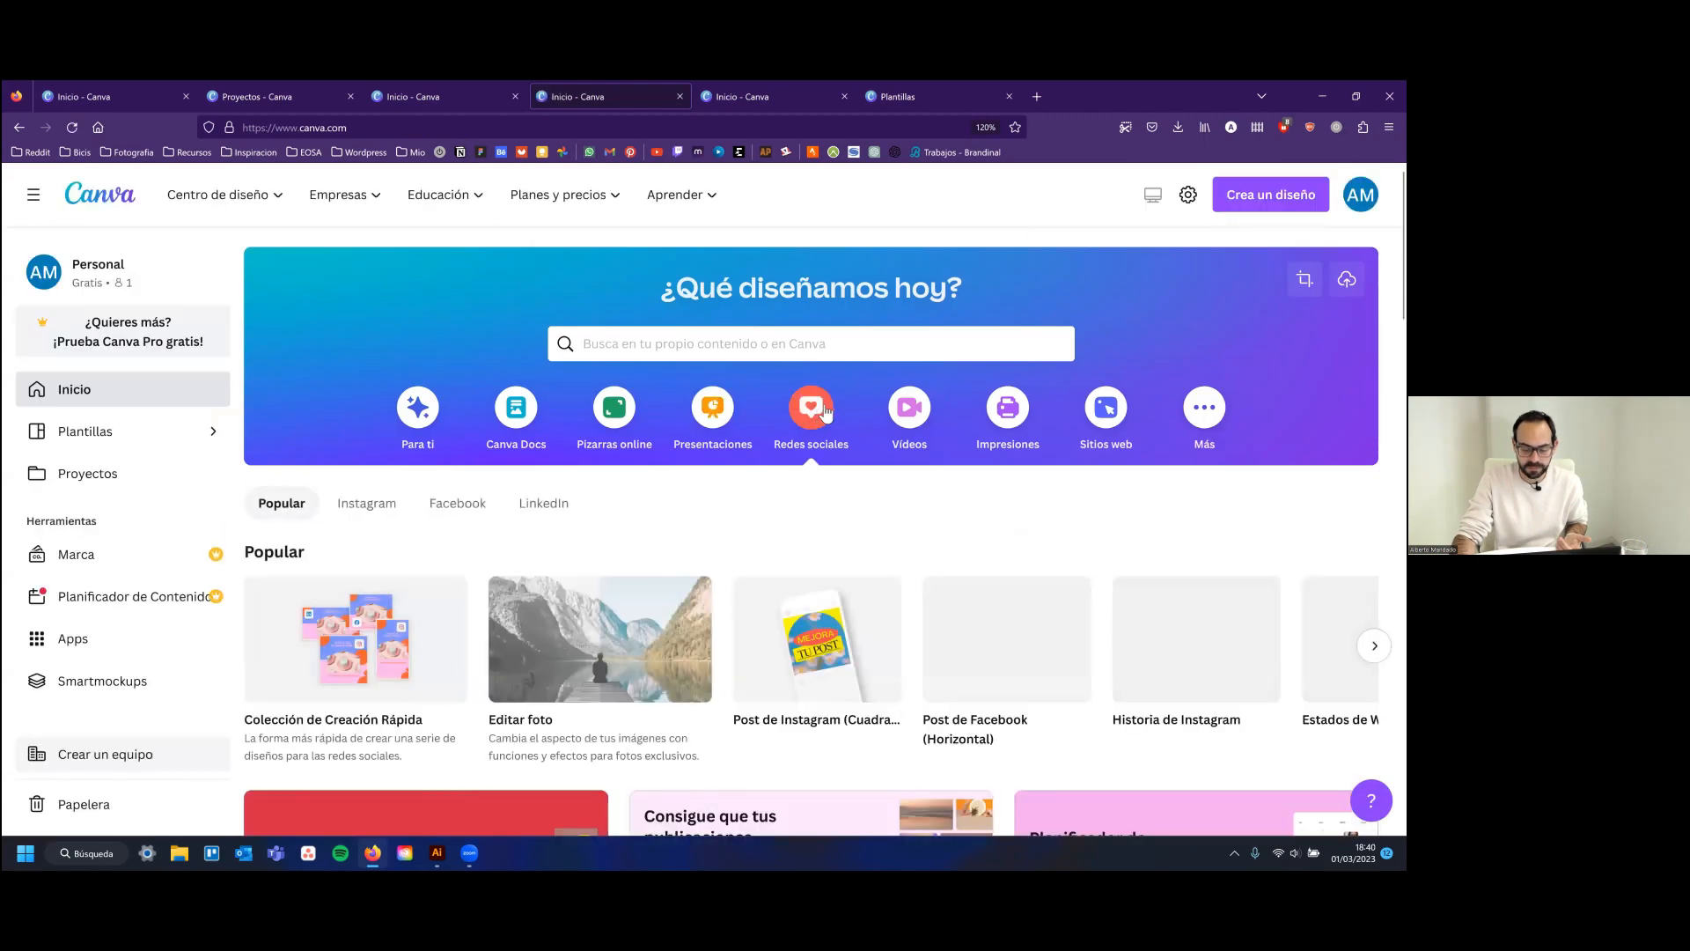
pyautogui.scroll(-3, 669, 440)
pyautogui.scroll(-5, 669, 441)
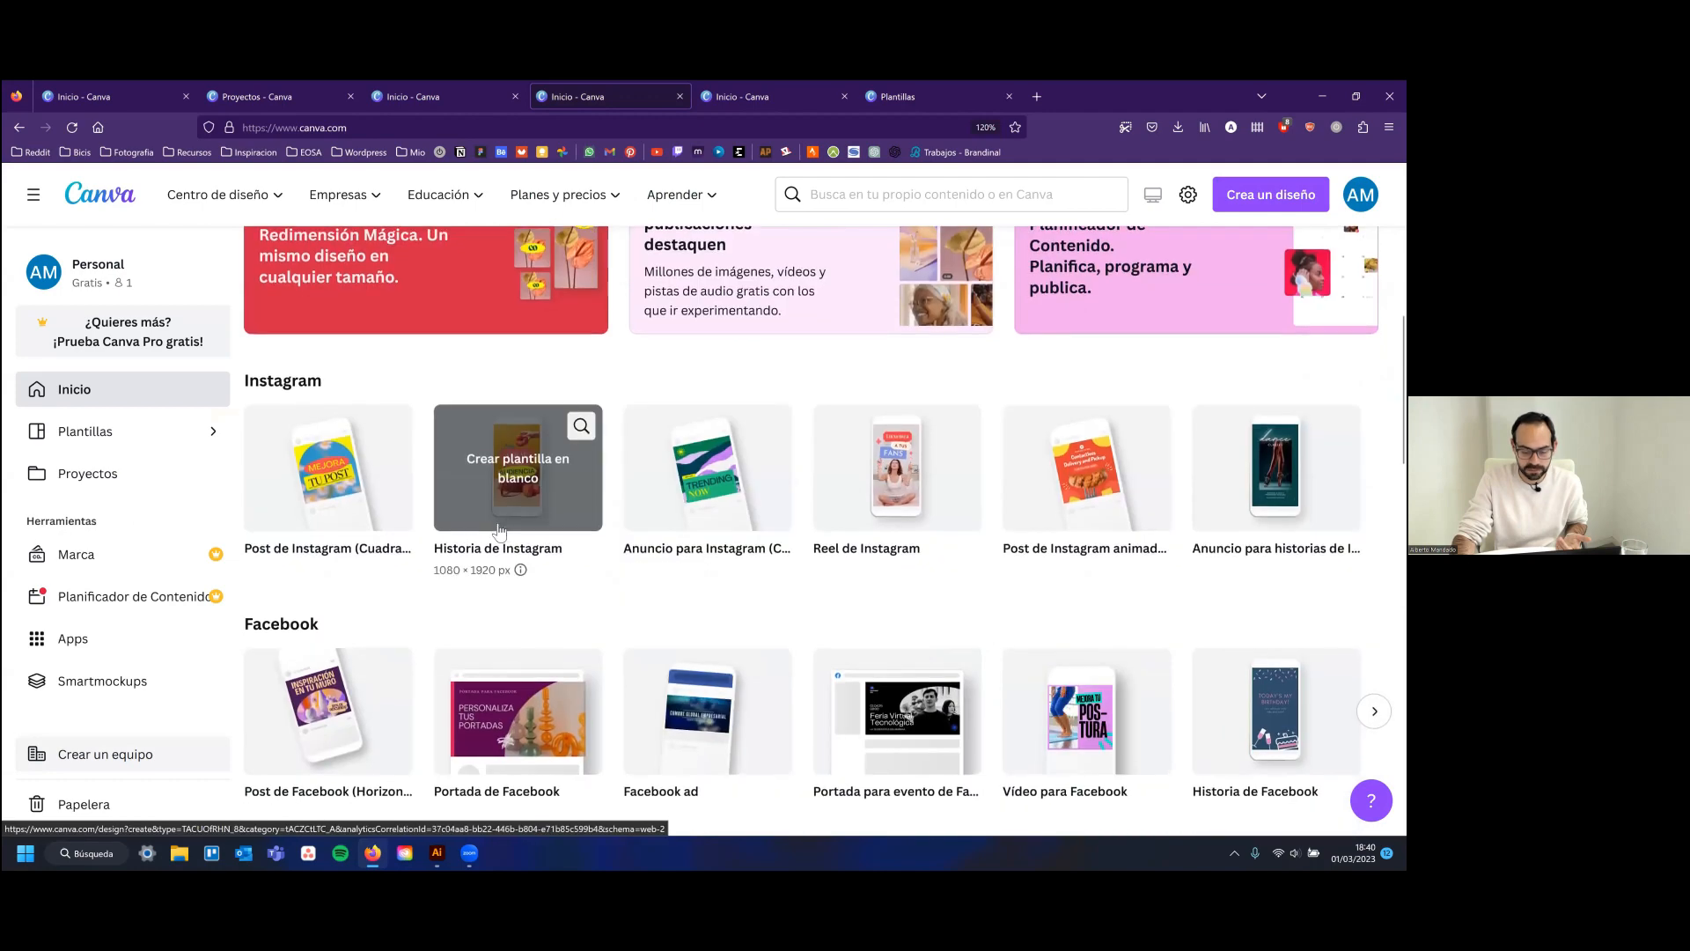
pyautogui.click(507, 529)
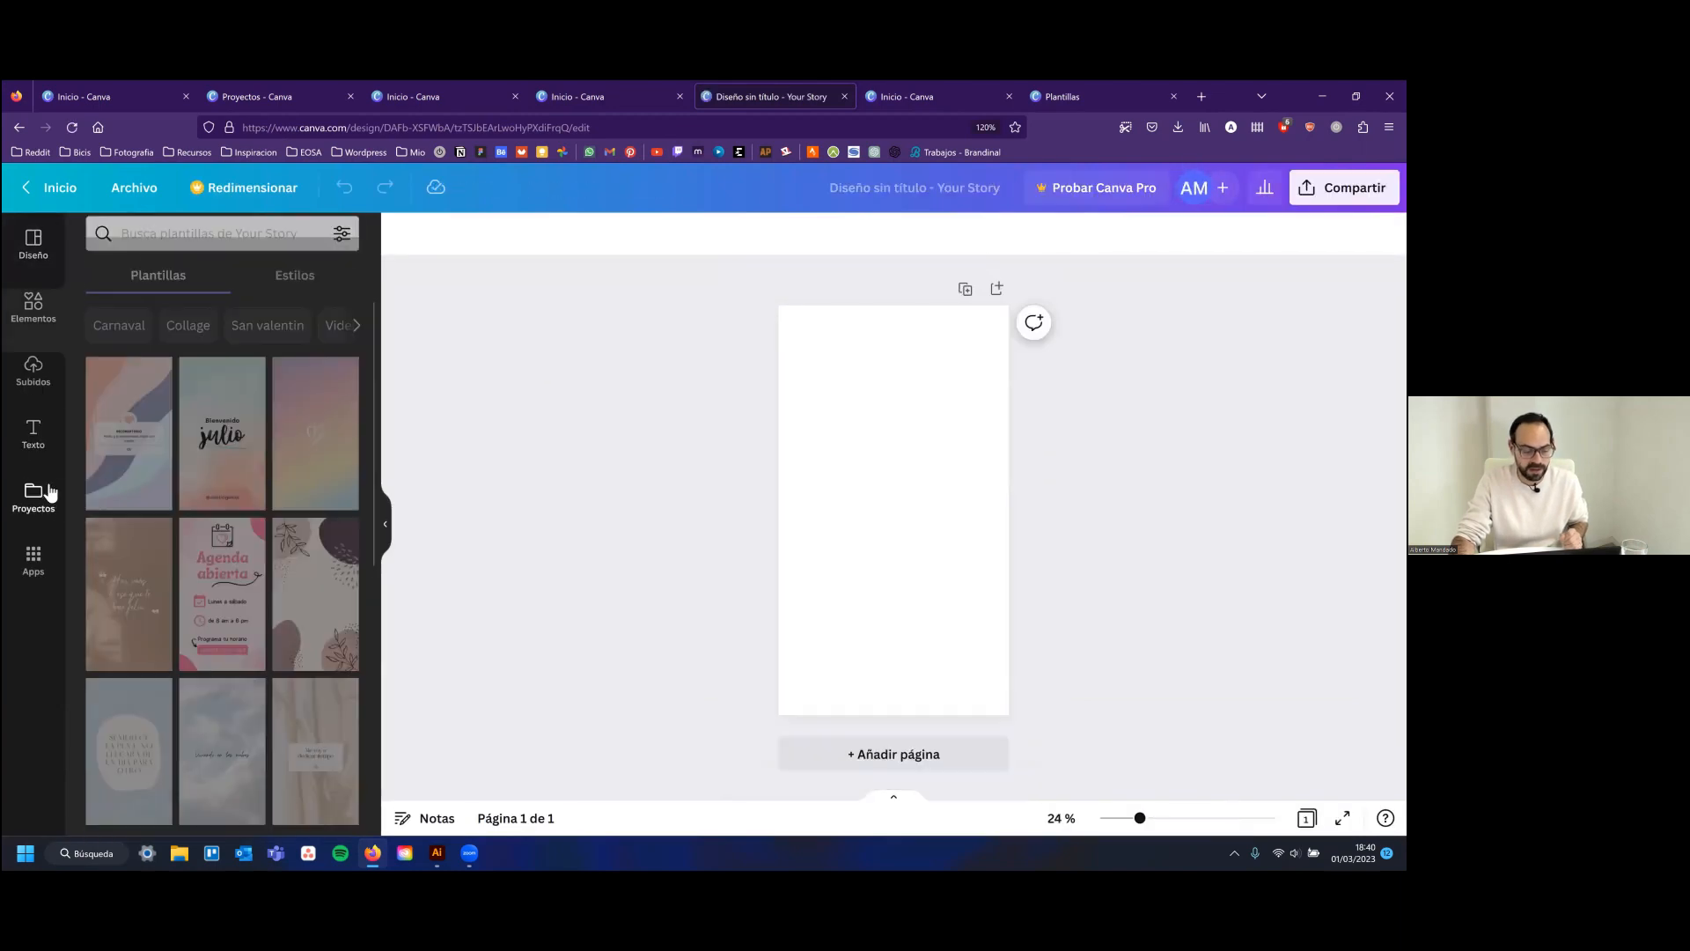
# Apply the leaf-wreath "Think it. Want it. Get it." page of the "Publicacións Marzo 2023" project to the new story
pyautogui.click(46, 502)
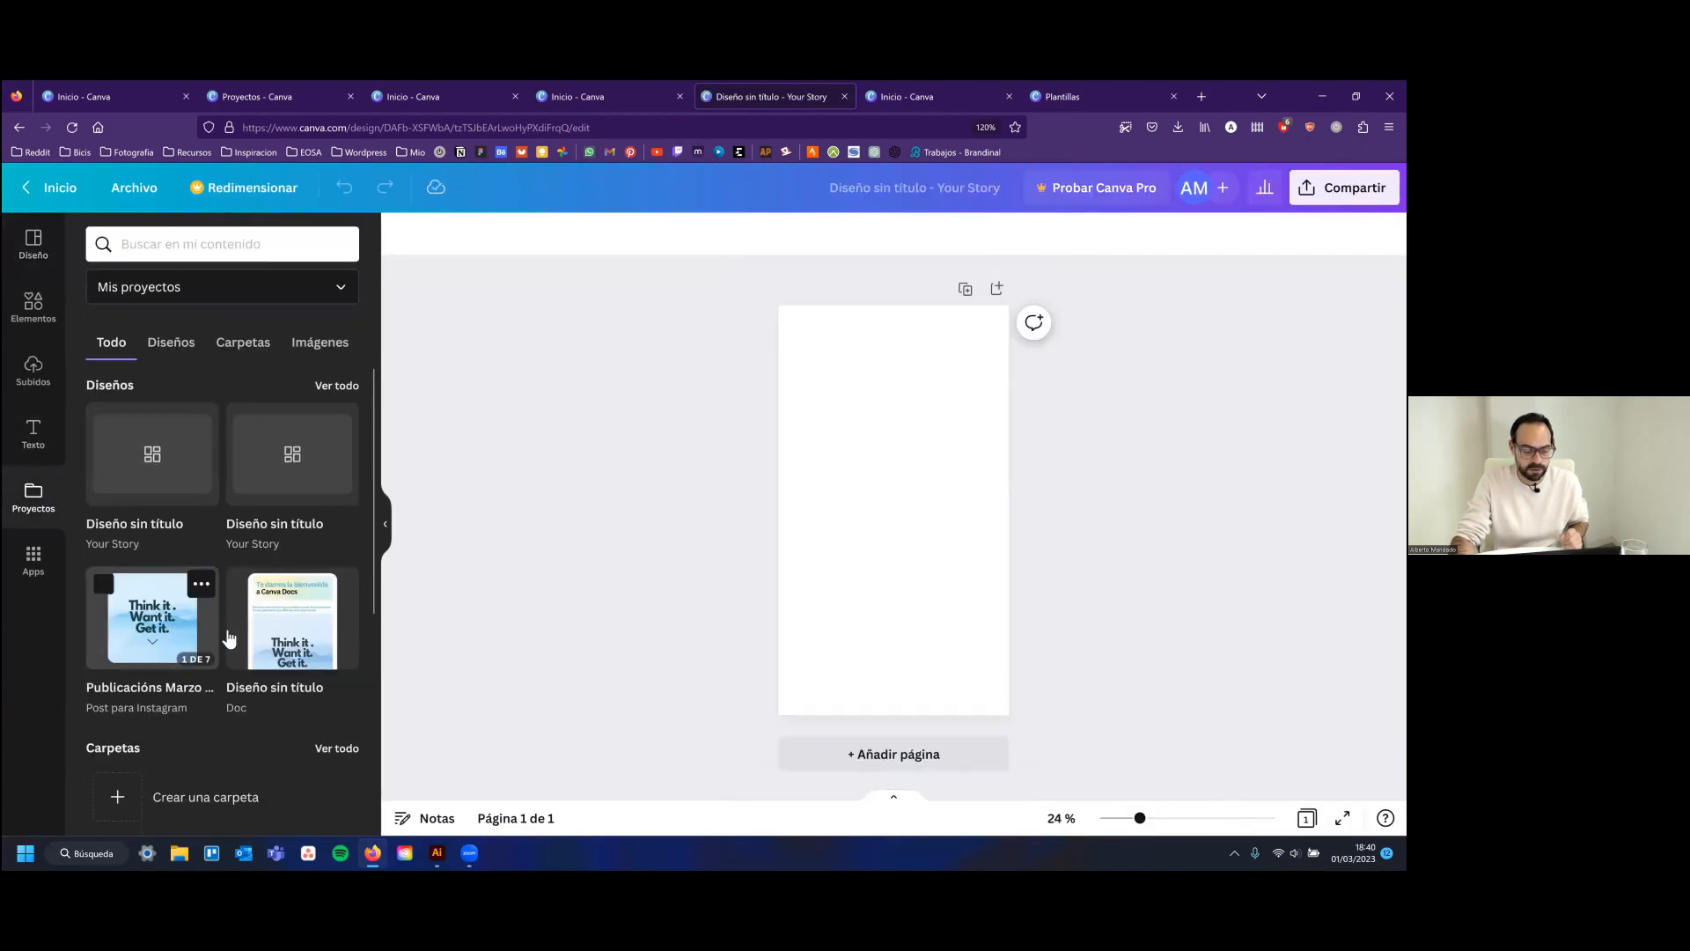
pyautogui.click(148, 625)
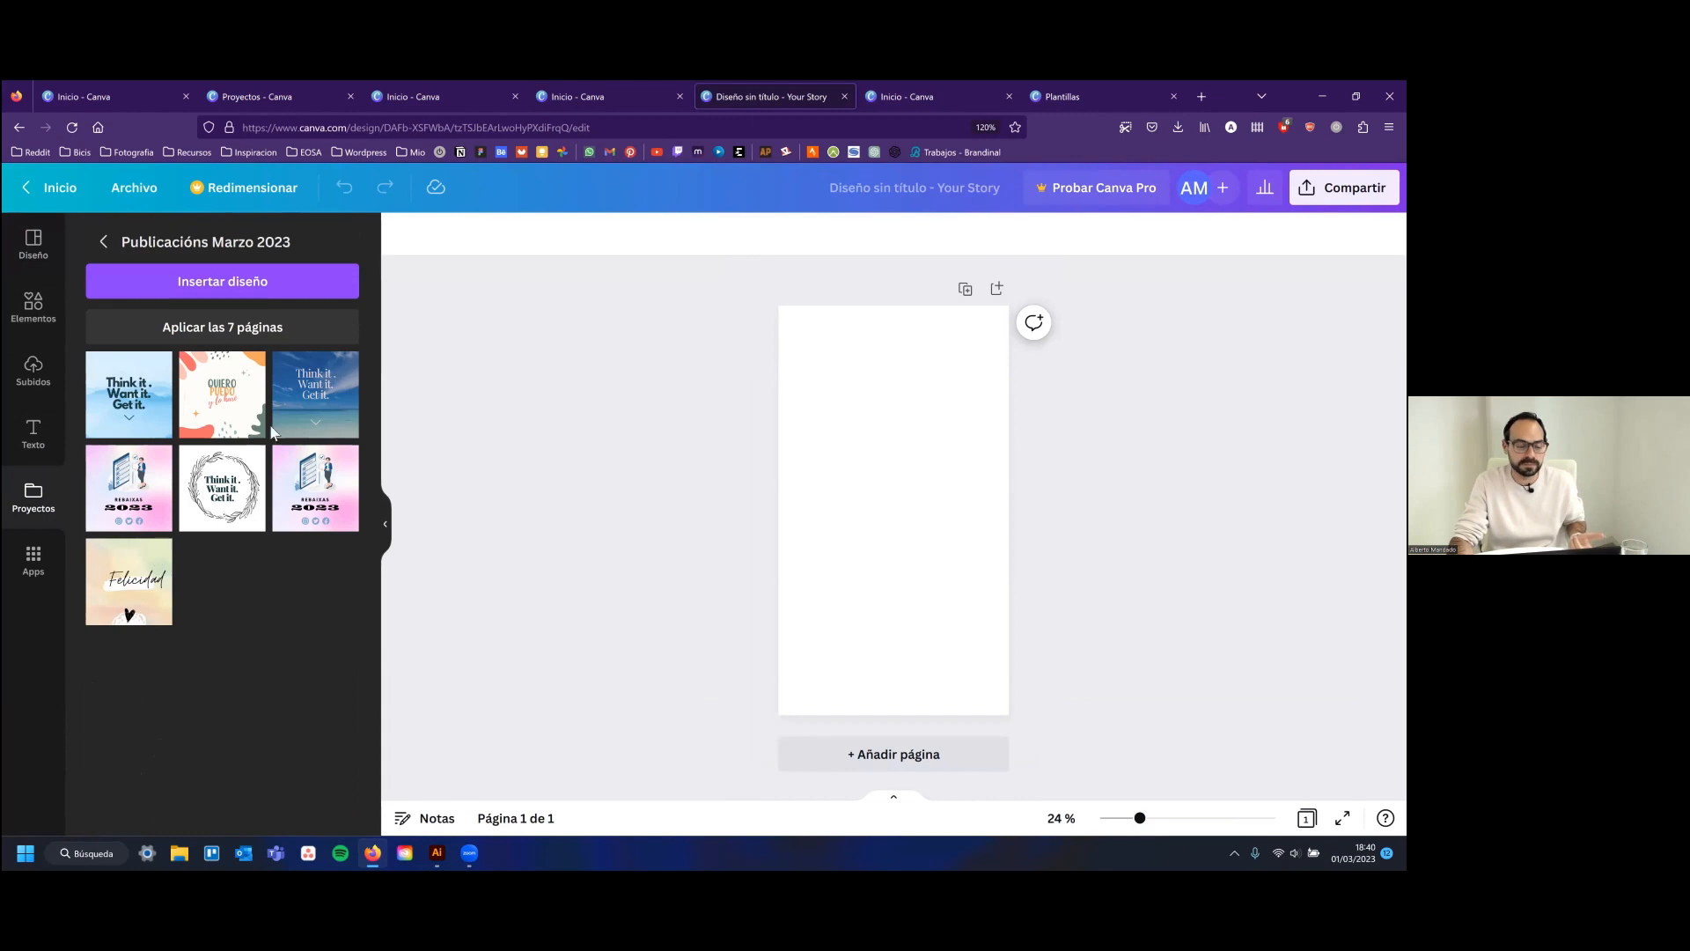
pyautogui.click(217, 507)
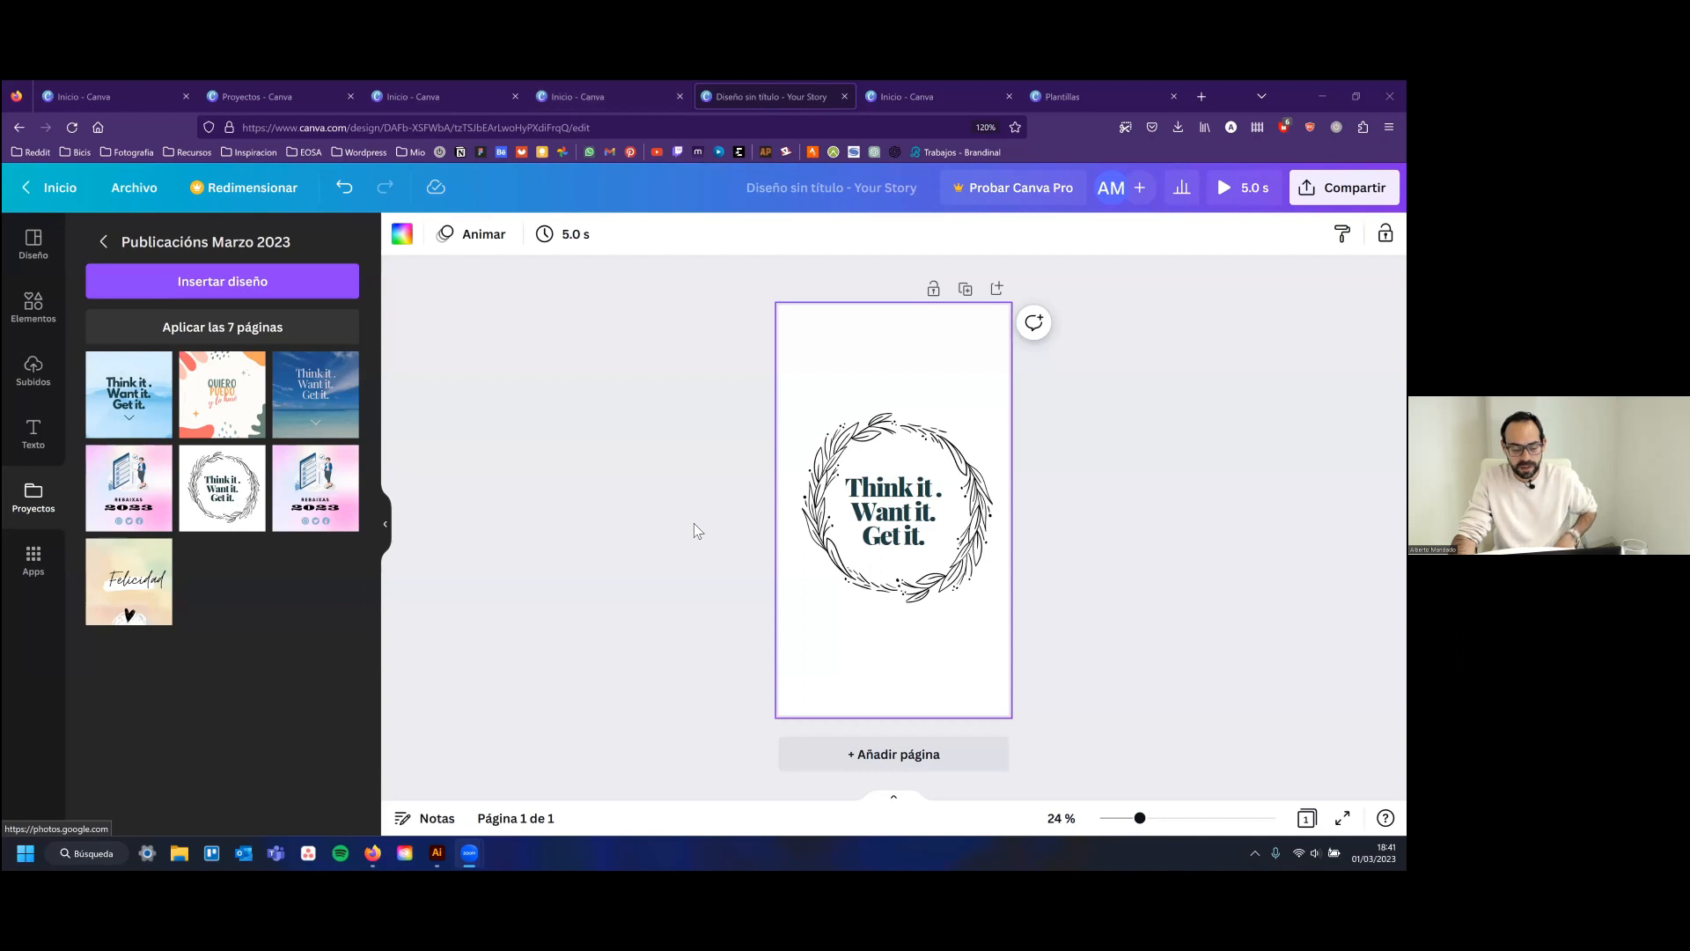
# Open a private browser window, search Google for "canva educacion" and accept Google's cookies
pyautogui.rightClick(372, 852)
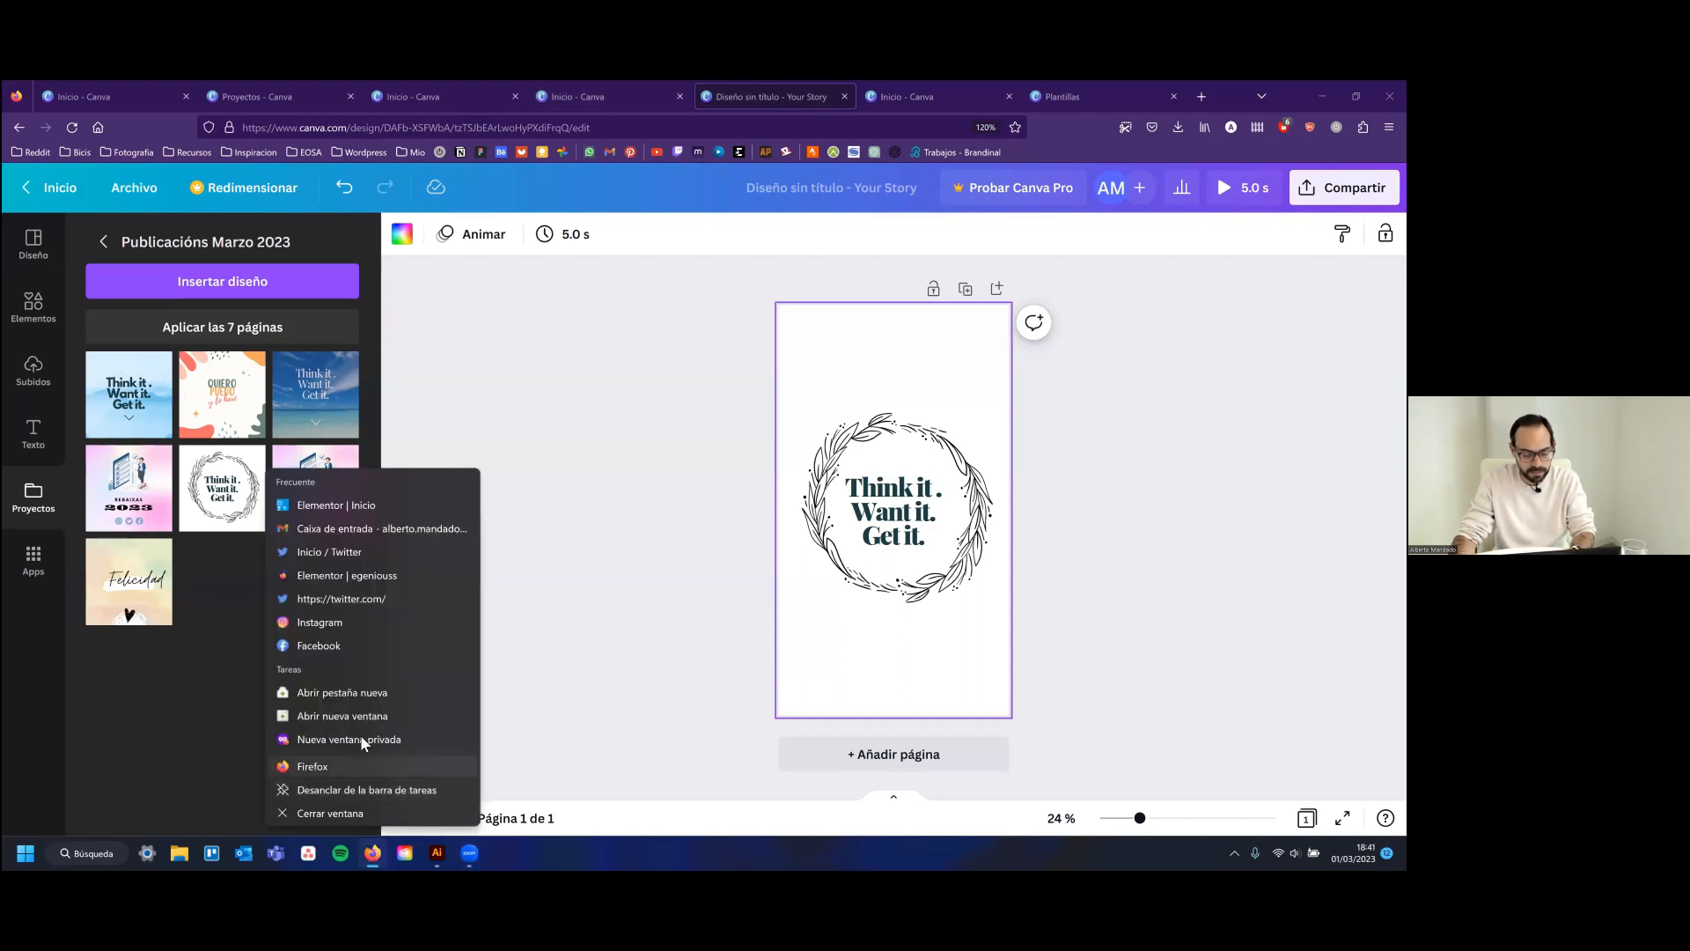
pyautogui.click(679, 528)
pyautogui.hotkey('ctrl', 'shift', 'p')
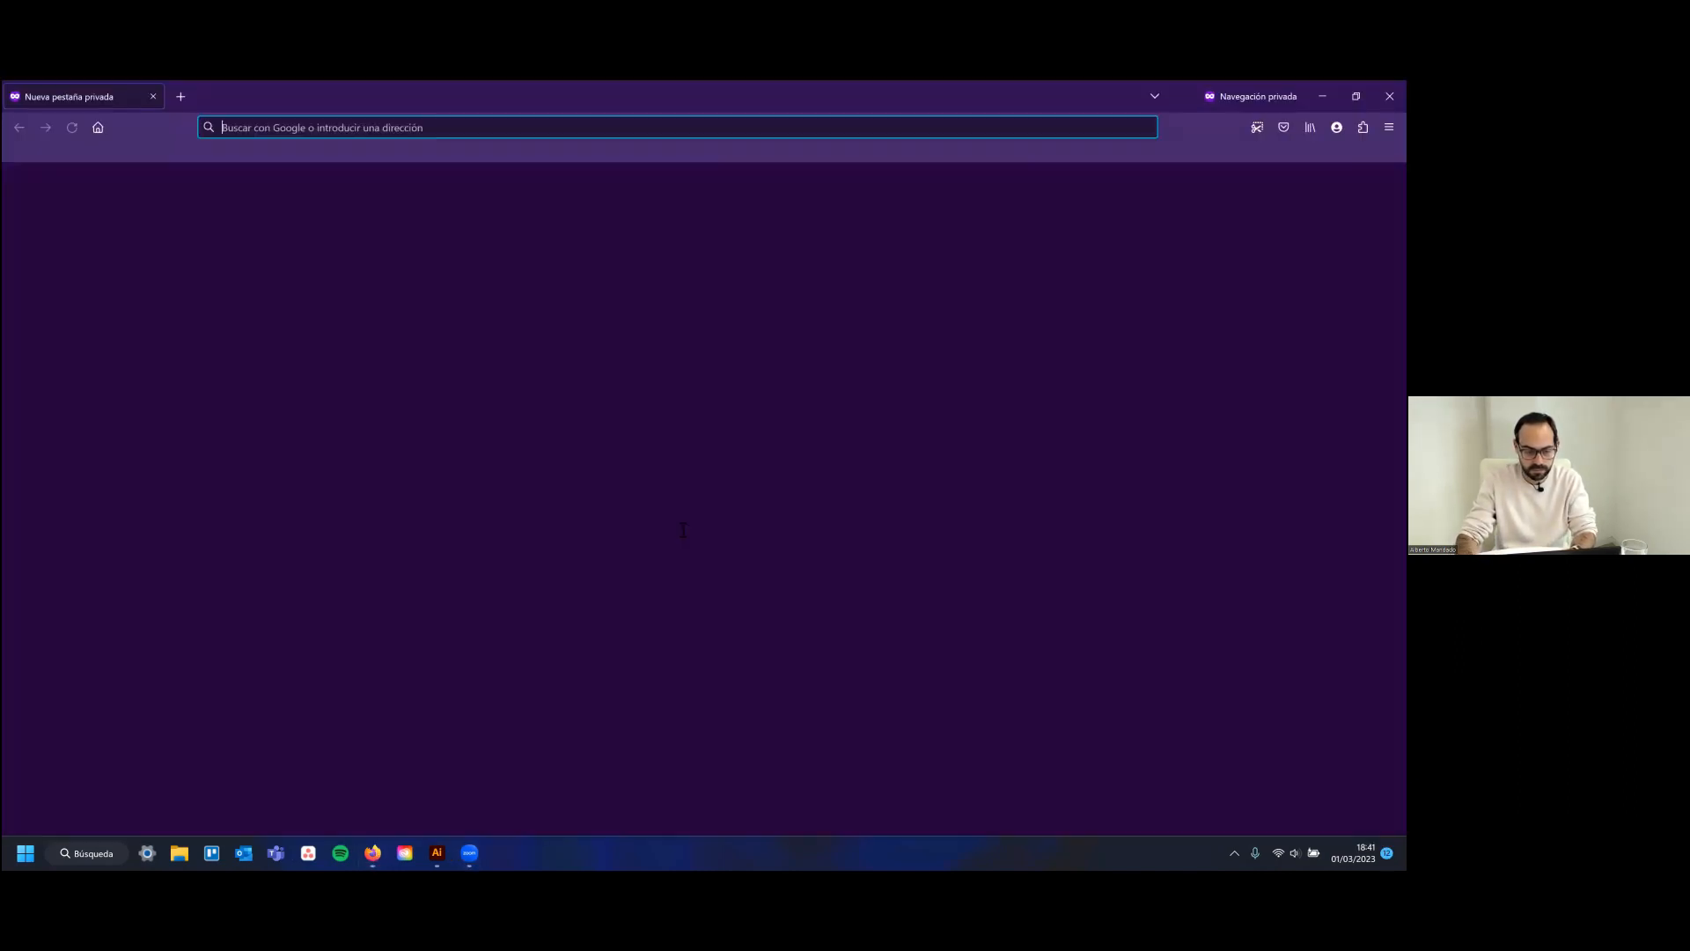
pyautogui.write('canva ed')
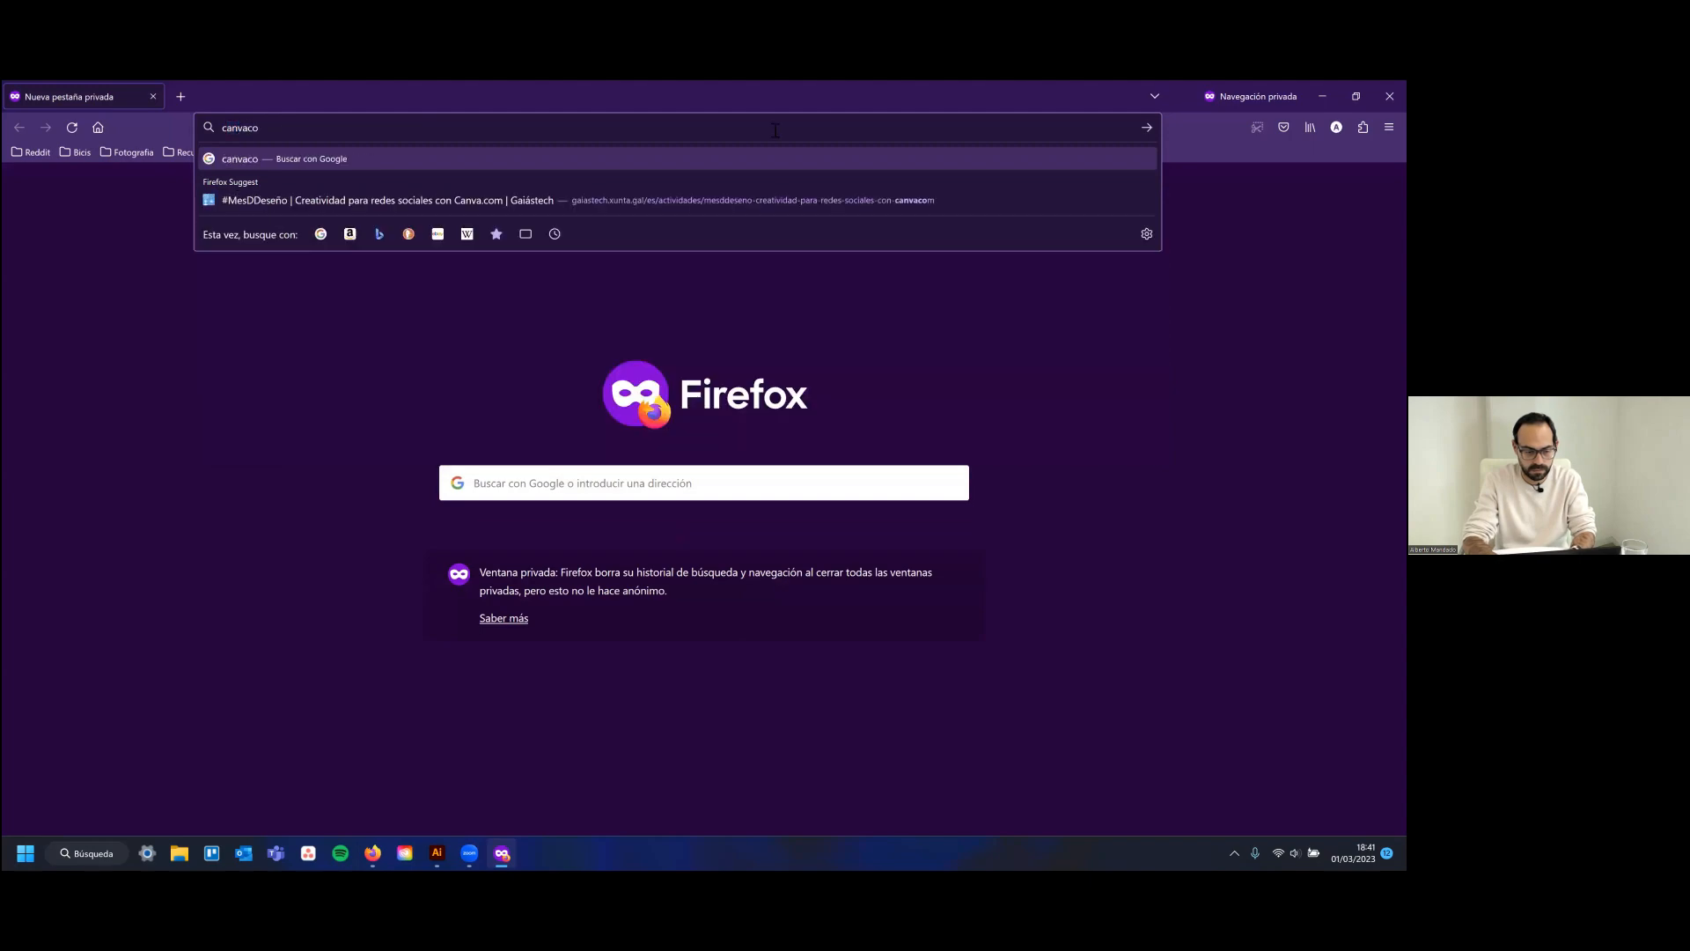
pyautogui.write('ucaico')
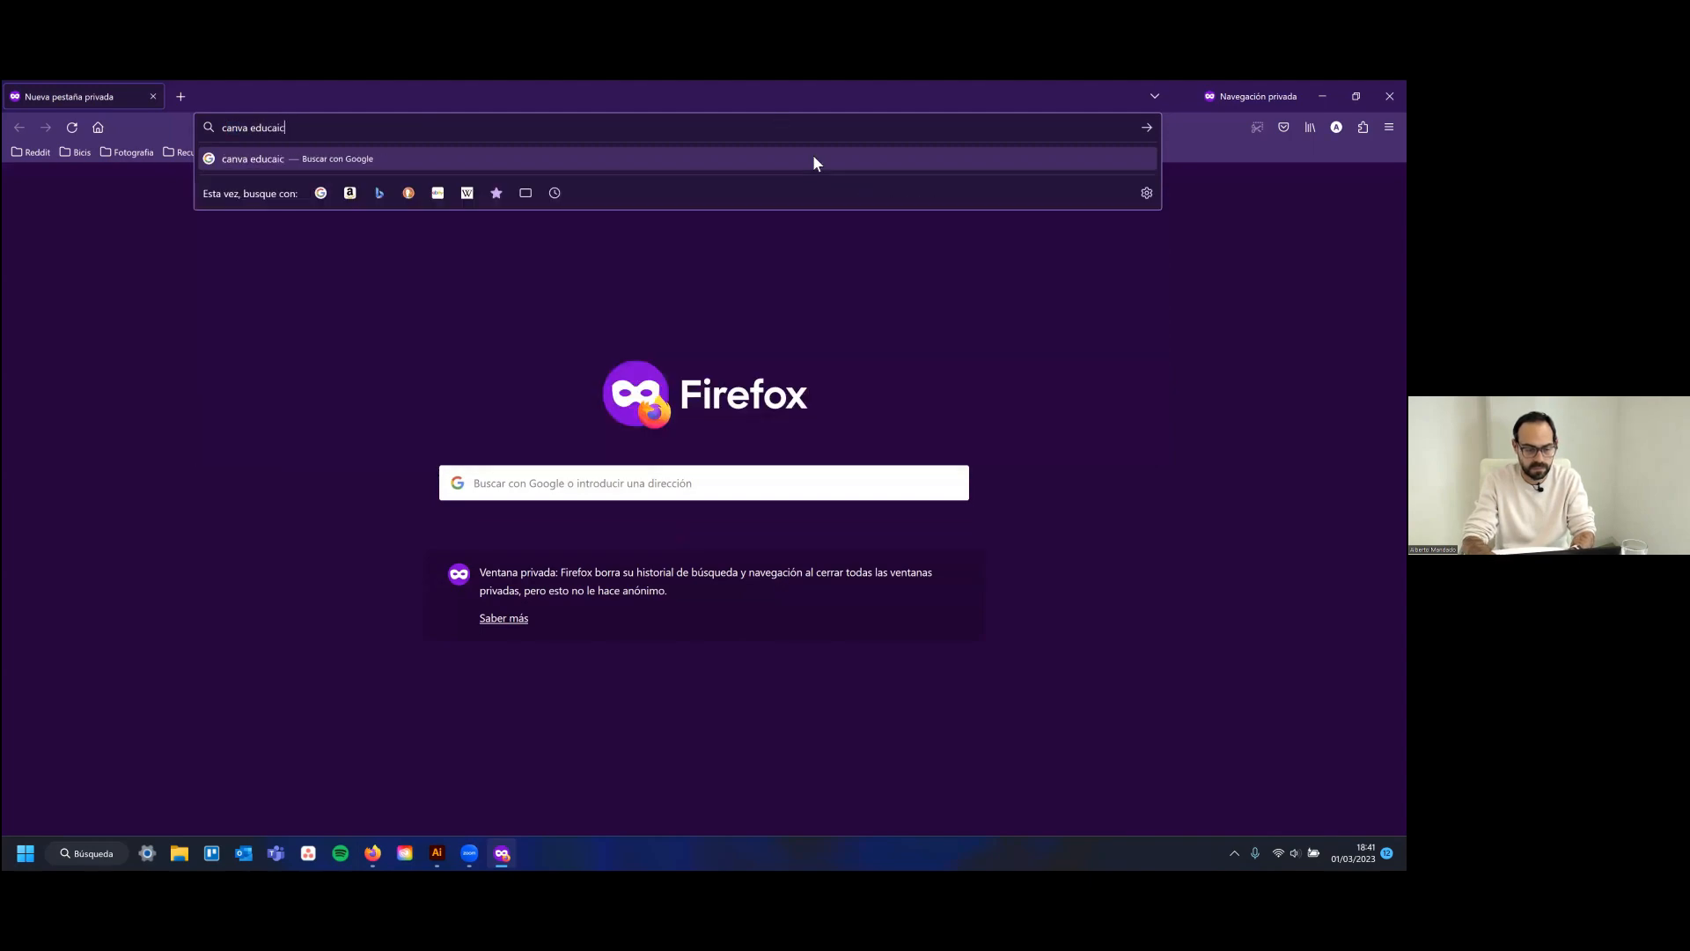
pyautogui.press('BackSpace')
pyautogui.press('BackSpace')
pyautogui.write('cion')
pyautogui.press('Return')
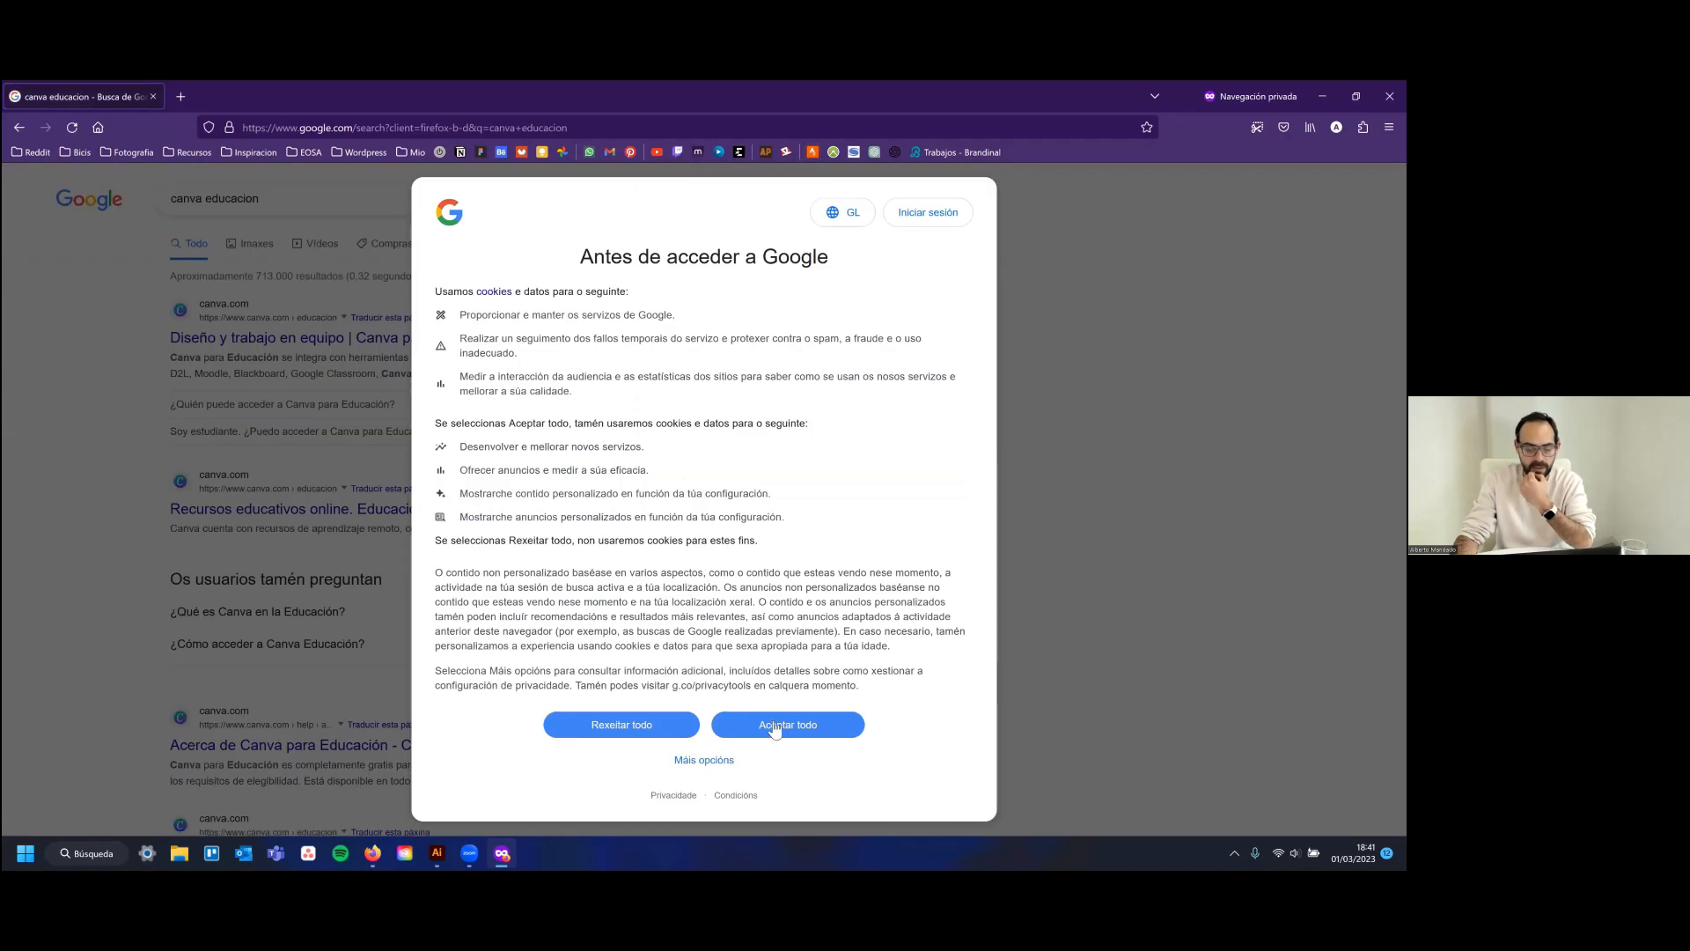
pyautogui.click(774, 727)
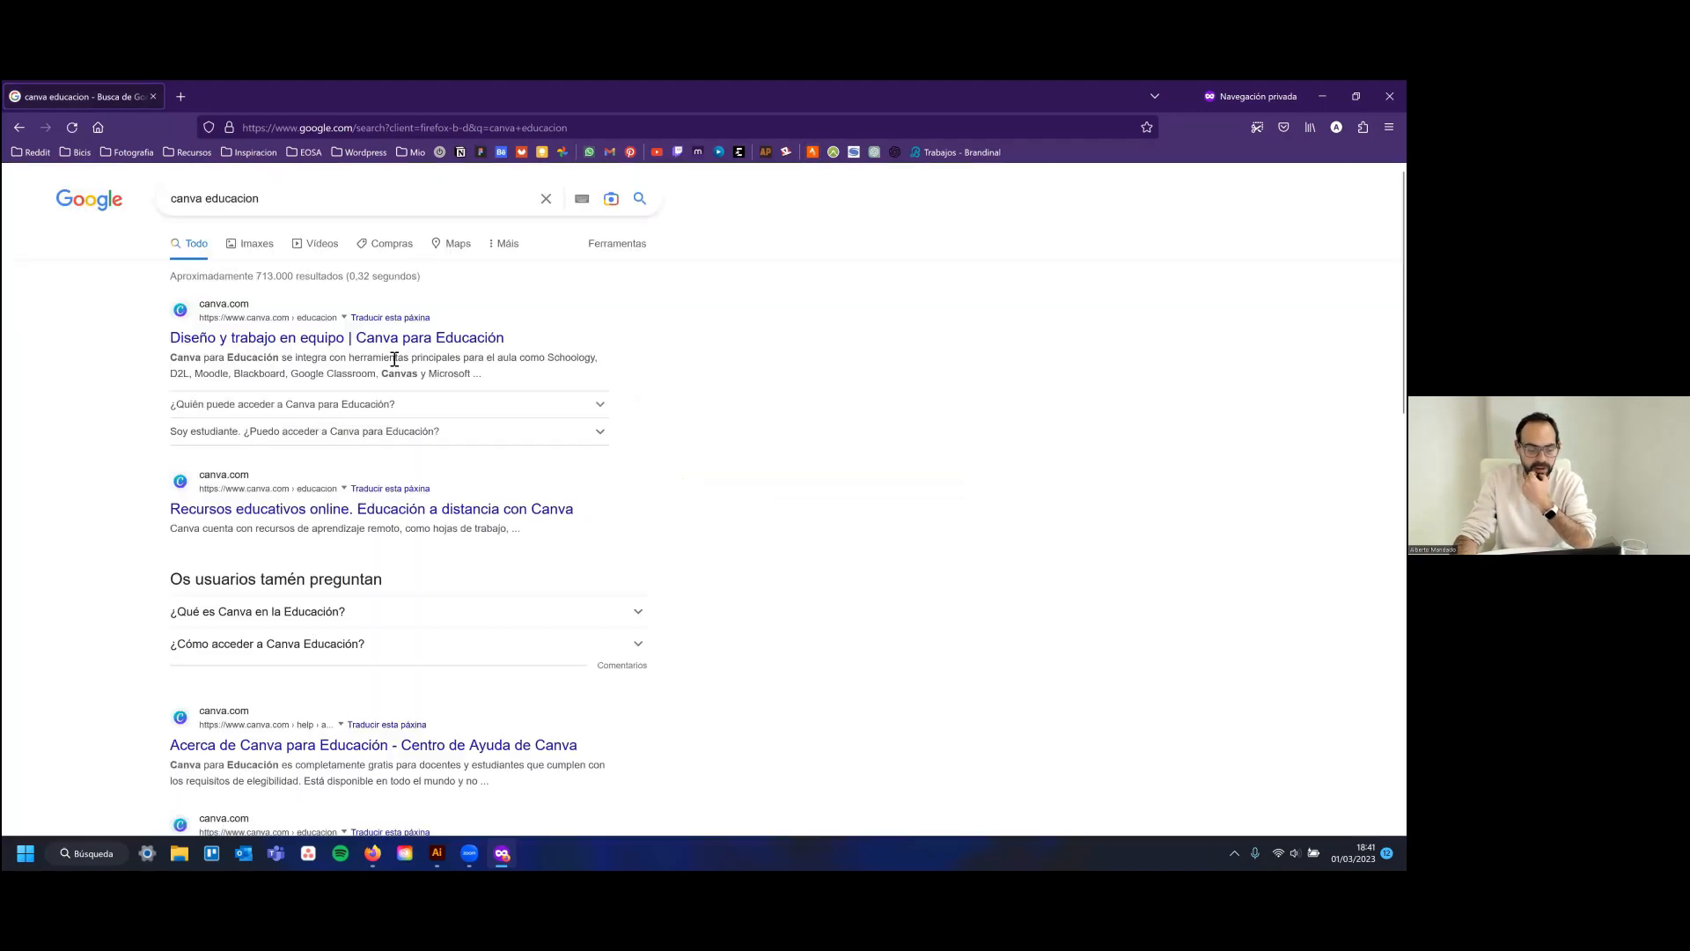
# Open the "Recursos educativos online" search result and look over its introduction and distance-learning information sheet templates
pyautogui.click(335, 510)
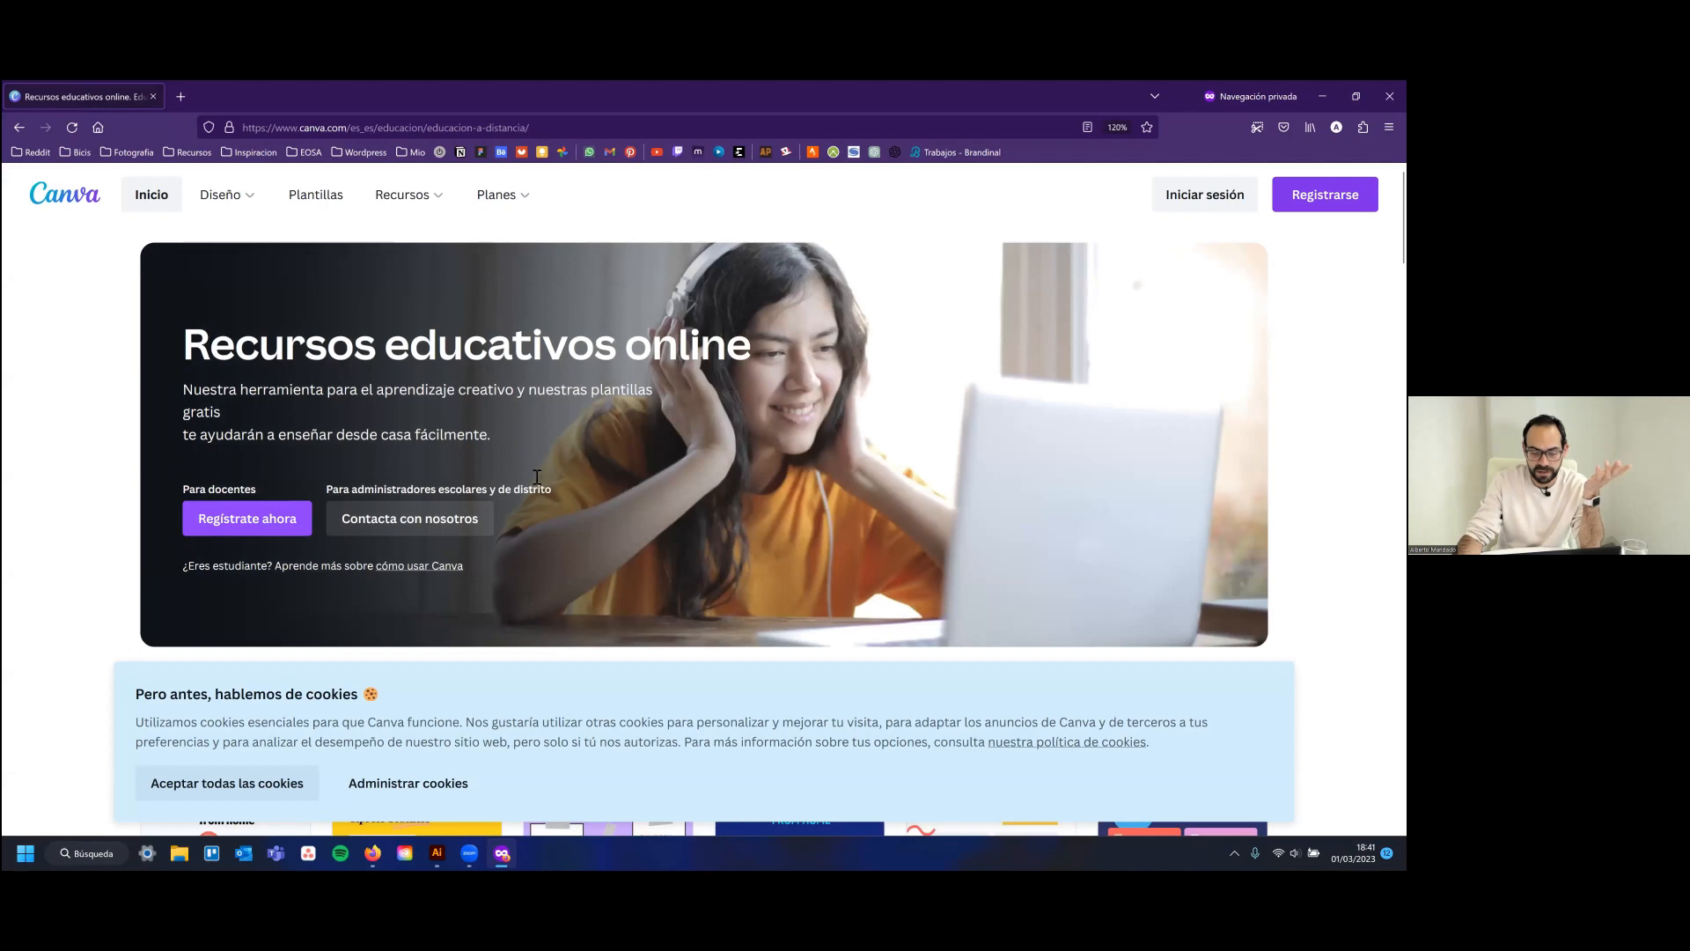
pyautogui.scroll(-2, 536, 476)
pyautogui.scroll(-4, 704, 414)
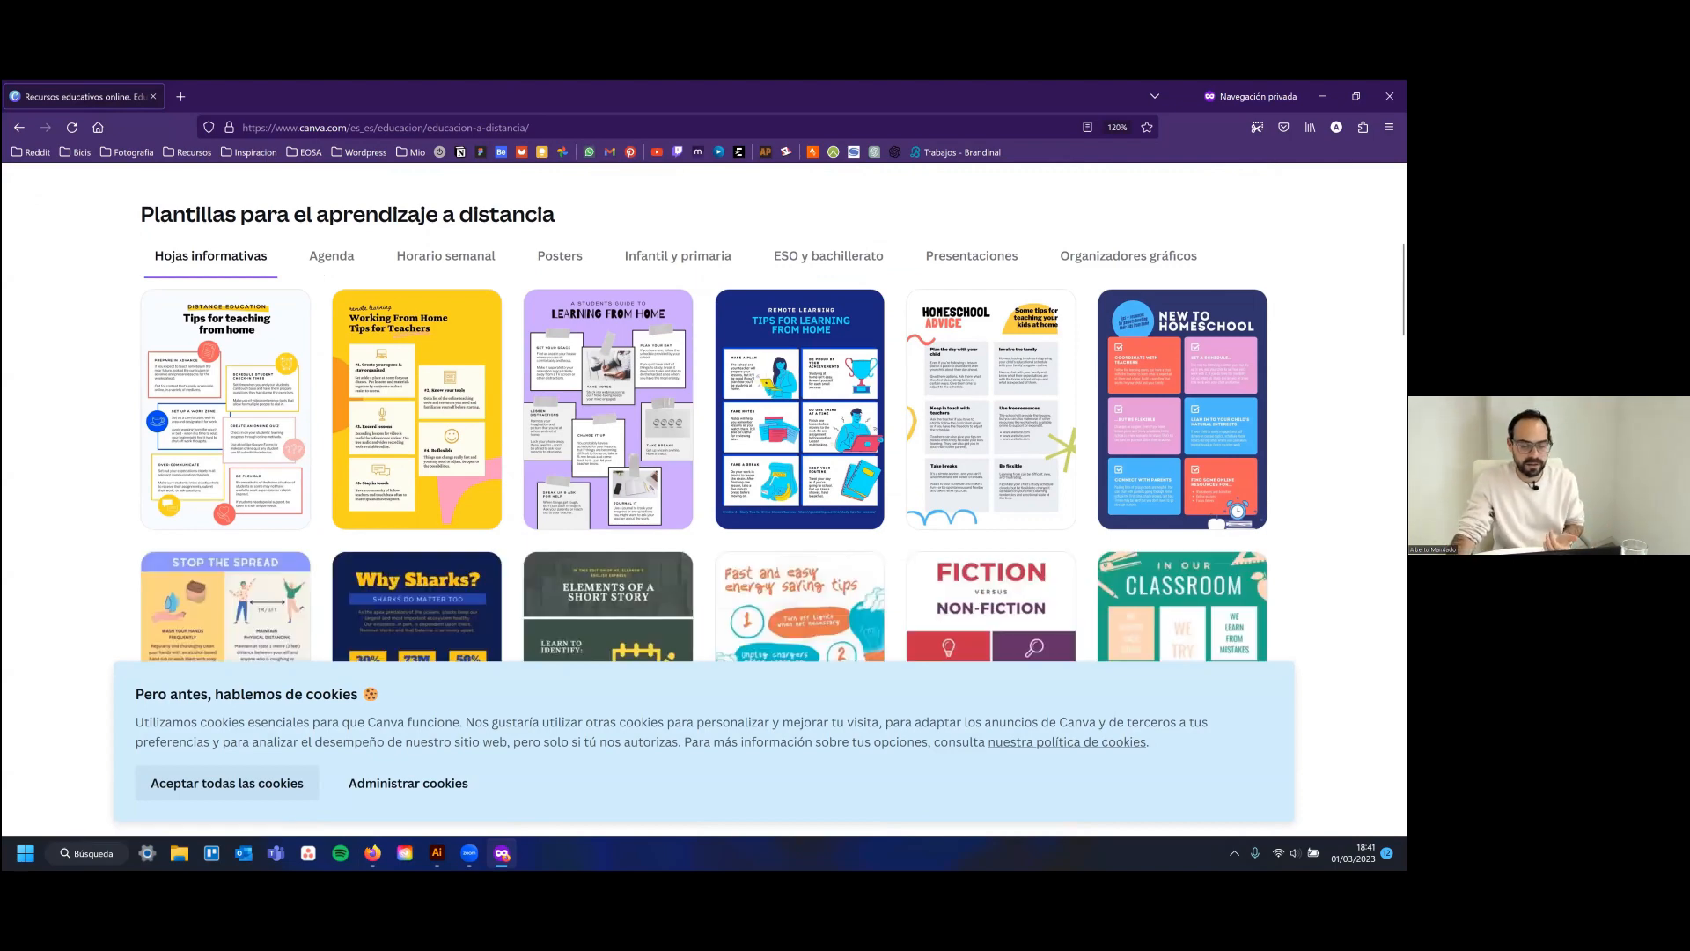
pyautogui.scroll(6, 705, 440)
pyautogui.scroll(-6, 202, 821)
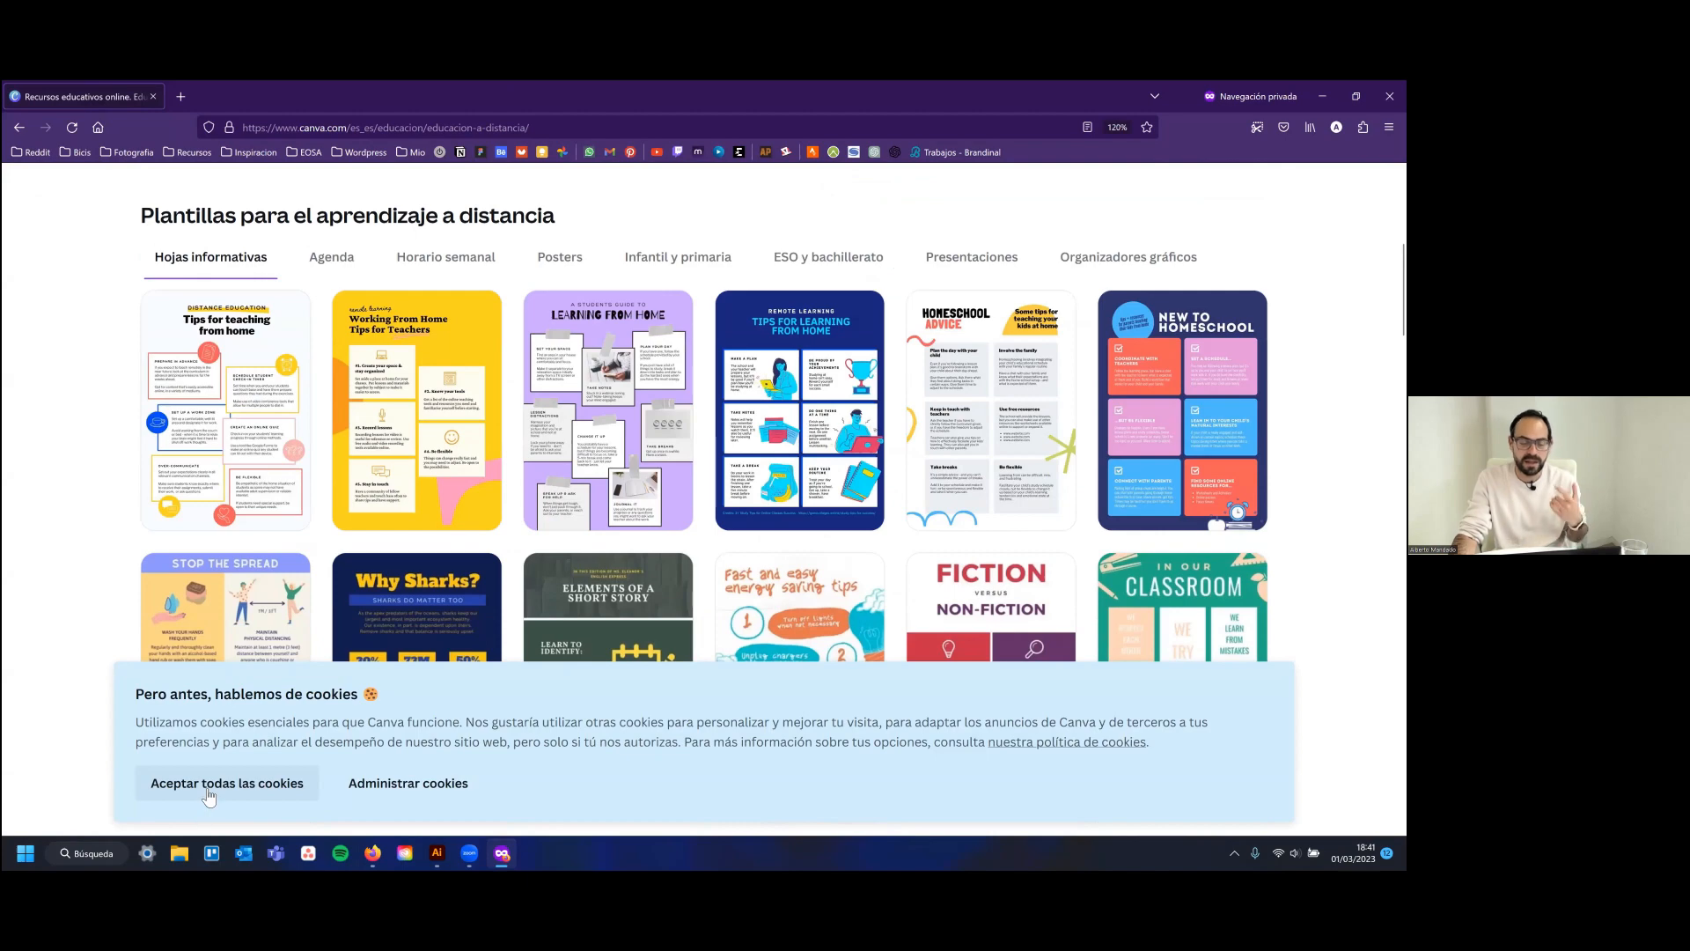
pyautogui.scroll(-1, 146, 512)
pyautogui.scroll(2, 164, 526)
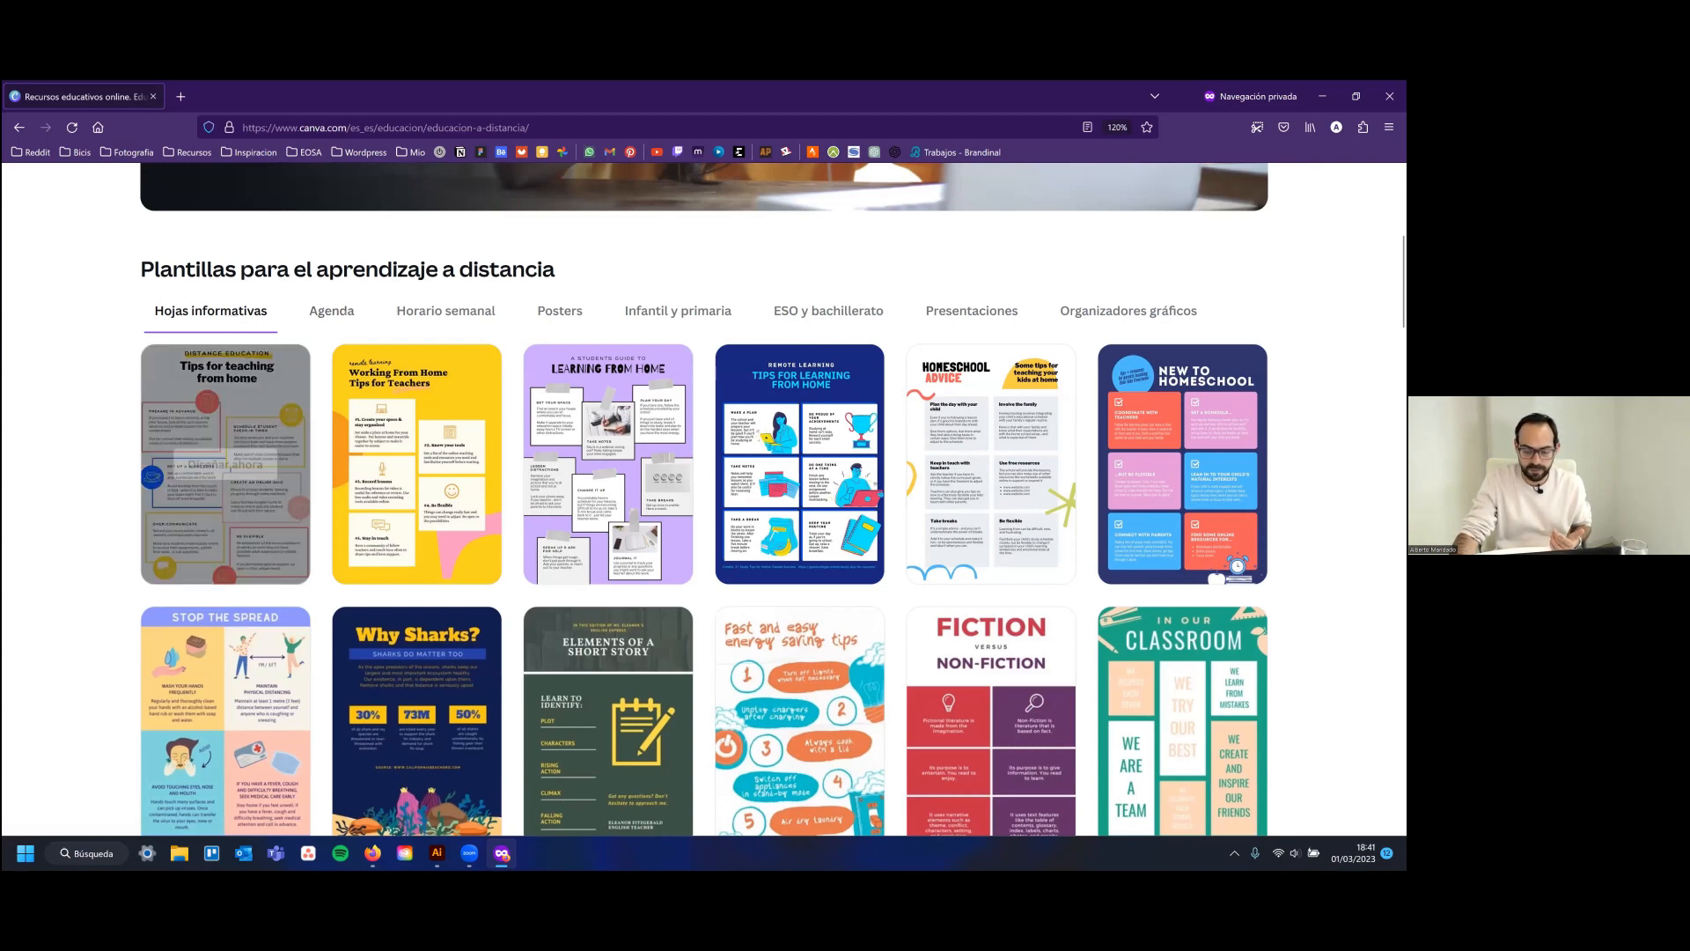
# Browse the Agenda, Horario semanal, Posters, Presentaciones and Organizadores gráficos categories of the distance-learning templates
pyautogui.click(330, 310)
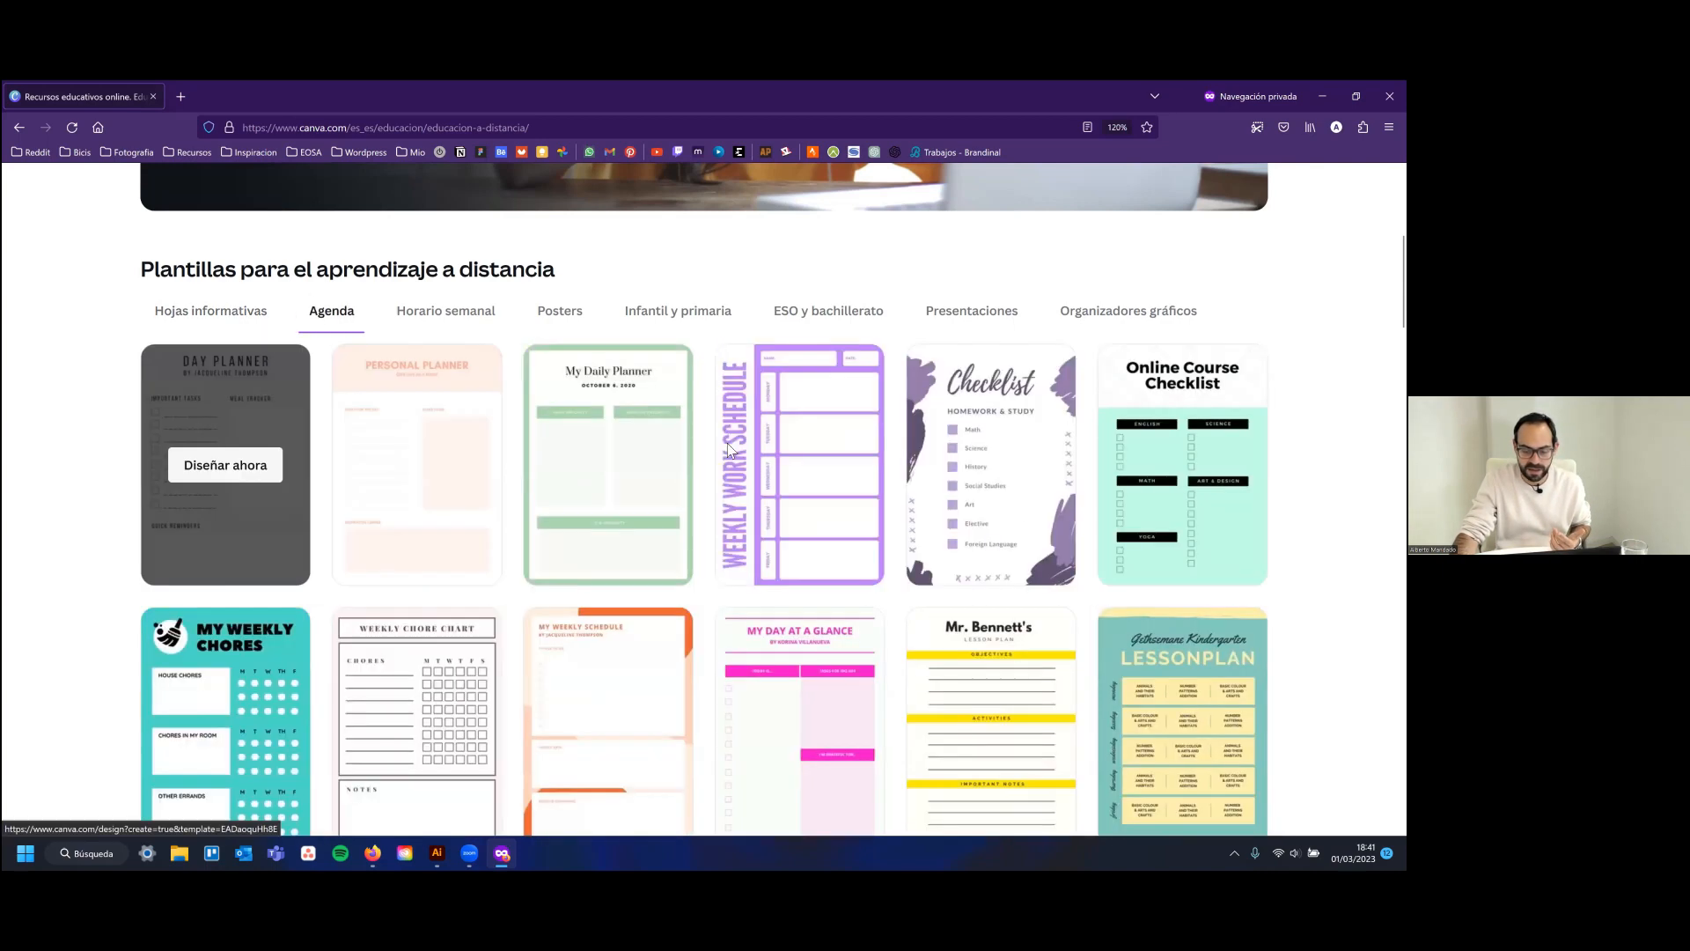
pyautogui.click(446, 310)
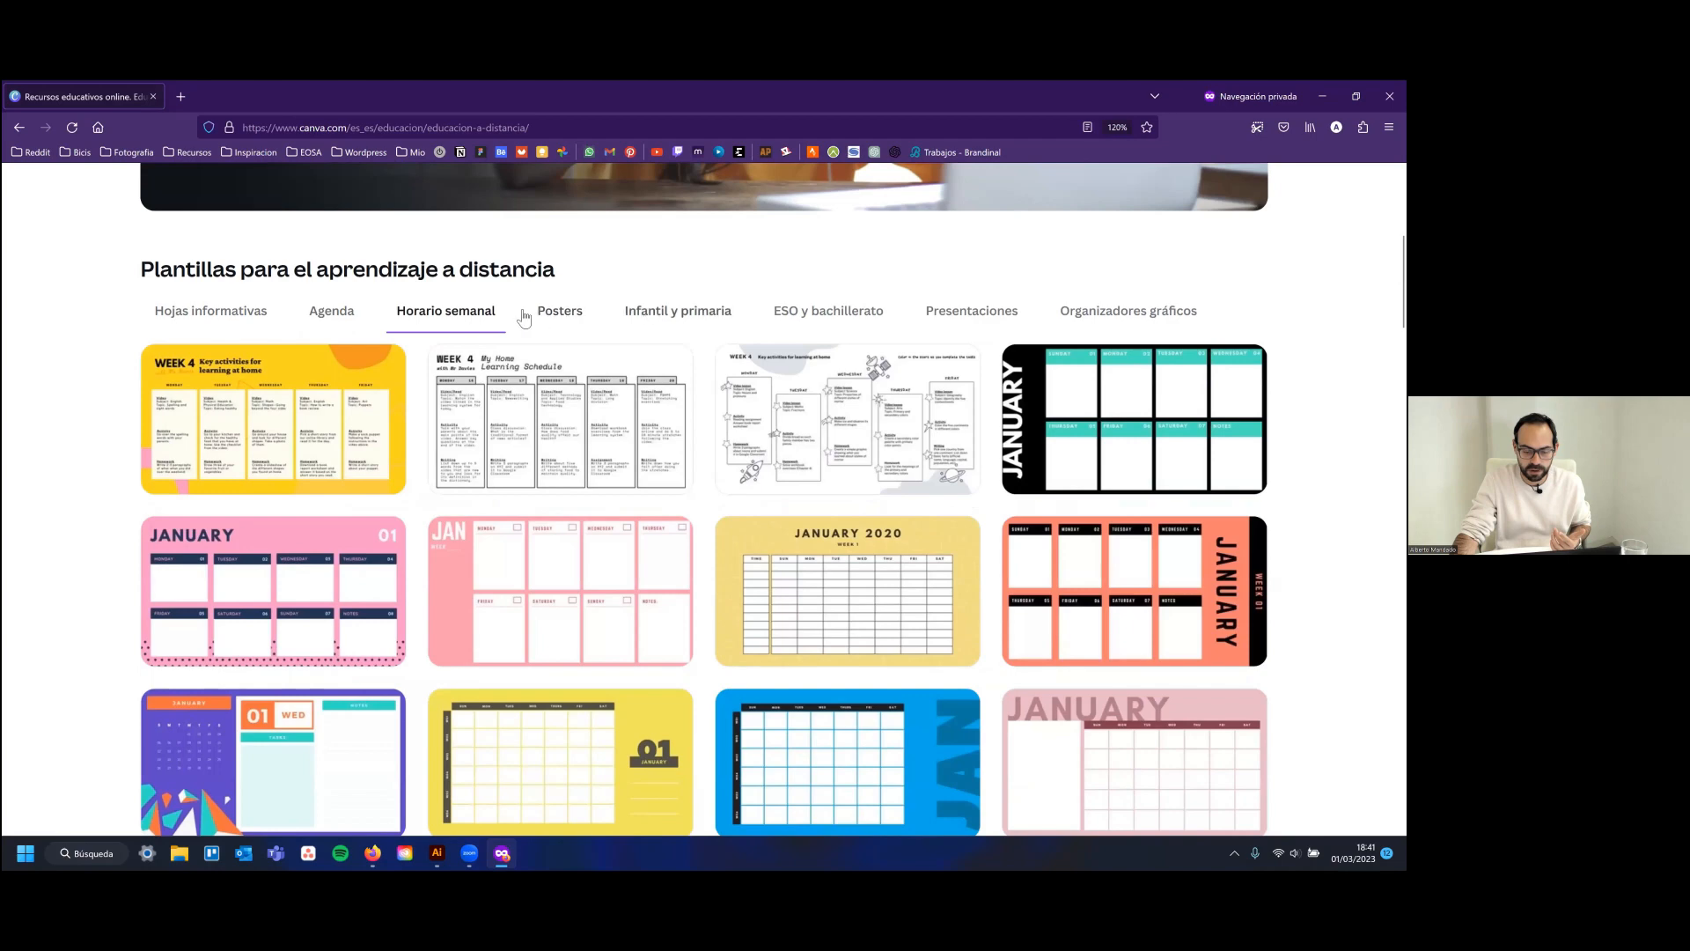
pyautogui.click(560, 315)
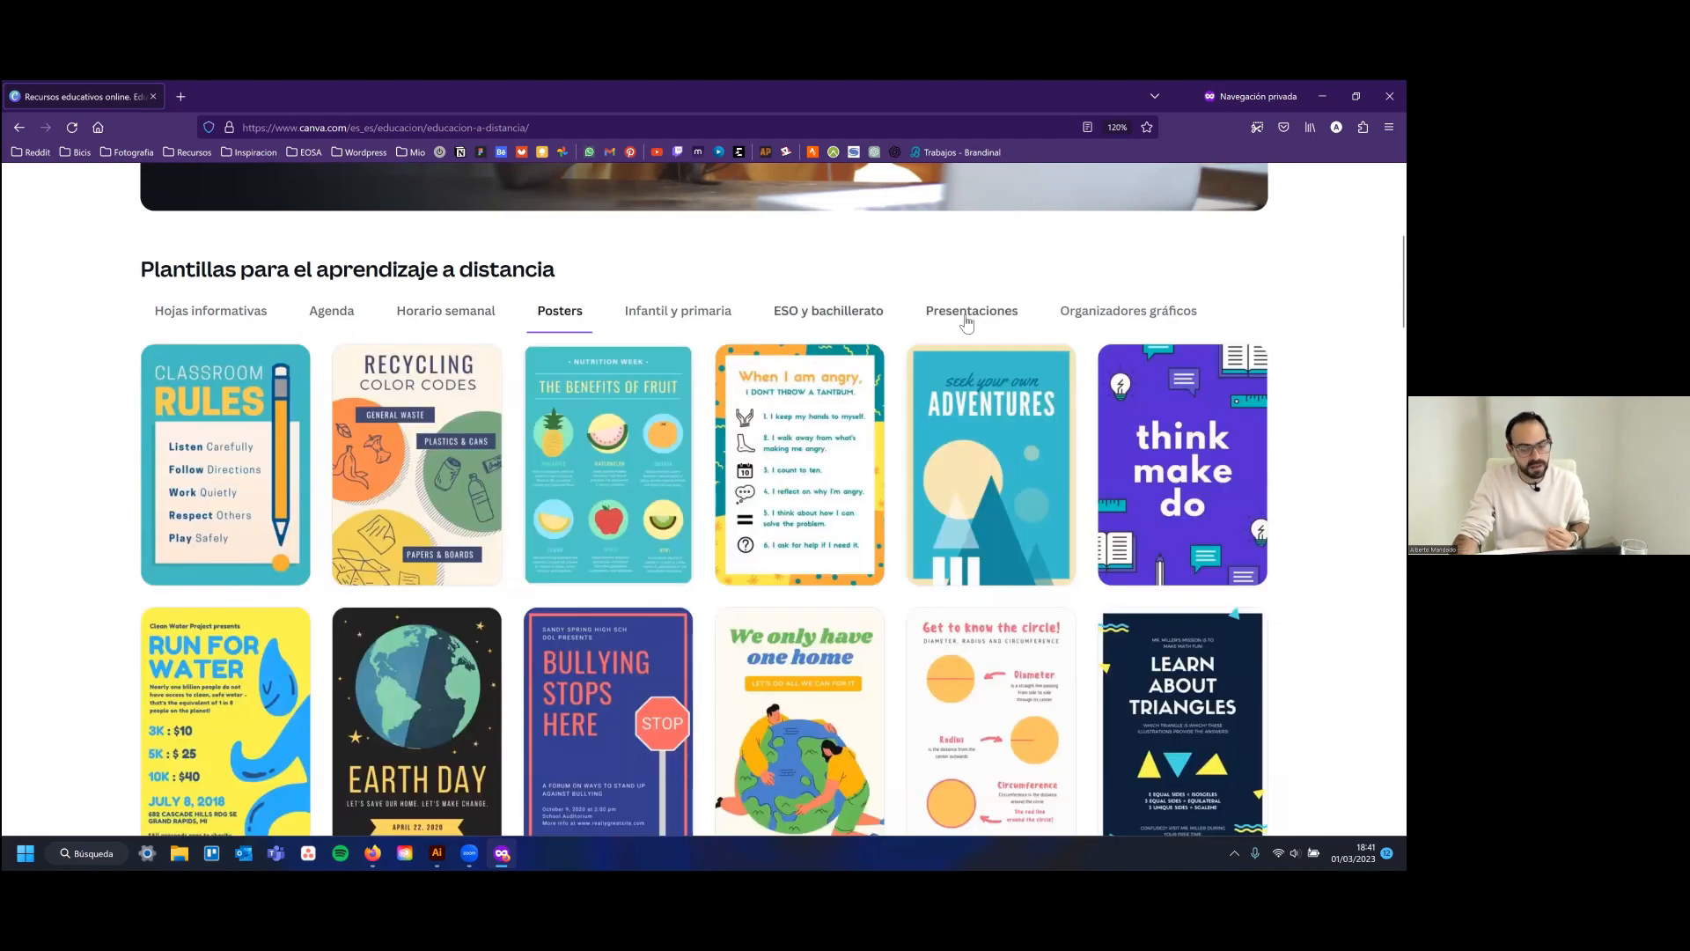
pyautogui.click(967, 318)
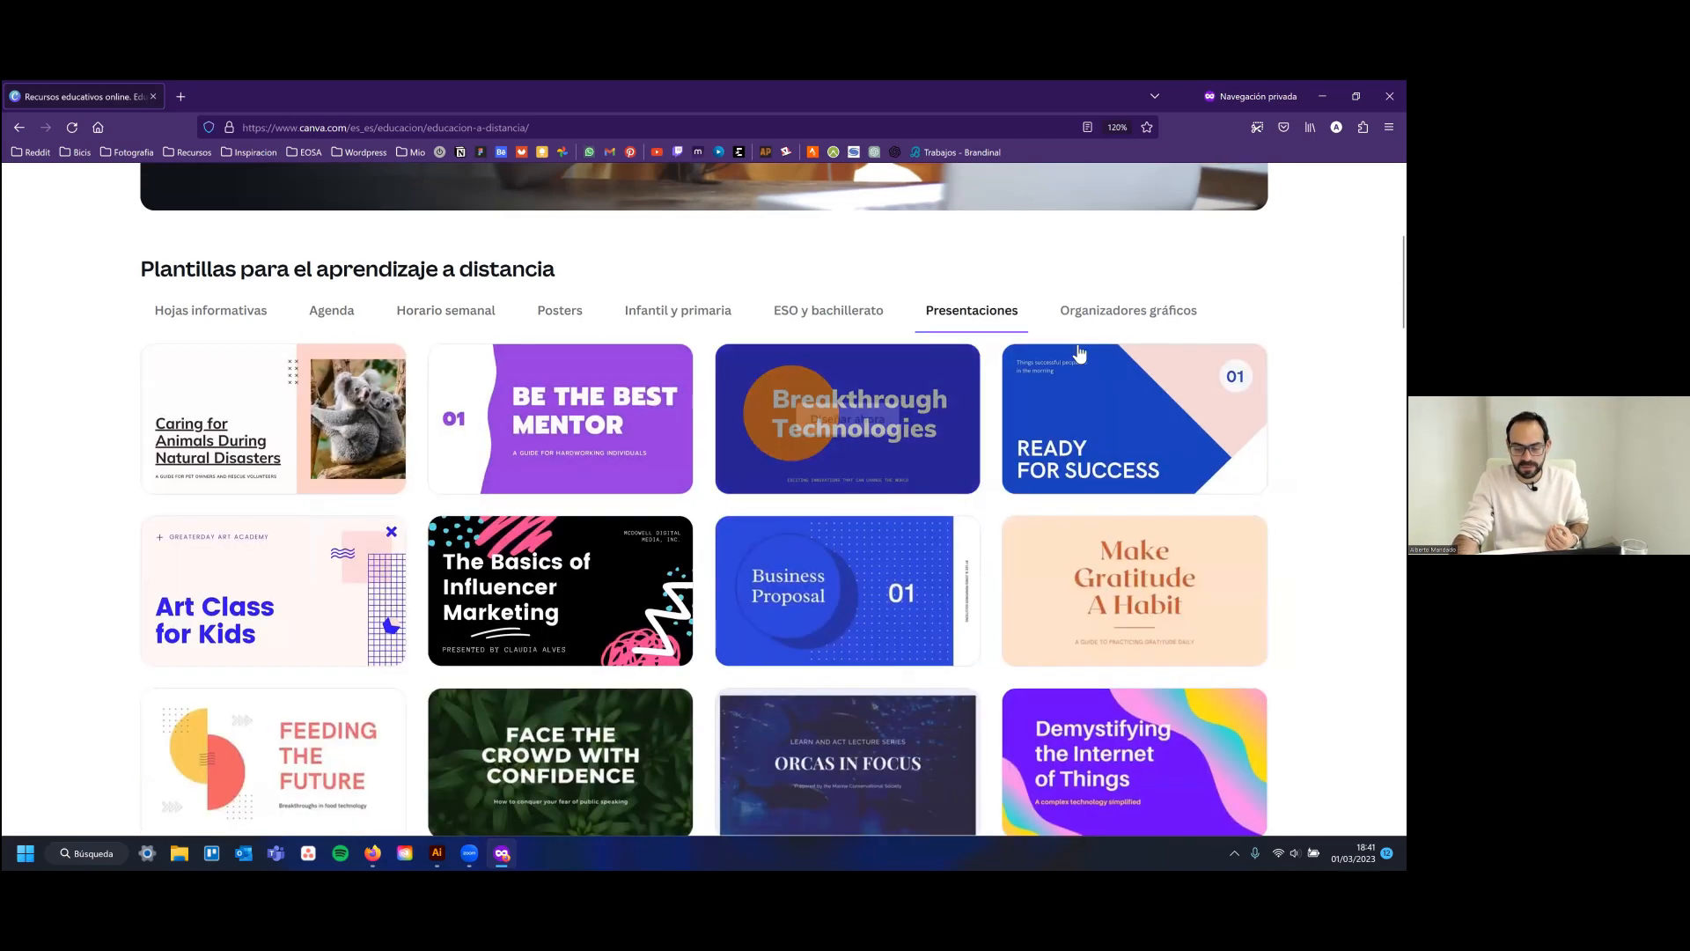
pyautogui.scroll(-2, 1097, 246)
pyautogui.scroll(-2, 1098, 247)
pyautogui.scroll(3, 1079, 309)
pyautogui.click(1116, 321)
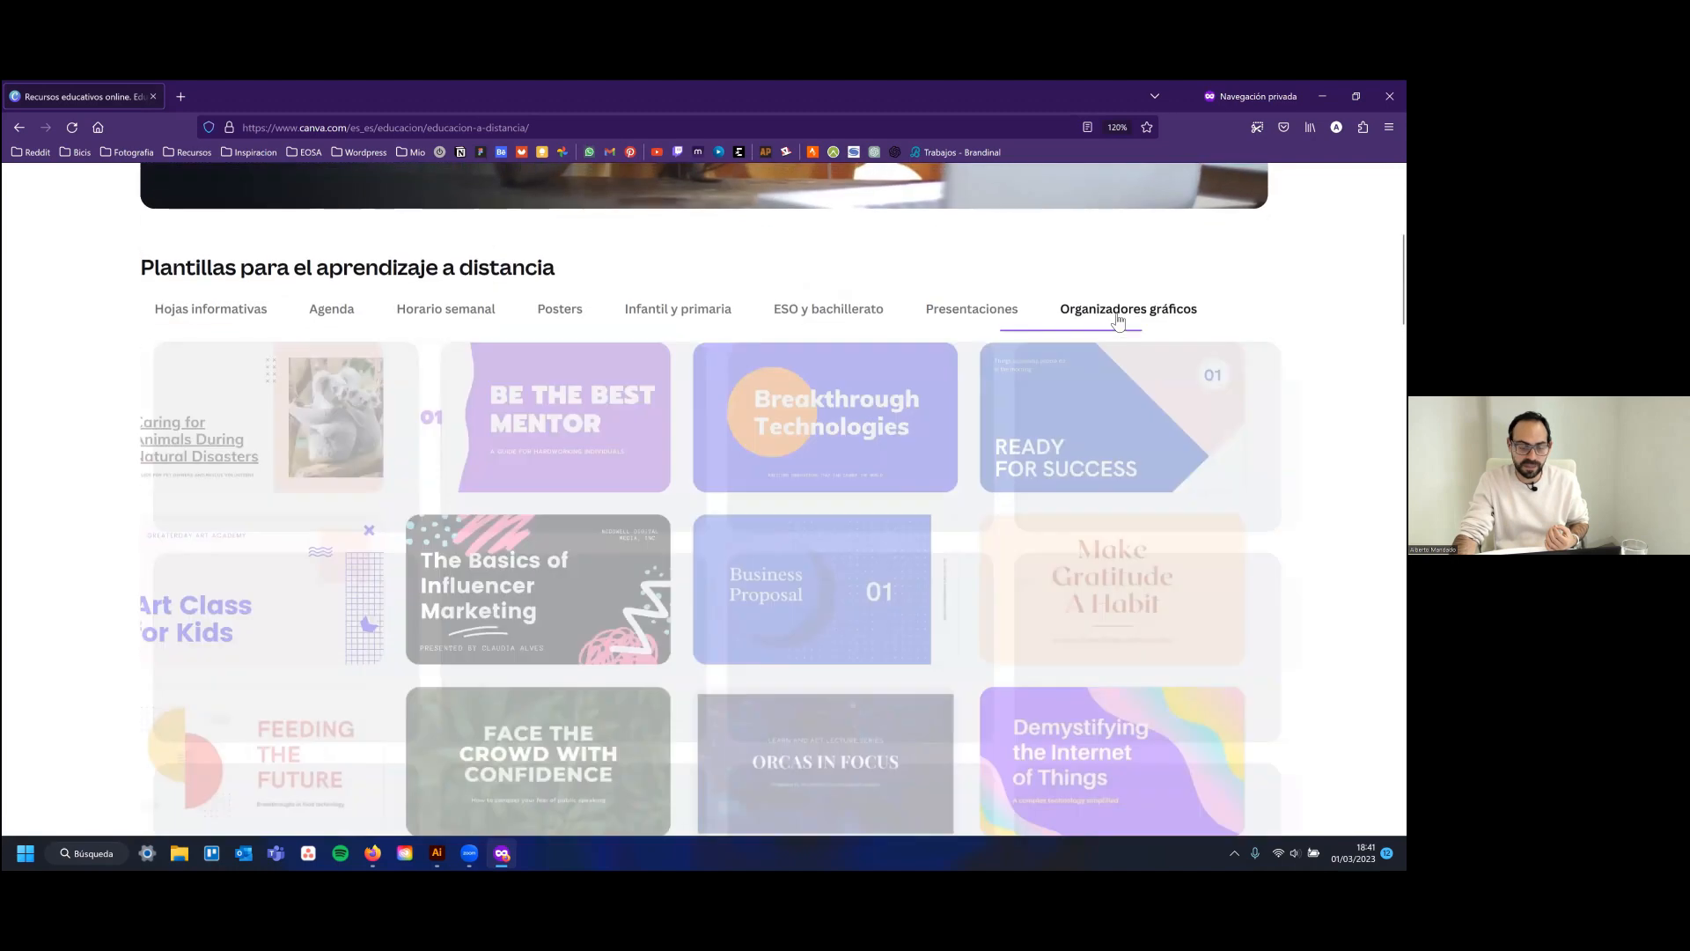
# Examine the education page's teacher sign-up, virtual classroom, centralised communication and distance-teaching resource sections
pyautogui.scroll(5, 1116, 326)
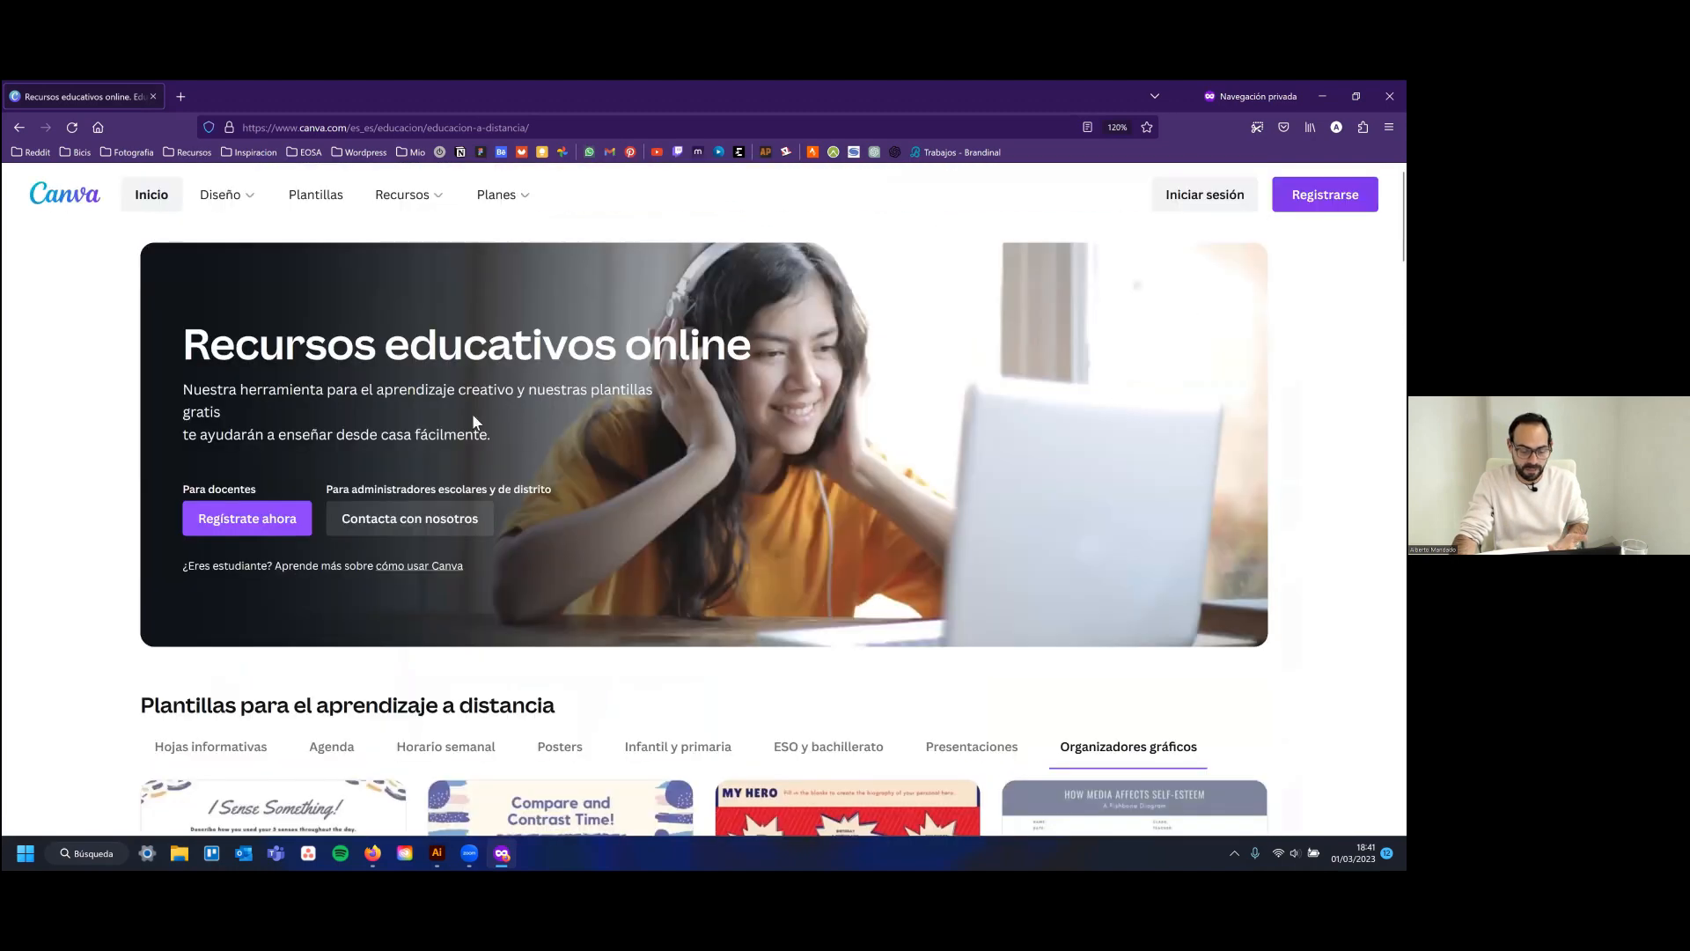
pyautogui.scroll(-10, 518, 441)
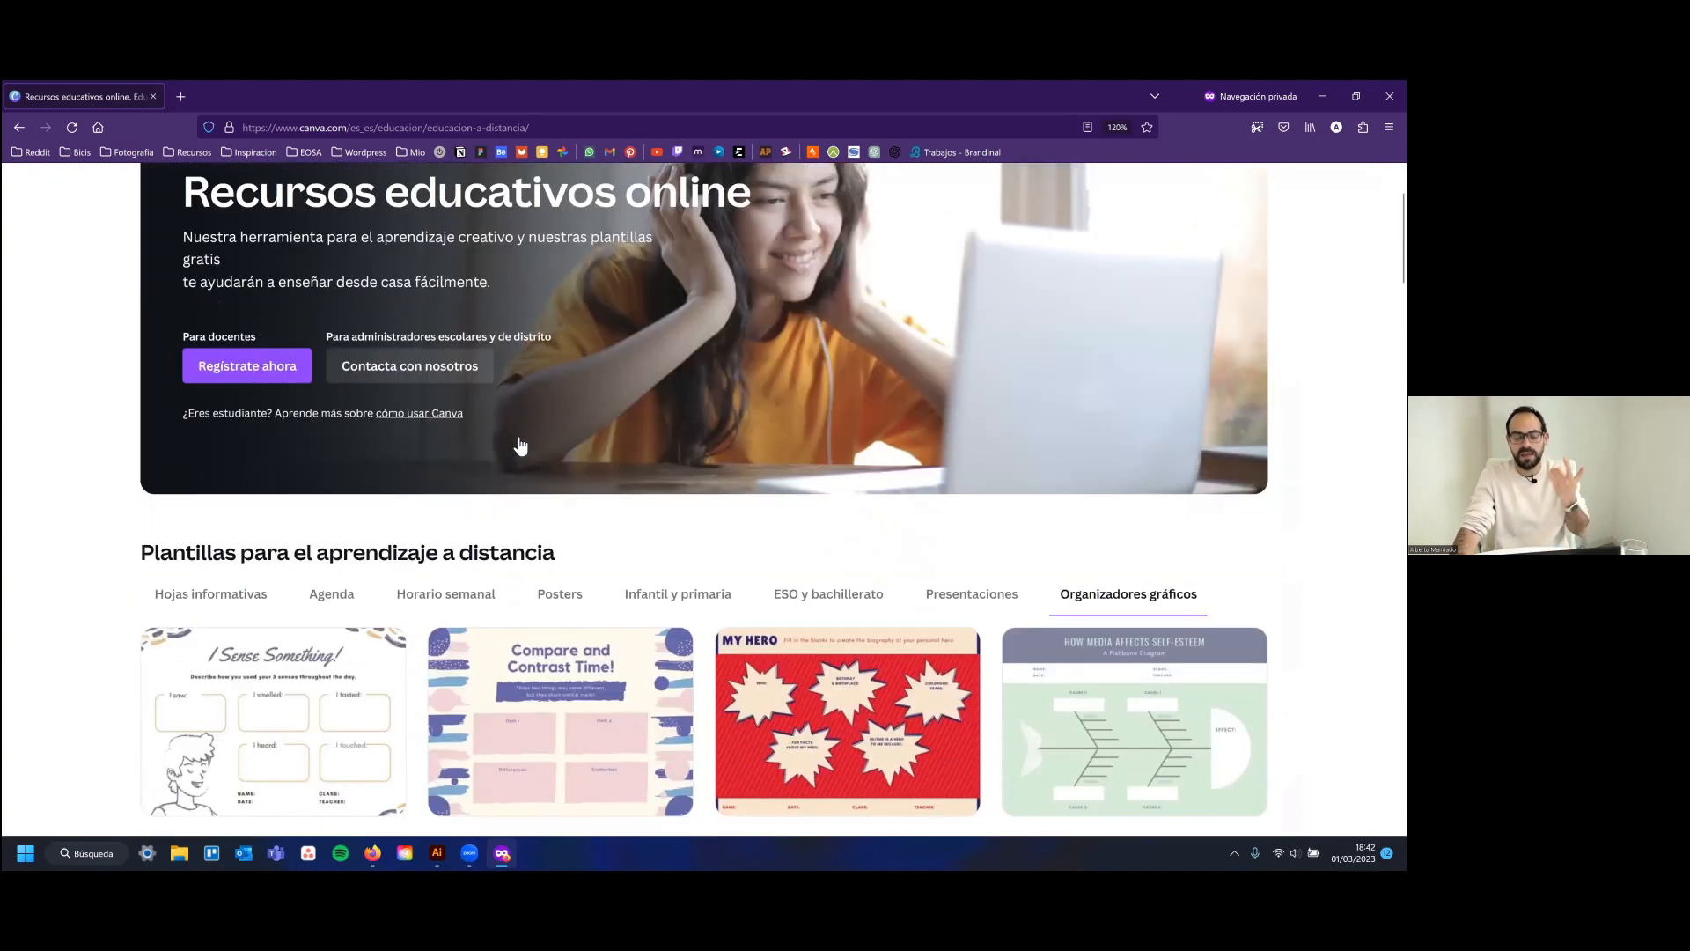
pyautogui.scroll(-7, 713, 437)
pyautogui.scroll(3, 702, 421)
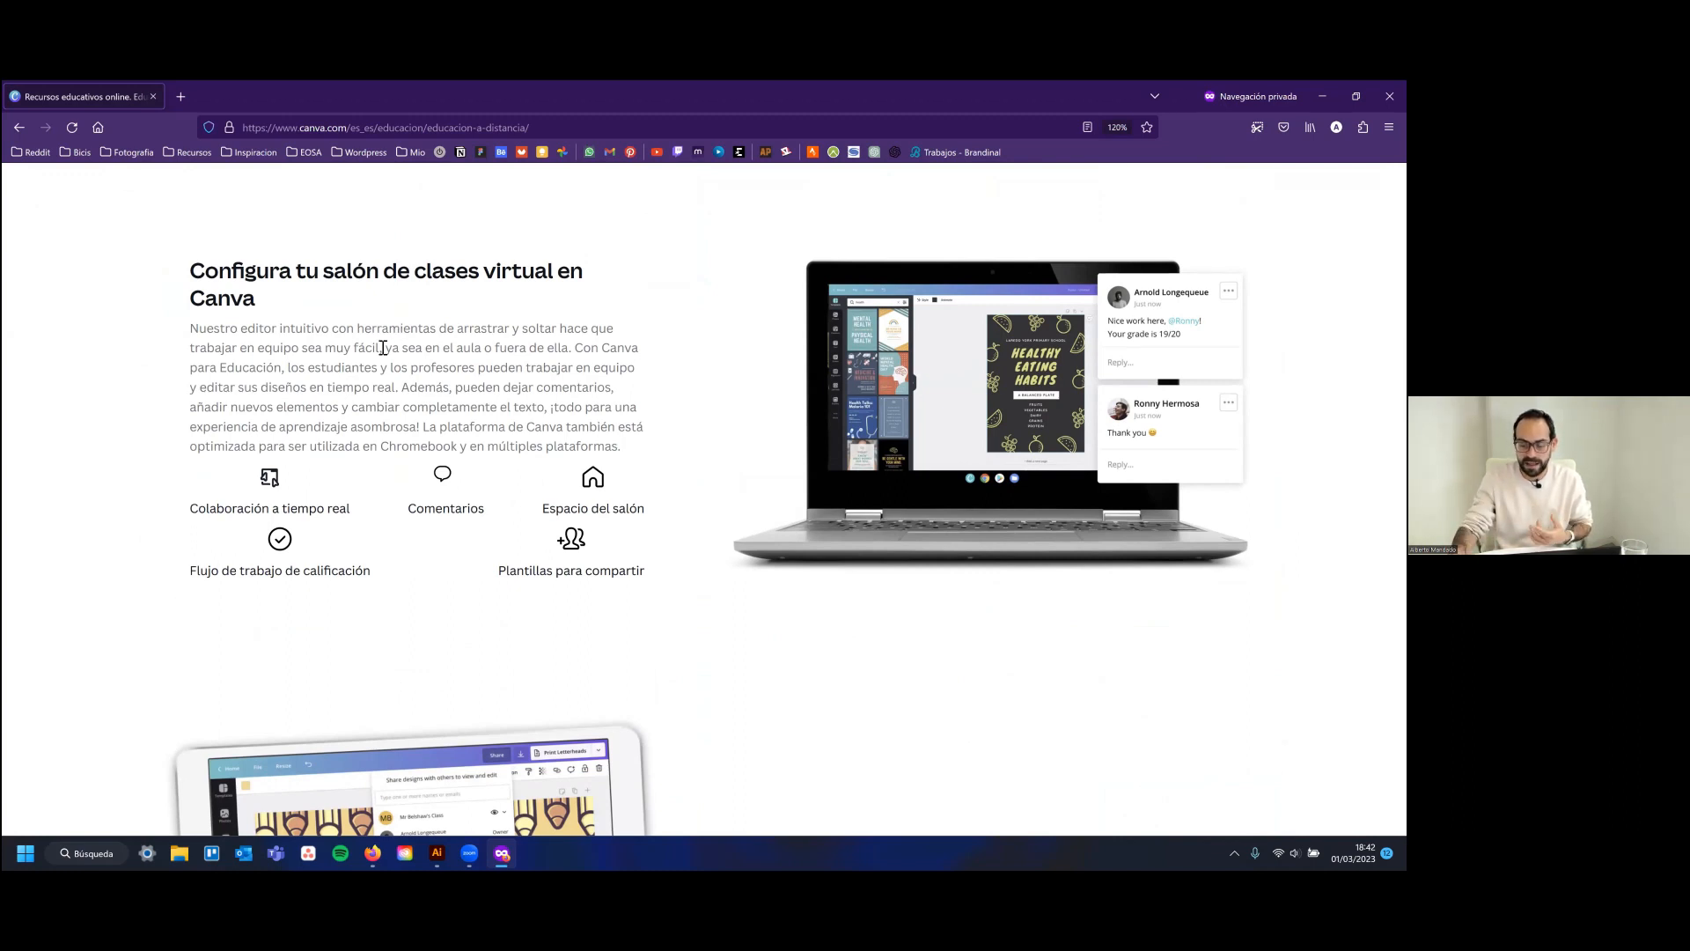
pyautogui.scroll(-5, 379, 337)
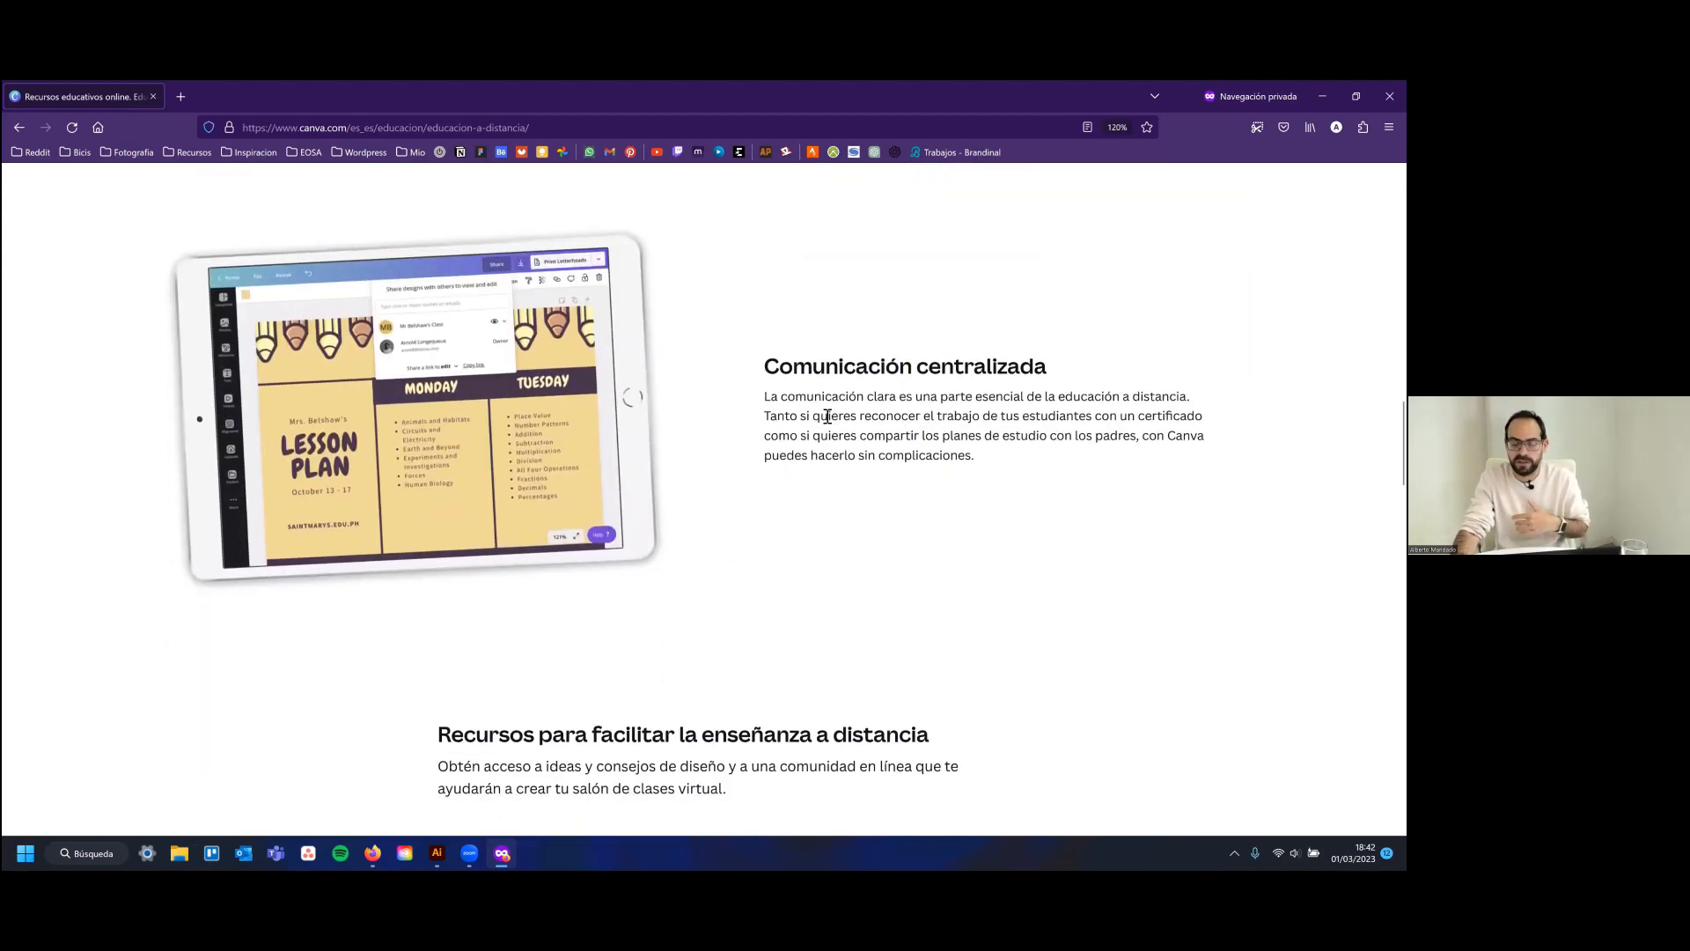
pyautogui.scroll(-5, 827, 413)
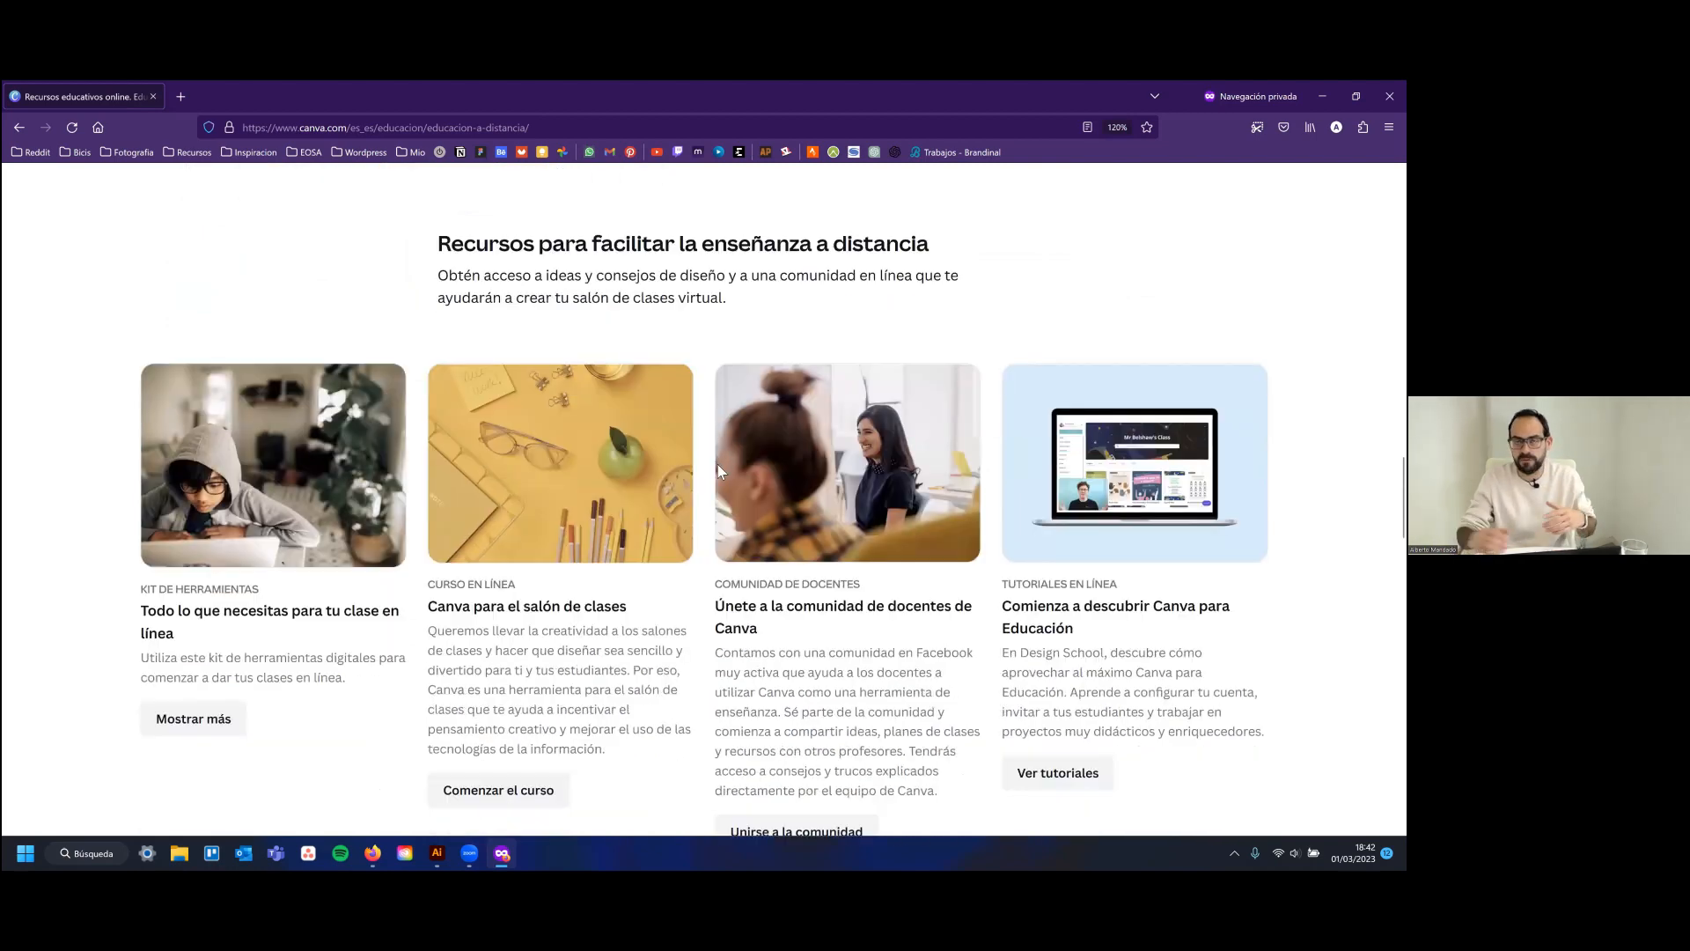
pyautogui.scroll(15, 717, 471)
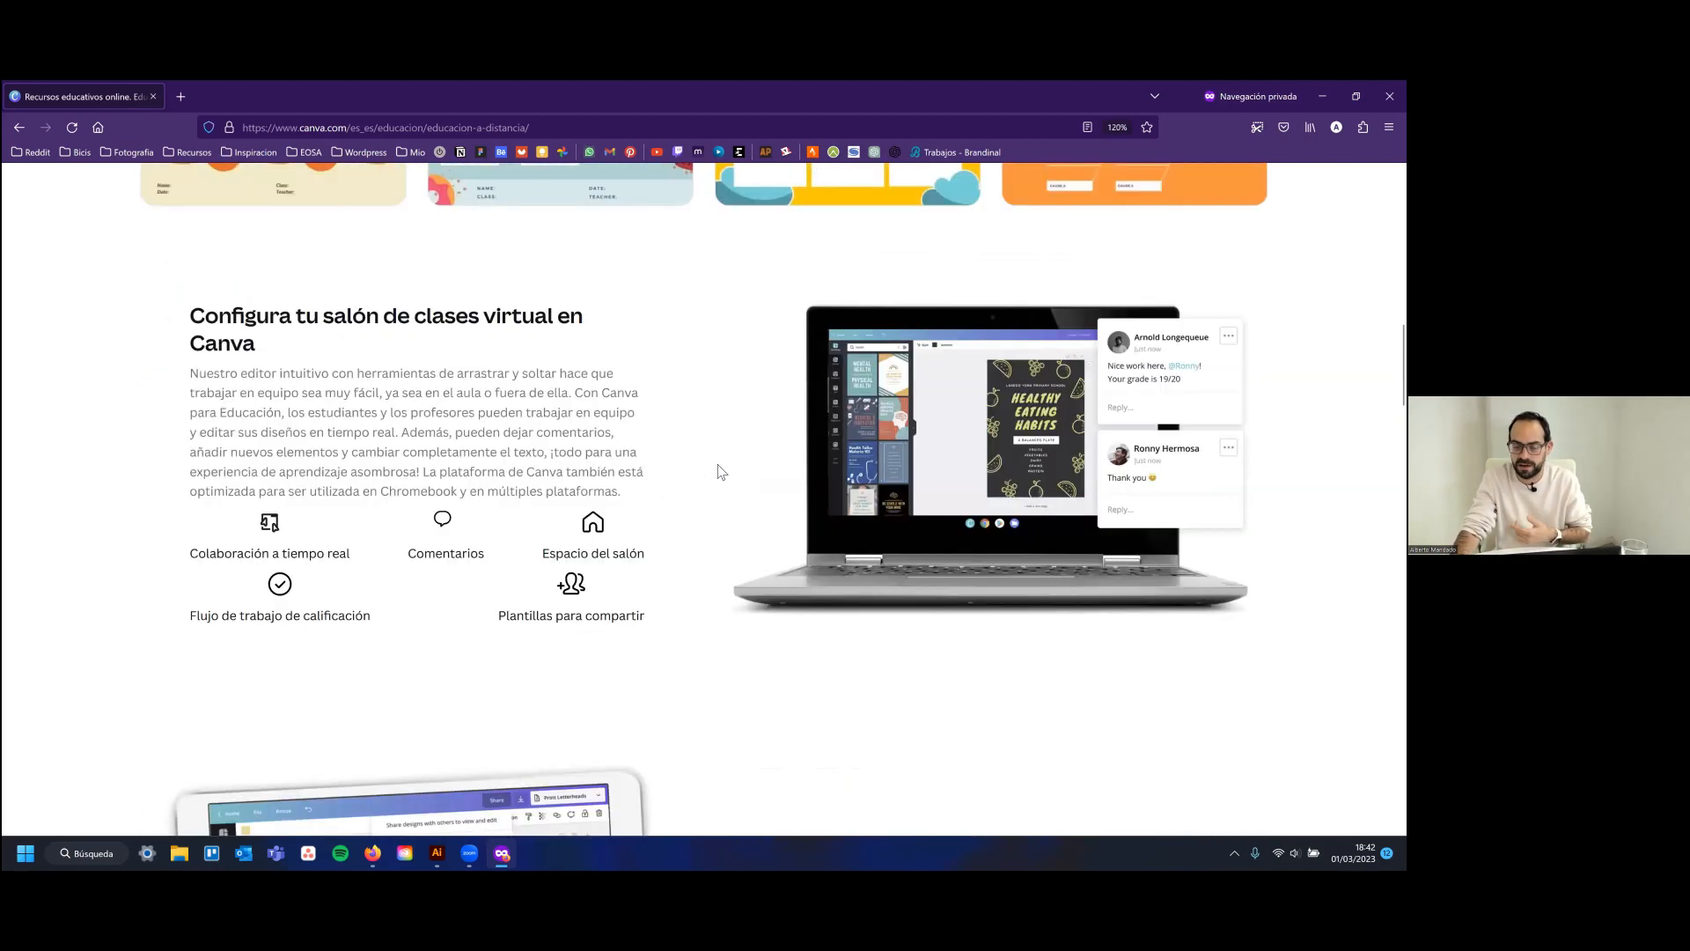
pyautogui.scroll(-6, 718, 471)
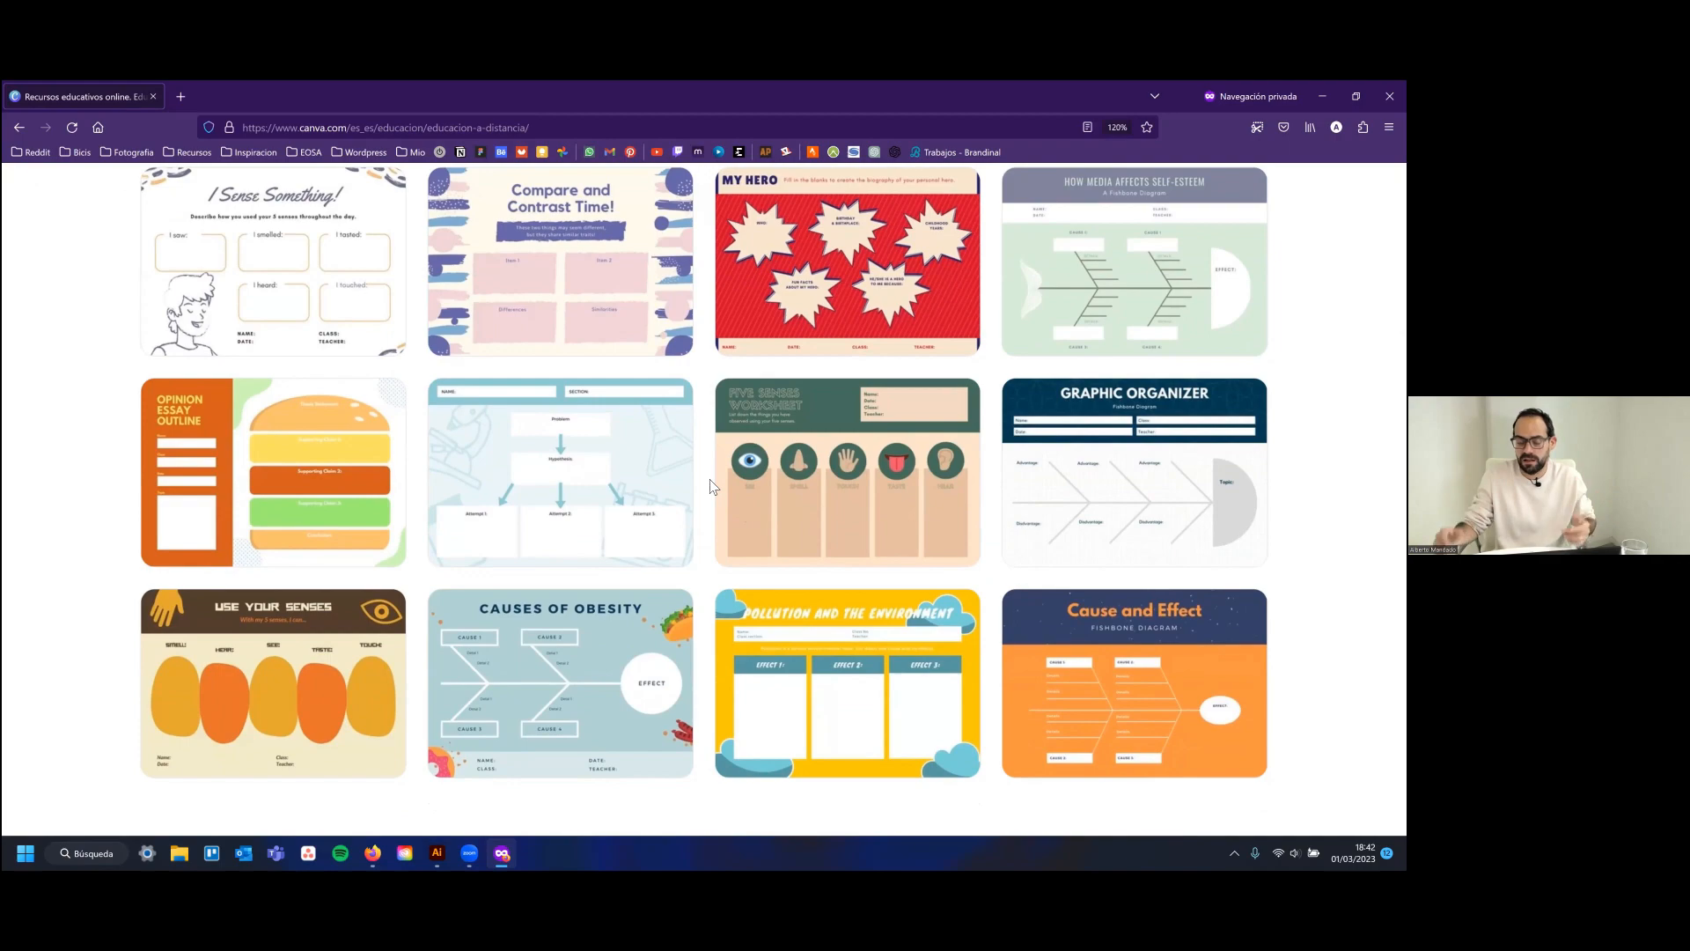
# Go back from the story design to the home page and create a blank 1080 × 1080 px Instagram post from the social media formats
pyautogui.moveTo(877, 750)
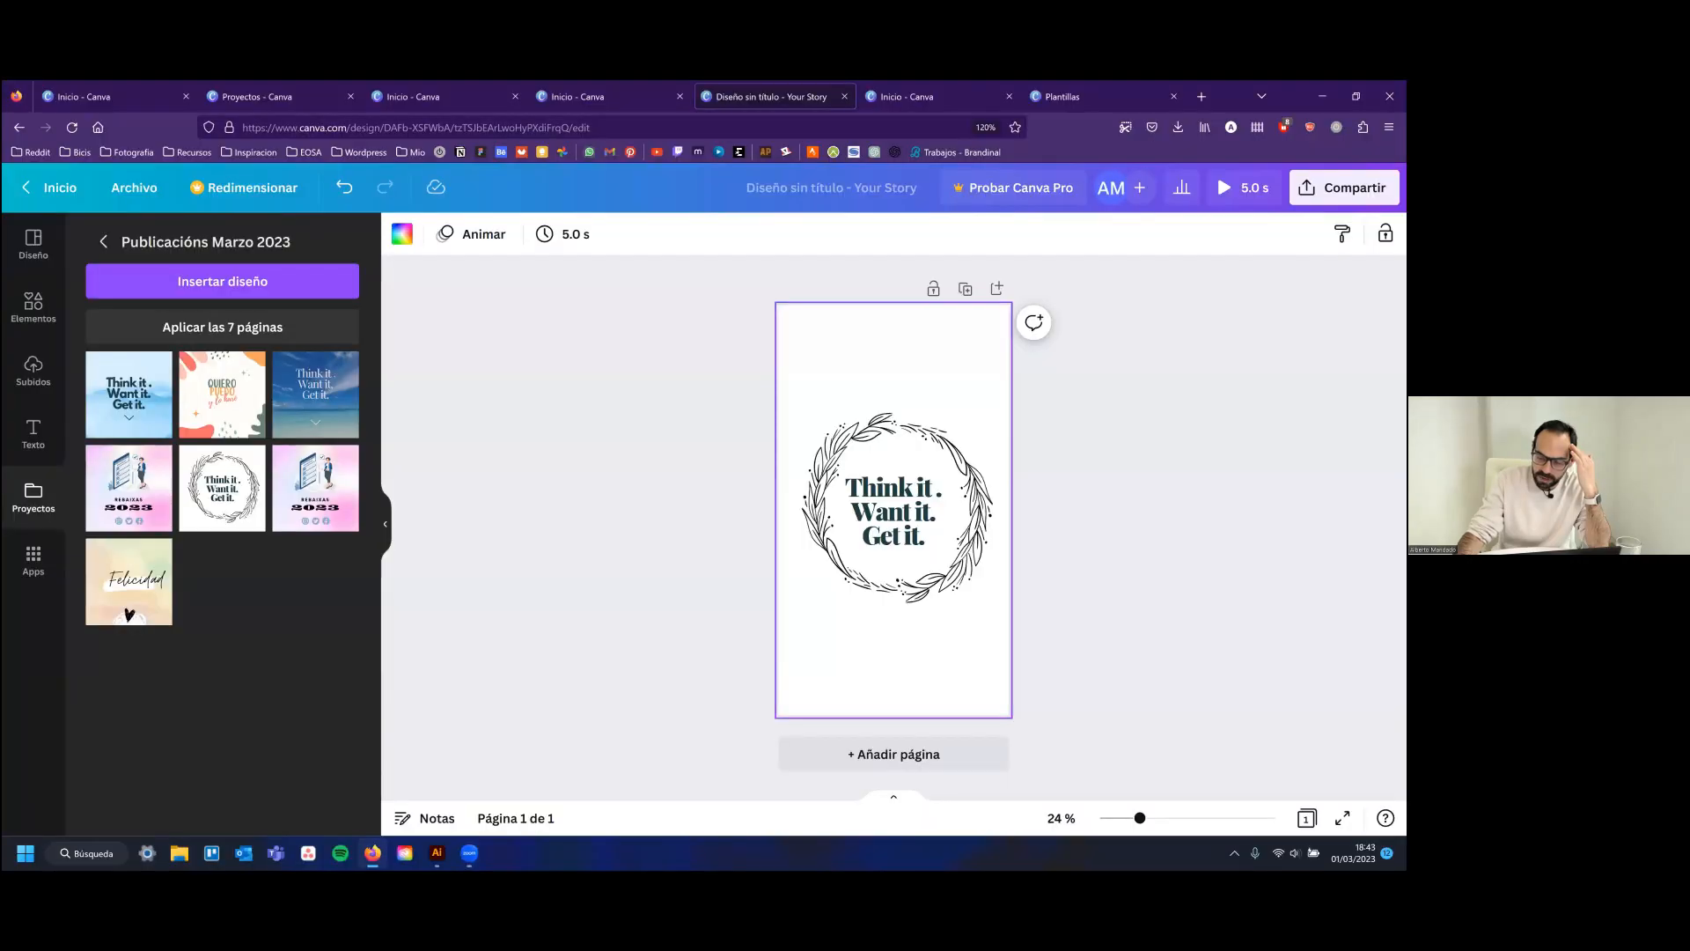
pyautogui.click(52, 188)
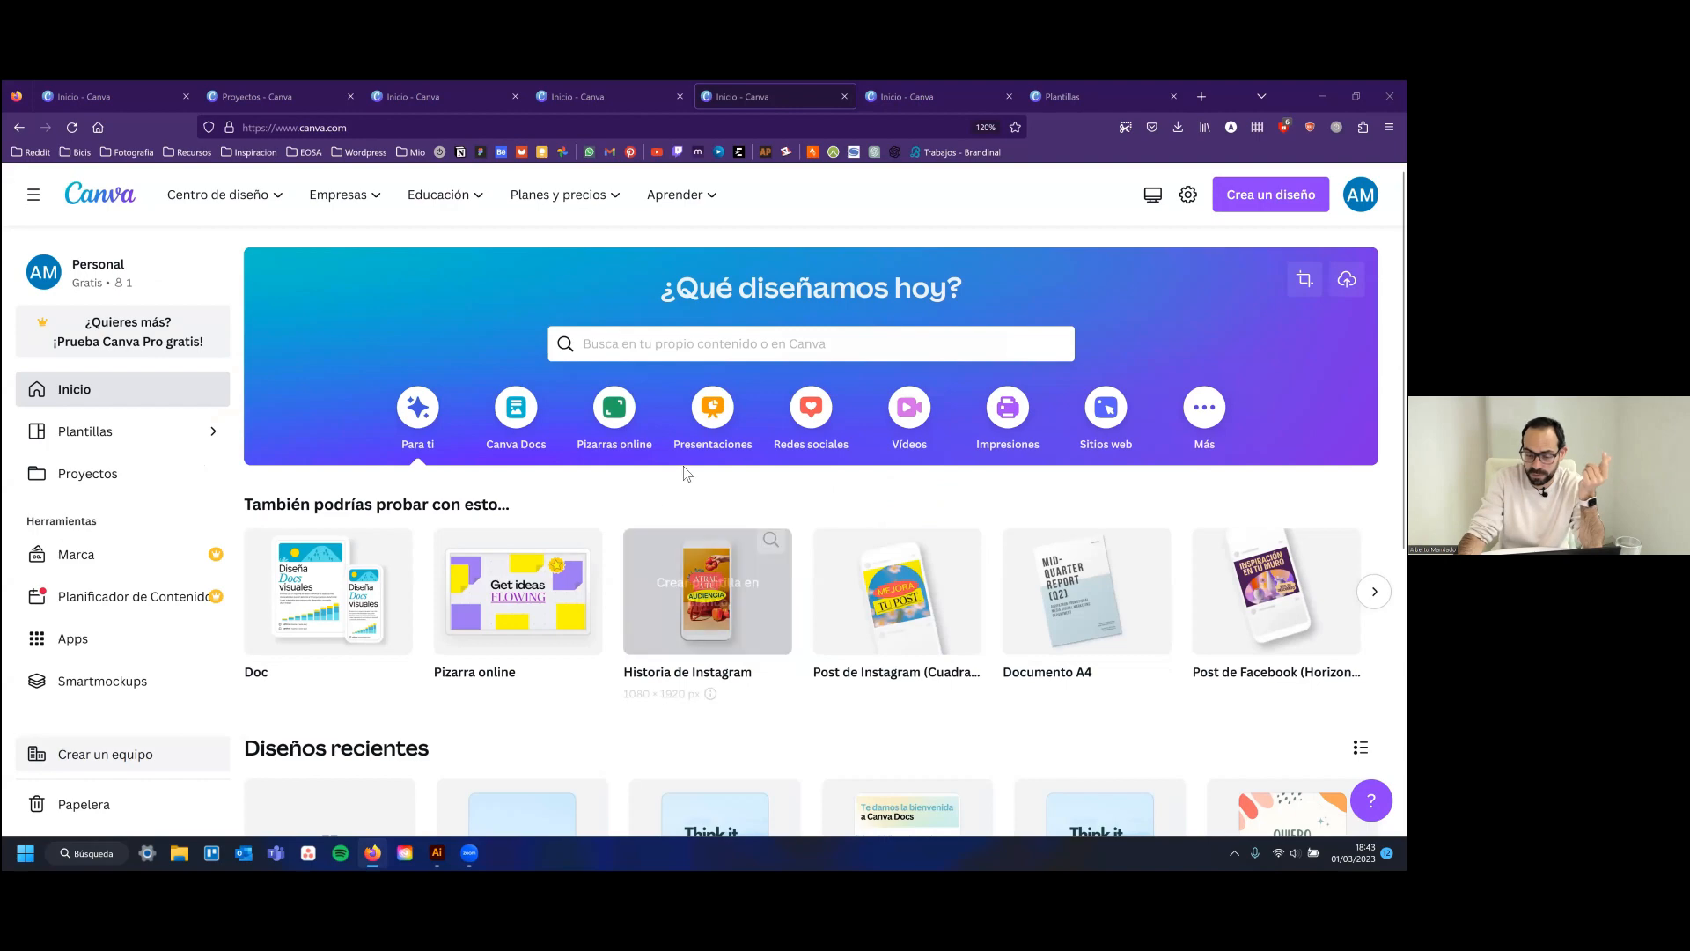
pyautogui.click(811, 408)
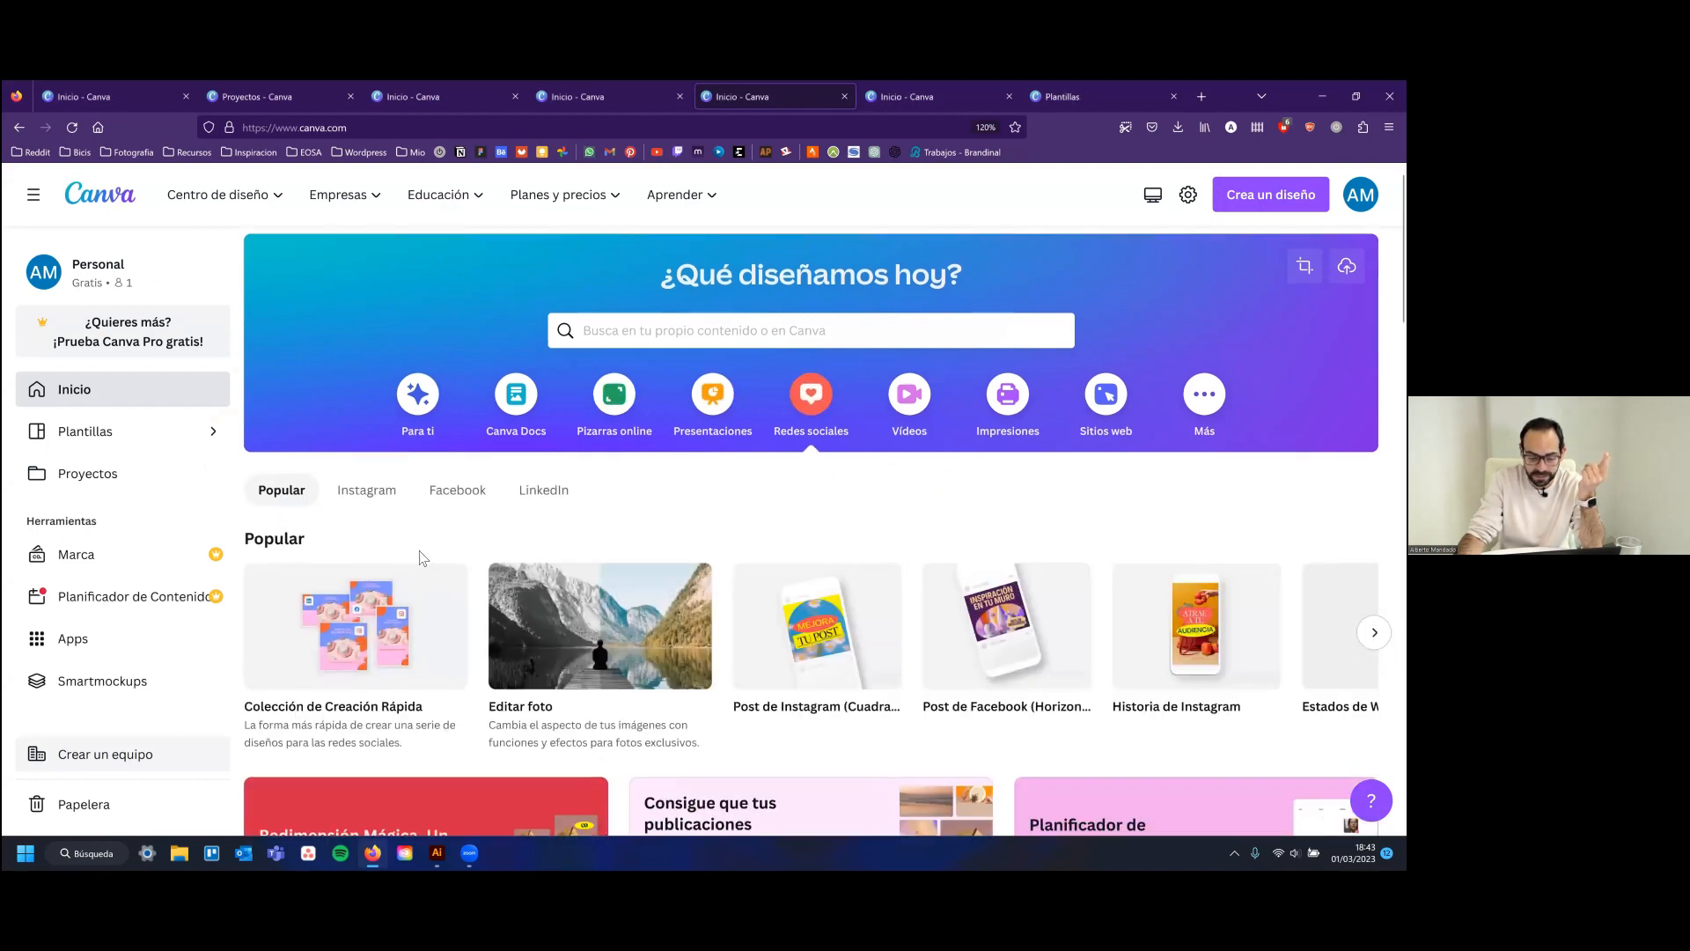
pyautogui.scroll(-3, 802, 437)
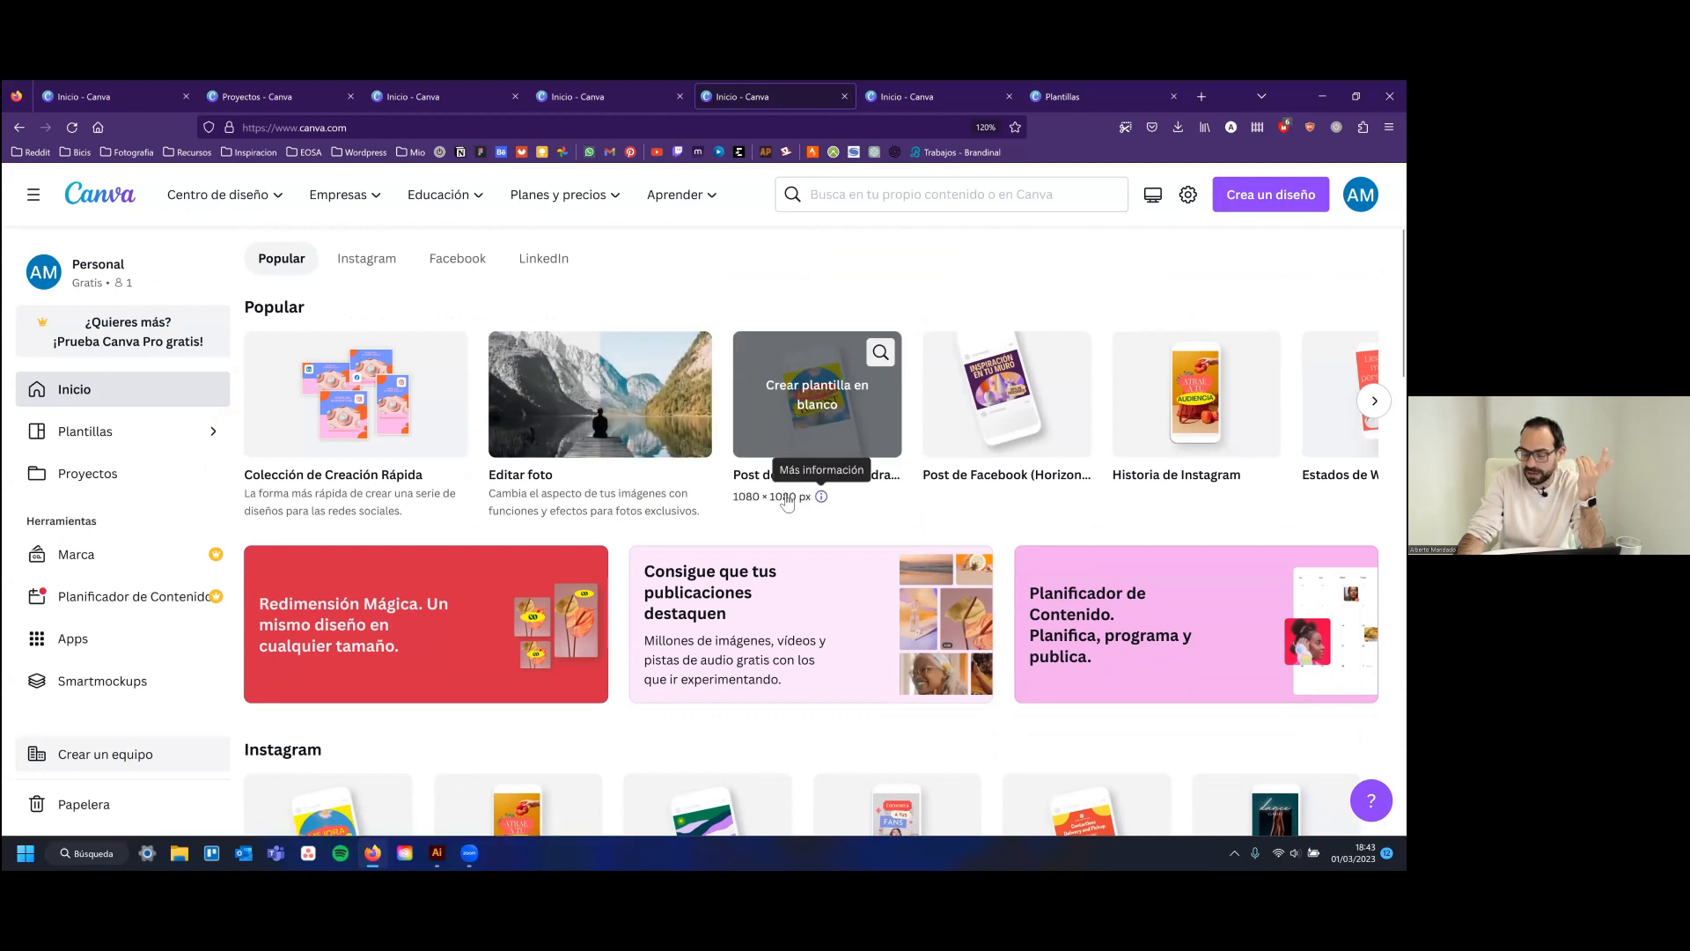
pyautogui.click(791, 401)
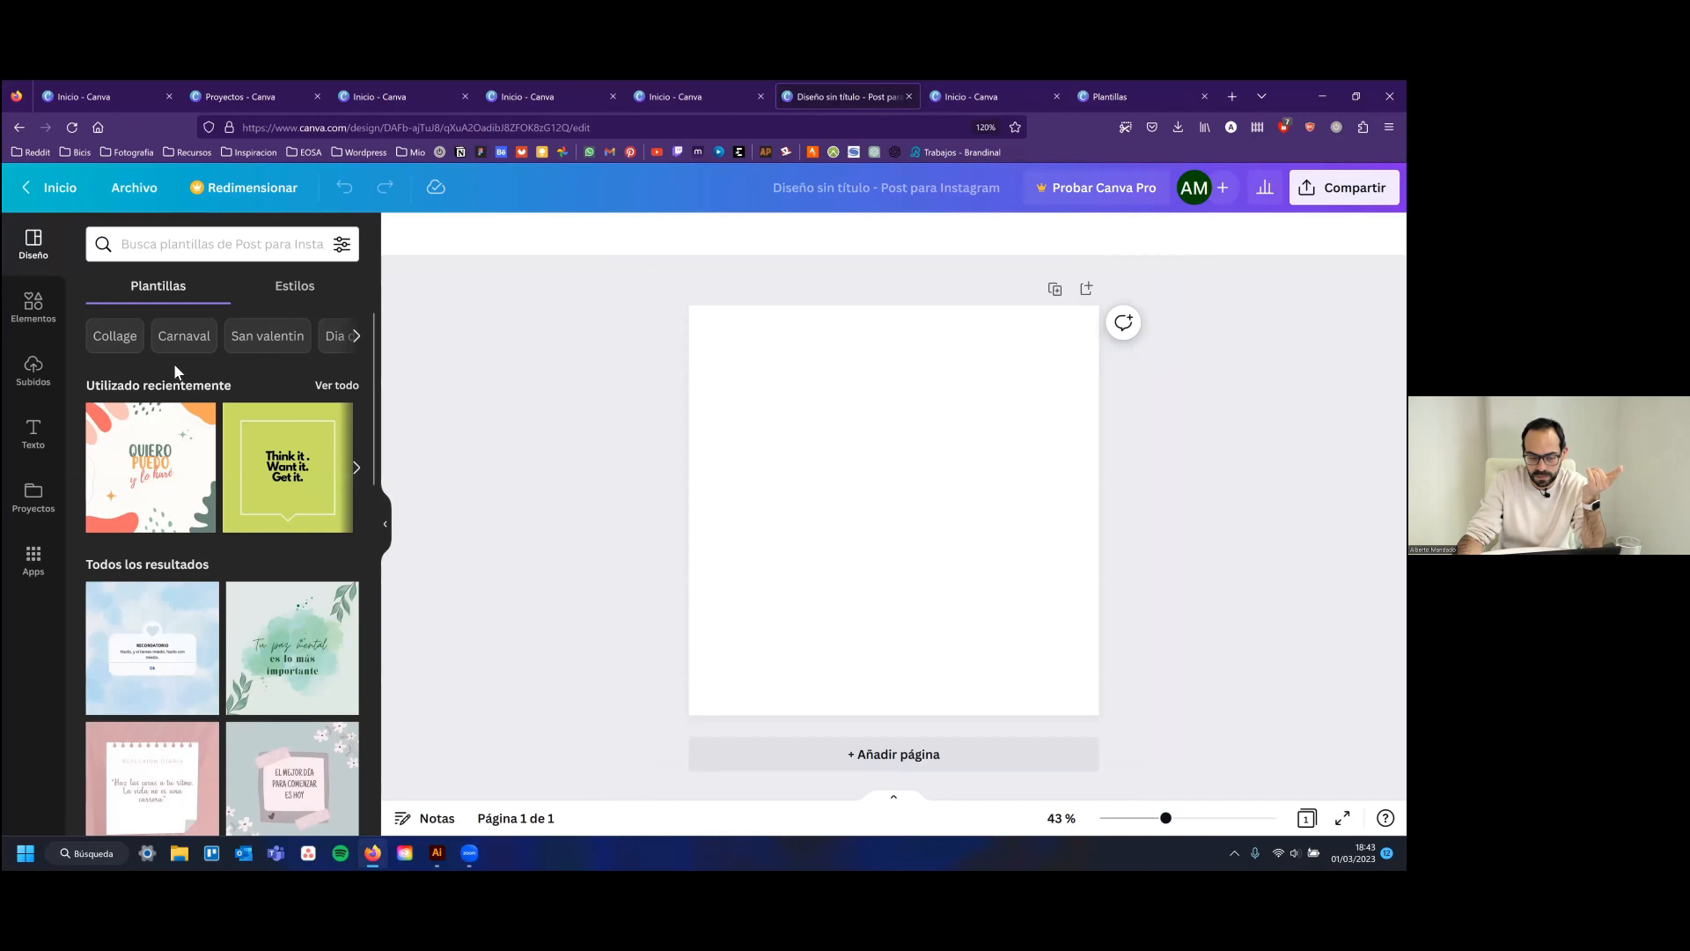
# Upload the image pexels-asad-photo-maldives-457881.jpg from the Descargas folder to the design's uploads
pyautogui.click(34, 384)
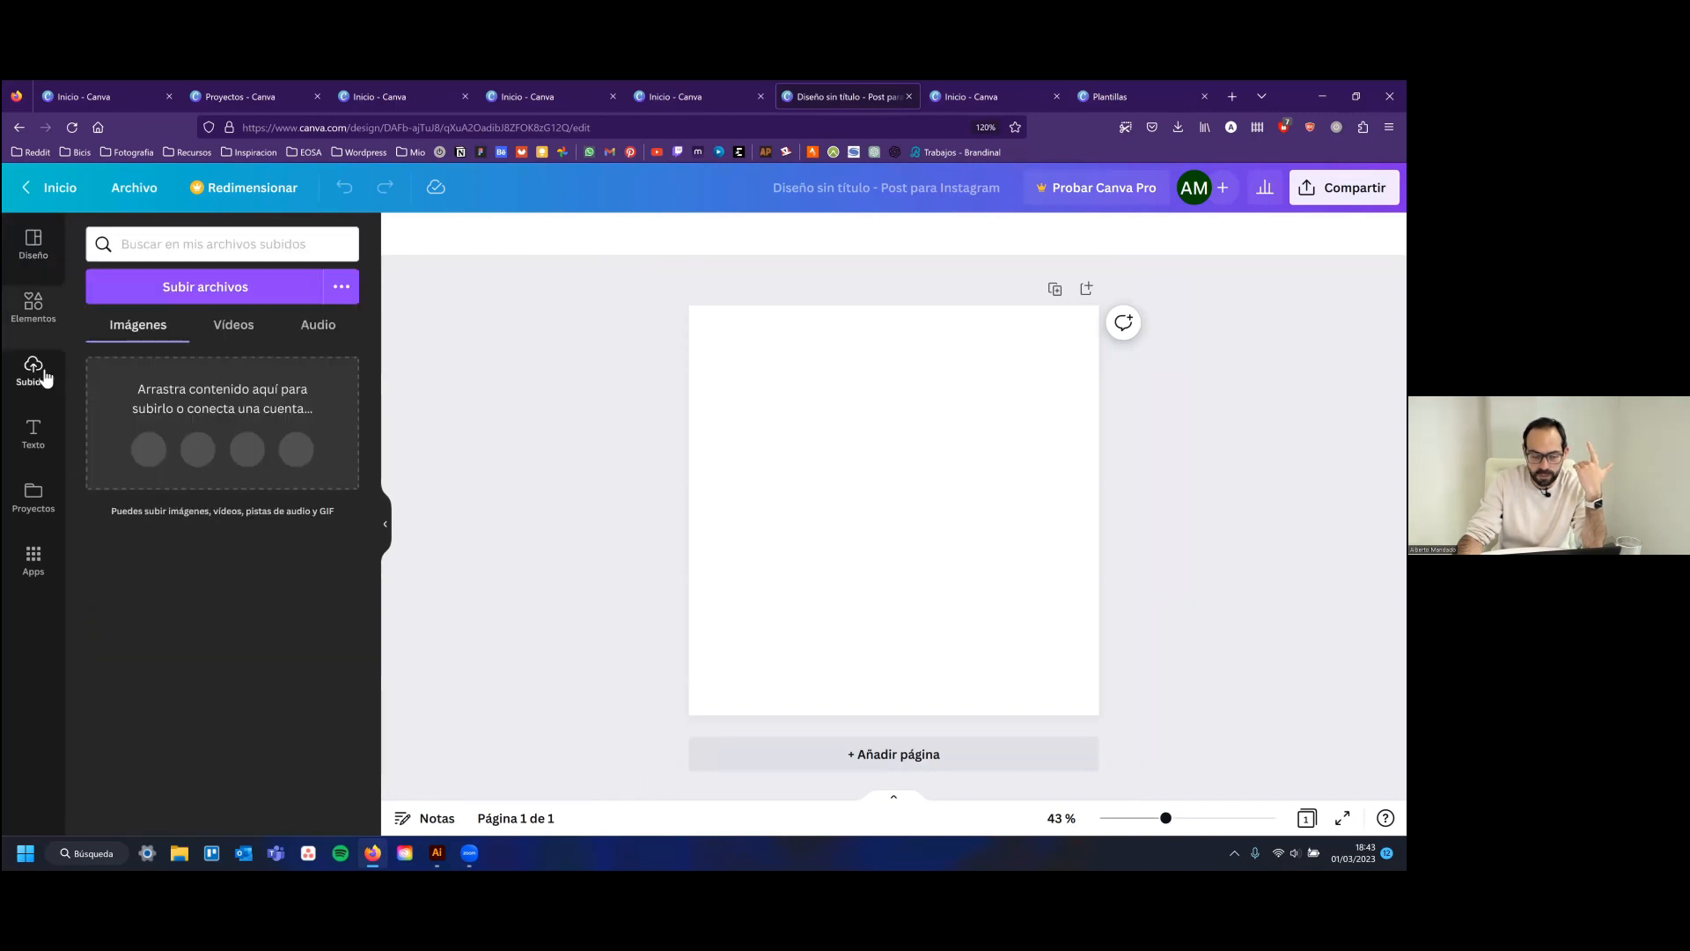
pyautogui.click(233, 290)
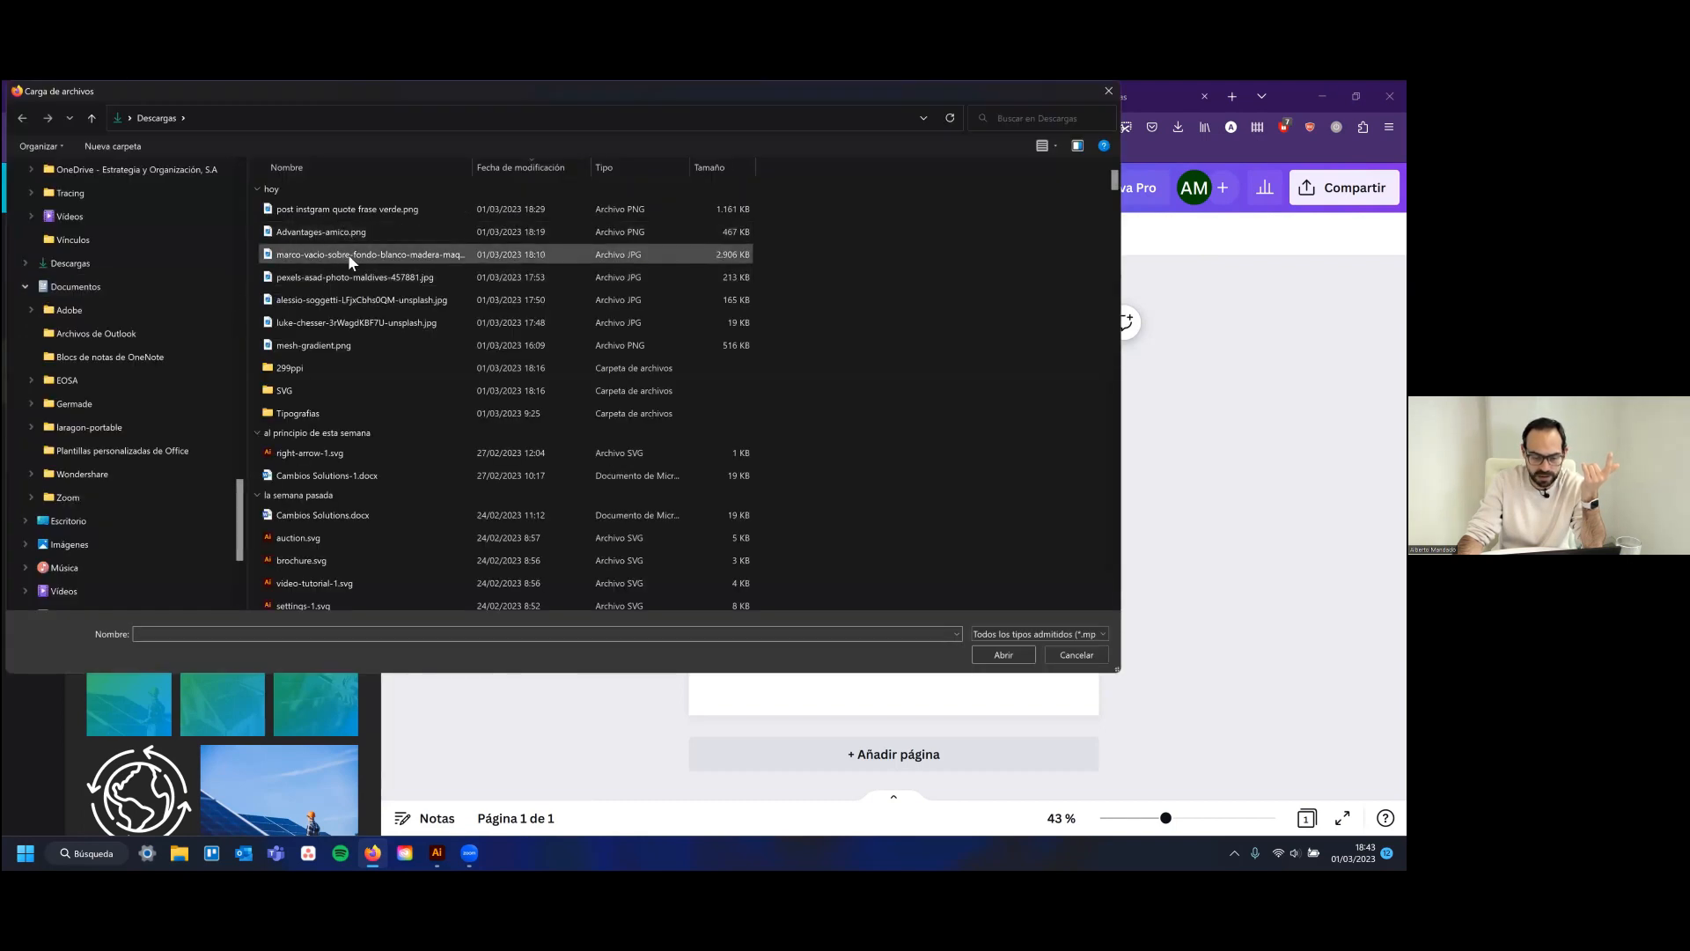
pyautogui.click(343, 280)
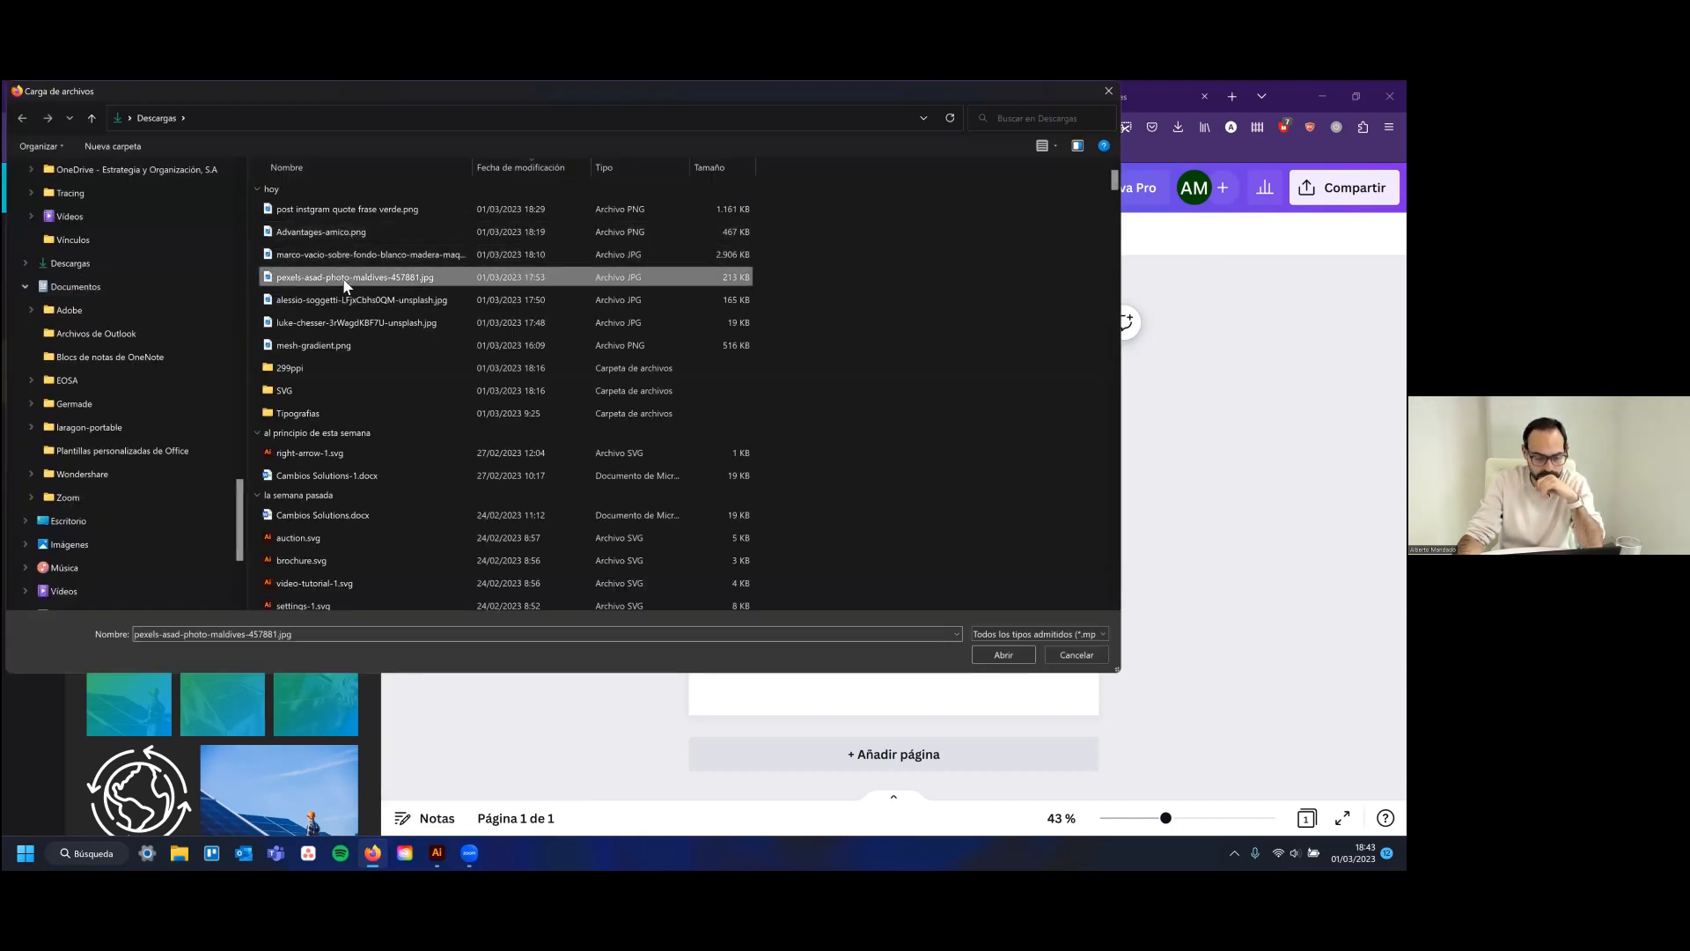
pyautogui.doubleClick(343, 280)
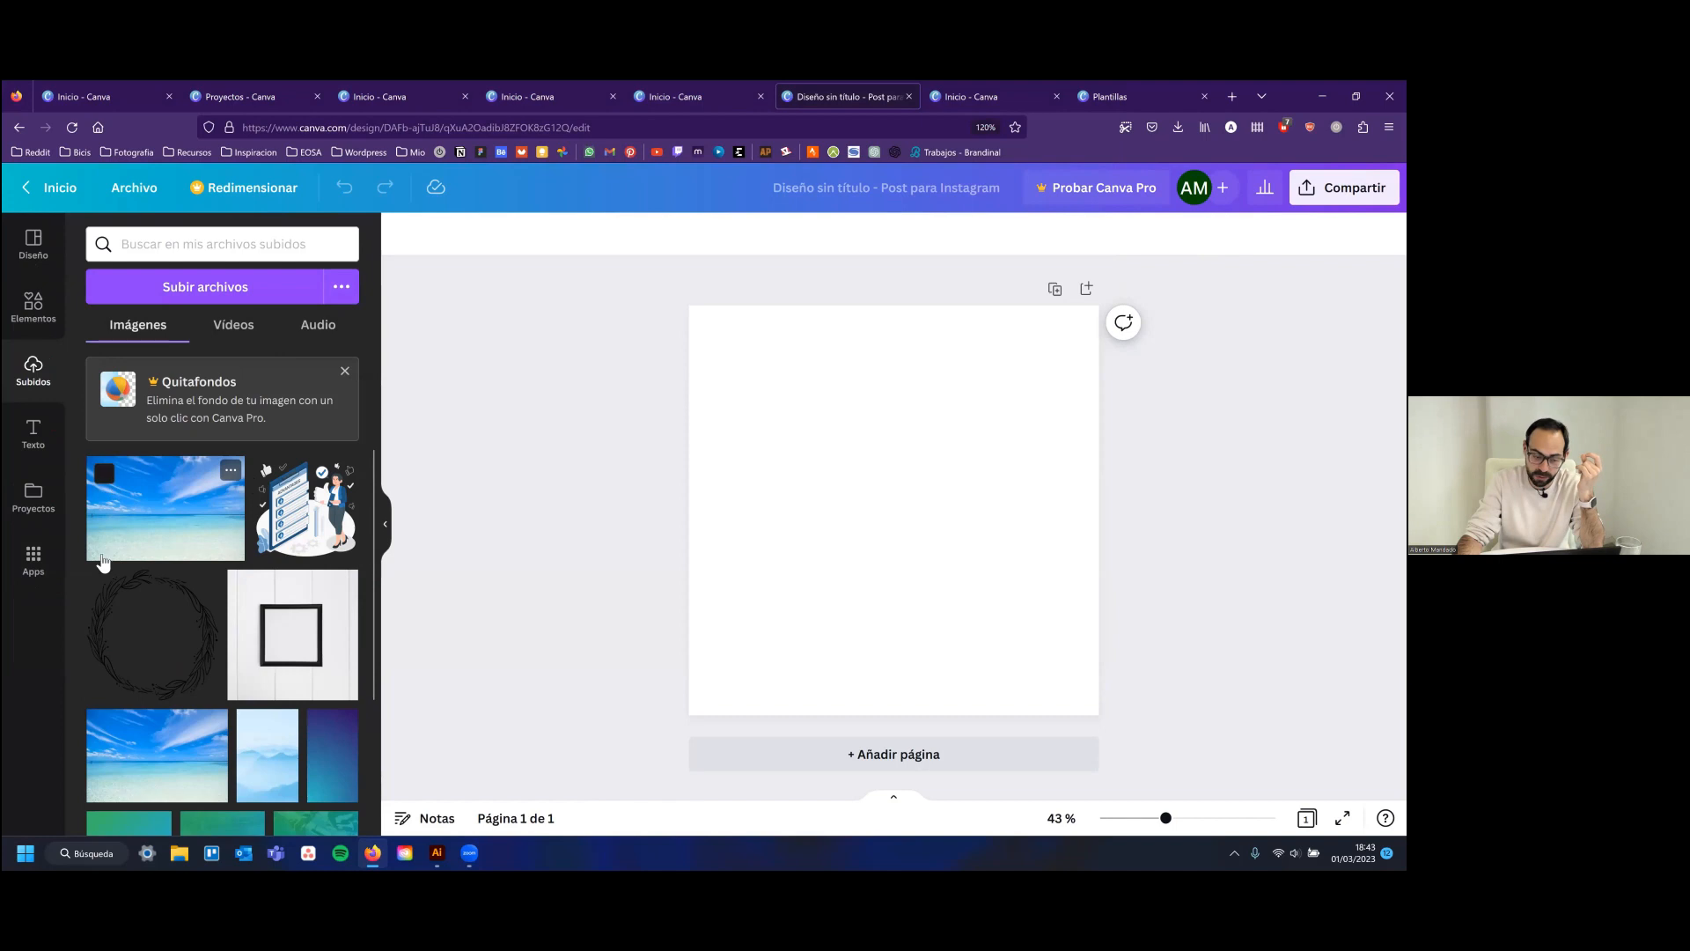
# Place the uploaded beach photo on the blank post and enlarge it until it covers the whole page
pyautogui.click(159, 519)
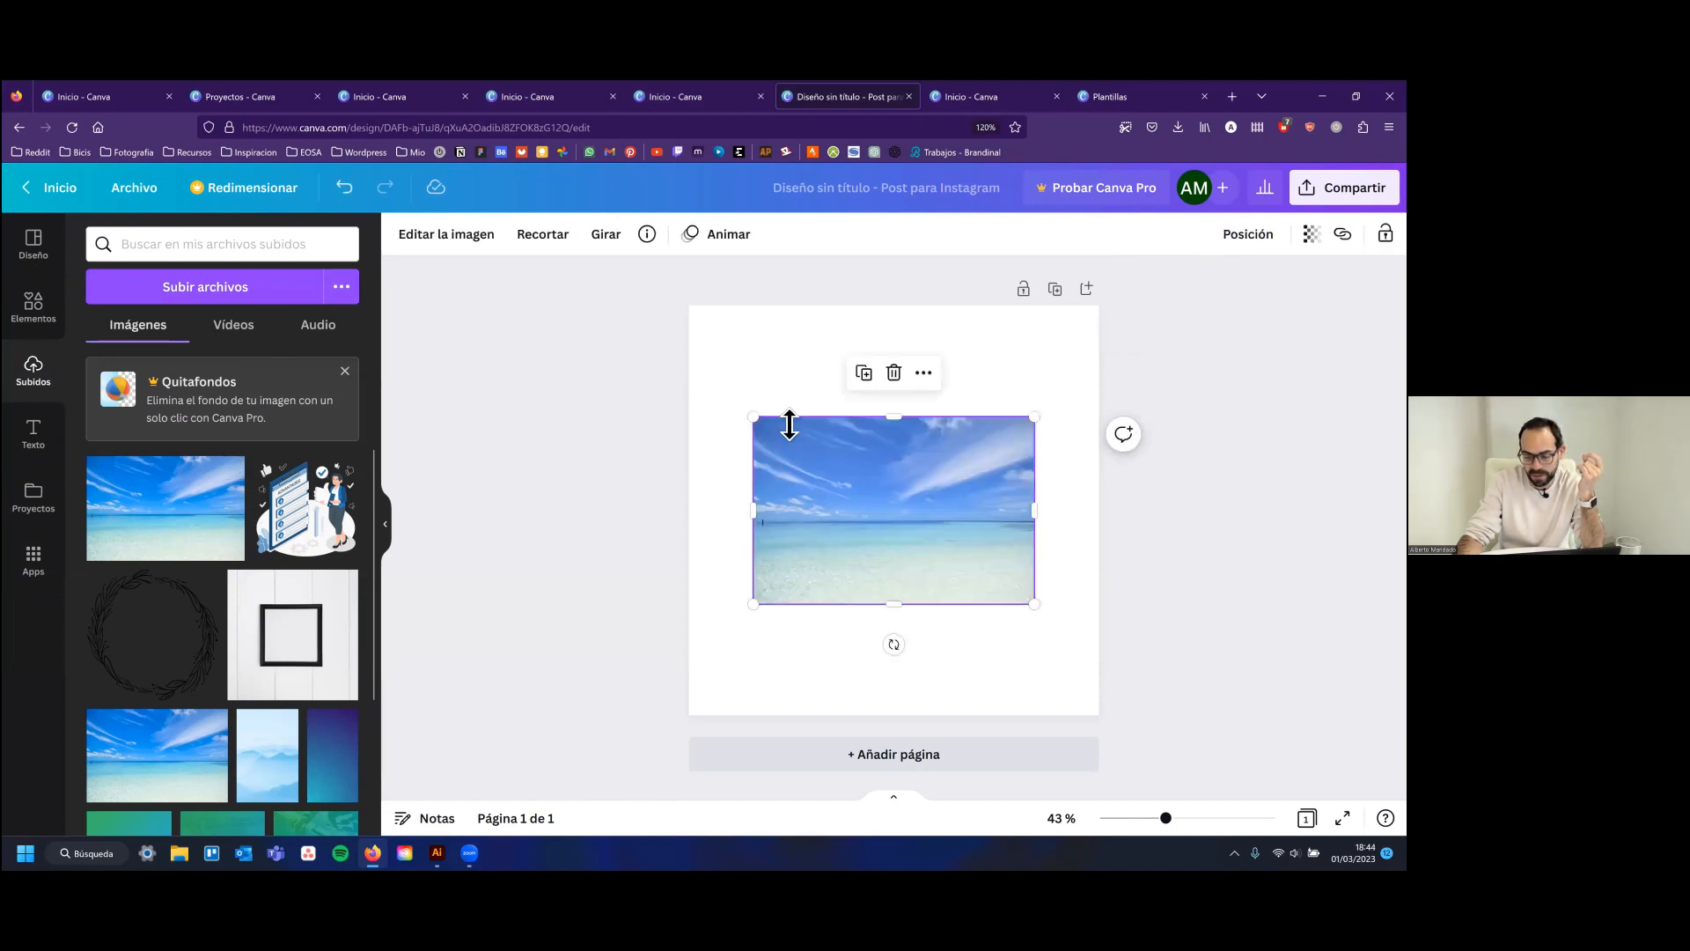
pyautogui.moveTo(755, 421); pyautogui.dragTo(579, 300)
pyautogui.moveTo(1035, 604); pyautogui.dragTo(1210, 721)
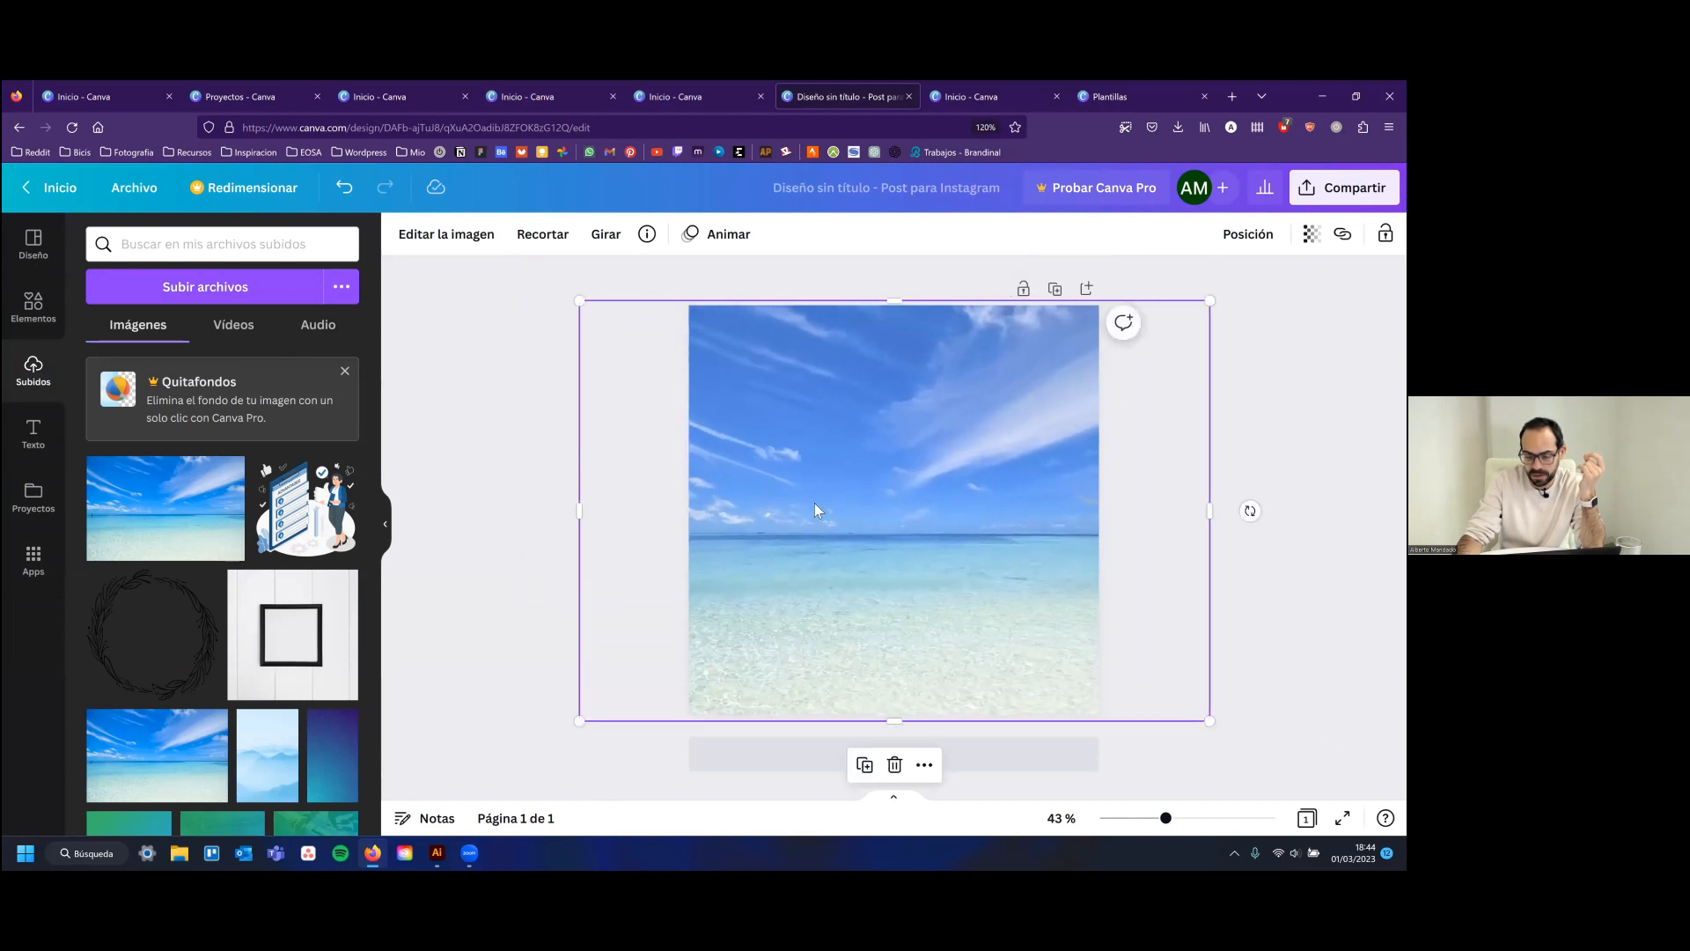
pyautogui.moveTo(592, 307)
pyautogui.mouseDown()
pyautogui.moveTo(502, 249)
pyautogui.moveTo(480, 268)
pyautogui.moveTo(592, 310)
pyautogui.moveTo(576, 300)
pyautogui.mouseUp()
pyautogui.moveTo(834, 408)
pyautogui.mouseDown()
pyautogui.moveTo(894, 407)
pyautogui.moveTo(728, 407)
pyautogui.moveTo(887, 411)
pyautogui.moveTo(838, 411)
pyautogui.mouseUp()
pyautogui.press('Escape')
# Add a second page, place the uploaded misty blue mountains photo on it and enlarge it until it covers the whole page
pyautogui.click(911, 756)
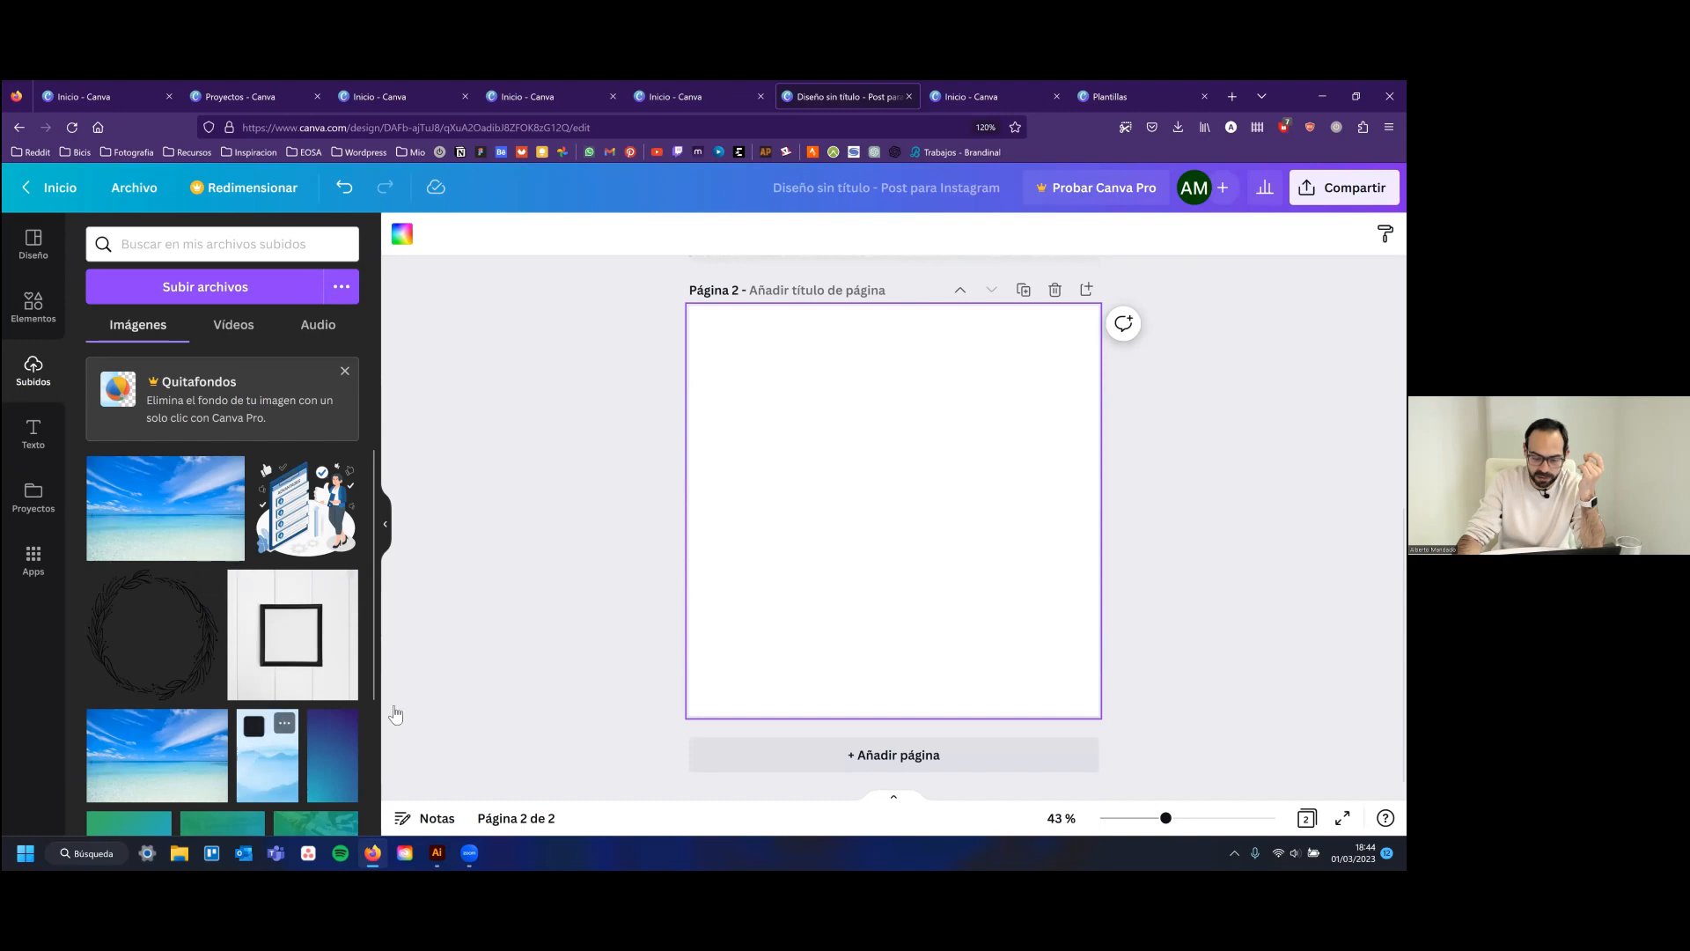
pyautogui.click(270, 748)
pyautogui.moveTo(805, 359); pyautogui.dragTo(604, 264)
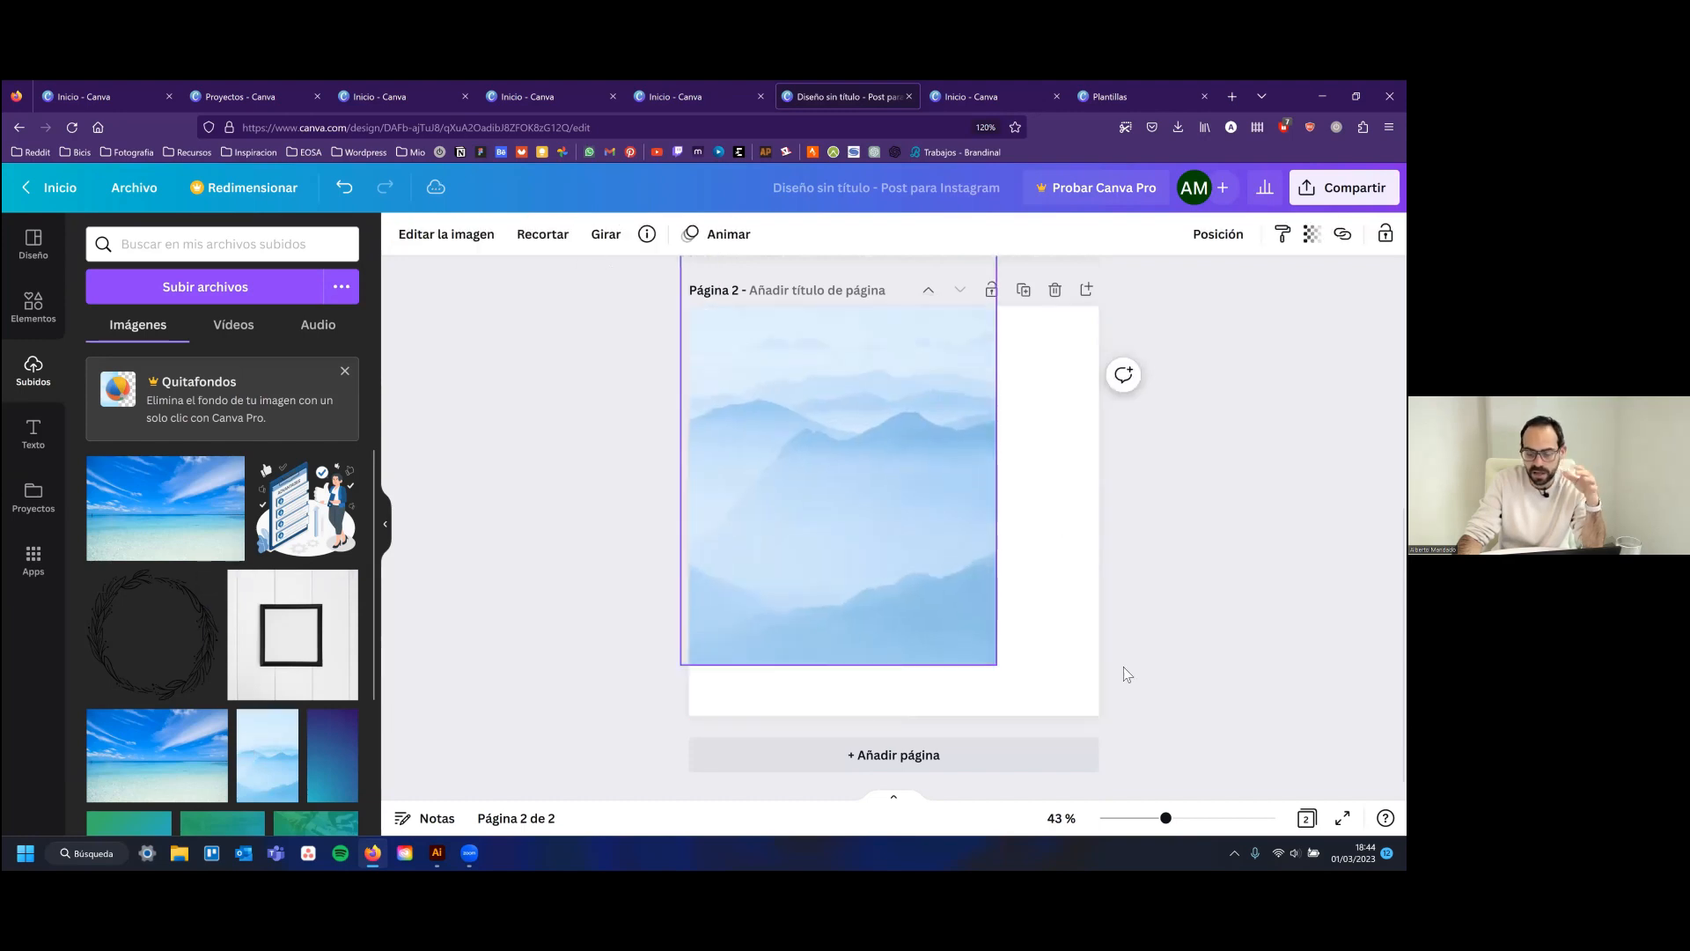
pyautogui.moveTo(996, 664); pyautogui.dragTo(1098, 714)
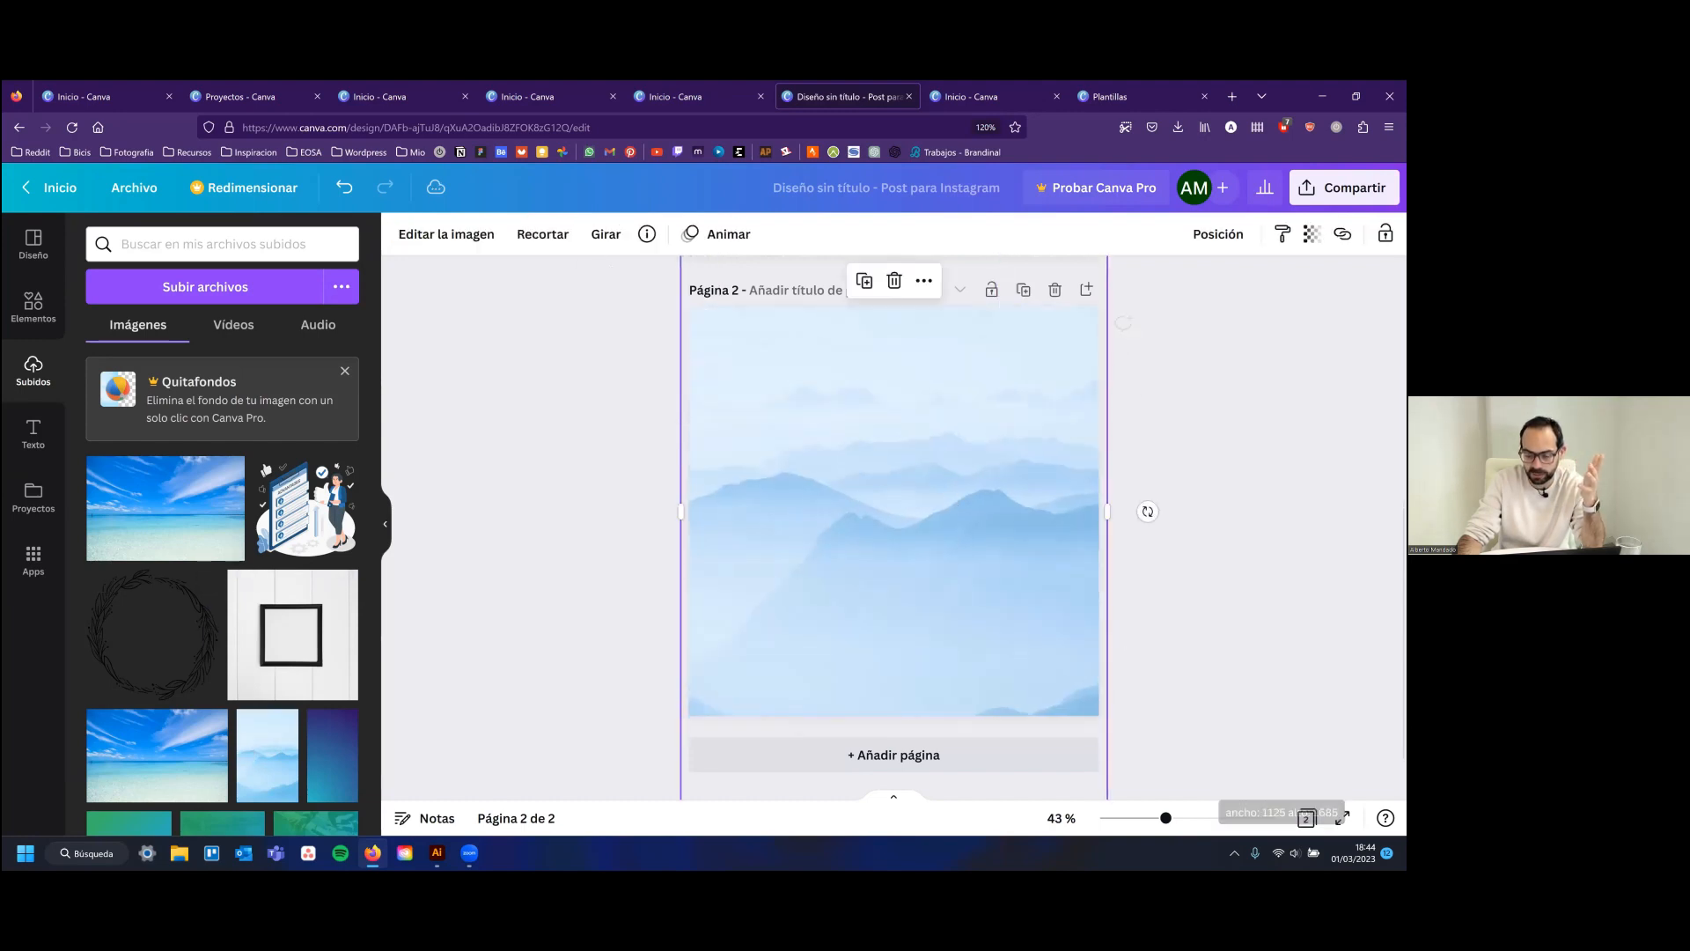
pyautogui.click(1135, 451)
# Download all pages of the design as PNG at 1.080 × 1.080 px
pyautogui.scroll(1, 1138, 451)
pyautogui.scroll(5, 894, 528)
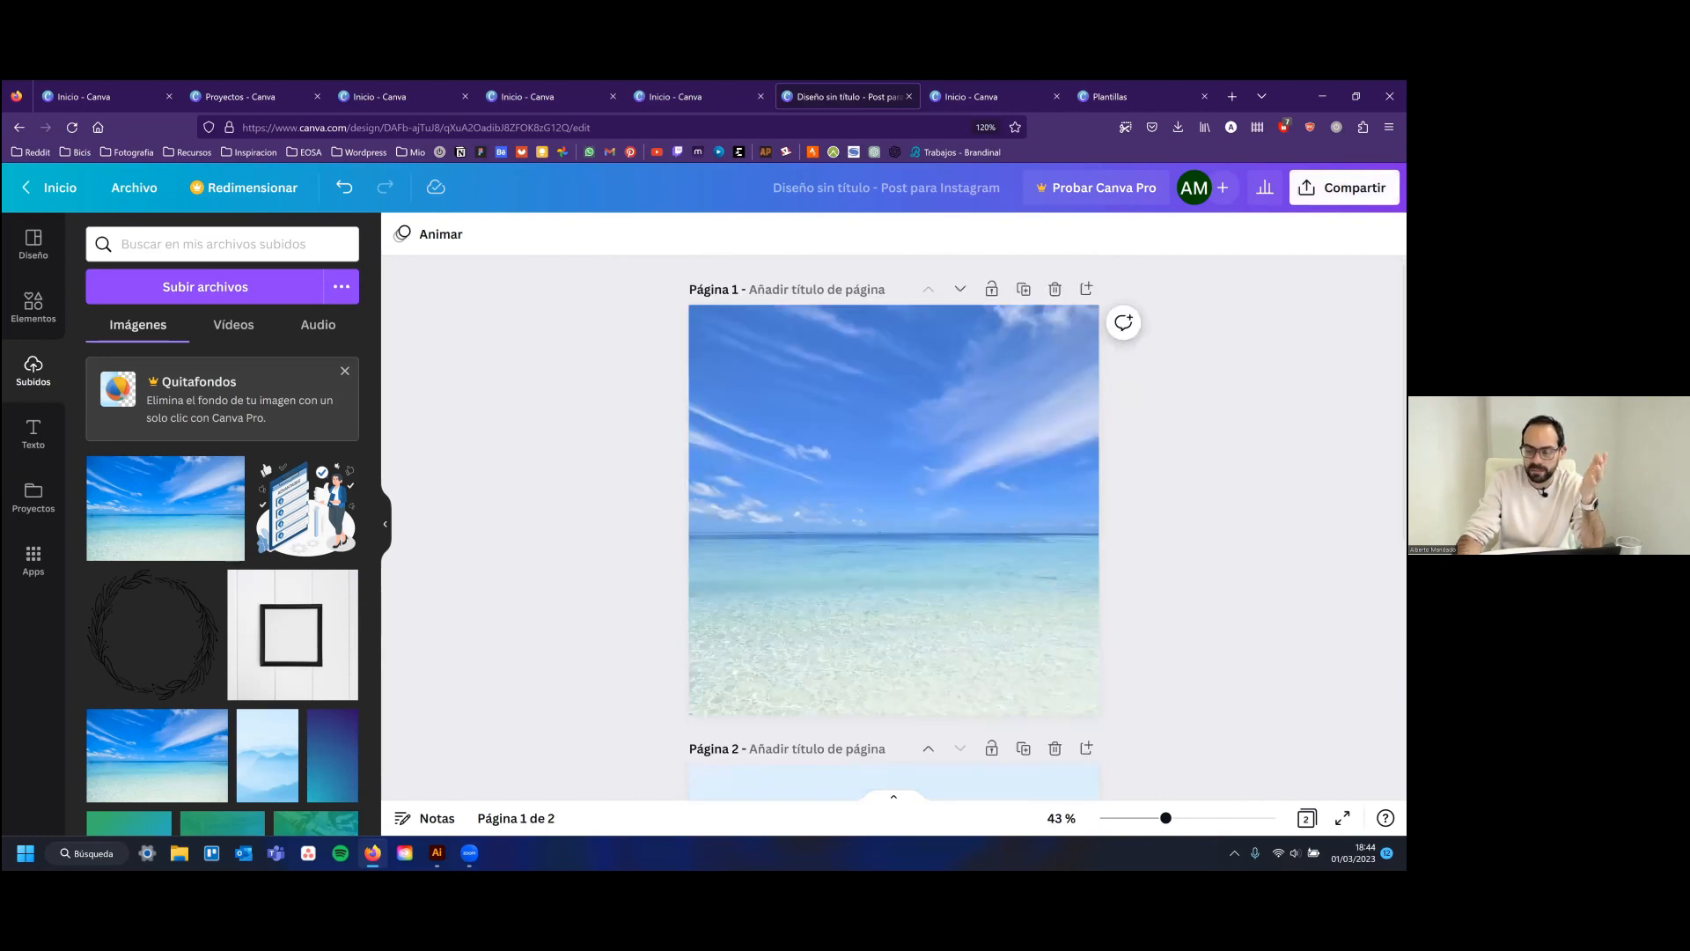
pyautogui.click(1344, 187)
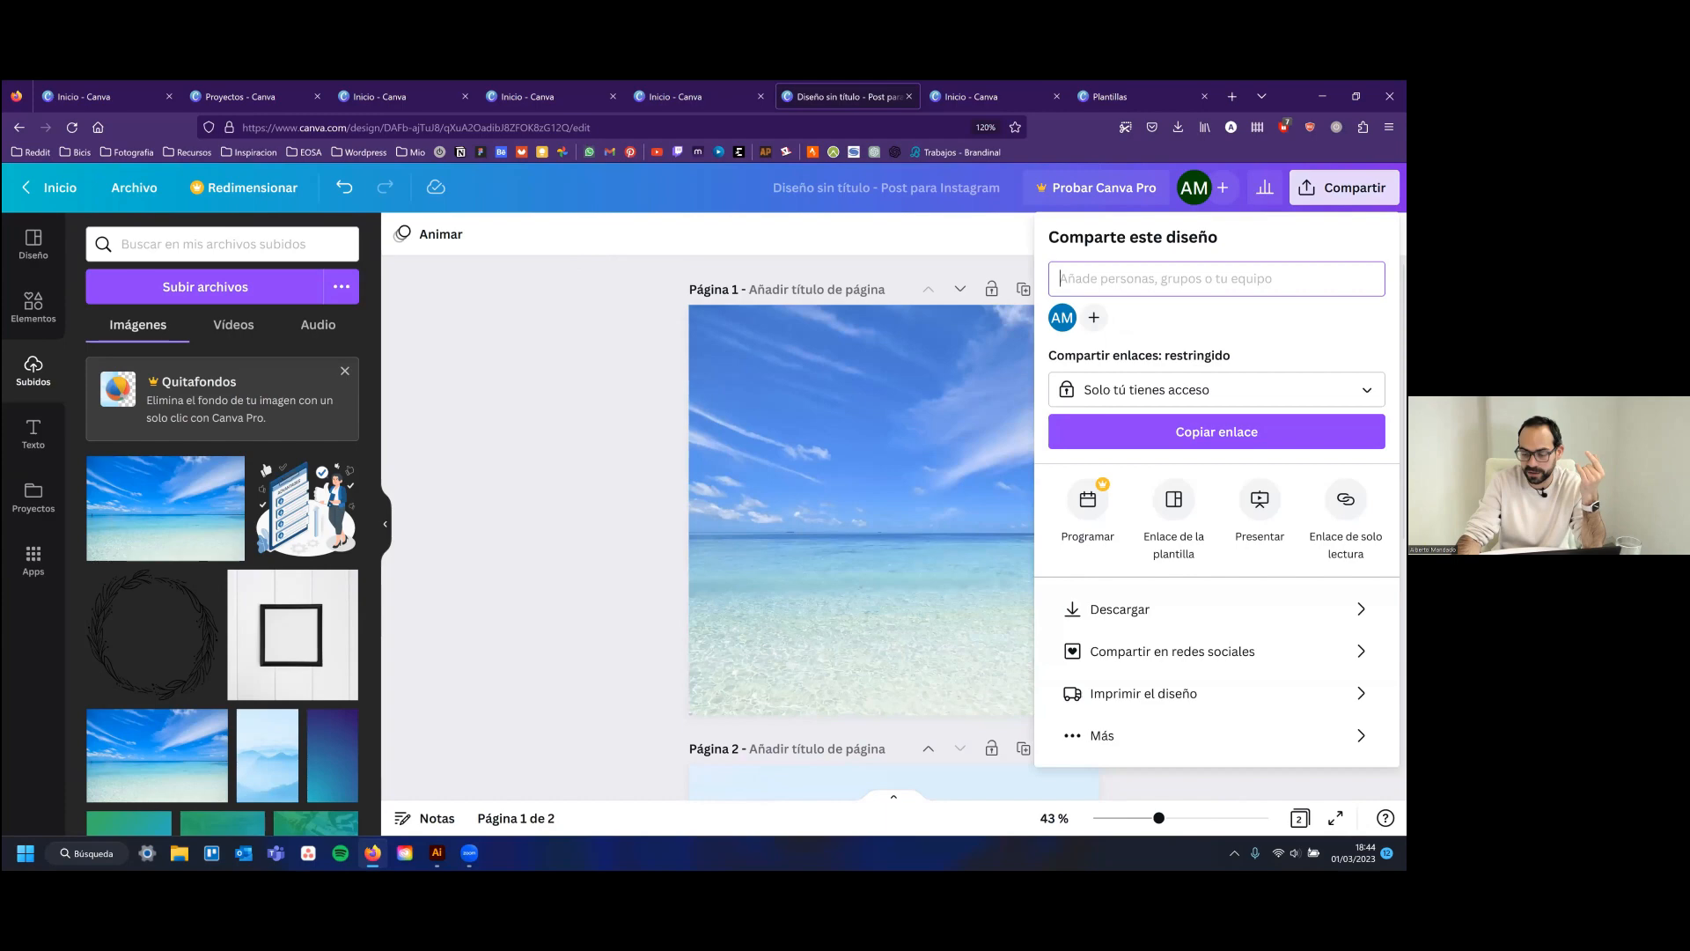
pyautogui.click(1111, 609)
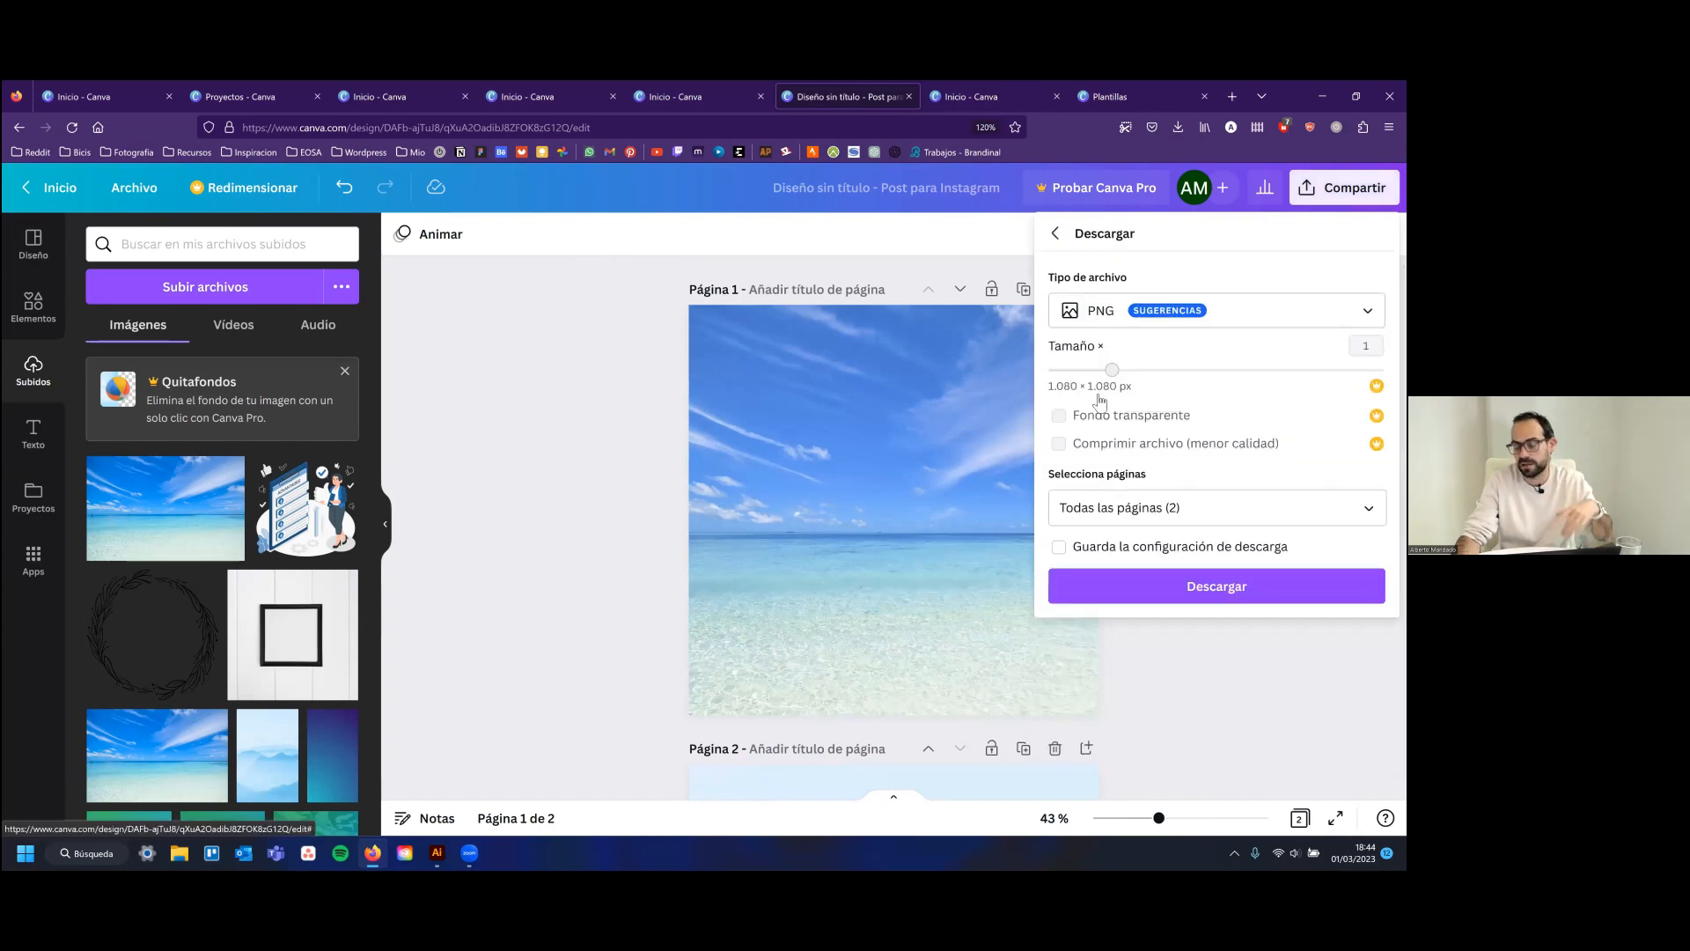
pyautogui.click(1217, 586)
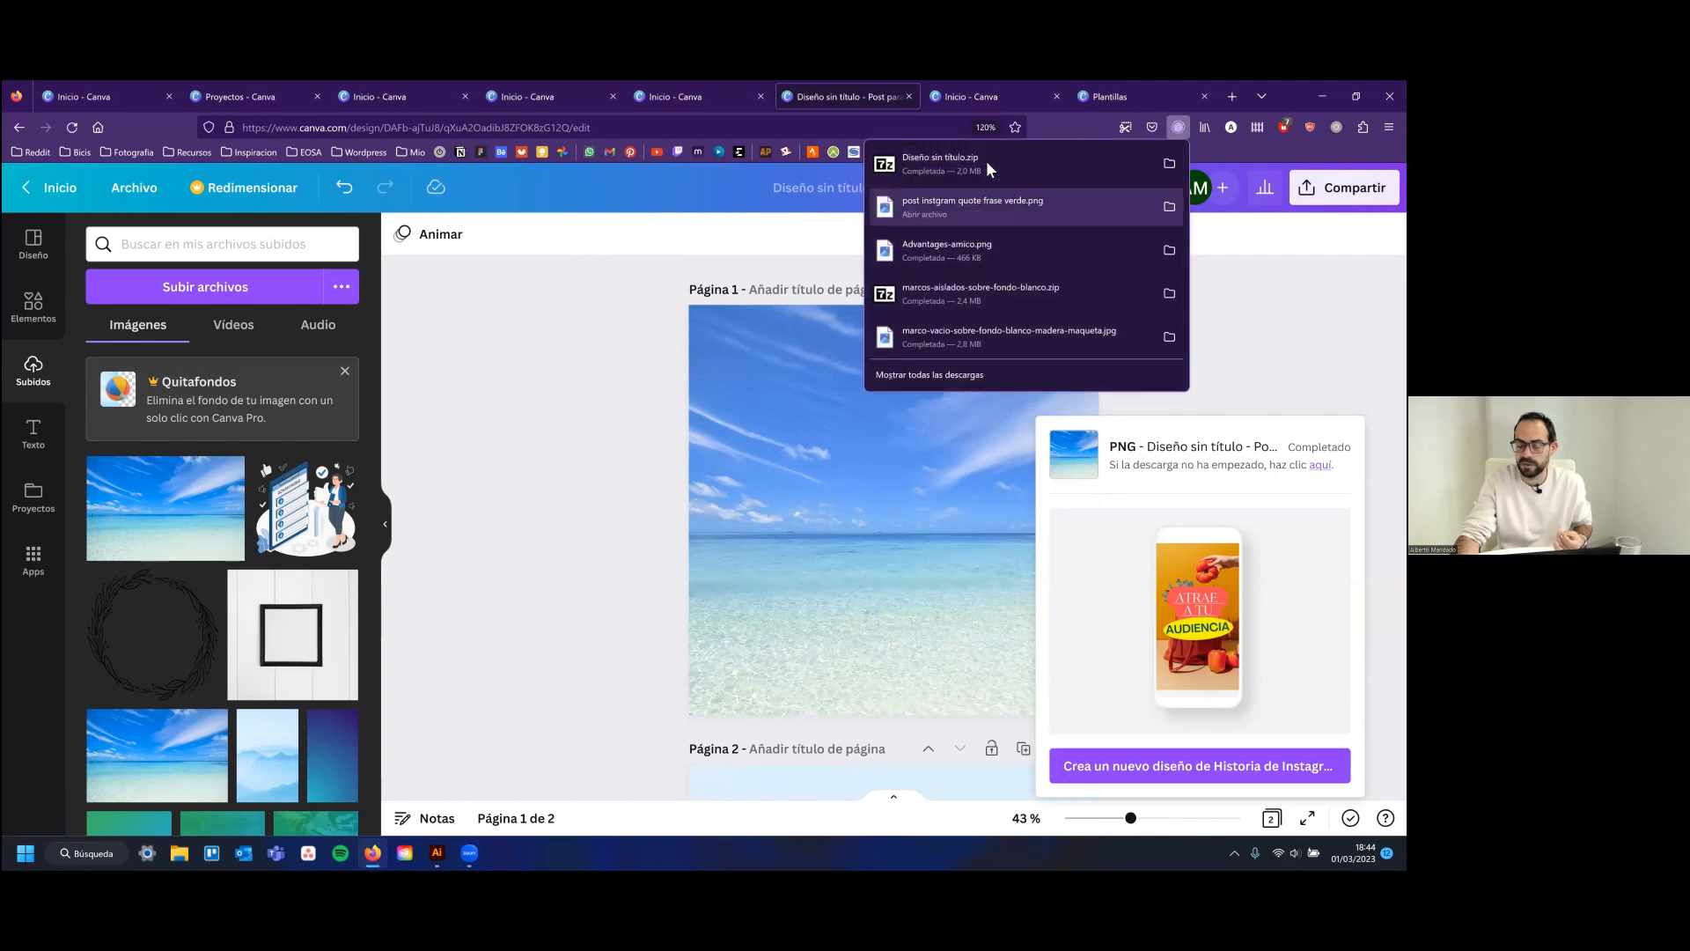
# View the image 1.png from the downloaded archive Diseño sin título.zip, and close the image viewer
pyautogui.doubleClick(390, 374)
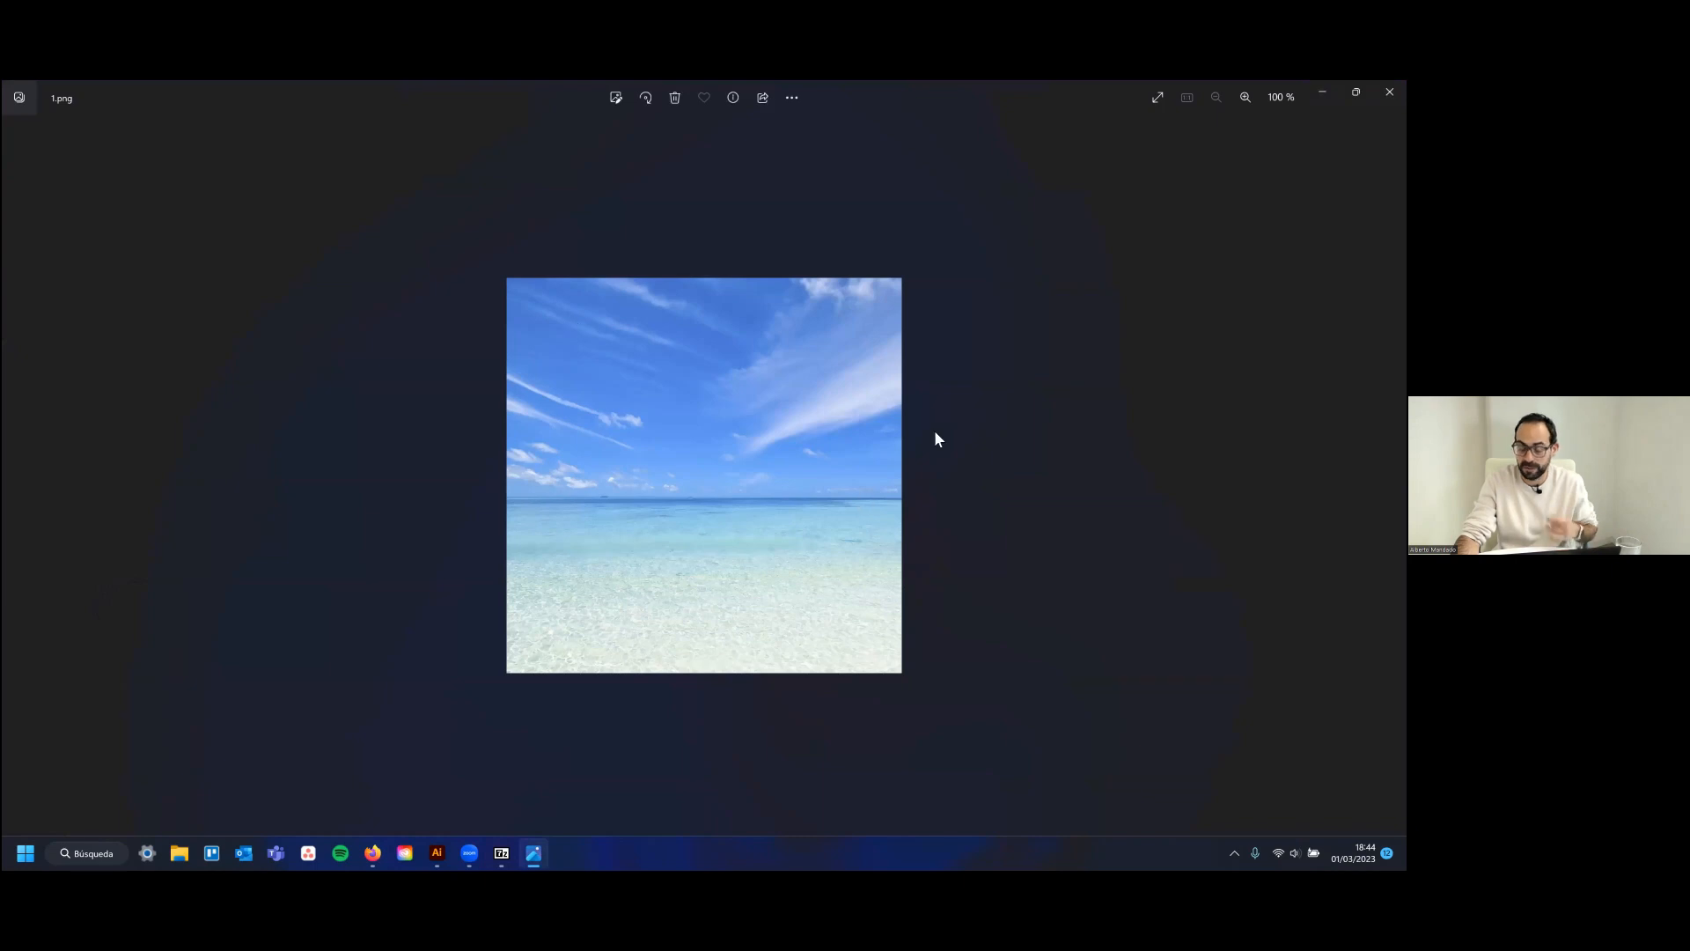
pyautogui.click(1389, 92)
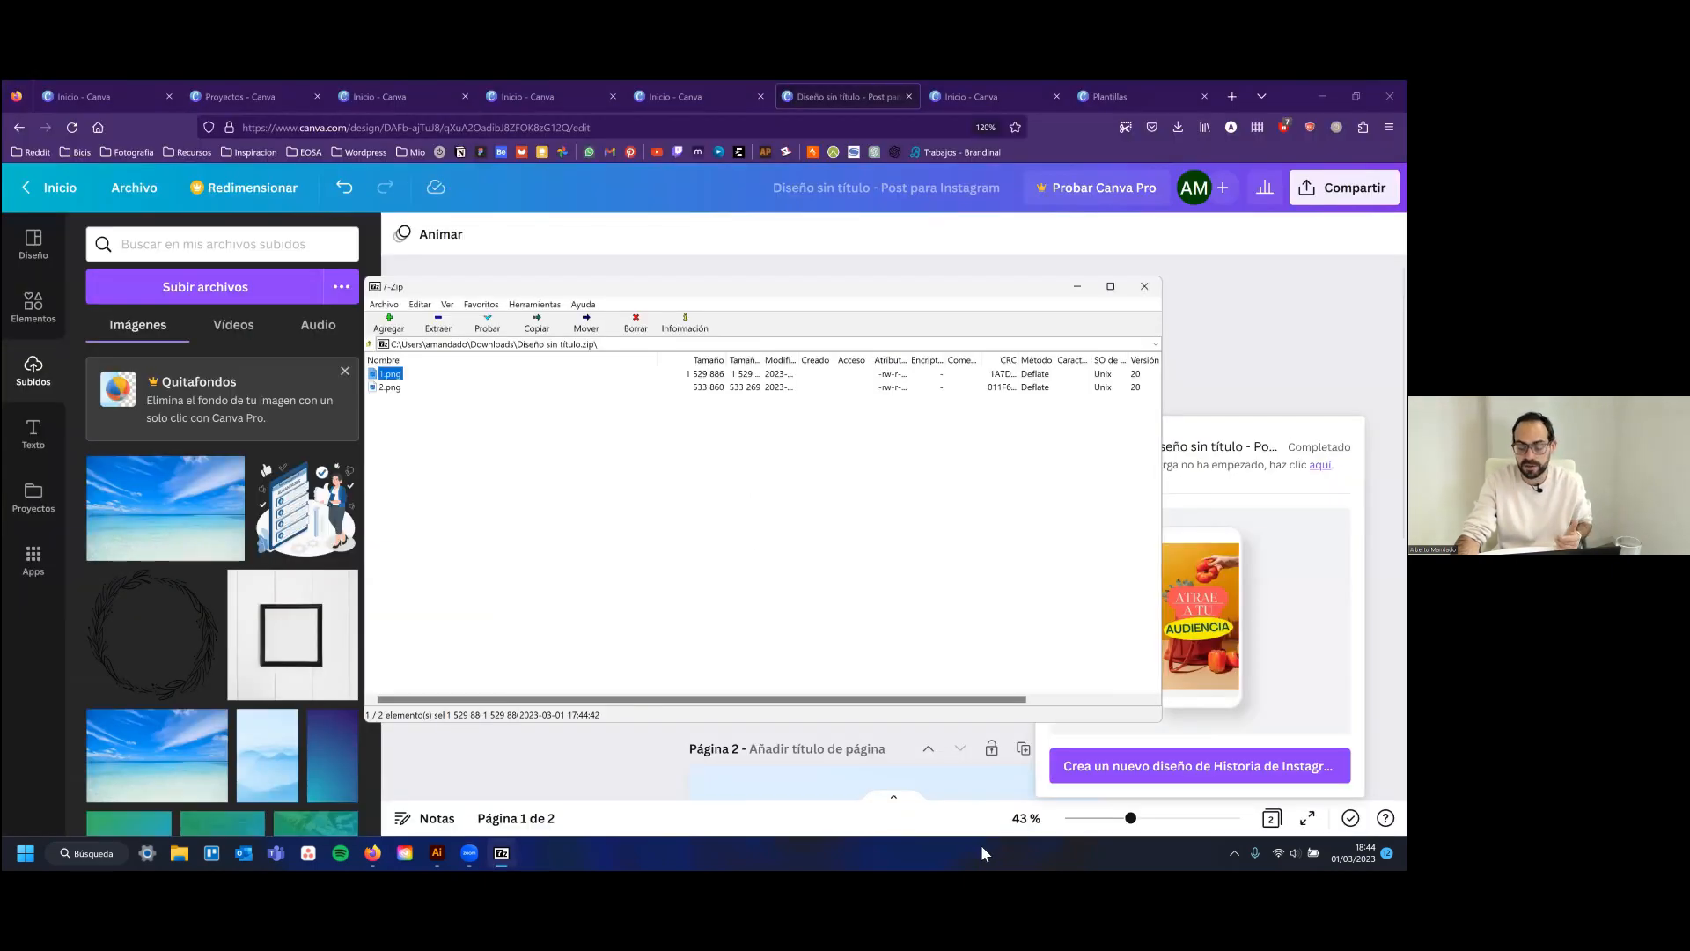